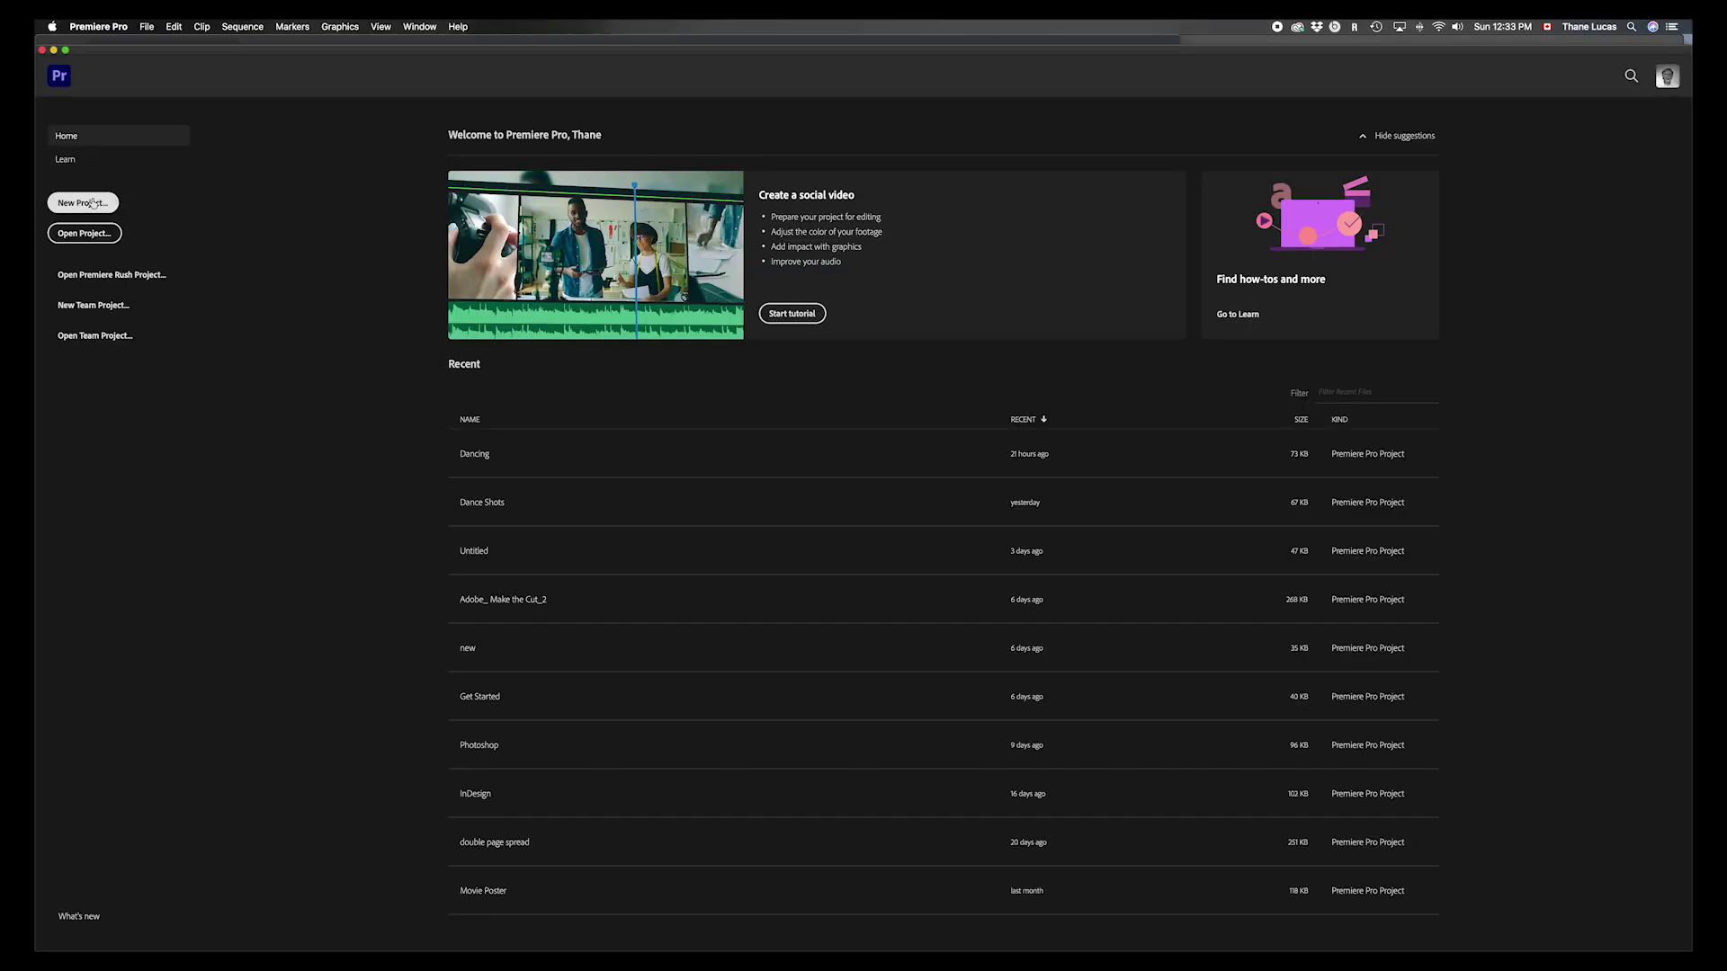
- Start a new project named "Dance shots lesson", keeping the class2 folder as its location
left_click(93, 203)
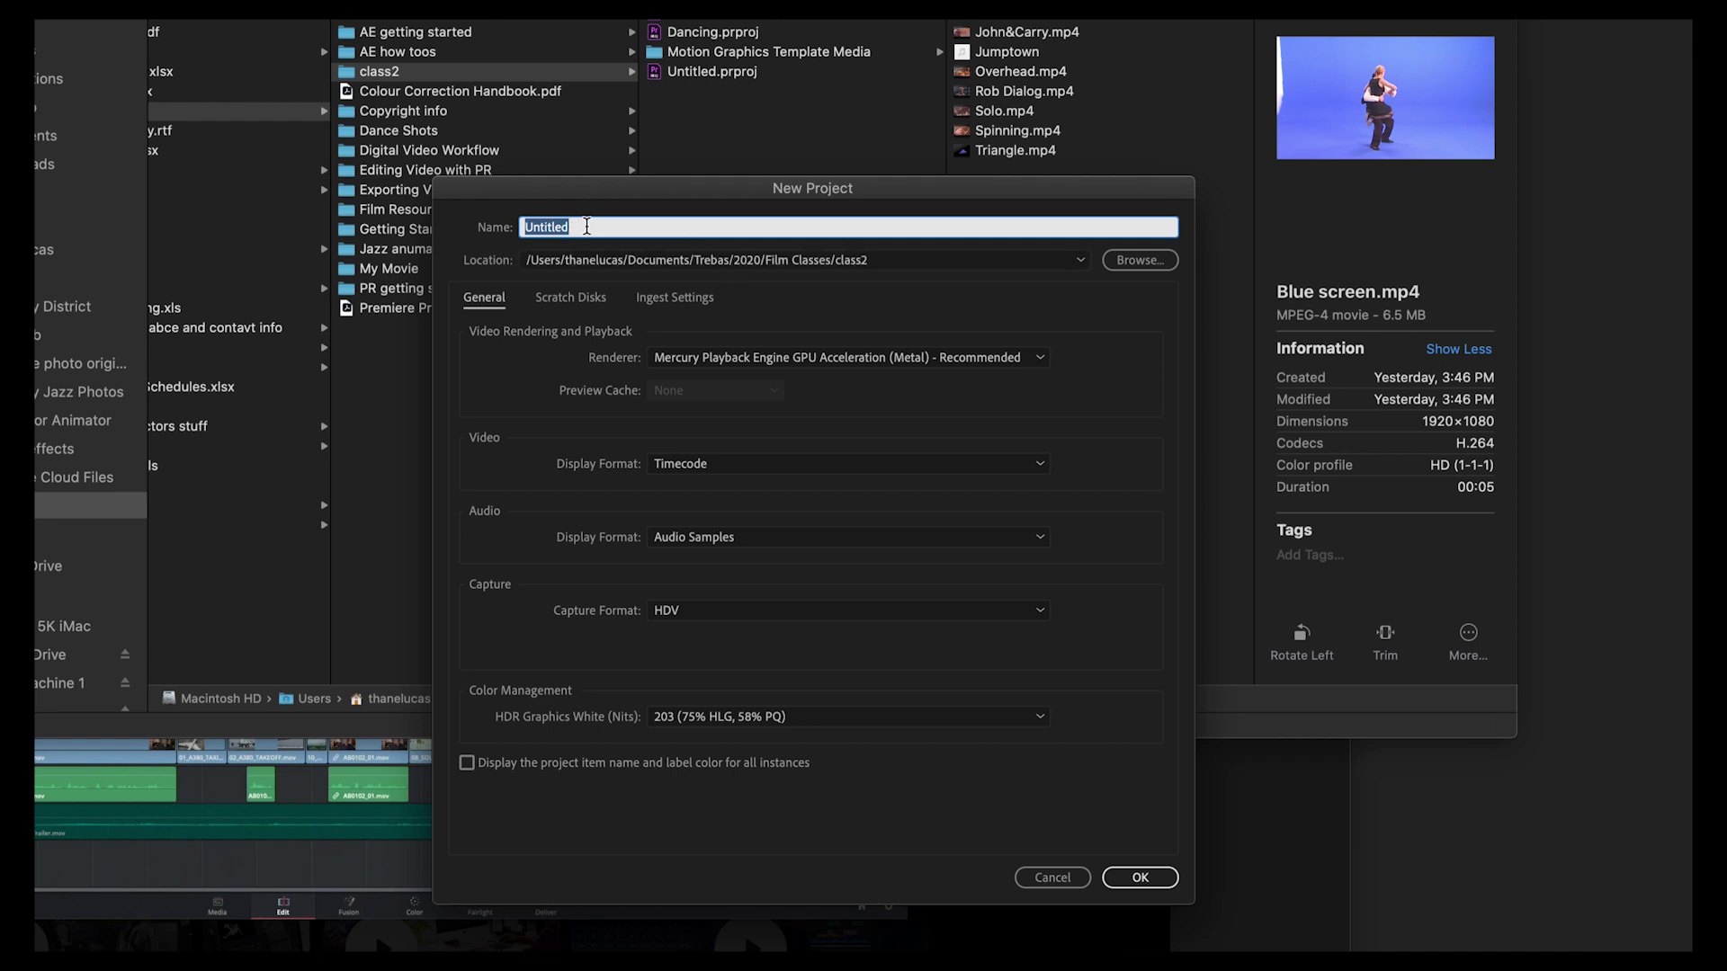
type("Dance shots")
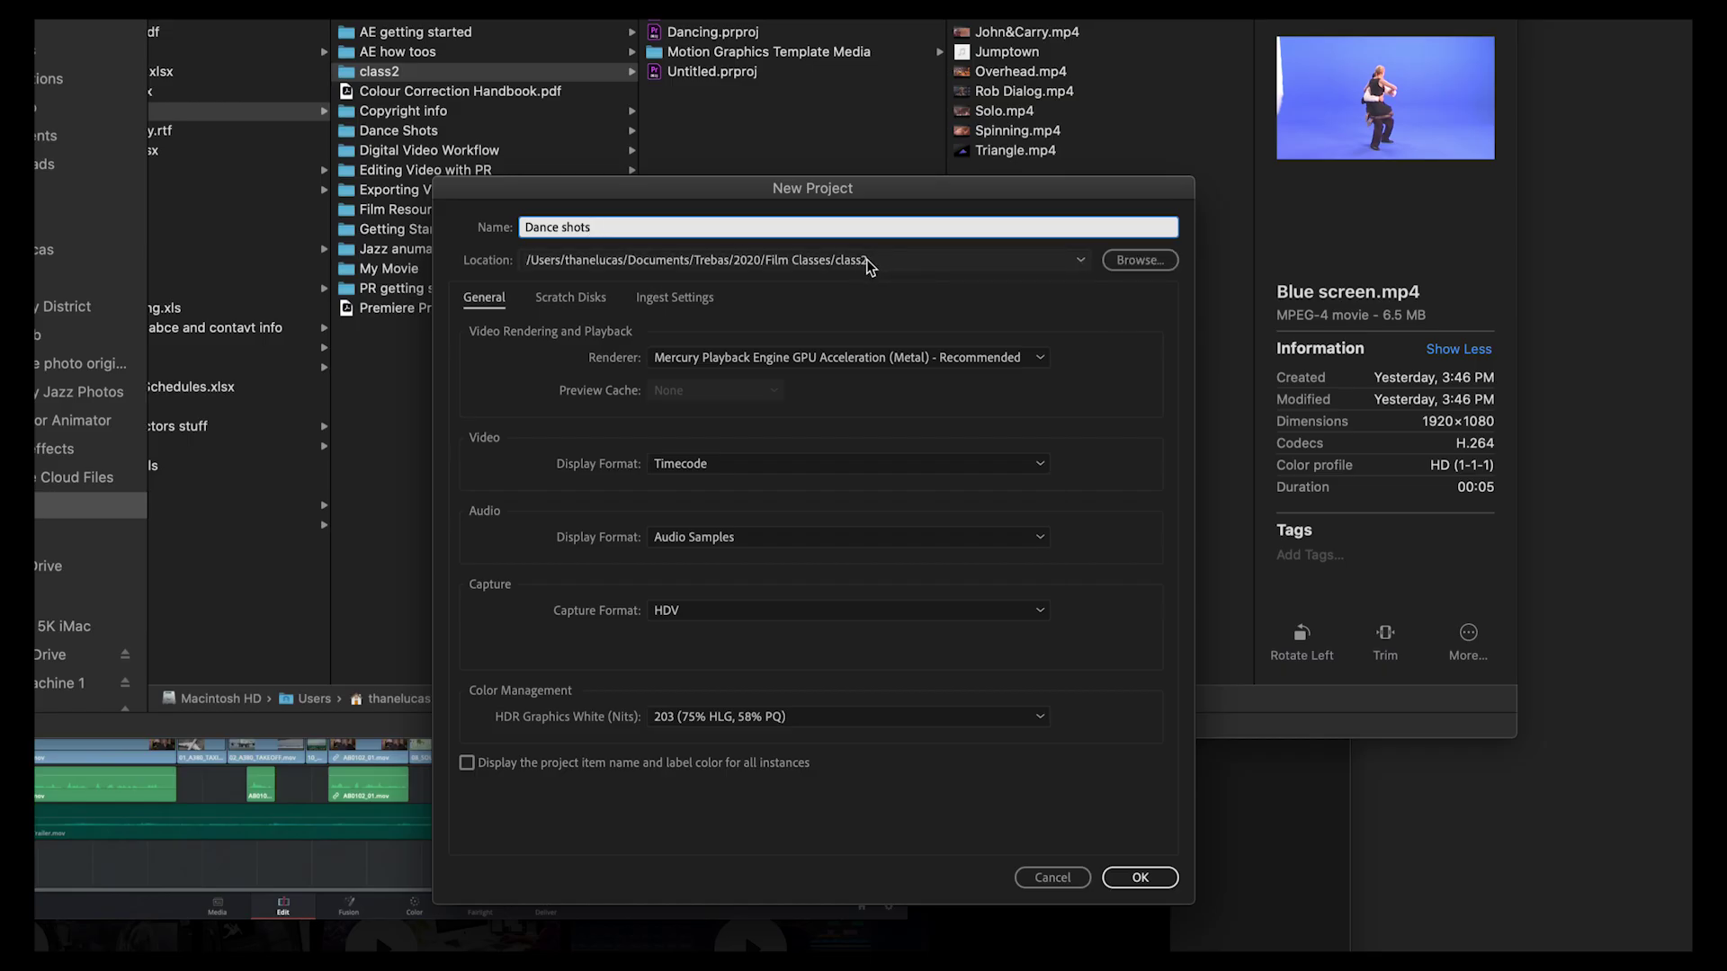
left_click(1144, 264)
left_click(1145, 262)
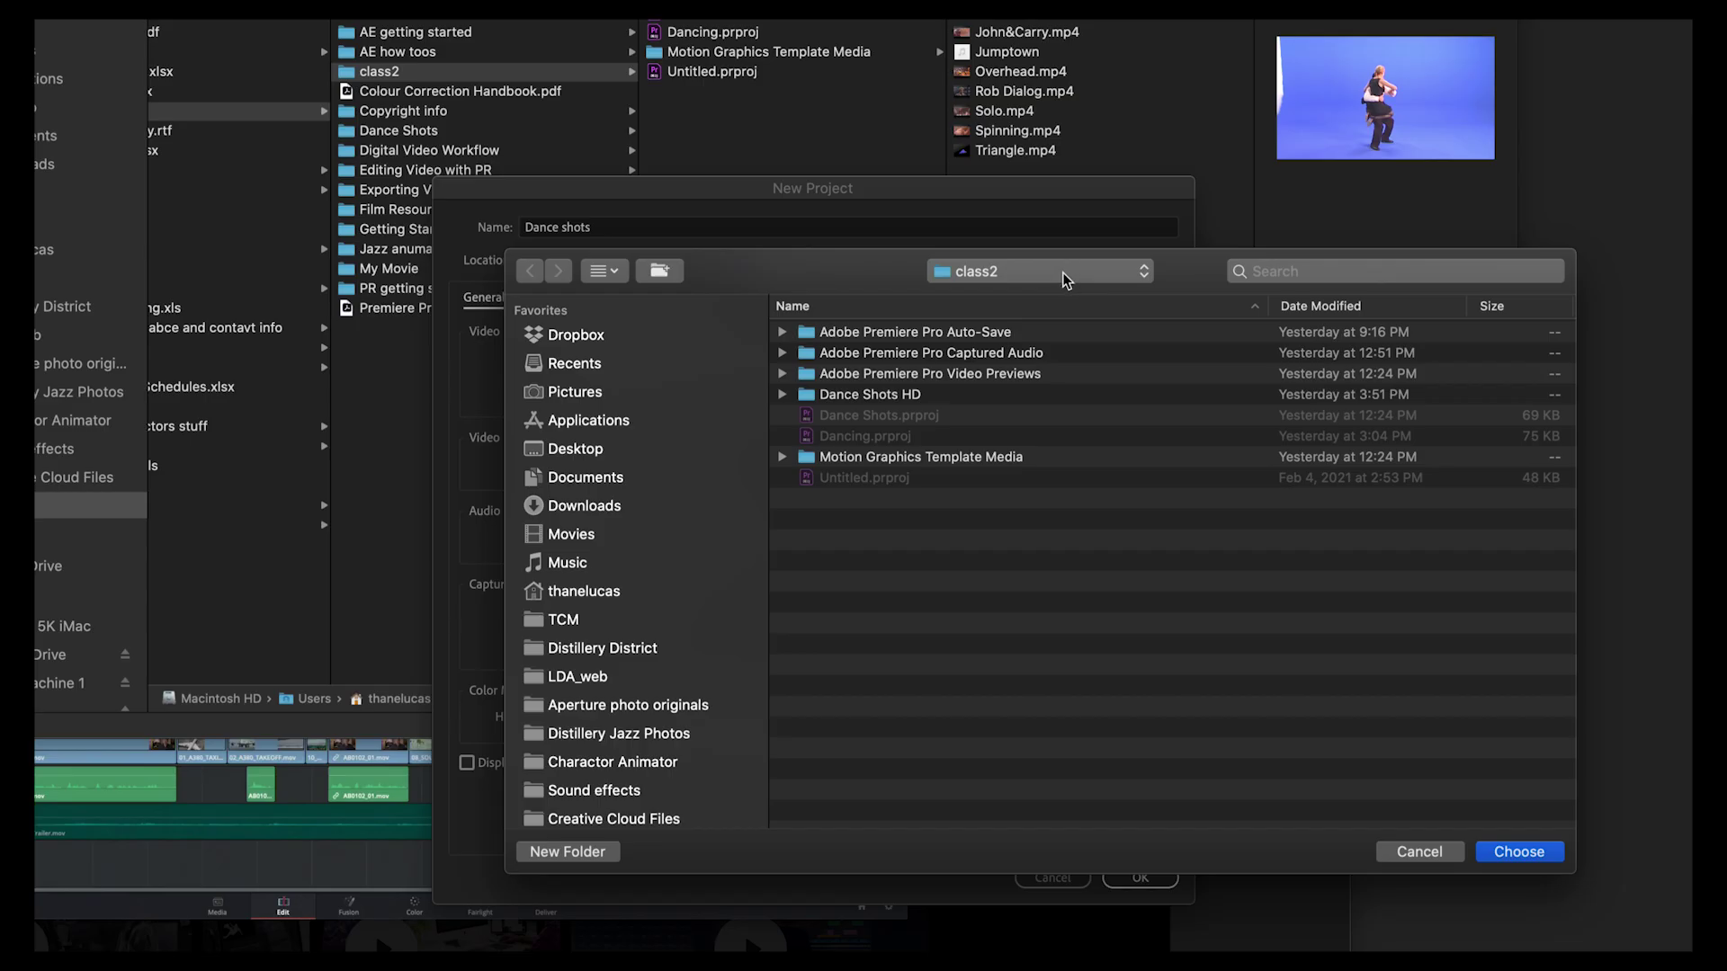
left_click(1420, 851)
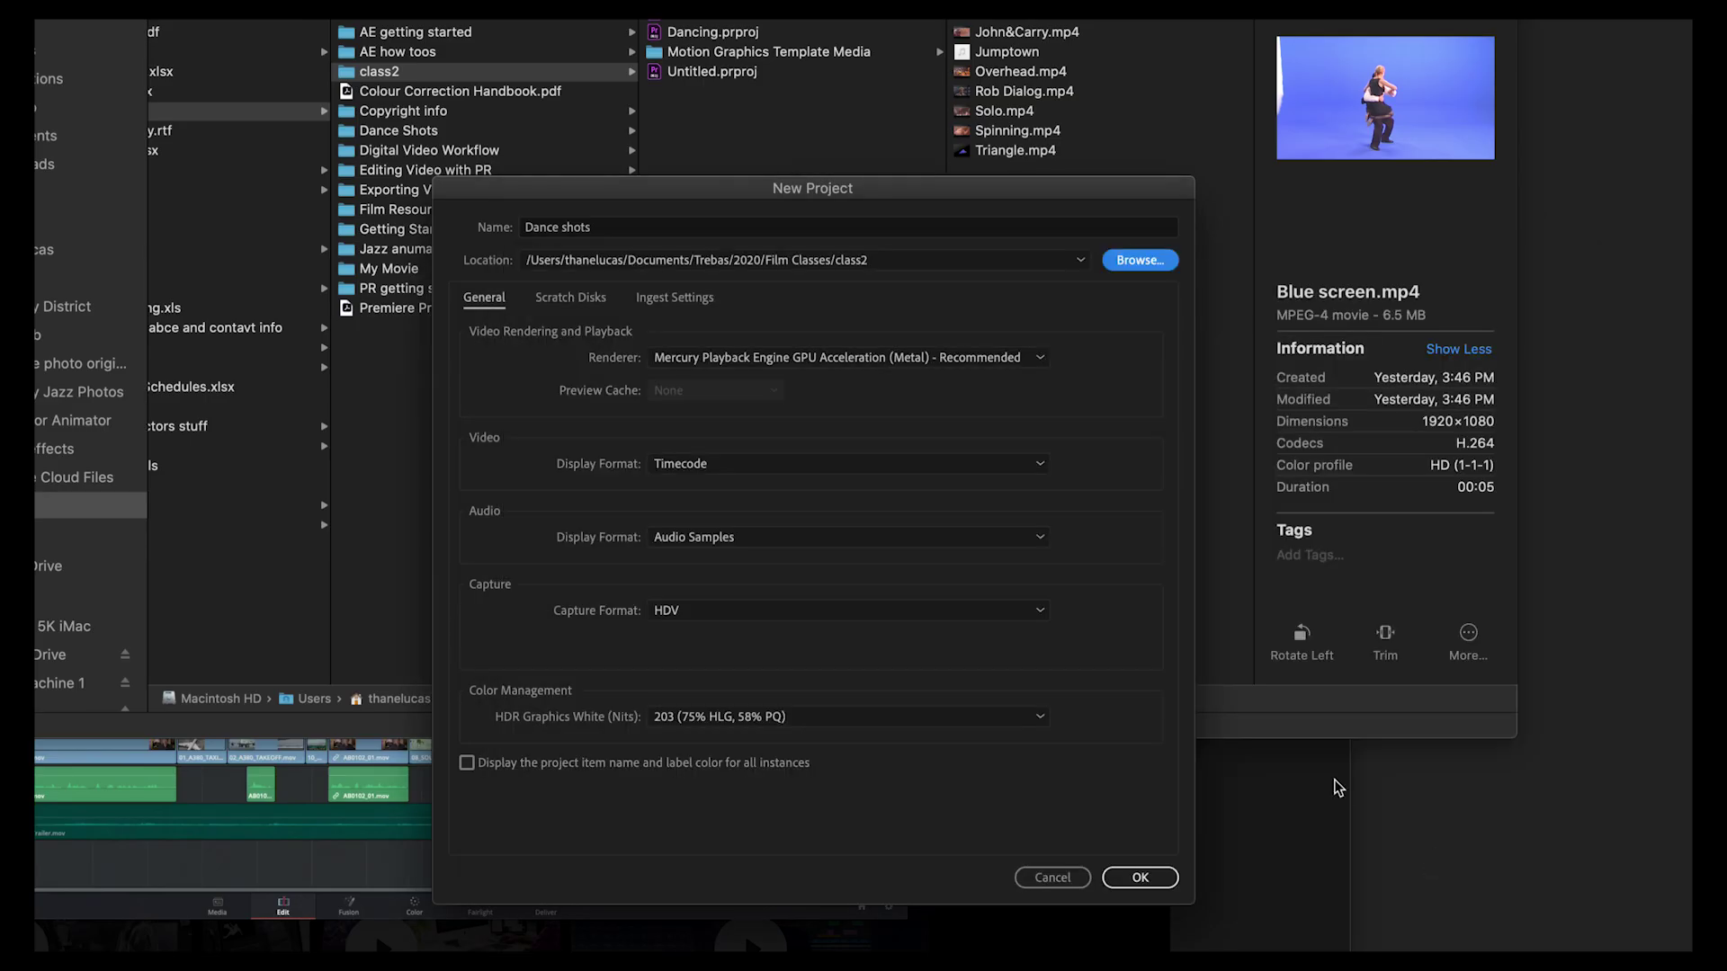
left_click(600, 228)
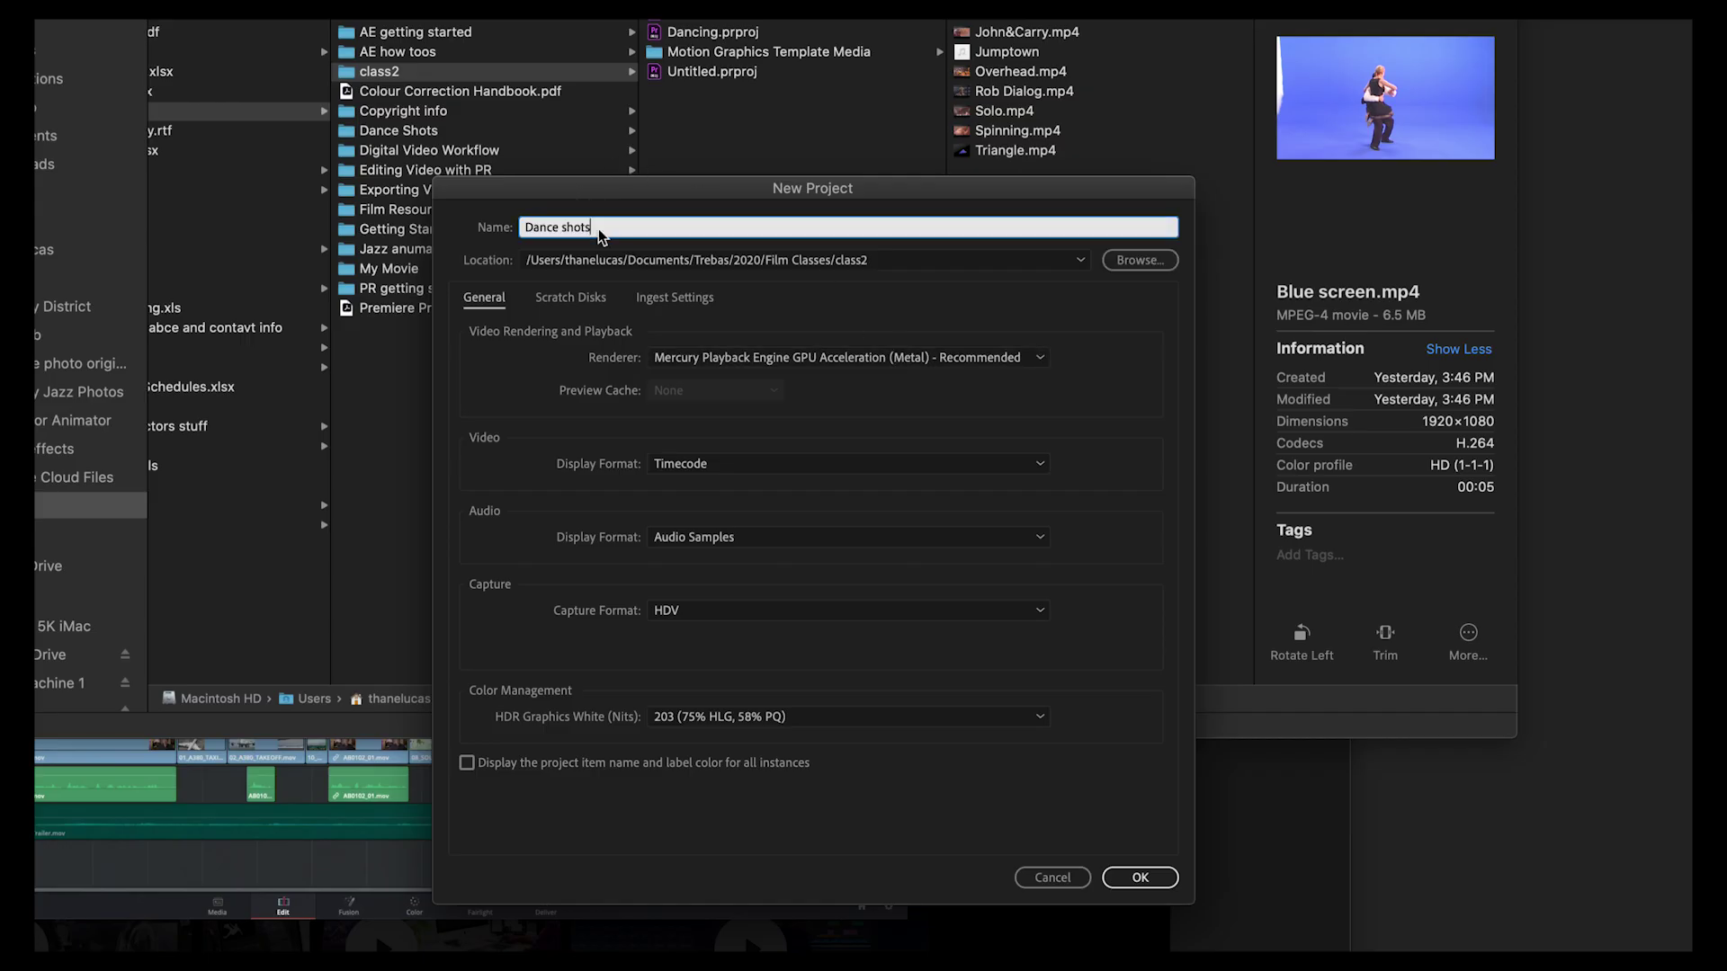
type("lesson")
left_click_drag(865, 193, 867, 121)
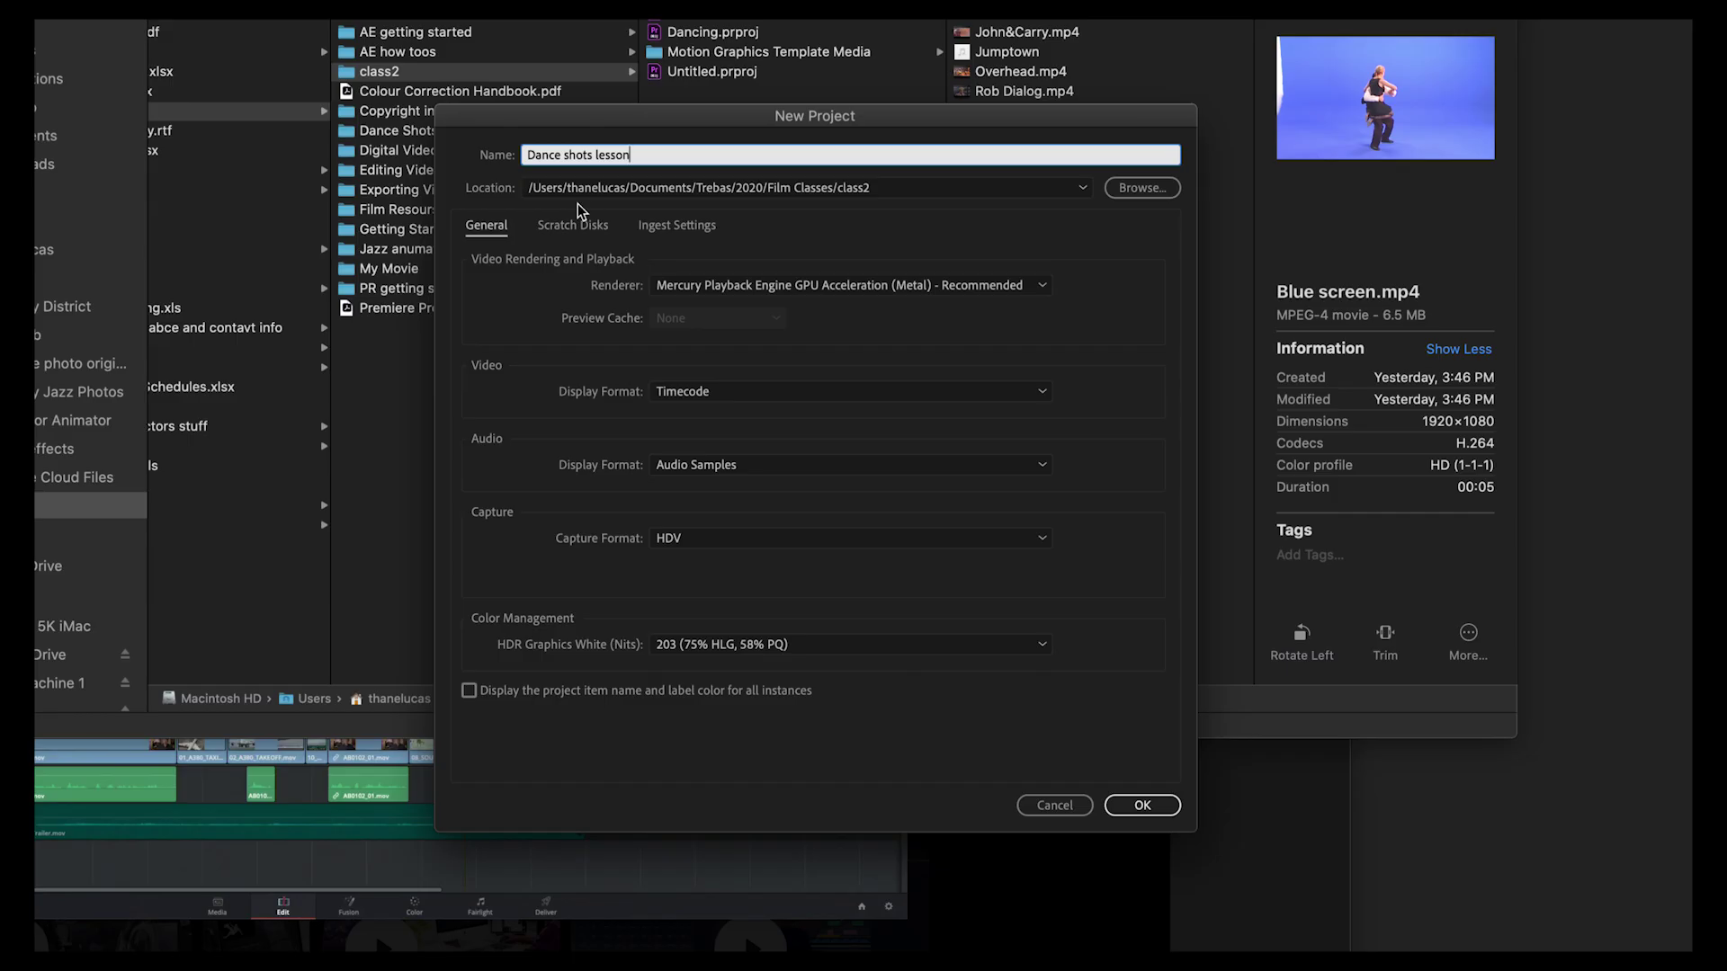
- Review the scratch disk, ingest and general settings, and create the project with its default options
left_click(580, 227)
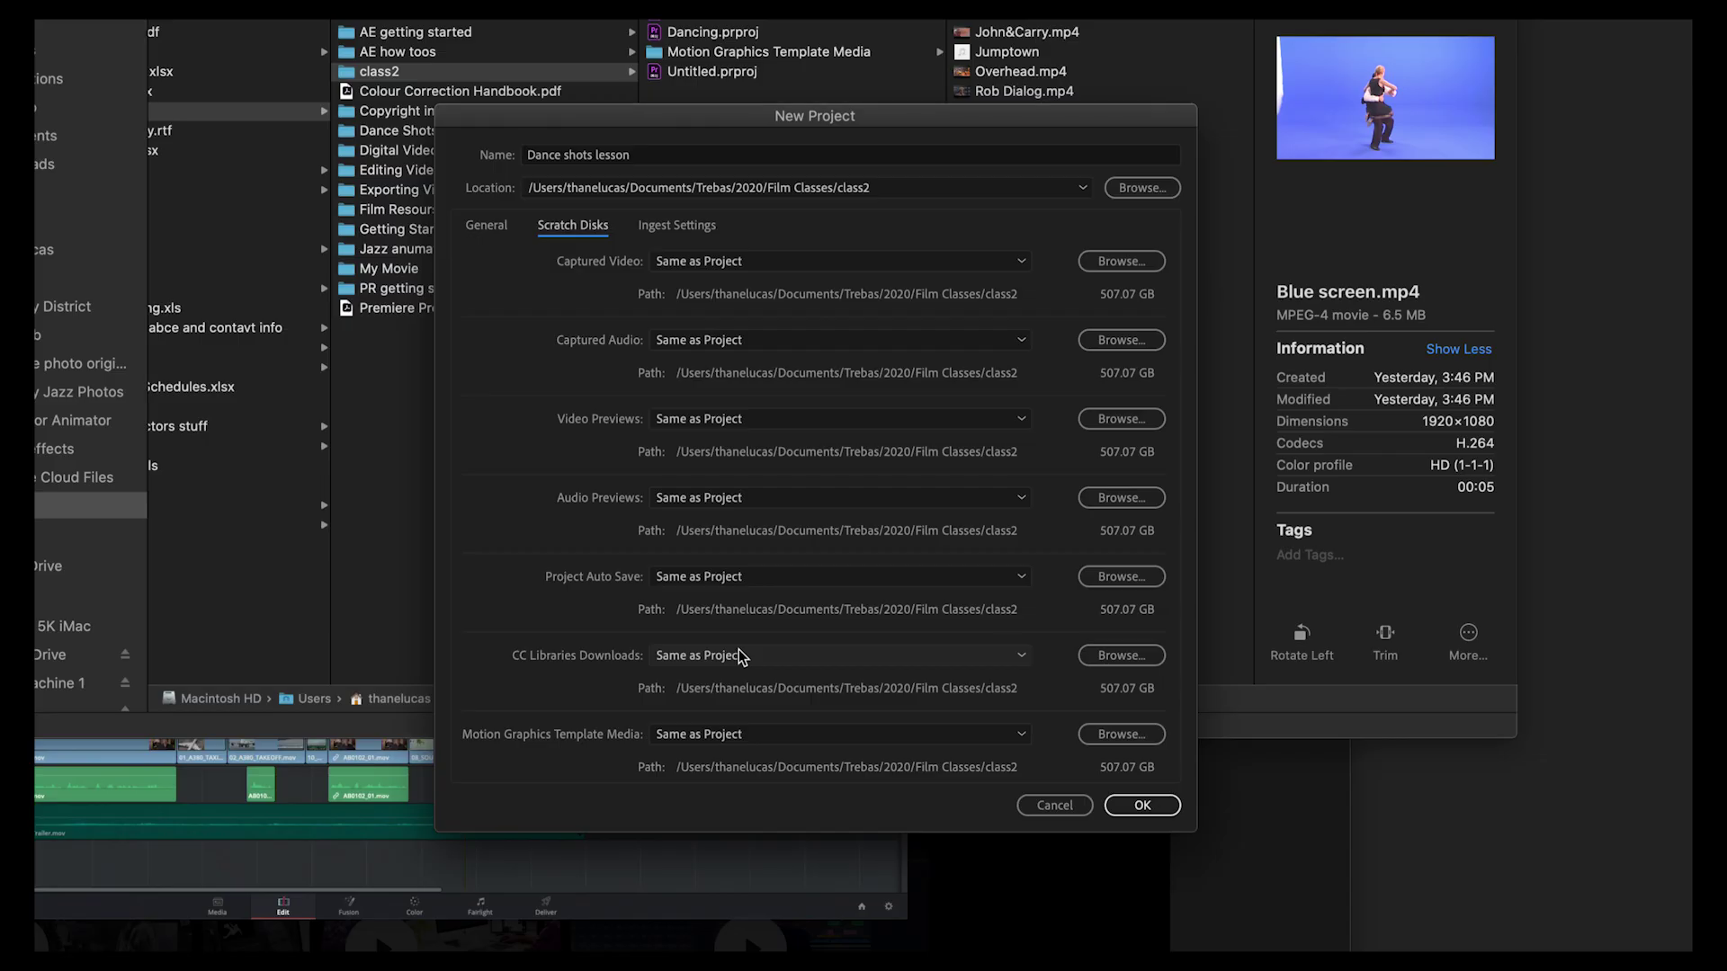
left_click(688, 232)
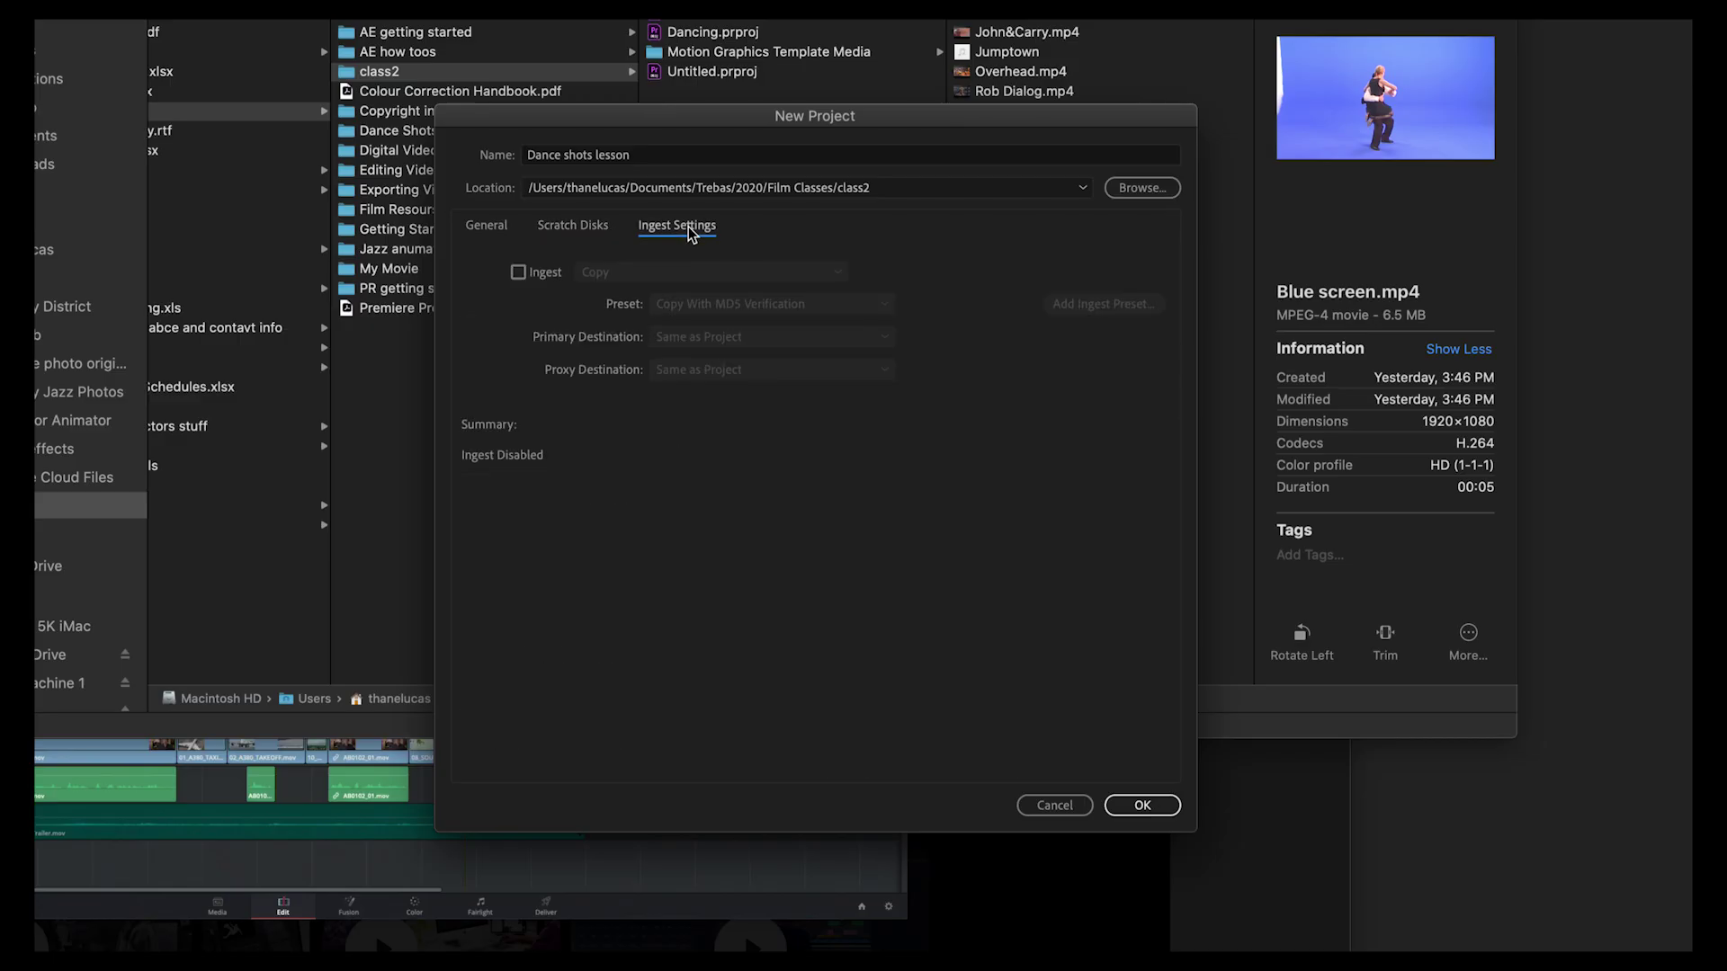
left_click(585, 232)
left_click(483, 231)
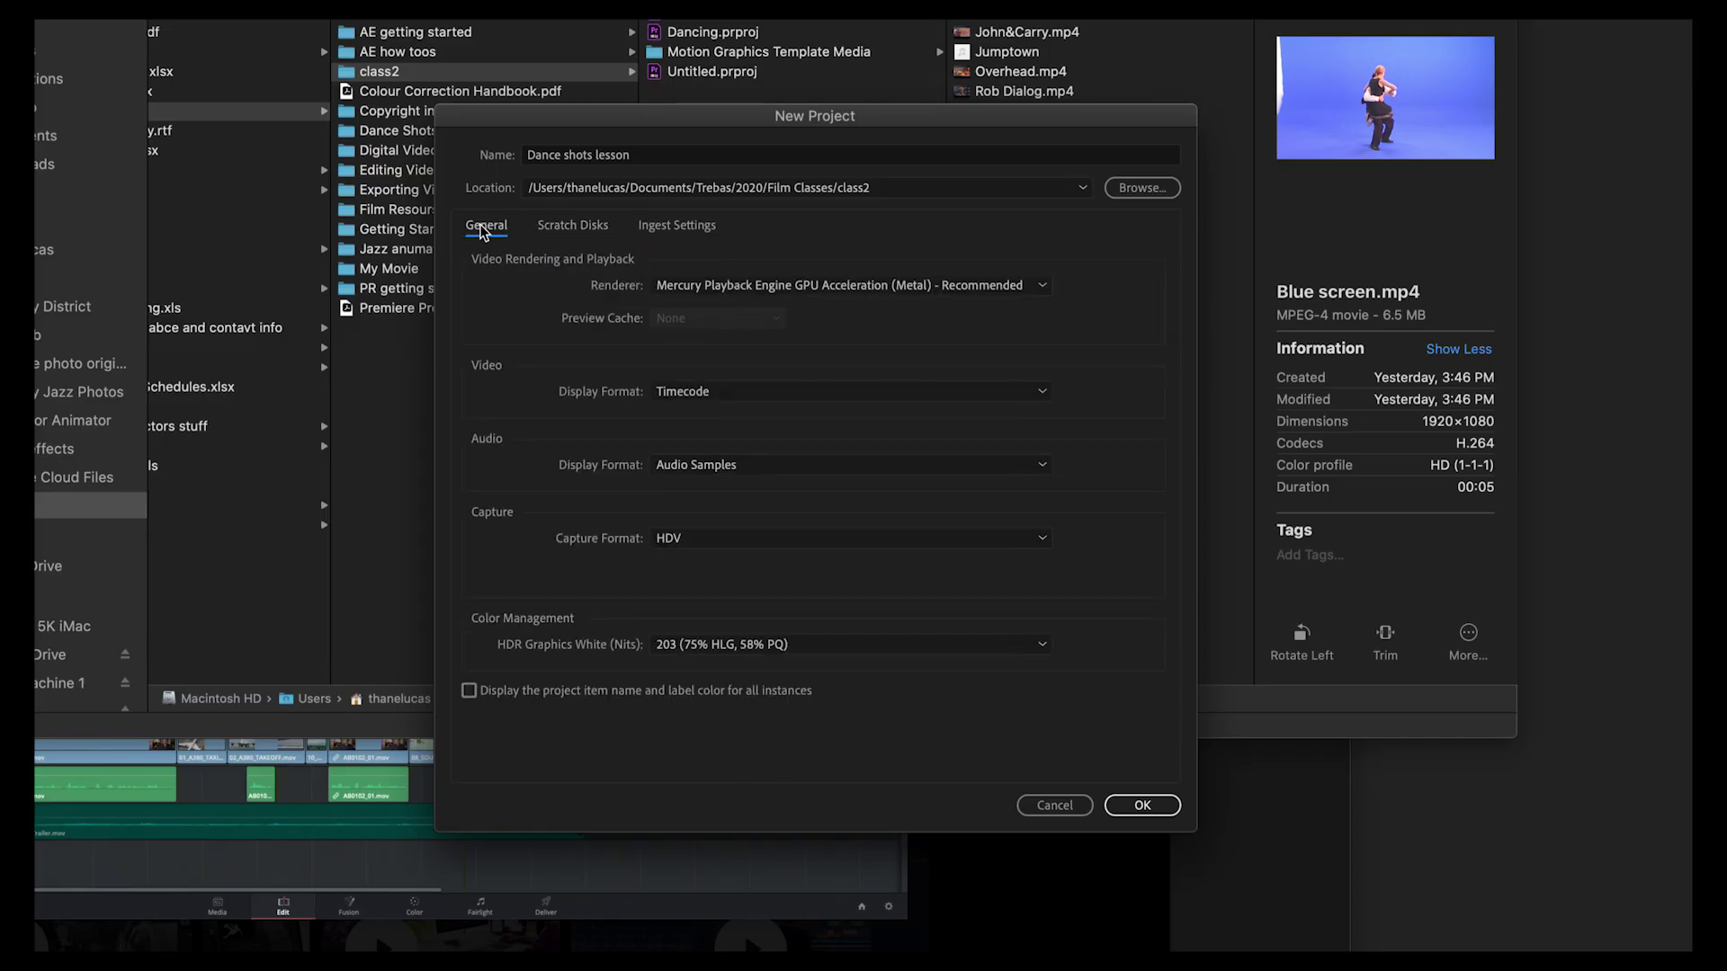
left_click(700, 230)
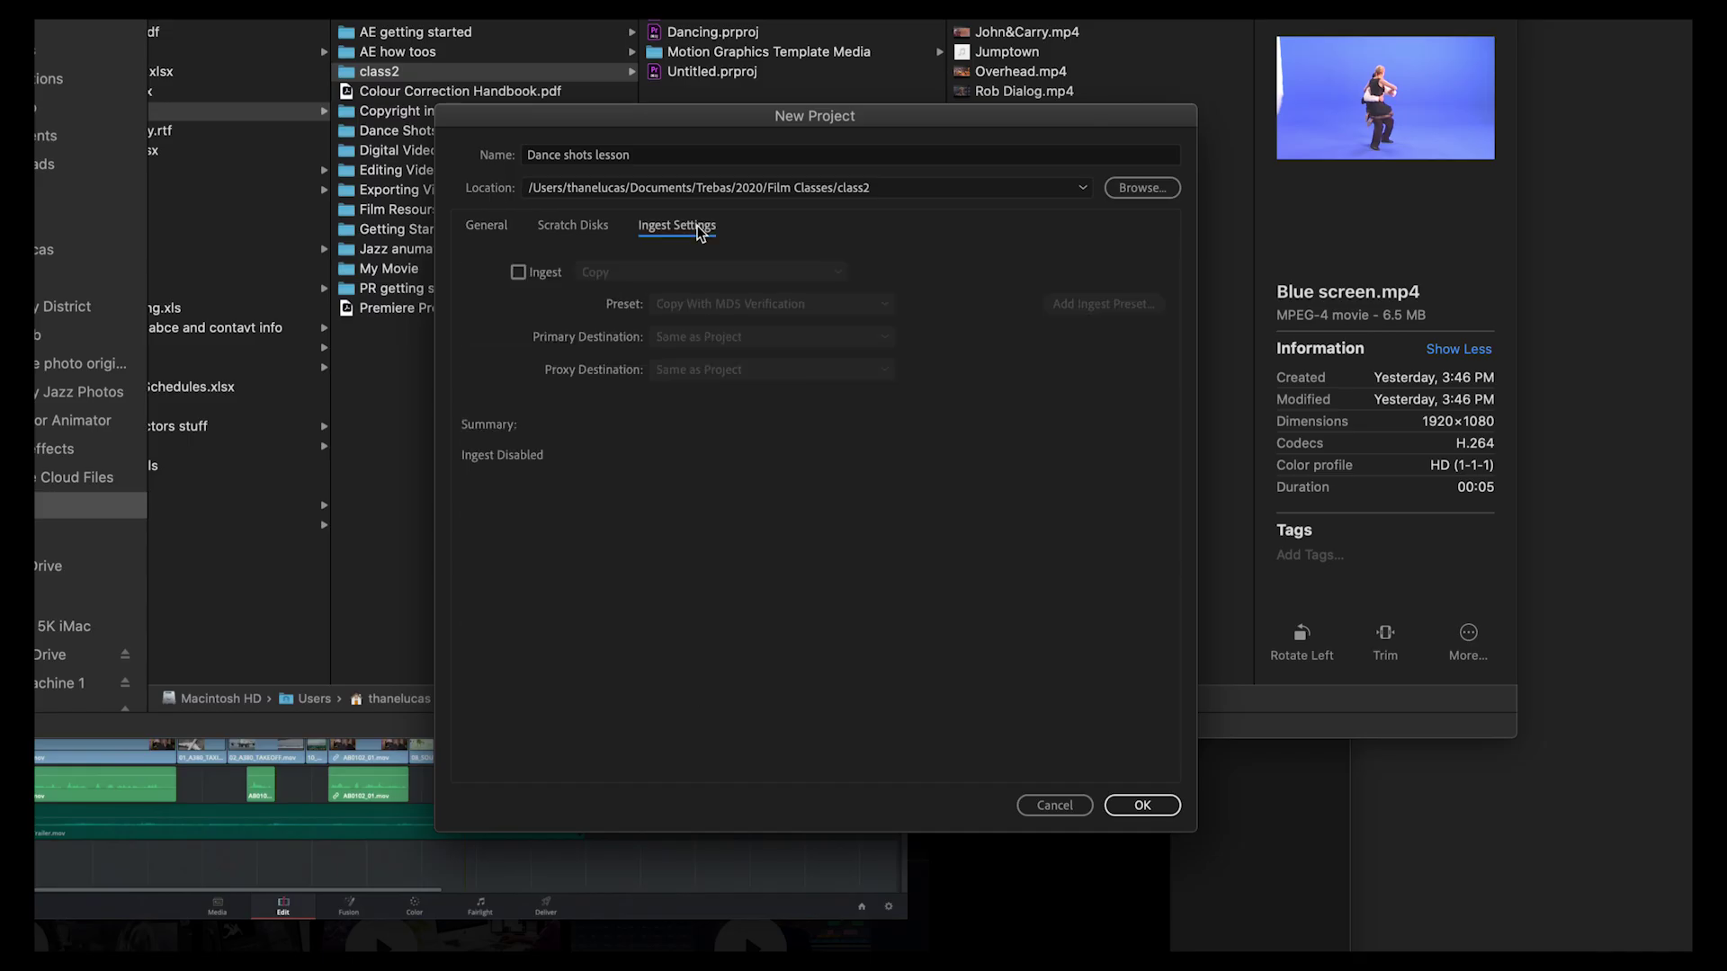
left_click(576, 230)
left_click(477, 232)
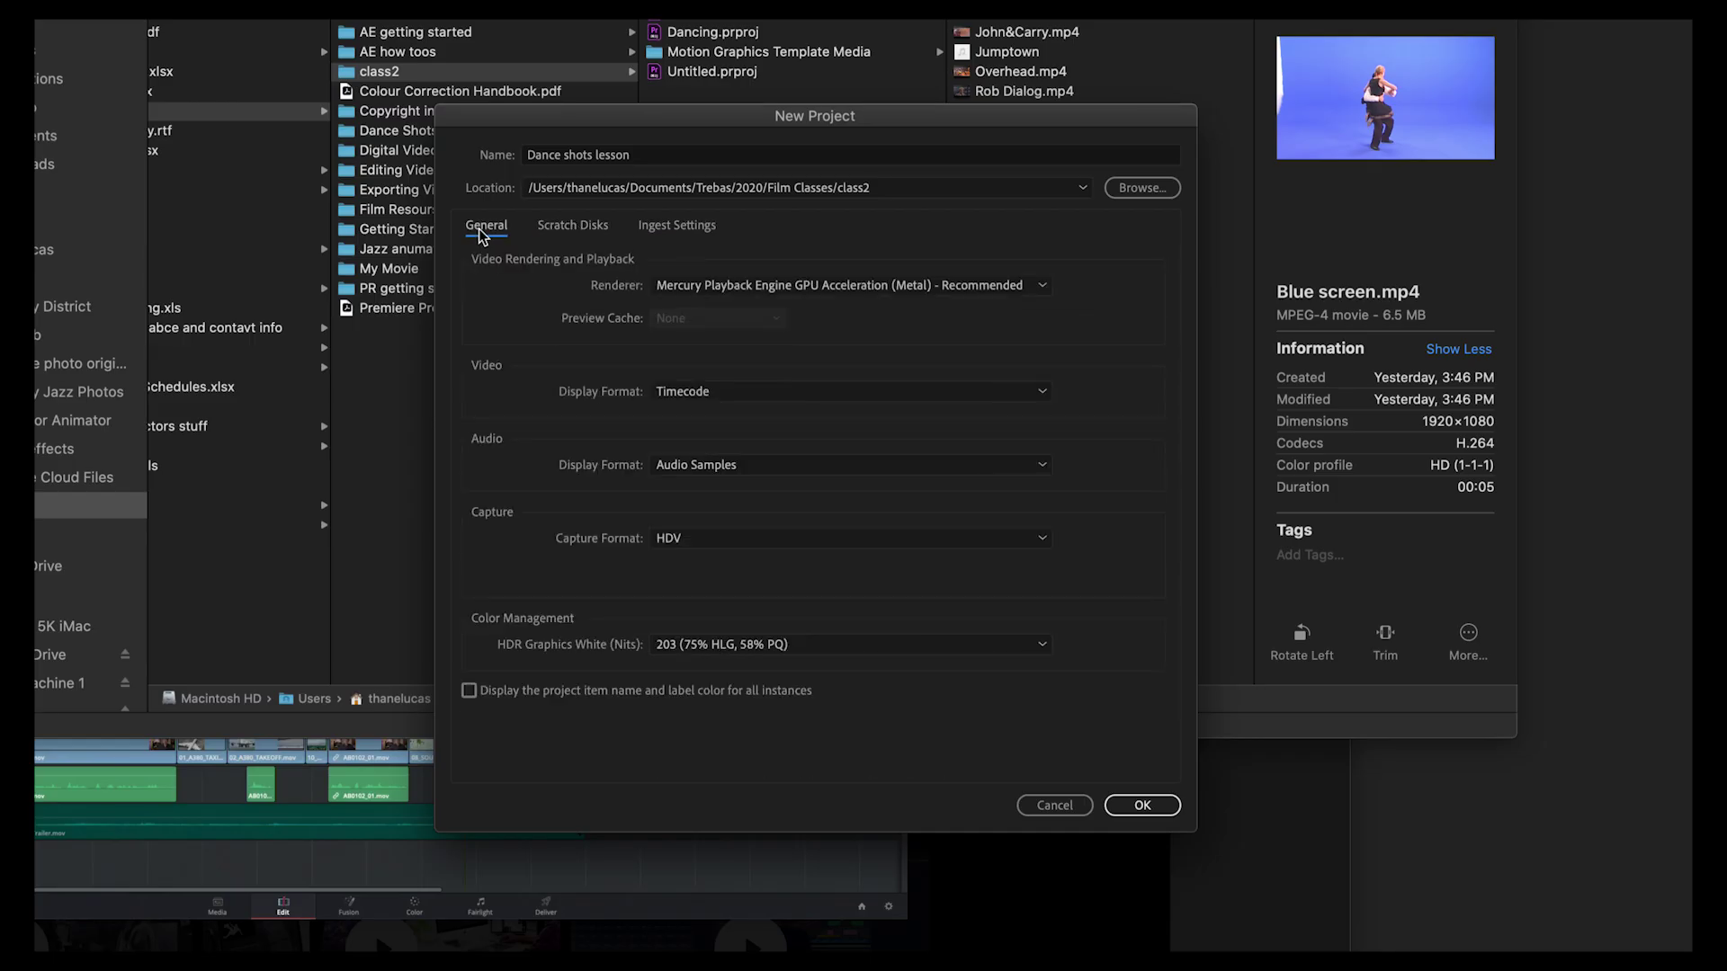
left_click(1162, 805)
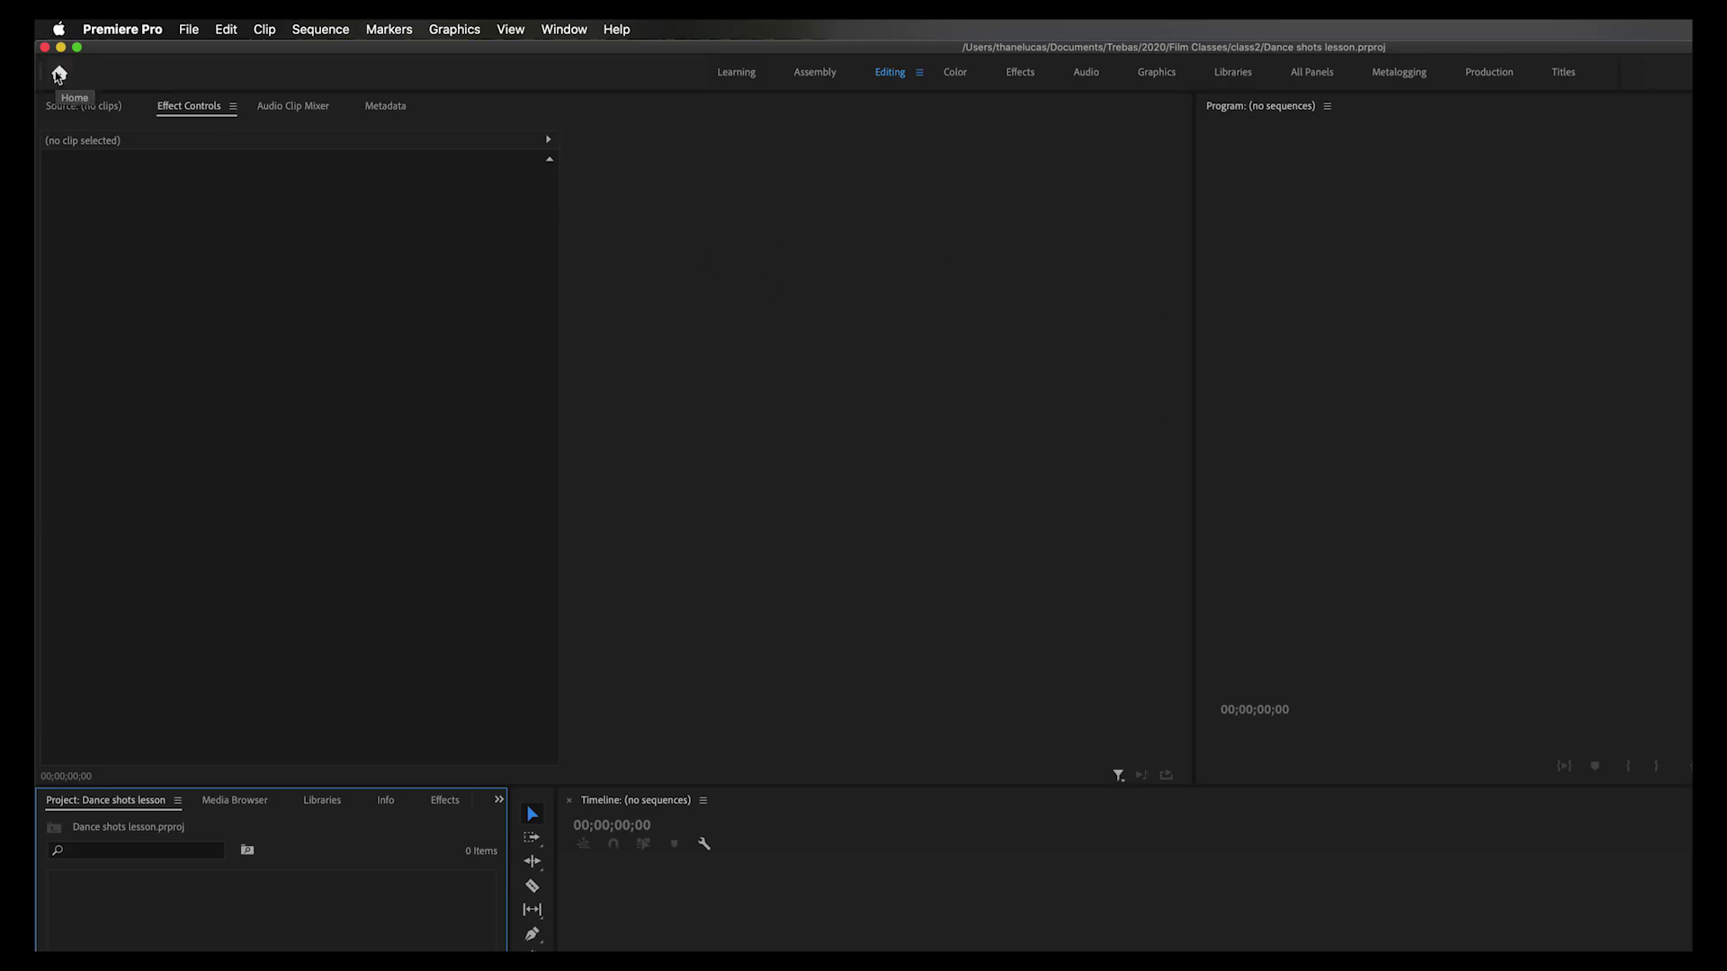
- View the Home screen with the recent projects and return to the open project
left_click(57, 74)
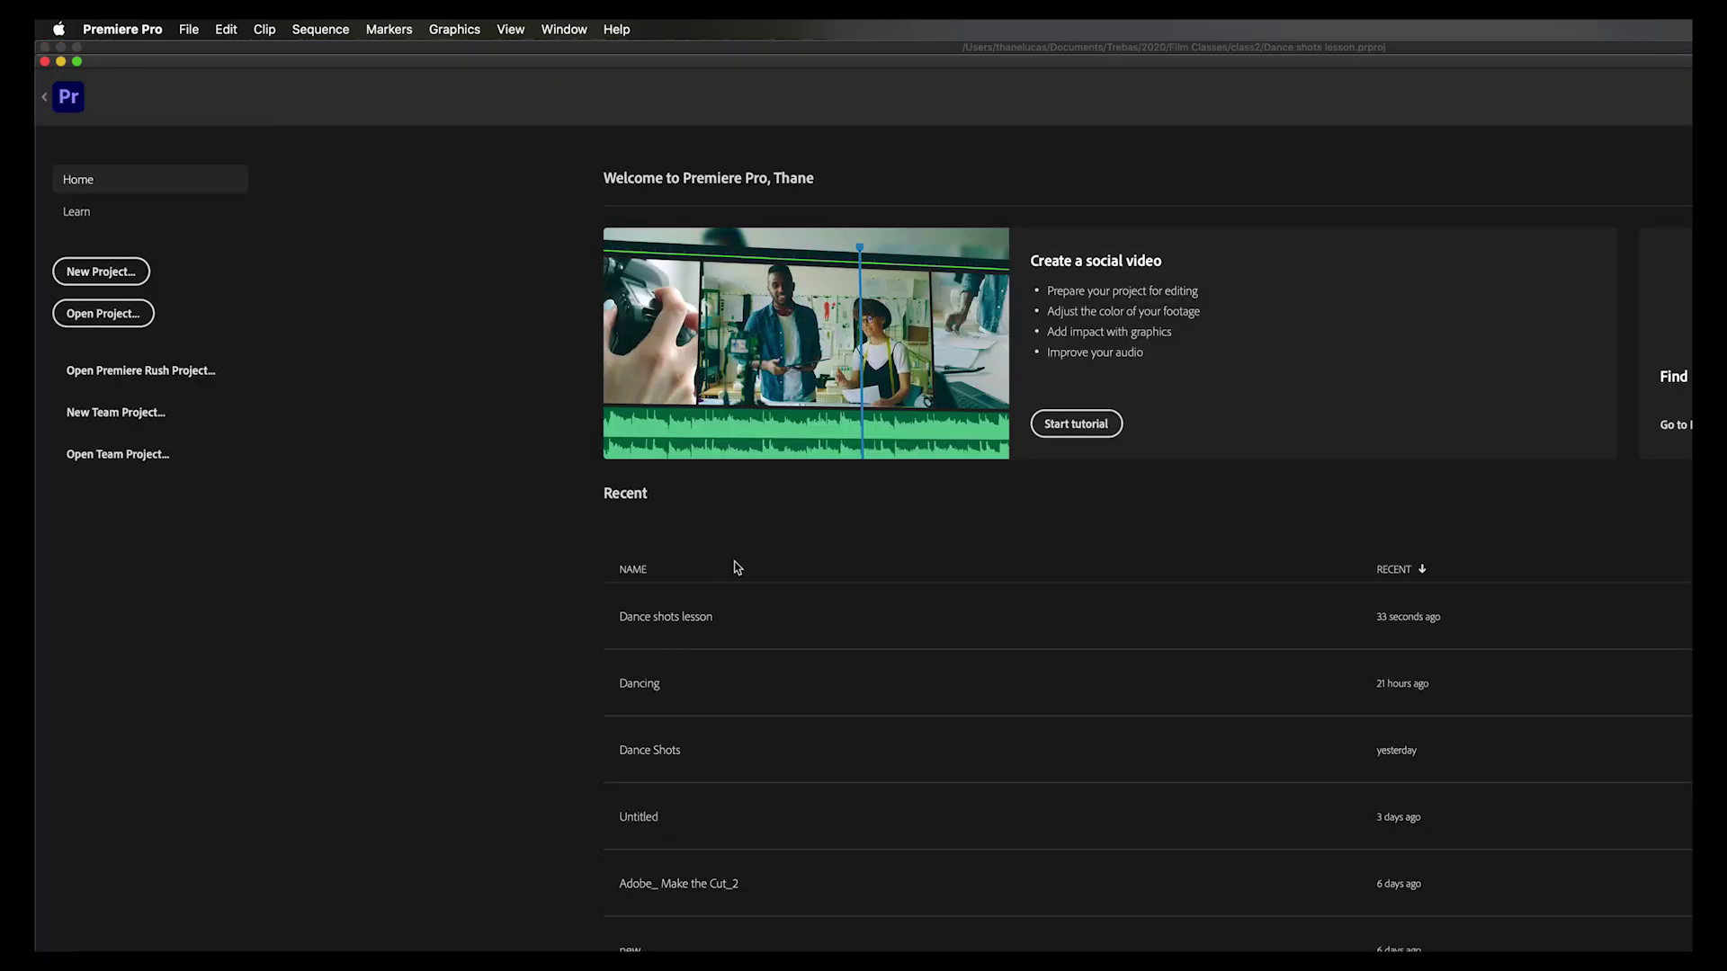
left_click(61, 95)
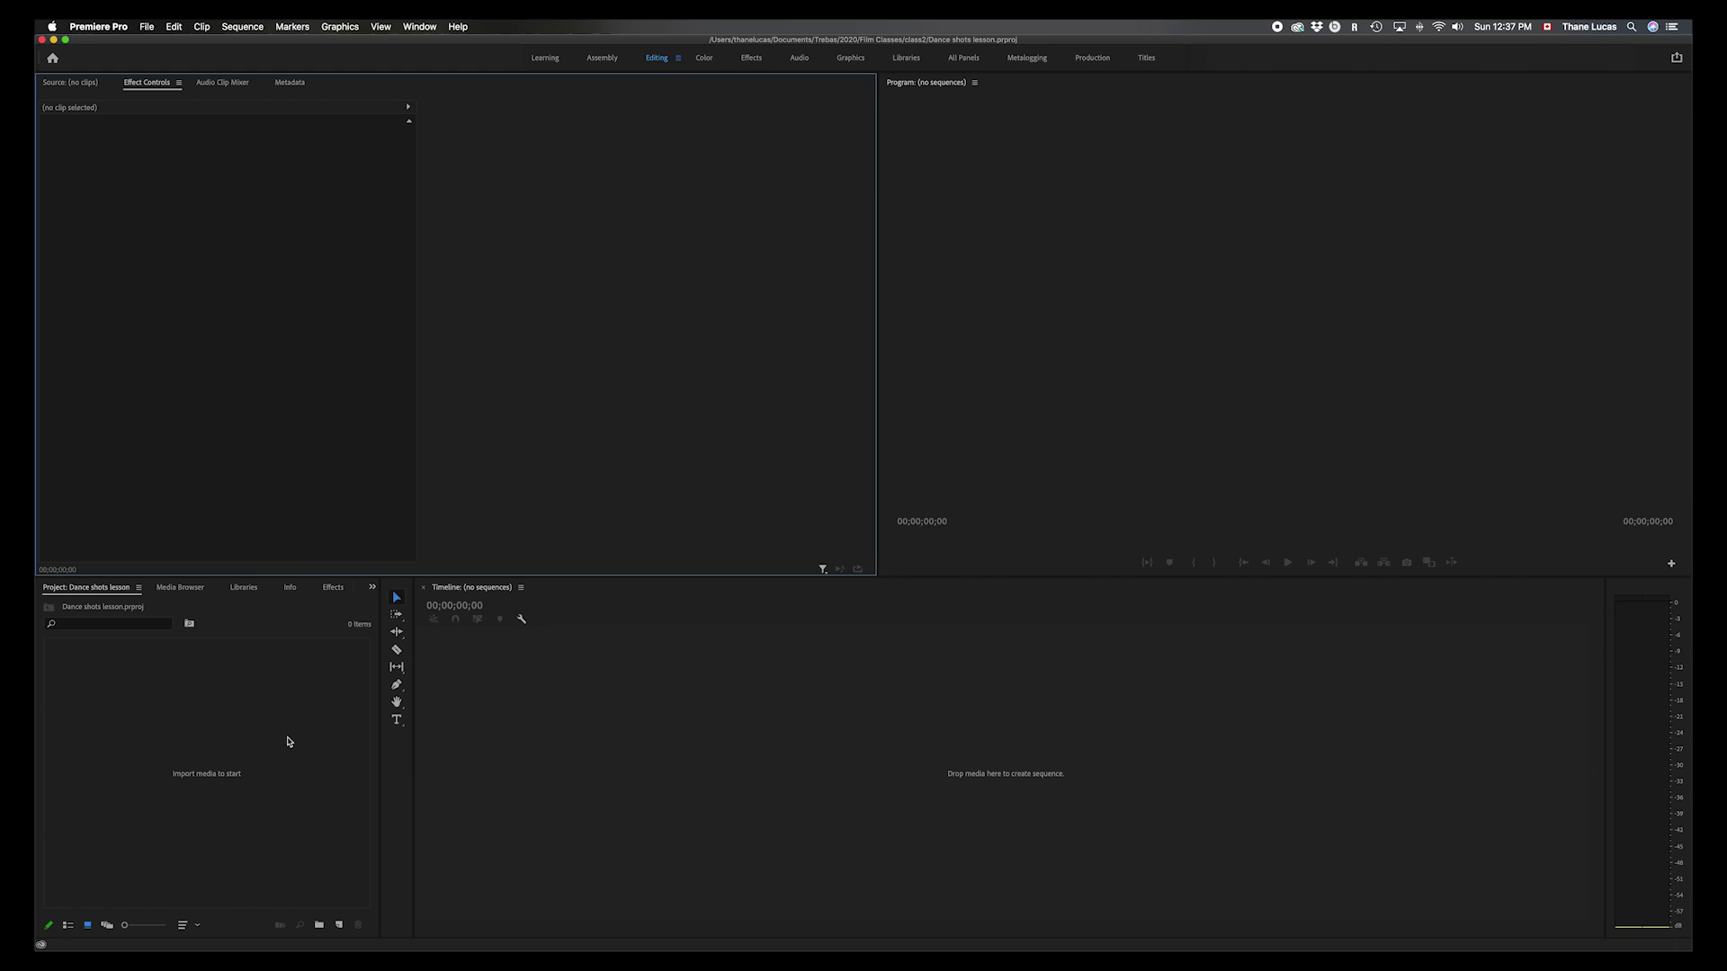
- Import the whole Dance Shots HD folder from class2, merging all layers of the Dances and curtain Photoshop files
left_click(147, 27)
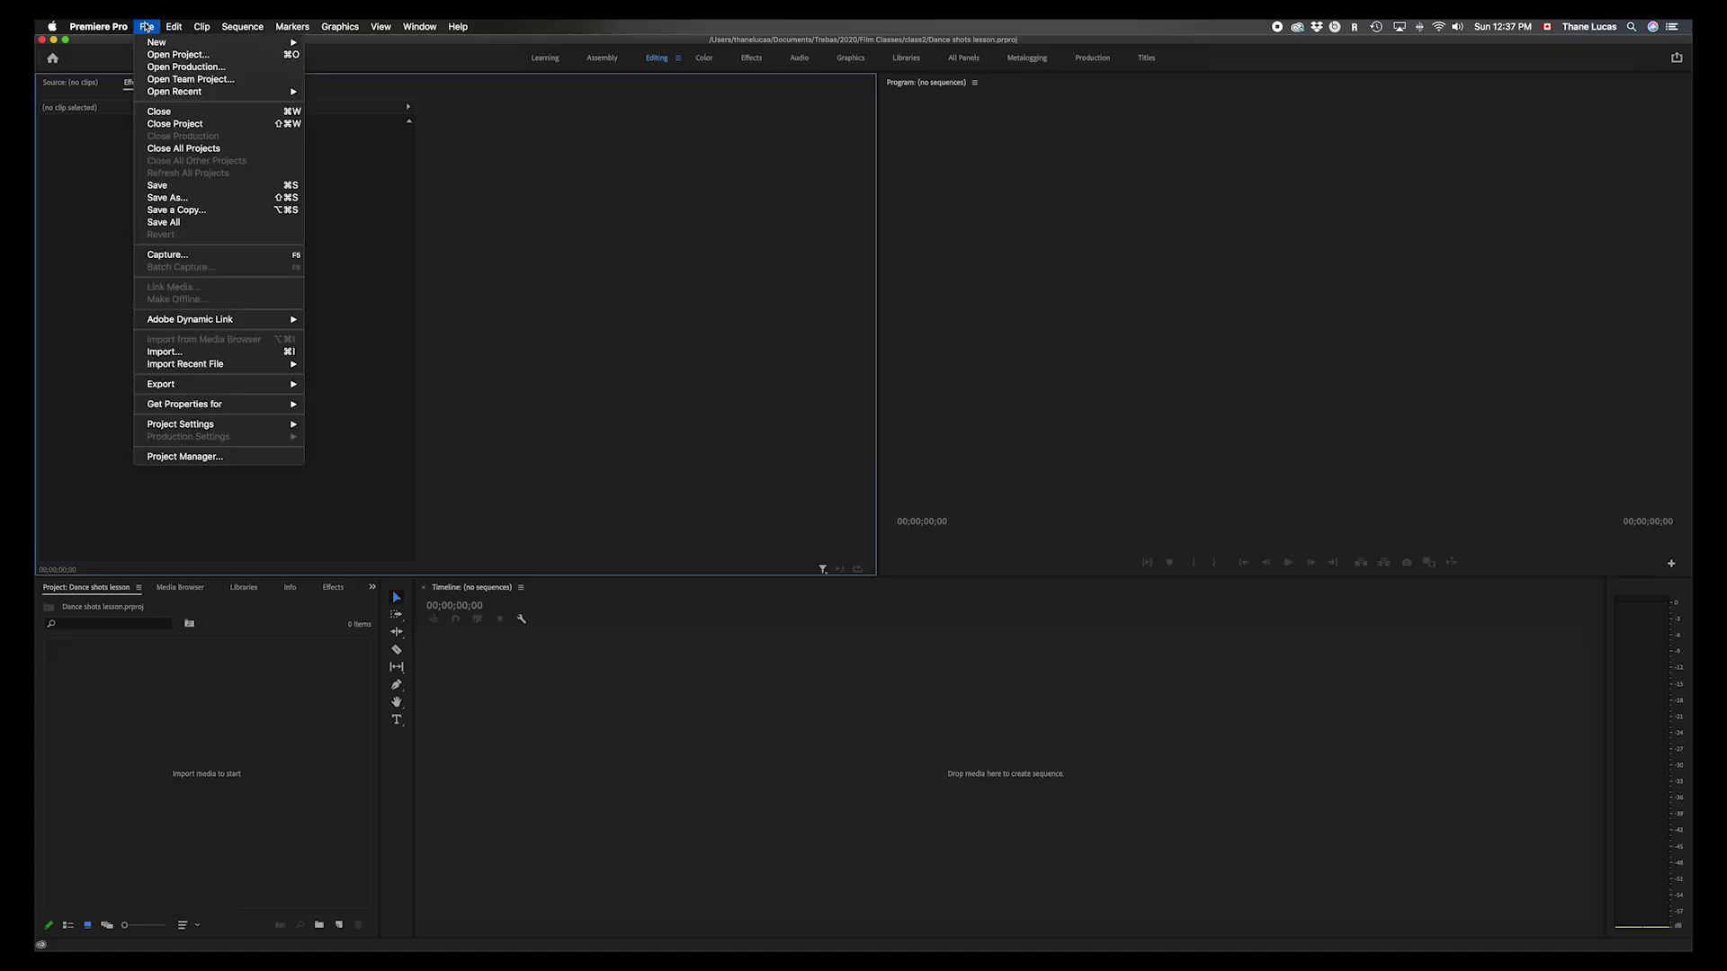
left_click(215, 358)
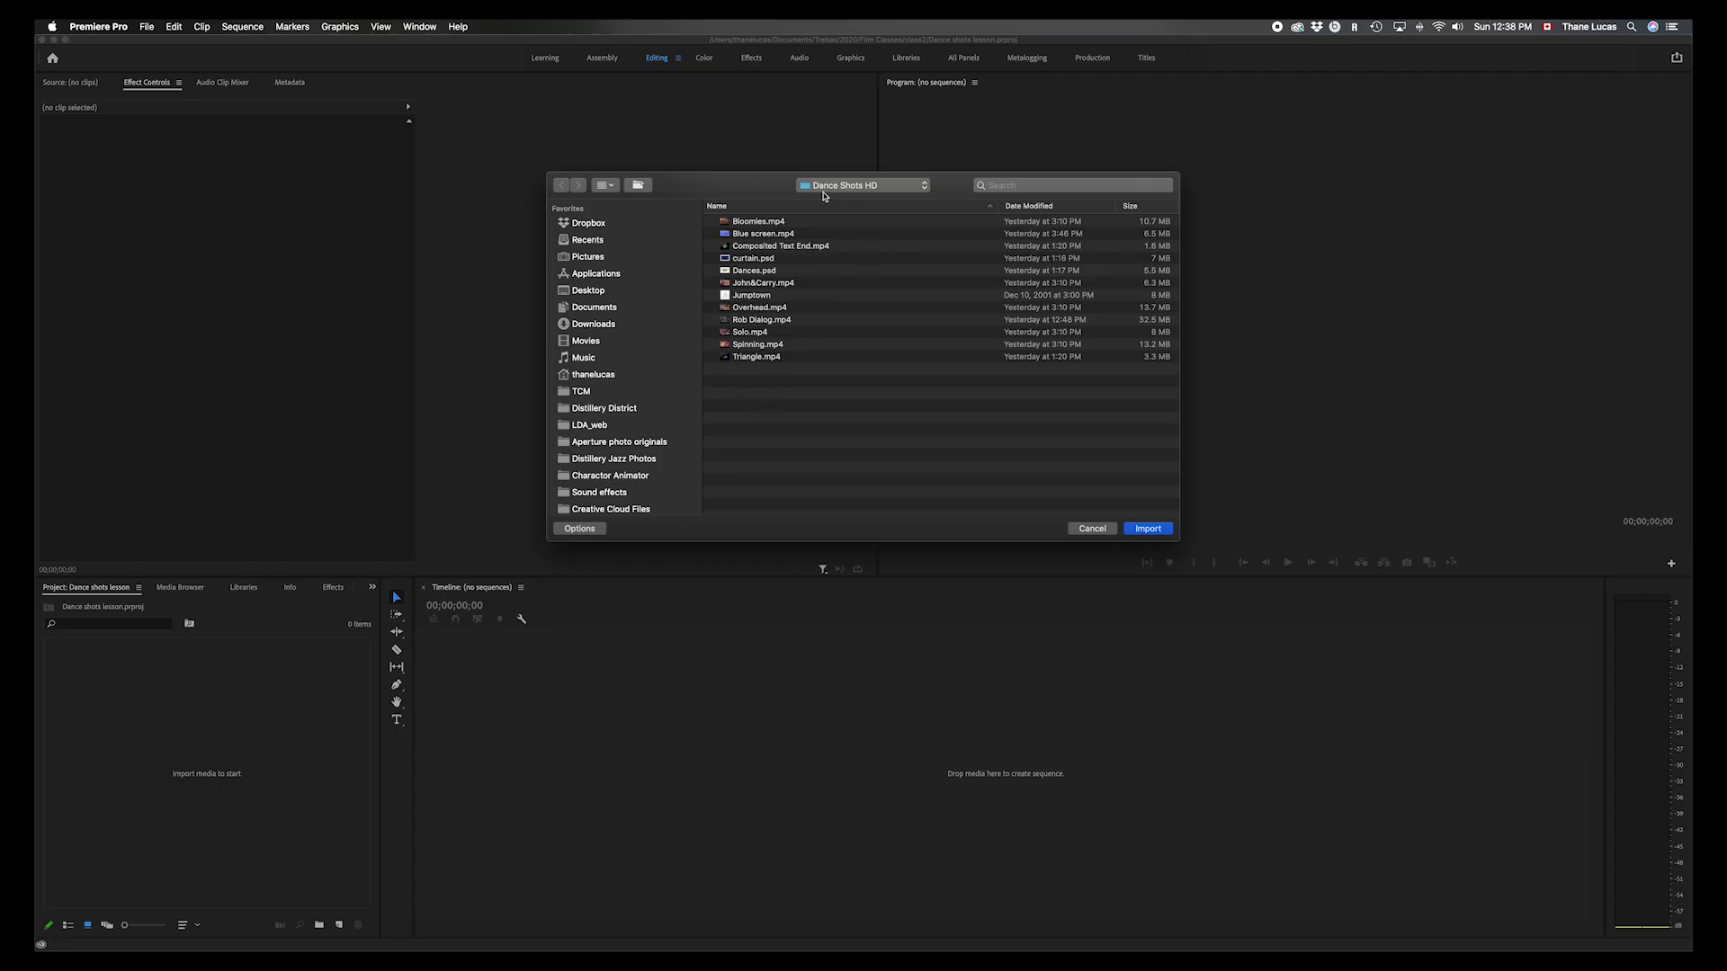
left_click(887, 193)
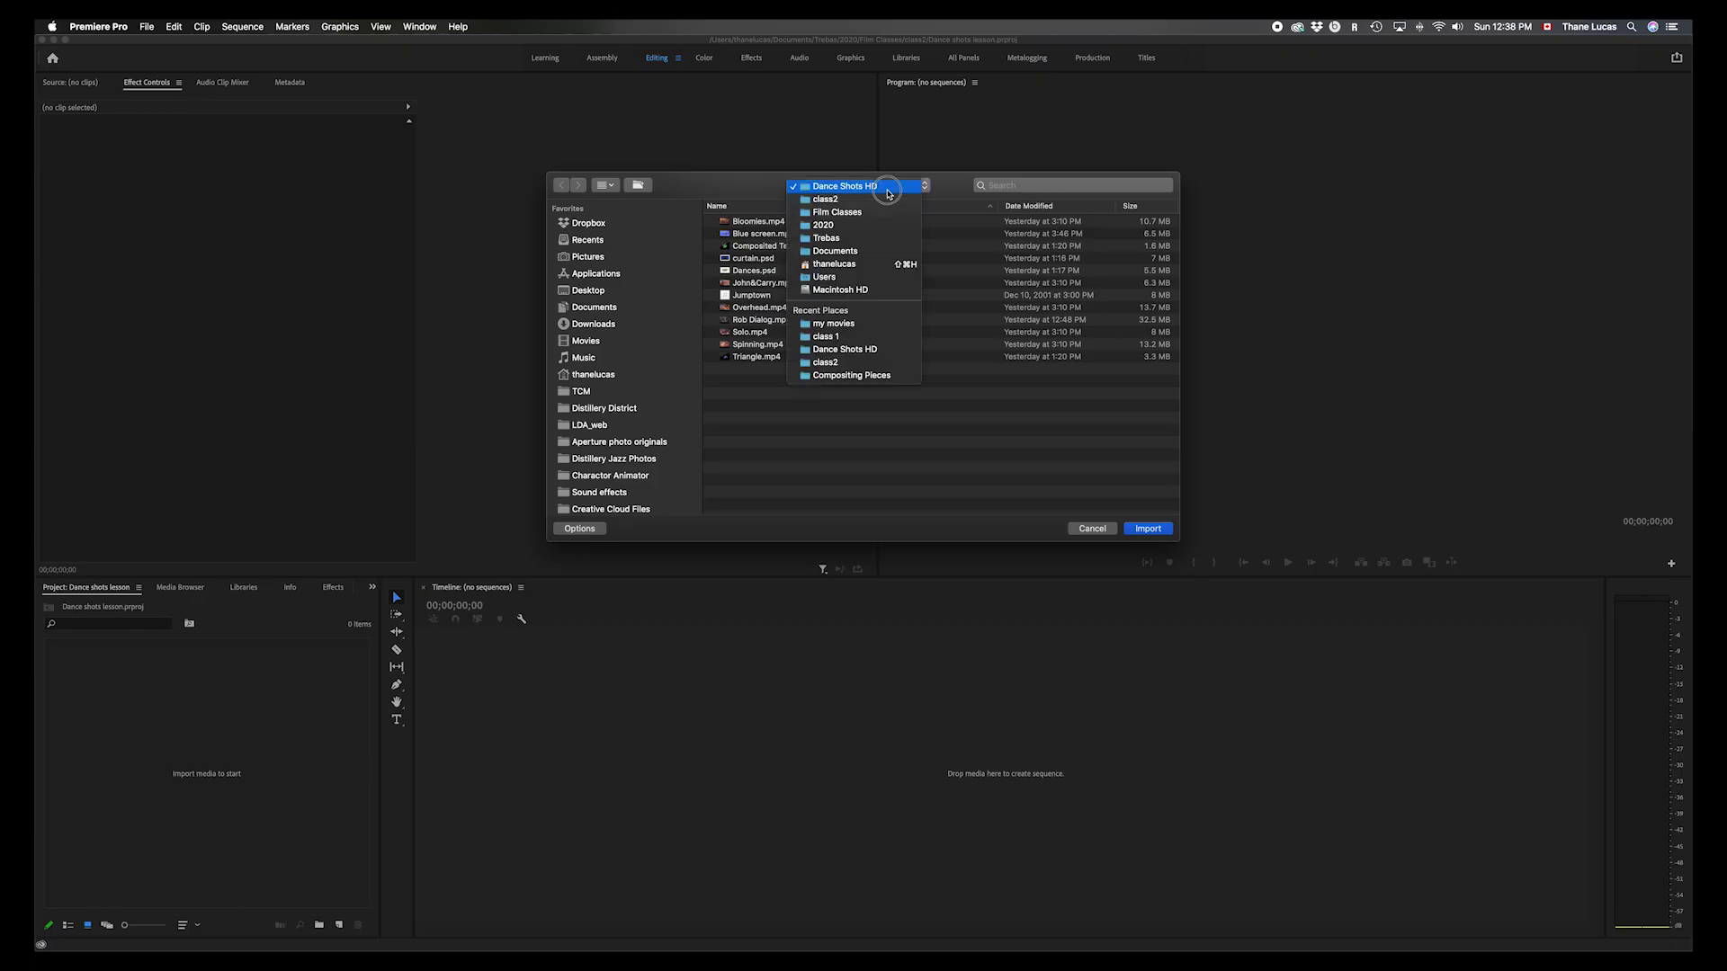
left_click(868, 199)
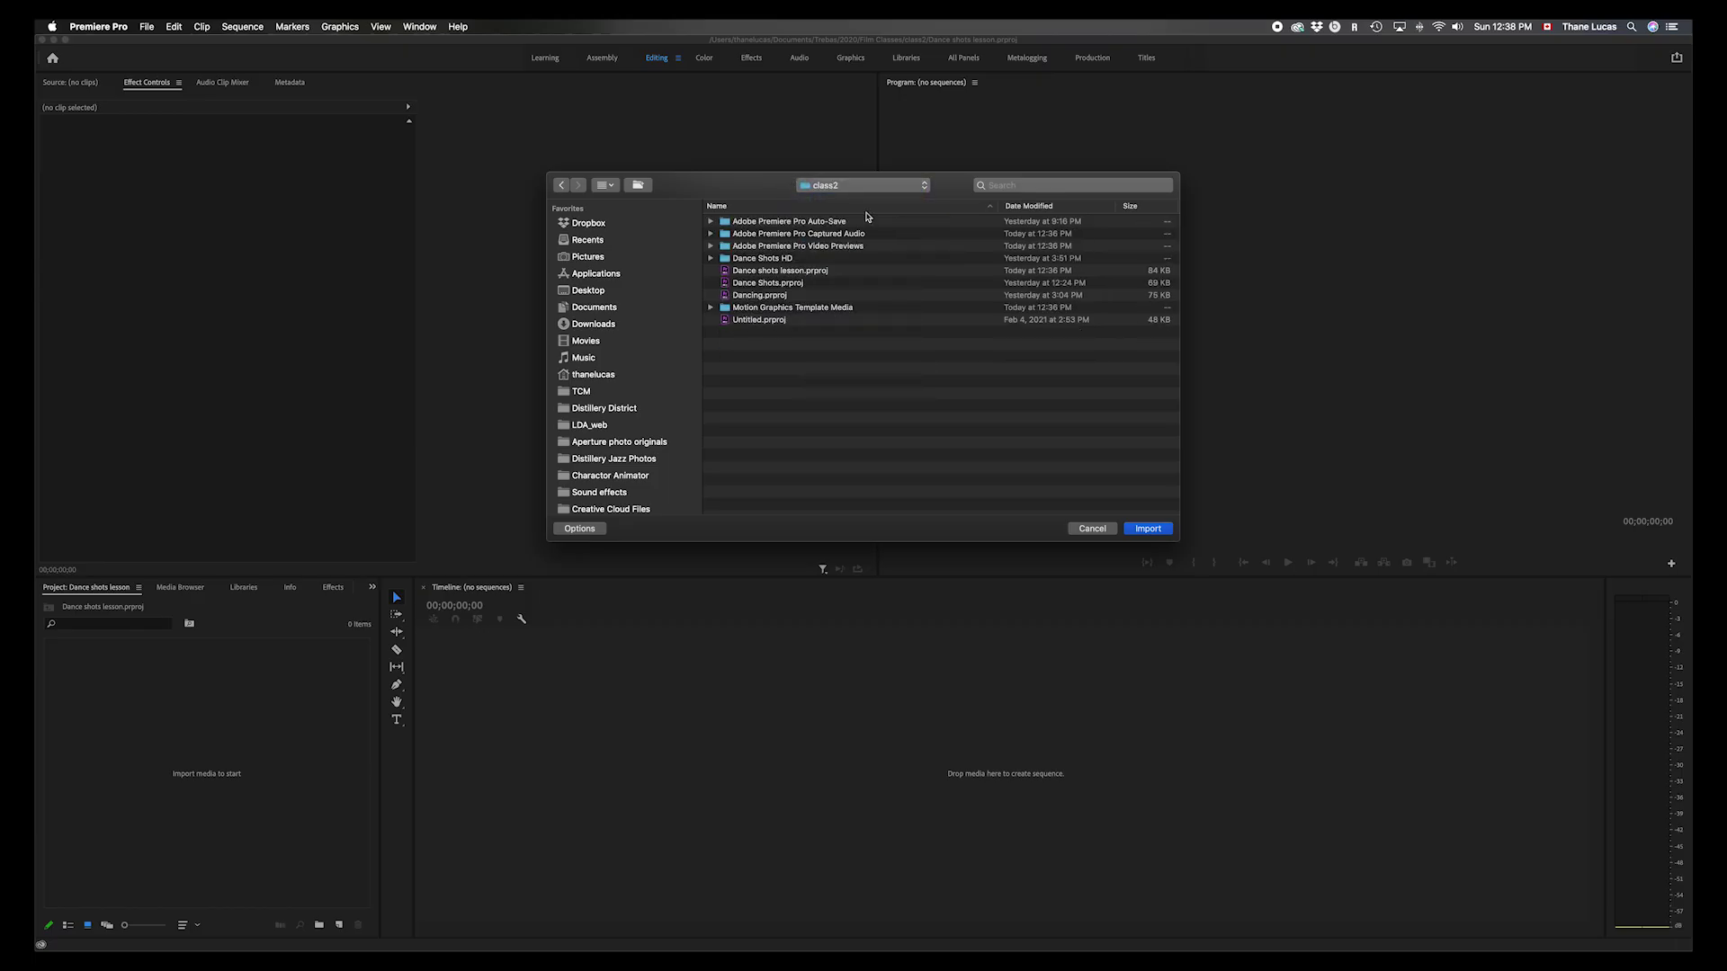
left_click(725, 262)
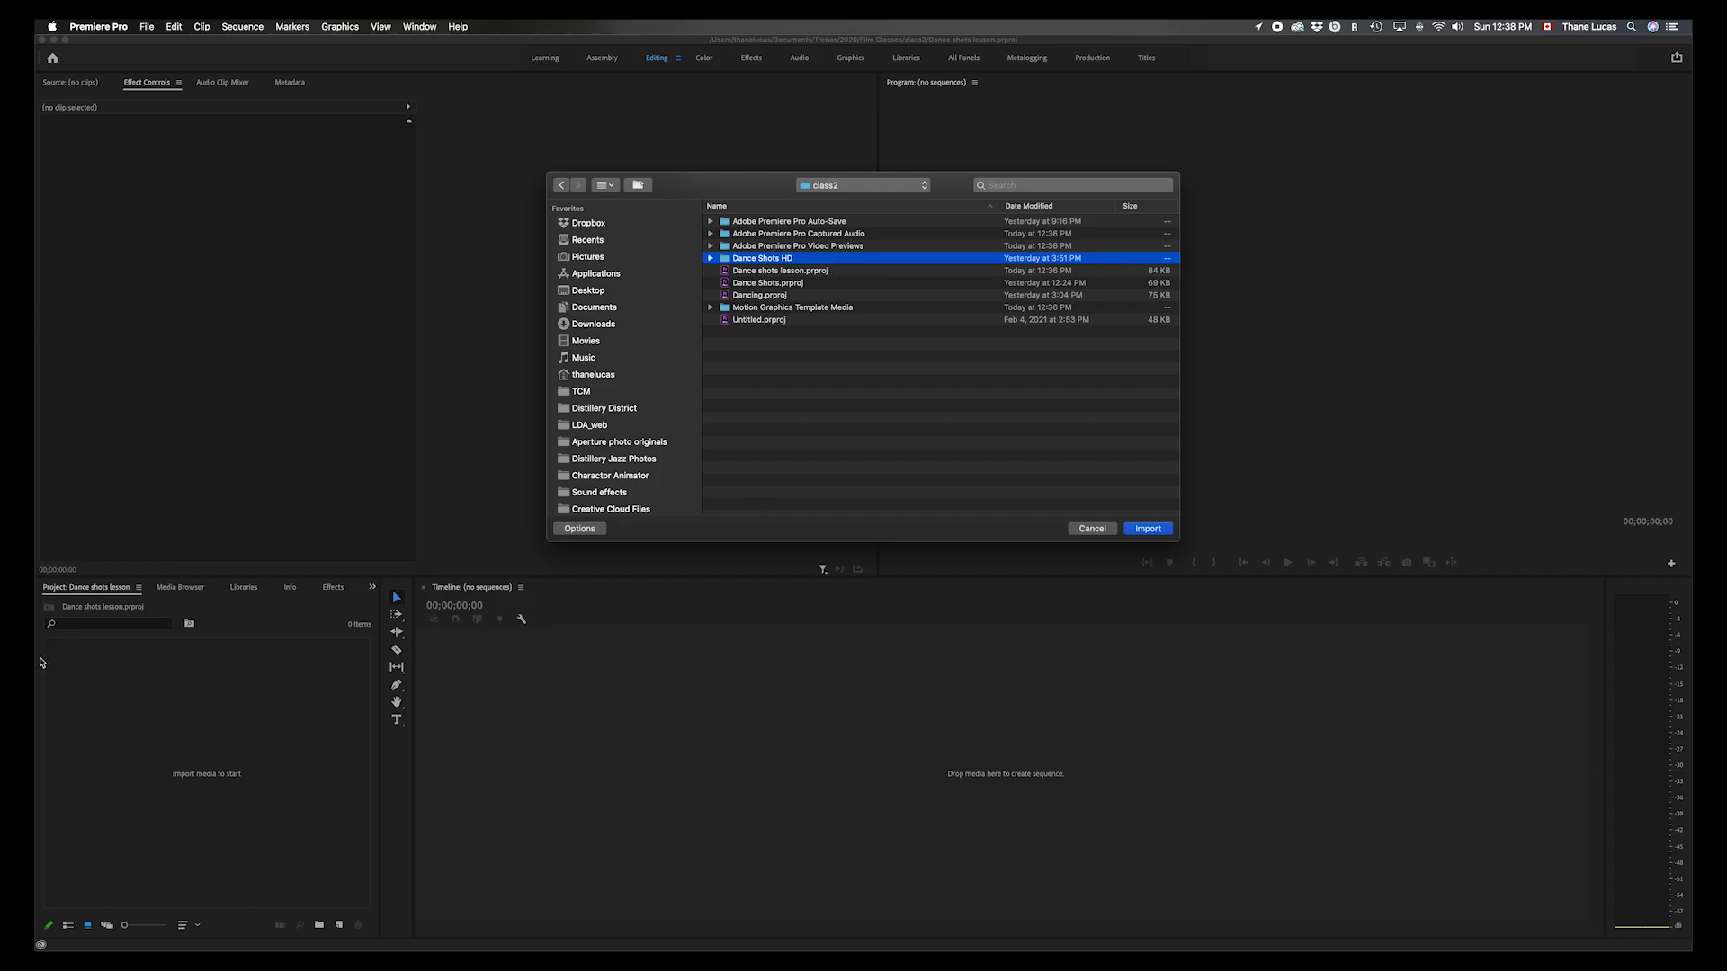
left_click(725, 262)
left_click_drag(725, 262, 274, 787)
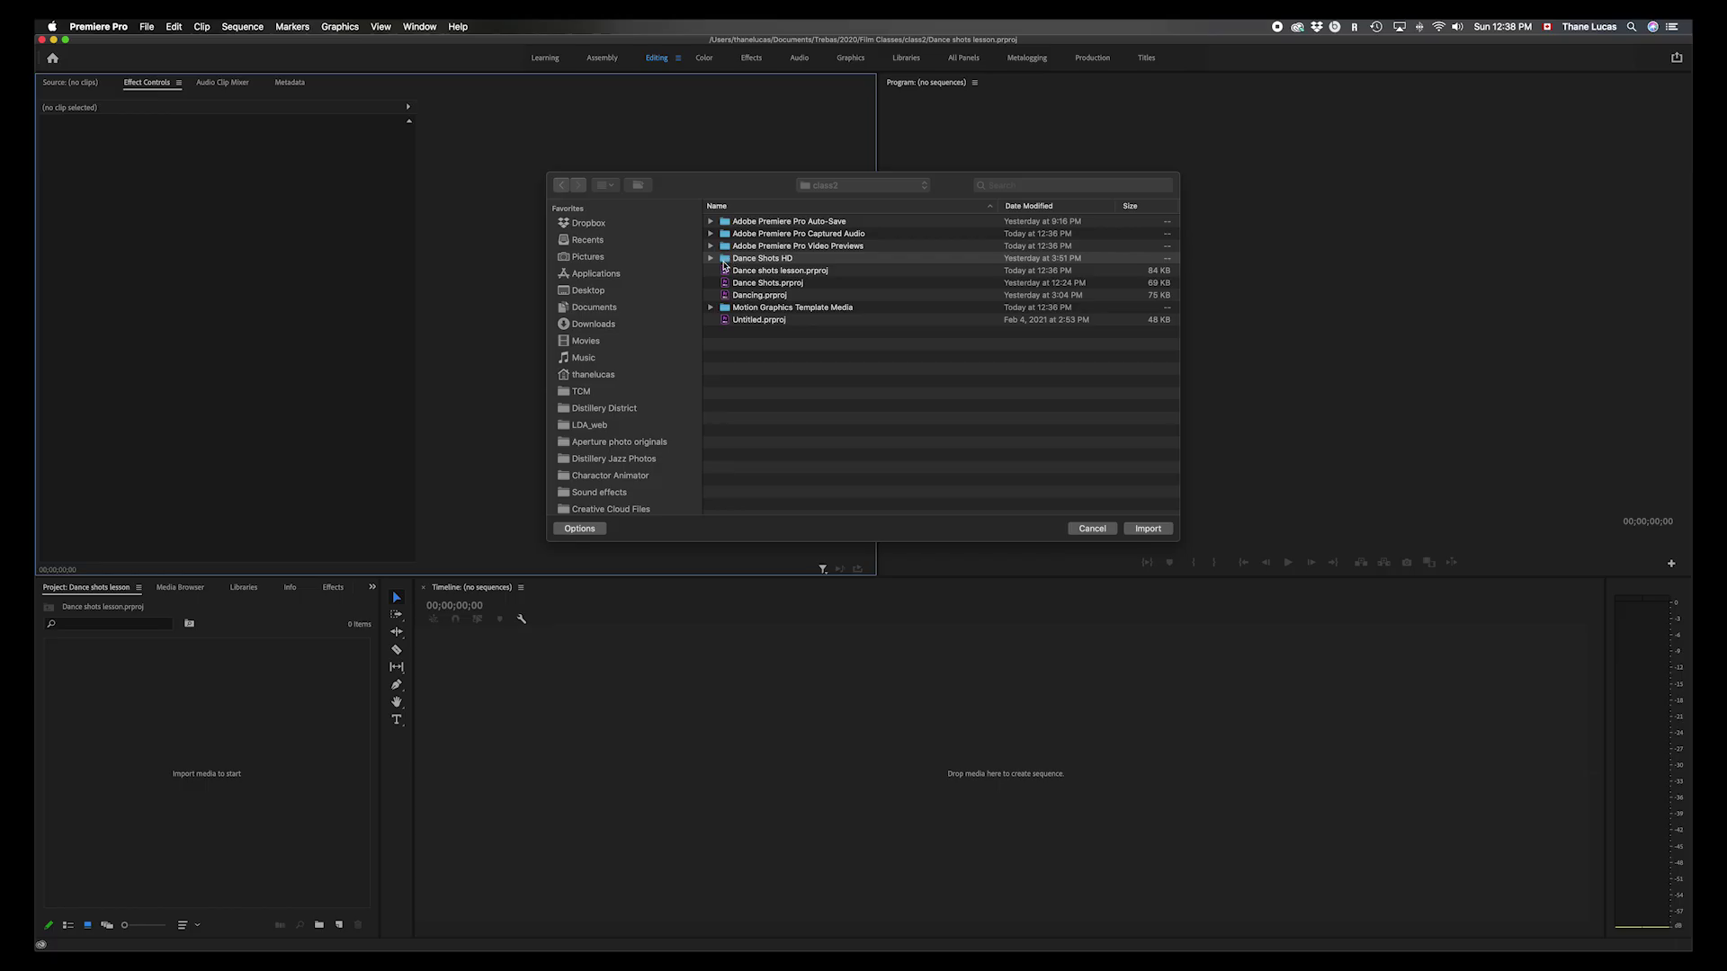
left_click(1148, 529)
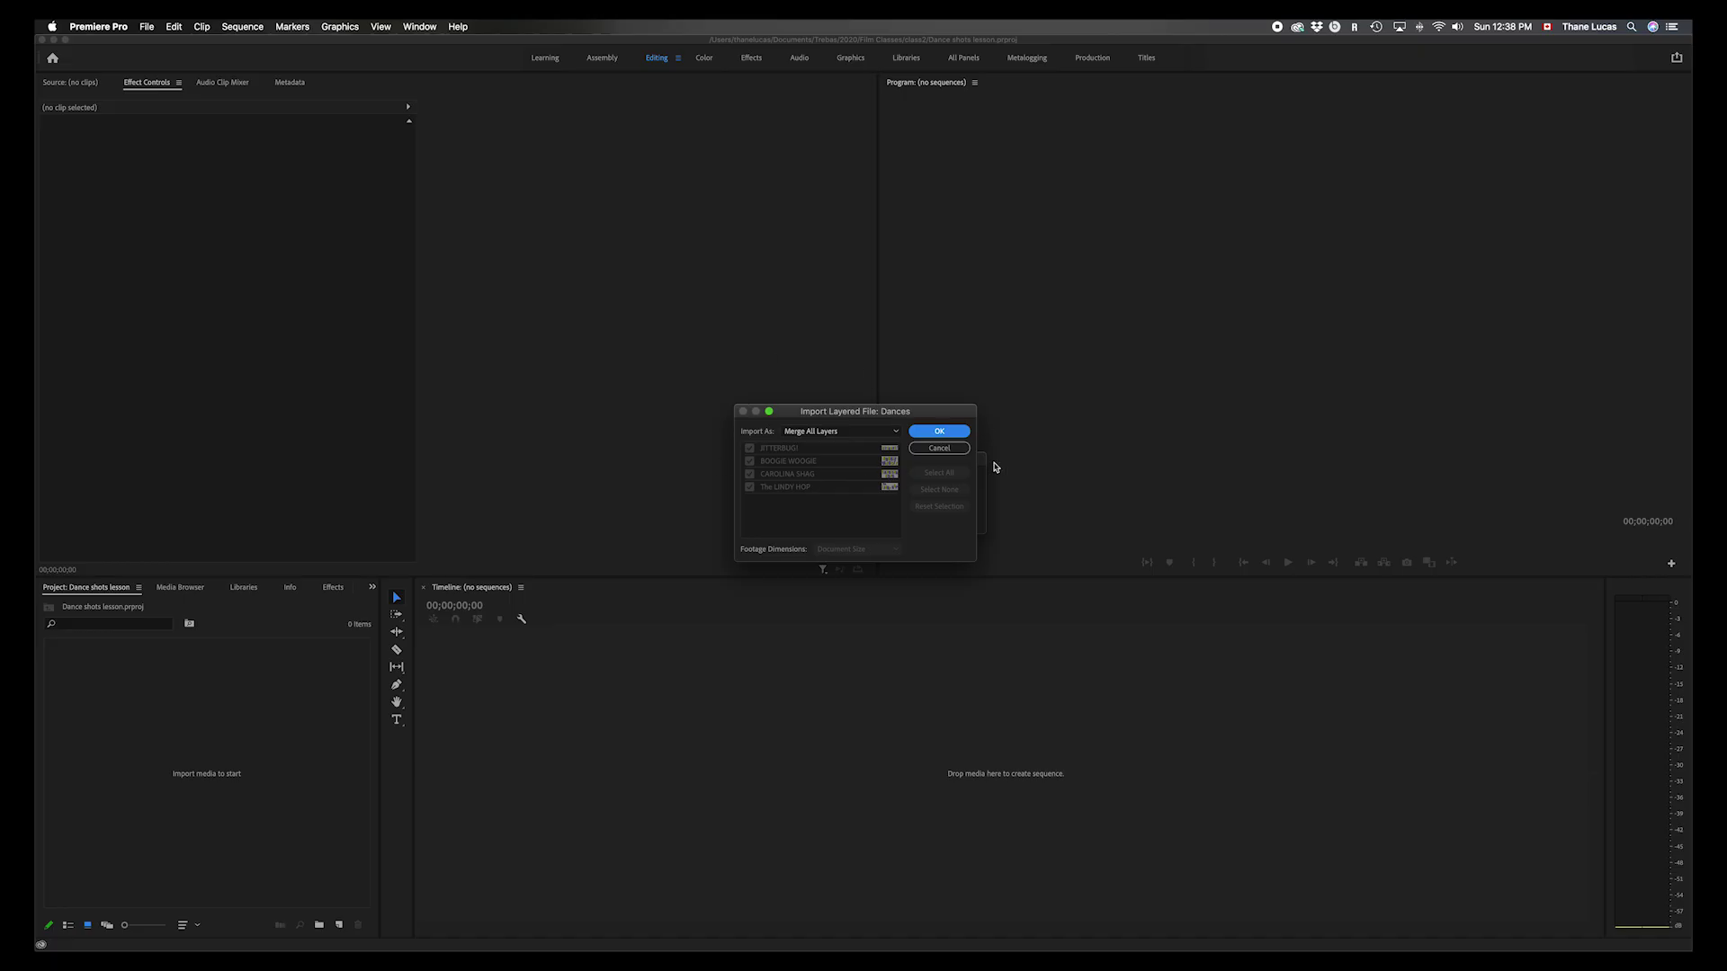
left_click(945, 438)
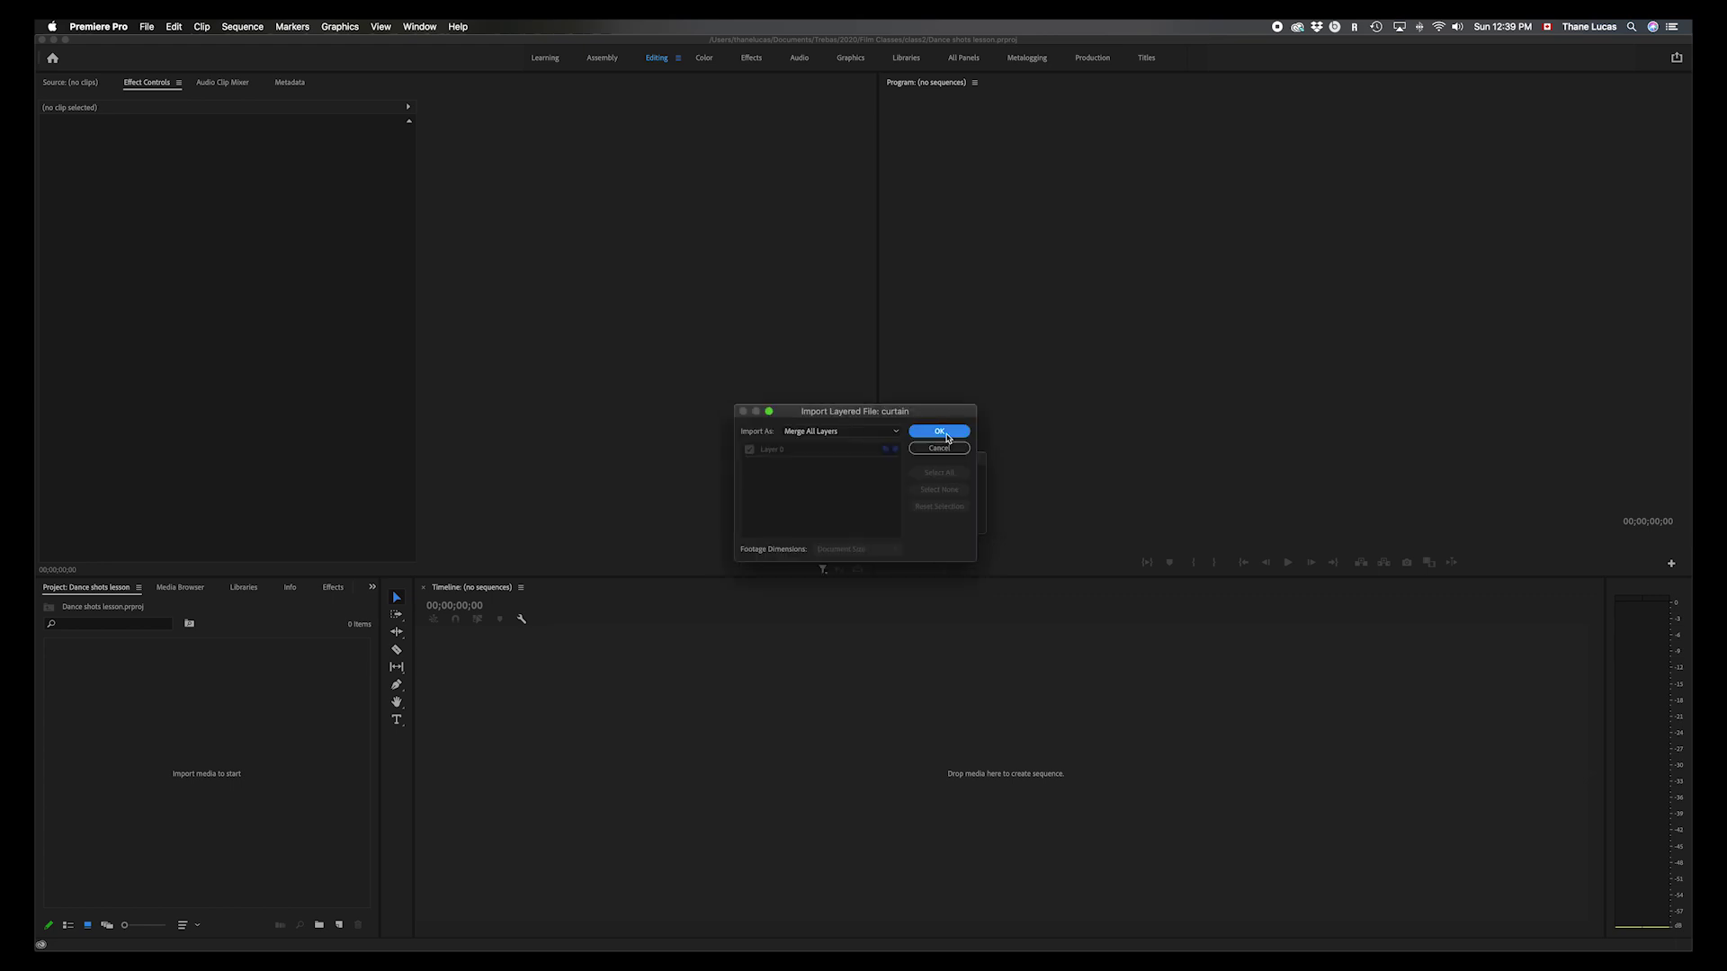
left_click(947, 438)
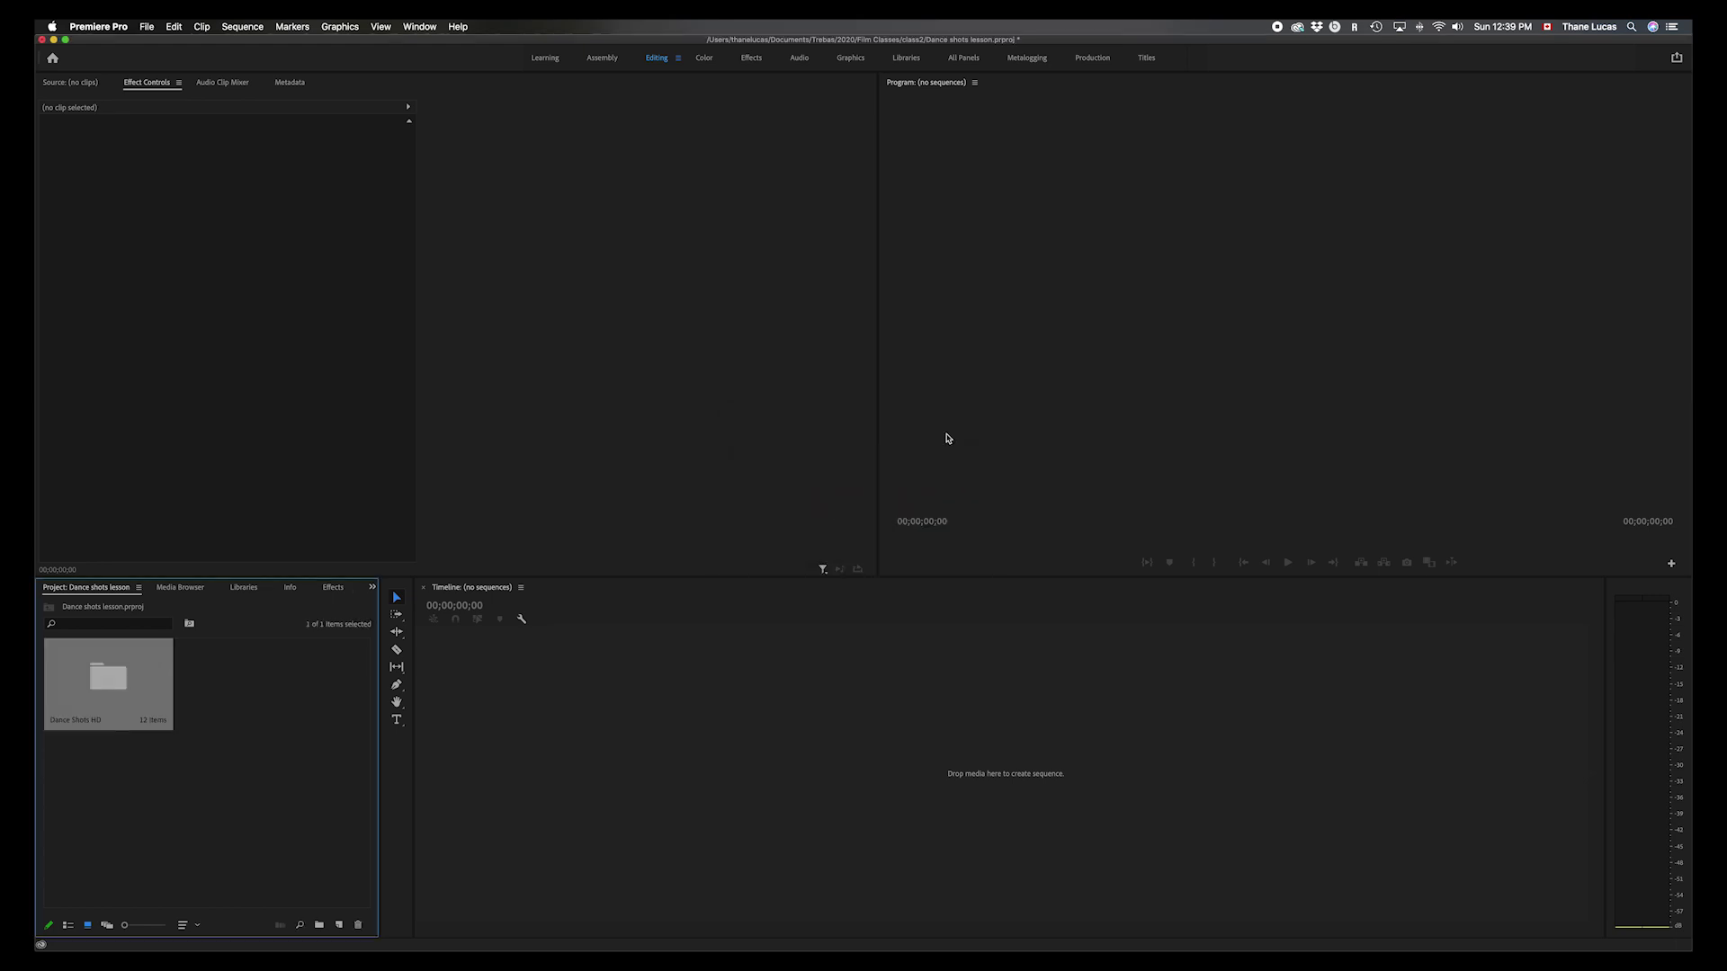
- Open the Dance Shots HD bin to check its clips, and delete the bin from the project
double_click(108, 683)
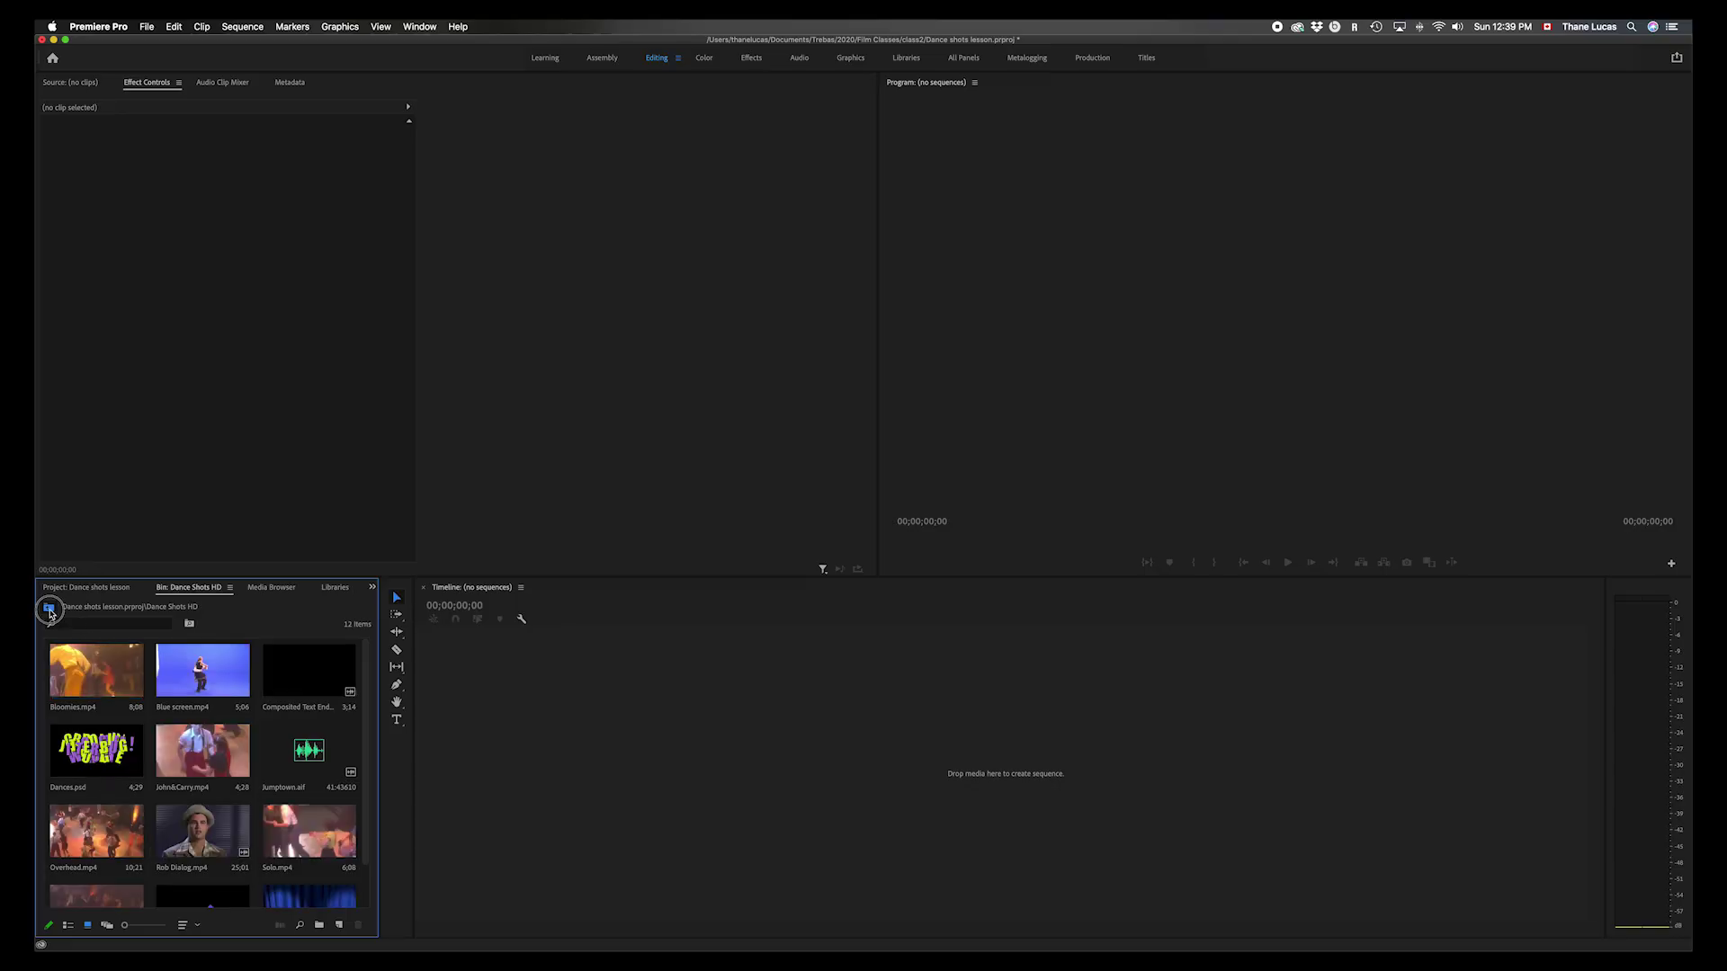
left_click(48, 607)
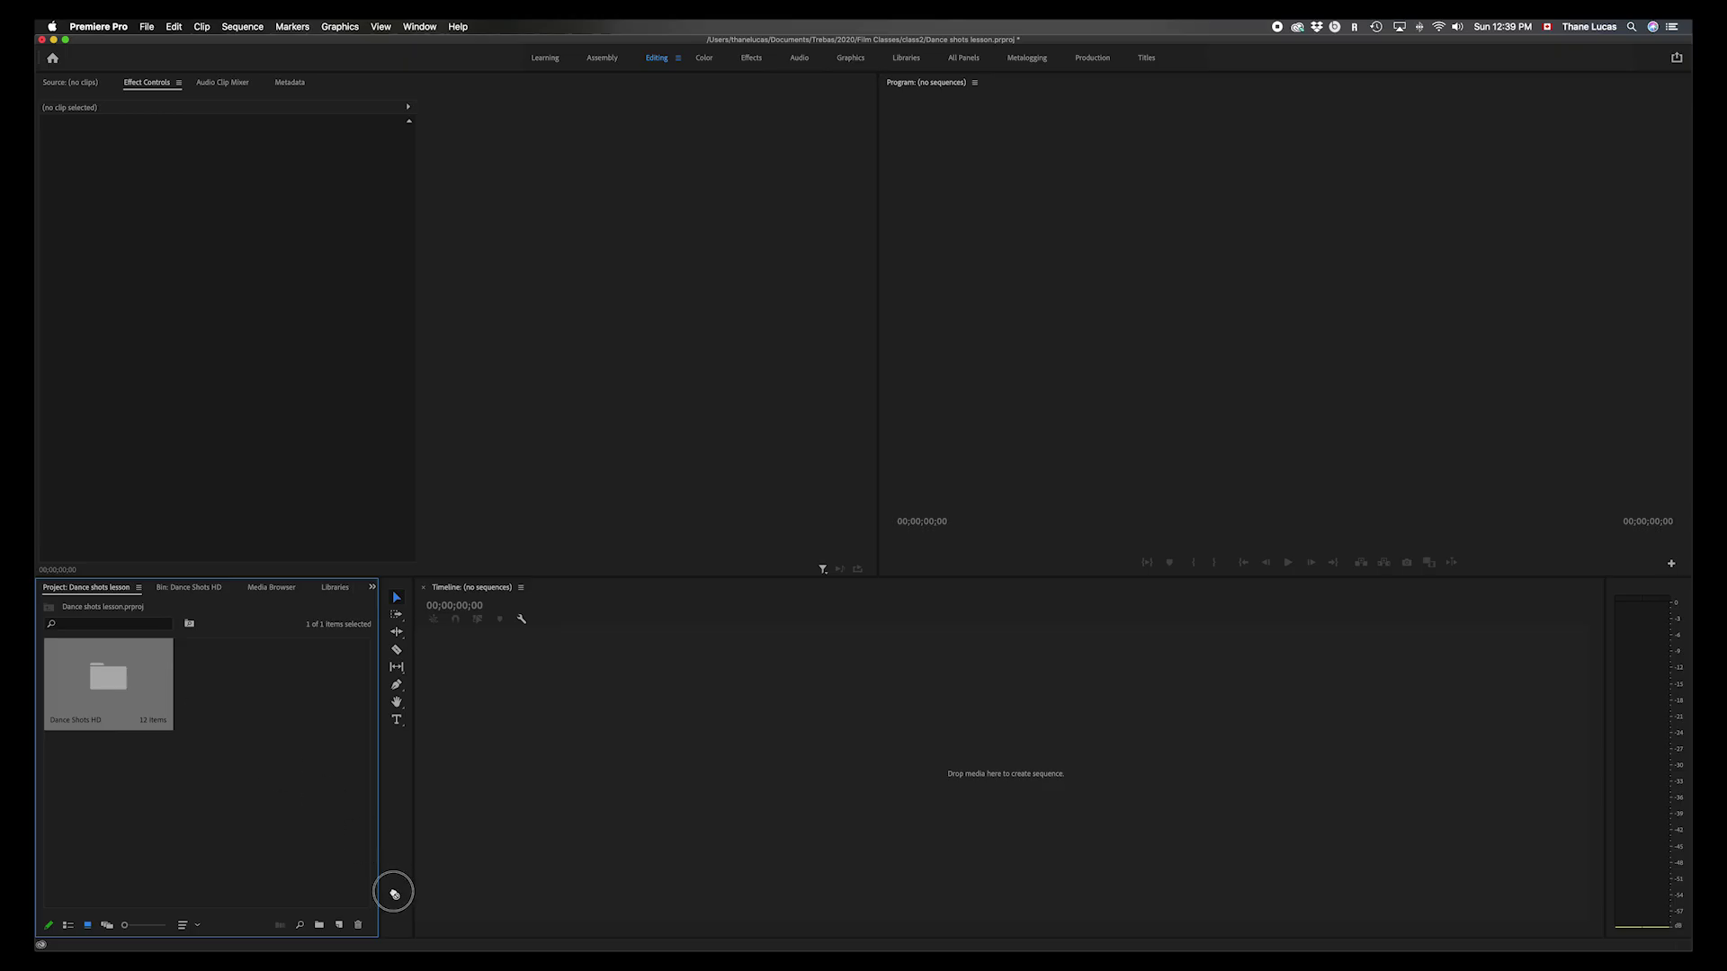
left_click(358, 925)
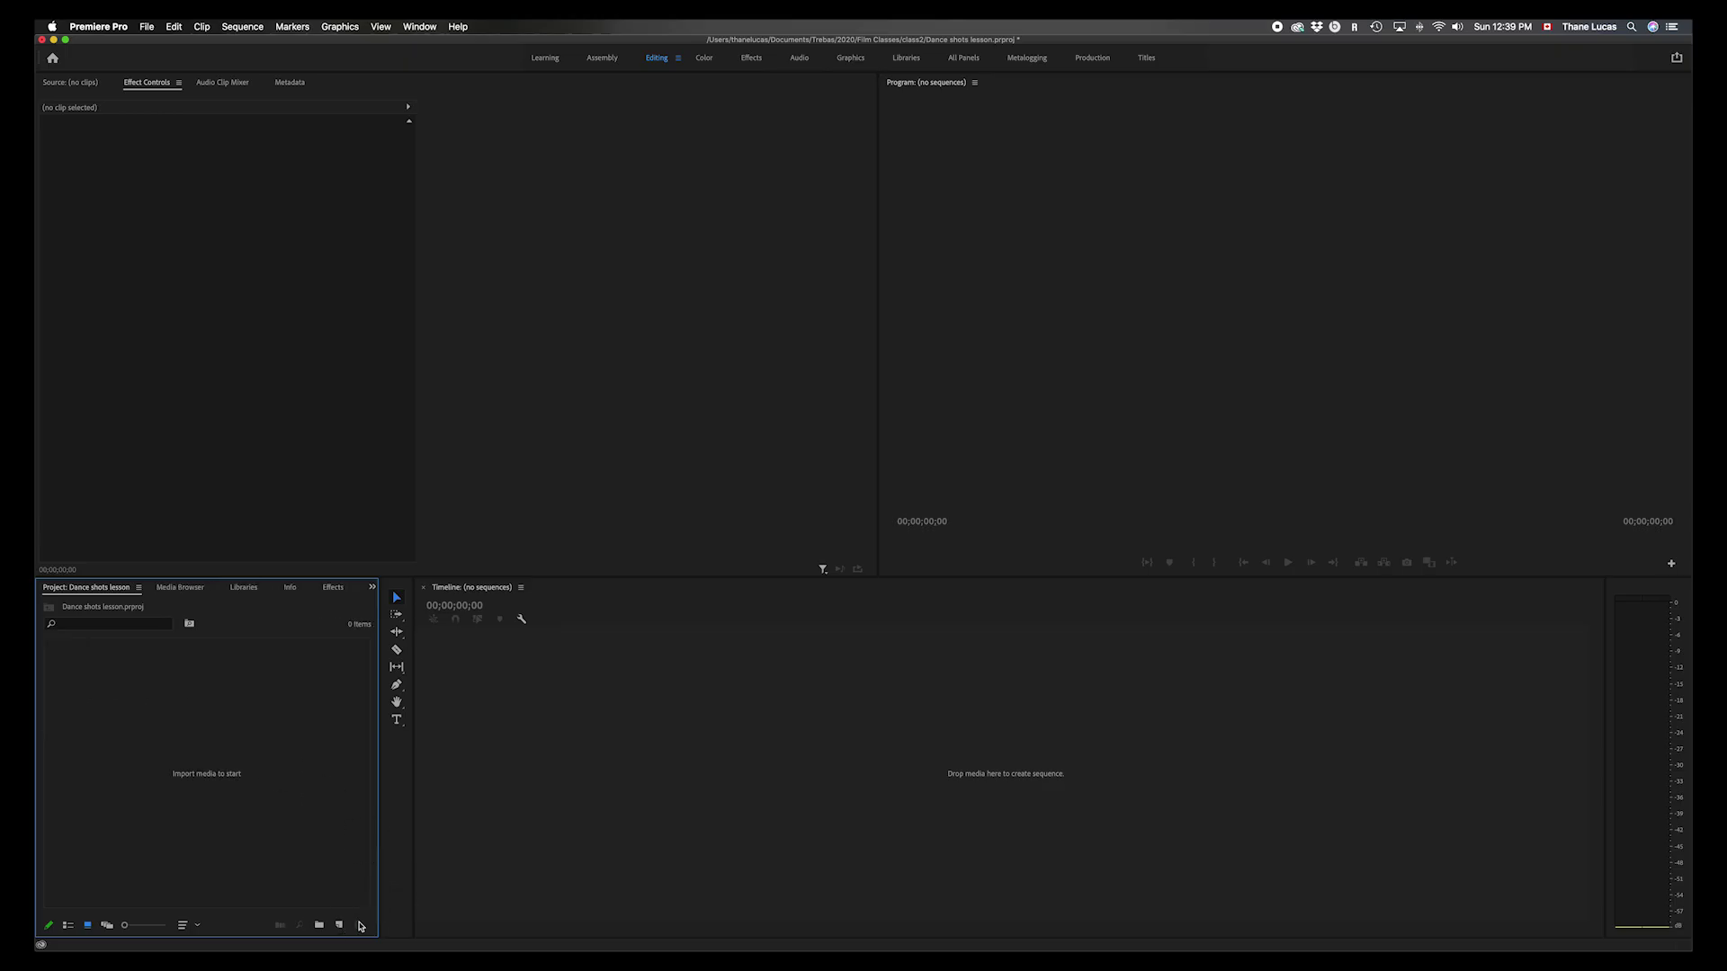
key("super+i")
left_click(808, 416)
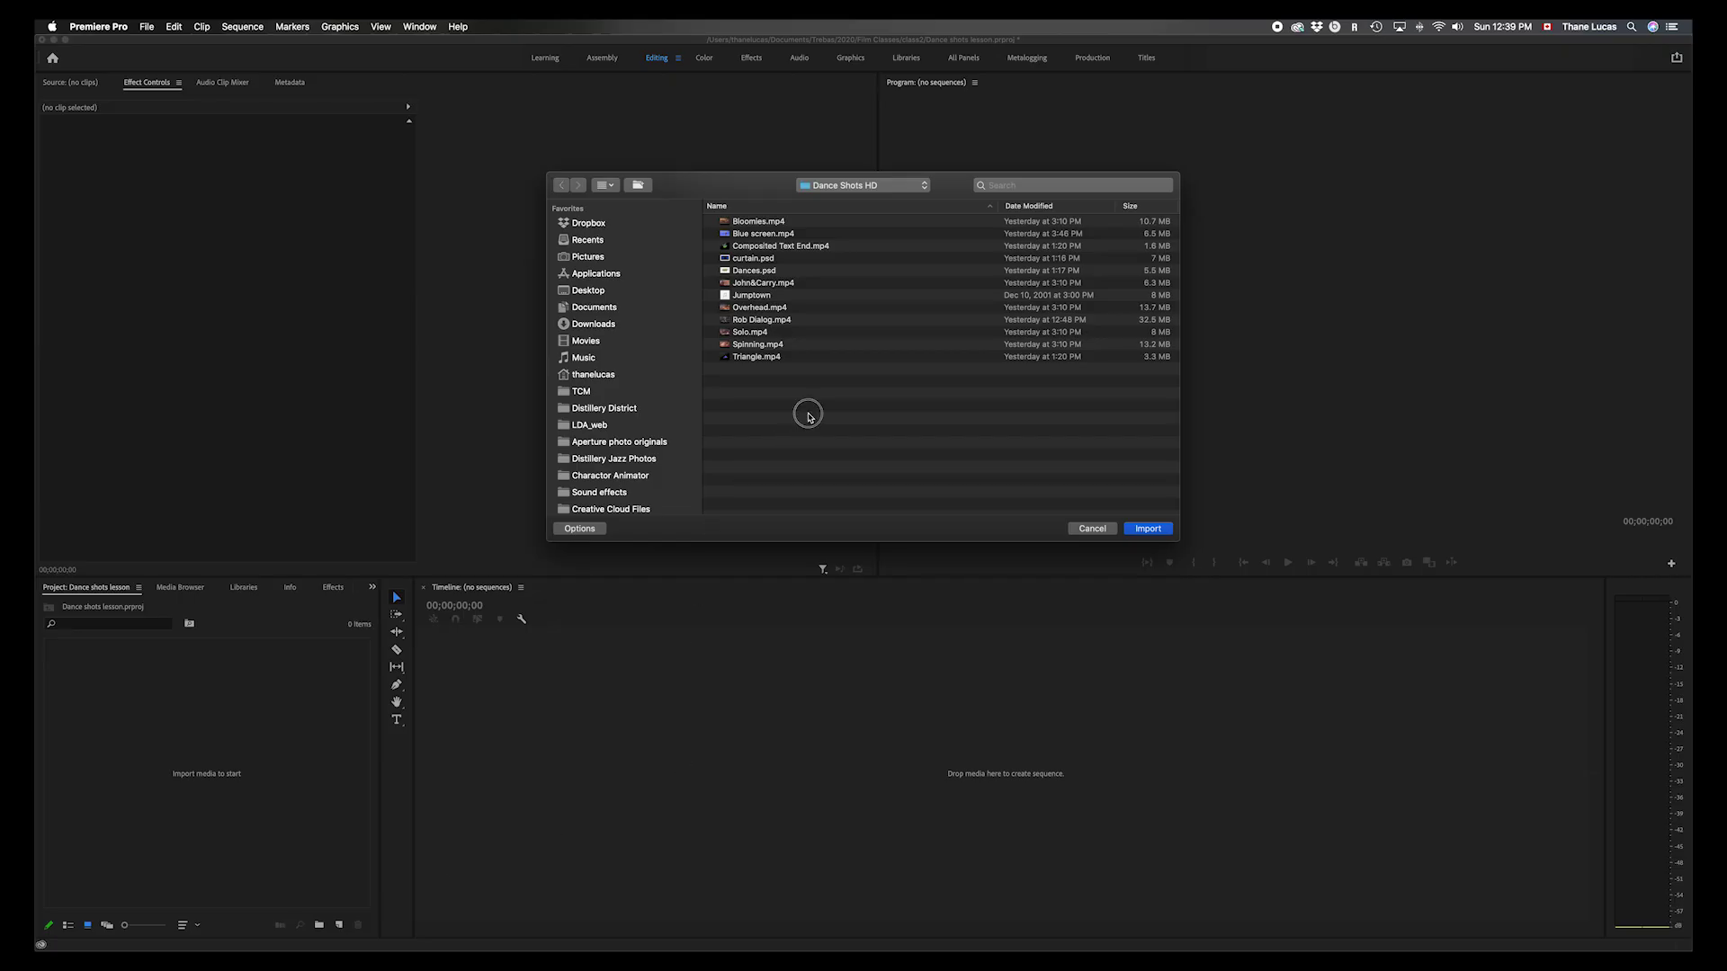
left_click_drag(808, 416, 828, 104)
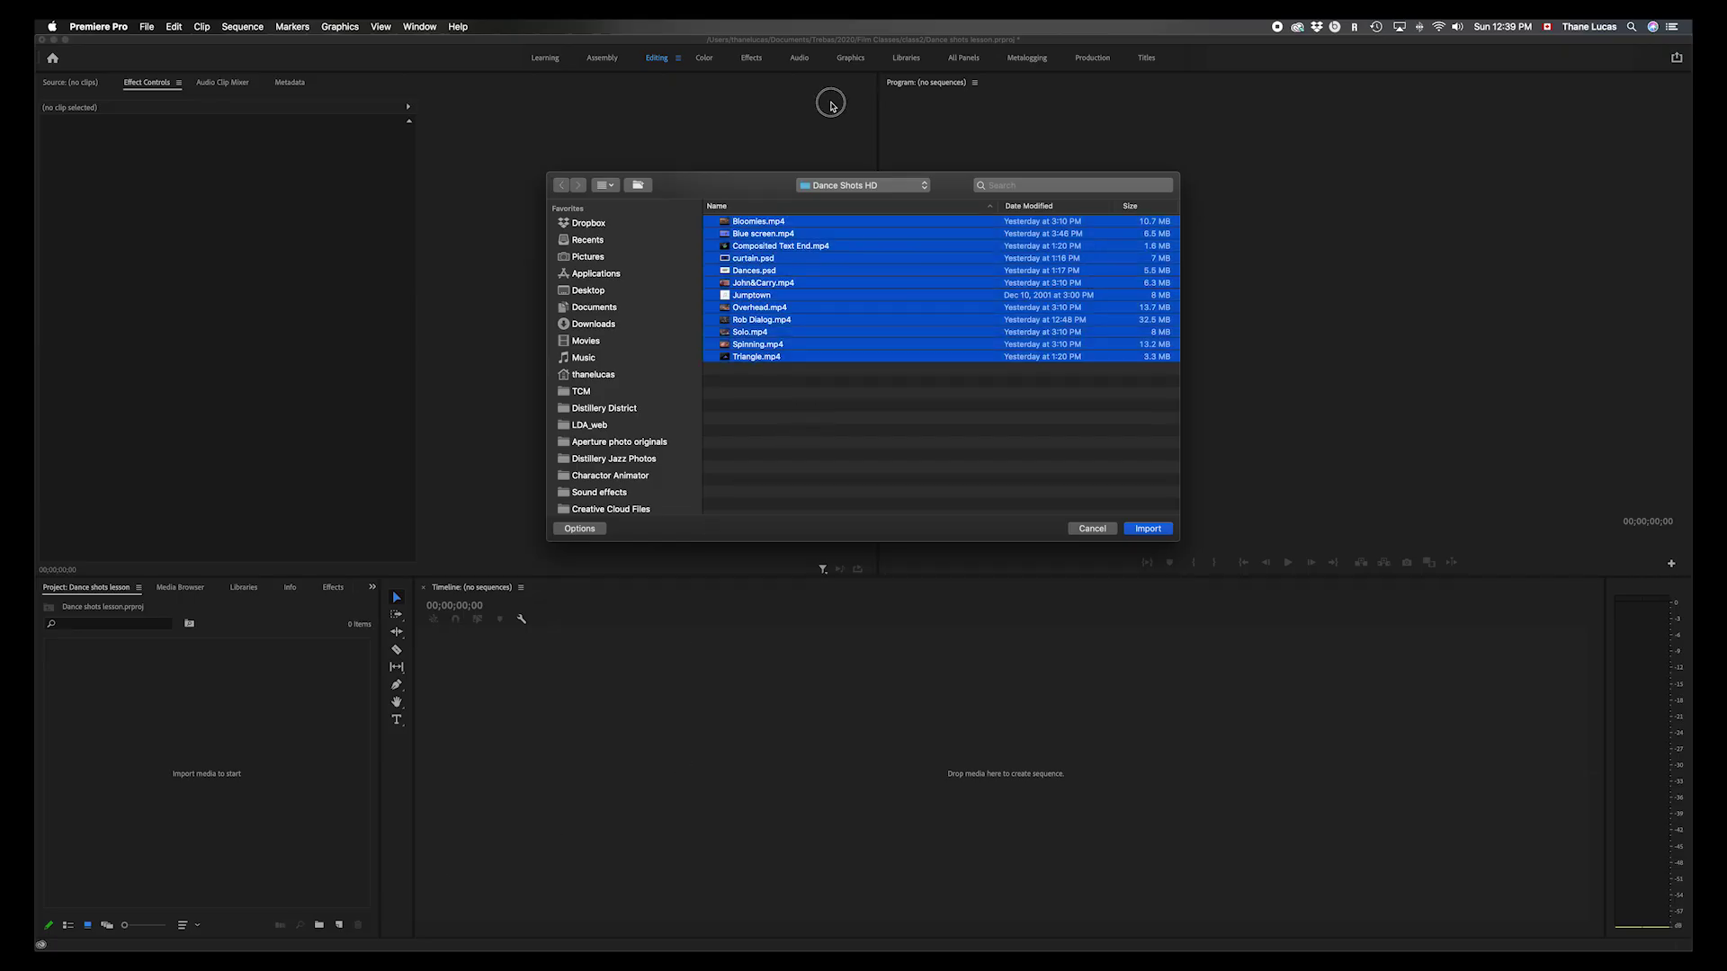
left_click(1148, 529)
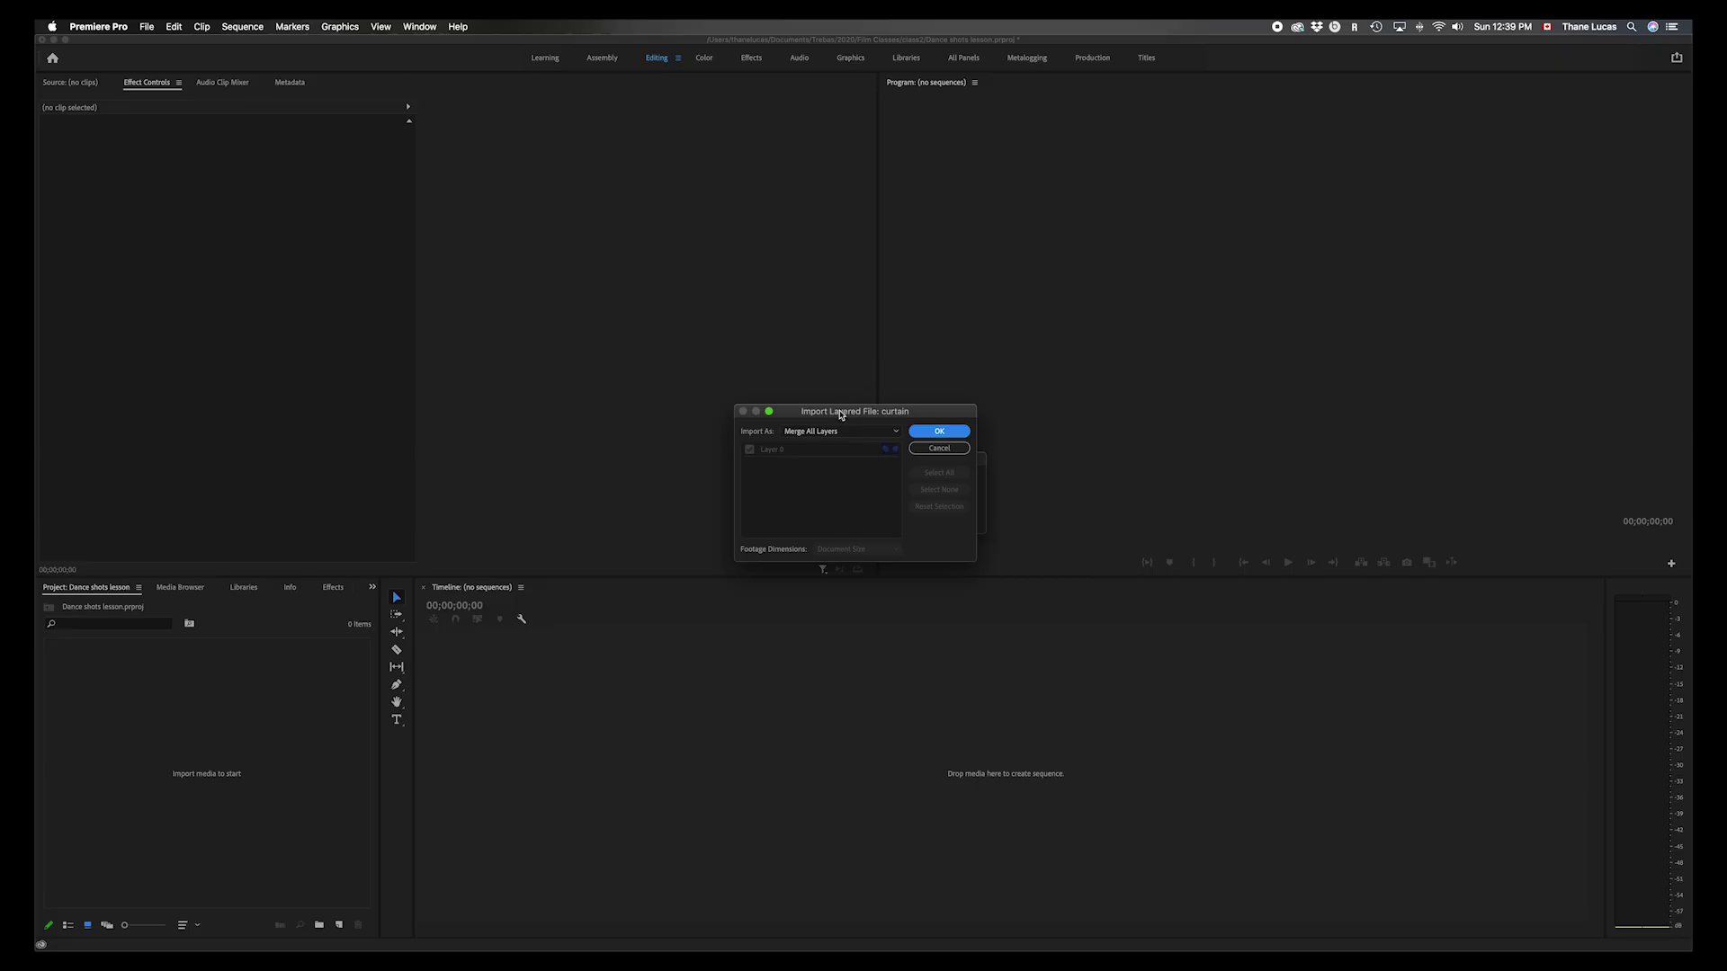
left_click_drag(837, 414, 701, 304)
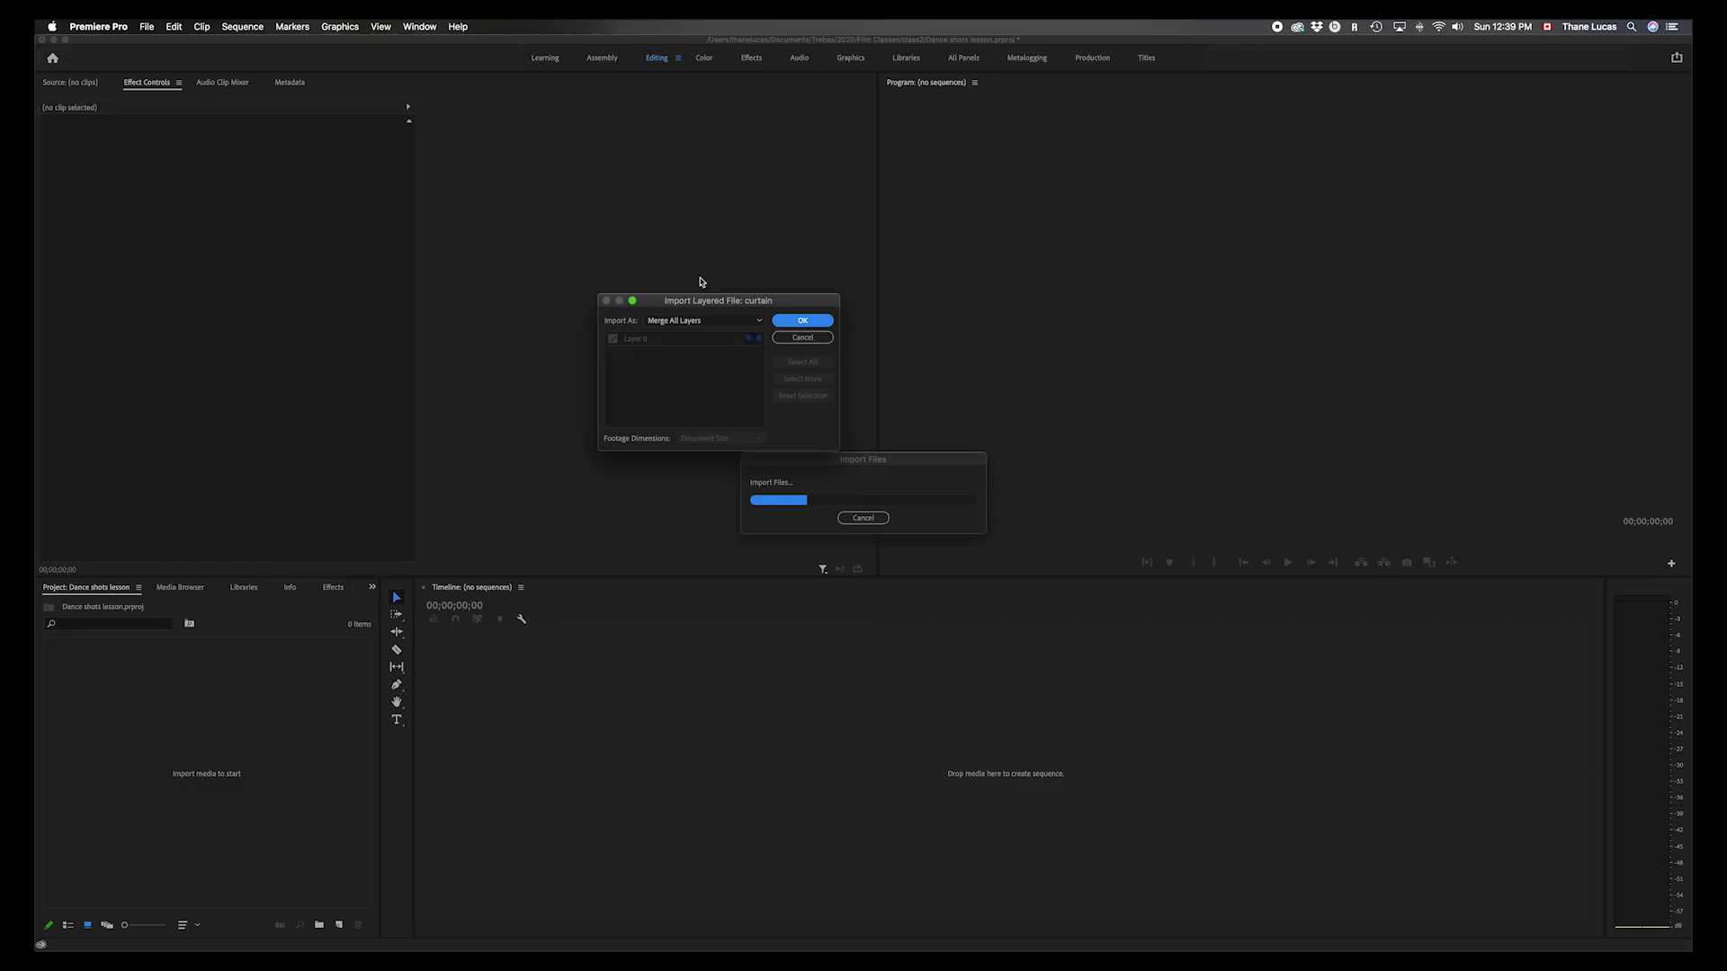
left_click(805, 340)
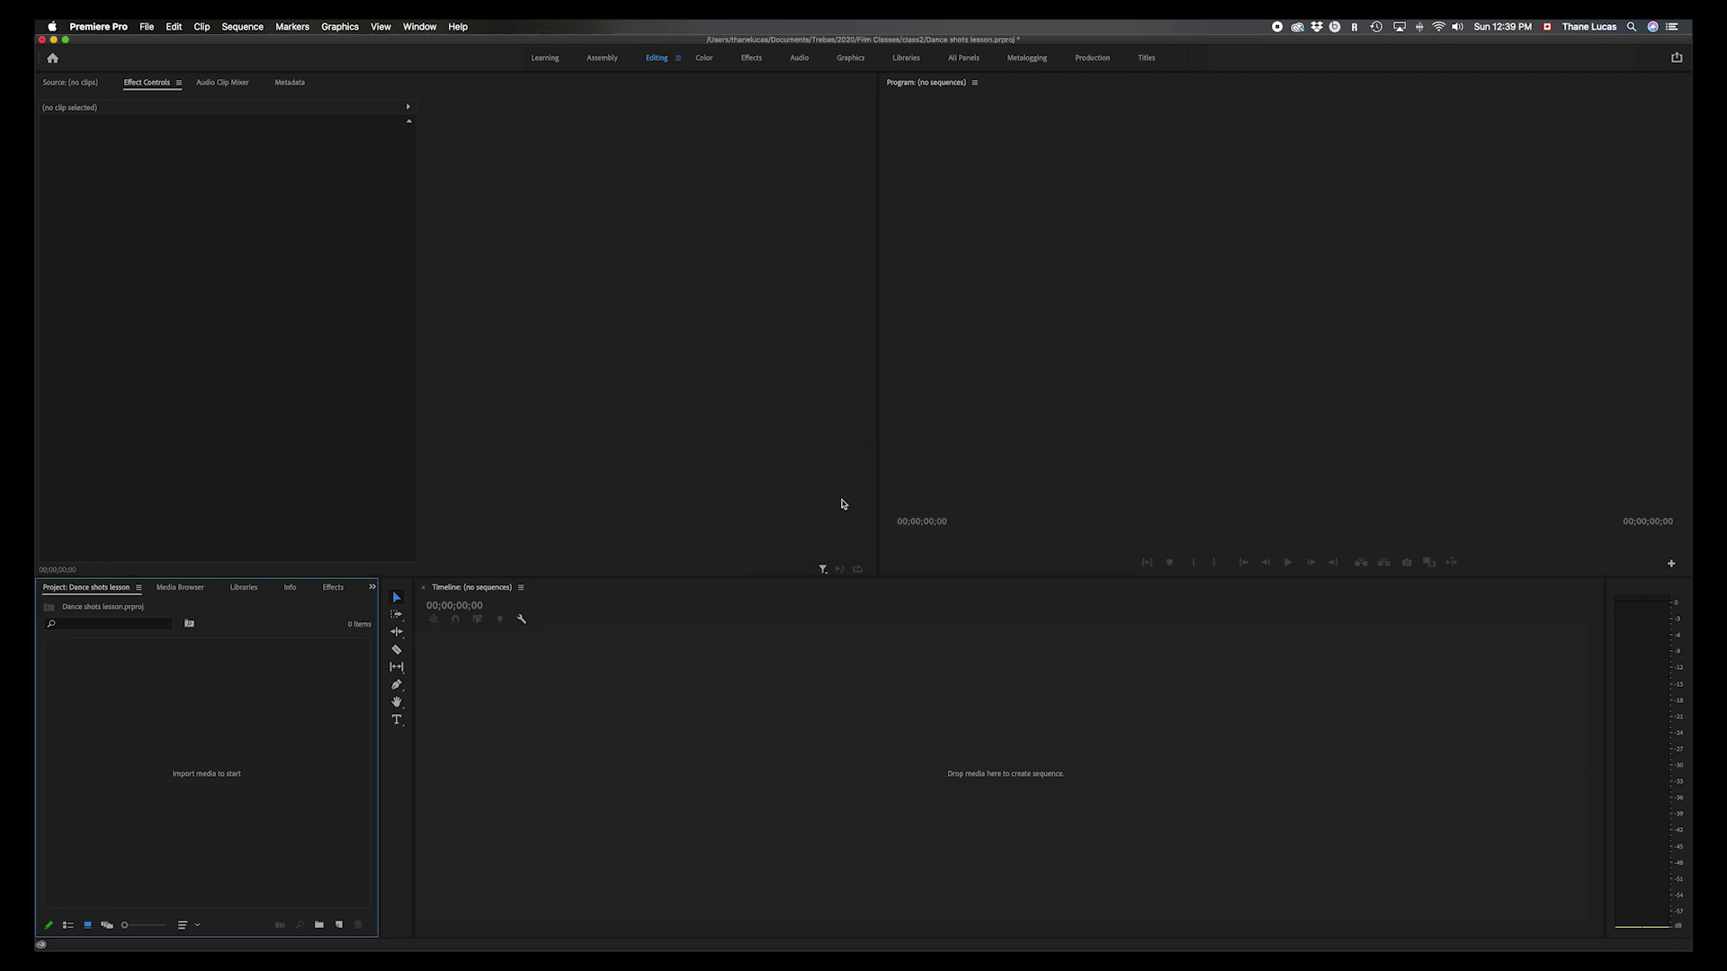
- Reopen the media import at the Dance Shots HD folder and examine the file names, dates and sizes
key("super+i")
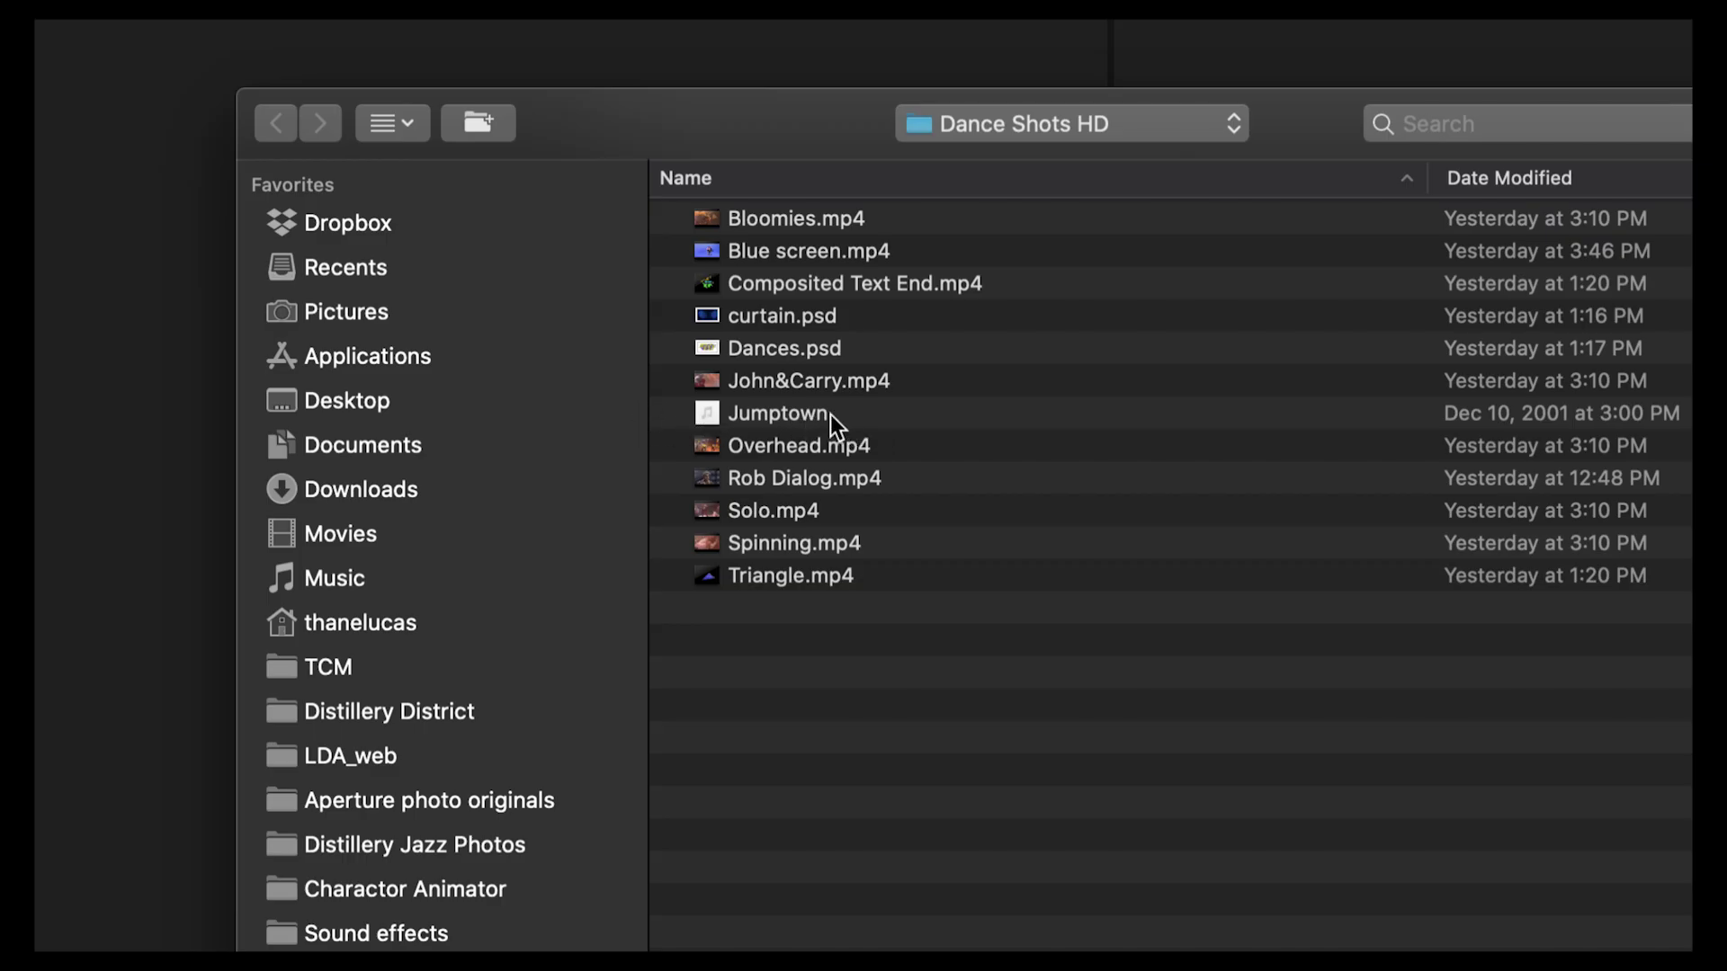
scroll(986, 419, "right", 5)
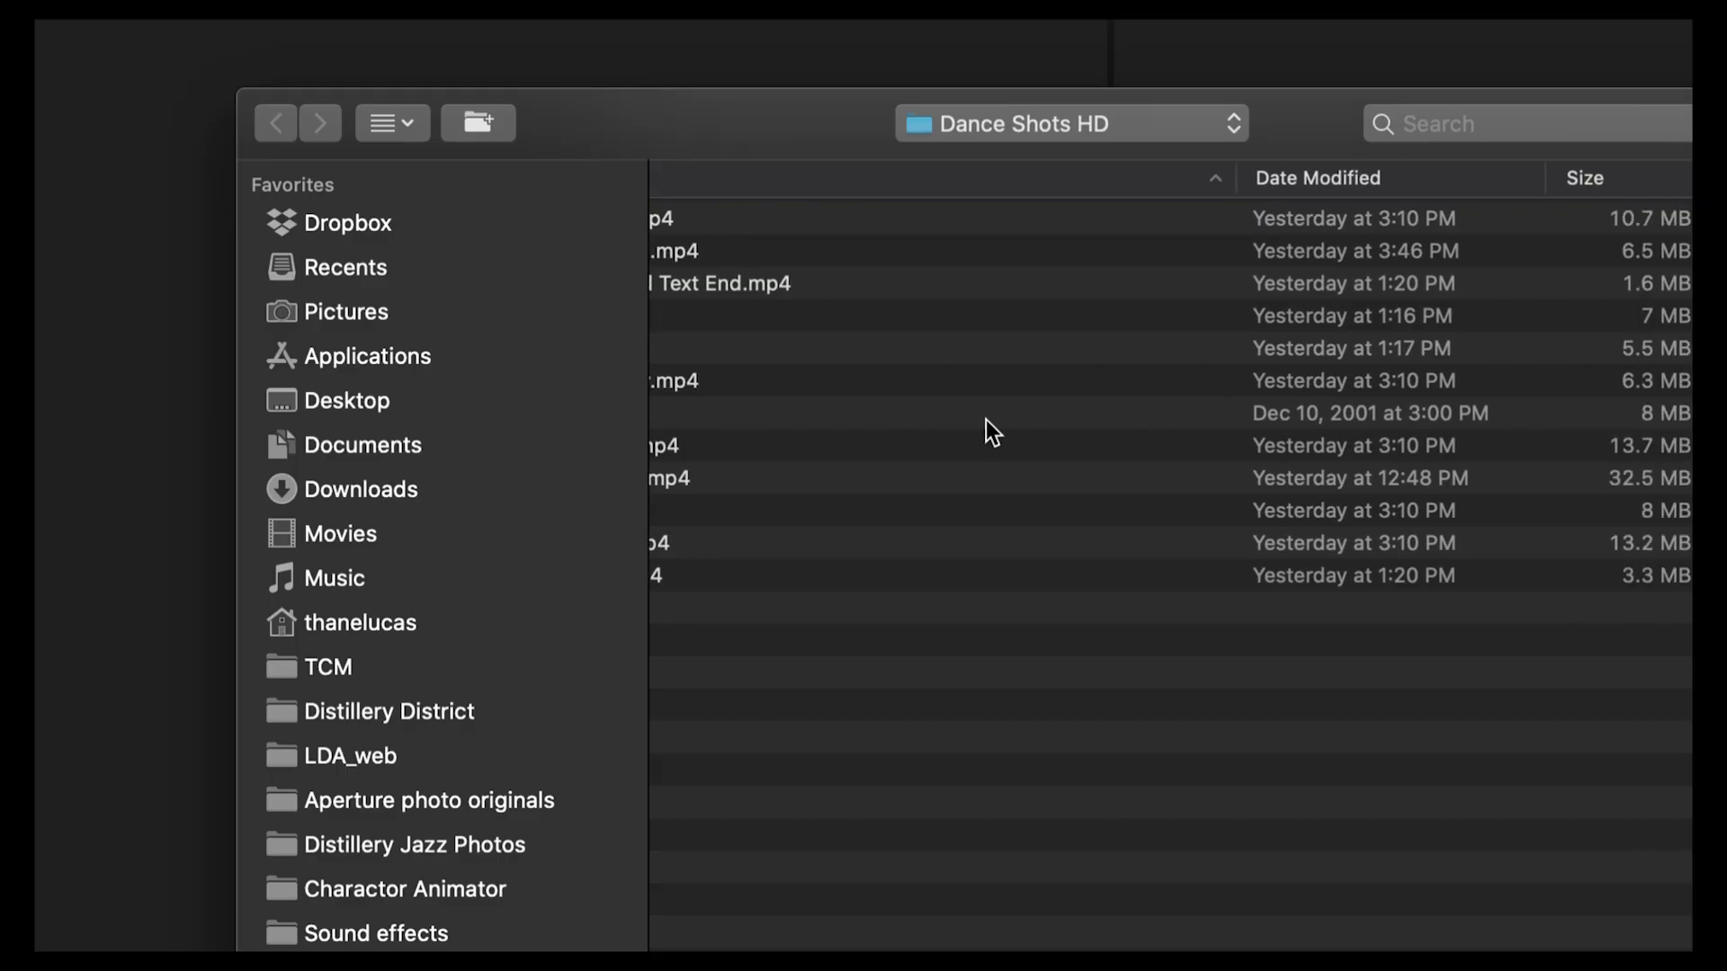
scroll(986, 419, "left", 5)
scroll(985, 419, "right", 5)
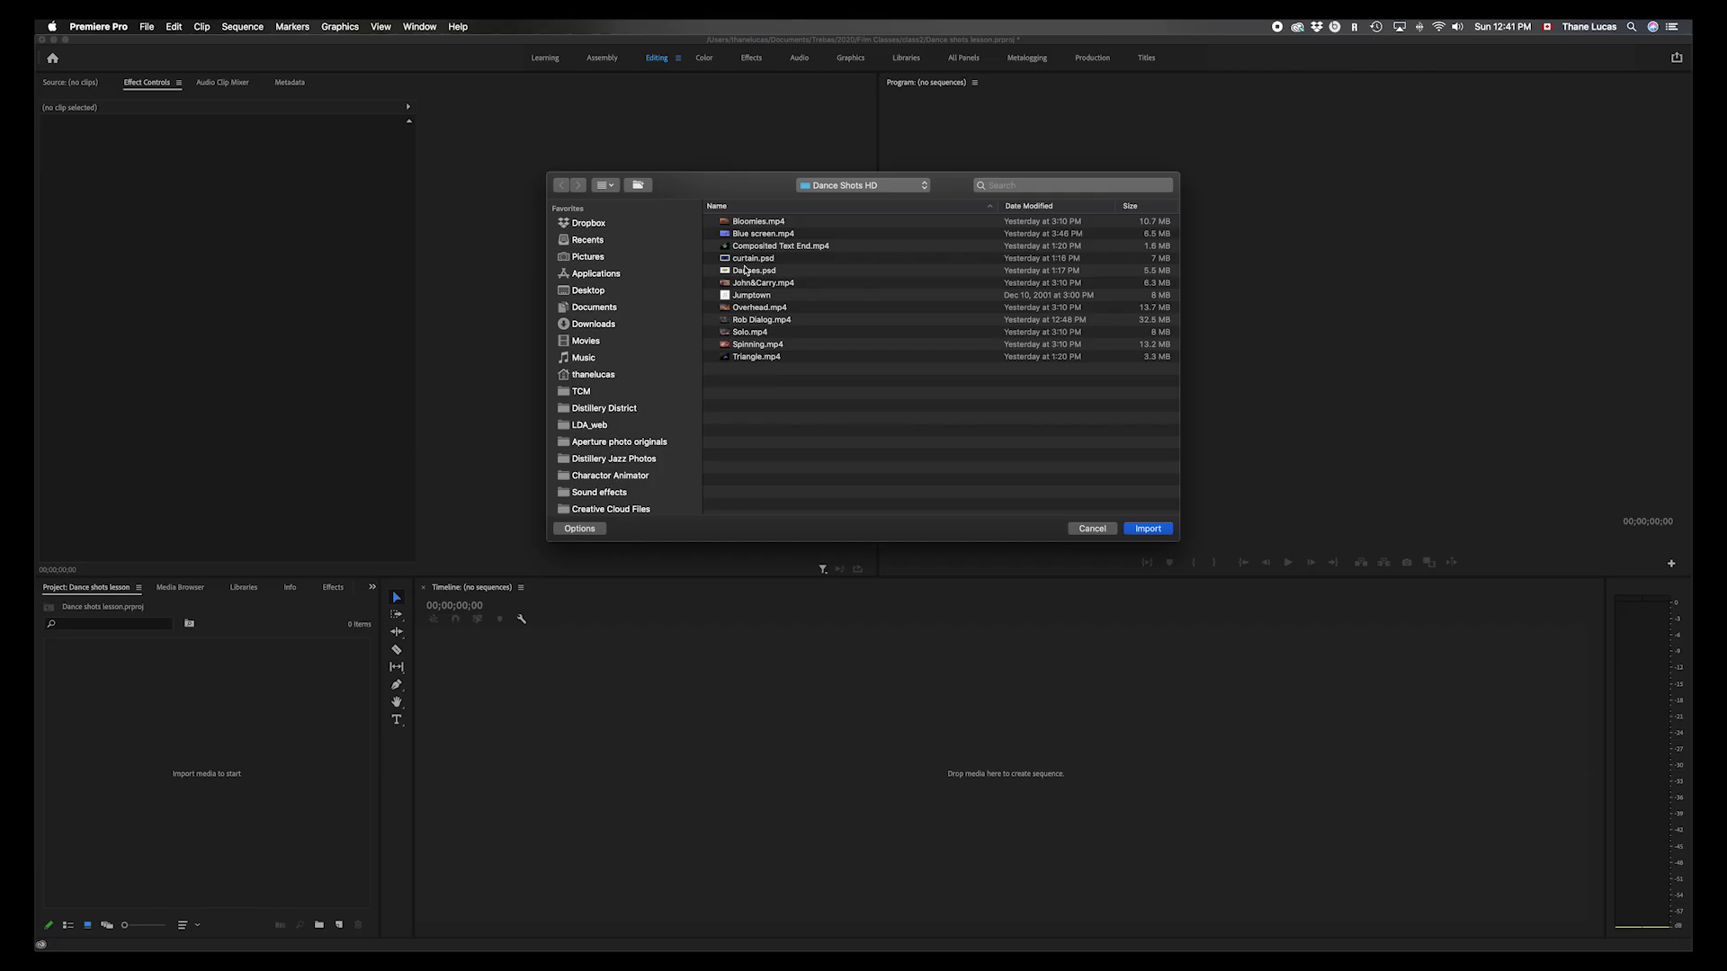
- Switch to Photoshop to examine the layers of Dances.psd
key("super+Tab")
key("super+Tab")
key("super+Tab")
key("super+Tab")
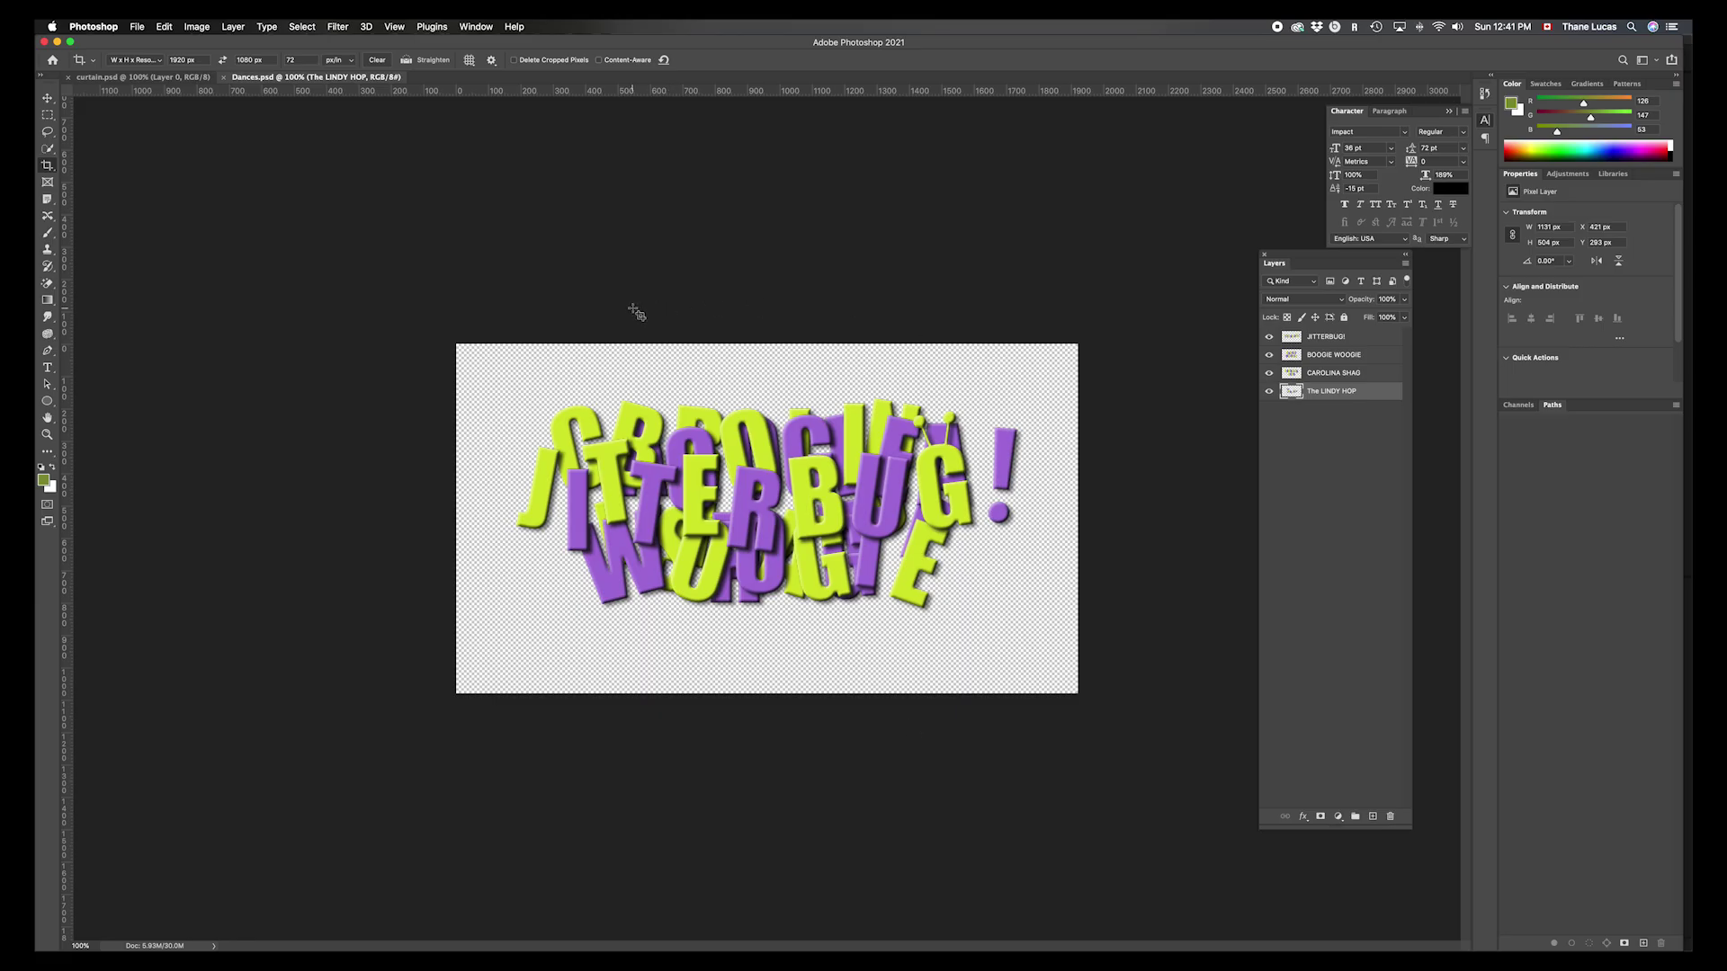
- Examine the Film & Video presets for a new document, including HDTV 1080p and its pixel aspect ratio, without creating one
left_click(138, 27)
left_click(142, 44)
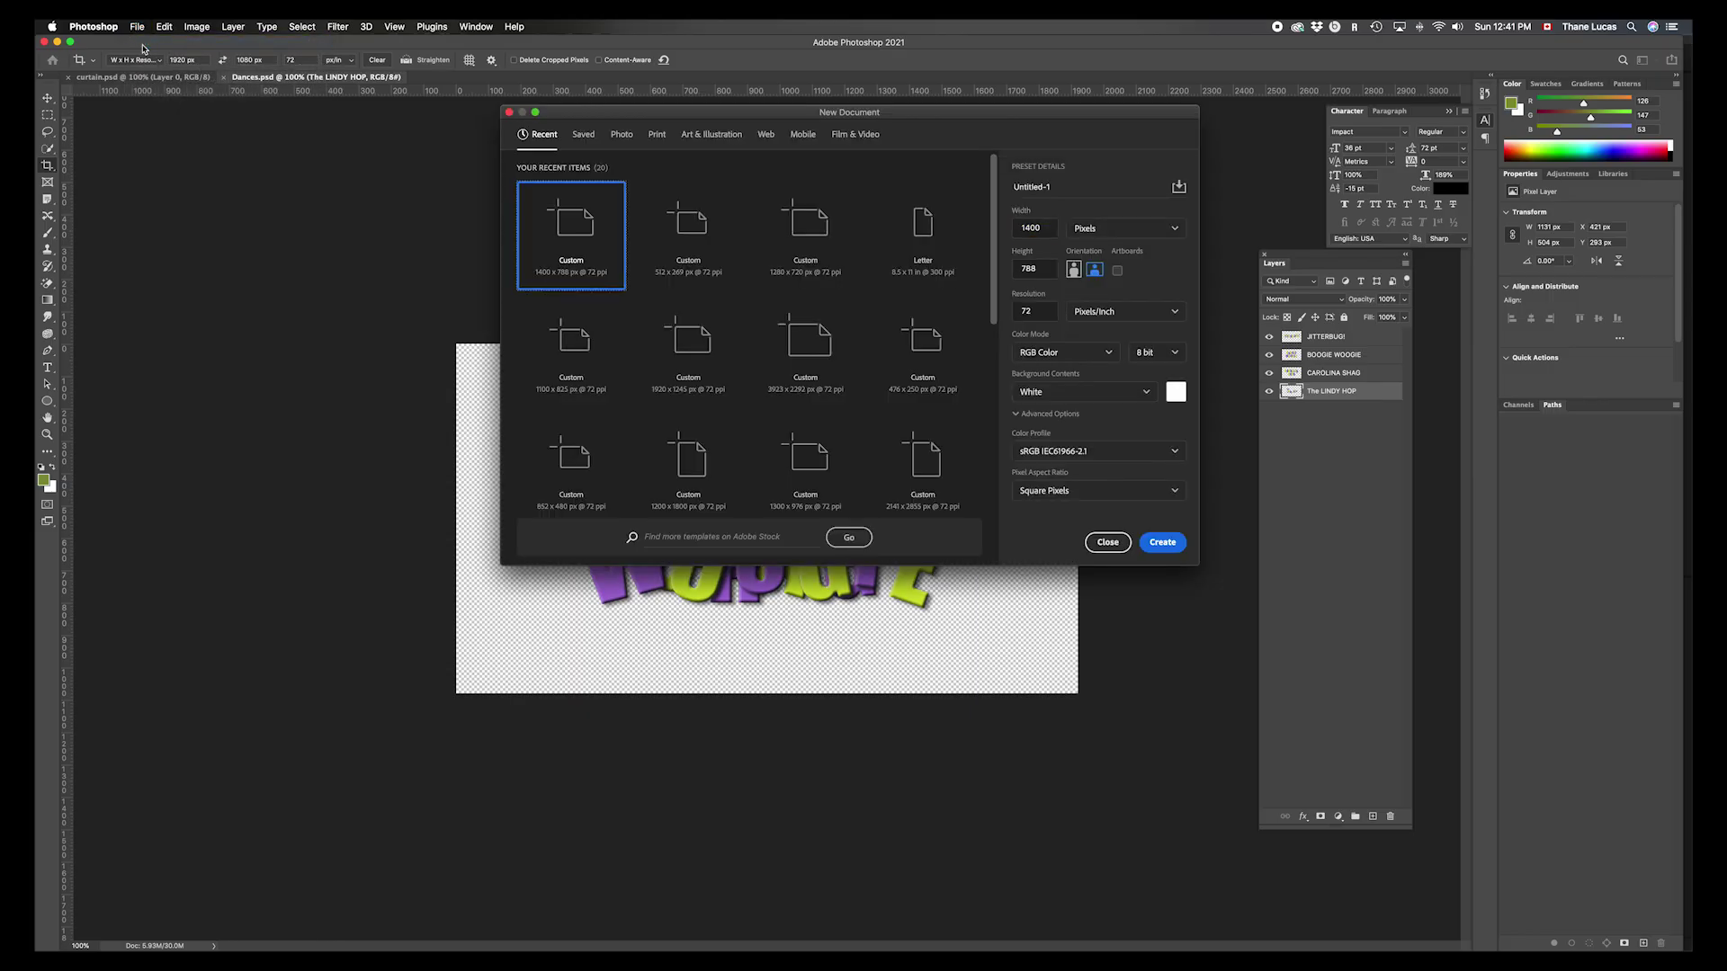
left_click(858, 135)
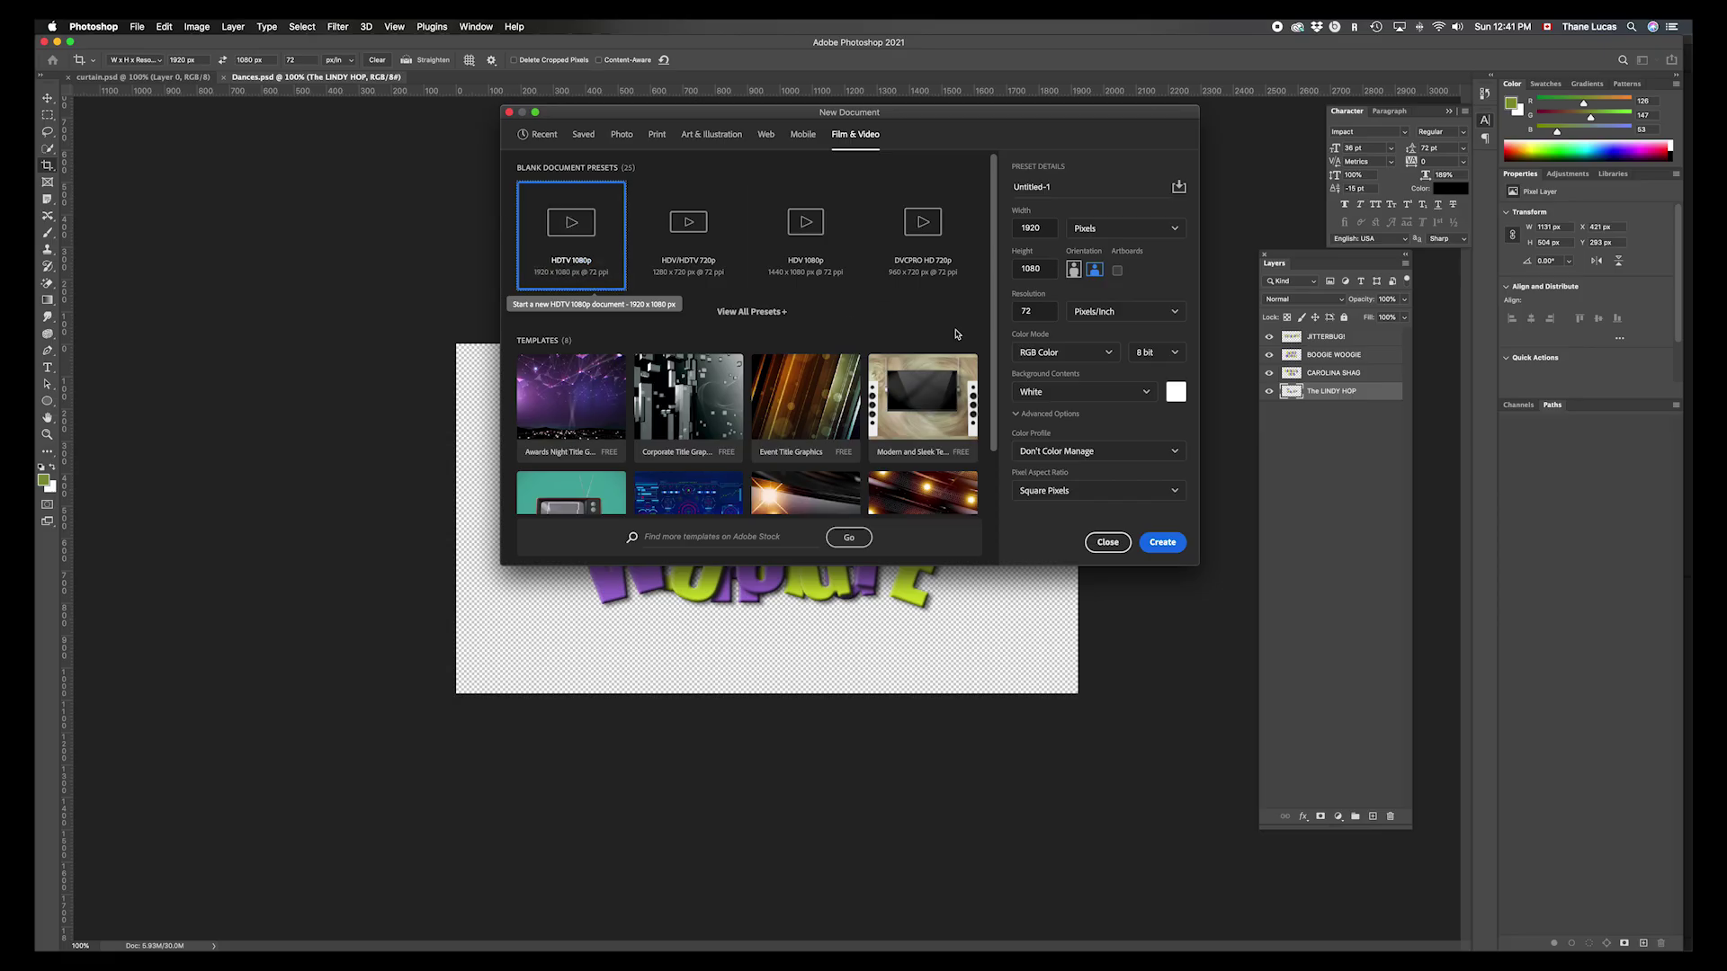
left_click(1089, 494)
left_click(1089, 494)
left_click(1089, 496)
left_click(1088, 494)
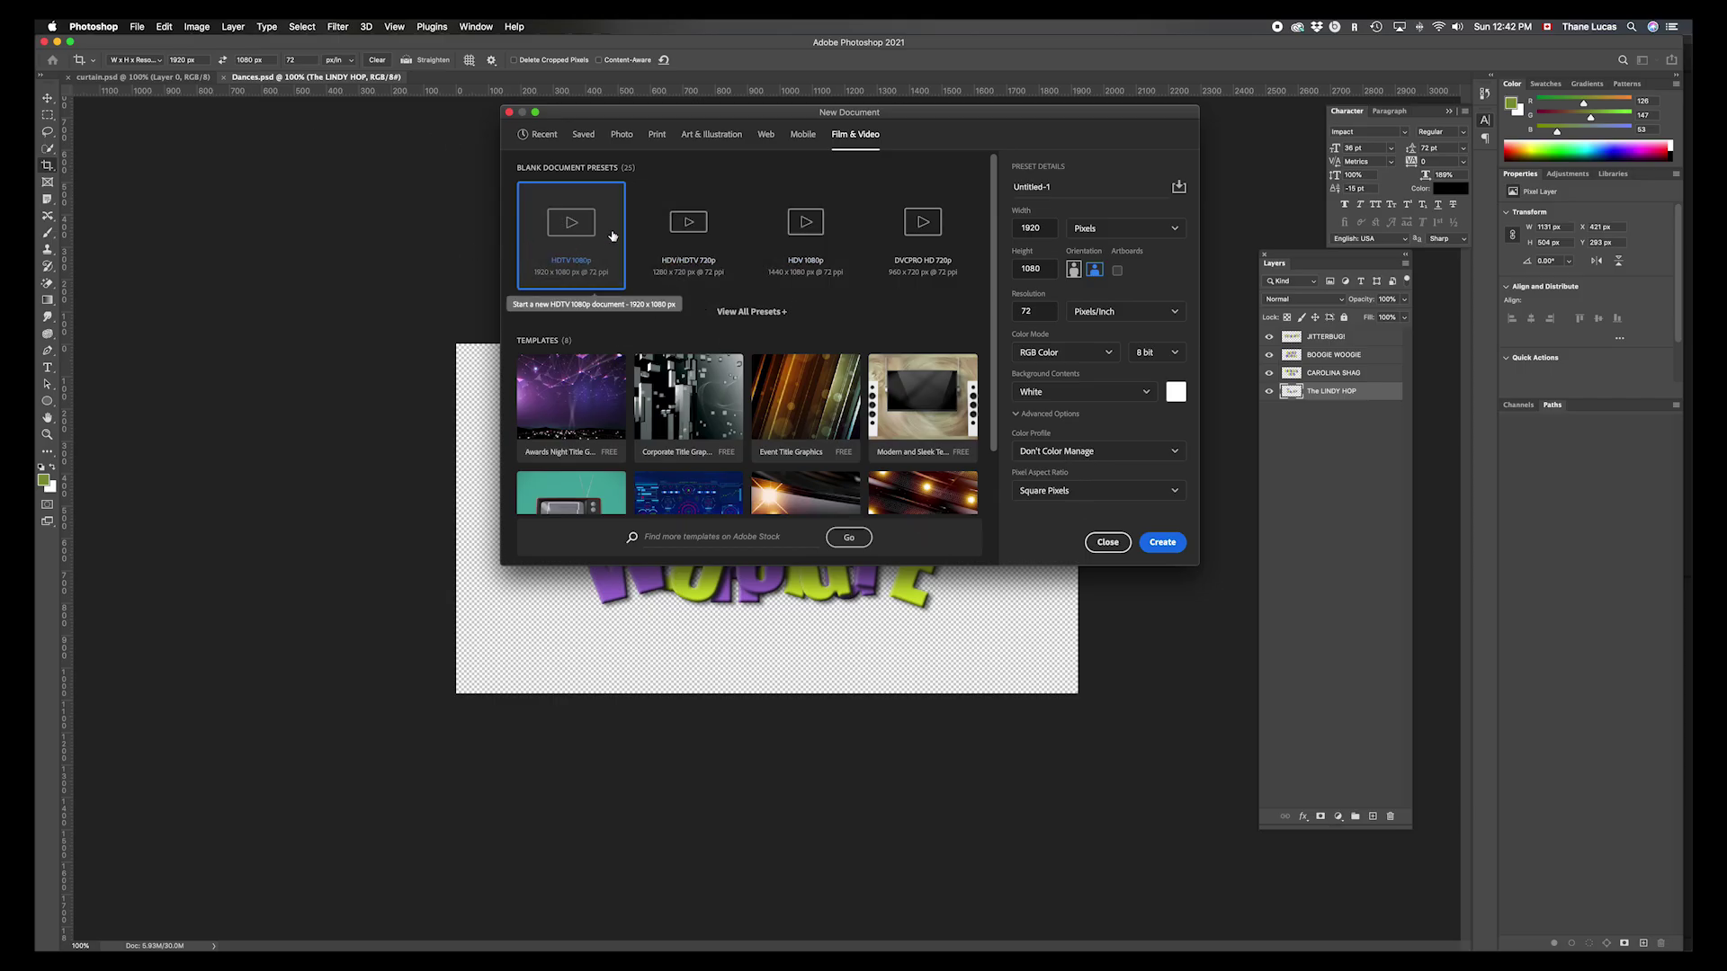
left_click(1108, 542)
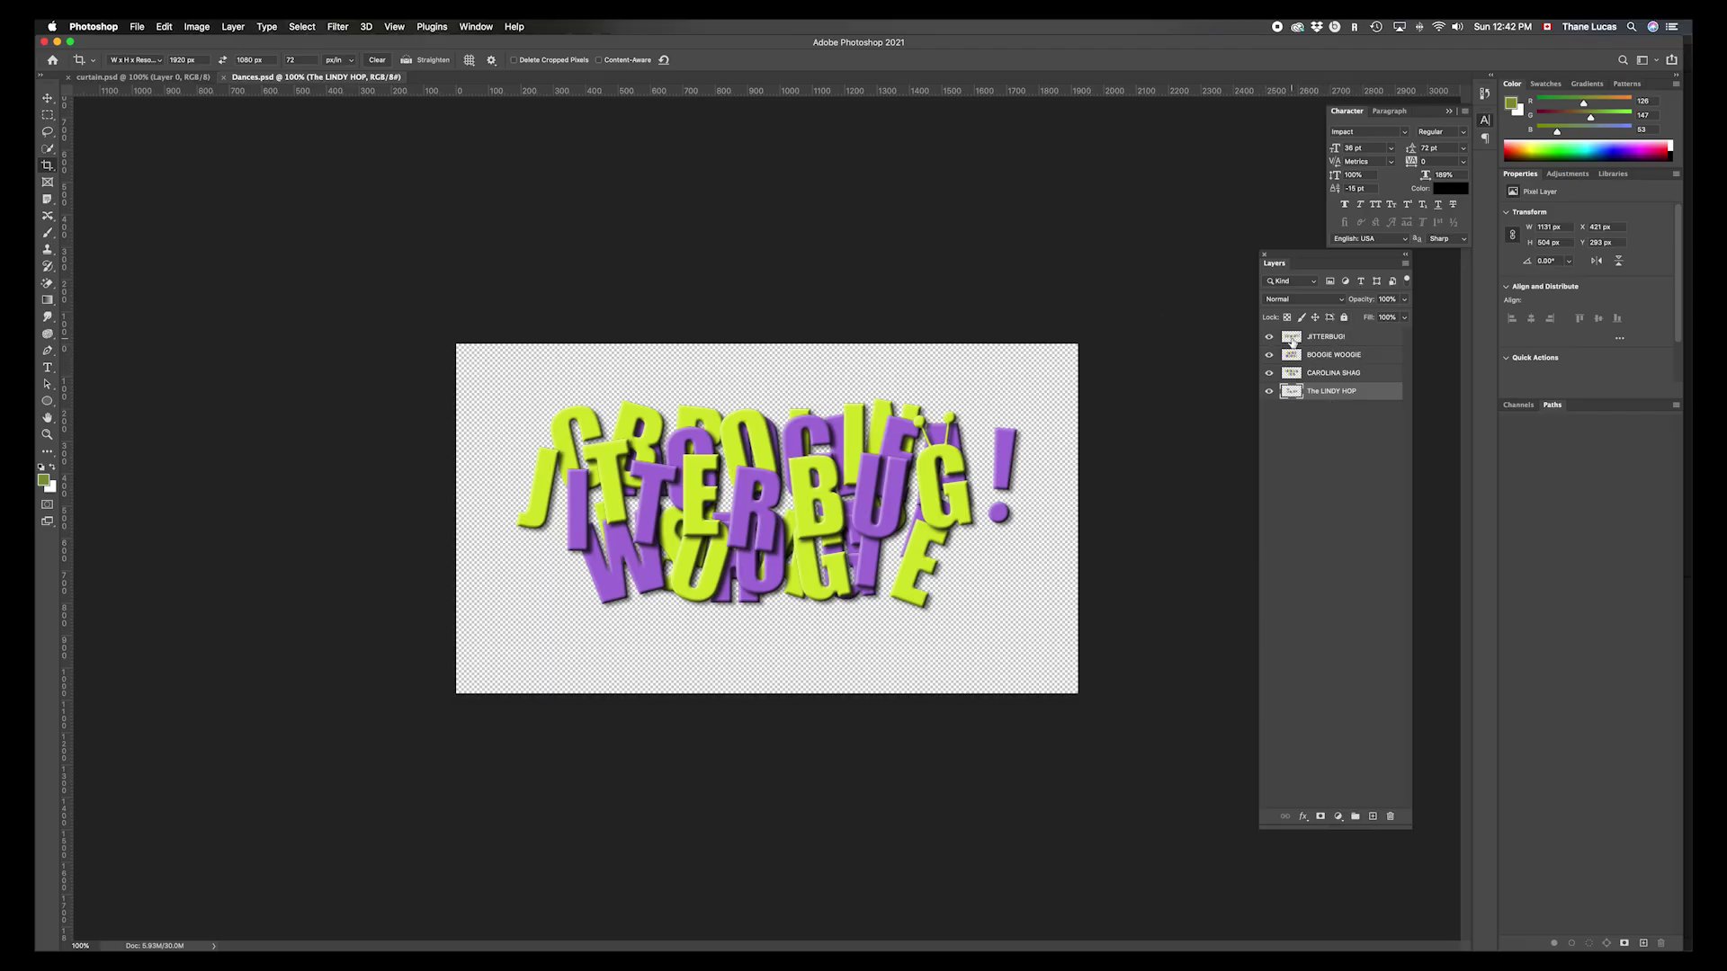
- Hide all layers of Dances.psd, view each dance title on its own, and make all four layers visible again
left_click_drag(1268, 336, 1271, 409)
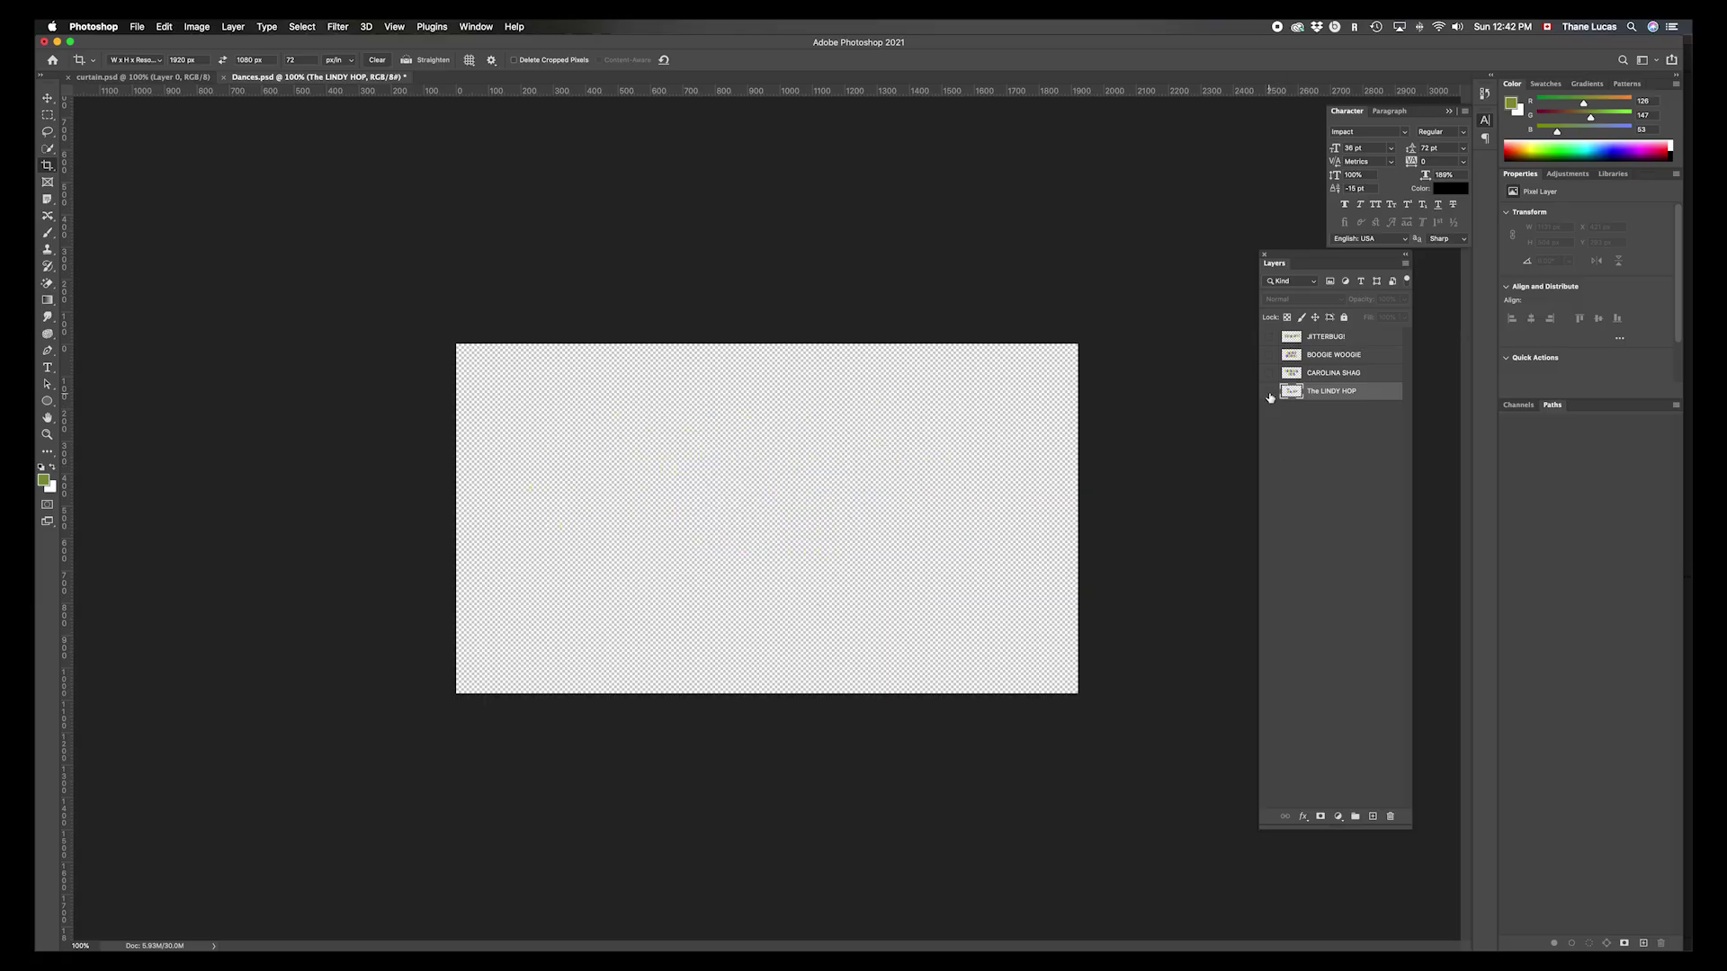
left_click(1269, 393)
left_click(1269, 394)
left_click(1269, 375)
left_click(1269, 375)
left_click(1269, 357)
left_click(1270, 358)
left_click(1268, 338)
left_click(1269, 339)
left_click_drag(1269, 338, 1252, 429)
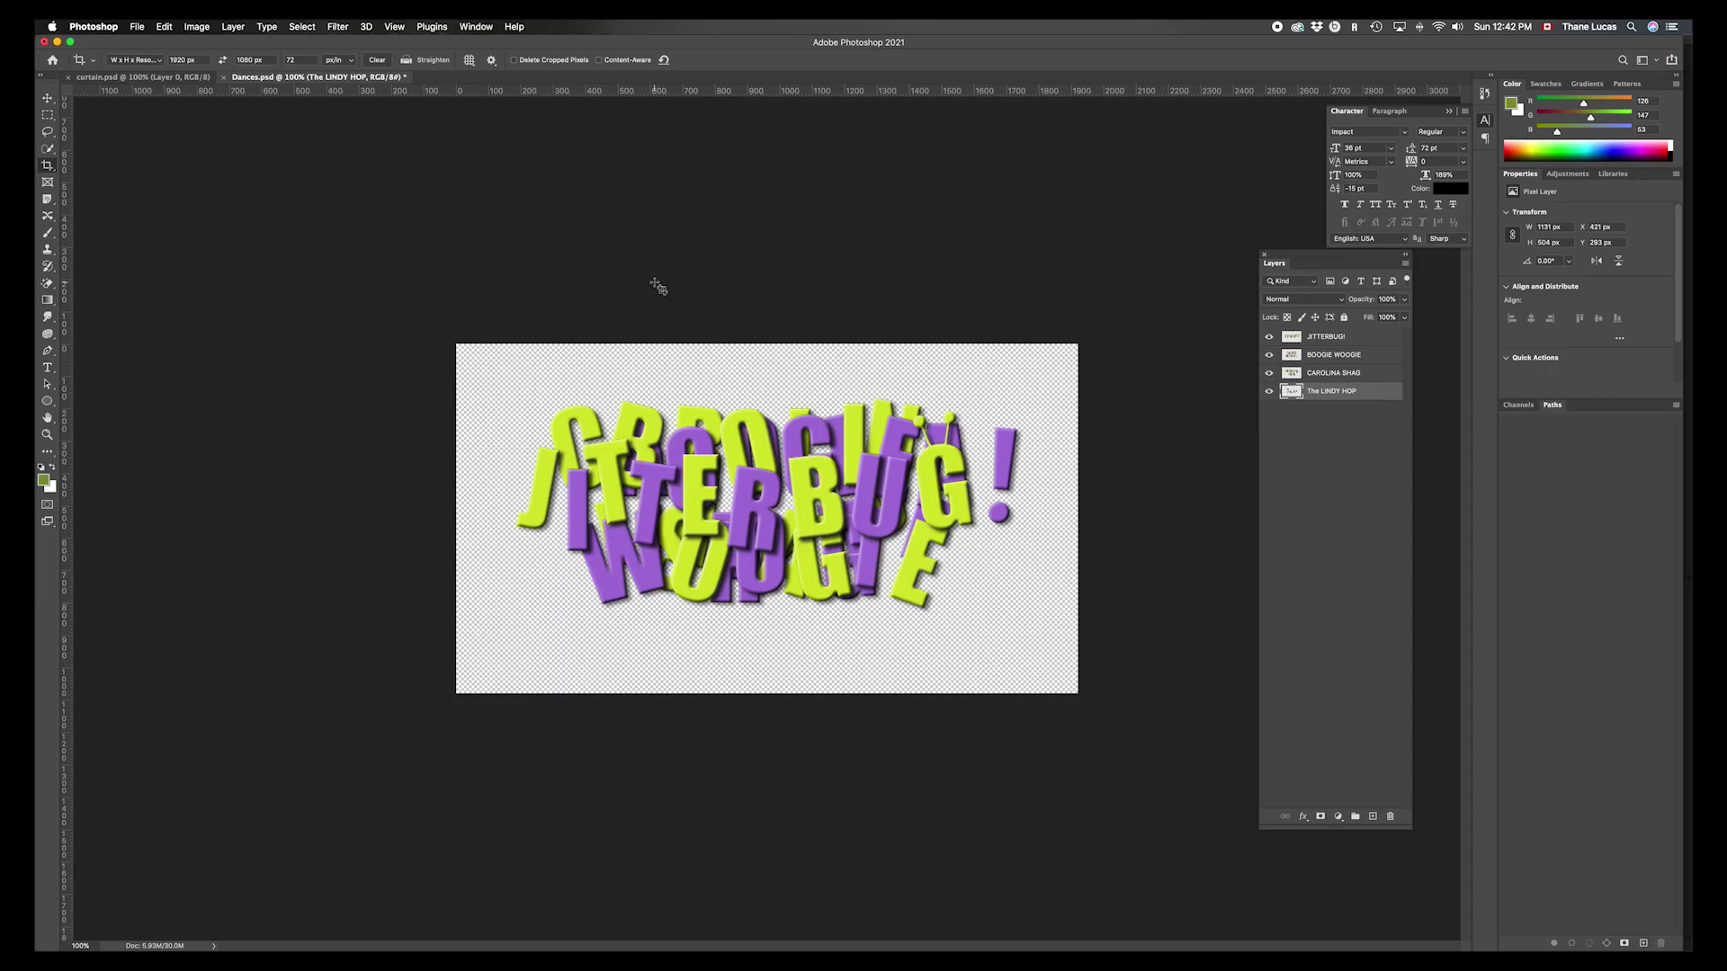
- Switch to Premiere Pro and import all files in the Dance Shots HD folder, merging all layers of the curtain file
key("super+Tab")
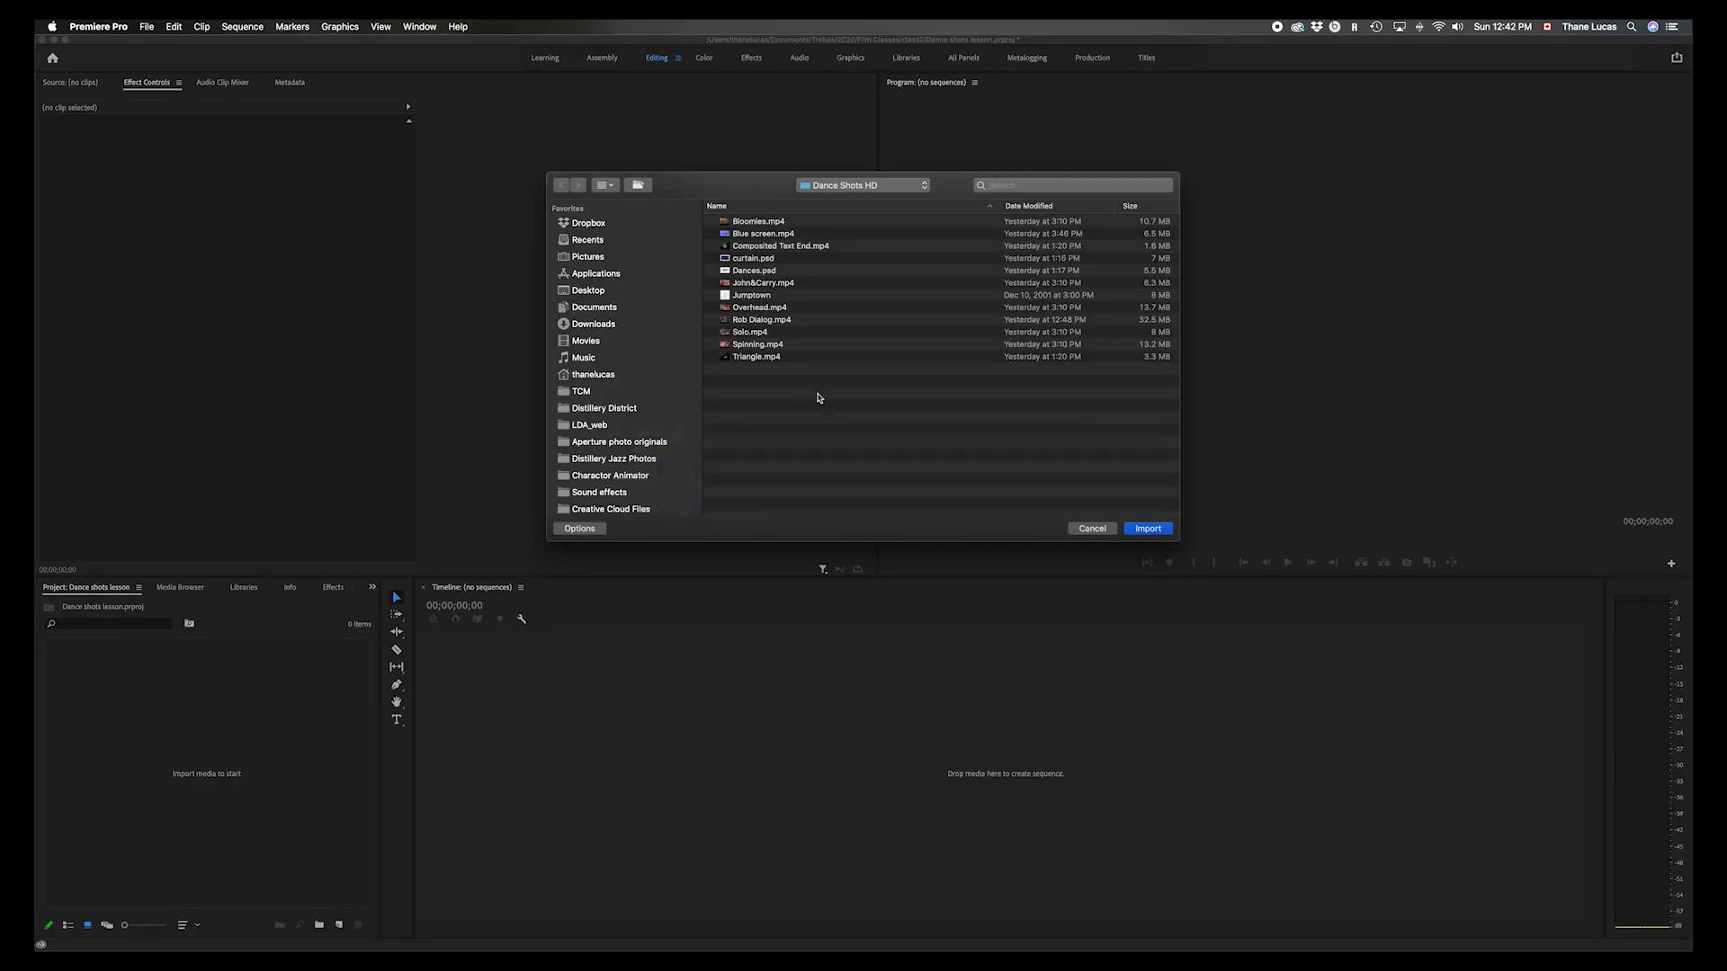
key("super+a")
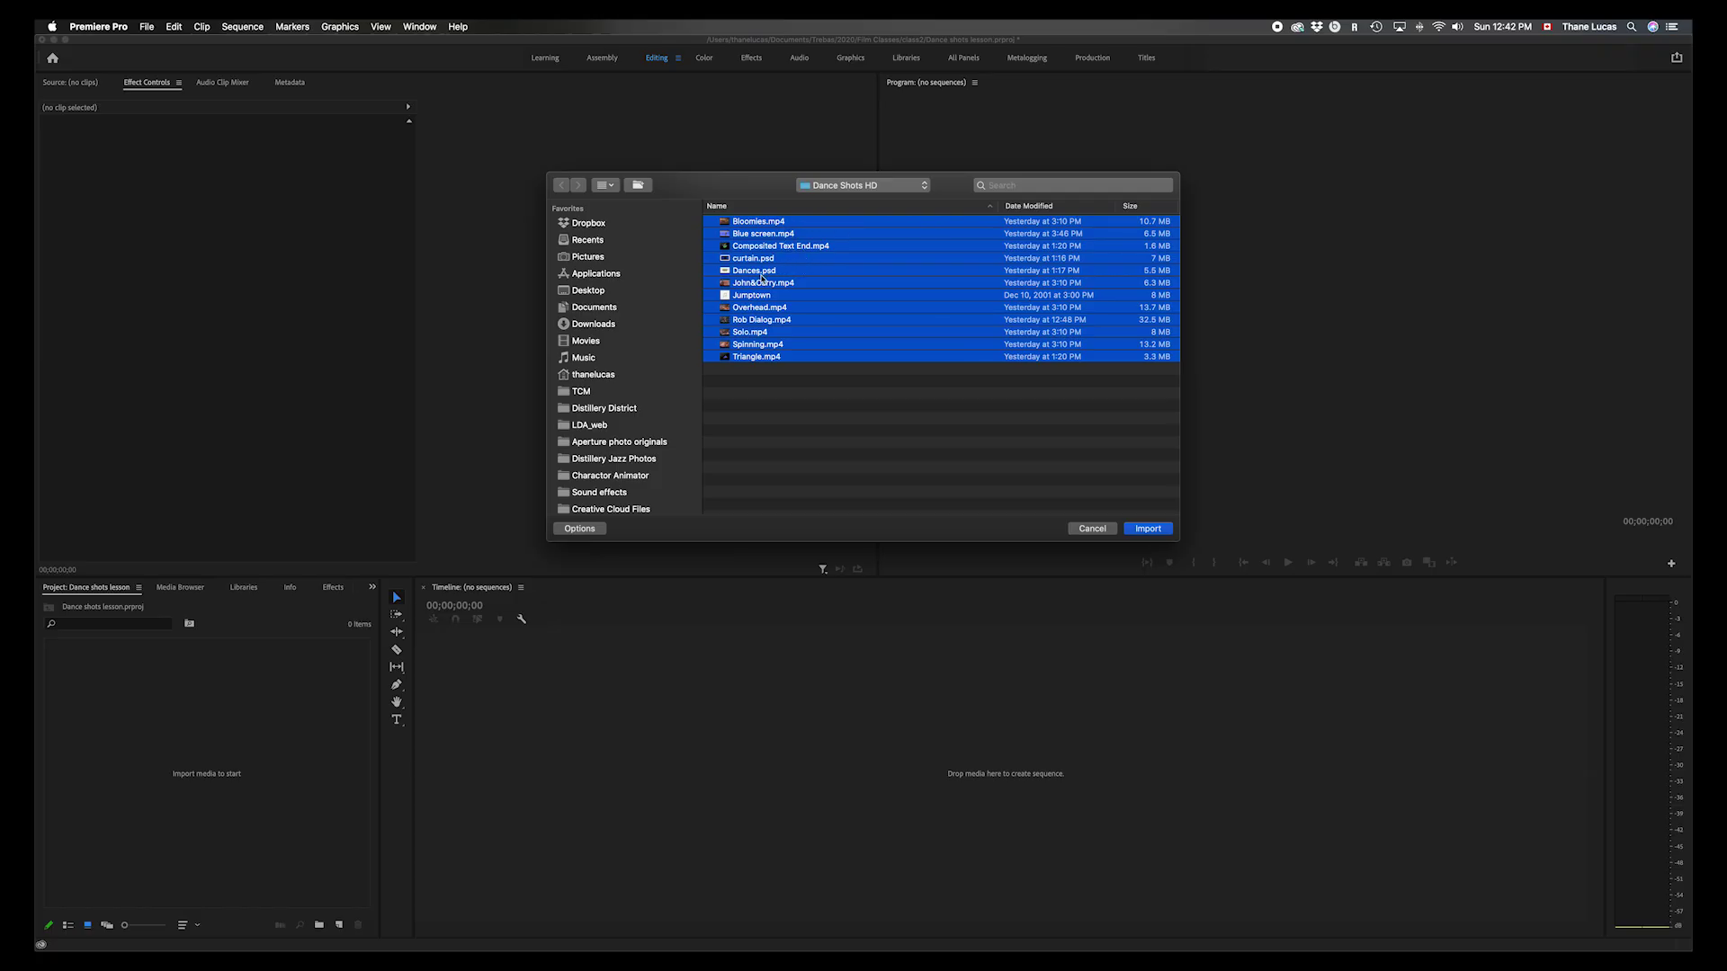
left_click(1148, 528)
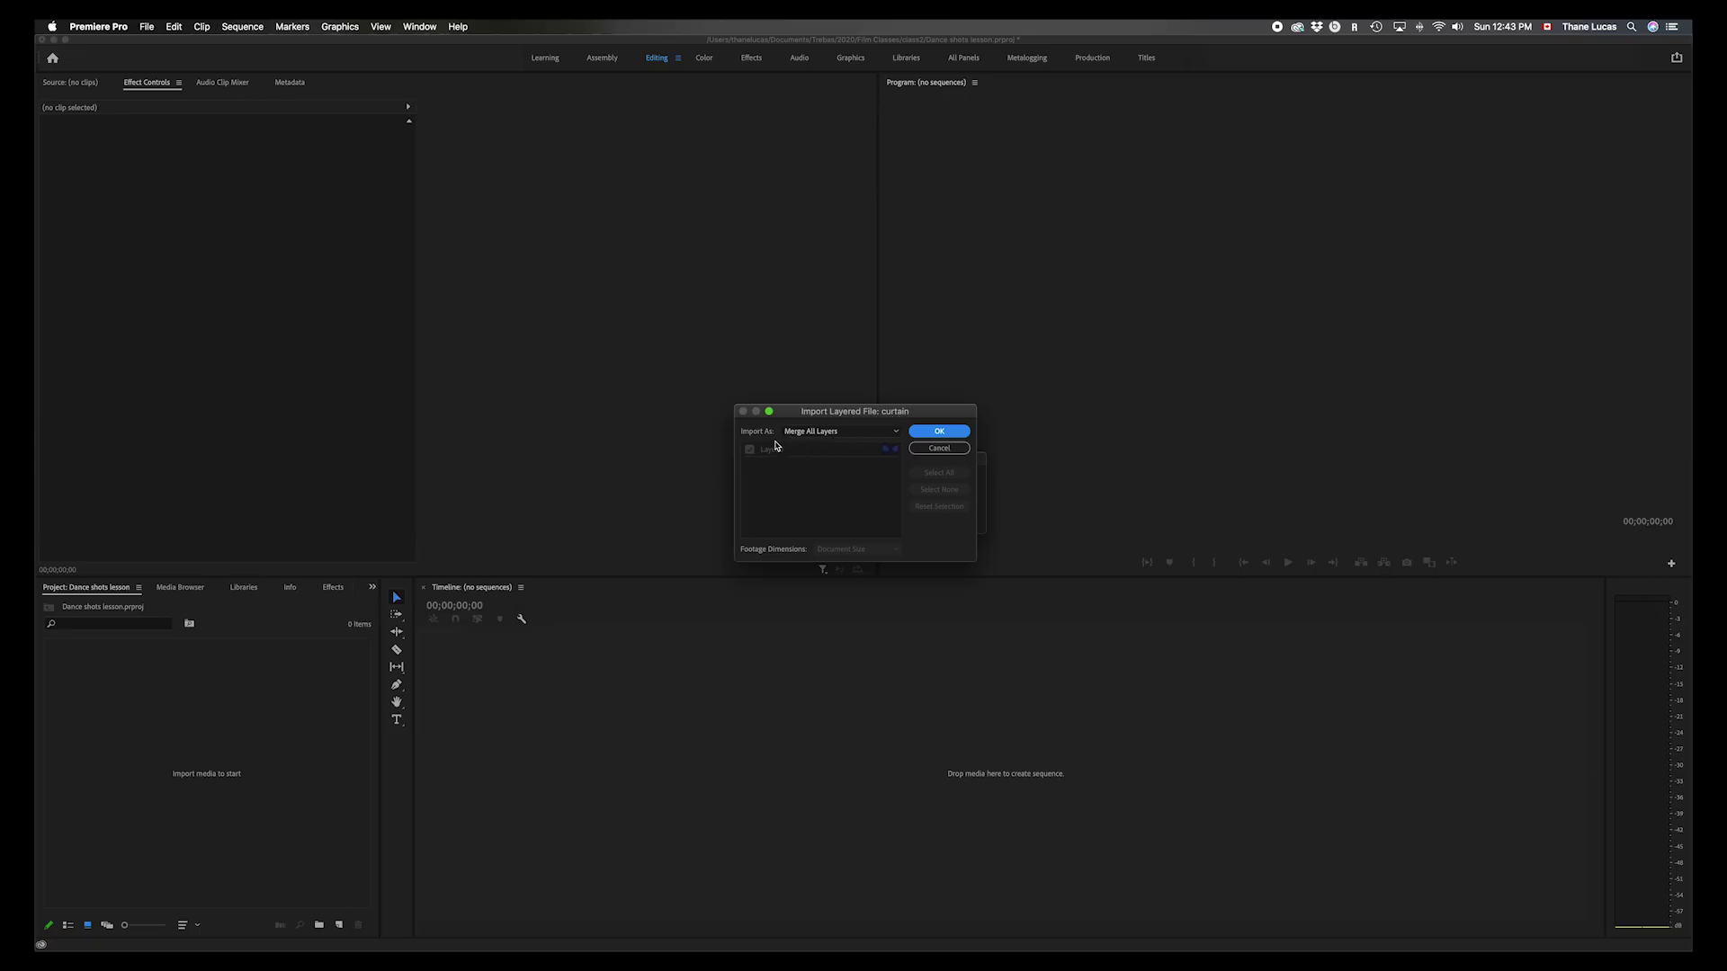
left_click(946, 436)
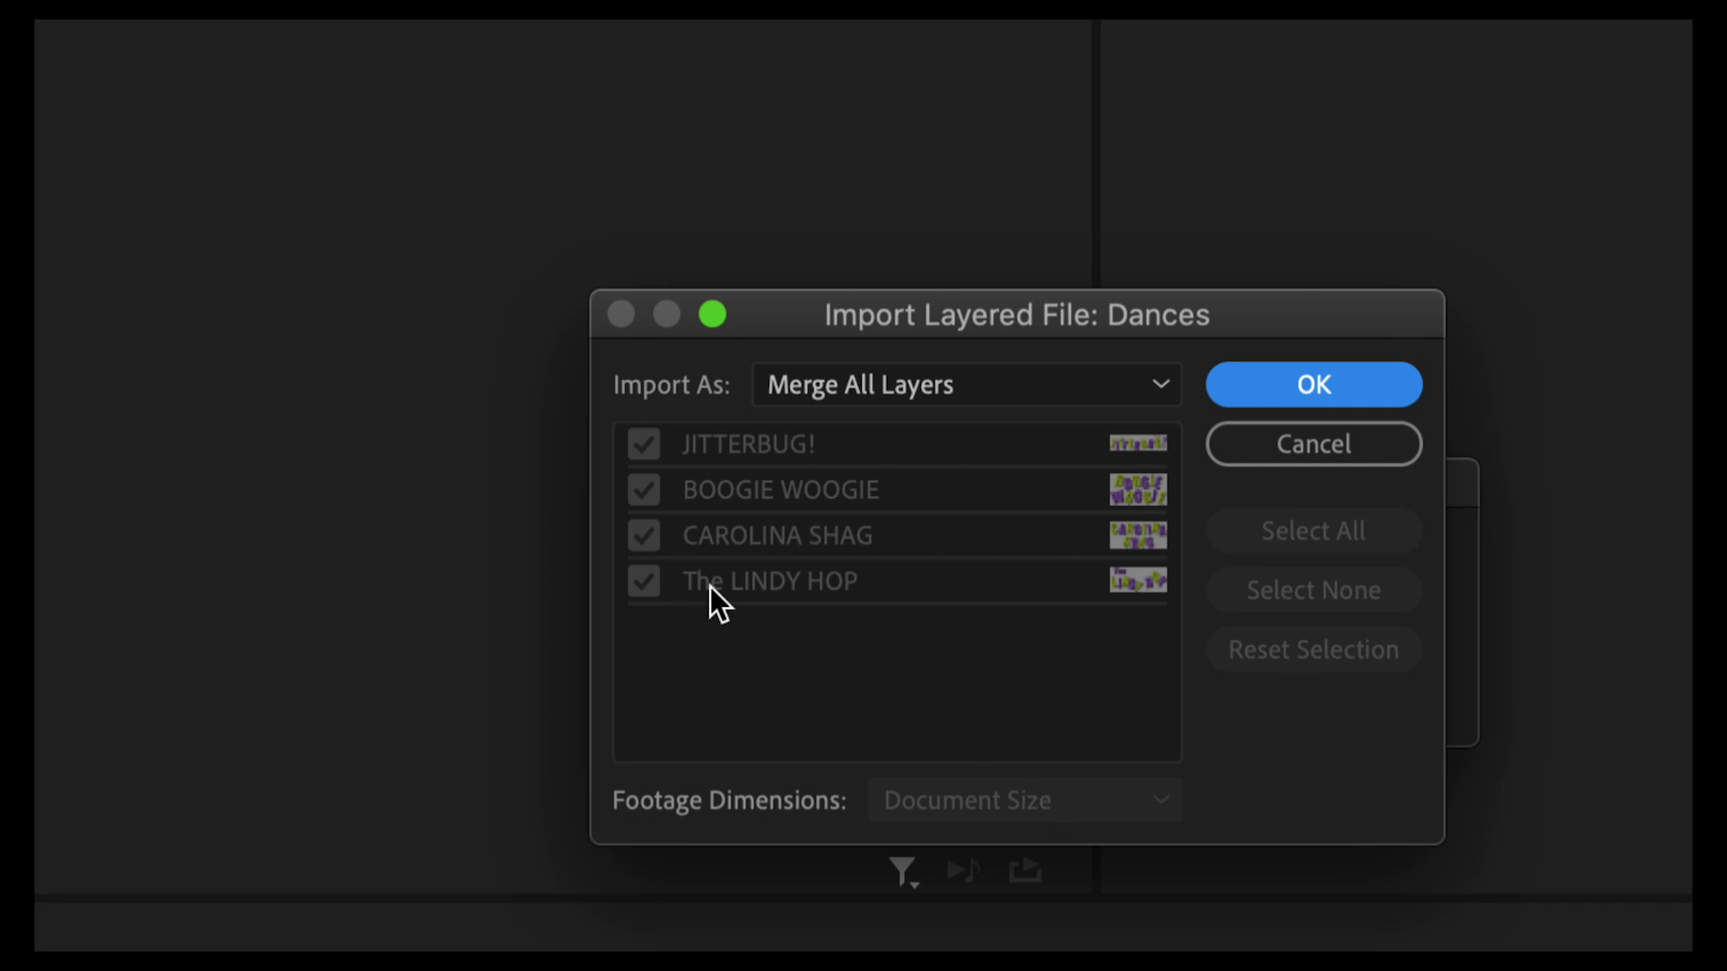
- Import the layered Dances file as a sequence with all four layers, using Document Size for the footage dimensions
left_click(1167, 385)
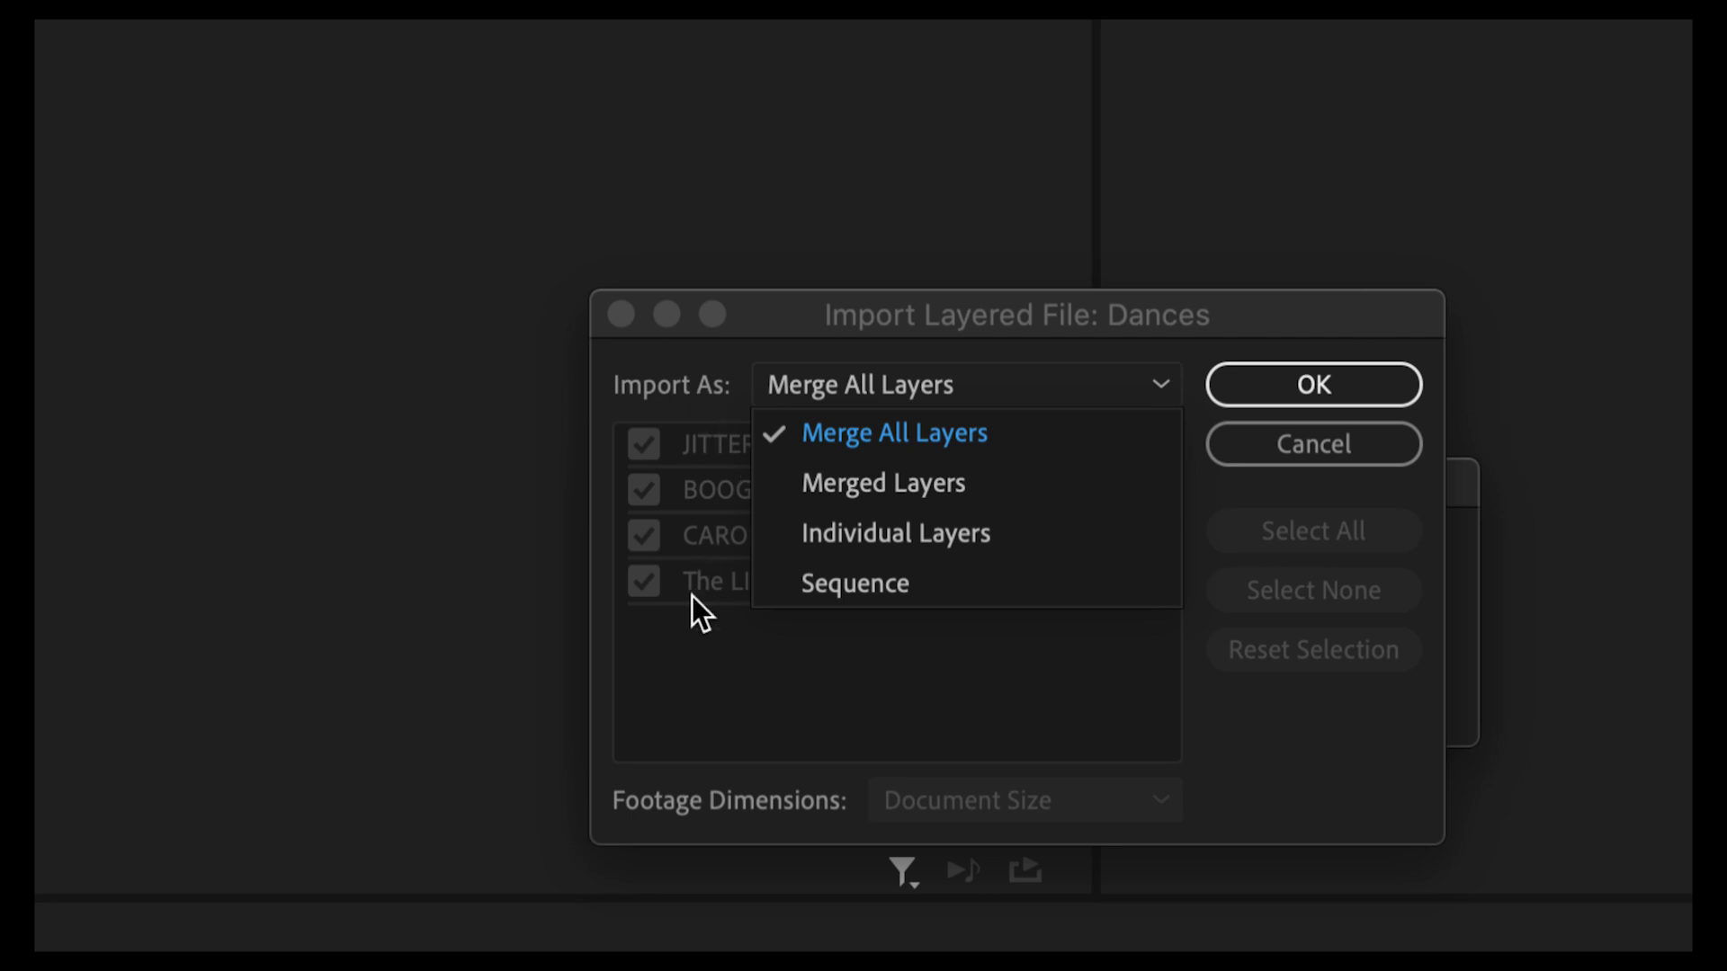
left_click(872, 583)
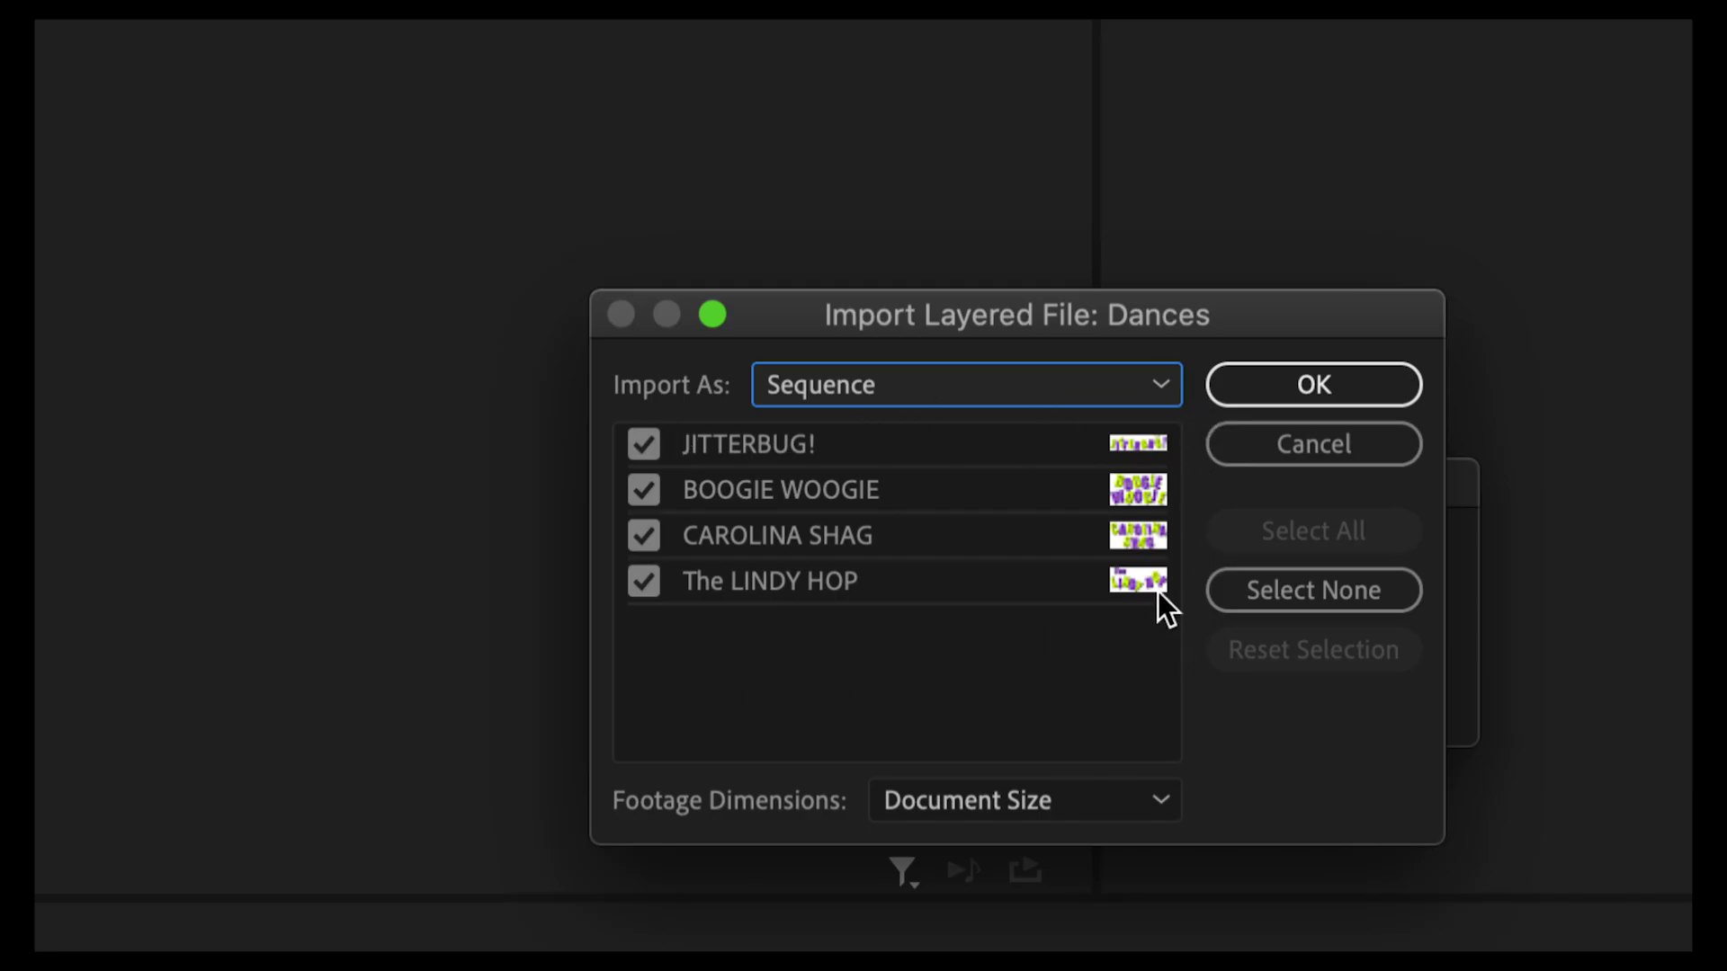
left_click(1160, 801)
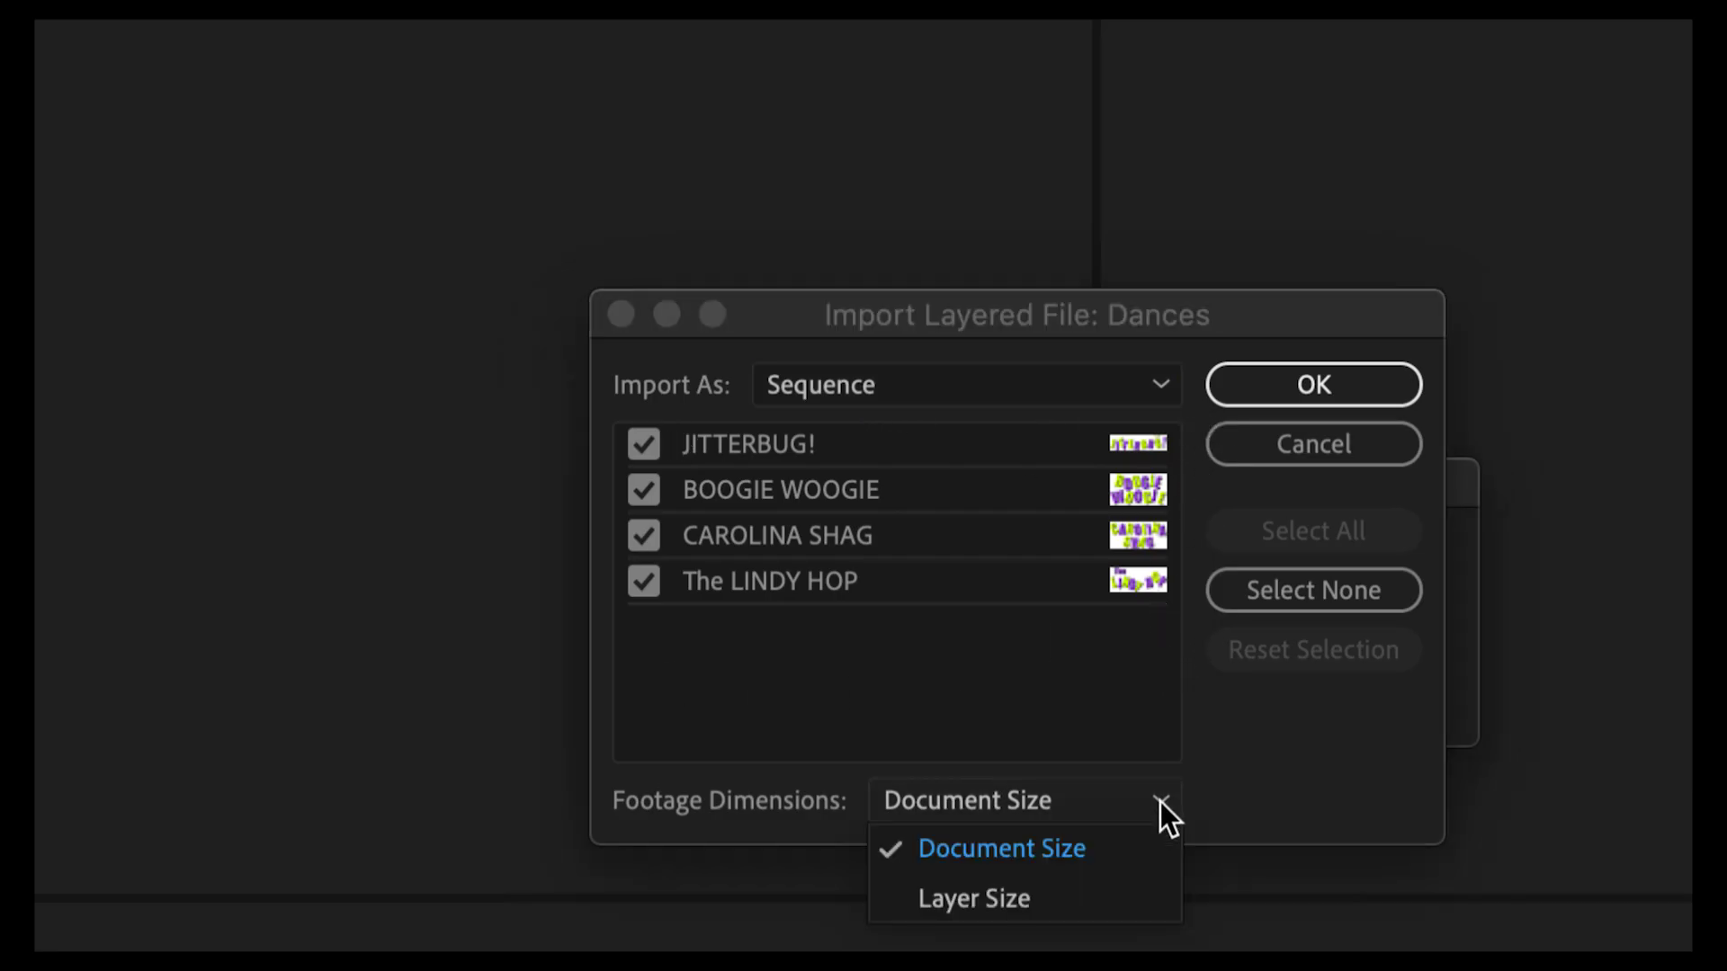
left_click(1101, 899)
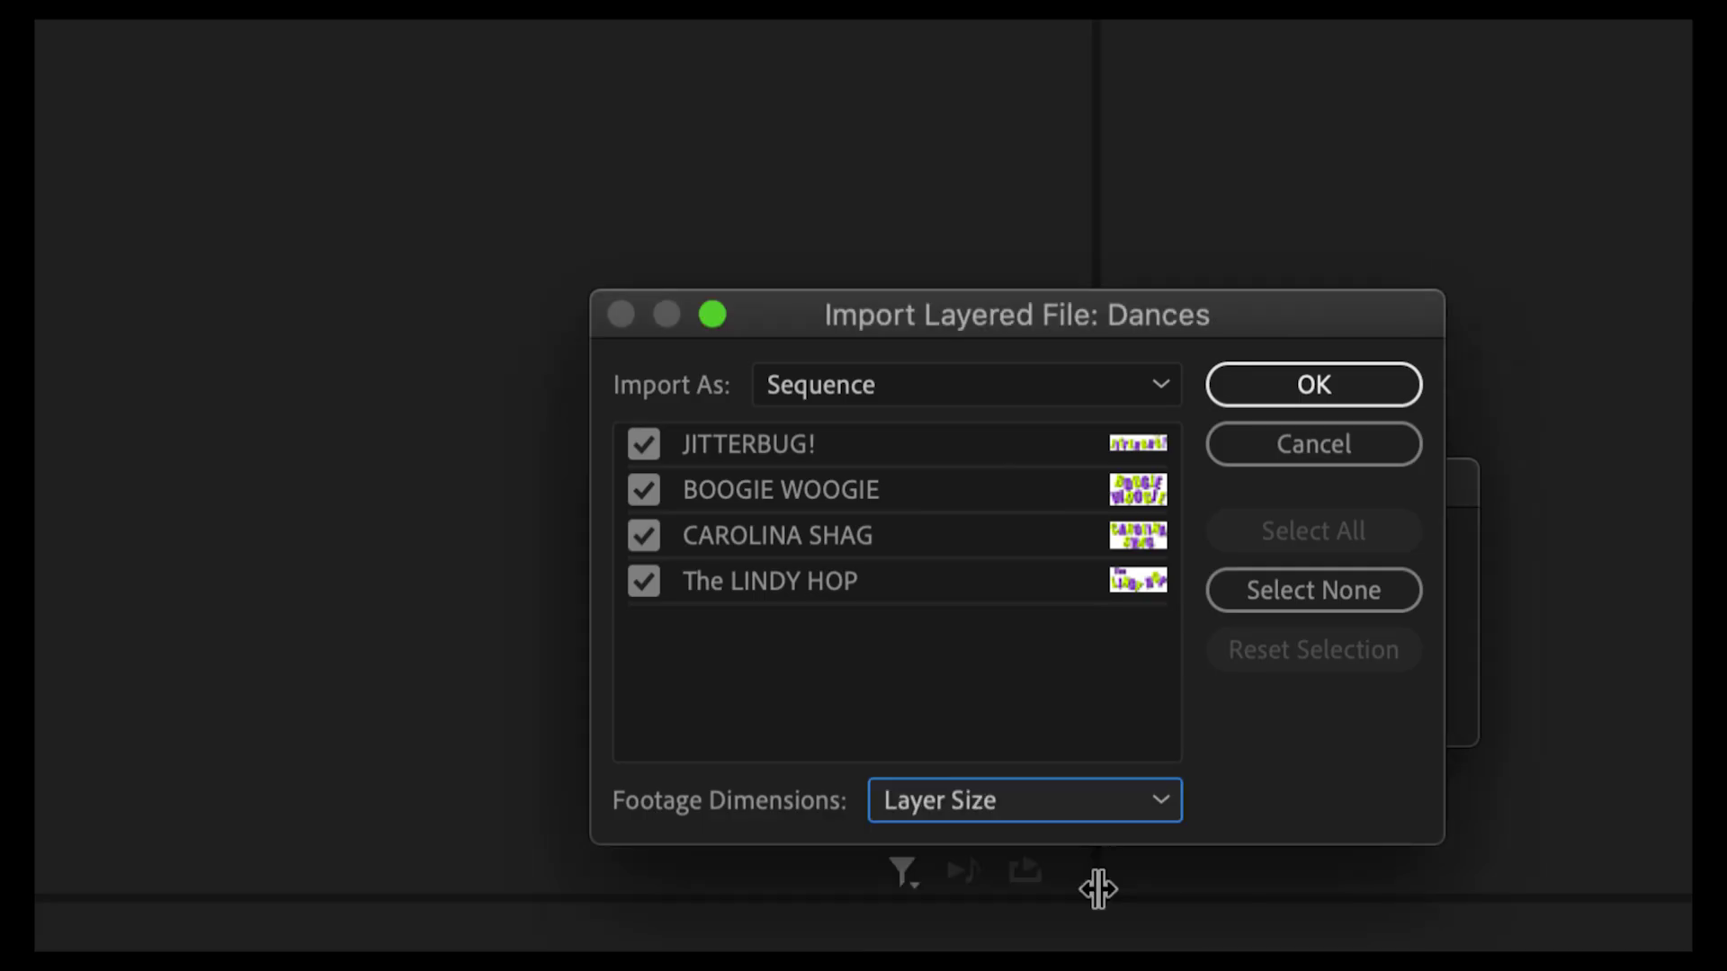
left_click(1162, 798)
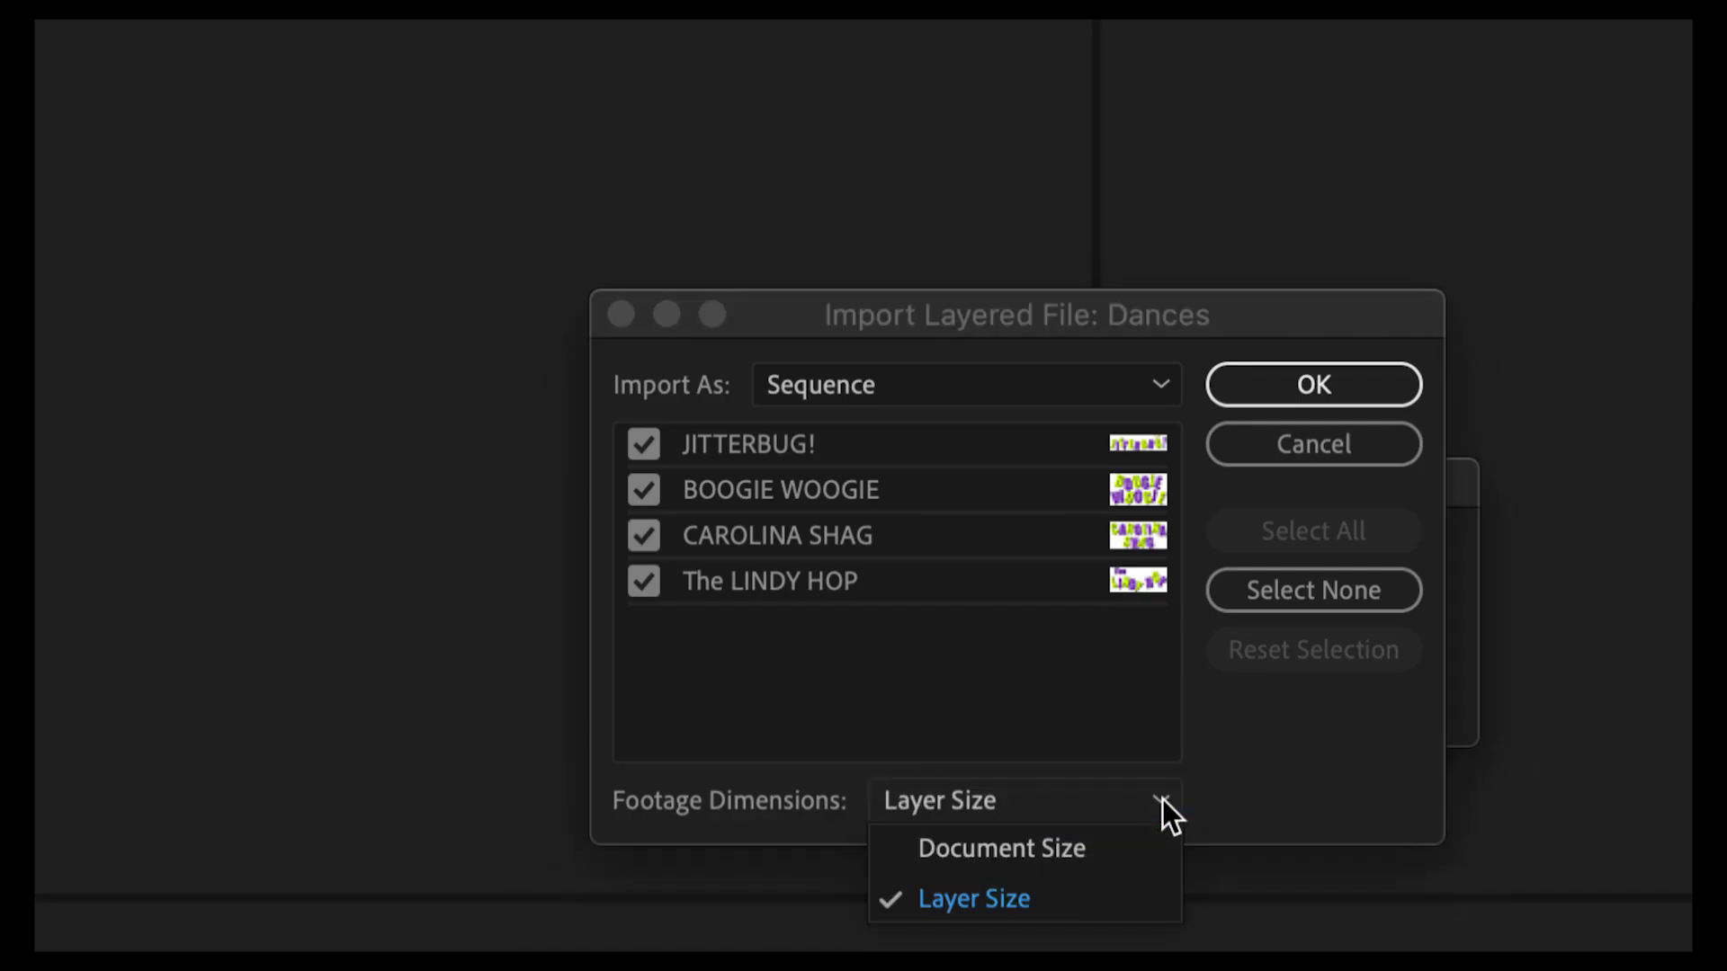
left_click(1144, 843)
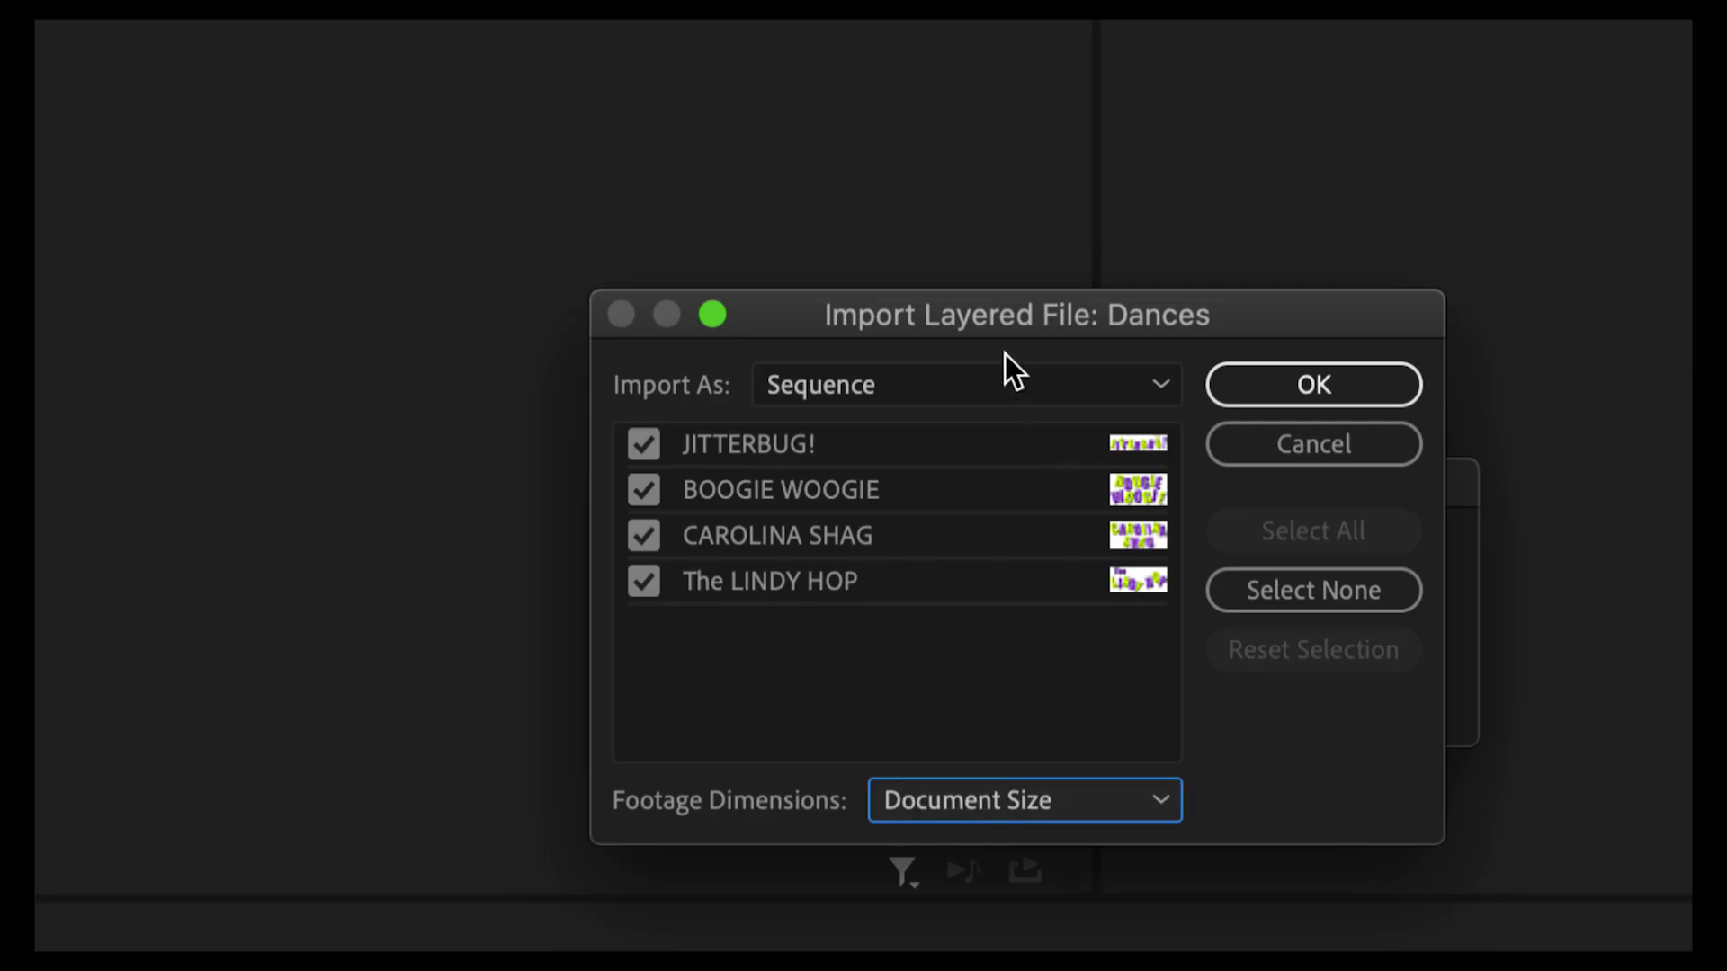
left_click_drag(1002, 311, 954, 218)
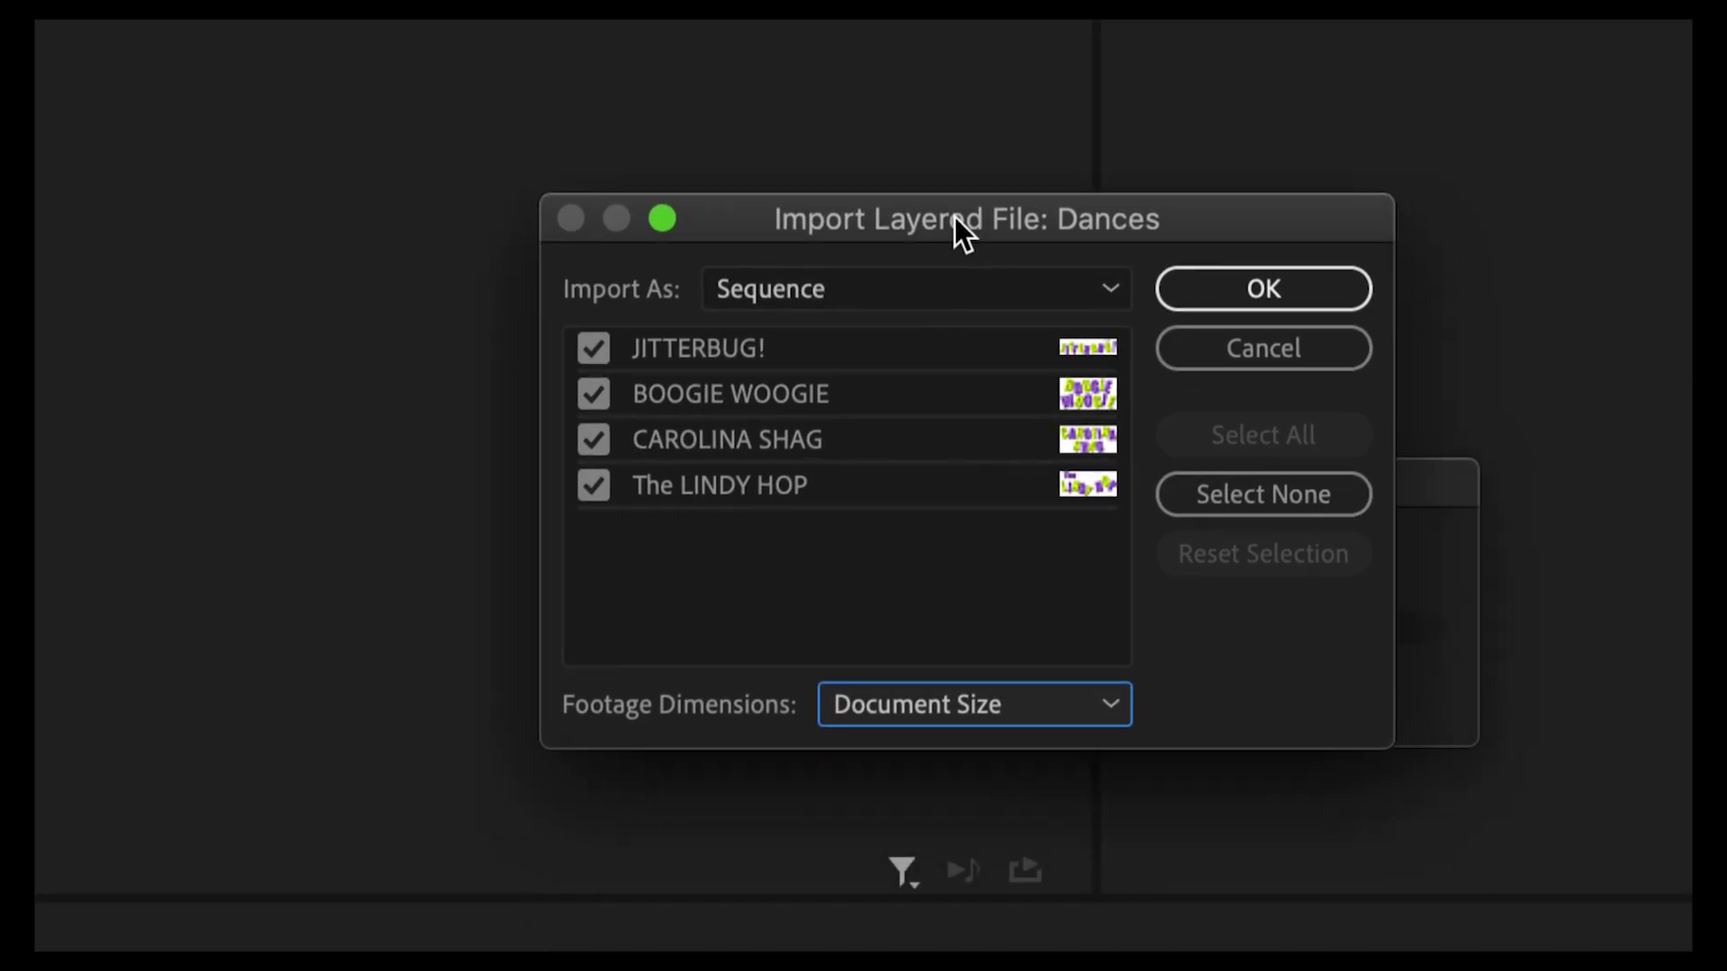
left_click(1259, 302)
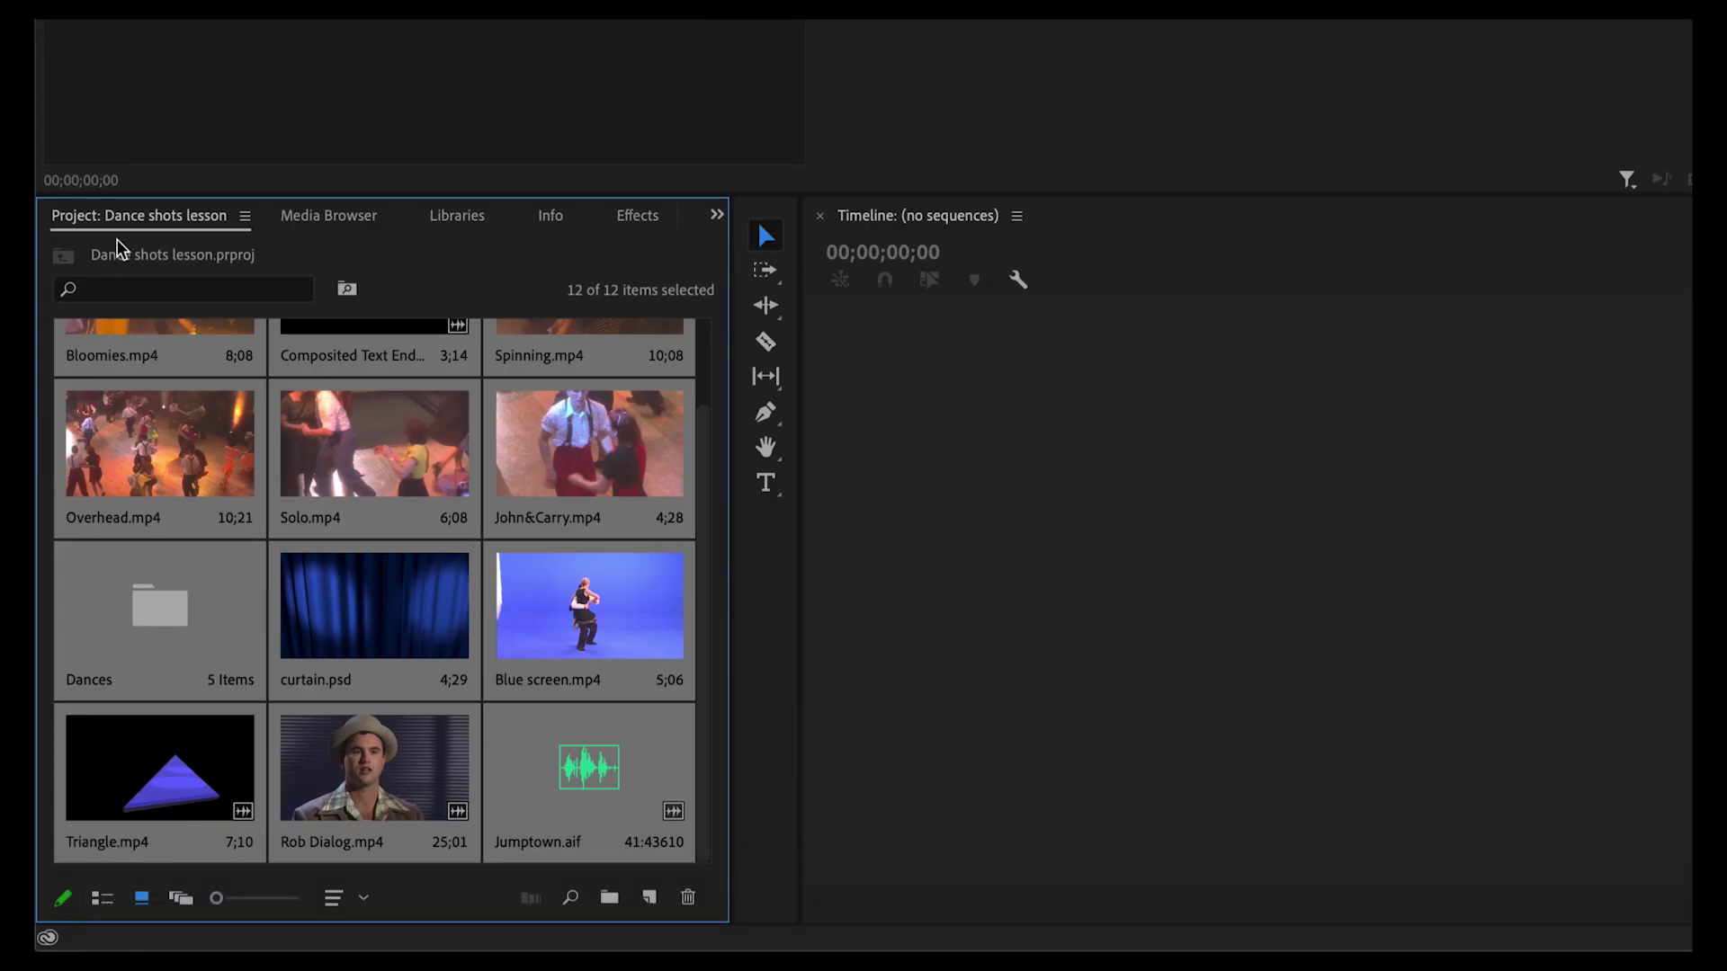
- Look over the imported items in the project and check the list of other panels grouped with it
scroll(241, 491, "up", 2)
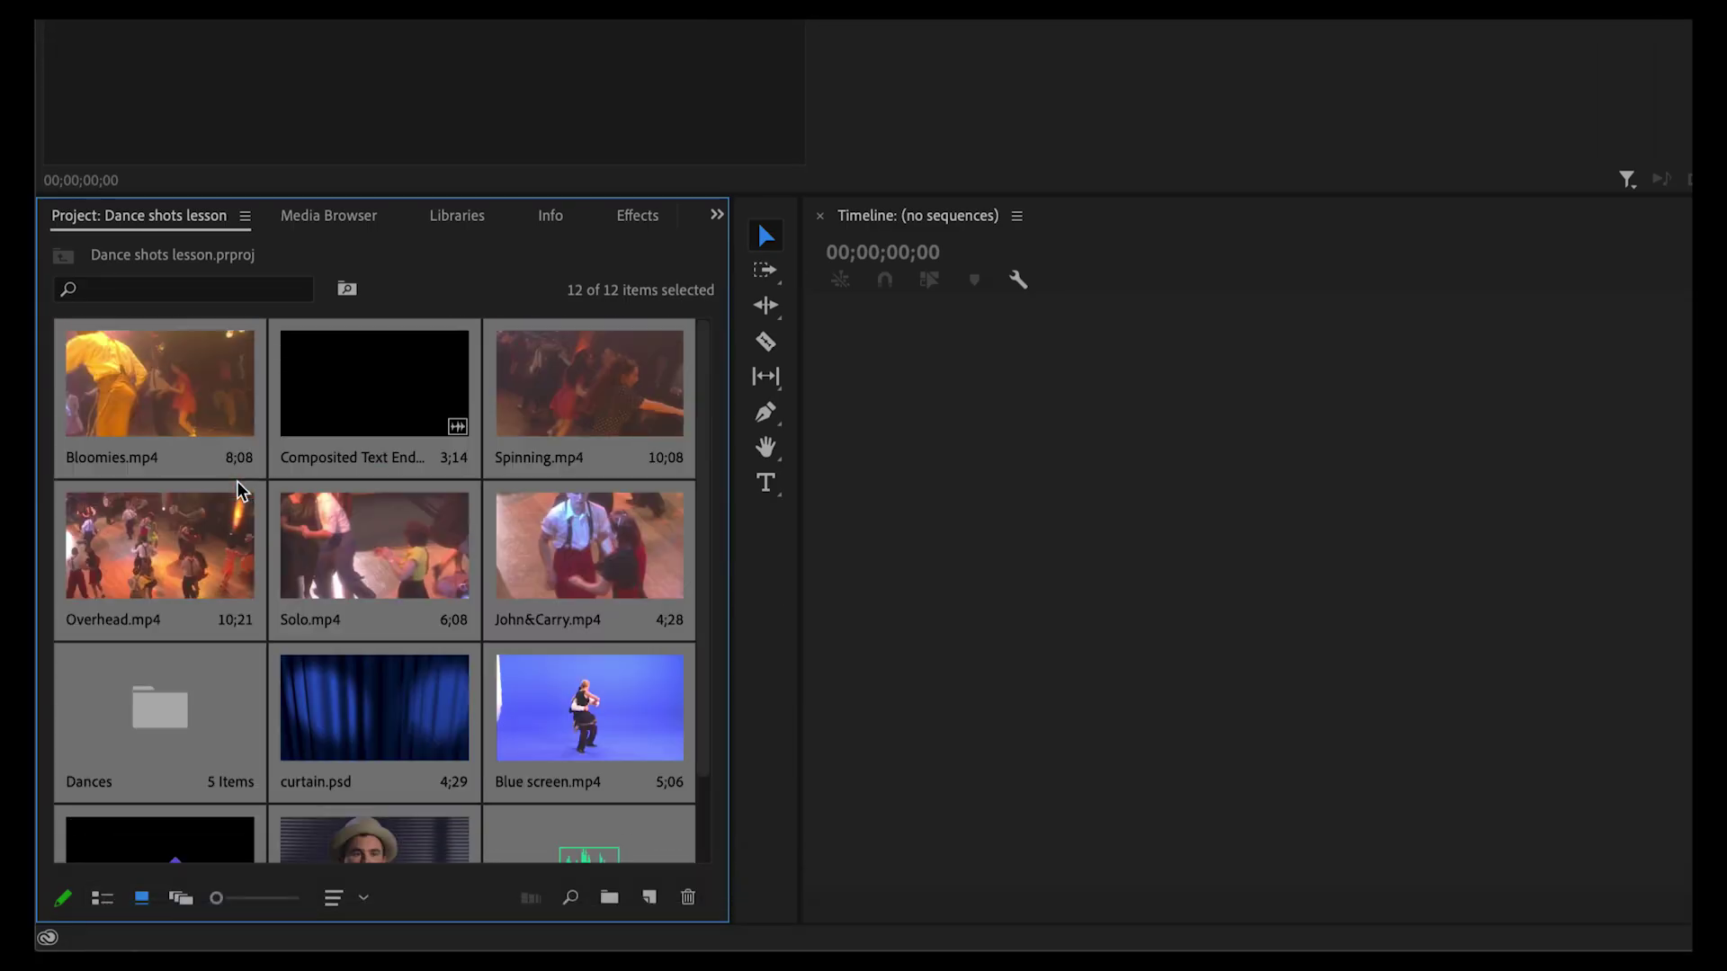
scroll(241, 491, "down", 2)
scroll(241, 491, "up", 2)
left_click(715, 216)
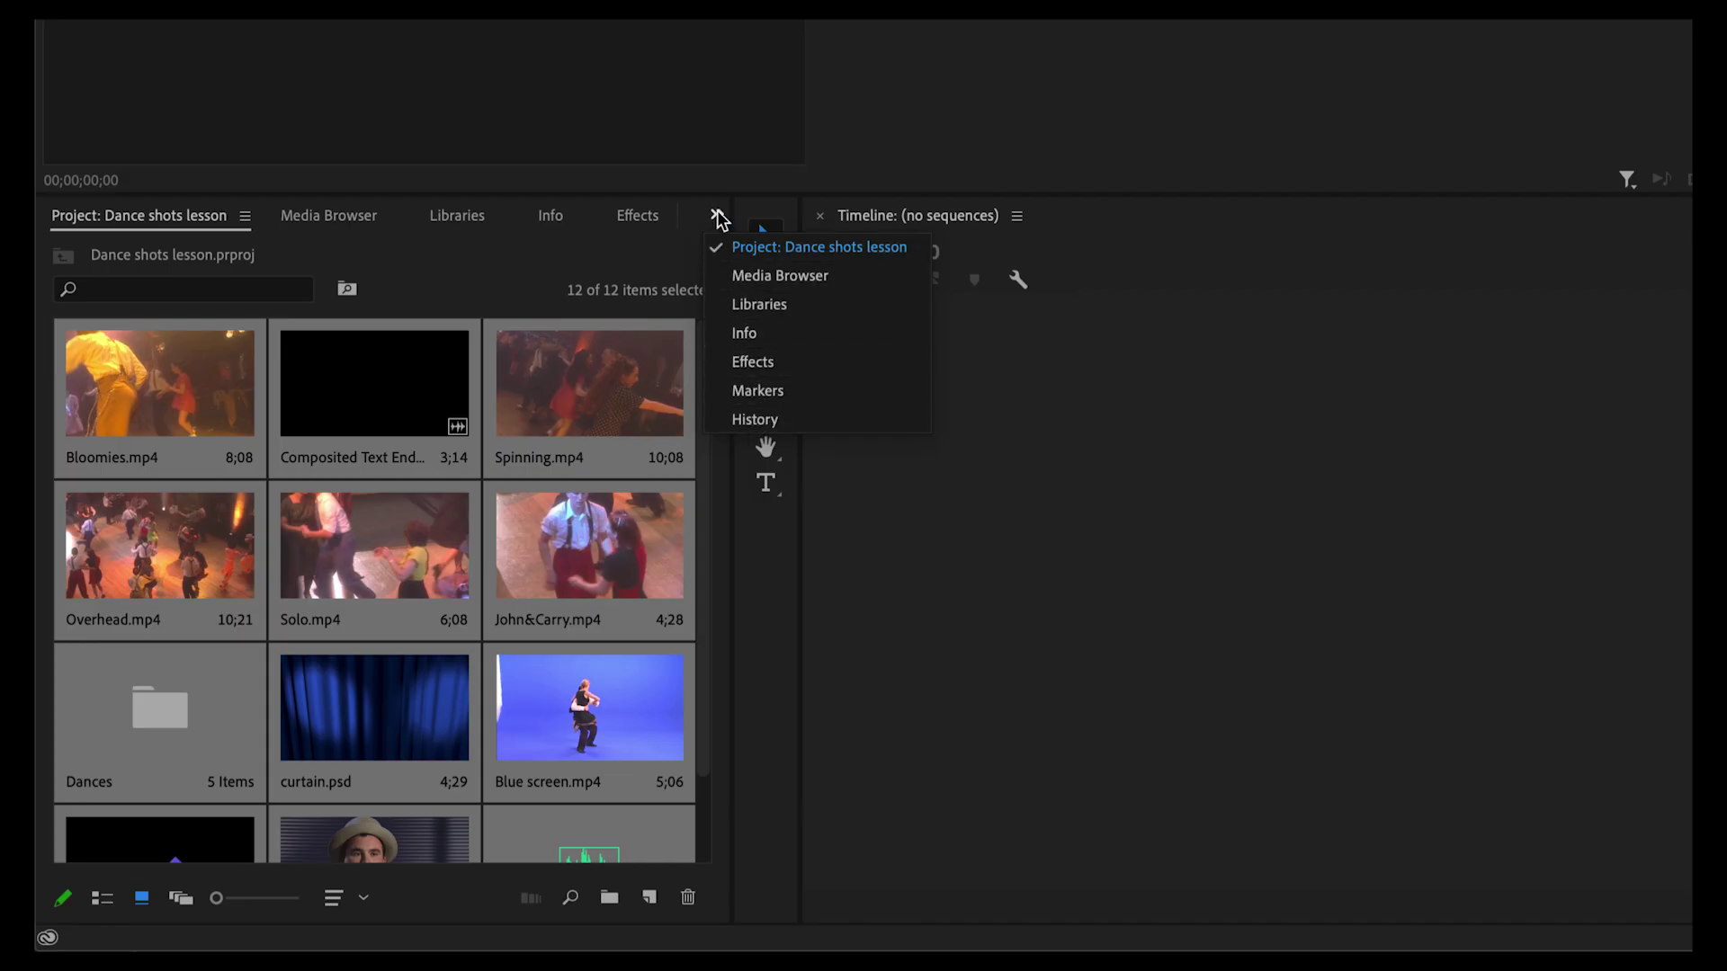
left_click(716, 216)
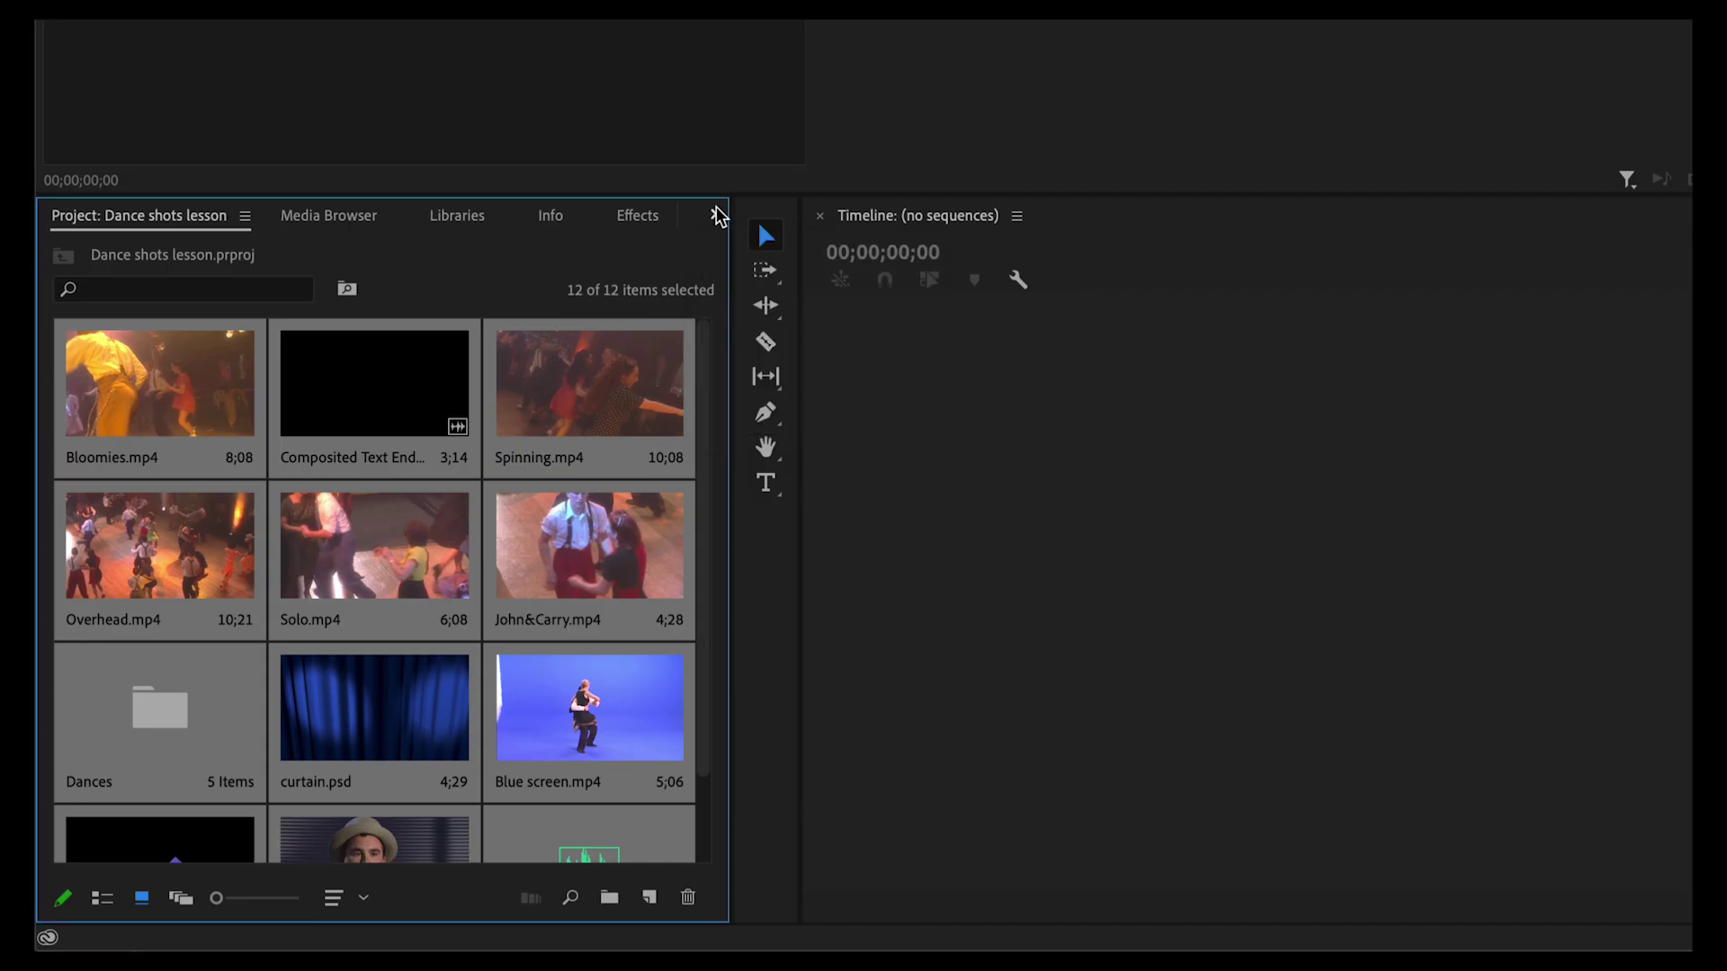
left_click(716, 215)
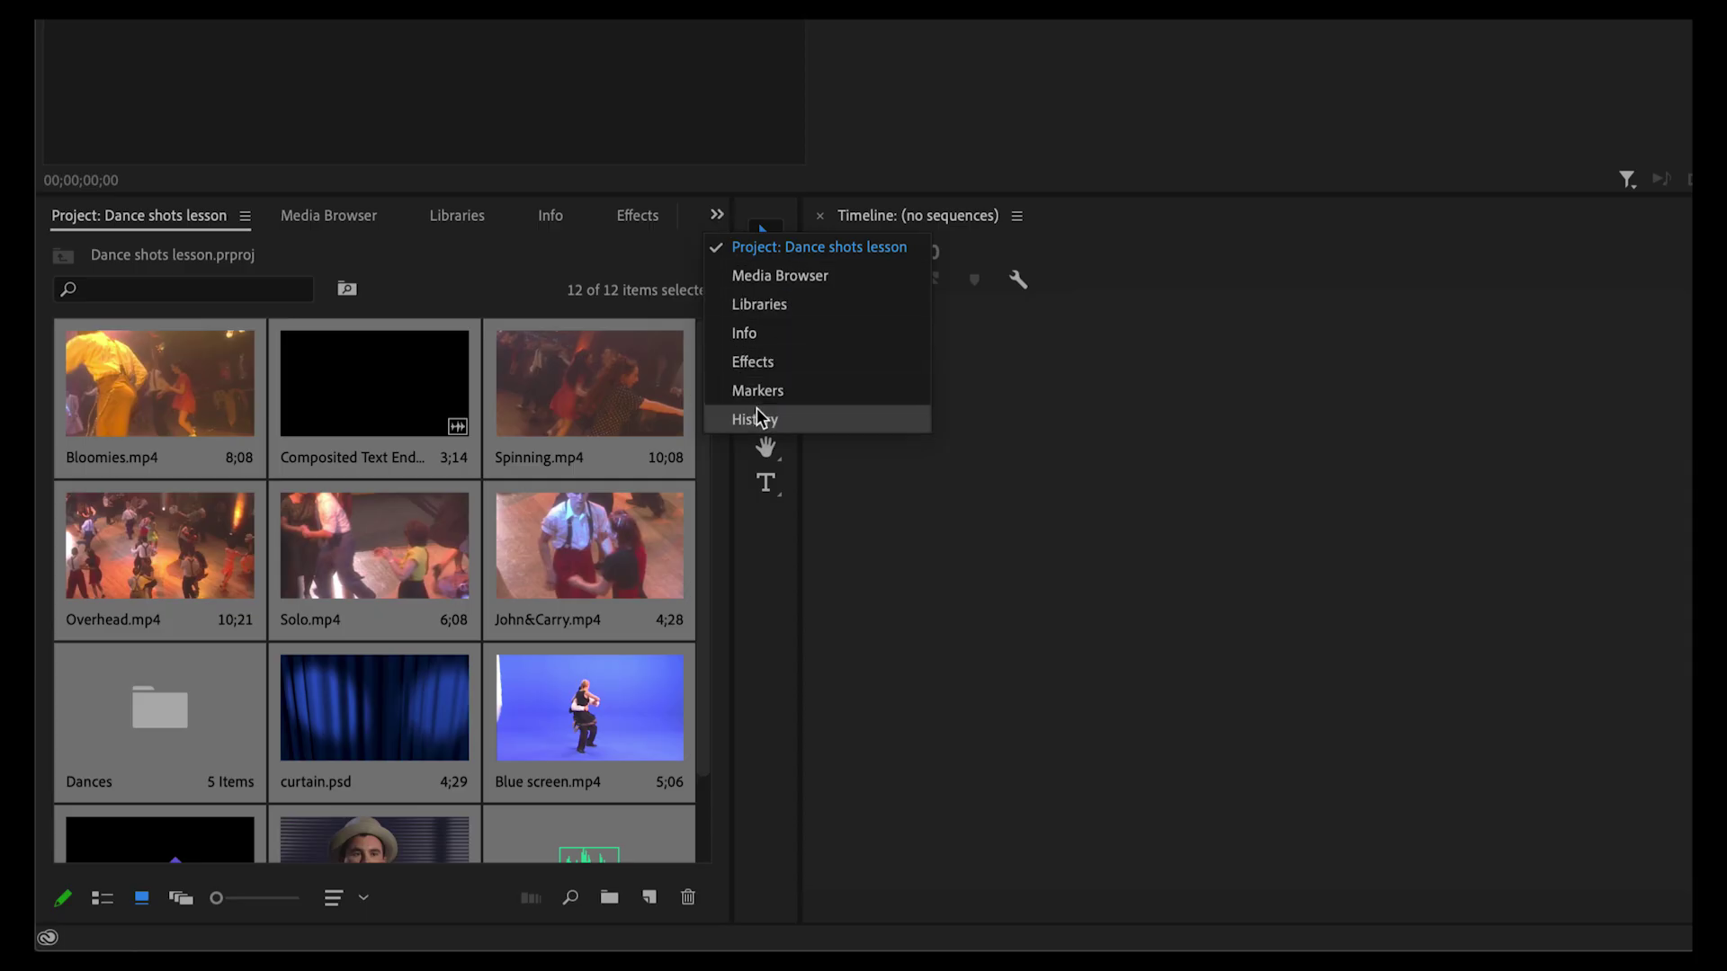
left_click(717, 216)
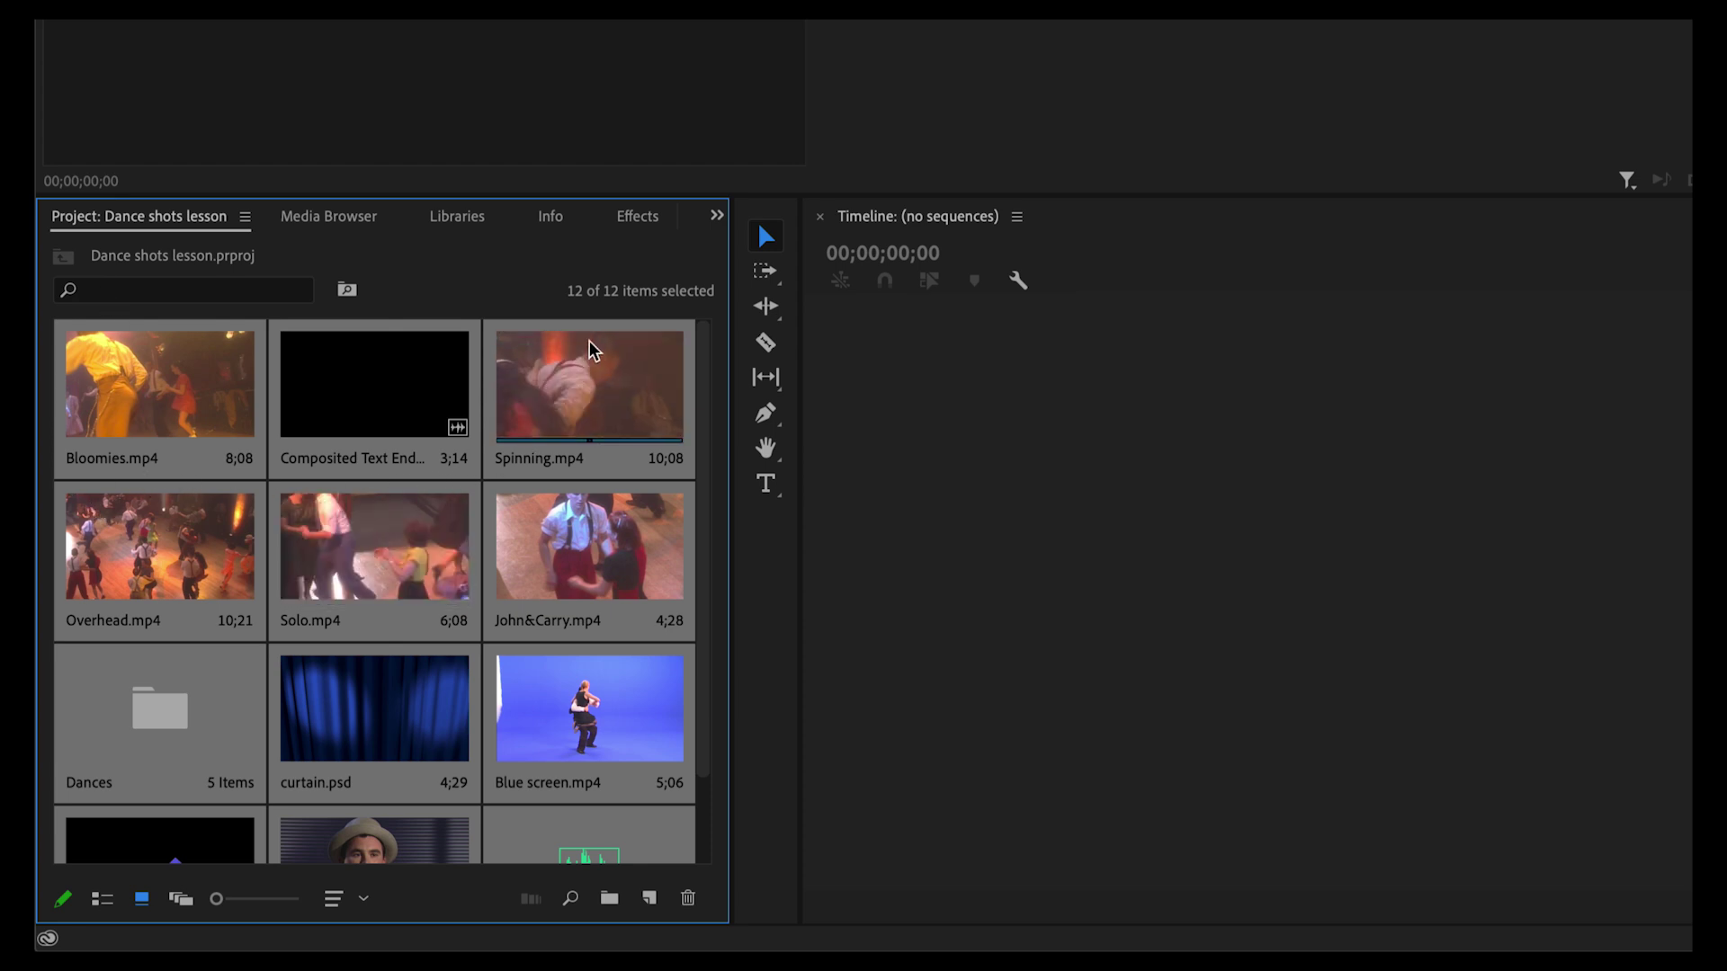
- Browse the project items in Icon View, previewing the clip thumbnails and locating the Dances bin
scroll(478, 485, "down", 2)
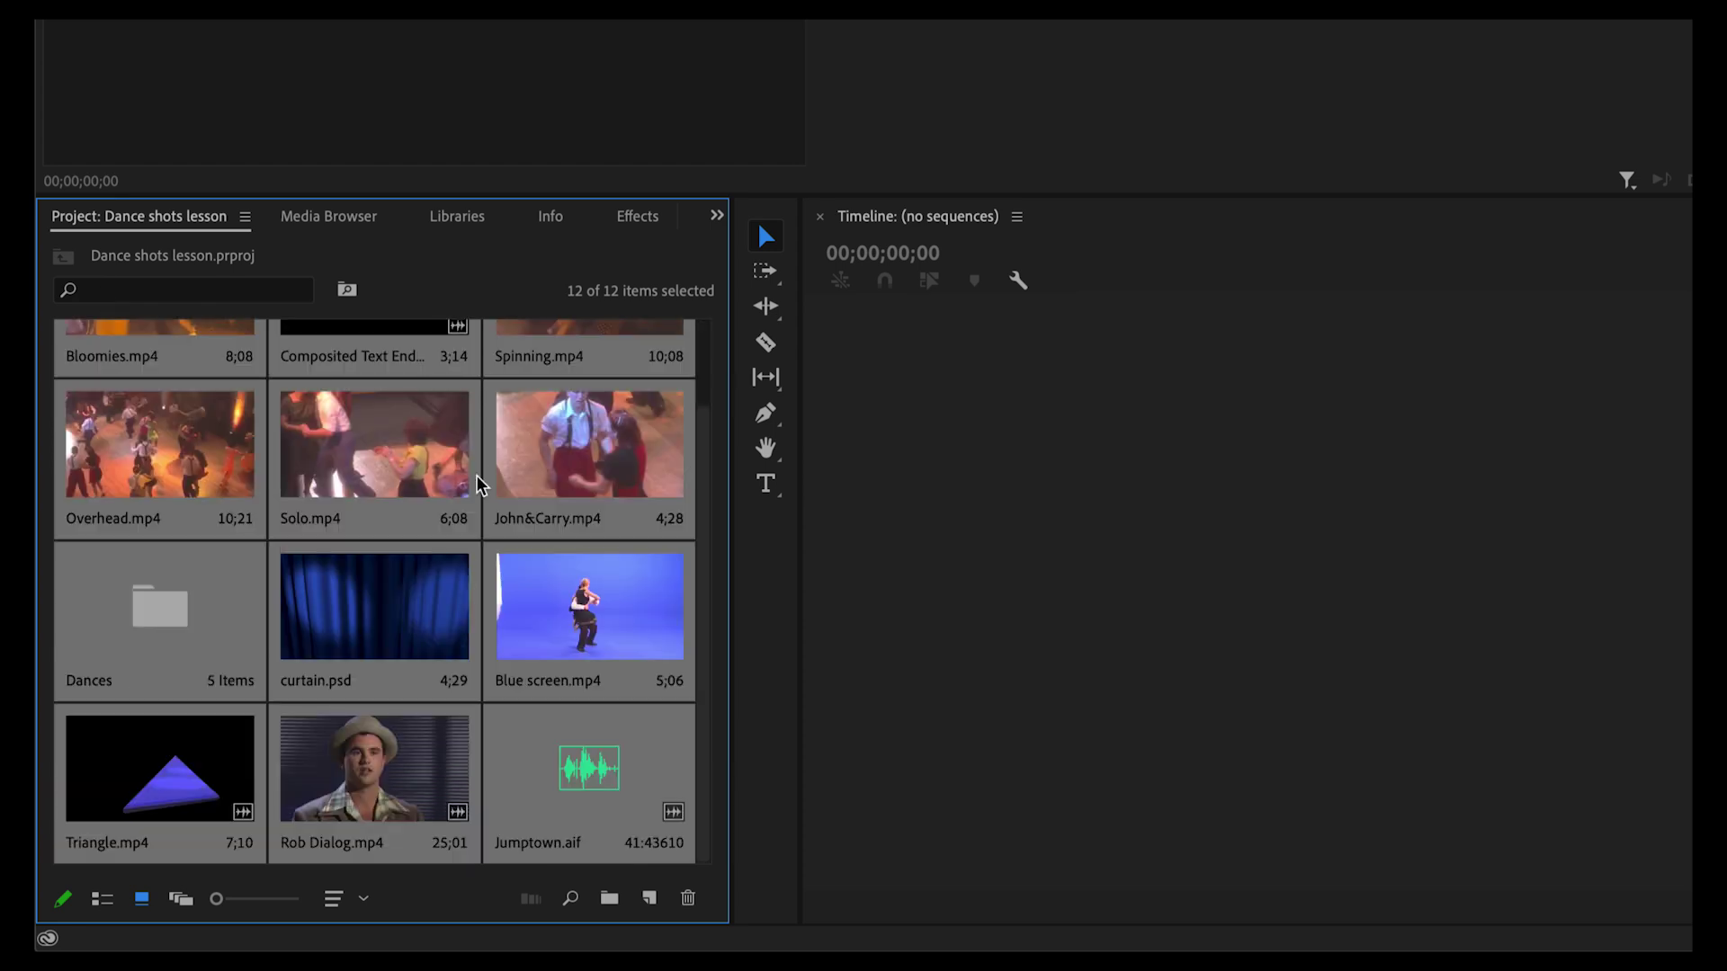
scroll(477, 486, "up", 2)
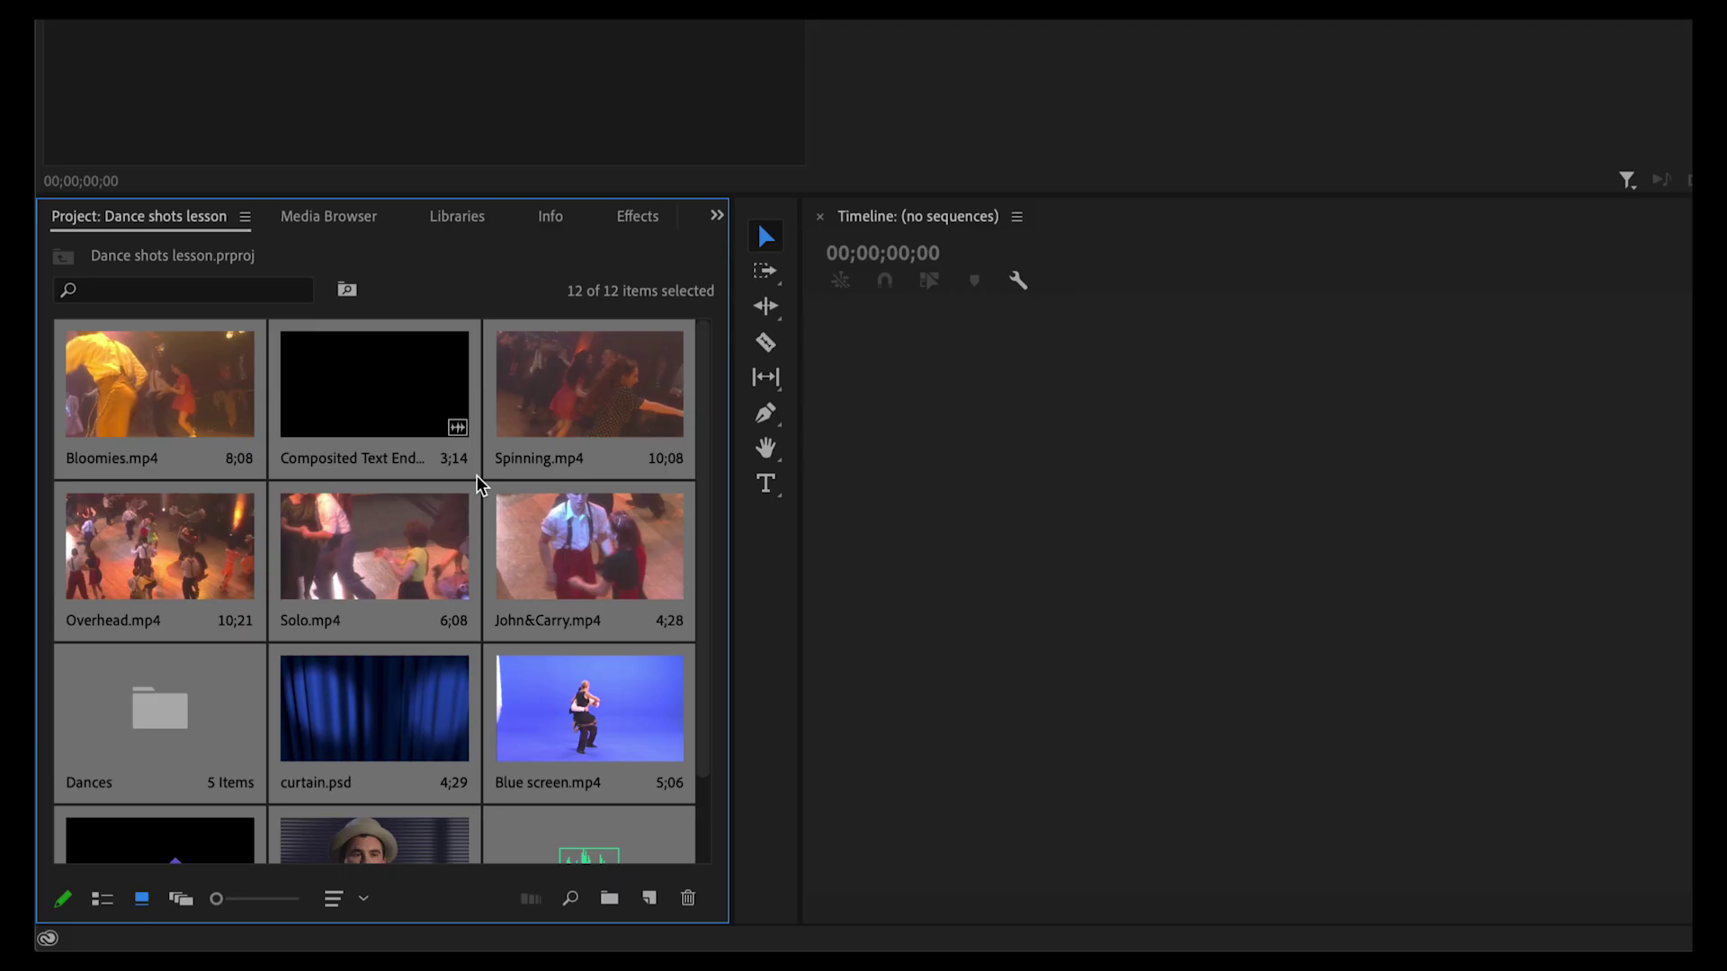
scroll(478, 485, "down", 2)
scroll(477, 486, "up", 2)
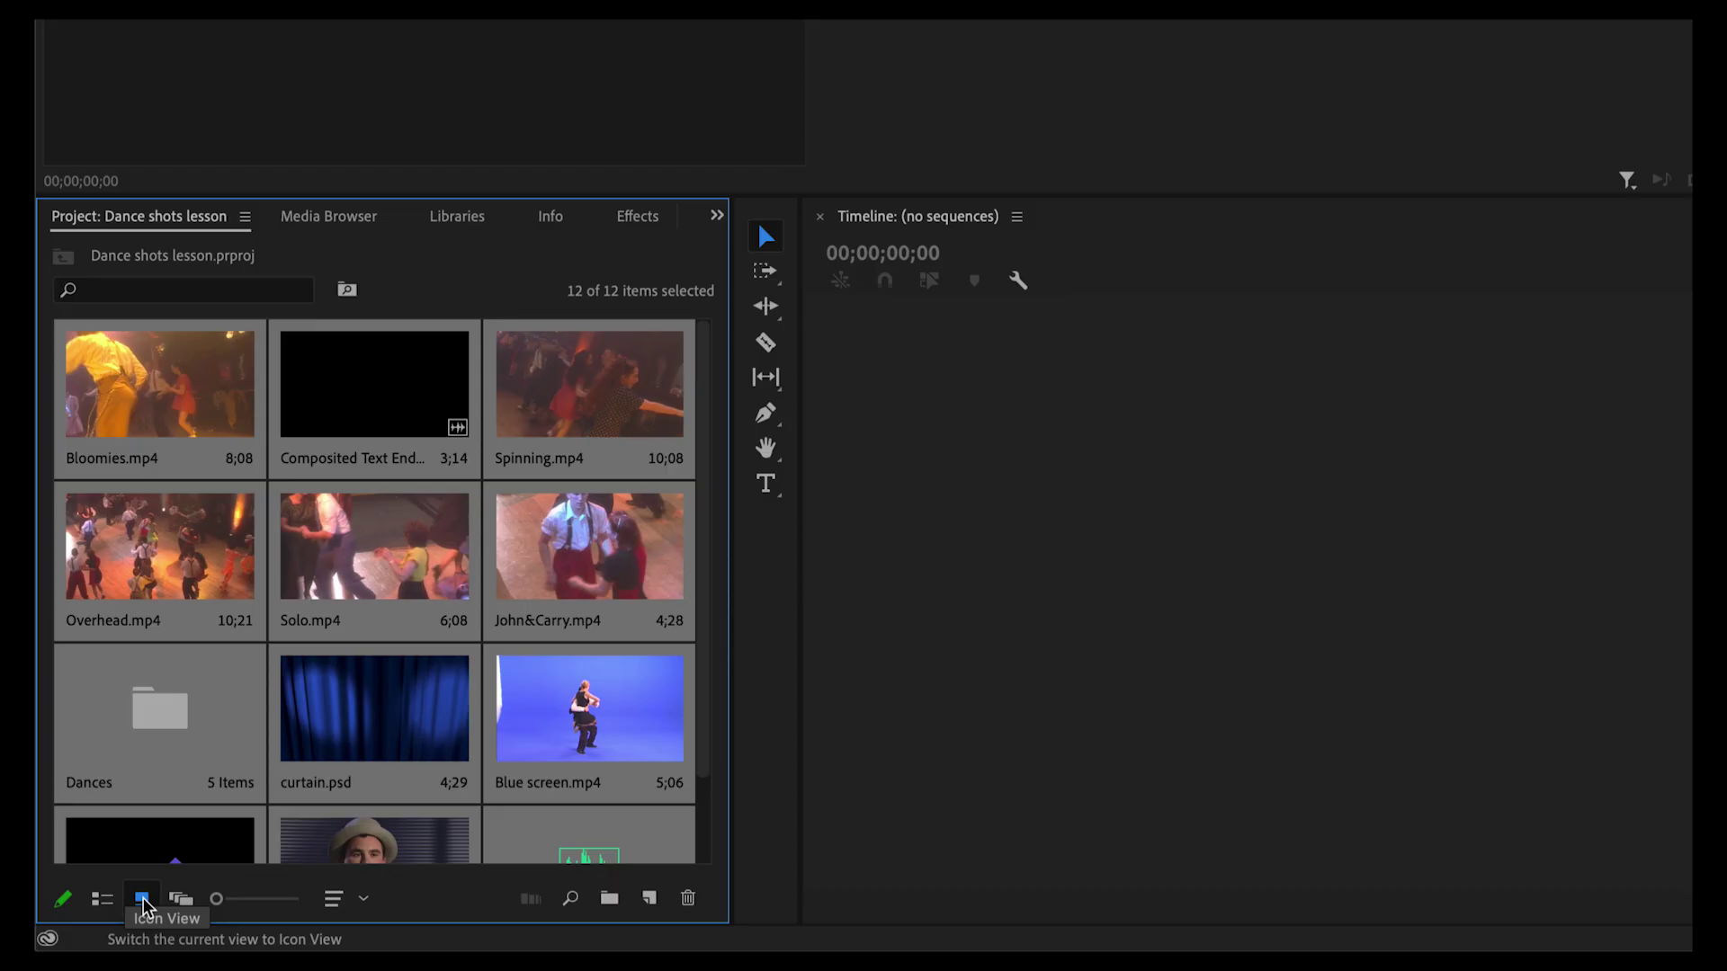
left_click_drag(216, 902, 179, 902)
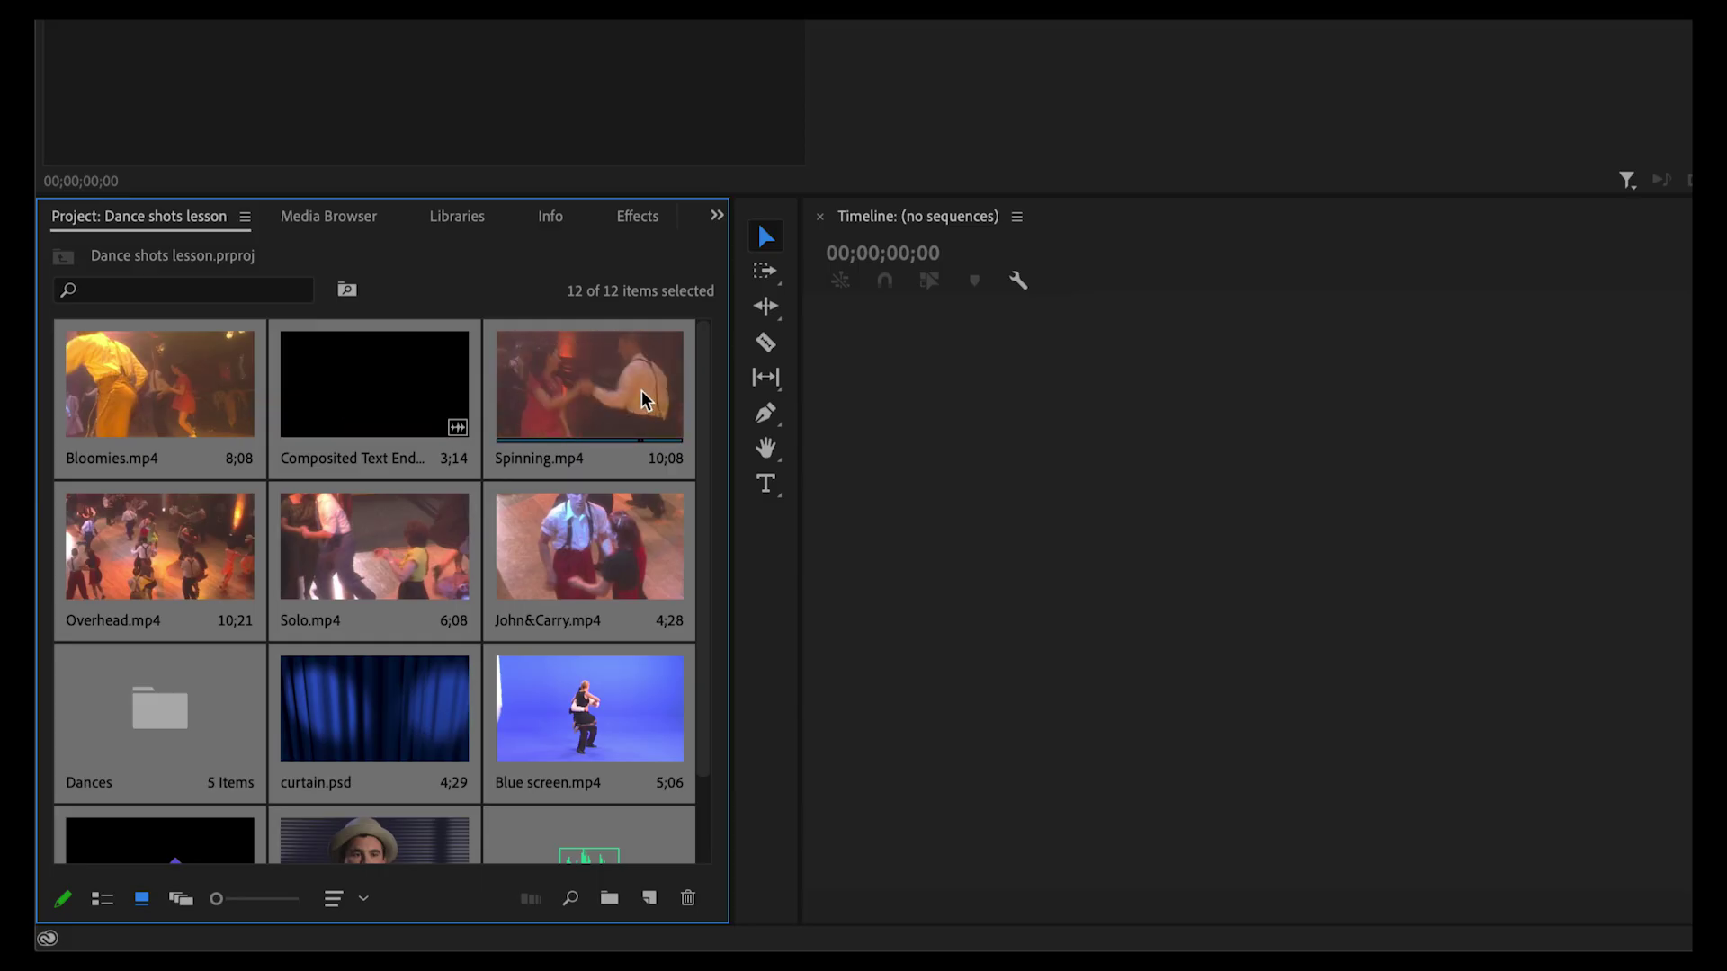
scroll(378, 520, "down", 1)
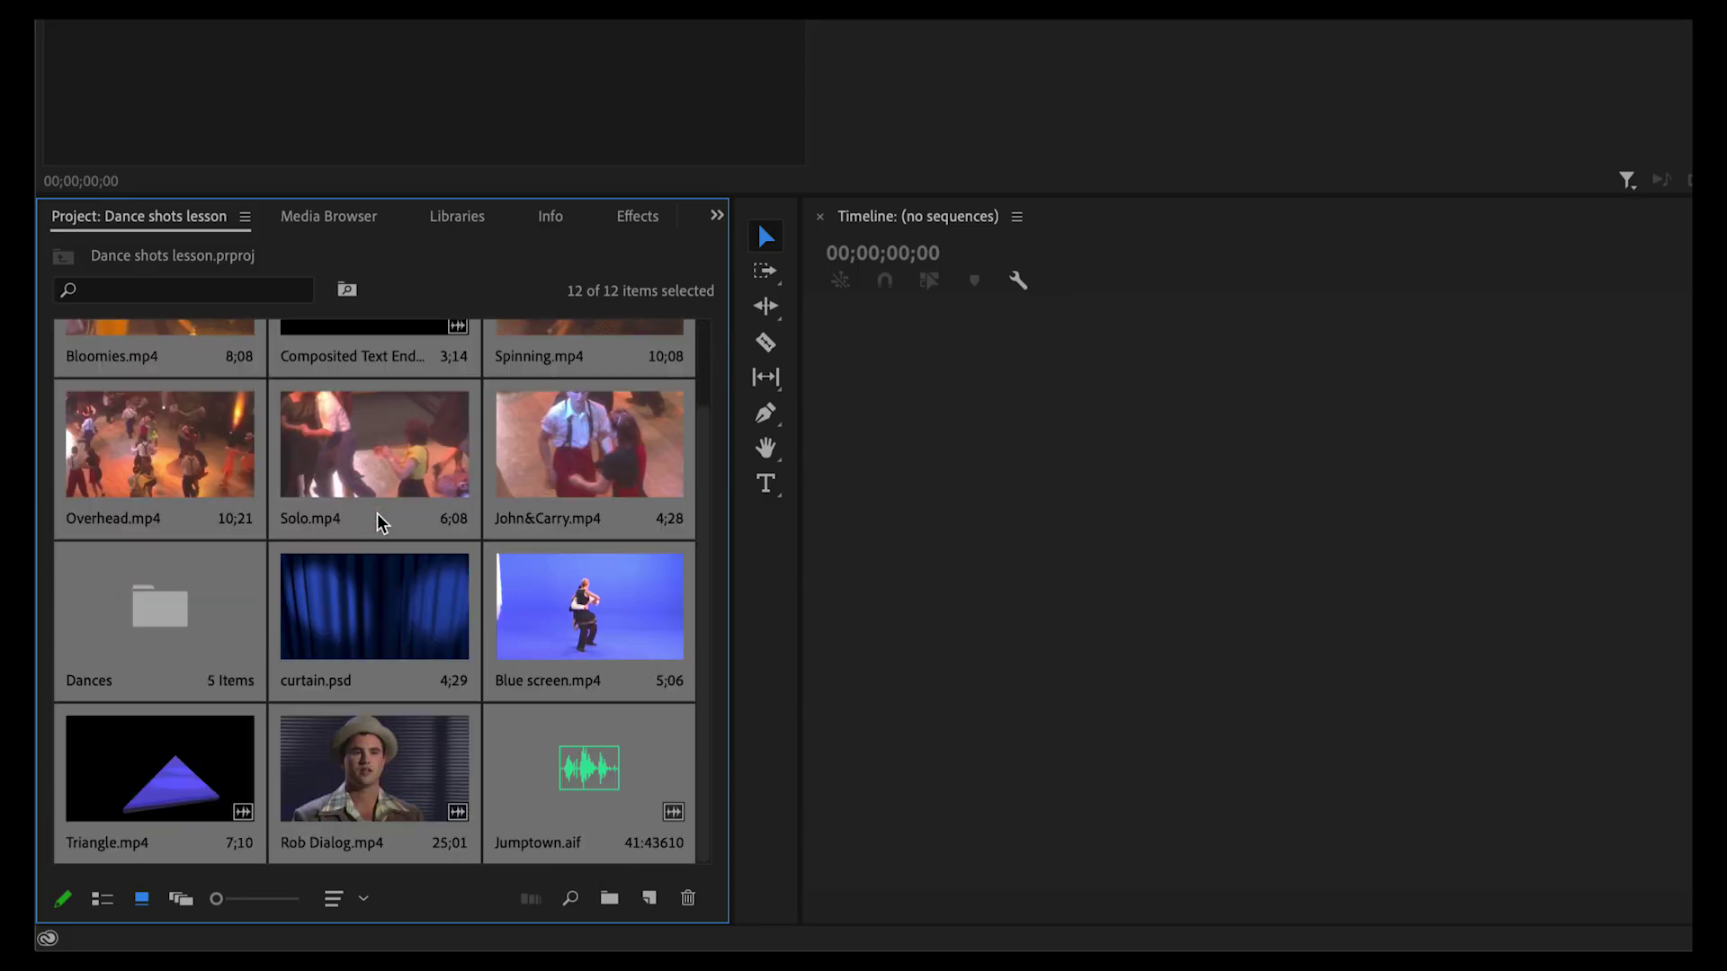
scroll(392, 522, "up", 1)
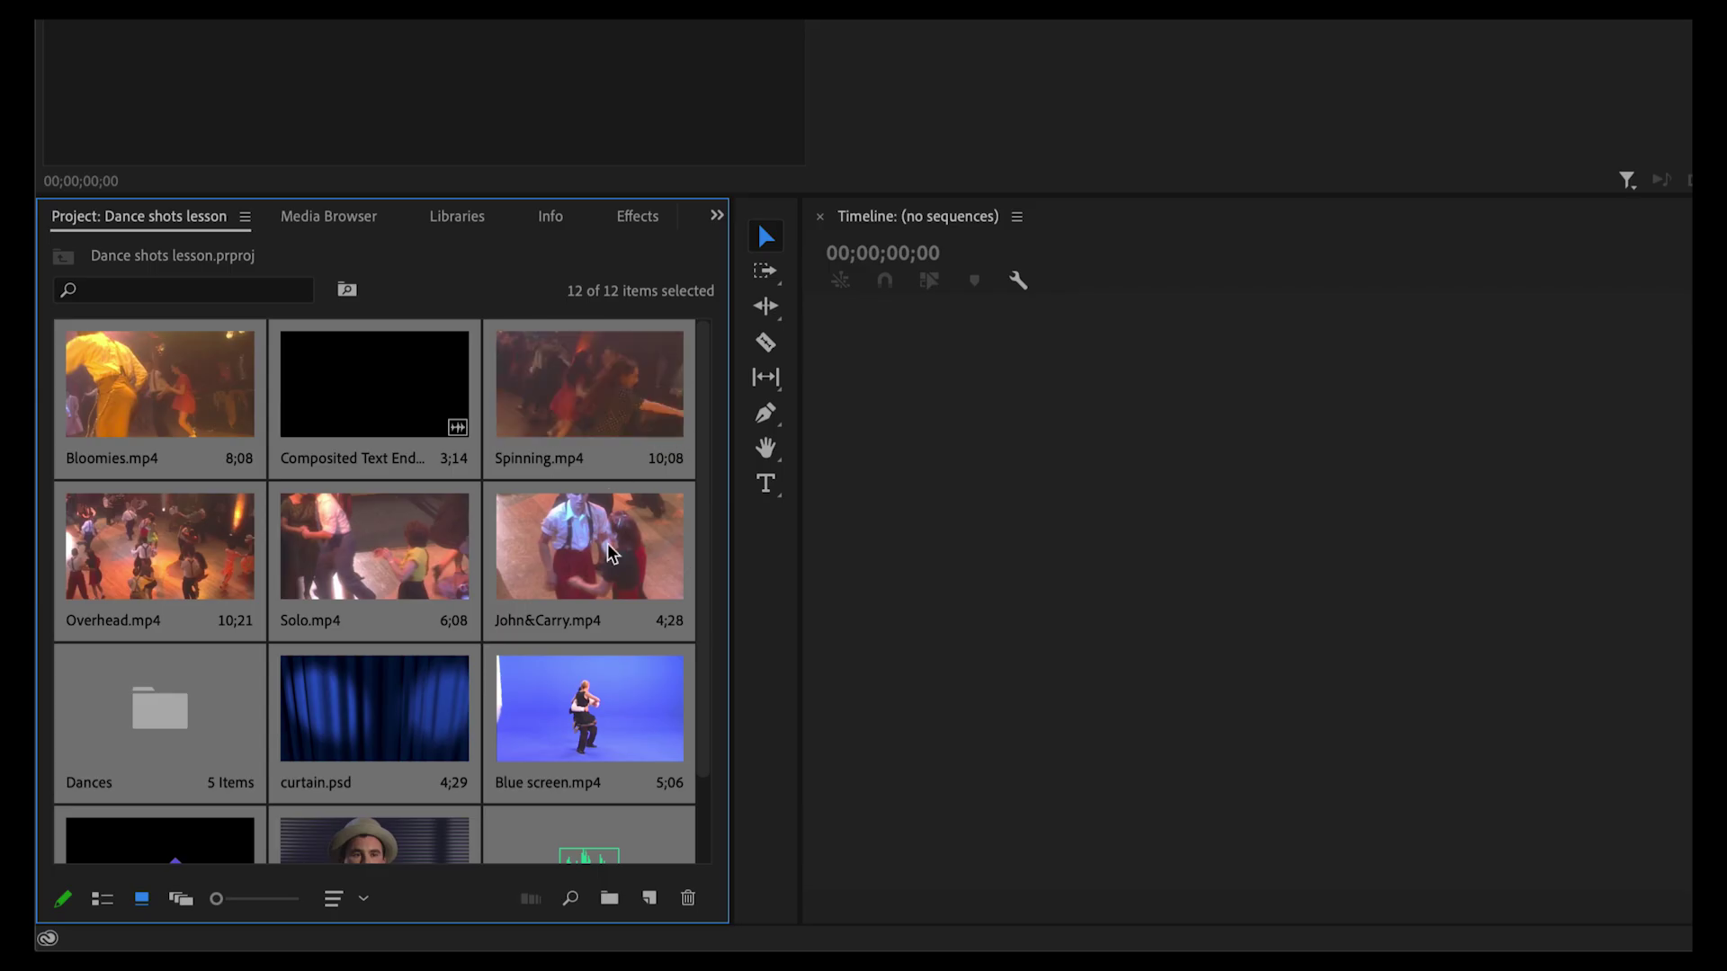
scroll(621, 578, "down", 1)
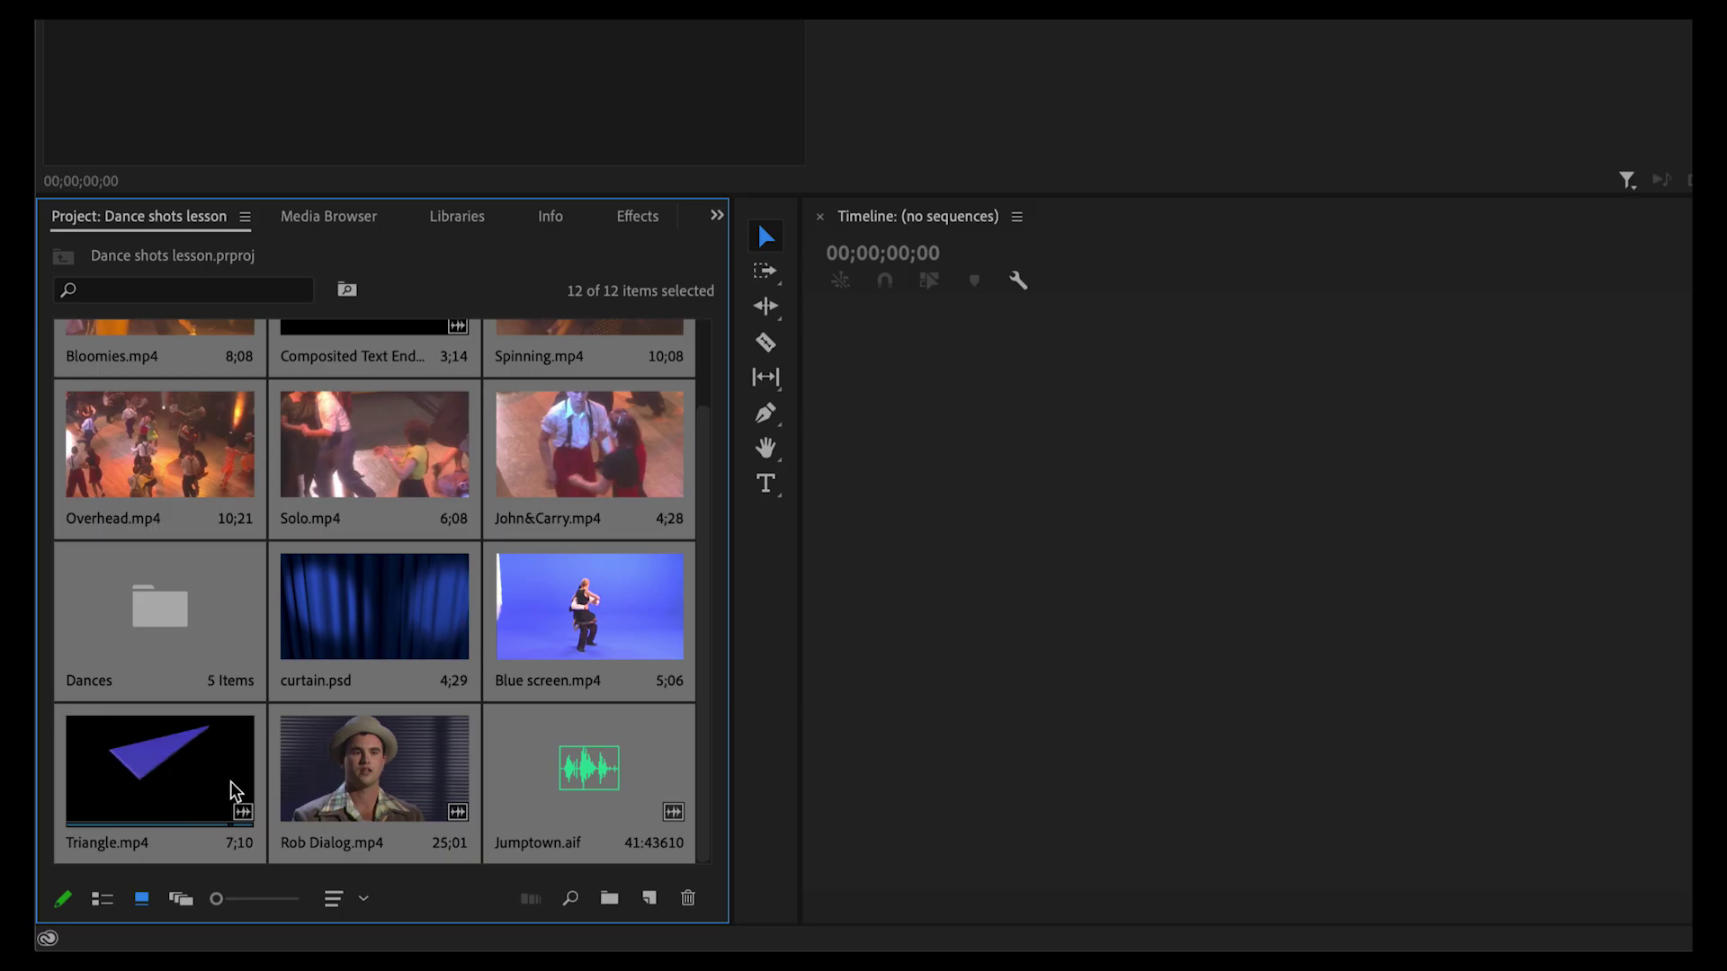
scroll(224, 778, "up", 2)
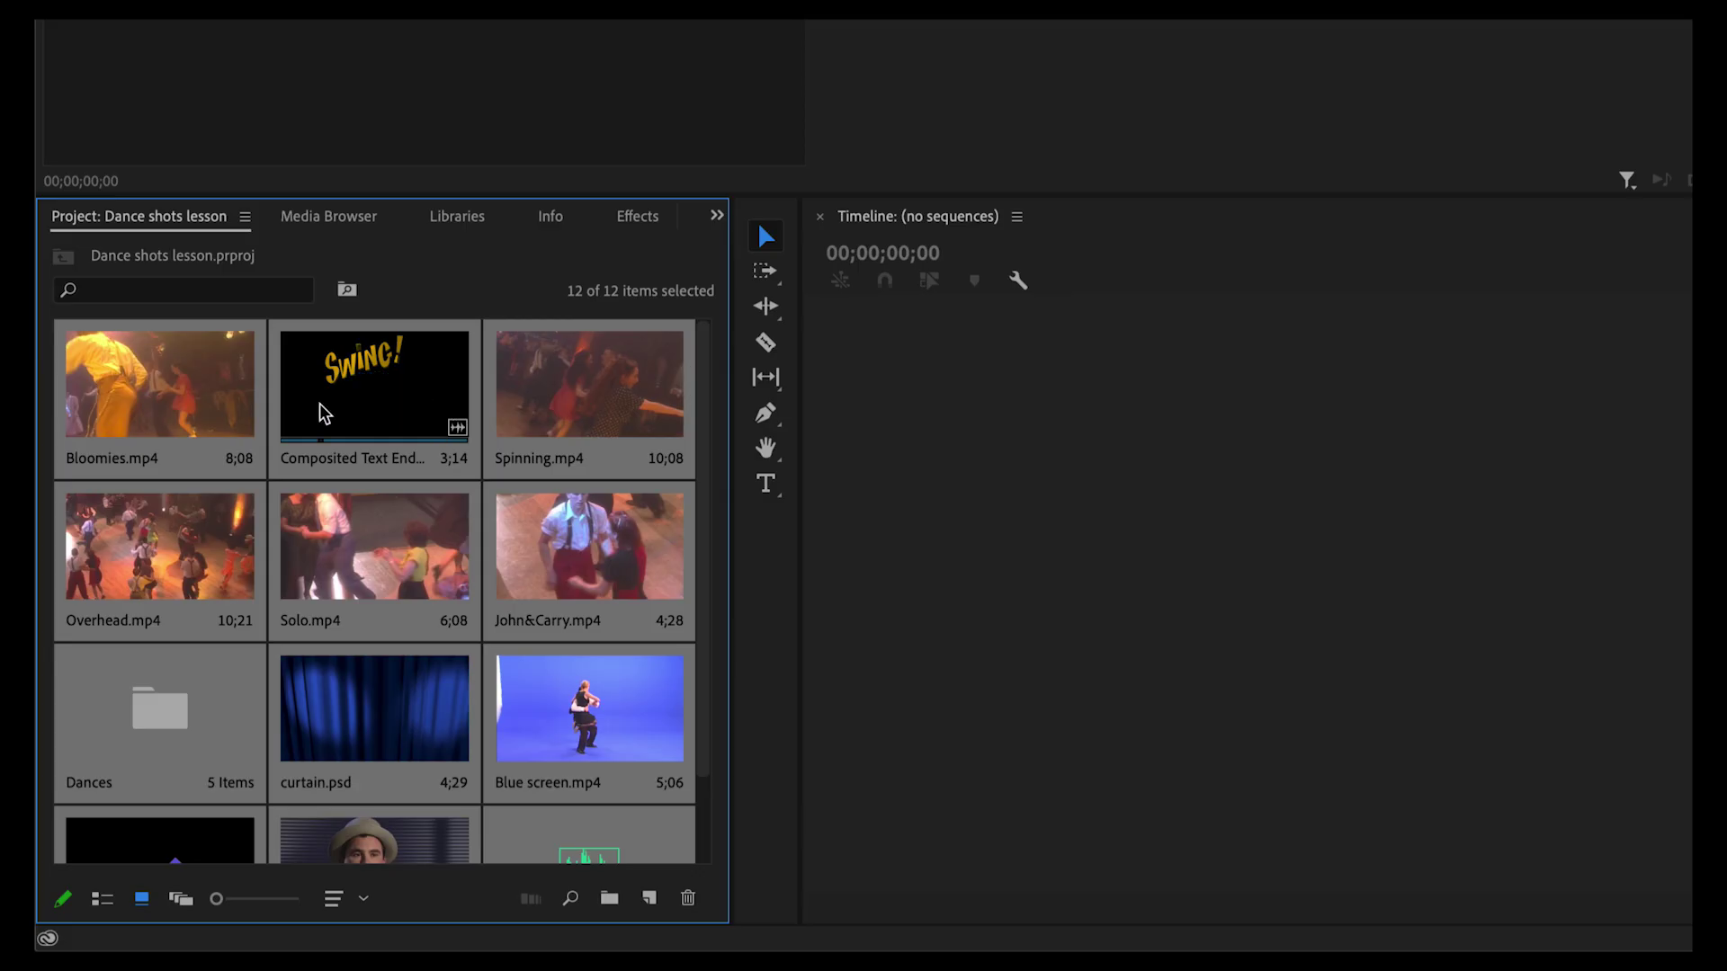
scroll(190, 585, "down", 2)
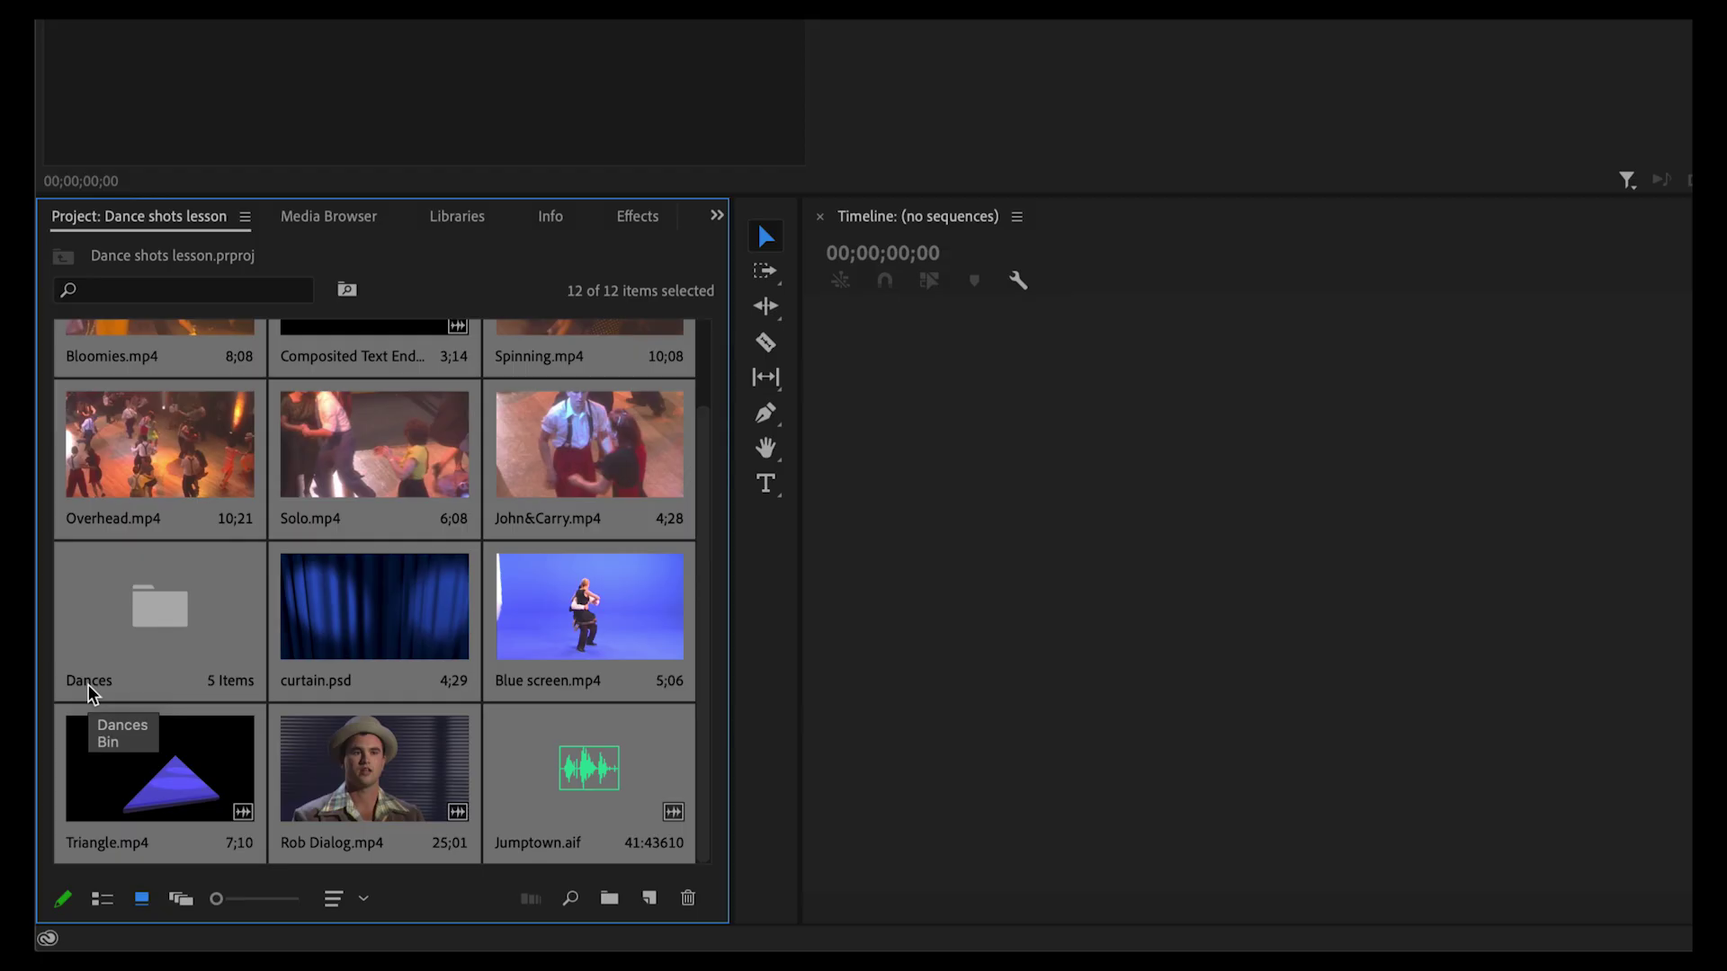
- Open the Dances sequence from the Dances bin in the timeline and return to the project's top level
double_click(166, 613)
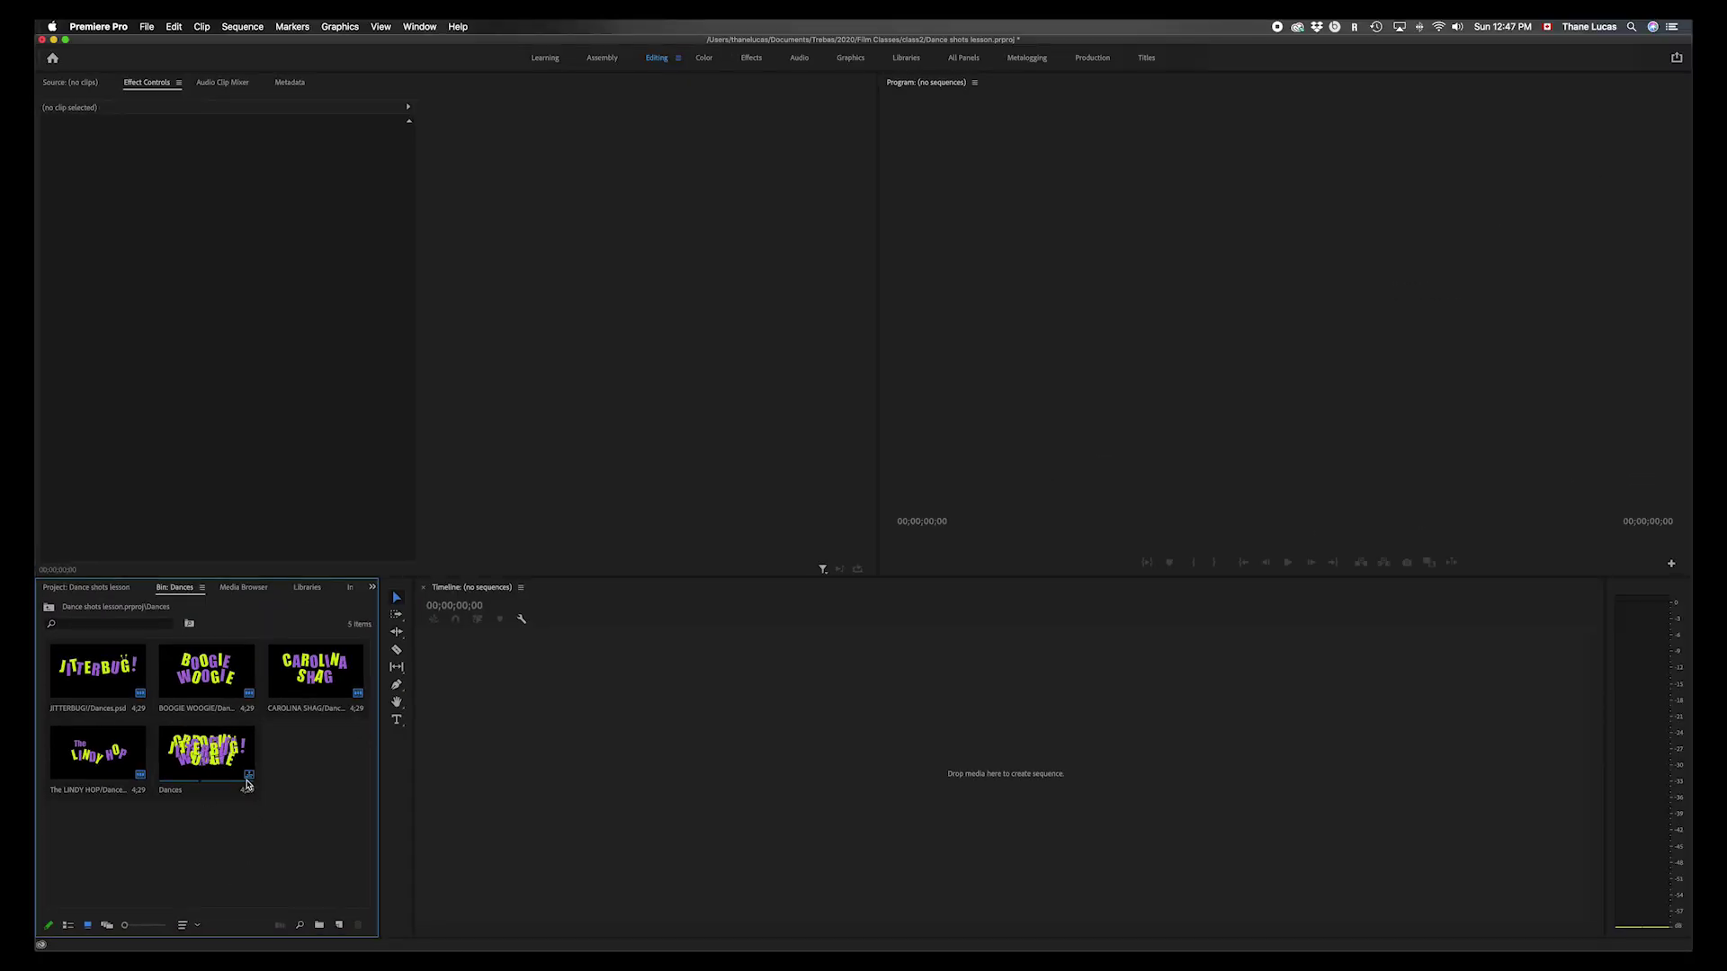
double_click(246, 779)
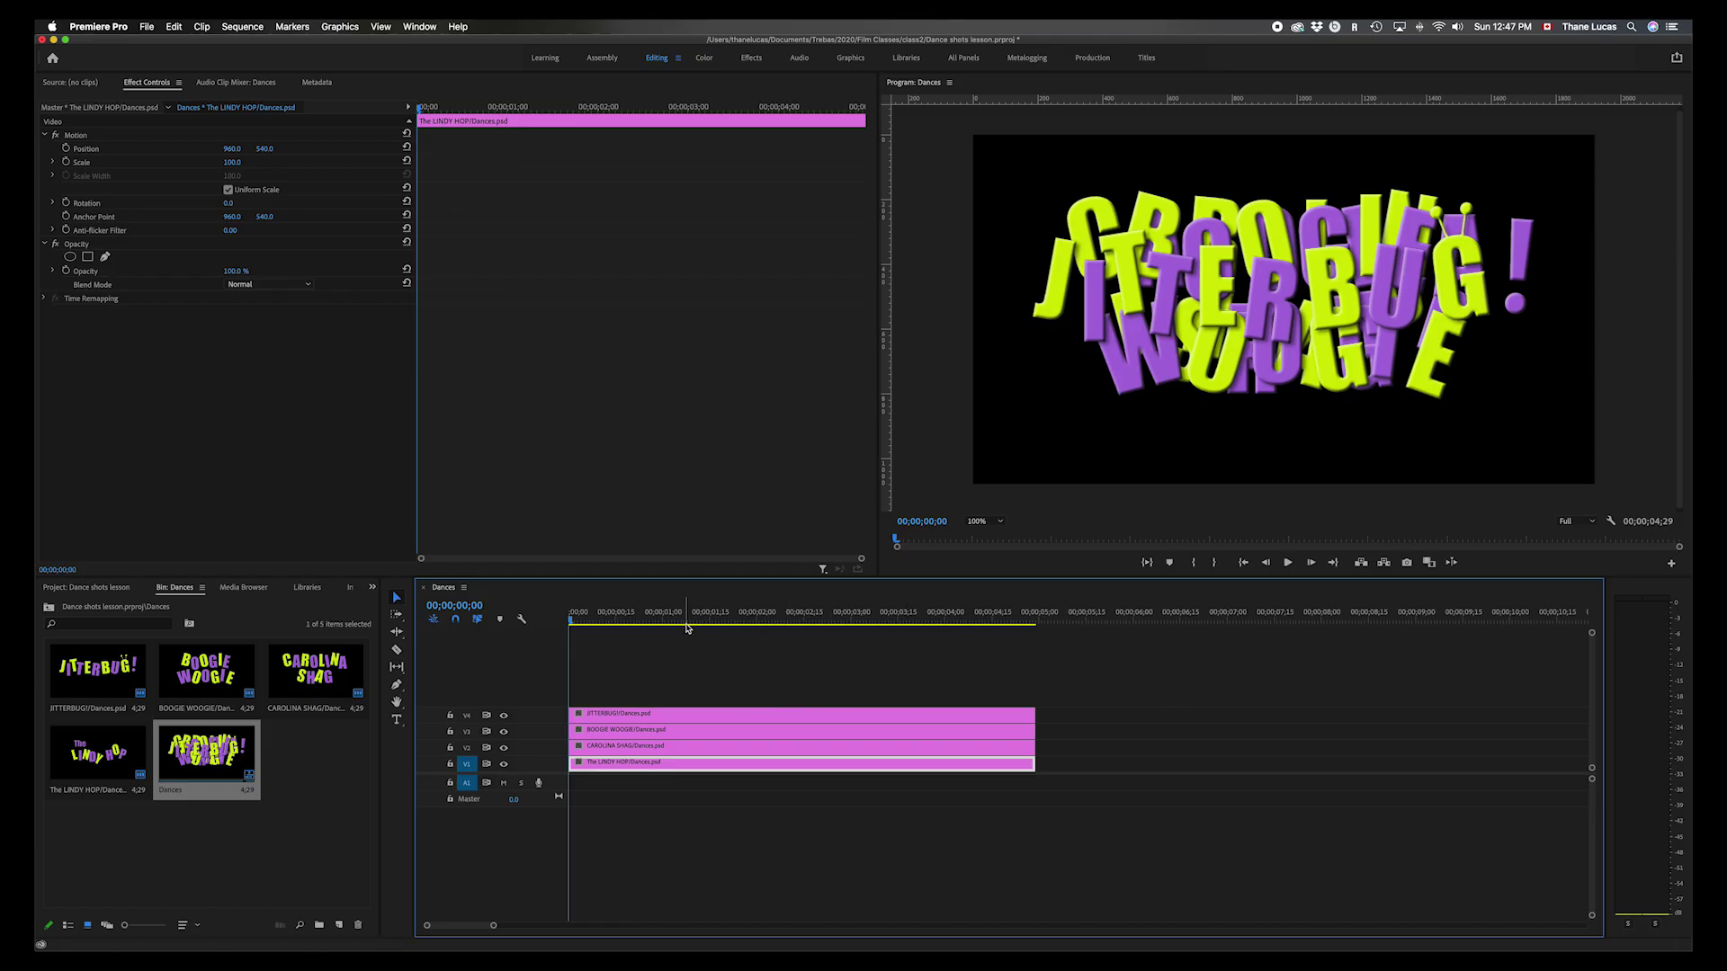
left_click(49, 611)
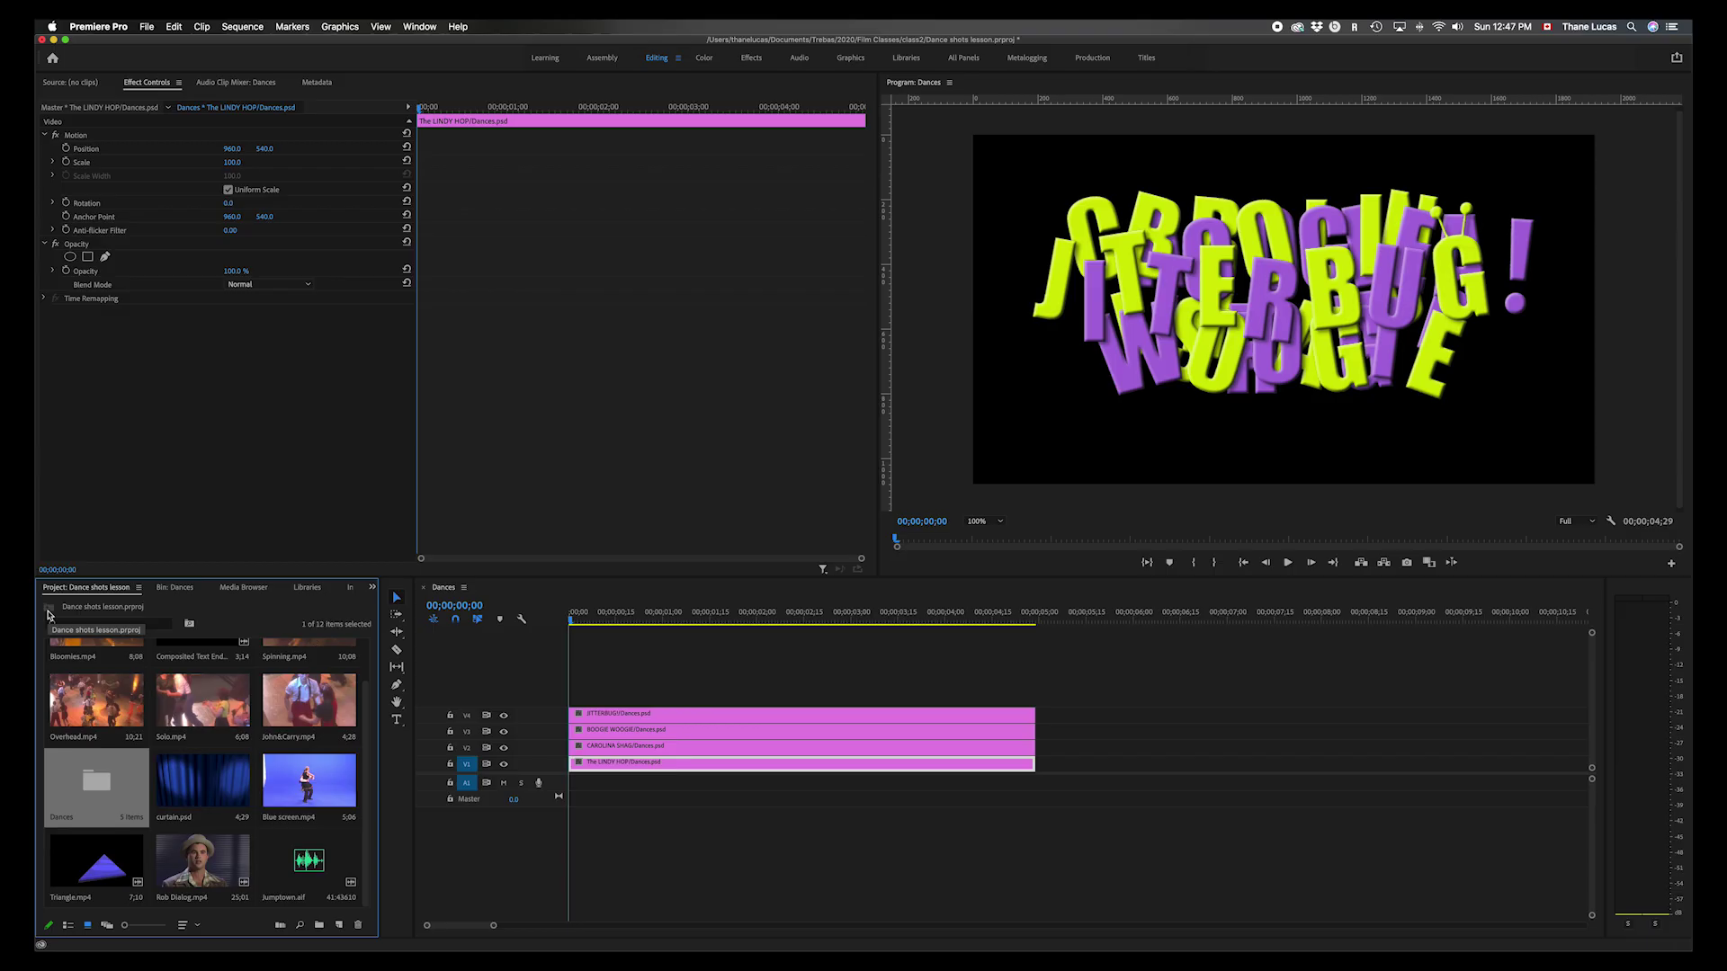
- Show the project items in Freeform View in a maximized Project panel, and arrange Spinning, Bloomies and Solo in a row in the empty area
scroll(197, 771, "up", 2)
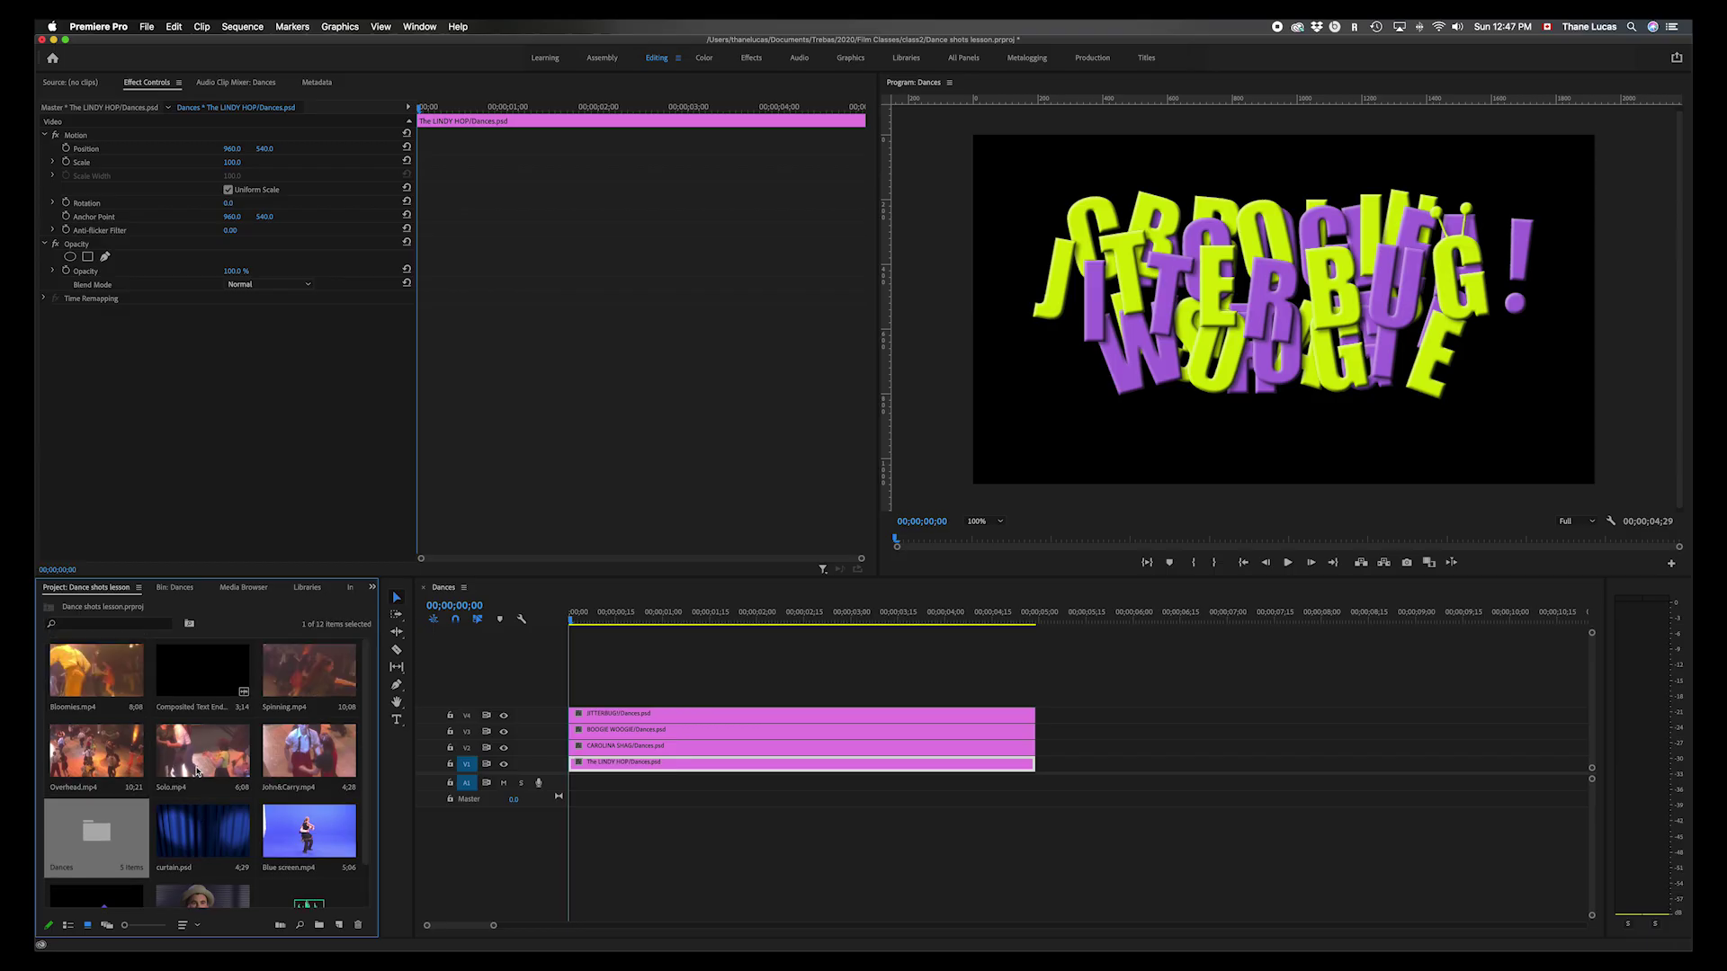
scroll(197, 771, "down", 2)
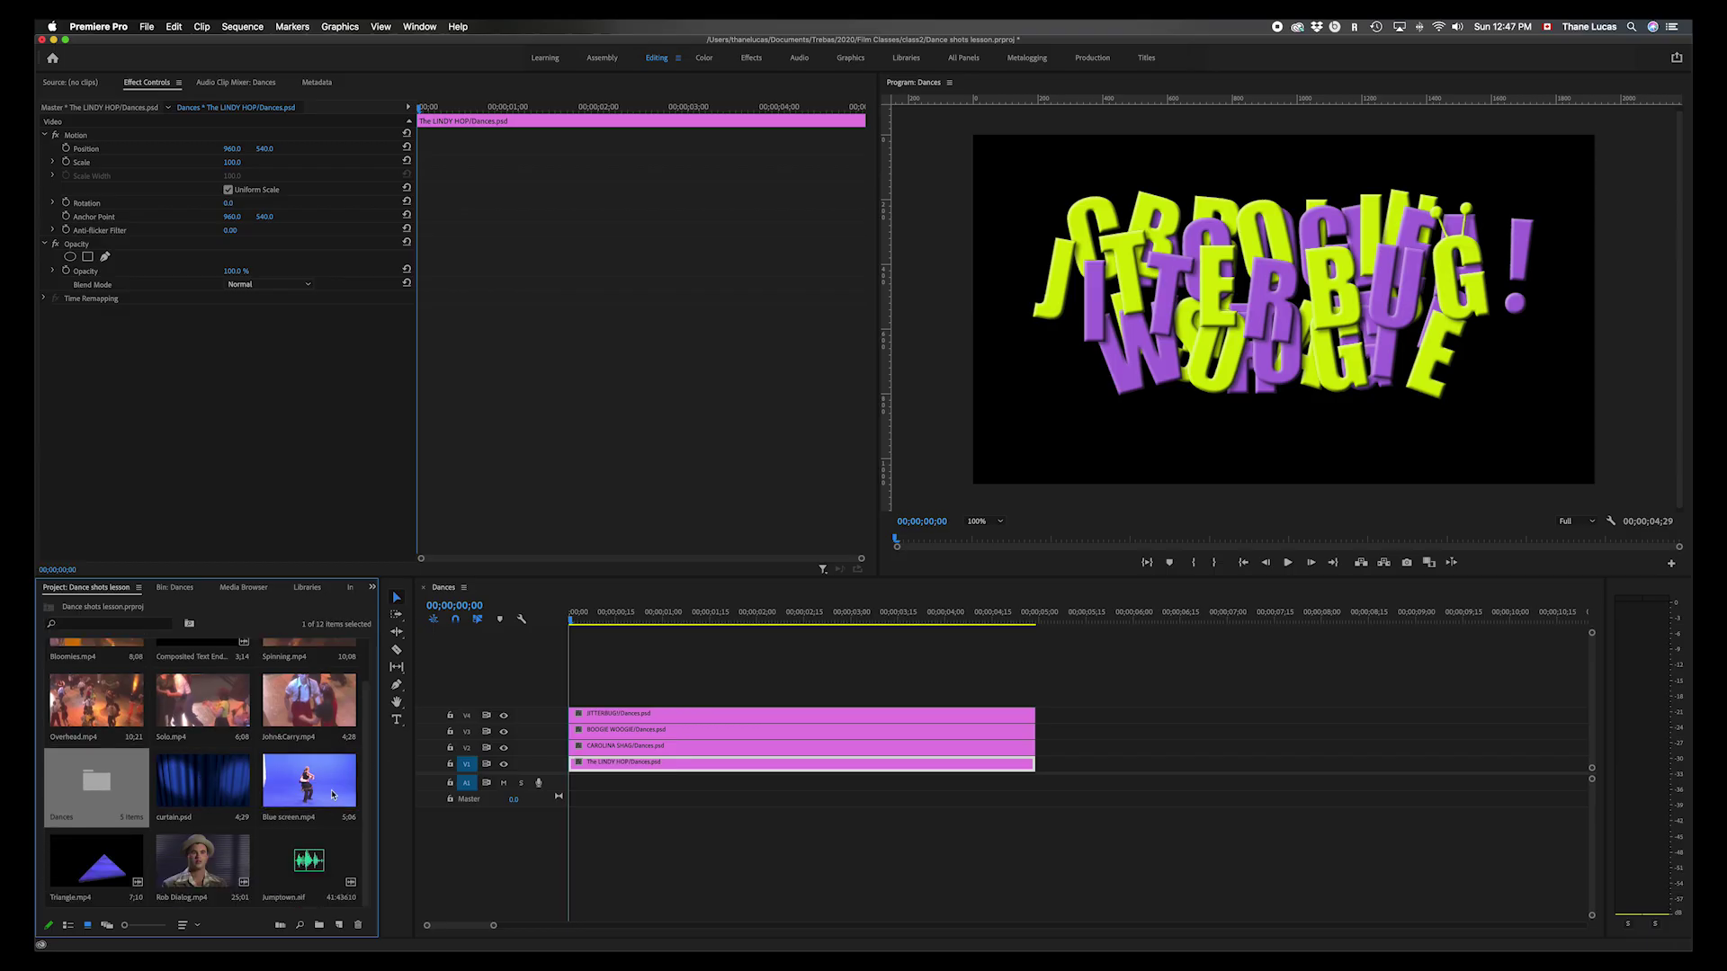
left_click(109, 926)
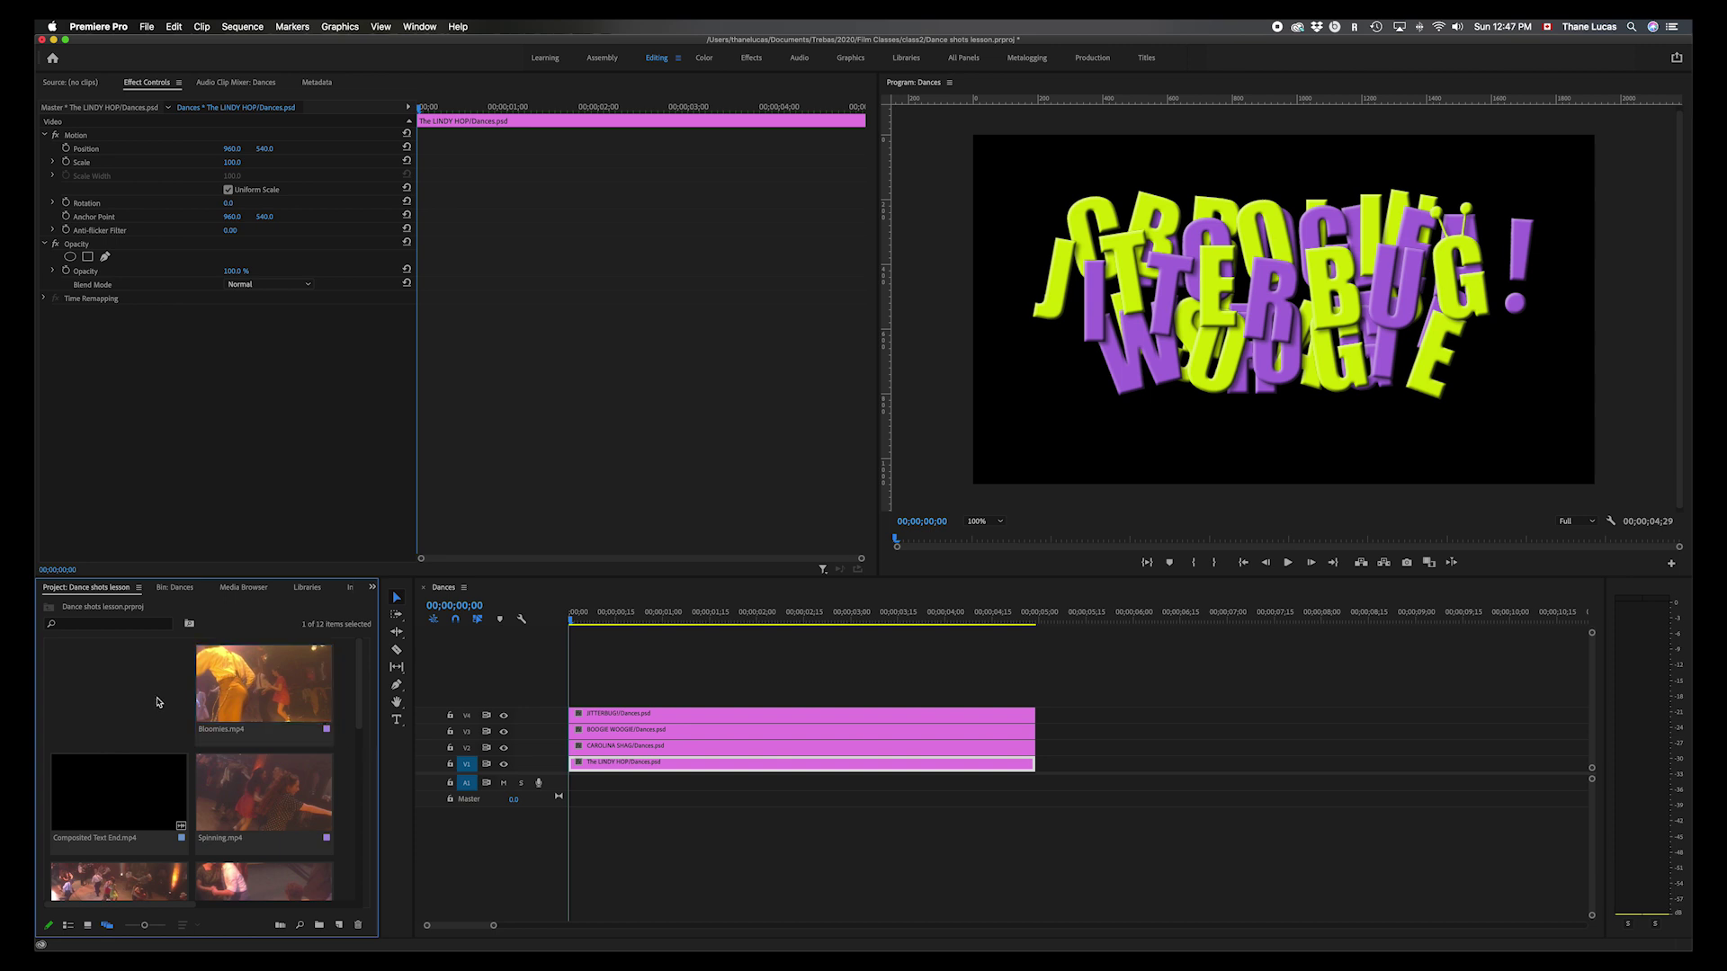
double_click(94, 588)
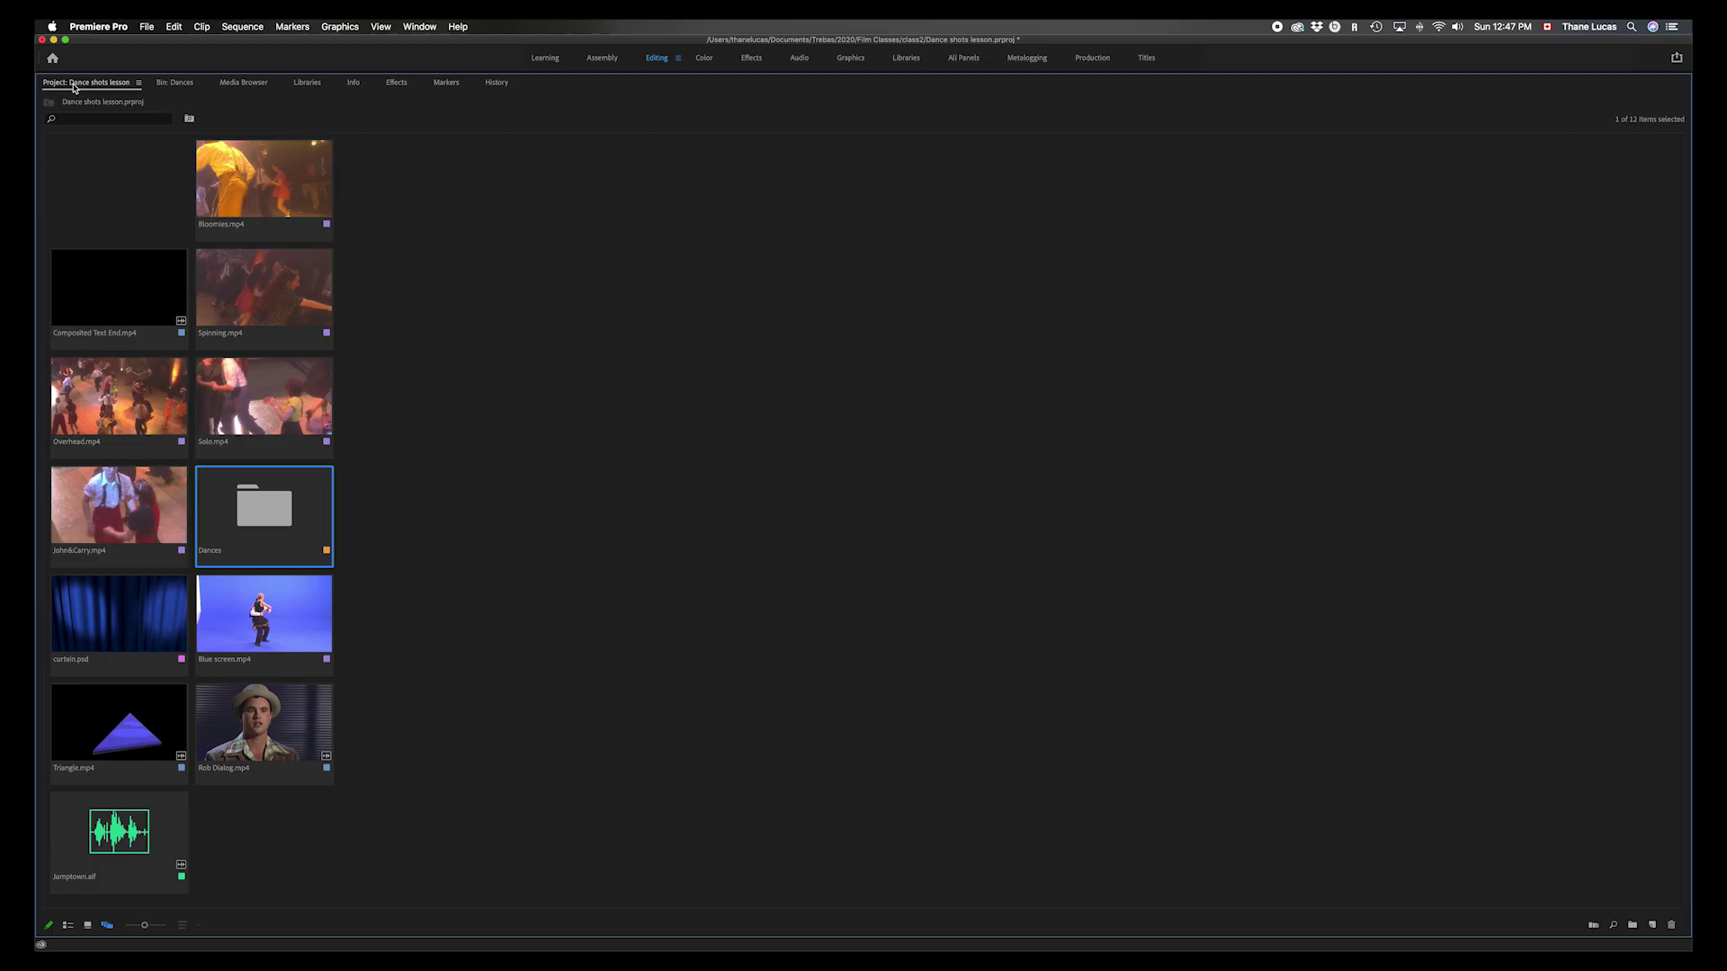
left_click_drag(252, 191, 767, 269)
left_click_drag(280, 308, 586, 258)
left_click_drag(270, 404, 977, 244)
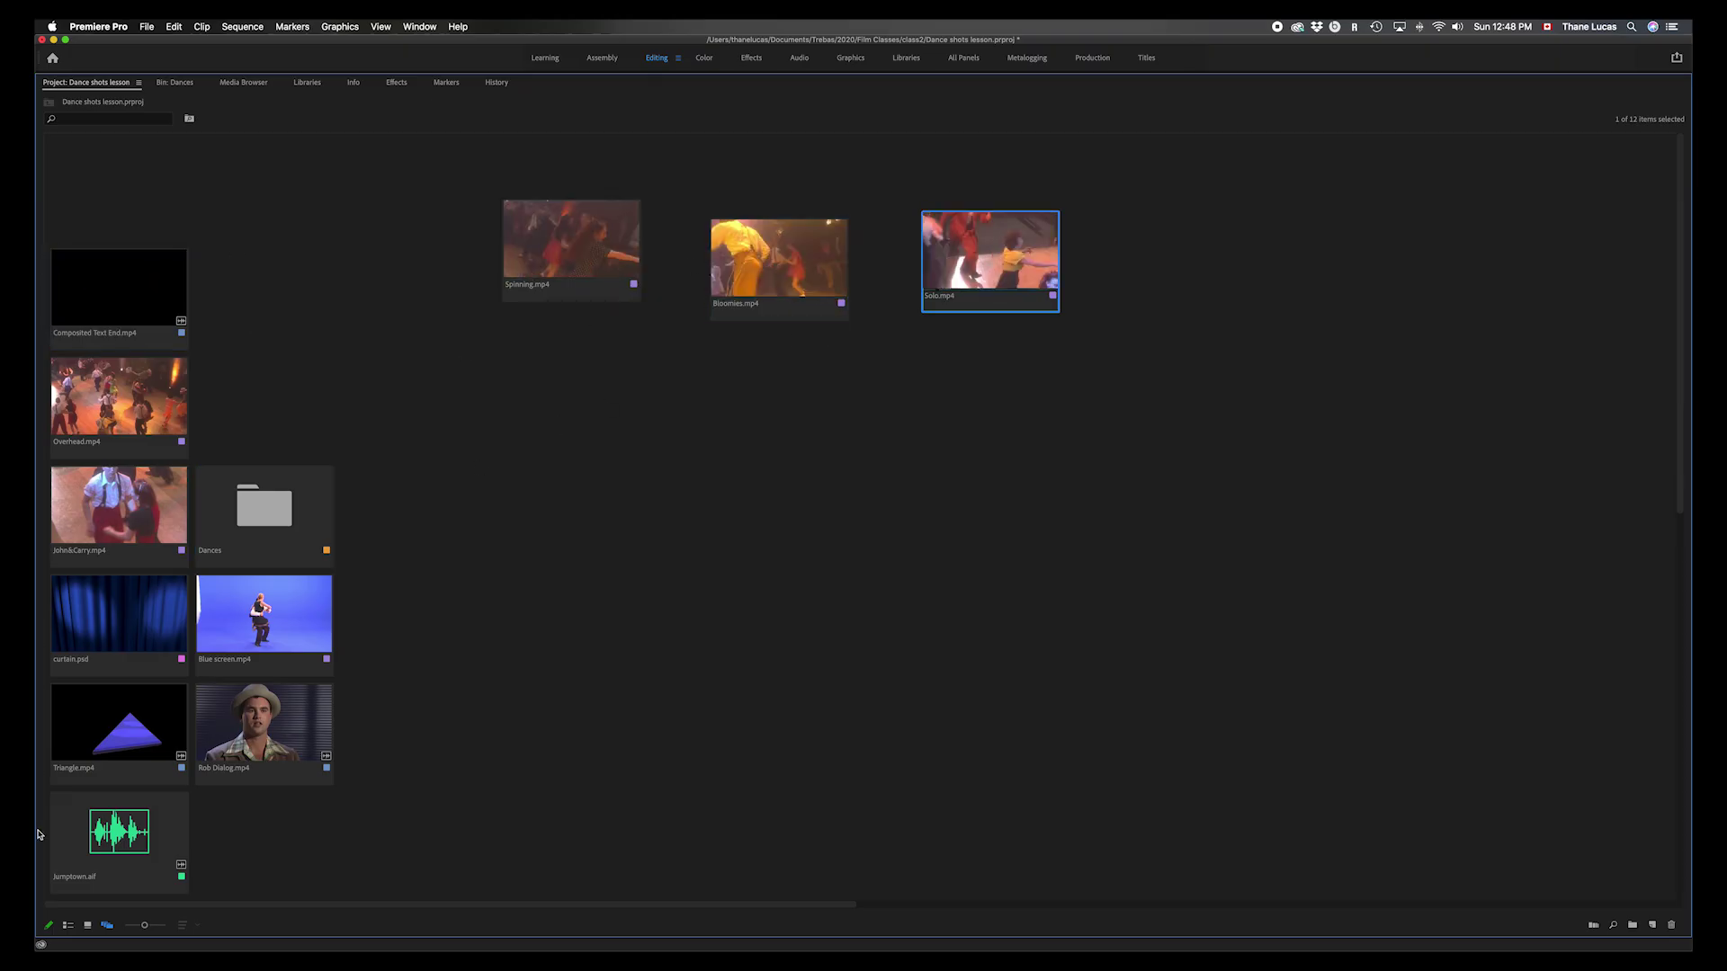
- Compare the project items in List View and Icon View, finishing in List View
left_click(68, 928)
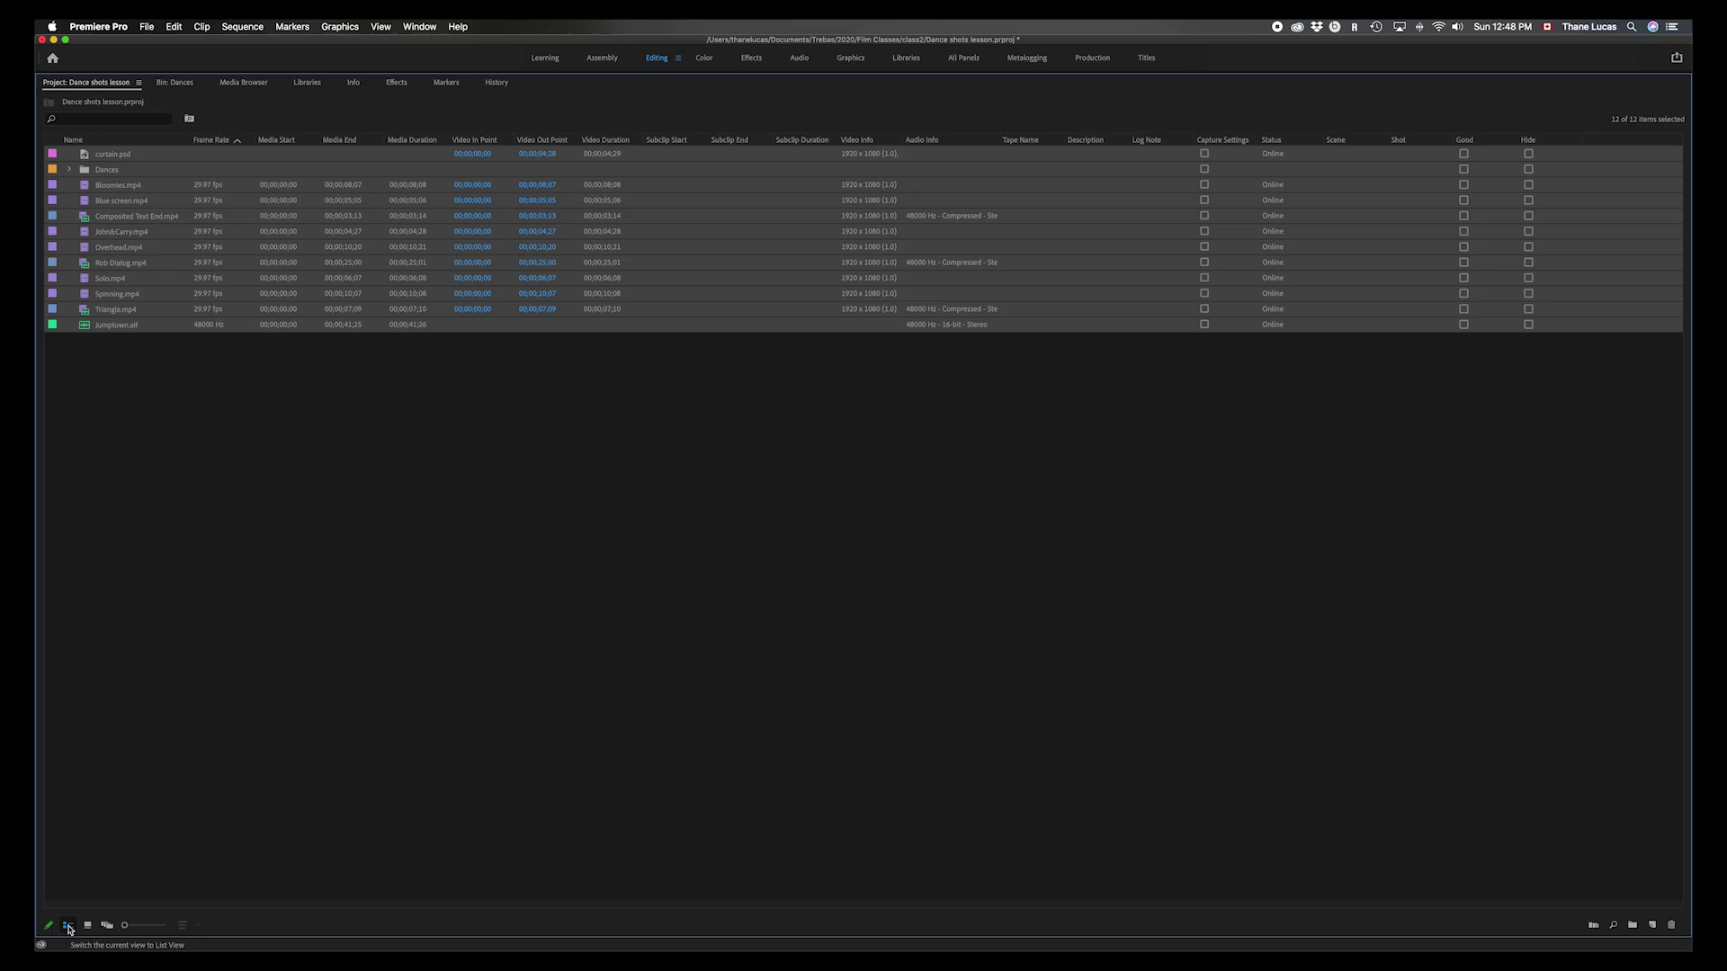
left_click(88, 928)
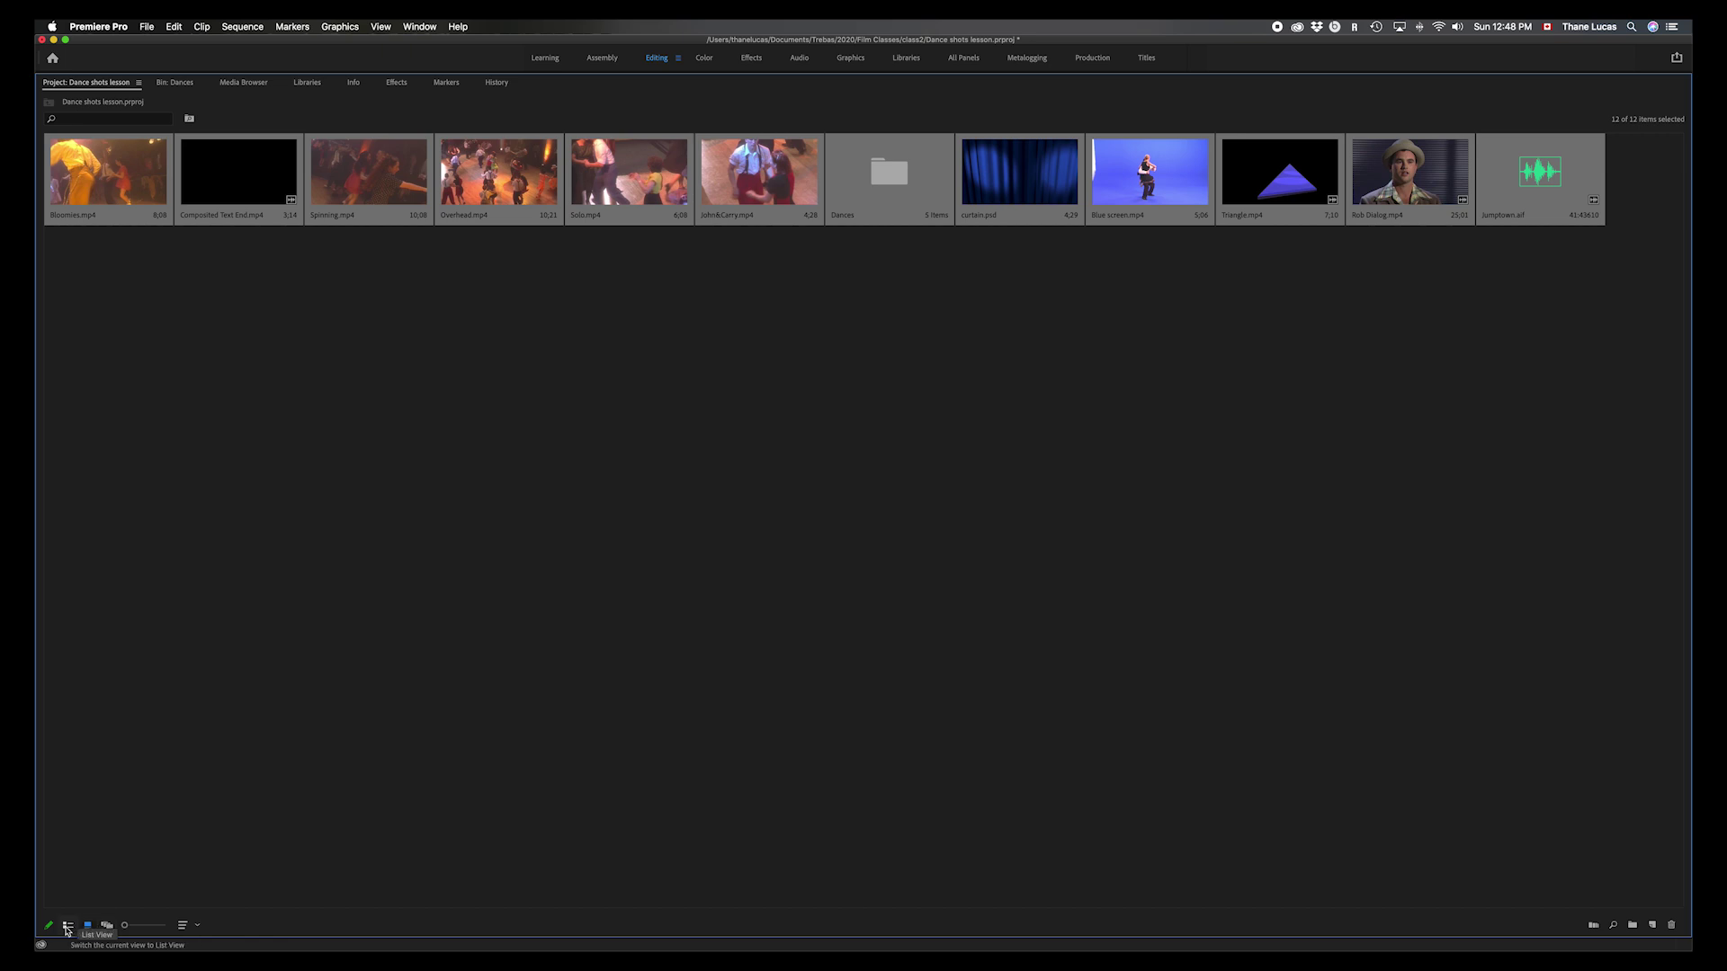
left_click(67, 927)
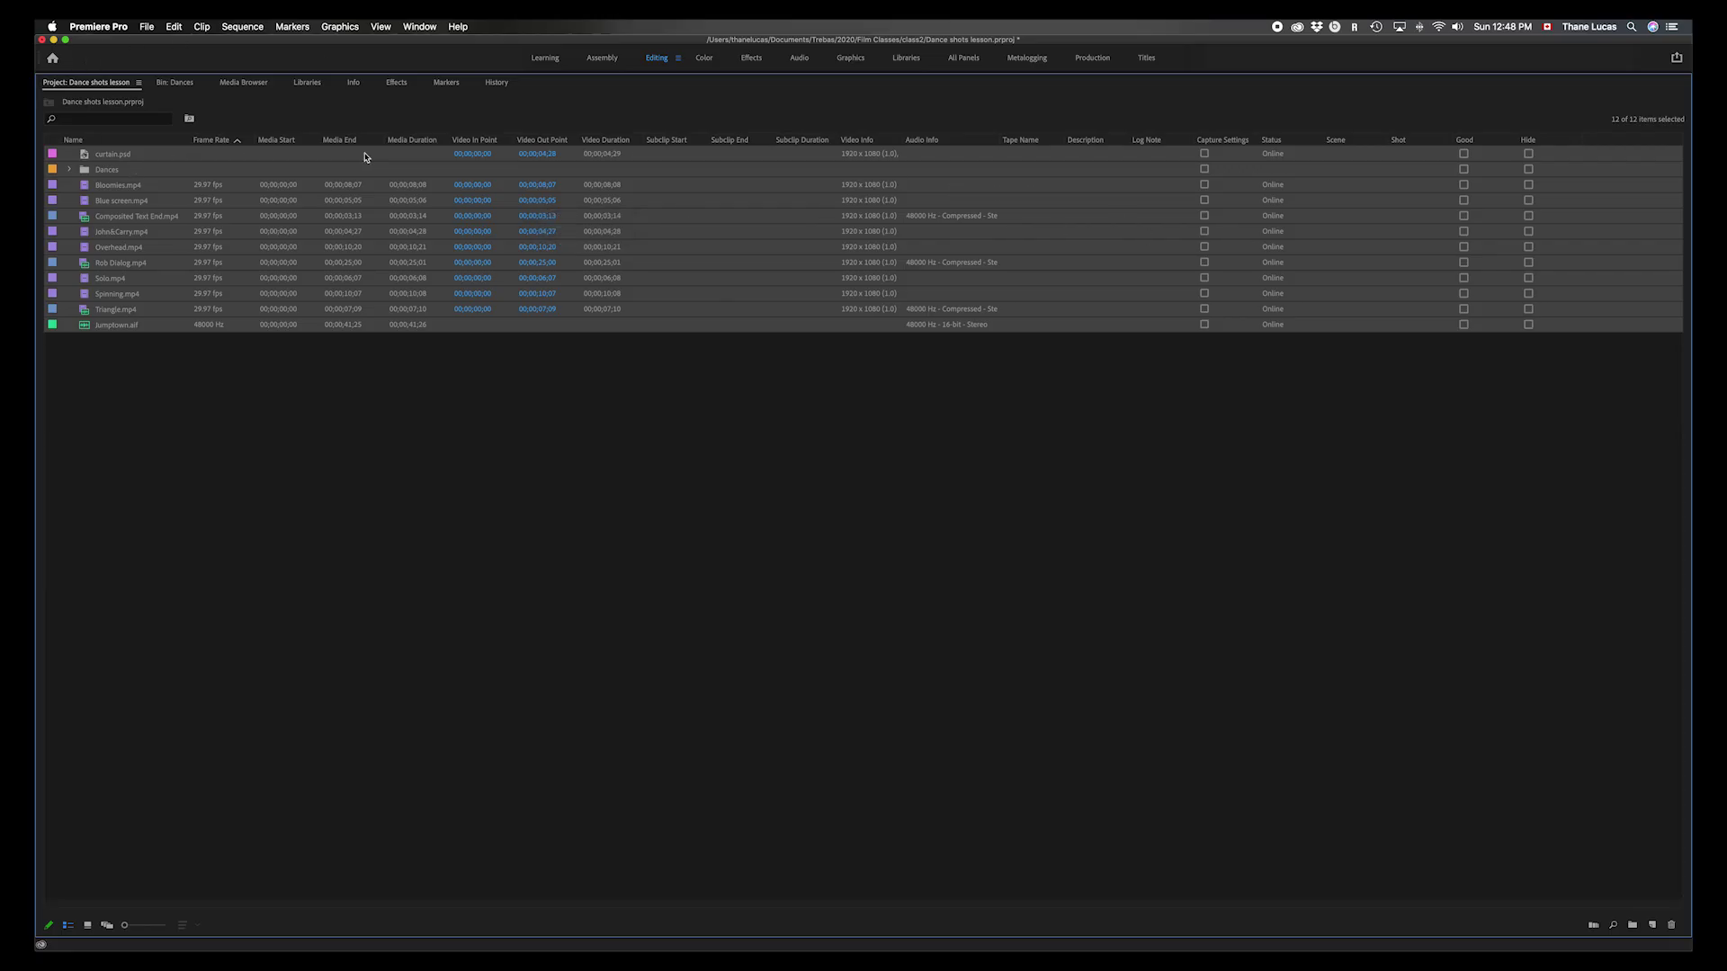
right_click(741, 144)
right_click(270, 125)
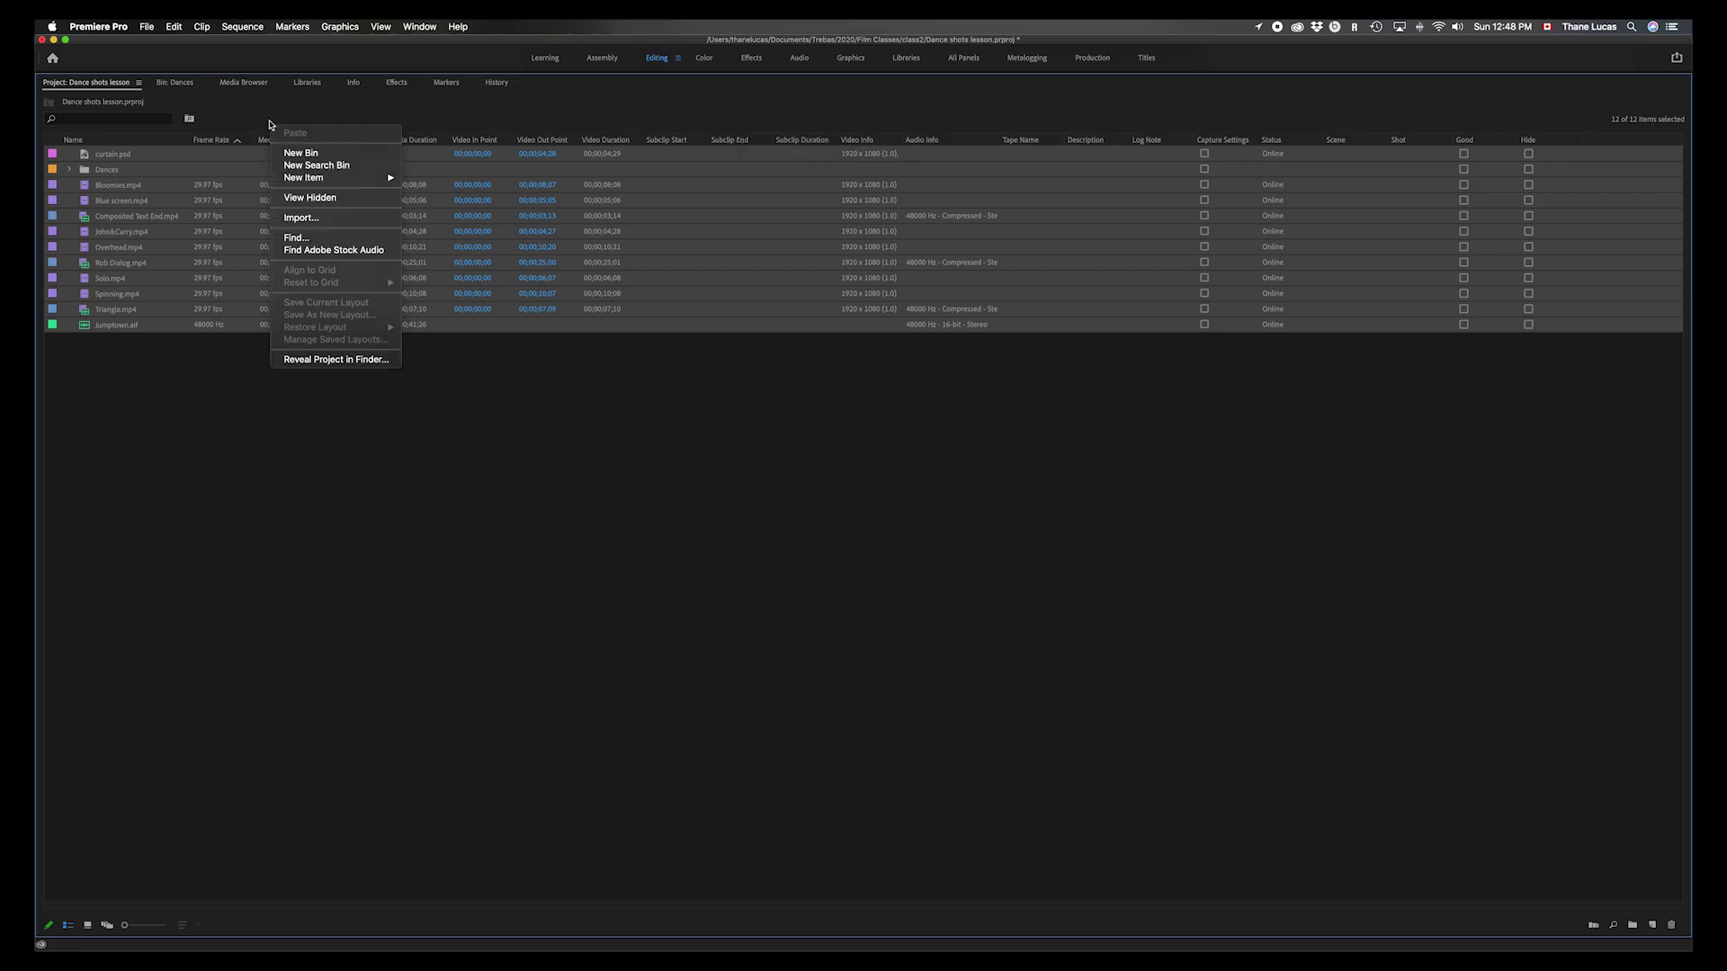
key("Escape")
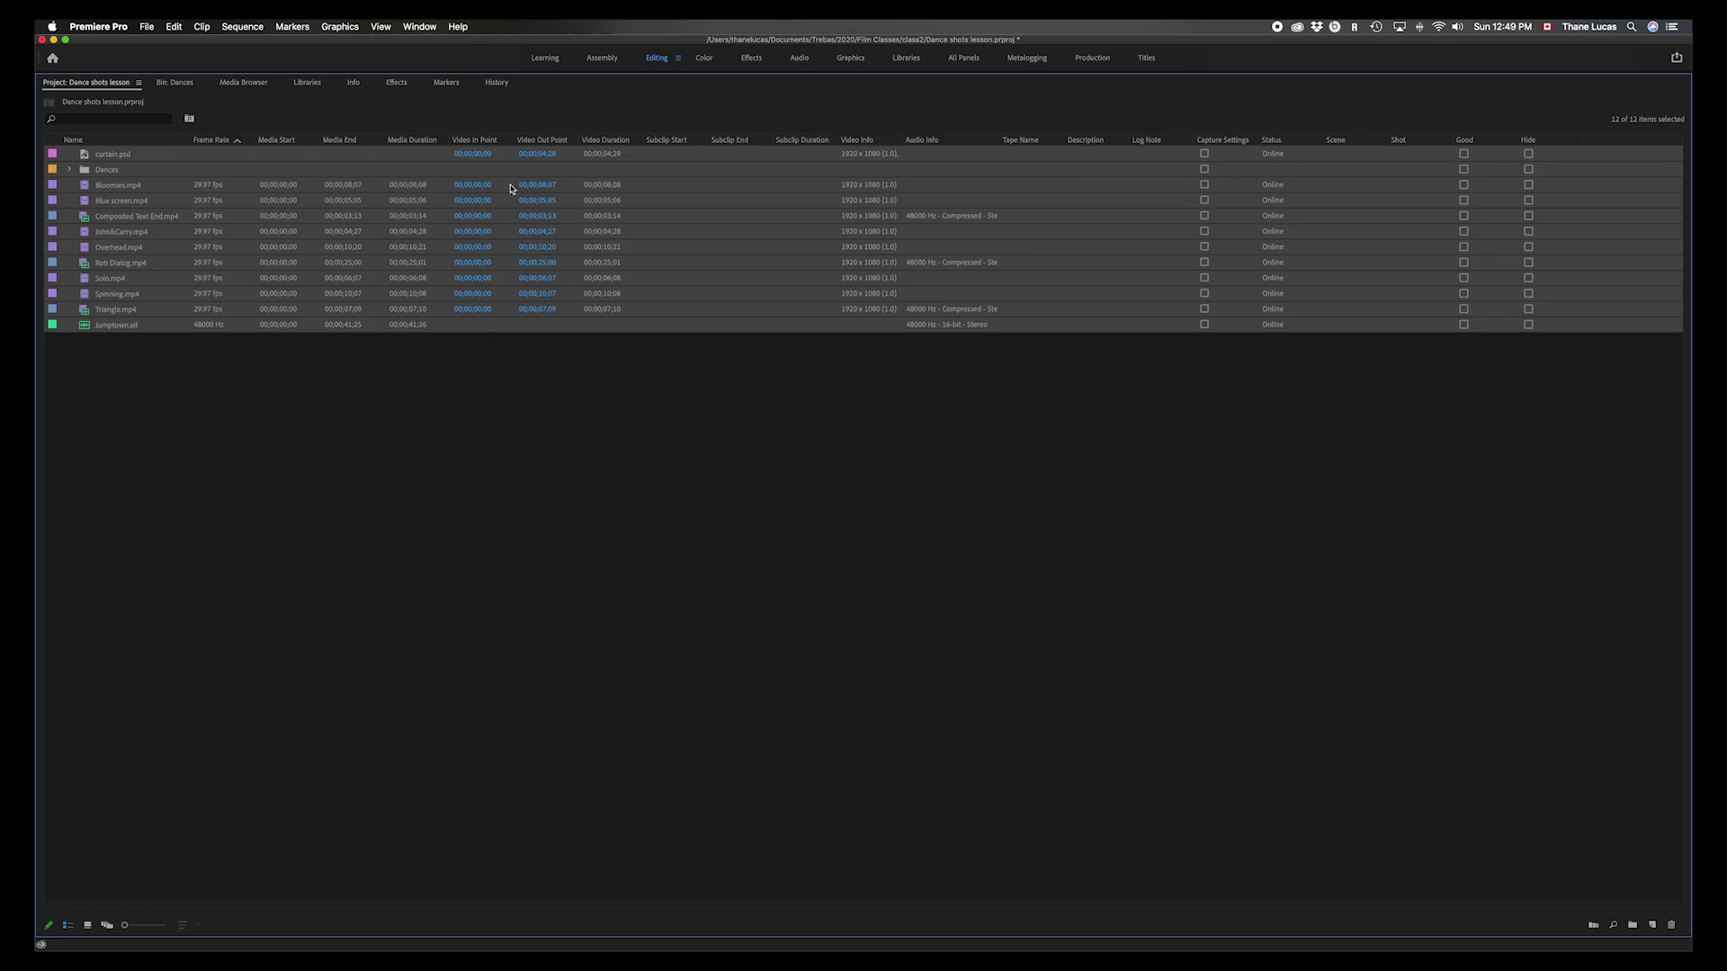
- Move the Description column directly after Frame Rate, and give all selected project items the Violet label
left_click(1082, 142)
left_click_drag(1082, 141, 260, 141)
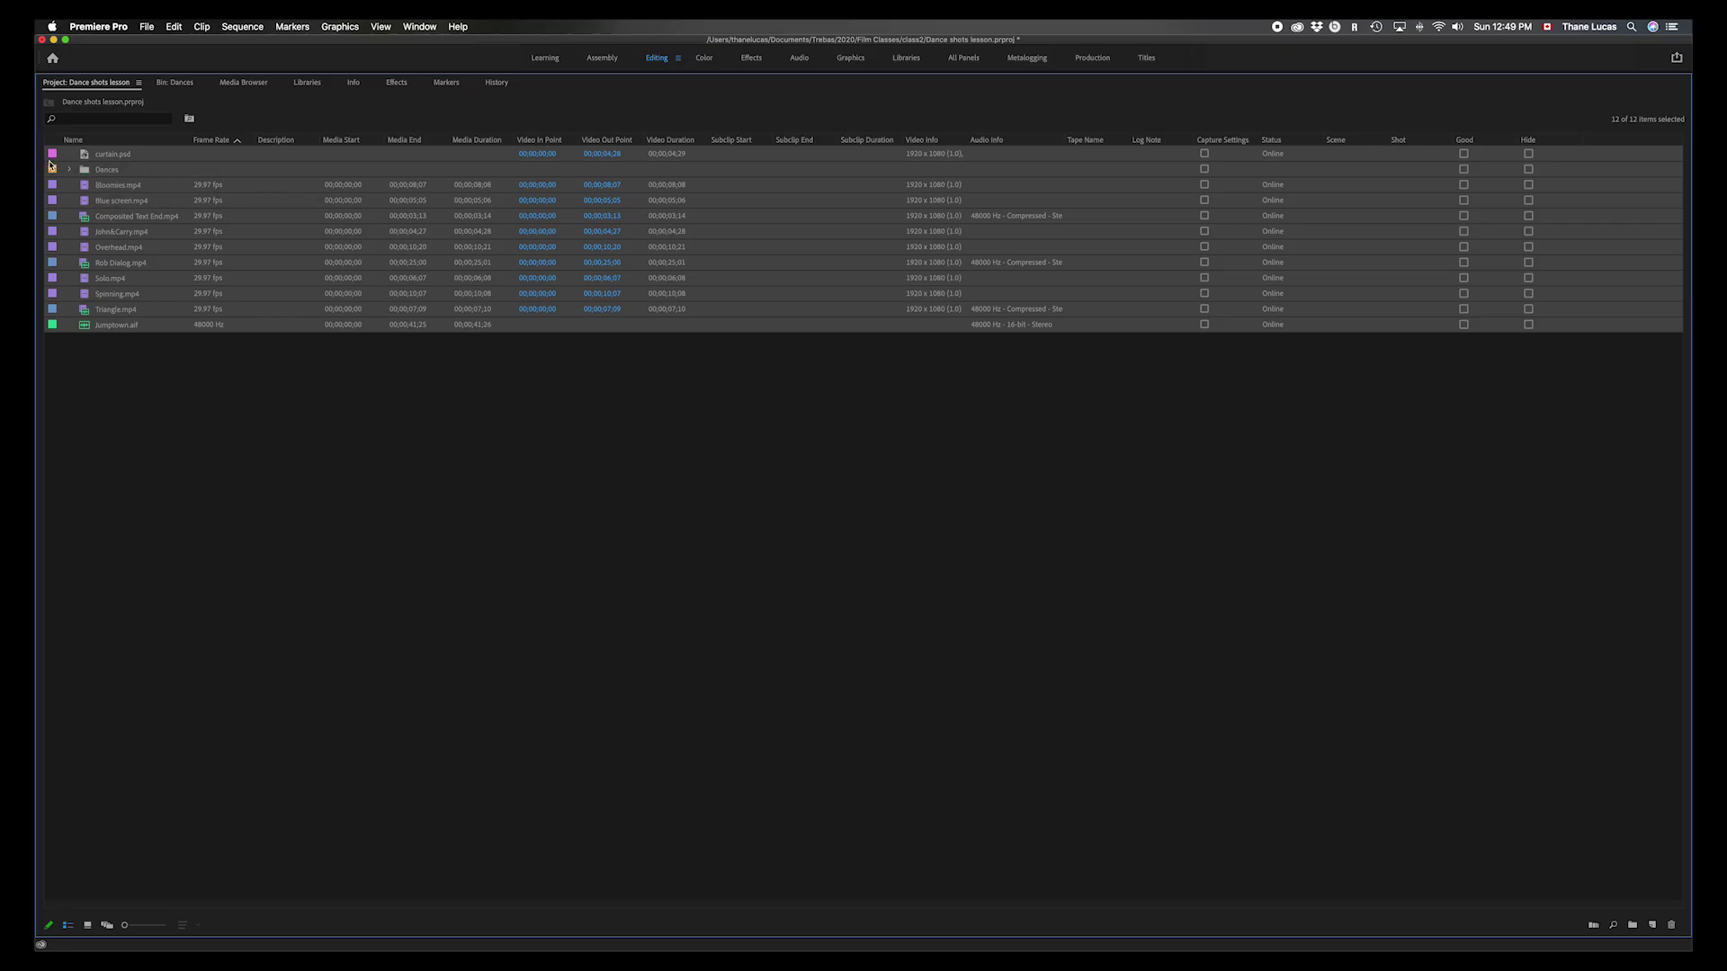
right_click(53, 172)
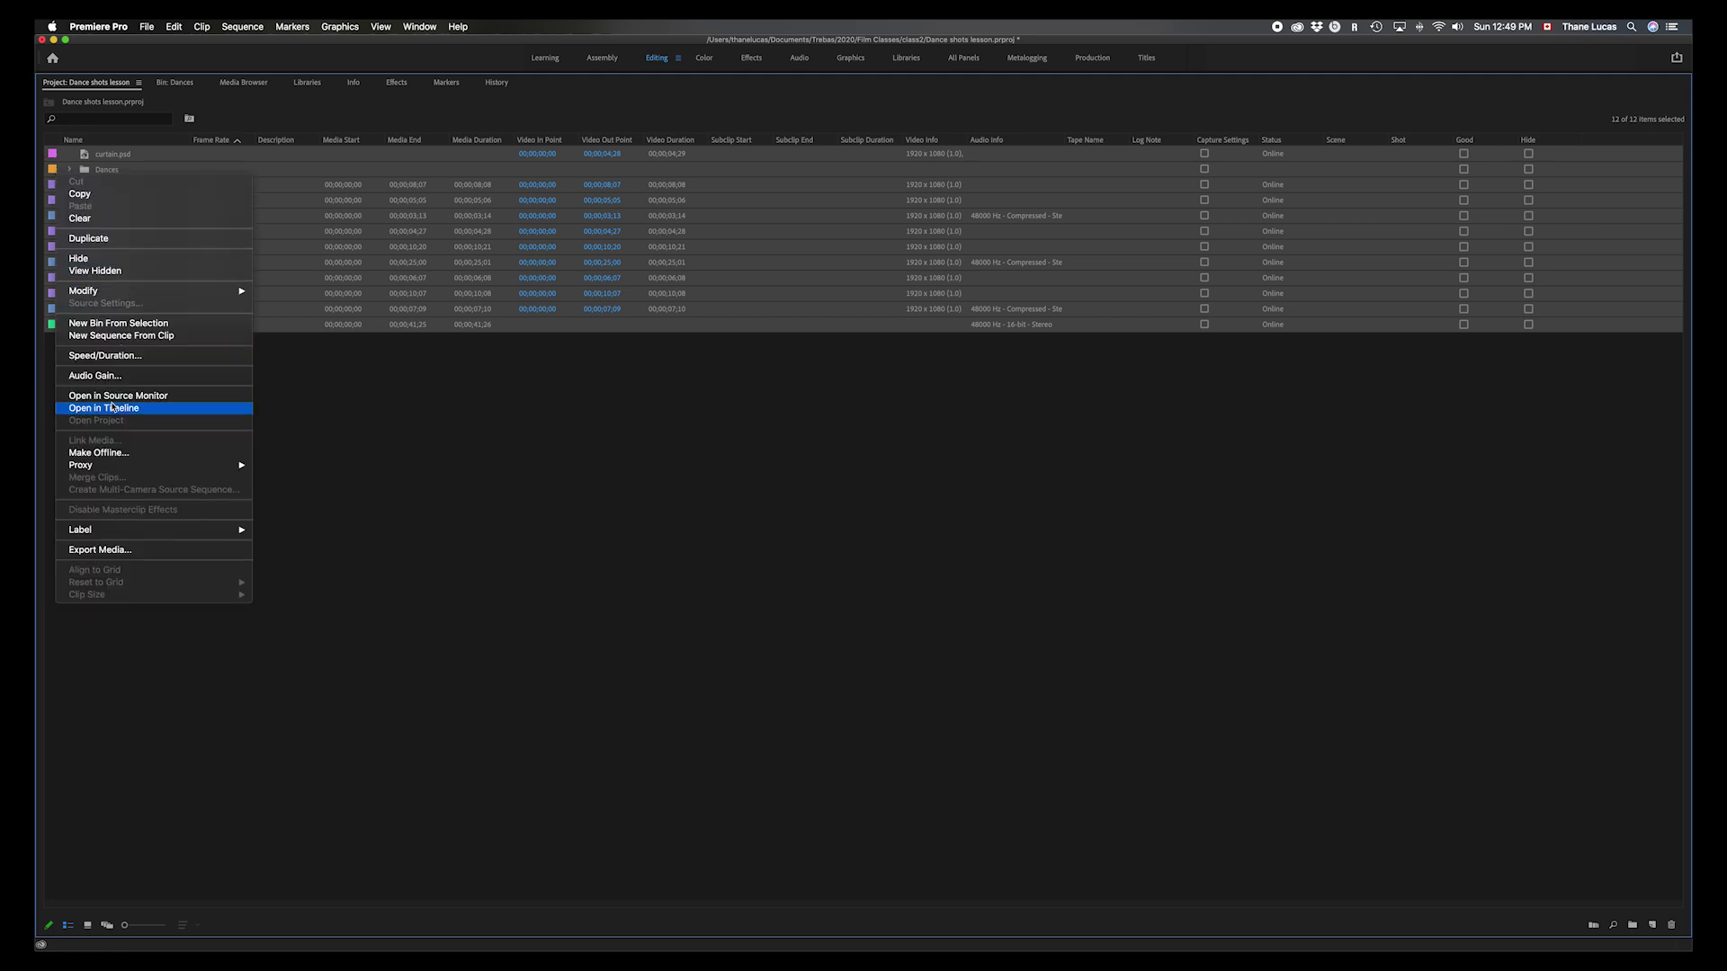
mouse_move(126, 531)
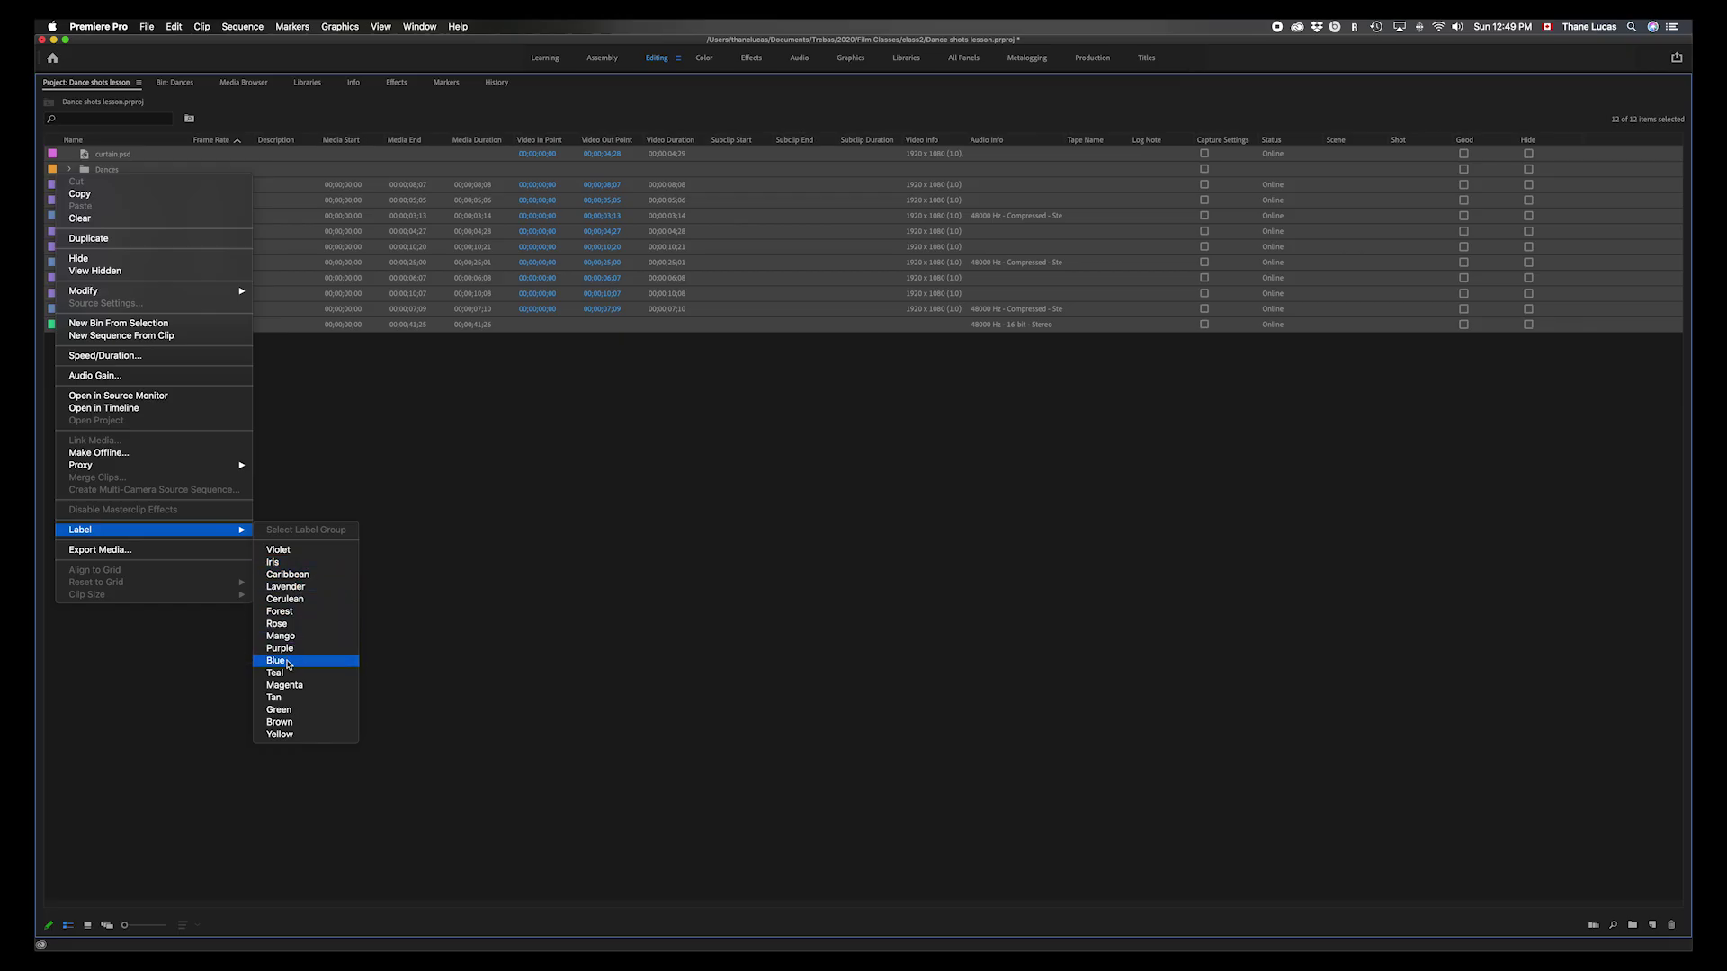
left_click(306, 550)
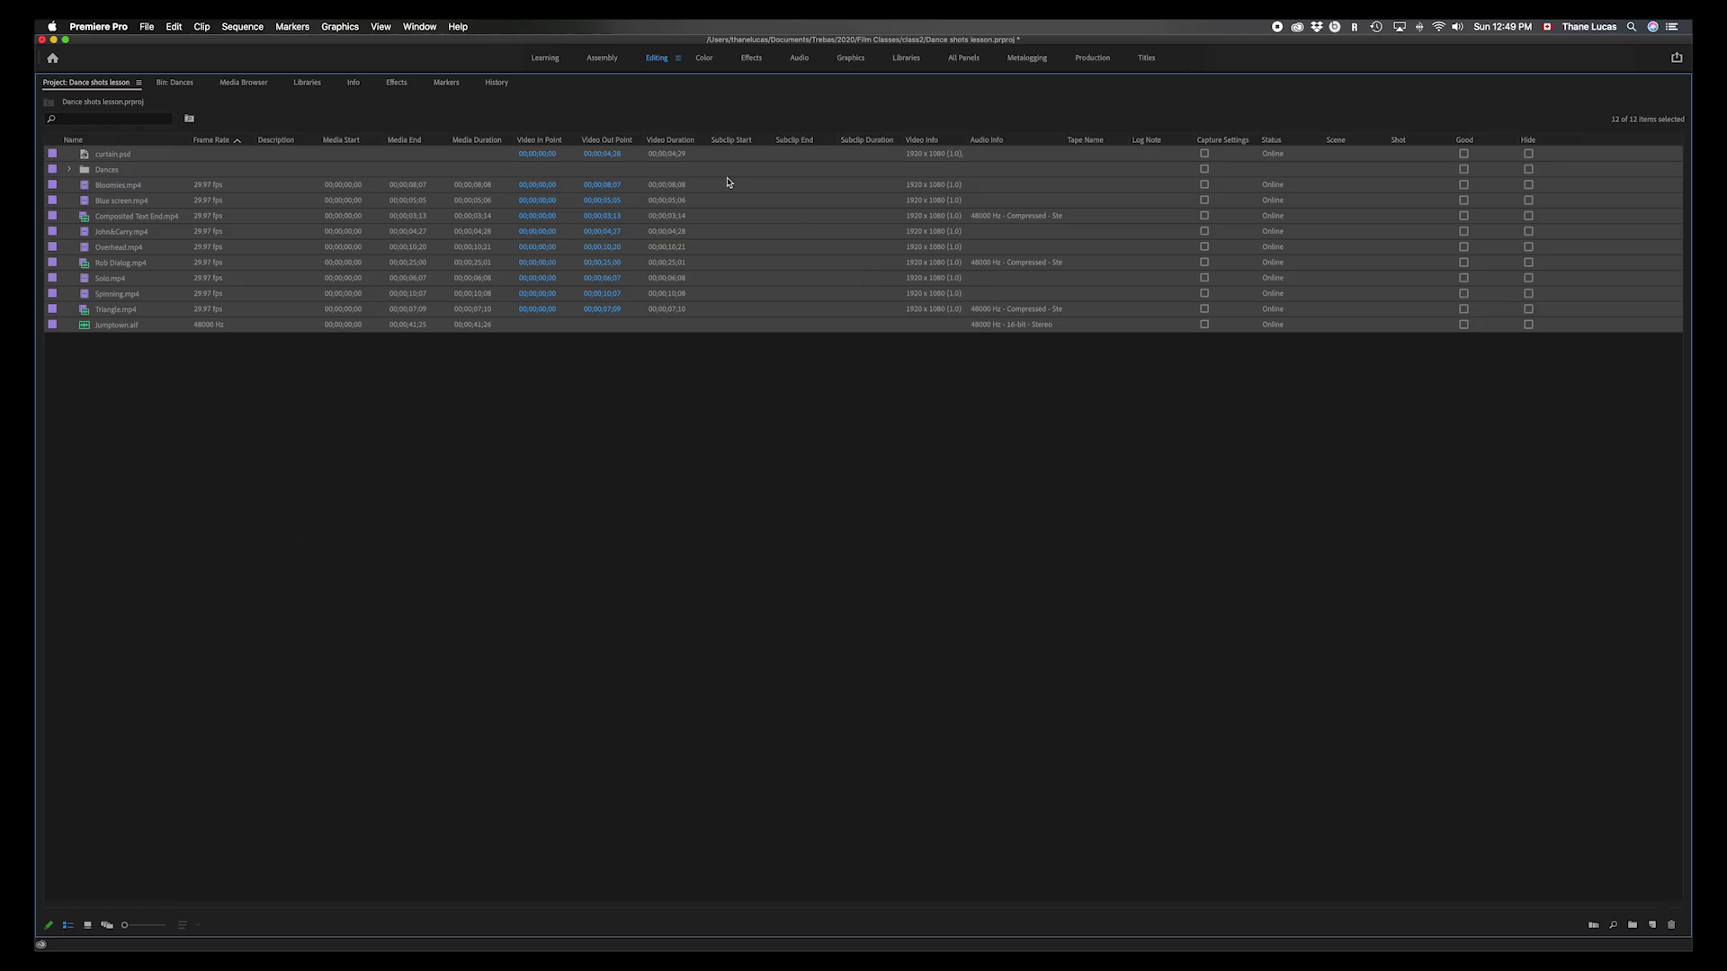
- Sort the project list in turn by Name, Media Duration, Video In Point and Media End
left_click(142, 146)
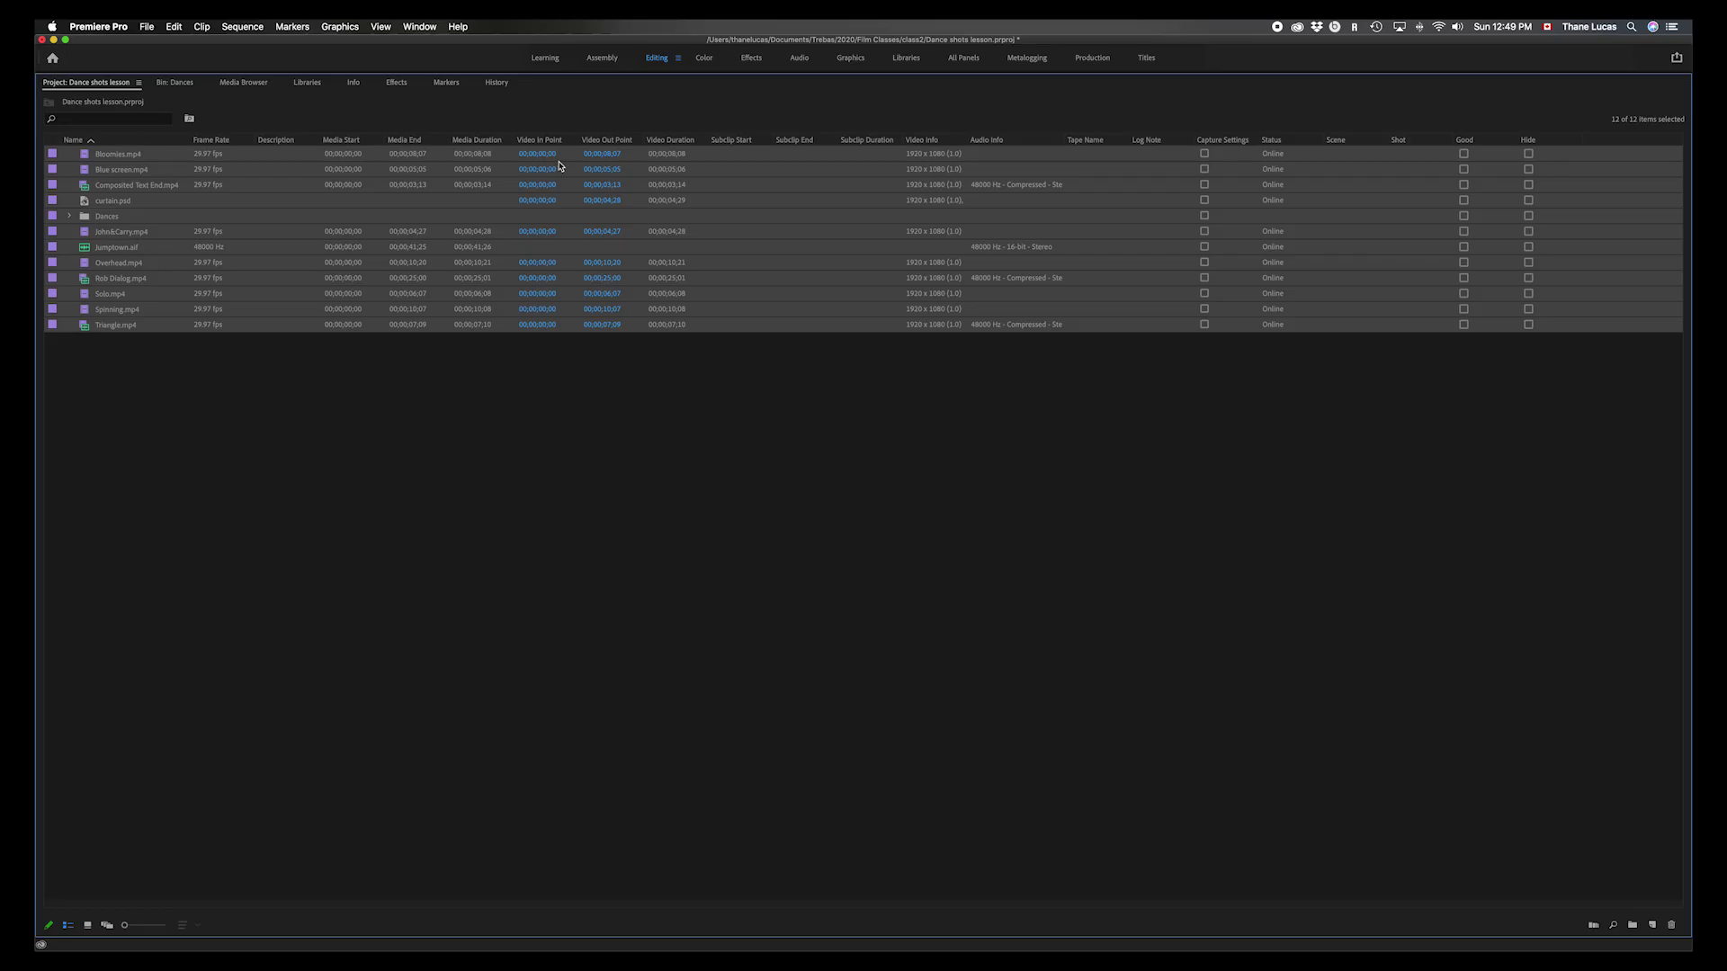
left_click(481, 141)
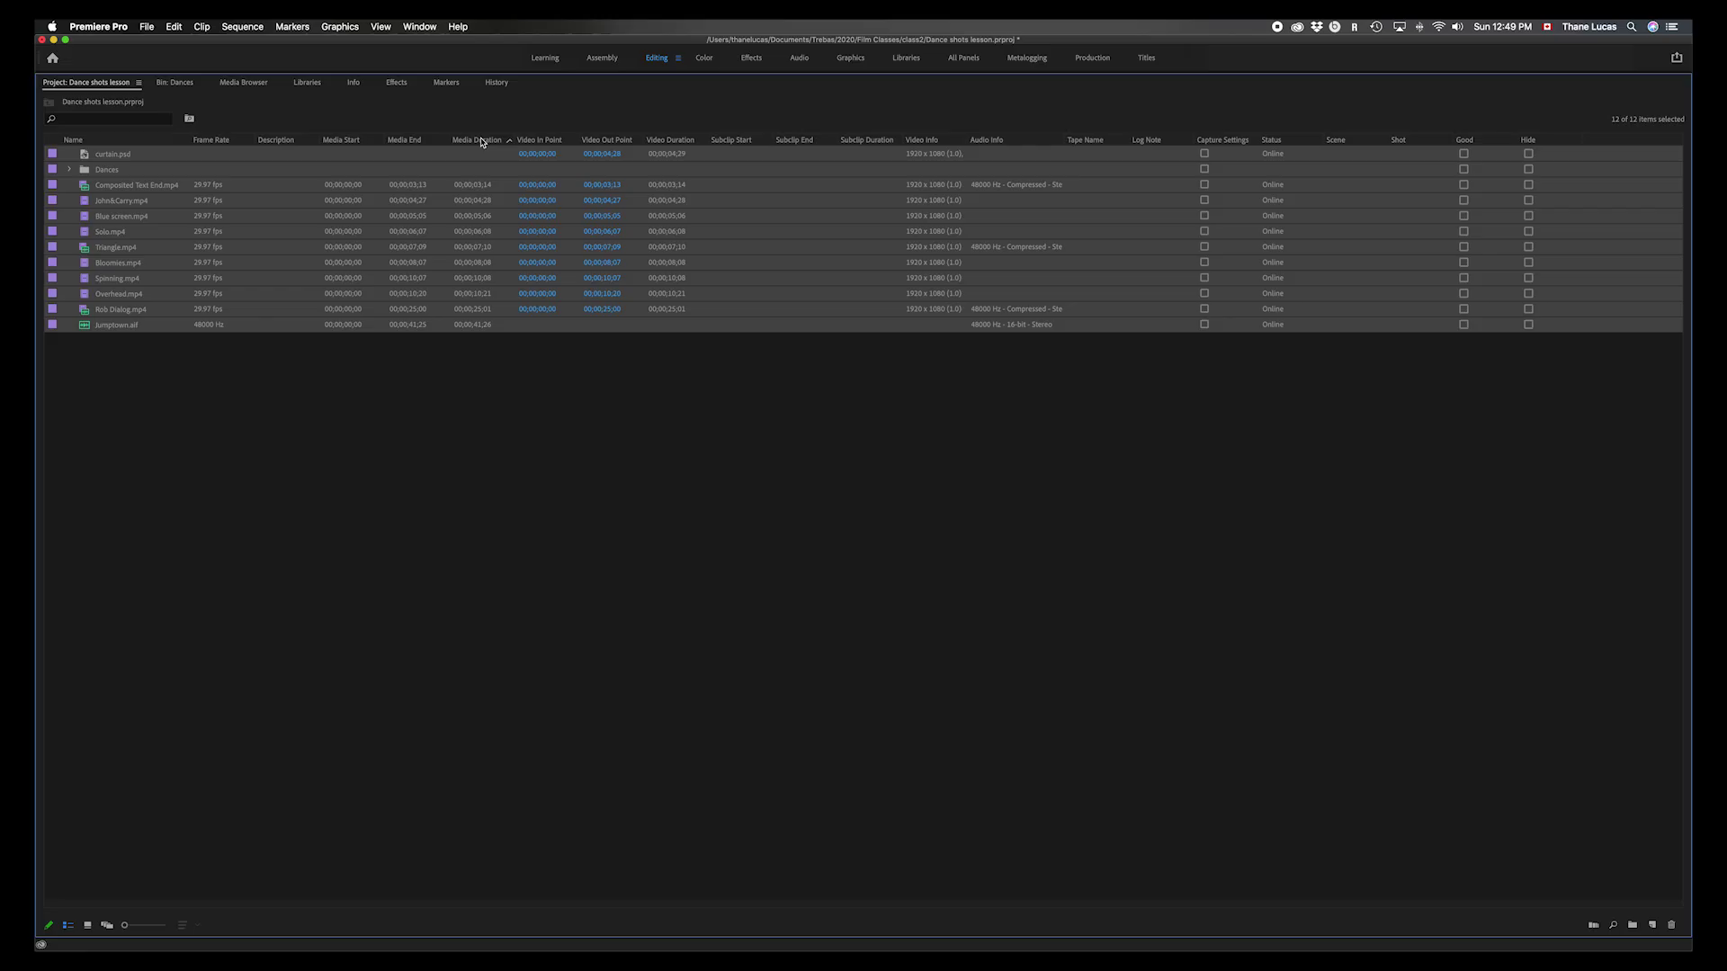
left_click(506, 141)
left_click(508, 142)
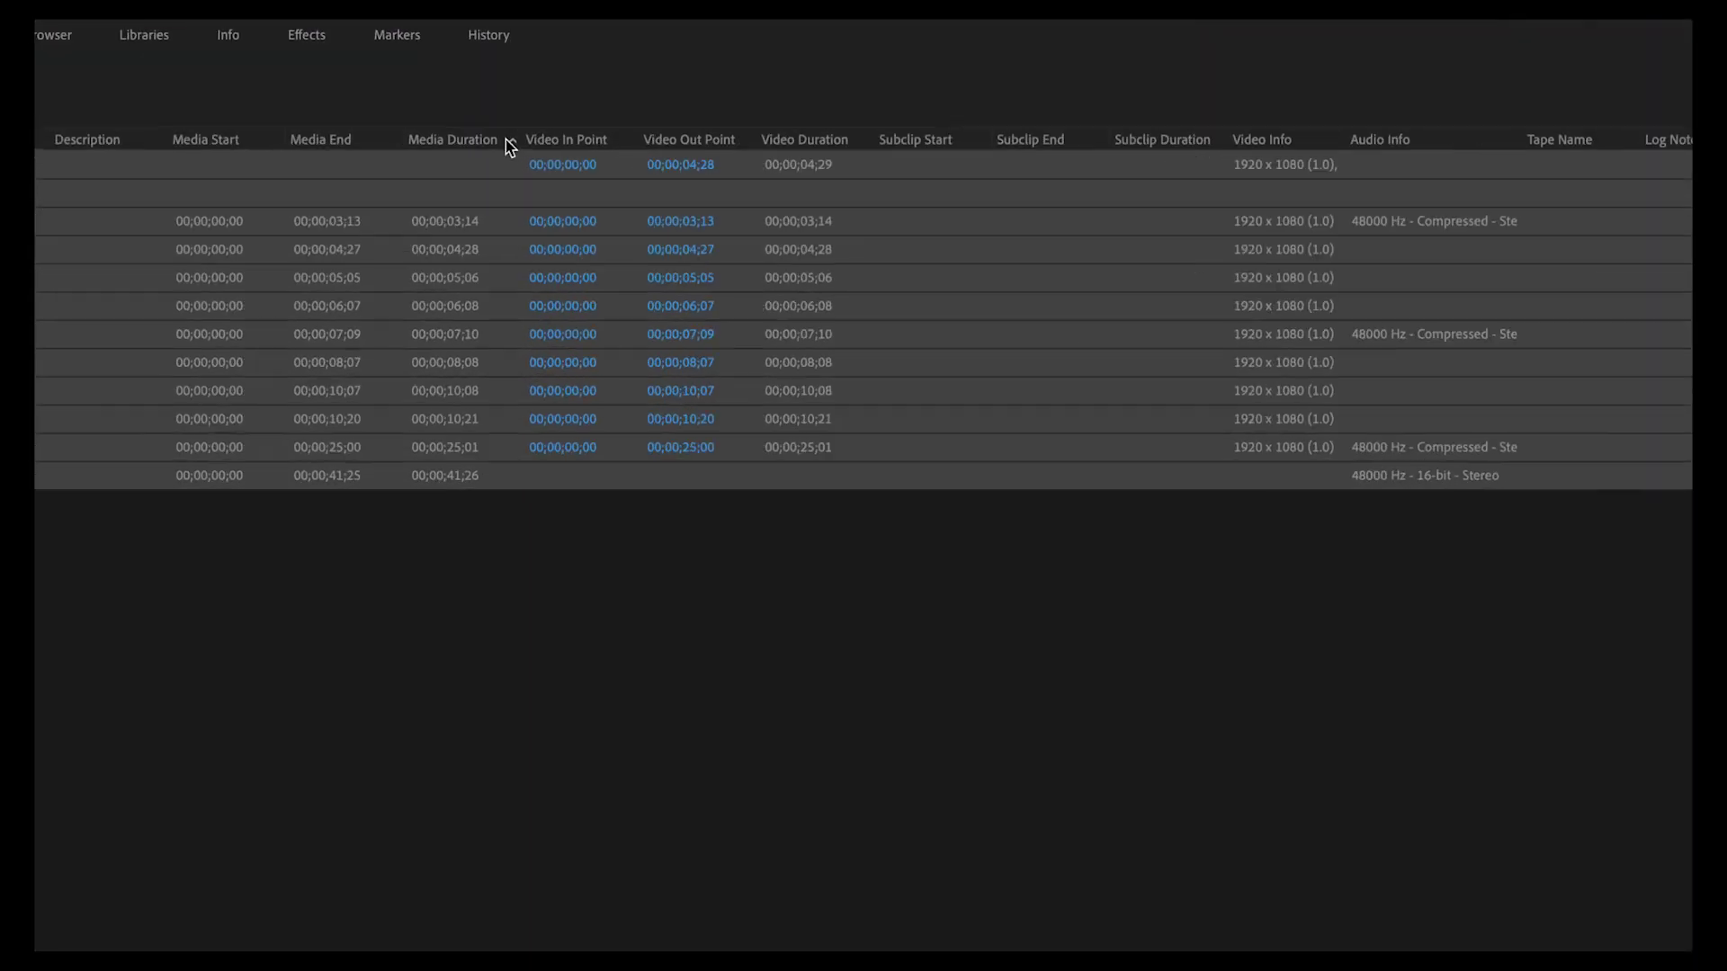
left_click(513, 142)
left_click(512, 142)
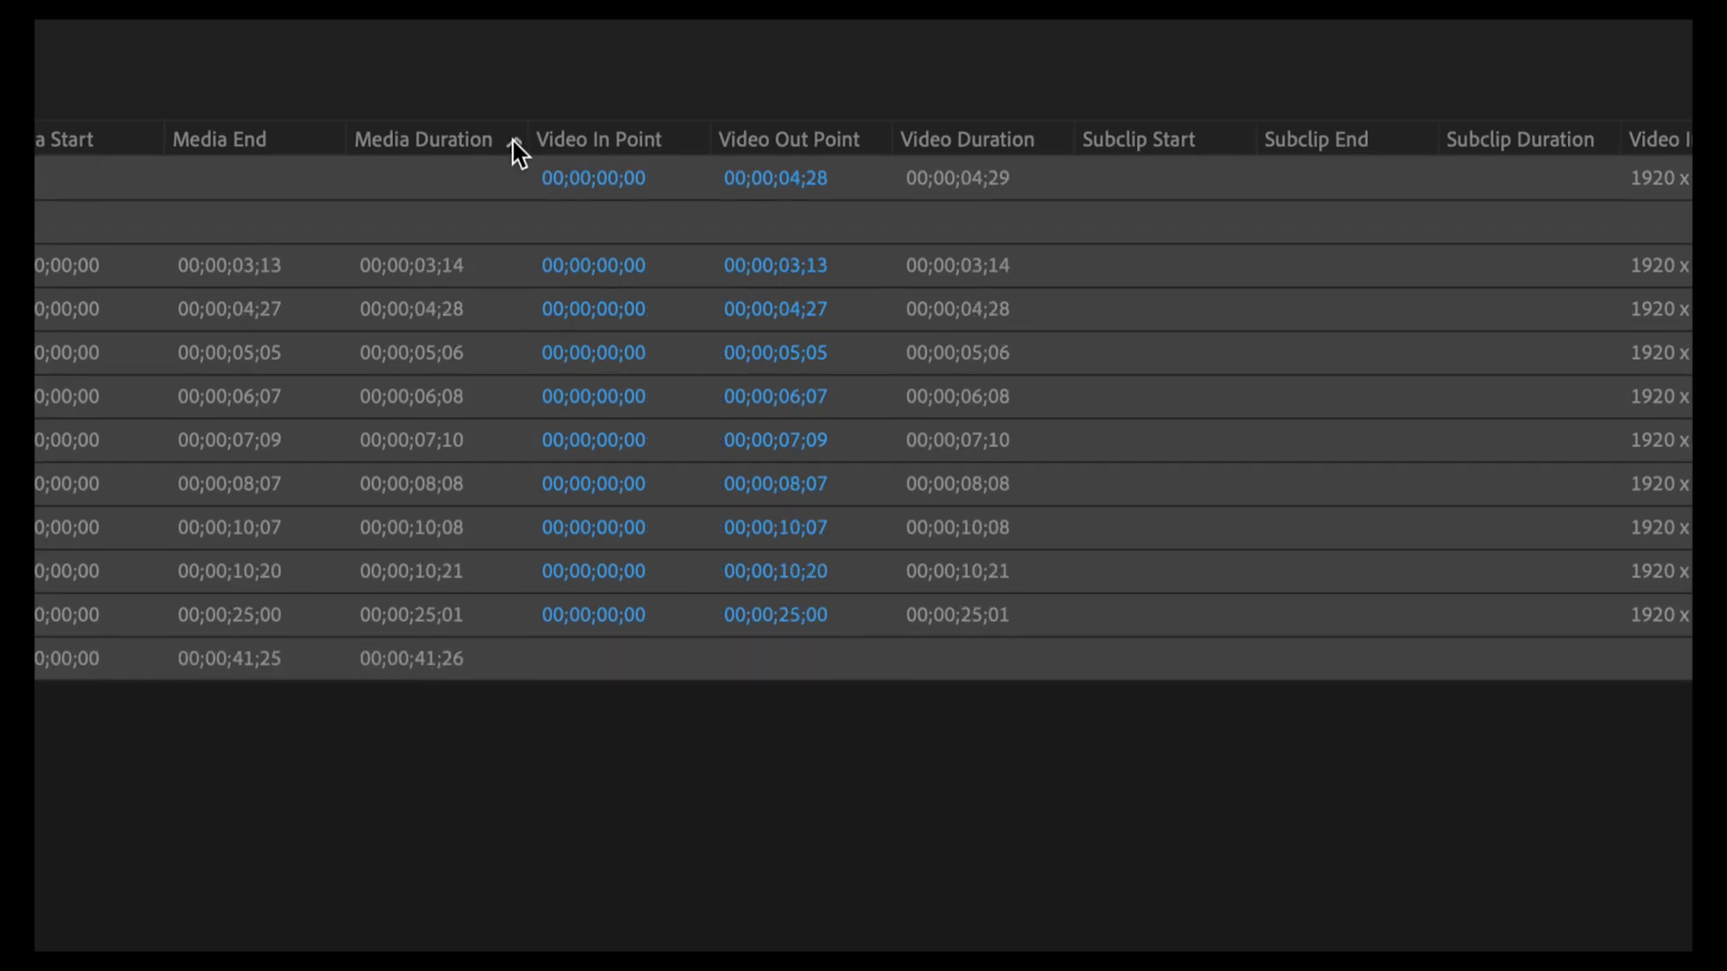
left_click(603, 144)
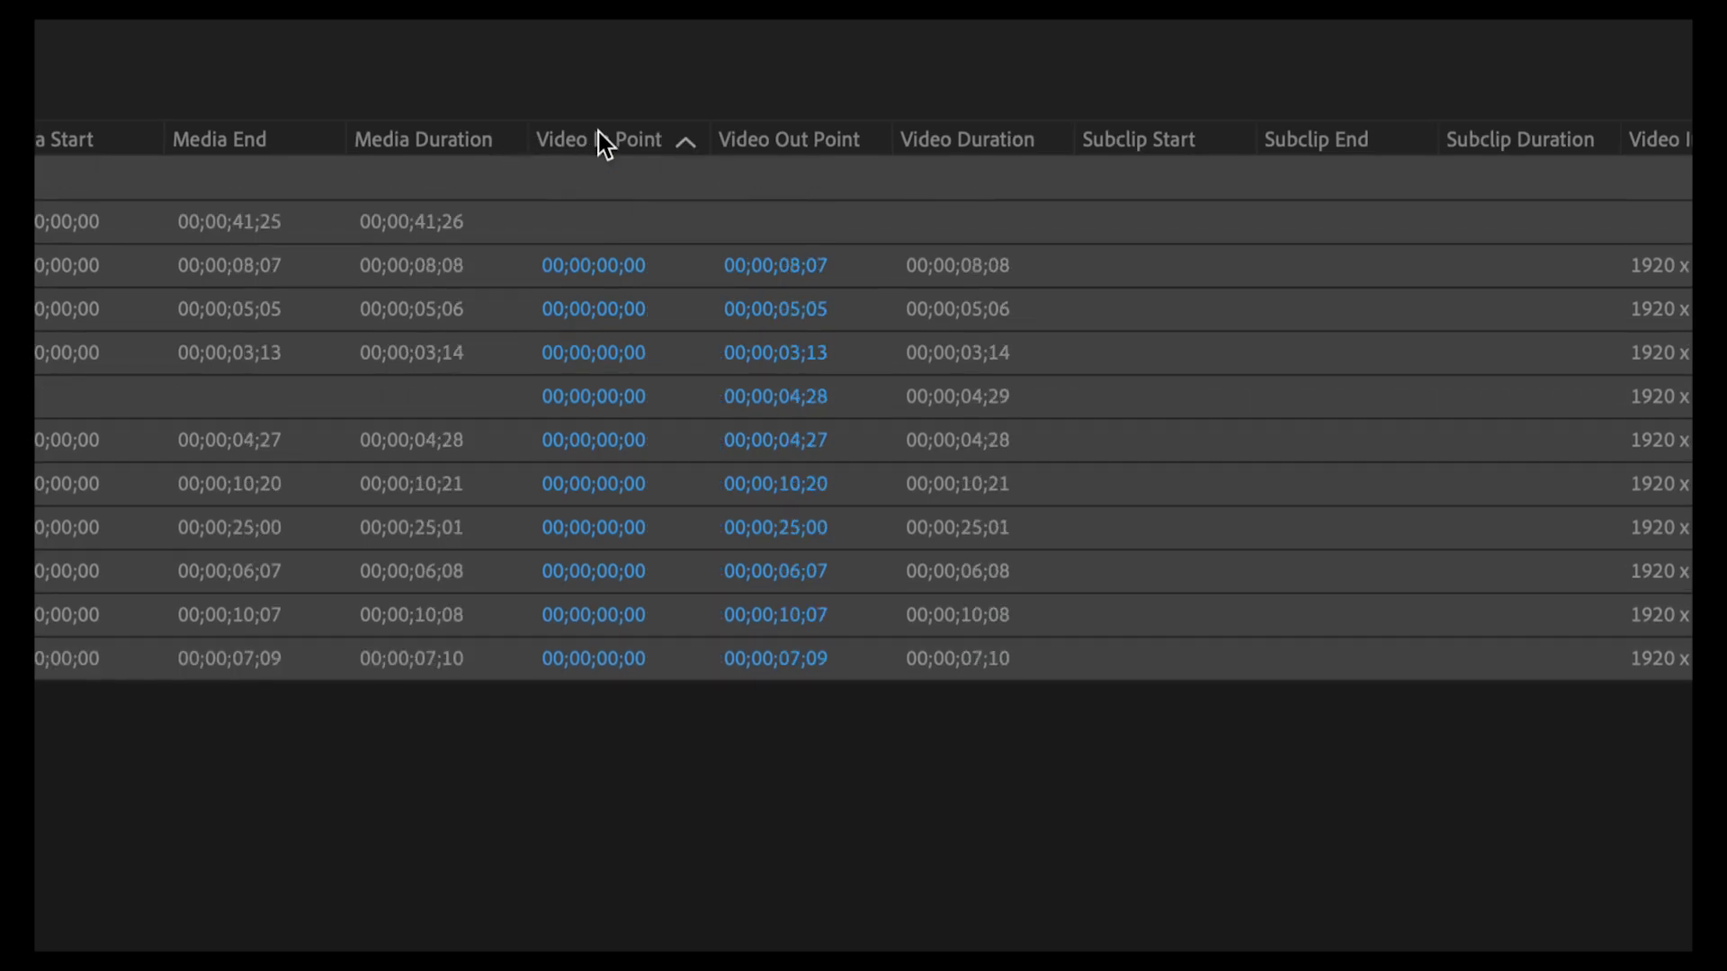
left_click(203, 140)
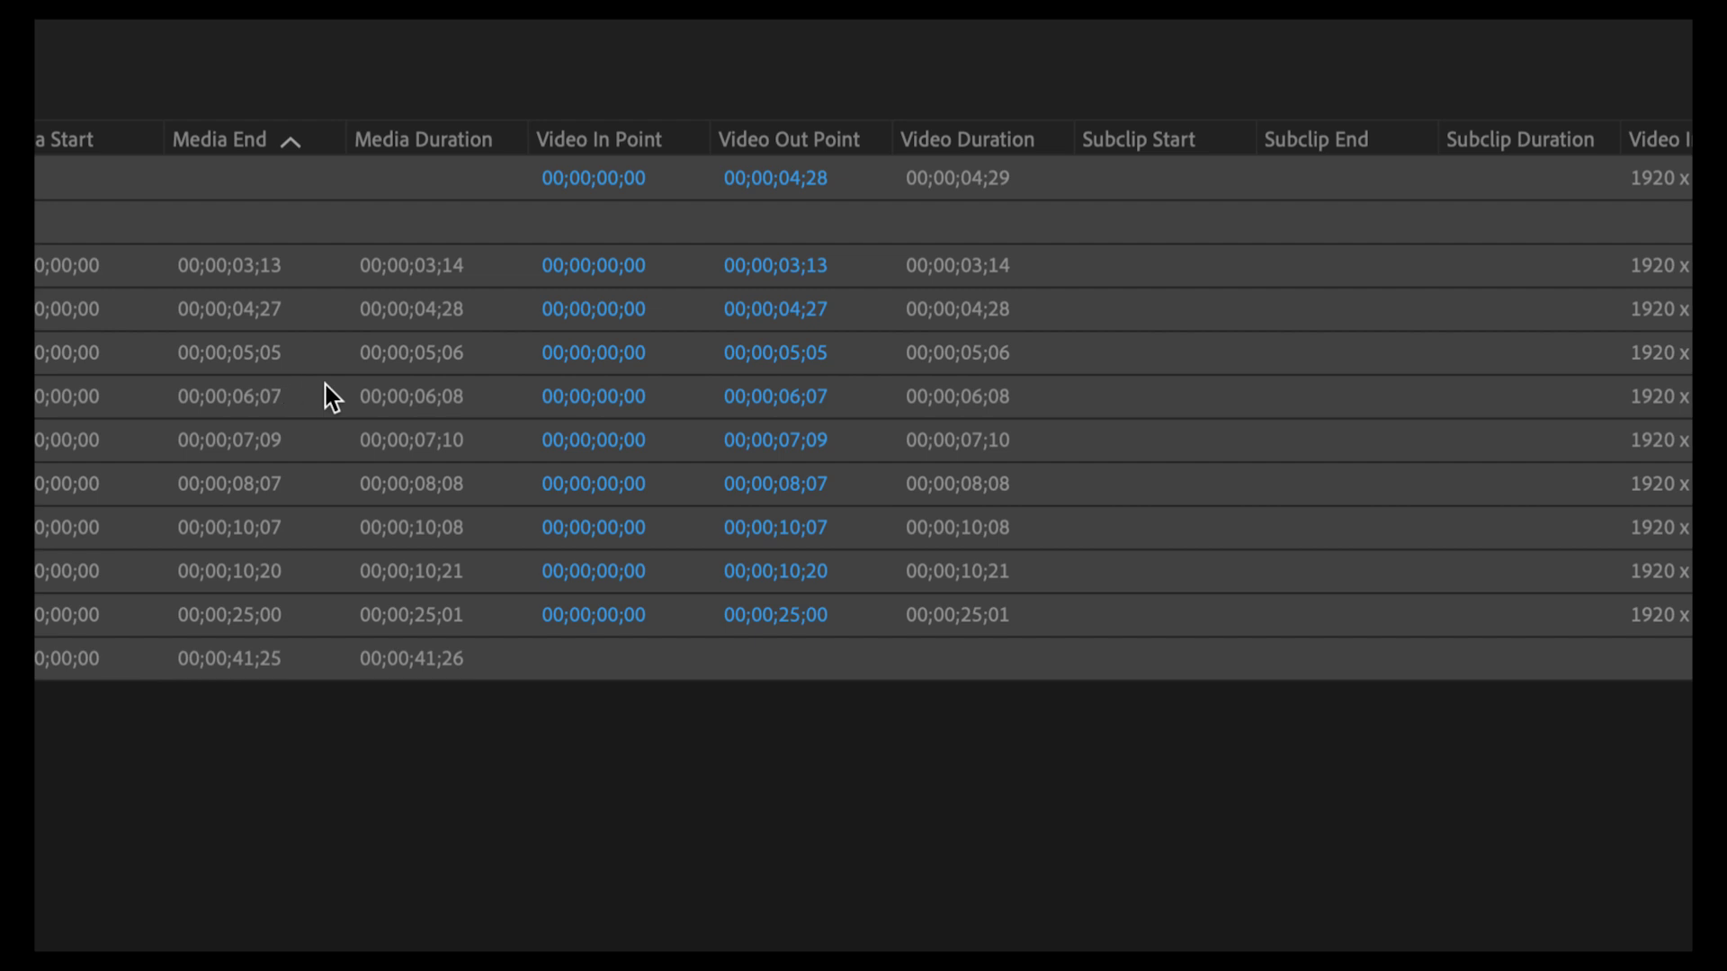
- Sort the project list by Name and move the Good column directly after Frame Rate
left_click(331, 141)
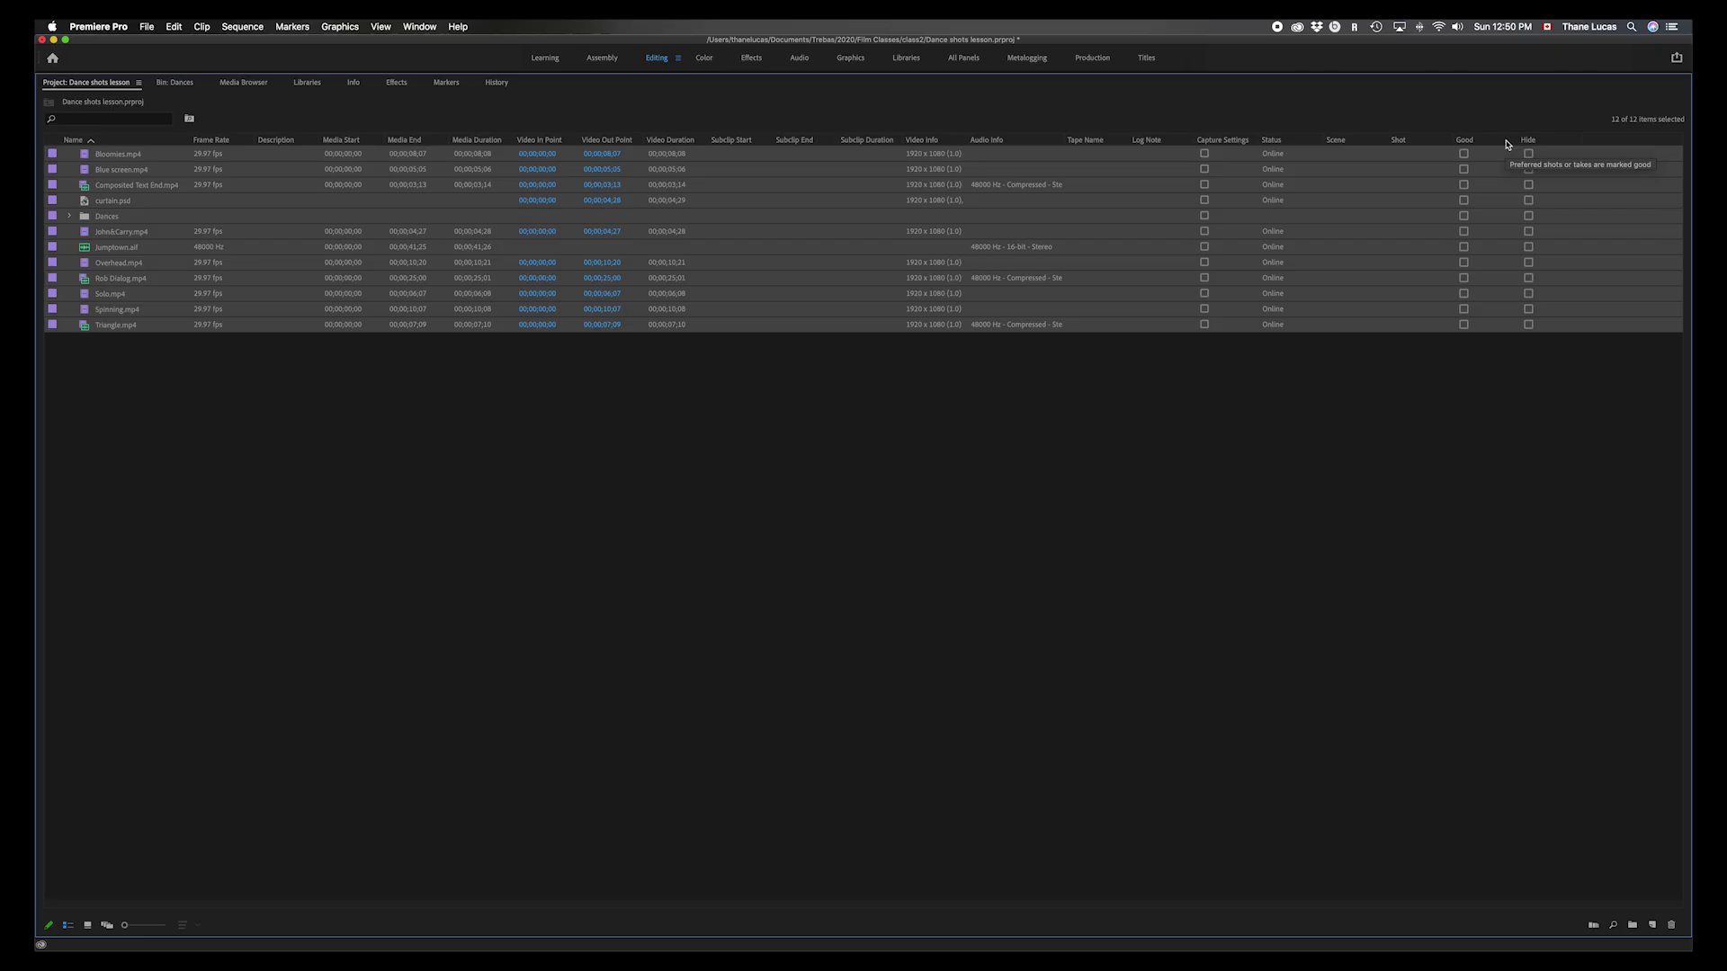
left_click_drag(1506, 142, 259, 140)
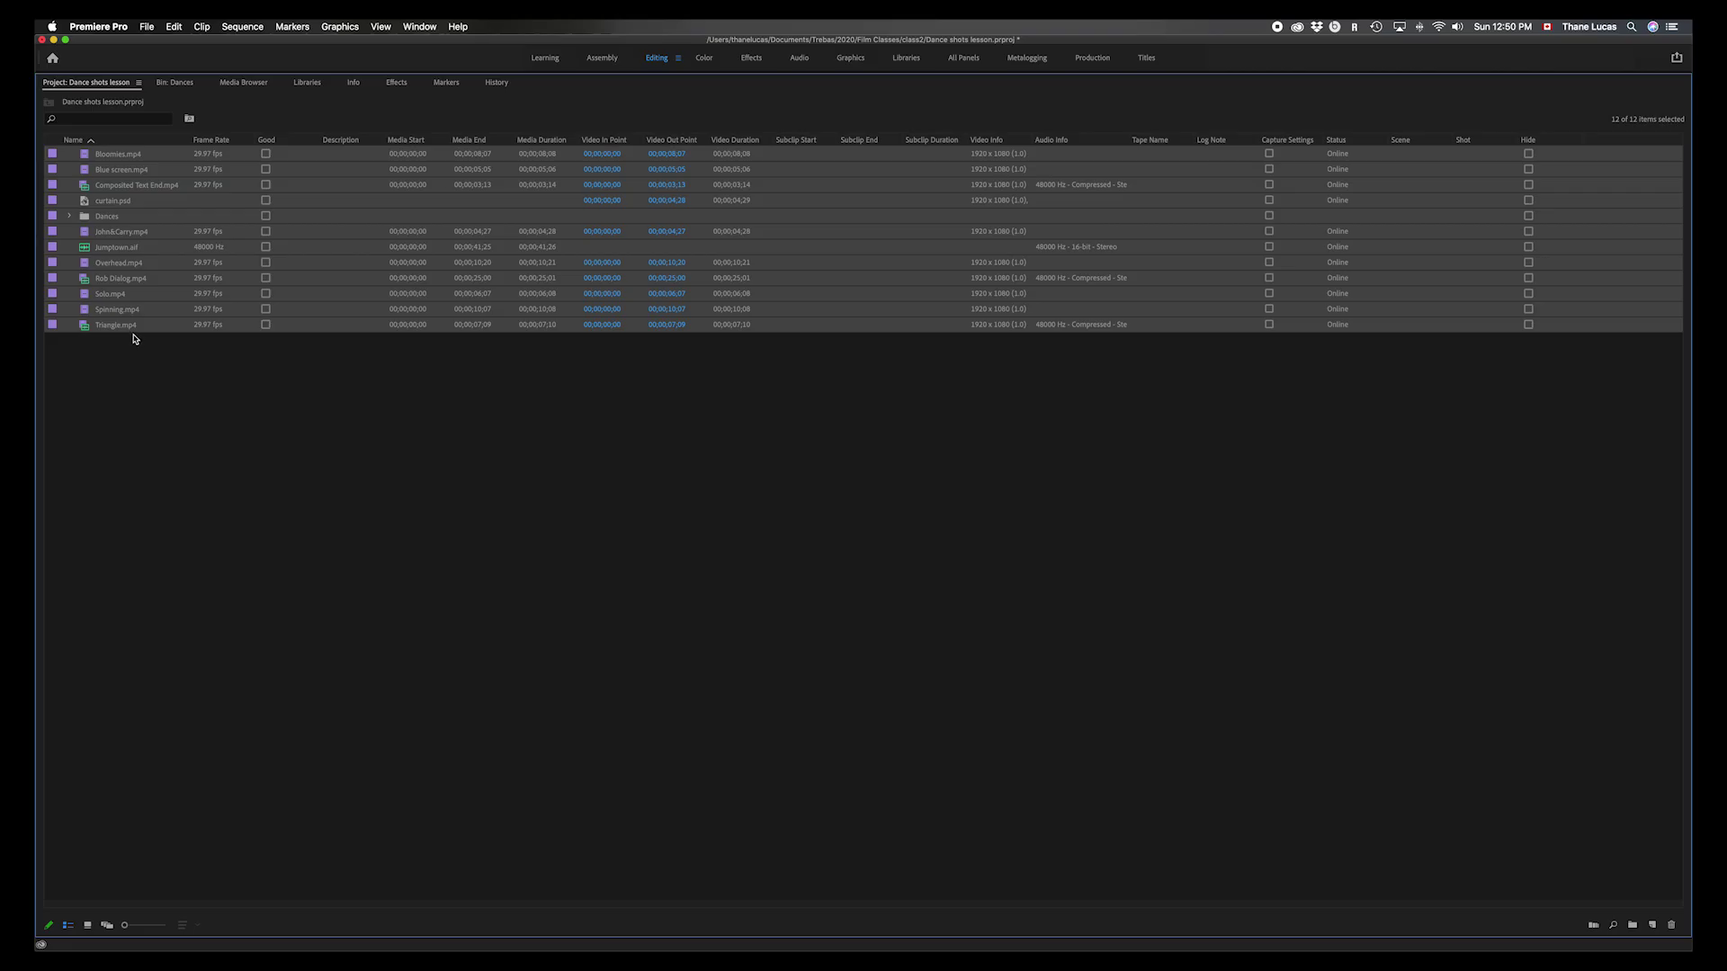
- Open Triangle.mp4 in the Source Monitor and review the commands available for the clip in the project
double_click(117, 326)
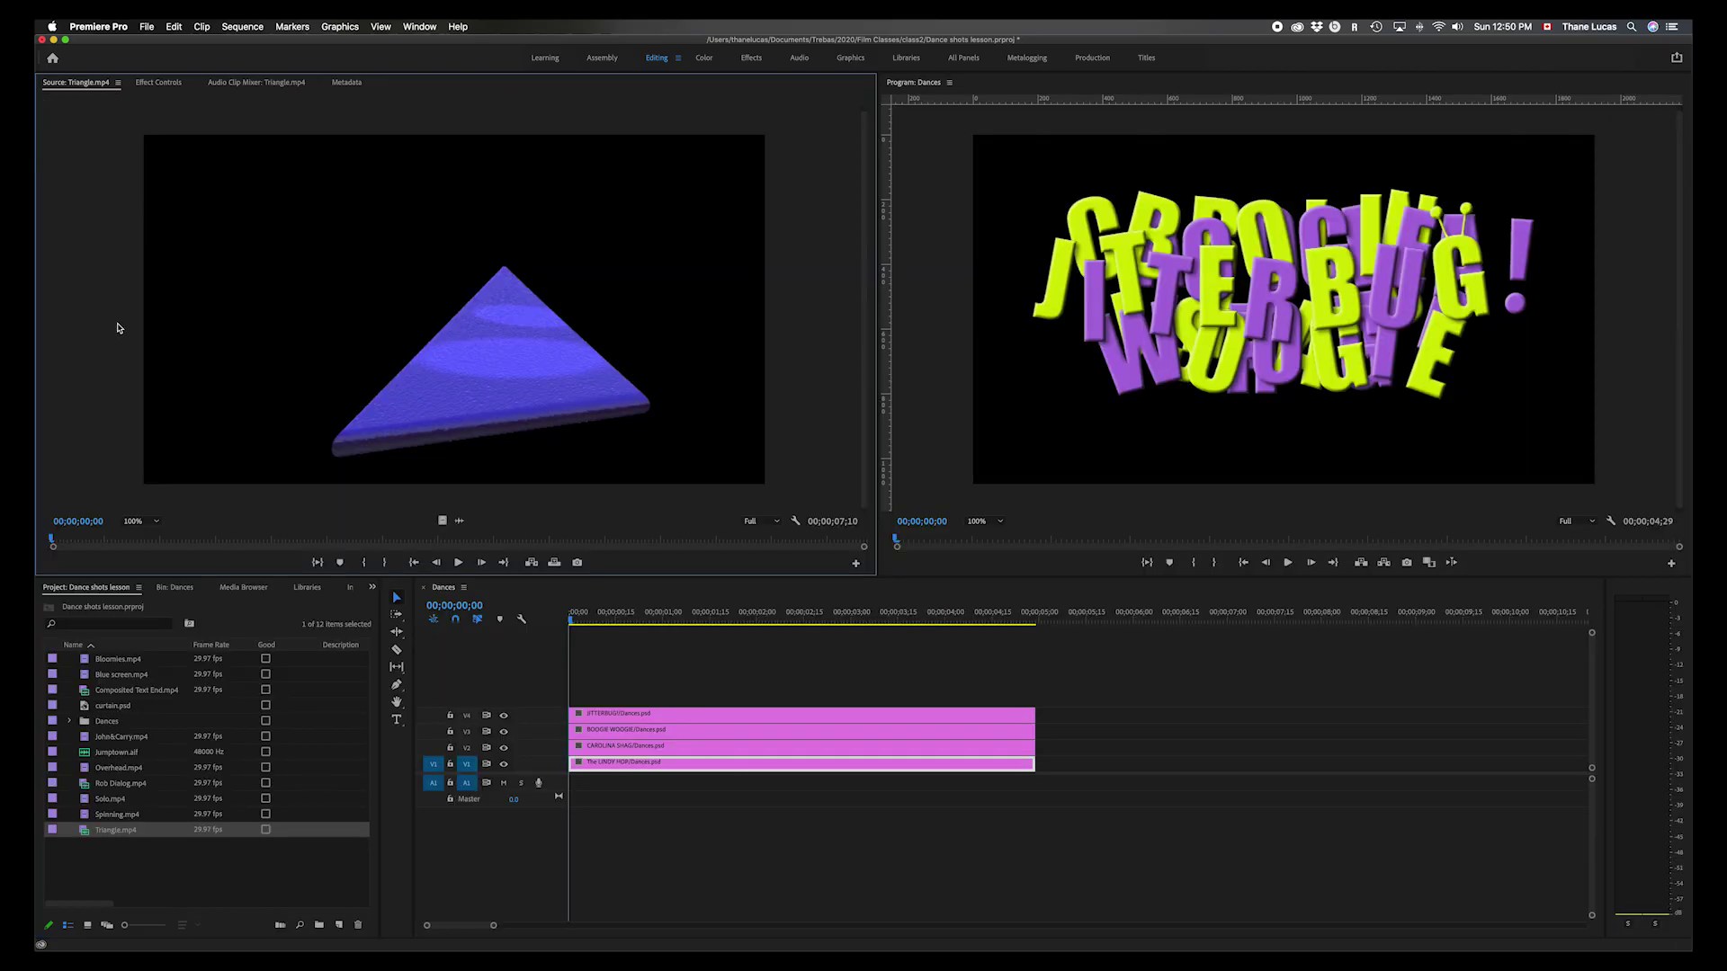
right_click(113, 834)
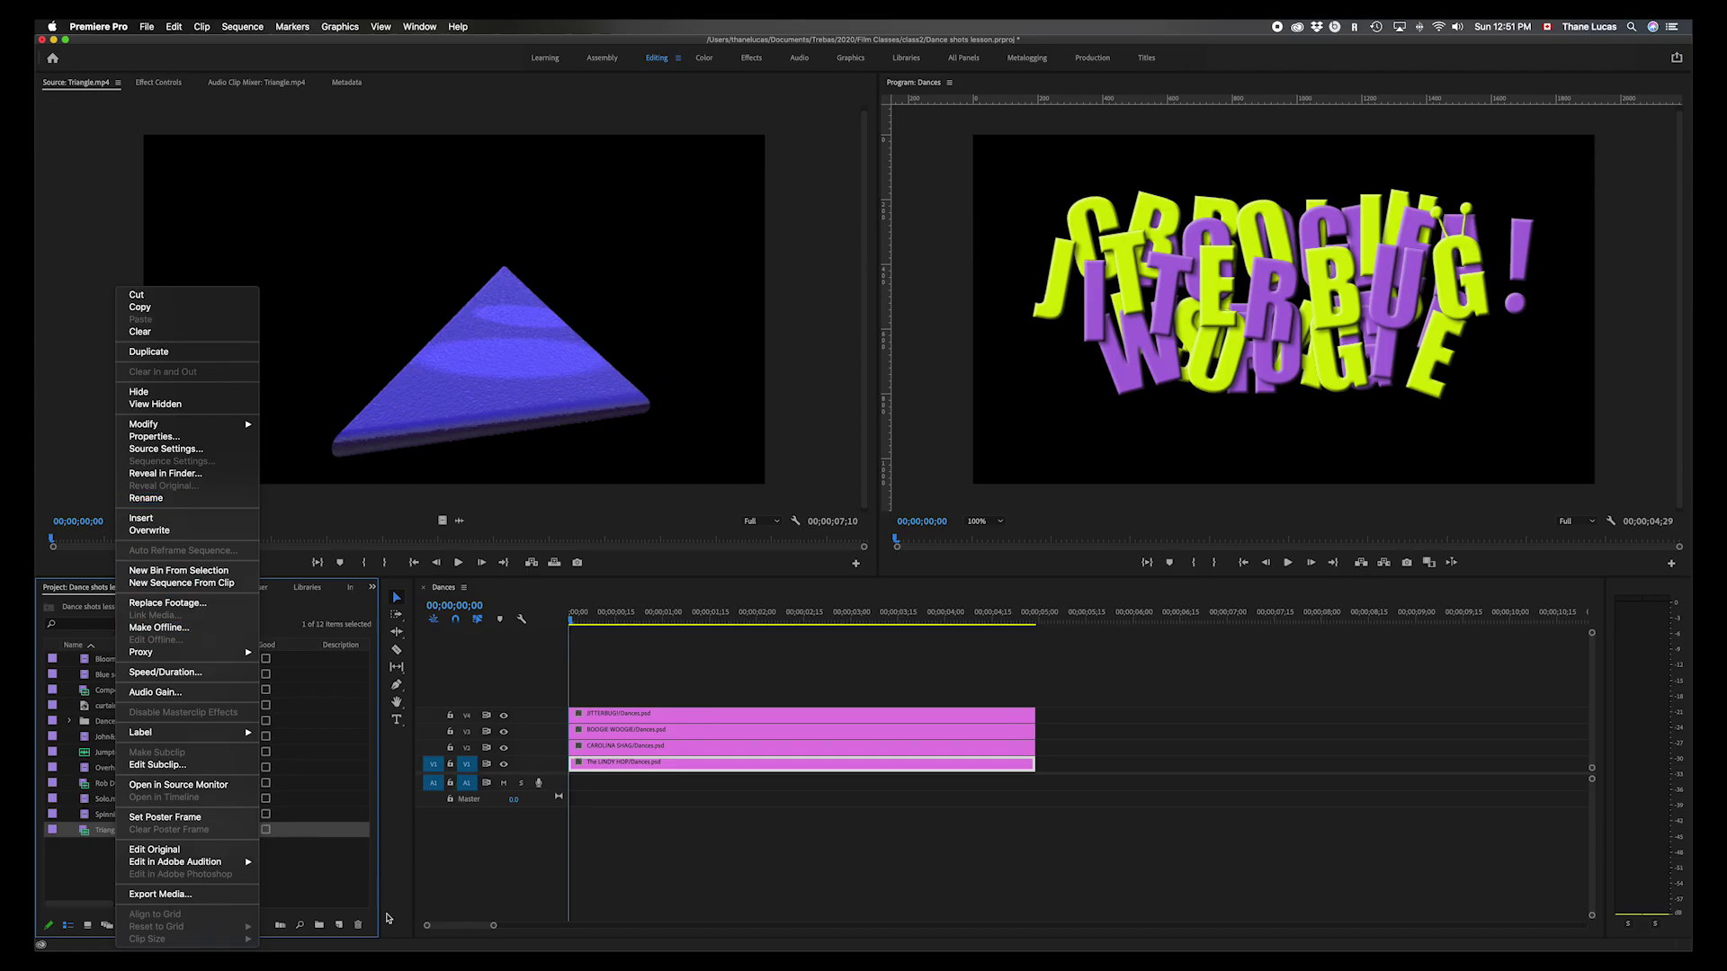
left_click(337, 888)
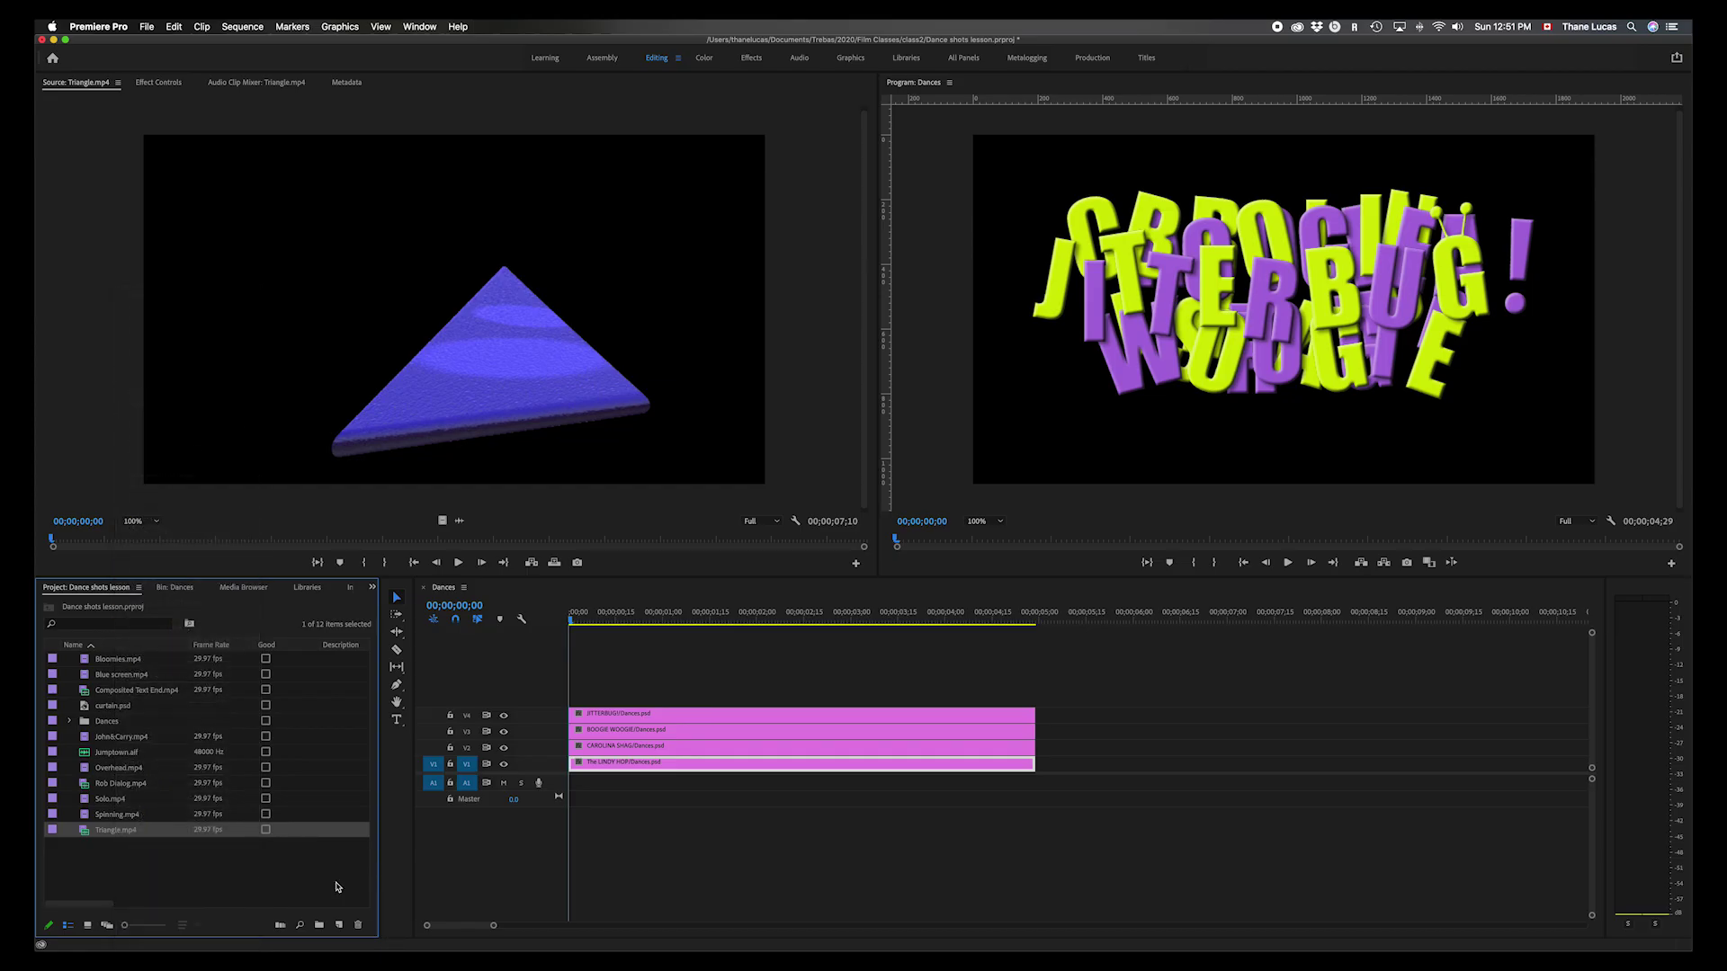
- Play the John&Carry clip through in the Source Monitor, and change its label to Caribbean
double_click(83, 737)
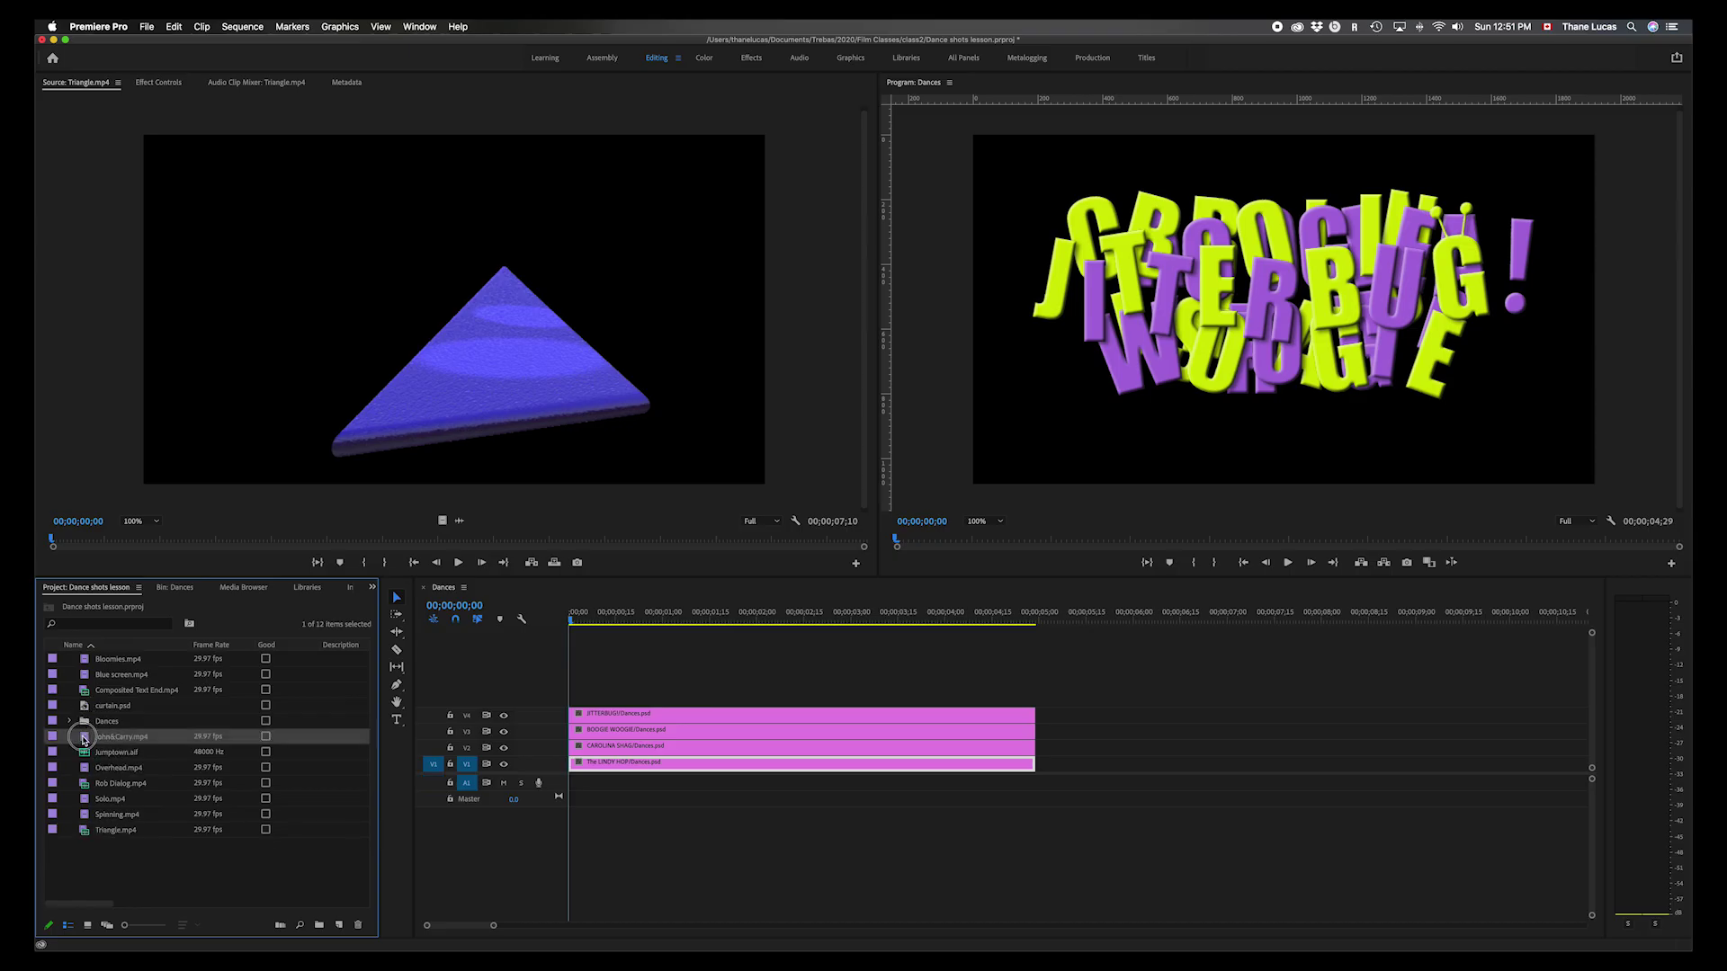
key("space")
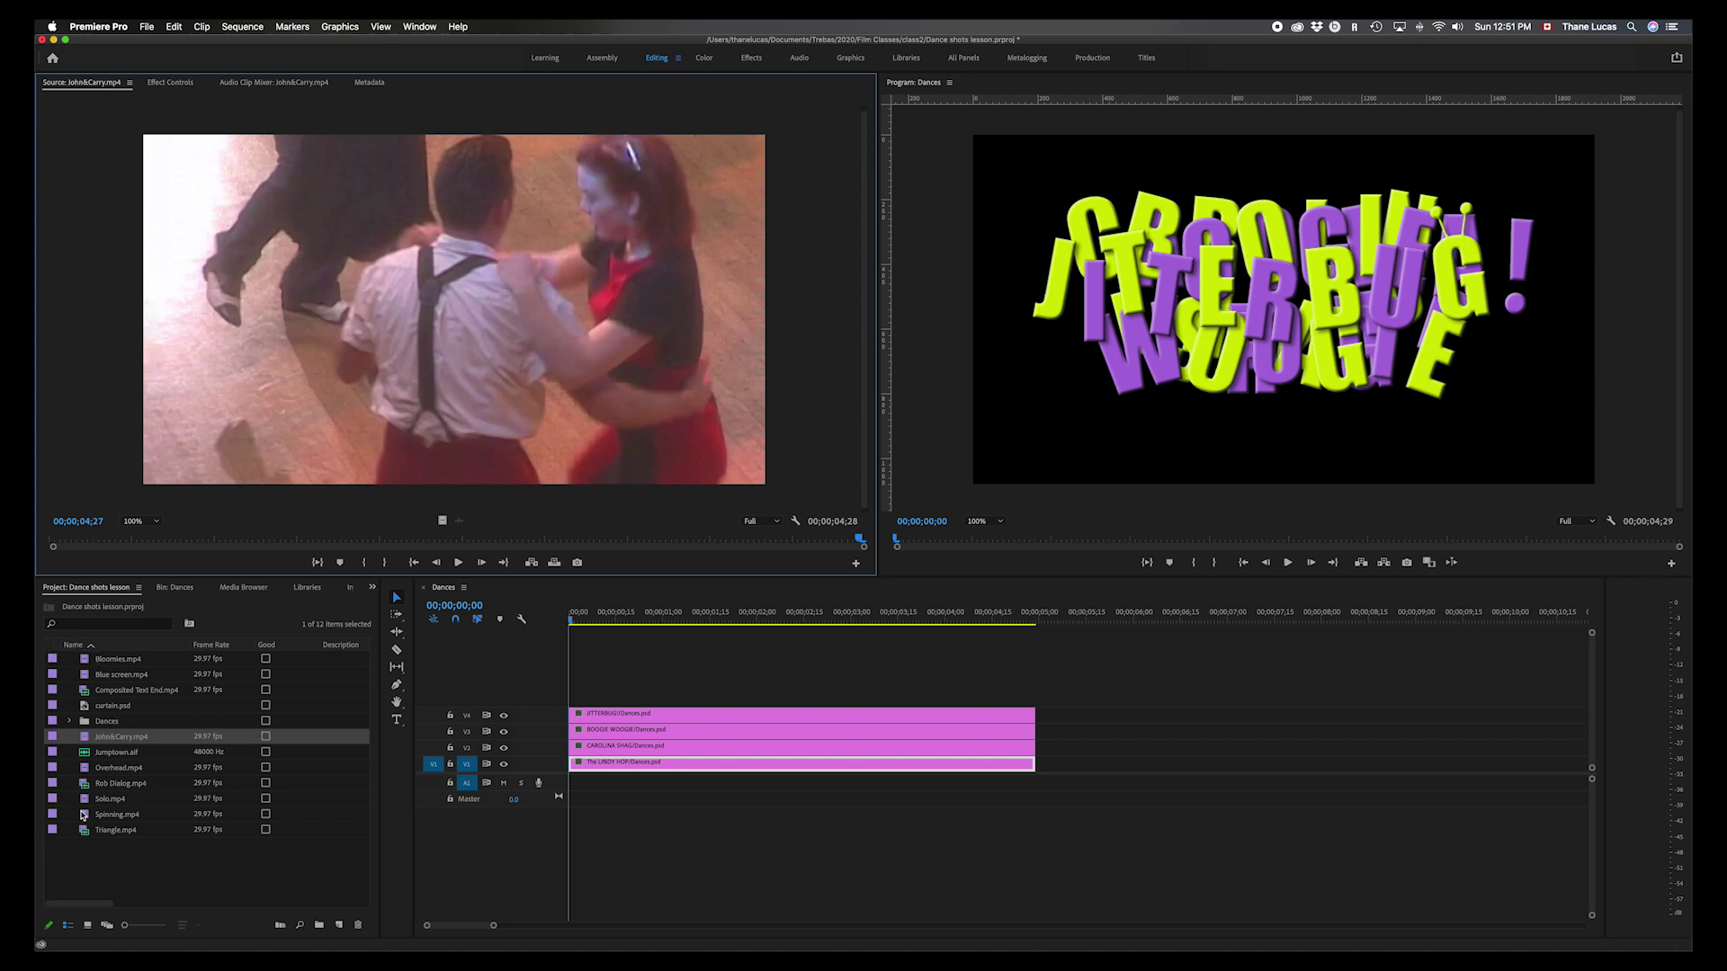
right_click(52, 744)
mouse_move(81, 733)
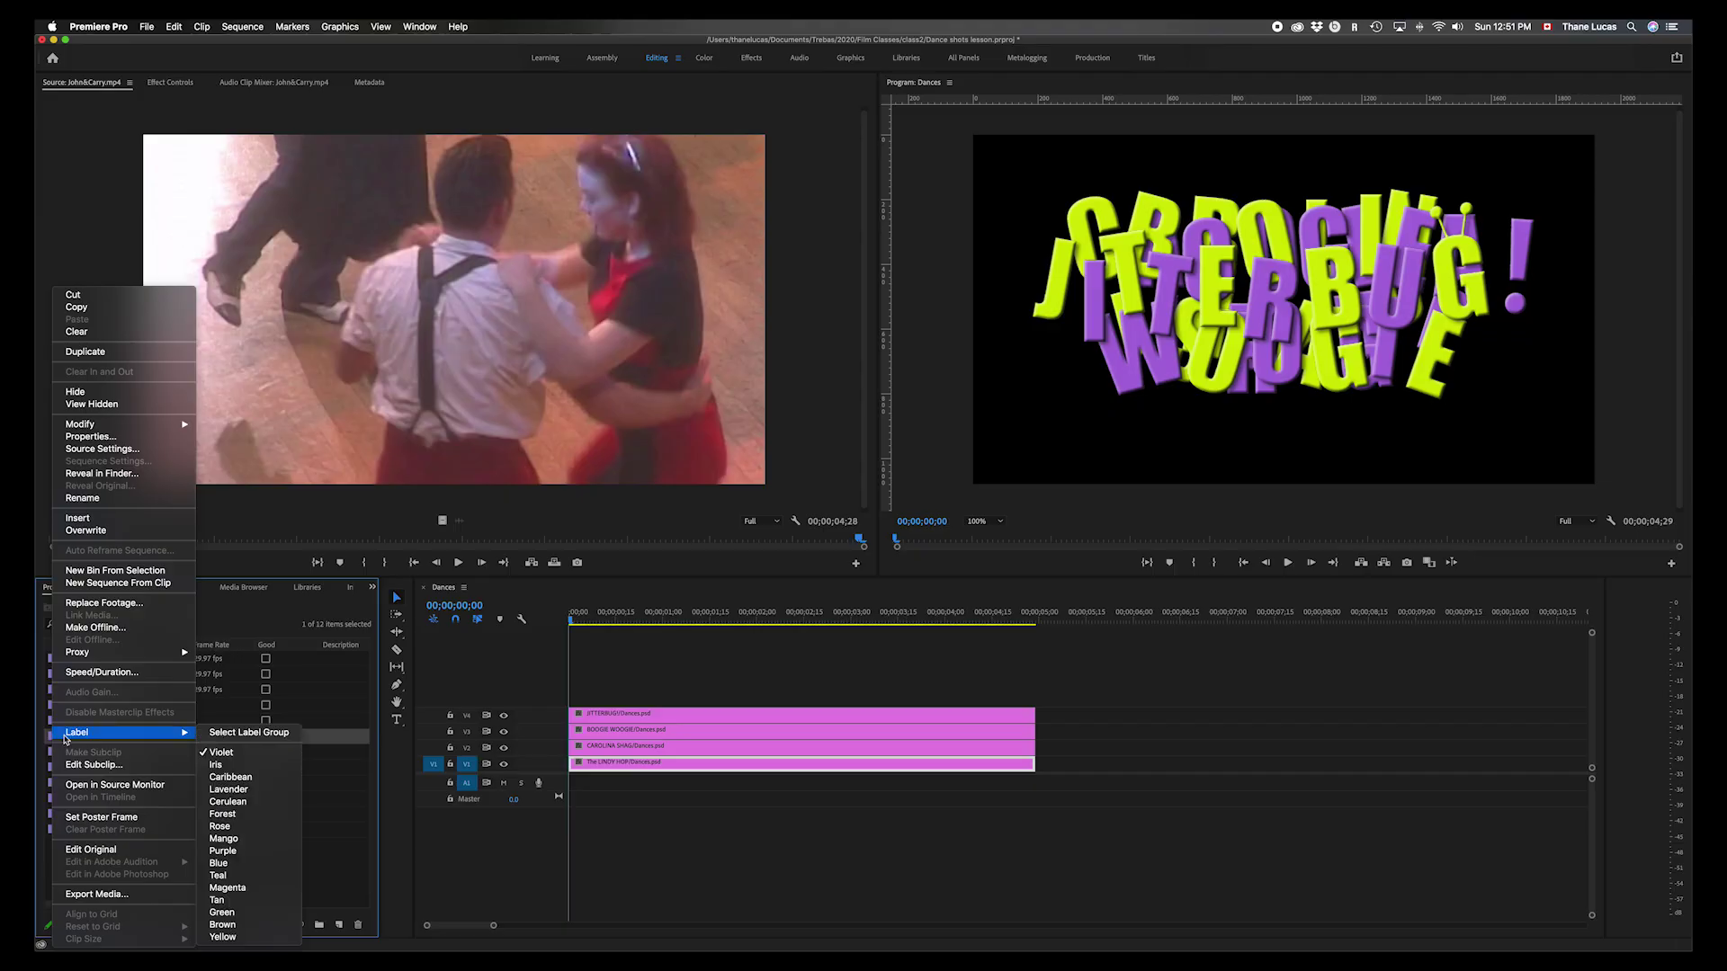
left_click(282, 780)
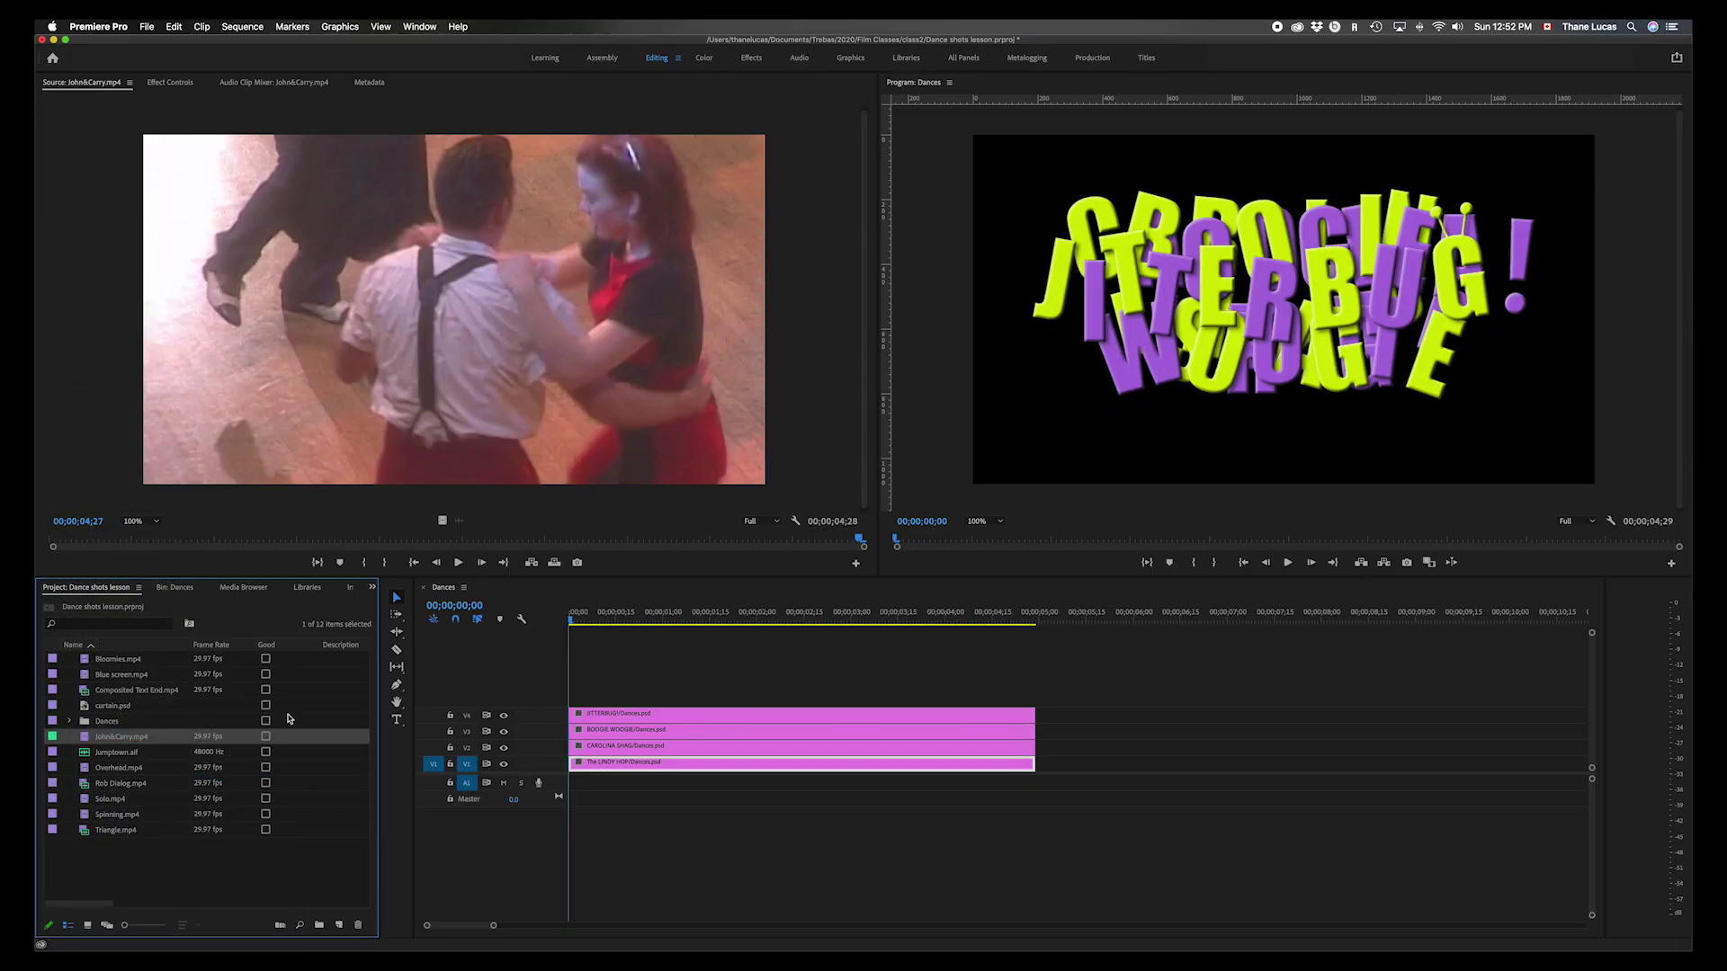
- Open the description of Composited Text End.mp4 for editing without entering text, and sort the project list by Good
scroll(303, 690, "right", 2)
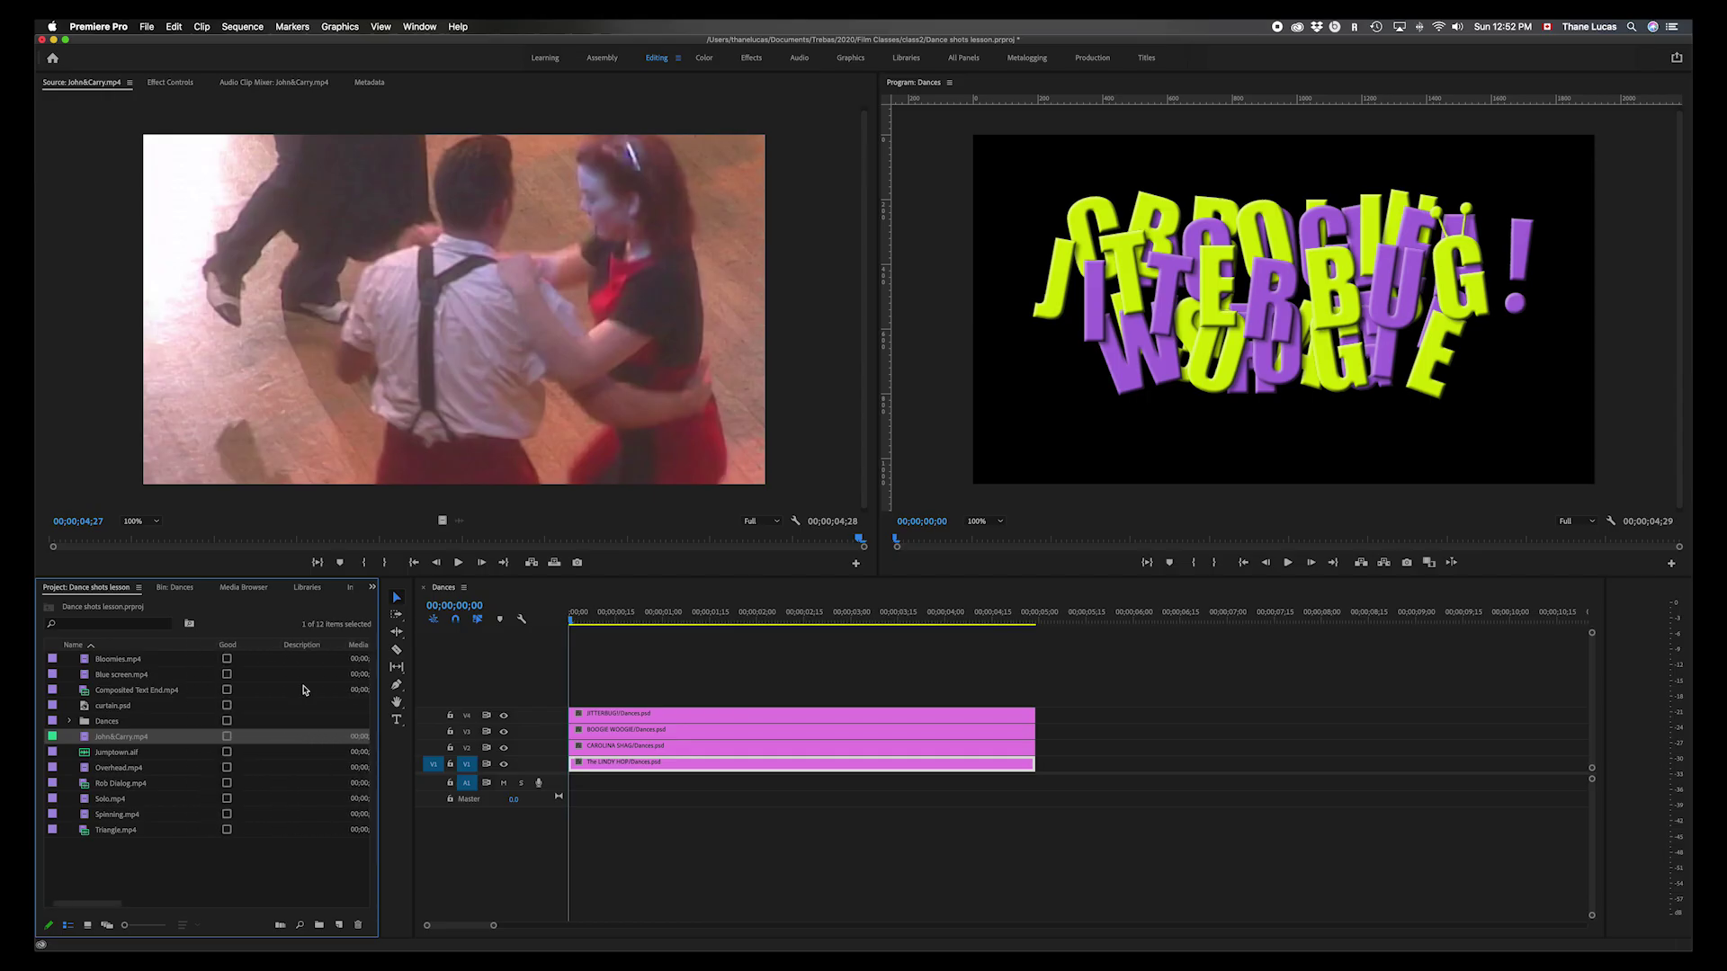
left_click(303, 688)
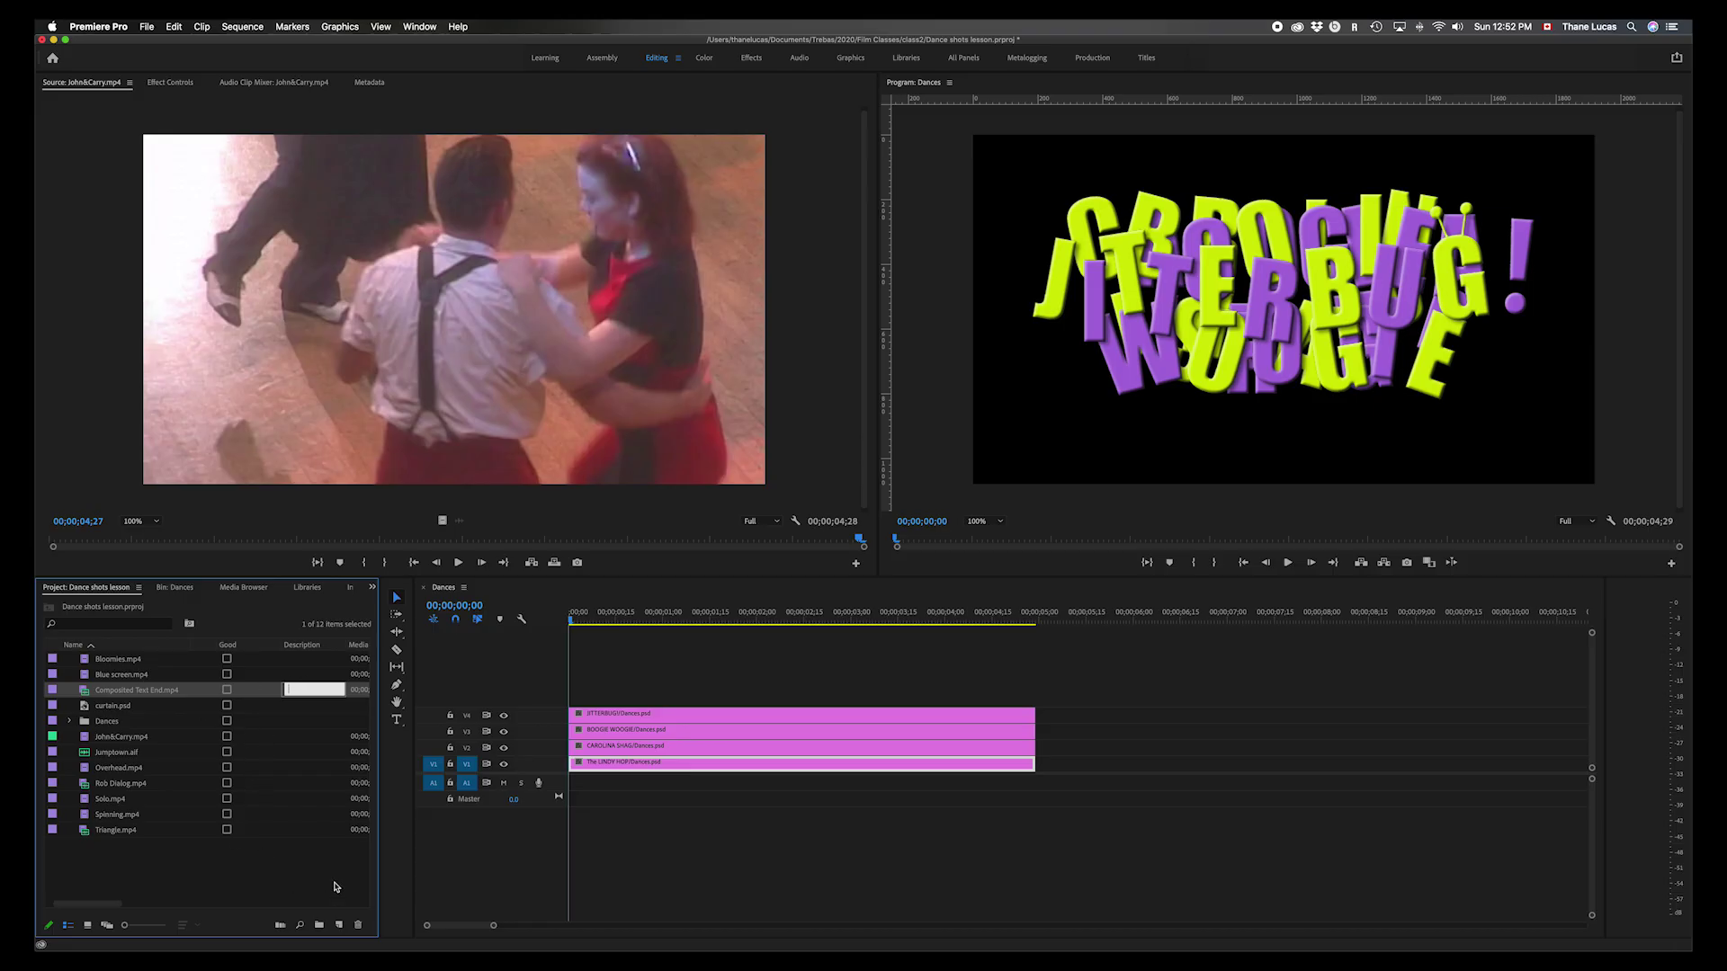
left_click(232, 648)
left_click(227, 660)
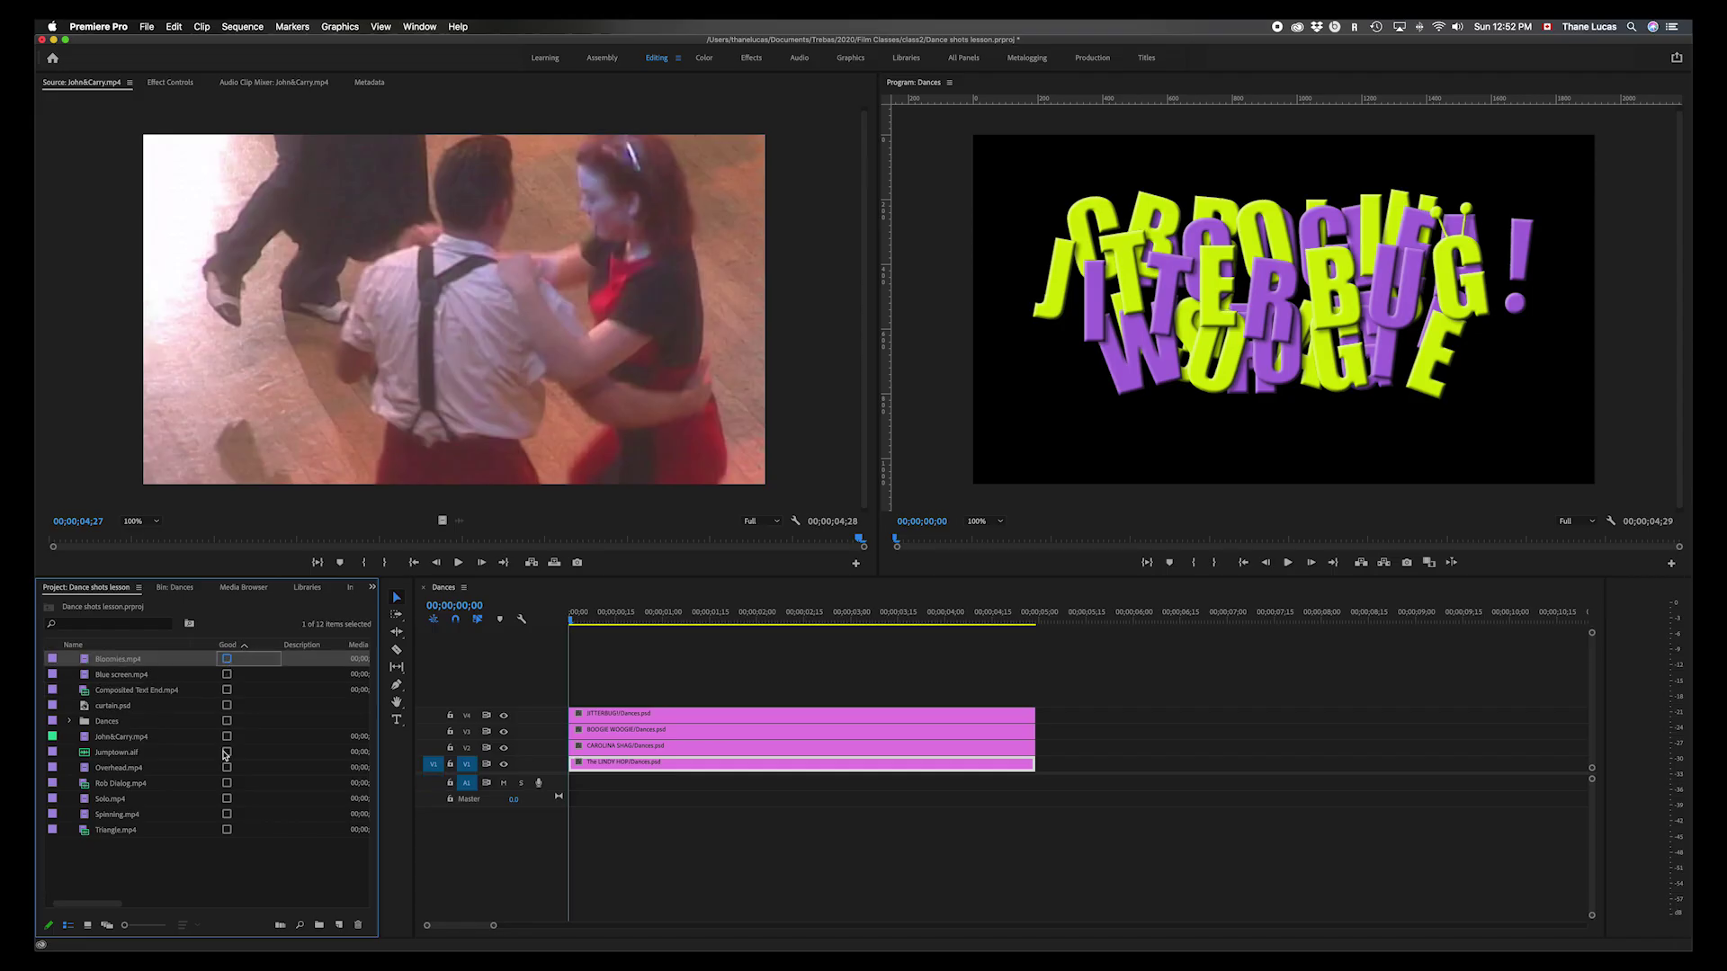
left_click(199, 901)
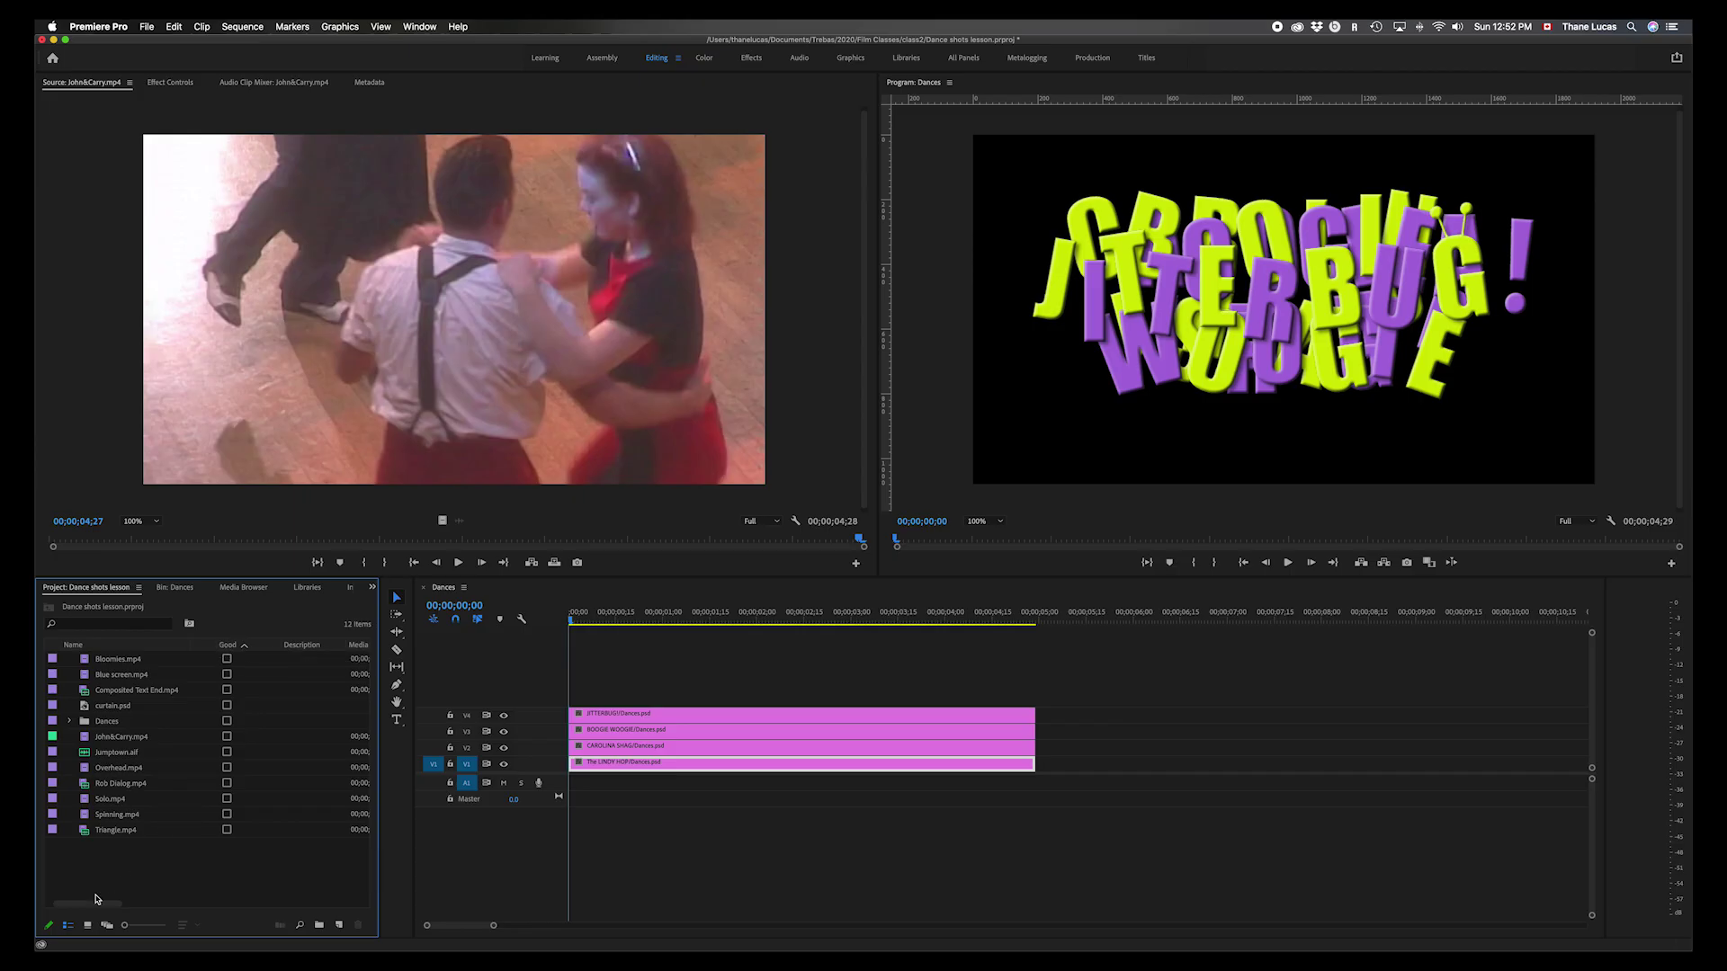
- Switch the project items back to Icon View and maximize the Project panel
left_click(87, 926)
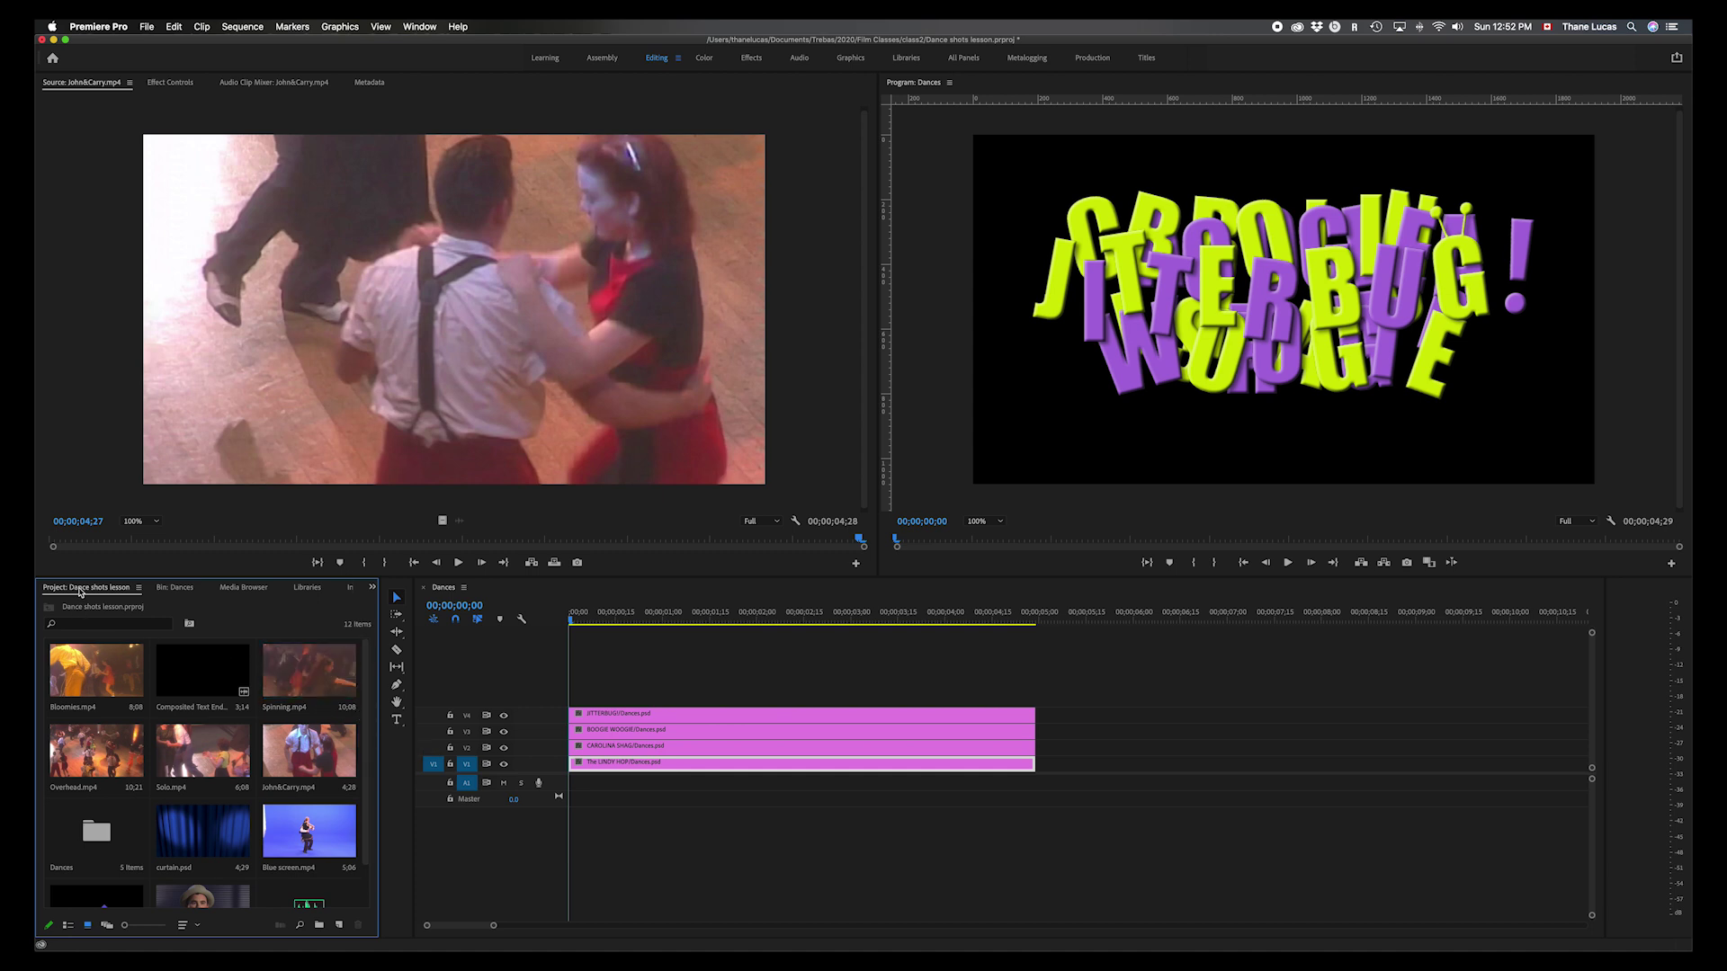
double_click(80, 589)
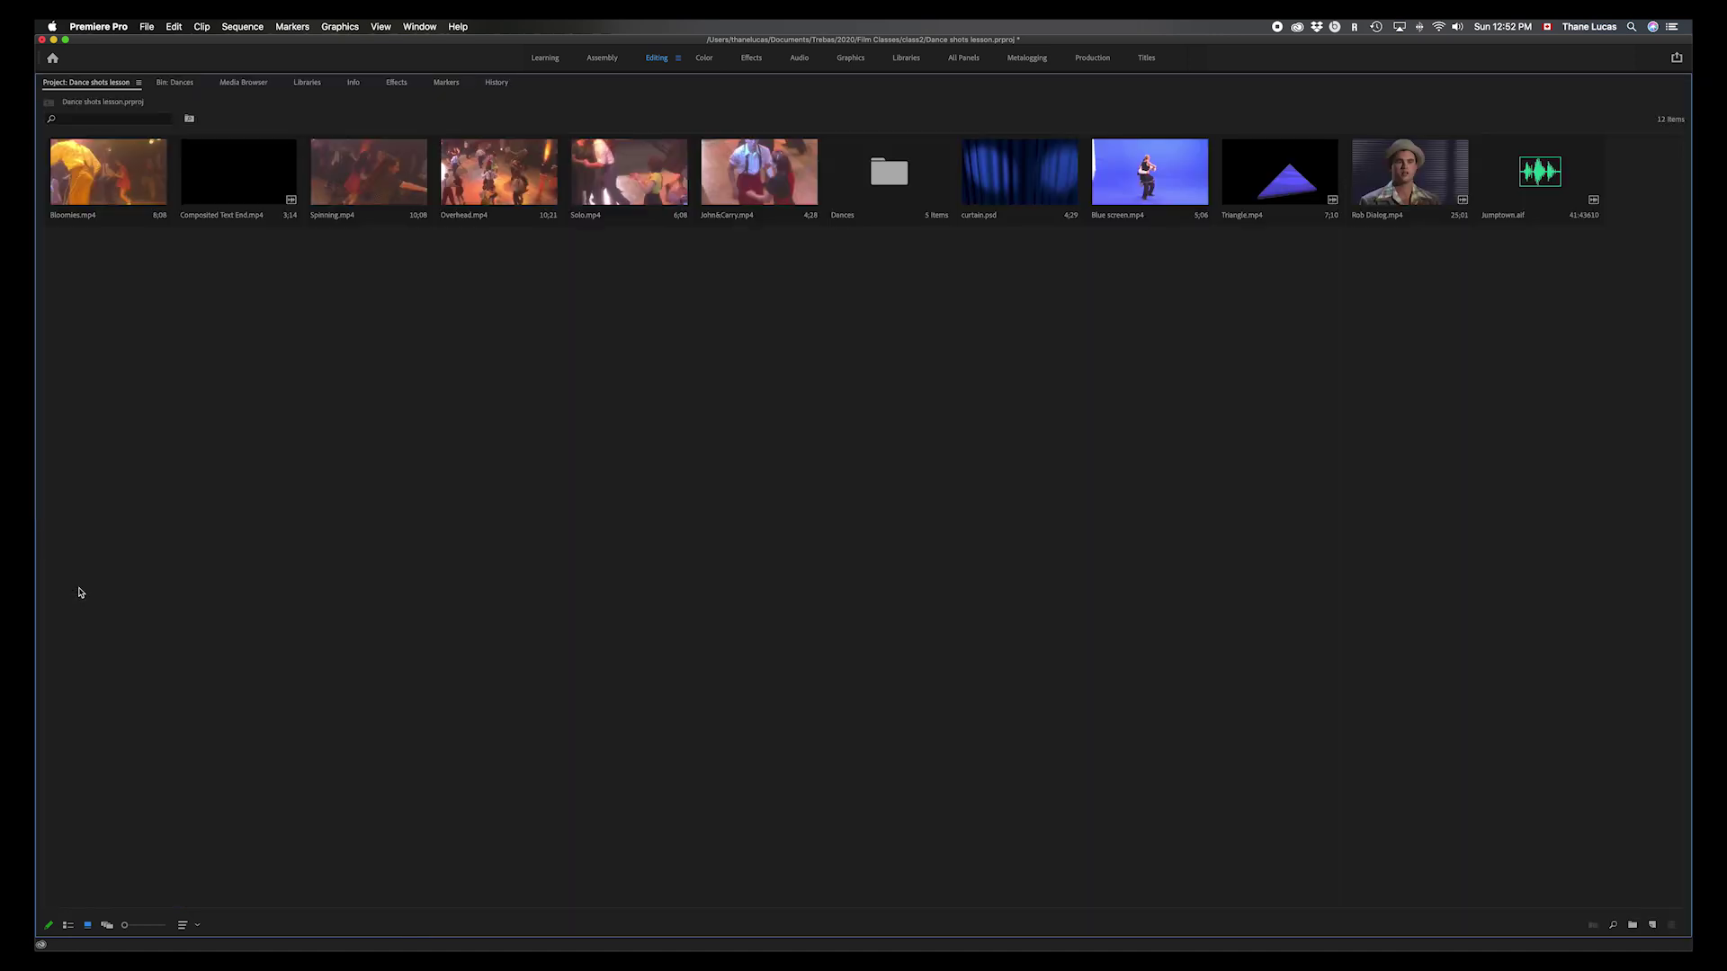
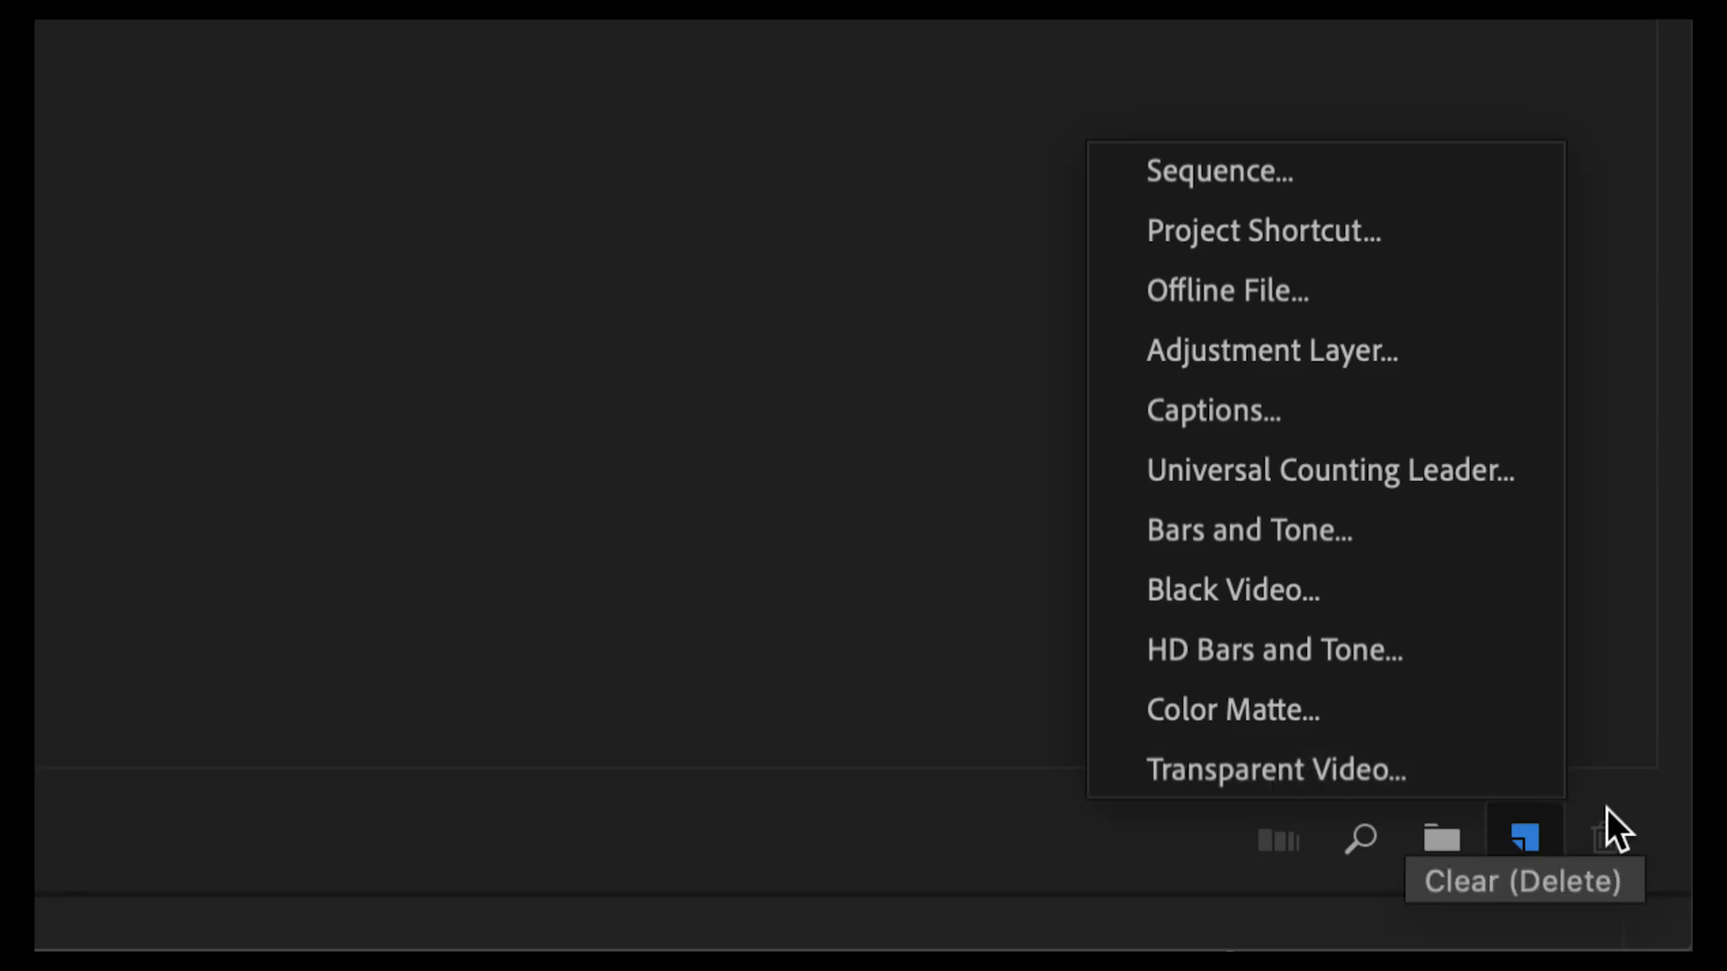
- Create a new bin named B Roll in the project
left_click(1627, 672)
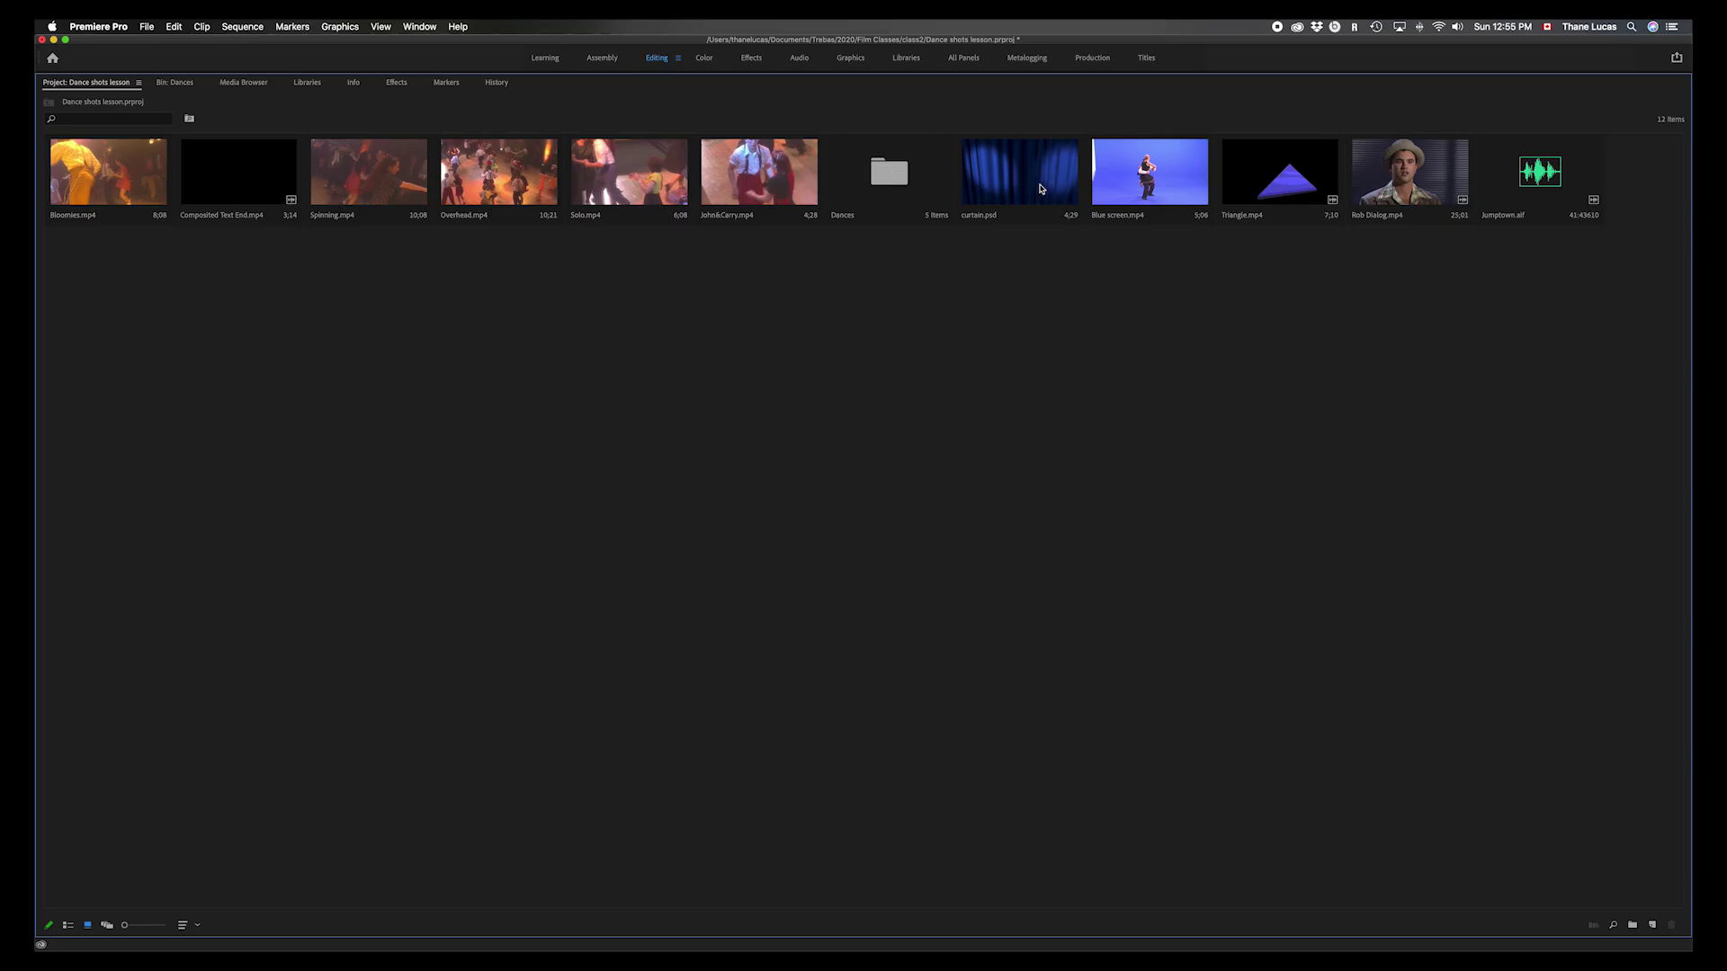
left_click(1632, 926)
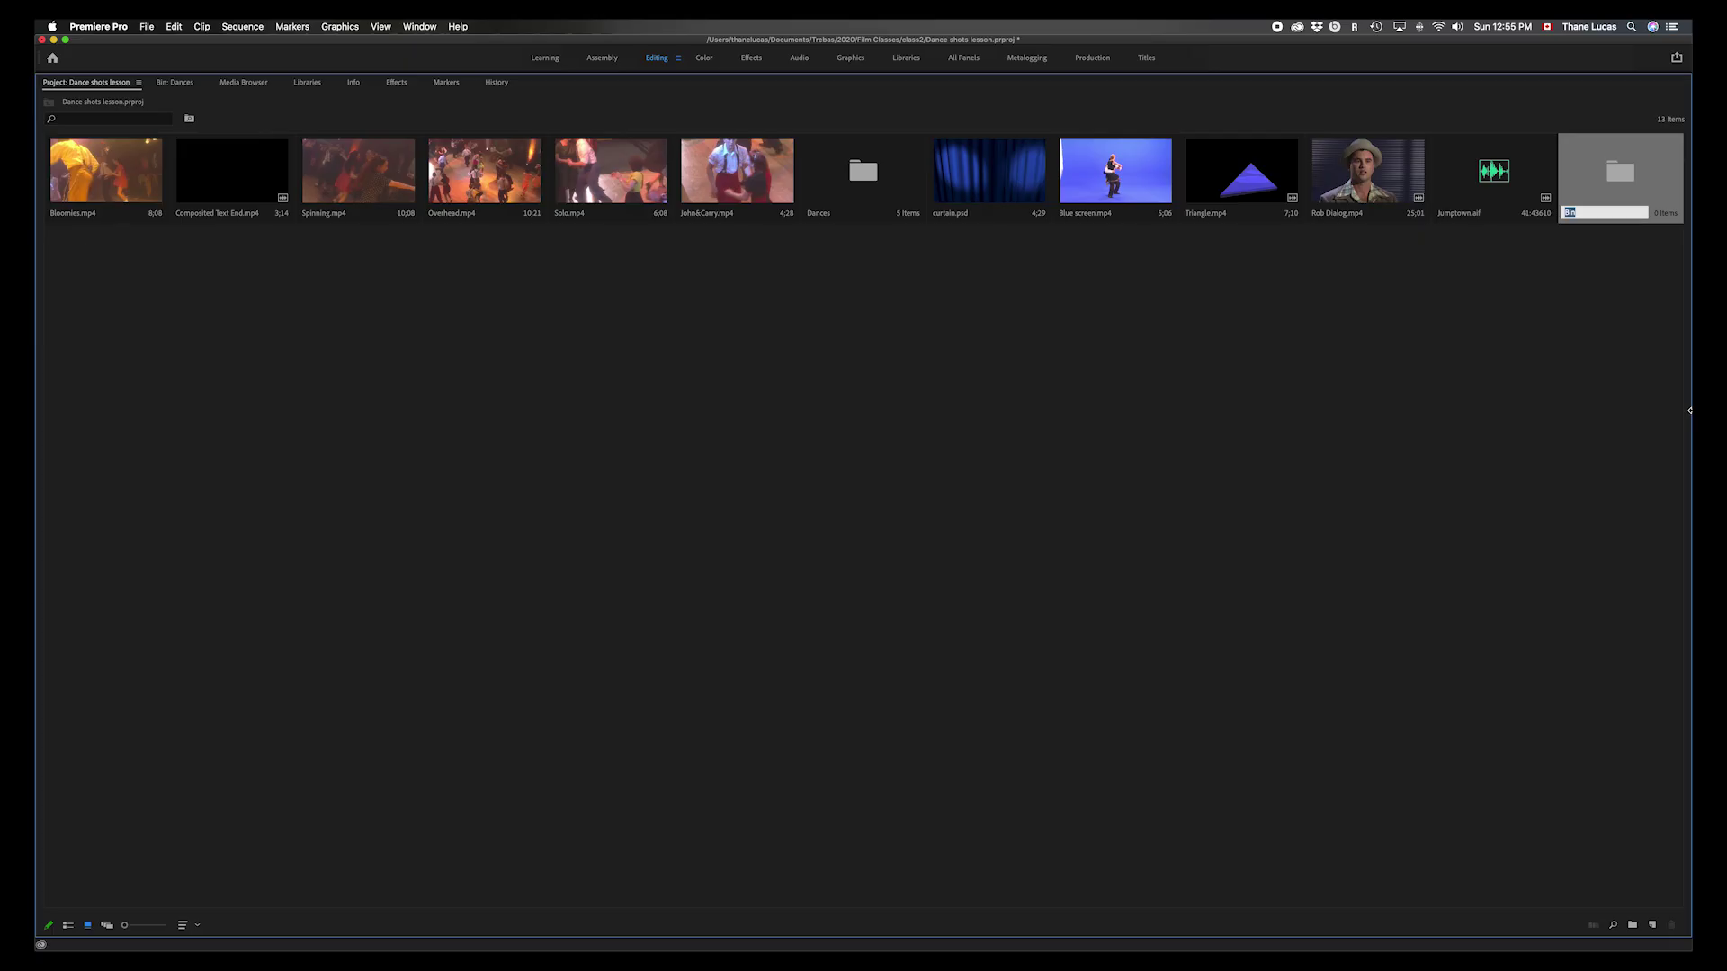
type("B Roll")
key("Return")
left_click(79, 174)
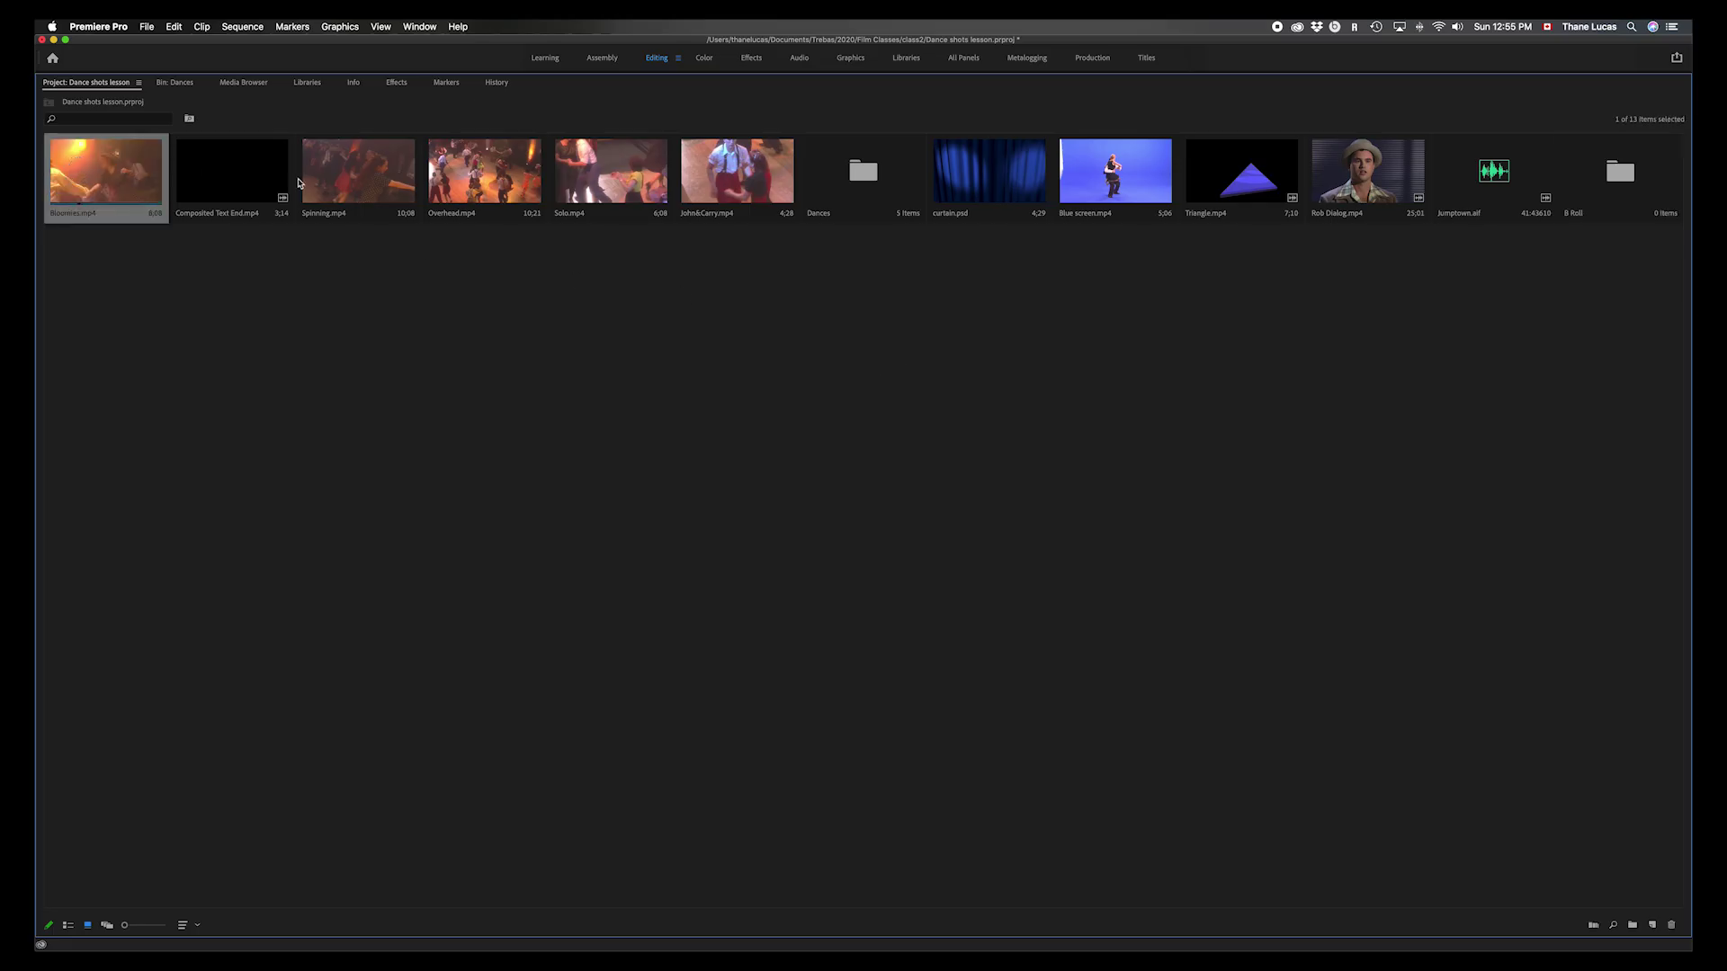
left_click(355, 180, "super")
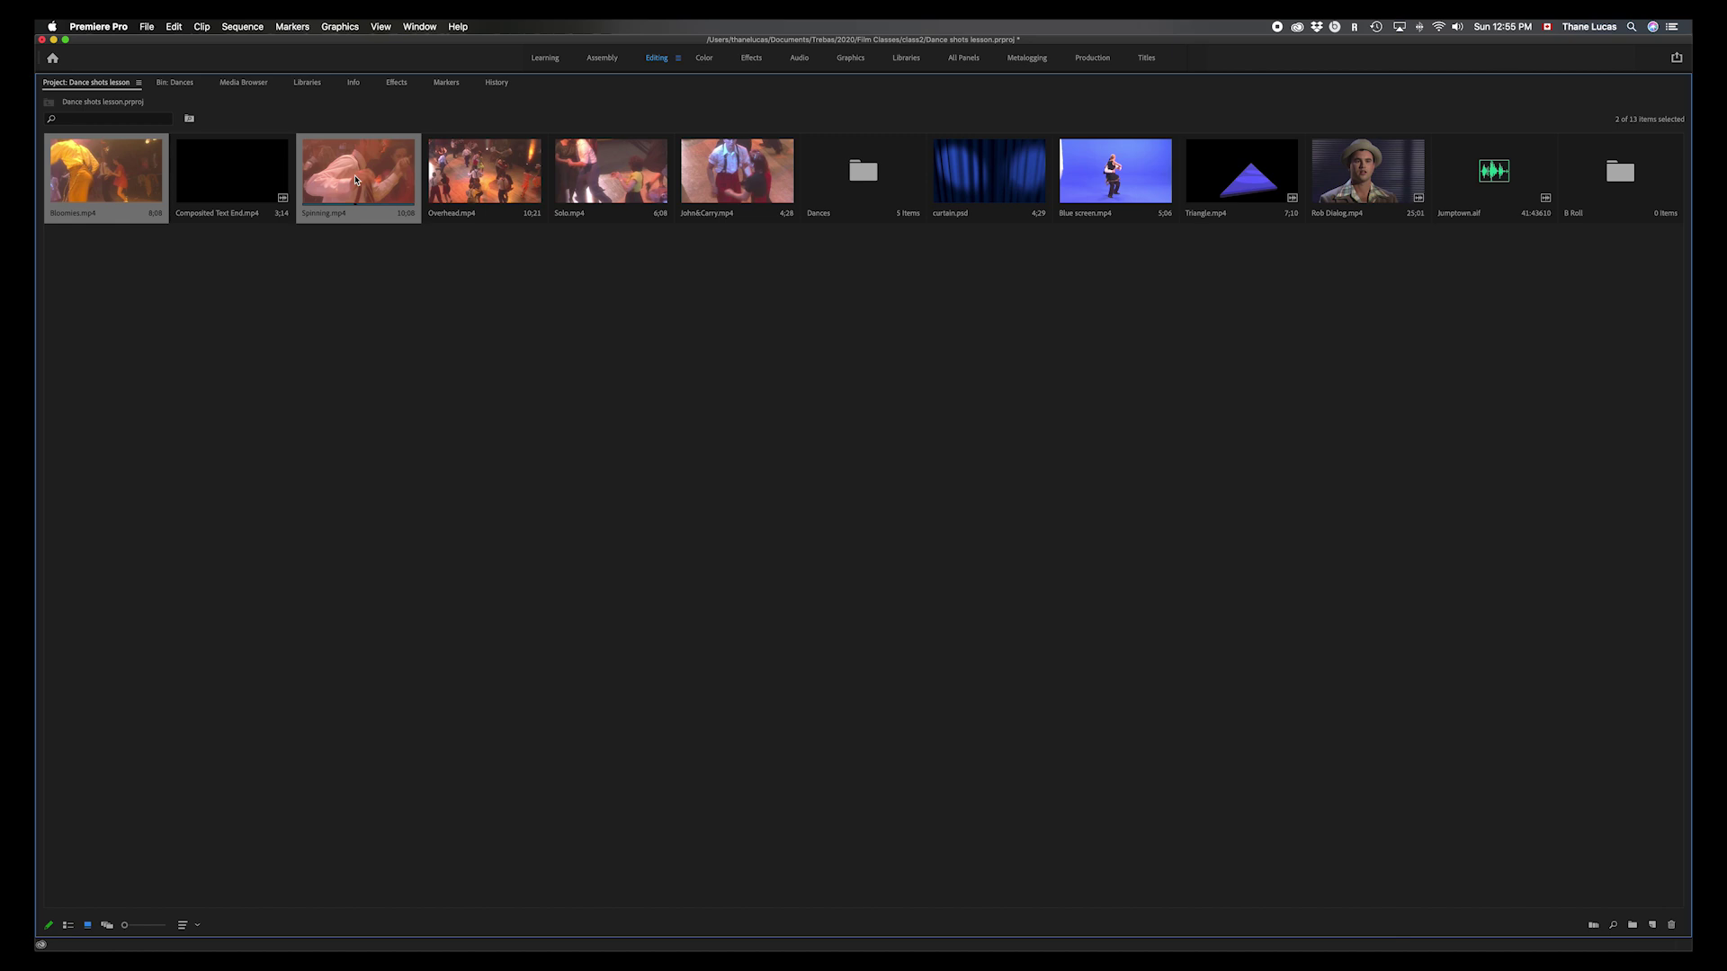
left_click(500, 184, "super")
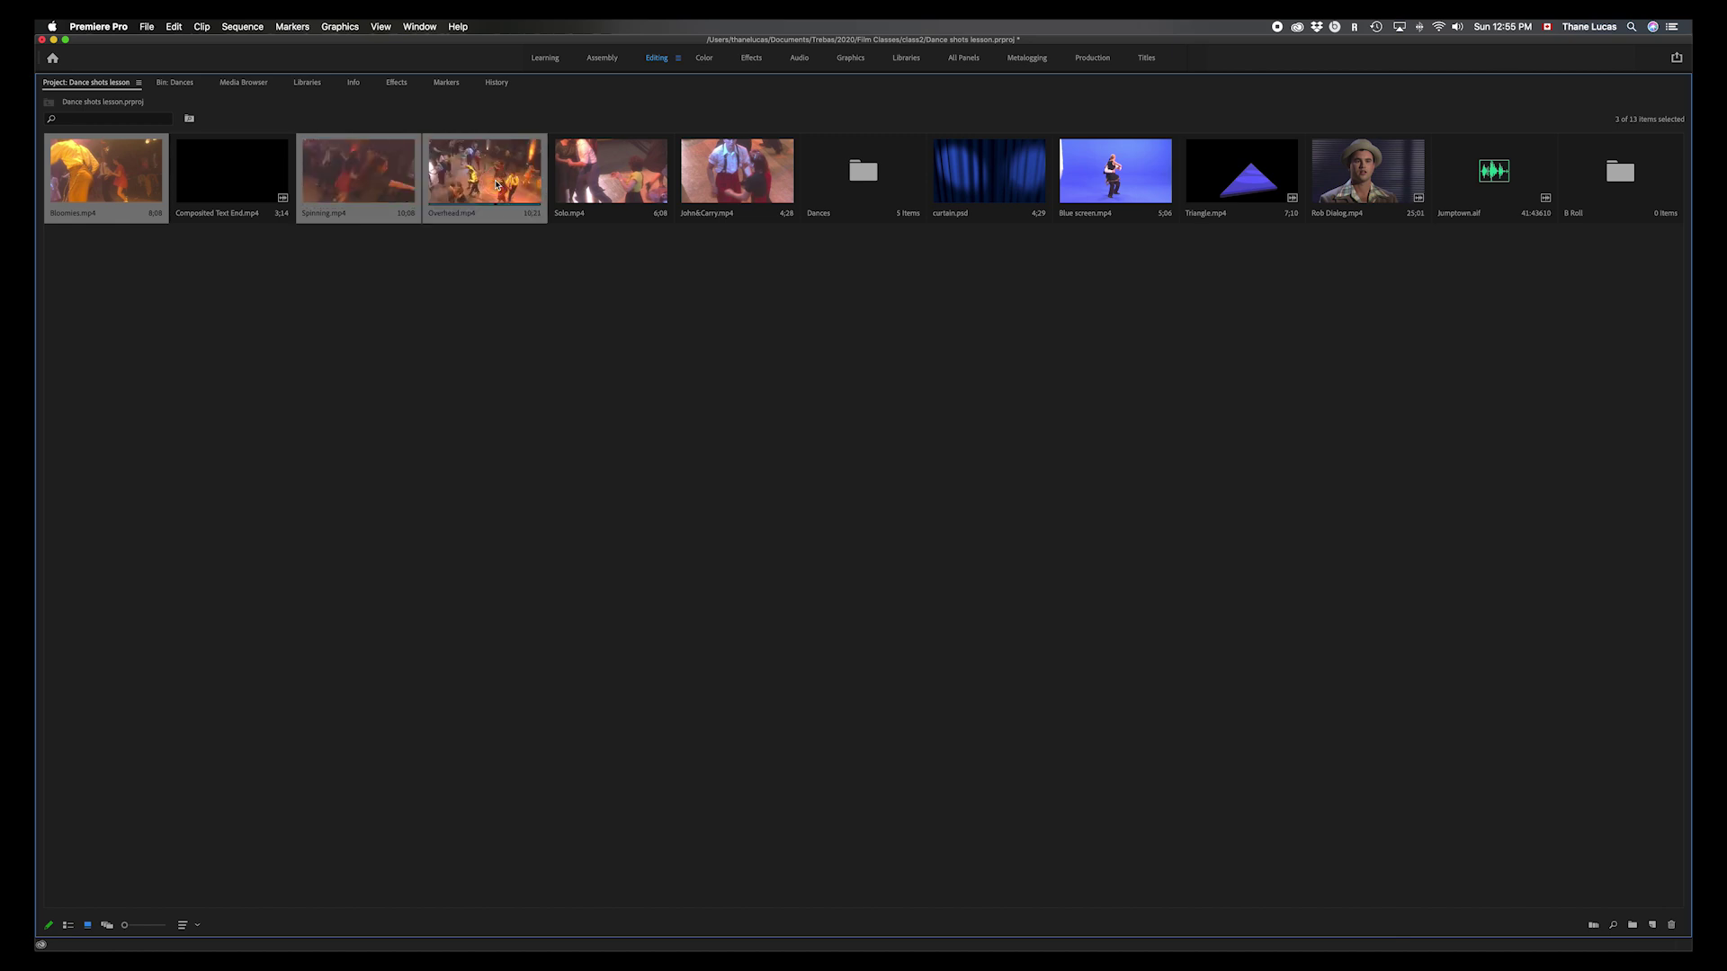
left_click(623, 175, "super")
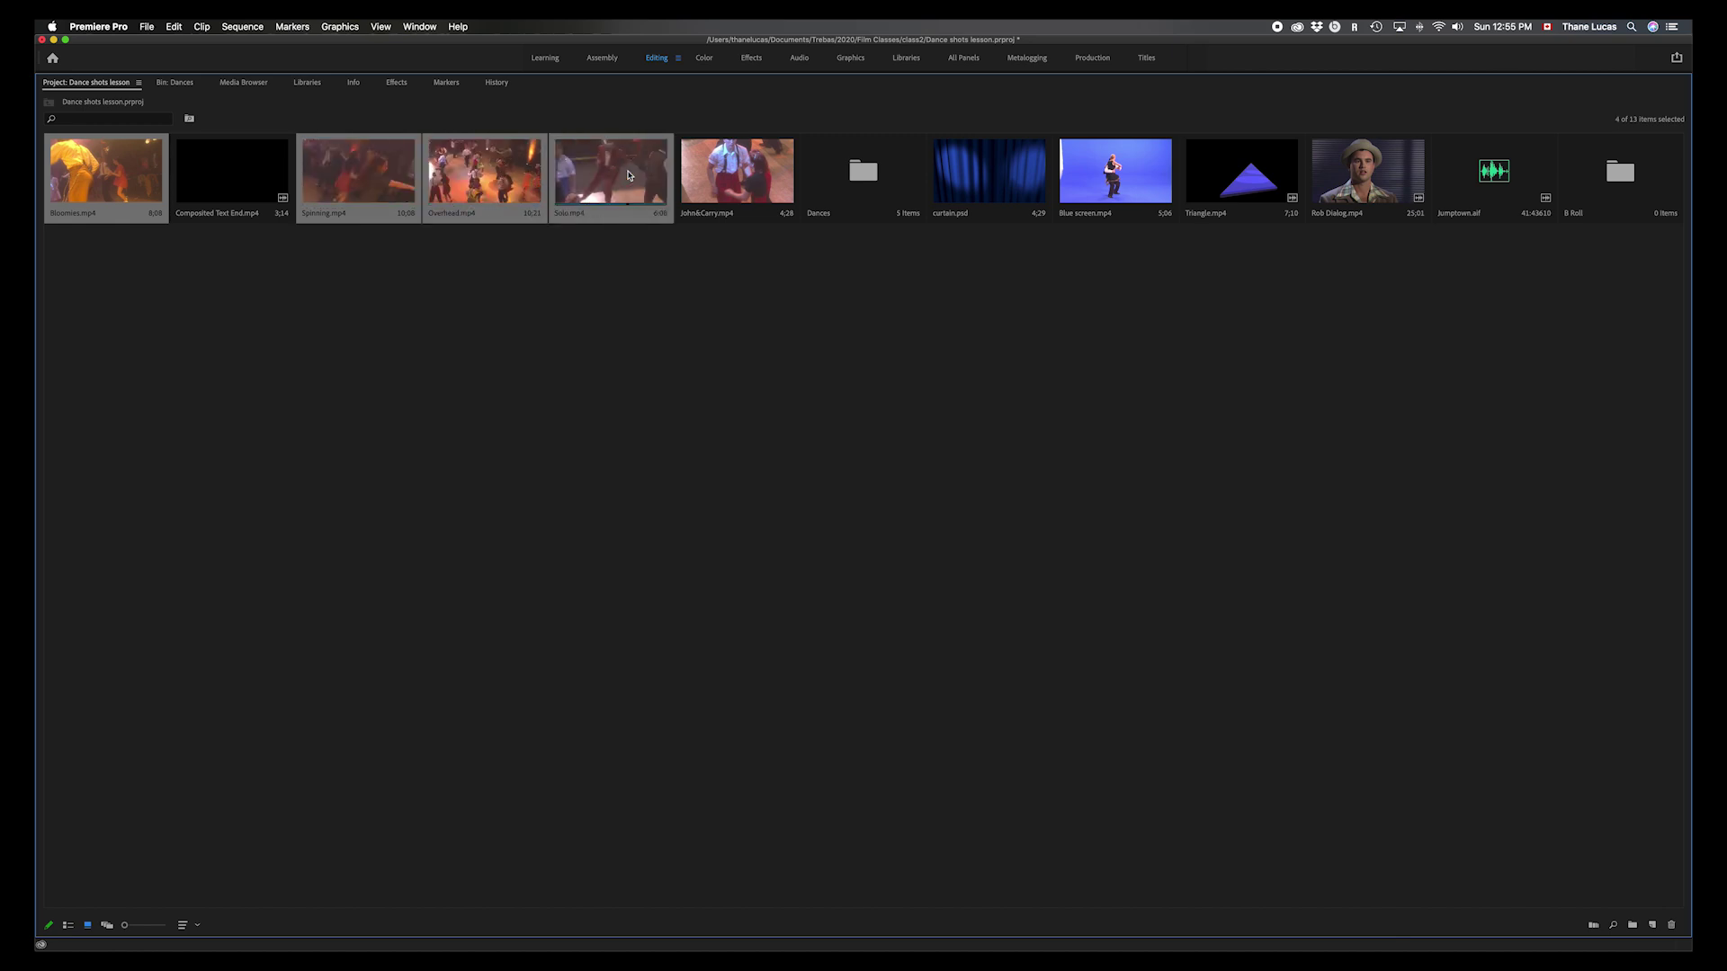
left_click(729, 170, "super")
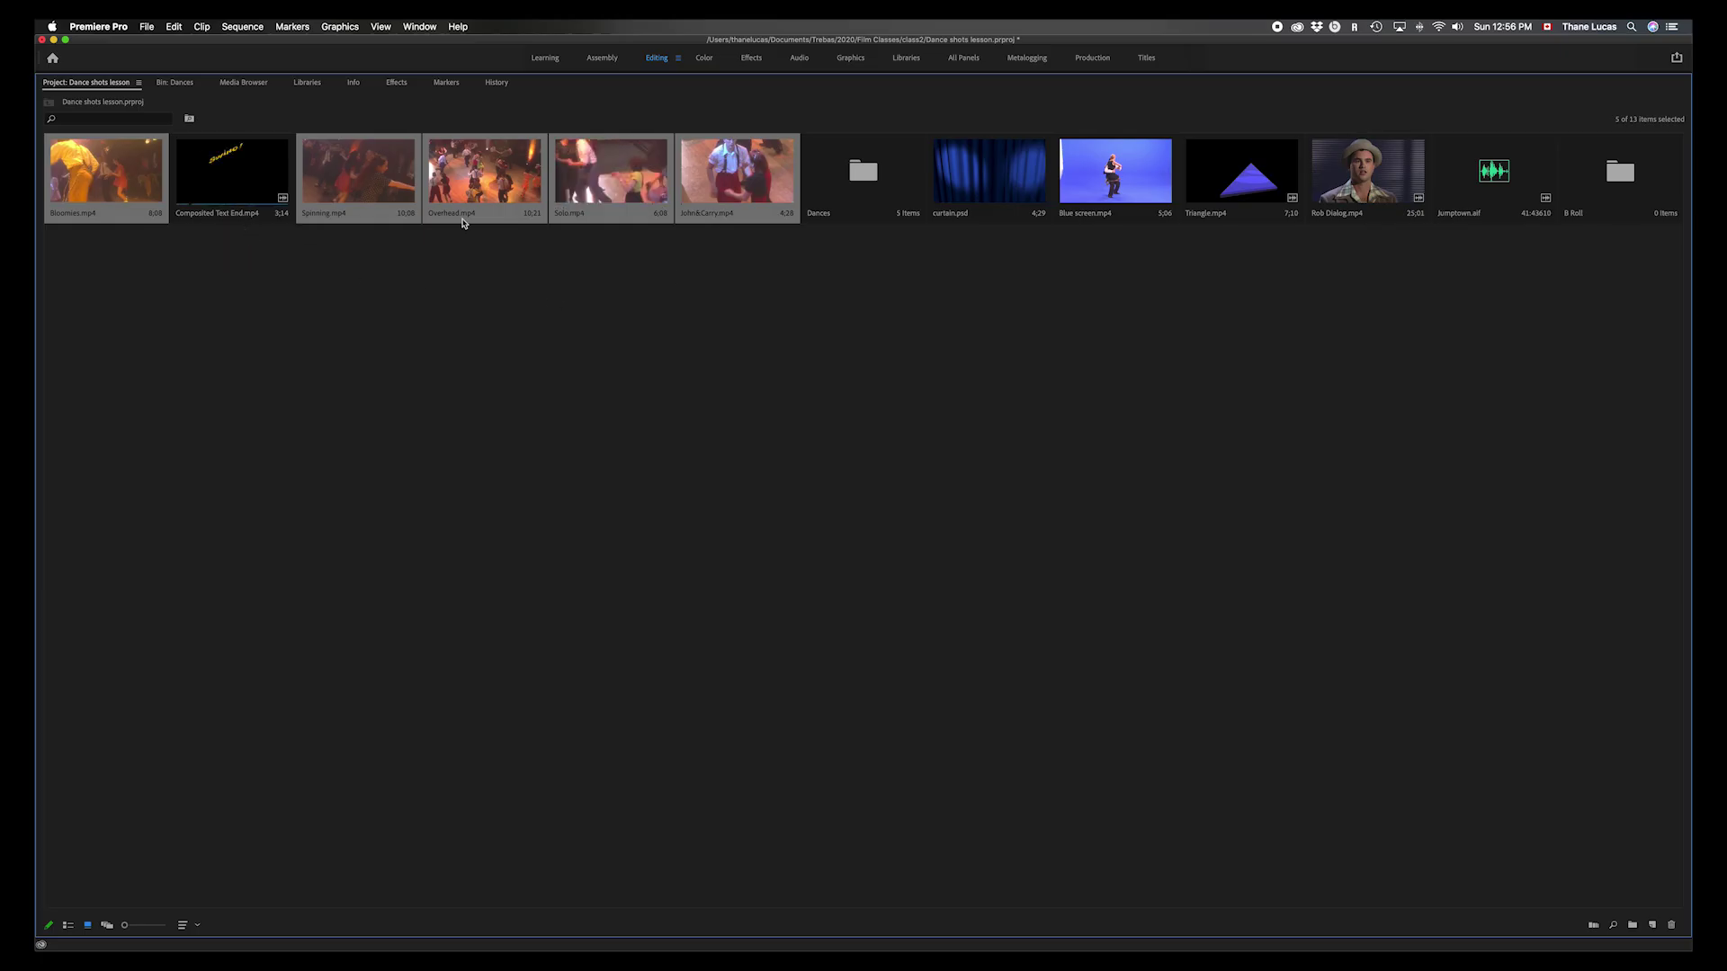
left_click(320, 389)
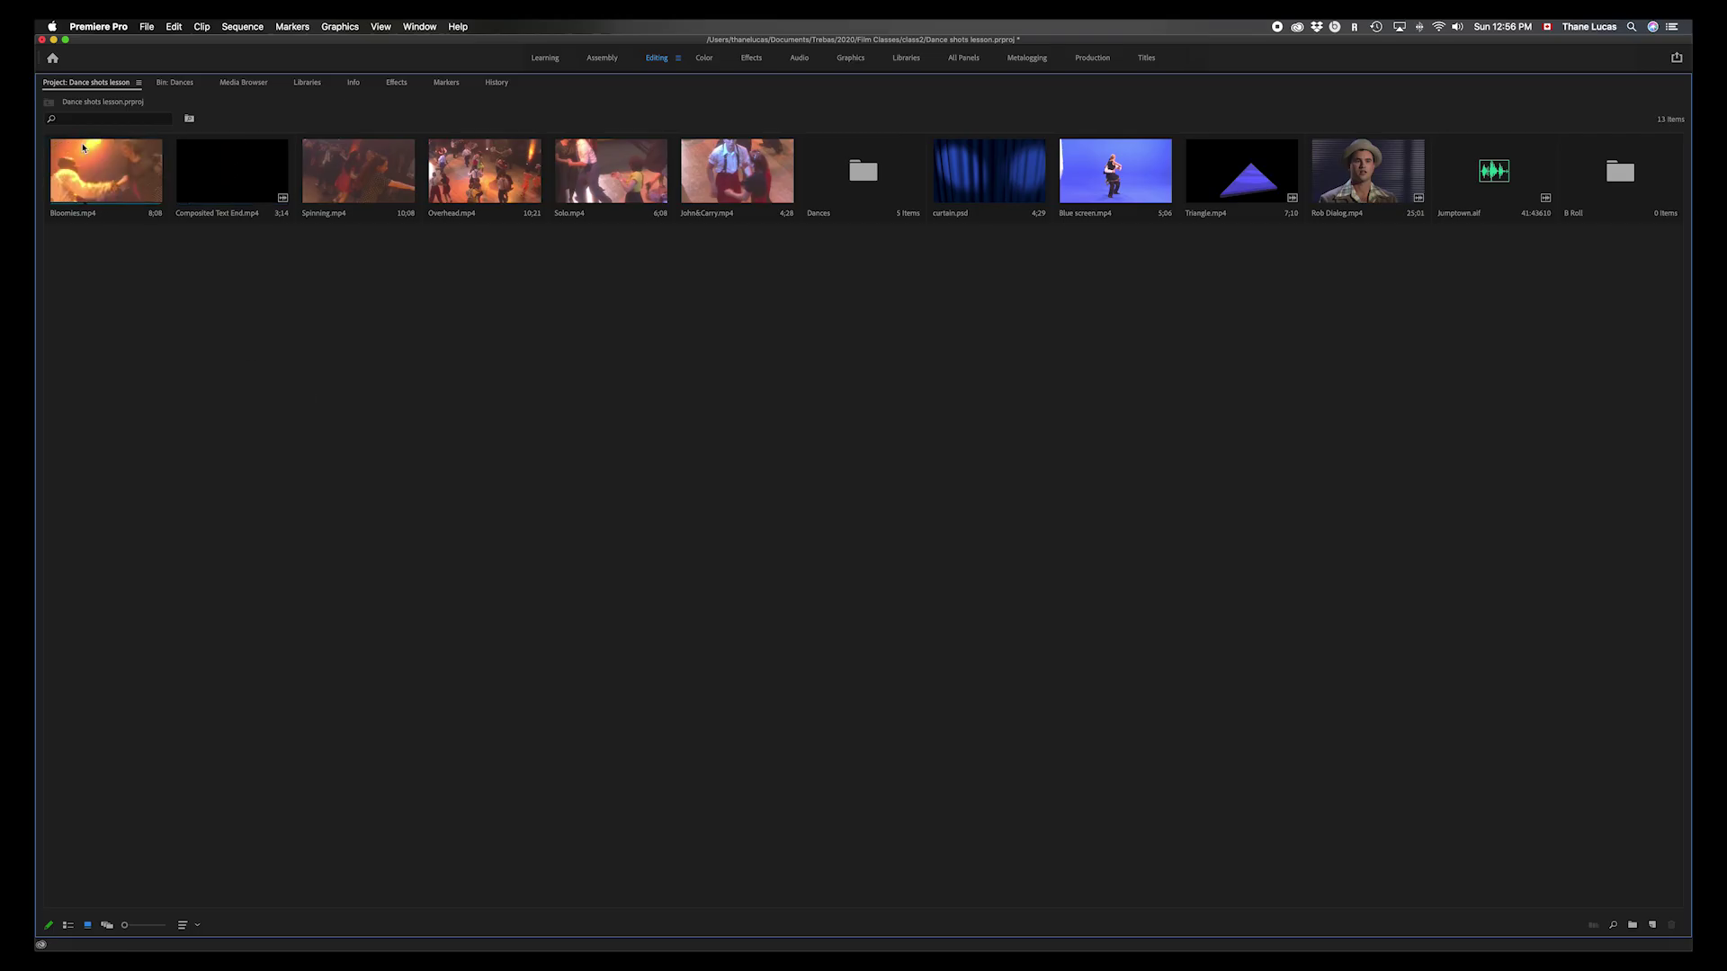
- Move the Bloomies, Spinning, Overhead, Solo and John&Carry clips into the B Roll bin, leaving out Composited Text End.mp4
left_click(108, 162)
left_click(746, 193, "shift")
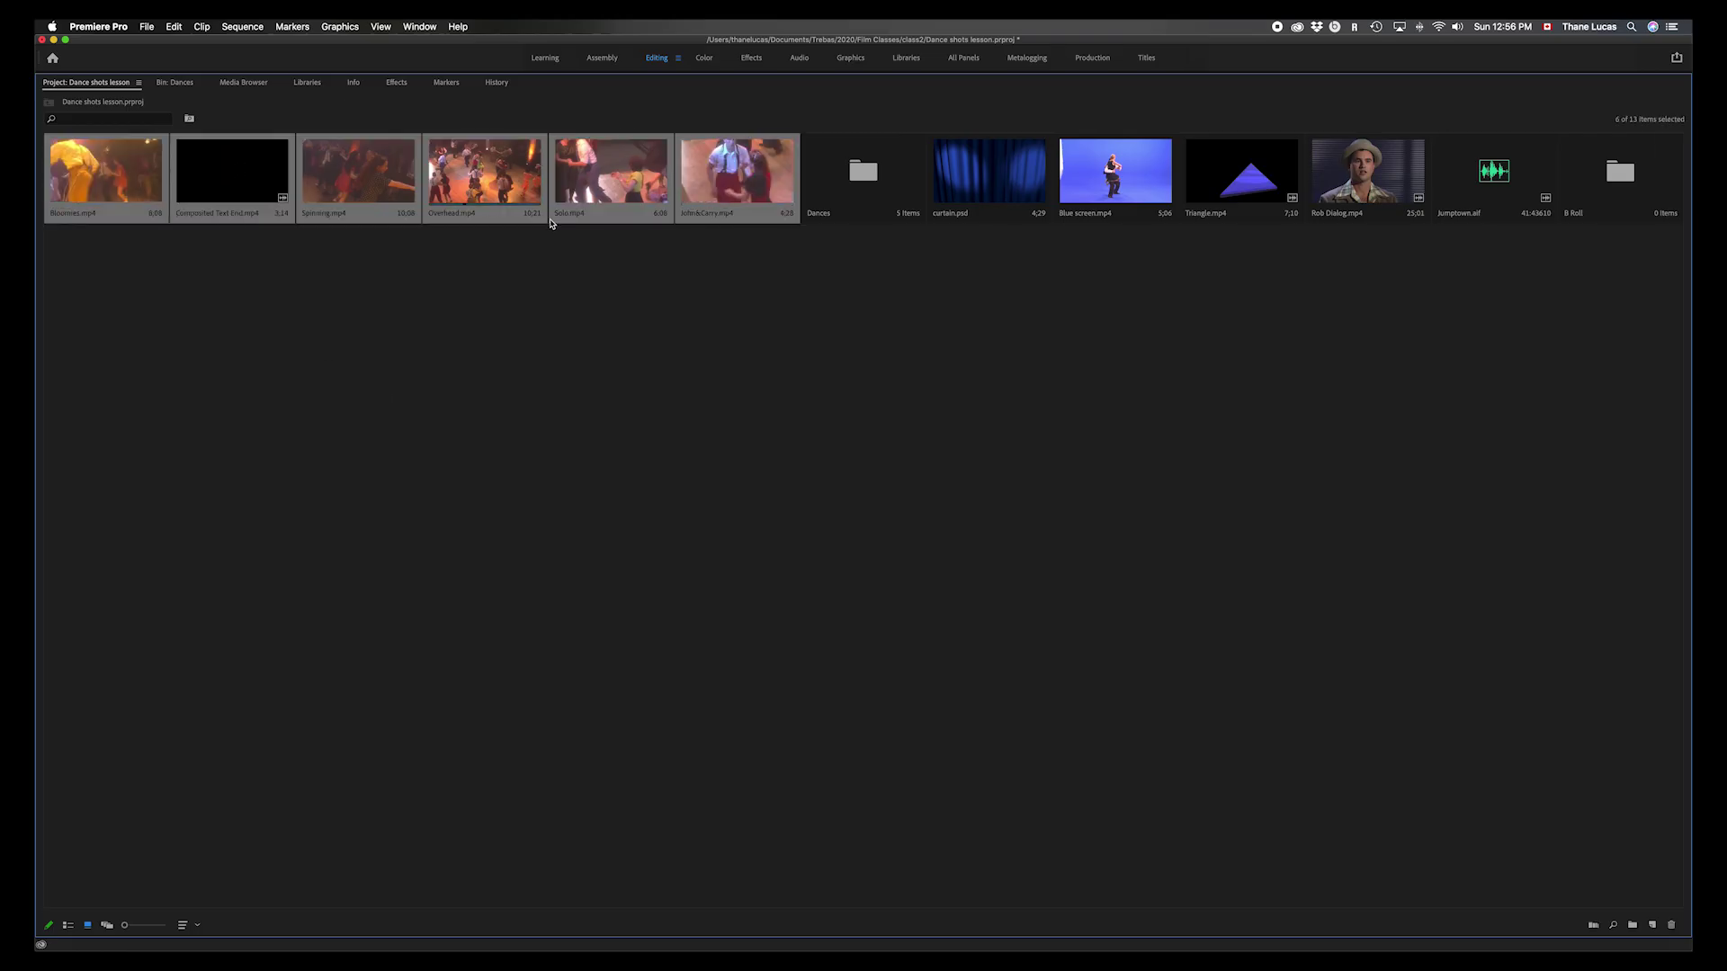
left_click(222, 183, "super")
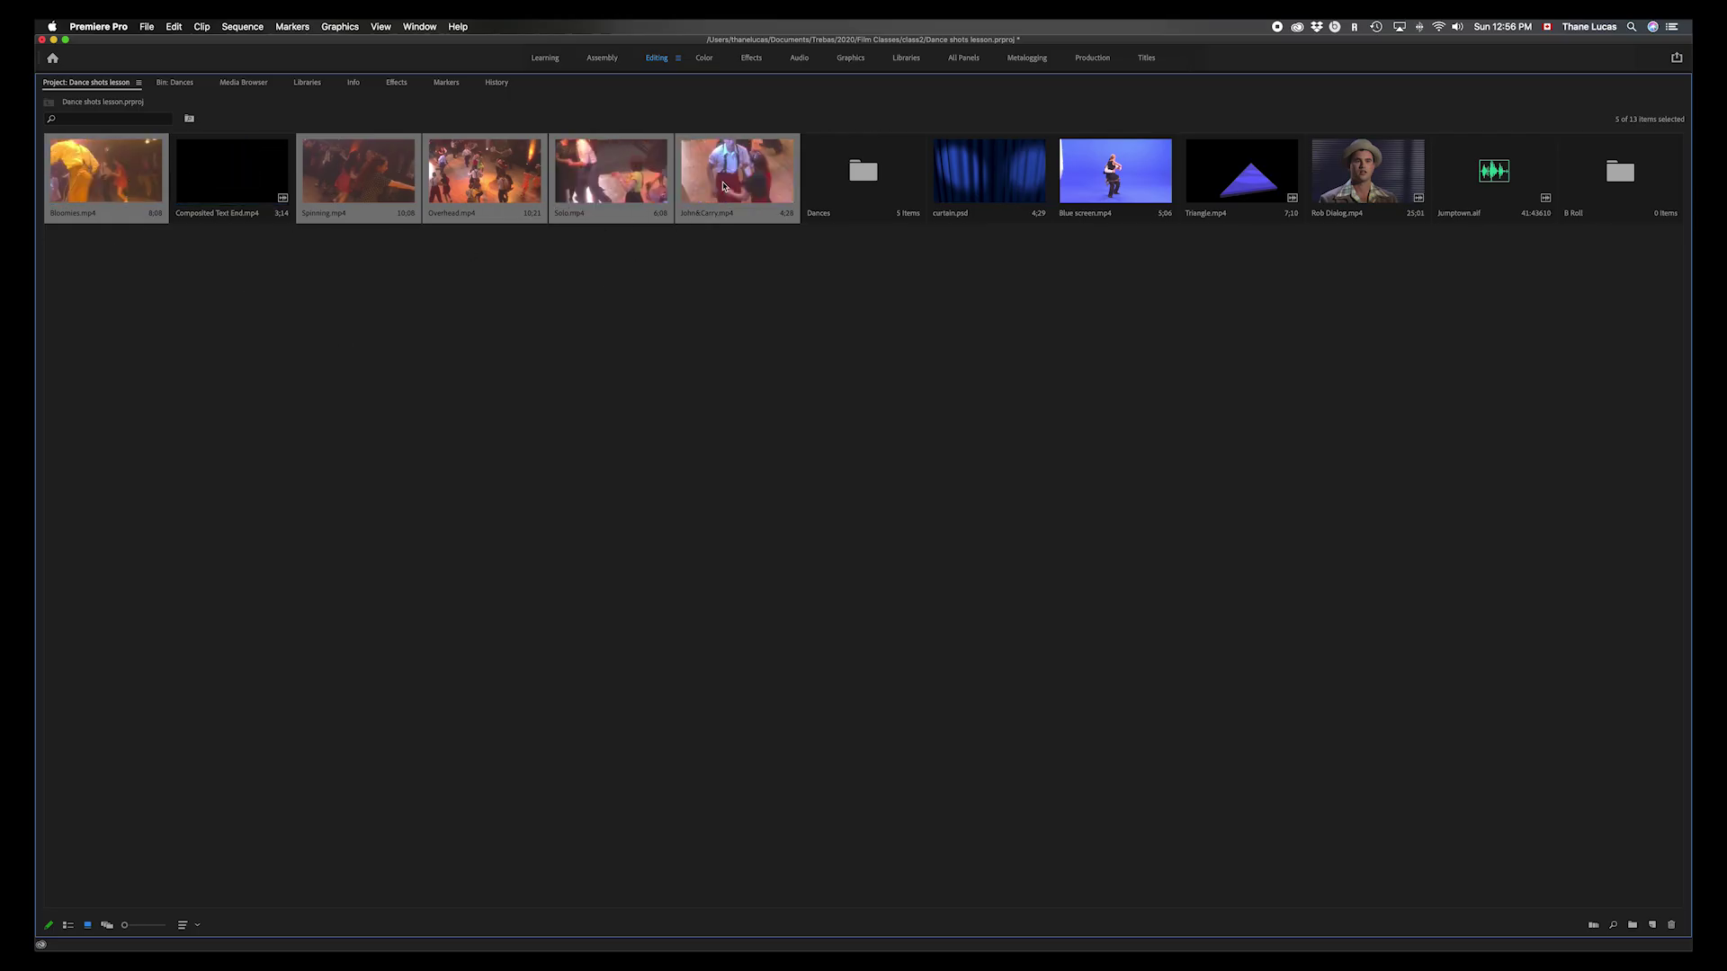
left_click_drag(734, 186, 1619, 177)
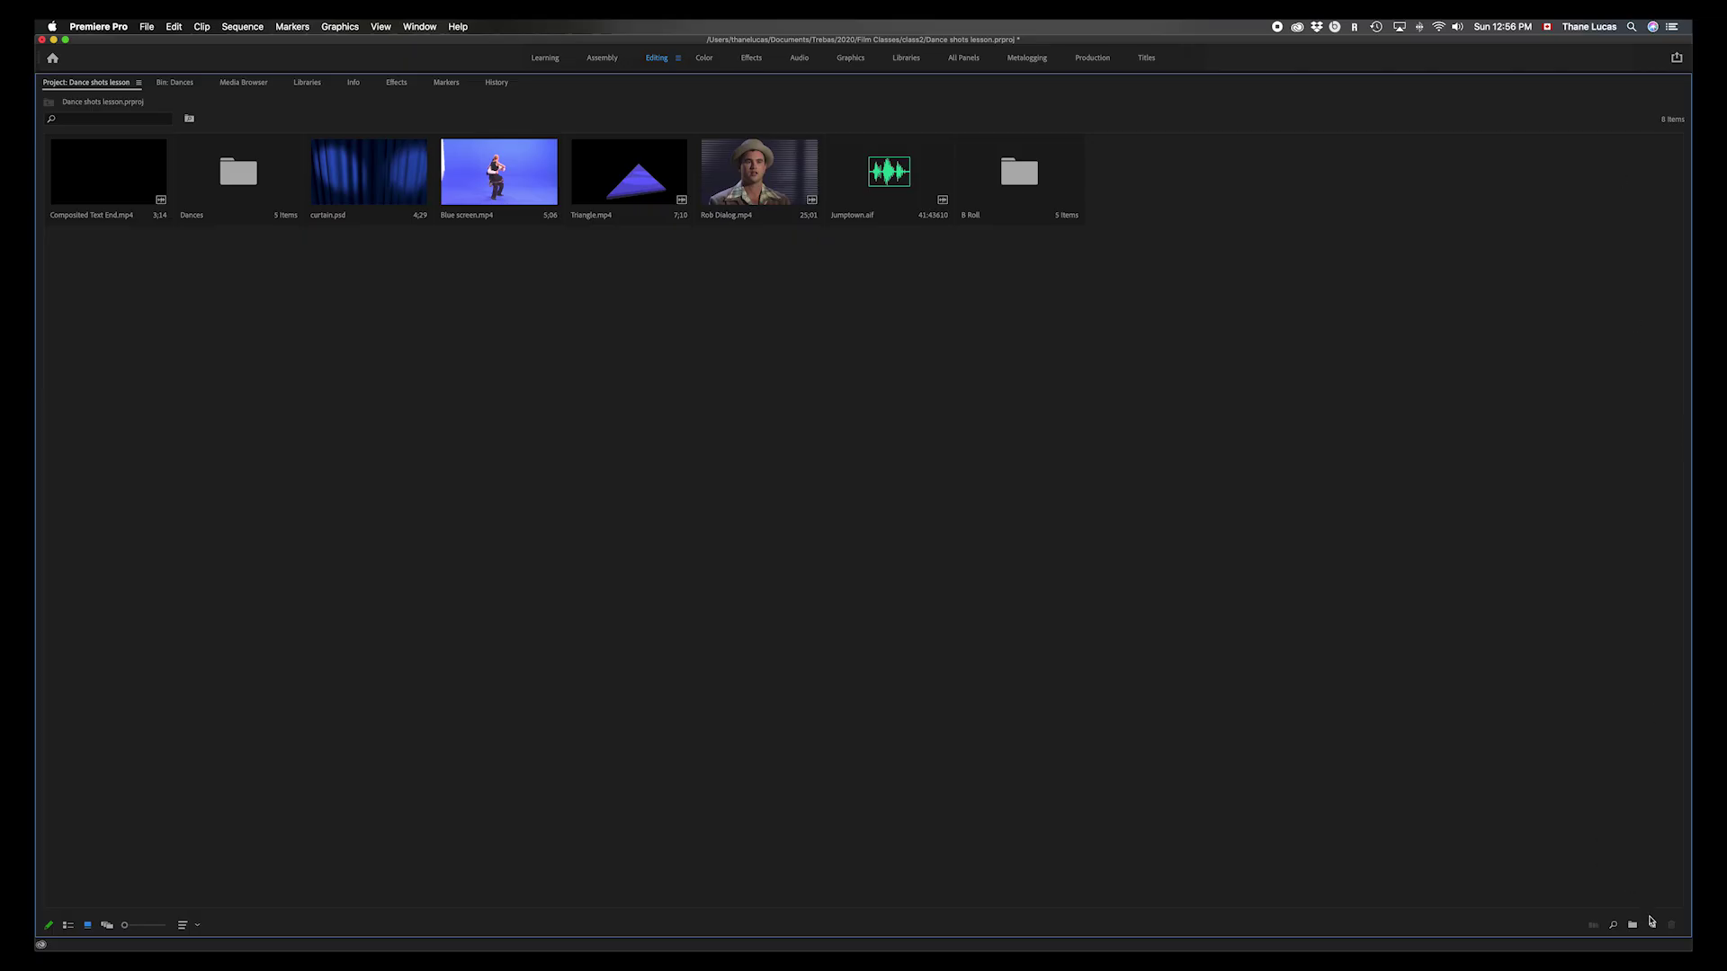
- Create a second bin named Intro animation in the project
left_click(1632, 925)
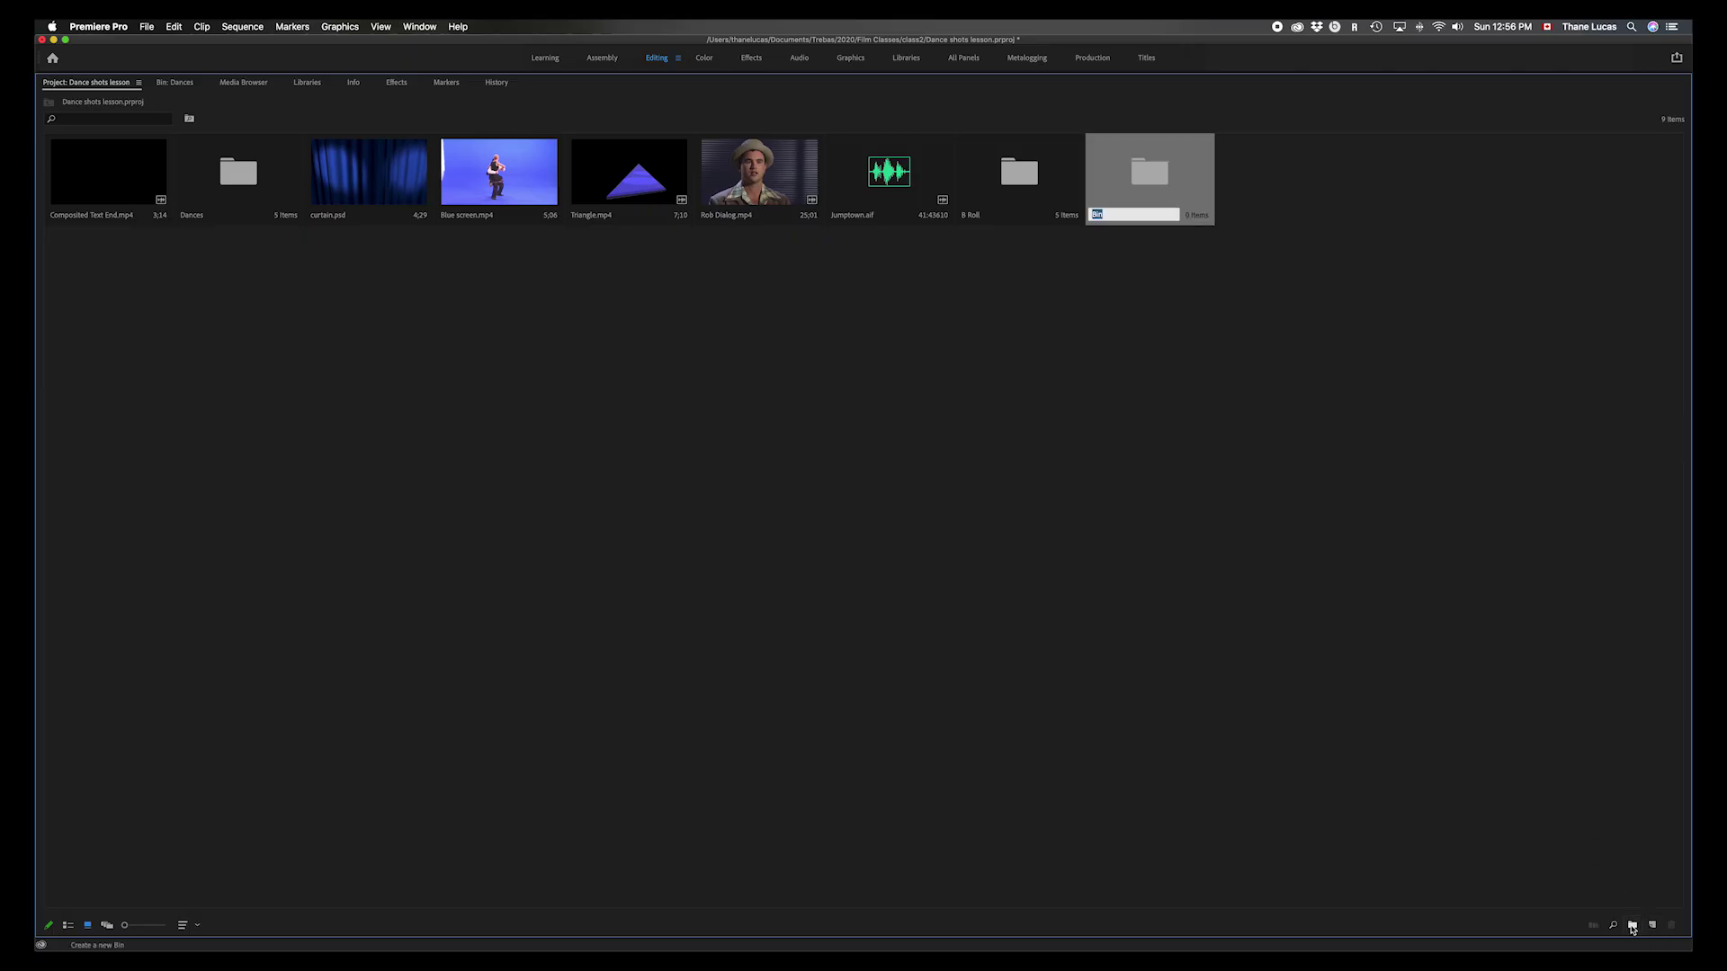
type("Intro animation")
key("Tab")
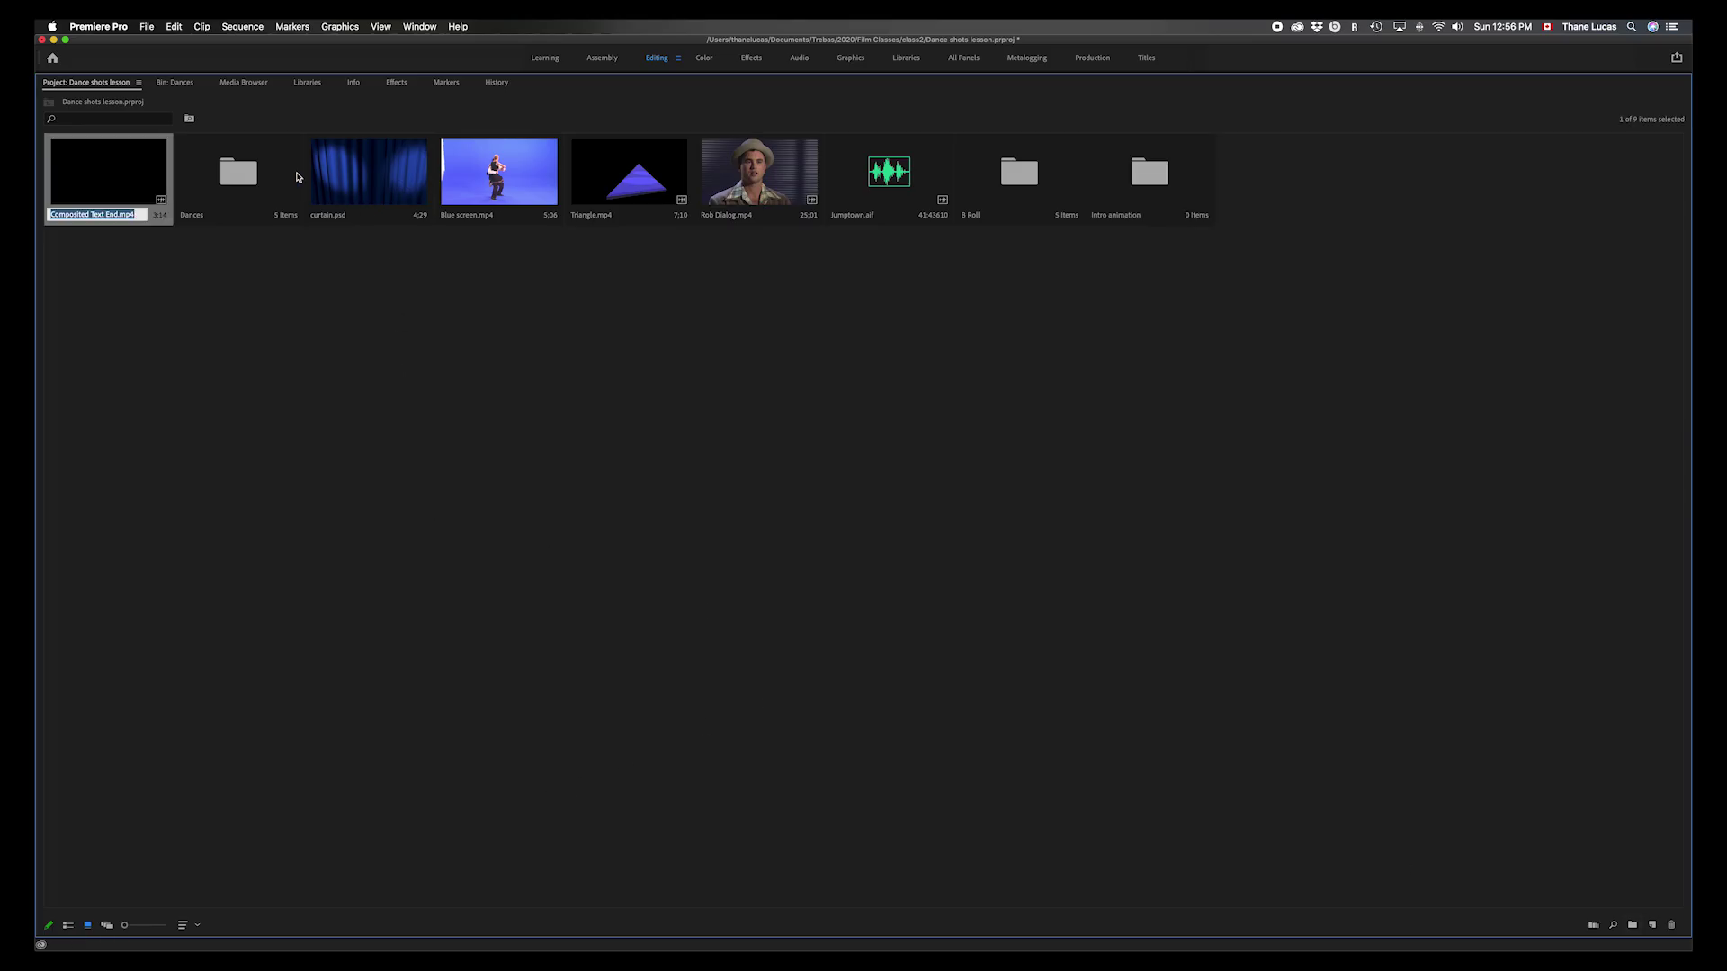
left_click(260, 175)
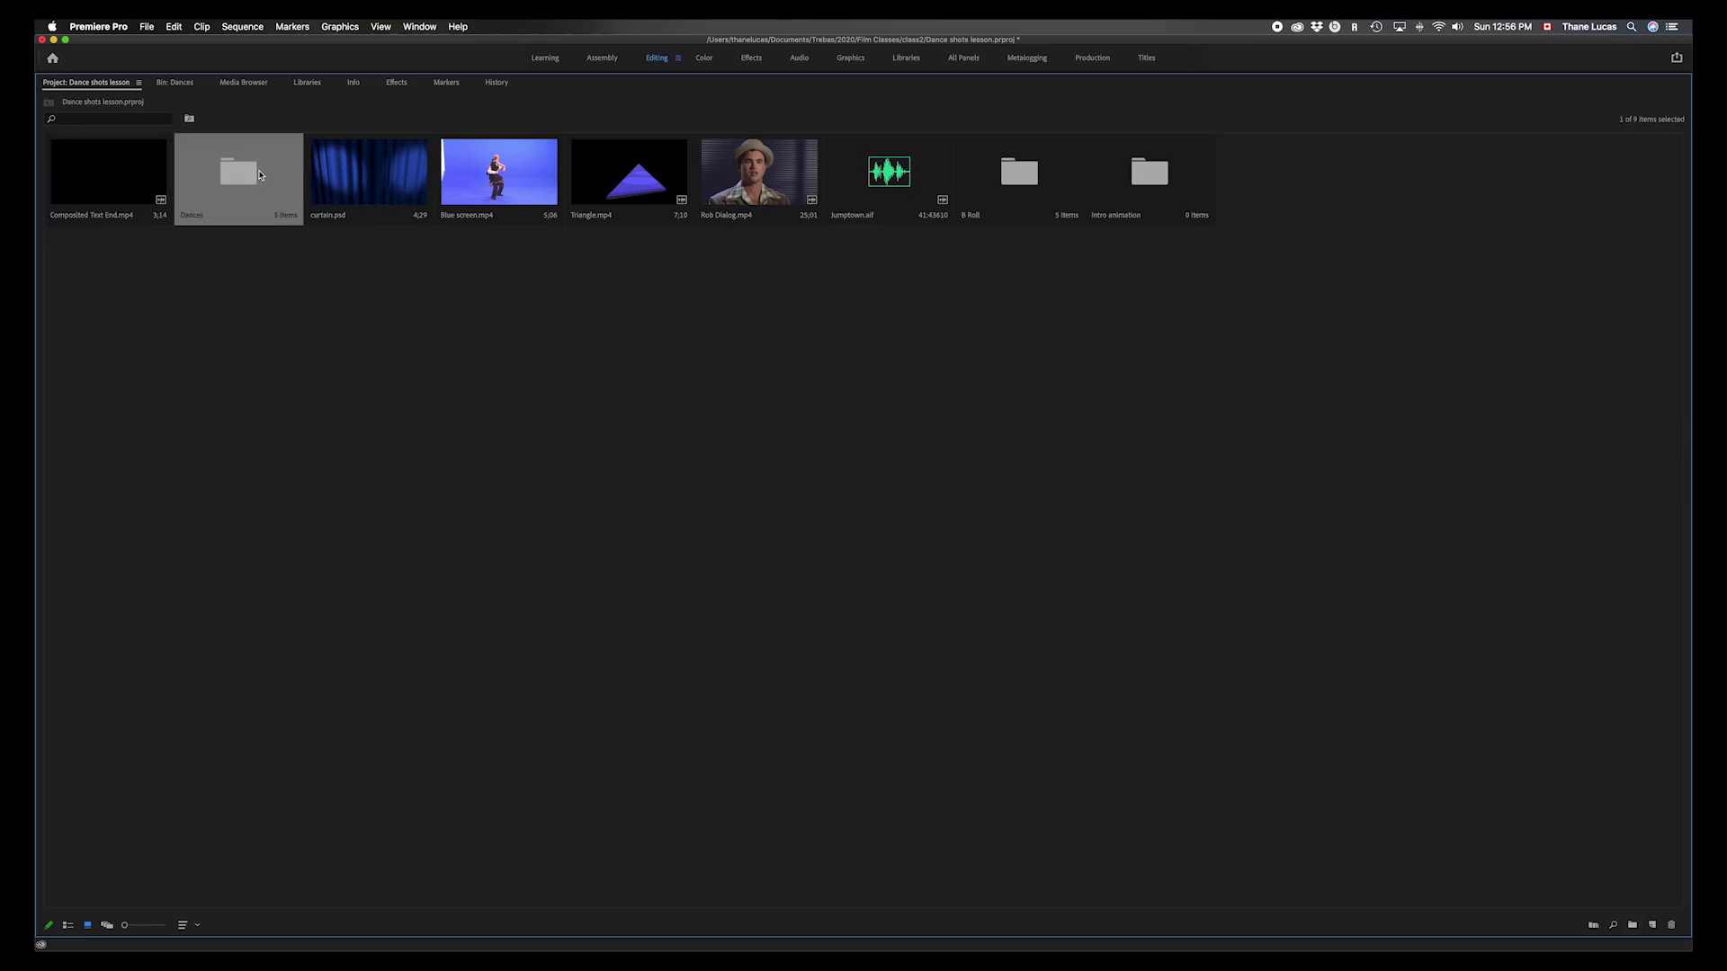
left_click(348, 178, "shift")
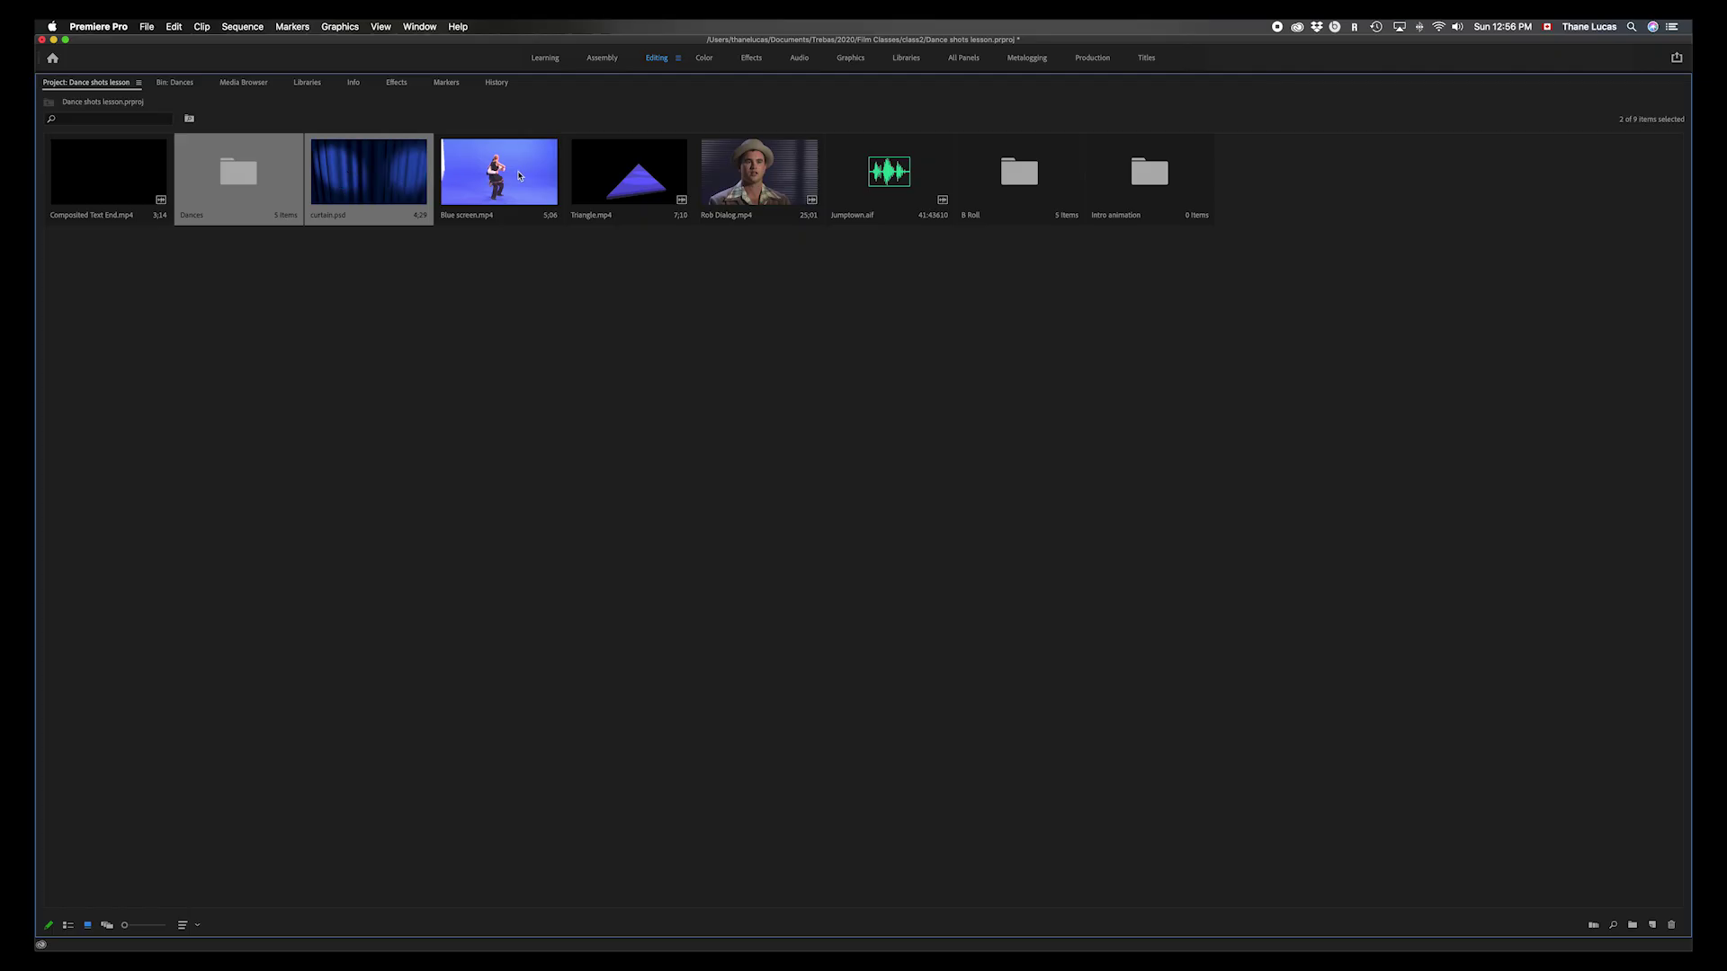
left_click(557, 181, "shift")
left_click(656, 176, "shift")
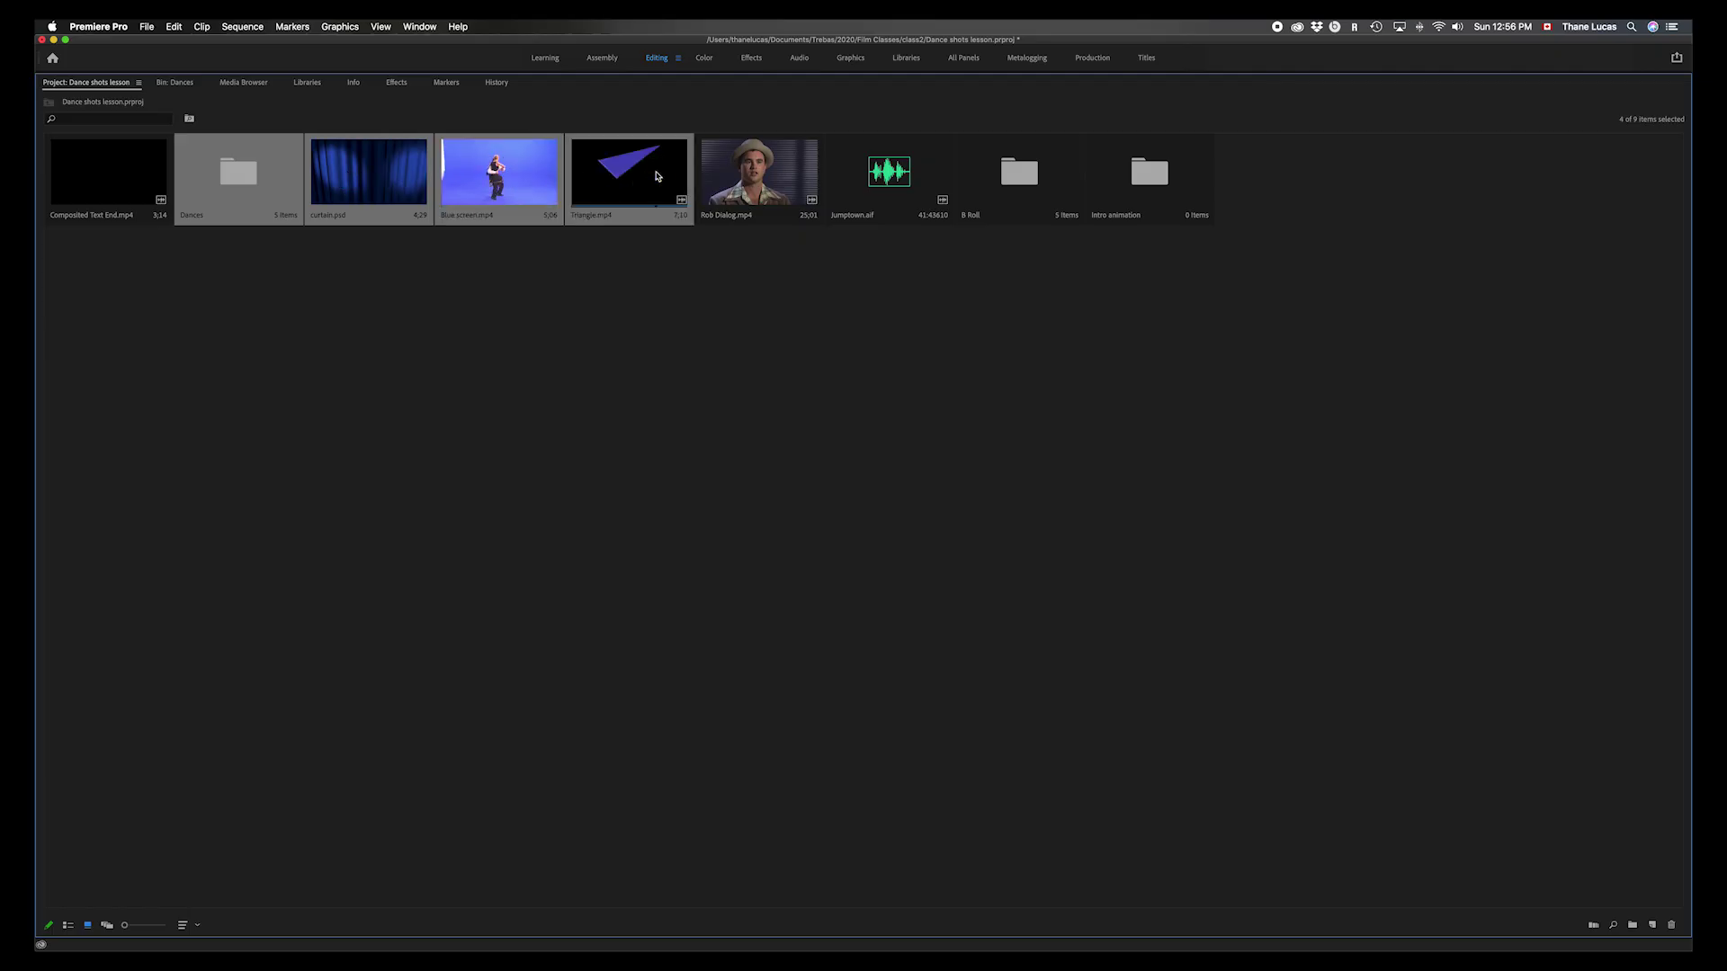
- Move Composited Text End.mp4, the Dances bin, curtain.psd, Blue screen.mp4 and Triangle.mp4 into the Intro animation bin
left_click(124, 179)
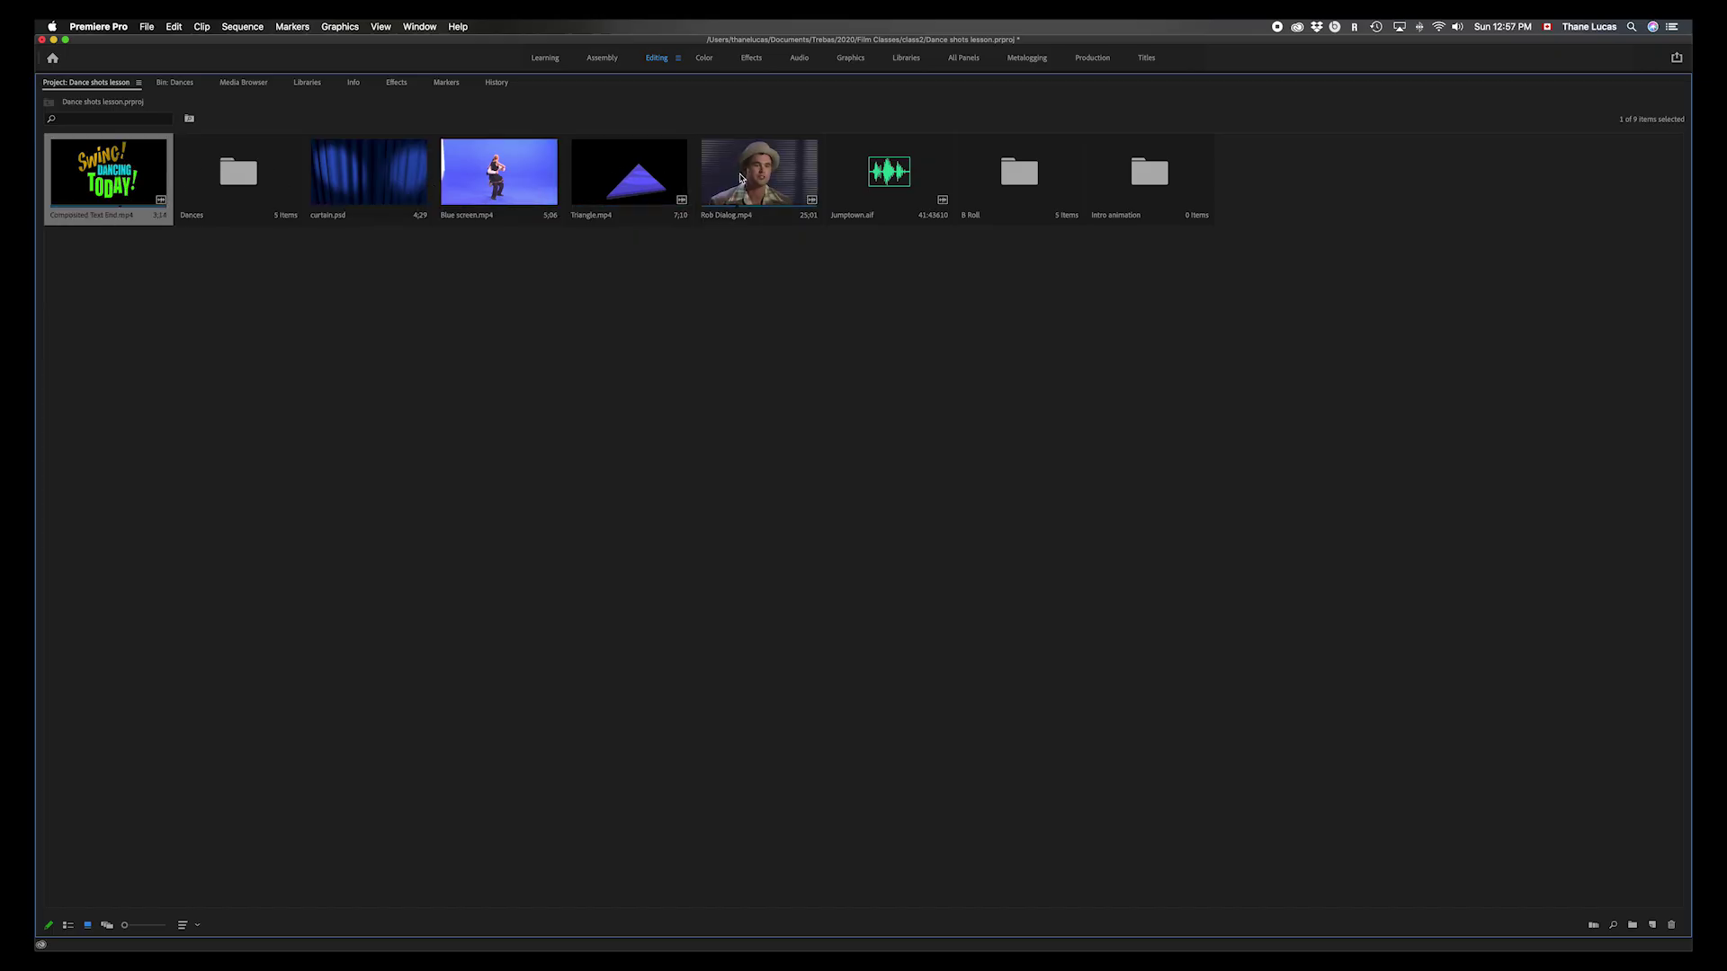
left_click(634, 176, "shift")
left_click_drag(634, 176, 1154, 176)
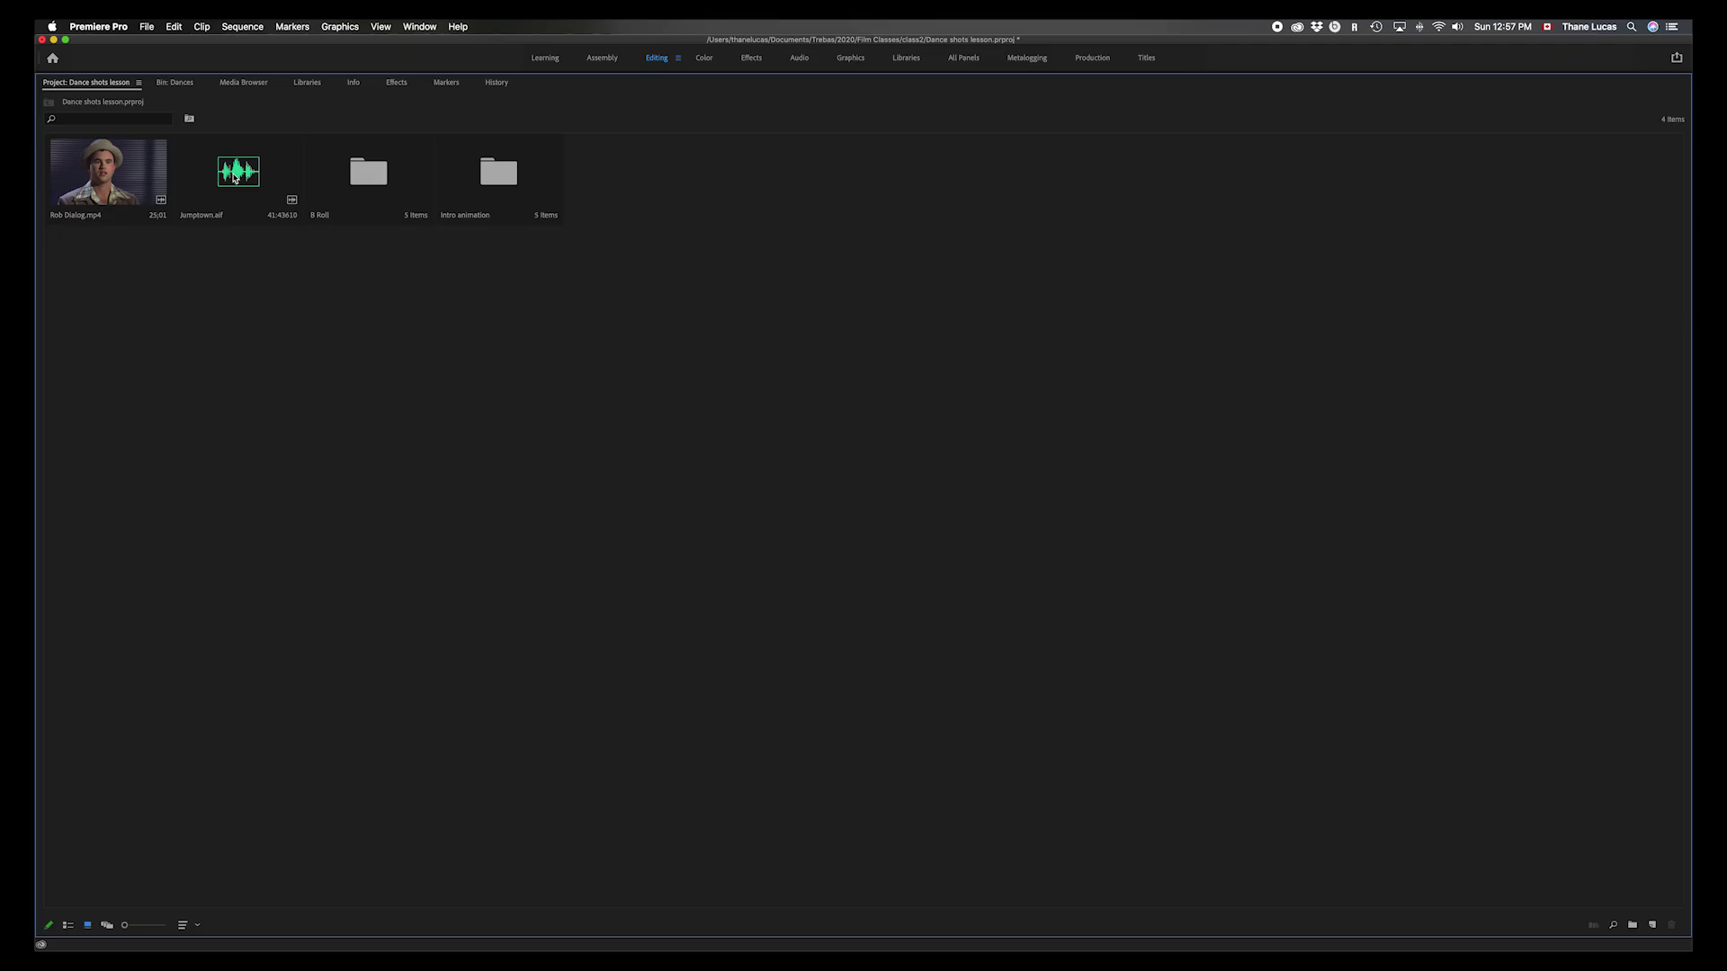
- Restore the Project panel to its normal size and view Bloomies.mp4, Spinning.mp4 and Overhead.mp4 from the B Roll bin in the Source Monitor
double_click(94, 84)
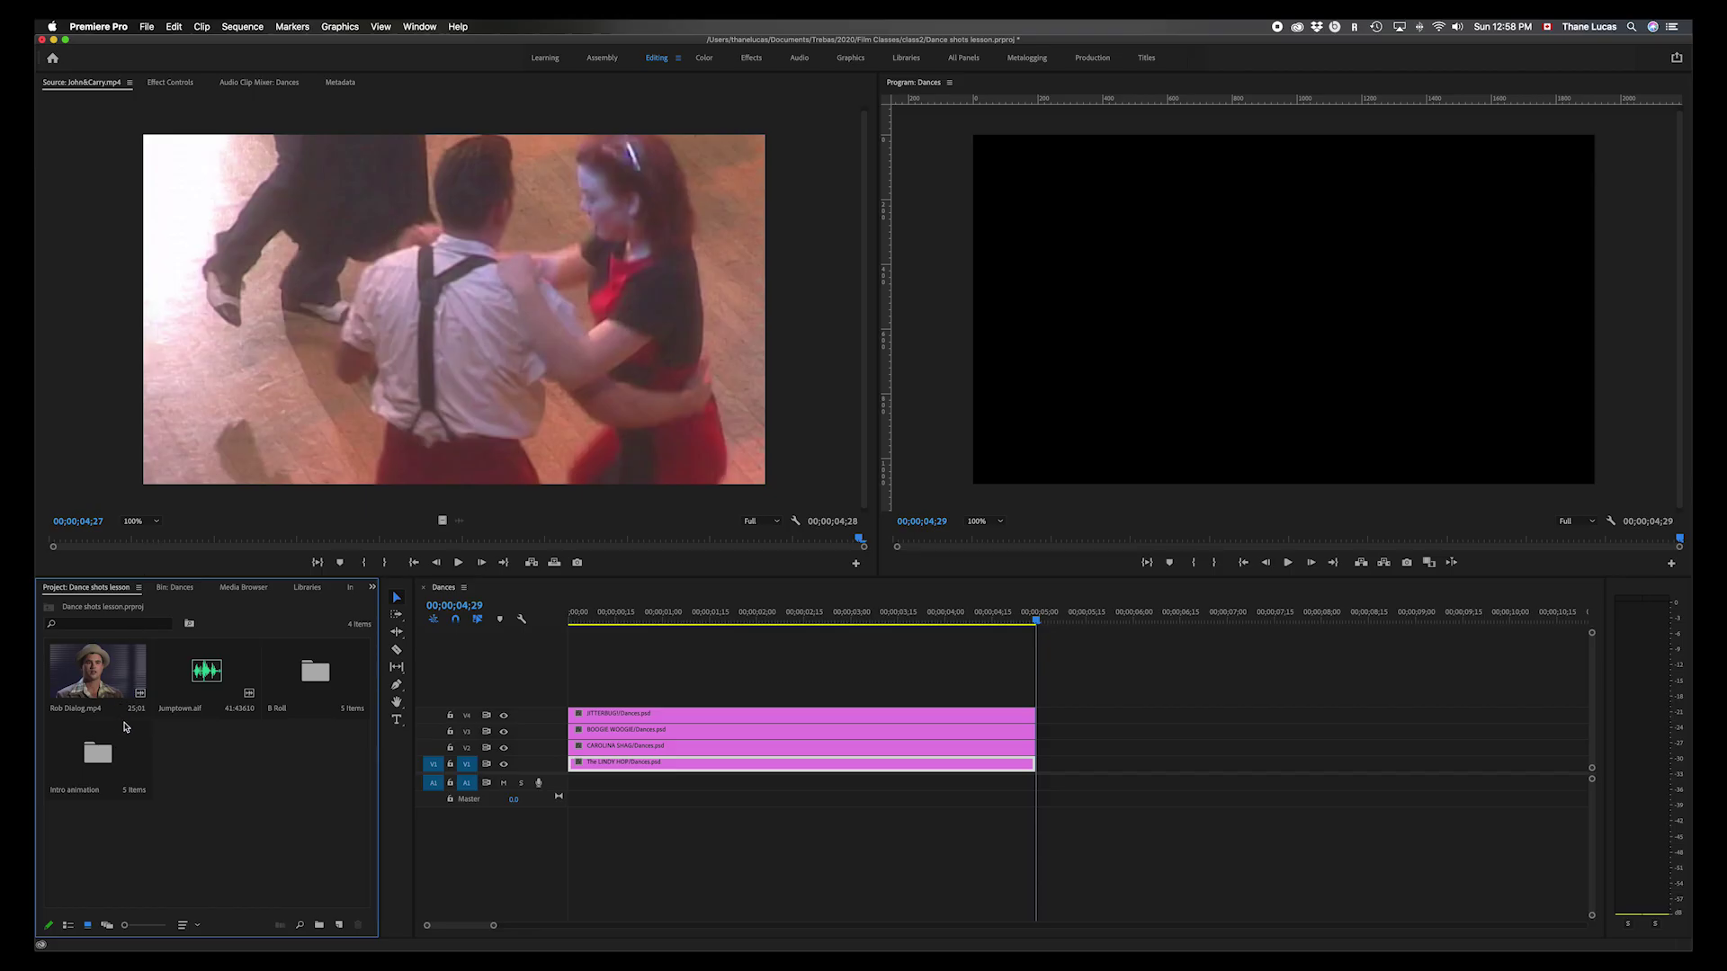
double_click(320, 681)
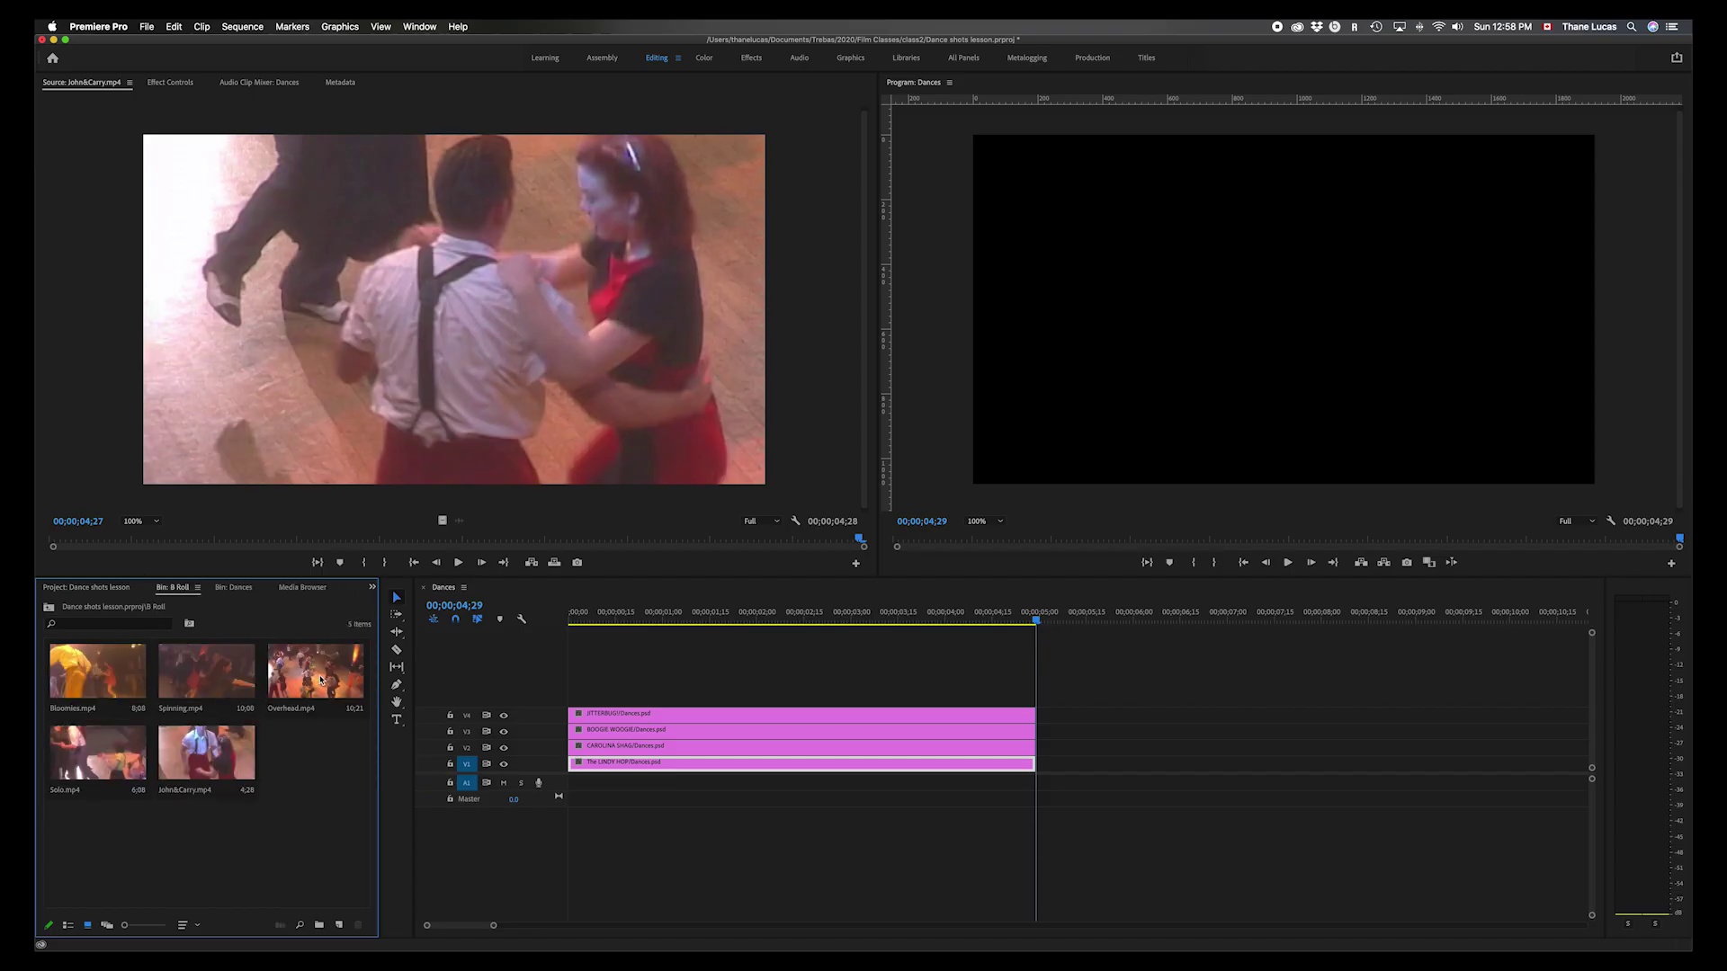
double_click(89, 675)
double_click(199, 678)
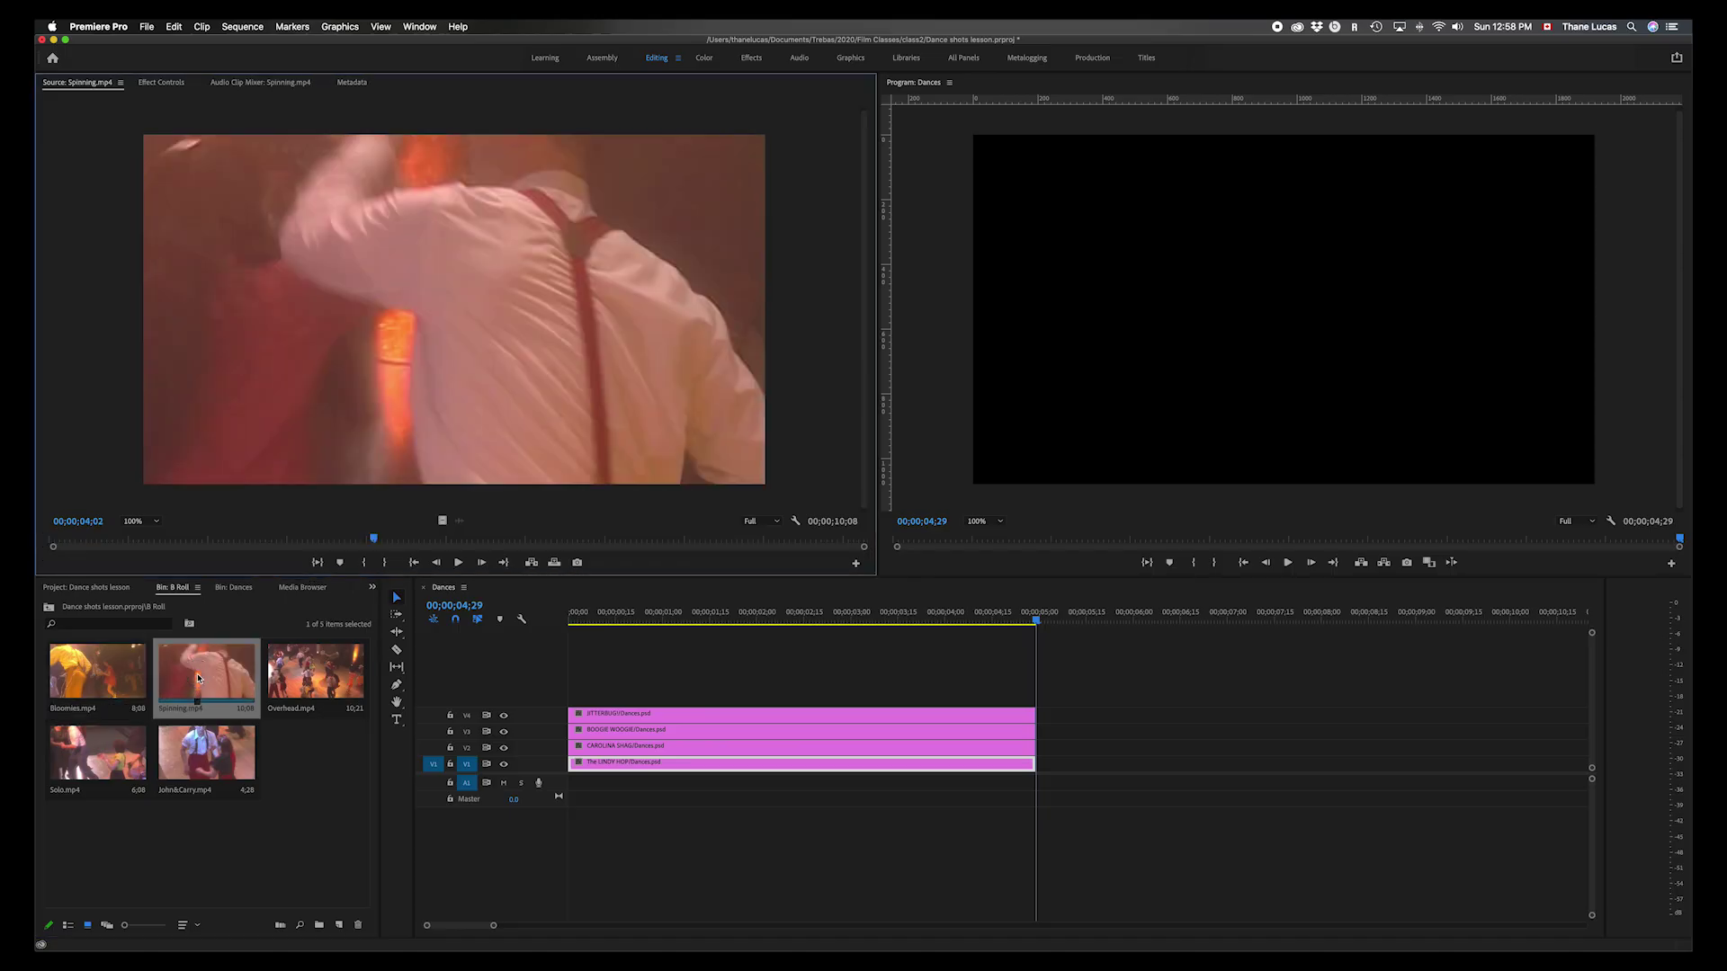
double_click(328, 681)
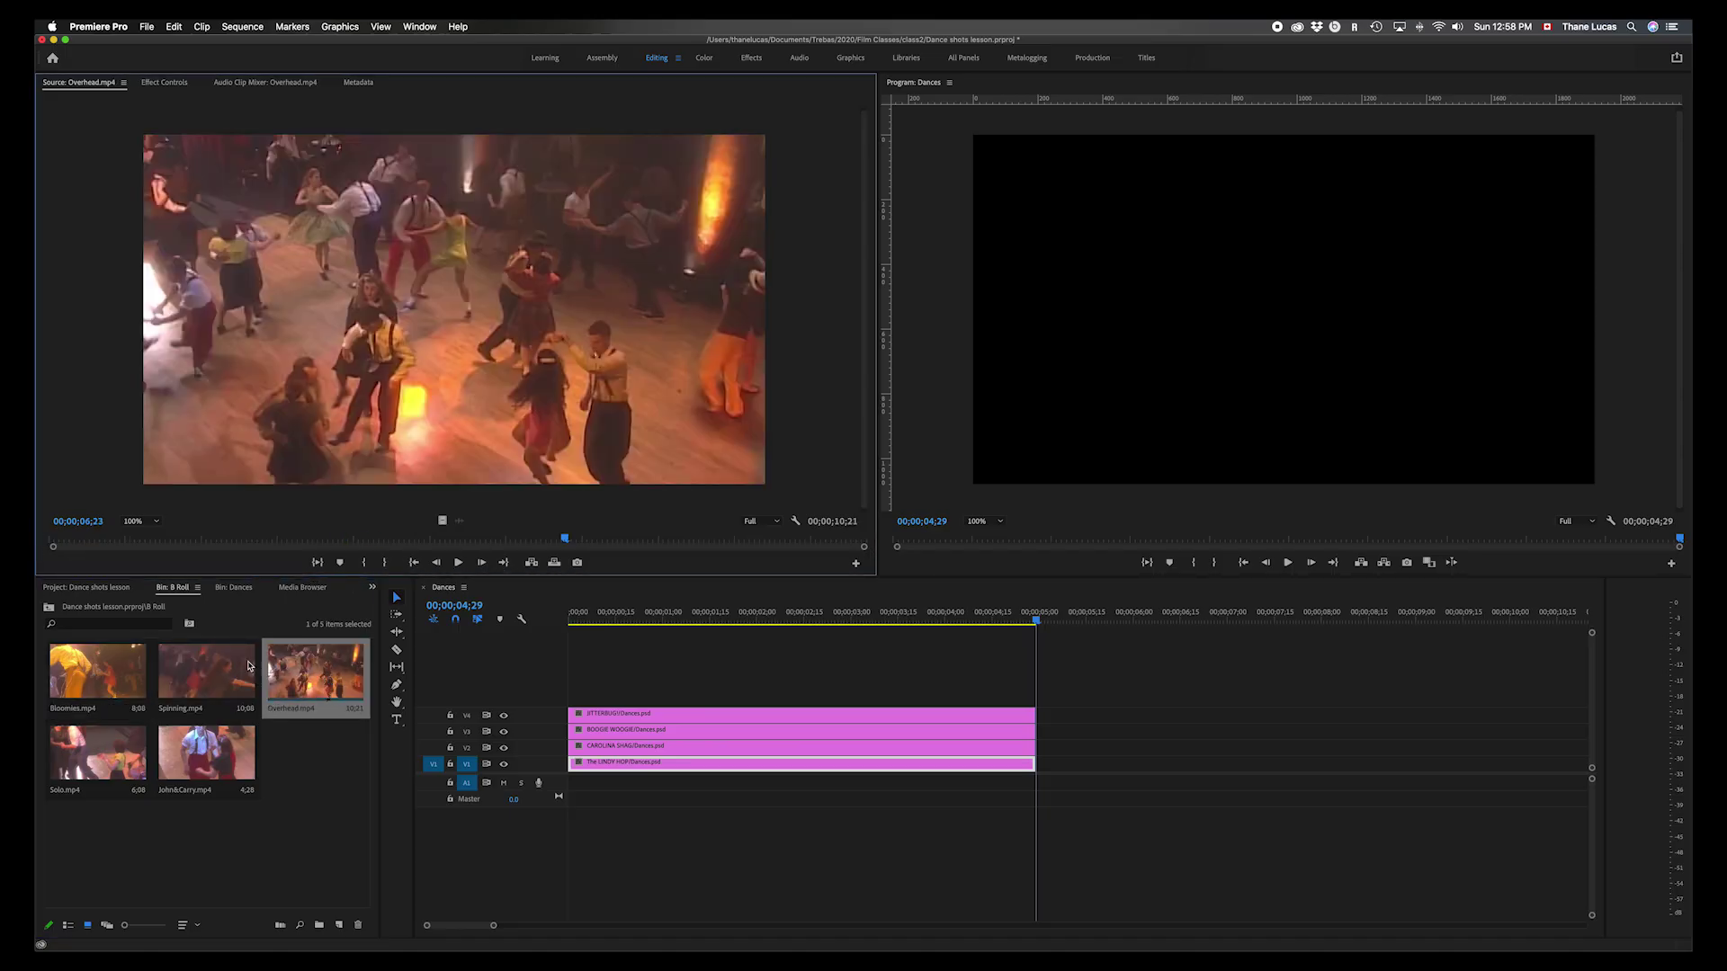
- Review the contents of the project root, the B Roll bin and the Dances bin, and the list of panels grouped with them
left_click(49, 613)
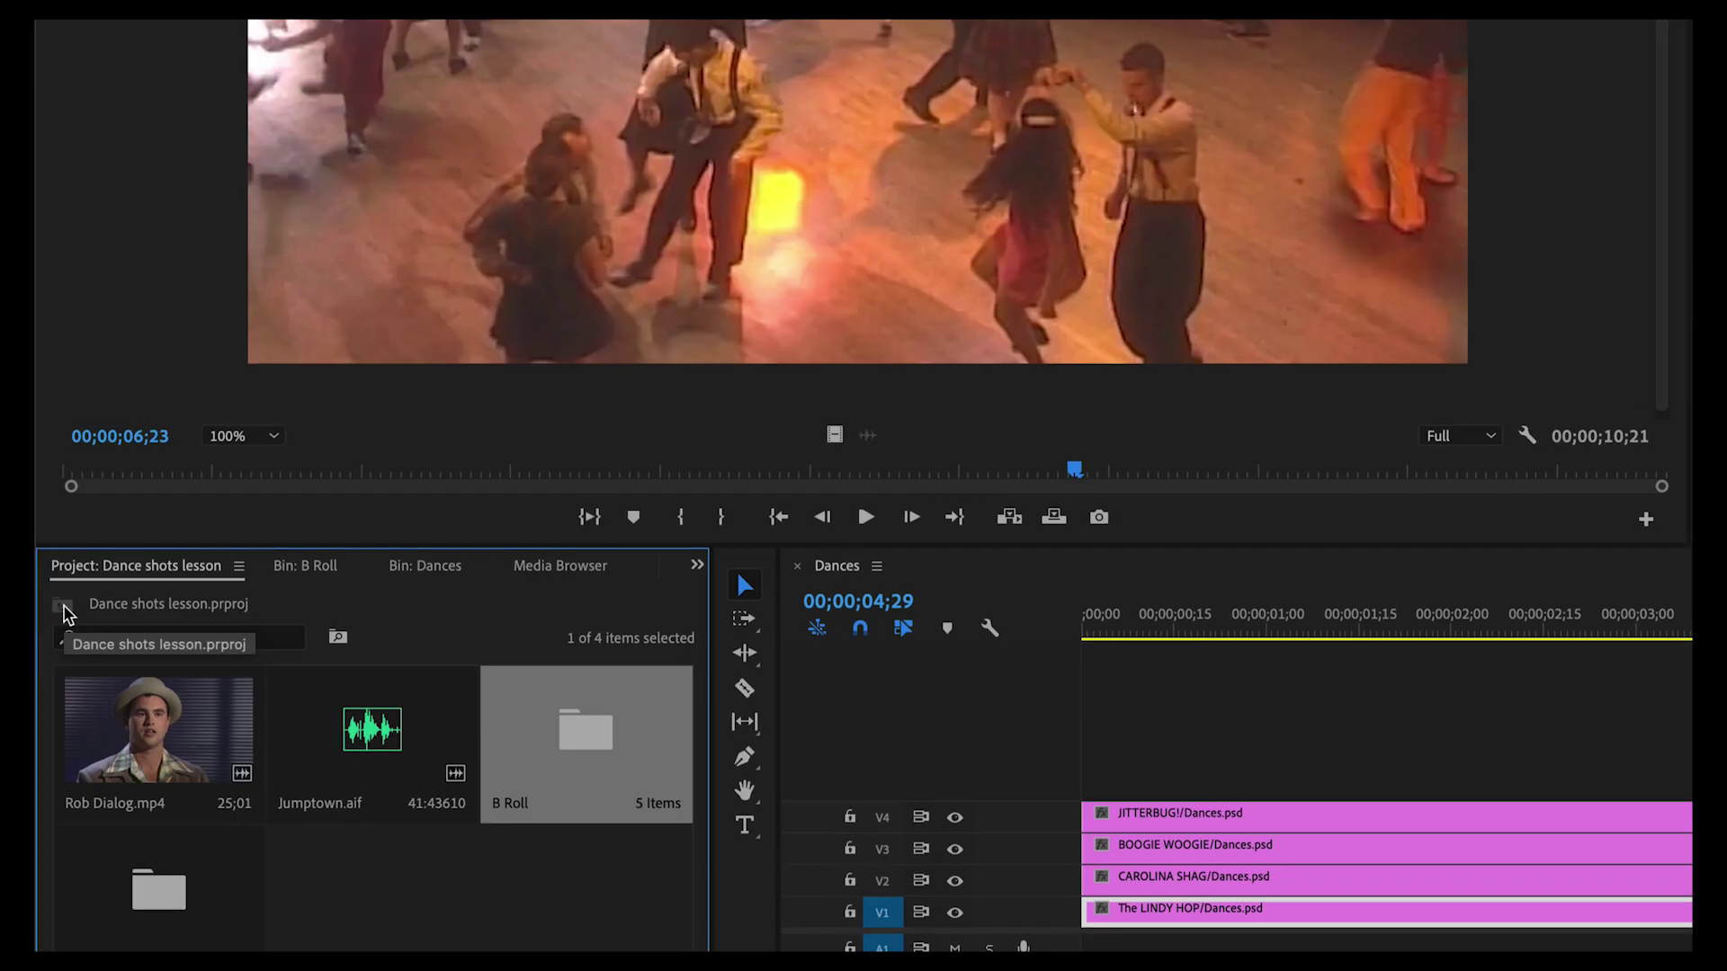
double_click(585, 756)
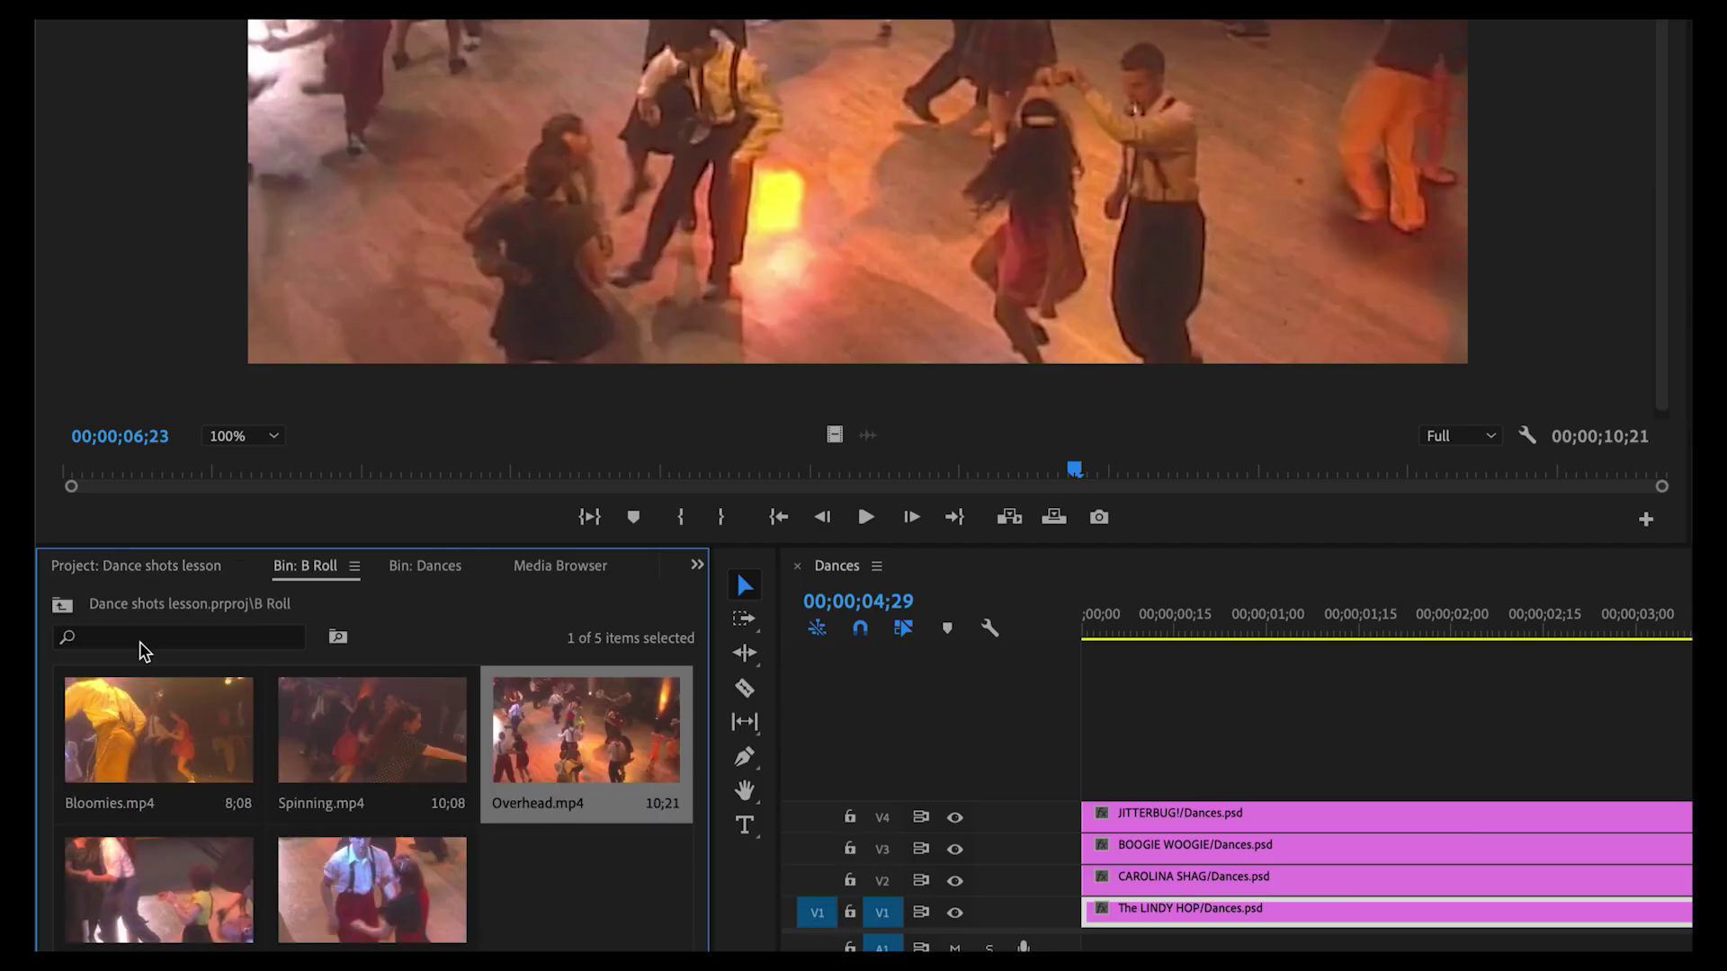
left_click(61, 608)
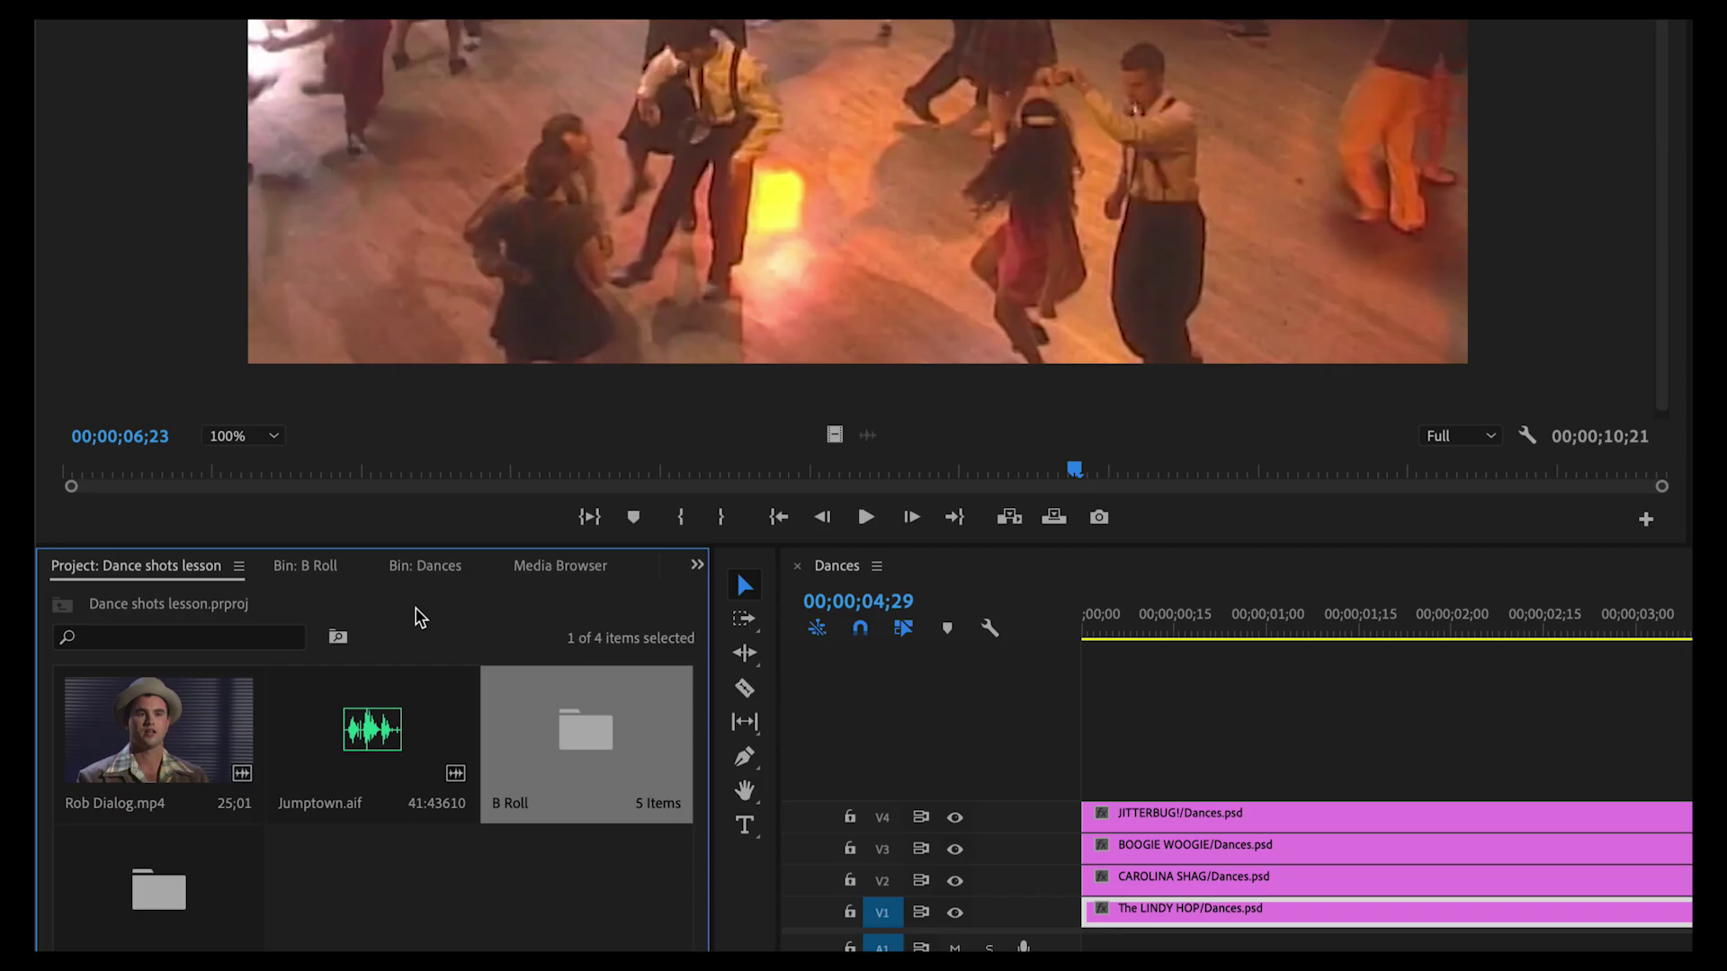
left_click(430, 572)
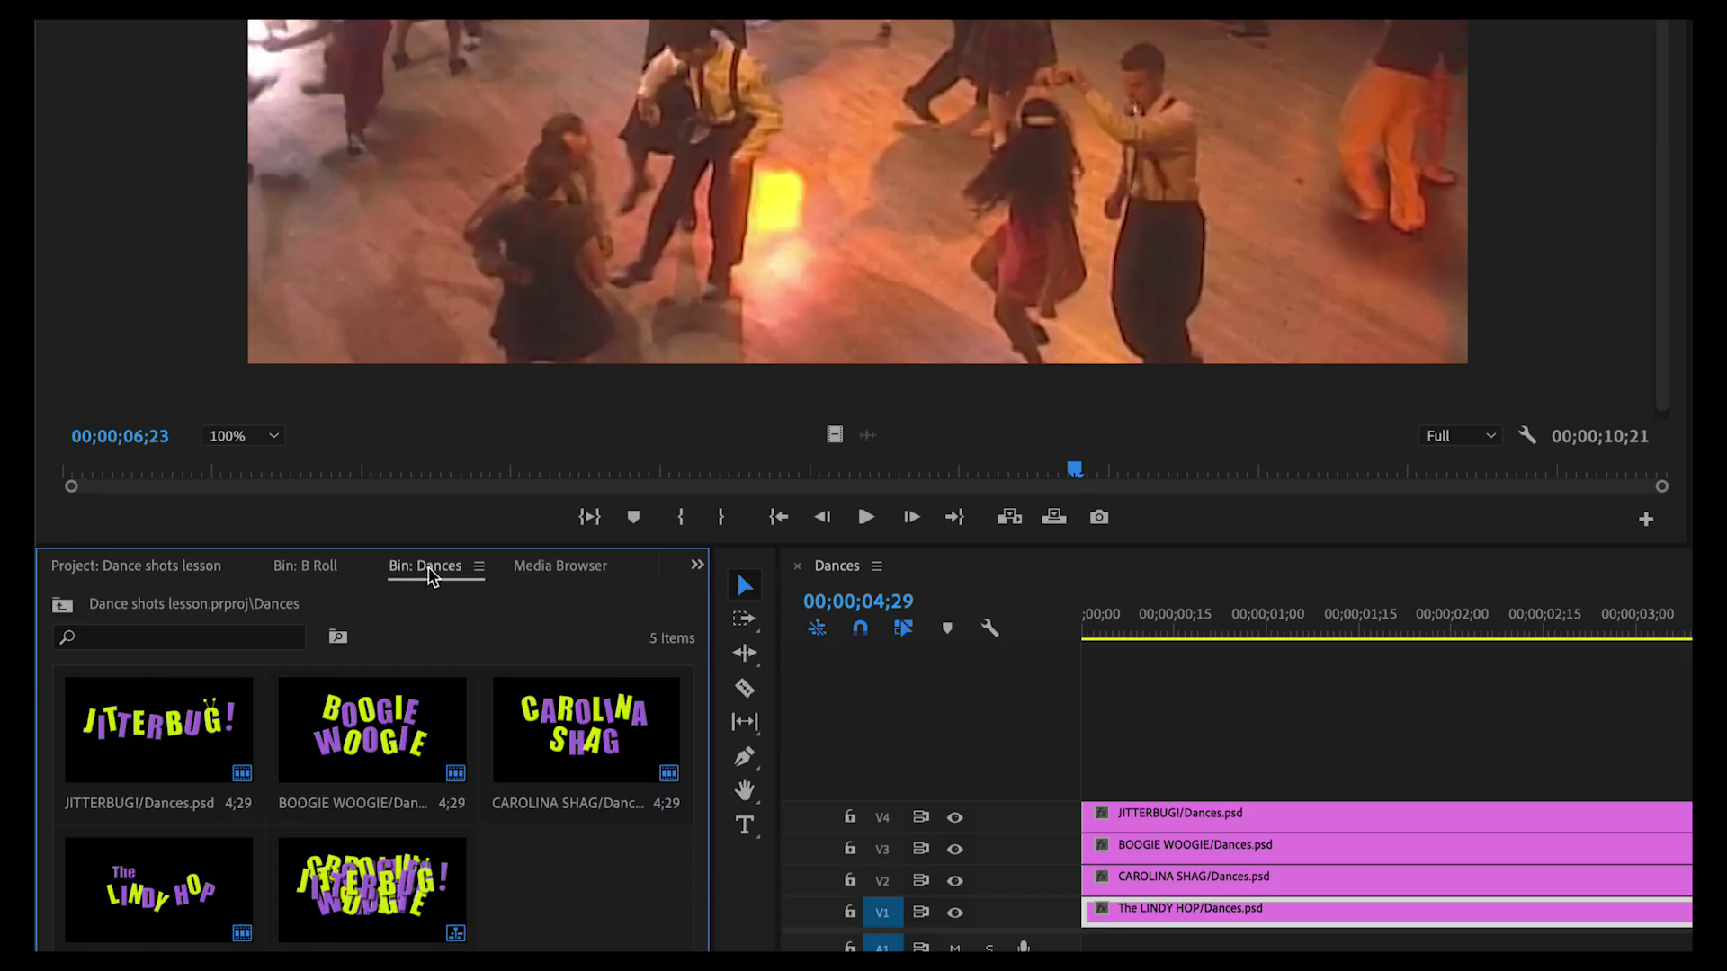
left_click(304, 567)
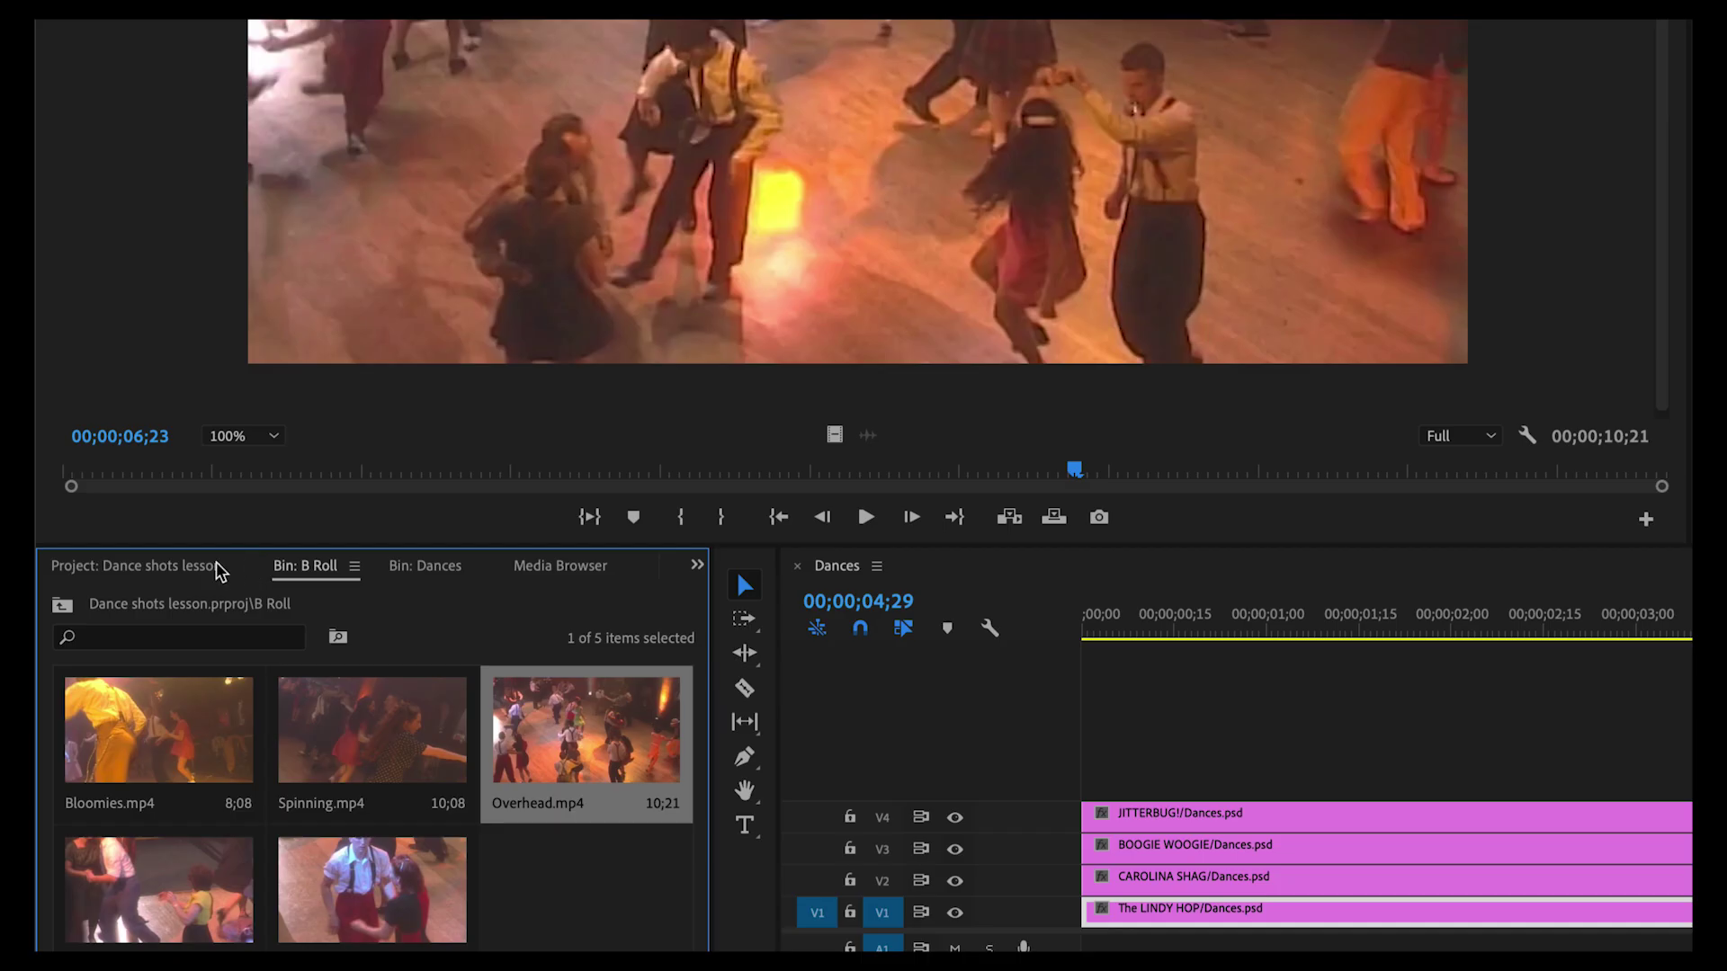
left_click(154, 575)
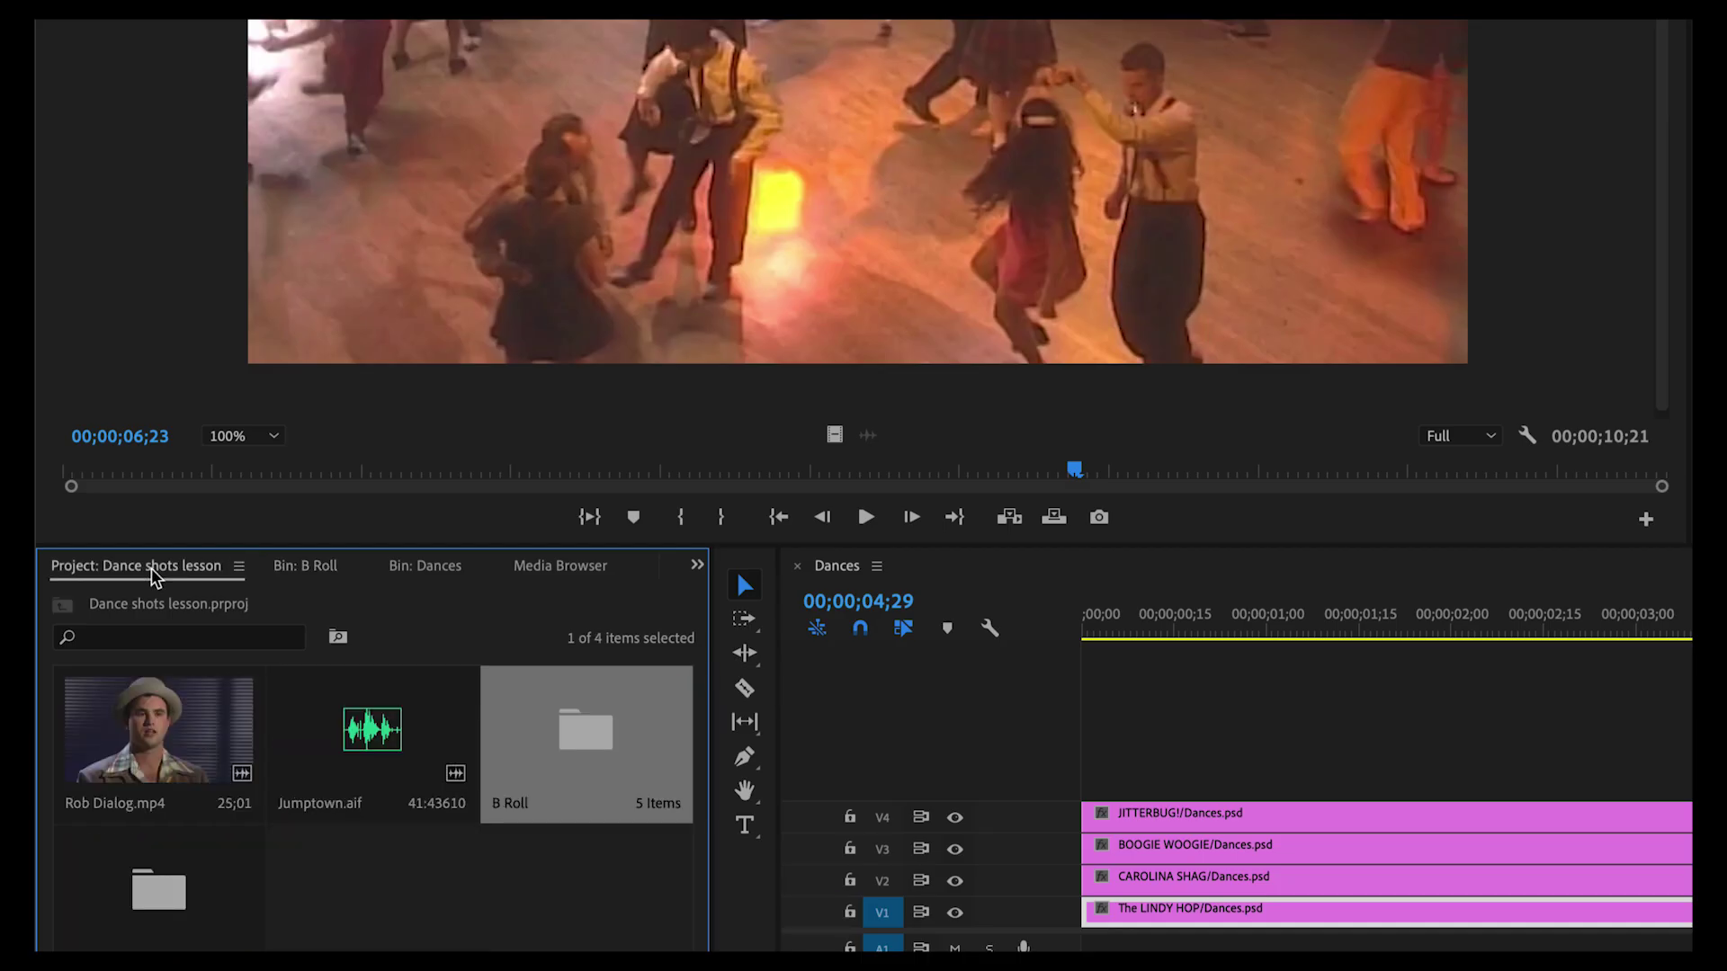
double_click(598, 746)
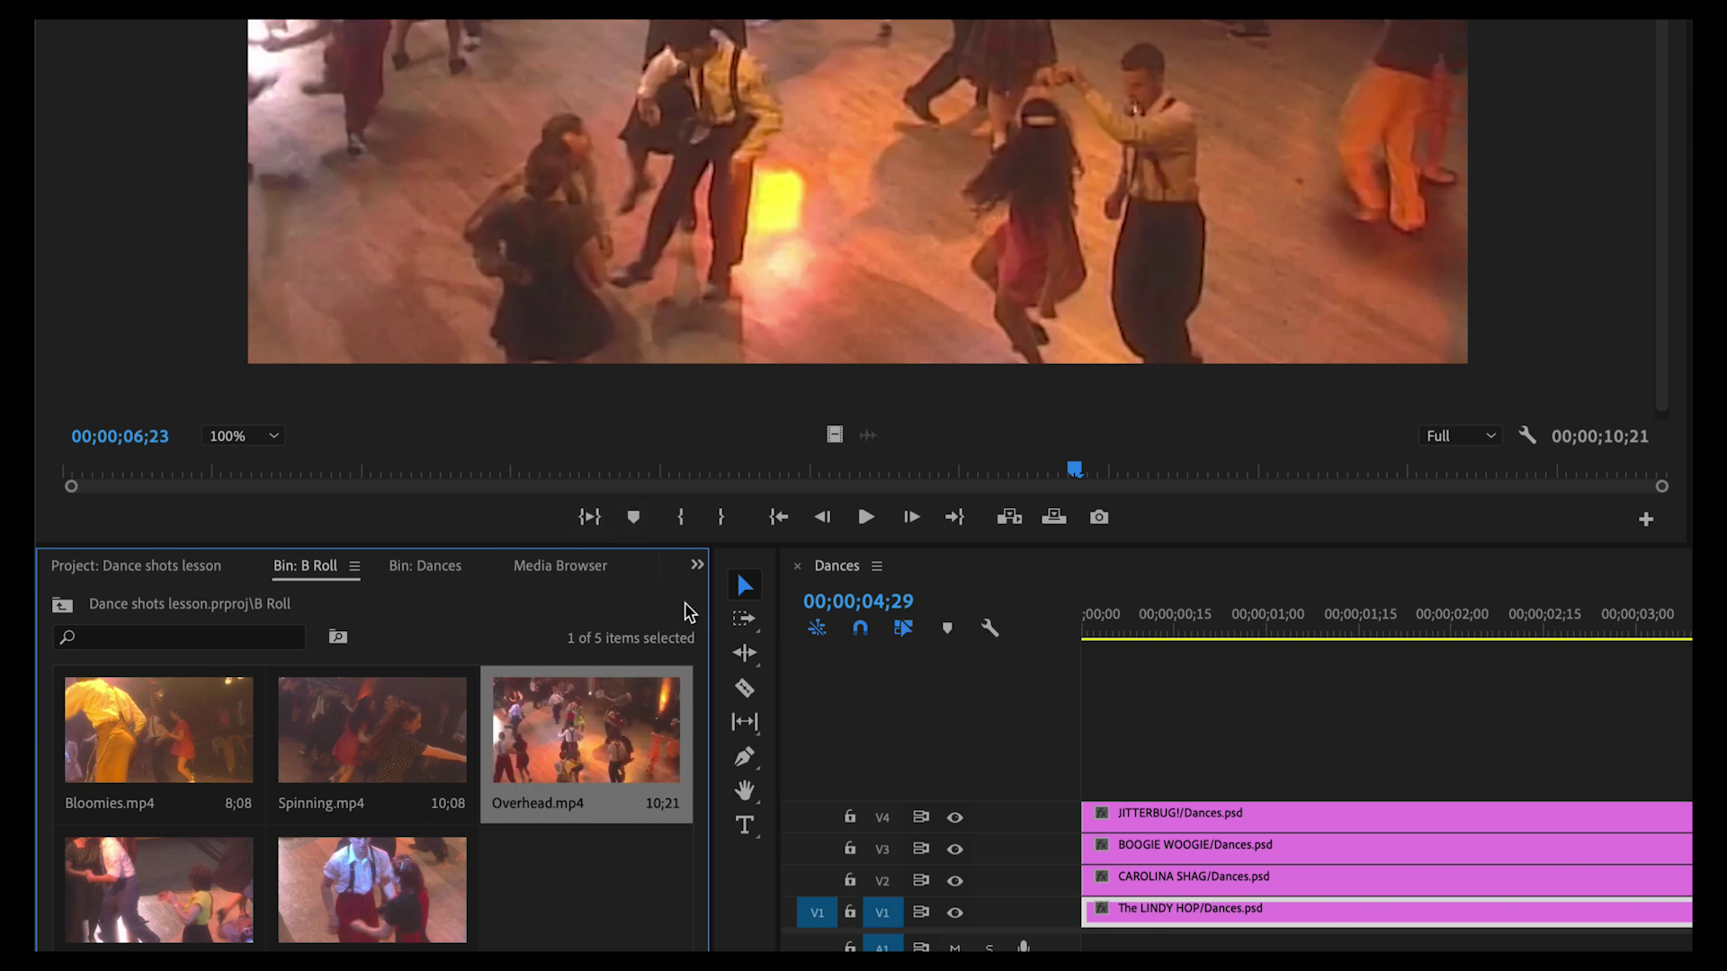
left_click(695, 563)
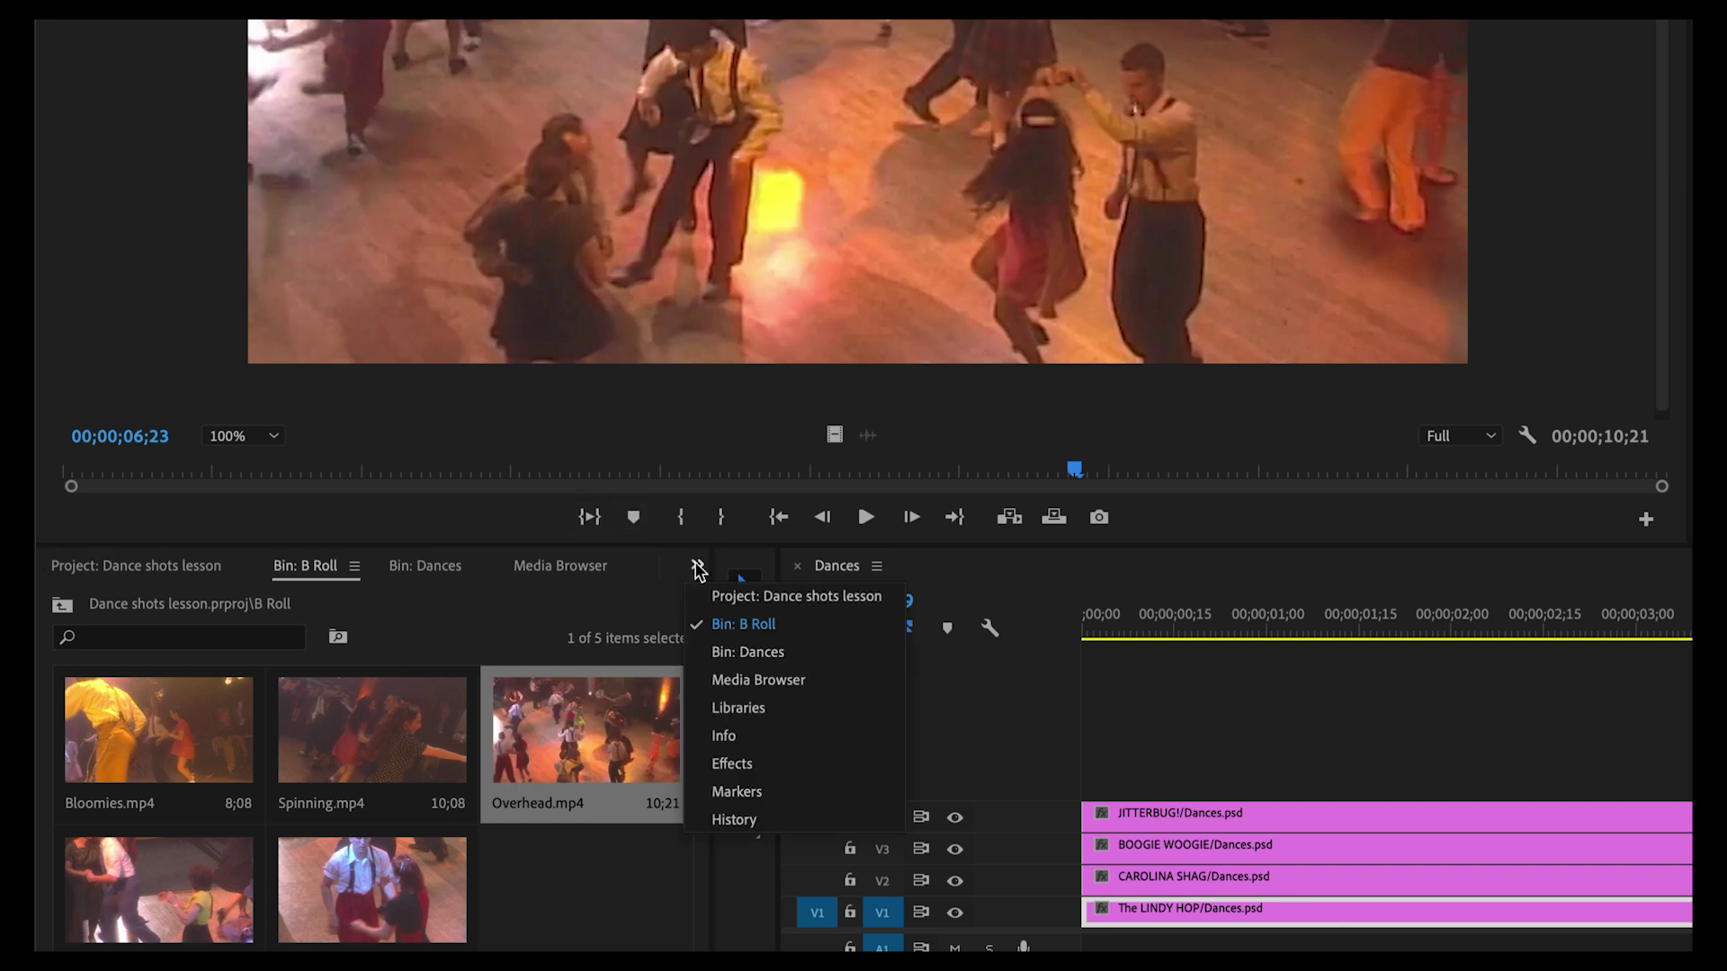
left_click(698, 569)
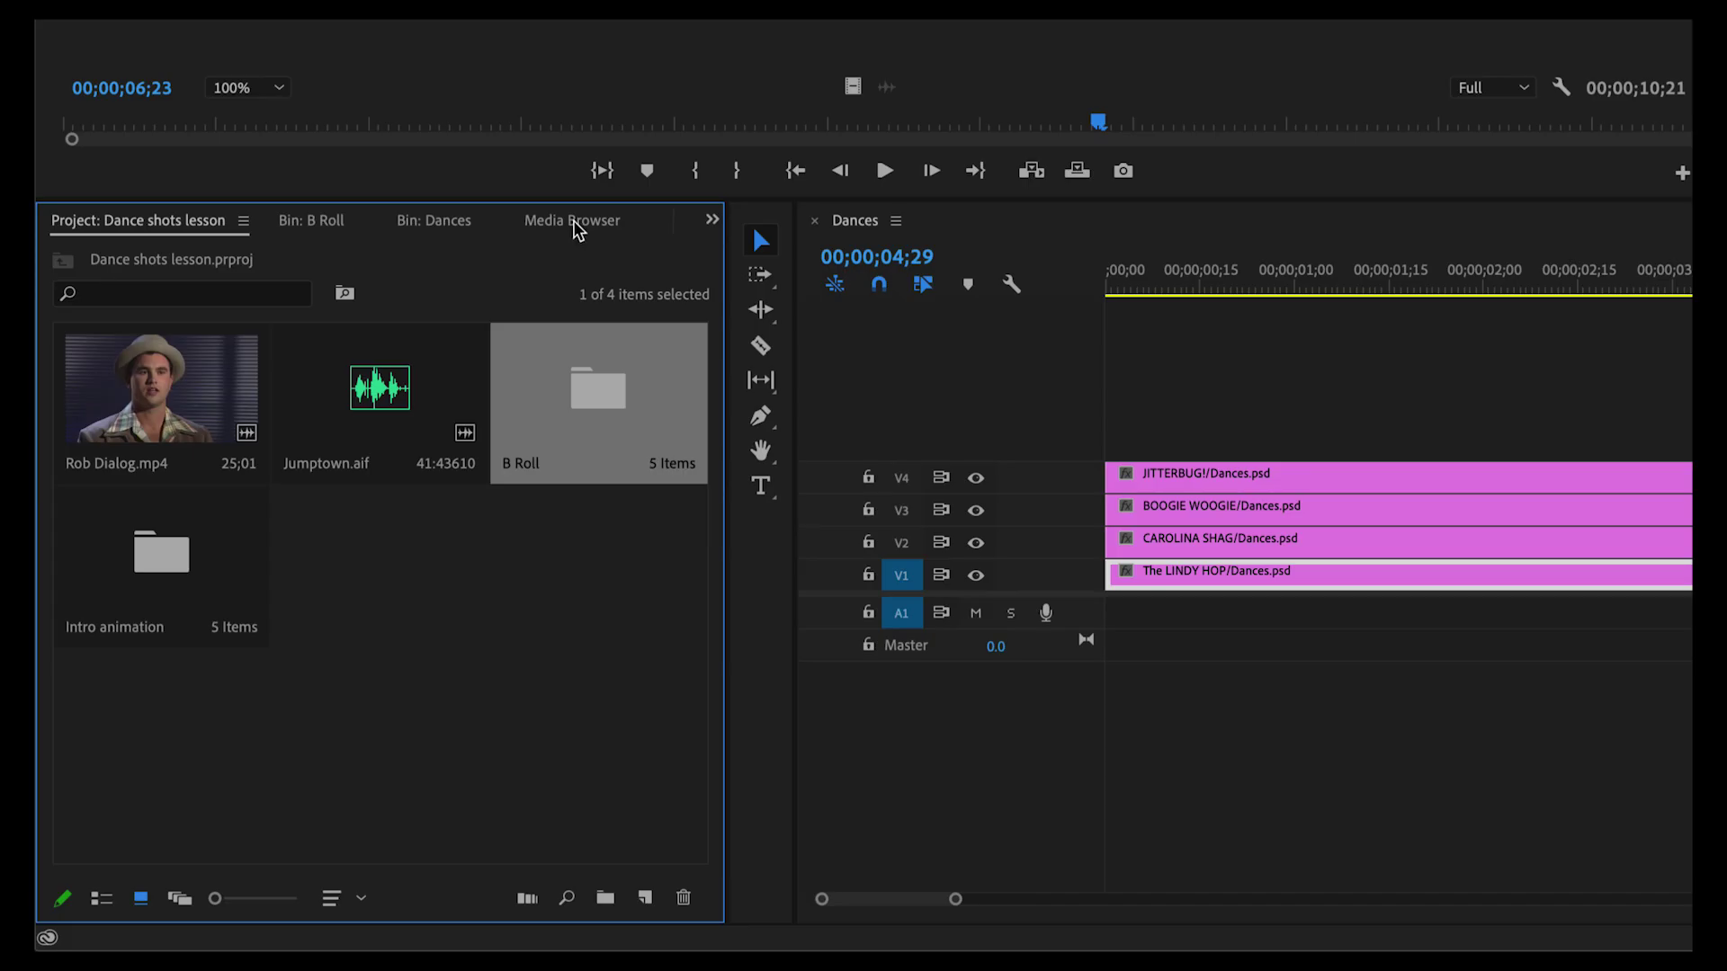
- Open the Media Browser and expand the Macintosh HD and Photos Drive local drives to examine their folders
left_click(576, 225)
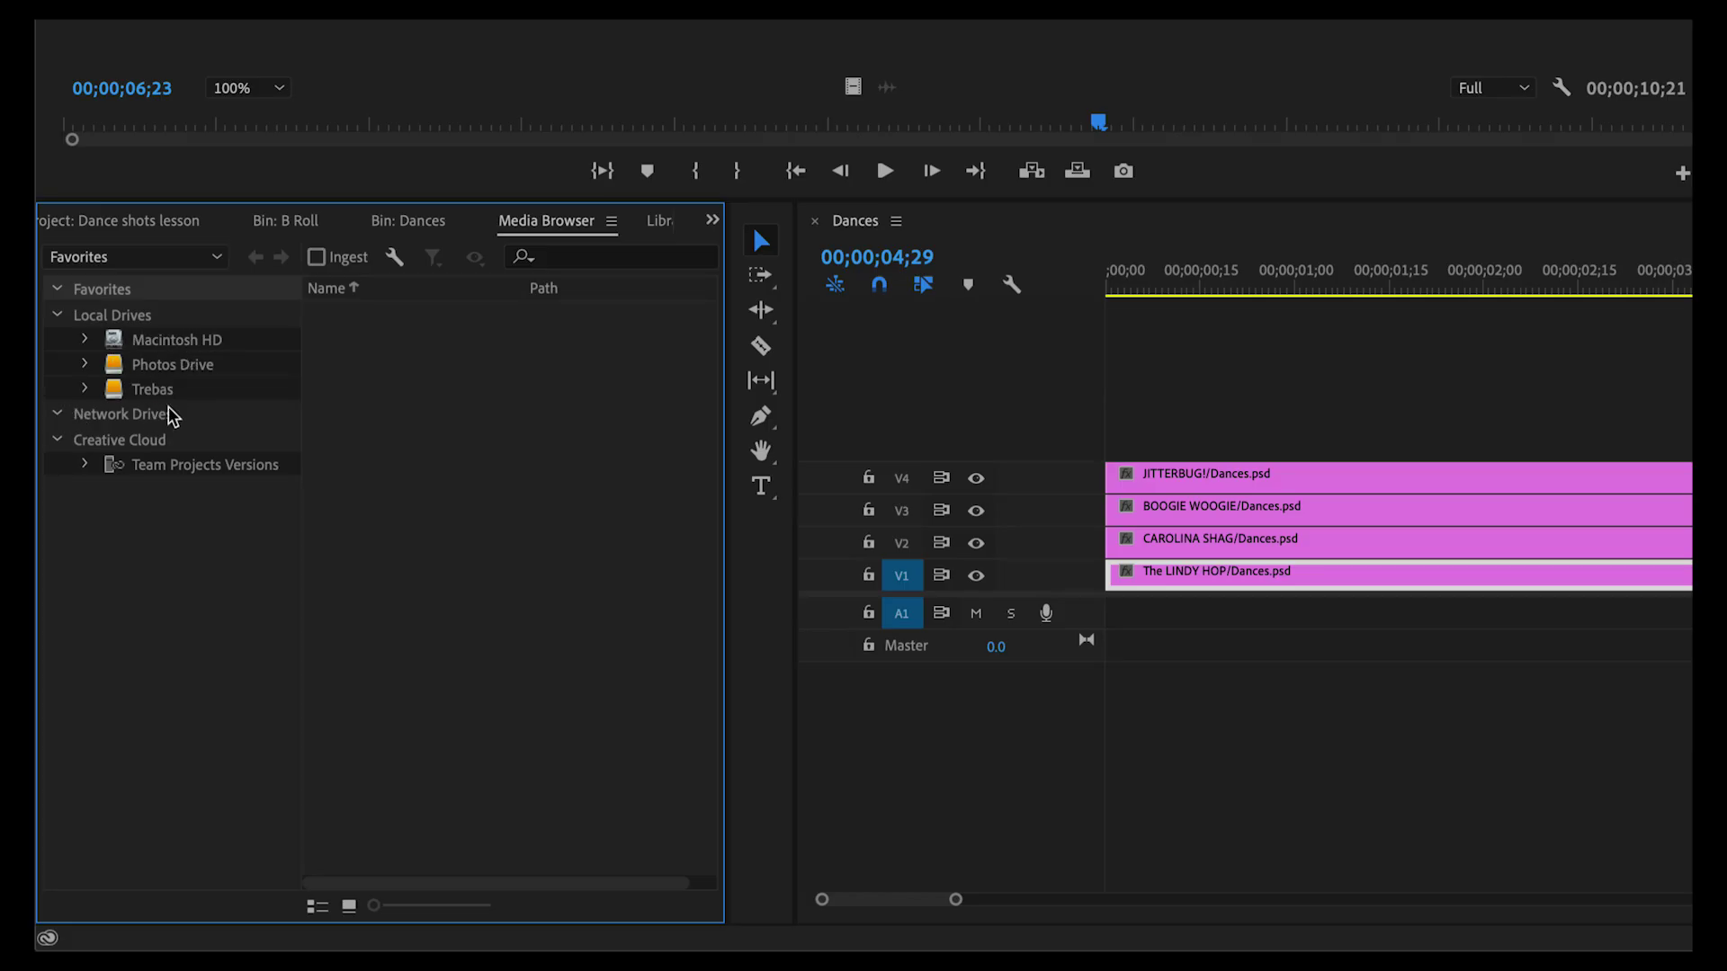
left_click(85, 343)
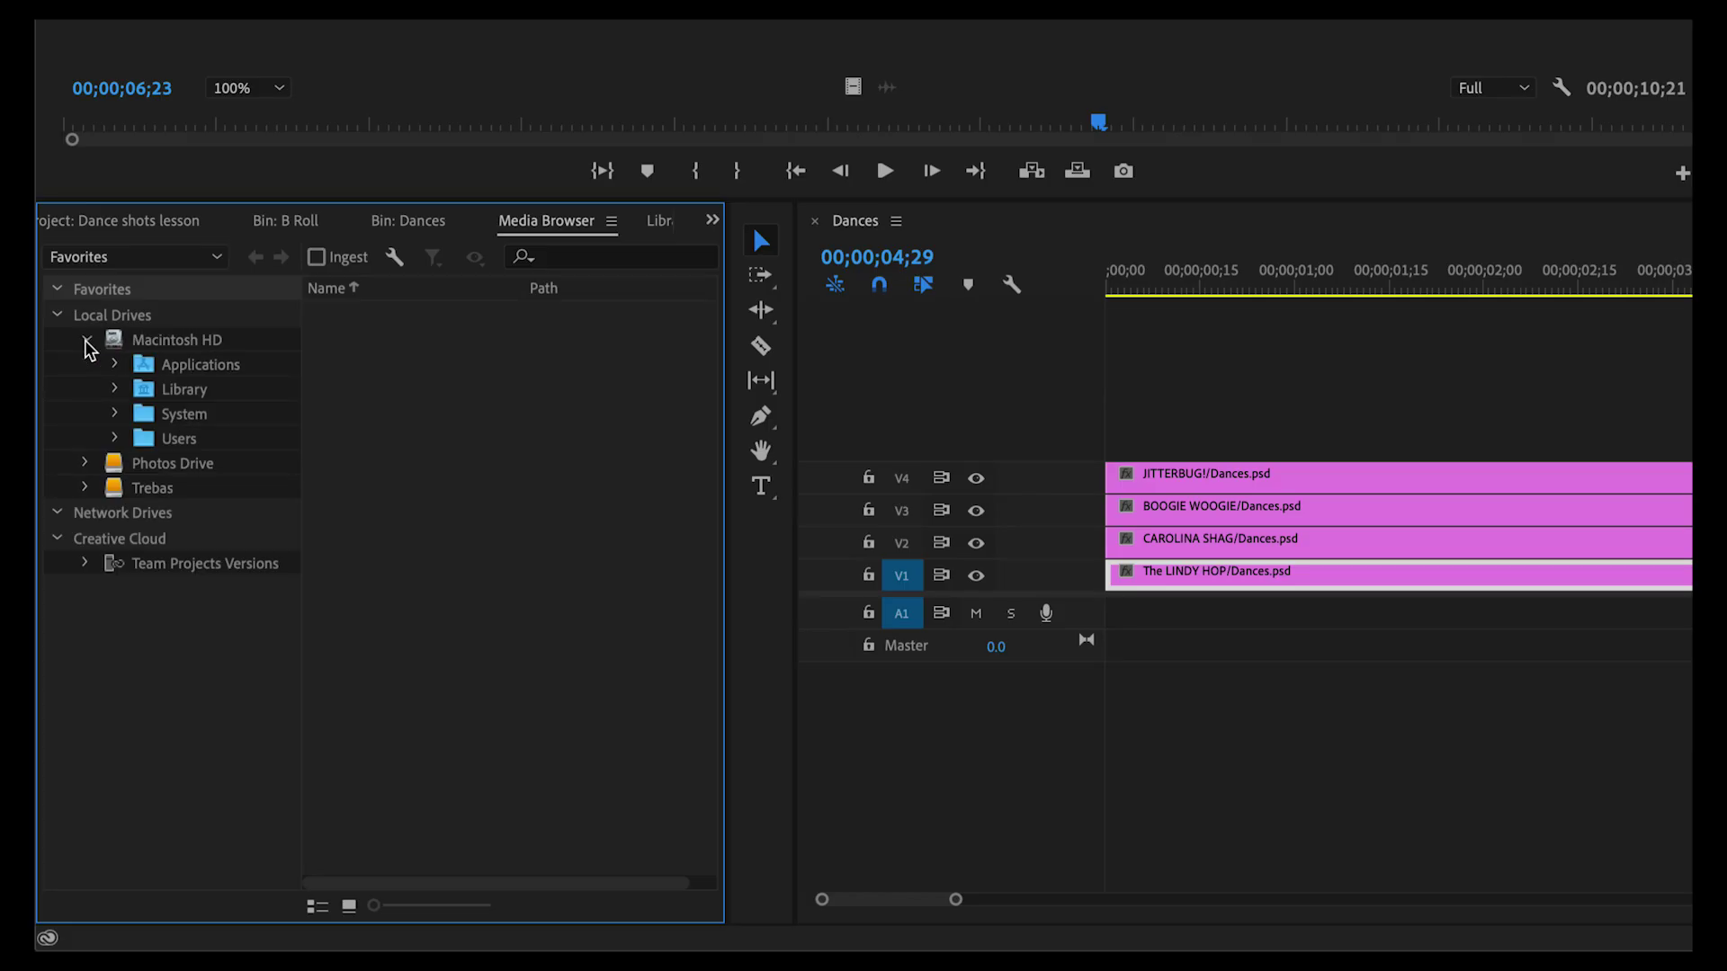
left_click(85, 463)
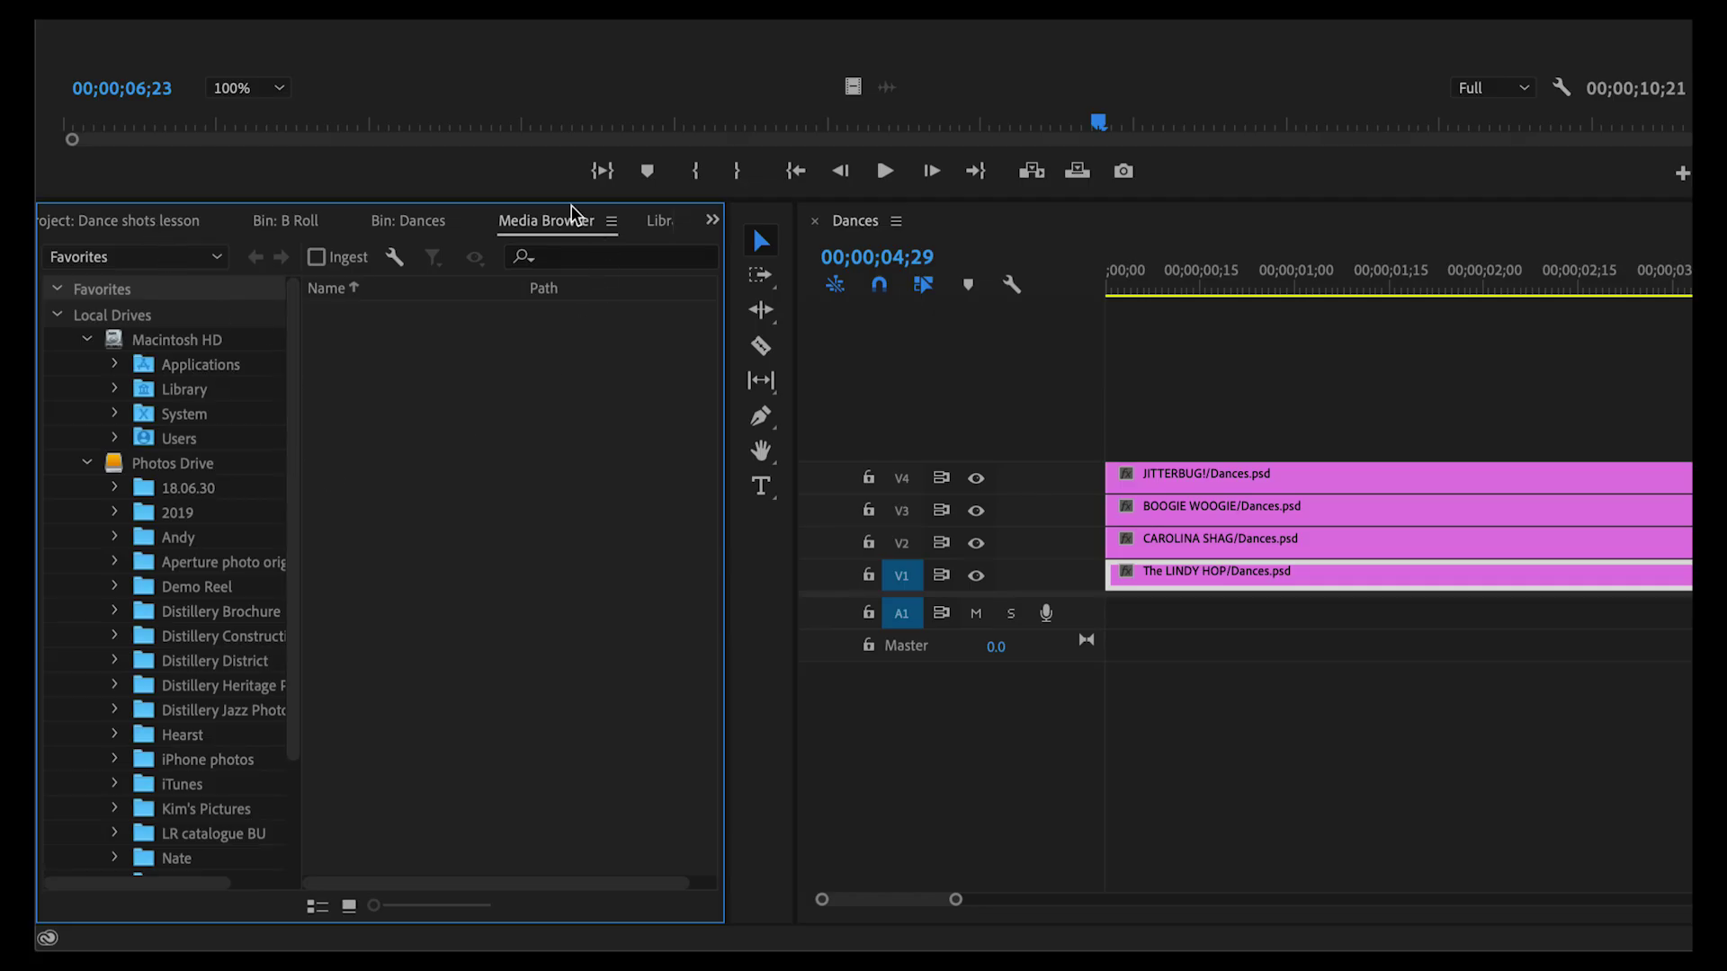
- Collapse Local Drives in the Media Browser, return to the Dance shots lesson project contents and close the Dances sequence
left_click(57, 315)
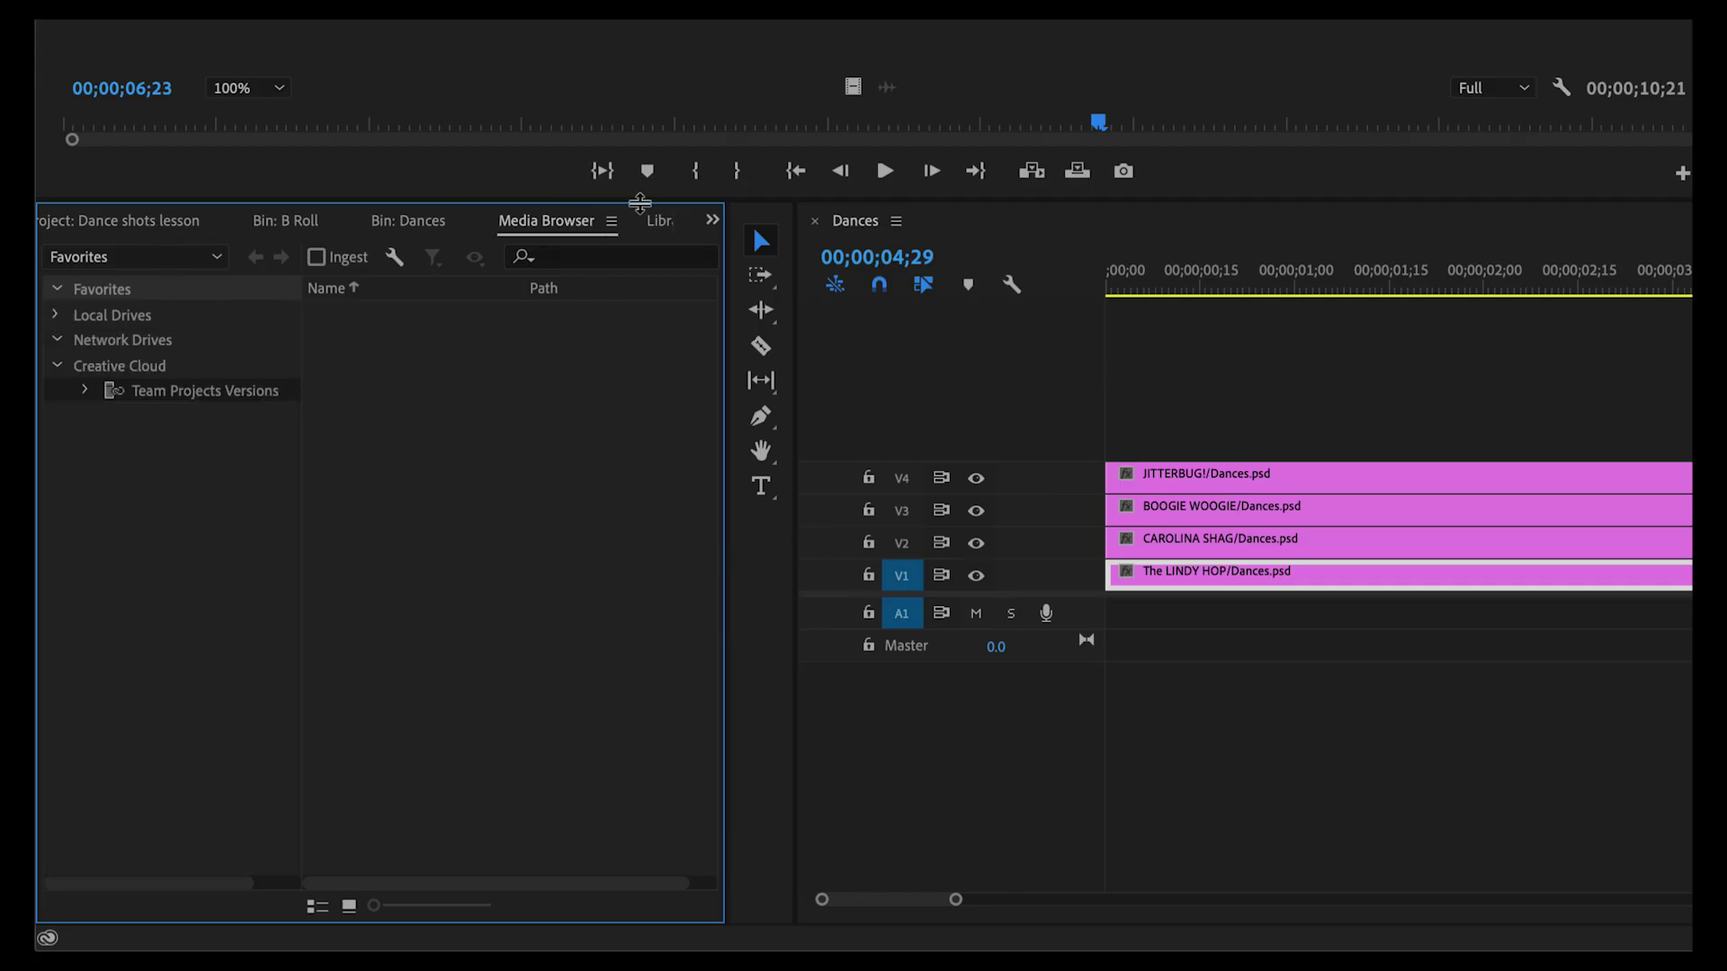
left_click(137, 222)
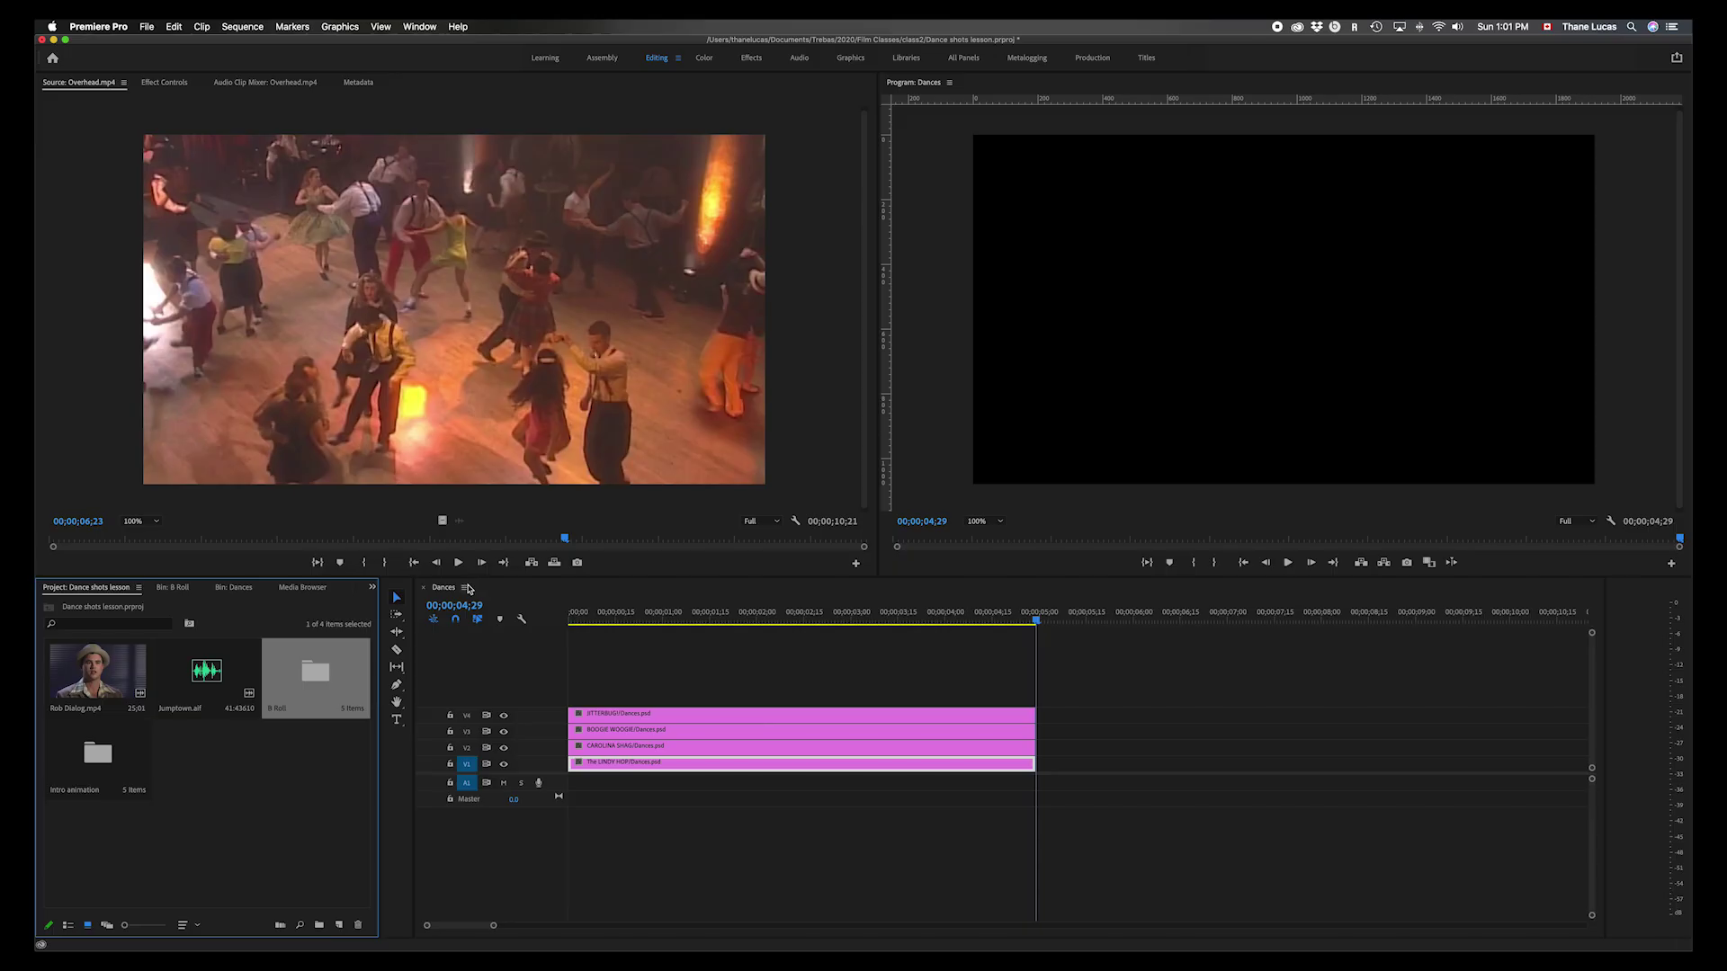
left_click(464, 588)
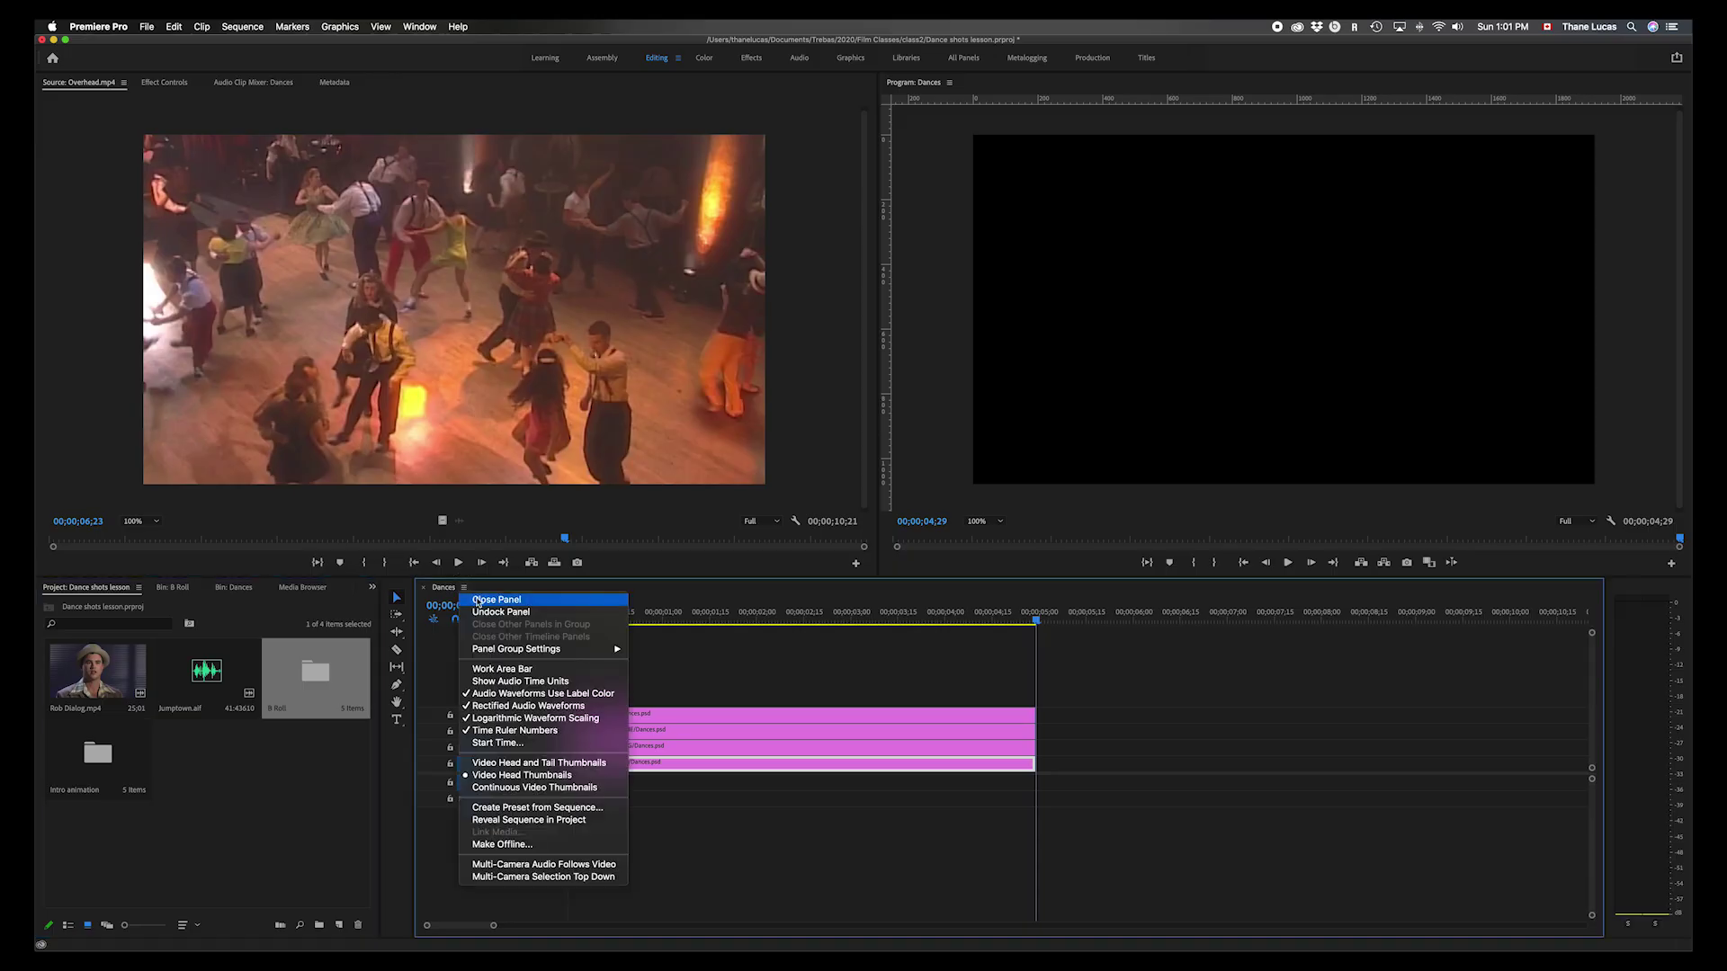
left_click(479, 600)
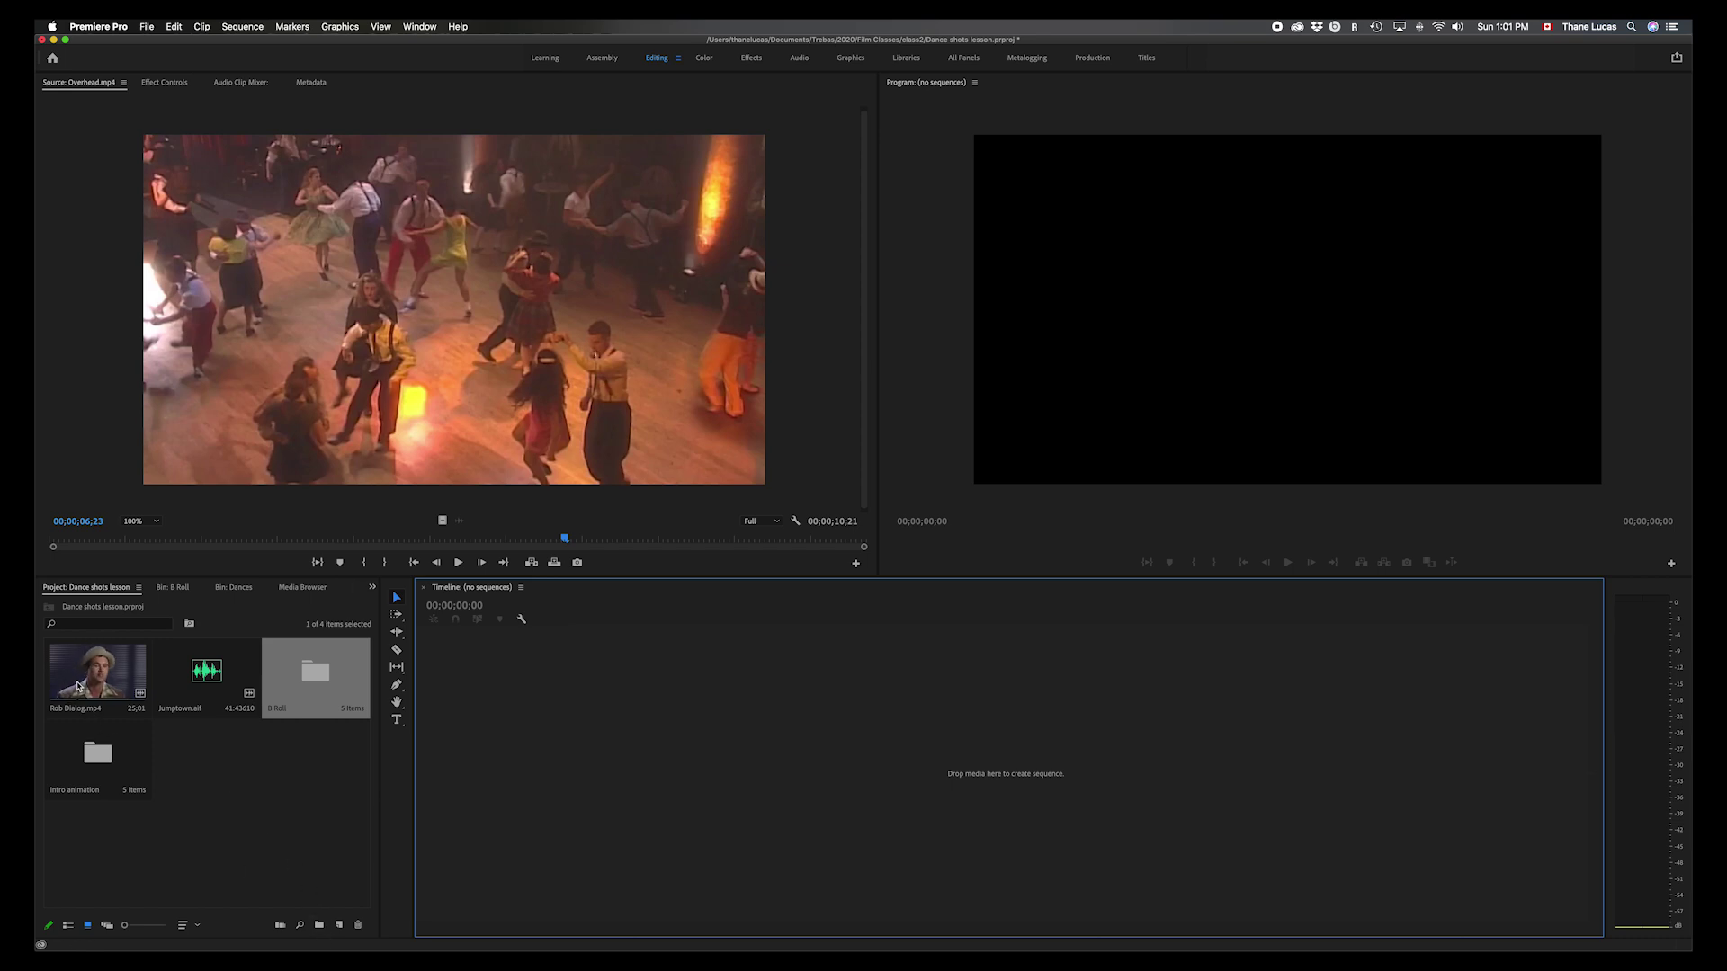
- Play Rob Dialog.mp4 from its start in the Source Monitor and return its playhead to the beginning
double_click(89, 681)
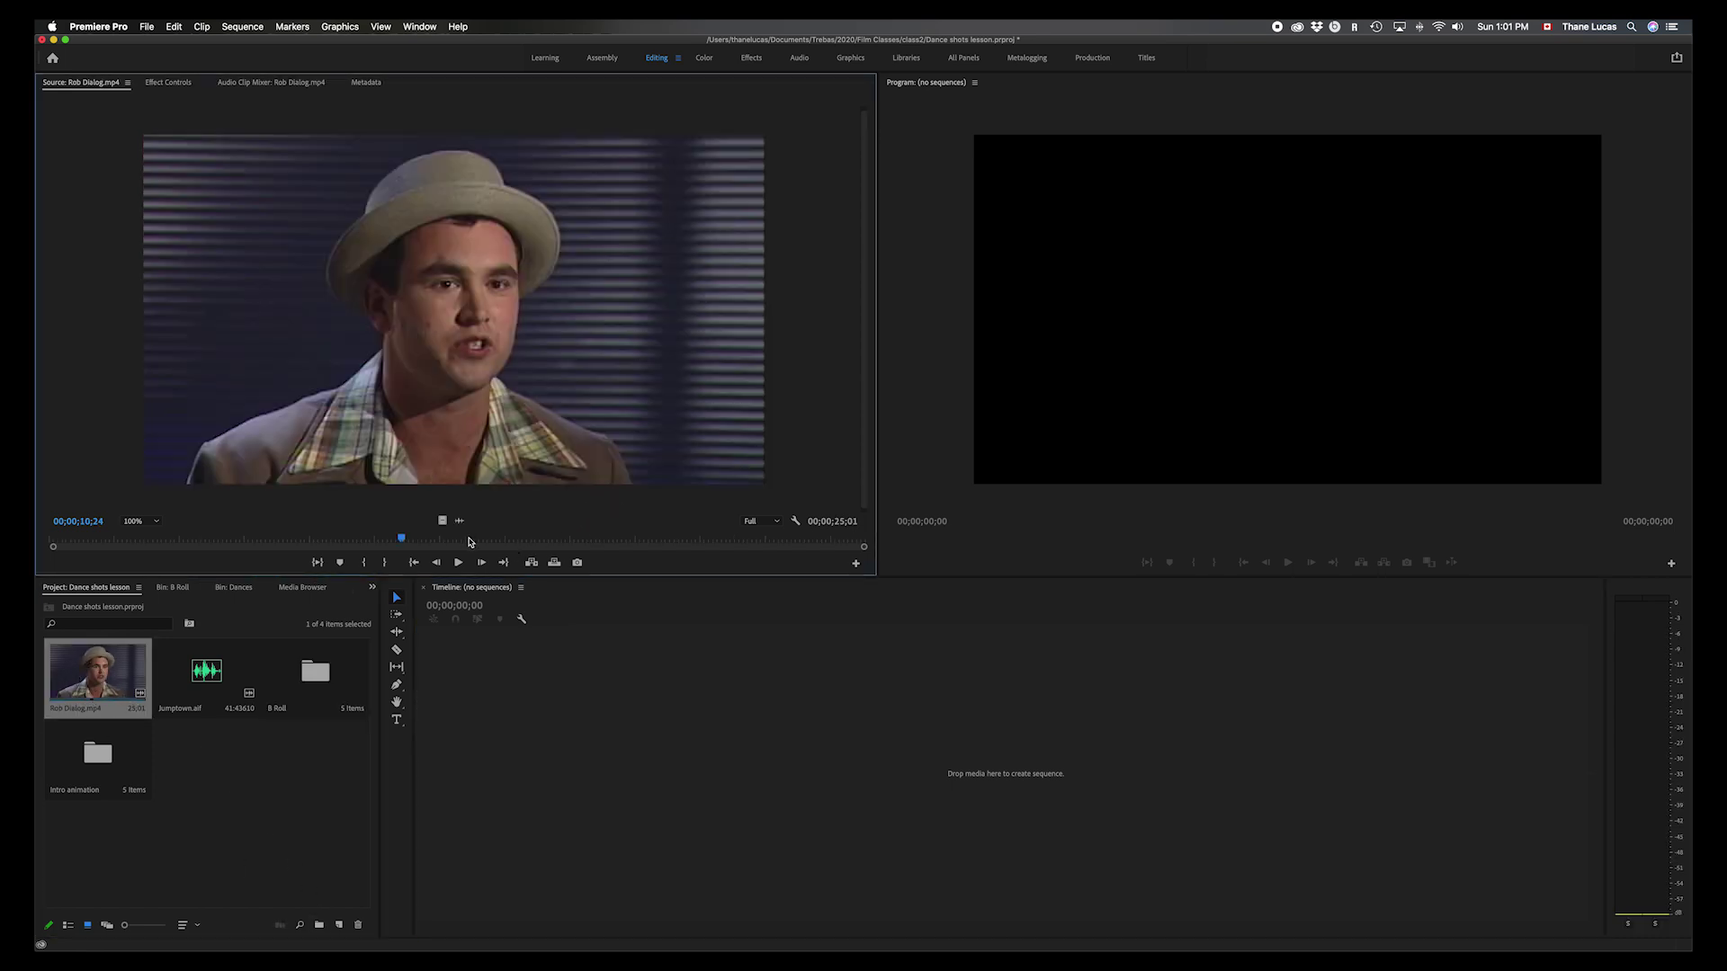
key("Home")
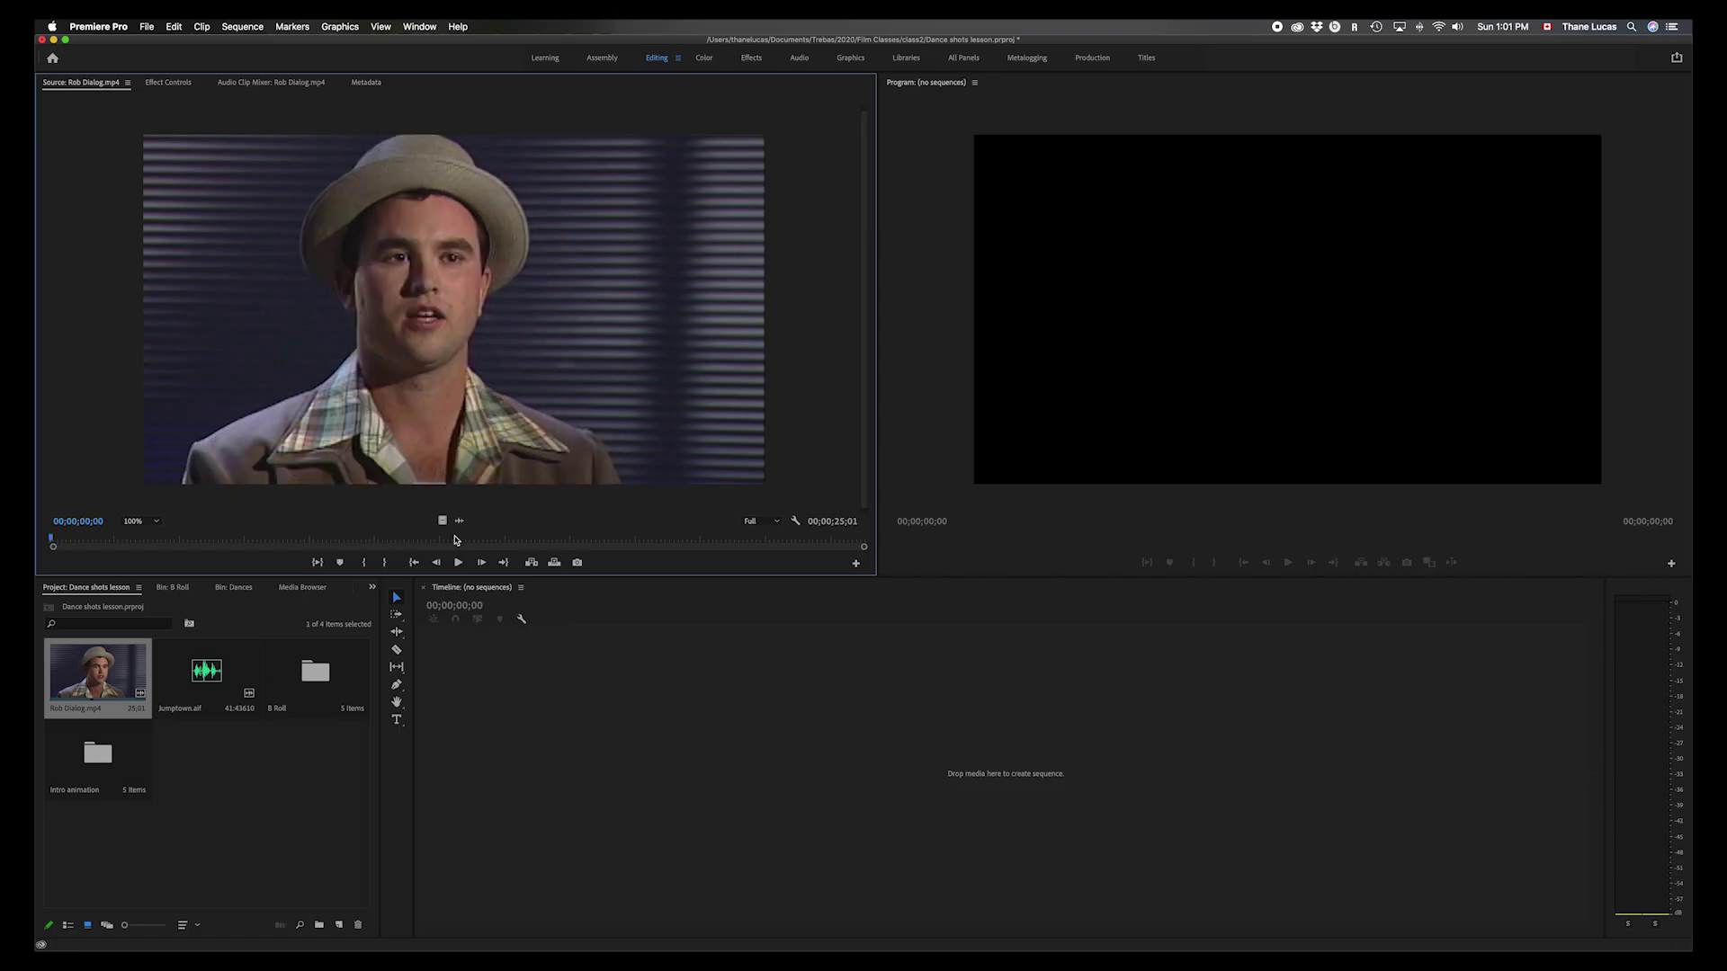
key("space")
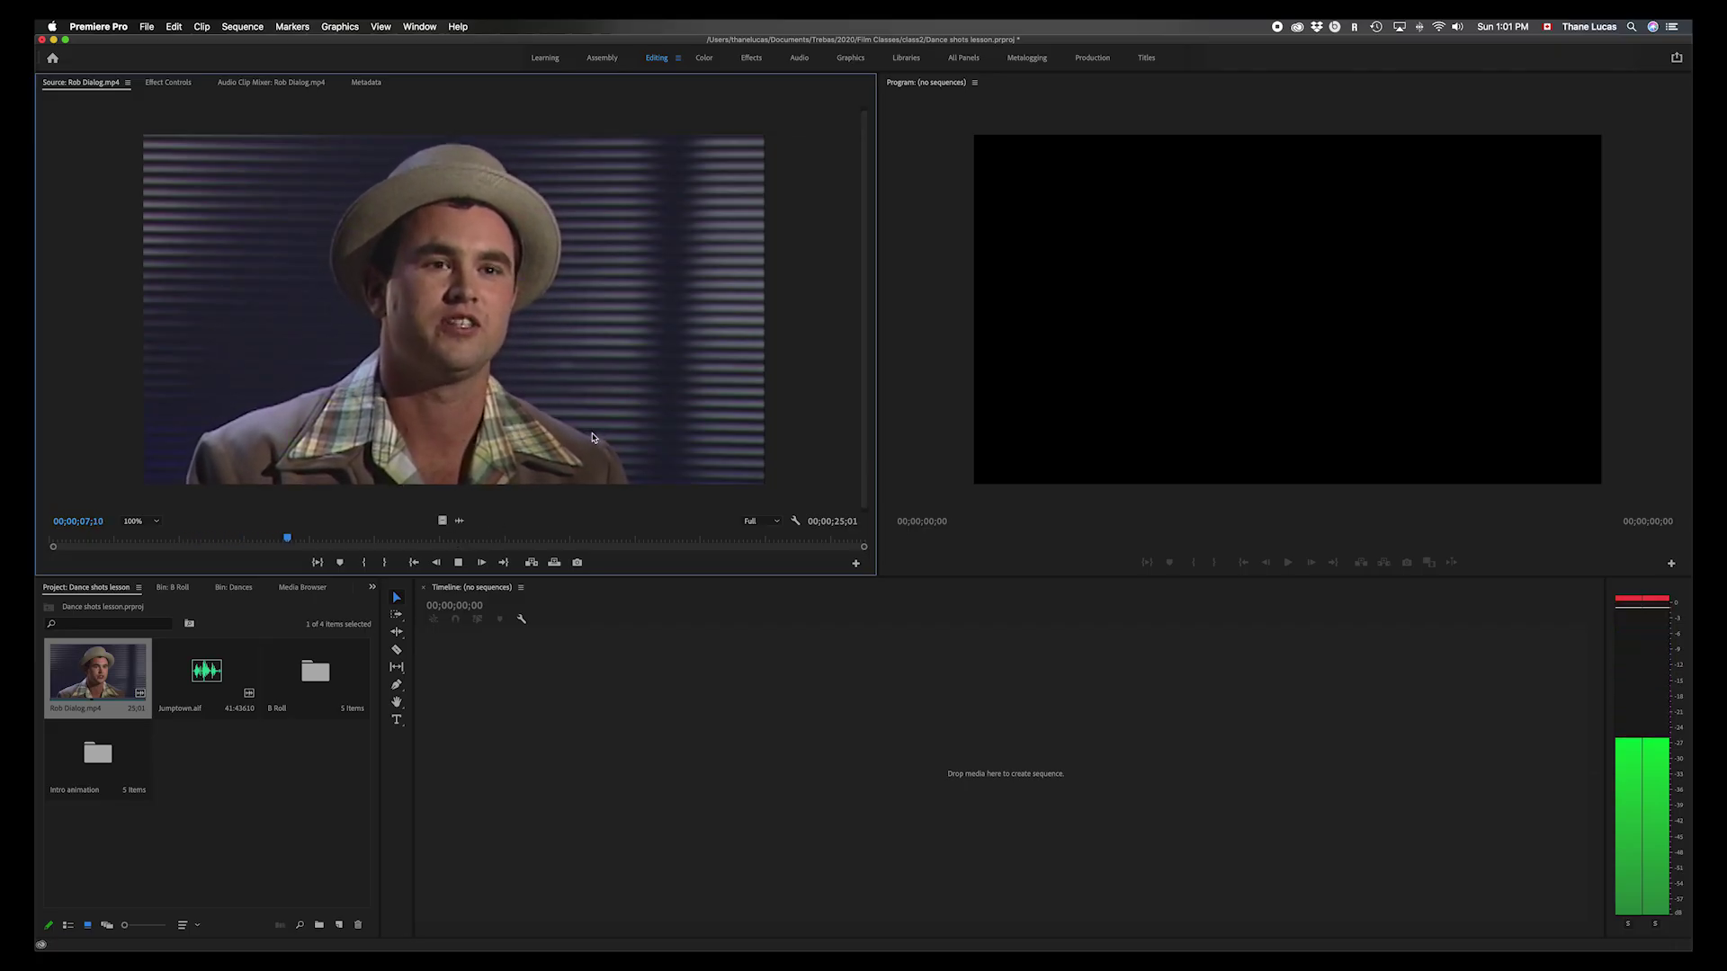
key("space")
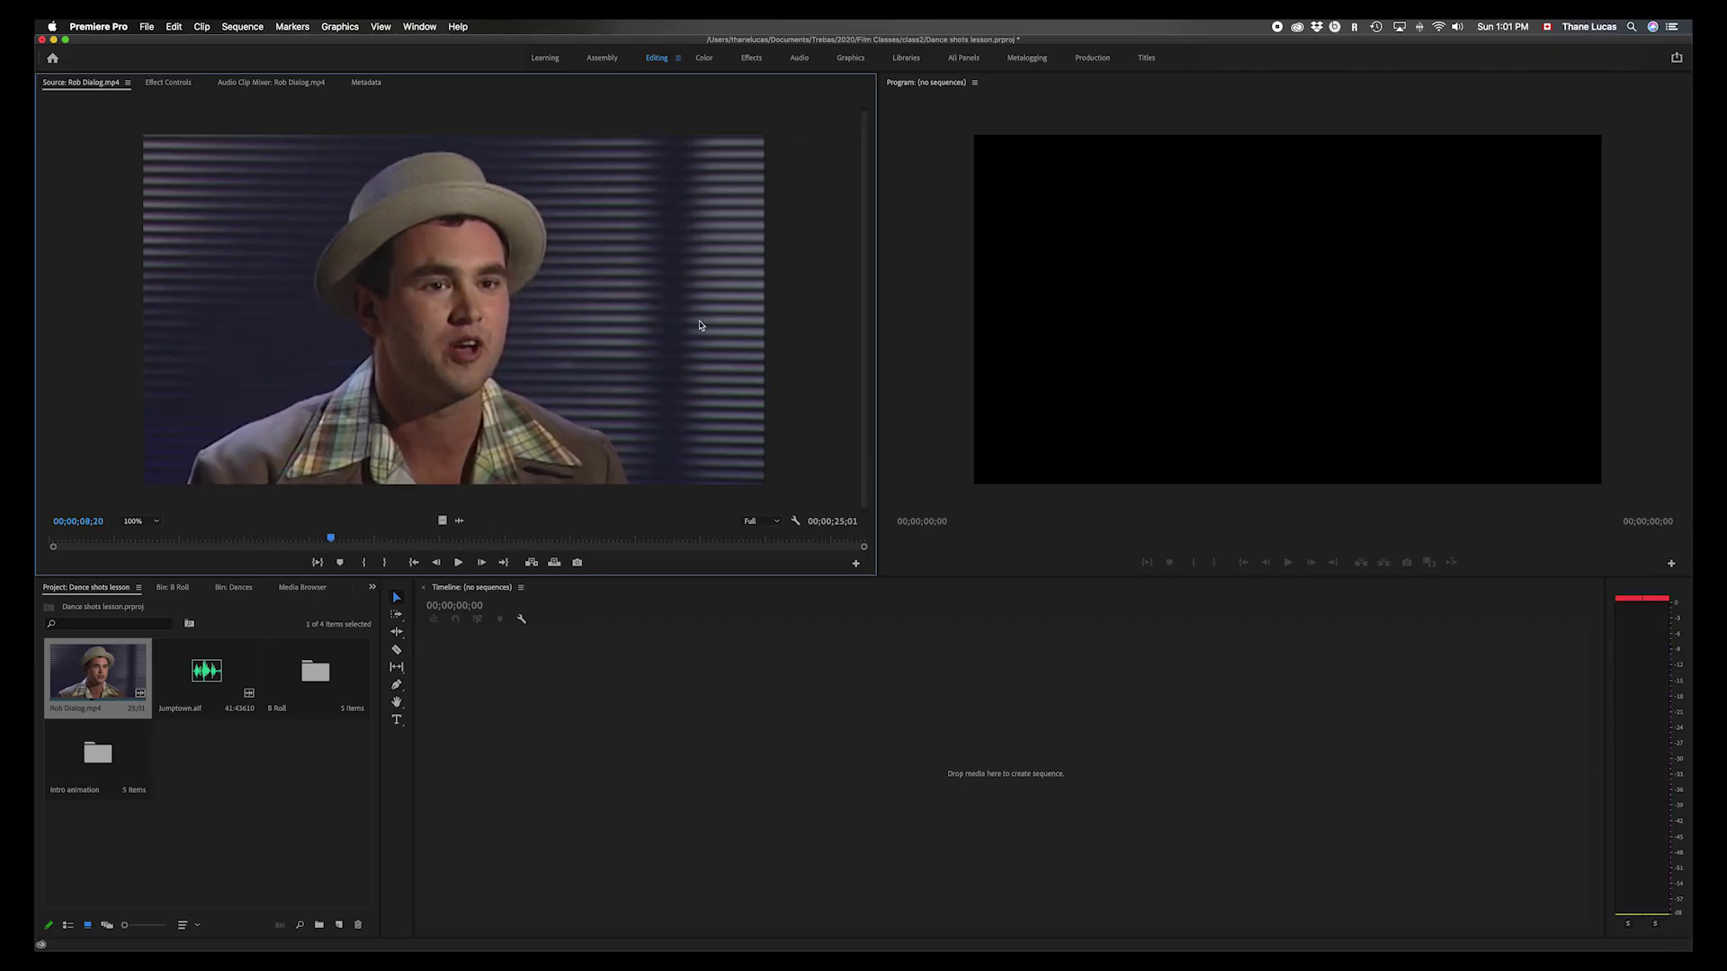
key("space")
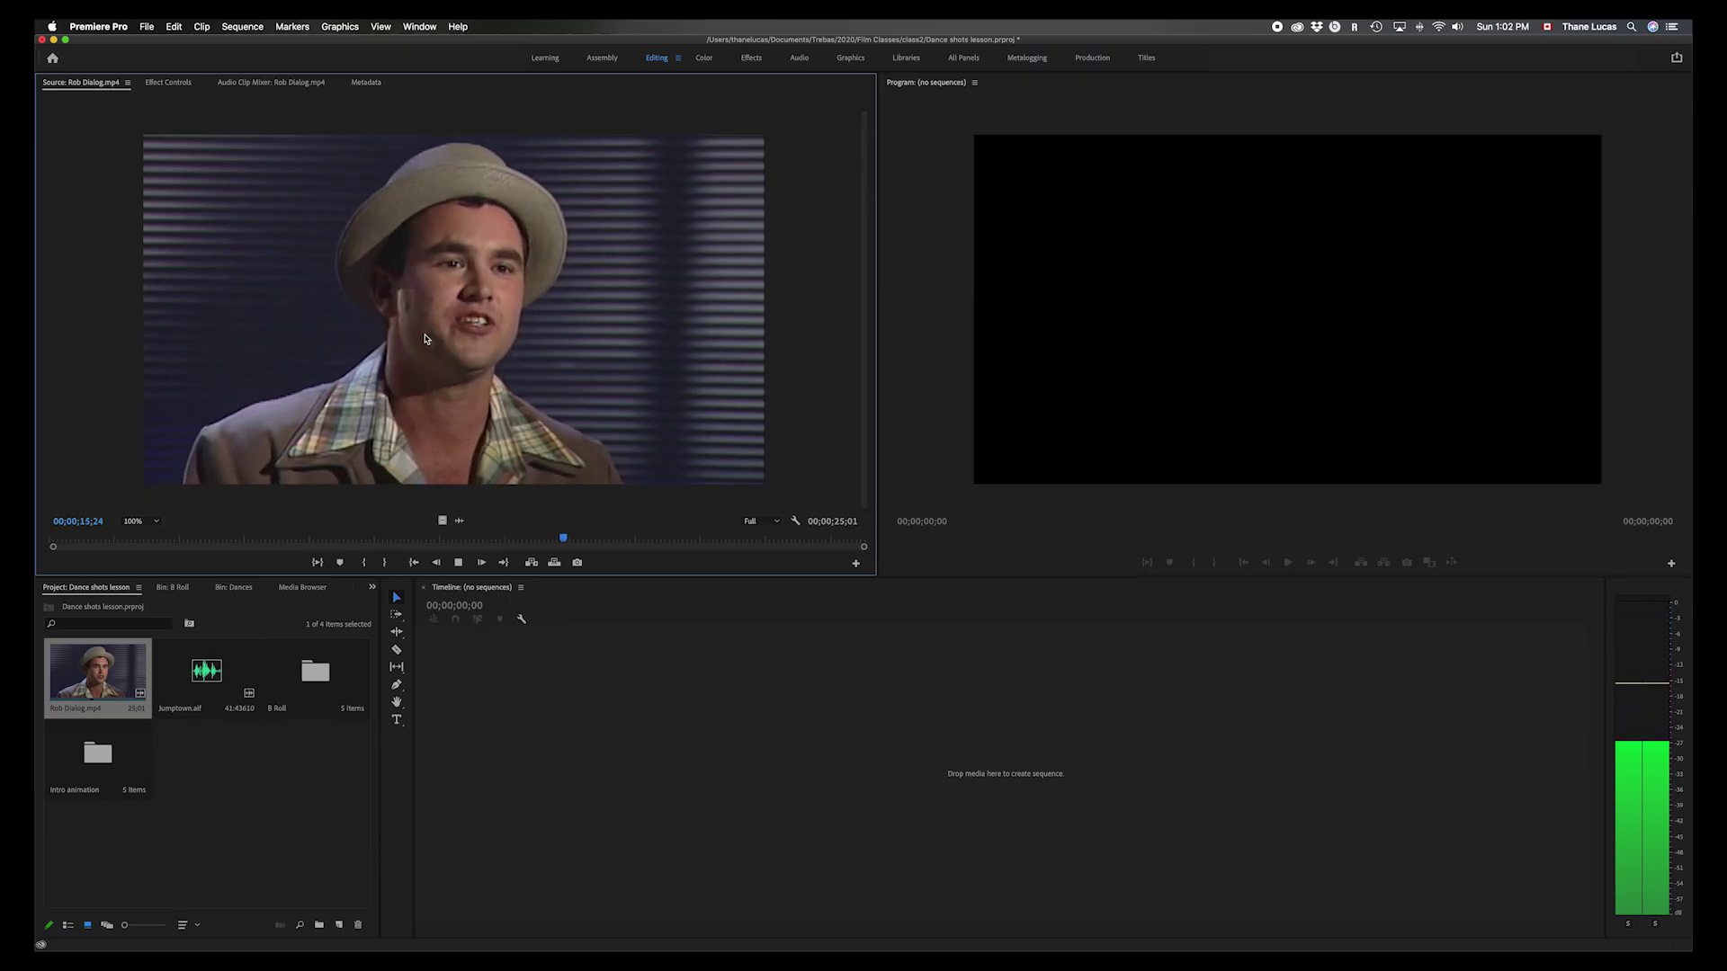
key("space")
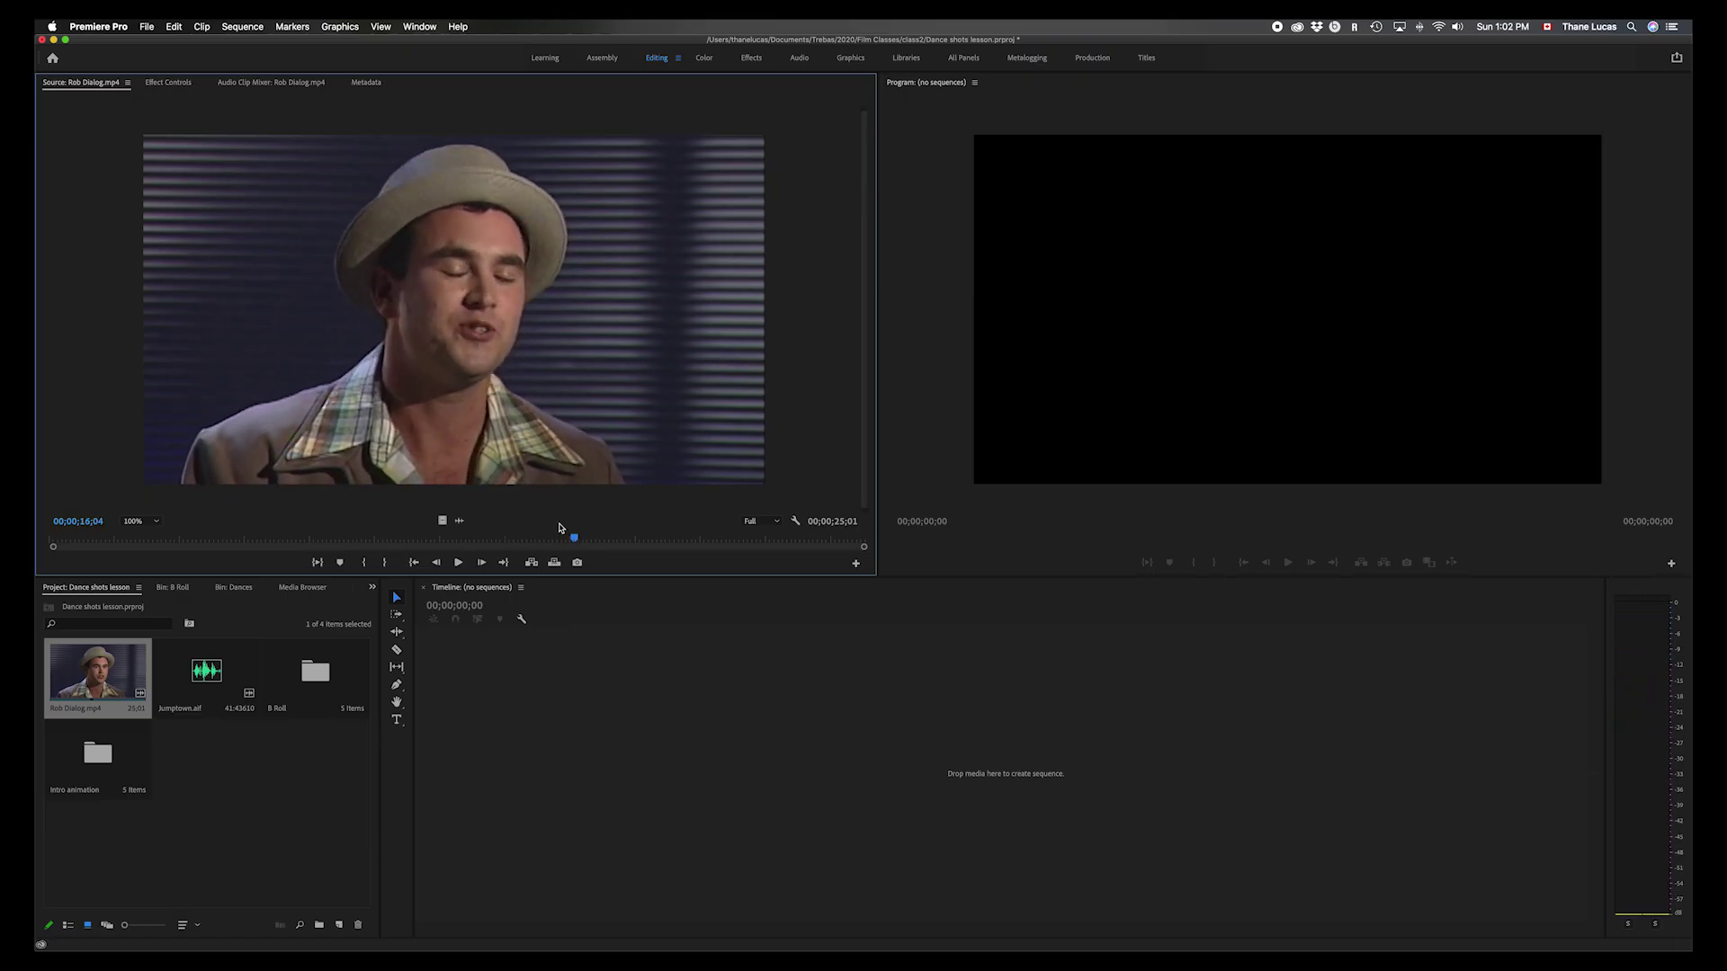
left_click_drag(572, 540, 37, 508)
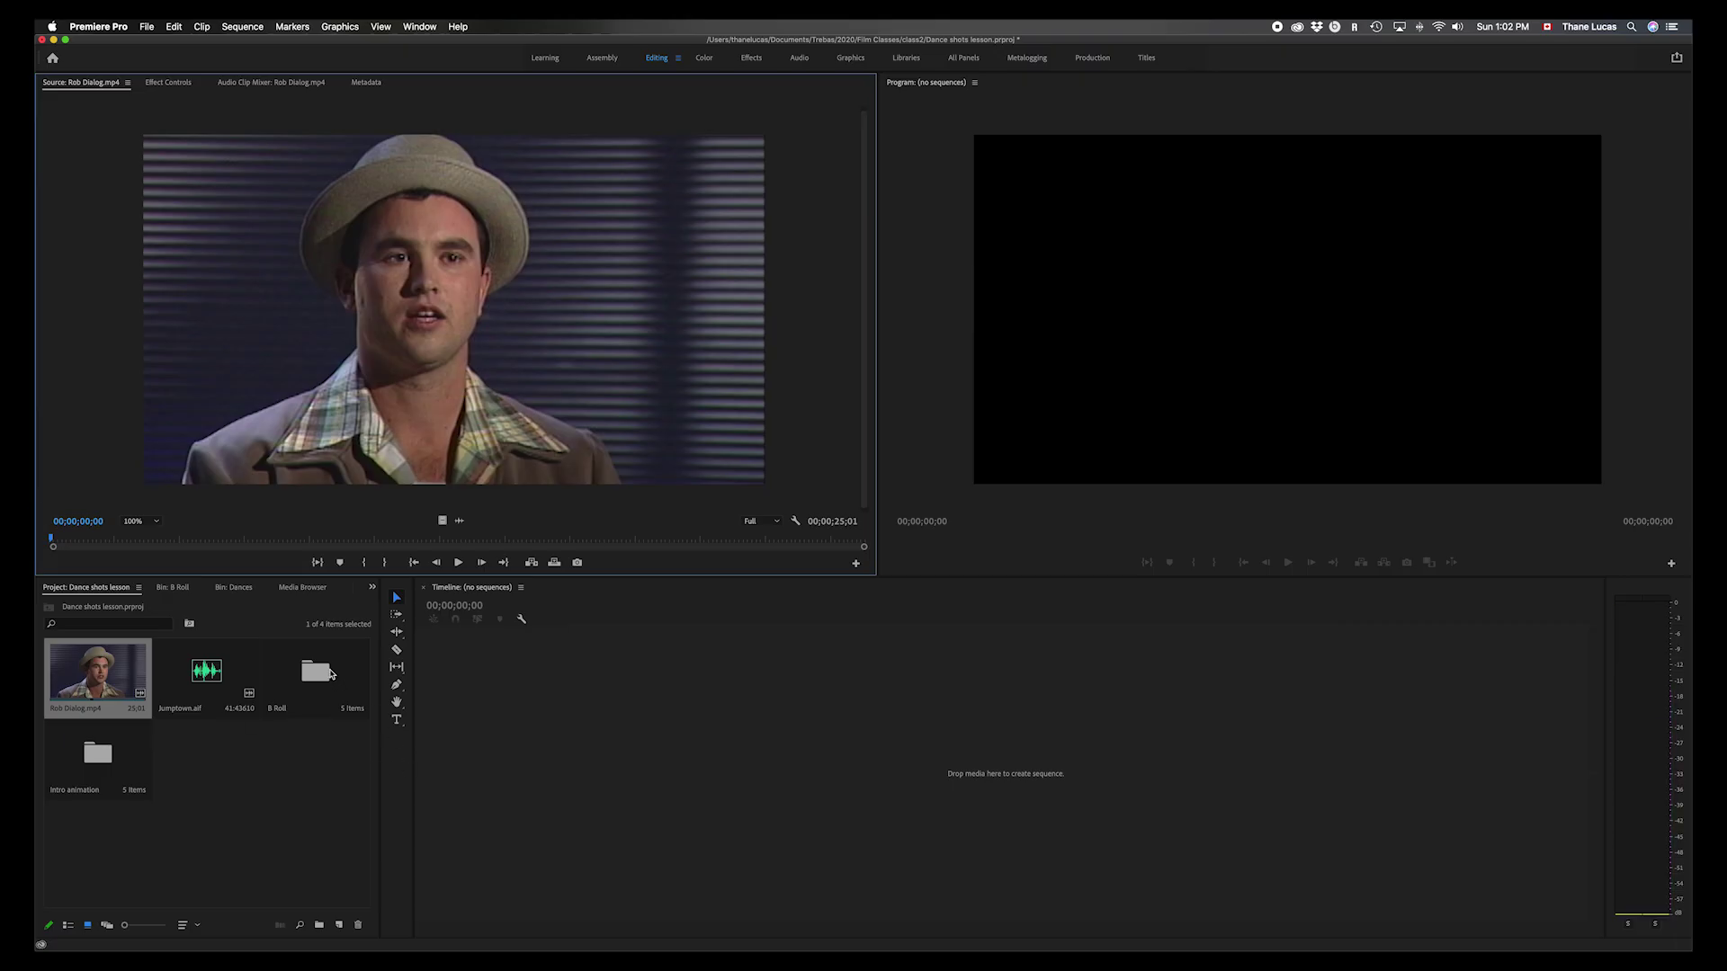
- Listen to the opening of Jumptown.aif in the Source Monitor and compare its duration with that of Rob Dialog.mp4
double_click(207, 676)
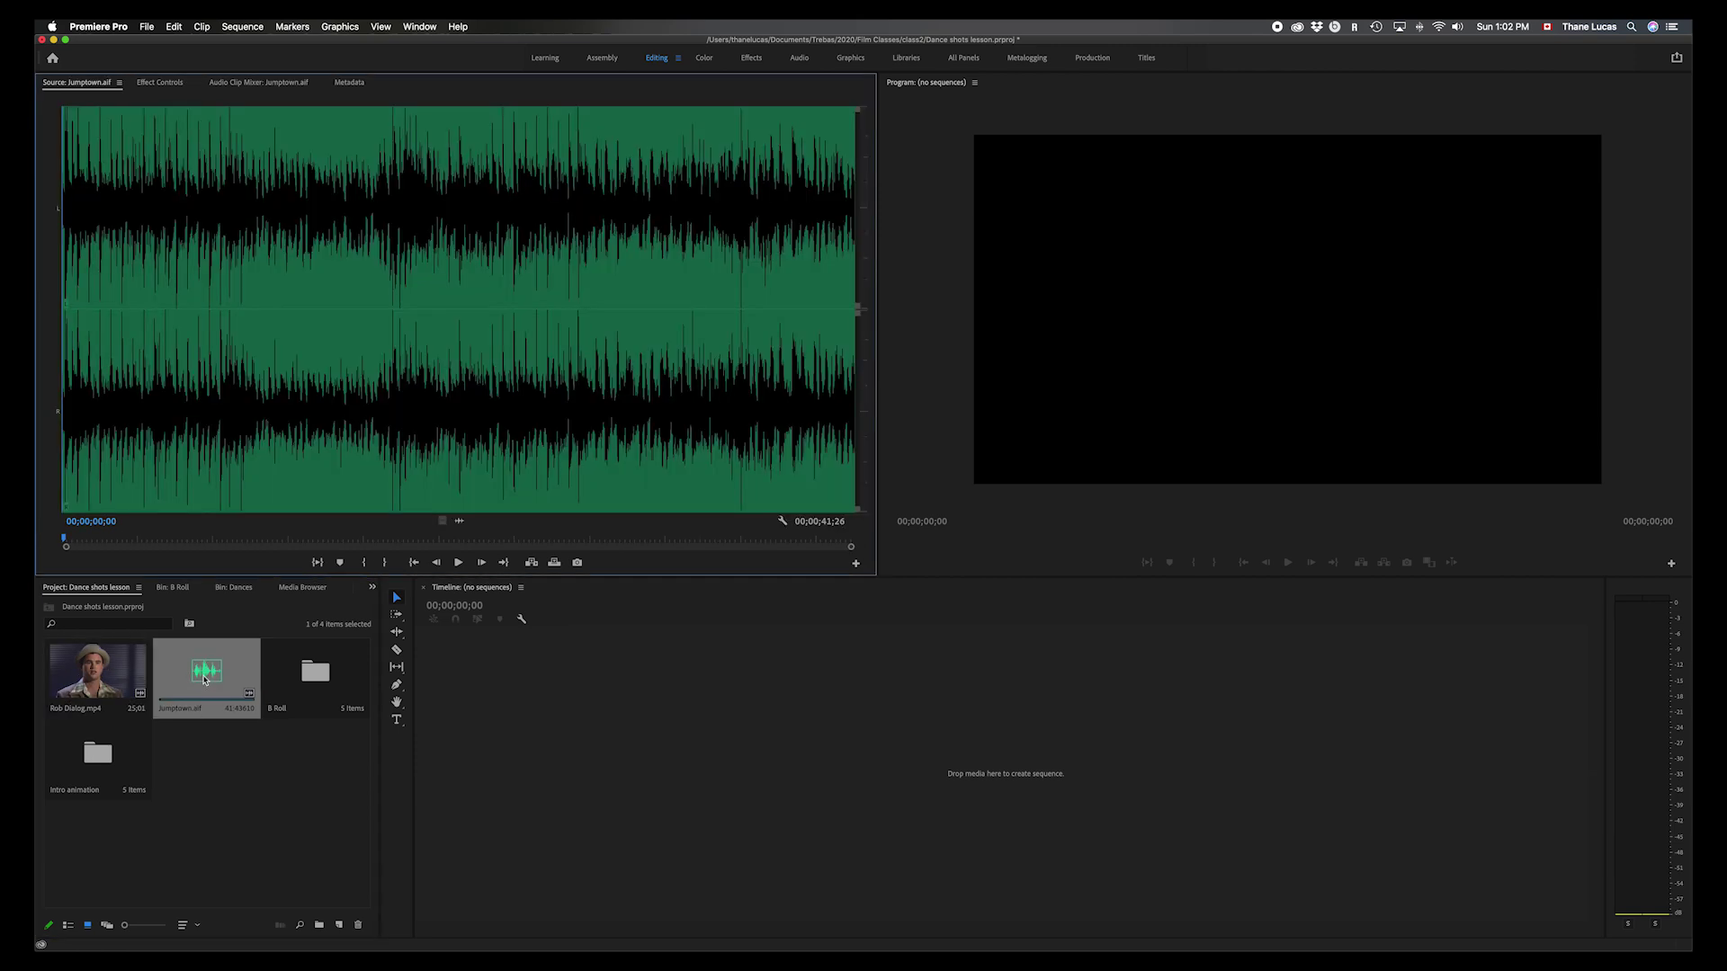
left_click(457, 562)
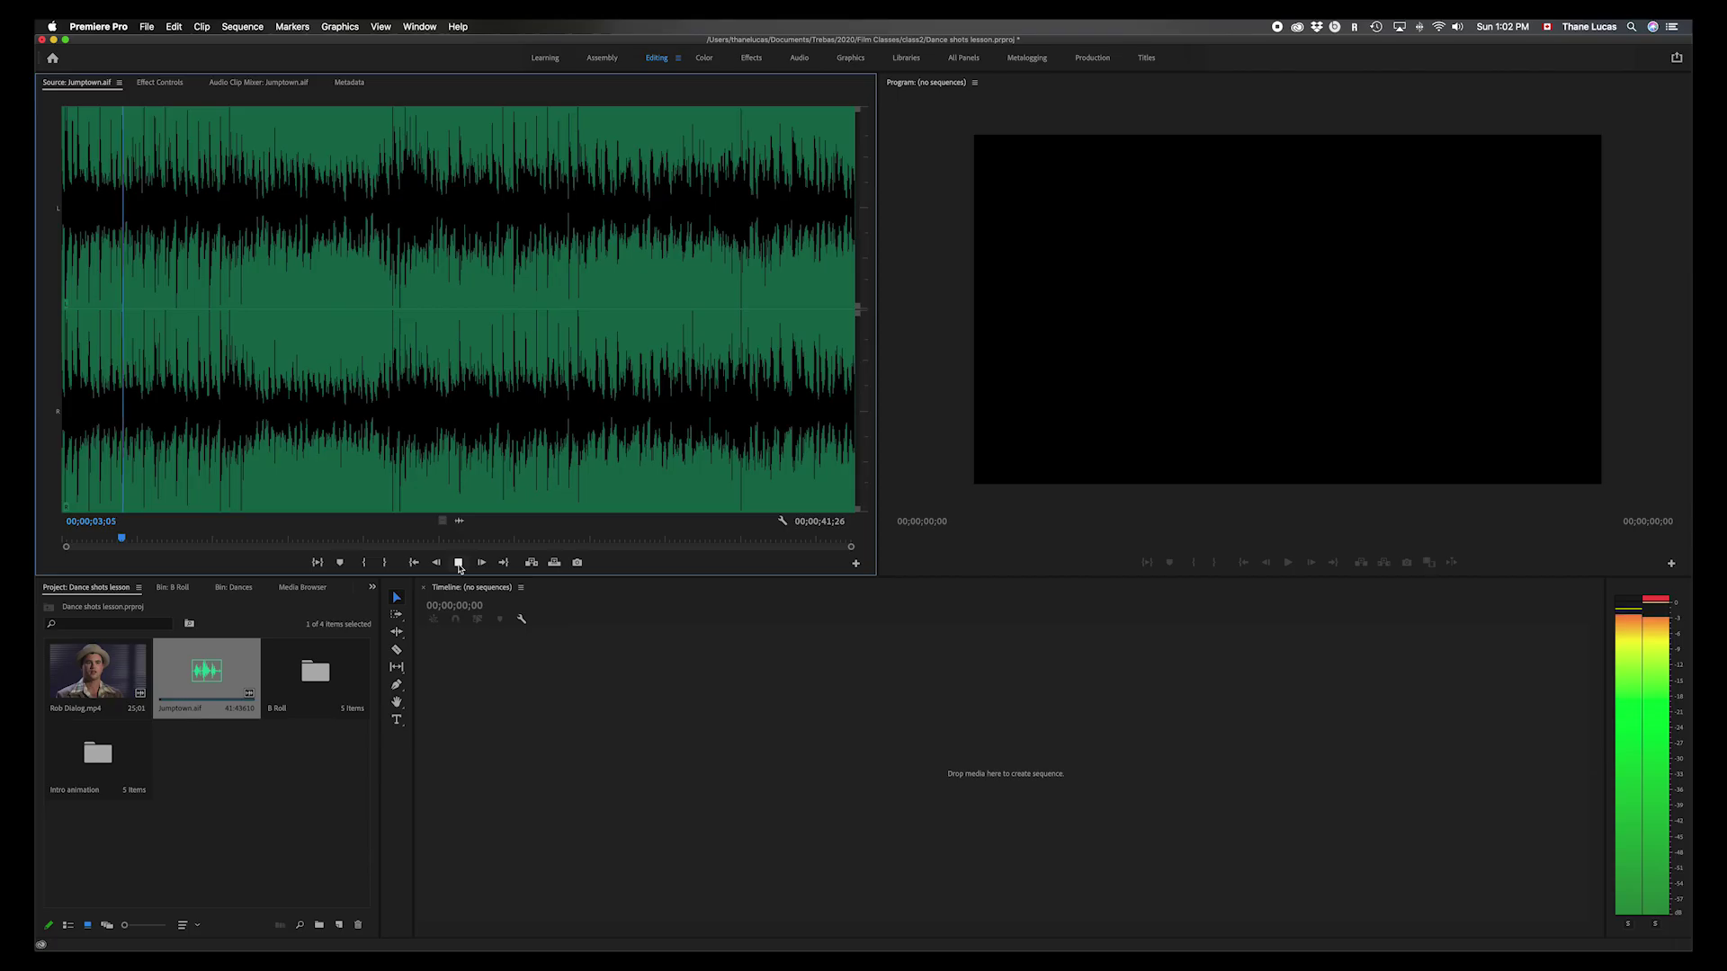
left_click(458, 562)
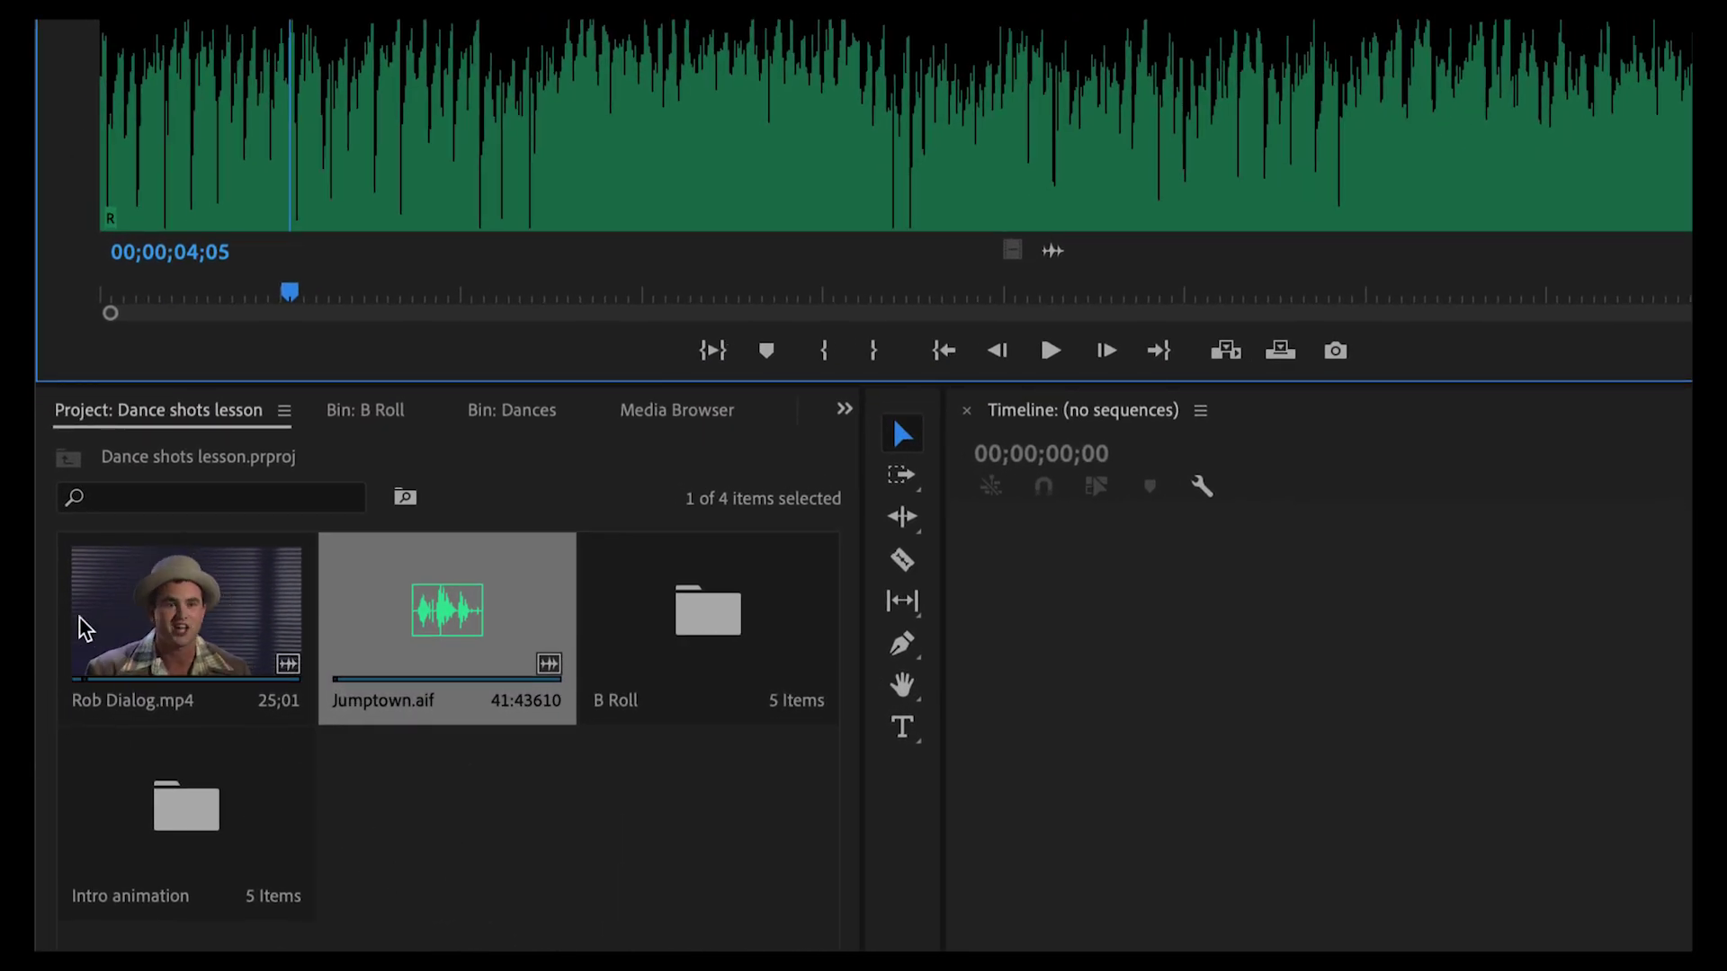
mouse_move(269, 720)
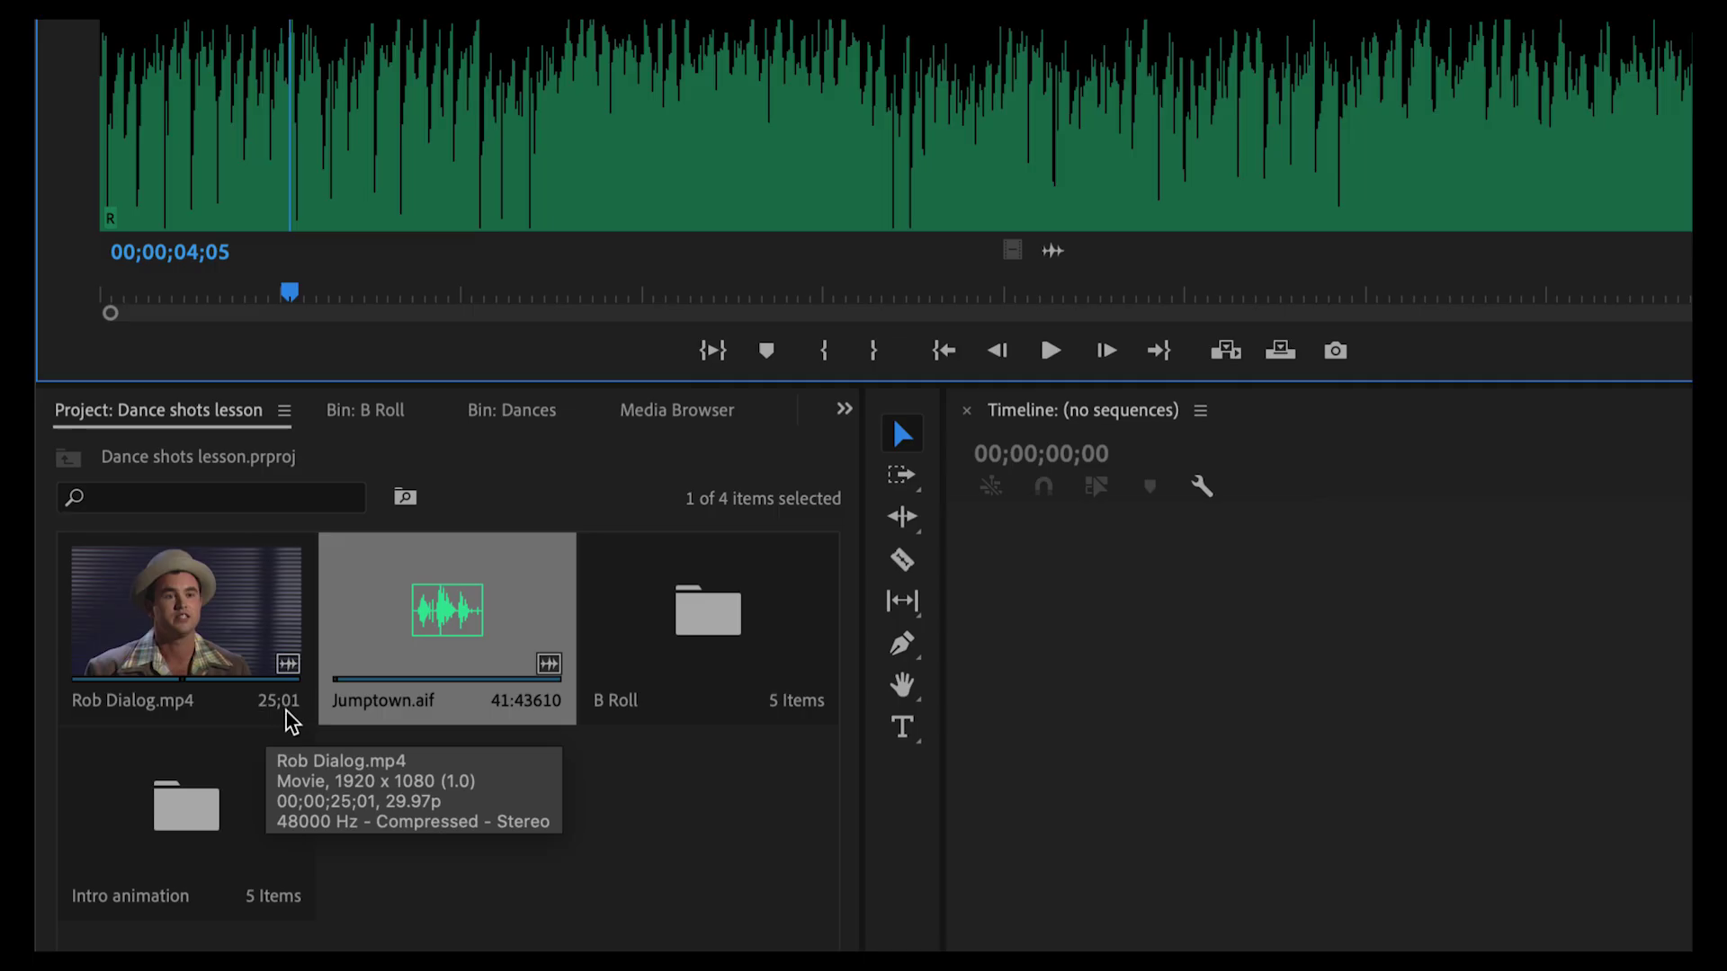
mouse_move(405, 705)
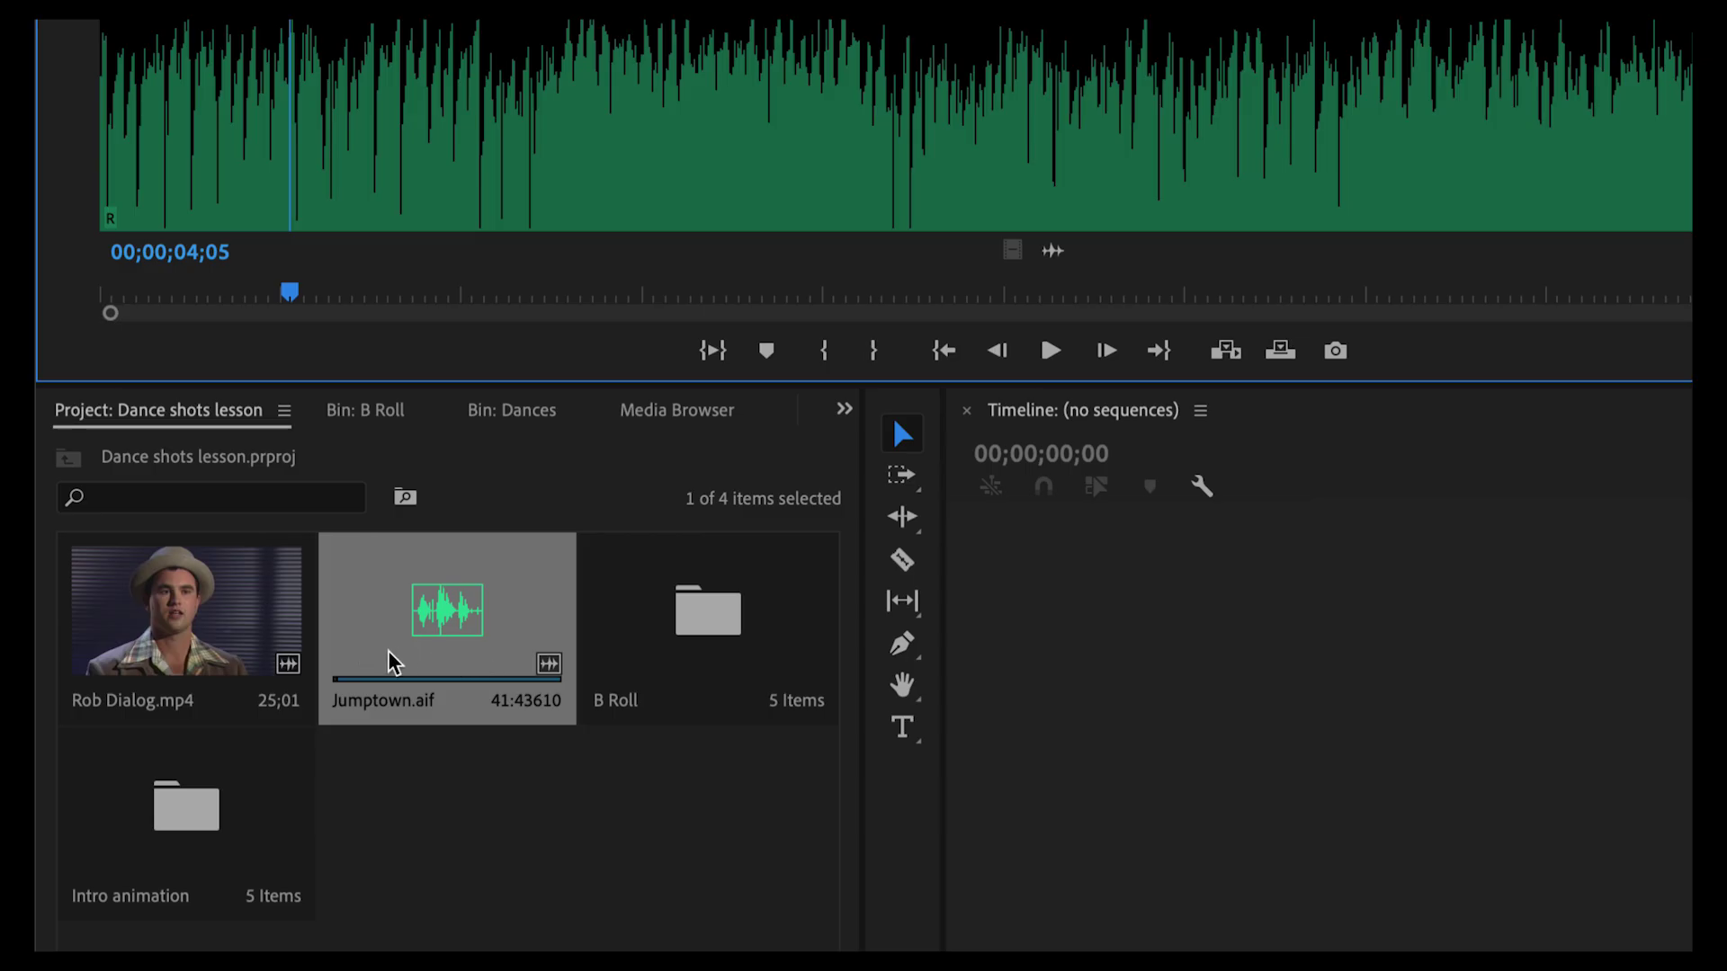
mouse_move(552, 719)
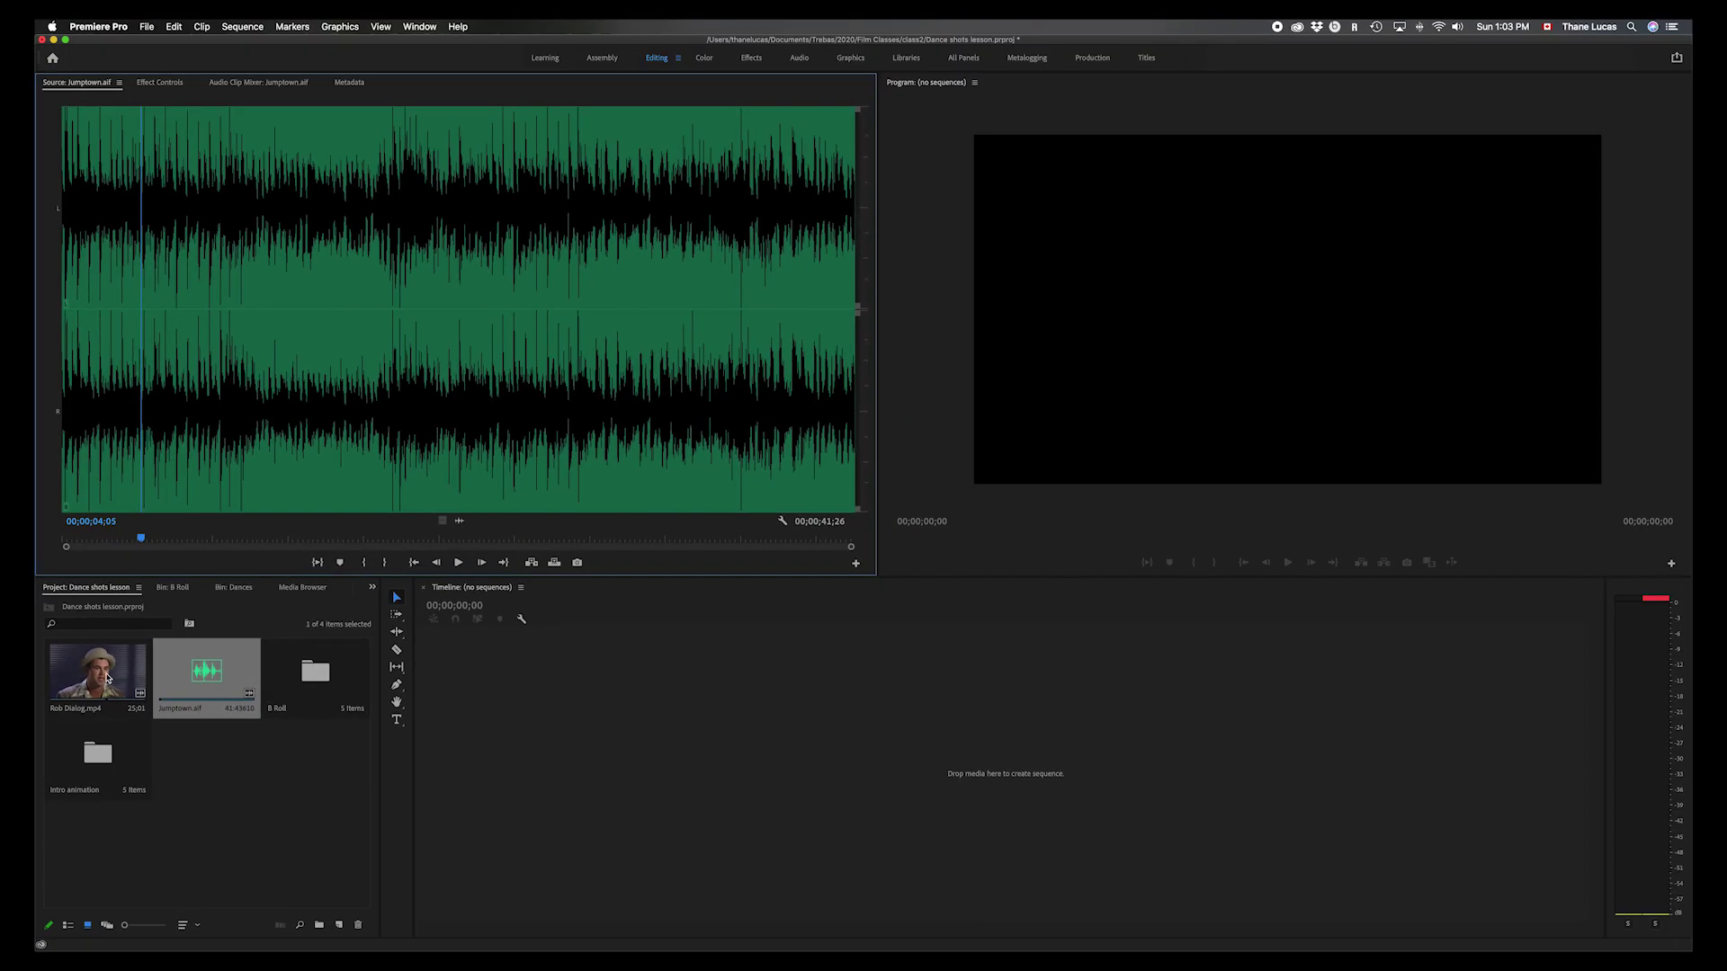
- Create a sequence from Rob Dialog.mp4 by placing the clip in the empty timeline
left_click_drag(107, 678, 958, 768)
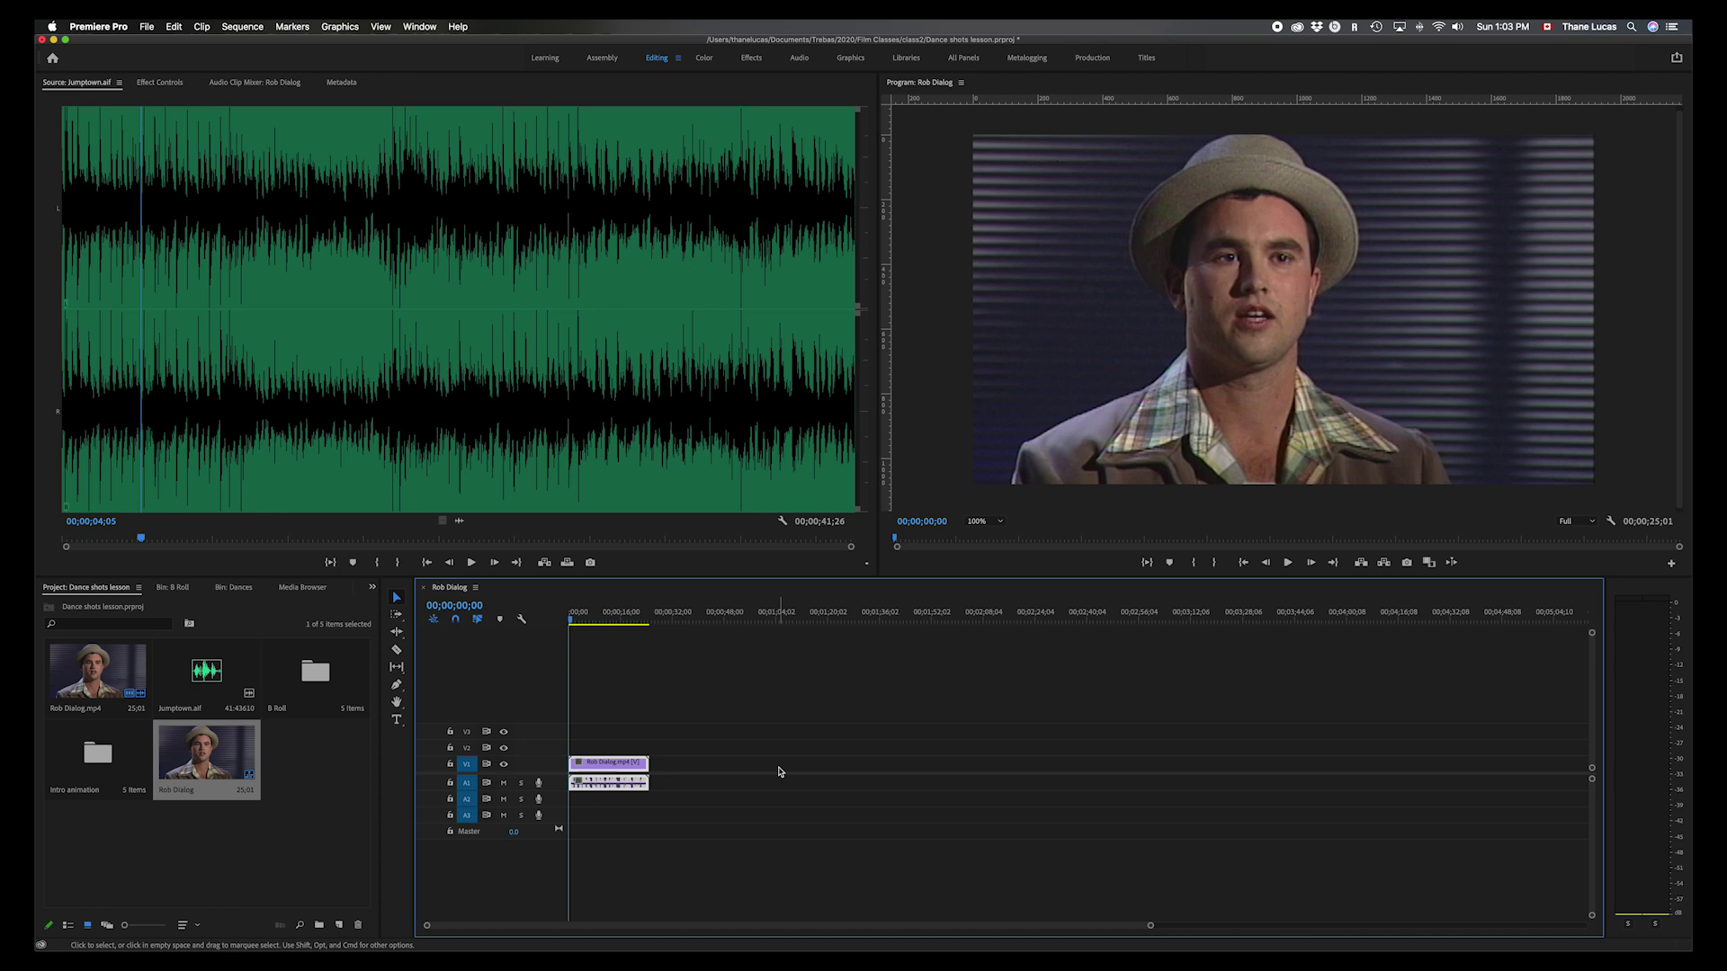
- Try a horizontal frame size of 1842 in the new sequence's settings and set it back to 1920
left_click(232, 27)
left_click(243, 43)
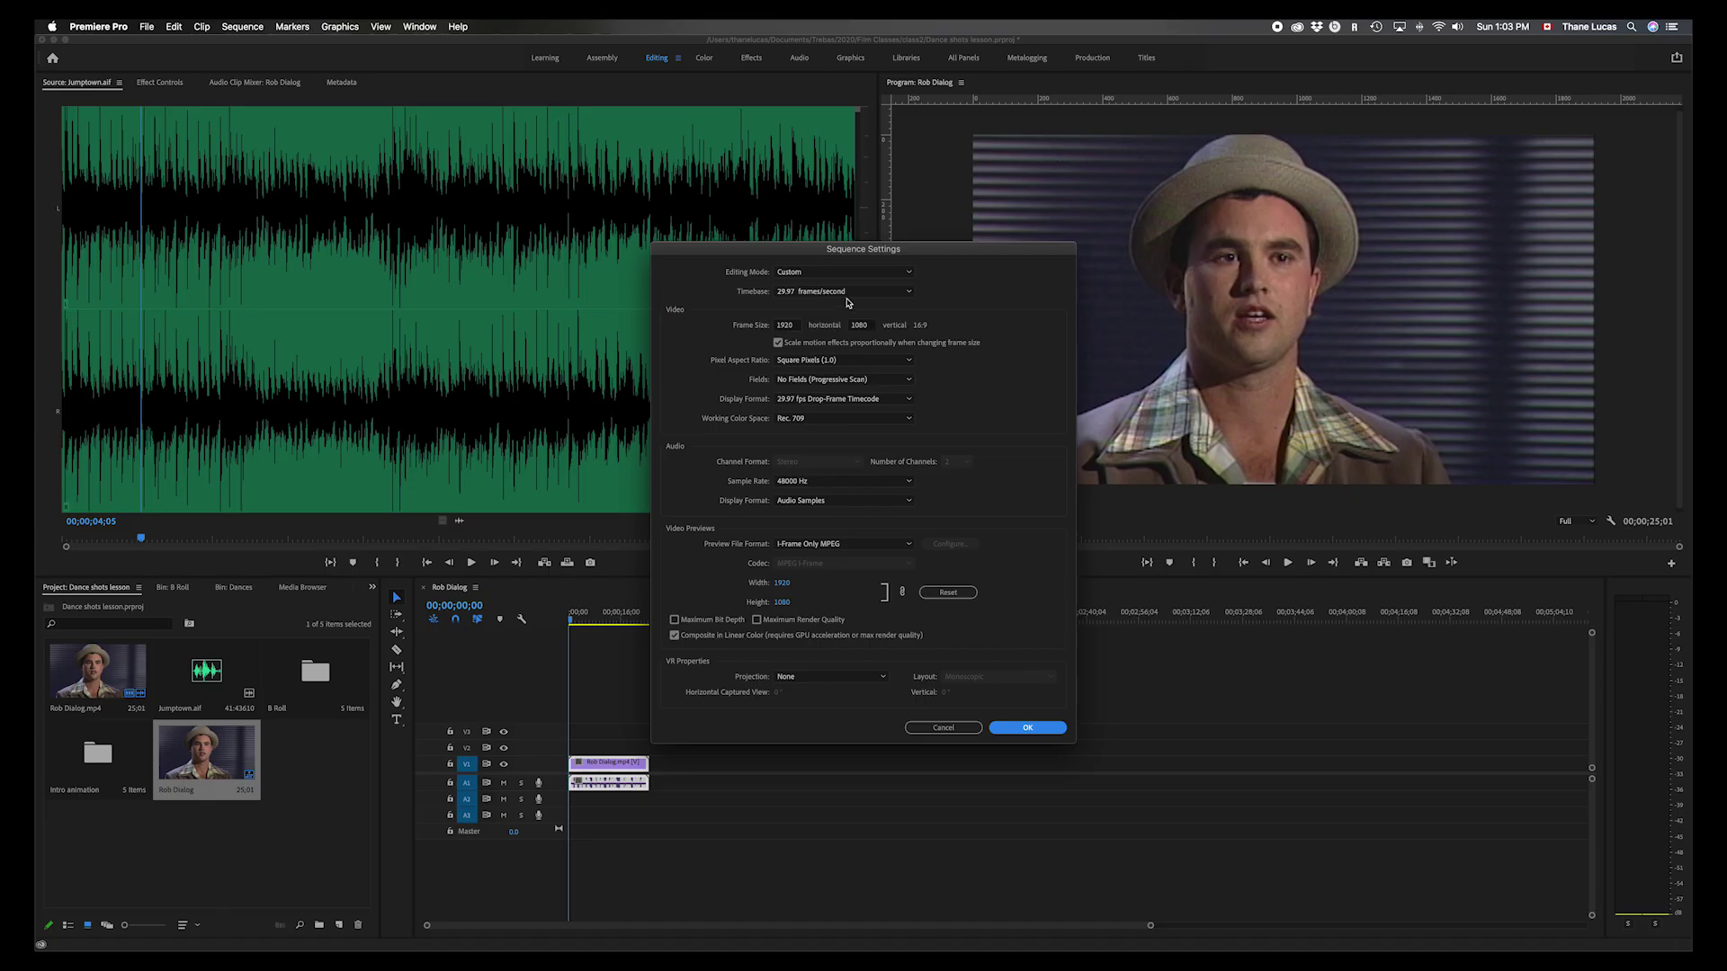
double_click(787, 330)
type("1842")
double_click(785, 327)
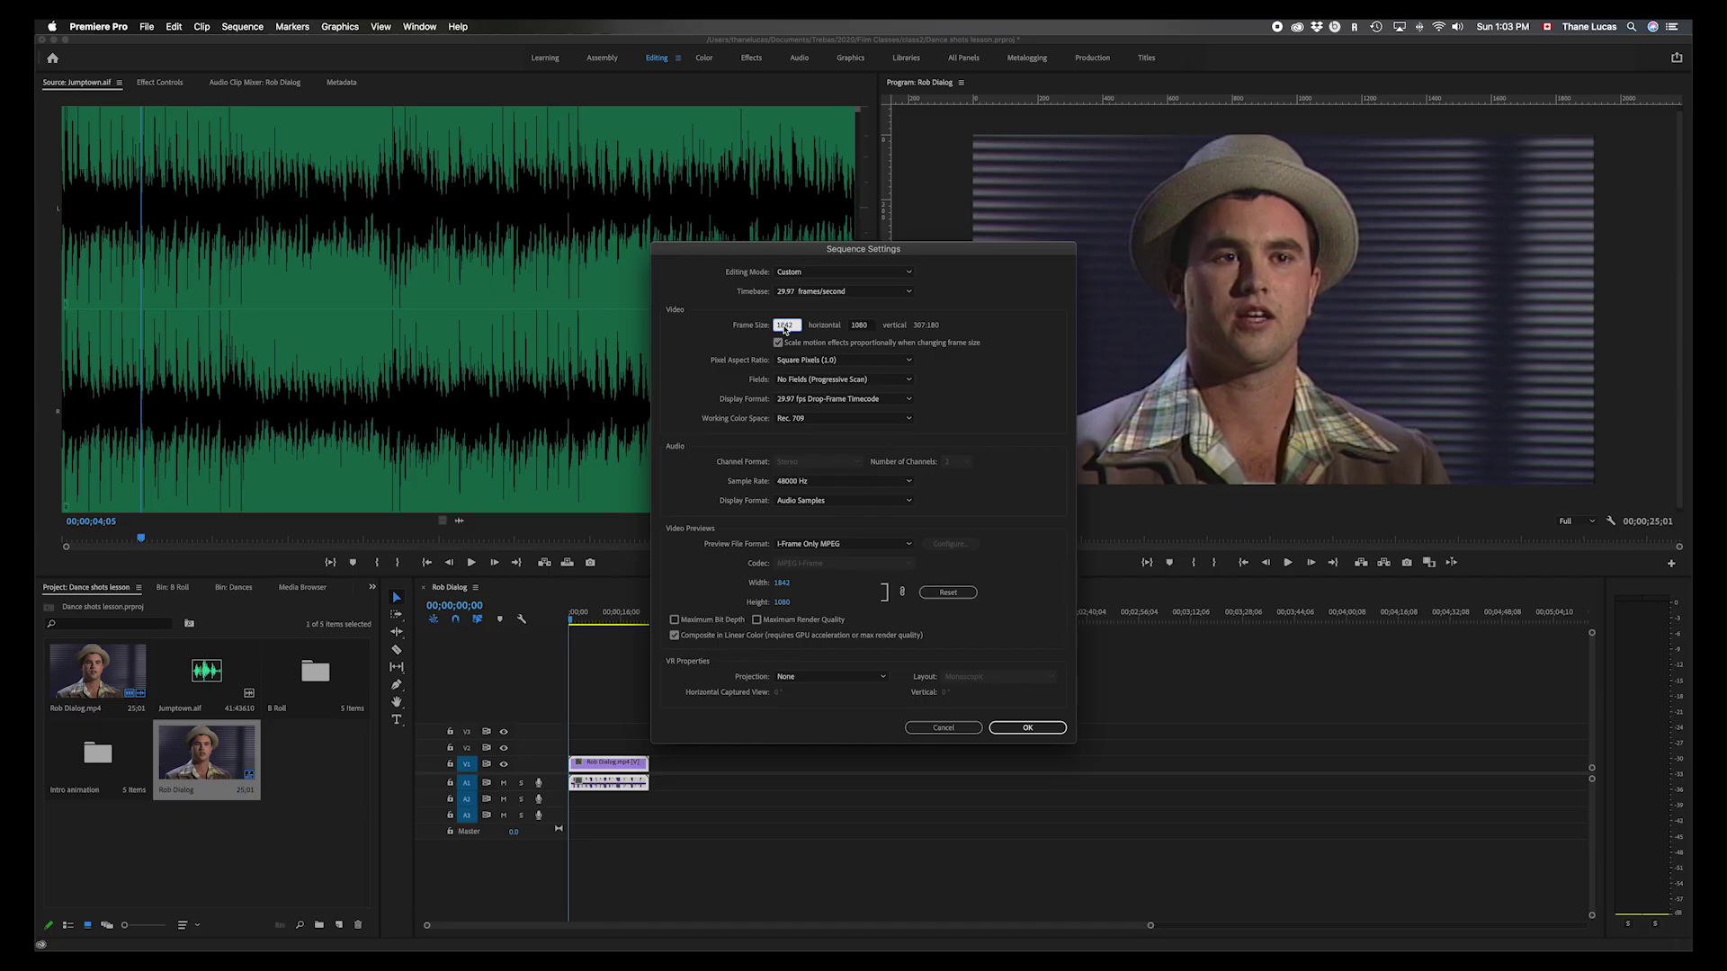
left_click(785, 329)
type("1920")
double_click(788, 326)
type("1")
key("Return")
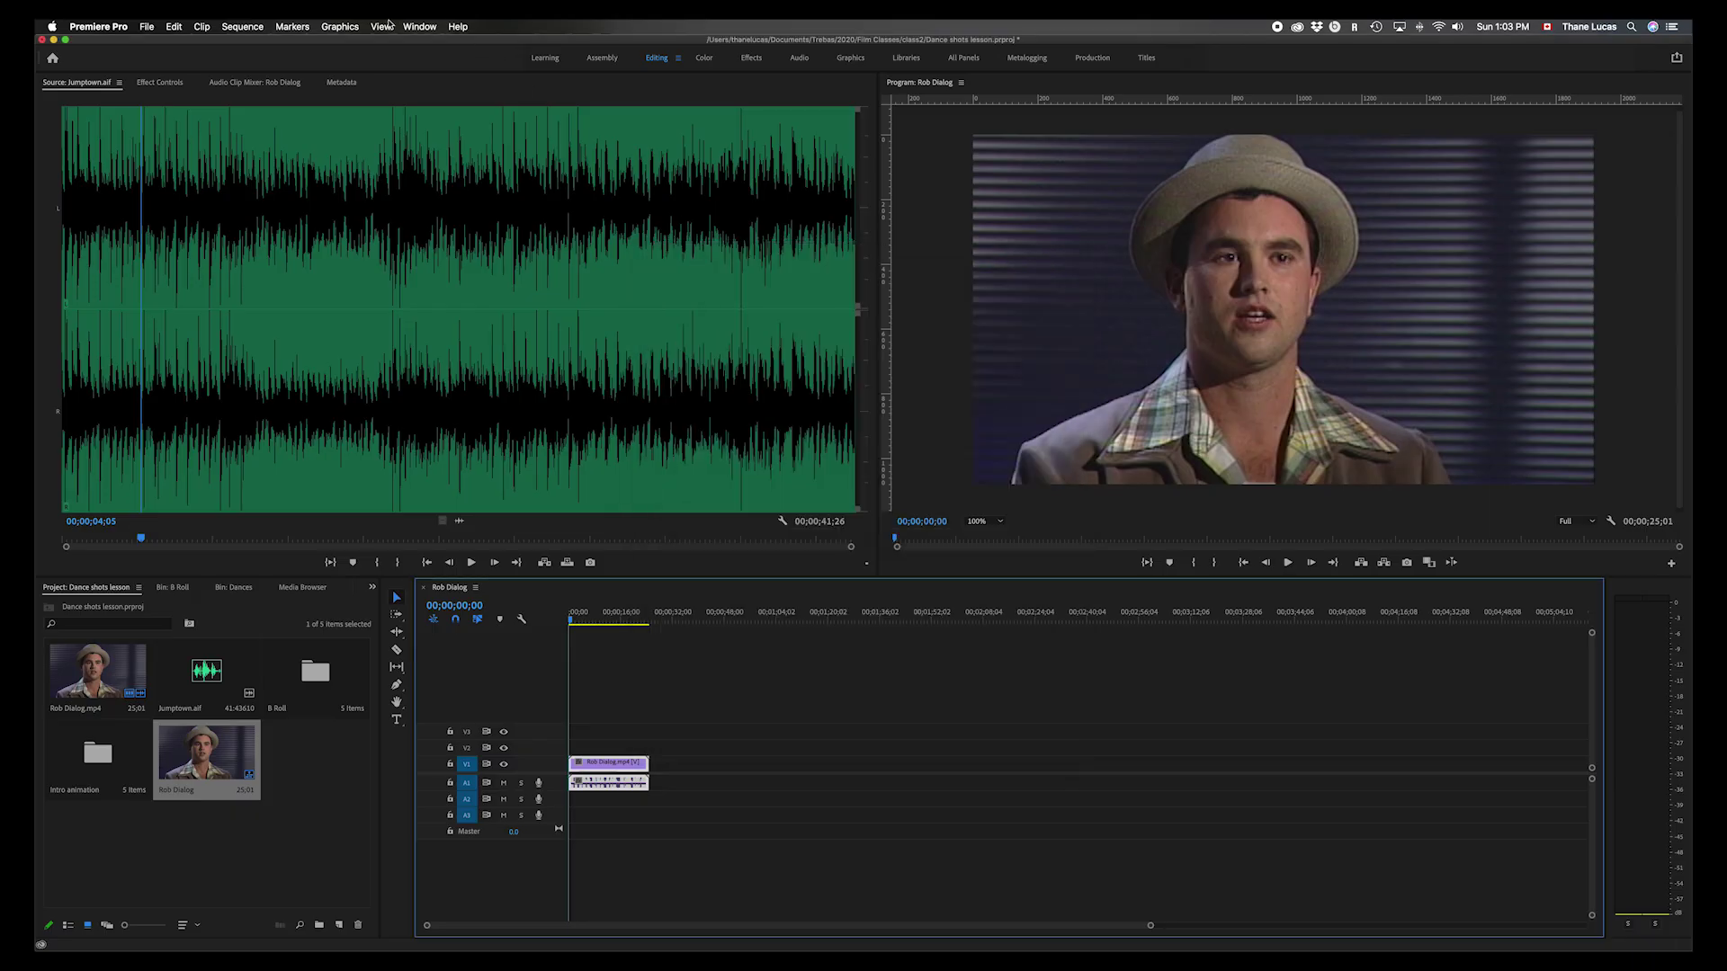
- Review the Rob Dialog sequence's timebase, video, audio and preview settings
left_click(258, 29)
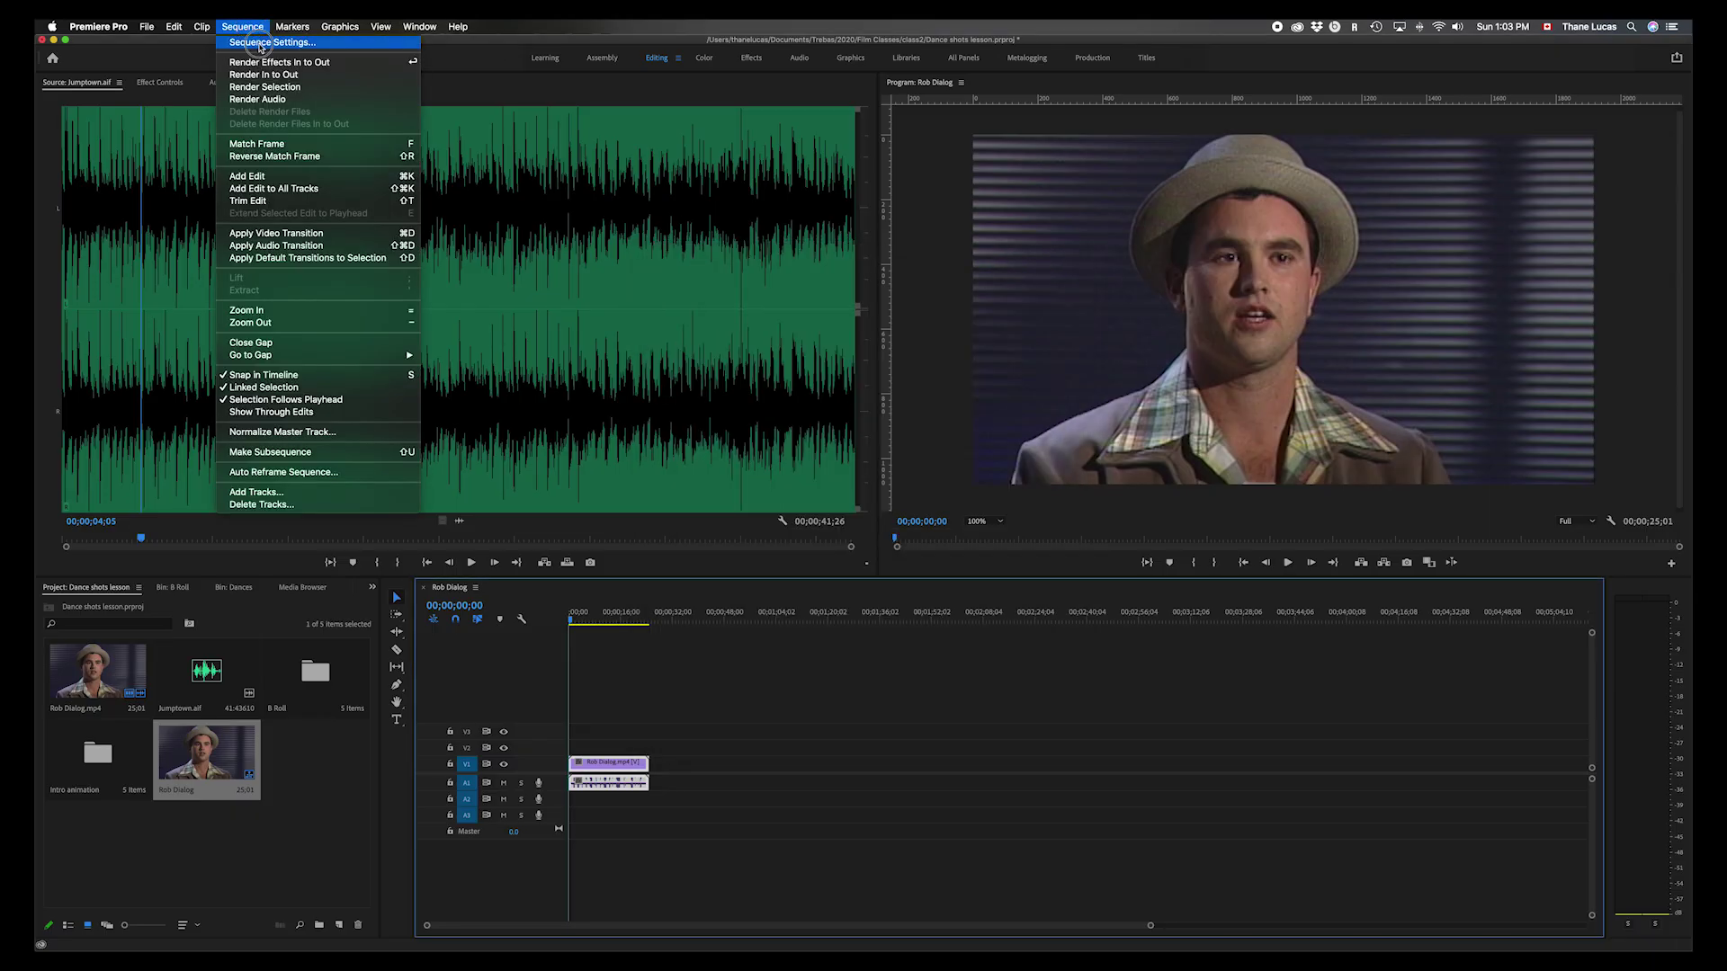
left_click(259, 43)
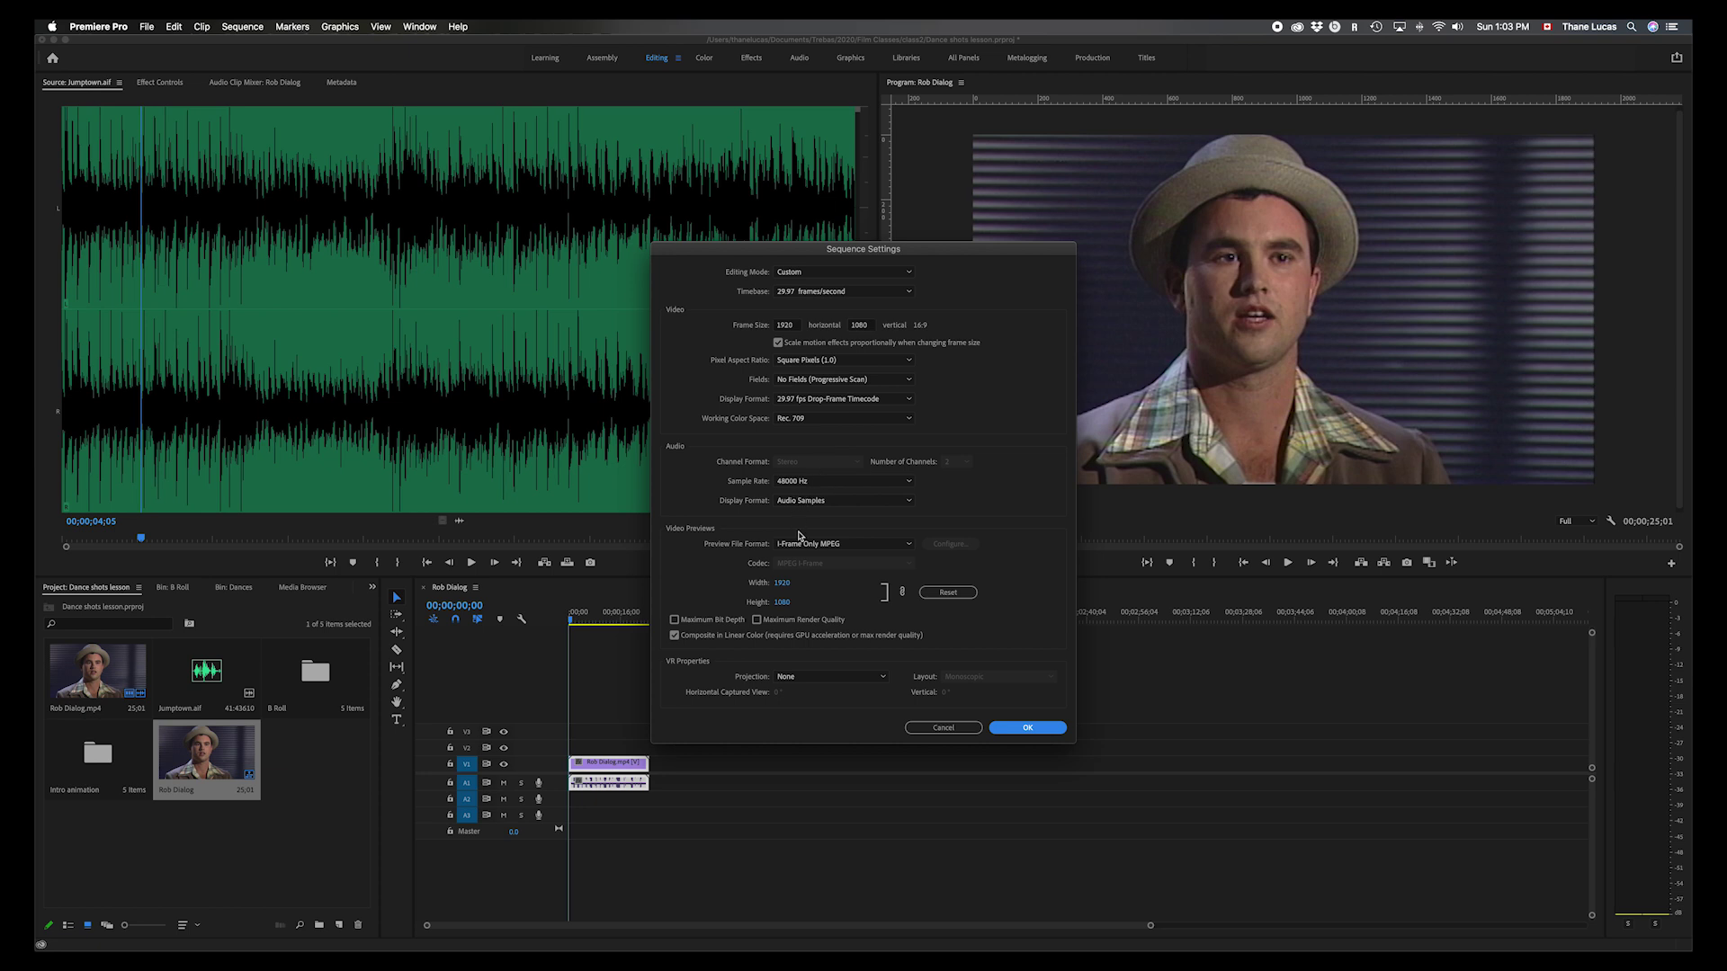
left_click(1028, 727)
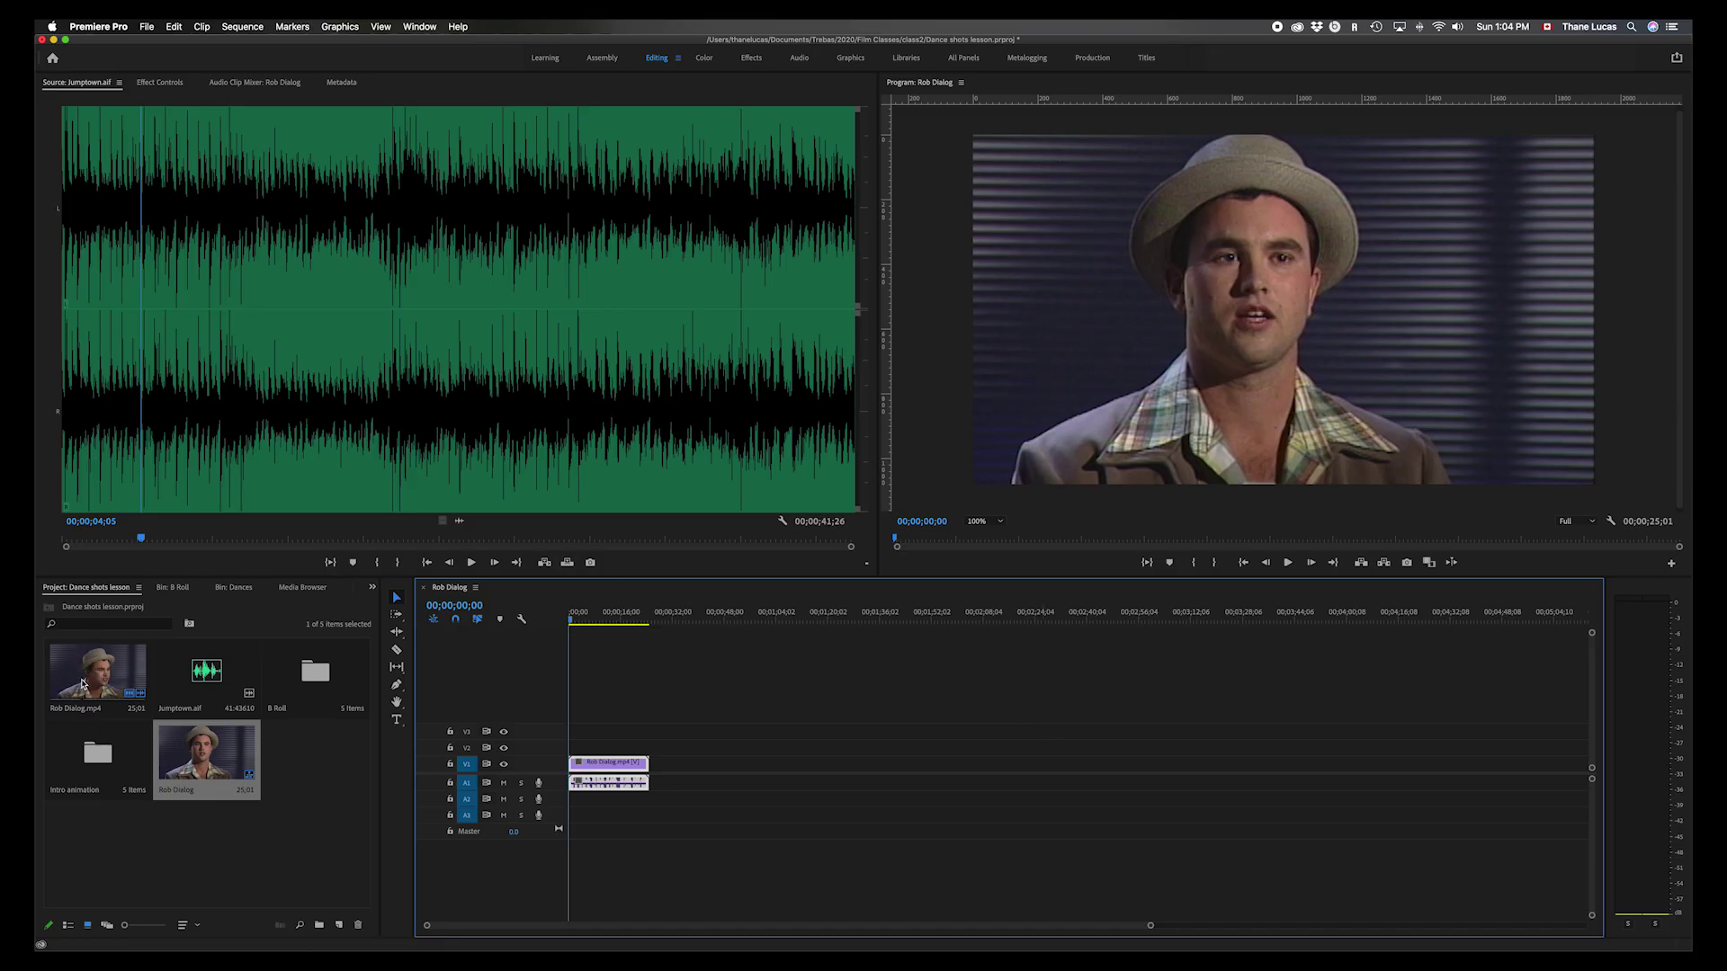
- Open the Rob Dialog.mp4 clip from the timeline in the Source Monitor and compare the Source and Program Monitors
double_click(619, 770)
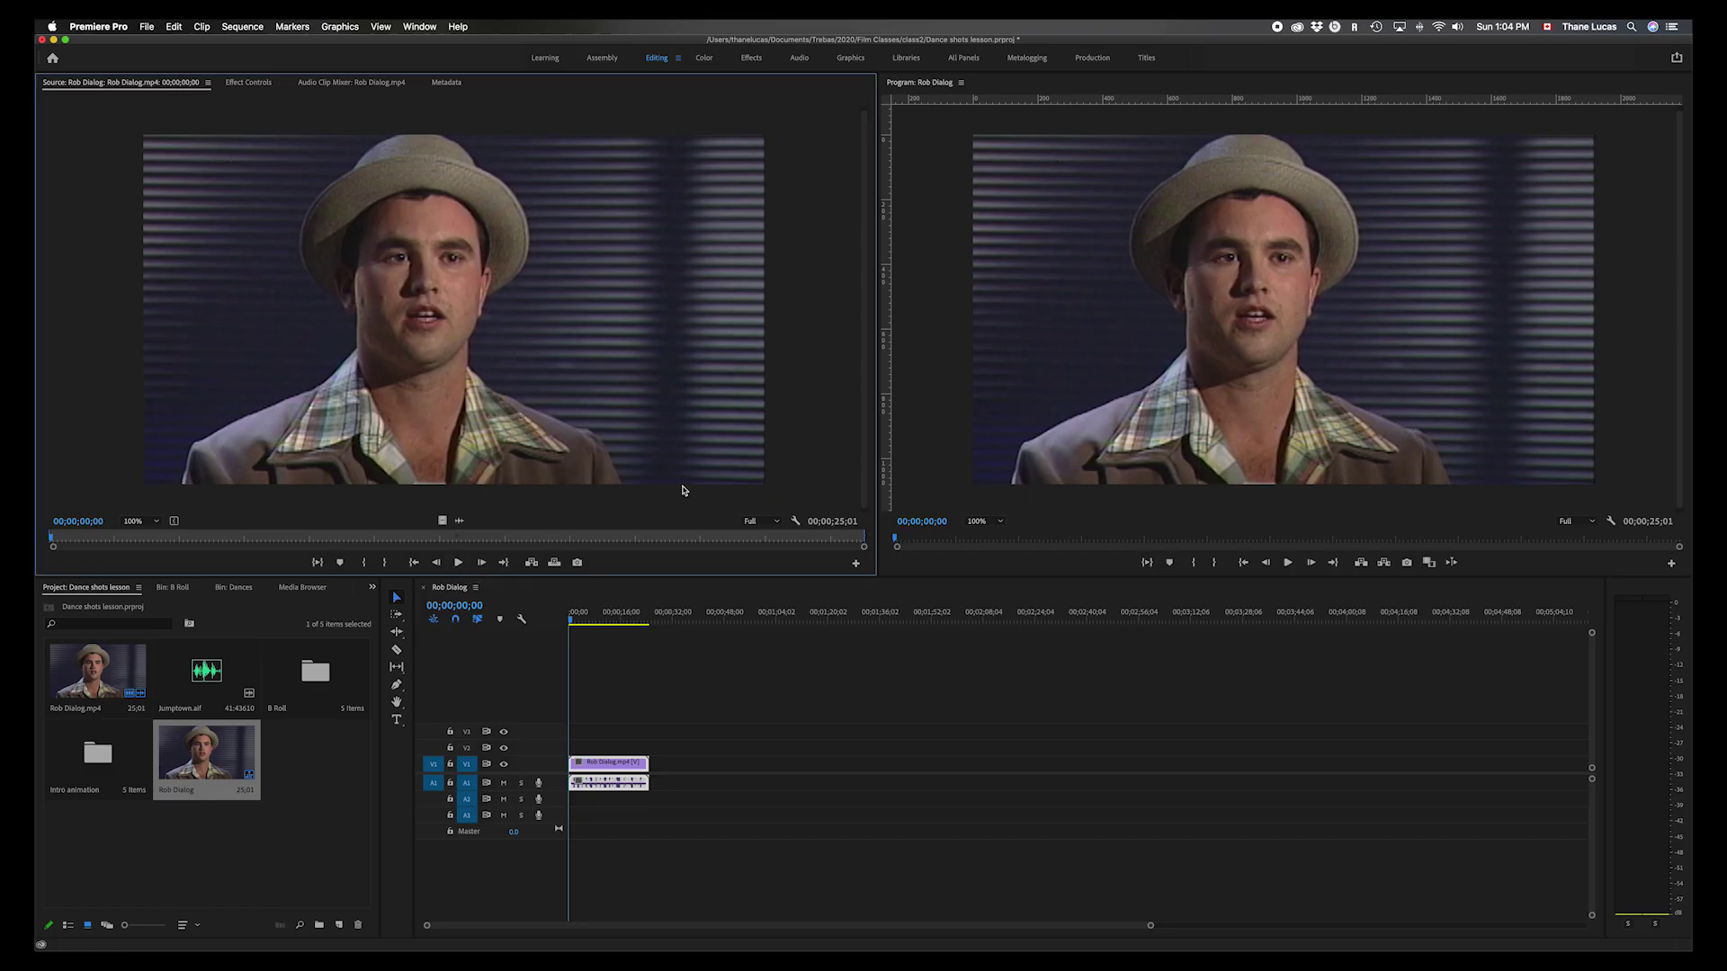
left_click(677, 700)
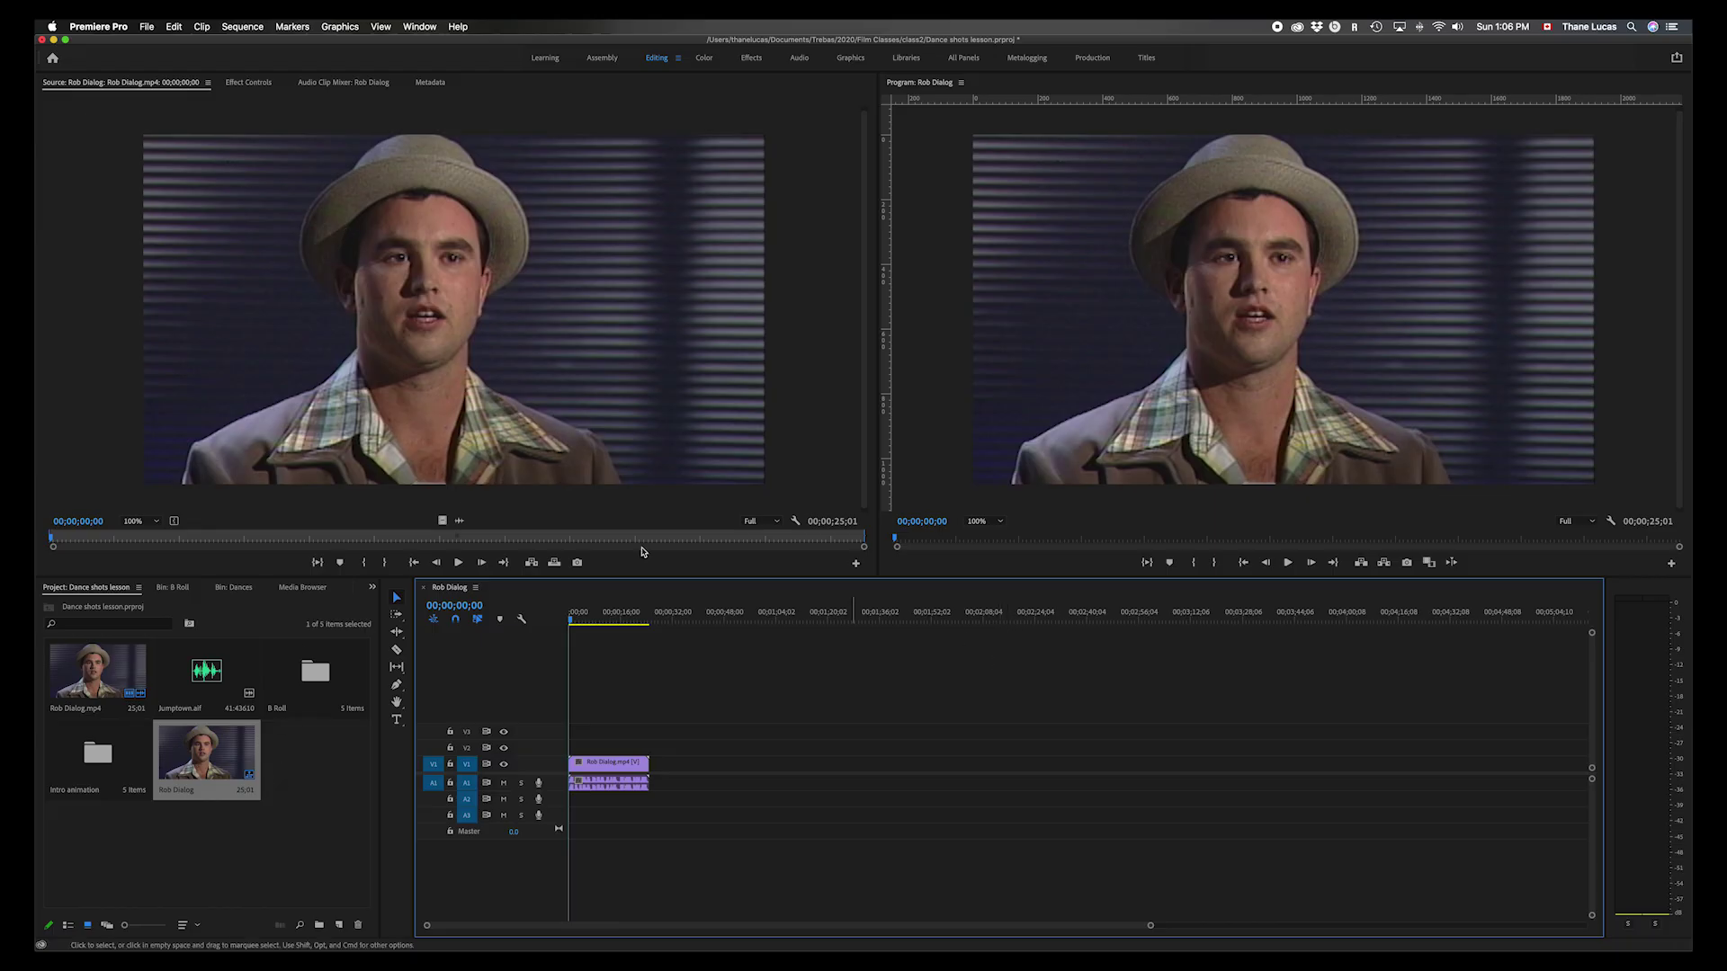
left_click(177, 273)
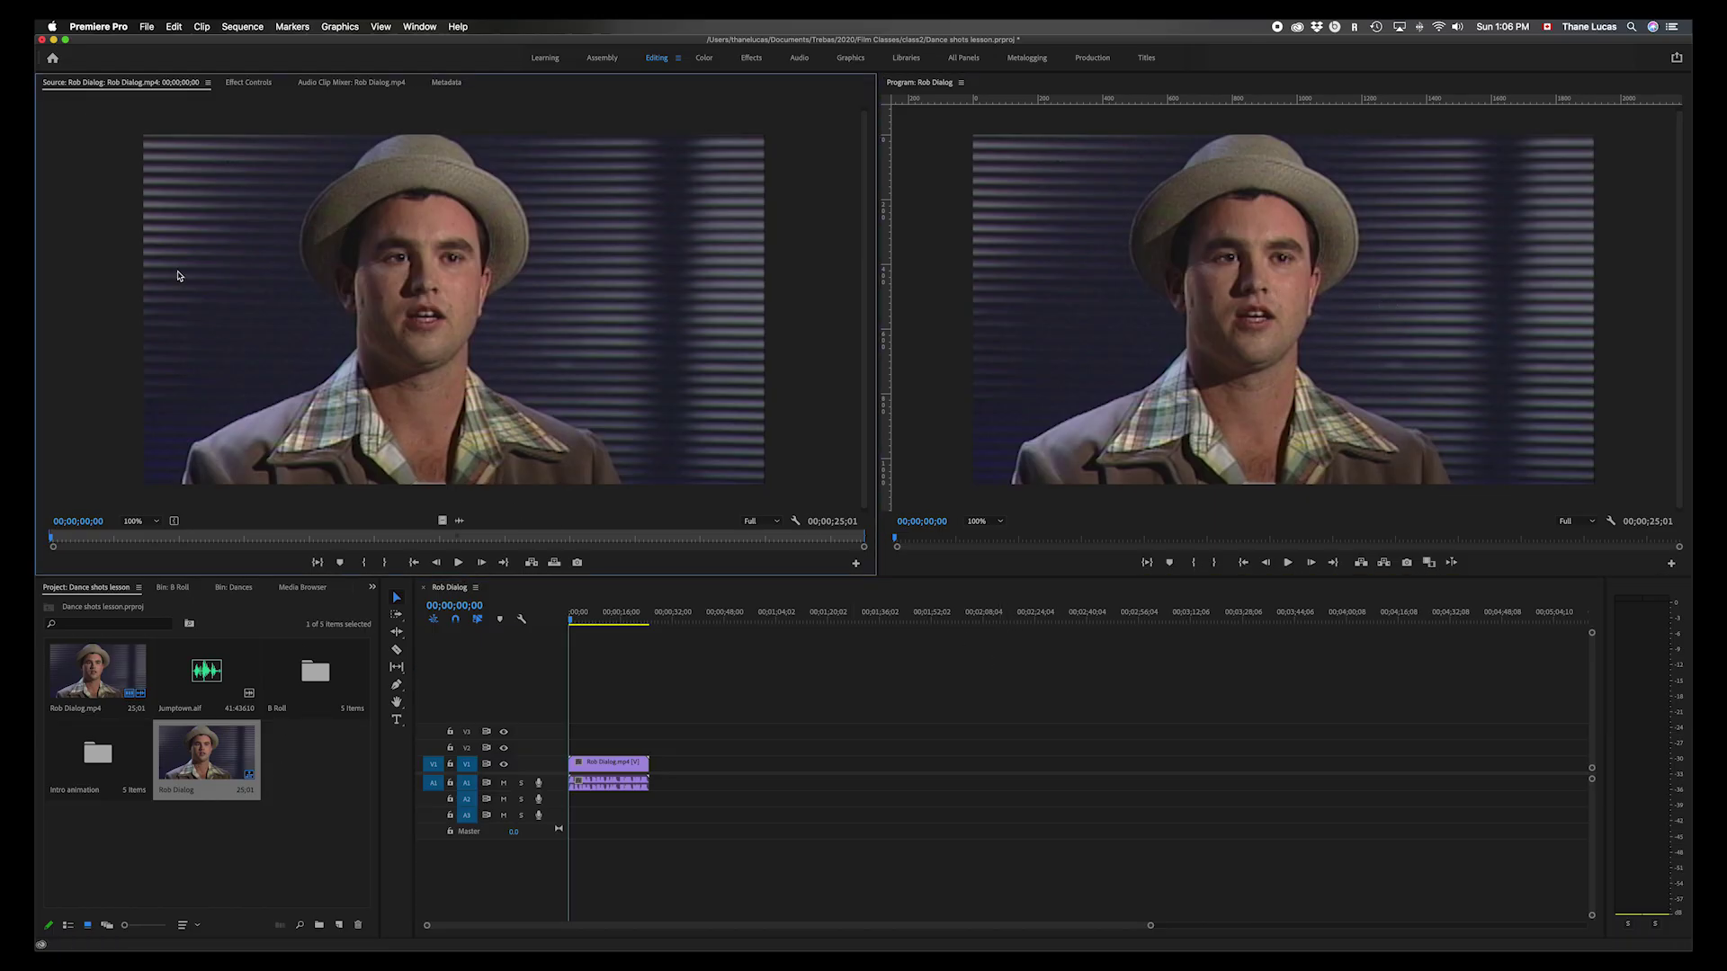
left_click(1010, 285)
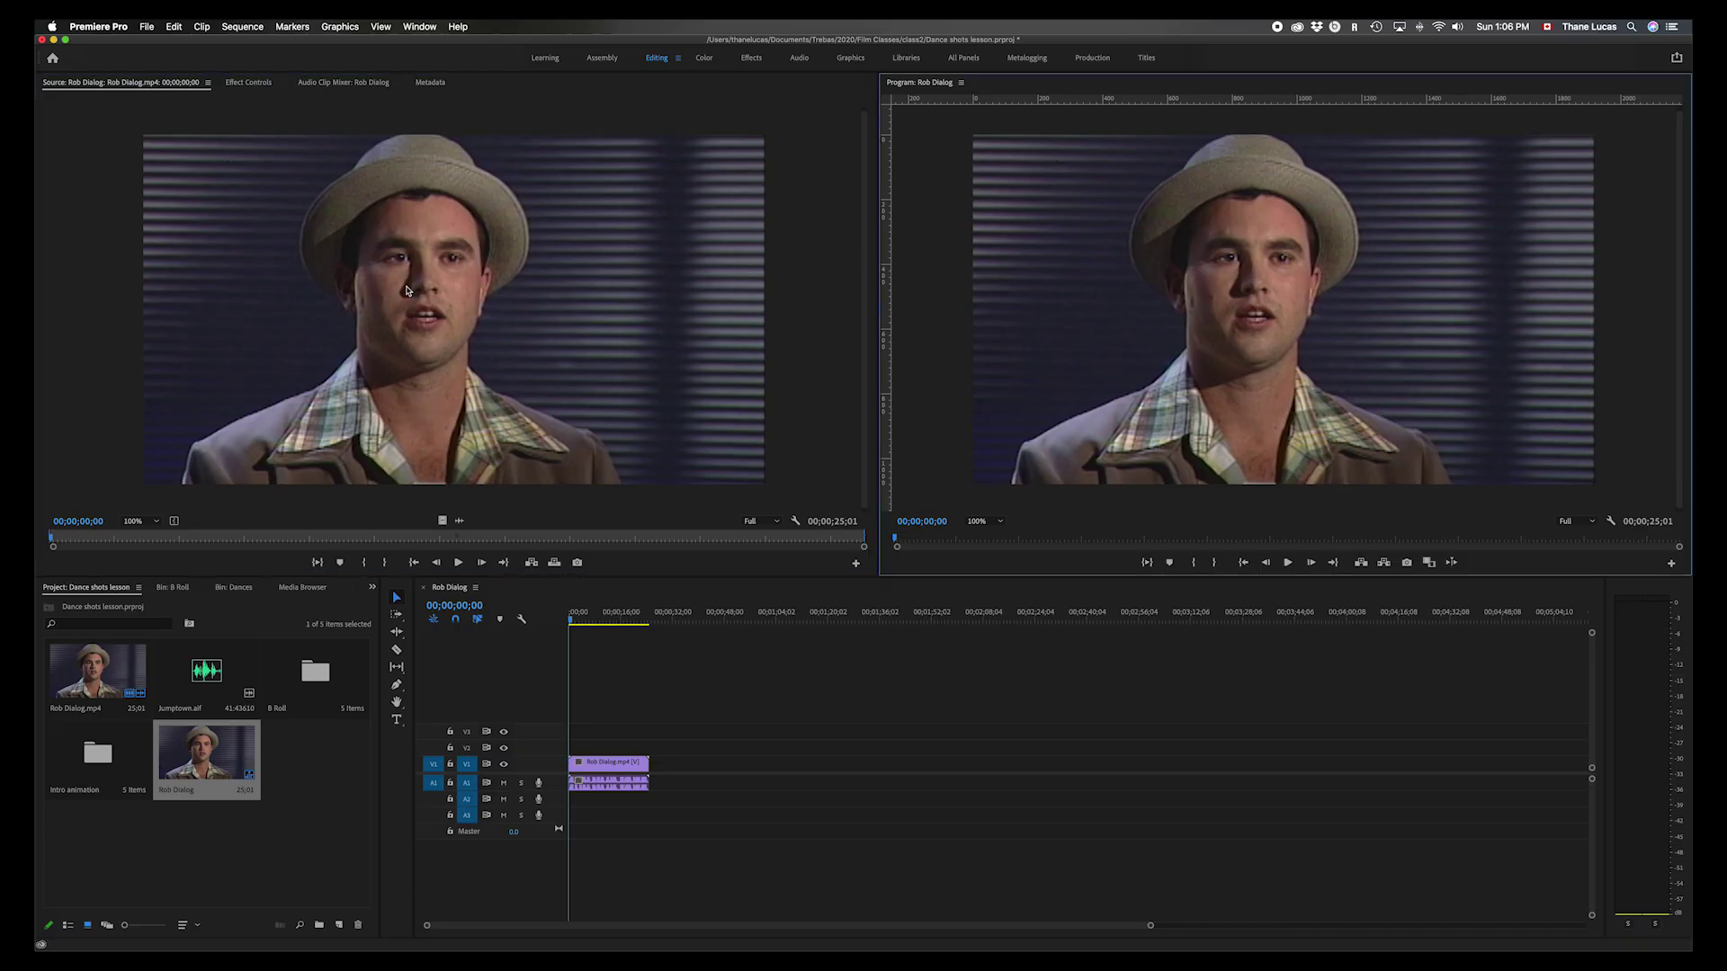
left_click(343, 307)
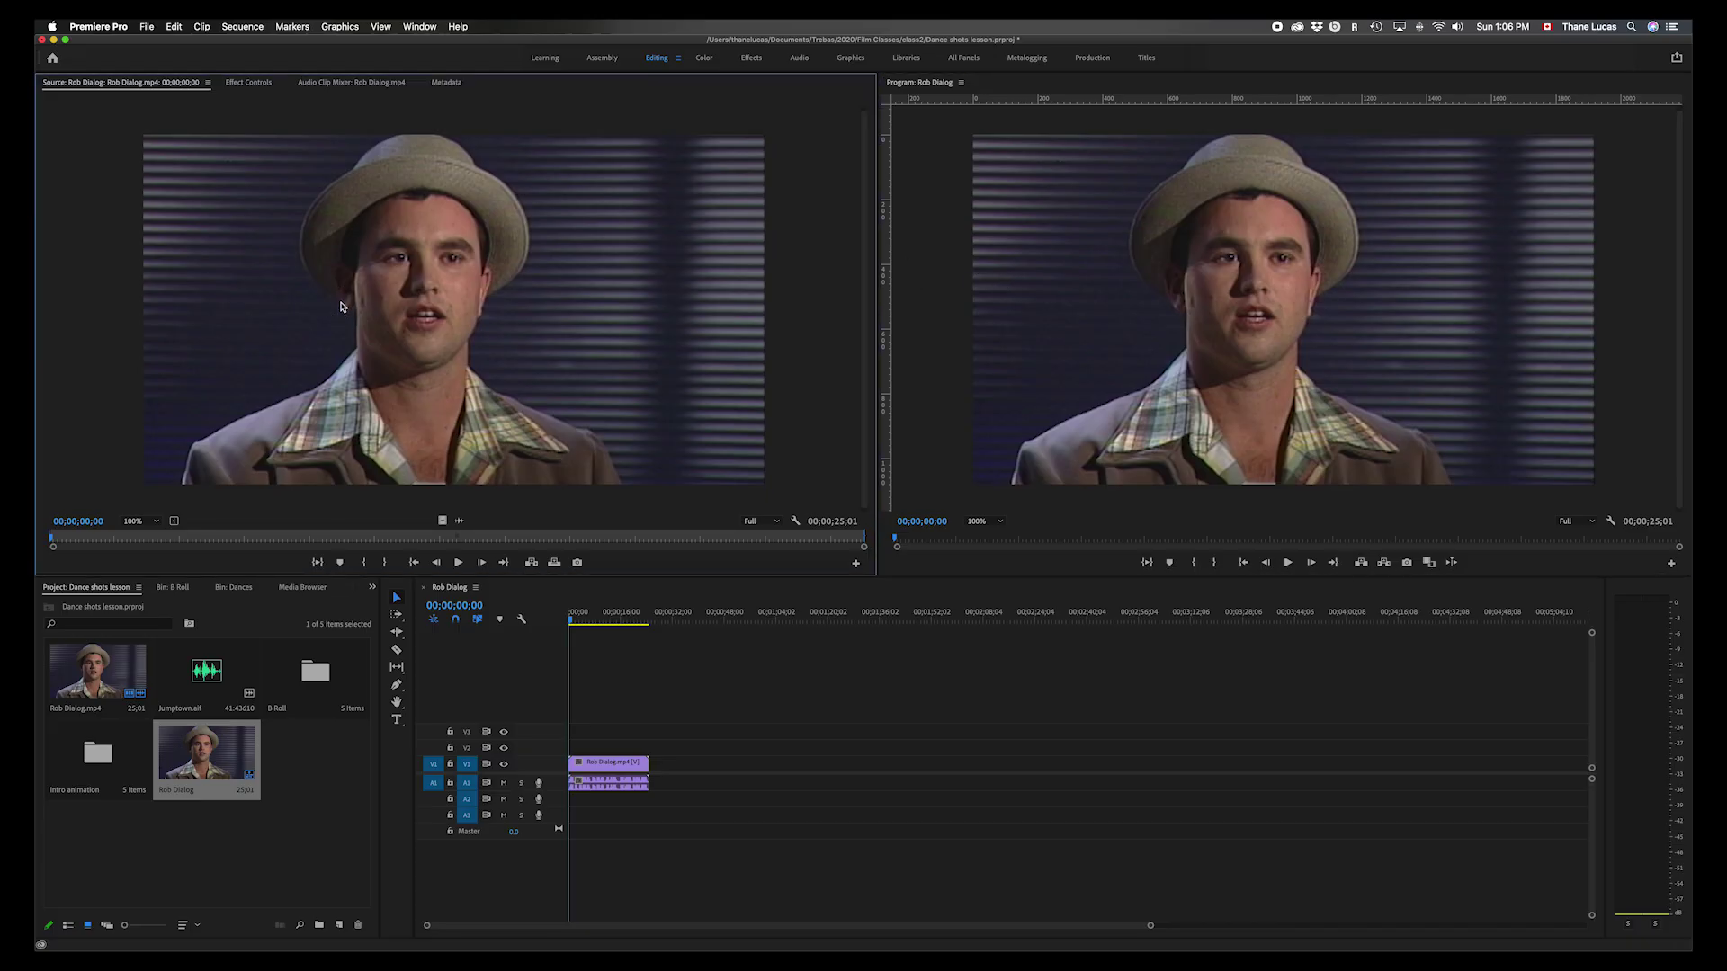
left_click(1048, 342)
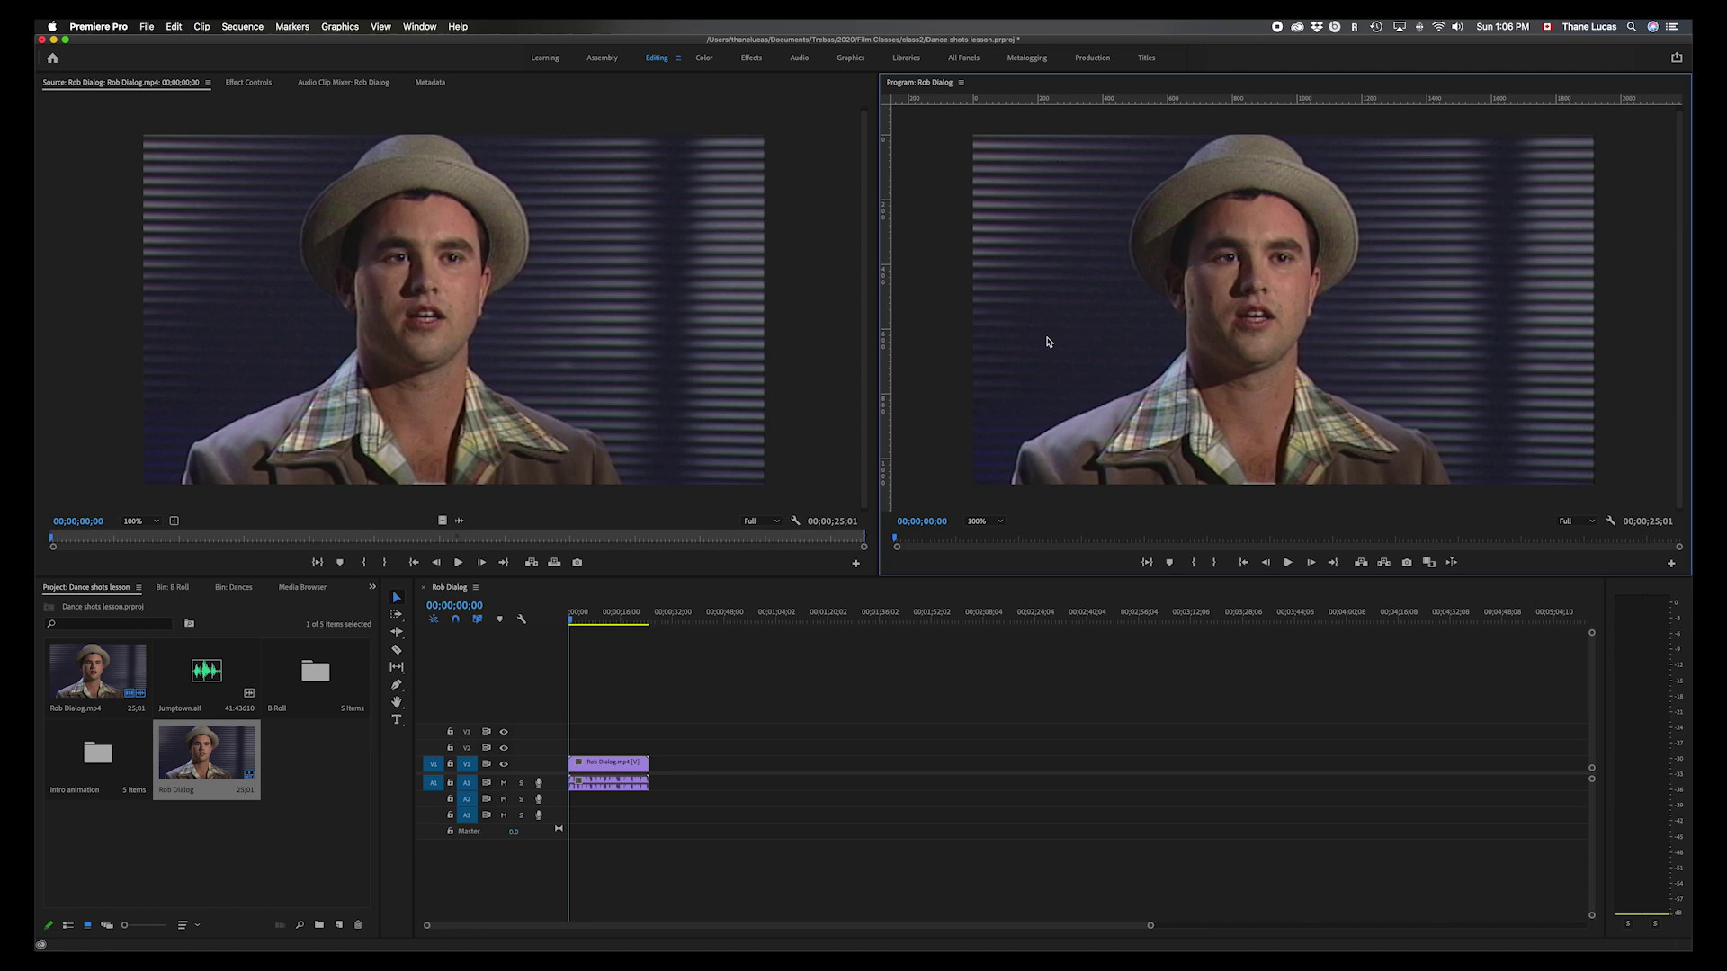
left_click(281, 221)
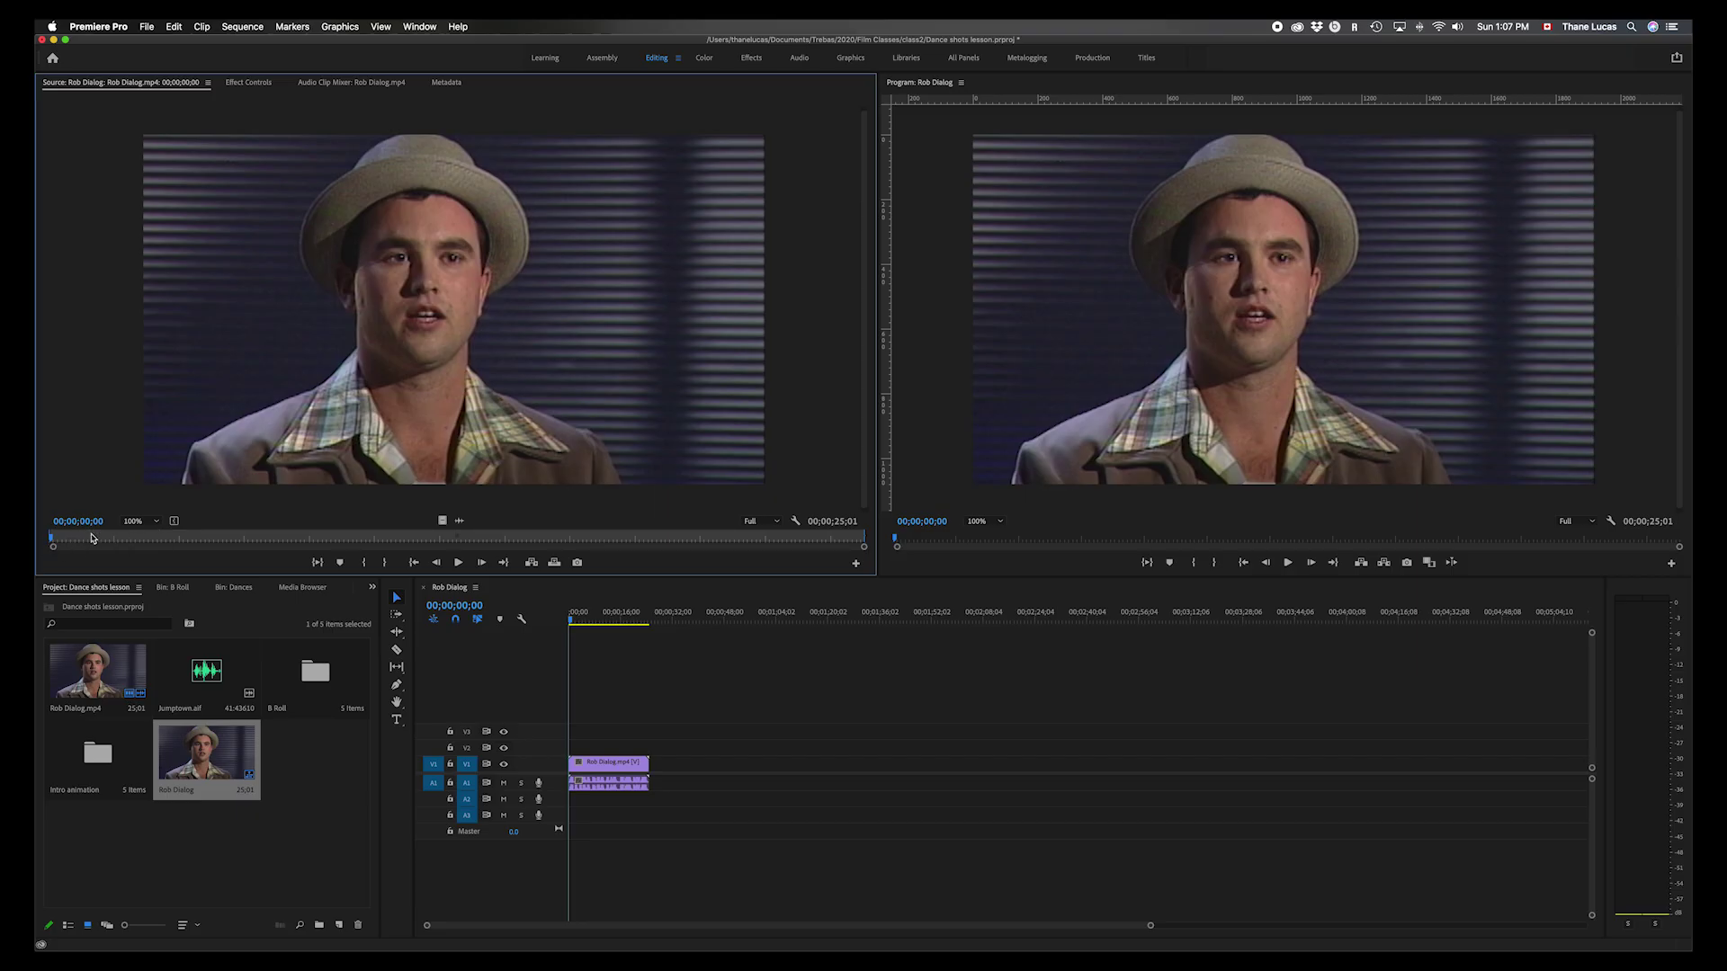
- Scrub through Rob Dialog.mp4 in the Source Monitor and set its playhead position to 00;00;12;00
left_click(52, 540)
left_click_drag(51, 540, 306, 539)
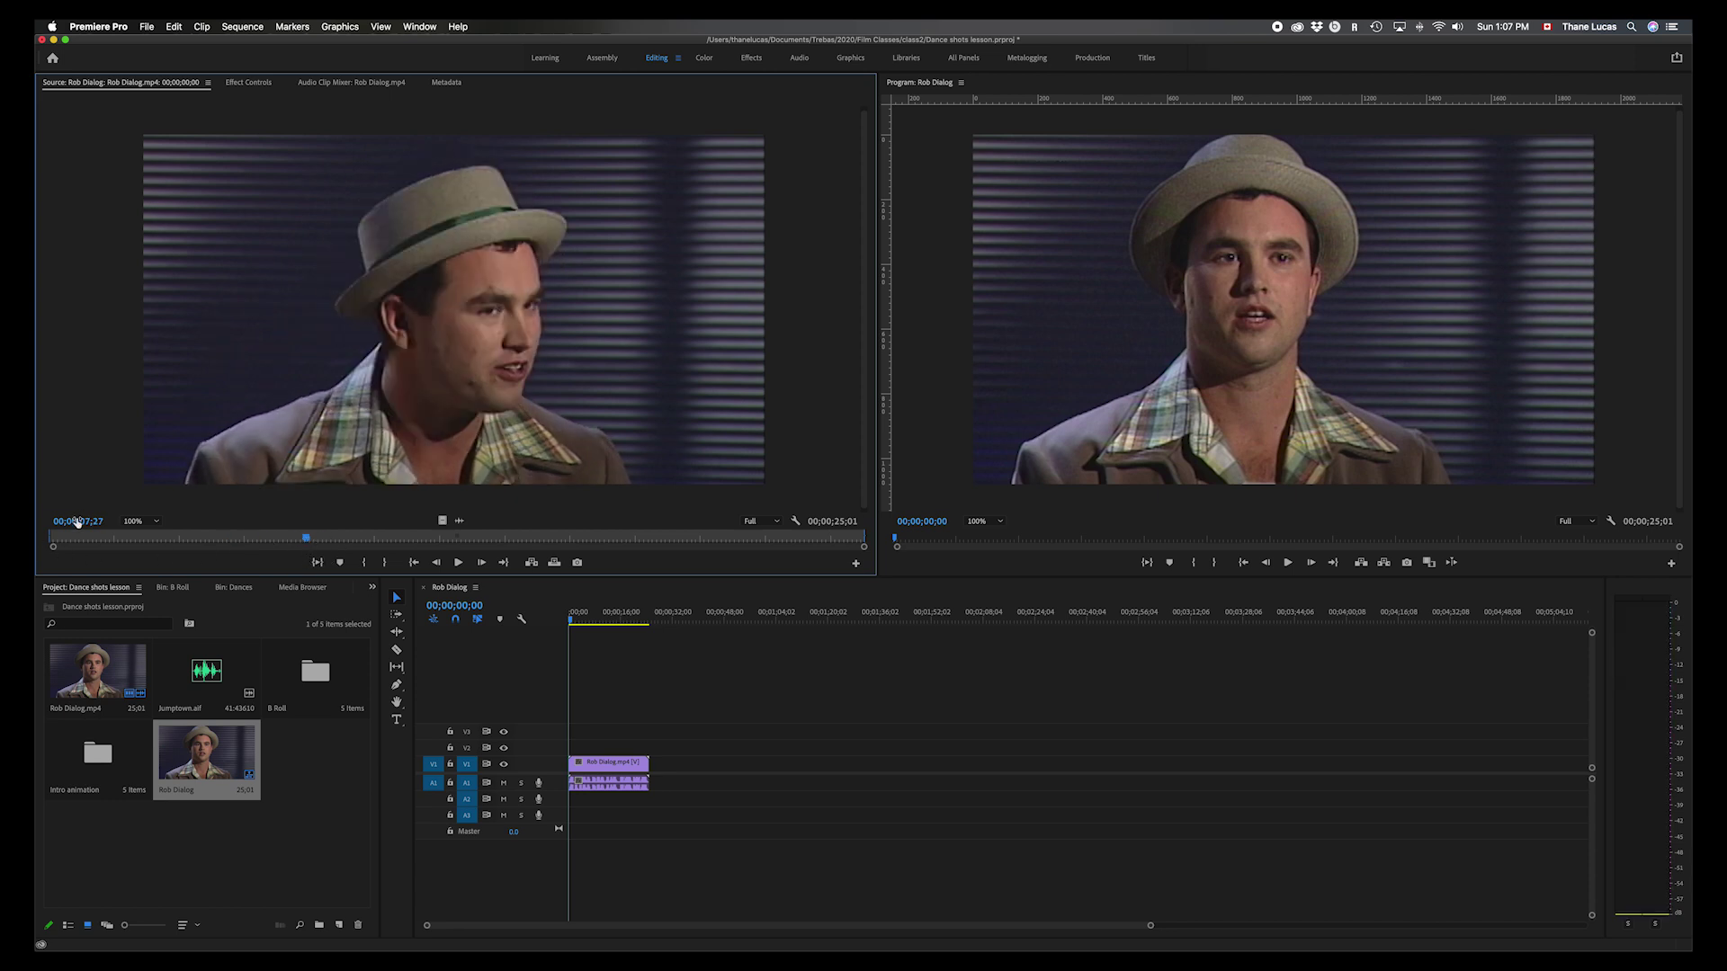
left_click(77, 519)
type("12")
key("Return")
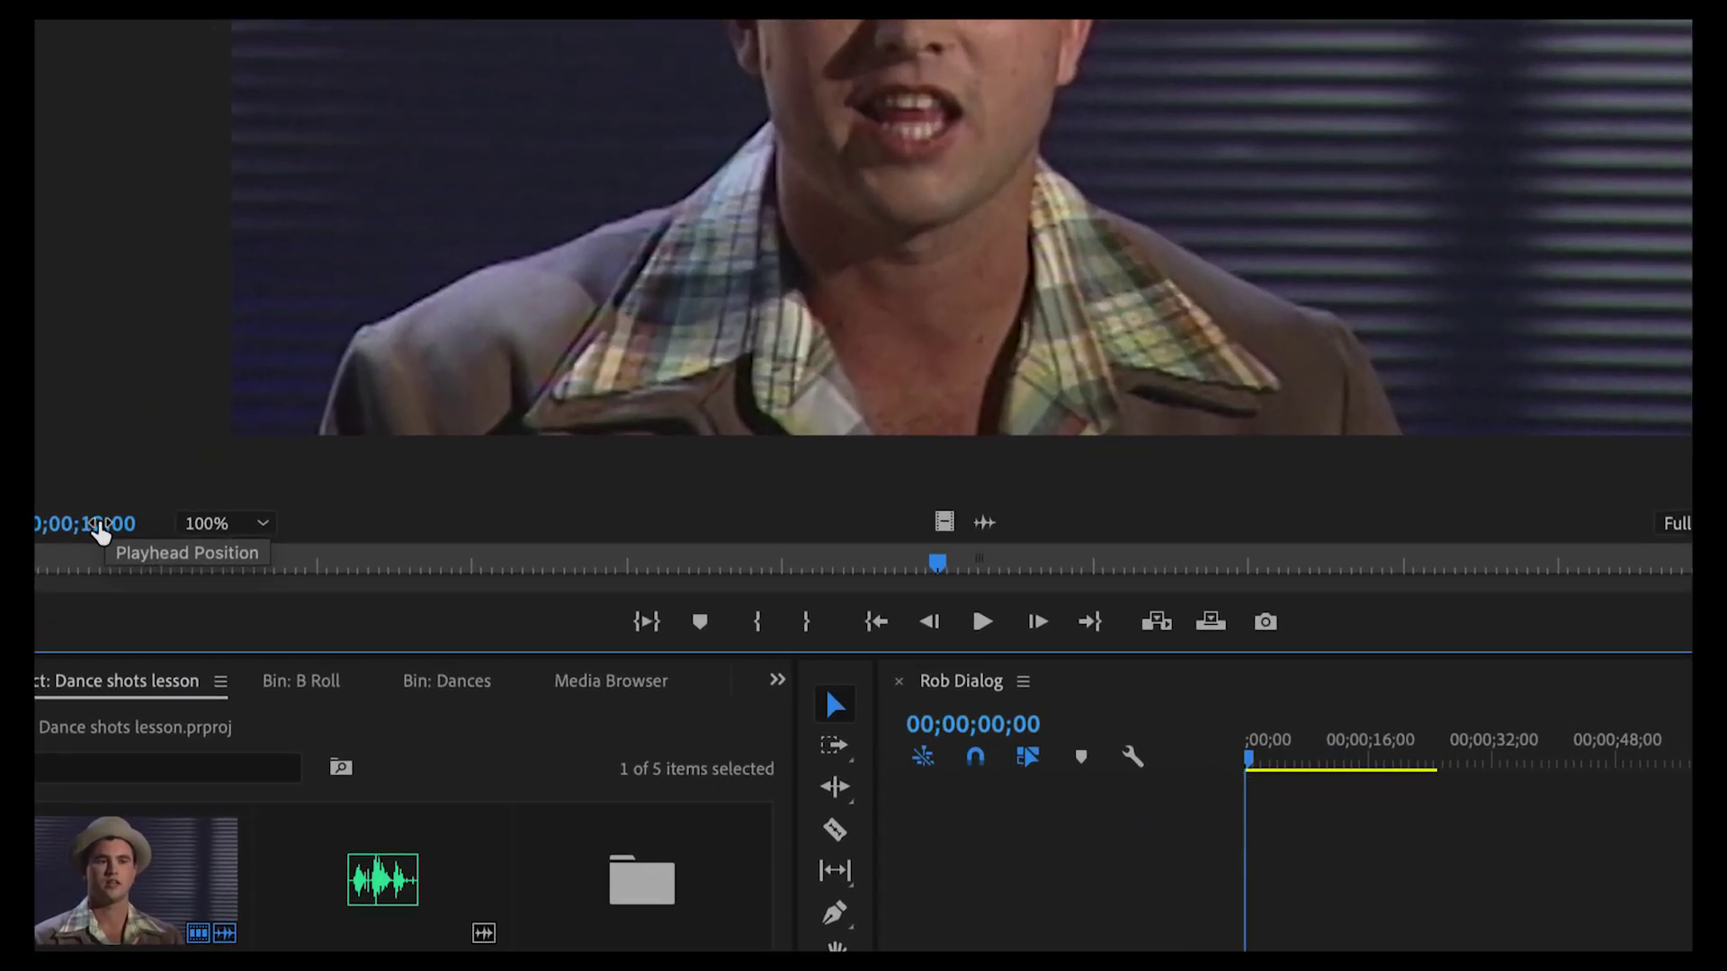
- Move the Source Monitor playhead of Rob Dialog.mp4 forward two seconds to 00;00;14;00 by timecode entry
left_click(89, 520)
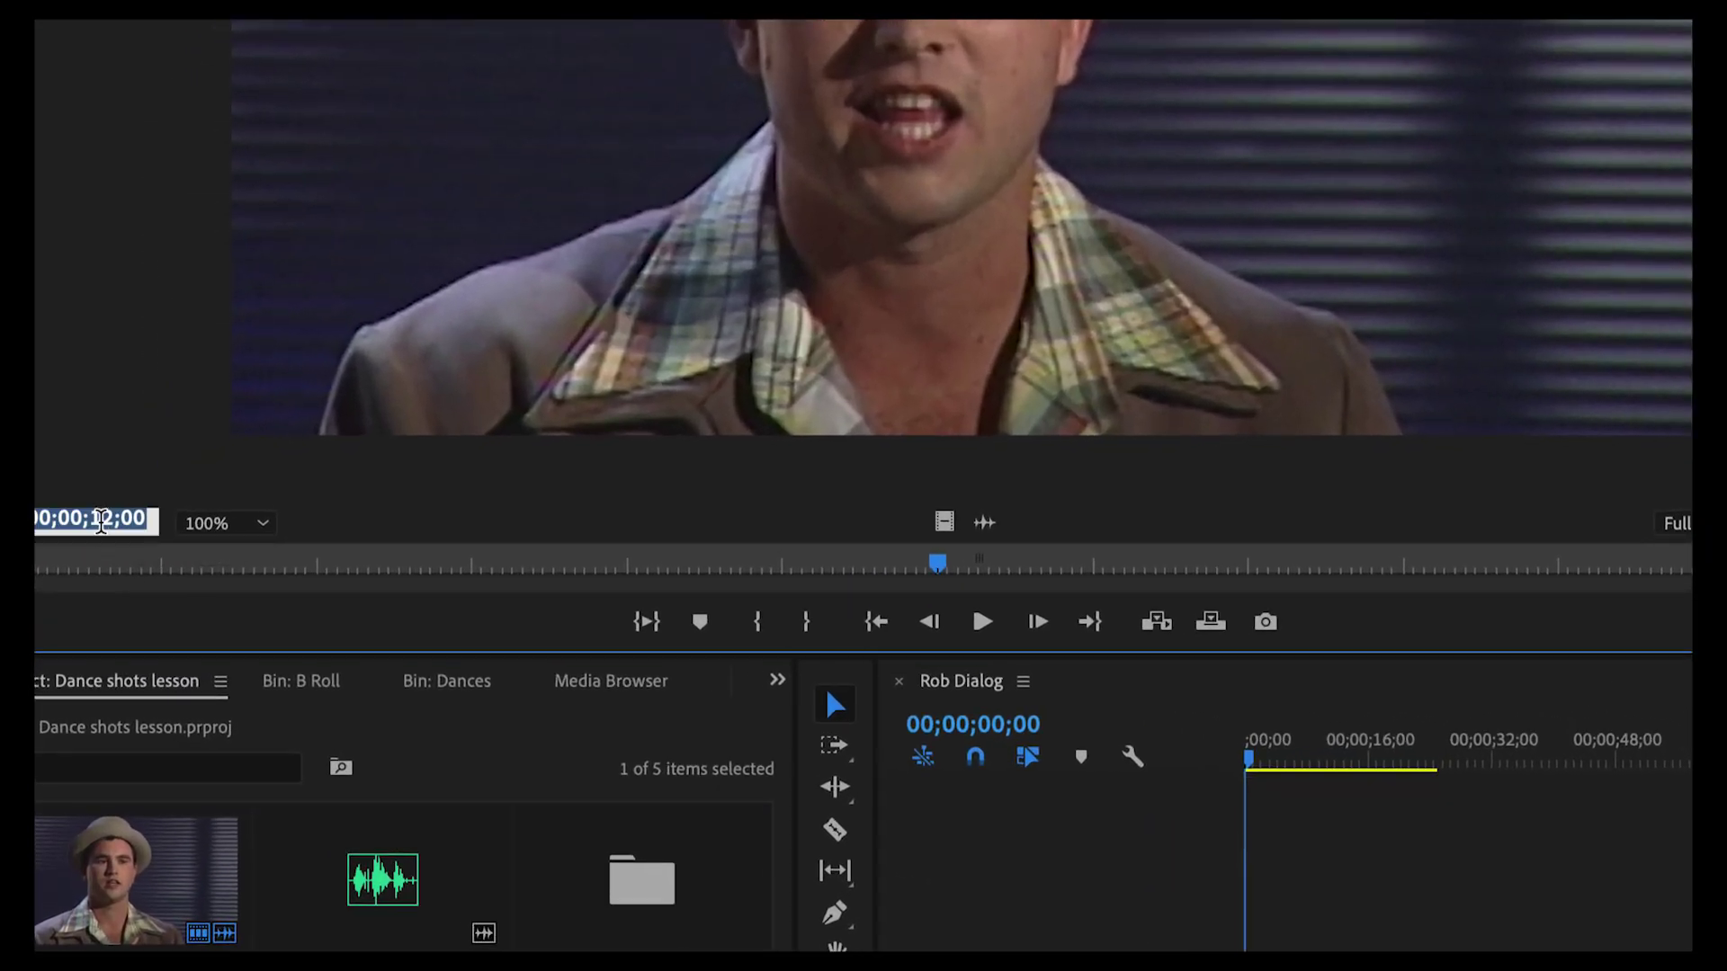
key("BackSpace")
type("1400")
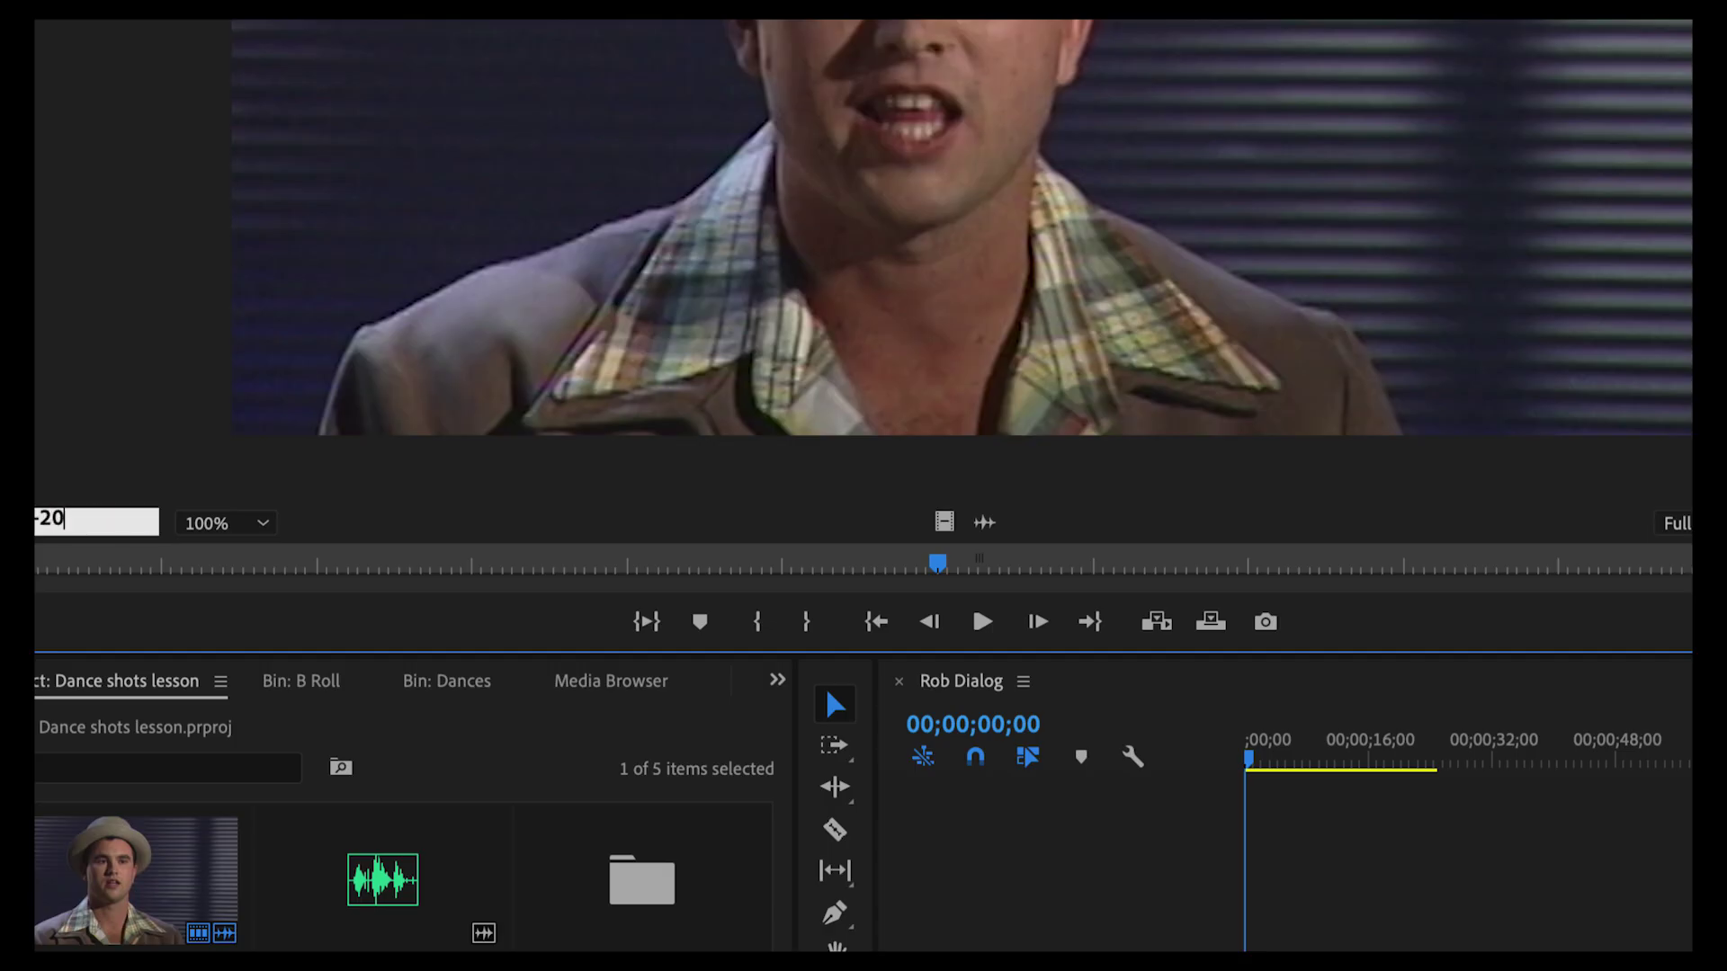
key("Return")
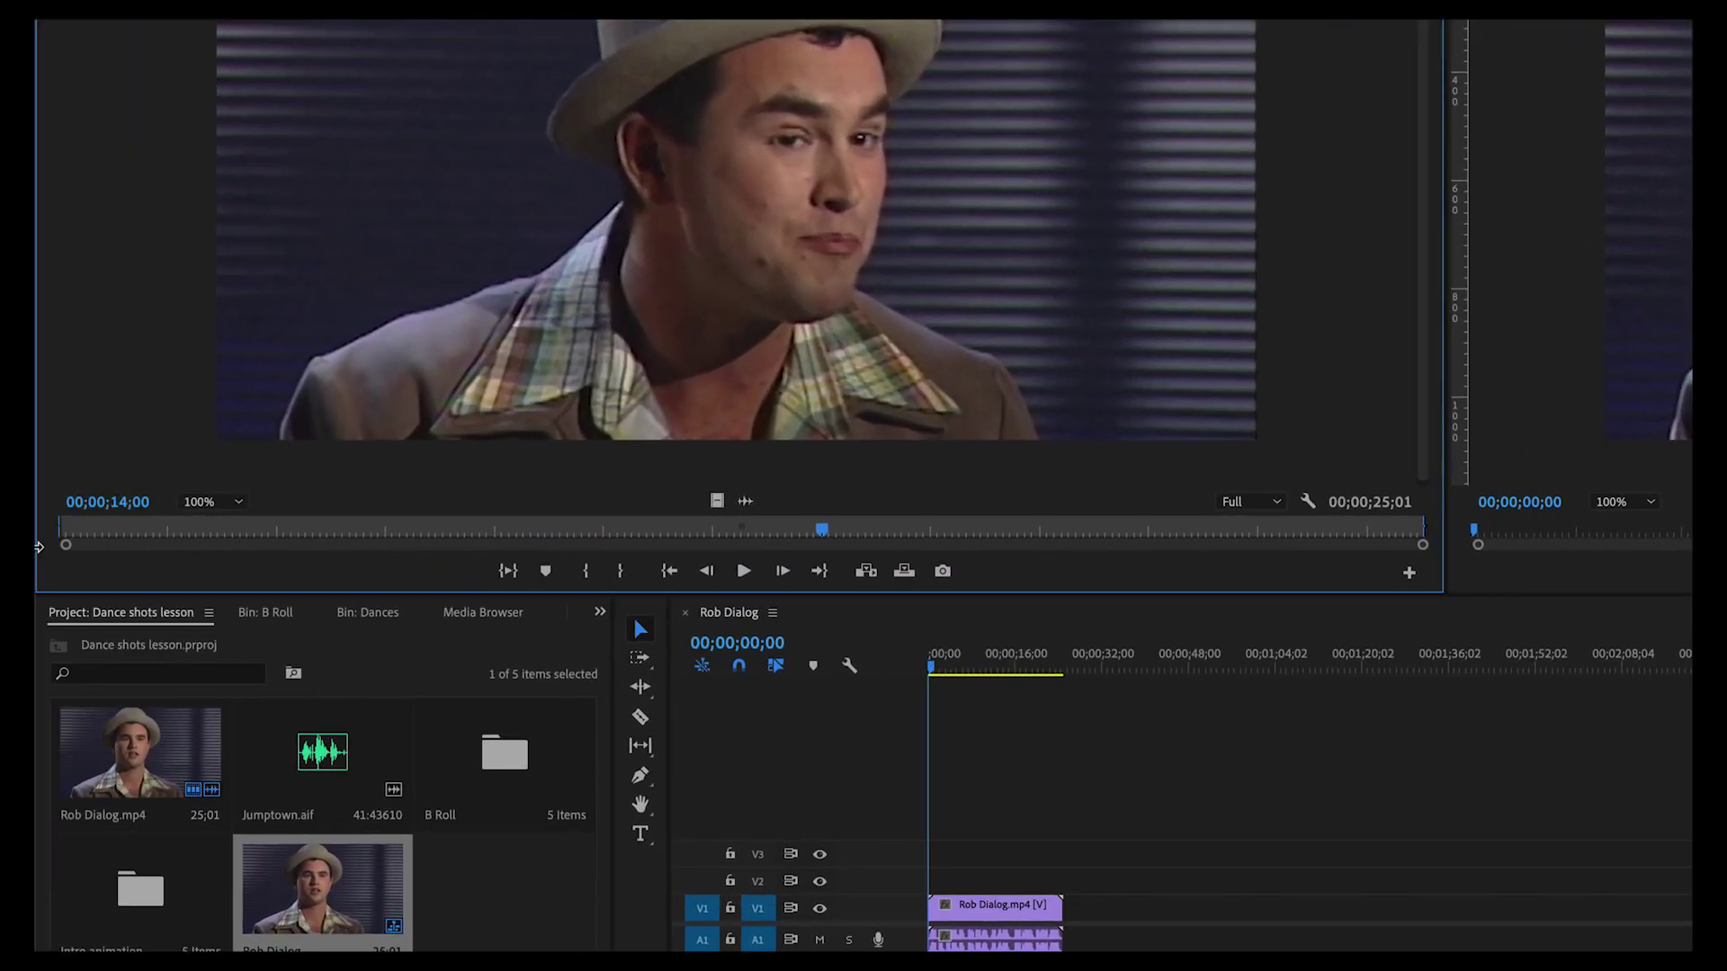
- Try the 25% zoom level in the Source Monitor and set it back to 100%
left_click(239, 503)
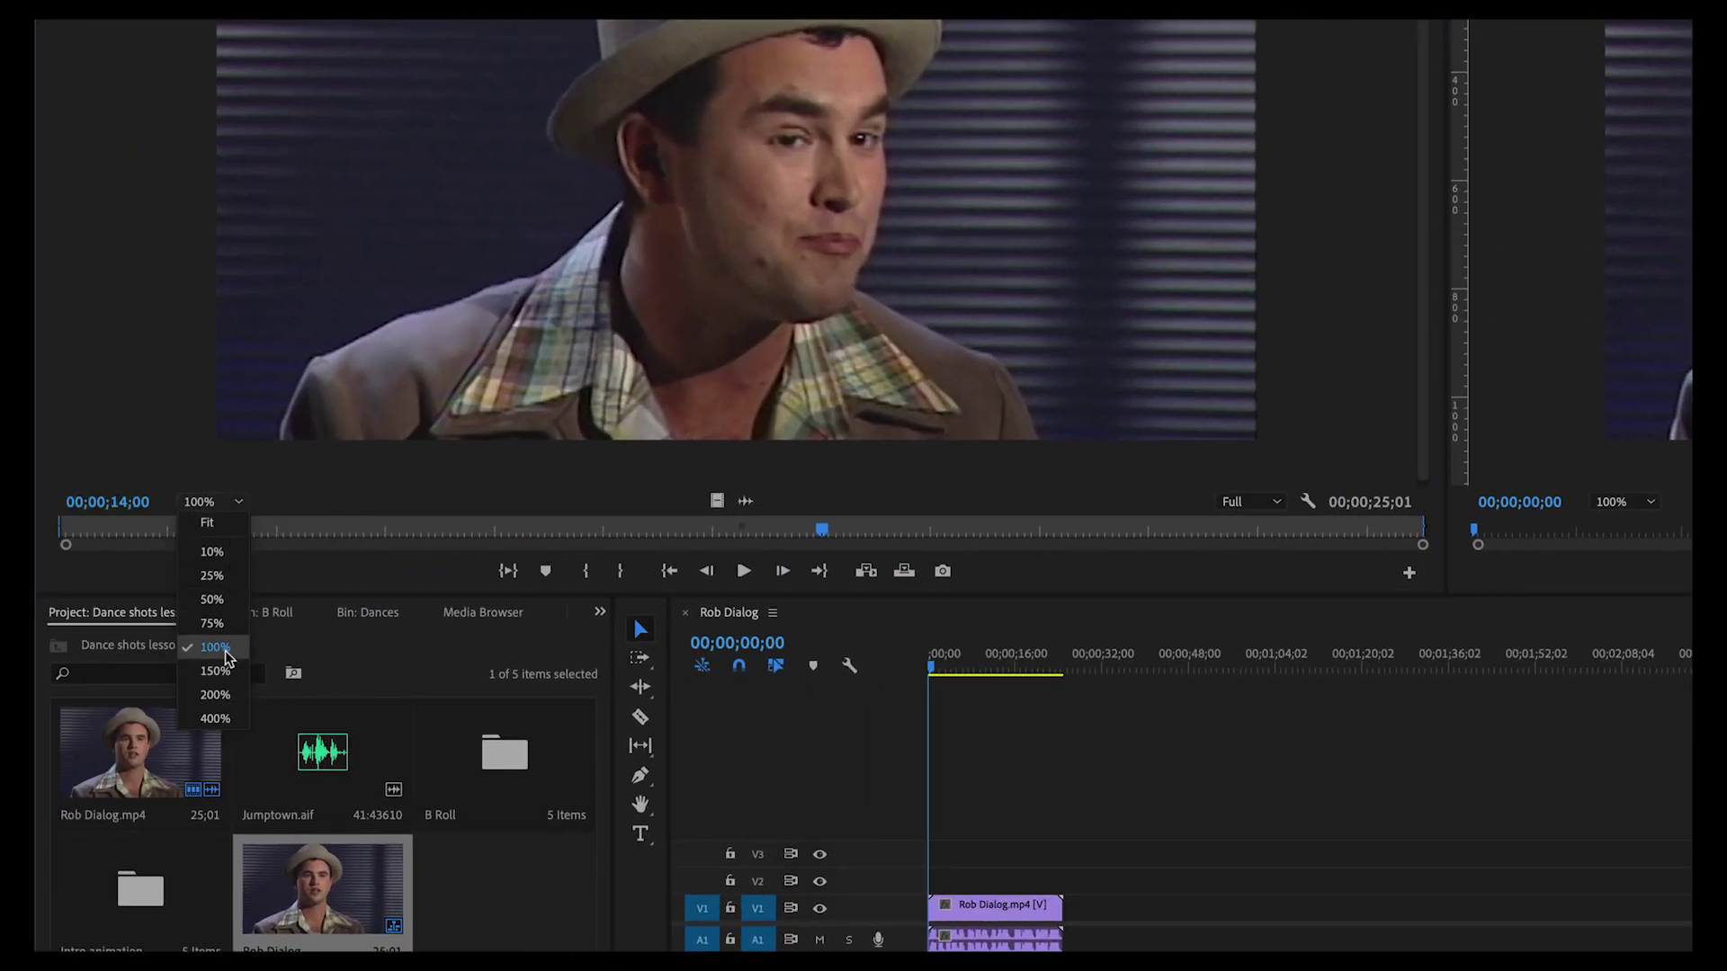
left_click(211, 575)
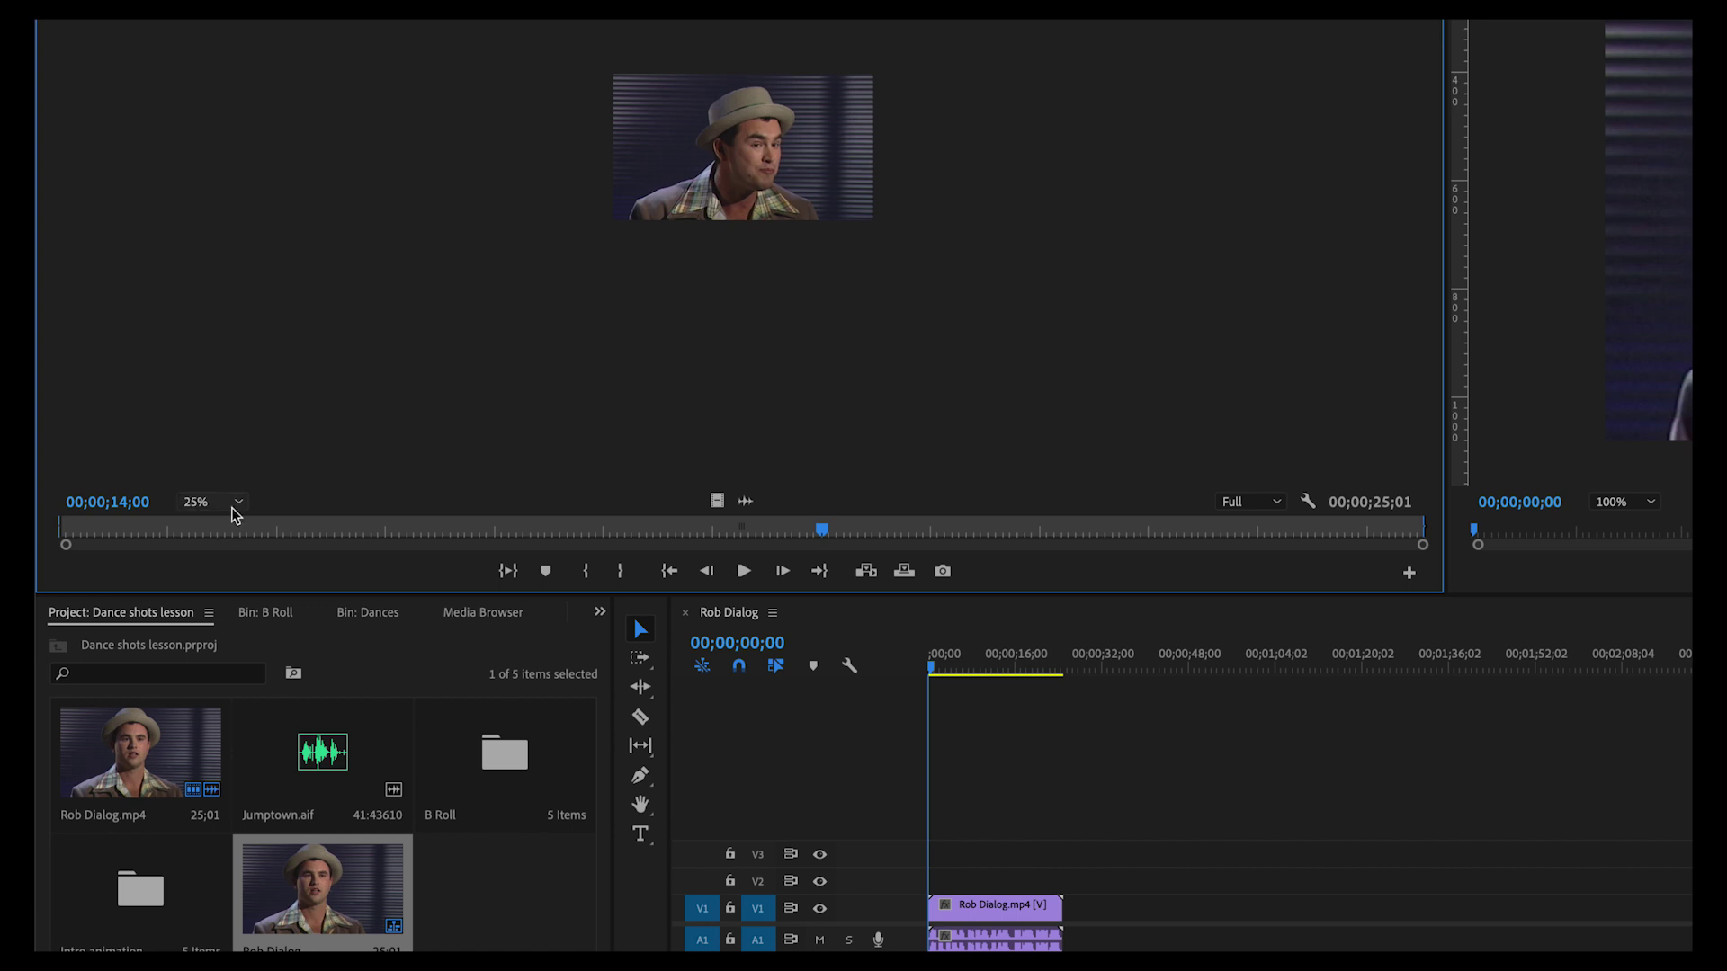
left_click(235, 503)
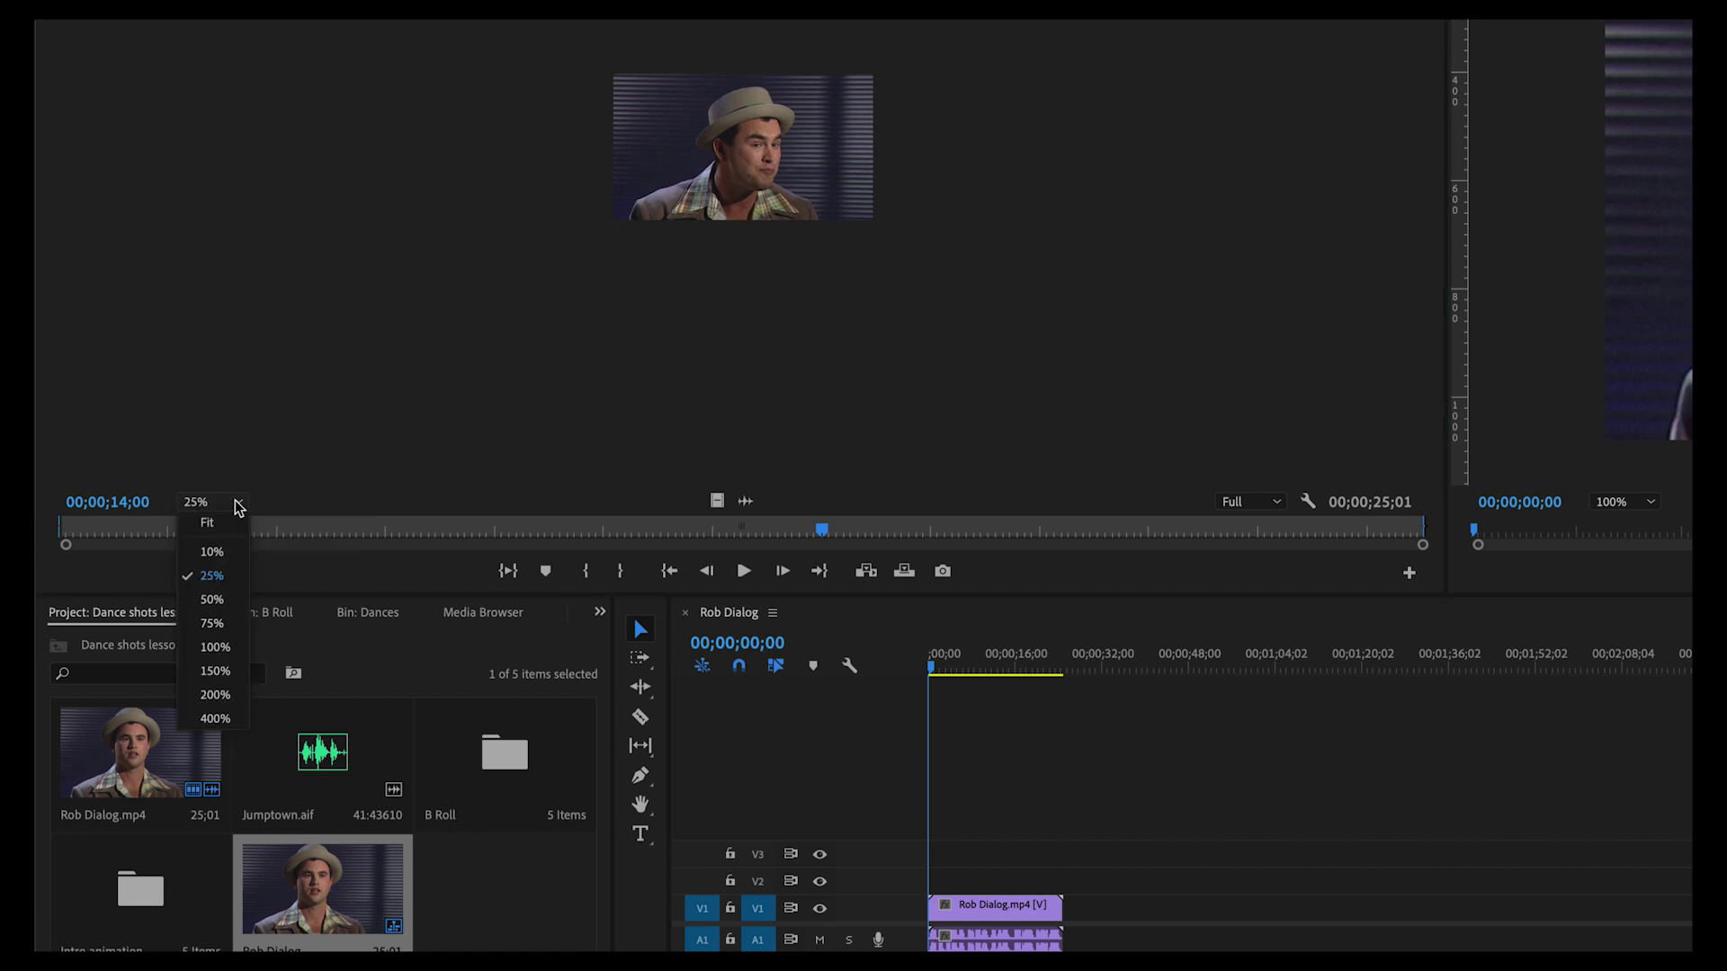
left_click(228, 640)
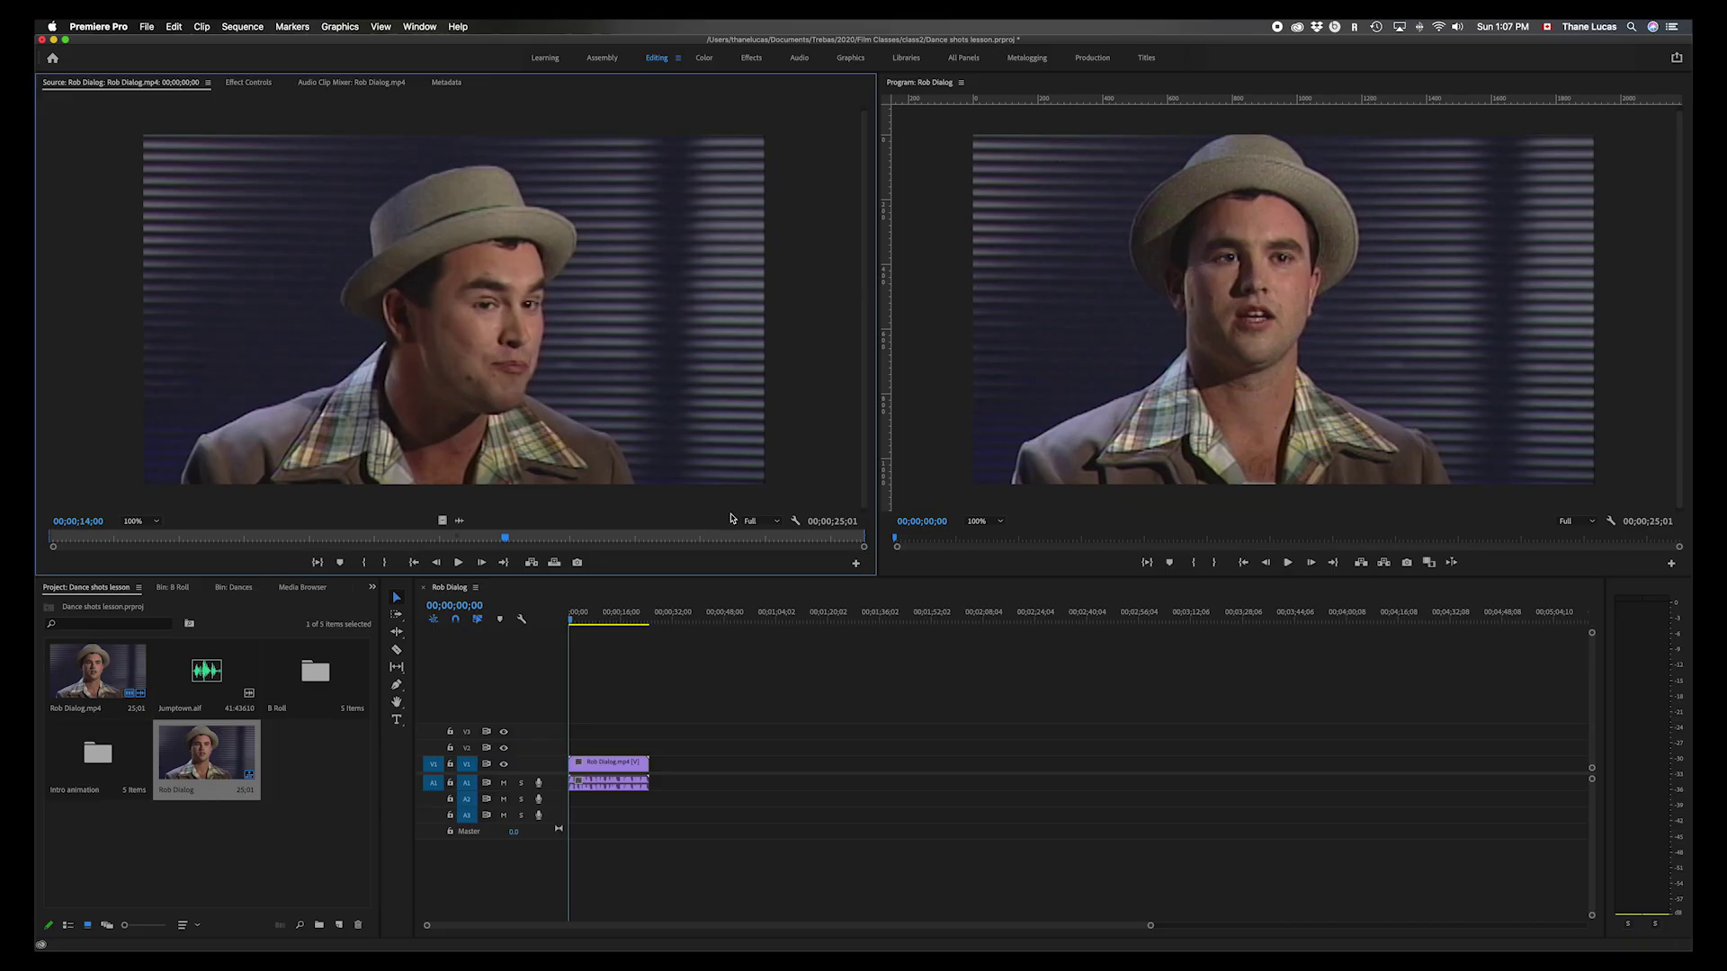
- Review the Source Monitor's settings options and the buttons offered in the Program Monitor's Button Editor
left_click(796, 520)
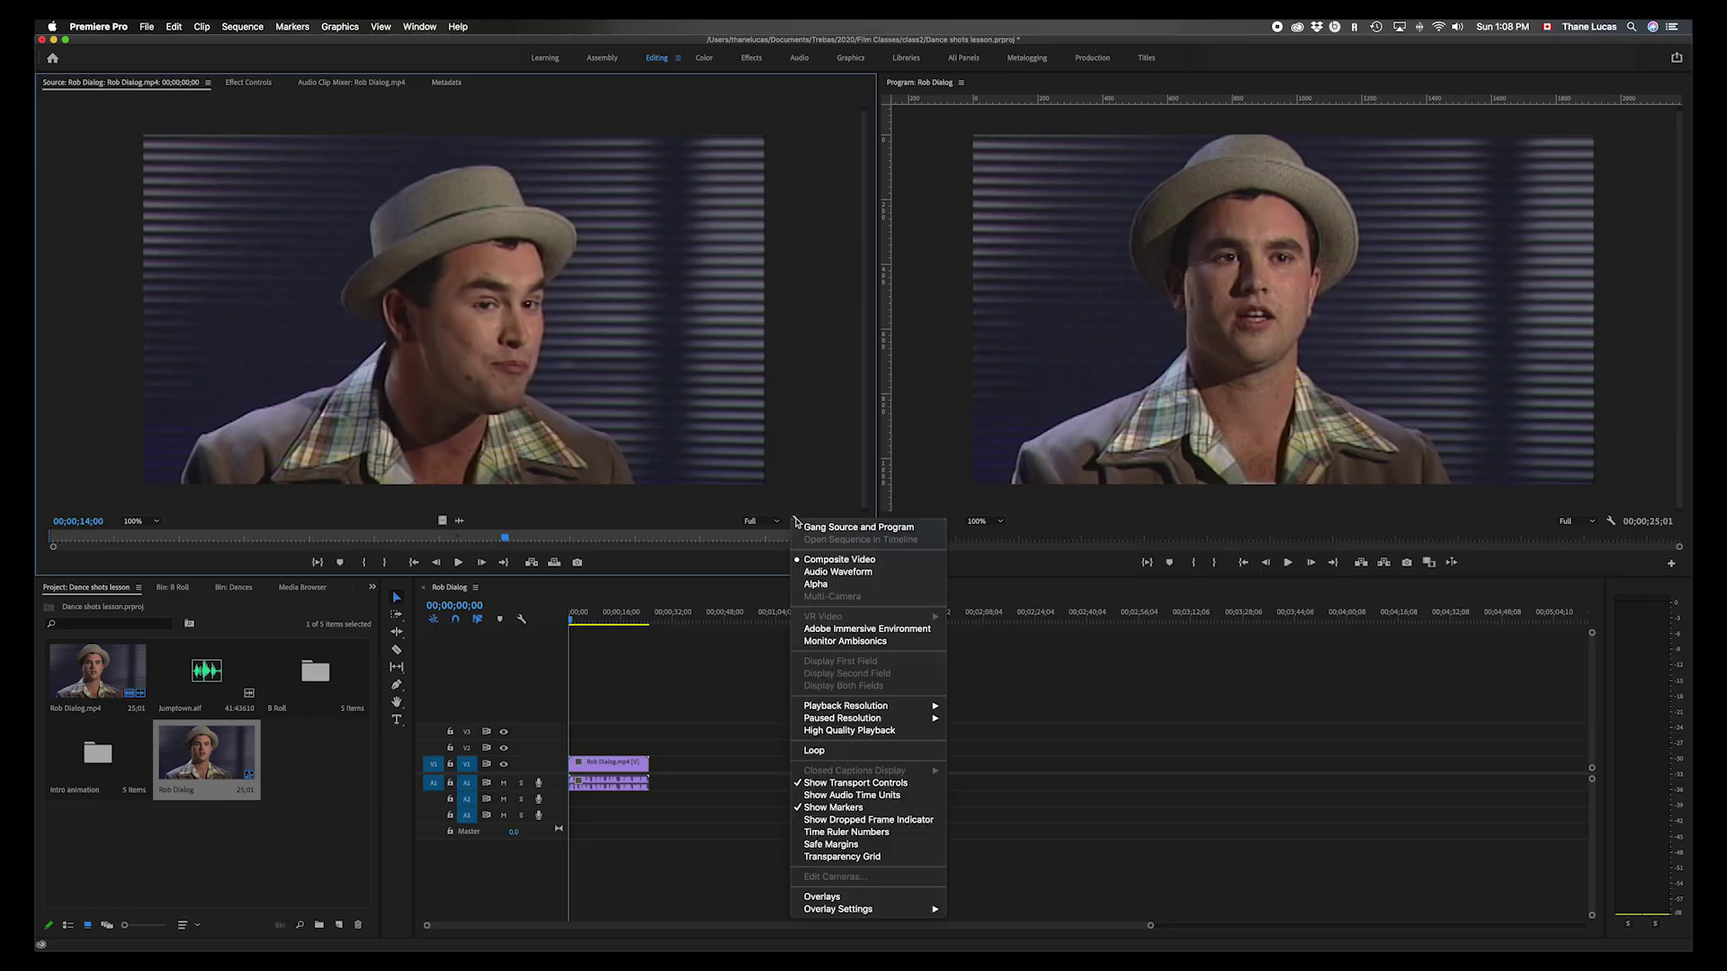
left_click(796, 521)
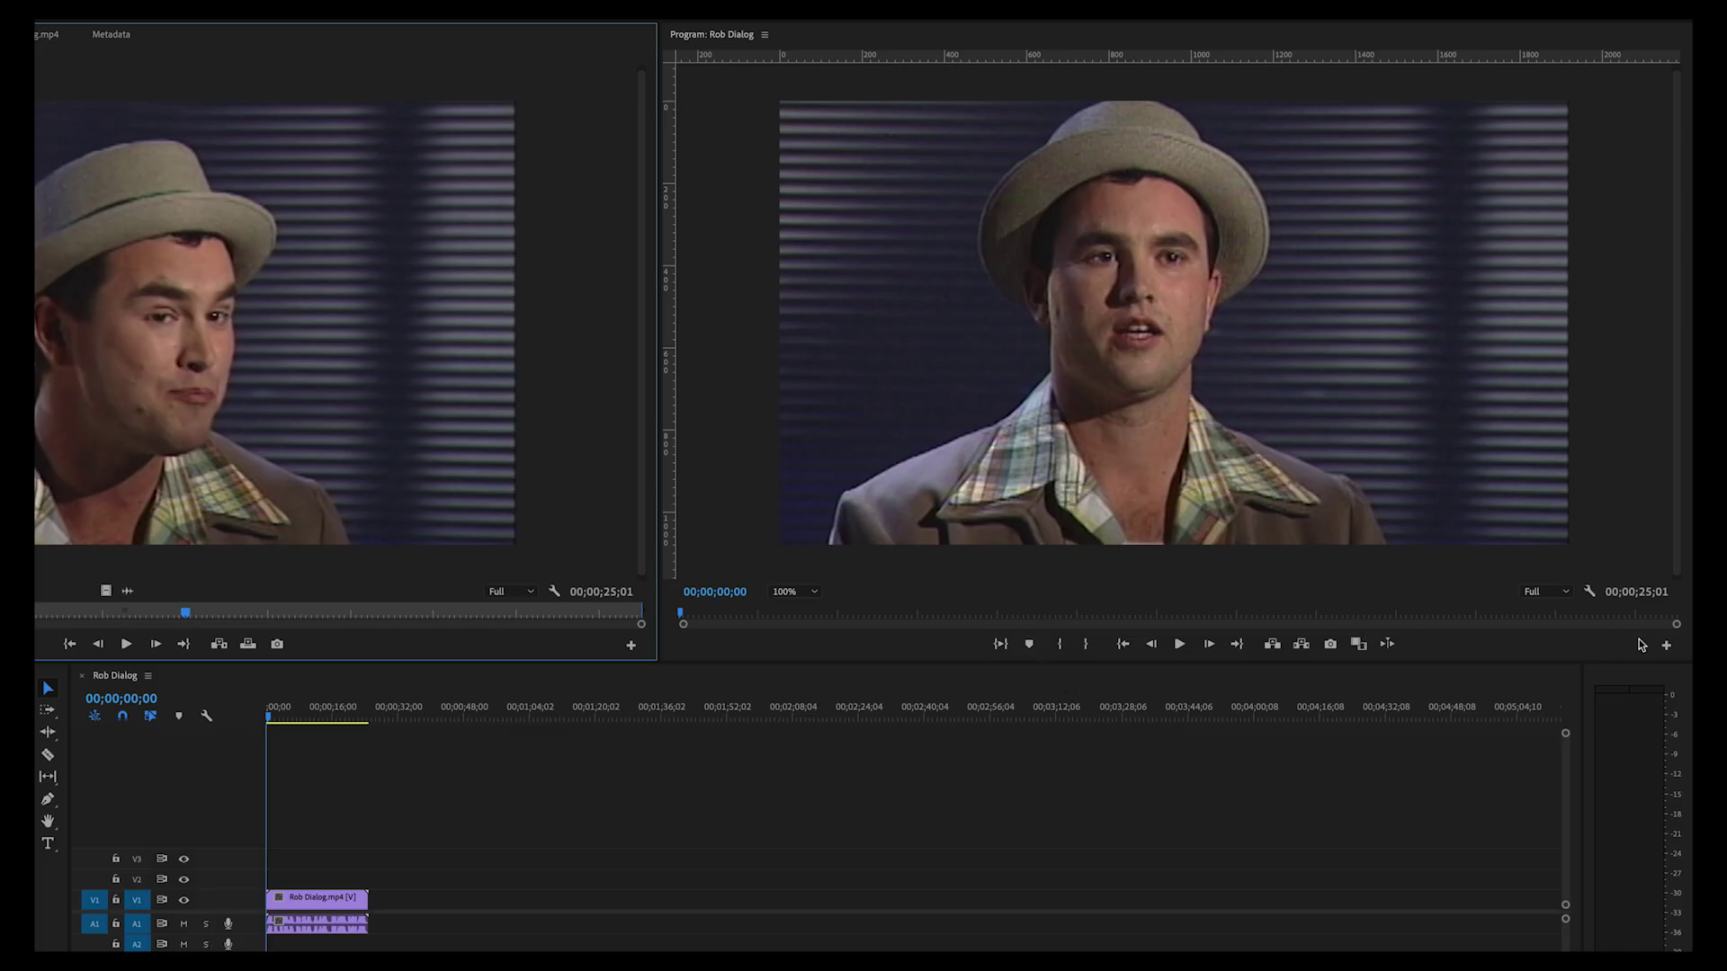
left_click(1666, 646)
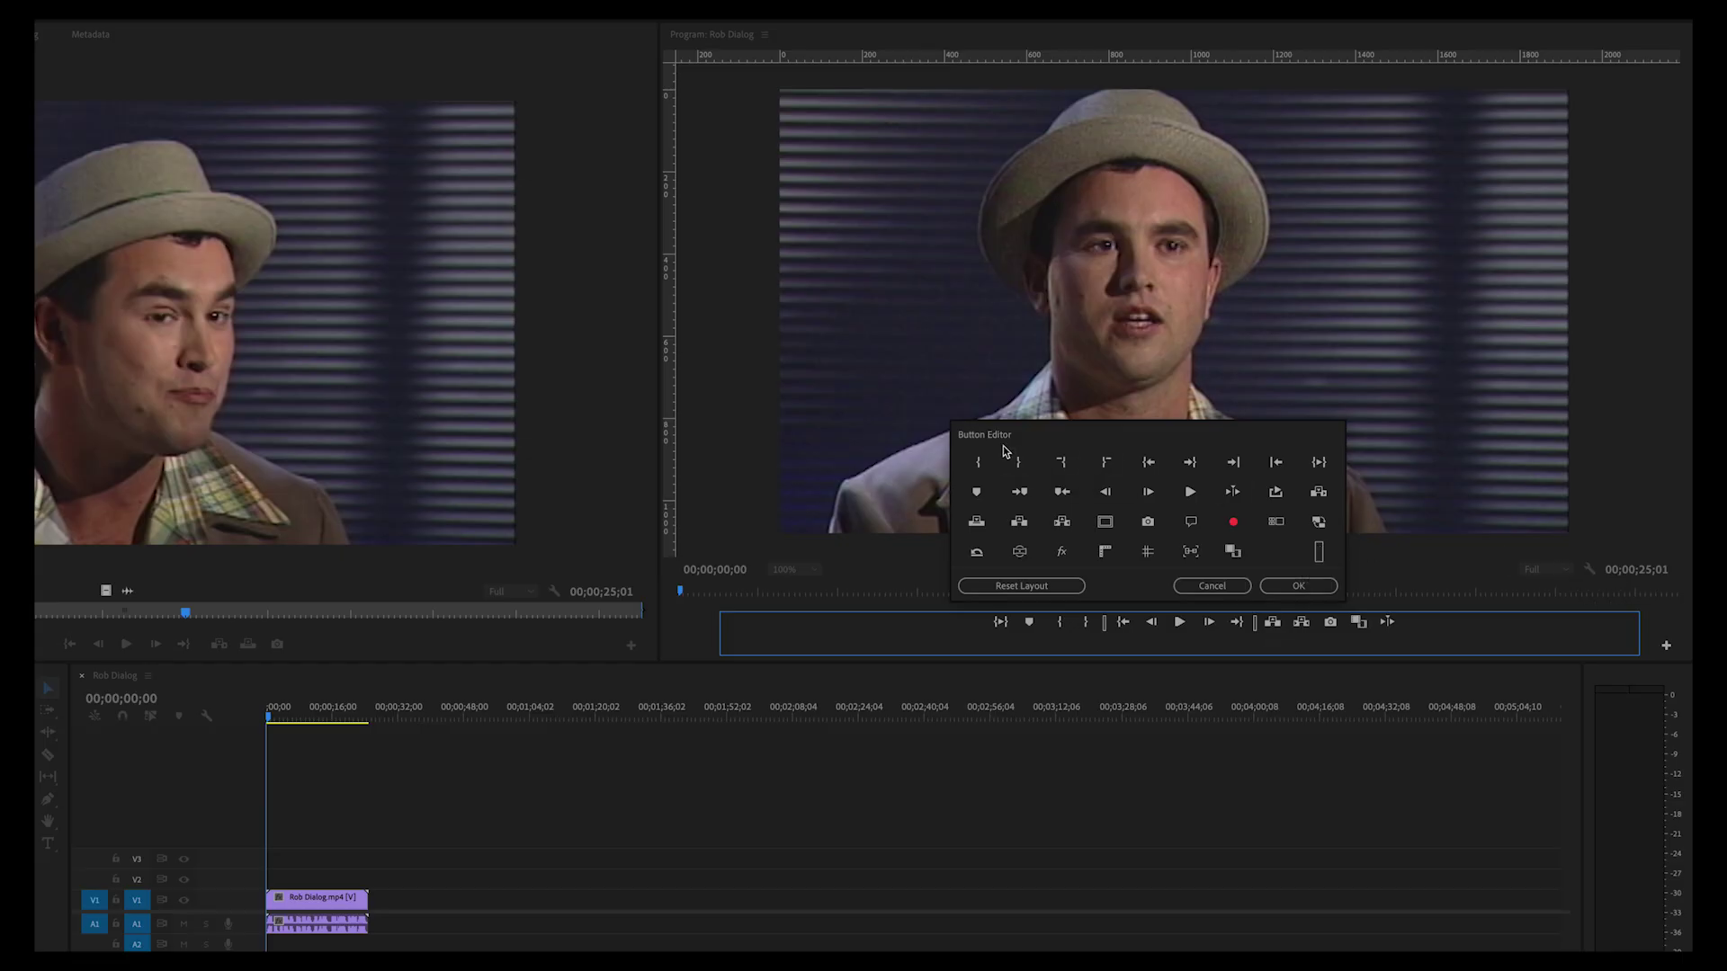
left_click(1395, 569)
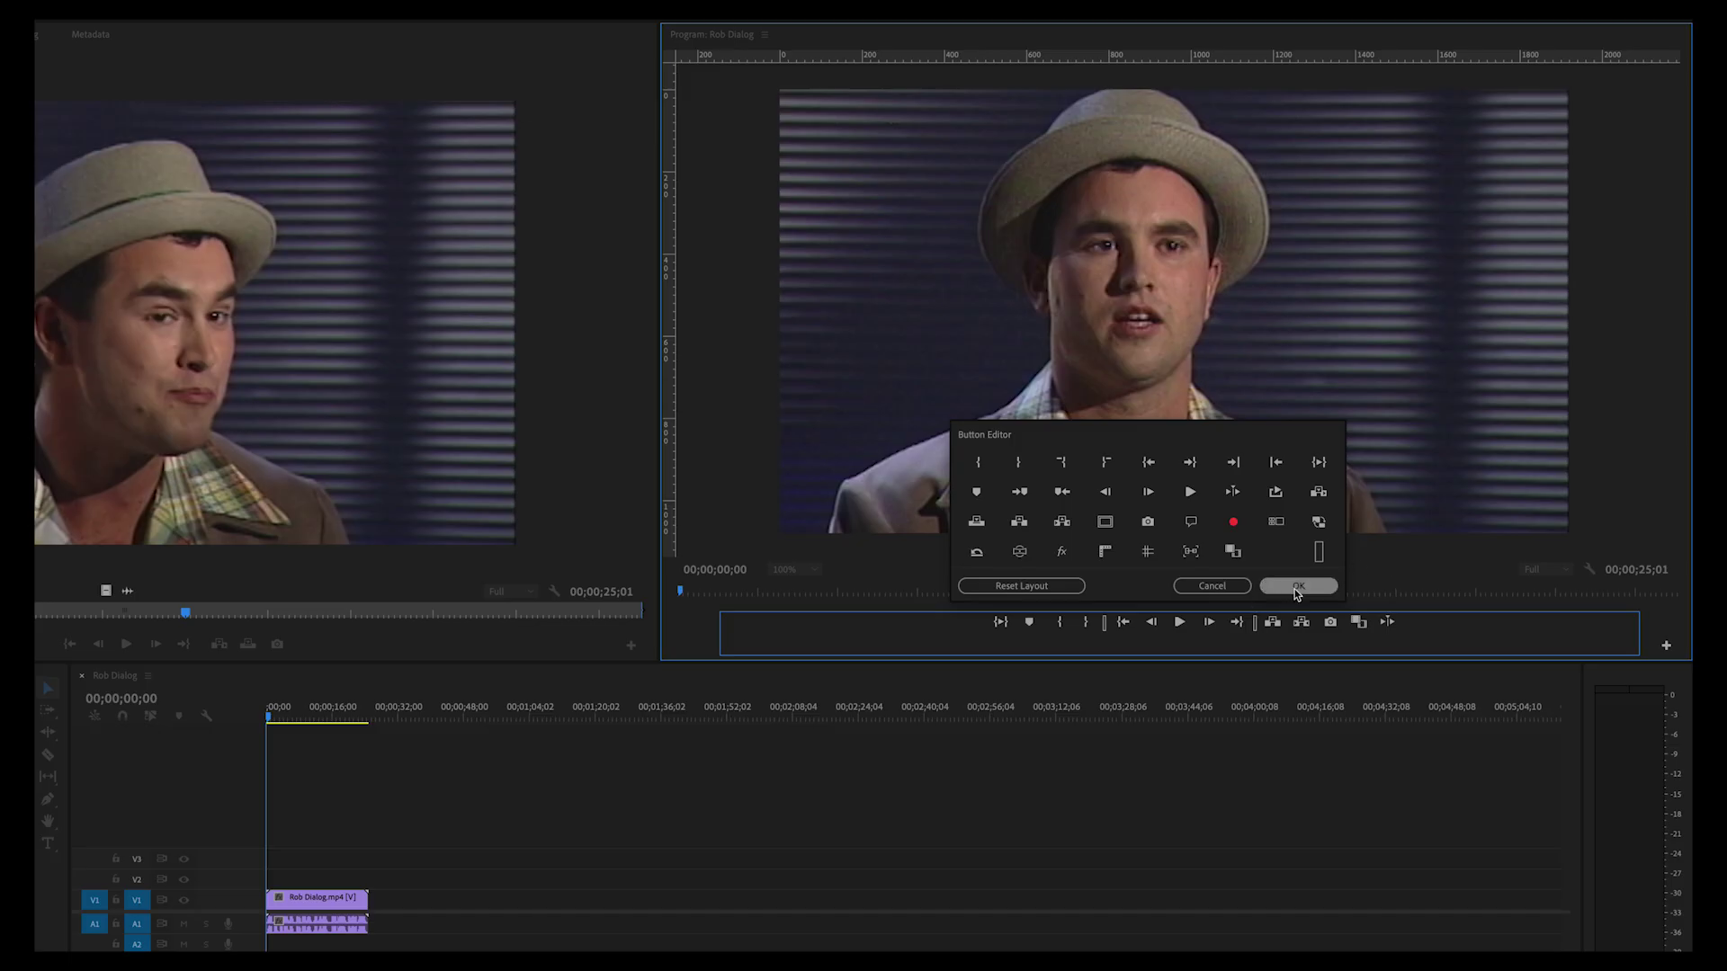
left_click(1295, 586)
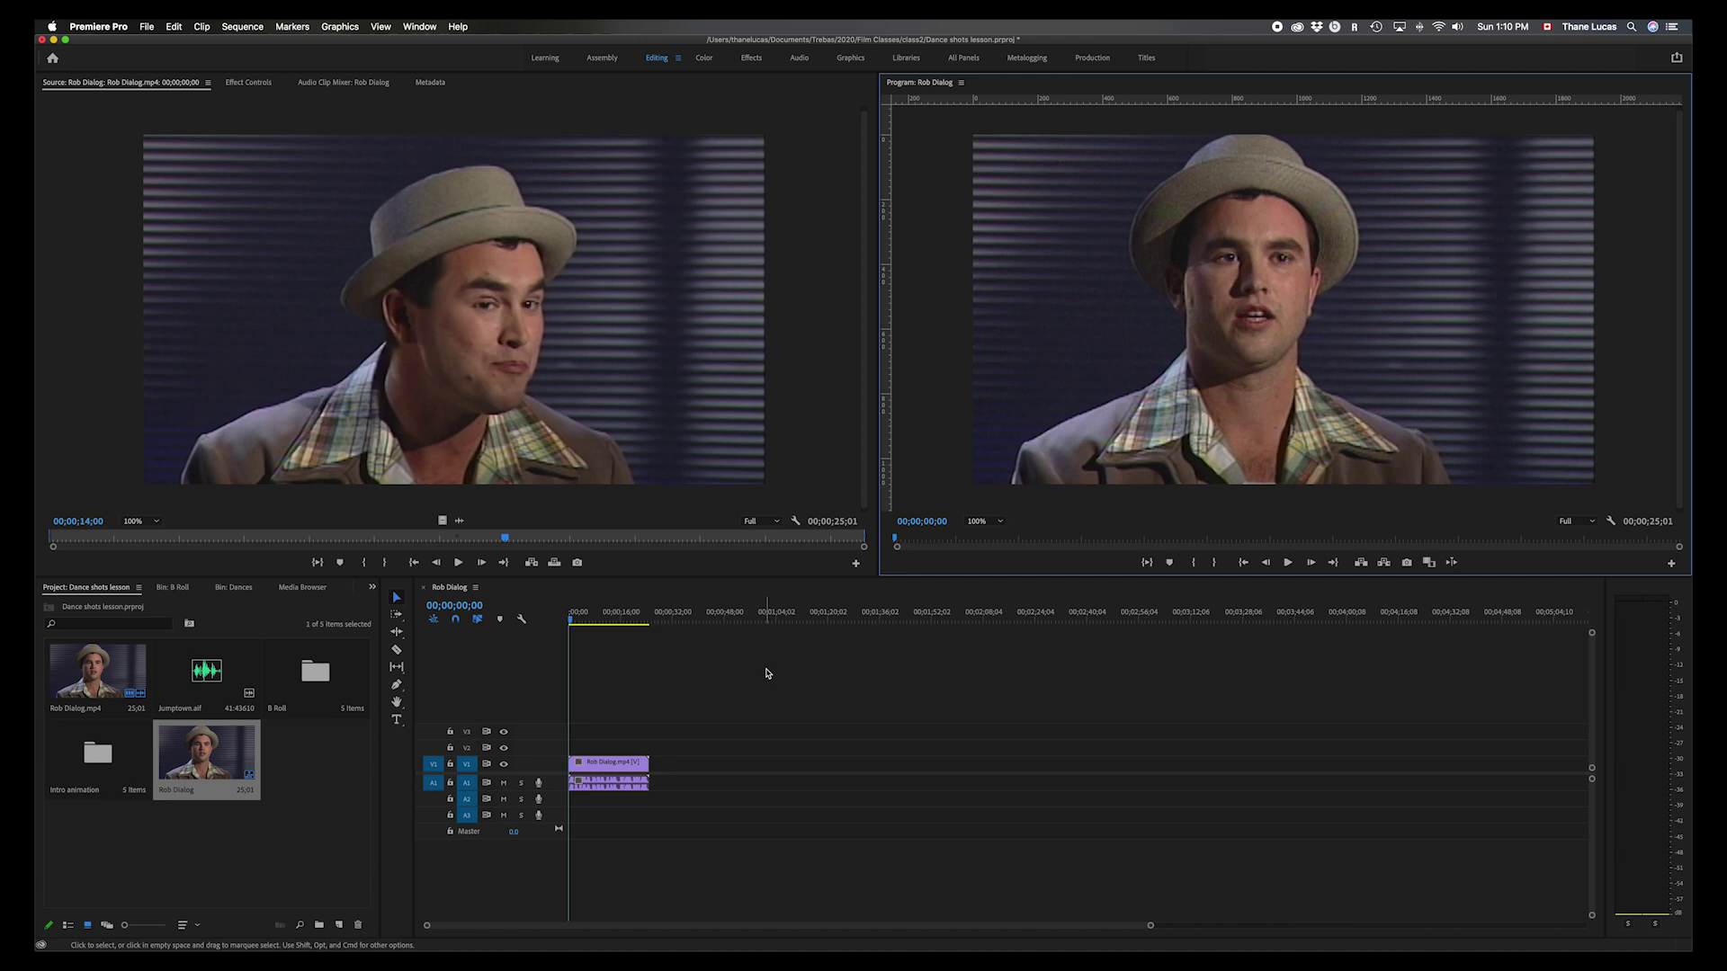
- Move the Rob Dialog timeline playhead to about 00;00;00;27 and advance it one second with a +100 timecode offset
key("backslash")
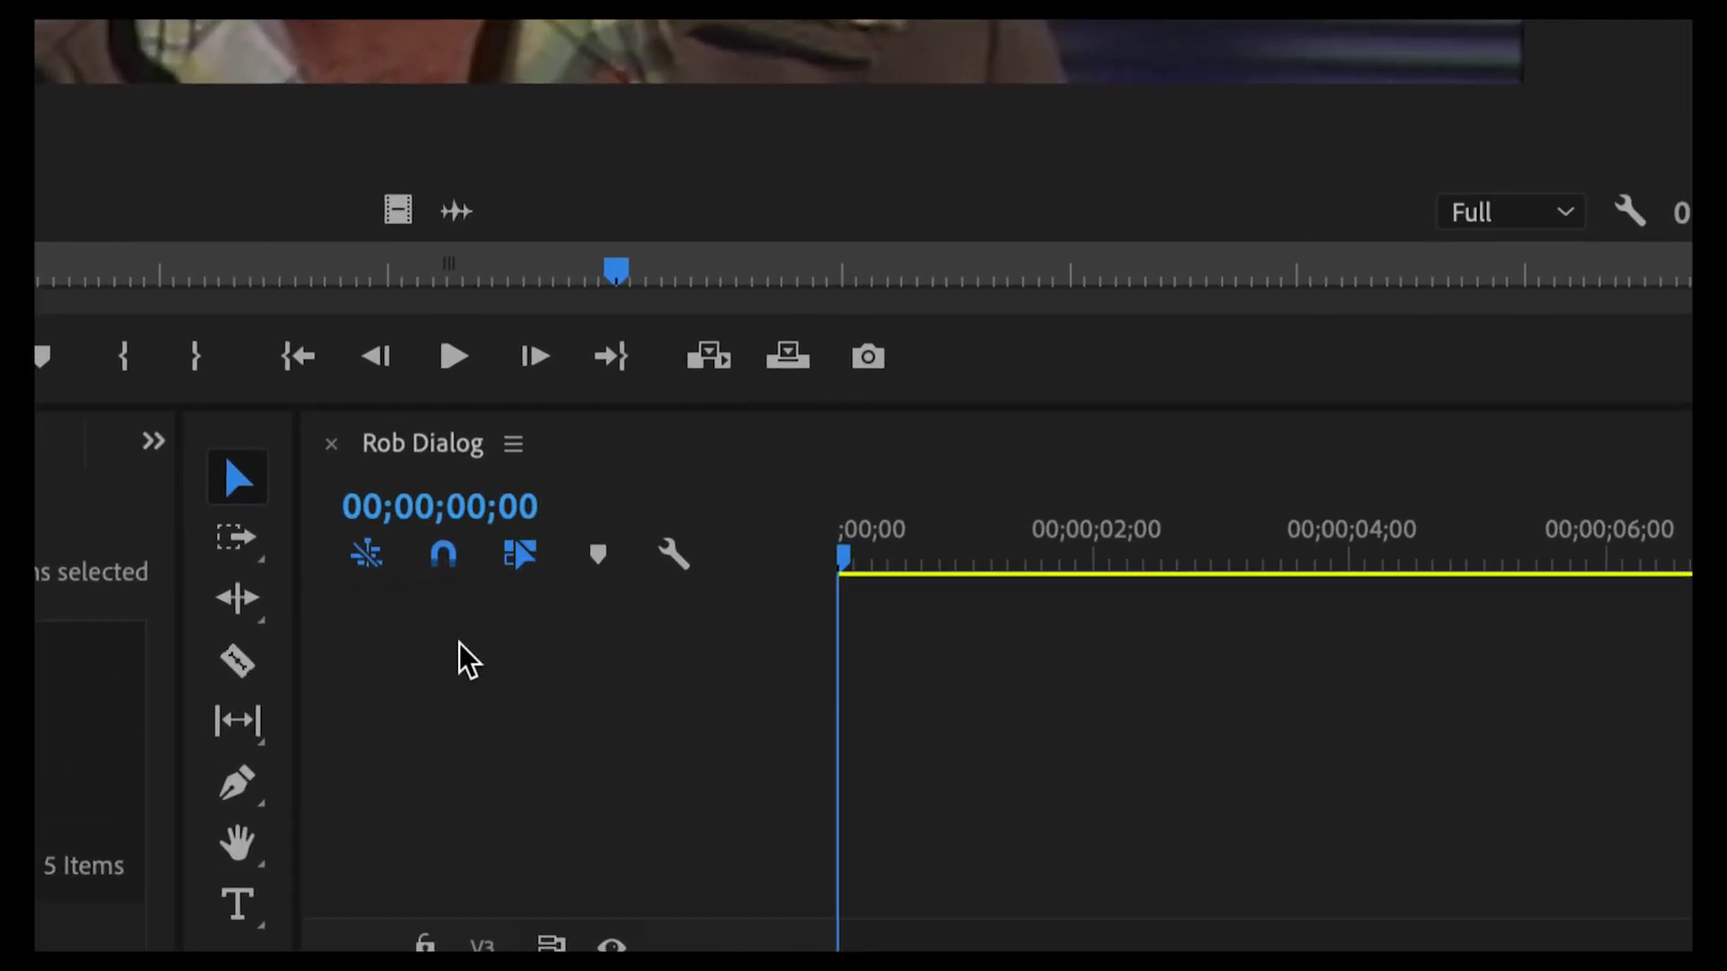
left_click(512, 441)
left_click(514, 449)
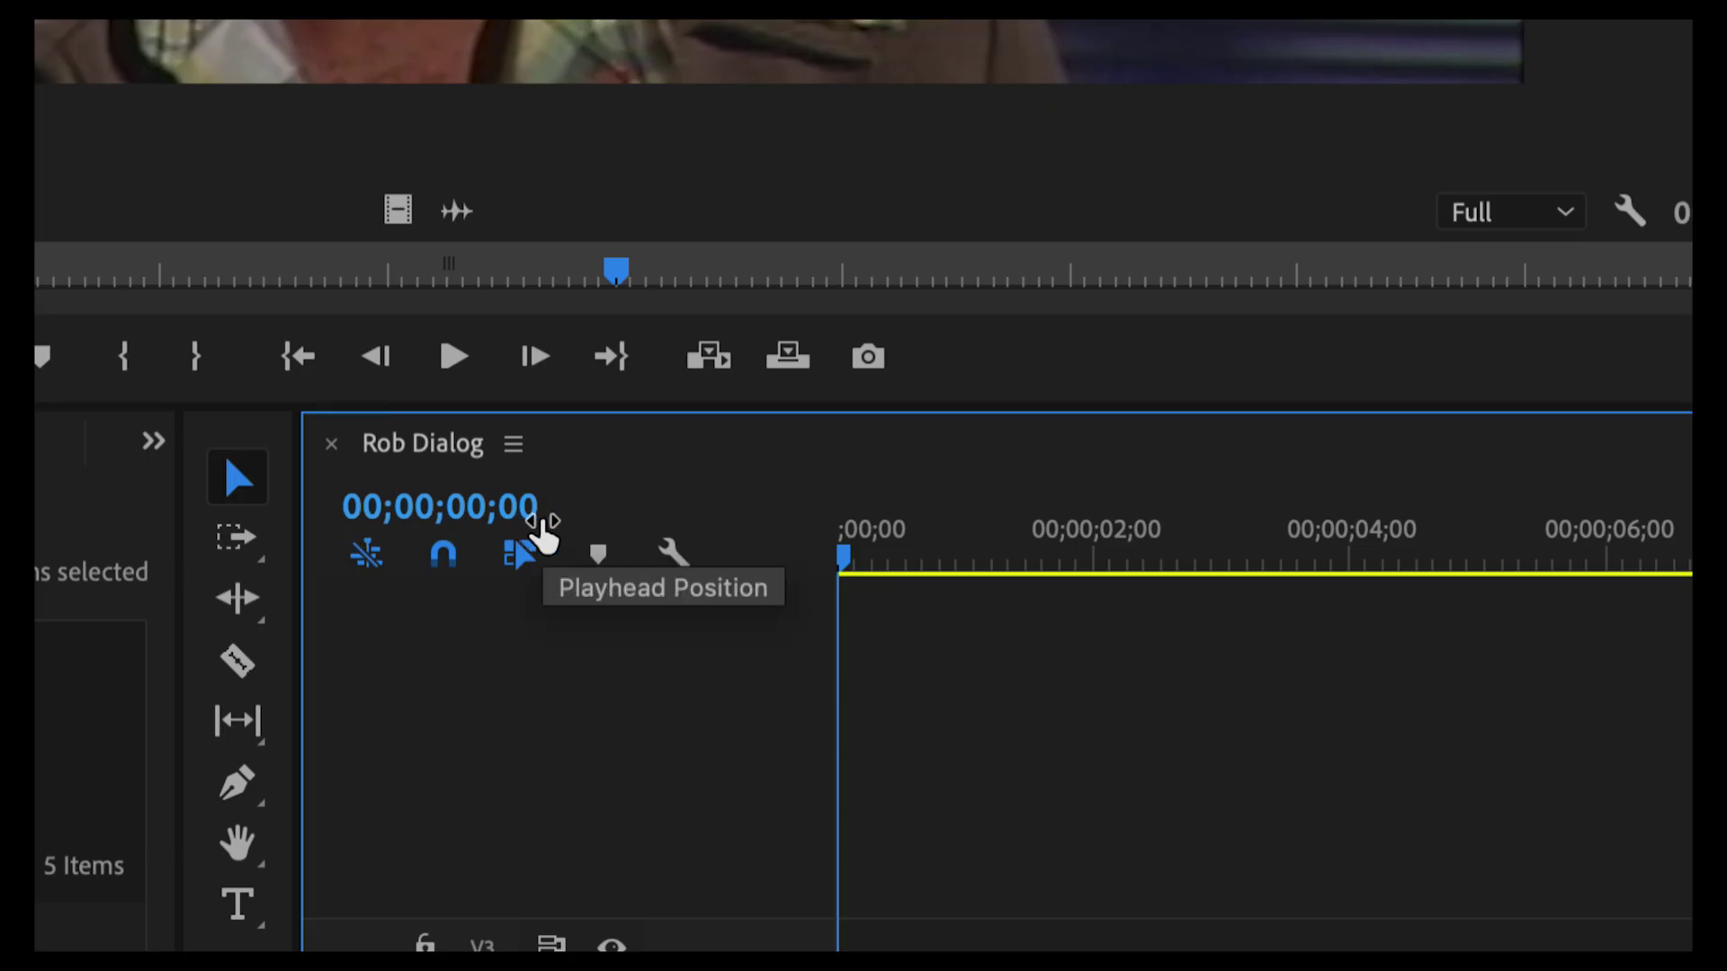
left_click_drag(852, 575, 963, 606)
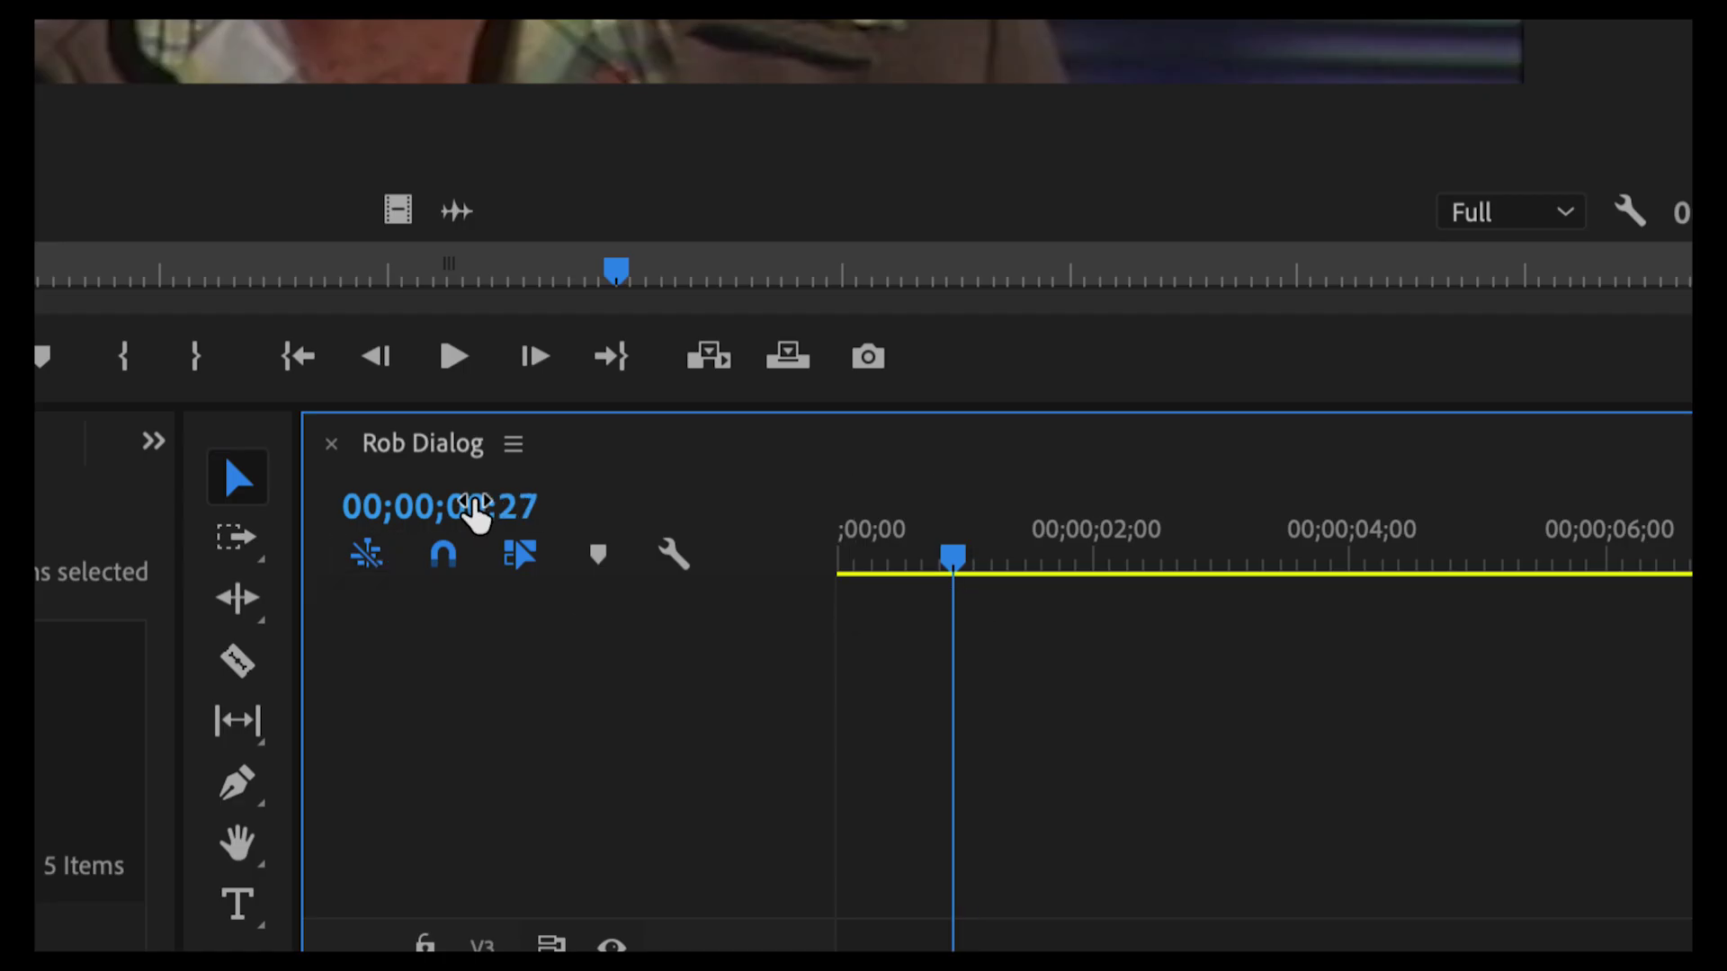
left_click(474, 500)
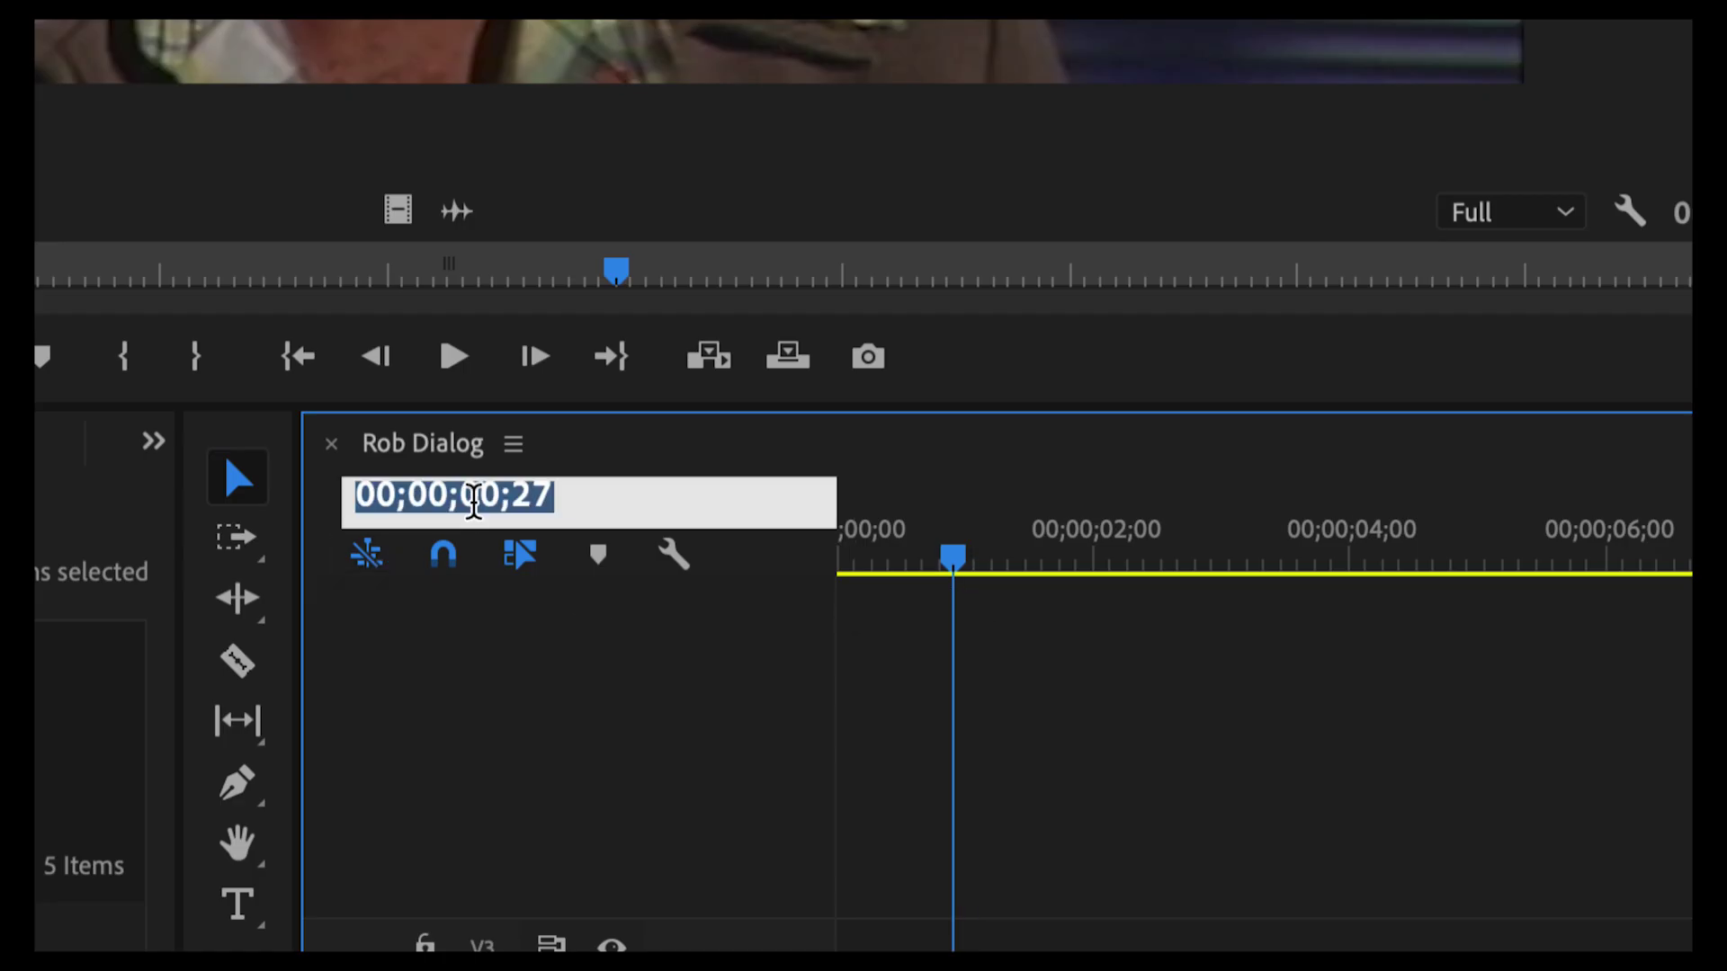
type("+100")
key("Return")
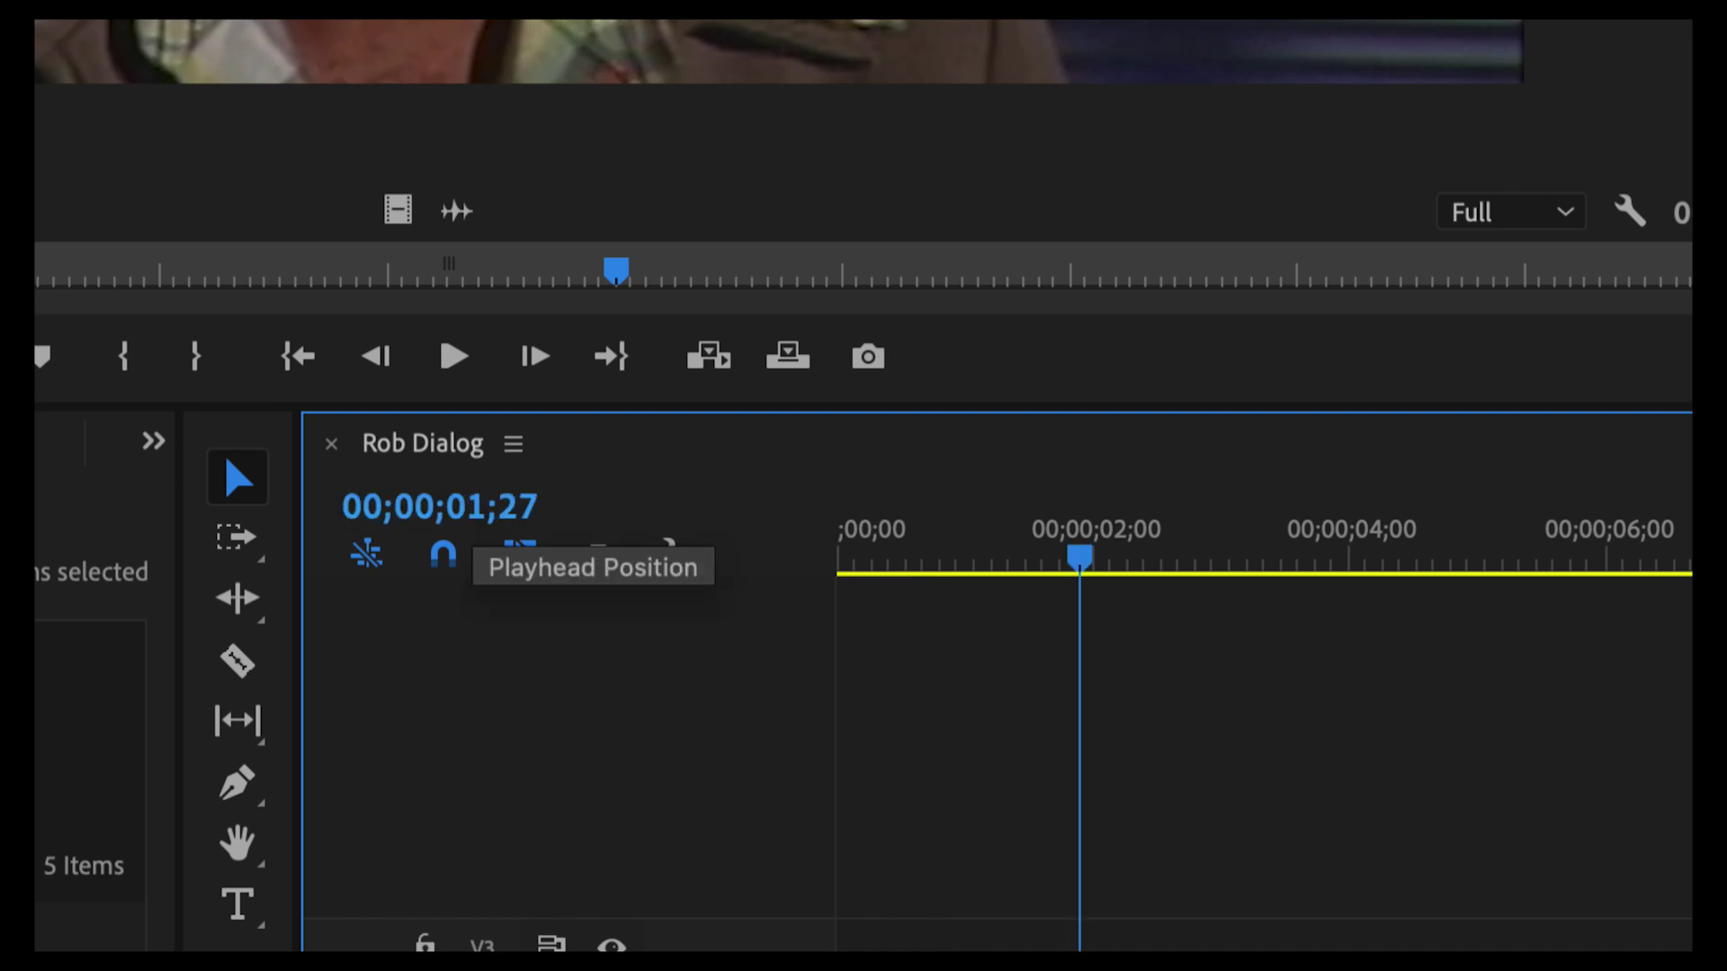
- Examine the timeline's sequence nesting toggle and its display settings
left_click(368, 552)
left_click(369, 562)
left_click(365, 559)
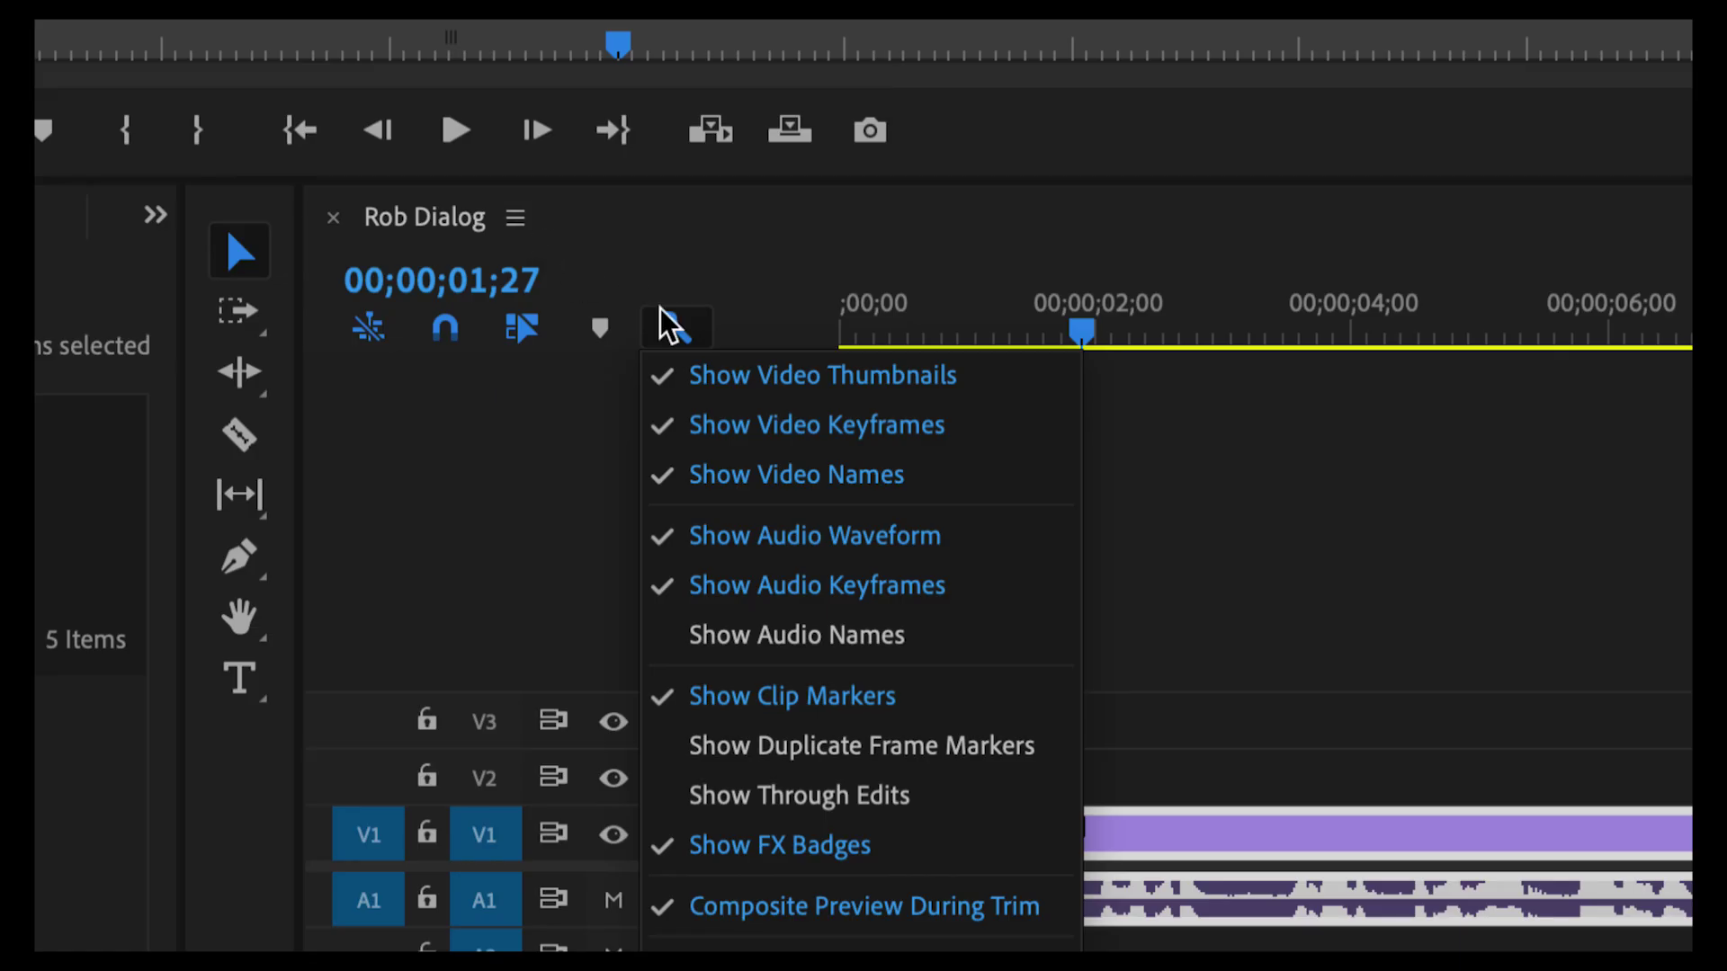
left_click(675, 338)
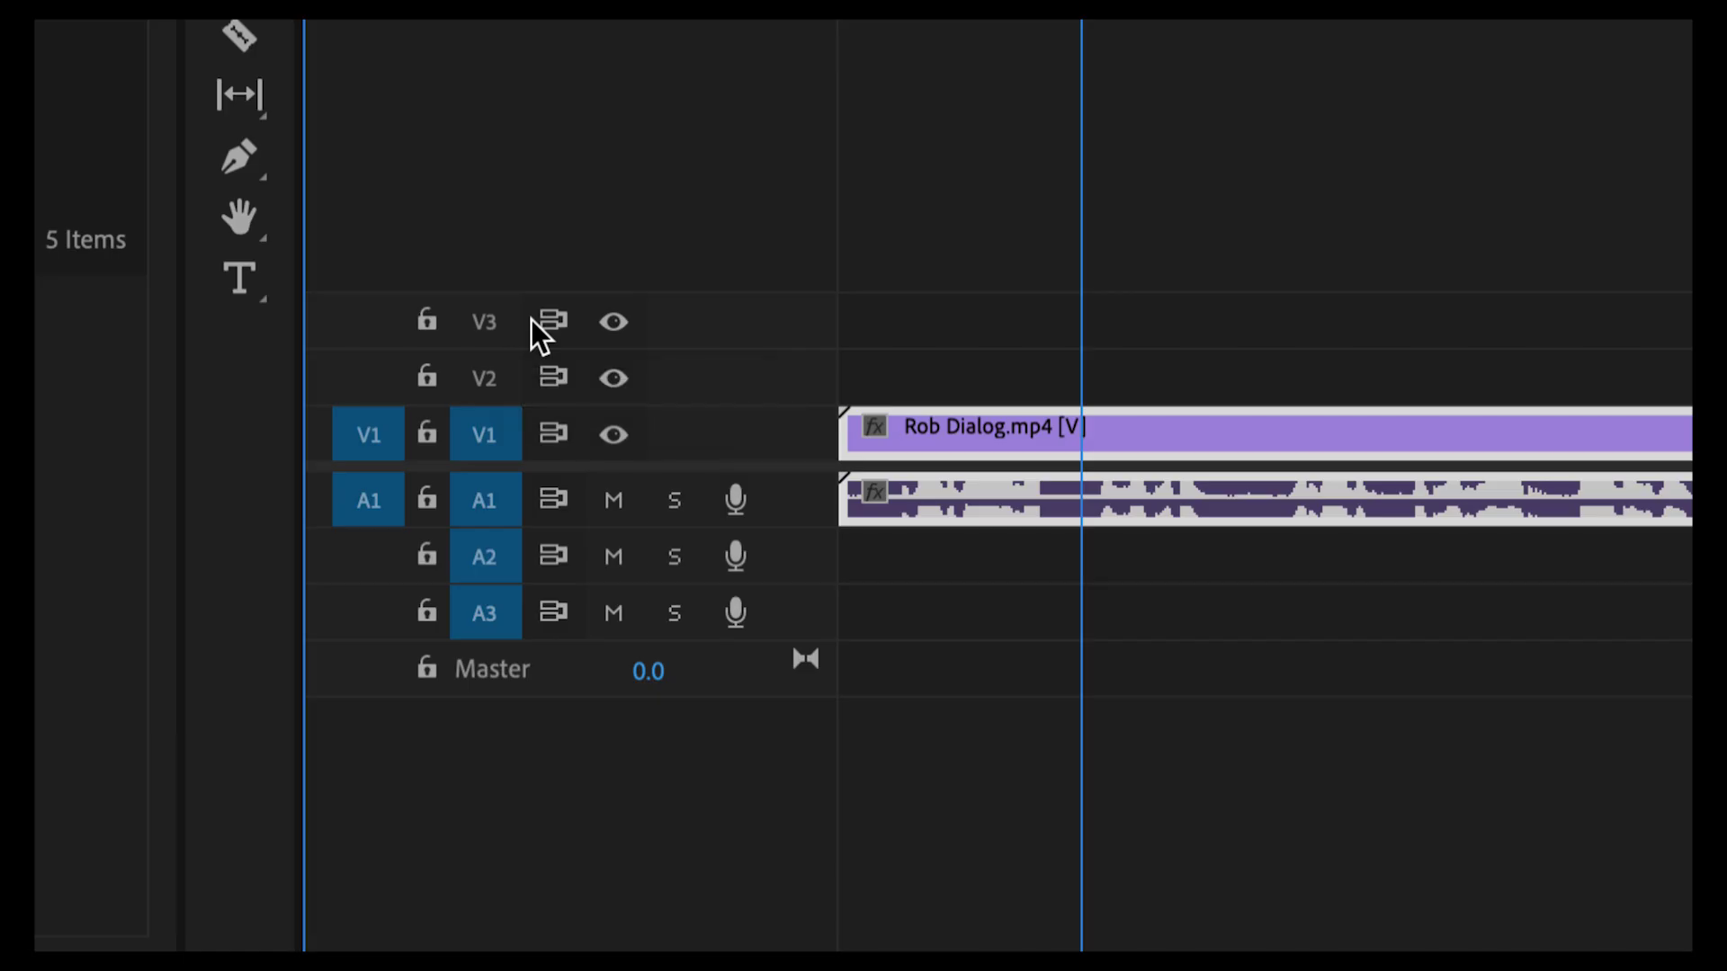
- Try patching source V1 to tracks V2 and V3 with V3 targeted, and return the patch and targeting to V1
left_click(614, 322)
left_click_drag(370, 441, 365, 376)
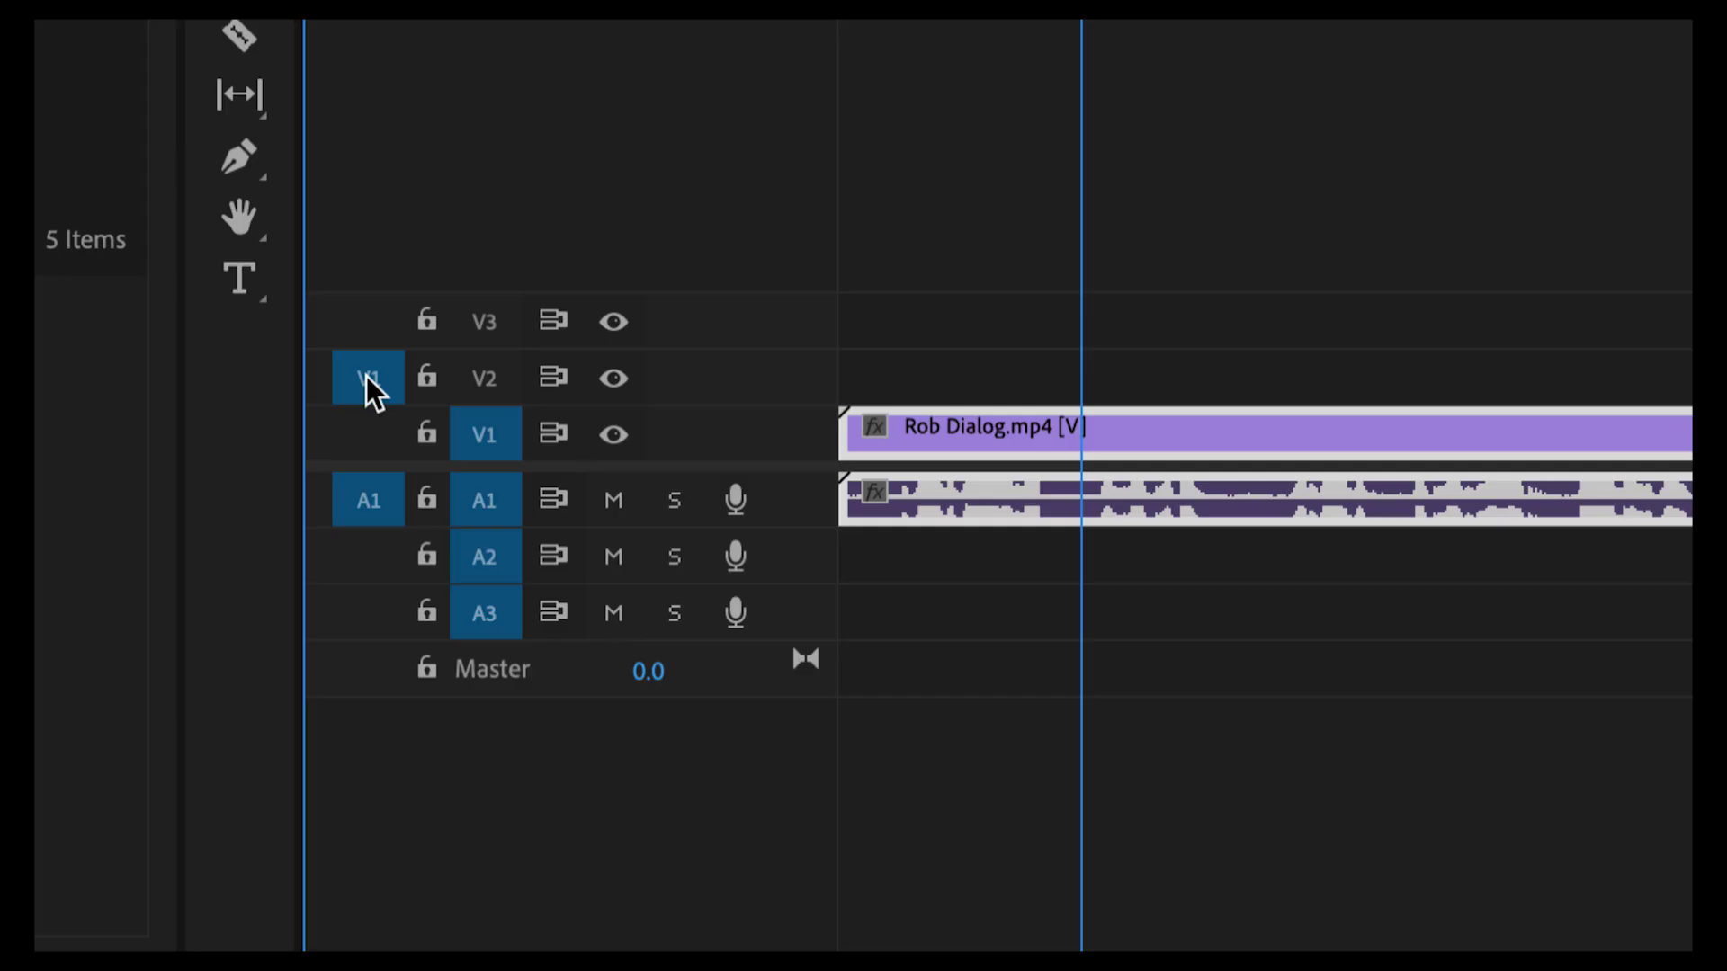
left_click_drag(364, 327, 368, 326)
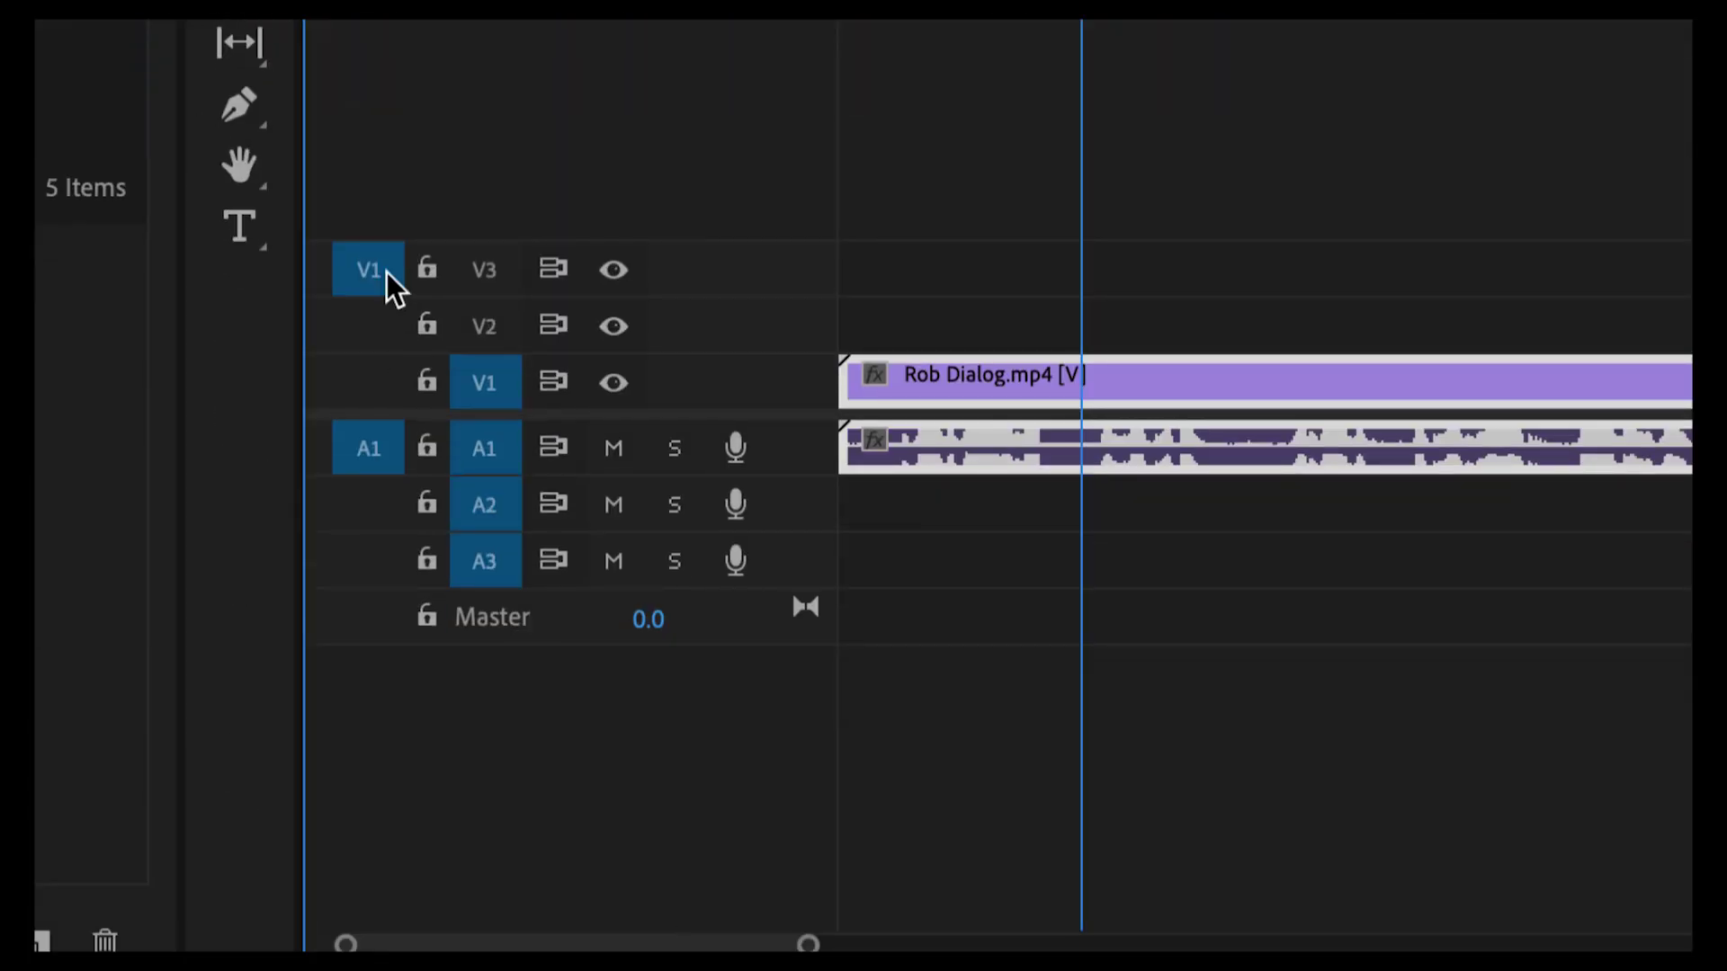
left_click(498, 273)
left_click(495, 378)
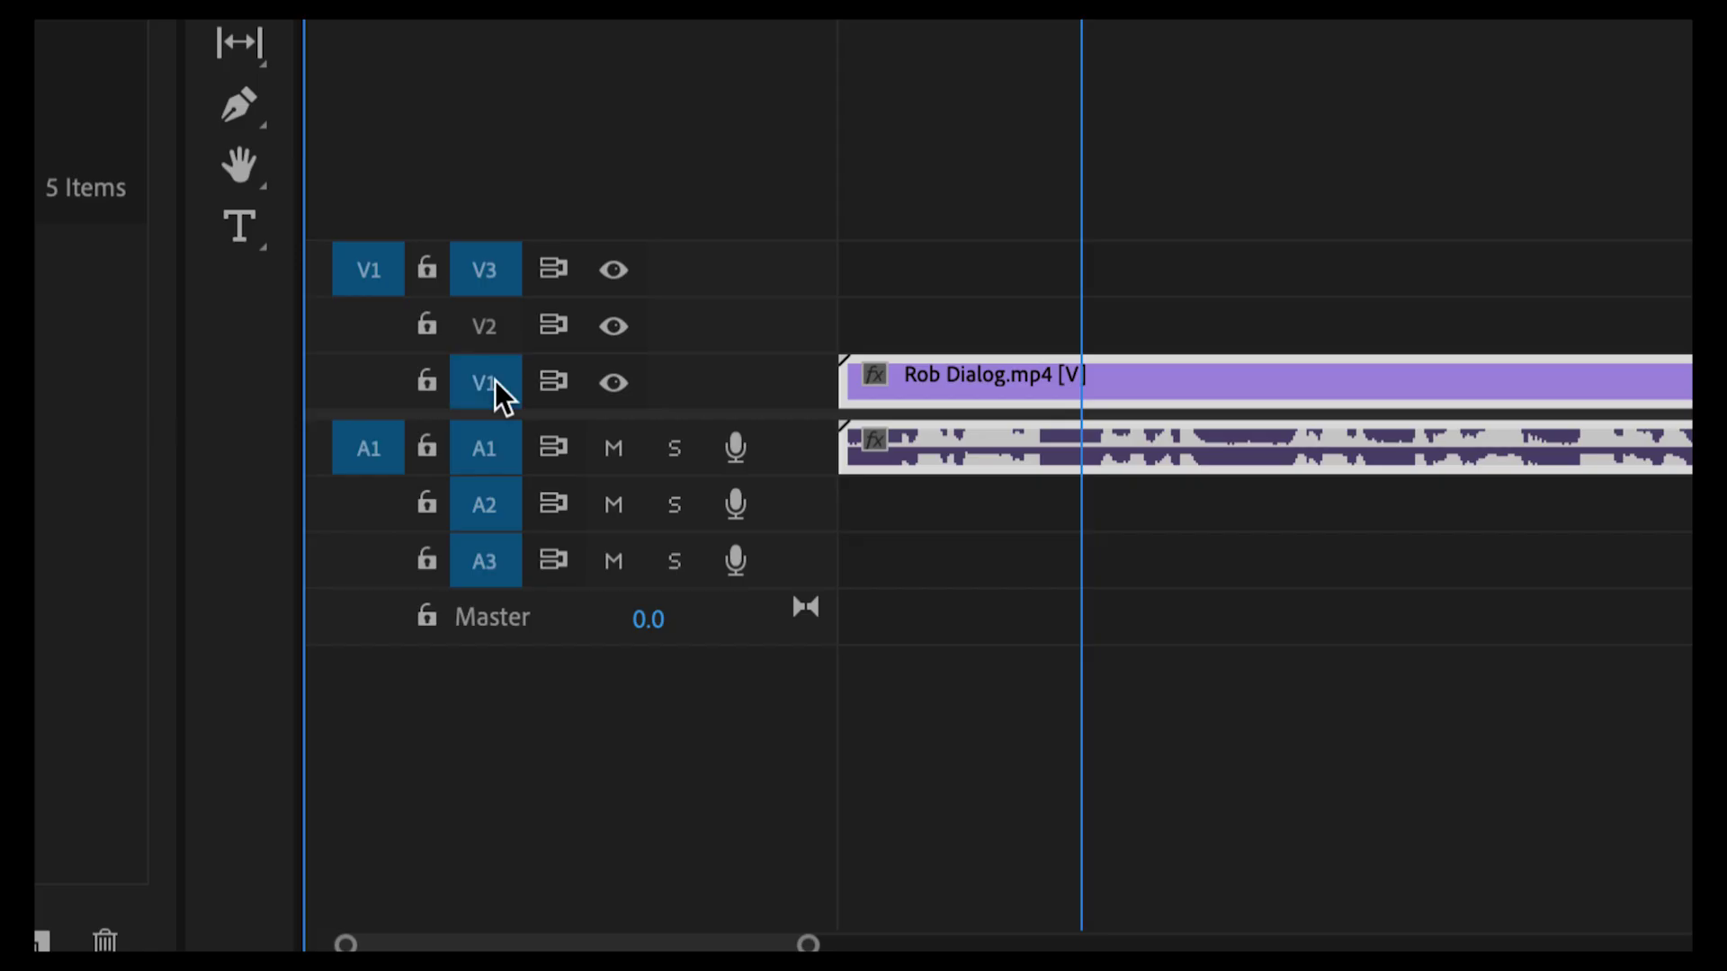
left_click_drag(377, 270, 391, 356)
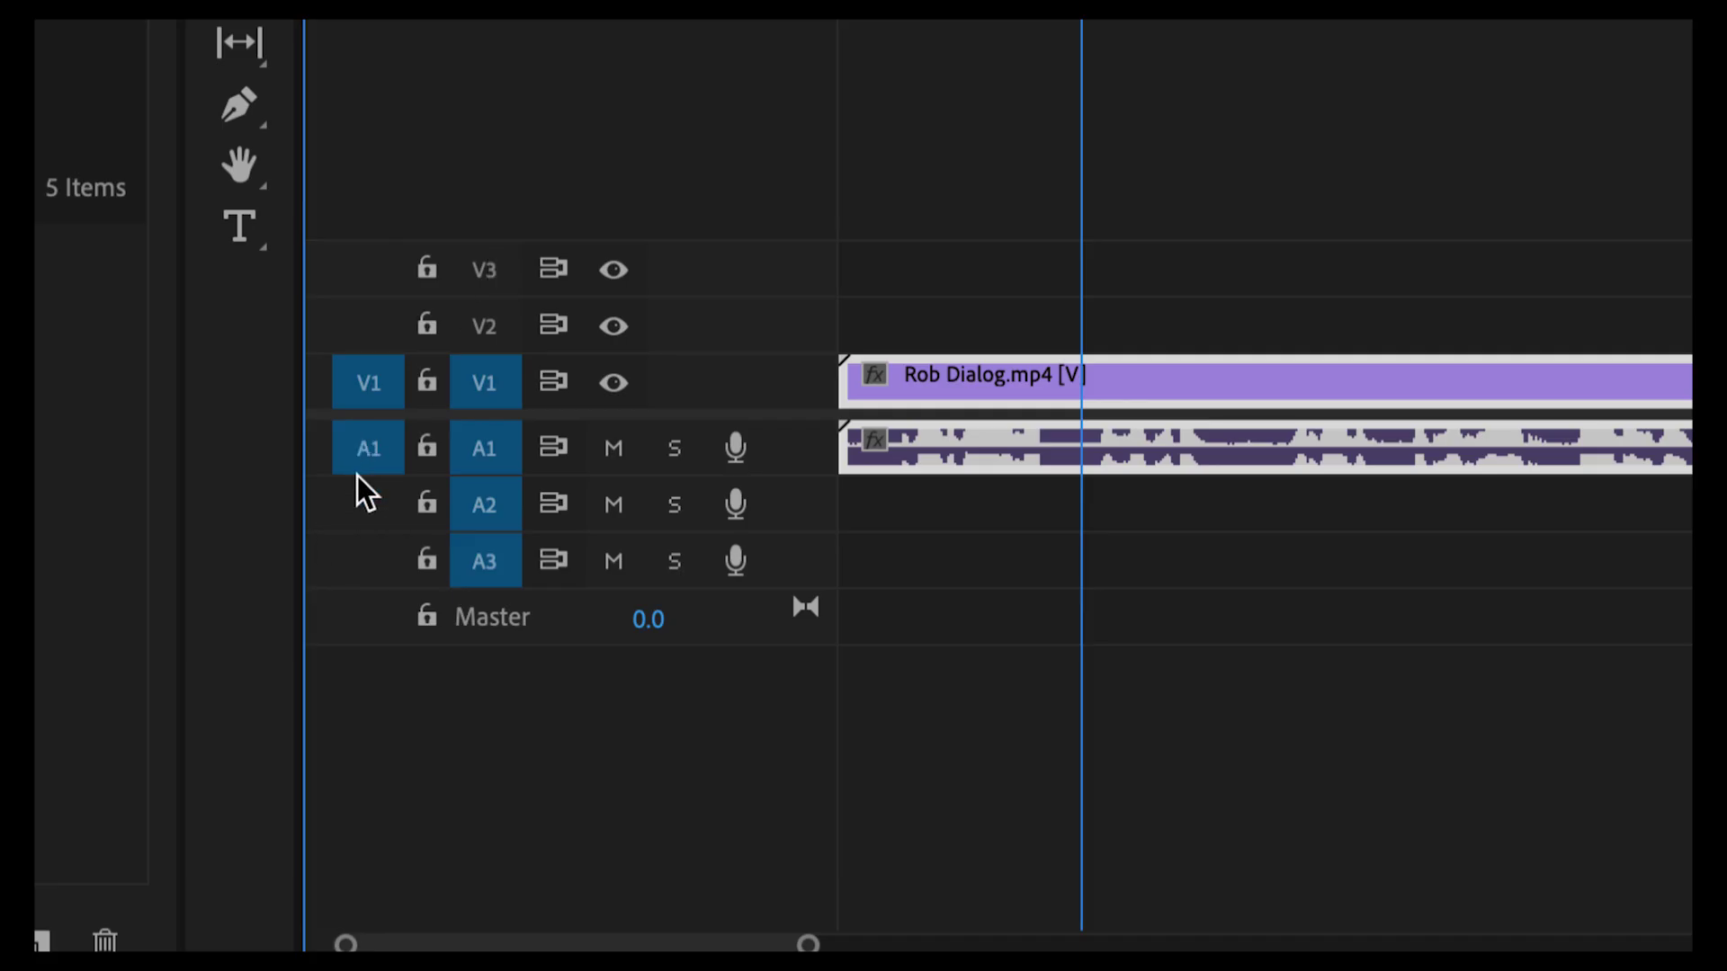
- Try patching source audio A1 to tracks A2 and A3, and return it to A1
left_click(365, 500)
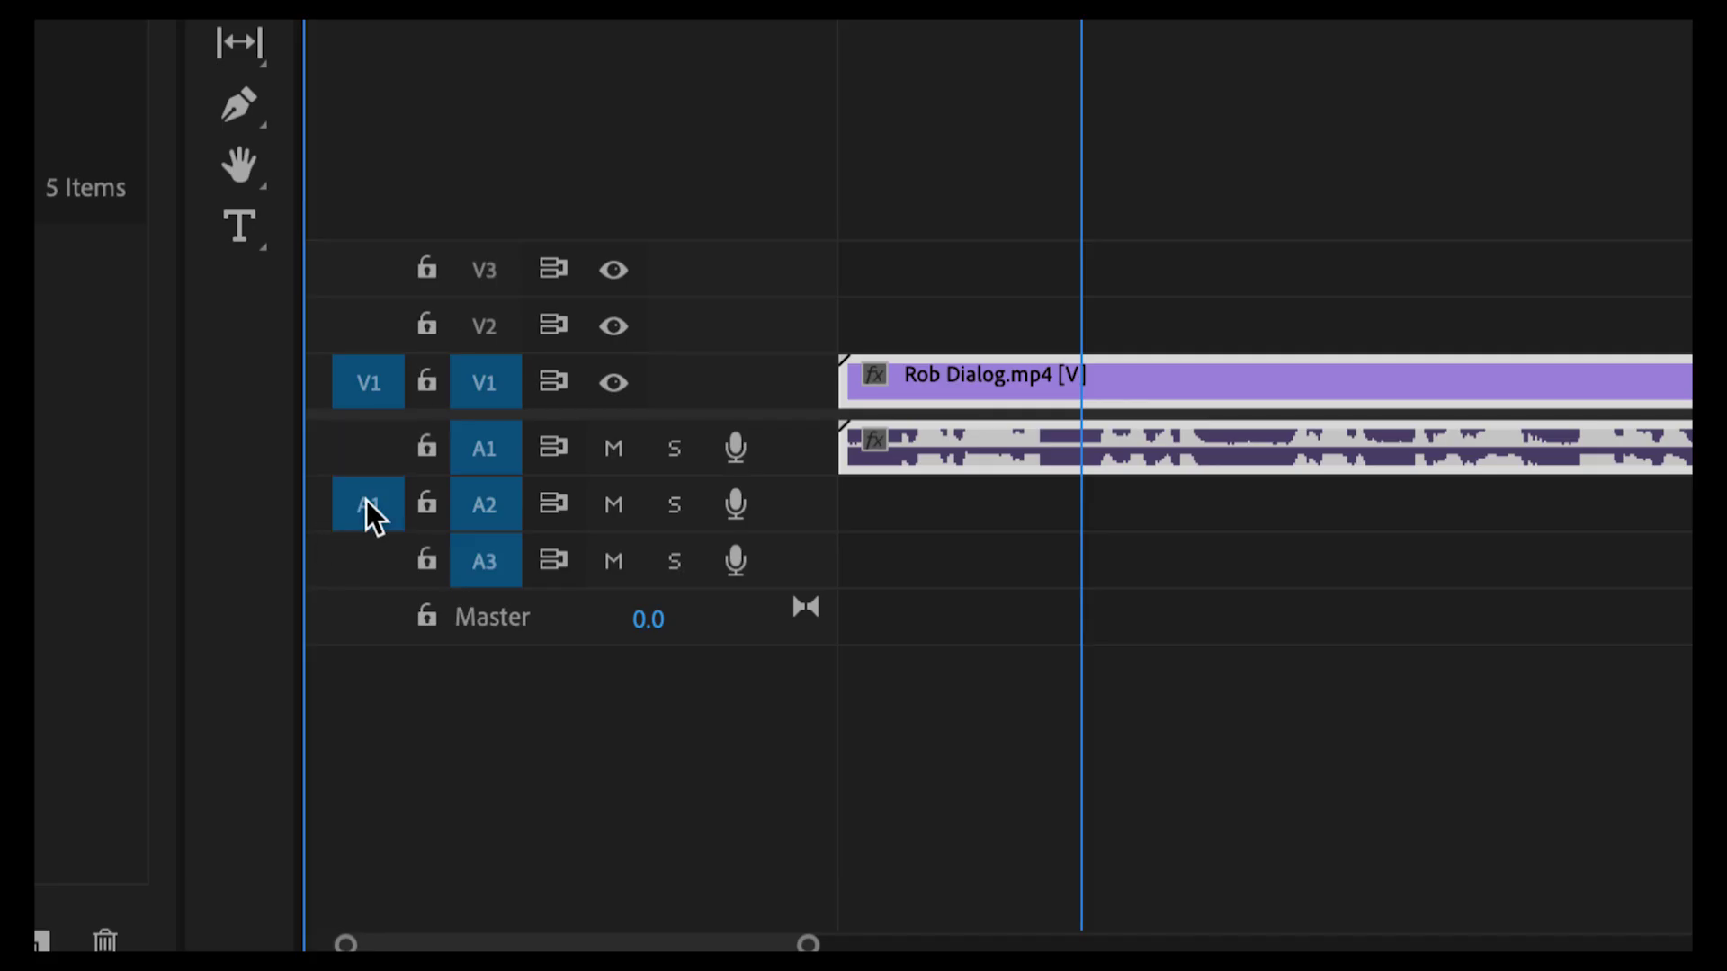
left_click(368, 446)
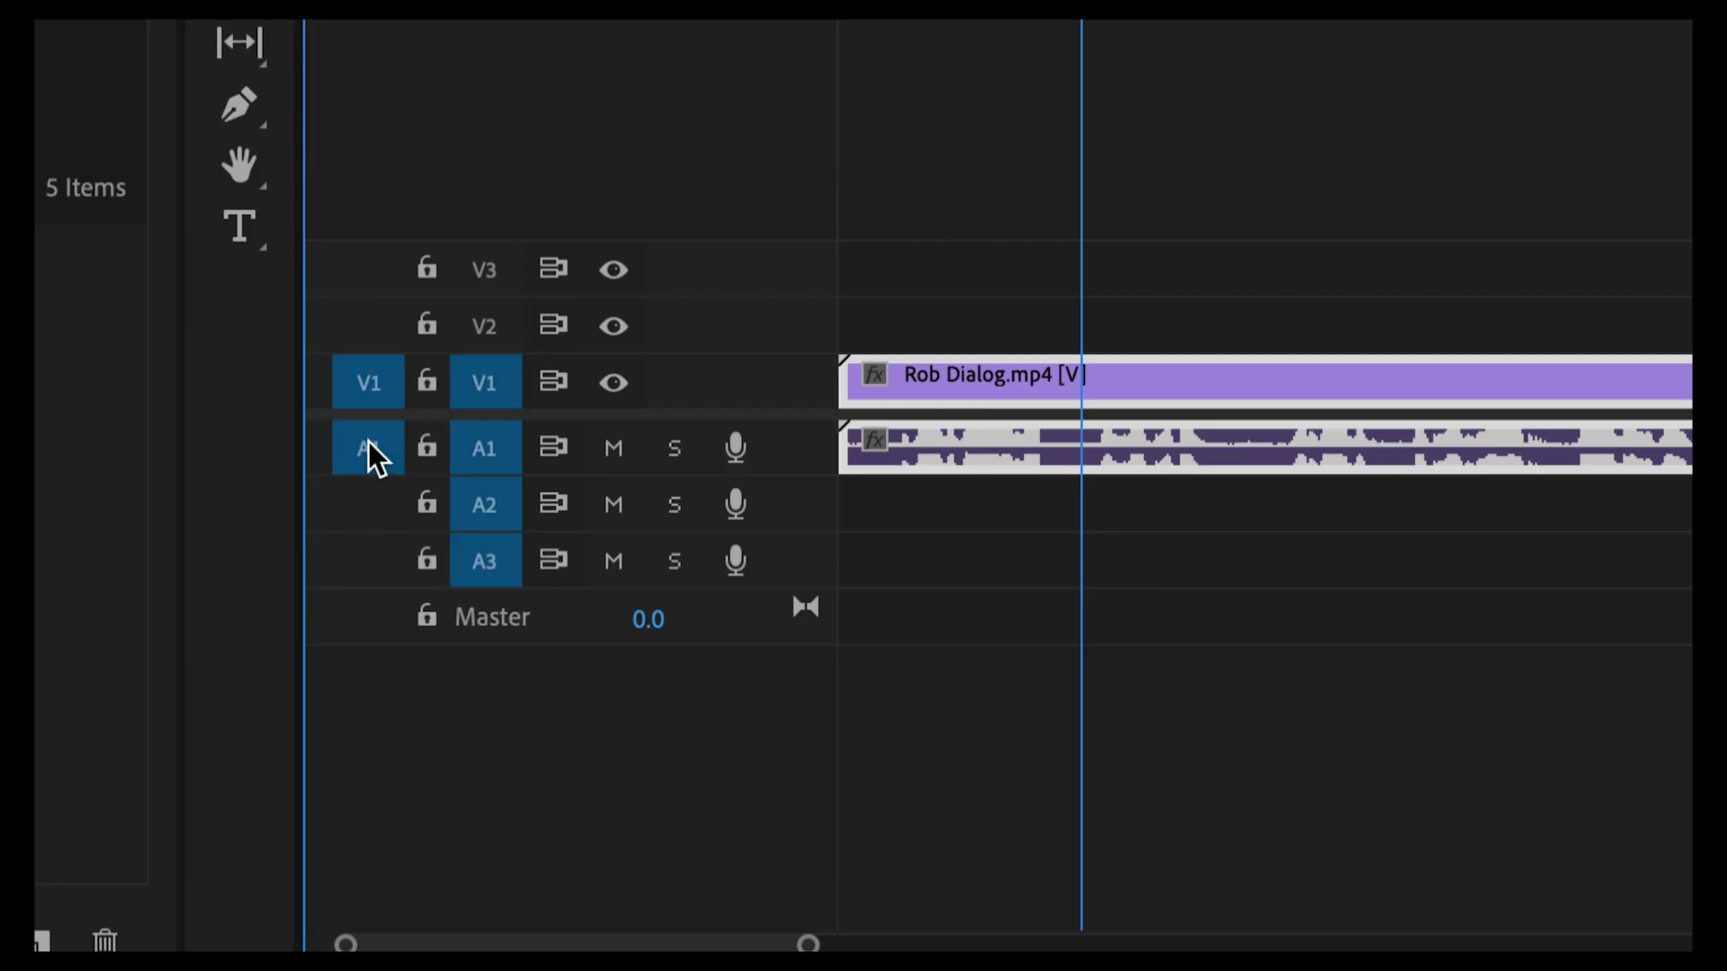
left_click(379, 579)
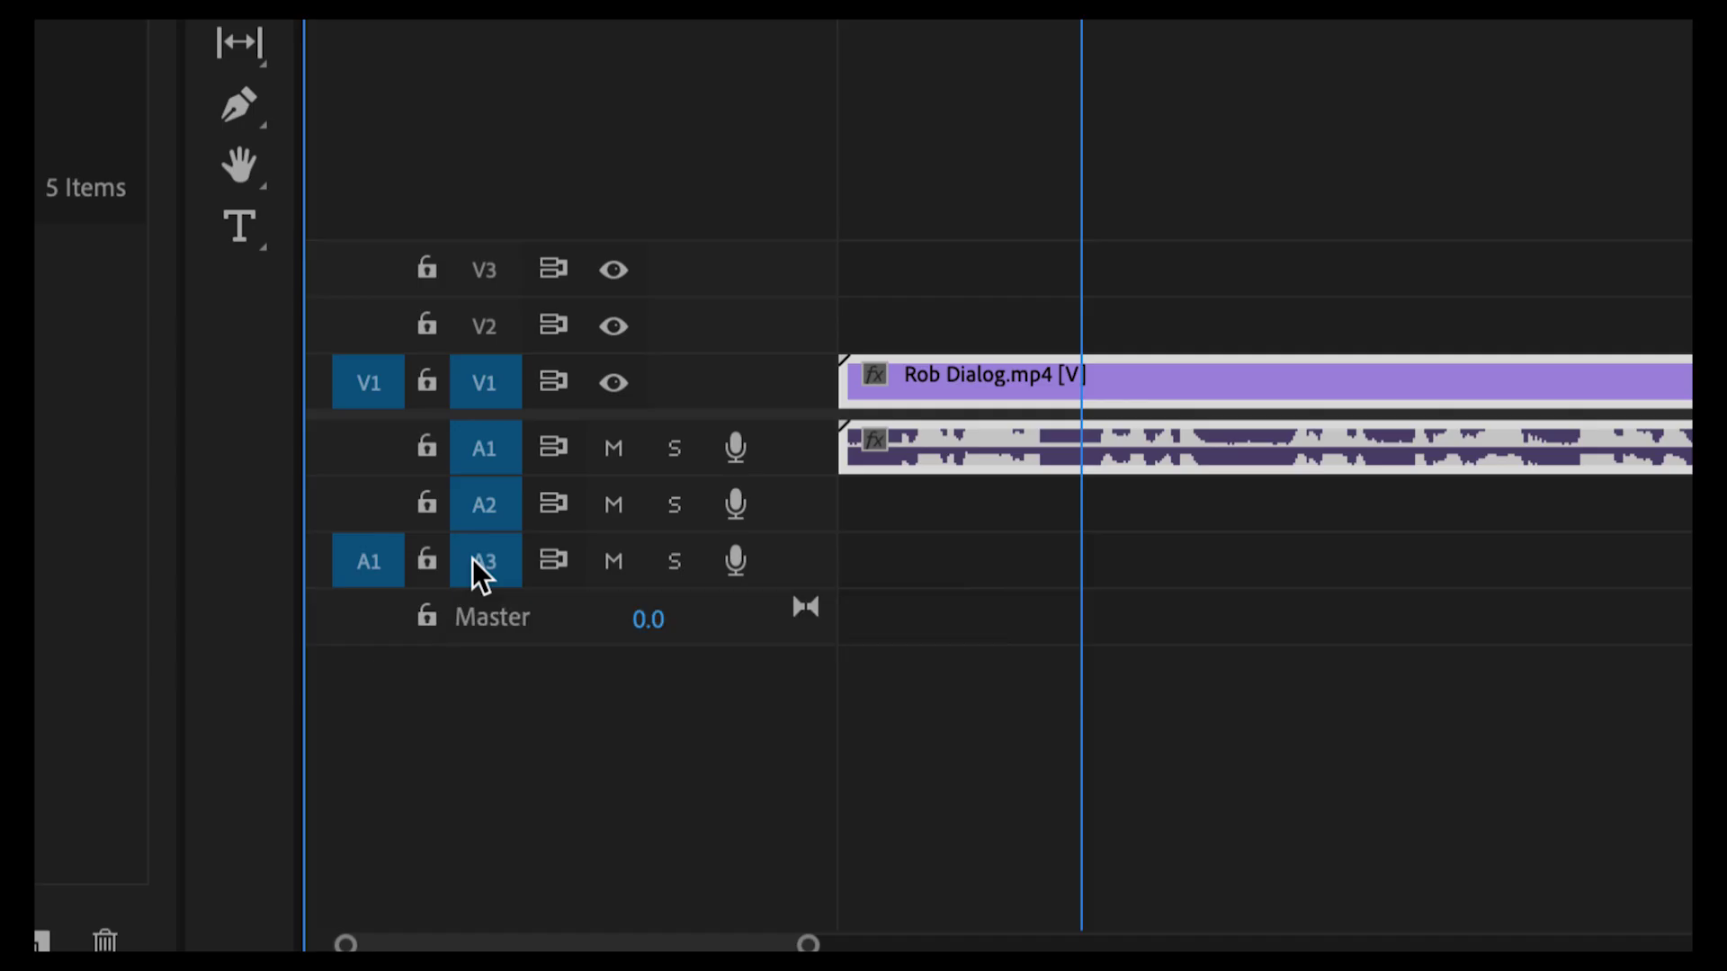
left_click(370, 451)
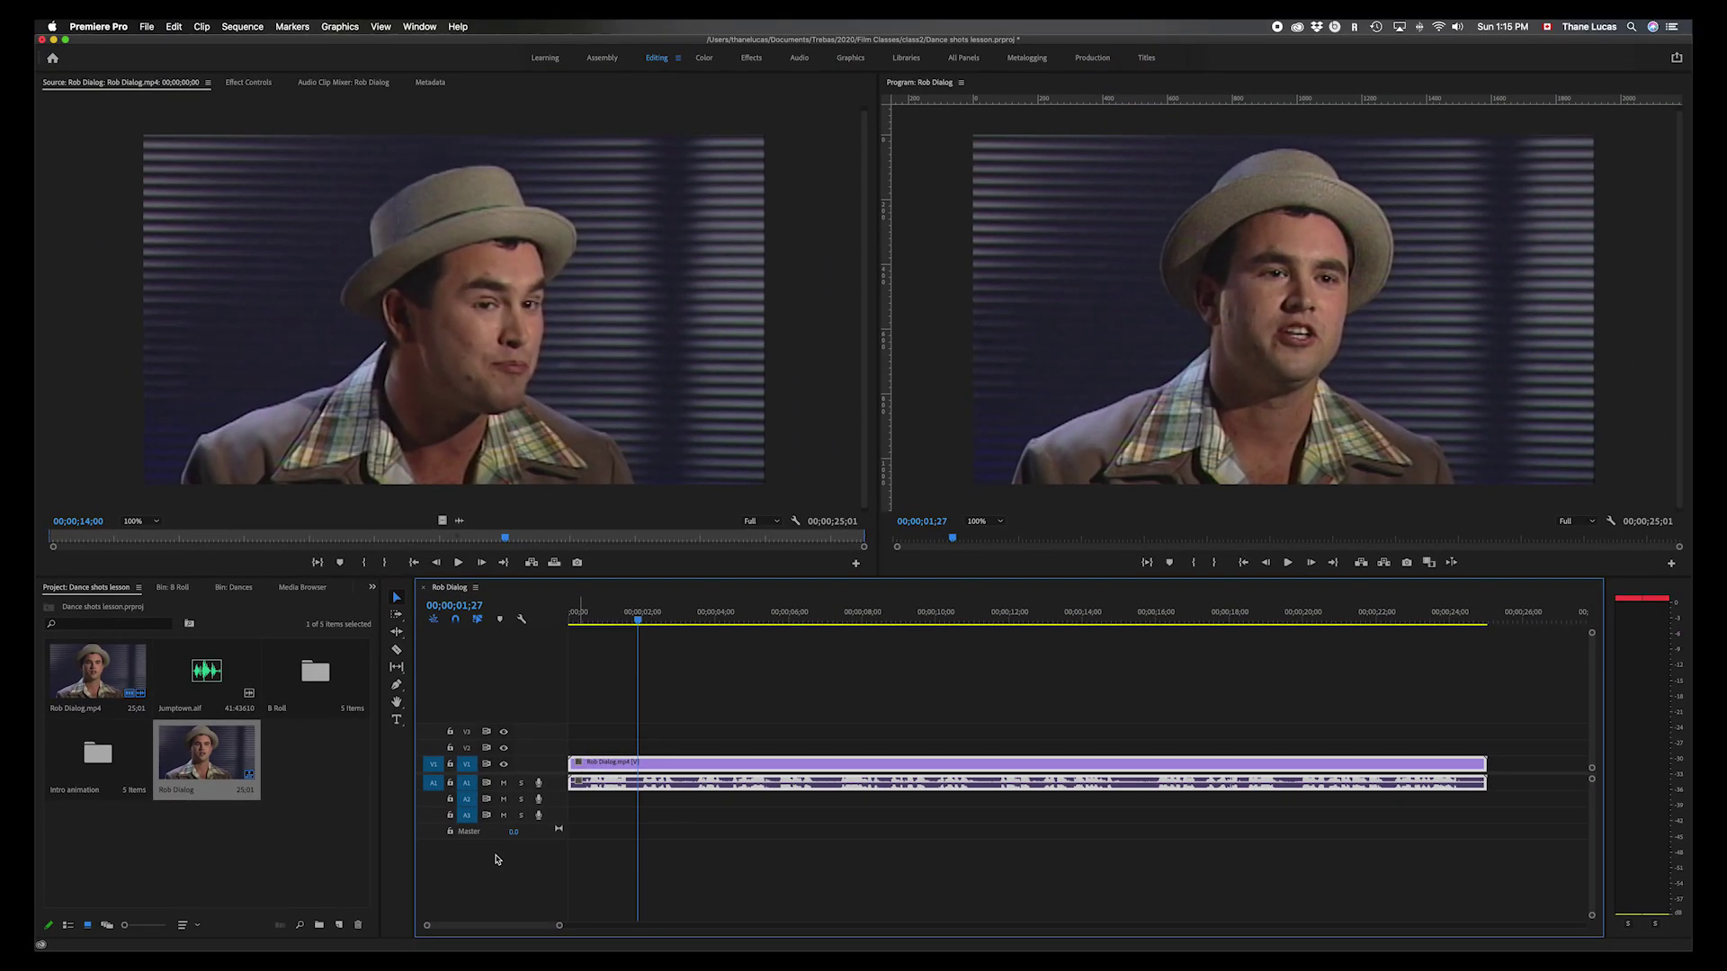
- Try zooming the Rob Dialog timeline out and in around the clip
left_click(558, 926)
mouse_move(558, 929)
left_mouse_down()
mouse_move(1379, 925)
mouse_move(1011, 943)
left_mouse_up()
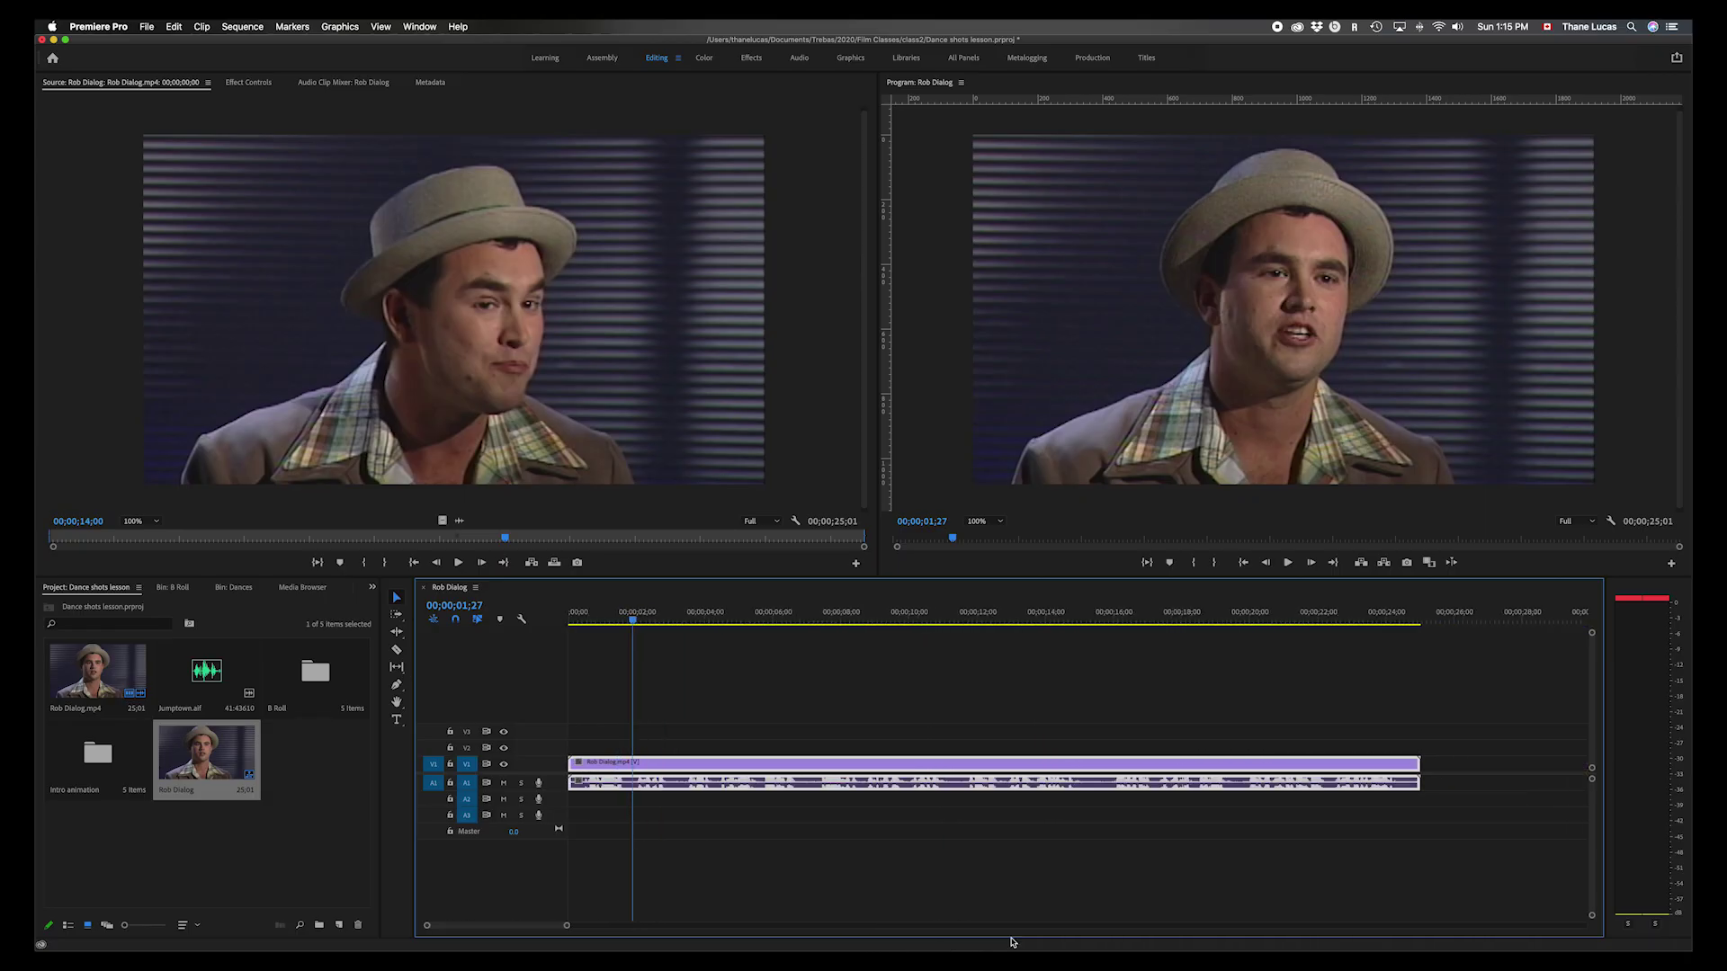
key("=")
key("=")
key("=")
key("-")
key("-")
key("-")
key("=")
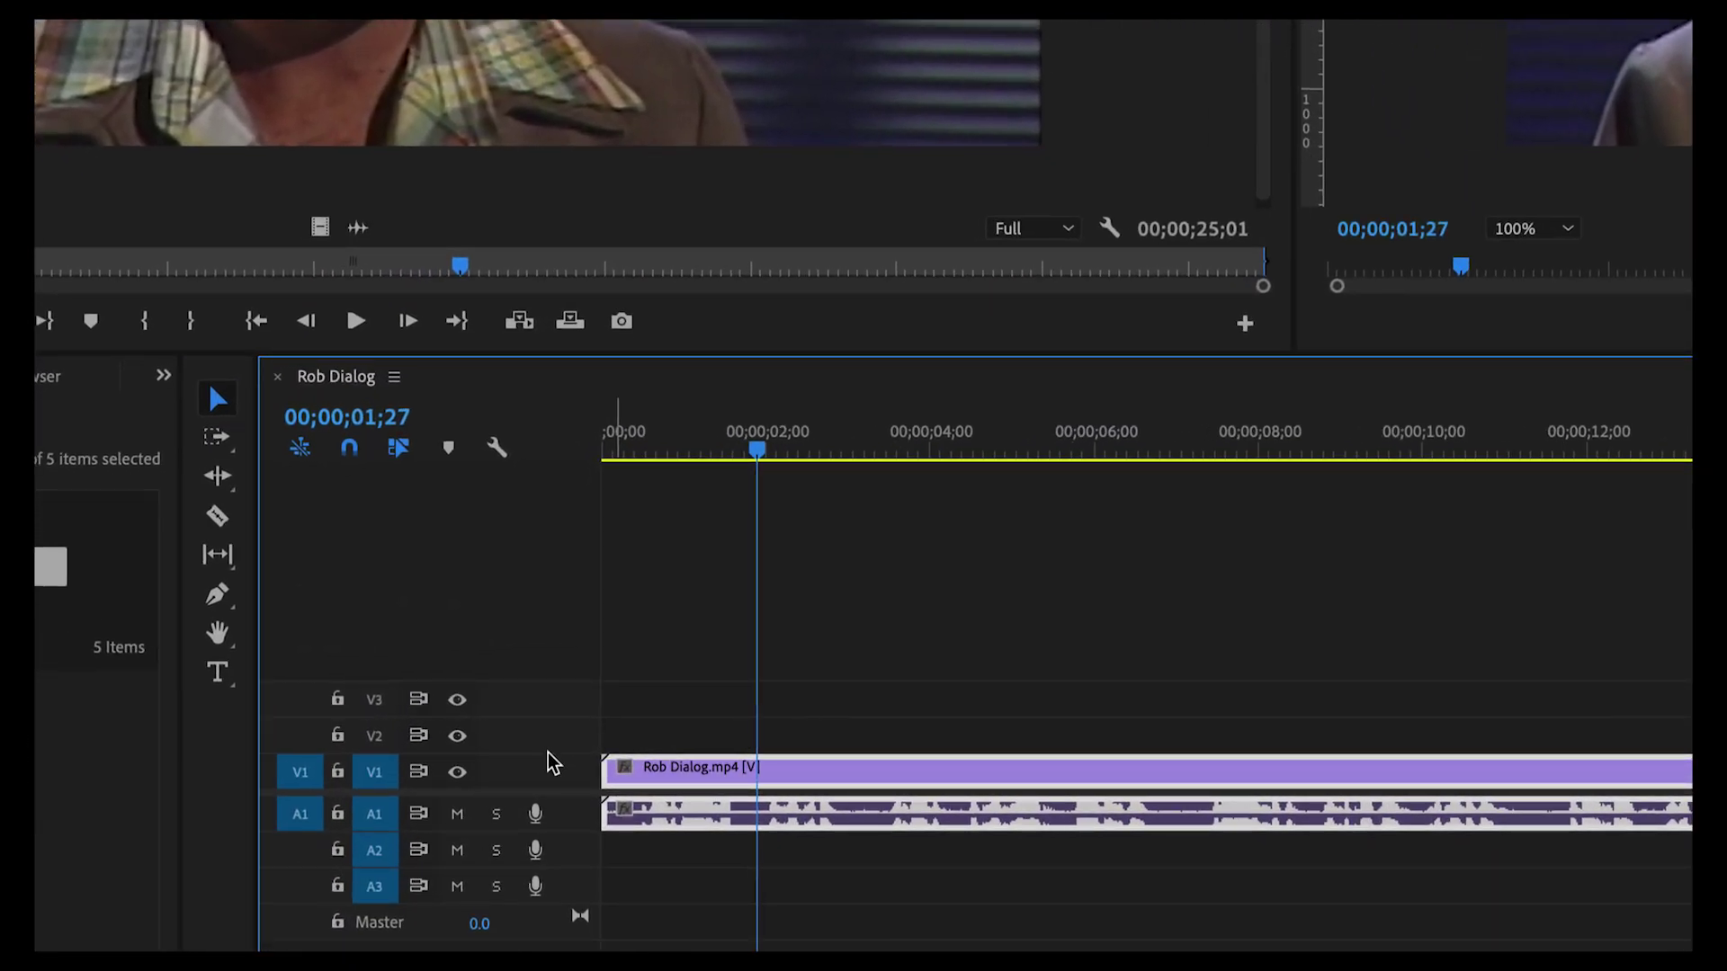
- Expand the heights of tracks V1 and A1 to show the clip's thumbnail and audio waveform
left_click_drag(549, 755, 544, 651)
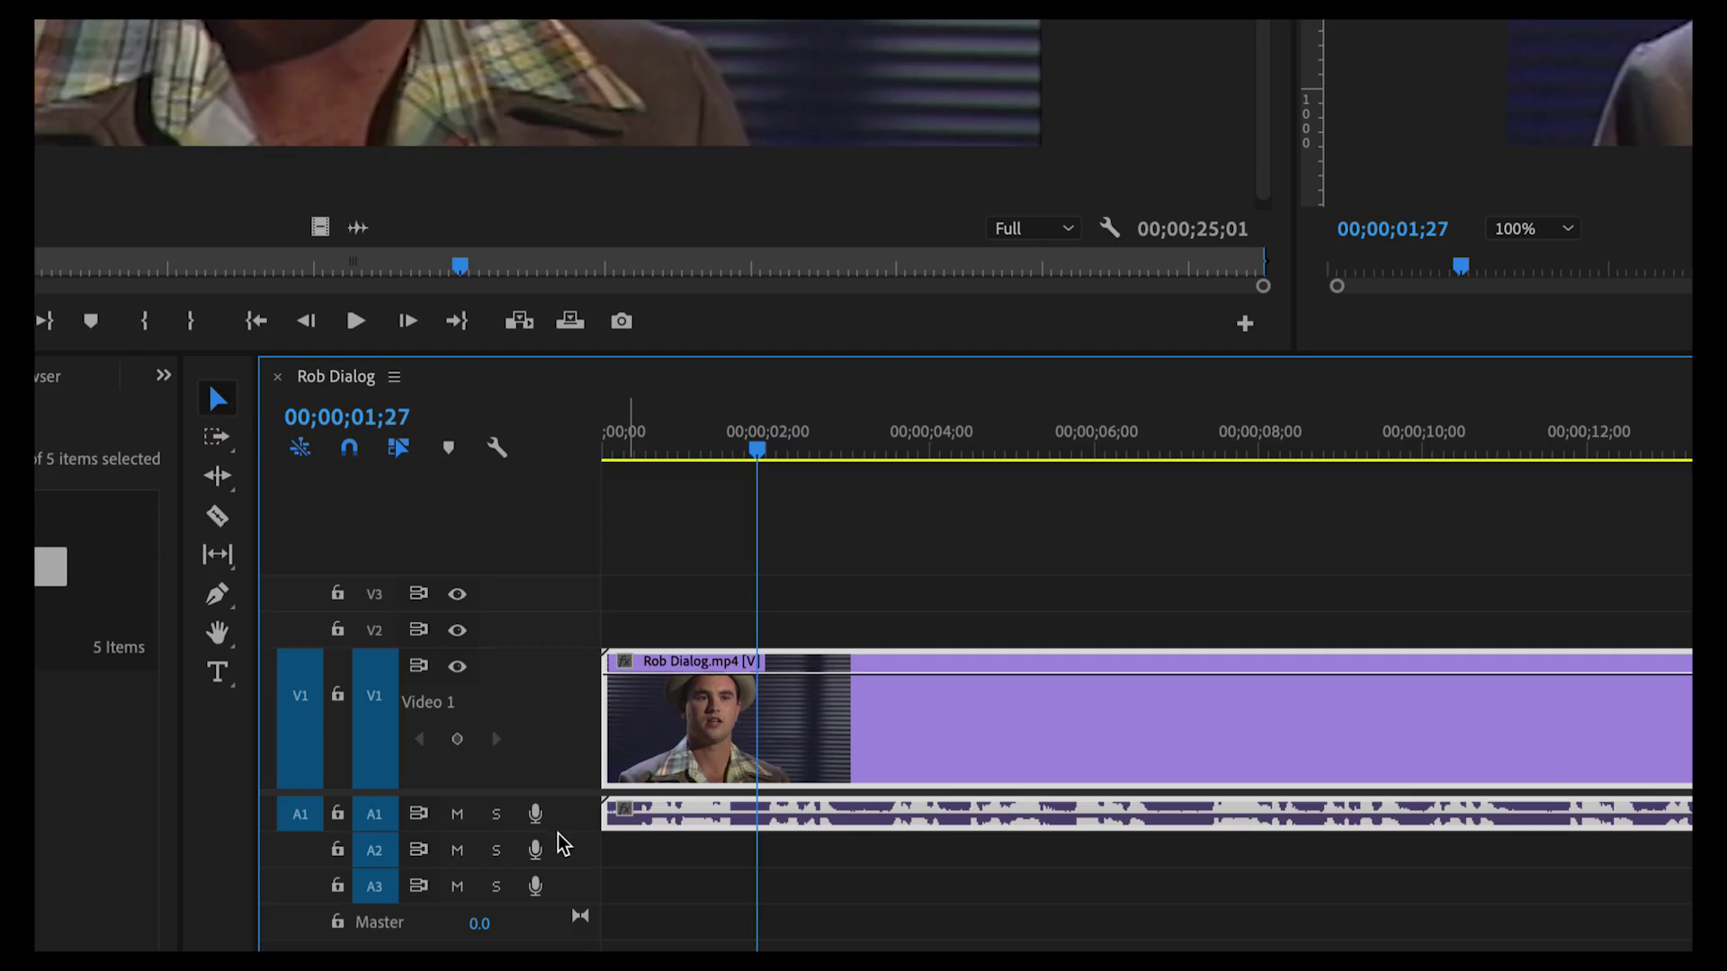
left_click_drag(568, 831, 583, 942)
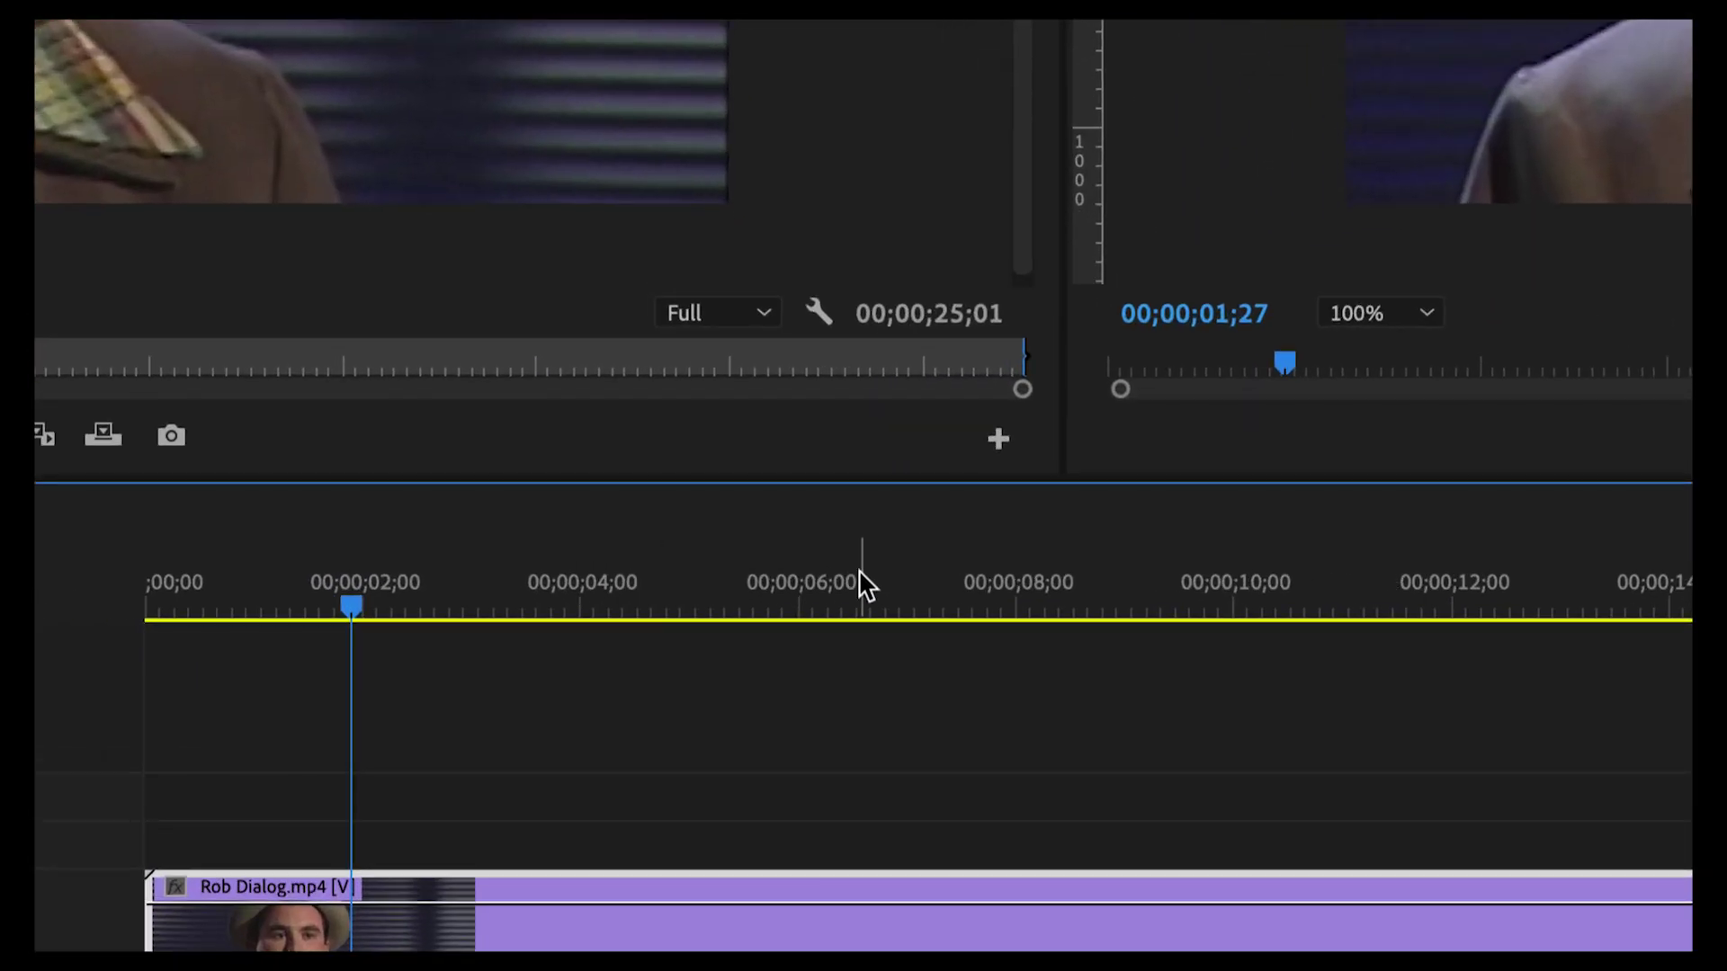
- Check the time ruler's marking commands and play the sequence from 00;00;01;27 while watching the audio meters
right_click(852, 593)
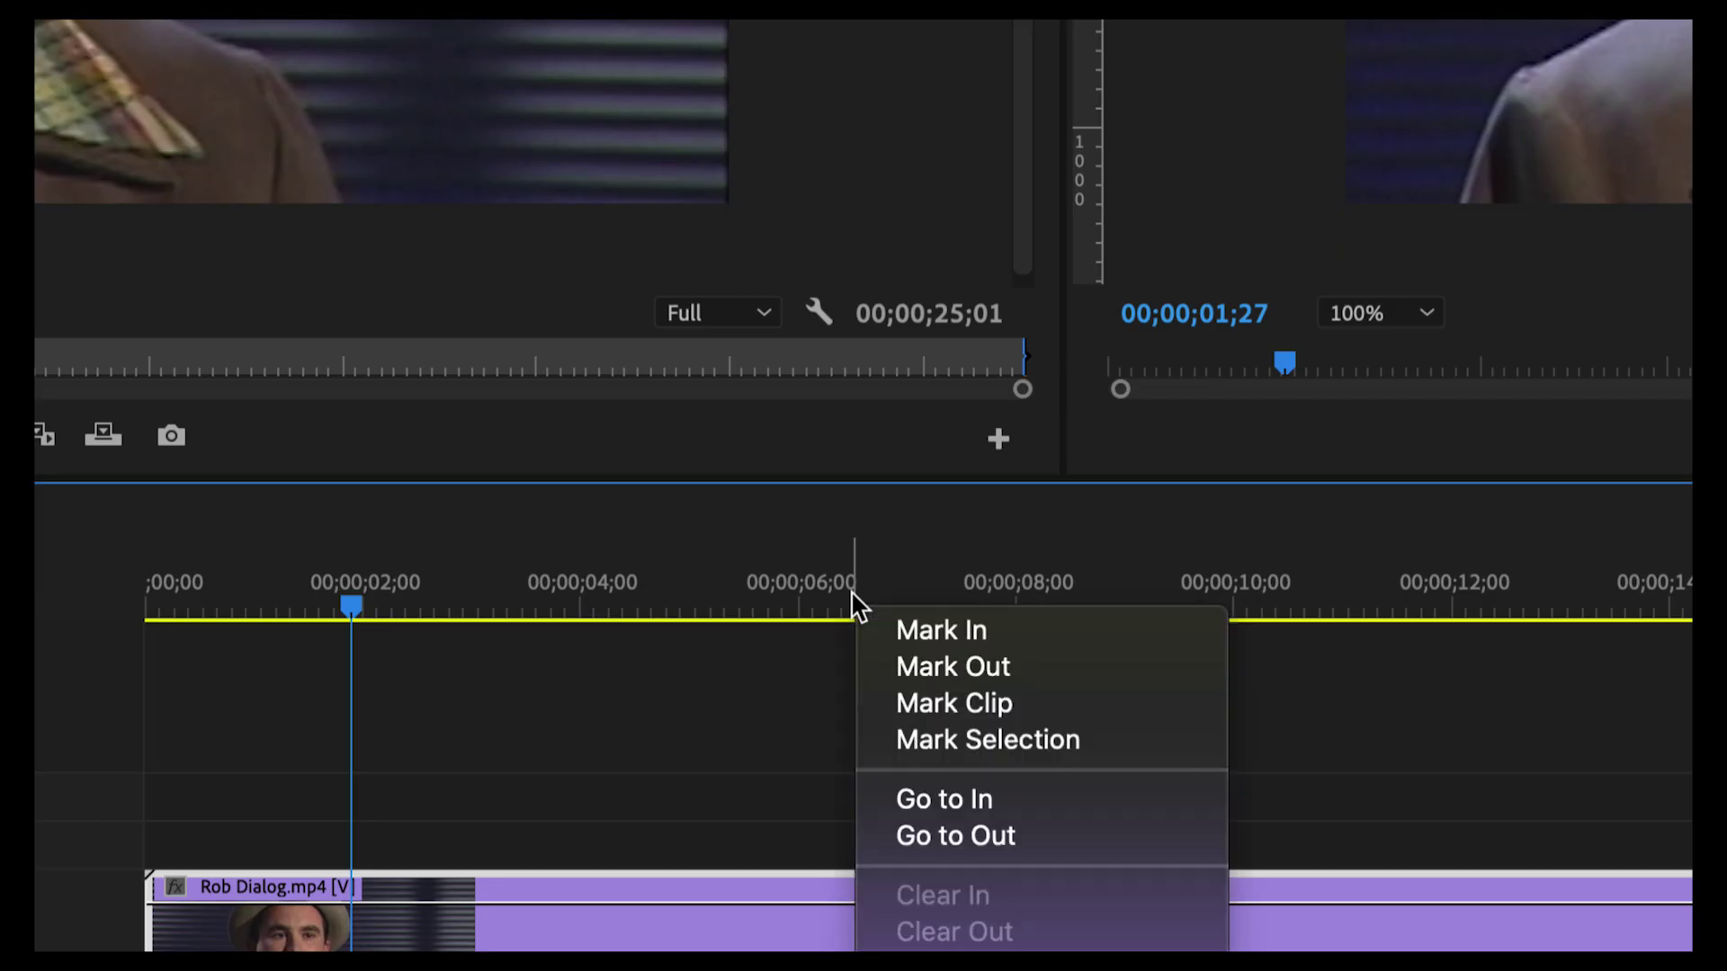
key("Escape")
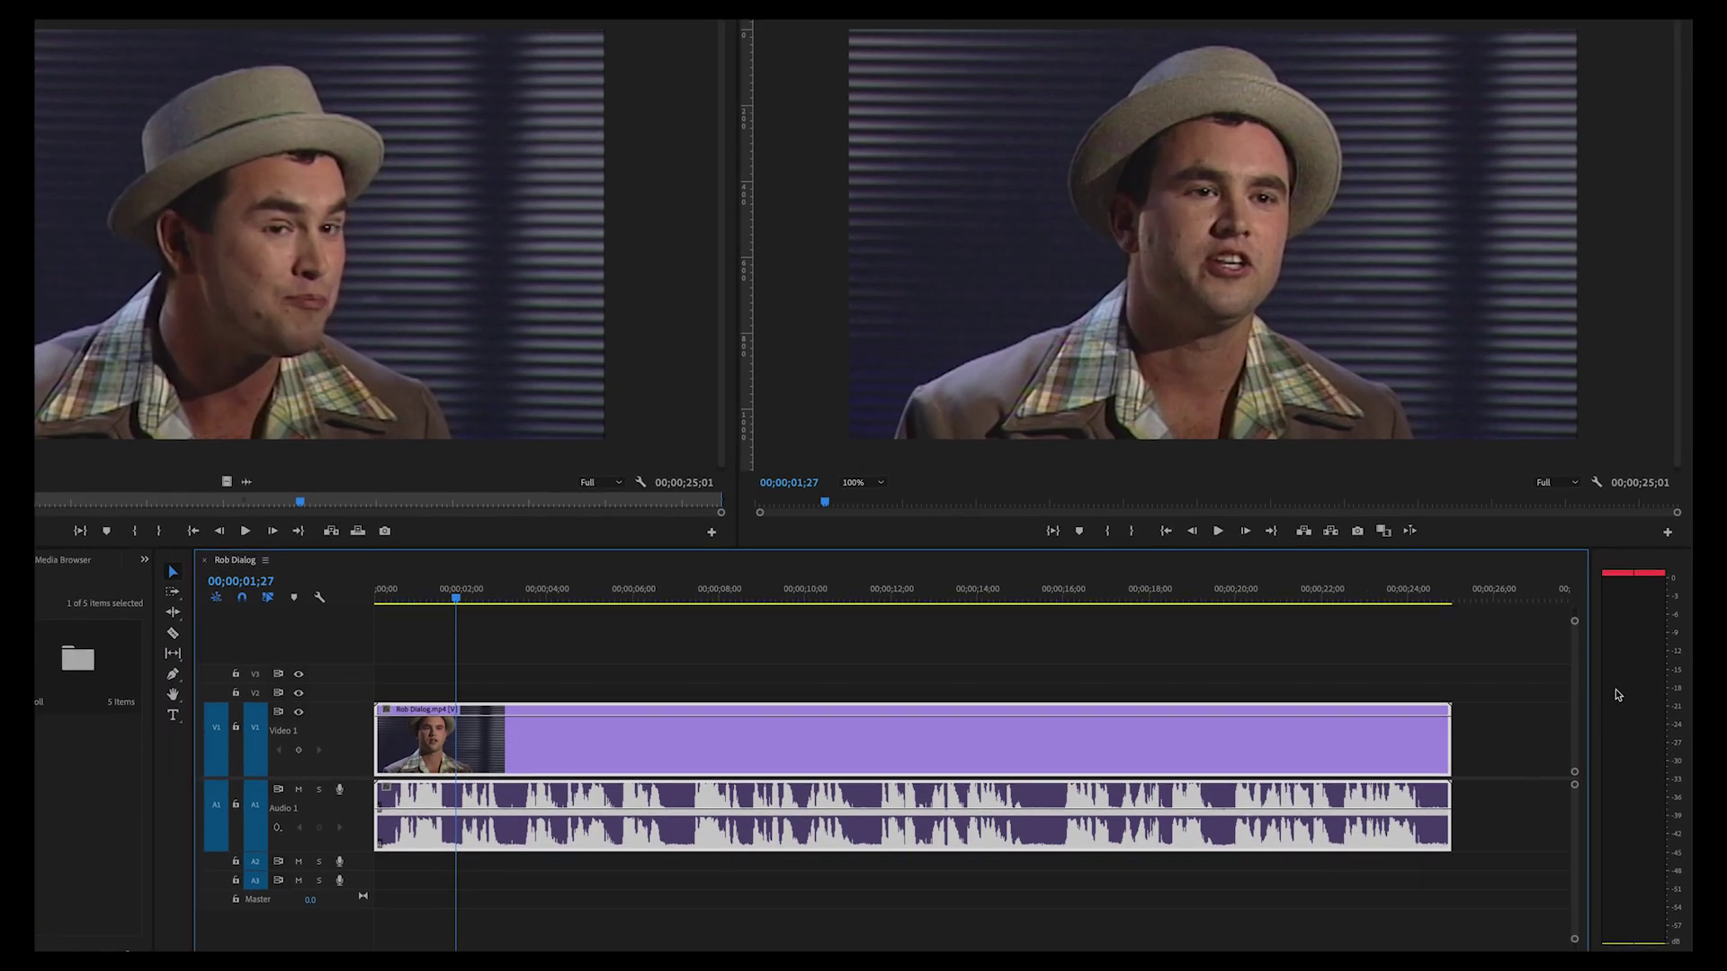
key("space")
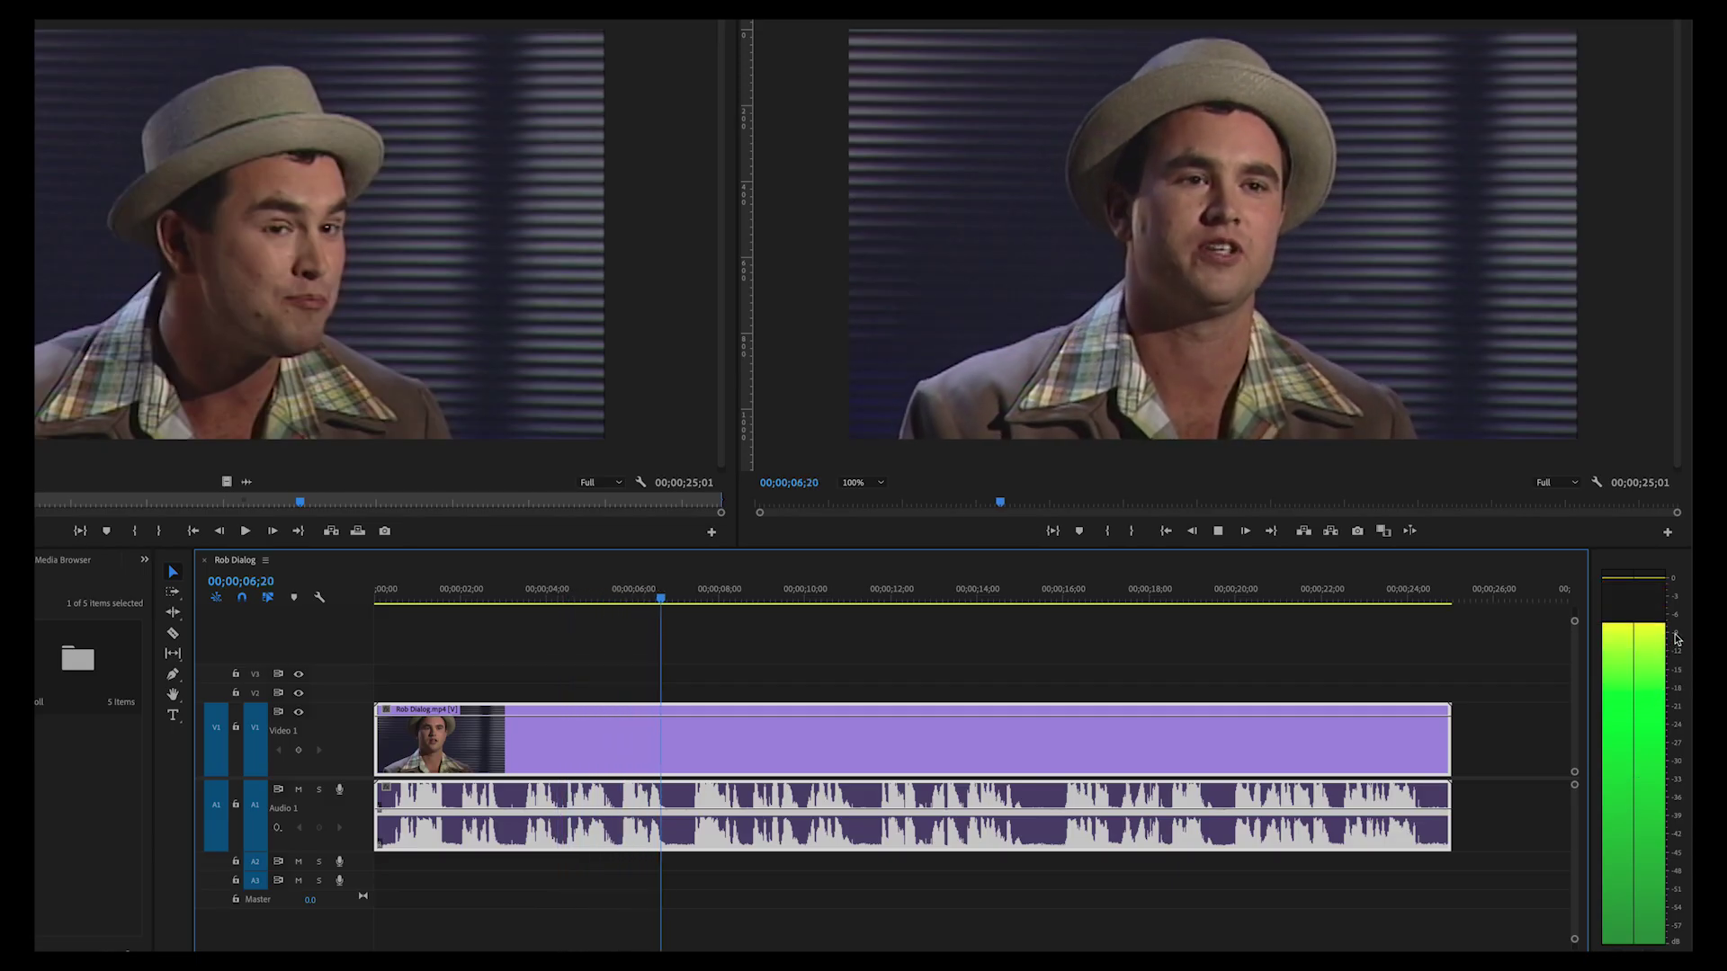
key("space")
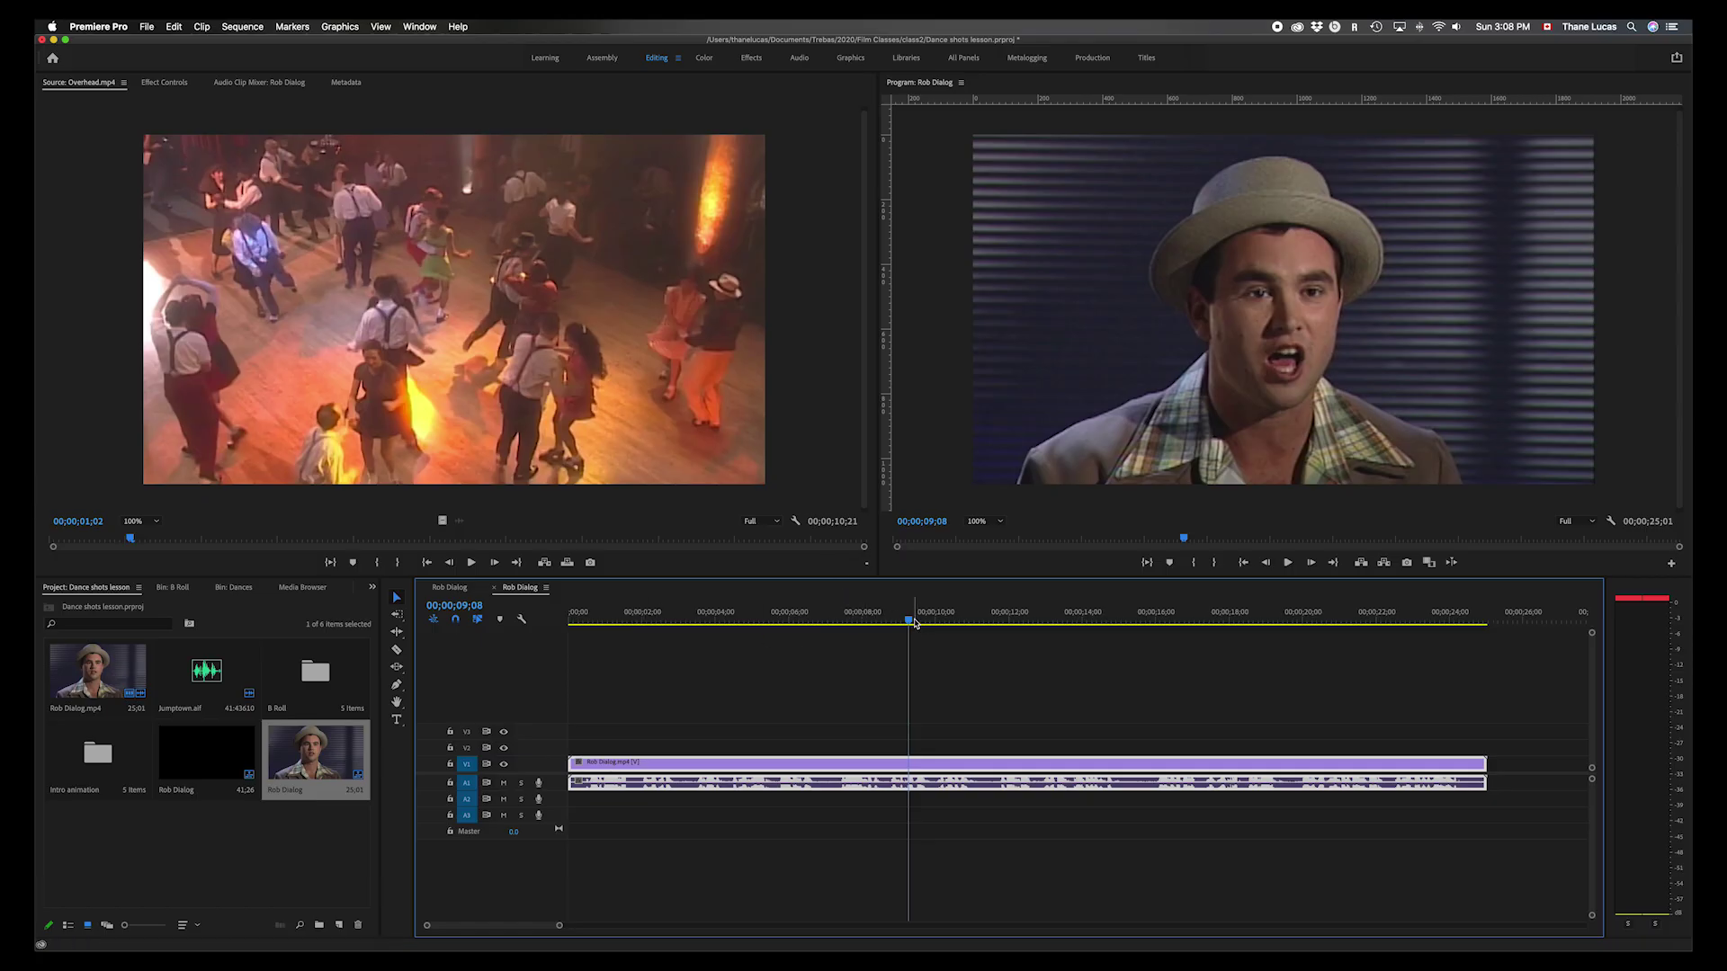
- Play the Rob Dialog sequence from about the 4-second mark to listen to the dialog audio
left_click_drag(910, 612, 732, 640)
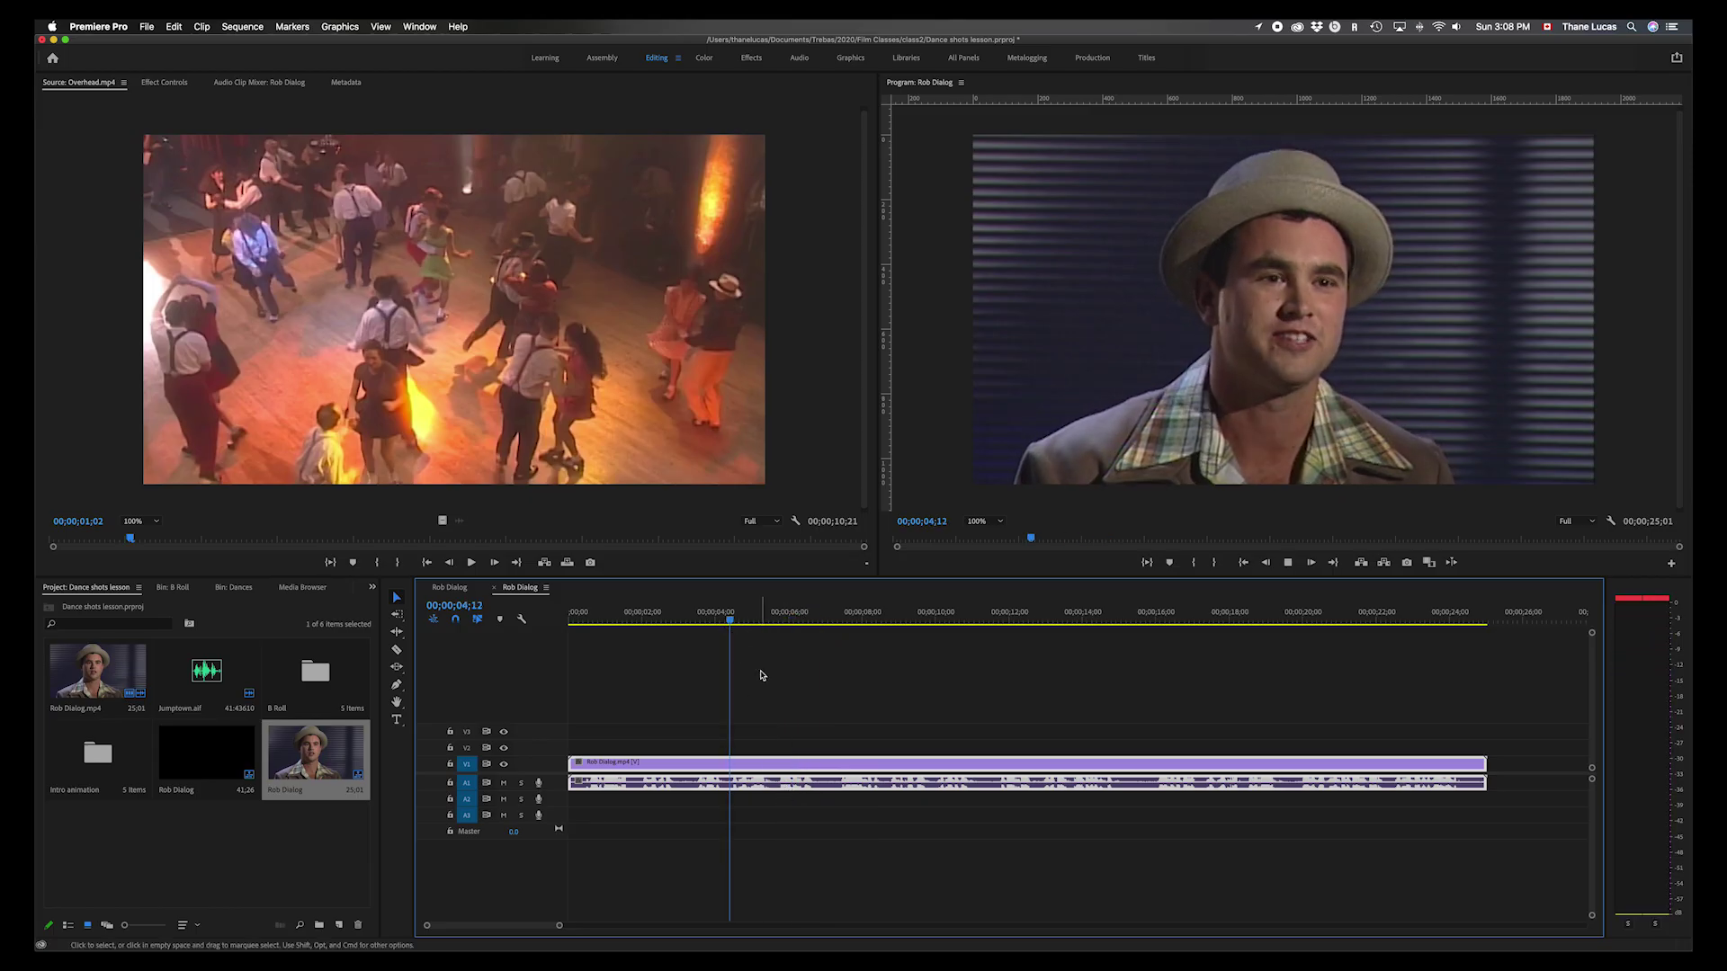
key("space")
key("space")
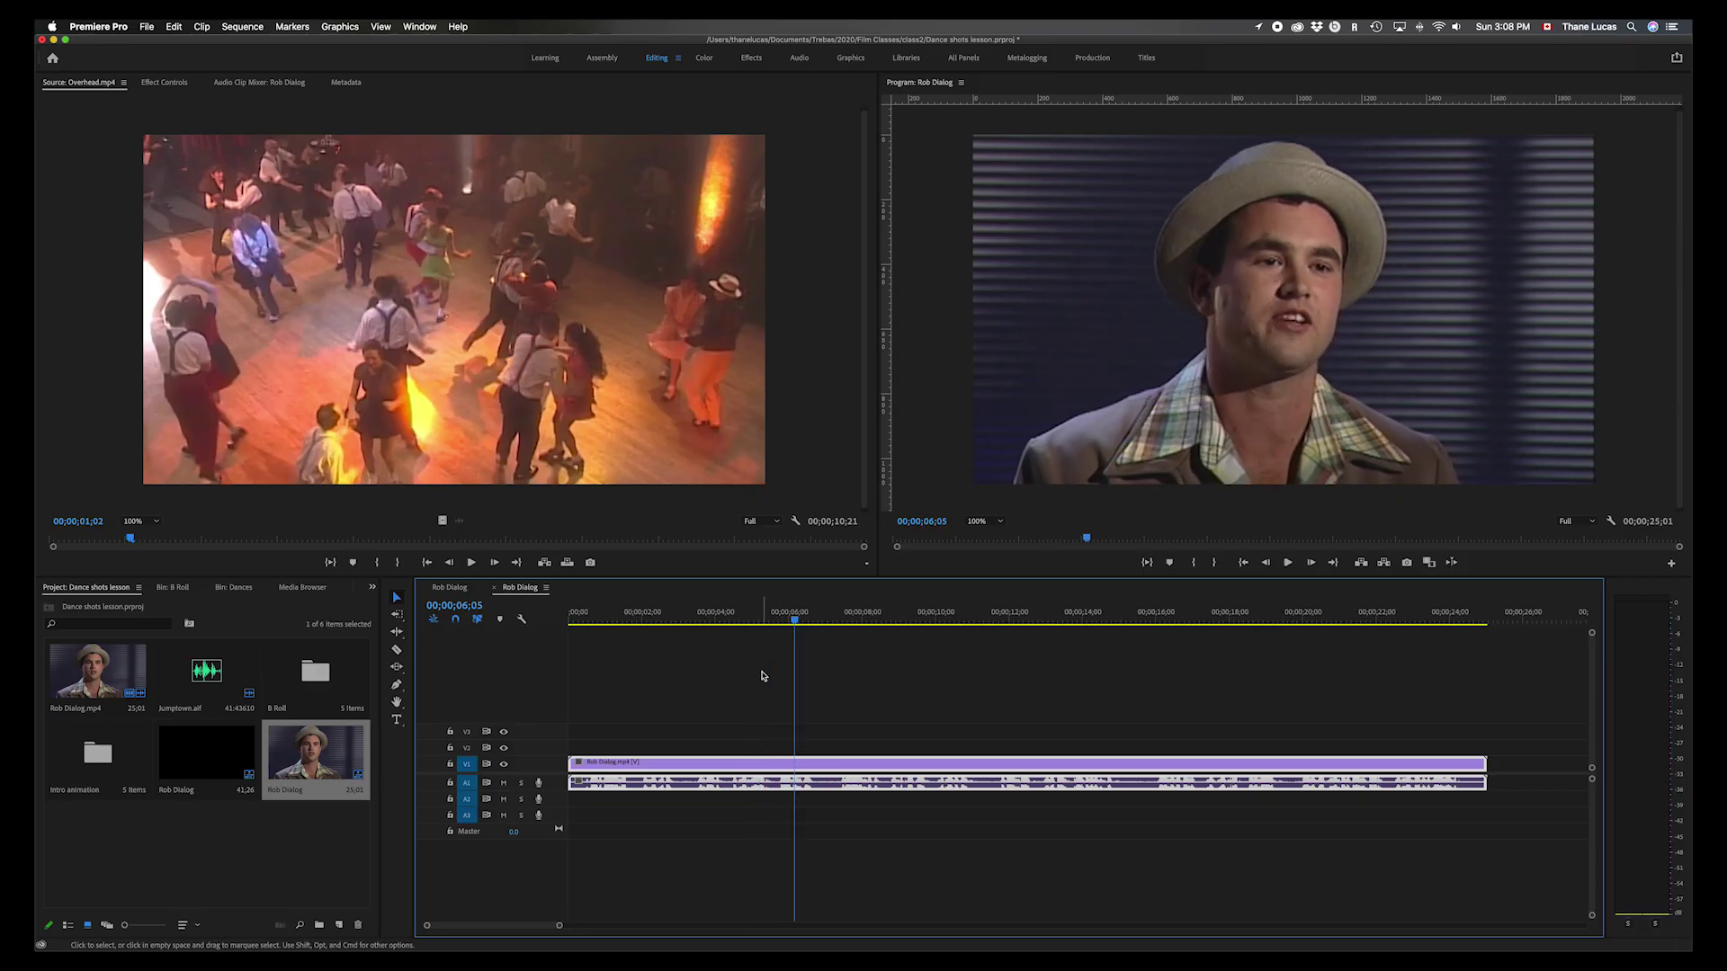
- Send the Rob Dialog clip's audio to Adobe Audition for editing and play the extracted waveform from the start
right_click(823, 790)
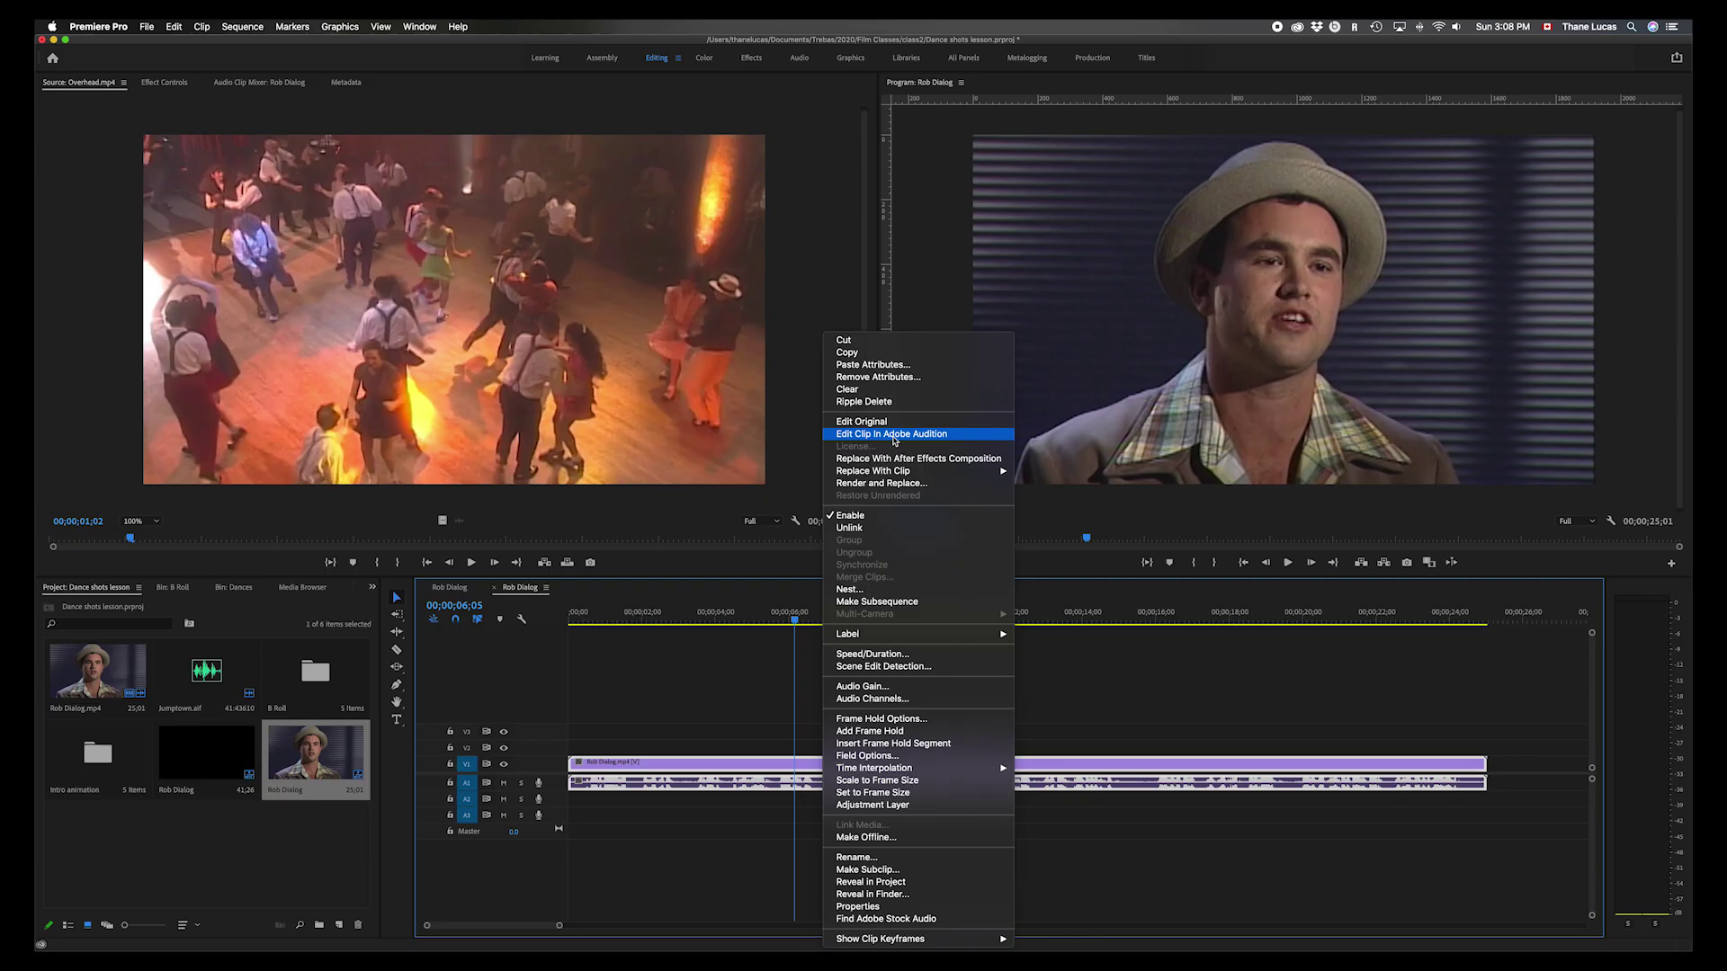
left_click(893, 435)
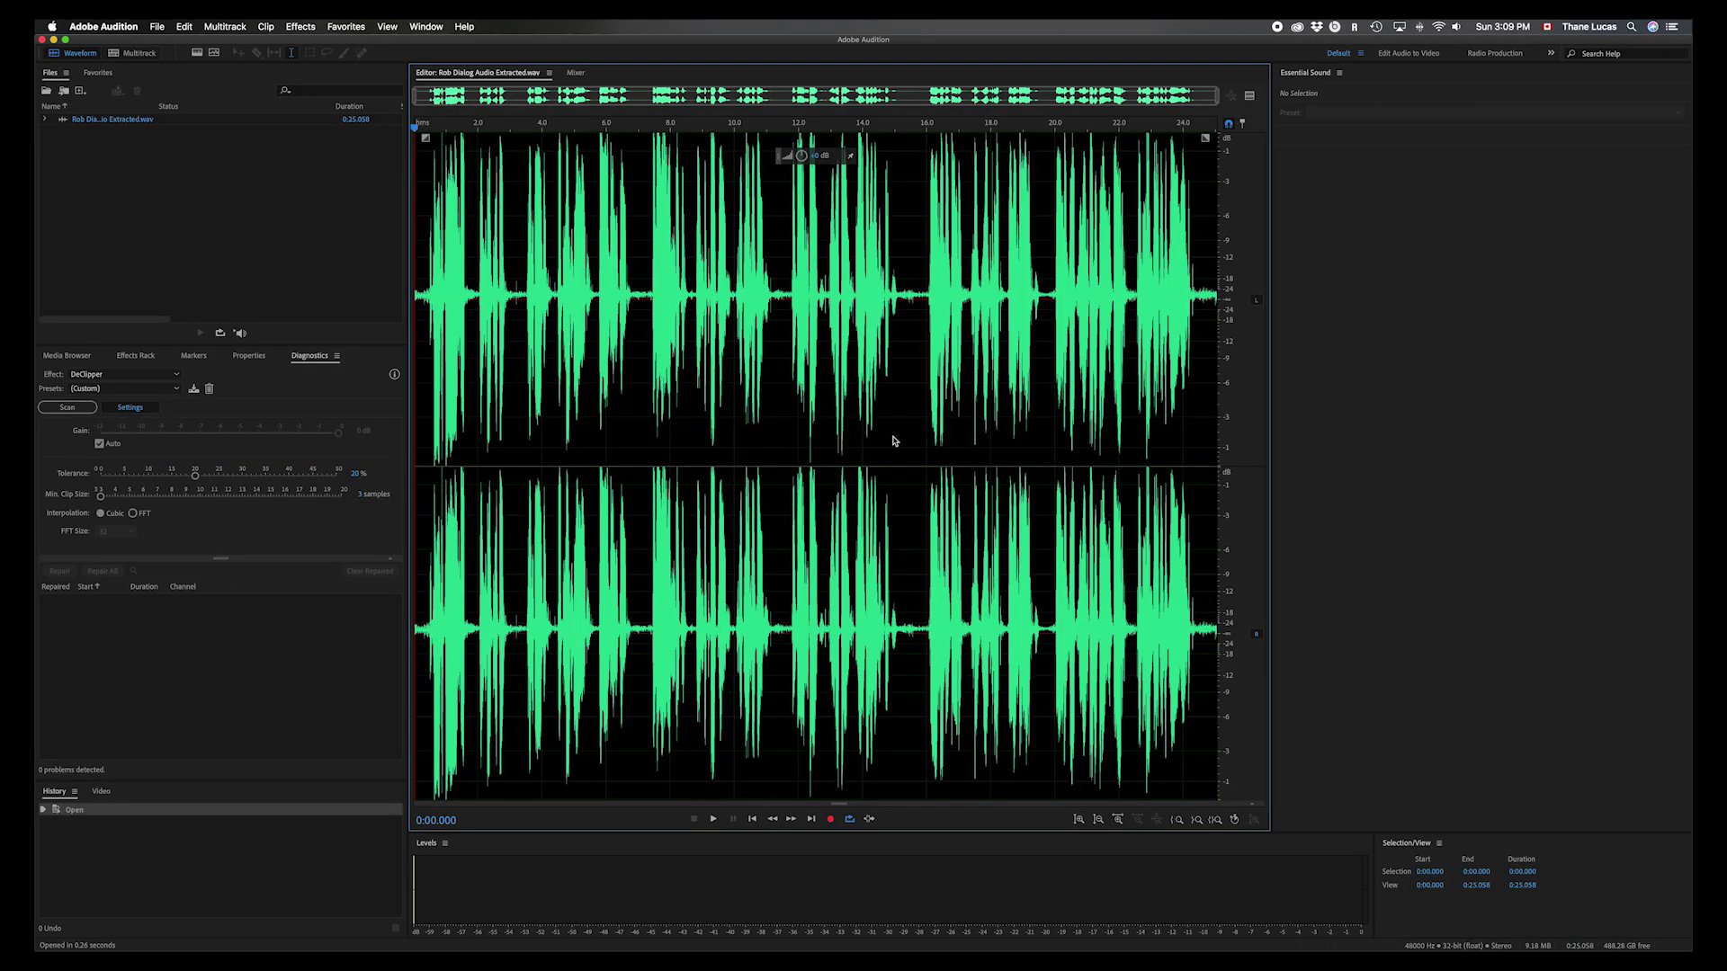
key("space")
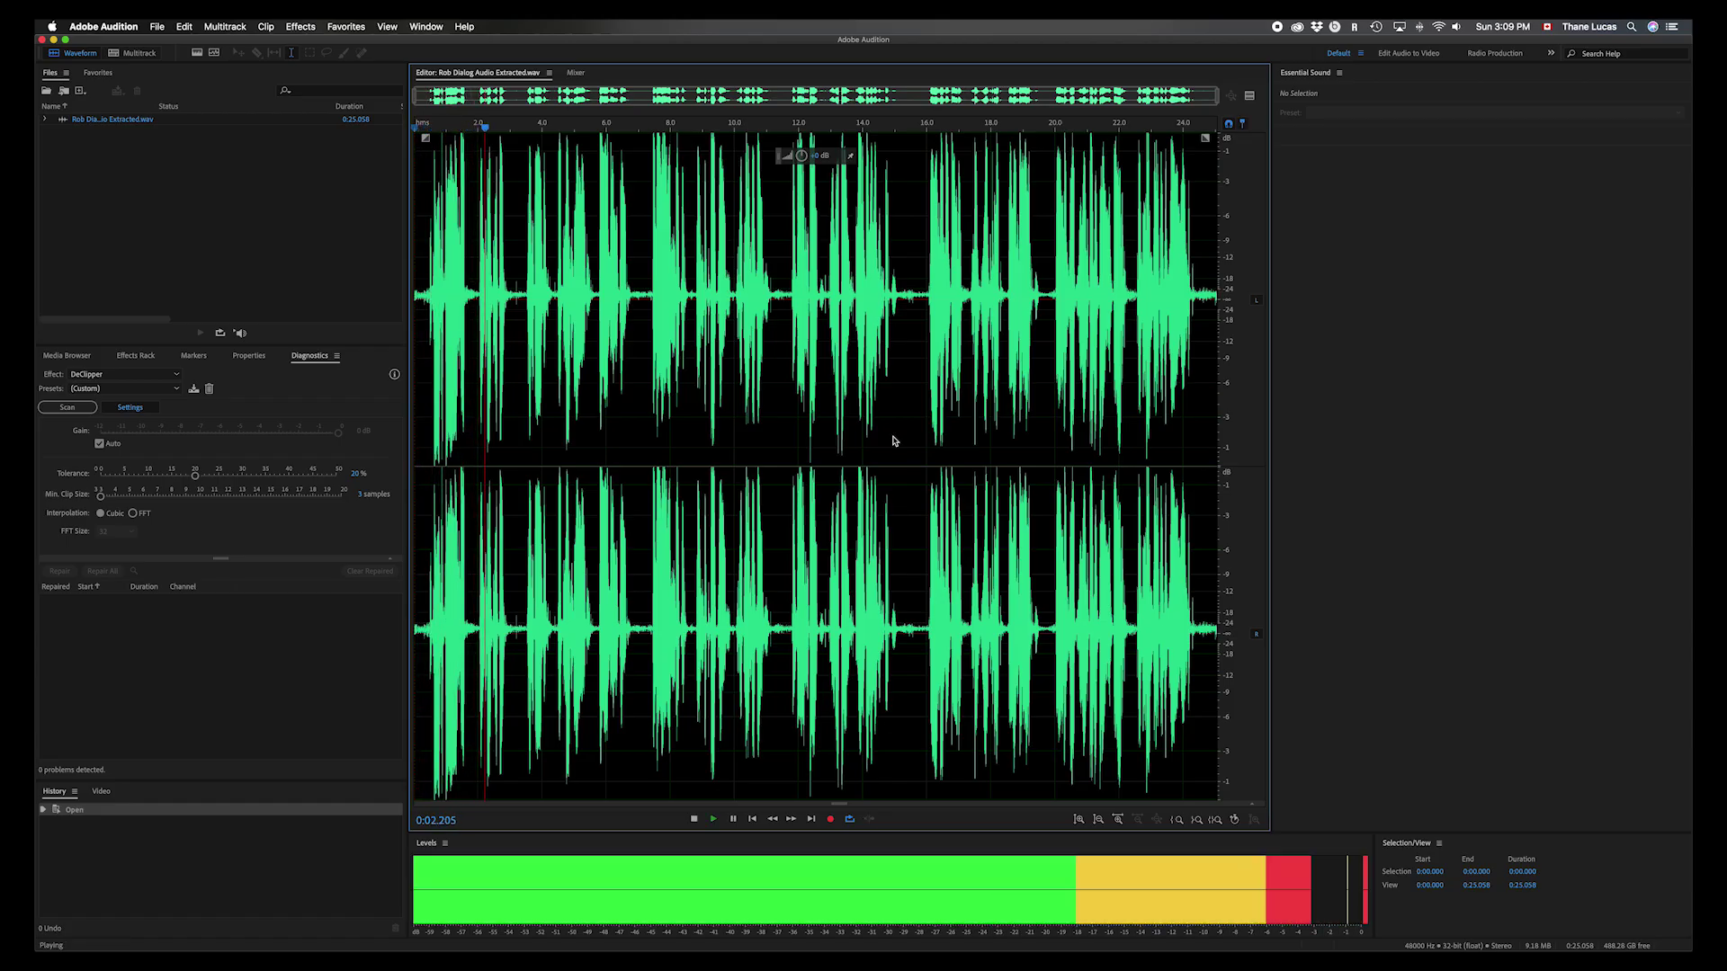
key("space")
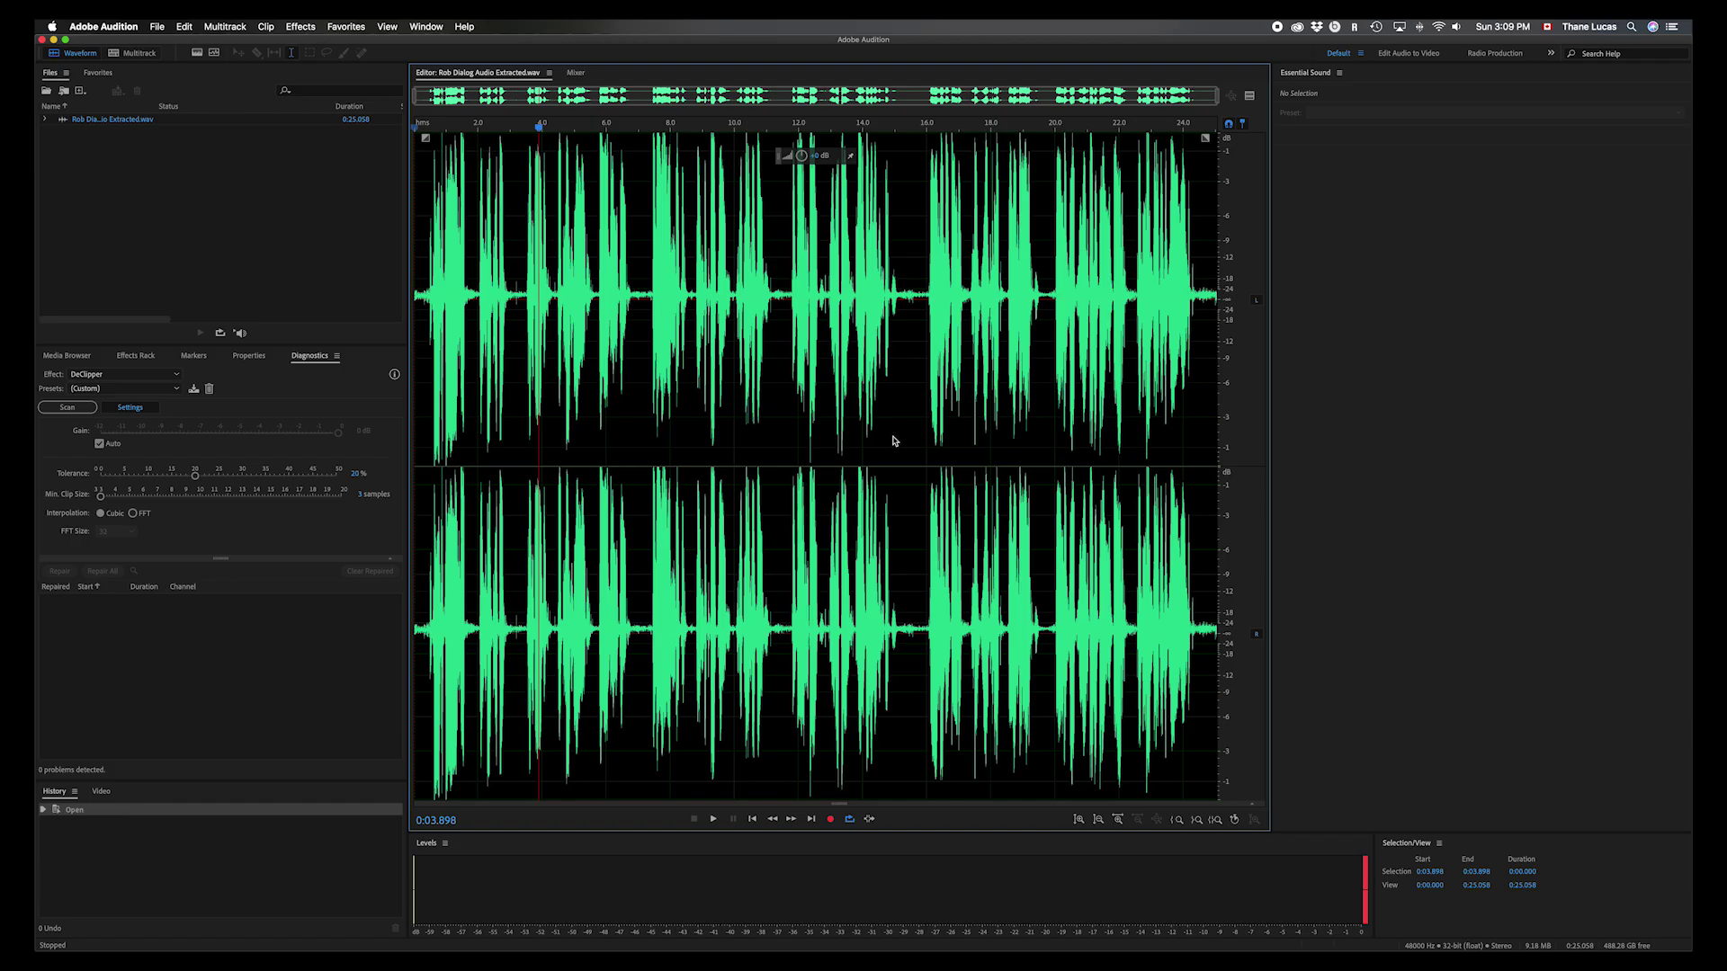
- Select the quiet gap in the waveform from about 0:15.170 to 0:16.000 and play it to hear the background noise
left_click(913, 128)
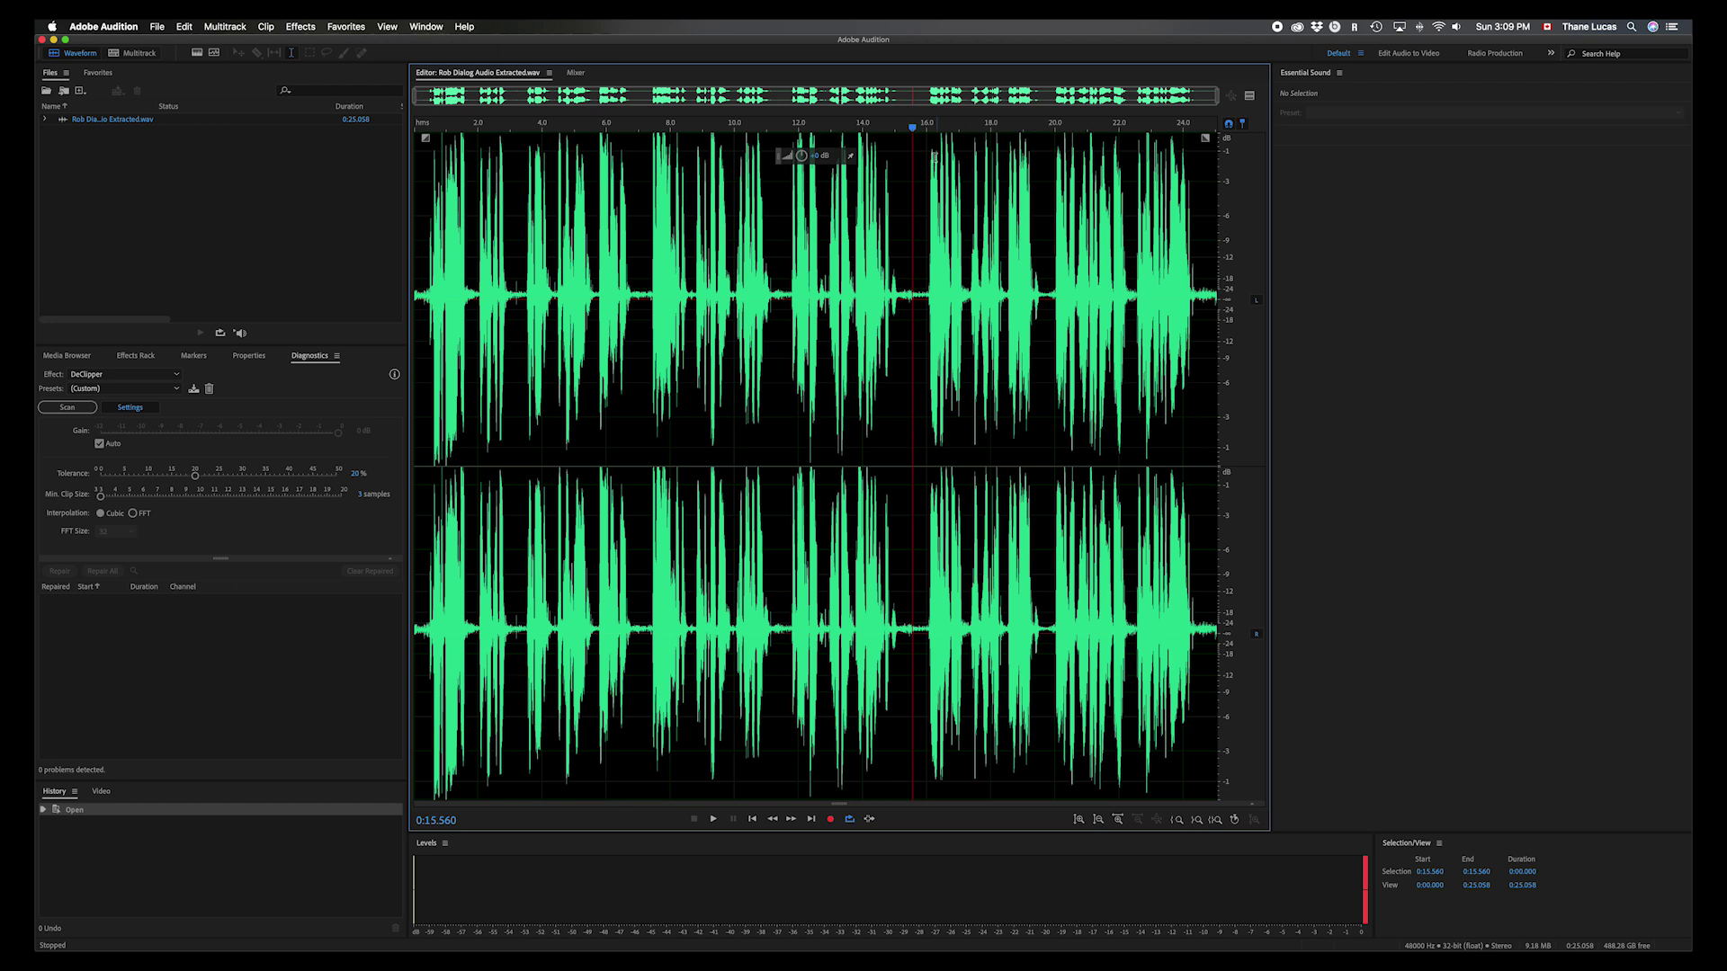
left_click(898, 233)
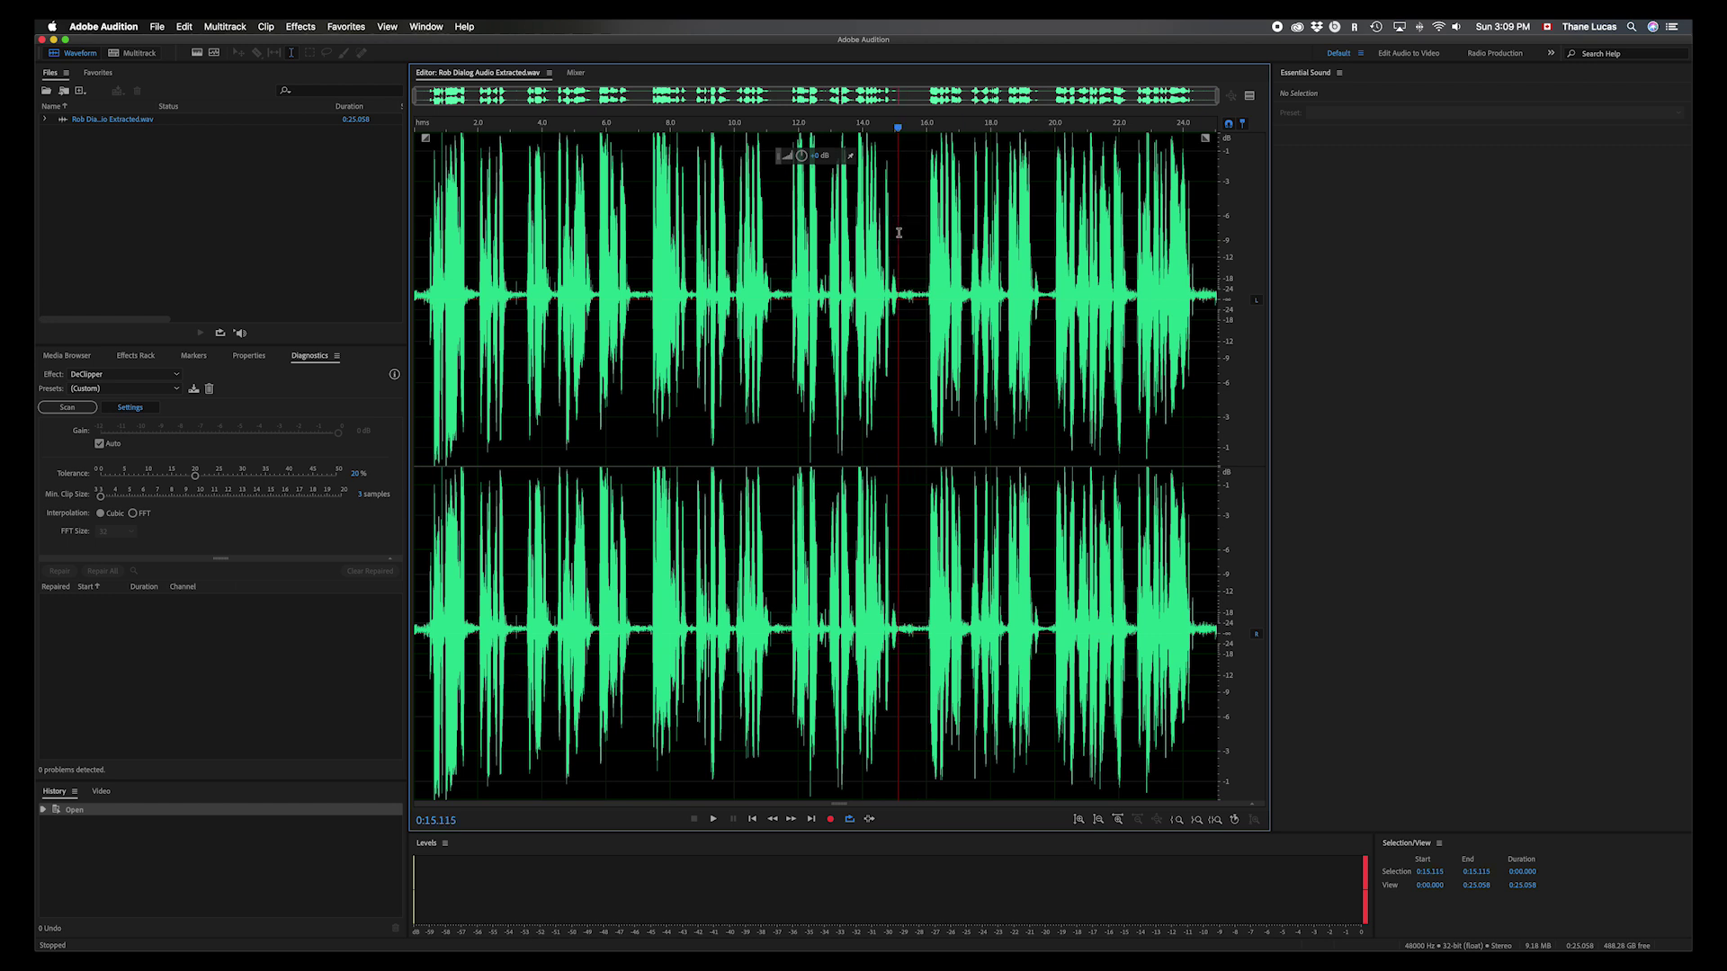
key("equal")
key("equal")
key("equal")
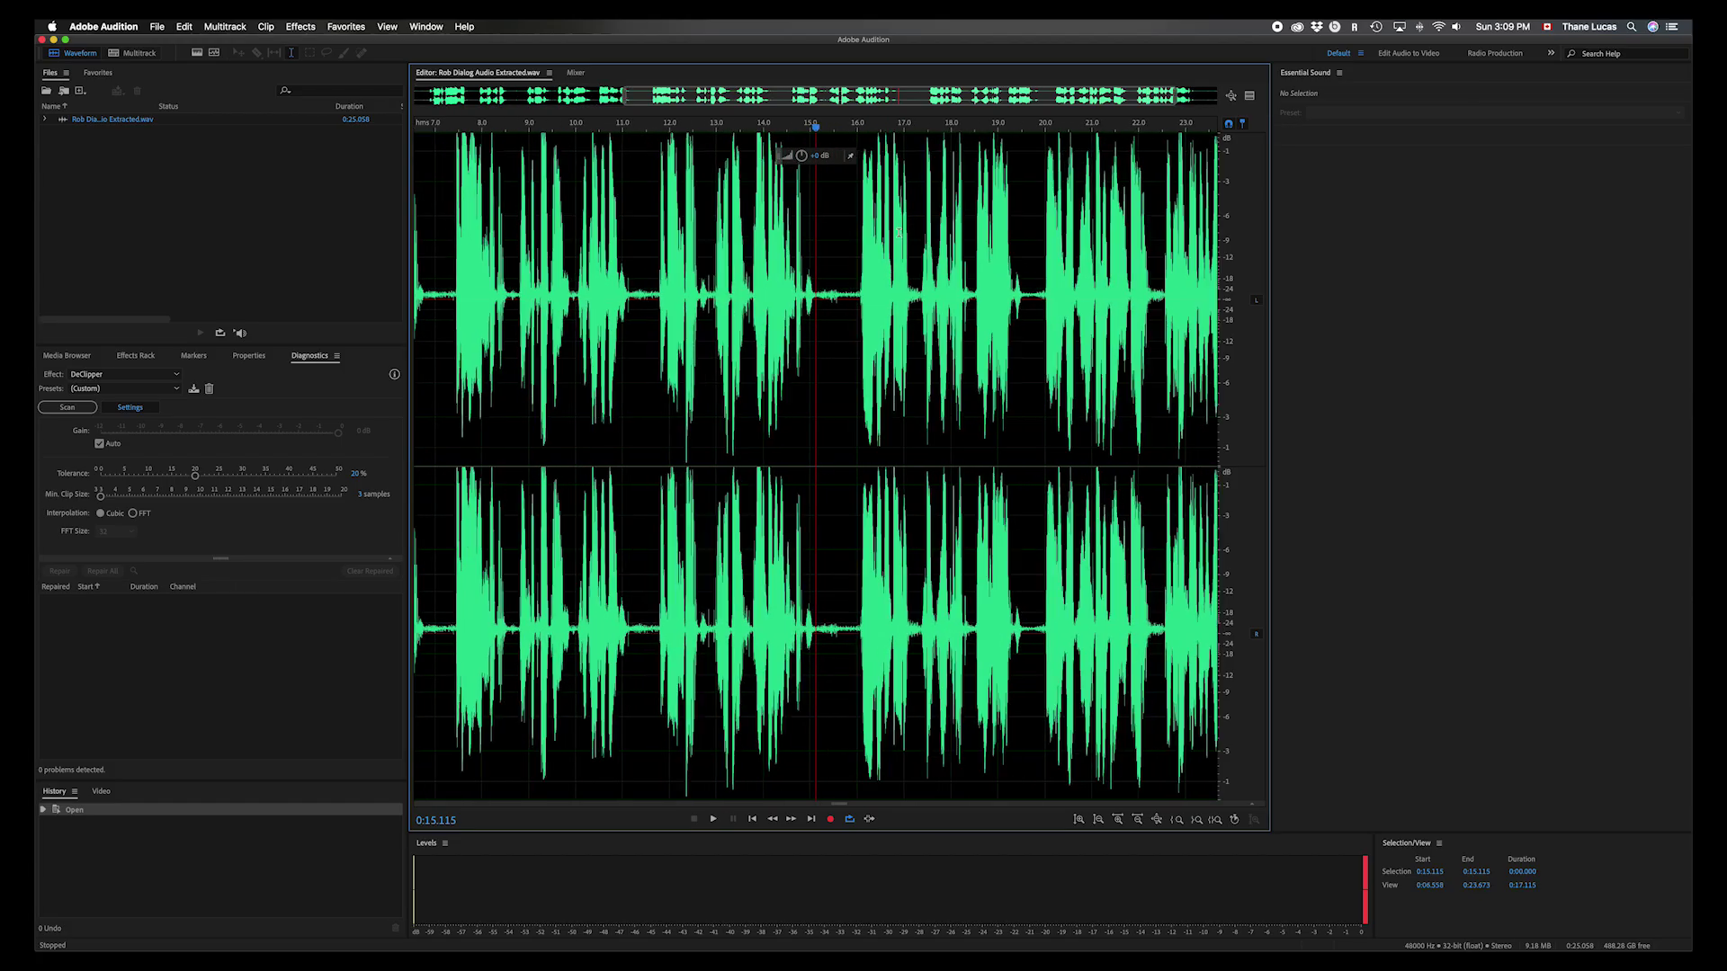
key("equal")
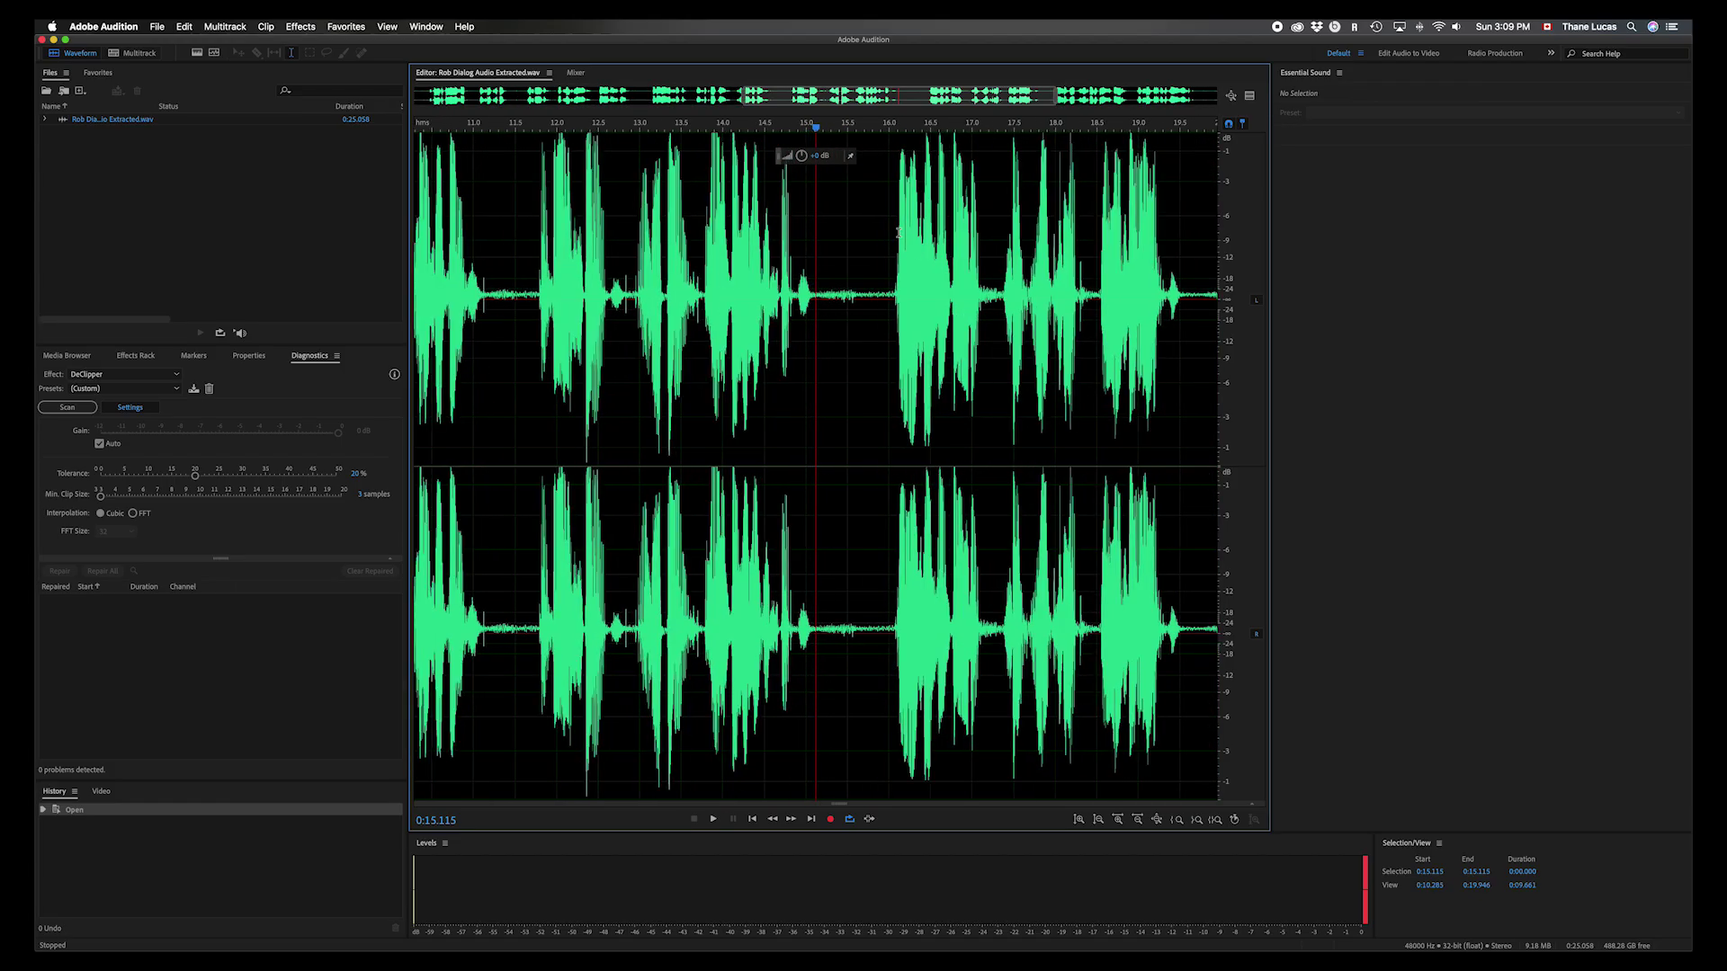
left_click(820, 200)
left_click_drag(820, 201, 888, 205)
key("space")
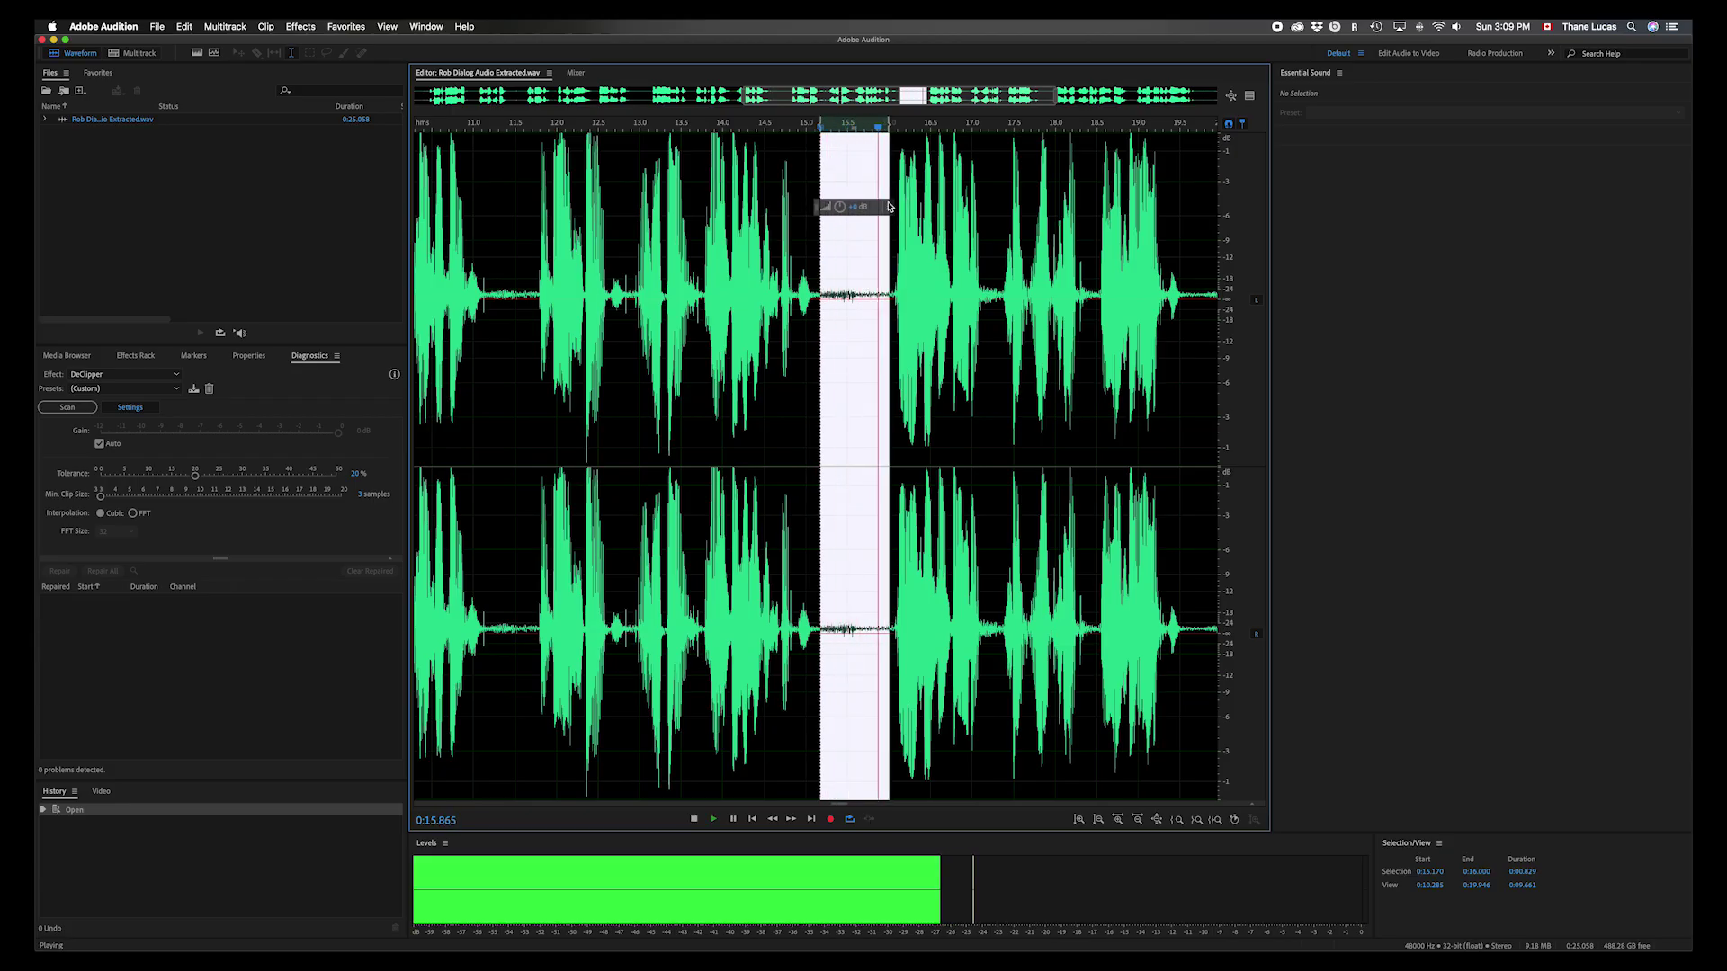
key("XF86AudioRaiseVolume")
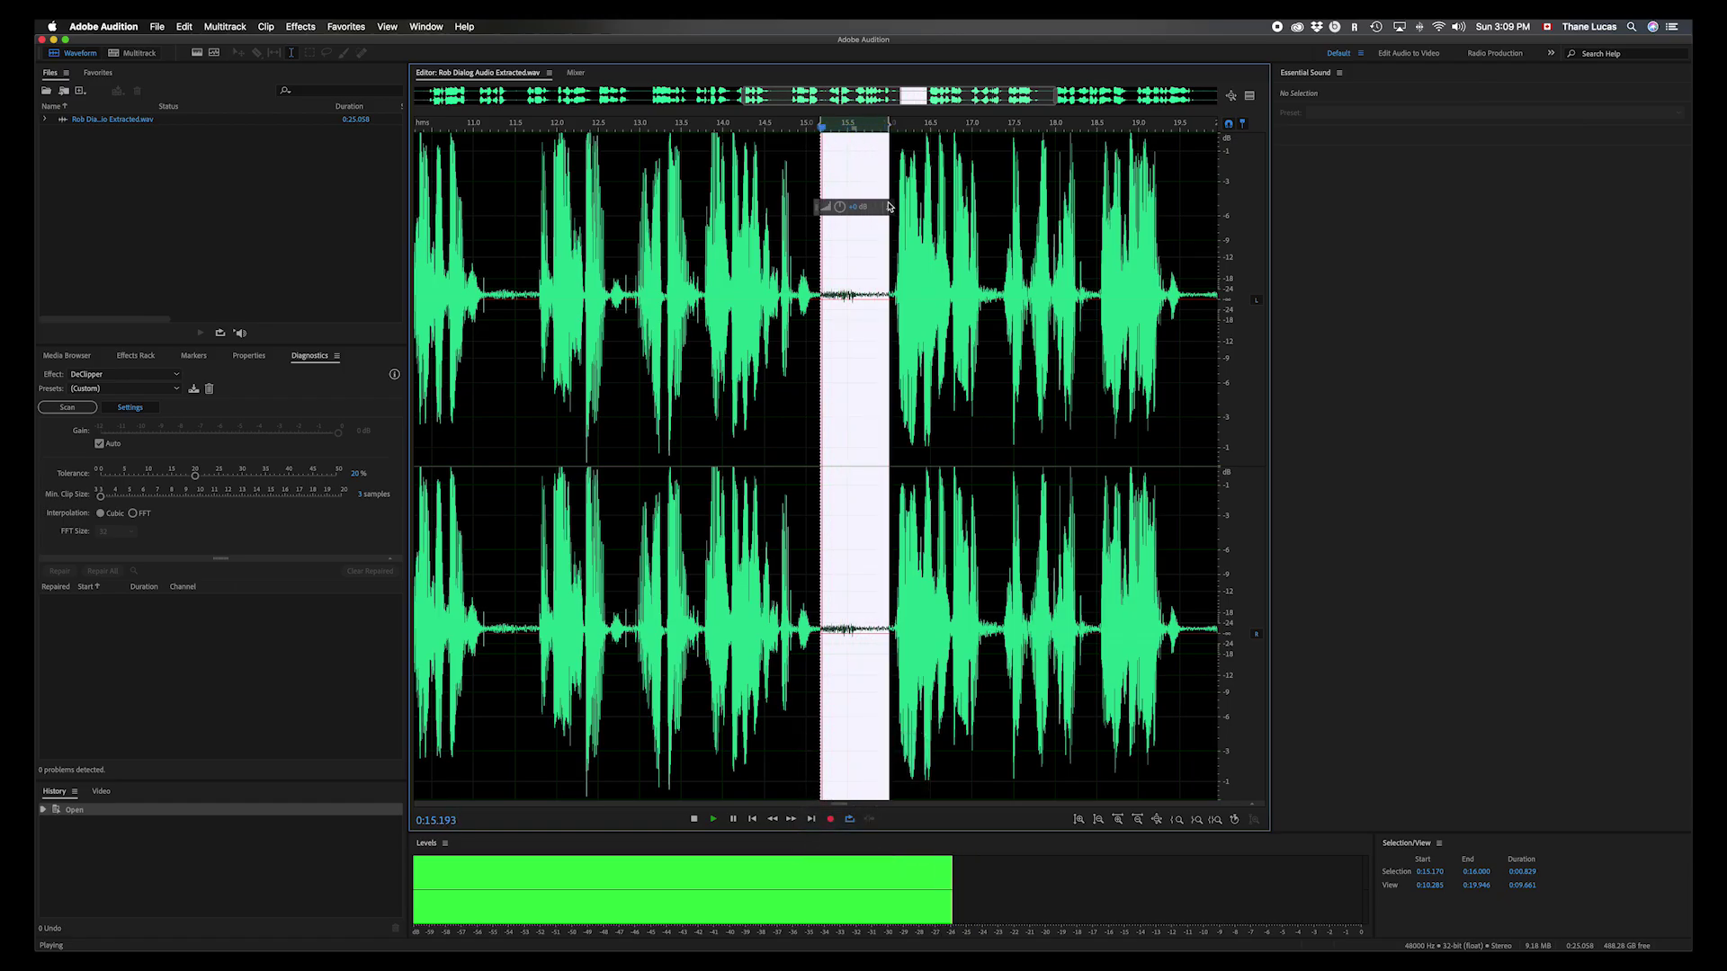
key("space")
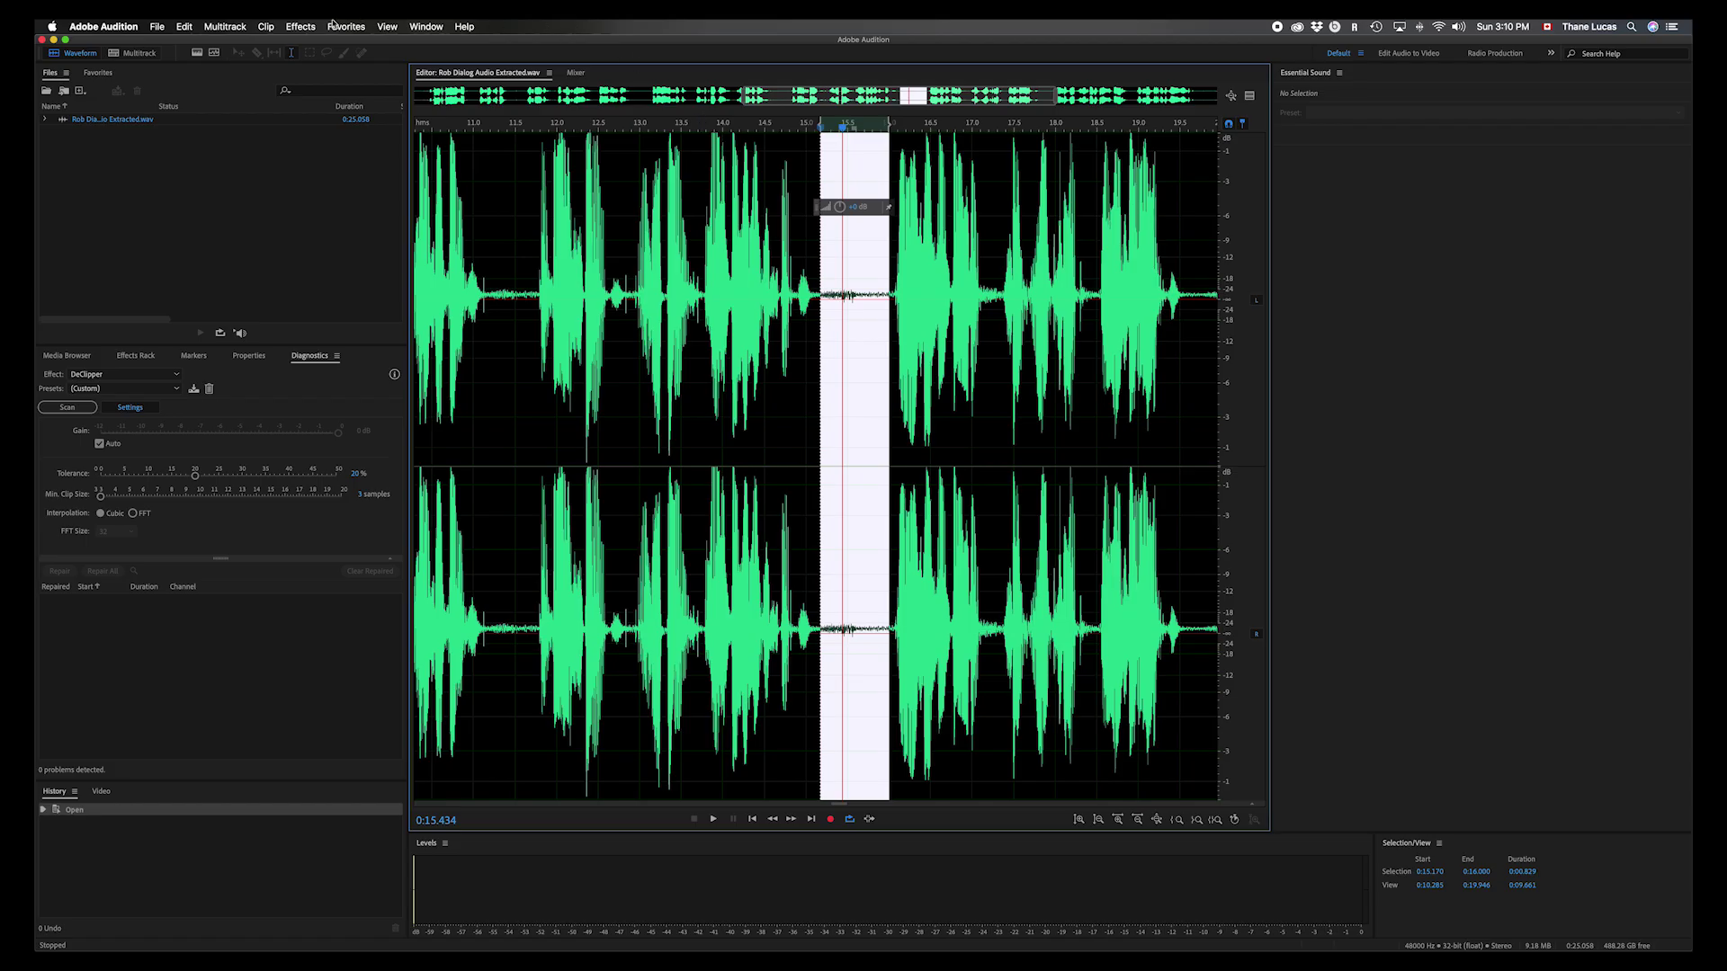
- Capture a noise print from the selected quiet passage
left_click(299, 28)
mouse_move(348, 241)
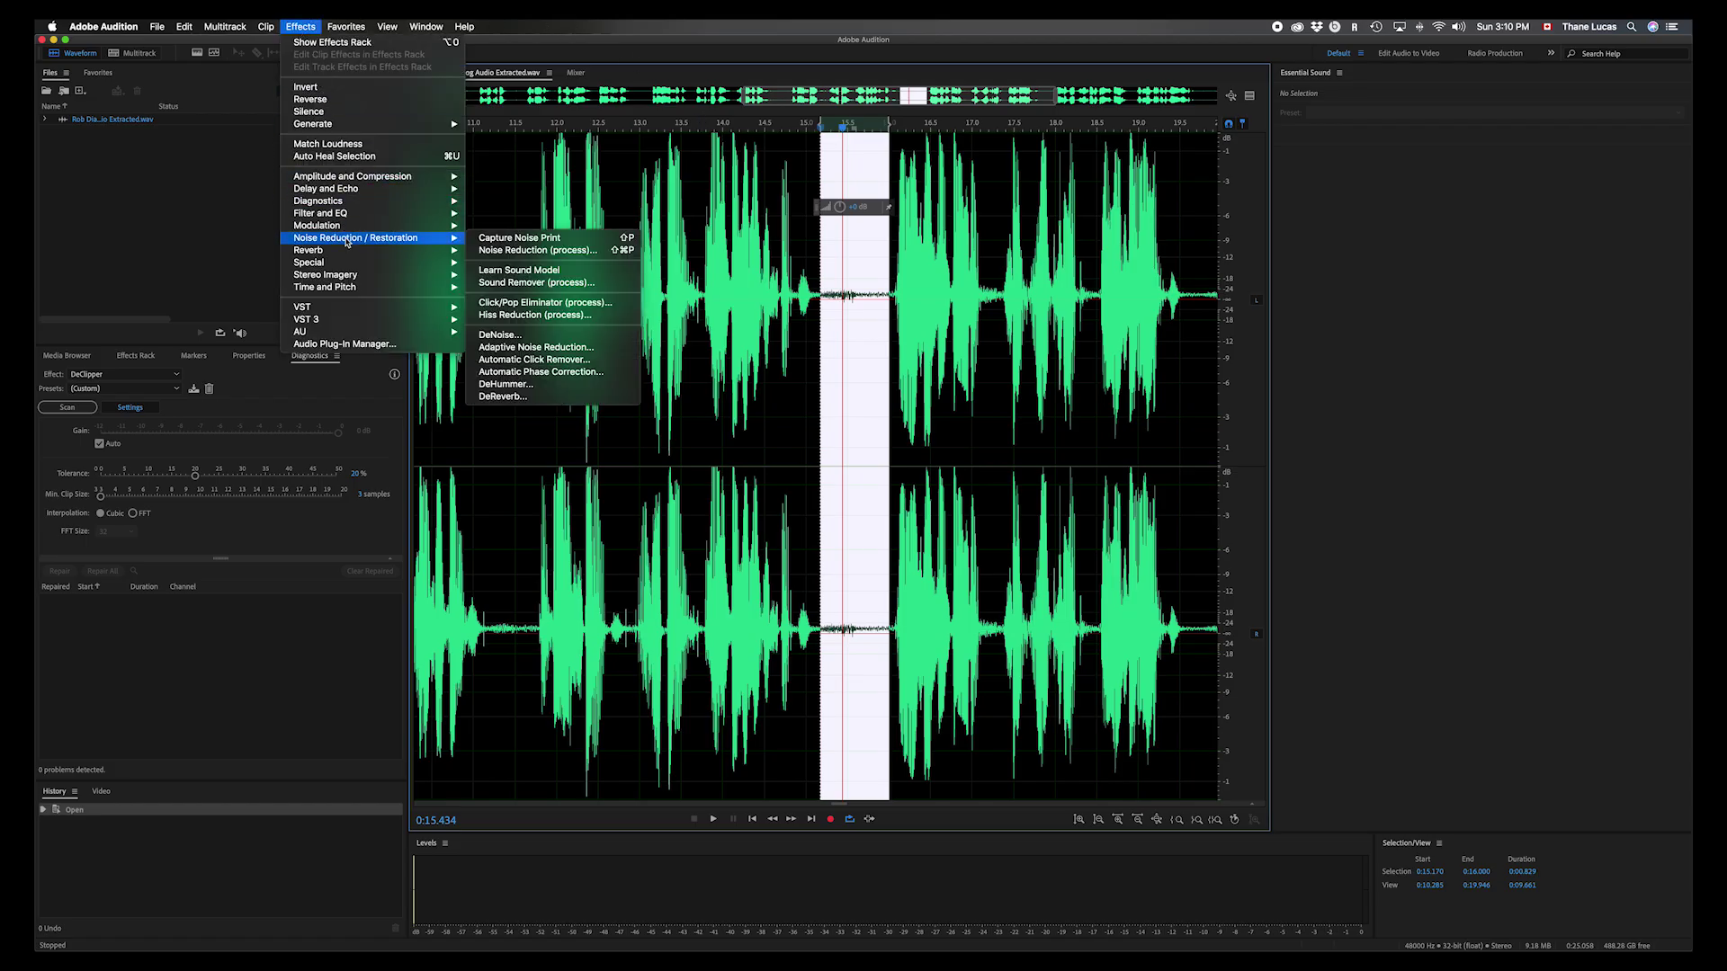
left_click(517, 240)
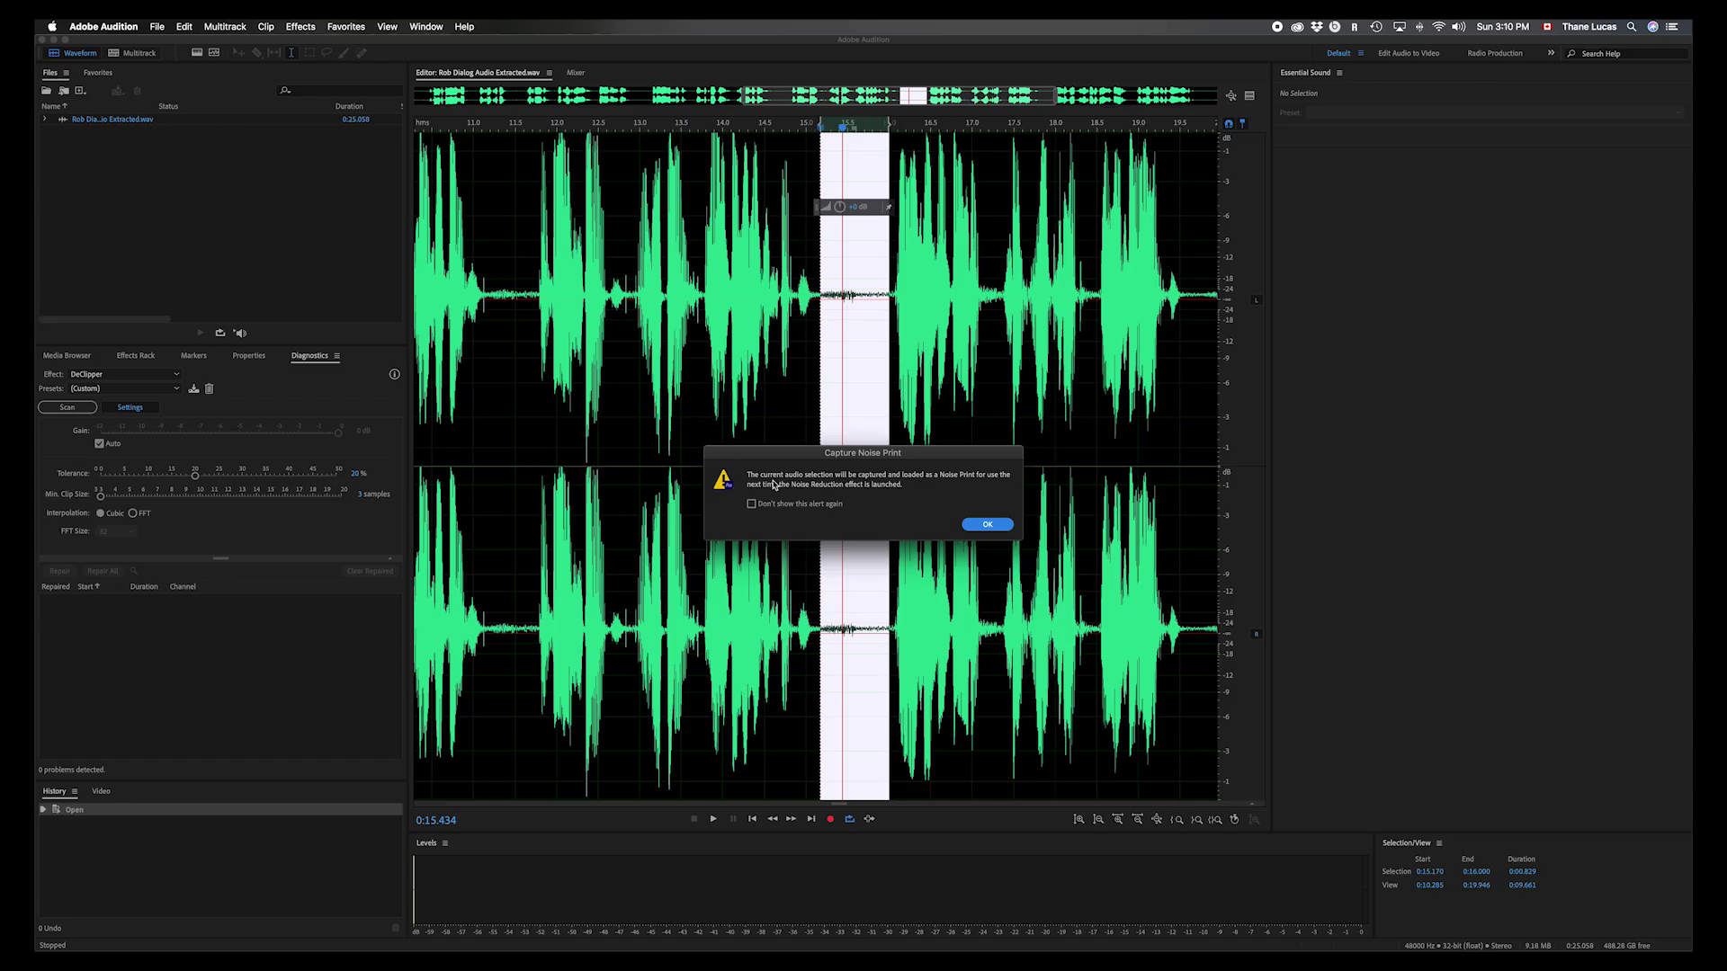
left_click(998, 525)
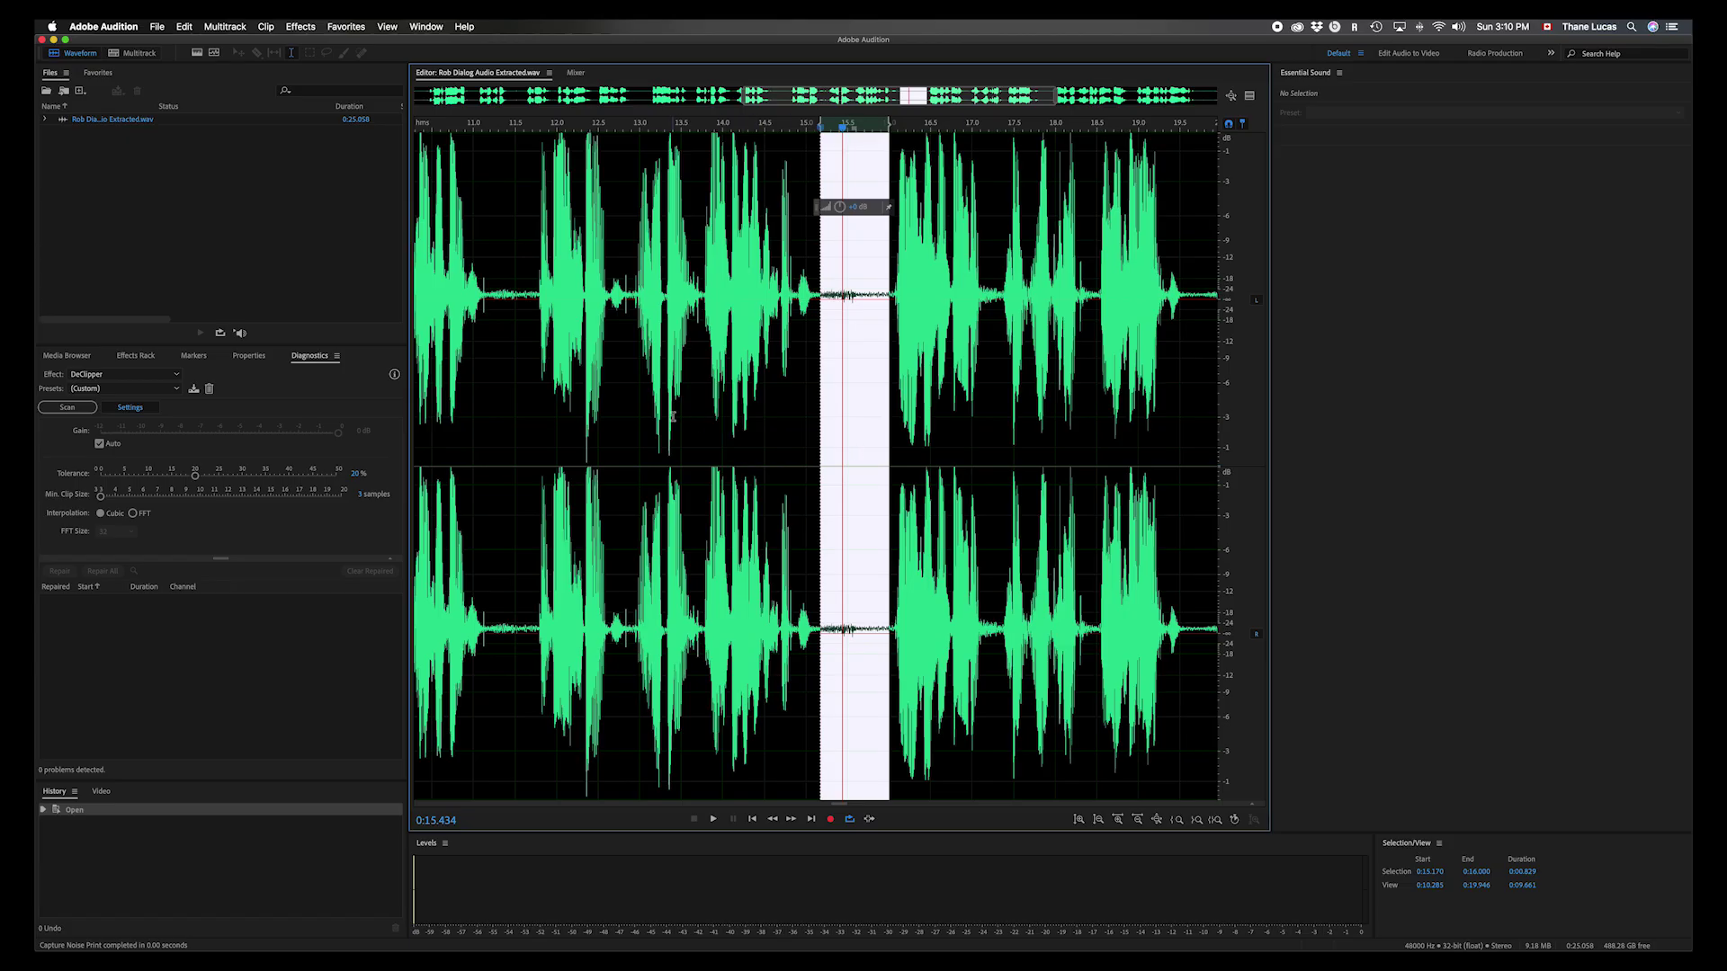
- Select the entire waveform, open the Noise Reduction (process) effect and preview it with the current settings
key("super+a")
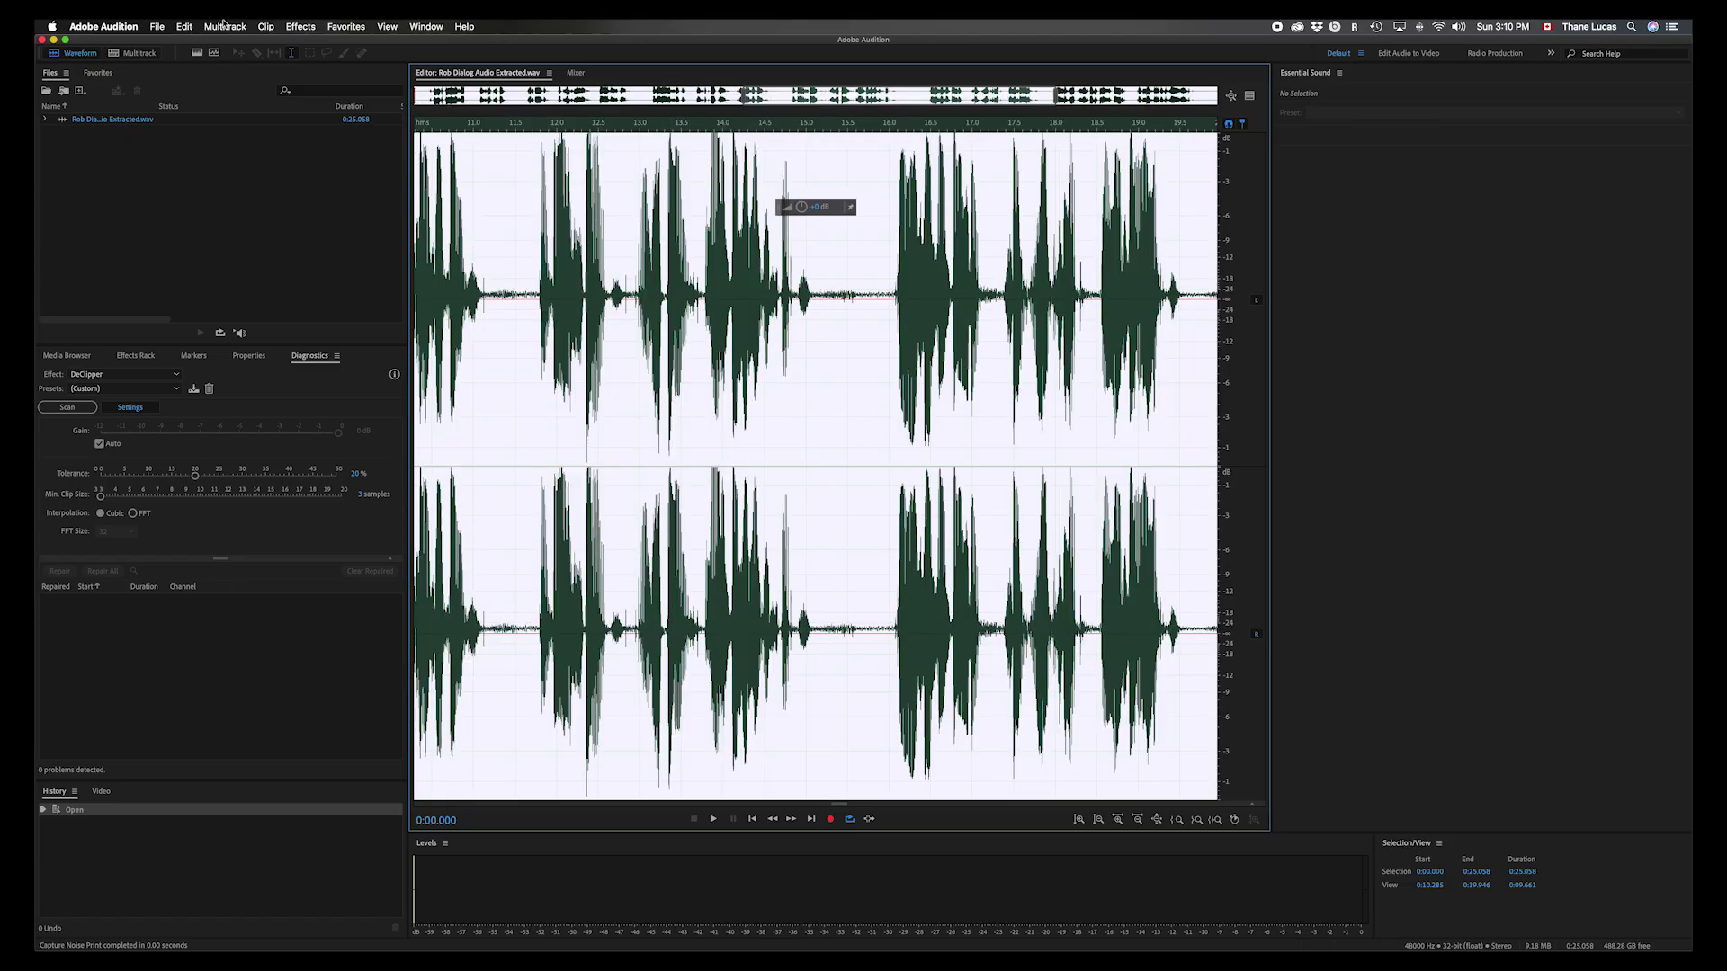
left_click(298, 29)
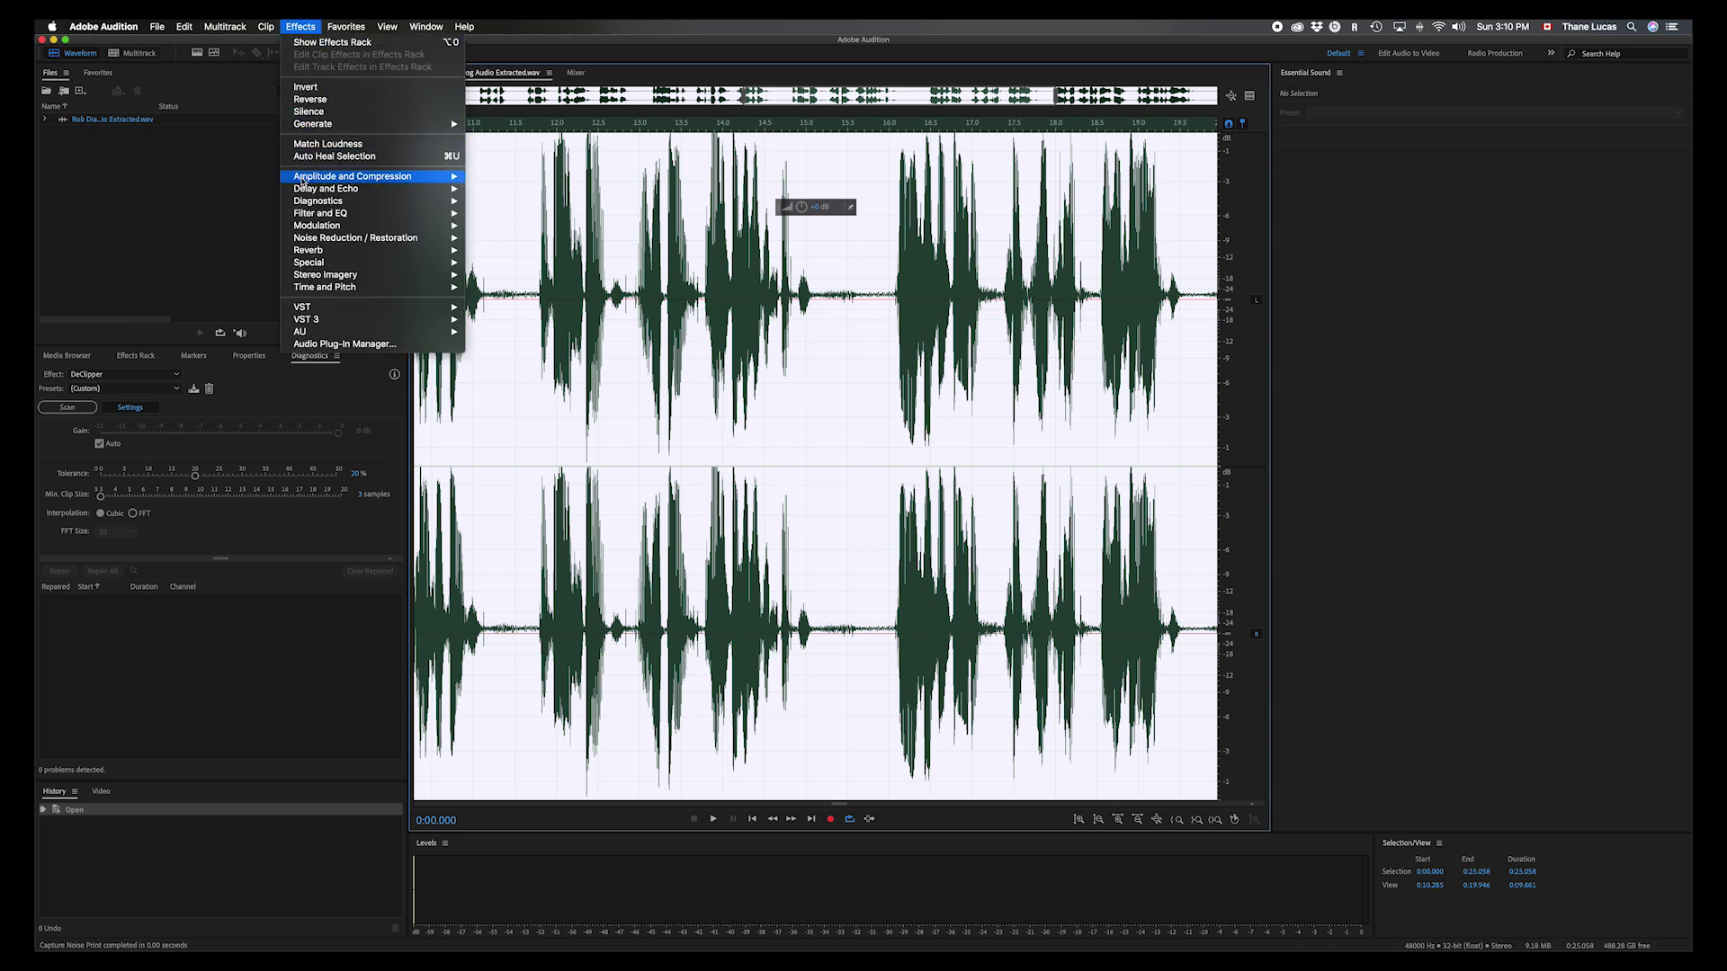
mouse_move(330, 244)
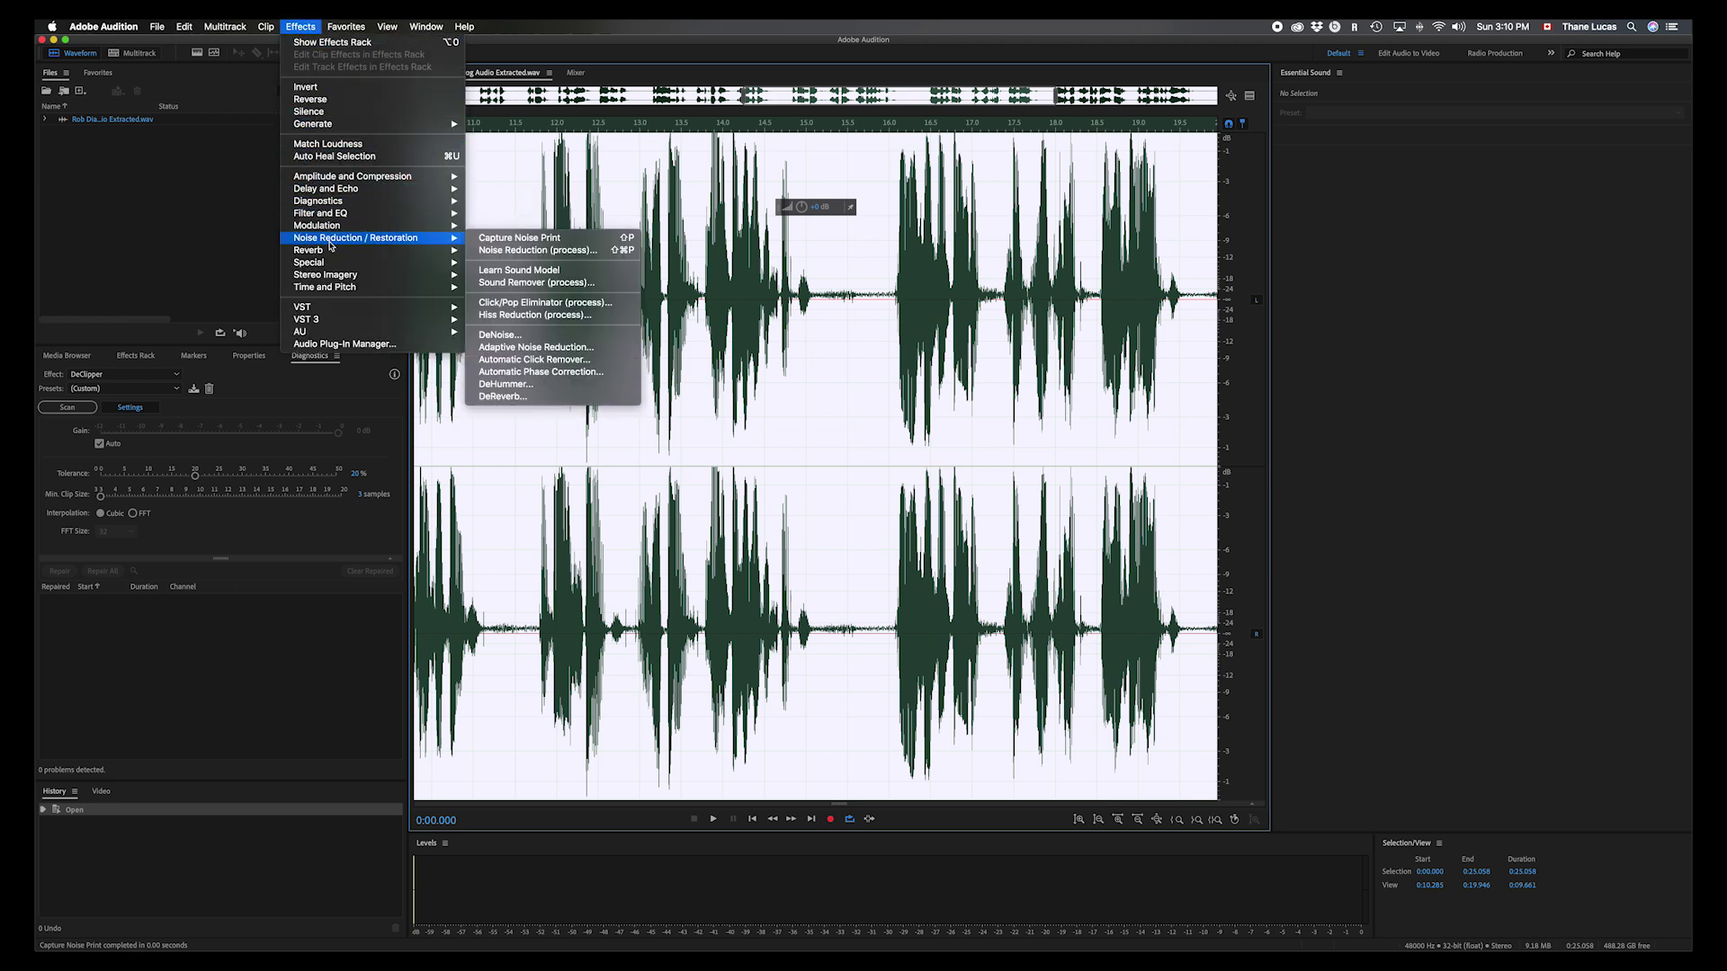
left_click(514, 251)
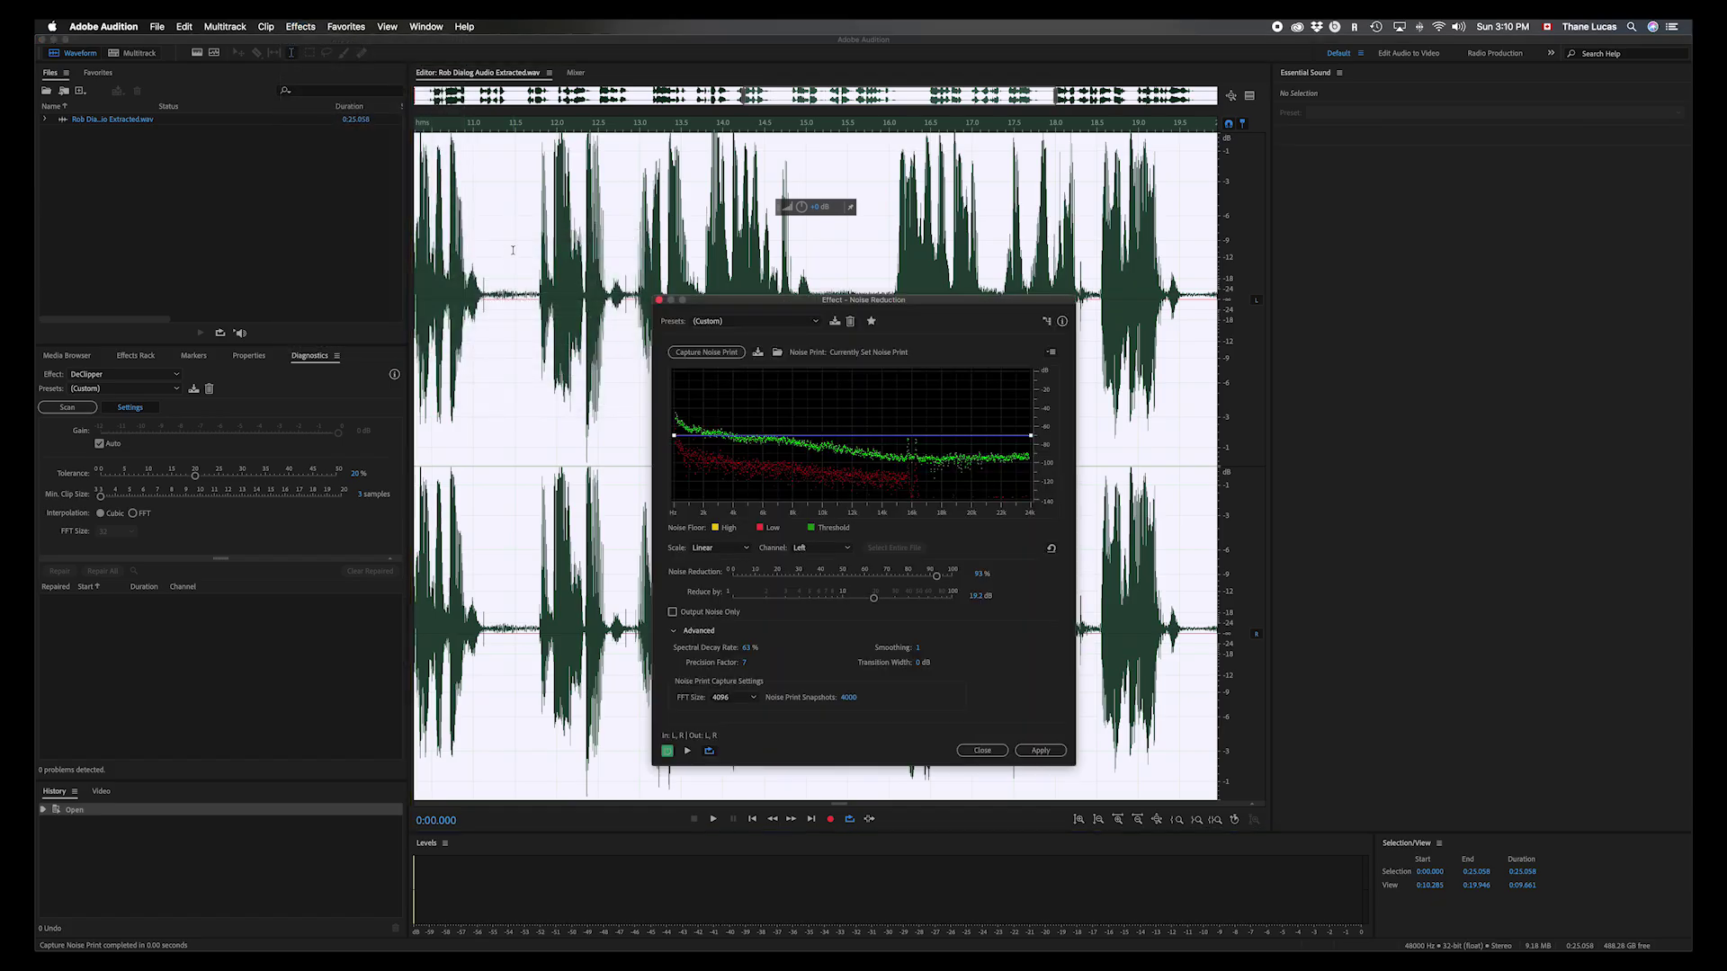
key("space")
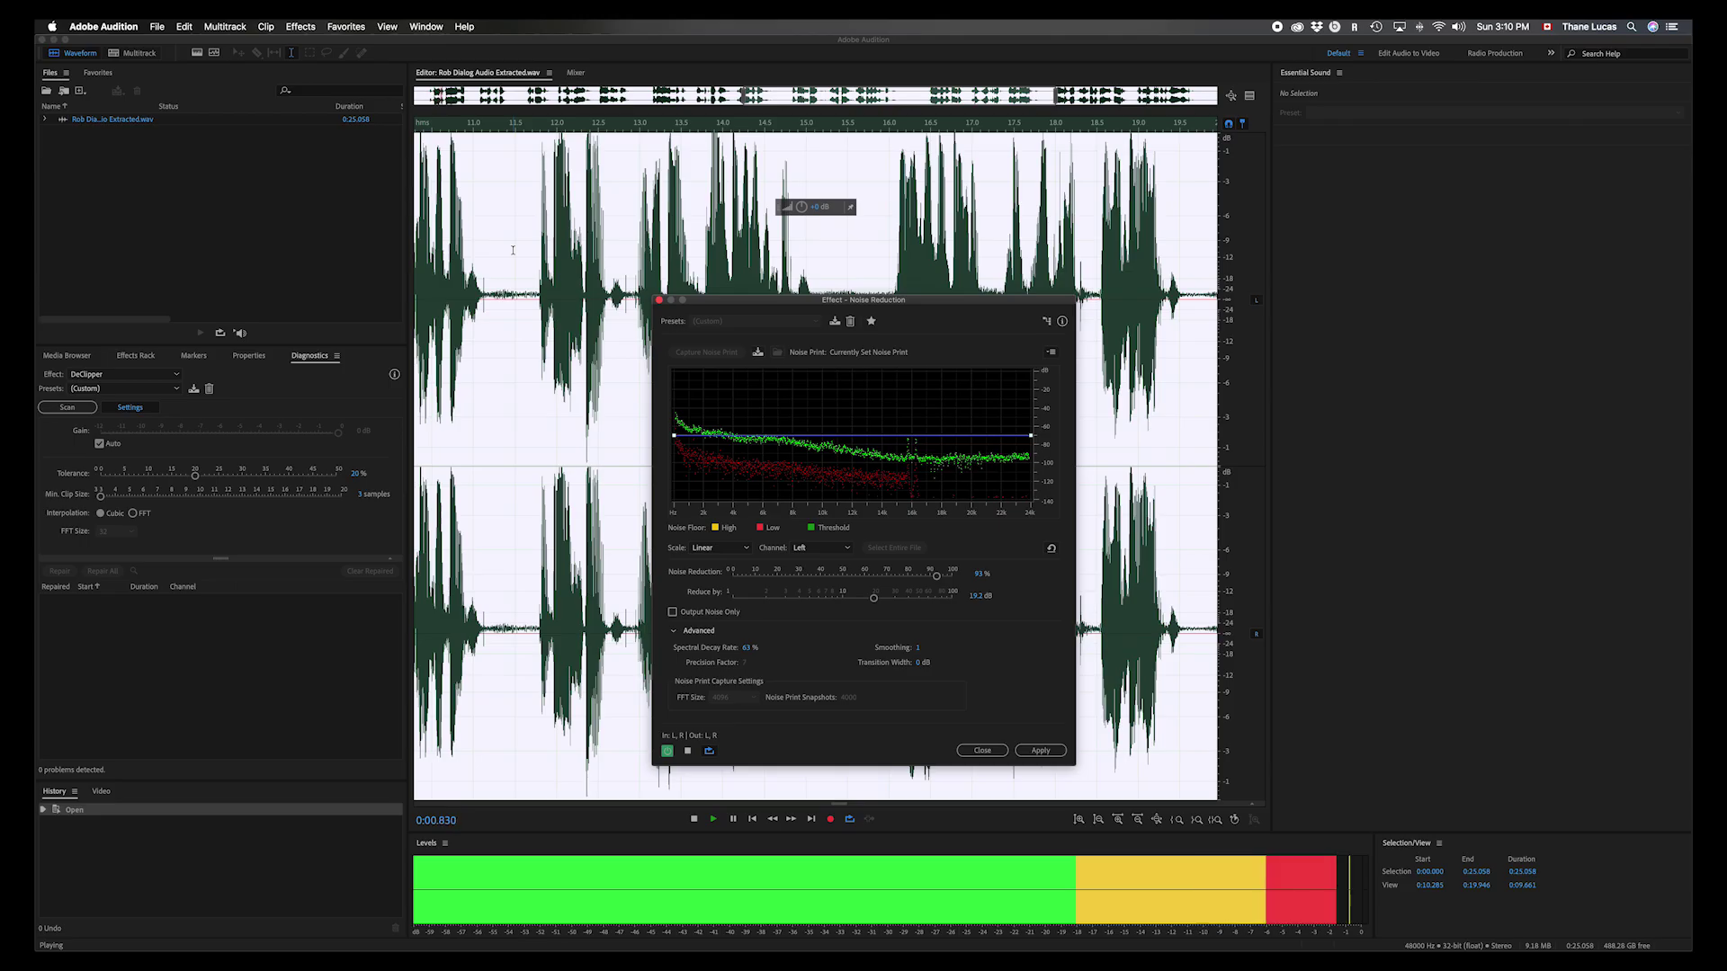
key("space")
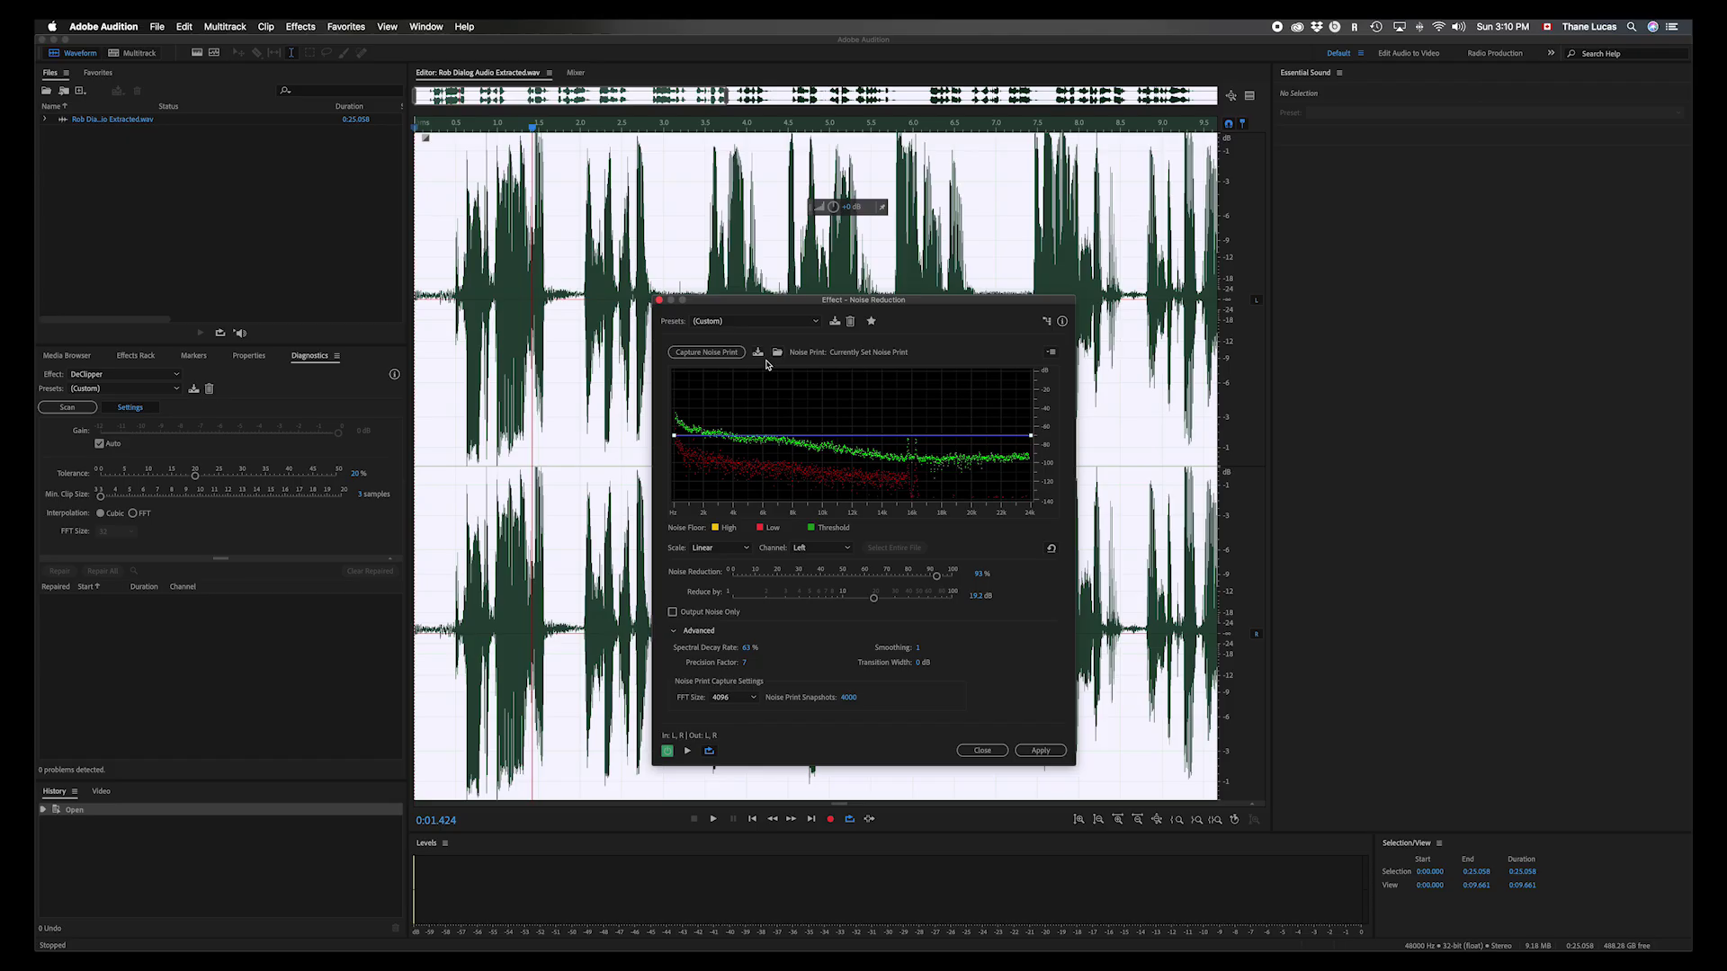
- Load the (Default) Noise Reduction preset and raise the Noise Reduction amount to 100%, keeping the advanced settings expanded
left_click(816, 322)
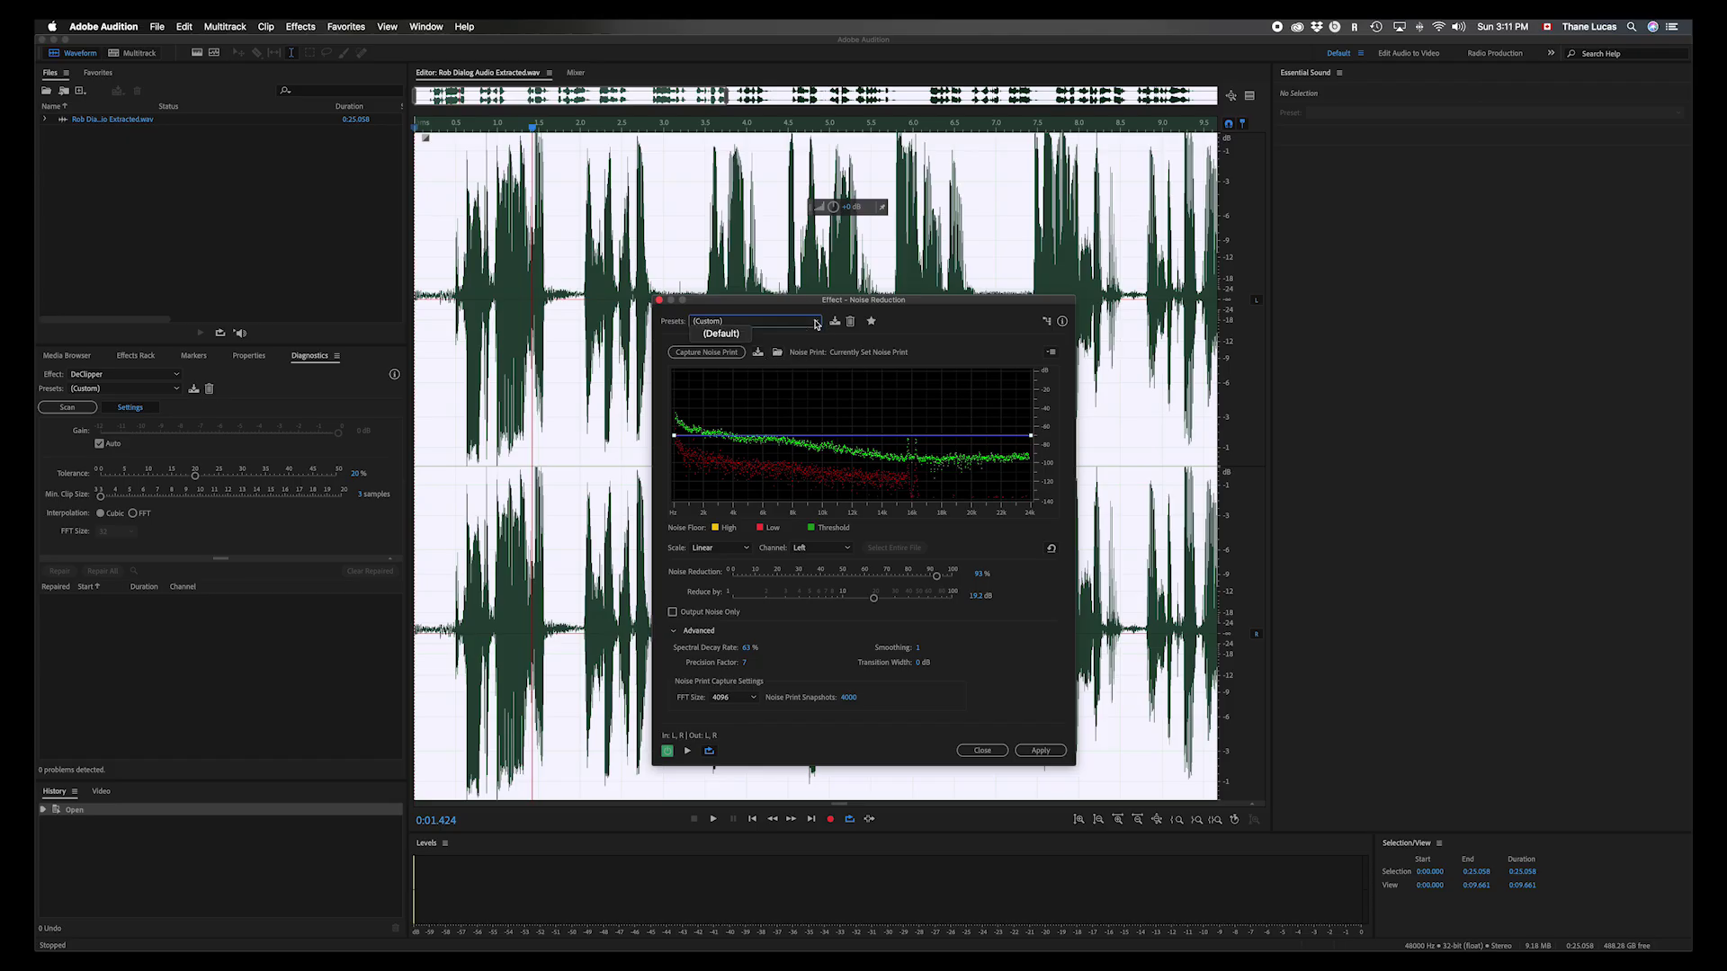
left_click(722, 334)
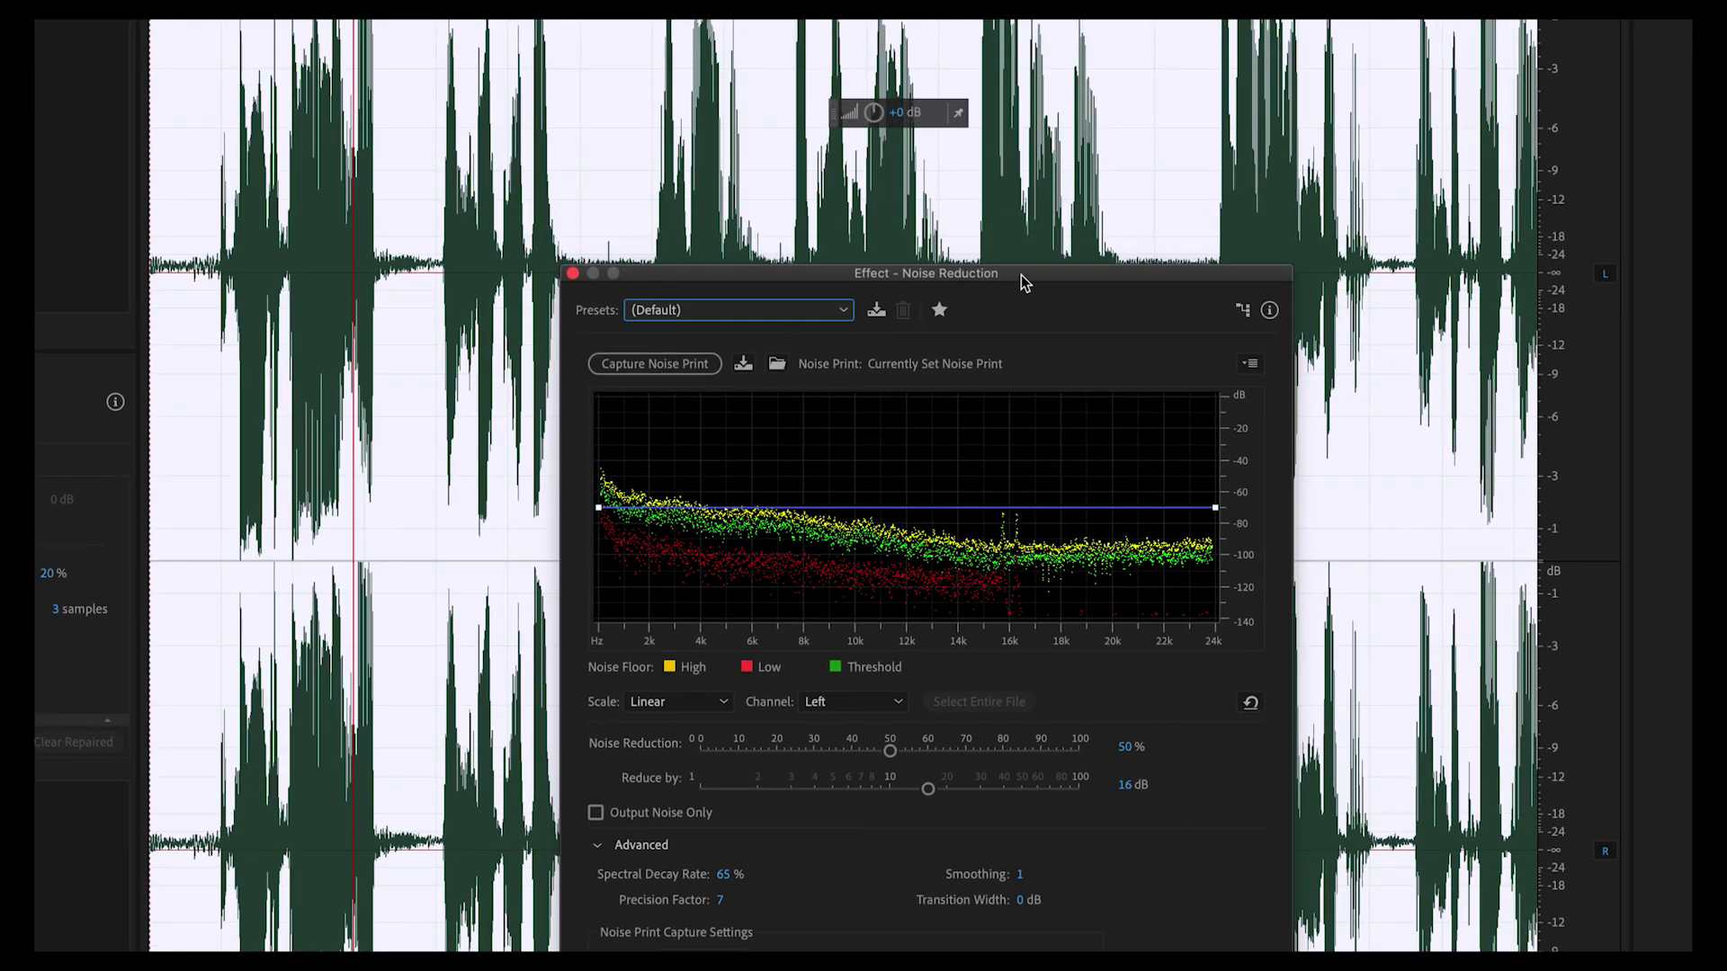
left_click_drag(1021, 273, 991, 89)
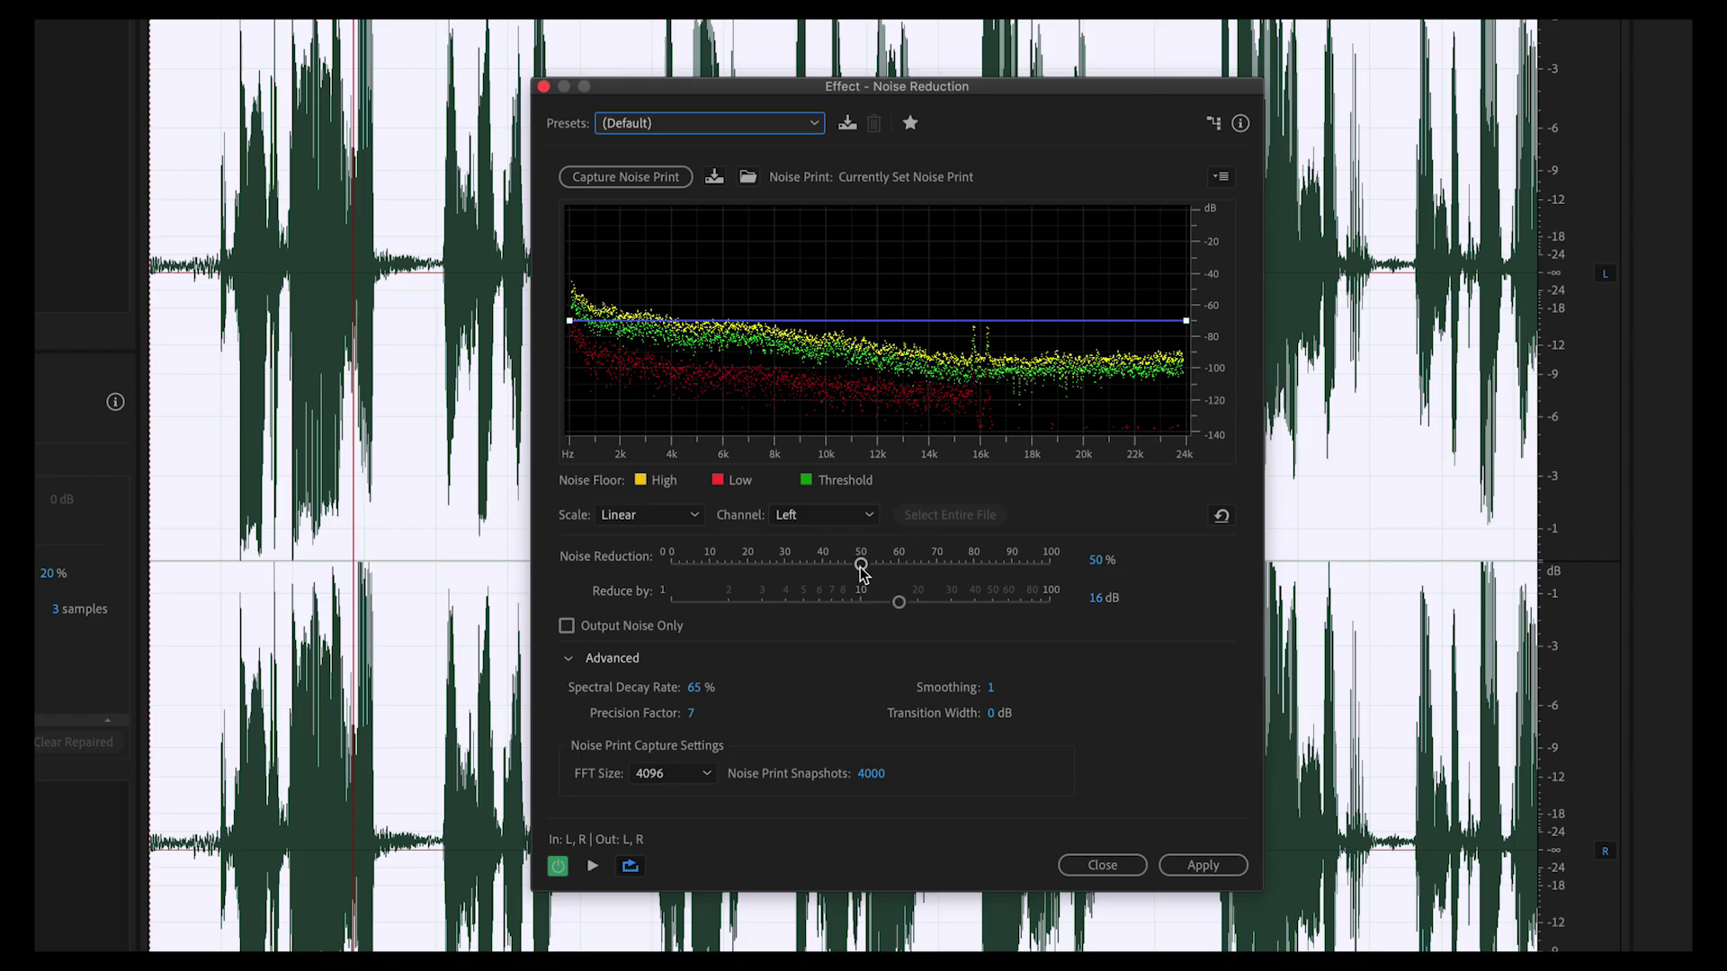
left_click_drag(862, 569, 1090, 595)
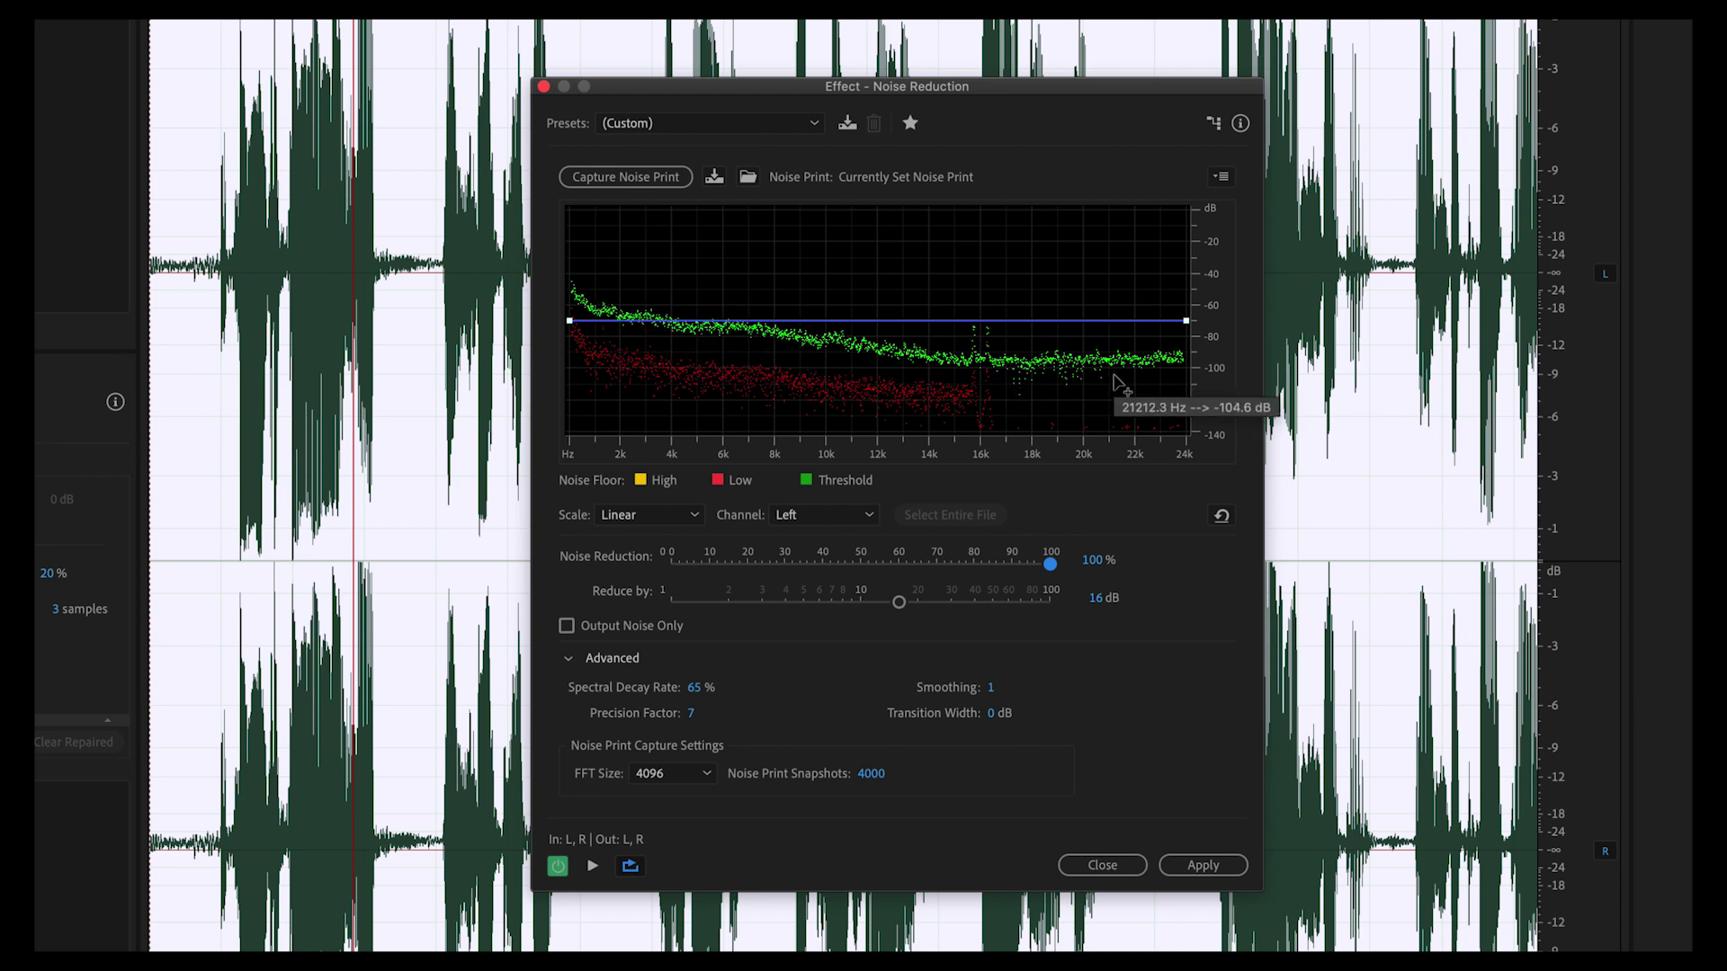
left_click(569, 661)
left_click(569, 661)
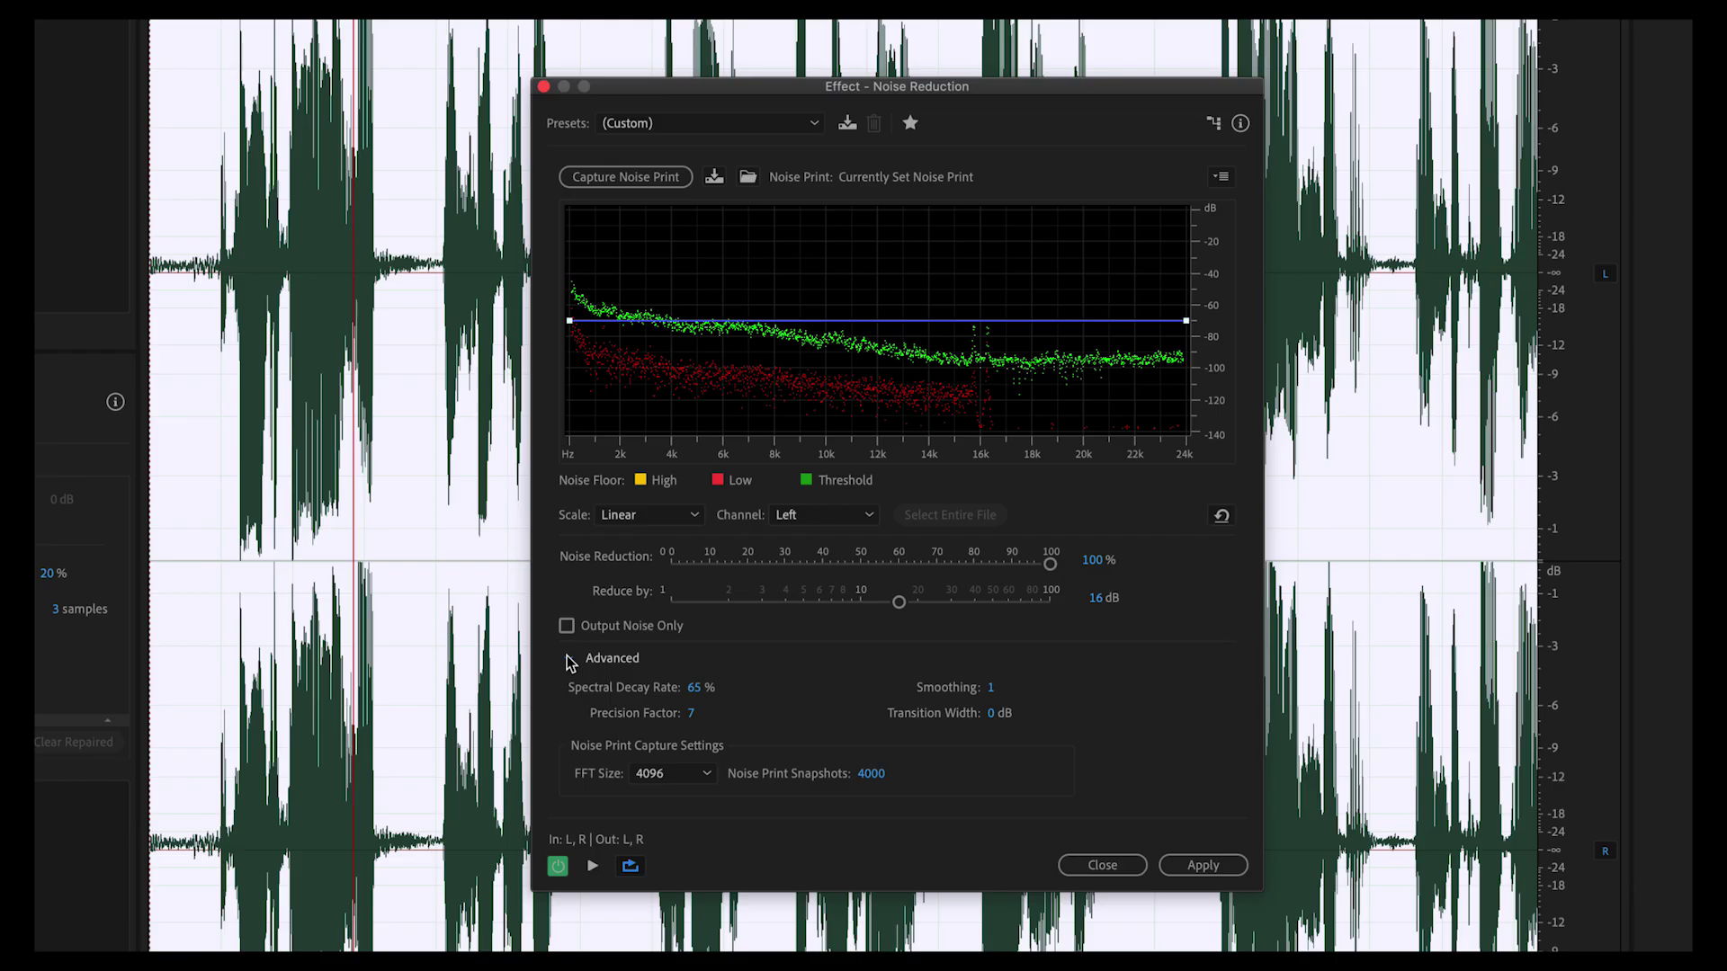
- Try Spectral Decay Rates of 100% and 0% while previewing the noise reduction
key("space")
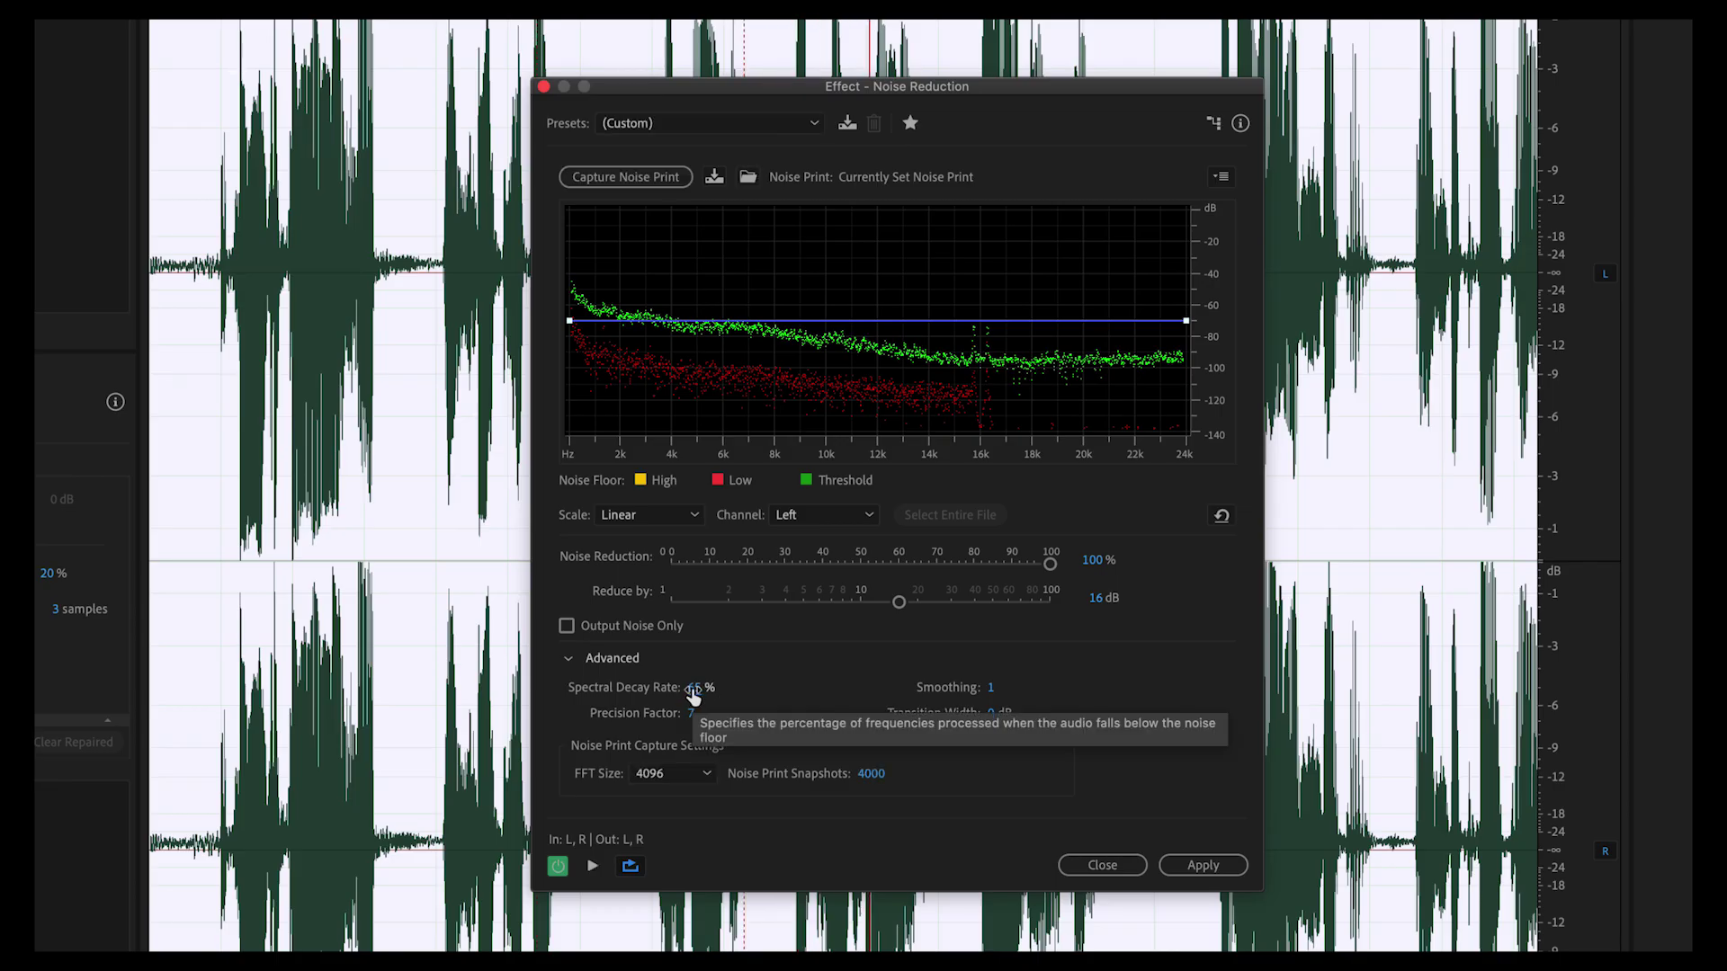
key("space")
left_click_drag(691, 694, 808, 688)
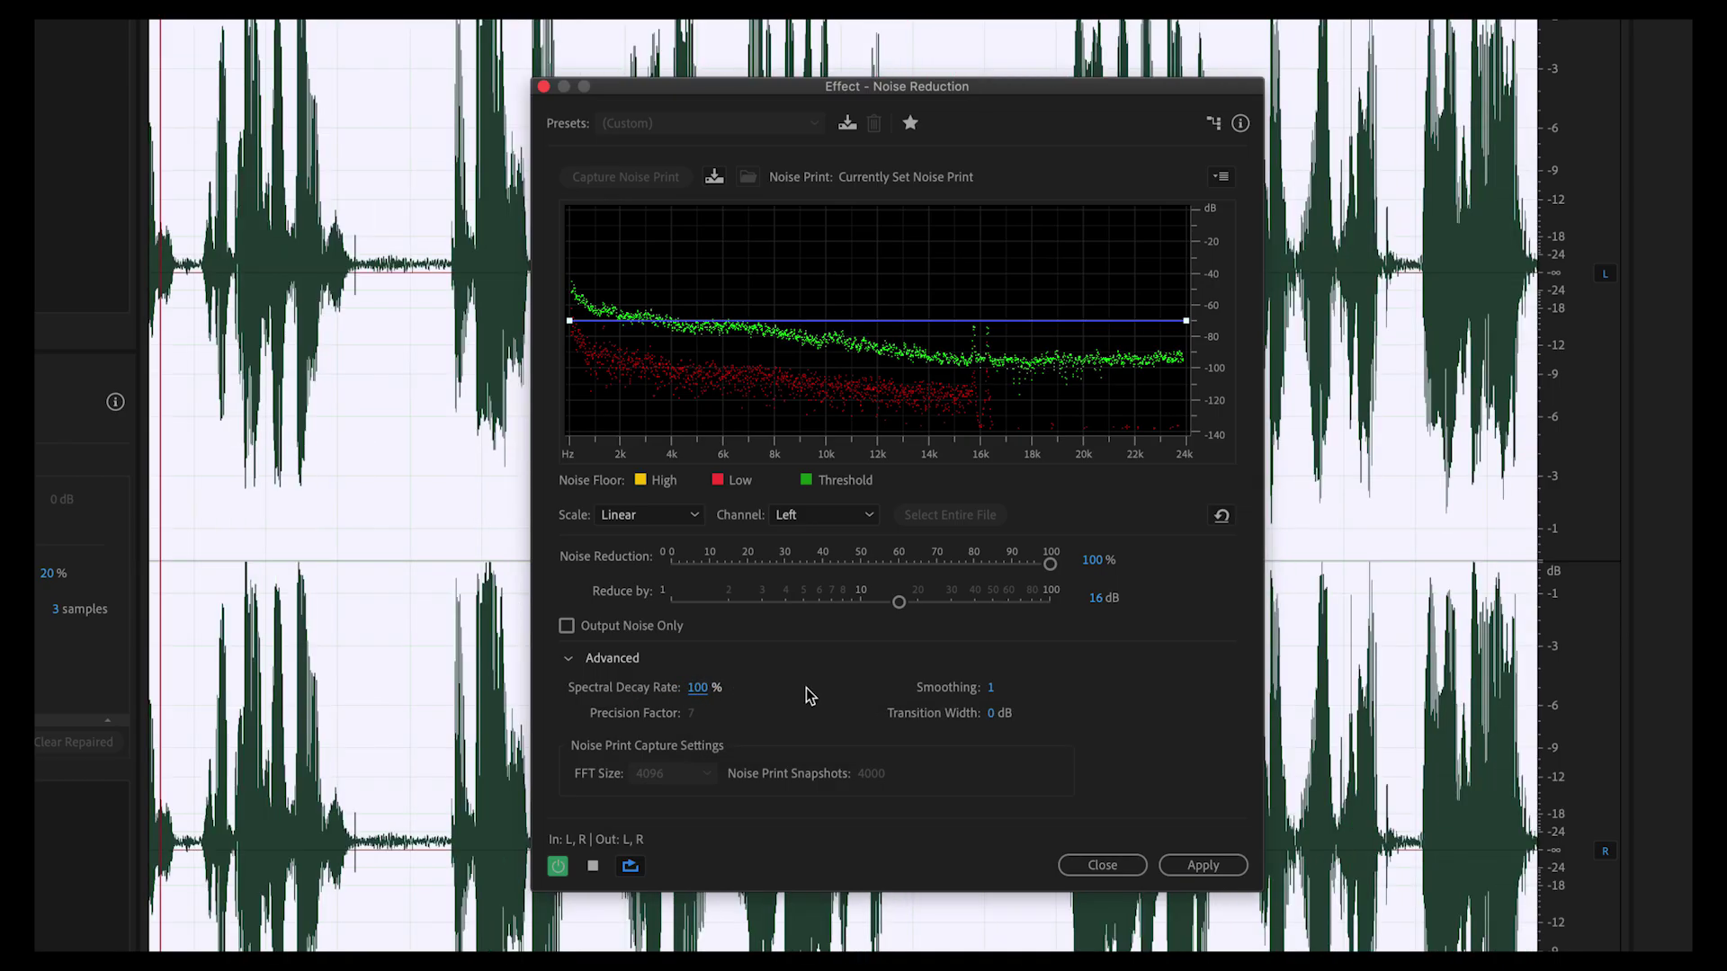
left_click_drag(705, 686, 402, 693)
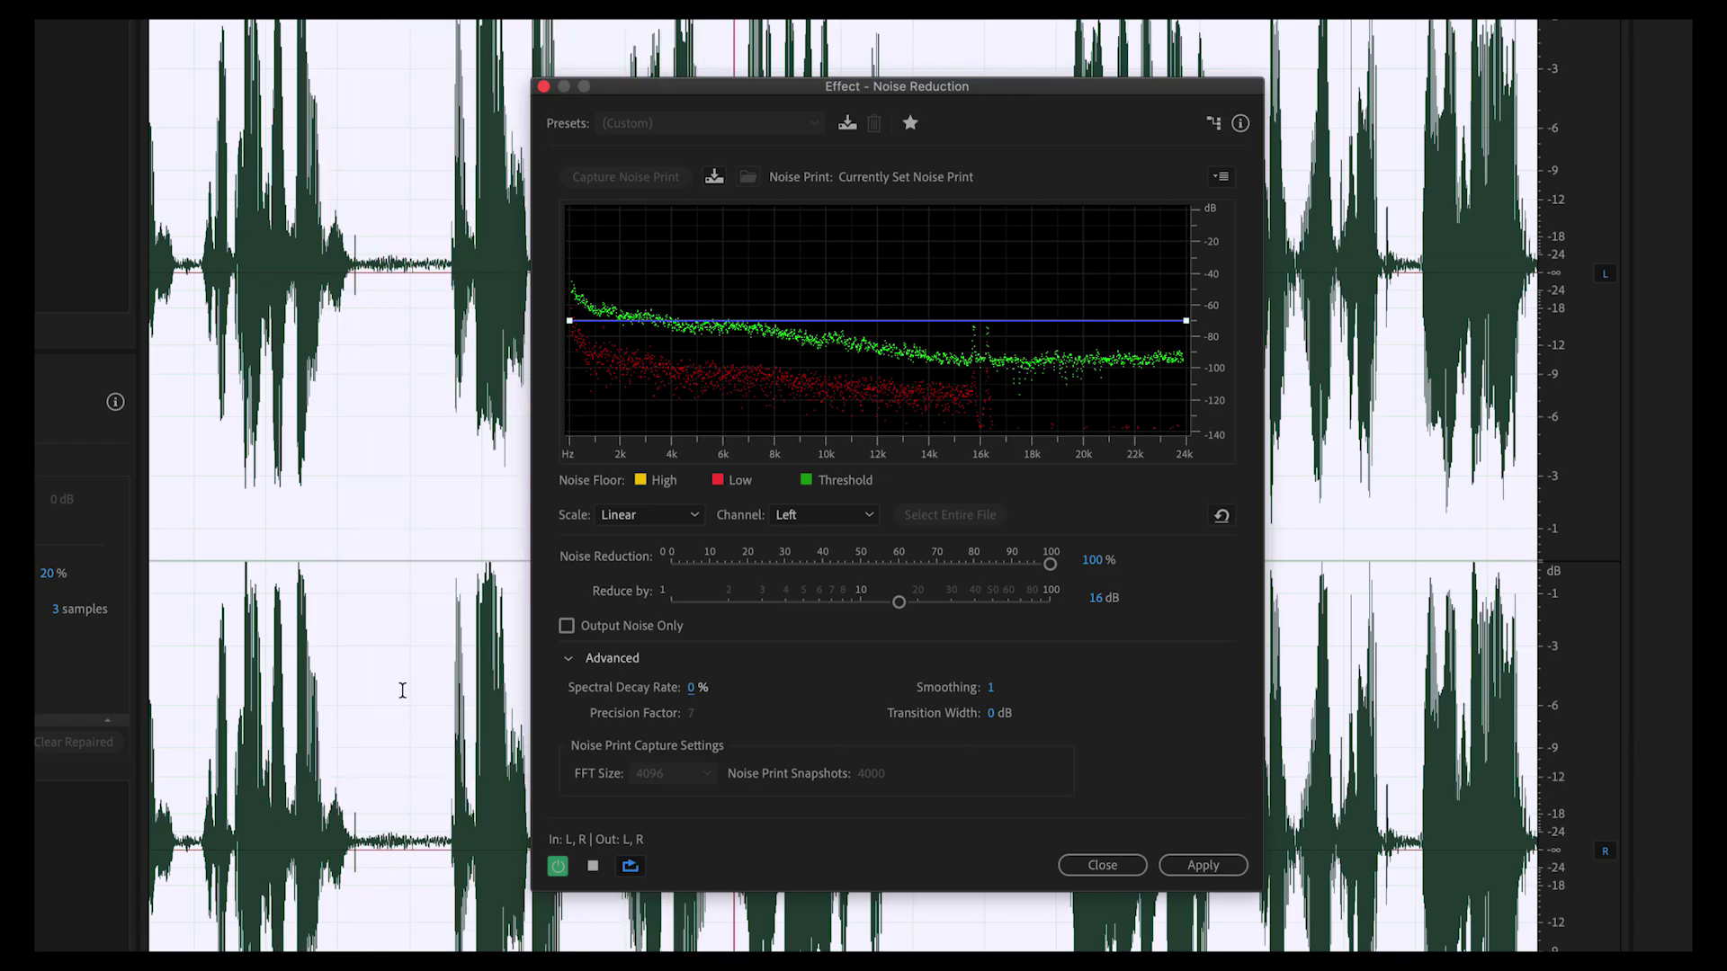
key("space")
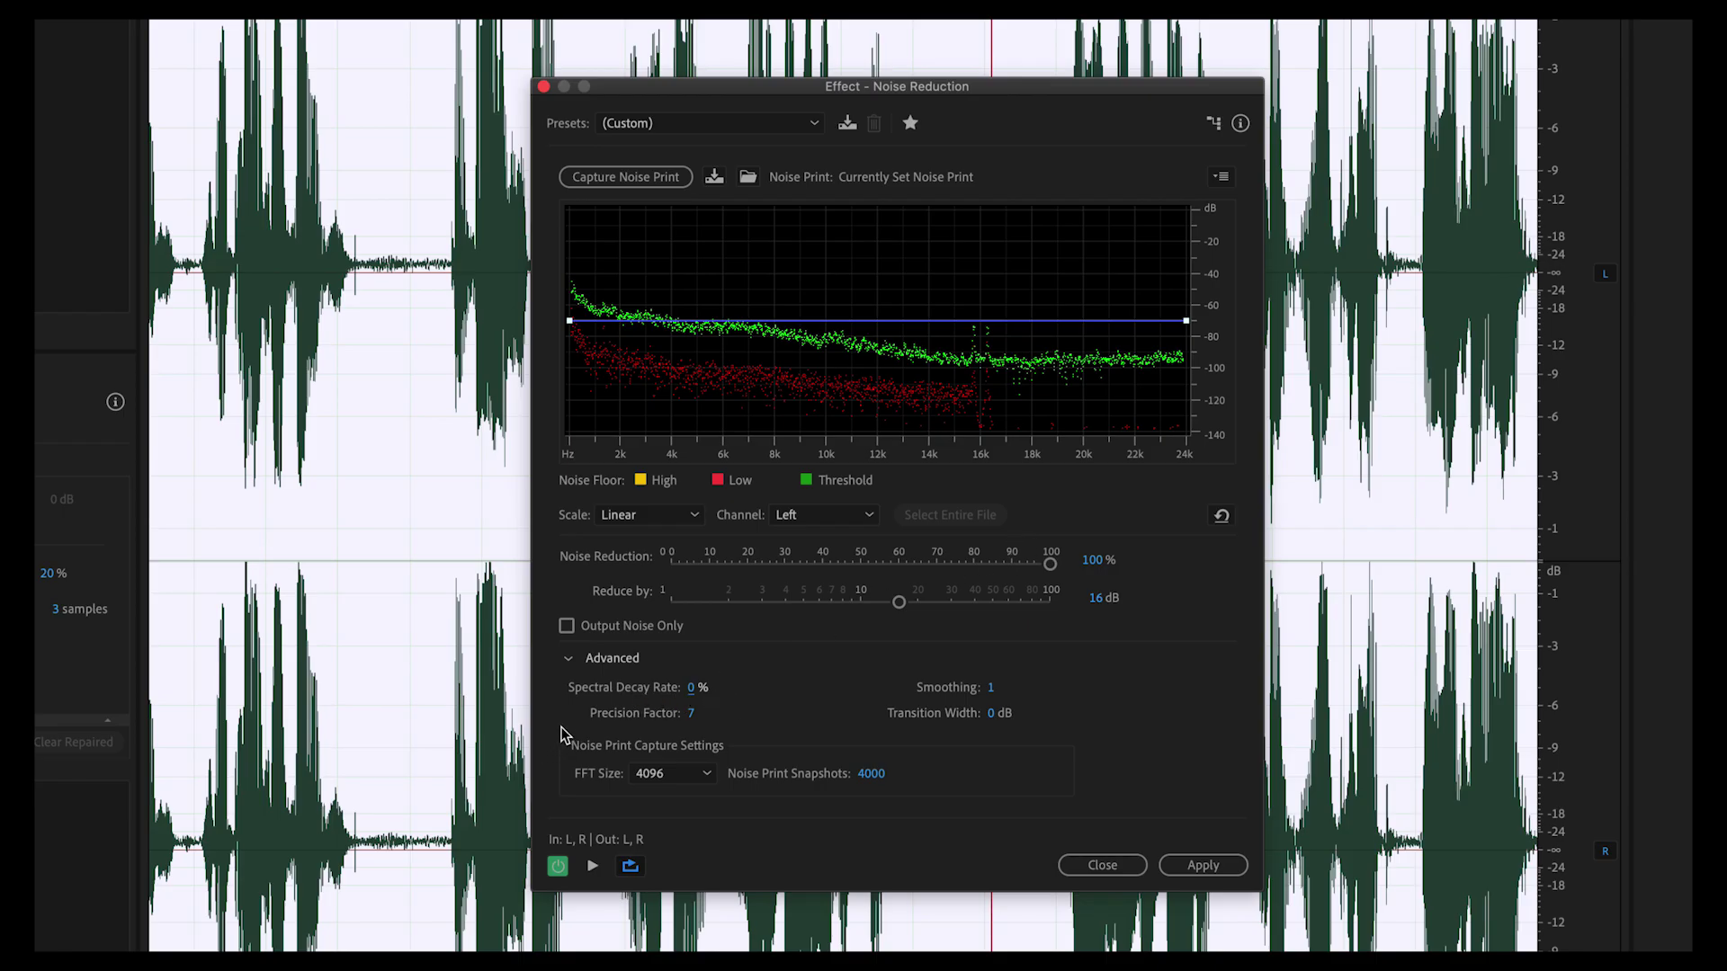
left_click(690, 689)
type("0")
key("Return")
key("space")
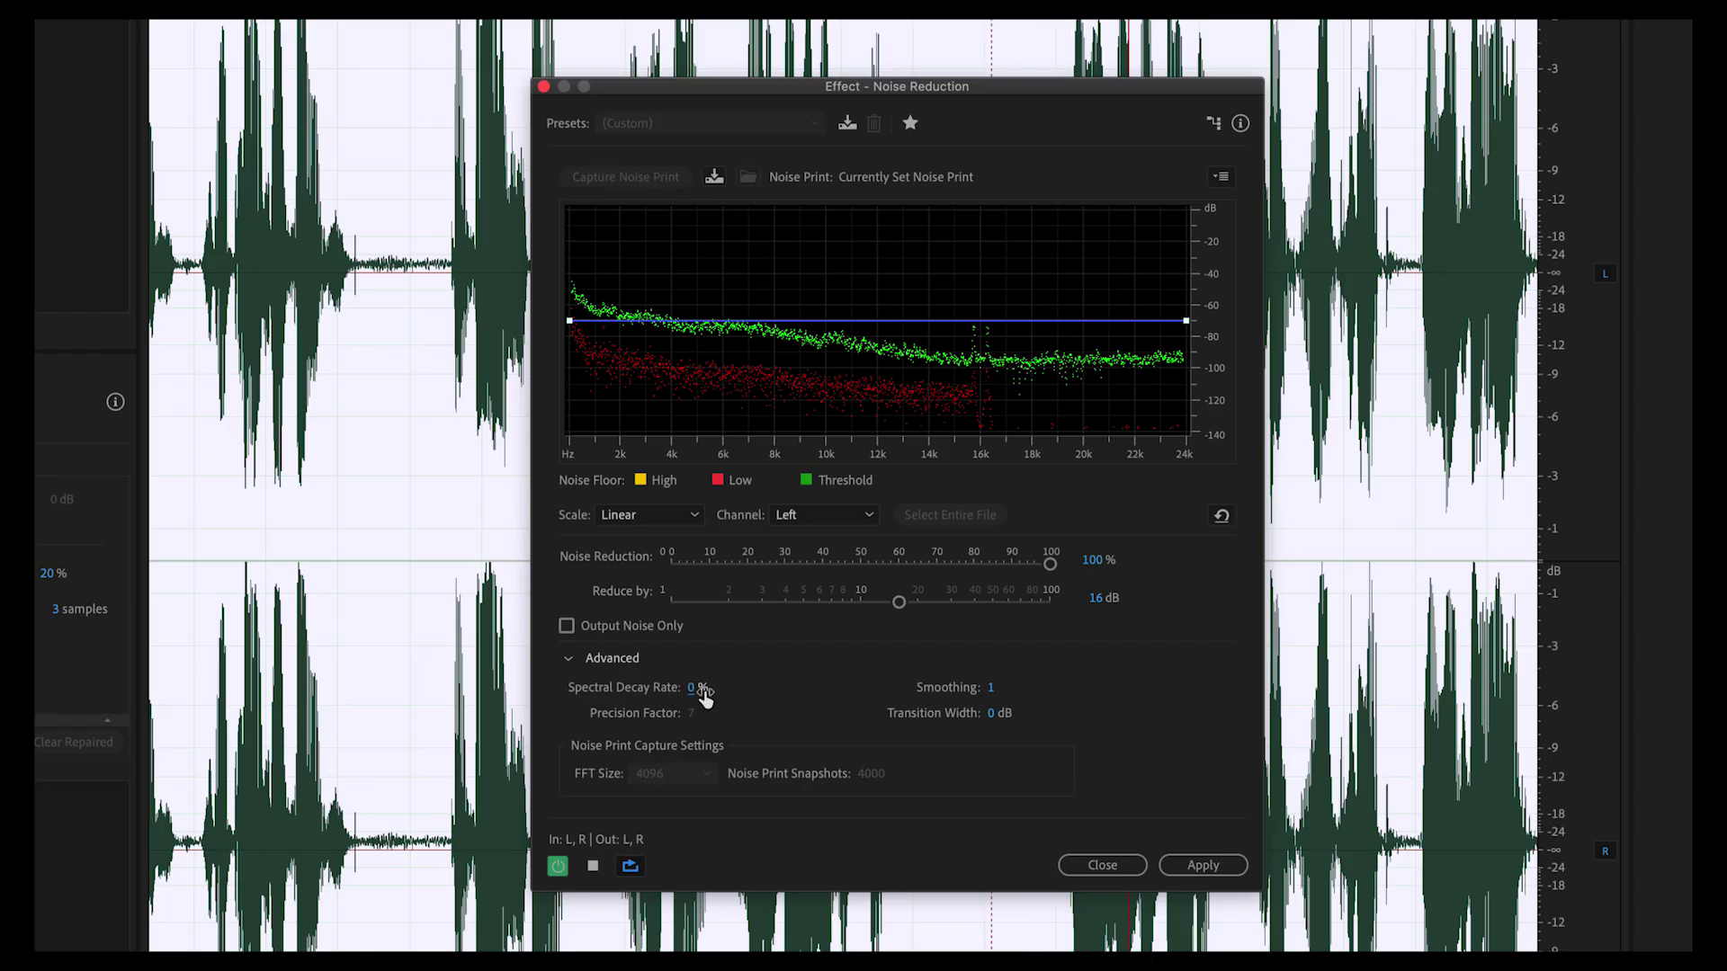
- Set the Spectral Decay Rate to 46%, then preview Noise Reduction at 28% and return it to 100%
left_click_drag(693, 690, 751, 688)
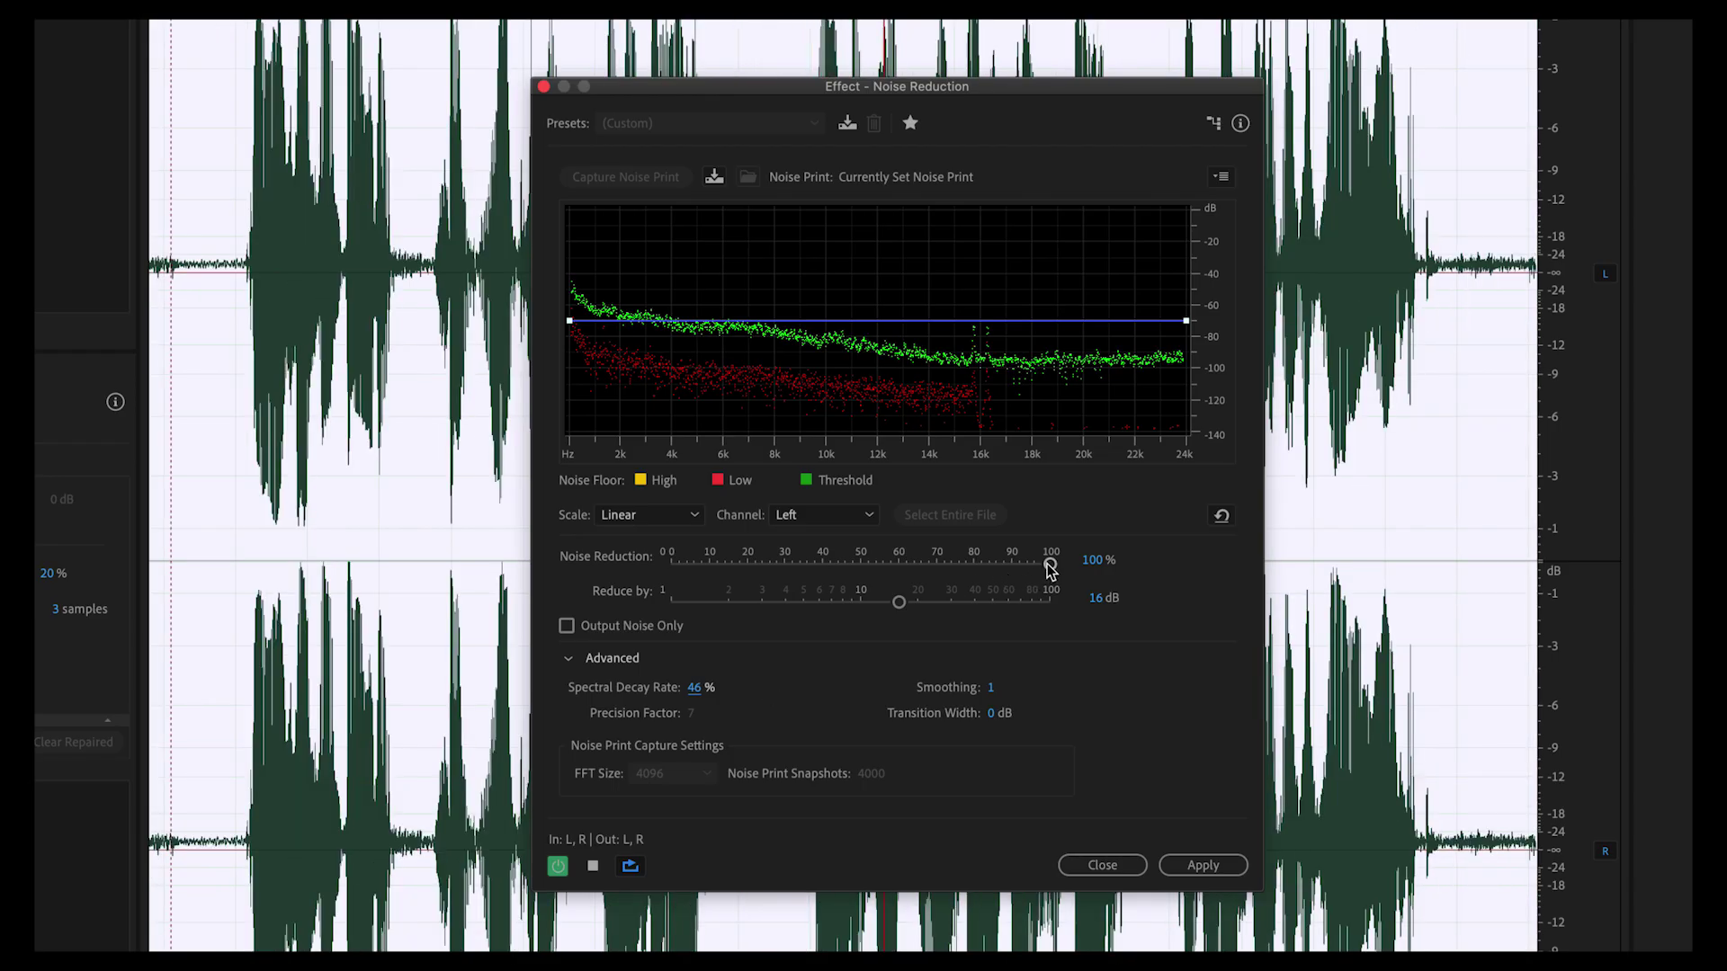
left_click_drag(1050, 565, 776, 576)
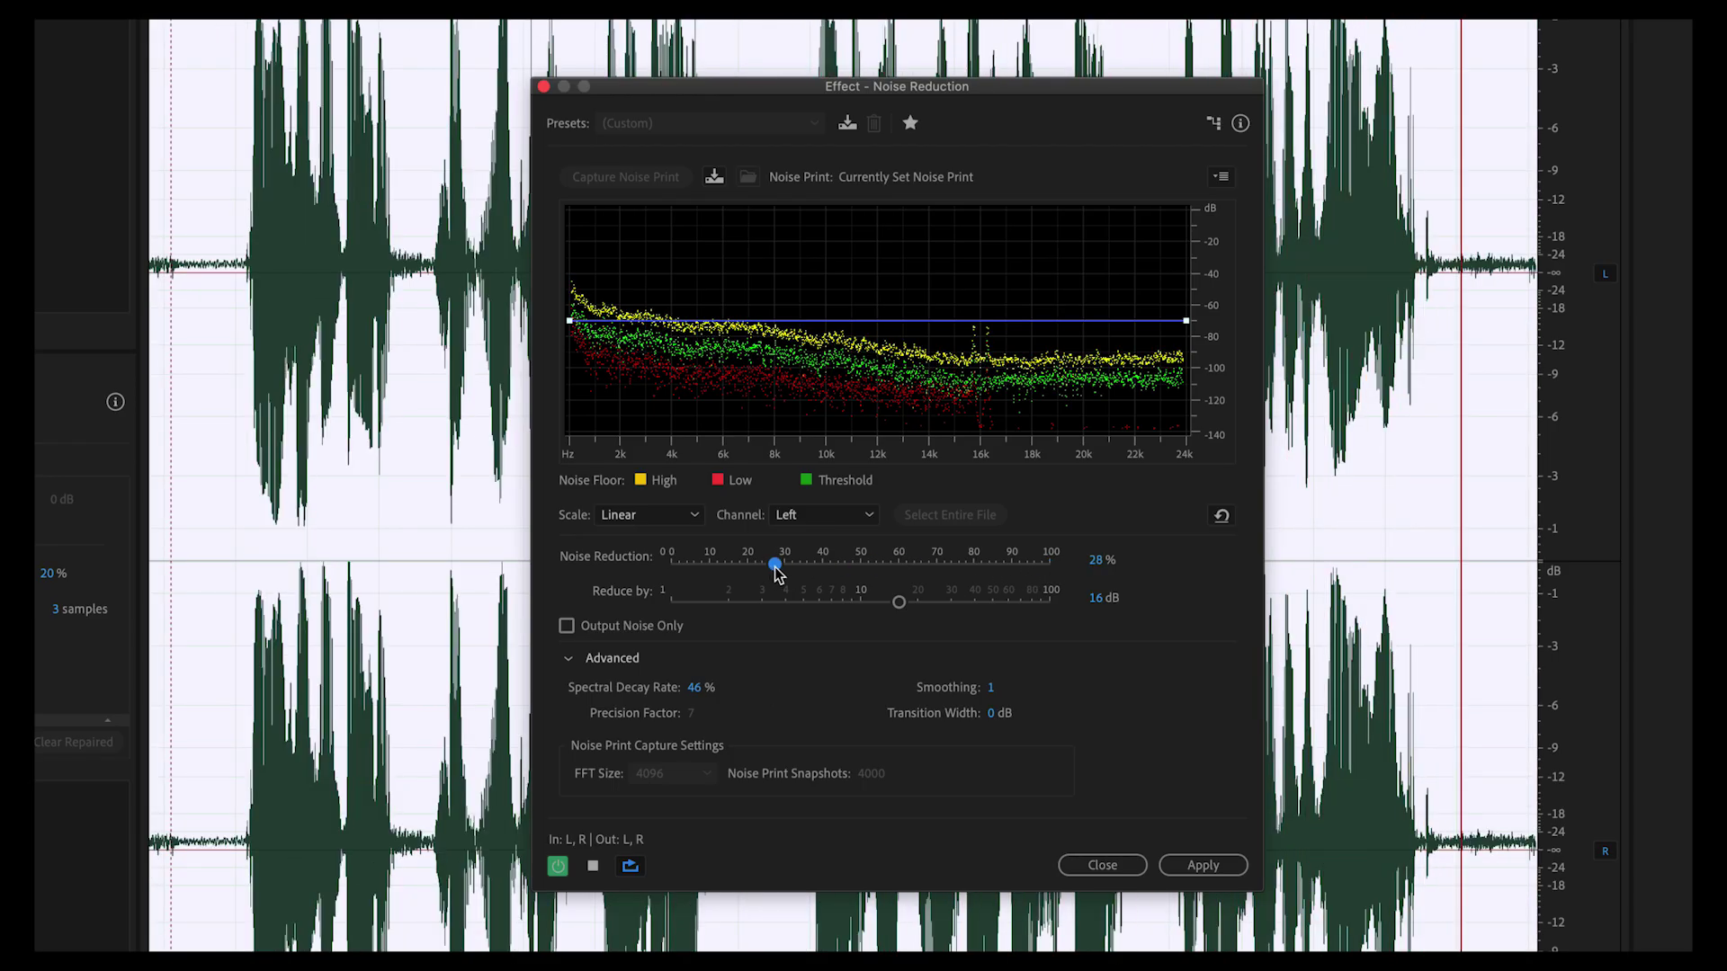
left_click_drag(775, 576, 1088, 567)
key("space")
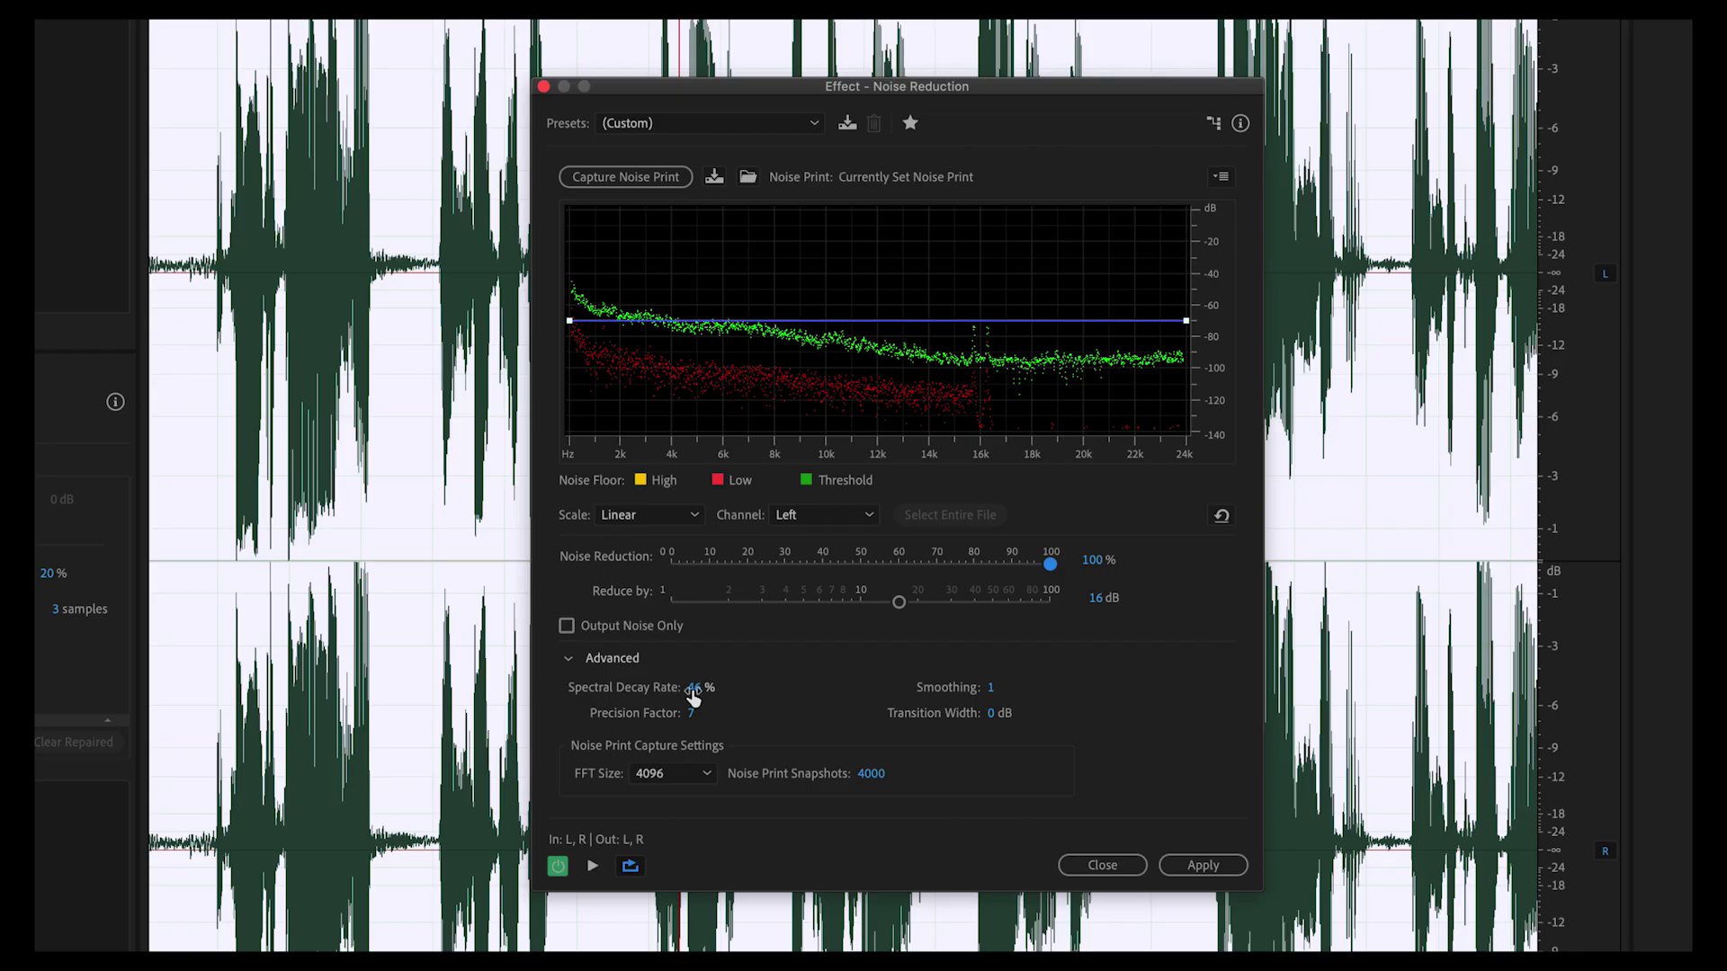
- Set the Spectral Decay Rate to 16% and preview the noise reduction
left_click_drag(693, 699, 655, 689)
key("space")
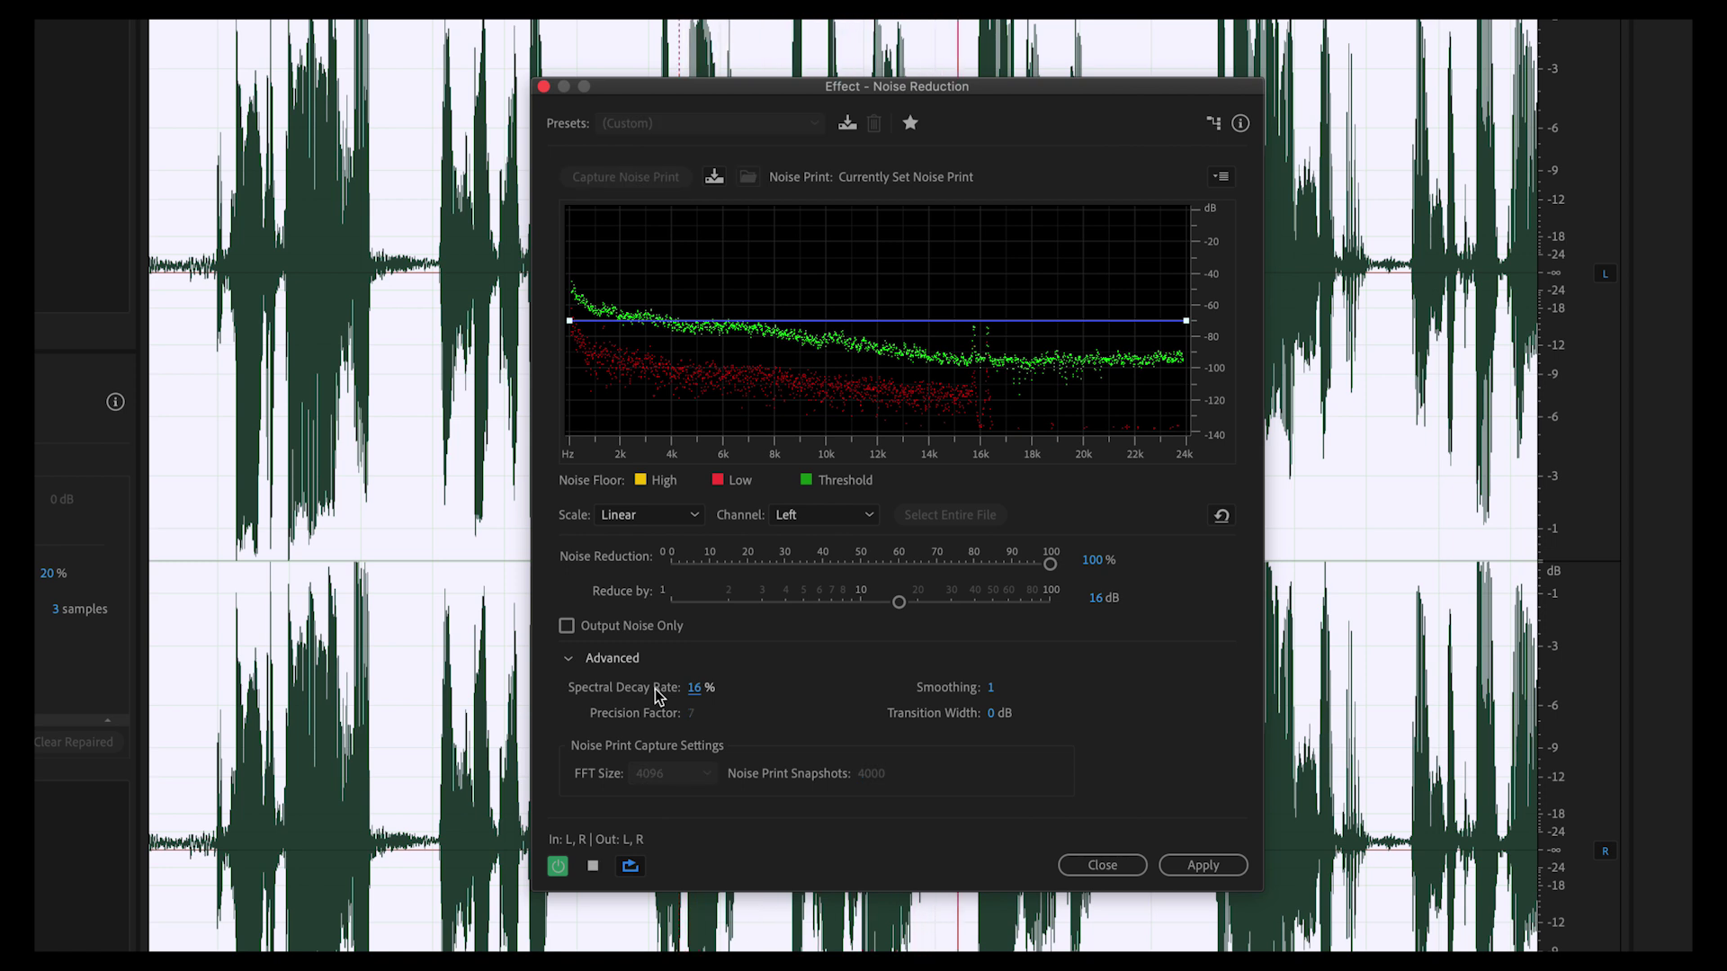
key("space")
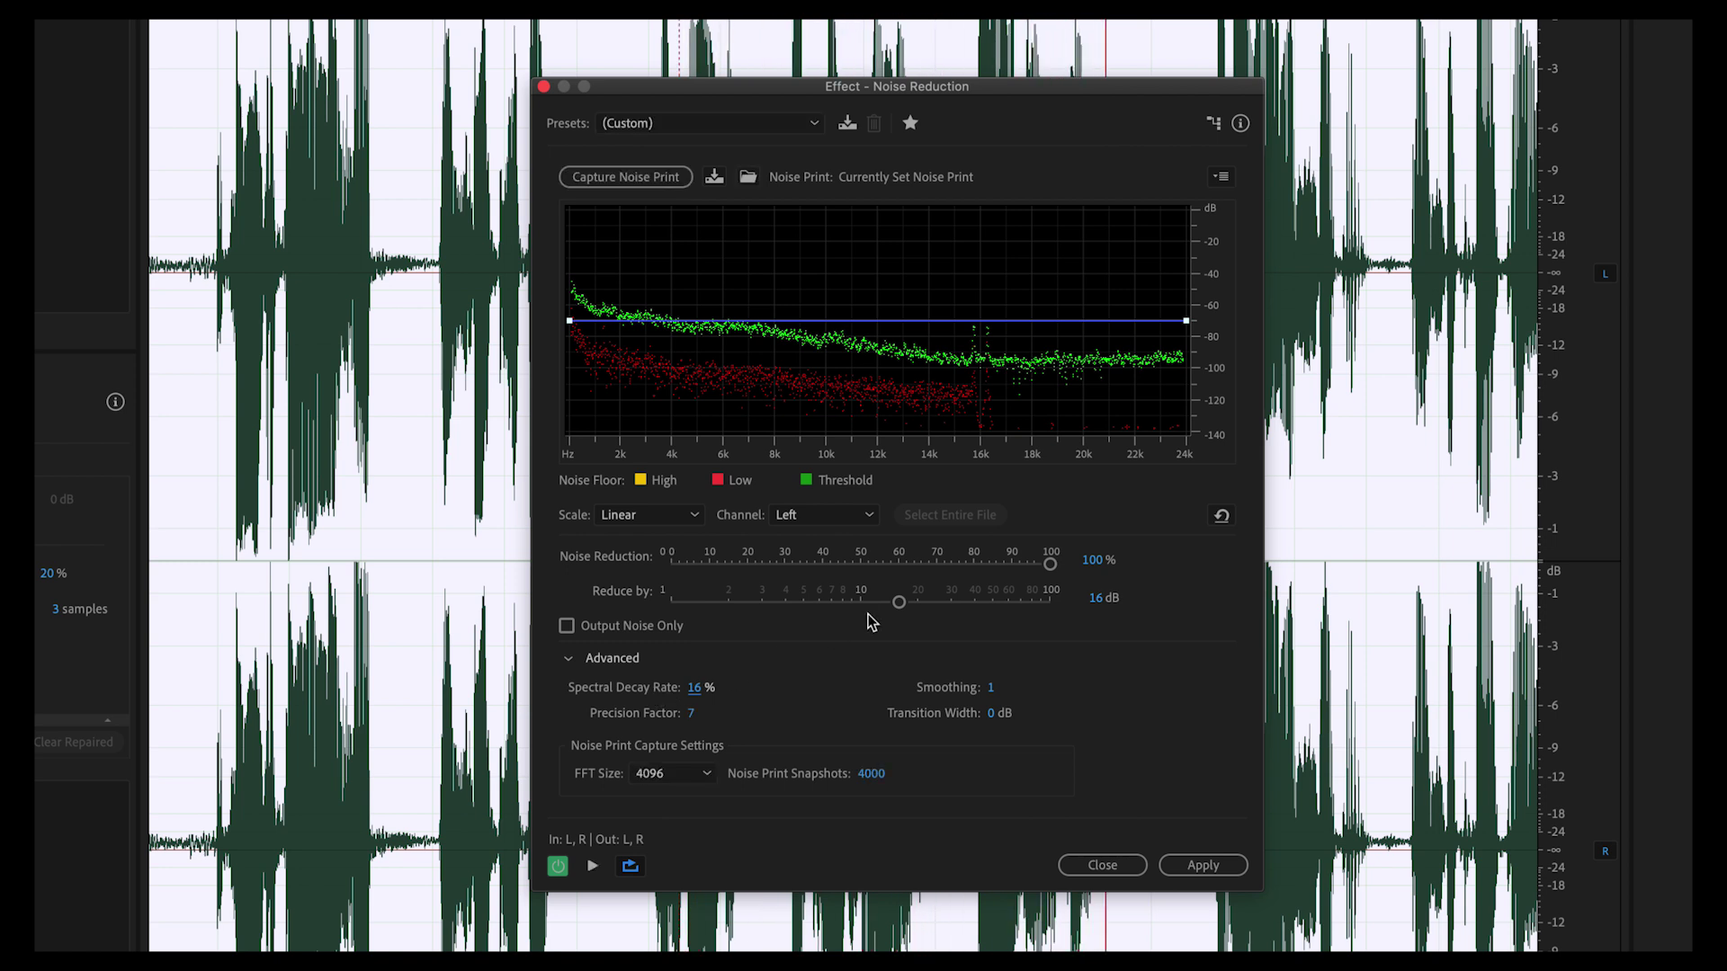
- Try Reduce by amounts of 1, 15.5, 10.1 and 19.4 dB while previewing the noise reduction
left_click_drag(899, 602, 669, 605)
key("space")
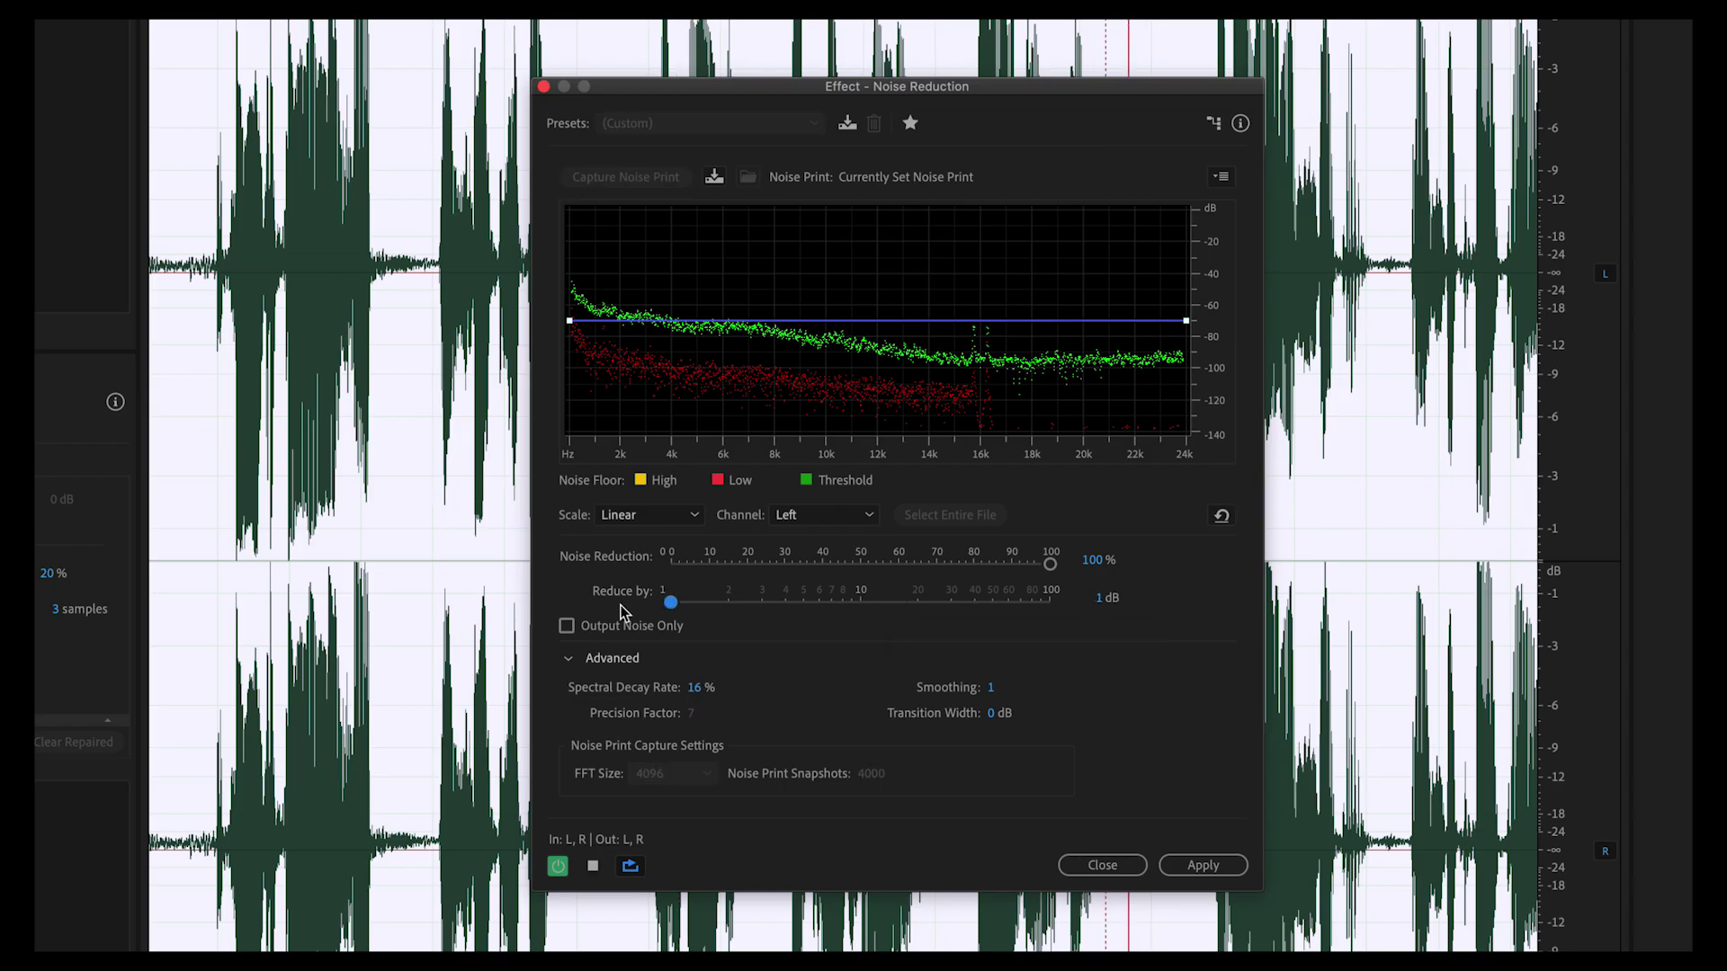
key("space")
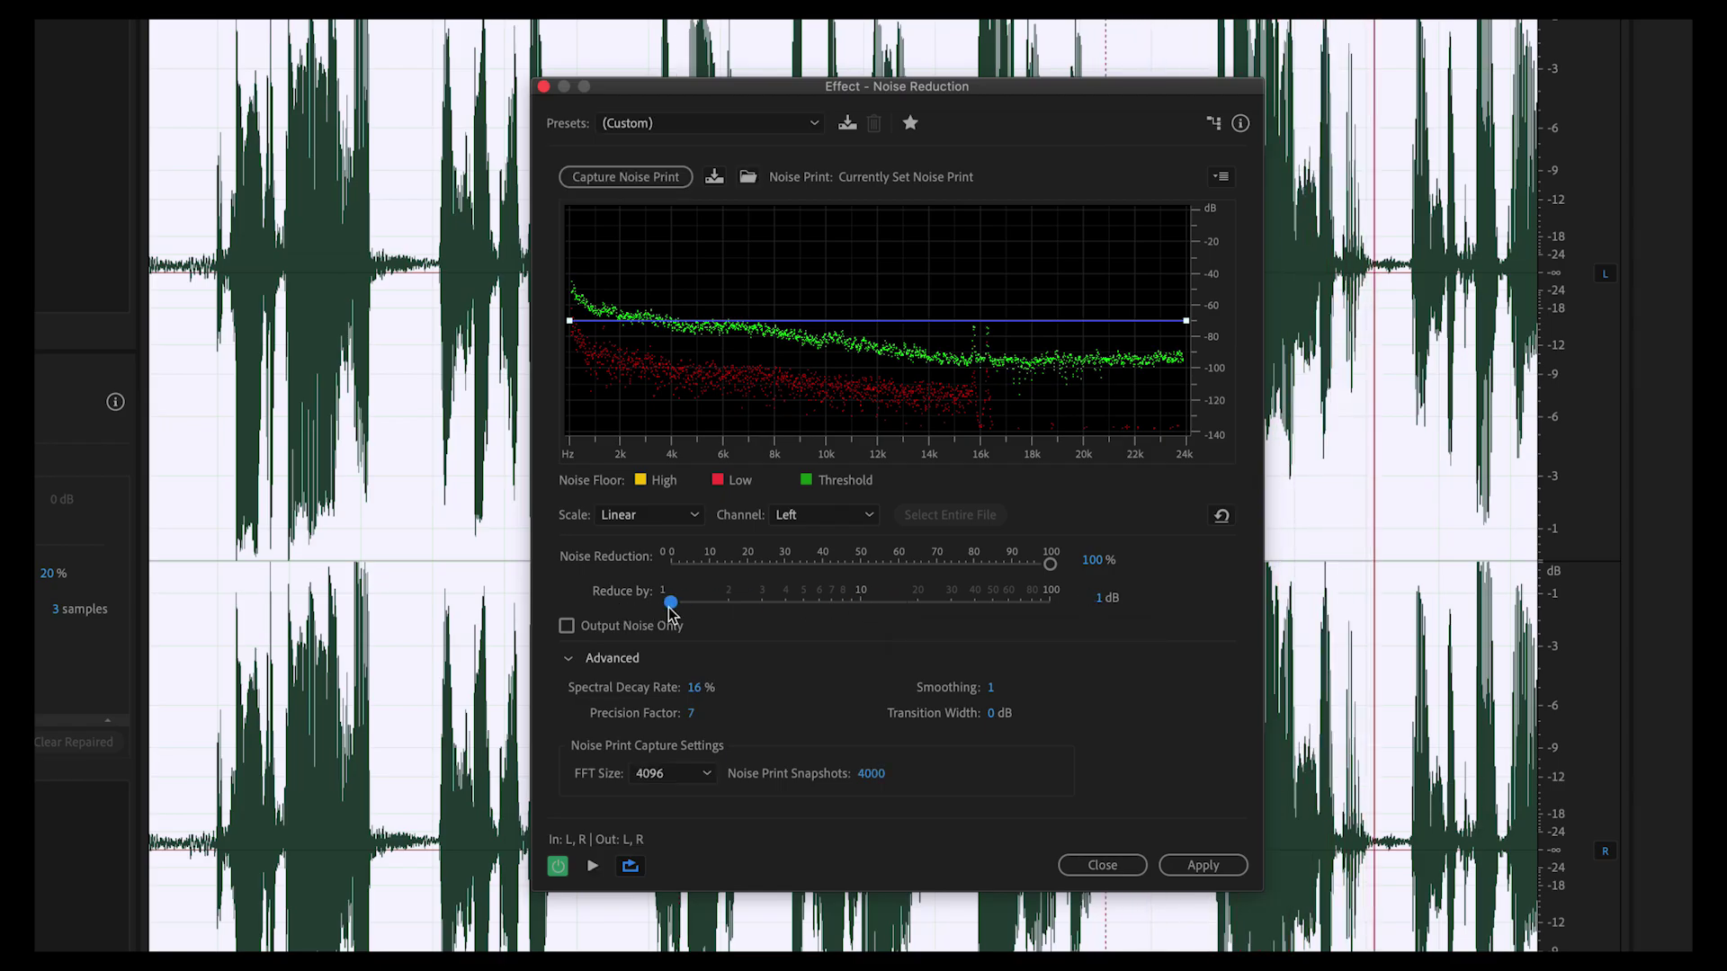
left_click_drag(671, 604, 899, 608)
key("space")
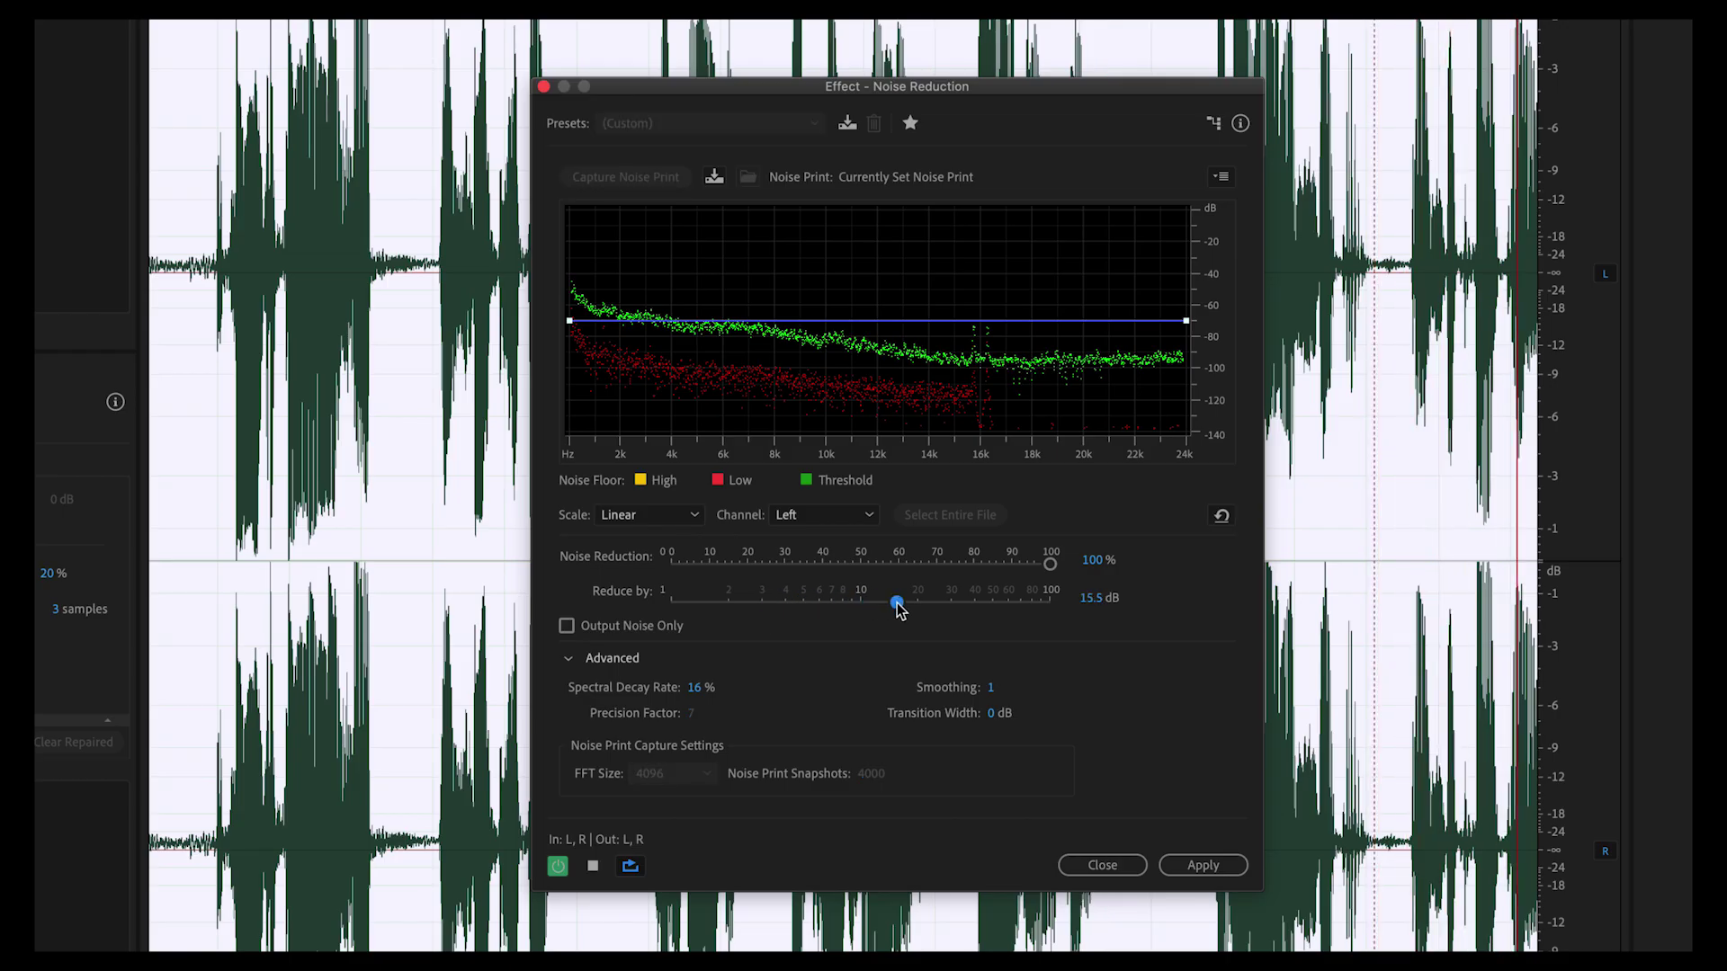
left_click_drag(899, 608, 861, 610)
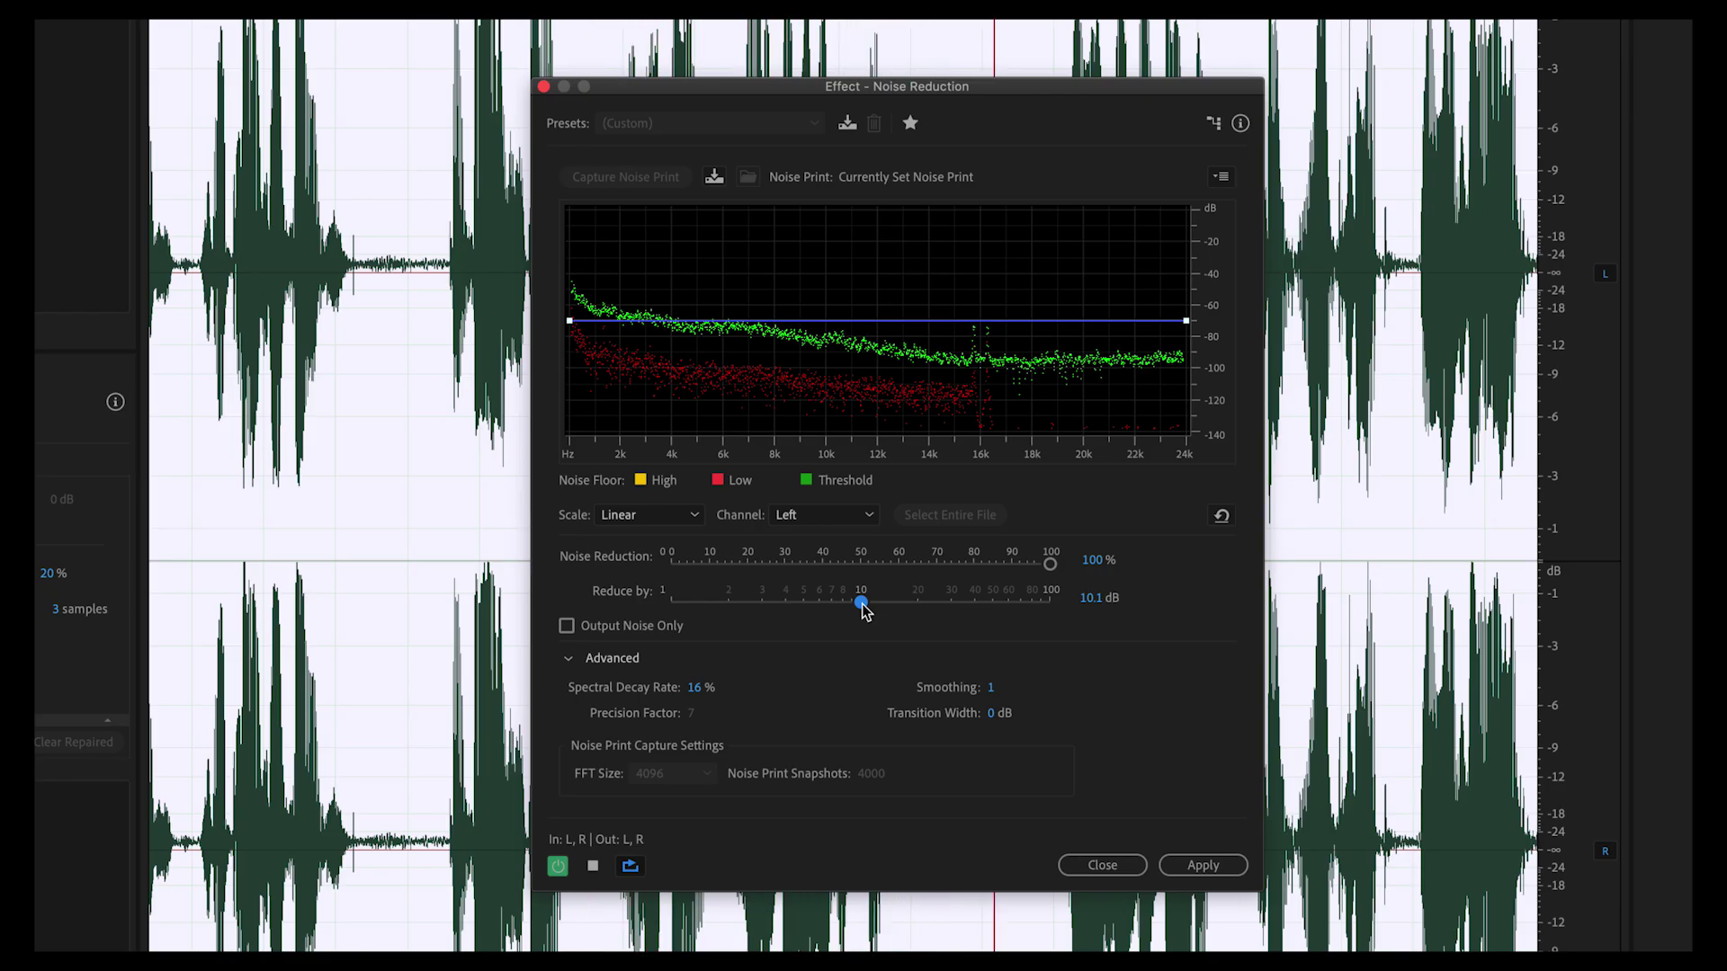
key("space")
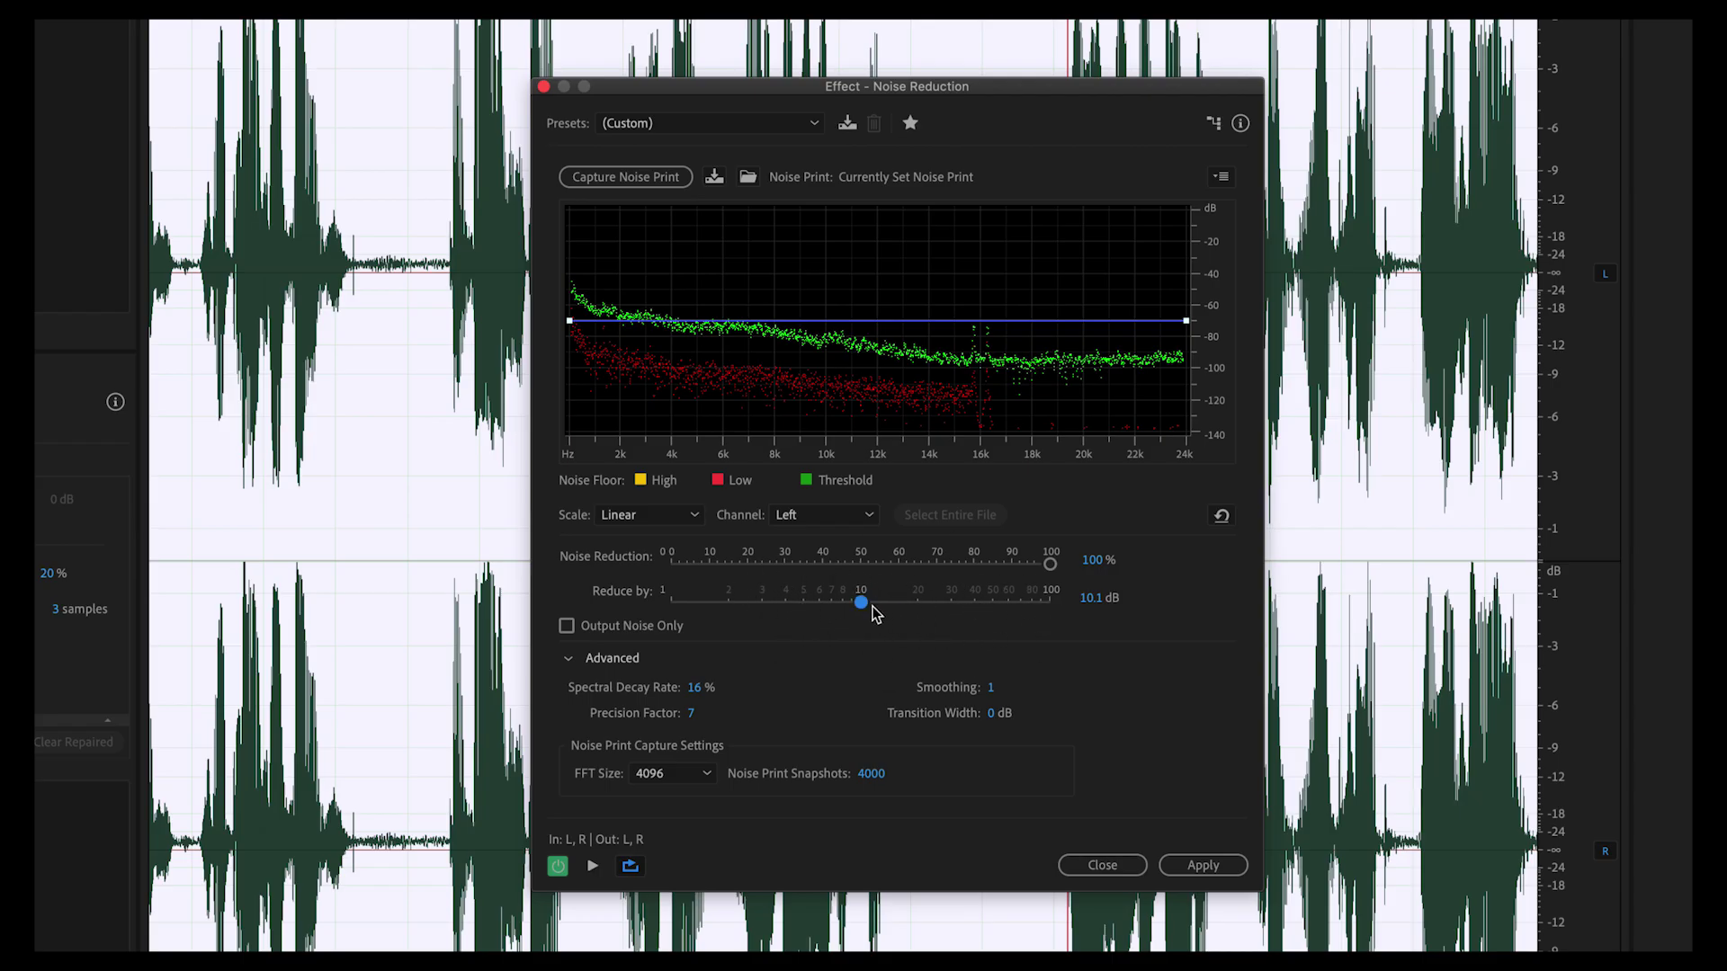
left_click_drag(860, 607, 915, 610)
key("space")
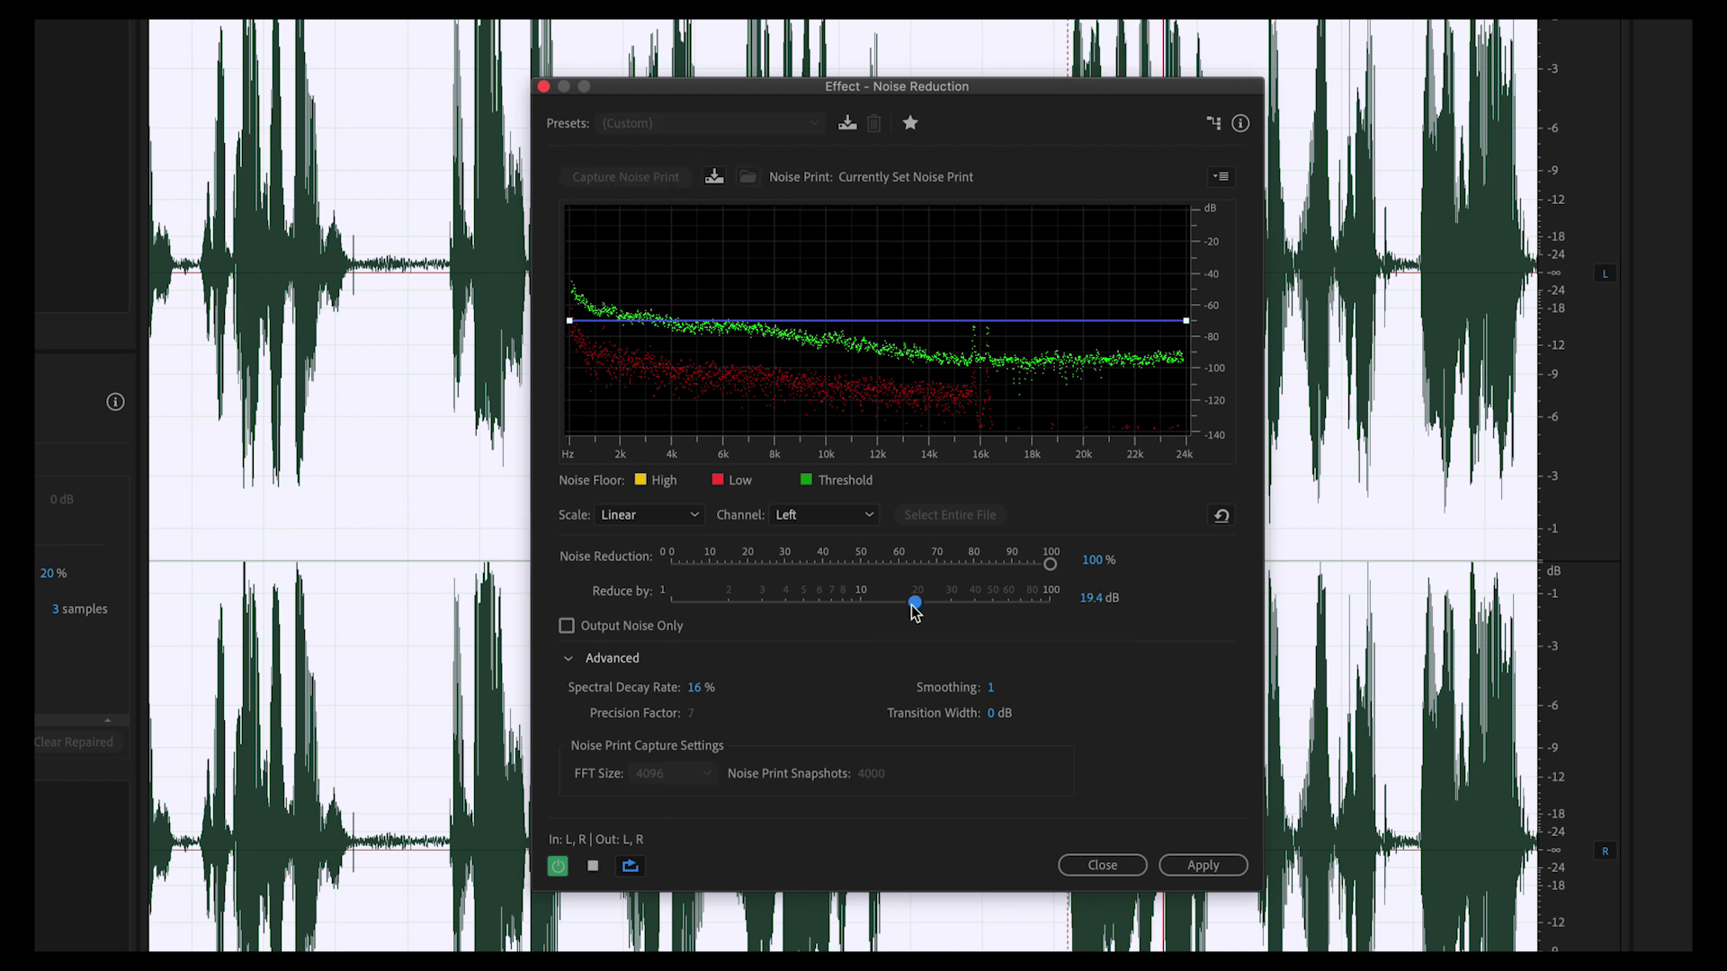
key("space")
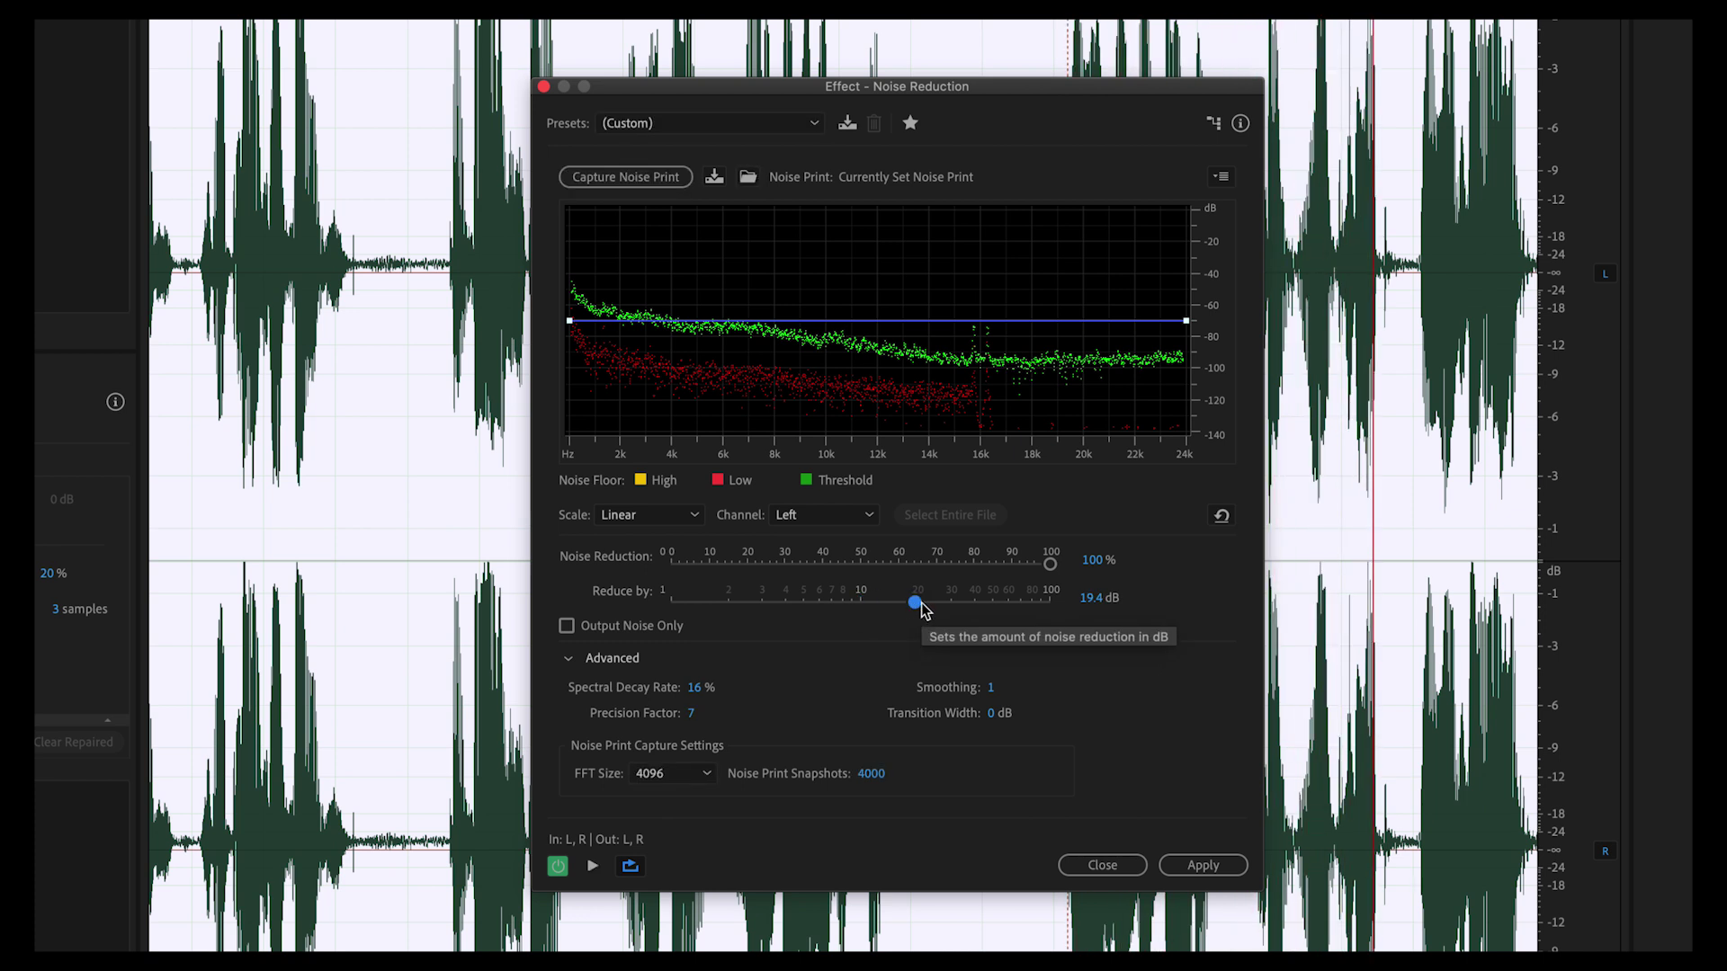
- Set the Reduce by amount to 15.7 dB and preview the noise reduction
mouse_move(915, 610)
left_mouse_down()
mouse_move(863, 611)
mouse_move(897, 612)
left_mouse_up()
key("space")
key("space")
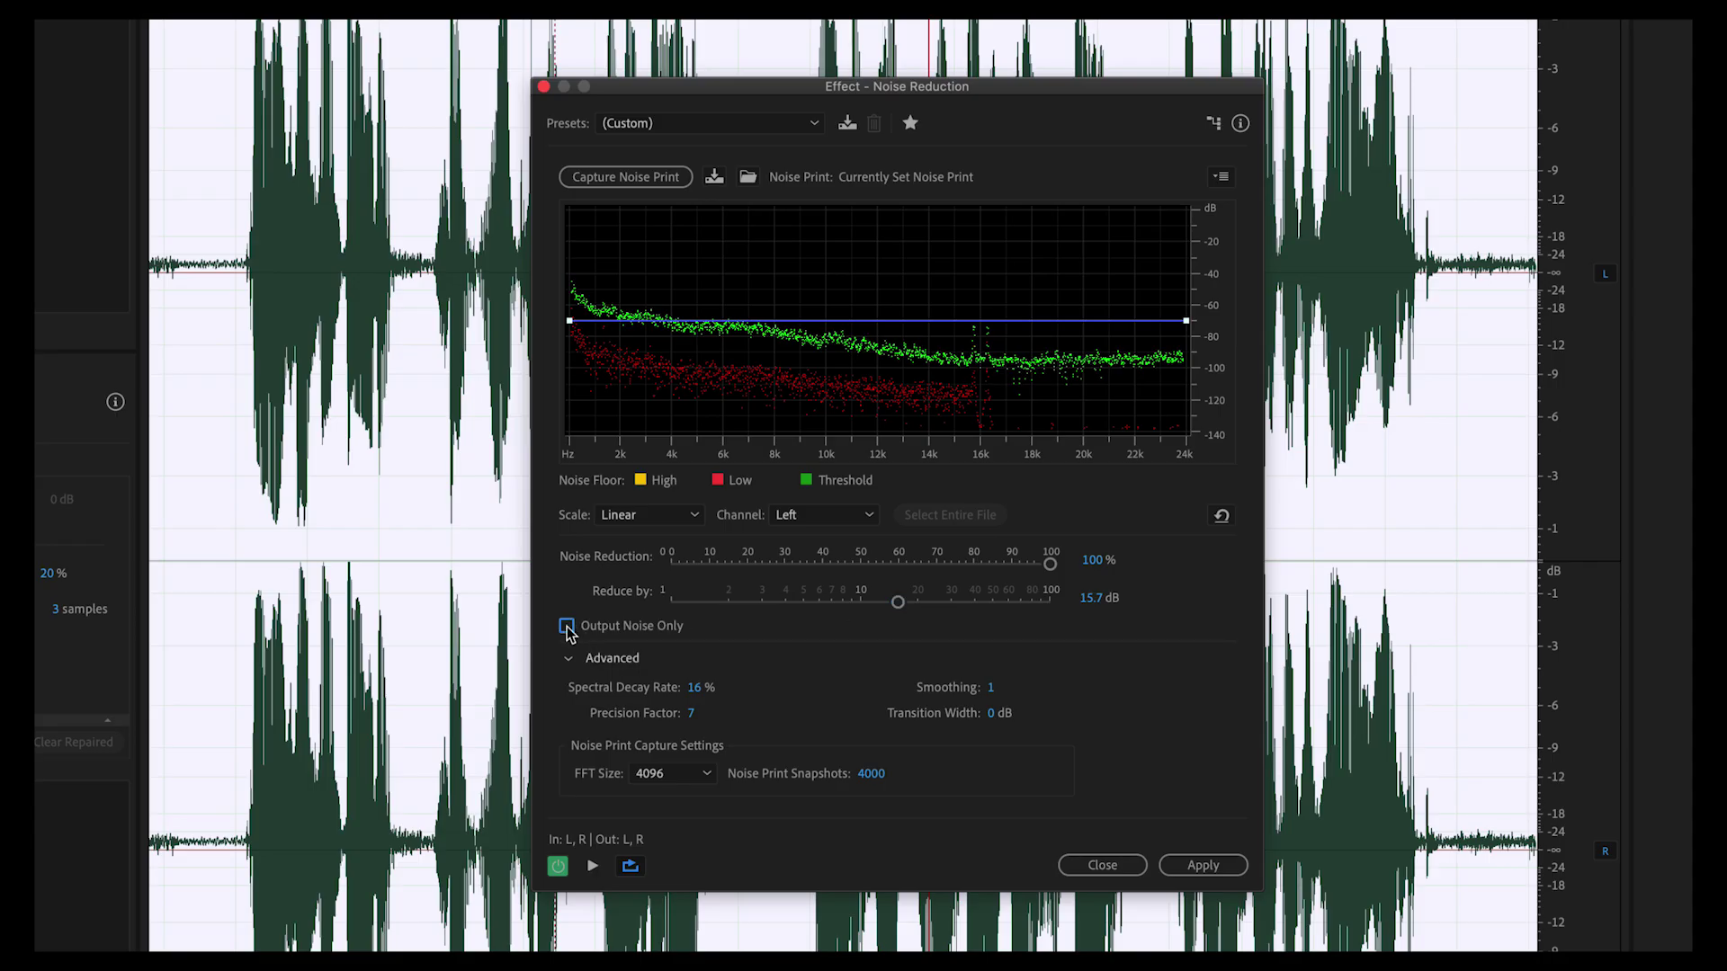
- Preview only the removed noise with Output Noise Only, leaving the option switched off at the end
key("space")
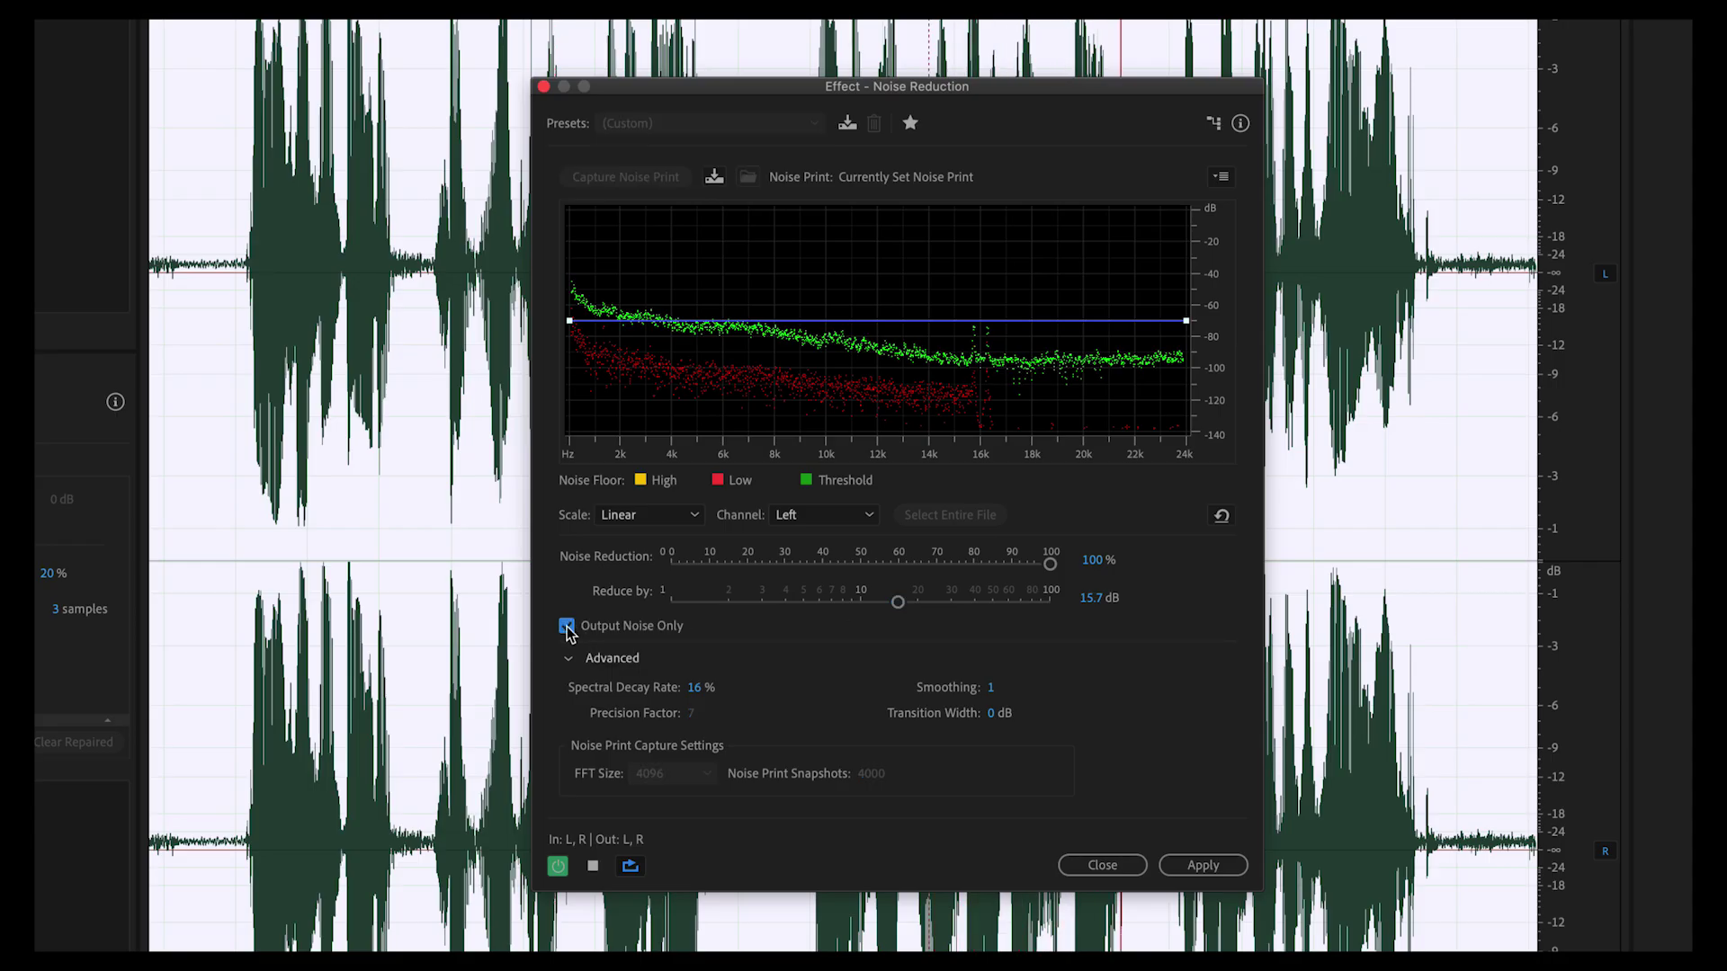
left_click(566, 626)
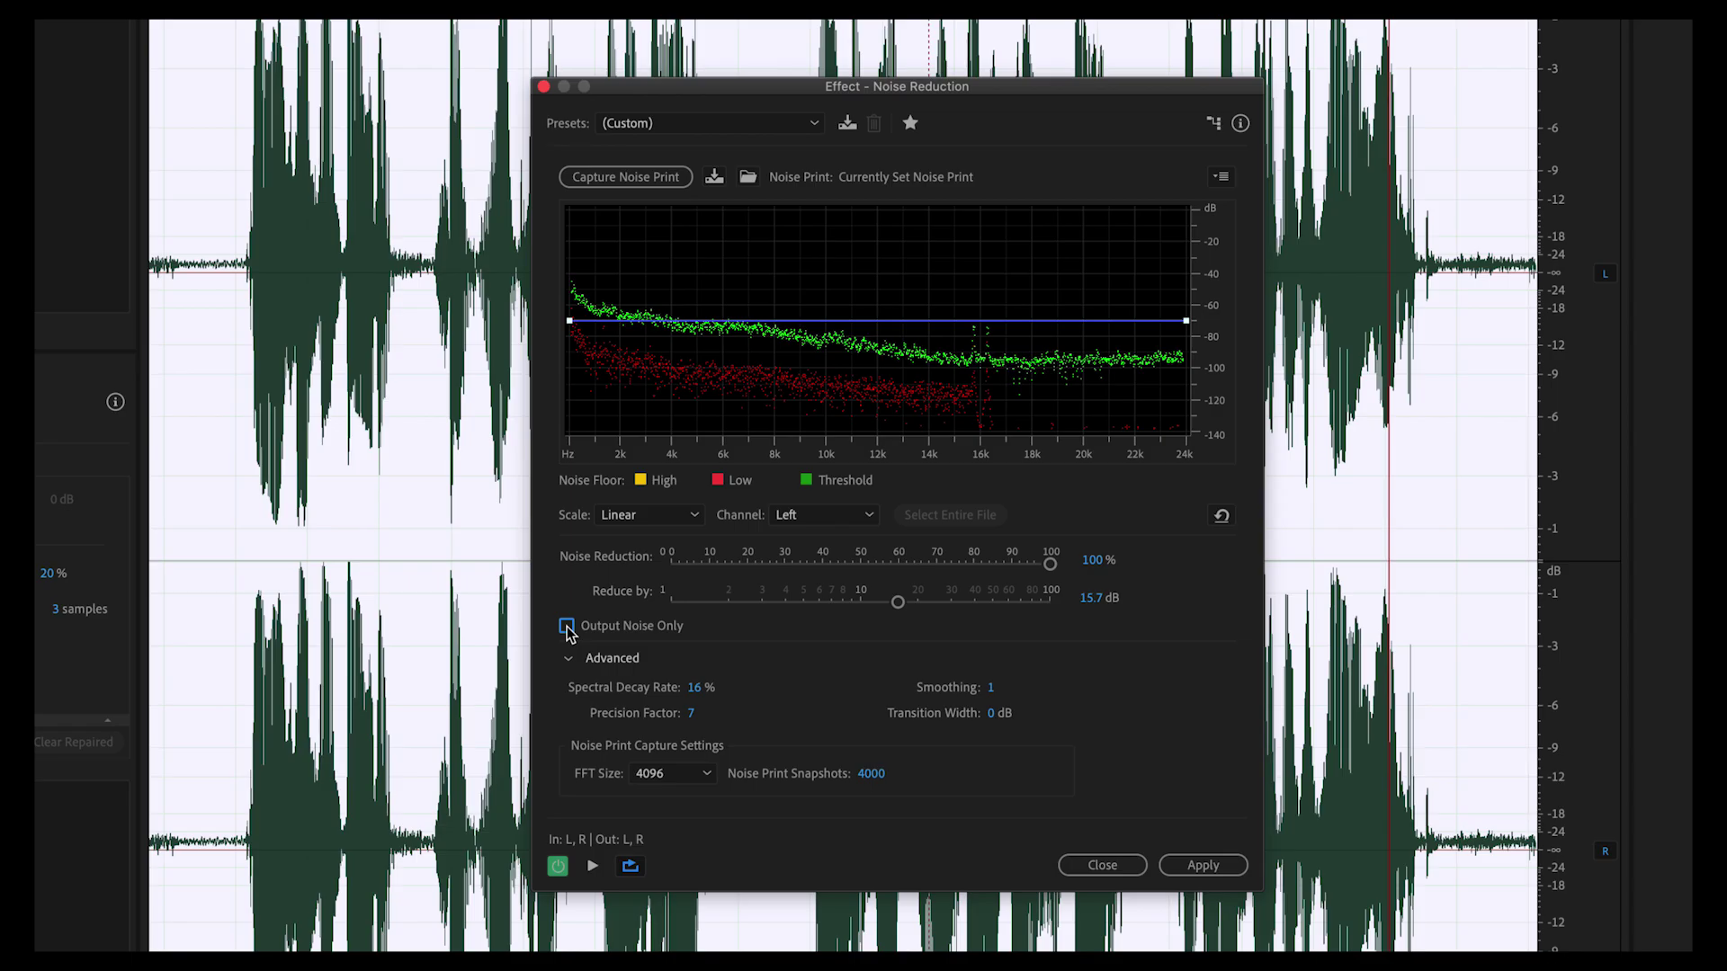
left_click(566, 625)
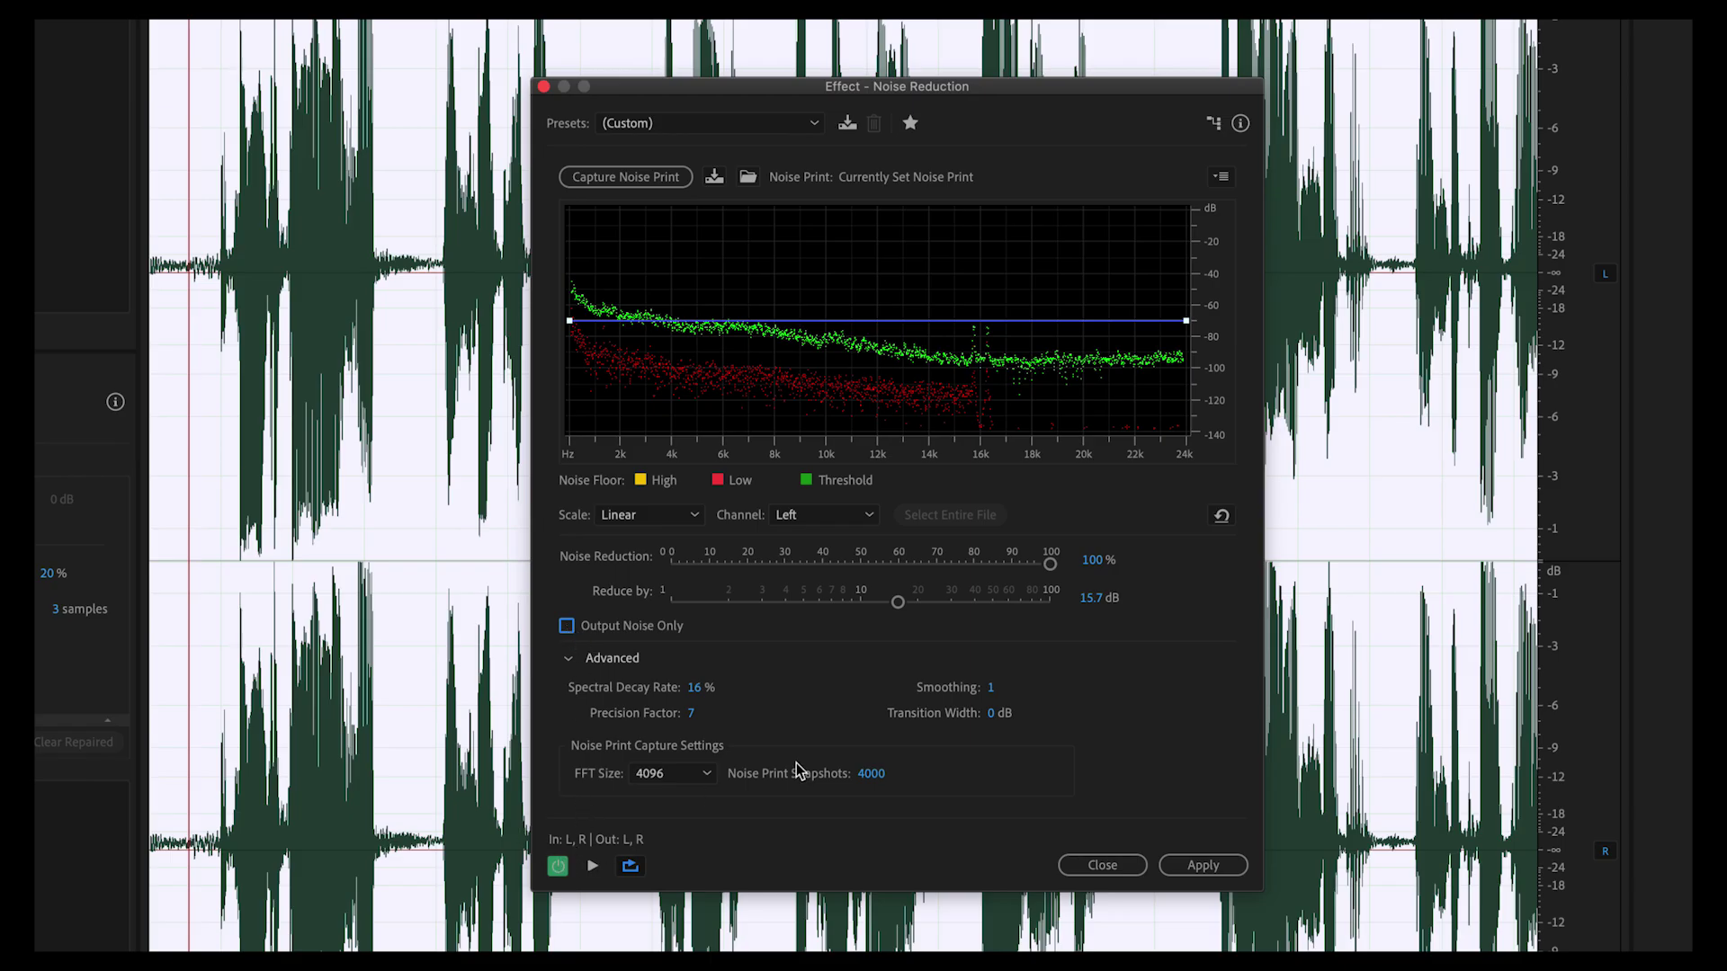
- Deselect the waveform and compare the audio with the Noise Reduction effect bypassed and enabled during playback
key("super+shift+a")
key("space")
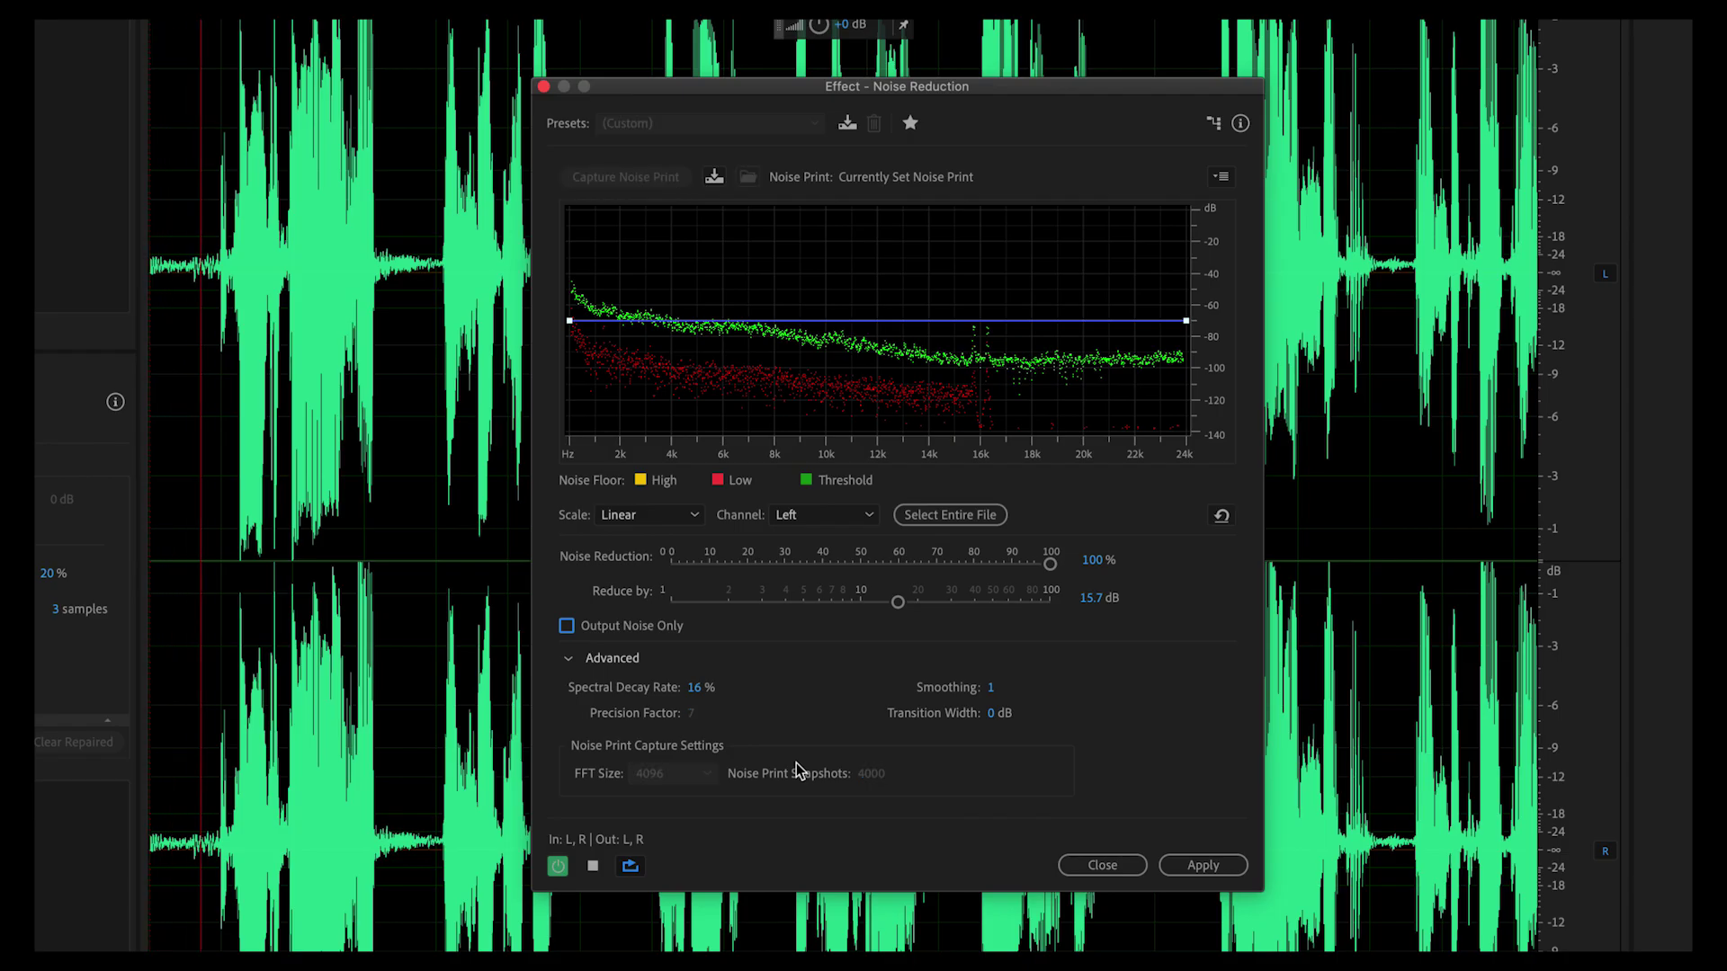
left_click(558, 866)
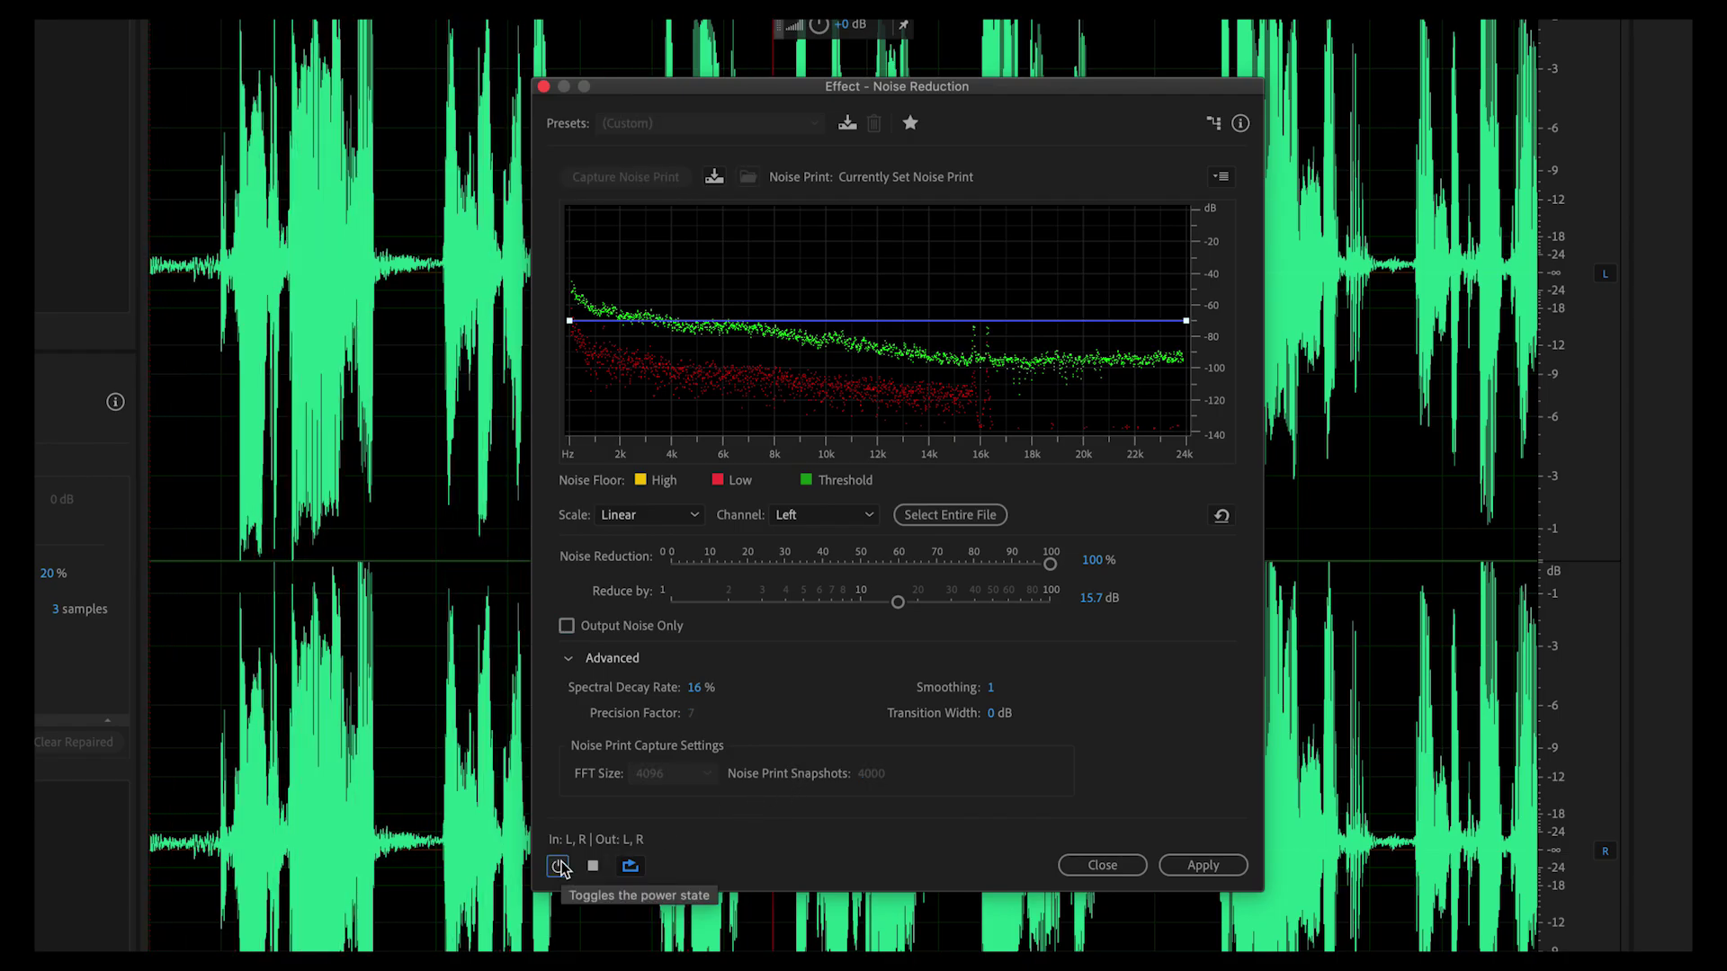
left_click(559, 866)
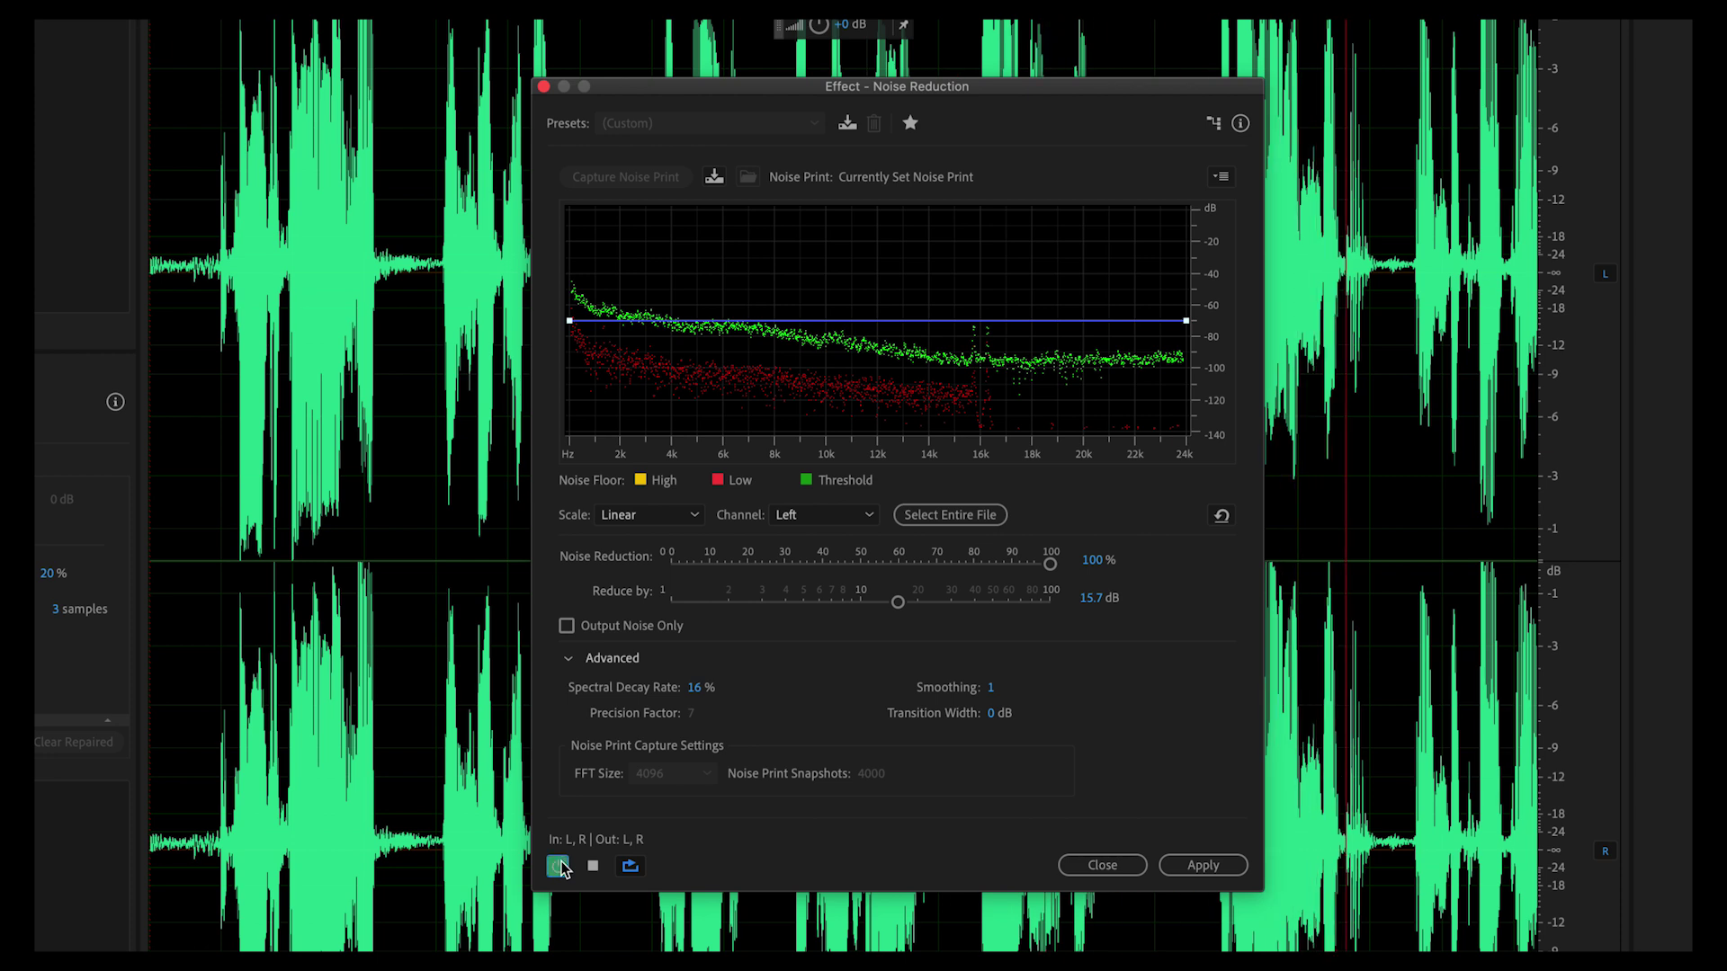
left_click(558, 866)
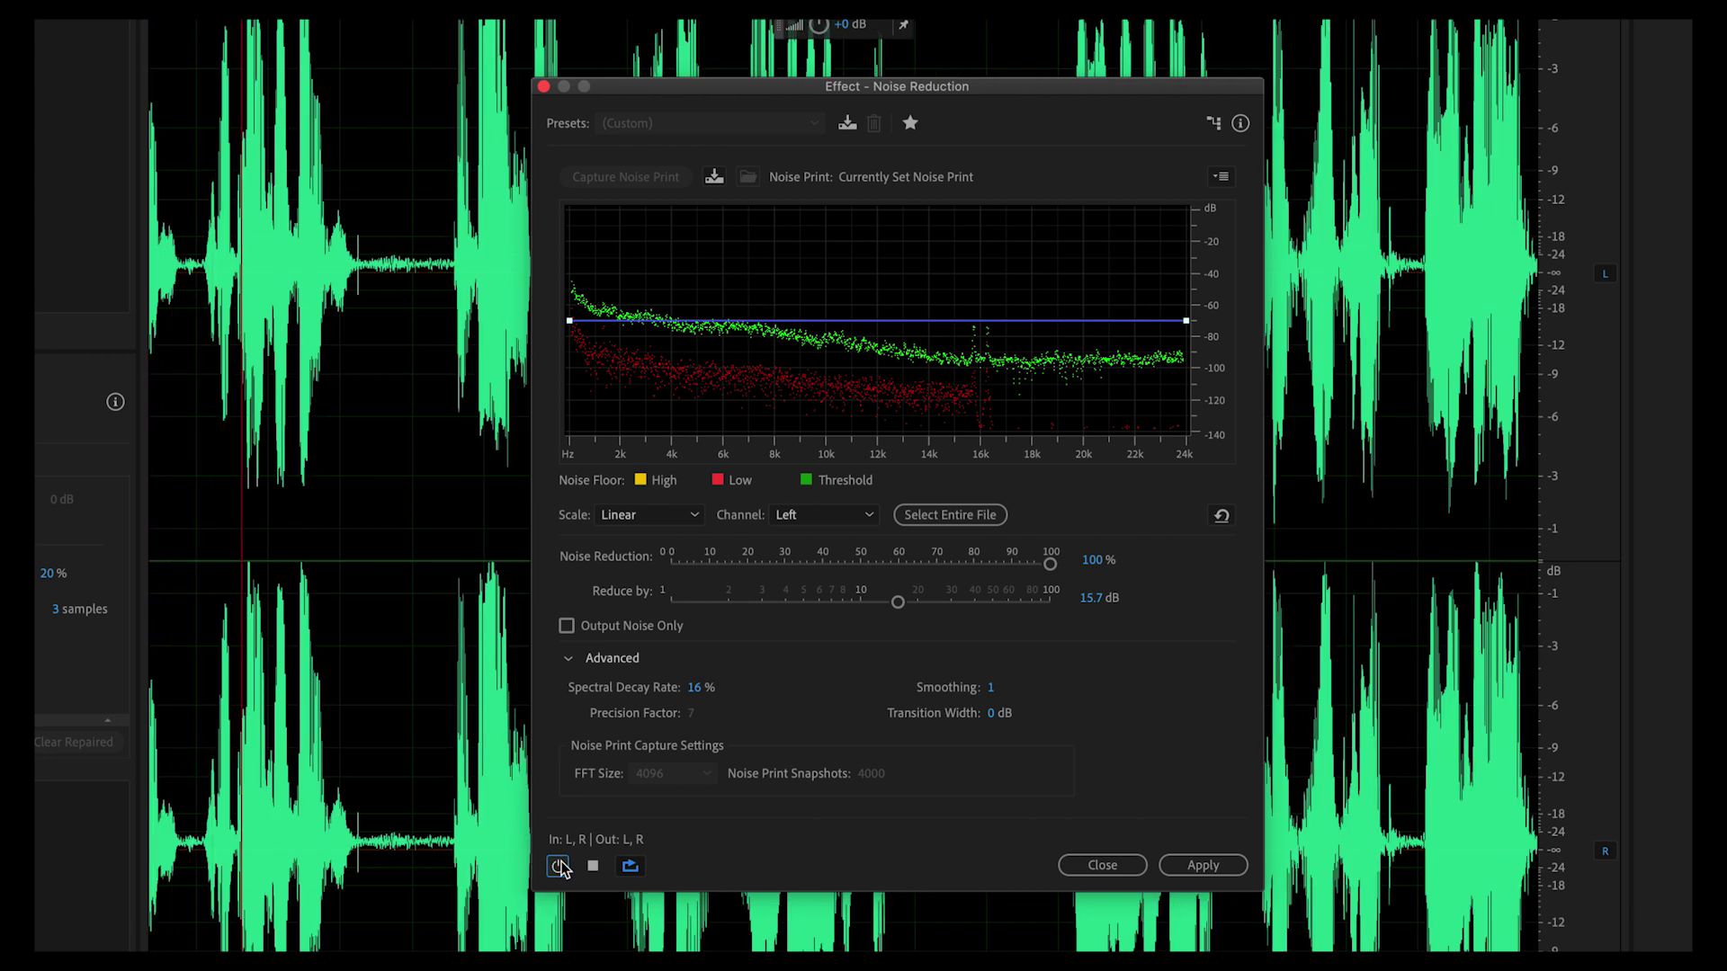
left_click(559, 866)
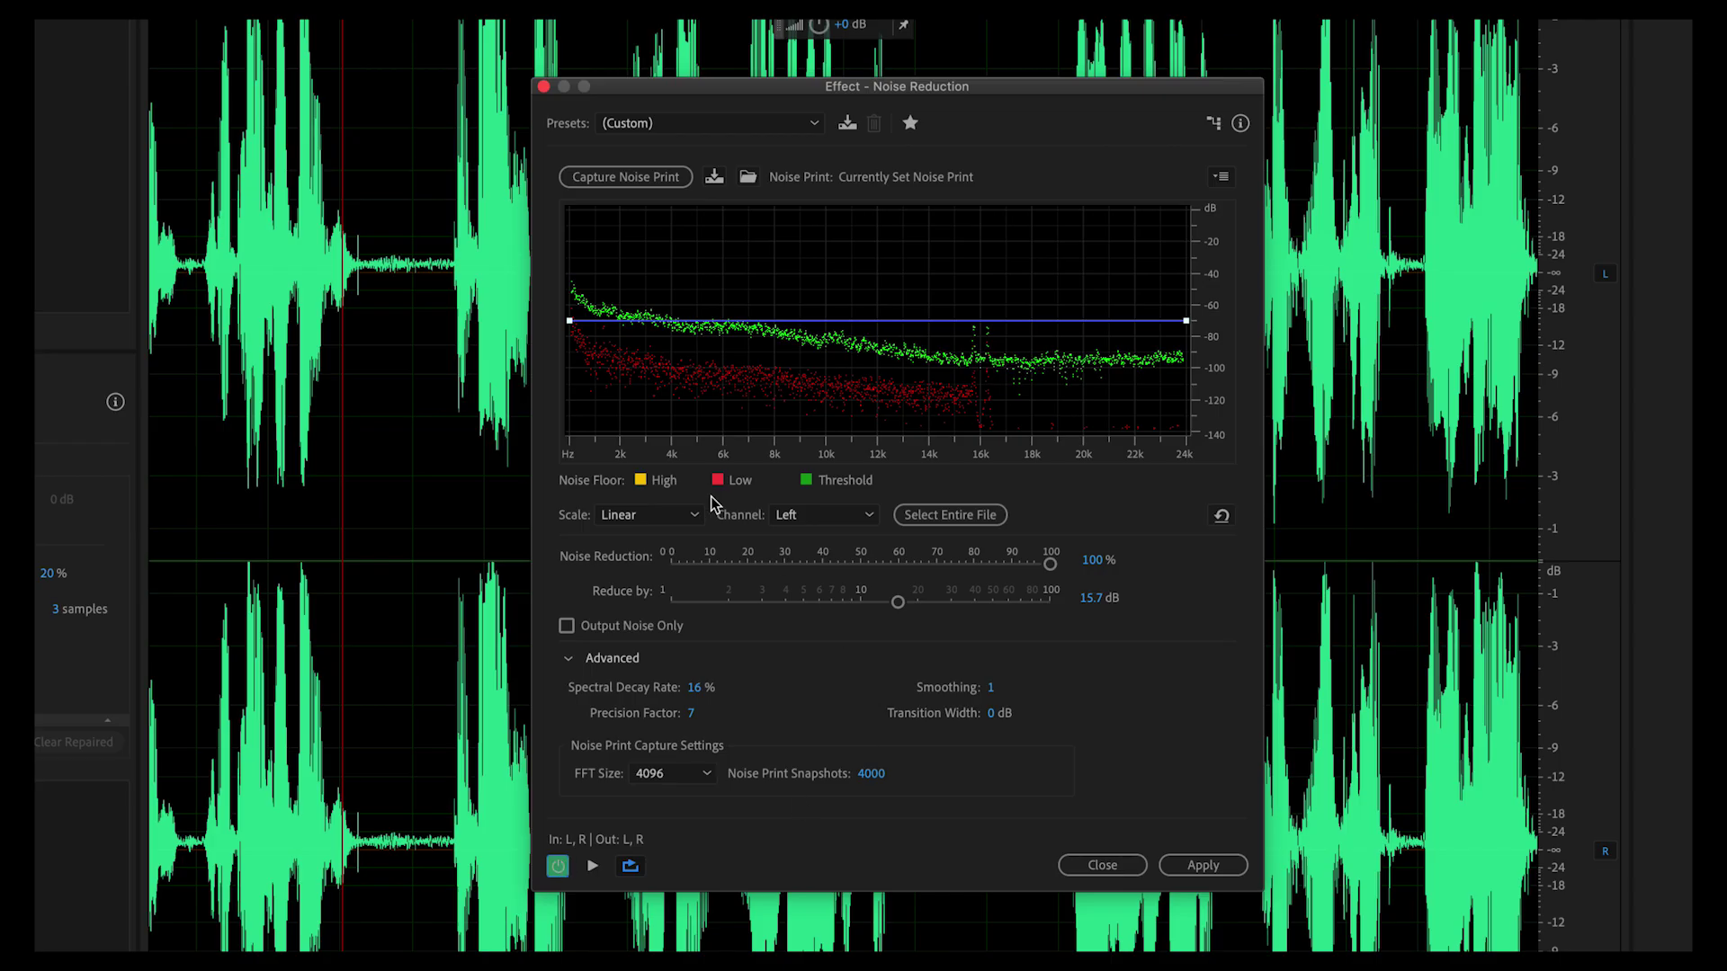
- Apply the Noise Reduction effect, then undo and redo it to compare the waveform before and after
left_click(1221, 863)
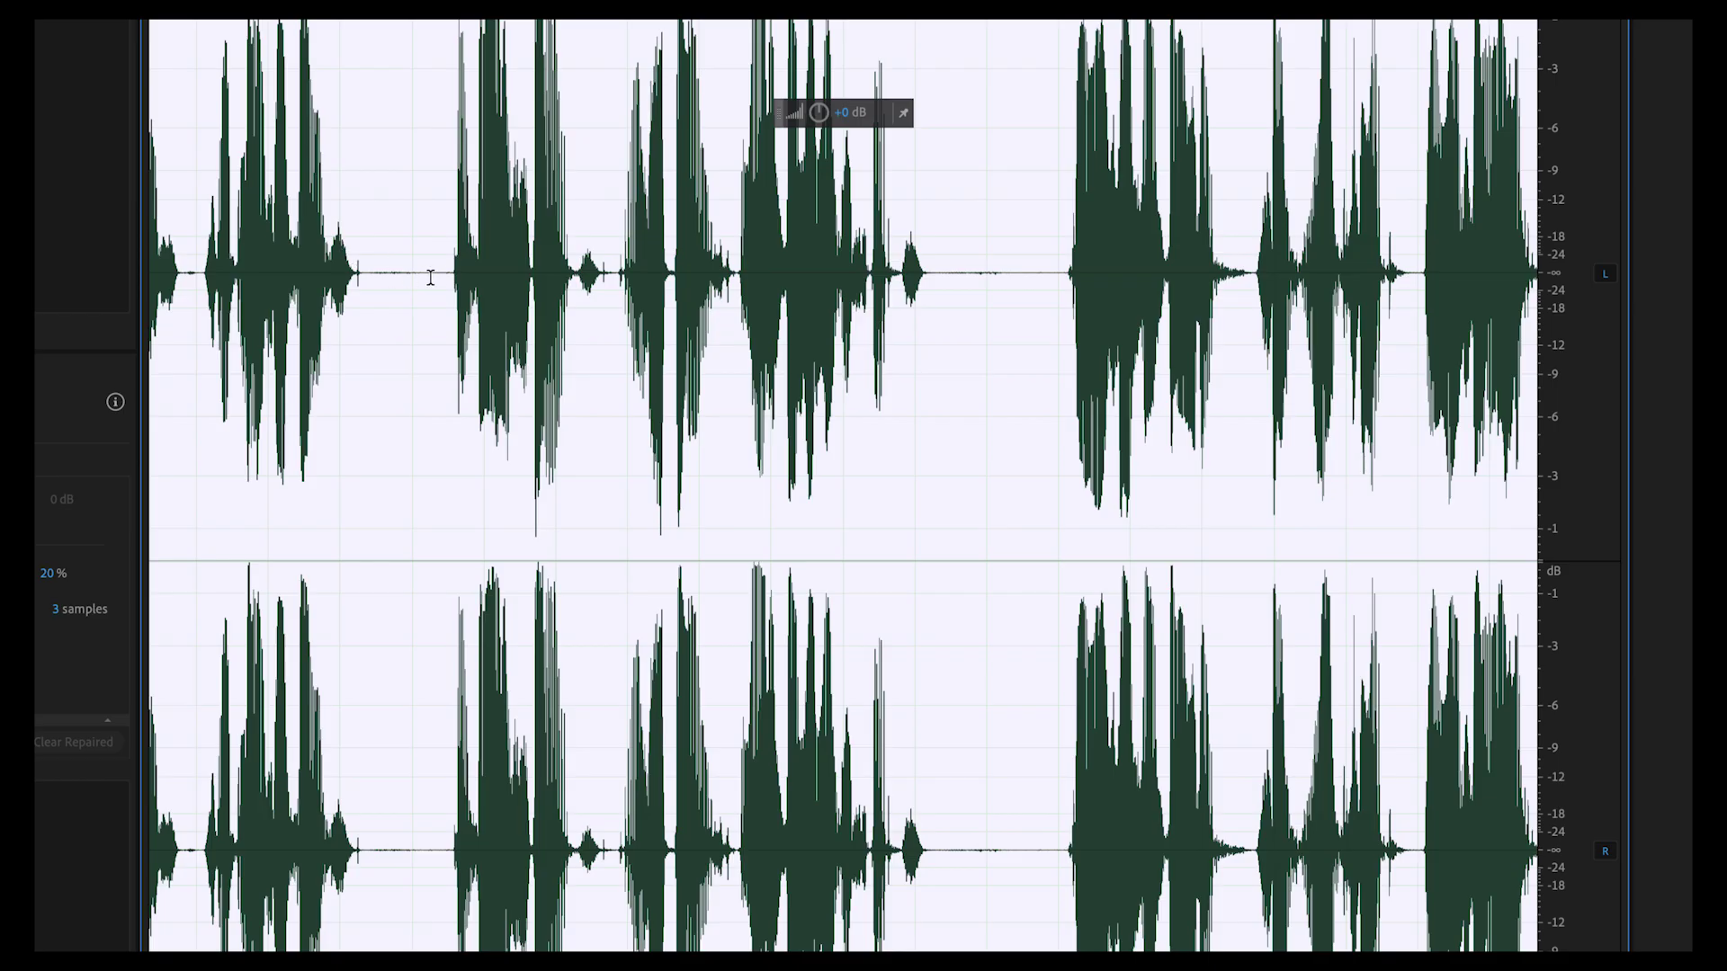
key("ctrl+z")
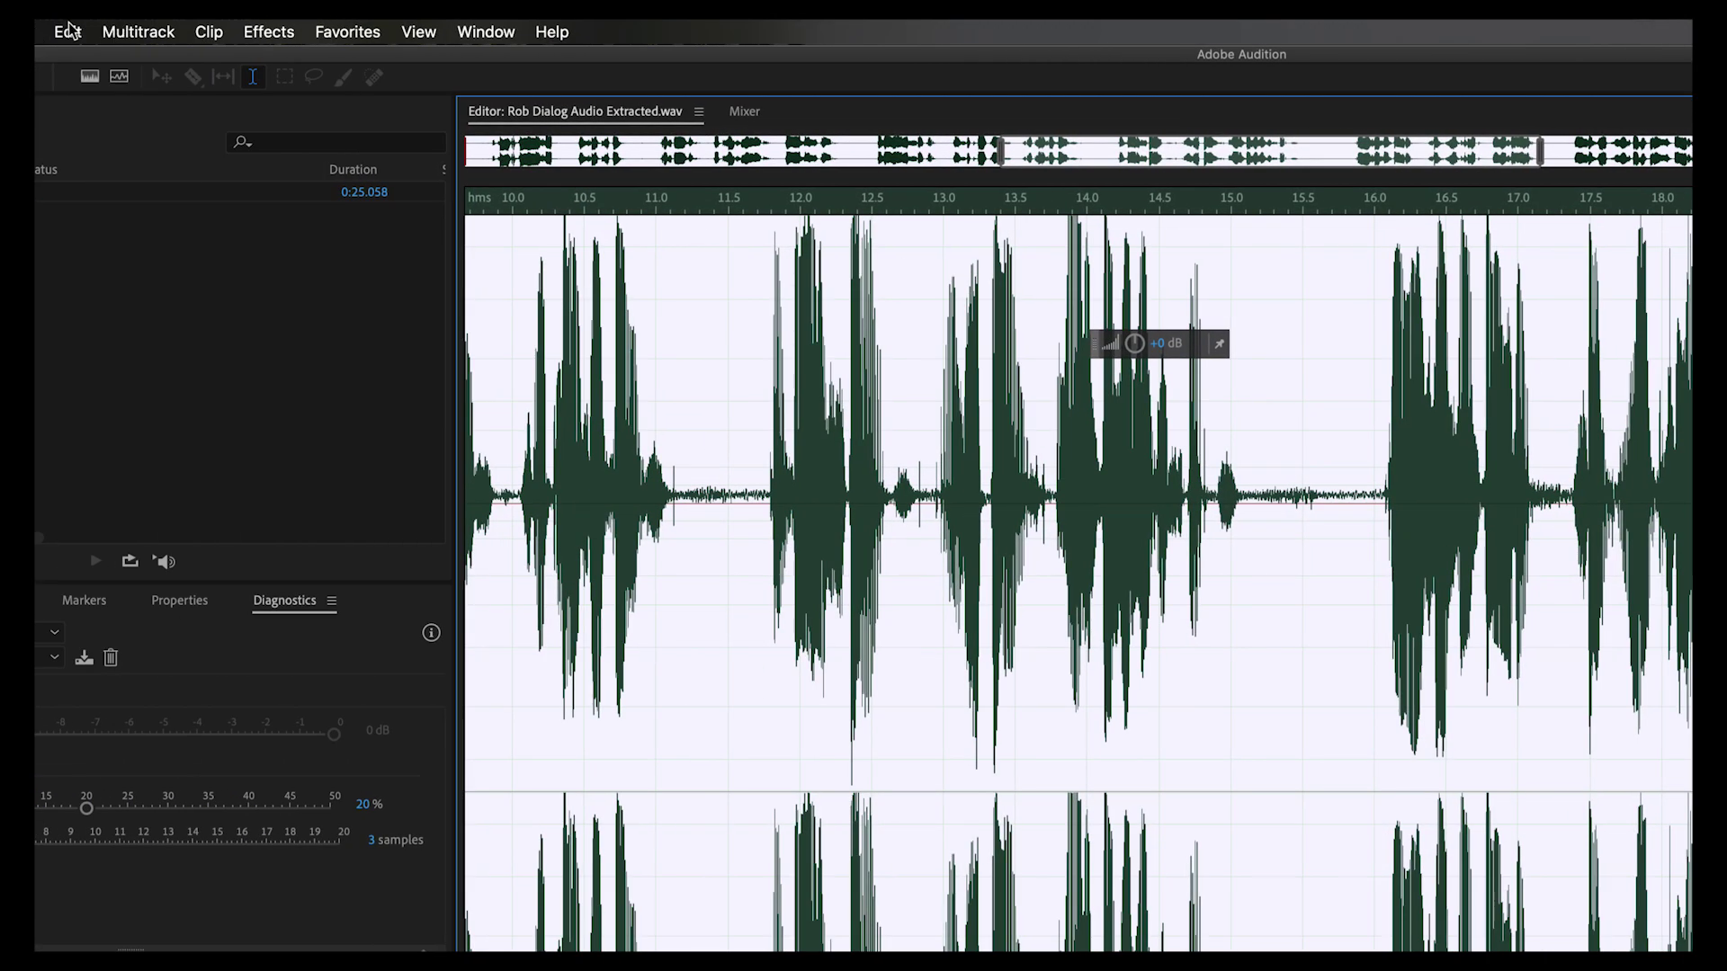
left_click(66, 32)
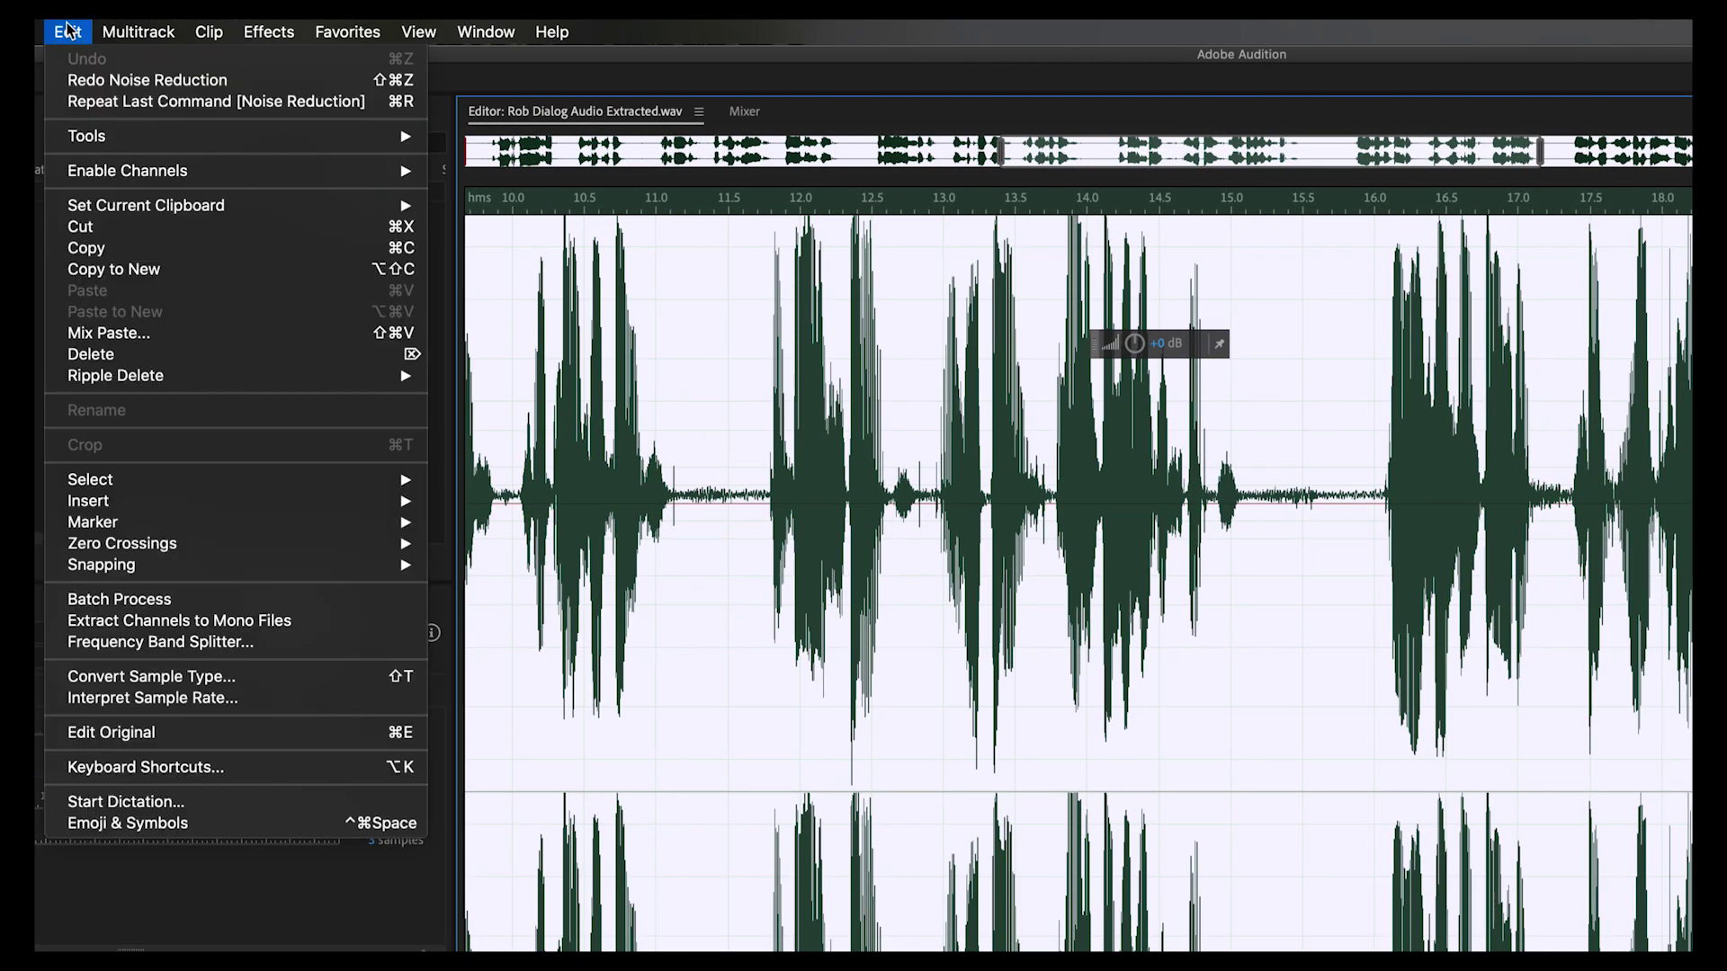
left_click(78, 80)
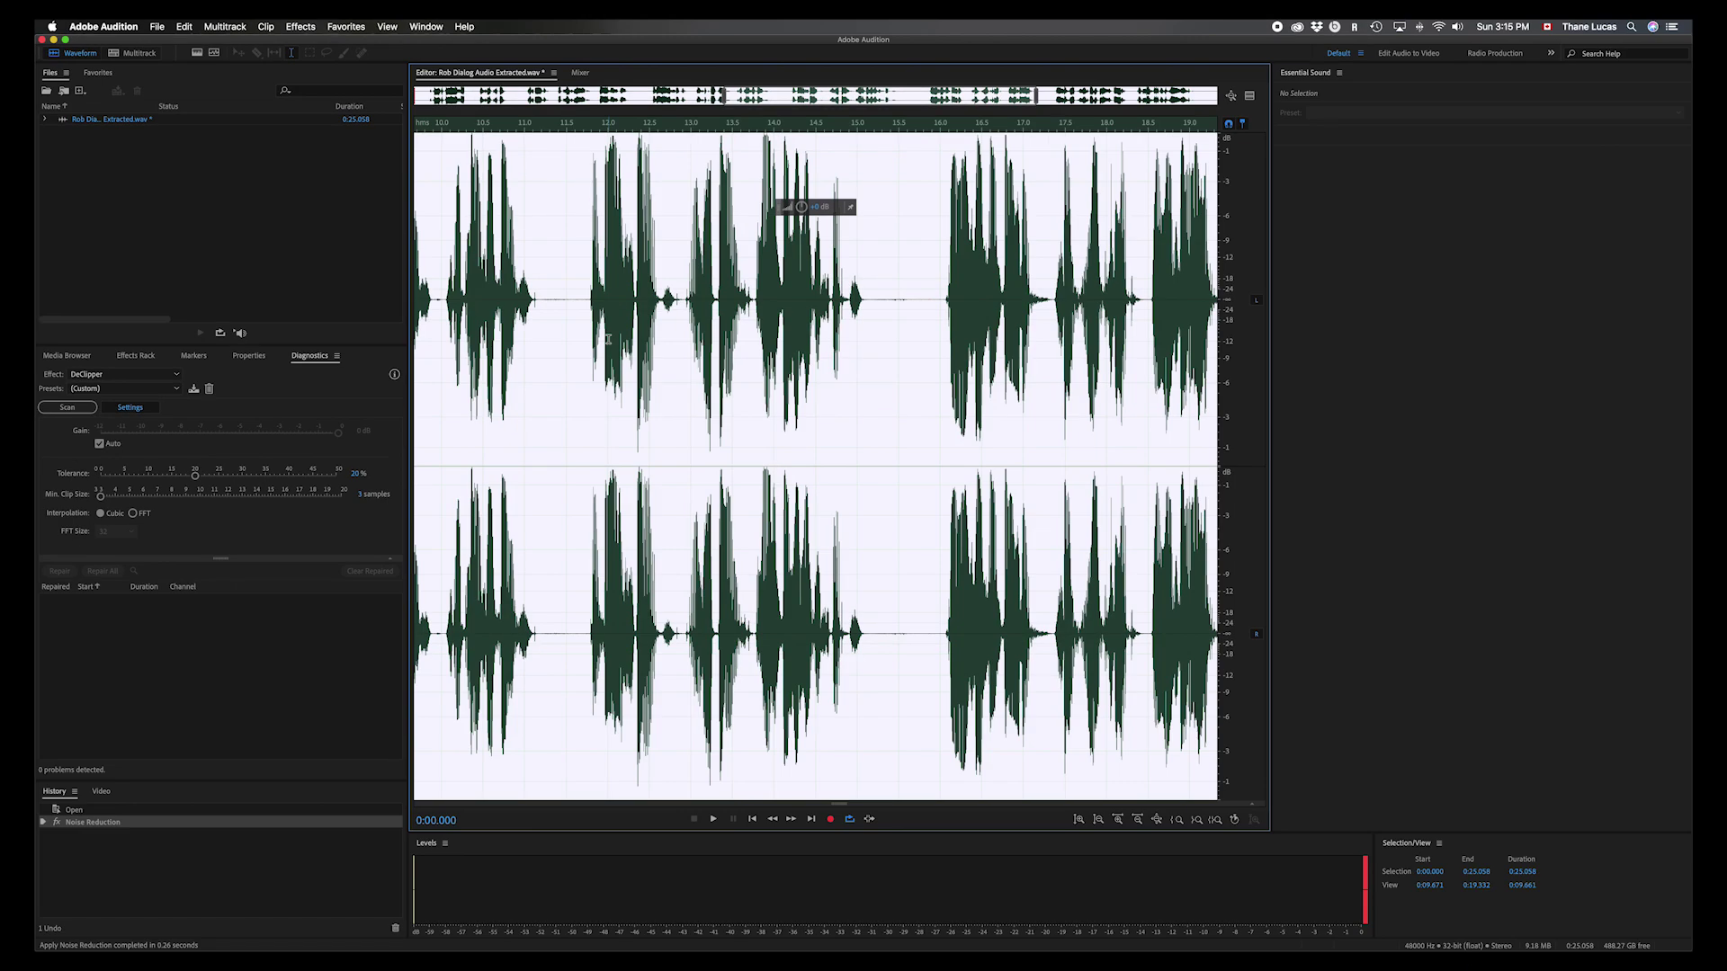
- Save the cleaned dialog audio file, then switch to Premiere Pro and play the Rob Dialog sequence
key("super+s")
key("super+Tab")
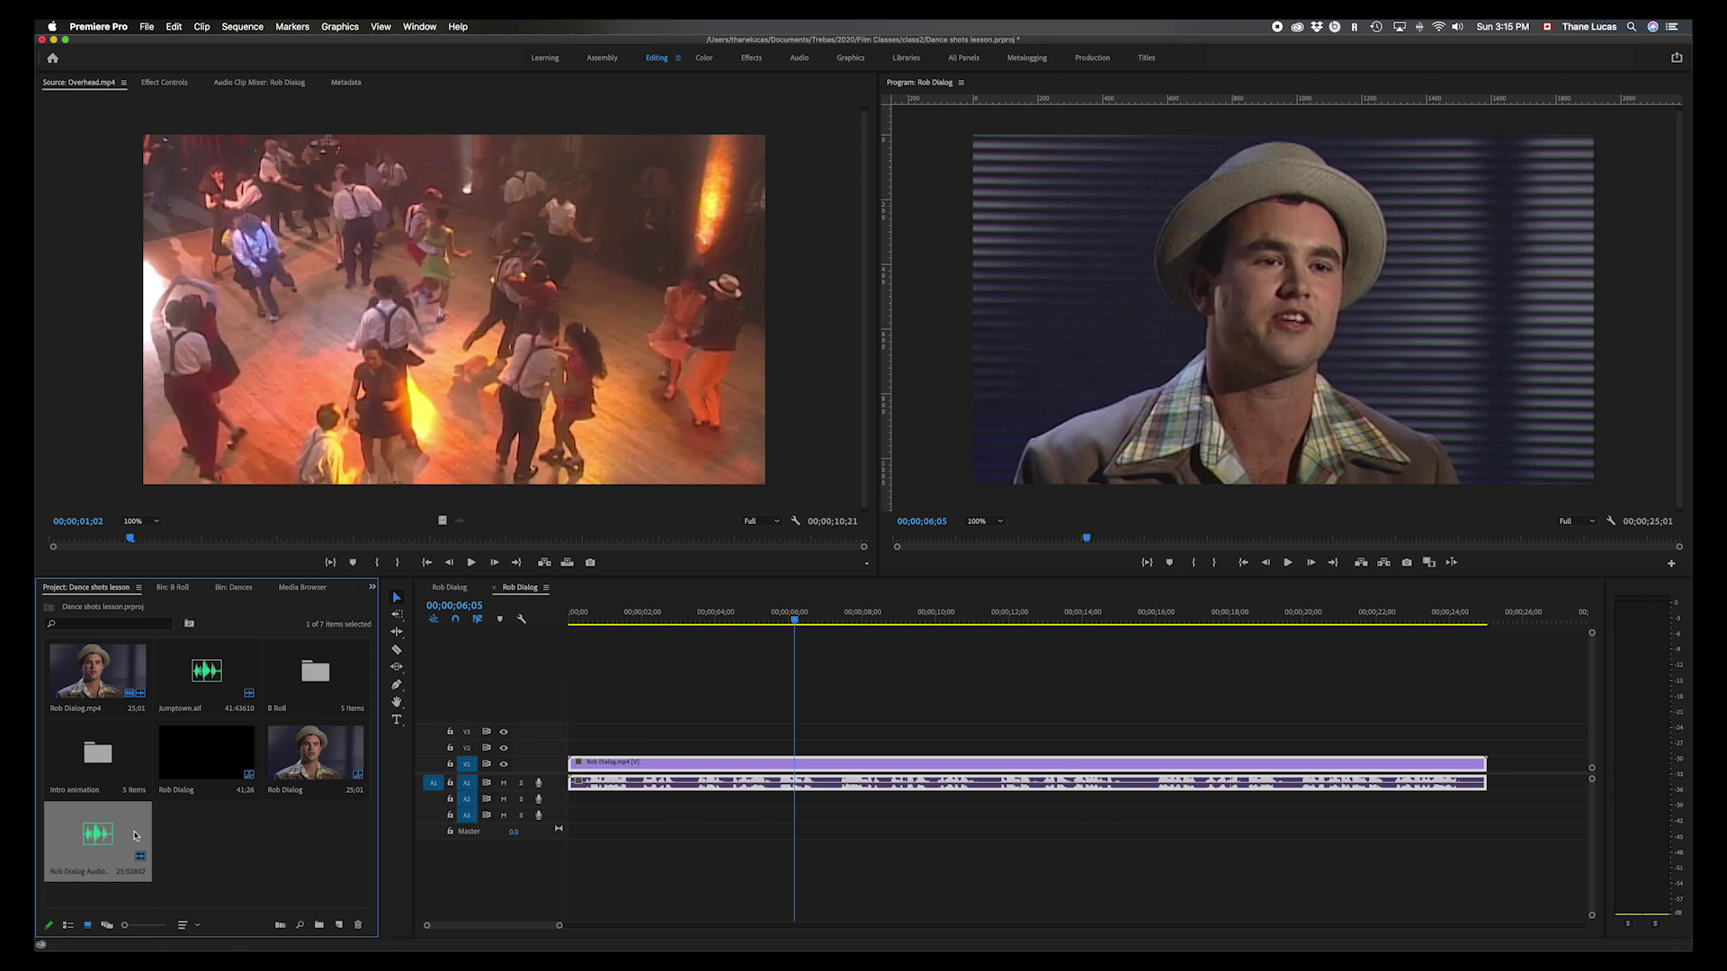
key("space")
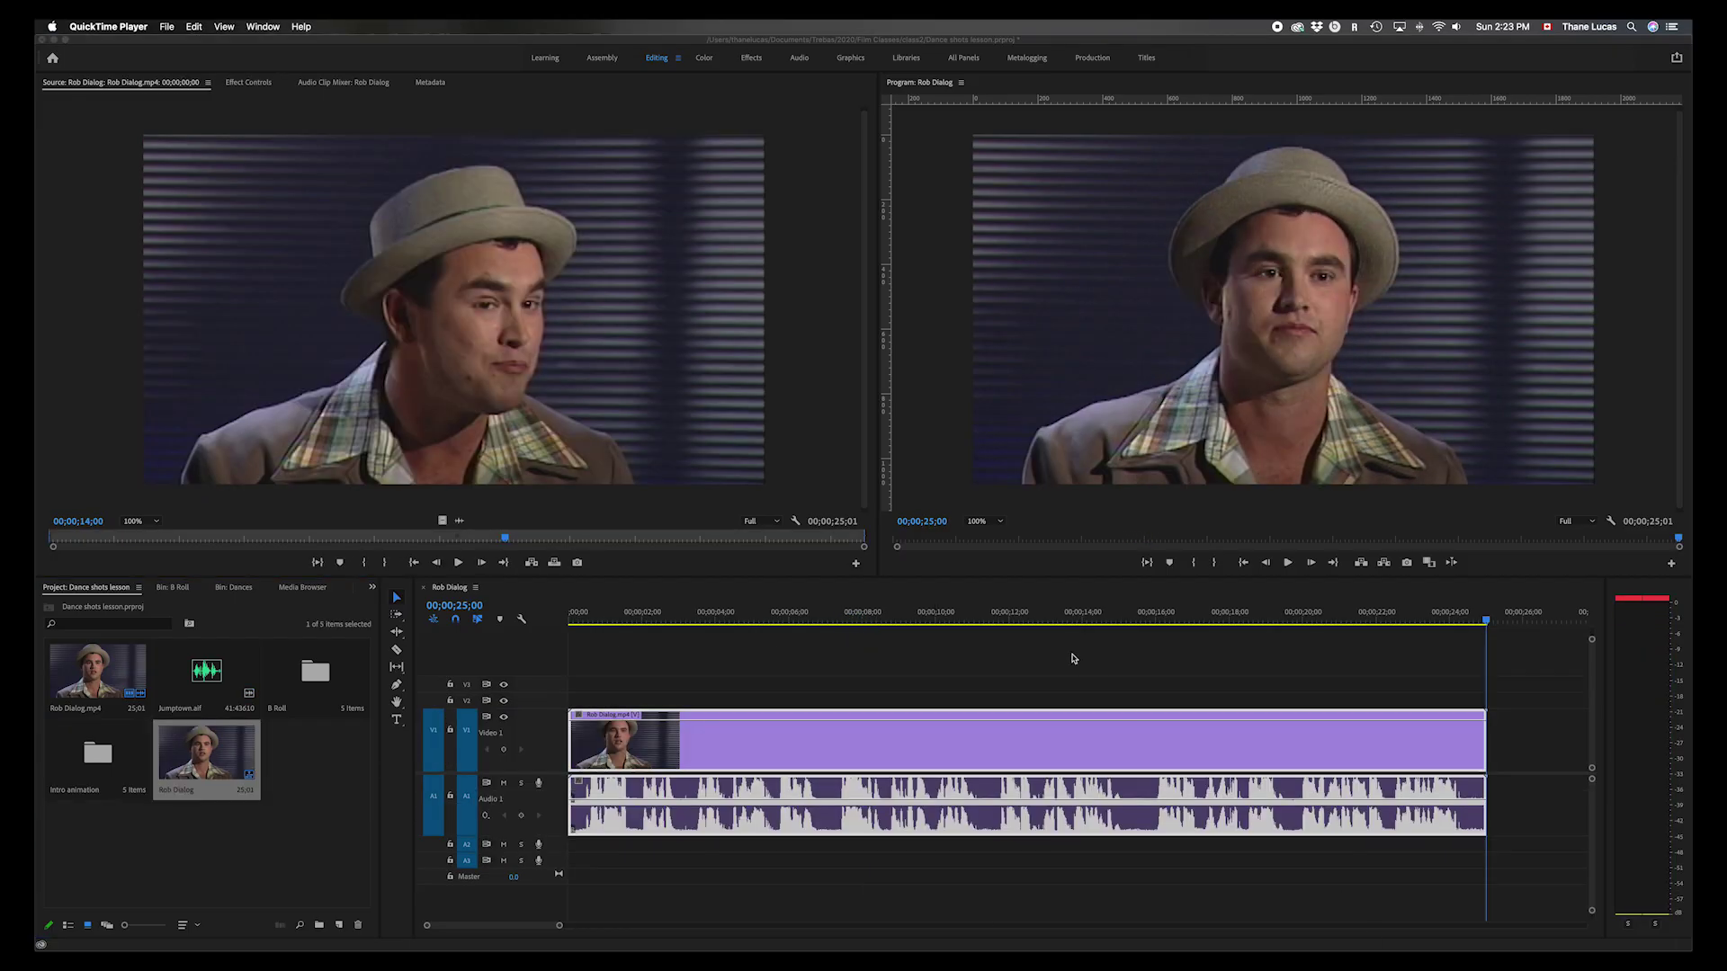
- Play the beginning of the Rob Dialog sequence and open the B Roll bin
left_click(1048, 666)
key("space")
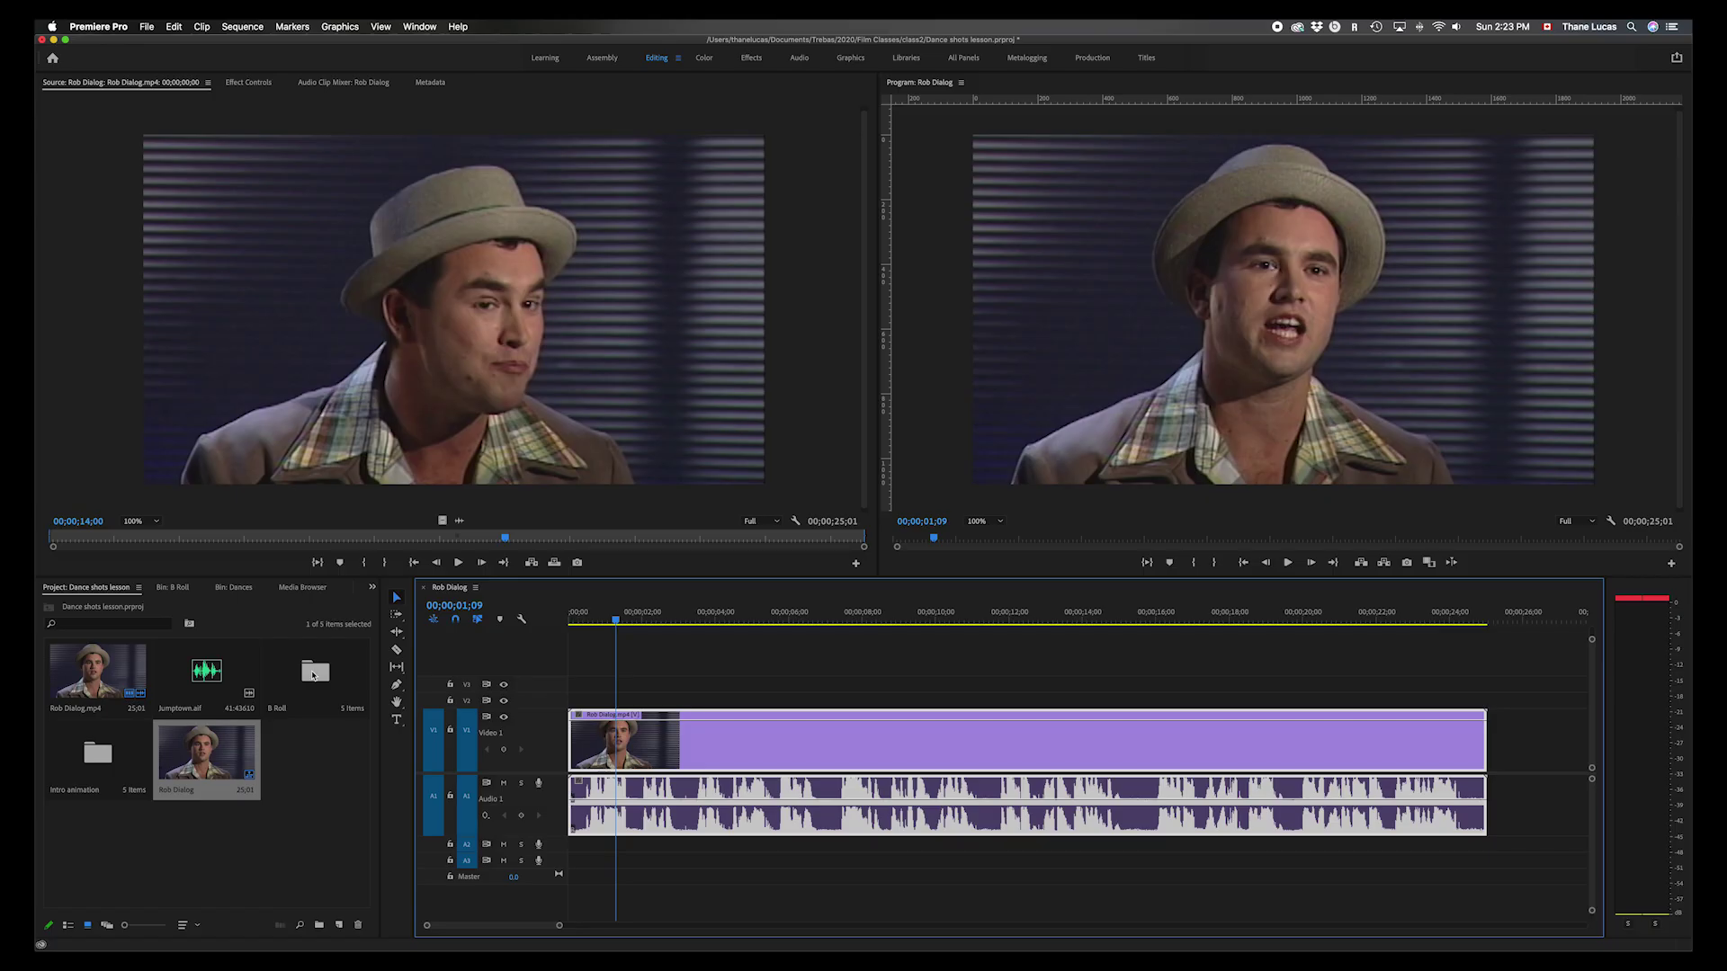
double_click(312, 675)
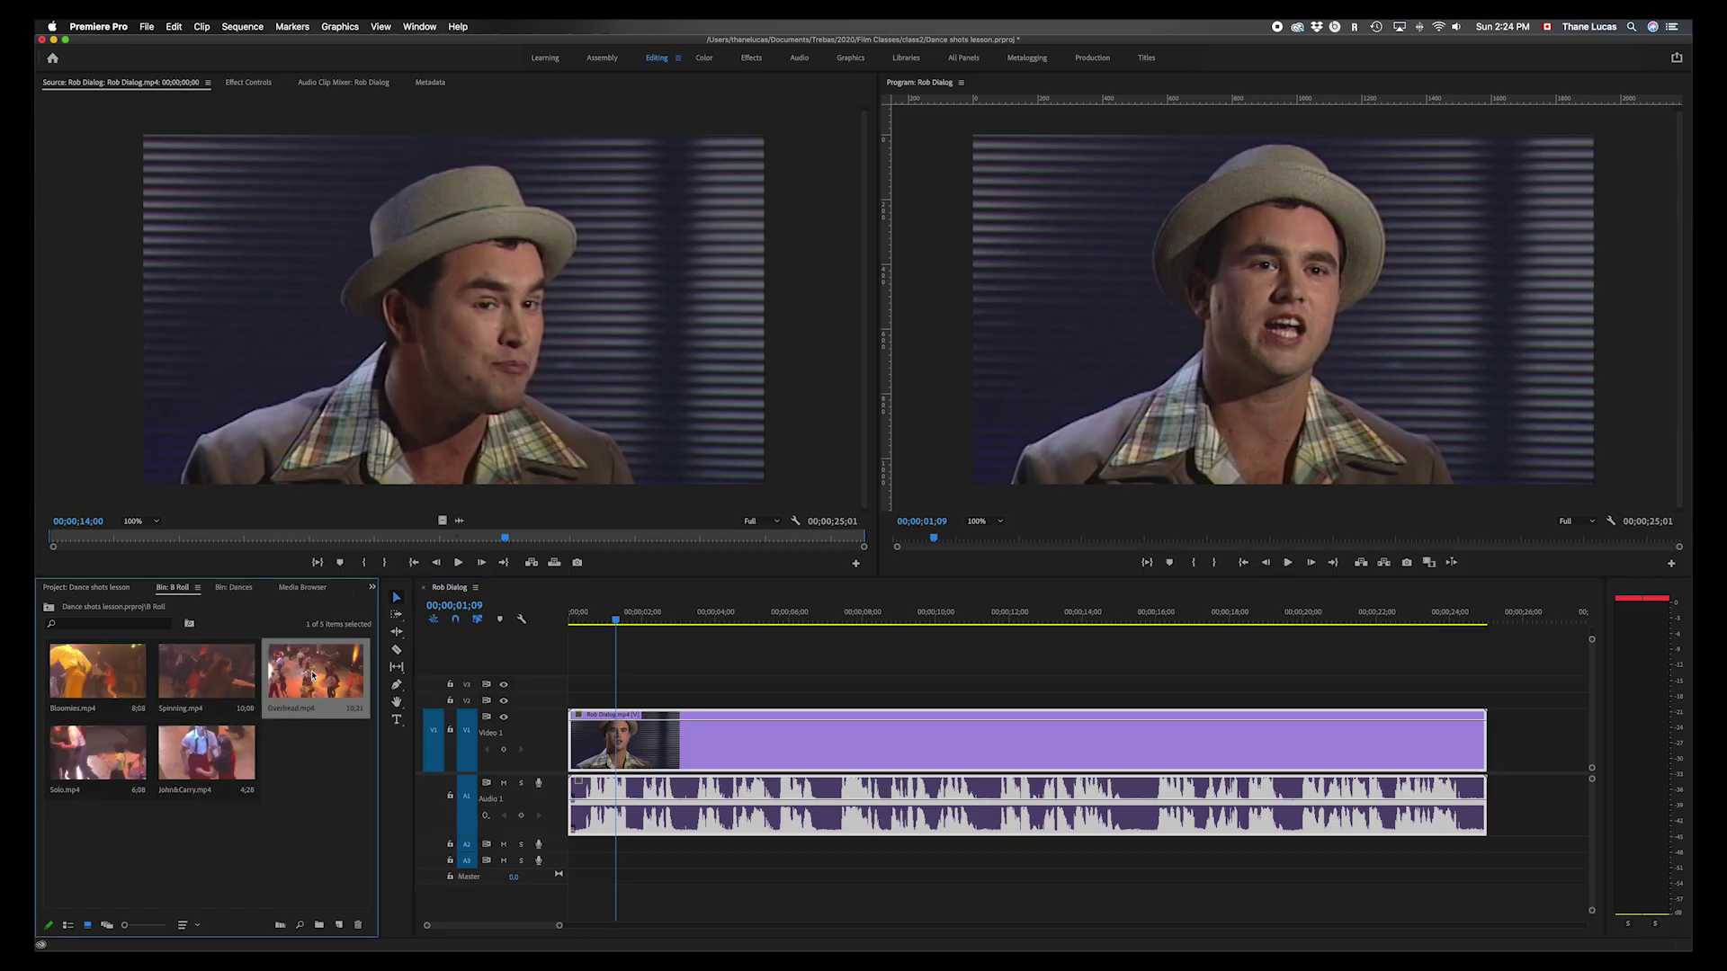
- Preview the B Roll clips Bloomies.mp4, Spinning.mp4, Overhead.mp4 and Solo.mp4 one after another in the Source Monitor
double_click(65, 683)
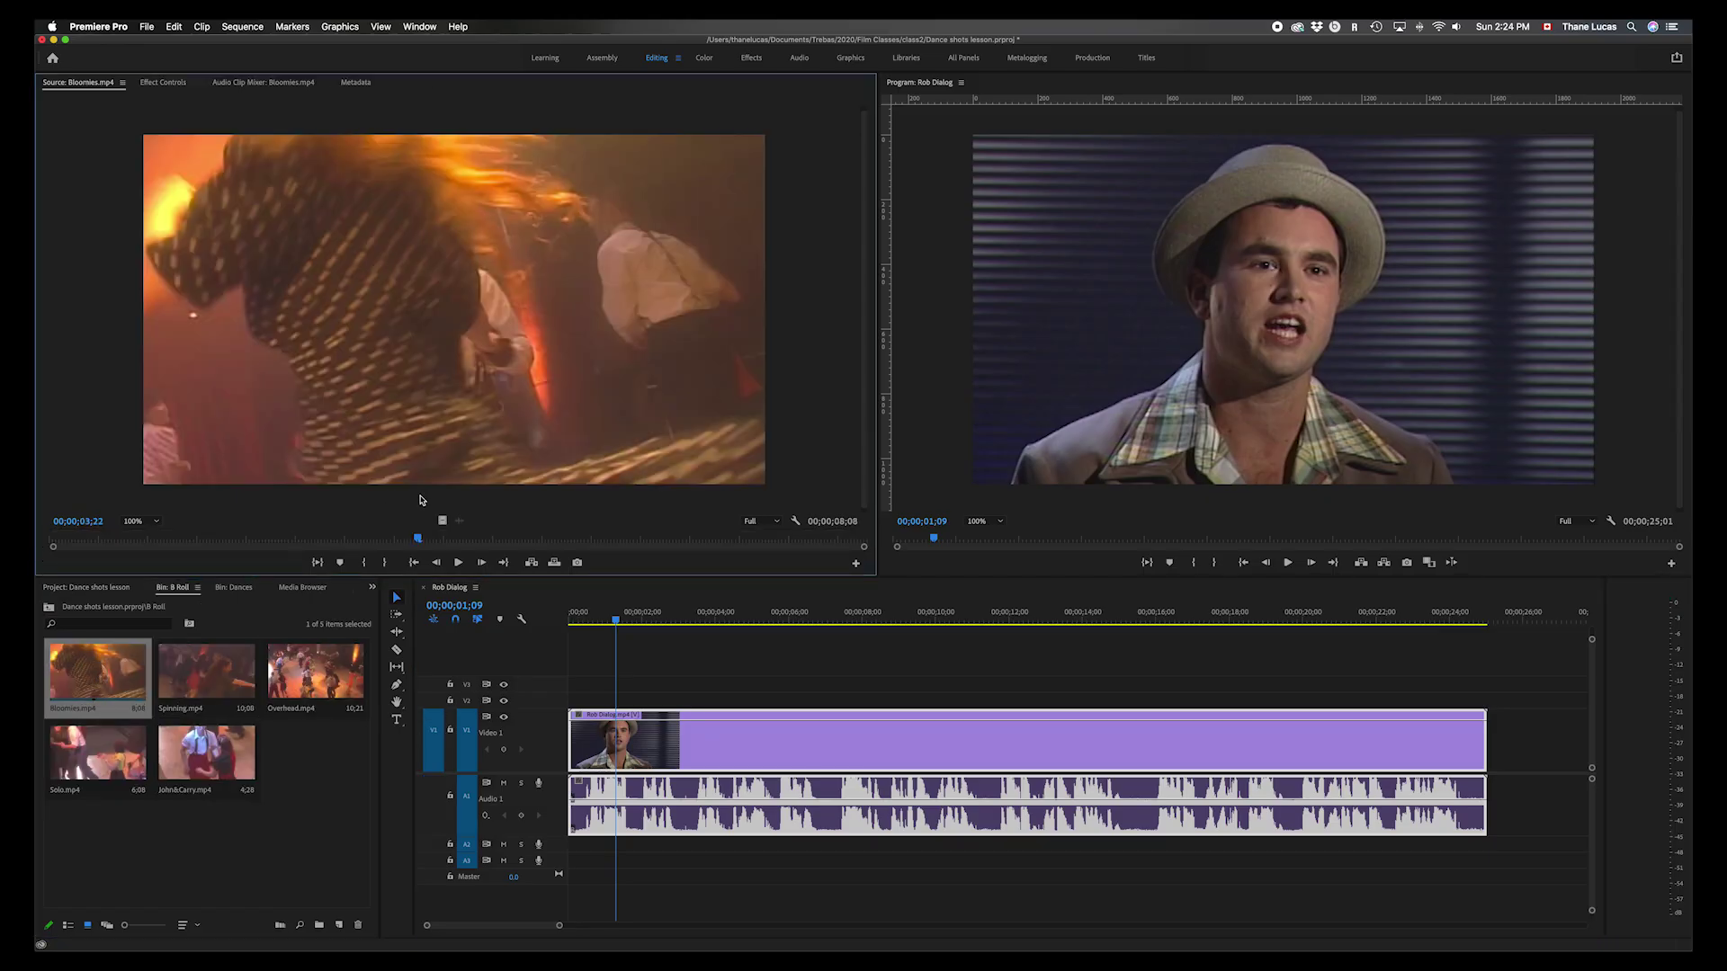
left_click_drag(419, 540, 37, 543)
key("space")
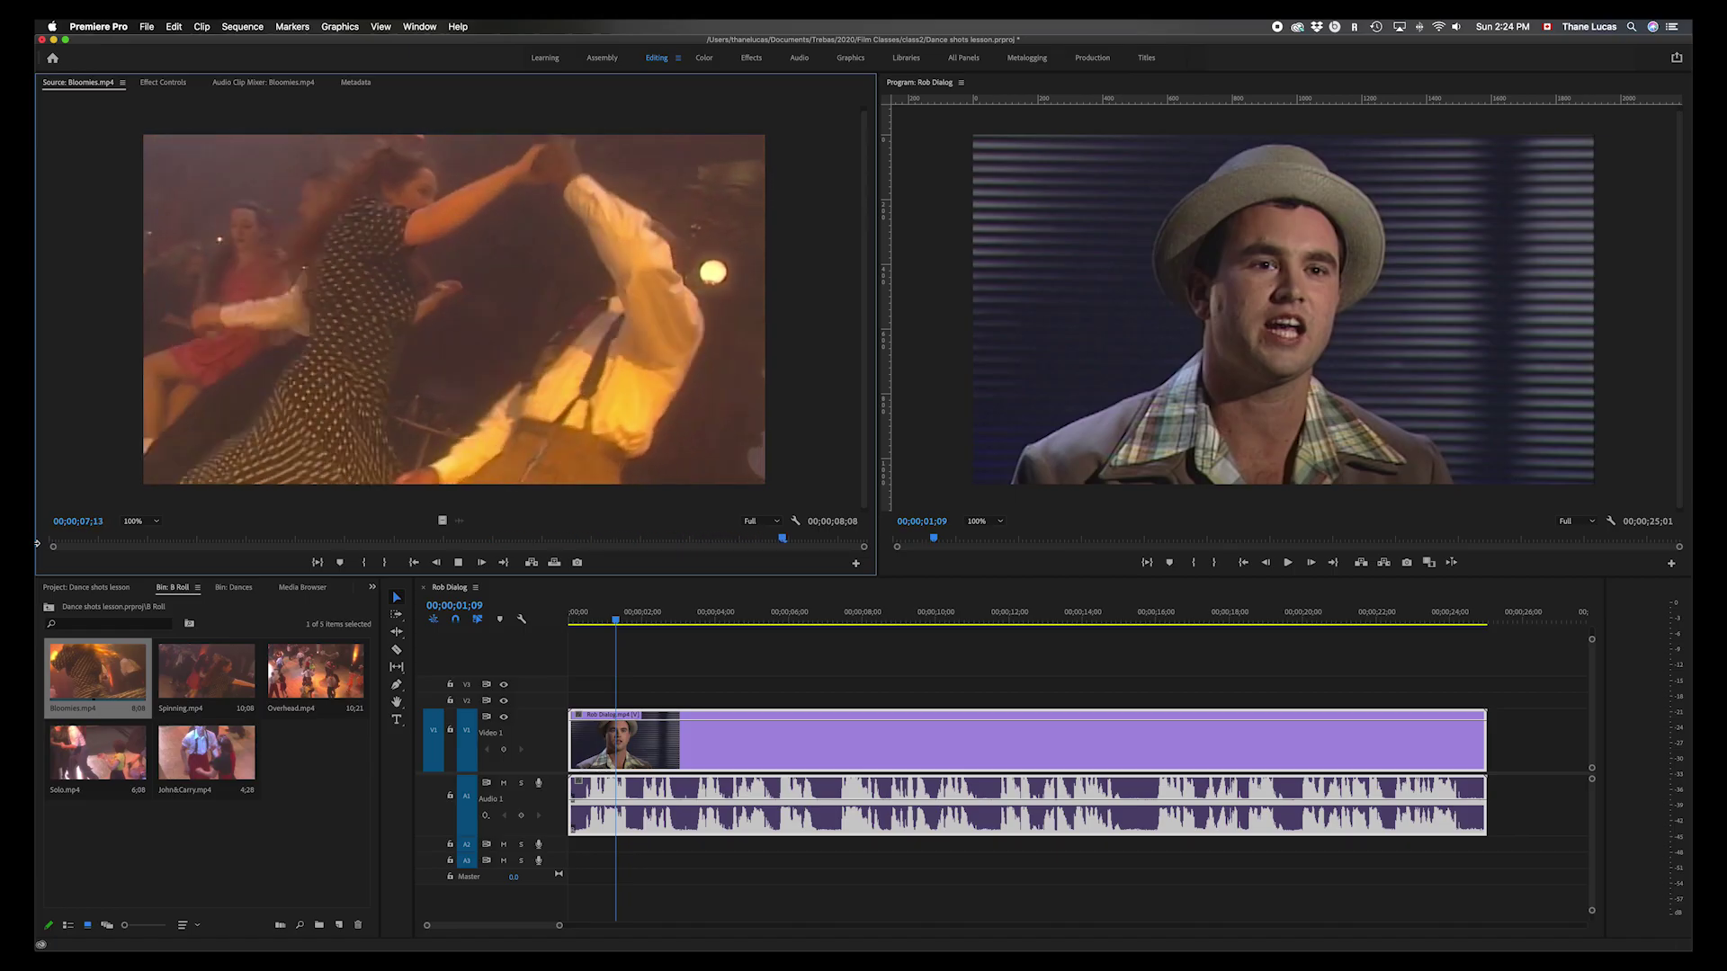
double_click(213, 689)
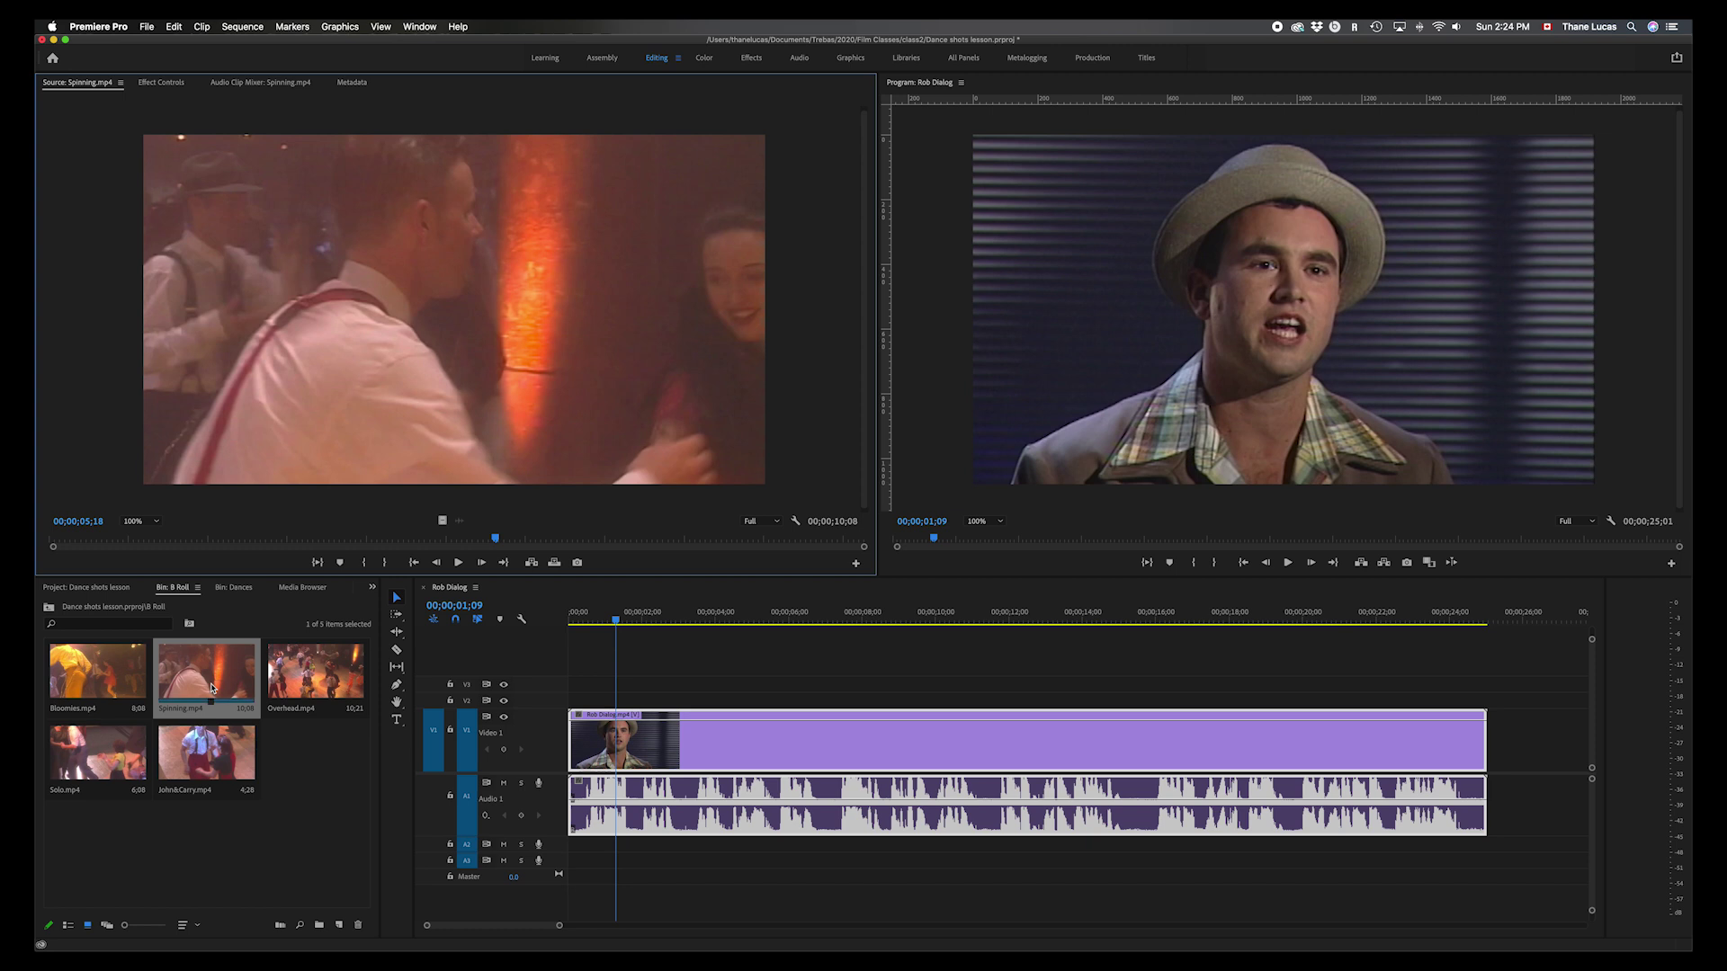
key("space")
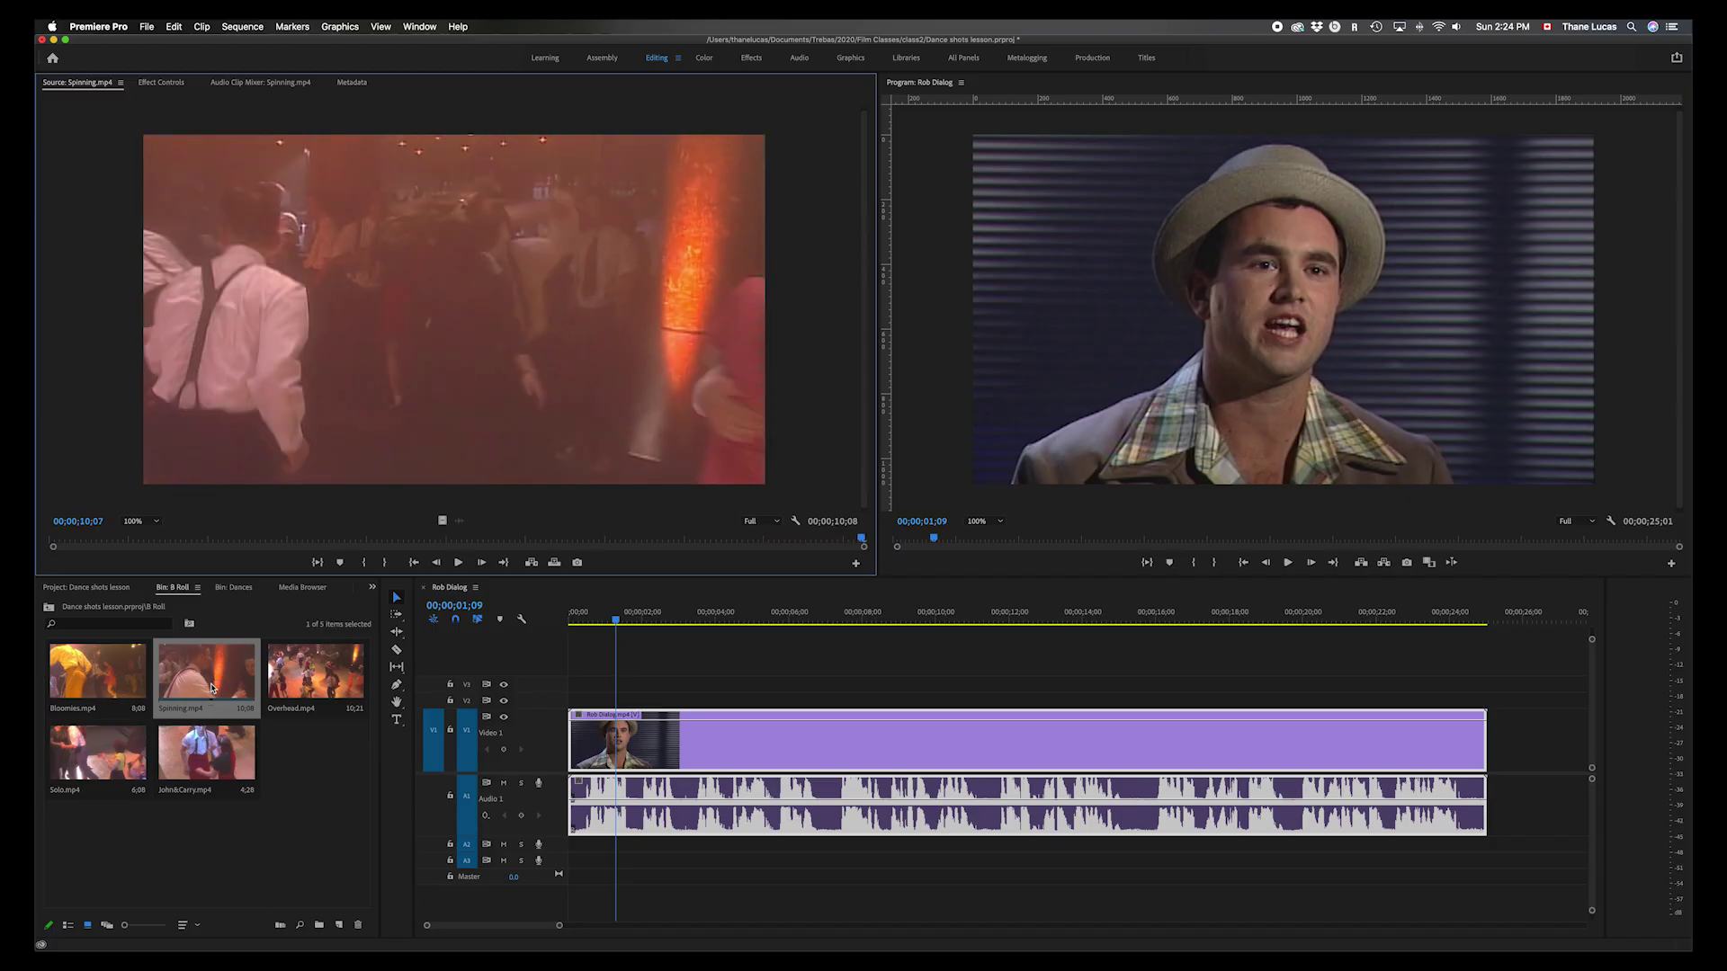
key("Home")
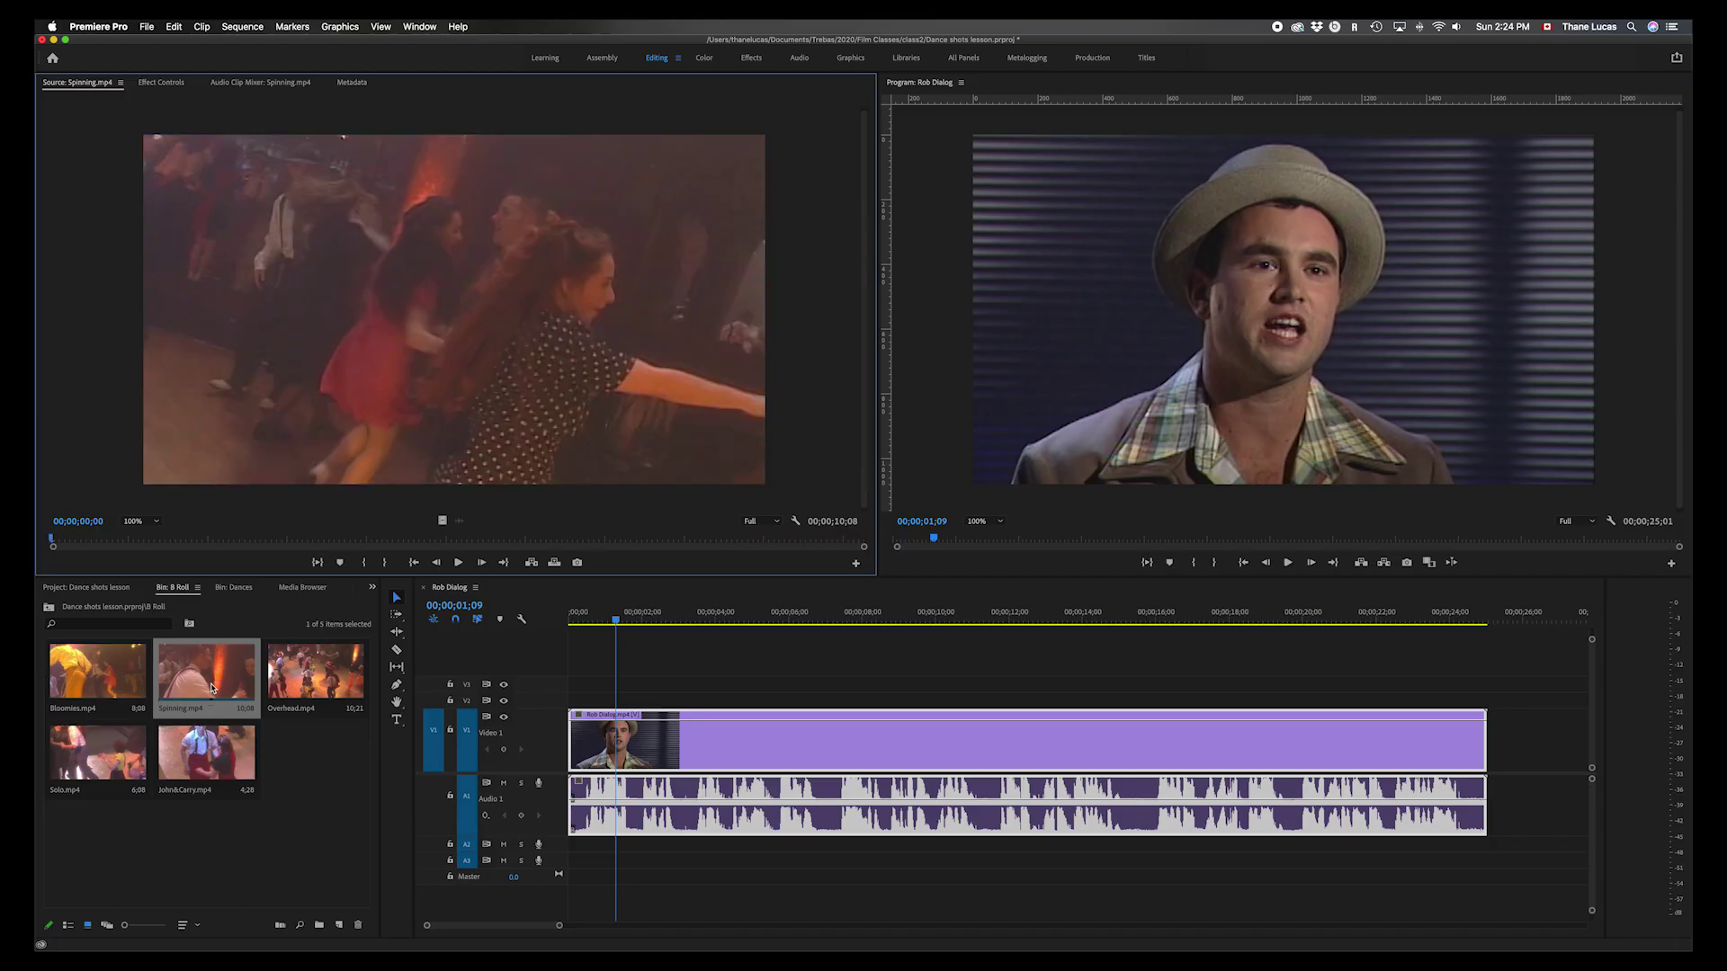
double_click(317, 668)
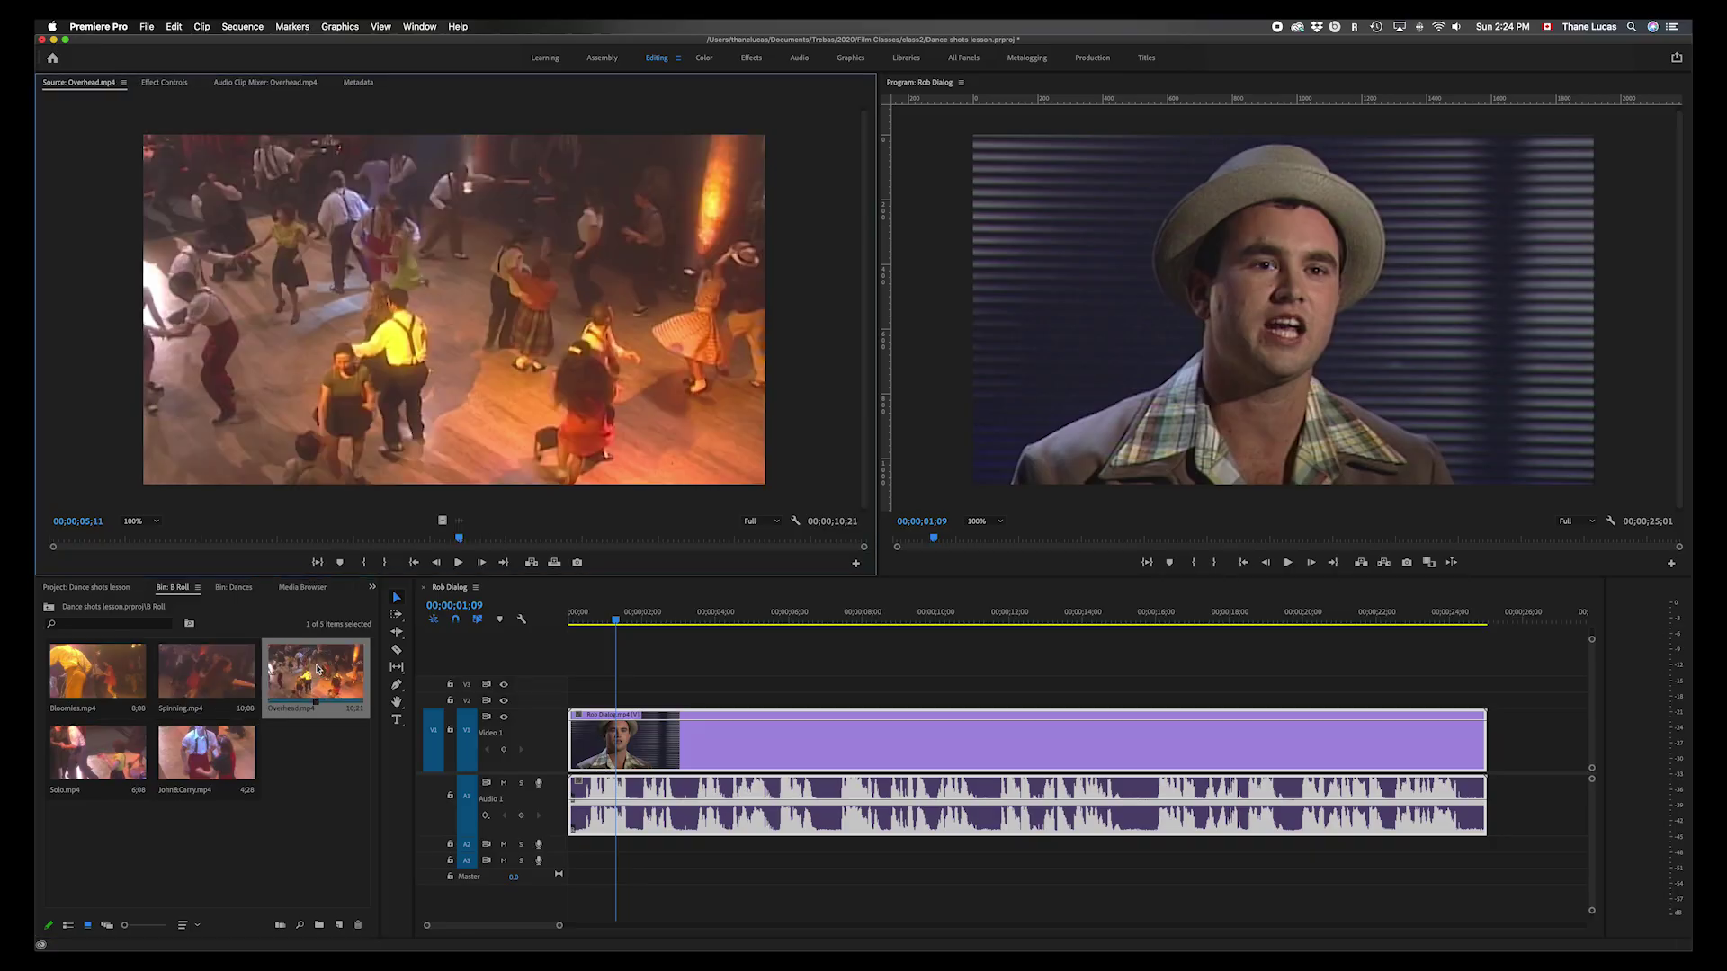
key("Home")
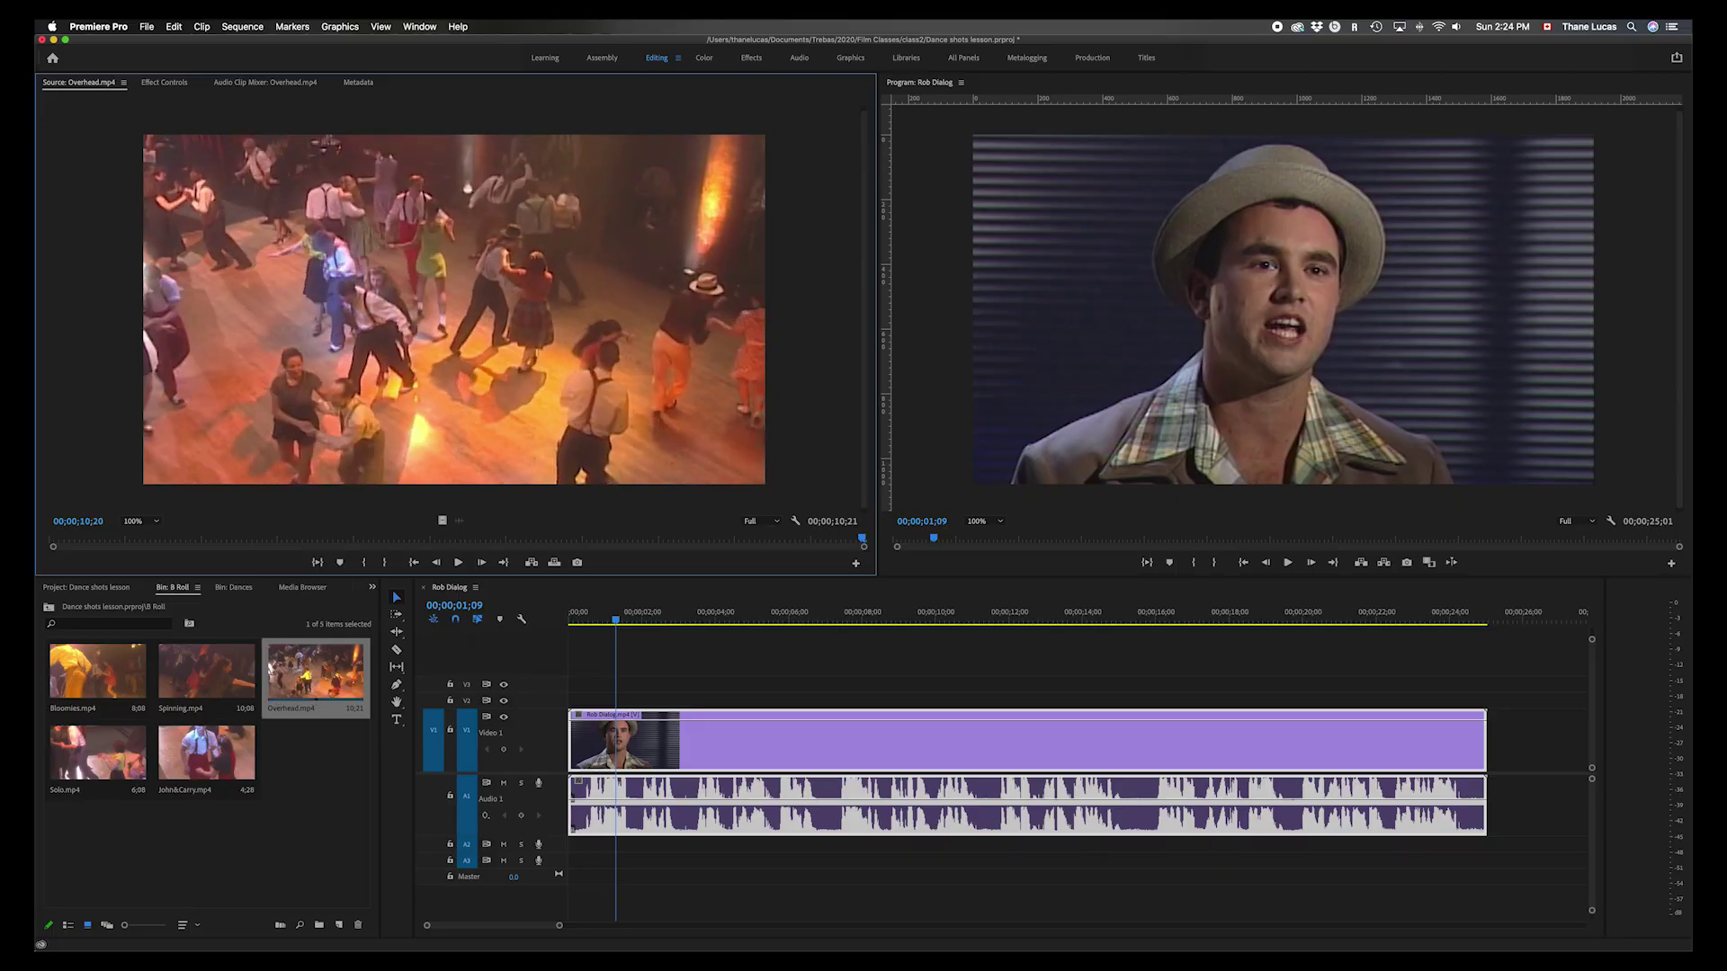
double_click(93, 772)
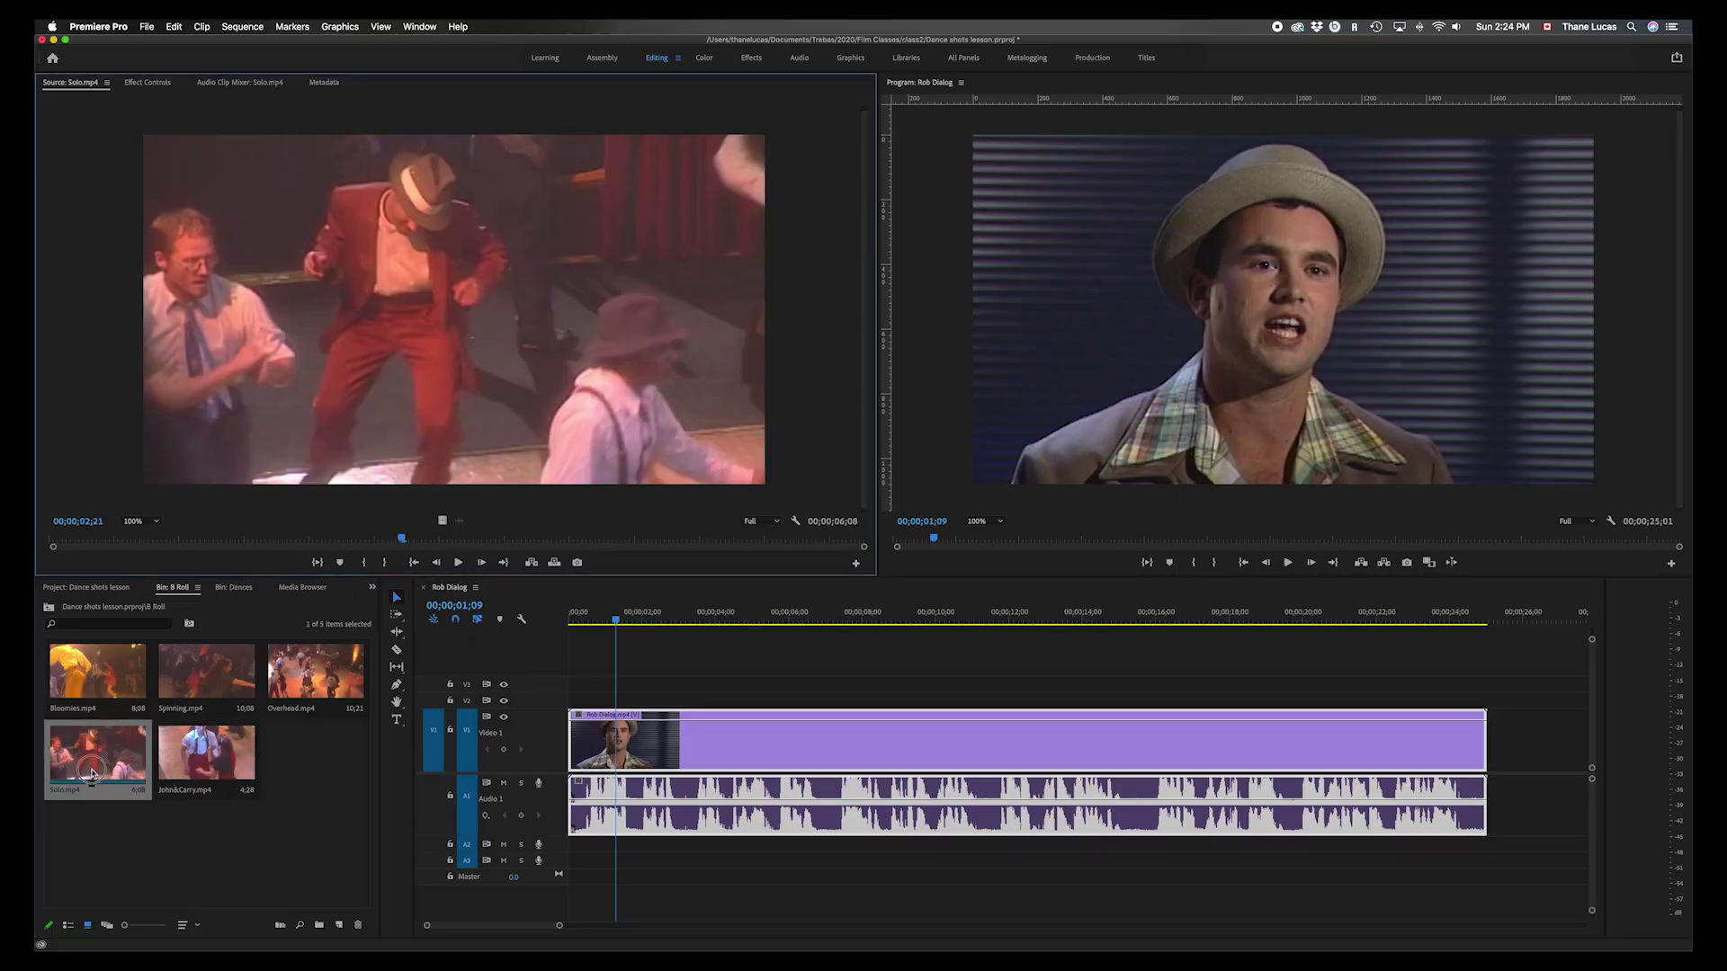
key("space")
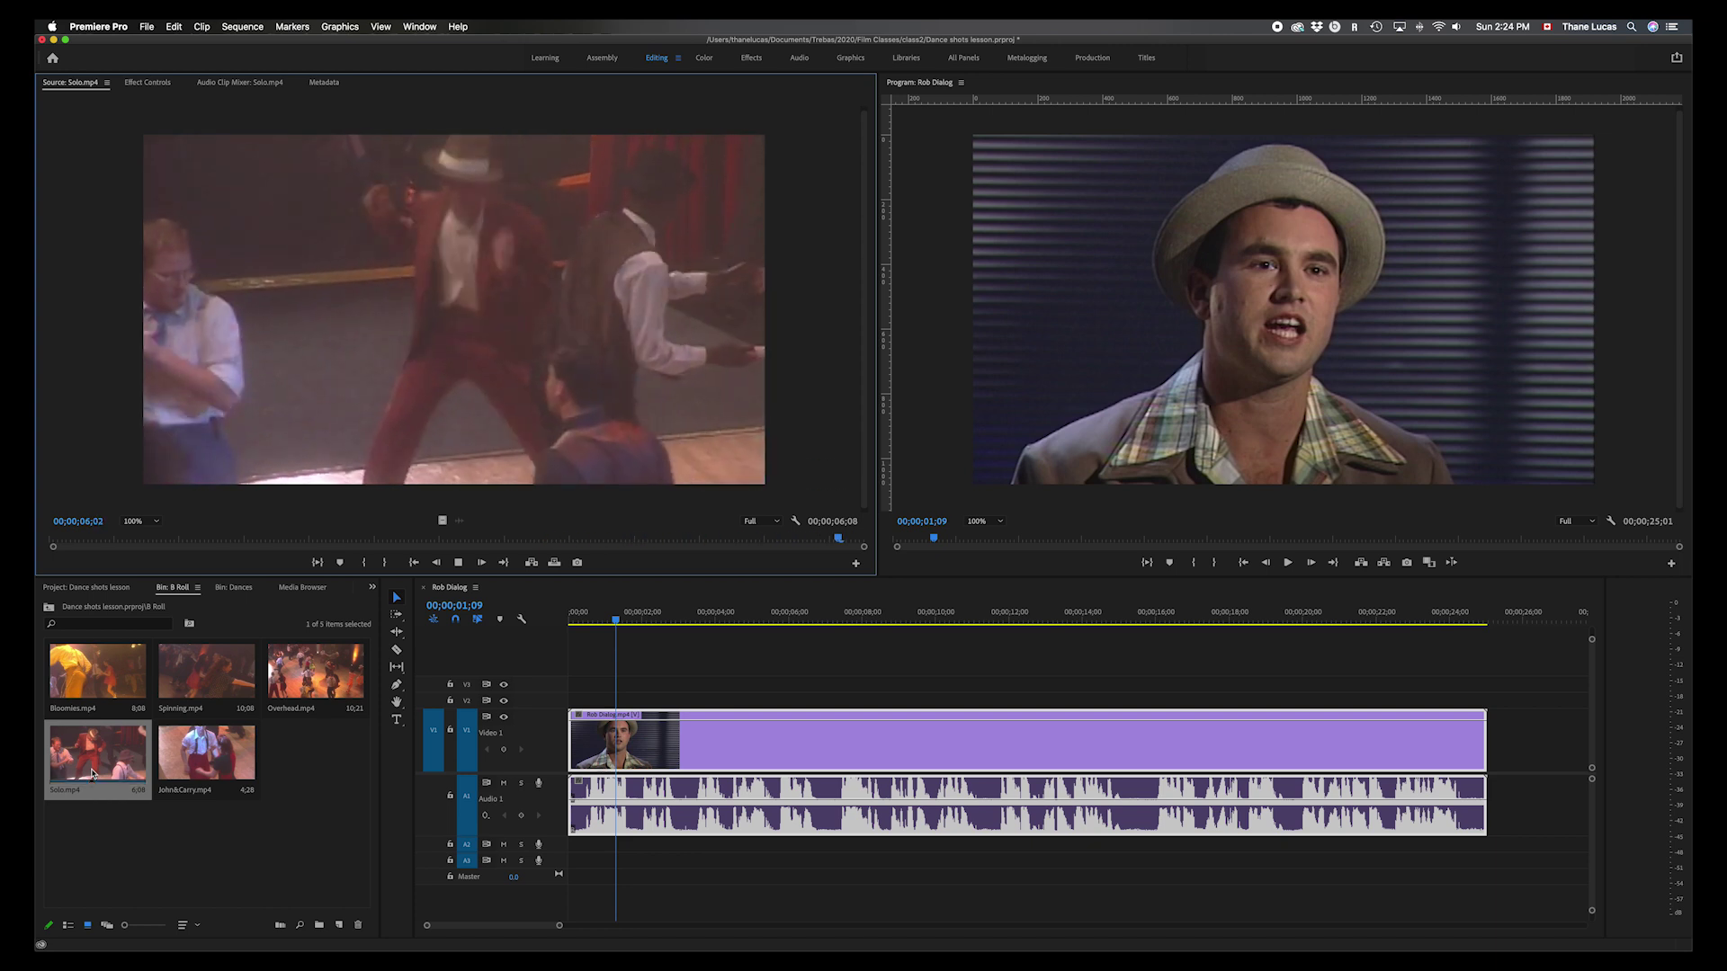
- Preview the B Roll clip John&Carry.mp4 in the Source Monitor
left_click(193, 766)
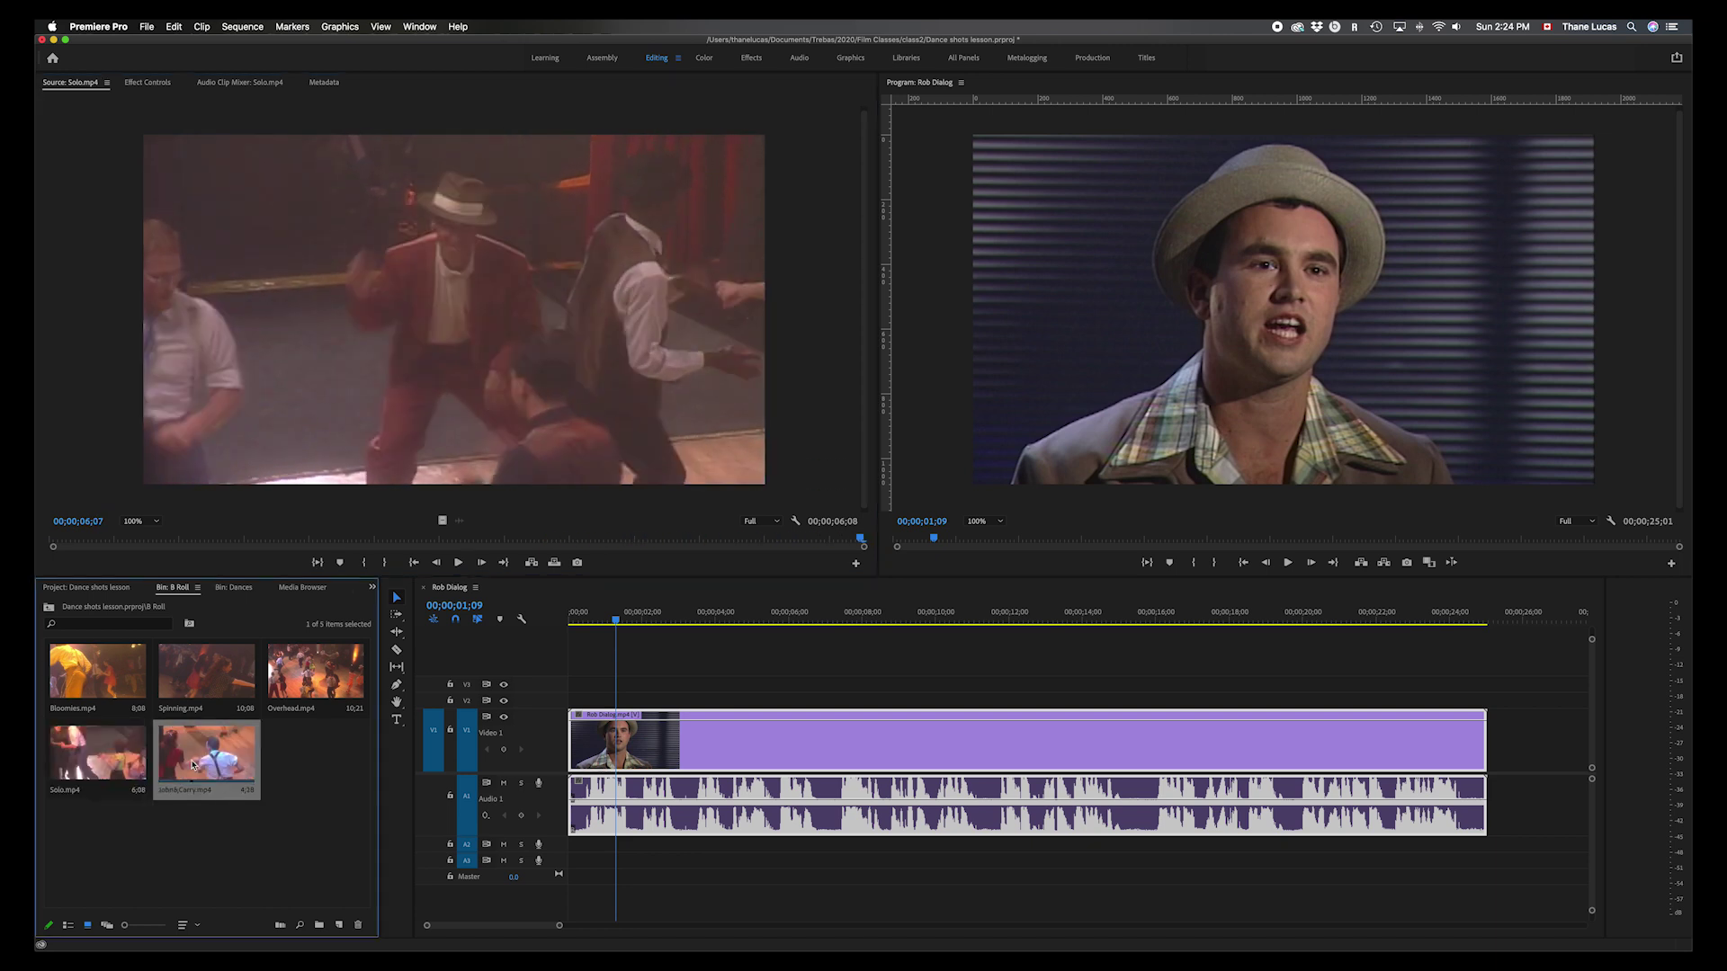
double_click(192, 765)
key("space")
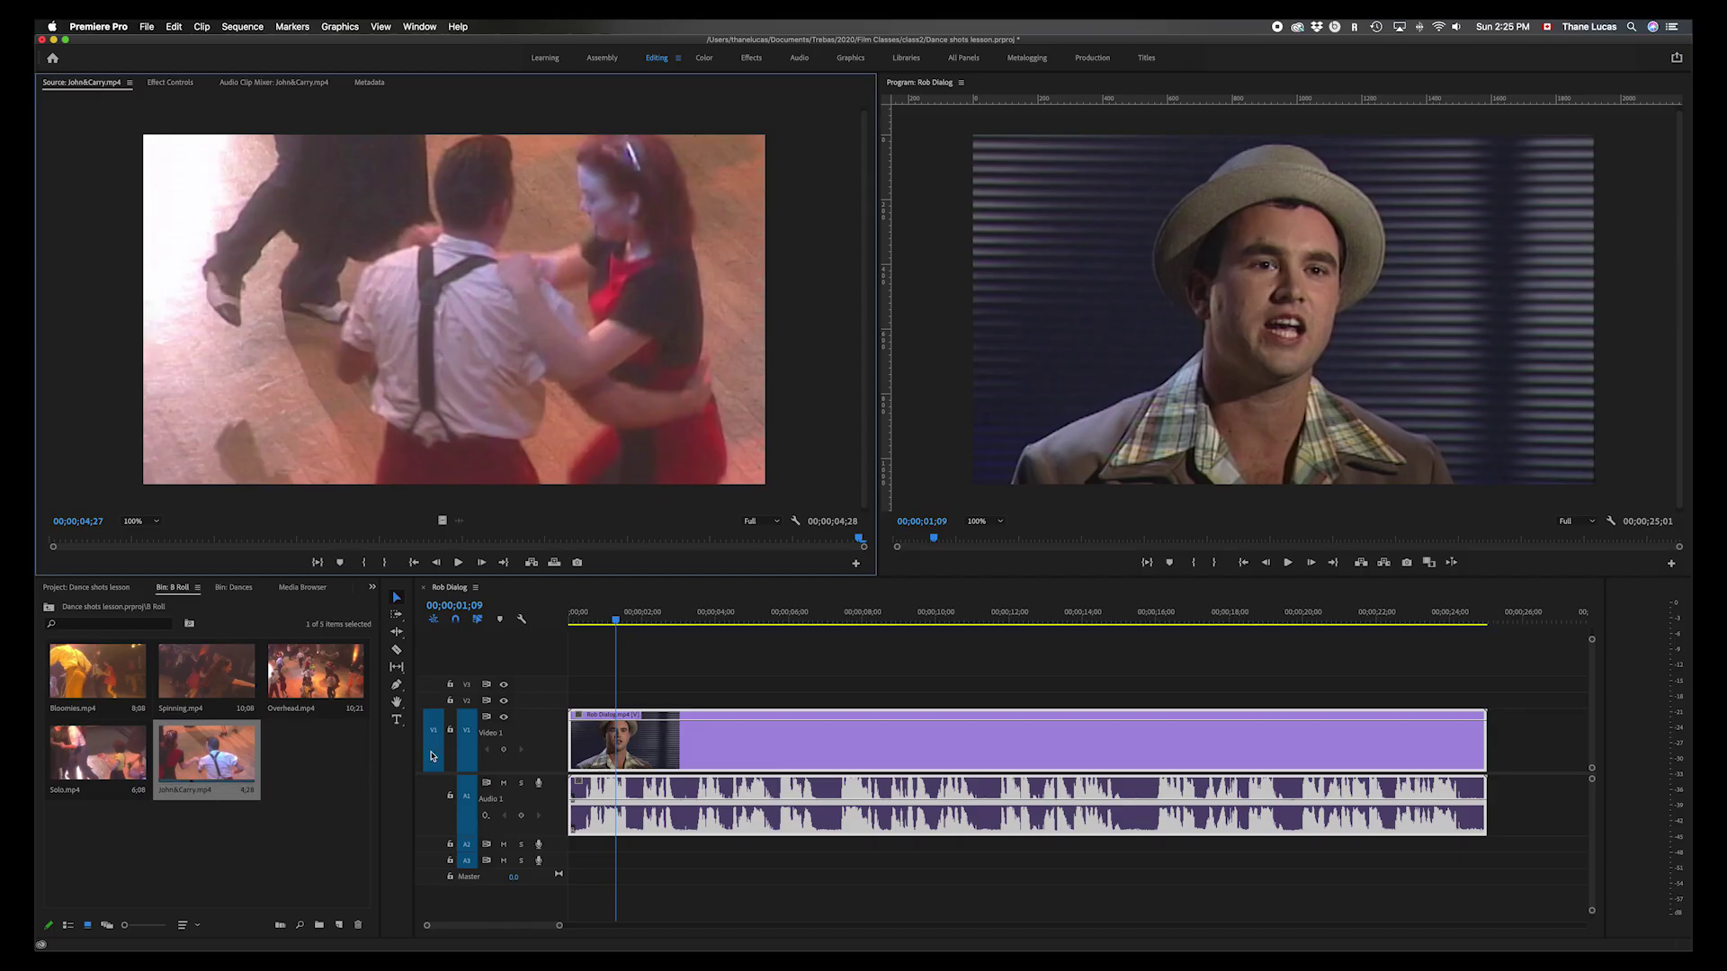
- Play the opening of the Rob Dialog sequence from its start to find a spot for a dance shot
left_click(534, 635)
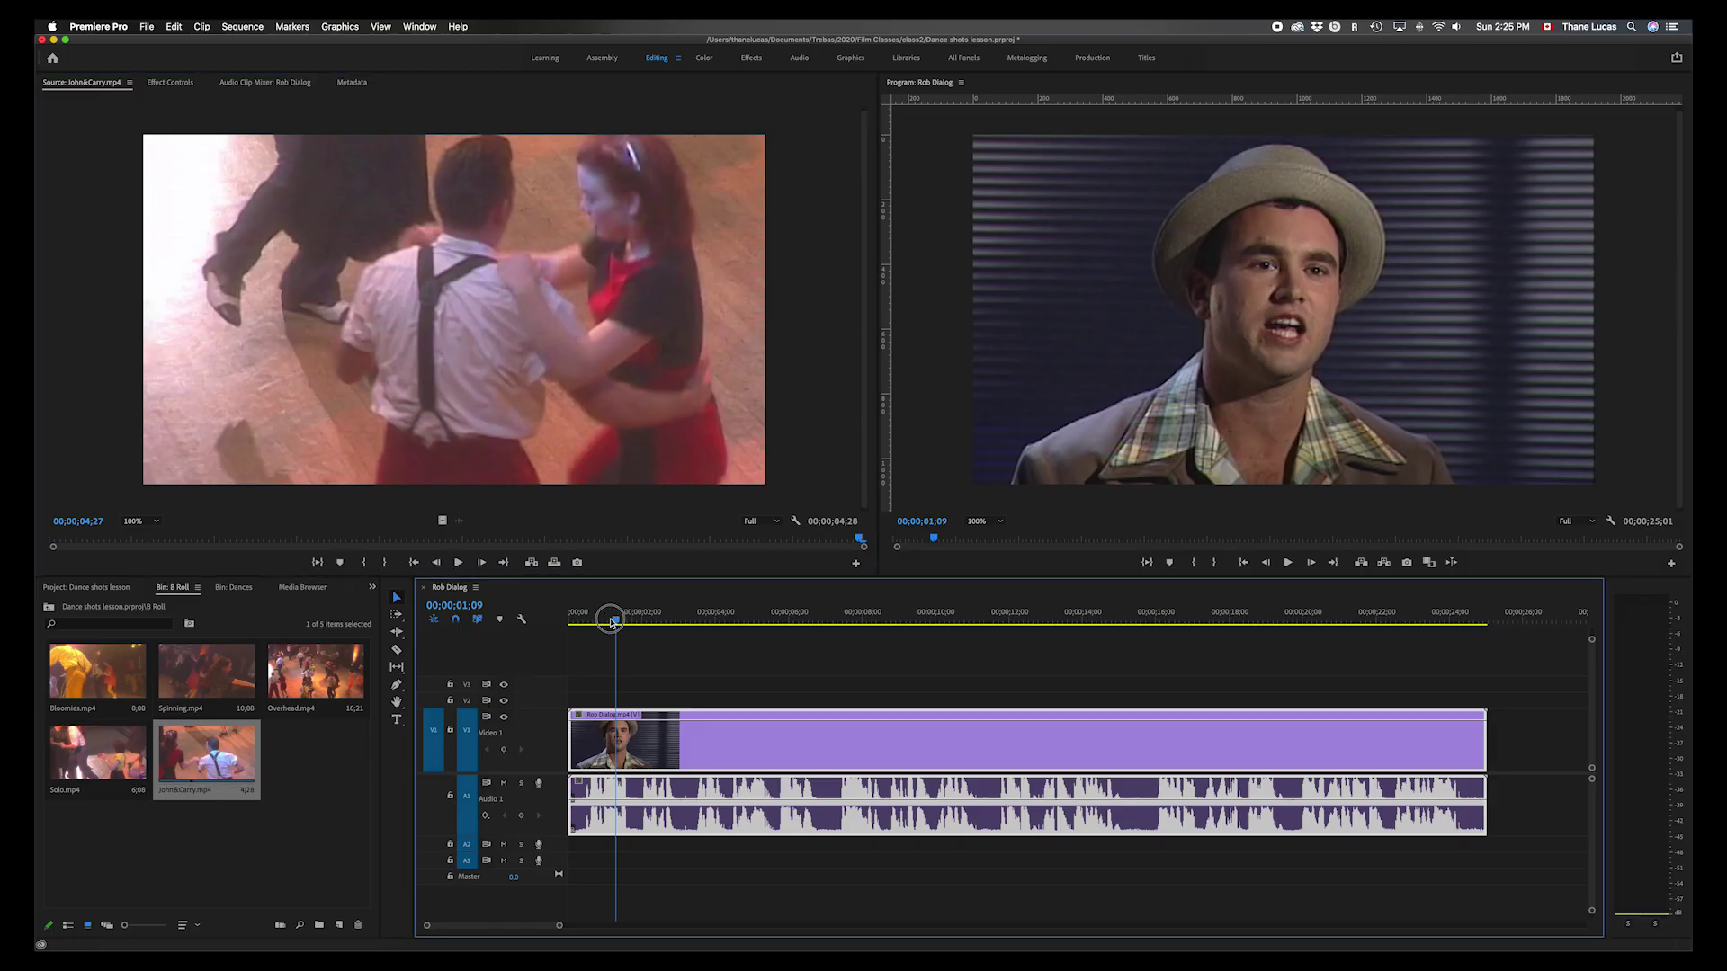
key("Home")
key("space")
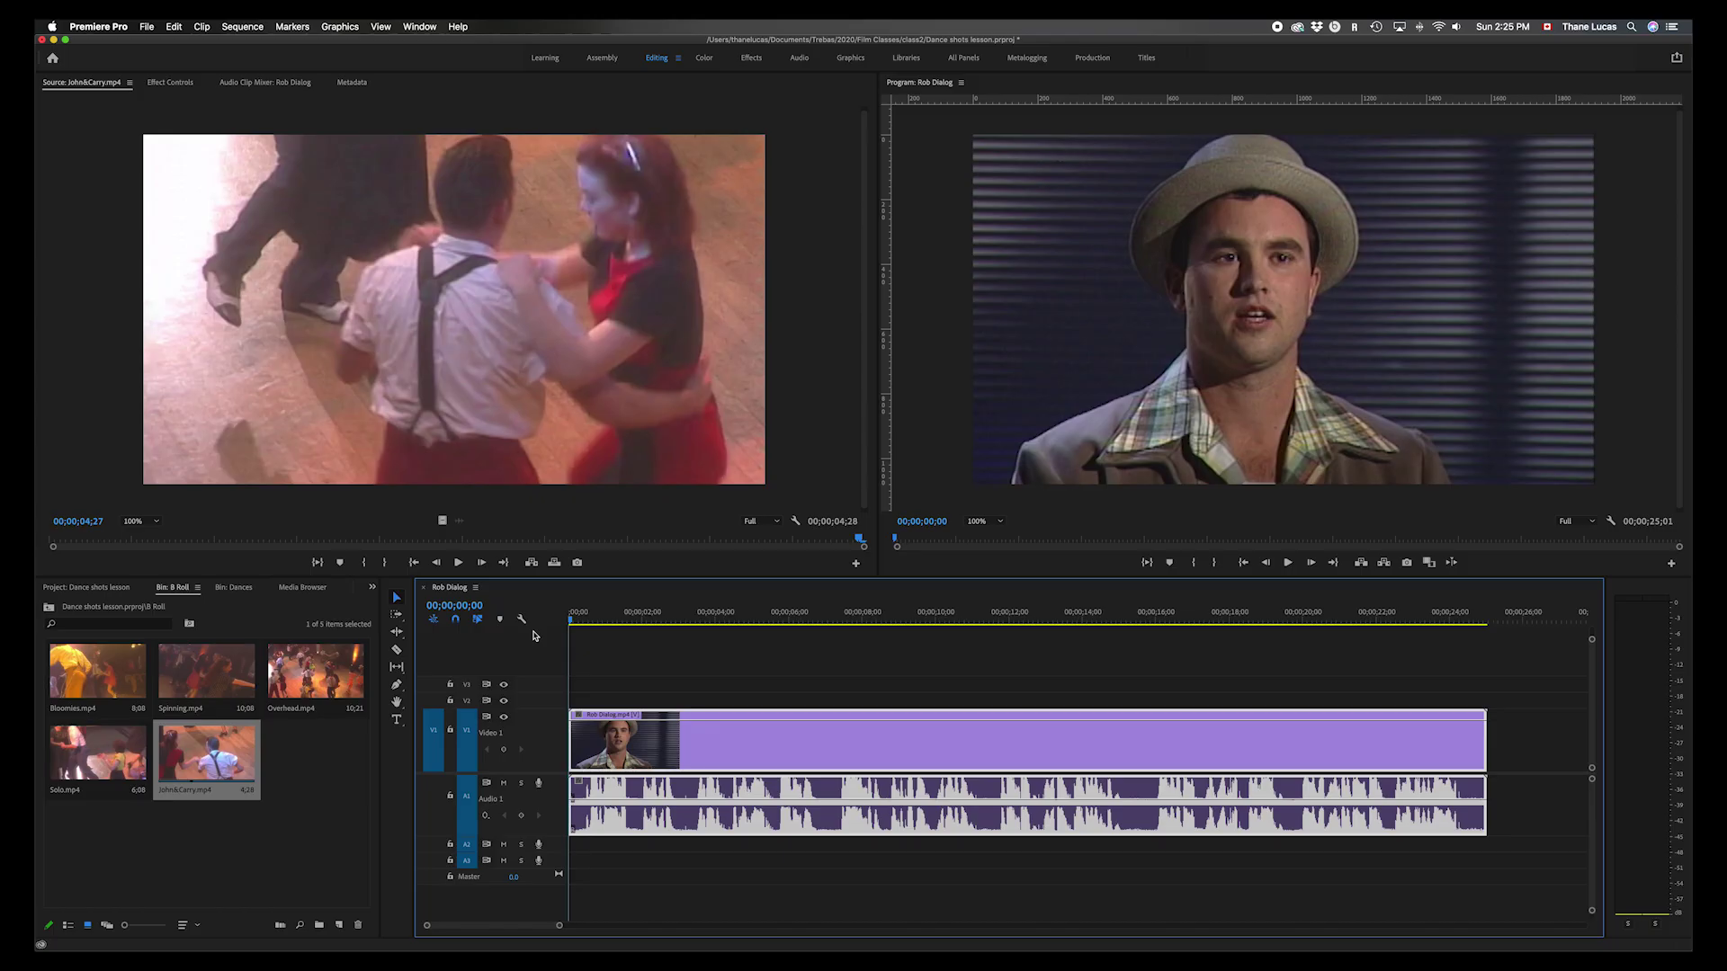
key("space")
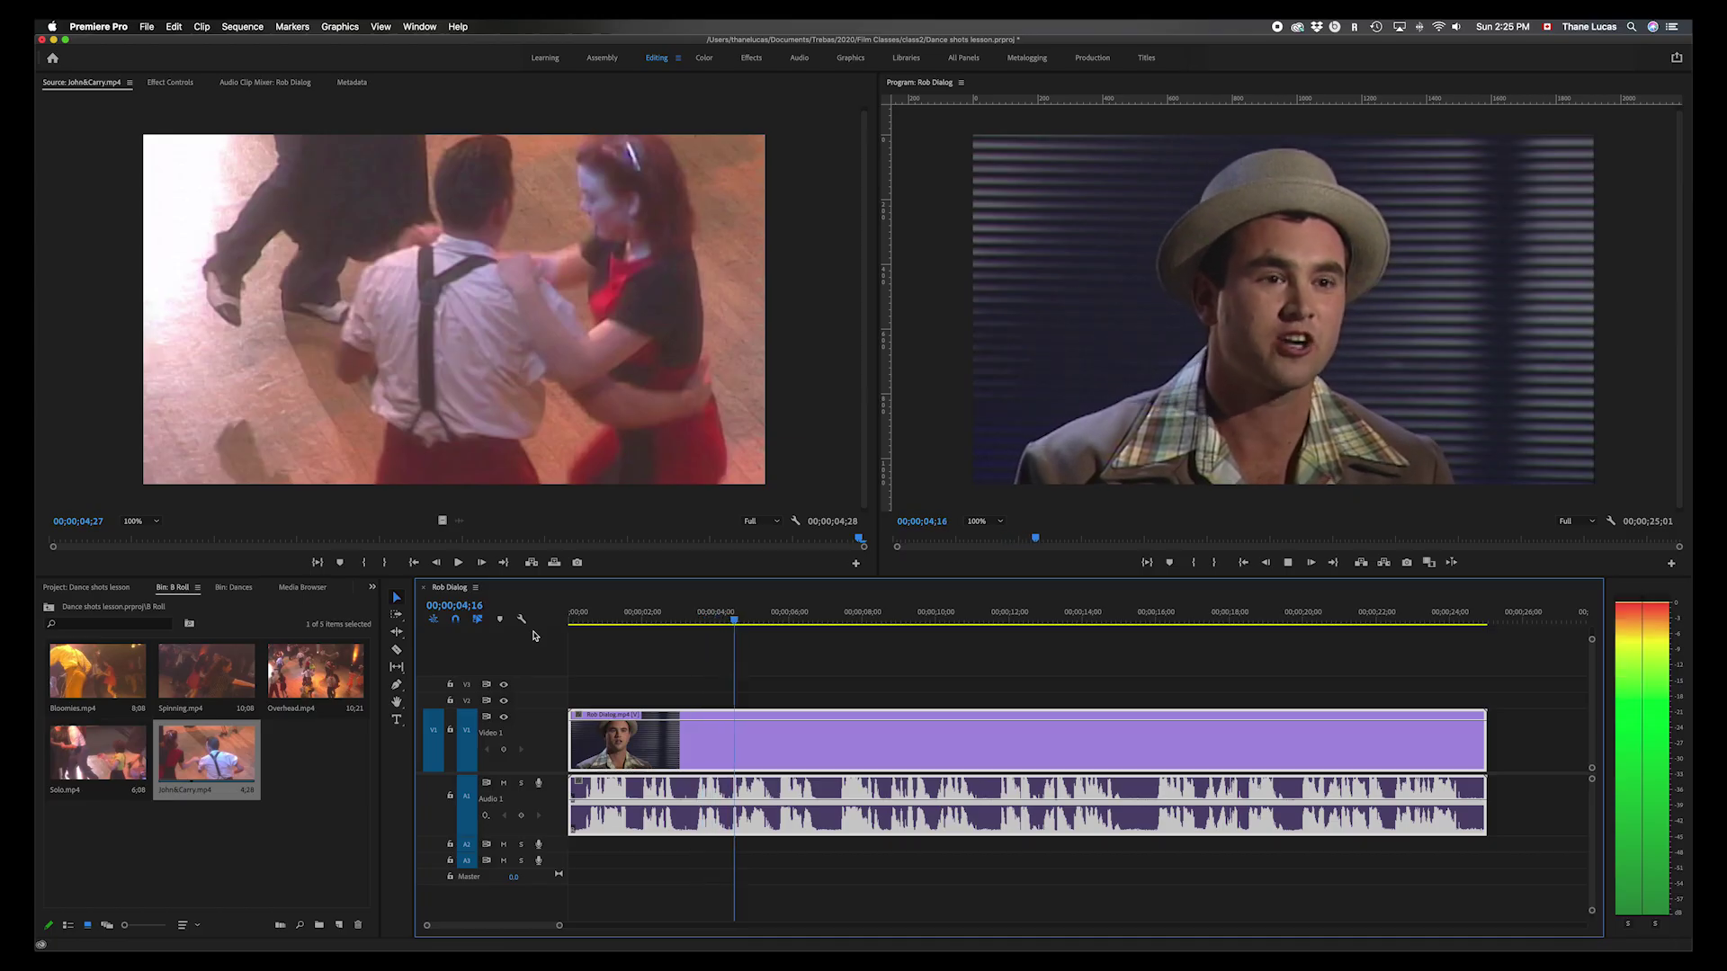
key("space")
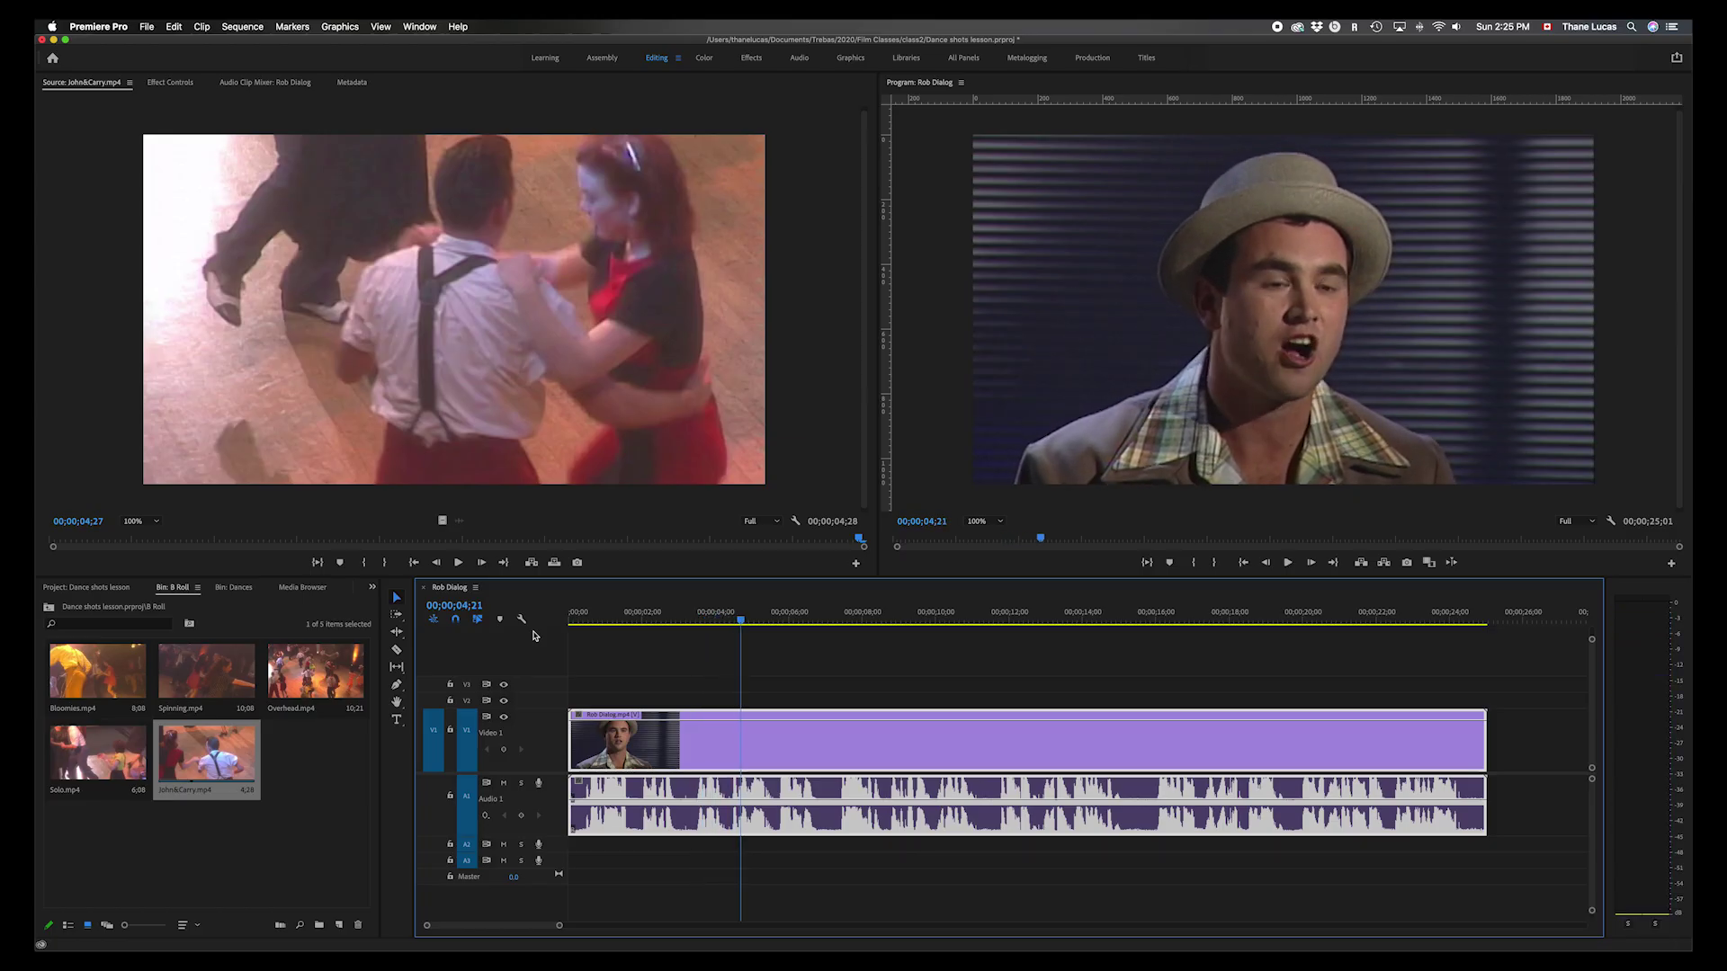
key("space")
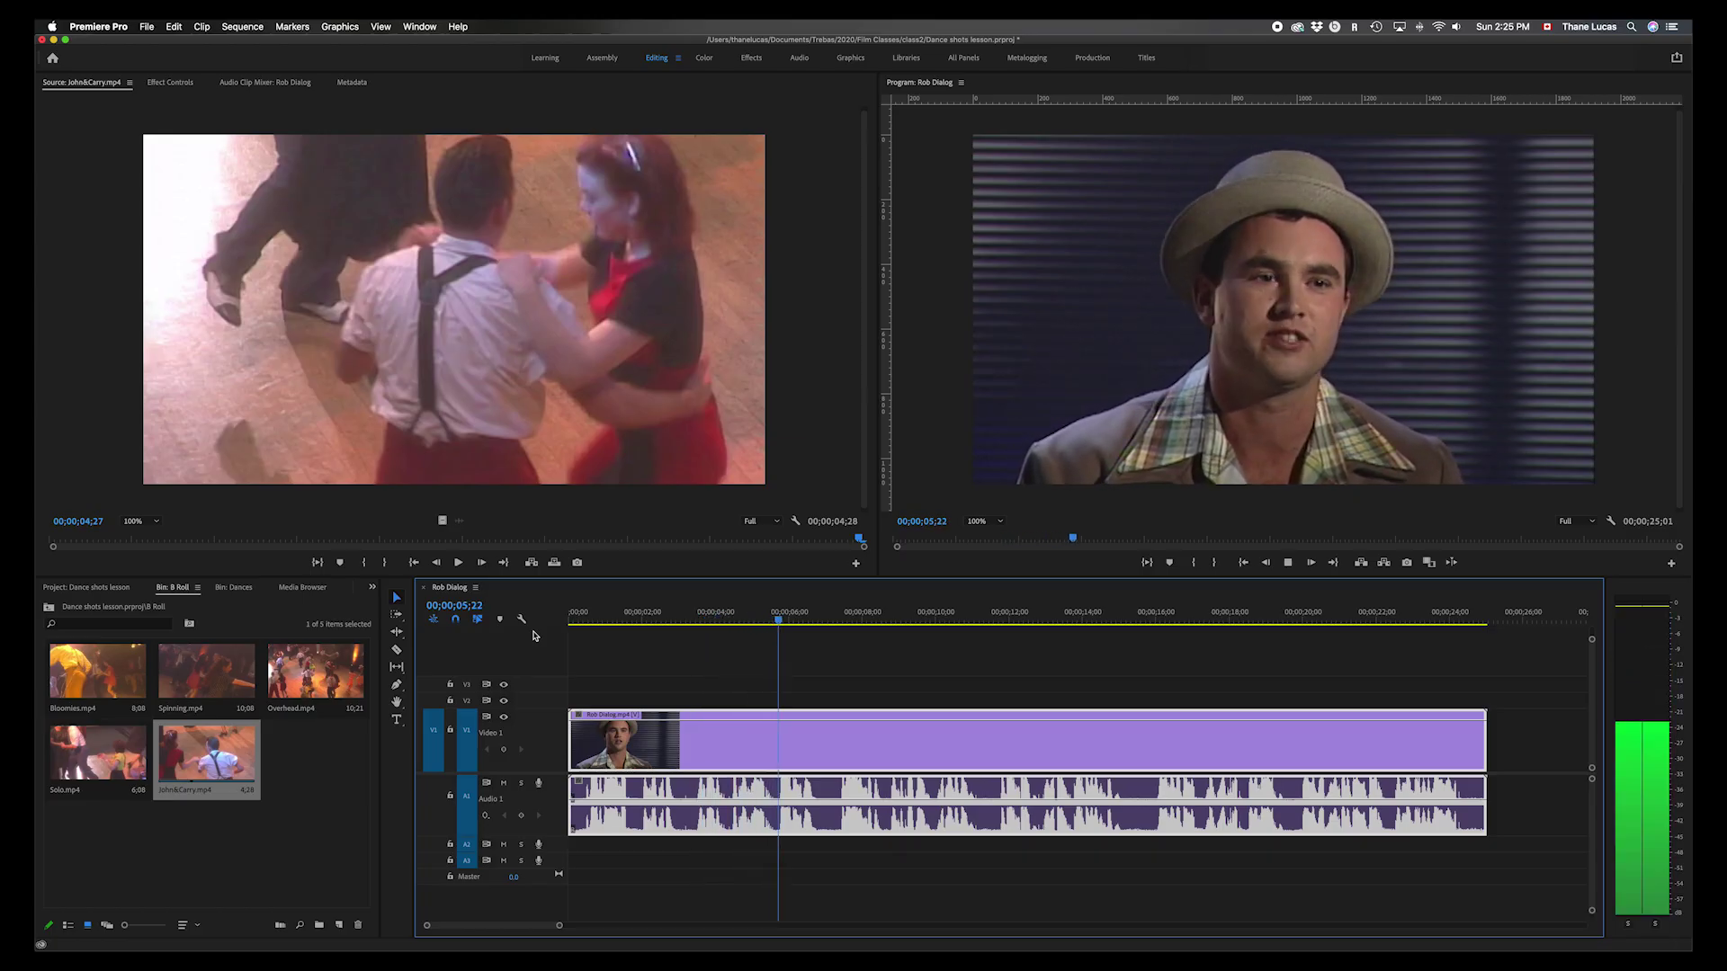
key("space")
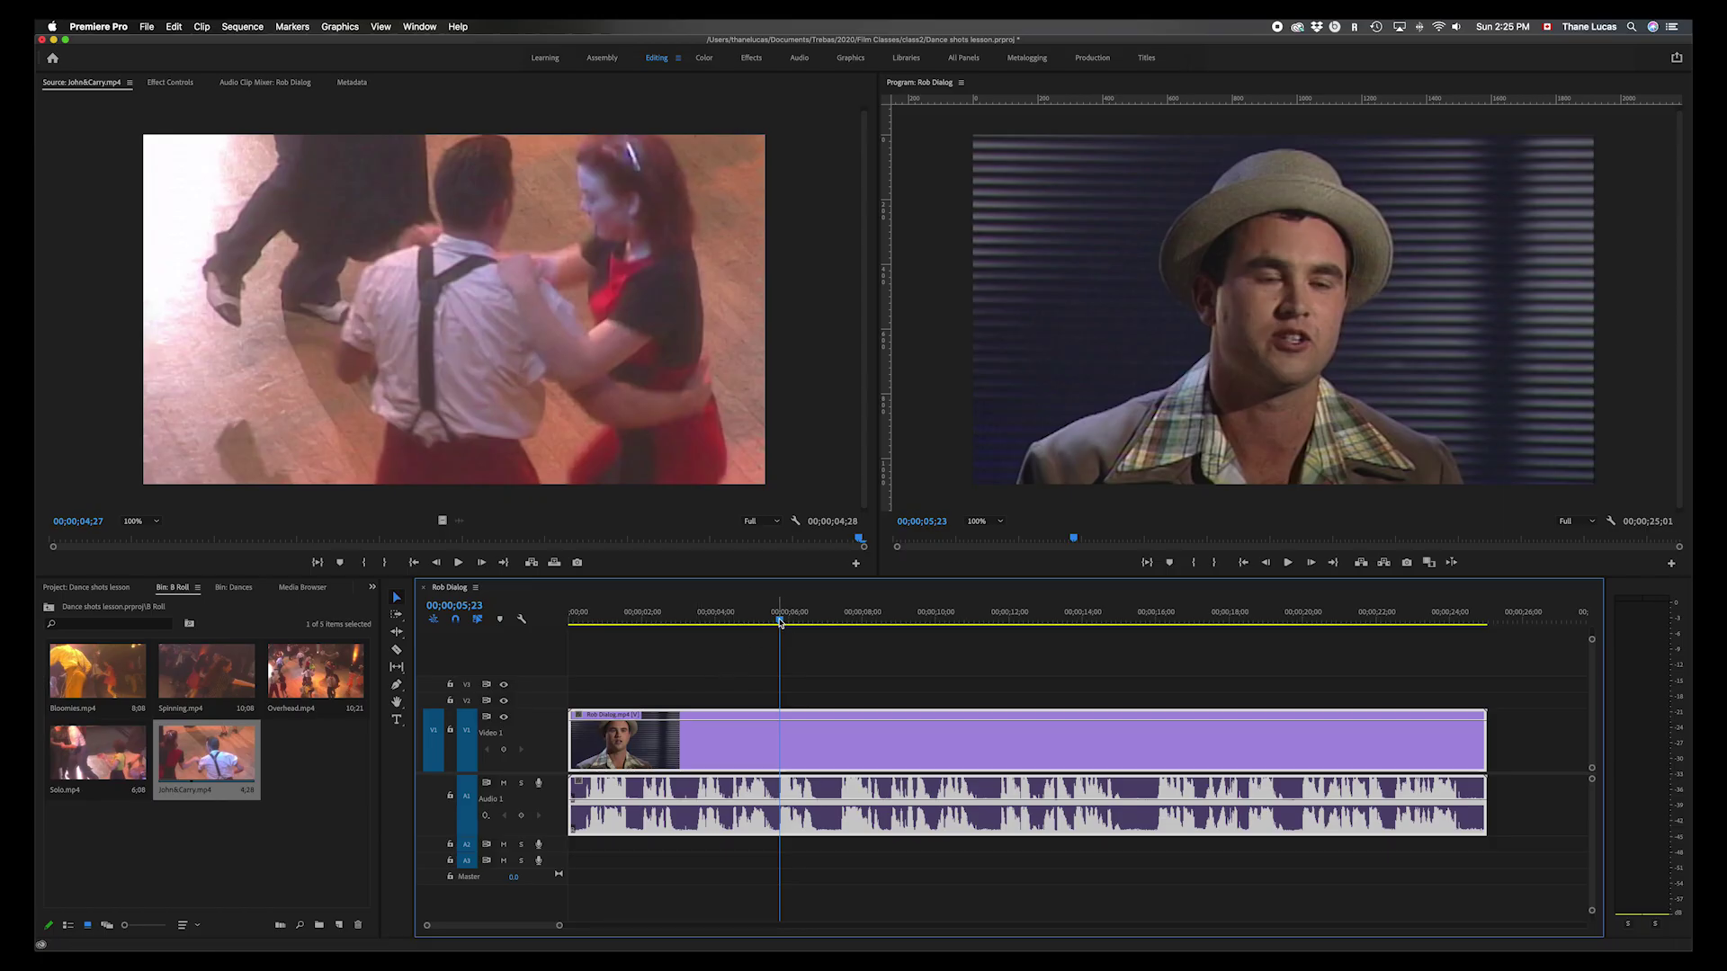
- Replay the dialog around the five-second mark and mark an In point in the Rob Dialog sequence at 00;00;04;11
left_click_drag(779, 620, 462, 687)
key("space")
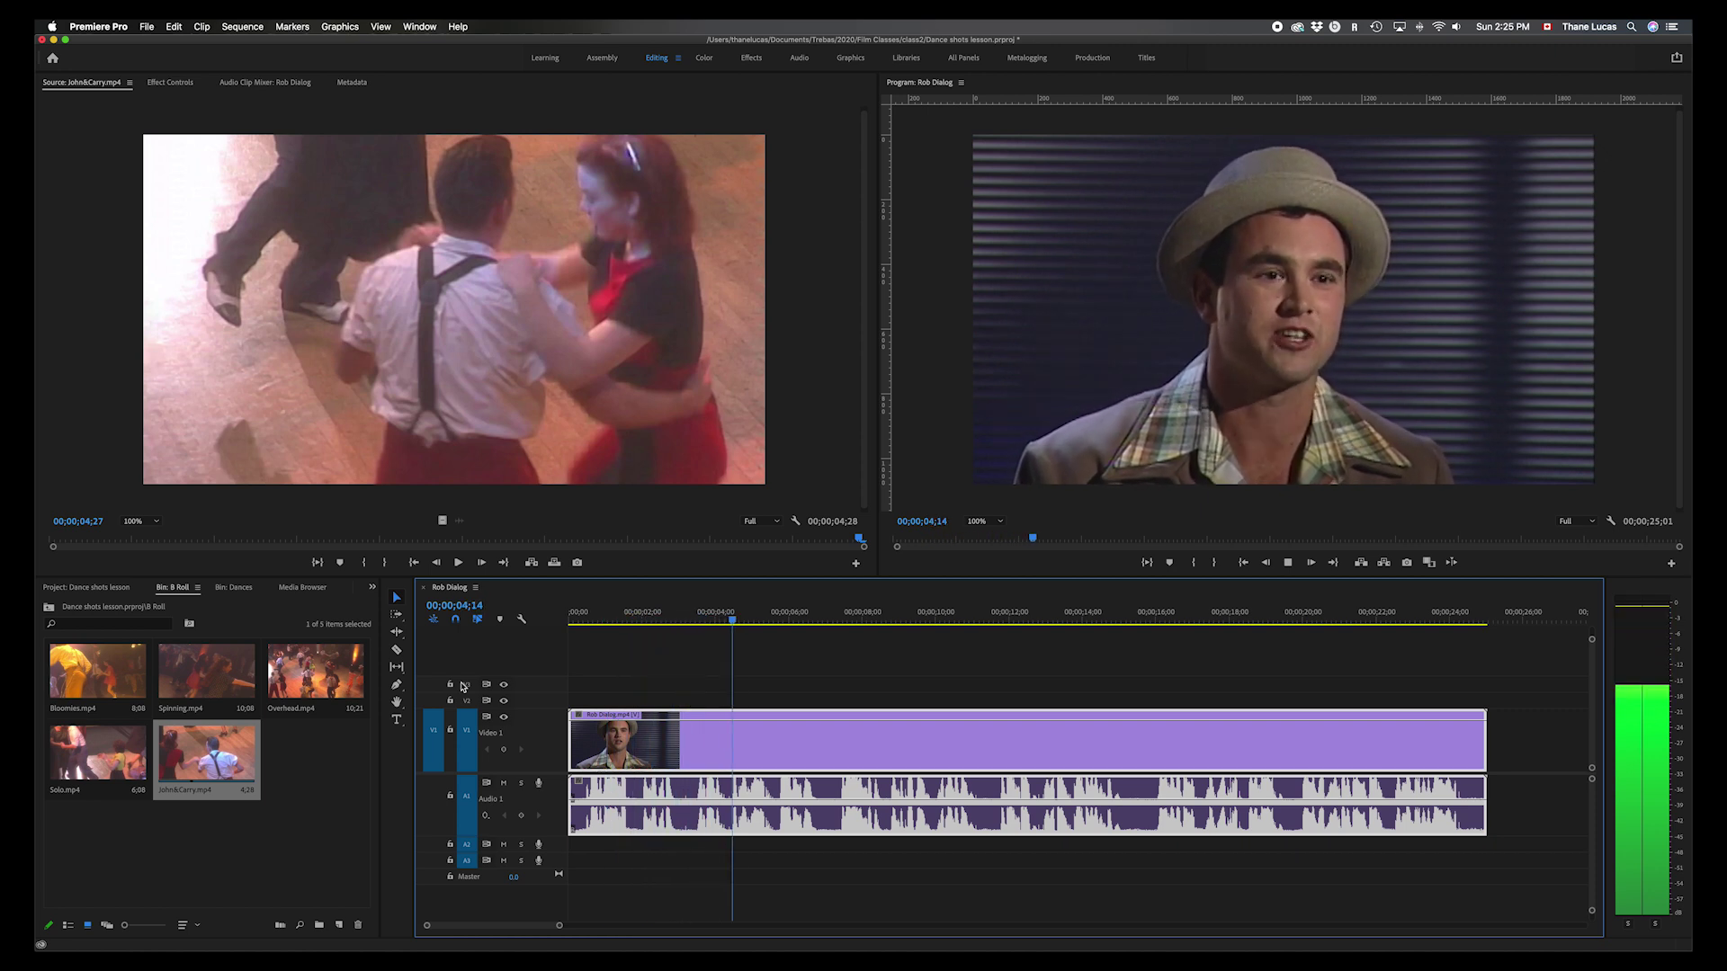
key("space")
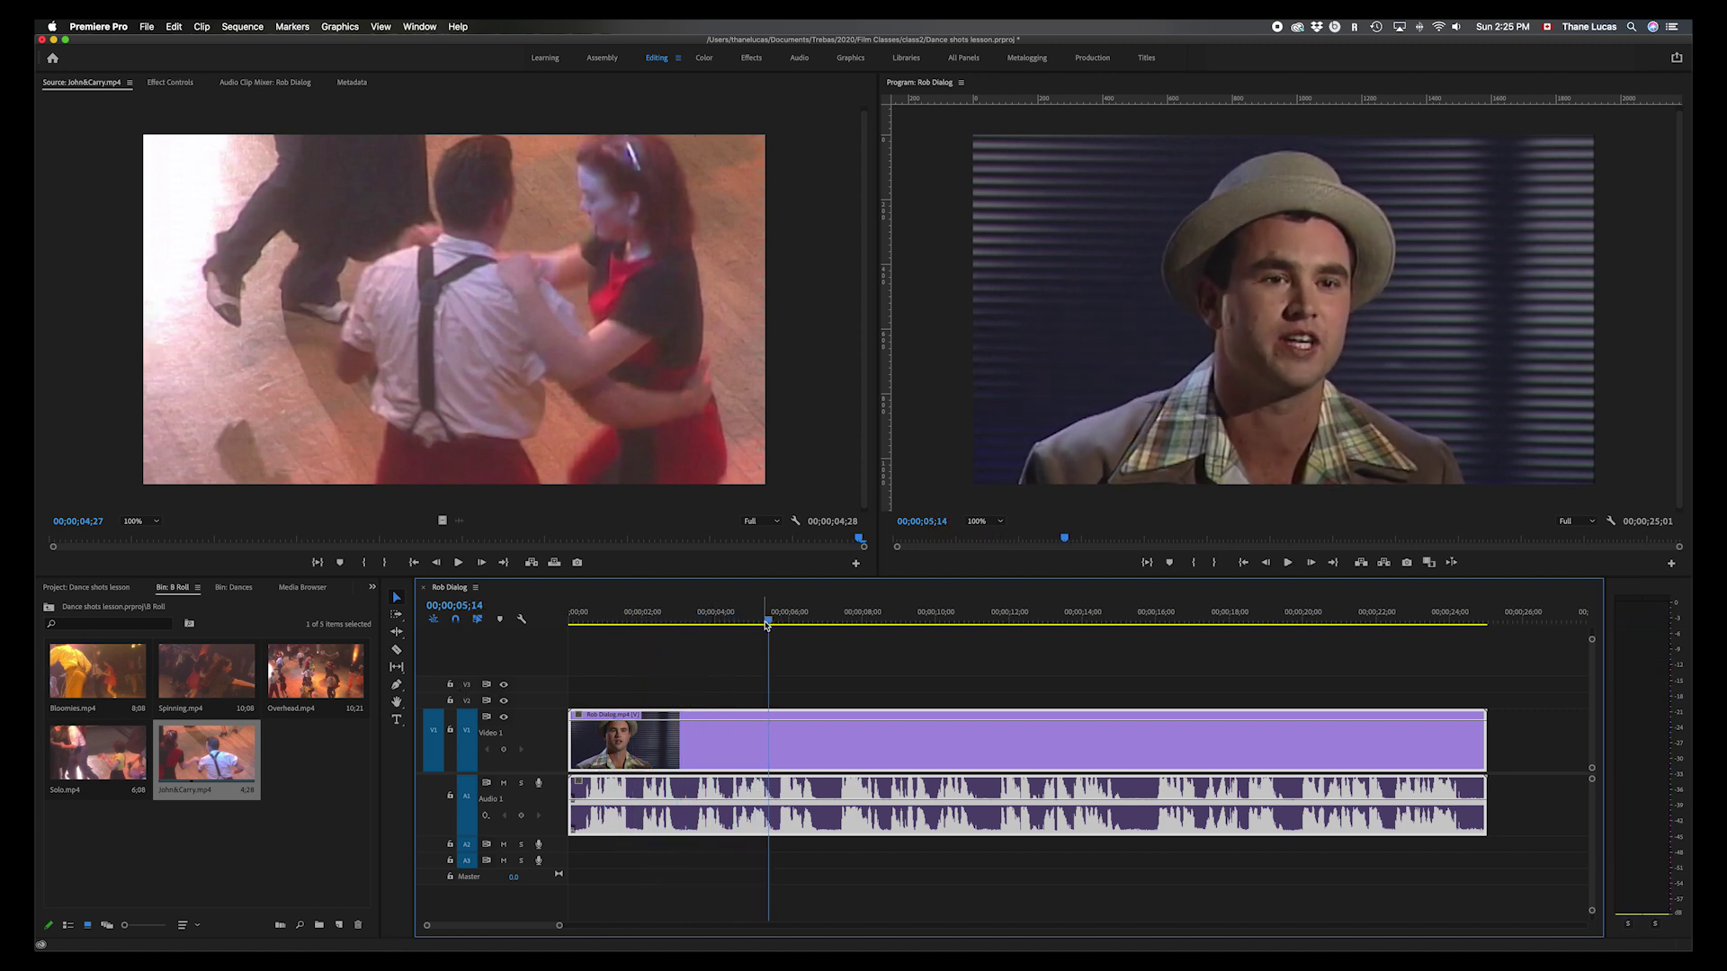
left_click_drag(771, 622, 730, 622)
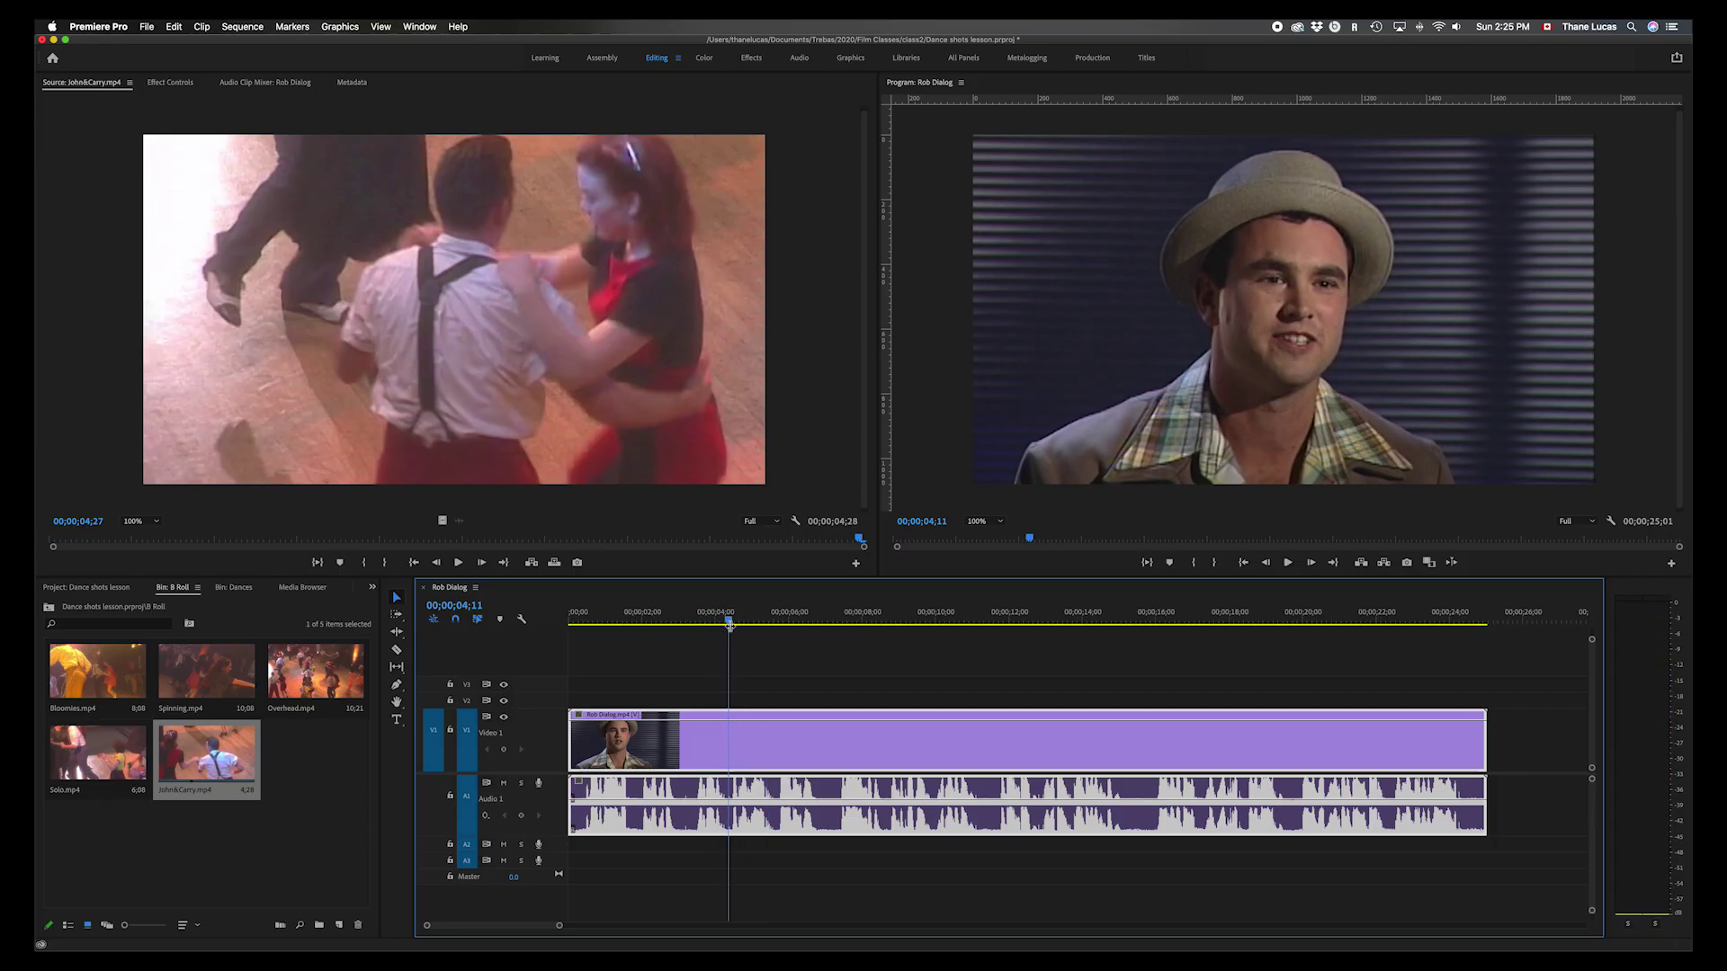
key("i")
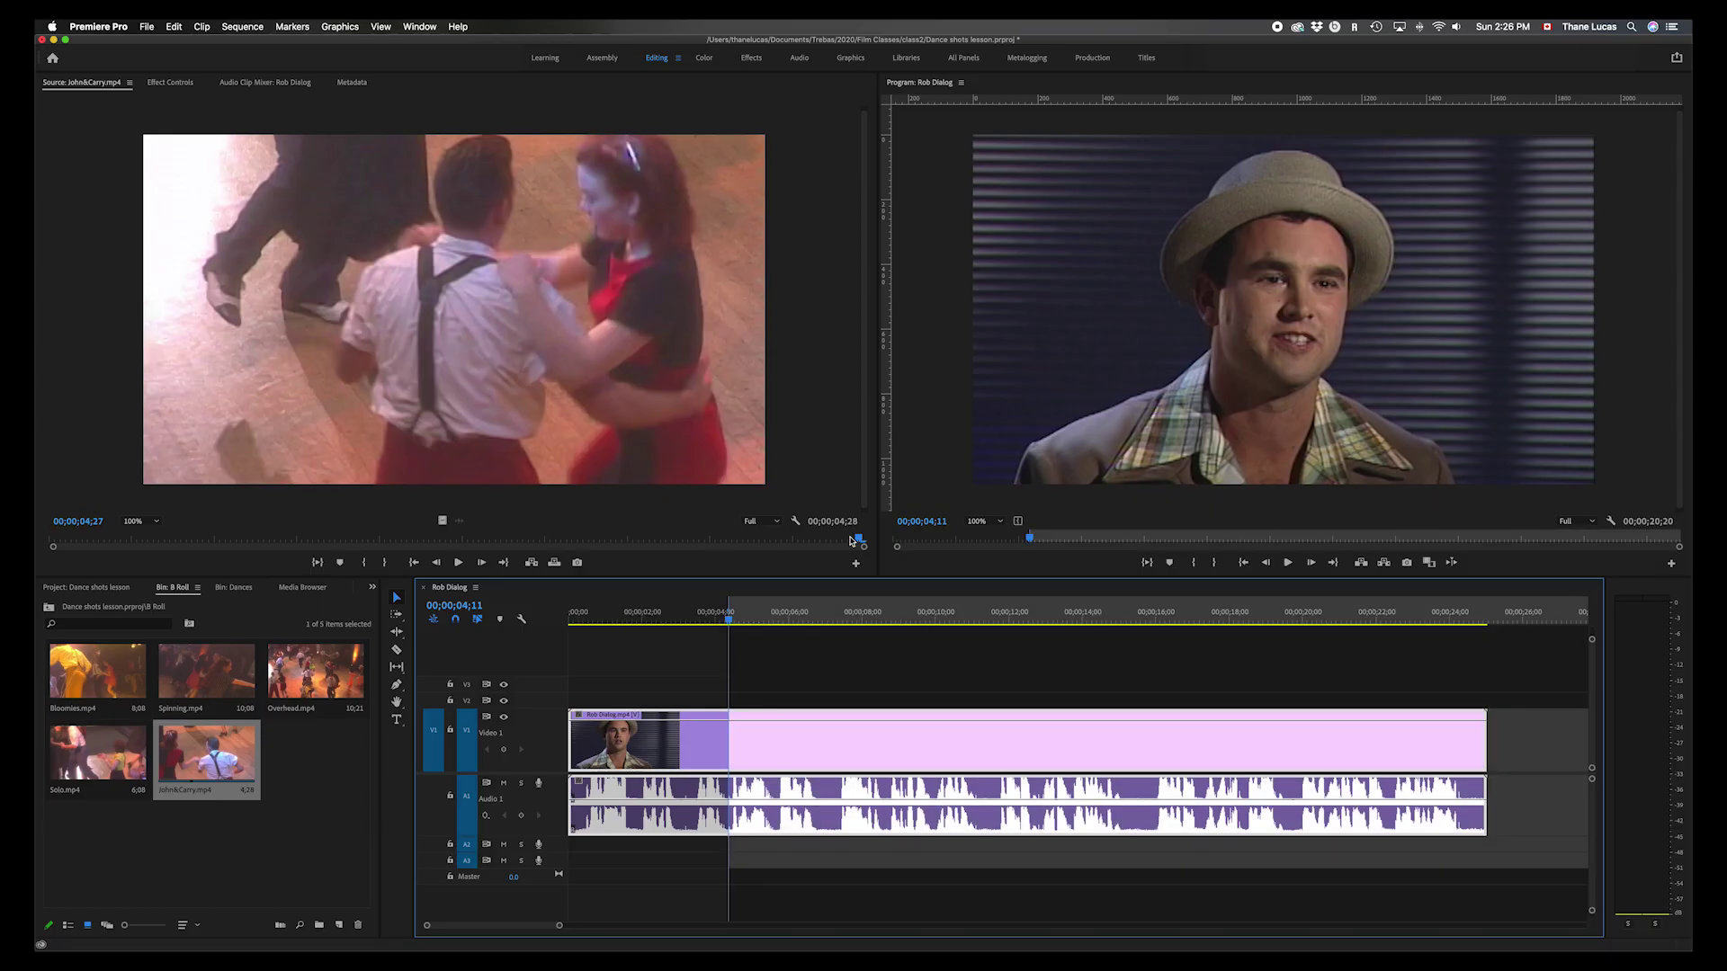
- Replay John&Carry.mp4 and Spinning.mp4 in the Source Monitor to compare them as the first dance shot
left_click_drag(855, 540, 36, 615)
key("space")
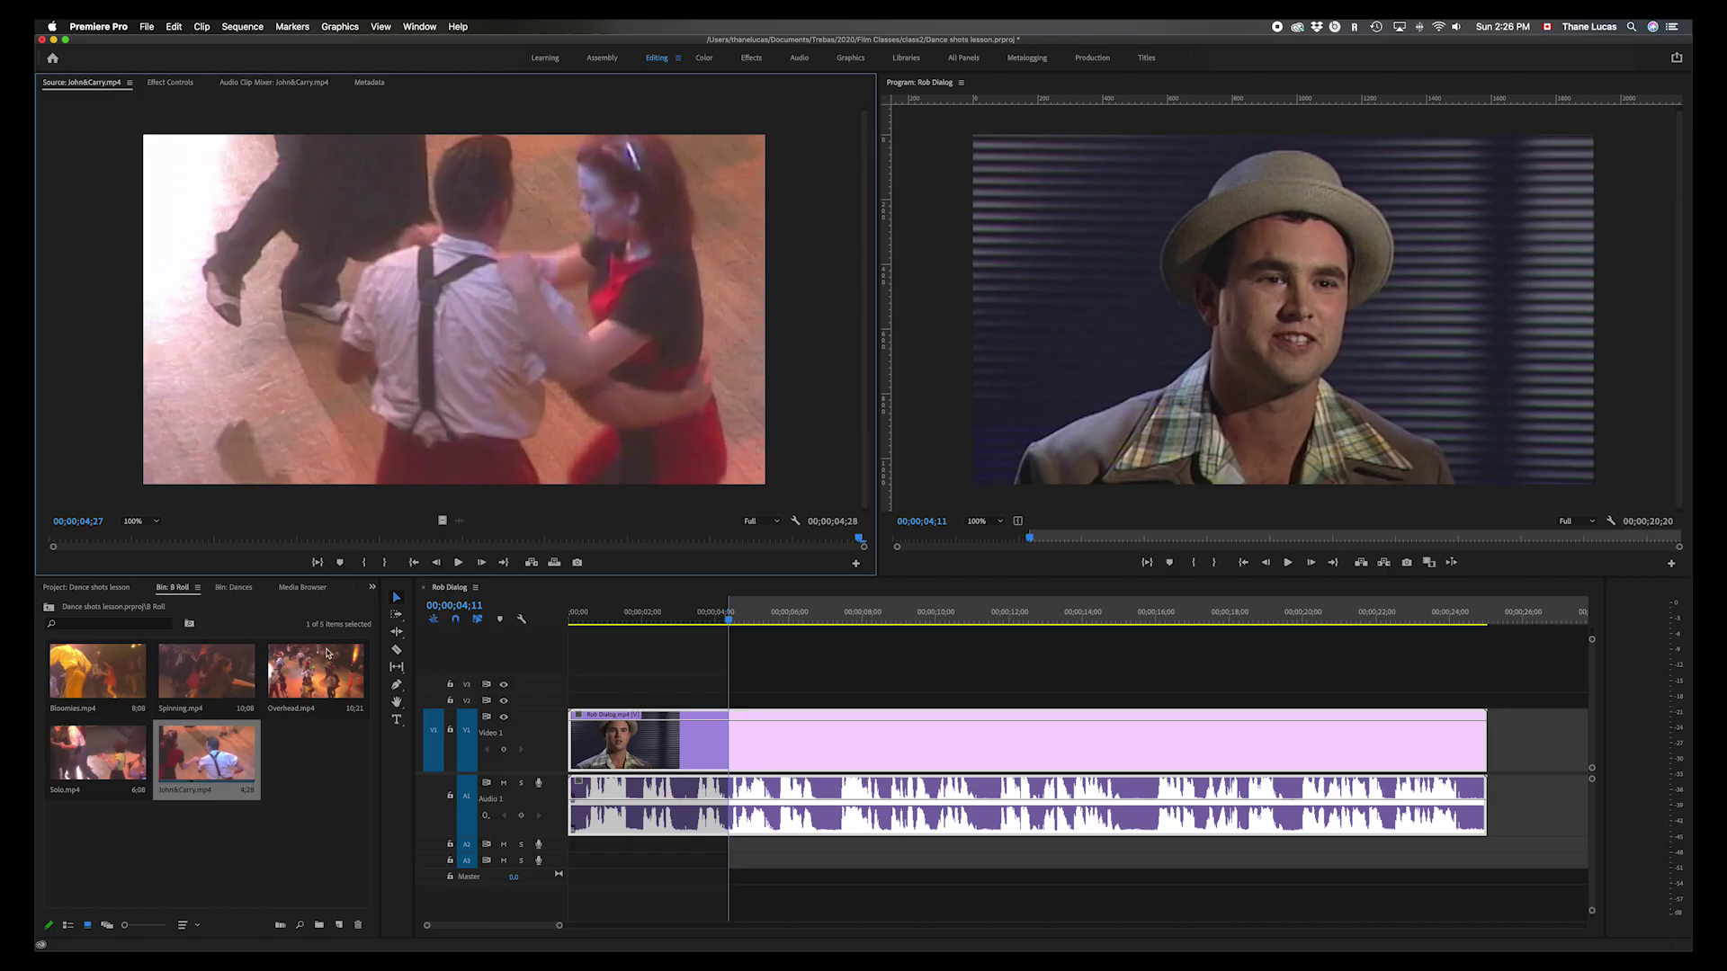
double_click(210, 674)
key("space")
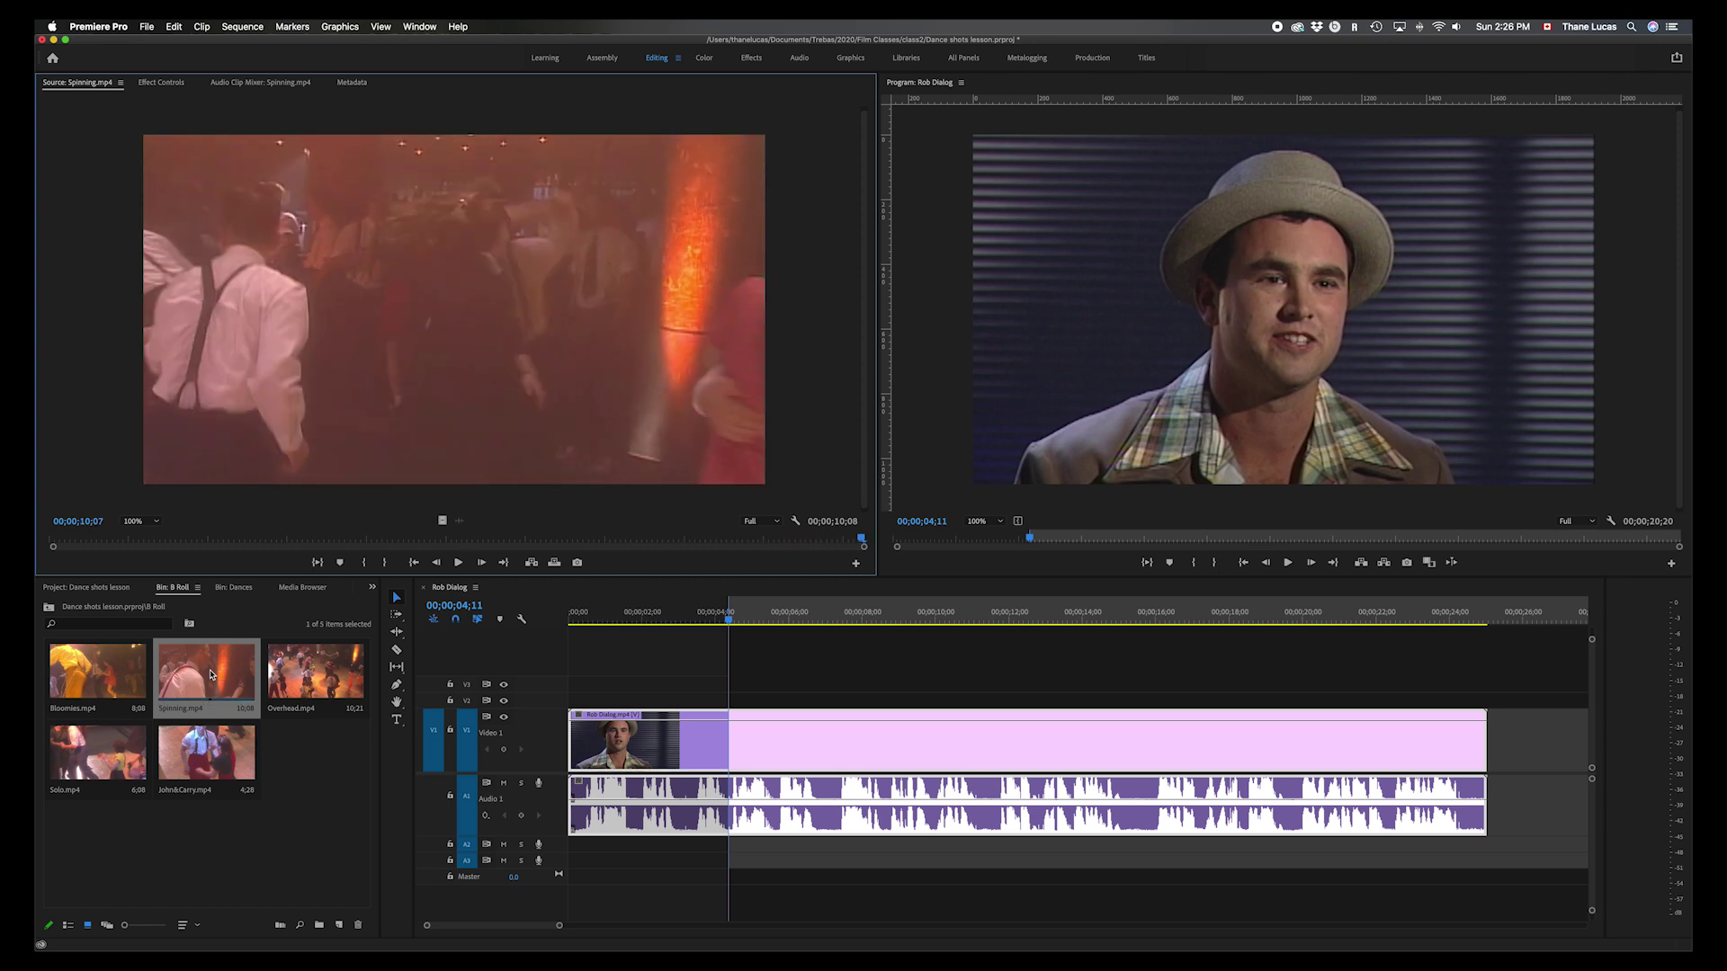
- Reopen John&Carry.mp4, play its beginning and mark its In point at 00;00;00;29
left_click(213, 766)
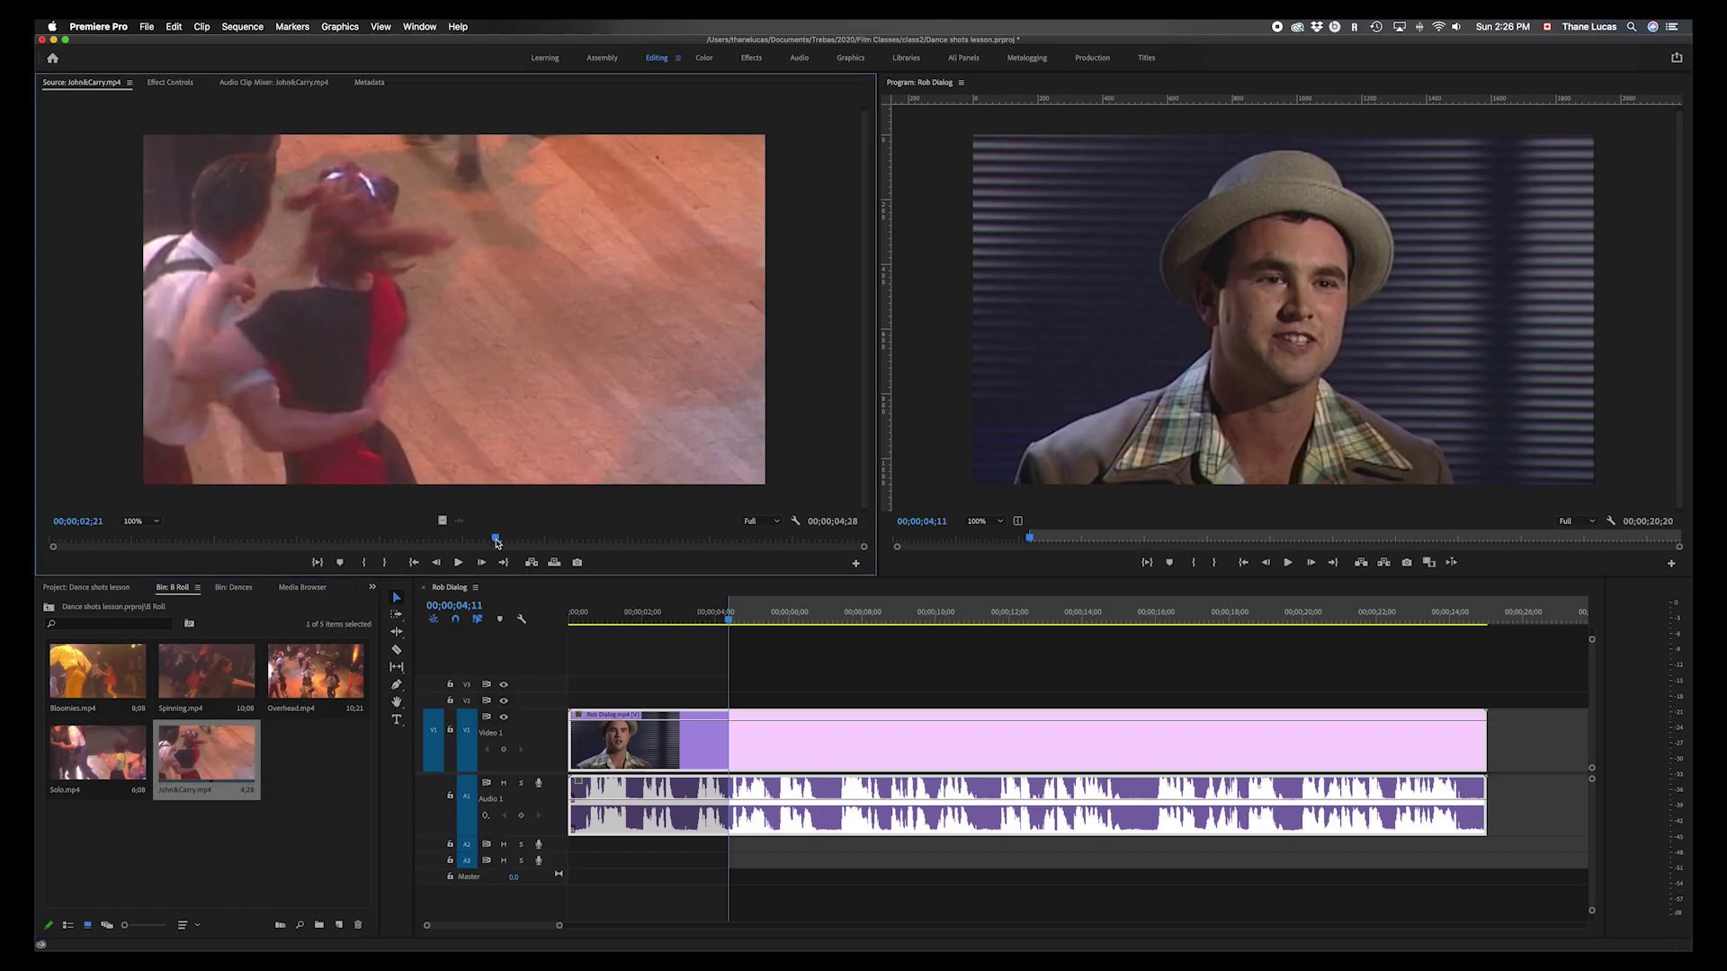
left_click_drag(495, 543, 41, 557)
key("space")
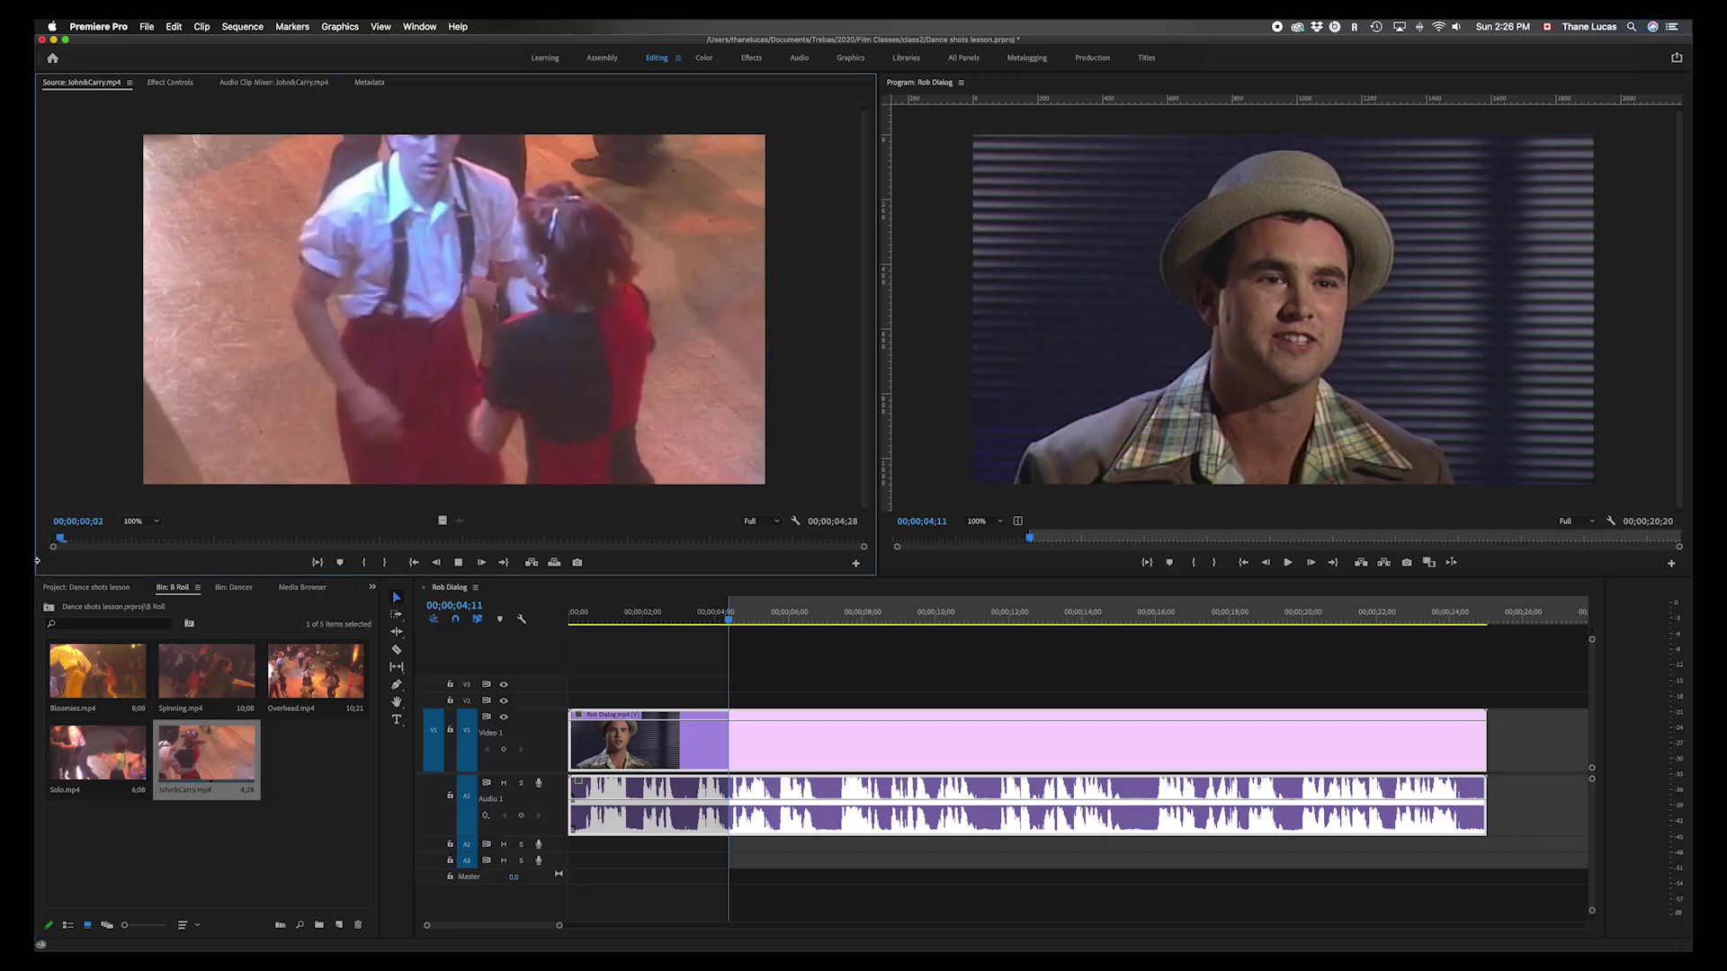
key("space")
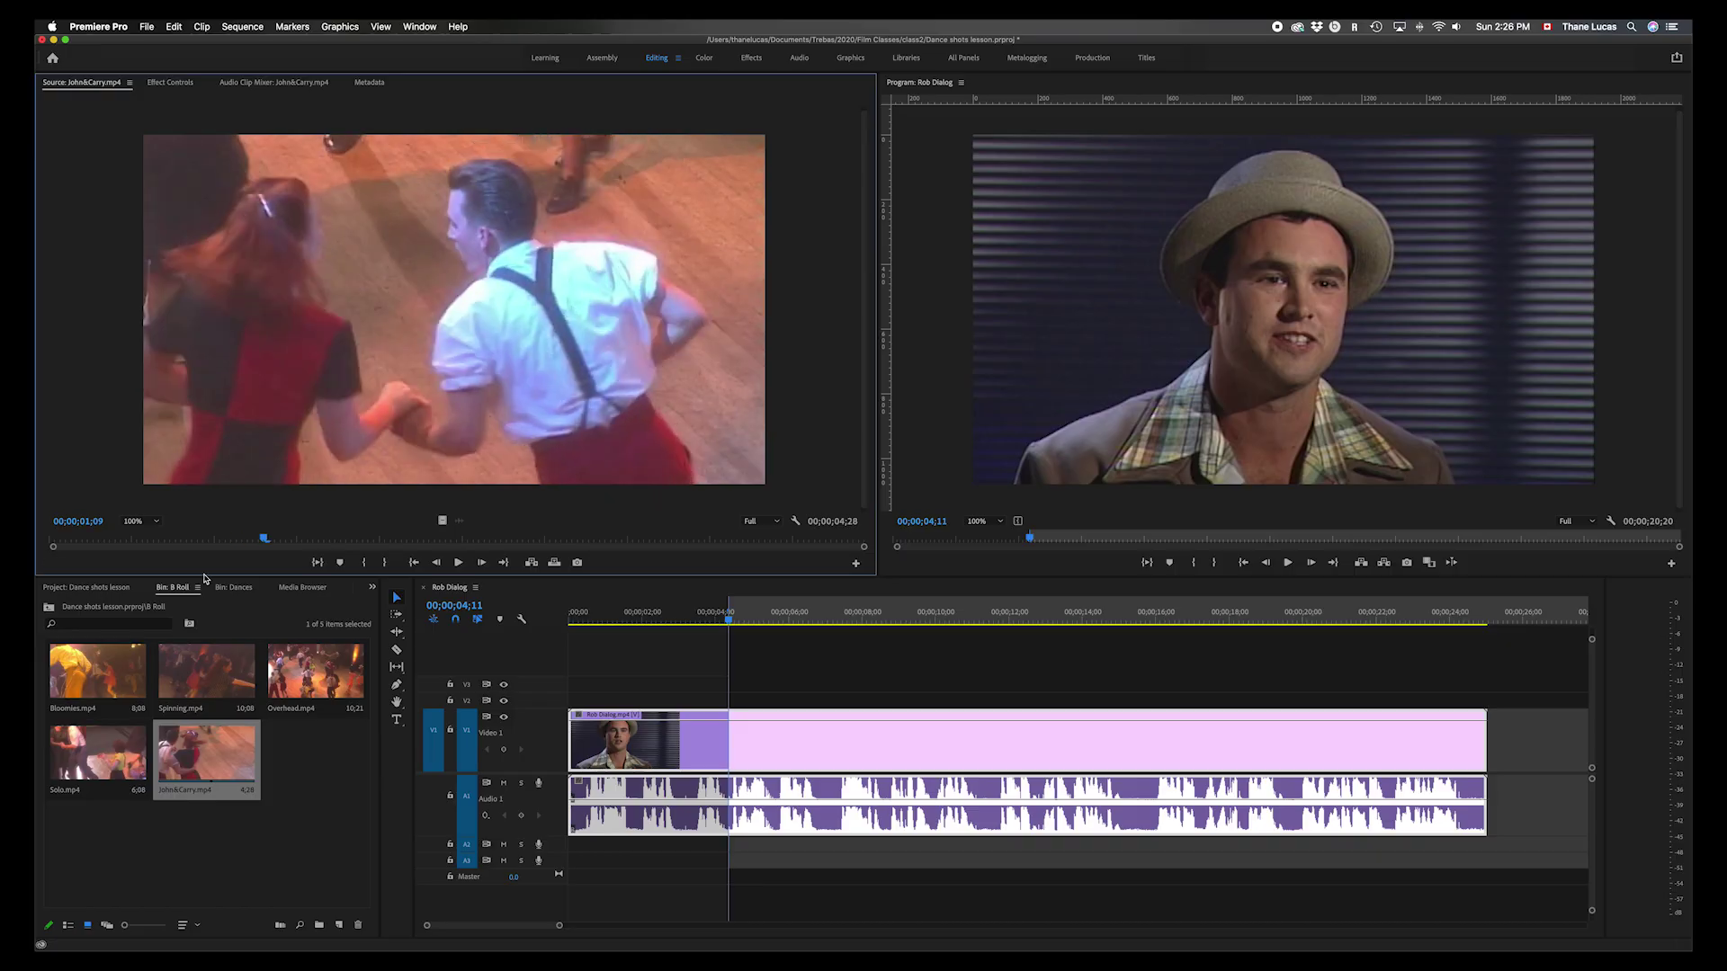
left_click_drag(263, 542, 209, 540)
key("i")
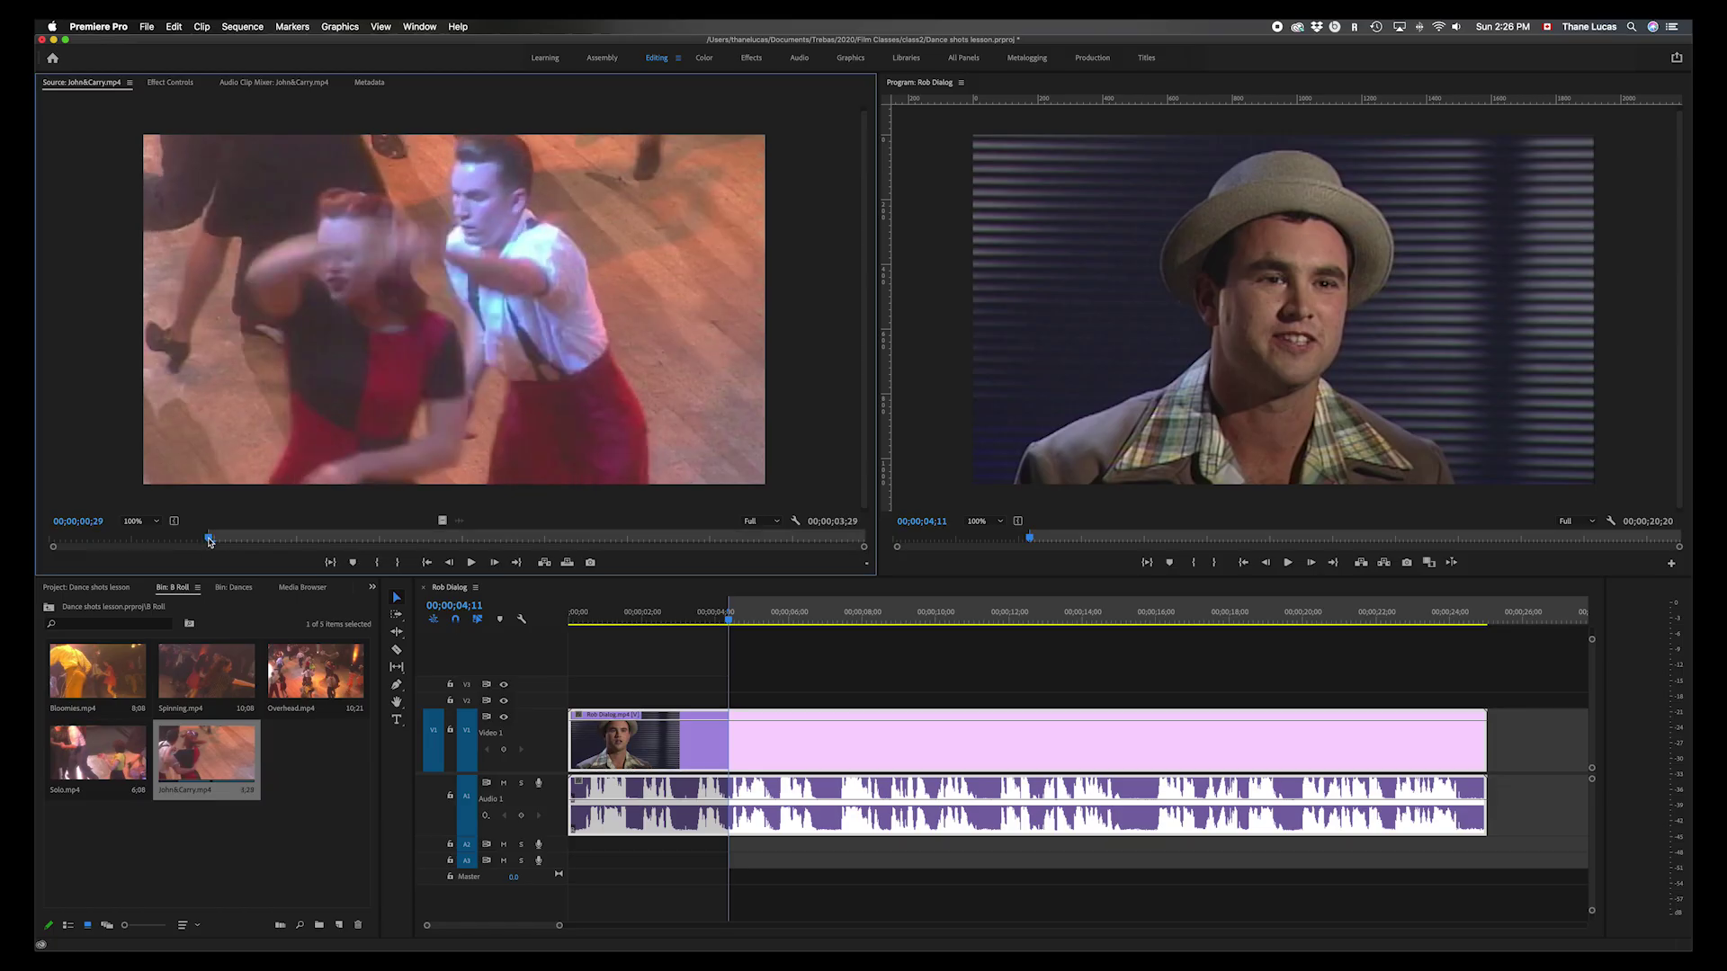
- Mark the Out point of John&Carry.mp4 at 00;00;04;08 and play the clip from In to Out
key("space")
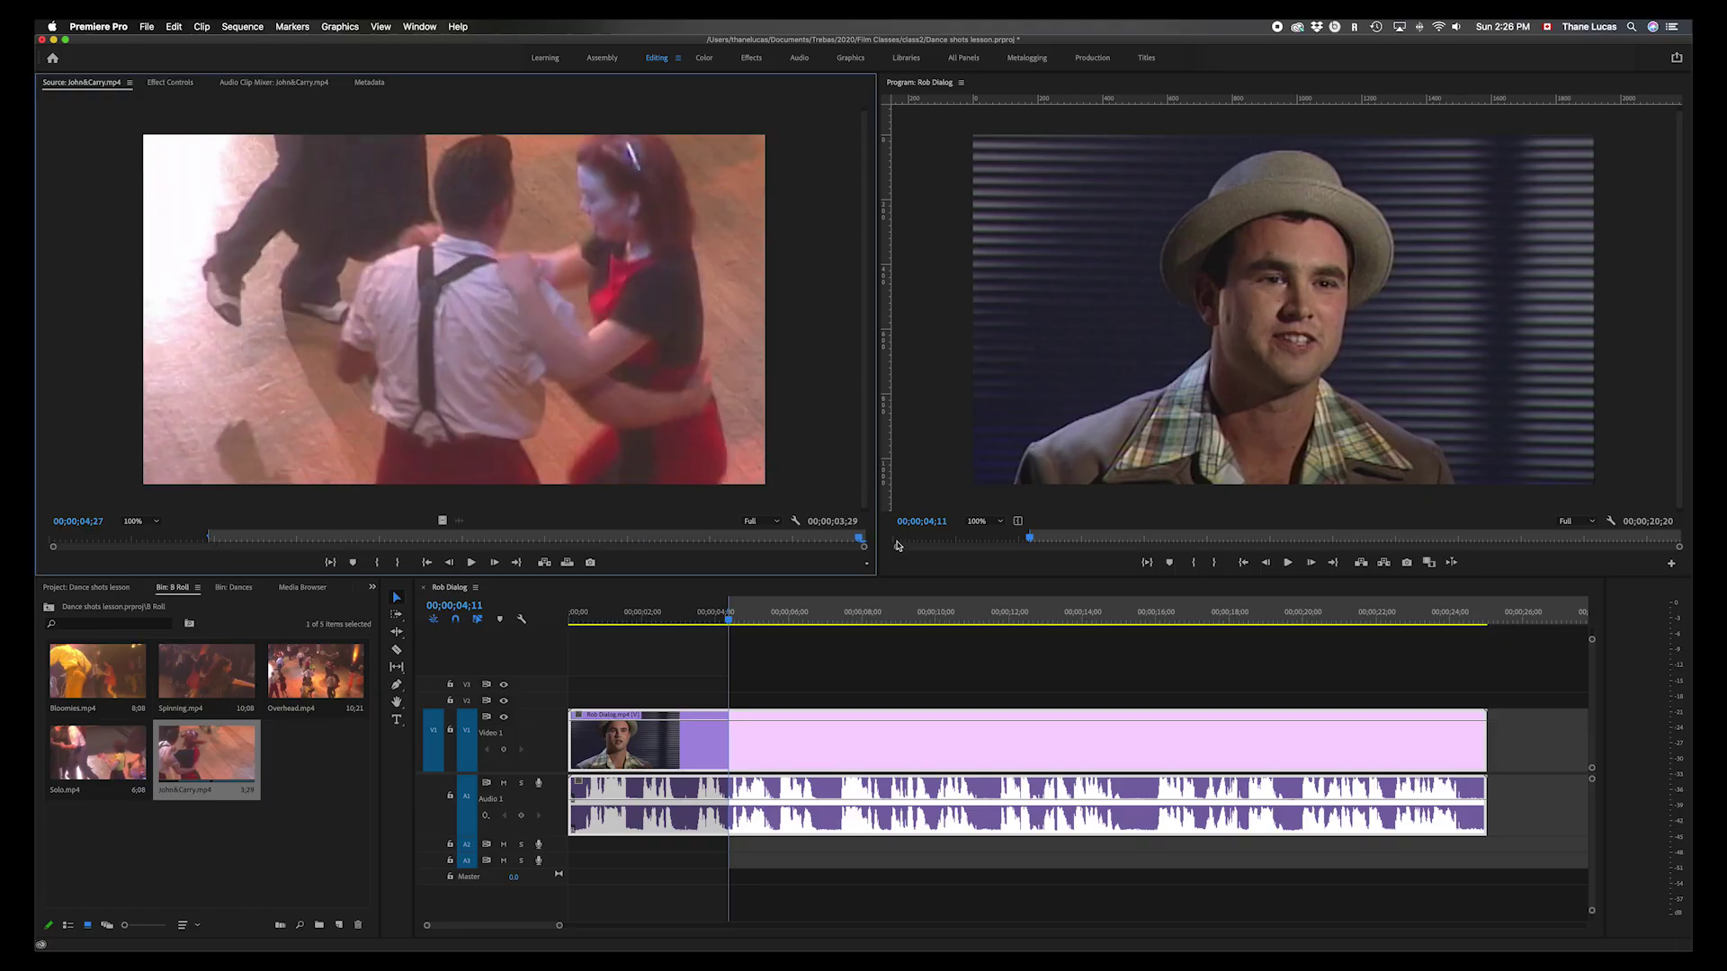
left_click_drag(859, 540, 751, 540)
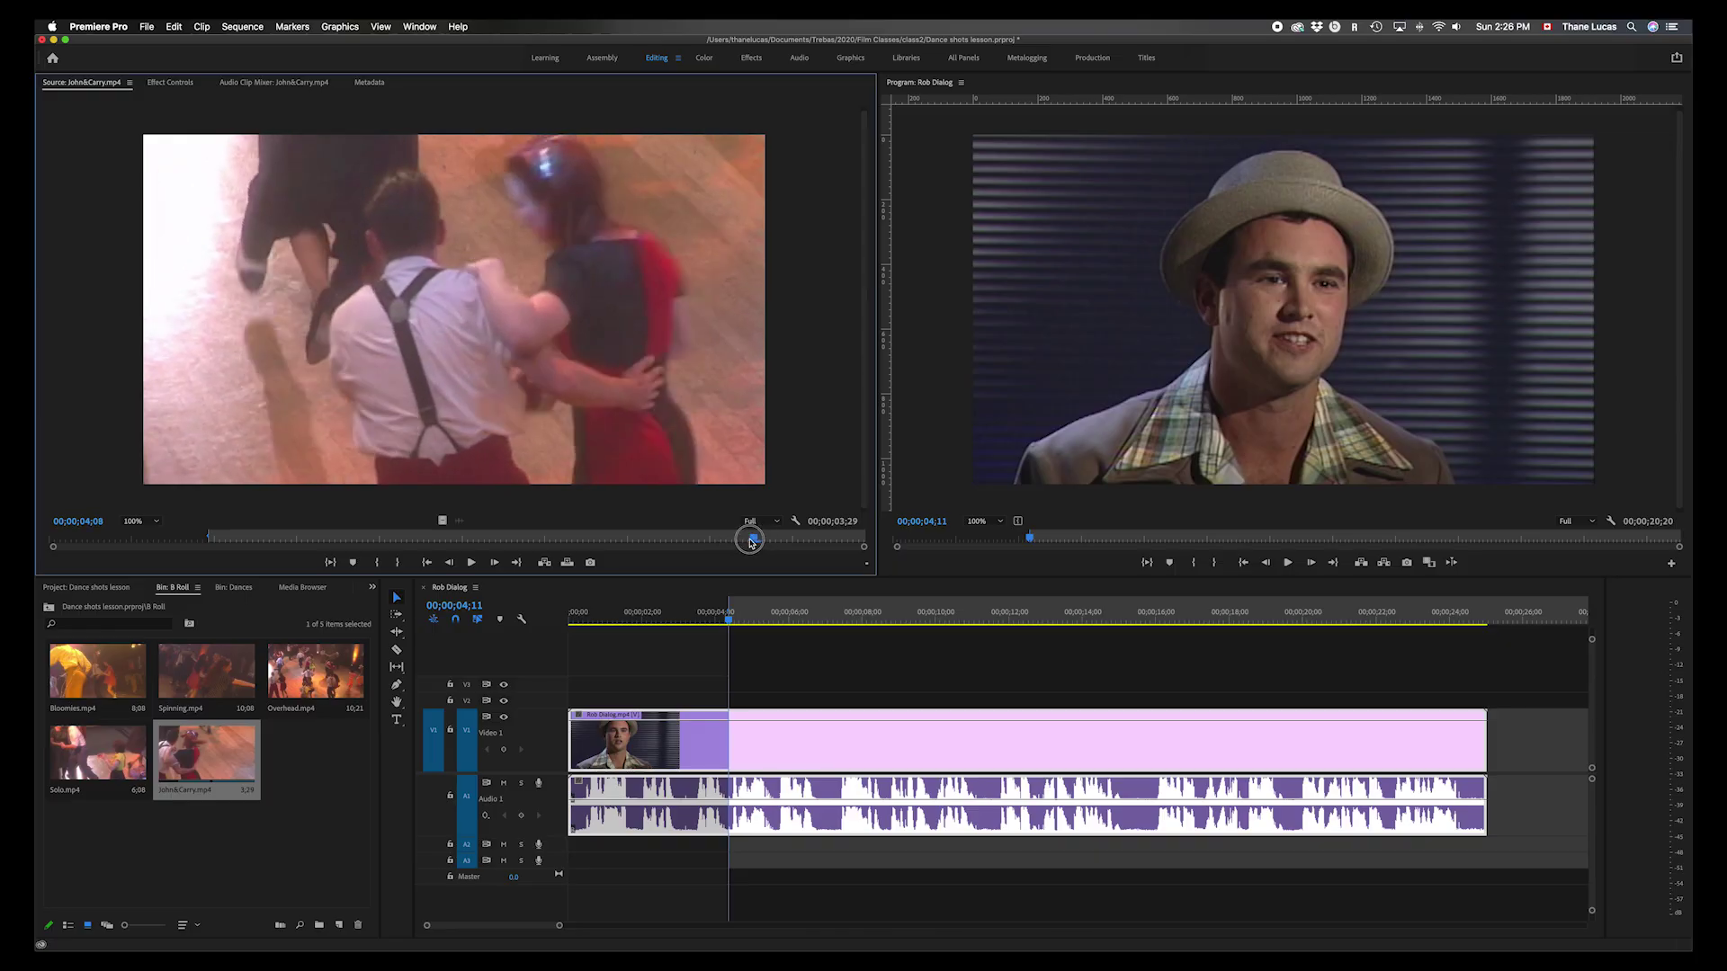
key("o")
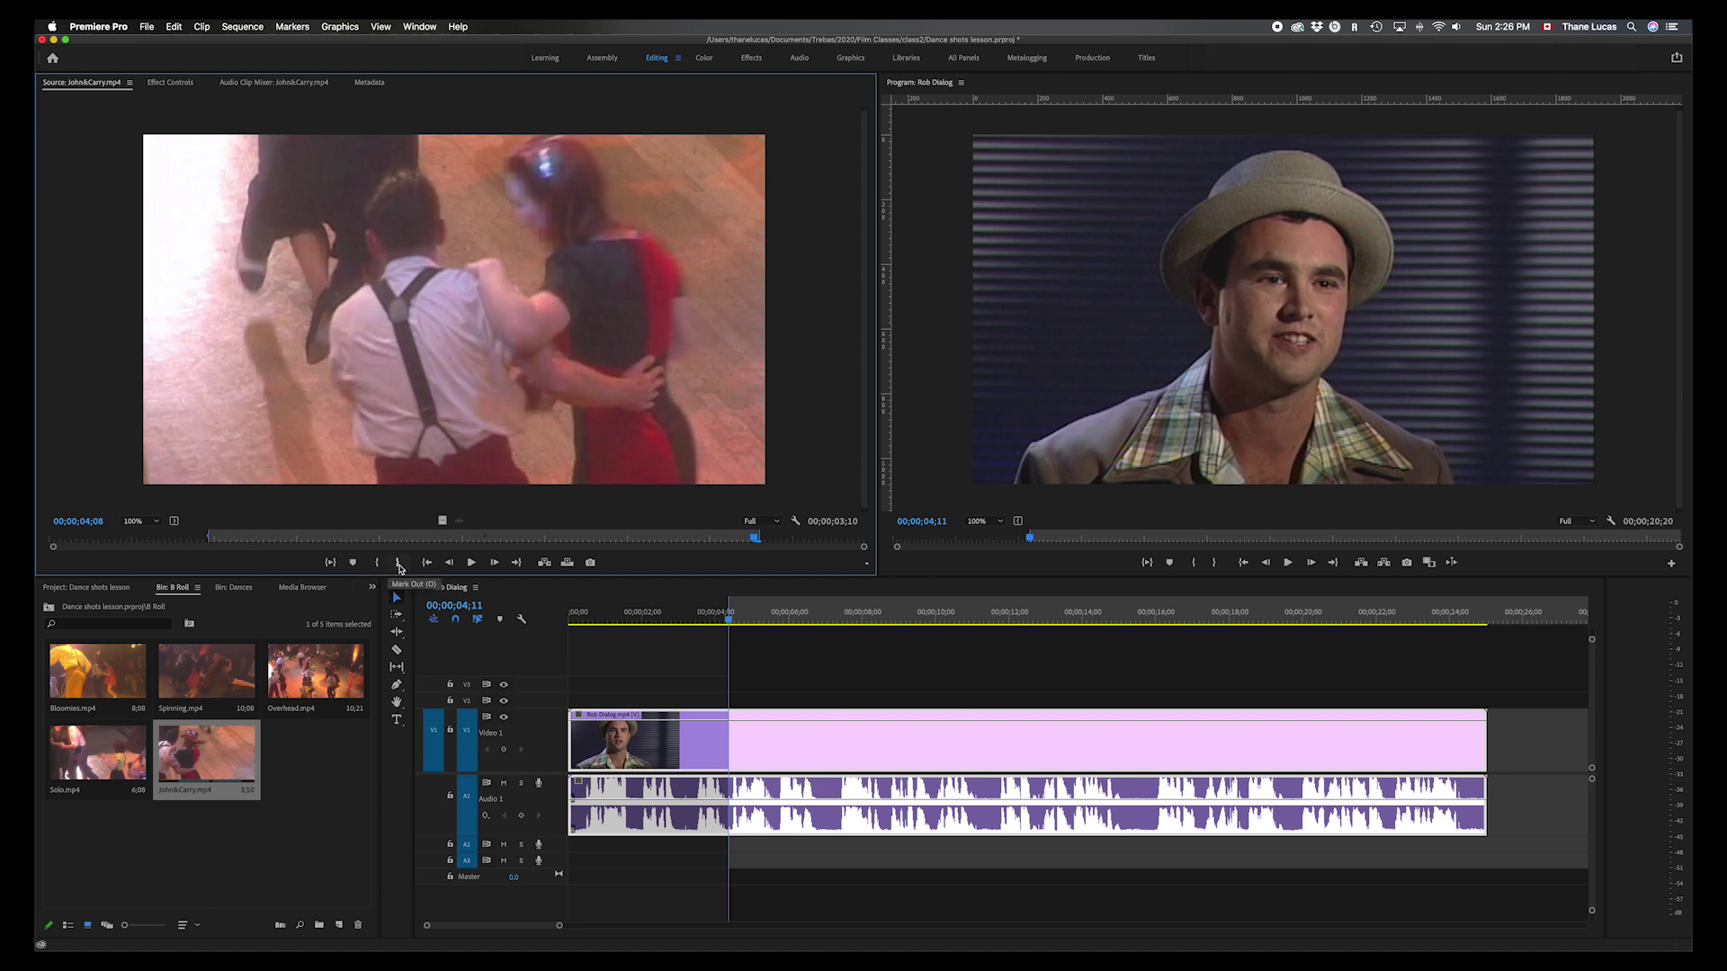
left_click(331, 563)
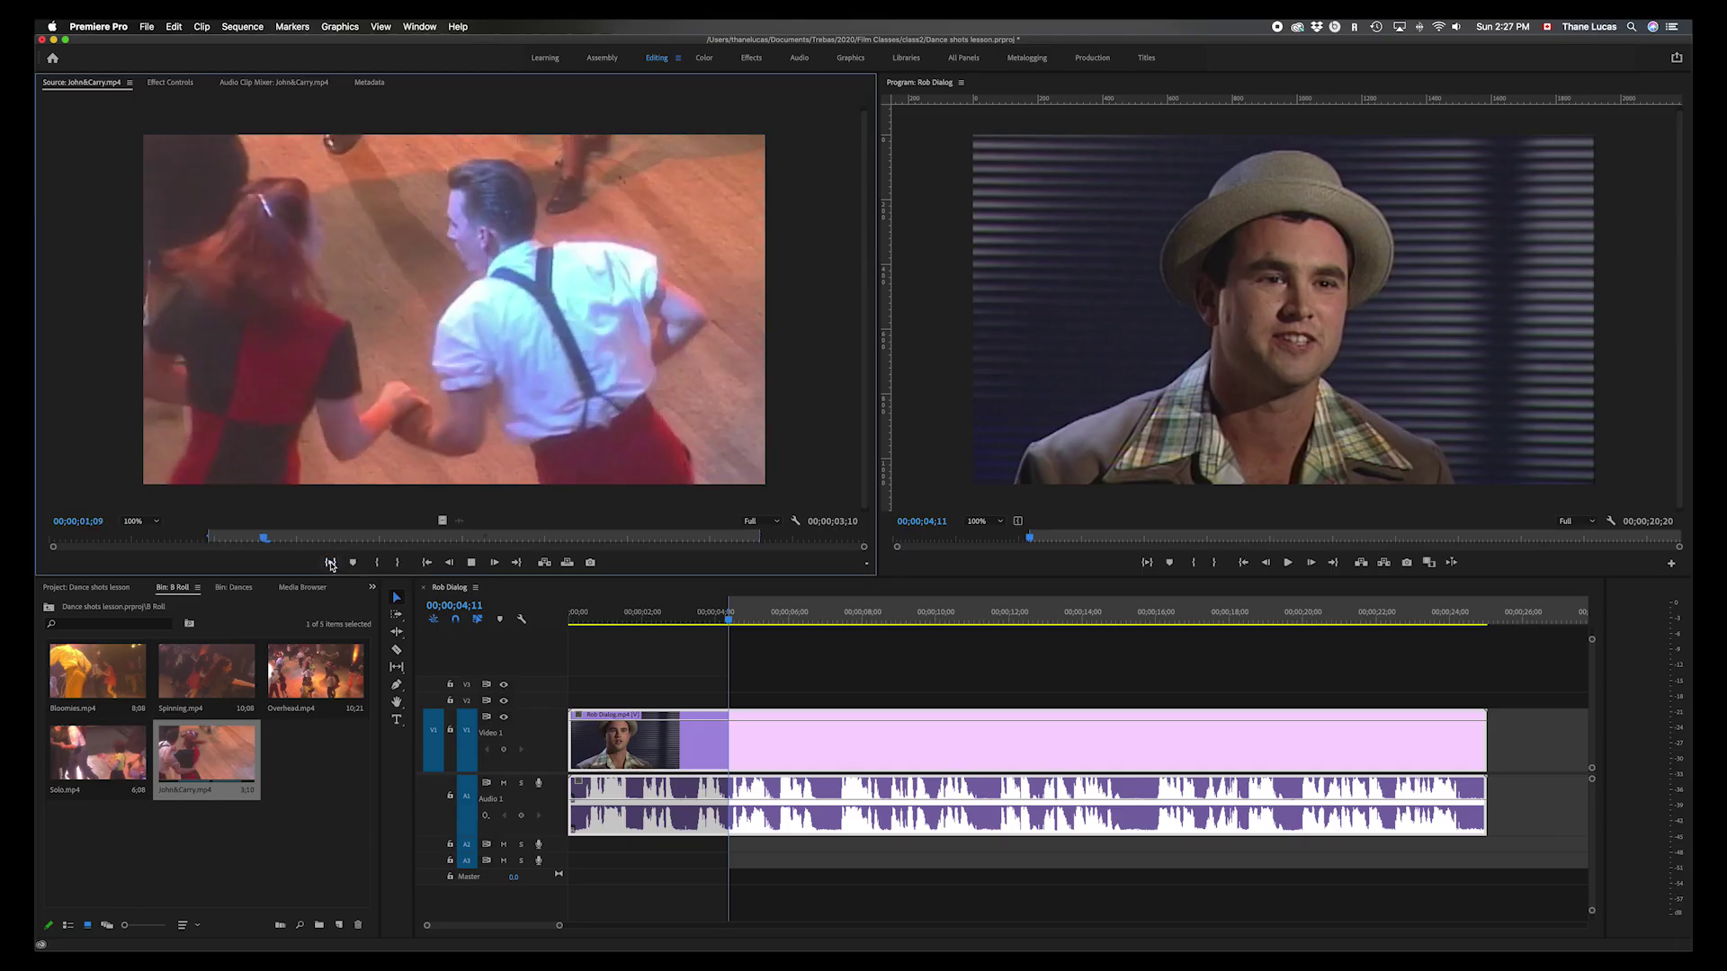
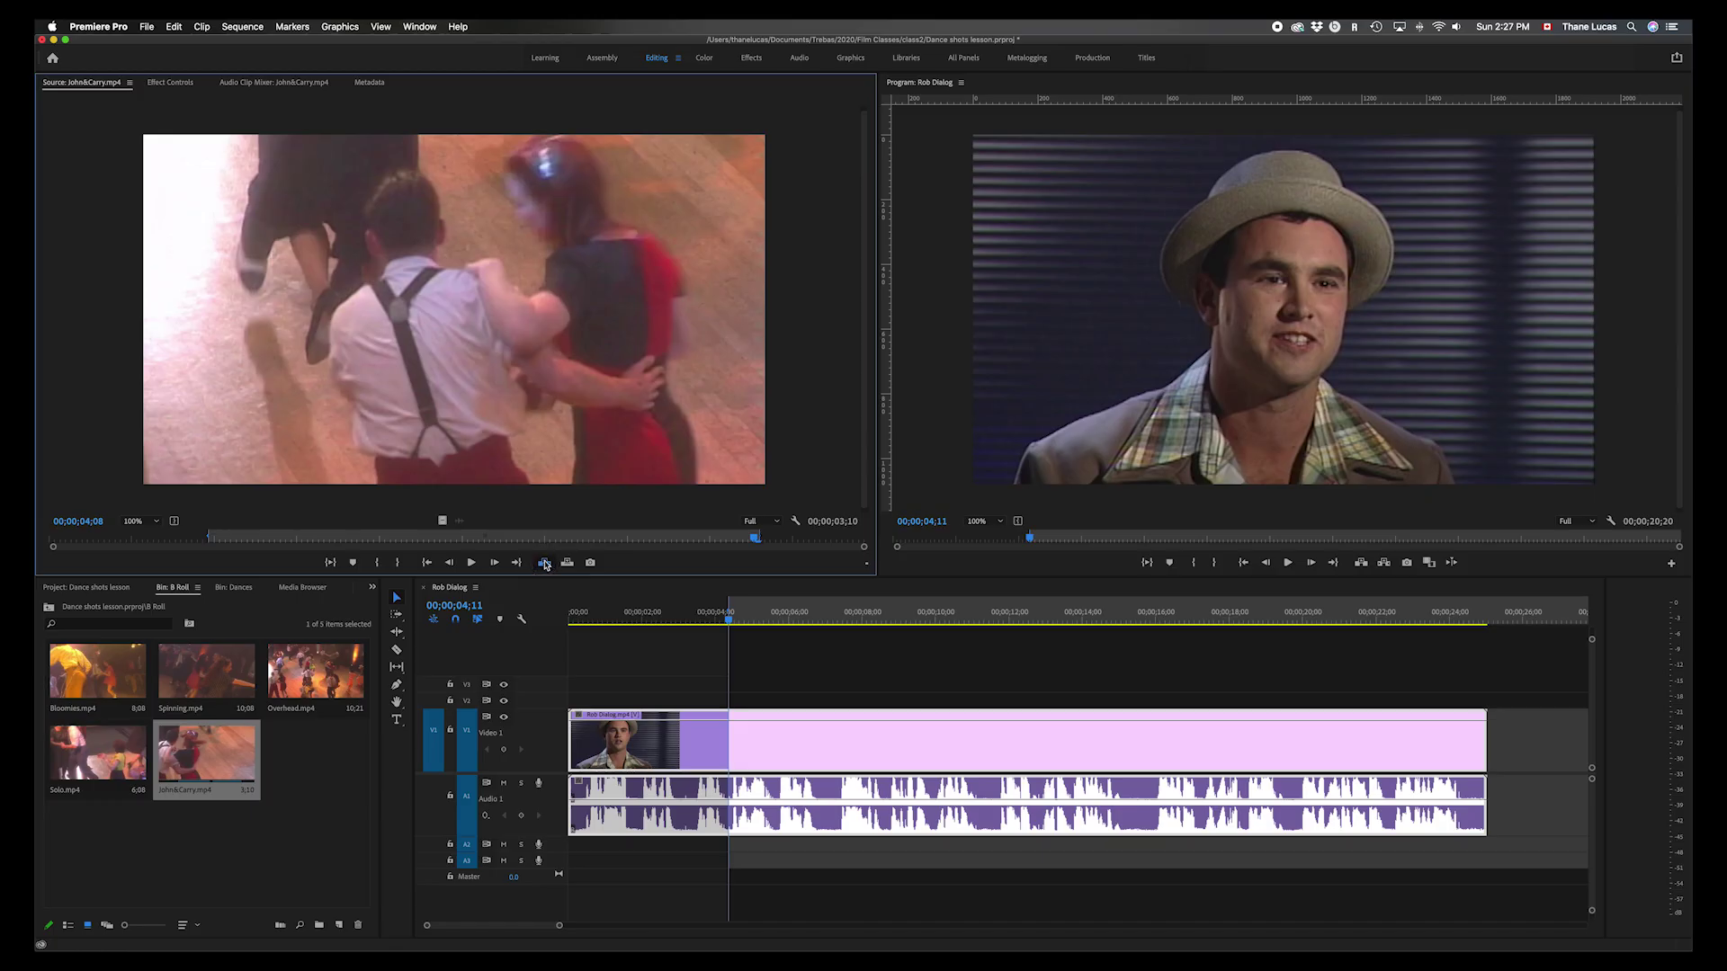
- Insert the marked John&Carry.mp4 range at the sequence's In point and play the edit from the beginning
left_click(544, 563)
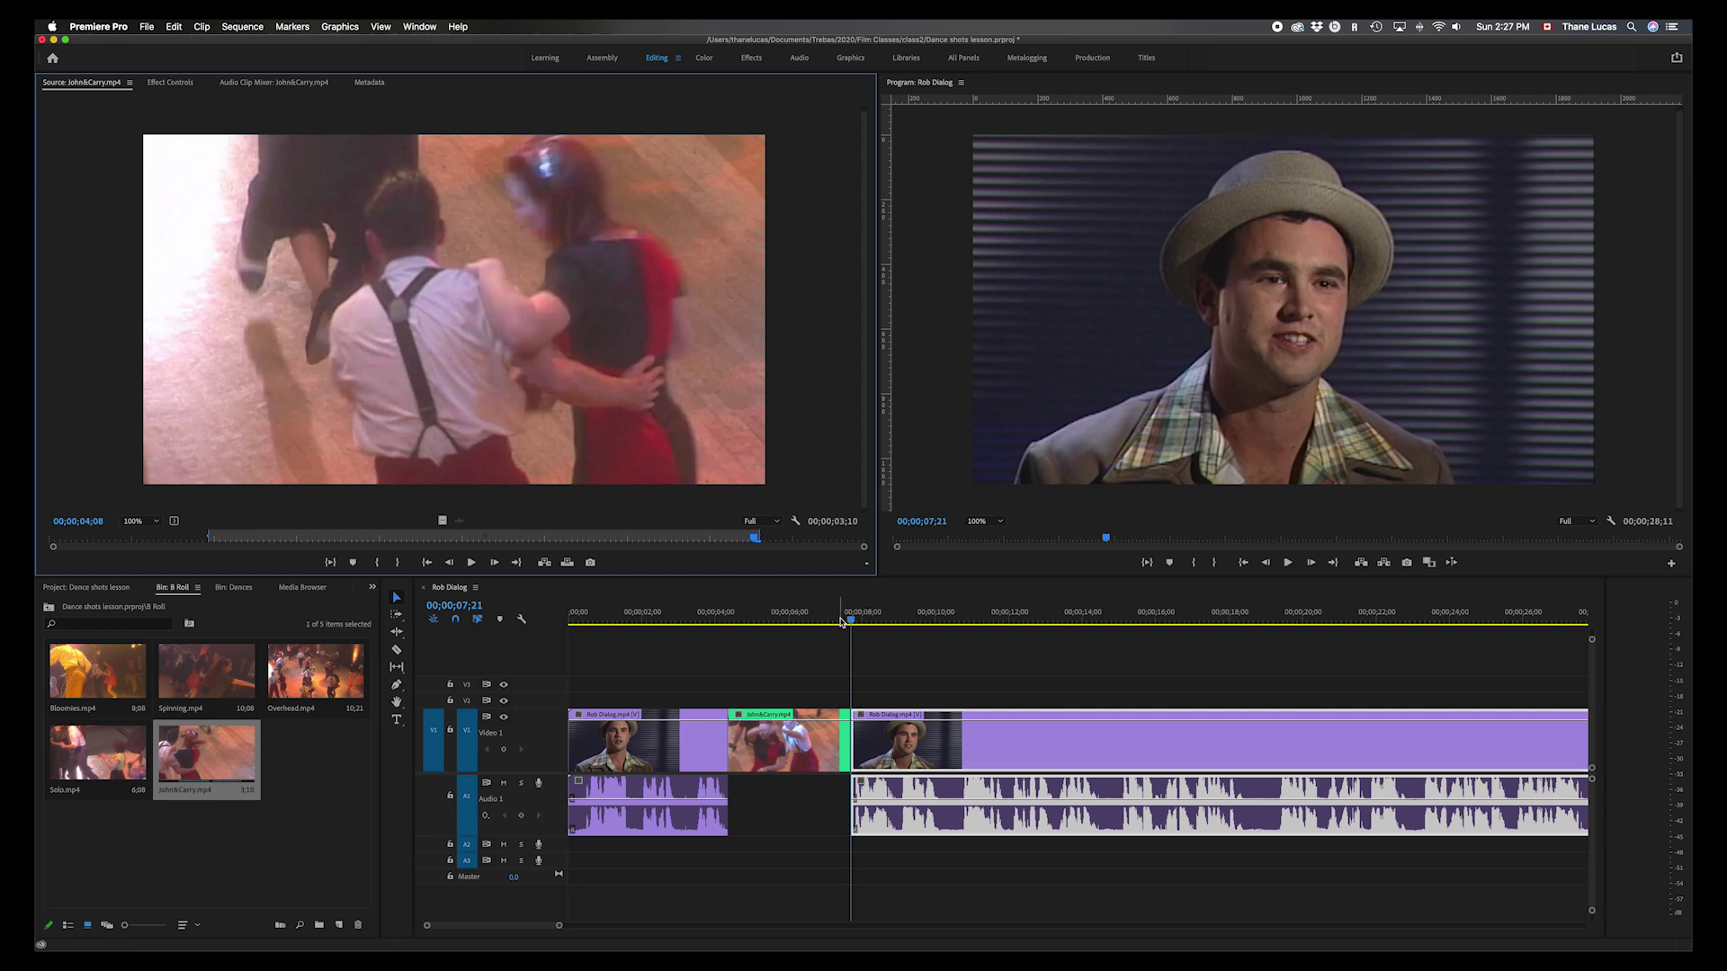
left_click_drag(853, 621, 334, 641)
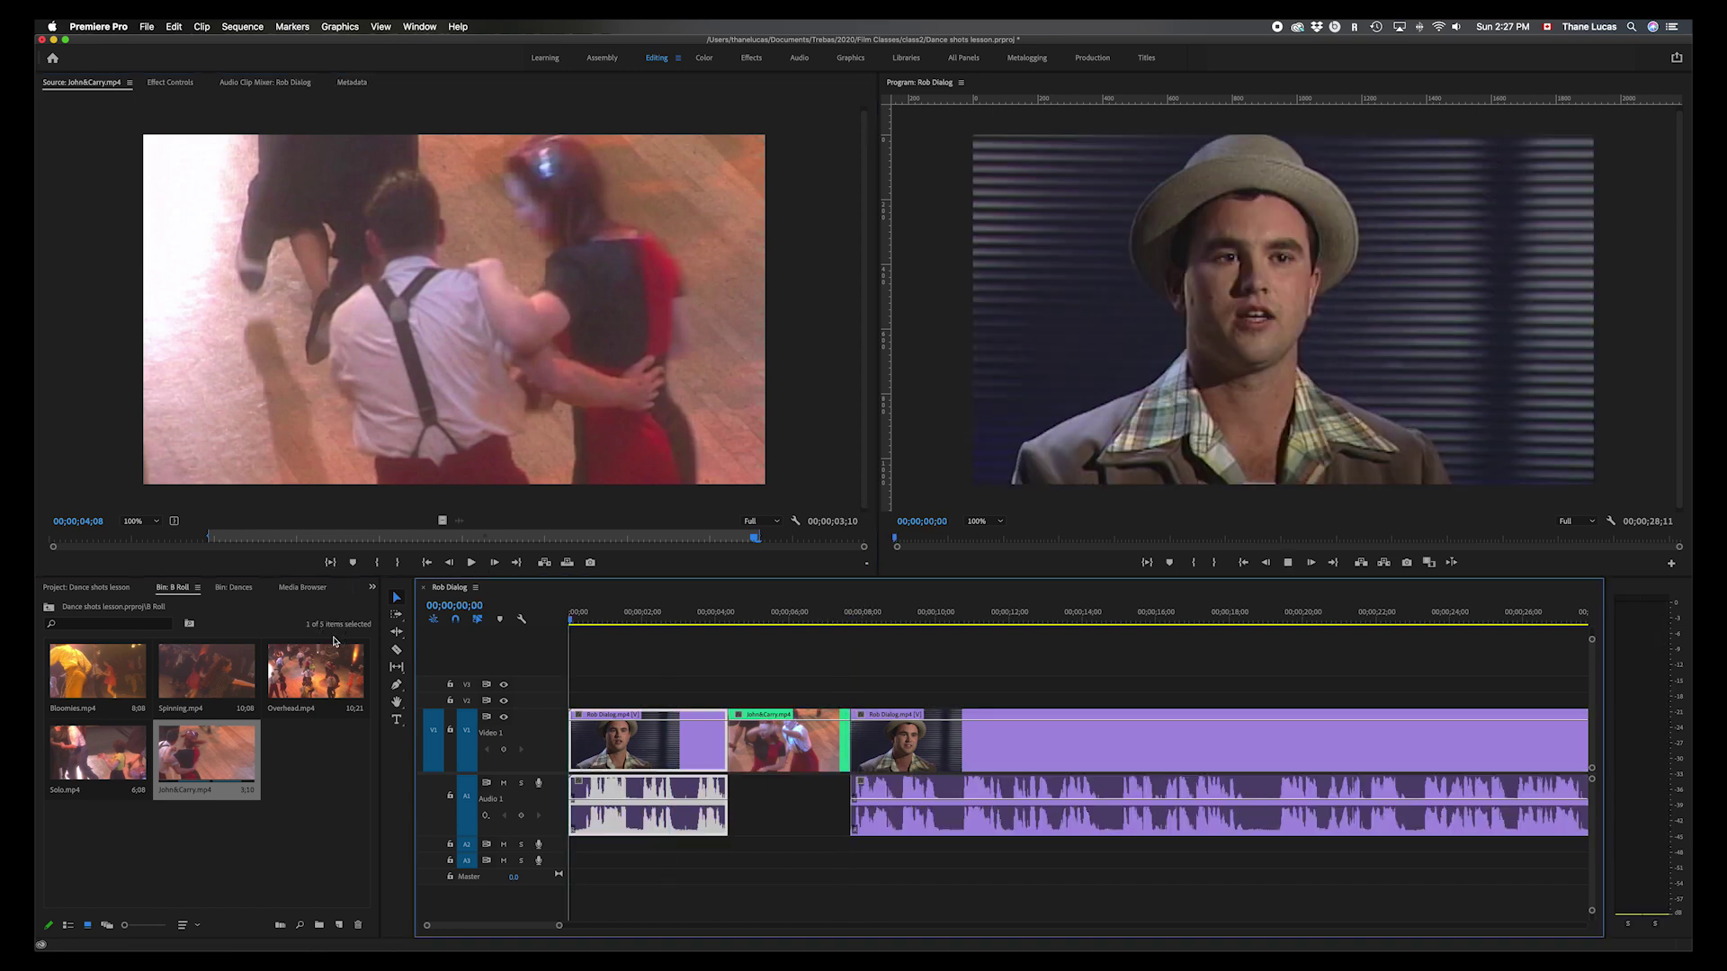
key("space")
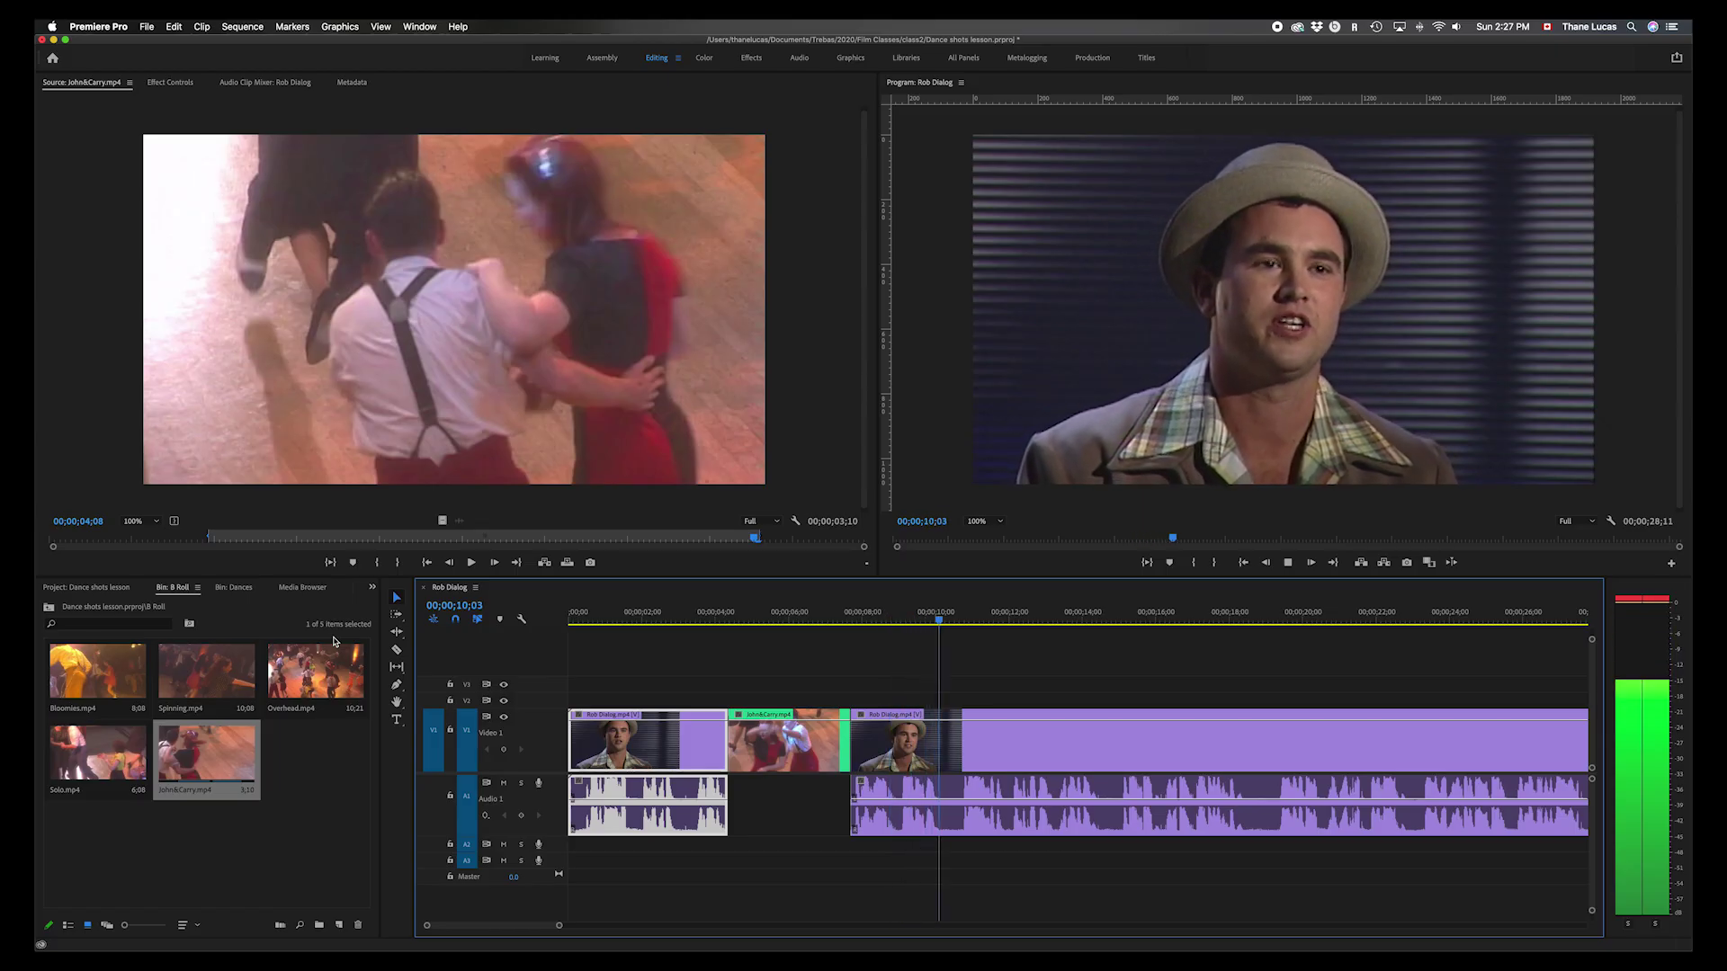
key("space")
- Replay the sequence from its start through the inserted dance shot and on through the dialog to about 00;00;14;22
key("d")
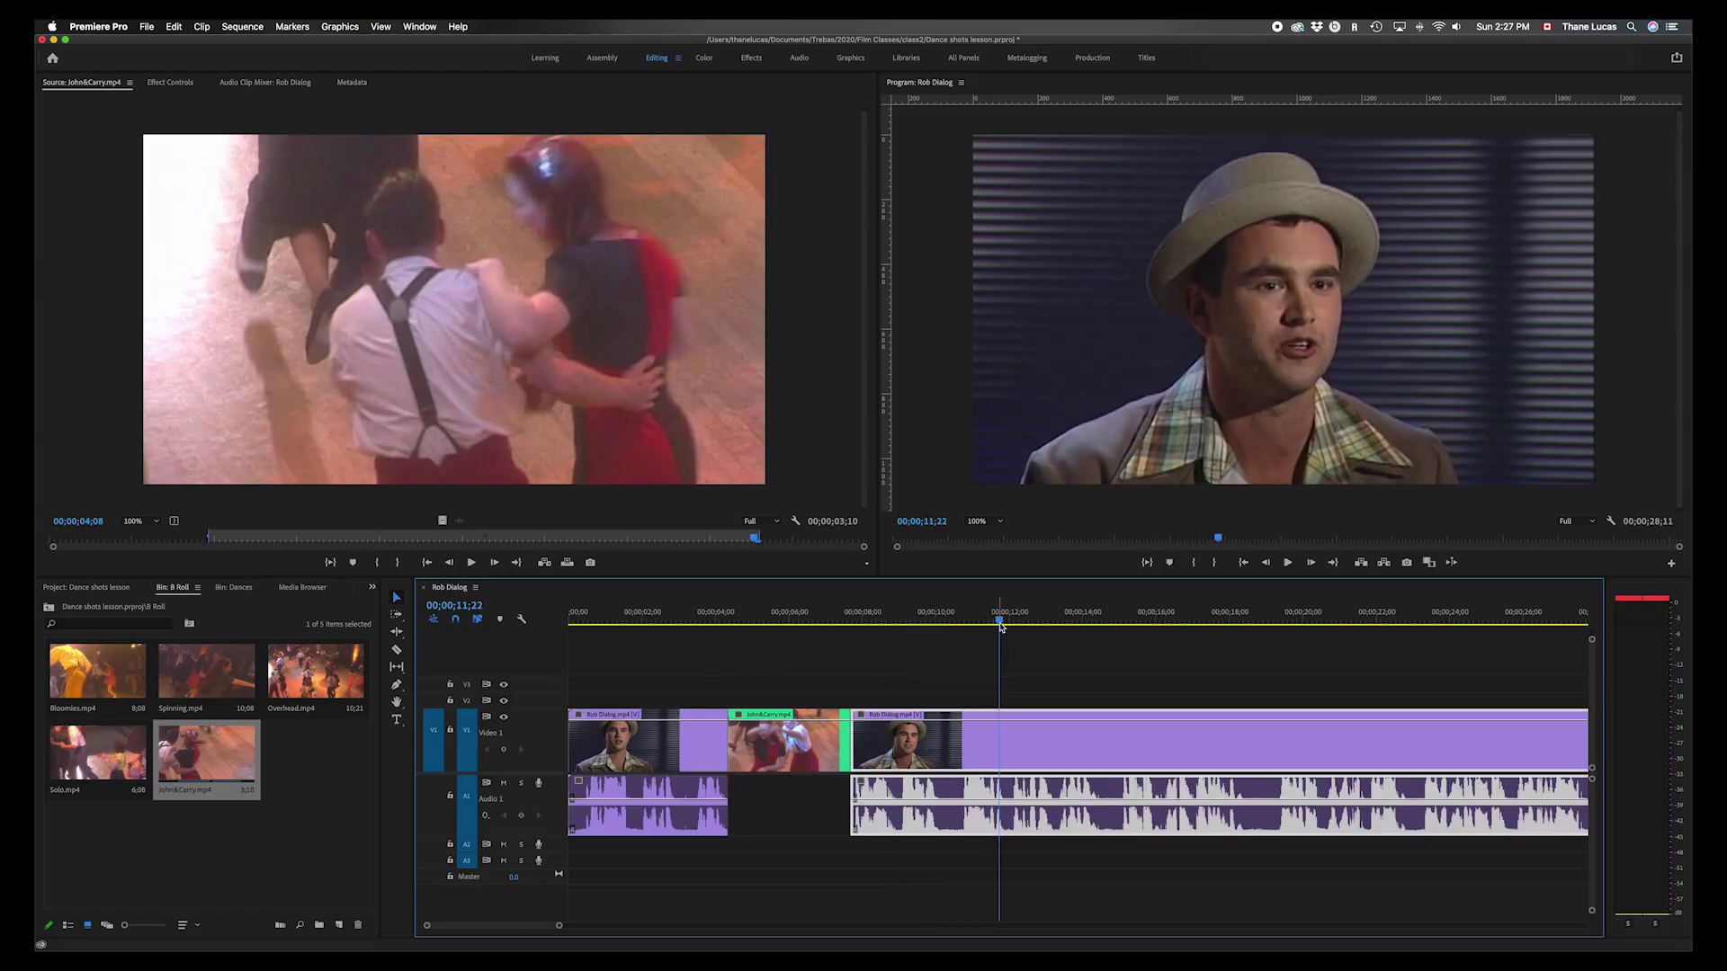
key("Home")
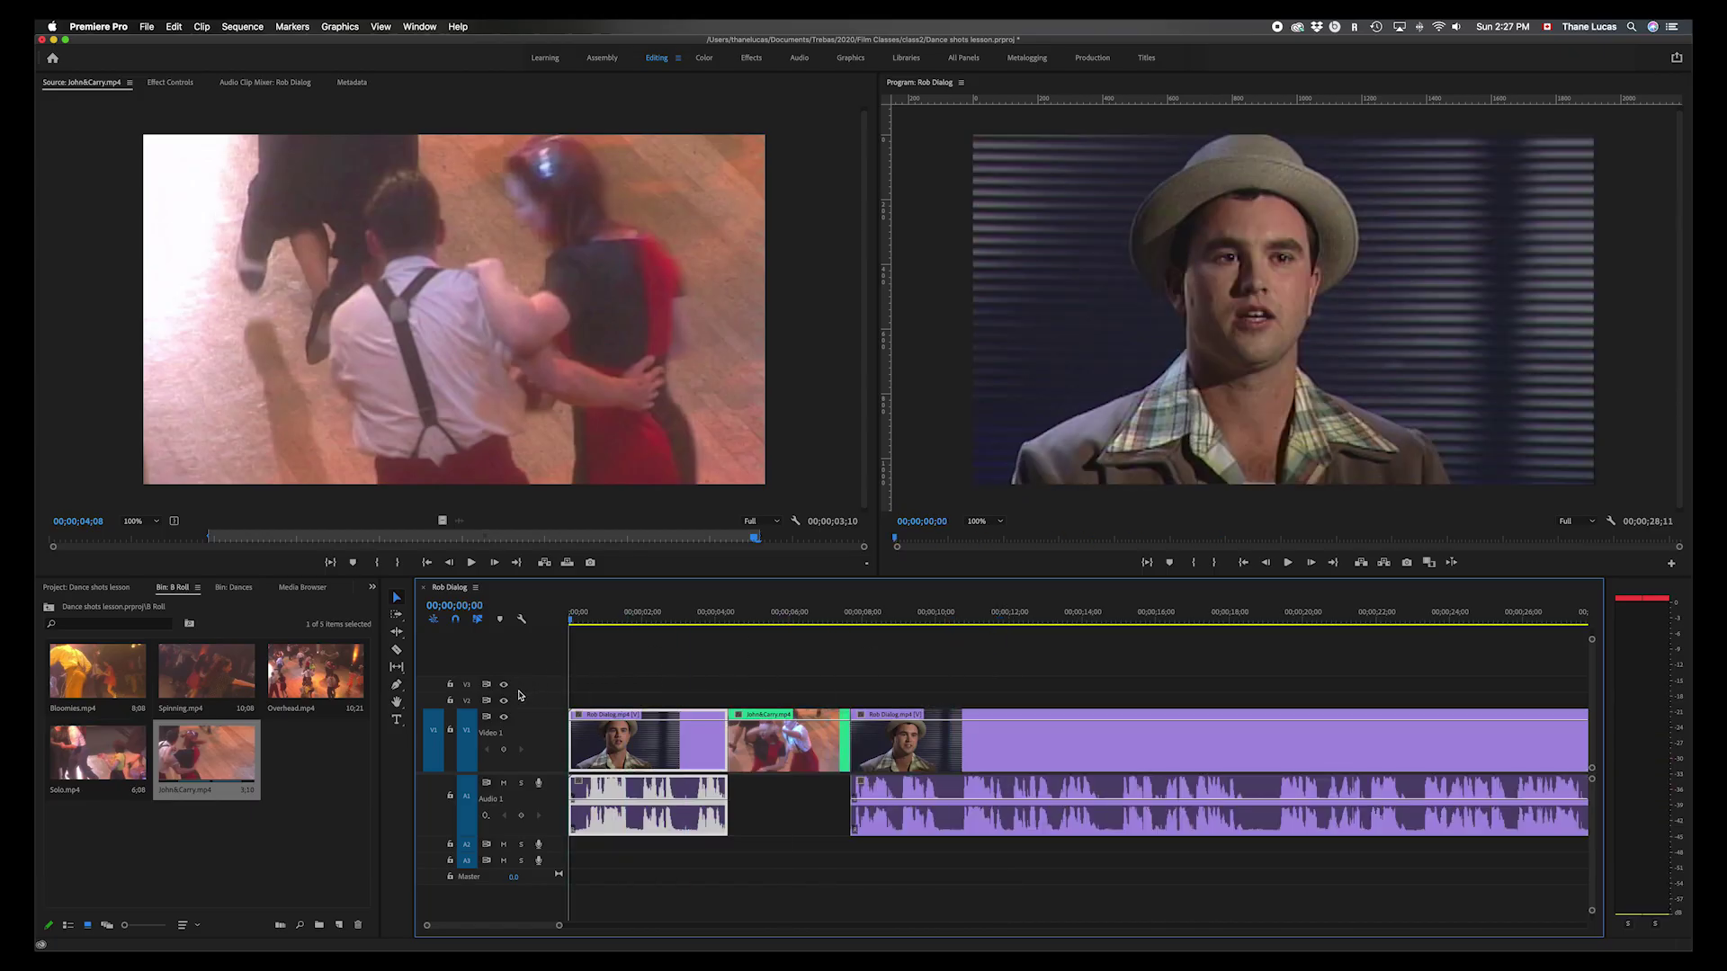
key("space")
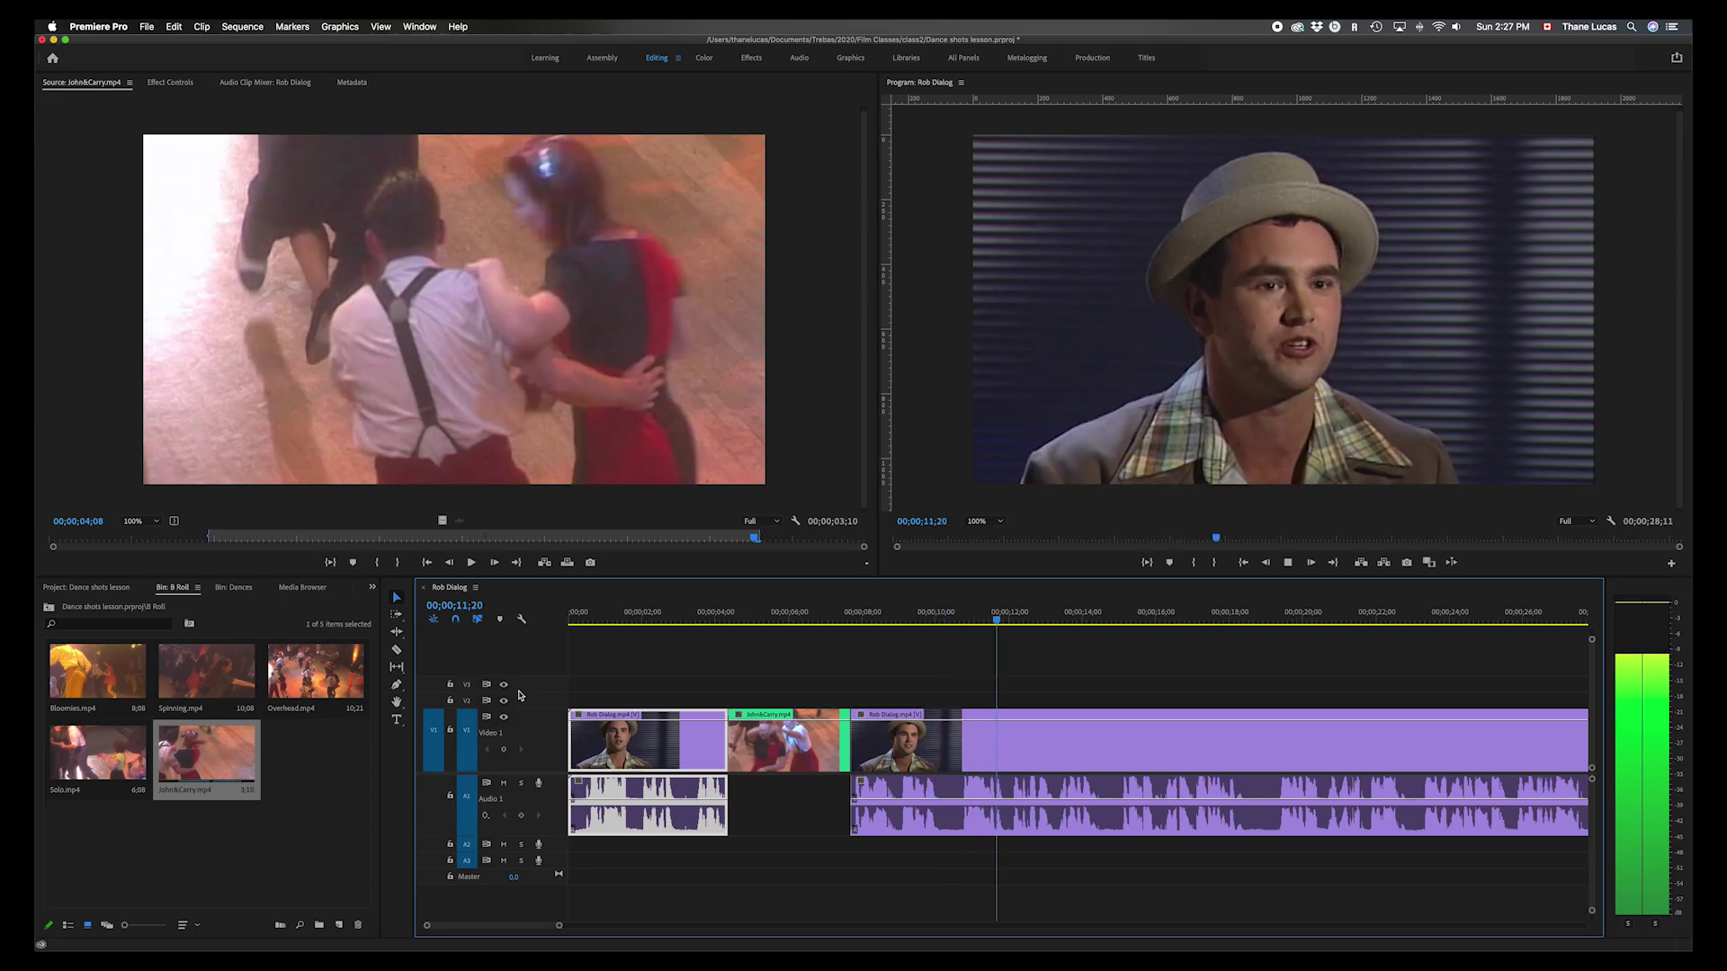
key("space")
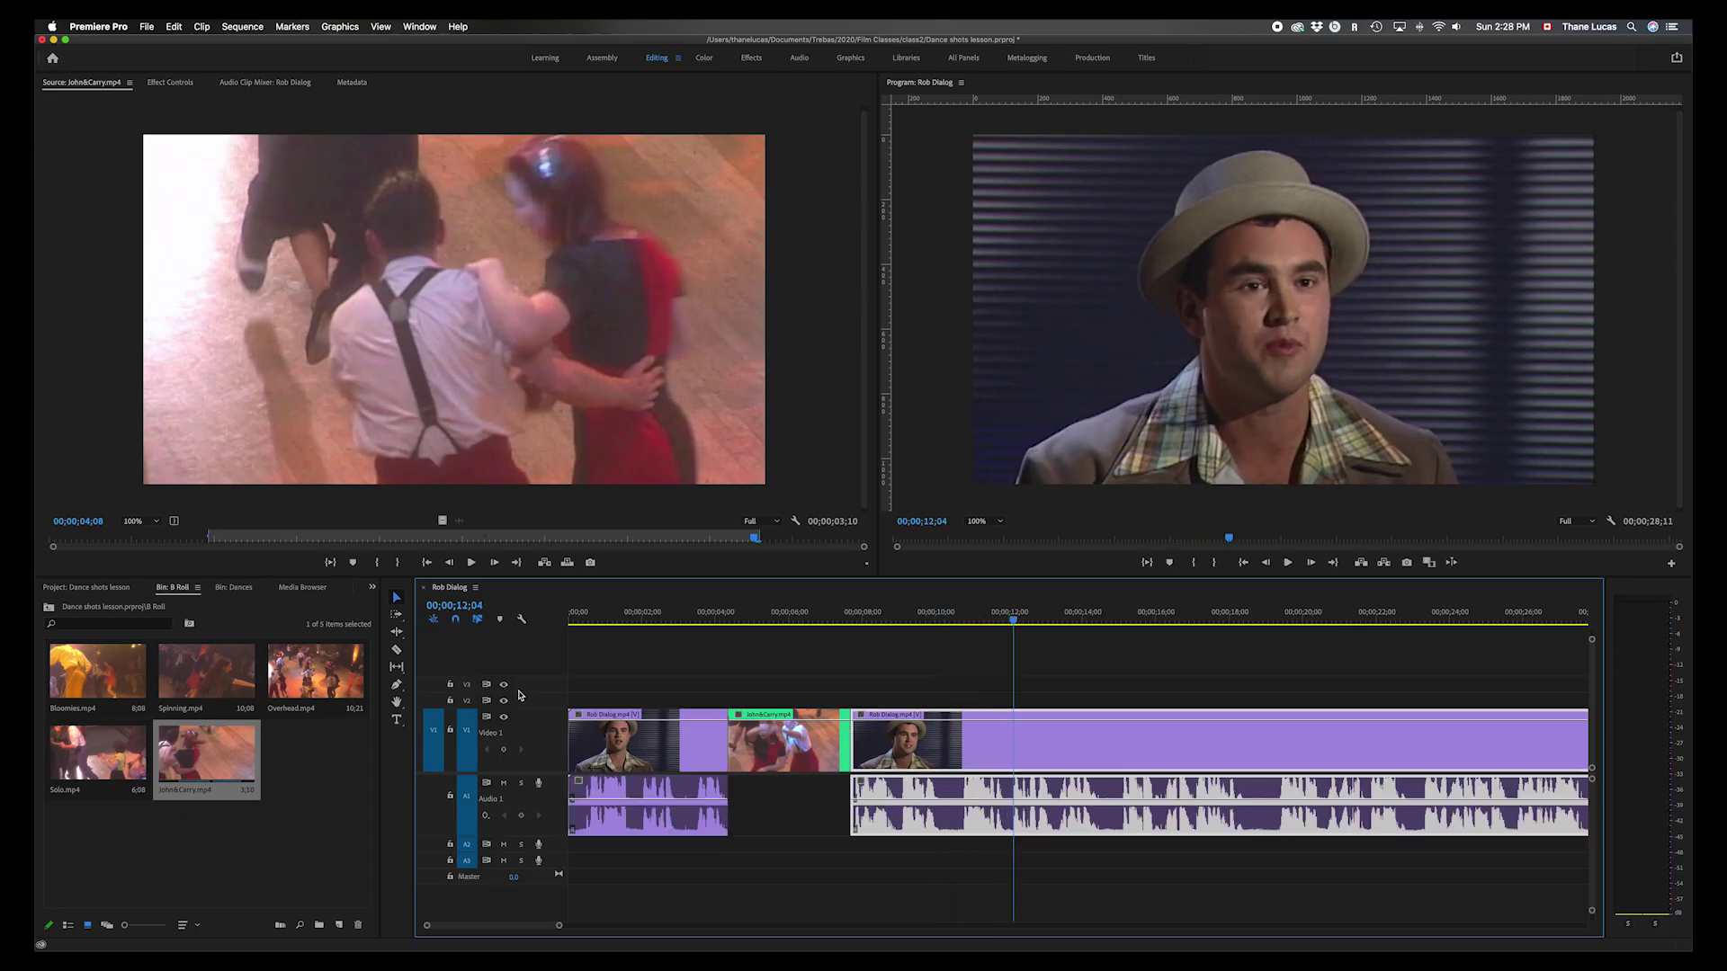
left_click(1007, 622)
key("space")
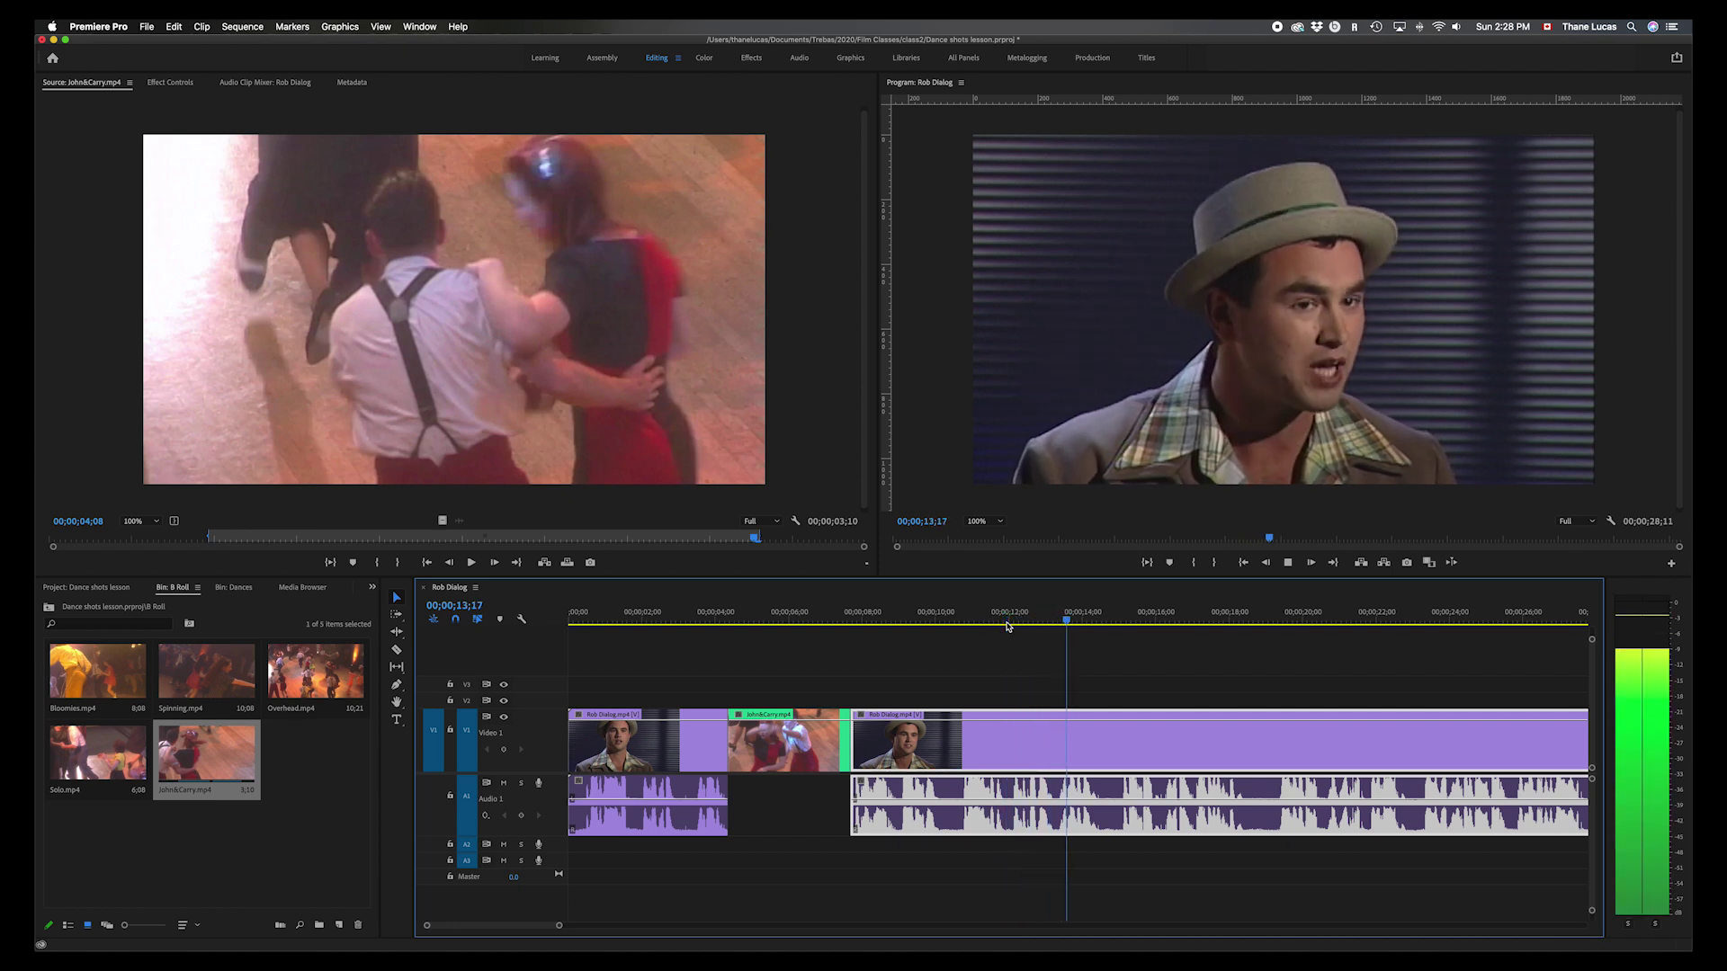
key("space")
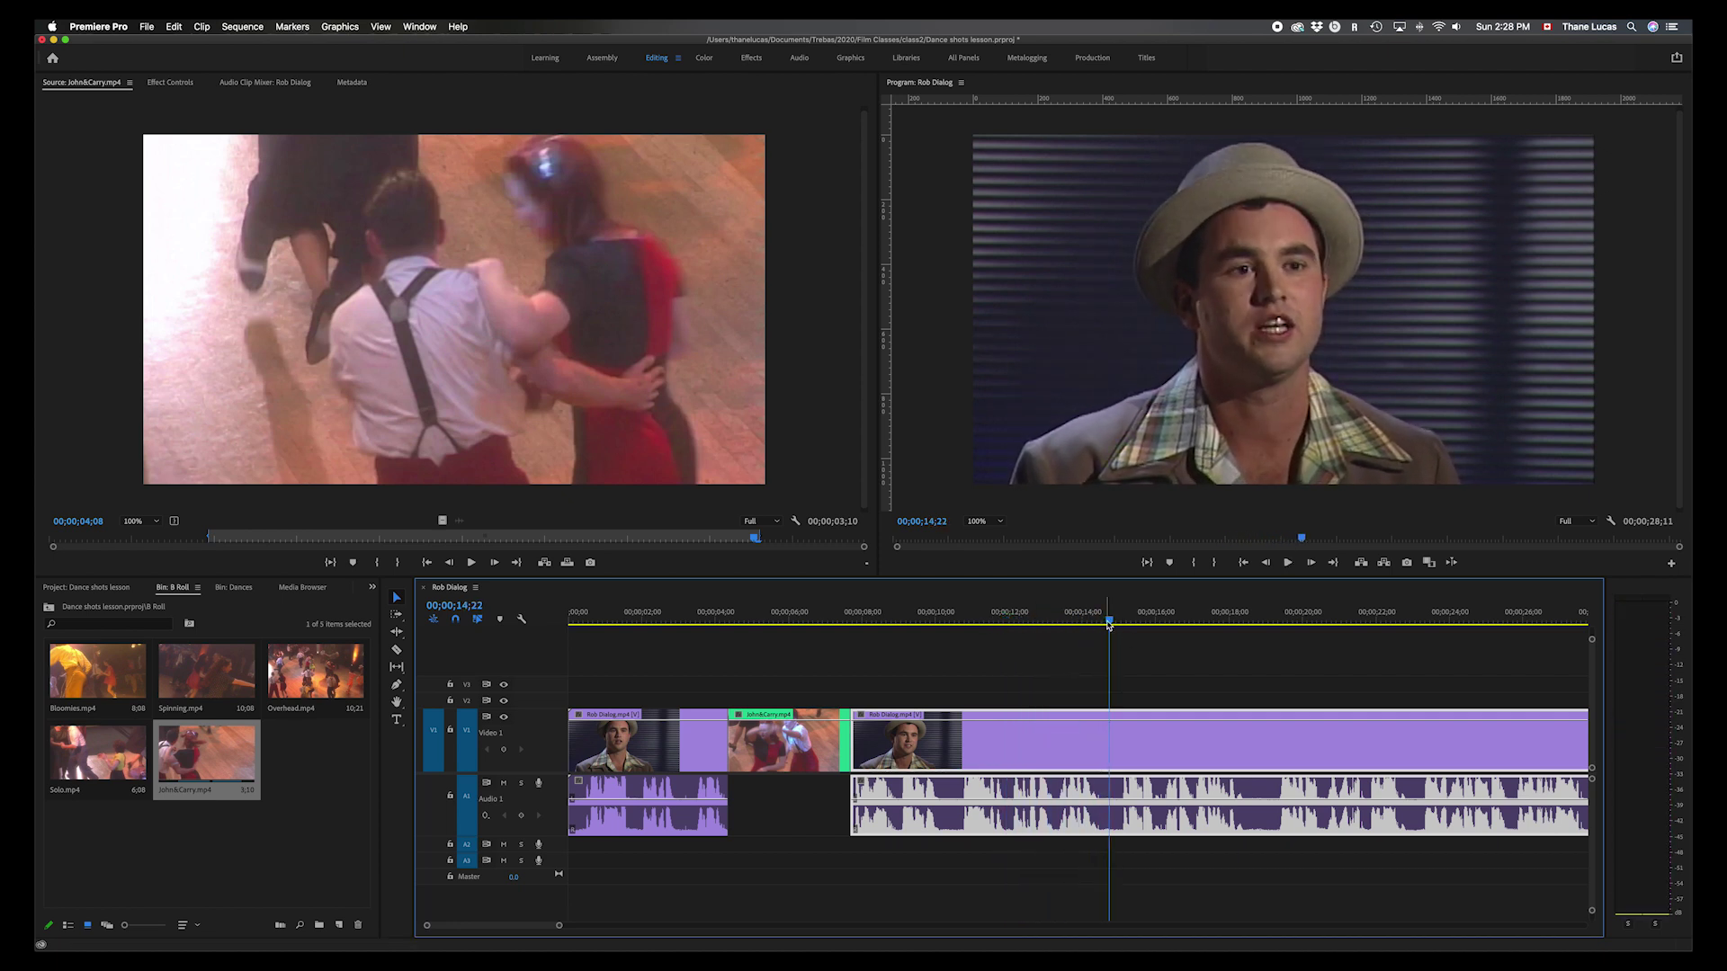
- Place the sequence playhead at 00;00;14;21 and open Bloomies.mp4 in the Source Monitor
left_click_drag(1110, 622, 800, 623)
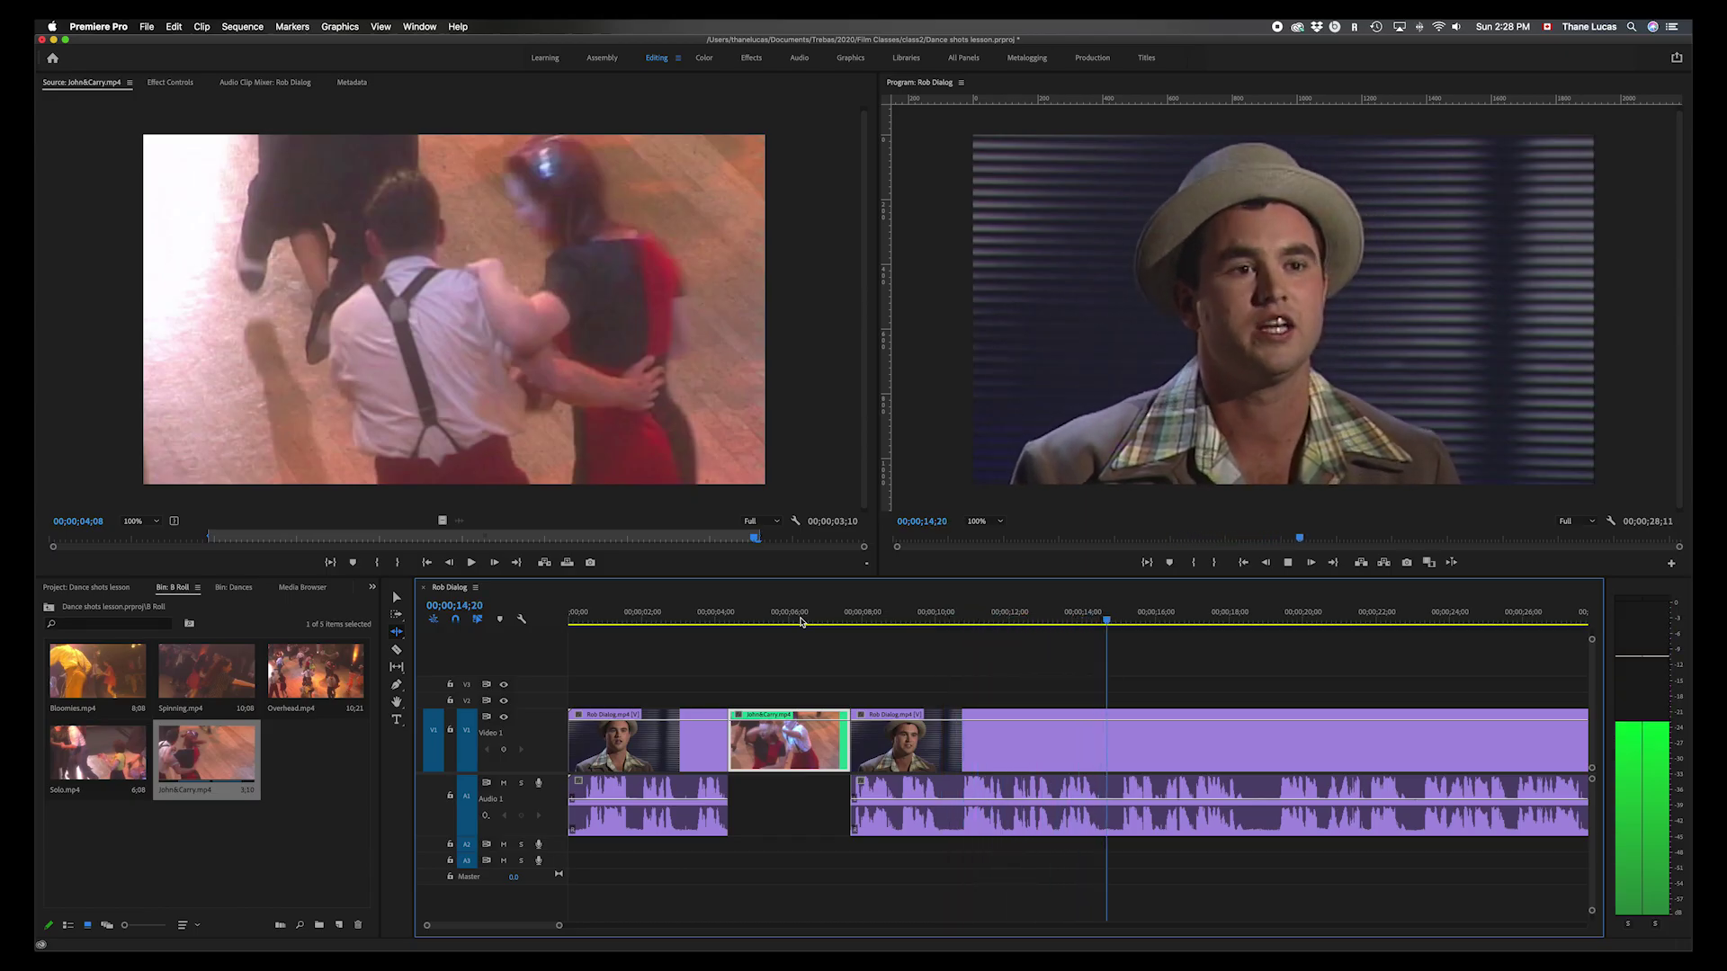
key("space")
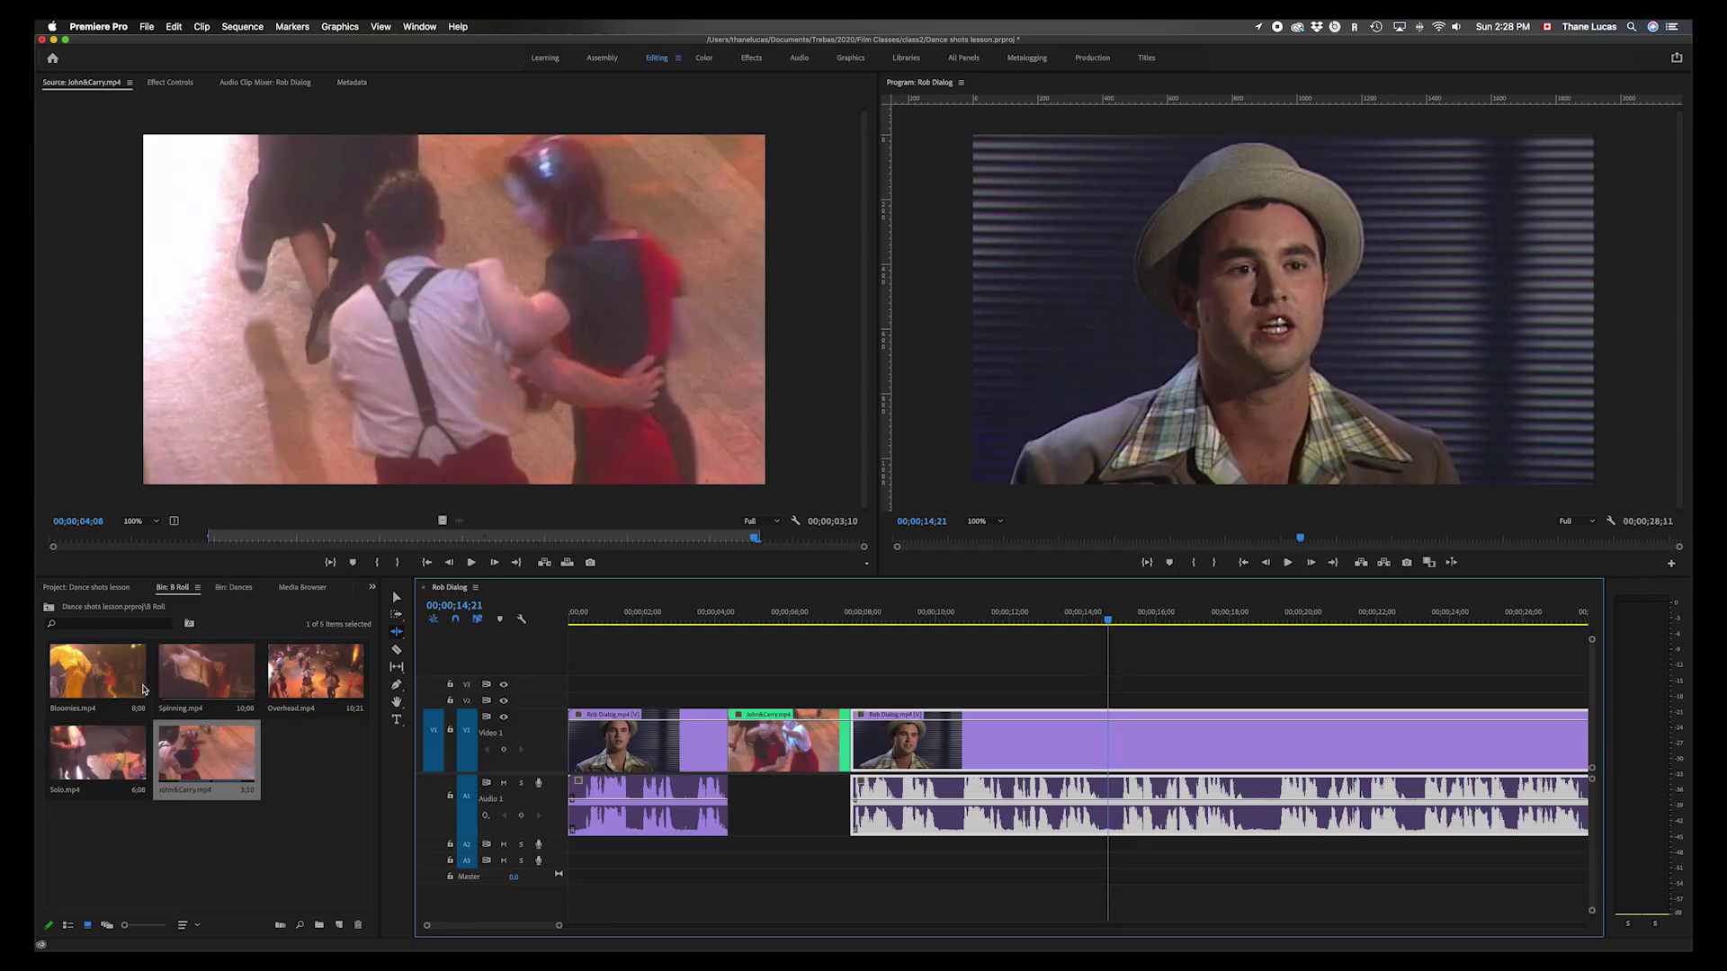
double_click(93, 682)
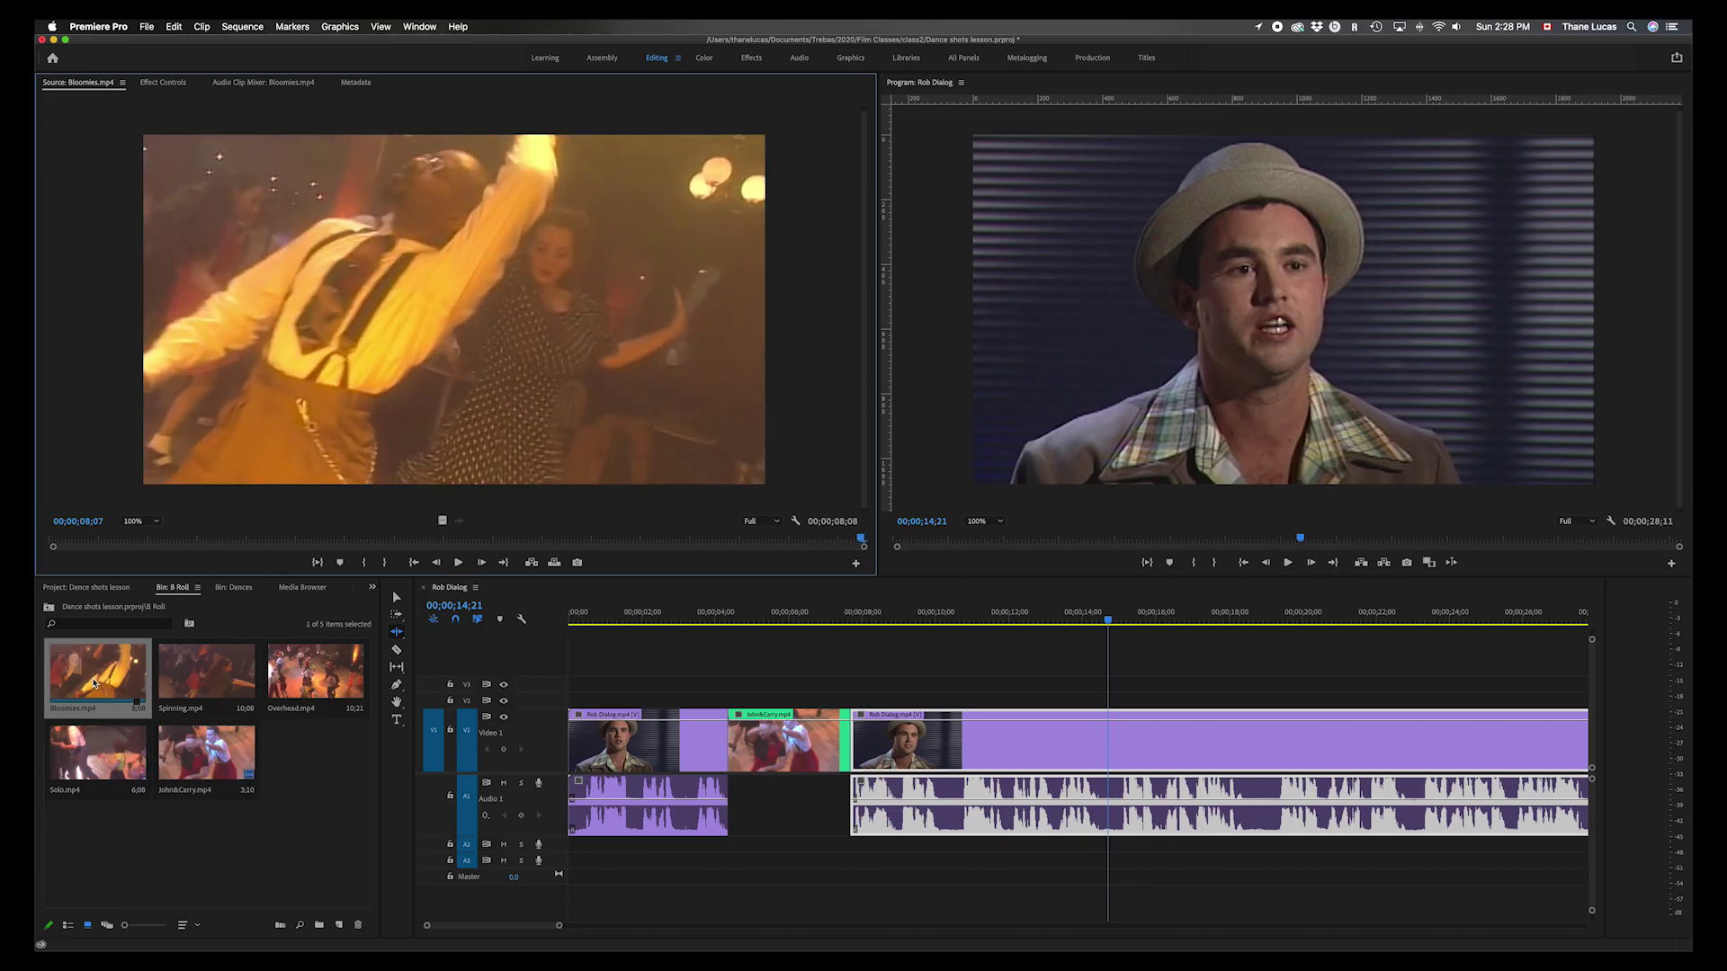
- Review the Bloomies.mp4 dance shot in the Source Monitor and mark its Out point at 00;00;06;23
key("space")
left_click_drag(861, 542, 156, 567)
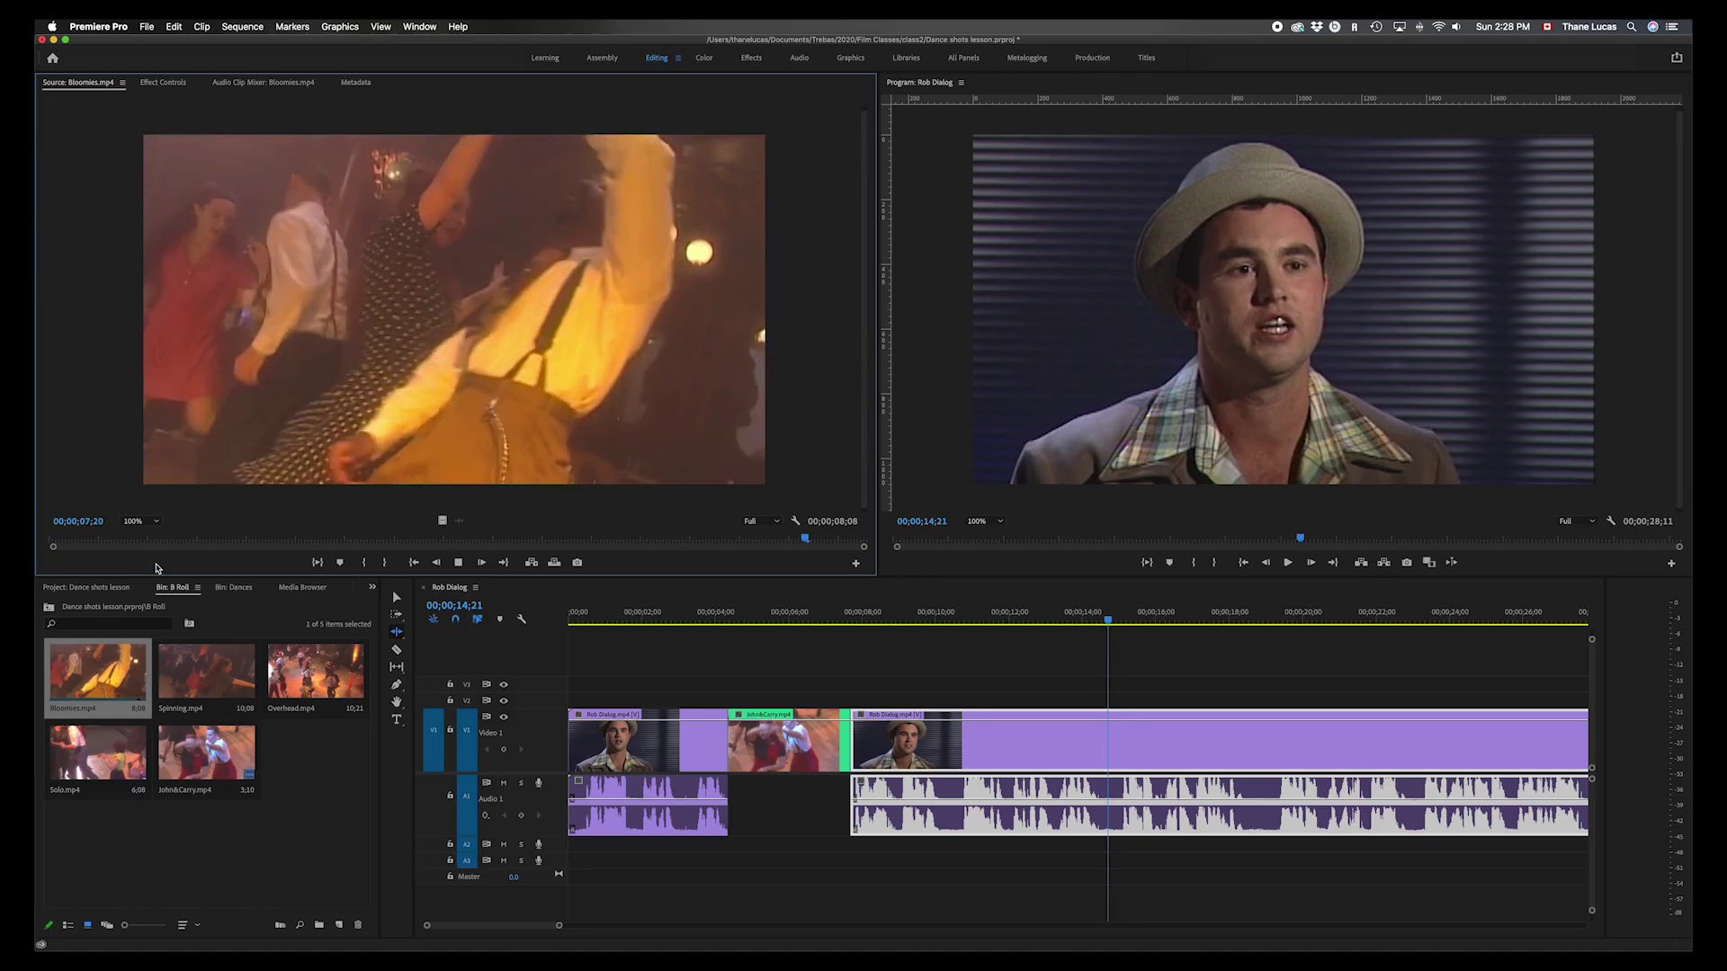
key("space")
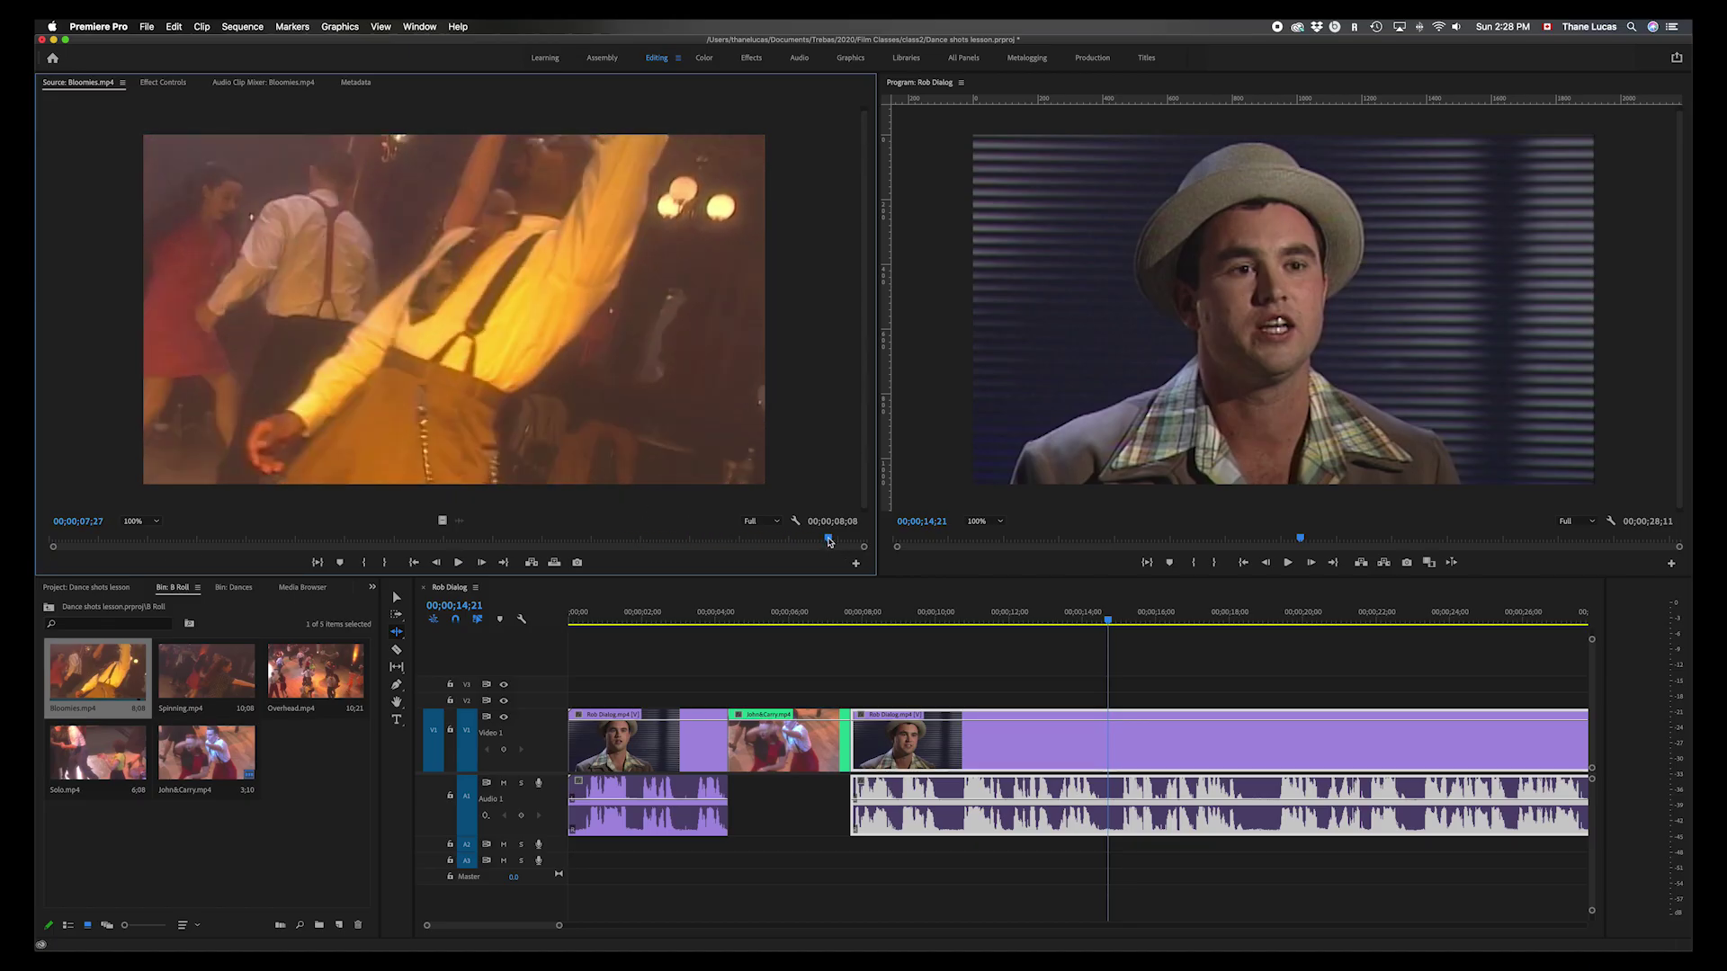
left_click_drag(828, 538, 262, 538)
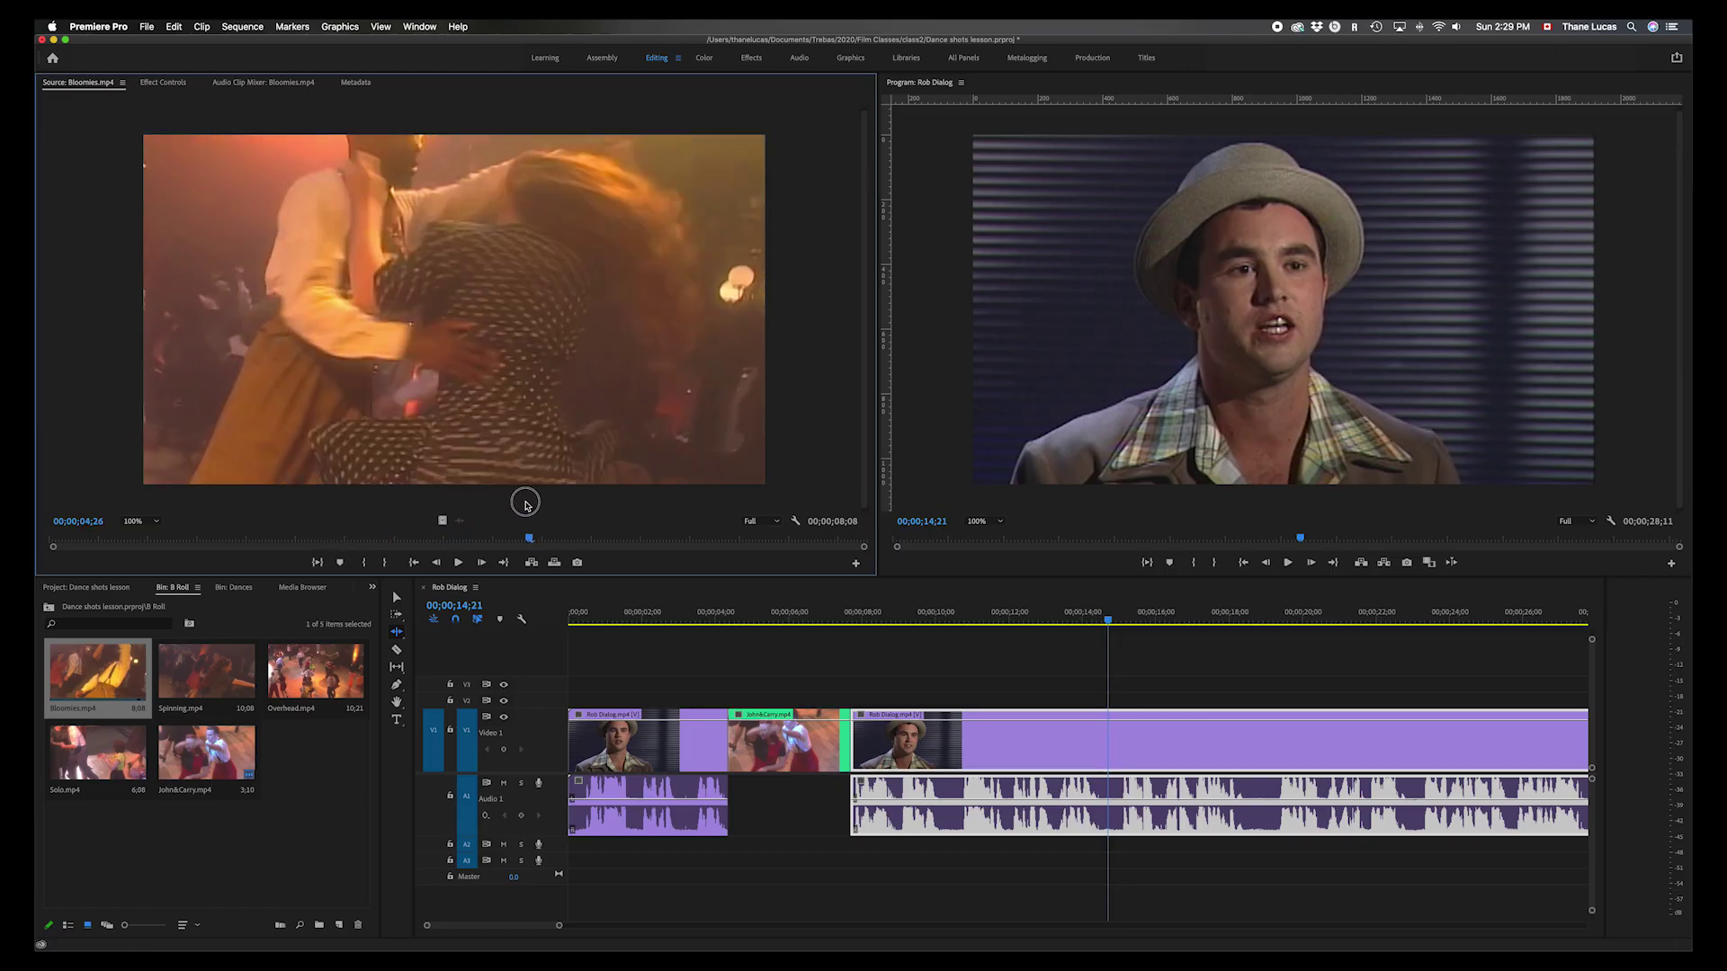
left_click_drag(615, 504, 651, 504)
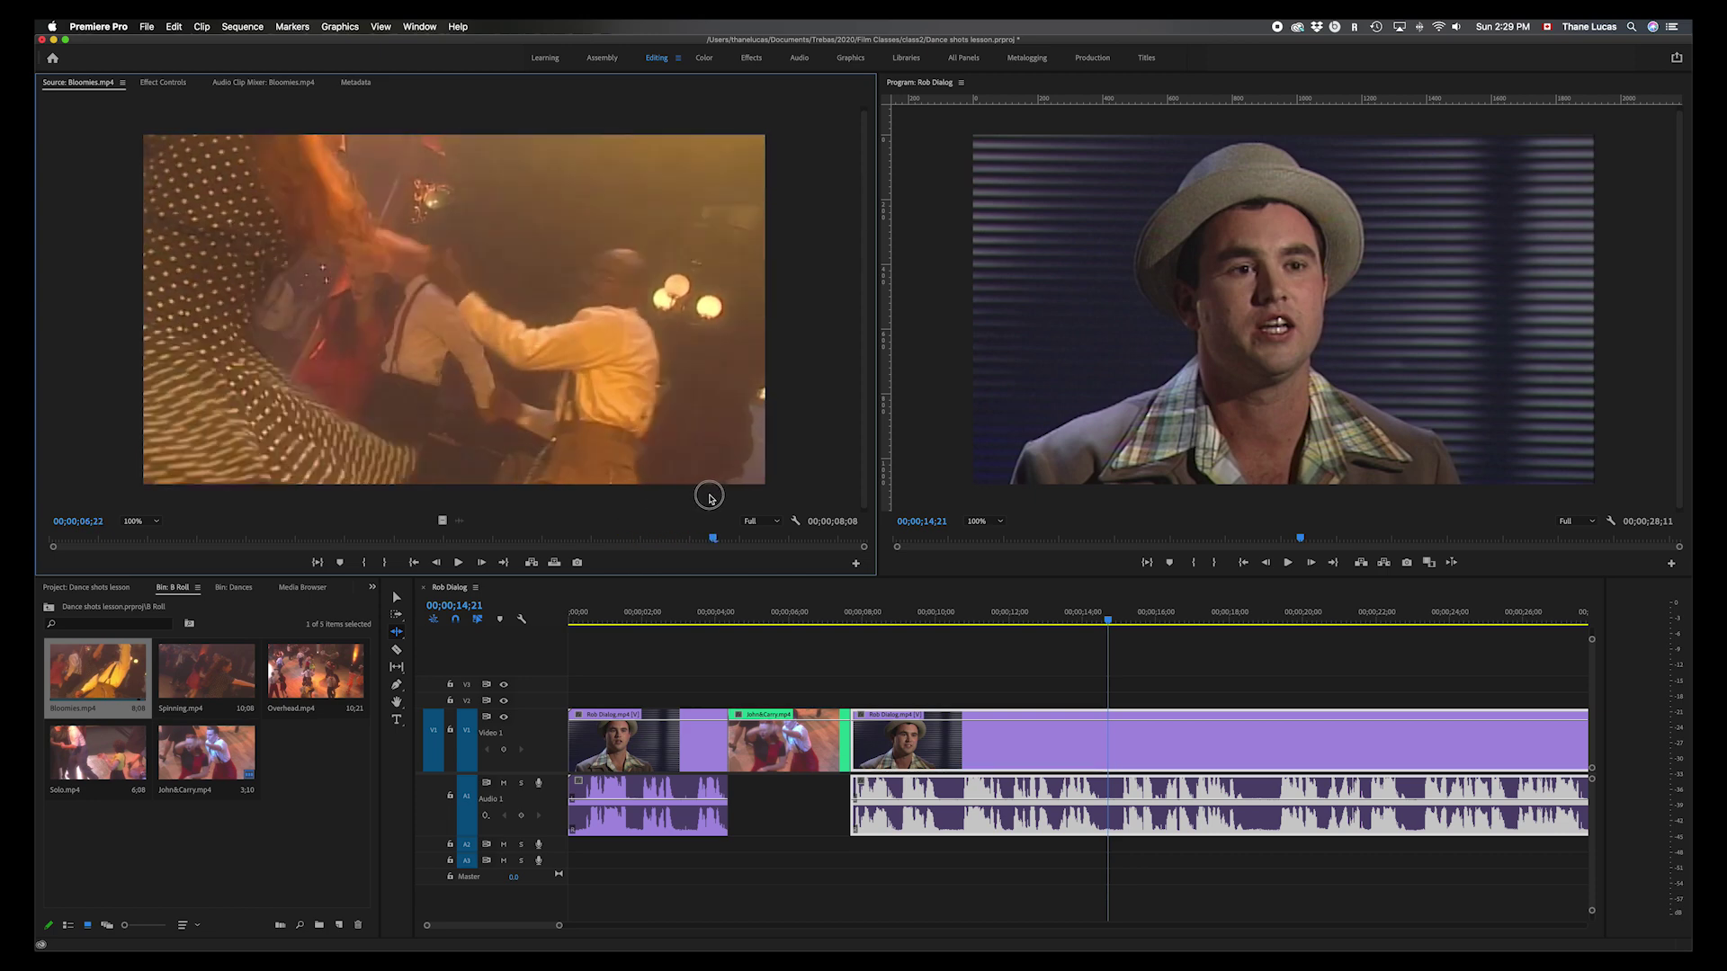
mouse_move(742, 502)
left_mouse_down()
mouse_move(850, 502)
mouse_move(716, 505)
left_mouse_up()
mouse_move(717, 519)
left_mouse_down()
mouse_move(740, 526)
mouse_move(440, 516)
mouse_move(717, 540)
left_mouse_up()
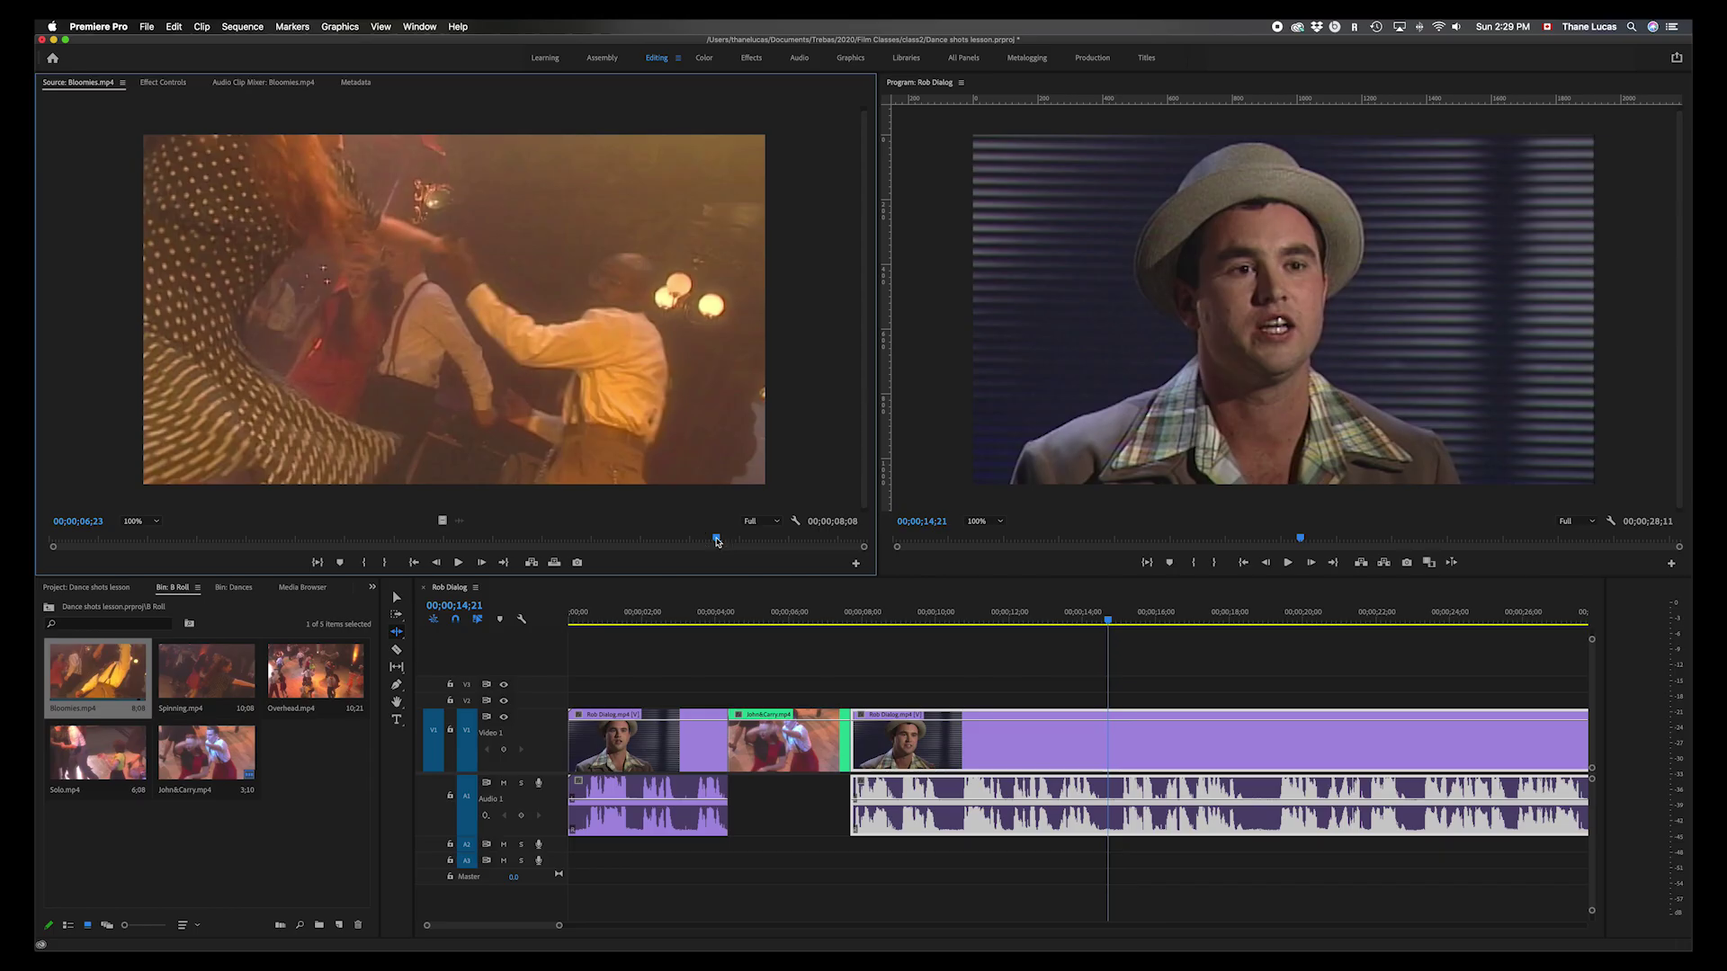
key("o")
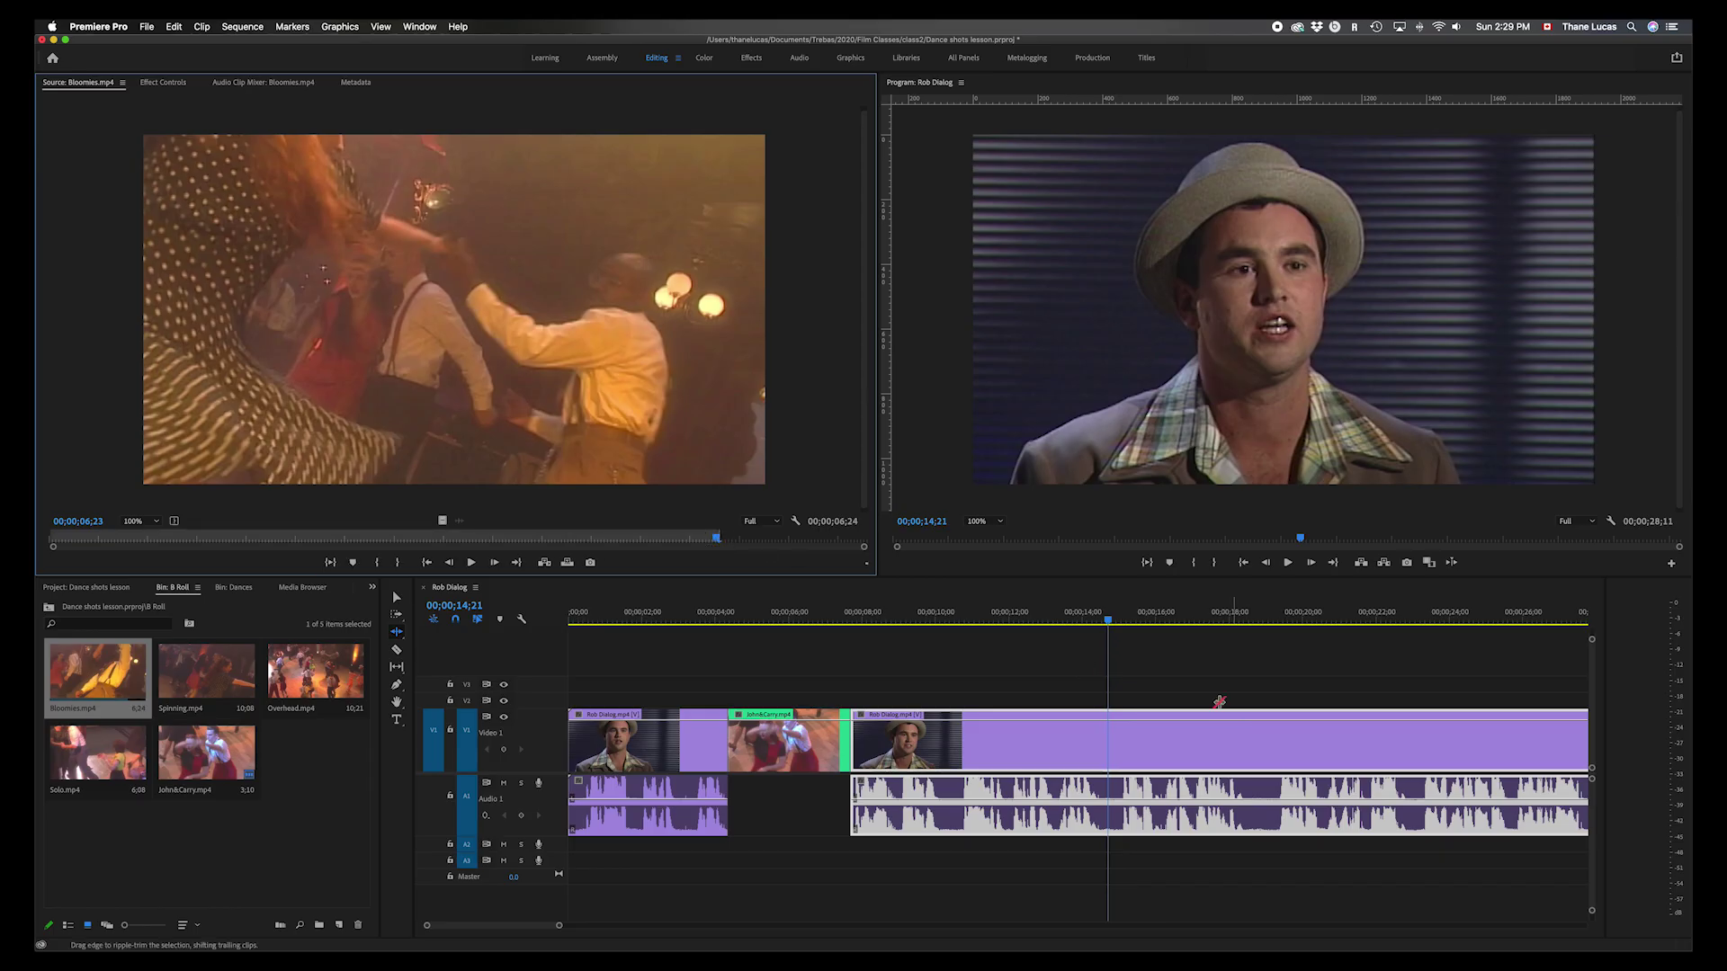
- Deselect the dialog clip, switch to the Selection tool and mark the sequence's Out point at 00;00;14;21
left_click(1130, 675)
key("v")
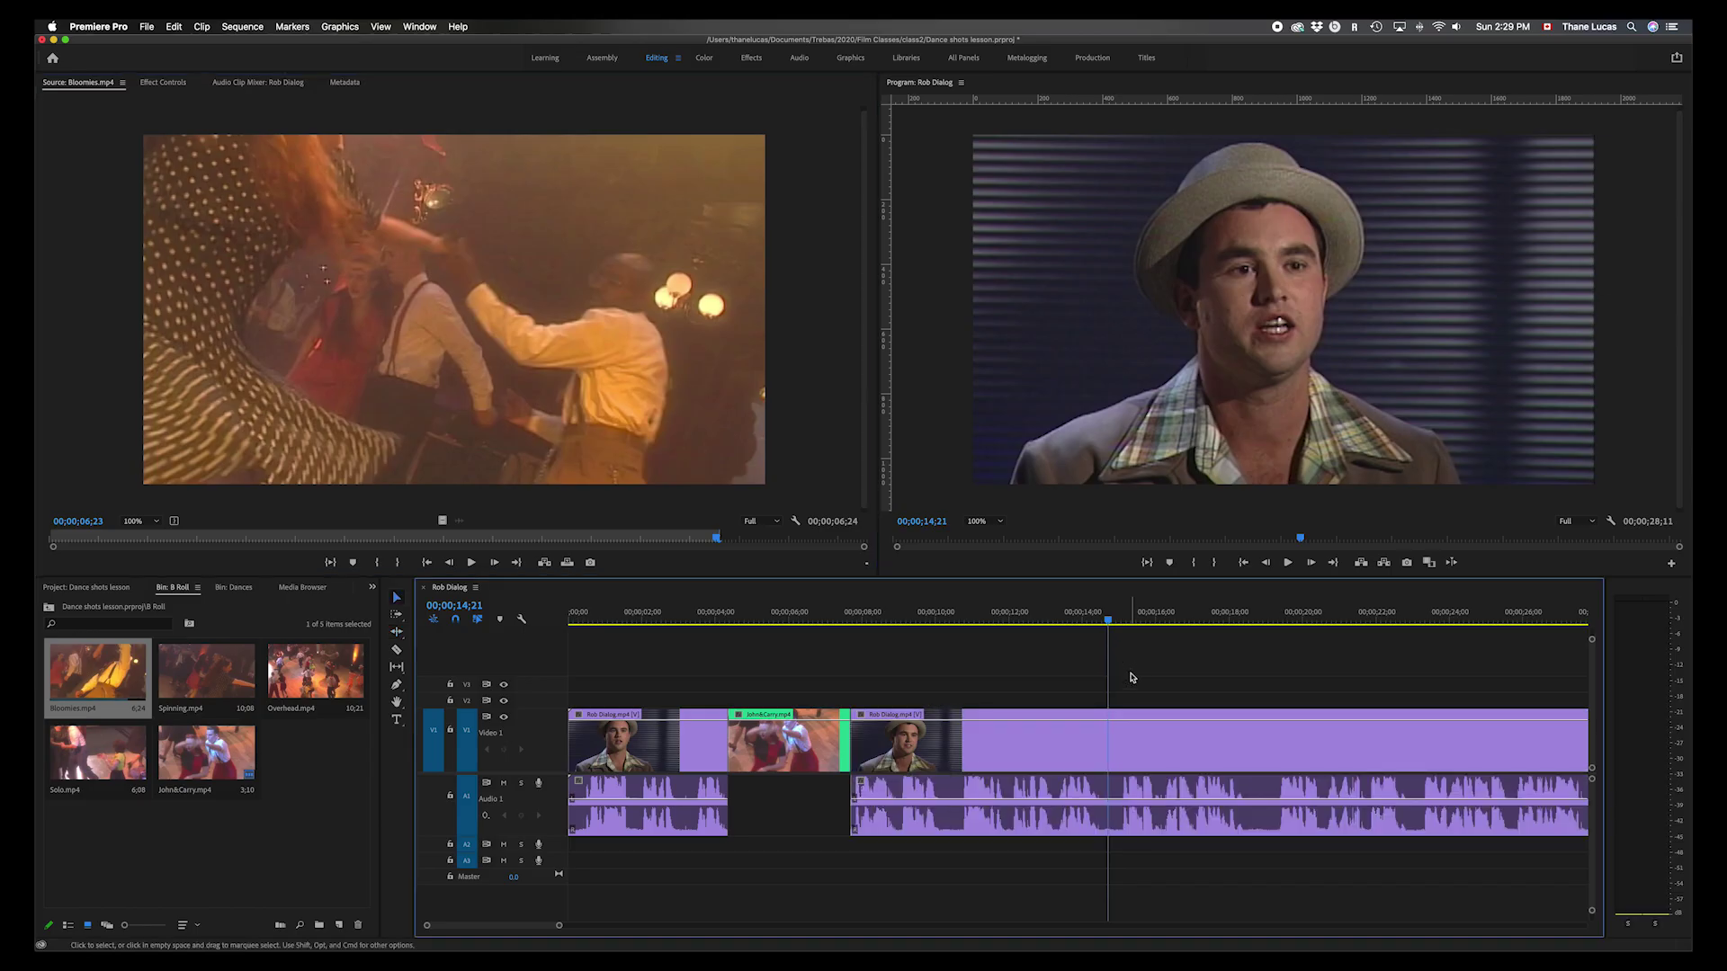
key("o")
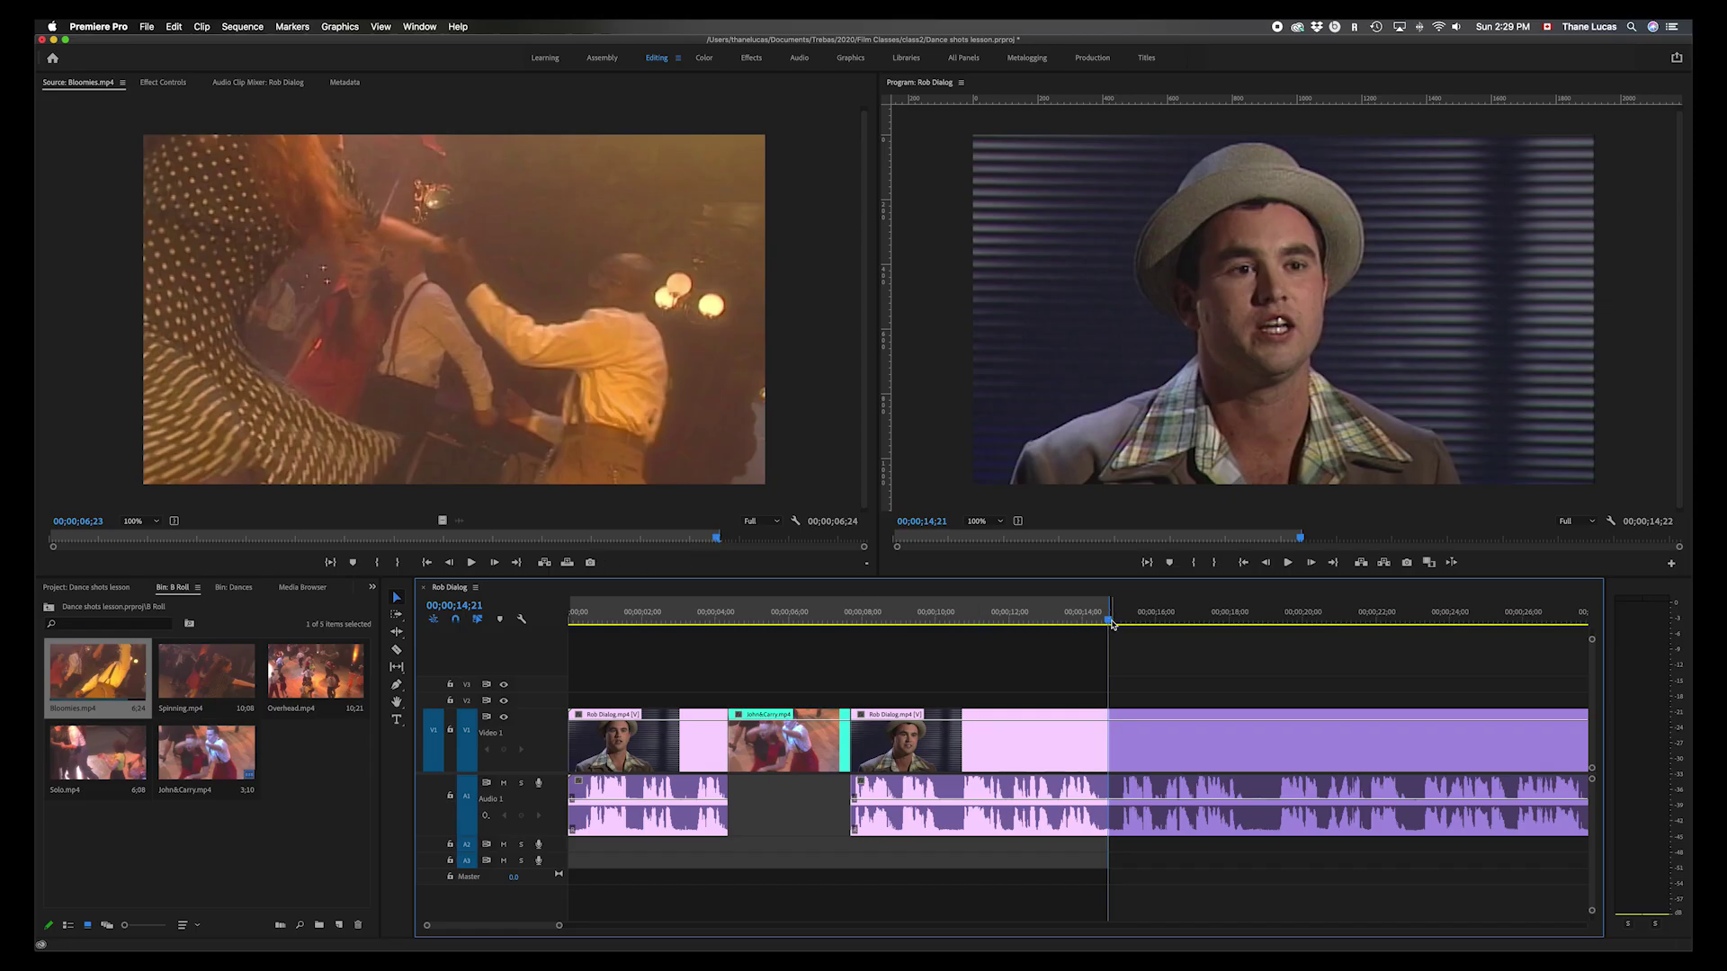
- Play the sequence from near the end of the John&Carry.mp4 shot and mark the sequence's In point at 00;00;10;15
left_click_drag(1109, 622, 835, 624)
key("space")
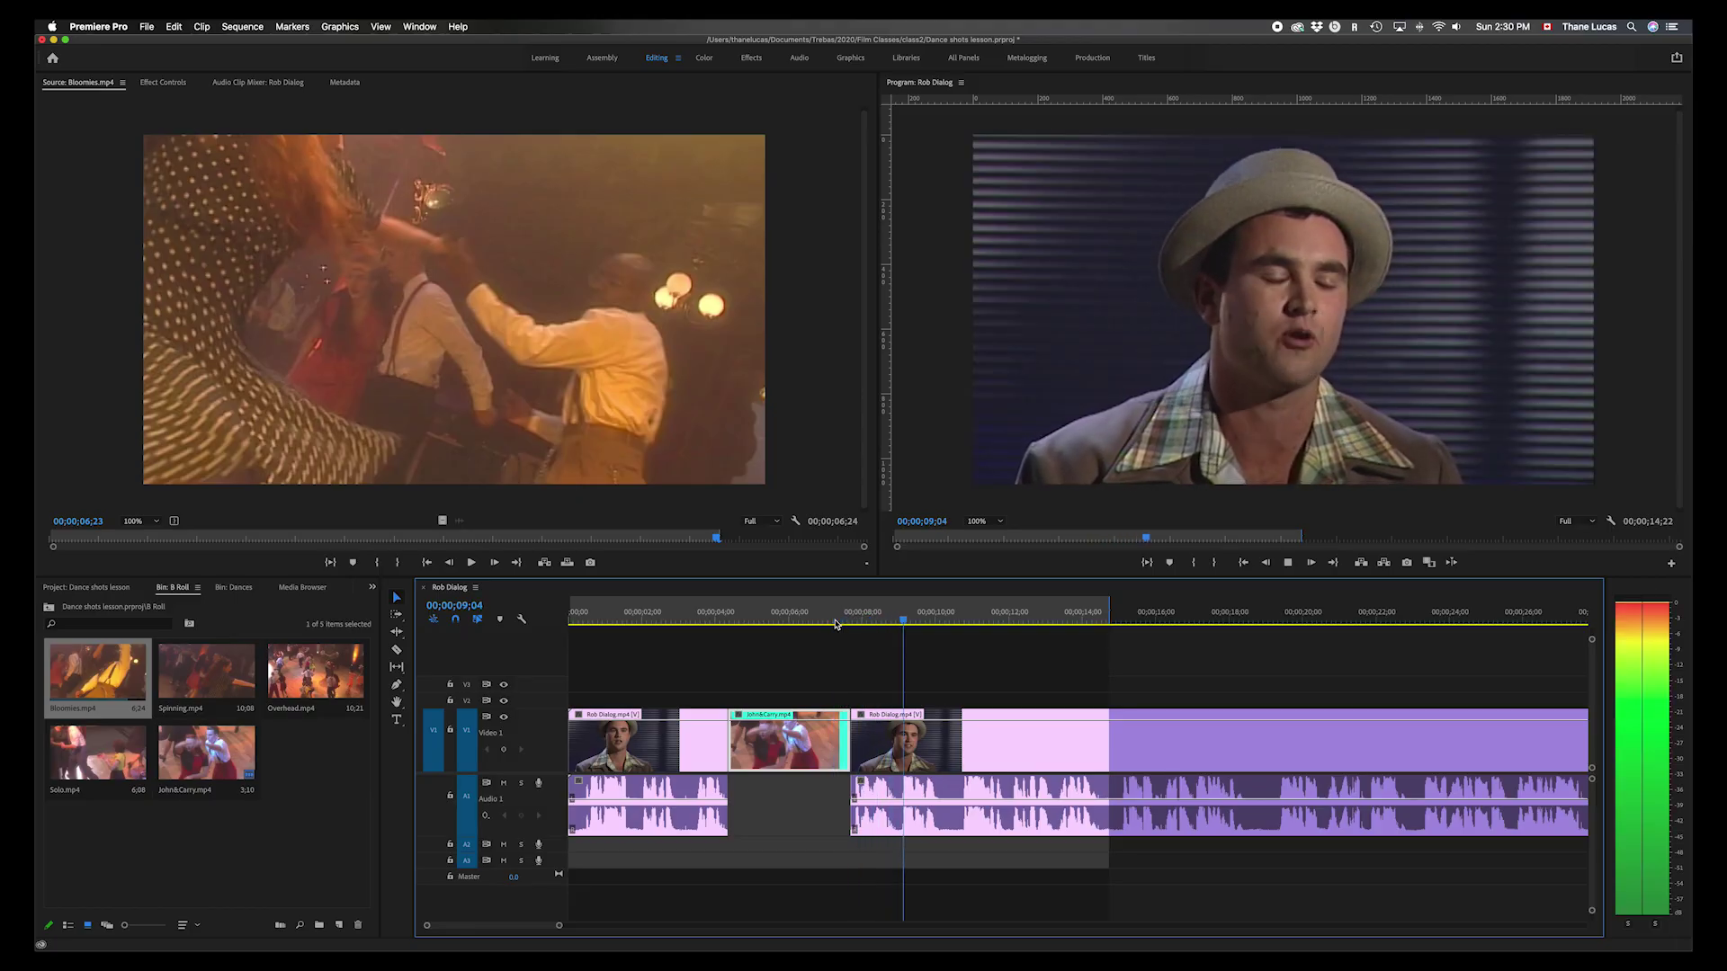
key("space")
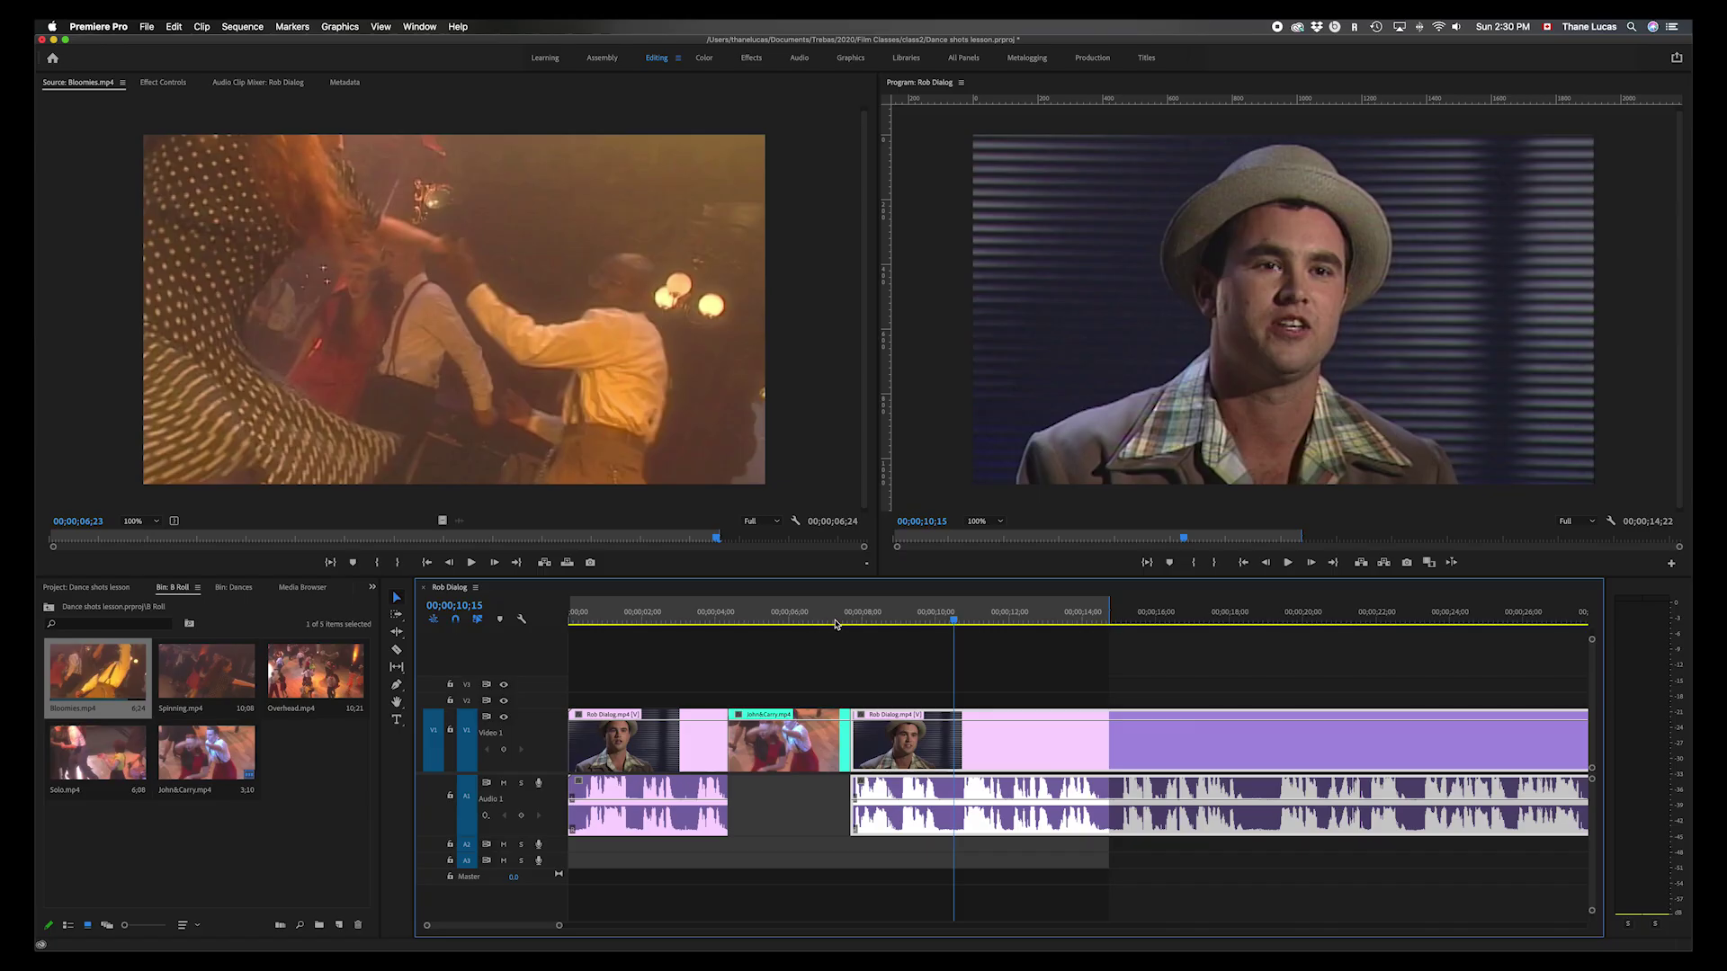
key("i")
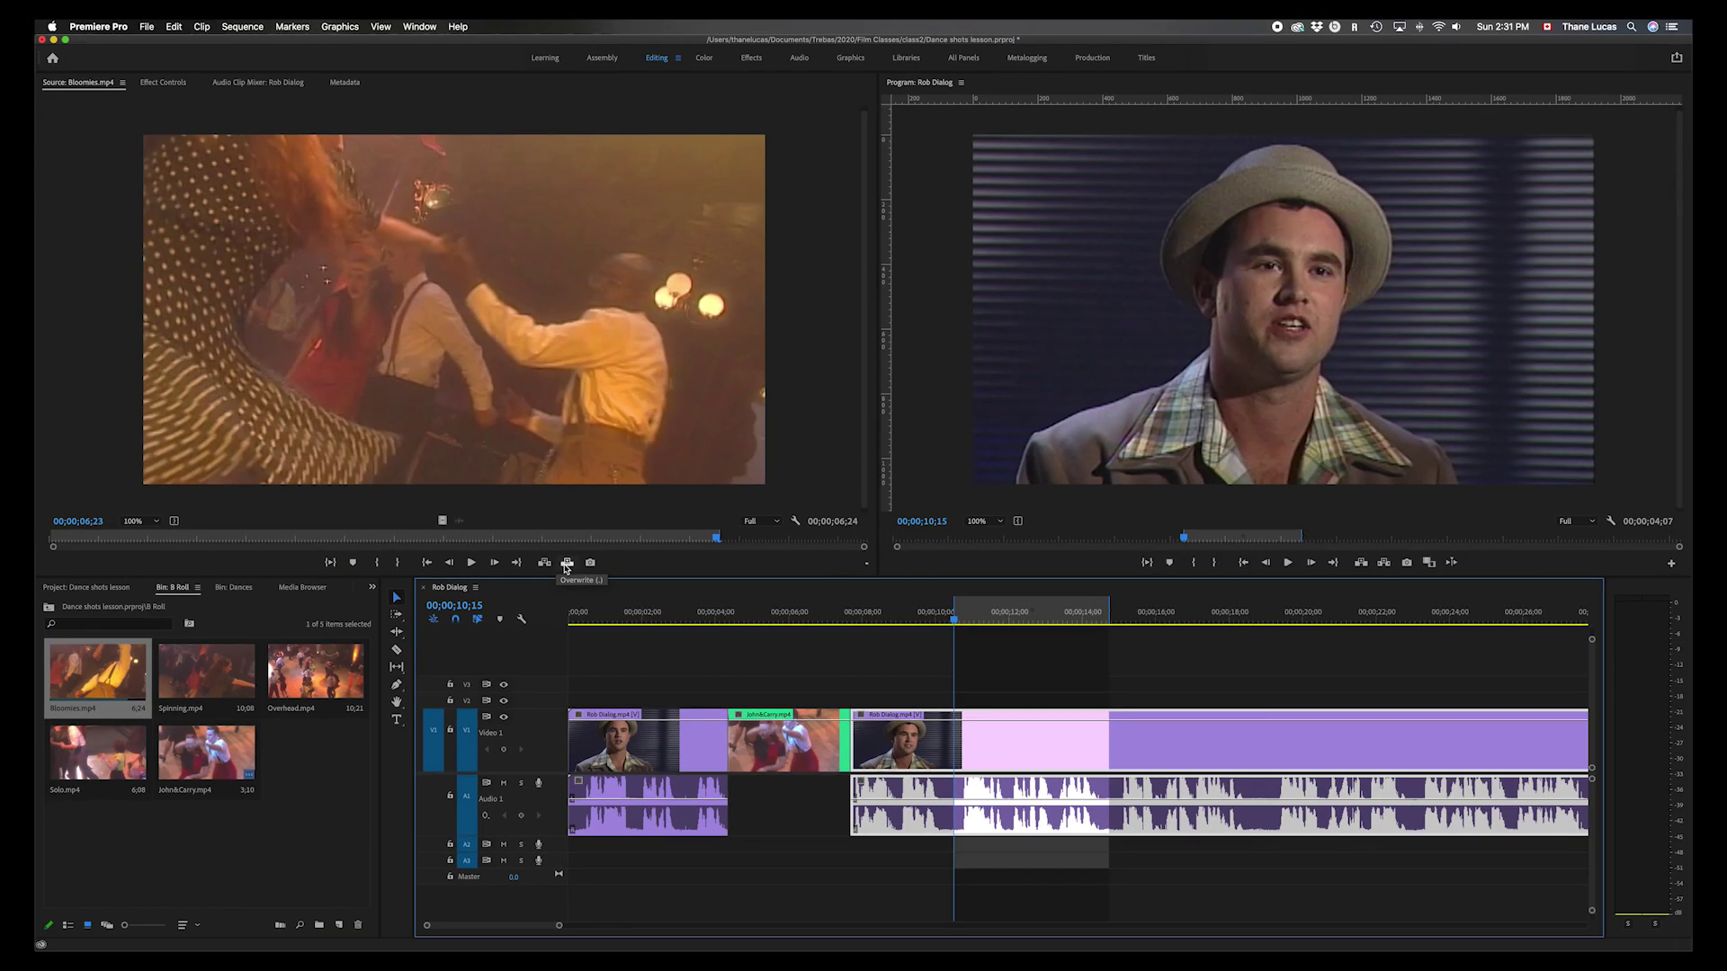
- Overwrite the marked range starting at 00;00;10;15 on Video 1 with Bloomies.mp4 and play back the edit
left_click(567, 563)
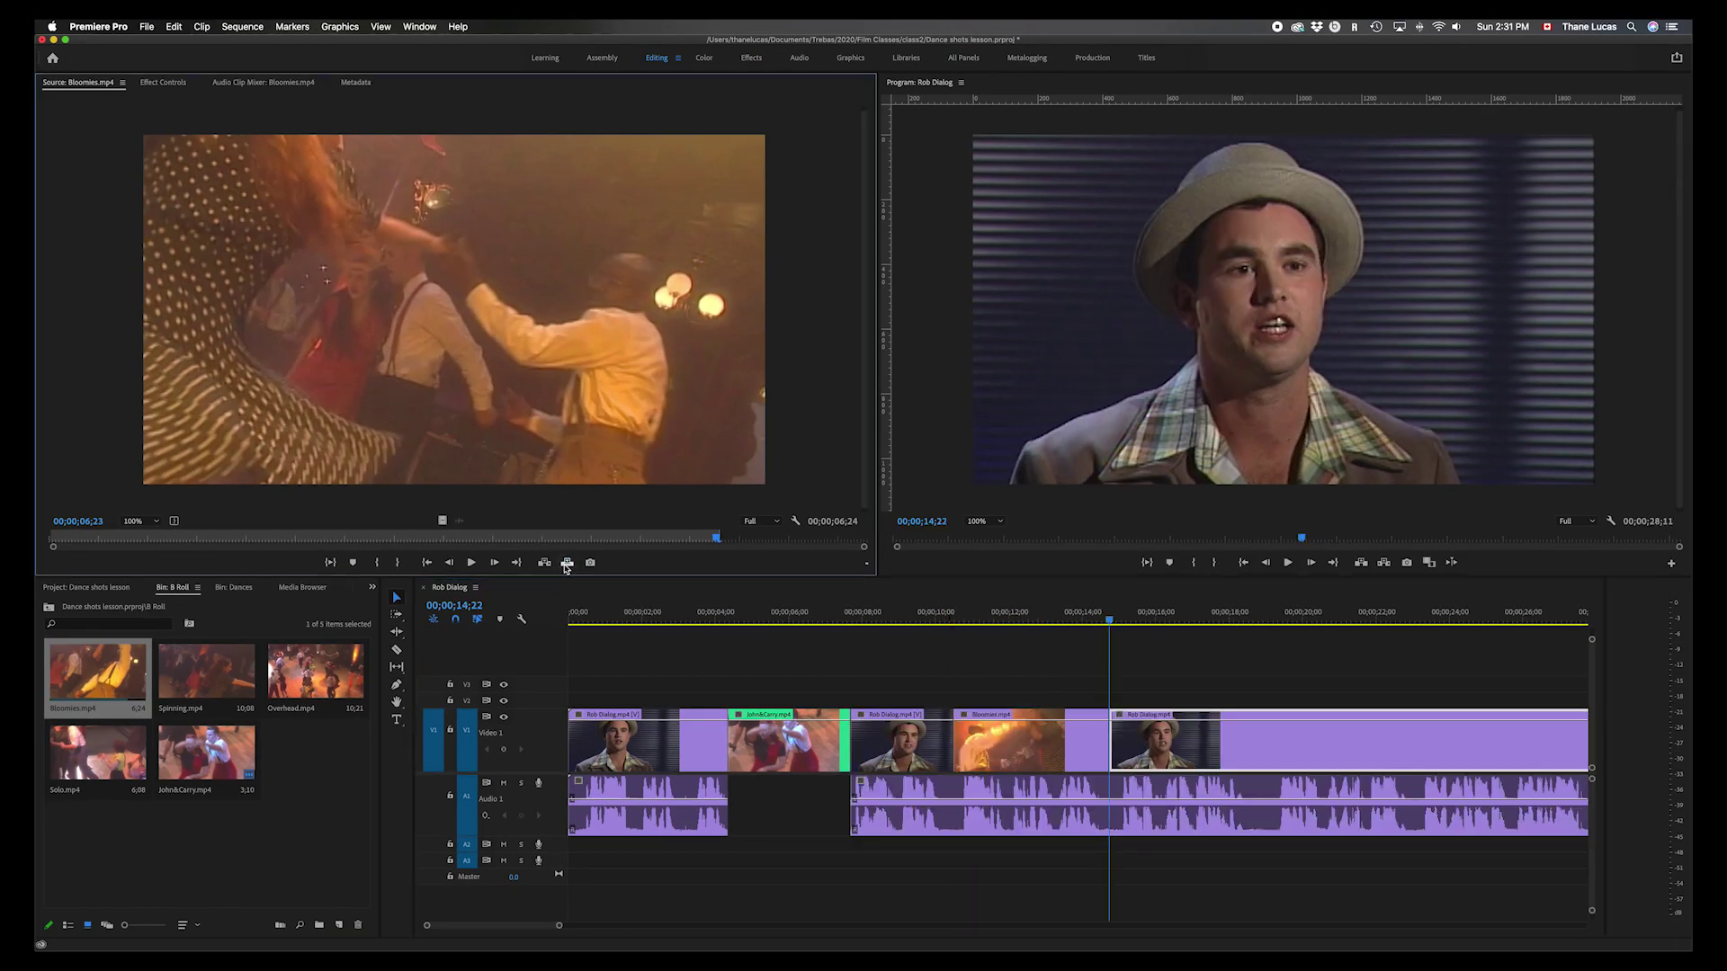
left_click(893, 619)
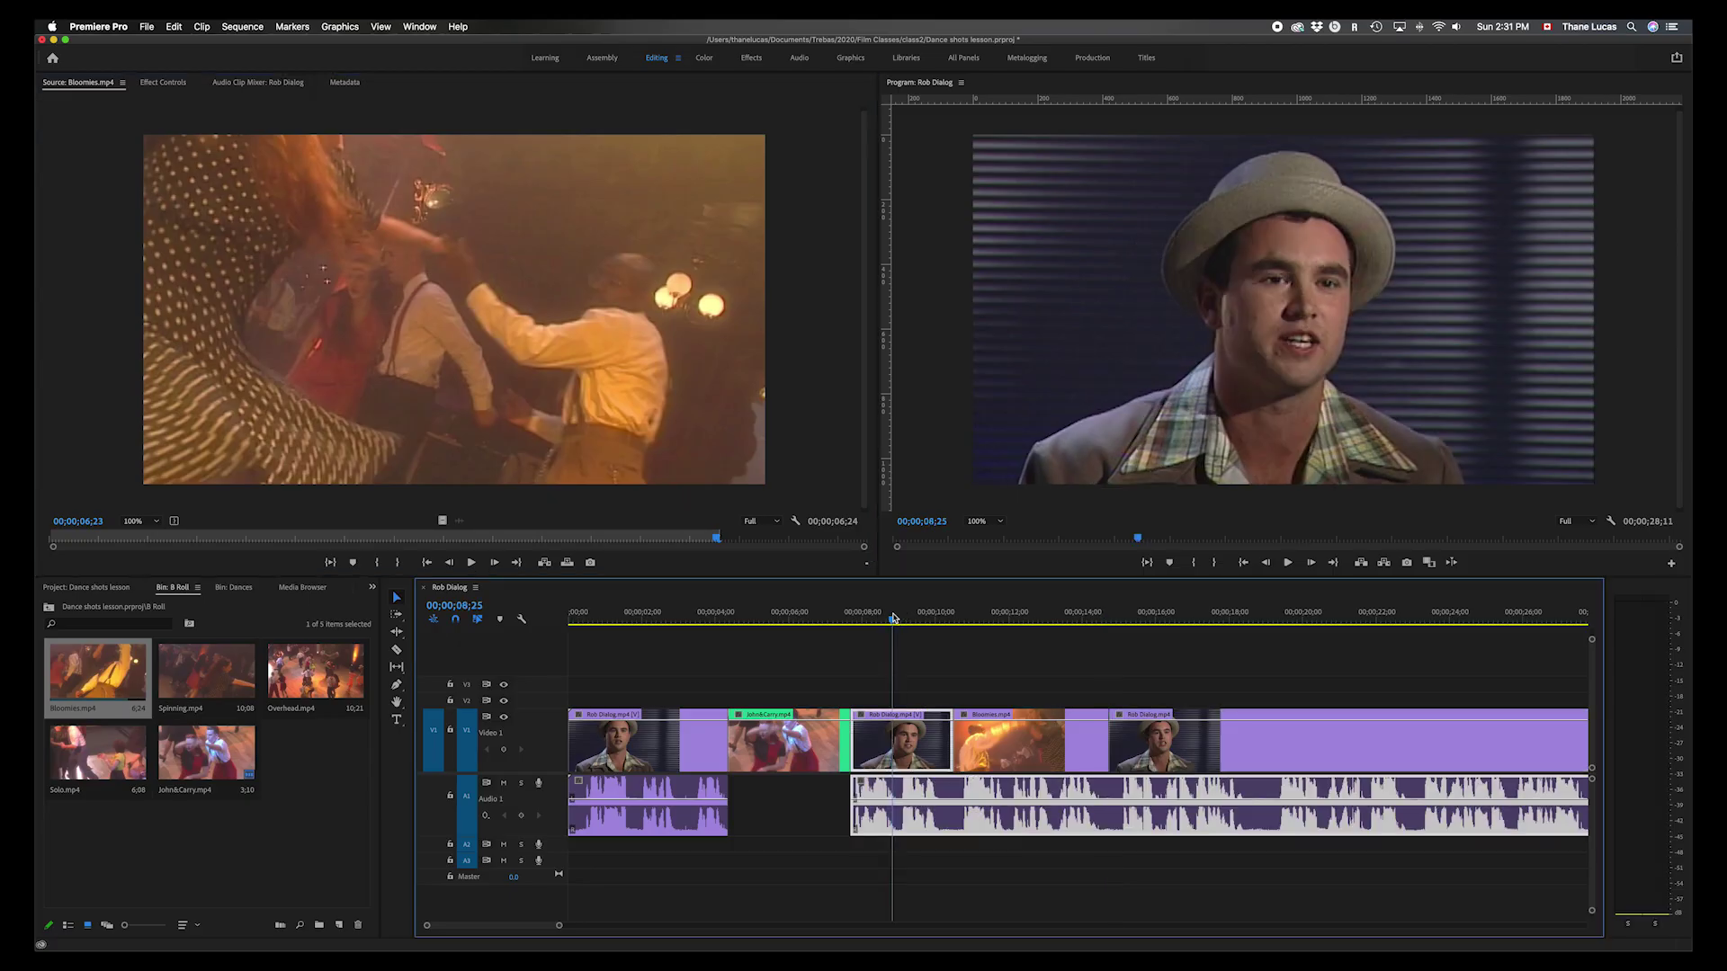
key("space")
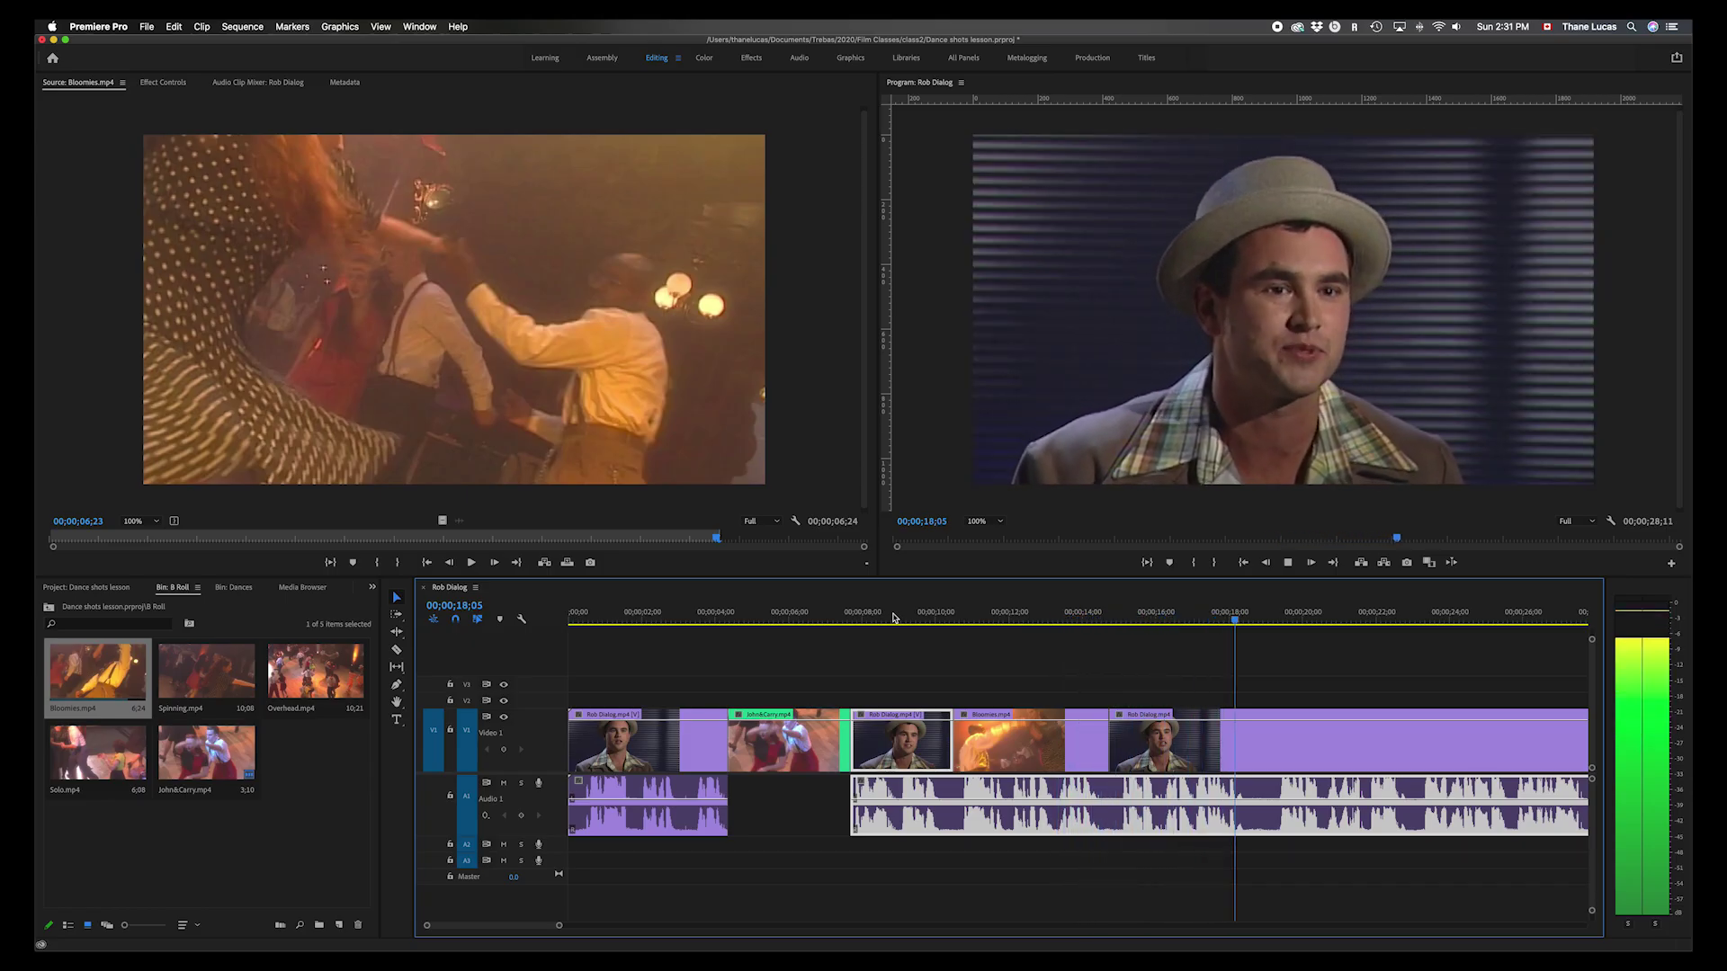
key("space")
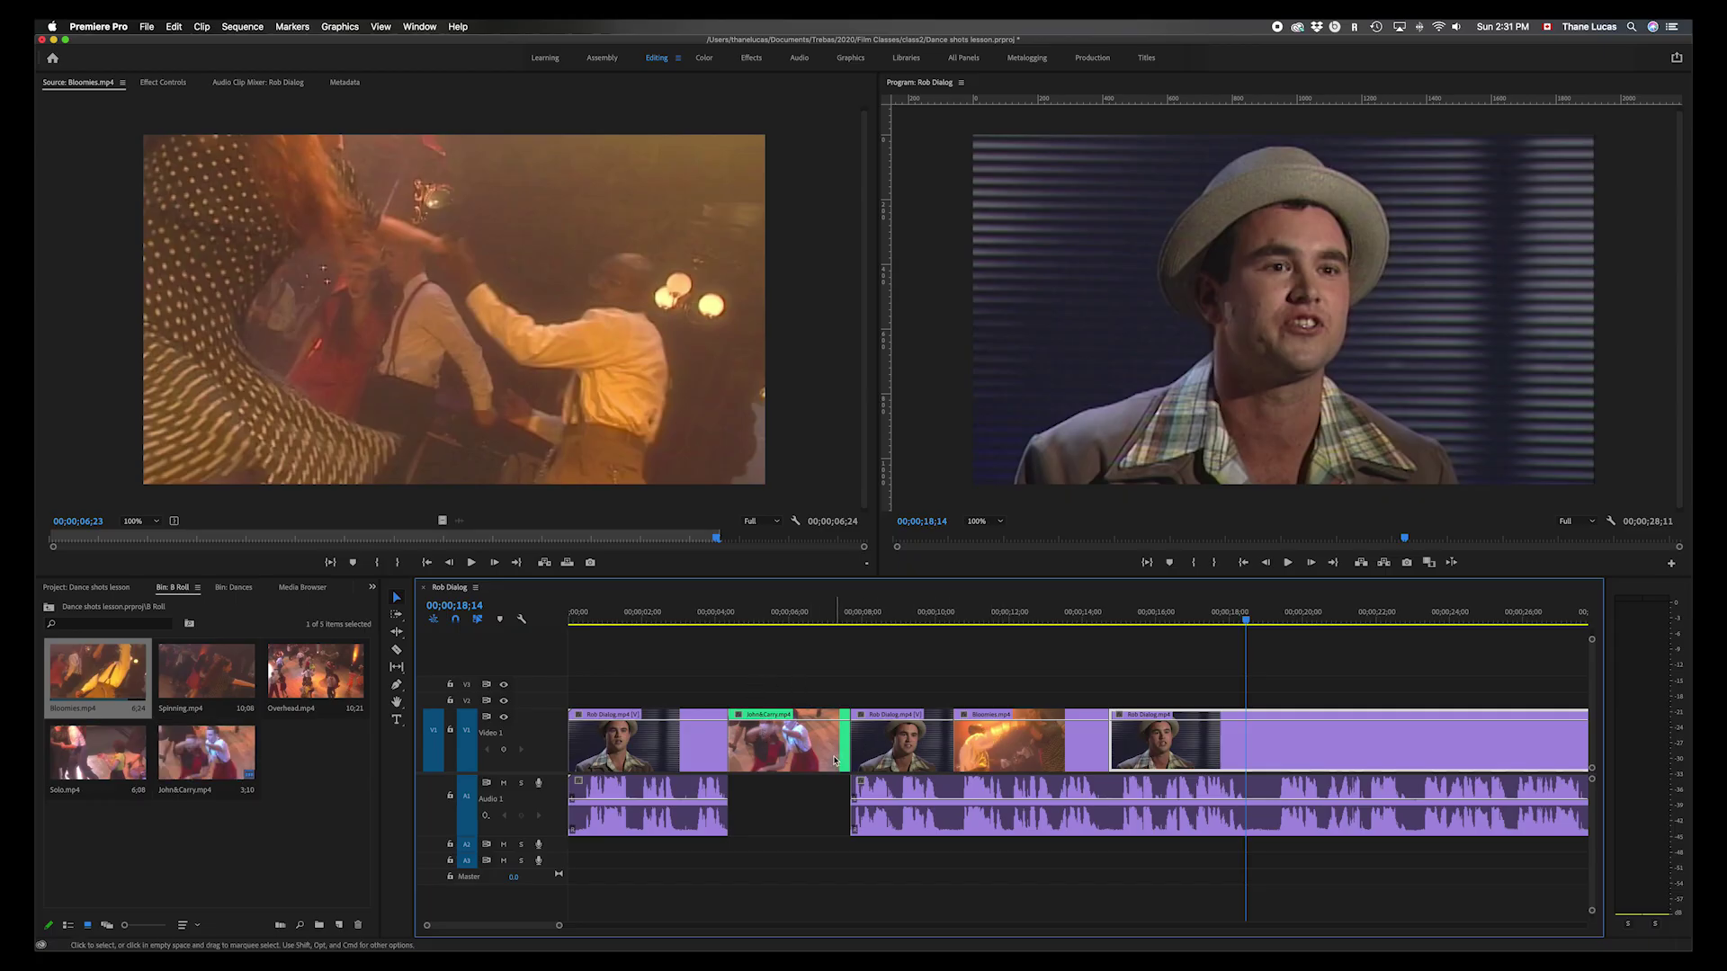
- Play the dialogue following the Bloomies cutaway and park the sequence playhead at 00;00;18;16 for the next cutaway
double_click(215, 682)
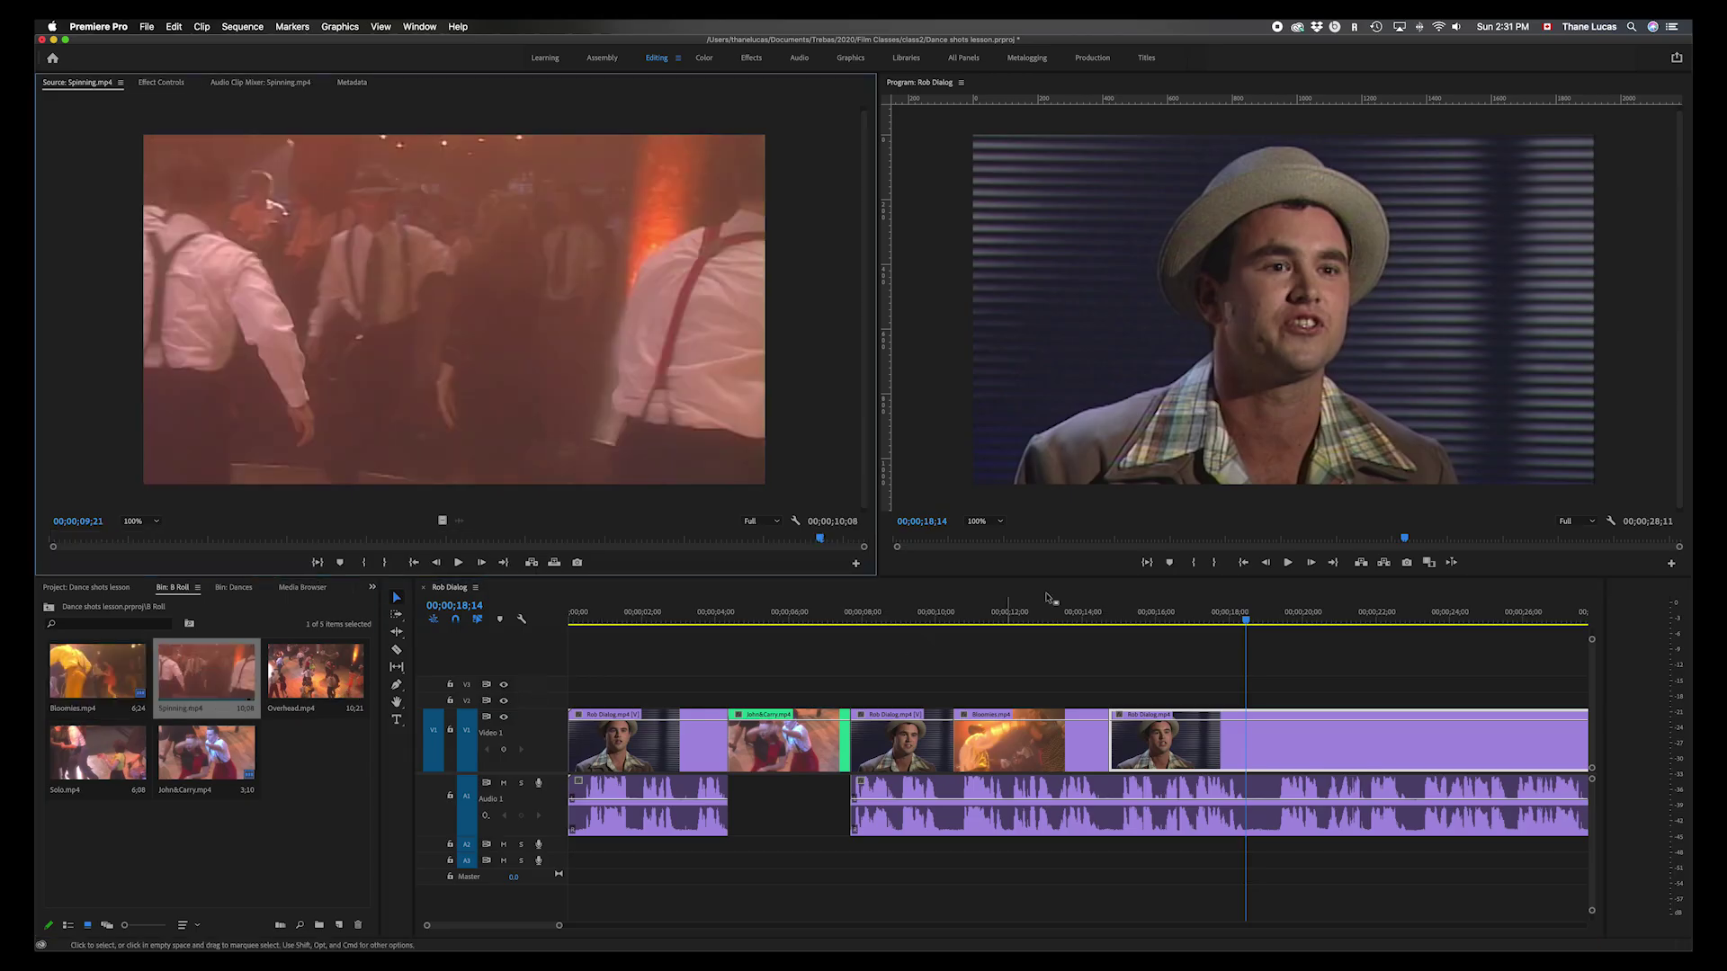
left_click_drag(1248, 621, 1070, 623)
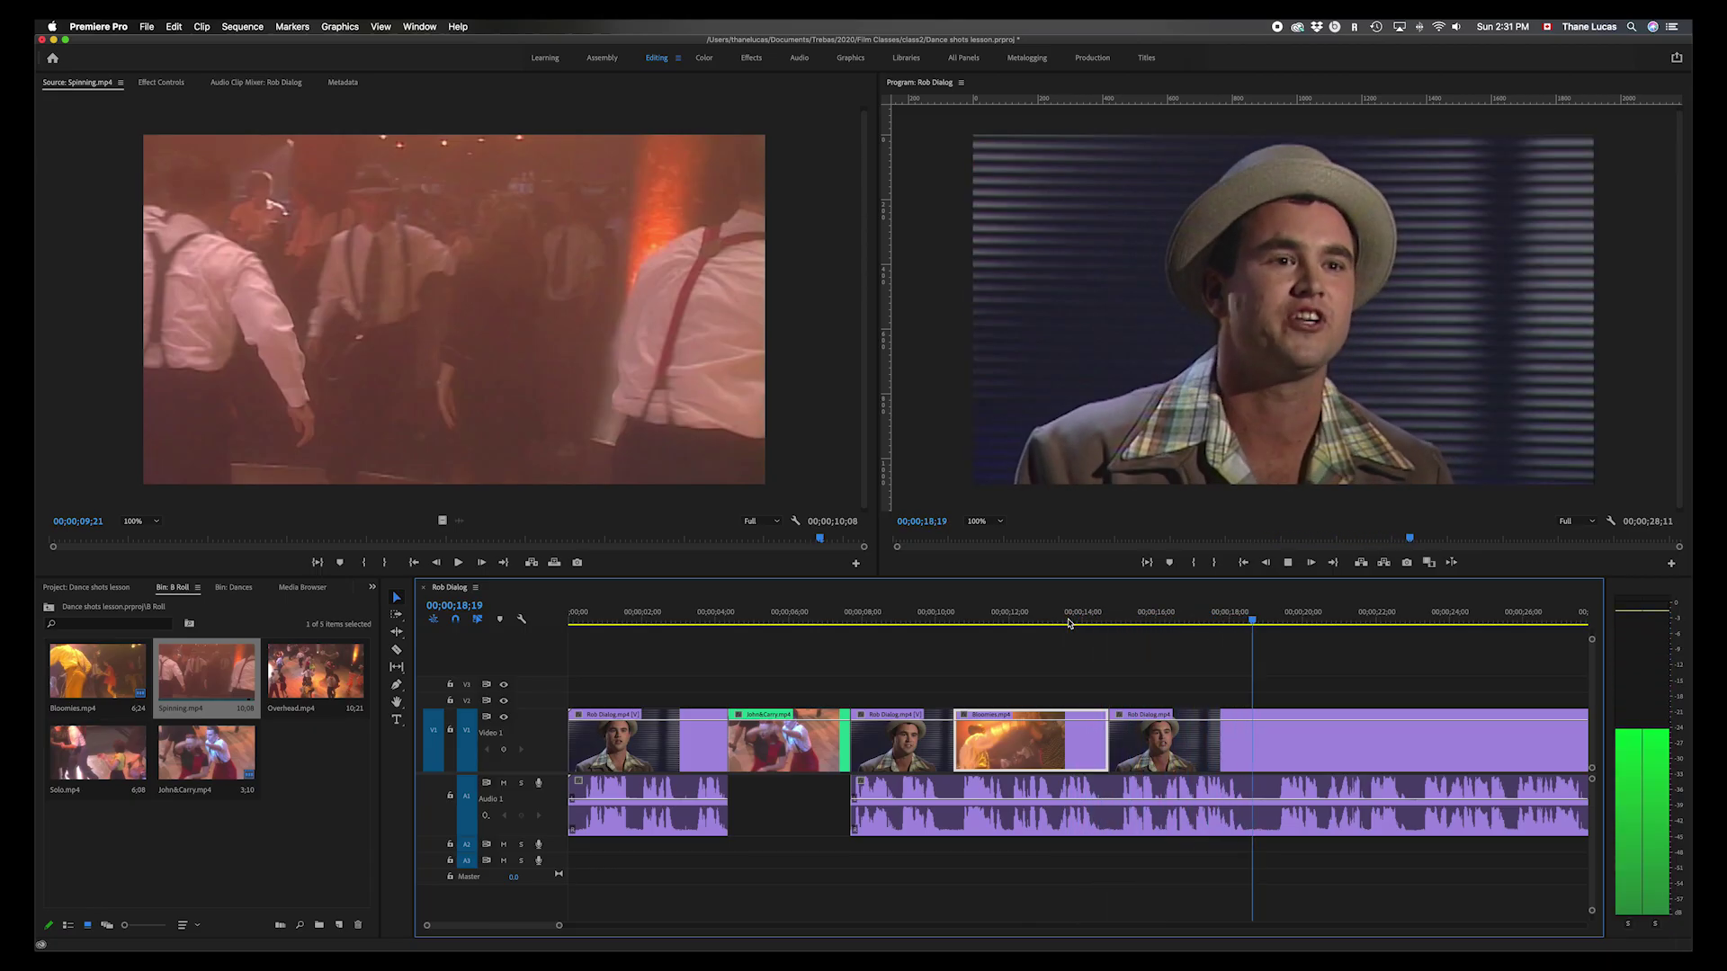
key("space")
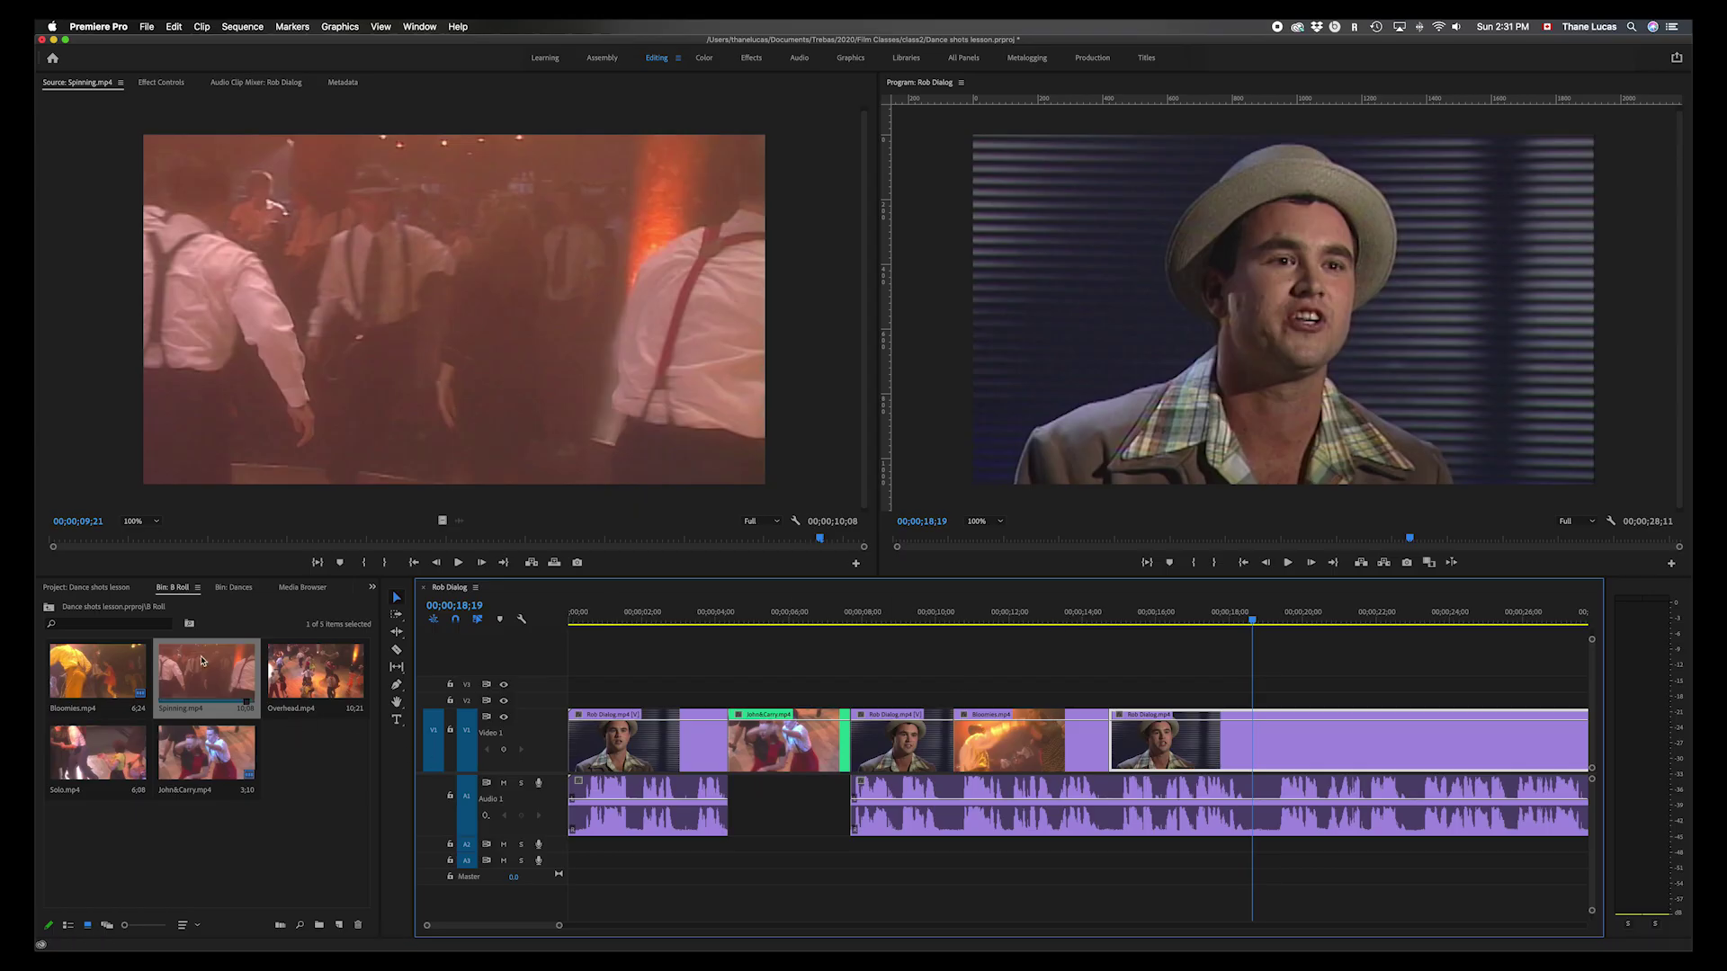
double_click(314, 670)
key("backslash")
left_click_drag(1458, 620, 1037, 642)
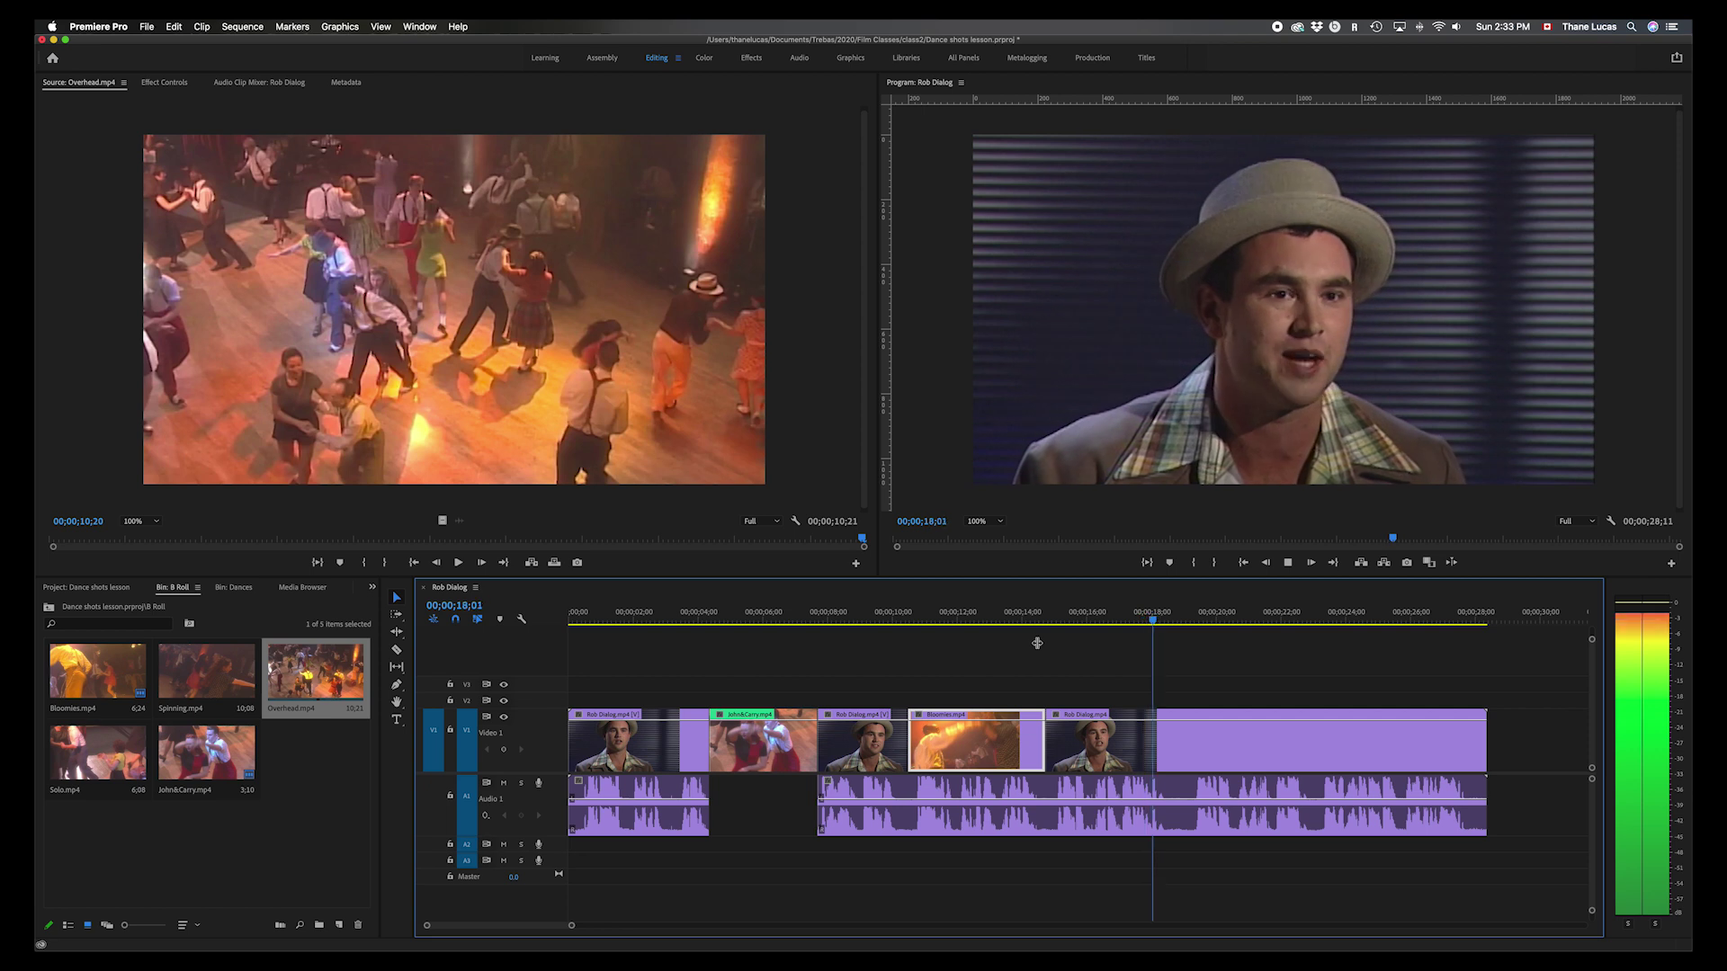
left_click(1036, 643)
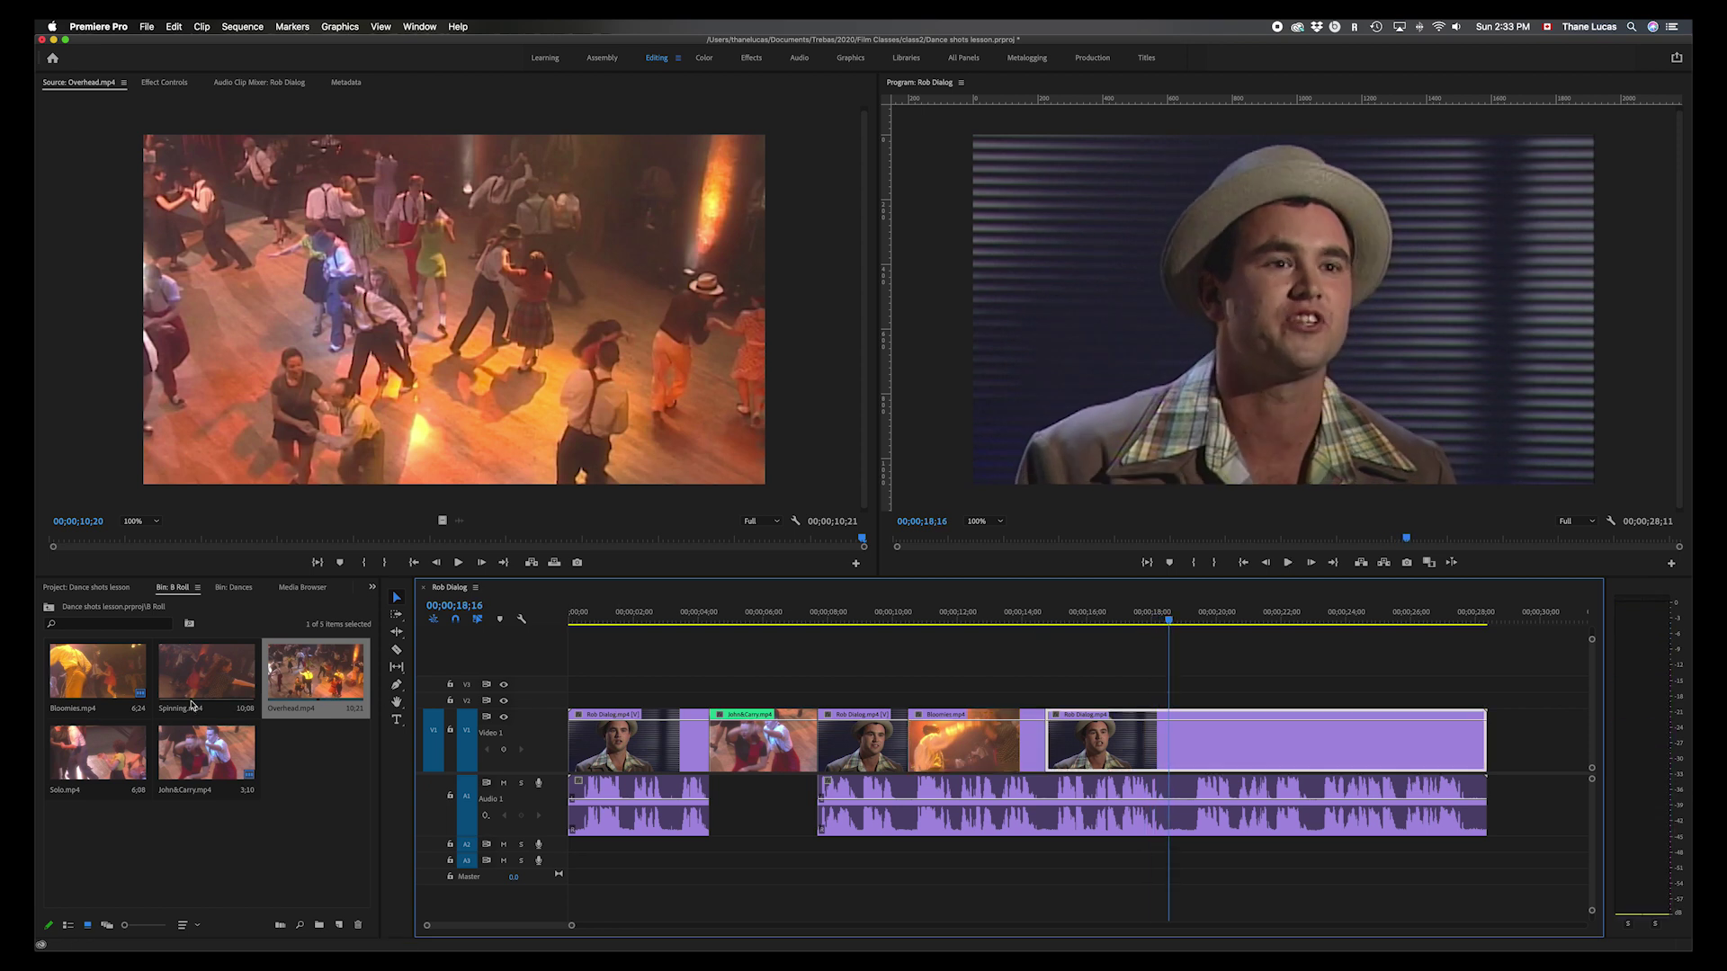
- Load Spinning.mp4 as the source clip and mark its In at 00;00;00;16 and Out at 00;00;06;29
double_click(199, 680)
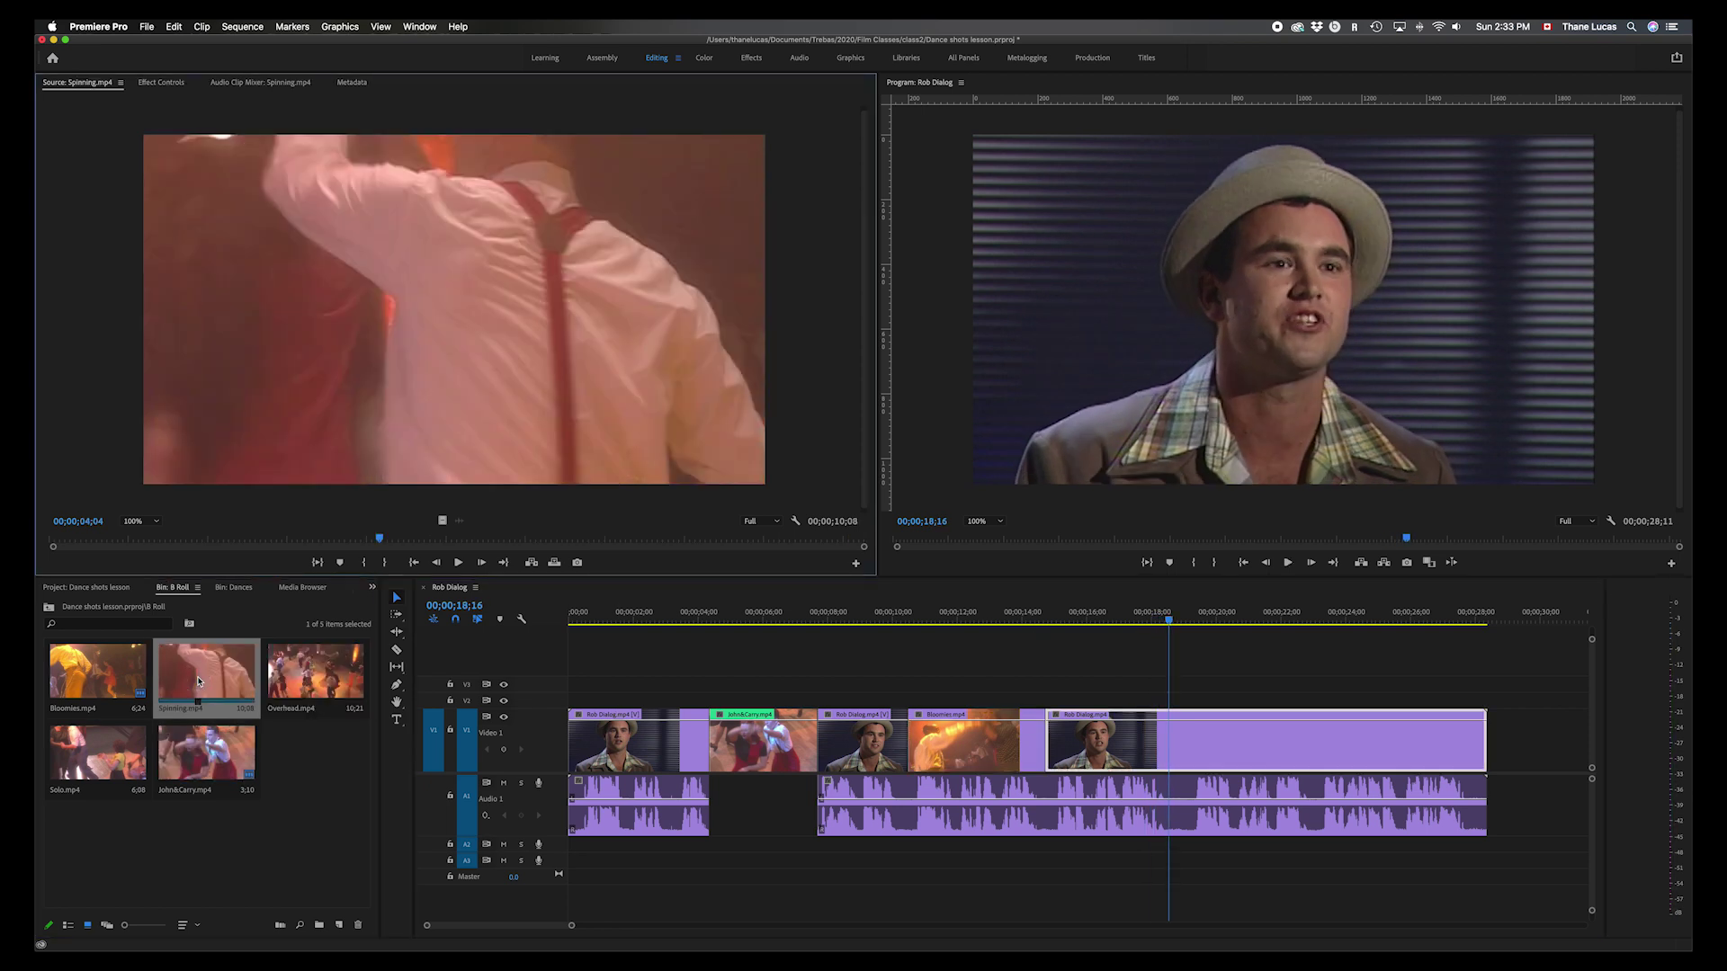
left_click_drag(381, 540, 96, 548)
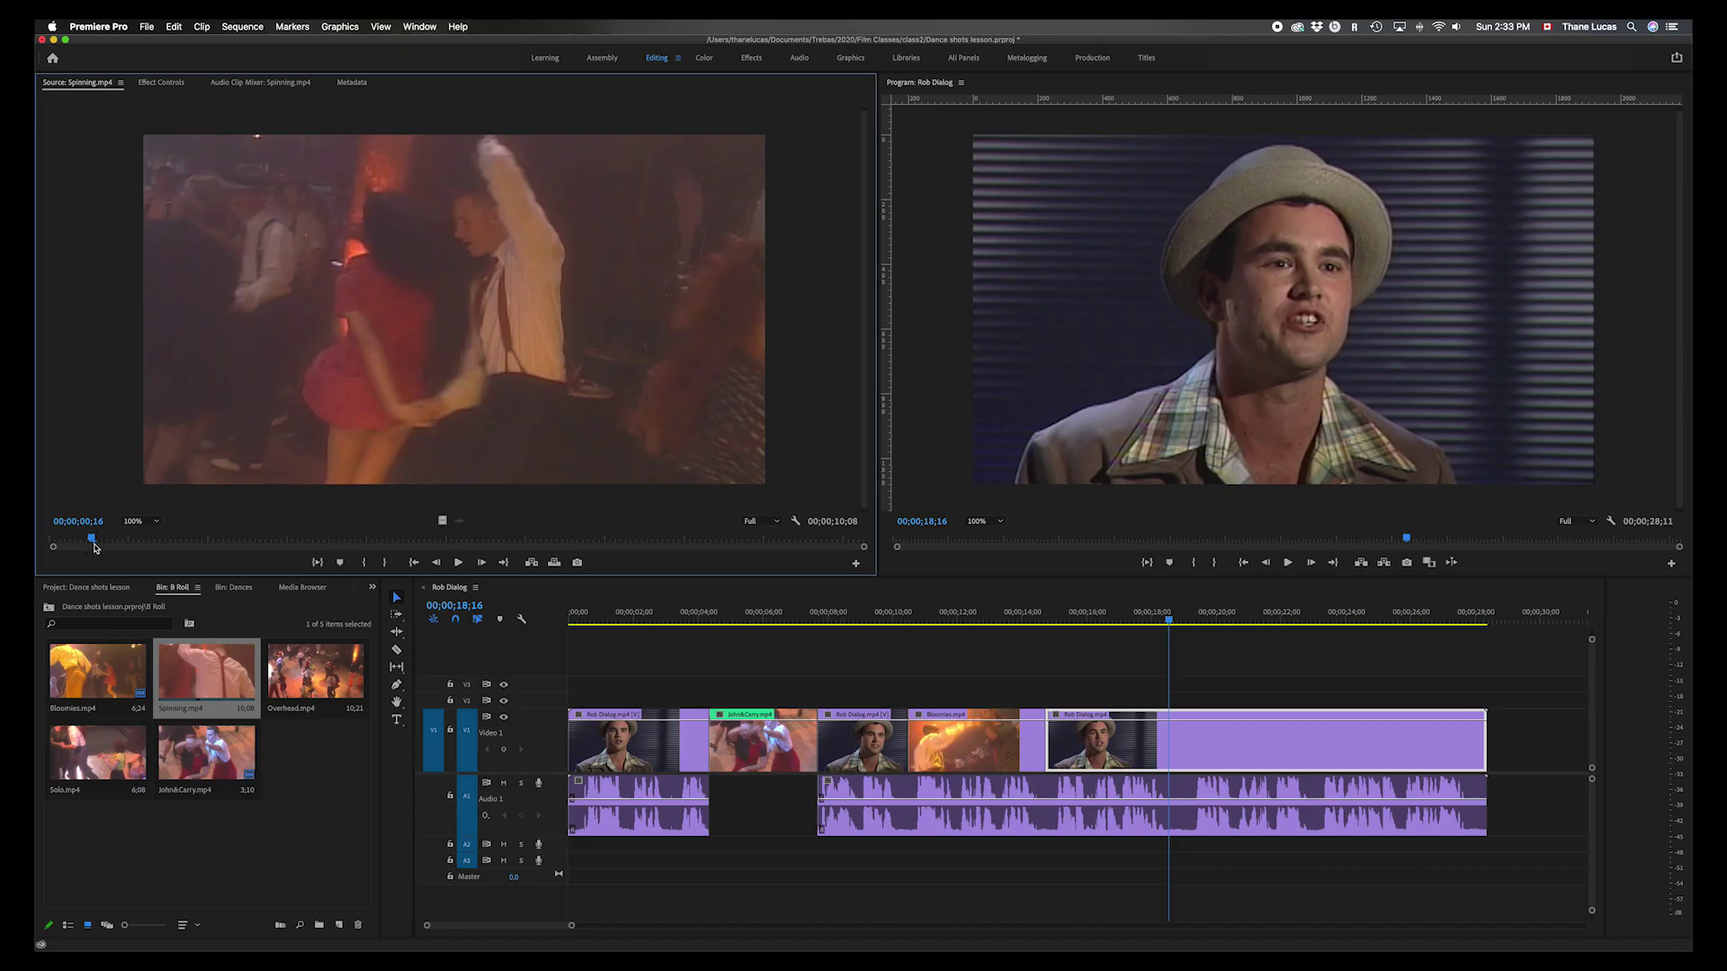
key("i")
key("space")
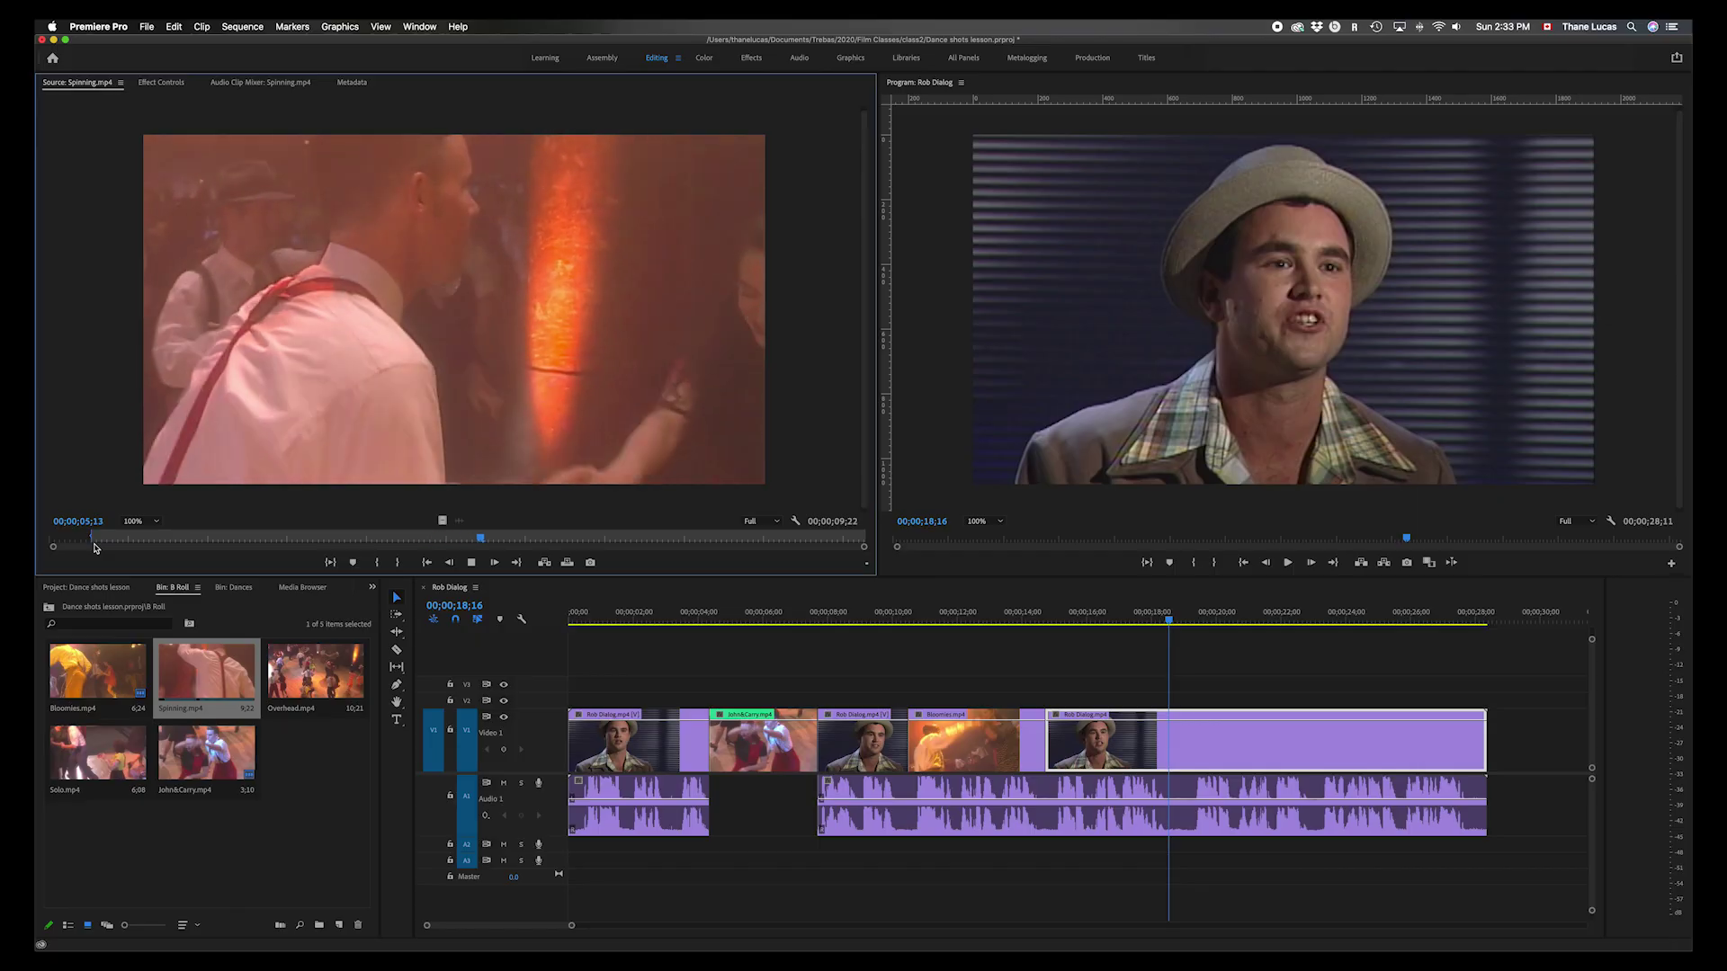
key("space")
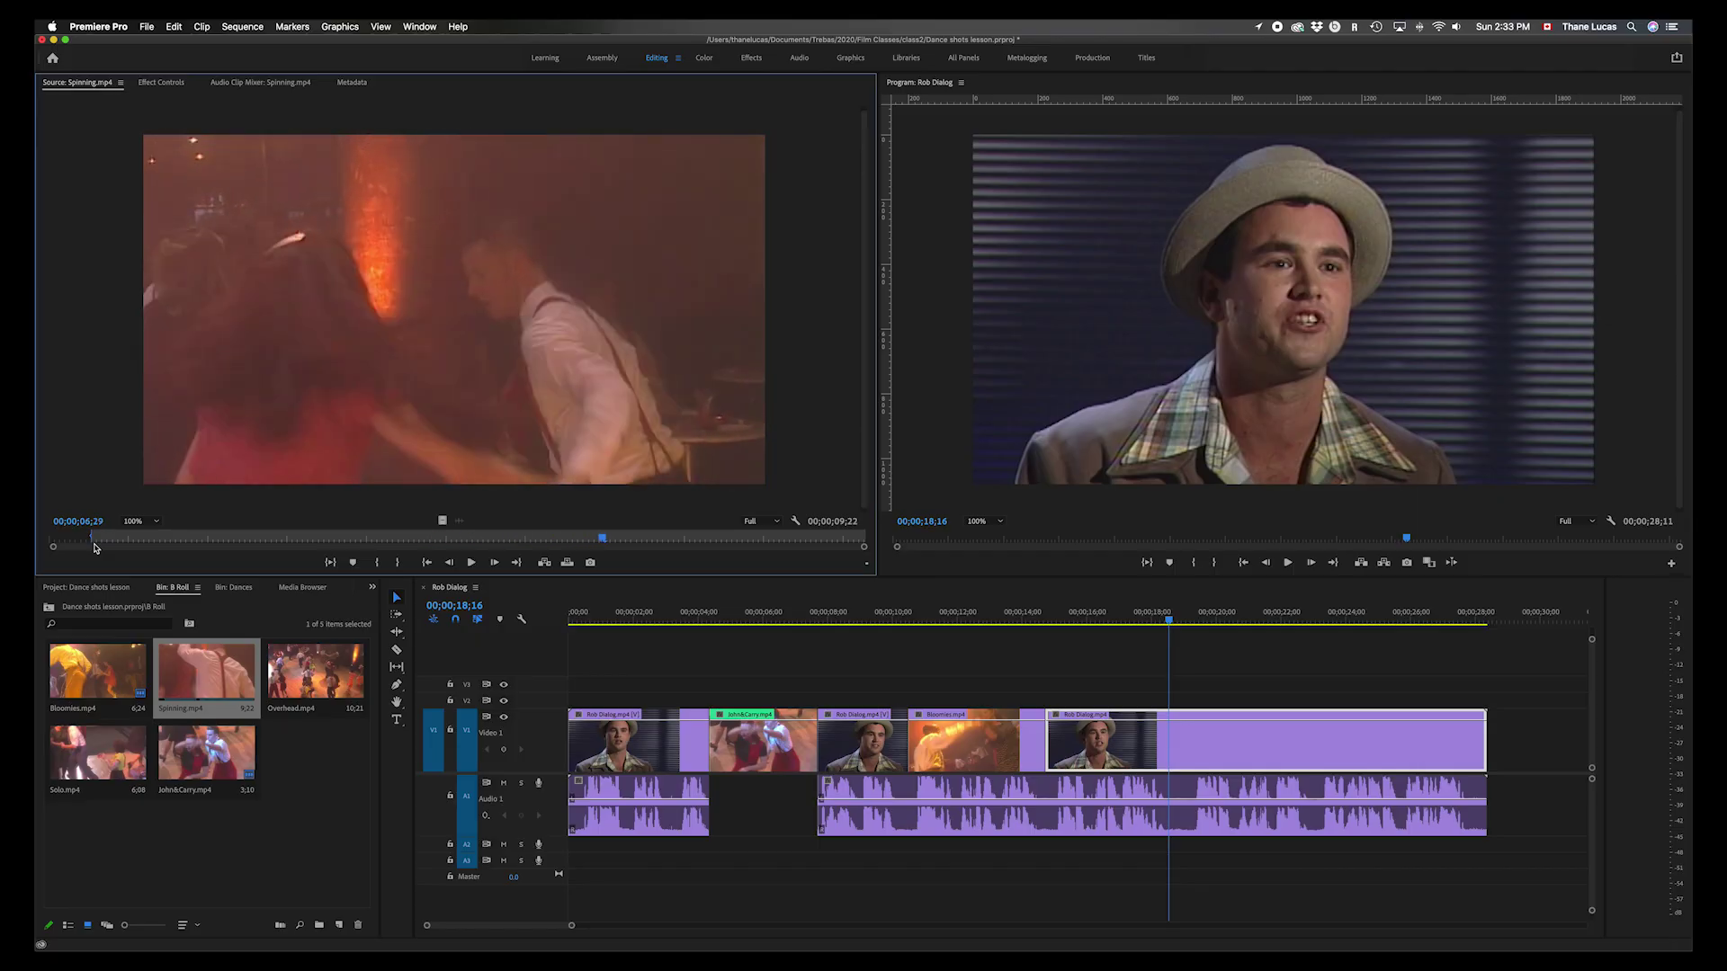
key("o")
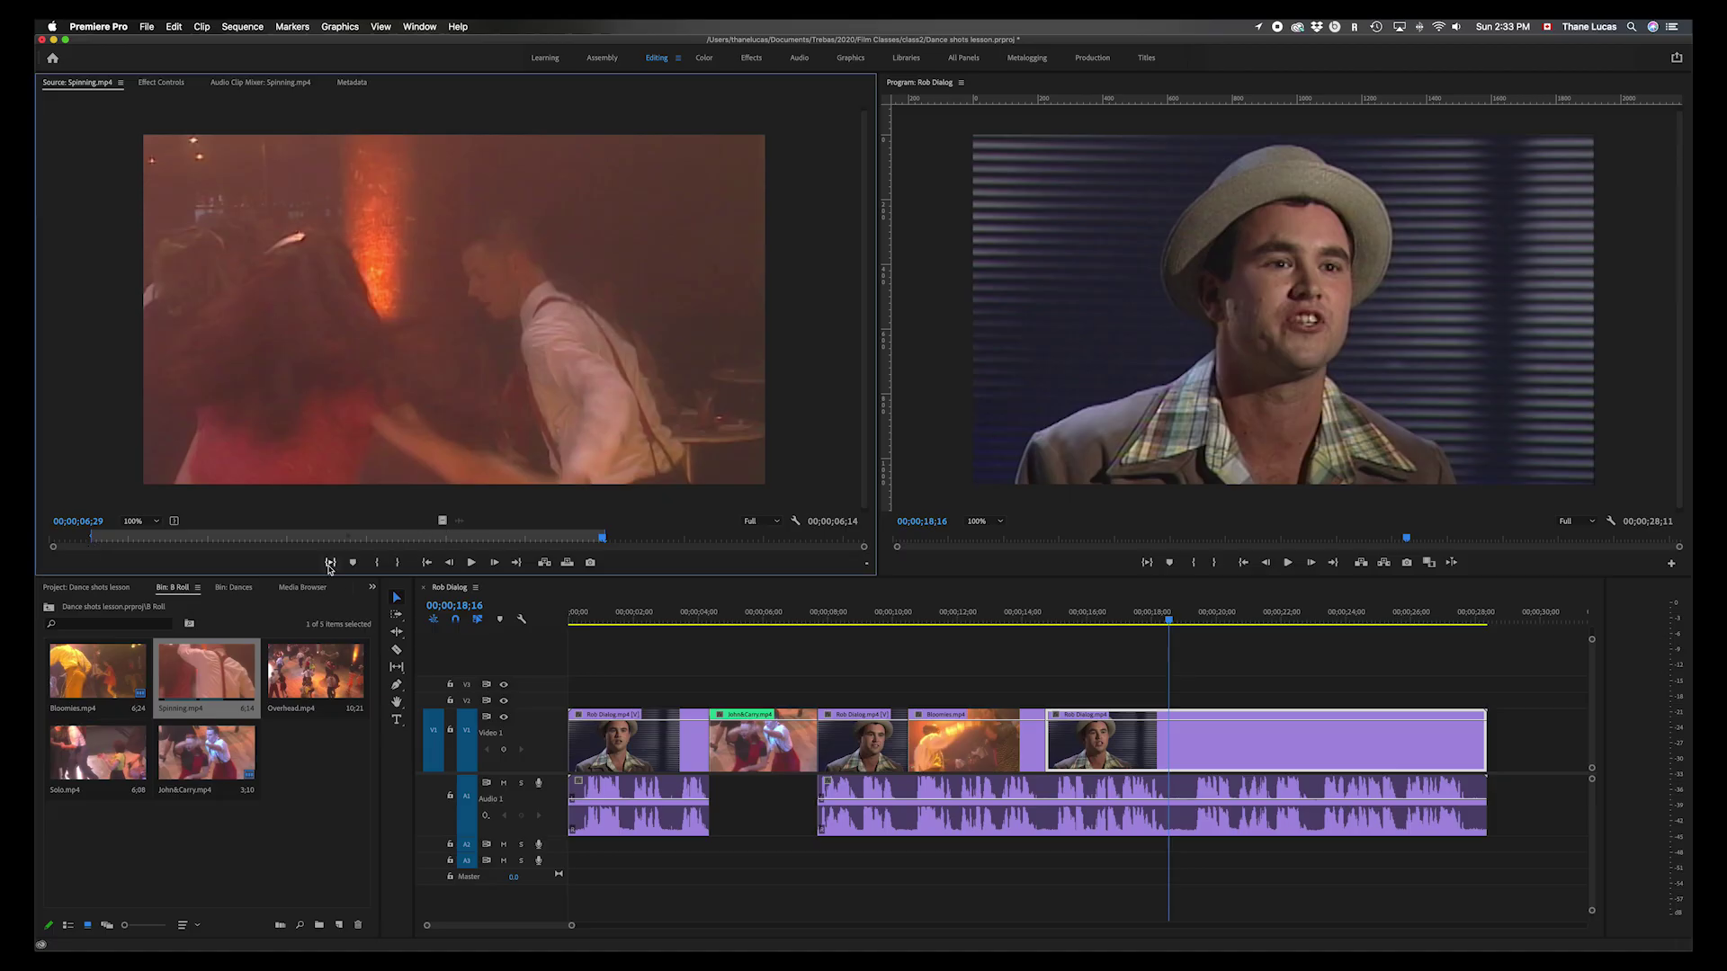
- Overwrite the marked Spinning.mp4 portion onto Video 1 with the sequence playhead at 00;00;18;14
left_click(330, 564)
left_click(1169, 621)
left_click_drag(1170, 622, 1167, 622)
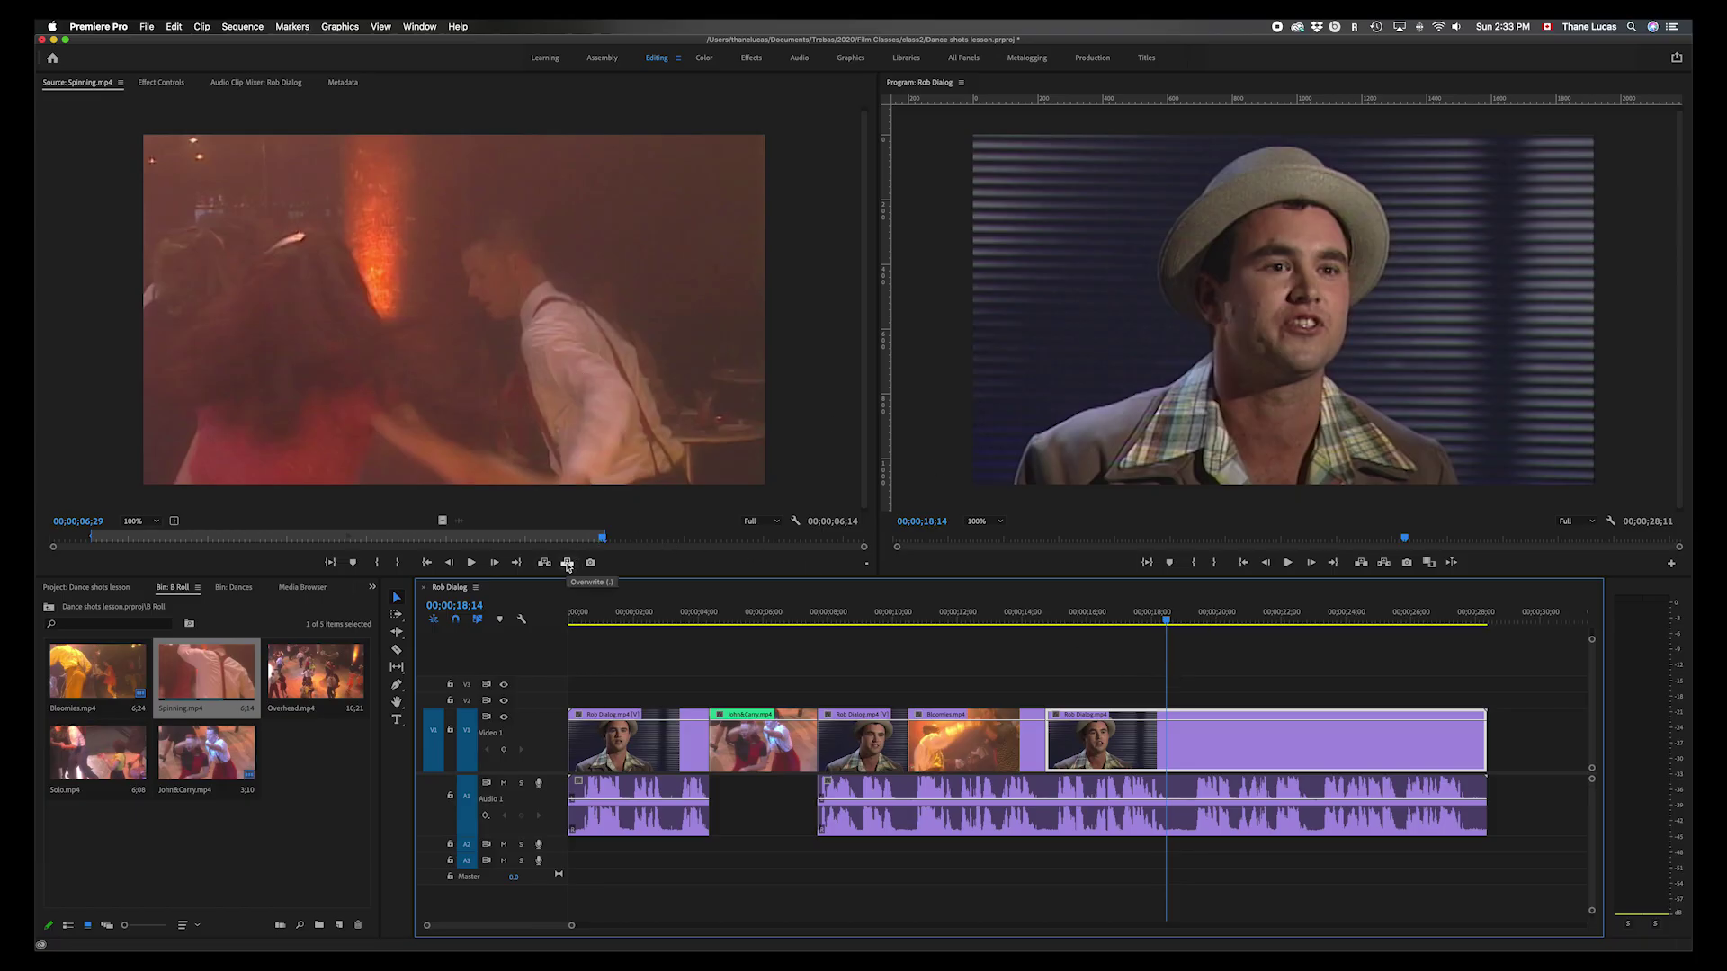
left_click(567, 563)
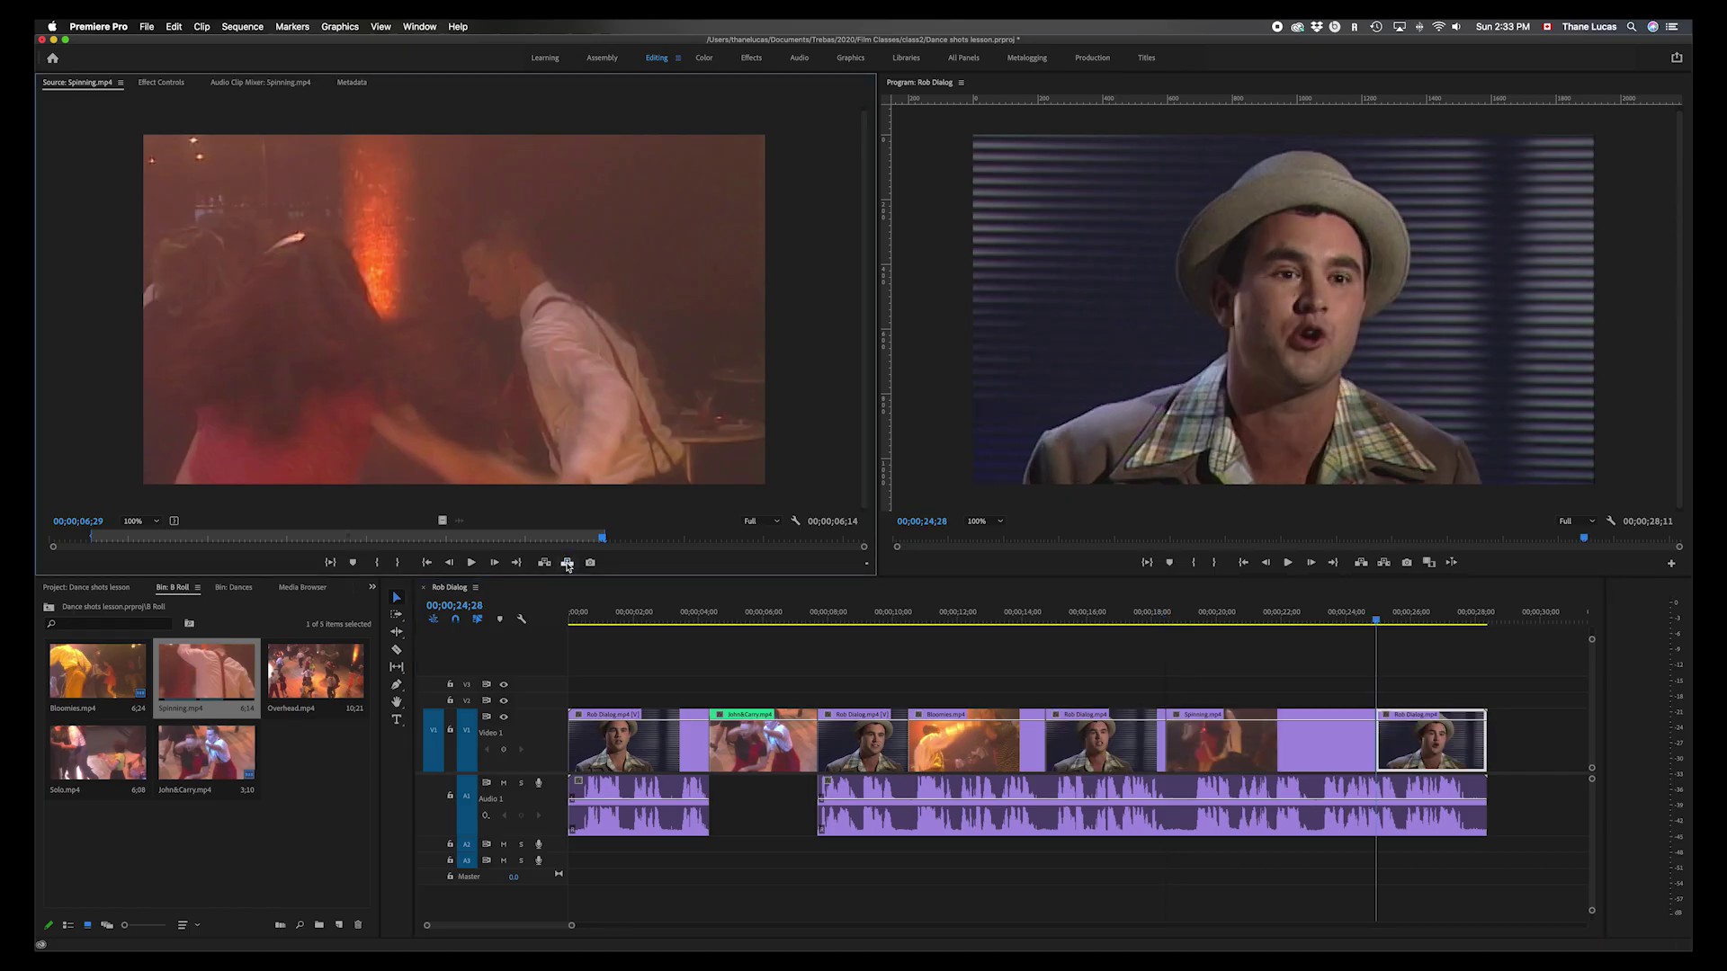
- Play back the Spinning cutaway with the dialogue before and after it to check the edit
left_click(1093, 602)
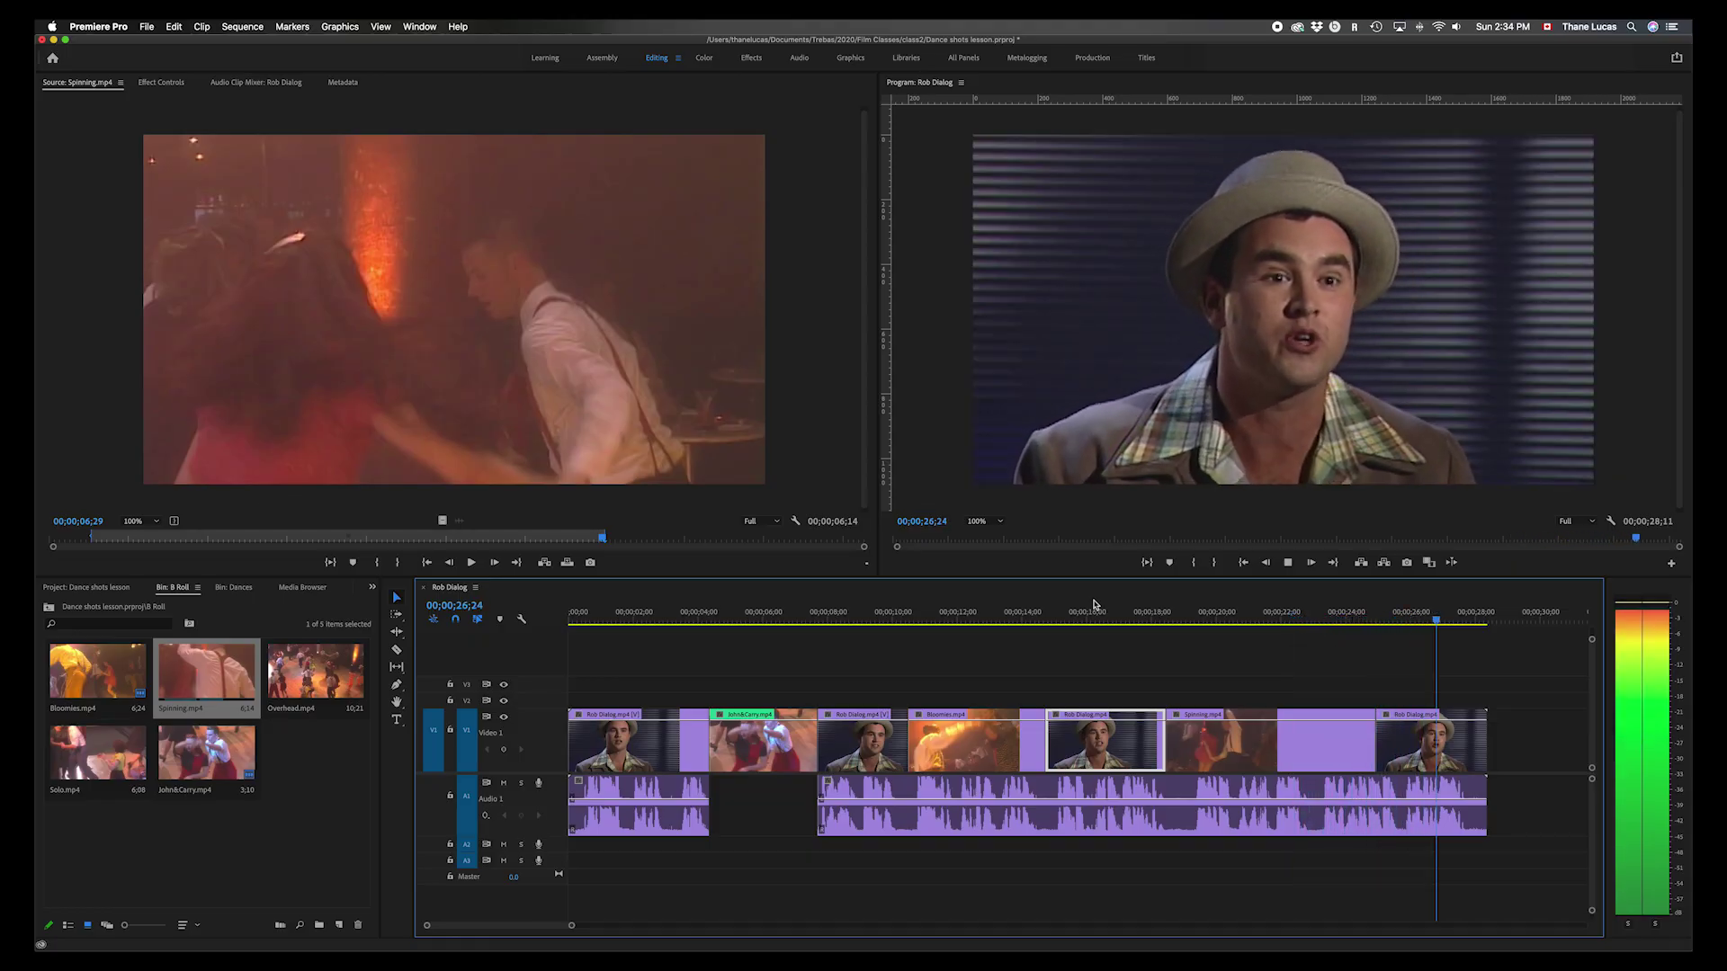
key("space")
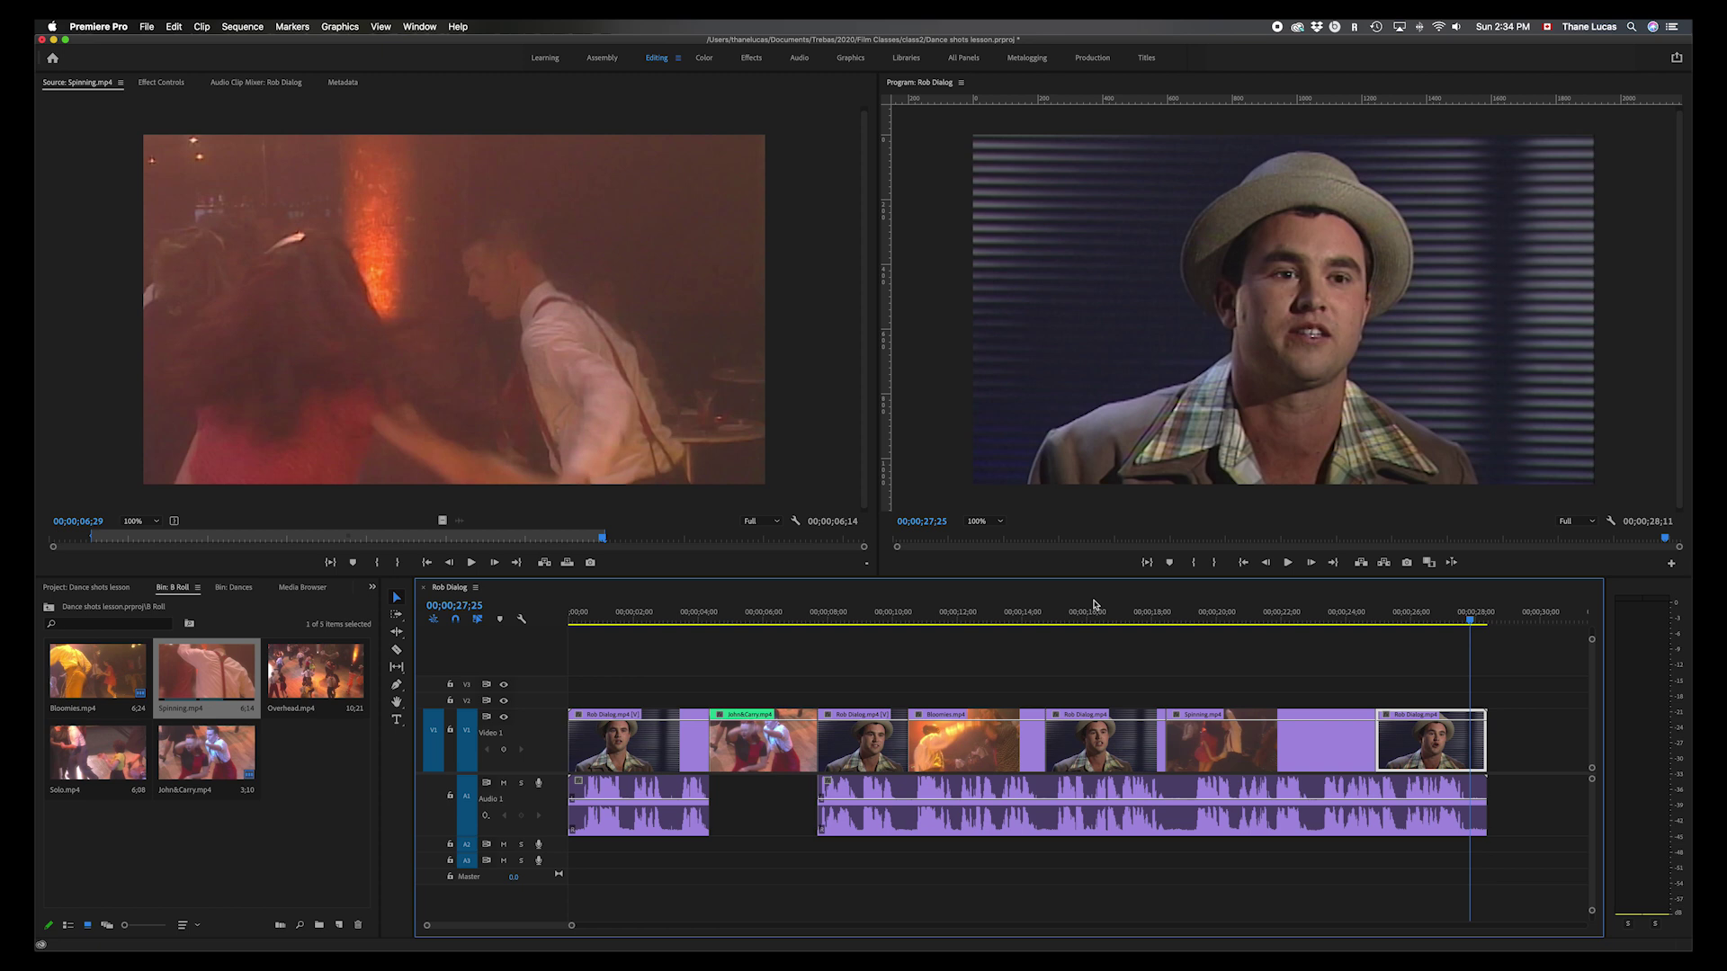
left_click_drag(1473, 620, 1190, 634)
key("space")
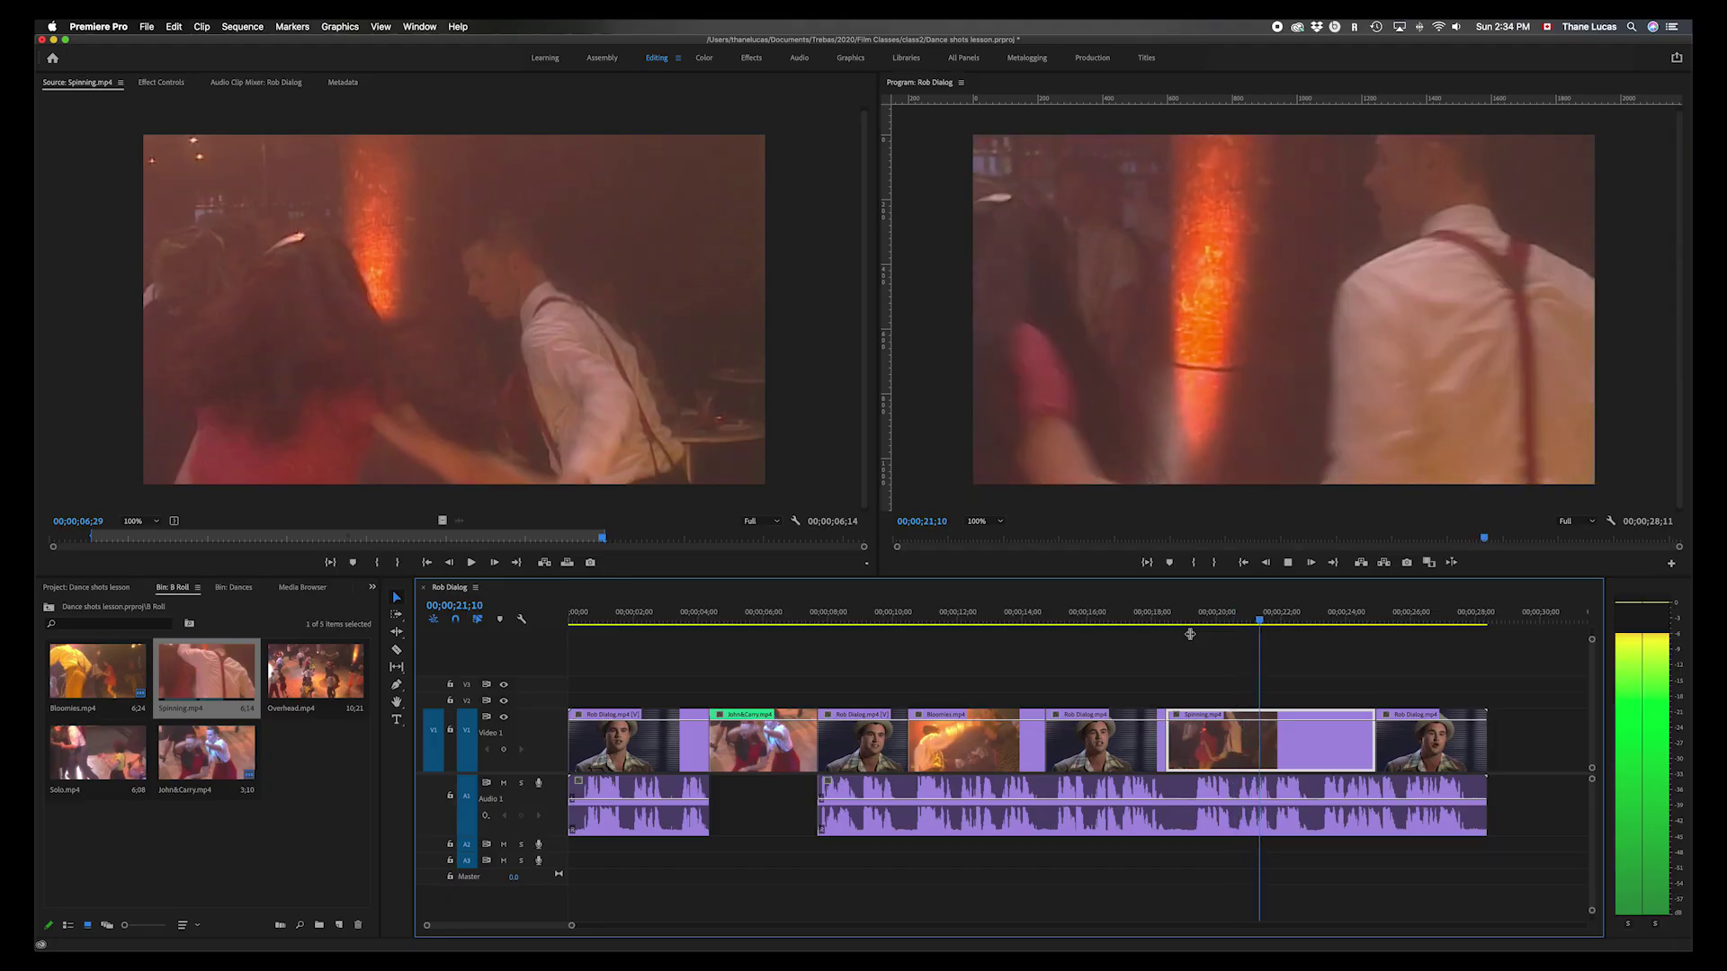
key("space")
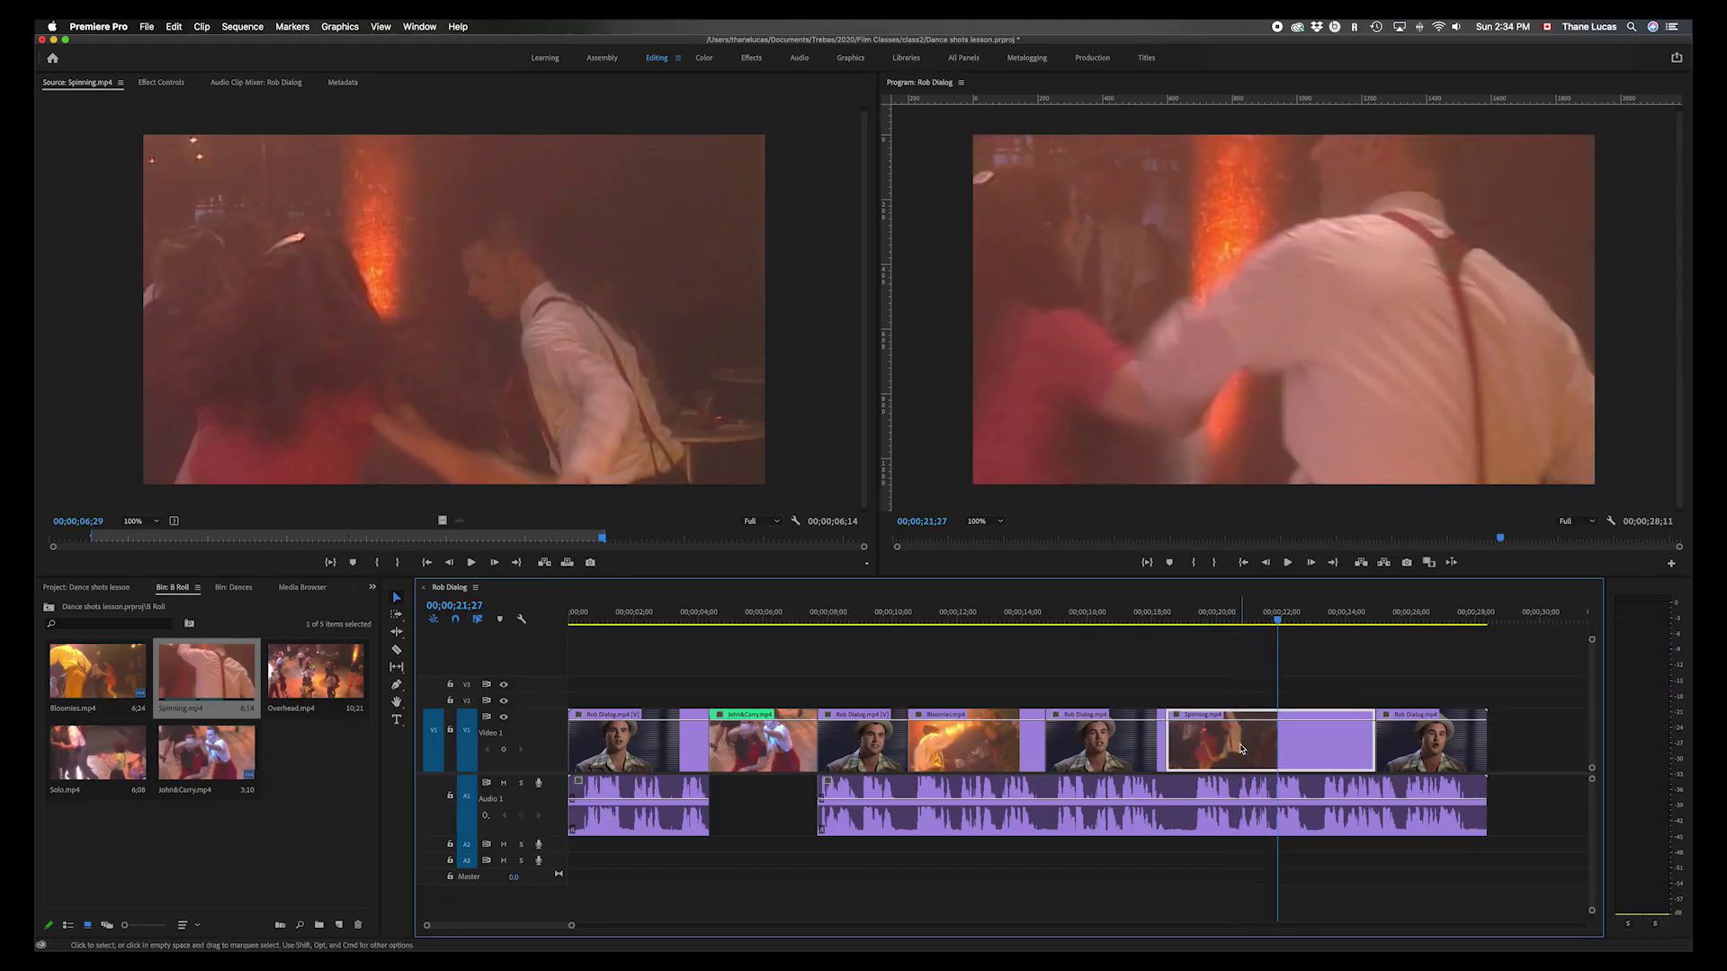
left_click_drag(1277, 620, 1082, 620)
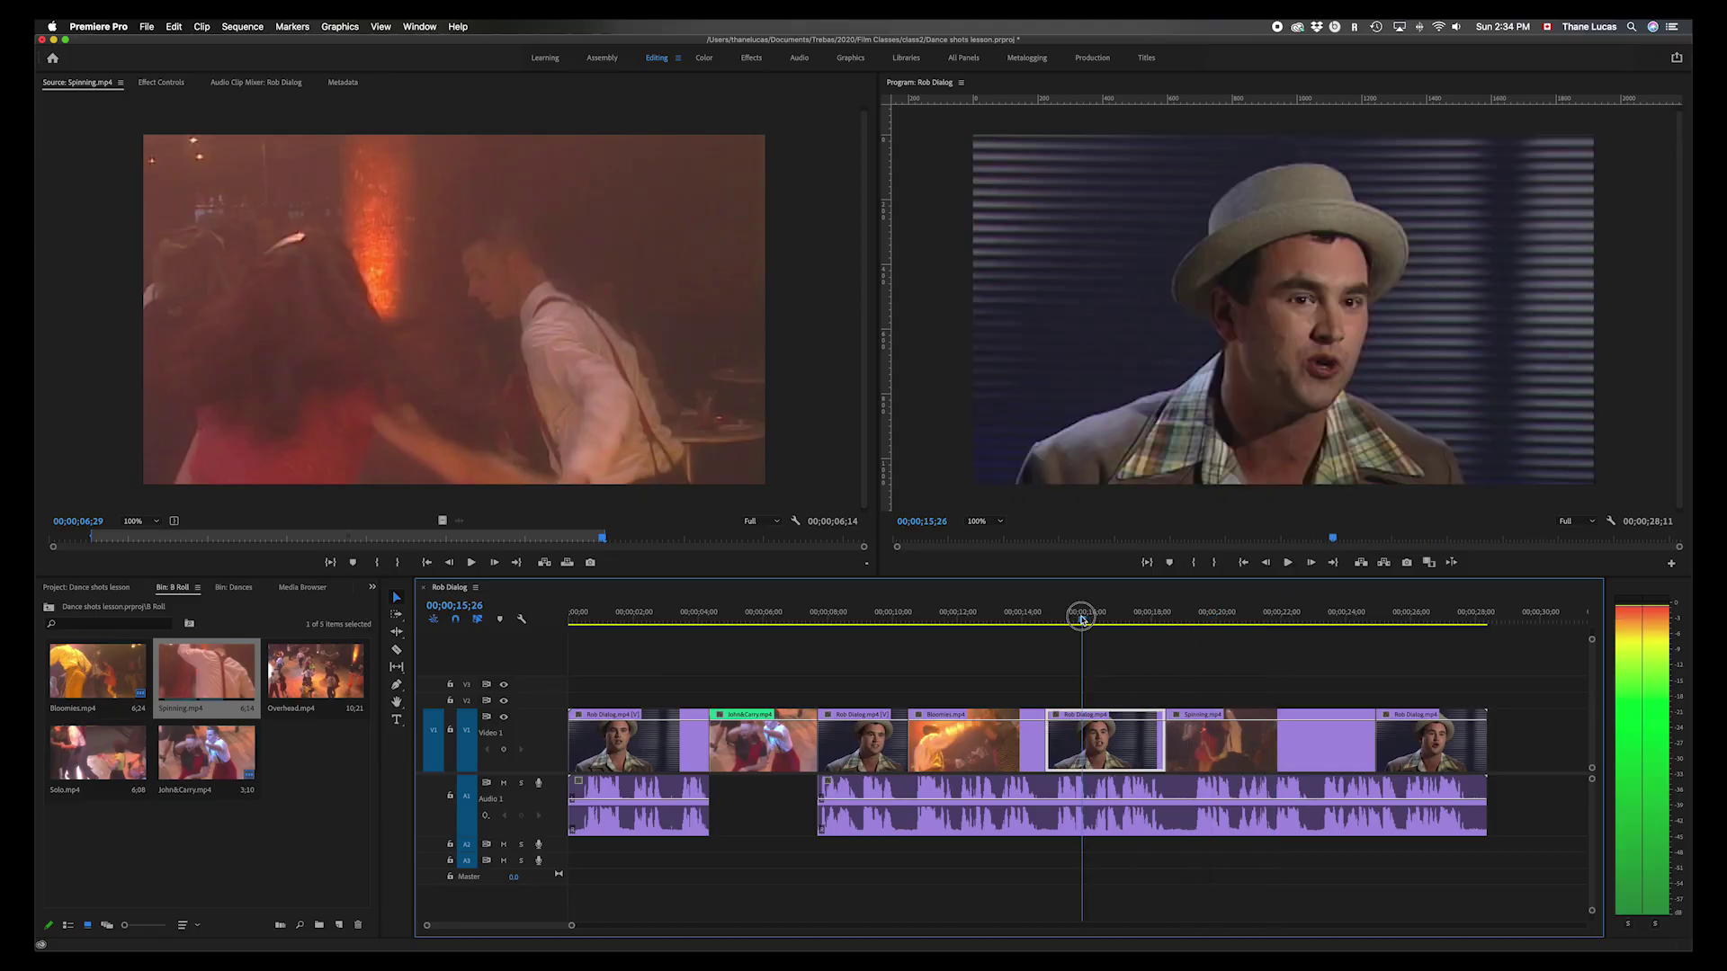
- Load Solo.mp4 as the source clip and preview it from its beginning
double_click(101, 767)
key("space")
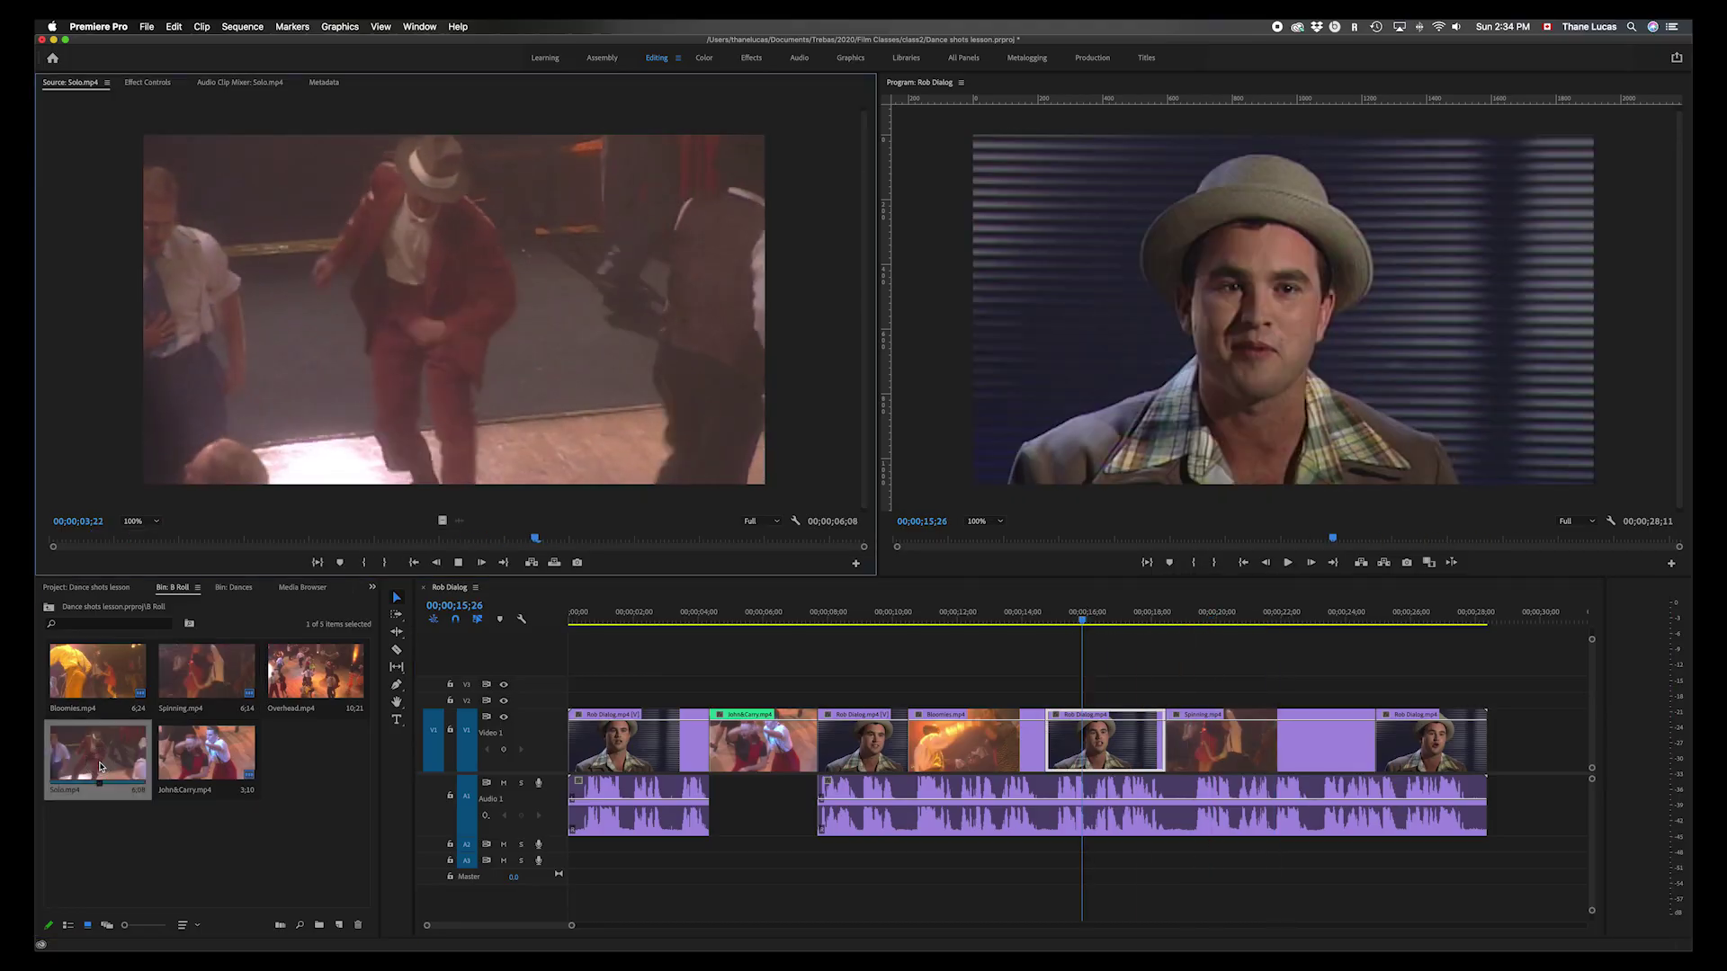
key("Home")
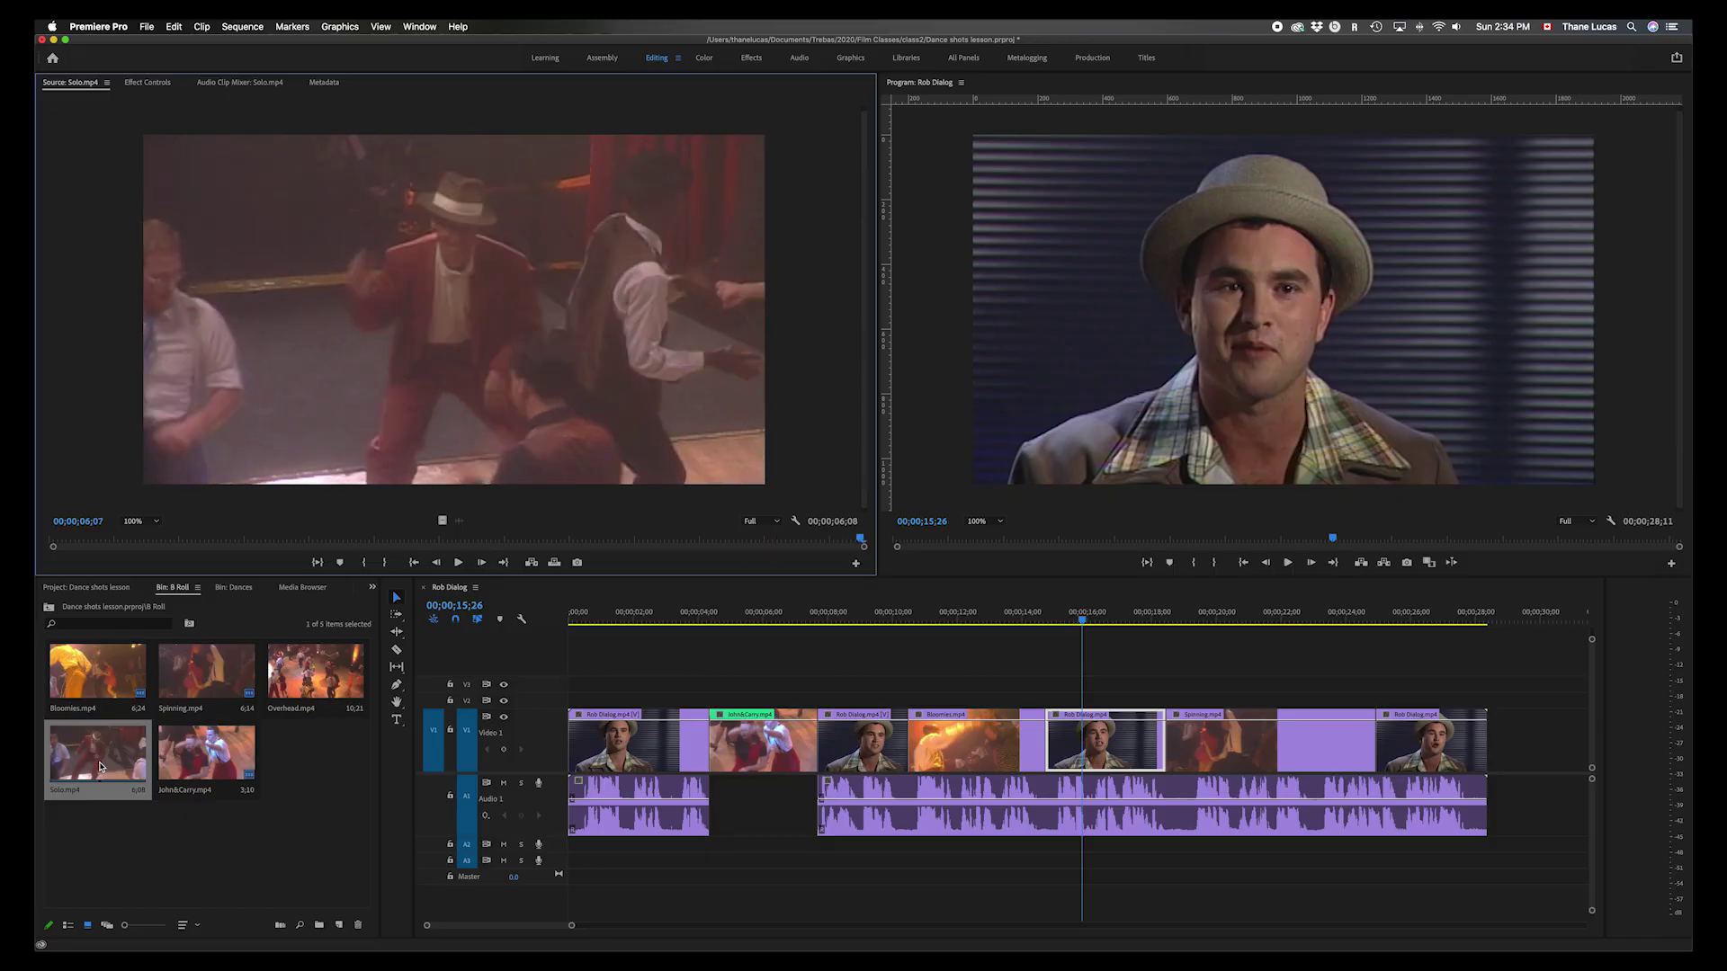
key("space")
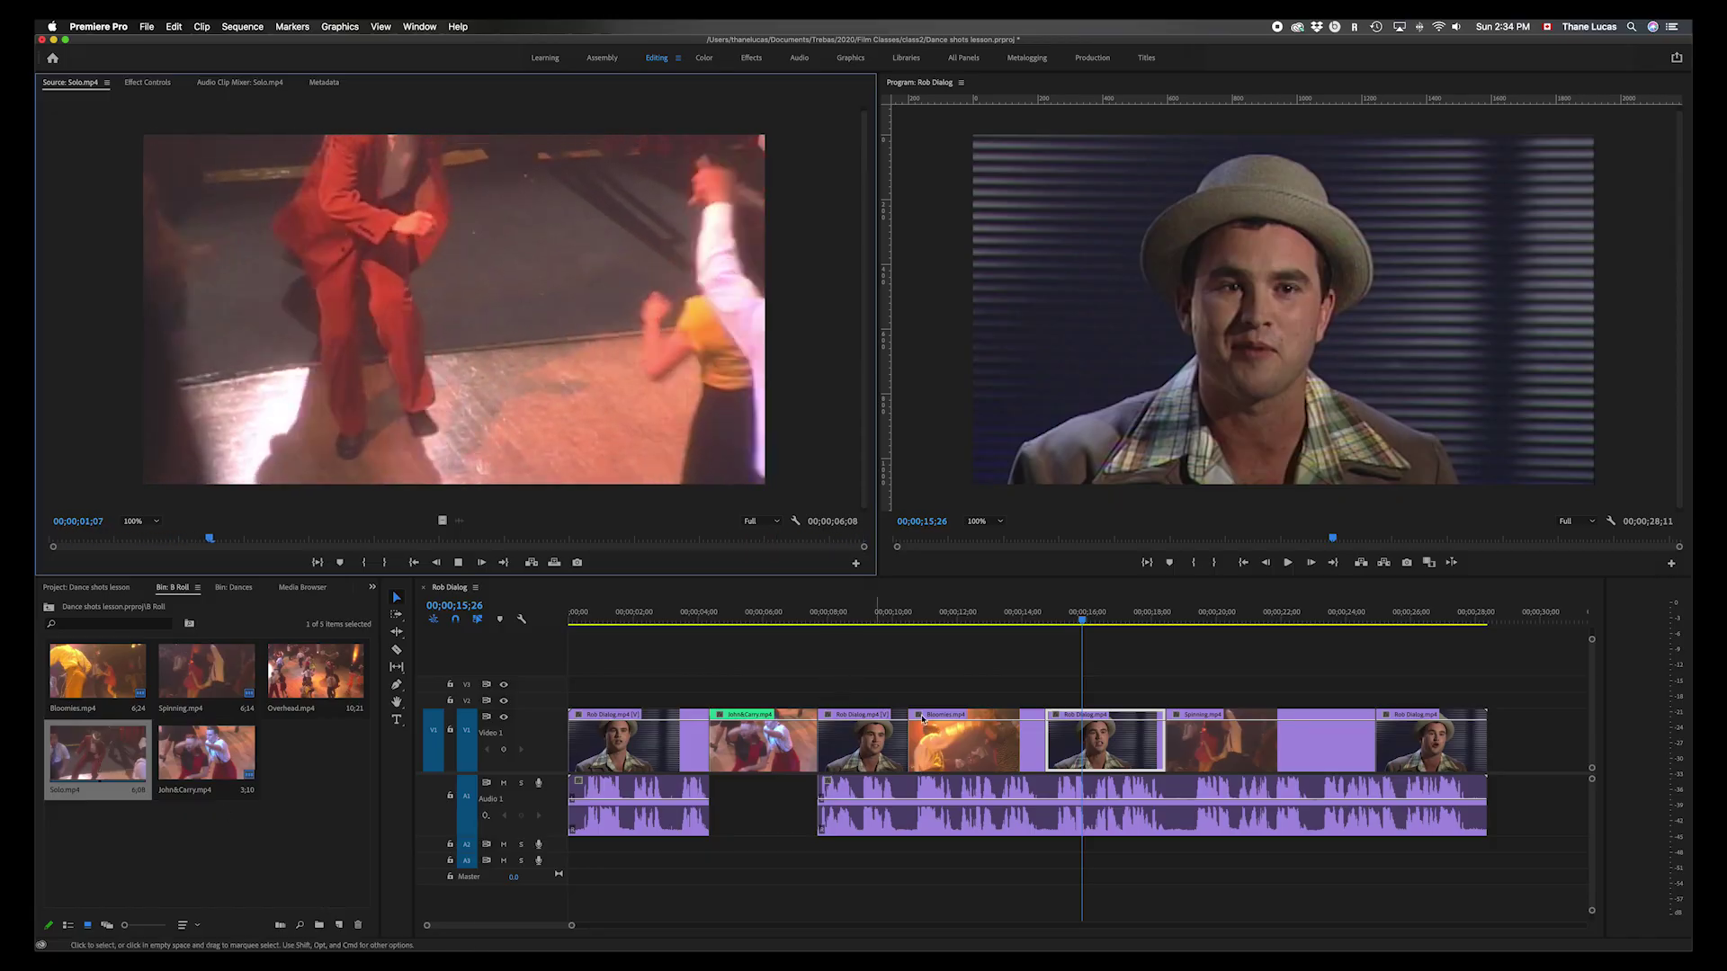
- Play the dialogue through the Spinning cutaway and mark a sequence In point at 00;00;21;22 within it
left_click(1031, 685)
key("space")
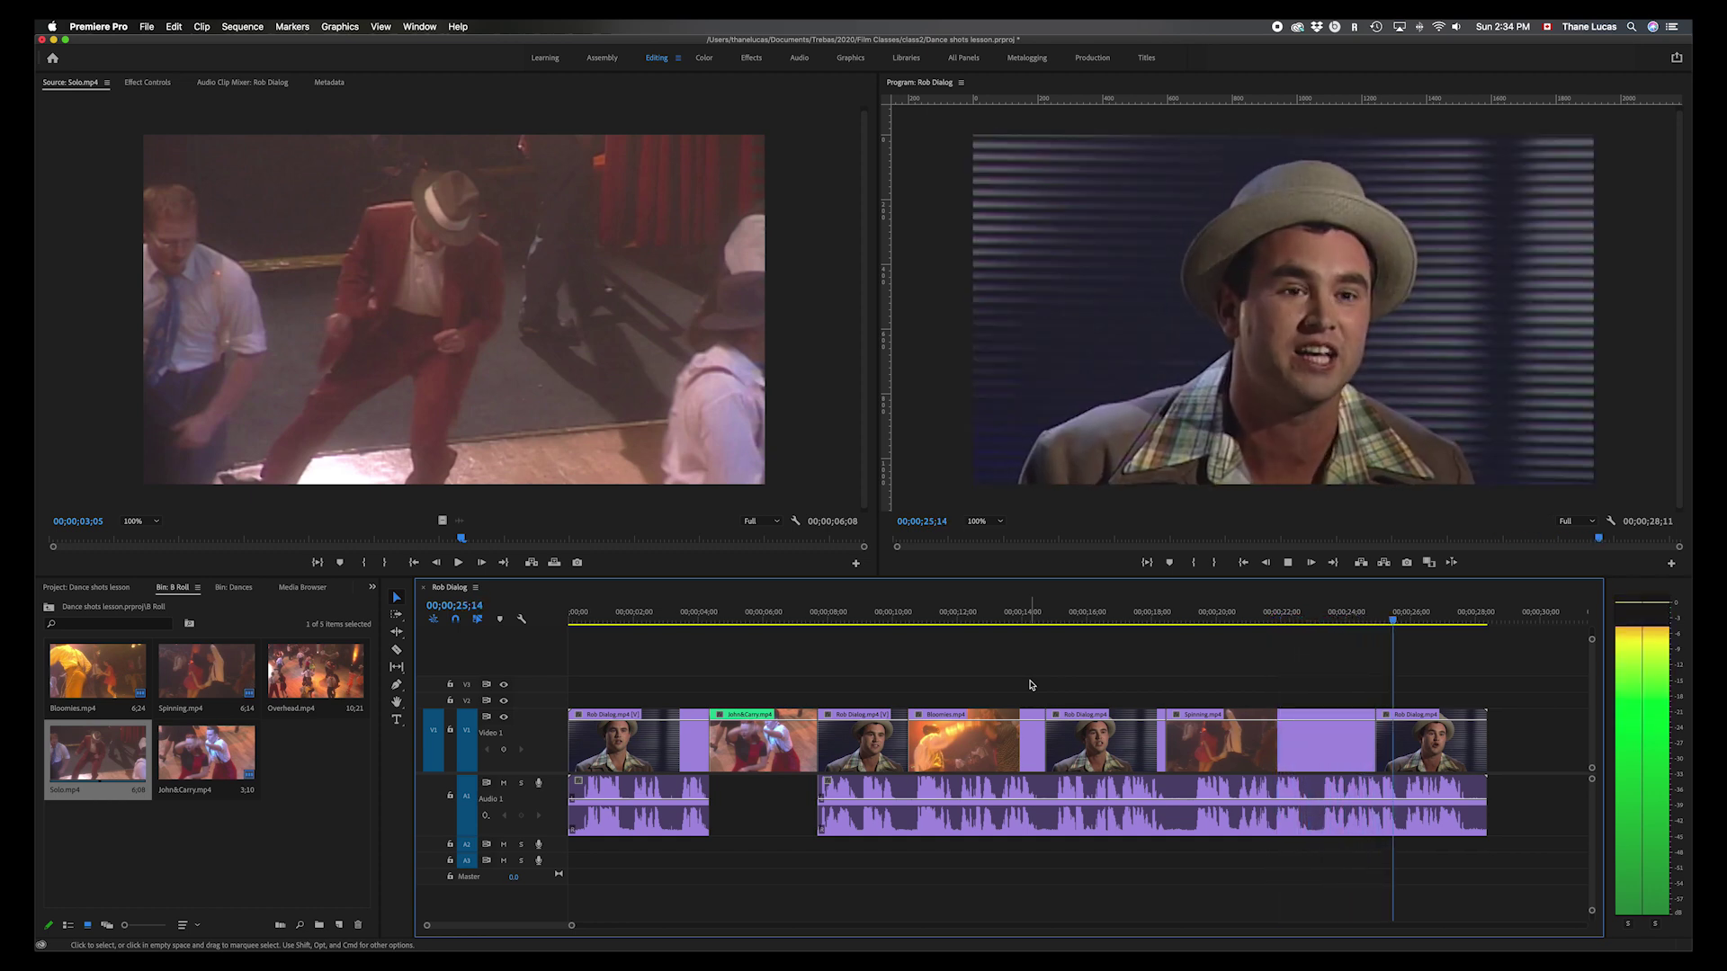
left_click(1432, 621)
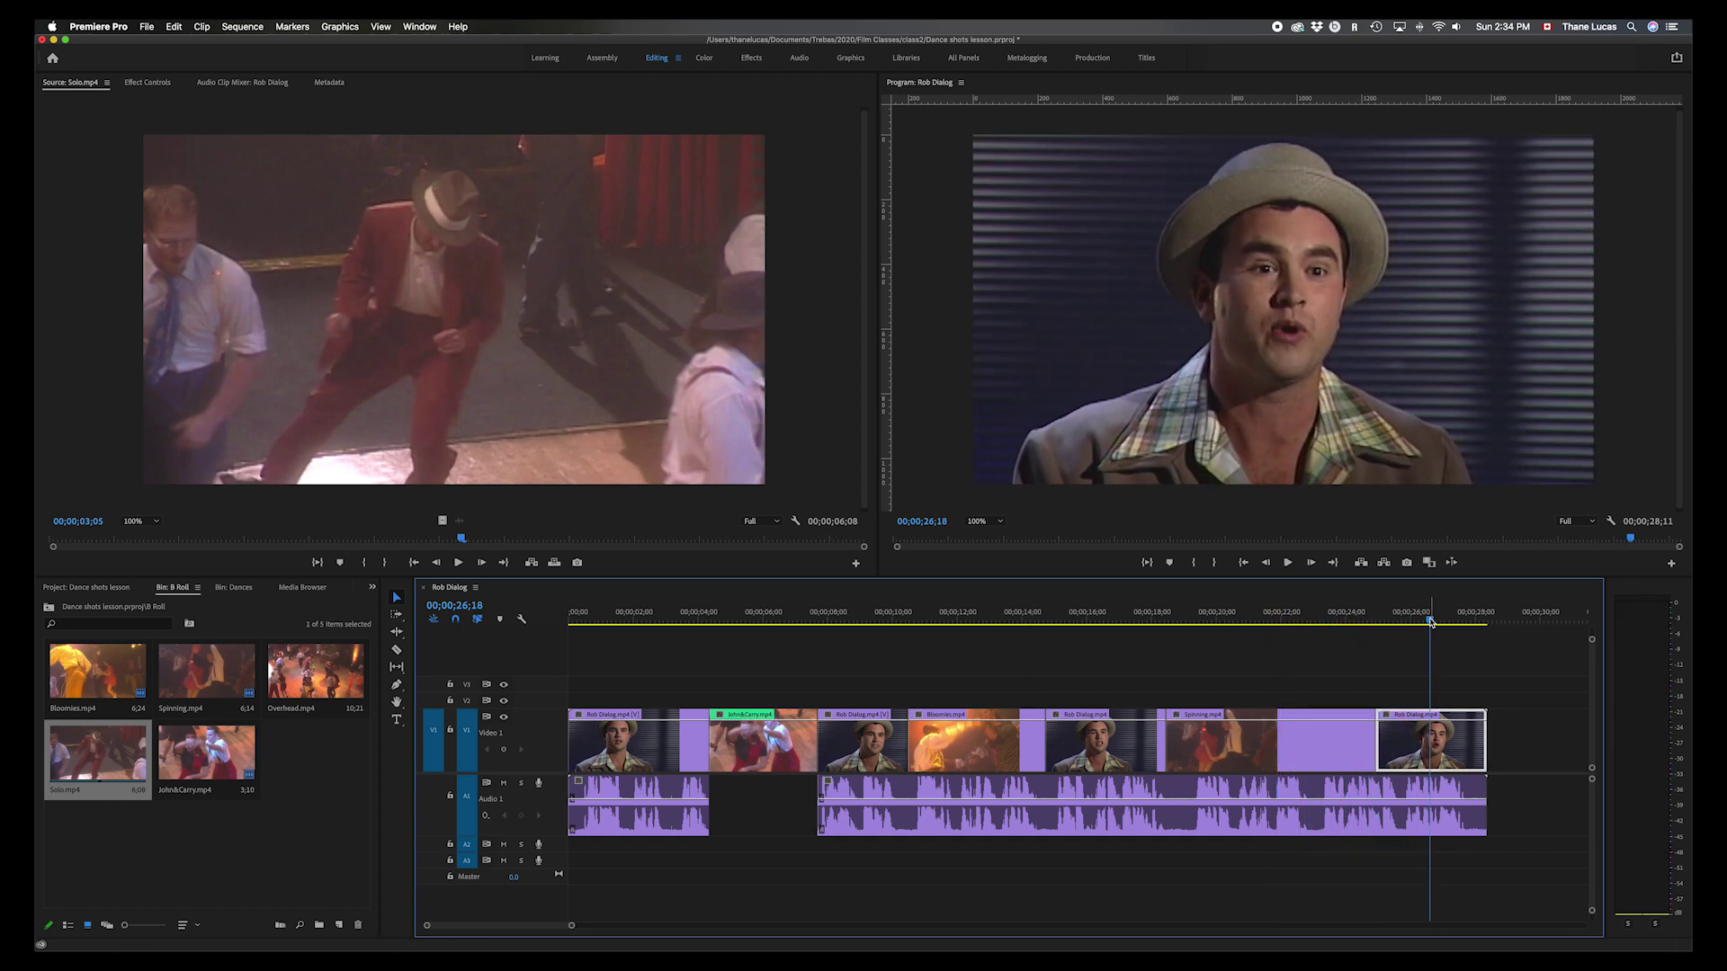
left_click_drag(1429, 620, 1077, 629)
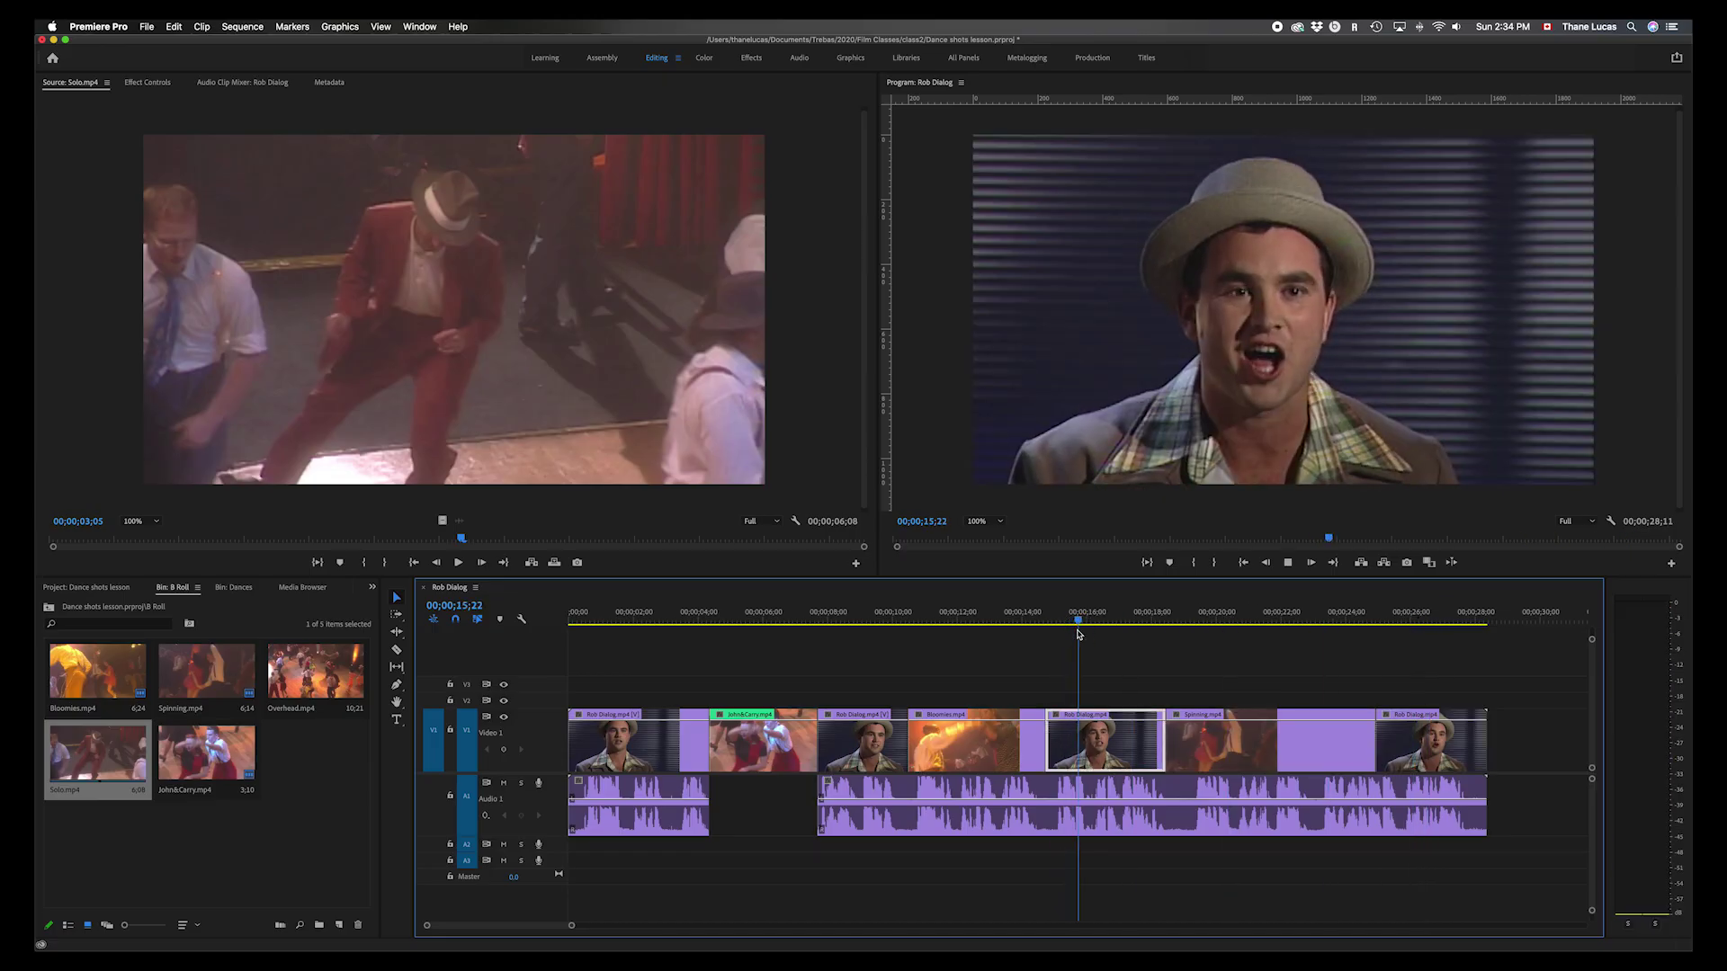
key("space")
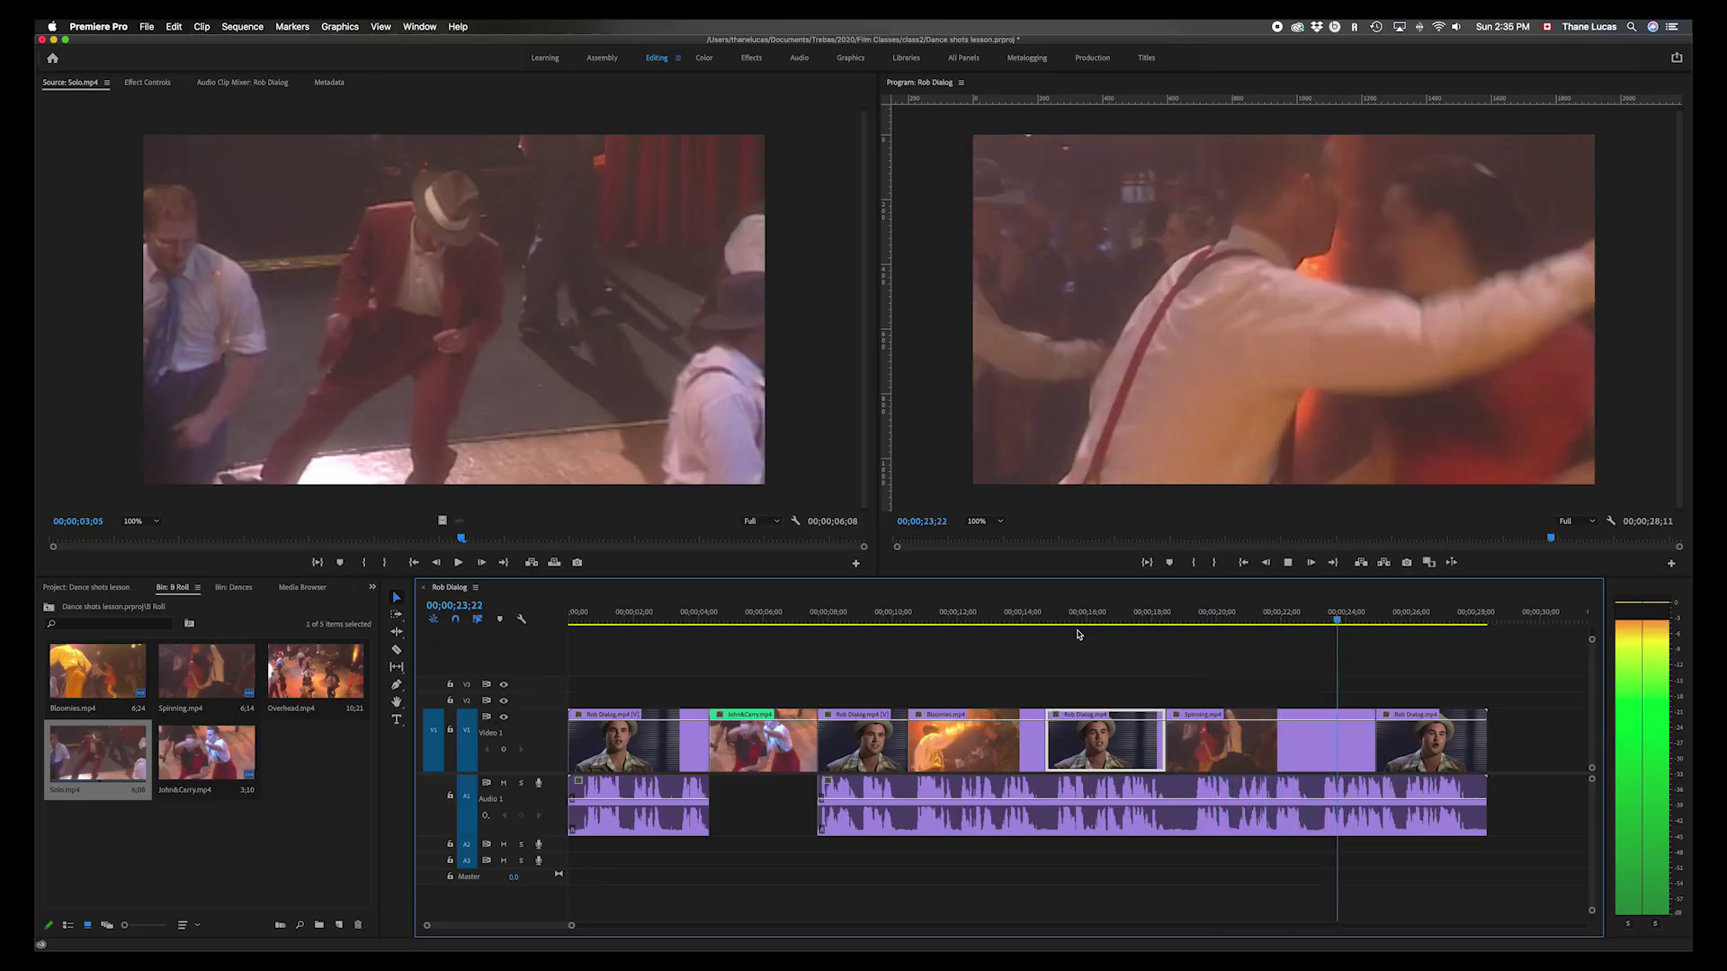
key("space")
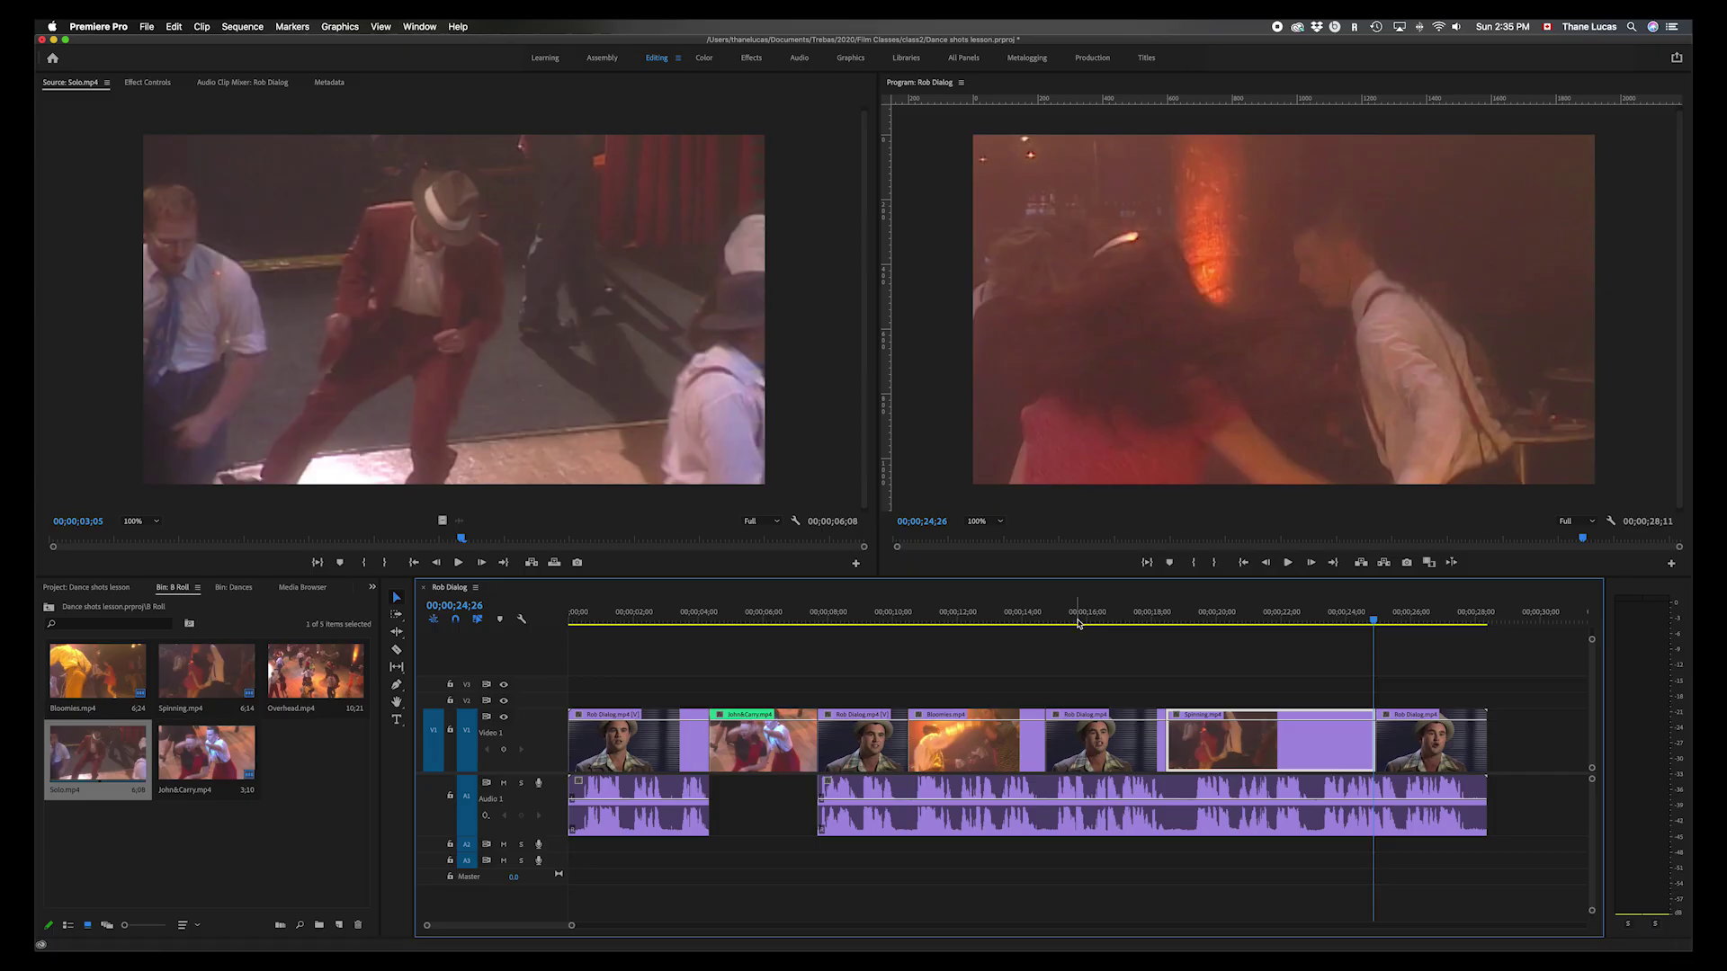
left_click_drag(1374, 621, 1126, 625)
key("space")
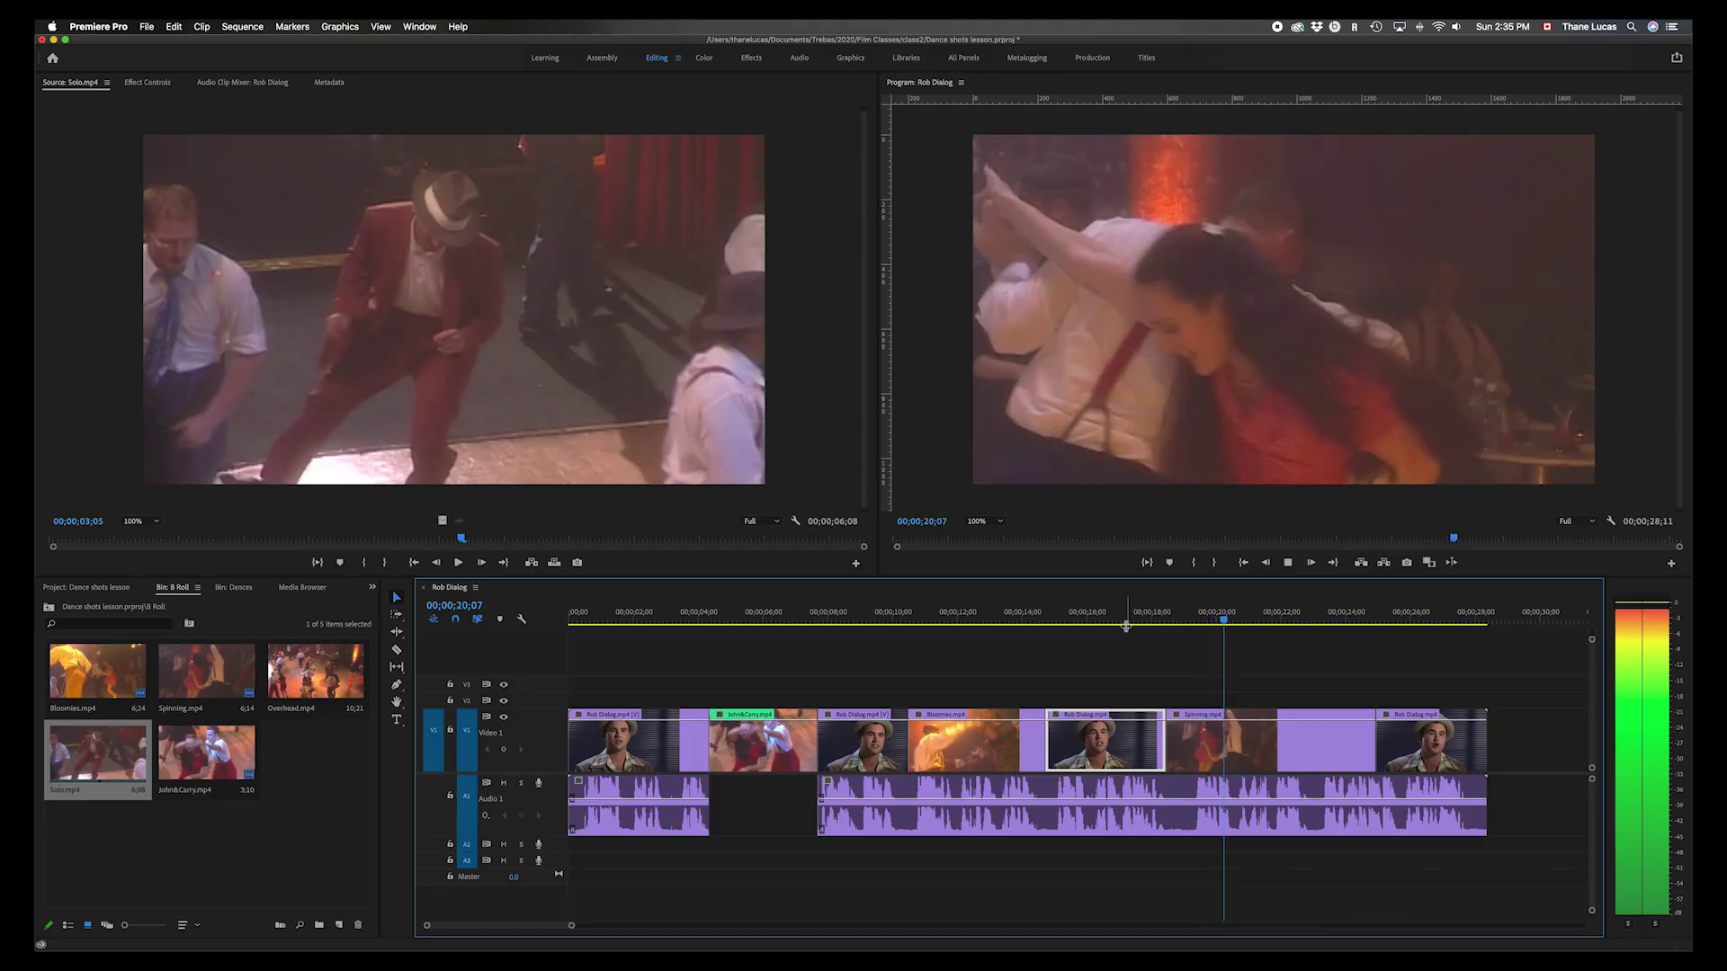
key("space")
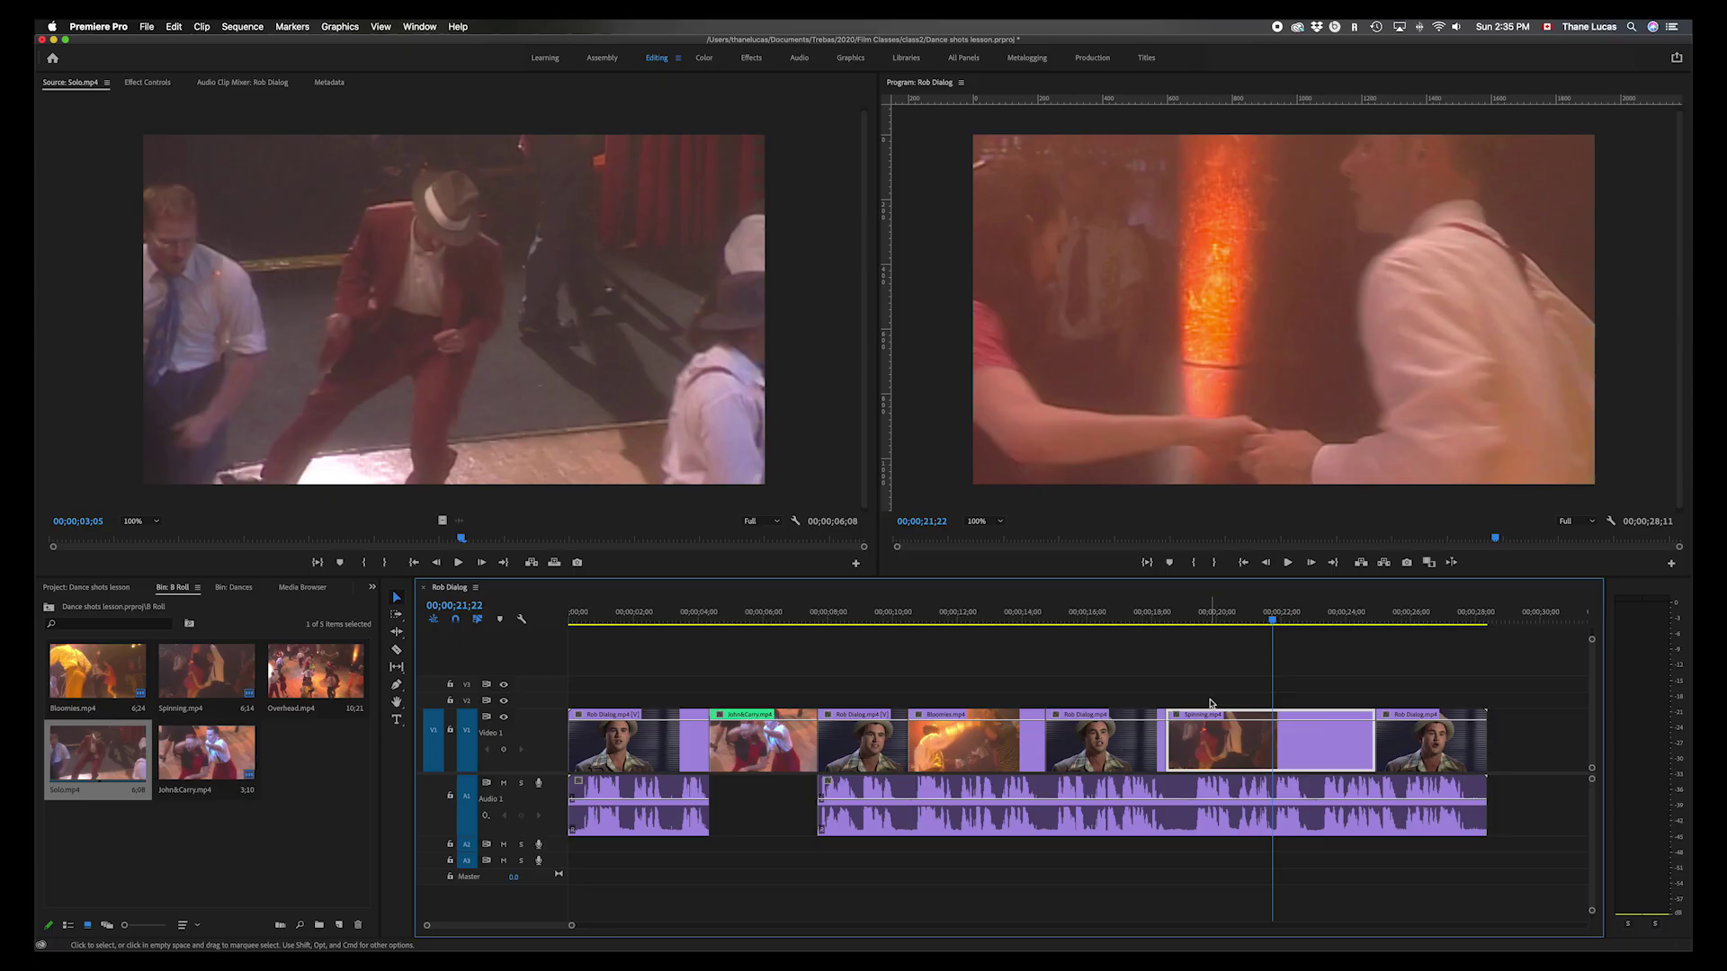
key("i")
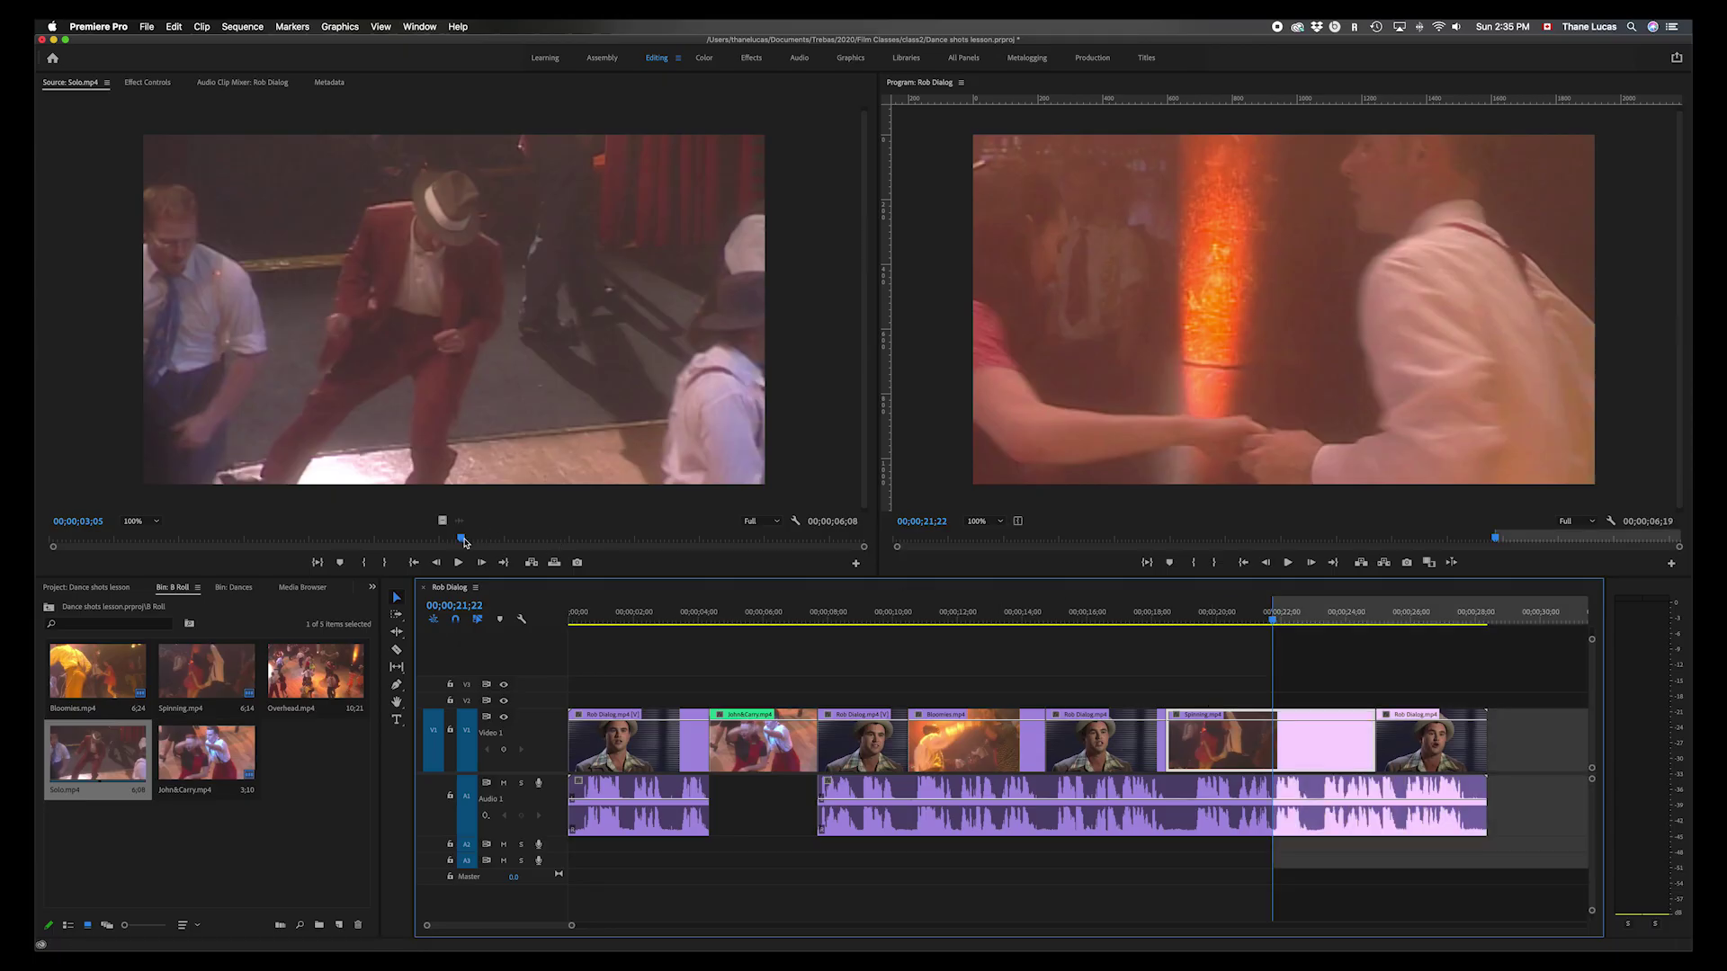
- Mark the Solo.mp4 source clip with an In point at 00;00;01;05 and an Out point at 00;00;02;26
left_click_drag(463, 541, 97, 539)
left_click(91, 564)
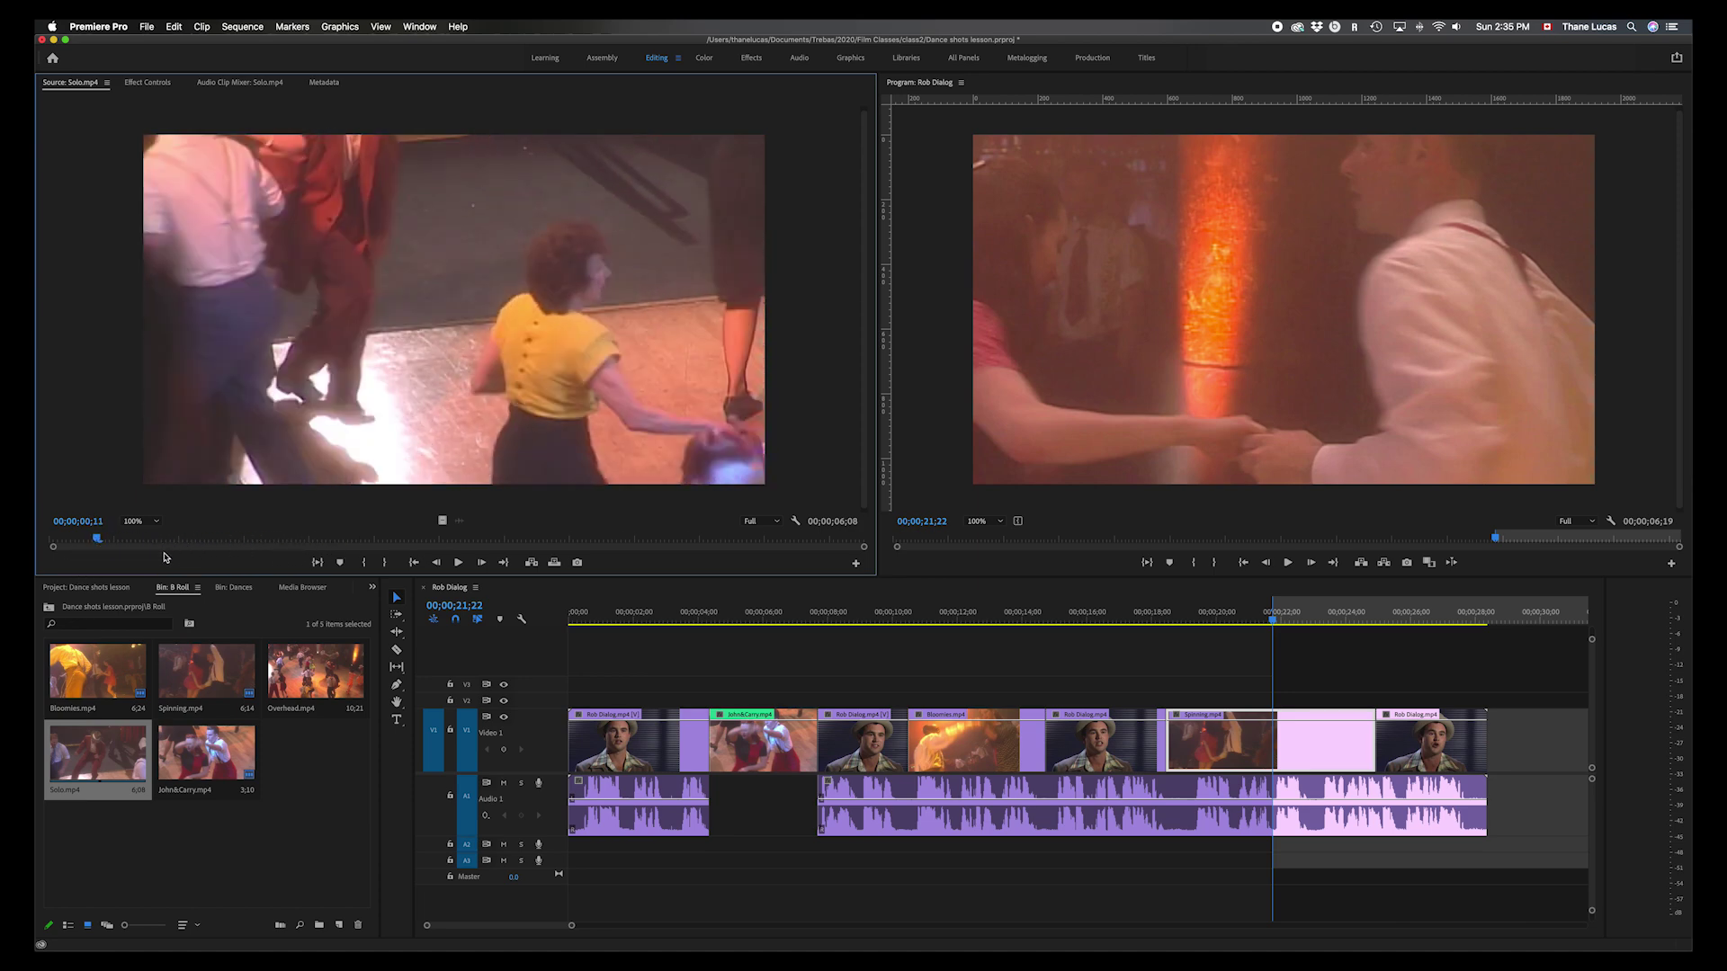
left_click_drag(97, 539, 318, 541)
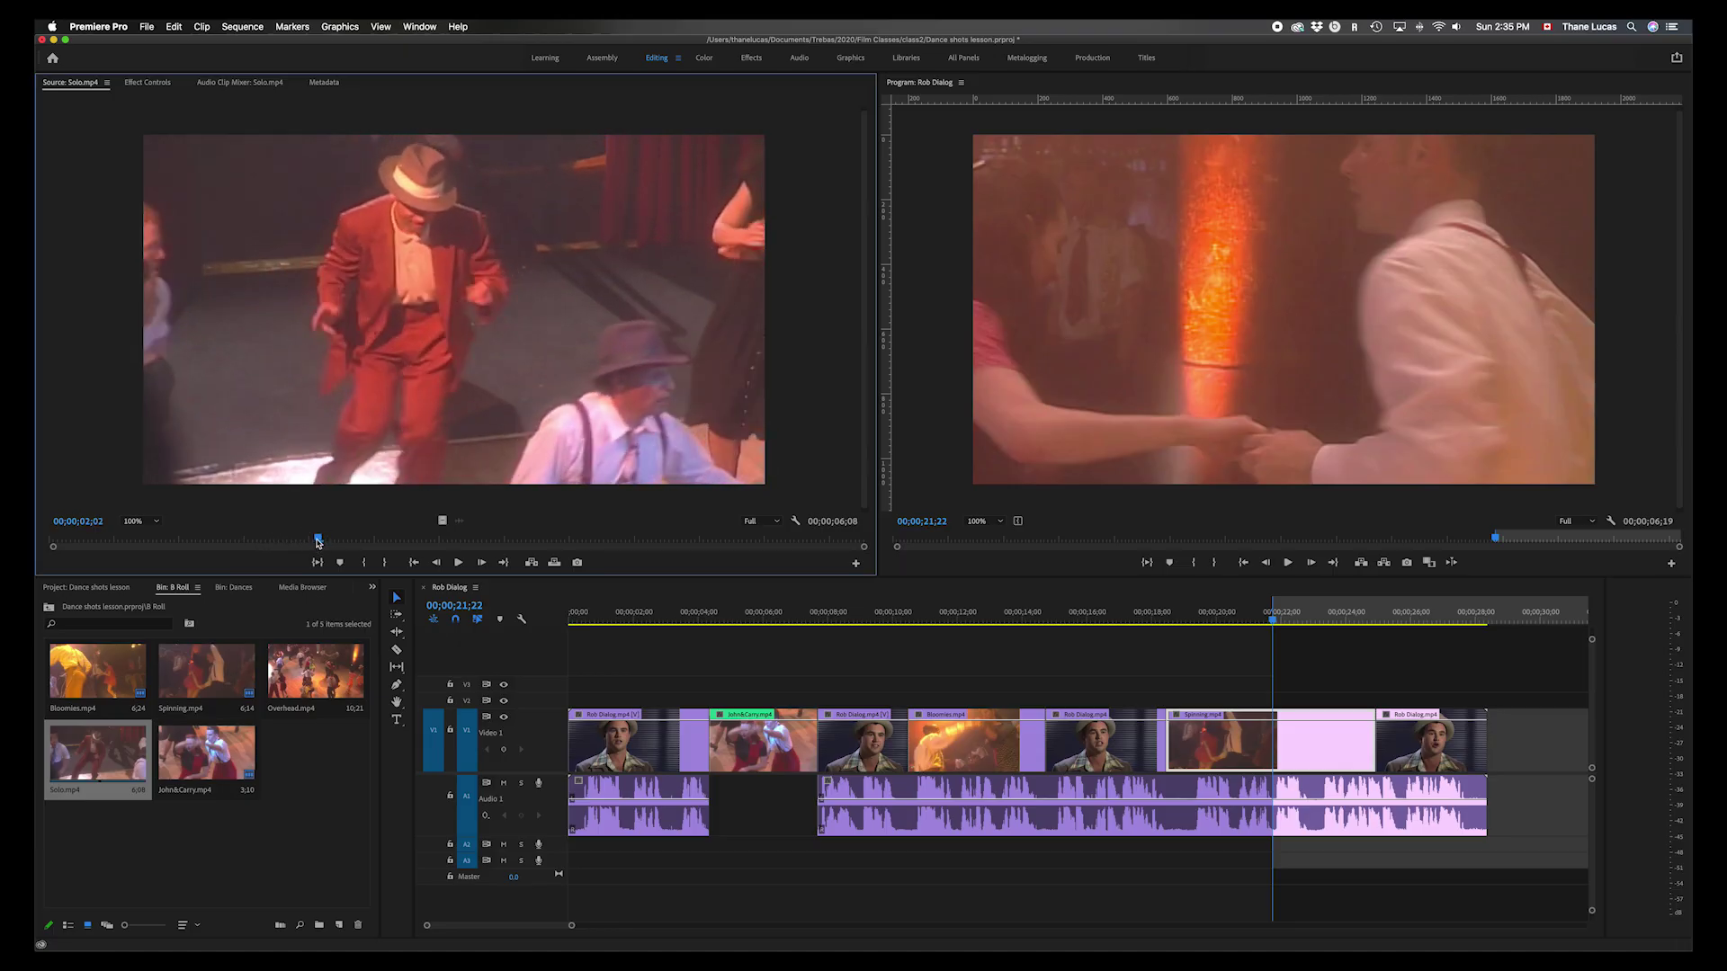
left_click_drag(318, 540, 201, 537)
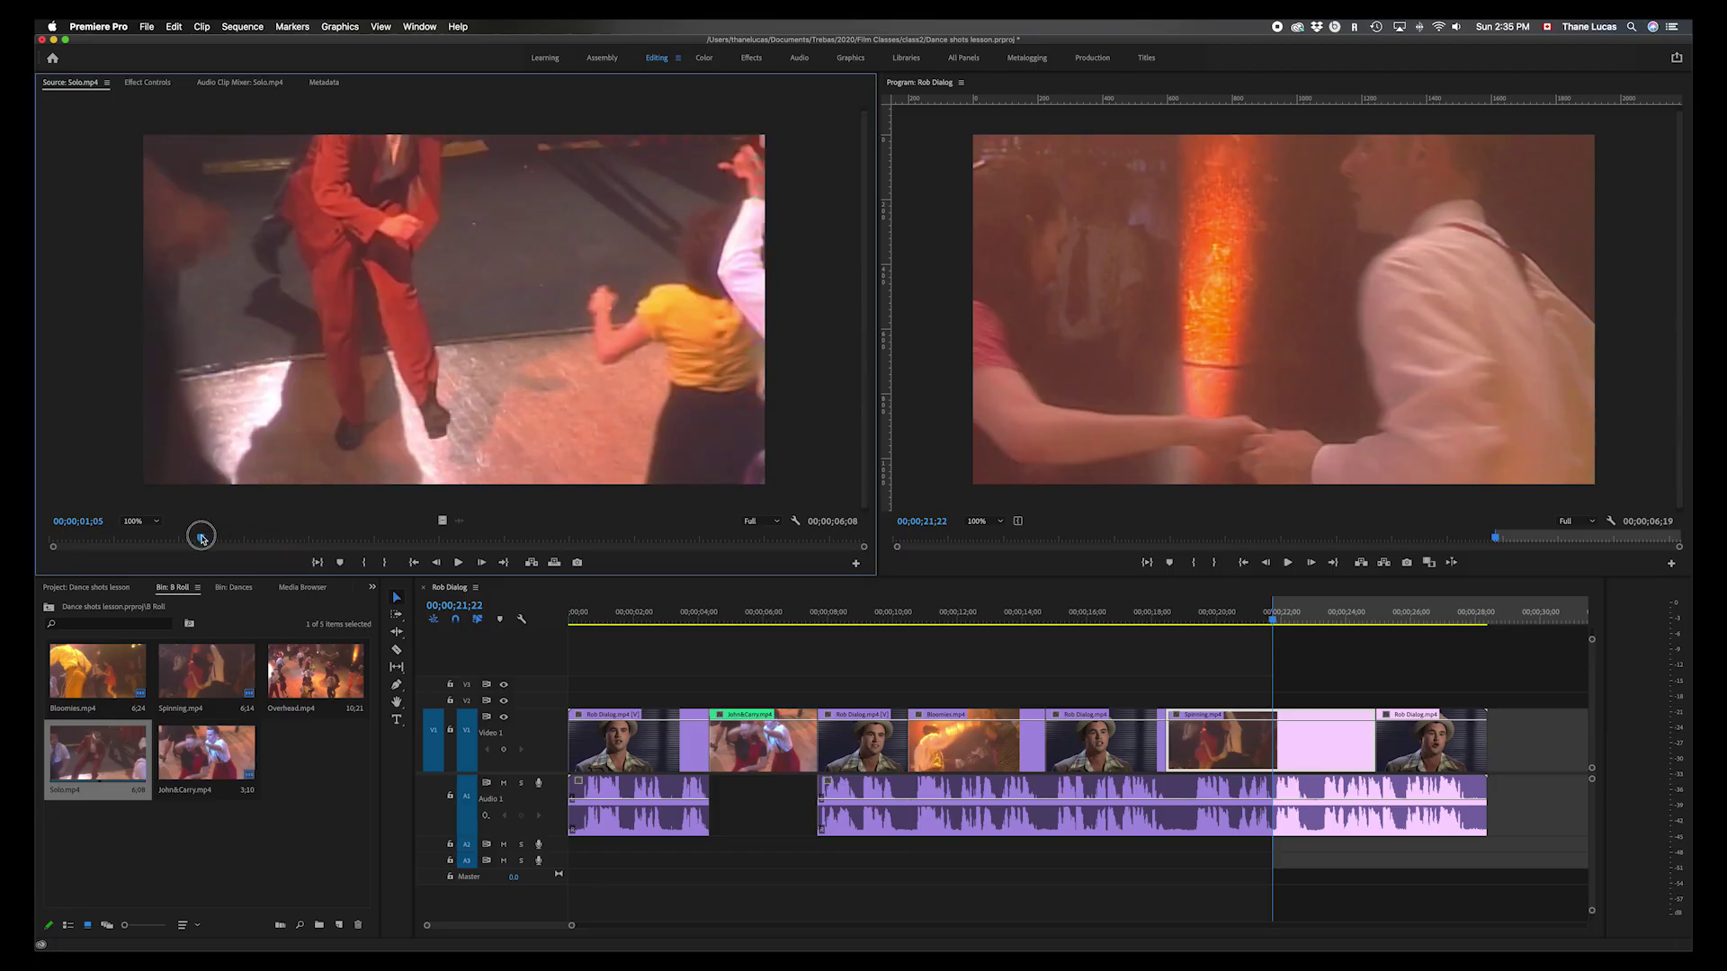
key("space")
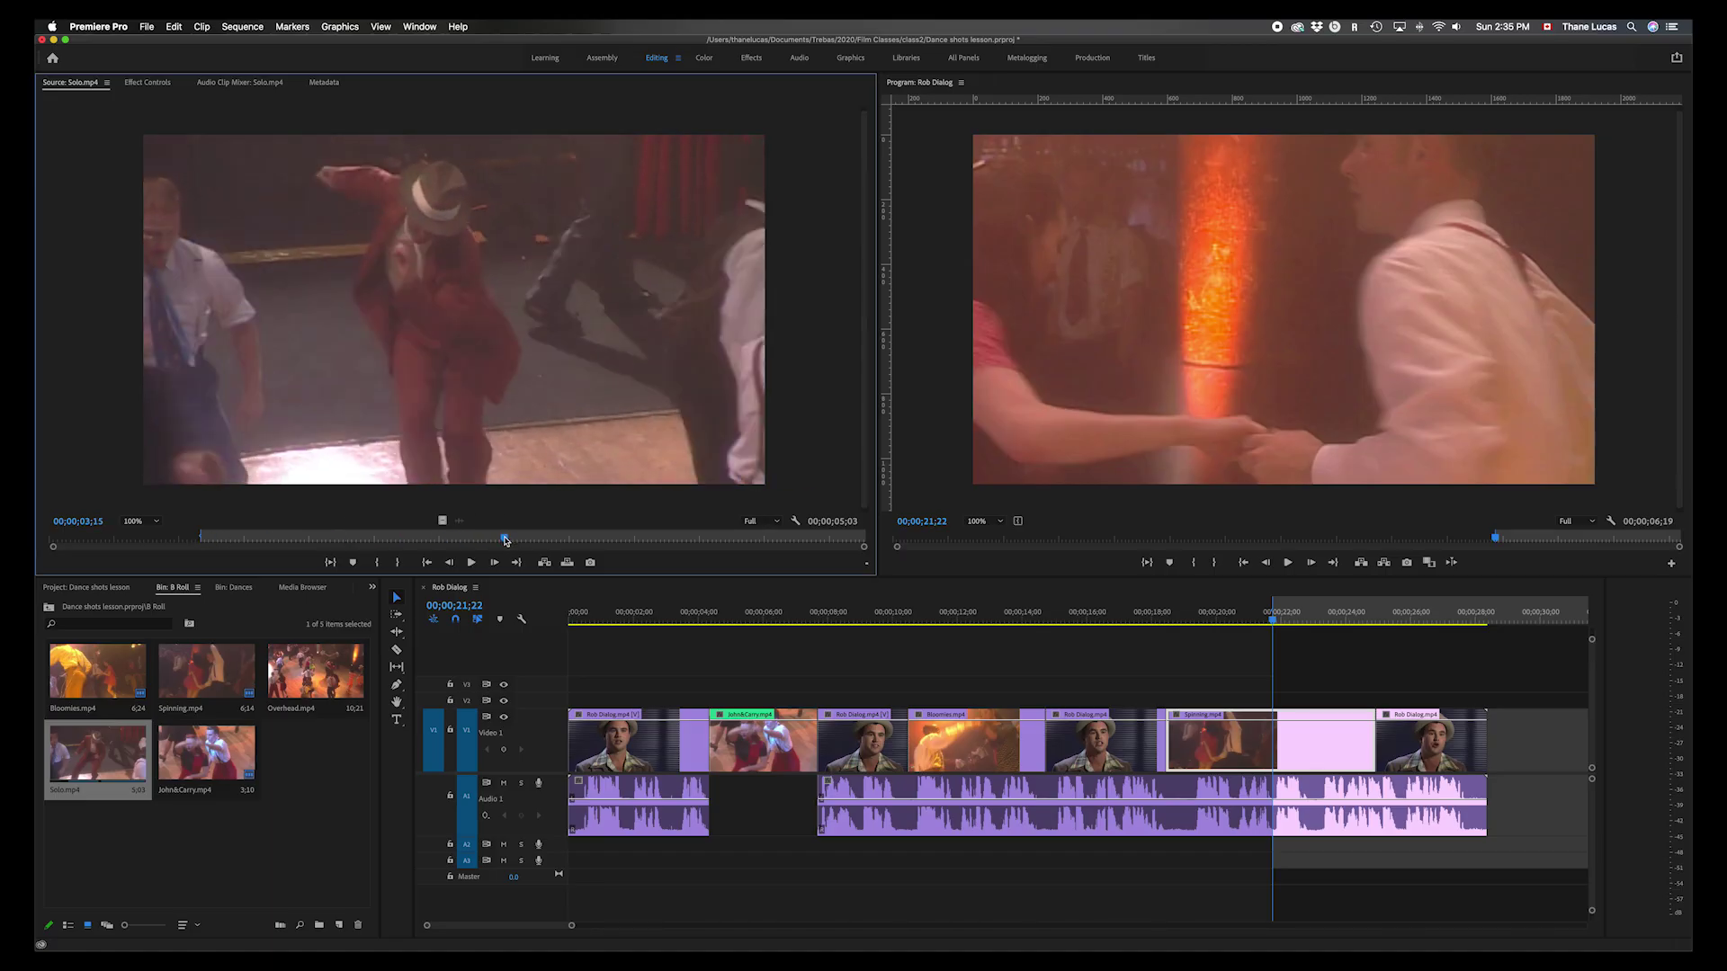
left_click_drag(506, 540, 469, 538)
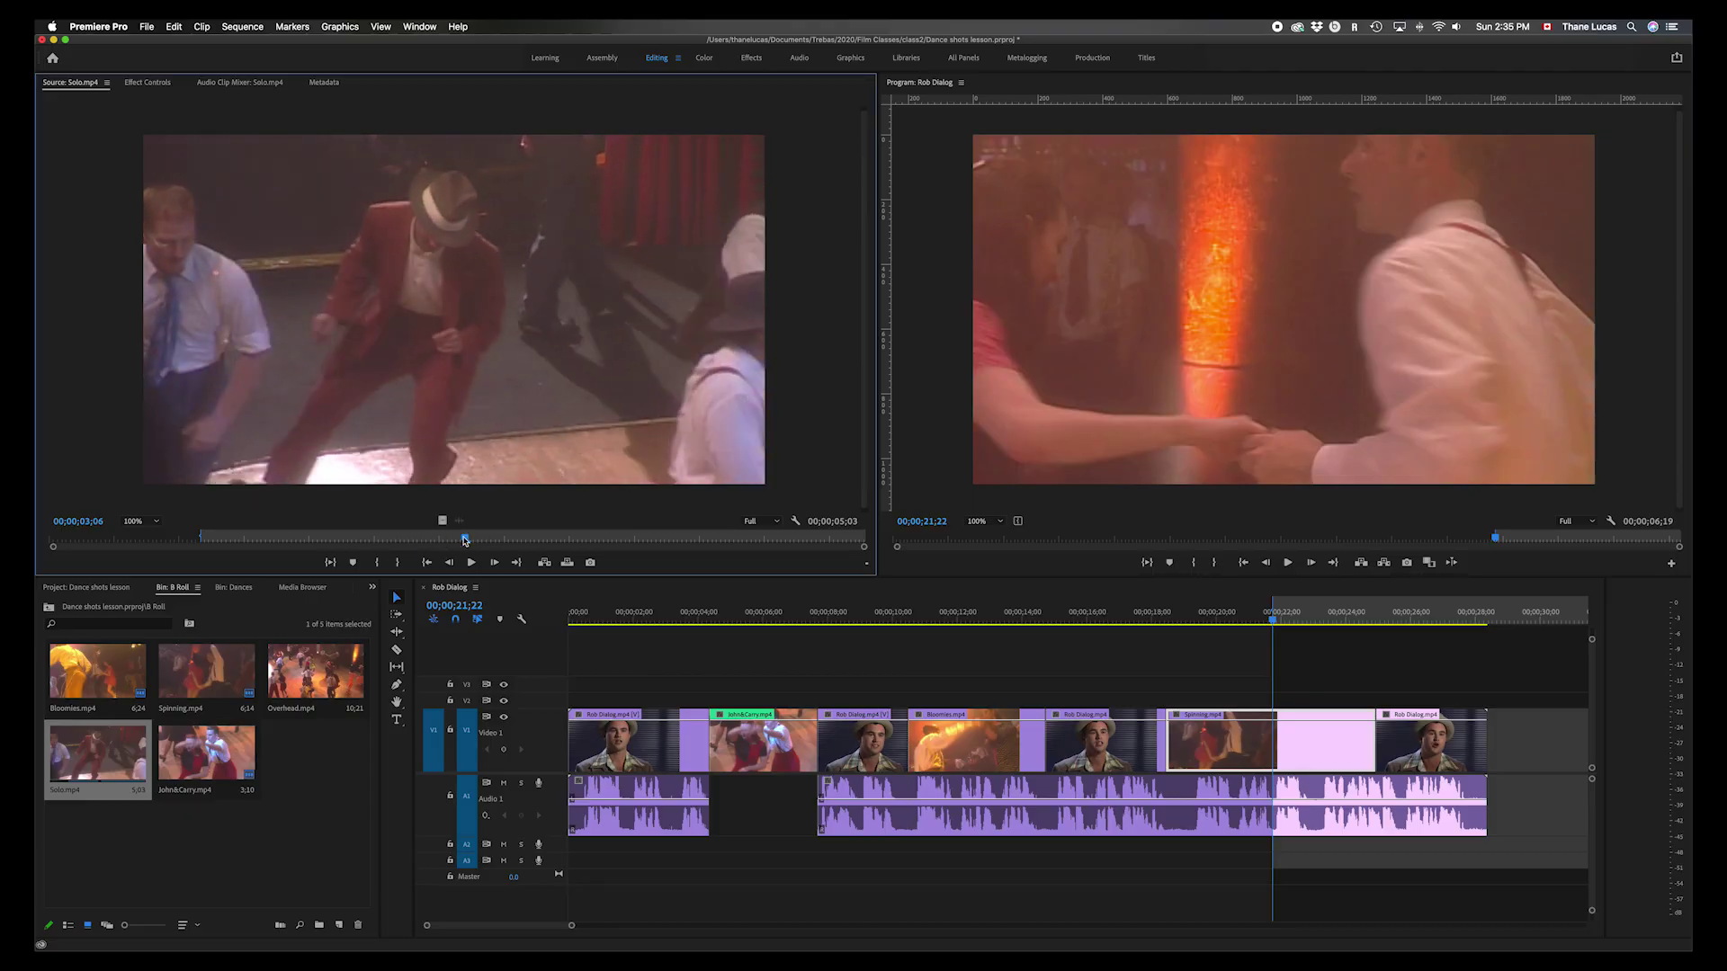
left_click_drag(467, 540, 423, 538)
key("o")
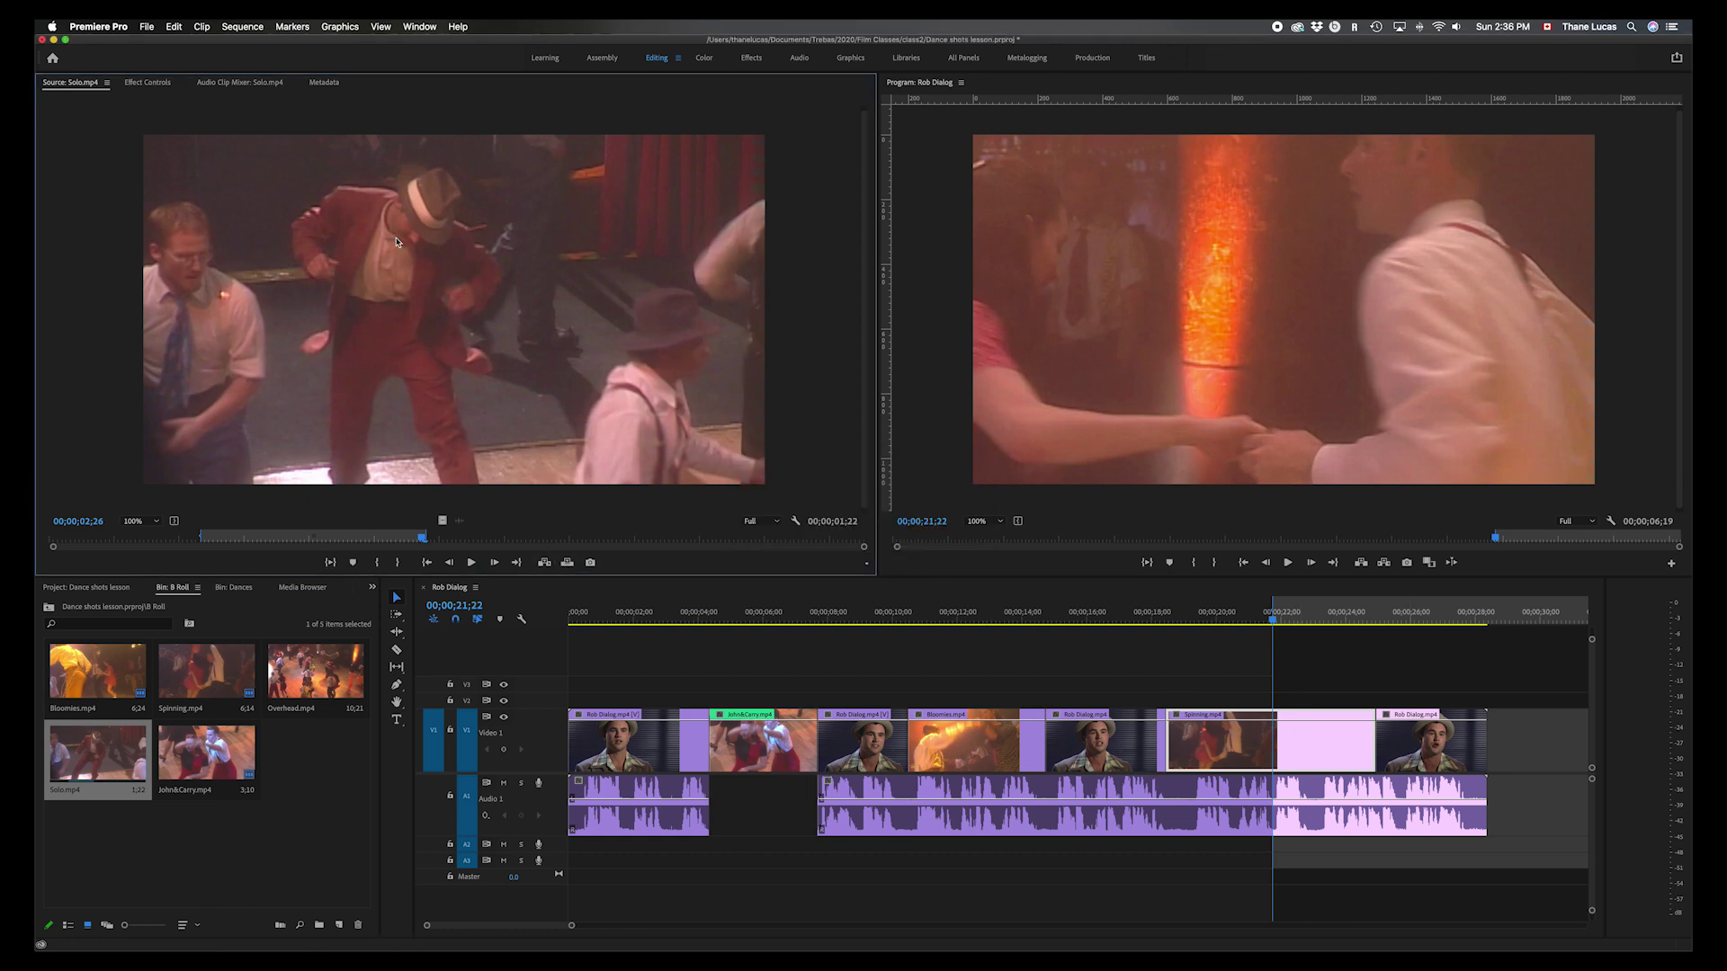
- Overwrite the marked Solo.mp4 portion onto Video 1 at 00;00;21;22, over the latter part of the Spinning cutaway
left_click_drag(972, 638, 1285, 702)
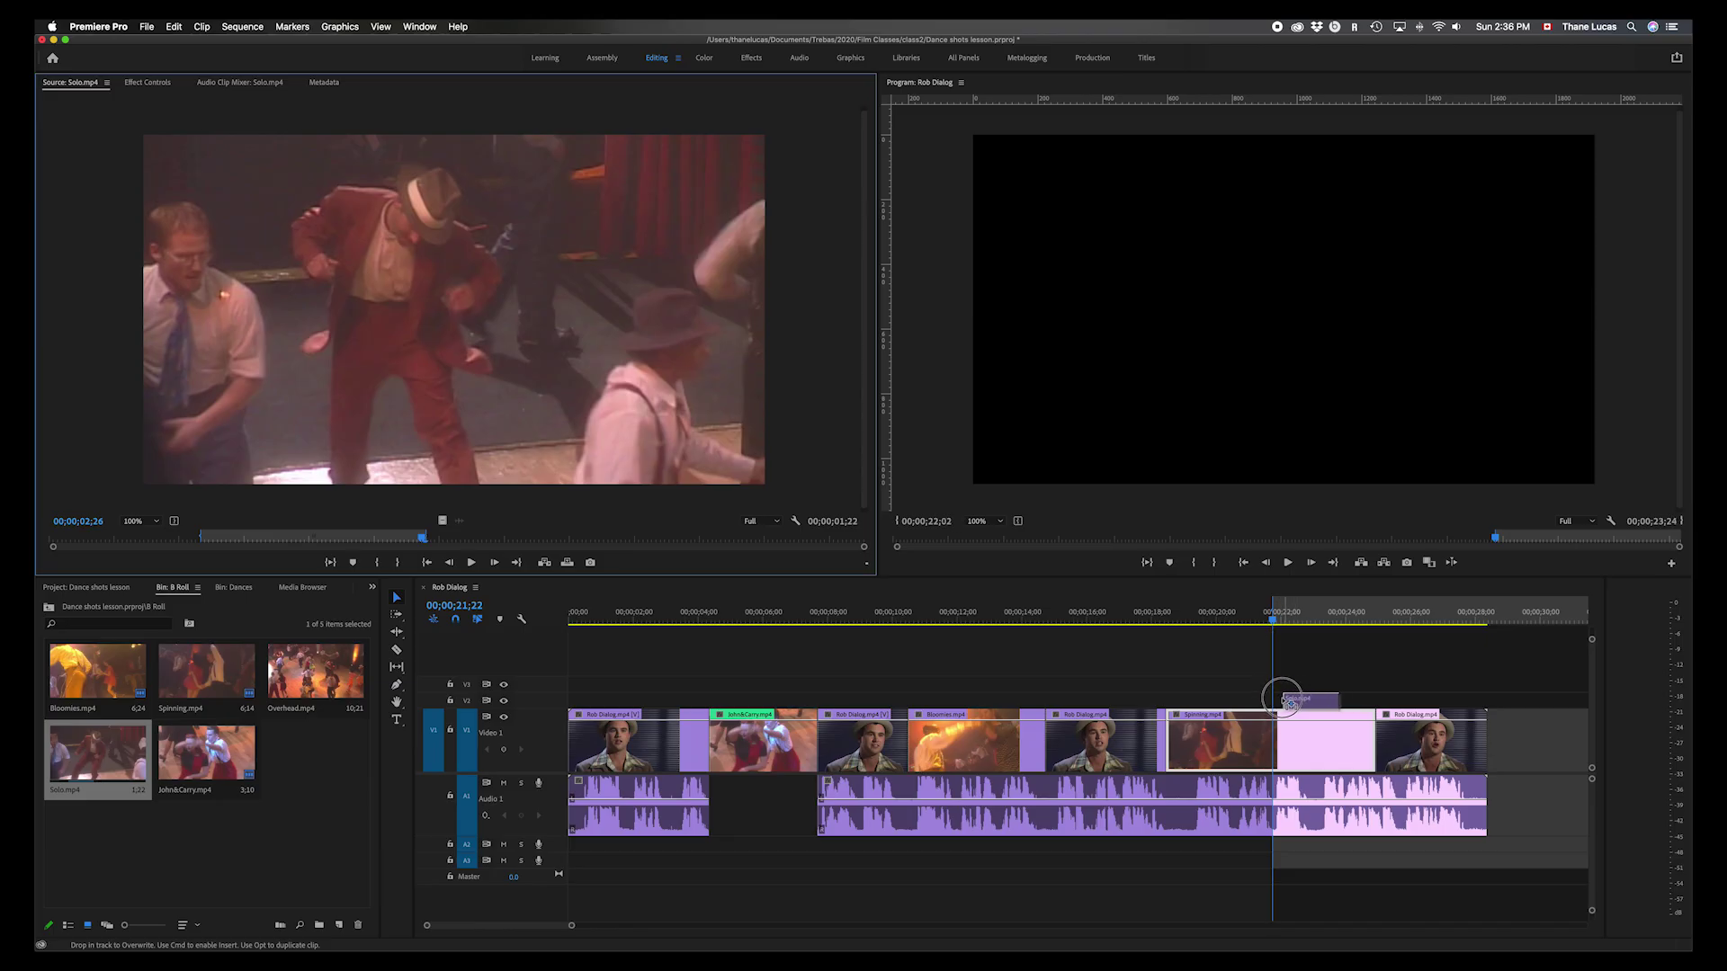
left_click_drag(1295, 700, 1283, 756)
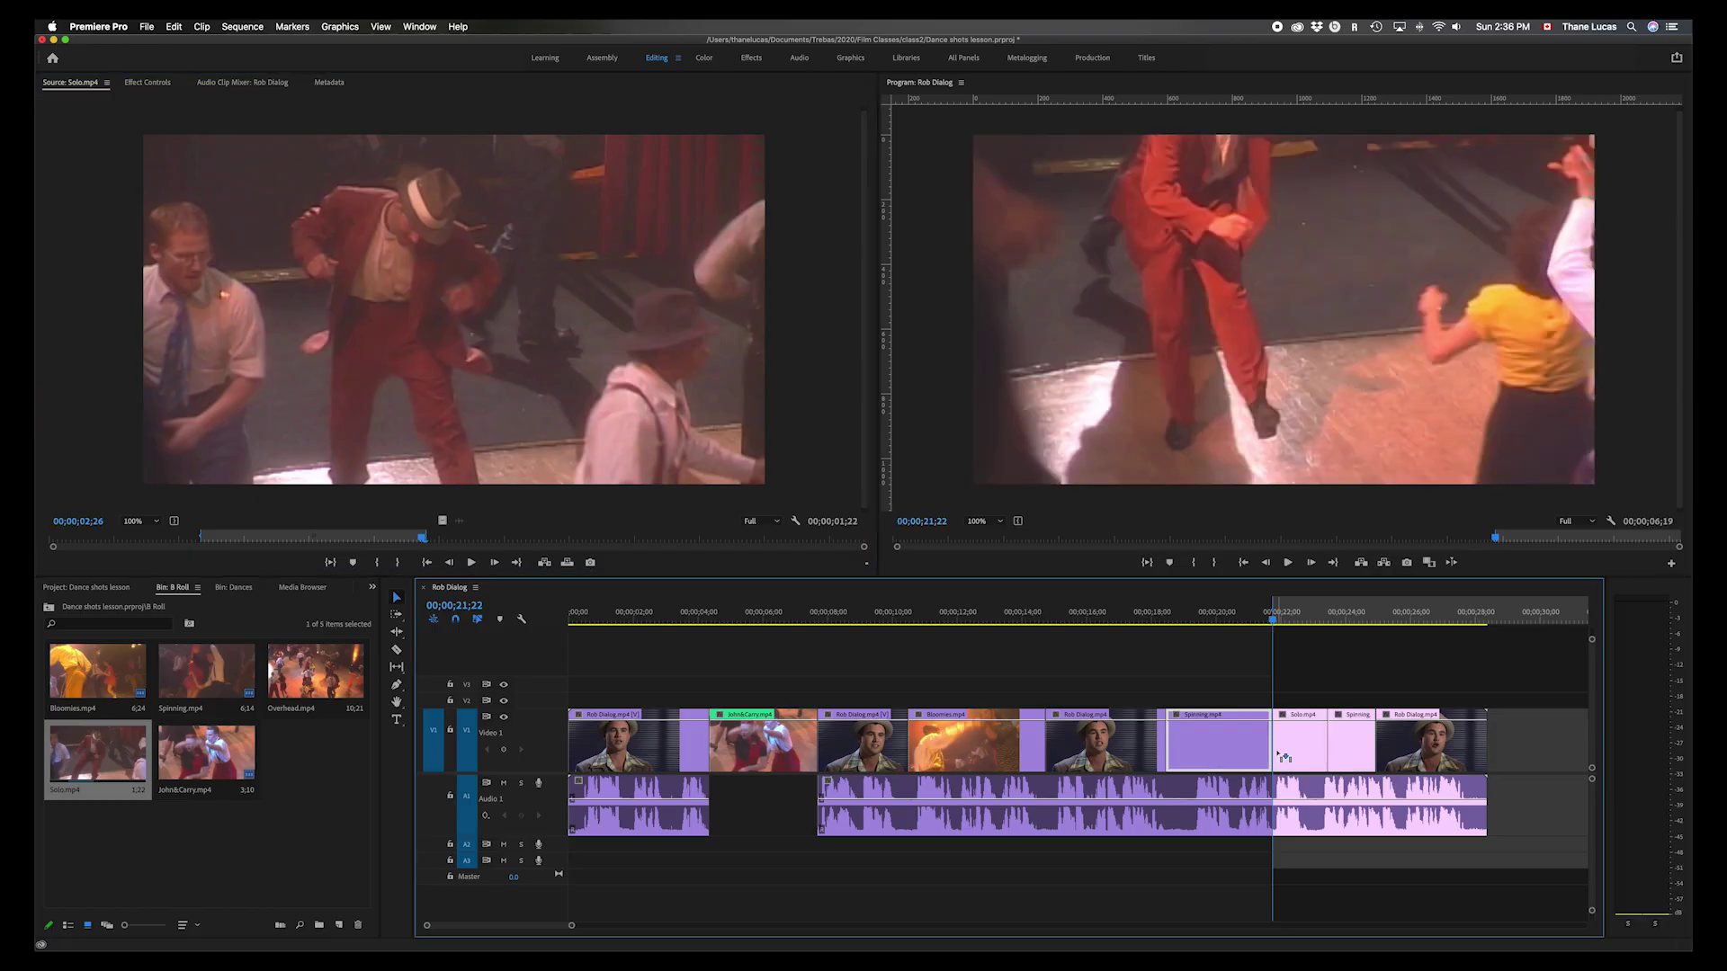
- Play back the sequence from within the Bloomies.mp4 cutaway to check the new Solo edit in context
left_click(996, 622)
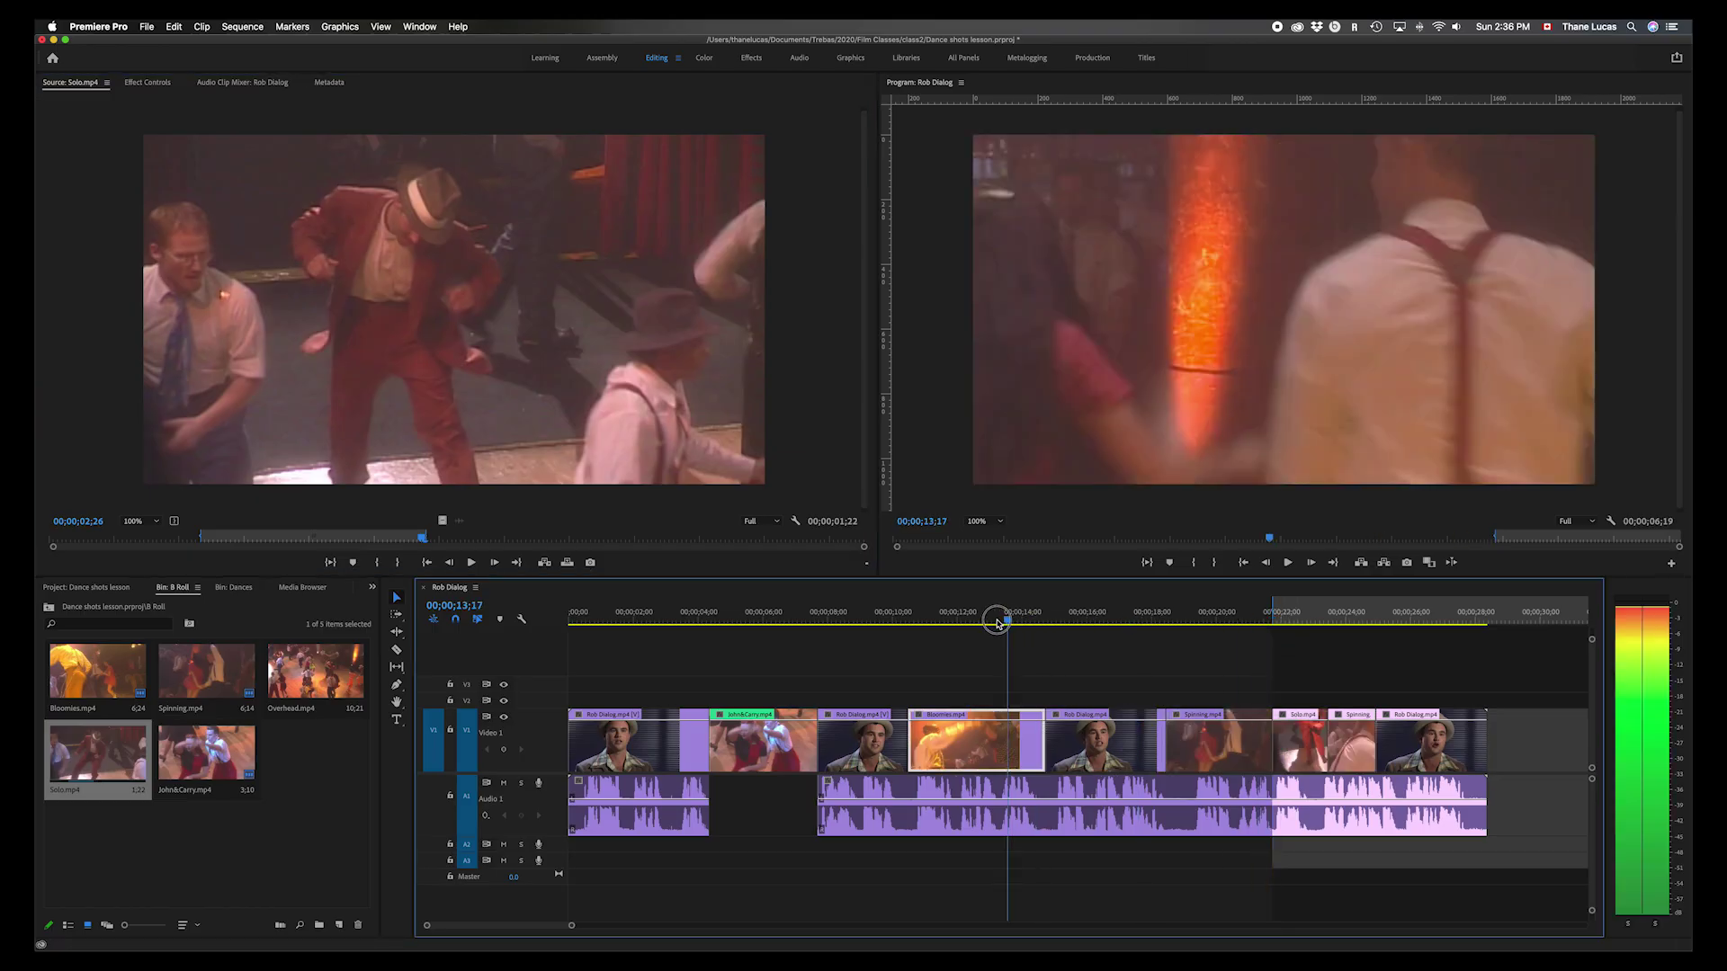
key("space")
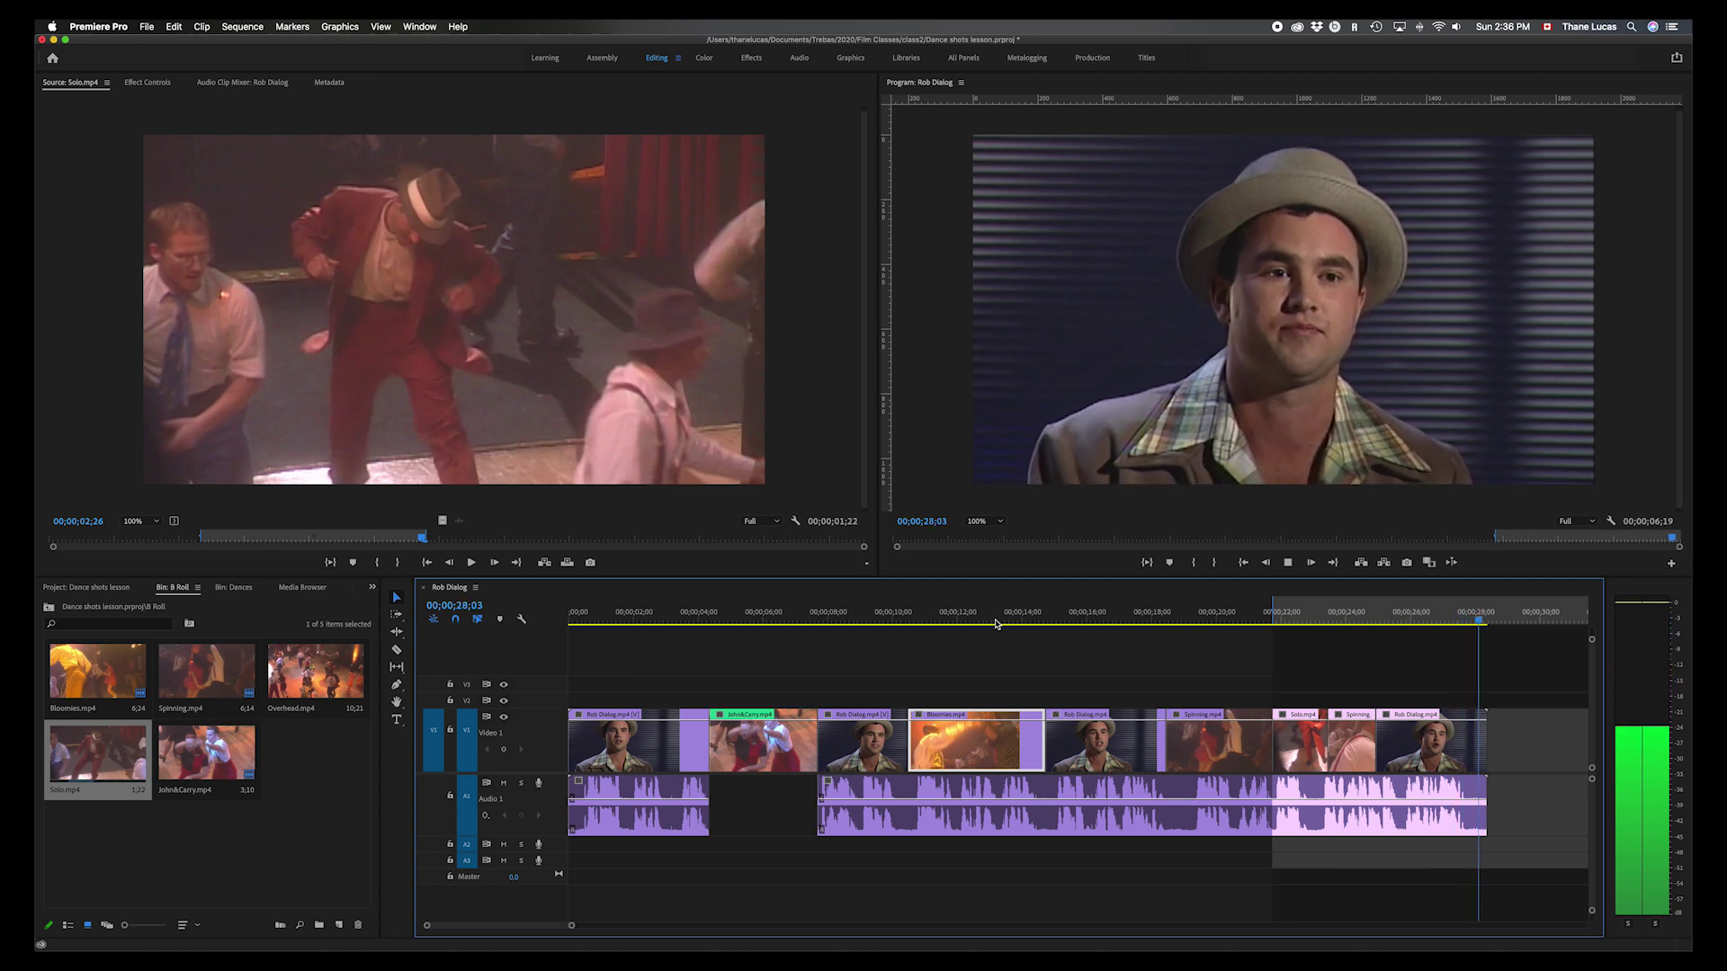
key("space")
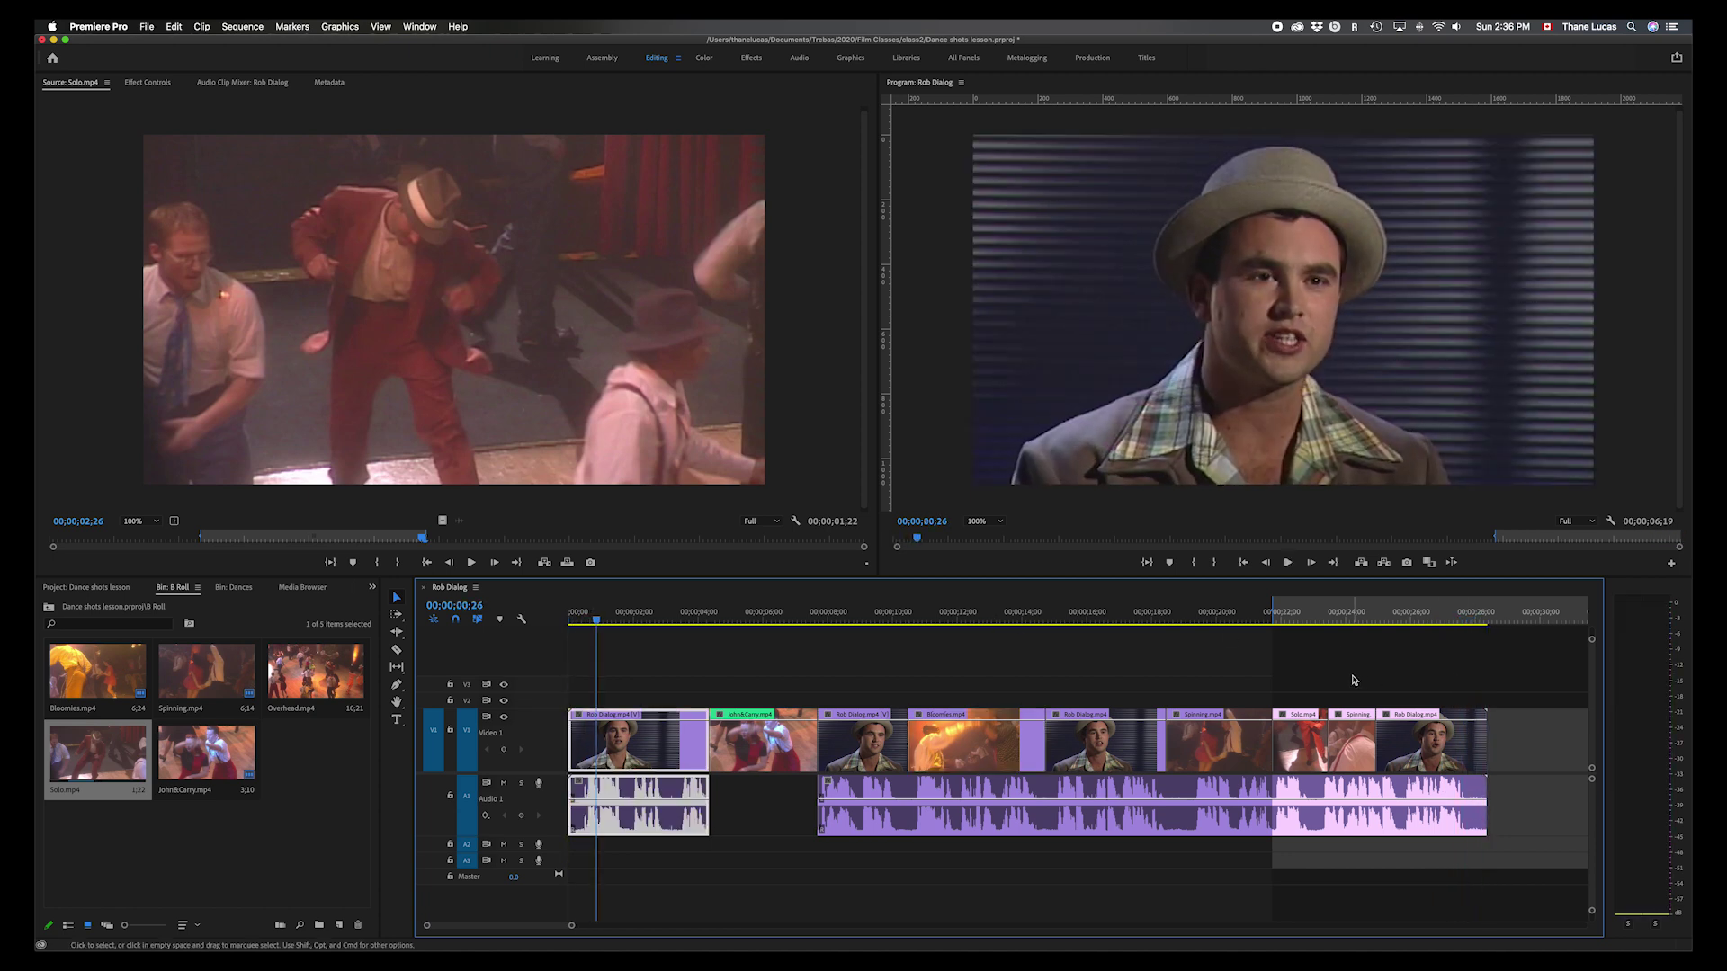
- Clear the In and Out points from both the dialogue sequence and the Solo.mp4 source clip
left_click(1036, 663)
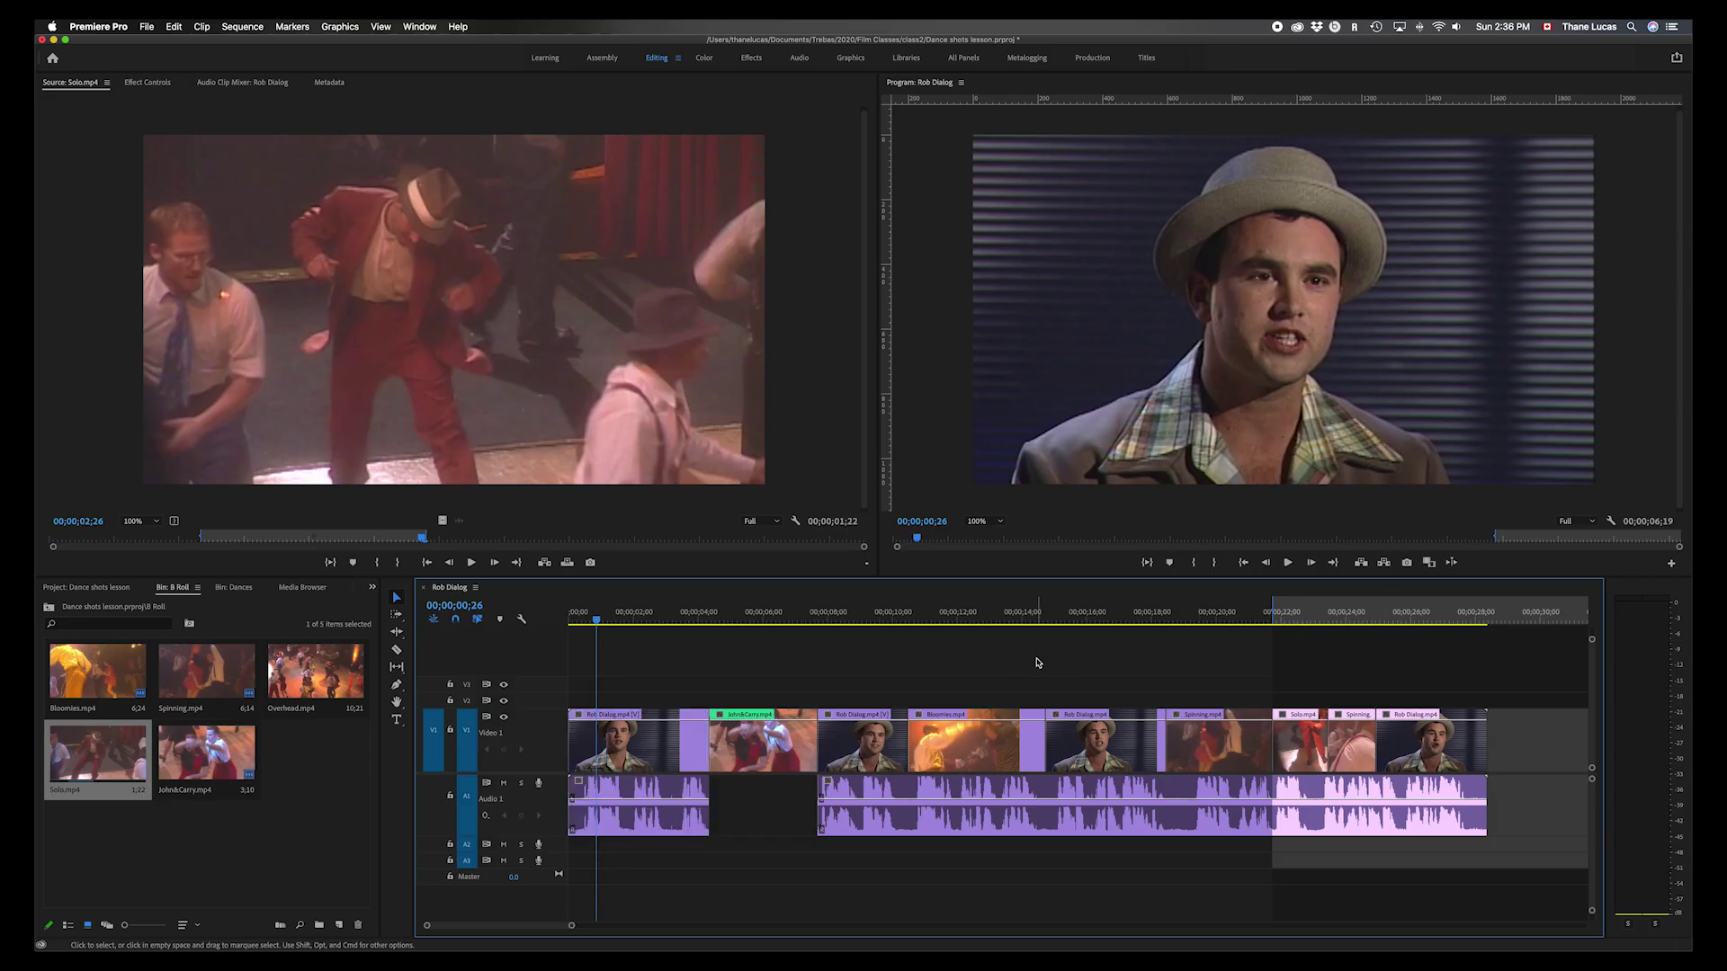
key("alt+x")
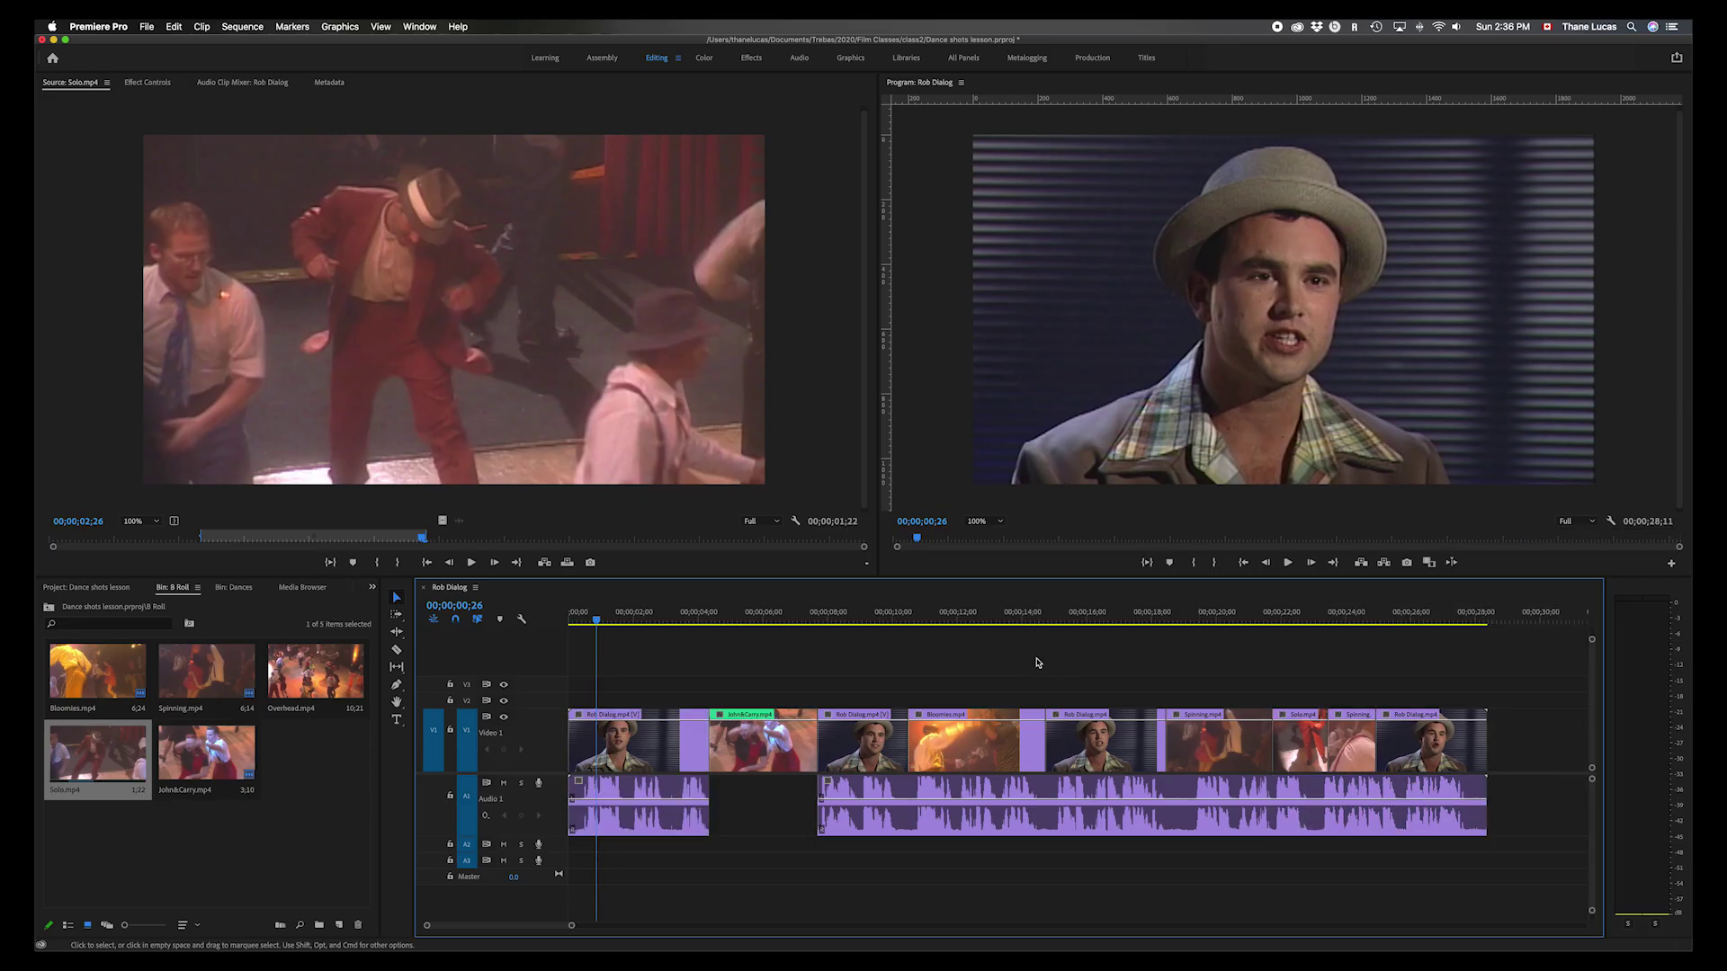
left_click(476, 331)
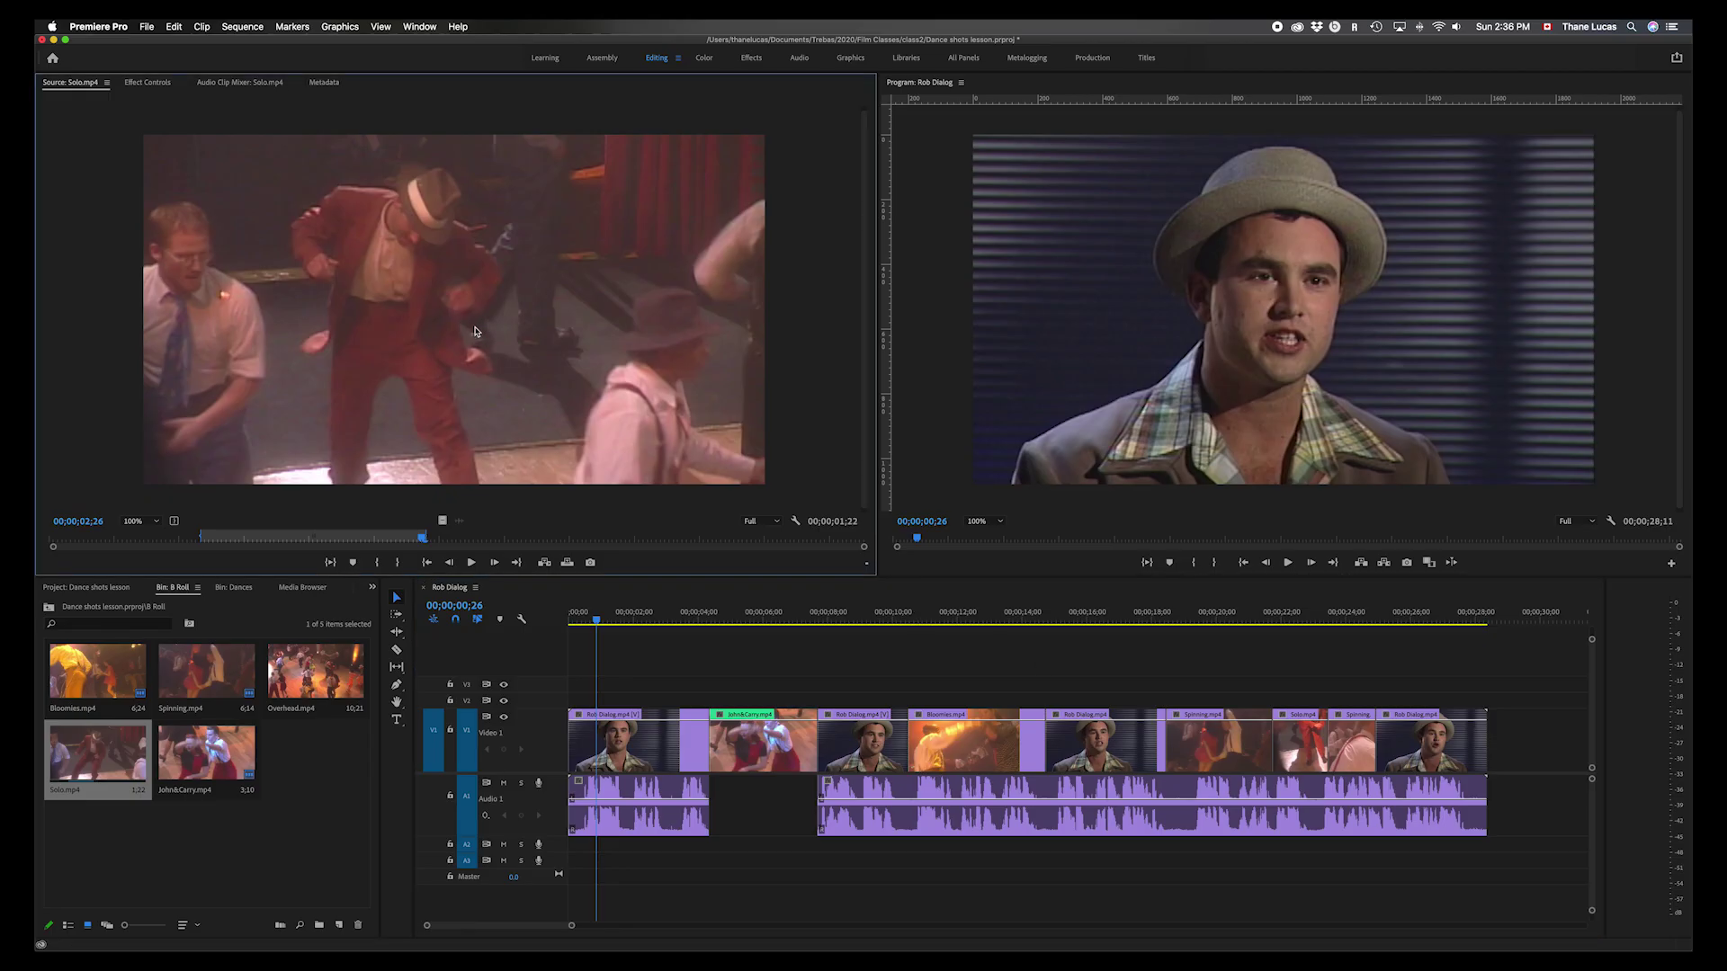
key("alt+i")
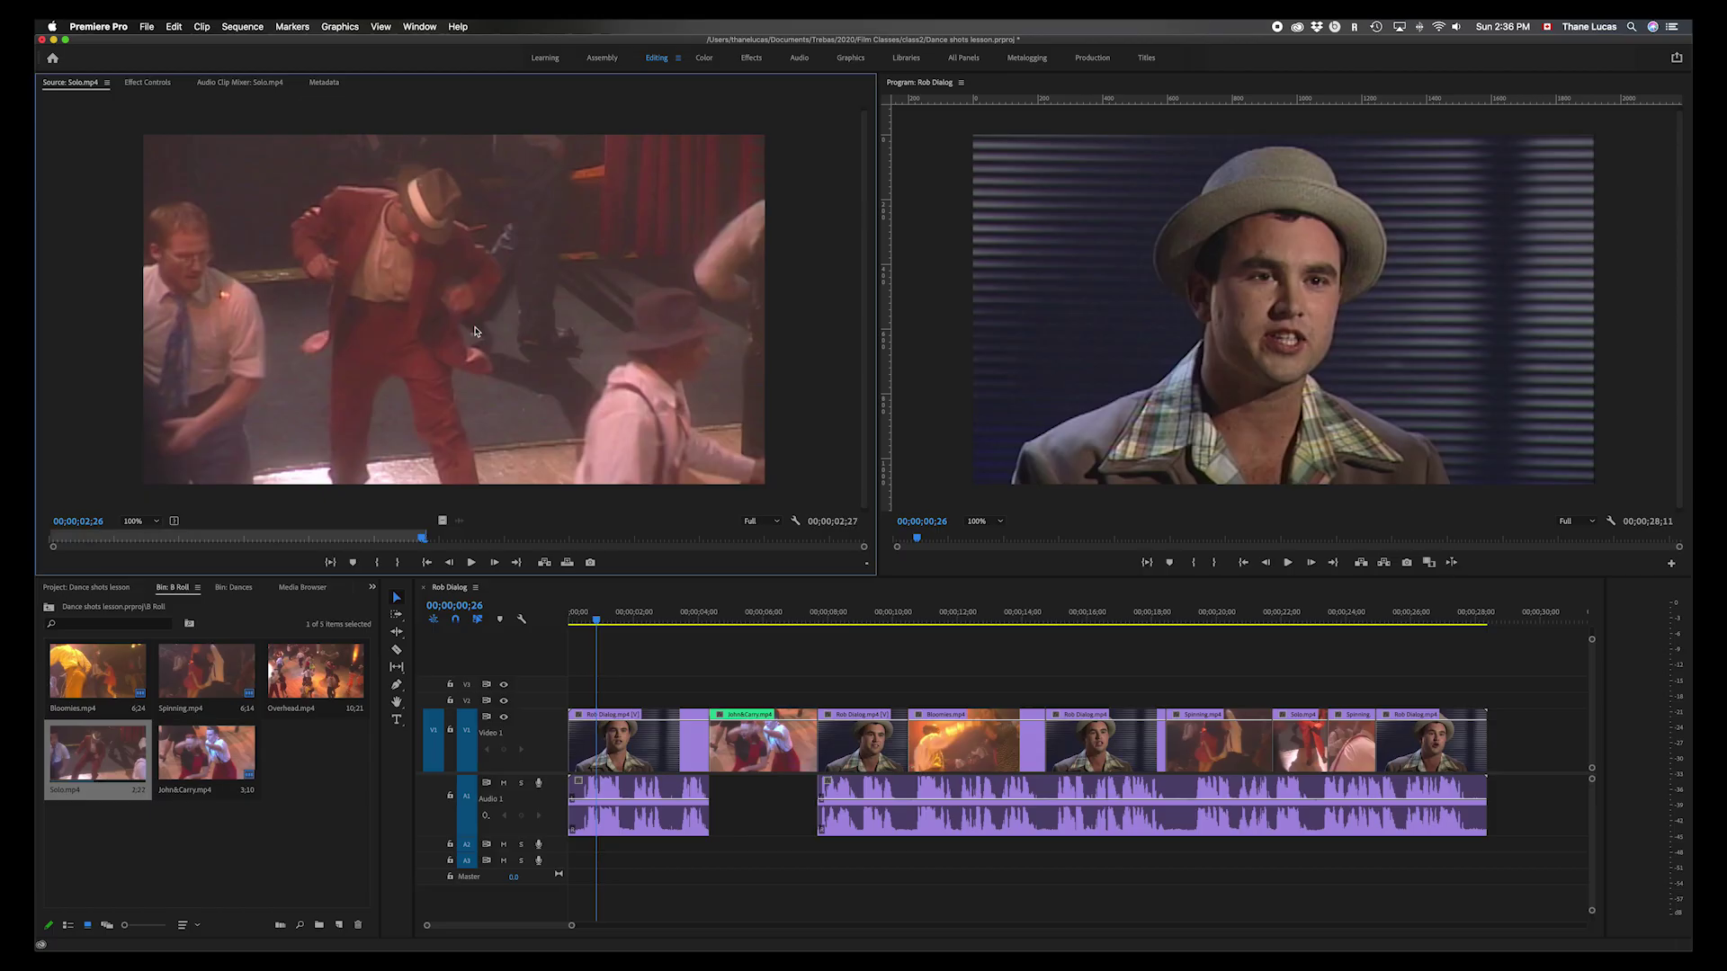
key("alt+o")
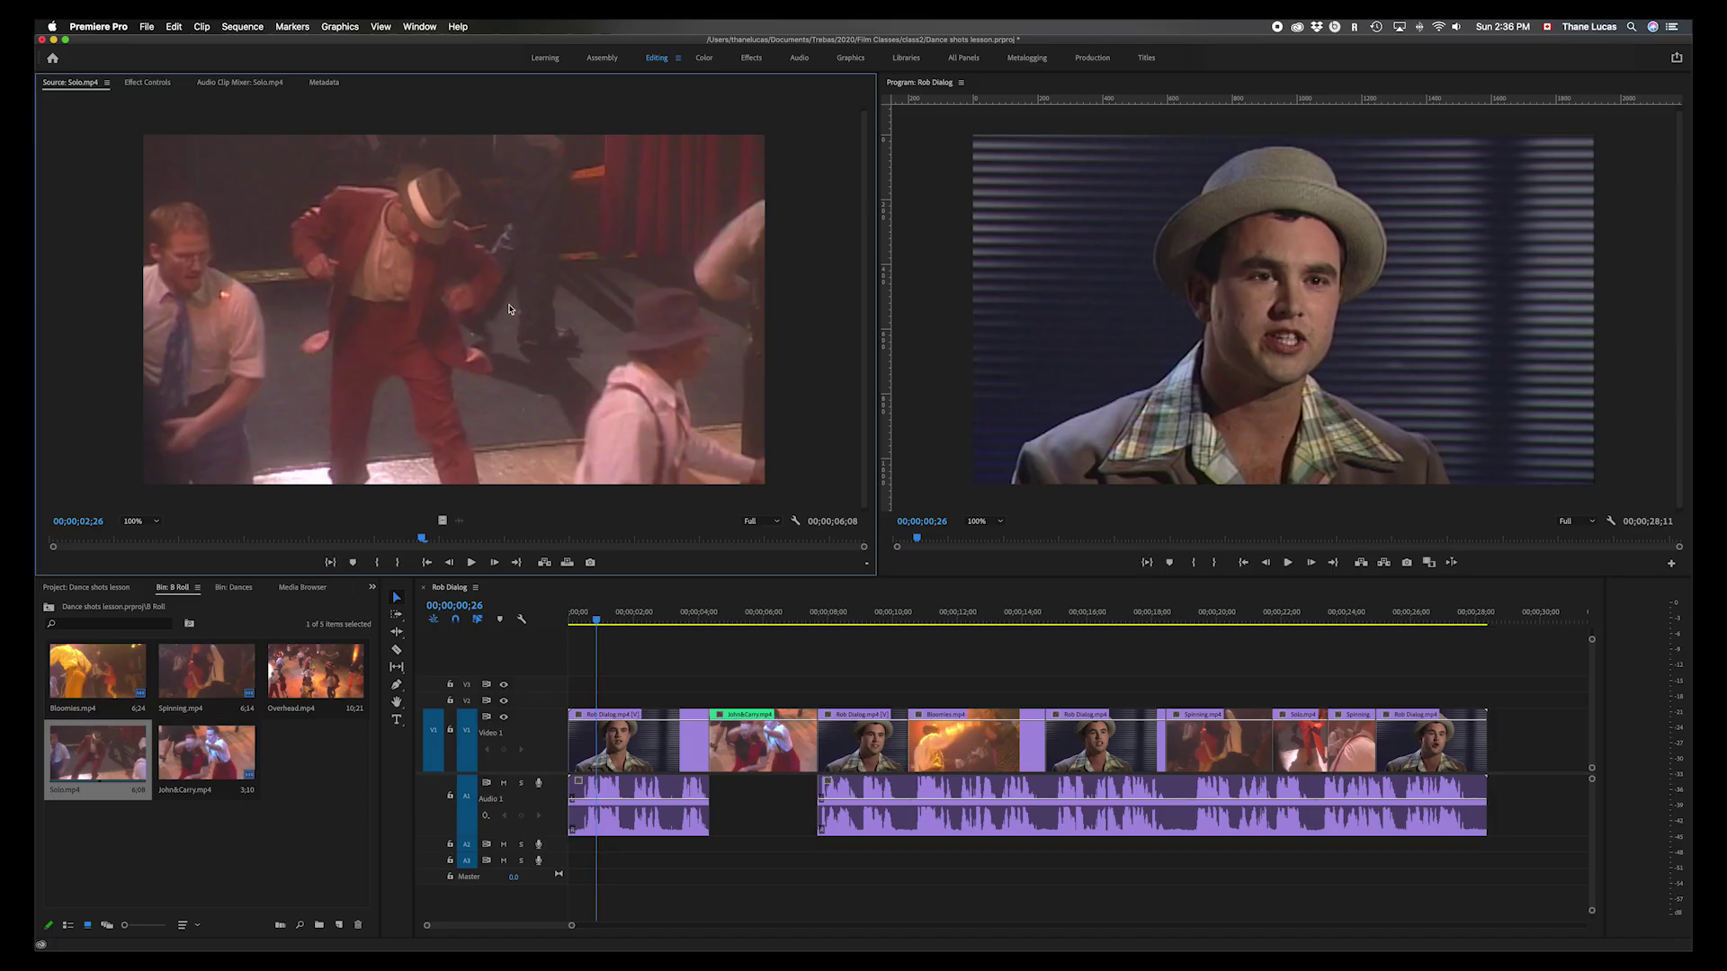
- Mark the sequence In and Out points around the short leftover Spinning.mp4 piece following the Solo cutaway
left_click_drag(422, 540, 344, 540)
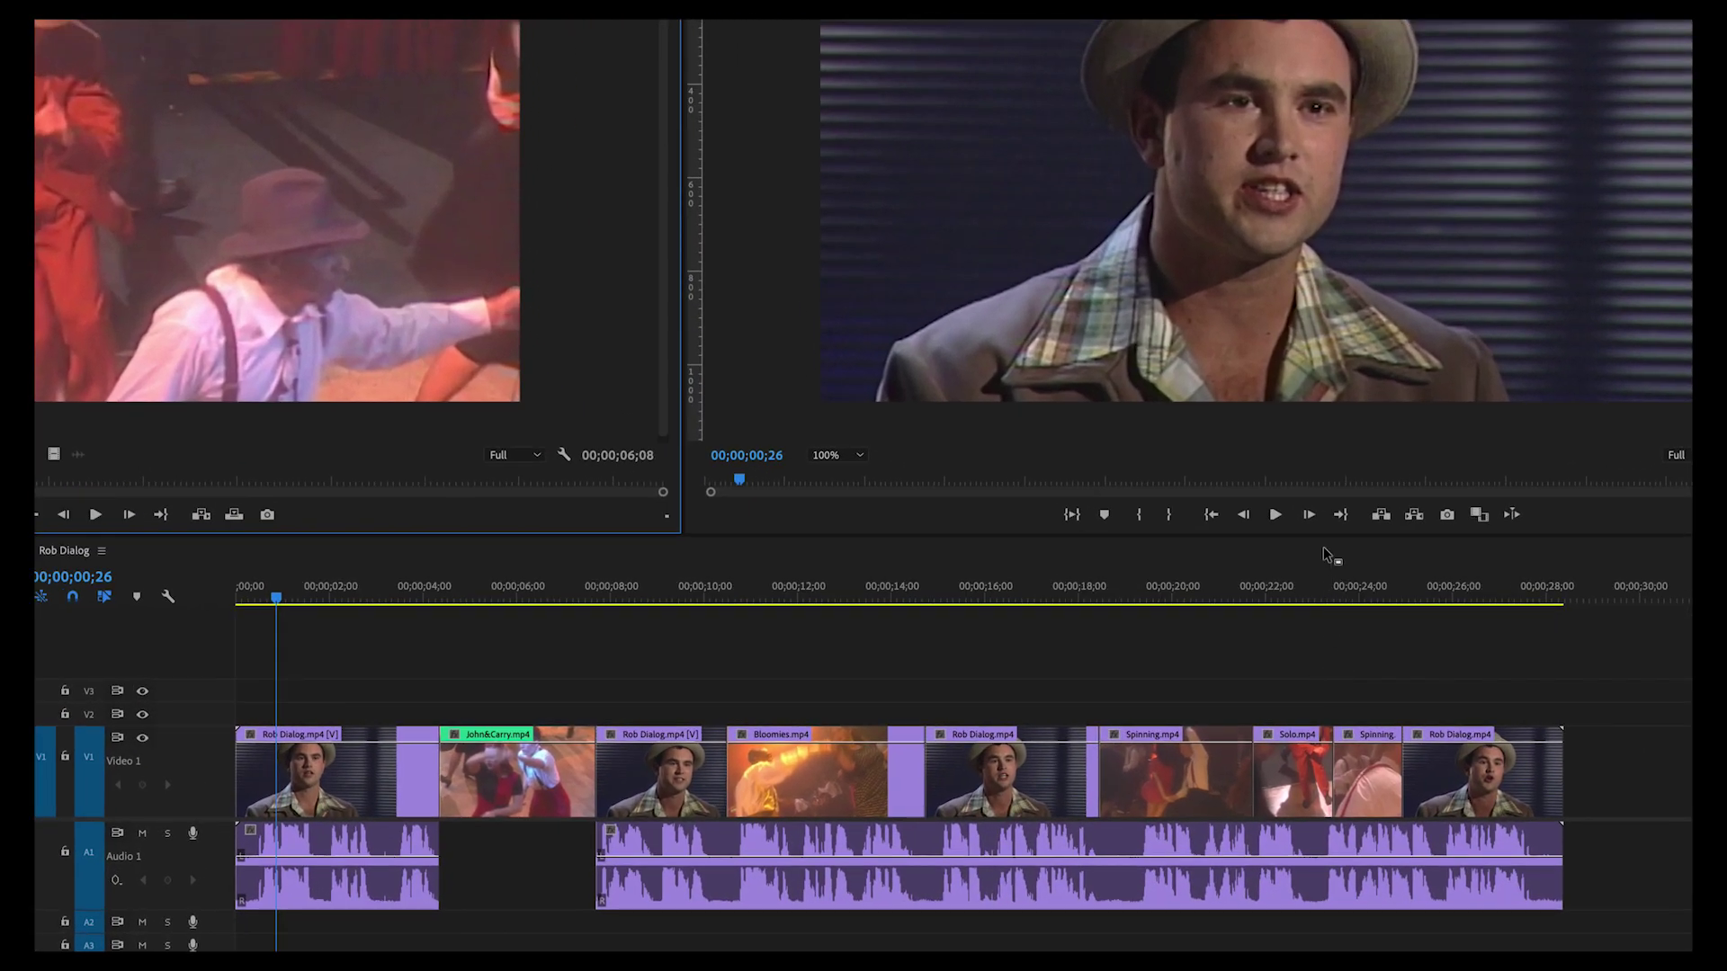
left_click_drag(1322, 586, 1368, 616)
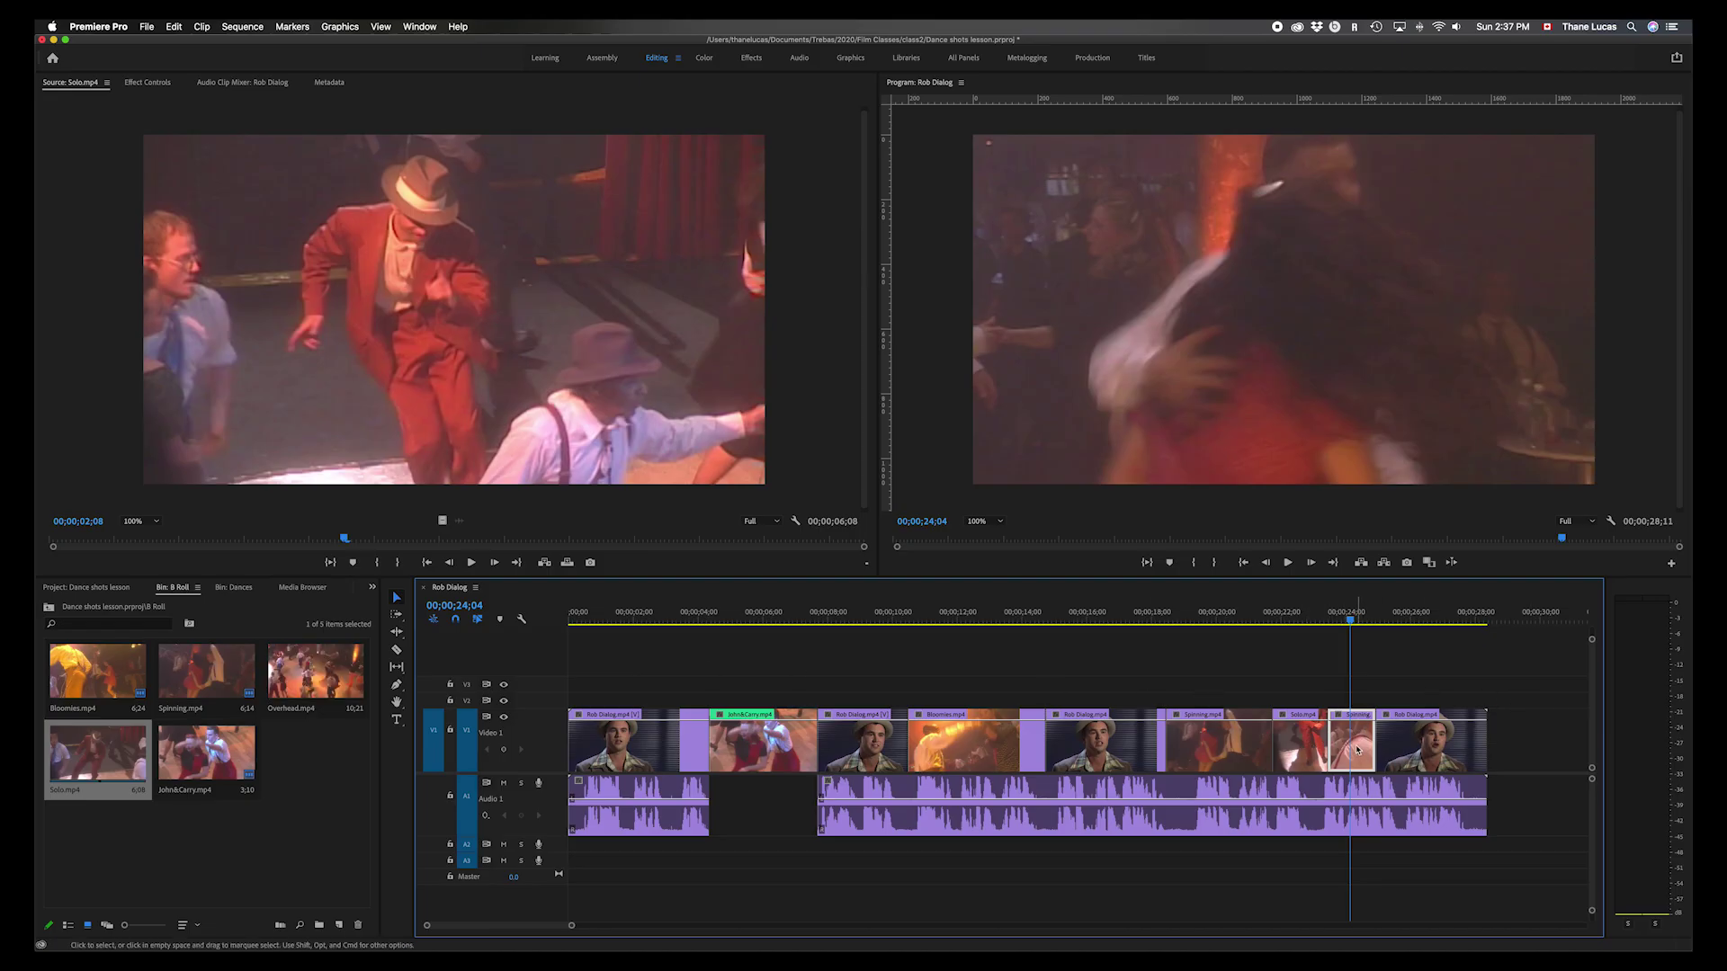
key("x")
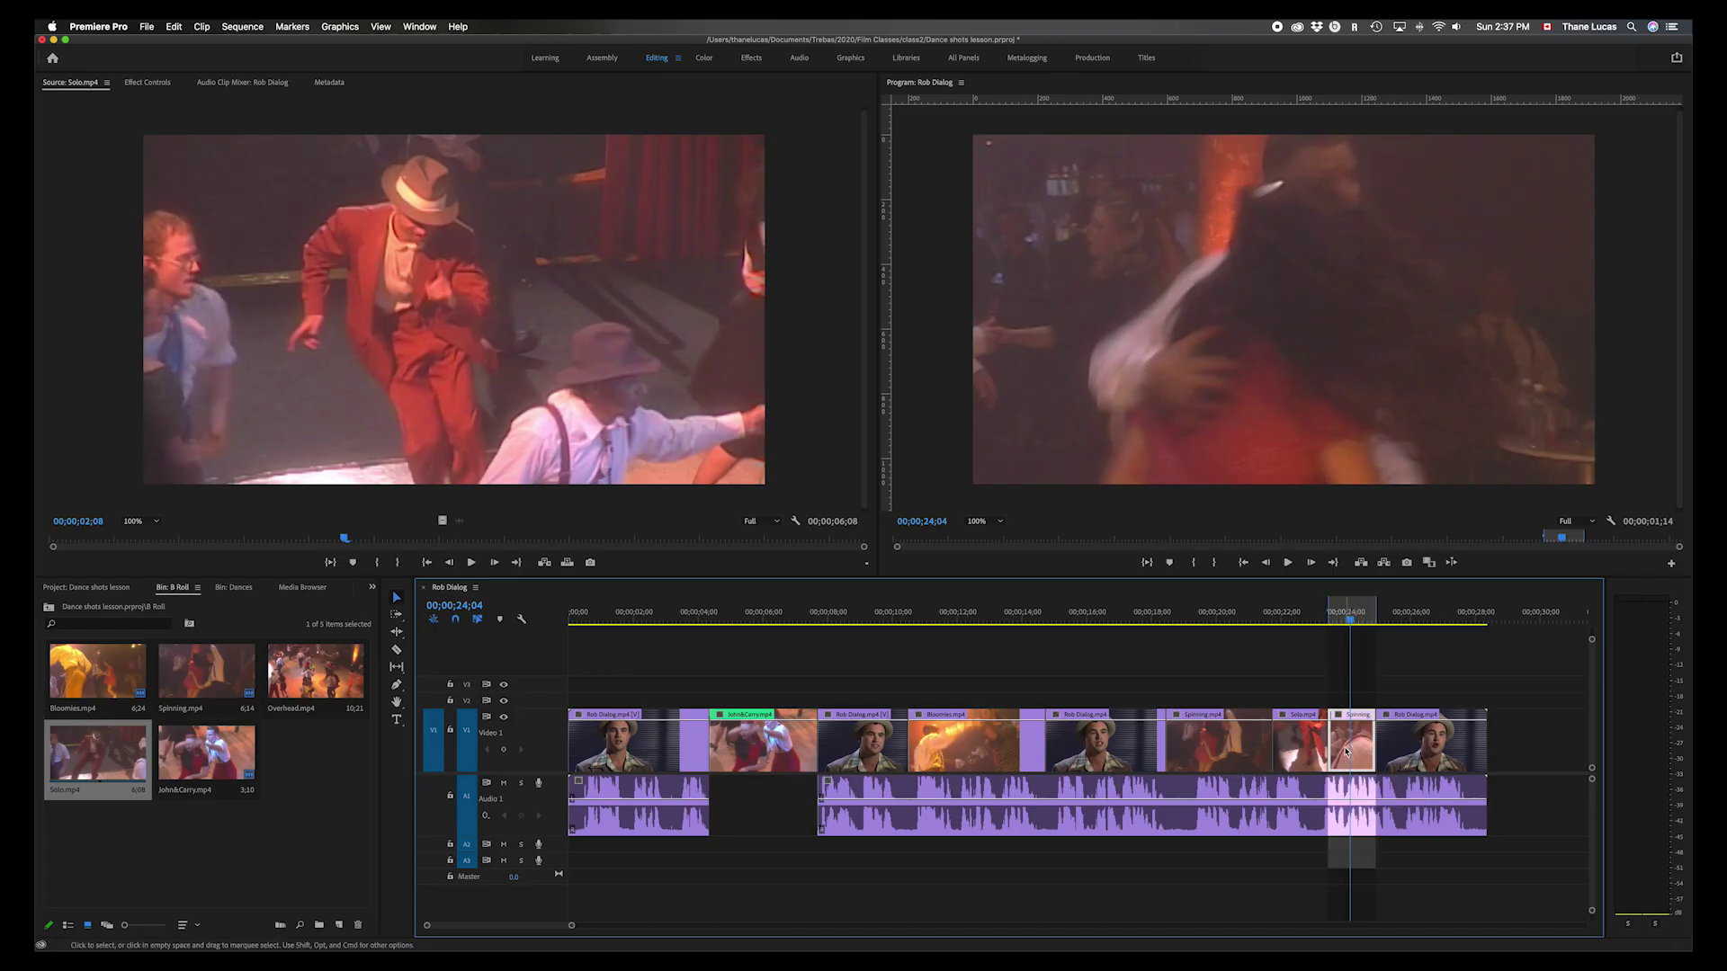
- Load Overhead.mp4 as the source clip, preview it and cue it at 00;00;01;02
double_click(320, 679)
key("space")
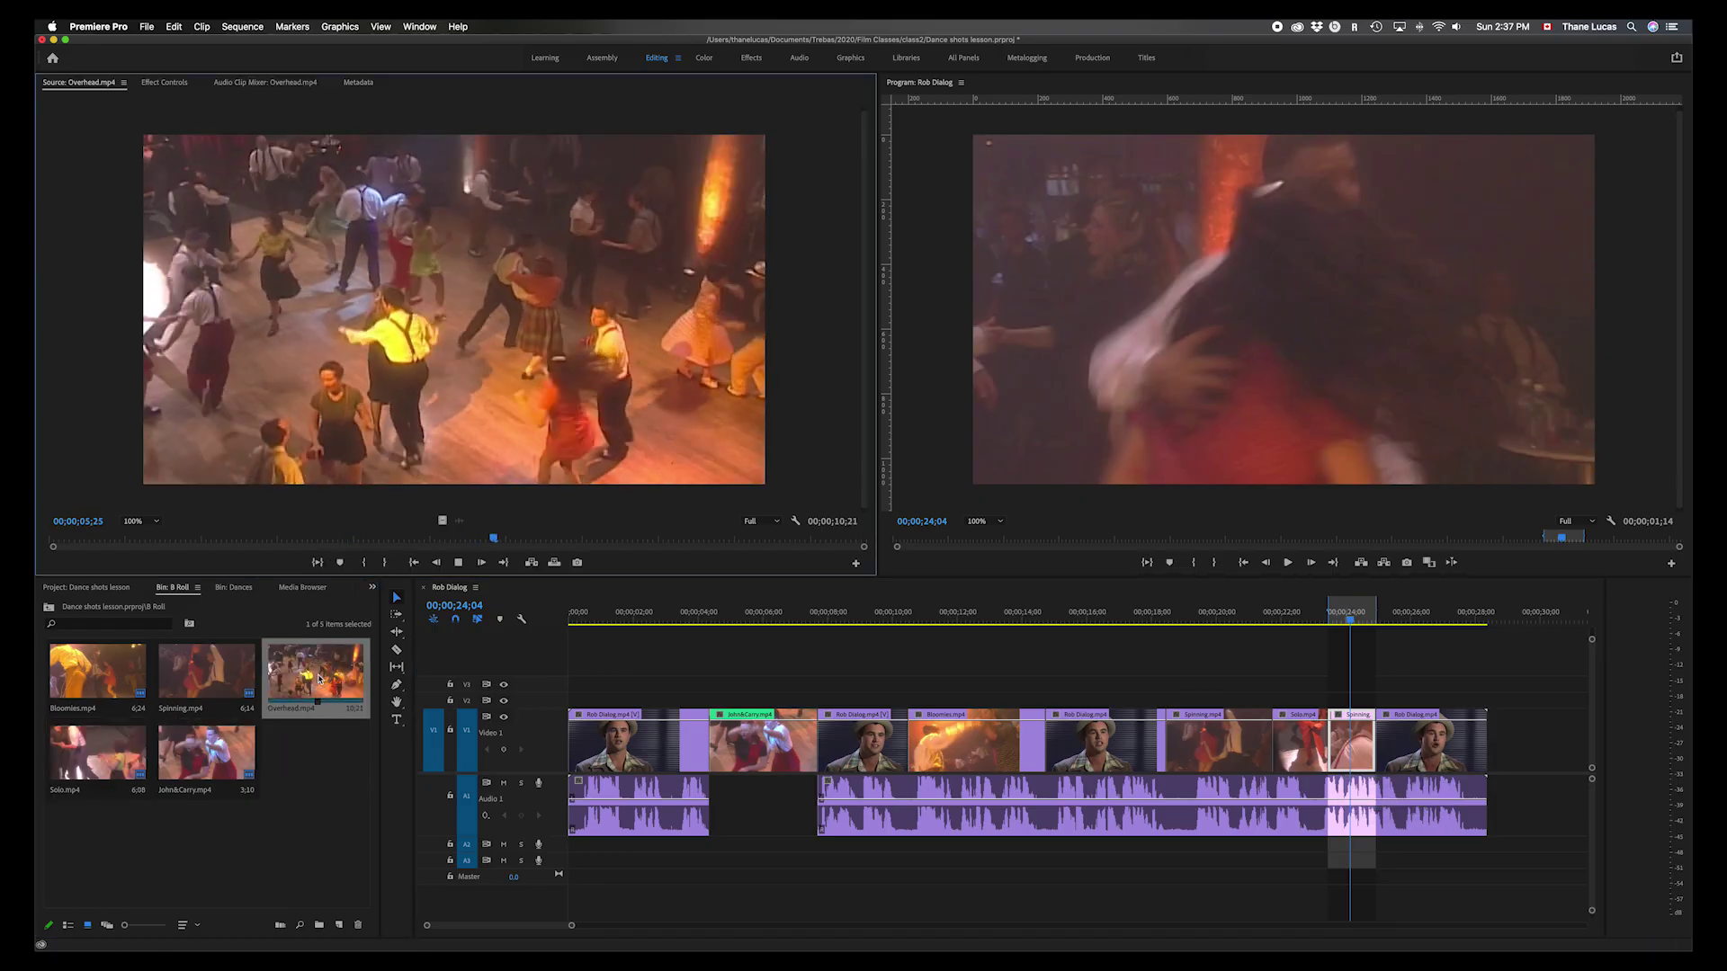
key("space")
left_click_drag(537, 540, 130, 575)
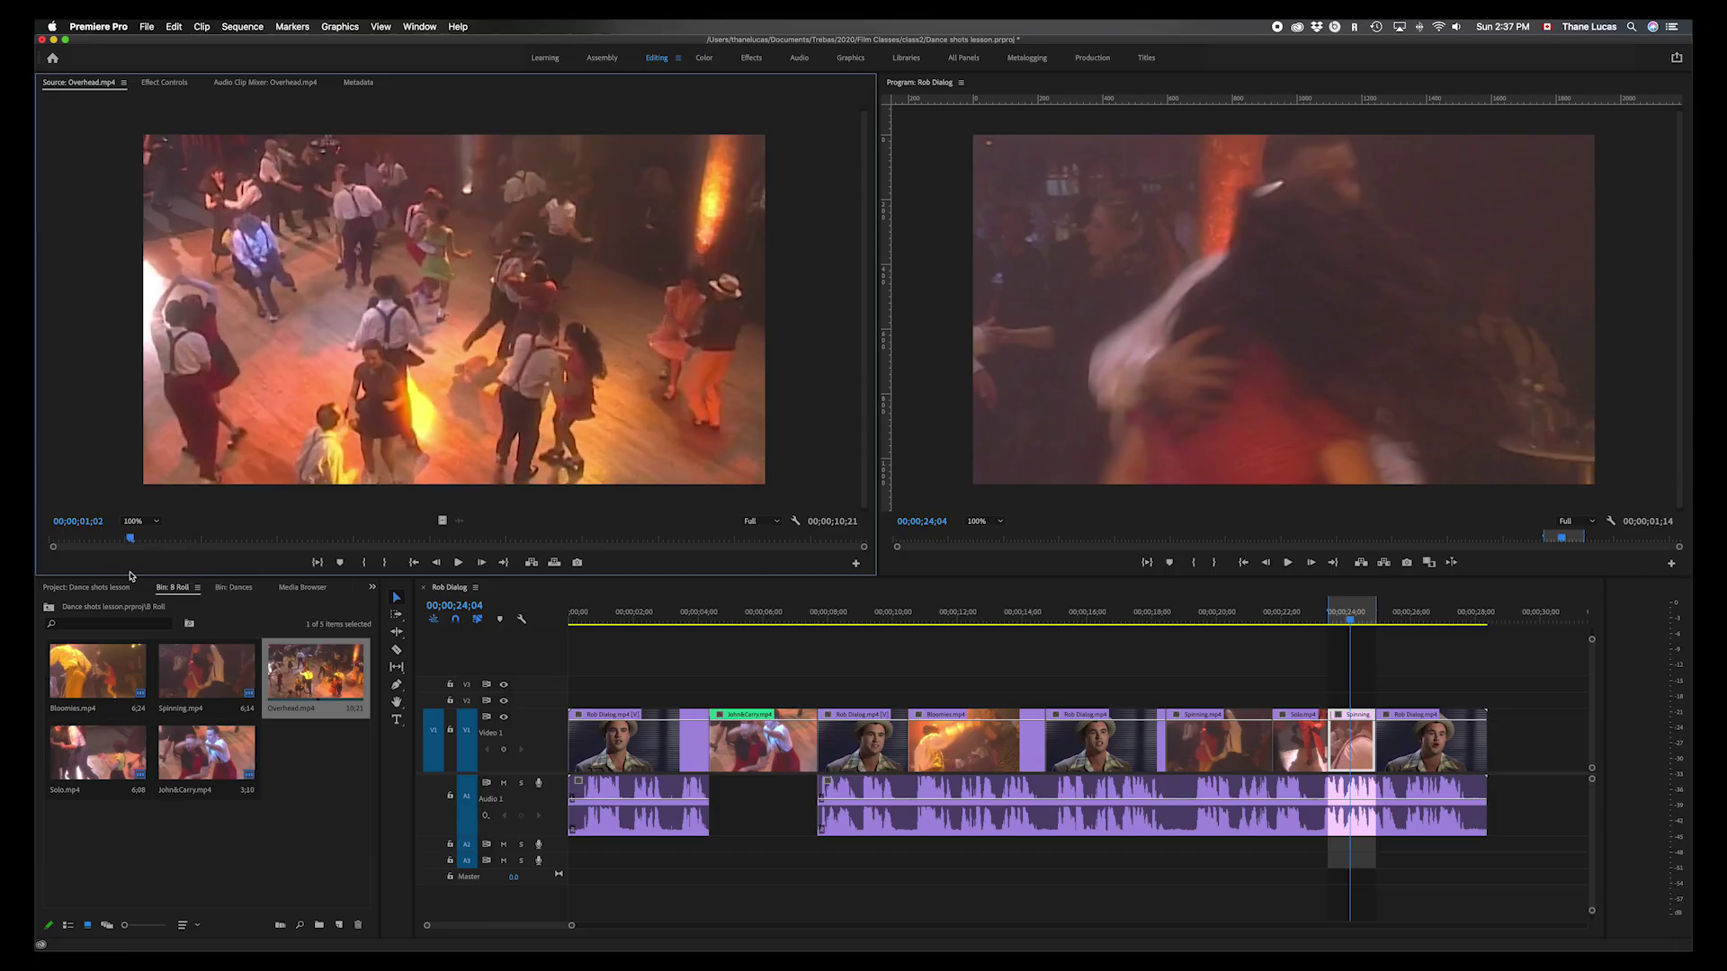
- Mark a source In point in Overhead.mp4 at 00;00;01;02 and overwrite it onto the marked leftover Spinning range
key("i")
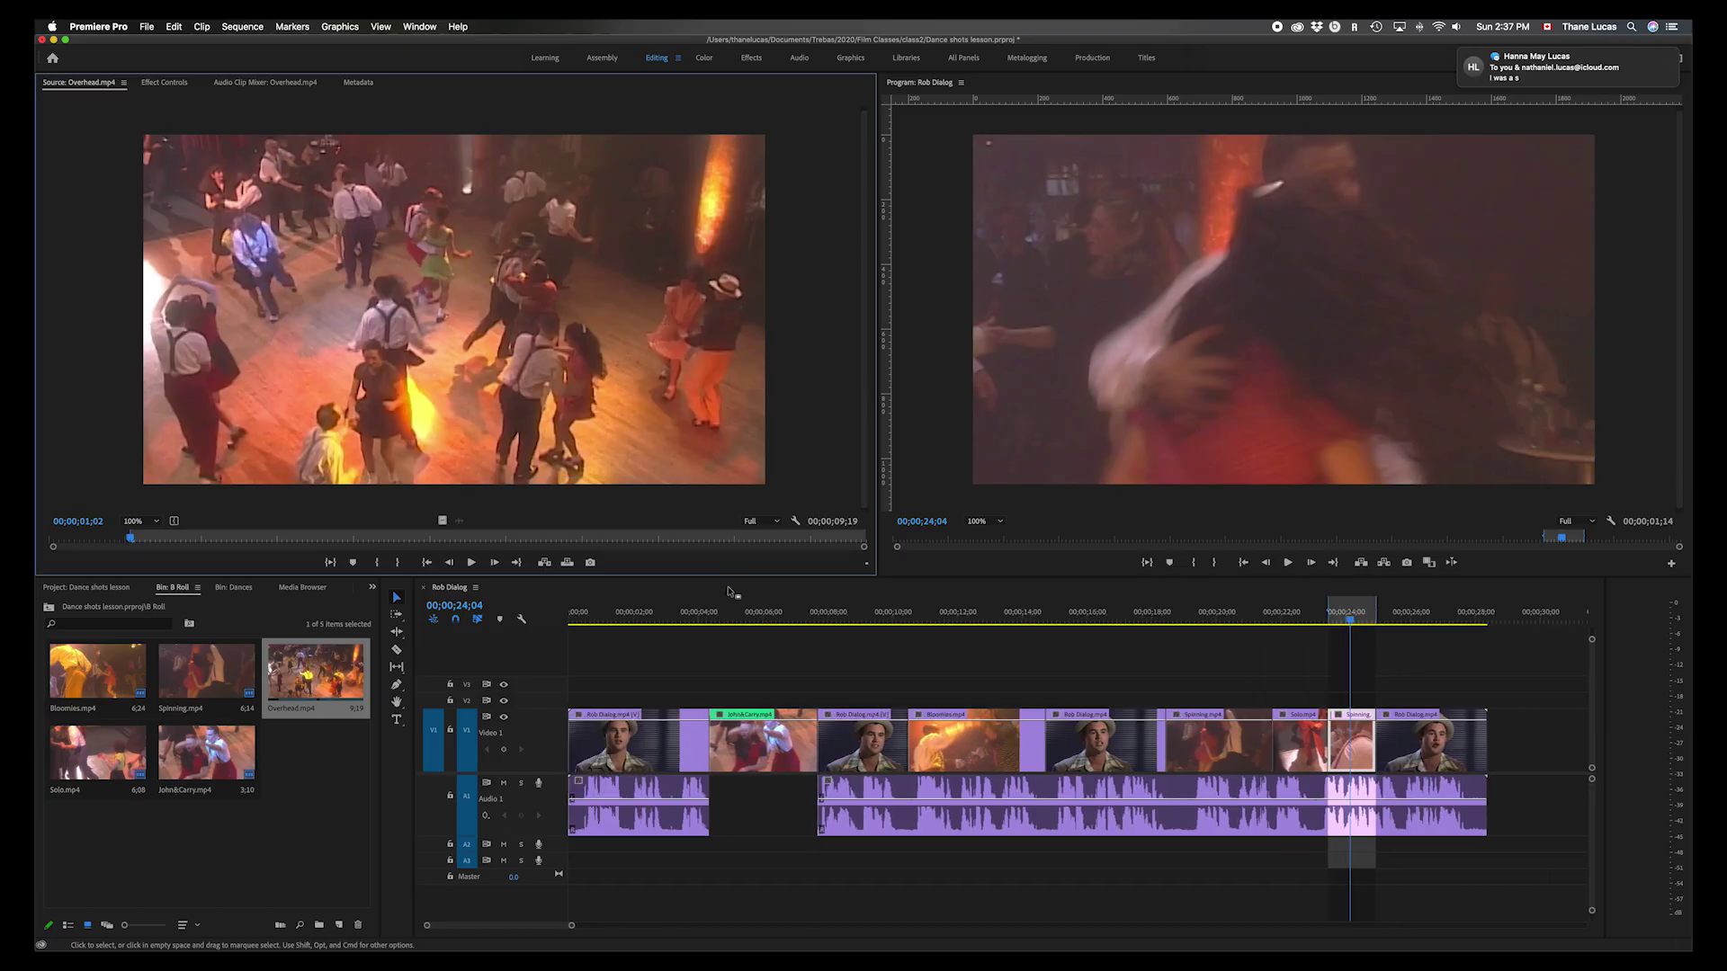
scroll(934, 629, "right", 3)
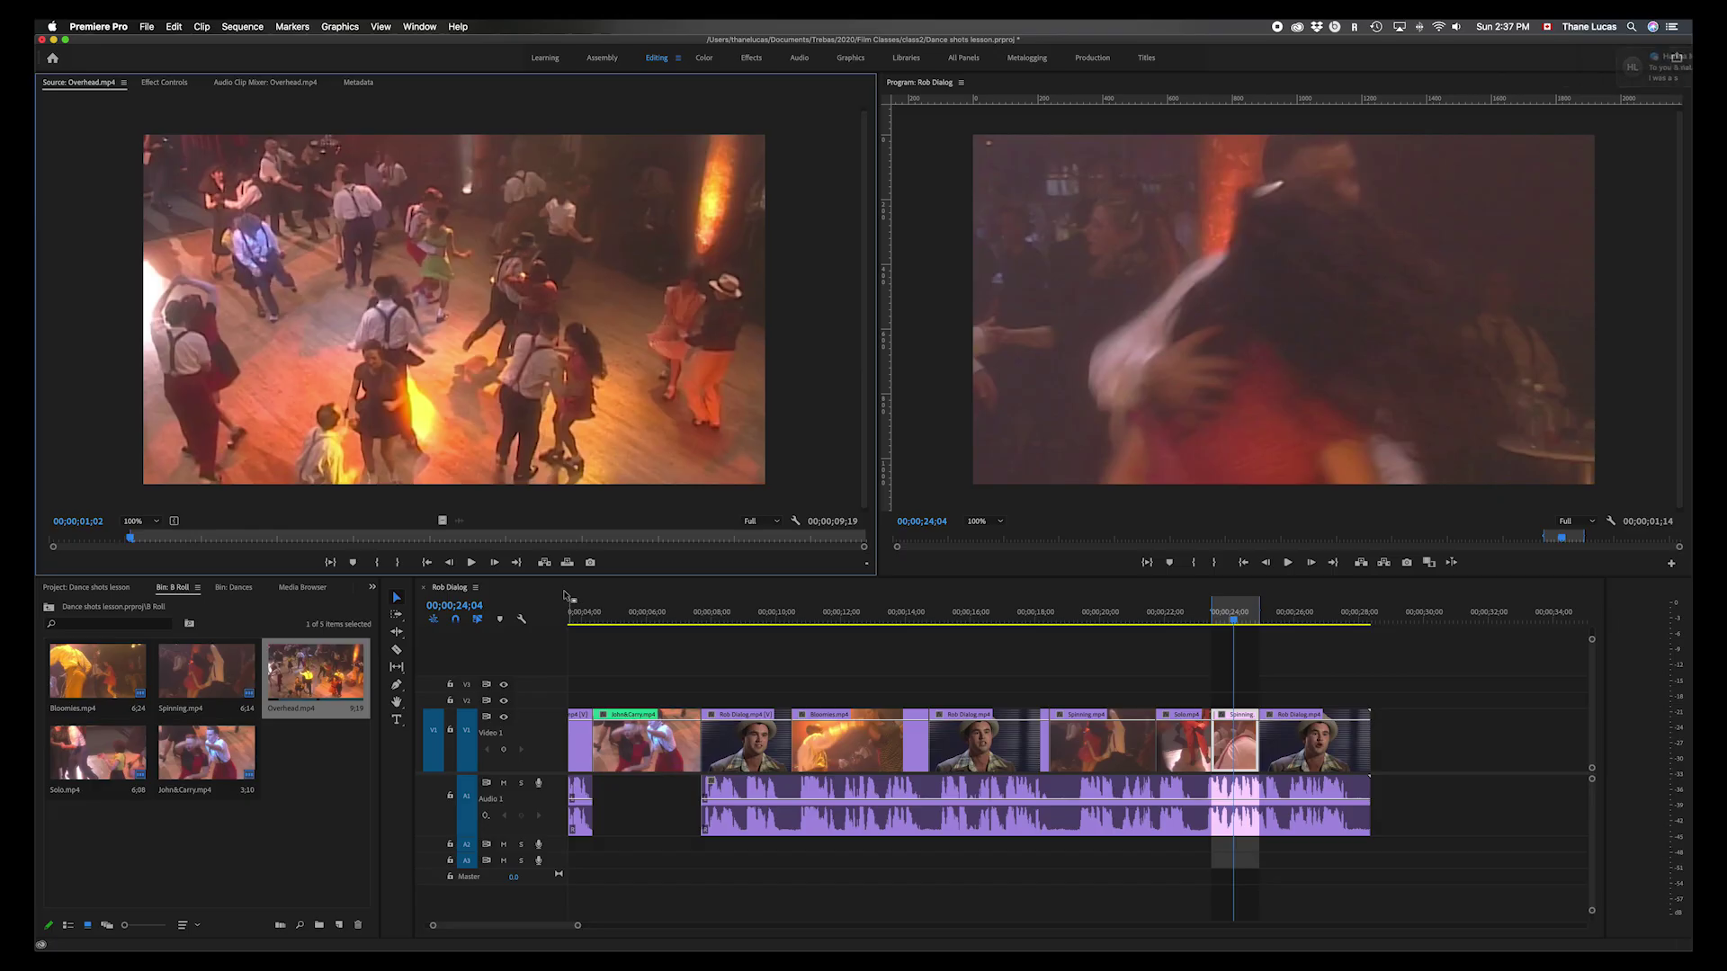
left_click(566, 563)
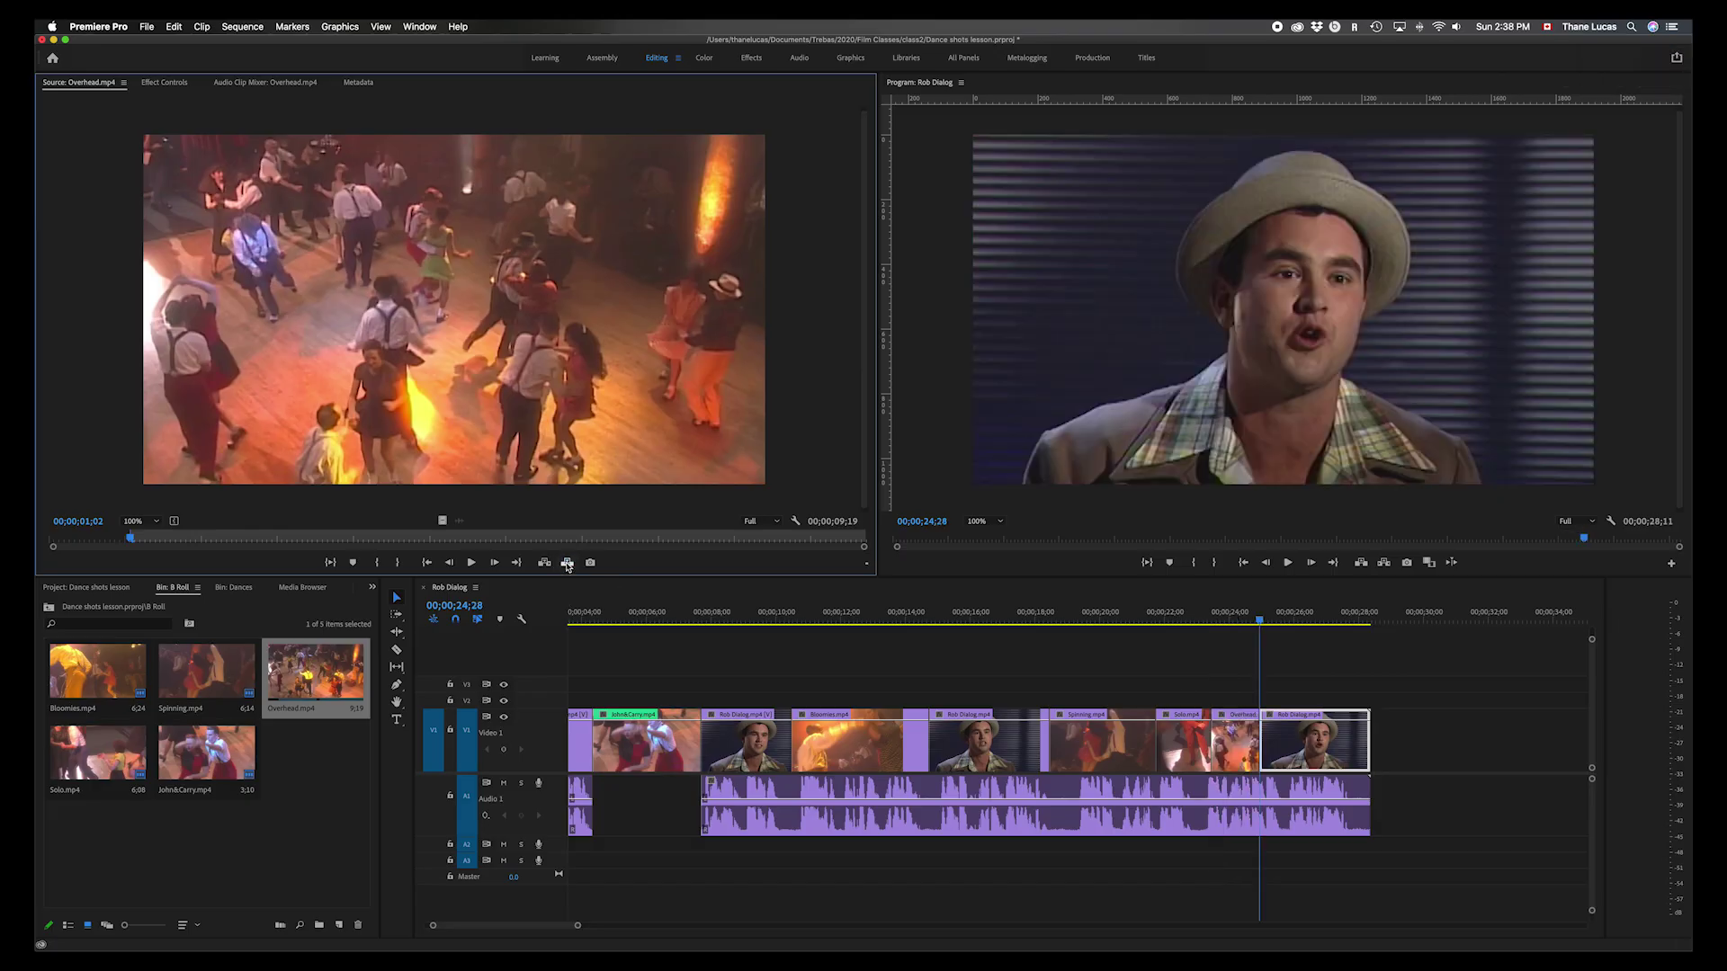
- Undo the Overhead.mp4 overwrite along with its source In point and the marked sequence range
key("super+z")
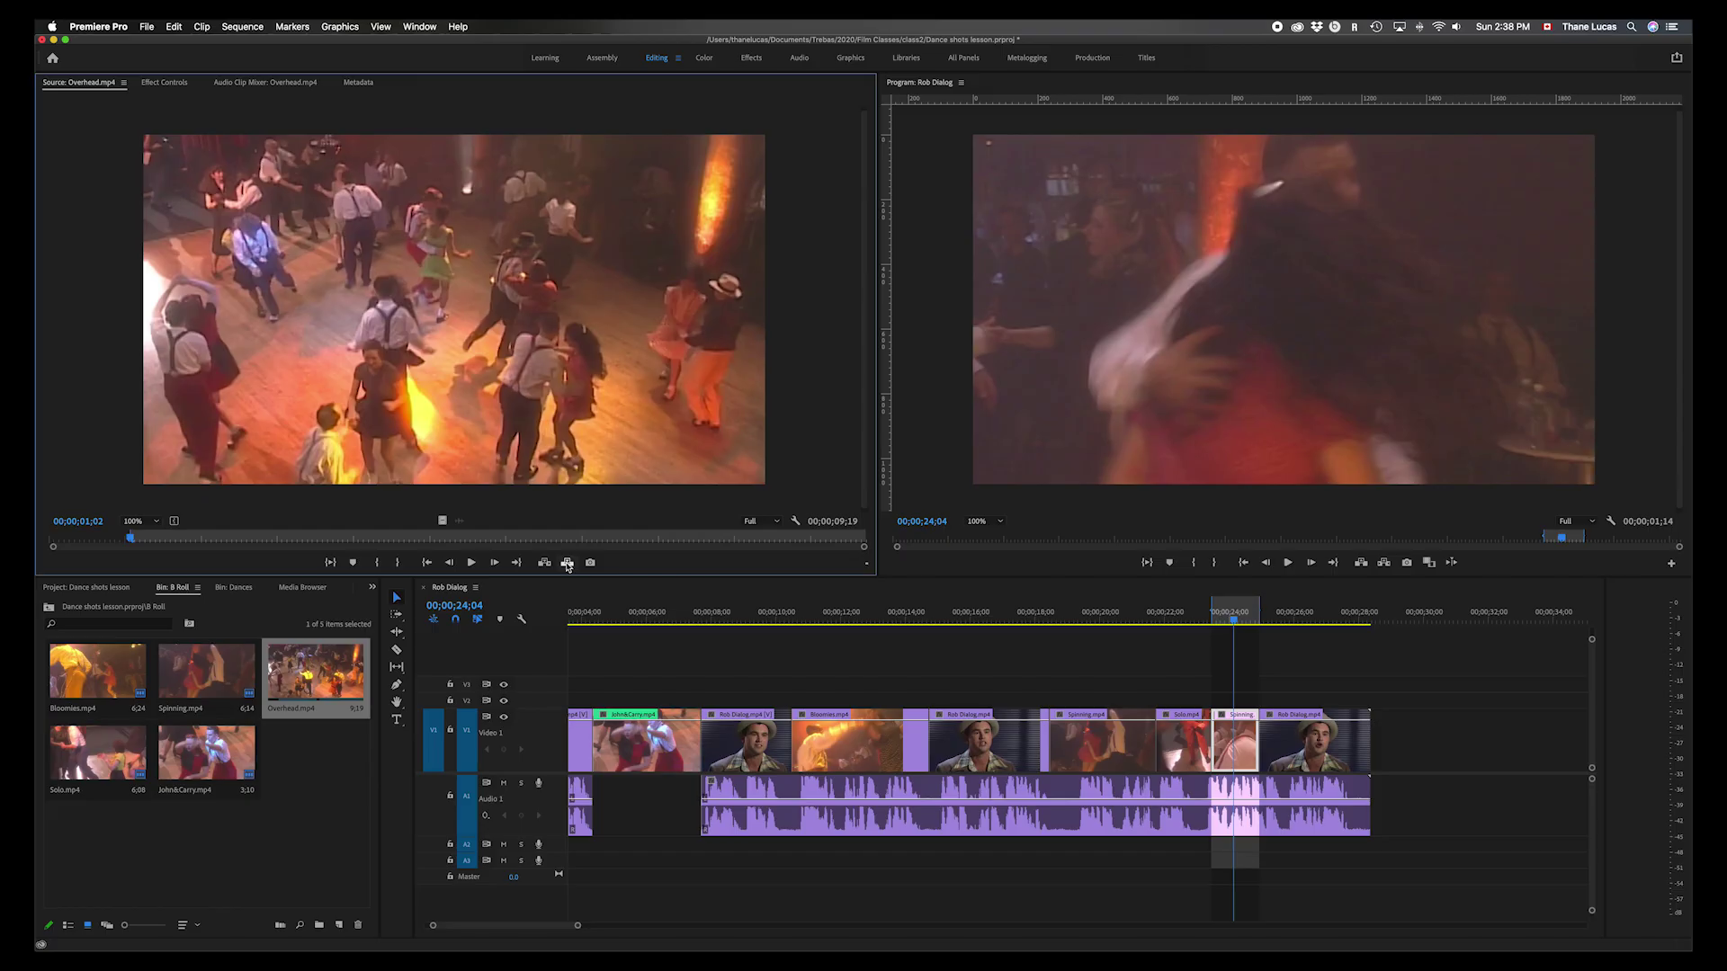
key("super+z")
left_click(1139, 670)
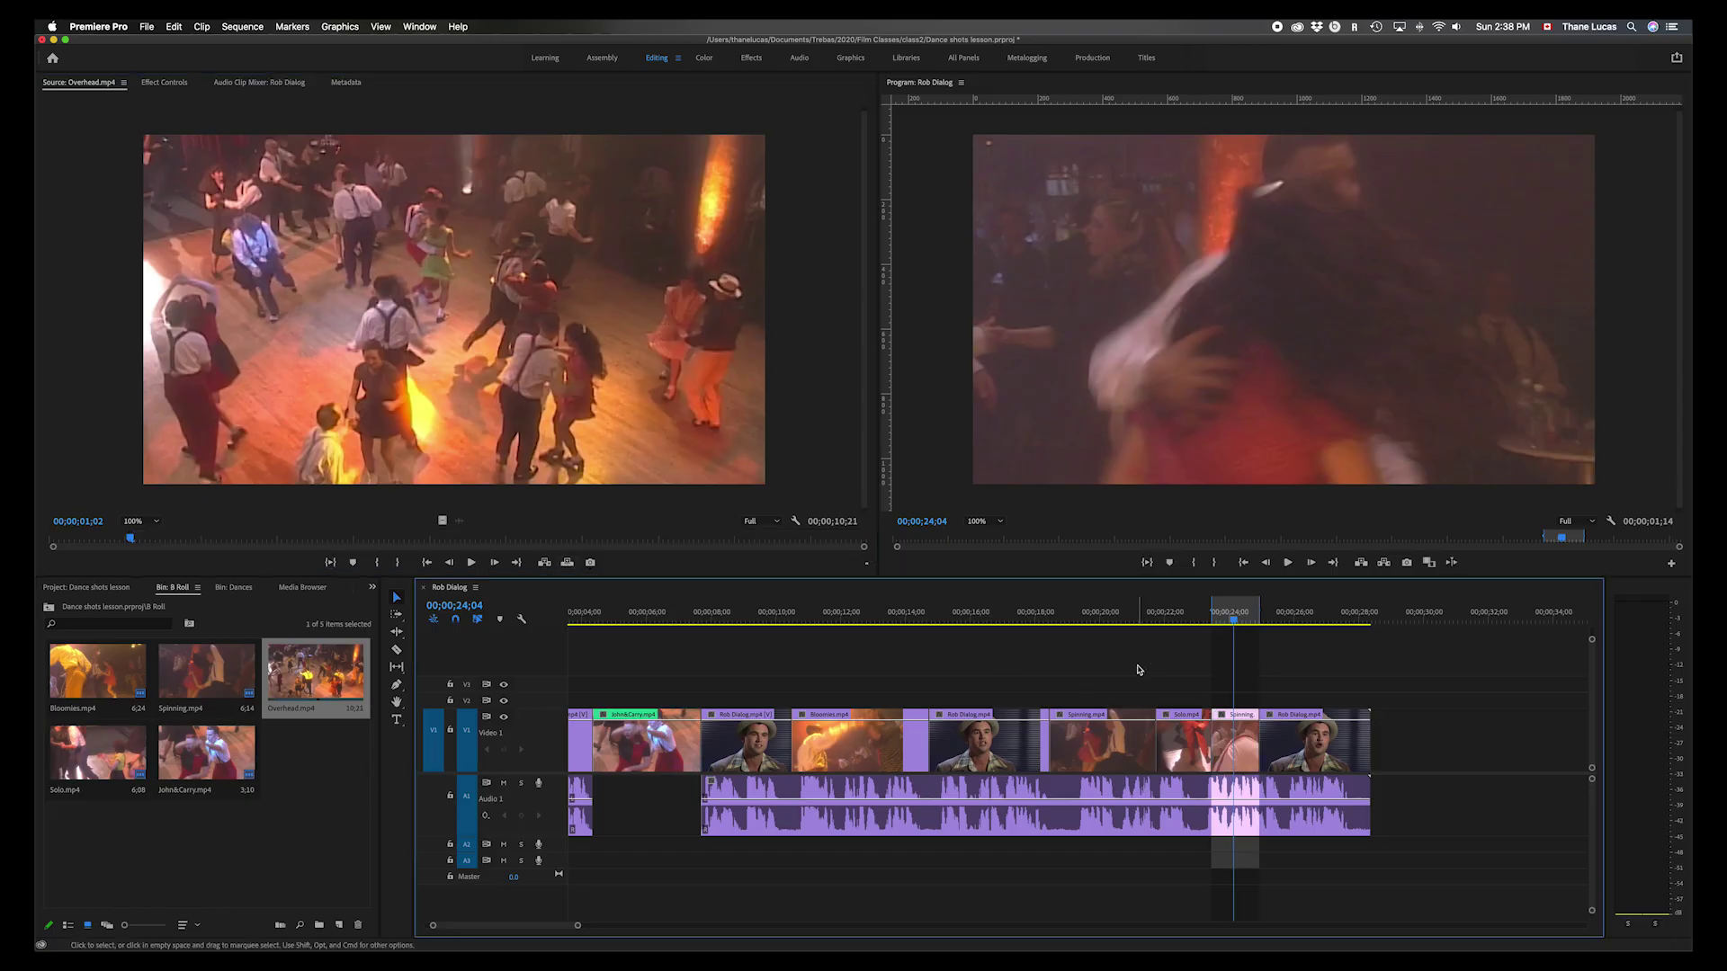
key("super+z")
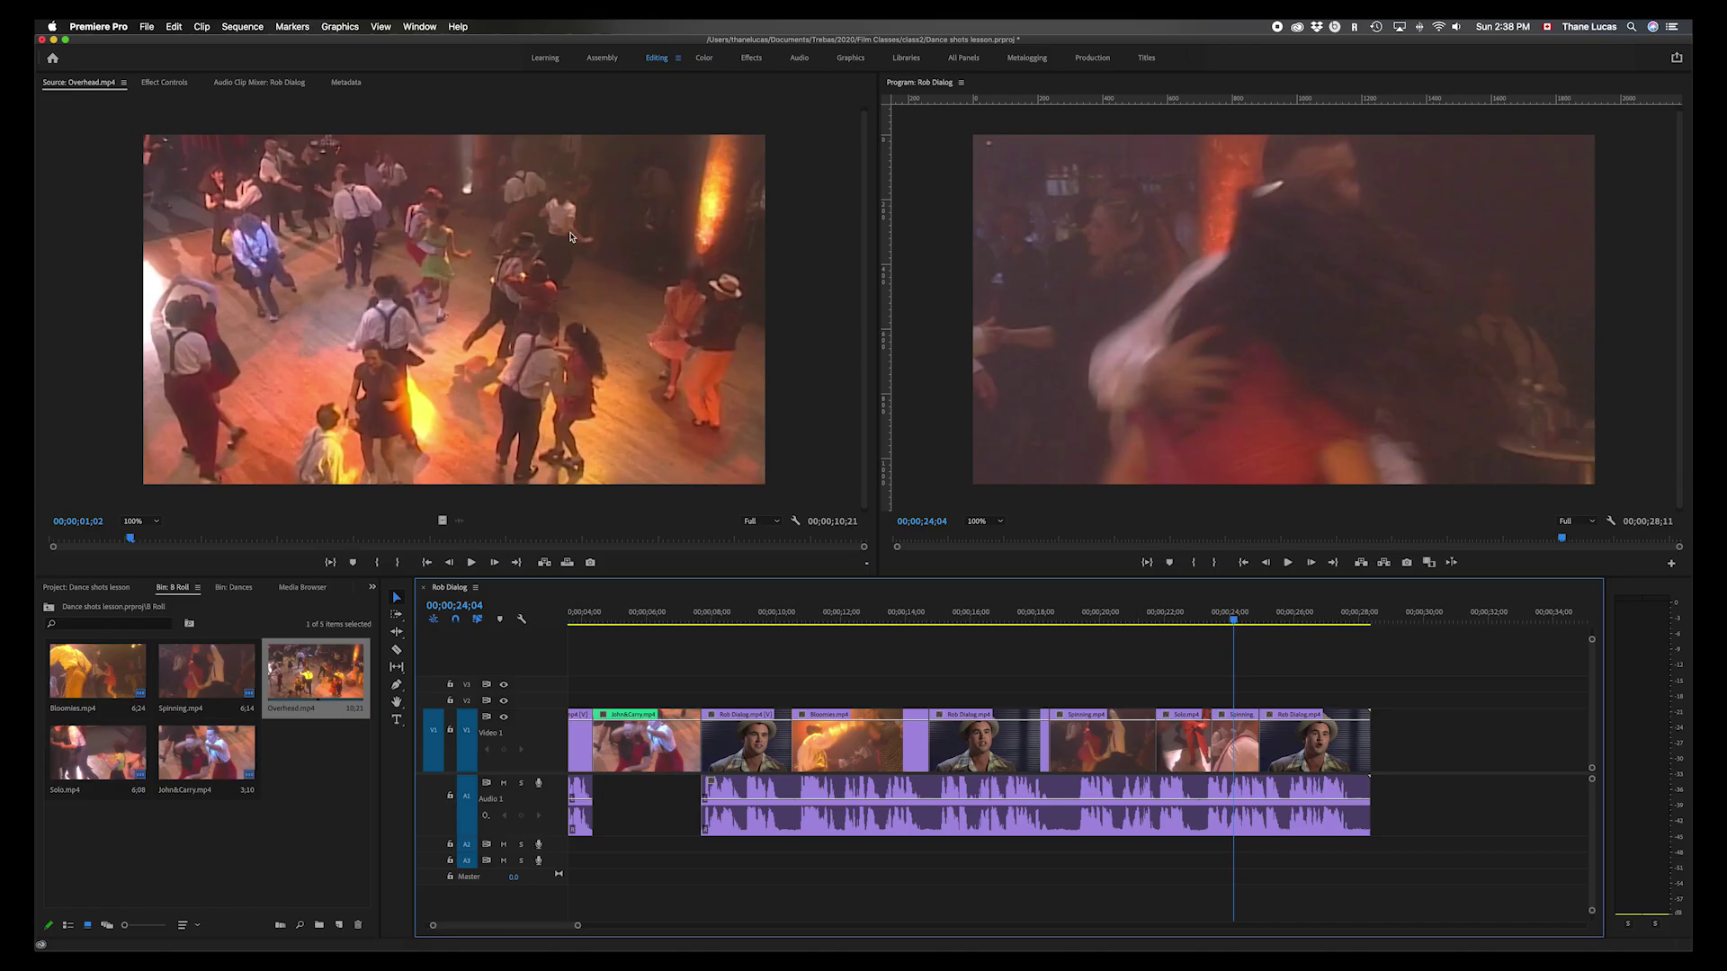
- Replace the leftover Spinning.mp4 piece on Video 1 with the Overhead.mp4 clip from the Source Monitor
right_click(1244, 755)
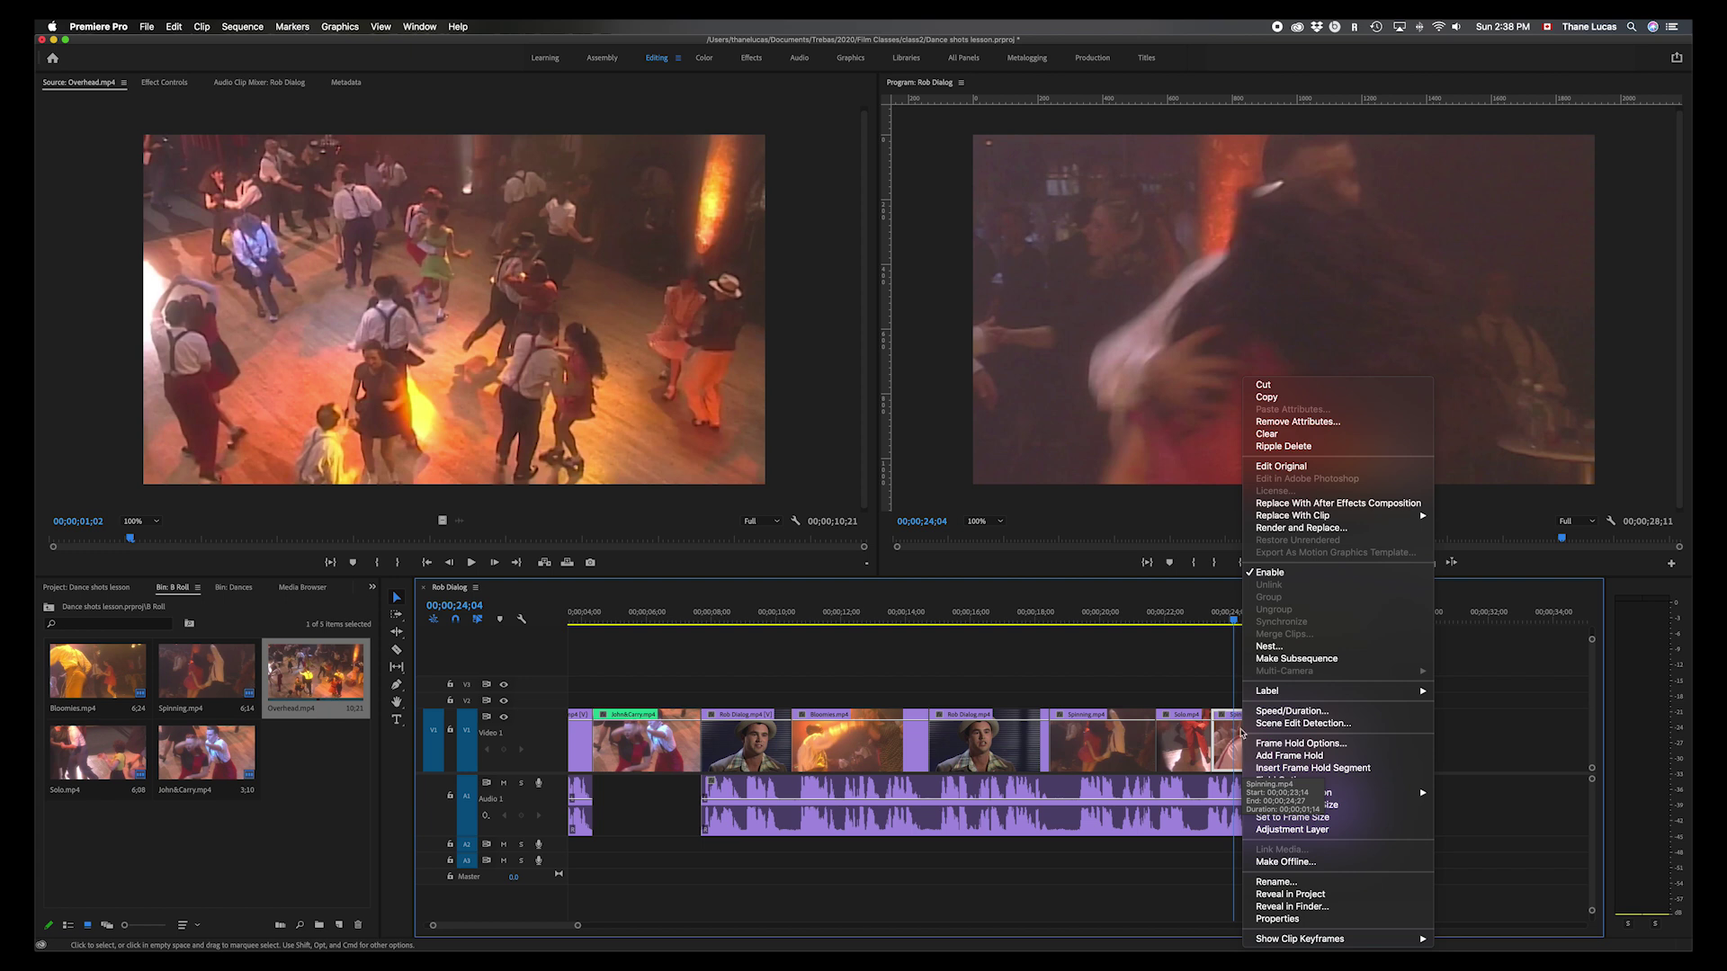
mouse_move(1262, 522)
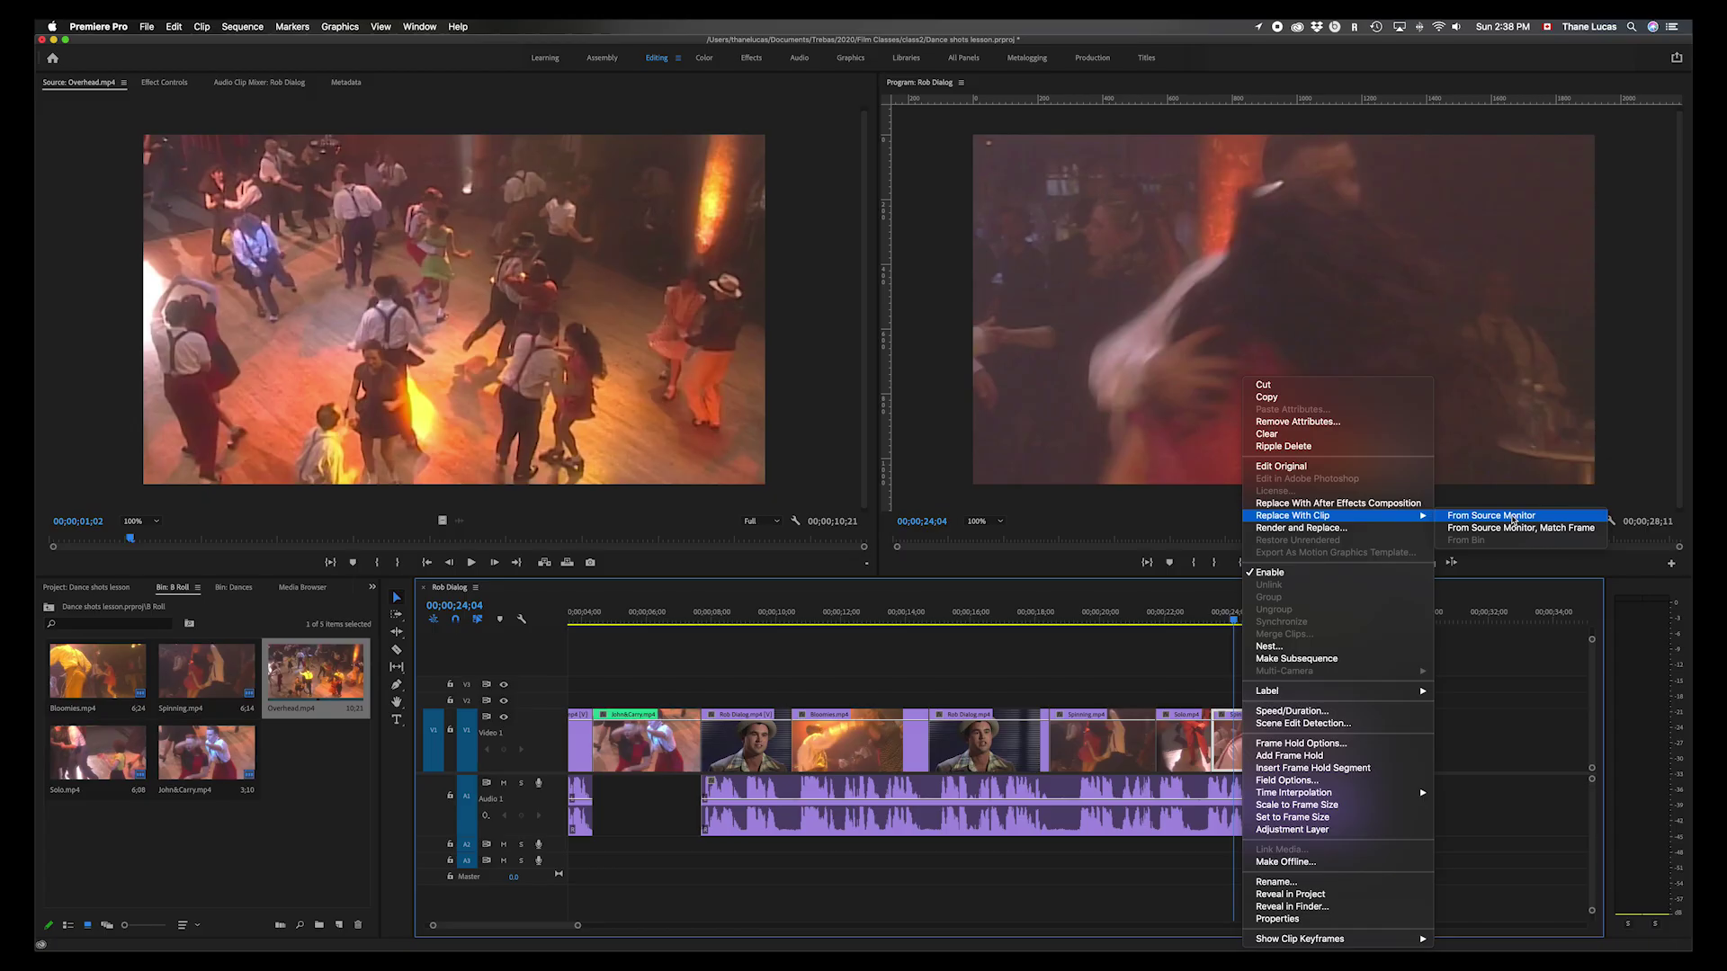
left_click(1514, 517)
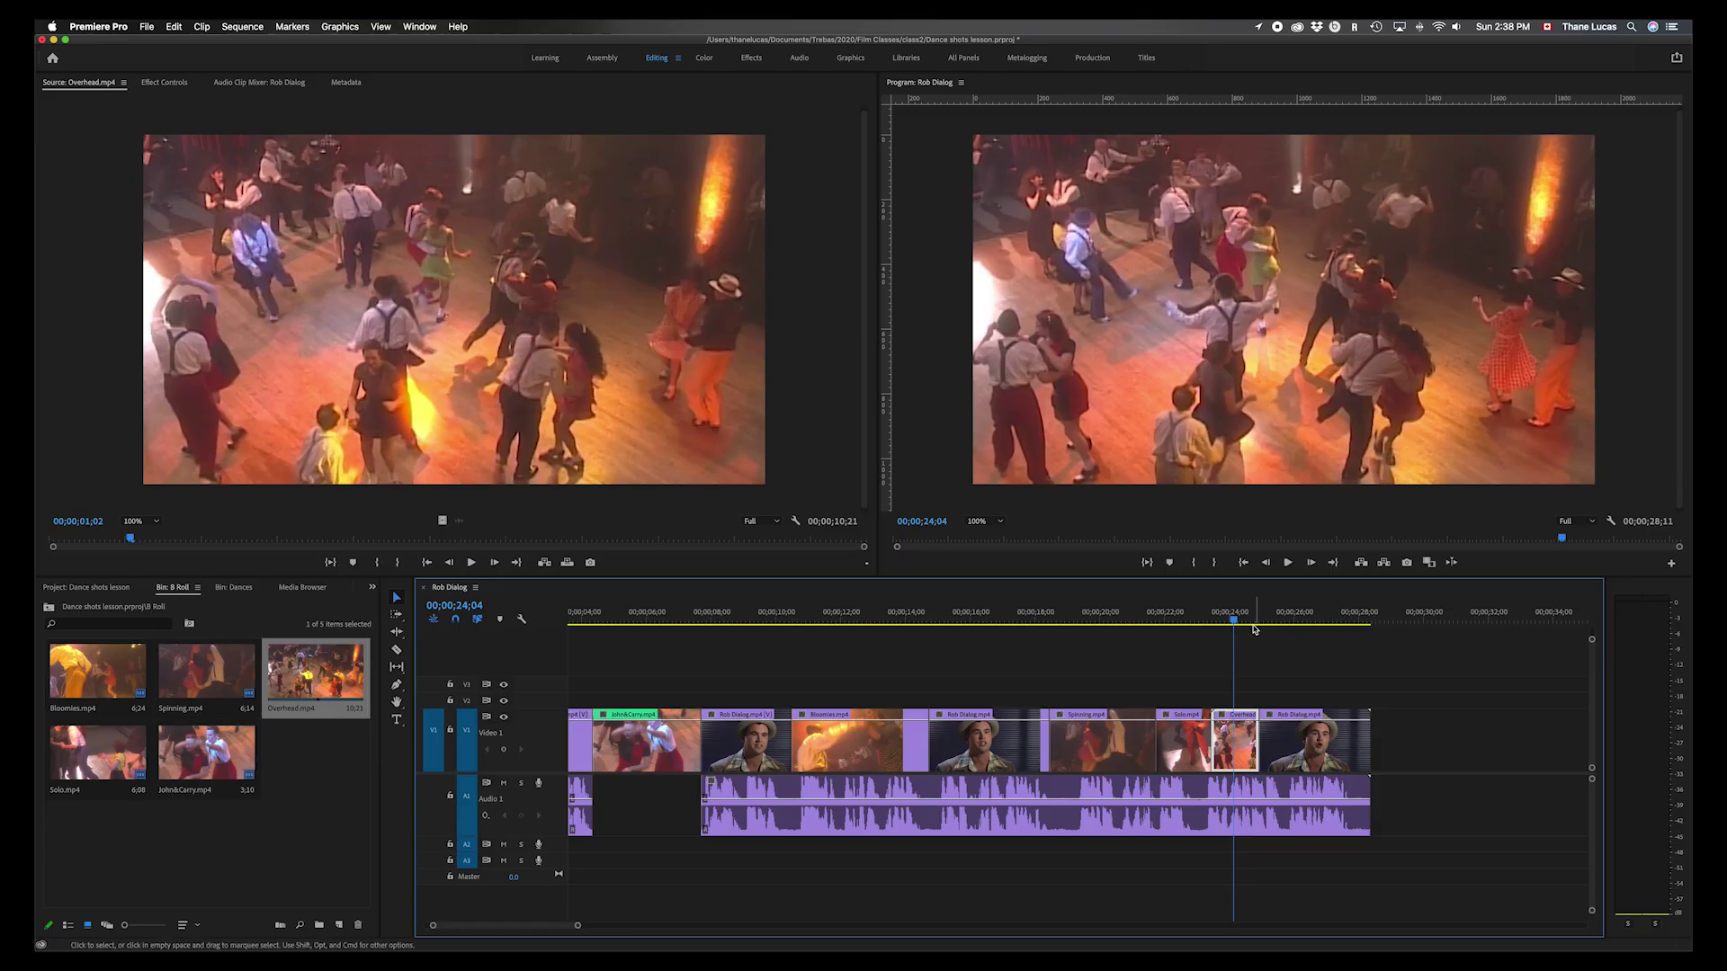
- Play back from 00;00;19;24 to check the Solo and Overhead cutaways, and replay the sequence from its beginning
left_click_drag(1235, 620, 1095, 629)
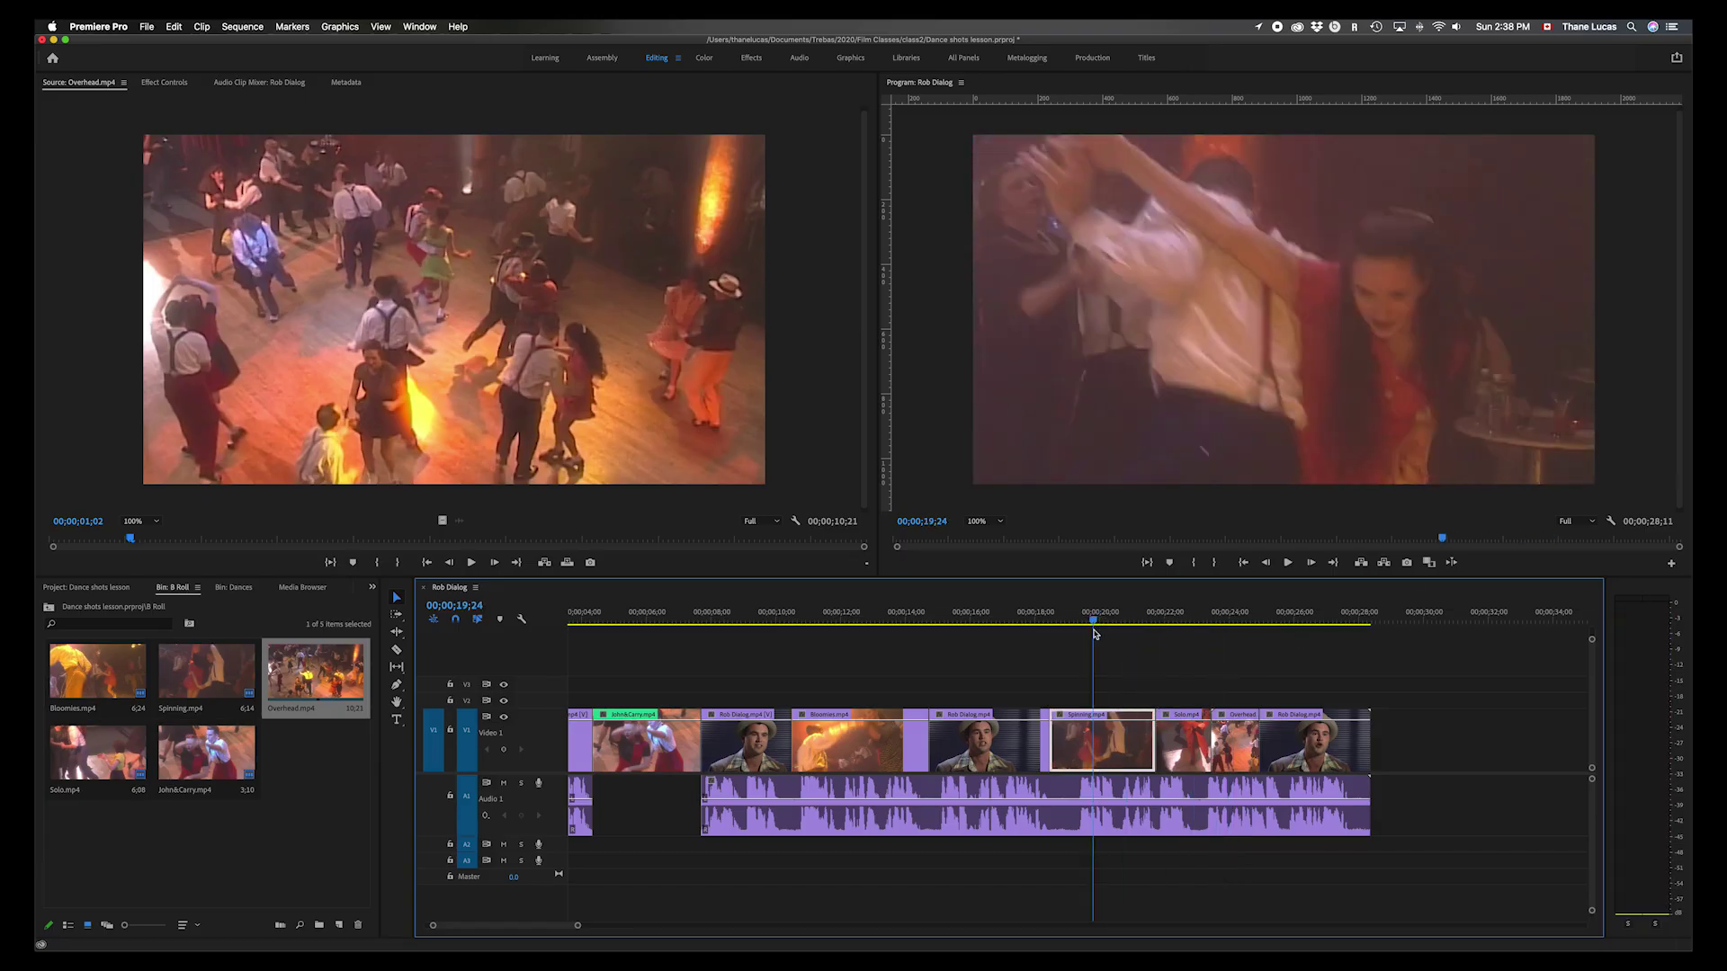
key("space")
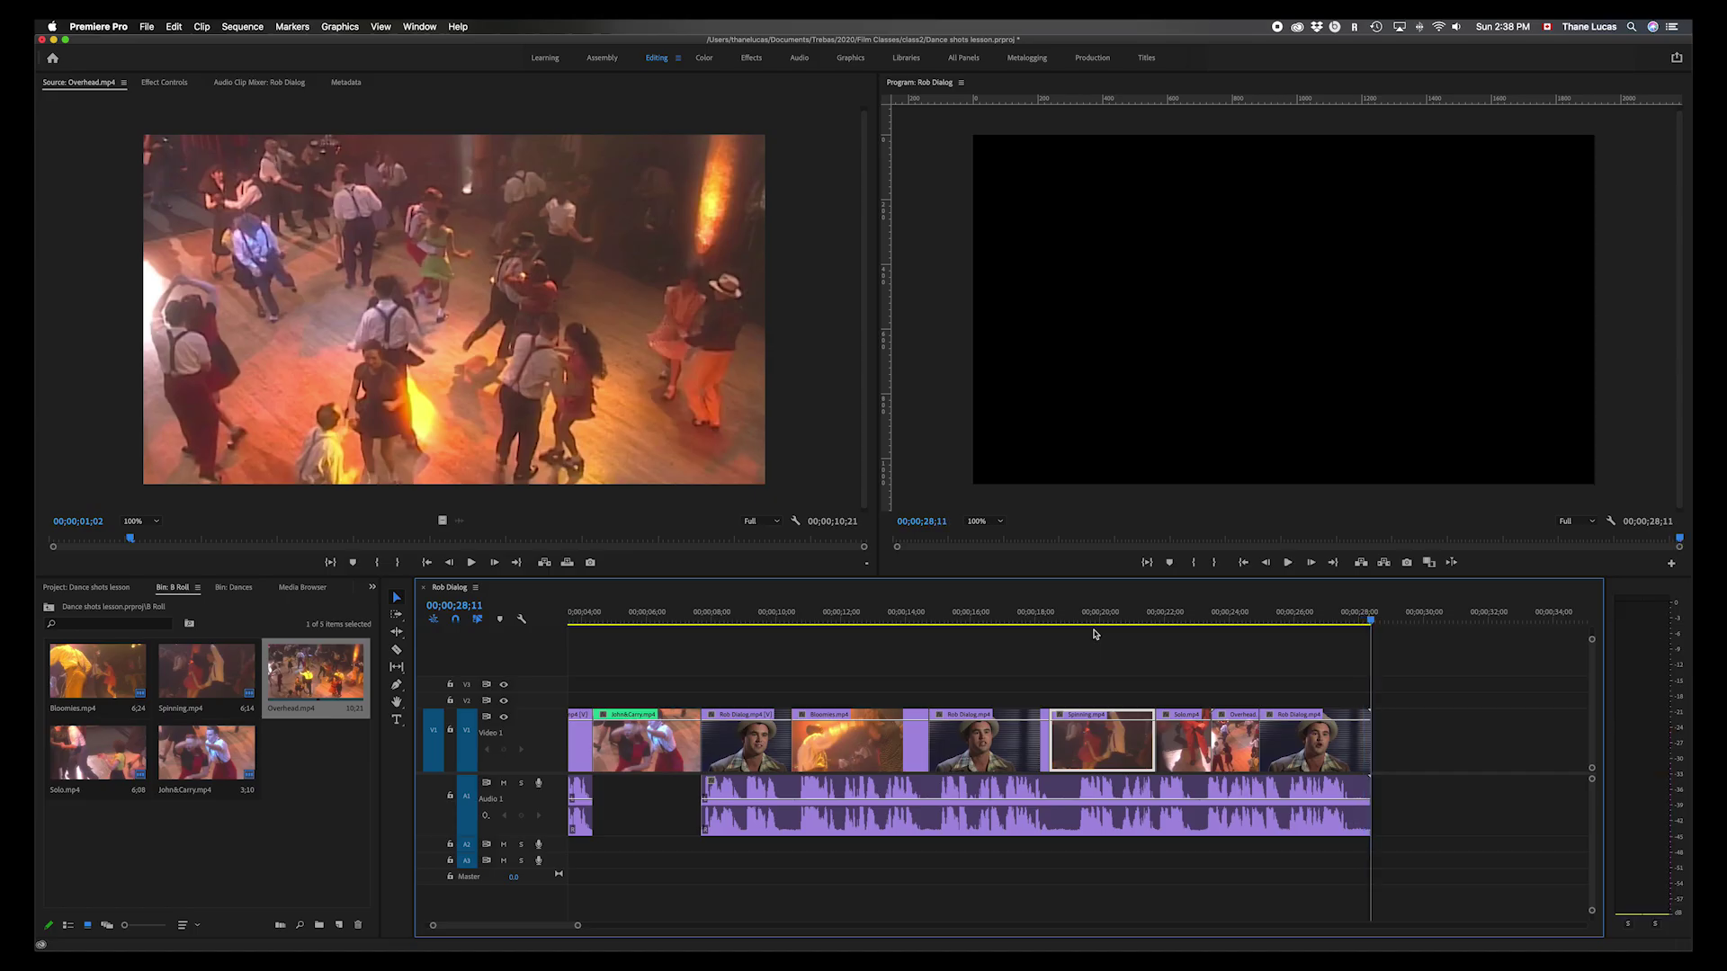
key("space")
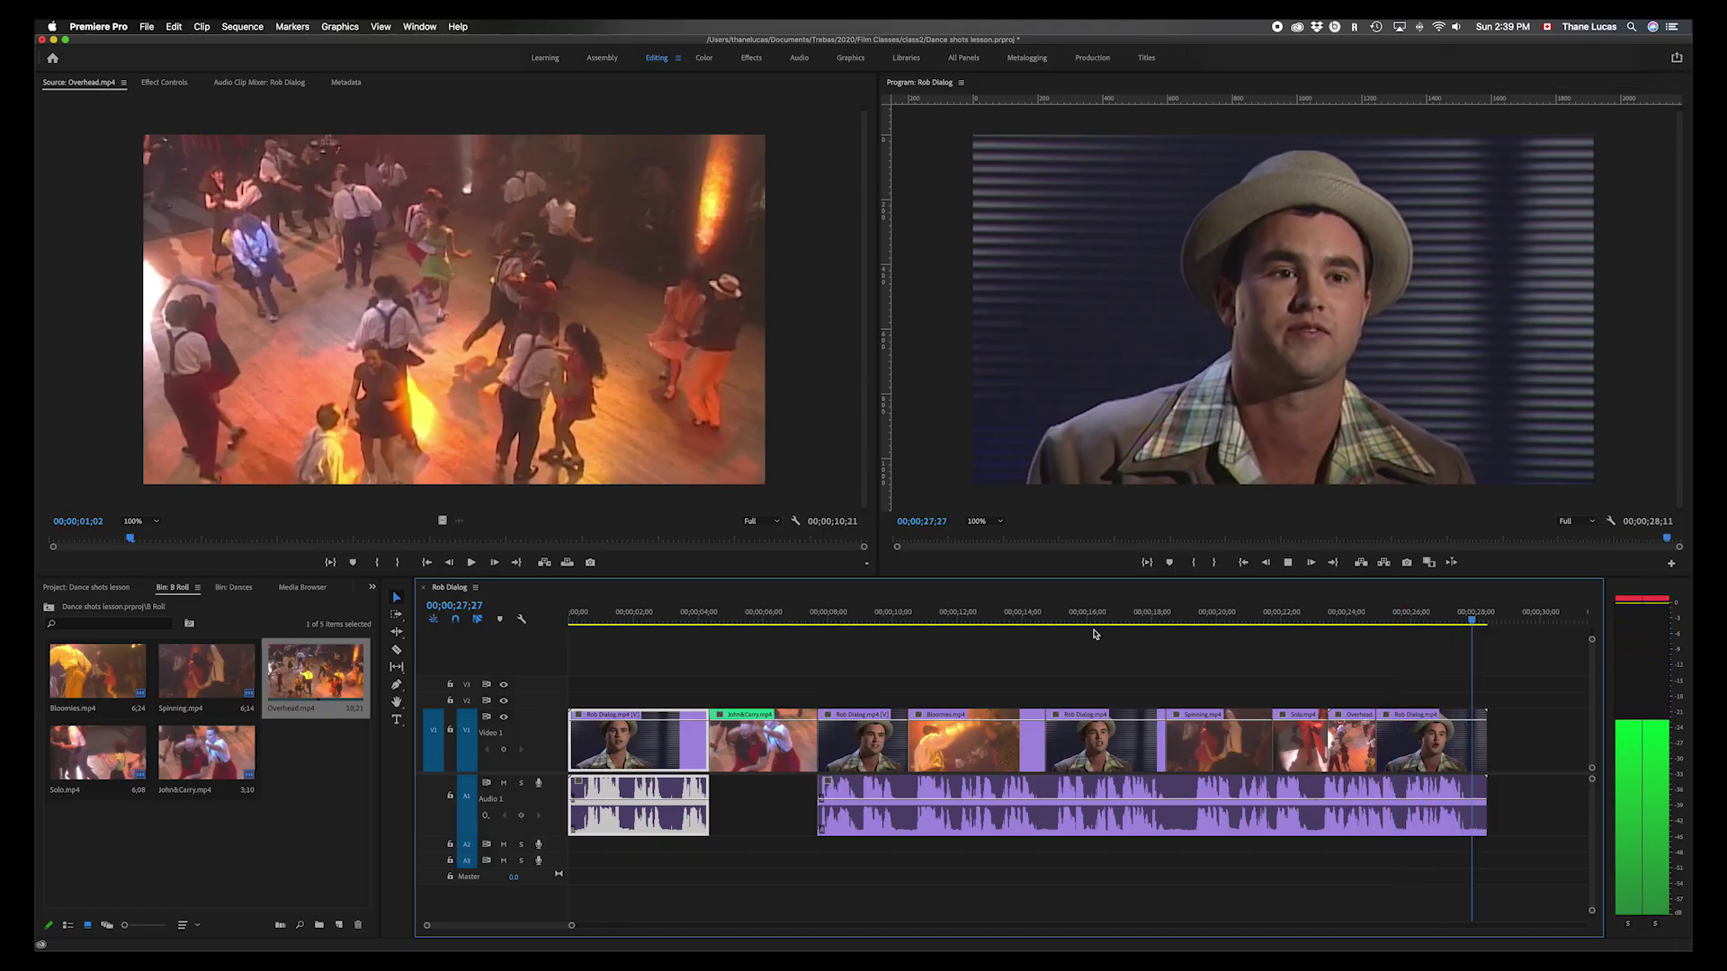
key("Home")
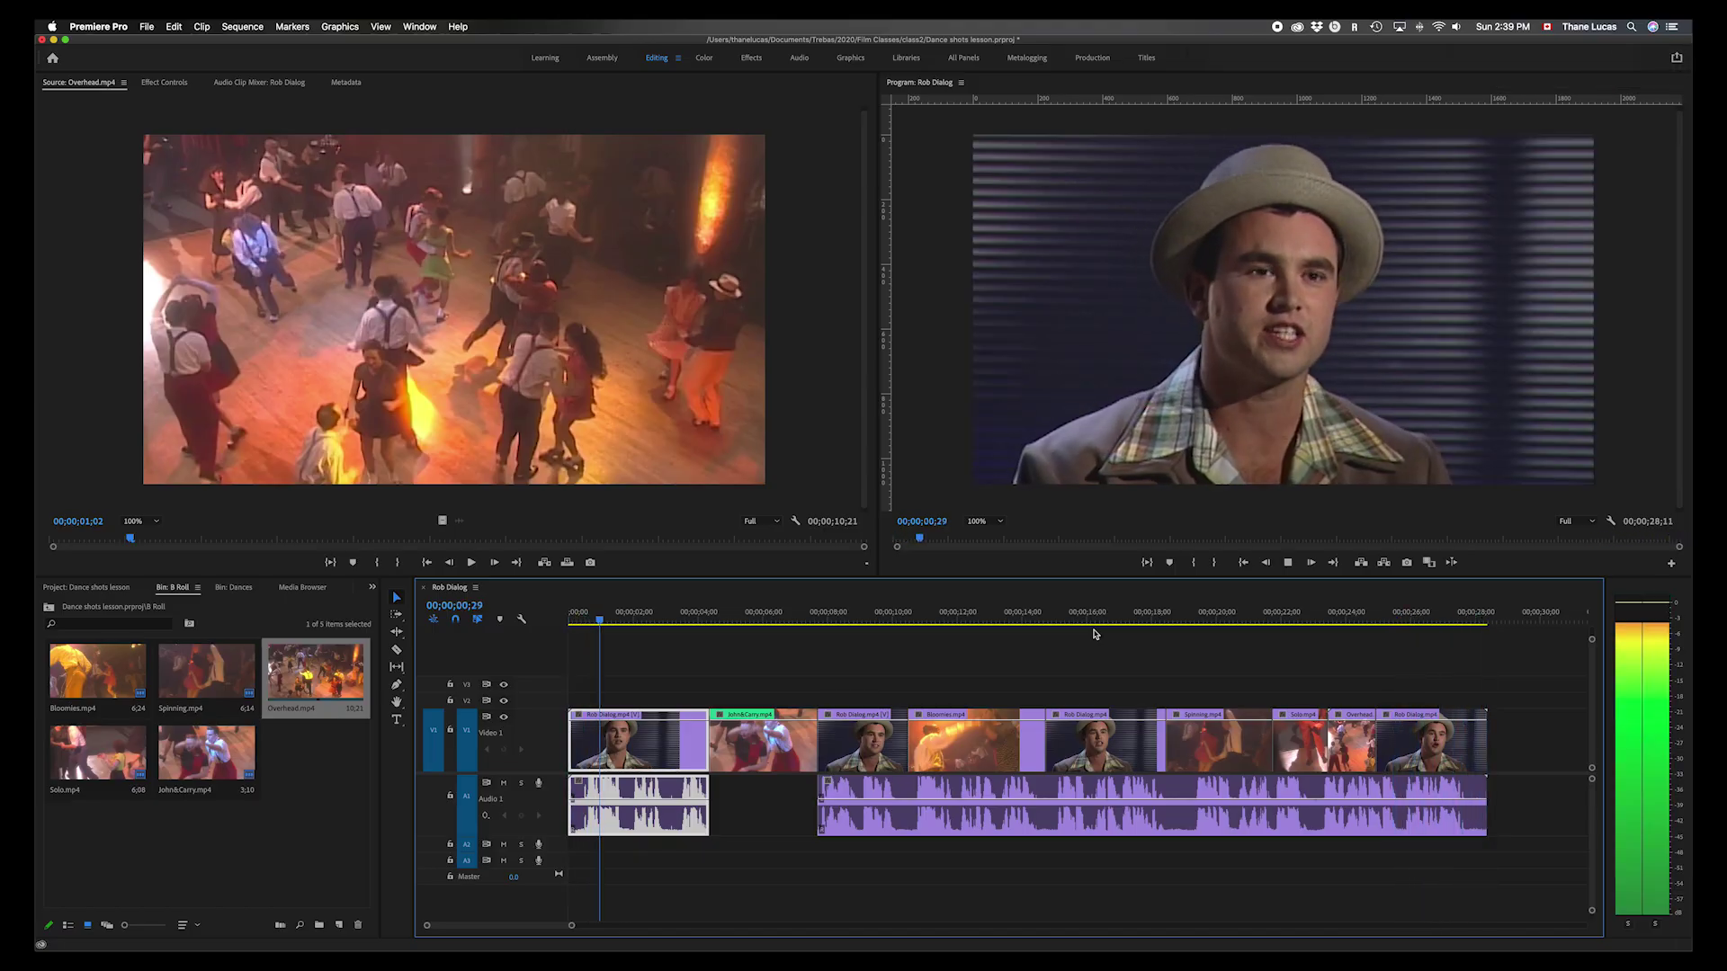
key("space")
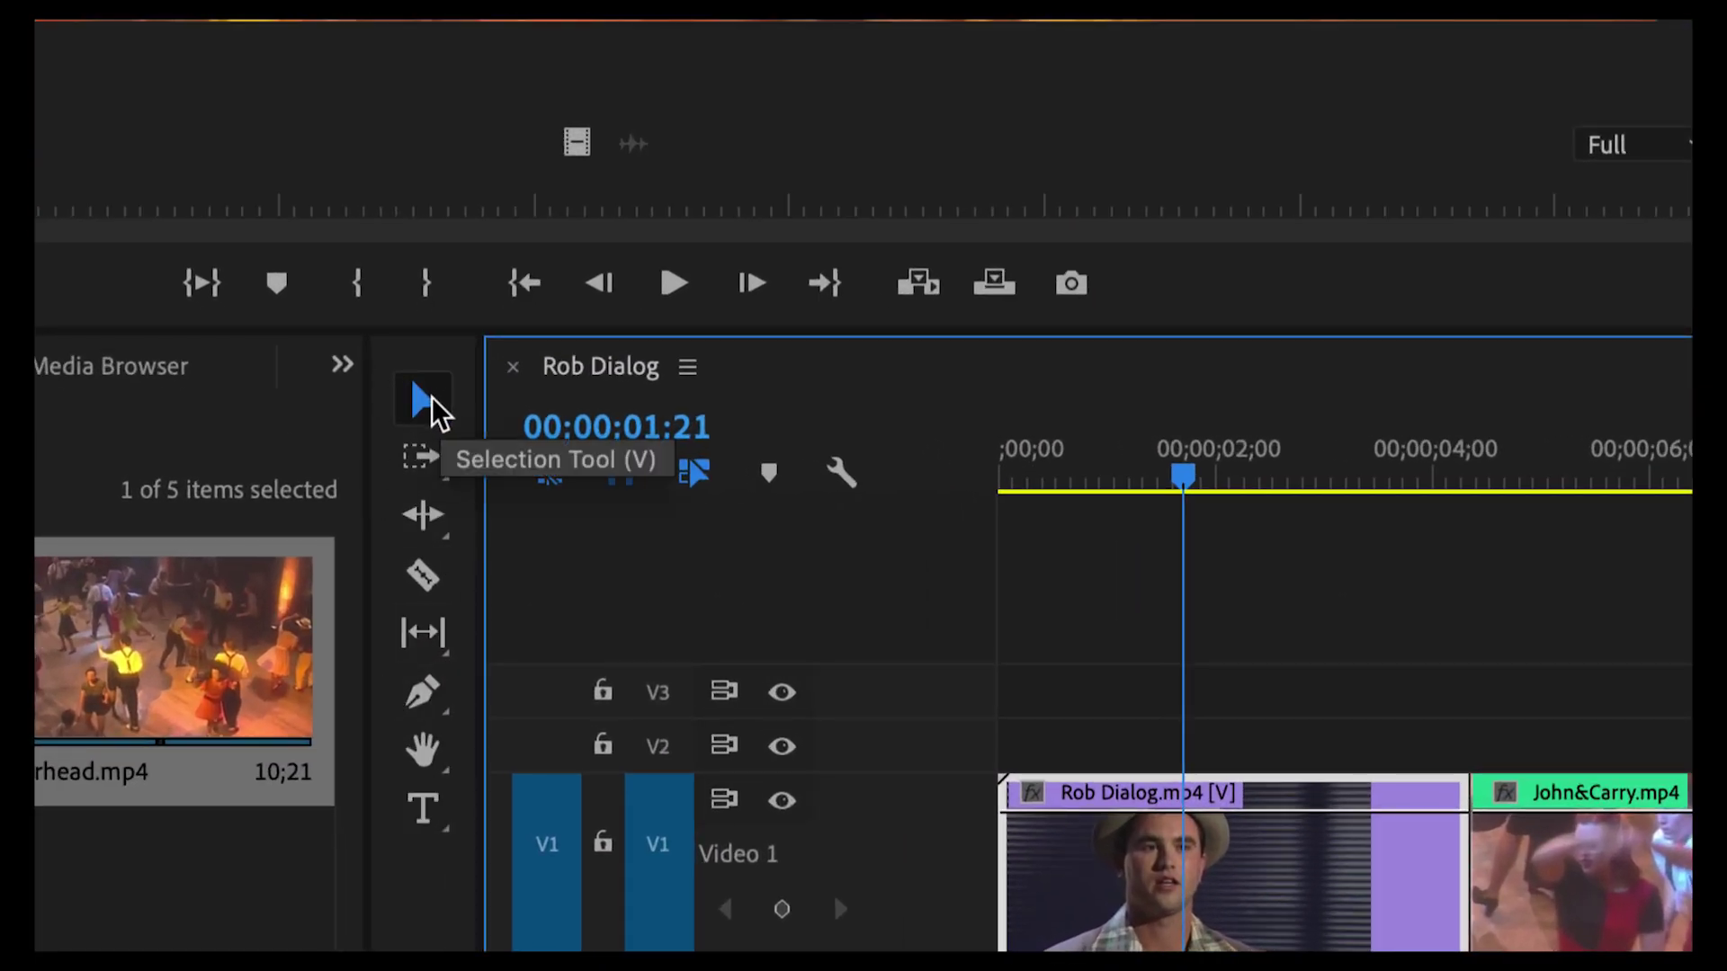
- Examine the editing tools and their grouped variants from Track Select through Type, and return to the Selection tool
left_click(423, 457)
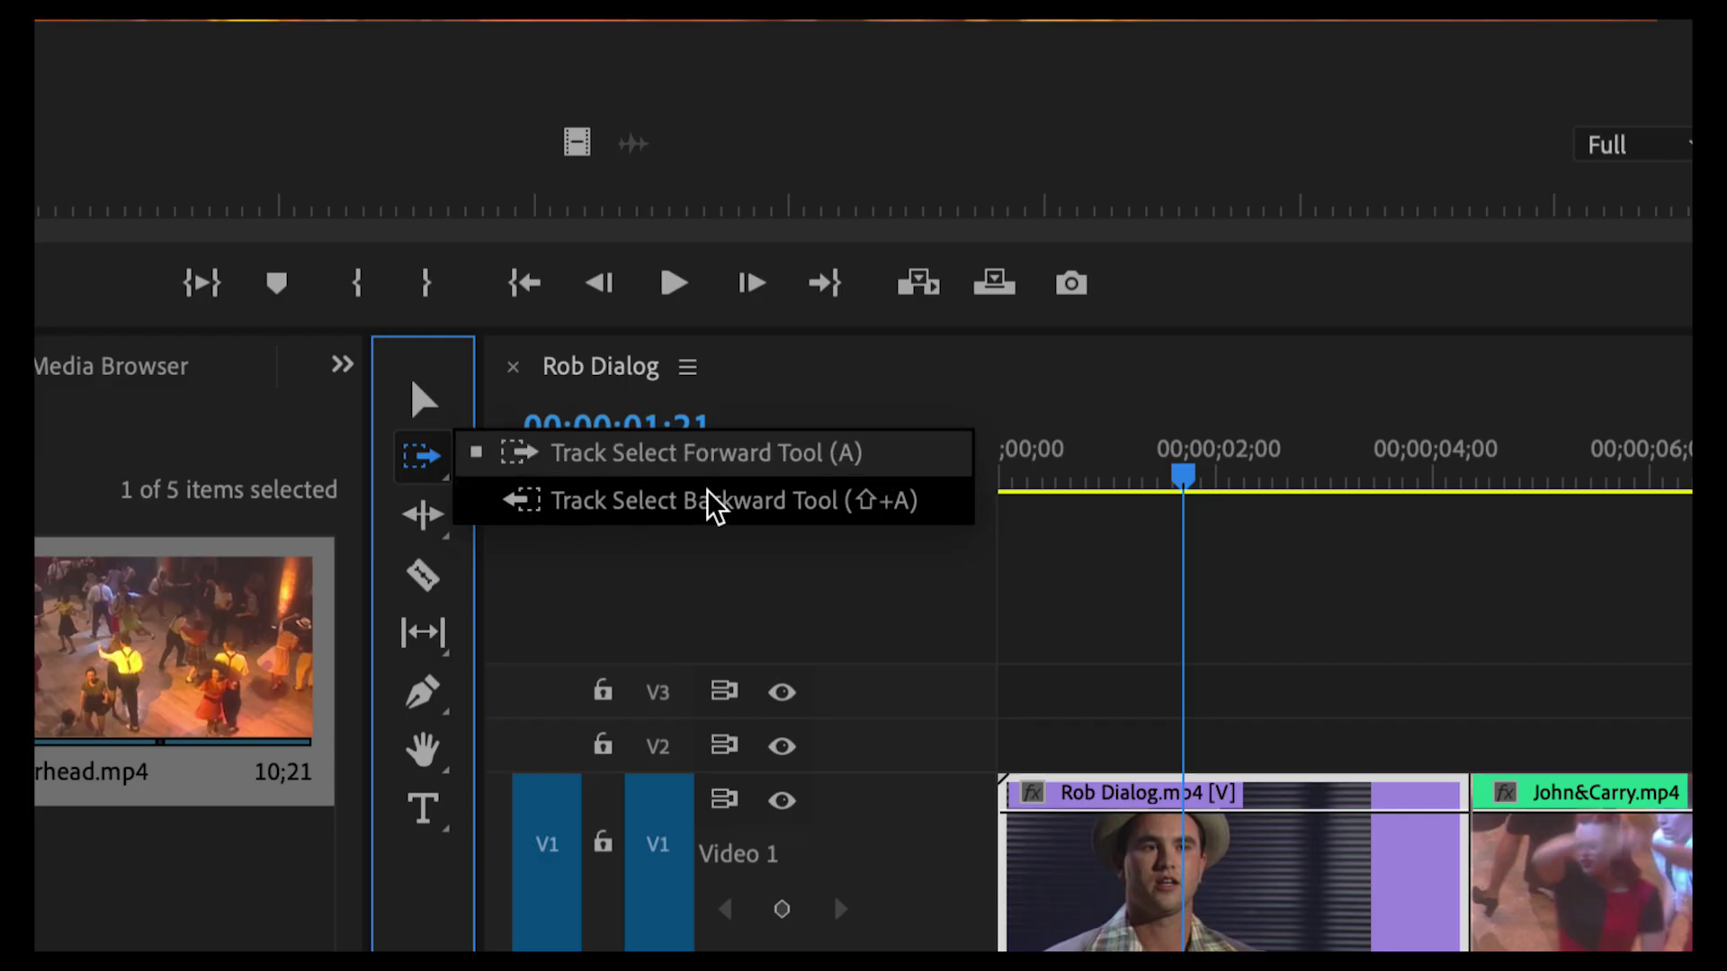
left_click(420, 522)
left_click(420, 521)
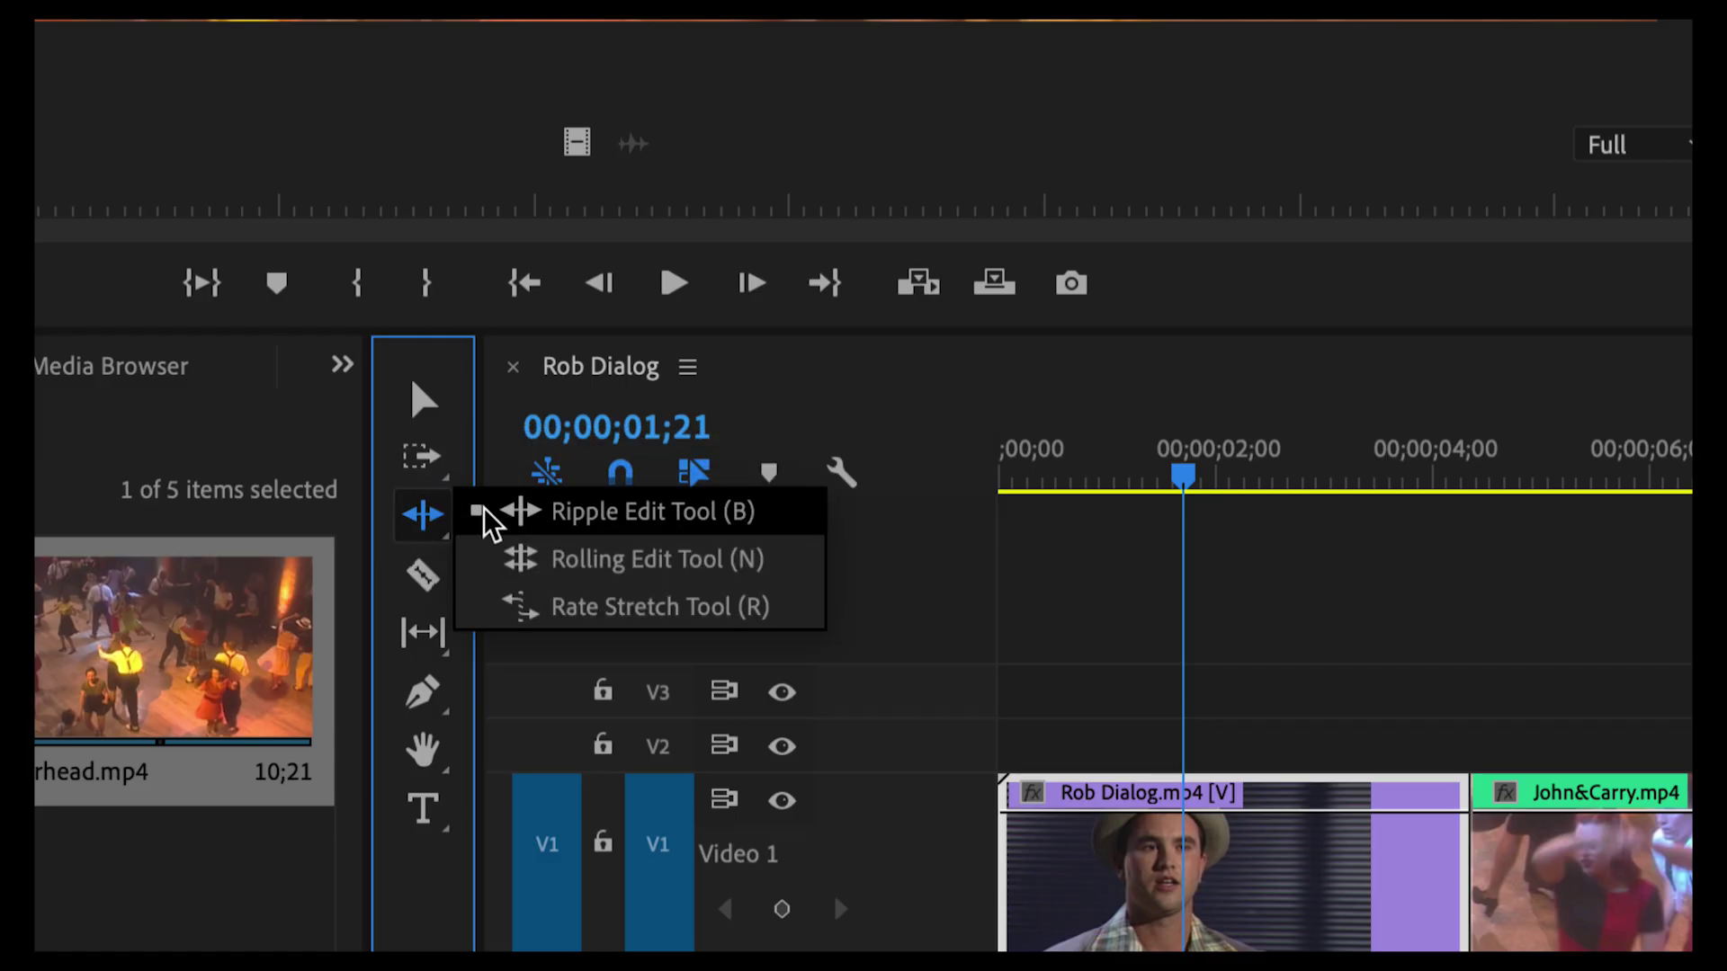
left_click(520, 604)
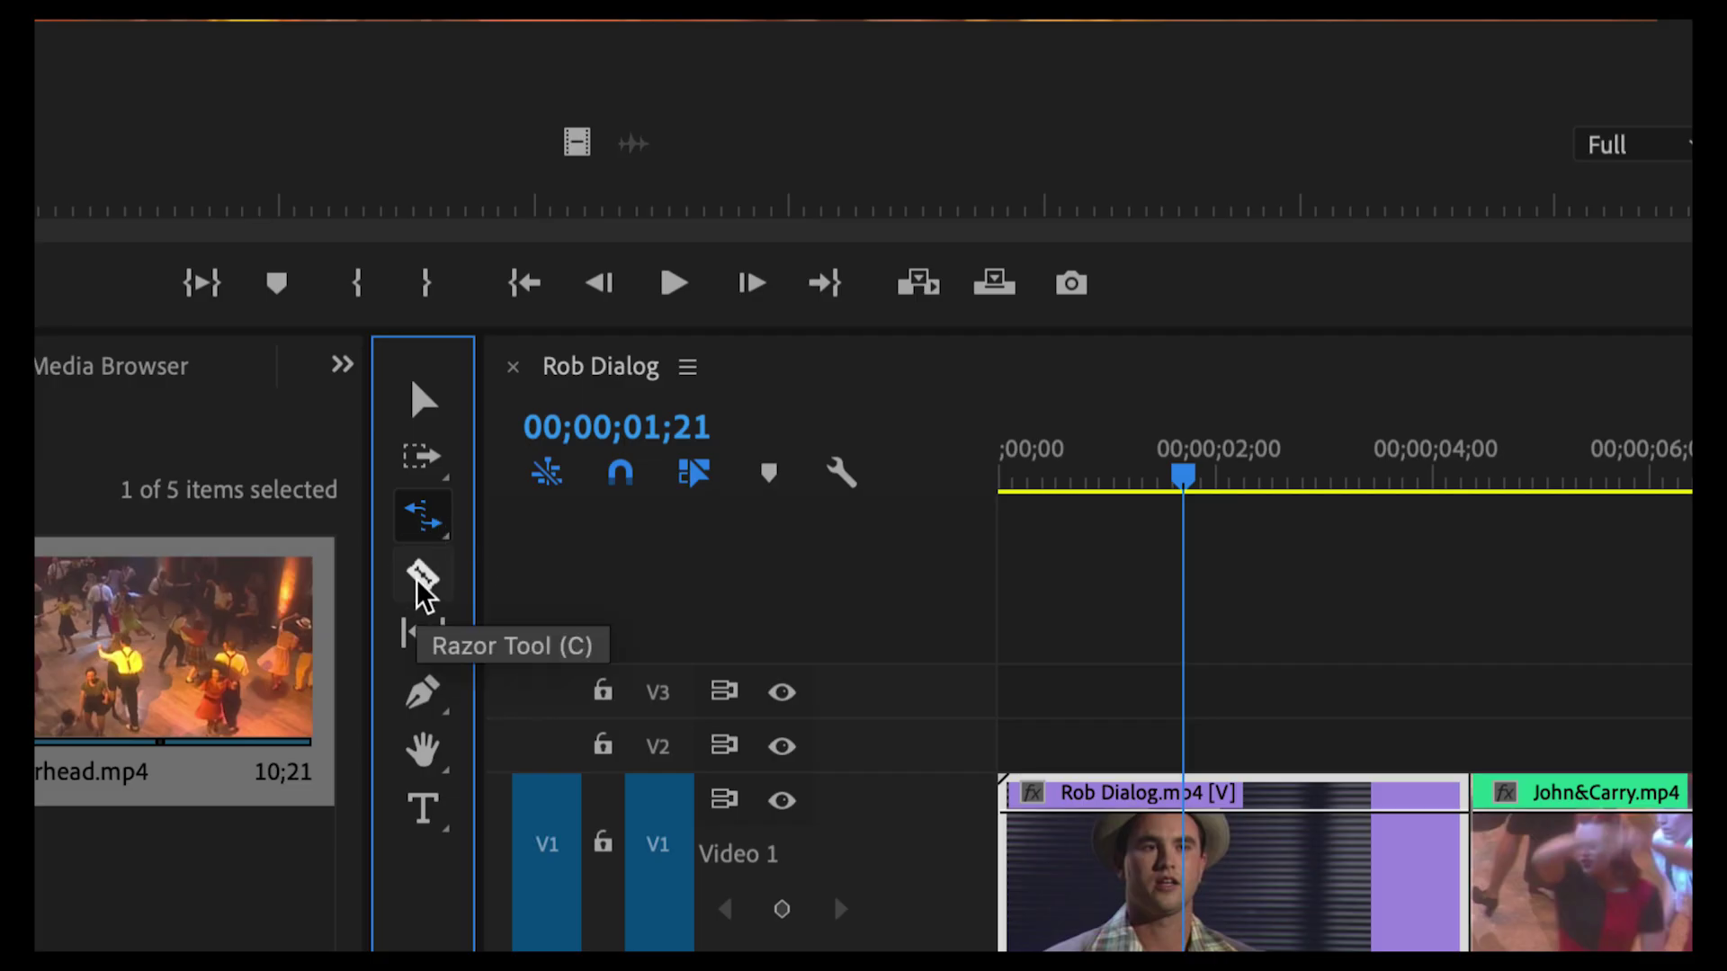
left_click(430, 634)
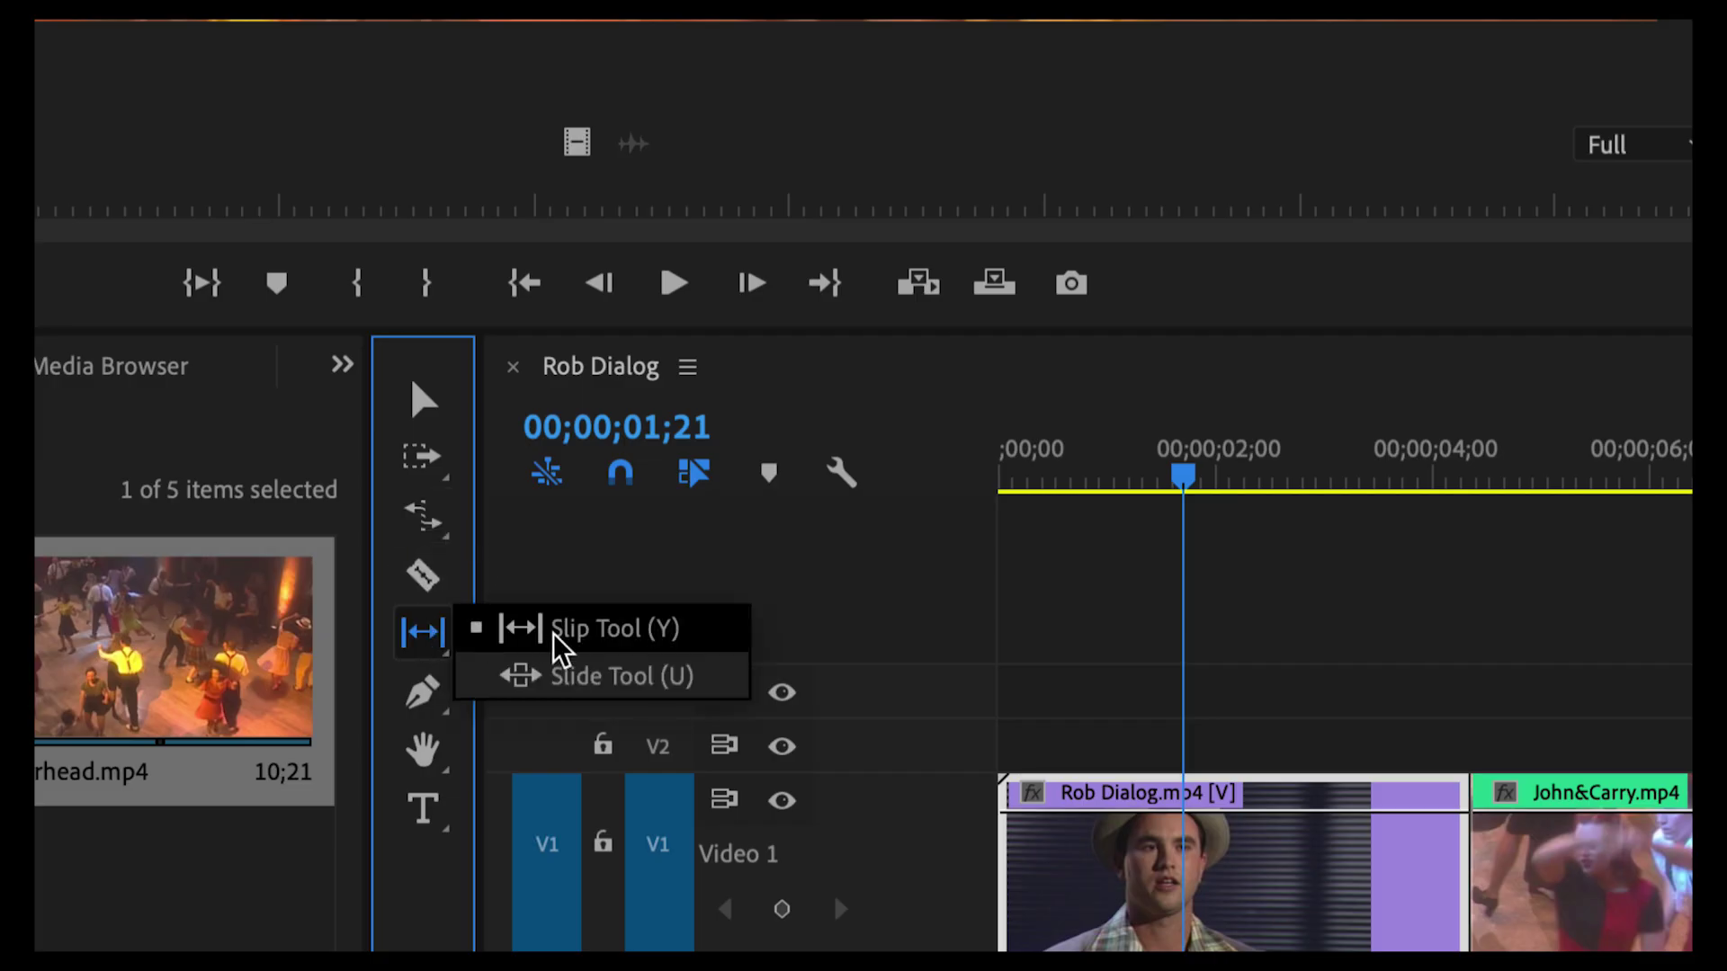
left_click(435, 703)
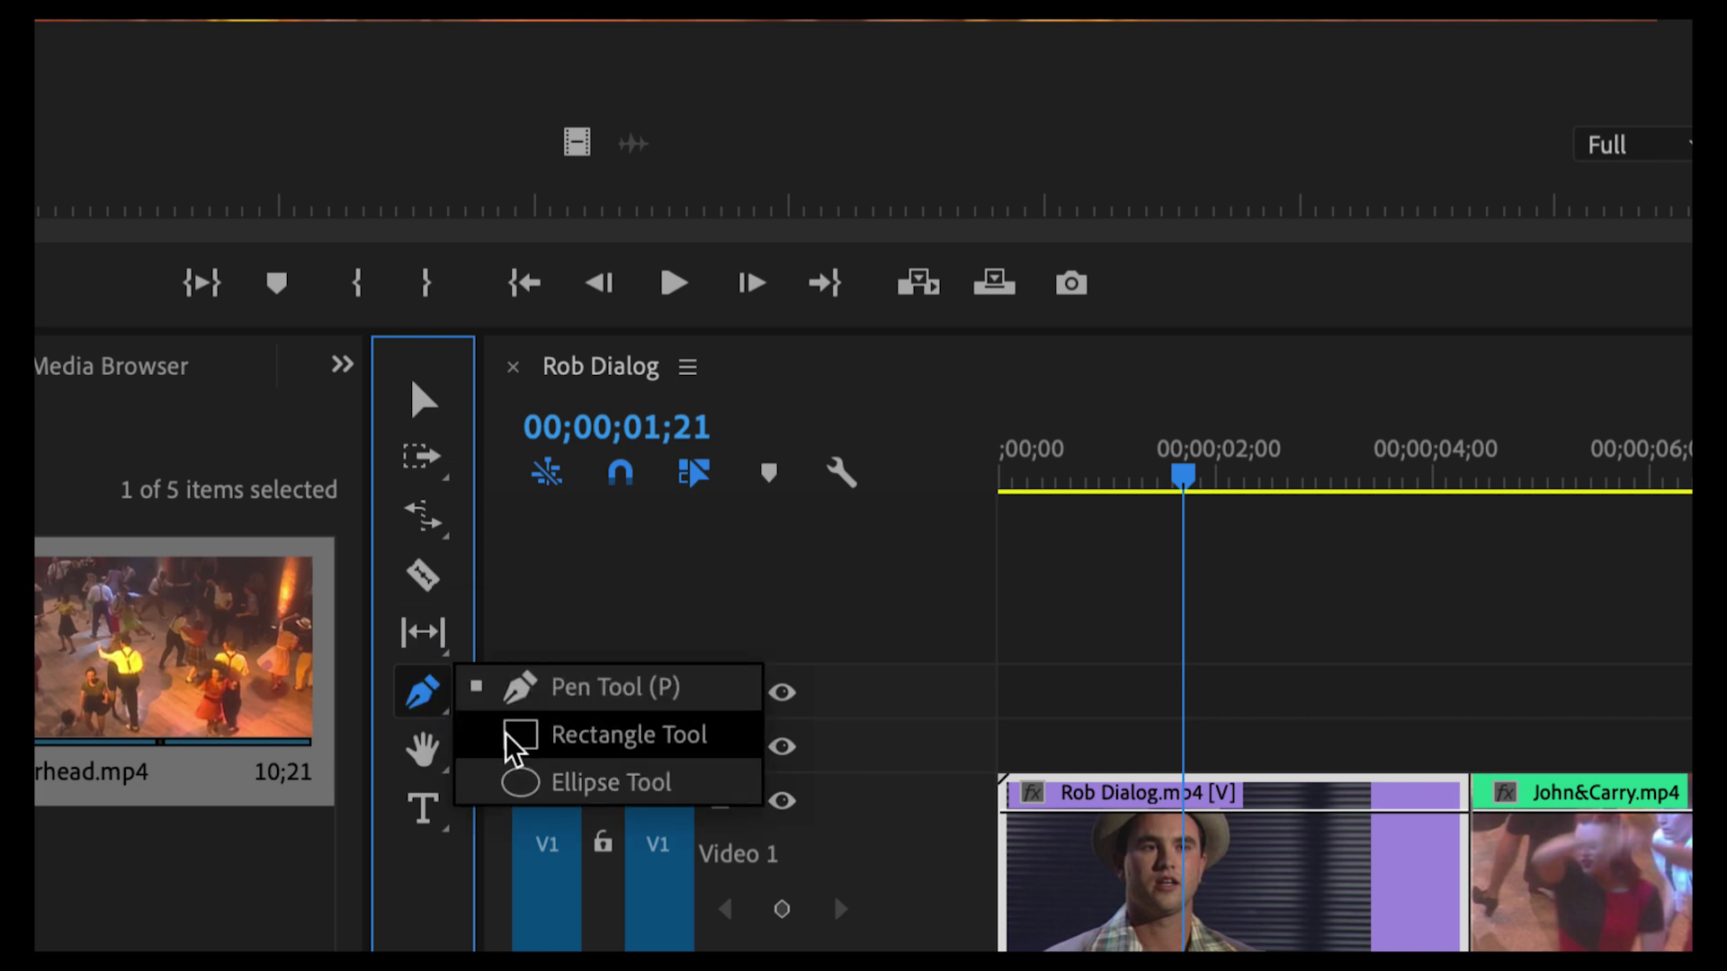
left_click(423, 693)
left_click(424, 748)
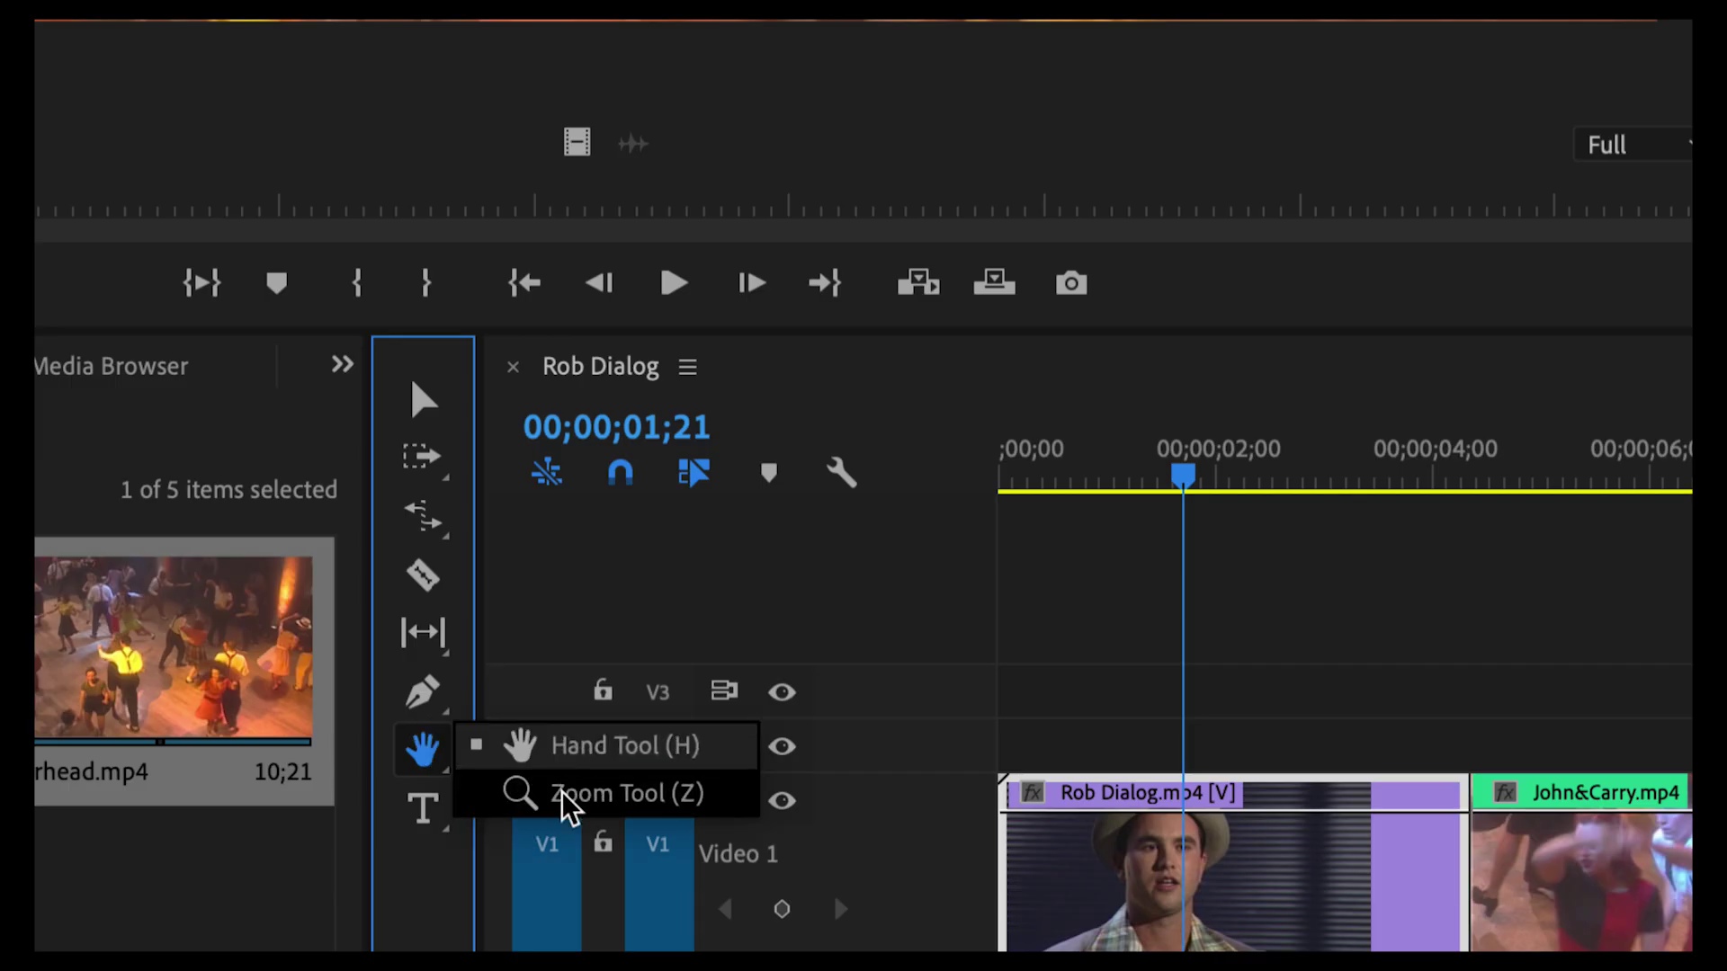
left_click(424, 810)
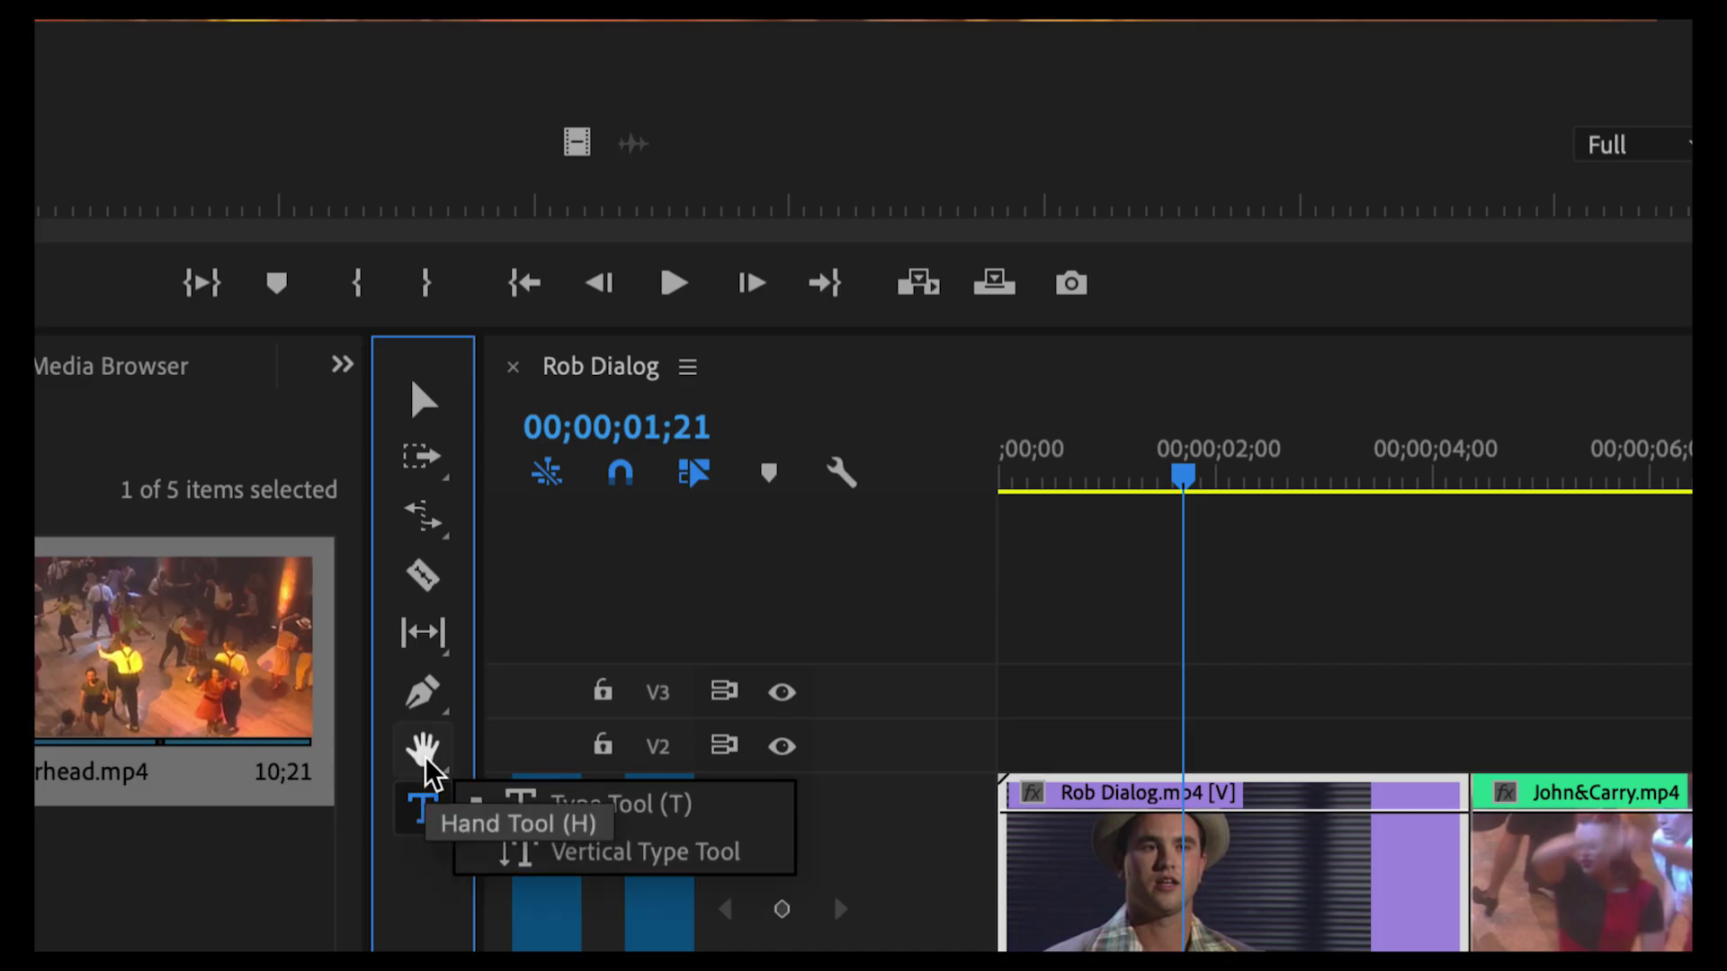
left_click(419, 405)
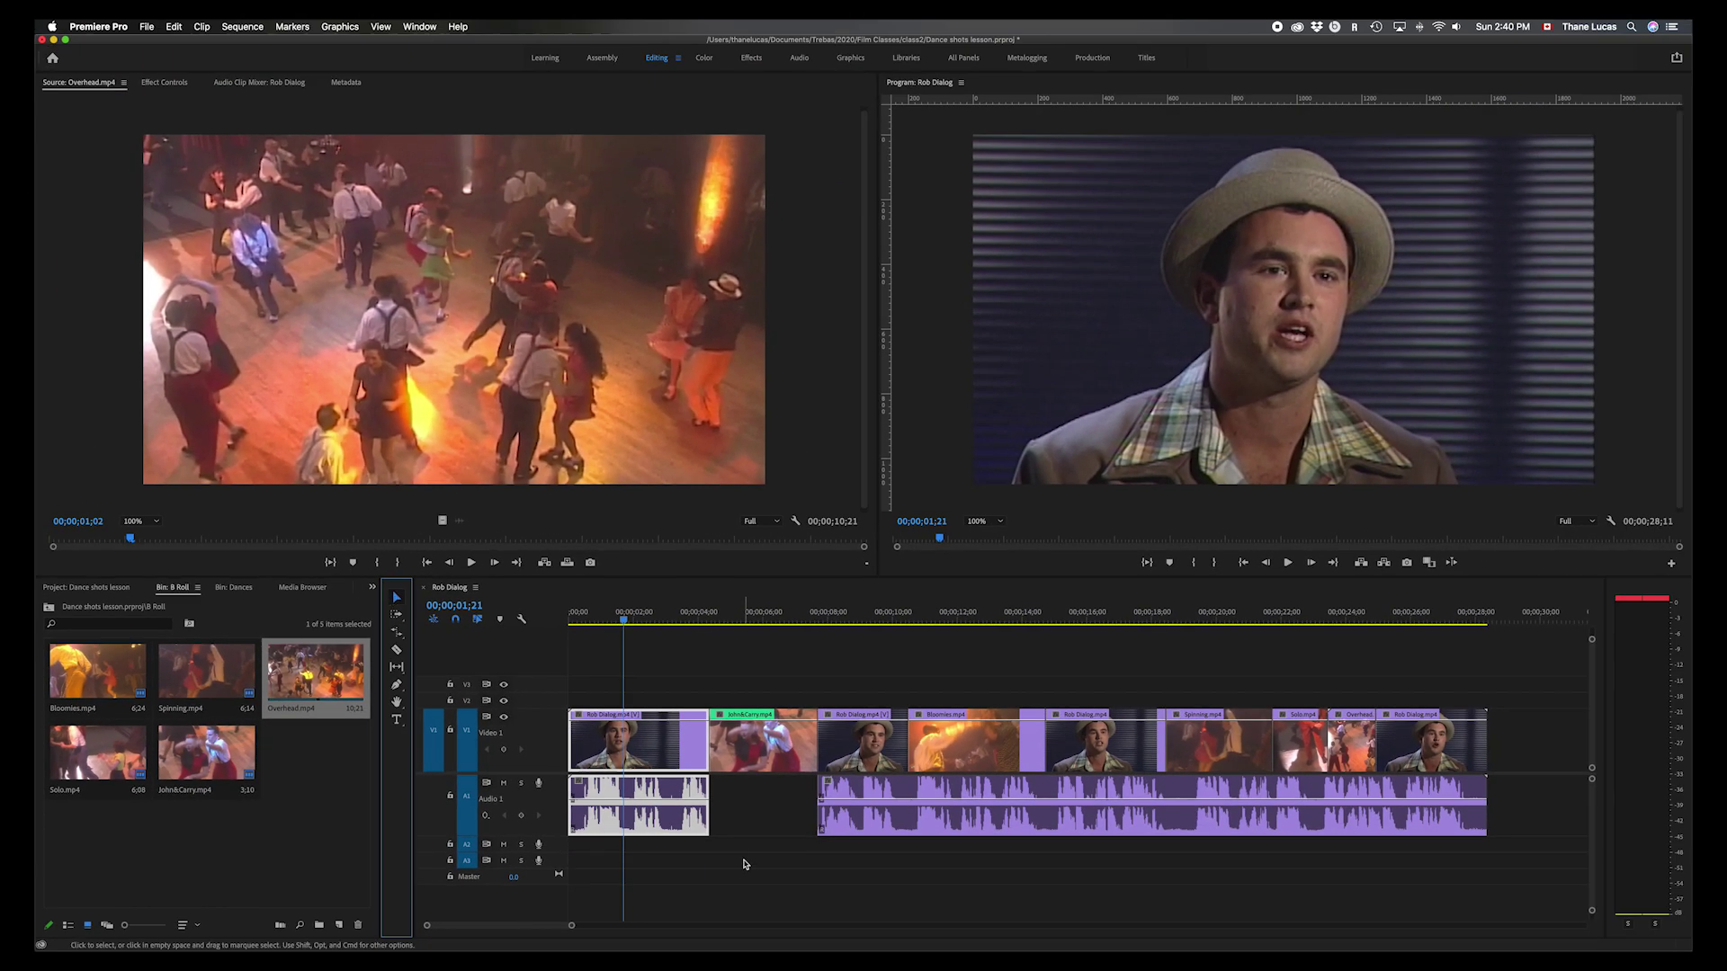
- Try trimming the end of the first Rob Dialog.mp4 clip back to 00;00;03;03 with the Selection tool, and undo it
left_click(784, 758)
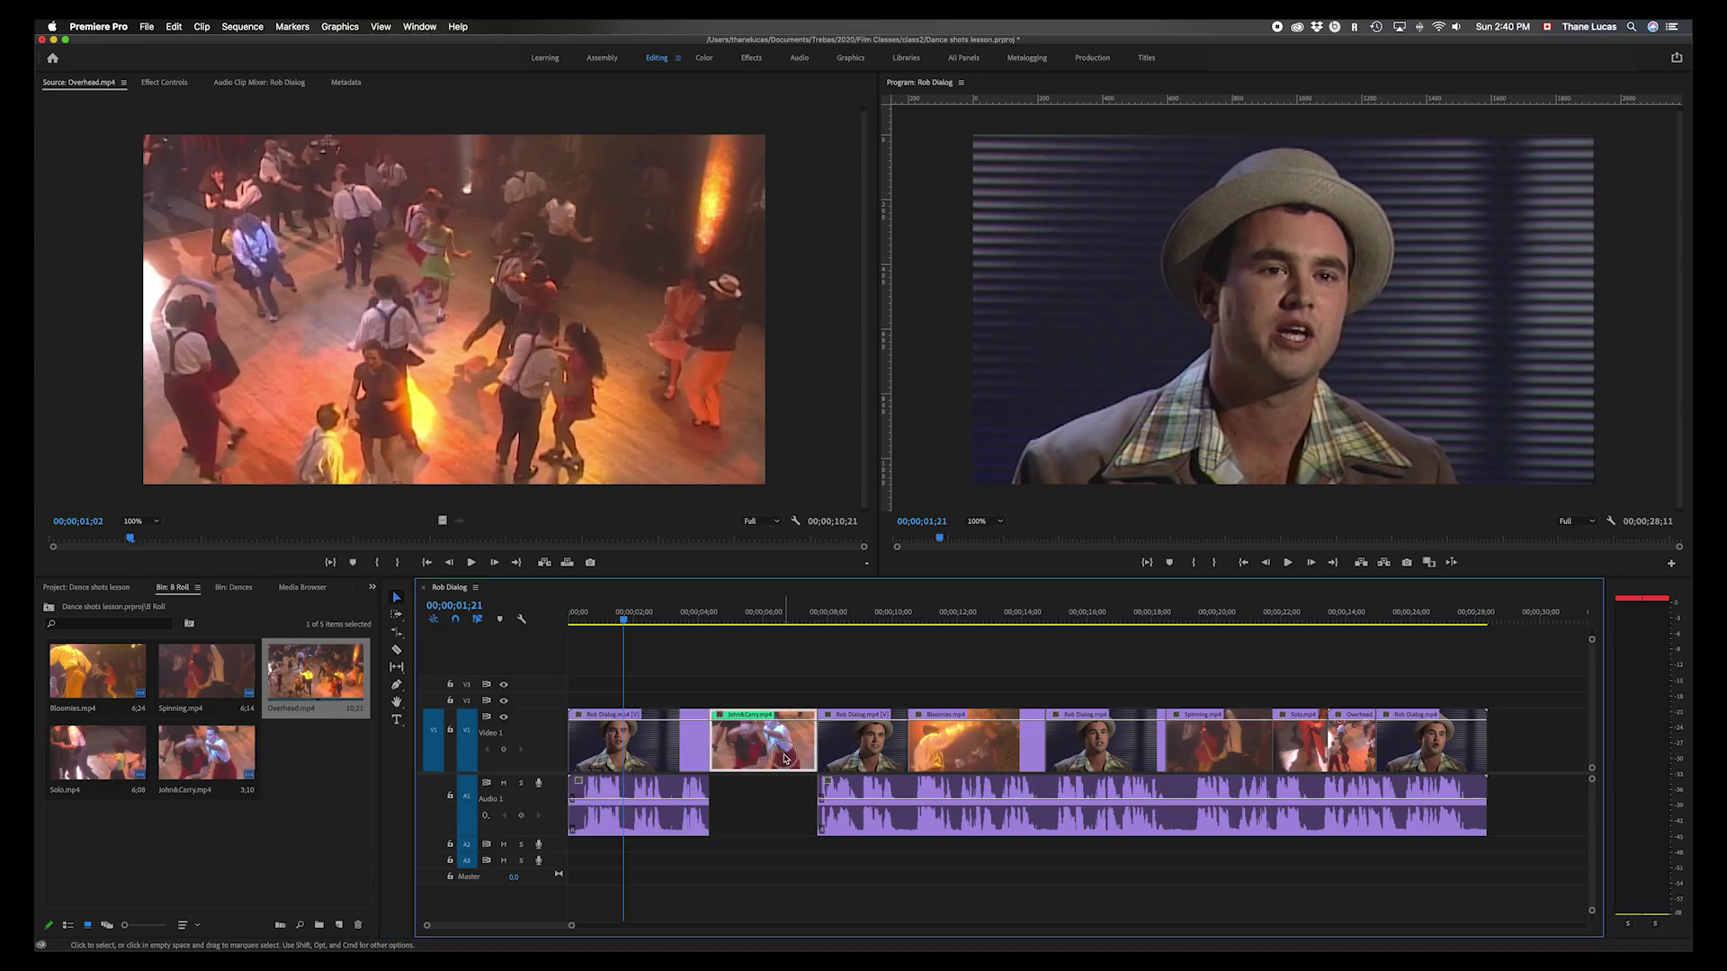
left_click(869, 762)
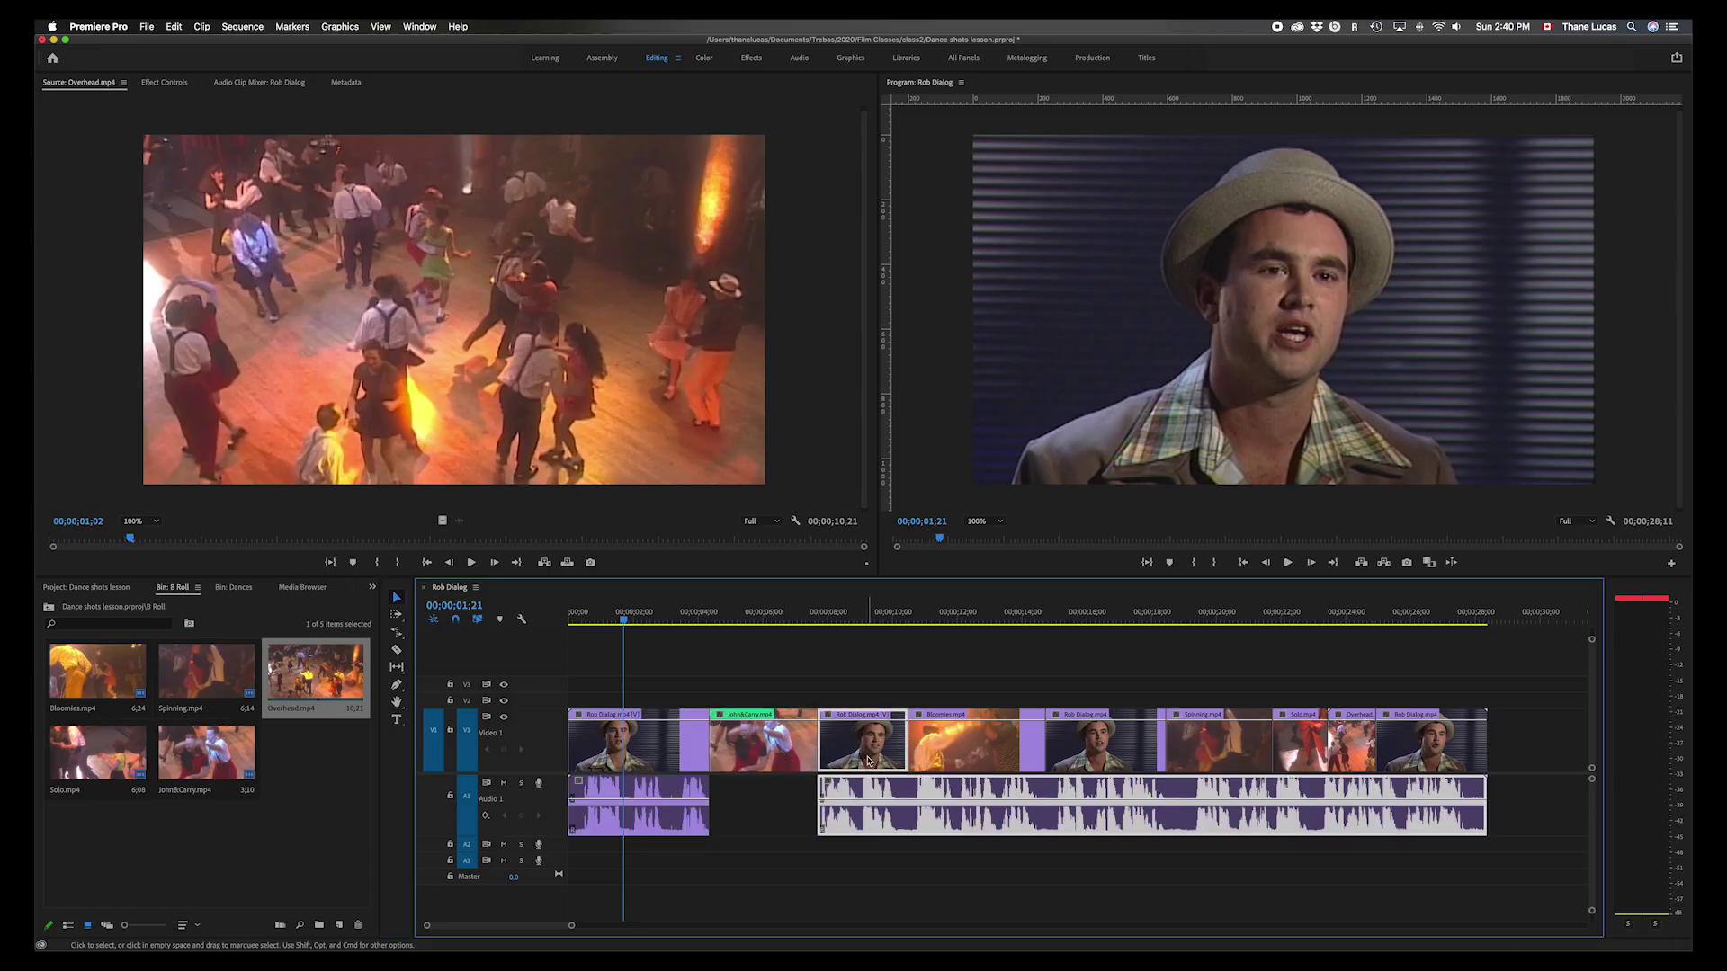
left_click_drag(756, 752, 760, 715)
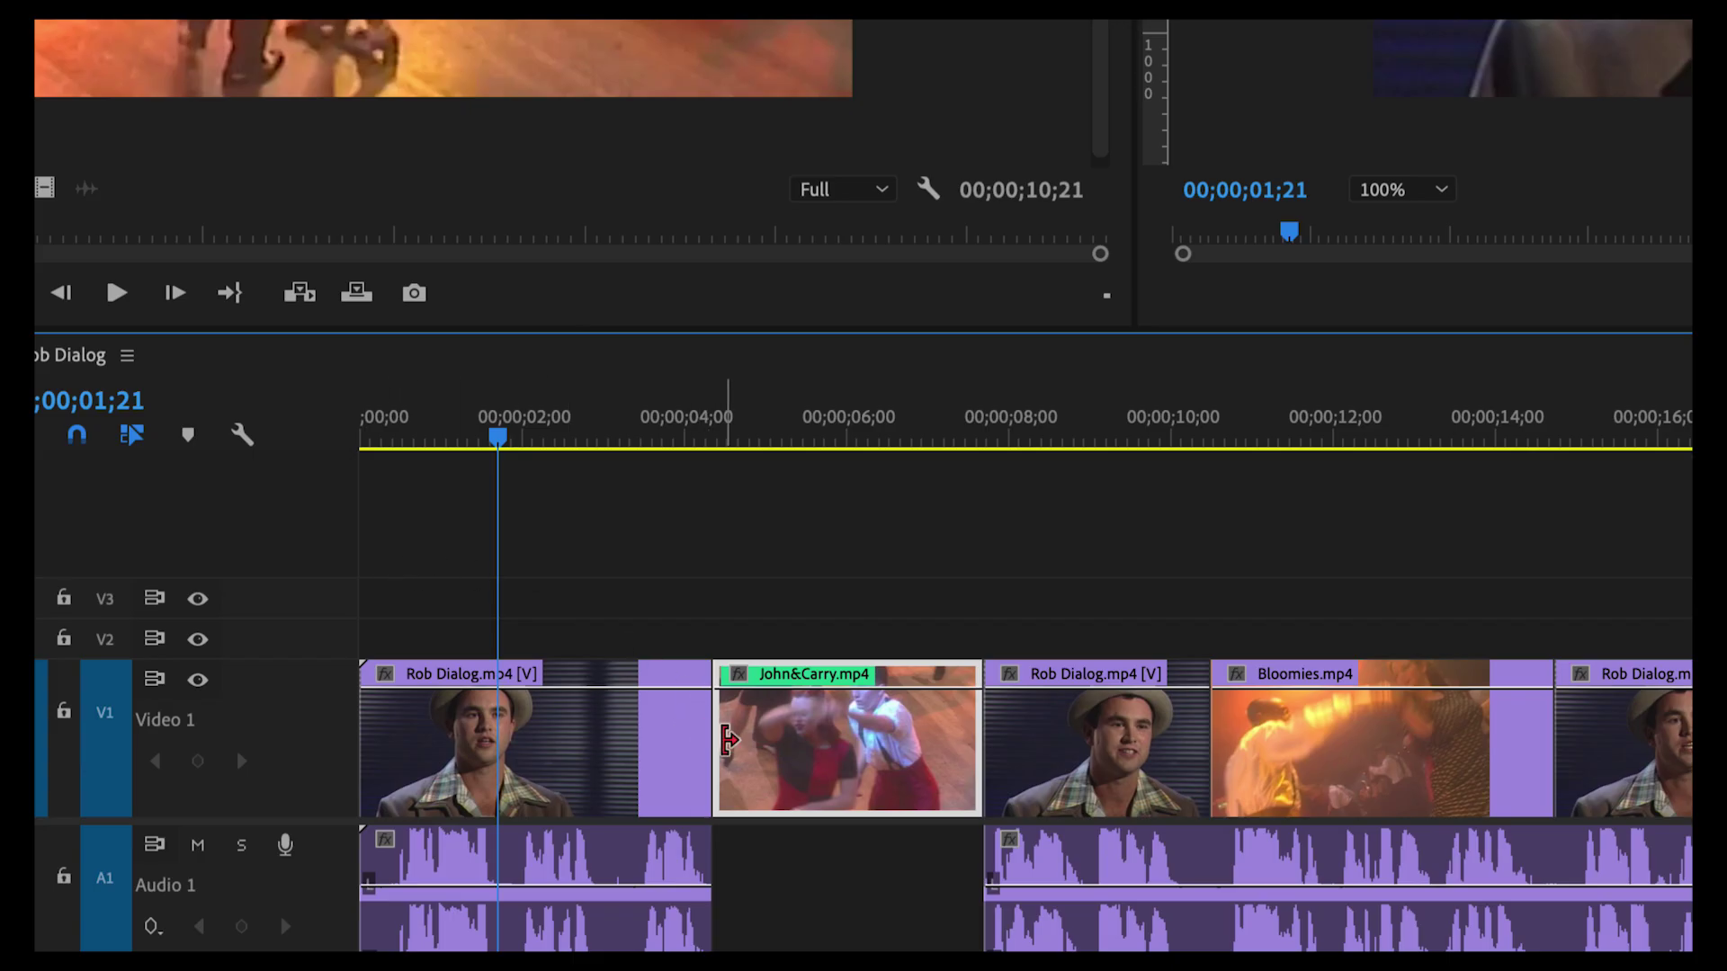
left_click_drag(711, 740, 598, 738)
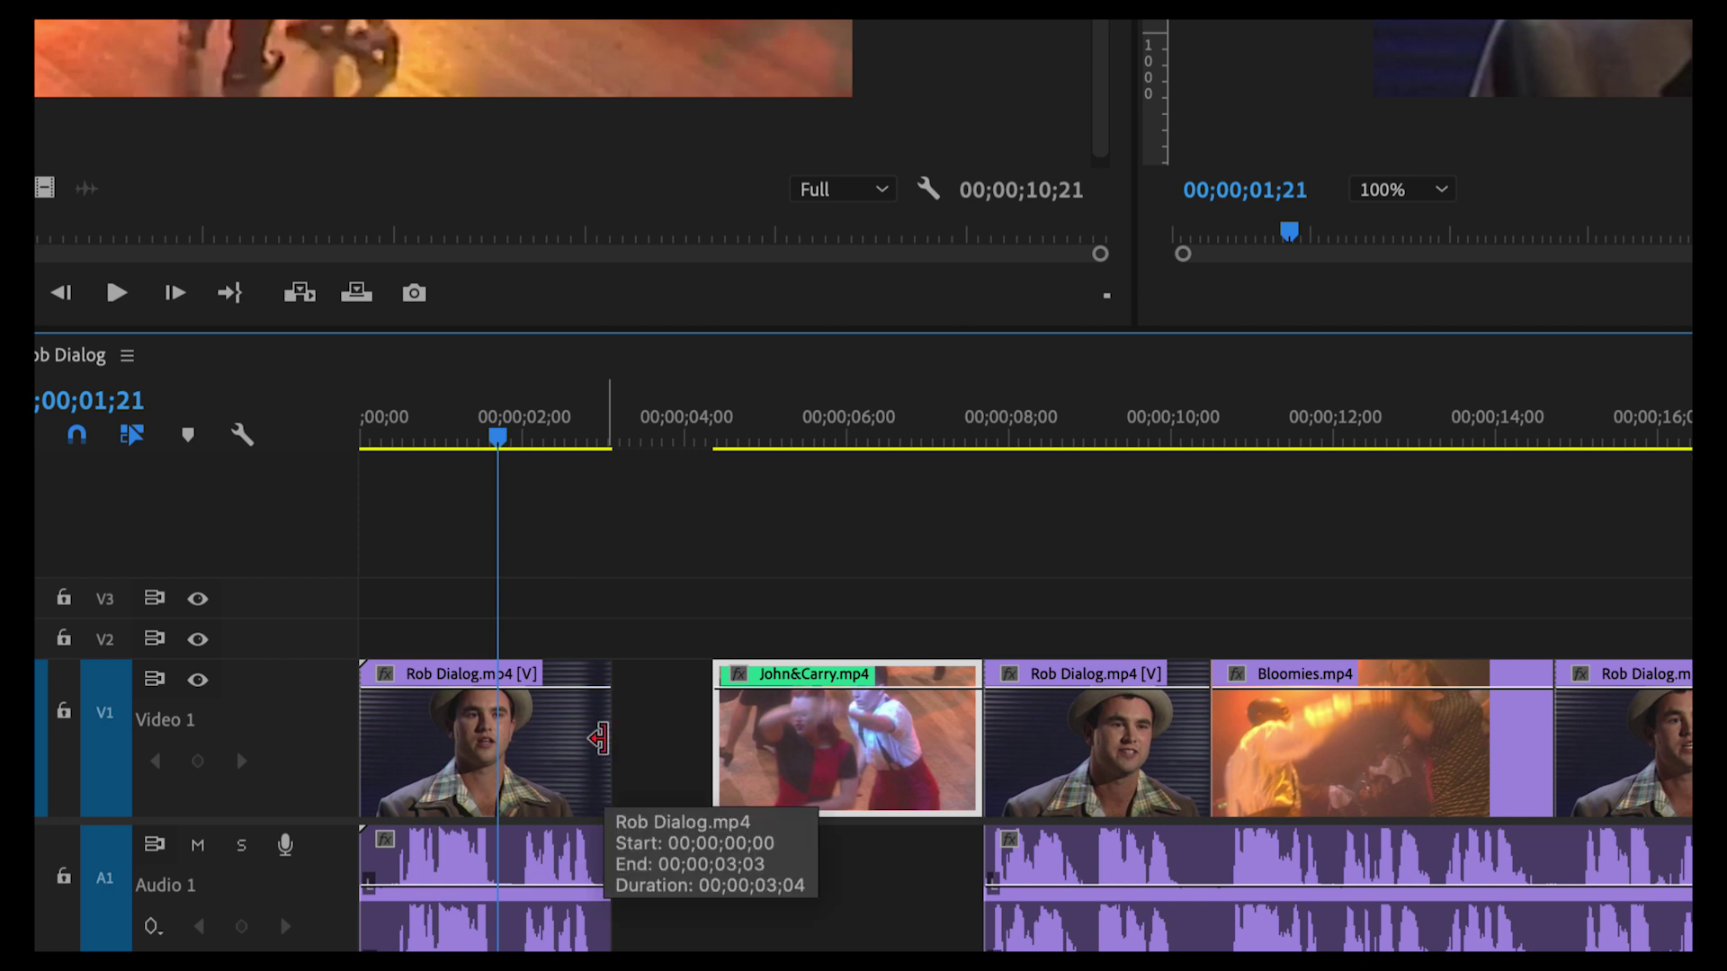
key("ctrl+z")
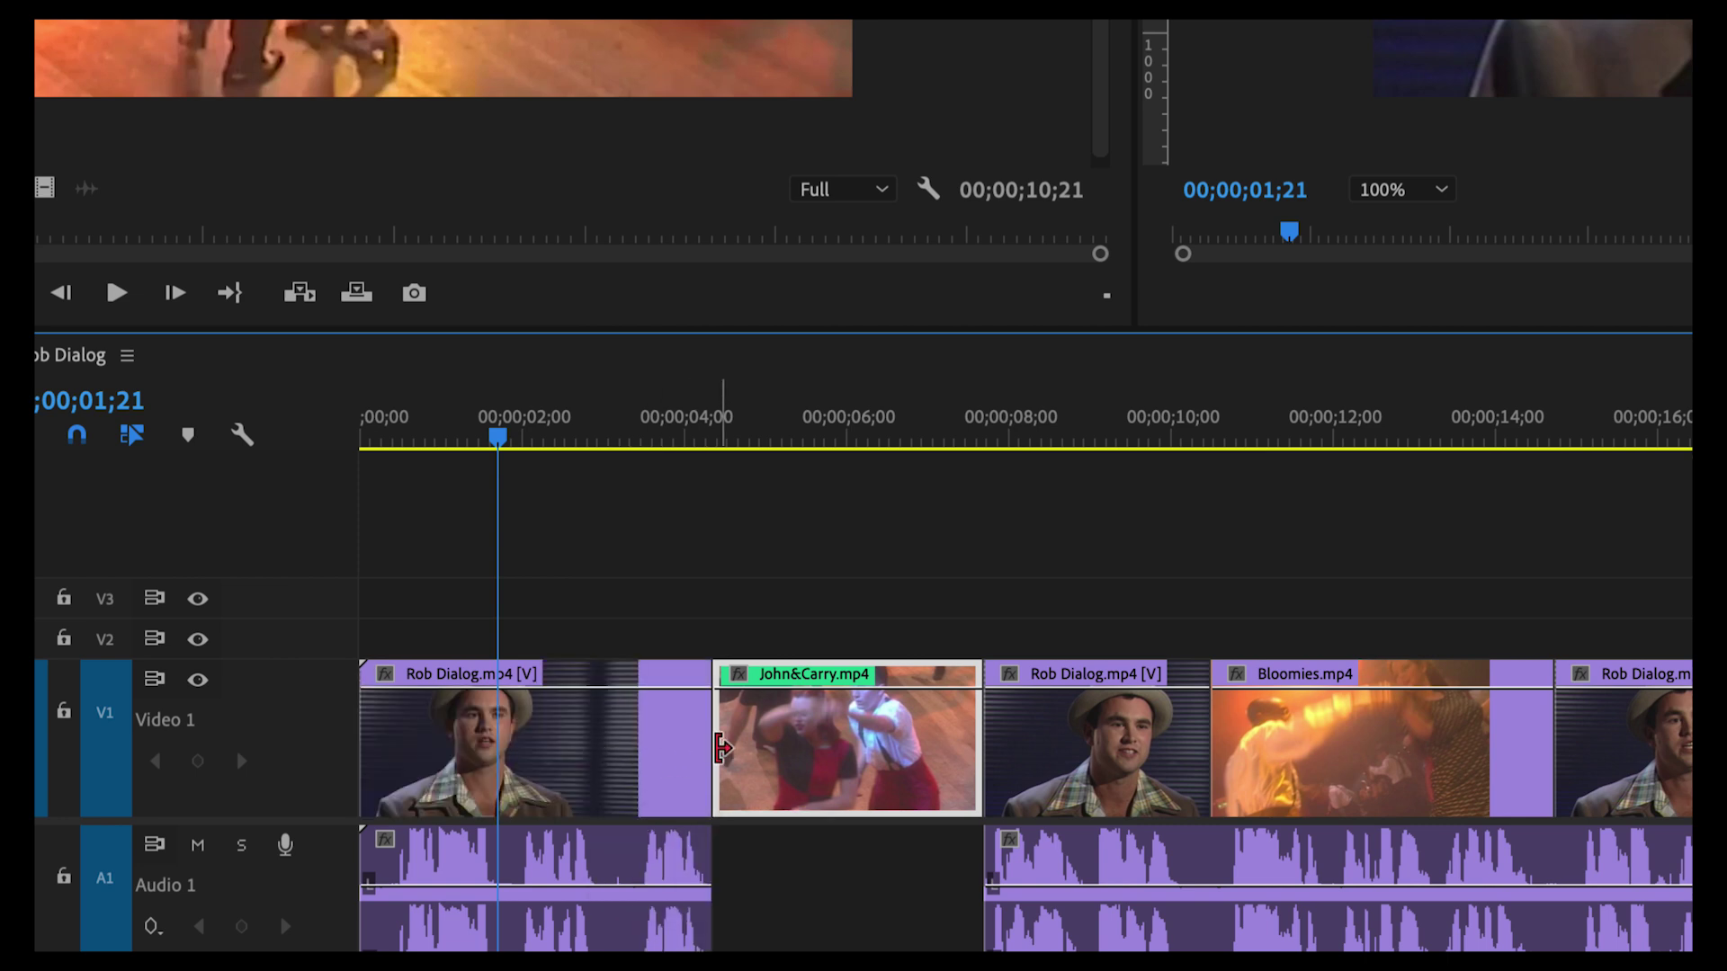
- Try trimming the first Rob Dialog.mp4 clip's end and extending John&Carry.mp4 back to start at 00;00;03;12, and undo both trims
left_click_drag(700, 745, 630, 739)
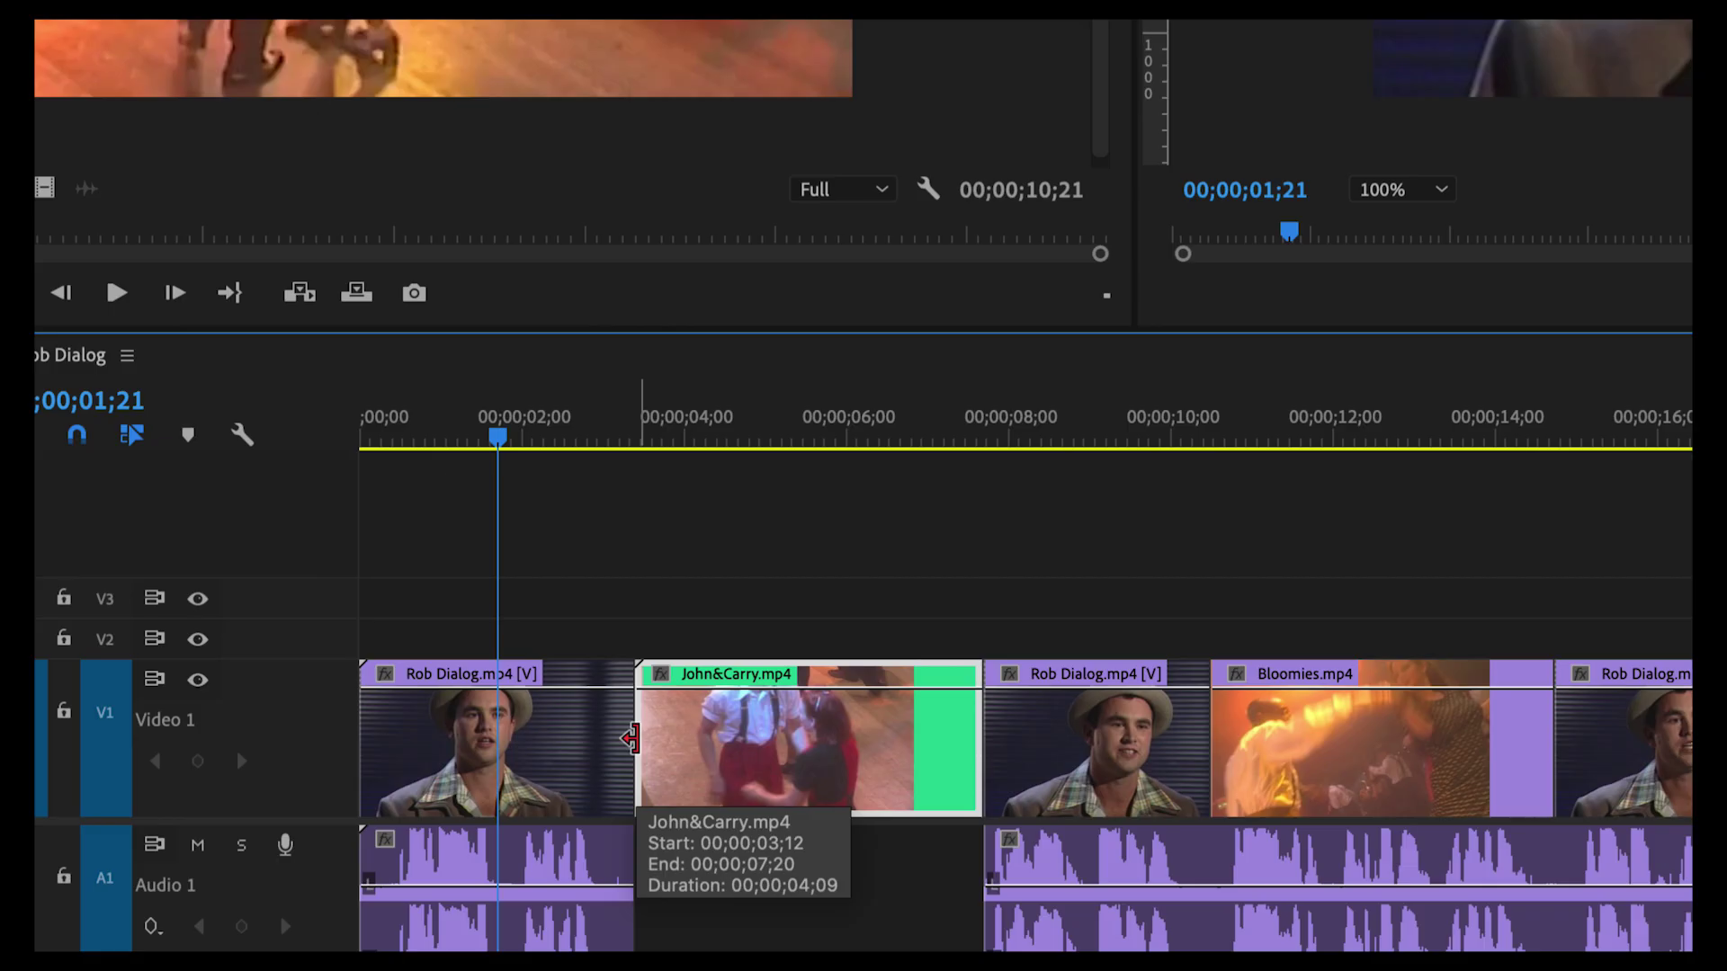
key("ctrl+z")
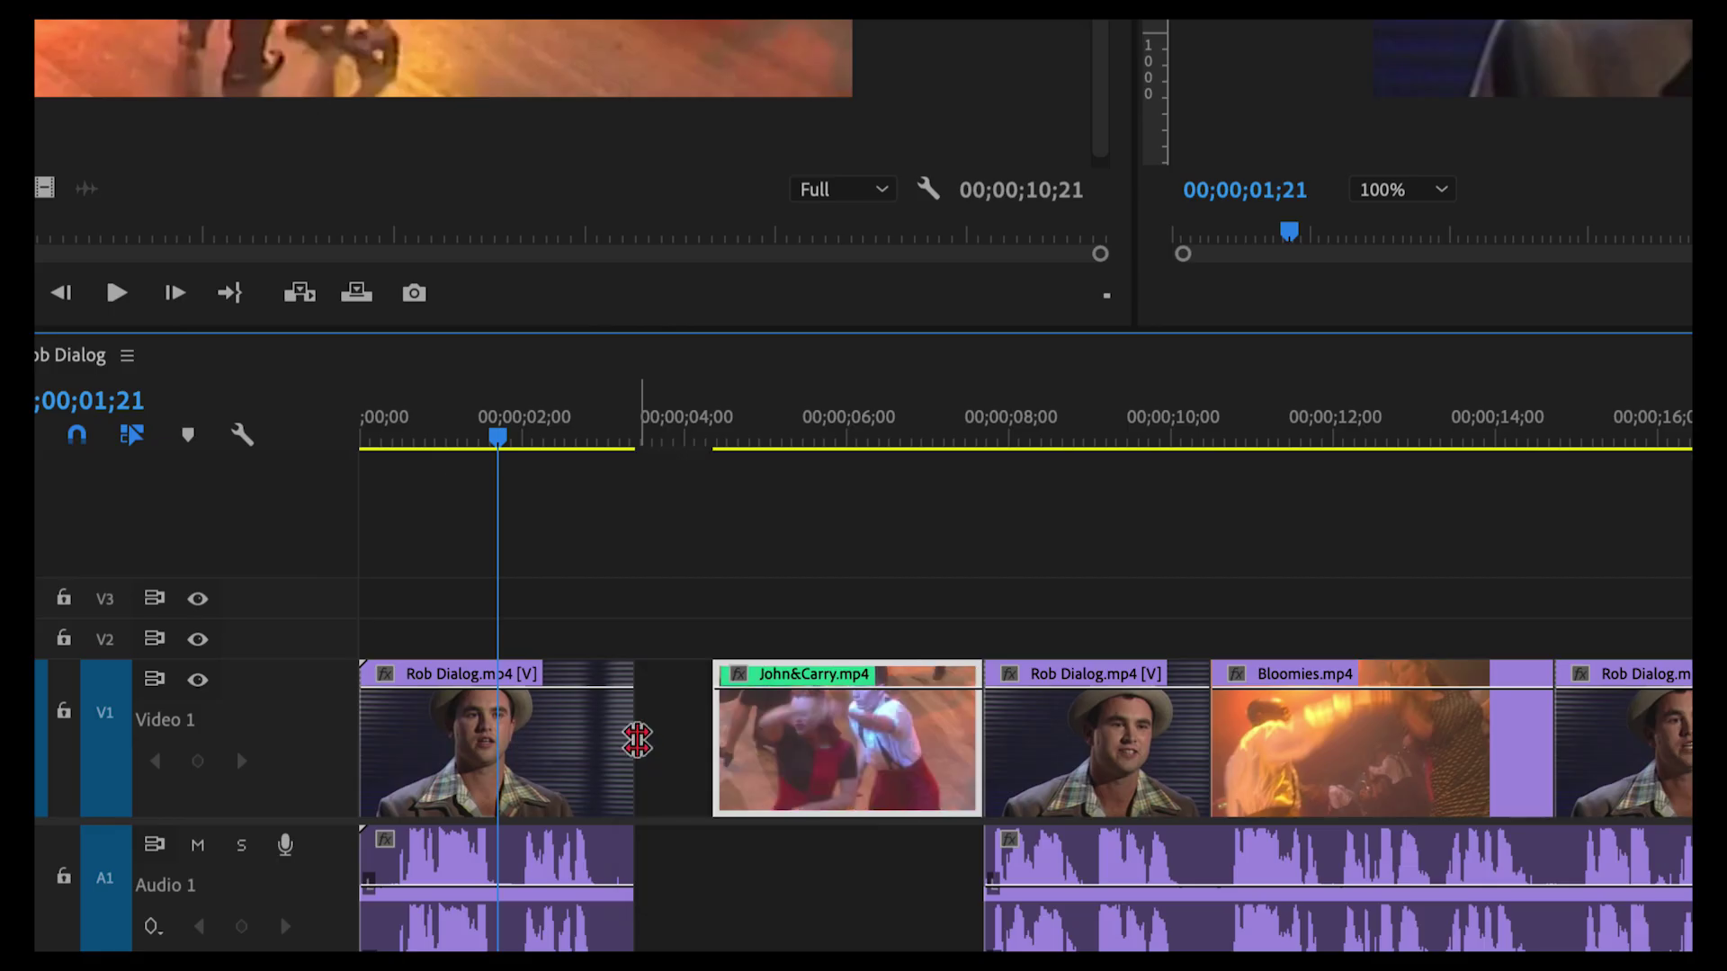
key("ctrl+shift+z")
scroll(836, 701, "right", 5)
scroll(837, 702, "left", 5)
key("ctrl+z")
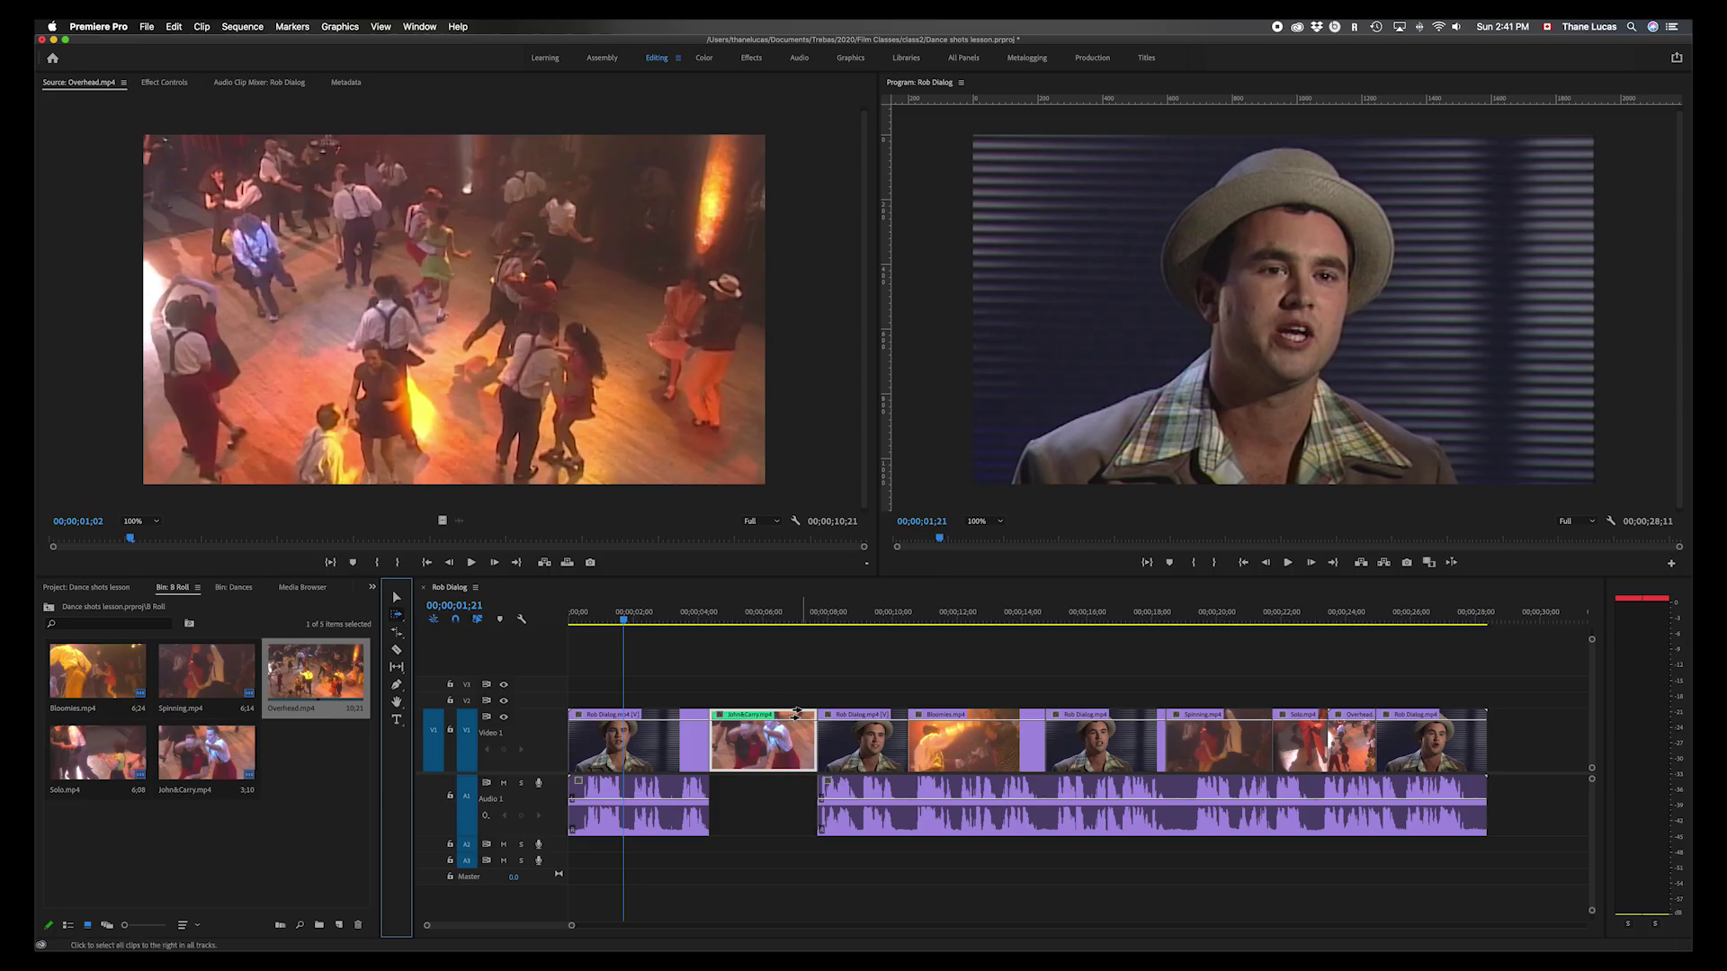
- Select all clips from the second Rob Dialog.mp4 clip onward with the Track Select Forward tool, and clear the selection
left_click(1098, 732)
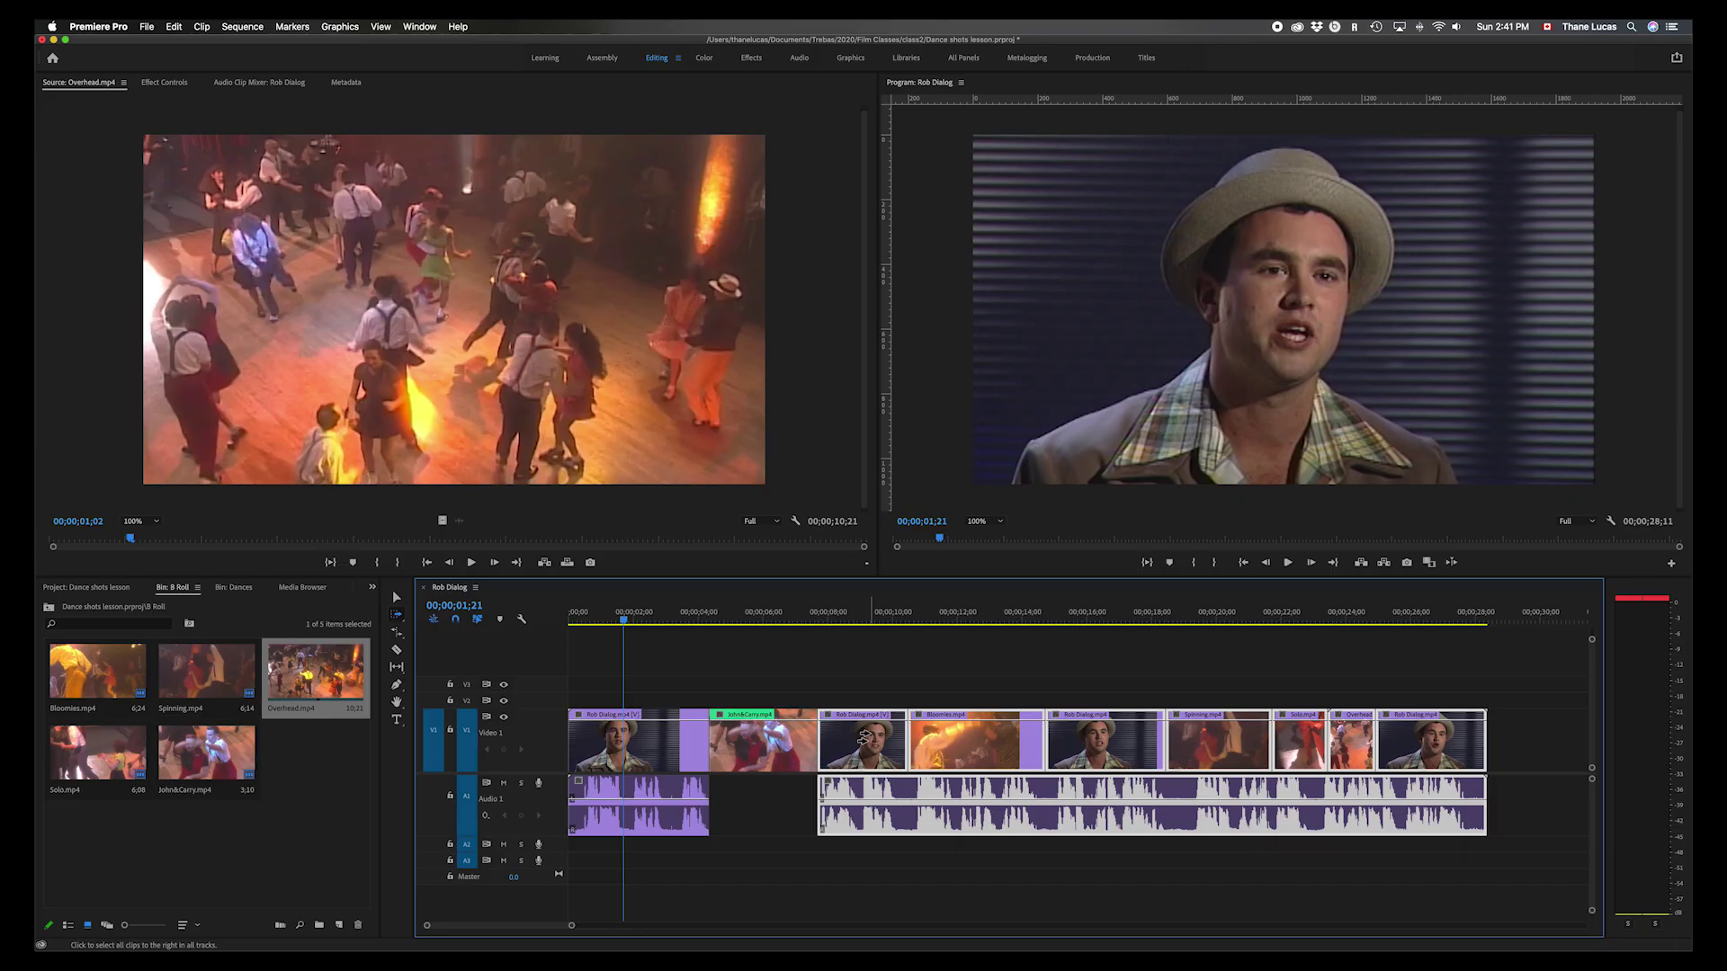
left_click(987, 654)
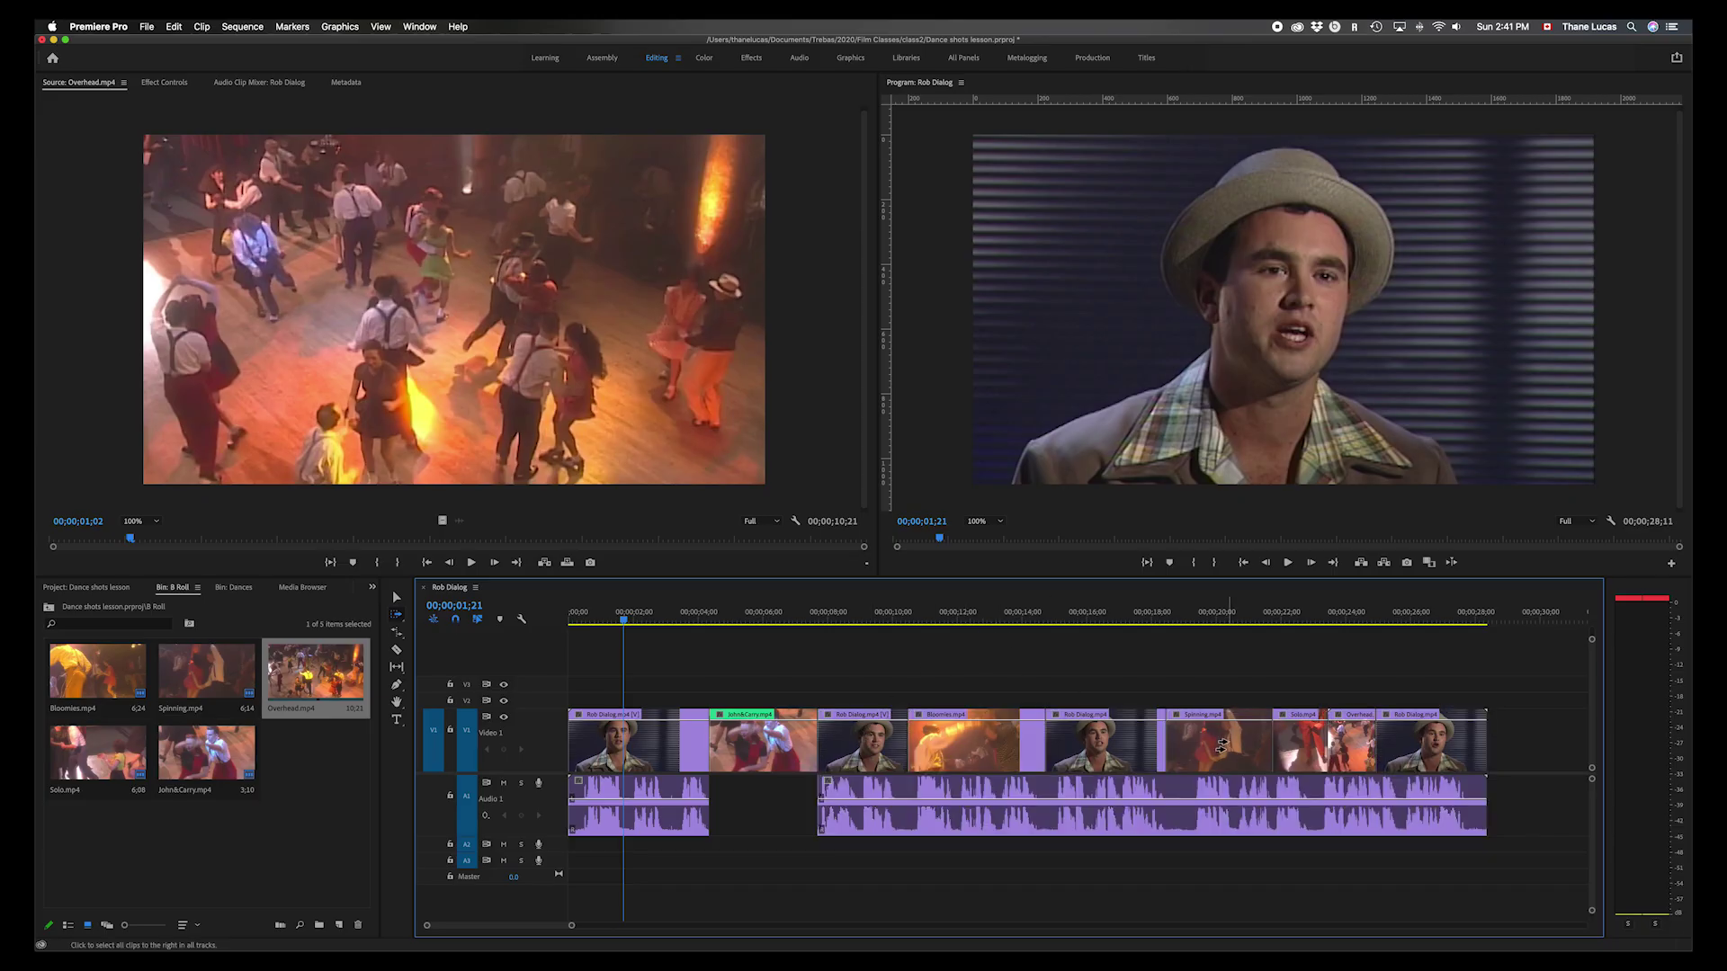
- Select all clips from Spinning.mp4 back to the sequence start with the Track Select Backward tool, and return to the Selection tool
left_click(396, 617)
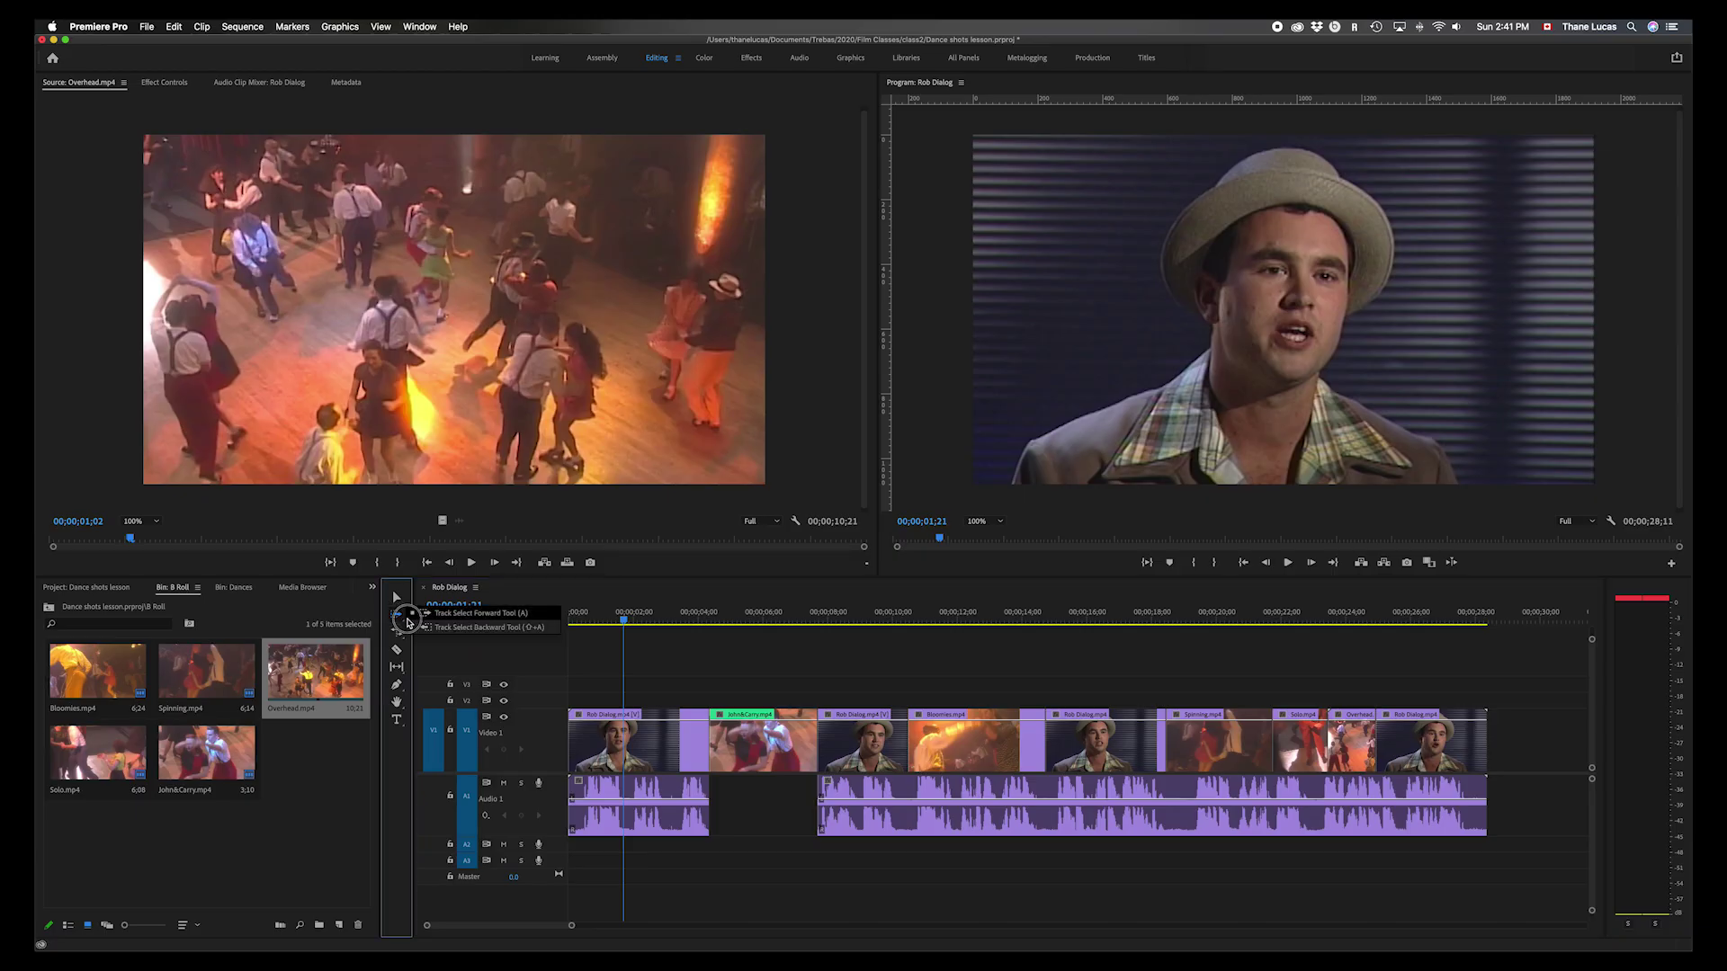
left_click(450, 638)
left_click(1120, 755)
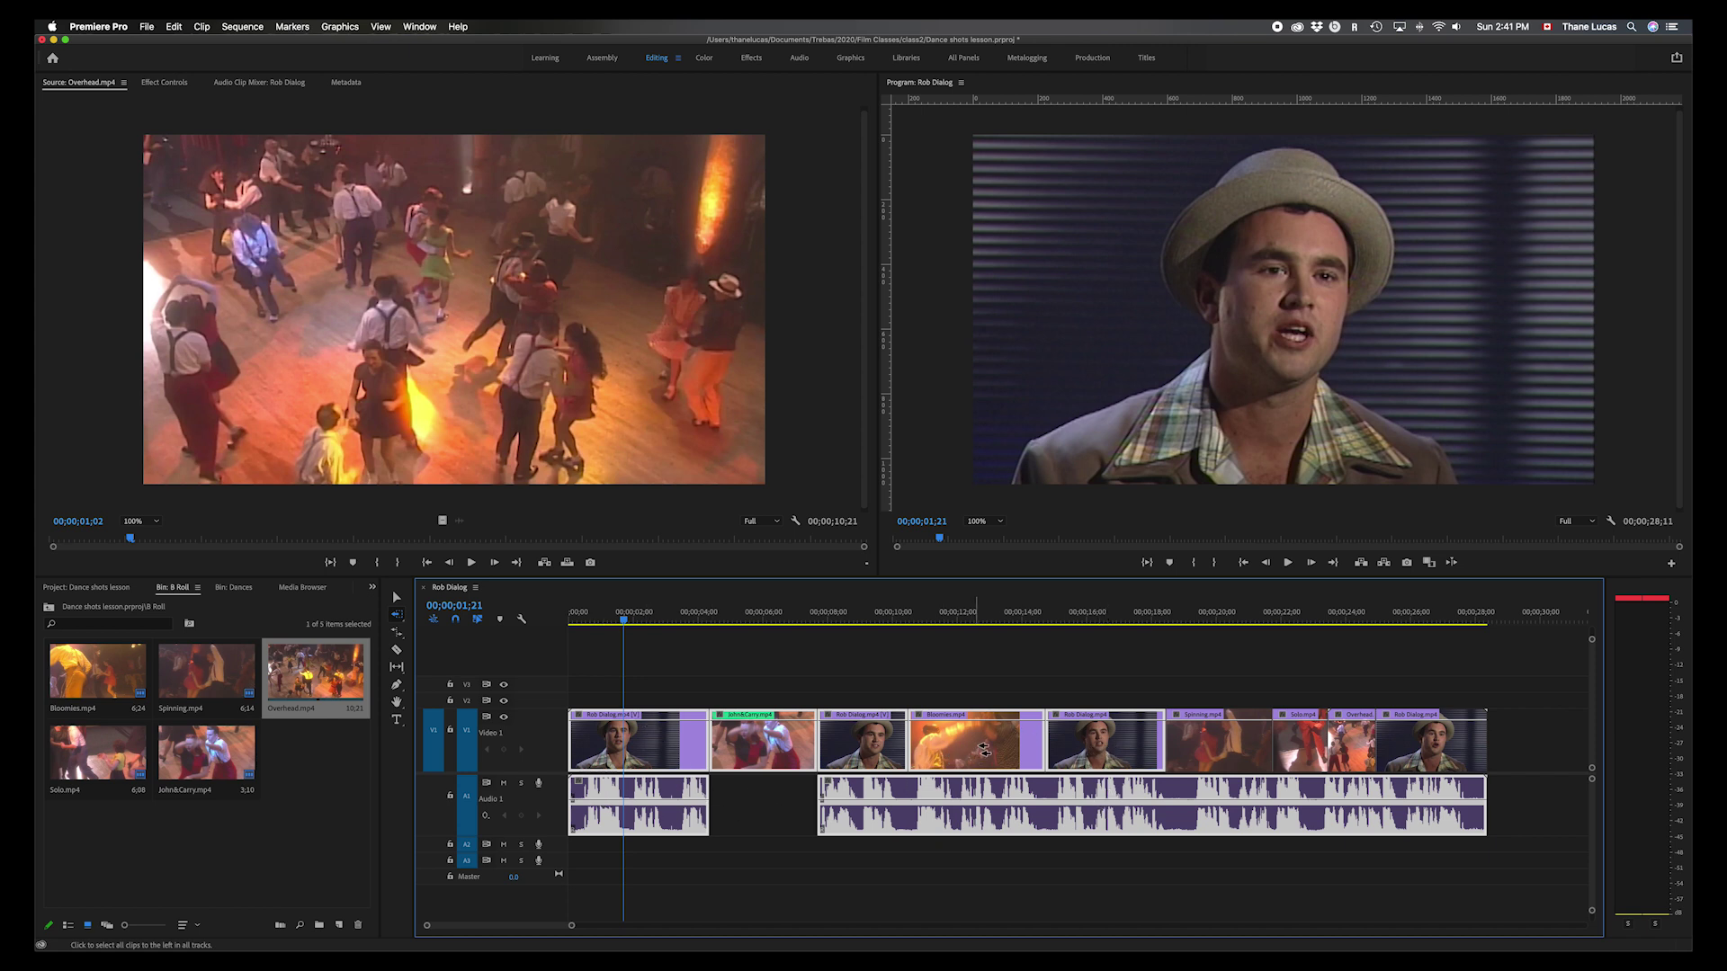
left_click(1198, 746)
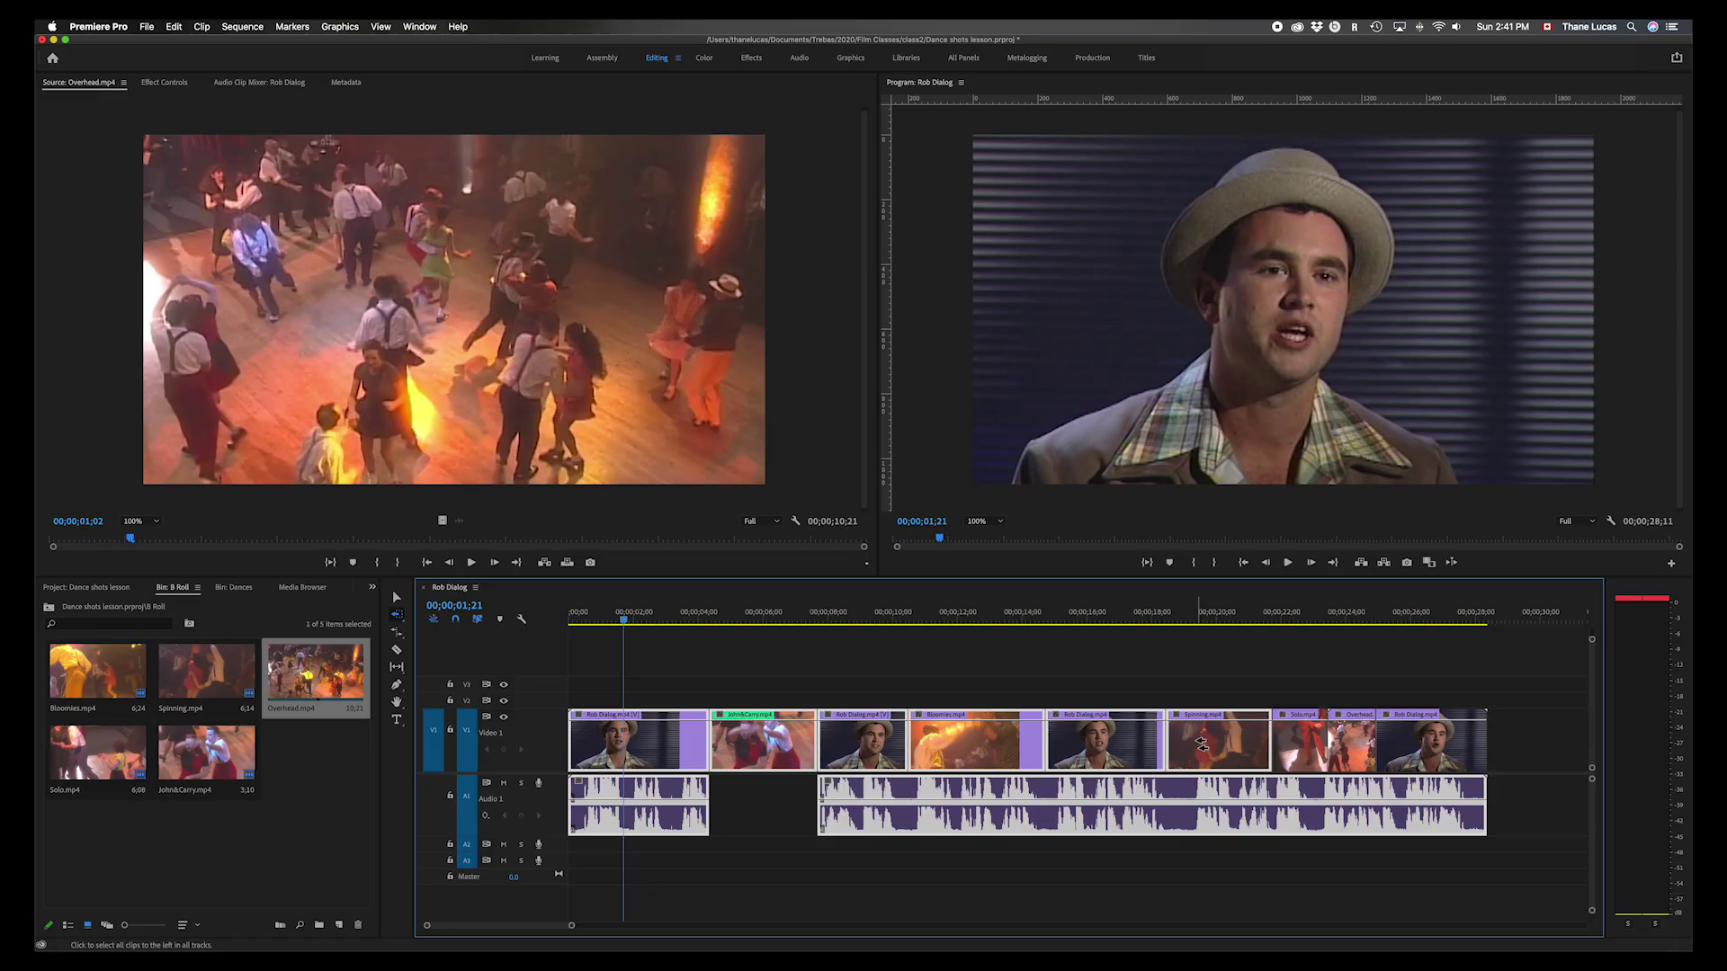
left_click(1165, 660)
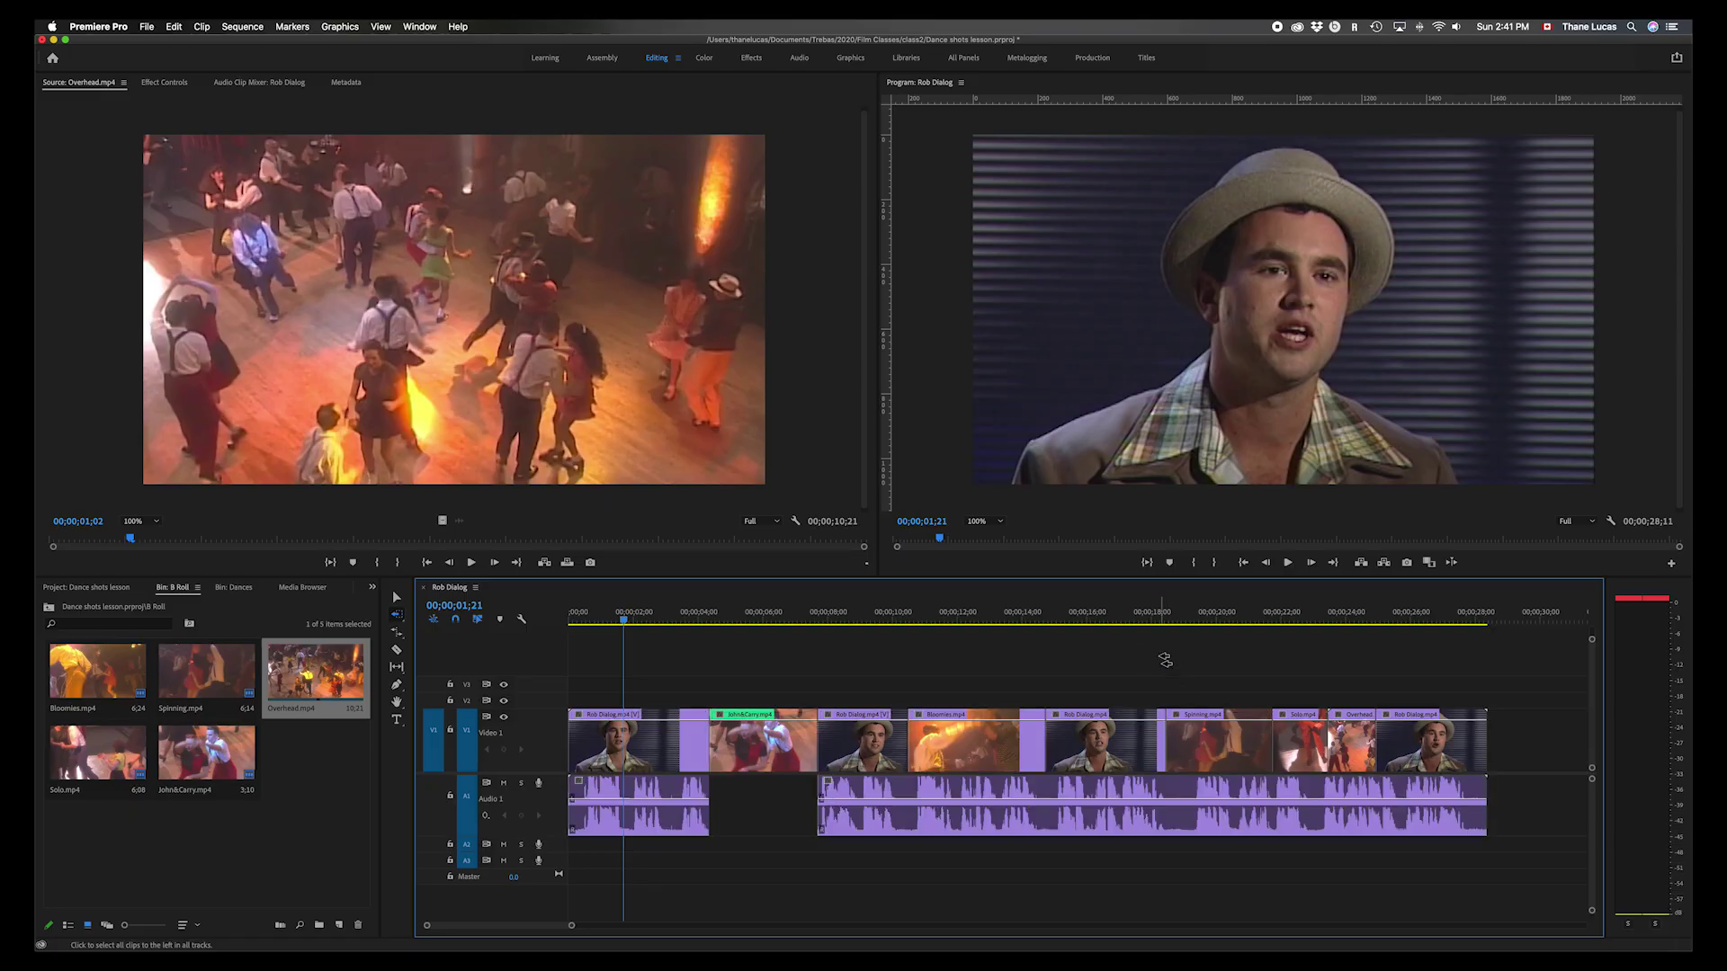
left_click(1225, 754)
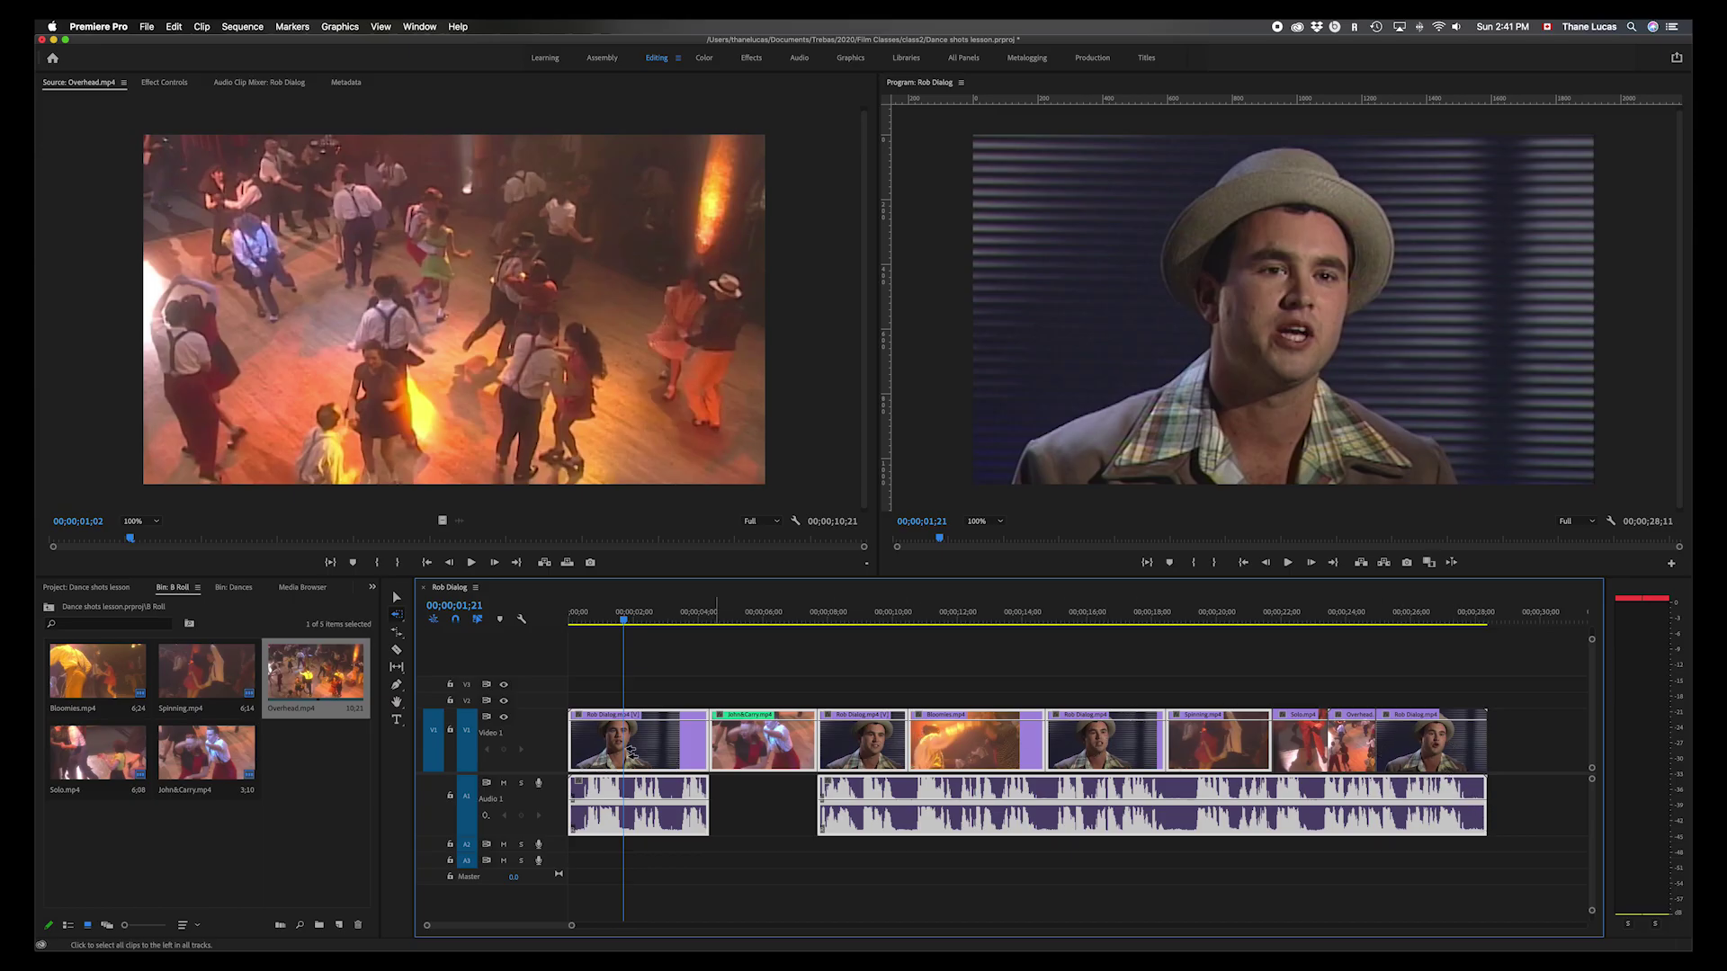
left_click(1433, 806)
key("v")
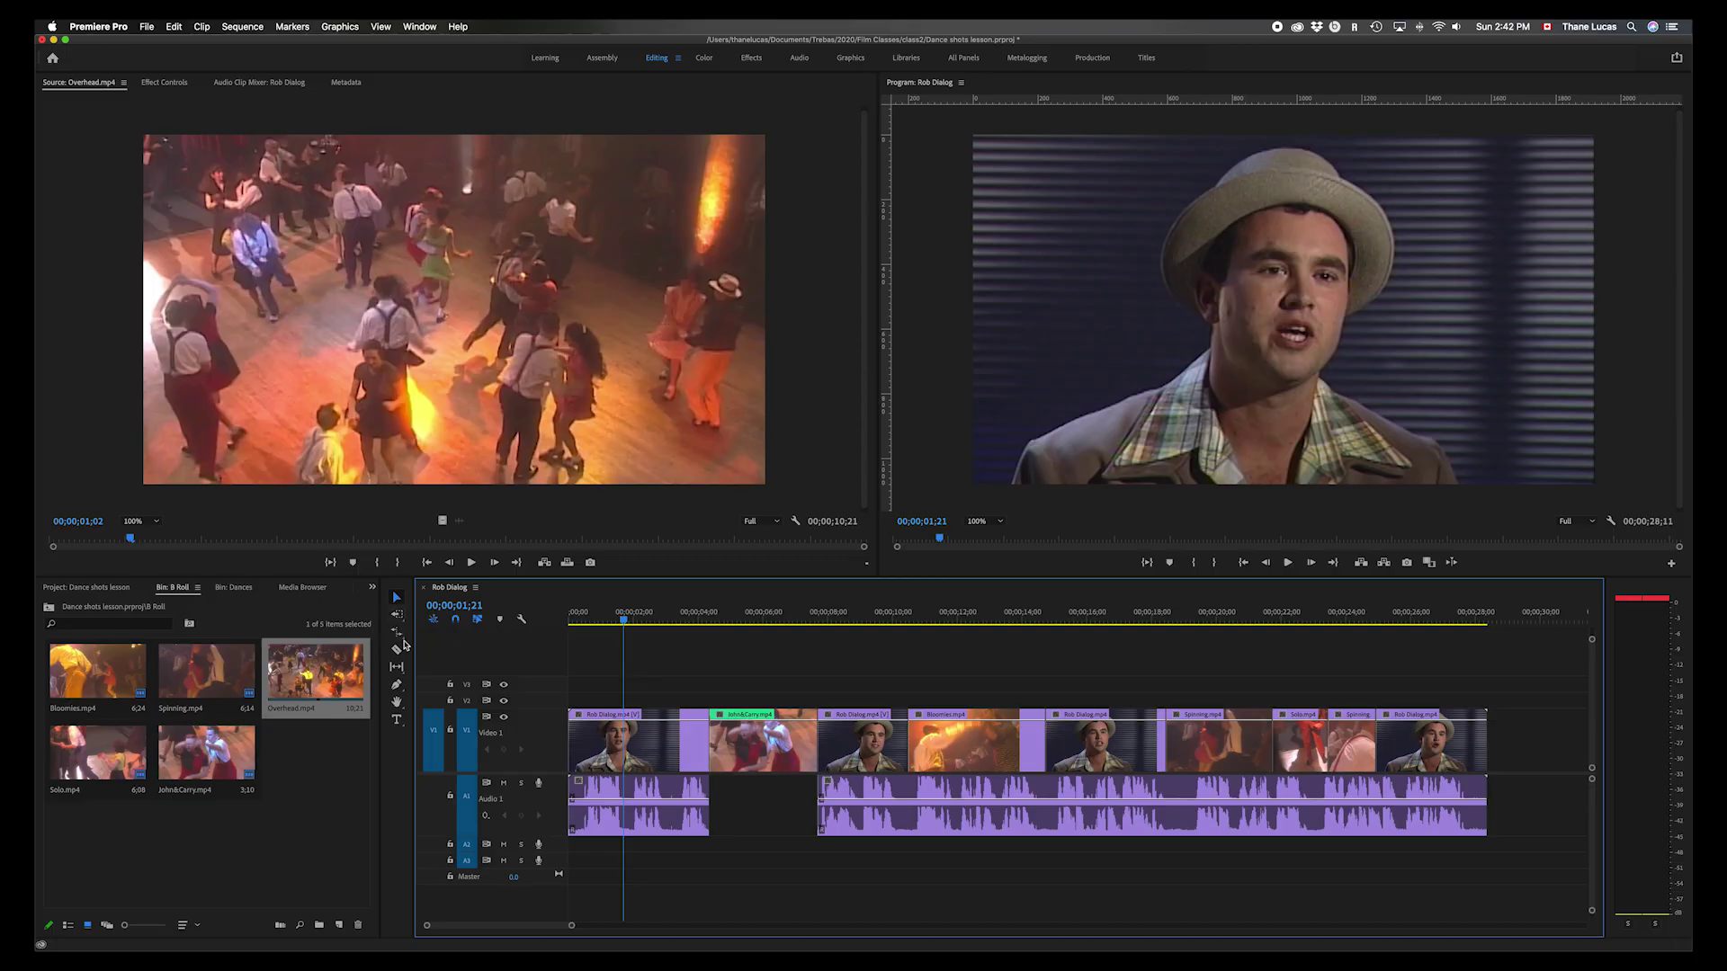
- Try ripple trimming the end of John&Carry.mp4 back by about 20 frames with the Ripple Edit tool, and undo the edits
left_click(401, 636)
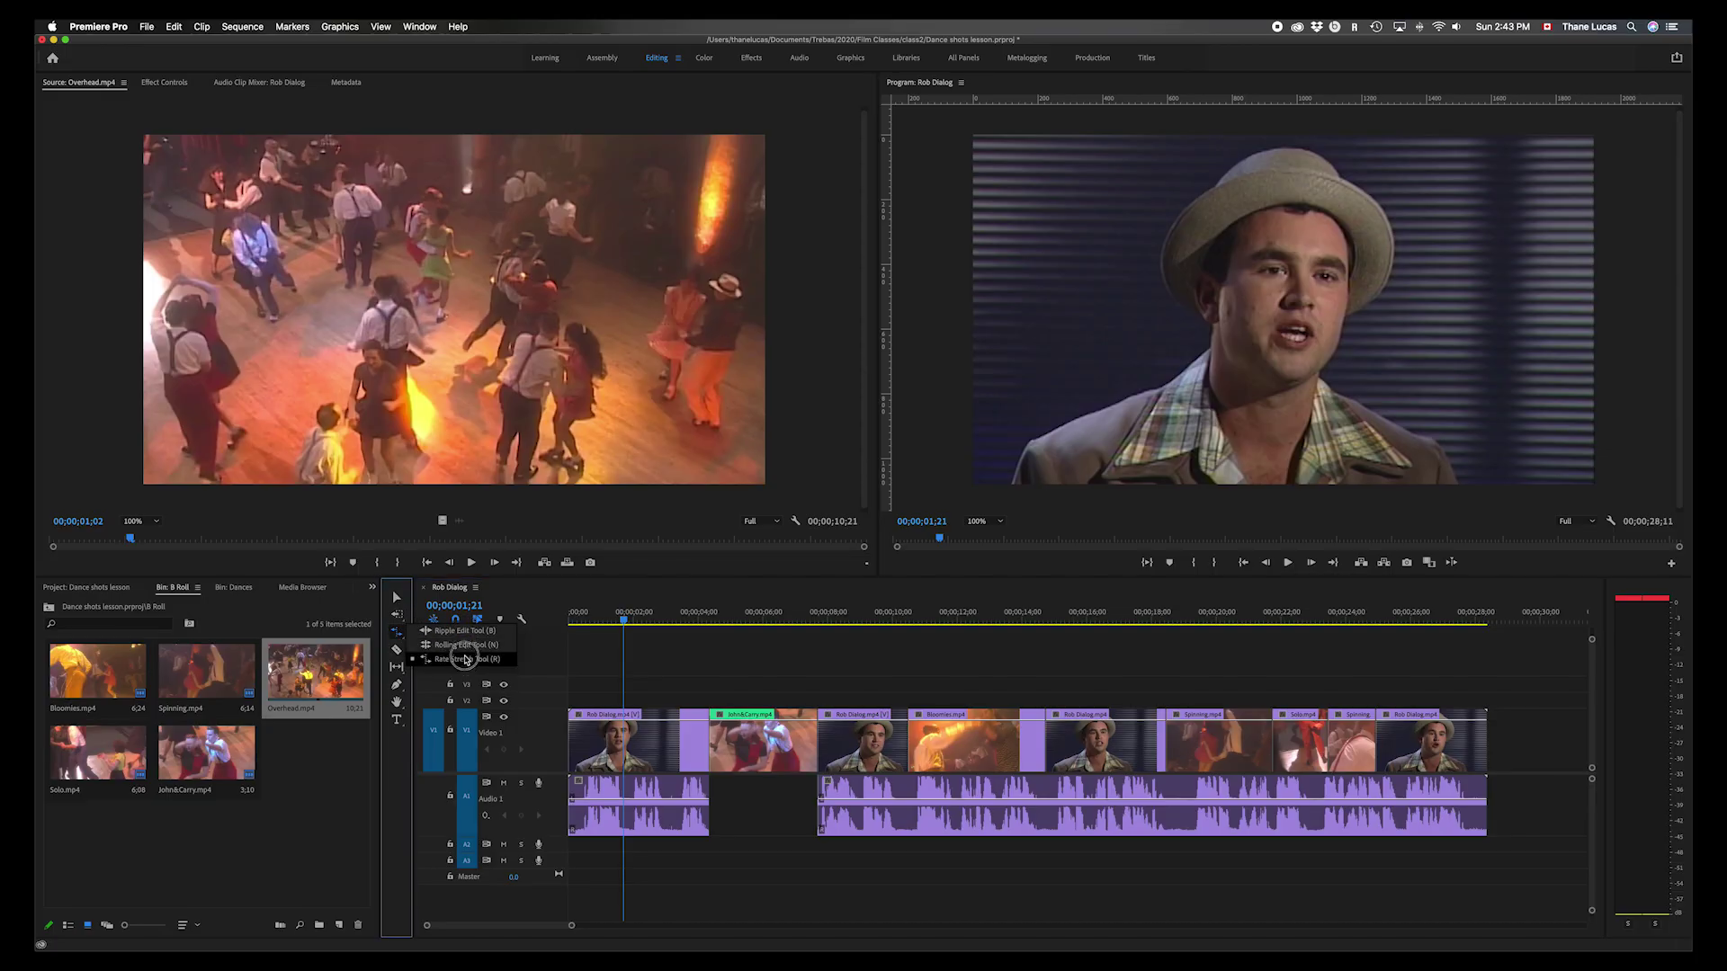
left_click(463, 645)
left_click(466, 637)
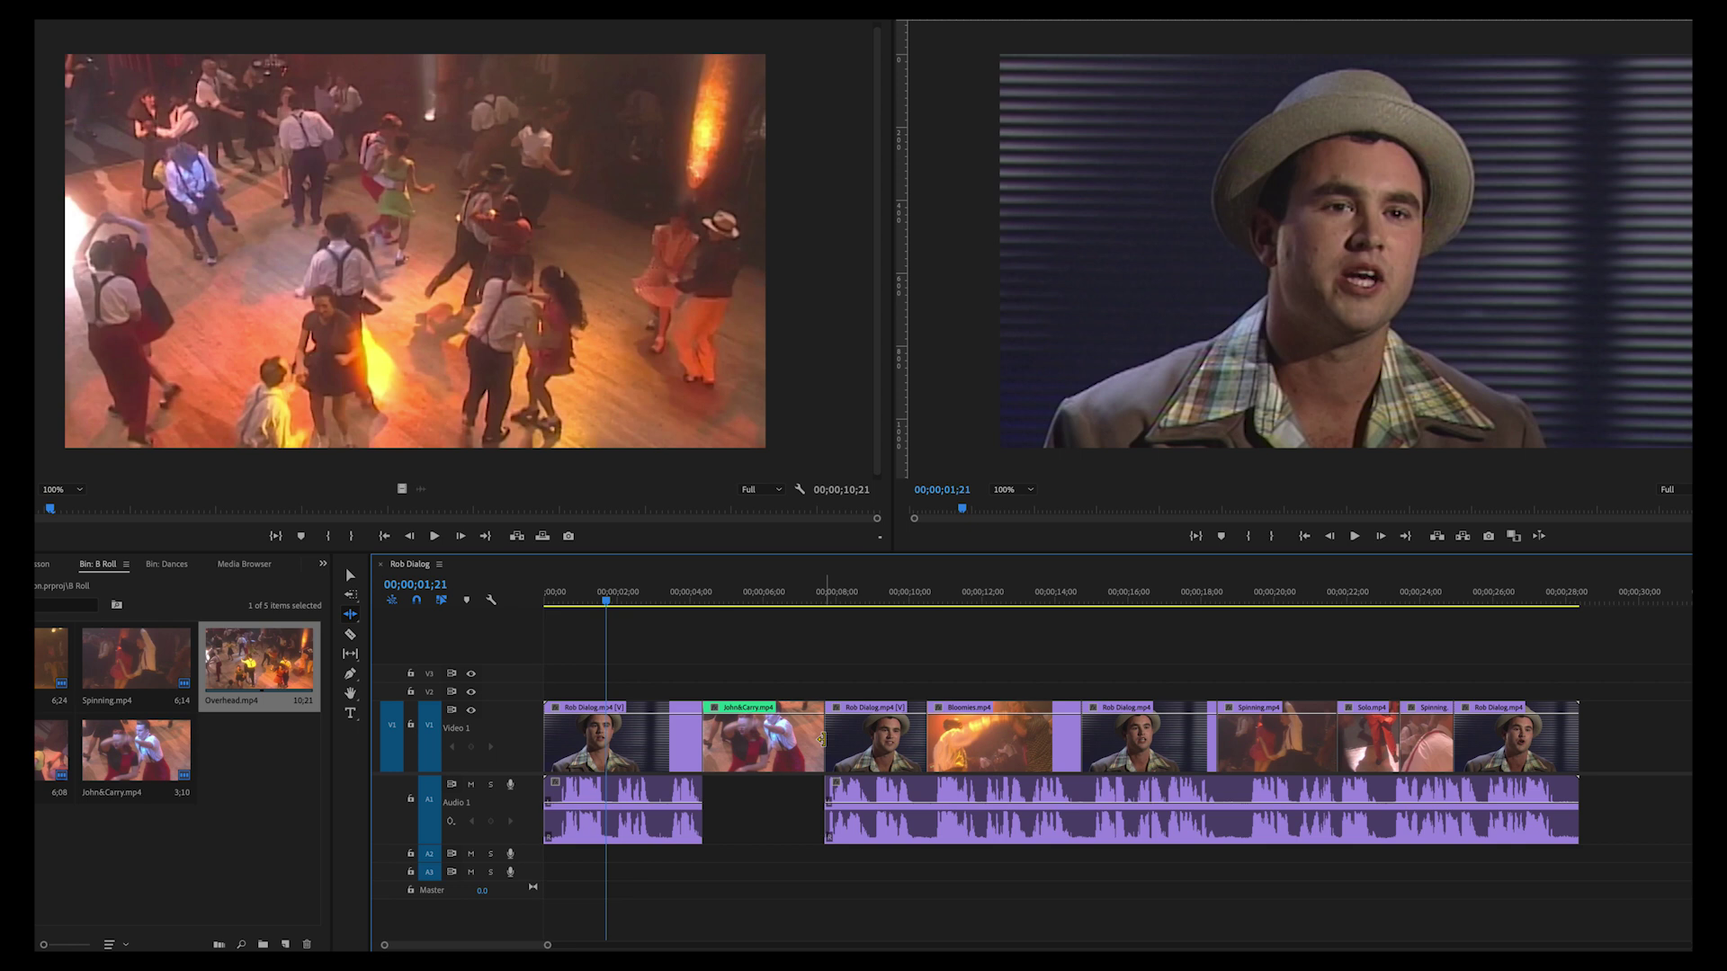
left_click_drag(821, 739, 796, 740)
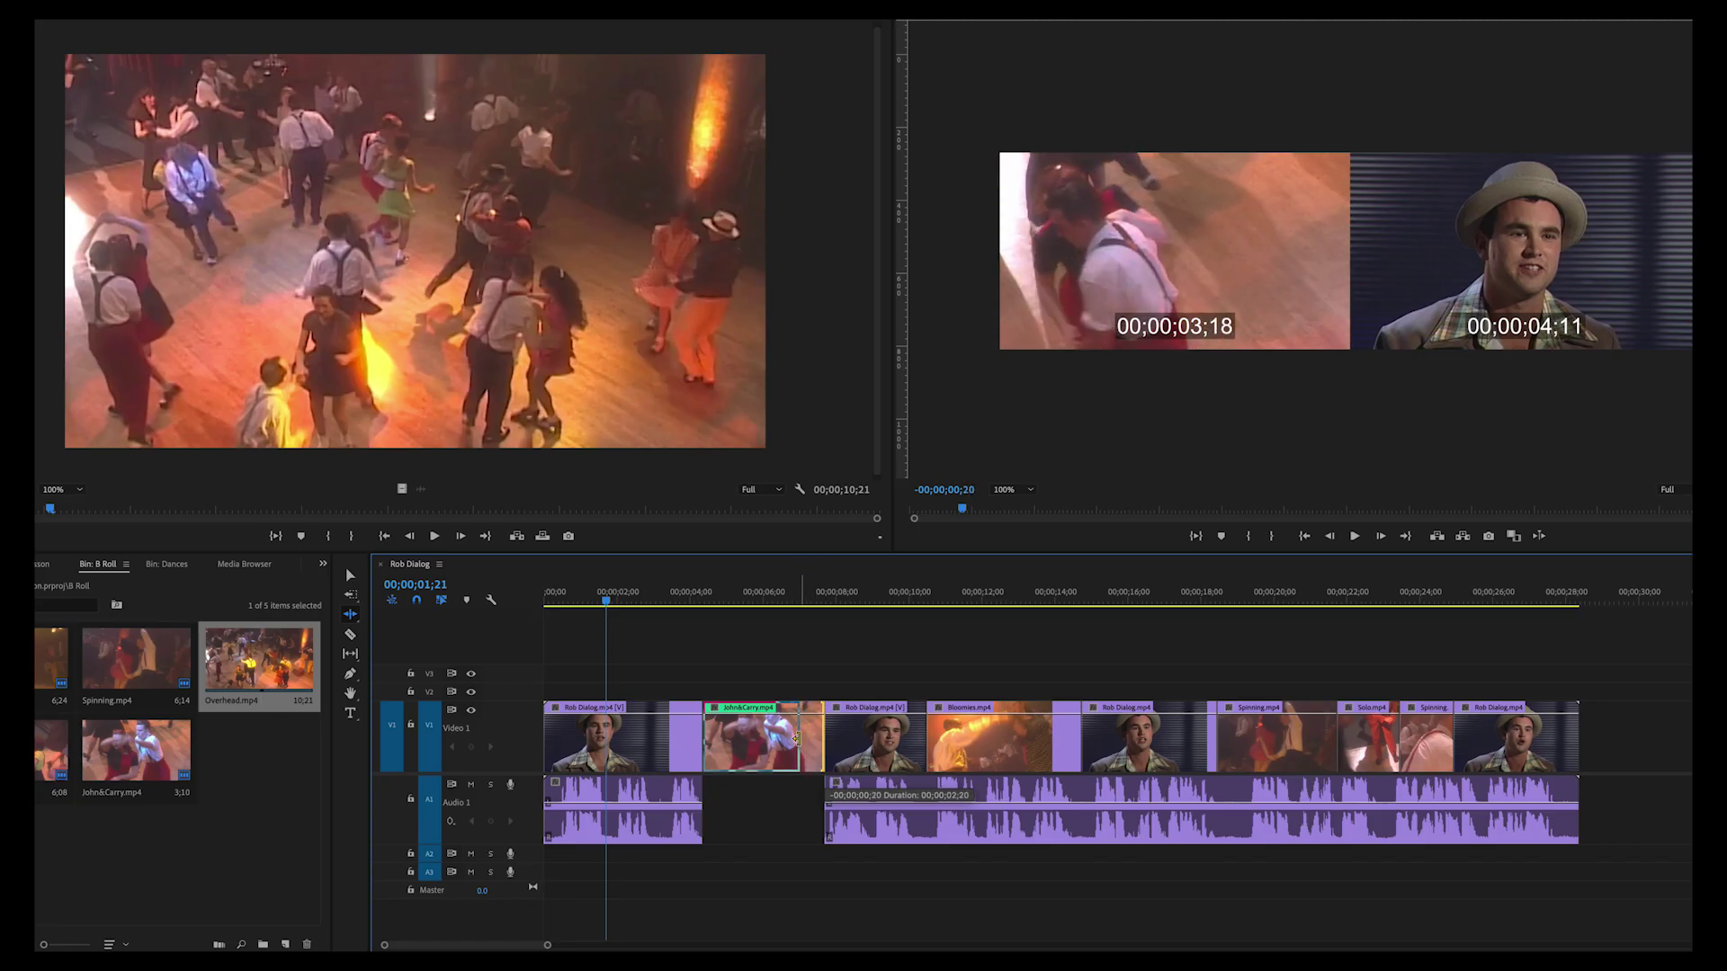
mouse_move(796, 740)
left_mouse_down()
mouse_move(775, 739)
mouse_move(798, 739)
left_mouse_up()
left_click_drag(798, 739, 798, 738)
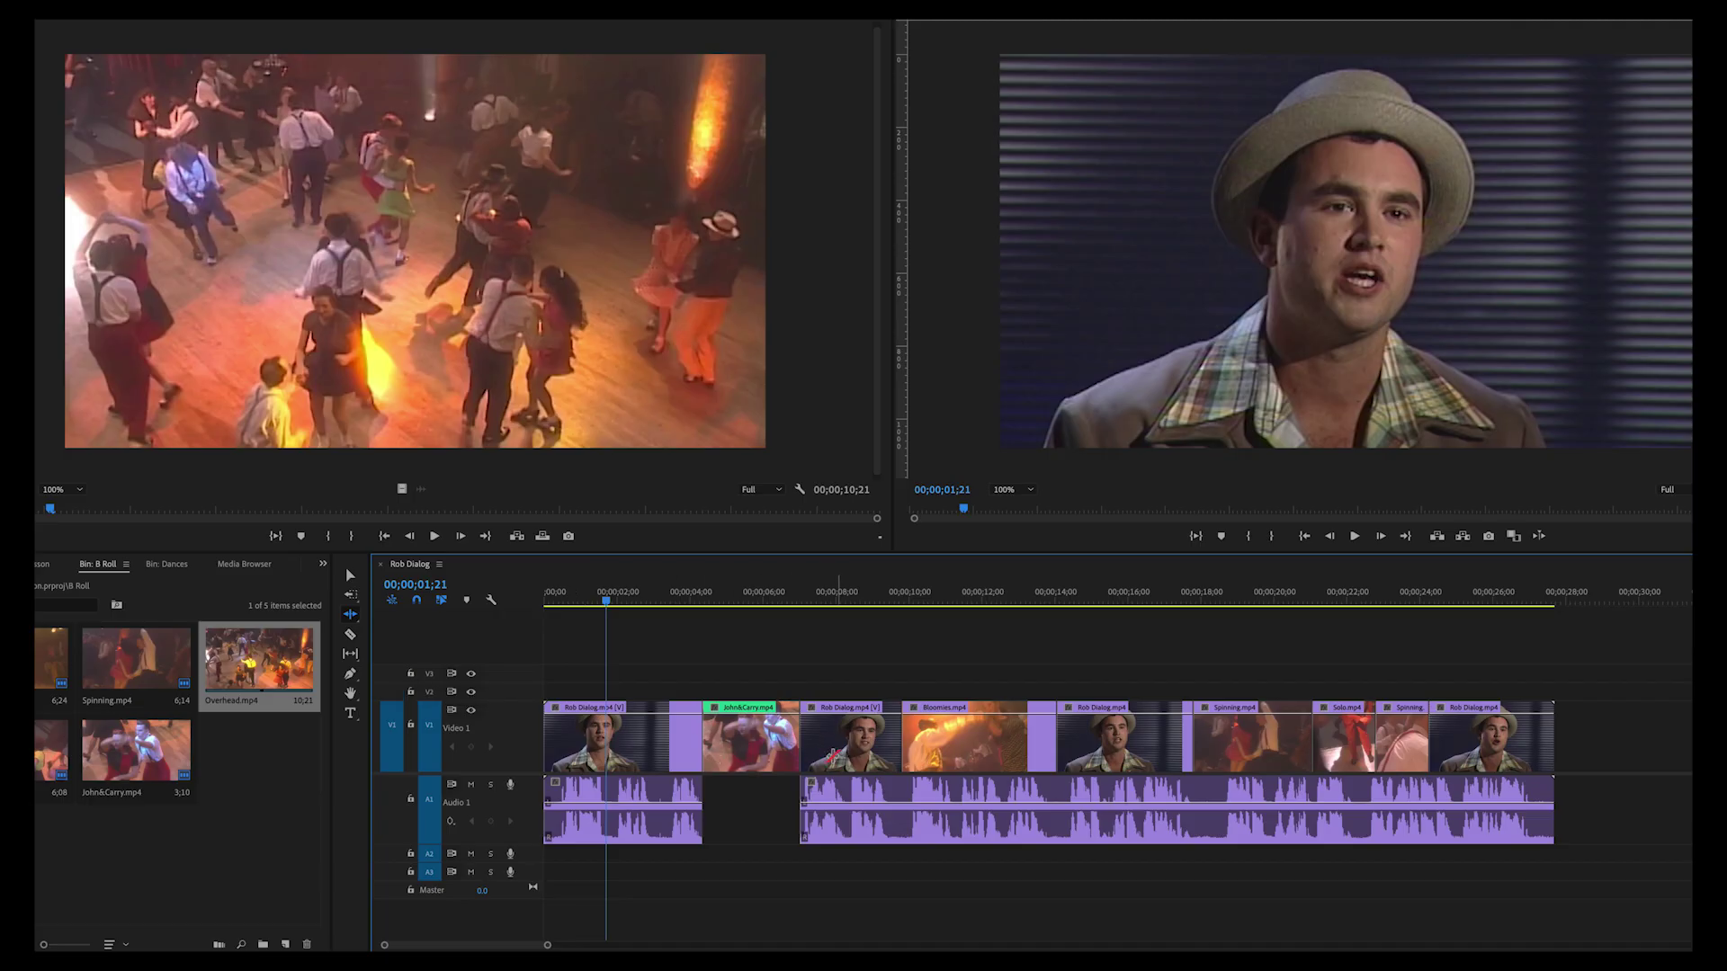
mouse_move(812, 746)
left_mouse_down()
mouse_move(829, 745)
mouse_move(784, 746)
left_mouse_up()
key("ctrl+z")
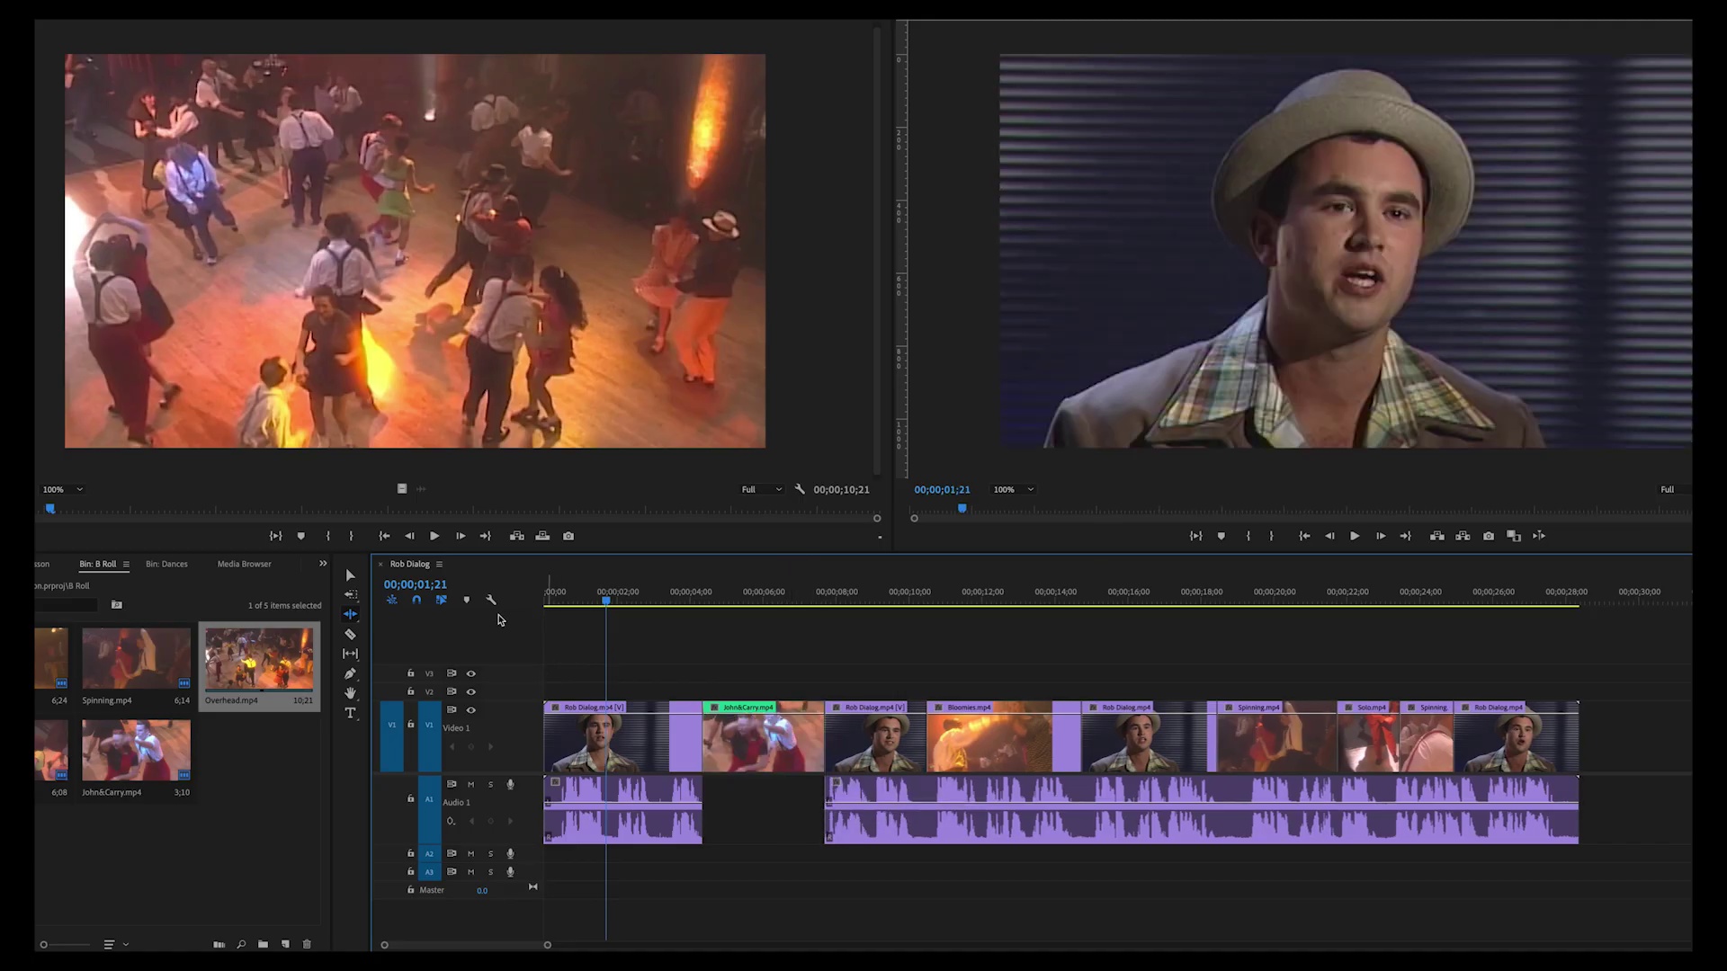
- Roll the cut between John&Carry.mp4 and the second Rob Dialog.mp4 clip back to 00;00;07;08 with the Rolling Edit tool
left_click(347, 617)
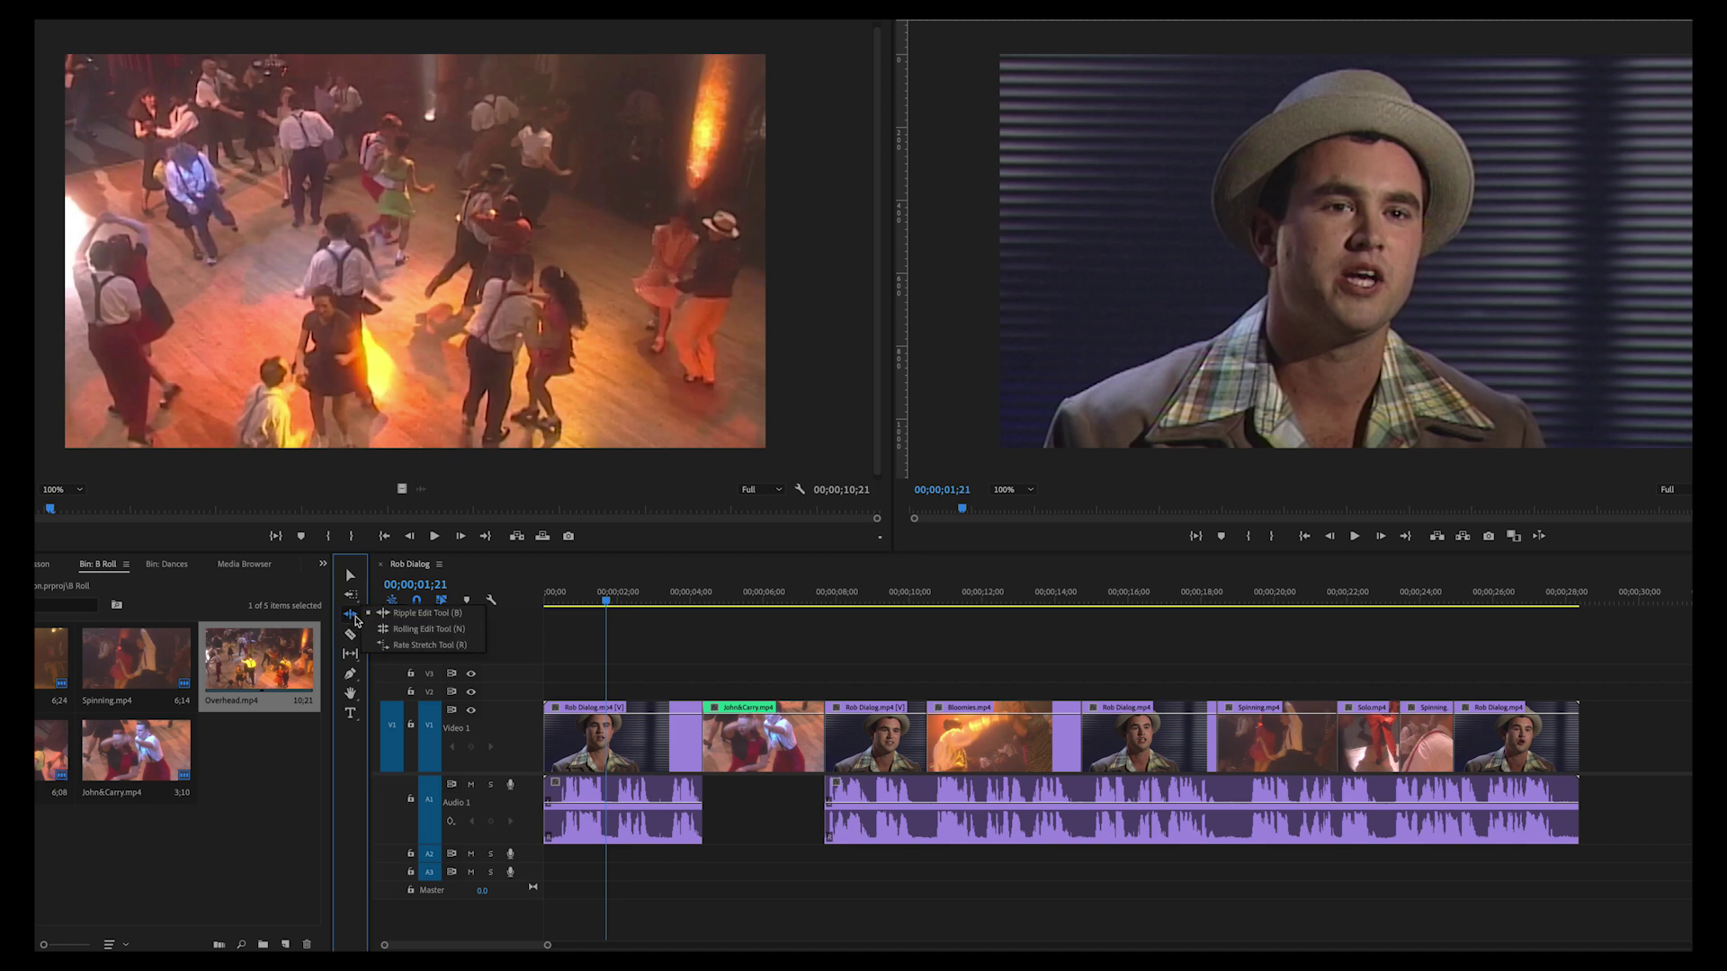
left_click(406, 631)
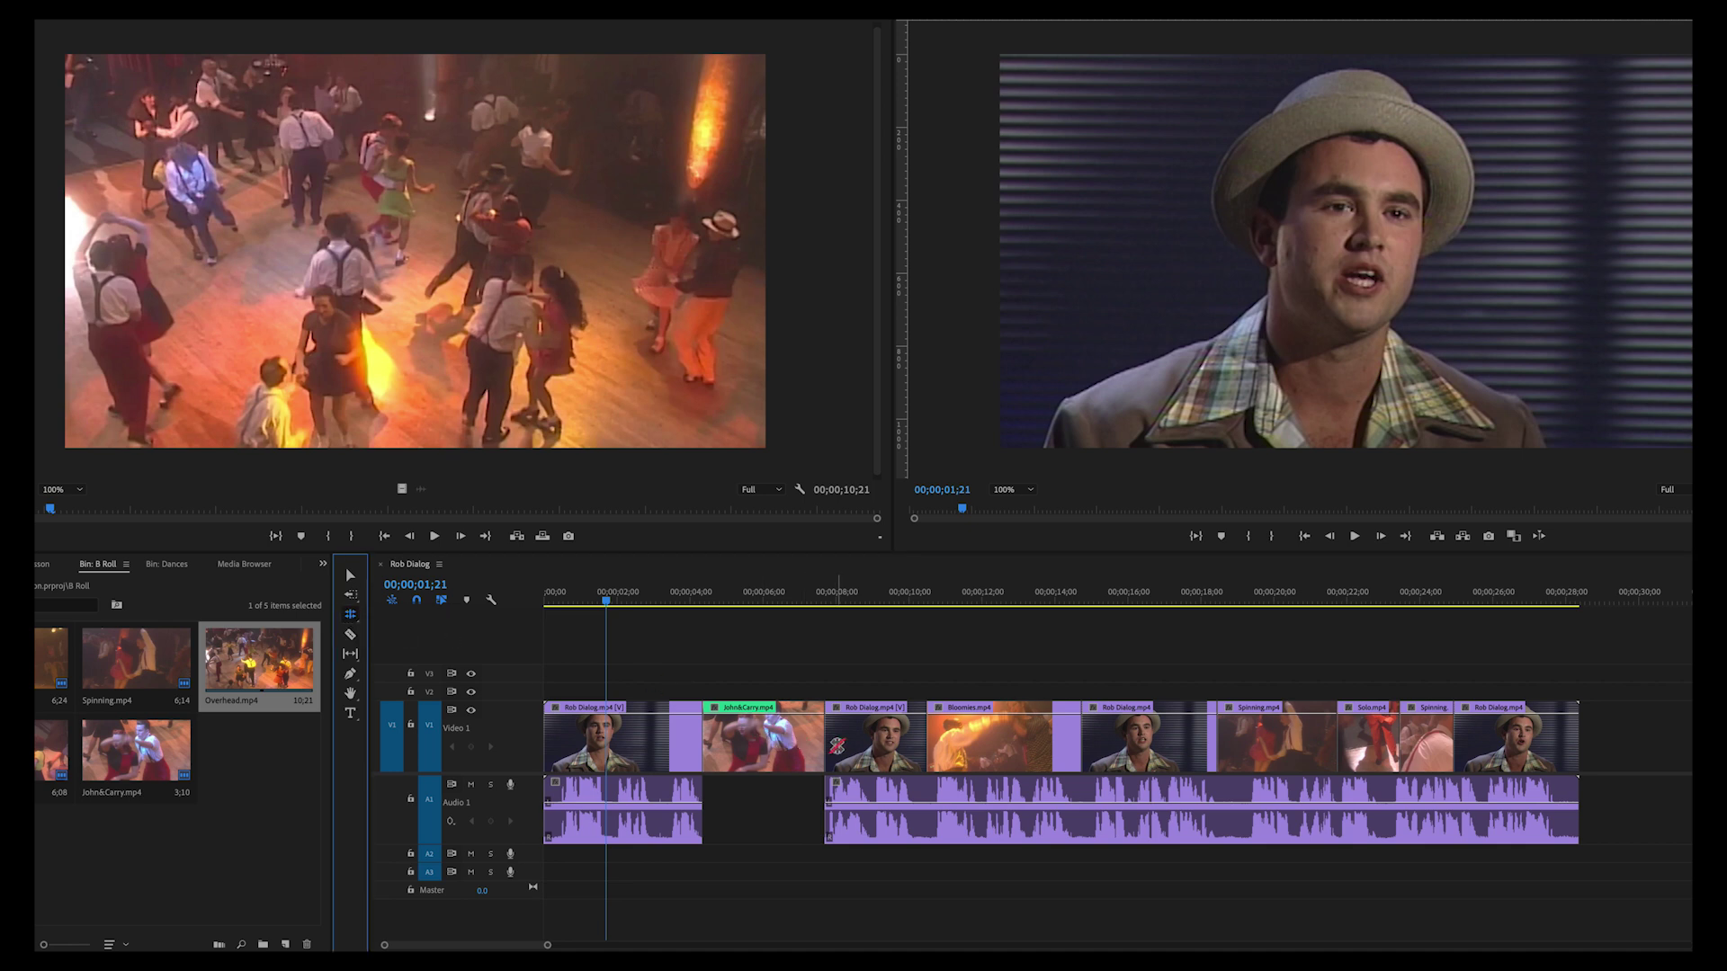
left_click_drag(827, 739, 781, 739)
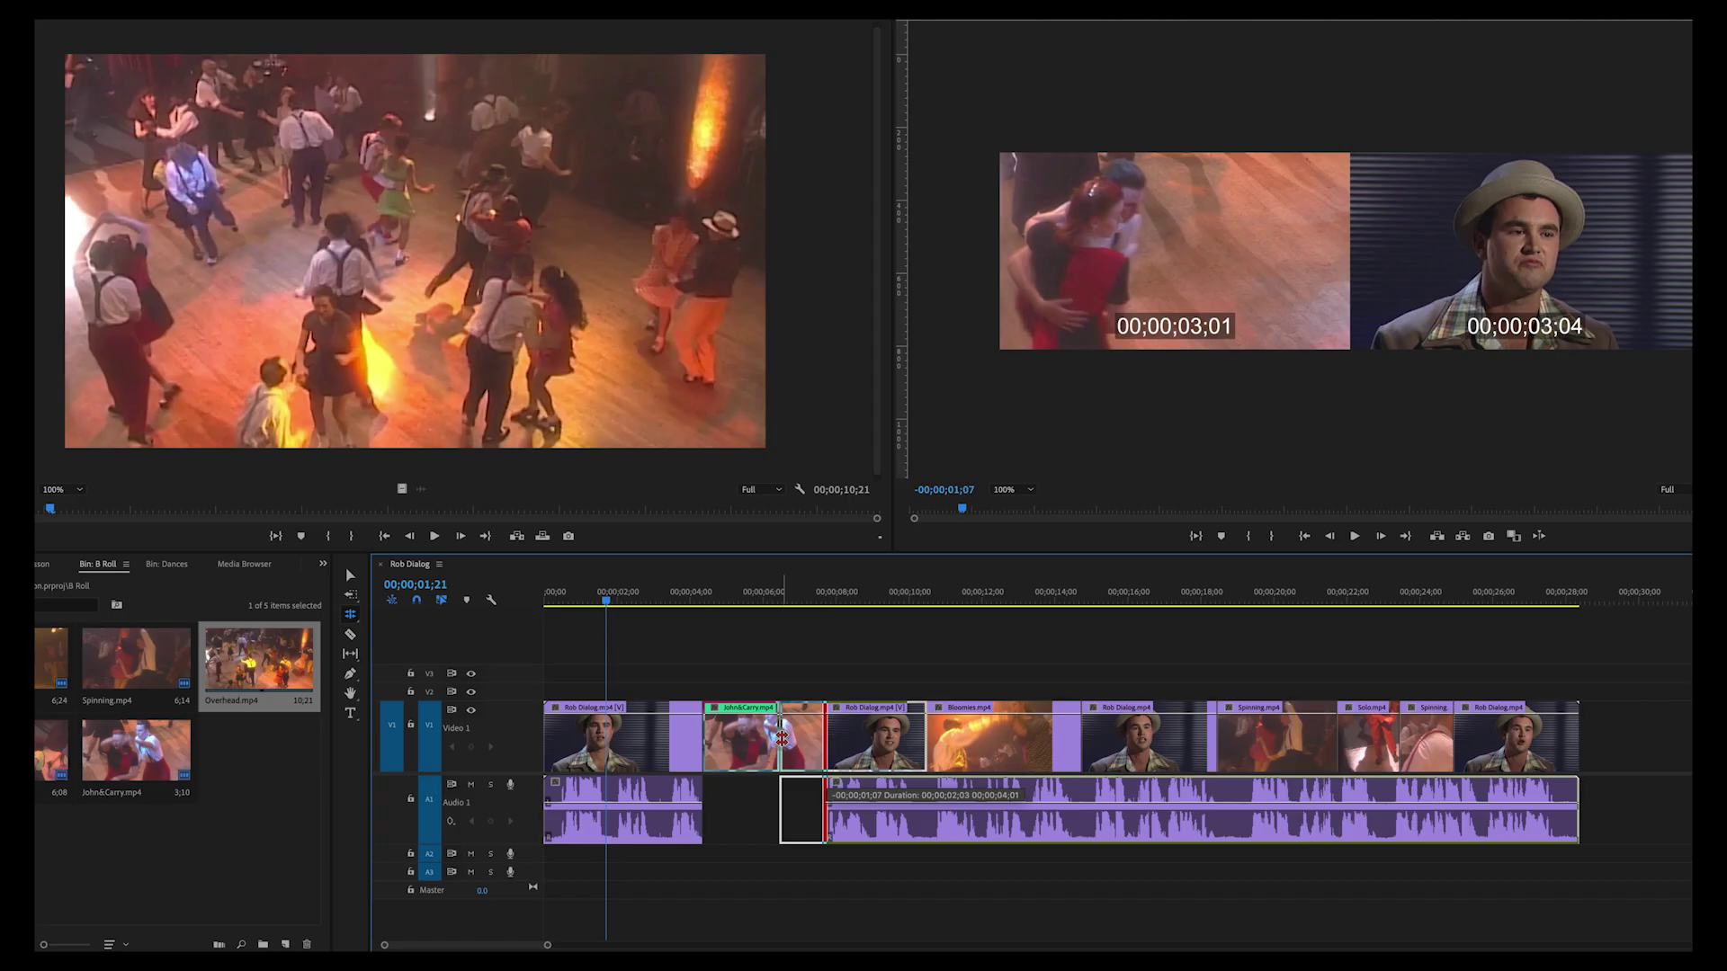
left_click_drag(781, 739, 954, 759)
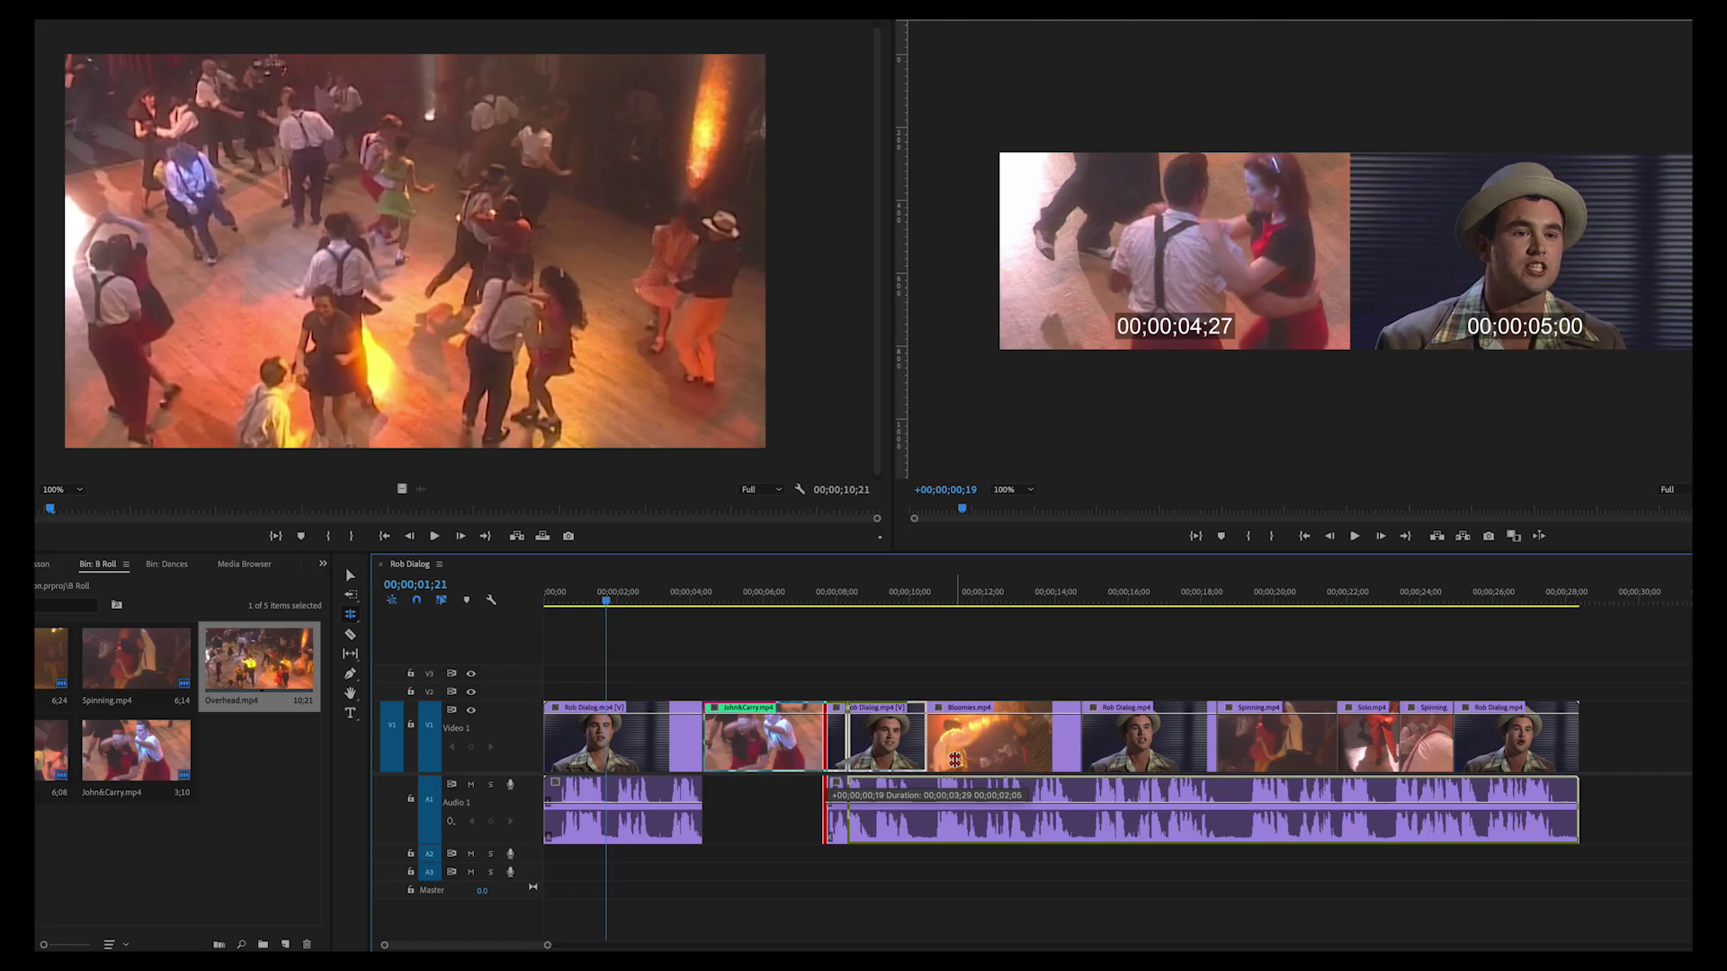
left_click_drag(955, 760, 810, 741)
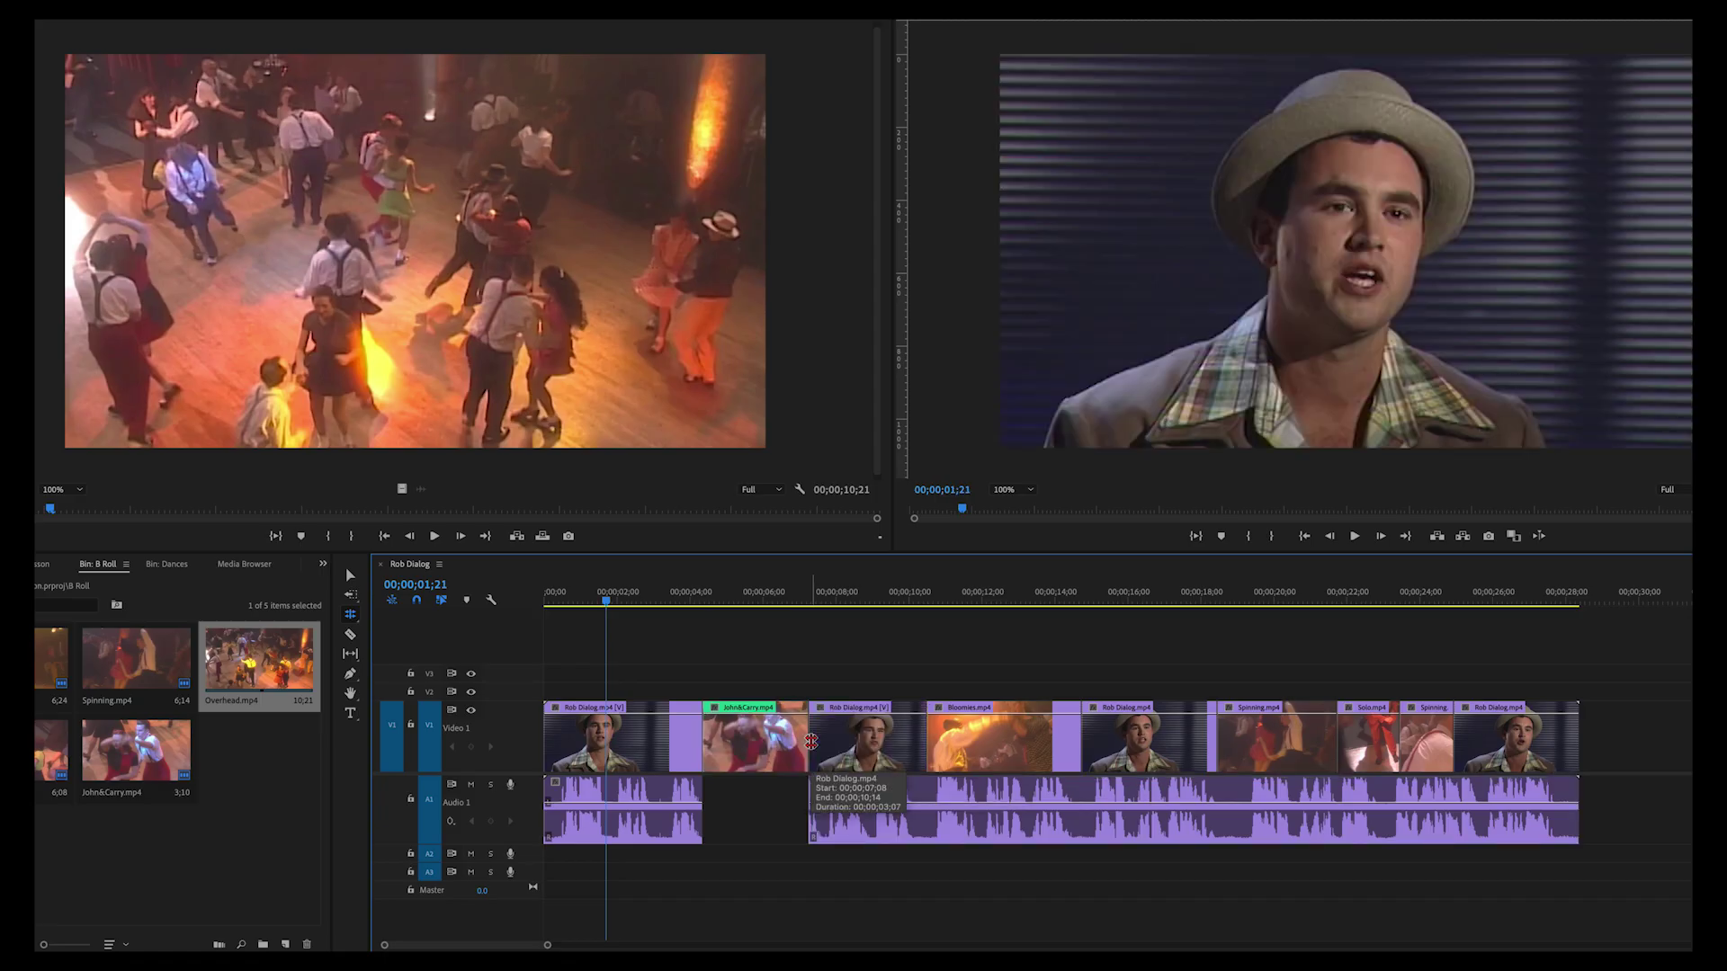
- Restore the rolled cut between John&Carry.mp4 and the second Rob Dialog.mp4 clip to its previous position
key("alt+shift+Right")
key("alt+shift+Right")
key("alt+shift+Right")
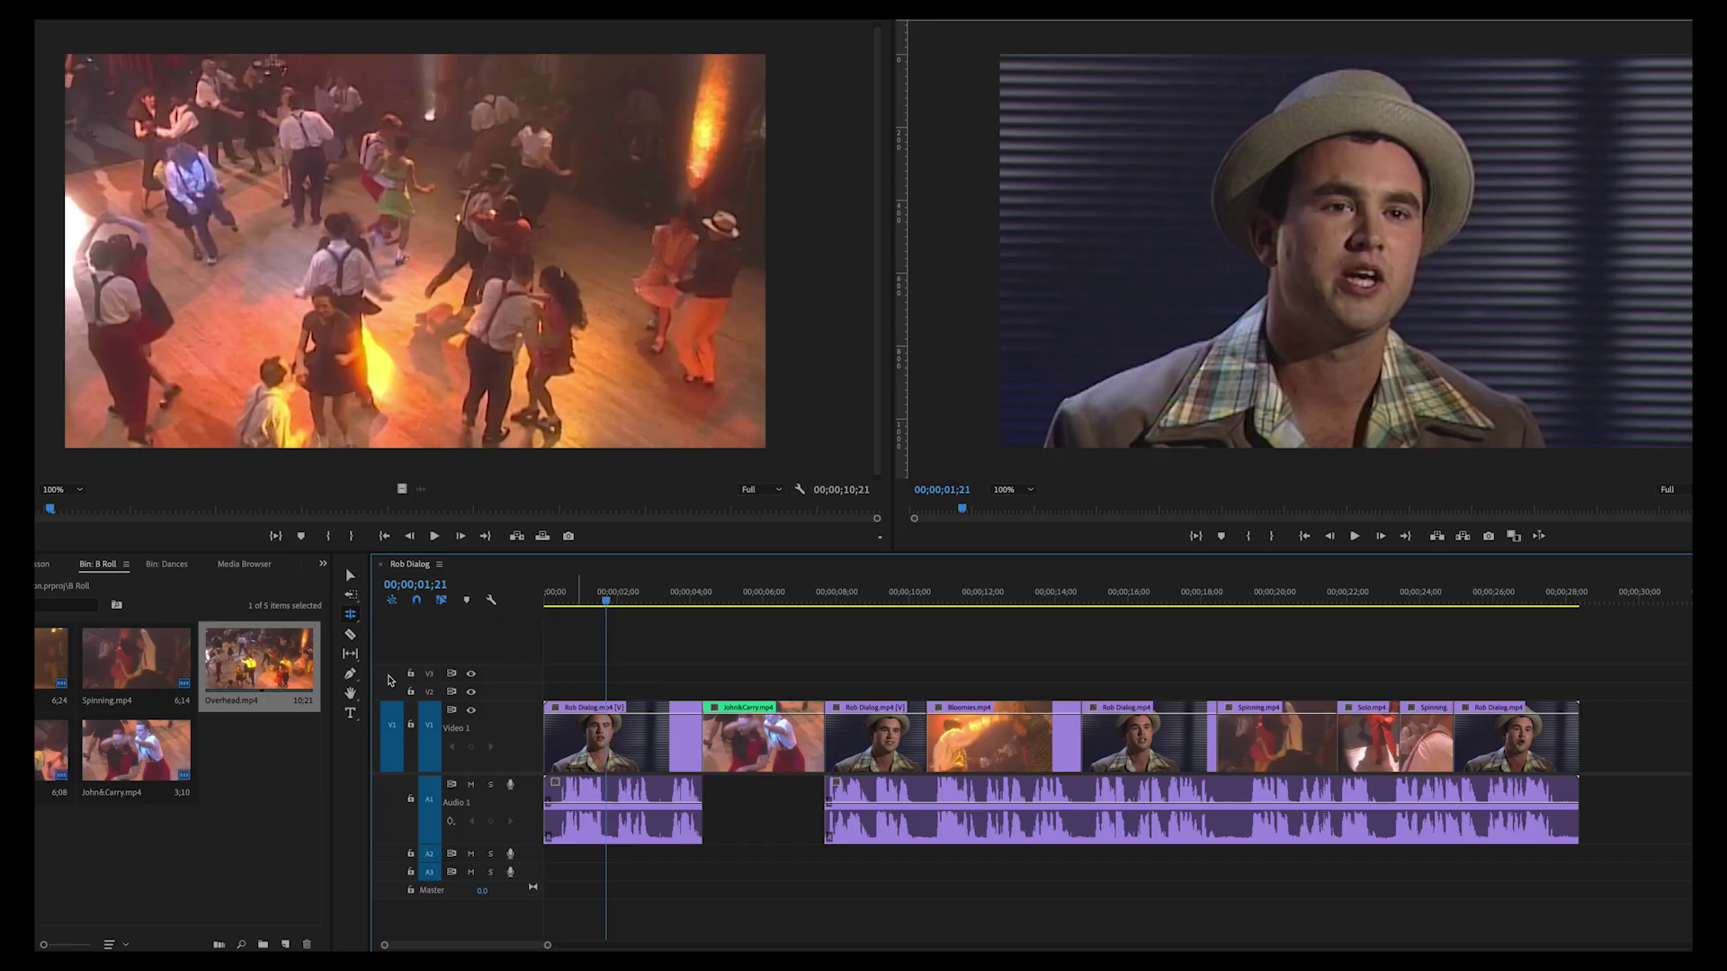
- Activate the Rate Stretch tool, place Overhead.mp4 on Video 2 from about 9 seconds, and make that track taller
left_click(355, 617)
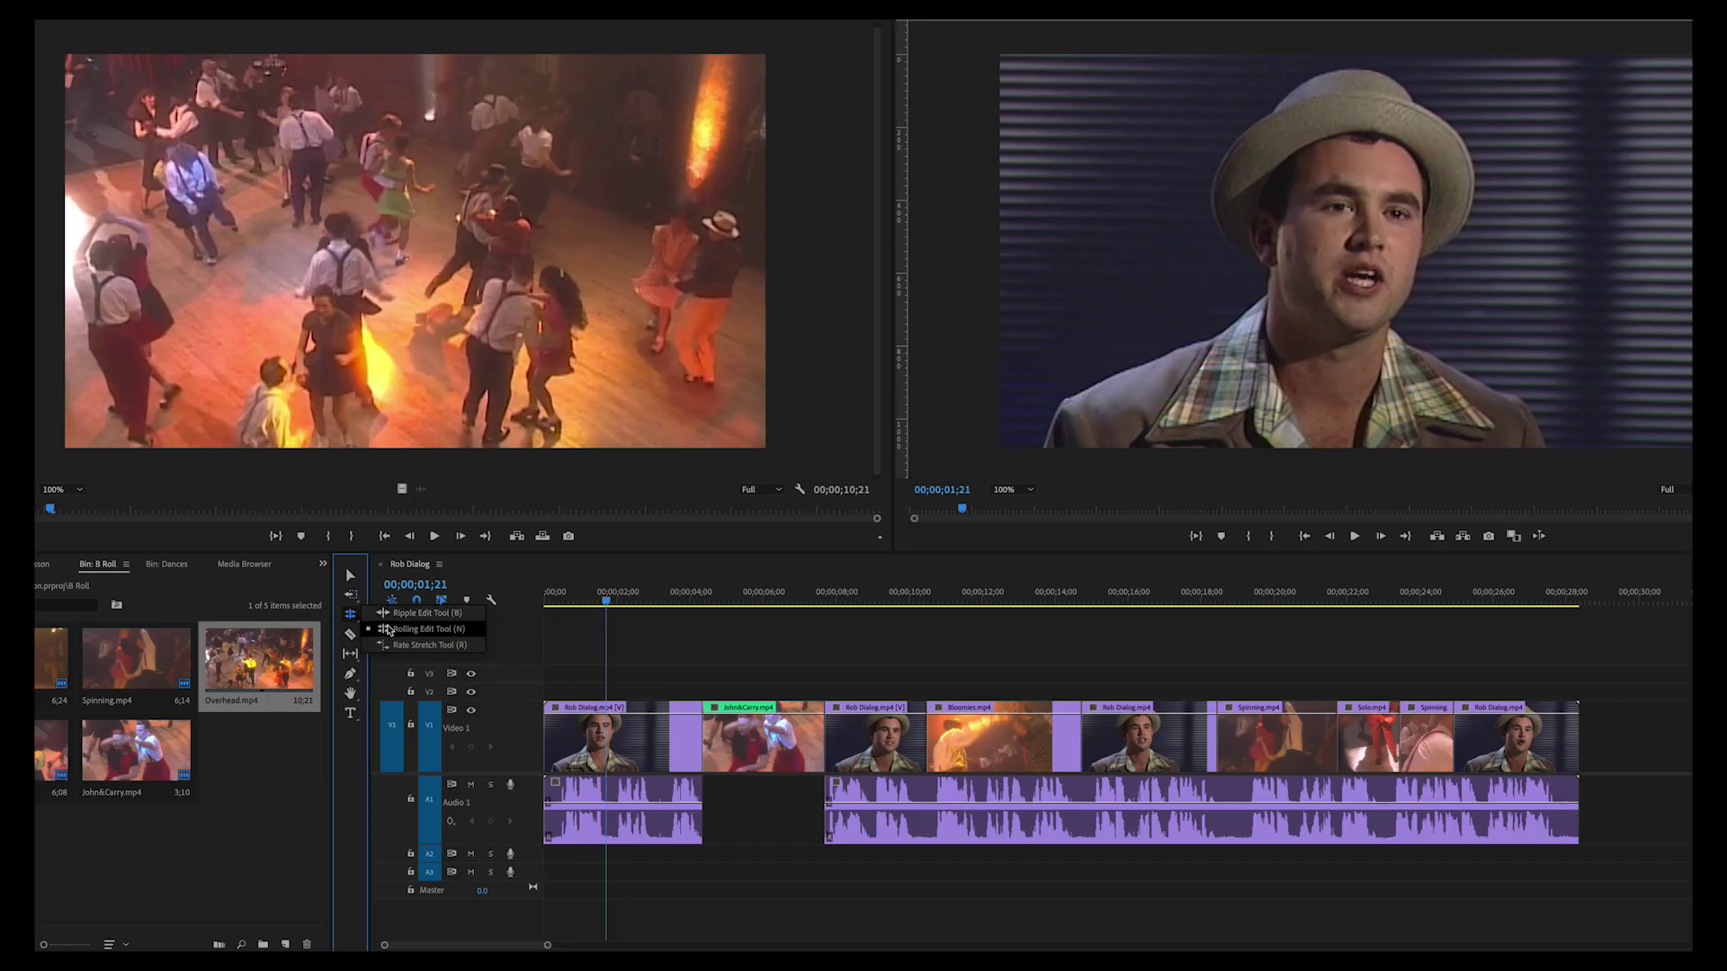
left_click(407, 646)
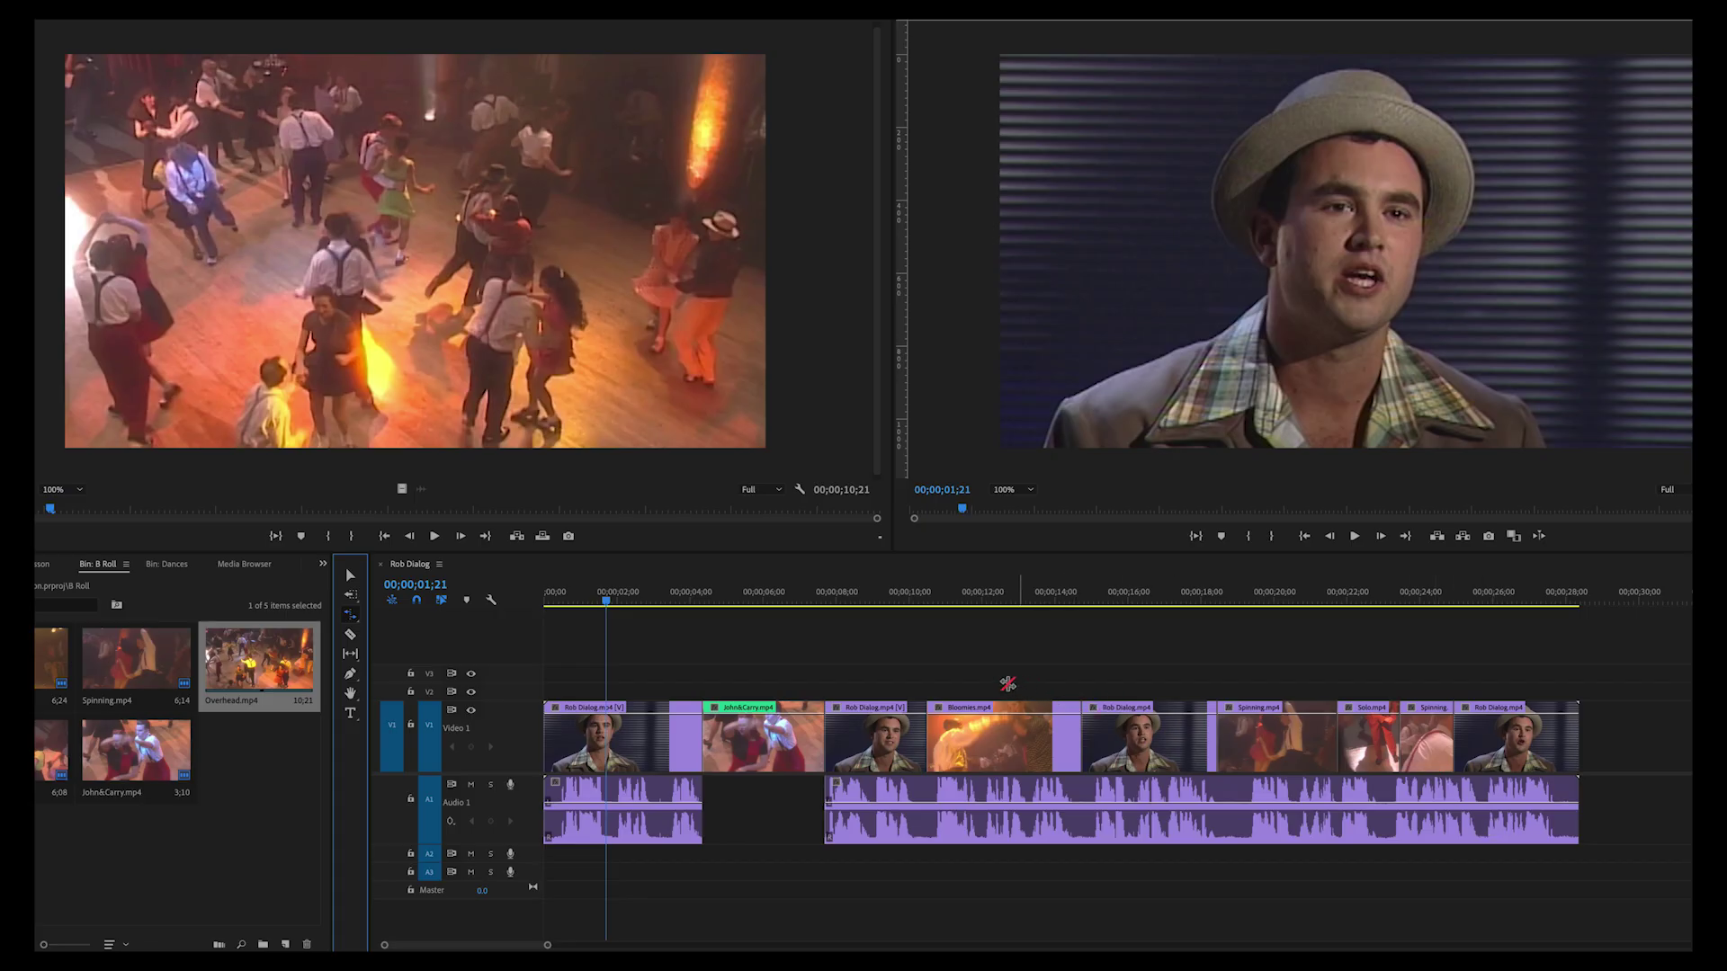
left_click_drag(380, 250, 888, 709)
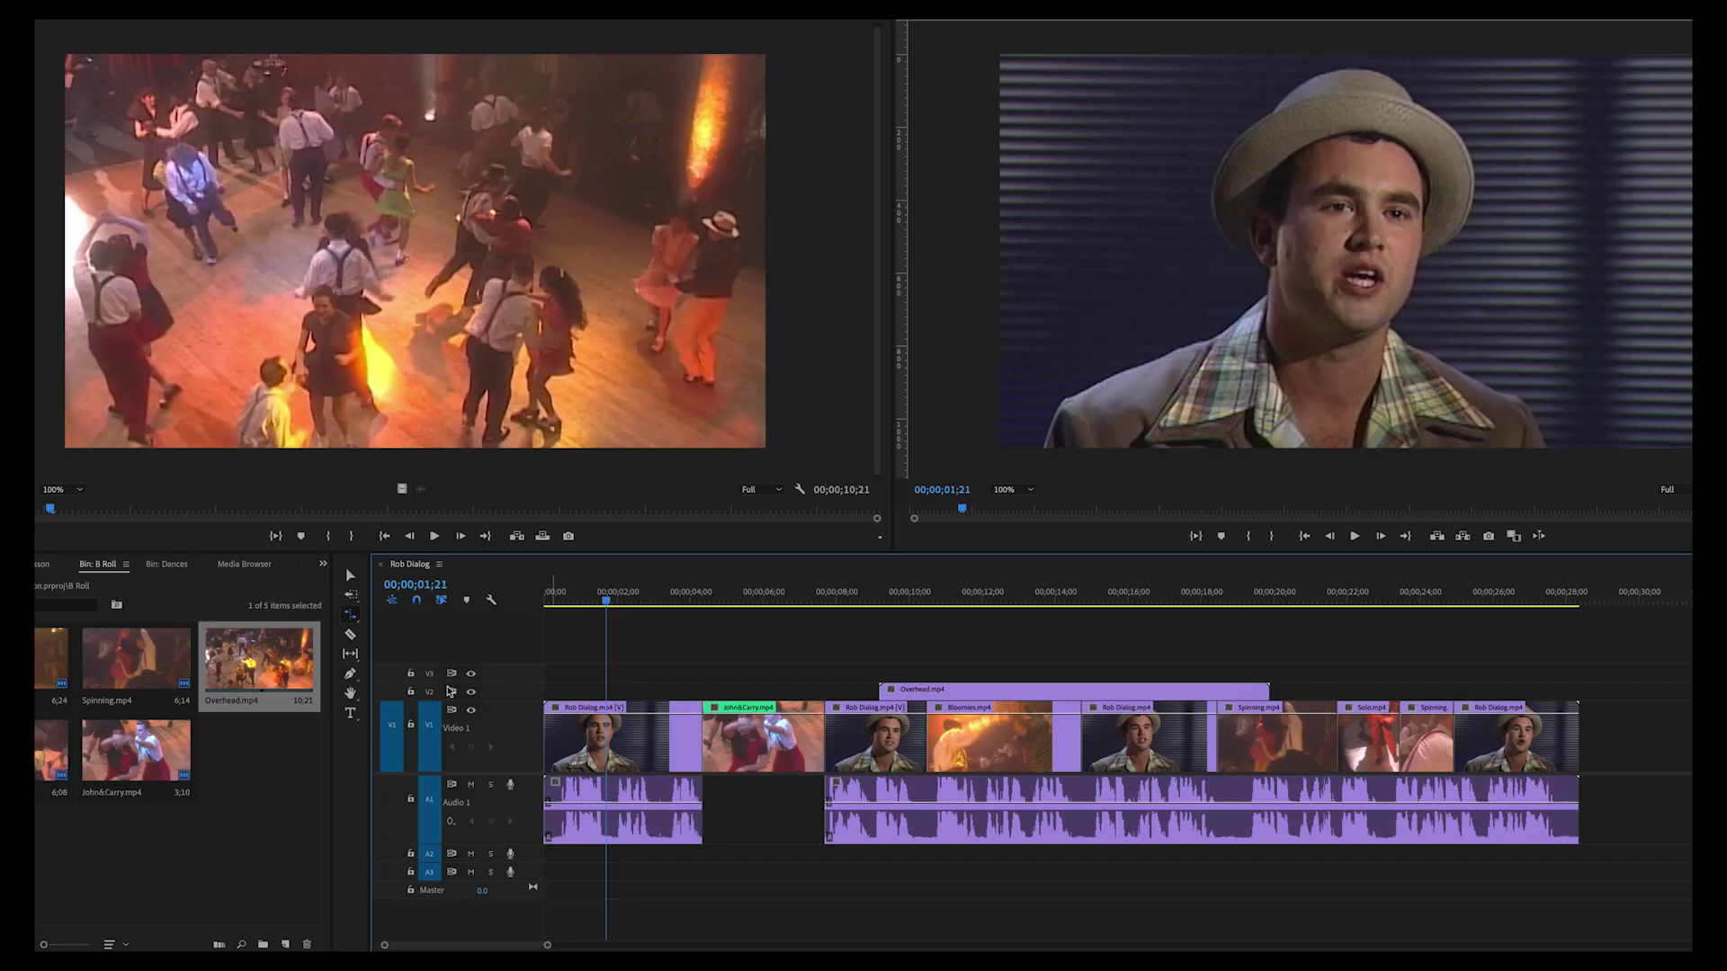
left_click_drag(495, 683, 496, 639)
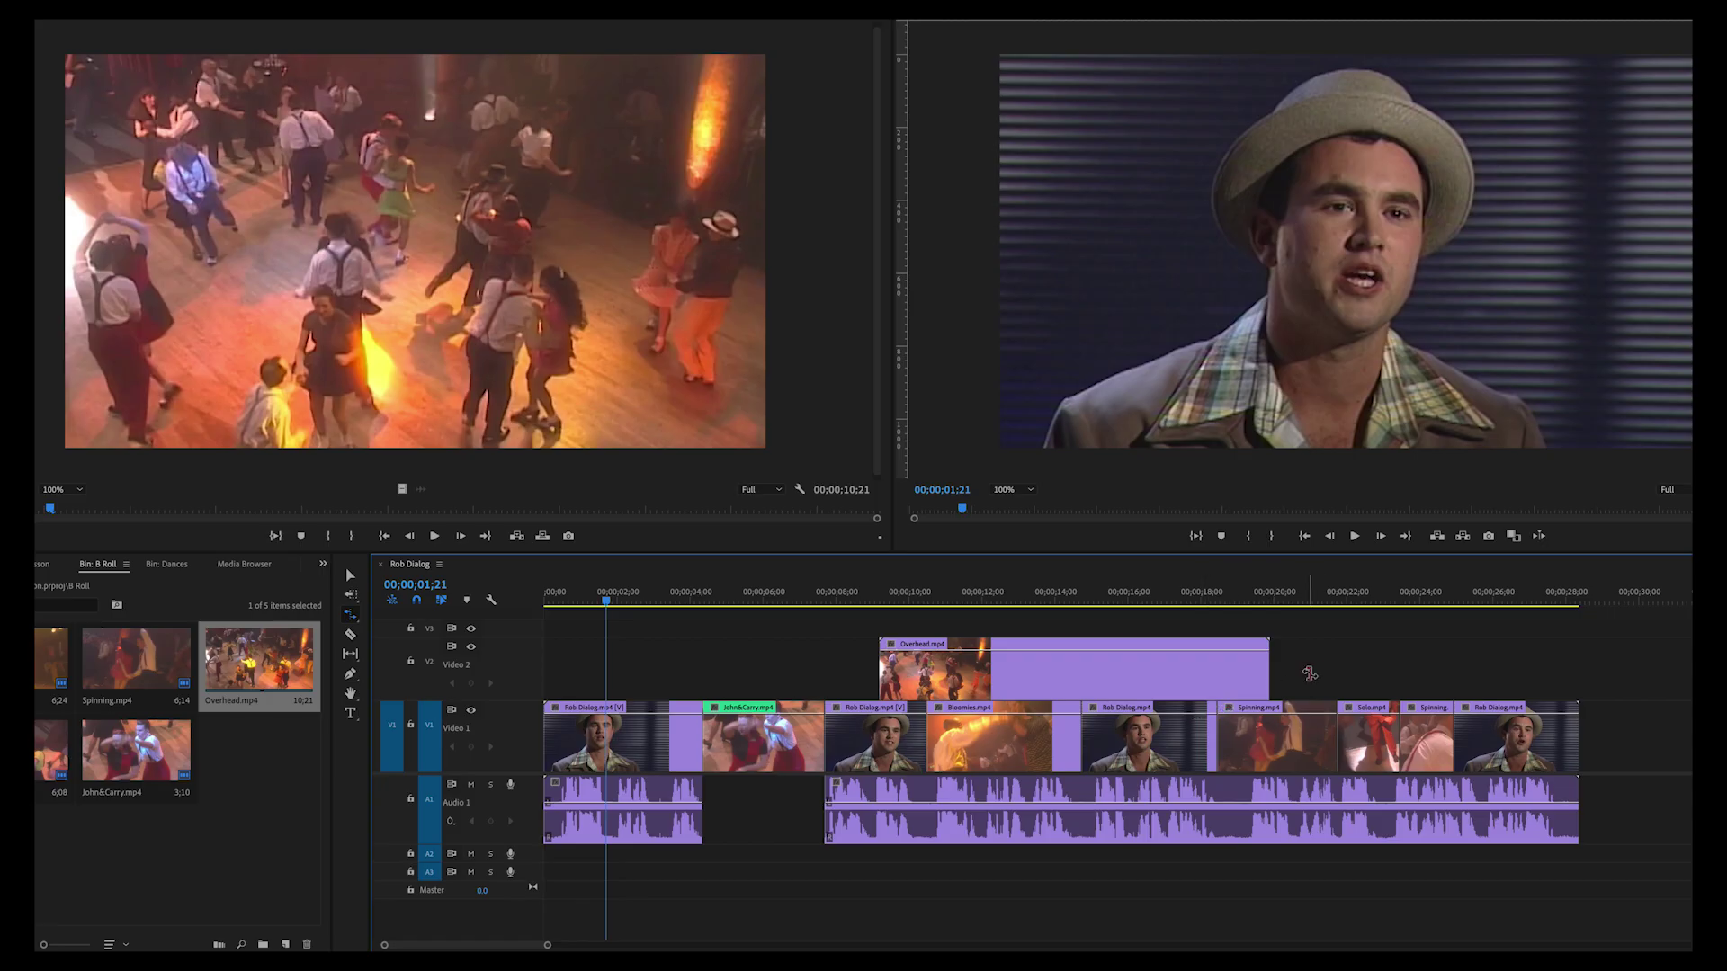
- Stretch the start of Overhead.mp4 on Video 2 earlier with the Rate Stretch tool, slowing the clip to about 62% speed
left_click(902, 673)
left_click_drag(880, 670, 766, 675)
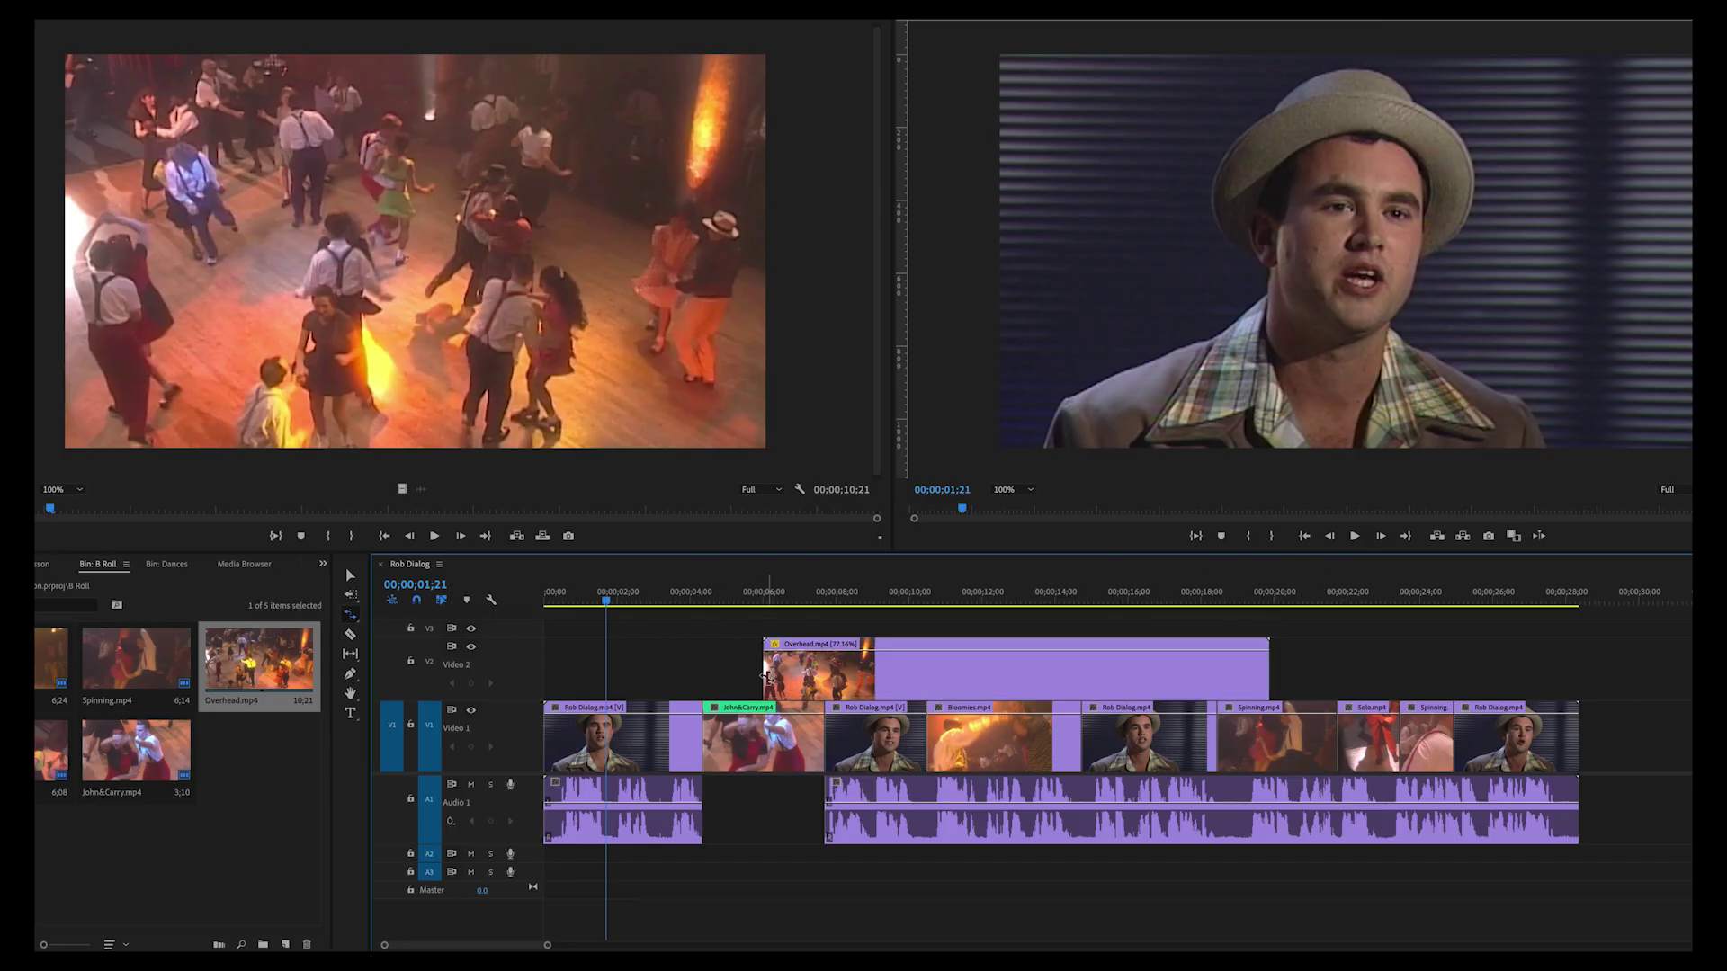
left_click_drag(765, 676, 635, 668)
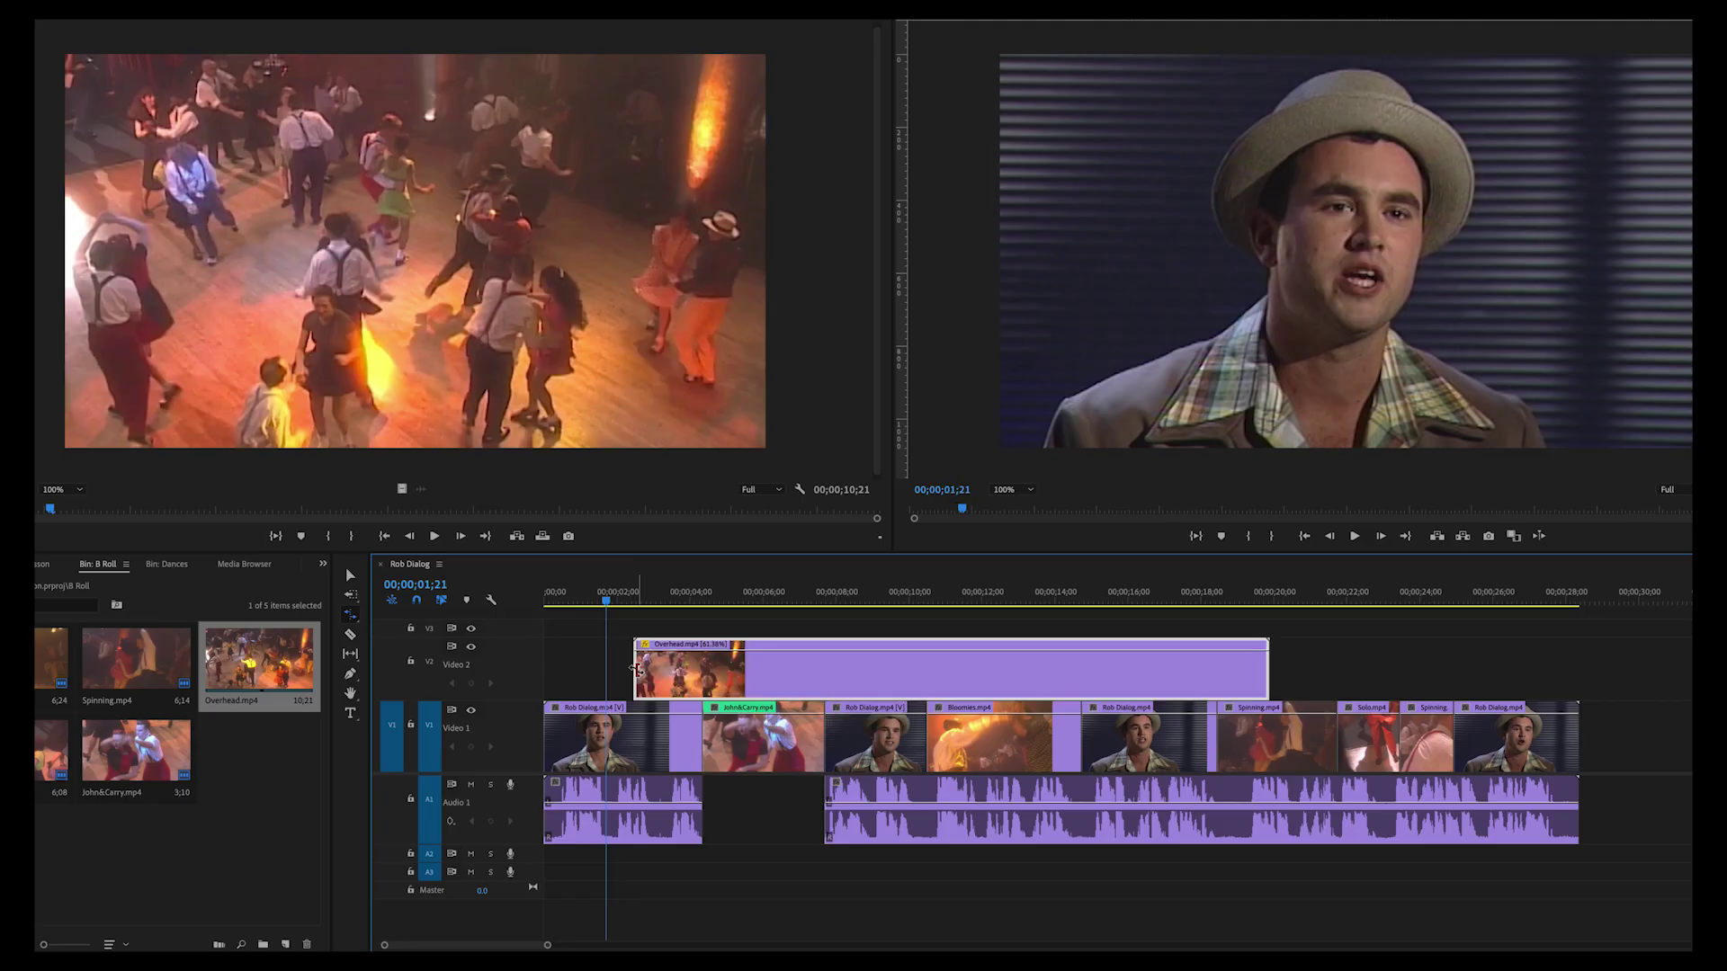
key("space")
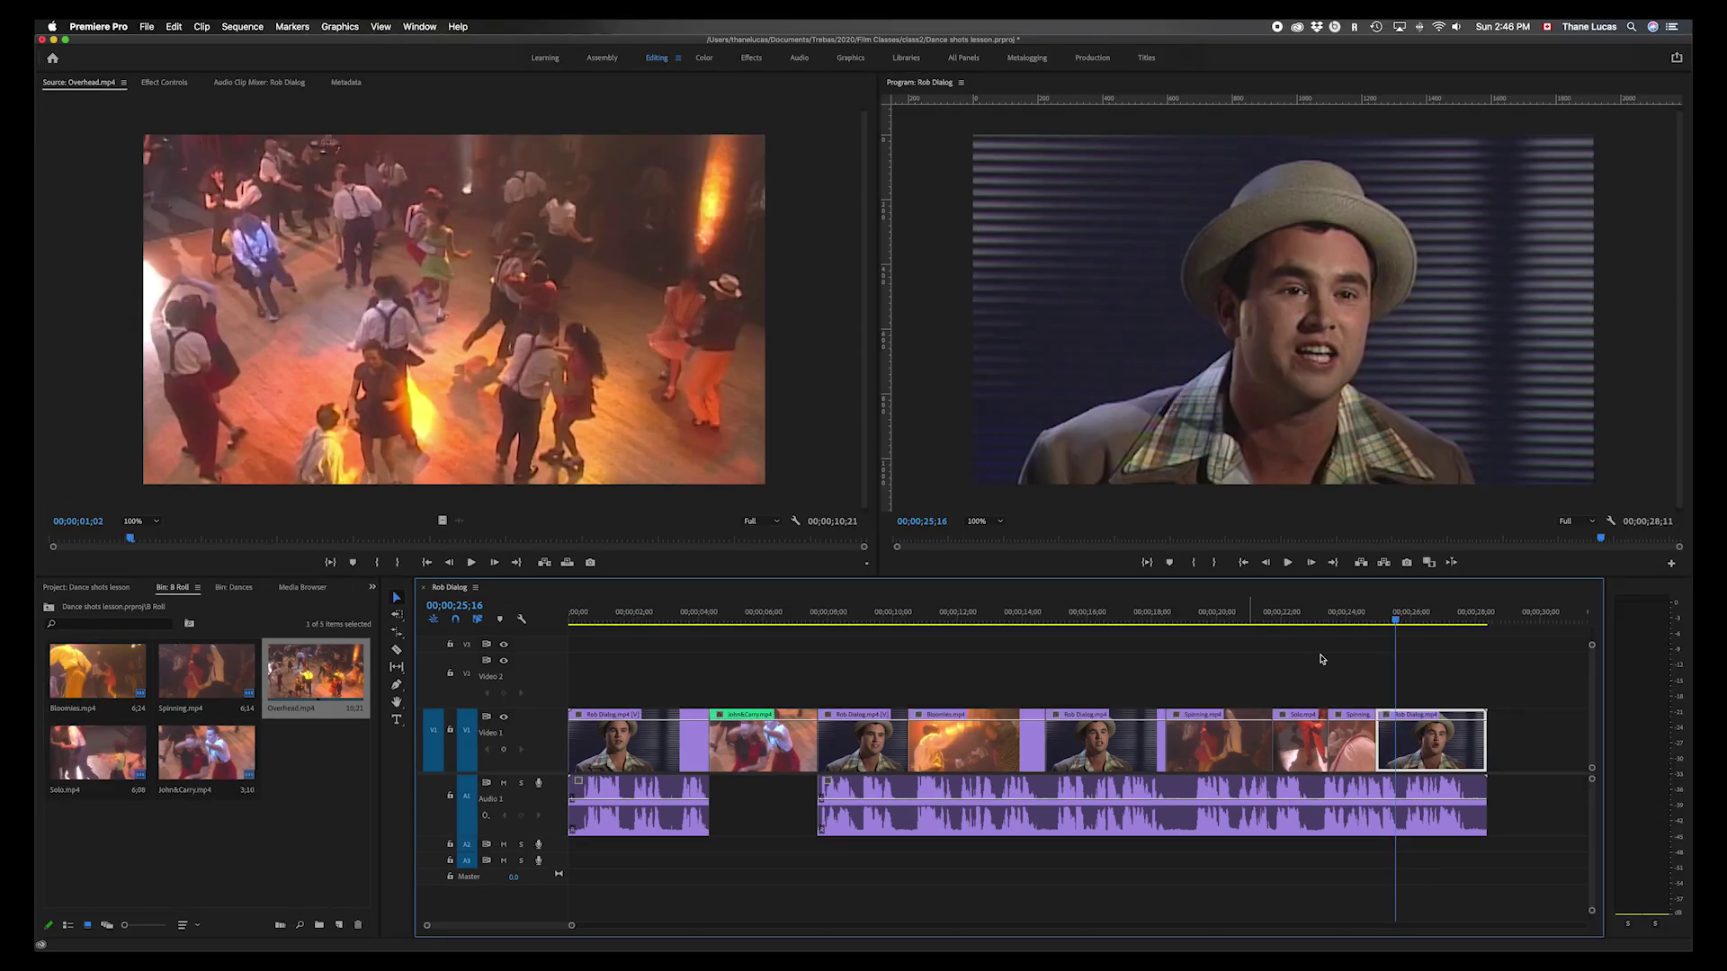
- Try razor cuts in Bloomies.mp4 and in the second Rob Dialog.mp4 clip, and undo them
left_click(396, 649)
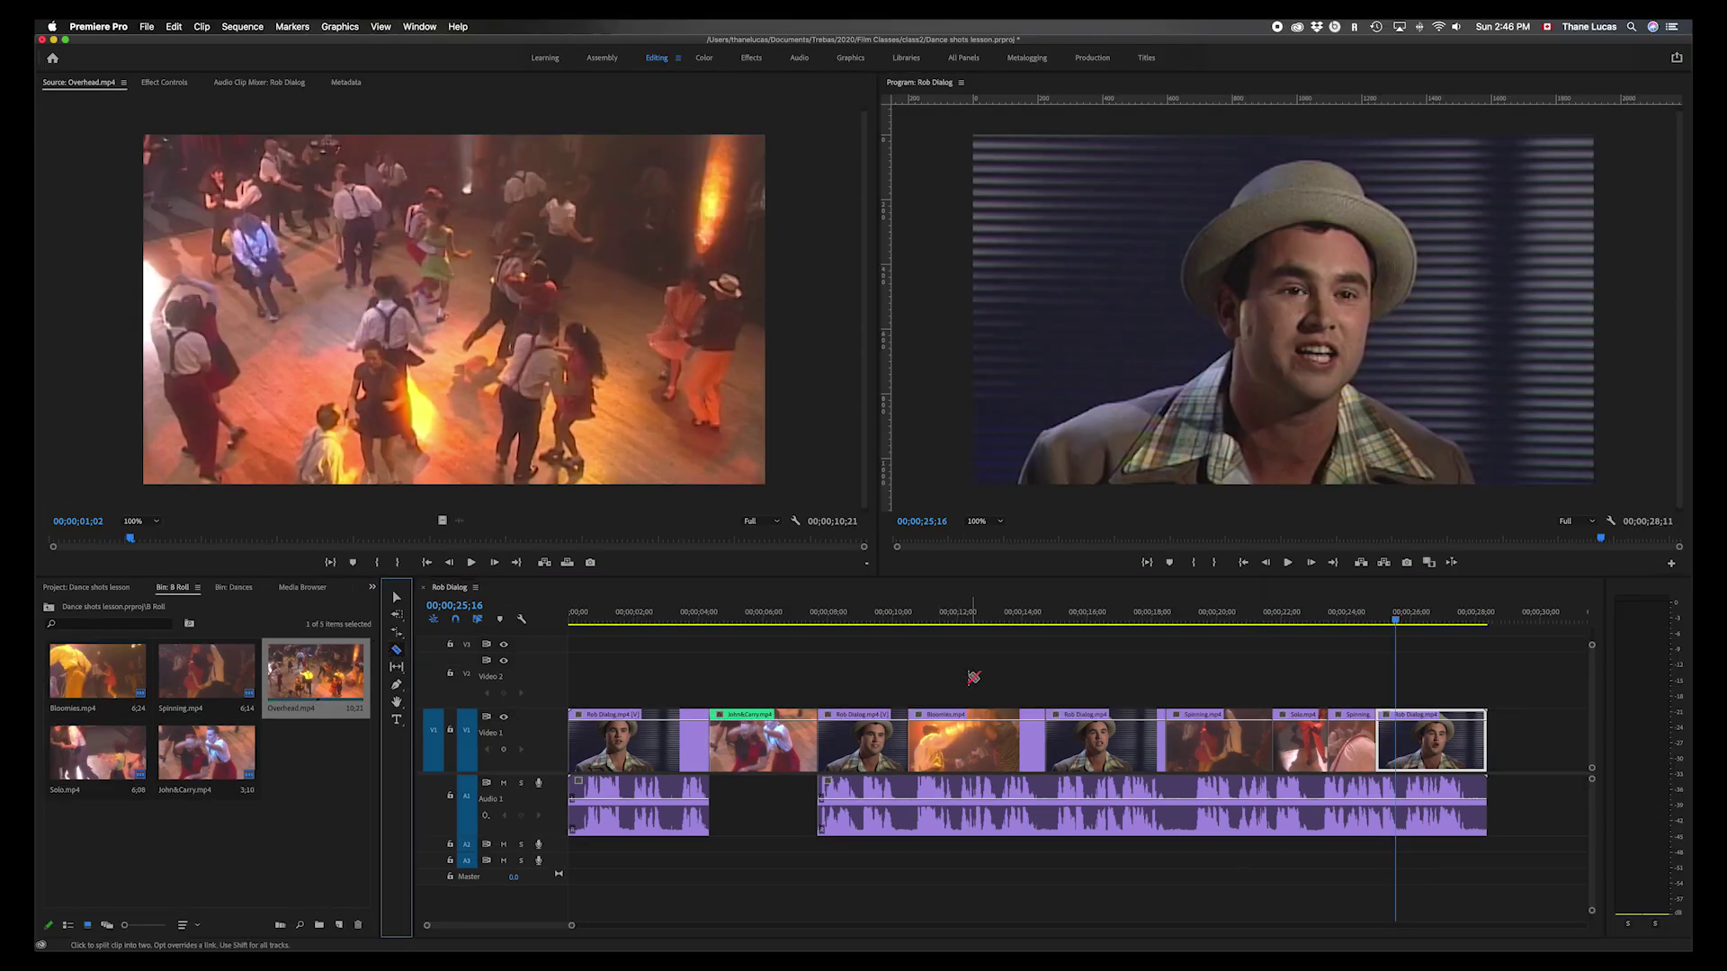
left_click(981, 751)
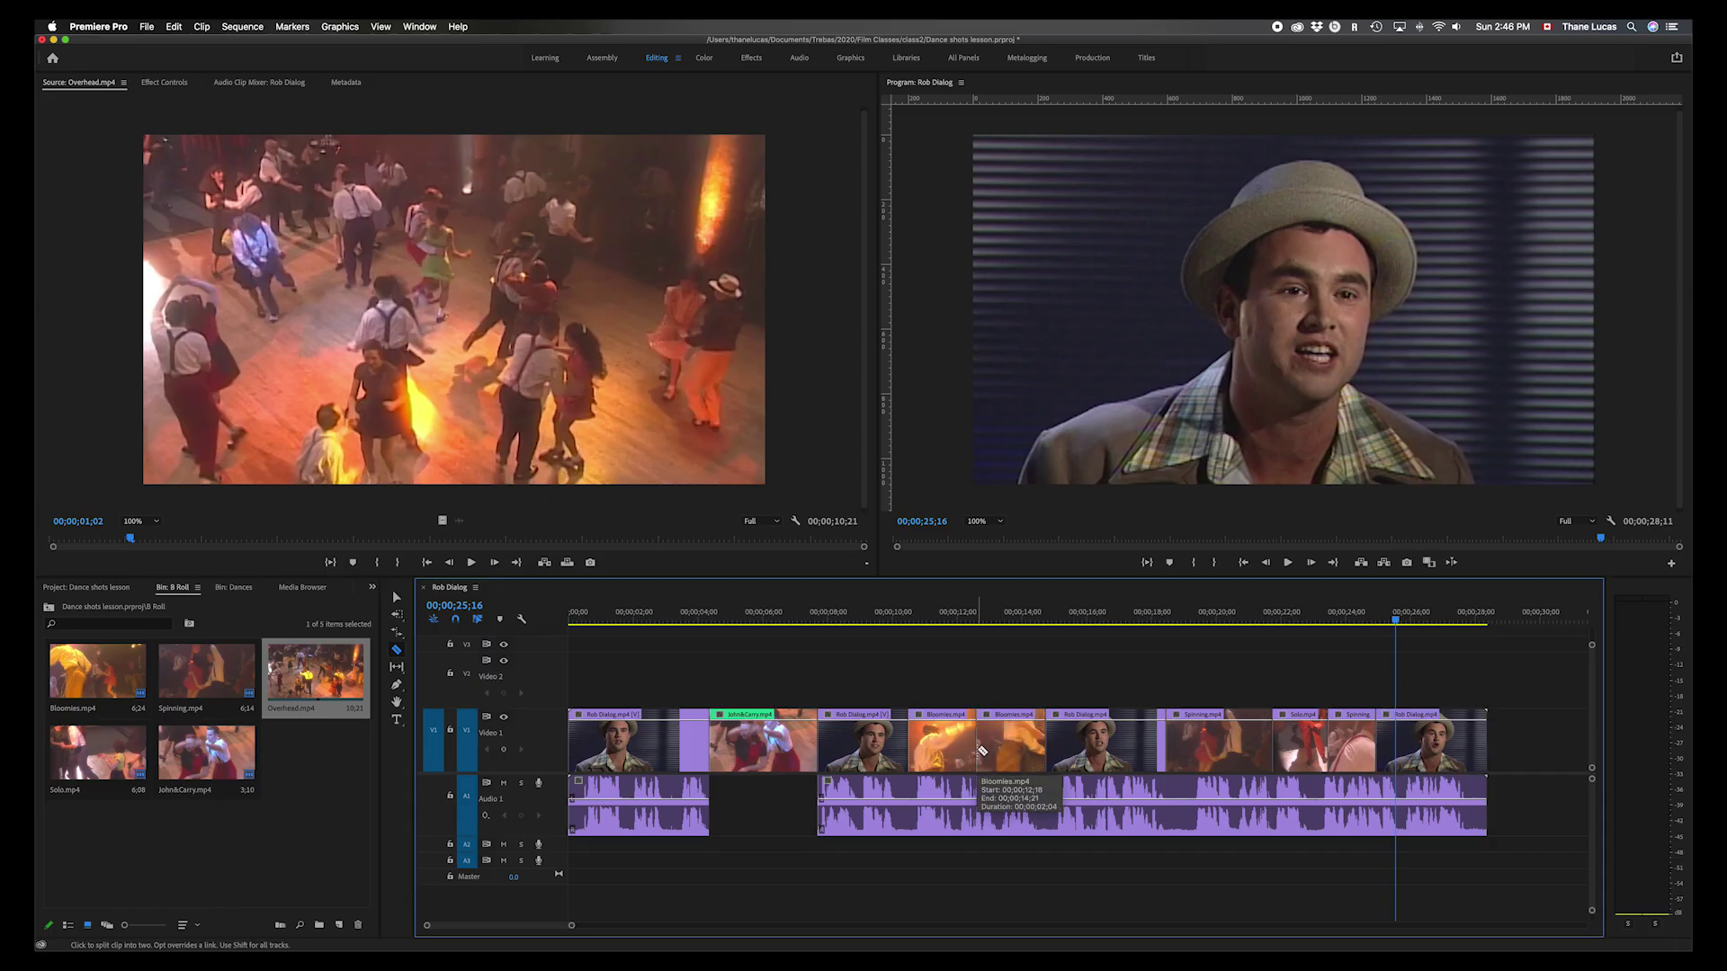
key("super+z")
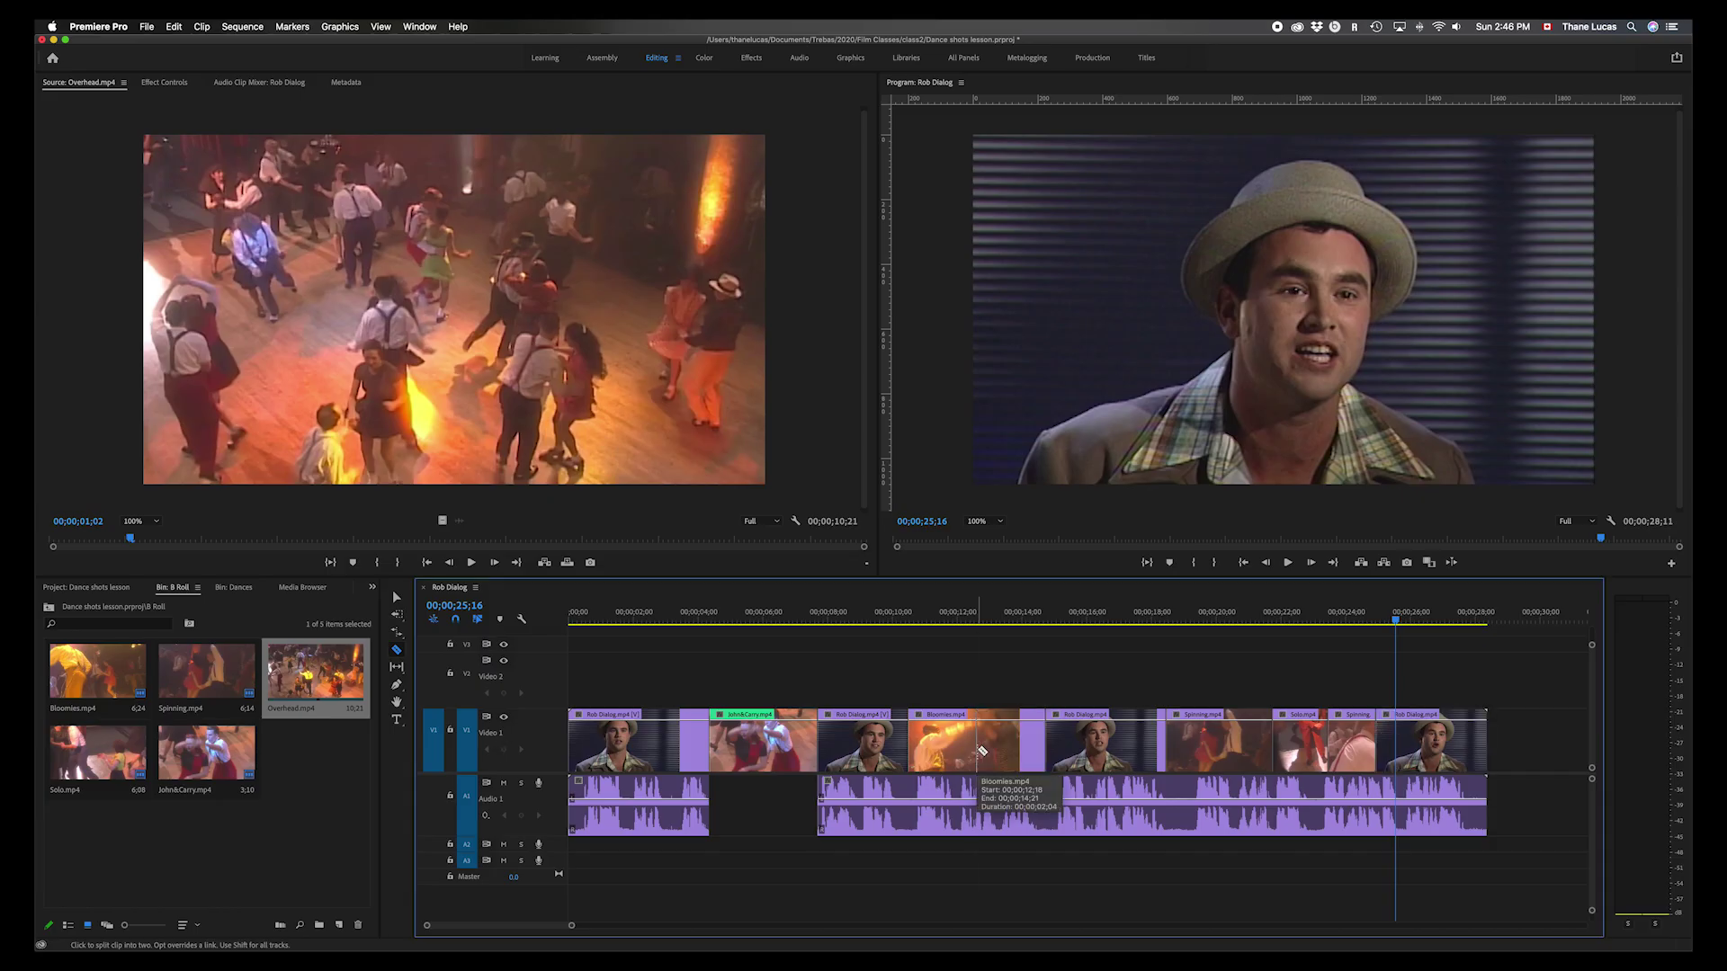
left_click(871, 758)
left_click(872, 758)
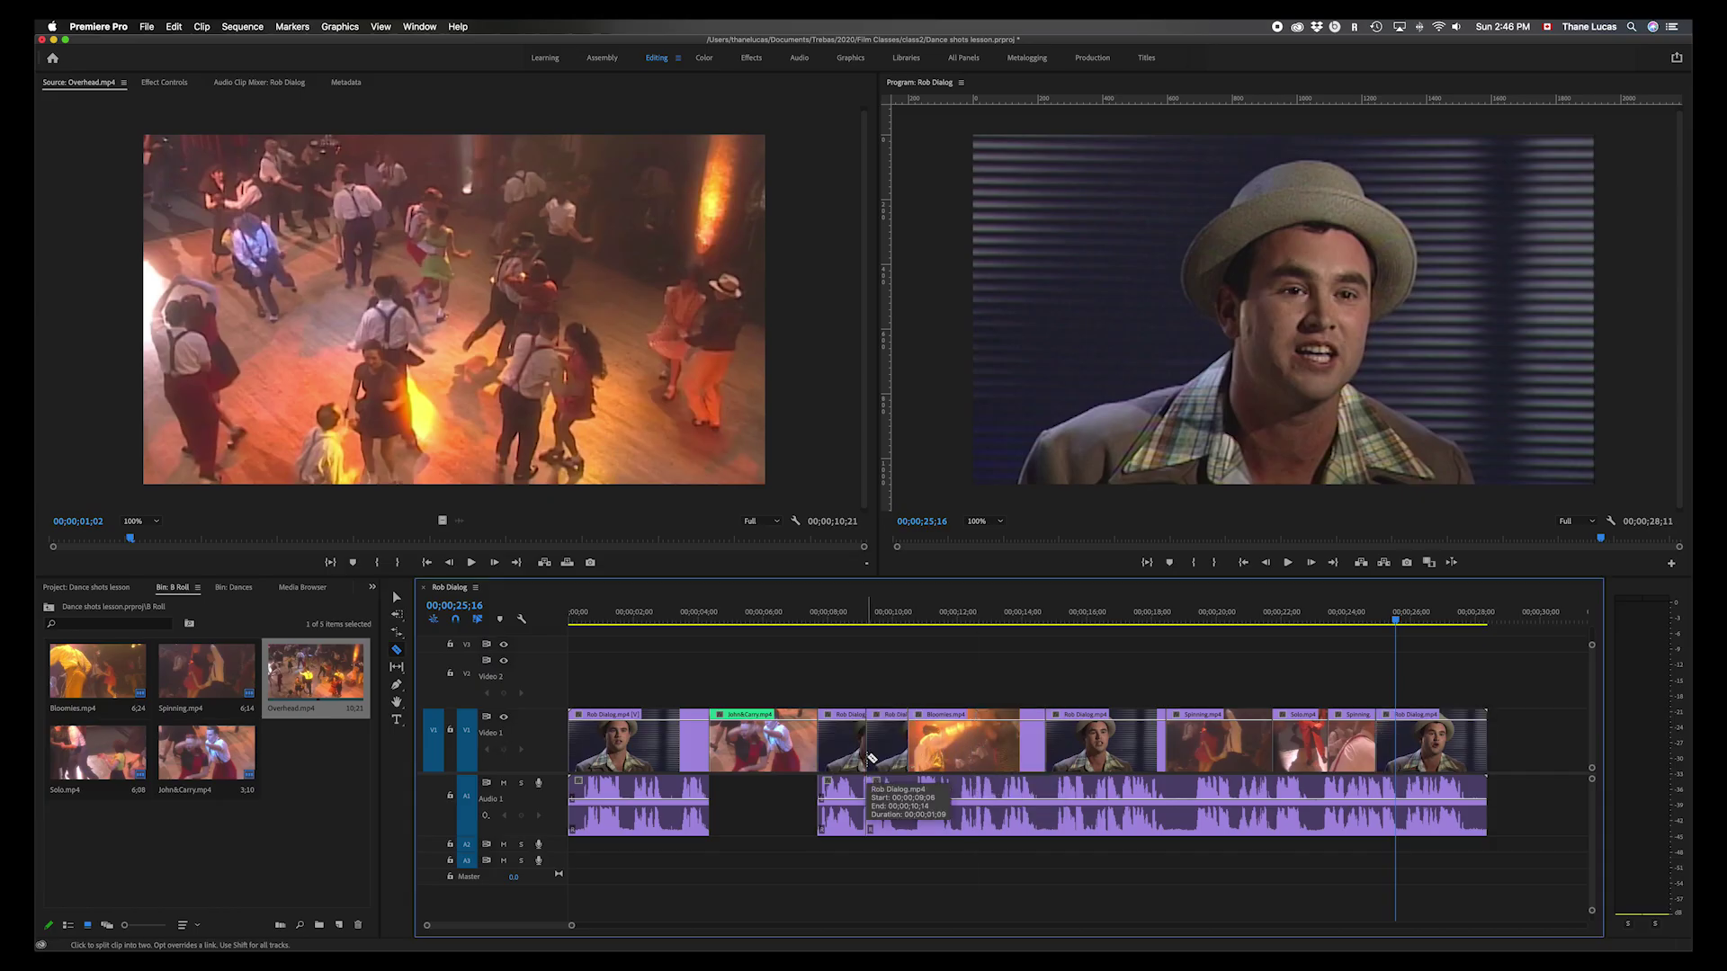
key("super+z")
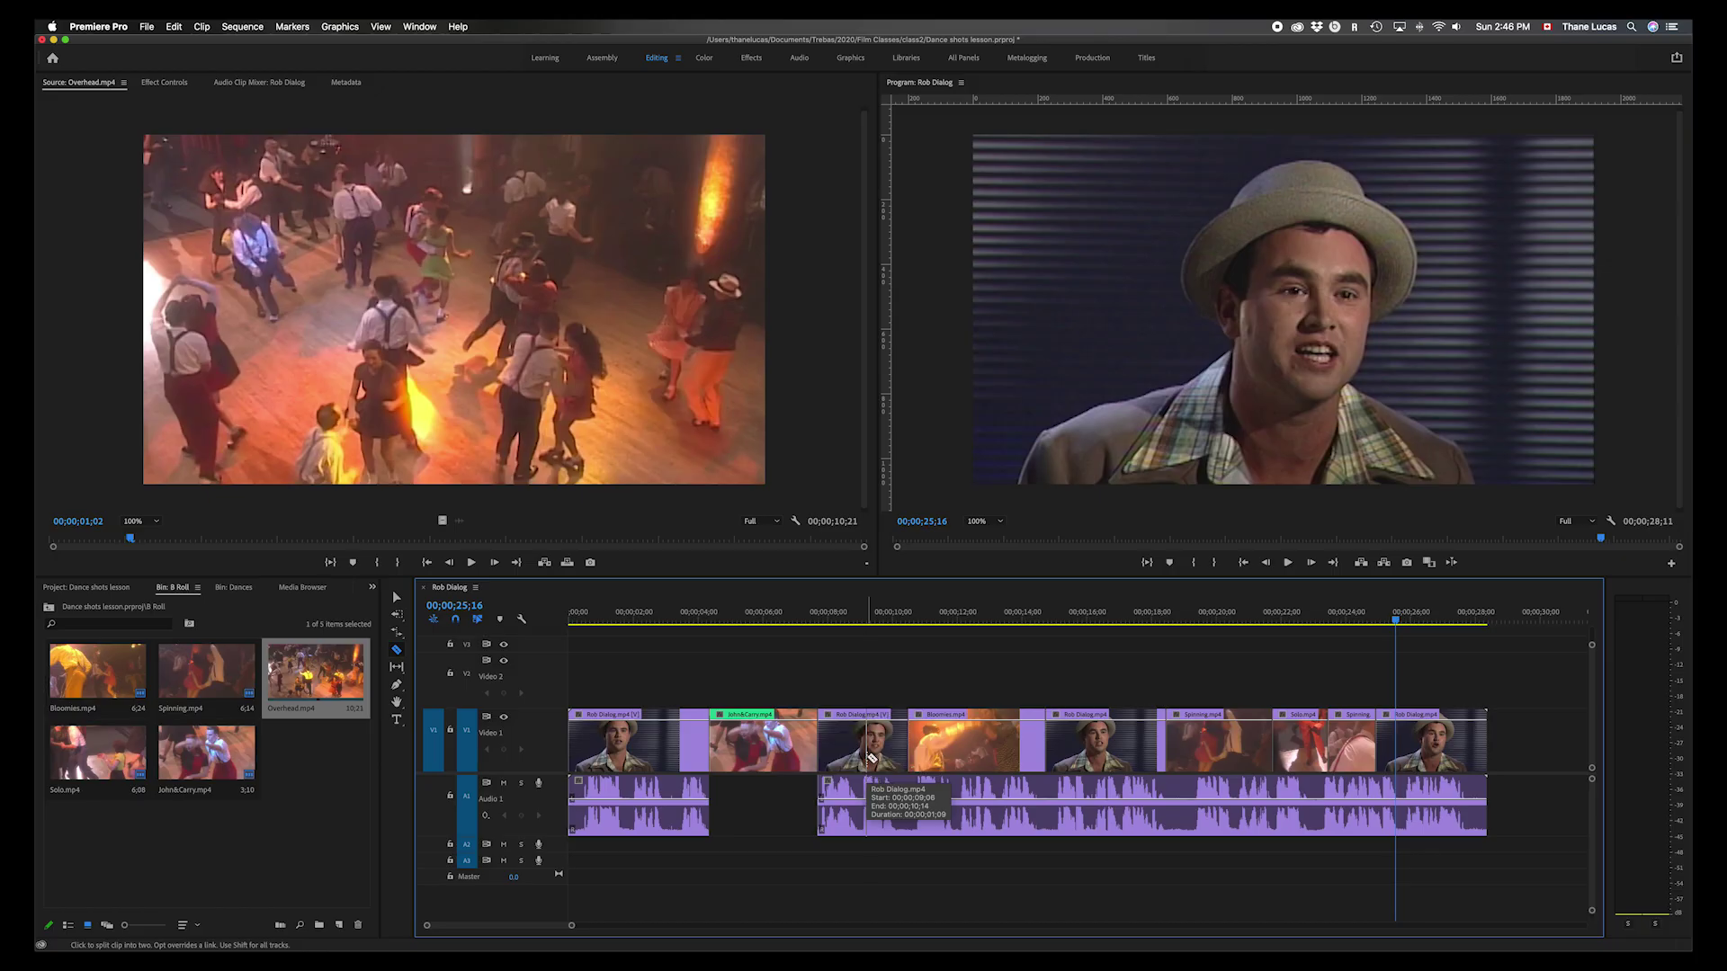
key("super+z")
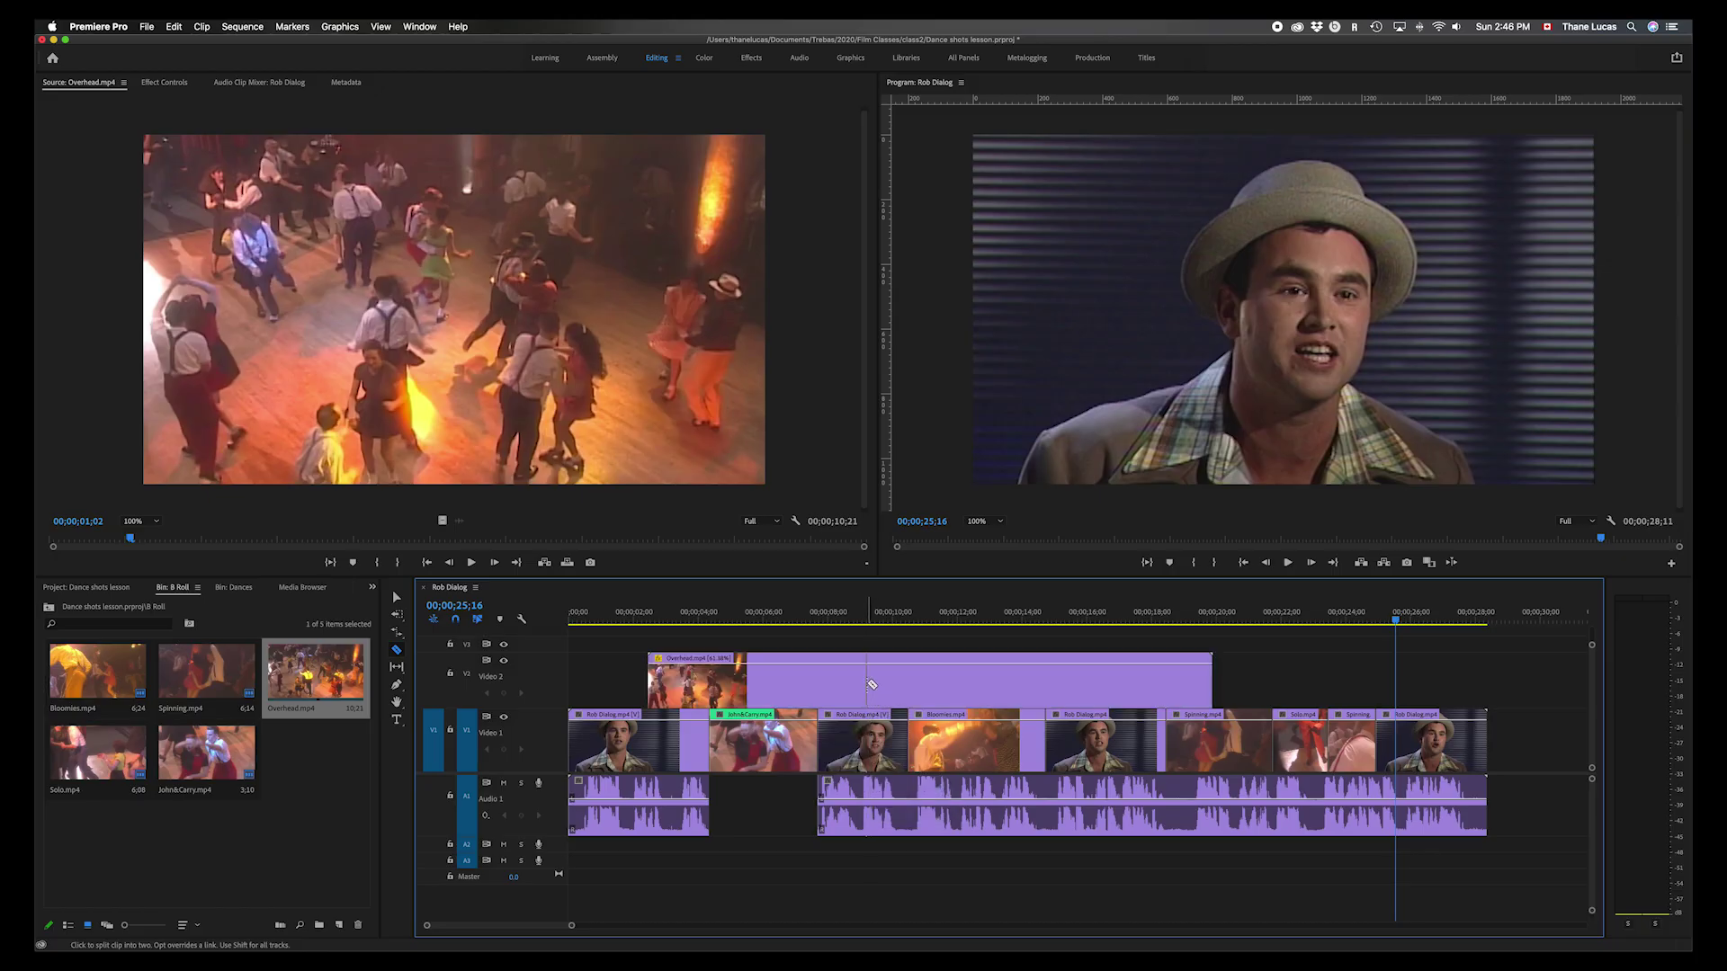
- Delete the stretched Overhead.mp4 clip from Video 2 using the Selection tool
key("v")
left_click(867, 687)
key("Delete")
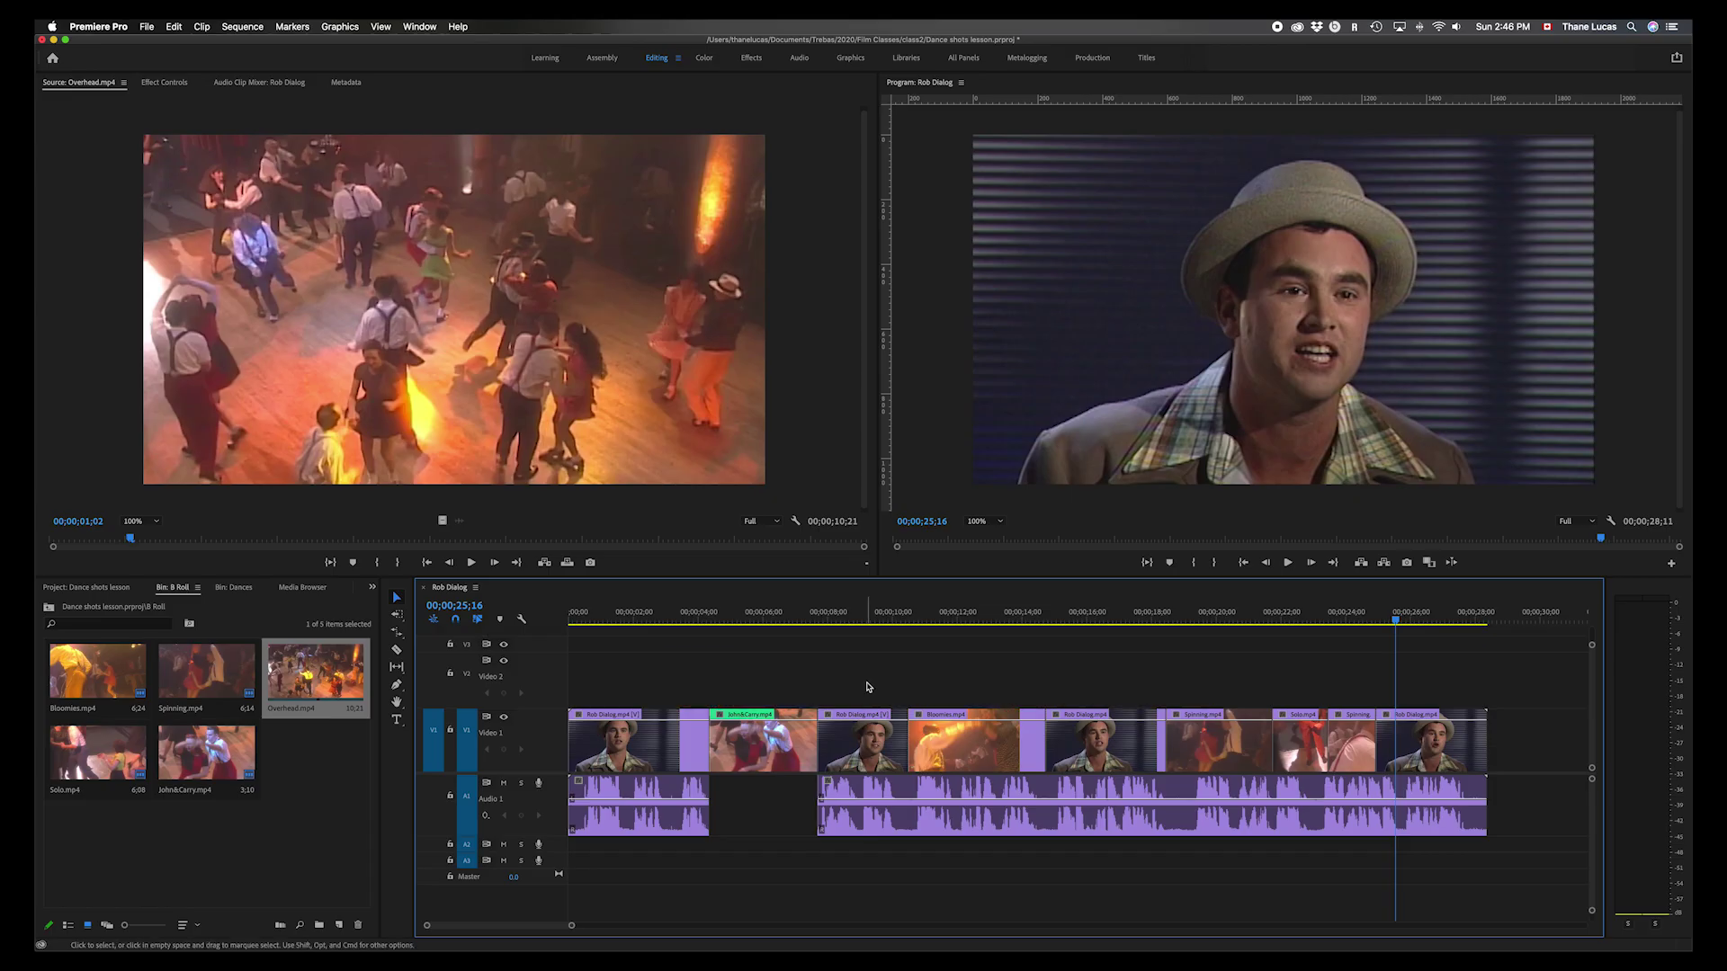
- Try splitting the third Rob Dialog.mp4 clip at the playhead at 00;00;16;20, and undo the split
left_click_drag(1394, 619, 1109, 651)
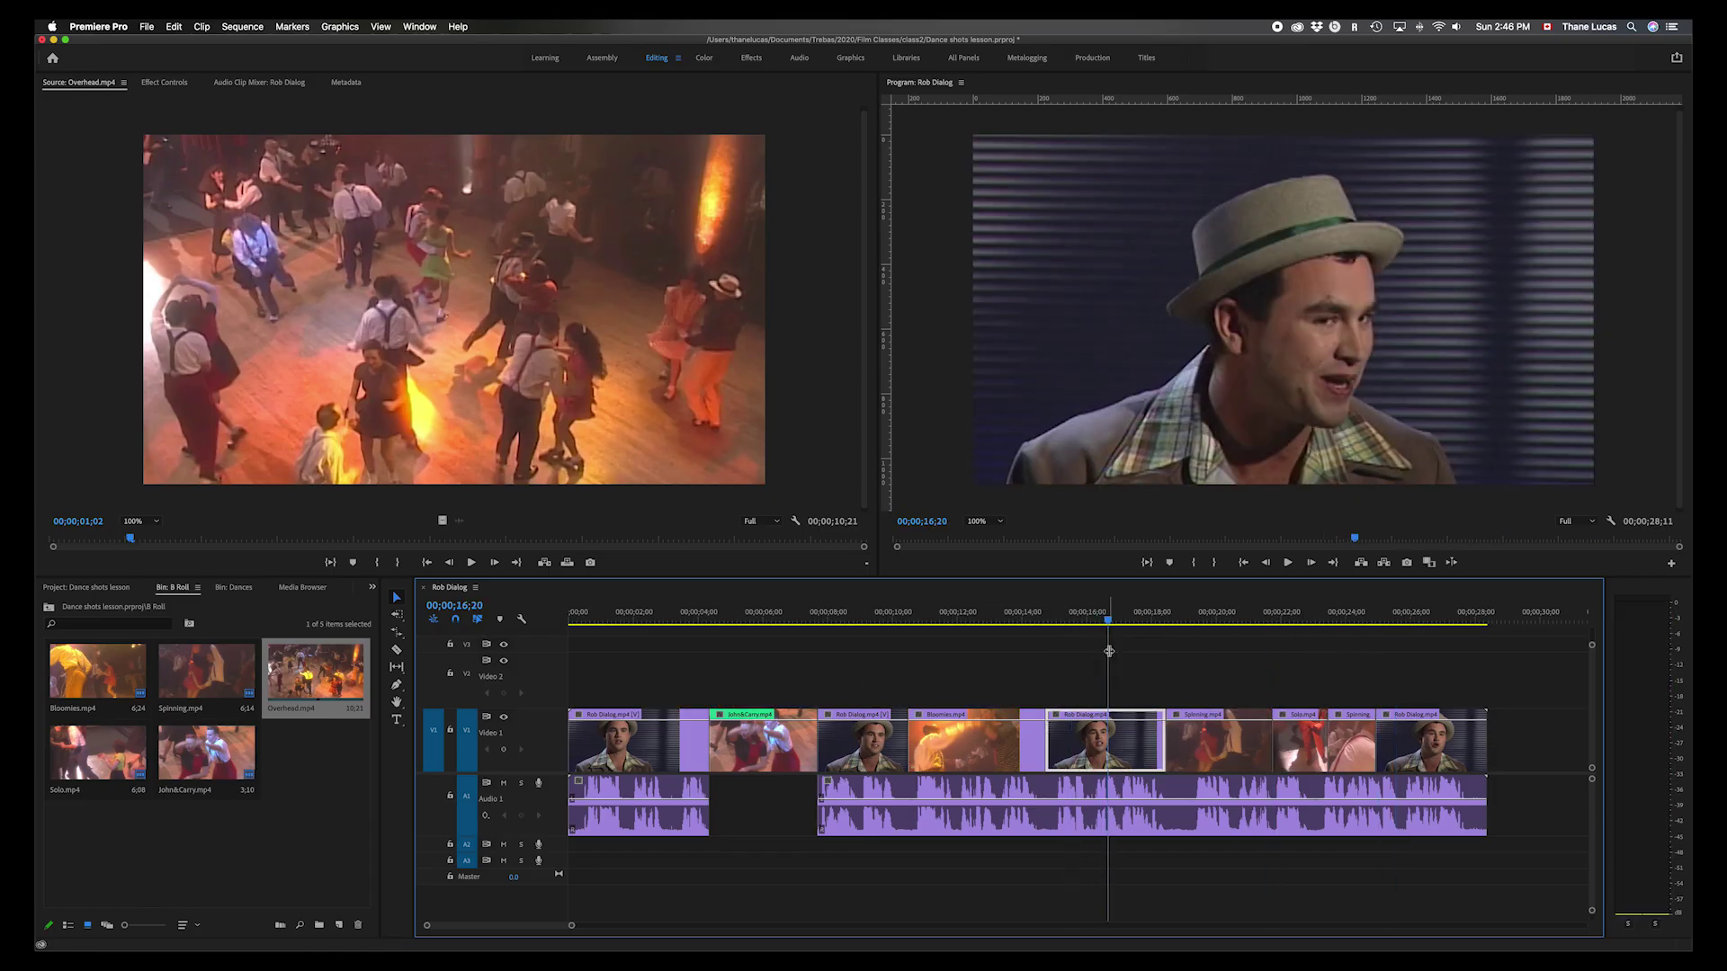
key("super+k")
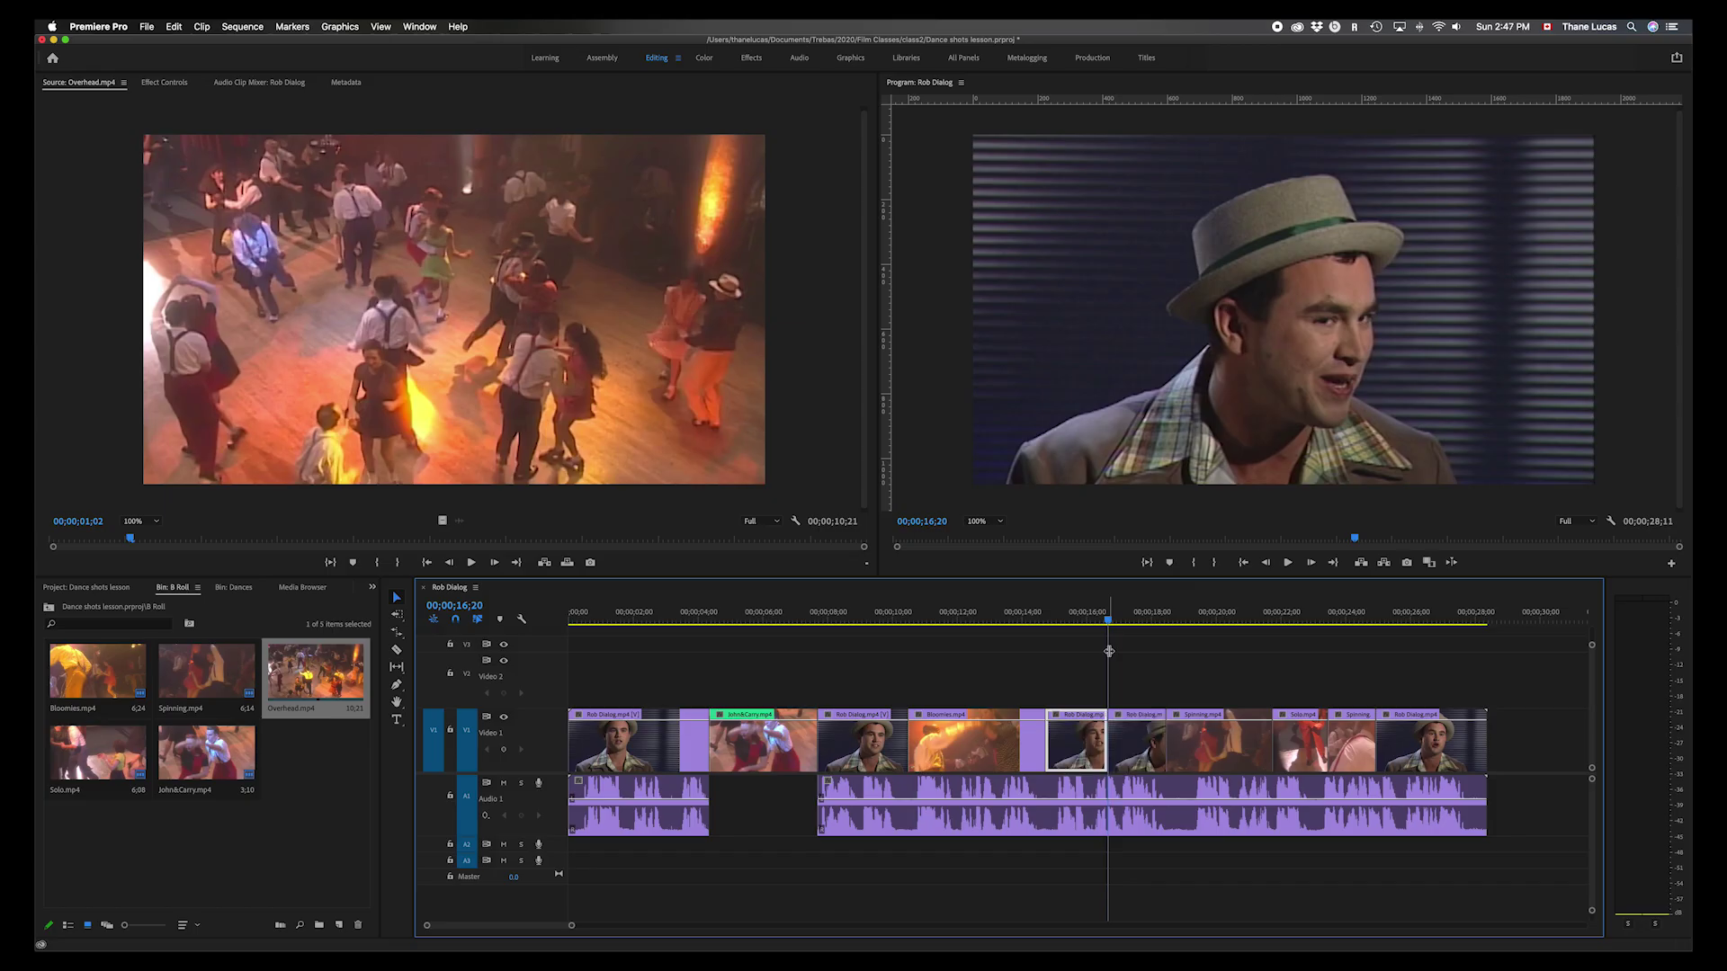
key("super+z")
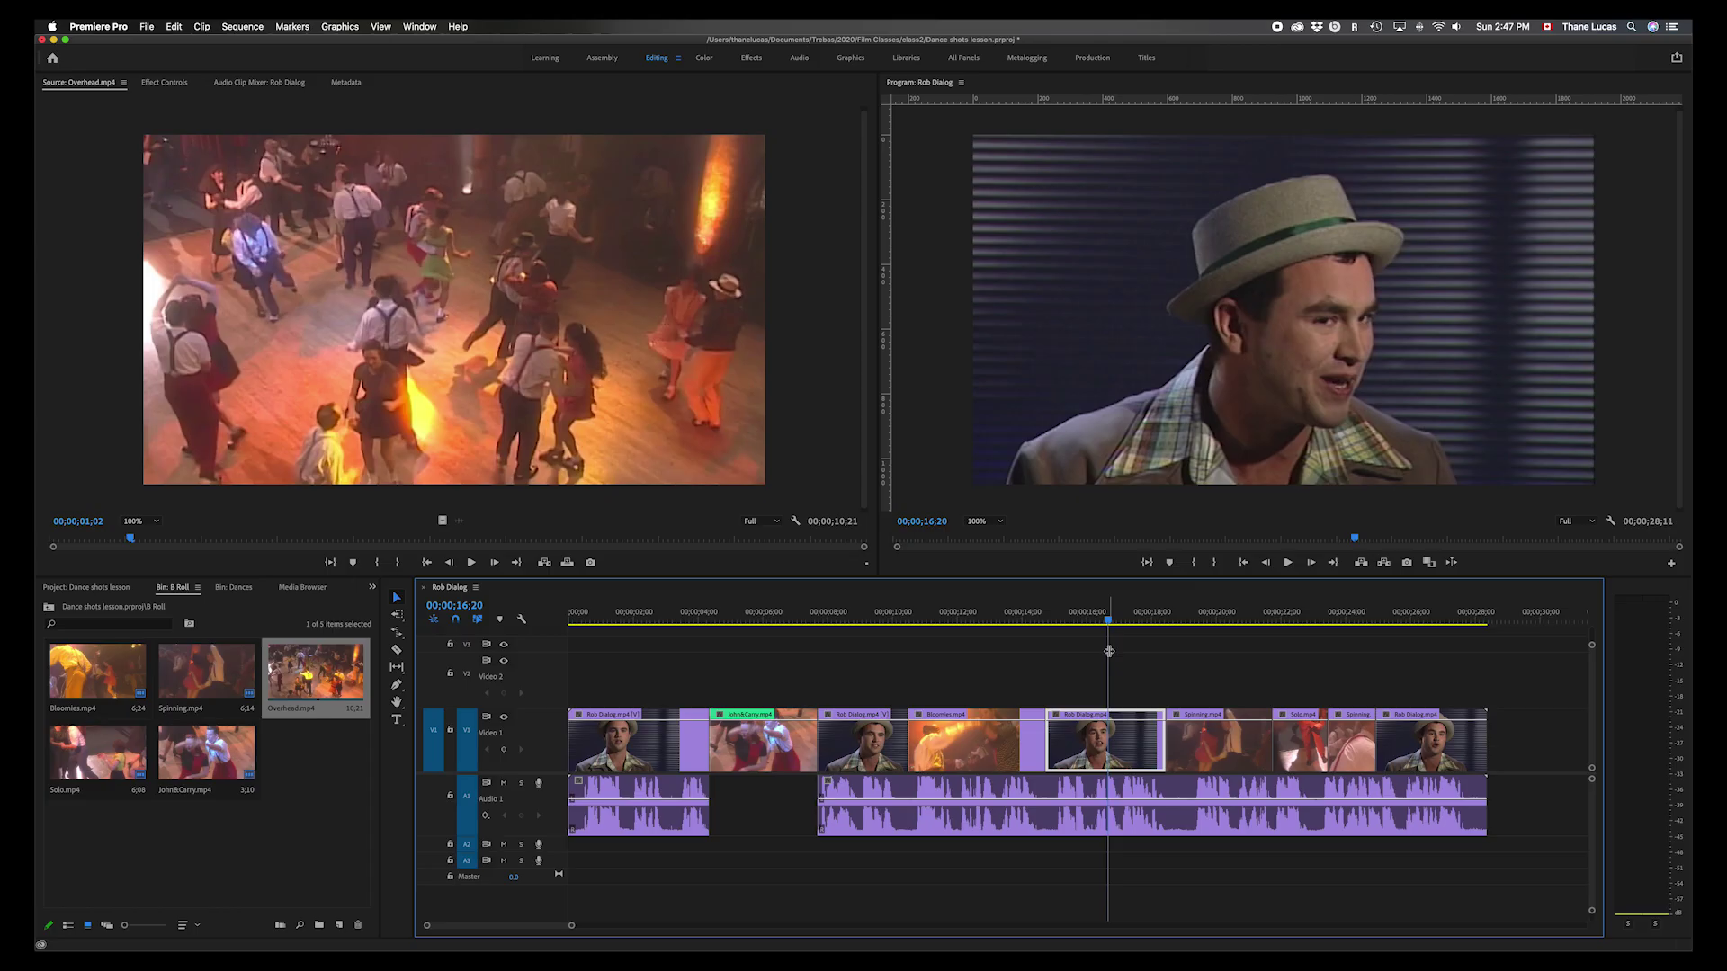
- Activate the Slip tool and park the playhead inside John&Carry.mp4 at 00;00;06;08
left_click(396, 667)
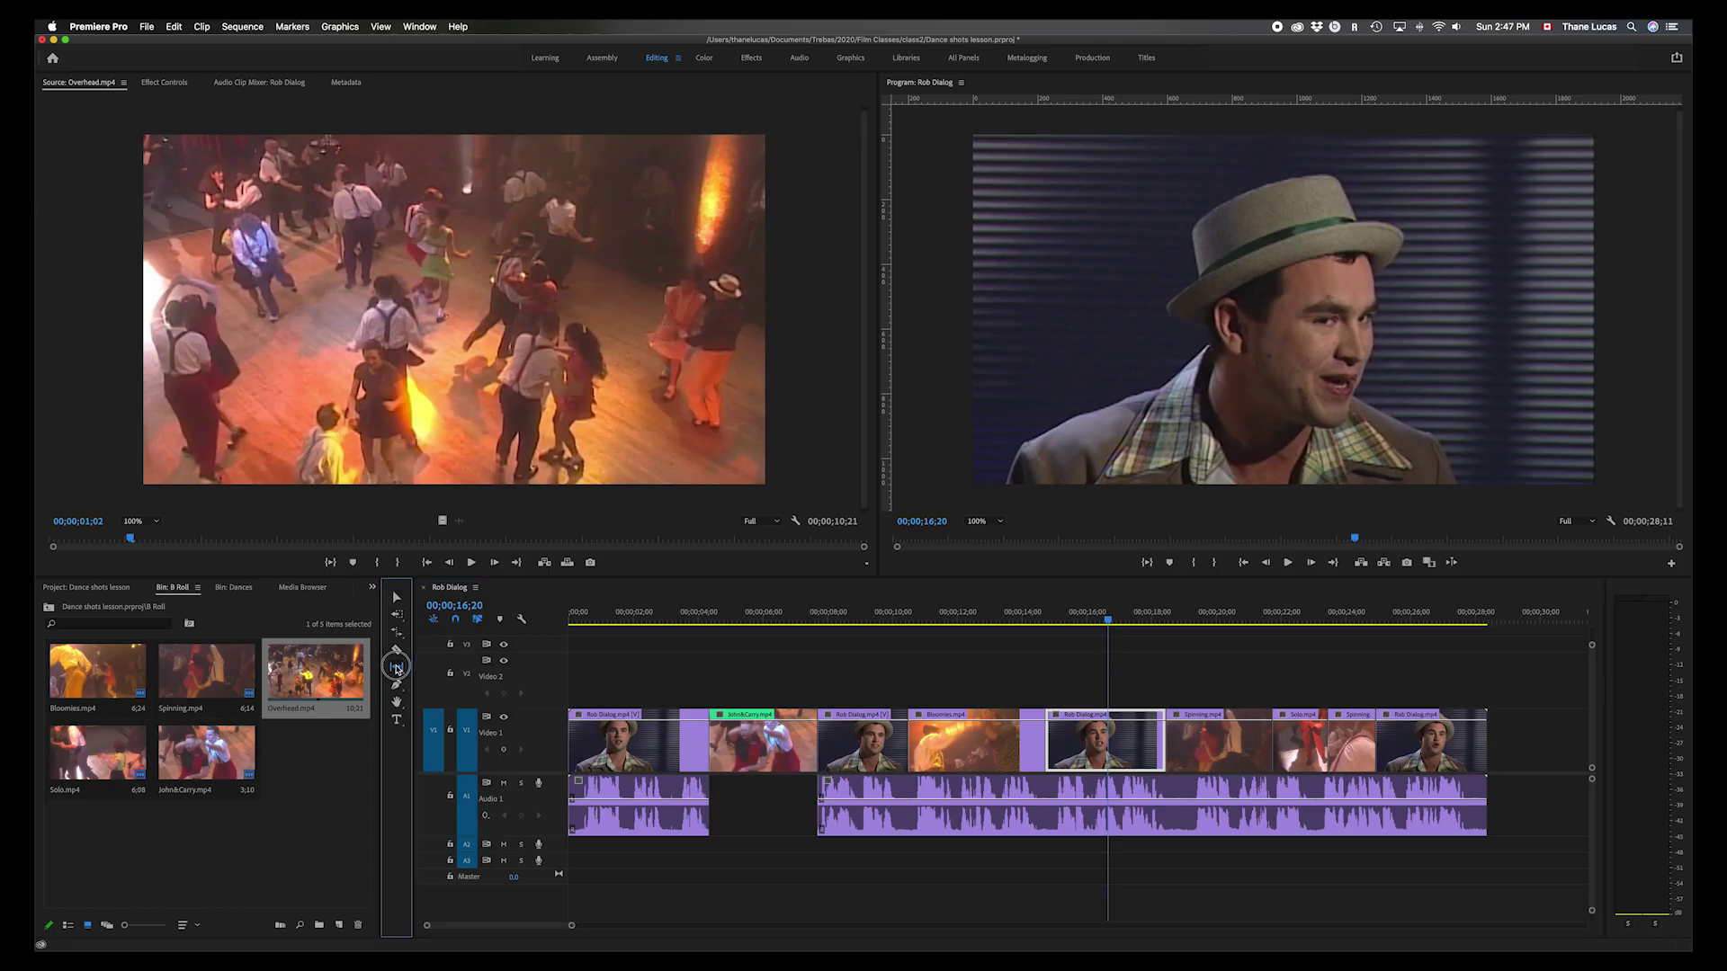
left_click(445, 666)
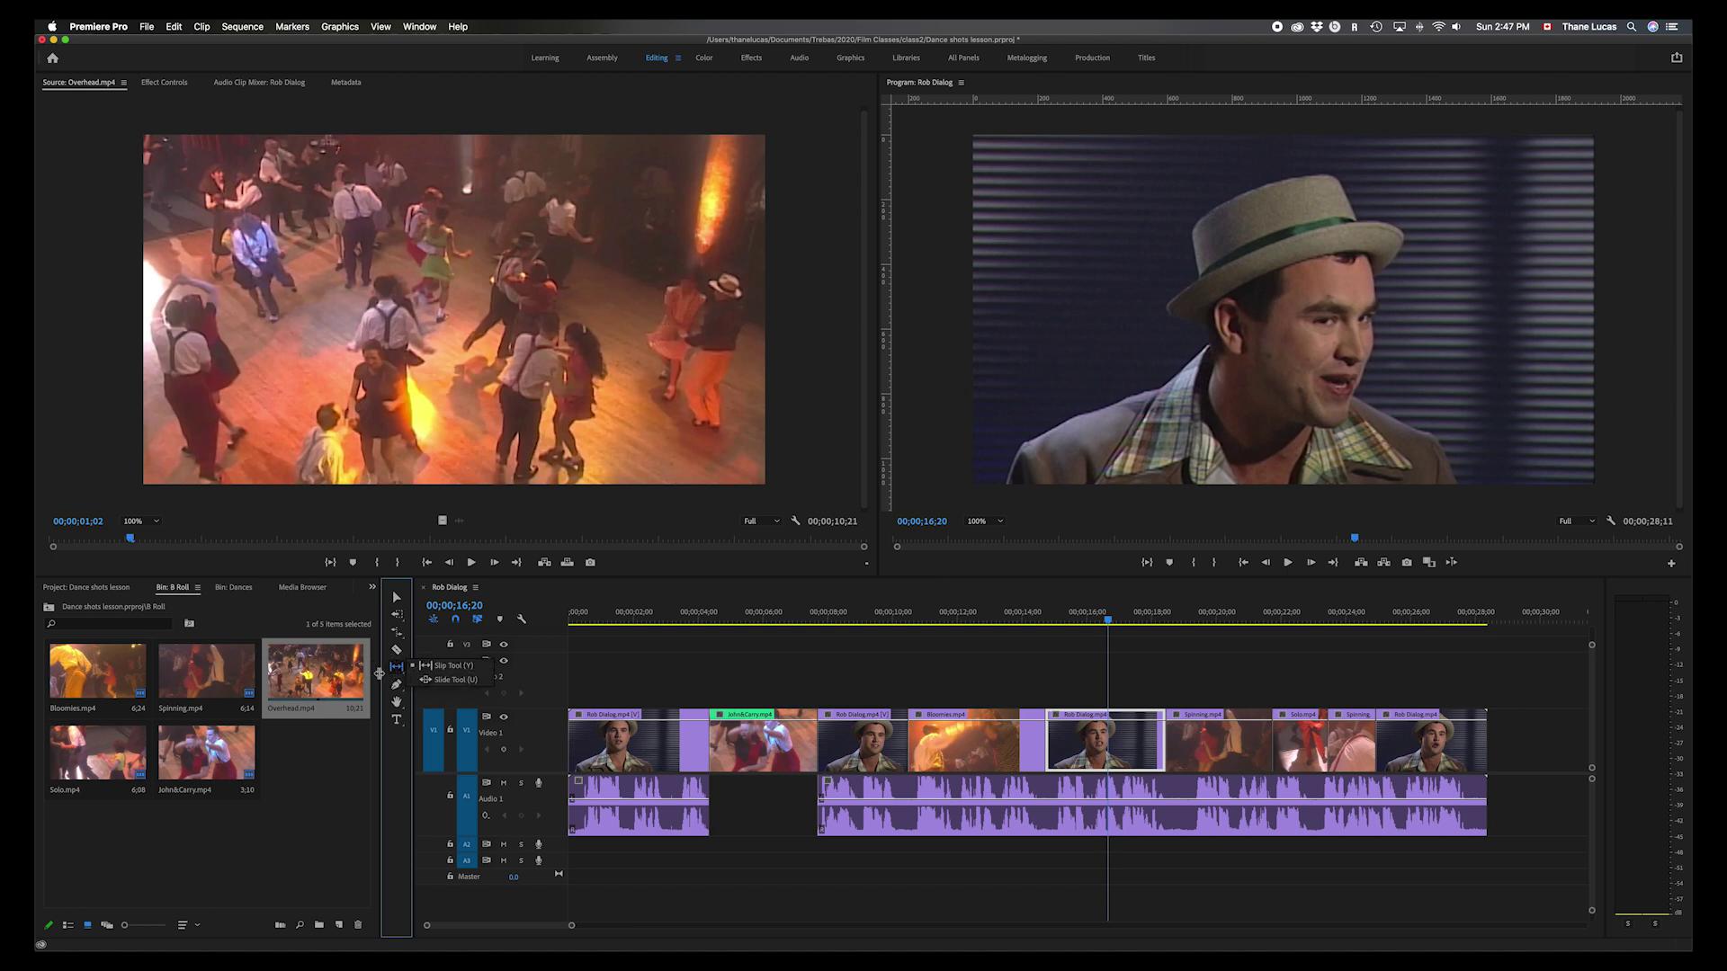
scroll(902, 660, "right", 3)
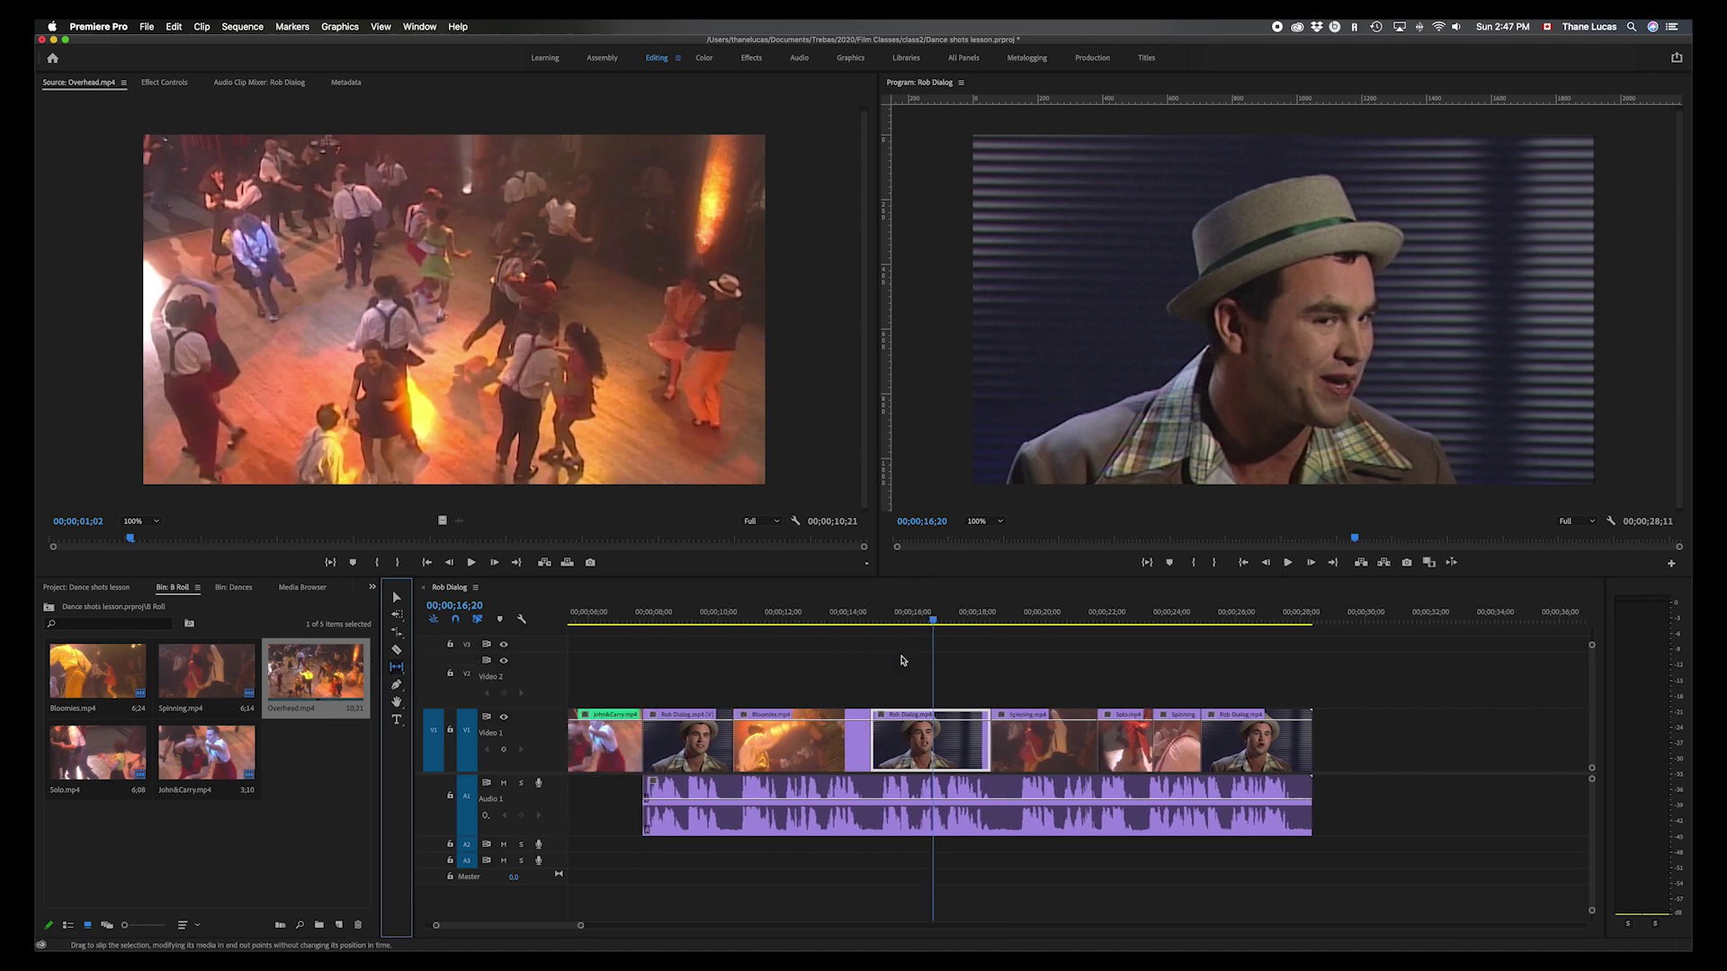
left_click(753, 606)
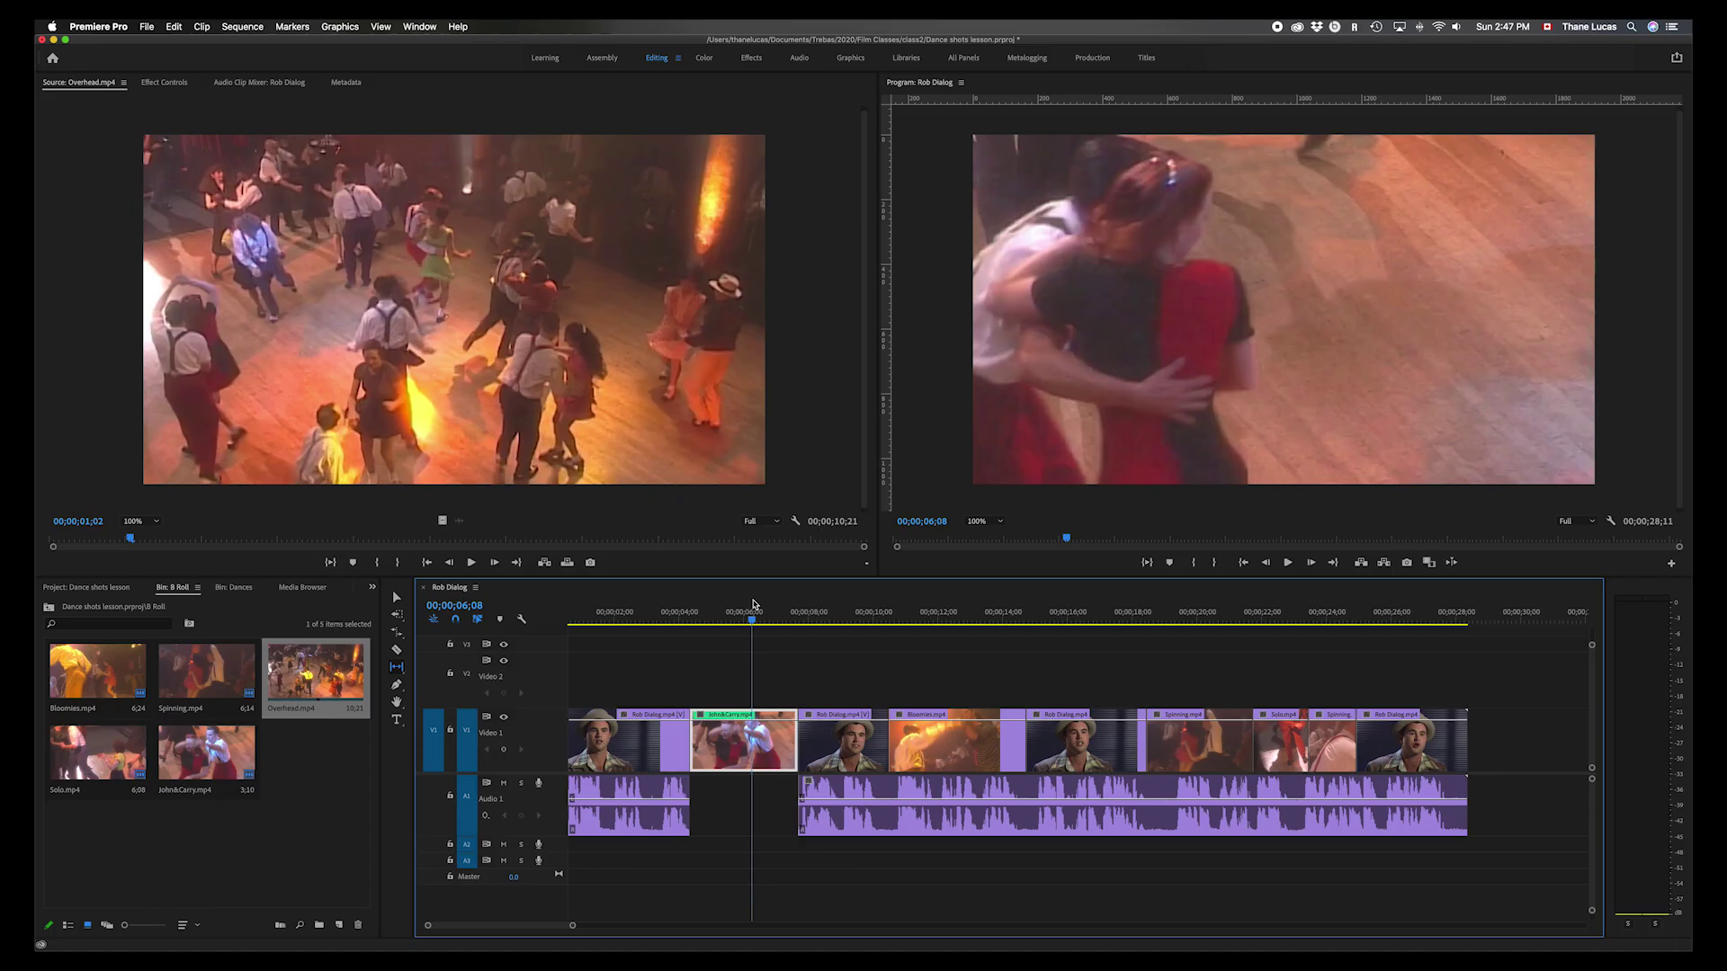
scroll(752, 604, "down", 1)
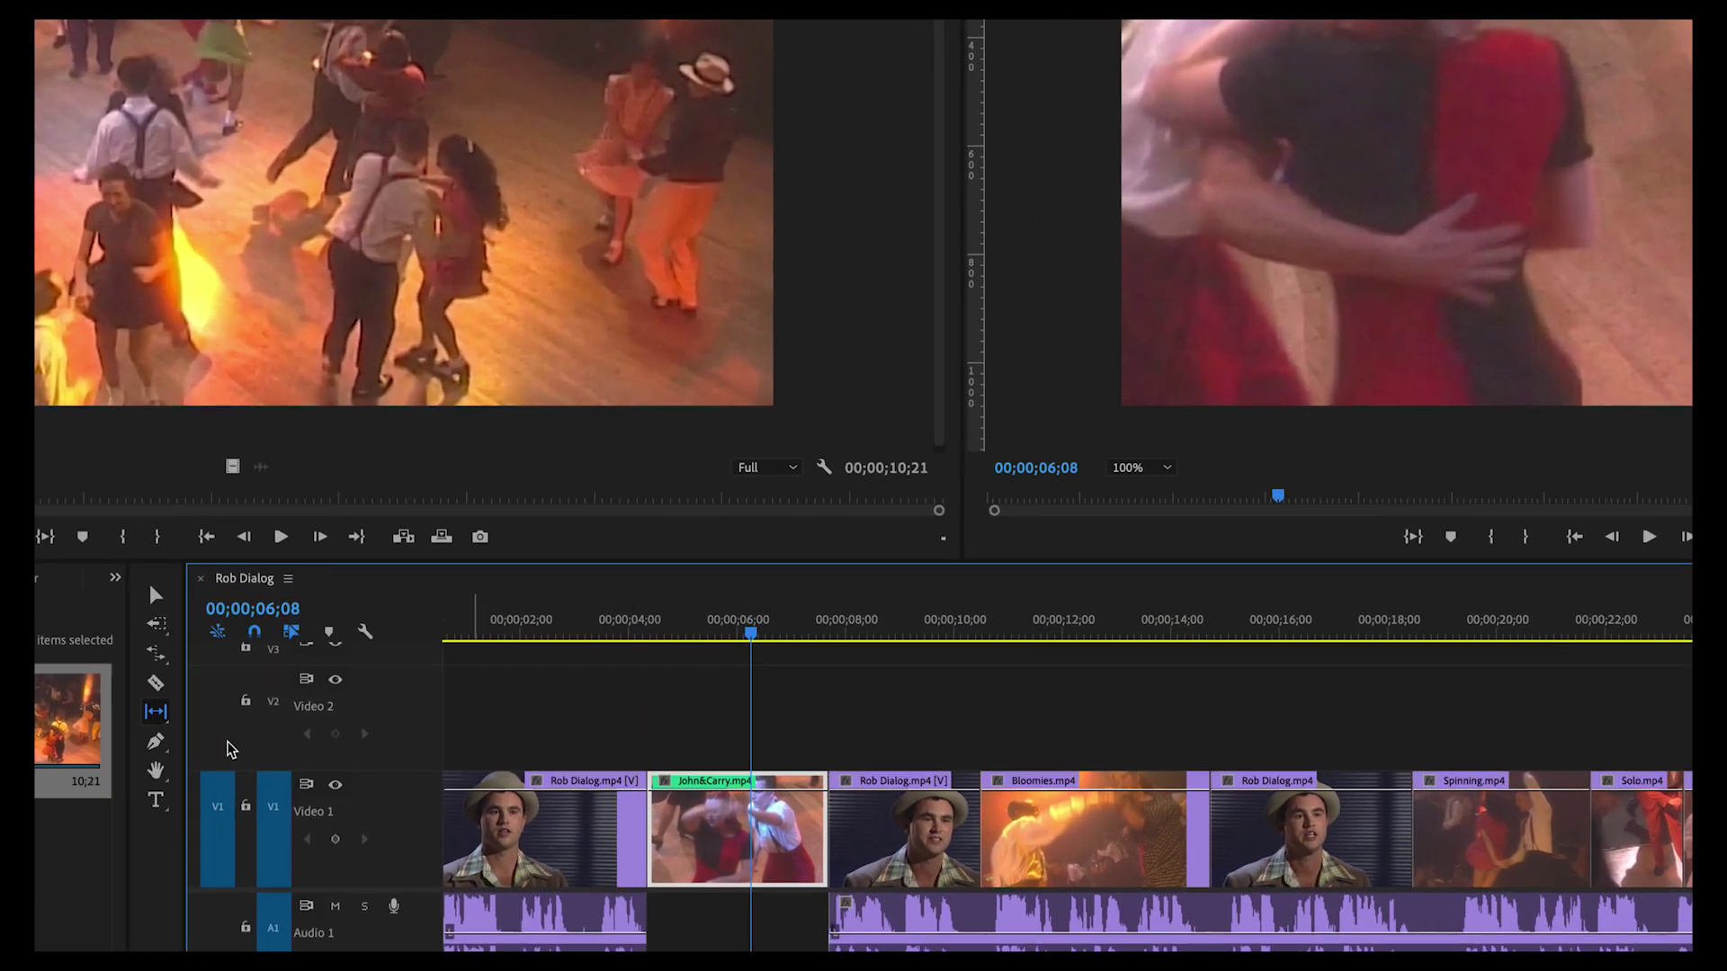
scroll(567, 700, "left", 1)
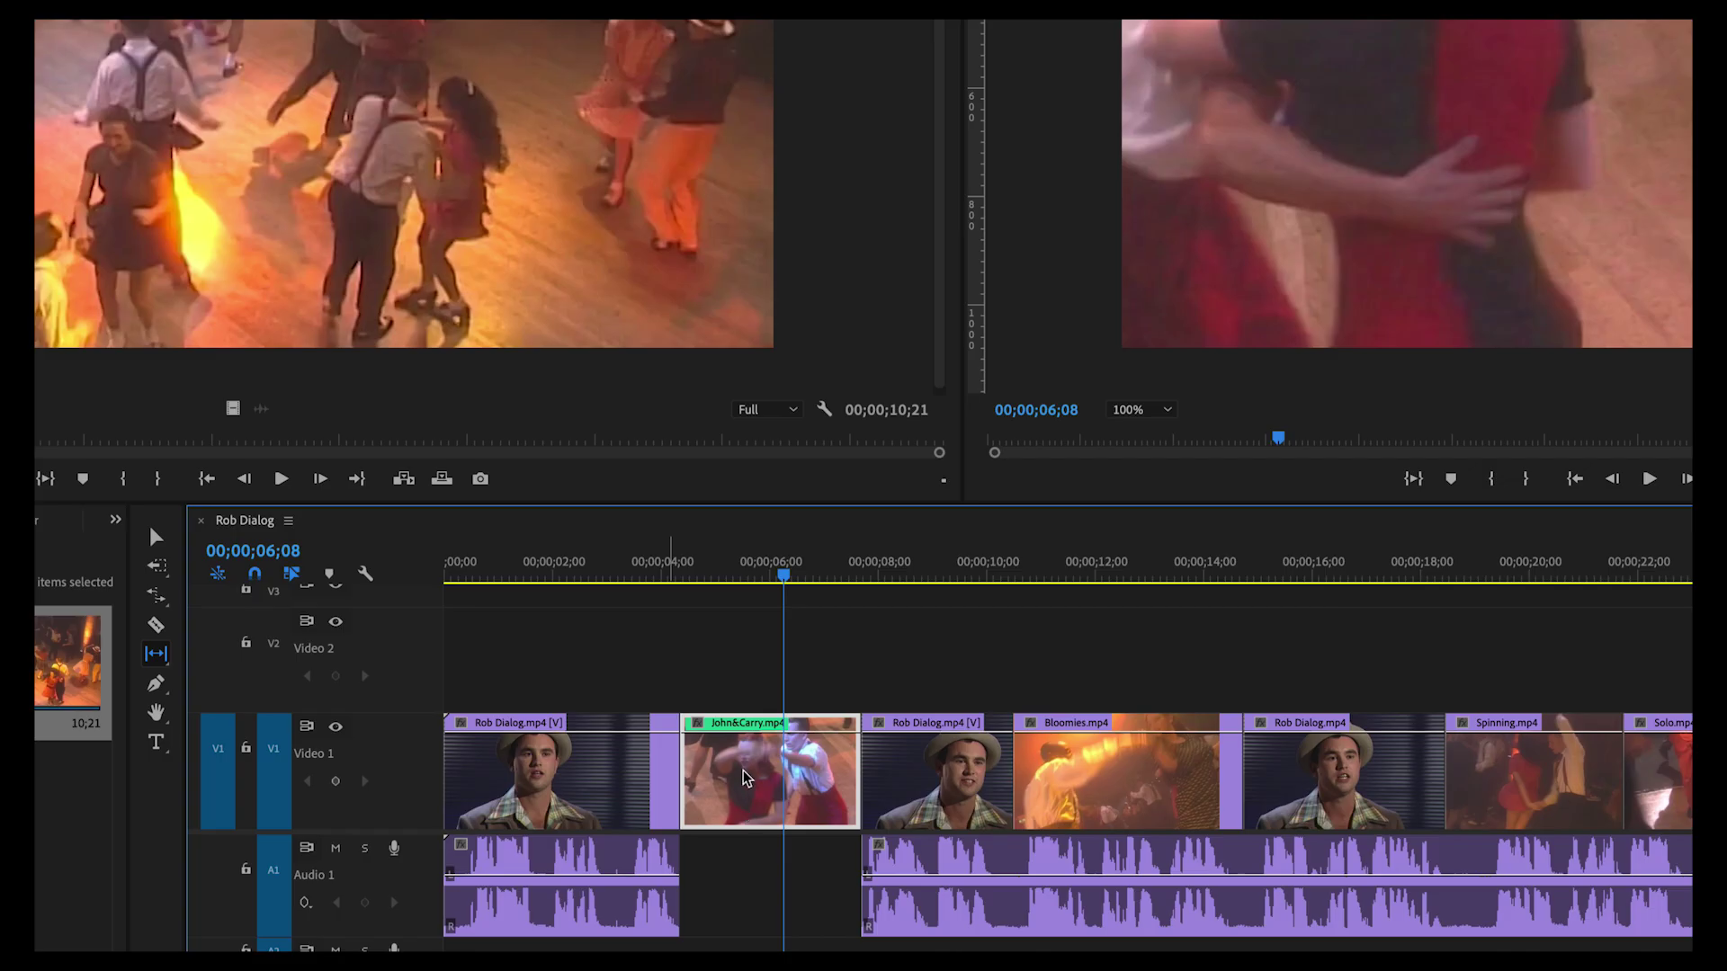
- Slip the content of John&Carry.mp4 so its source starts at about 00;00;01;11 and ends at about 00;00;04;20
left_click(156, 656)
left_click_drag(756, 780, 771, 775)
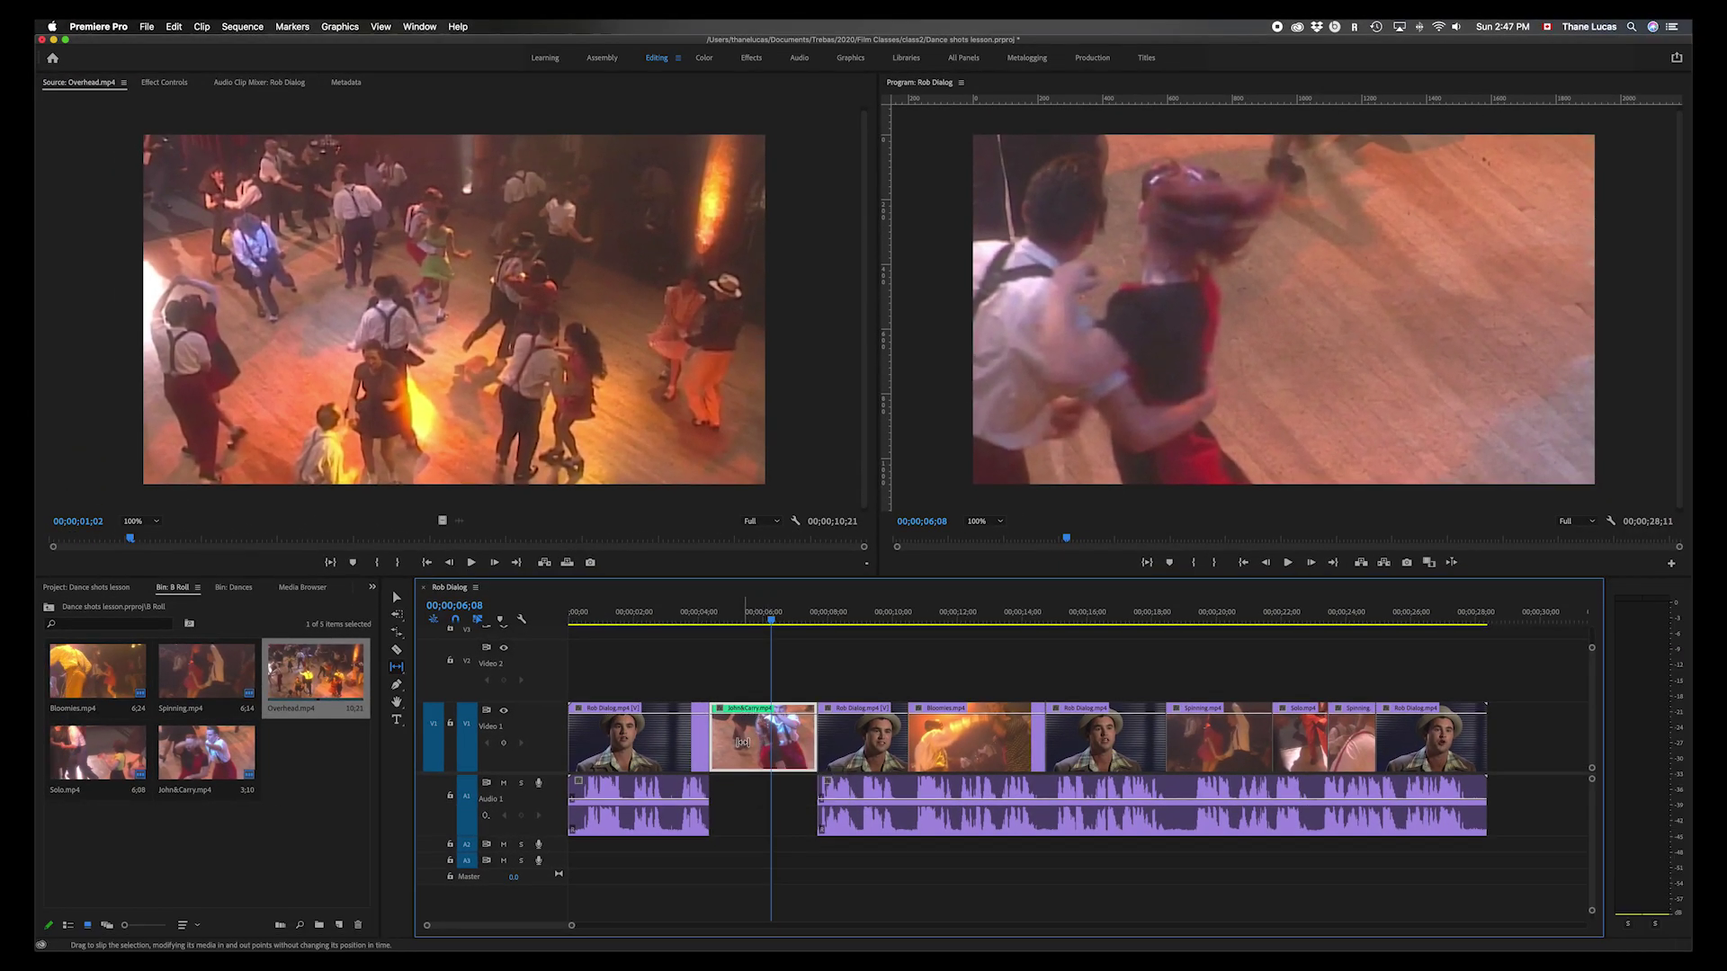
mouse_move(763, 744)
left_mouse_down()
mouse_move(814, 739)
mouse_move(689, 738)
mouse_move(758, 737)
left_mouse_up()
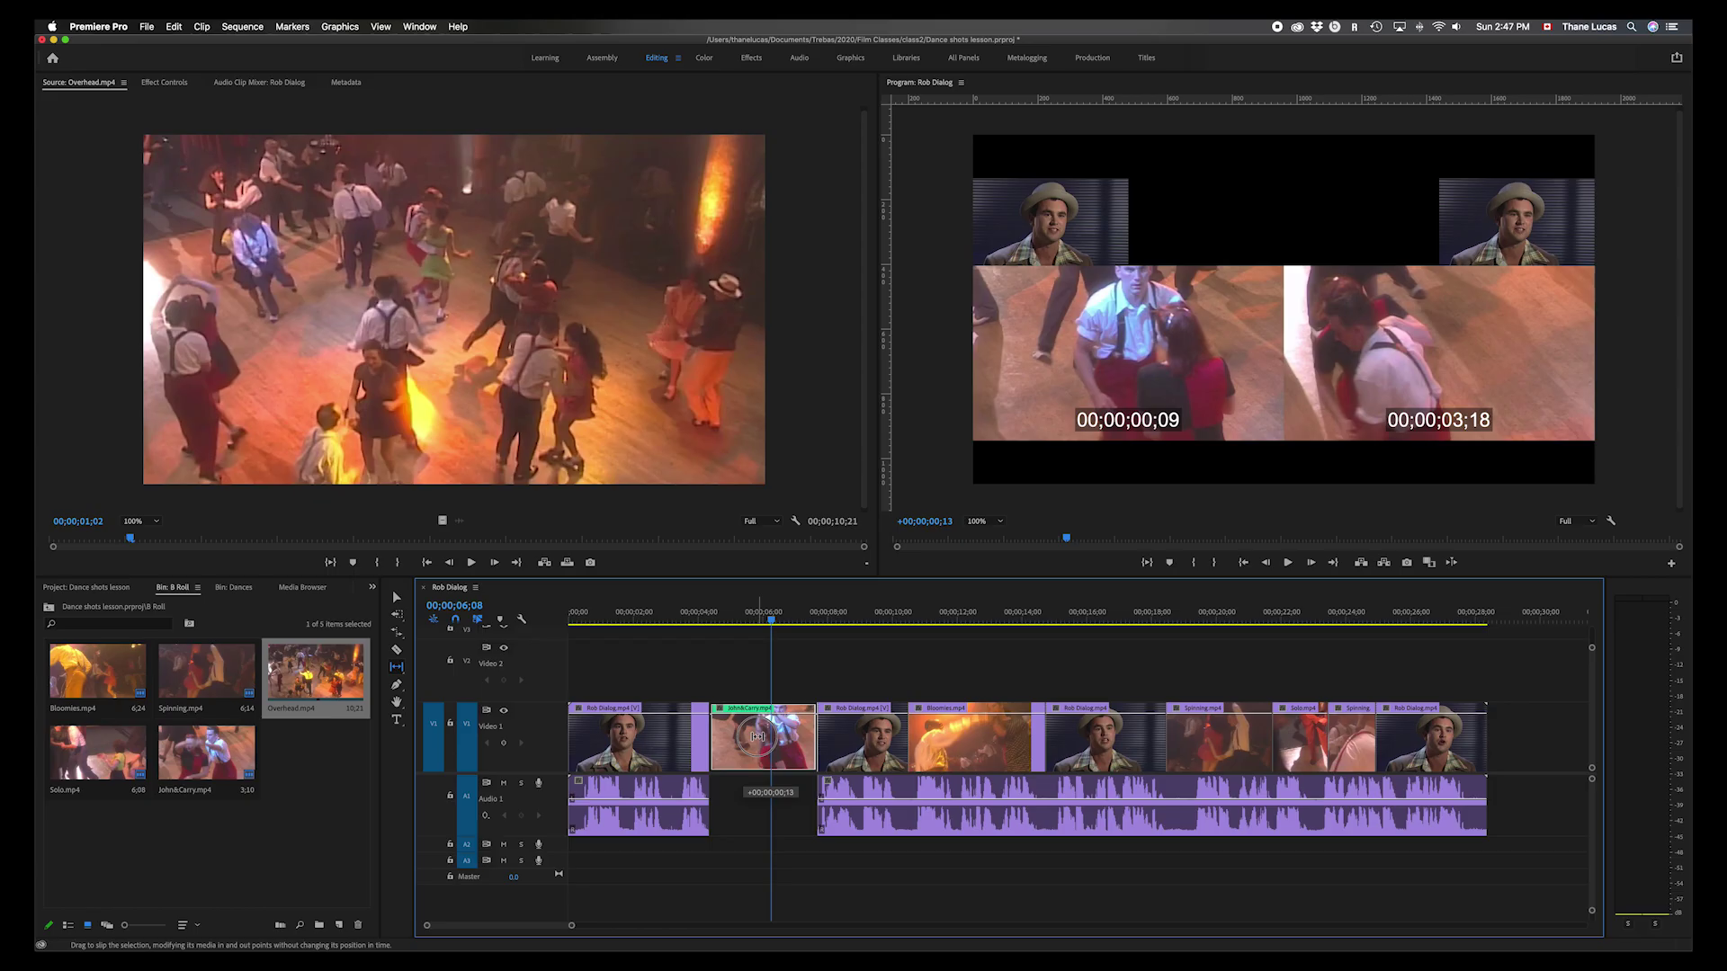
left_click_drag(772, 738, 722, 727)
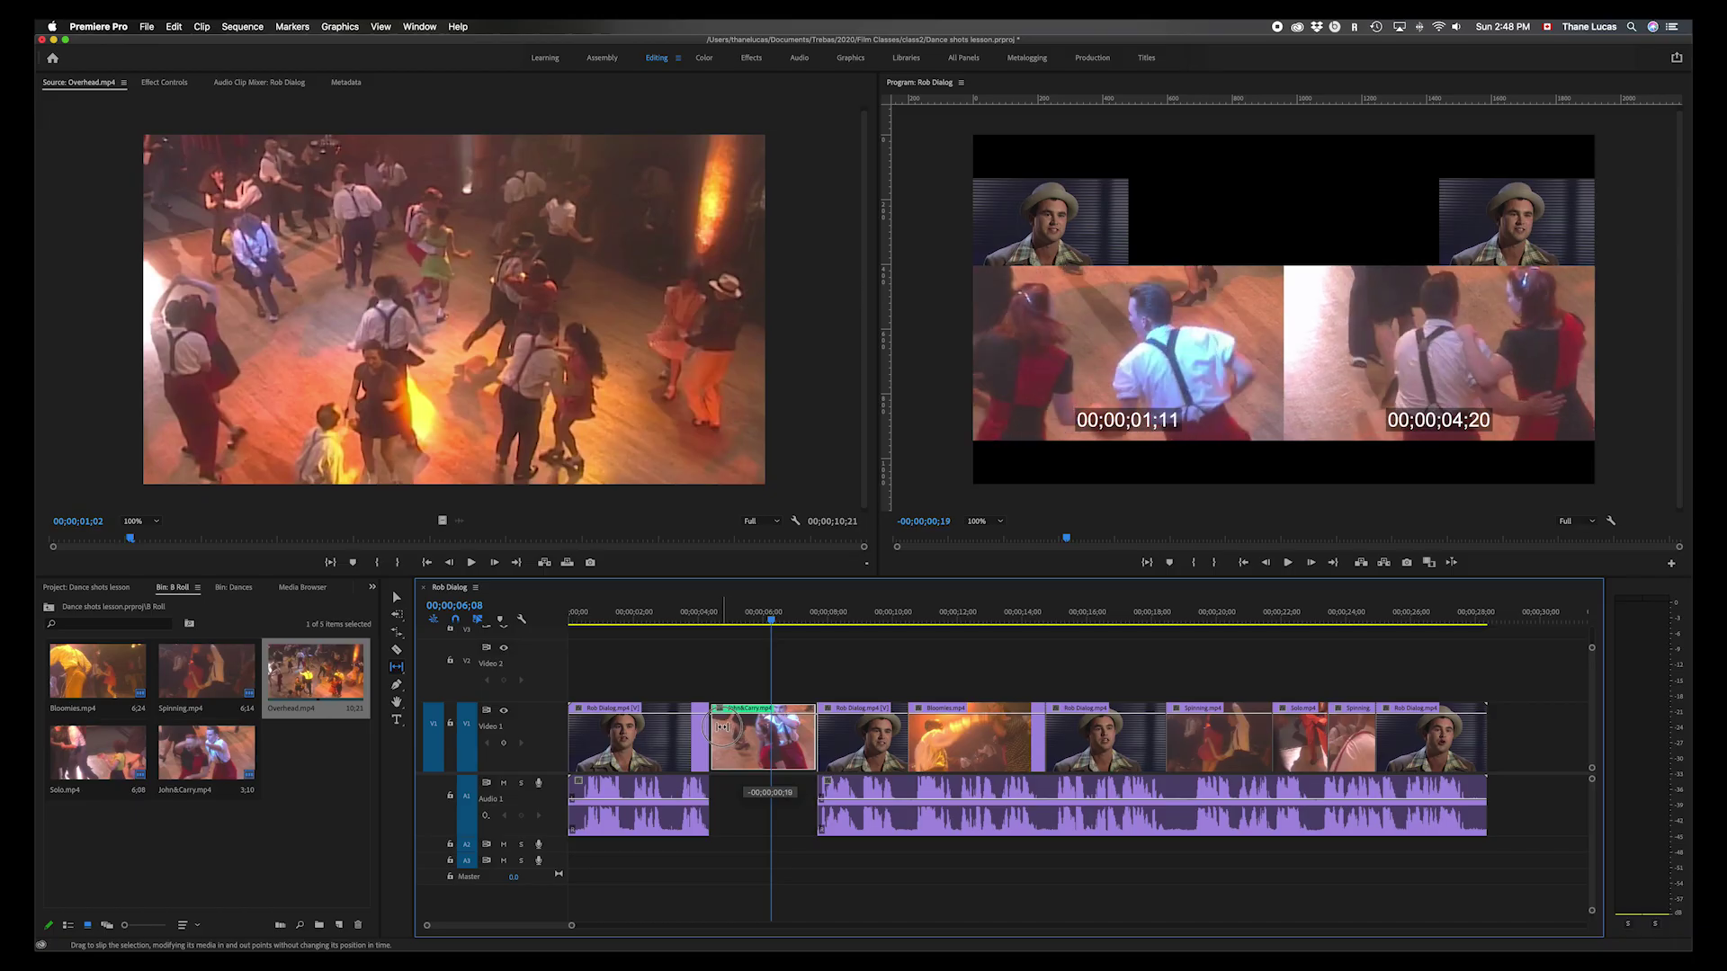
left_click_drag(722, 726, 722, 727)
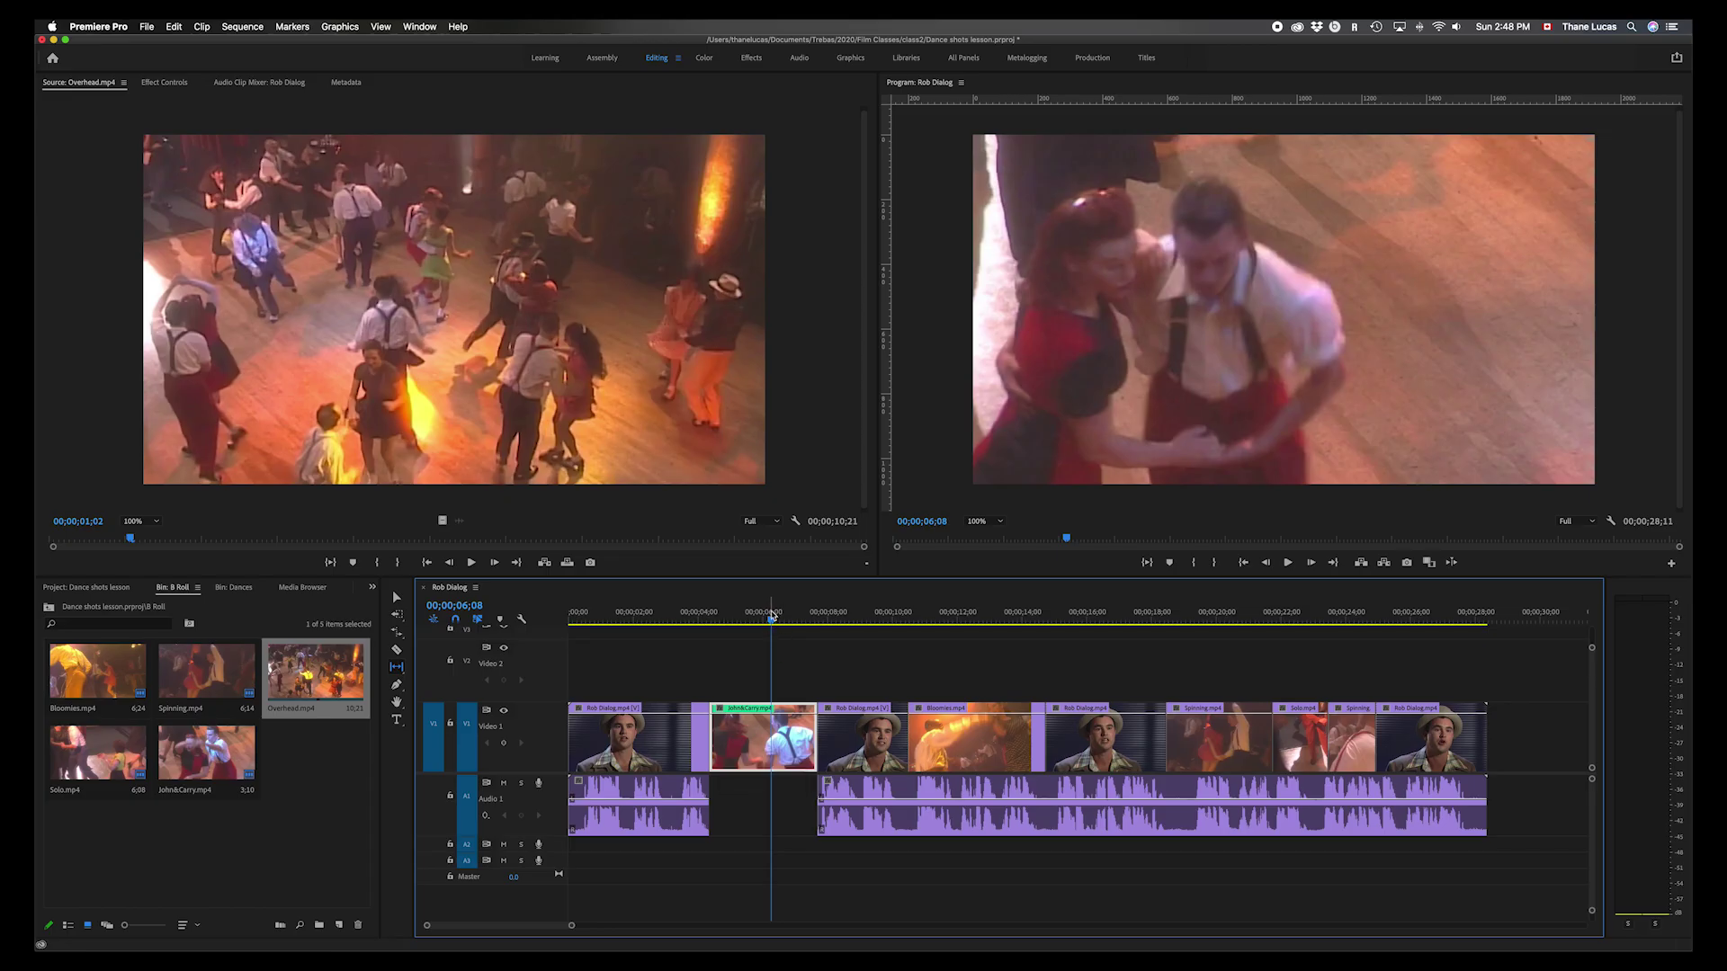
- Play the sequence from just before John&Carry.mp4 into the second Rob Dialog.mp4 clip to review the slipped shot
left_click_drag(774, 619, 686, 623)
key("space")
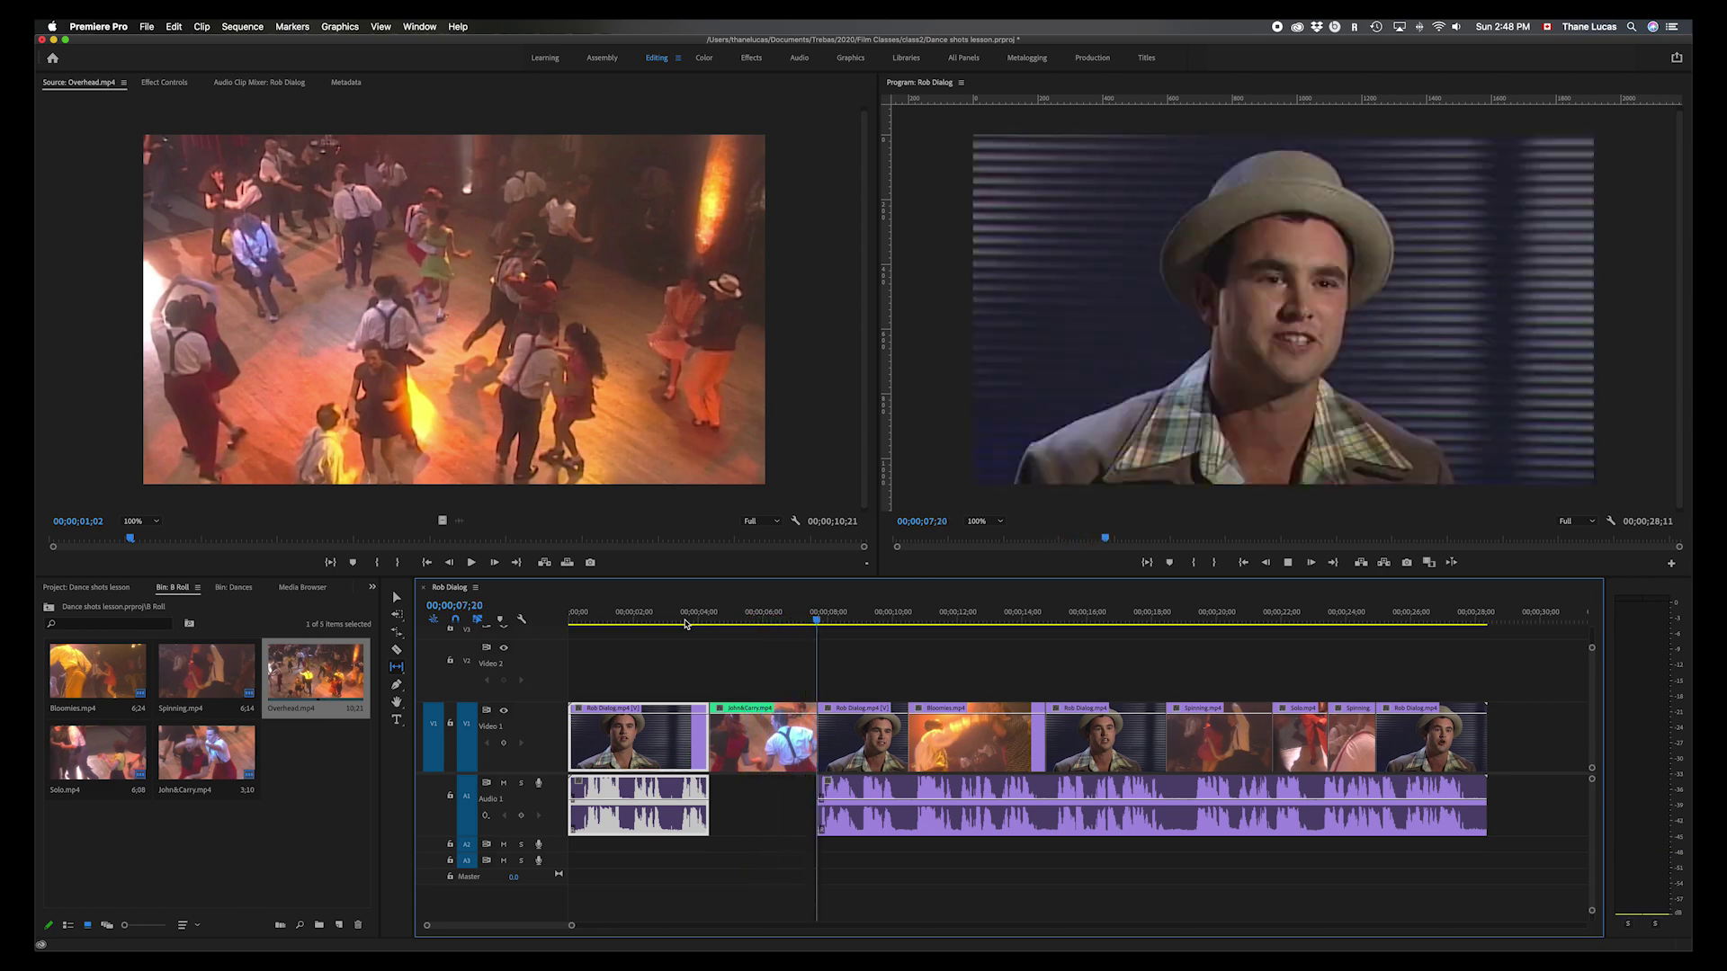
key("space")
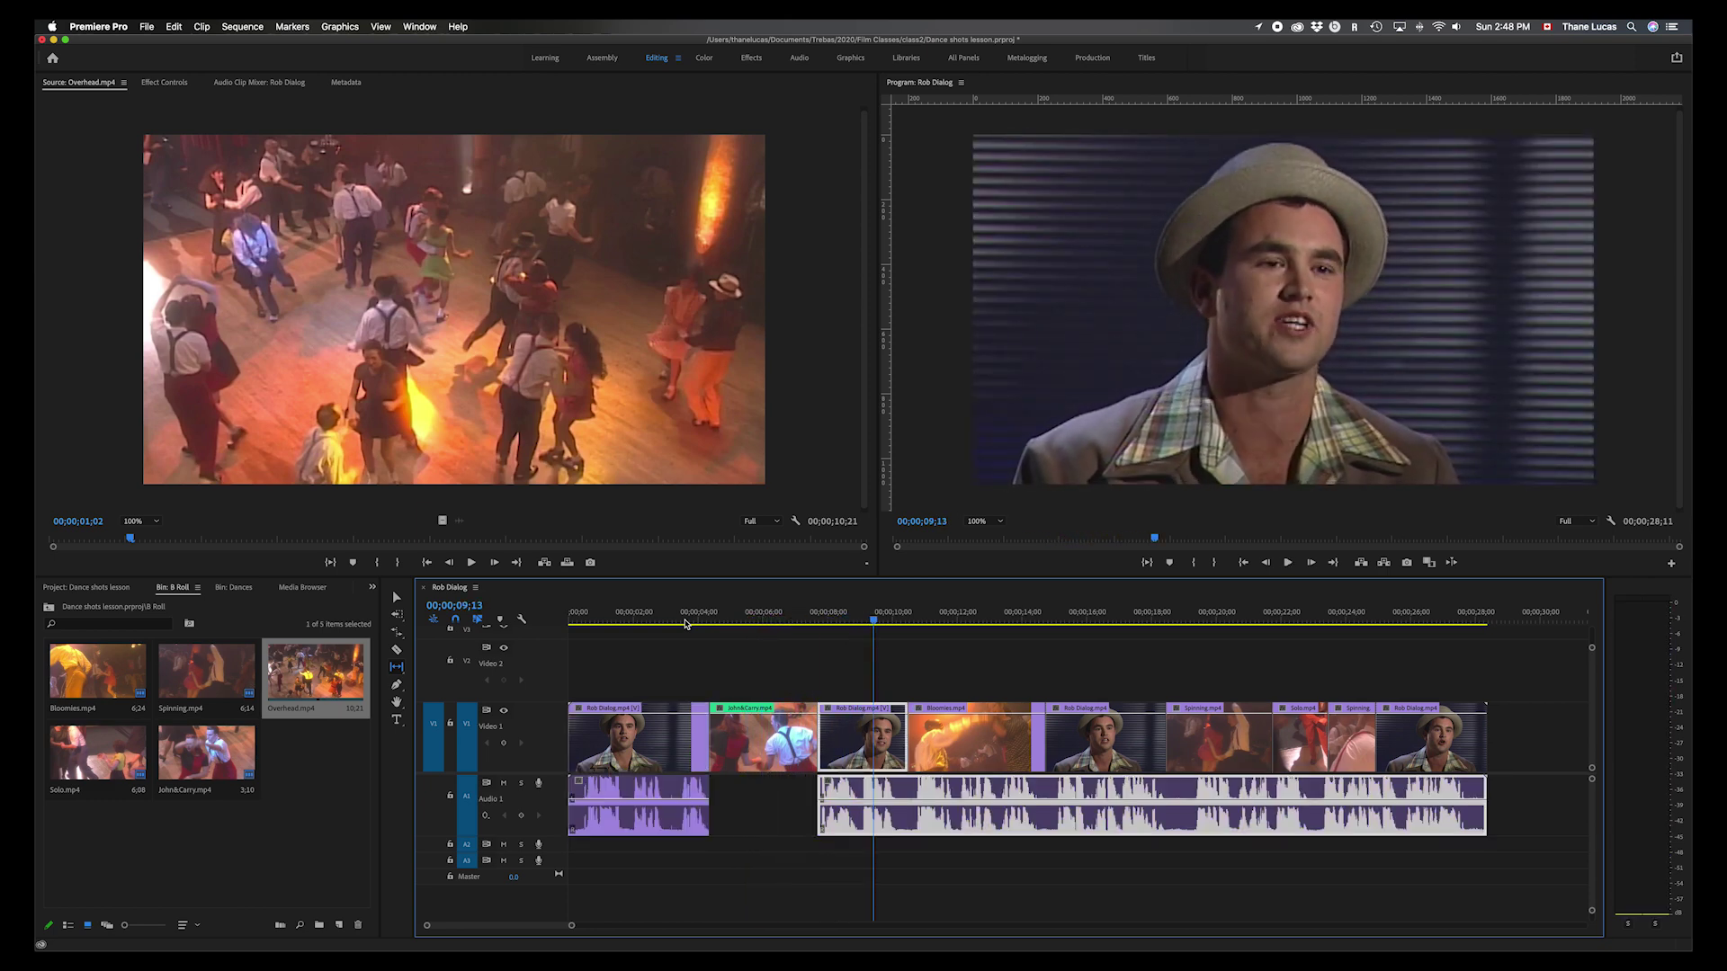
- Try sliding John&Carry.mp4 a bit less than one second earlier with the Slide tool, and return it to its original position
left_click(398, 667)
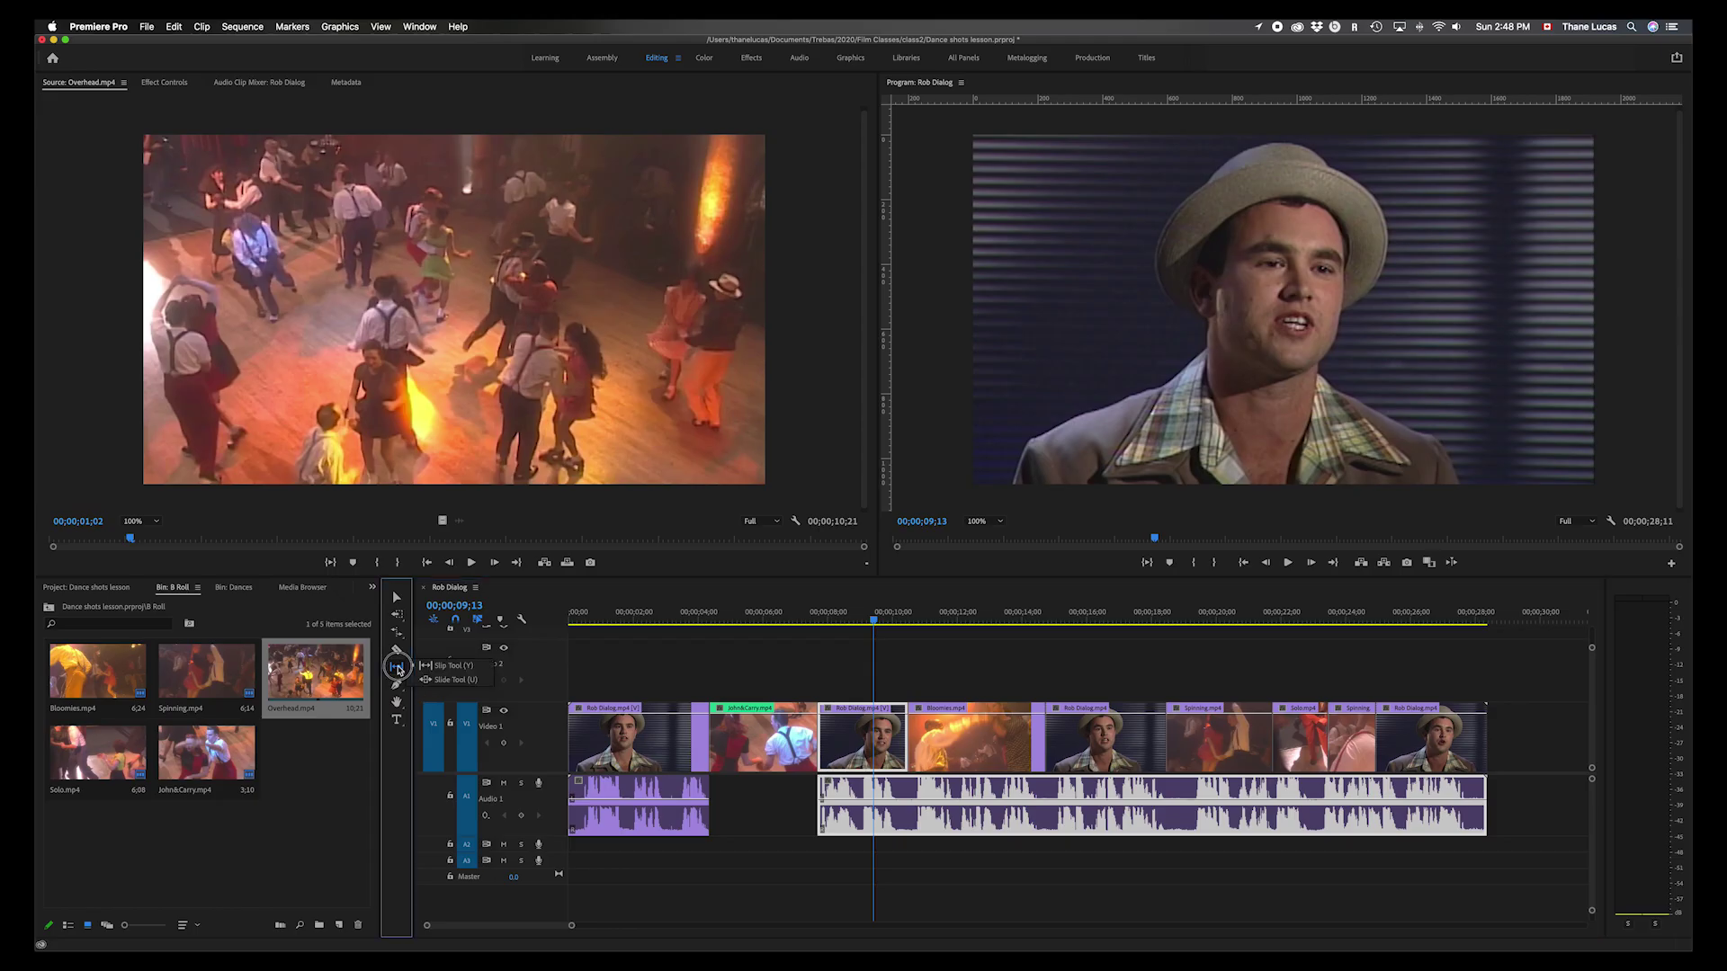
left_click(450, 680)
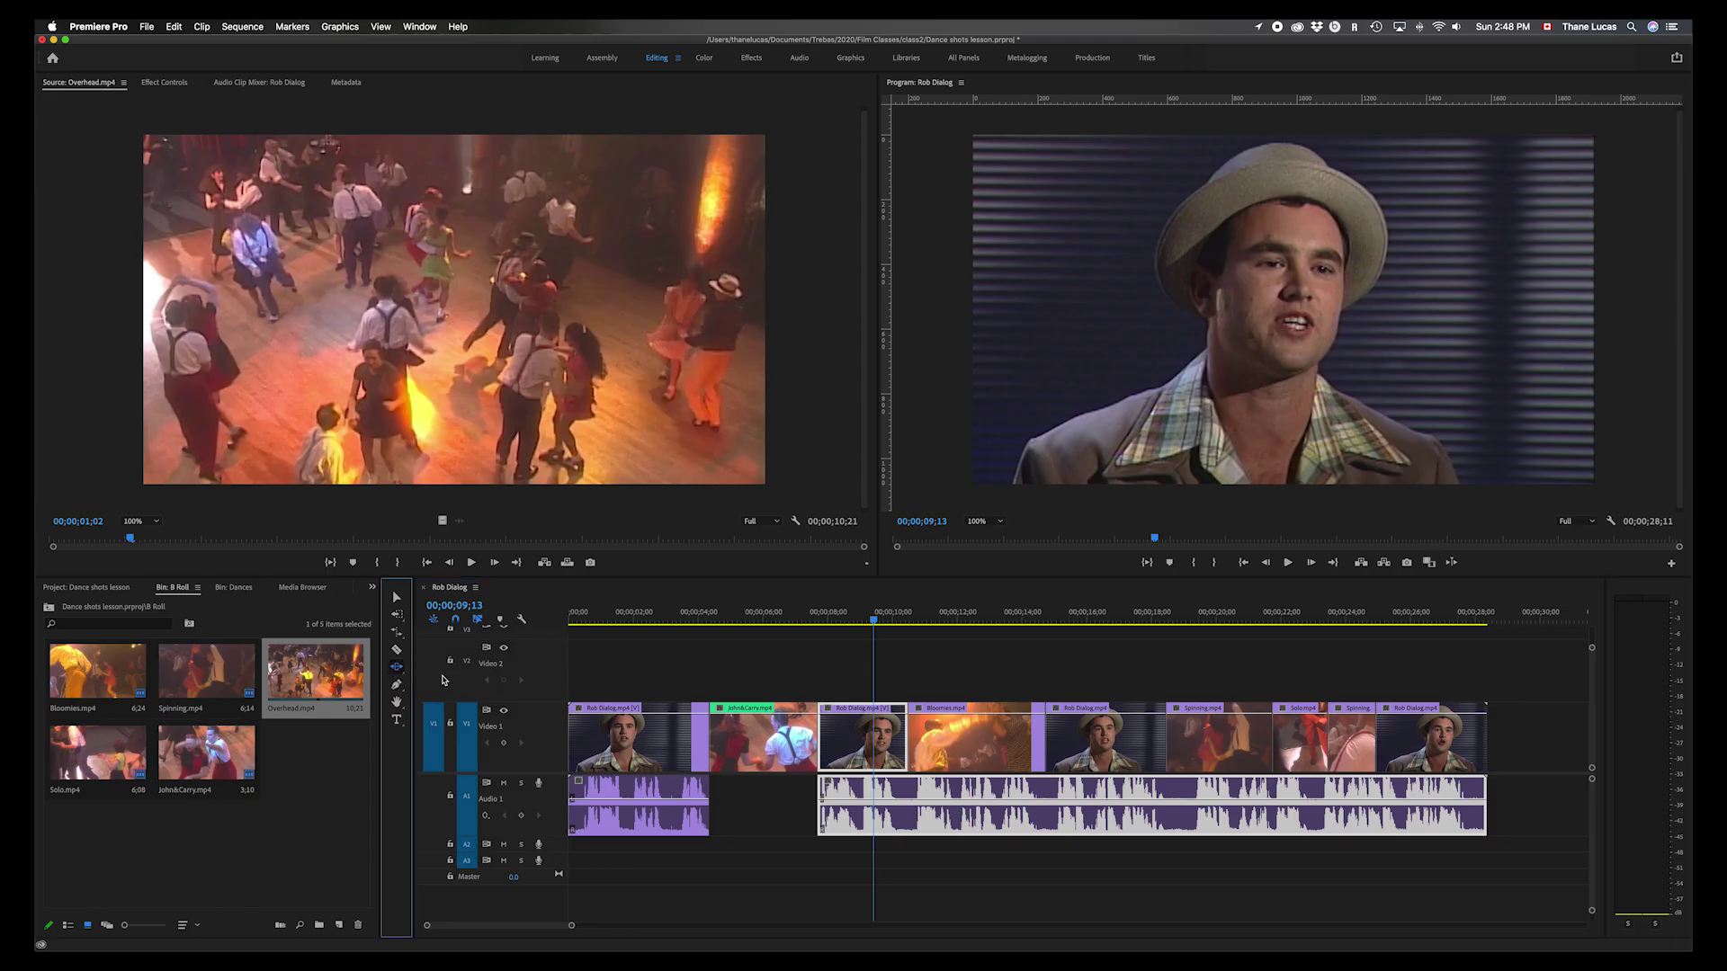
left_click(752, 748)
mouse_move(752, 747)
left_mouse_down()
mouse_move(786, 745)
mouse_move(727, 742)
left_mouse_up()
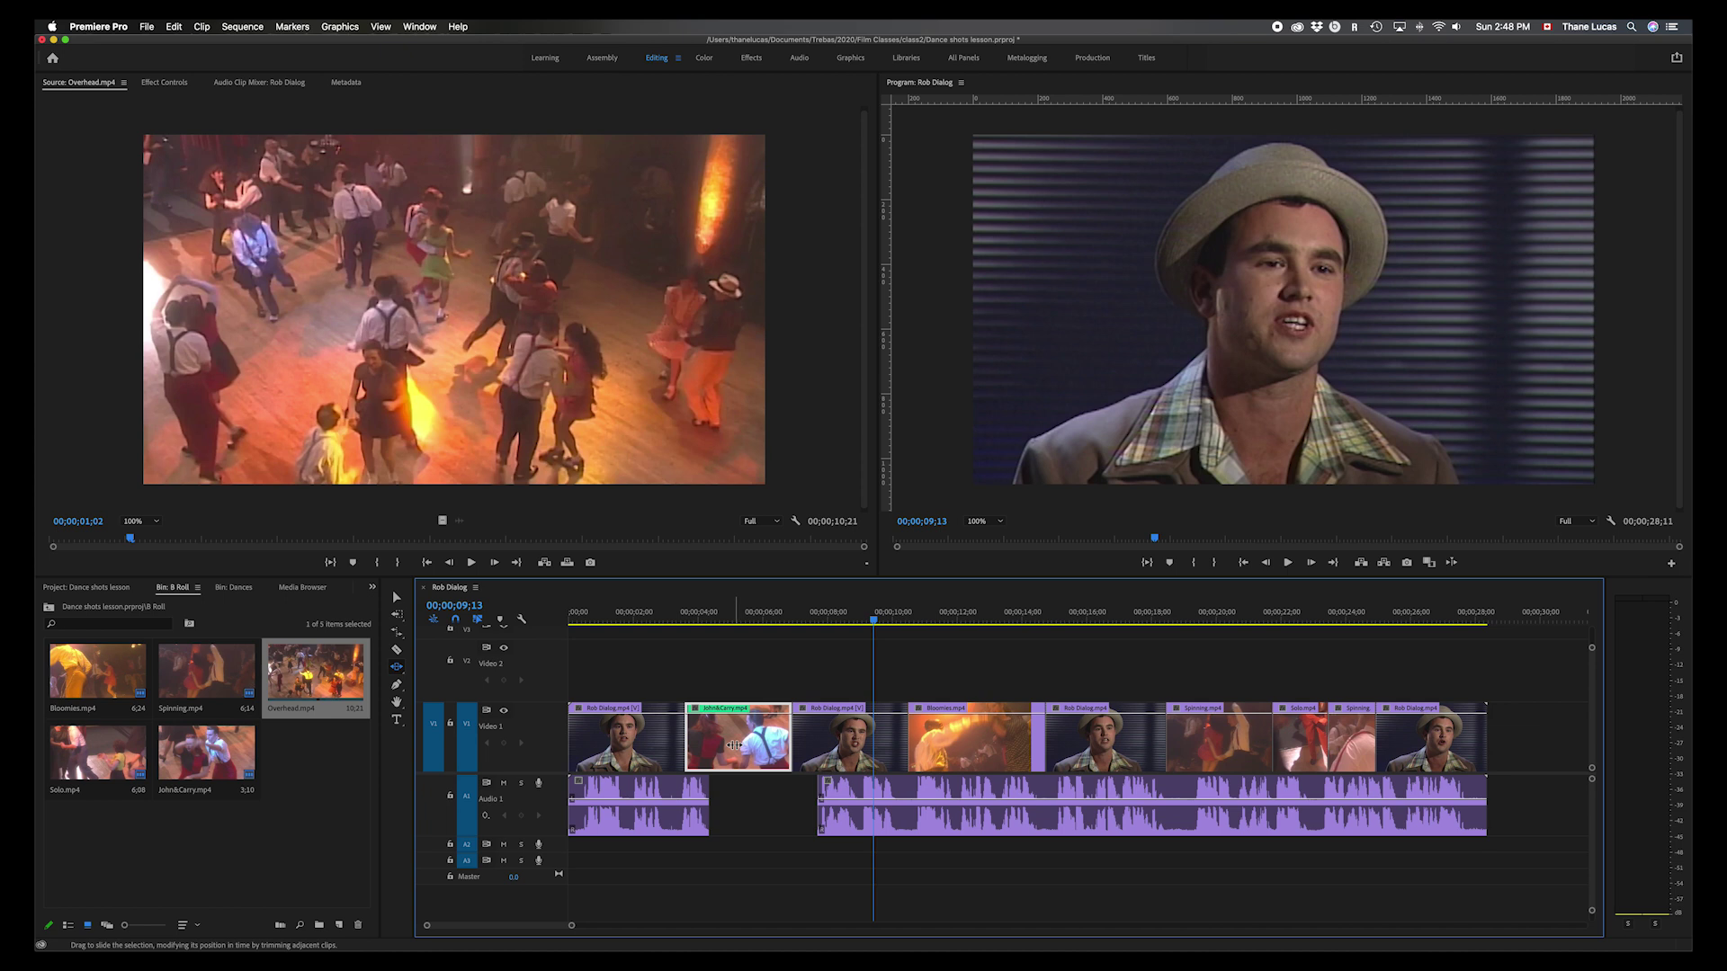
left_click_drag(735, 745, 760, 745)
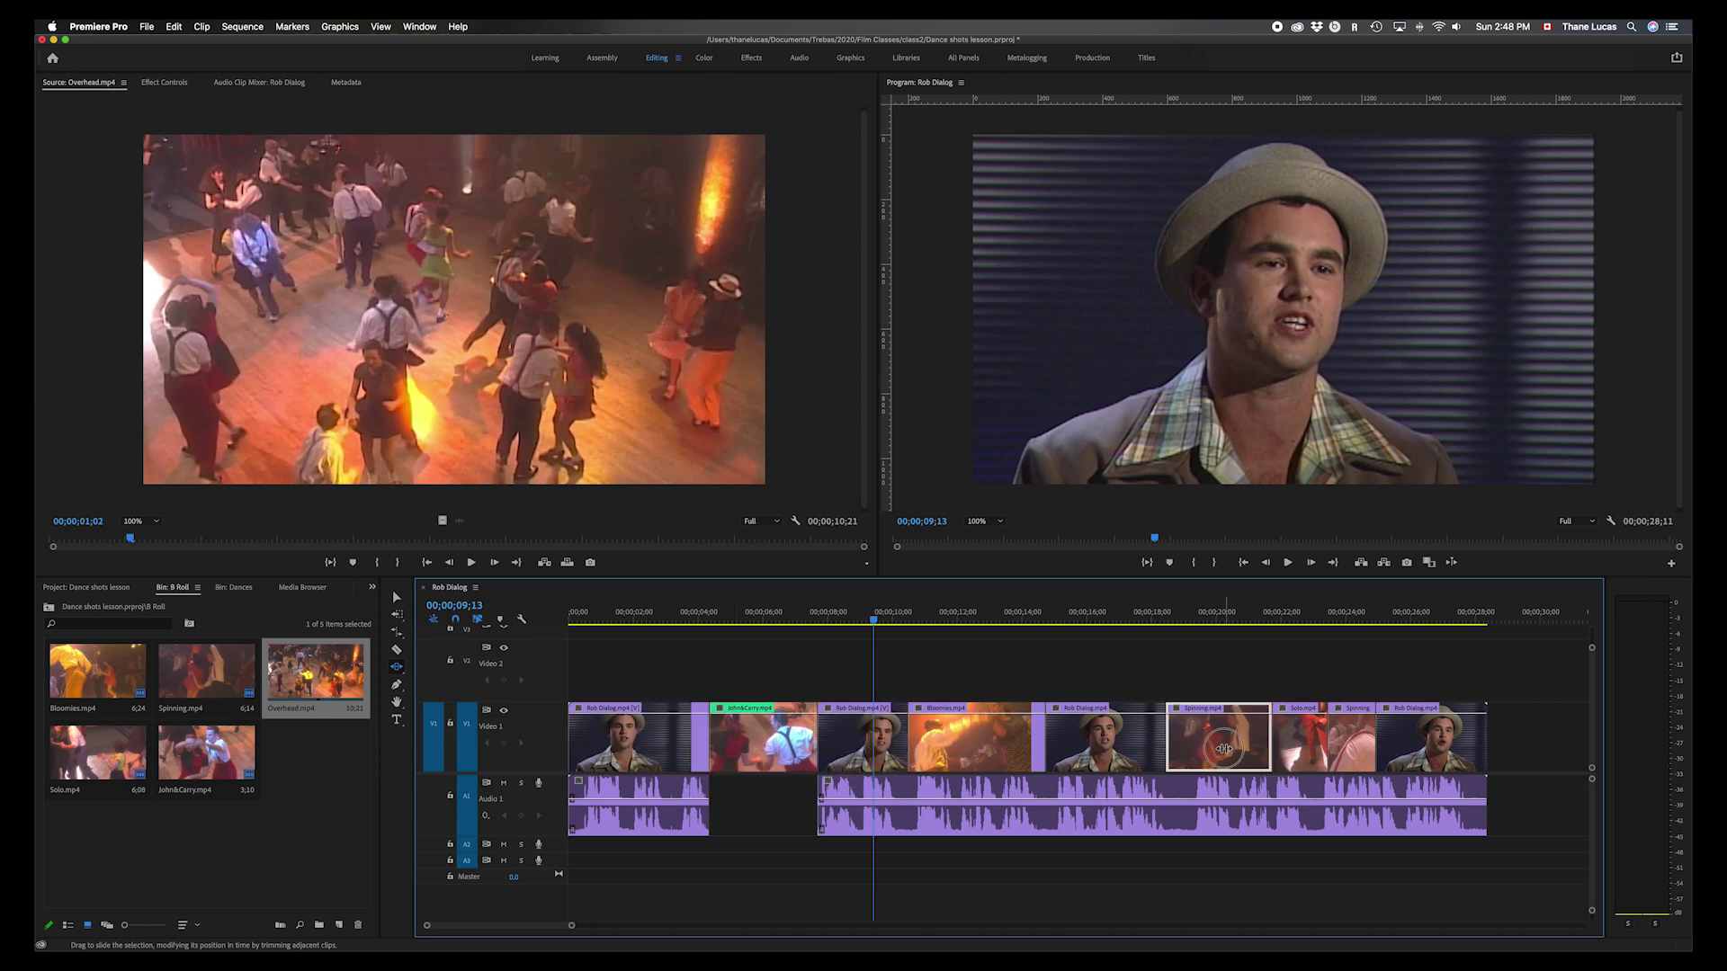
- Slide Spinning.mp4 earlier and back with the Slide tool, leaving it starting at about 00;00;18;18
mouse_move(1223, 748)
left_mouse_down()
mouse_move(1205, 745)
mouse_move(1250, 742)
mouse_move(1147, 743)
mouse_move(1200, 742)
left_mouse_up()
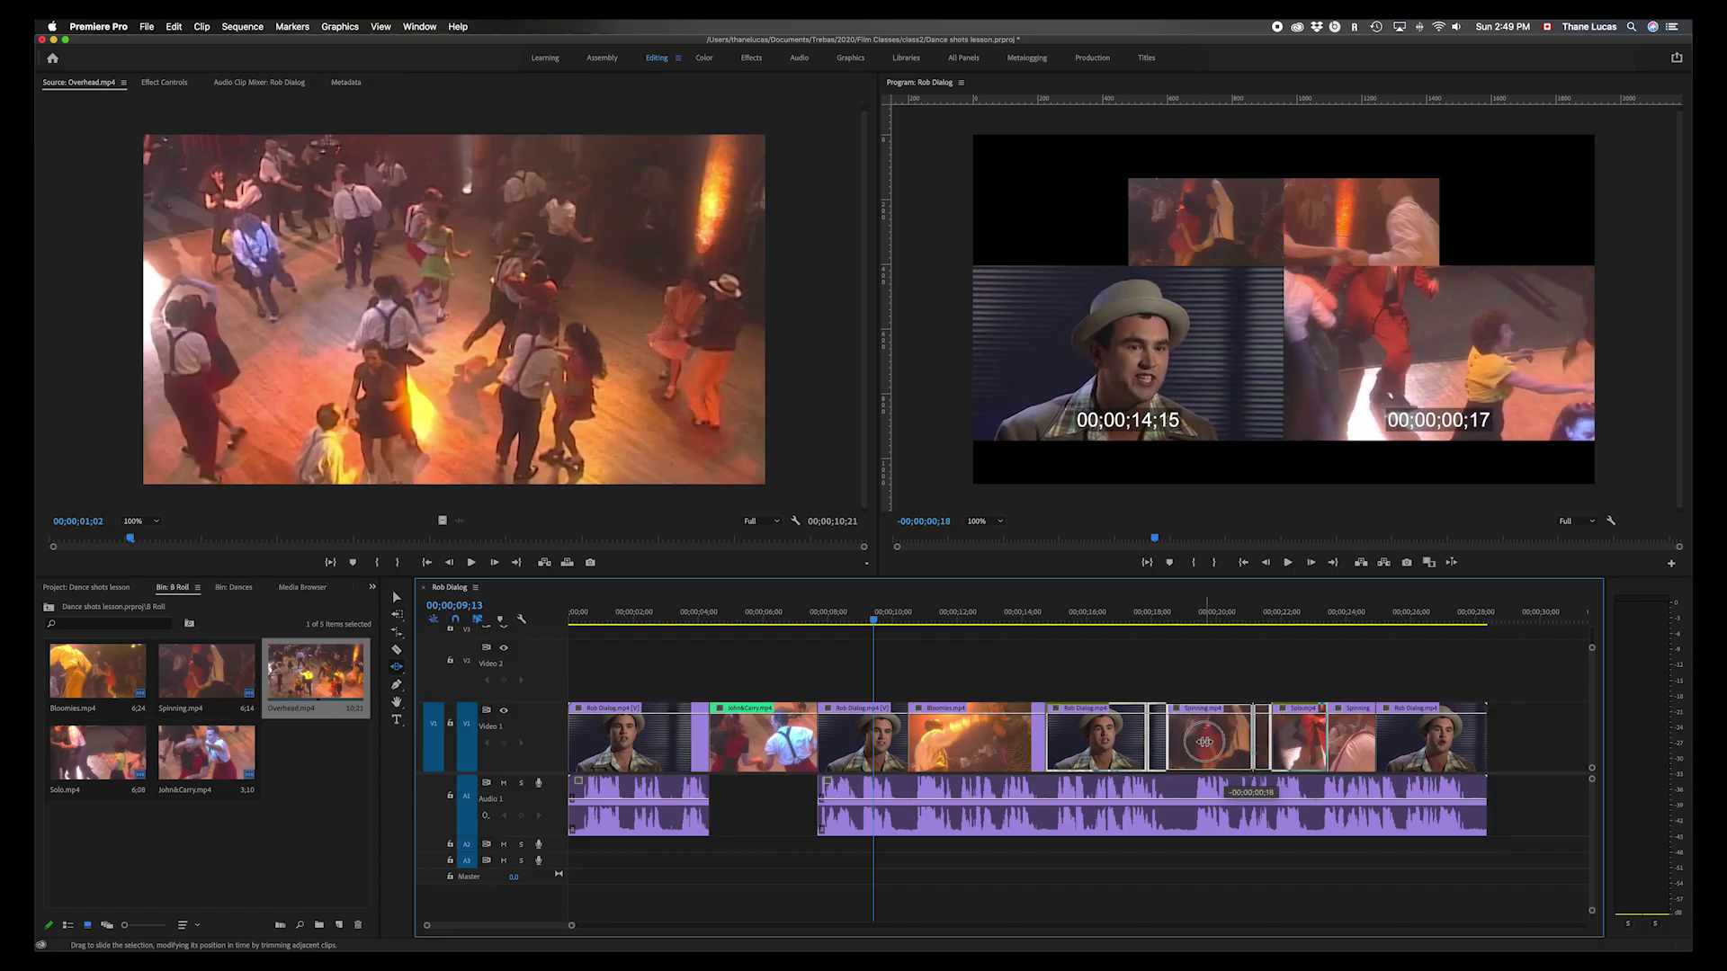
mouse_move(1219, 741)
left_mouse_down()
mouse_move(1248, 741)
mouse_move(1200, 742)
left_mouse_up()
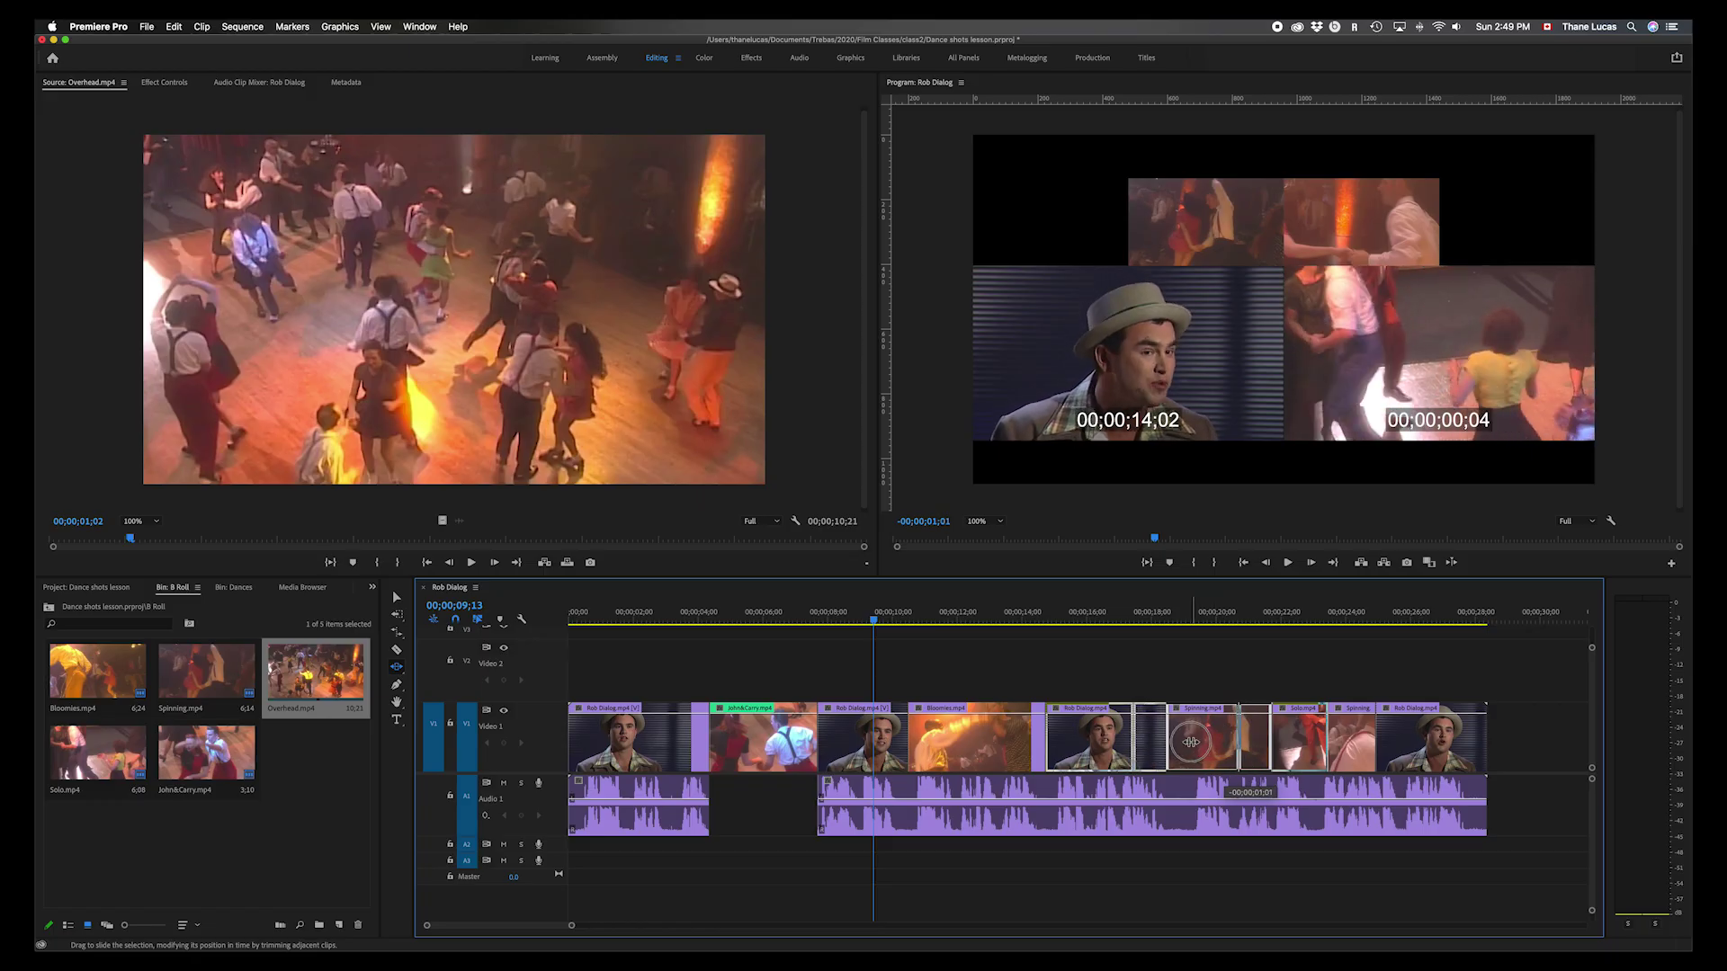
left_click_drag(1191, 742, 1227, 737)
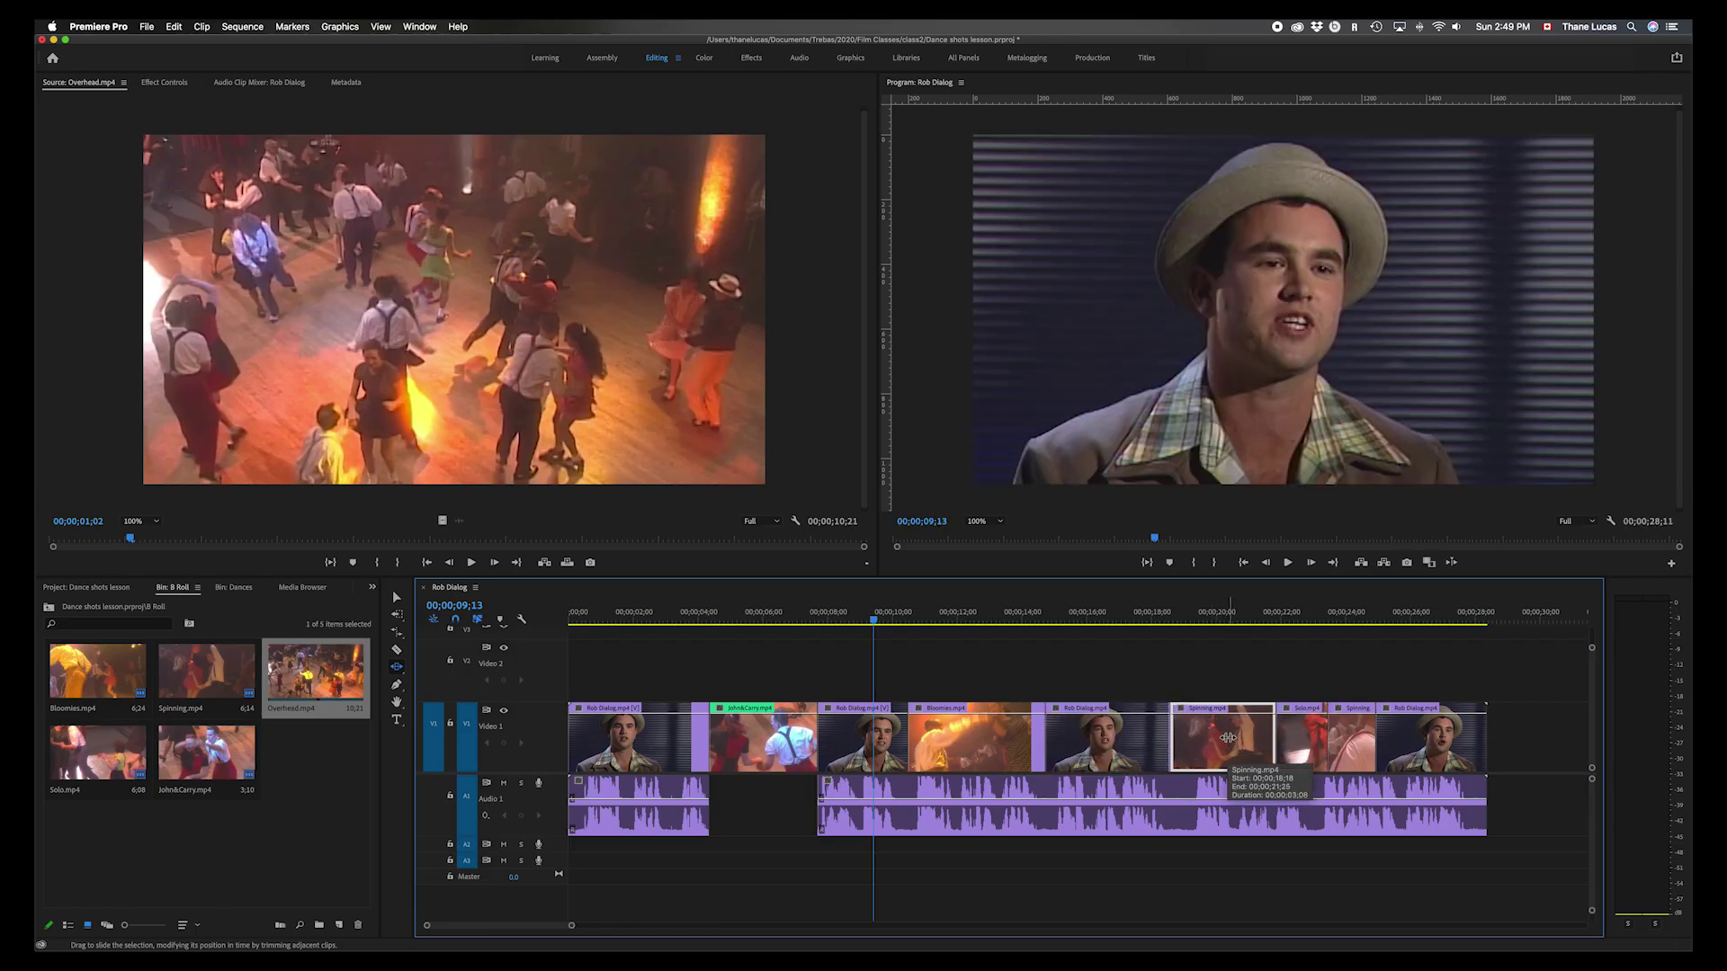
- Activate the Pen tool and check that the first Rob Dialog.mp4 clip's keyframe display is set to Opacity
left_click(396, 683)
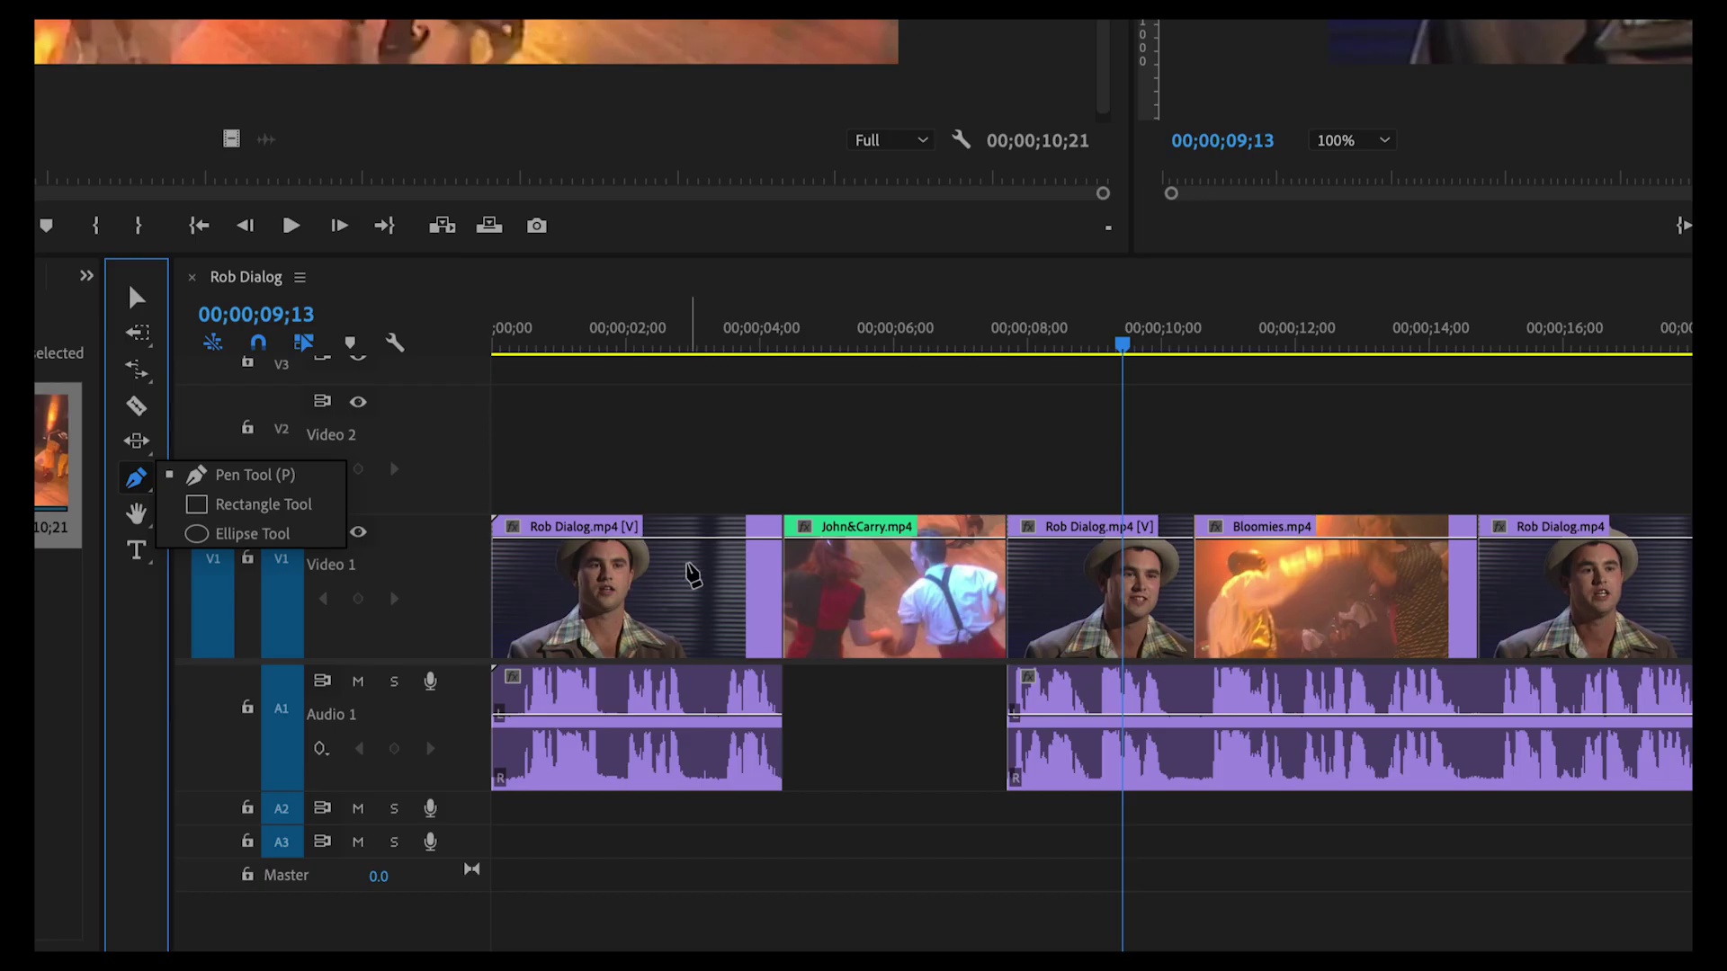
right_click(693, 574)
mouse_move(799, 938)
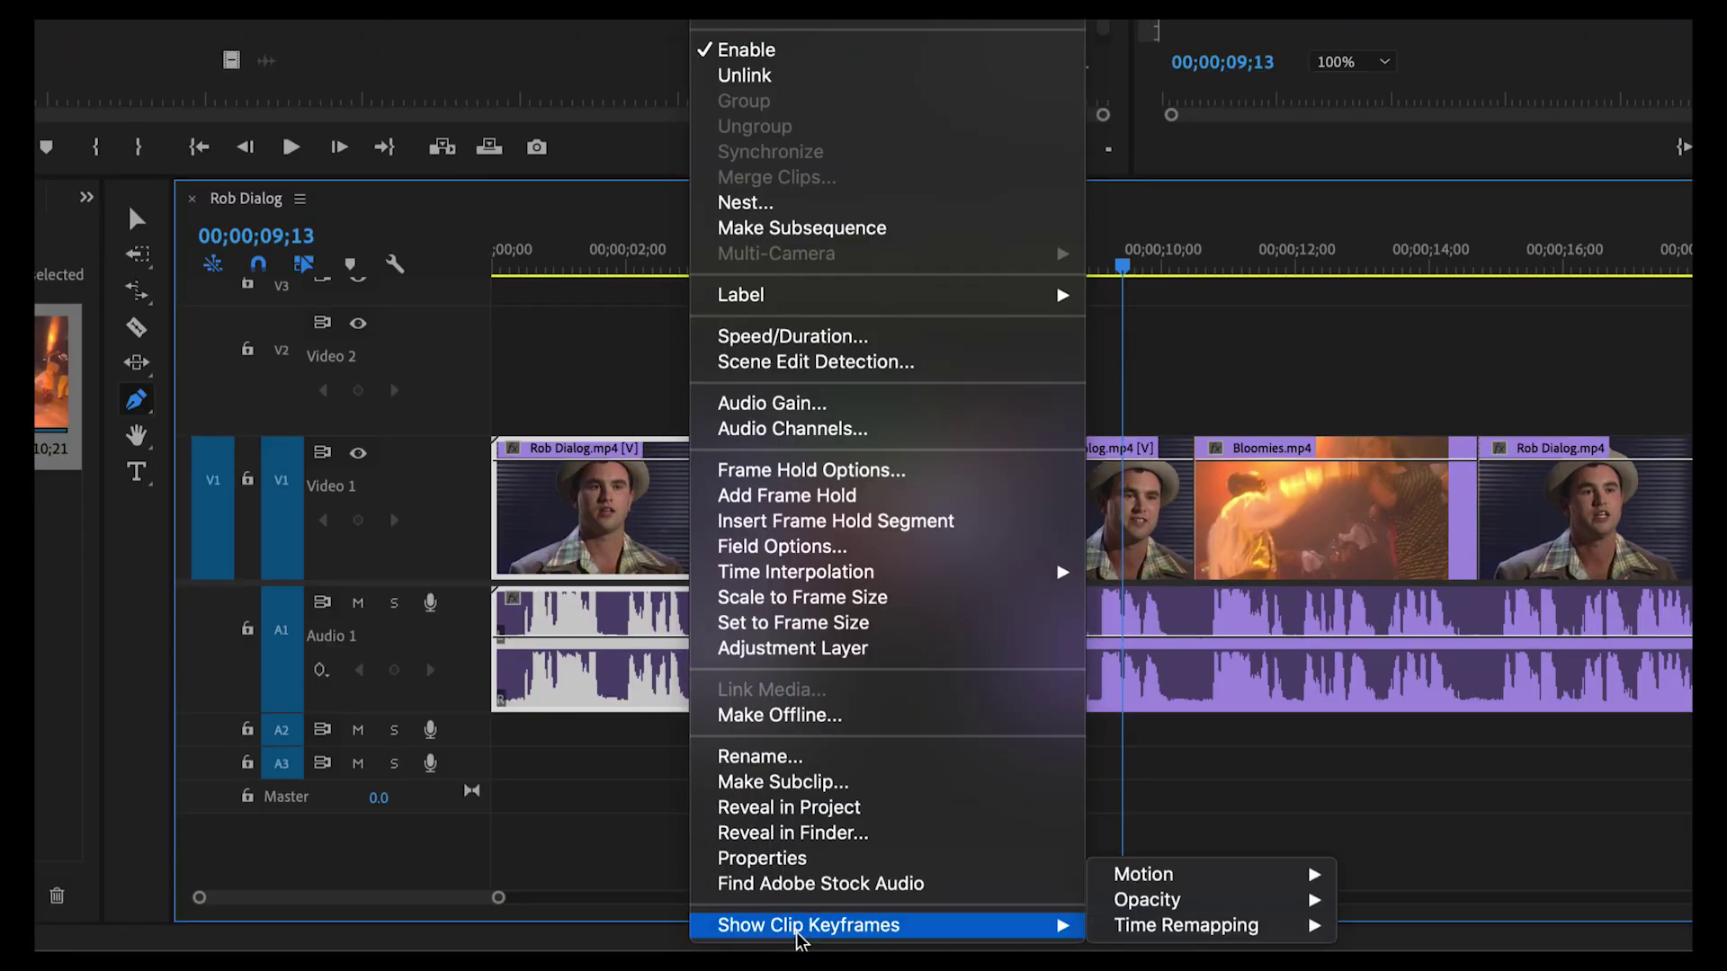
mouse_move(1154, 911)
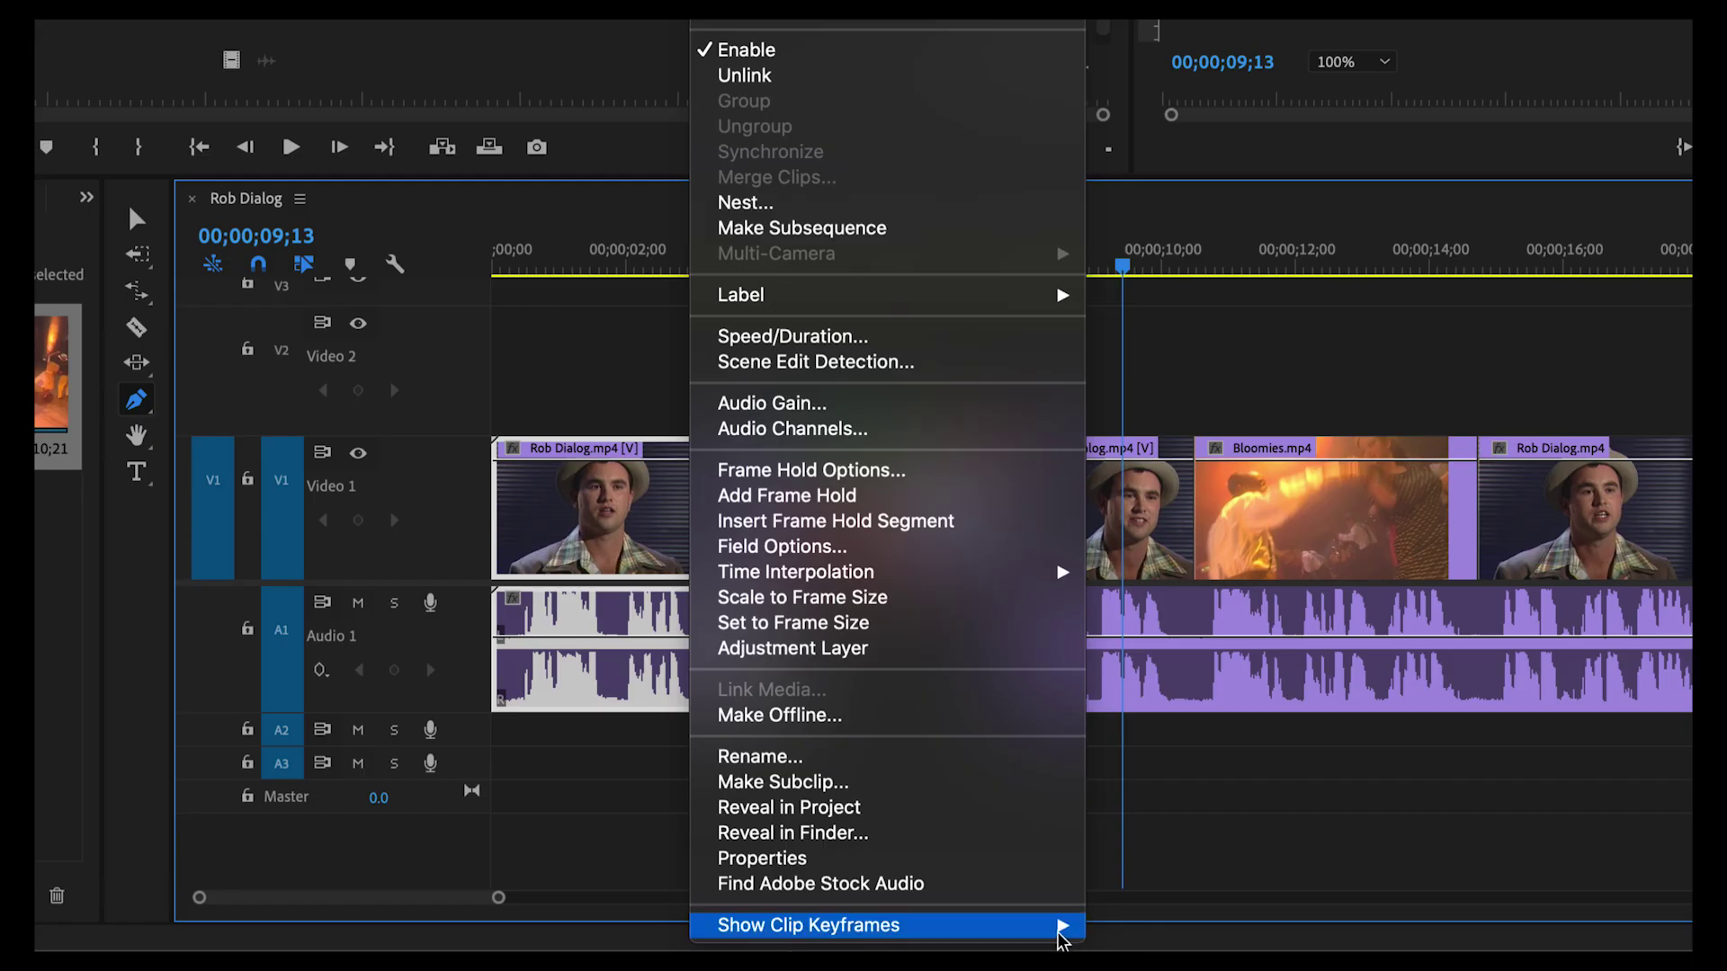
mouse_move(1056, 937)
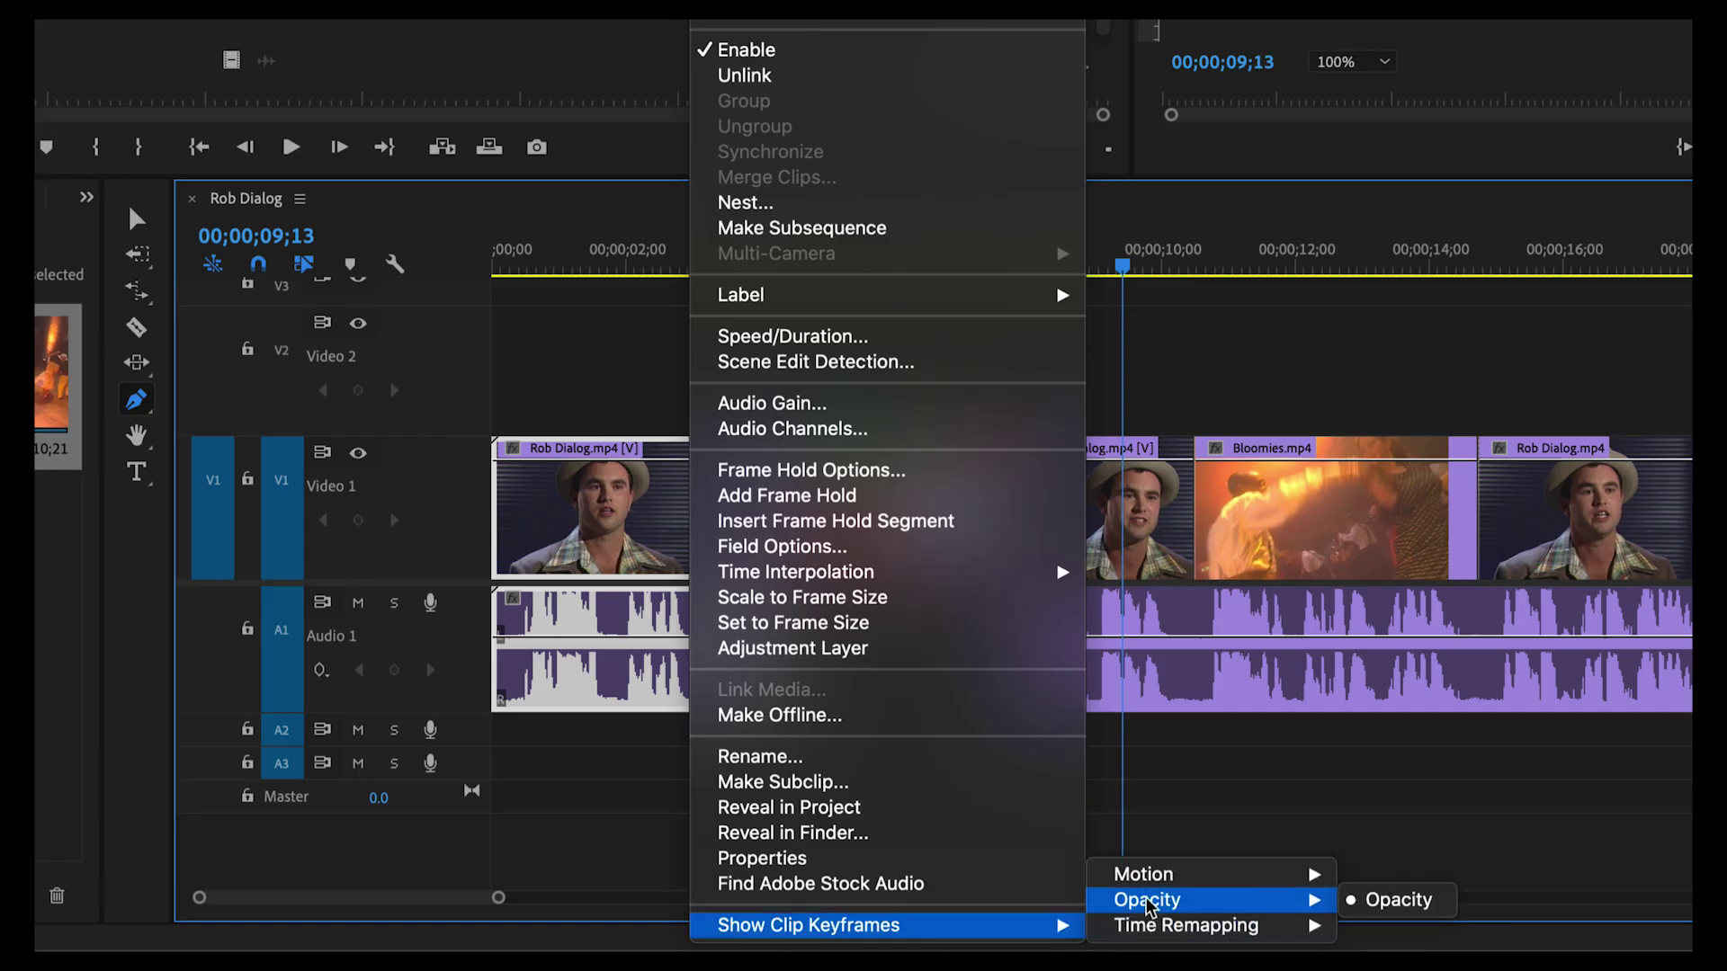
left_click(1629, 872)
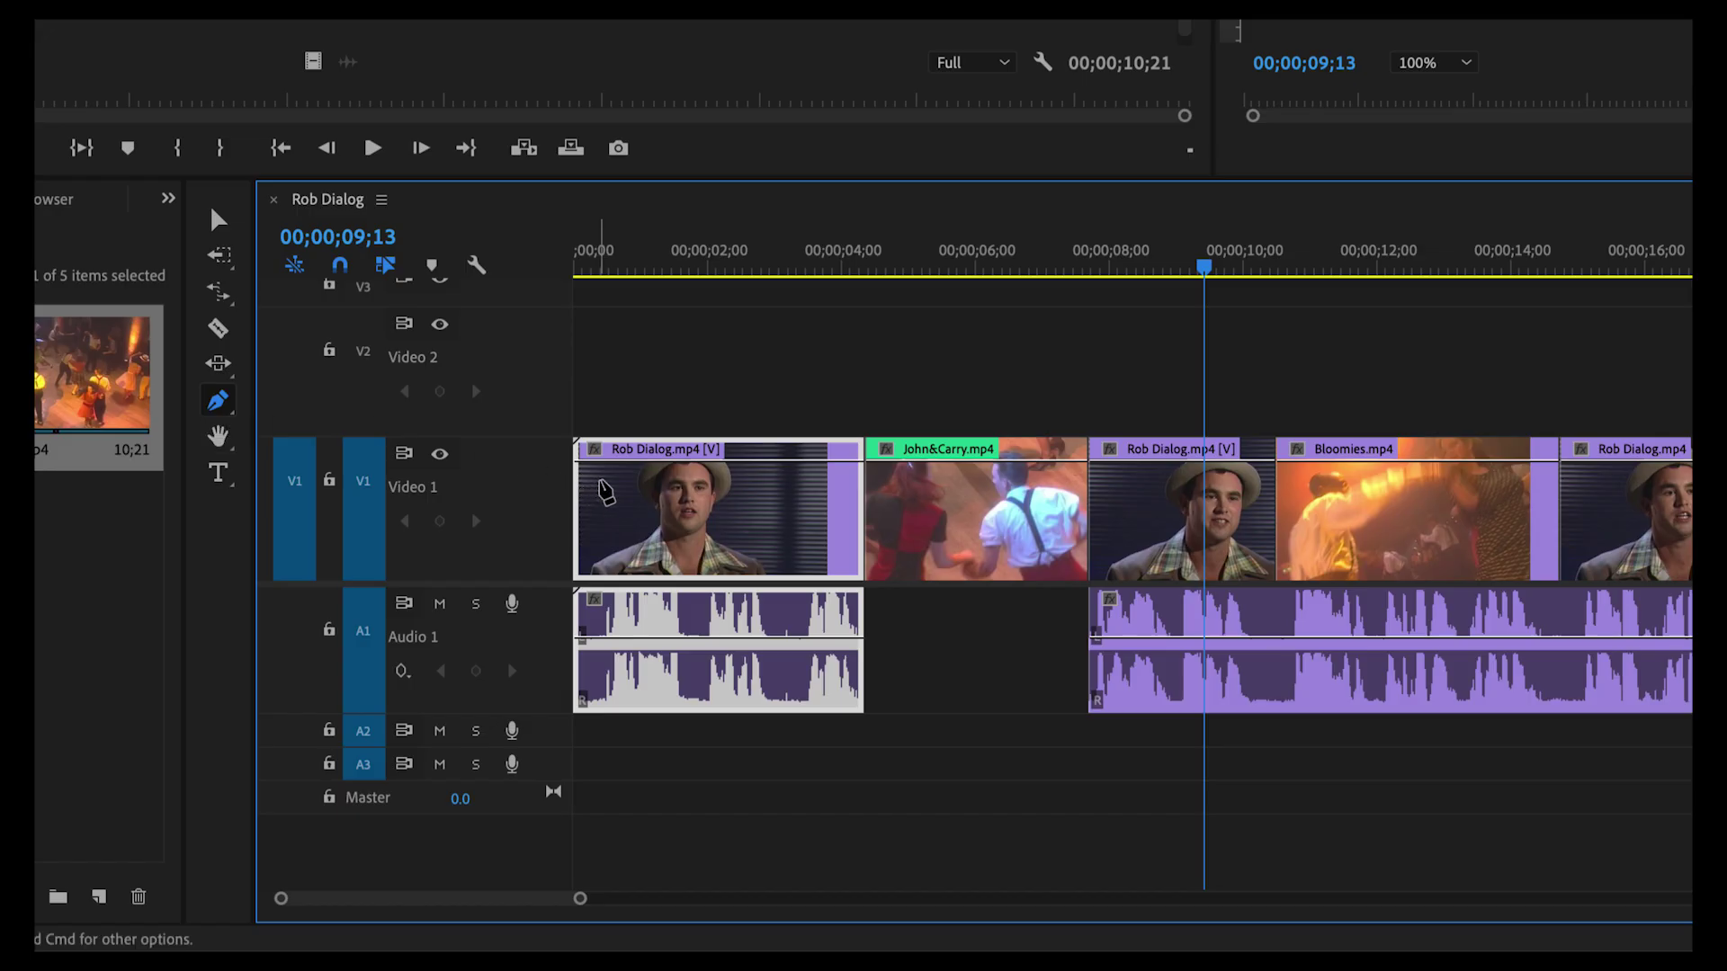
- Create a fade-in on the first Rob Dialog.mp4 clip with opacity keyframes: fully lowered at the clip start, 100 at about 00;00;00;17
left_click(613, 461)
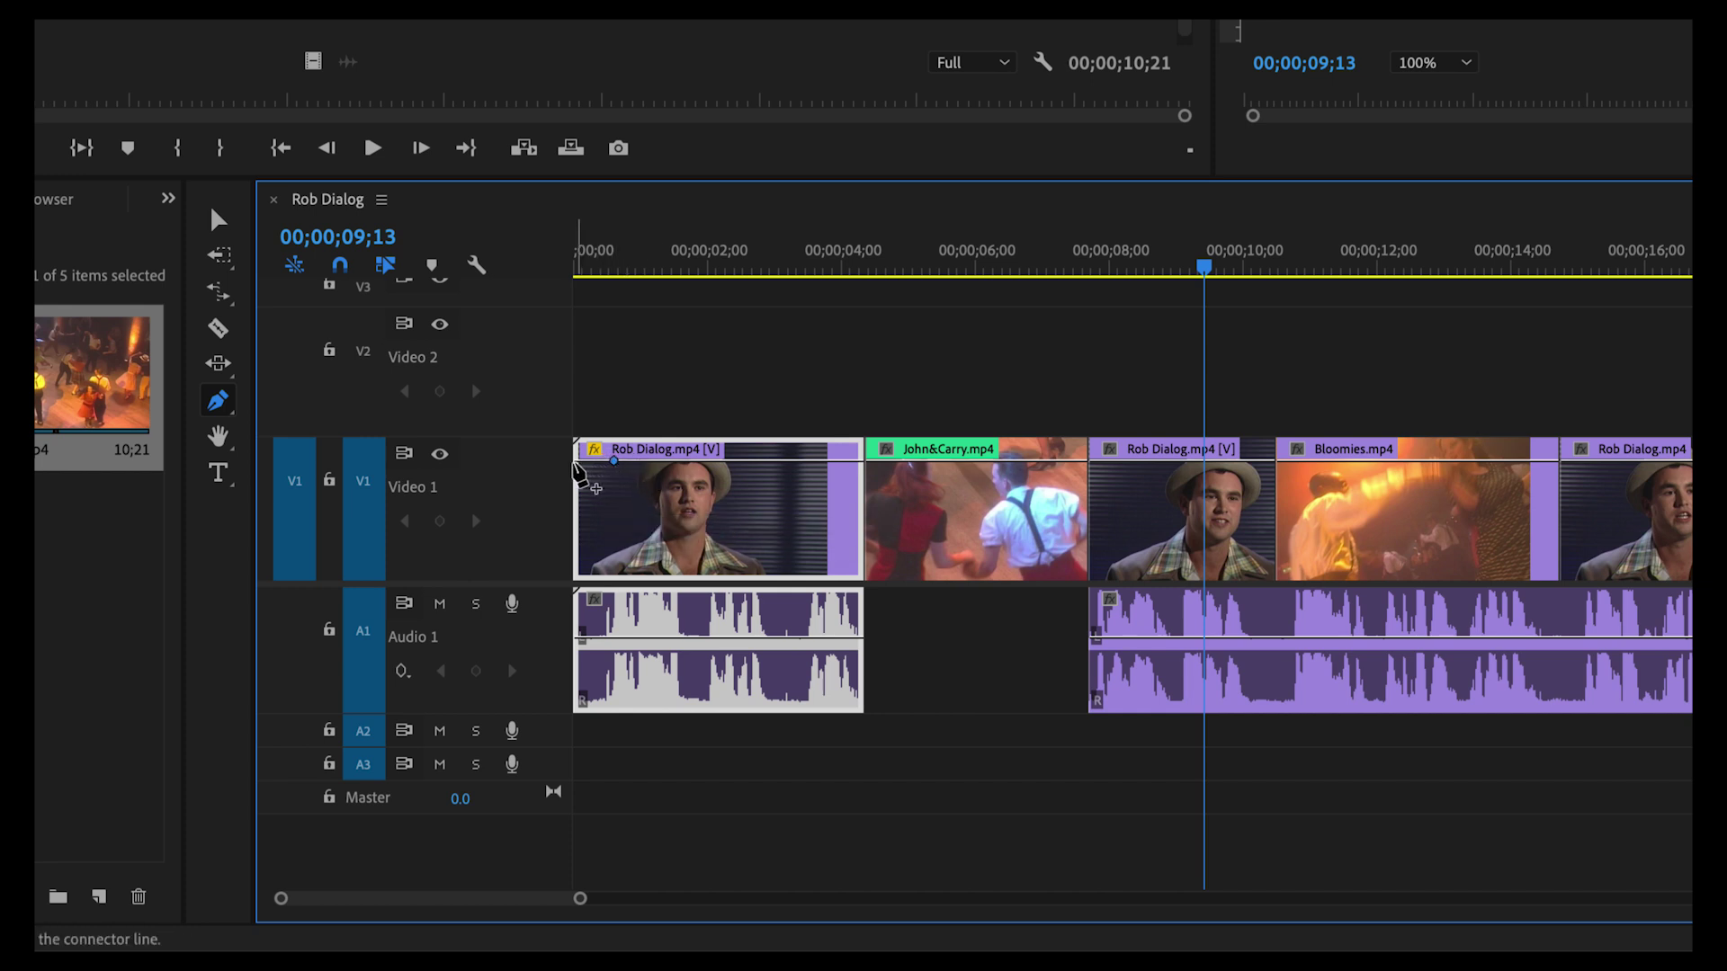
mouse_move(577, 466)
left_click_drag(576, 462, 576, 574)
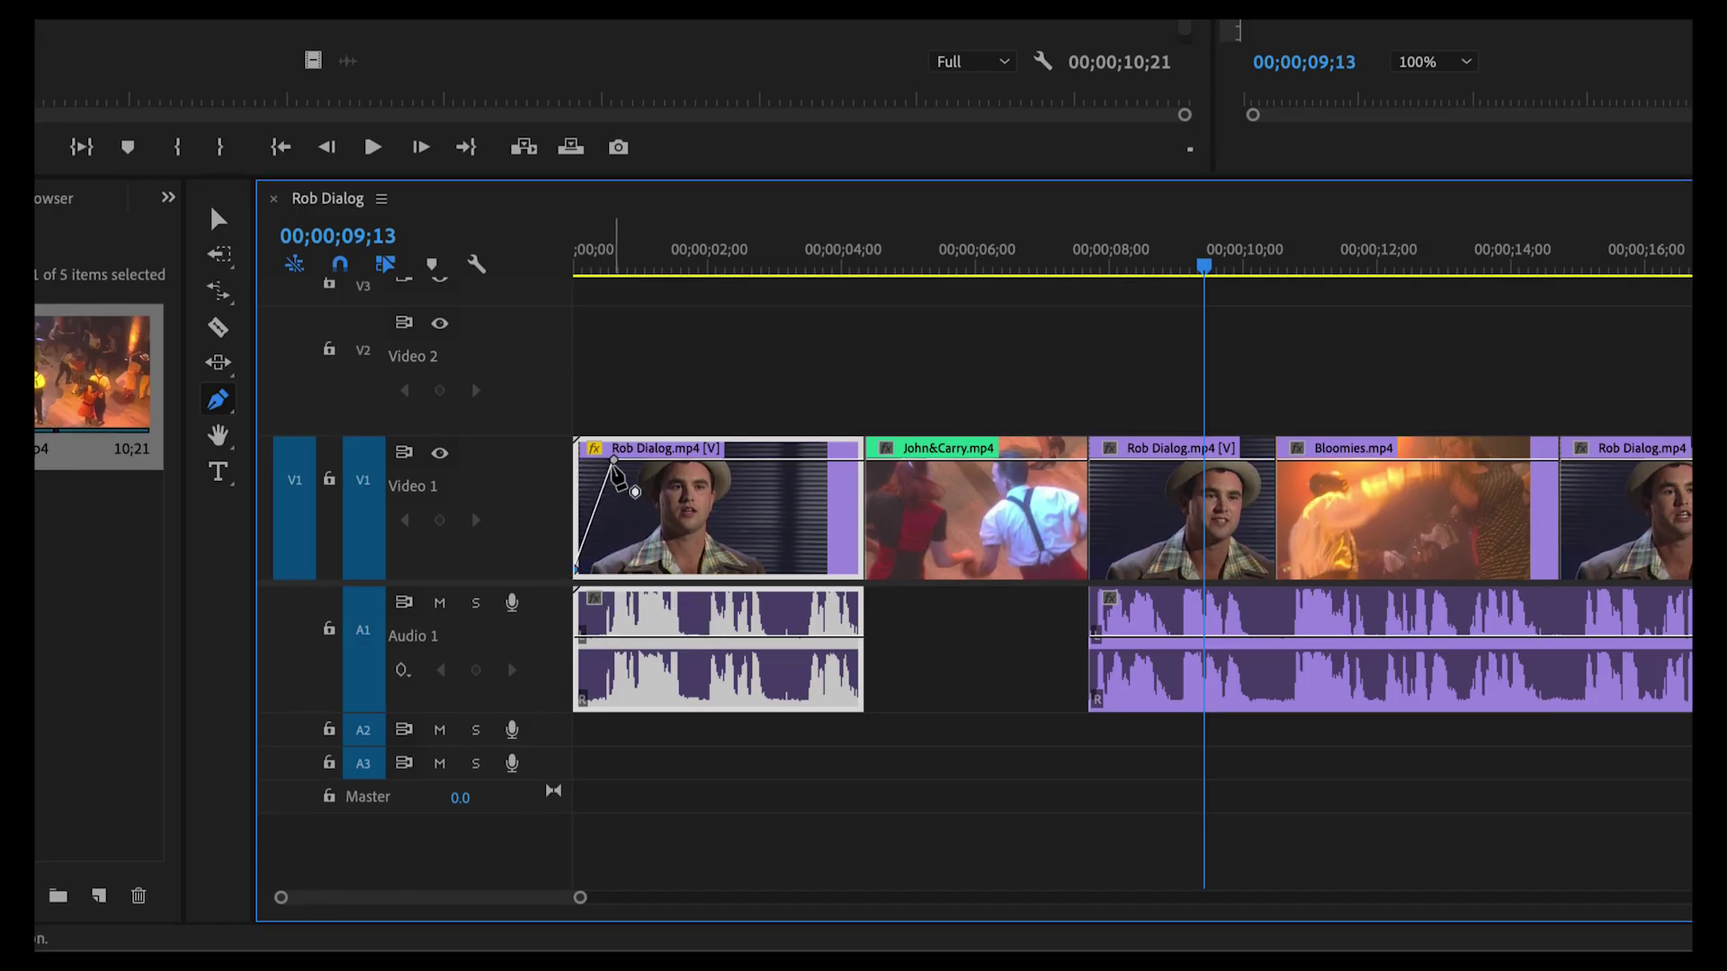
mouse_move(615, 467)
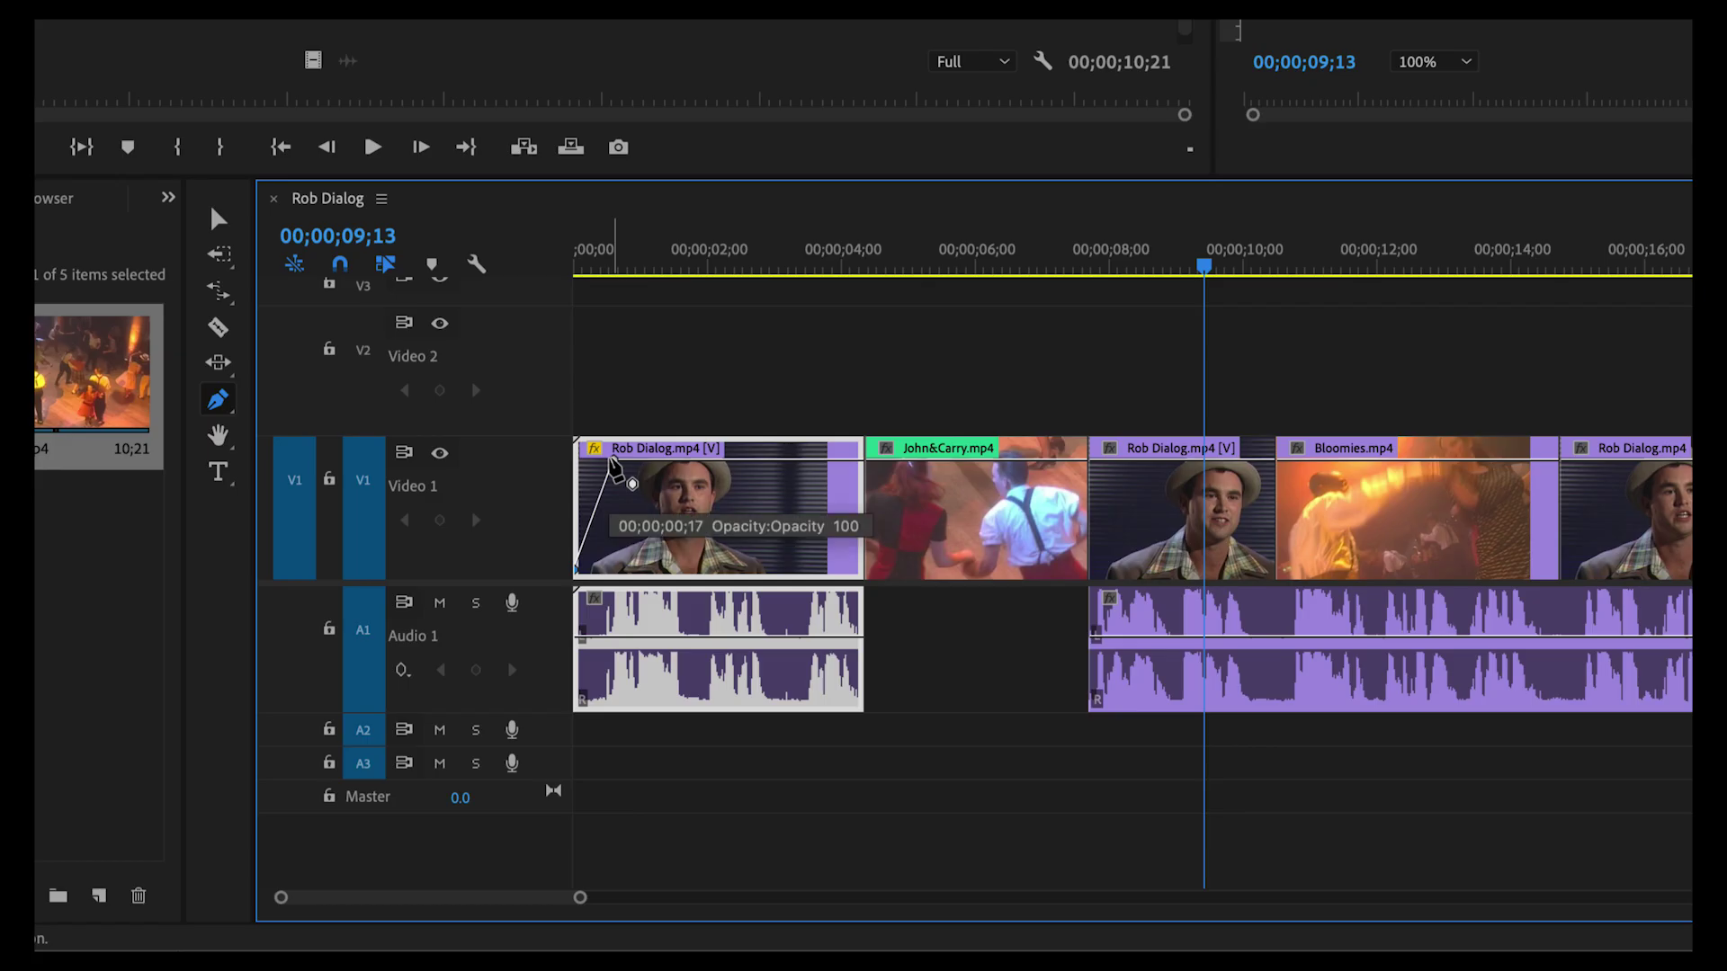
- Play the sequence from its start to about 00;00;02;19 to review the fade-in
key("Home")
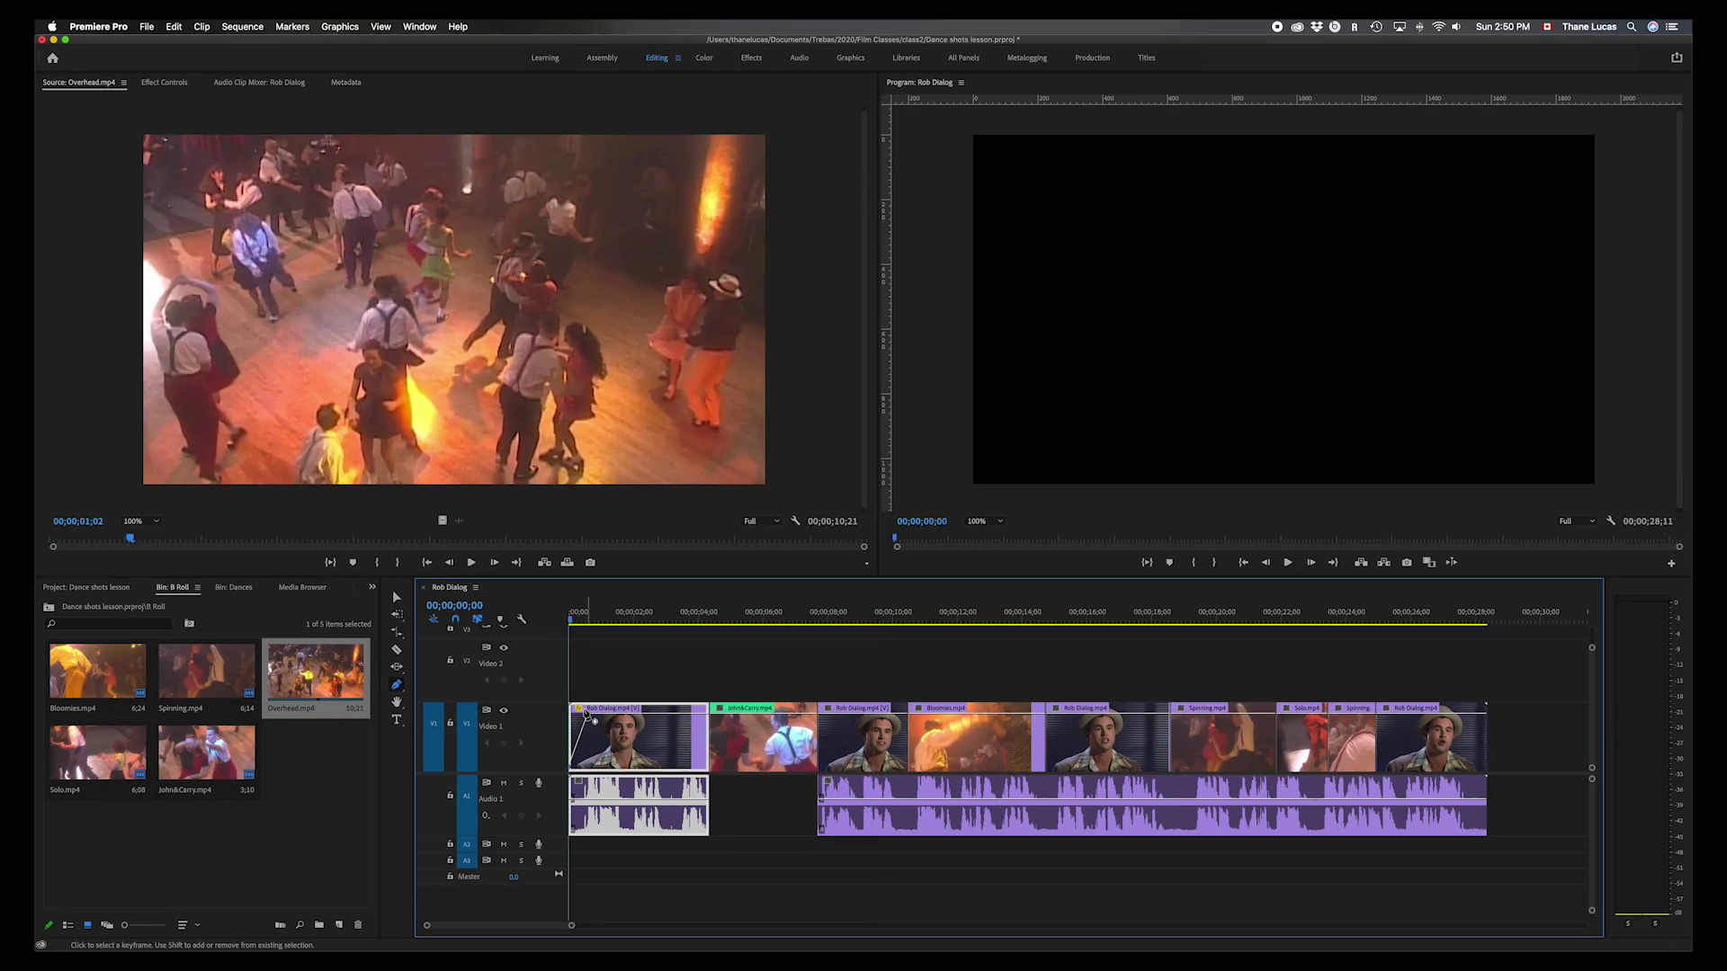
key("space")
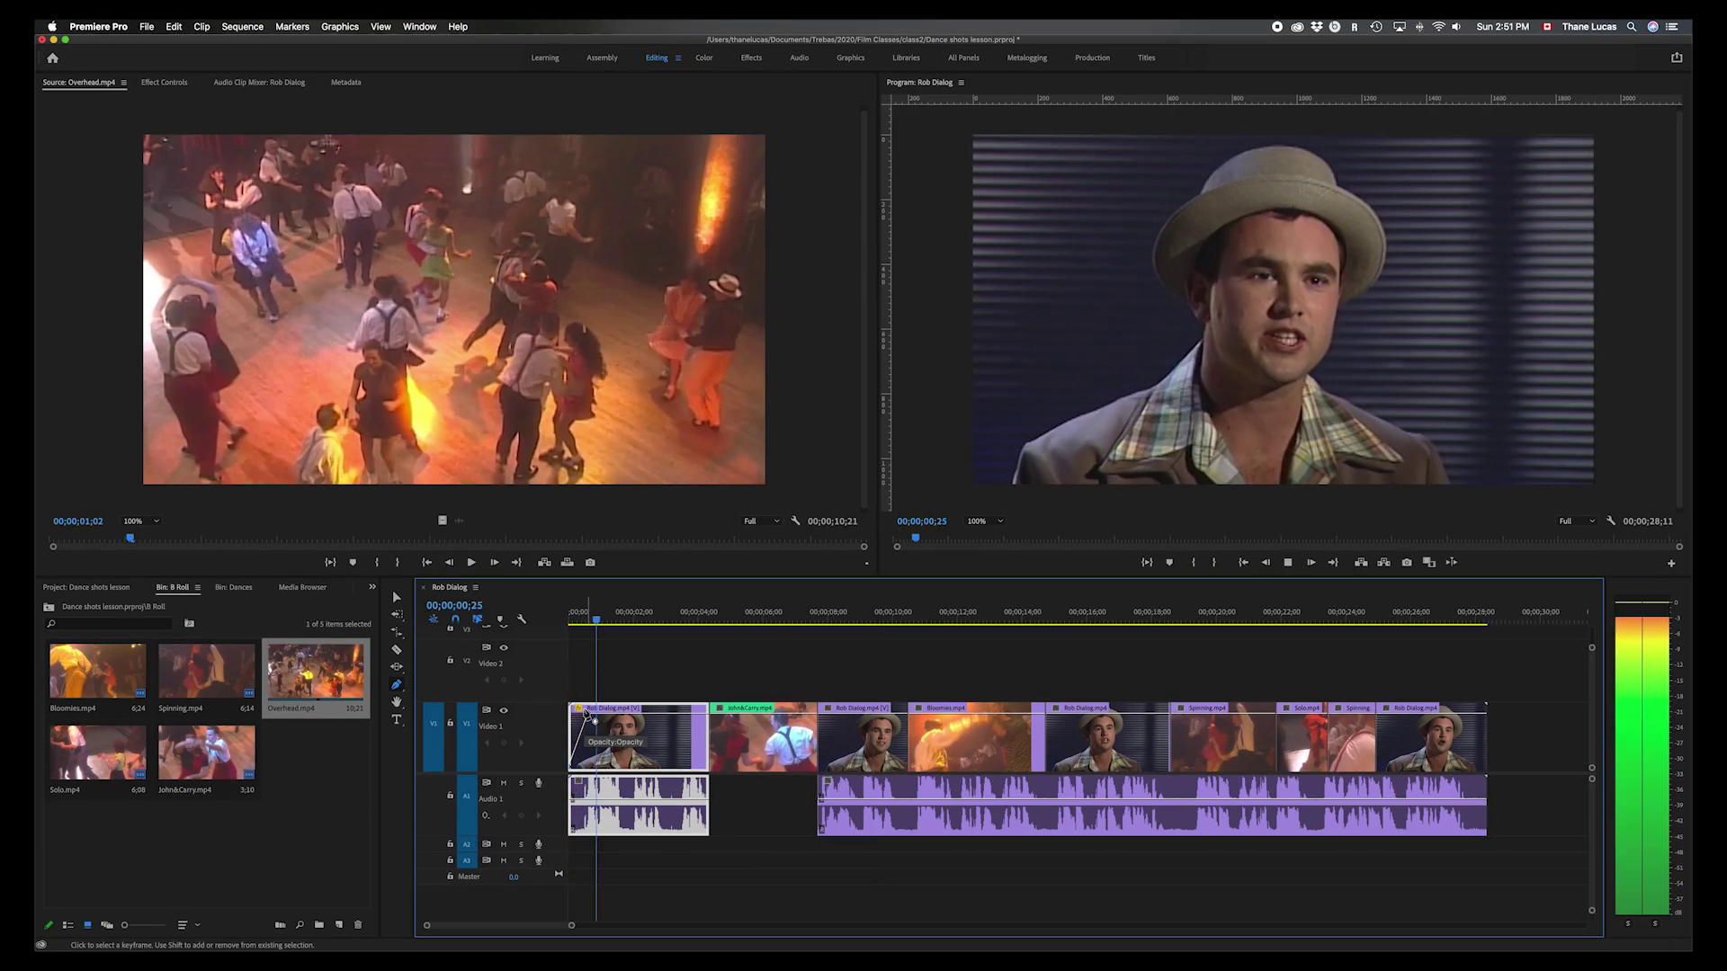
key("space")
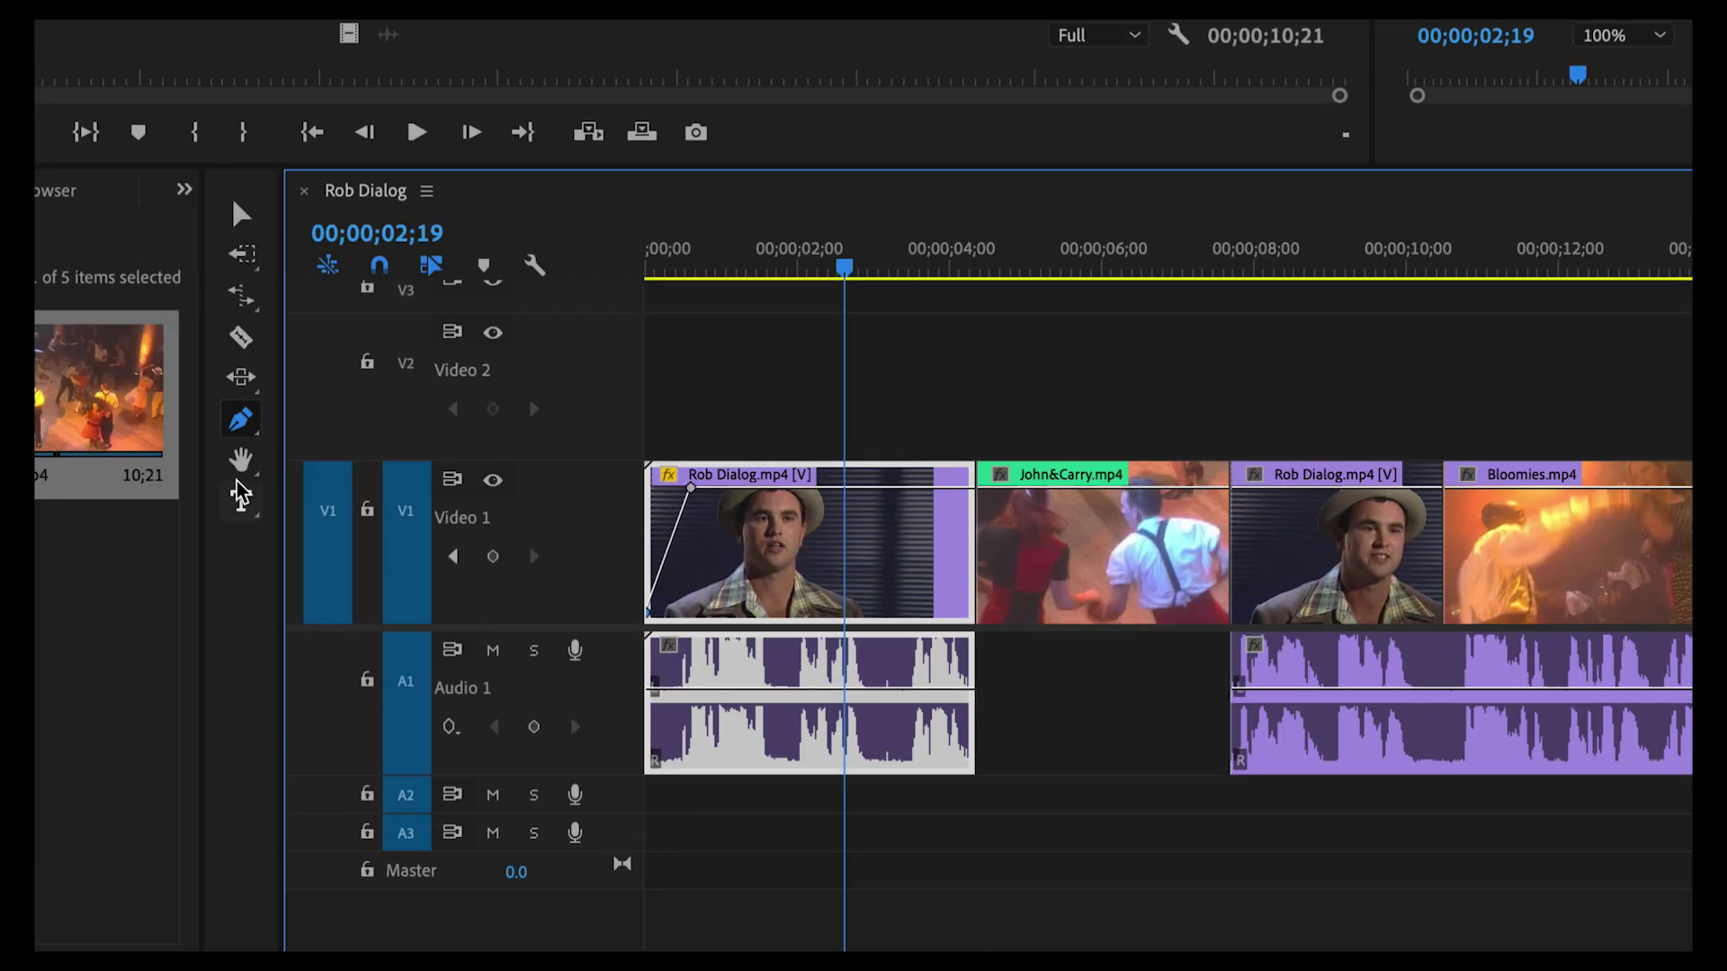
- Set the fade-in's second opacity keyframe to Bezier, move it to just under one second, and shape the curve with its handle
left_click(239, 421)
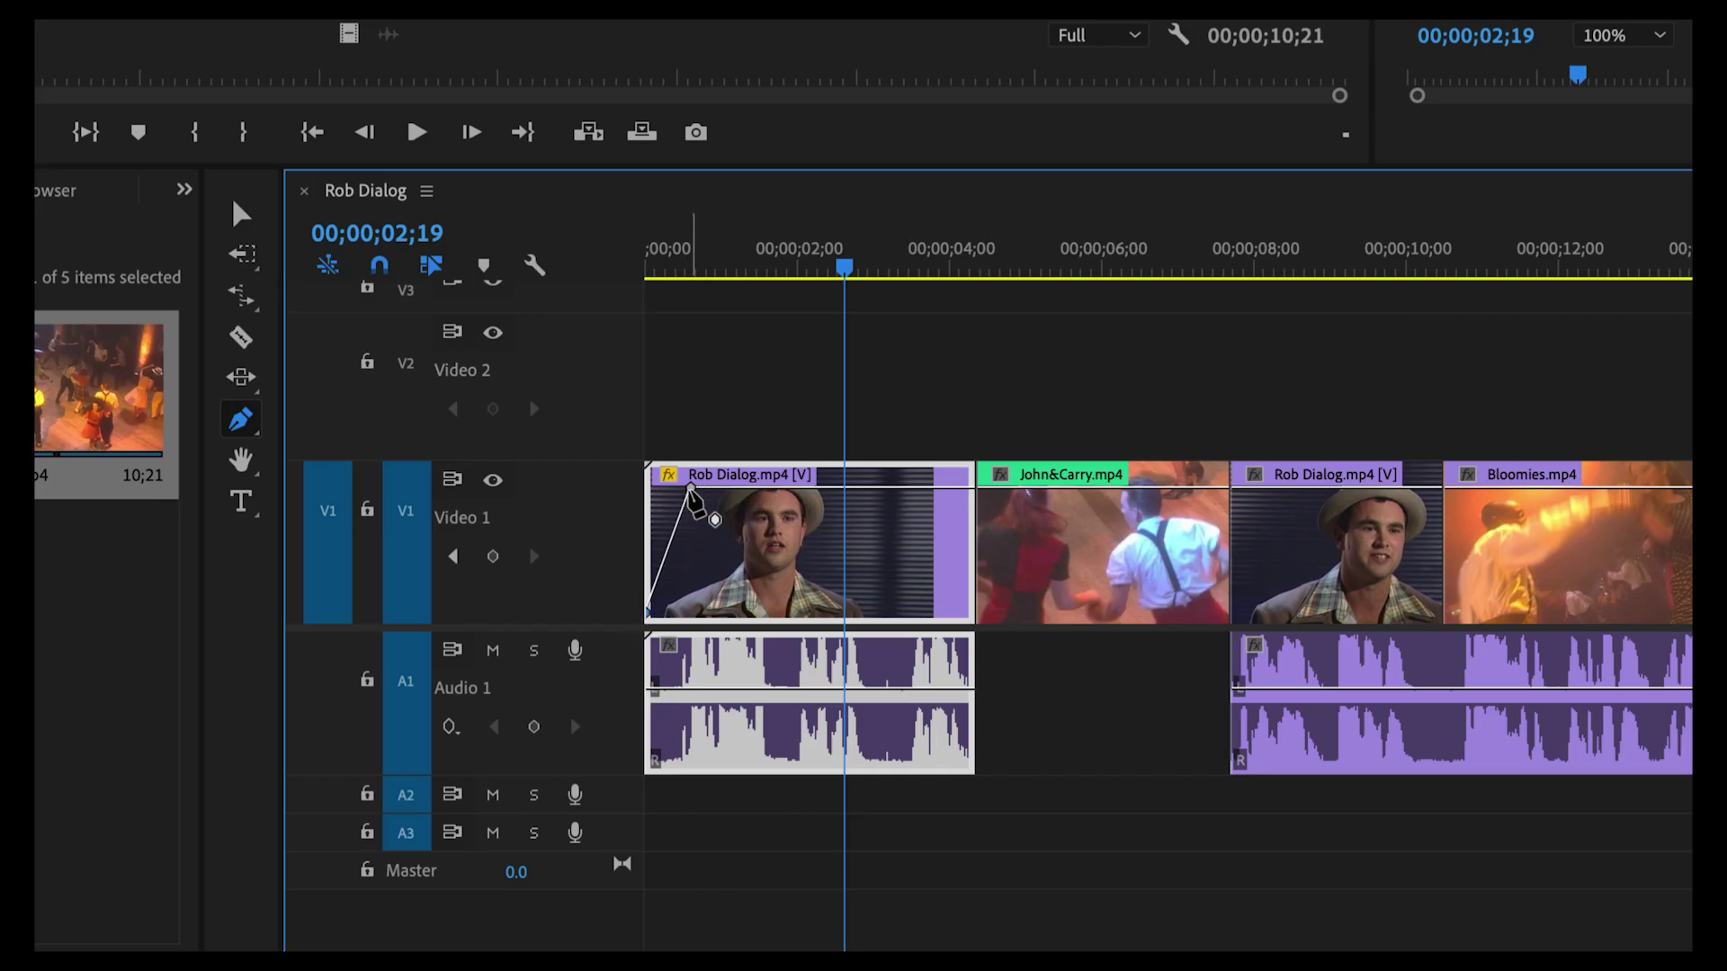
right_click(691, 490)
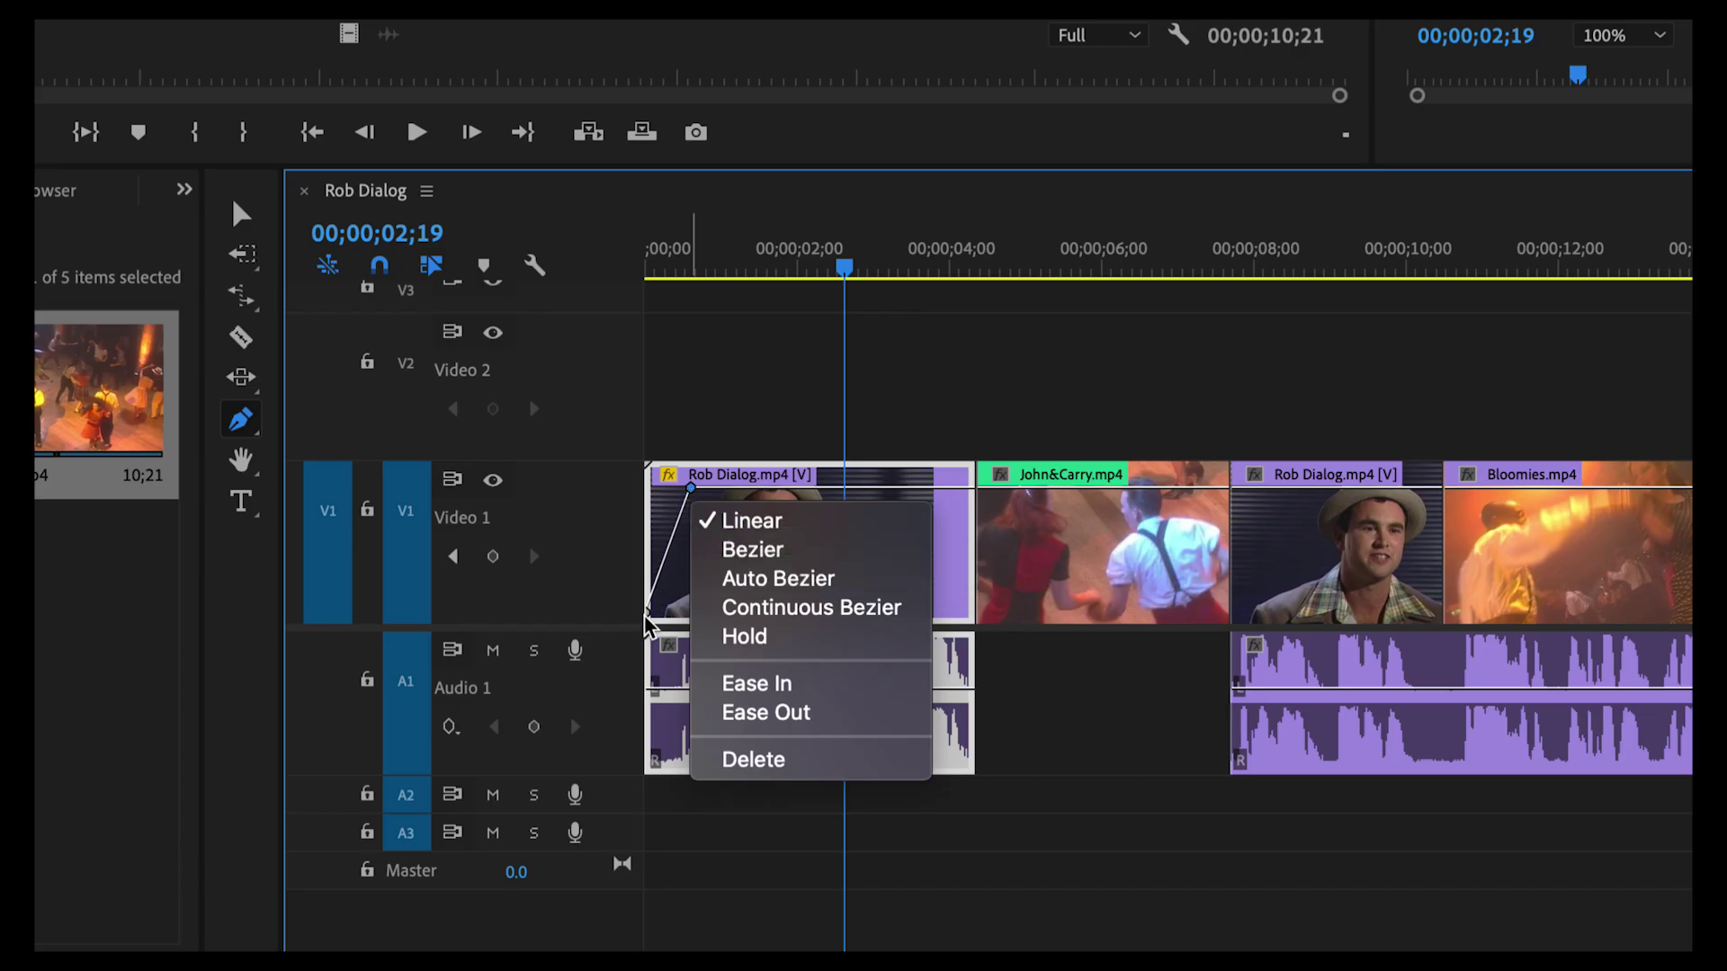
left_click(744, 550)
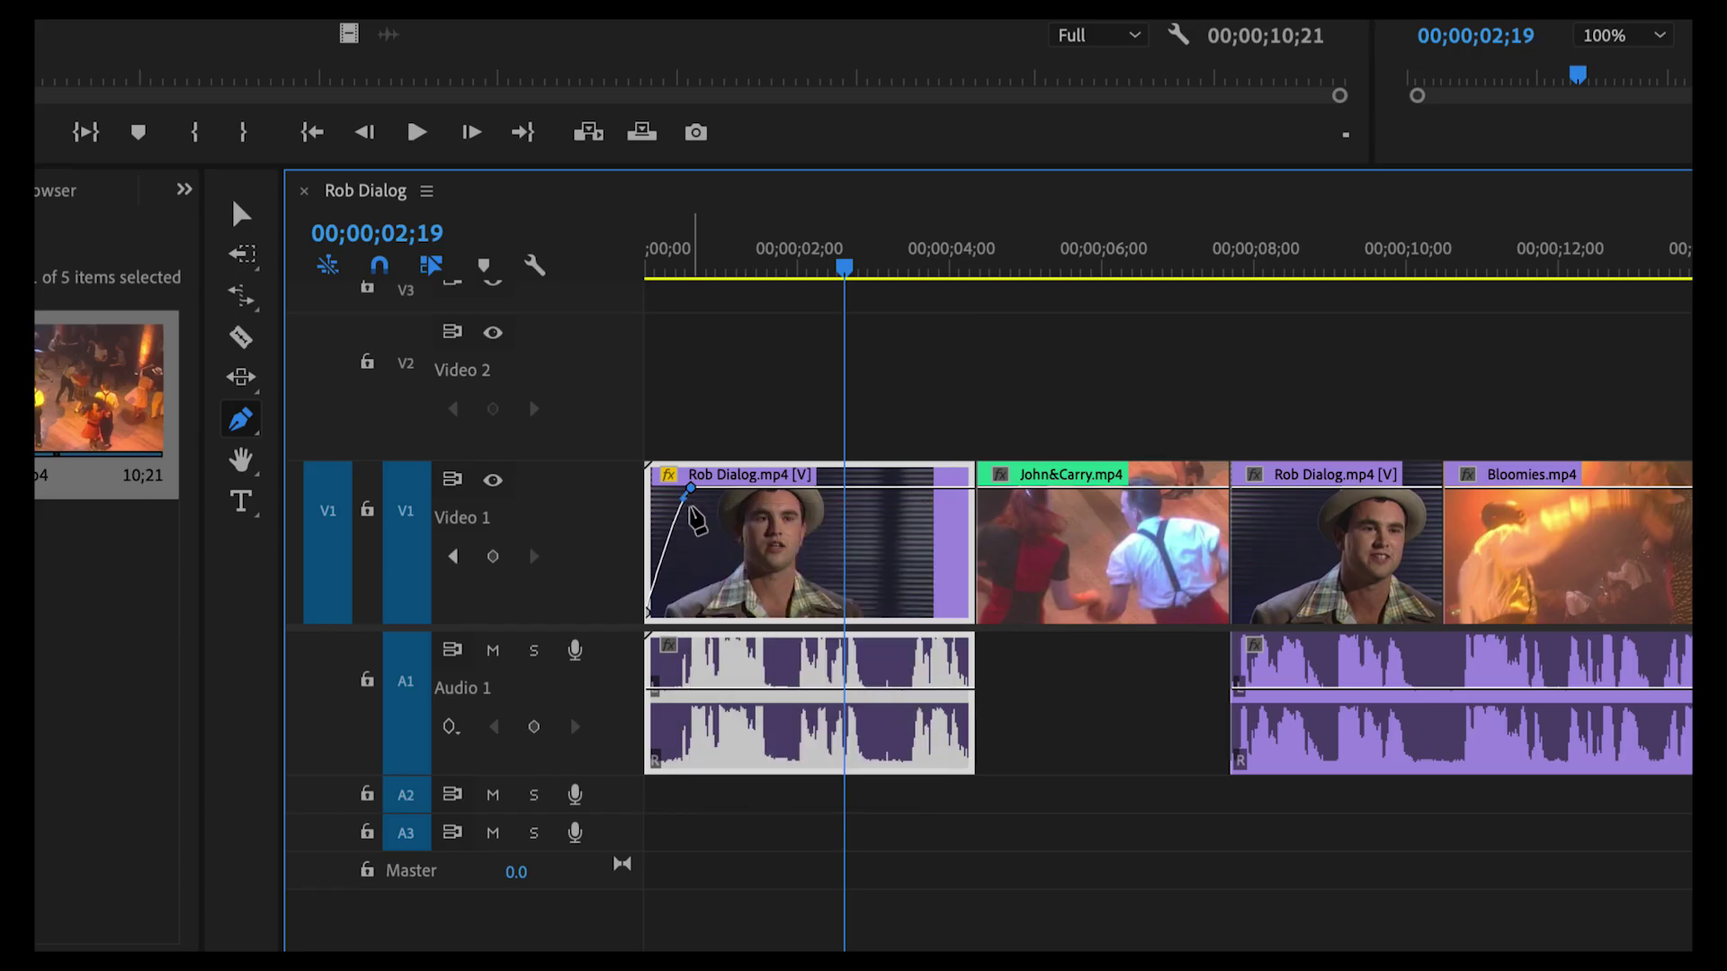
left_click_drag(681, 501, 715, 488)
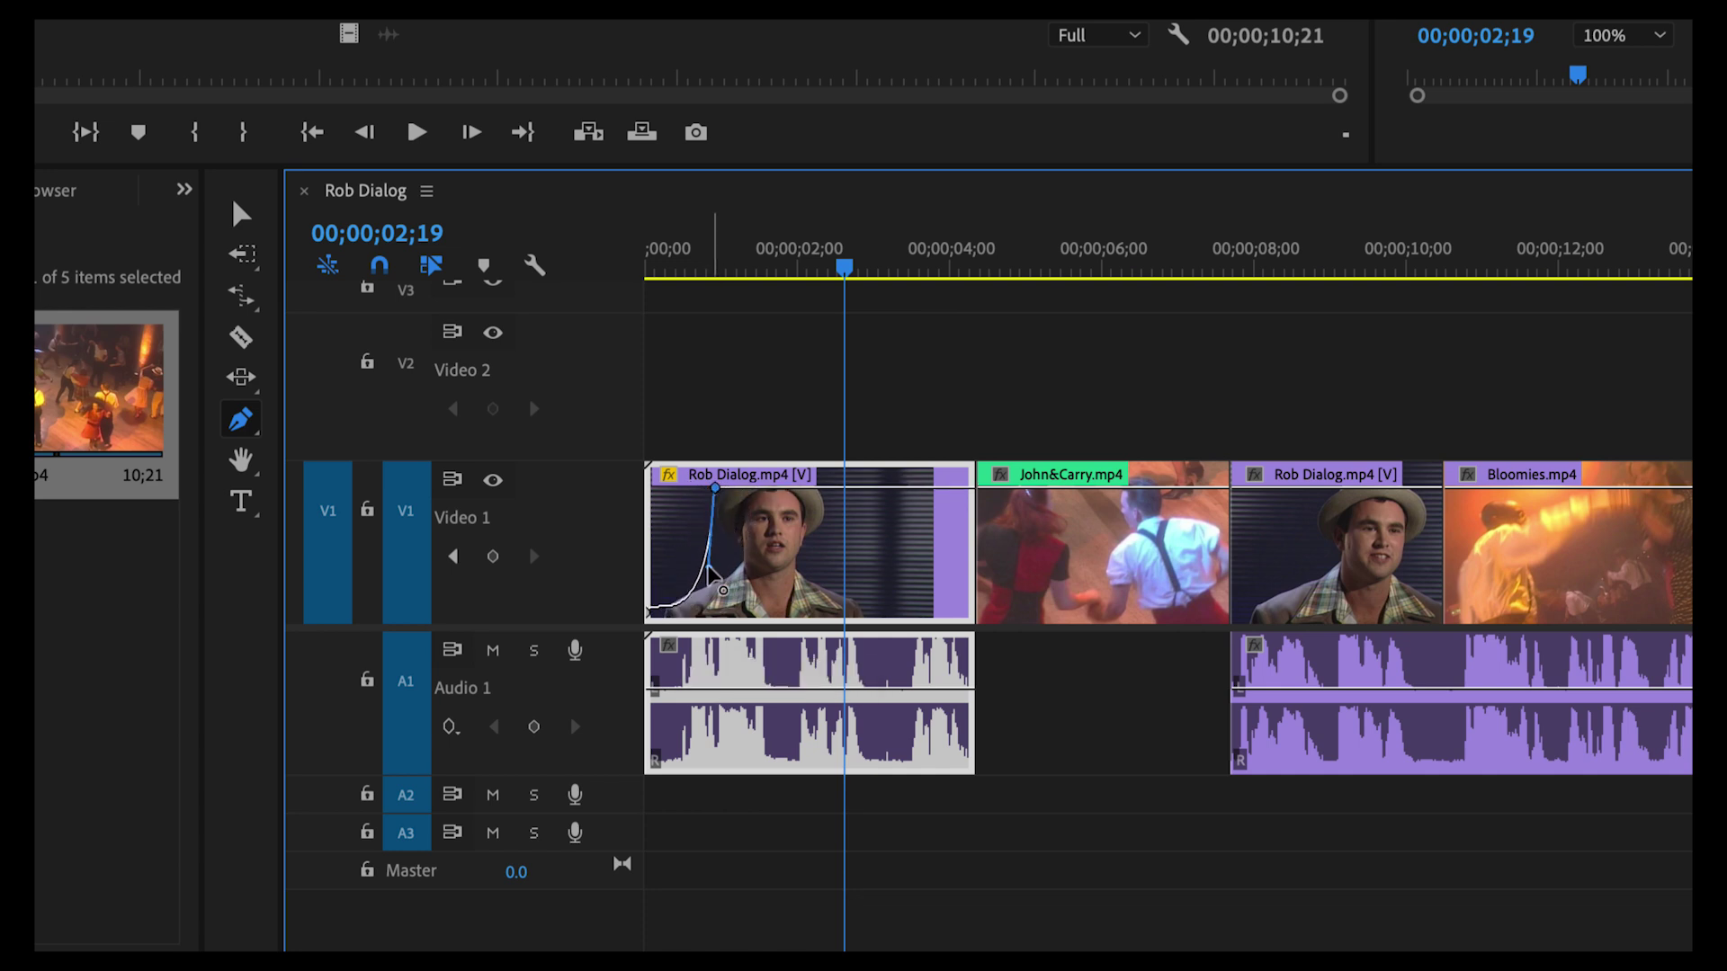
mouse_move(711, 566)
left_mouse_down()
mouse_move(666, 506)
mouse_move(711, 541)
left_mouse_up()
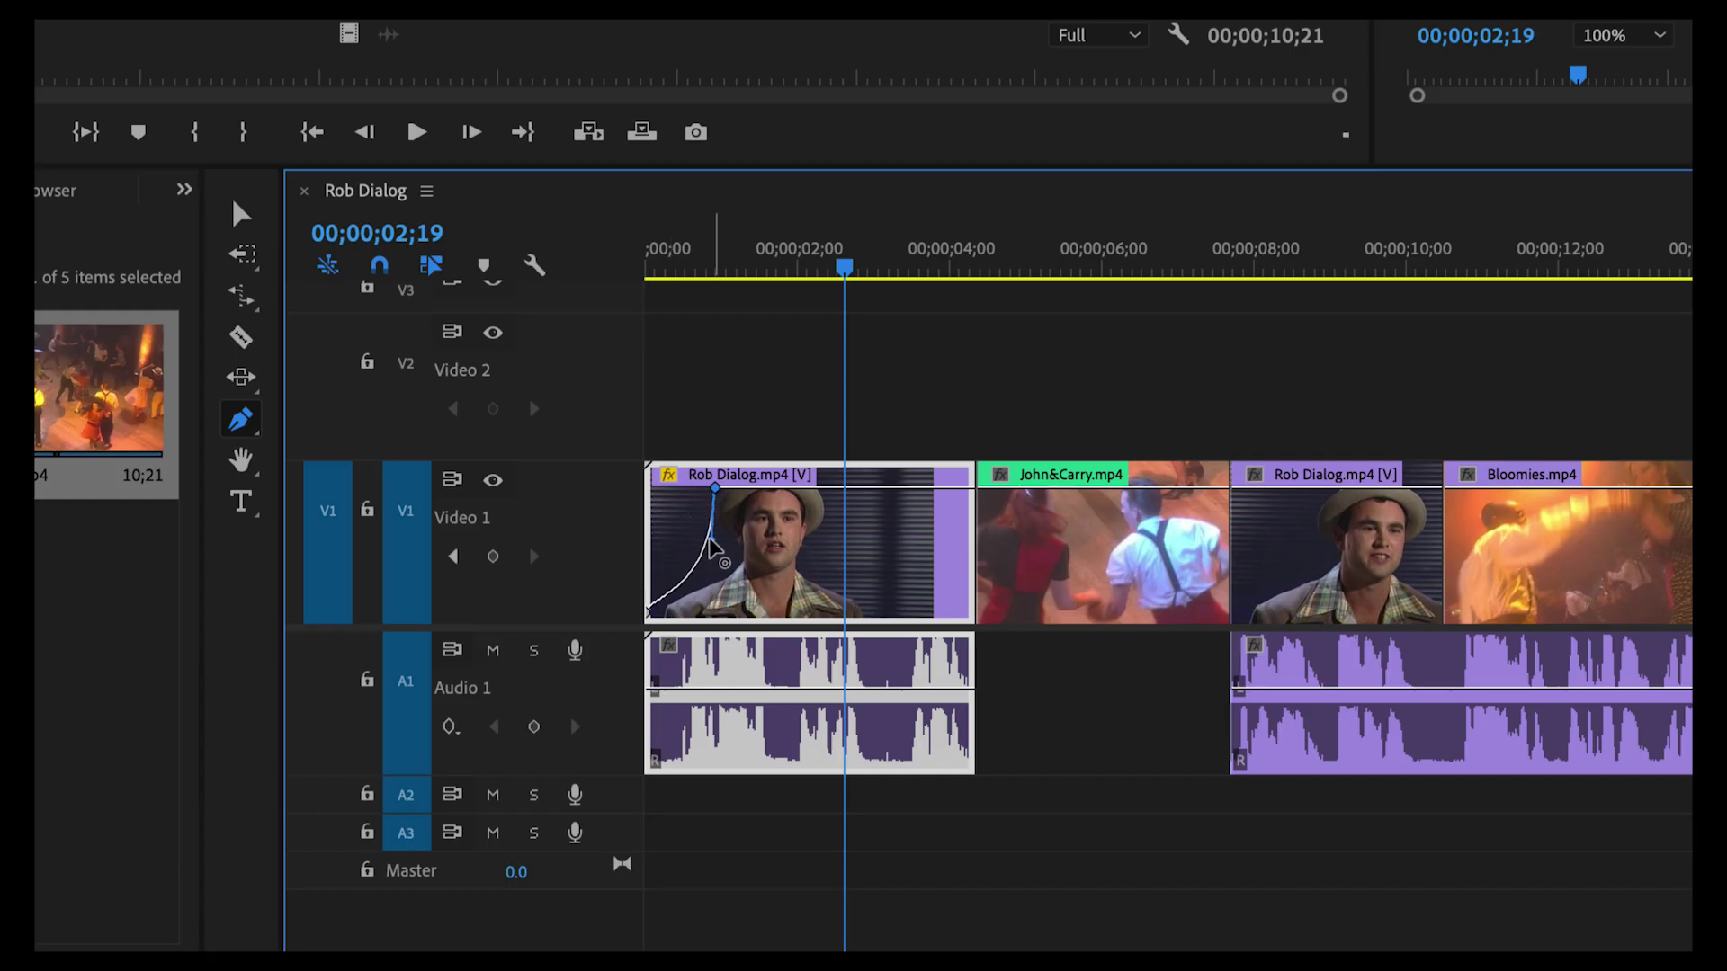
- Play the sequence from its start into John&Carry.mp4 to review the curved fade-in
key("space")
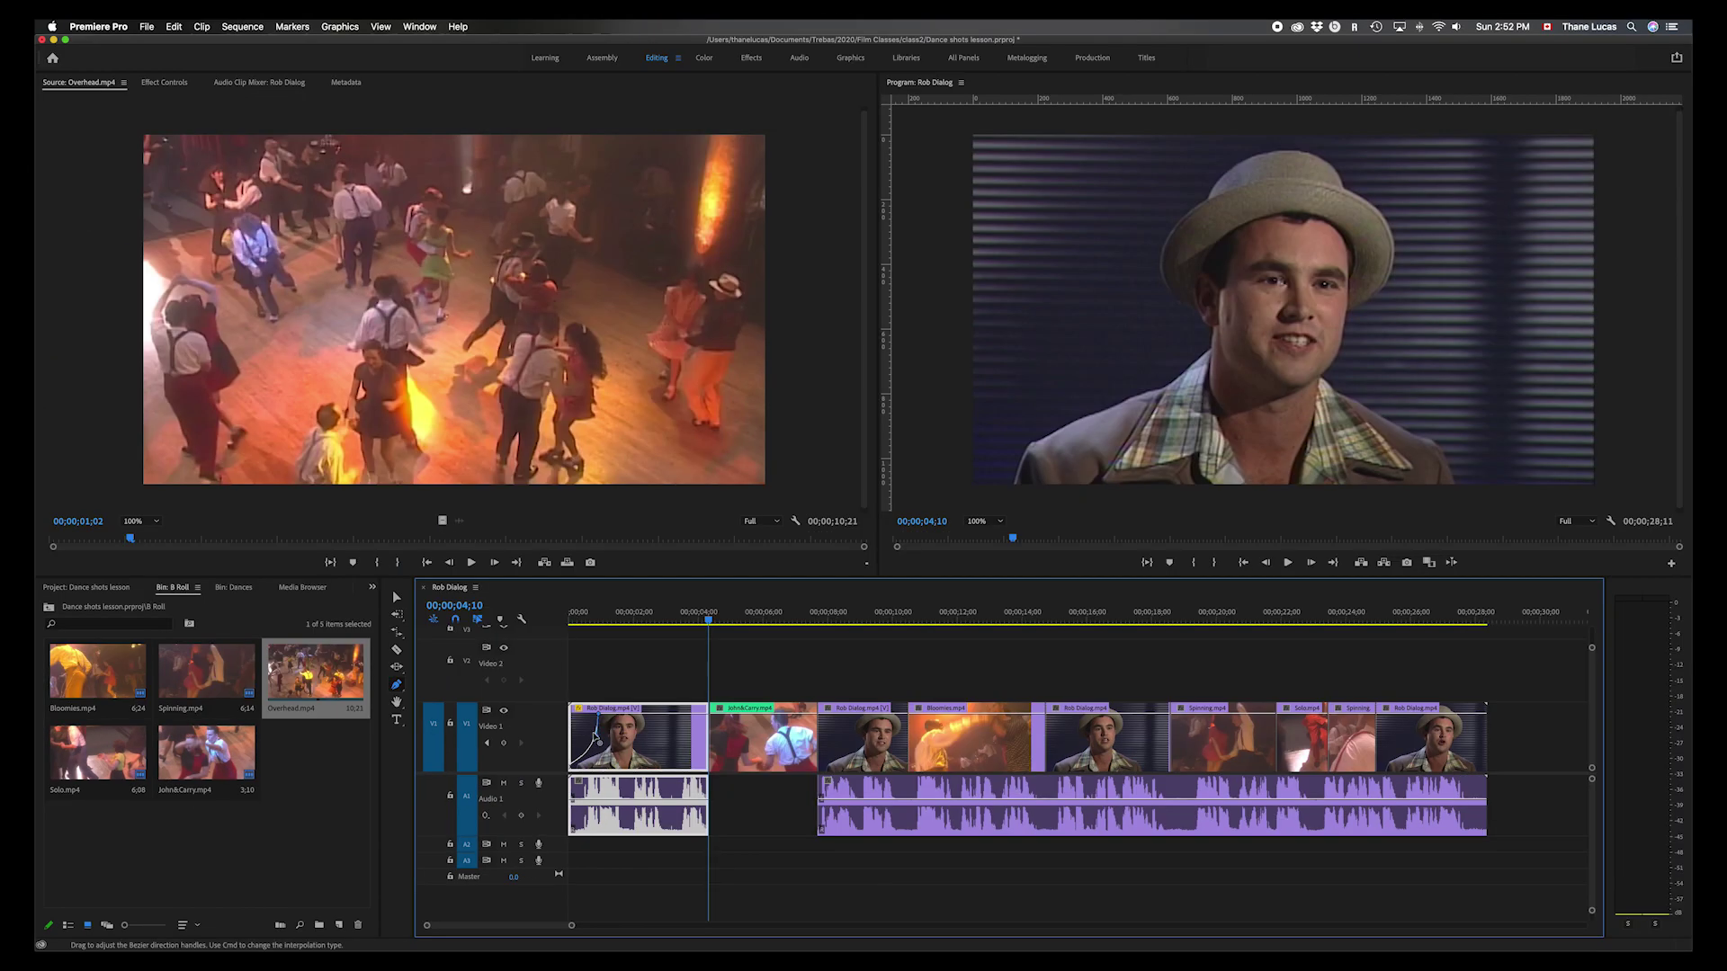
key("Home")
key("space")
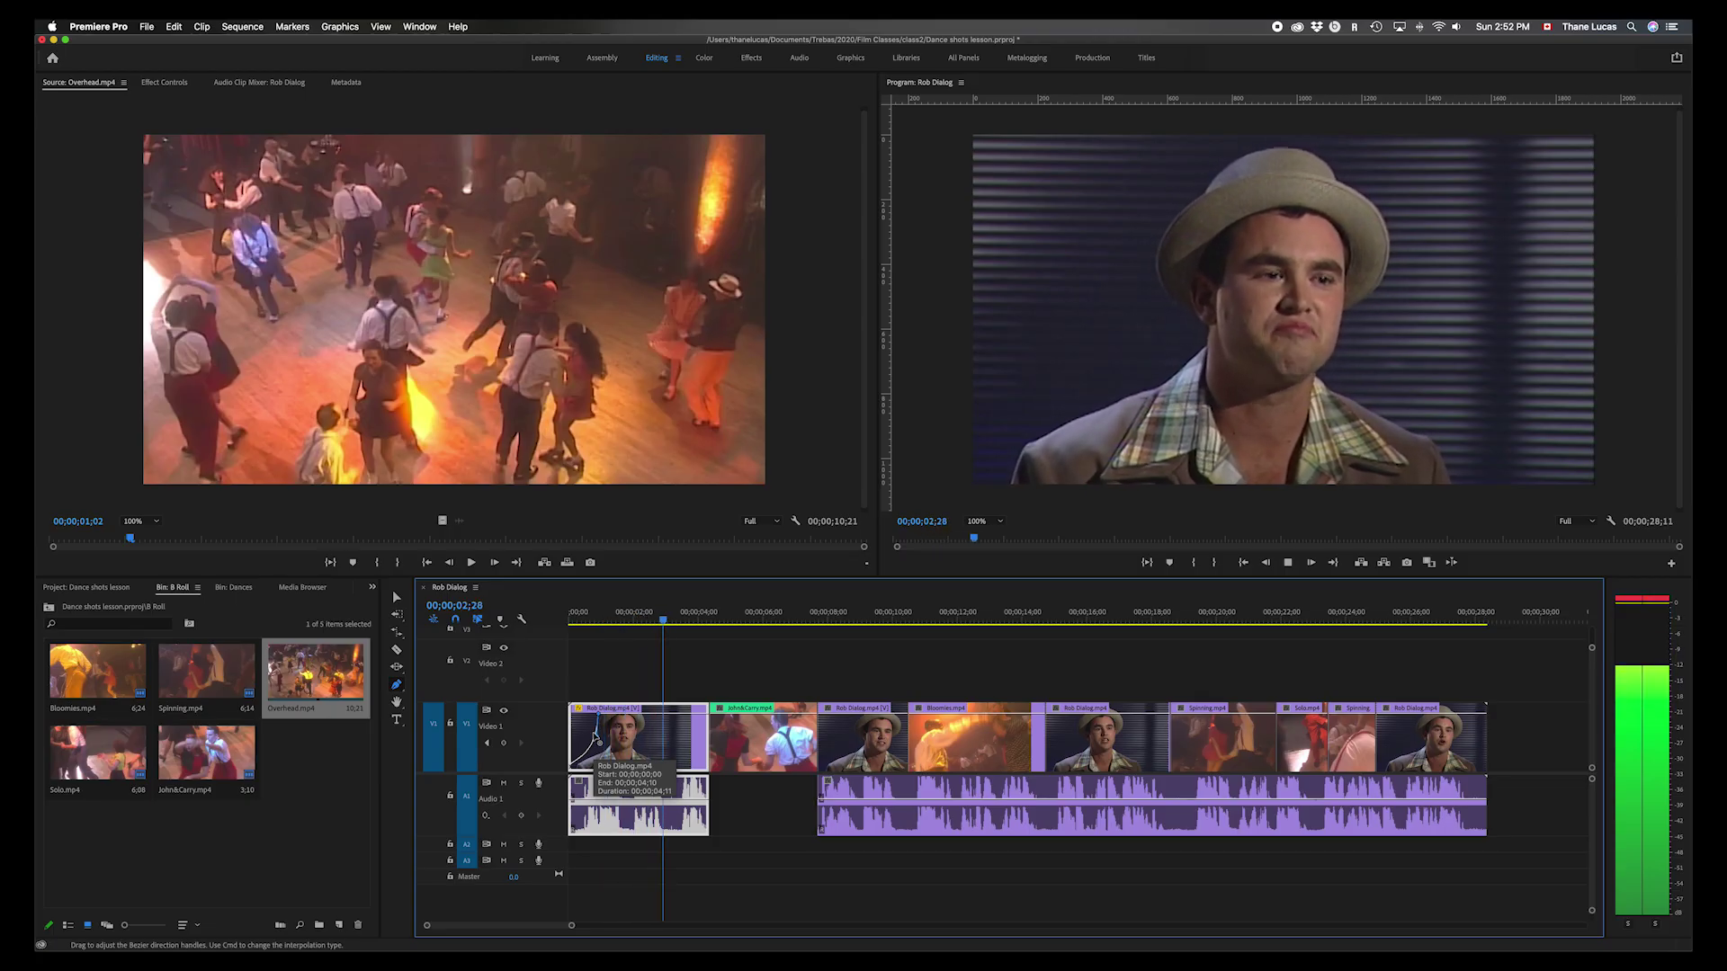
key("space")
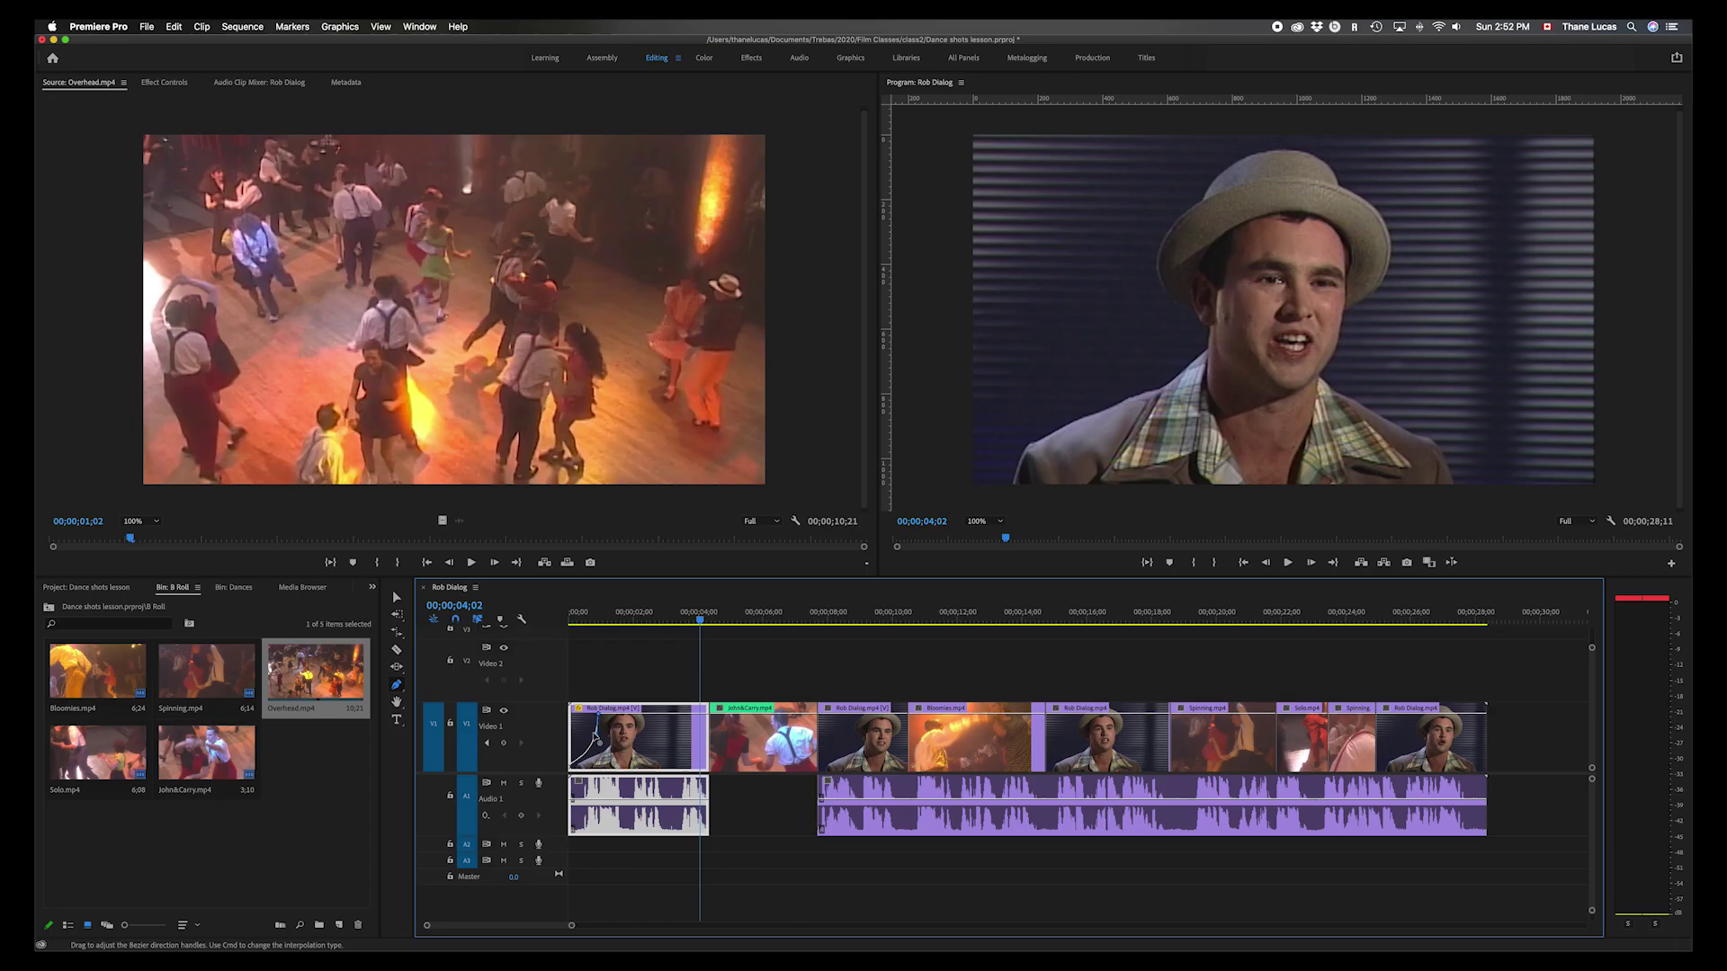
key("space")
key("space")
- Select John&Carry.mp4, switch to the Selection tool, and zoom the timeline in and back out around the playhead
left_click(731, 717)
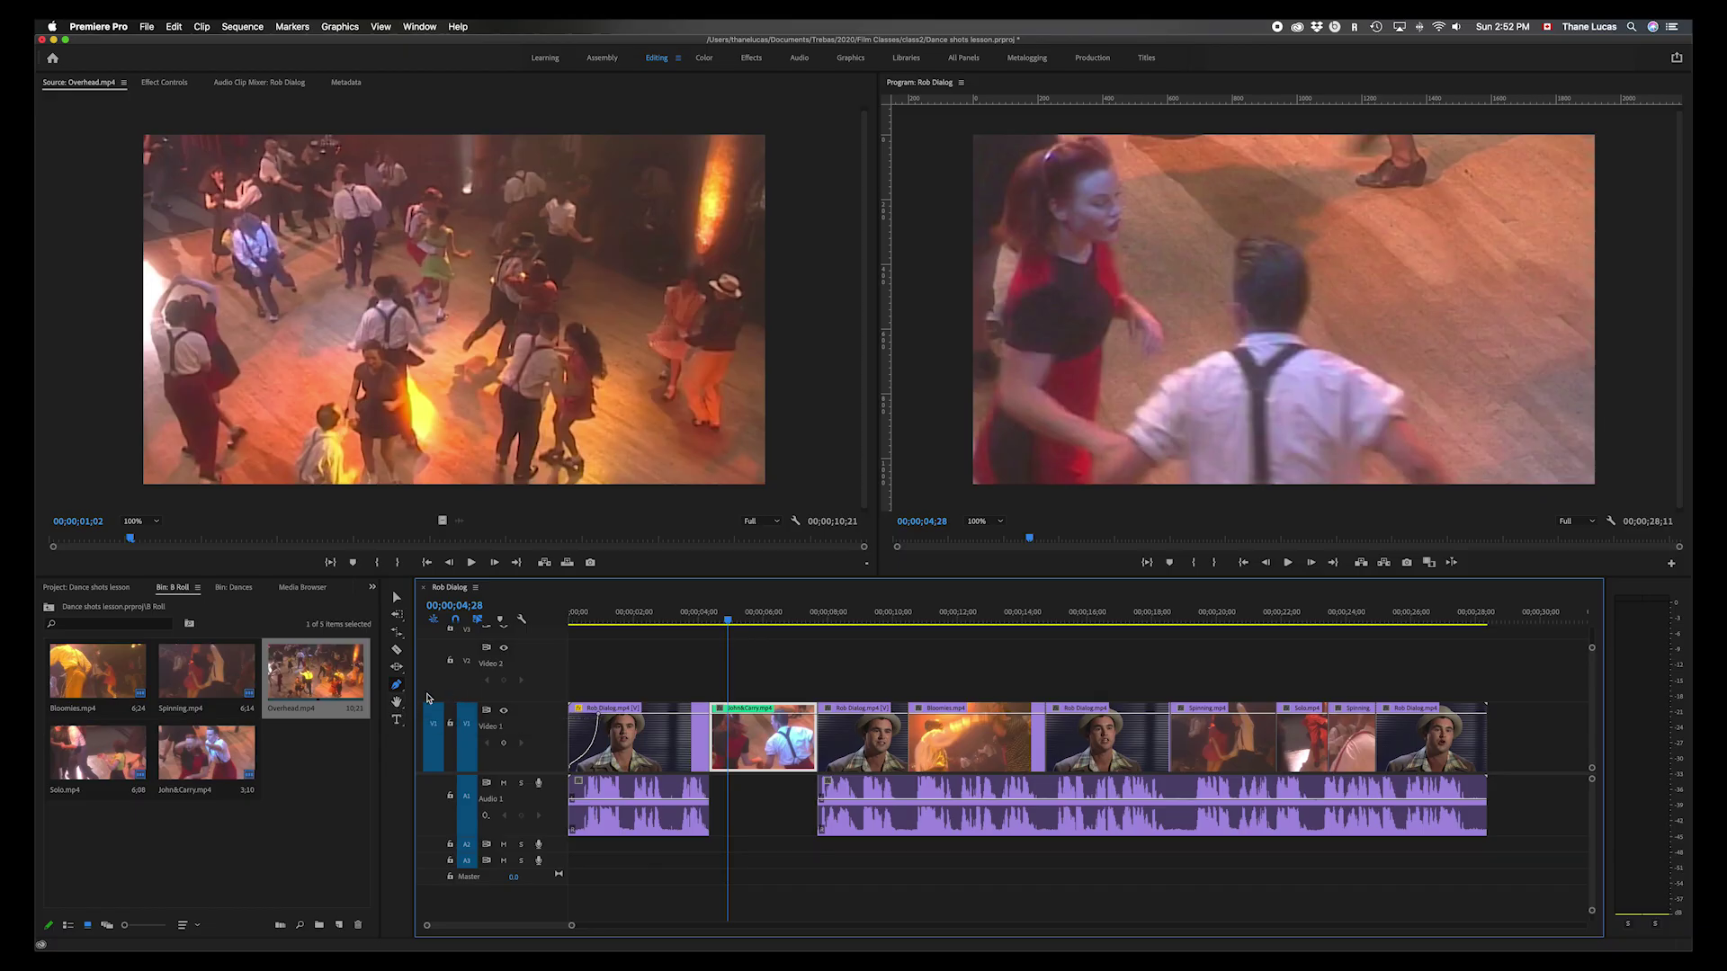
left_click(397, 701)
key("v")
key("=")
key("=")
key("=")
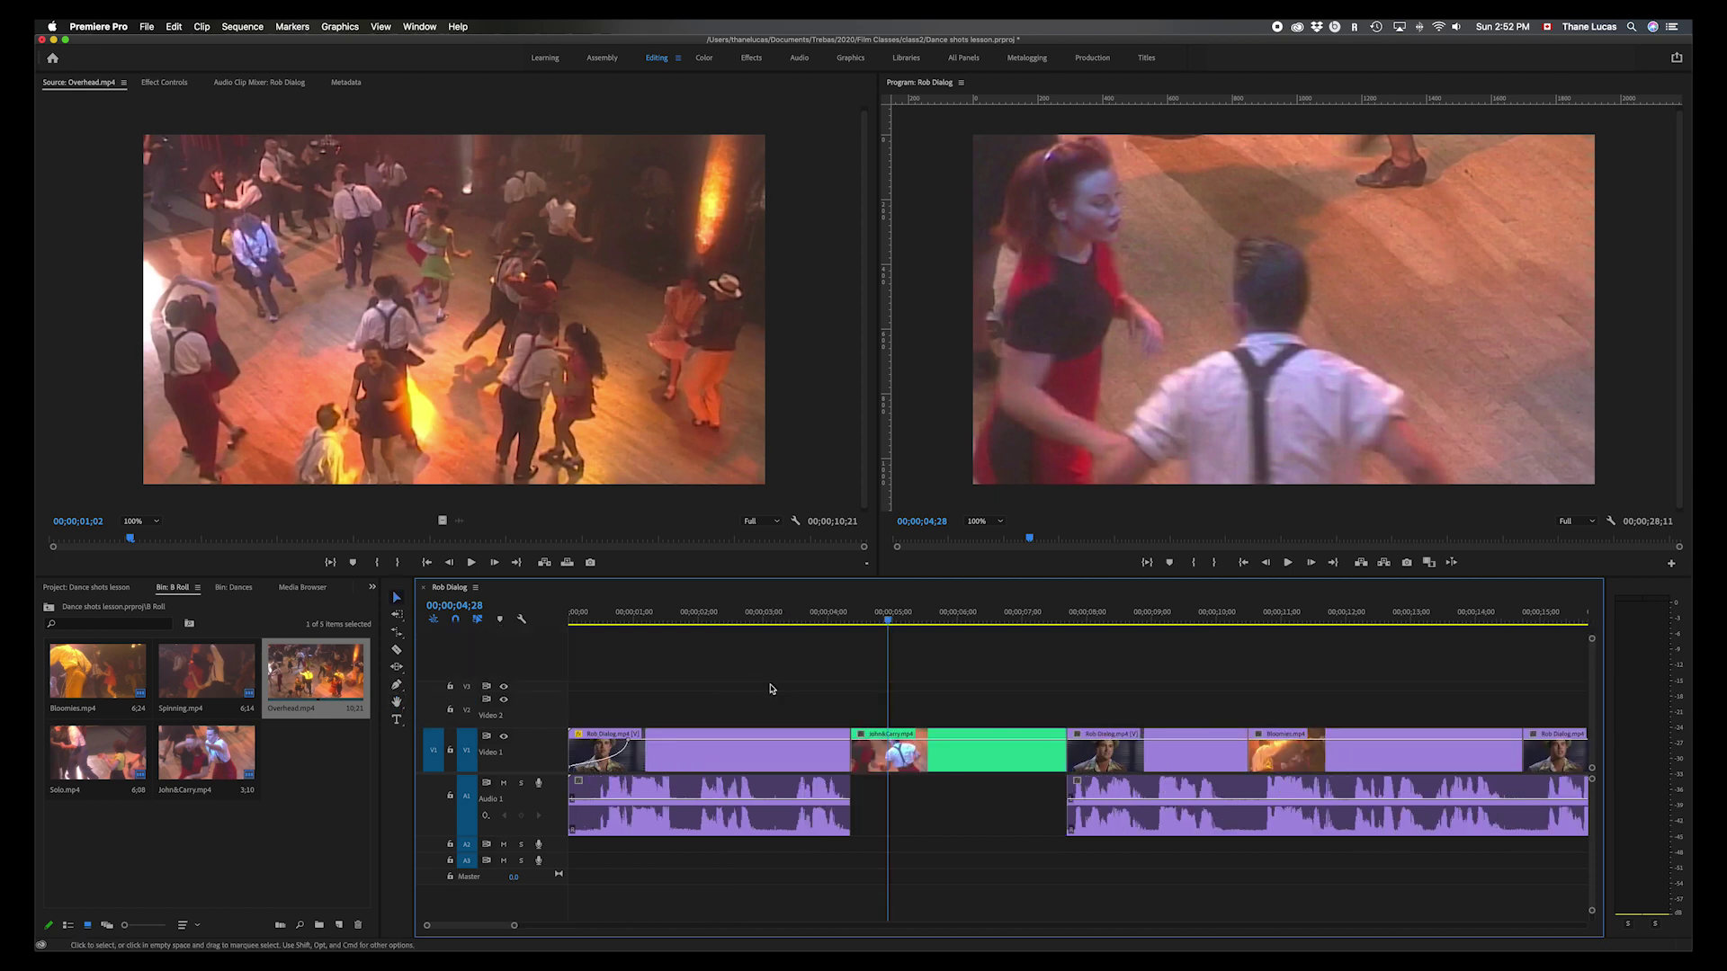
key("minus")
key("minus")
key("minus")
key("minus")
key("minus")
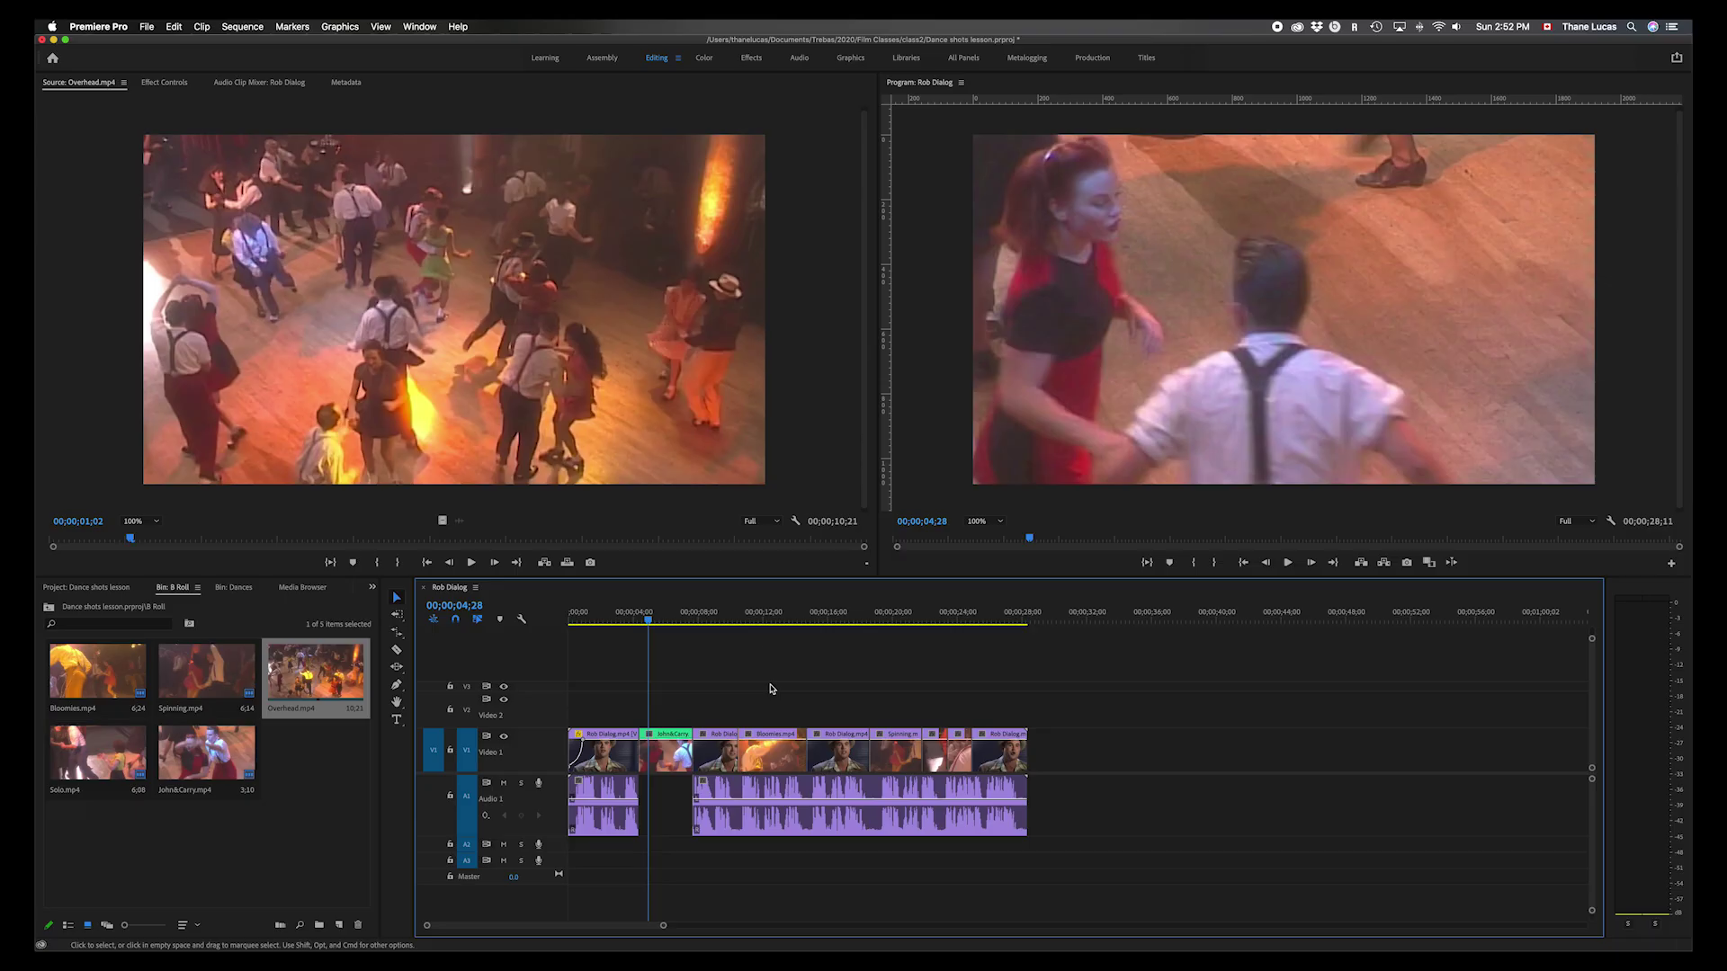
- Enlarge the video tracks' height, reduce it by one level, and zoom the timeline so the sequence fills its width
key("super+equal")
key("super+equal")
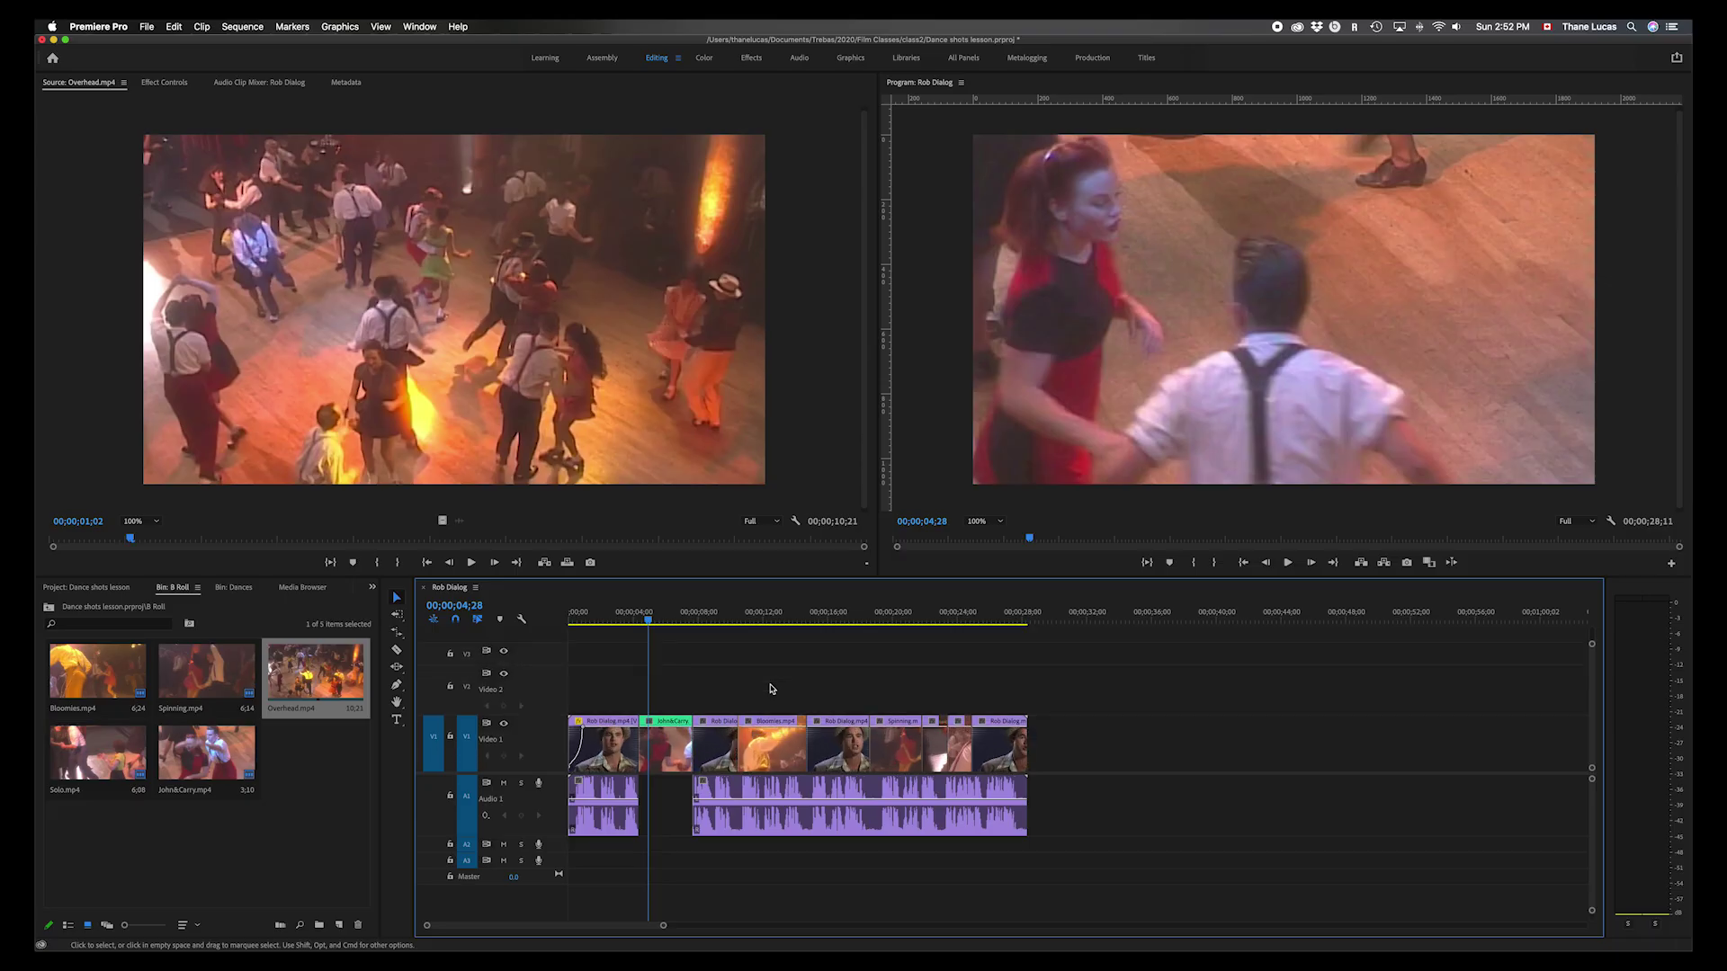
key("super+minus")
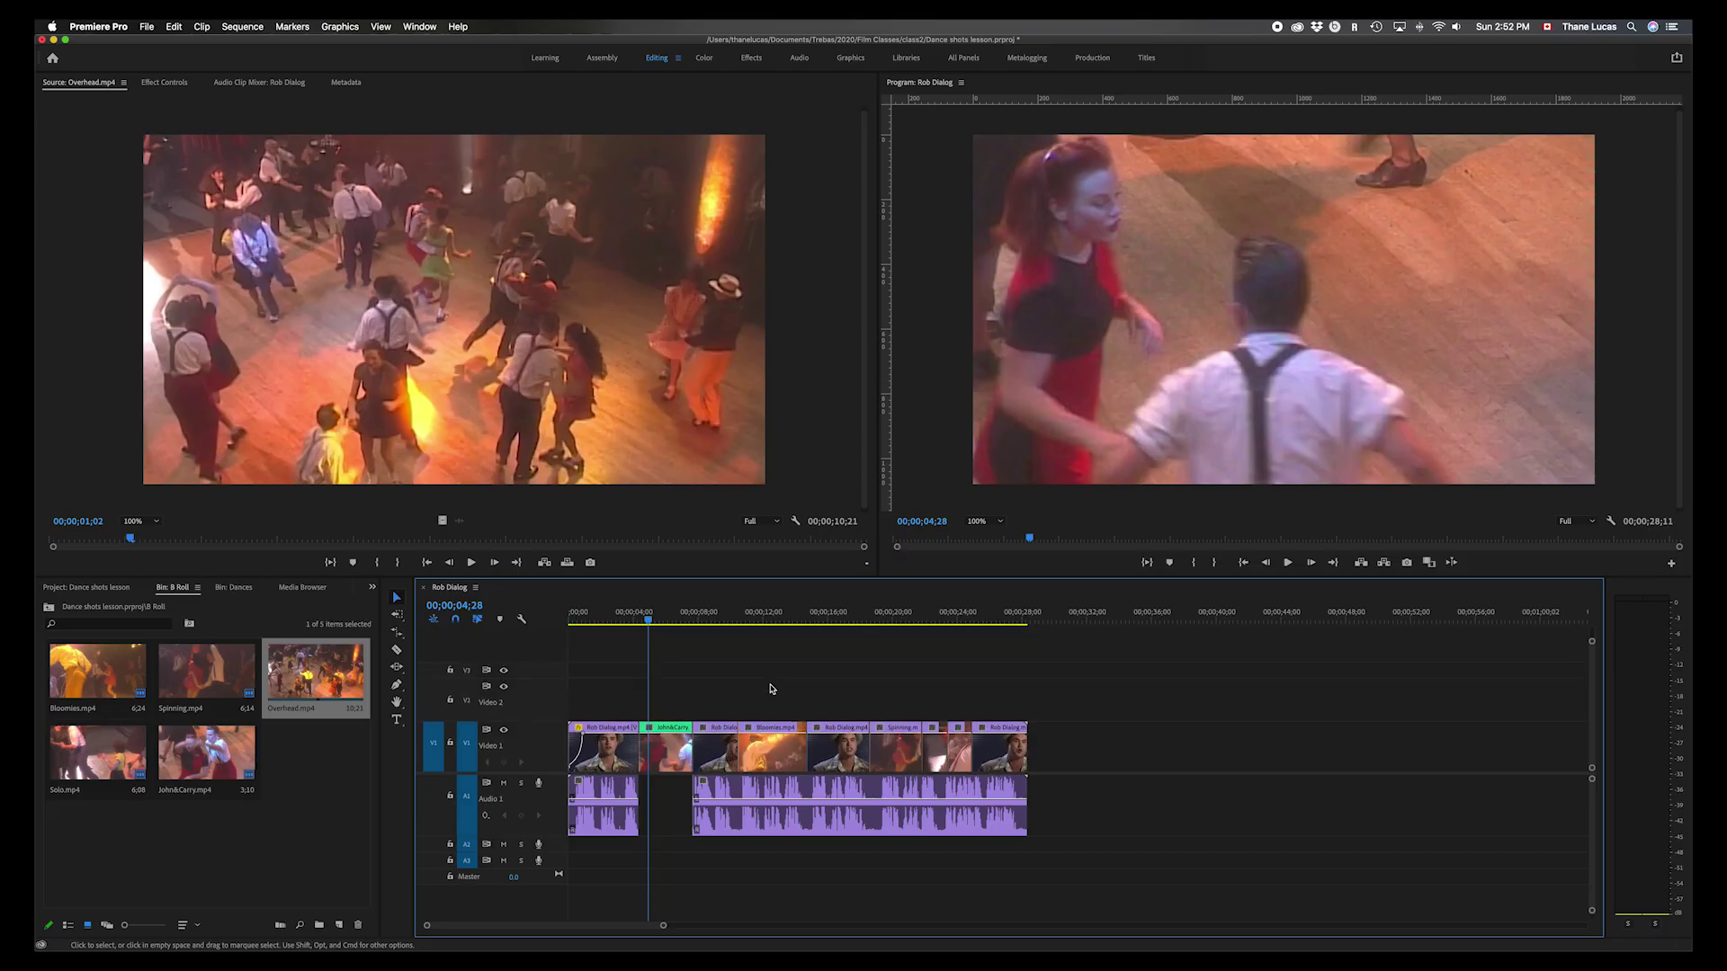
key("equal")
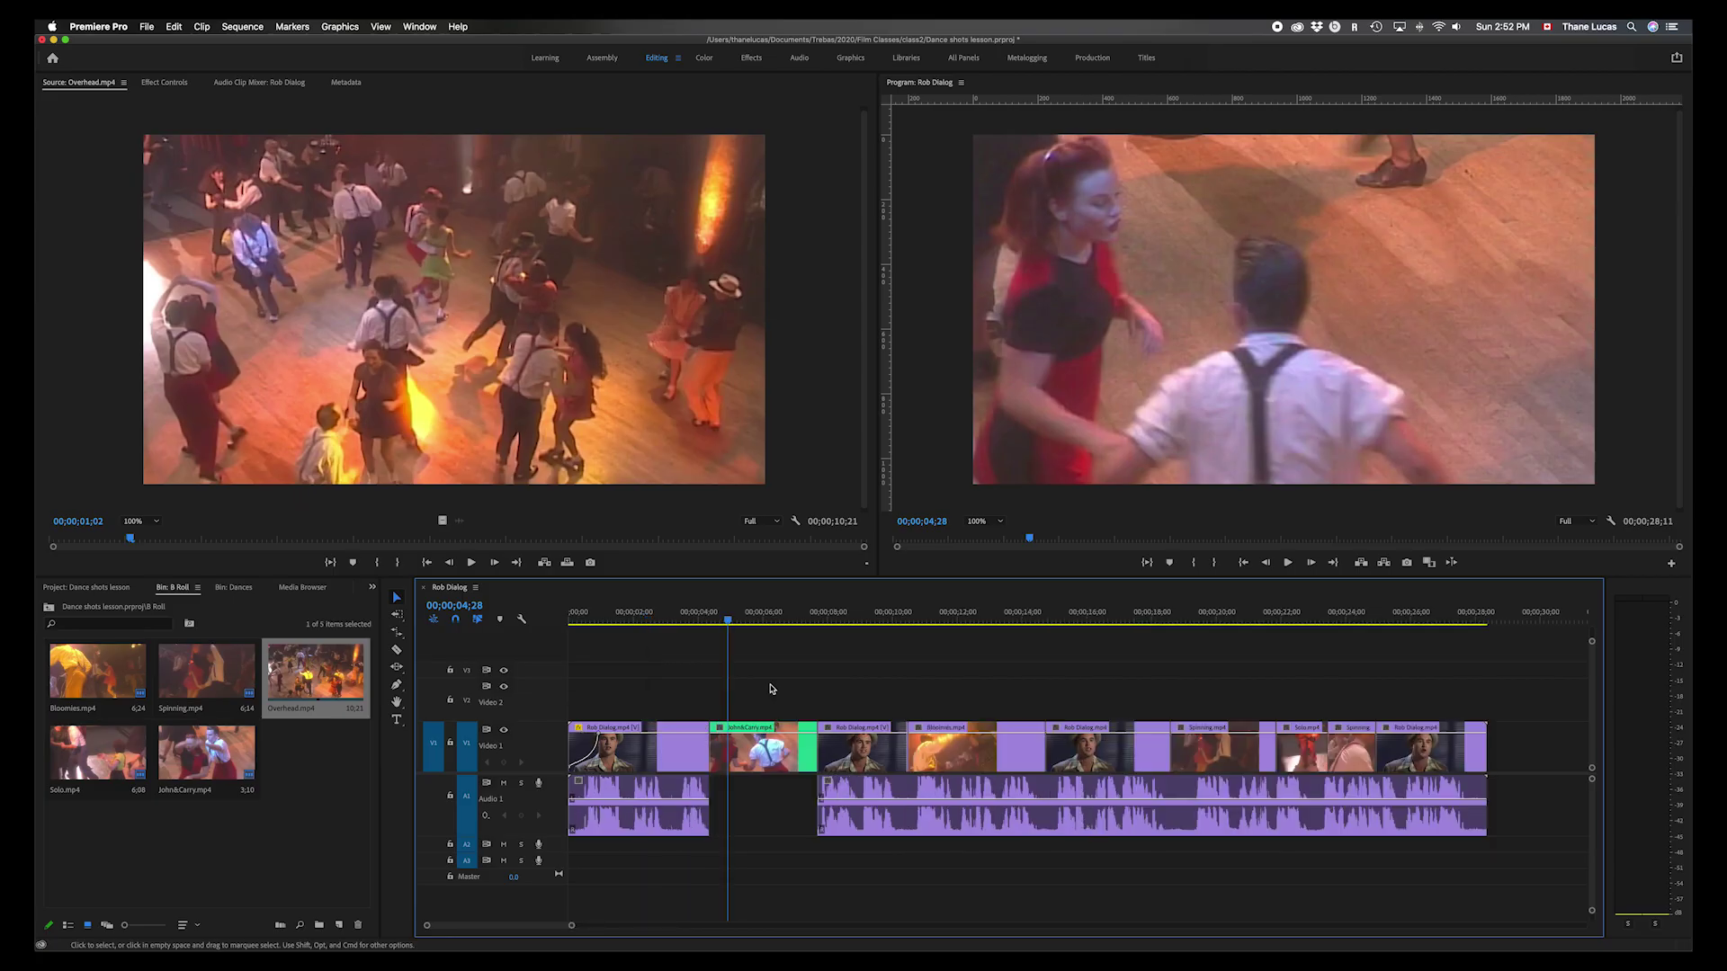
- Play the Rob Dialog sequence from its beginning to review the edit
key("Home")
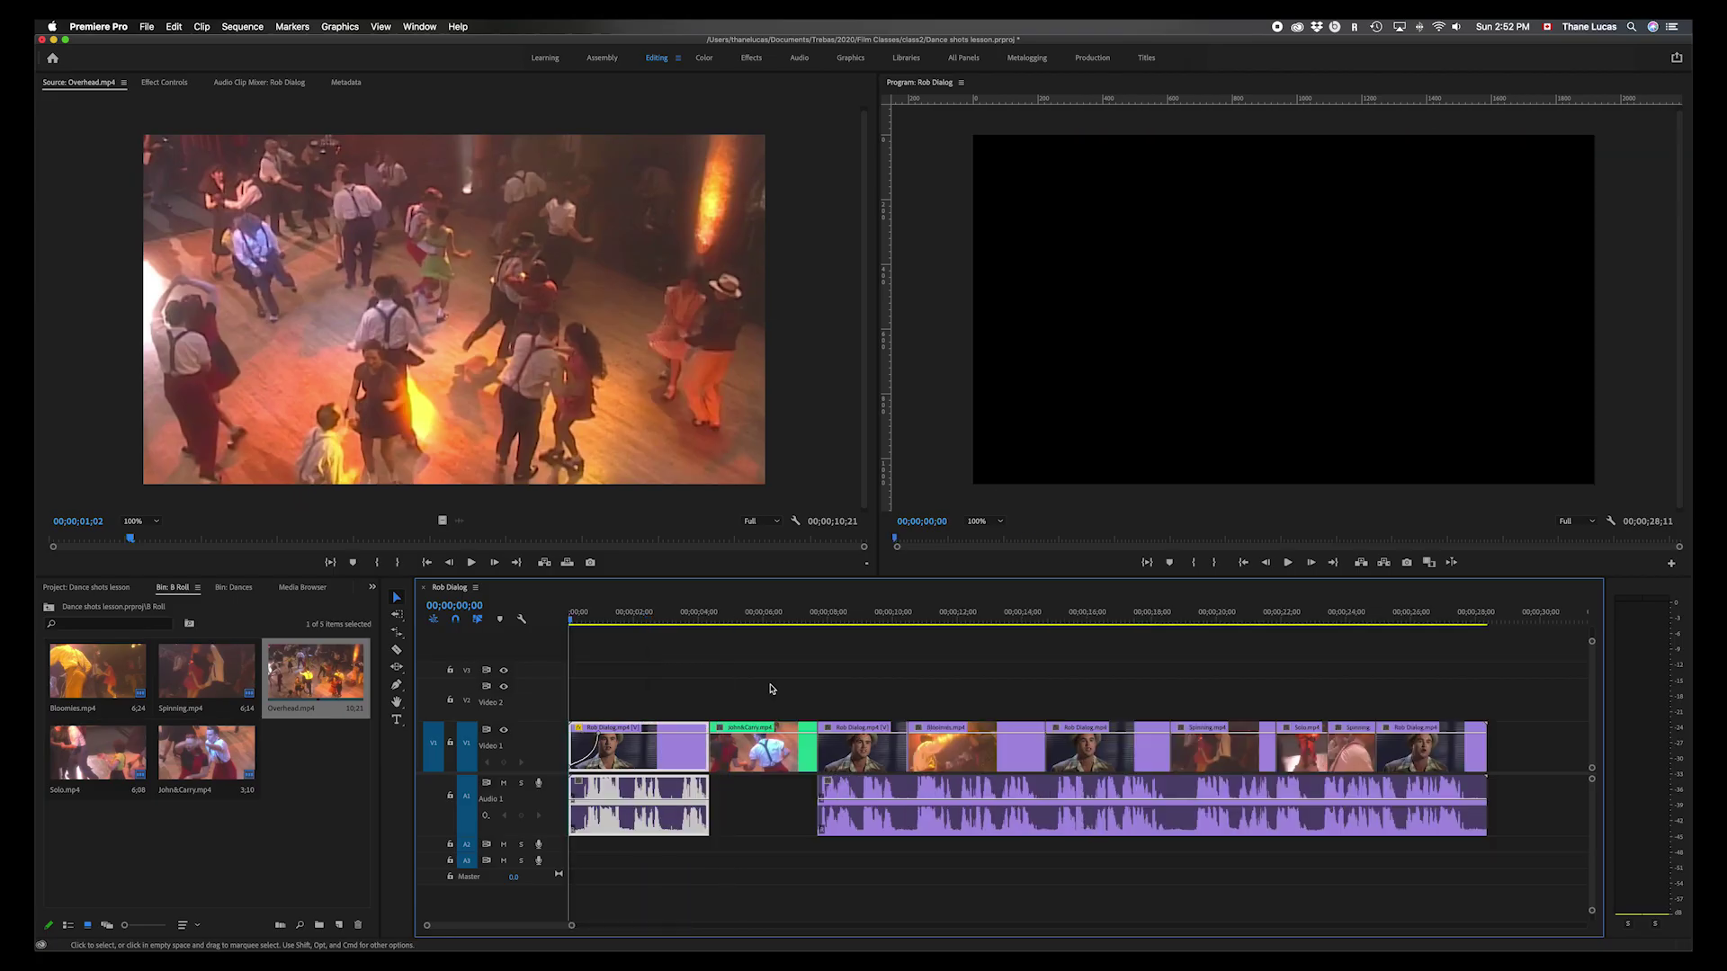
key("space")
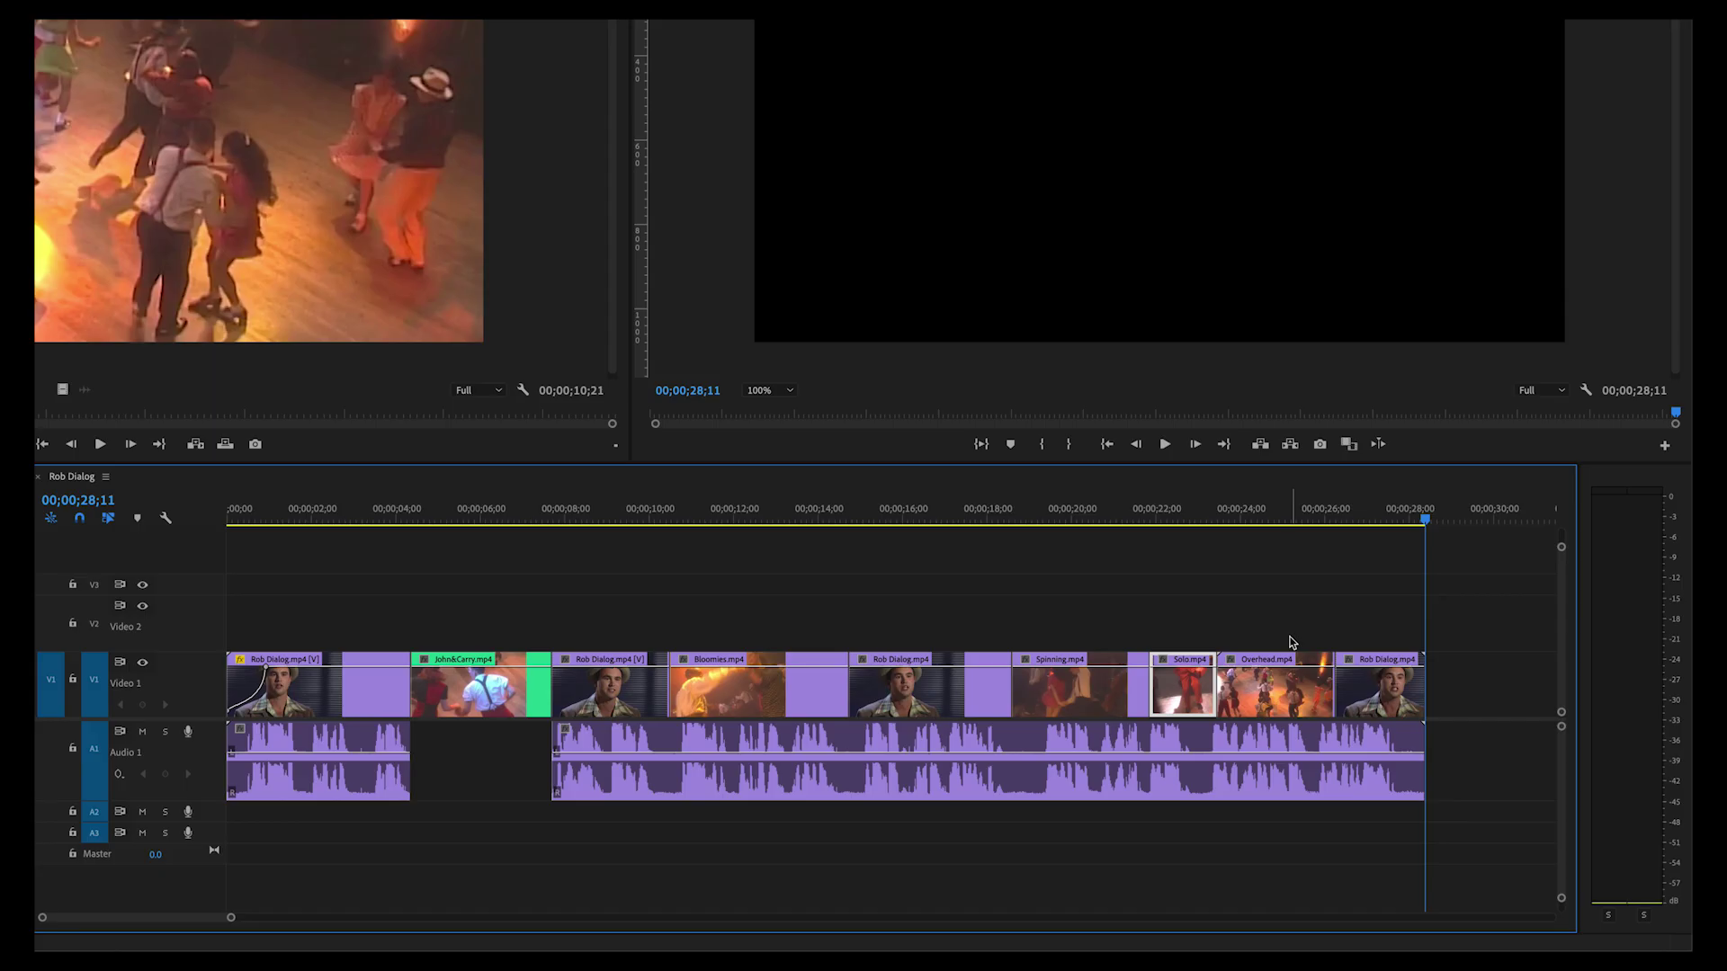
- Create a fade-out on the last Rob Dialog.mp4 clip with opacity keyframes at about 00;00;28;00 and at 00;00;28;11, lowering the latter to 0
left_click(1410, 675)
left_click(1428, 673)
left_click_drag(1425, 674, 1423, 676)
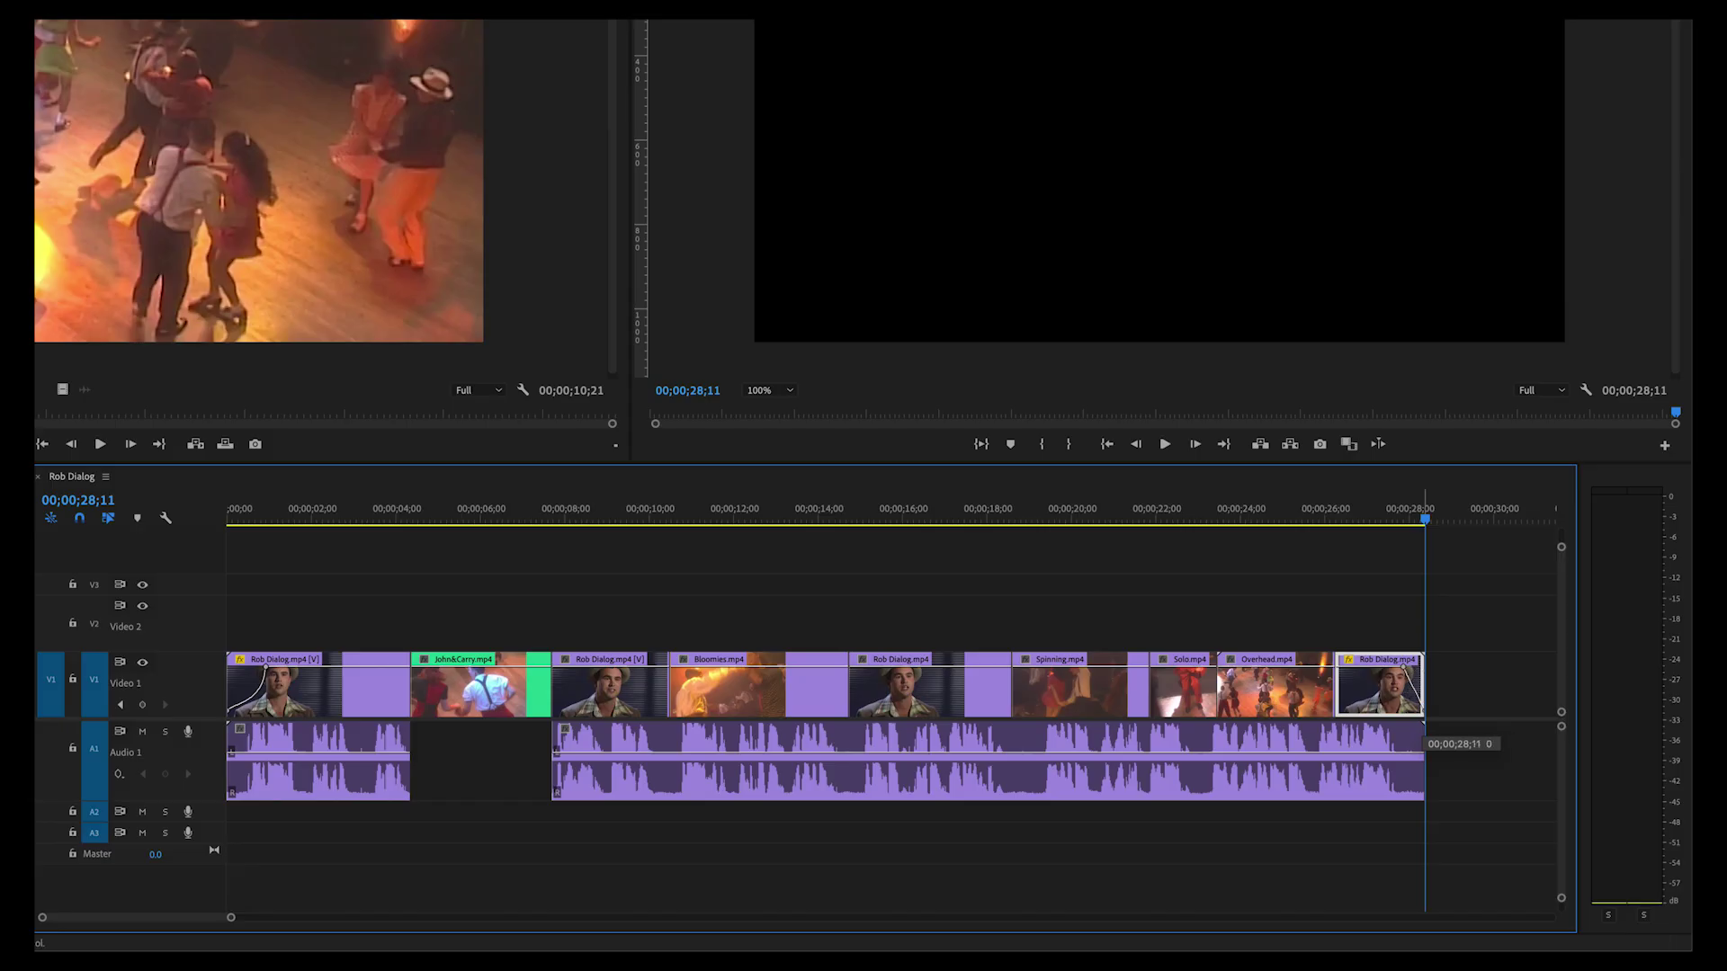
- Play the sequence's ending from 00;00;27;00 and its opening up to about 00;00;01;15 to review both fades
left_click(1367, 504)
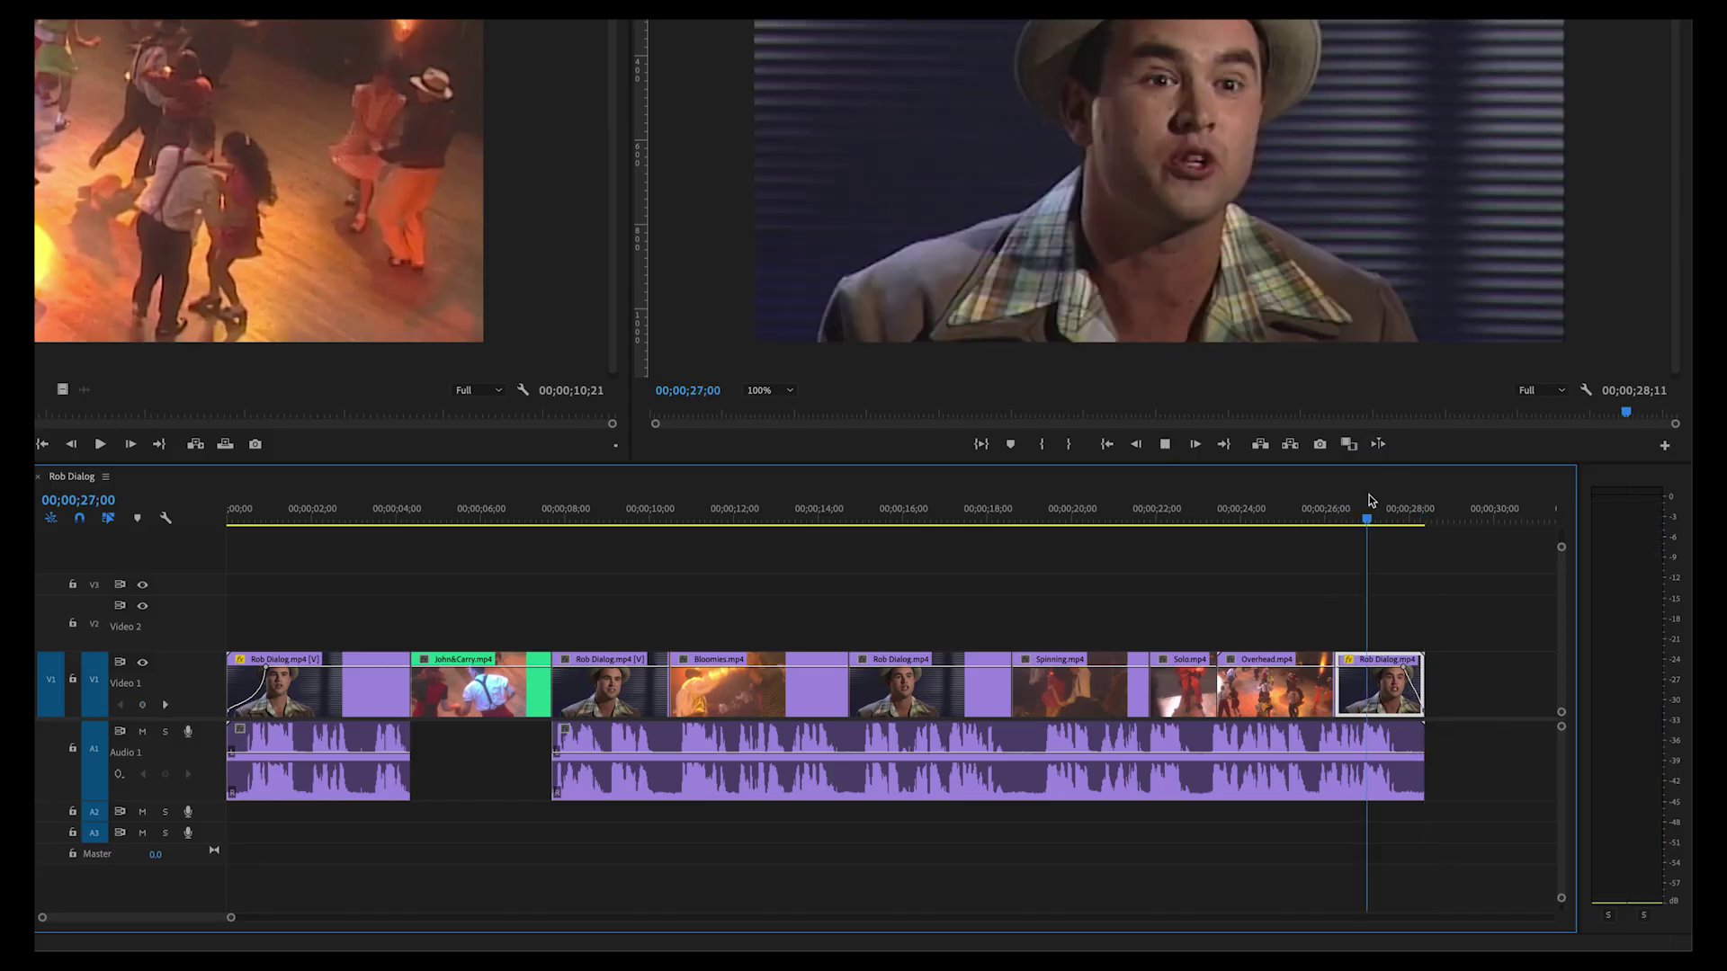
key("space")
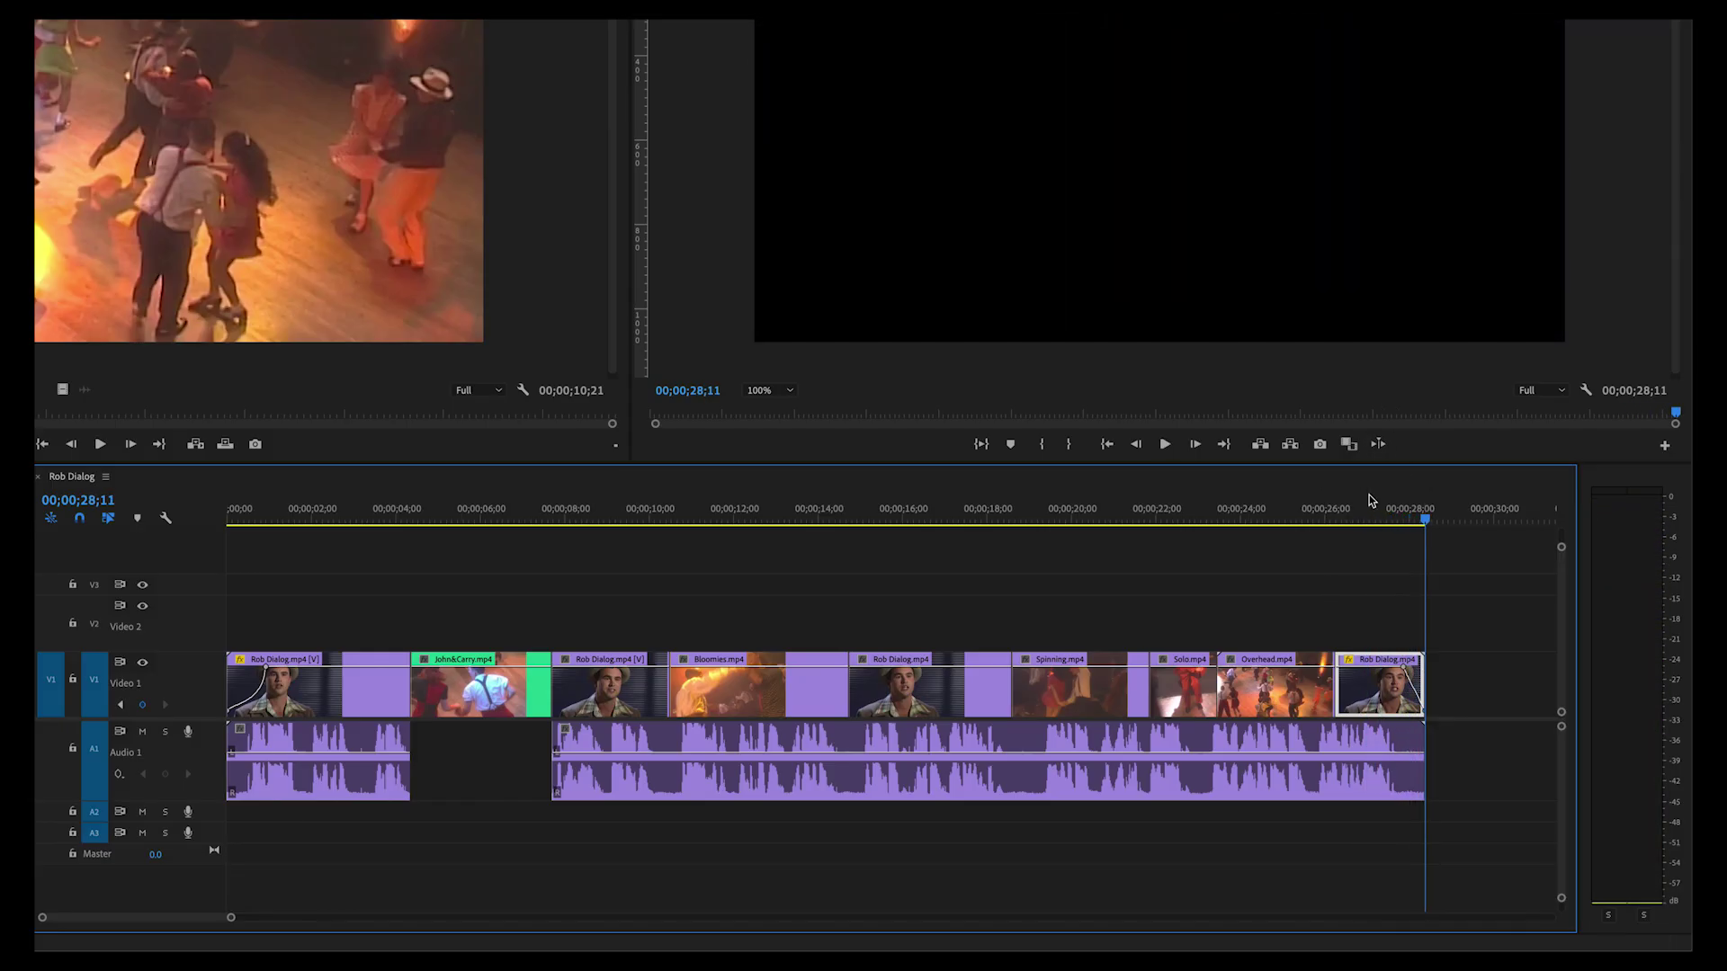
key("space")
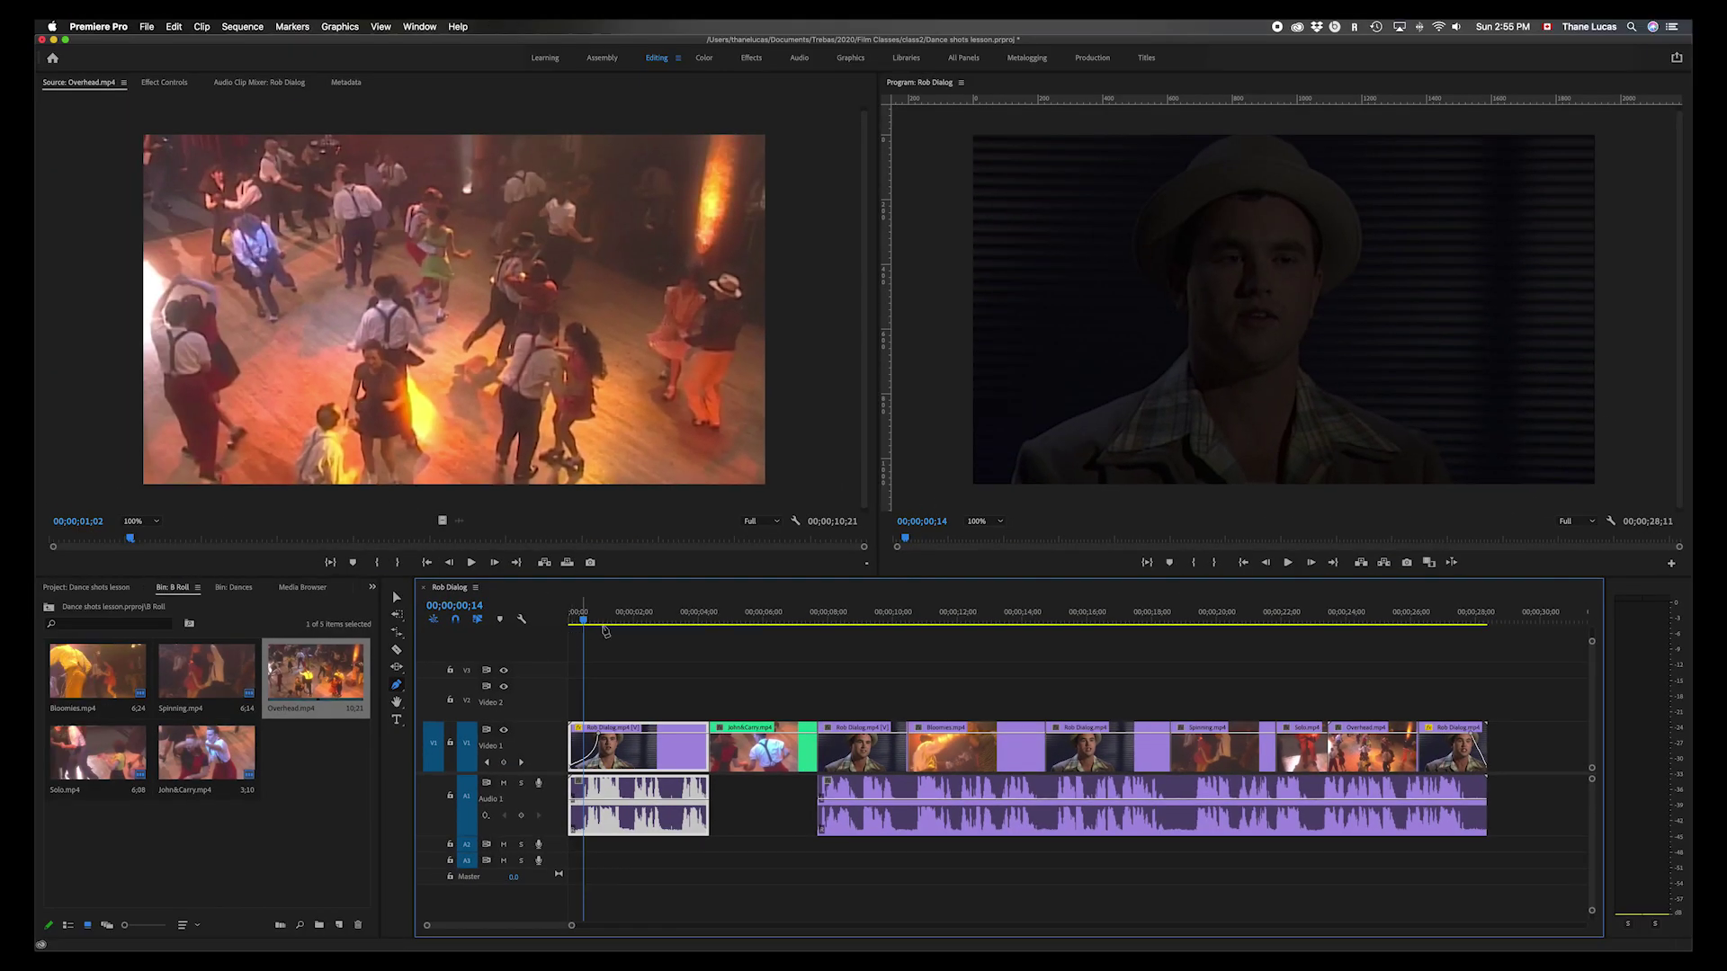
key("space")
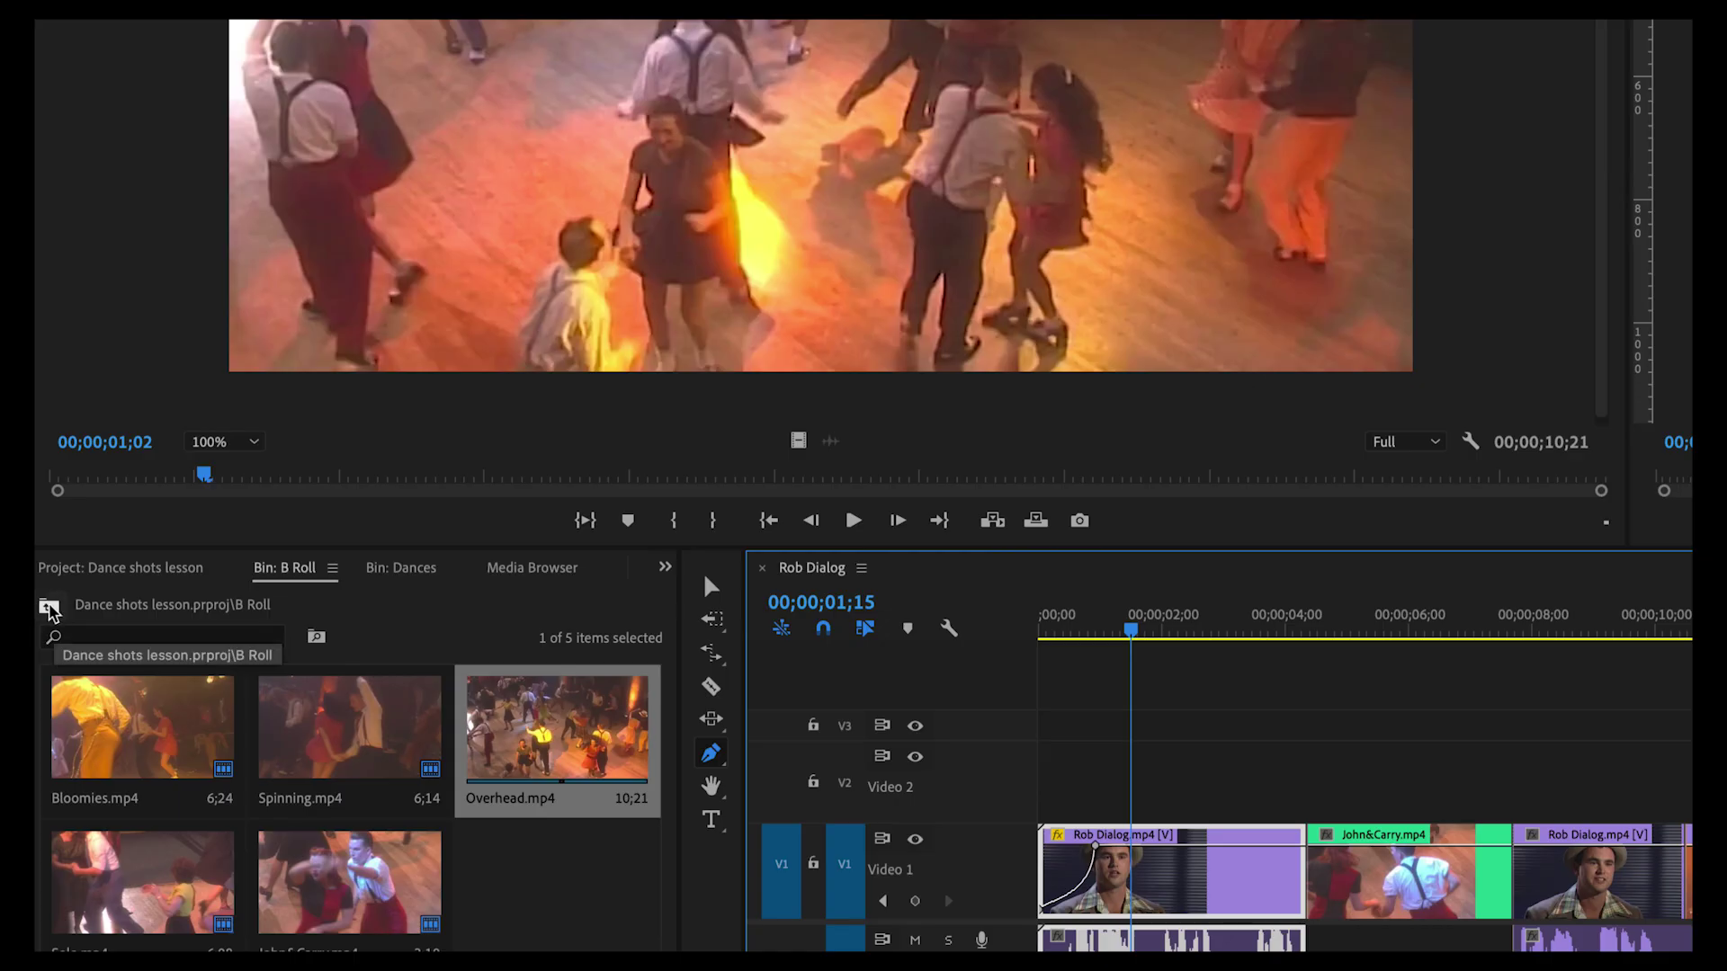
- Add the Jumptown.aif music from the project's root bin to audio track A2 at the start of the sequence
left_click(49, 610)
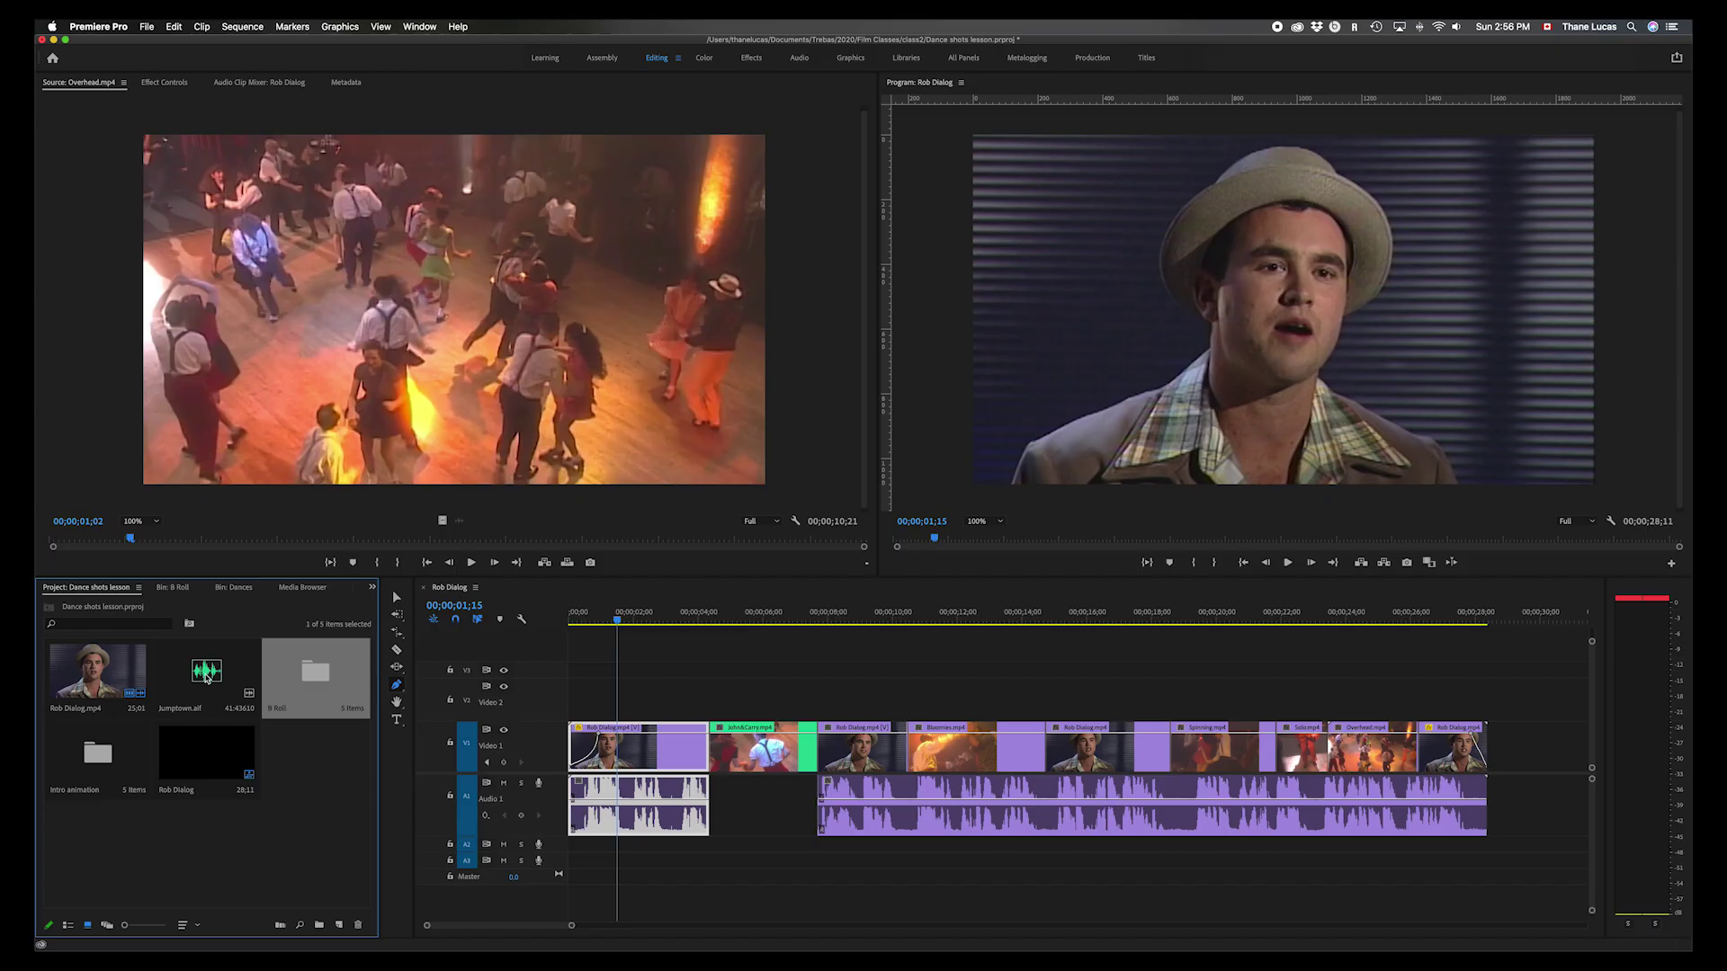
left_click_drag(206, 678, 576, 848)
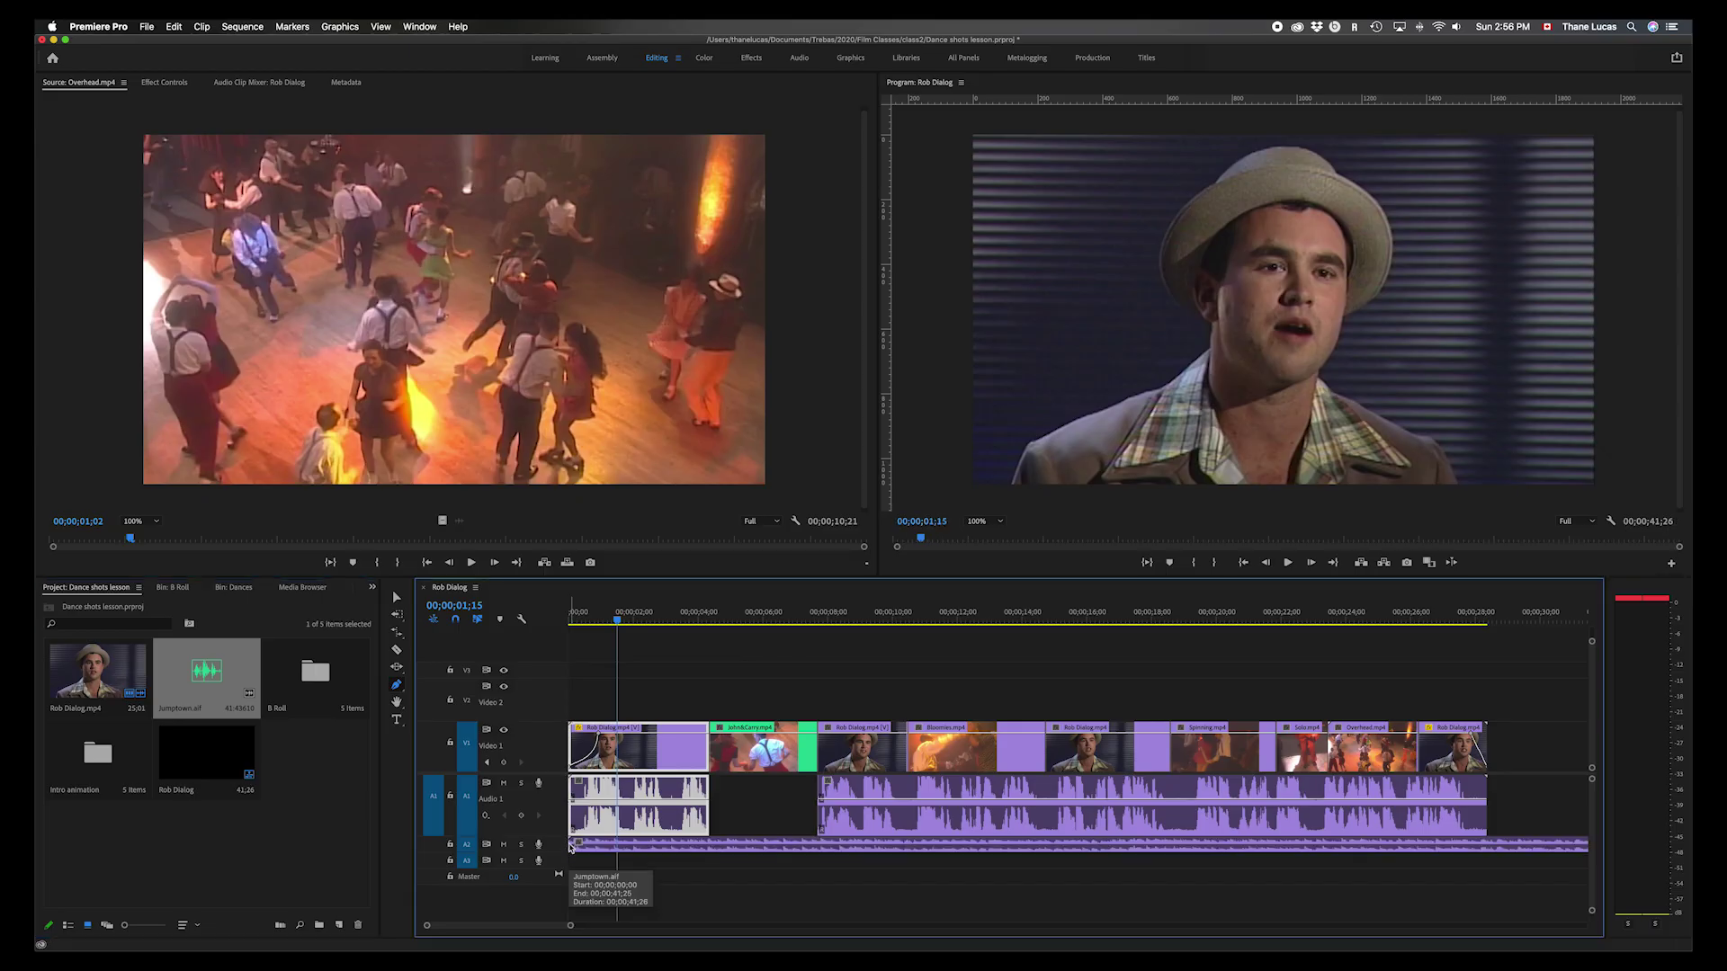
key("minus")
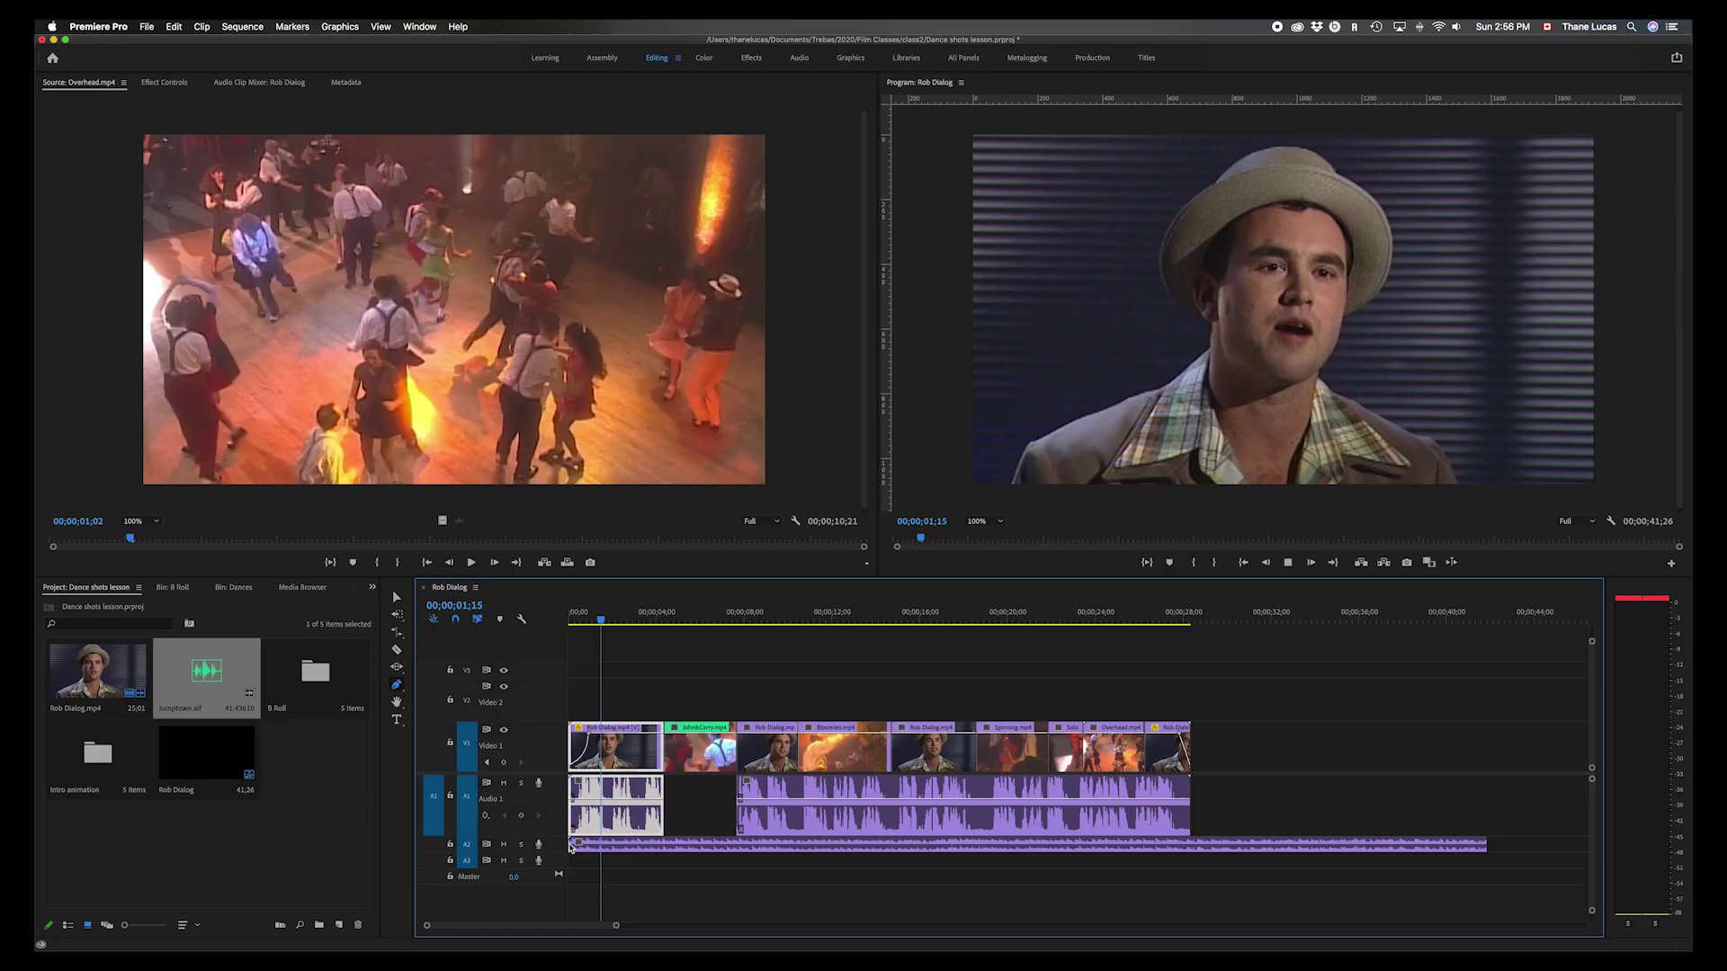
- Play the sequence with the music, including the part past the last clip, and return the playhead to 00;00;19;04
key("space")
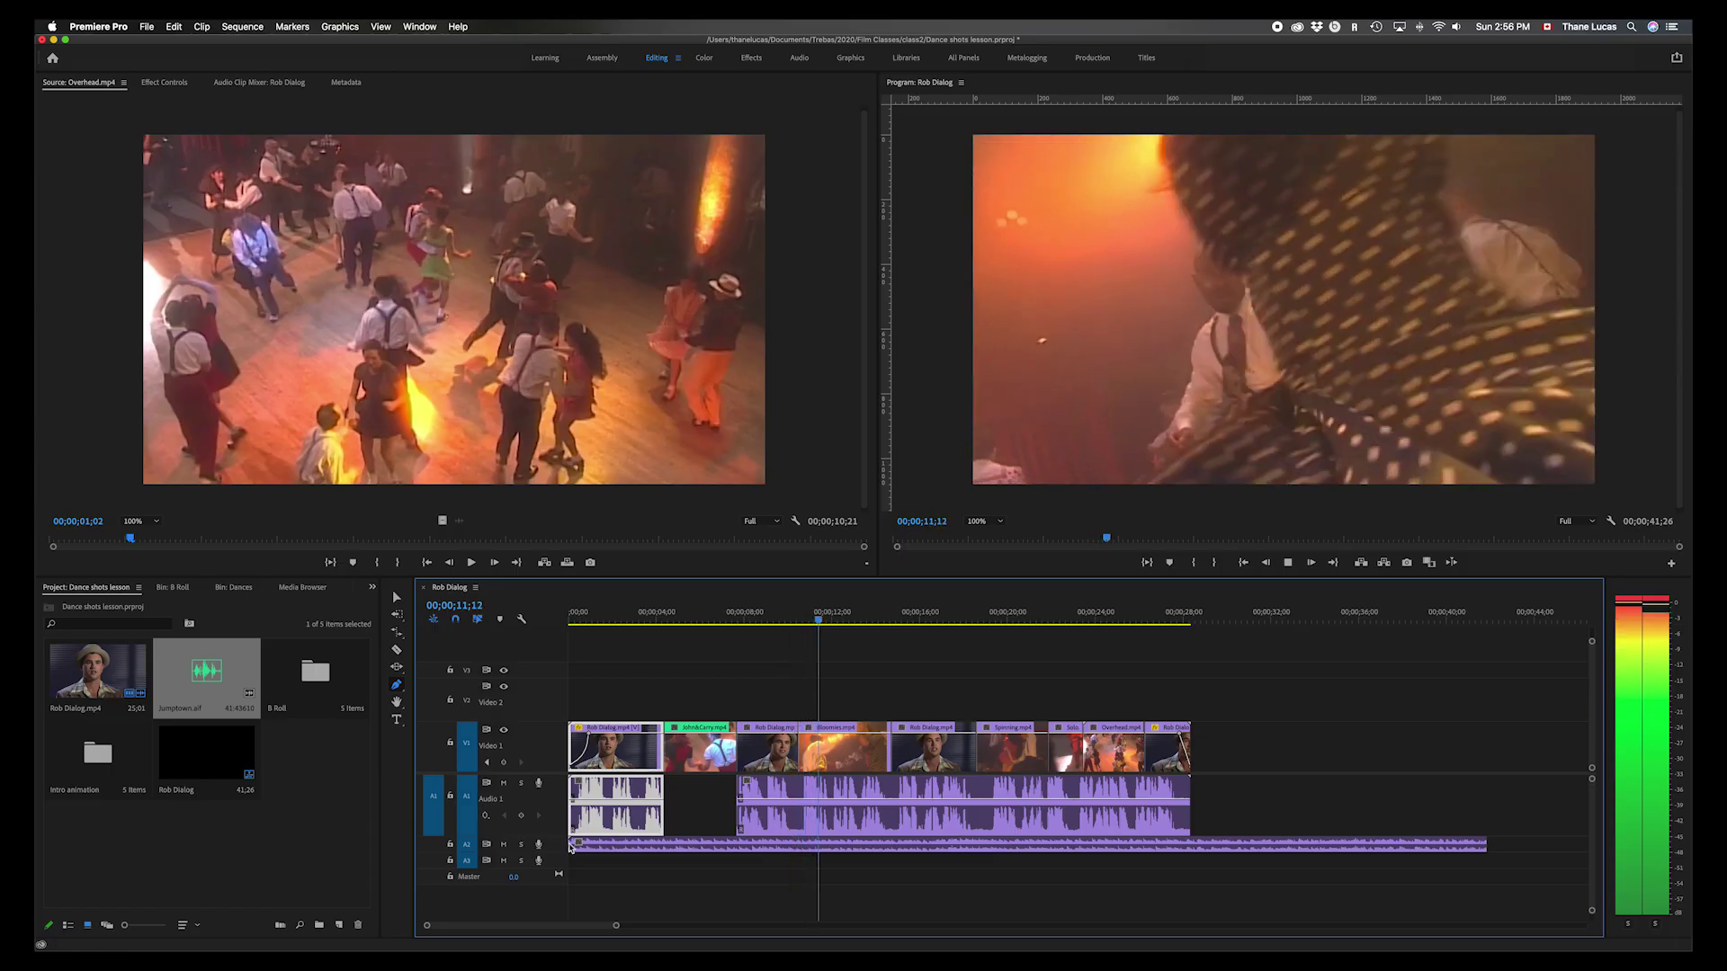
key("space")
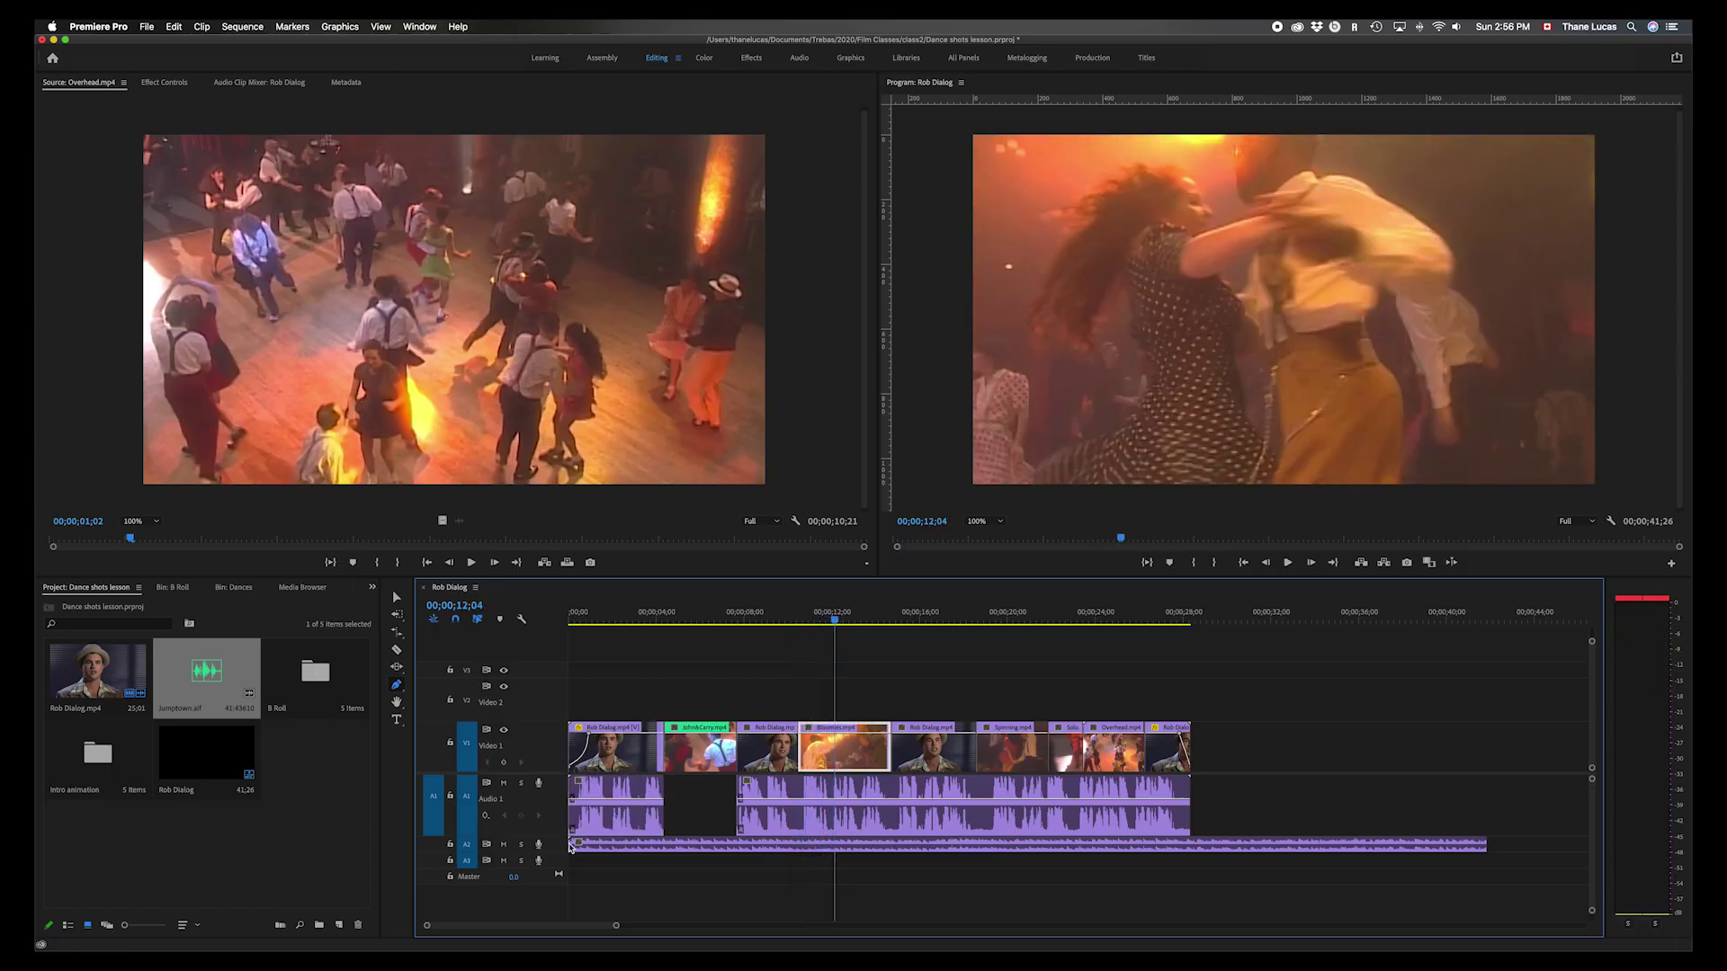
left_click(1208, 608)
key("space")
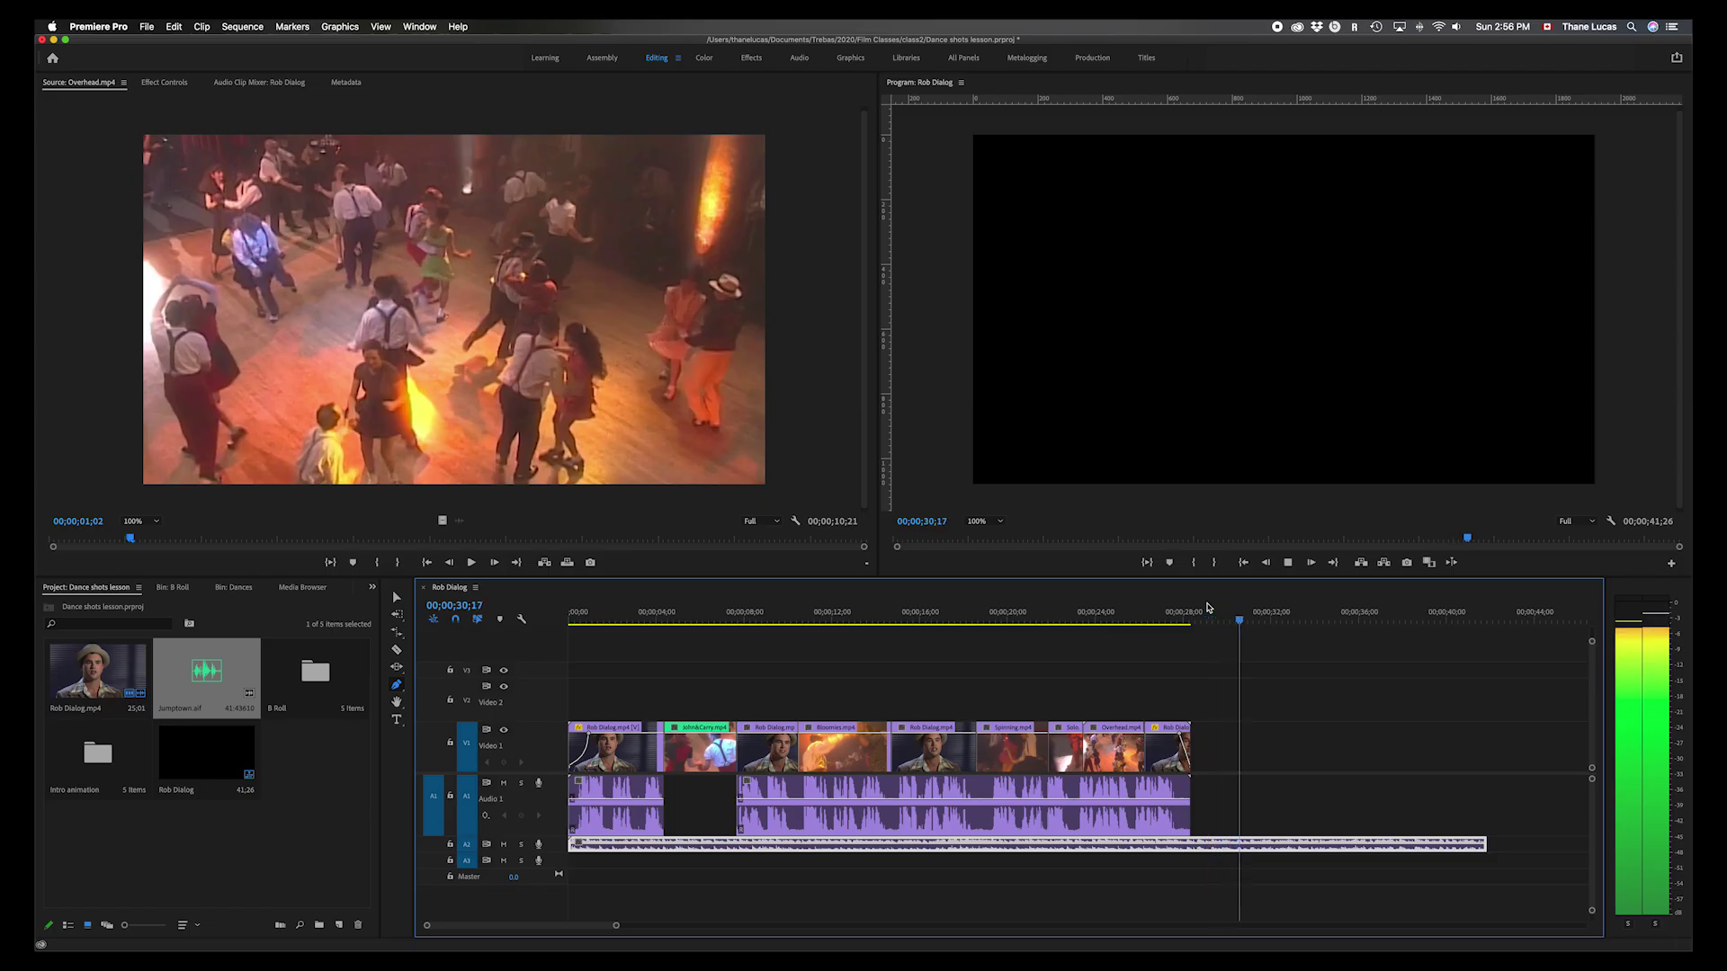
key("space")
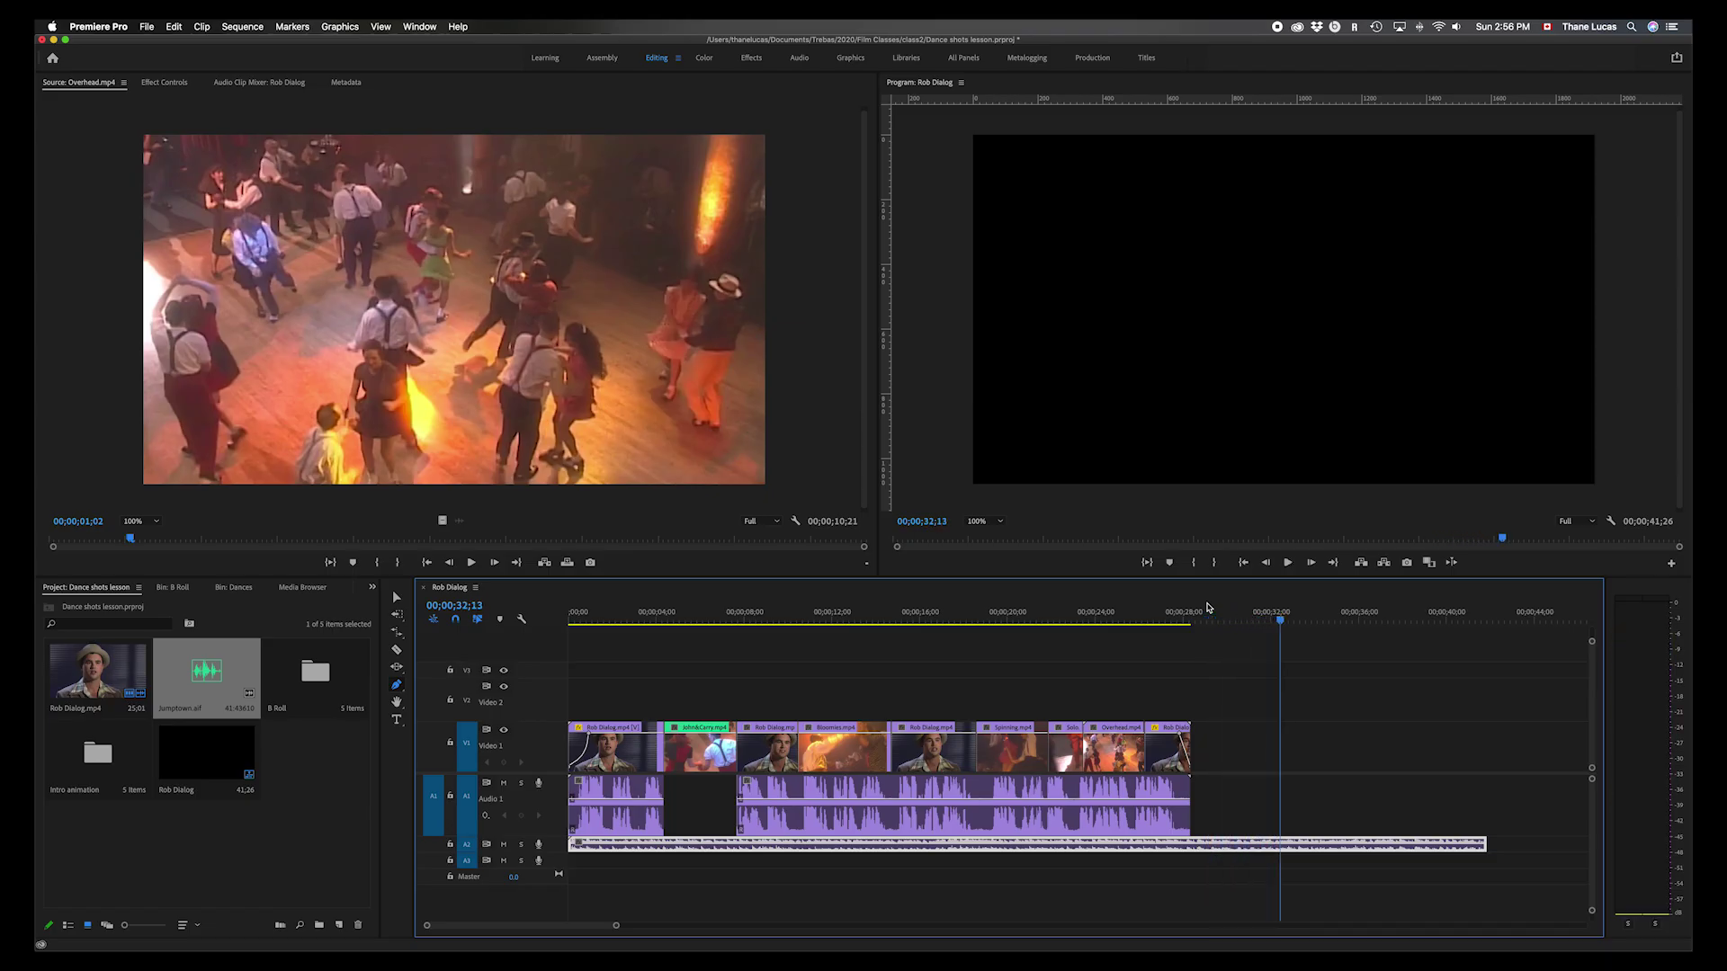
left_click_drag(1281, 623, 987, 666)
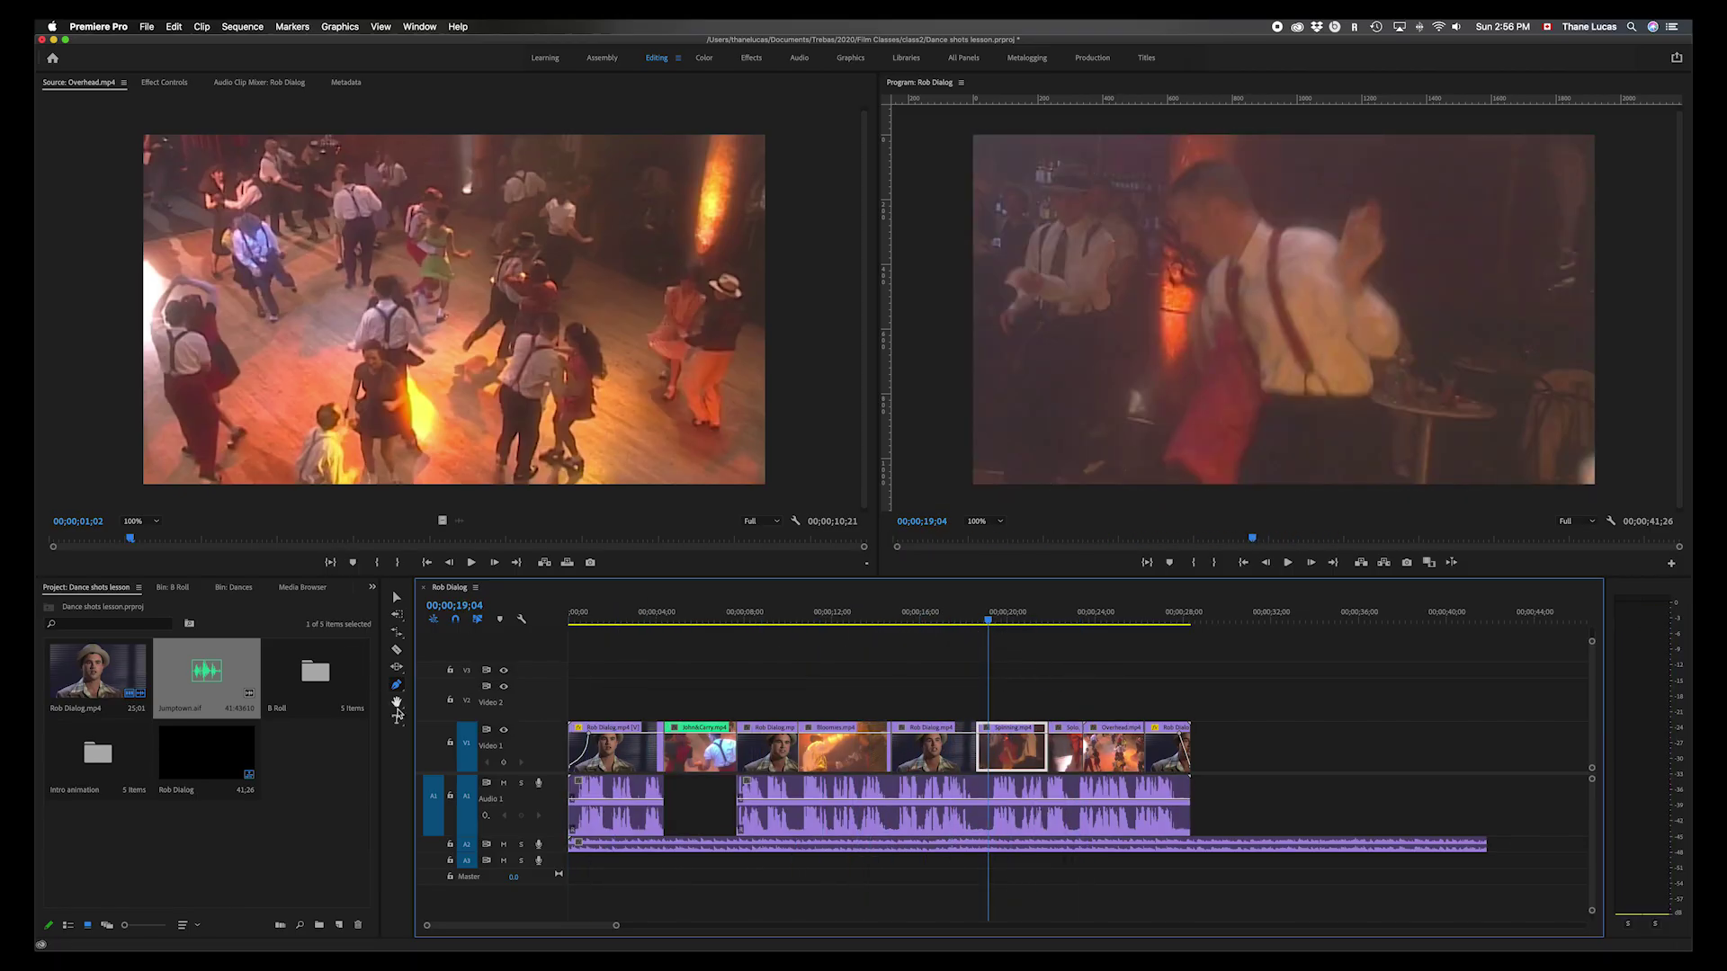
- Select all the dialogue and B-roll clips and shift them along the timeline to start at about 00;00;13;15, leaving the music in place
key("v")
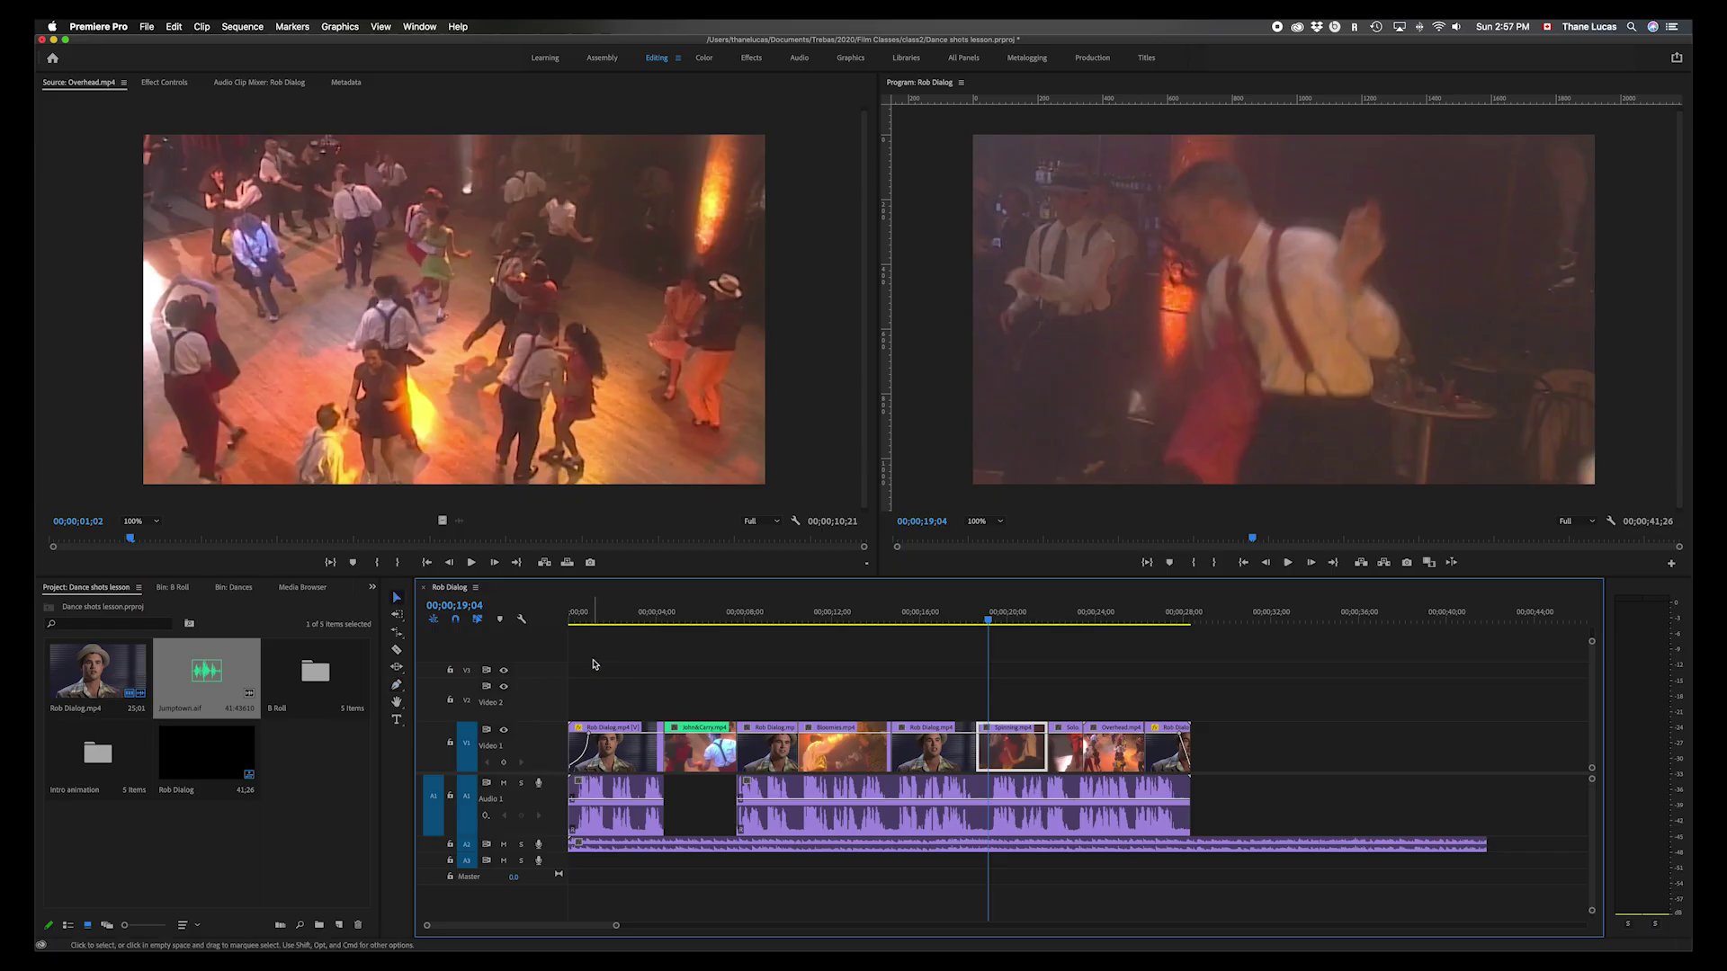
left_click_drag(593, 664, 1223, 825)
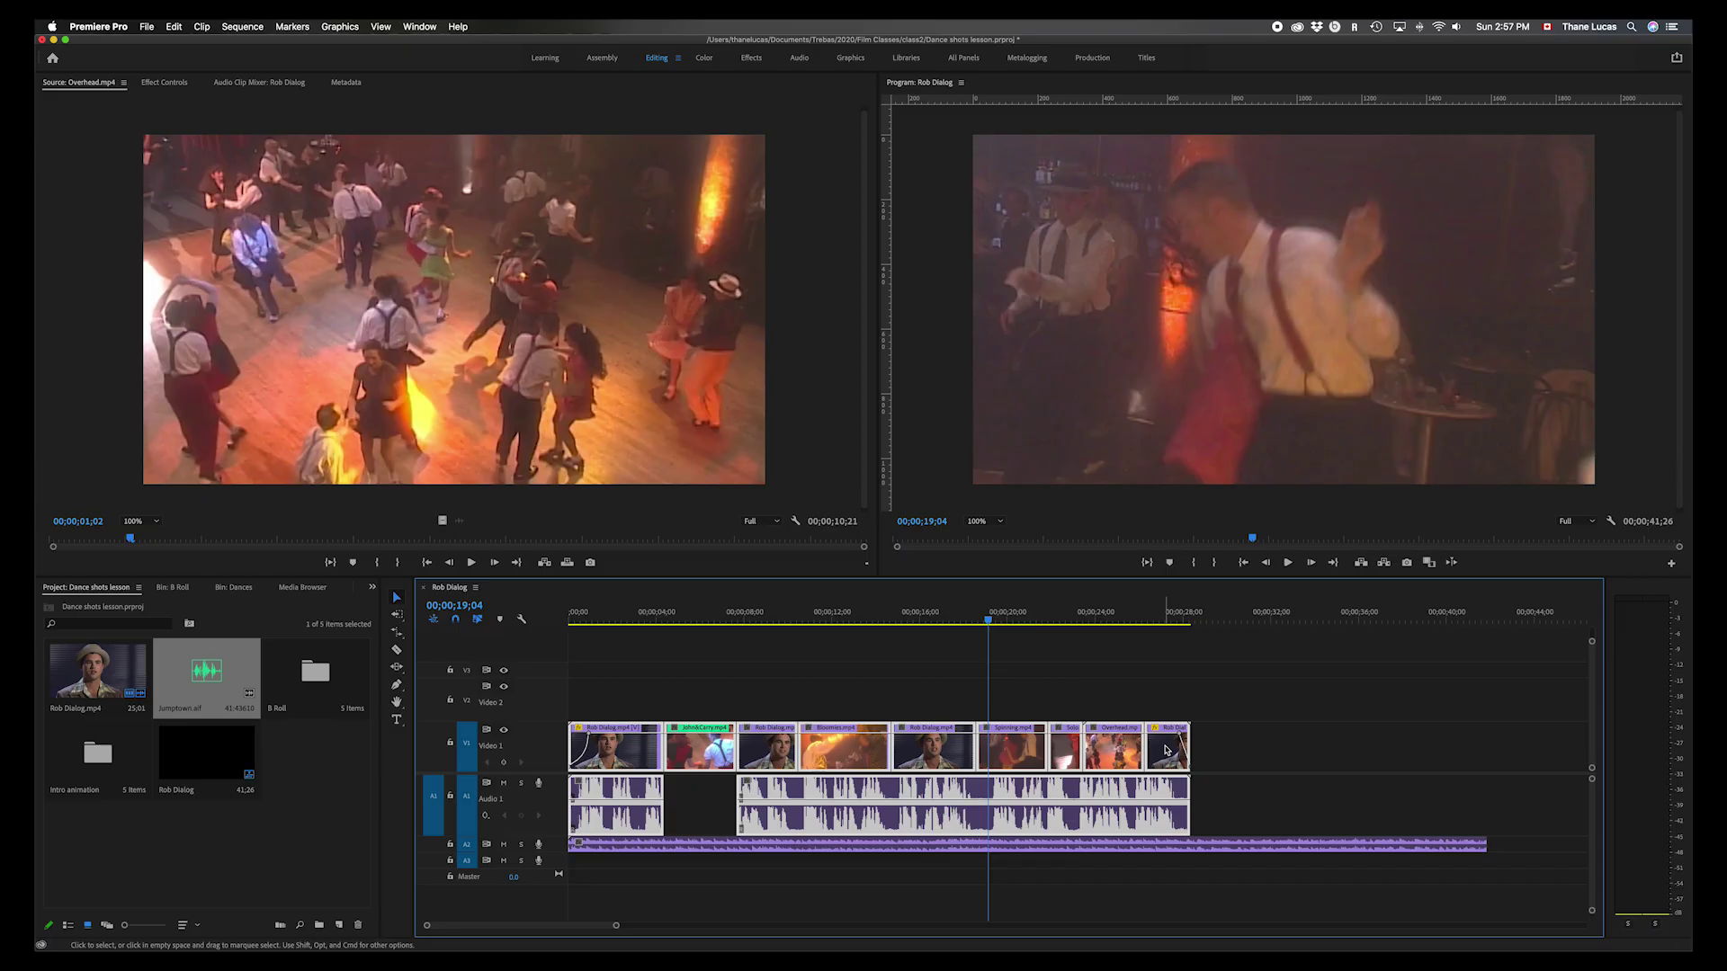
left_click(456, 621)
left_click_drag(1225, 753, 1475, 754)
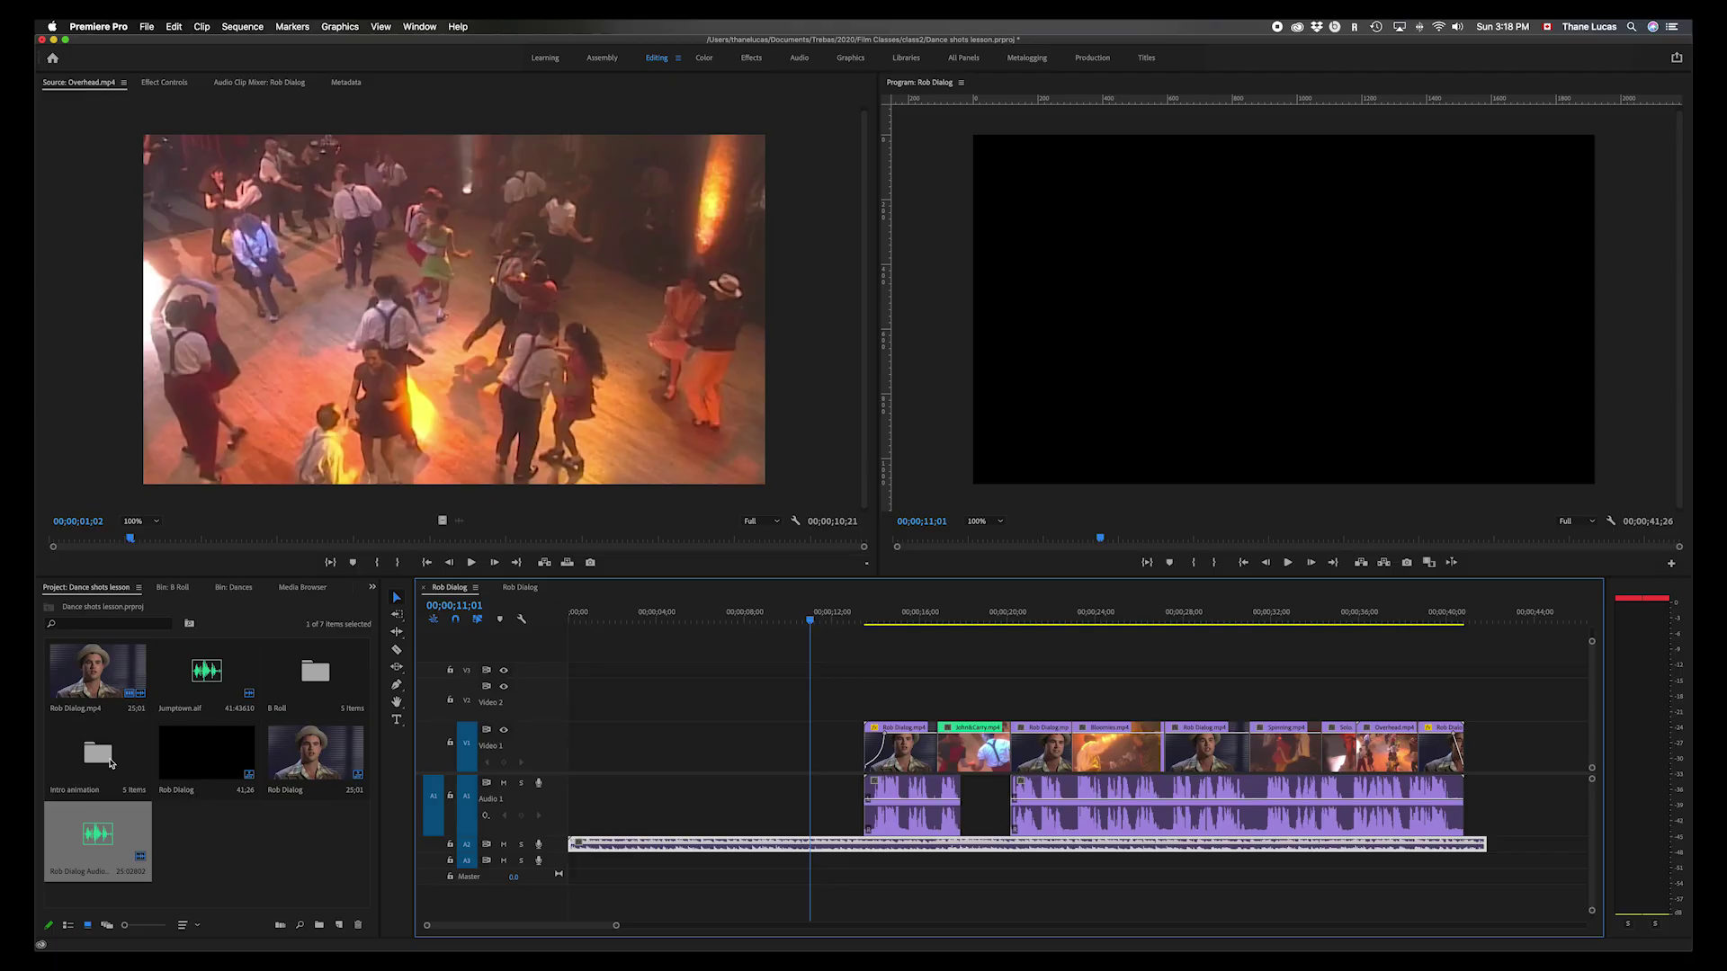
- Preview Blue screen.mp4, Composited Text End.mp4, Triangle.mp4 and curtain.psd from the Intro animation bin, and open its Dances bin
double_click(99, 760)
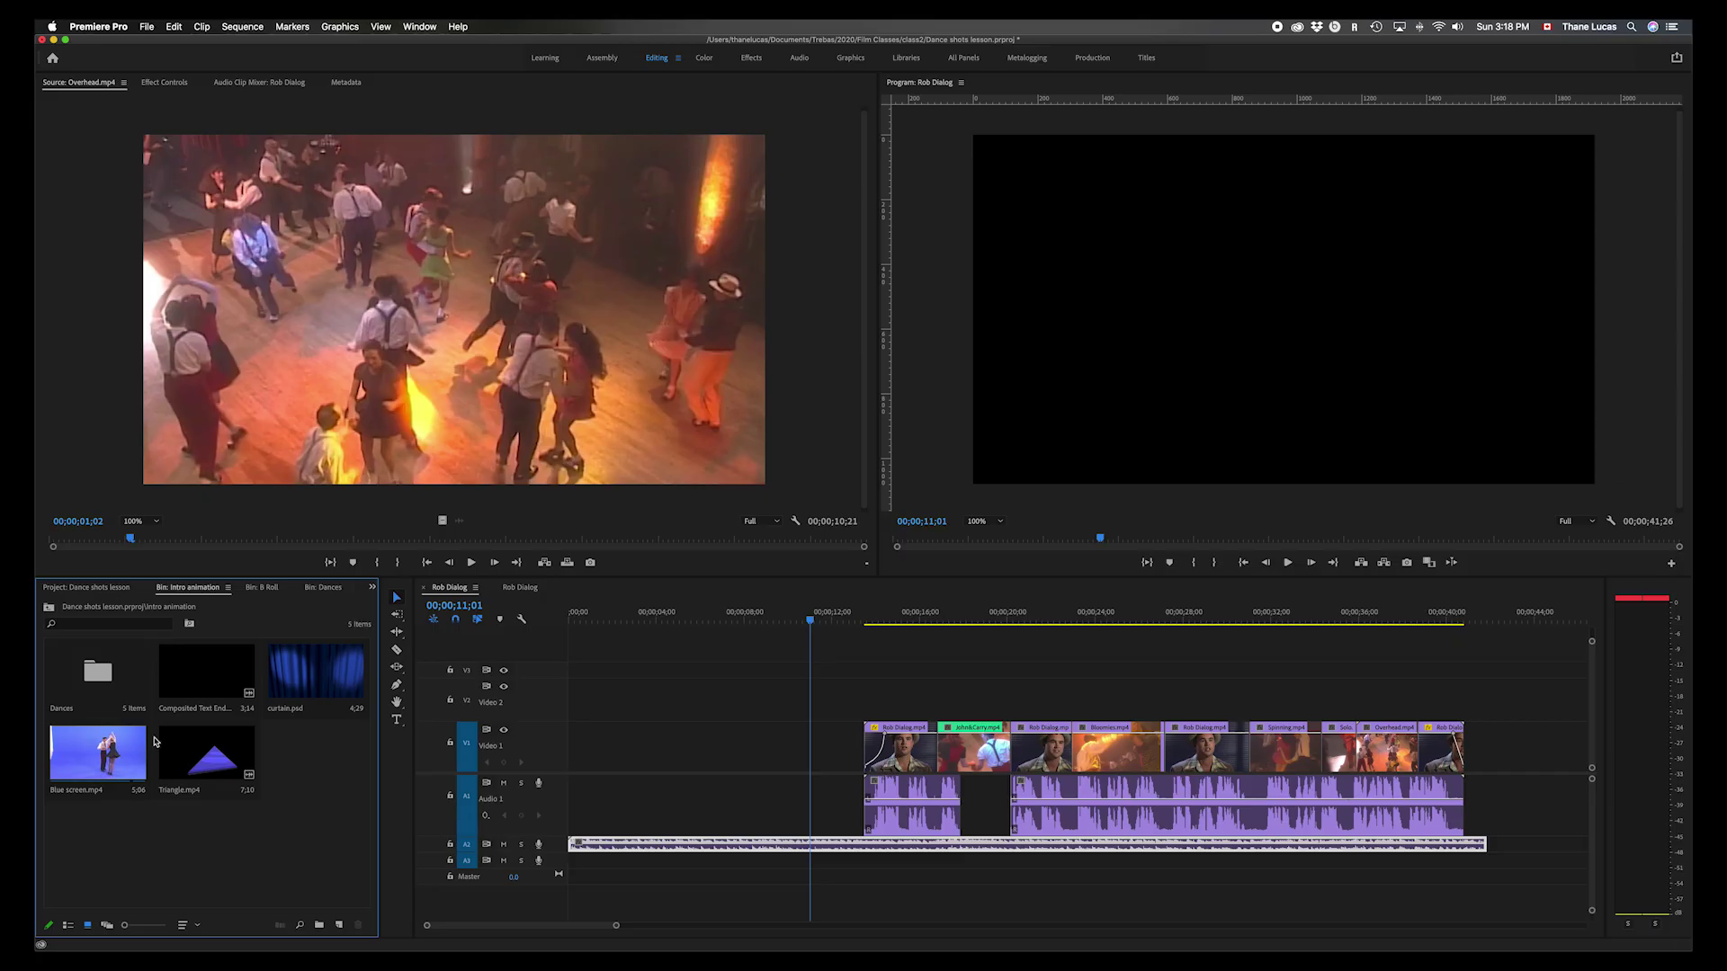
double_click(105, 757)
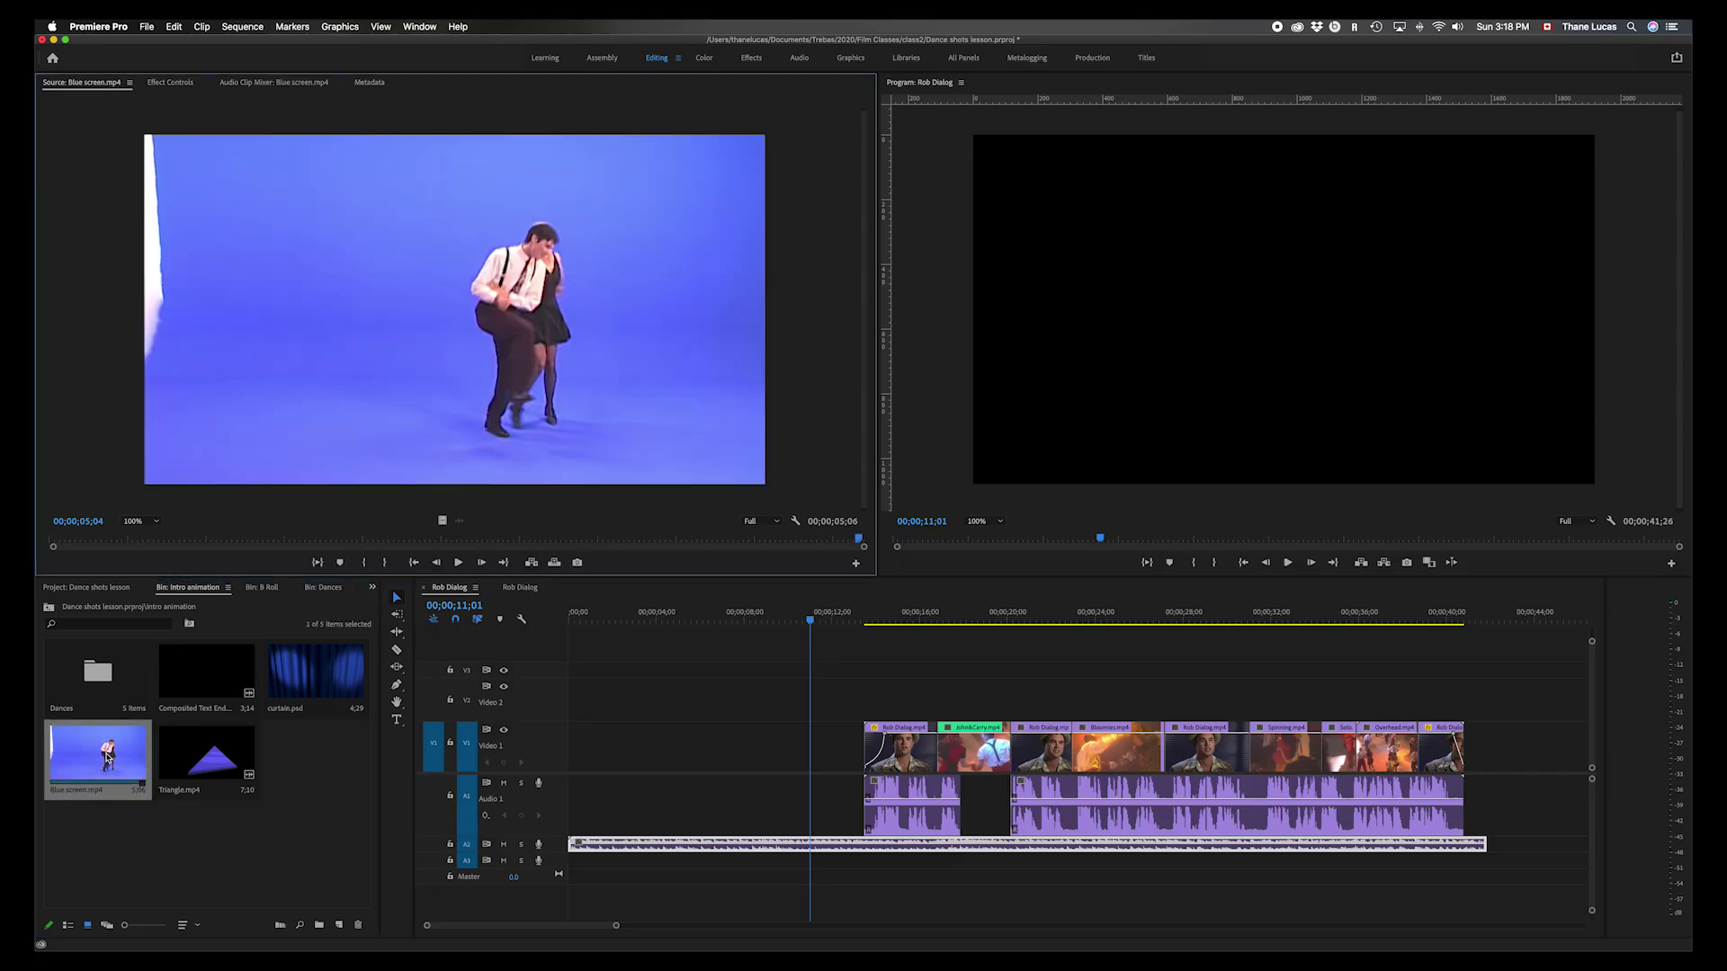
left_click(209, 673)
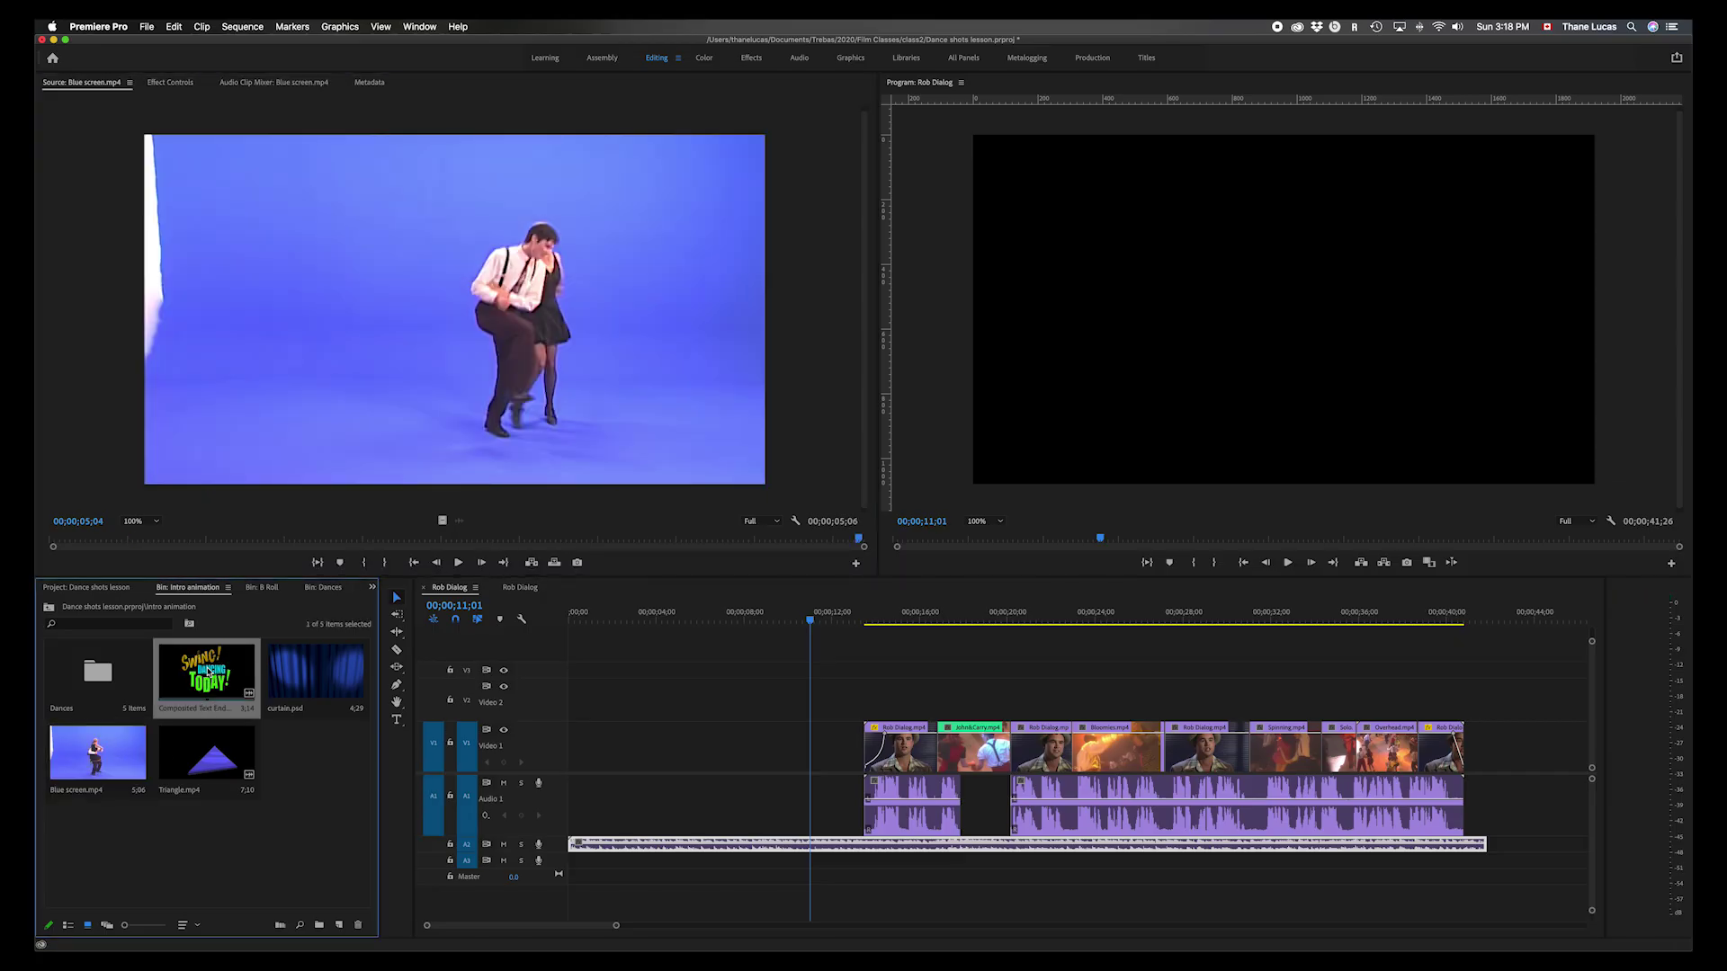
double_click(208, 673)
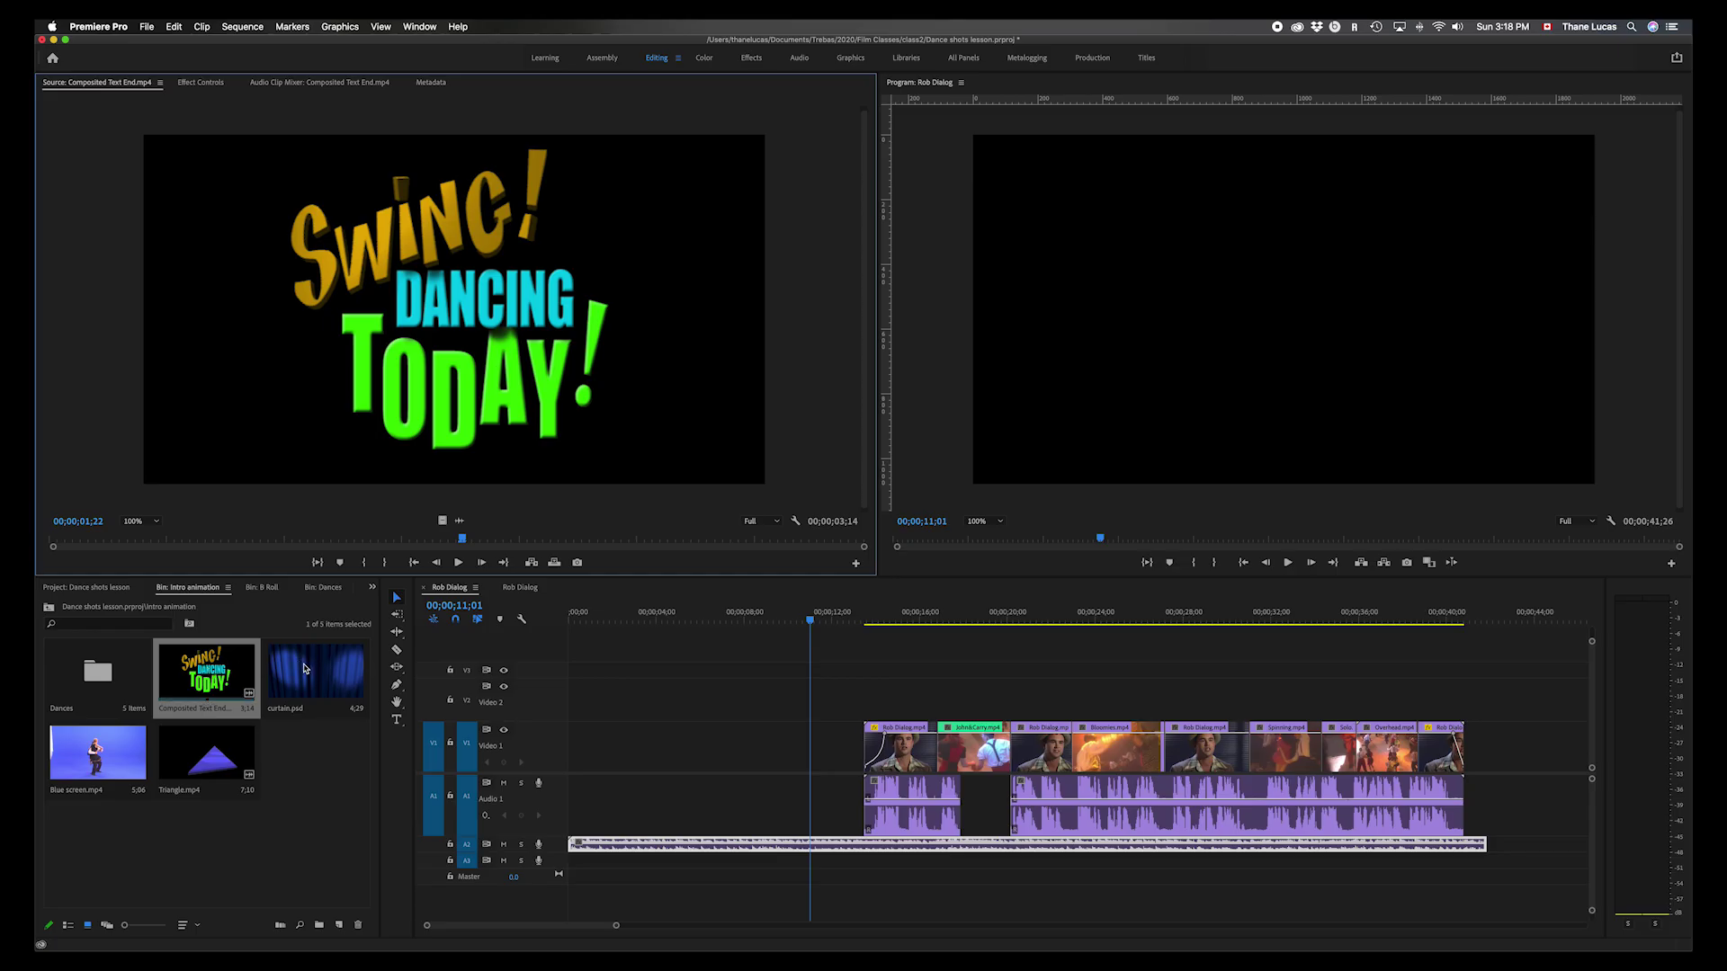
double_click(216, 763)
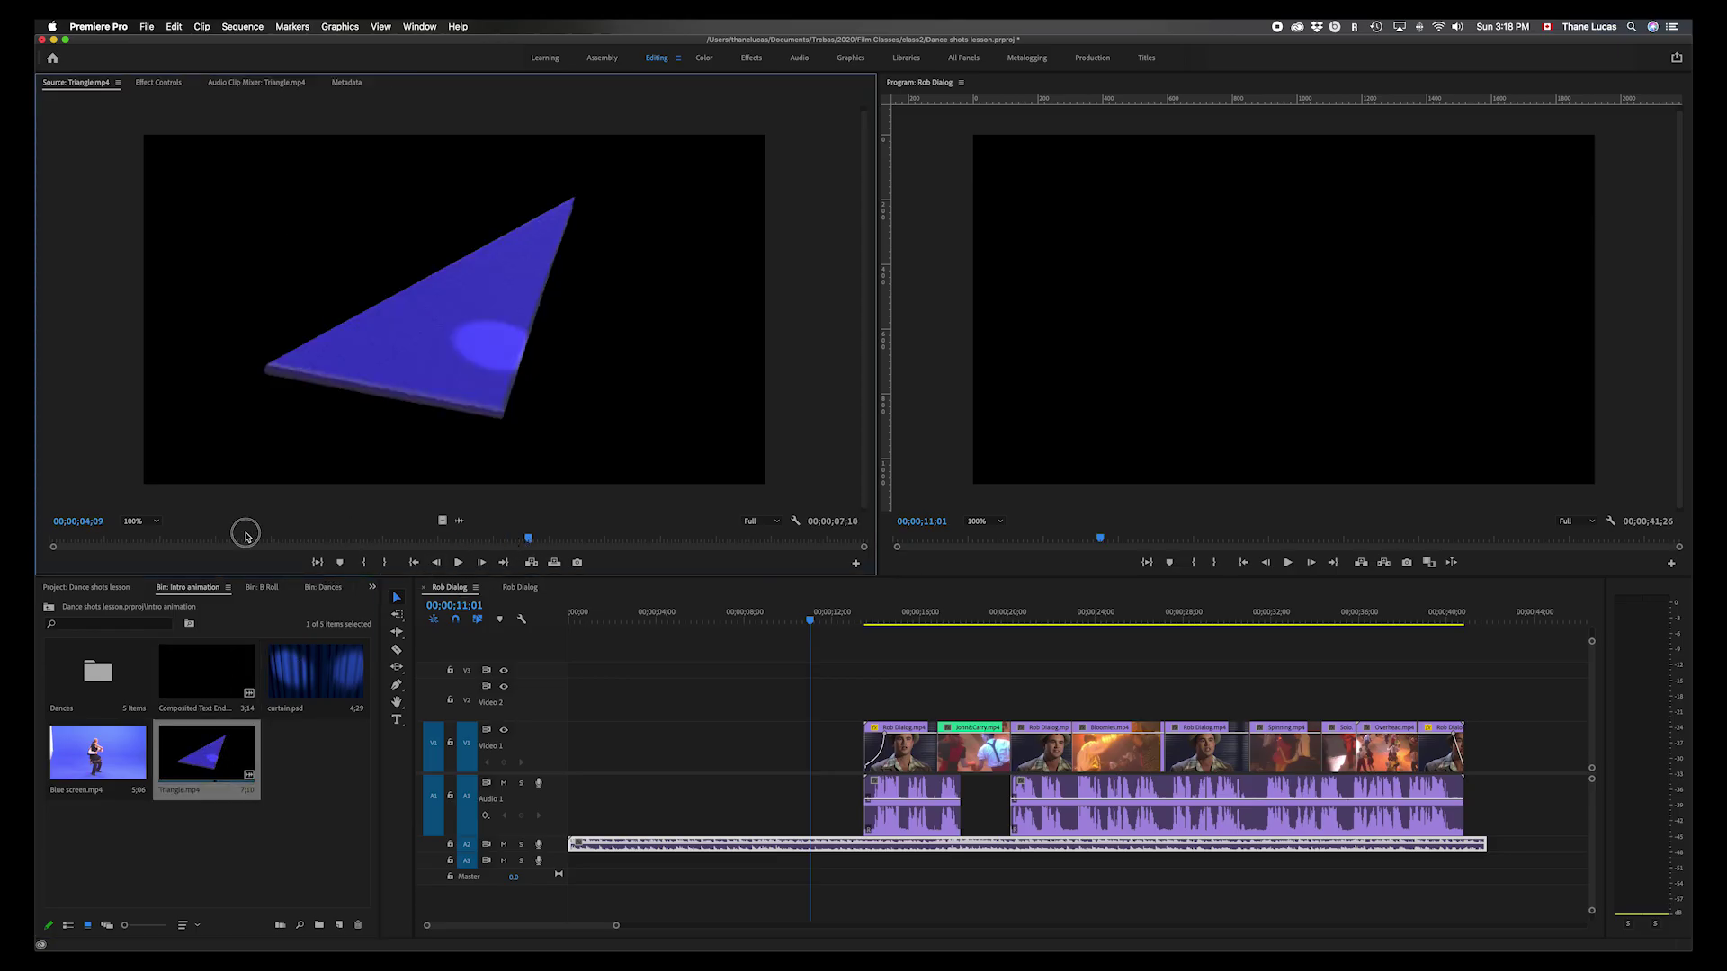
left_click_drag(530, 541, 679, 537)
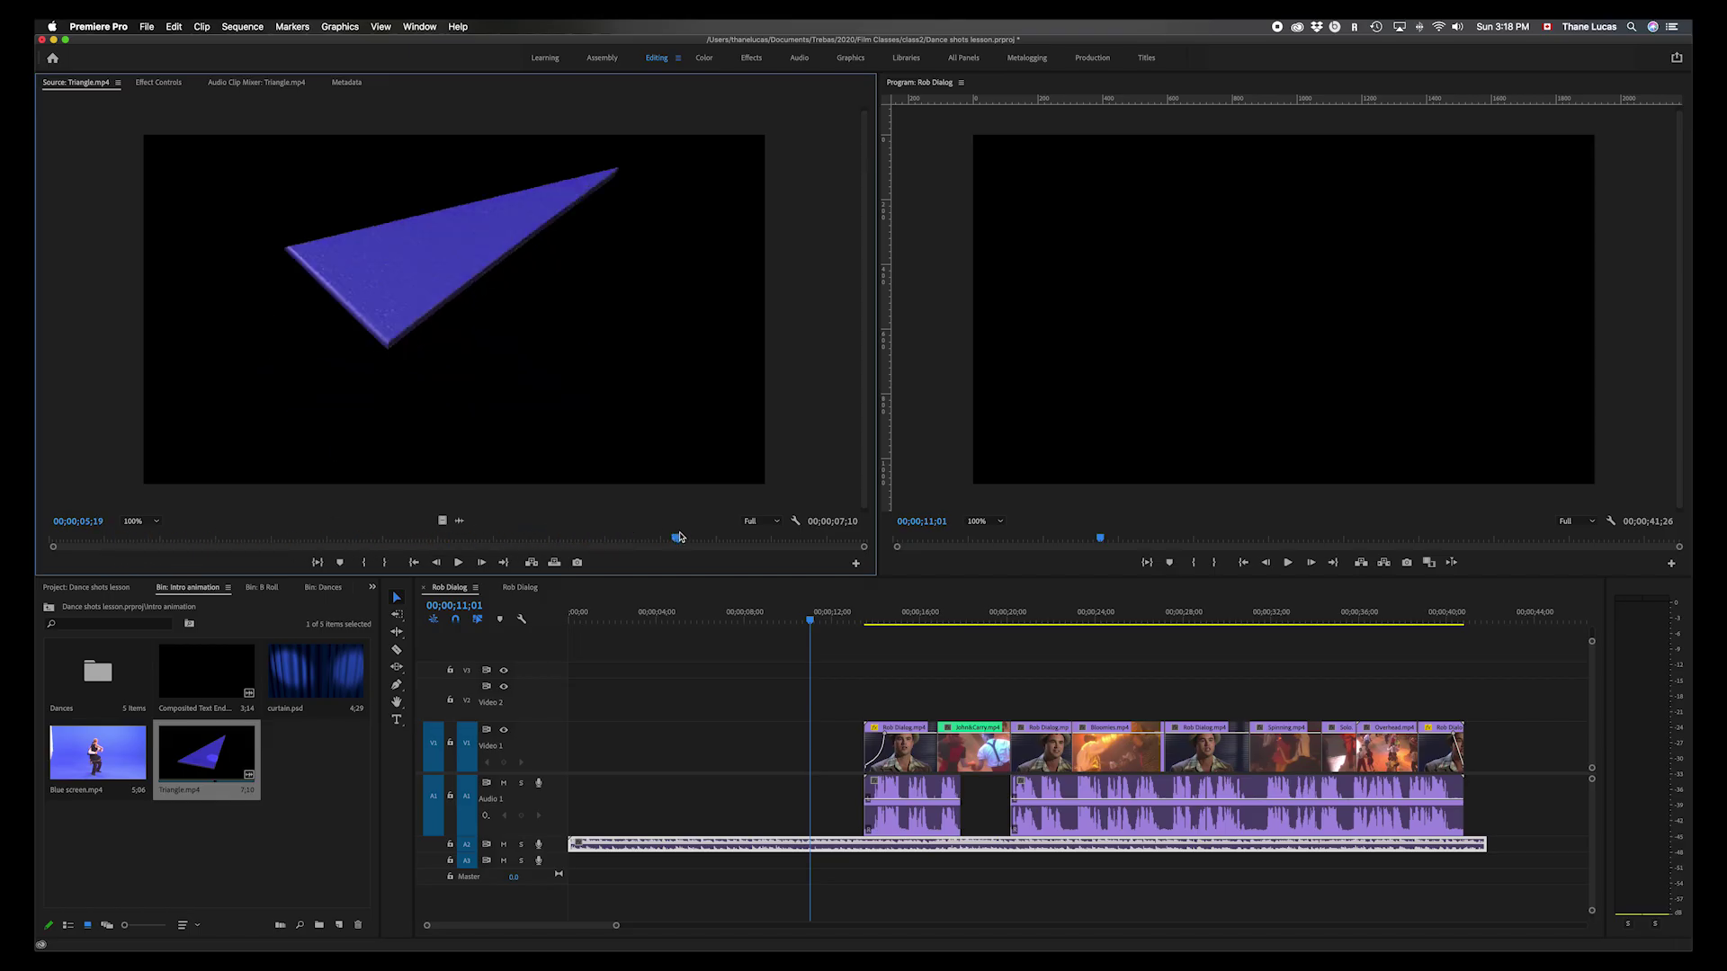
double_click(305, 685)
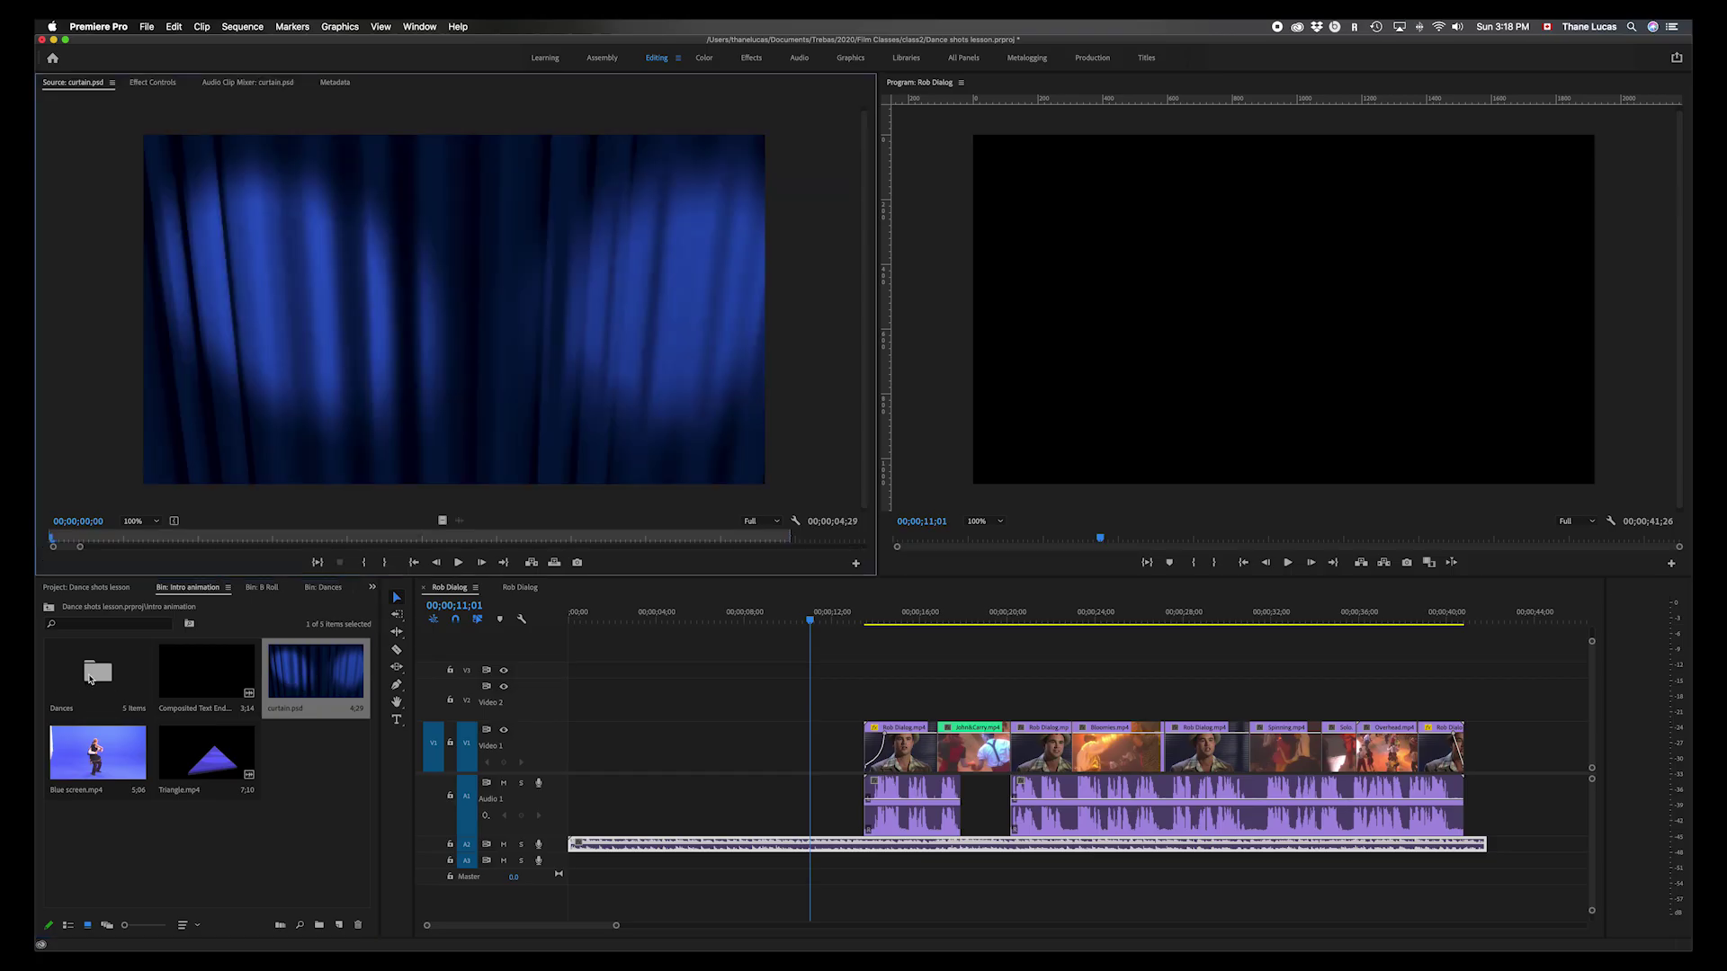
double_click(89, 679)
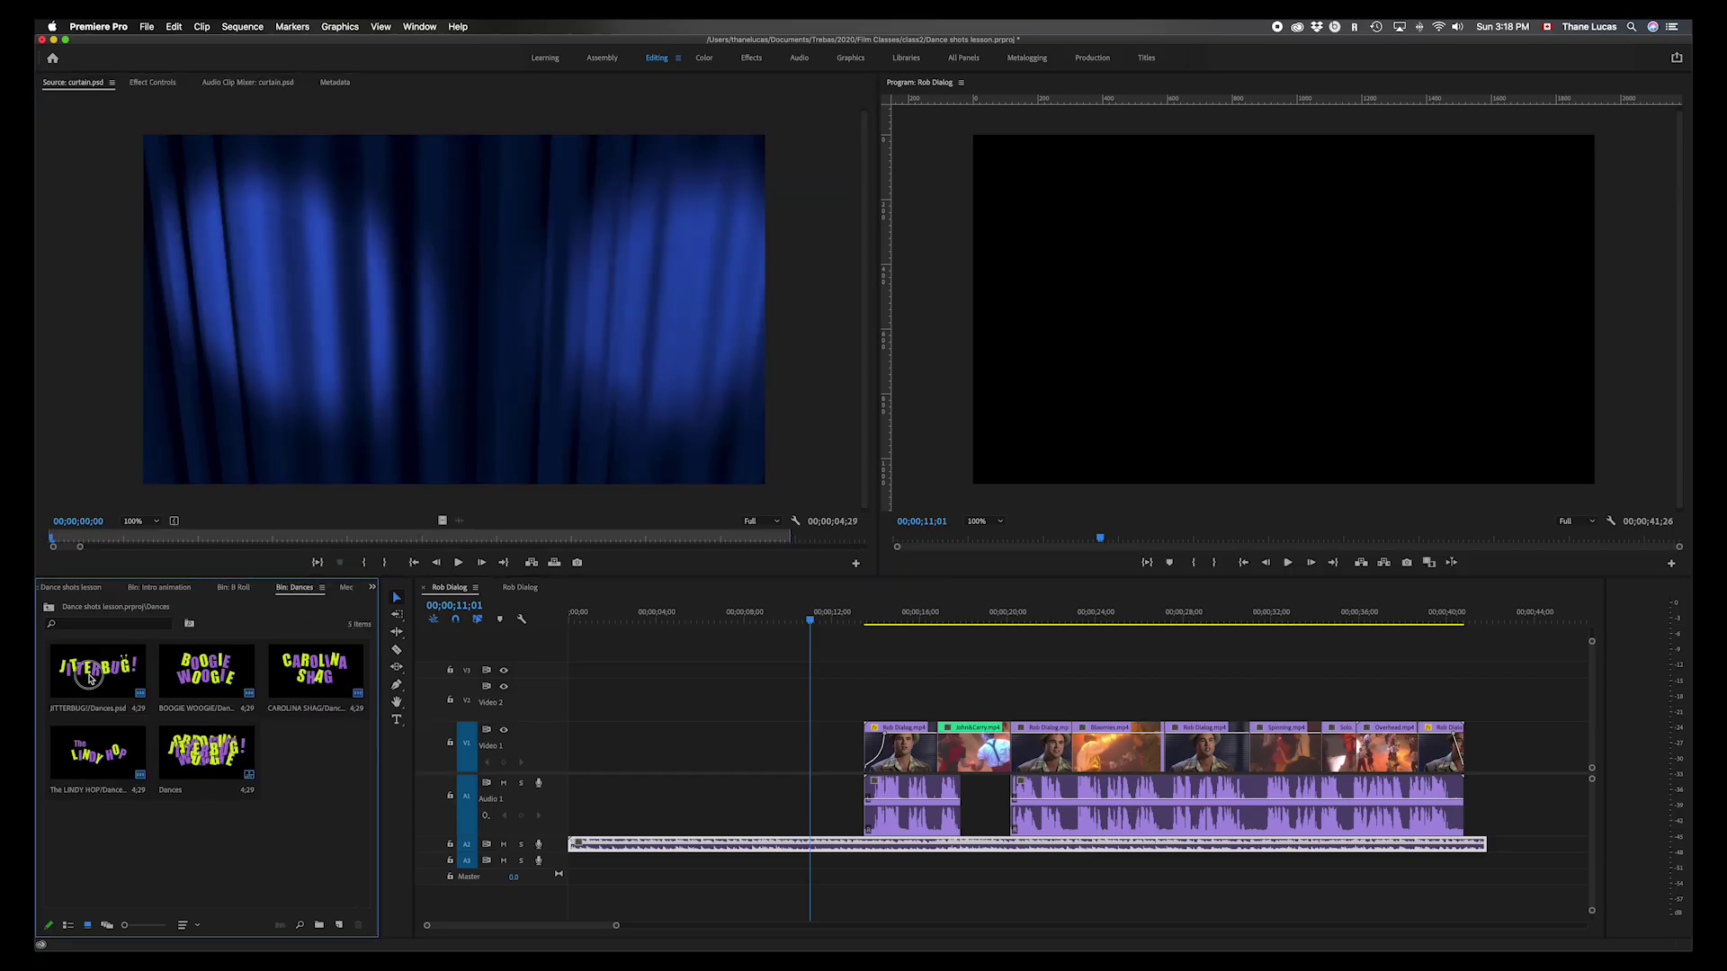
left_click(79, 593)
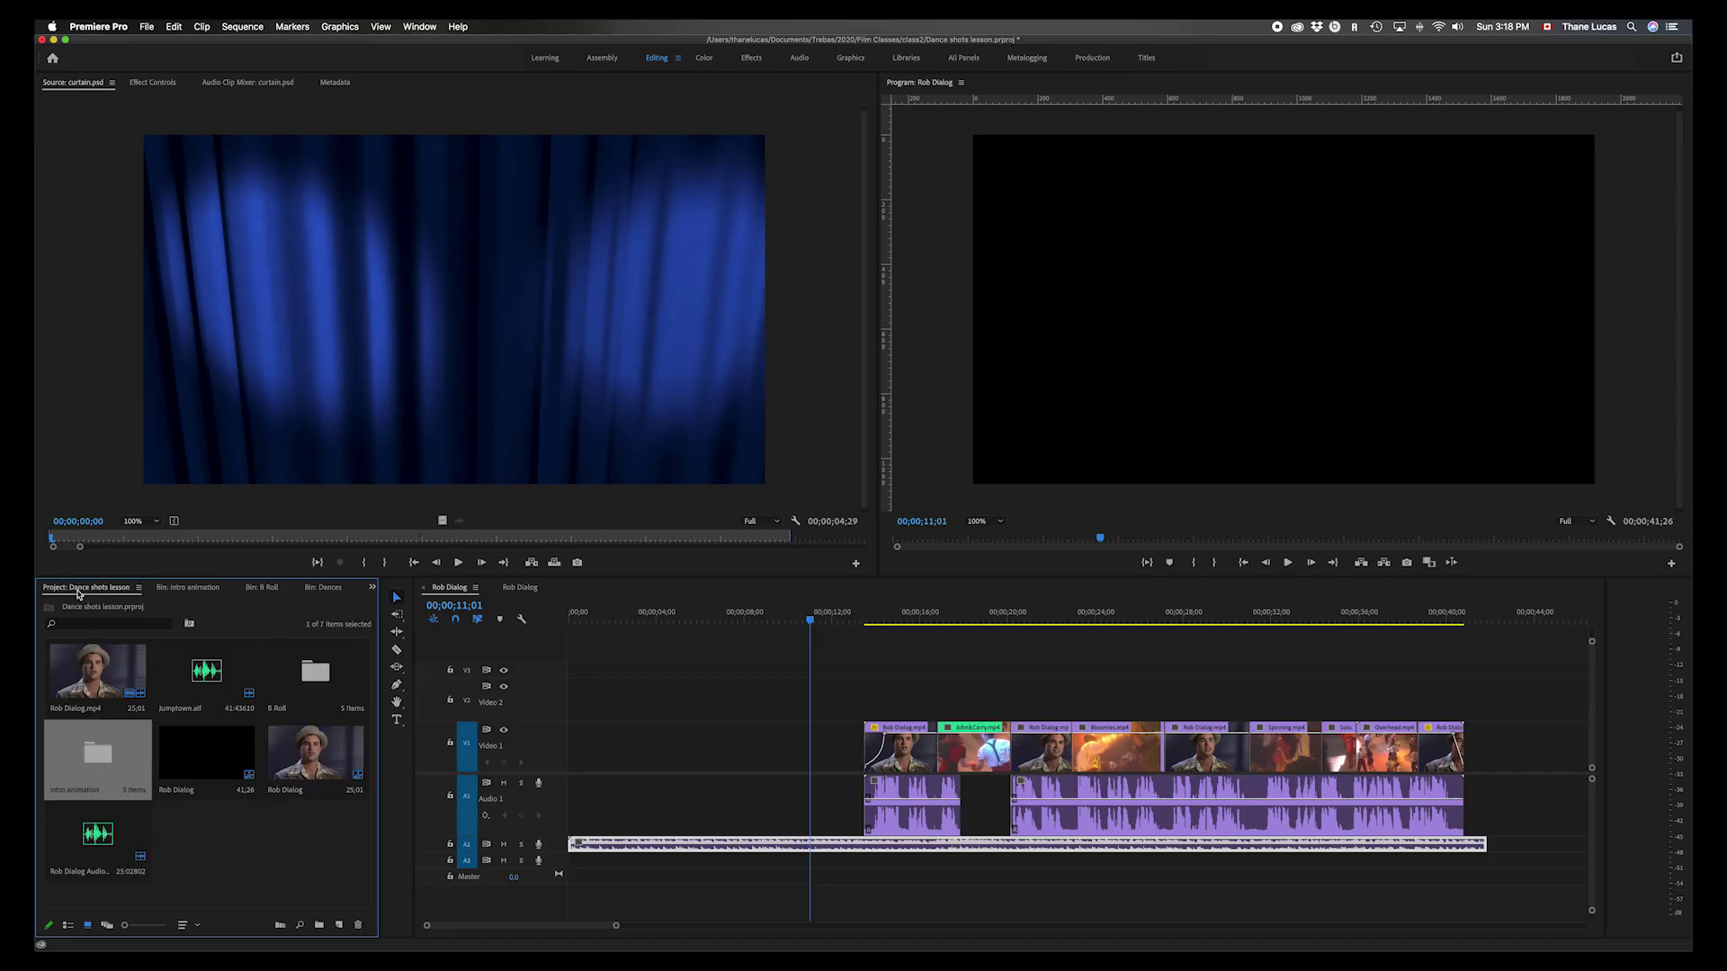
double_click(88, 760)
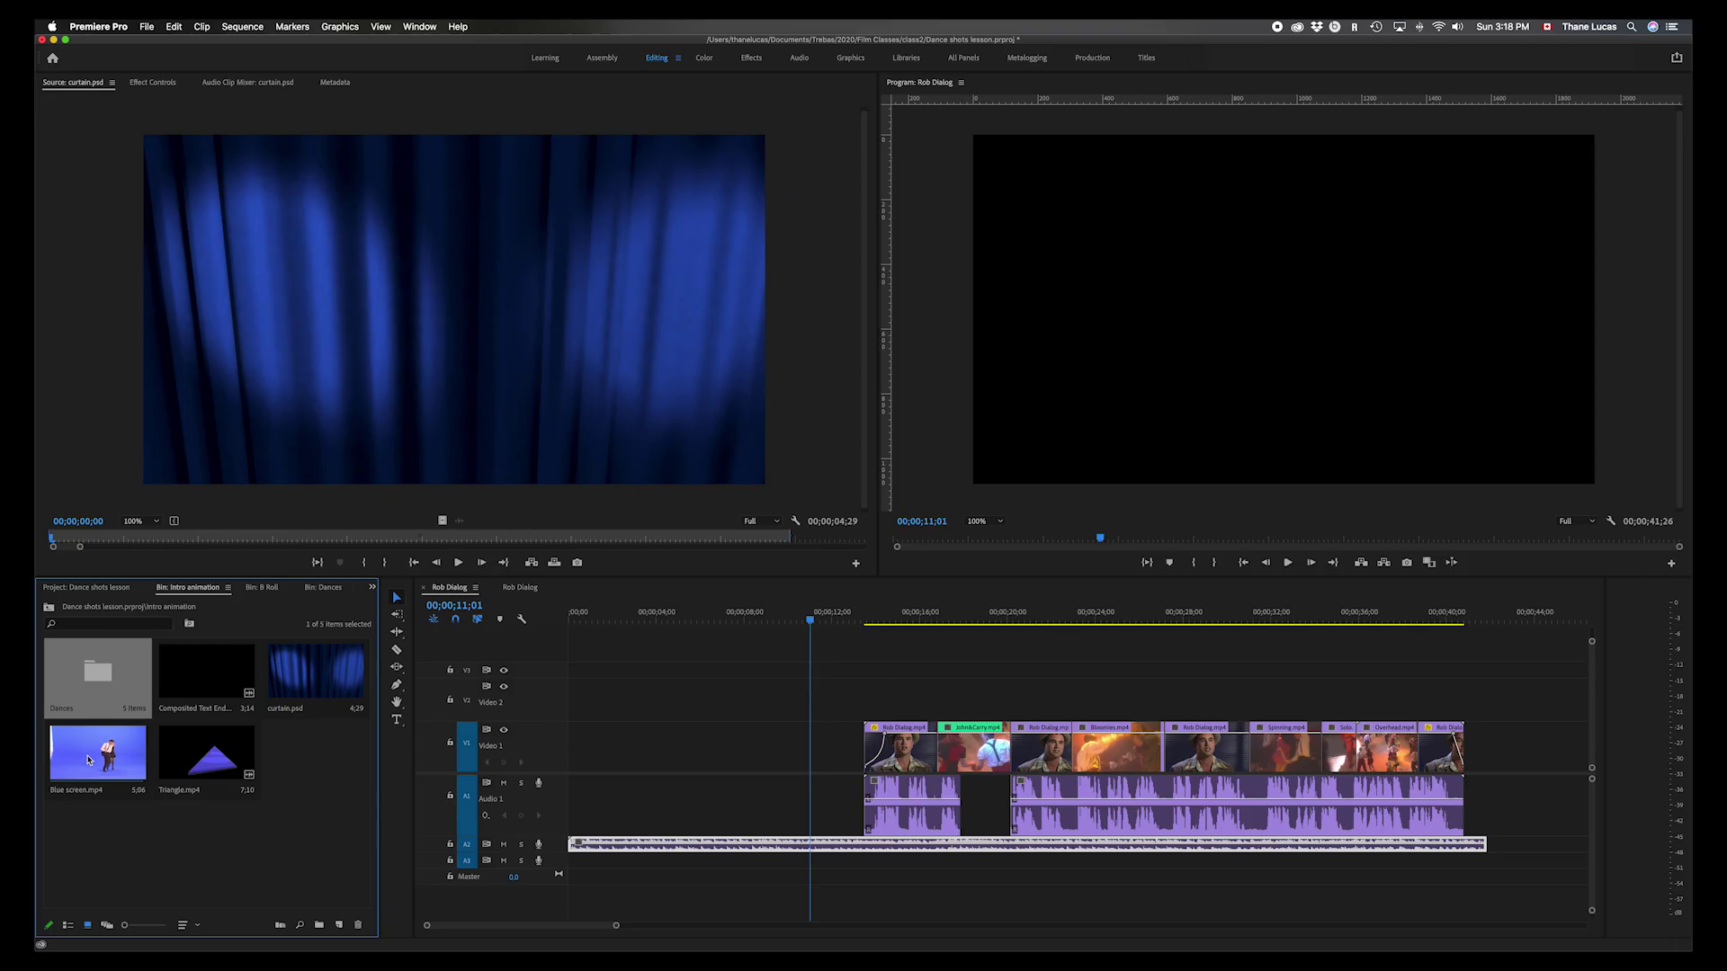
left_click(452, 590)
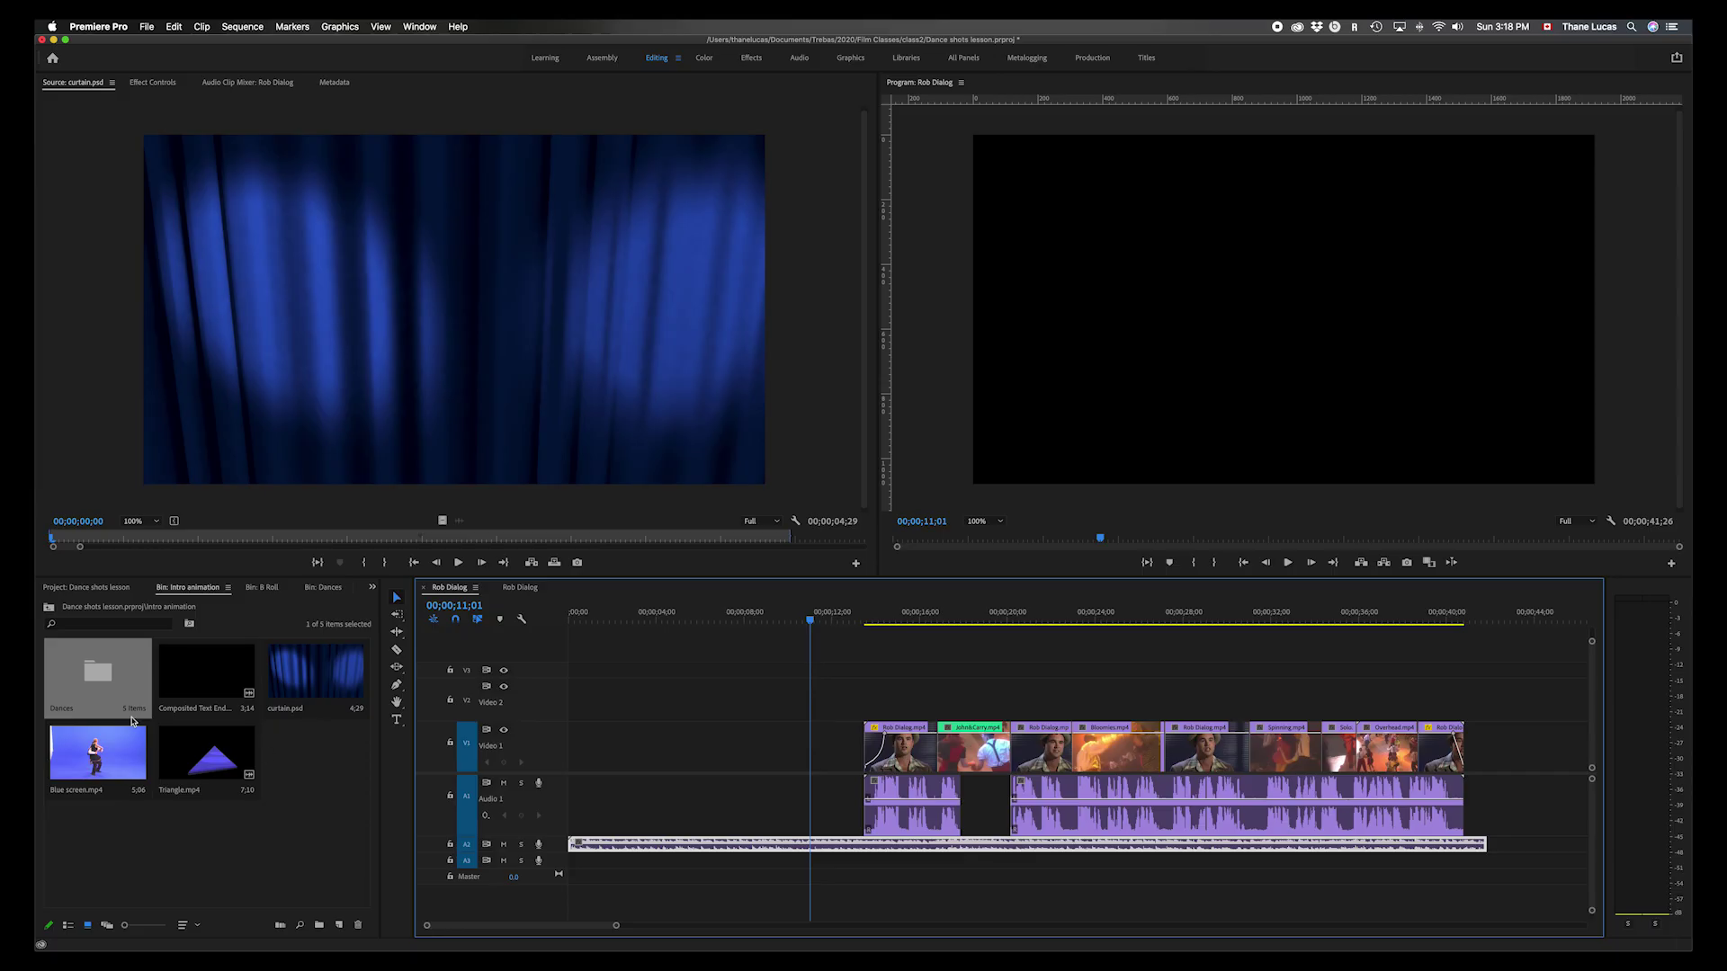
left_click(50, 610)
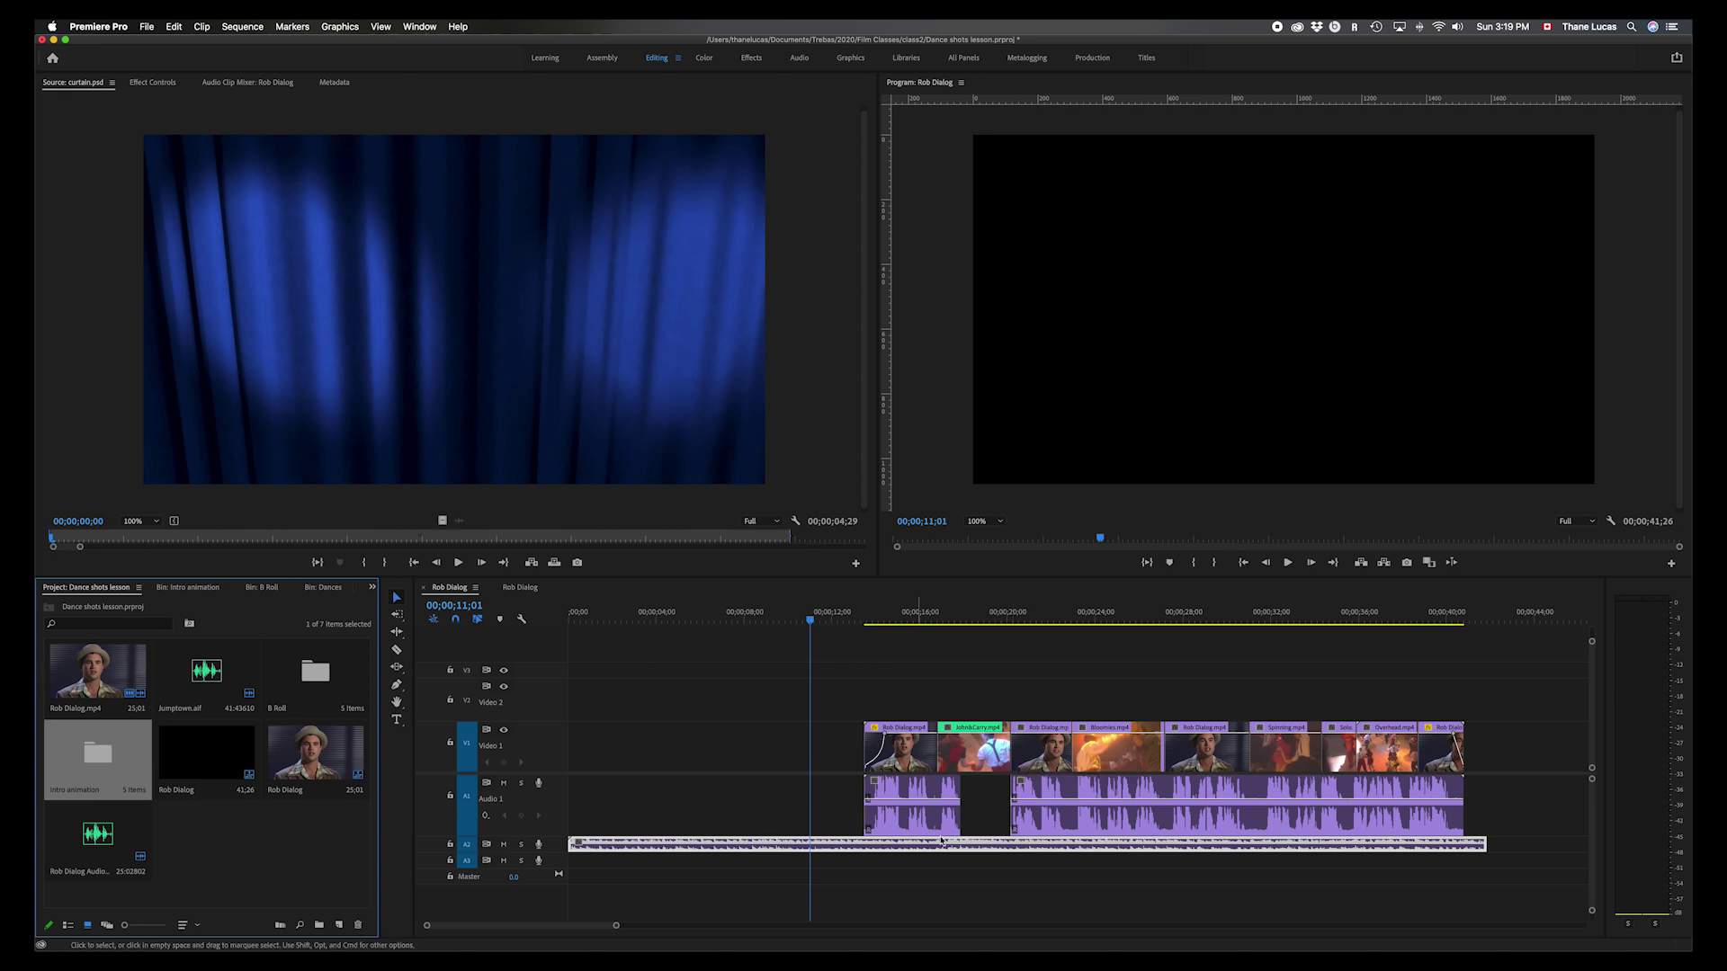
left_click(96, 675)
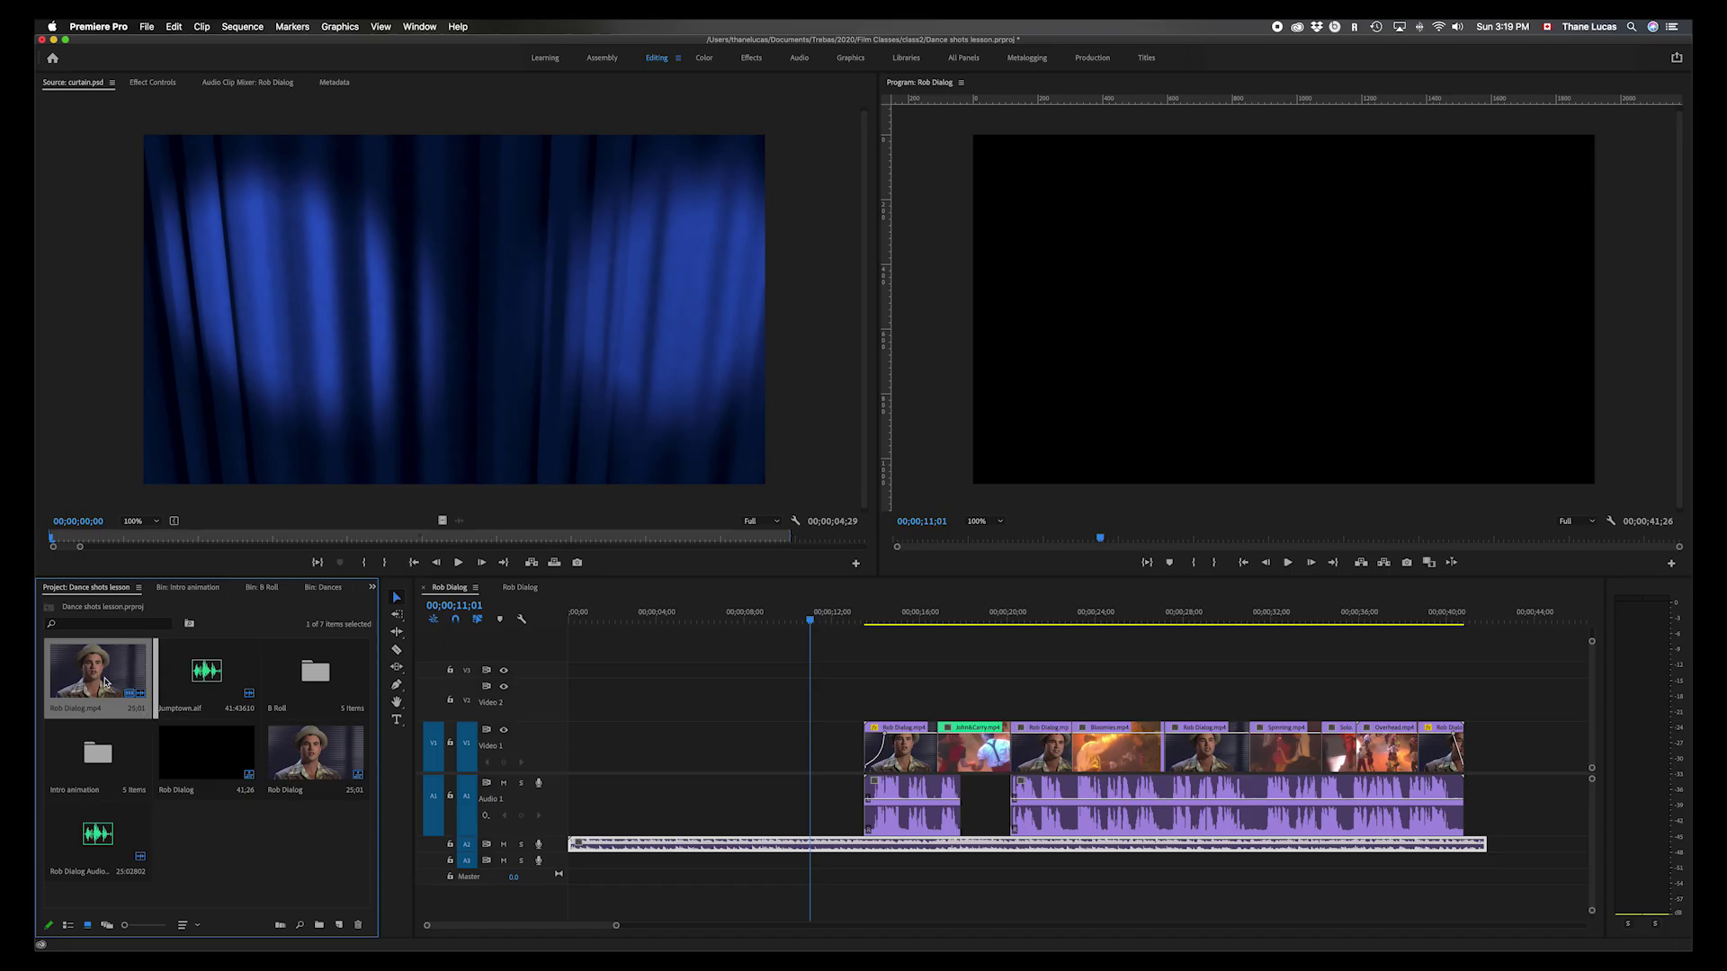
right_click(465, 591)
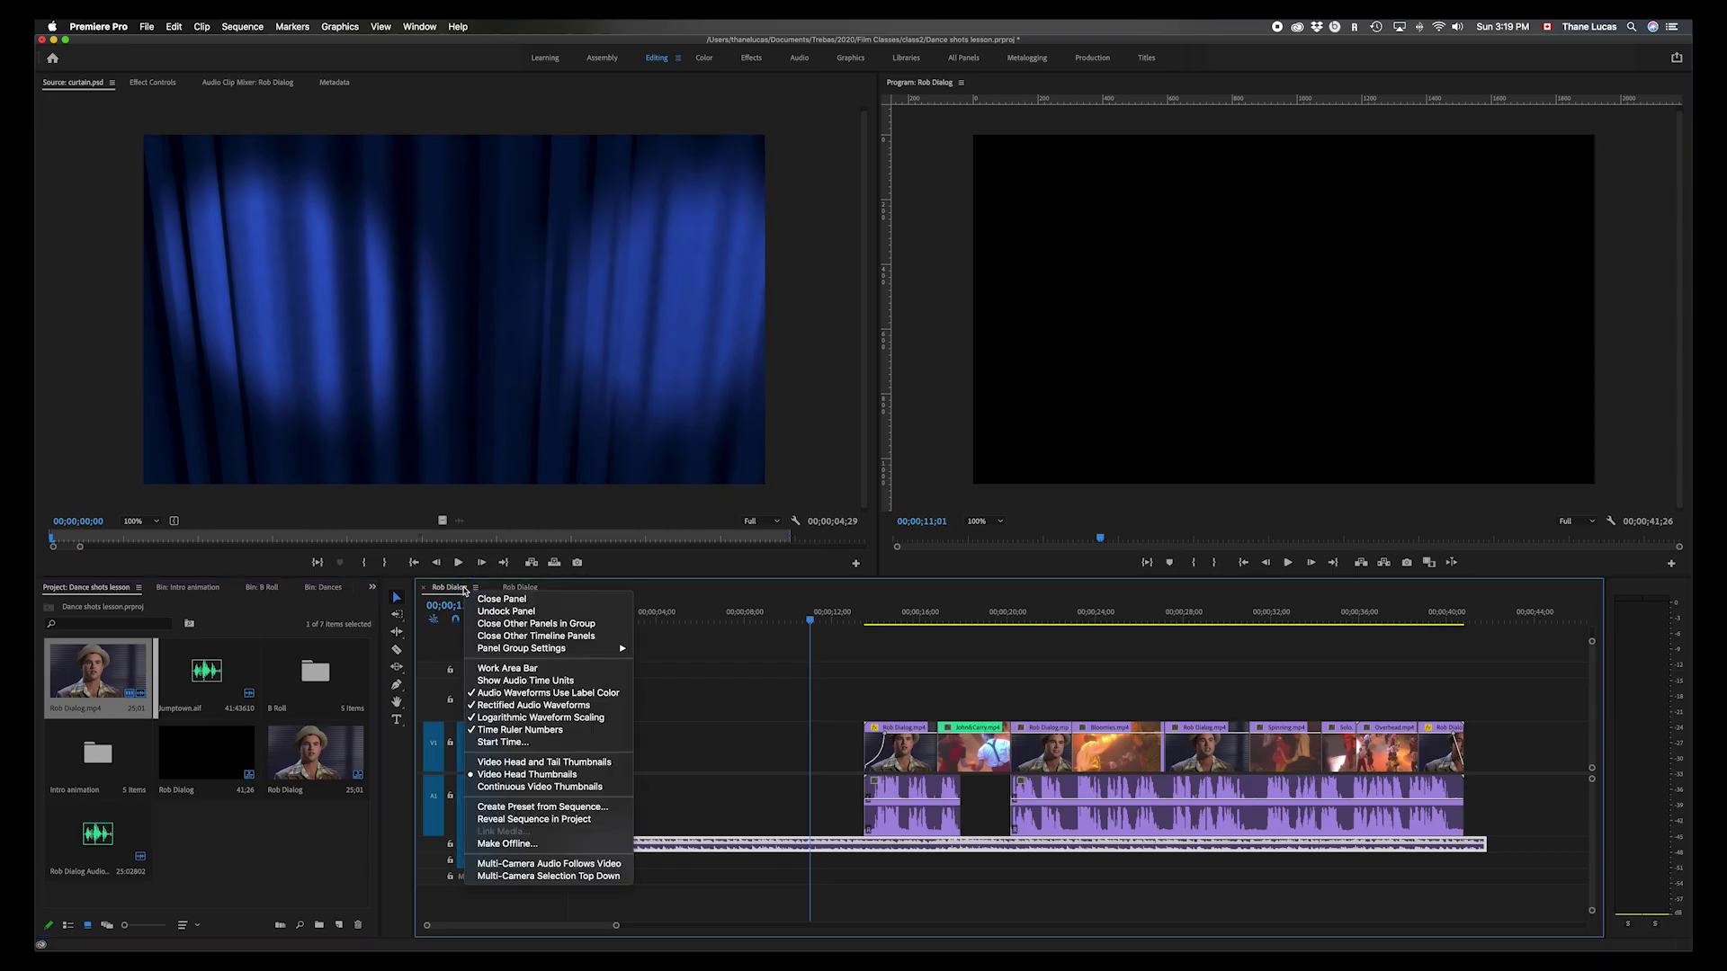
left_click(465, 591)
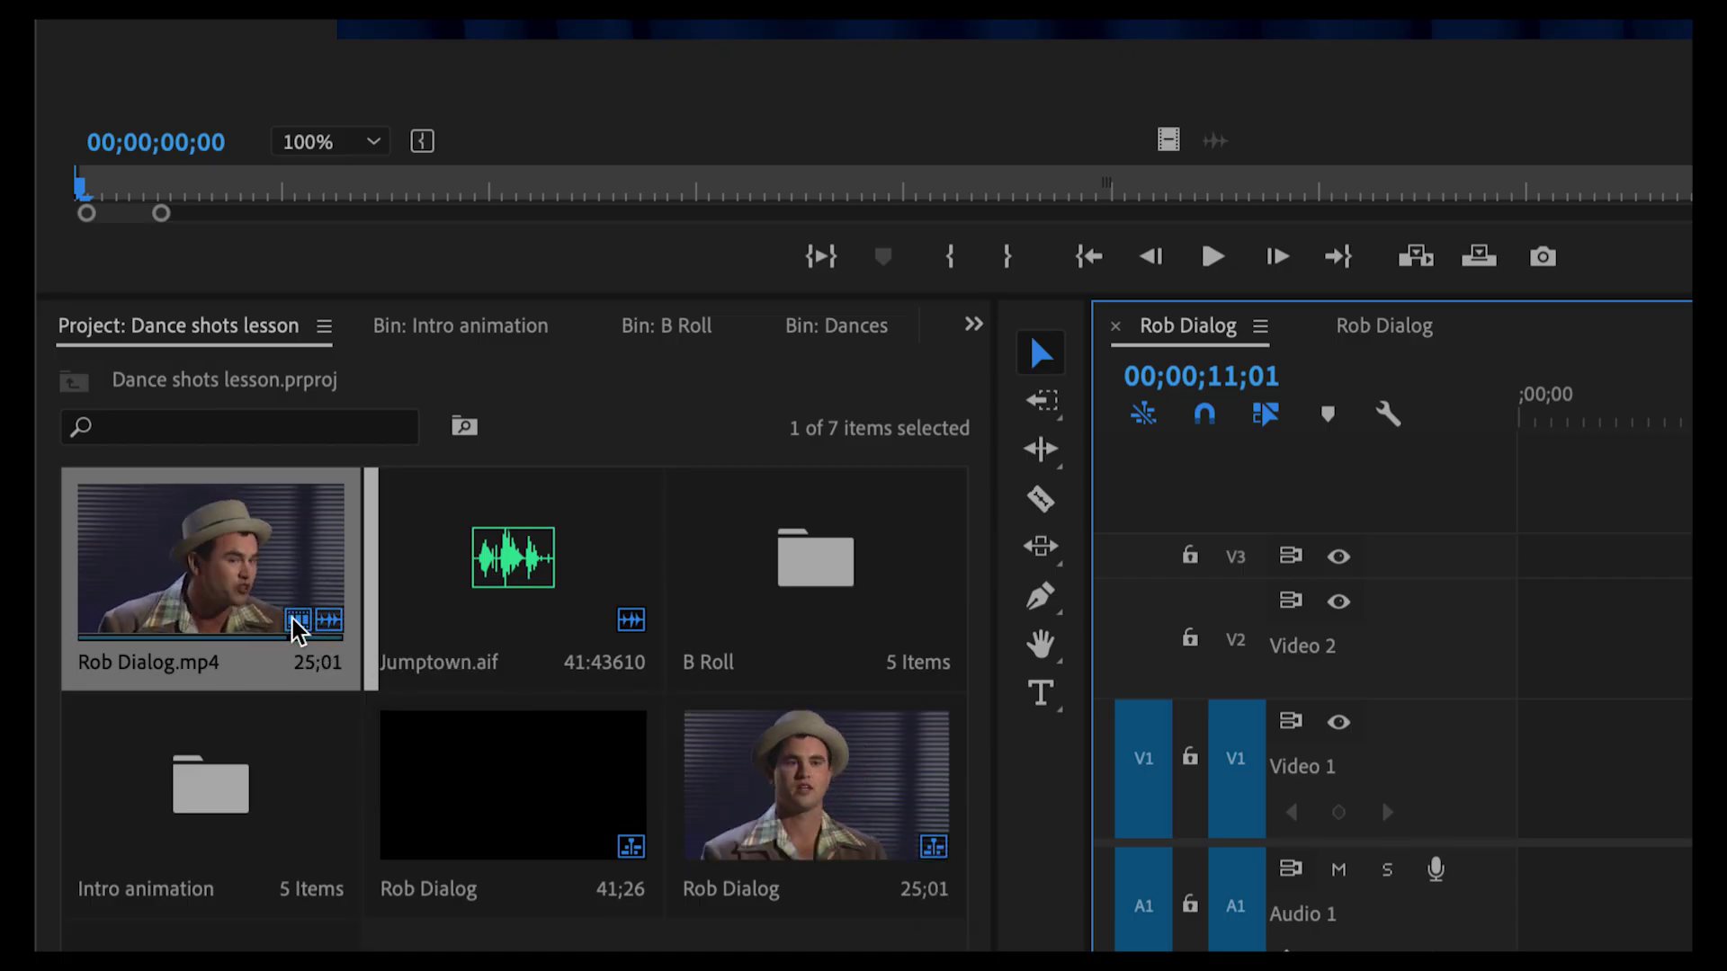
- Open the uncut Rob Dialog sequence lasting 25;01 and rename it as Dance shots
mouse_move(329, 627)
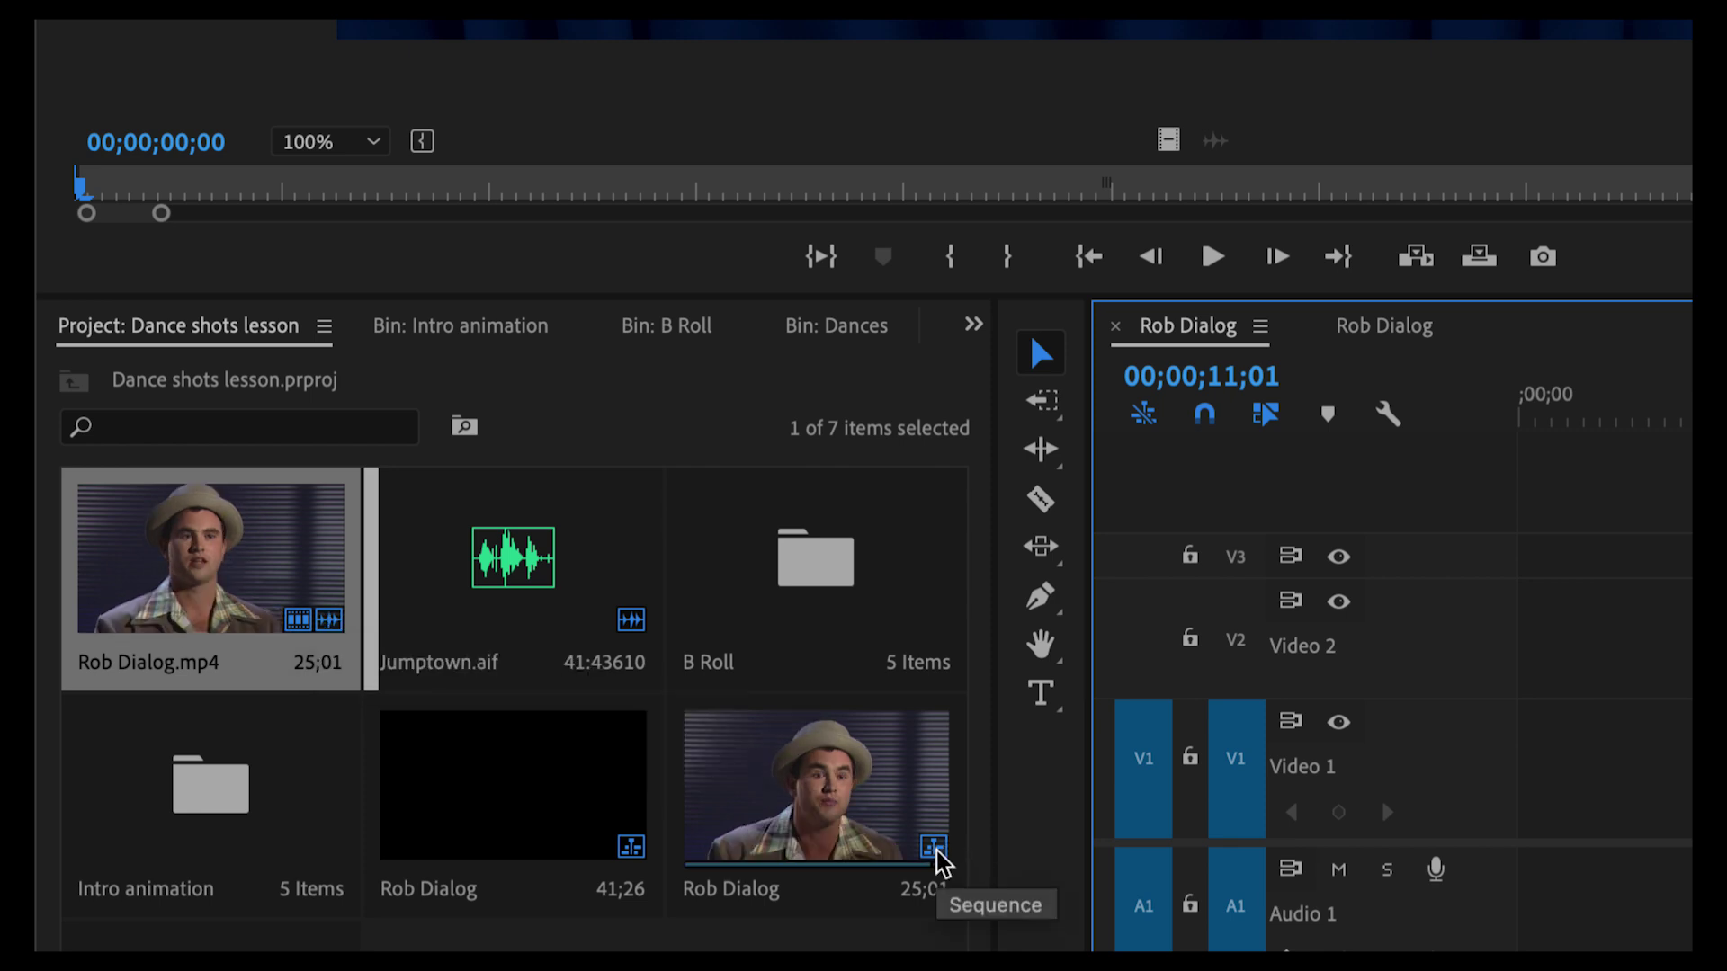
double_click(764, 893)
right_click(764, 895)
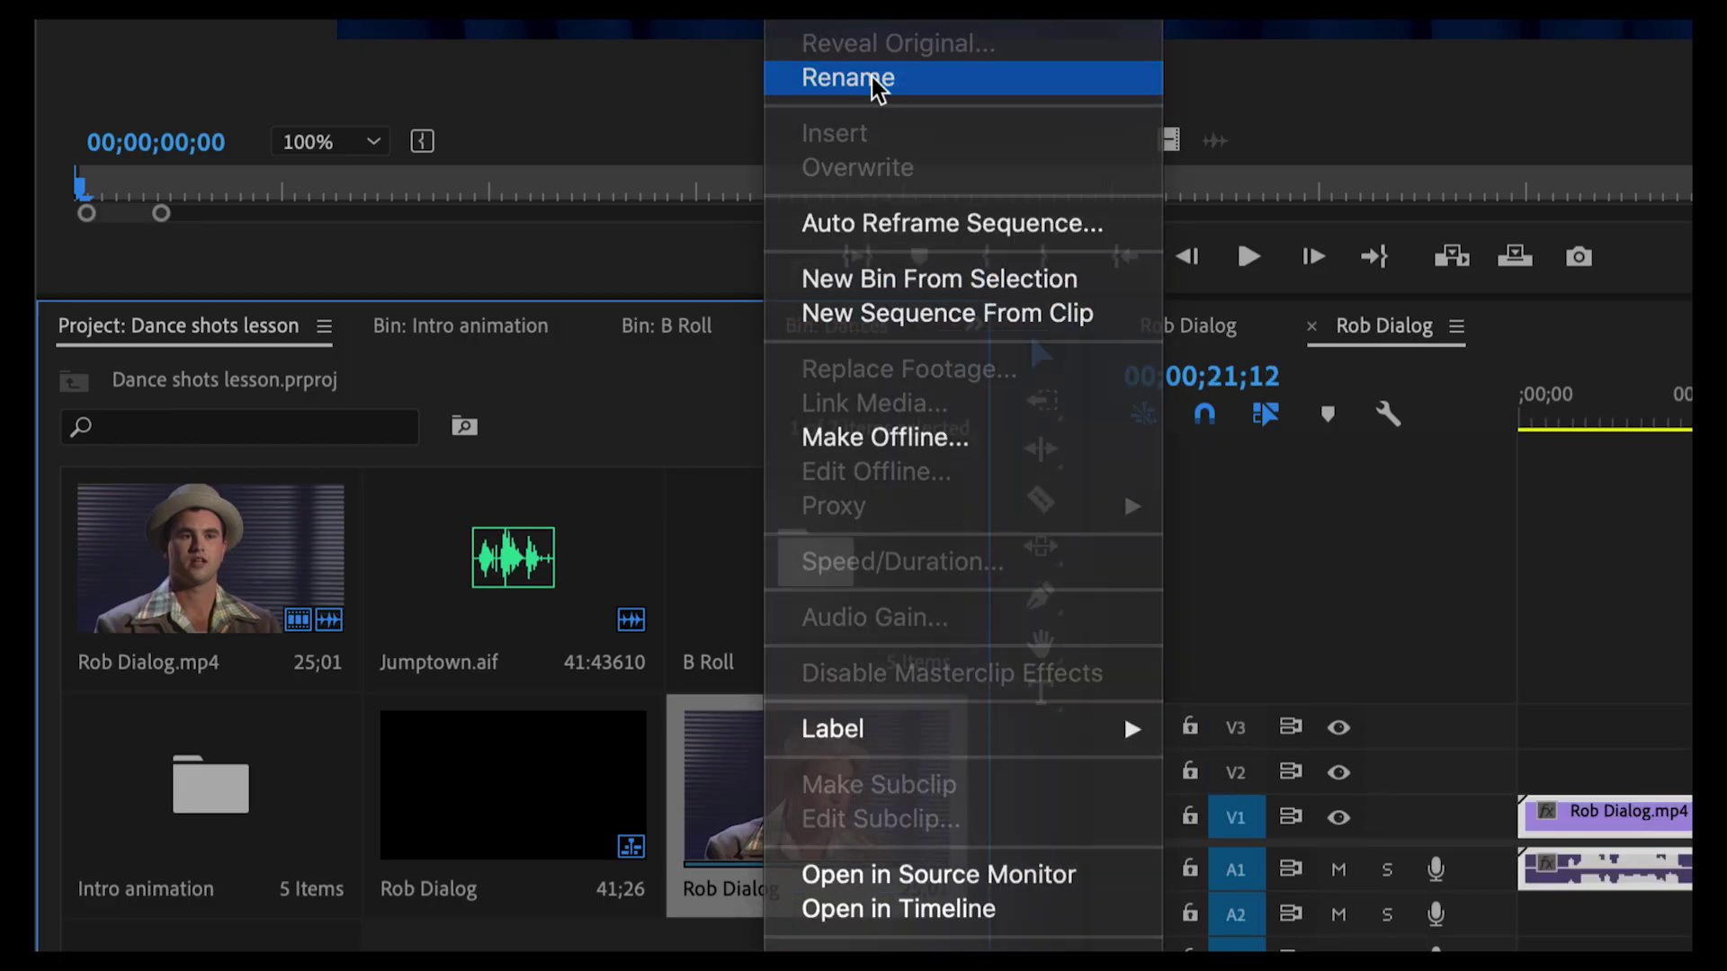
left_click(876, 79)
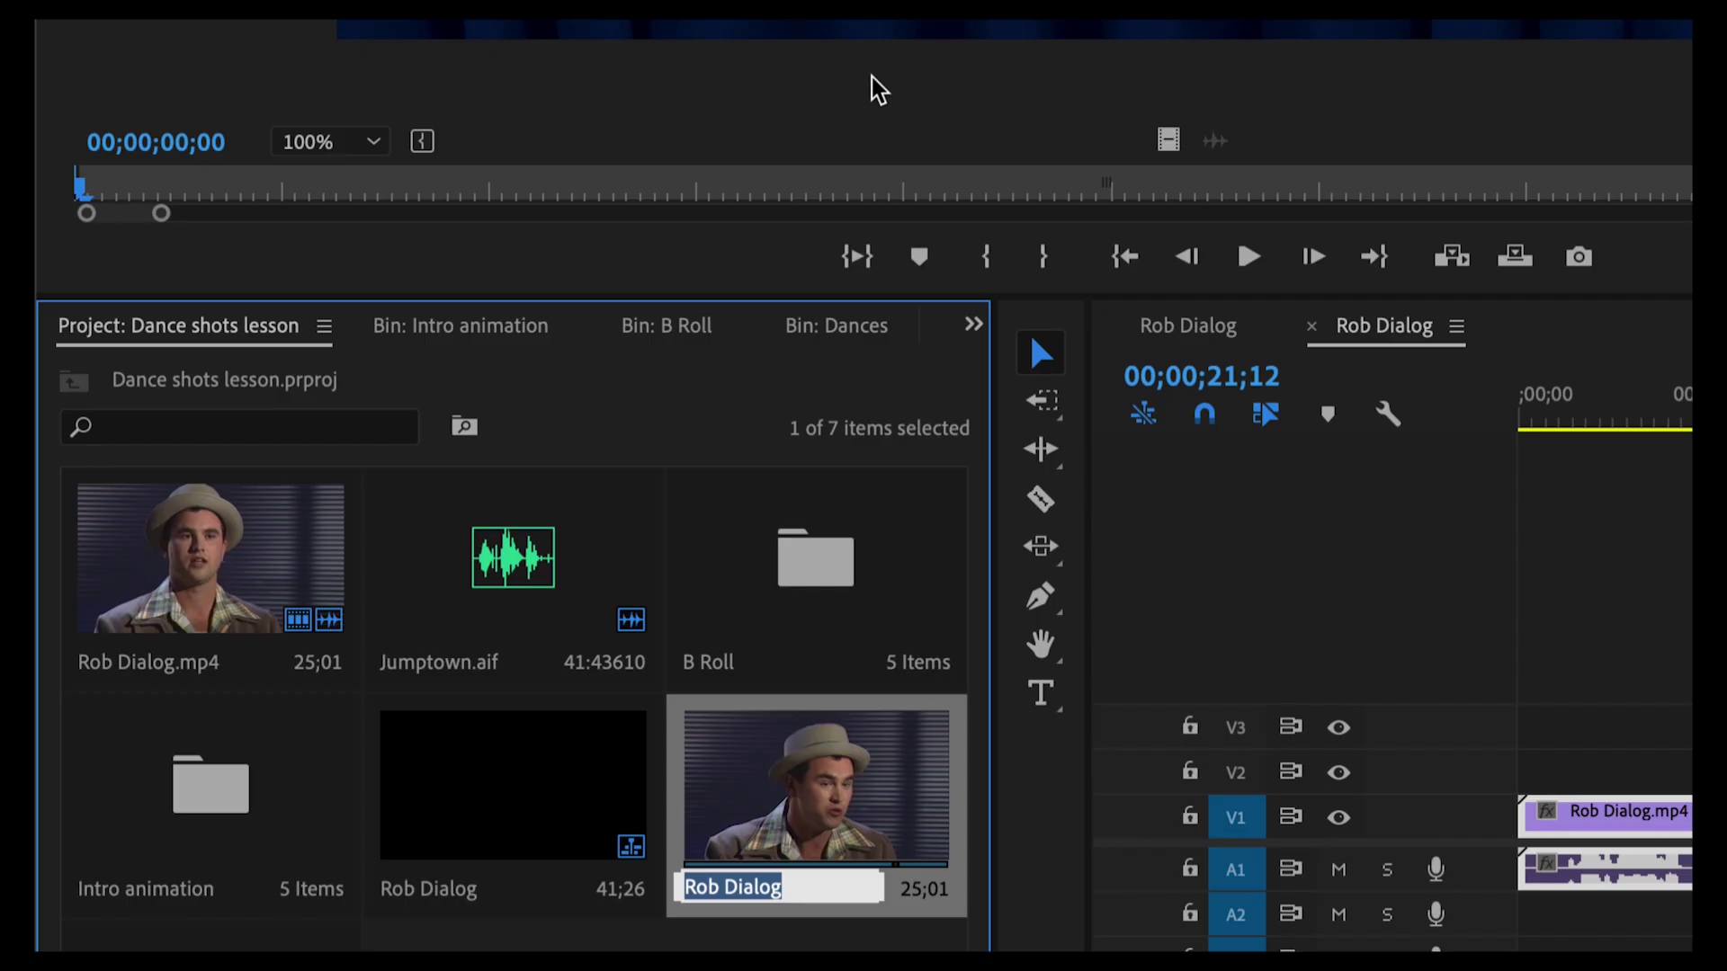
type("Dance")
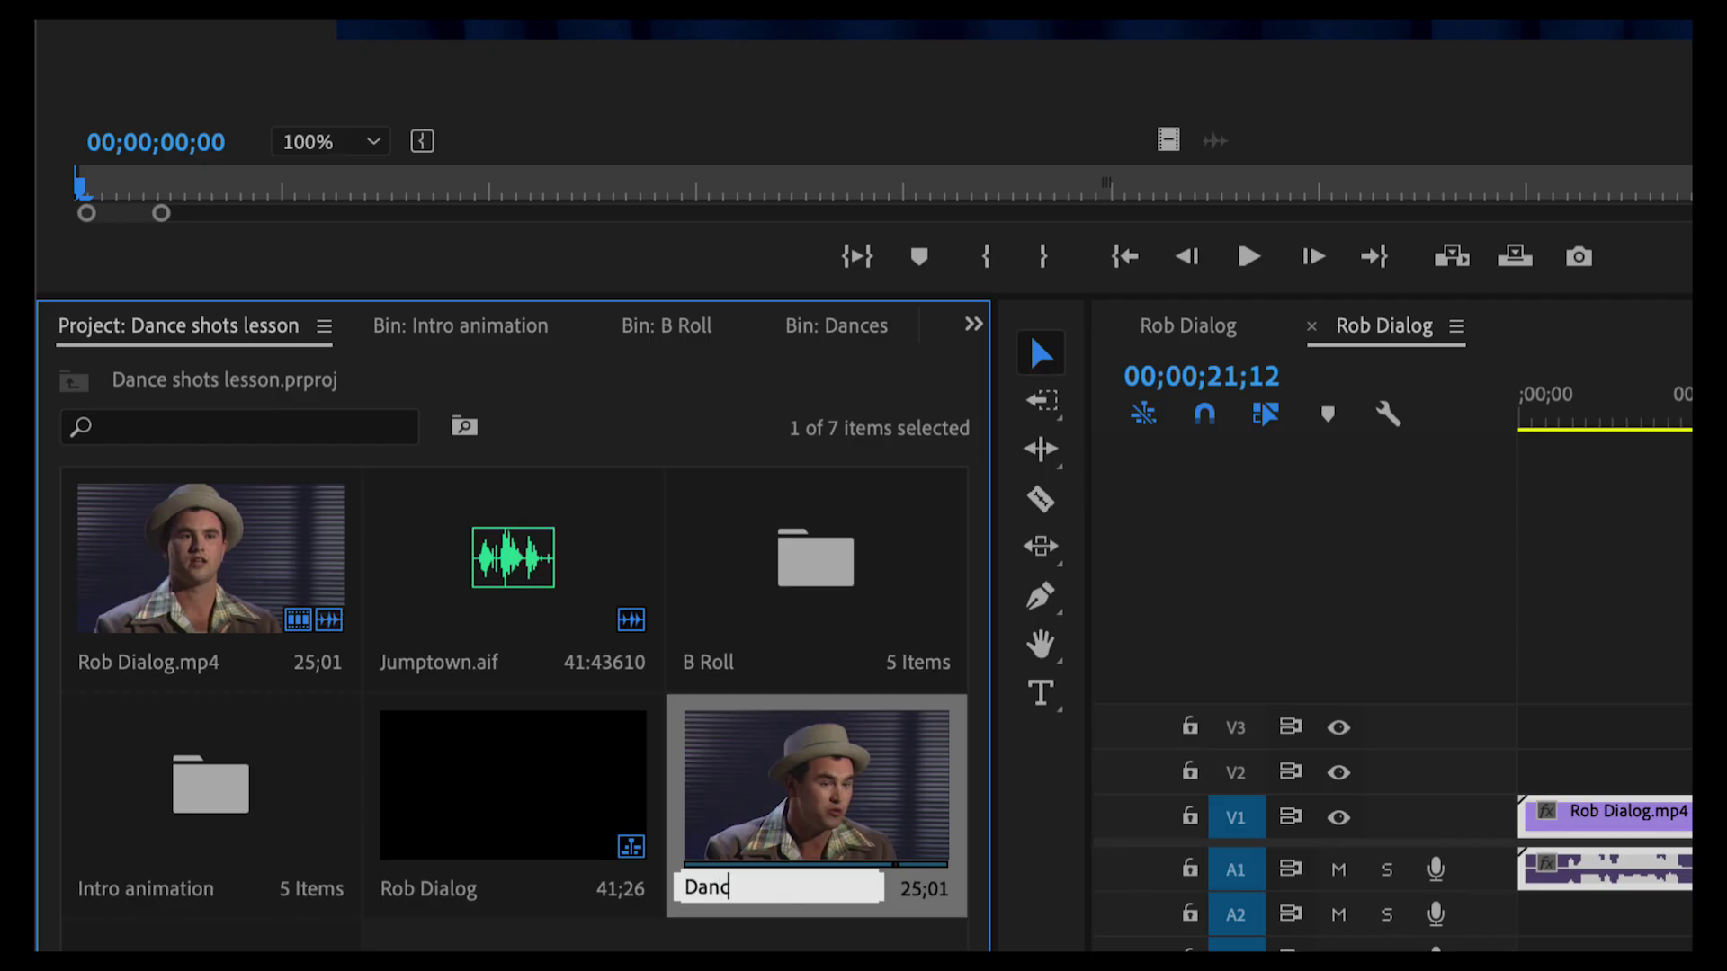
type(" shots")
key("Return")
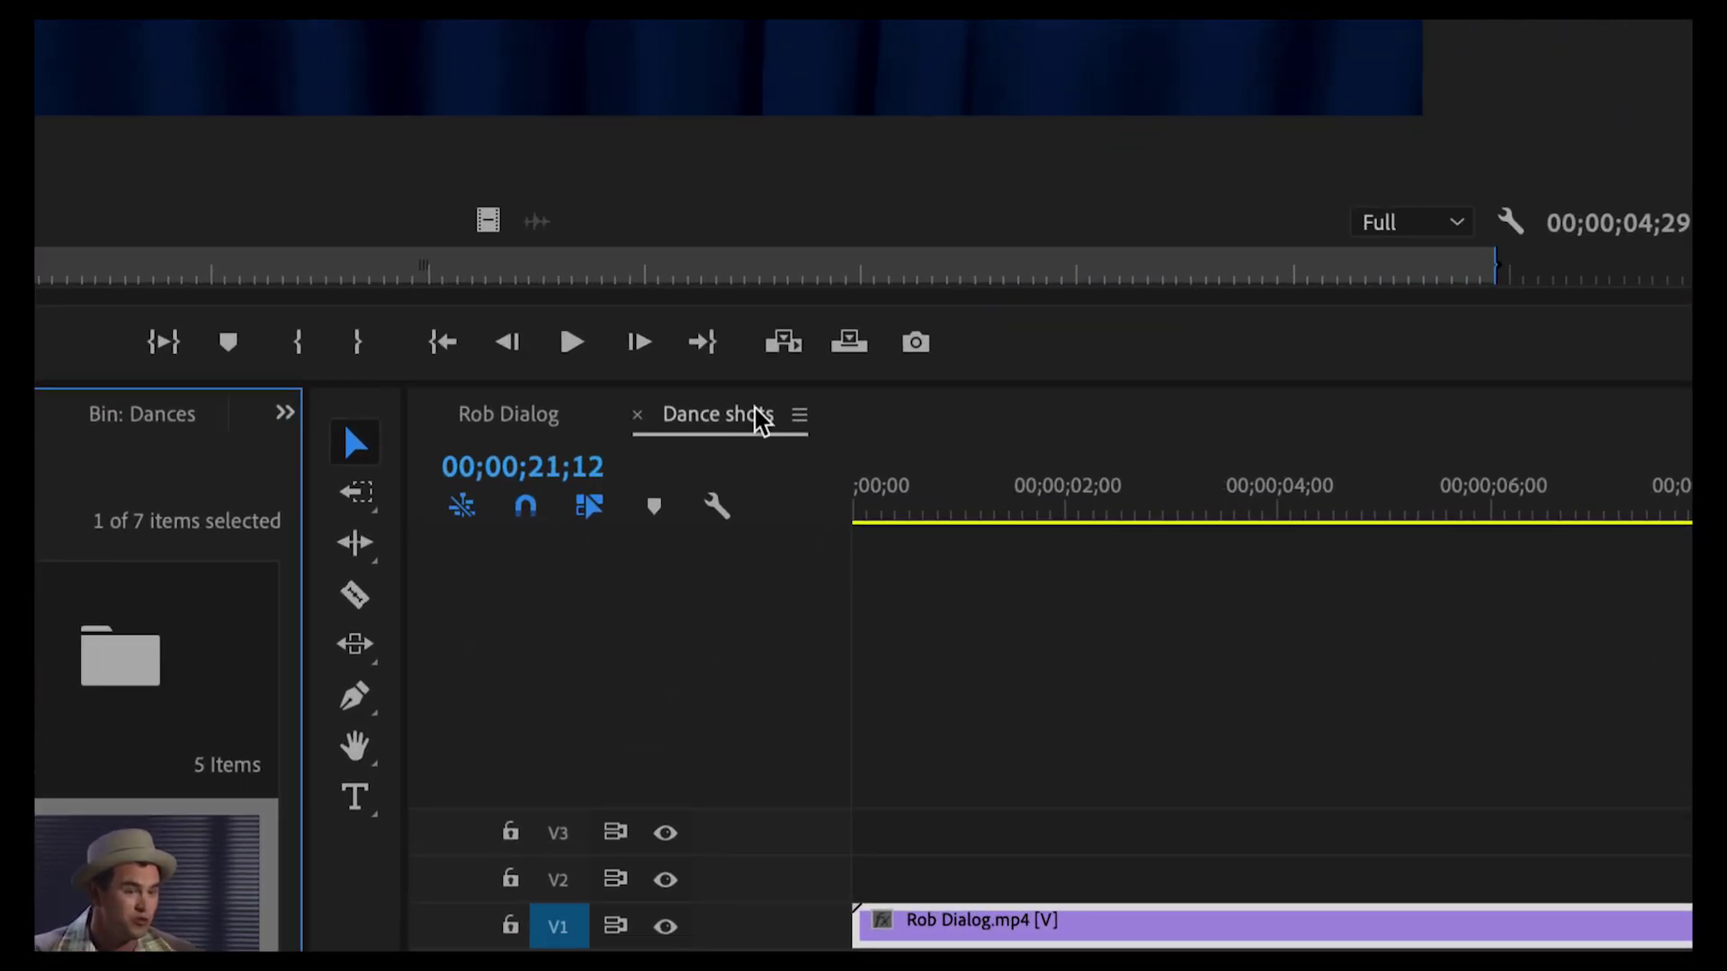
left_click(425, 416)
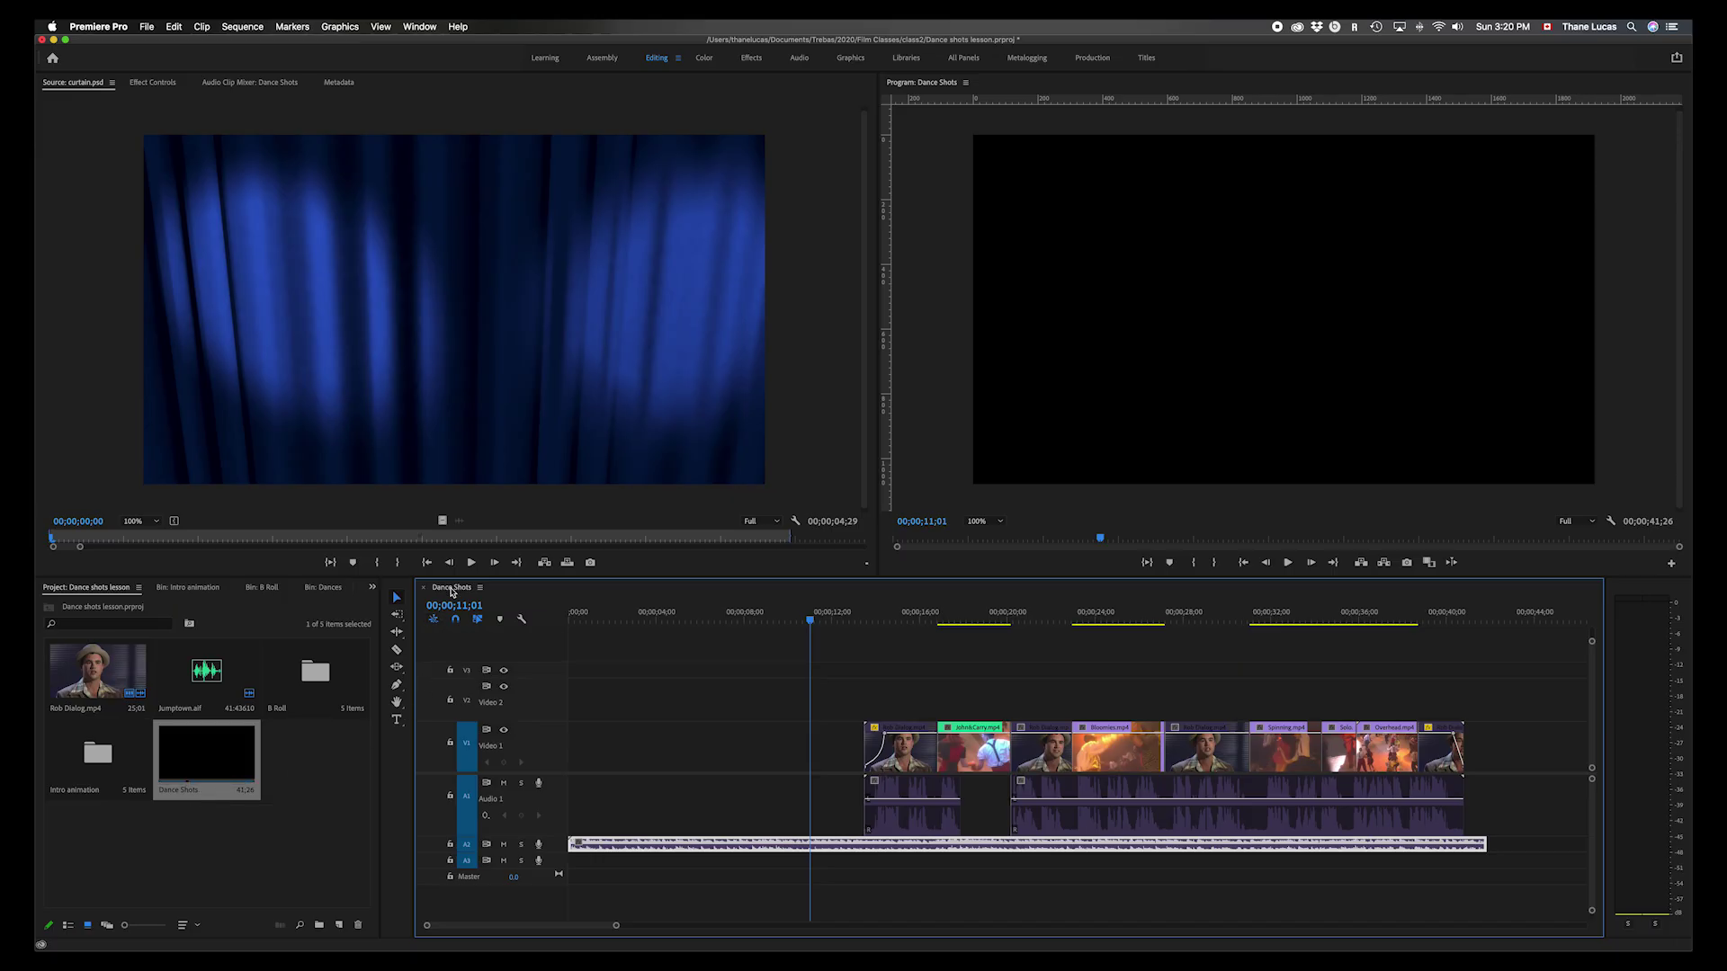
- Play a short part of the gap before the first dialogue clip and open the Intro animation bin
key("space")
key("space")
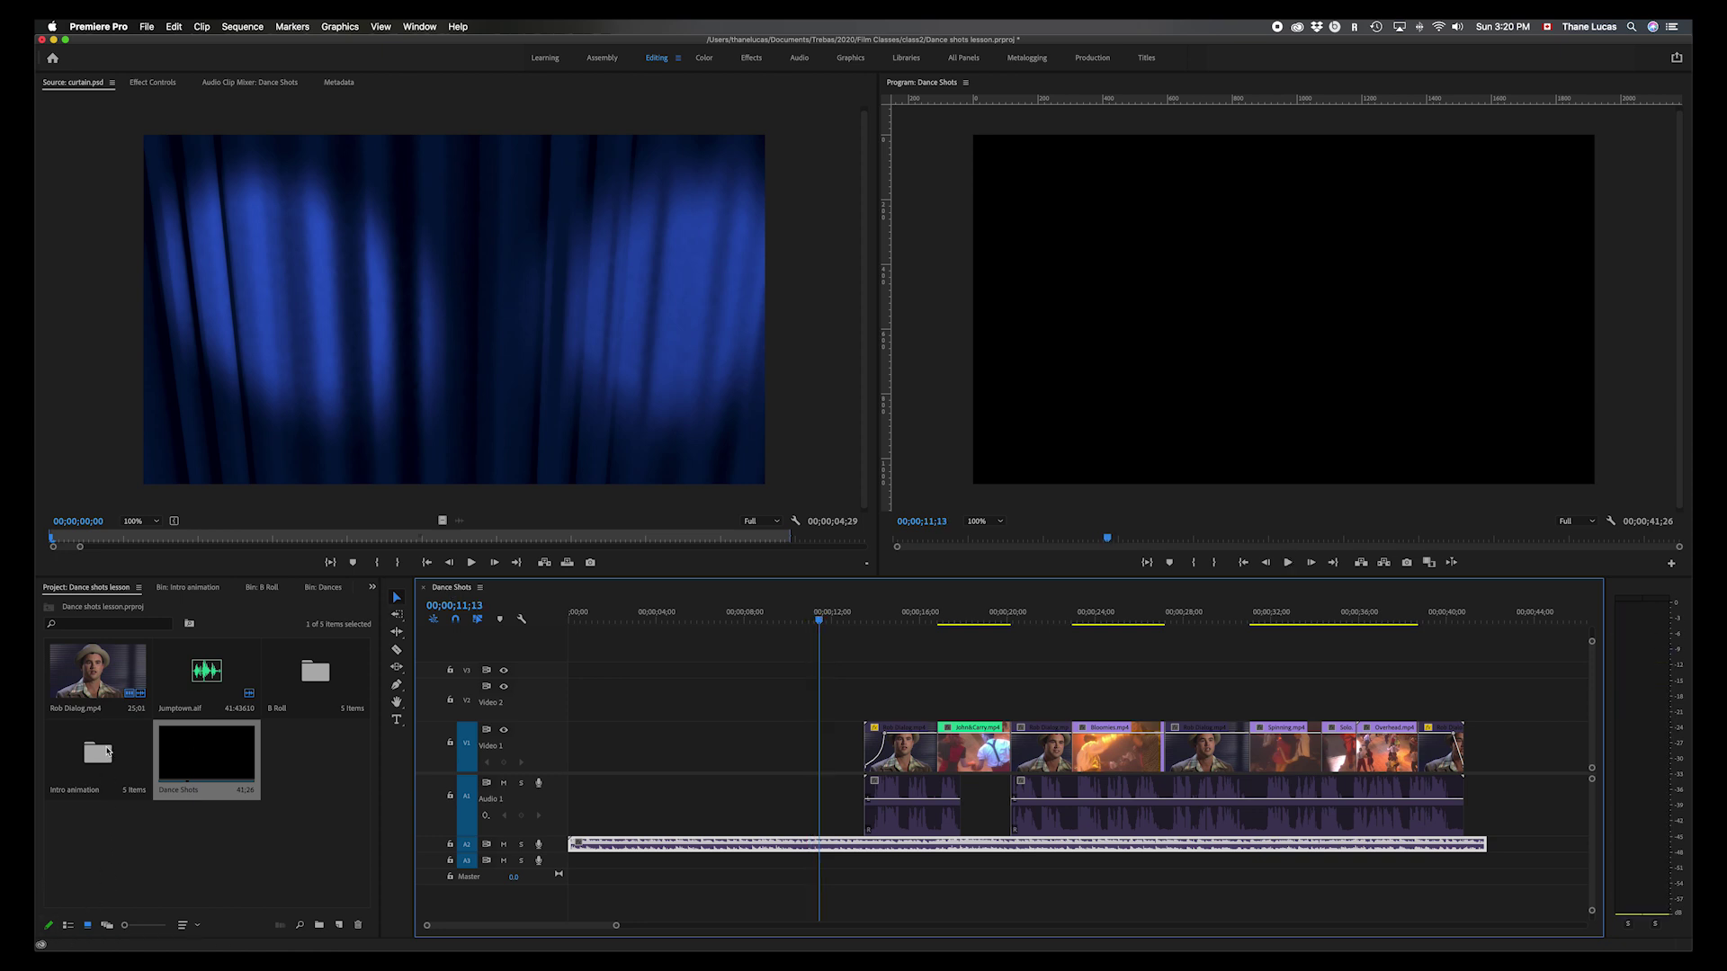
left_click(104, 758)
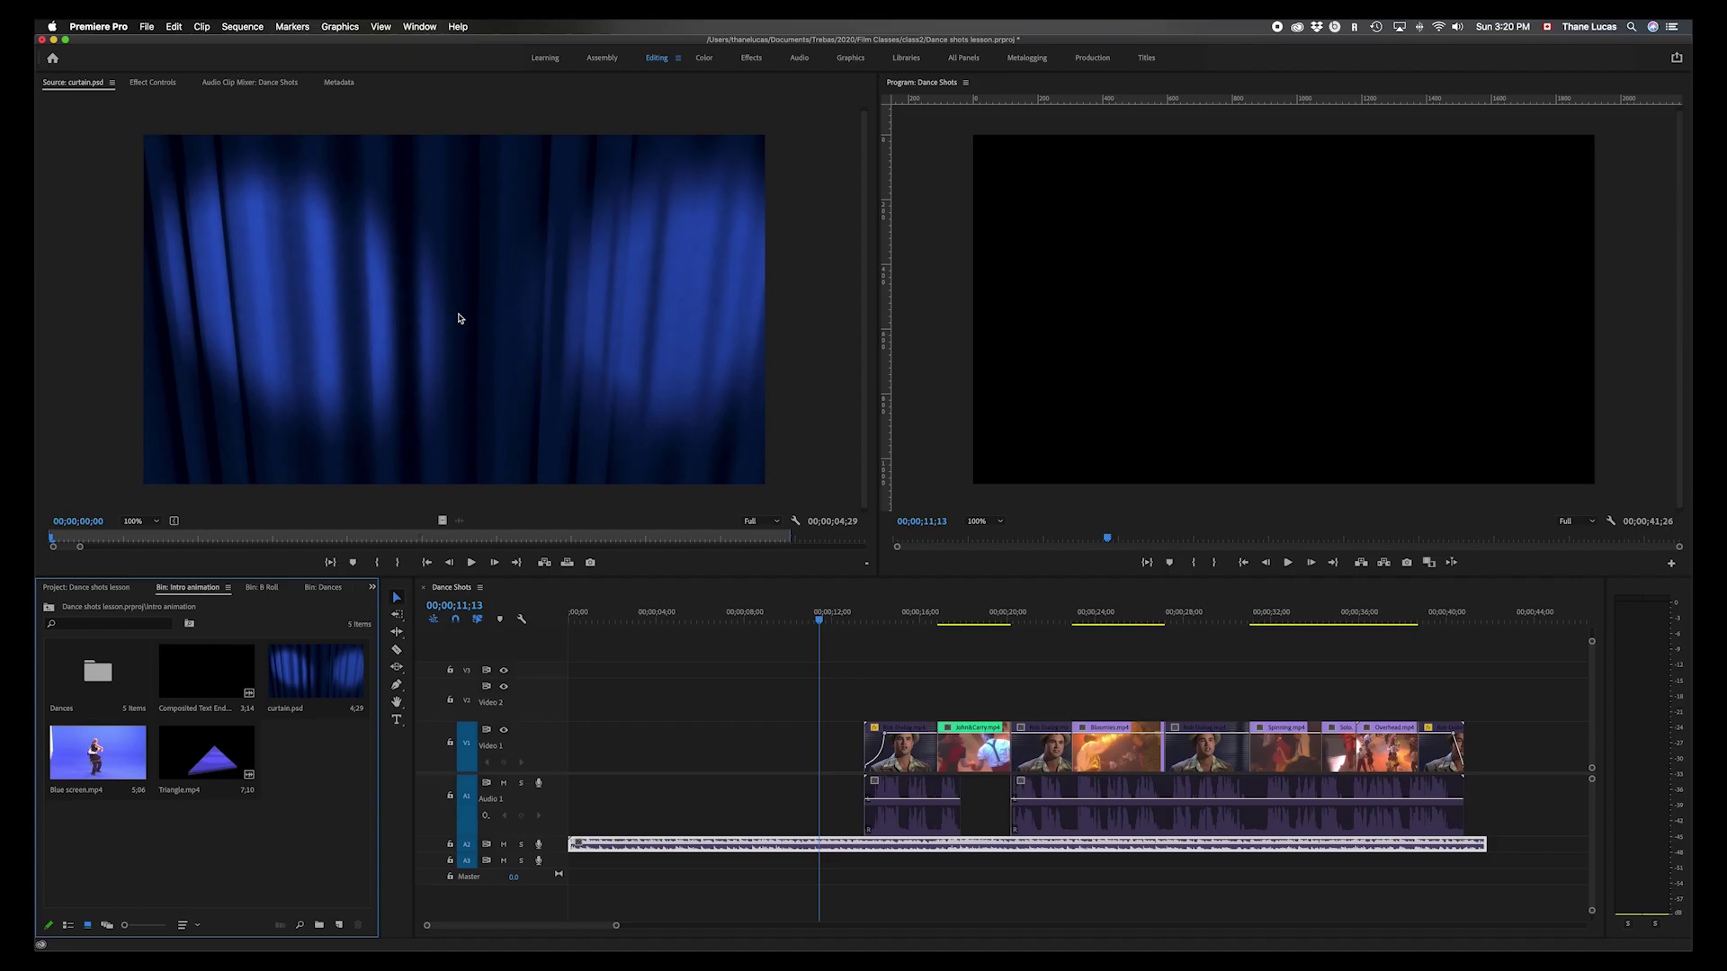
- Play the music over the empty opening of the Dance Shots sequence from its start and look over the clips that follow
left_click(820, 624)
key("space")
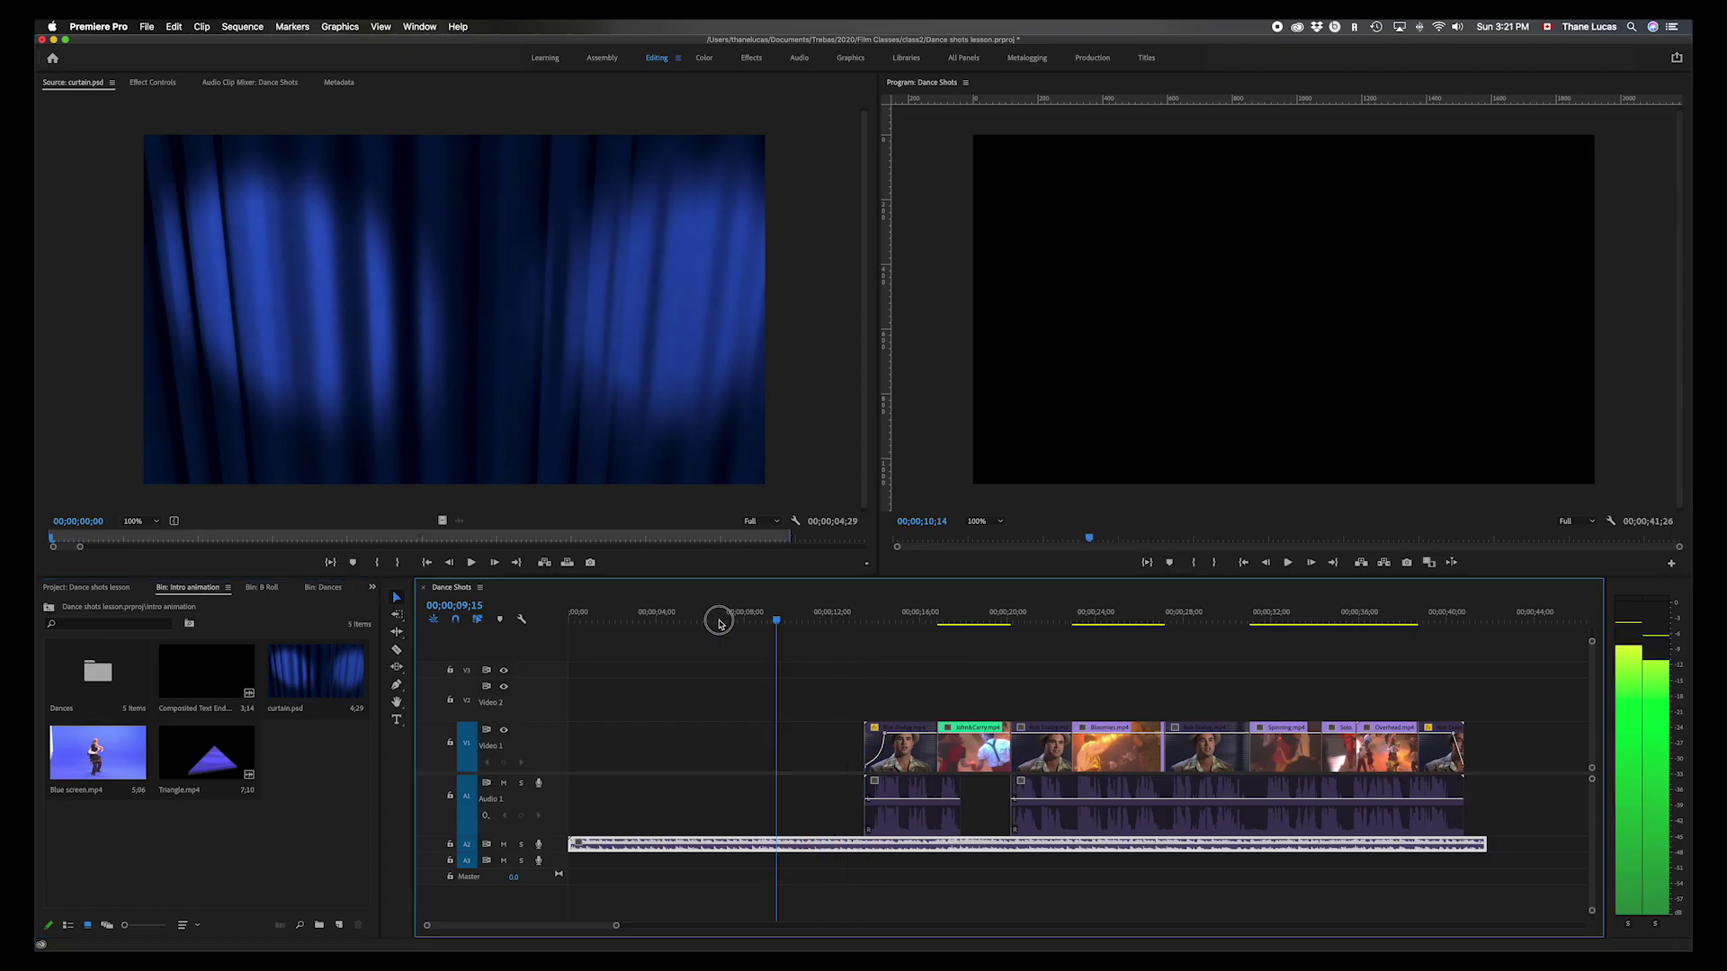
left_click_drag(743, 623, 552, 636)
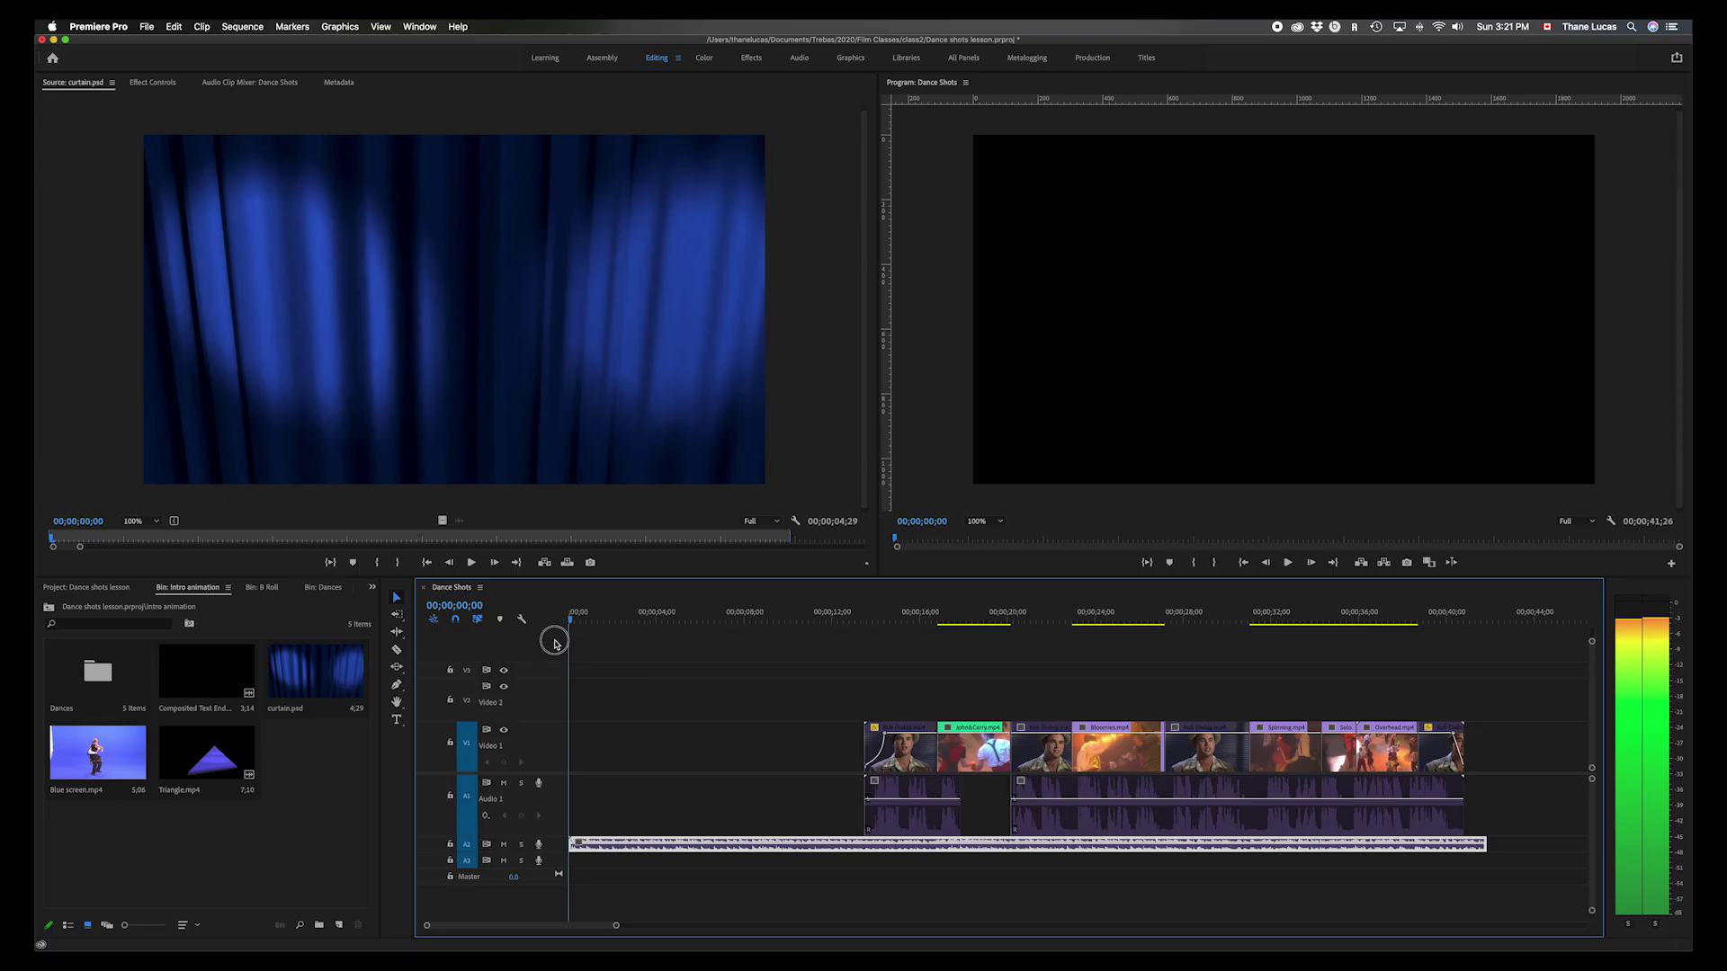
key("space")
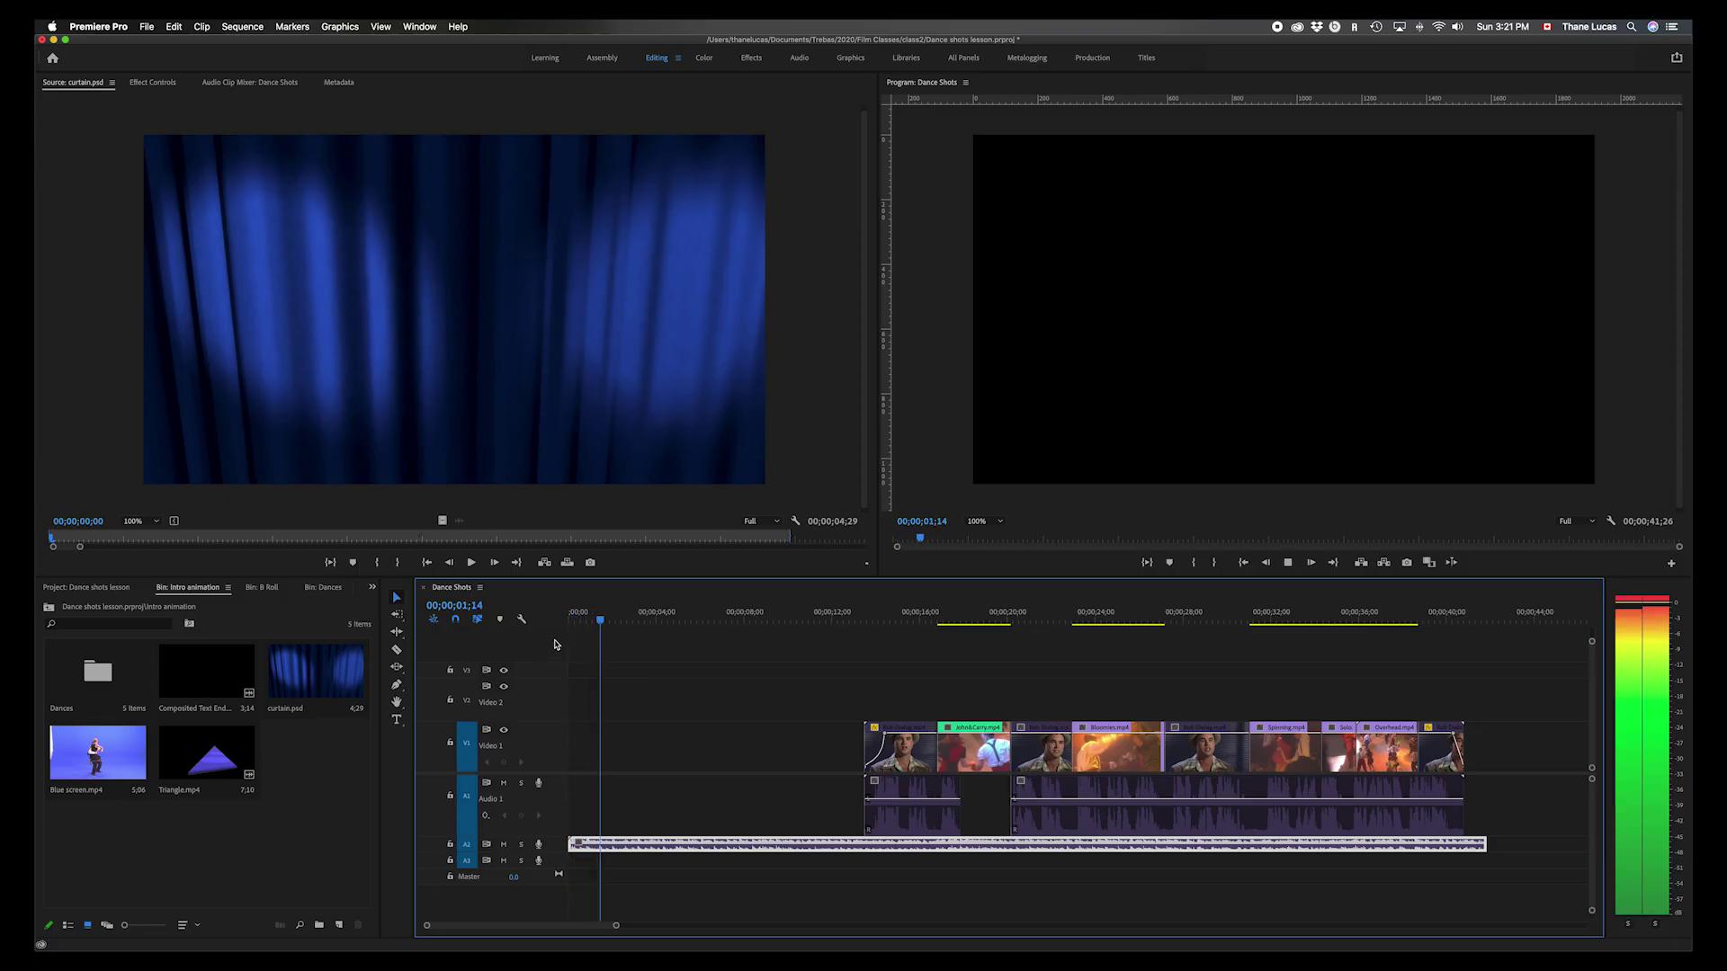
key("space")
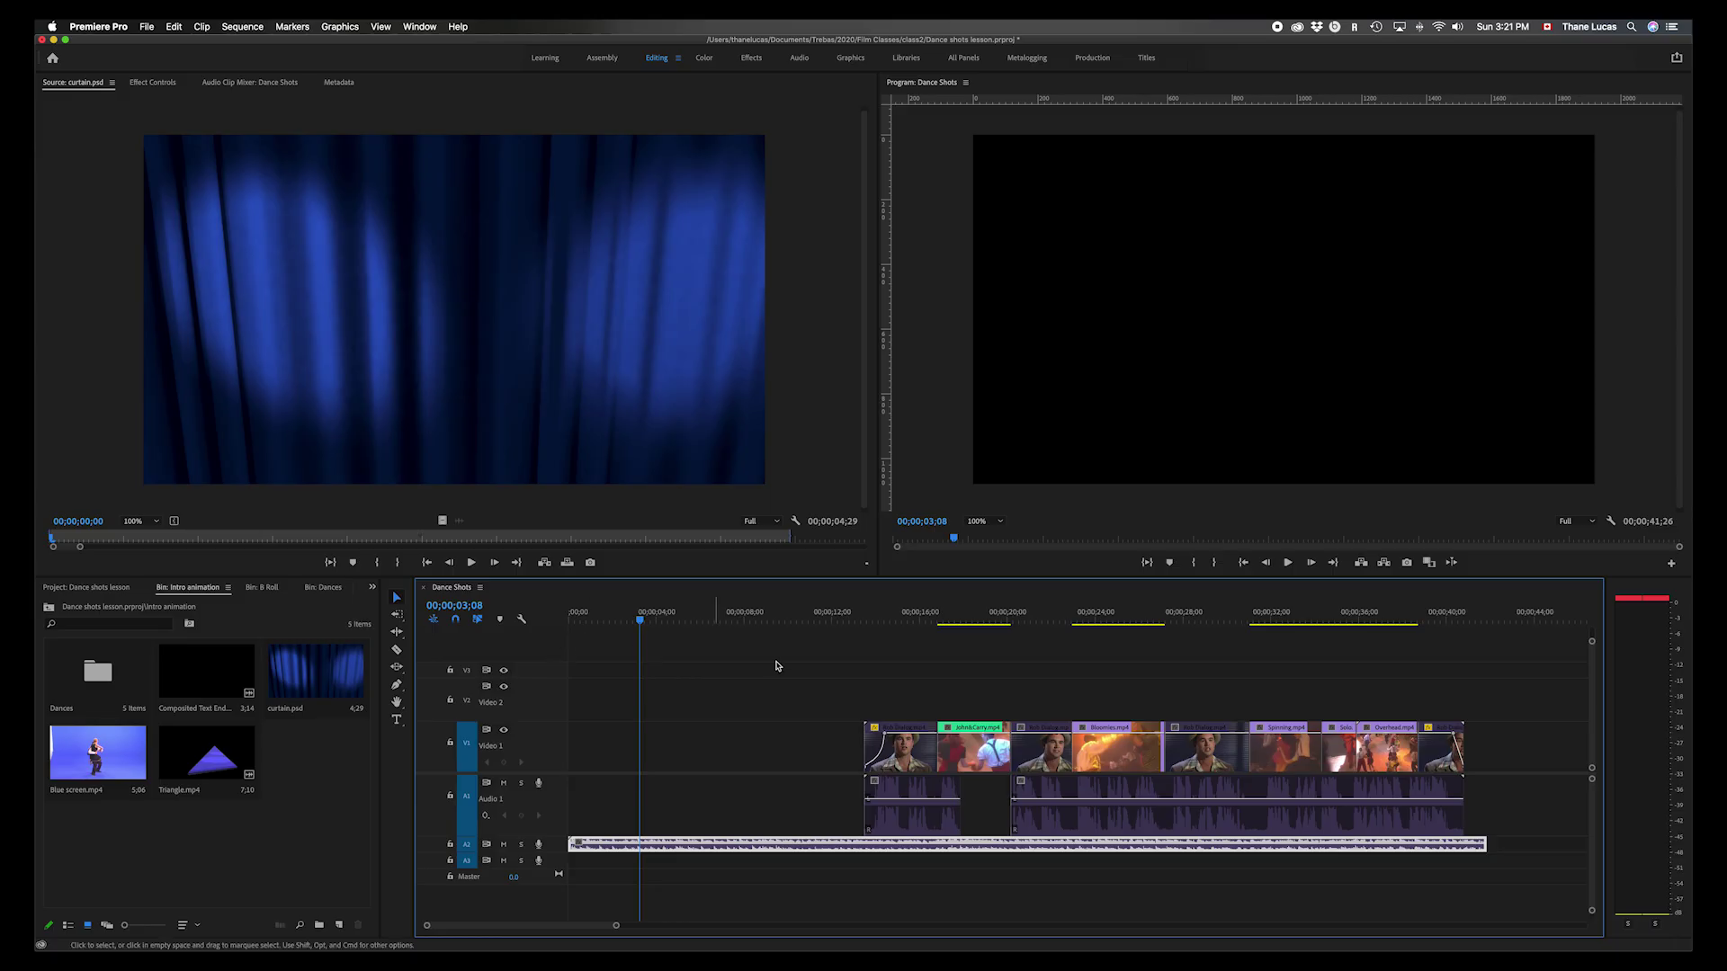
scroll(686, 748, "right", 1)
scroll(686, 747, "right", 5)
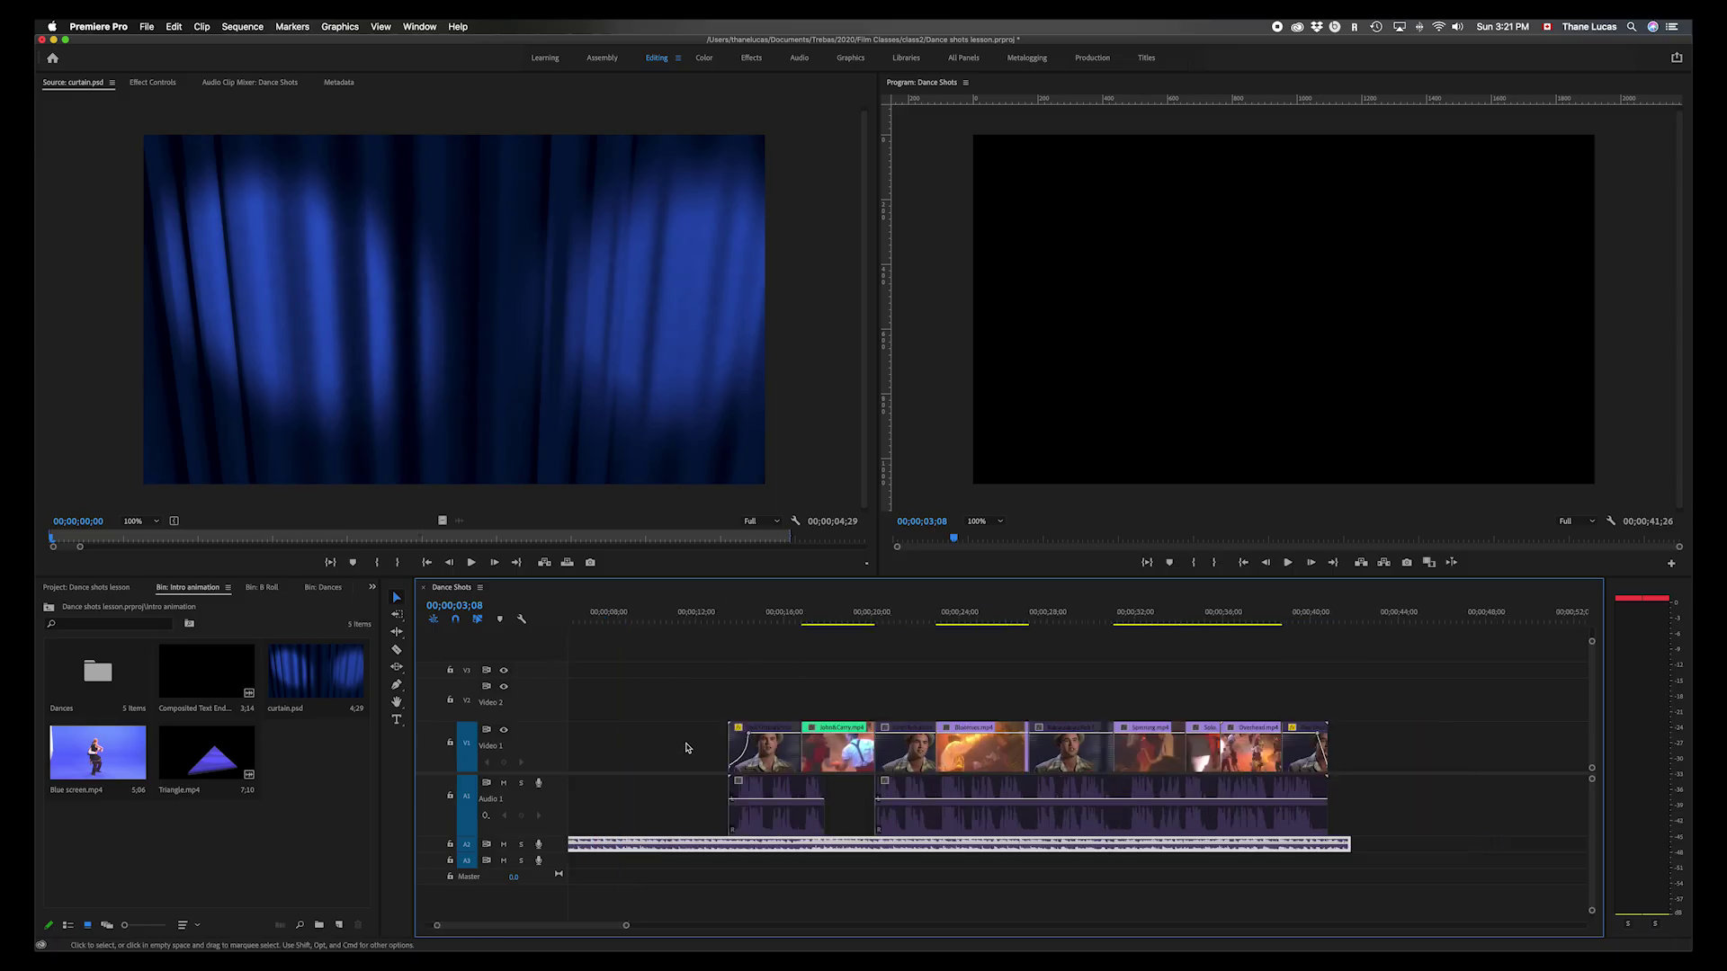
scroll(687, 748, "left", 6)
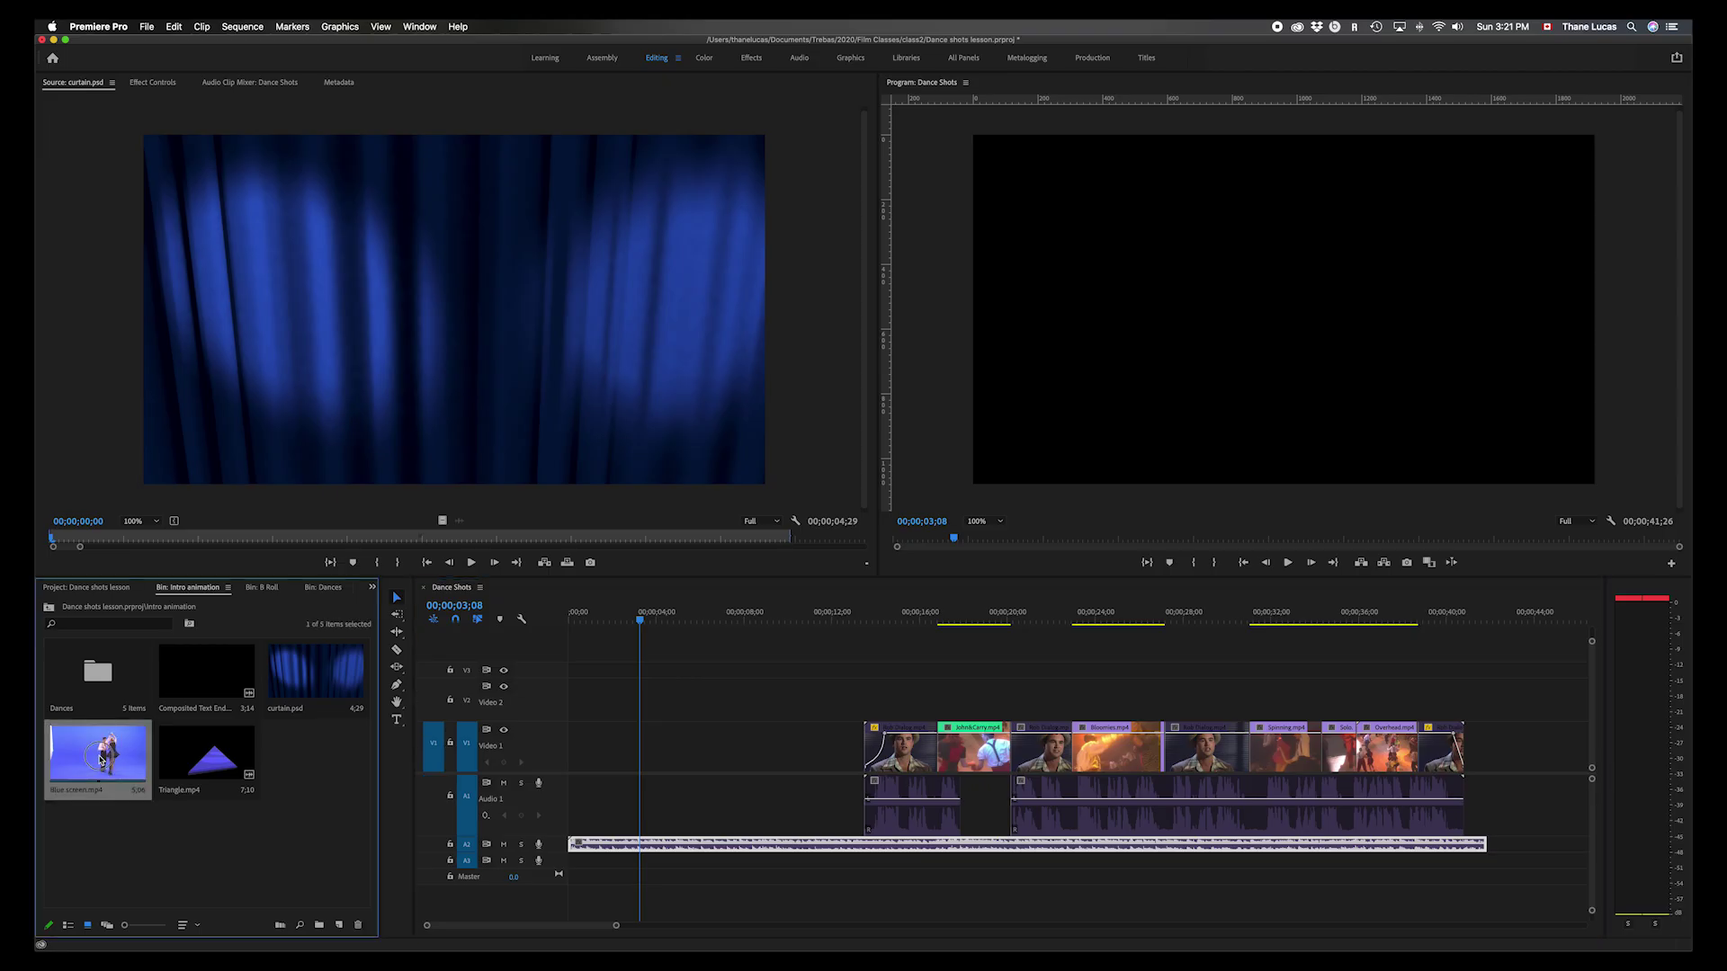
- Create a new sequence from Blue screen.mp4 in the Intro animation bin and rename it as Intro
left_click(101, 757)
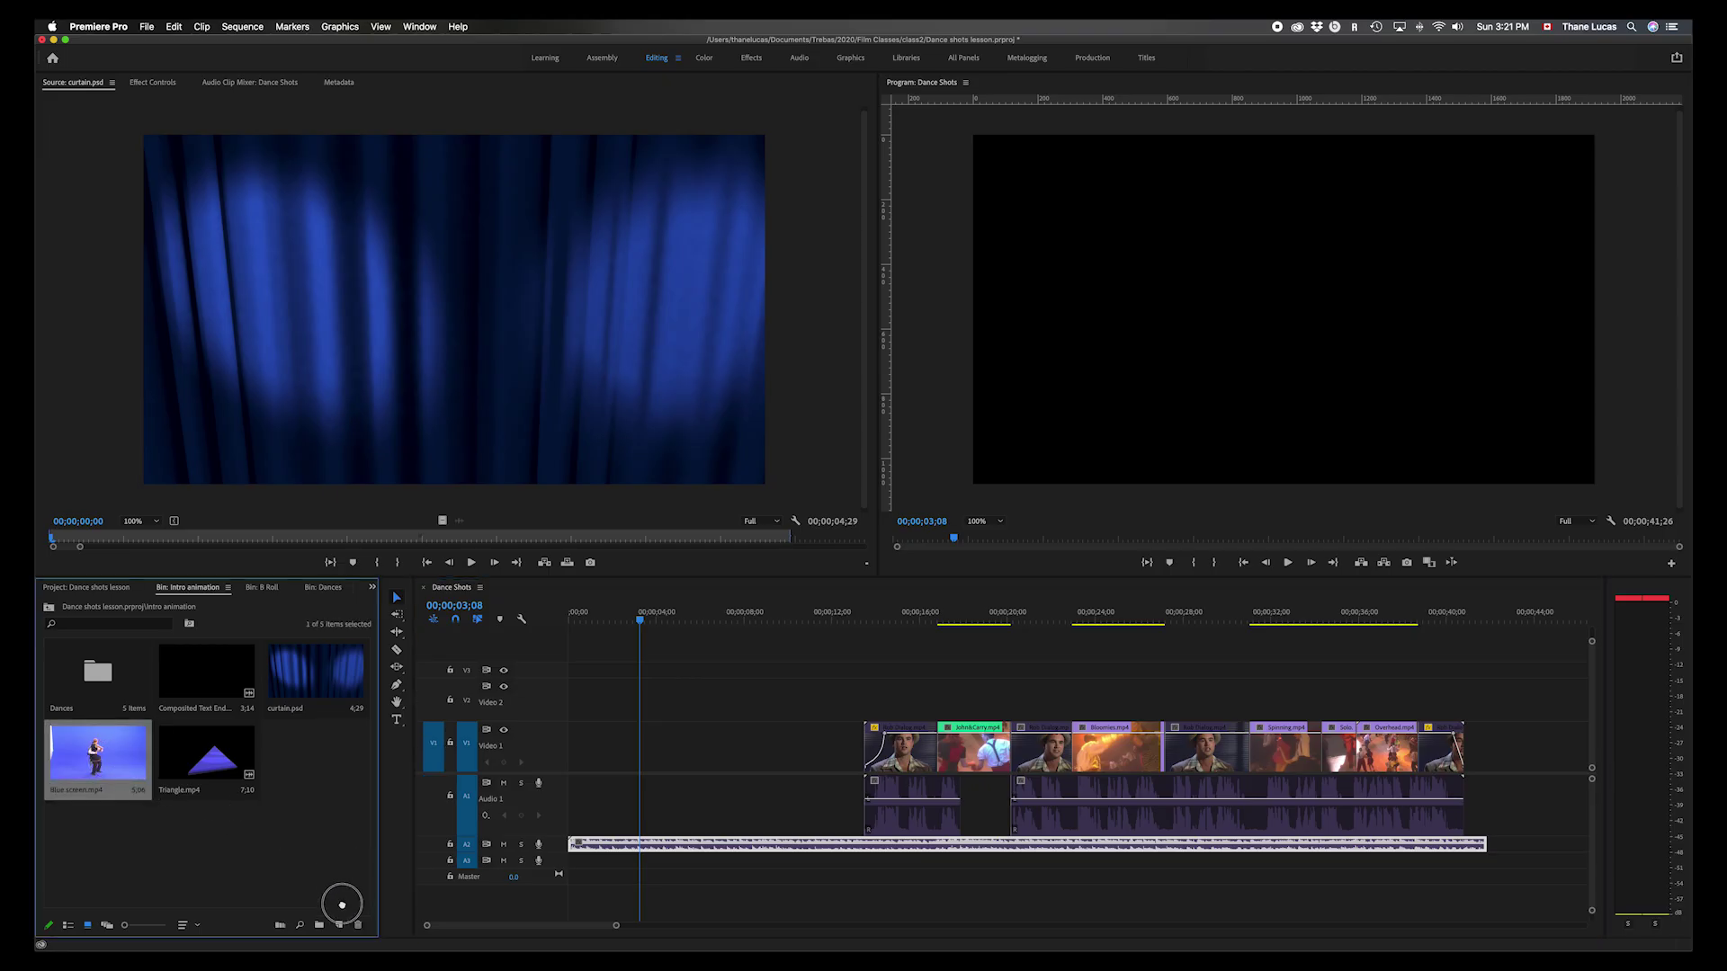
left_click_drag(334, 908, 337, 925)
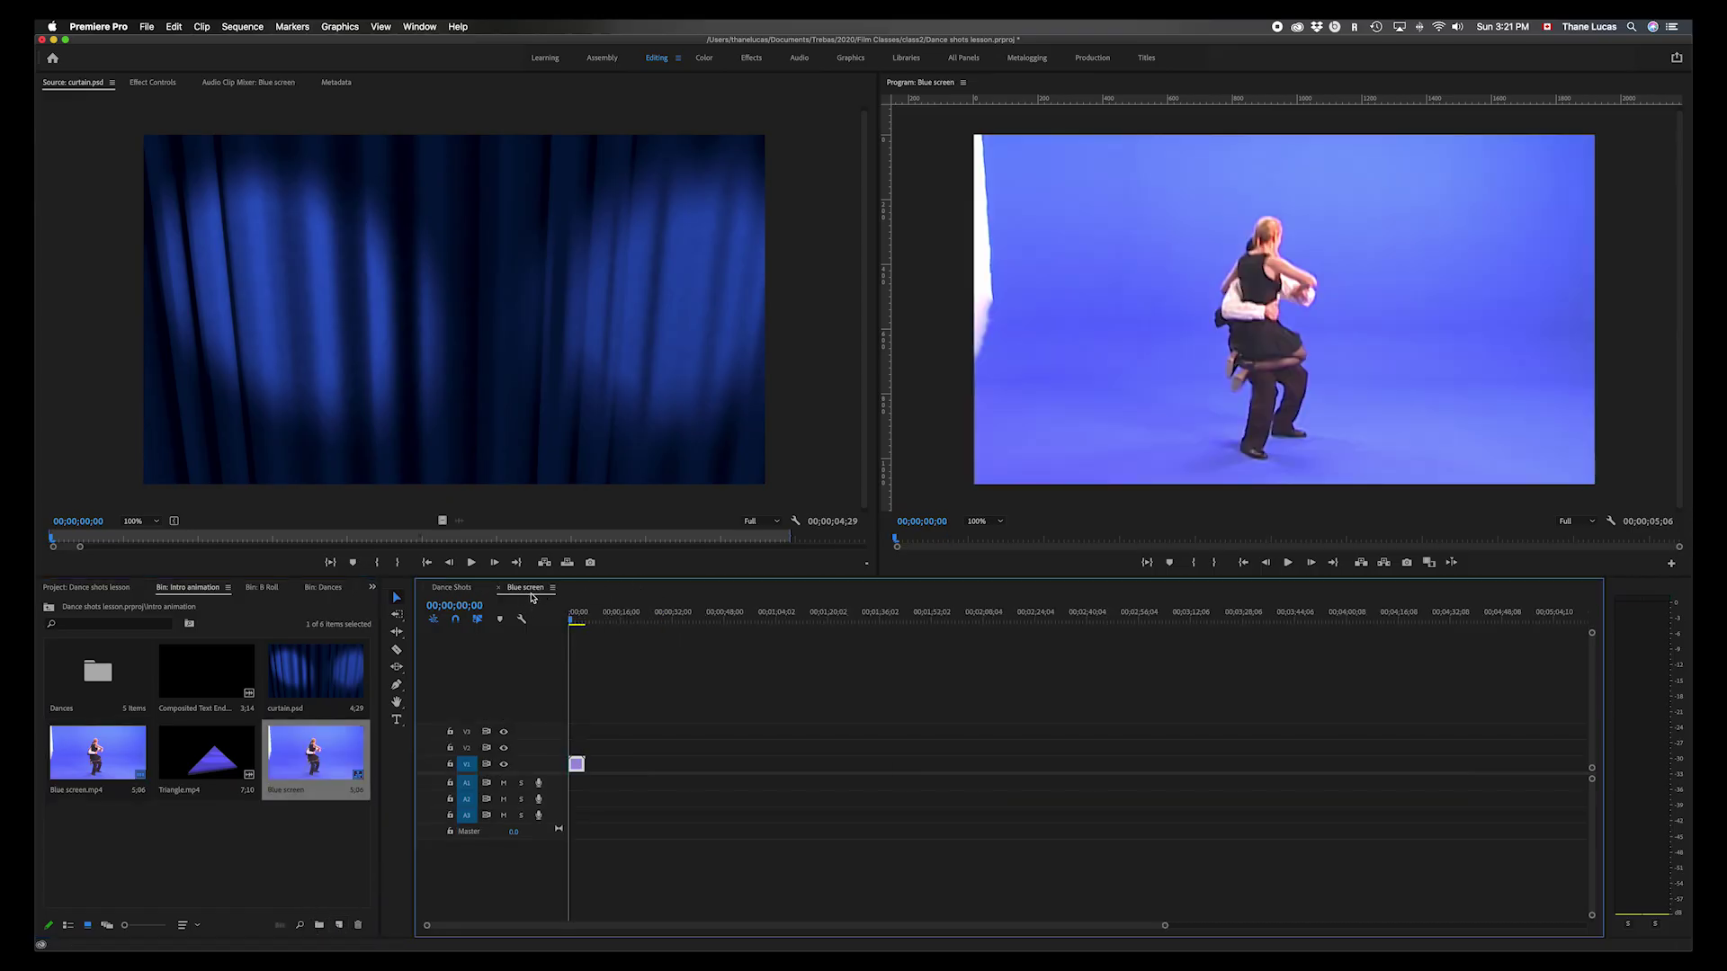
left_click(317, 758)
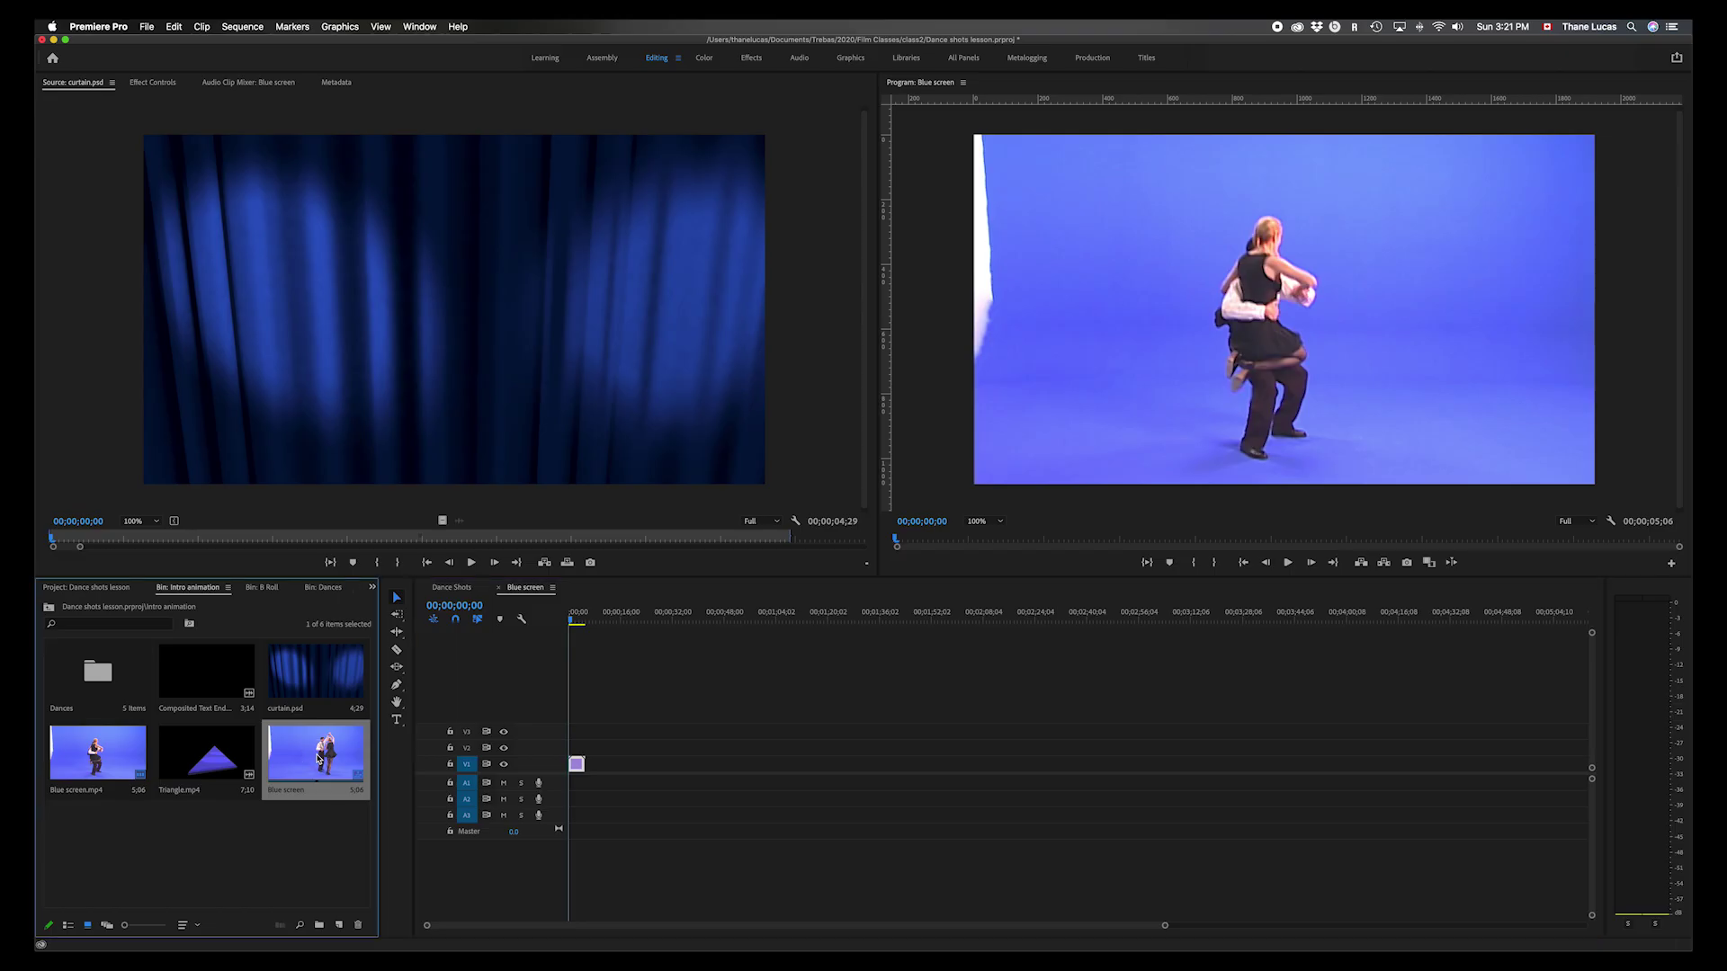
right_click(290, 796)
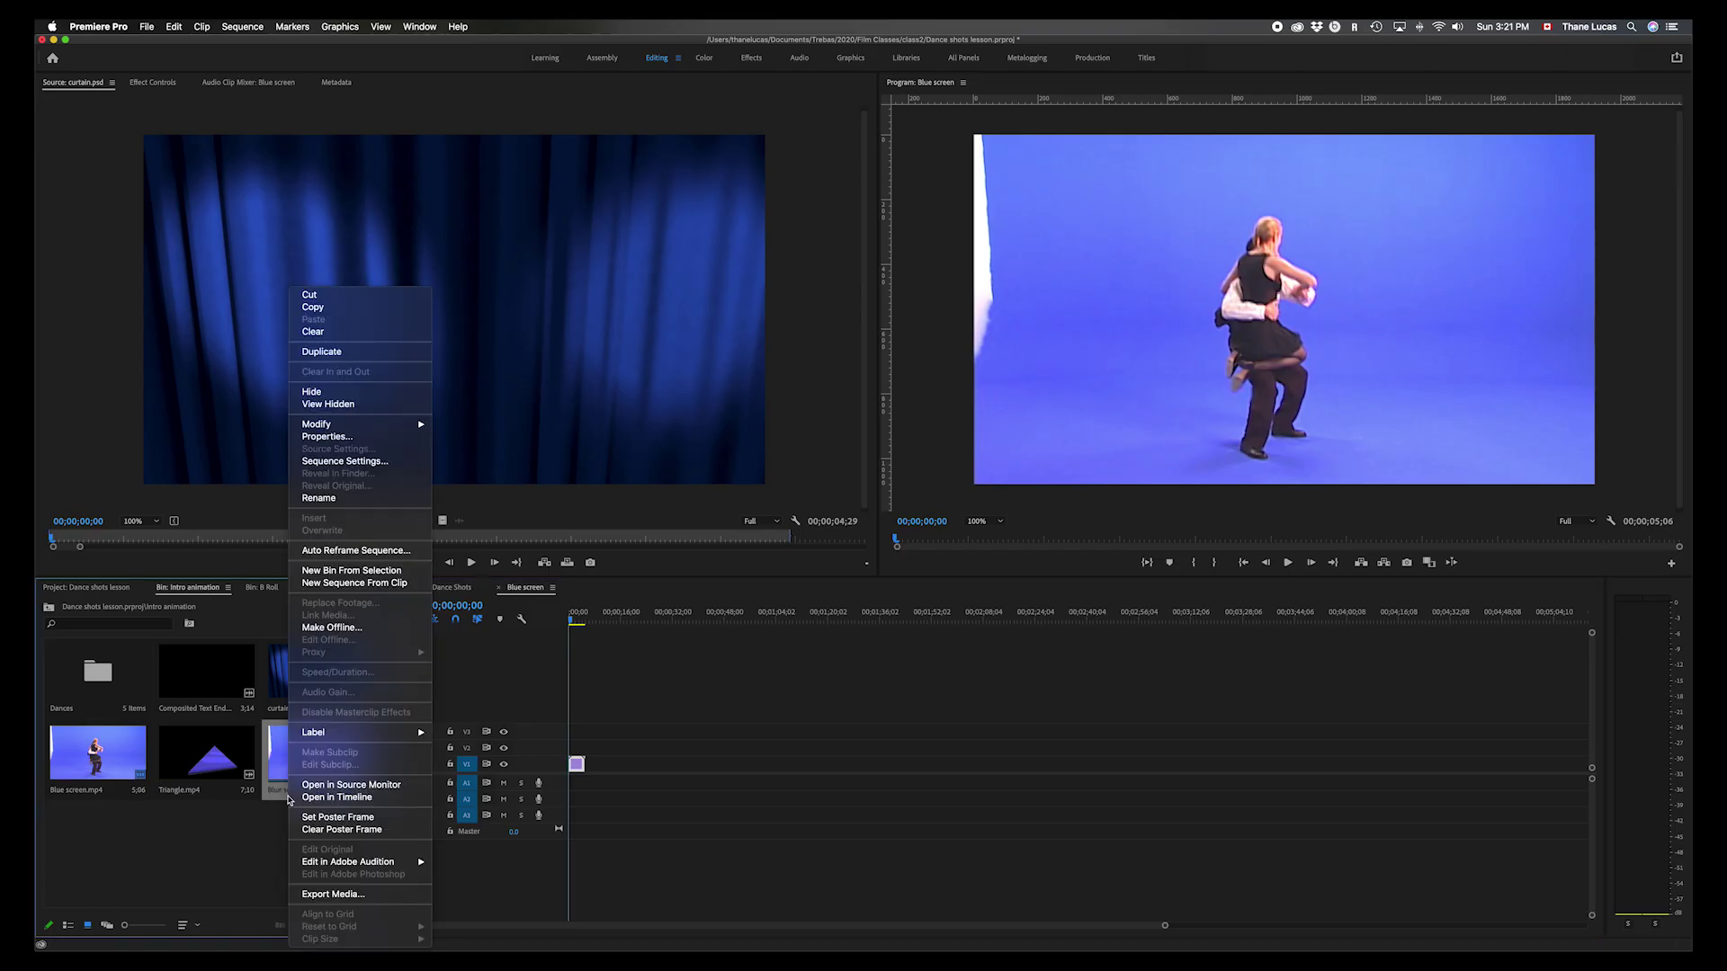
left_click(354, 499)
key("BackSpace")
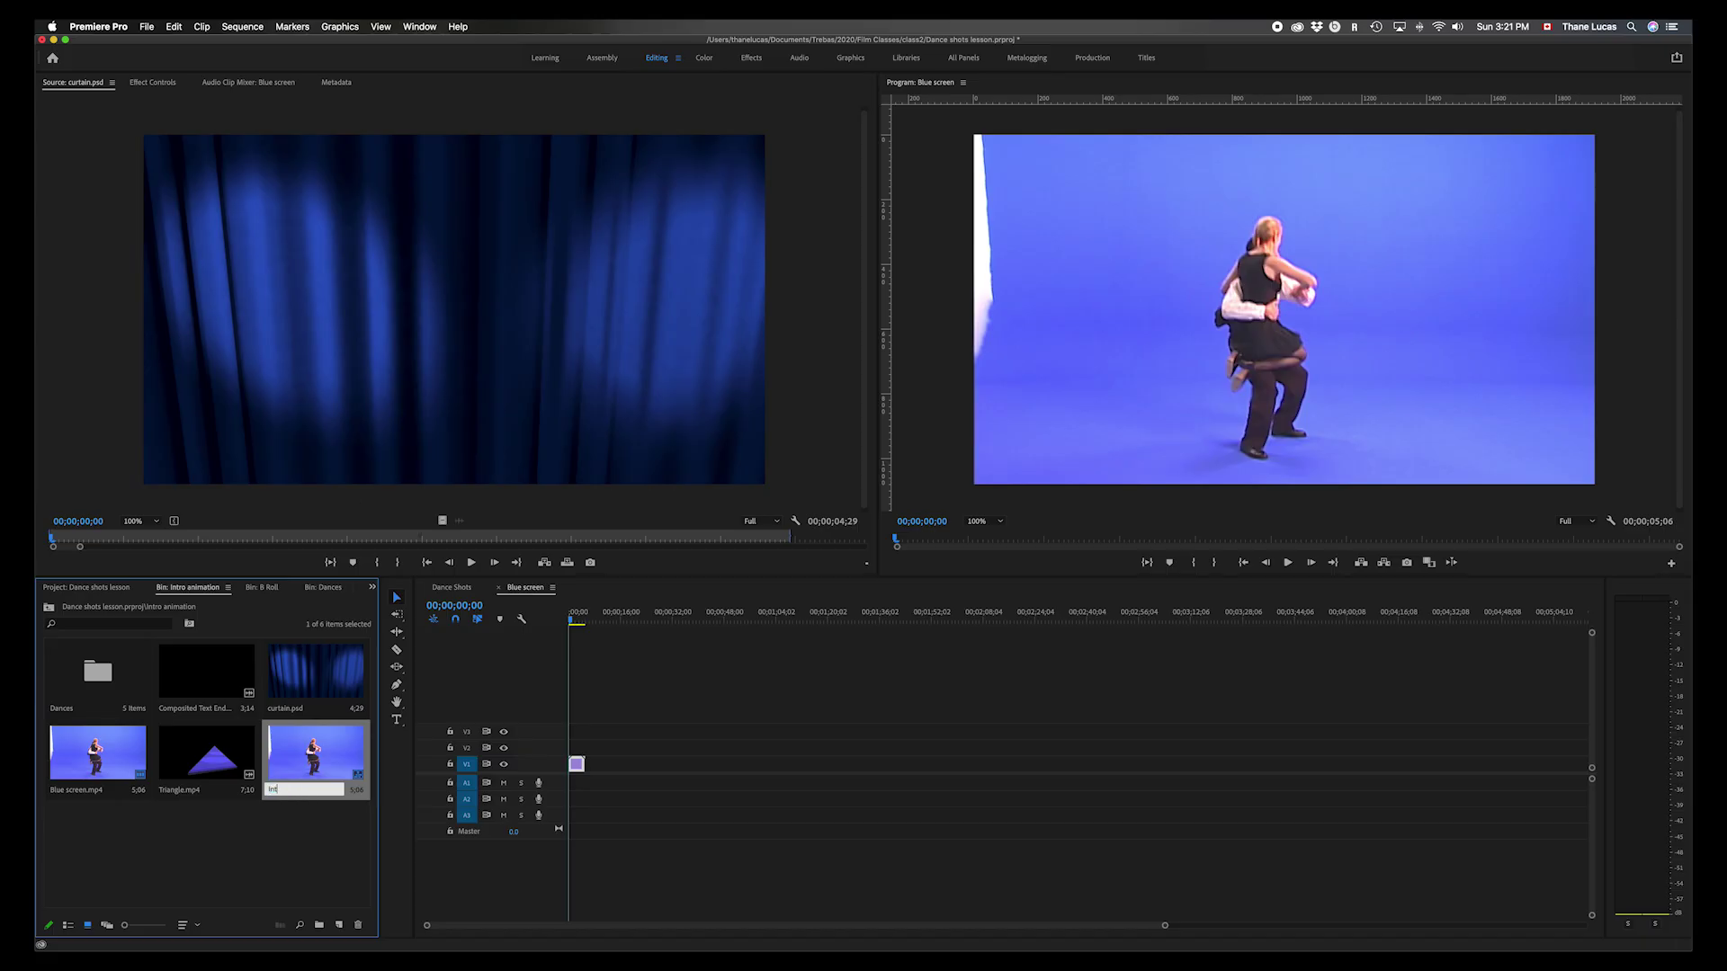
key("Return")
- Delete the blue screen clip from the Intro sequence so its timeline is empty
left_click_drag(603, 703, 587, 802)
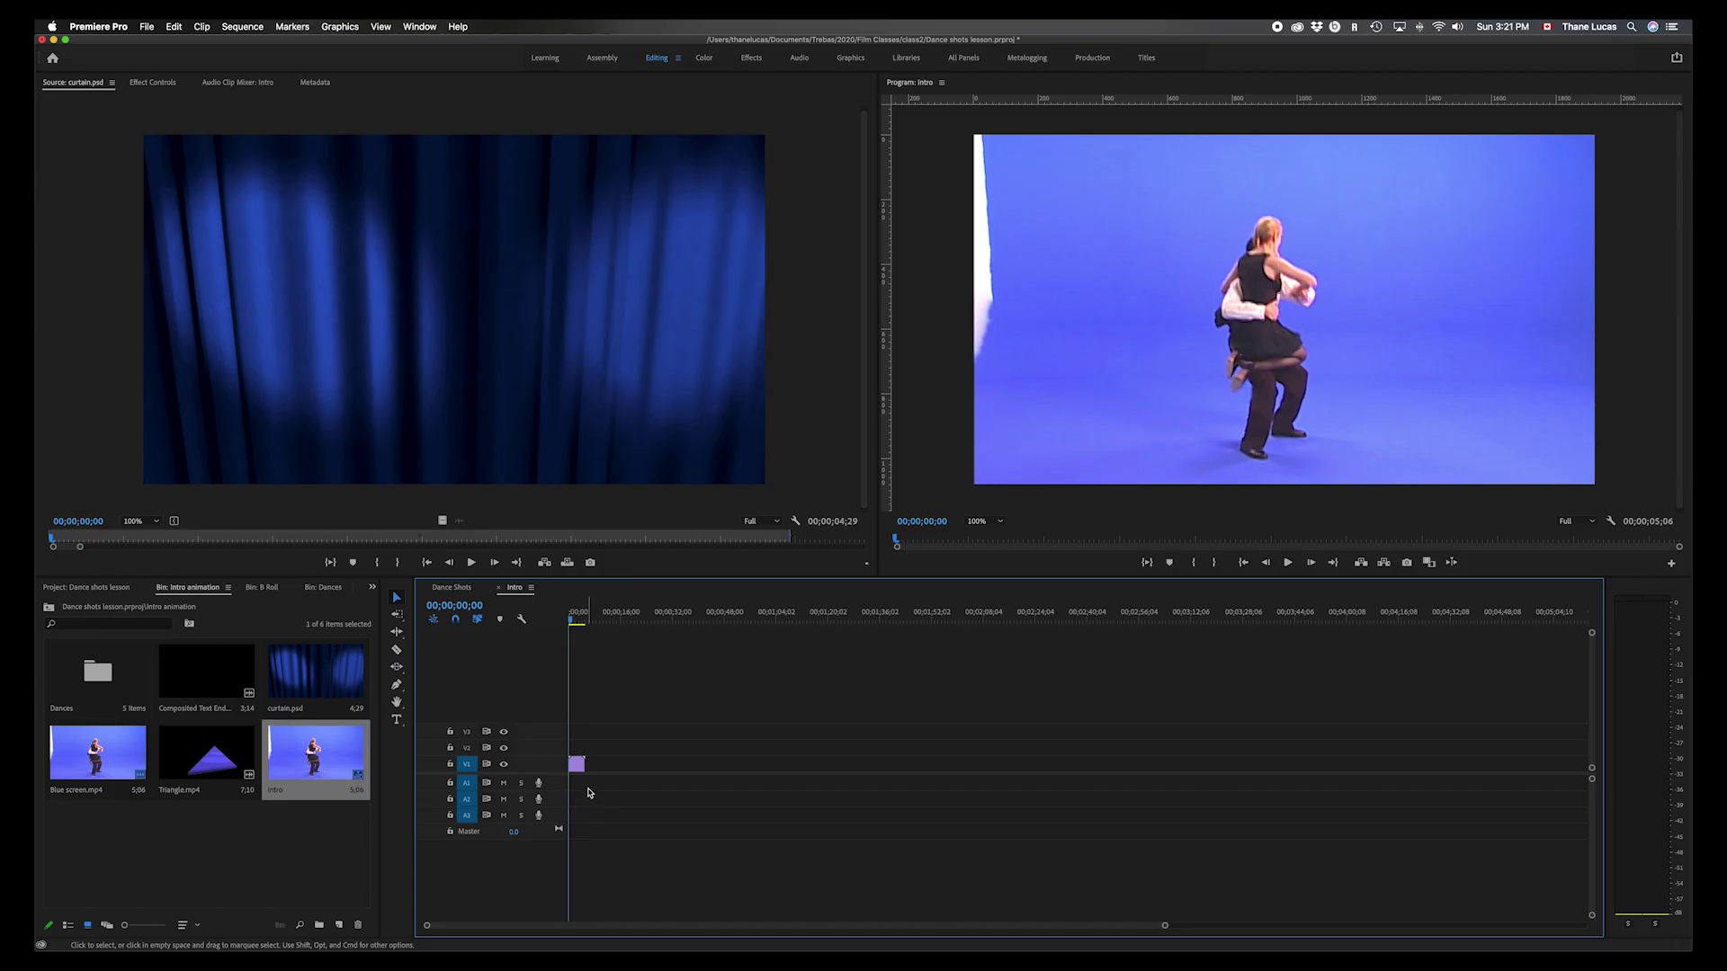
left_click_drag(587, 726, 576, 790)
key("Delete")
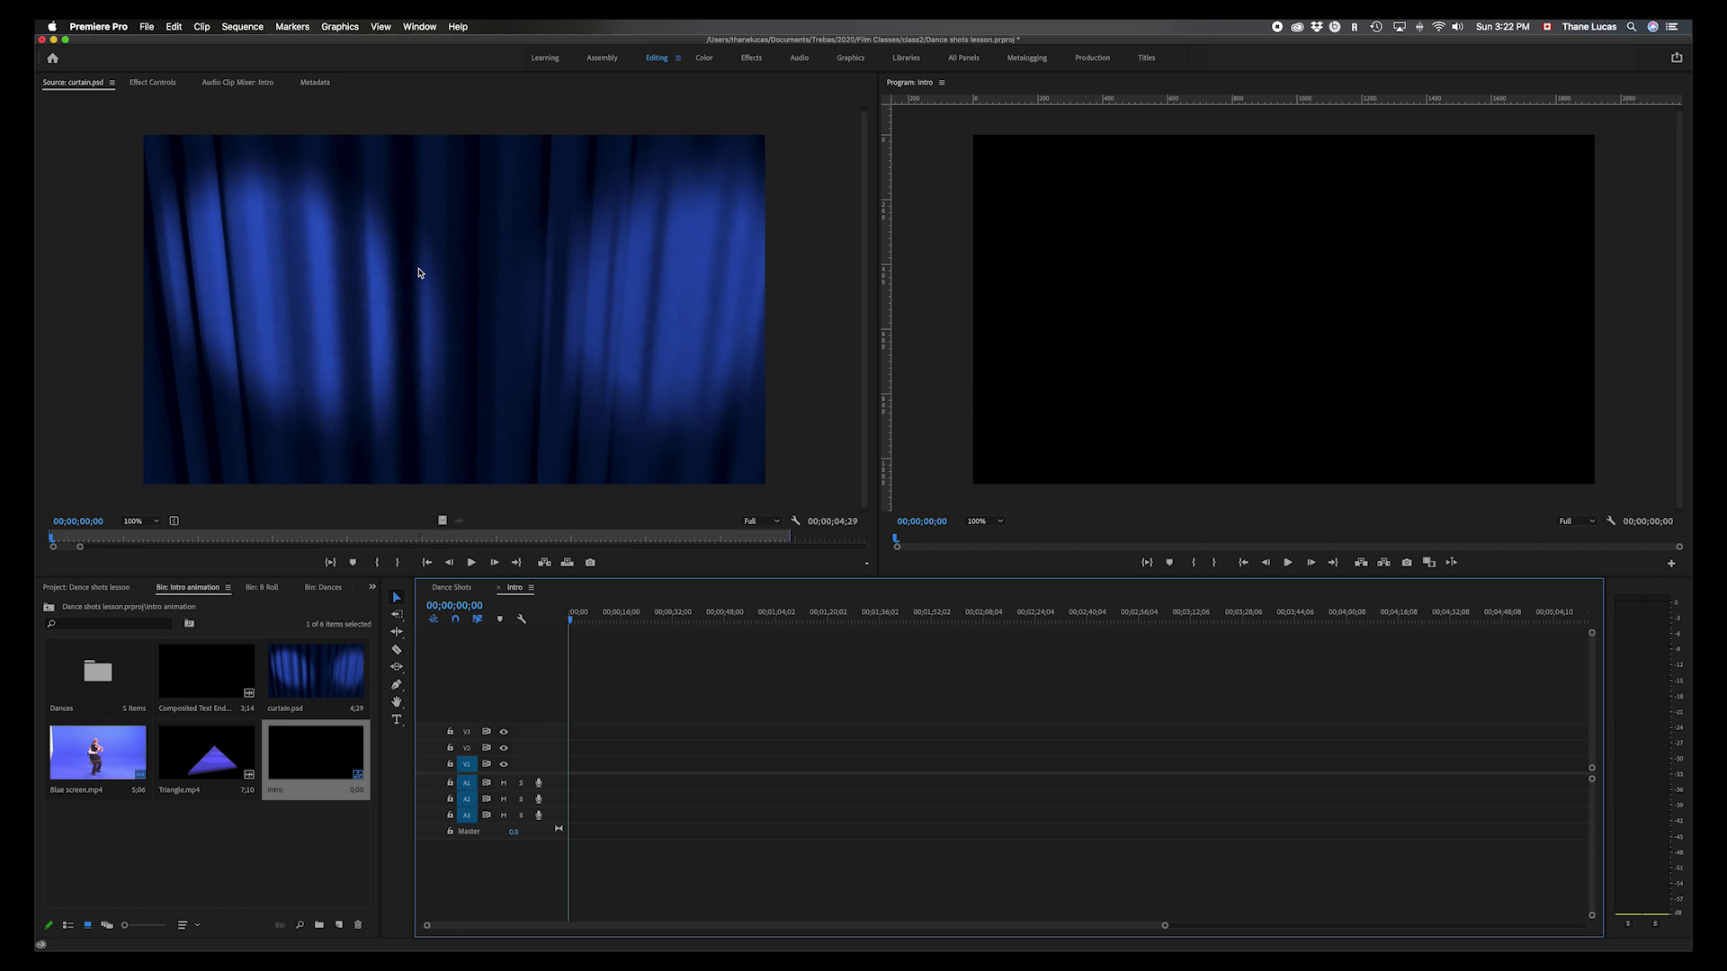
- Place curtain.psd at the start of the Intro sequence's Video 1 track and extend it to about 00;03;28;11
left_click_drag(418, 272, 572, 762)
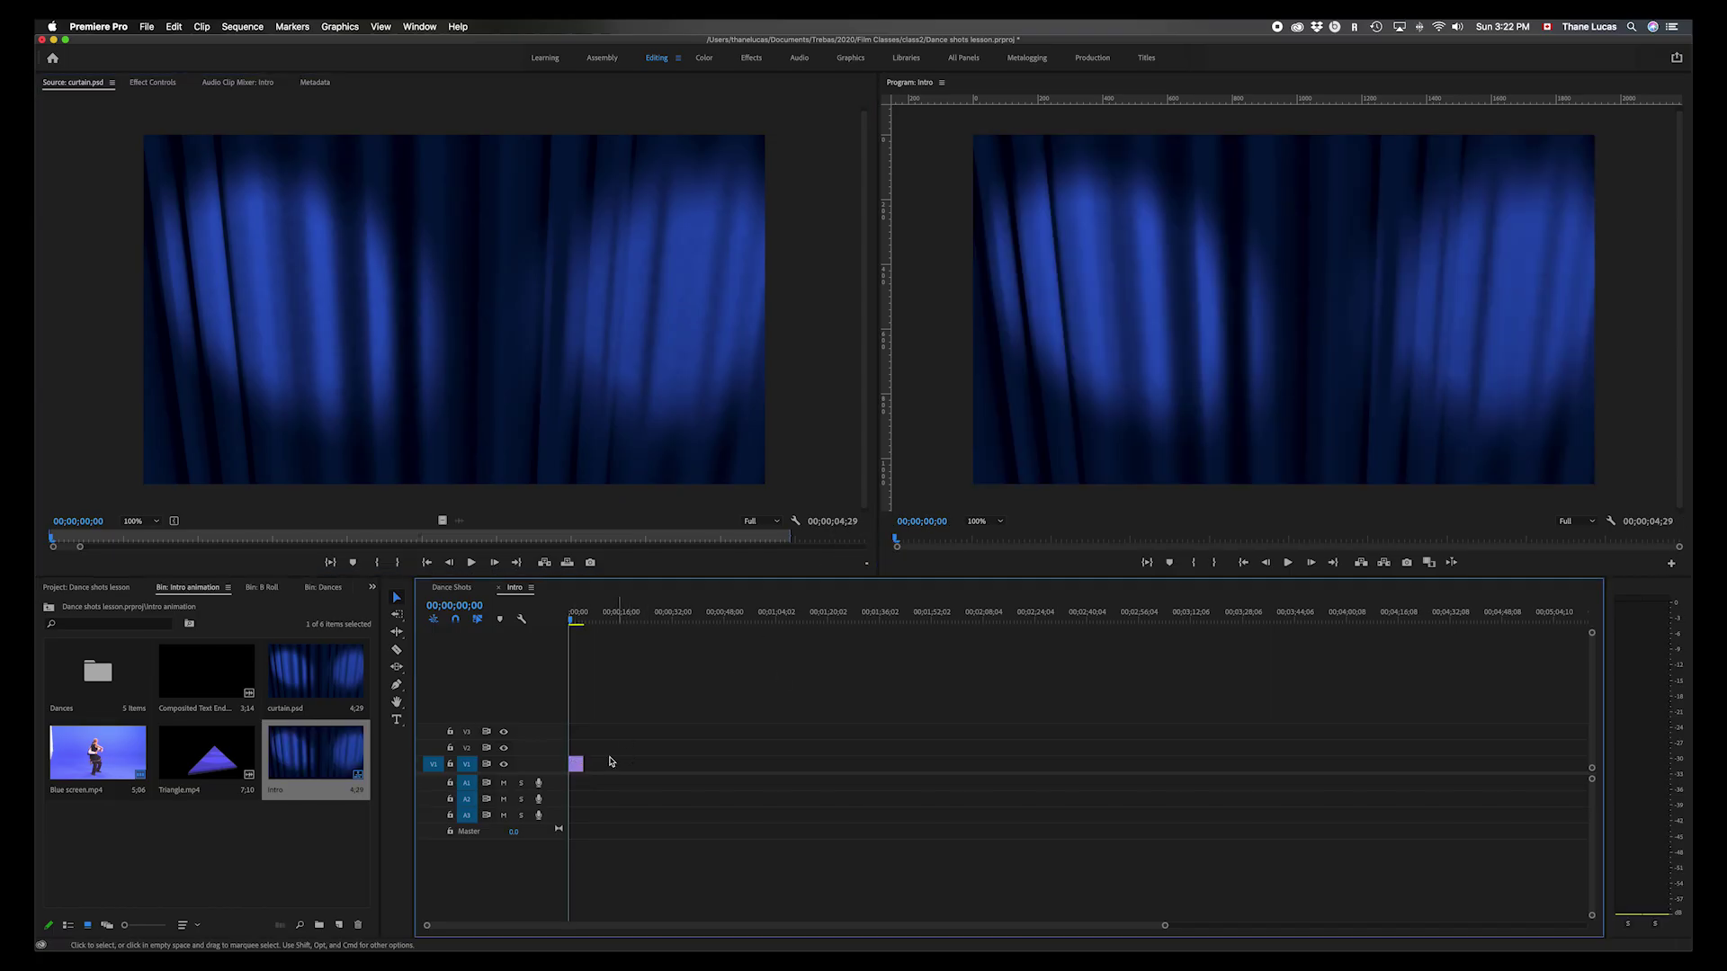
left_click_drag(584, 763, 1025, 807)
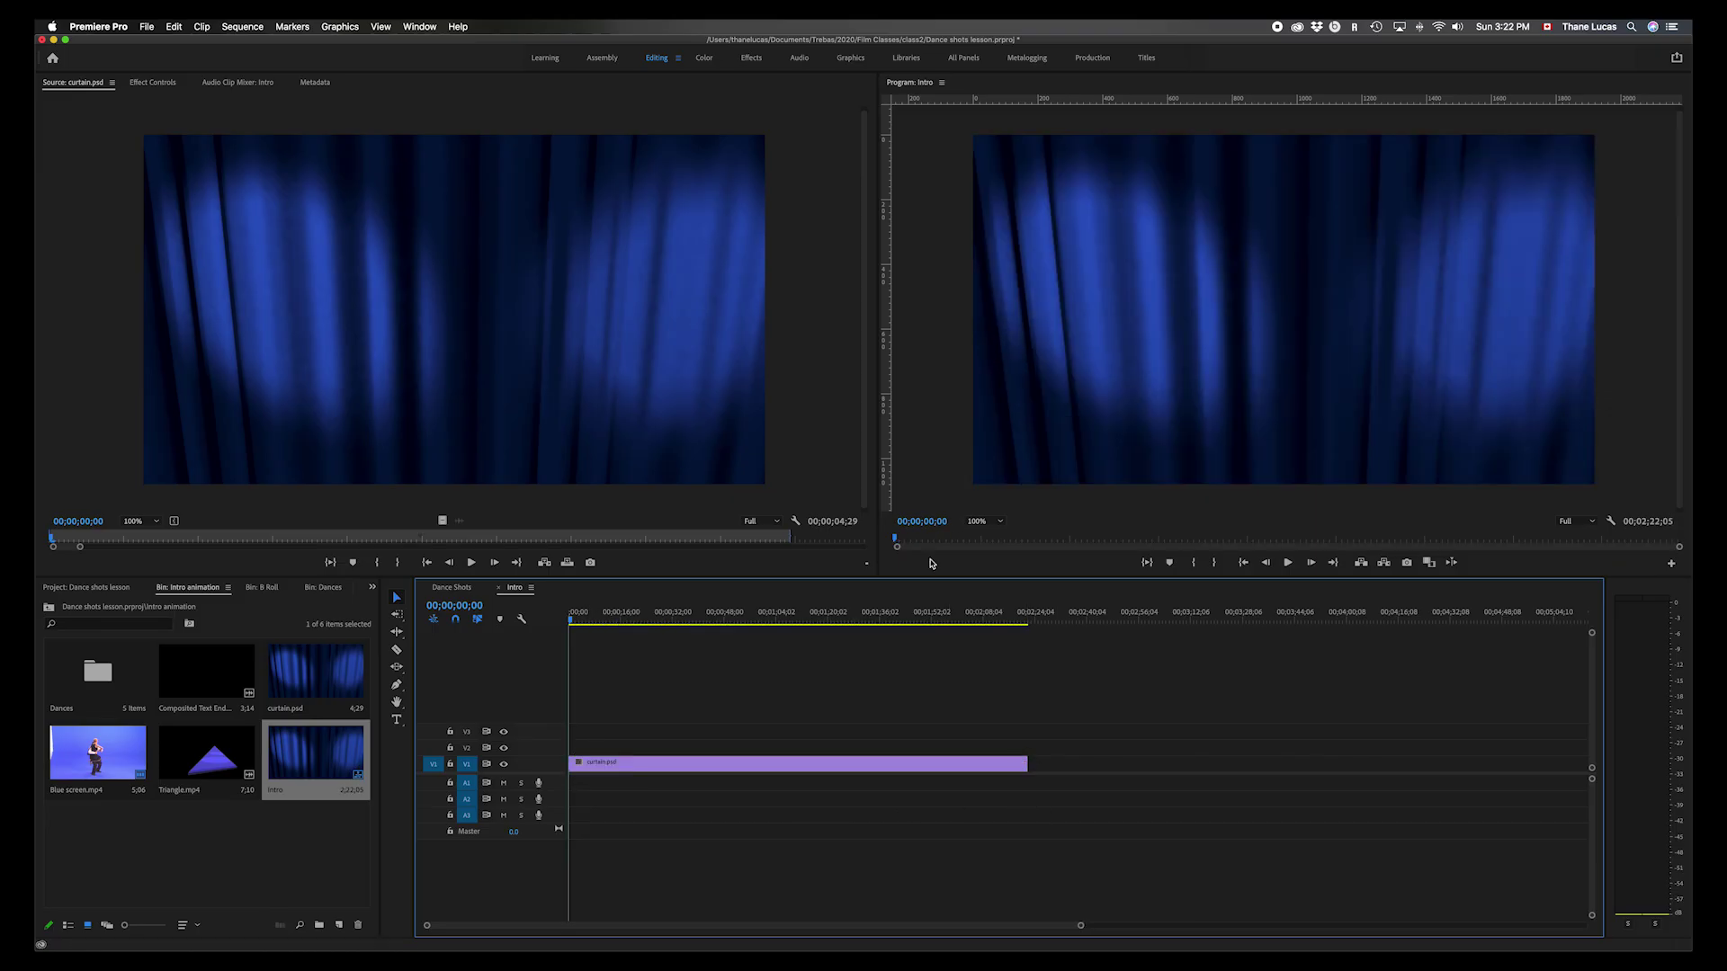
left_click_drag(929, 616, 644, 615)
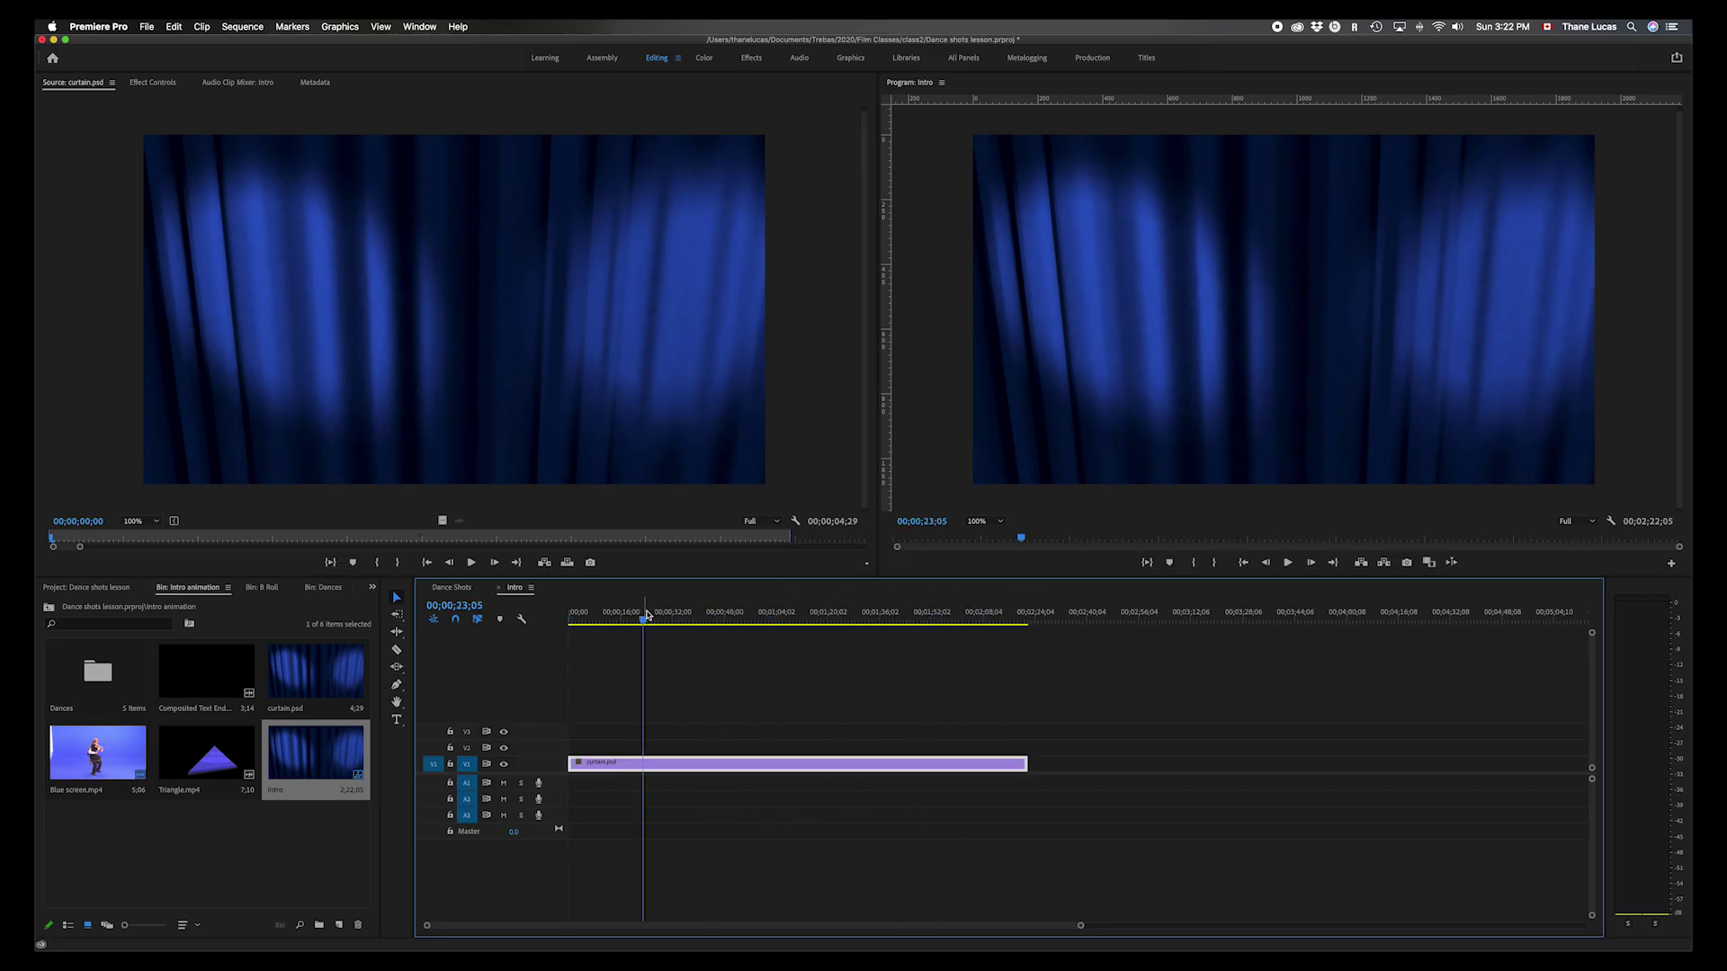
left_click_drag(1027, 764, 1241, 763)
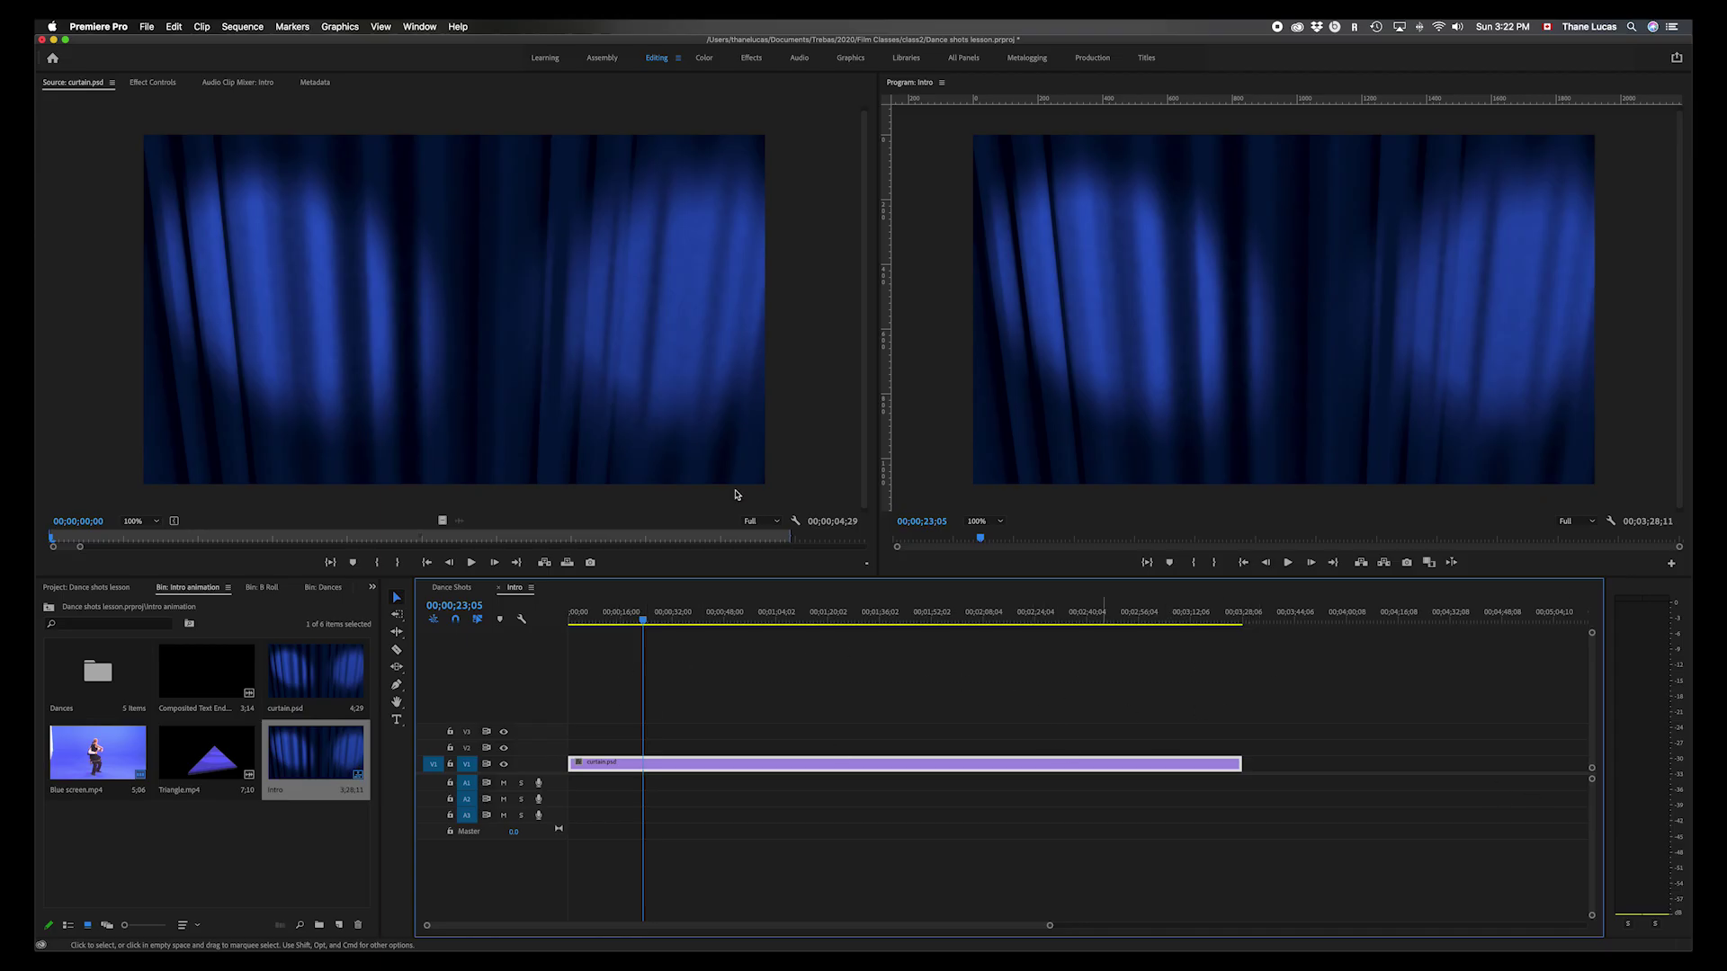
- Examine the Timeline preferences, including the still image default duration, and leave them without saving changes
left_click(97, 29)
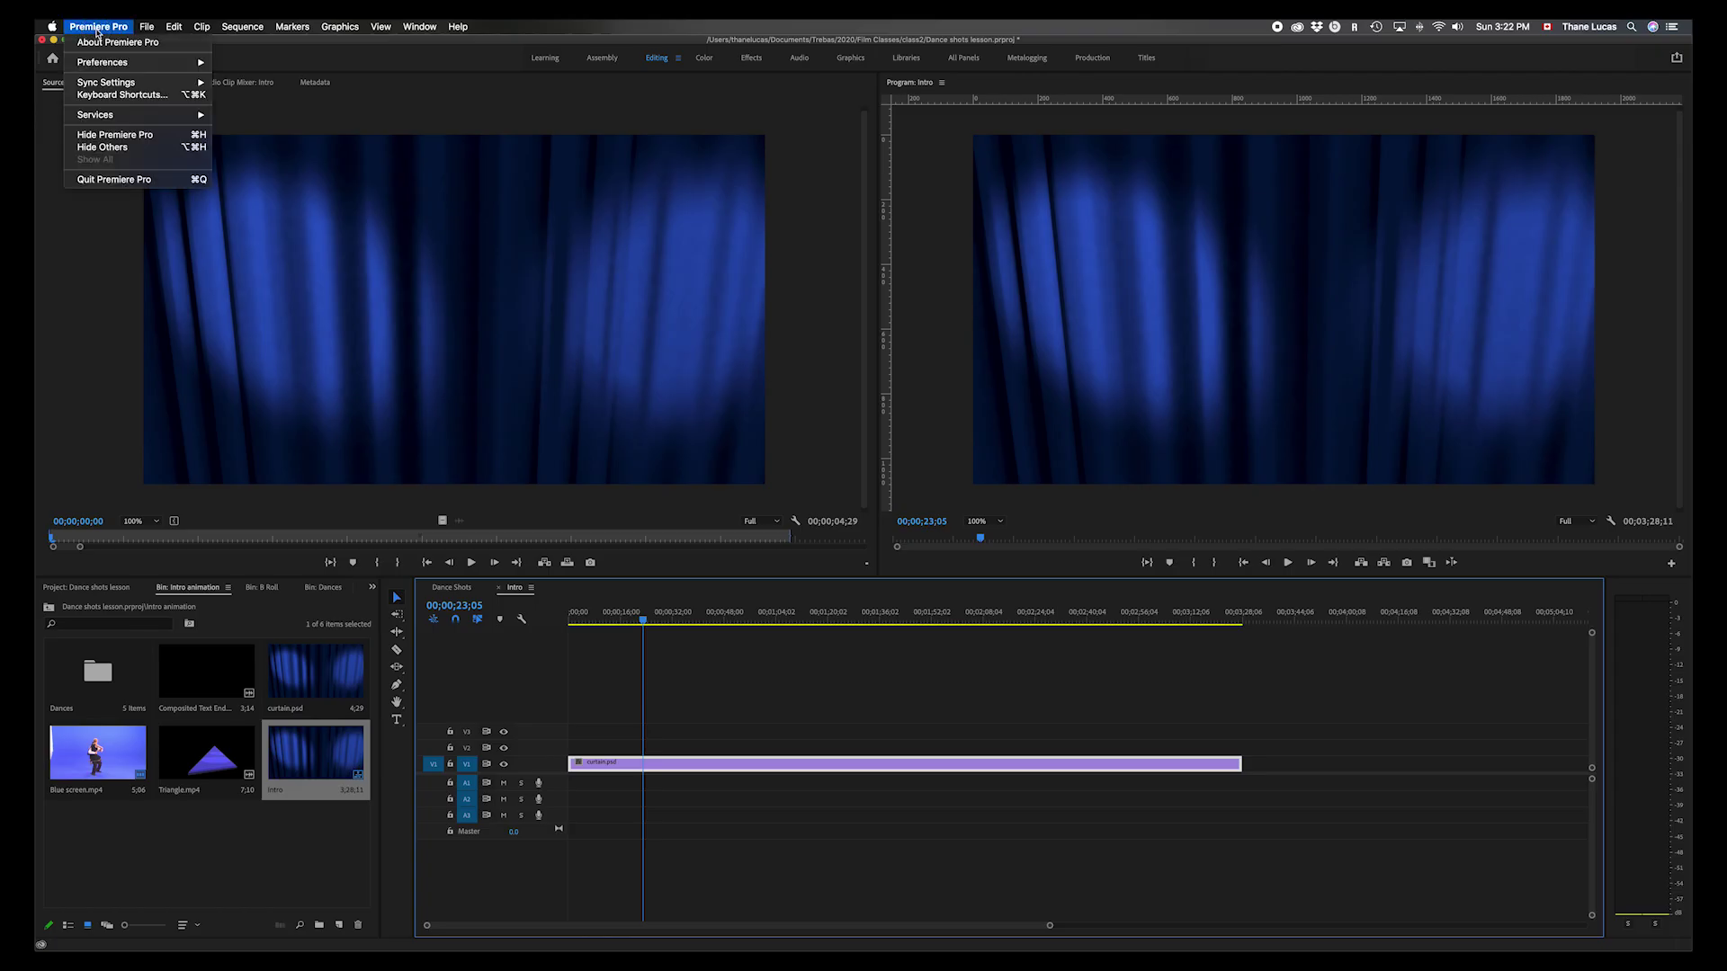
mouse_move(96, 67)
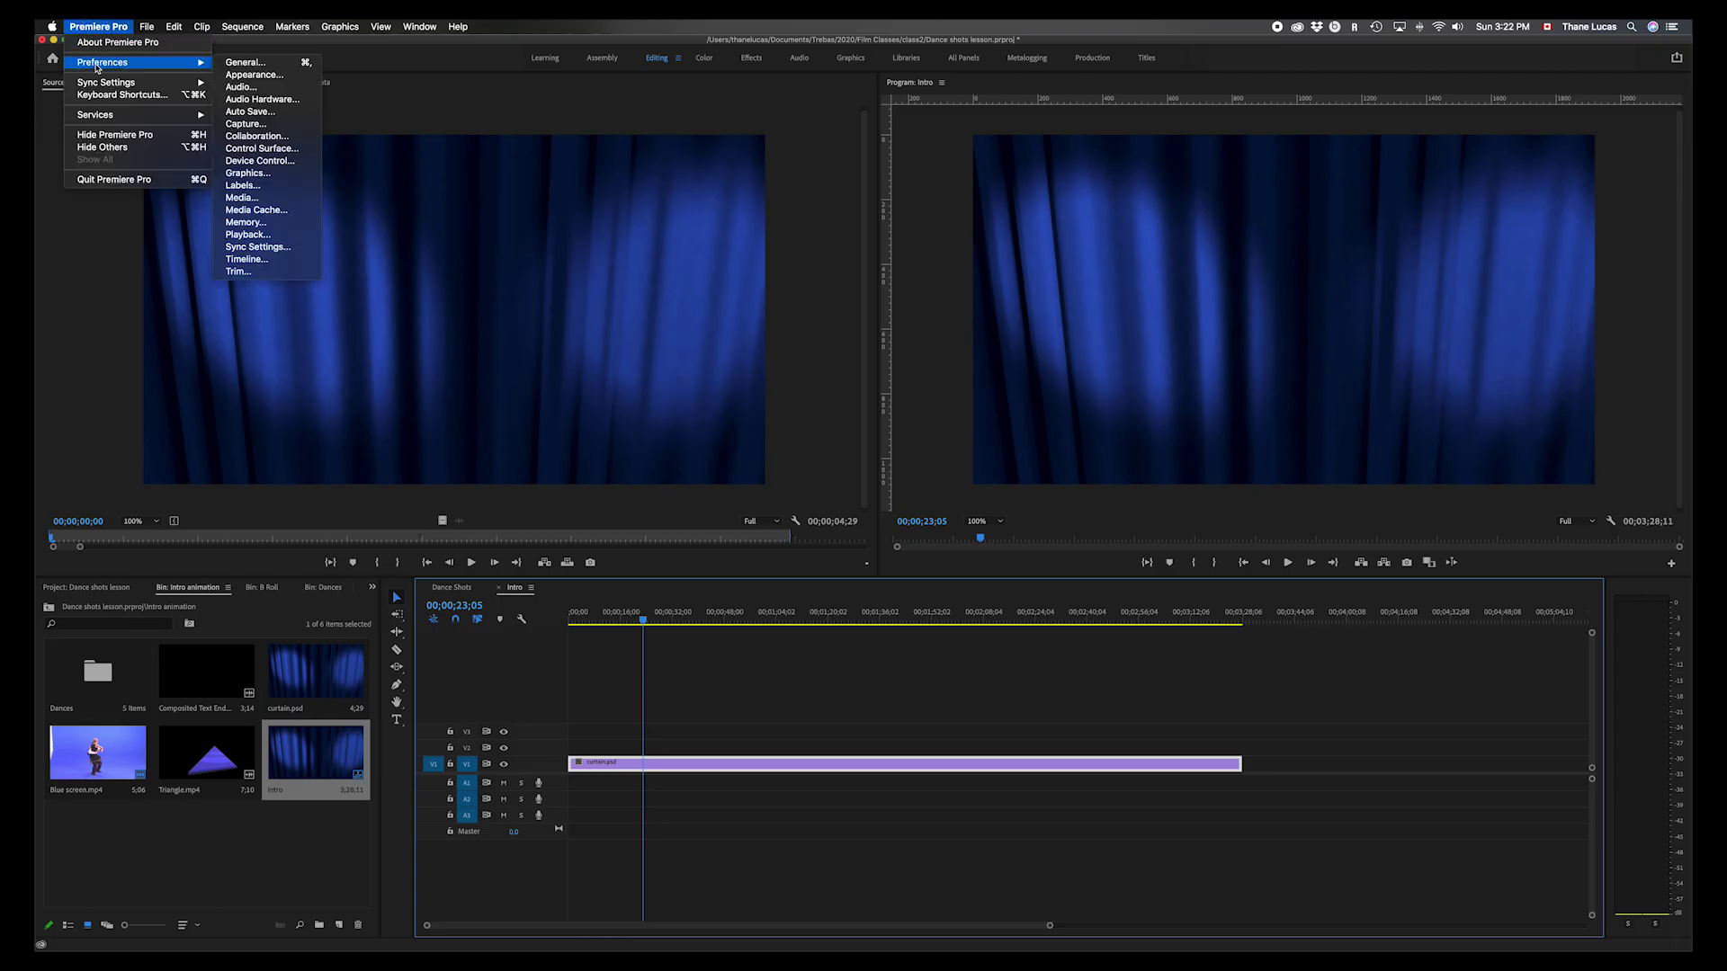
left_click(244, 62)
left_click(649, 552)
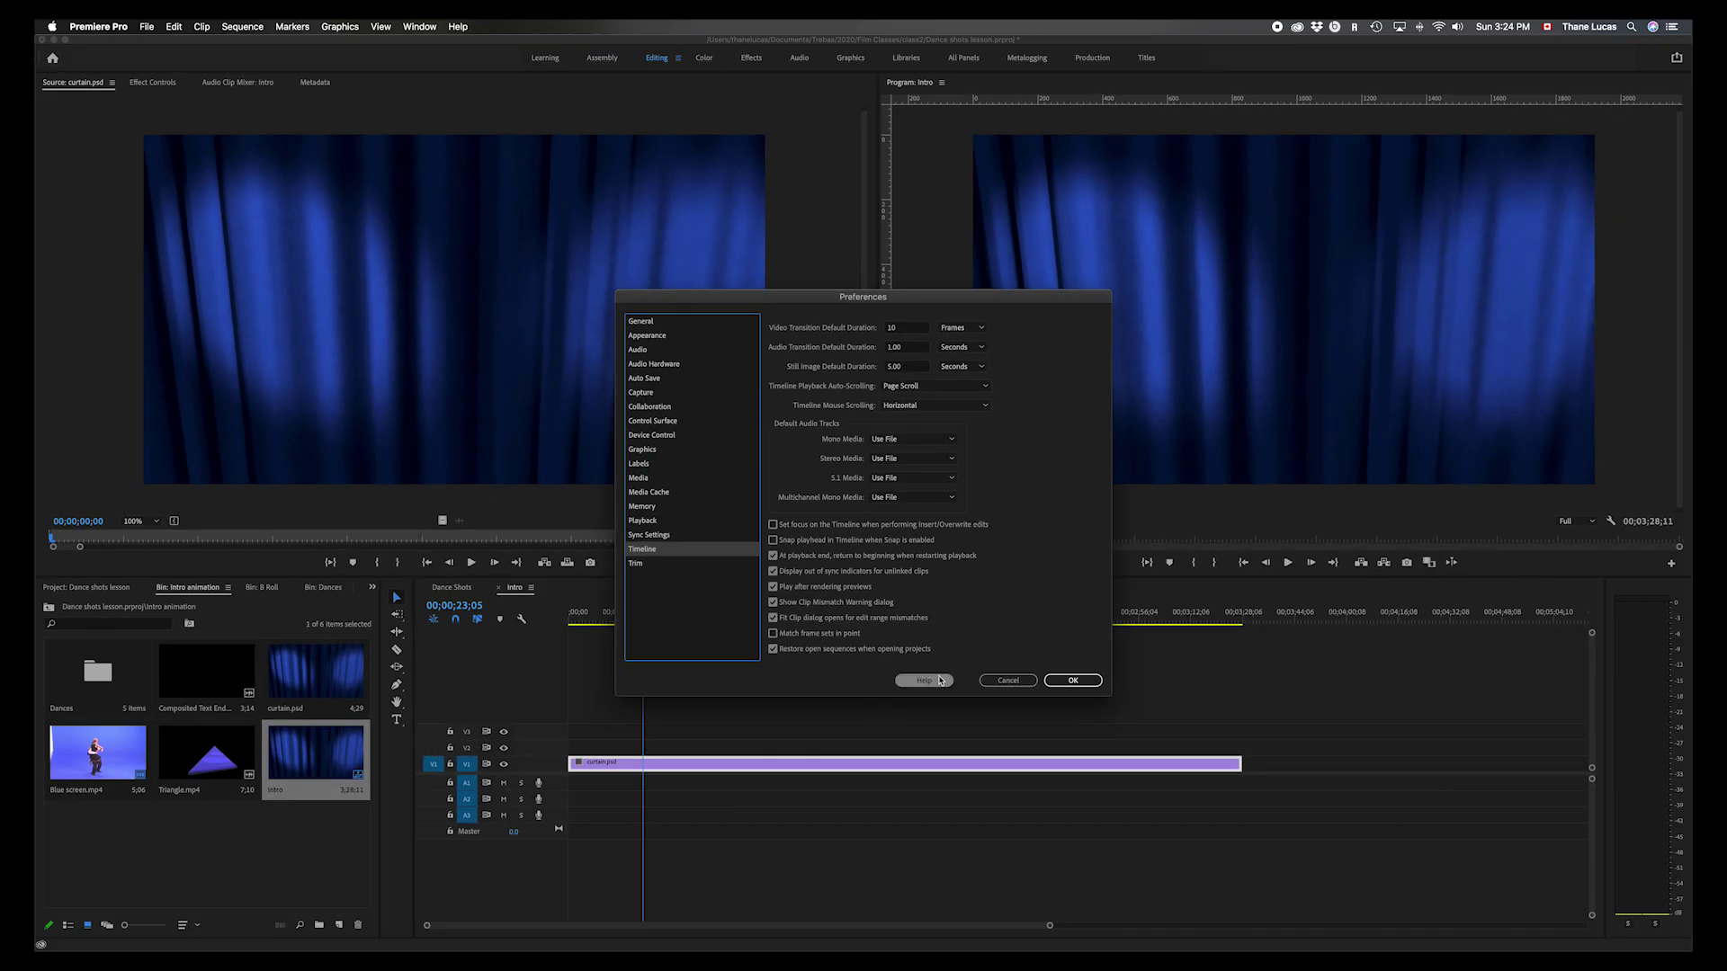
left_click(1008, 681)
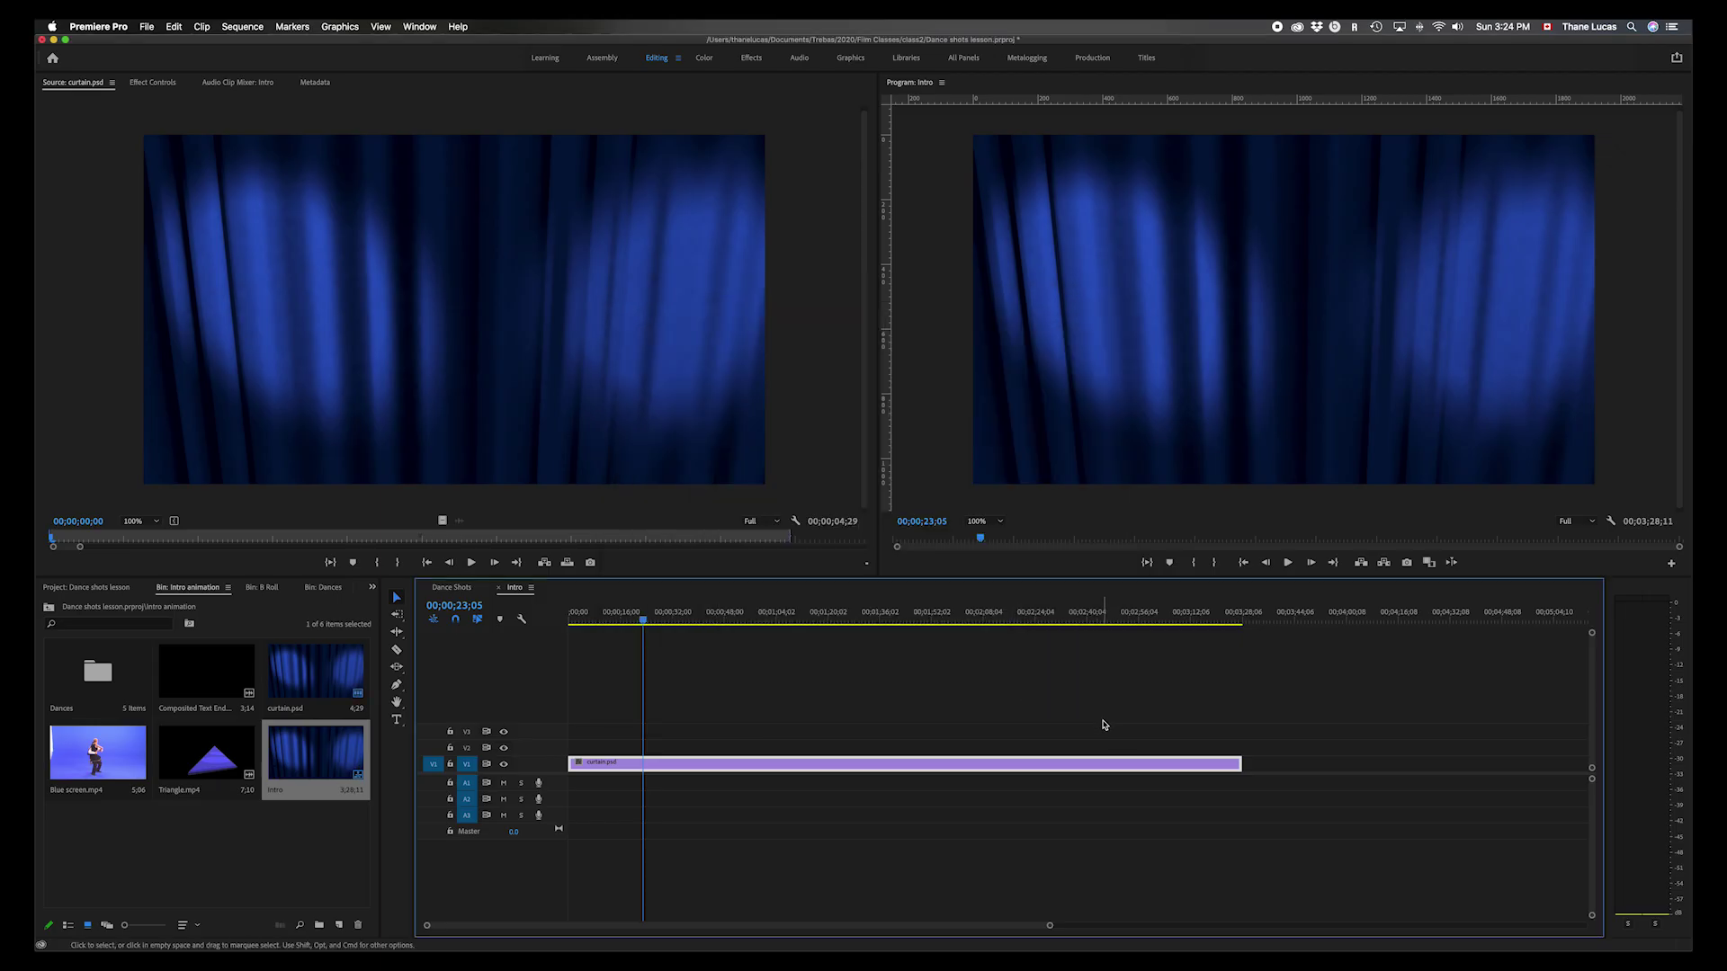
- Cut the curtain.psd clip at 00;00;12;00, delete the part after the cut, and fit the remaining clip to the timeline
left_click(1206, 614)
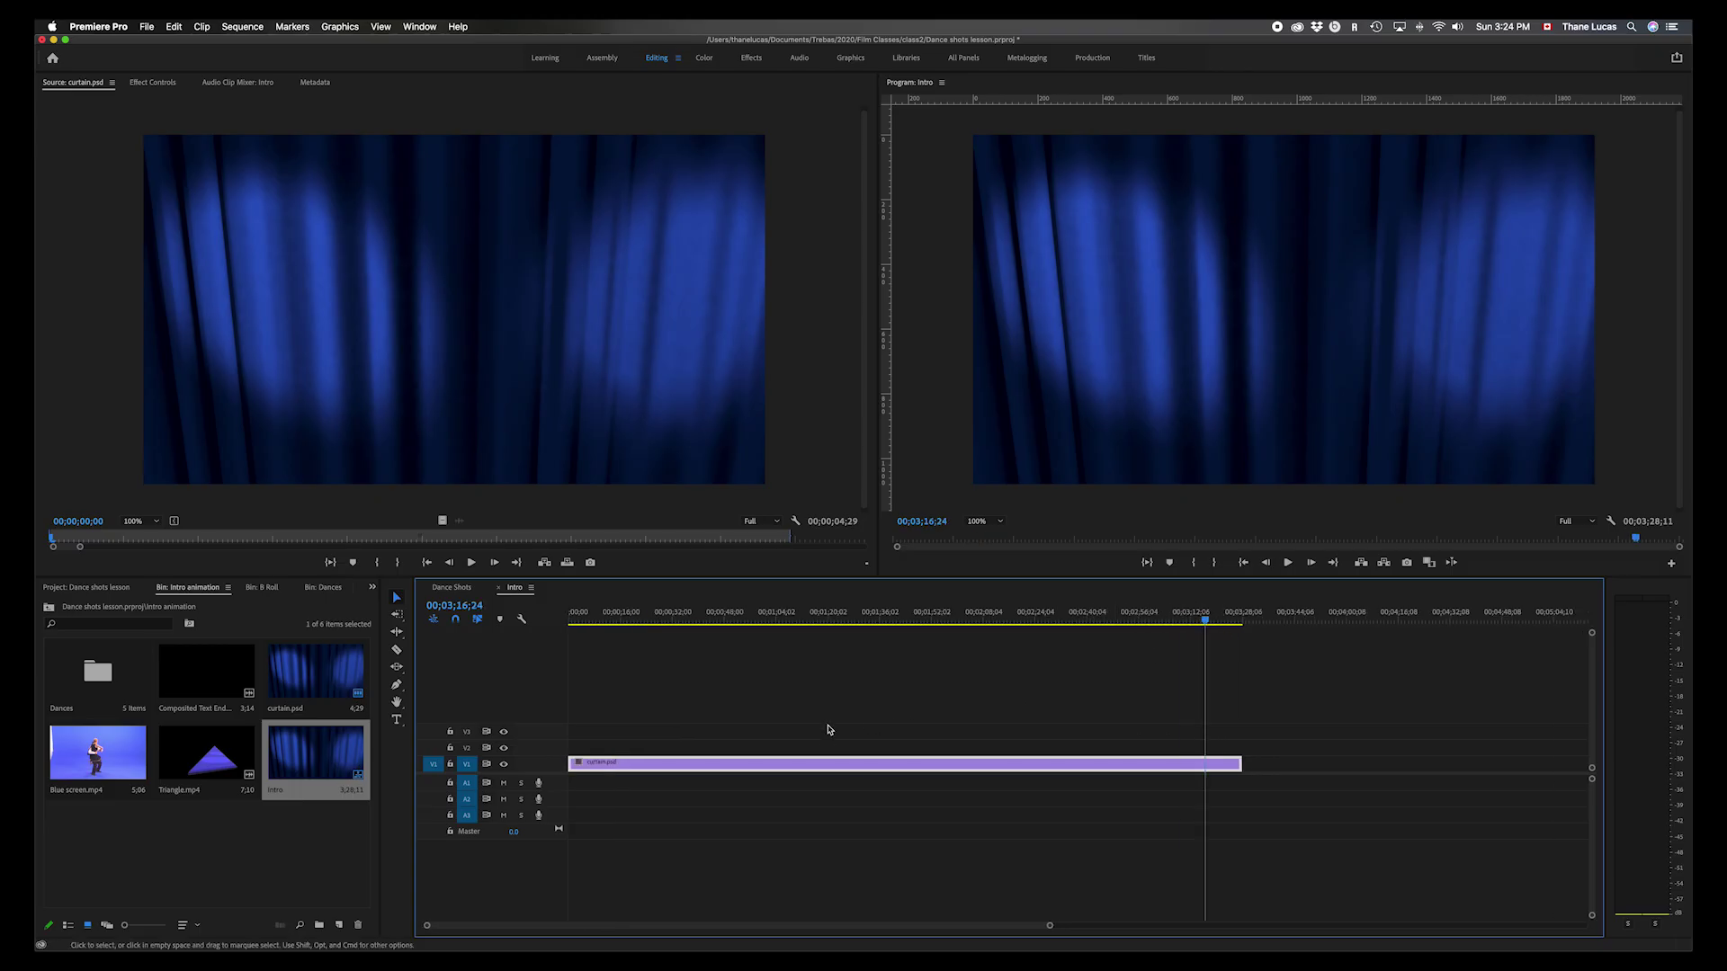
key("Home")
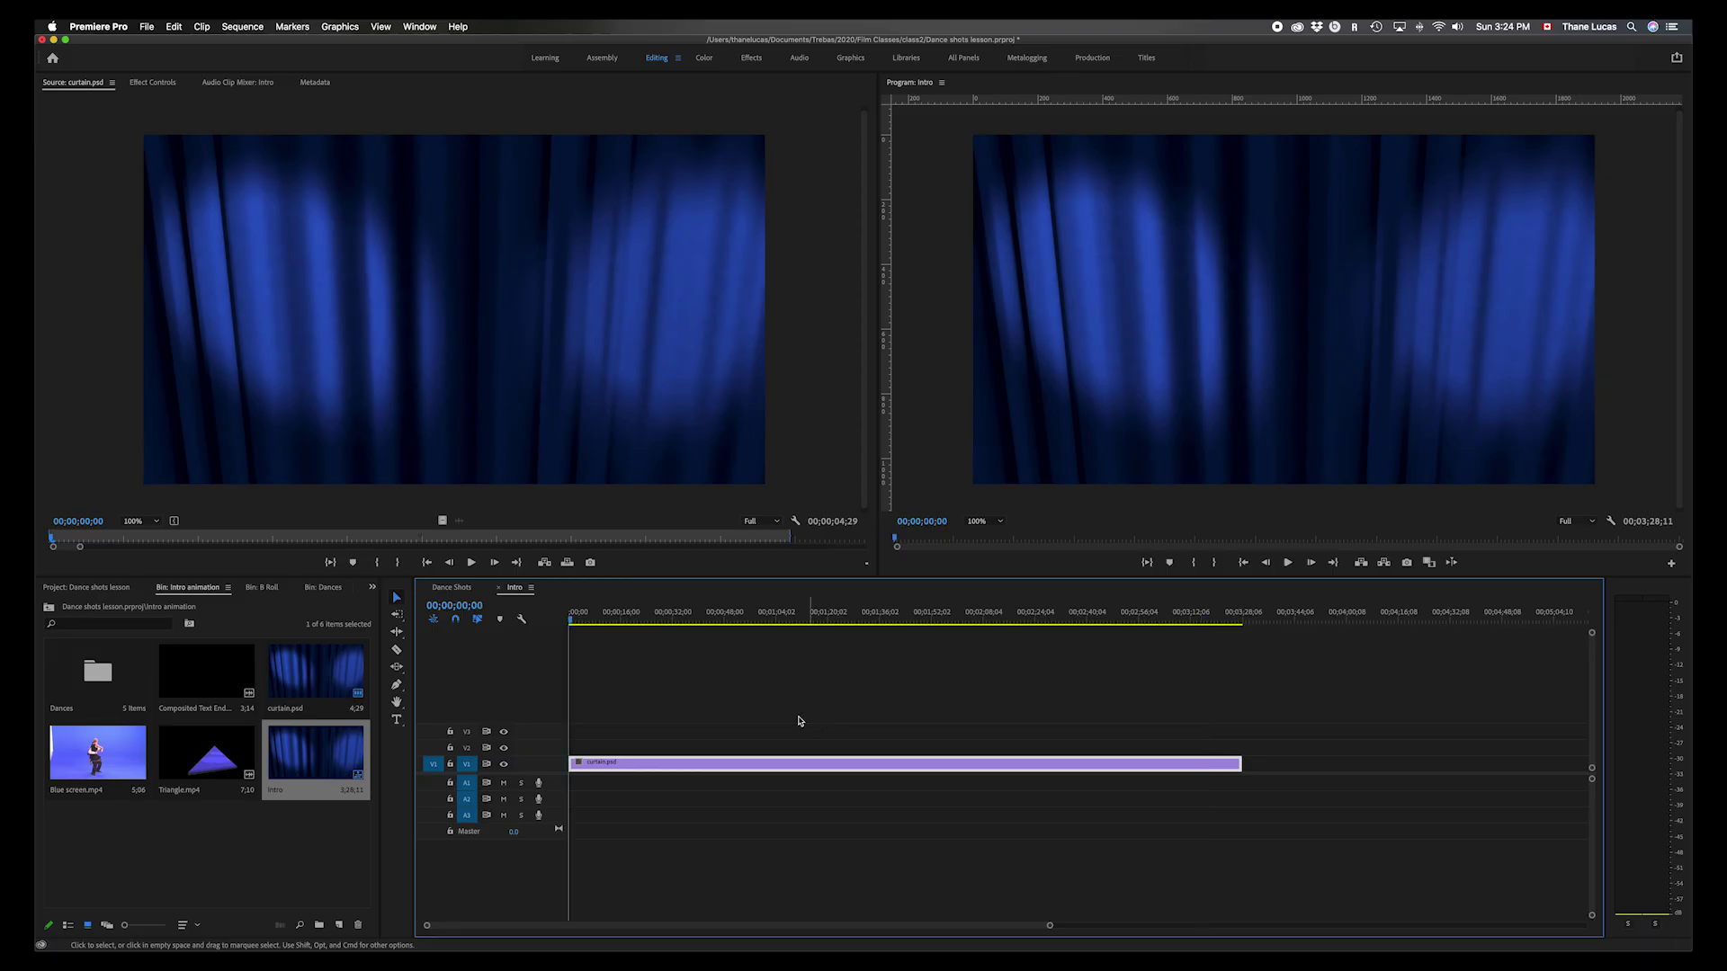
left_click(463, 607)
type("12")
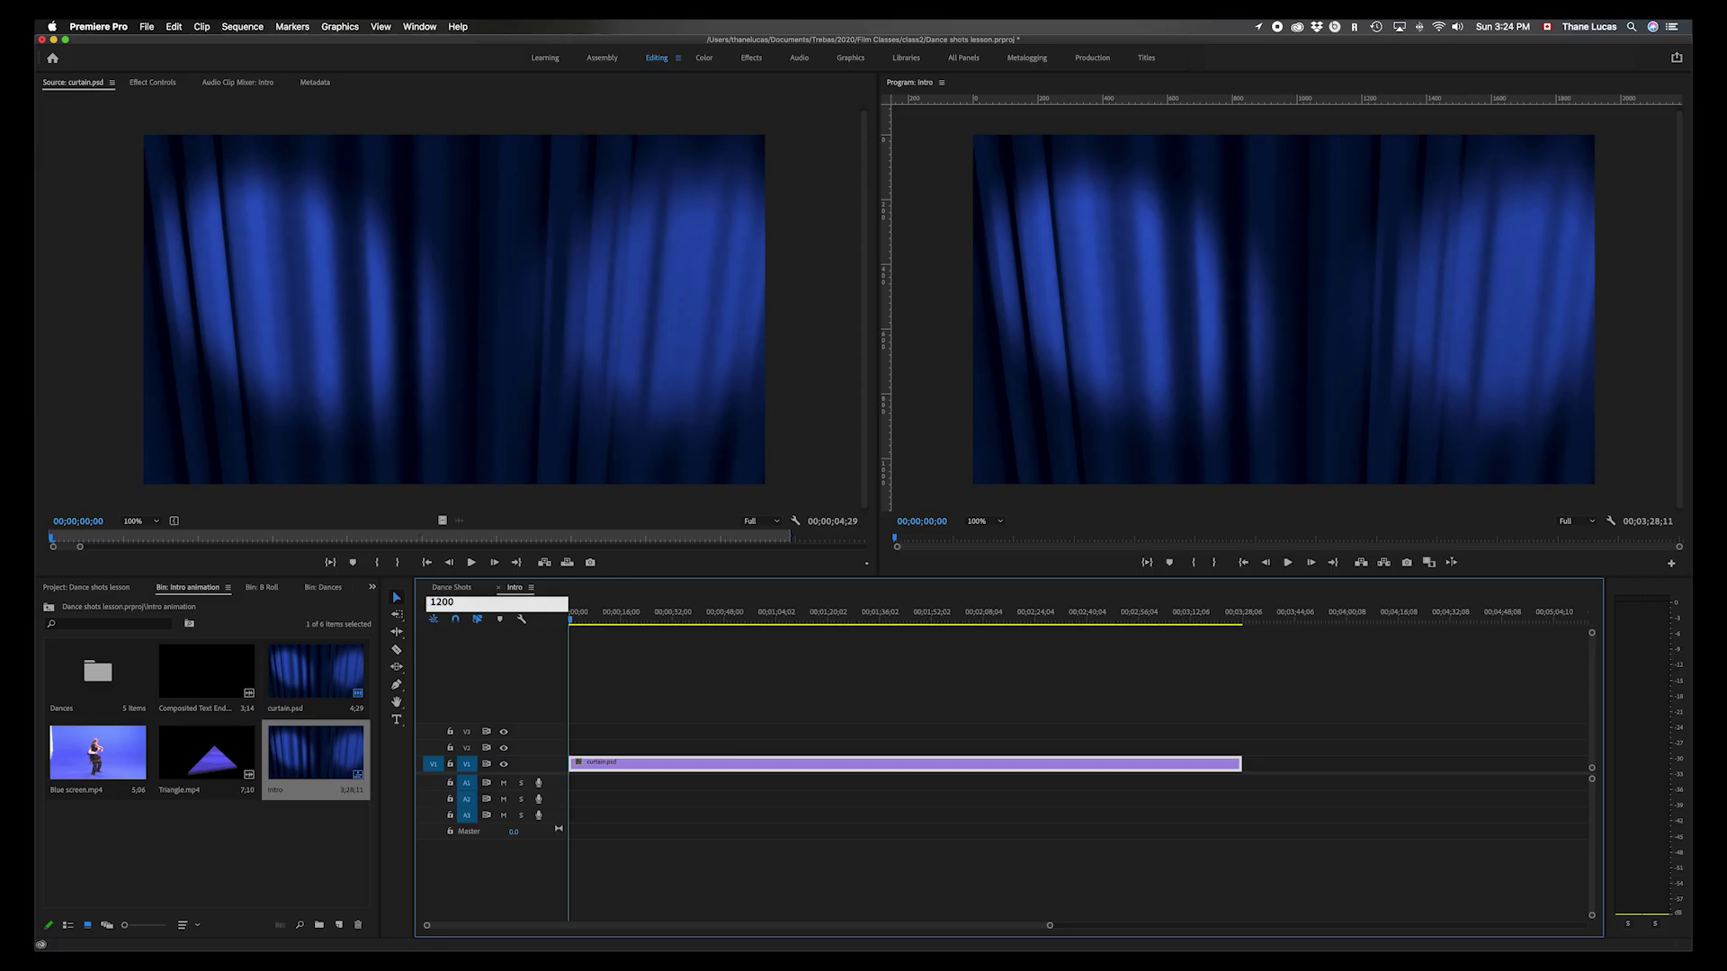
key("Return")
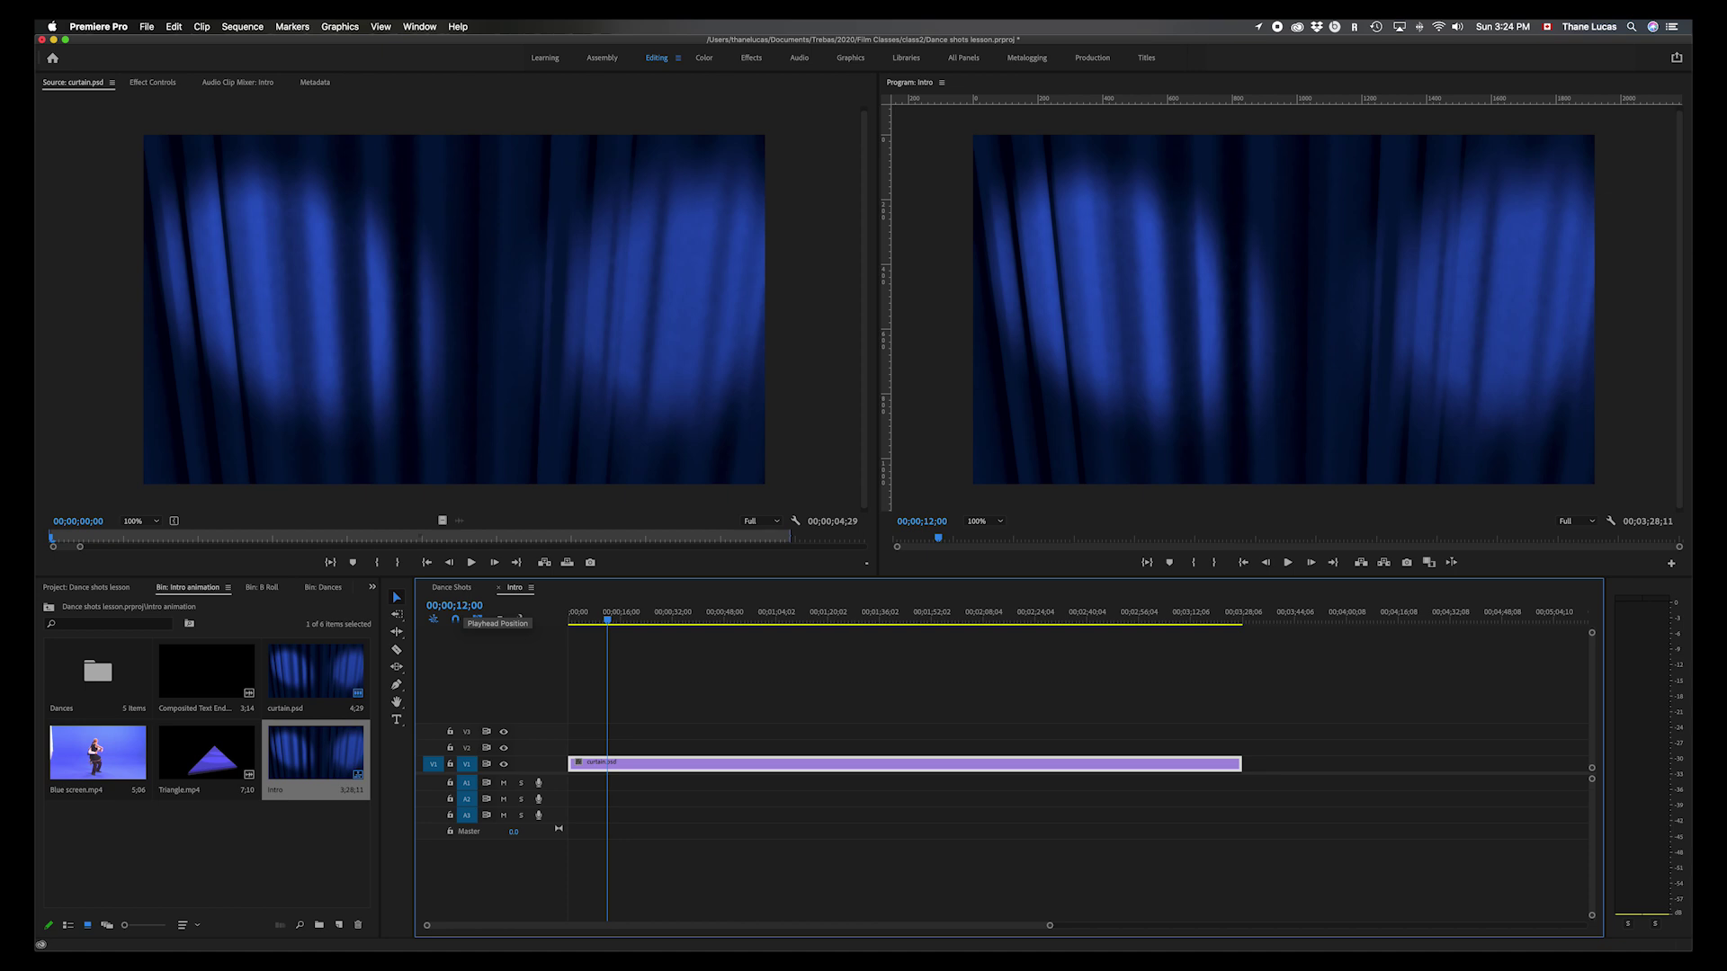
key("super+k")
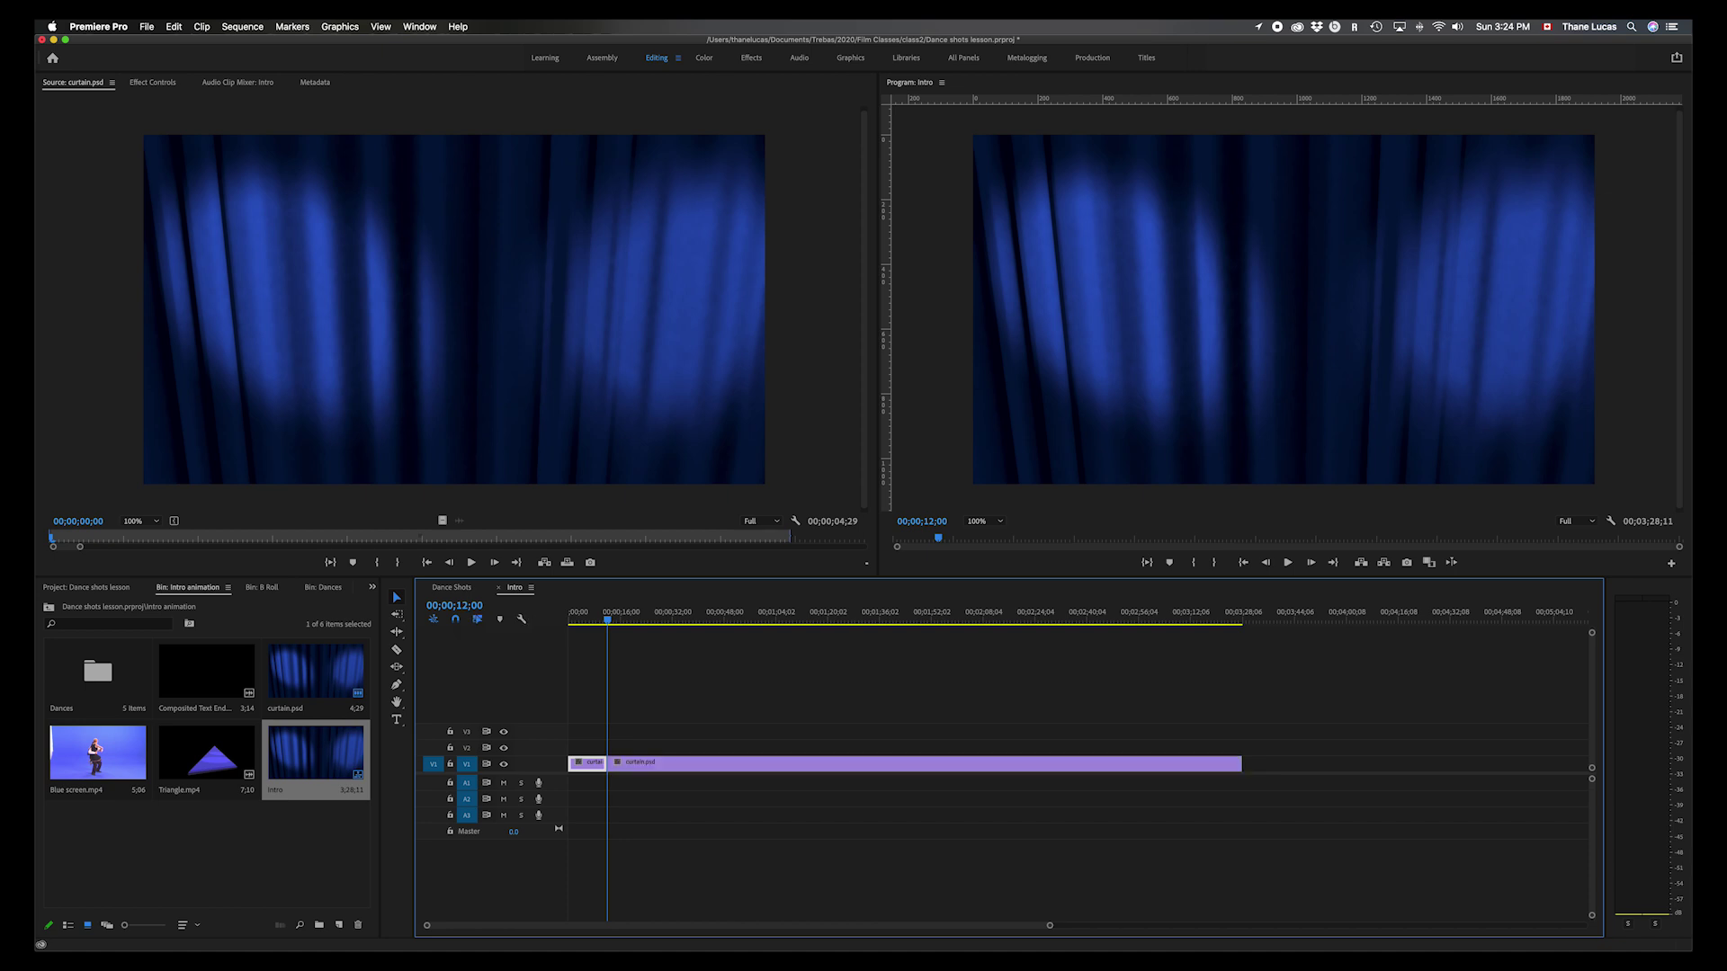
left_click(714, 767)
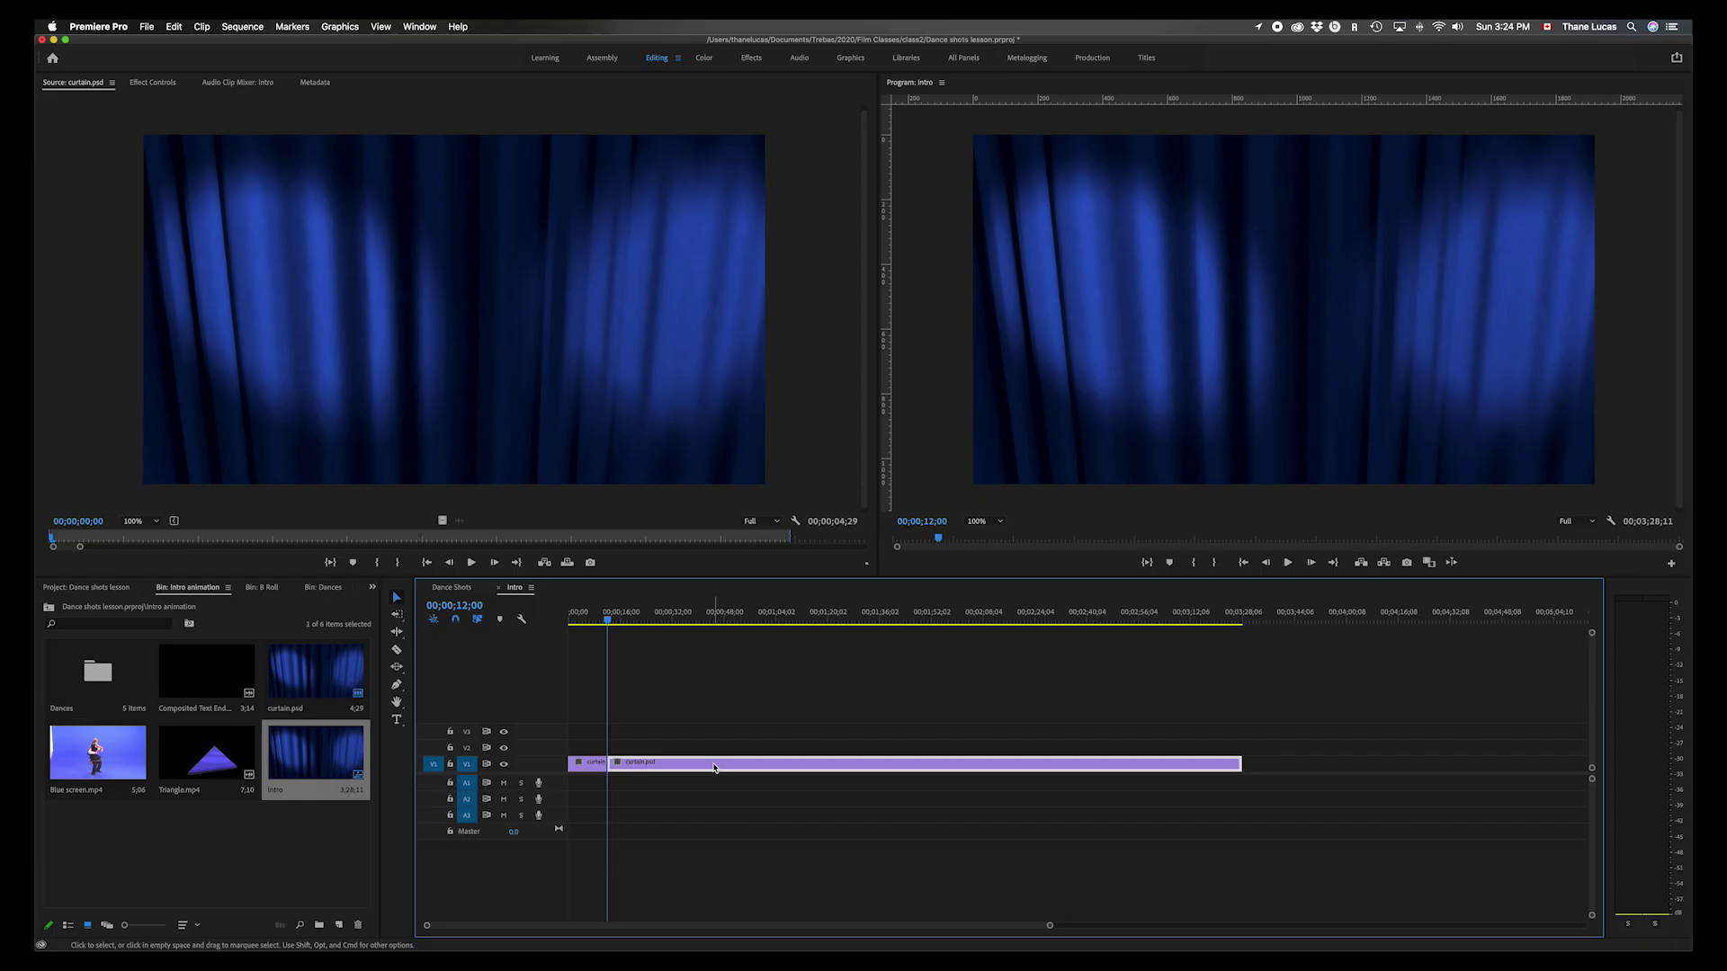
key("Delete")
key("backslash")
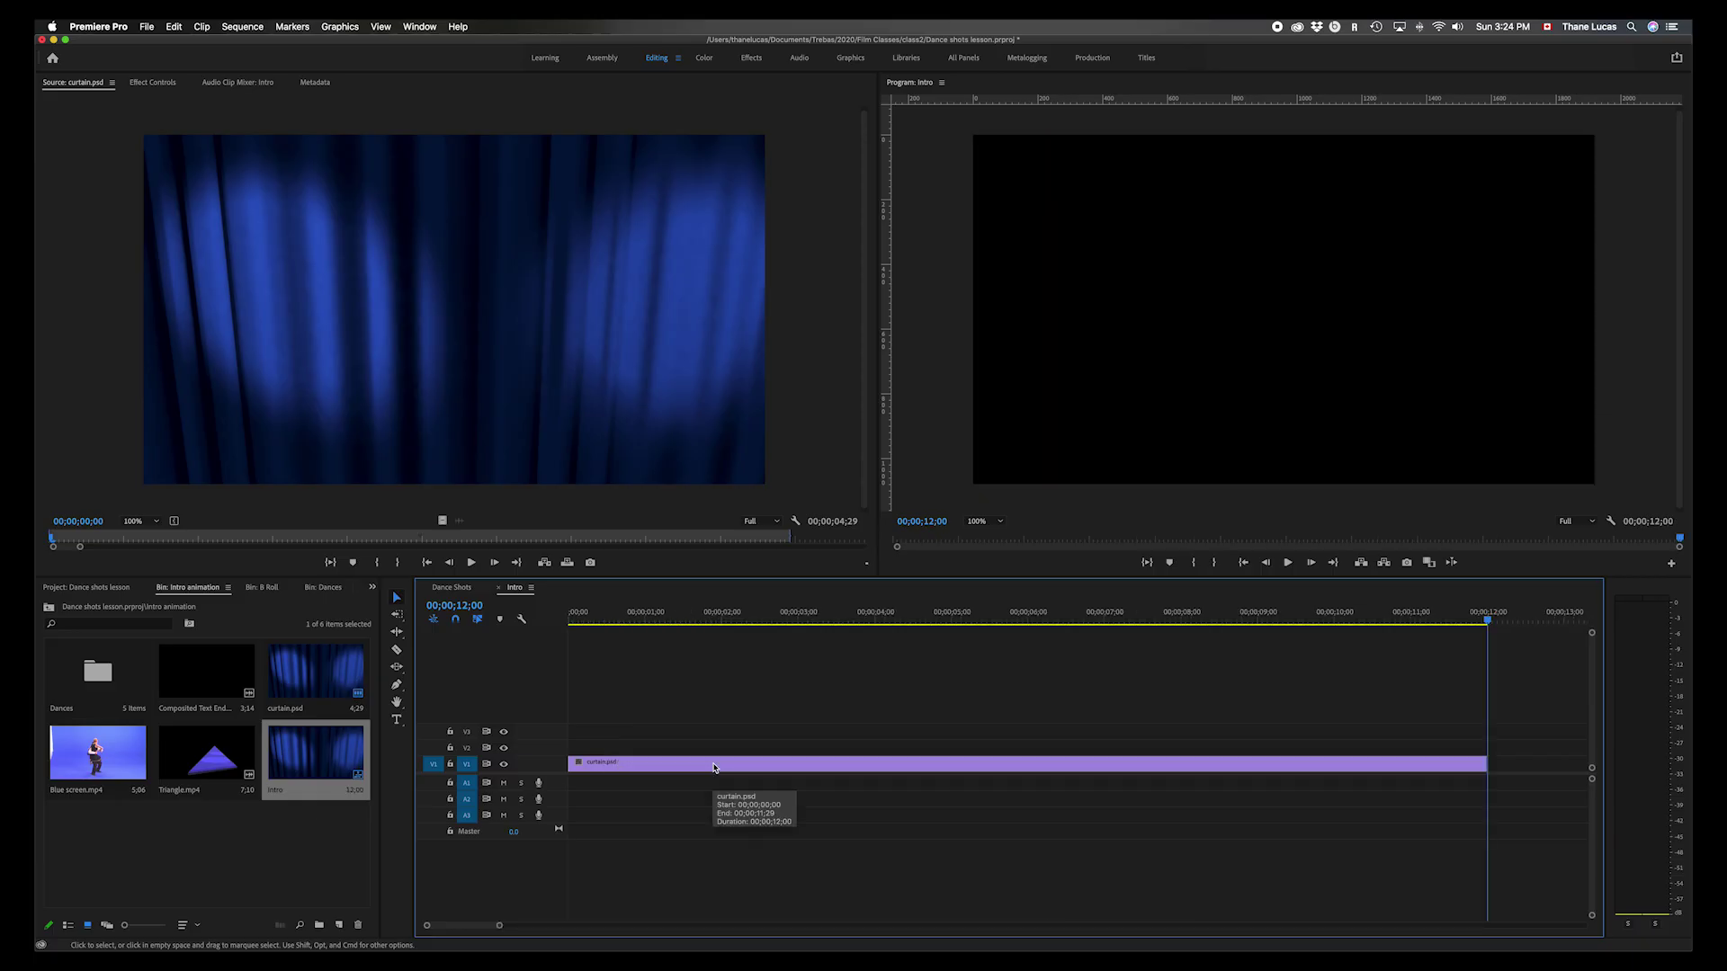
- Play the trimmed curtain background in the Intro sequence from its start
left_click(761, 618)
key("Home")
key("space")
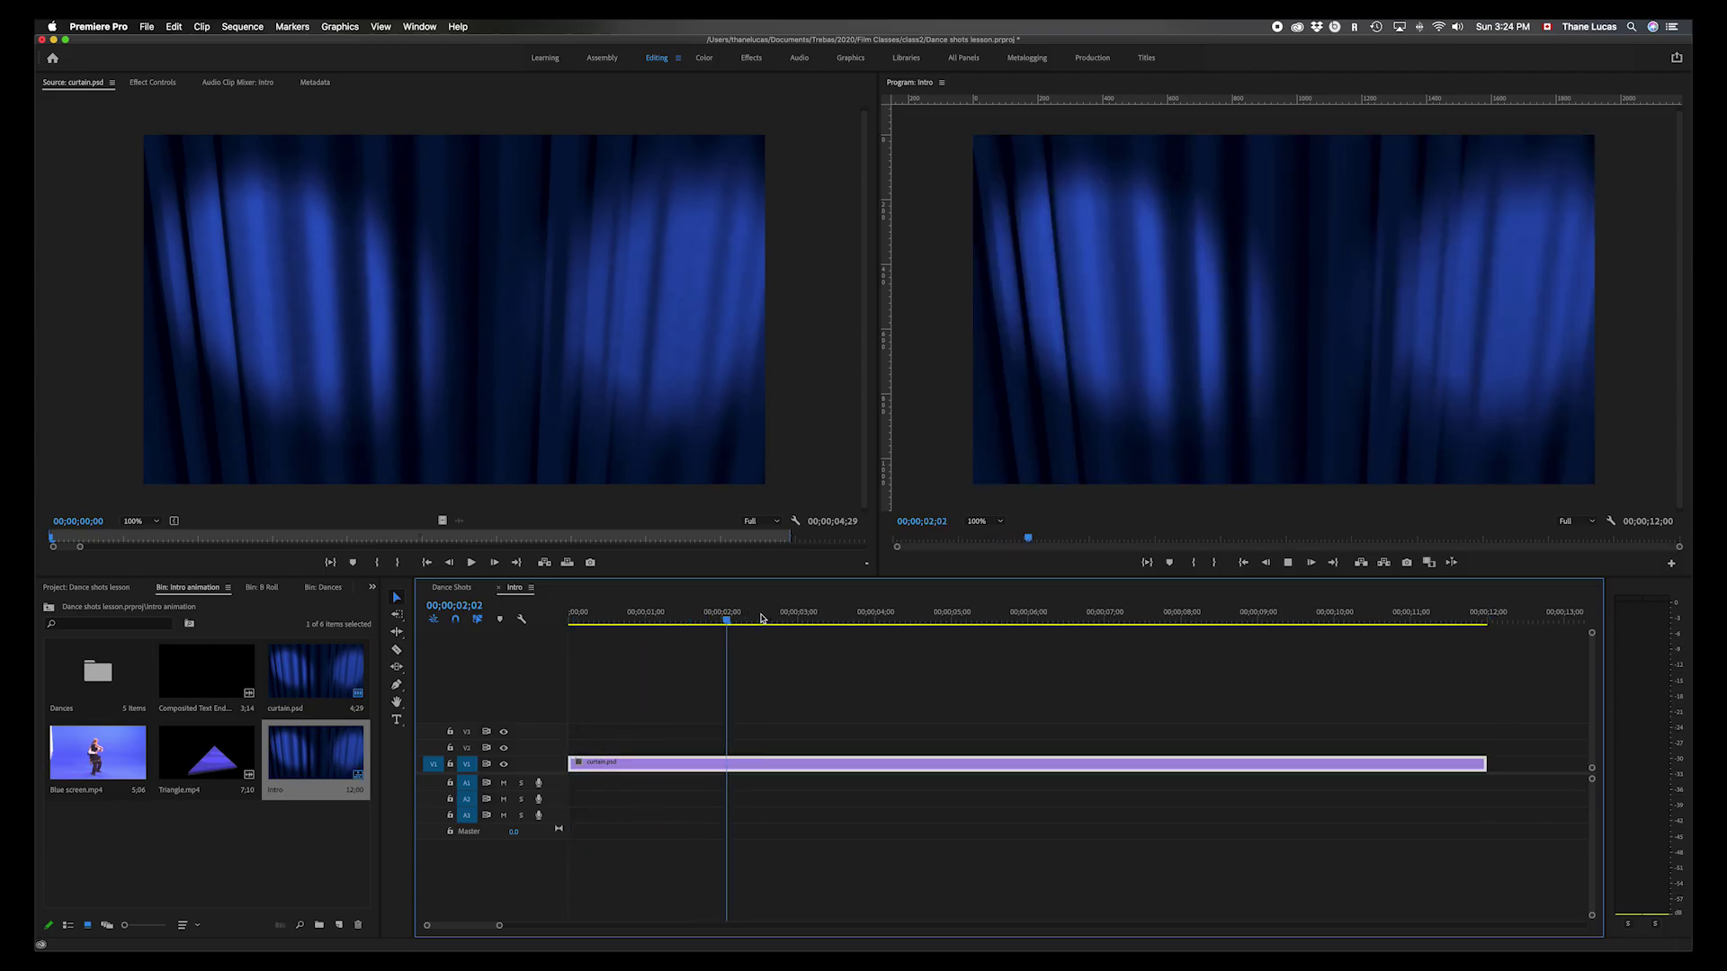
key("space")
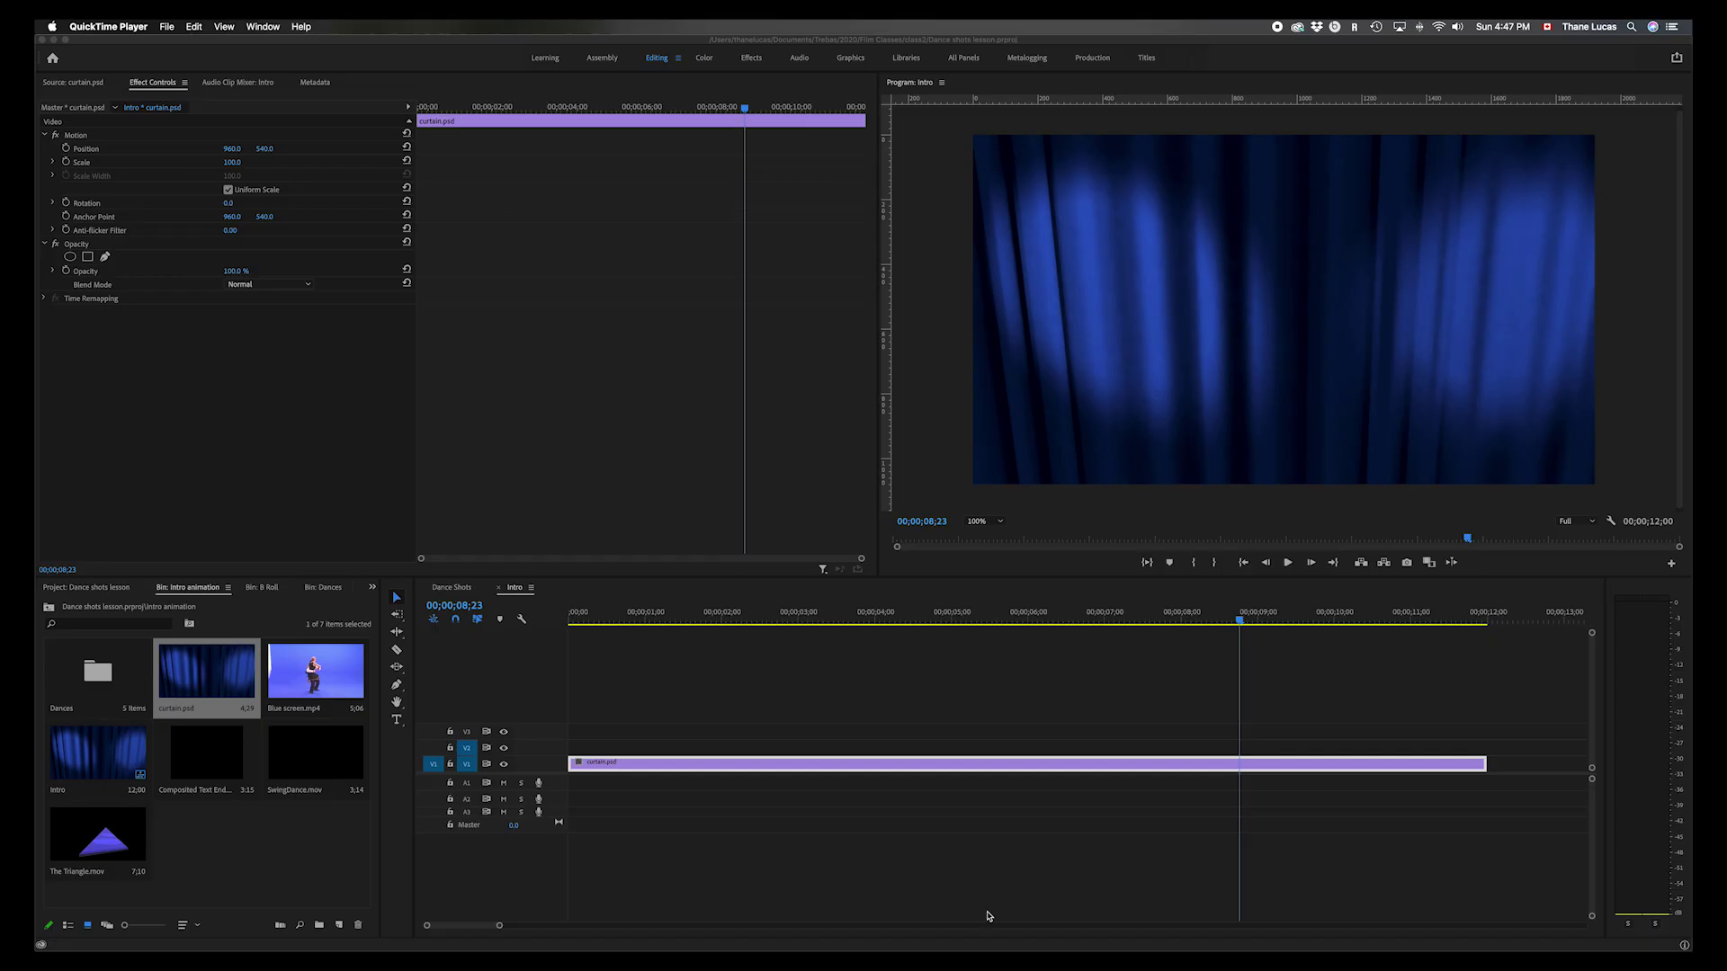
- Return the Intro sequence's playhead to the start and preview The Triangle.mov in the source monitor
left_click(903, 694)
key("Home")
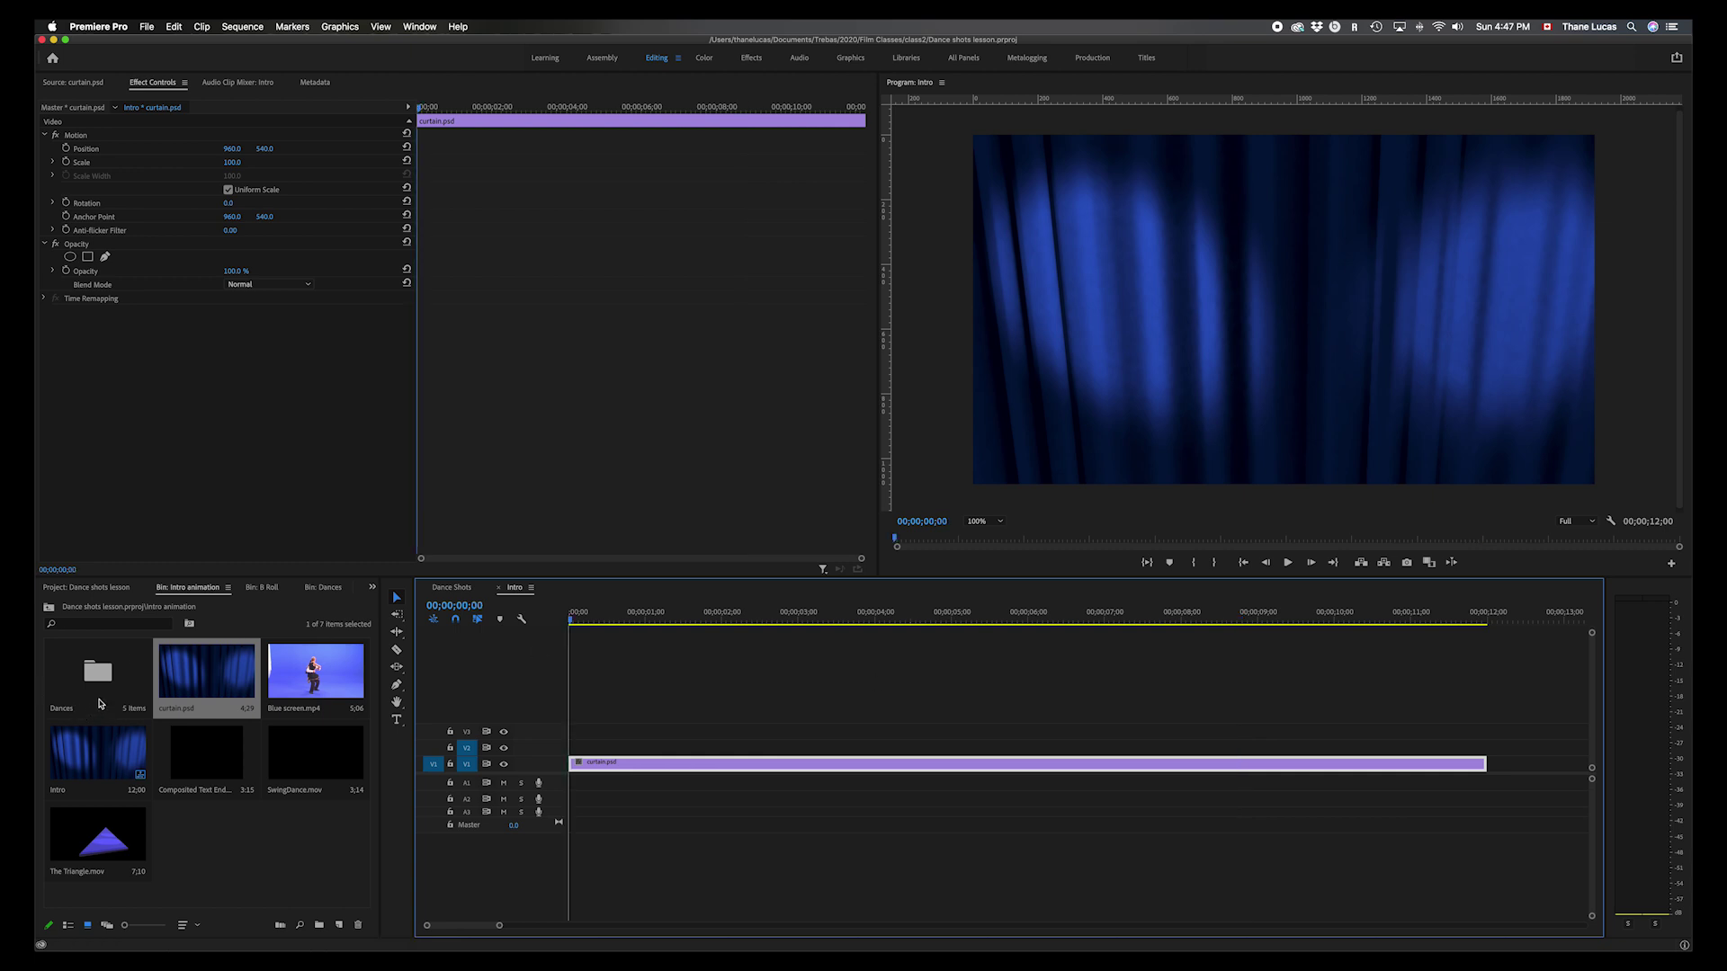
double_click(110, 835)
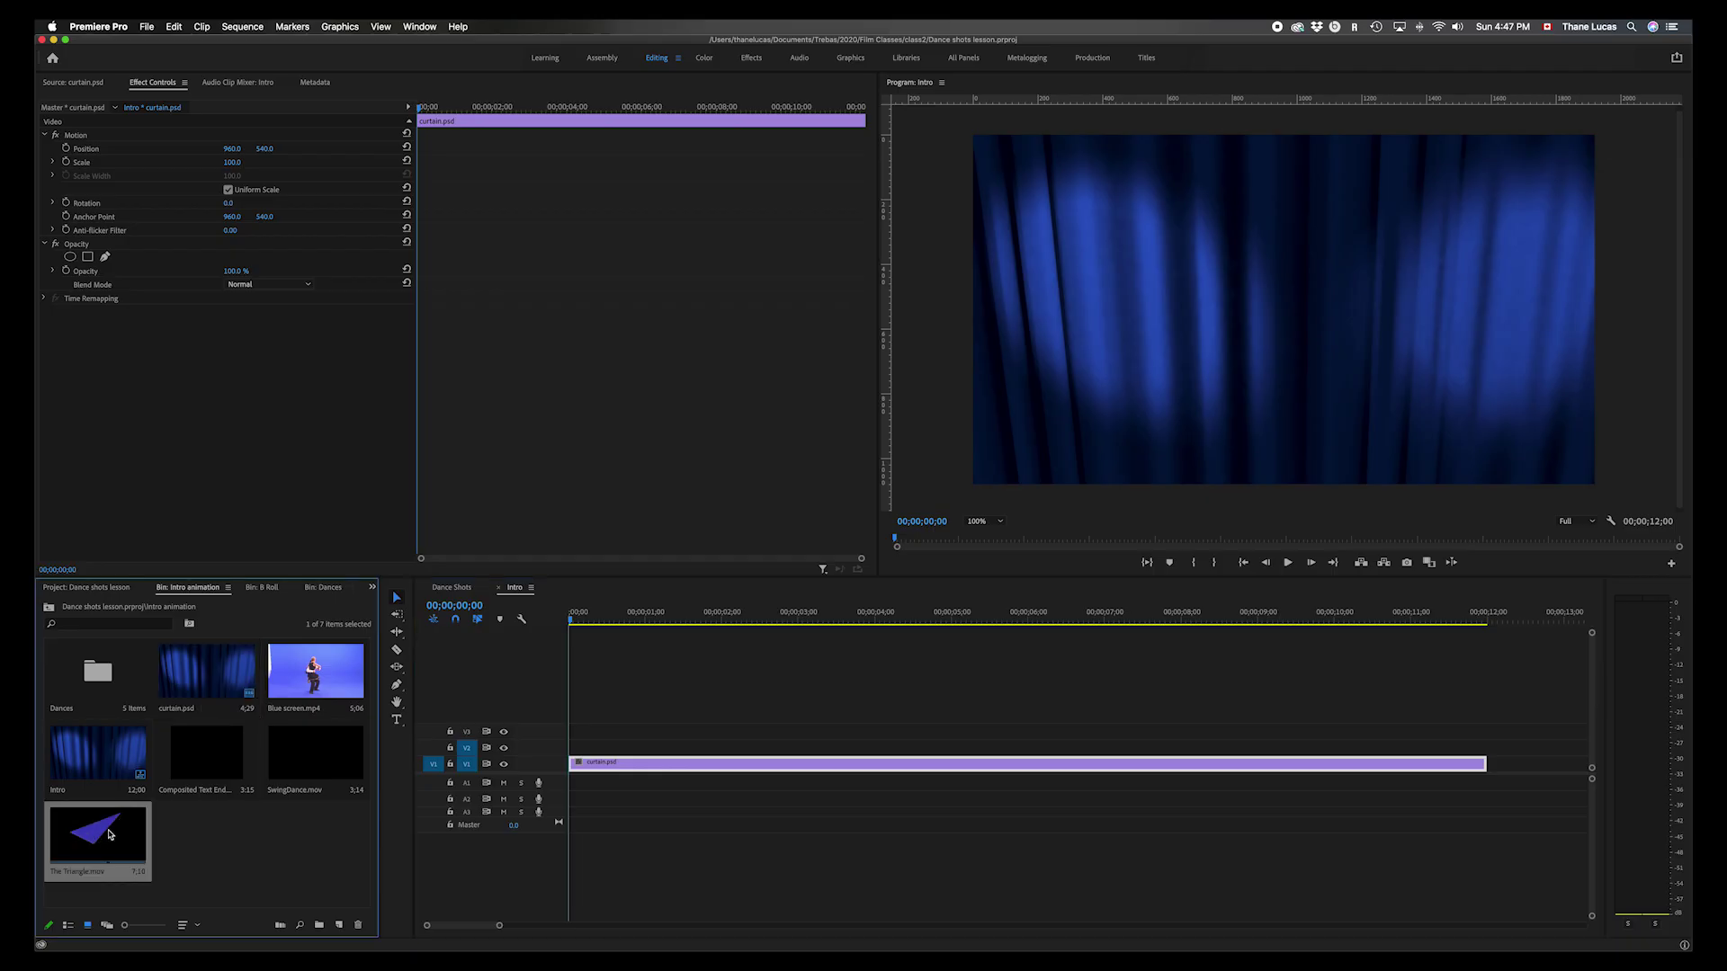
key("space")
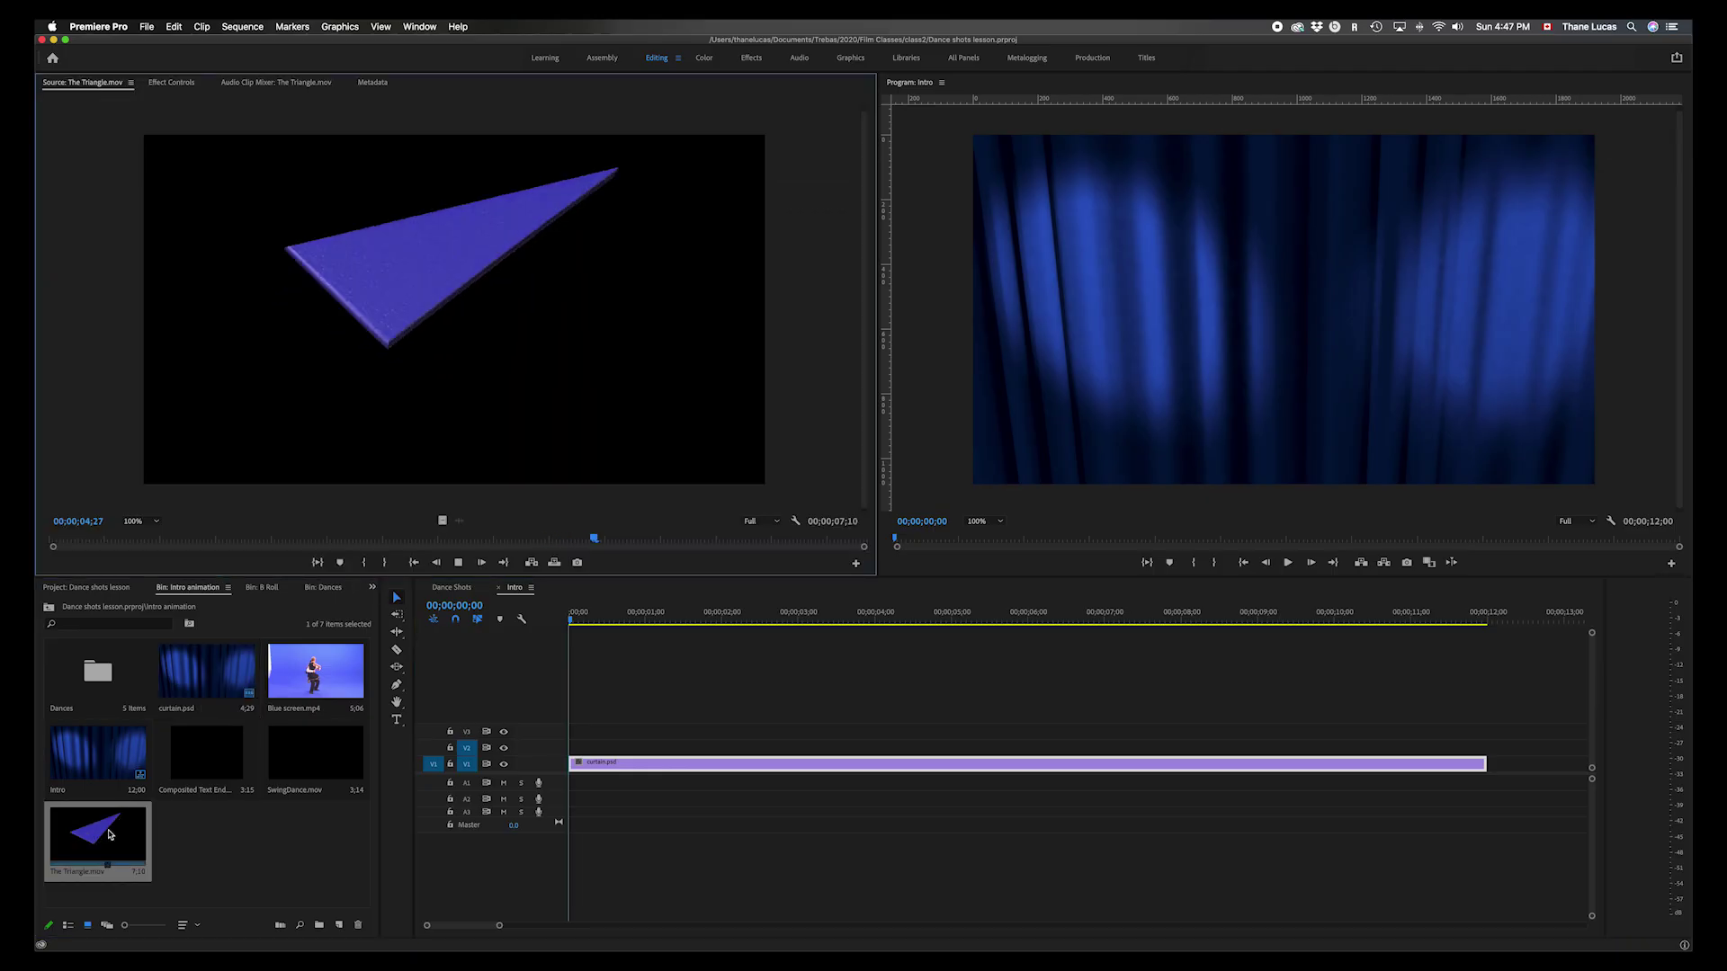
- Play The Triangle.mov from its start in the source monitor and return it to the beginning
key("Home")
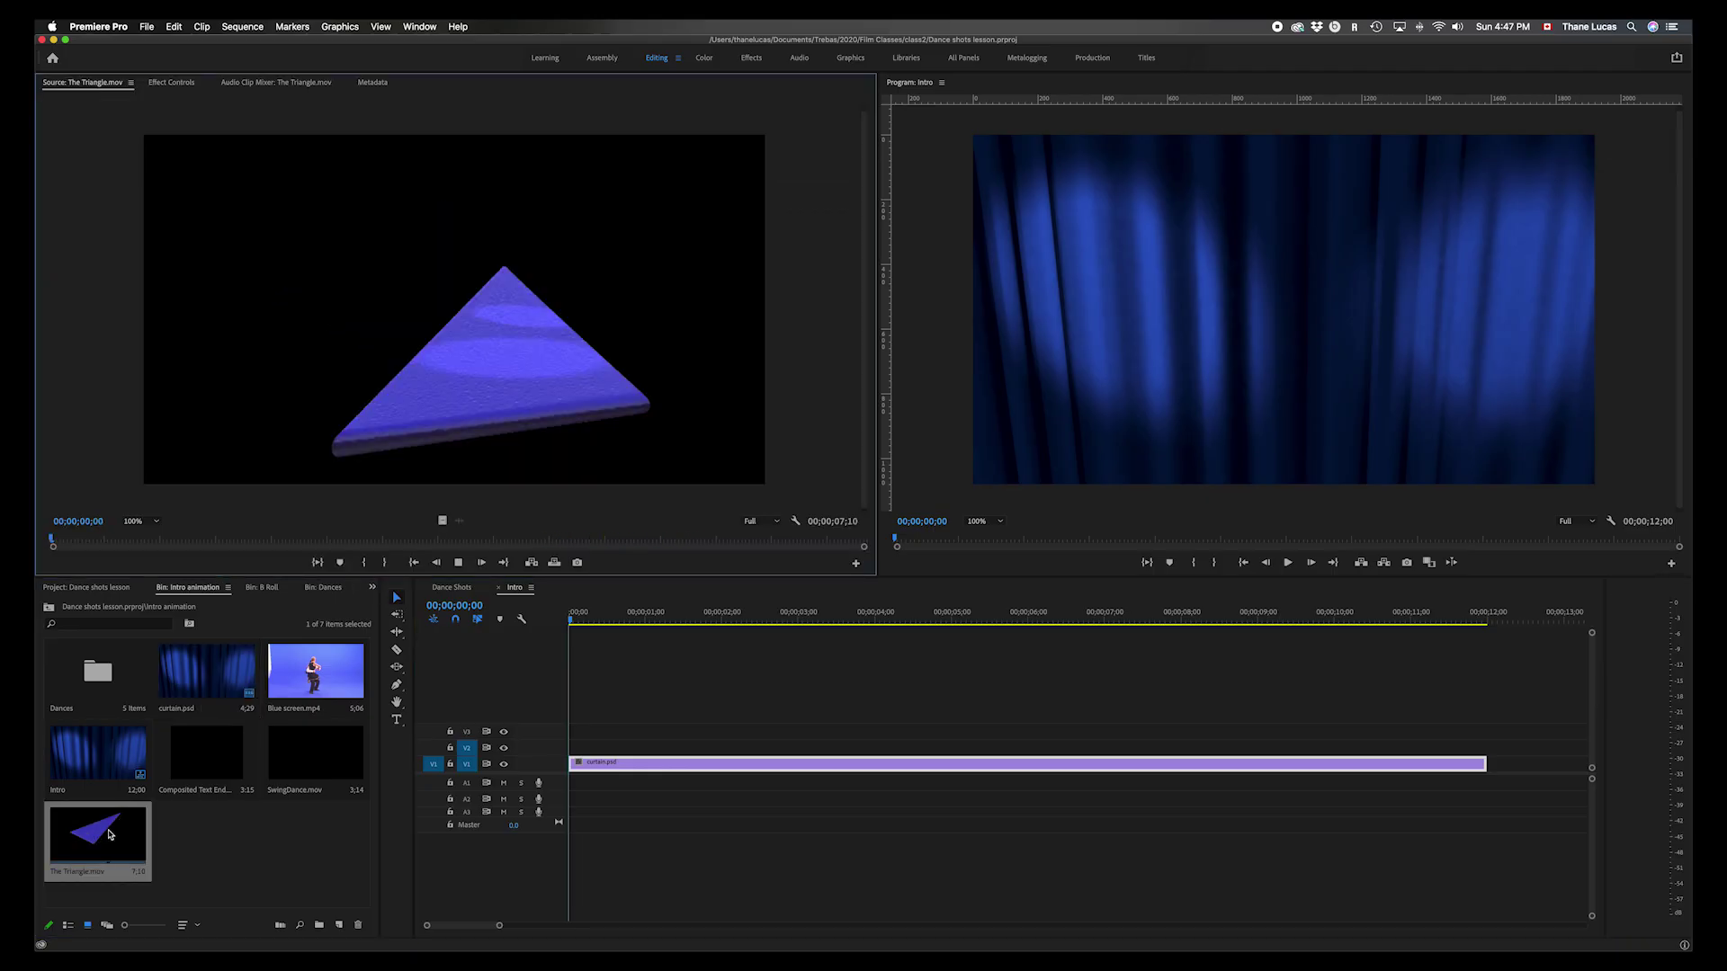
key("space")
key("space")
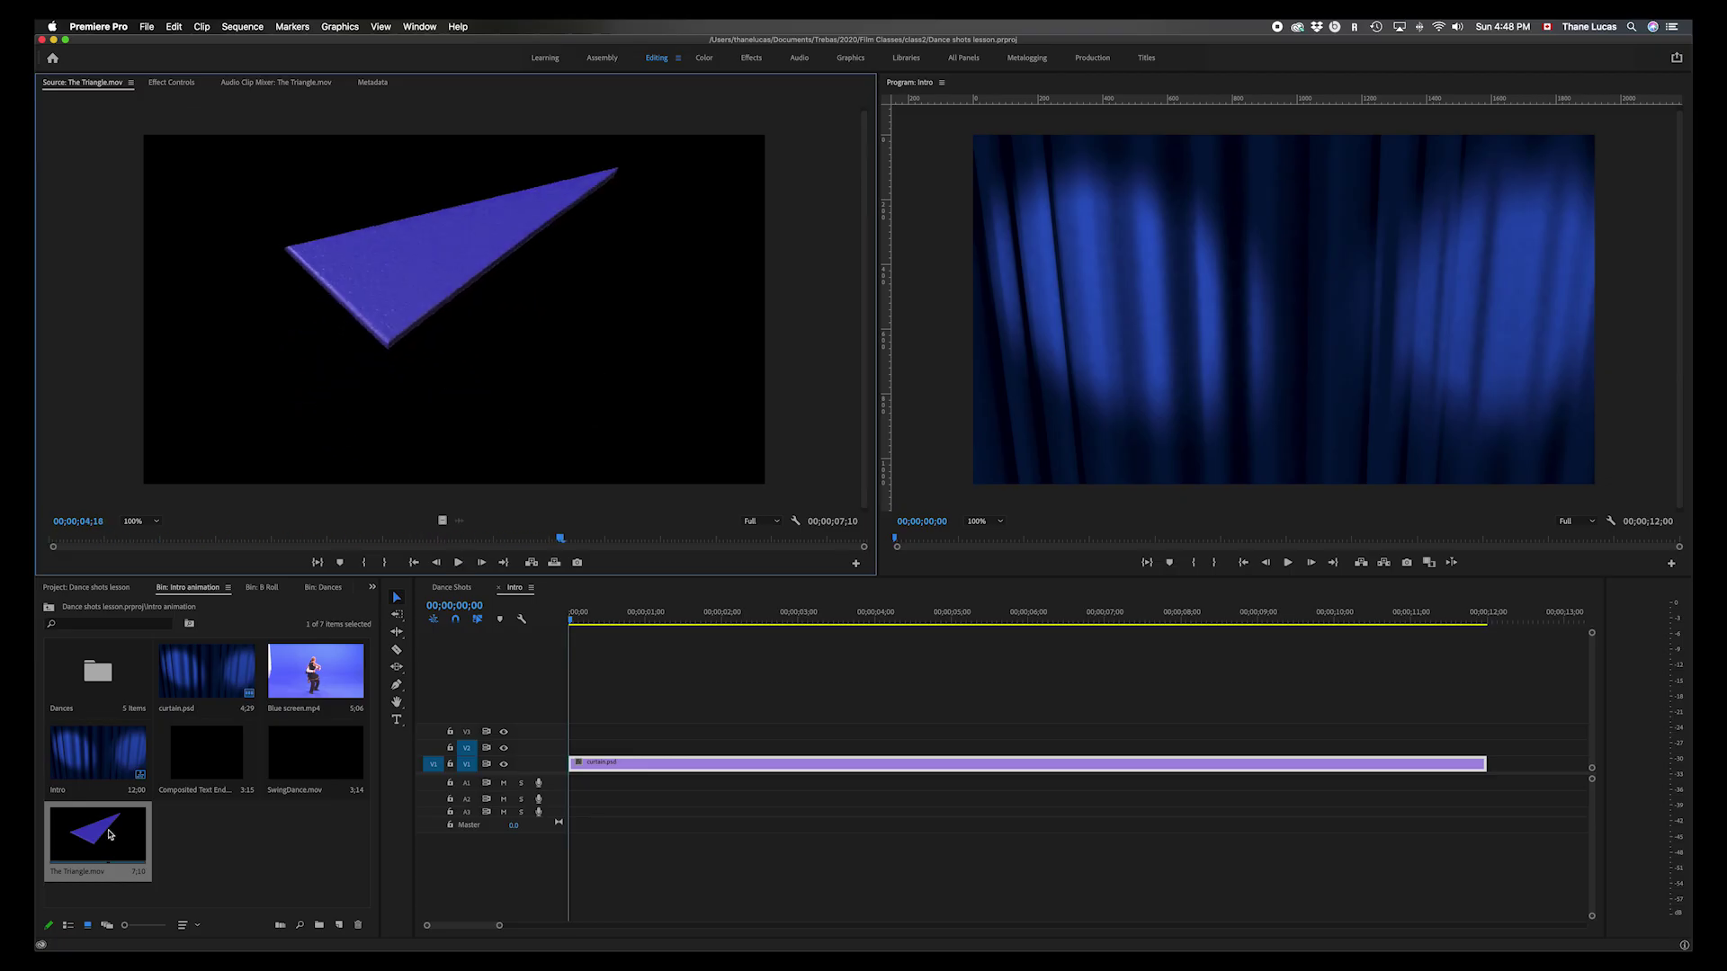
left_click_drag(559, 539, 52, 601)
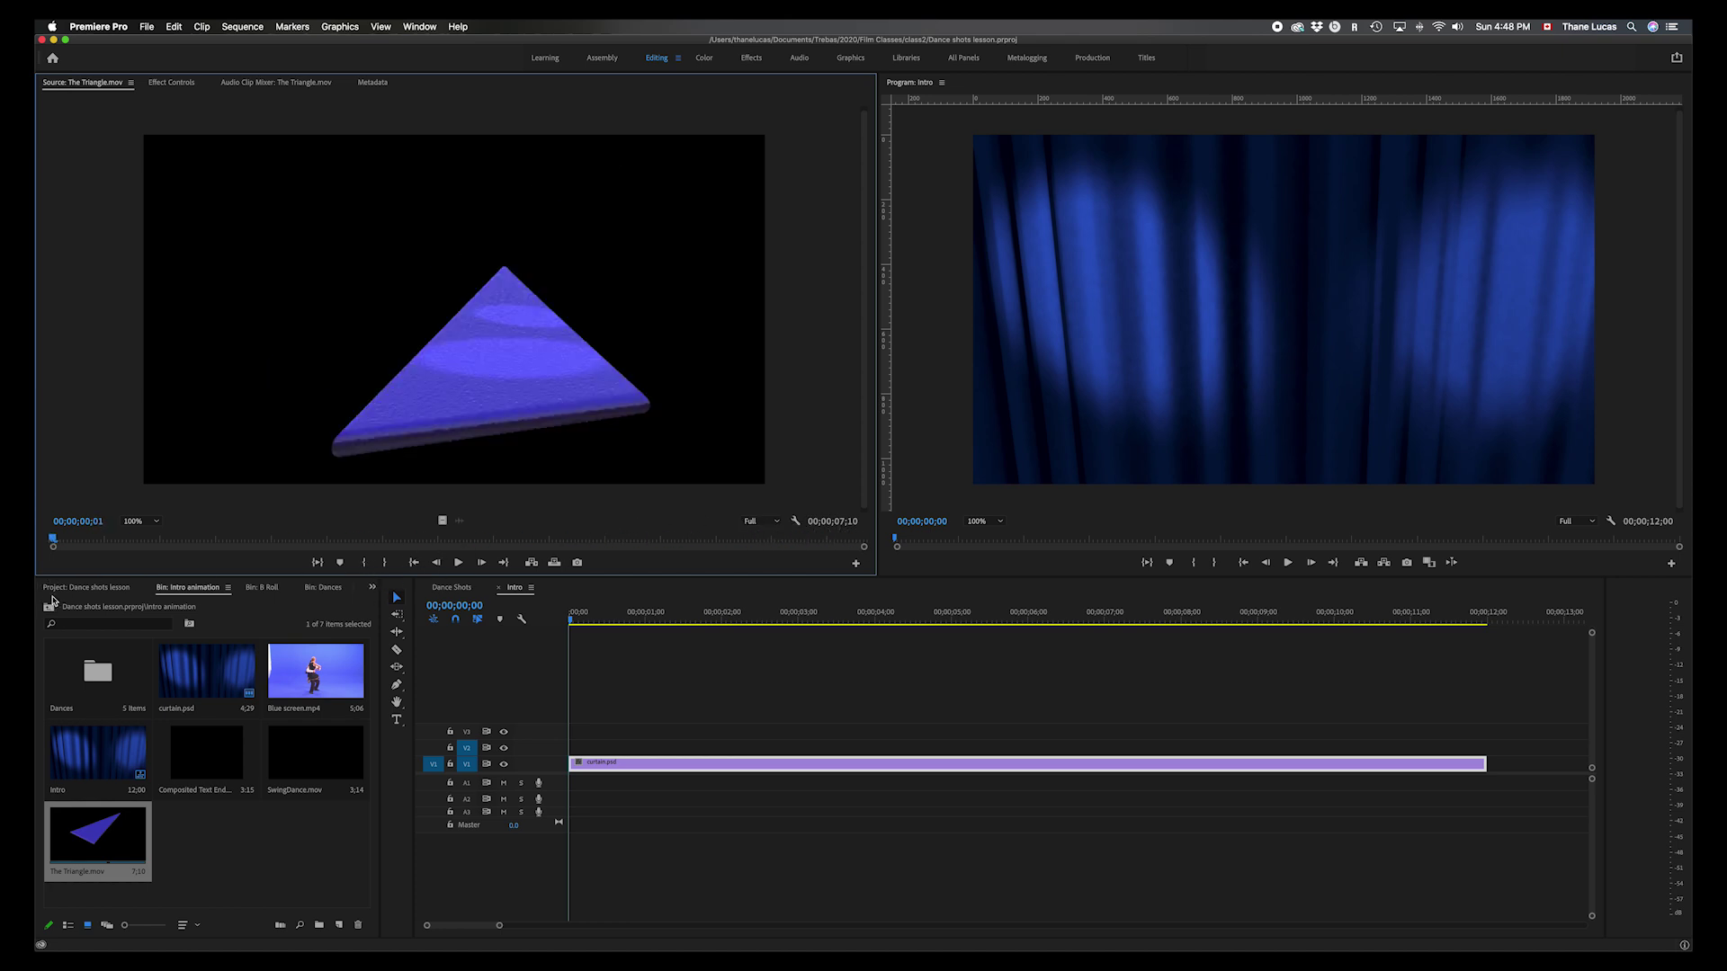
- Preview Blue screen.mp4 and SwingDance.mov in the source monitor, scrubbing through each clip
double_click(312, 672)
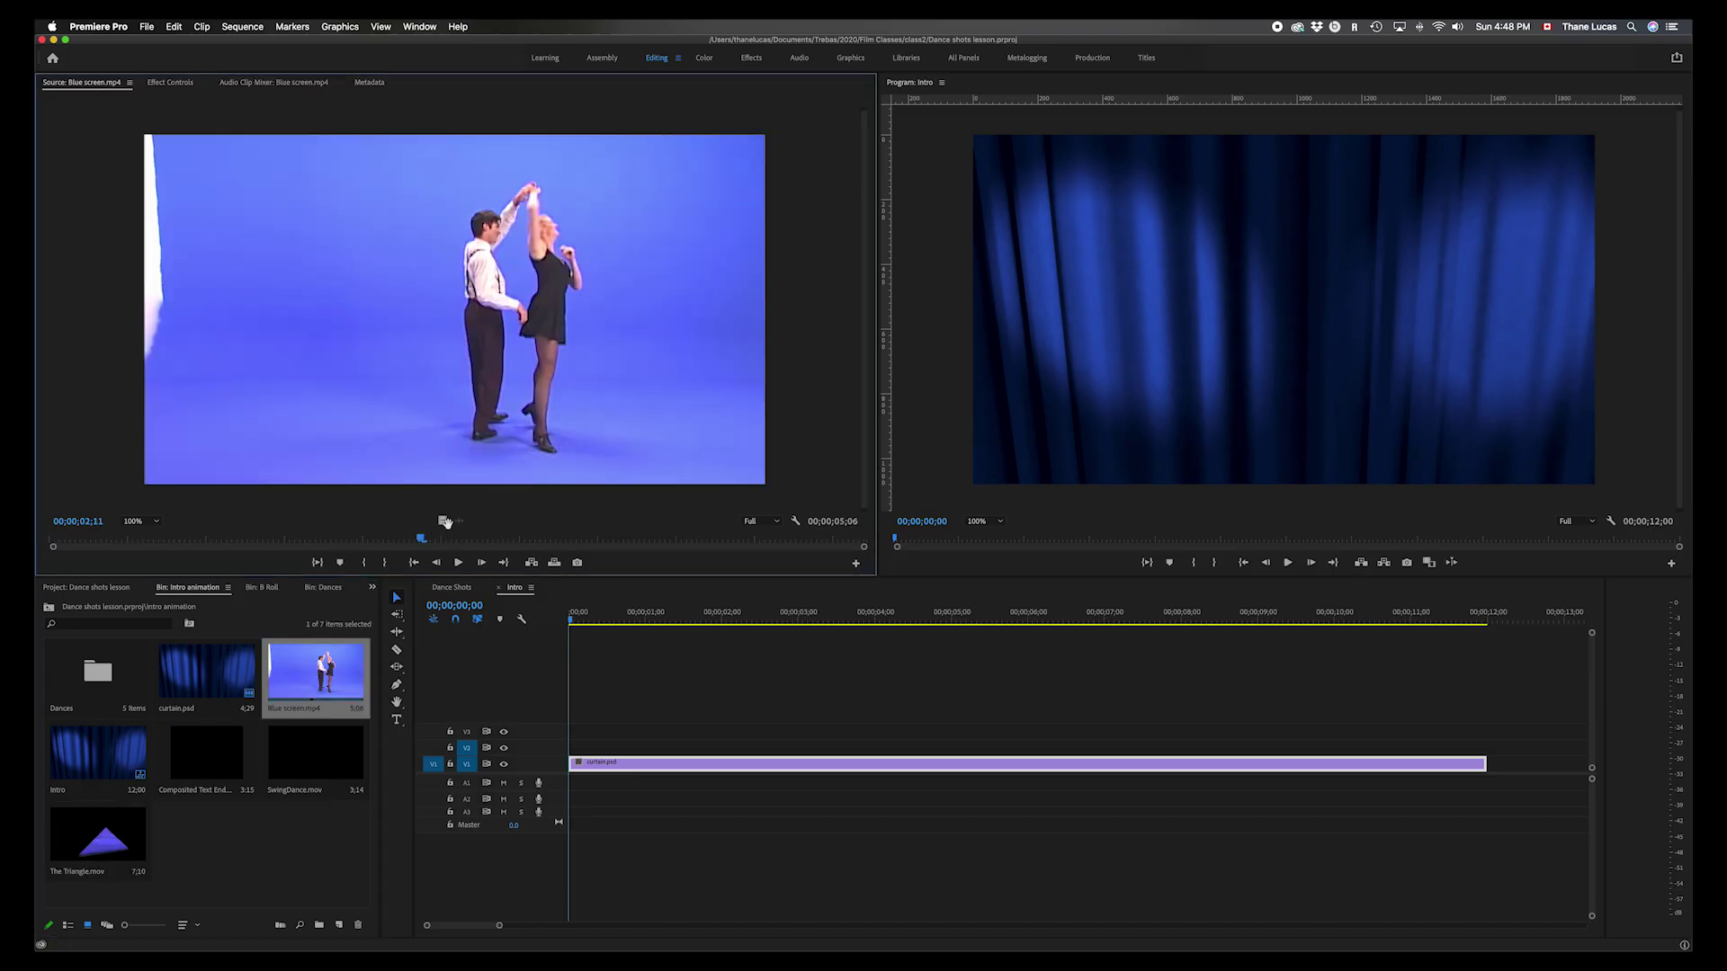
left_click_drag(420, 541, 737, 520)
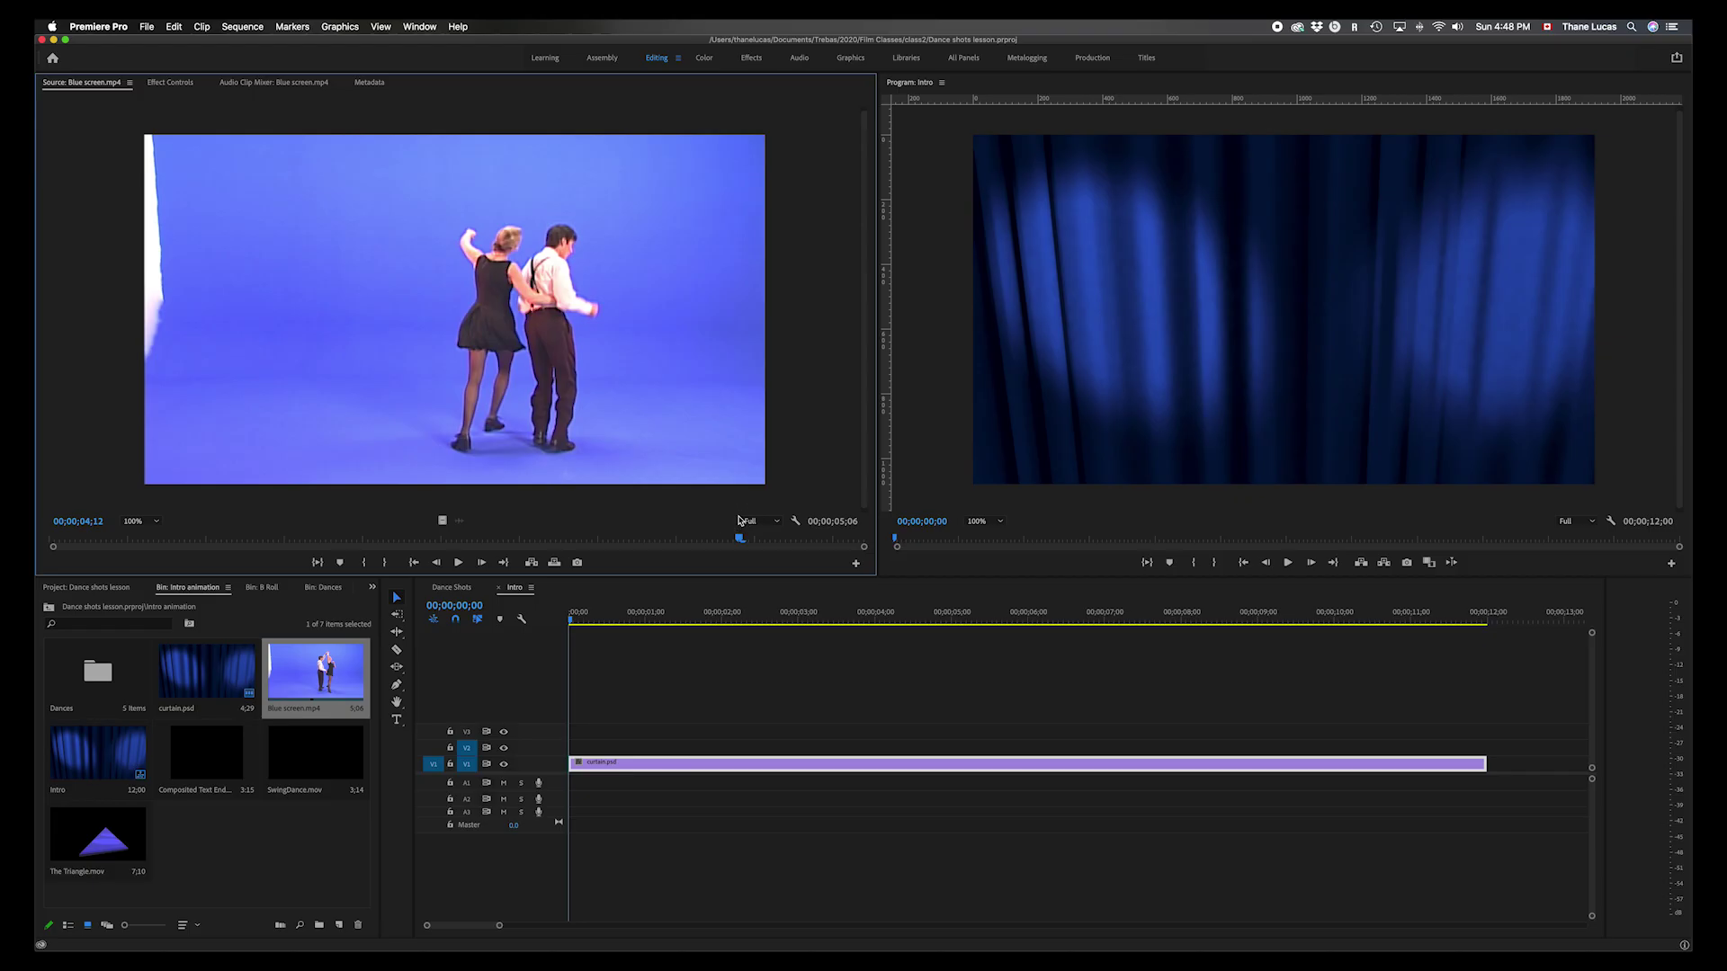
double_click(196, 754)
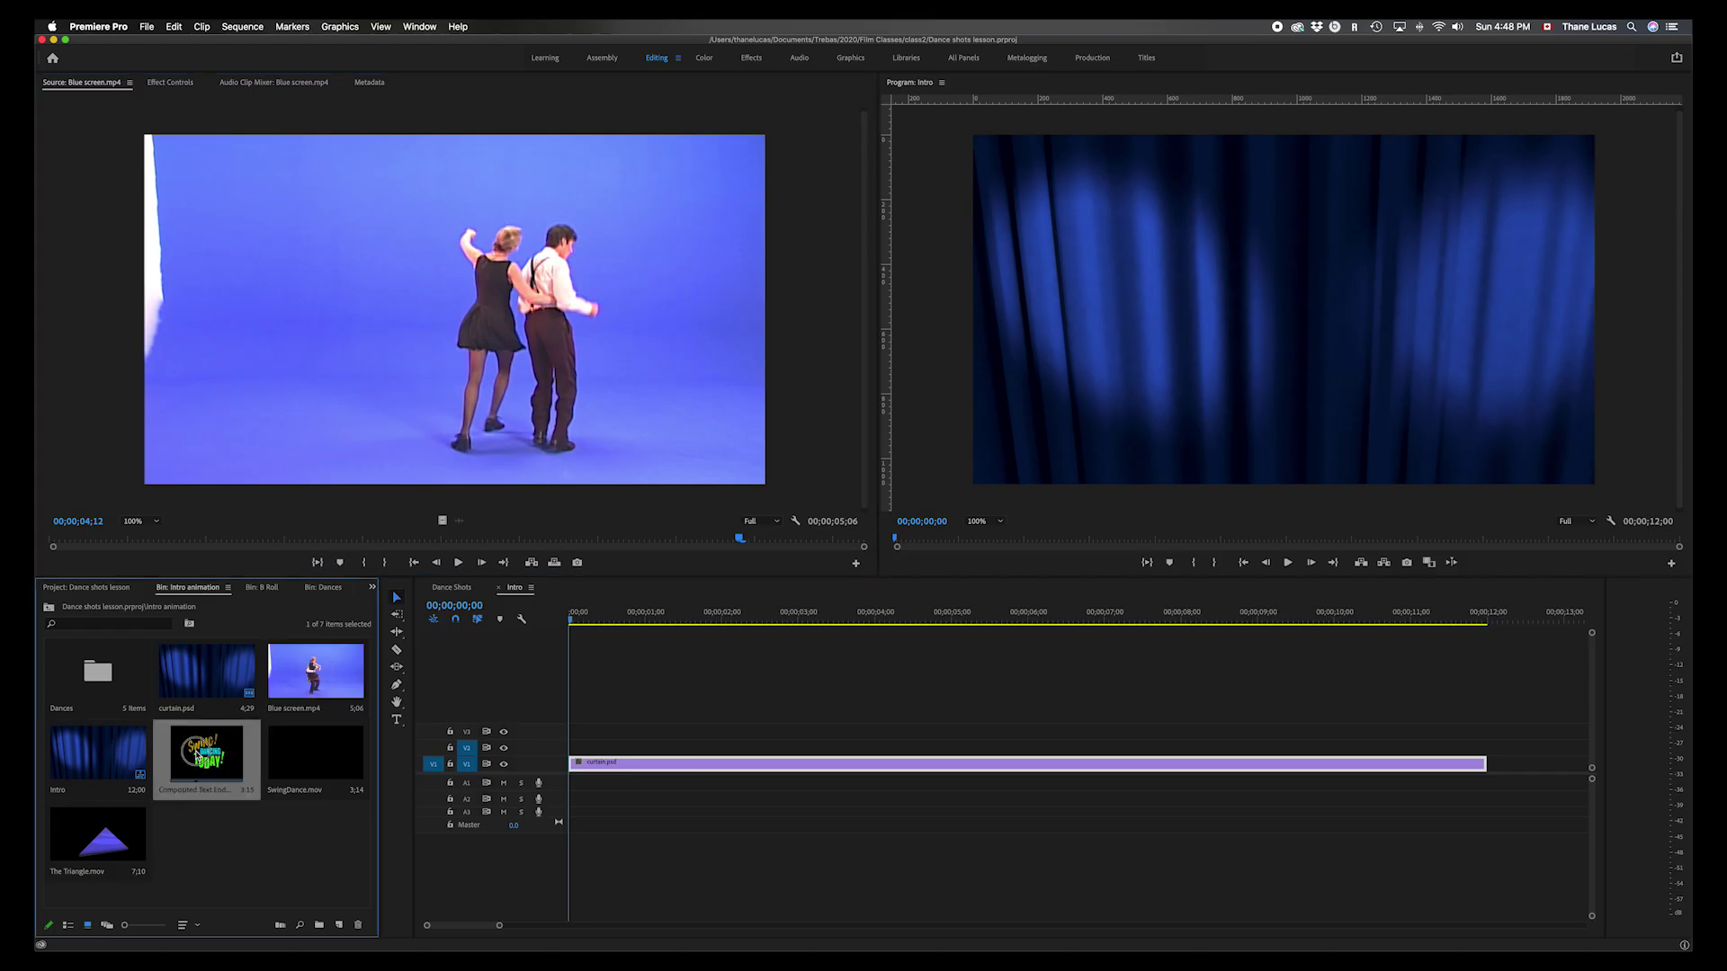
double_click(303, 767)
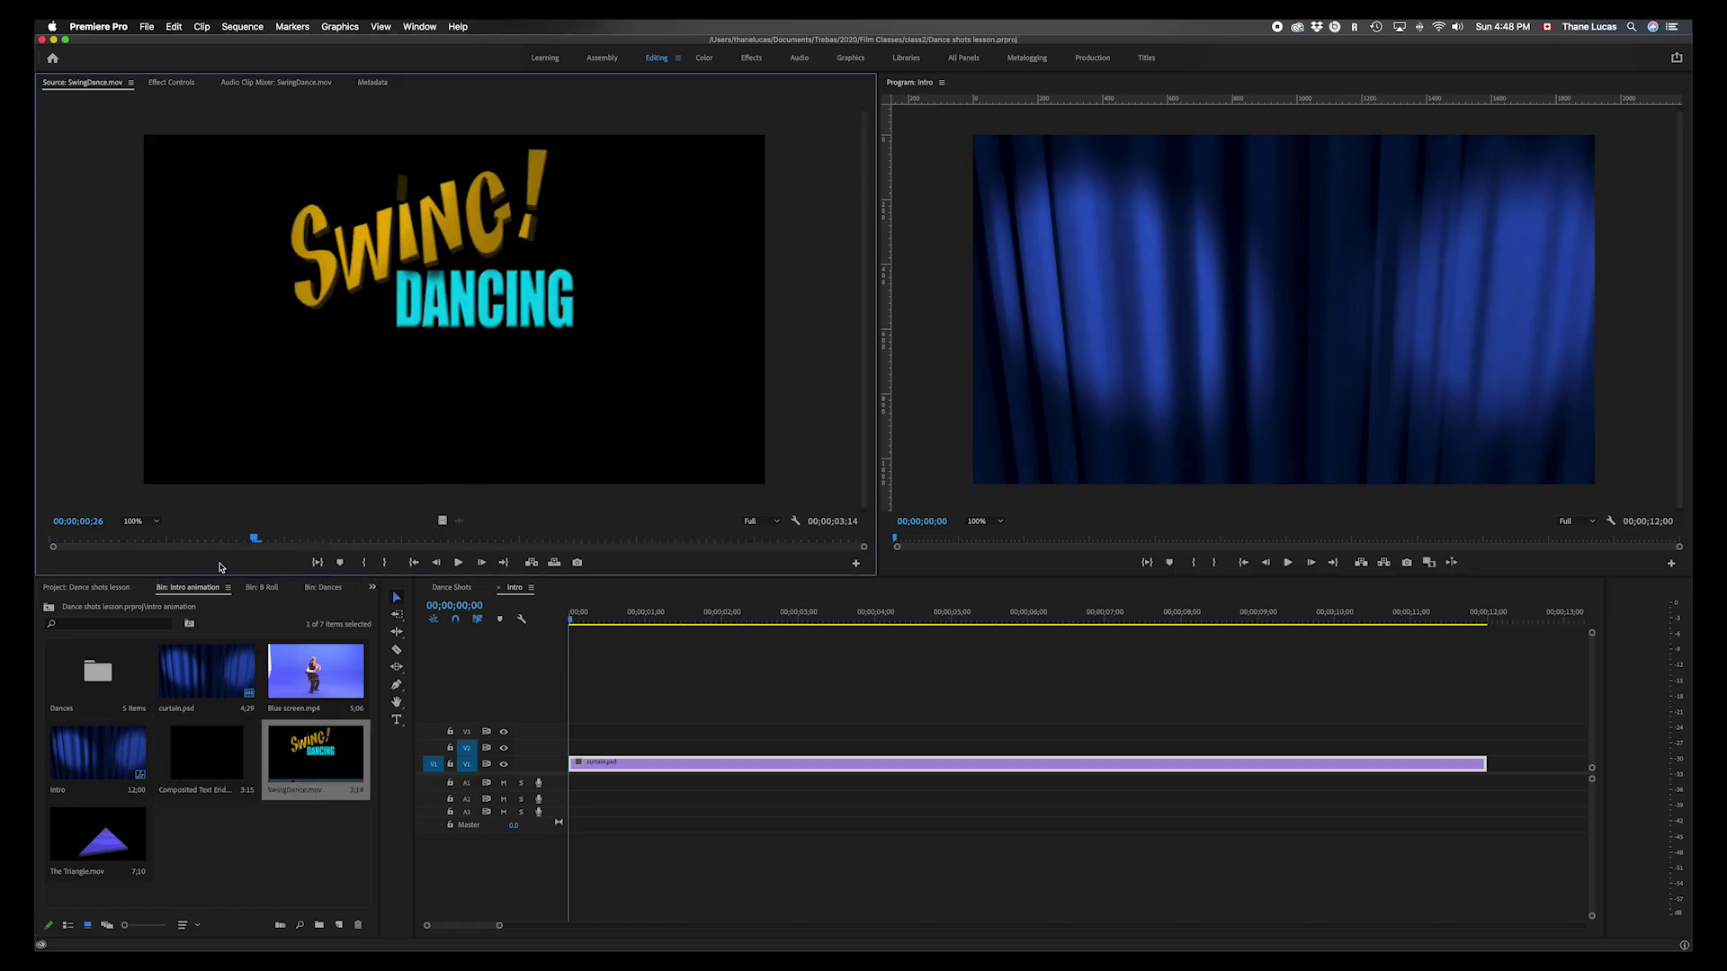
left_click_drag(257, 539, 37, 522)
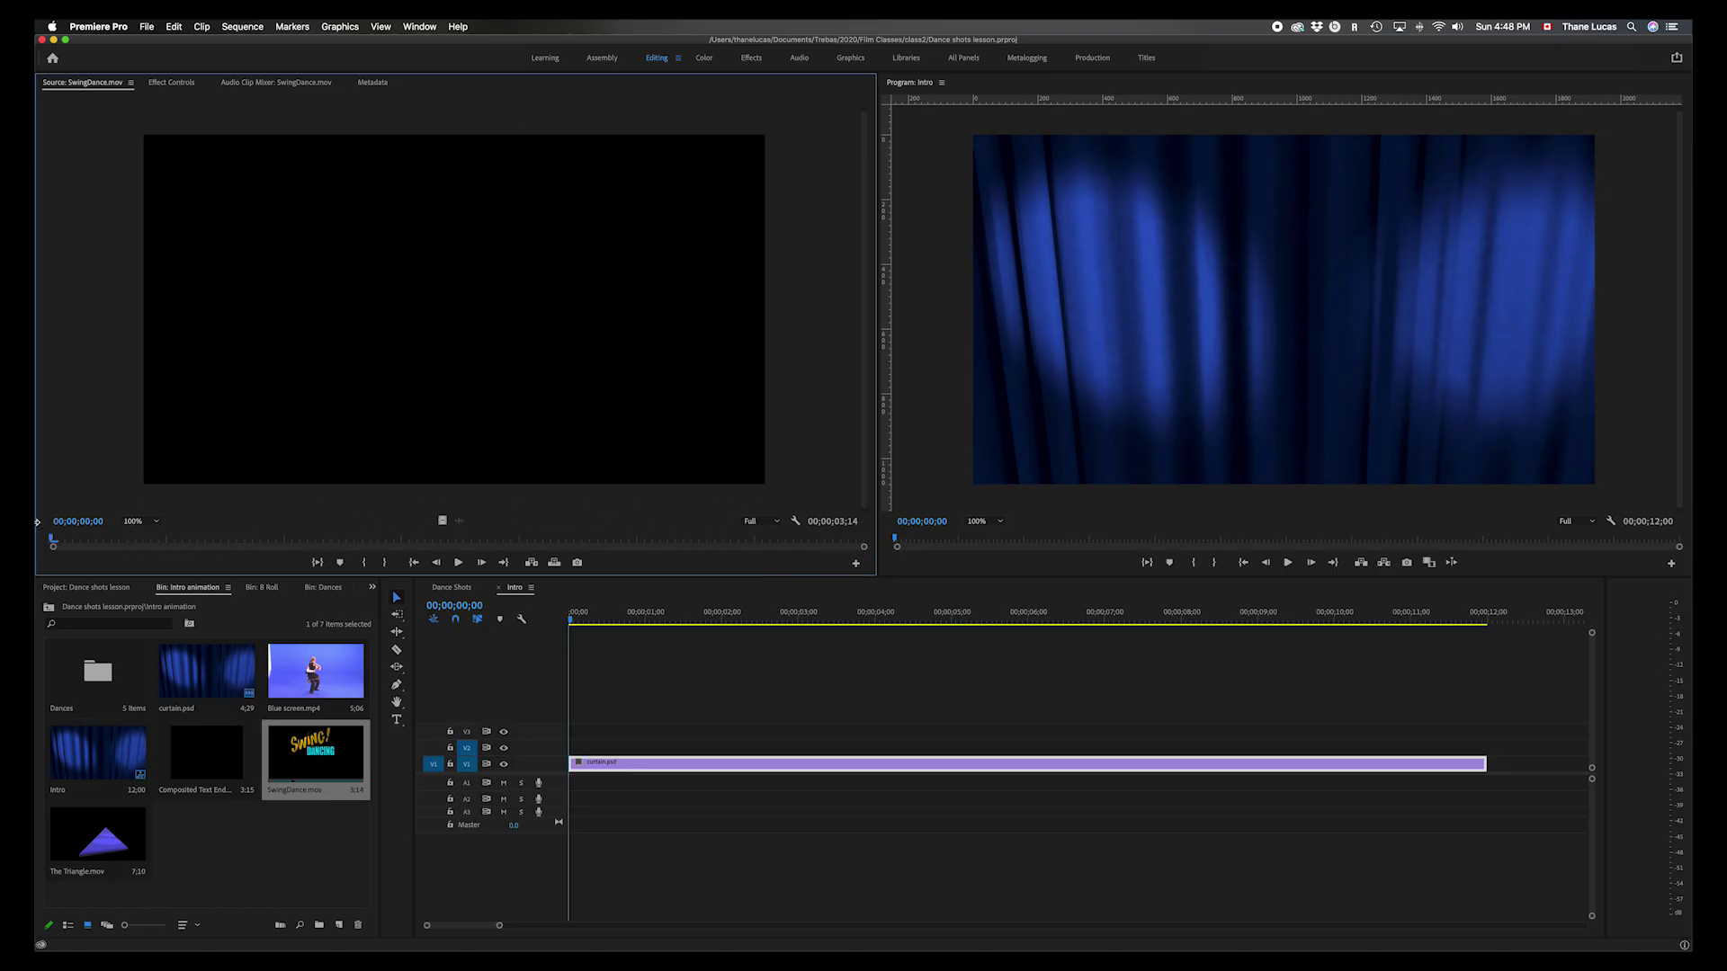
- Compare the animation in The Triangle.mov with the SwingDance.mov title by scrubbing both in the source monitor
double_click(94, 842)
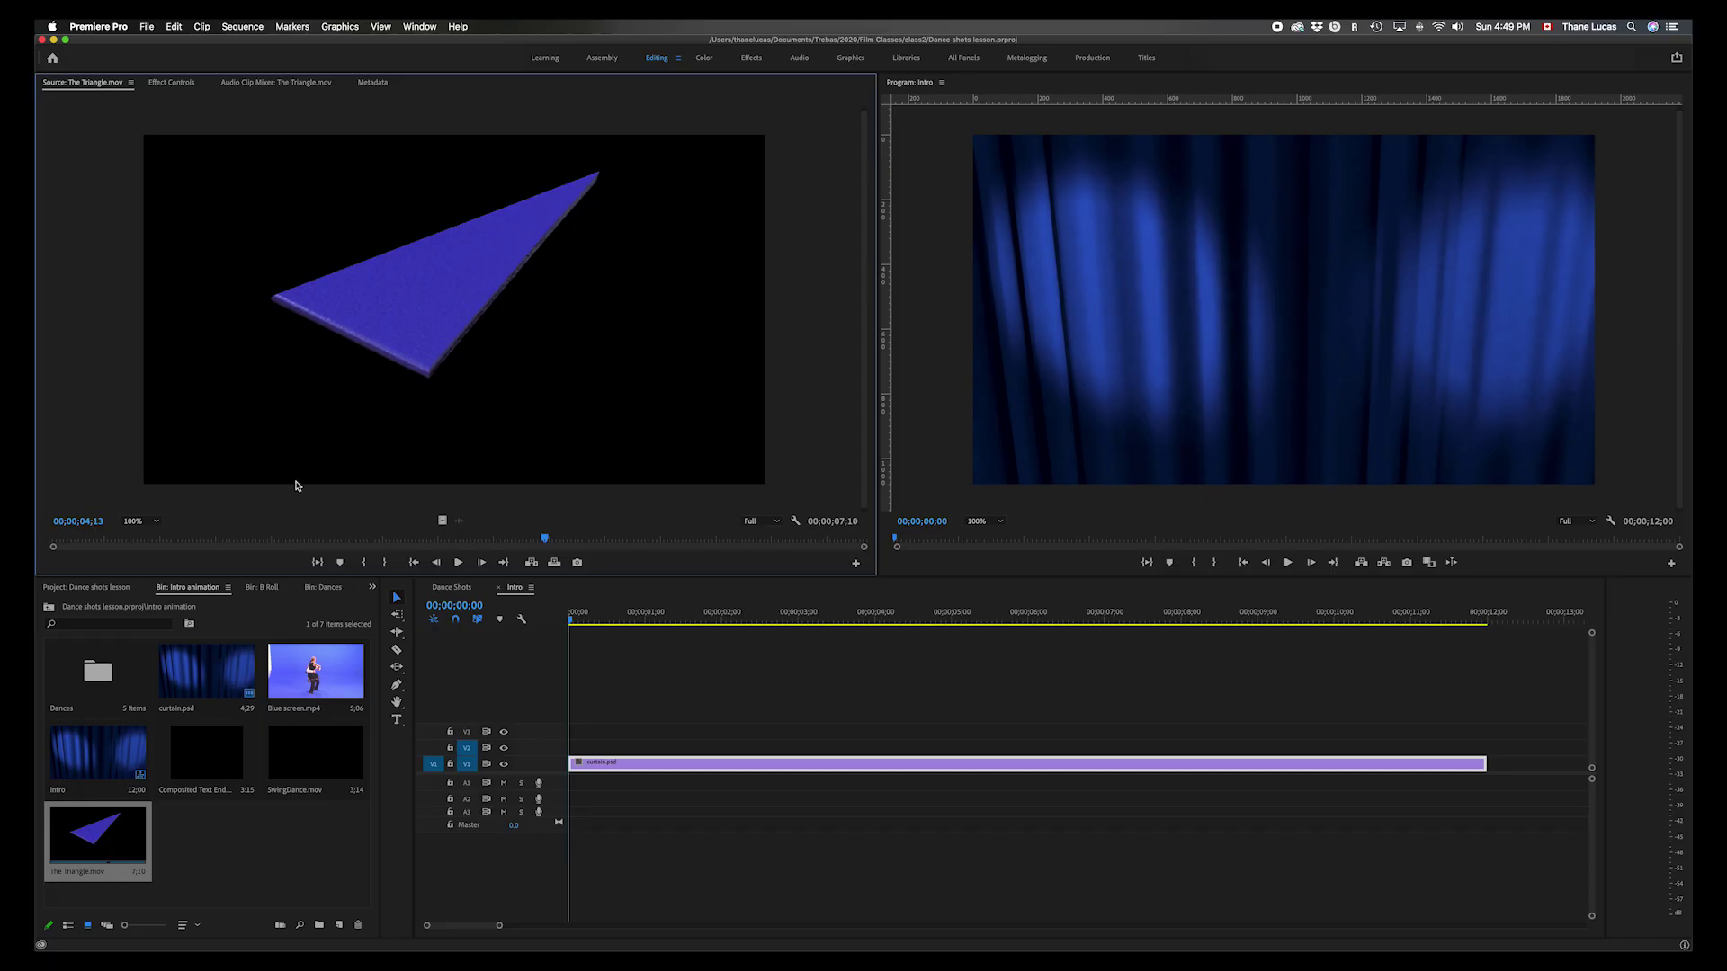
left_click_drag(544, 538, 601, 537)
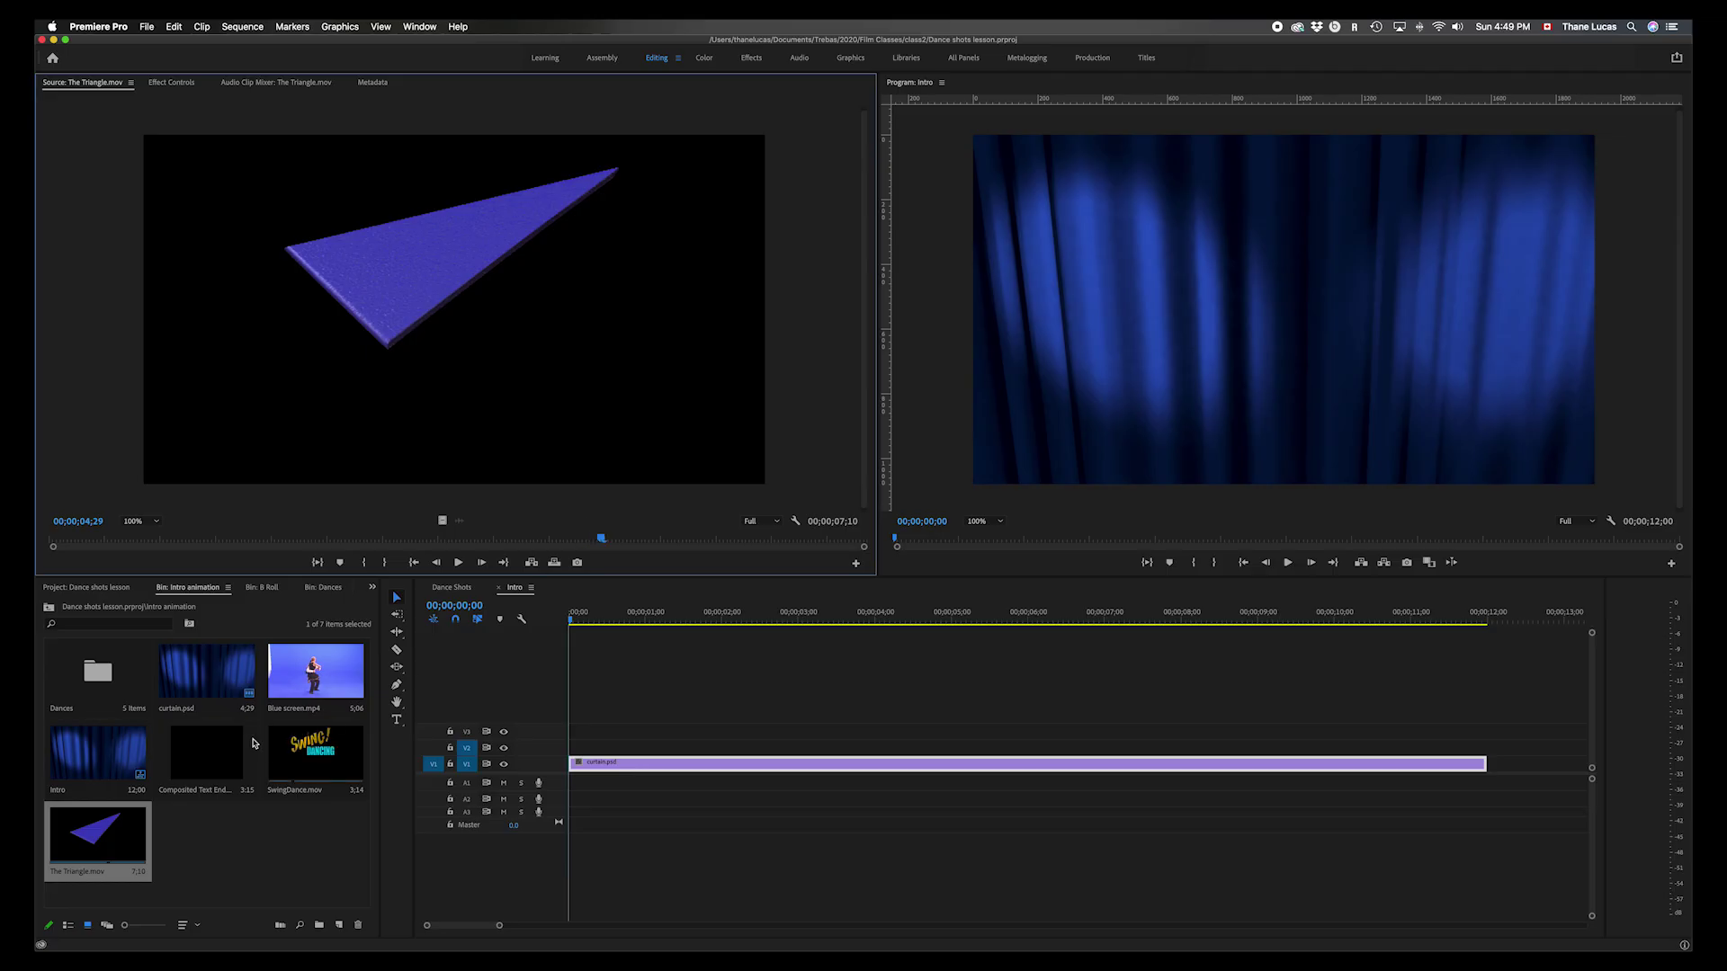
left_click(191, 764)
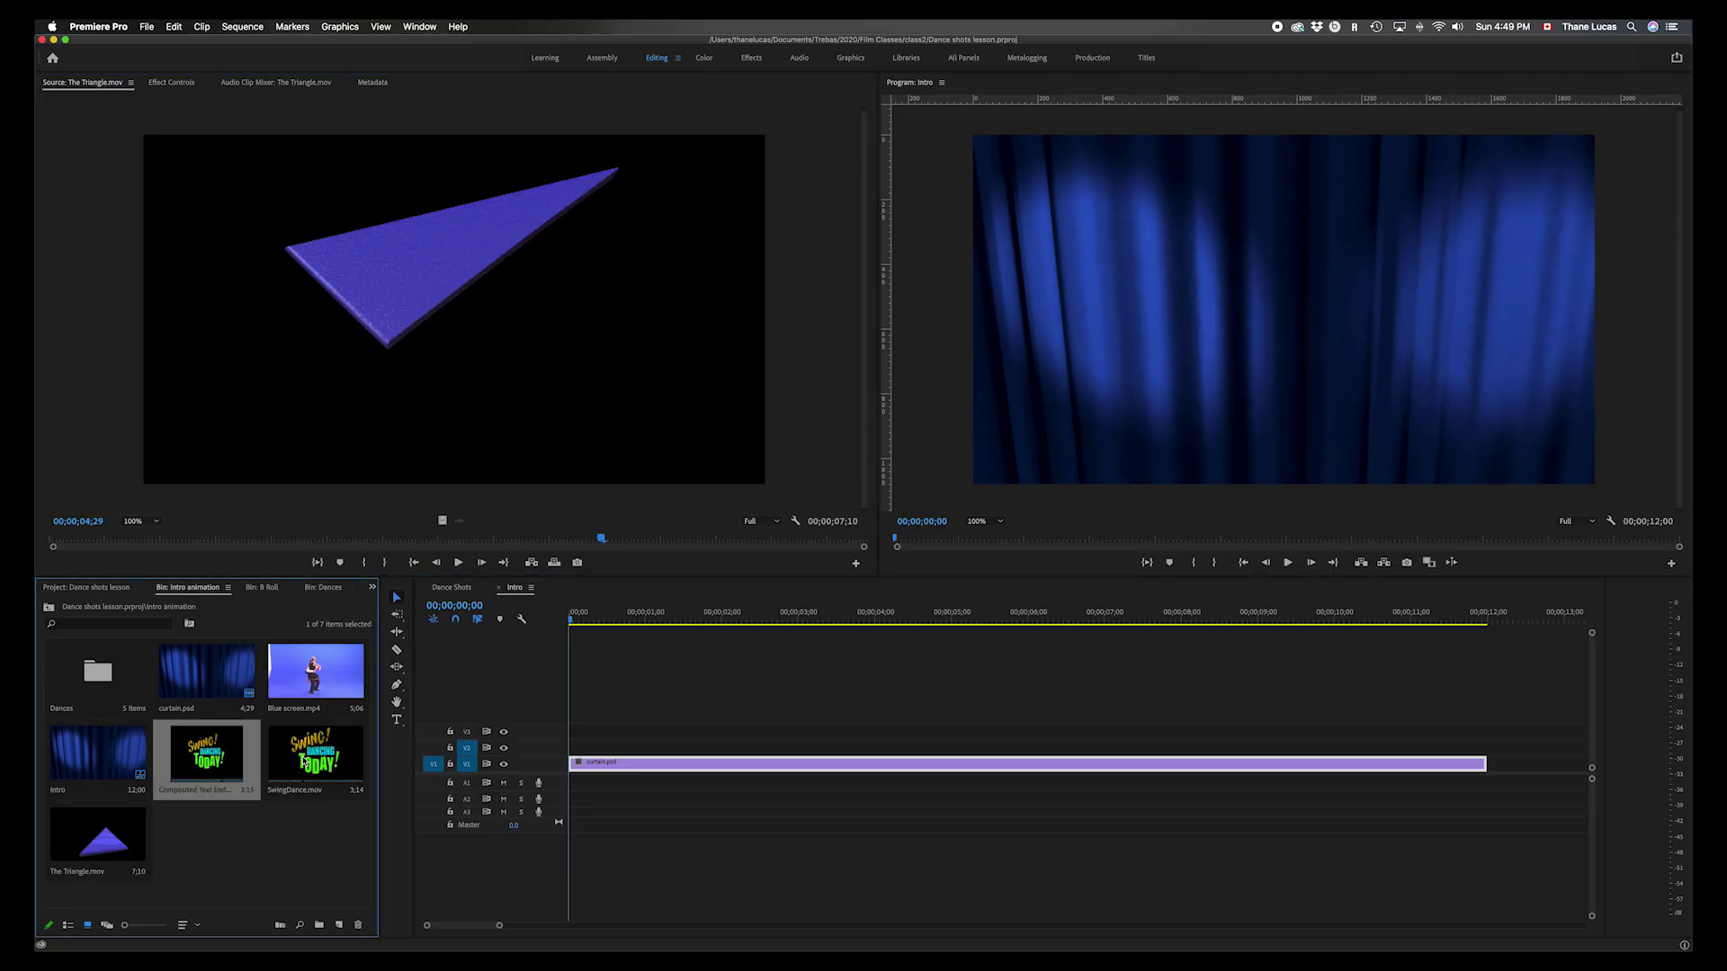
double_click(308, 757)
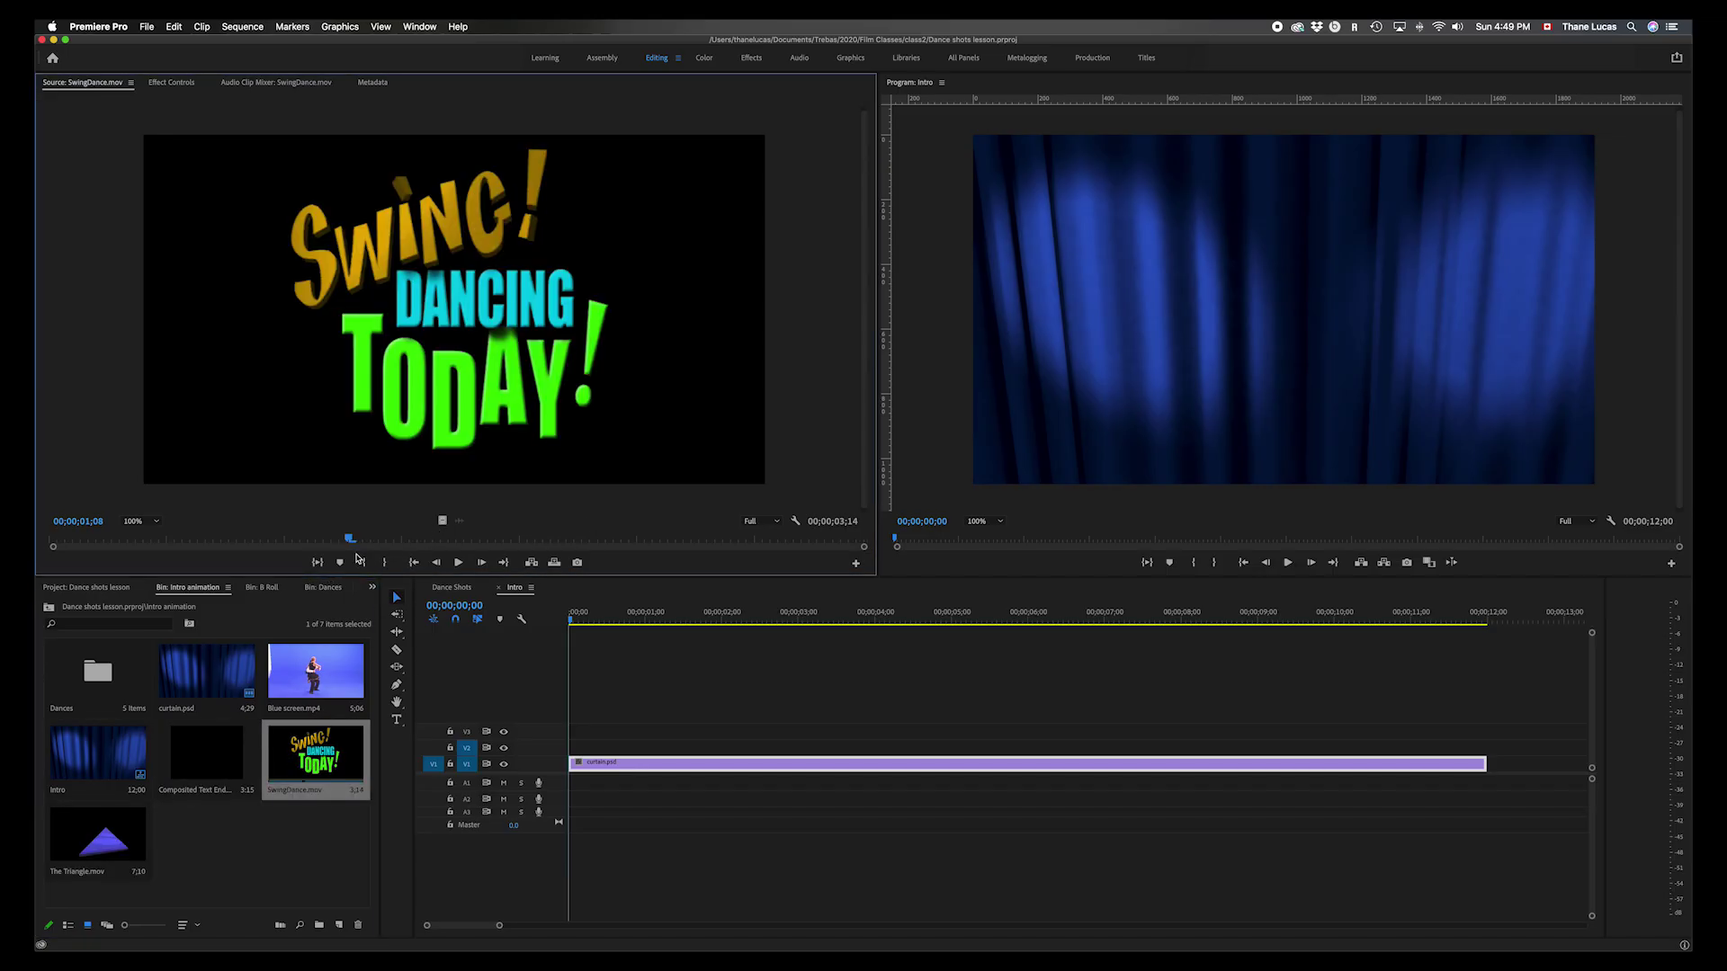
left_click(159, 546)
left_click_drag(159, 546, 529, 512)
double_click(99, 850)
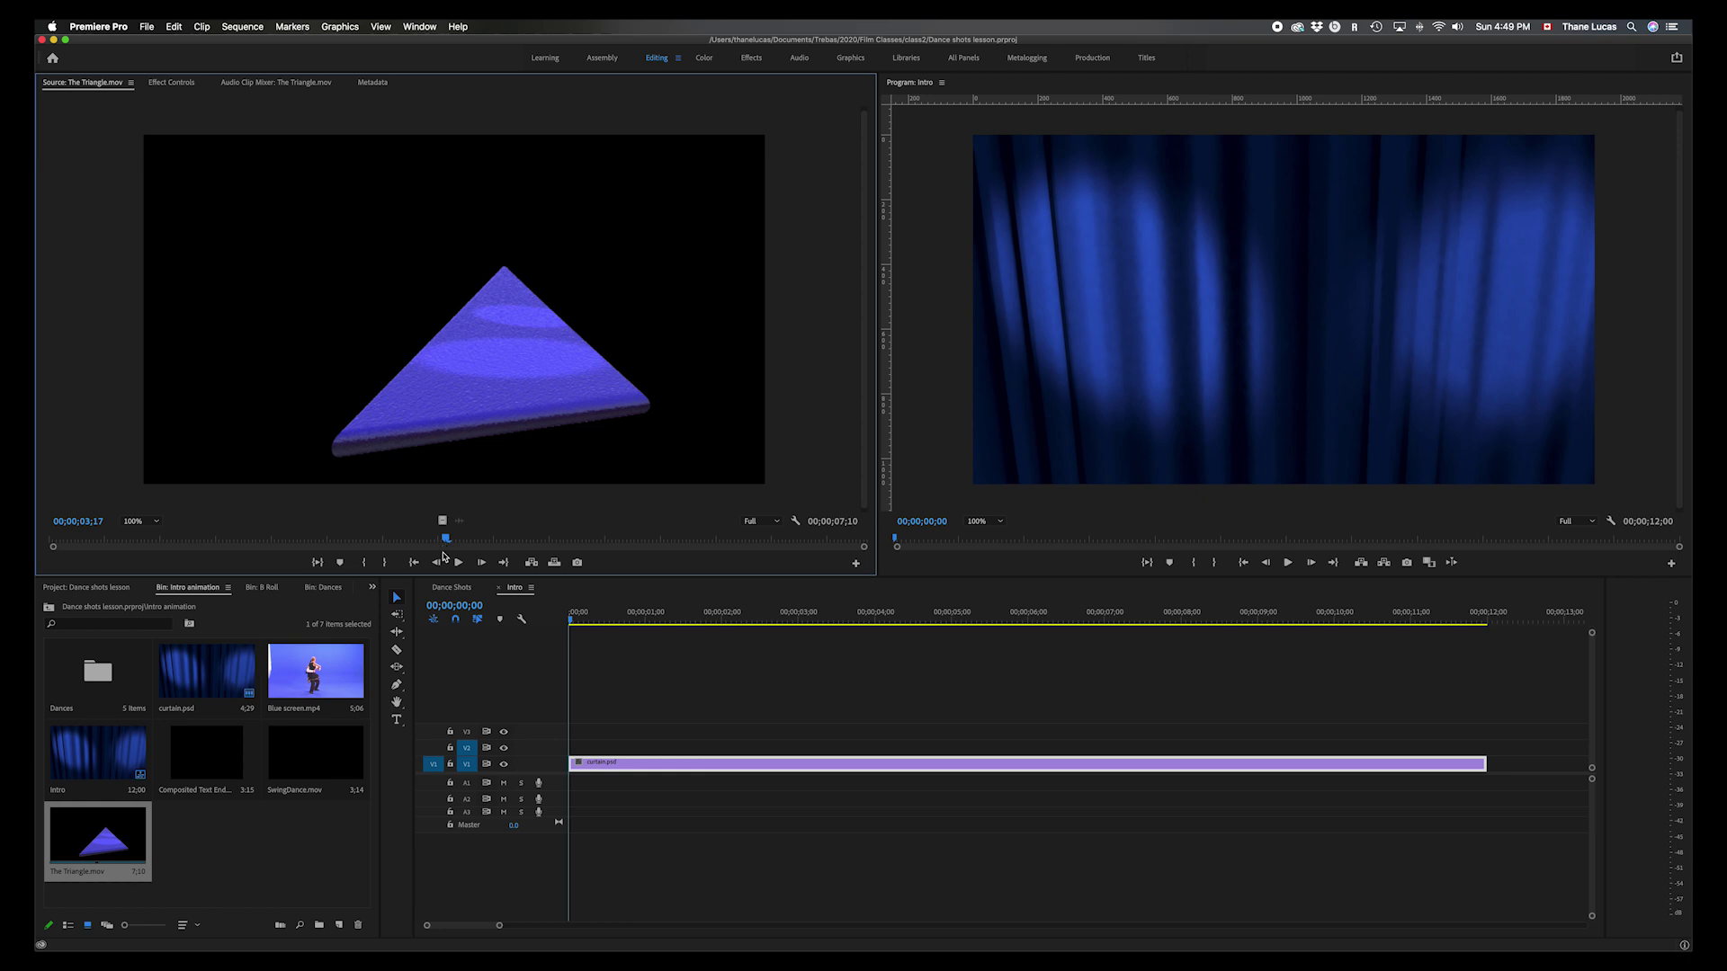
left_click_drag(443, 542, 705, 462)
left_click_drag(225, 537, 652, 477)
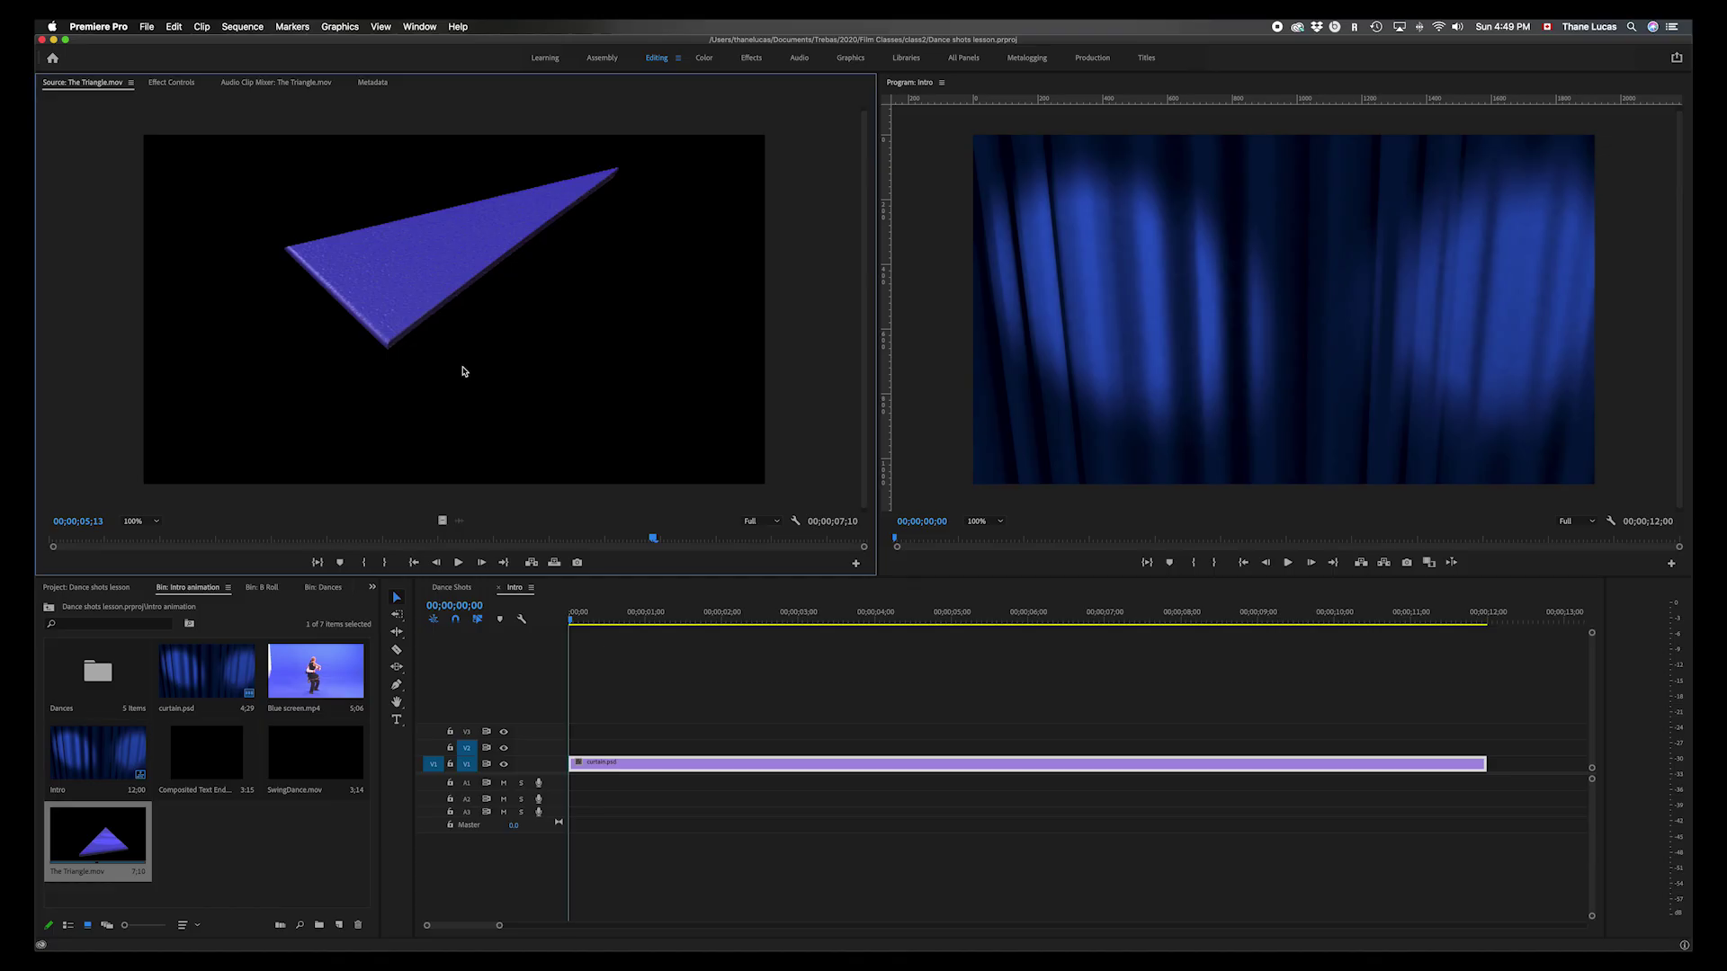
- Try placing The Triangle.mov freehand on track V2 above the curtain clip, and undo the placement
left_click_drag(474, 366, 693, 747)
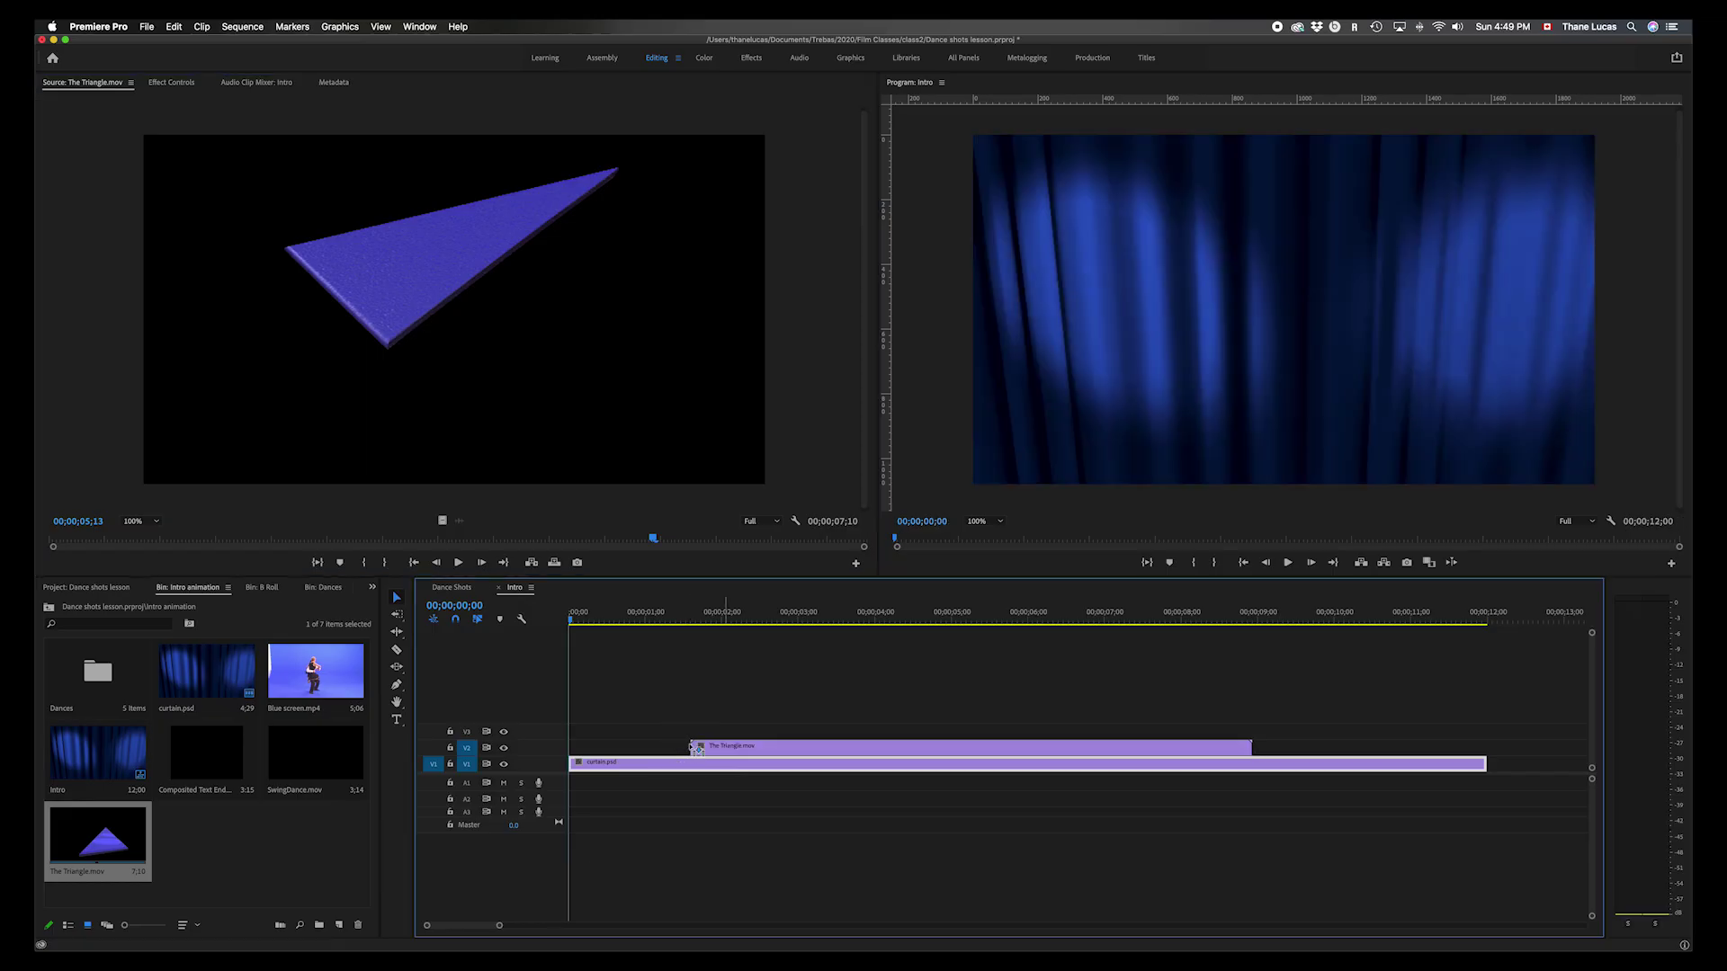
key("super+z")
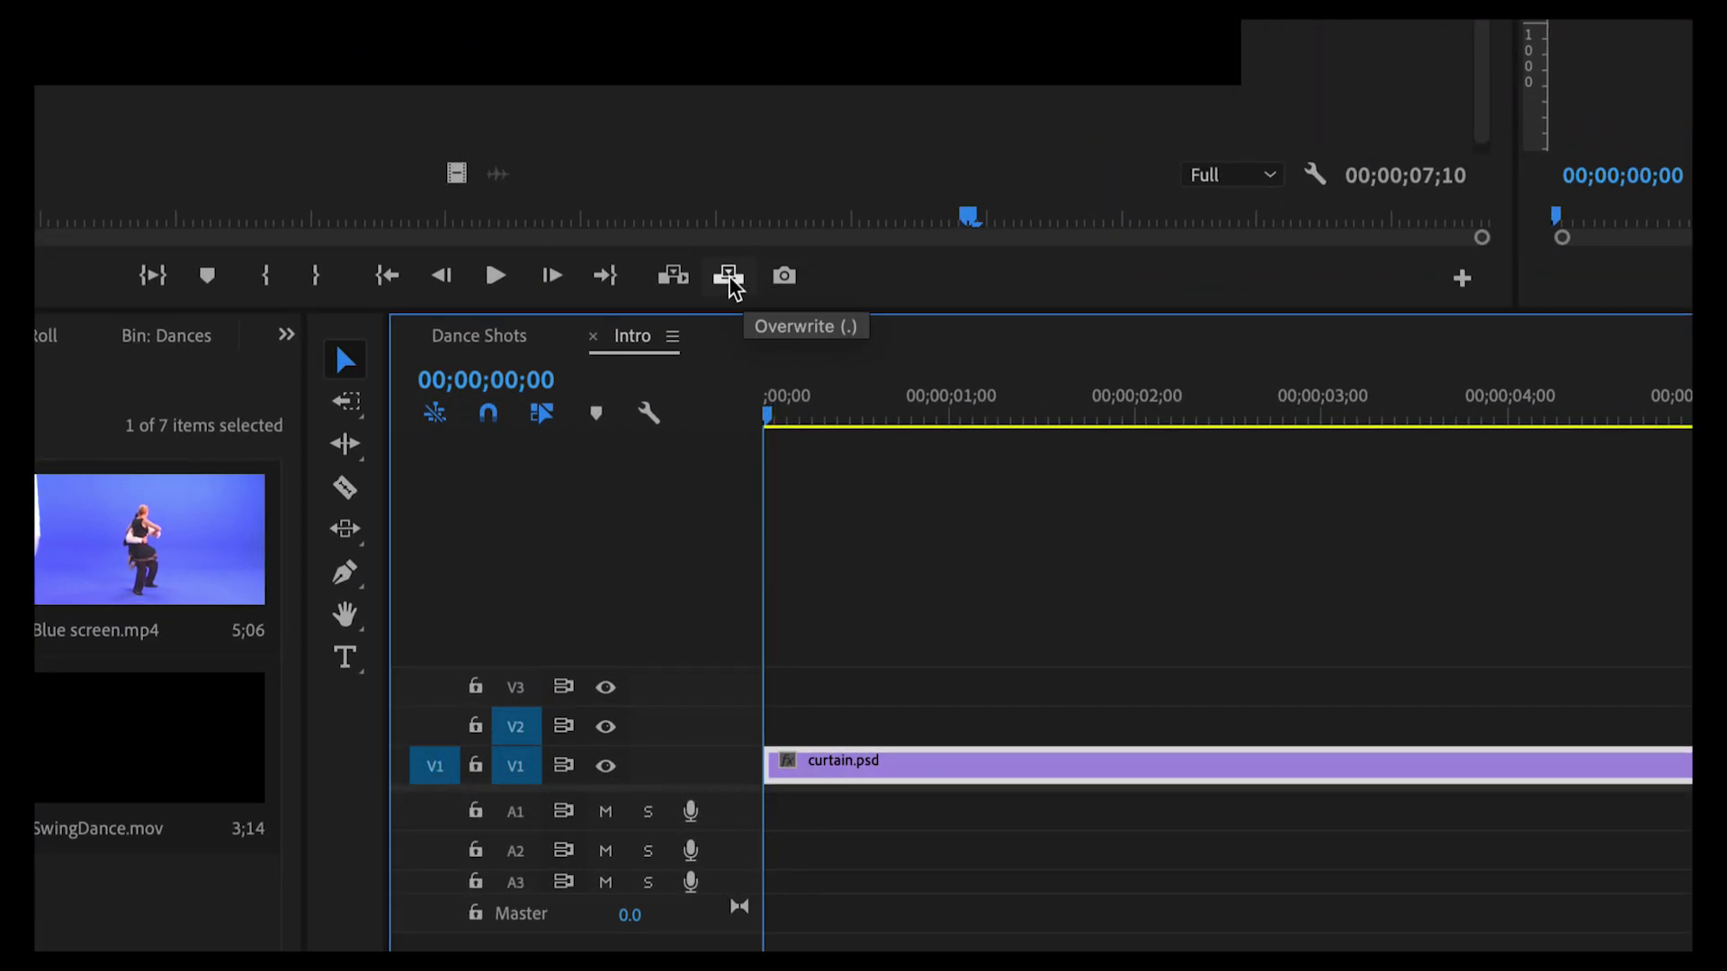
- Patch the source to V2, untarget V1, and overwrite The Triangle.mov onto V2 from an In point at 00;00;02;00
left_click(433, 739)
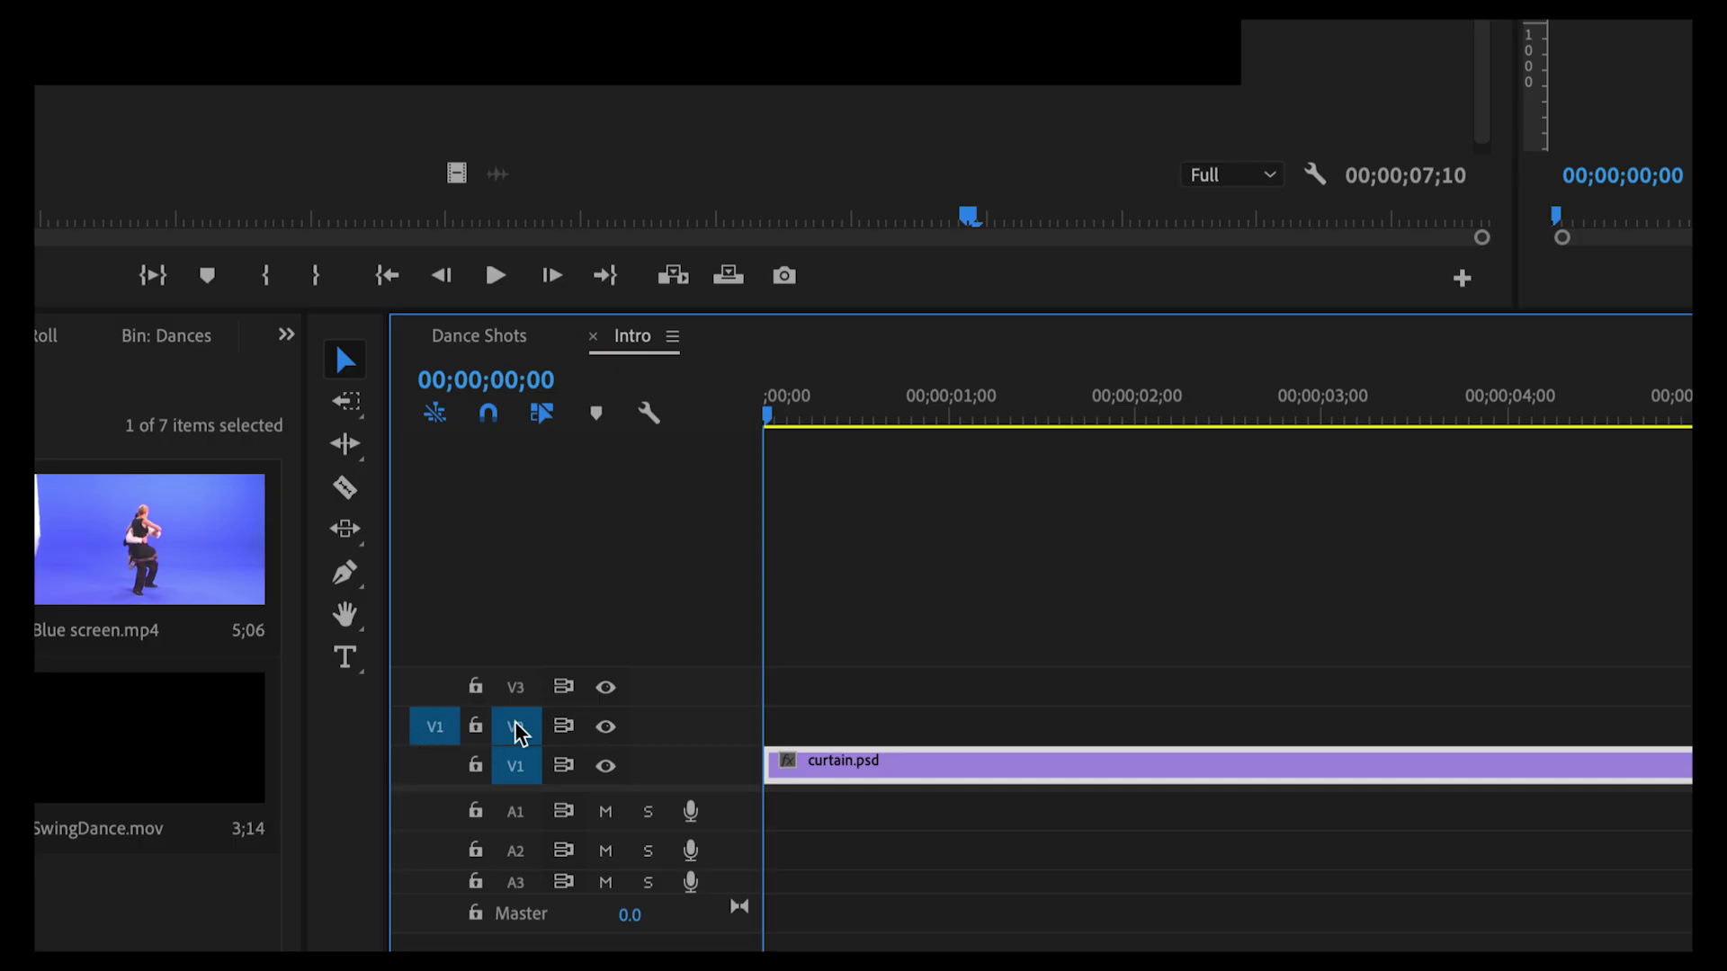
left_click(522, 766)
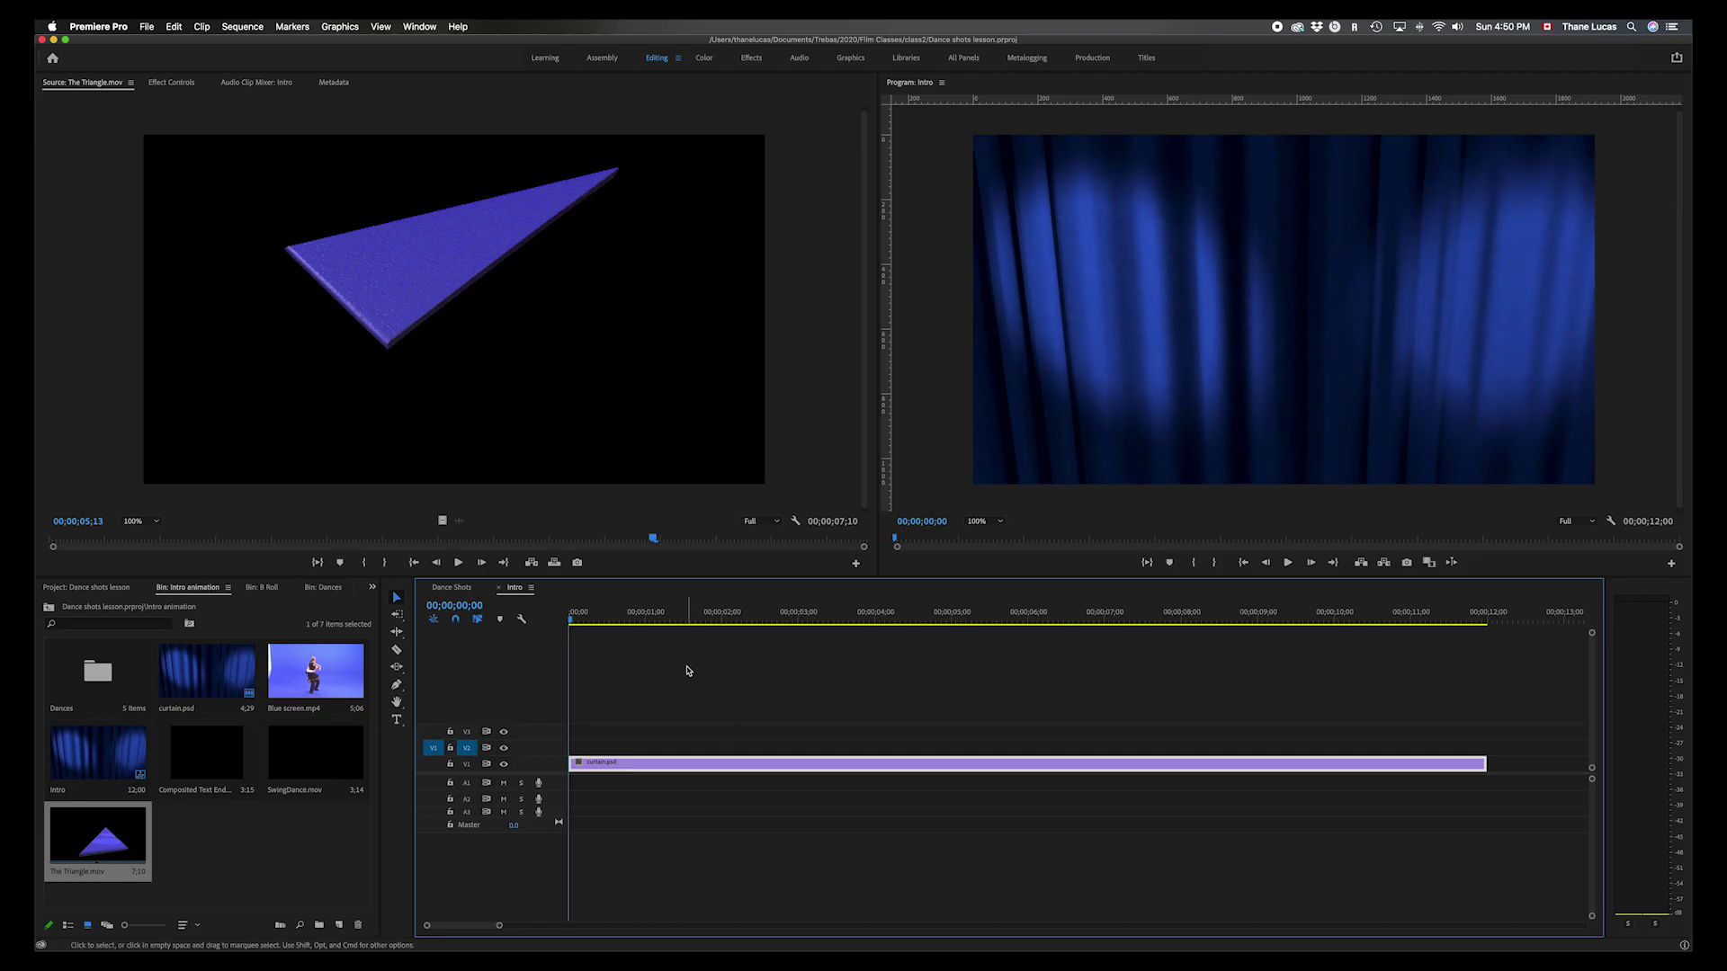
left_click(455, 605)
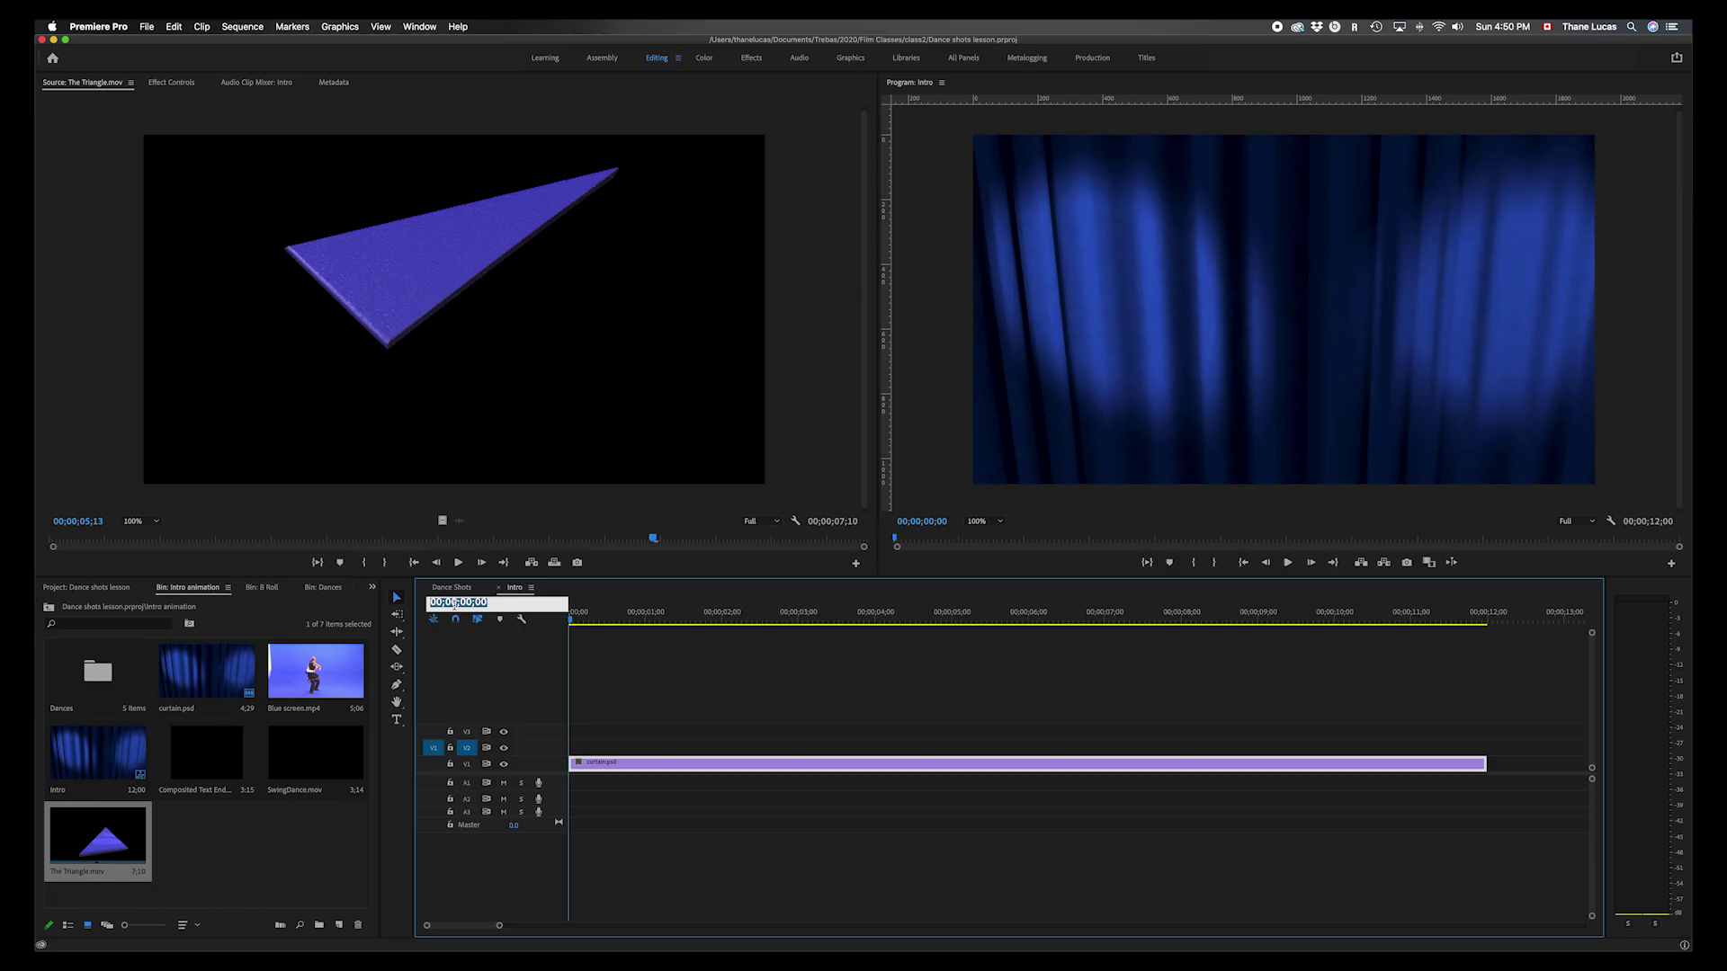
type("200")
key("Return")
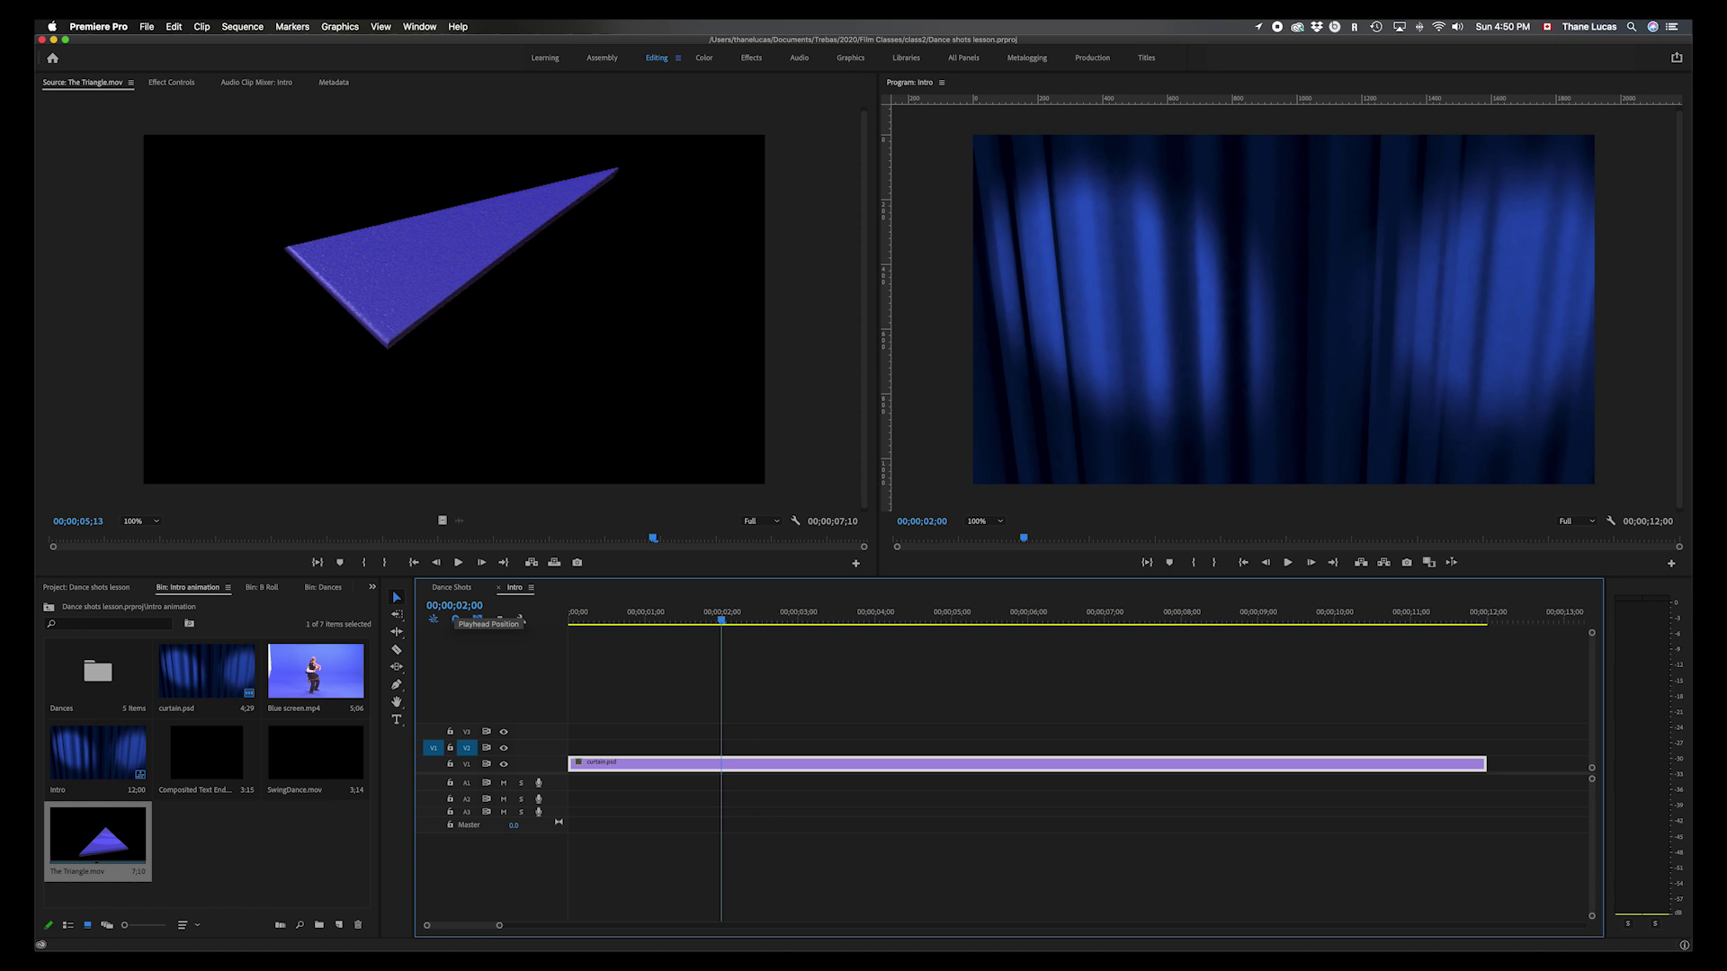
key("i")
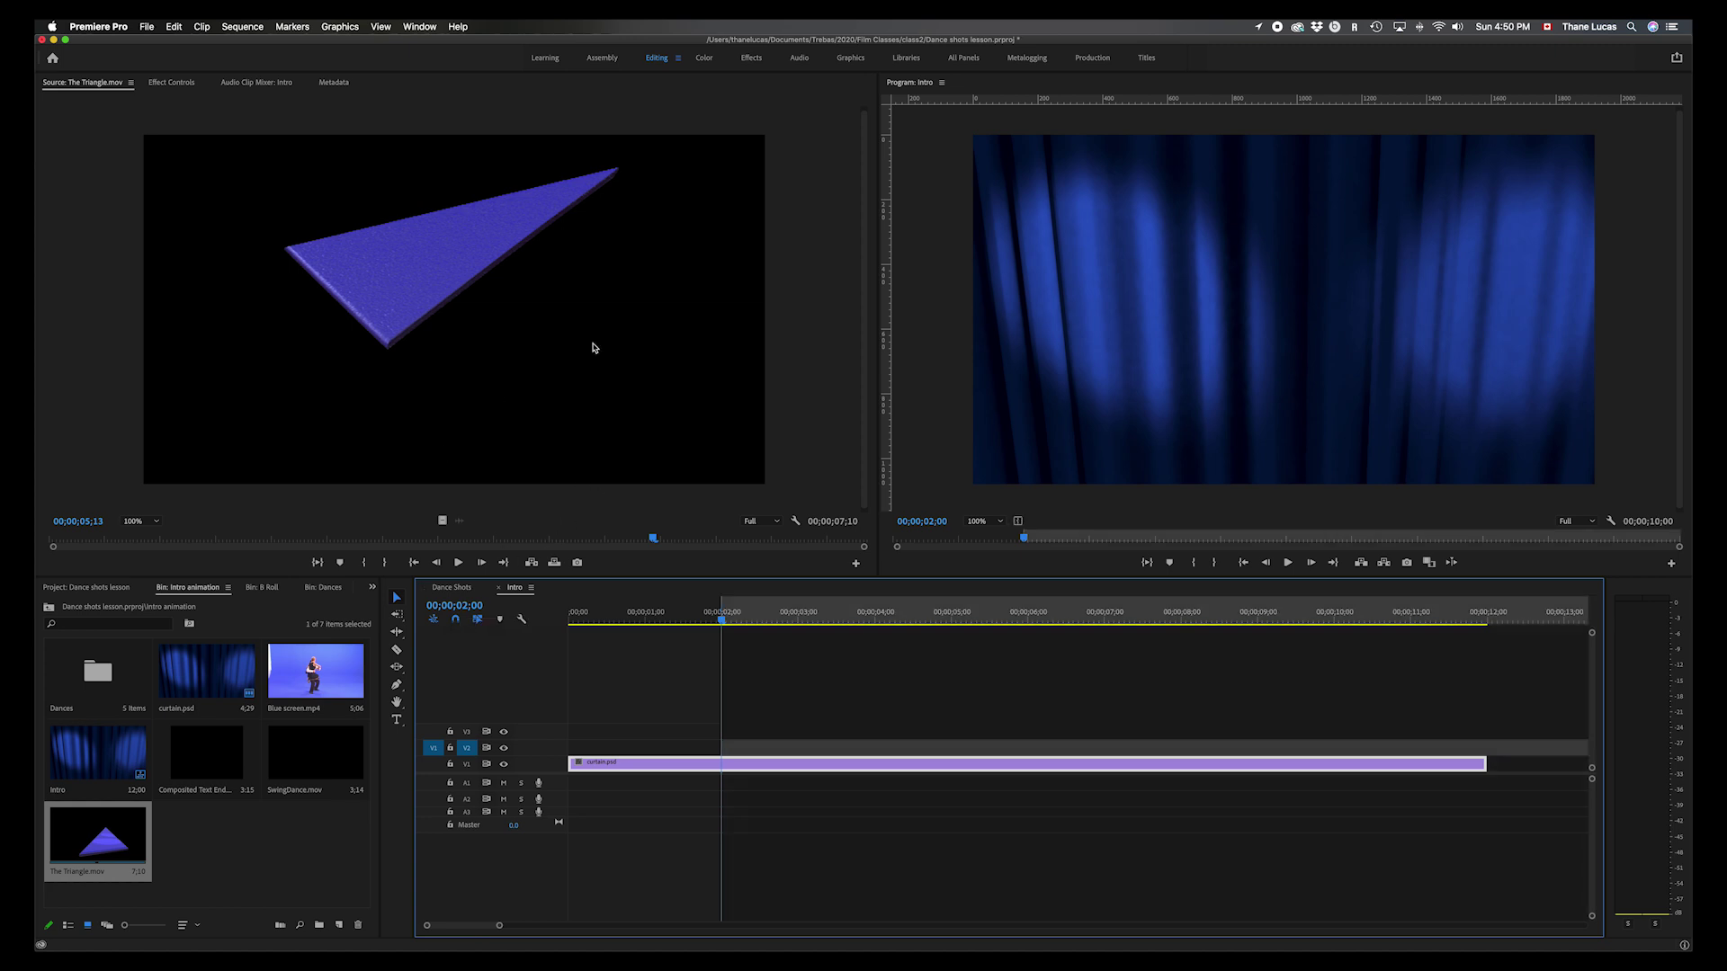
left_click(555, 563)
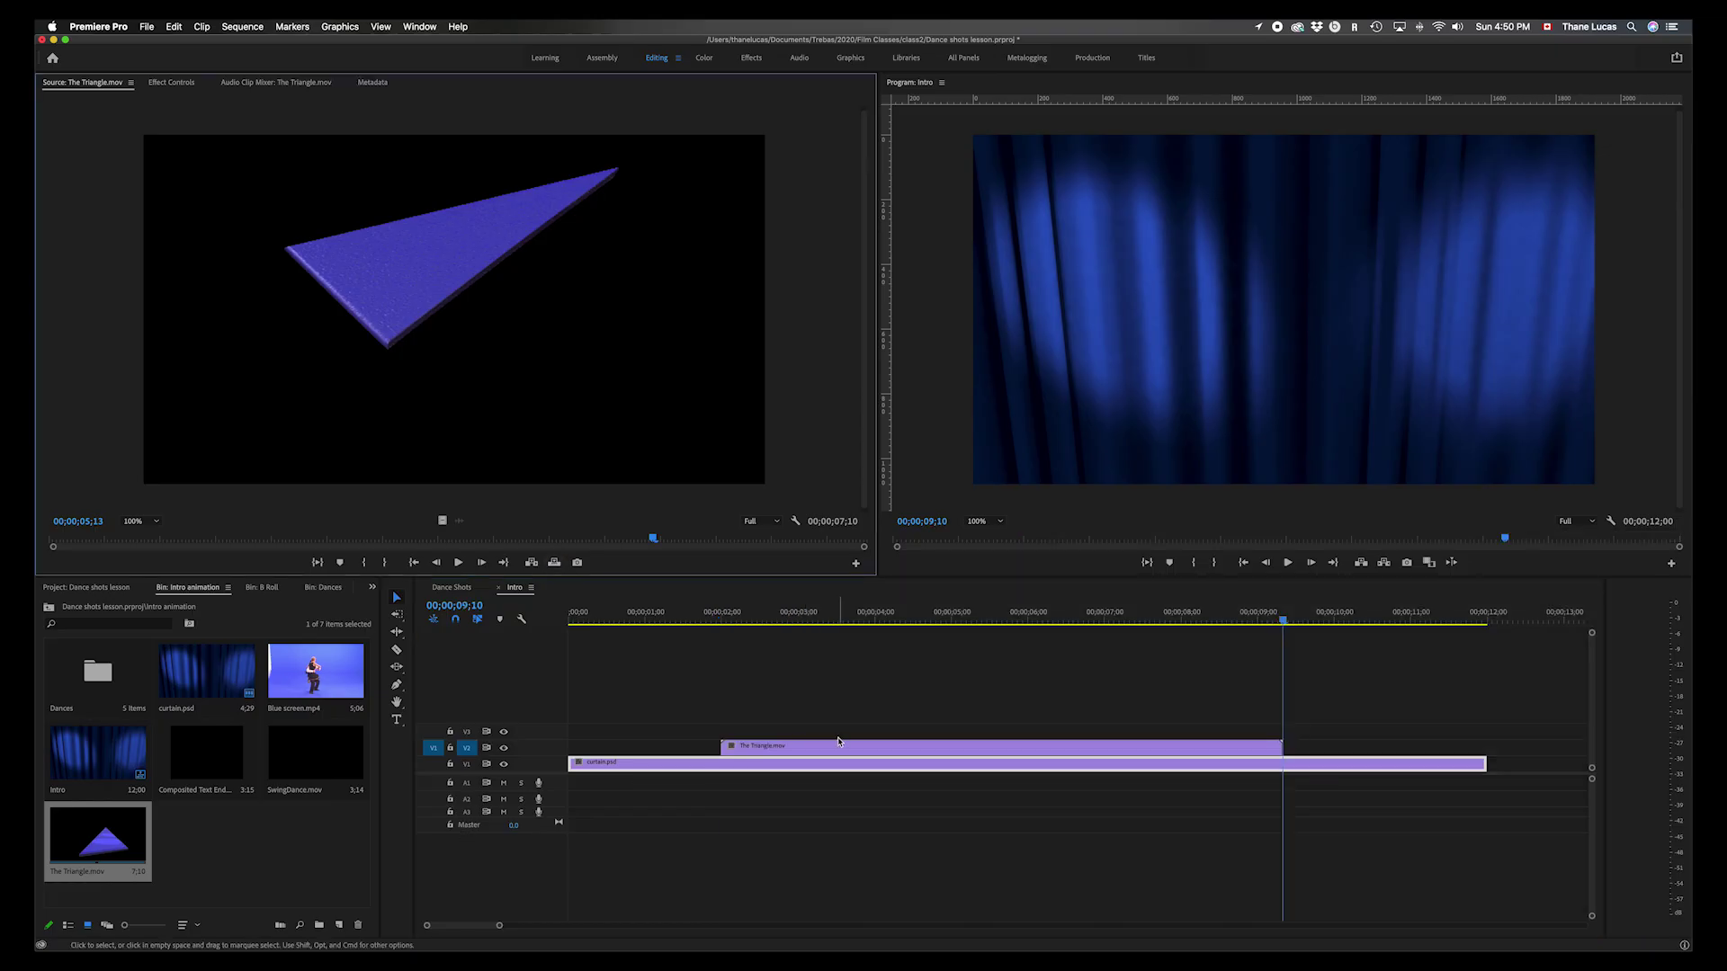
left_click_drag(1273, 612, 931, 628)
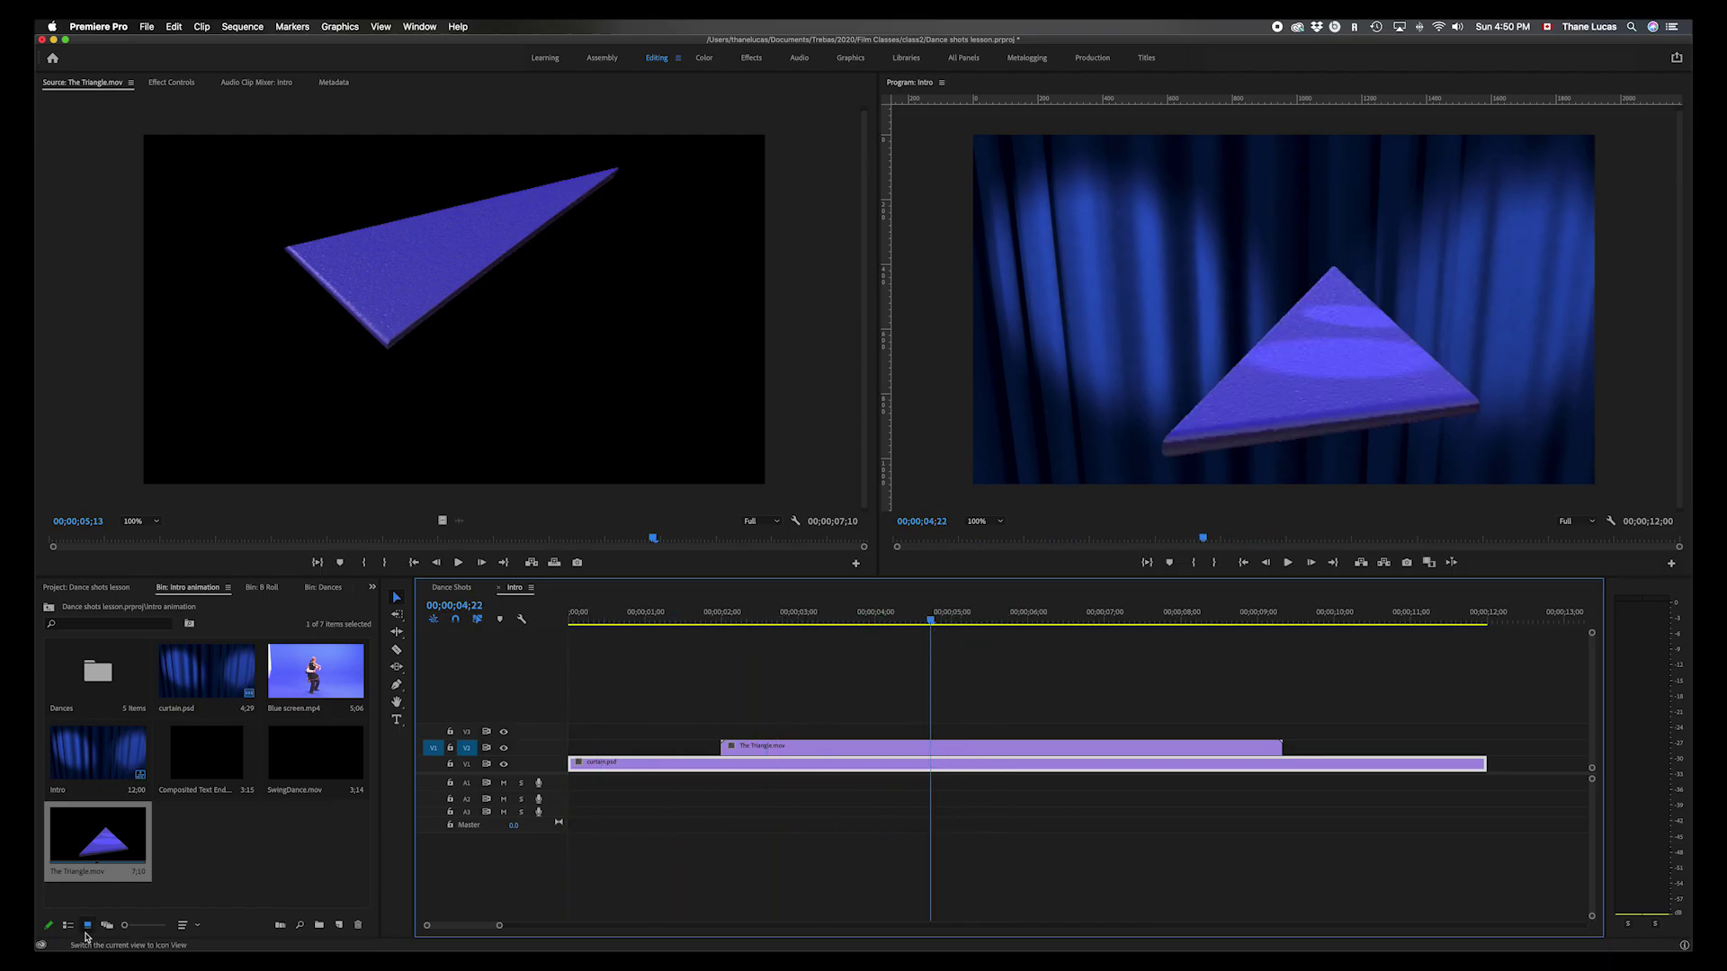
mouse_move(99, 948)
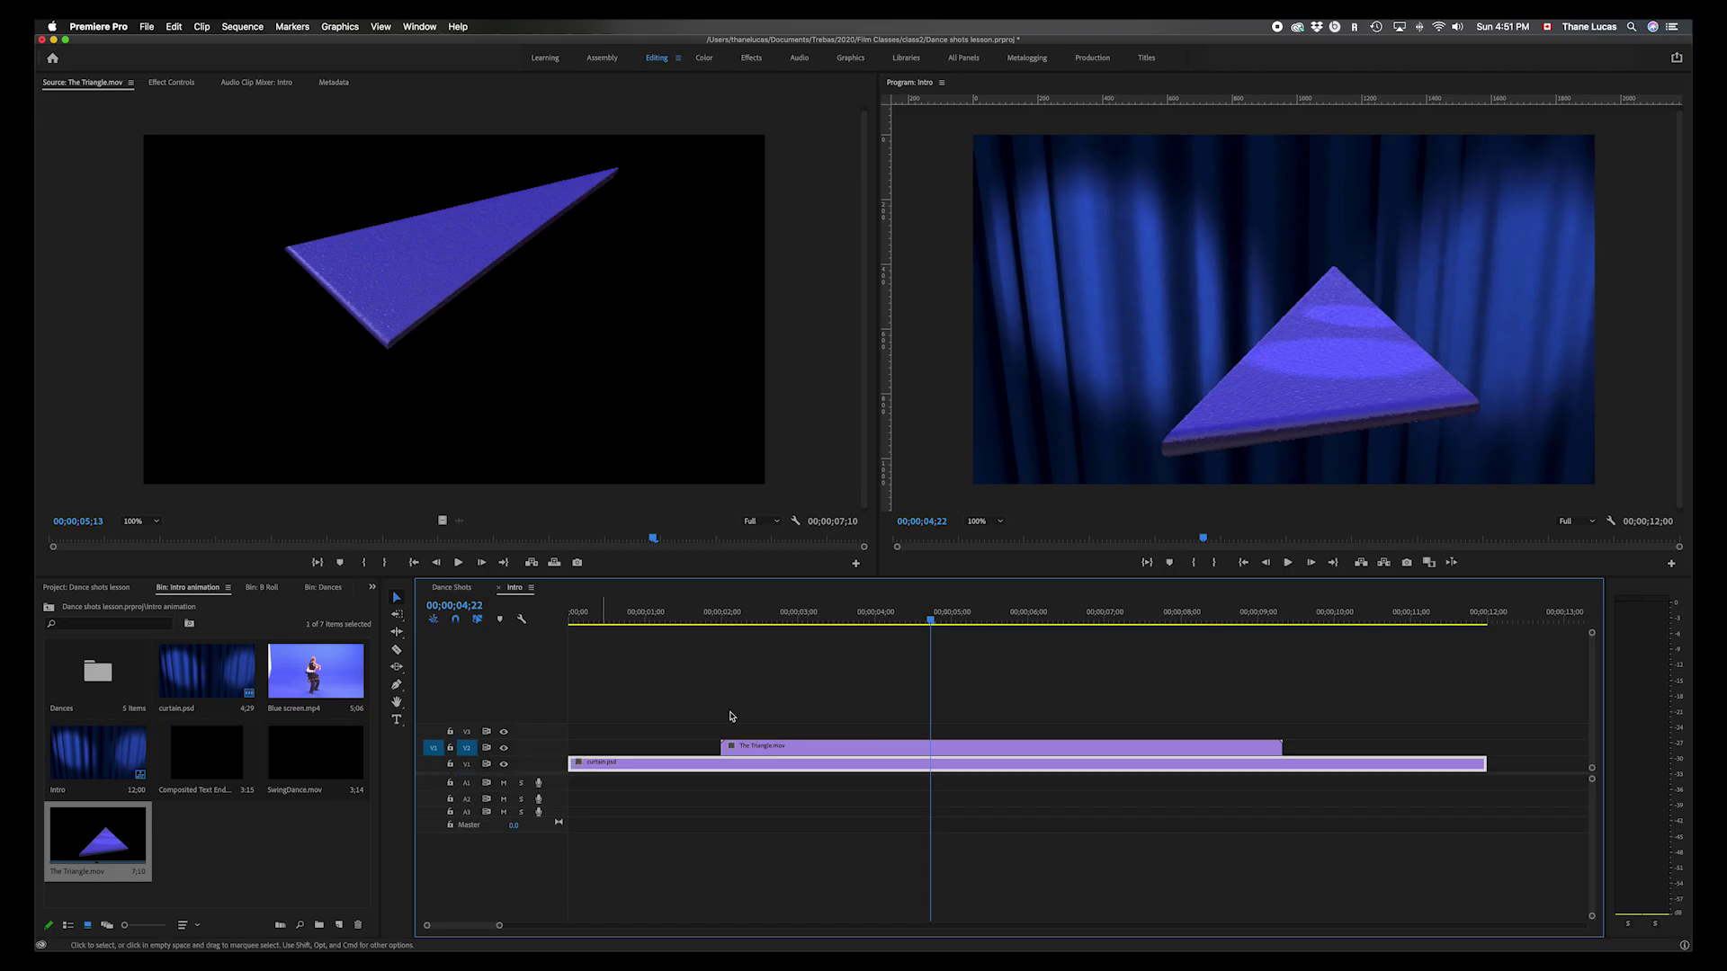
- Overwrite Blue screen.mp4 onto track V3 at 00;00;02;00, with the source patched to V3 and V3 targeted instead of V2
left_click(455, 606)
type("200")
key("Return")
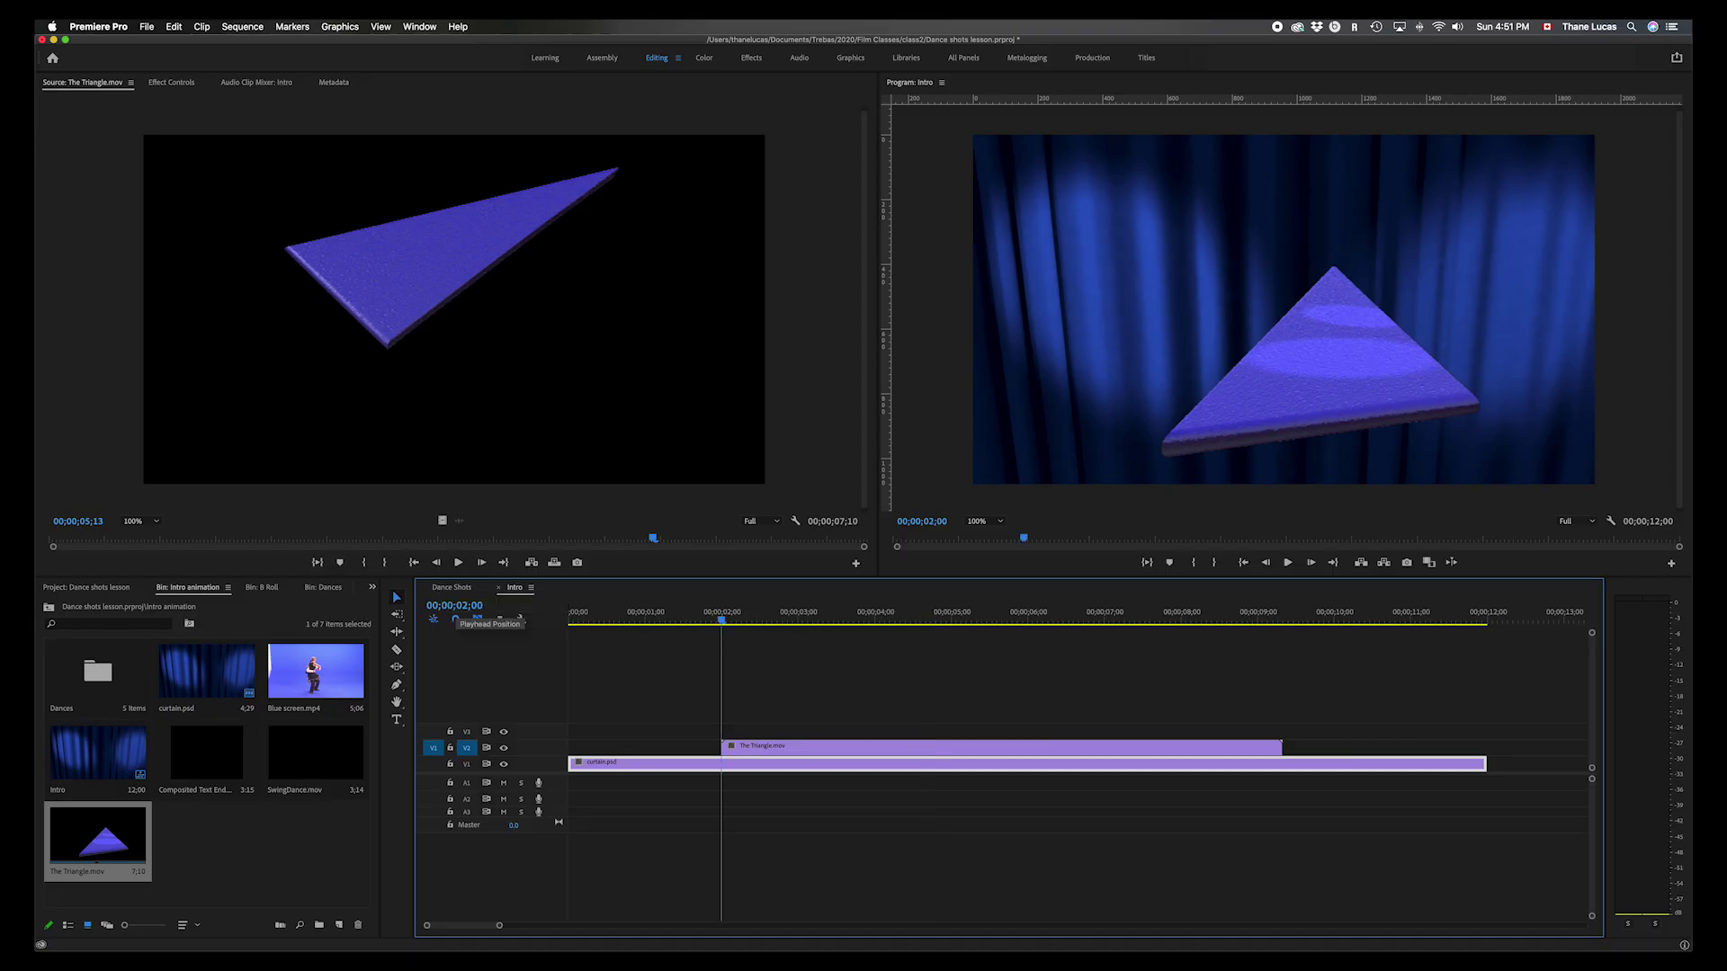
double_click(294, 682)
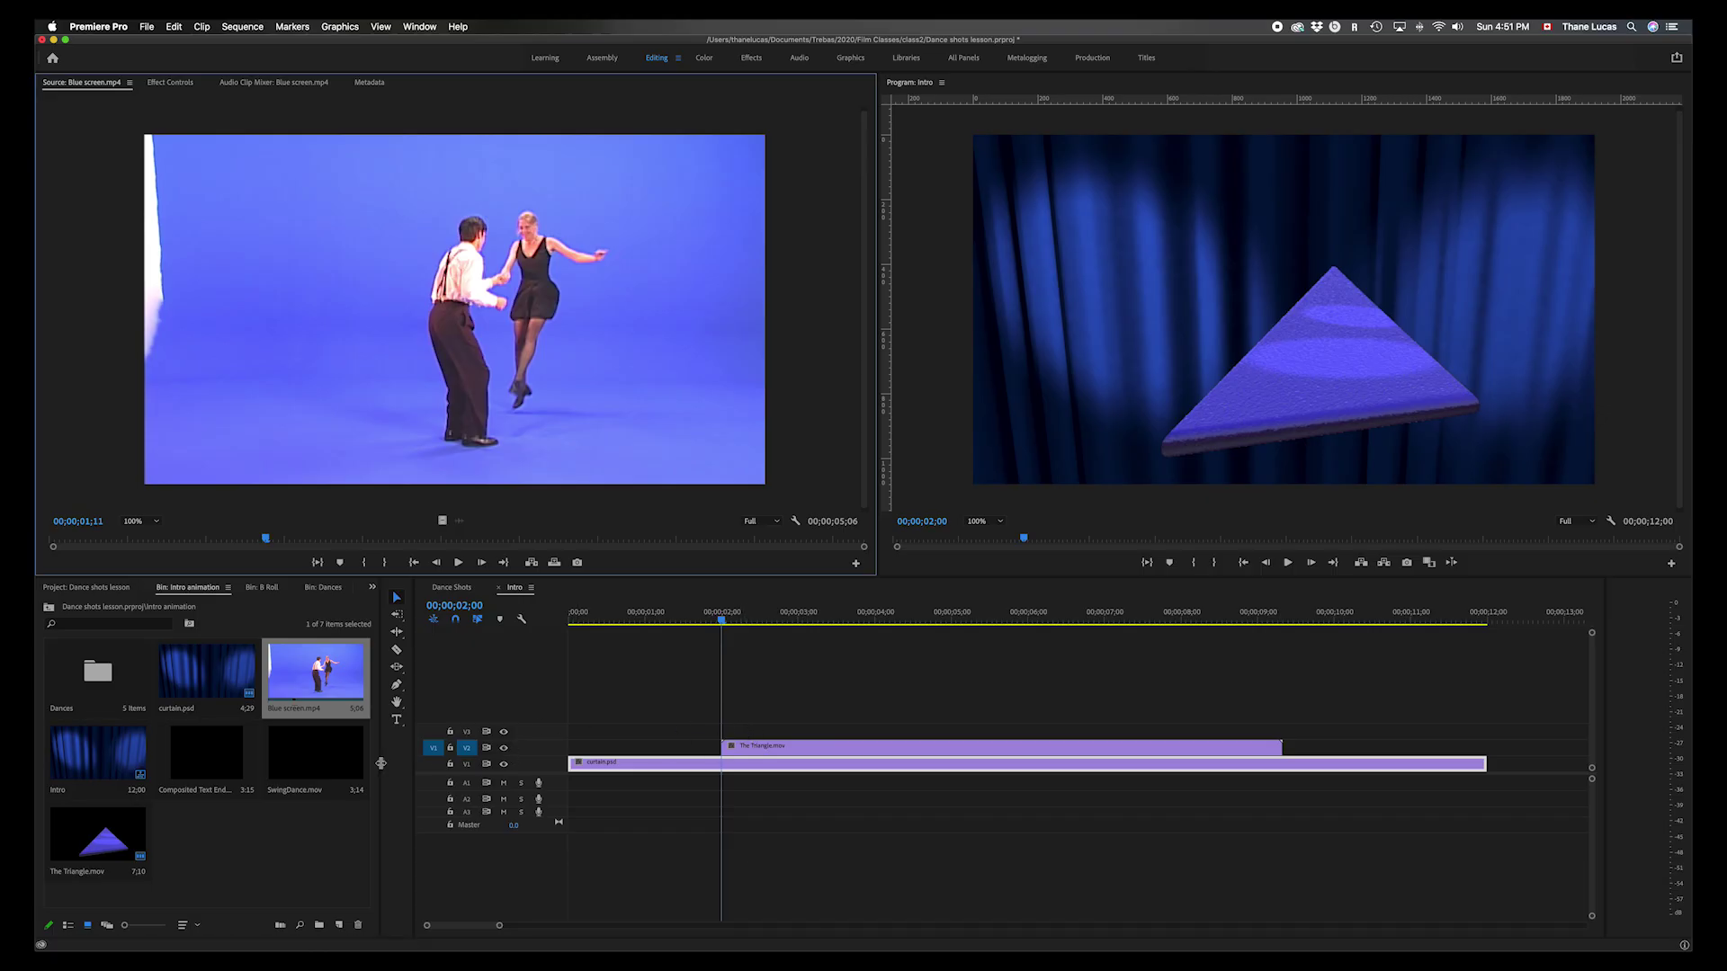
left_click(434, 734)
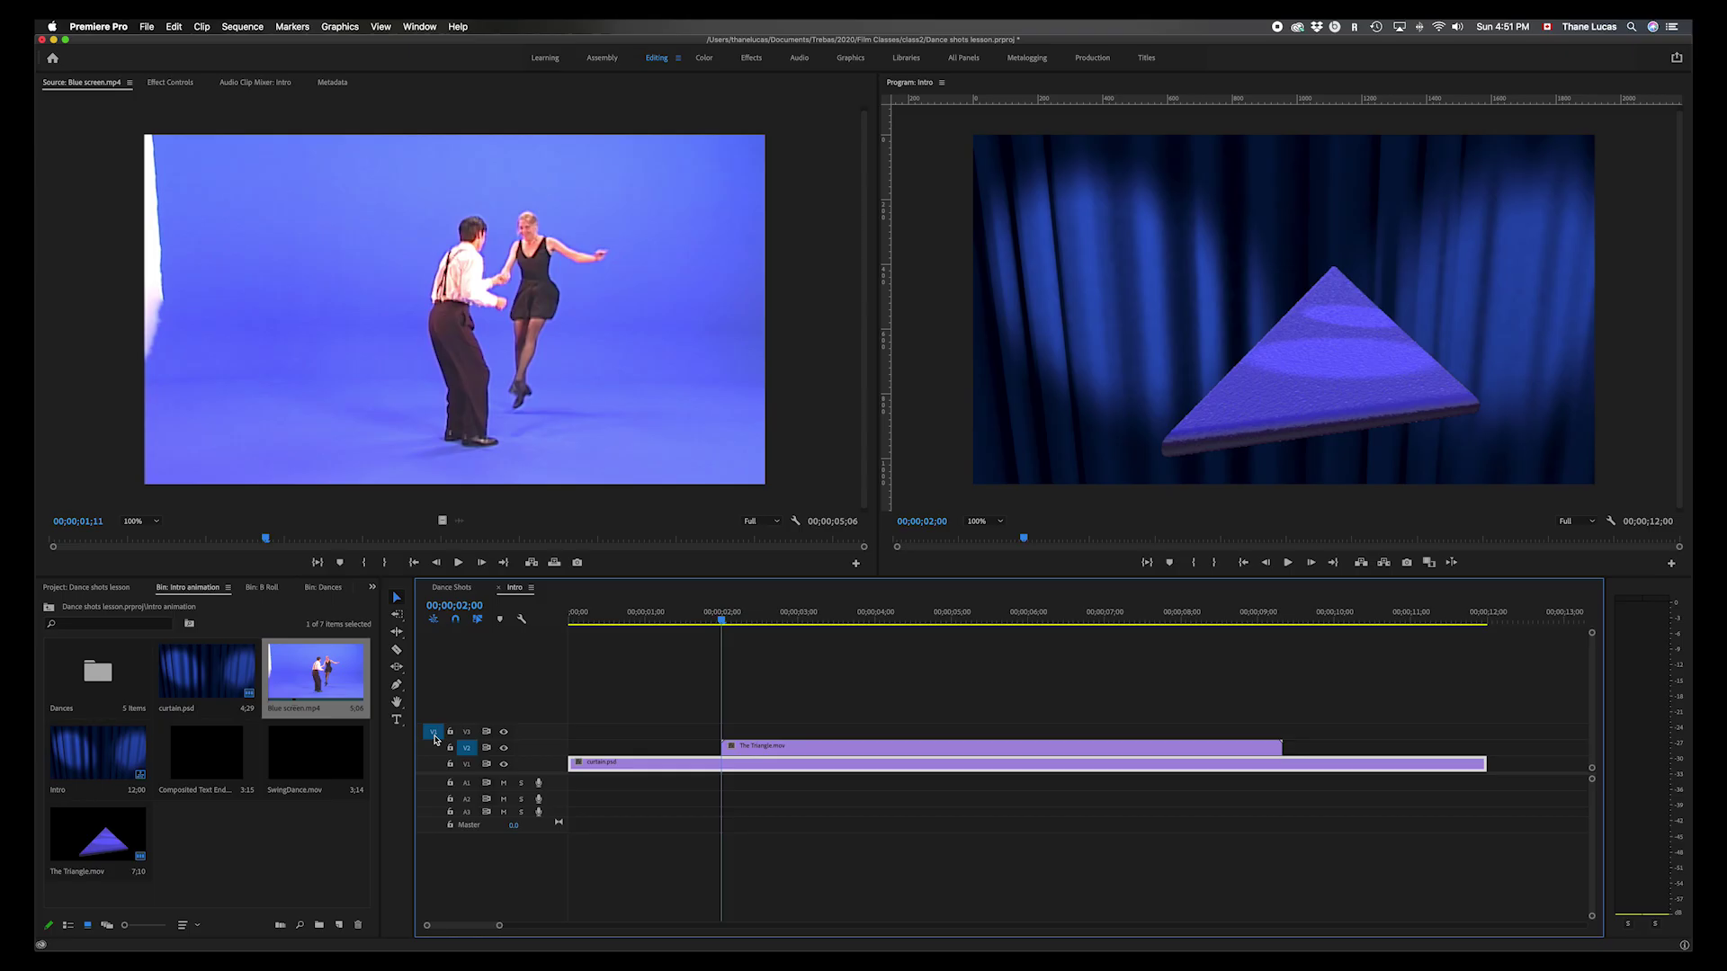
left_click(466, 747)
left_click(468, 733)
left_click(554, 563)
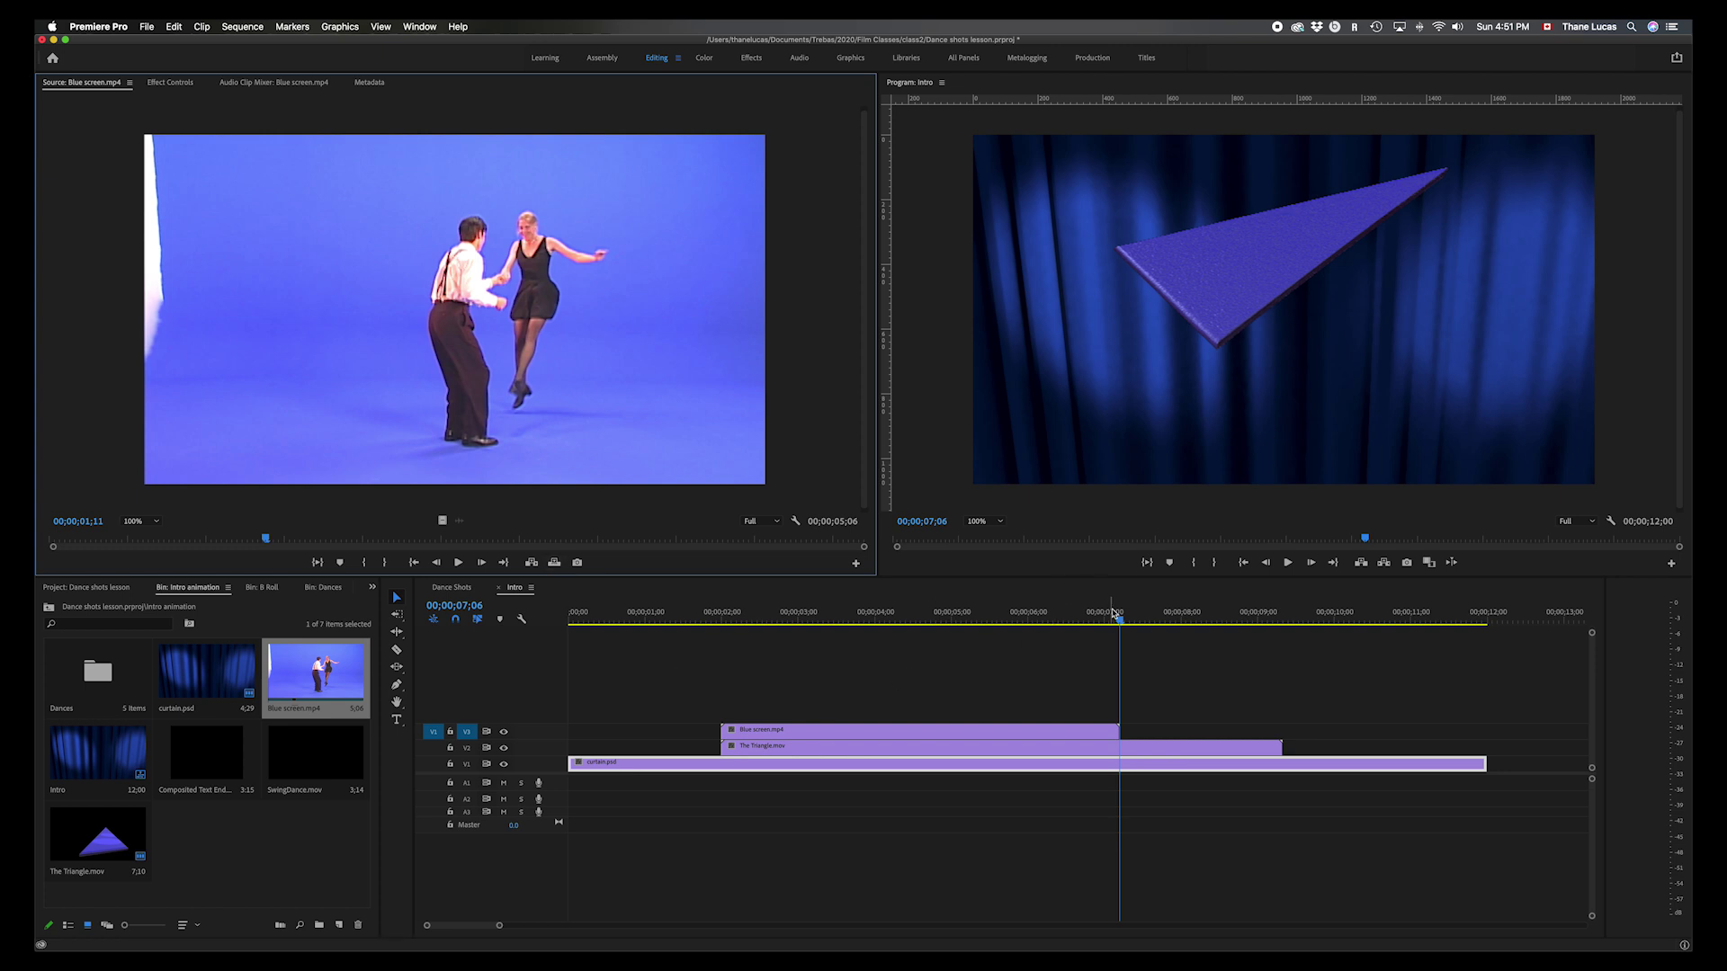
- Replace the Blue screen.mp4 clip on V3 with an After Effects composition
left_click_drag(1121, 622, 805, 596)
left_click(856, 737)
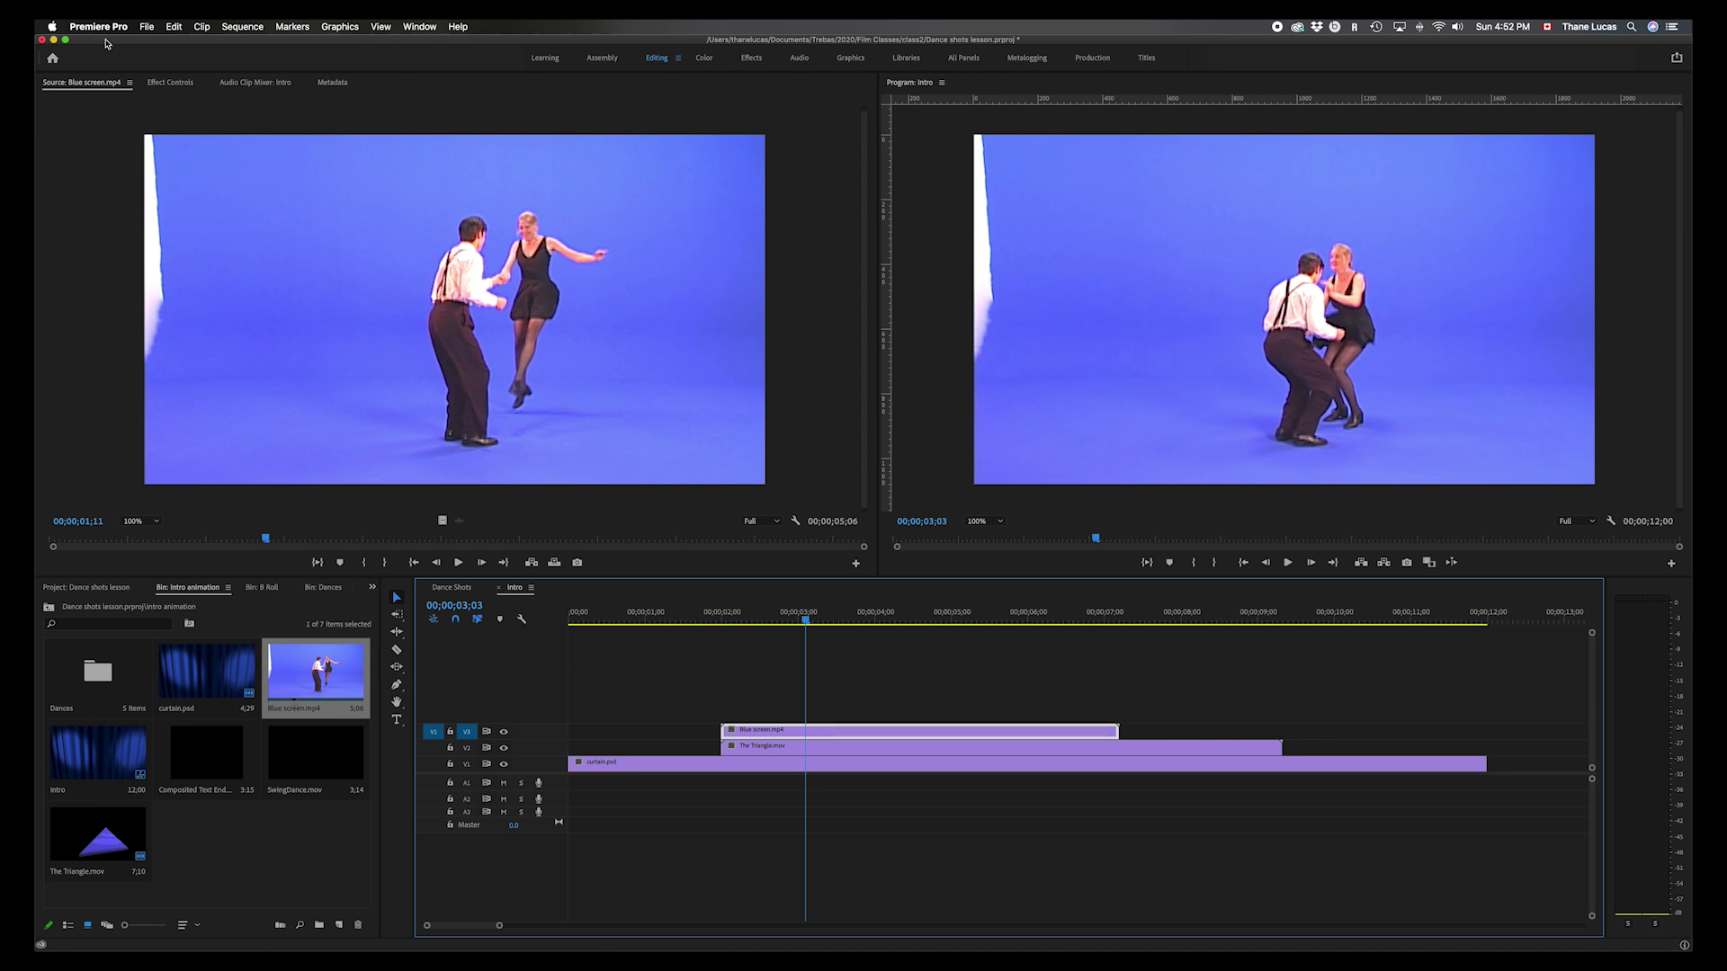
right_click(903, 734)
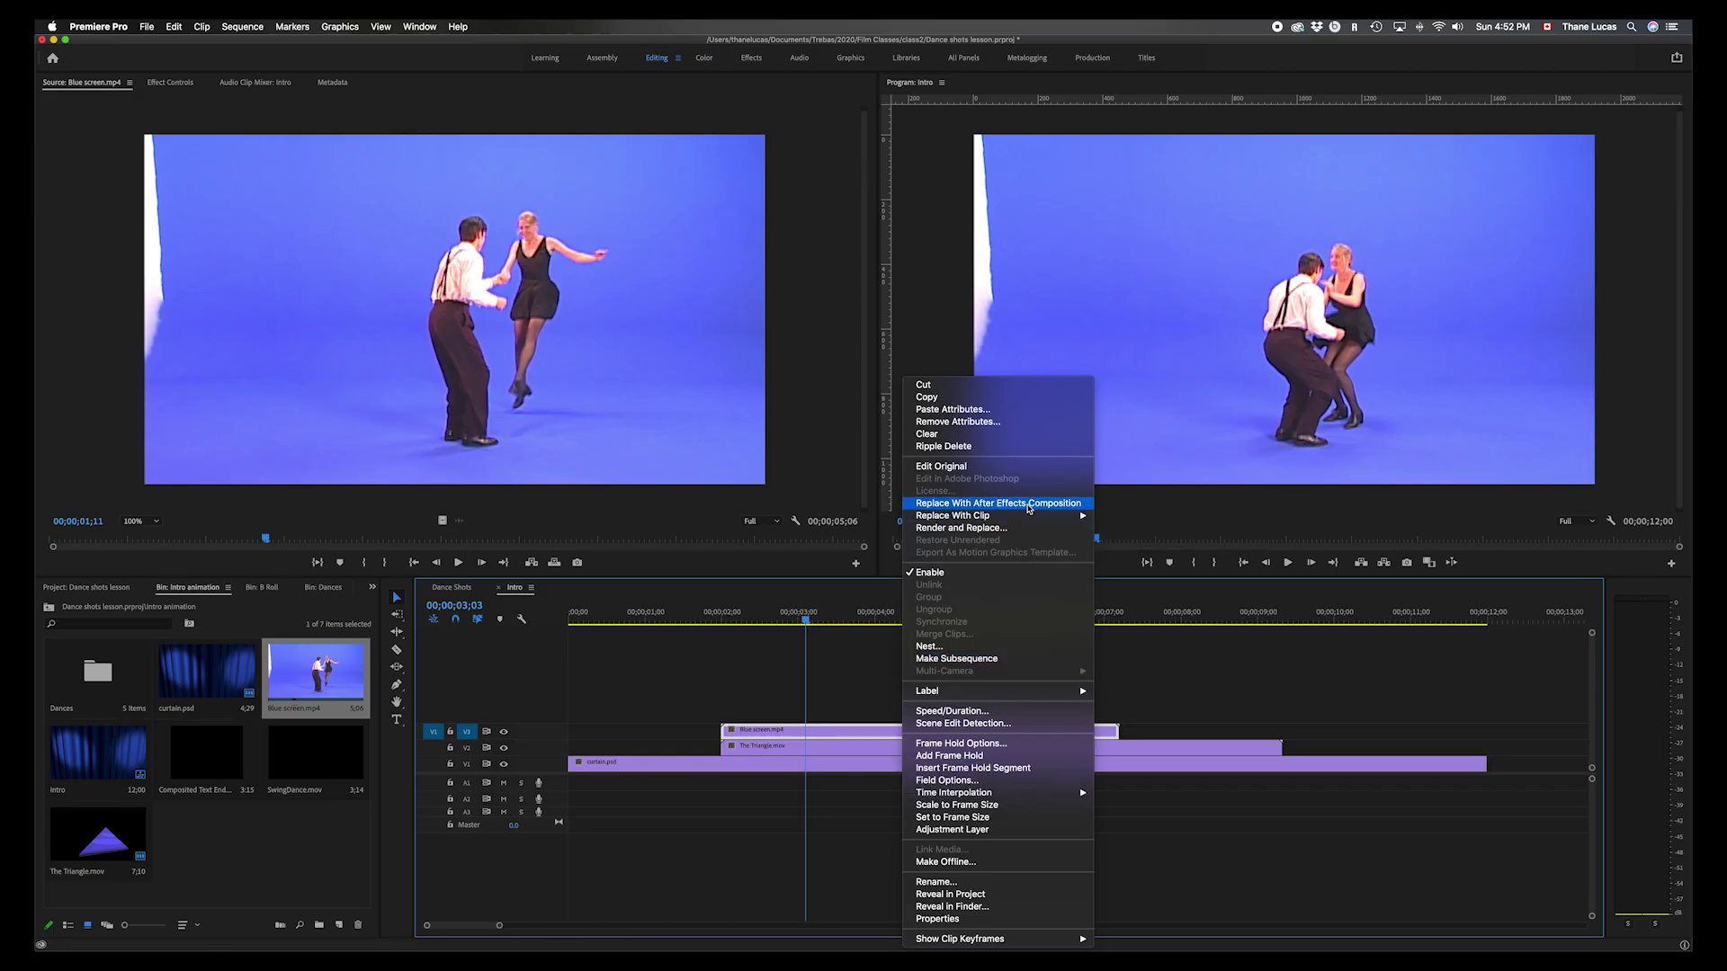
left_click(1029, 504)
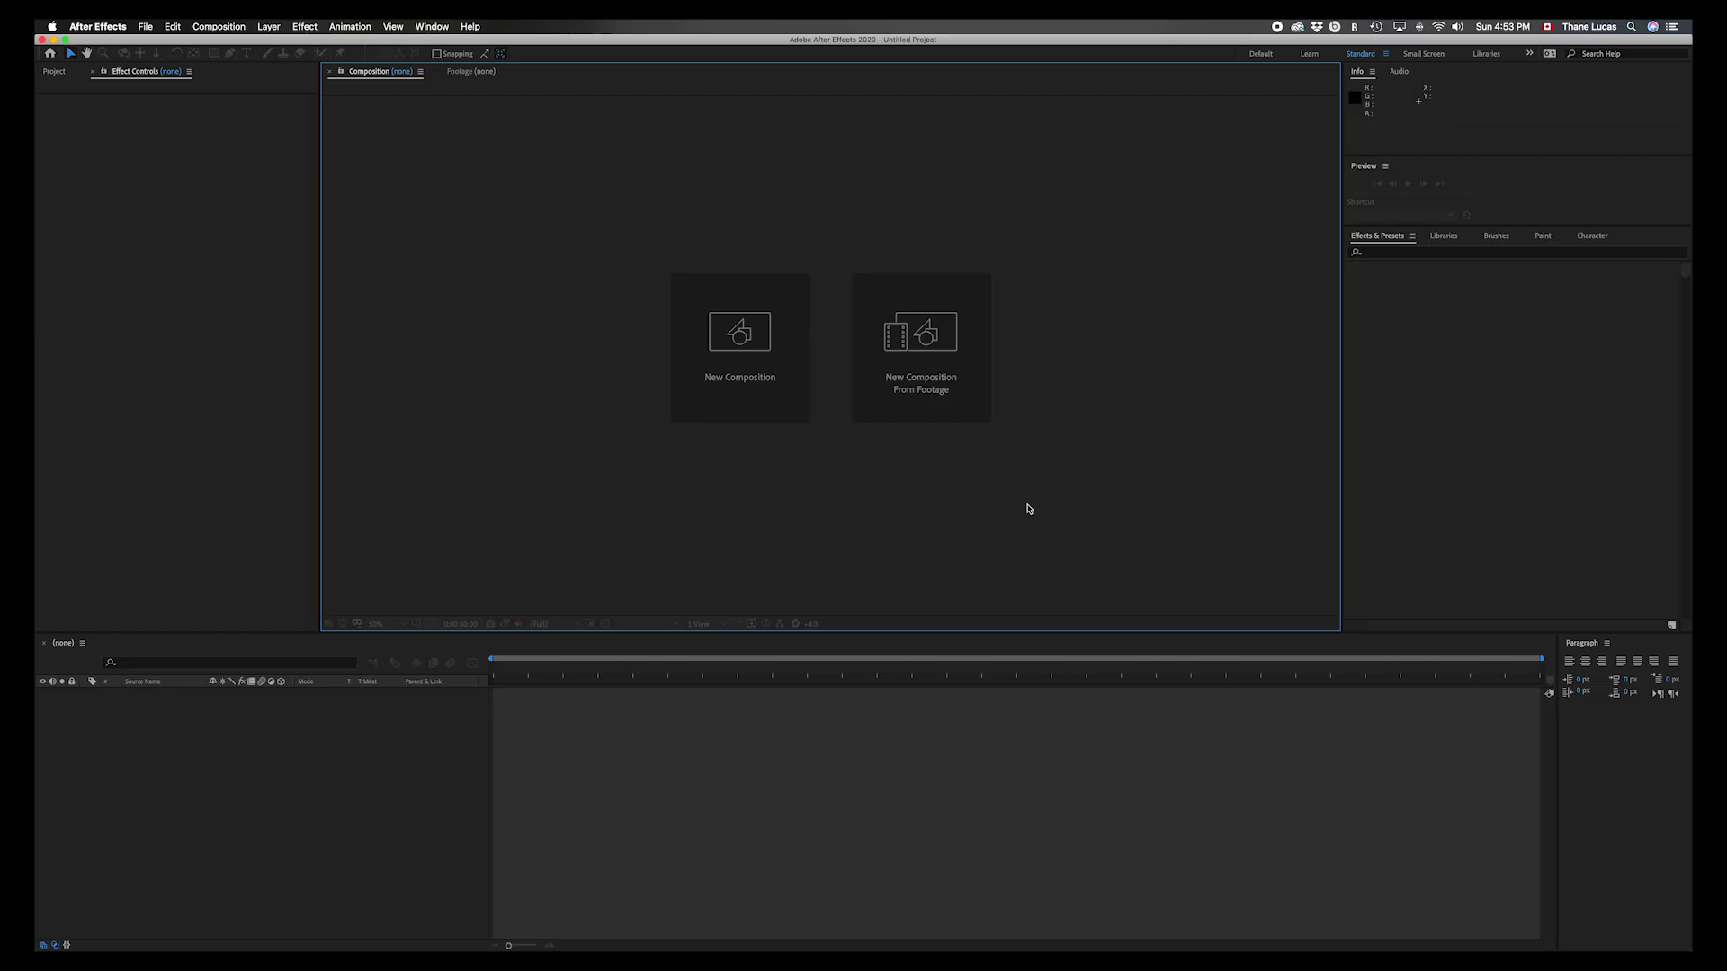
- Save the After Effects project as bluescreen in the class 1 folder and show the project's items
key("super+s")
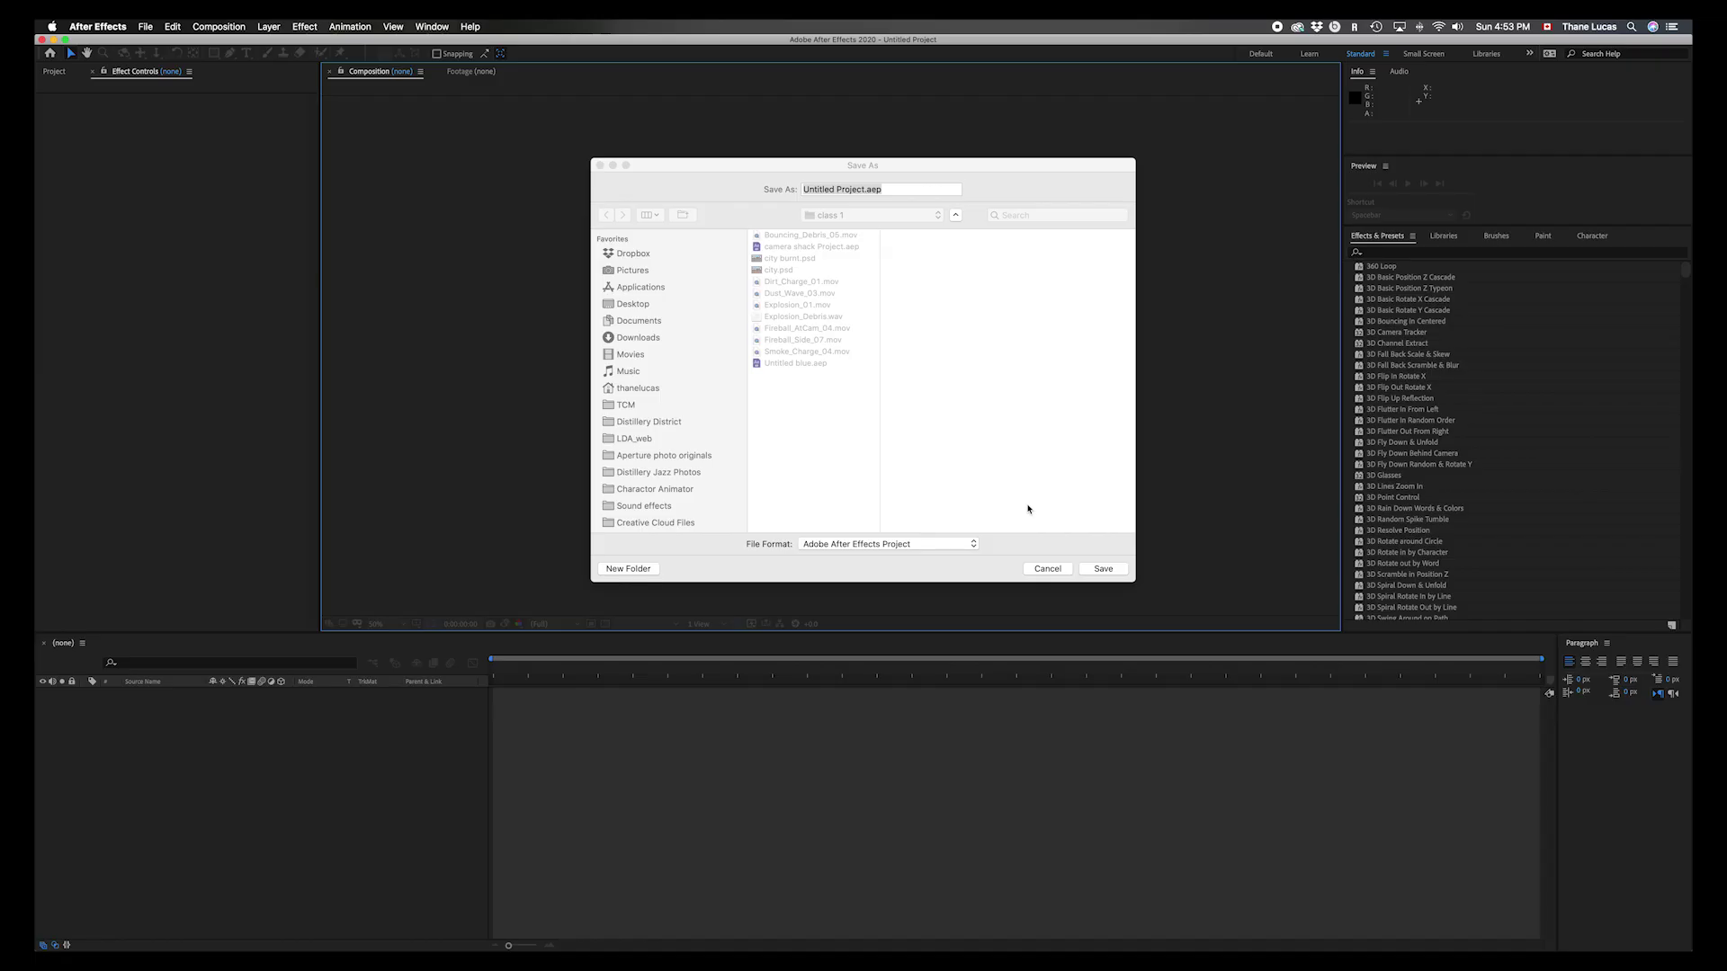
left_click(852, 187)
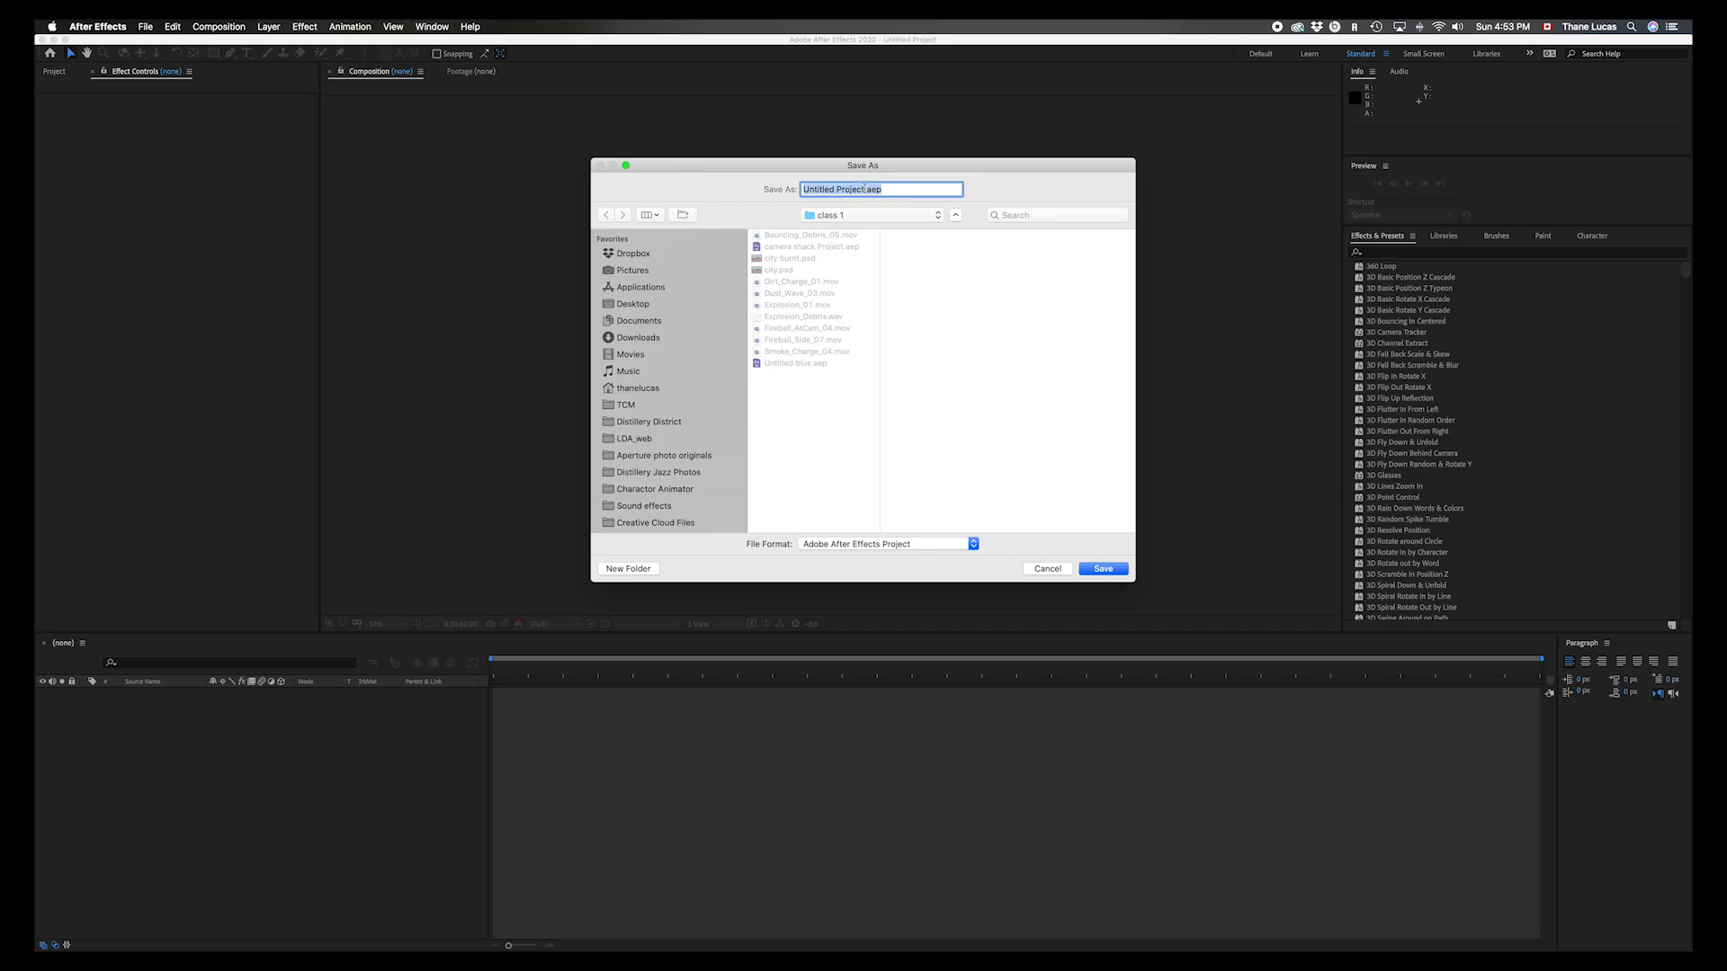
left_click(856, 189)
left_click_drag(864, 189, 751, 197)
type("bluescreen")
key("Return")
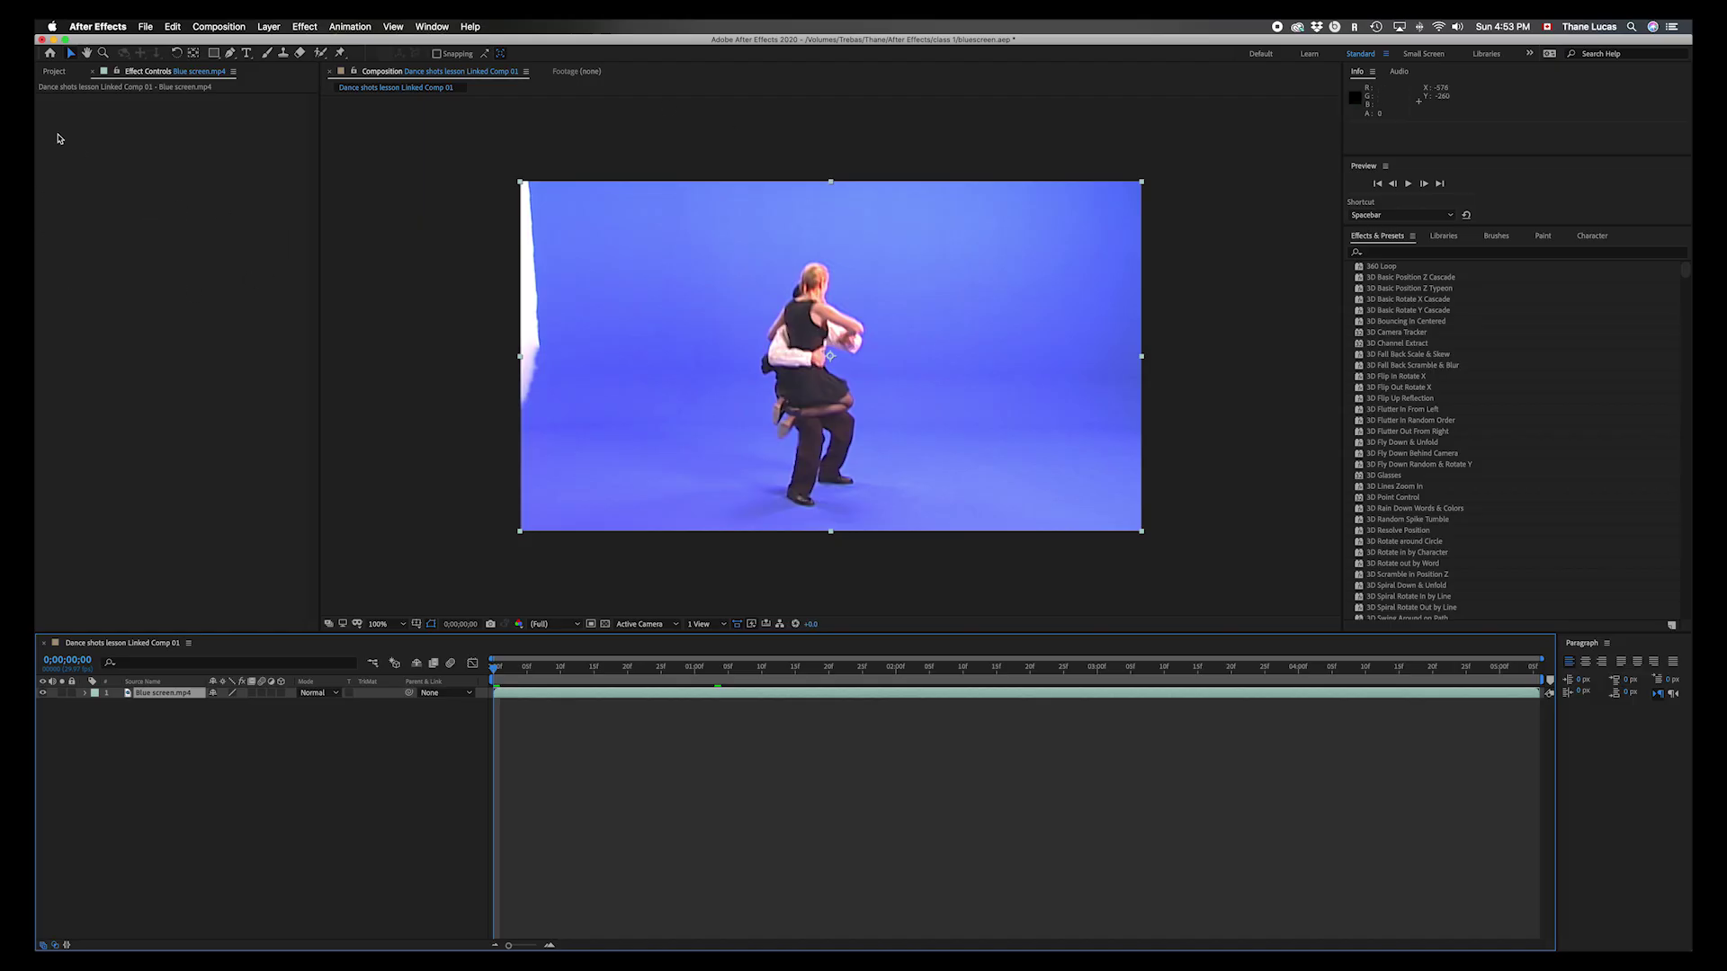
left_click(55, 71)
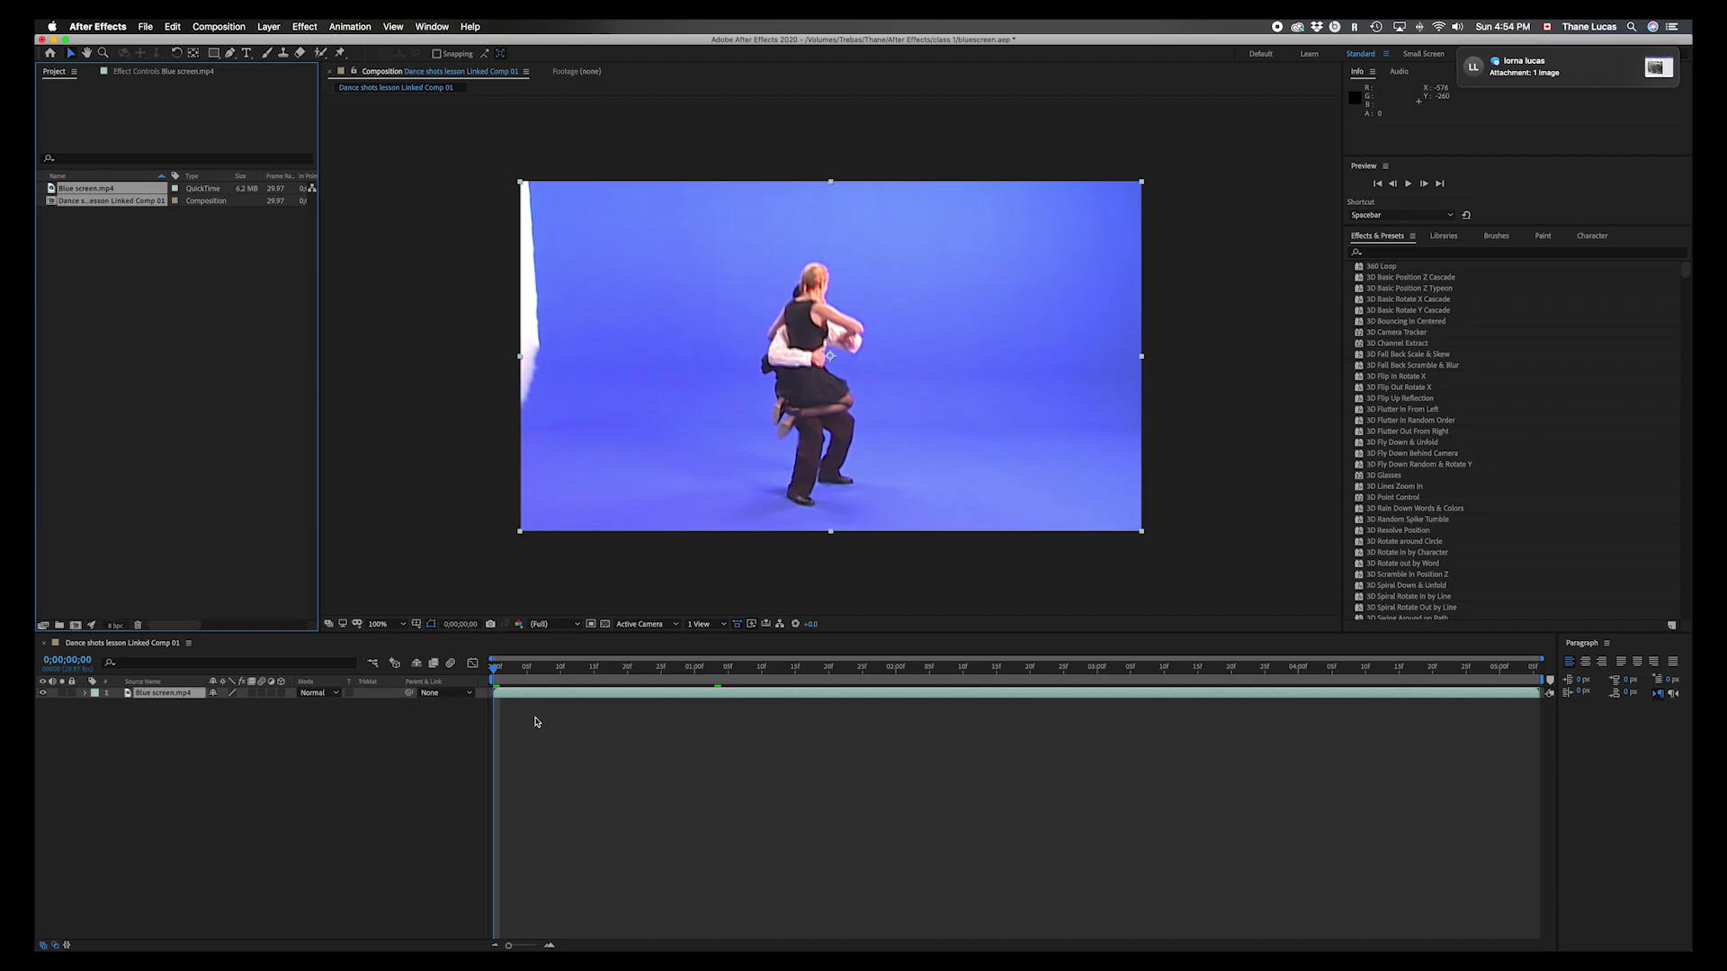
- Play back the dancers' clip and apply the Keylight (1.2) effect to Blue screen.mp4
key("space")
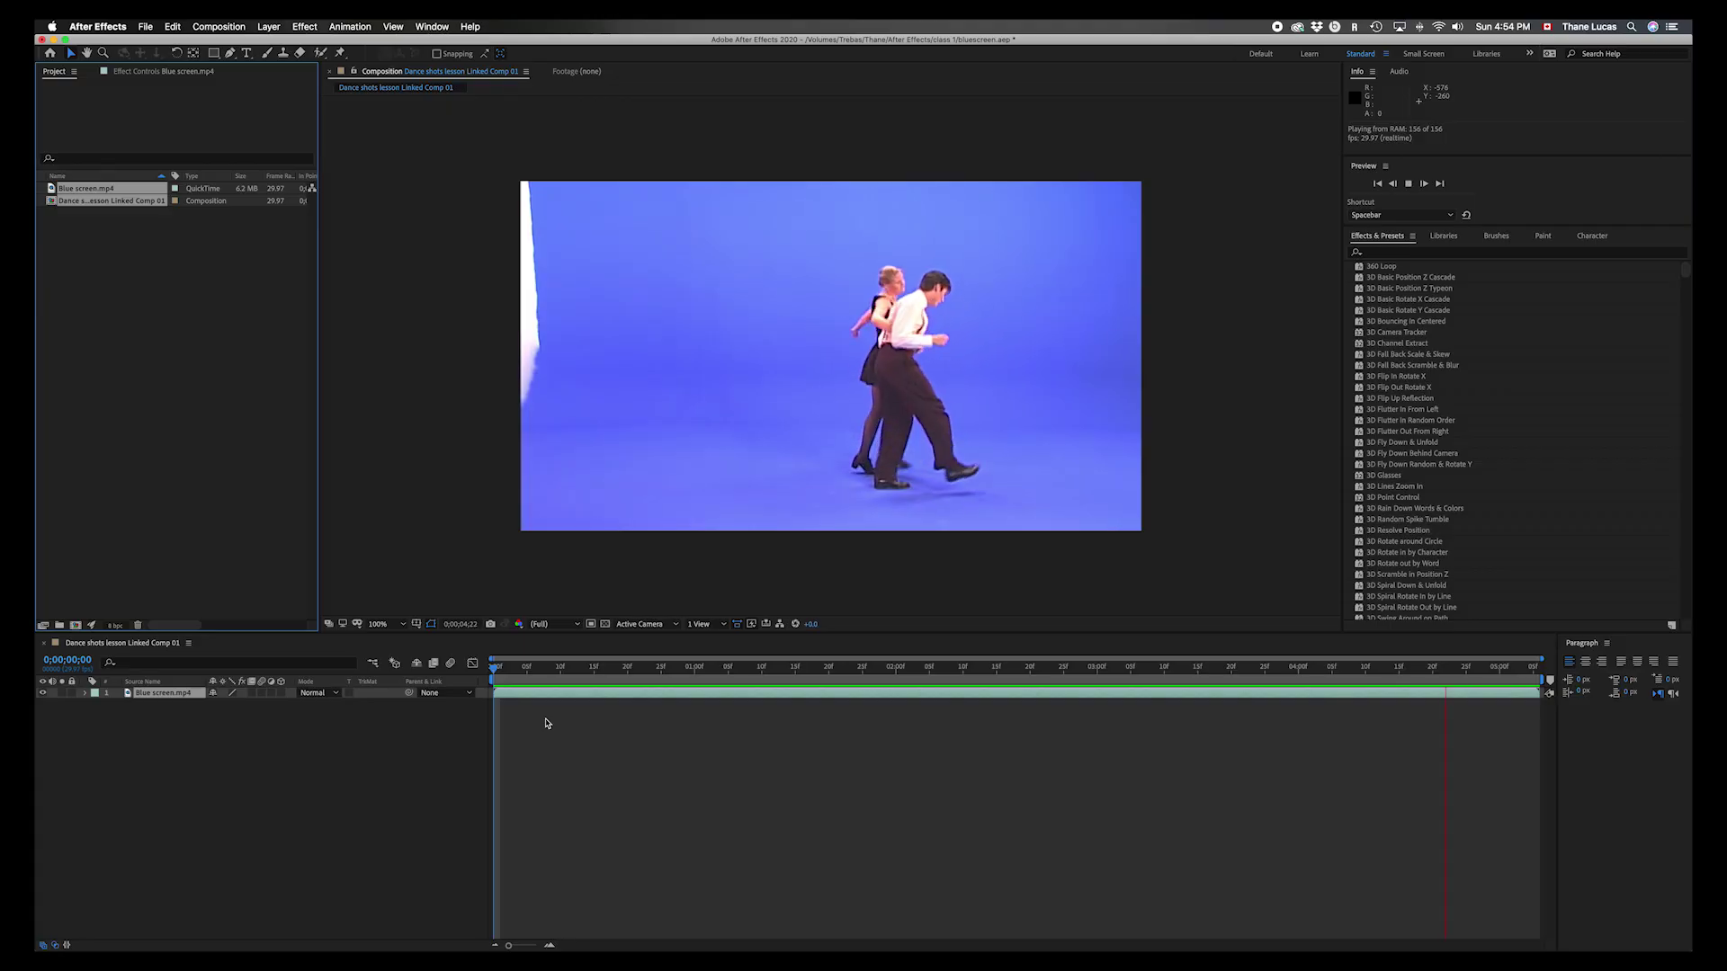
key("space")
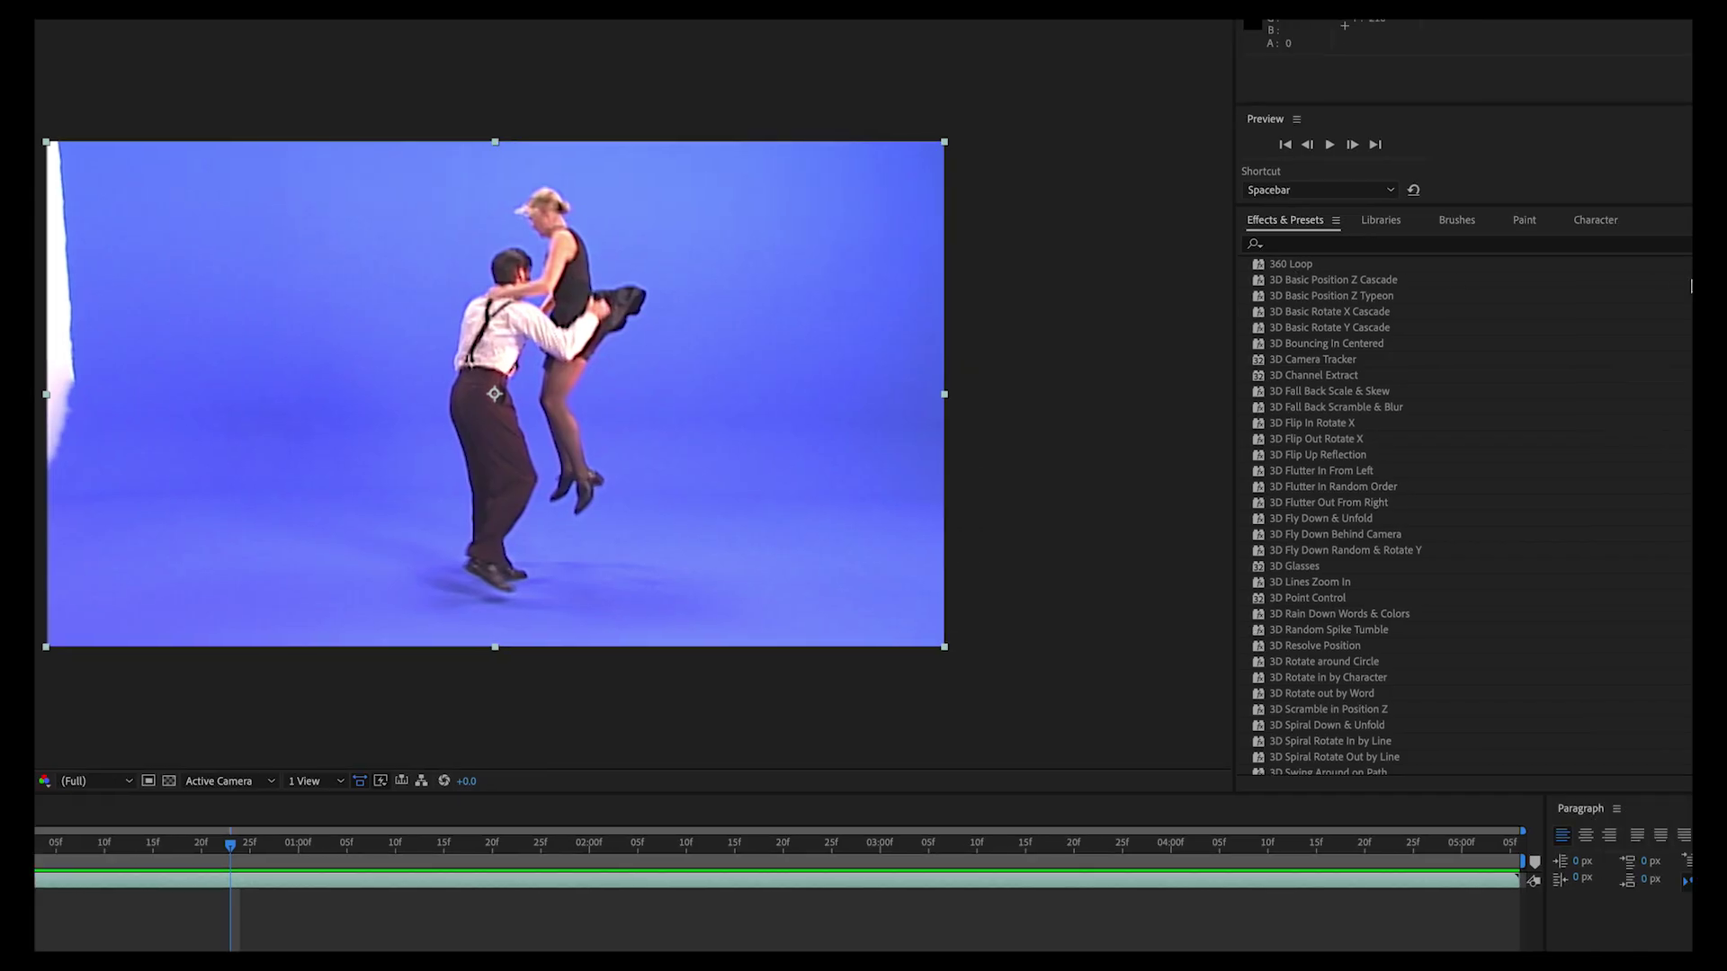
left_click(1388, 250)
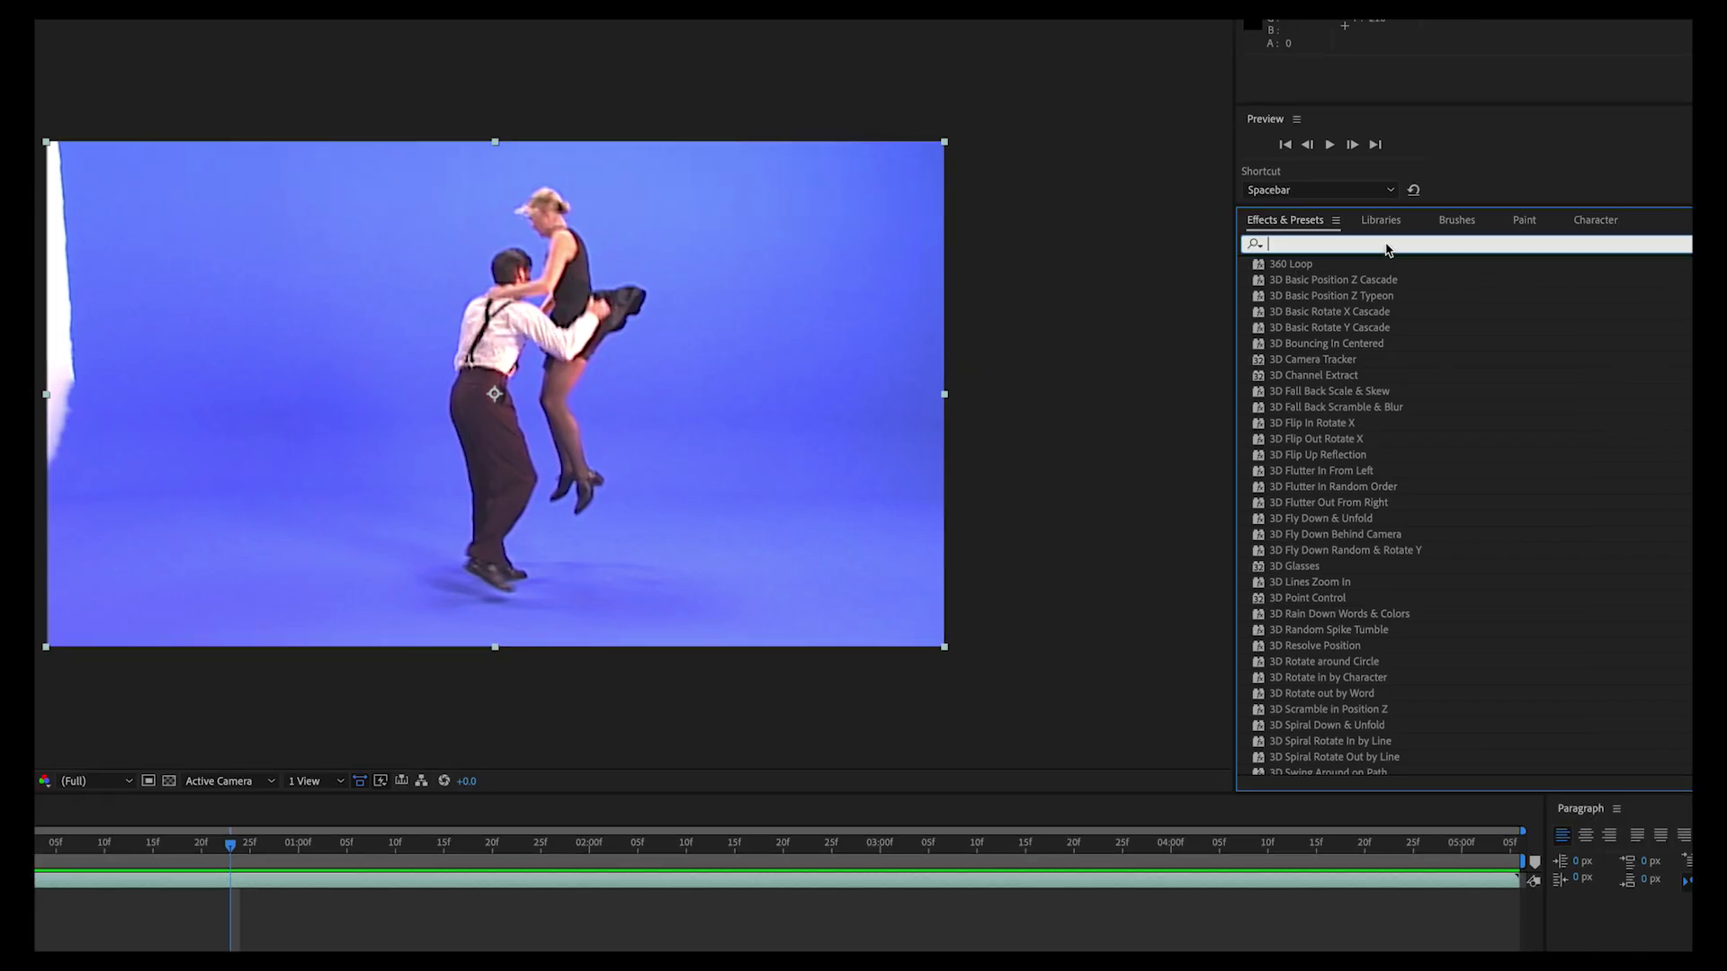
type("keyt")
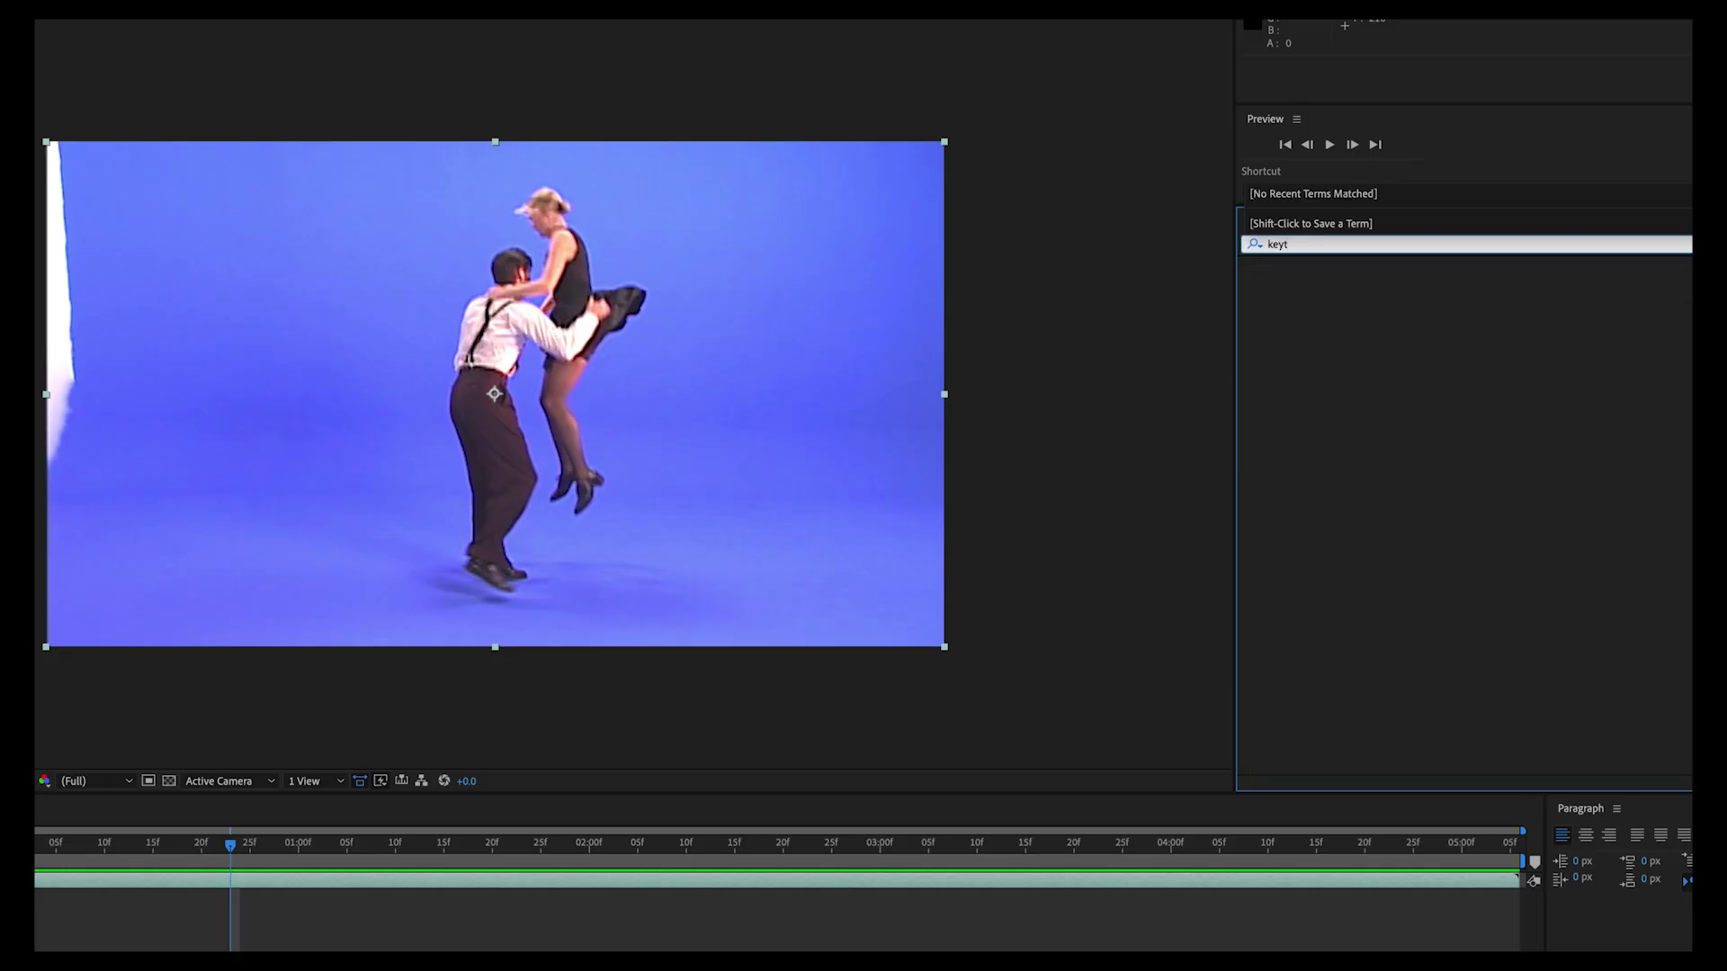
key("BackSpace")
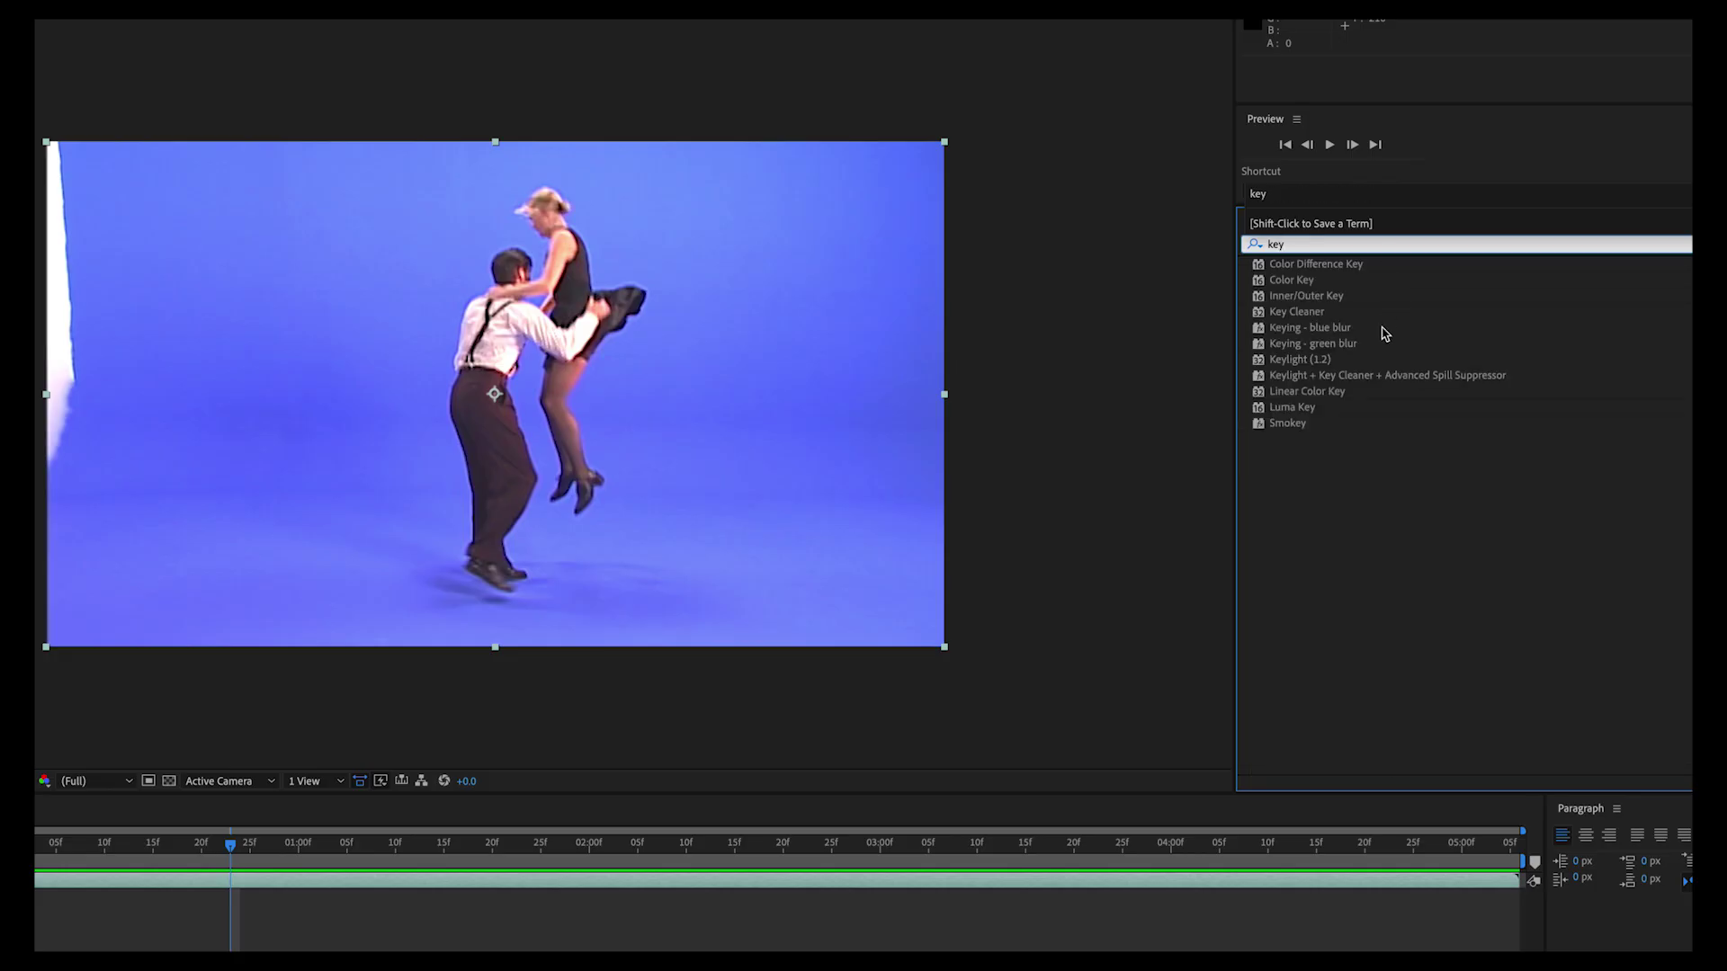
left_click(1305, 264)
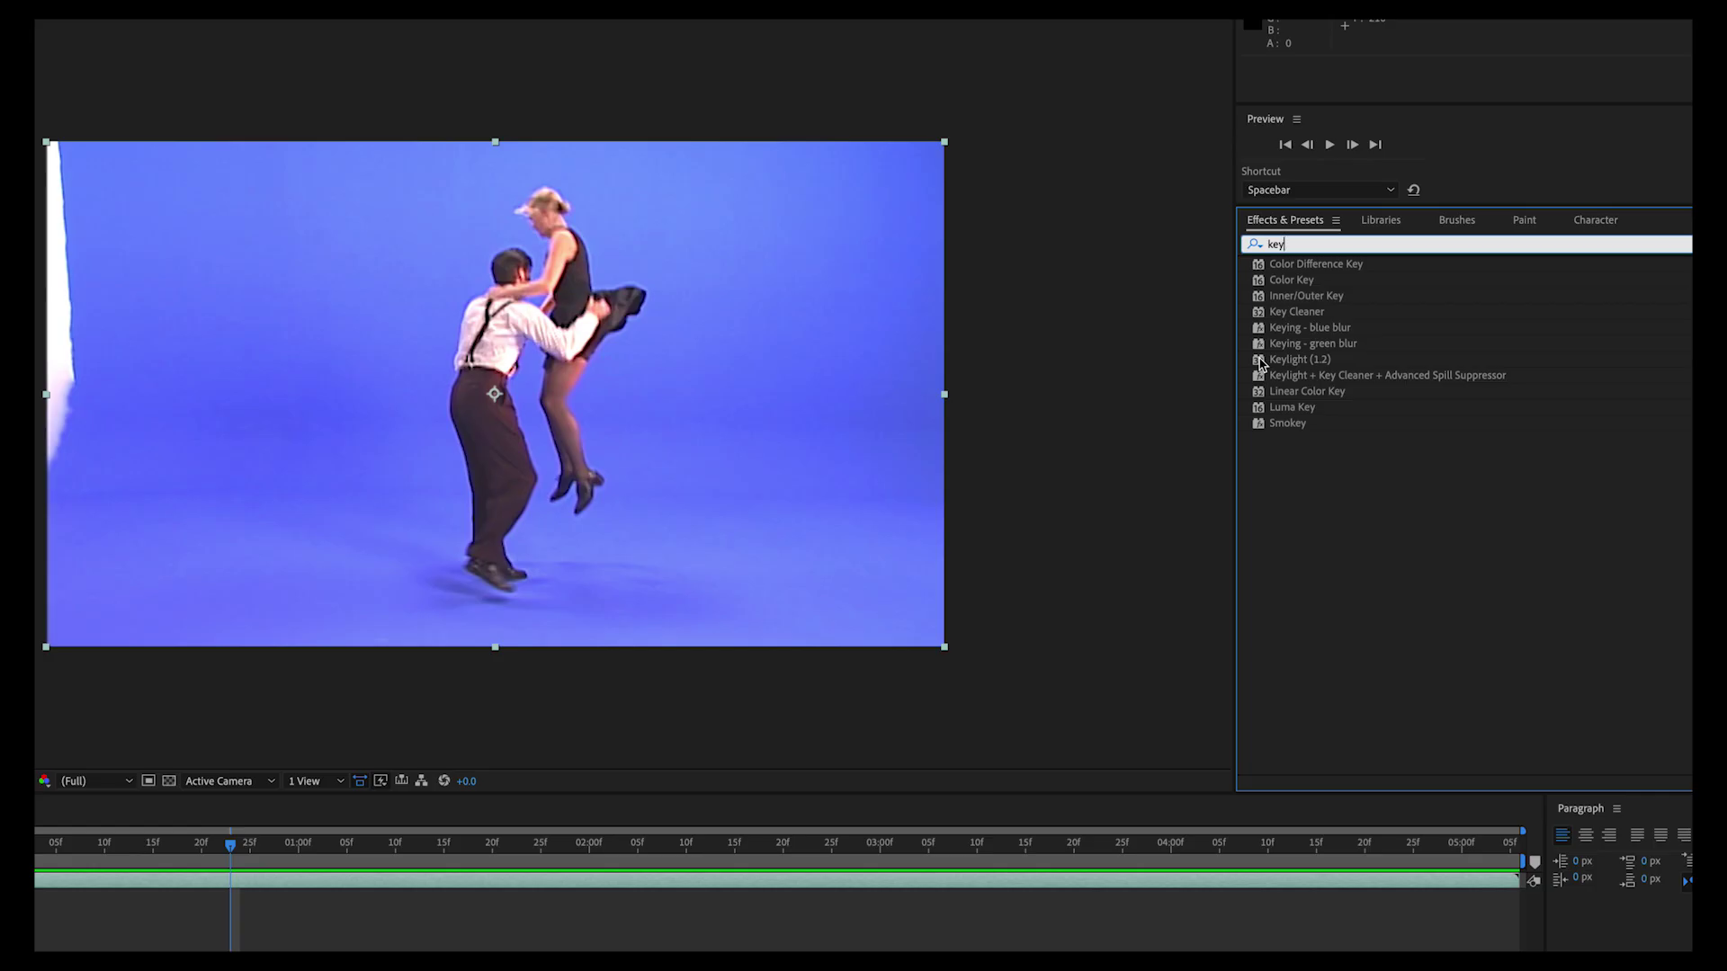
left_click_drag(1261, 359, 604, 402)
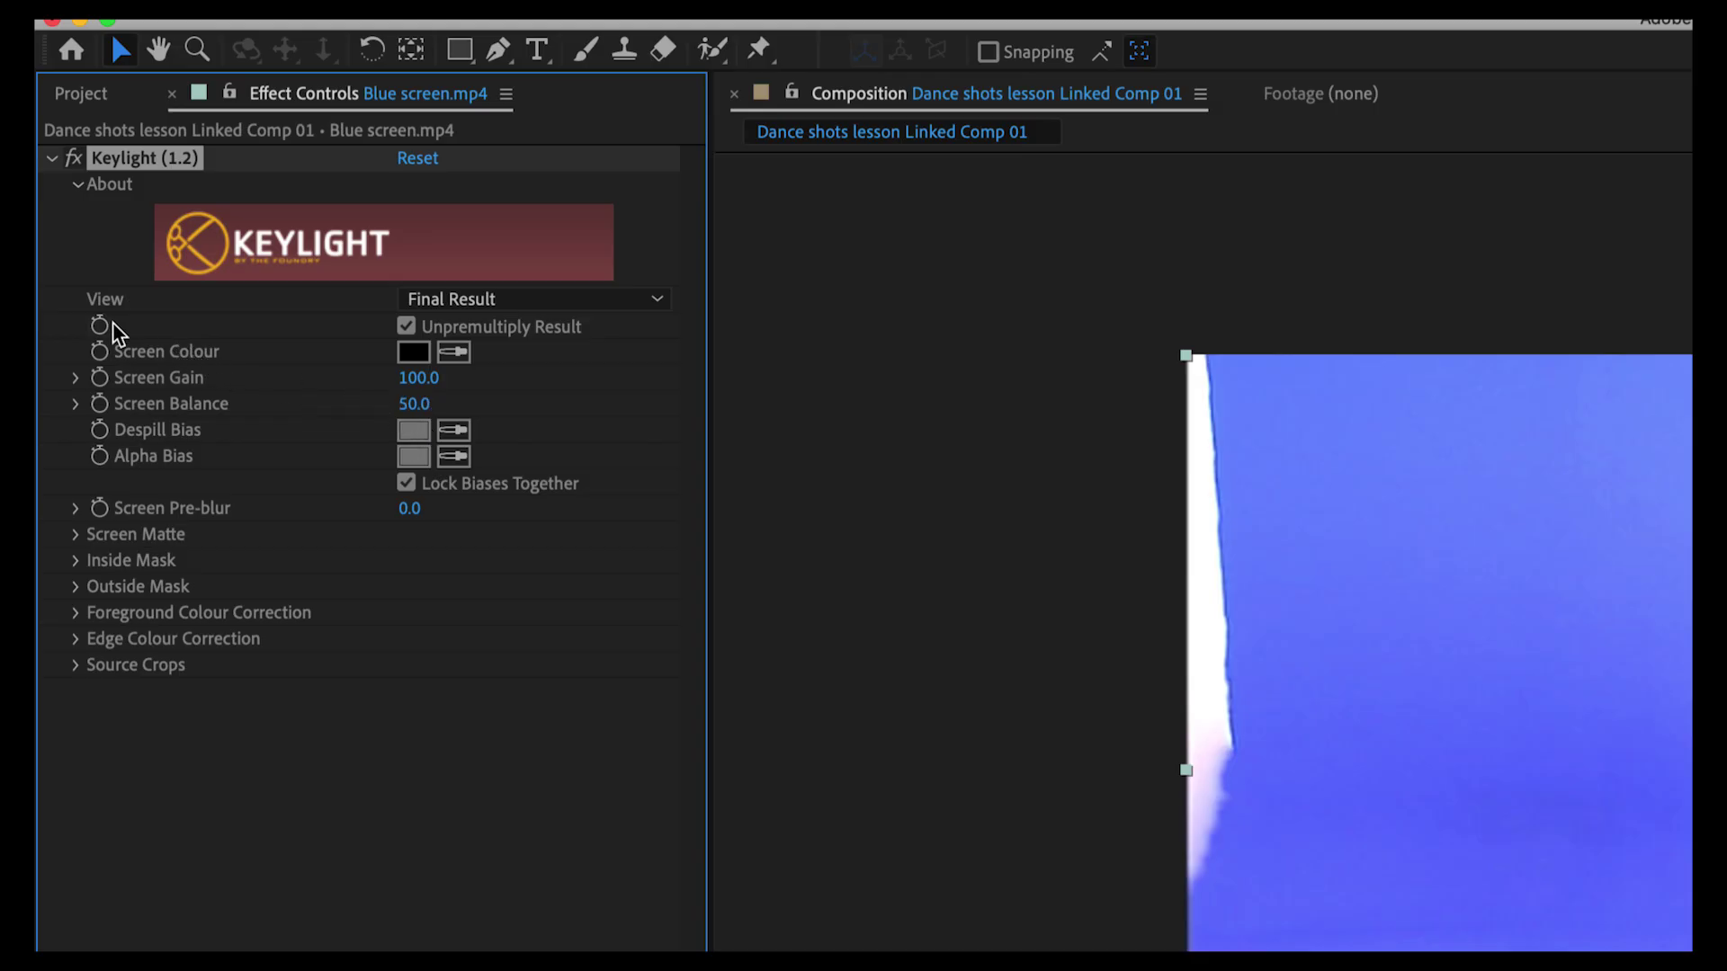
- Keep Keylight's view on Final Result and sample the blue backdrop as its Screen Colour
left_click(547, 301)
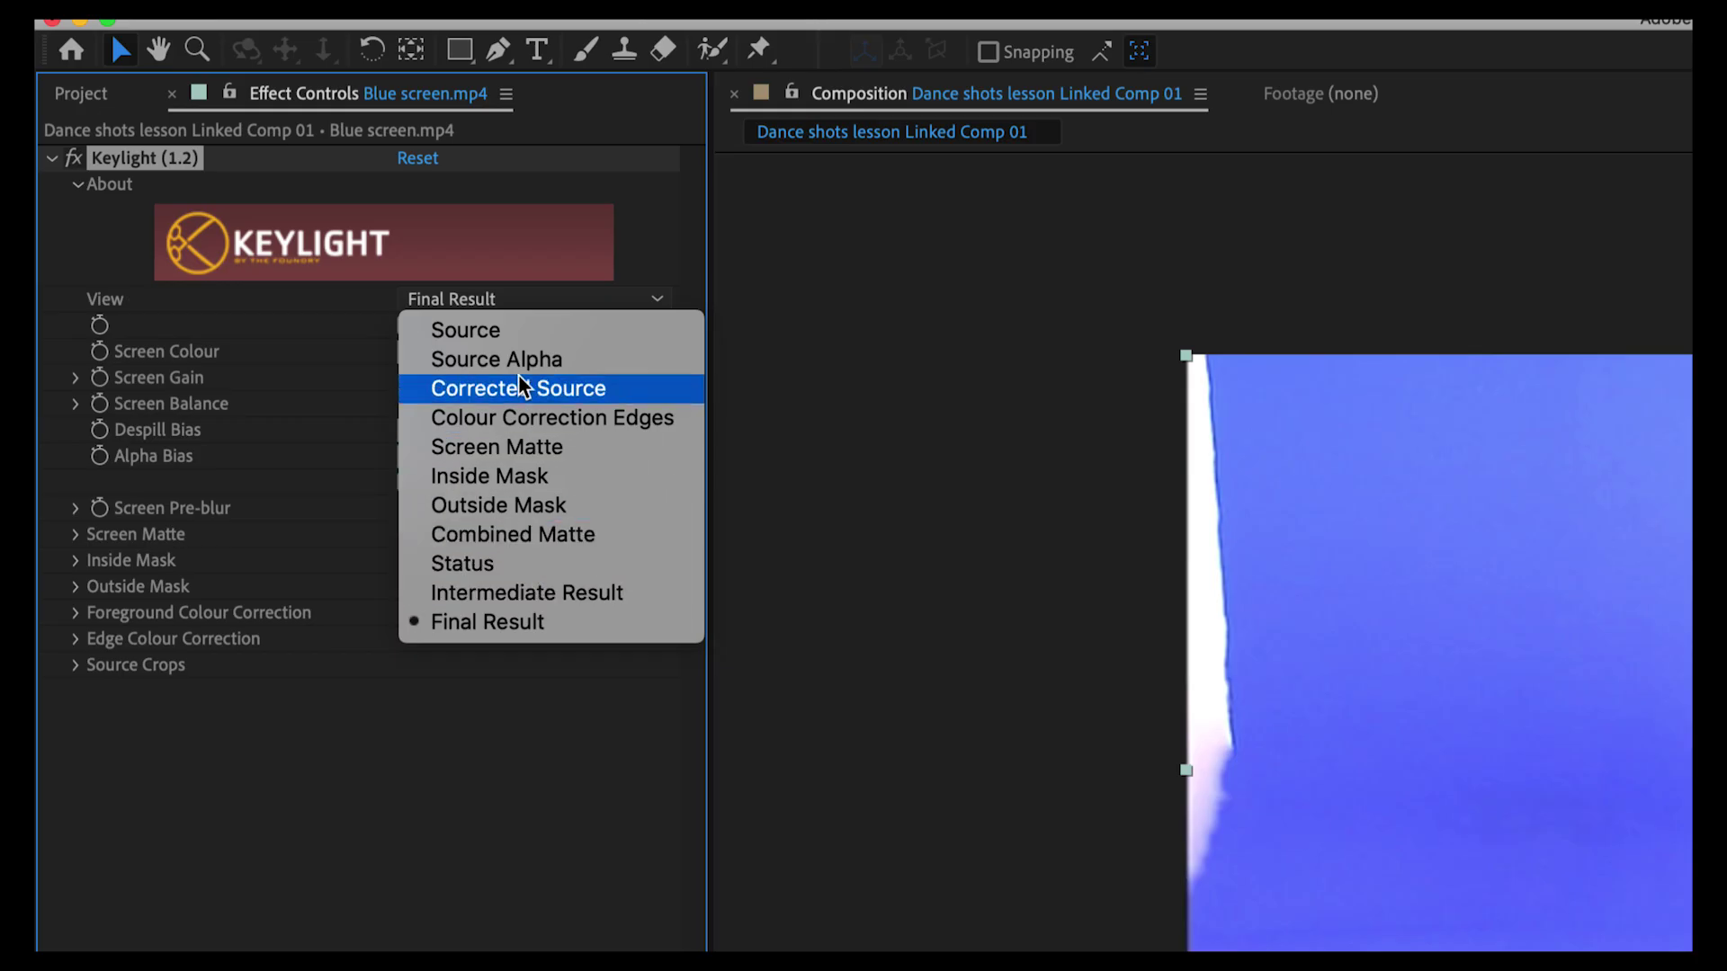
left_click(505, 305)
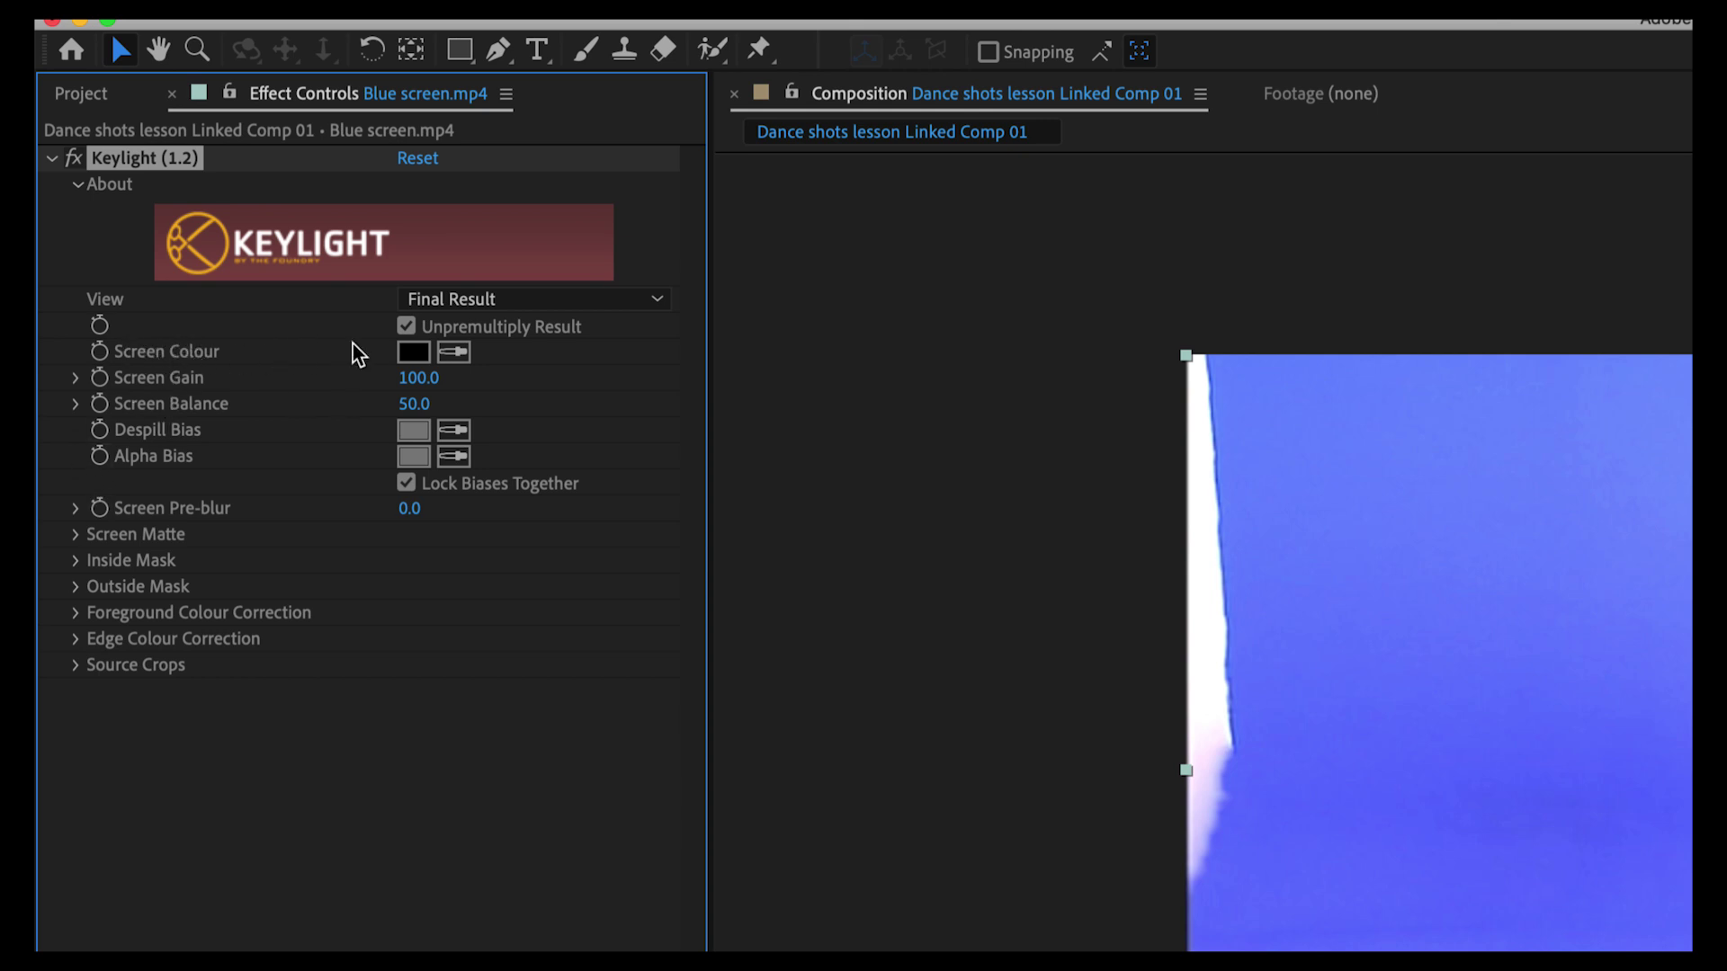
left_click(449, 354)
left_click(1469, 487)
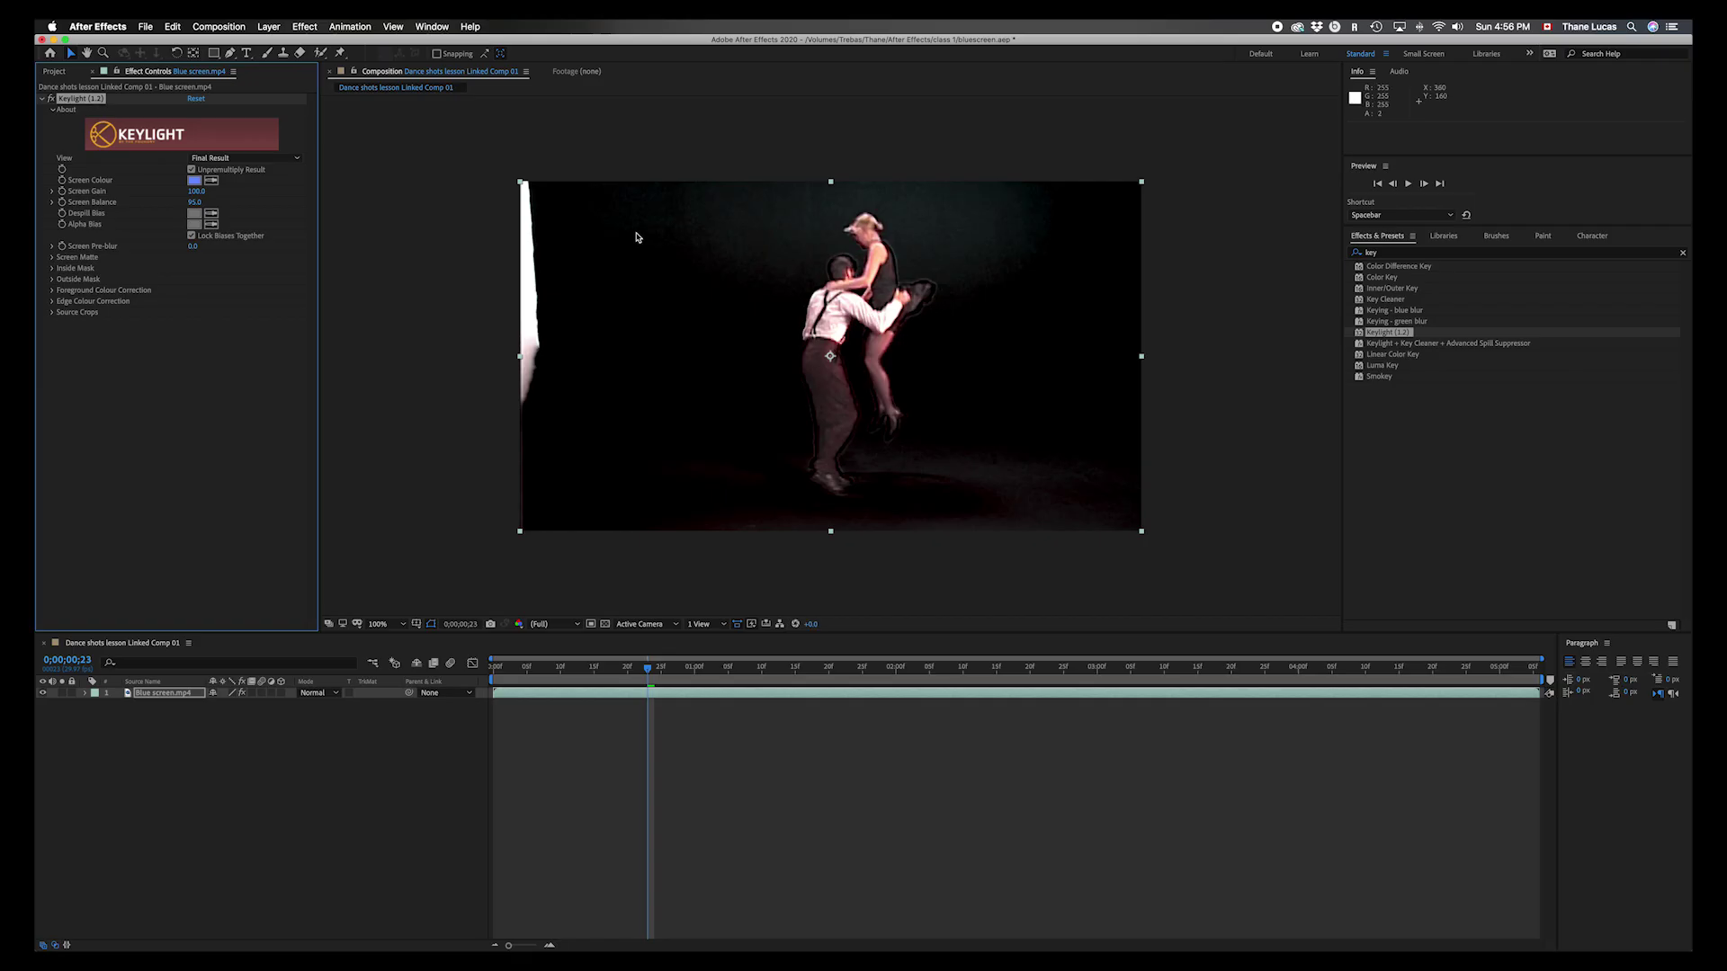
- Try other spots of the backdrop as Keylight's Screen Colour and undo the last sample
left_click(215, 183)
left_click(657, 217)
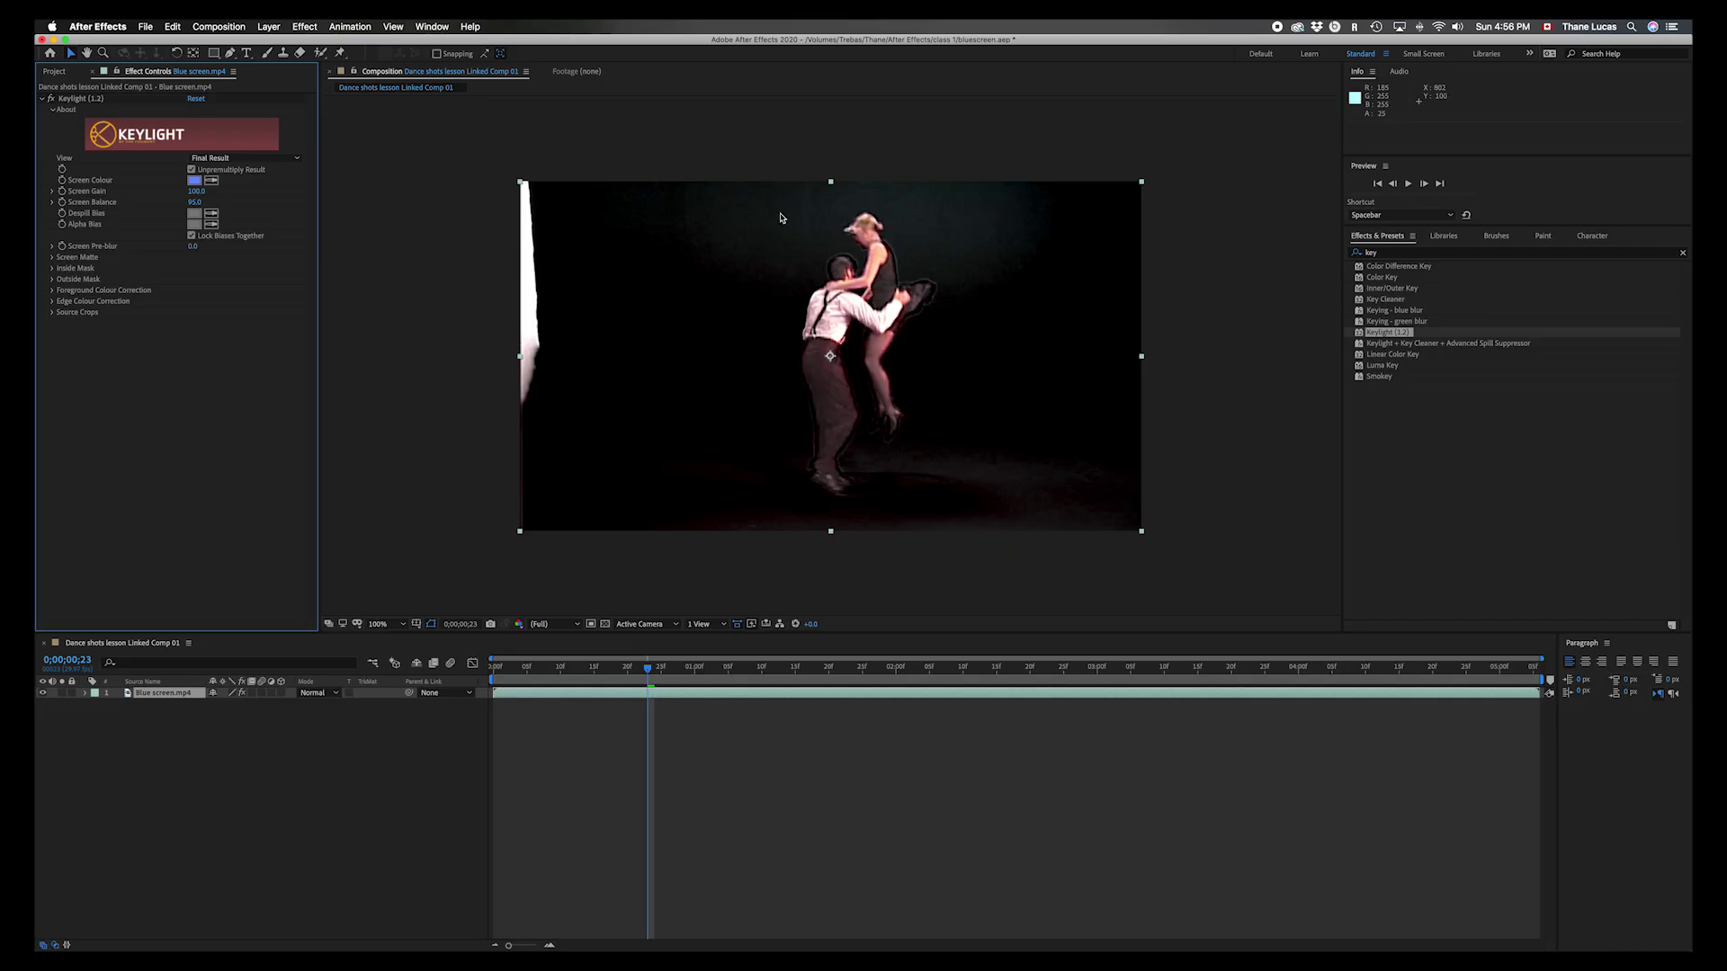
left_click(793, 228)
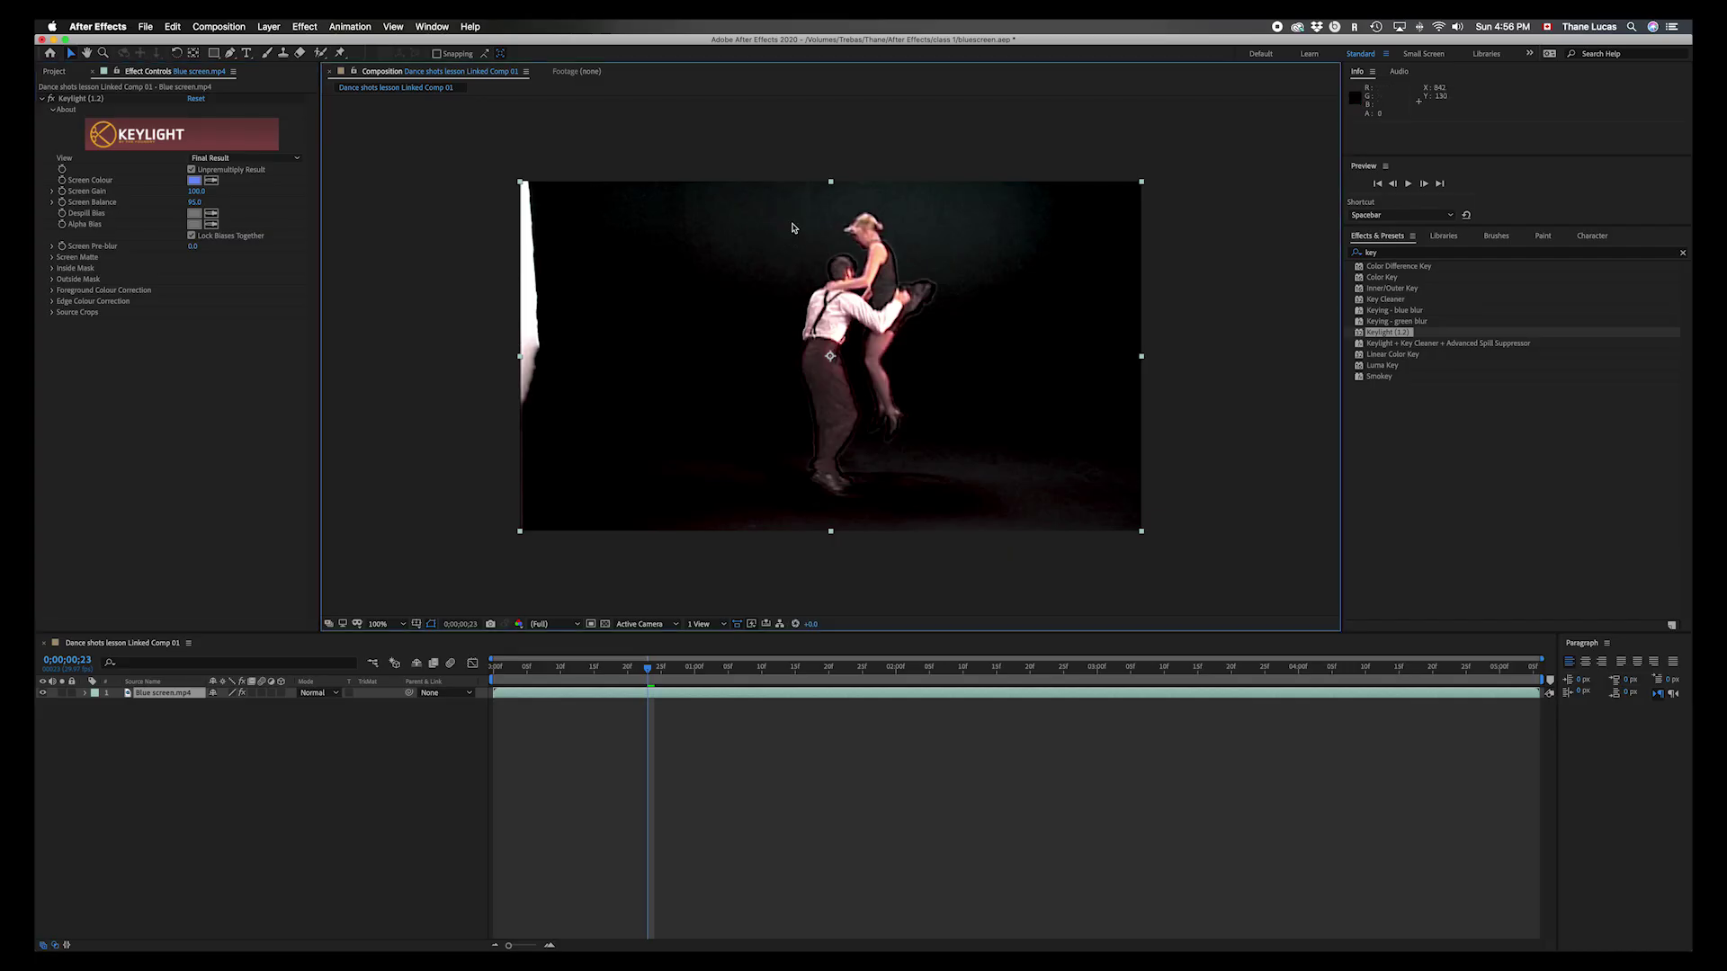
left_click(212, 180)
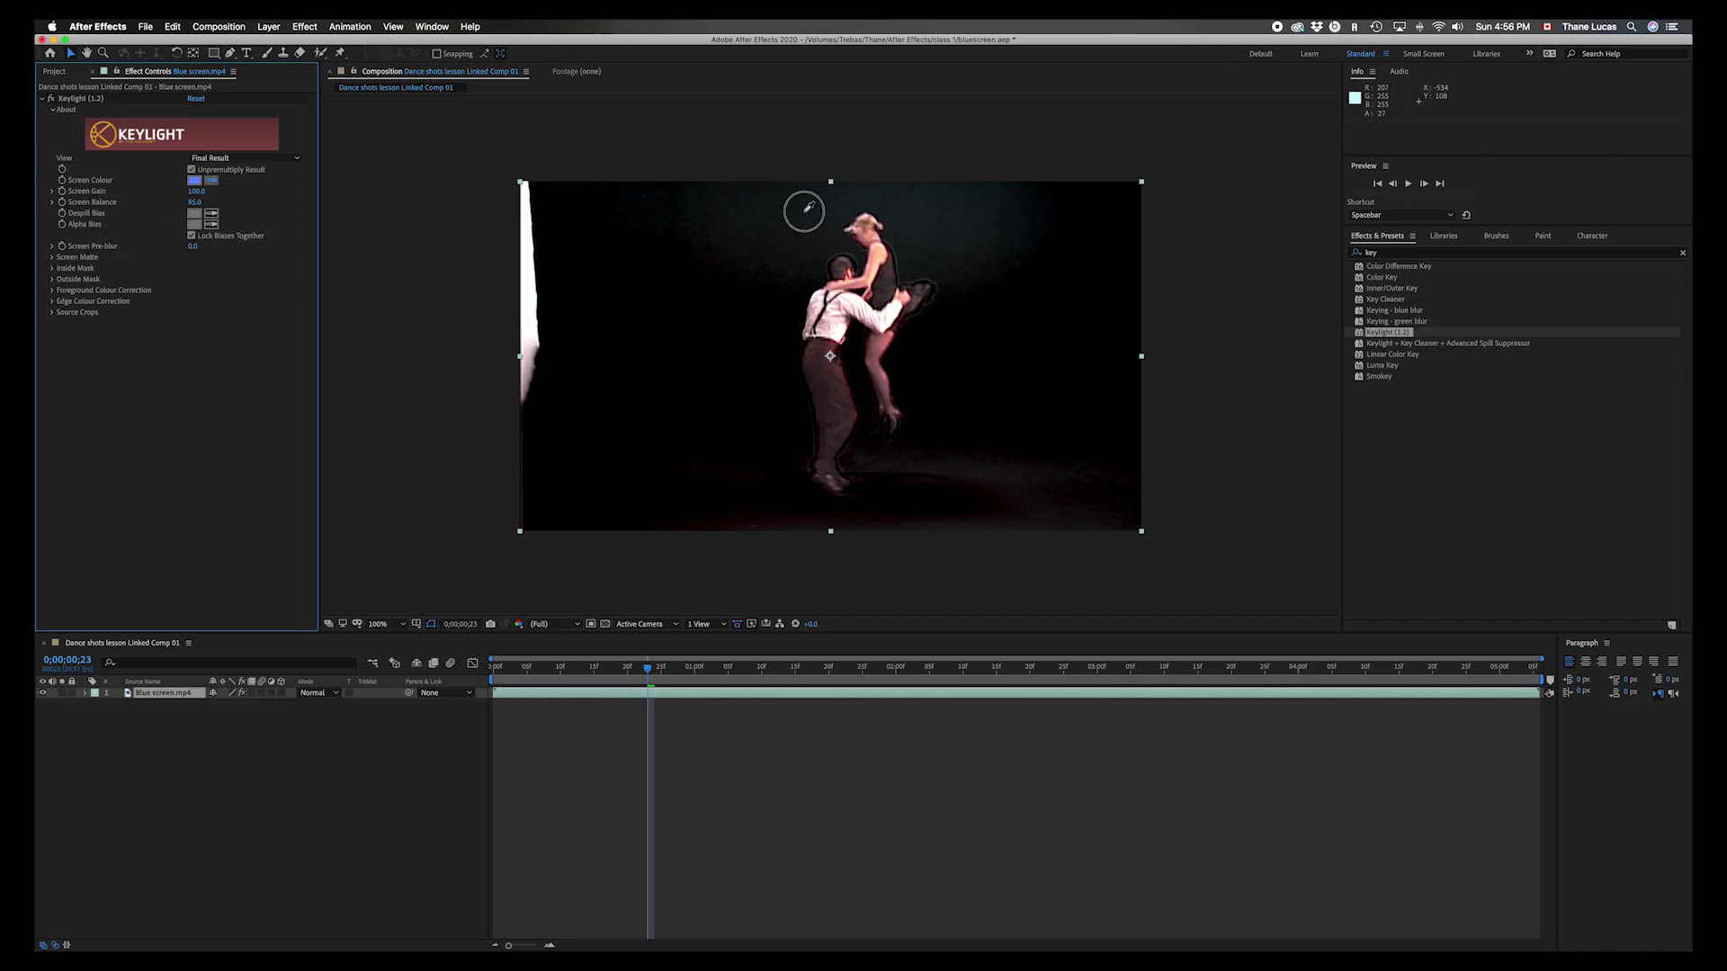
left_click(902, 201)
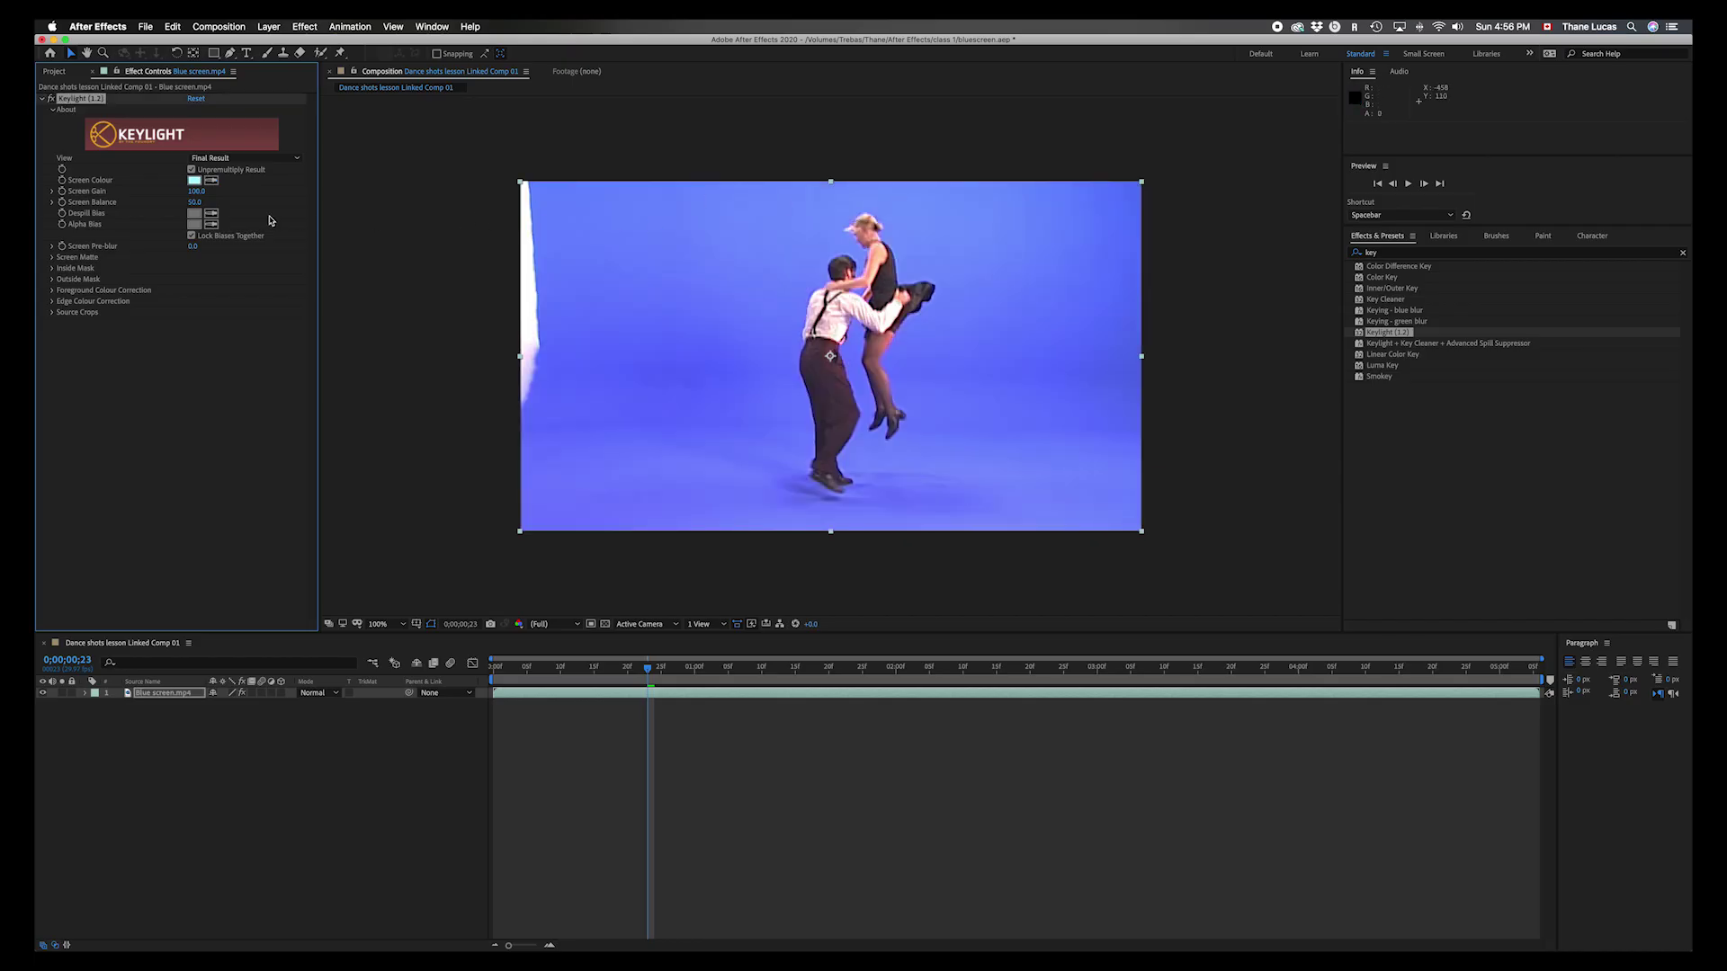
left_click(212, 180)
left_click(618, 274)
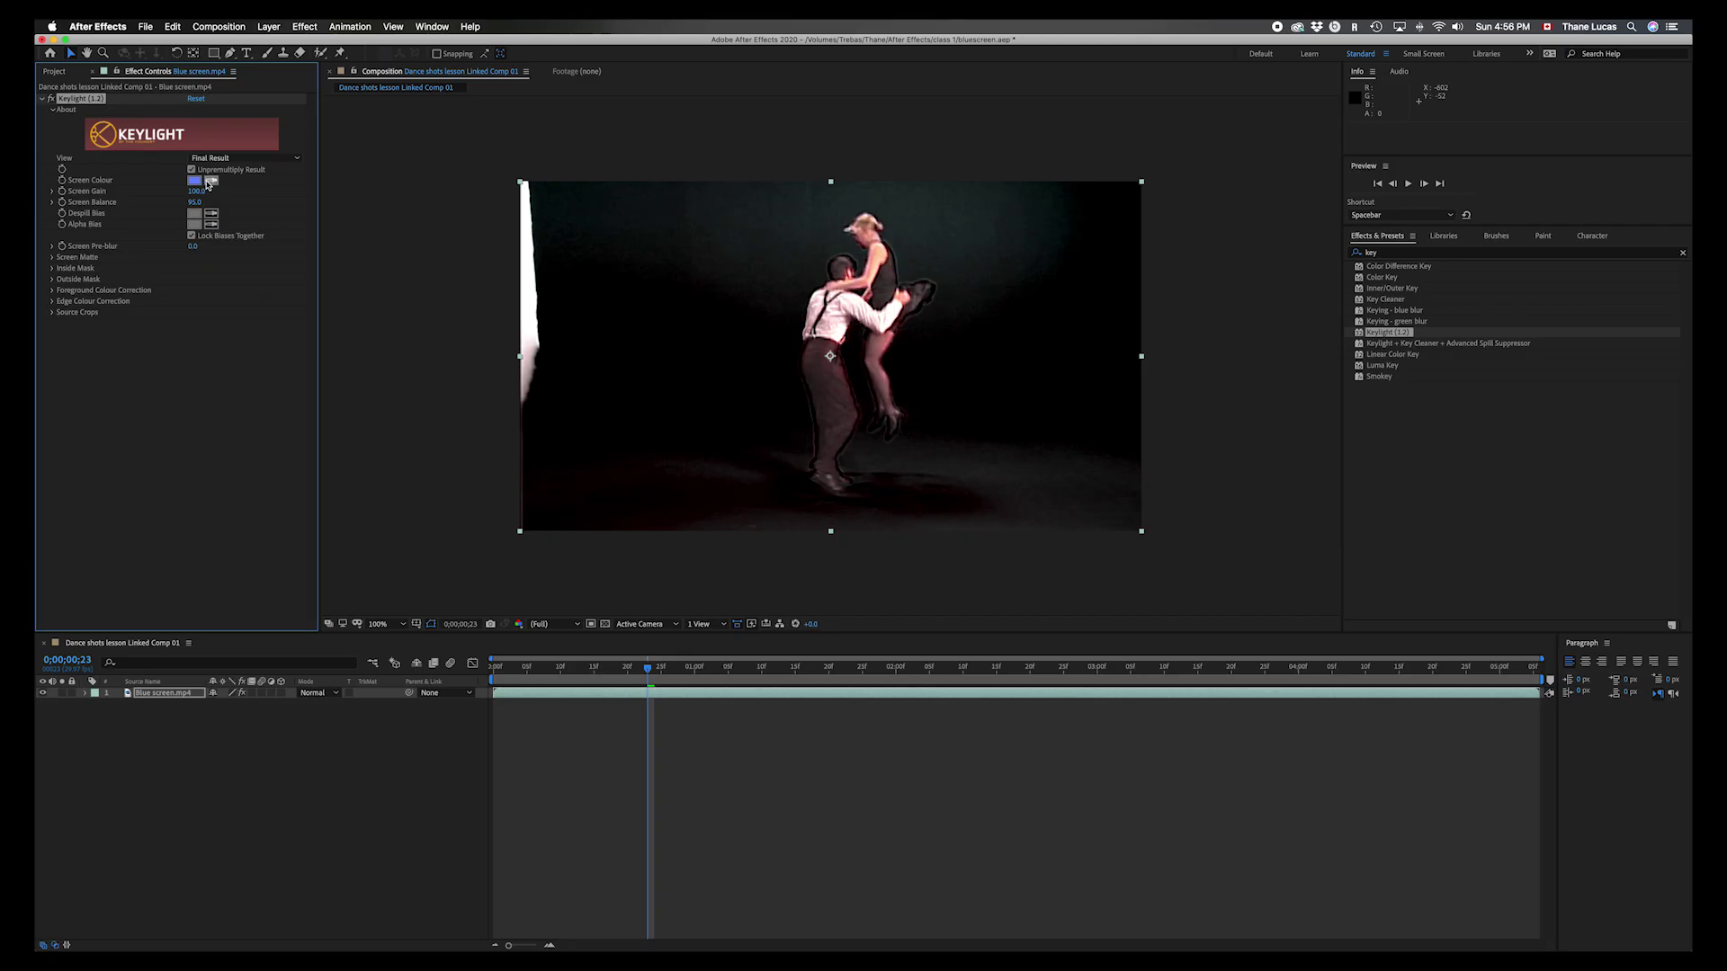
key("super+z")
- Sample the blue just above the dancers as Keylight's Screen Colour and check the key against the transparency grid
left_click(209, 183)
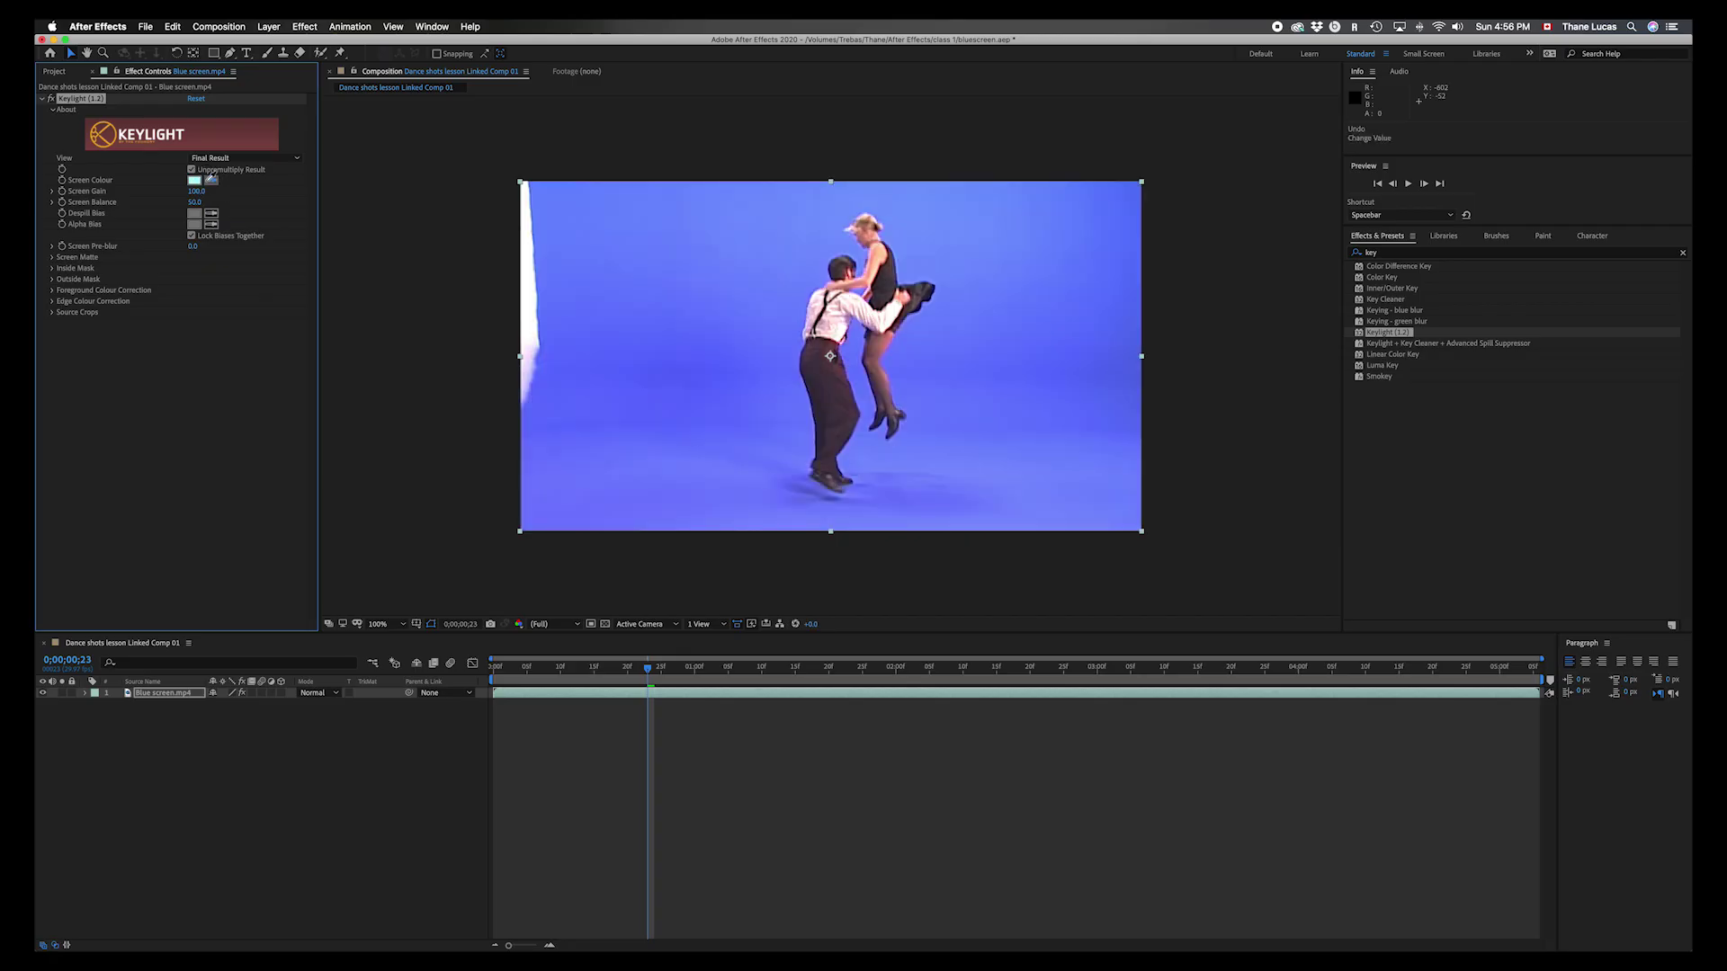
left_click(835, 196)
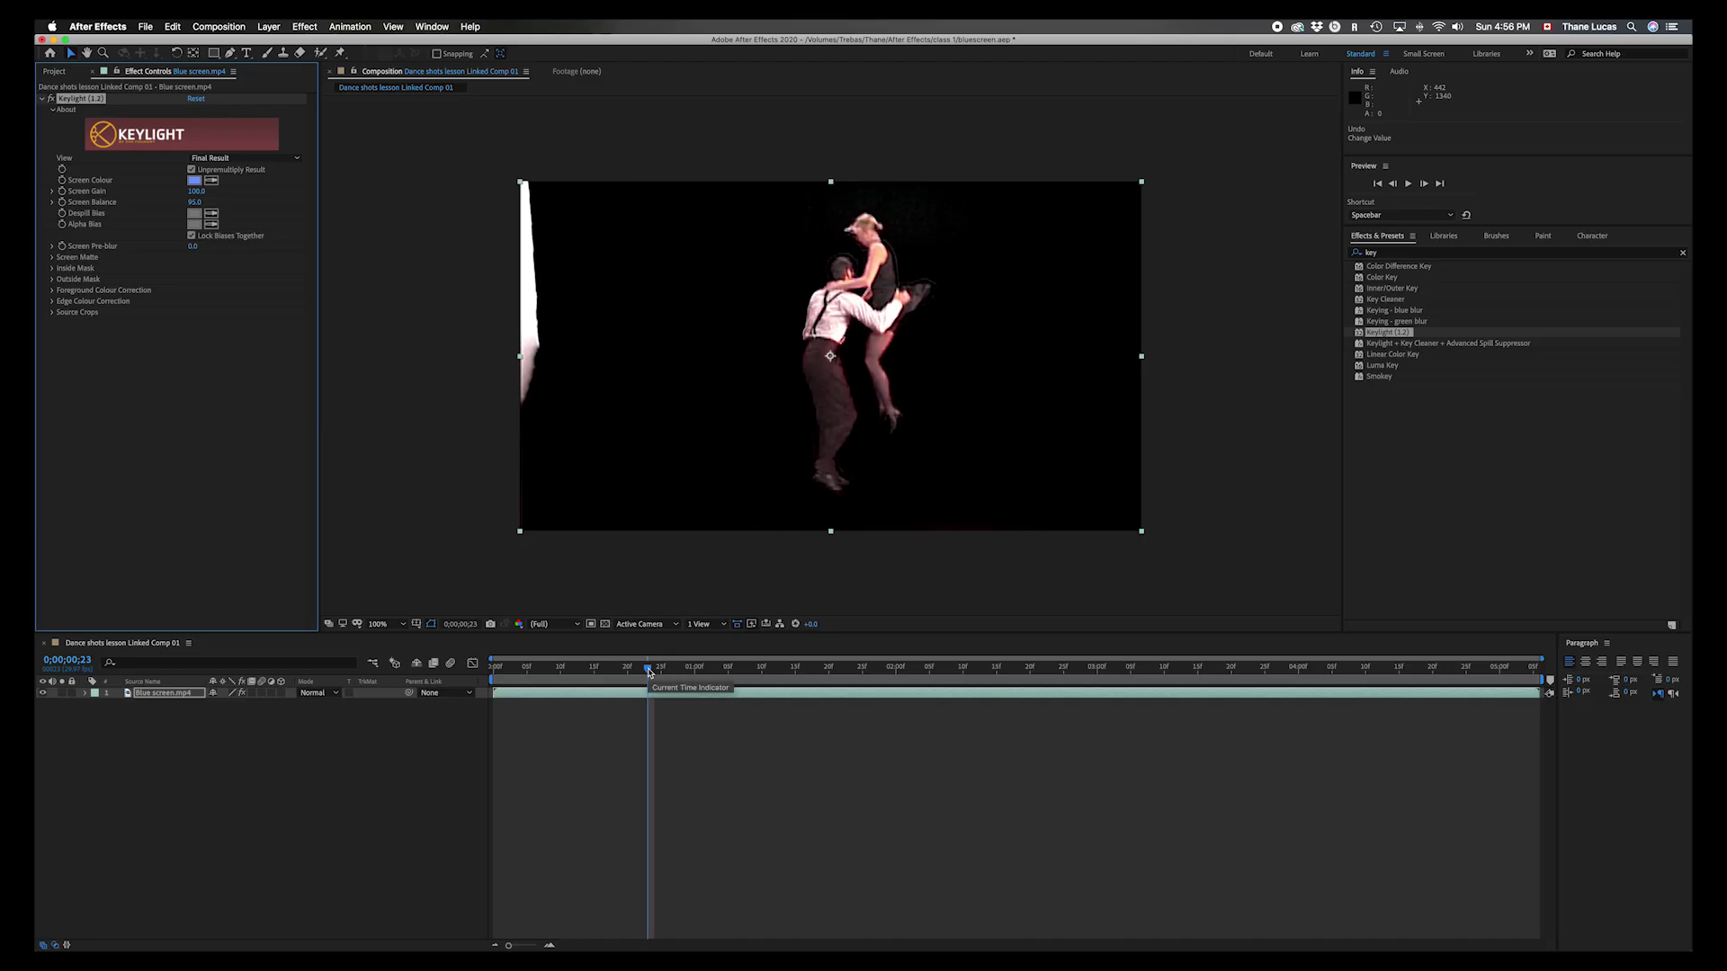
left_click(605, 624)
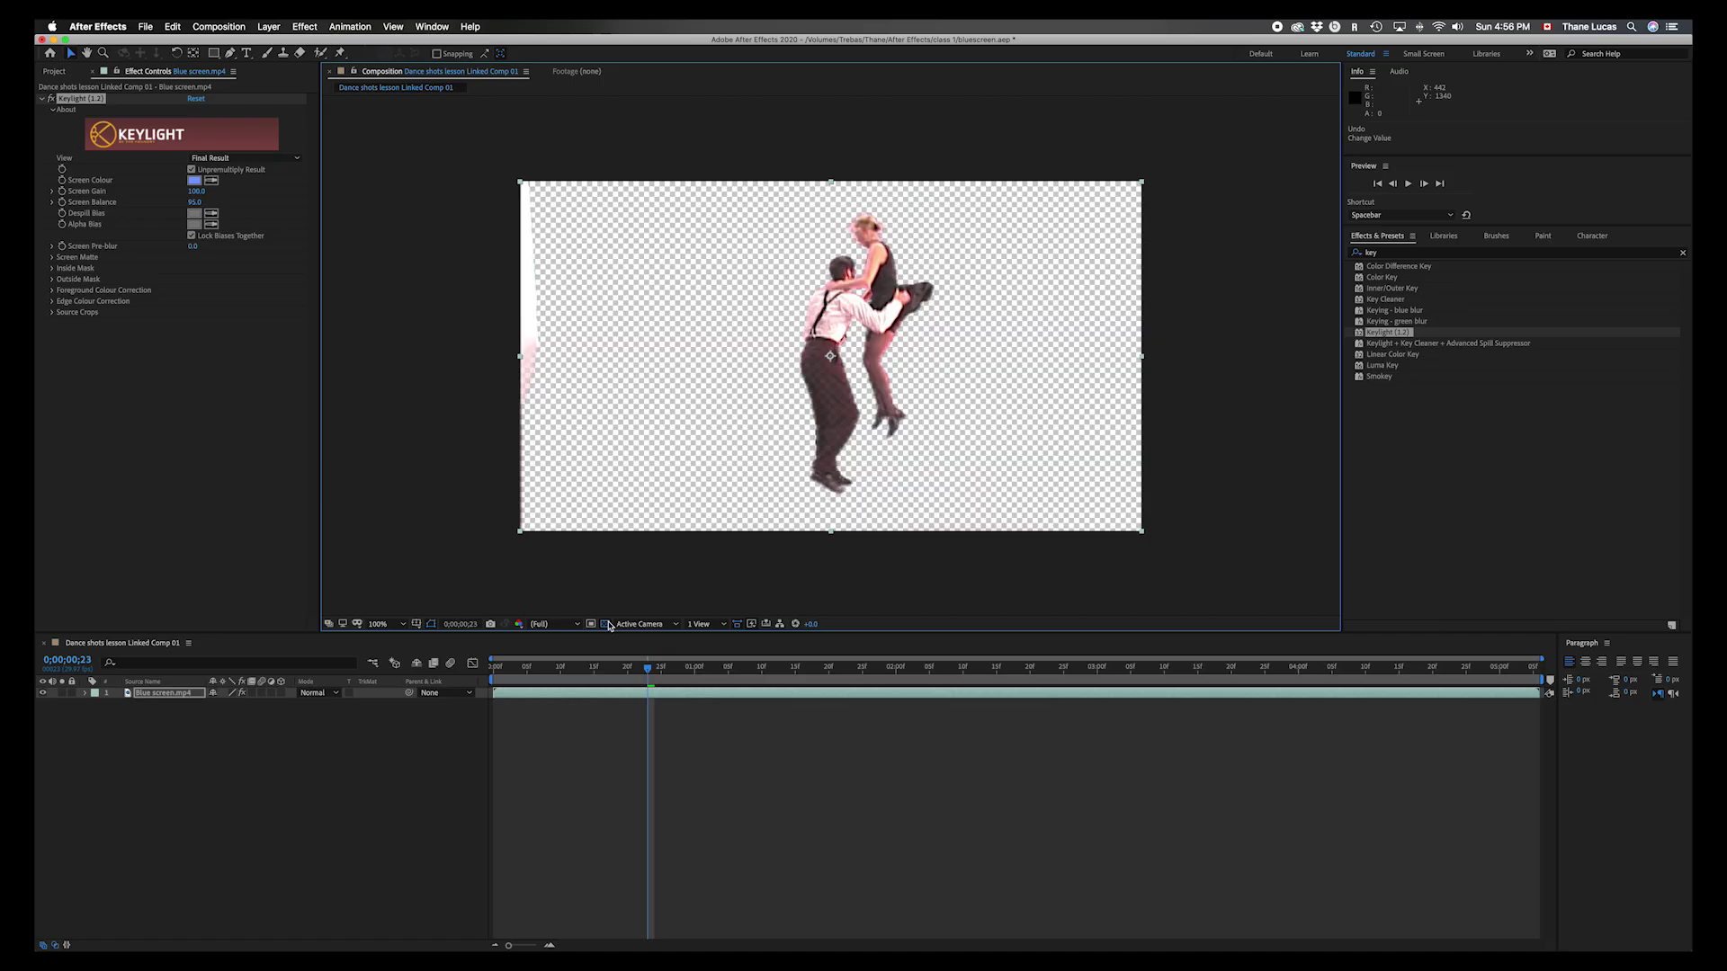
left_click(606, 624)
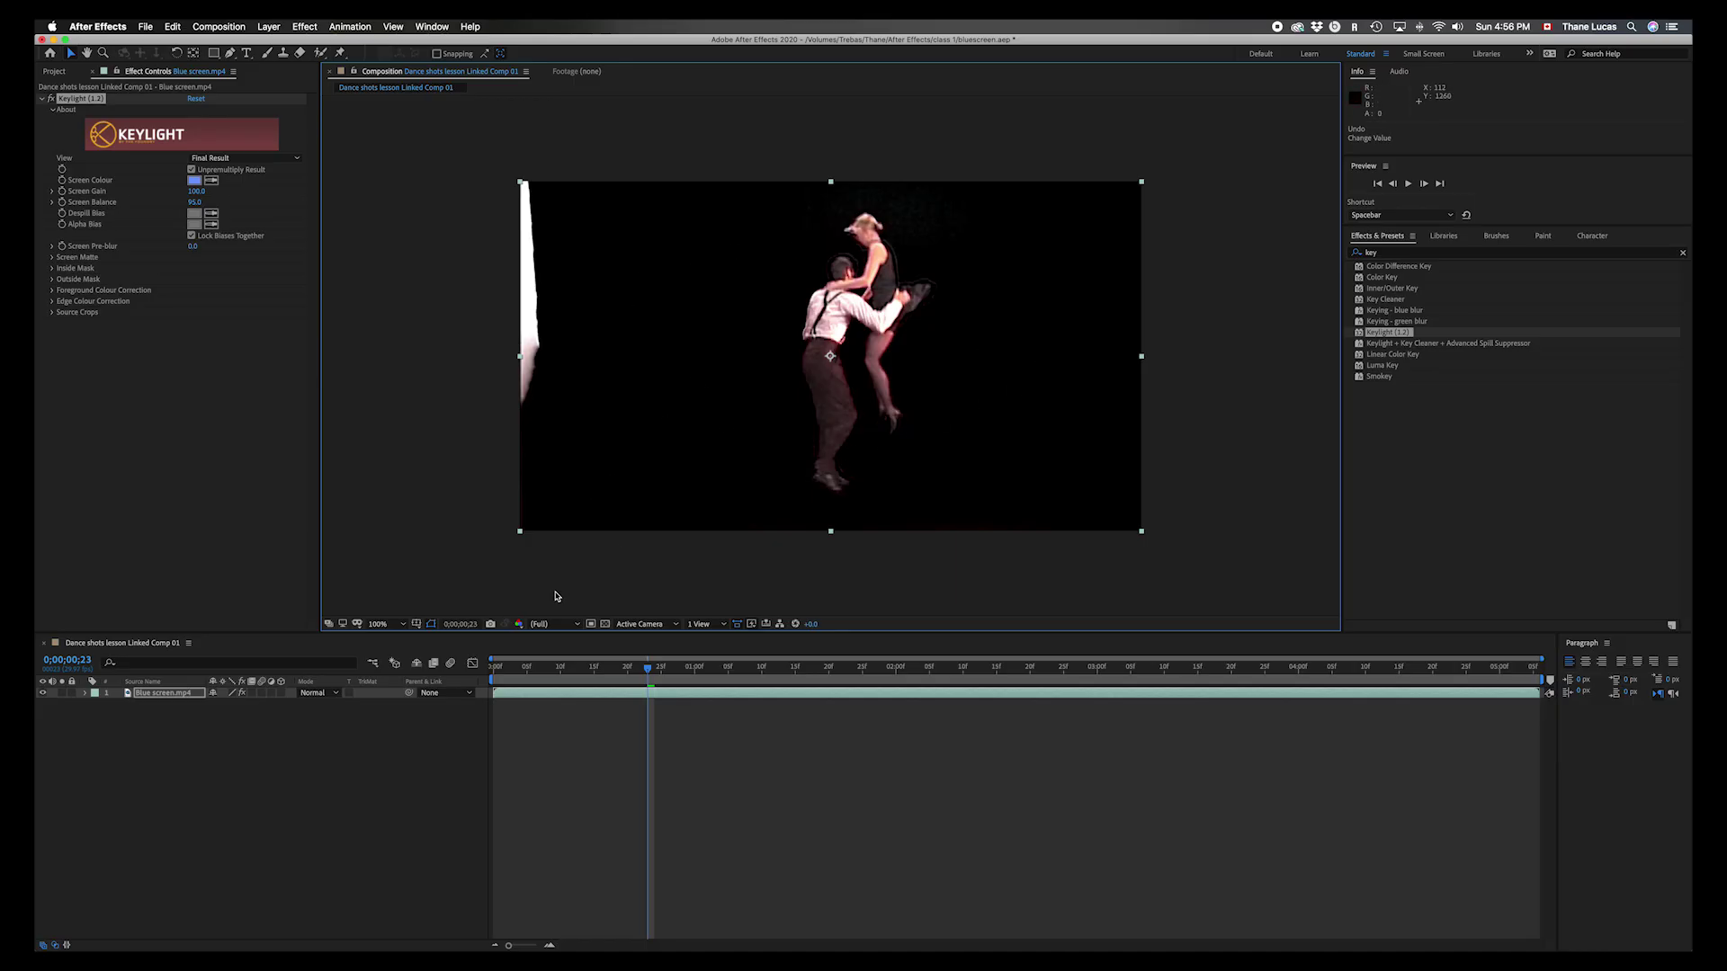
left_click(604, 625)
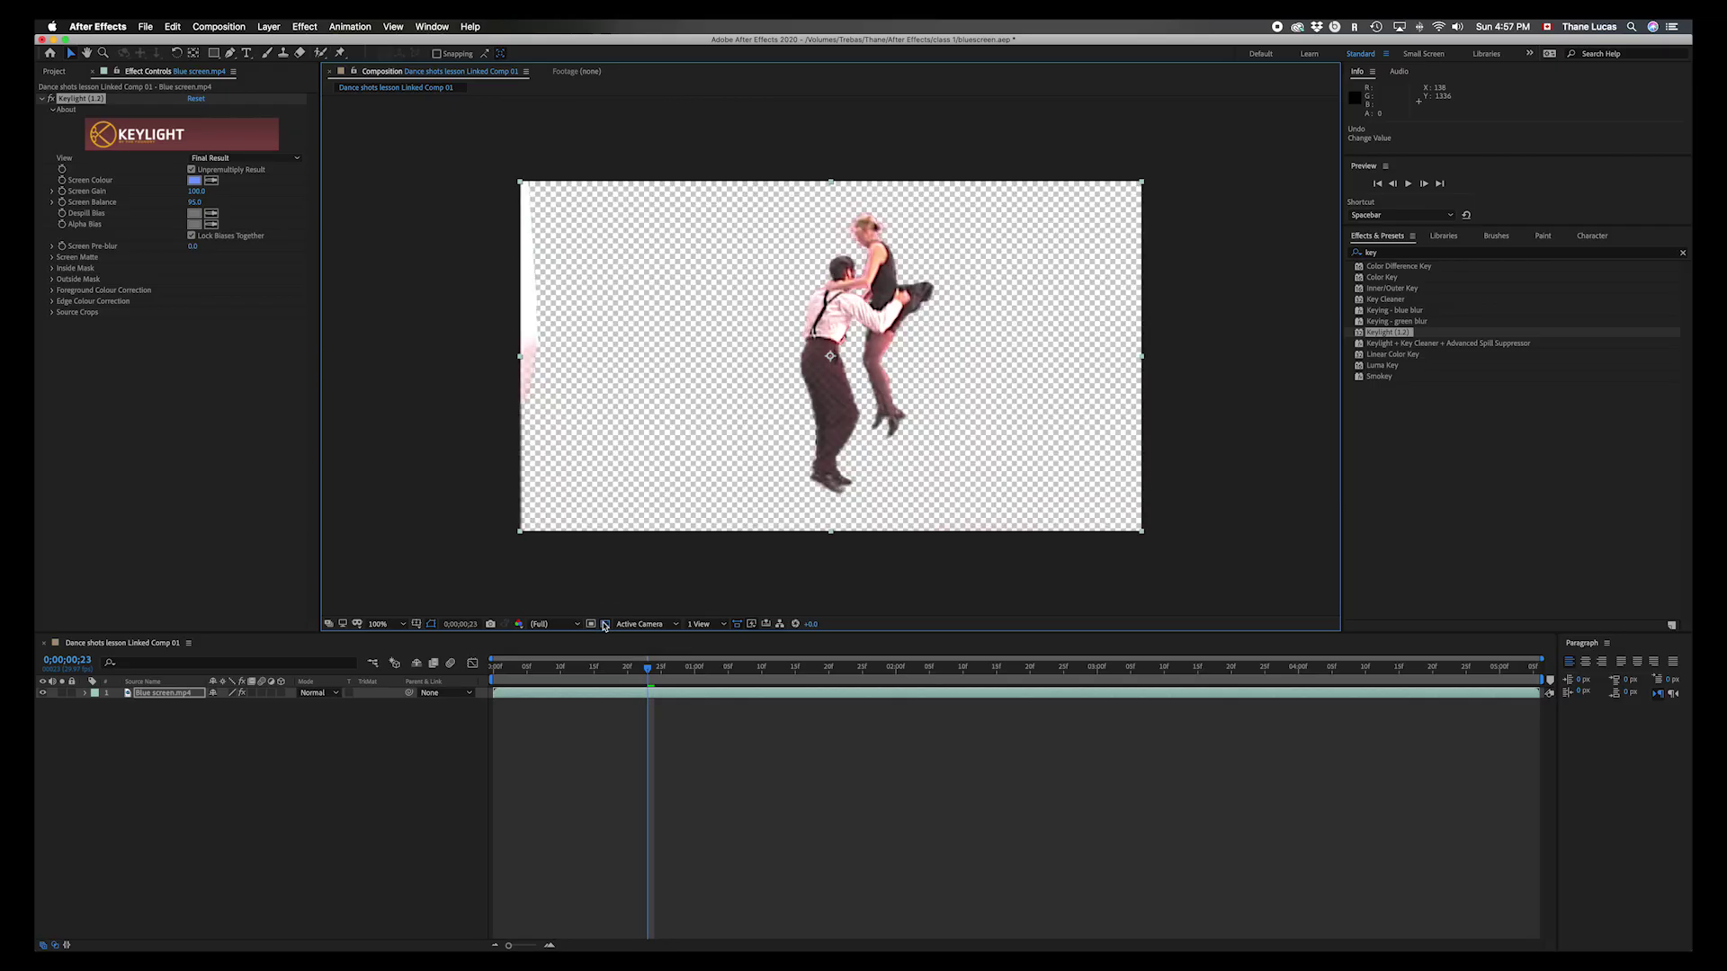
left_click(605, 625)
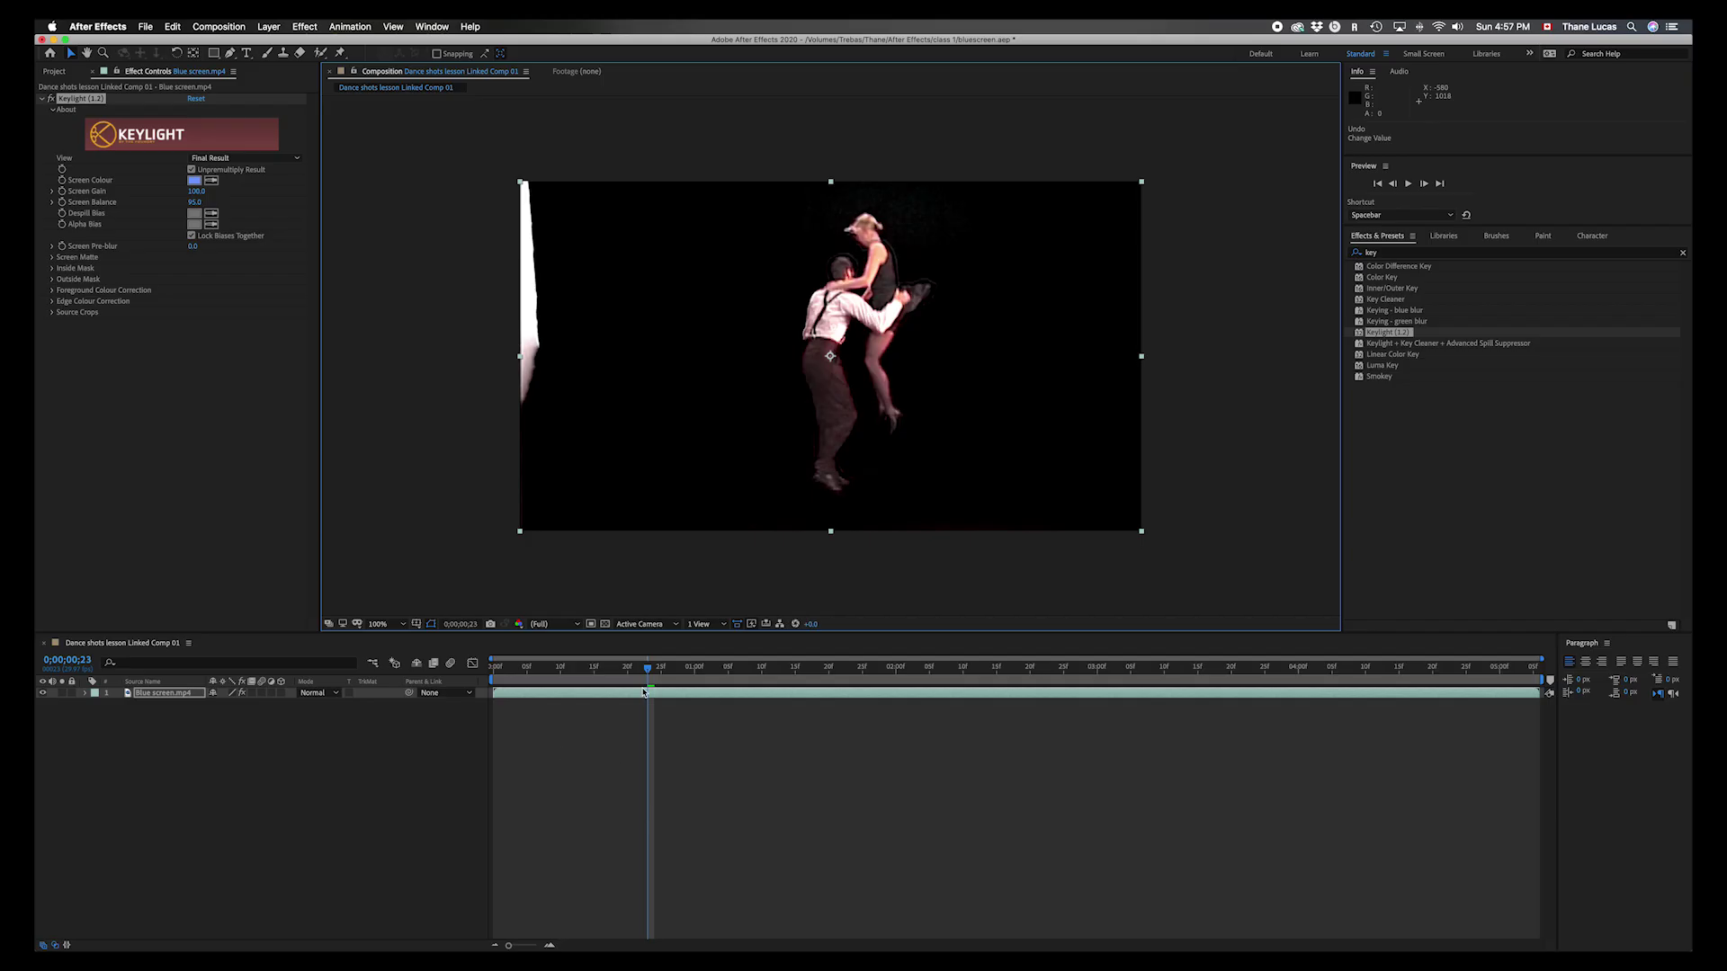
- Scrub to 0;00;00;19 and set Keylight's view to Intermediate Result
mouse_move(647, 676)
left_mouse_down()
mouse_move(534, 670)
mouse_move(748, 670)
mouse_move(567, 662)
mouse_move(646, 662)
mouse_move(619, 658)
left_mouse_up()
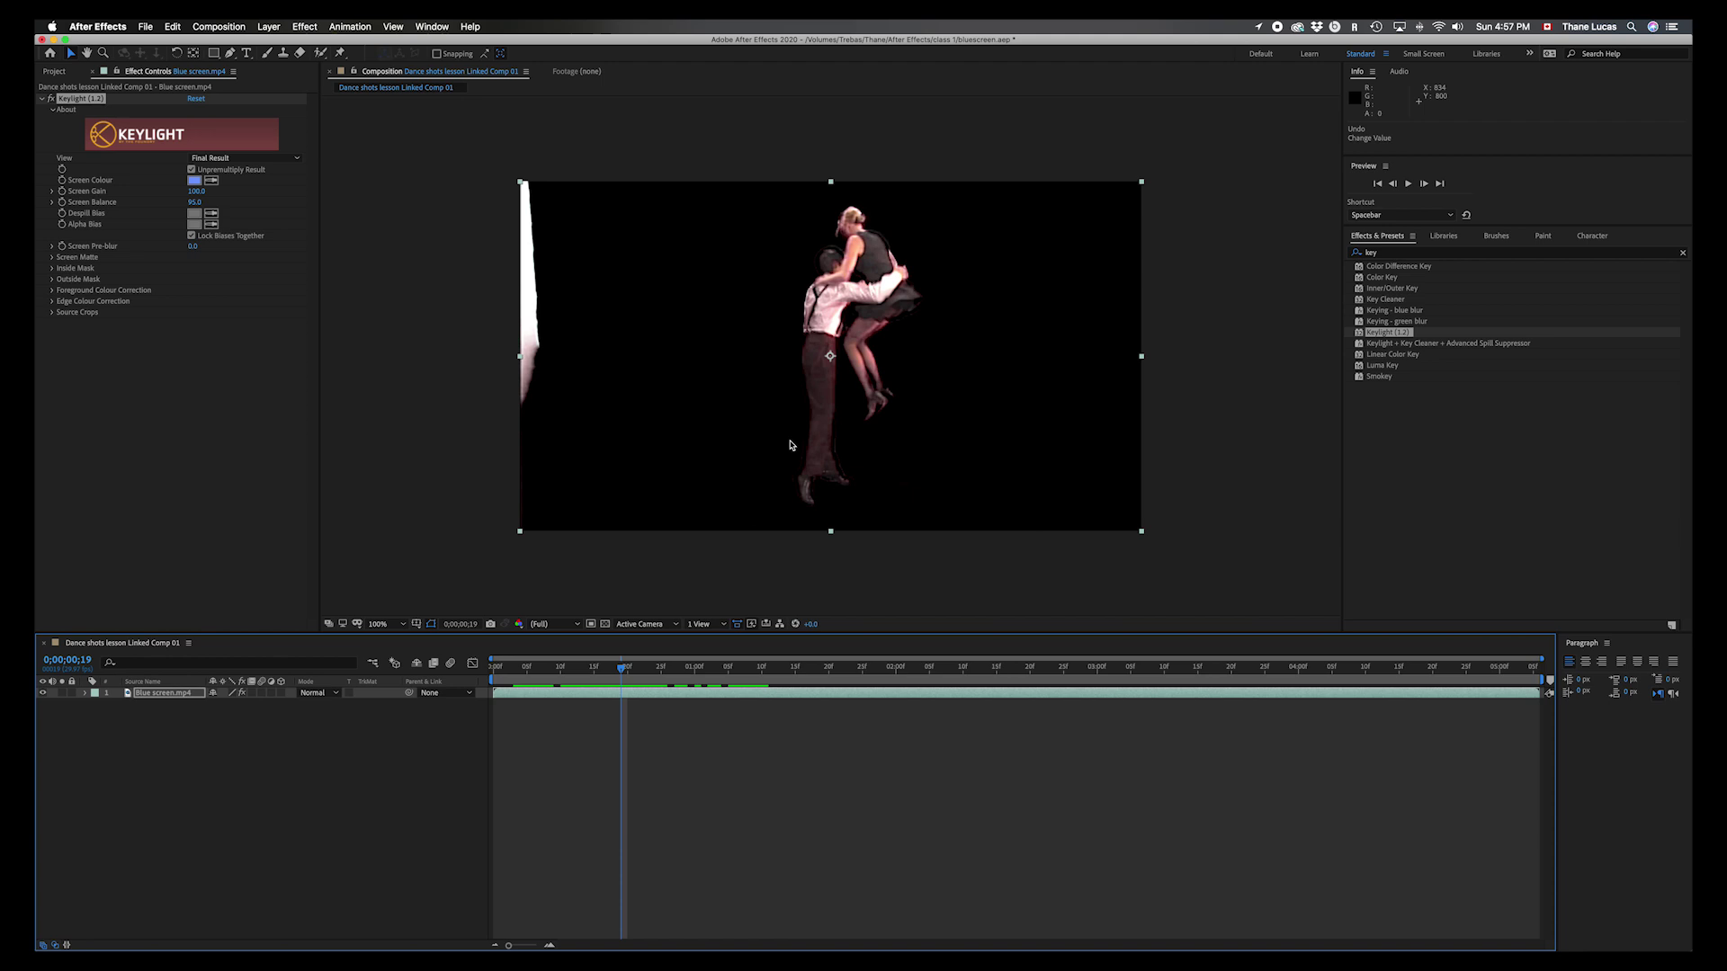
left_click(243, 158)
left_click(234, 147)
- Import curtain.psd from the Dance Shots HD folder as footage with merged layers
left_click(55, 72)
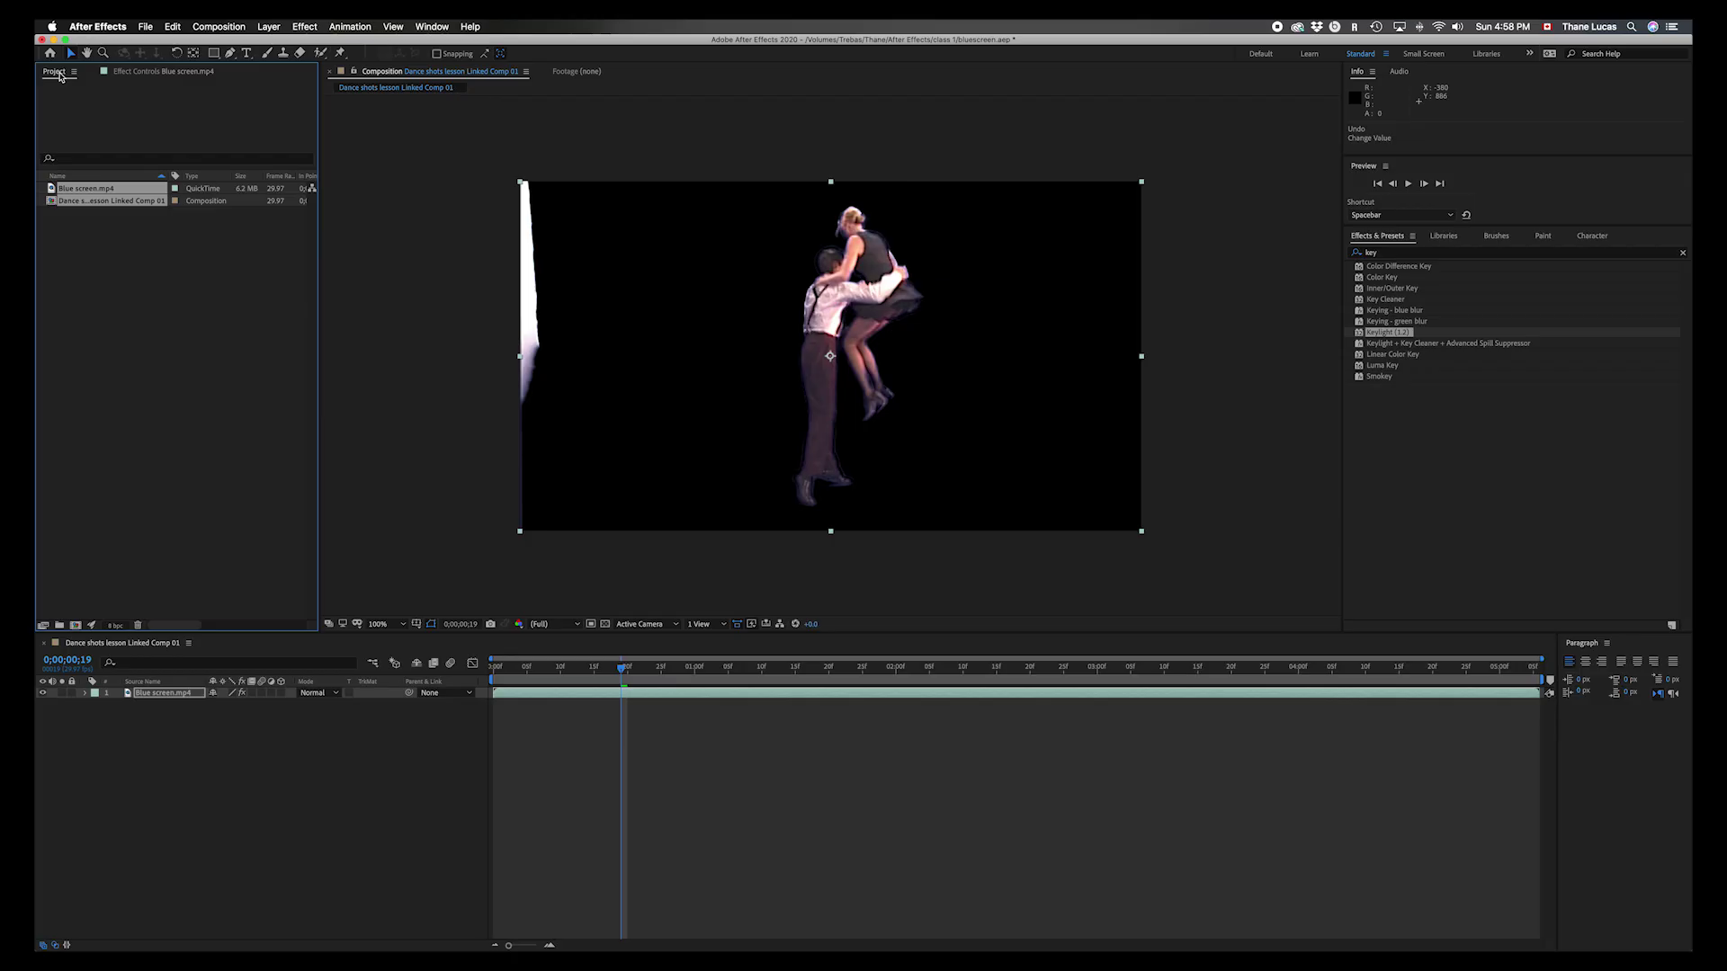
key("super+i")
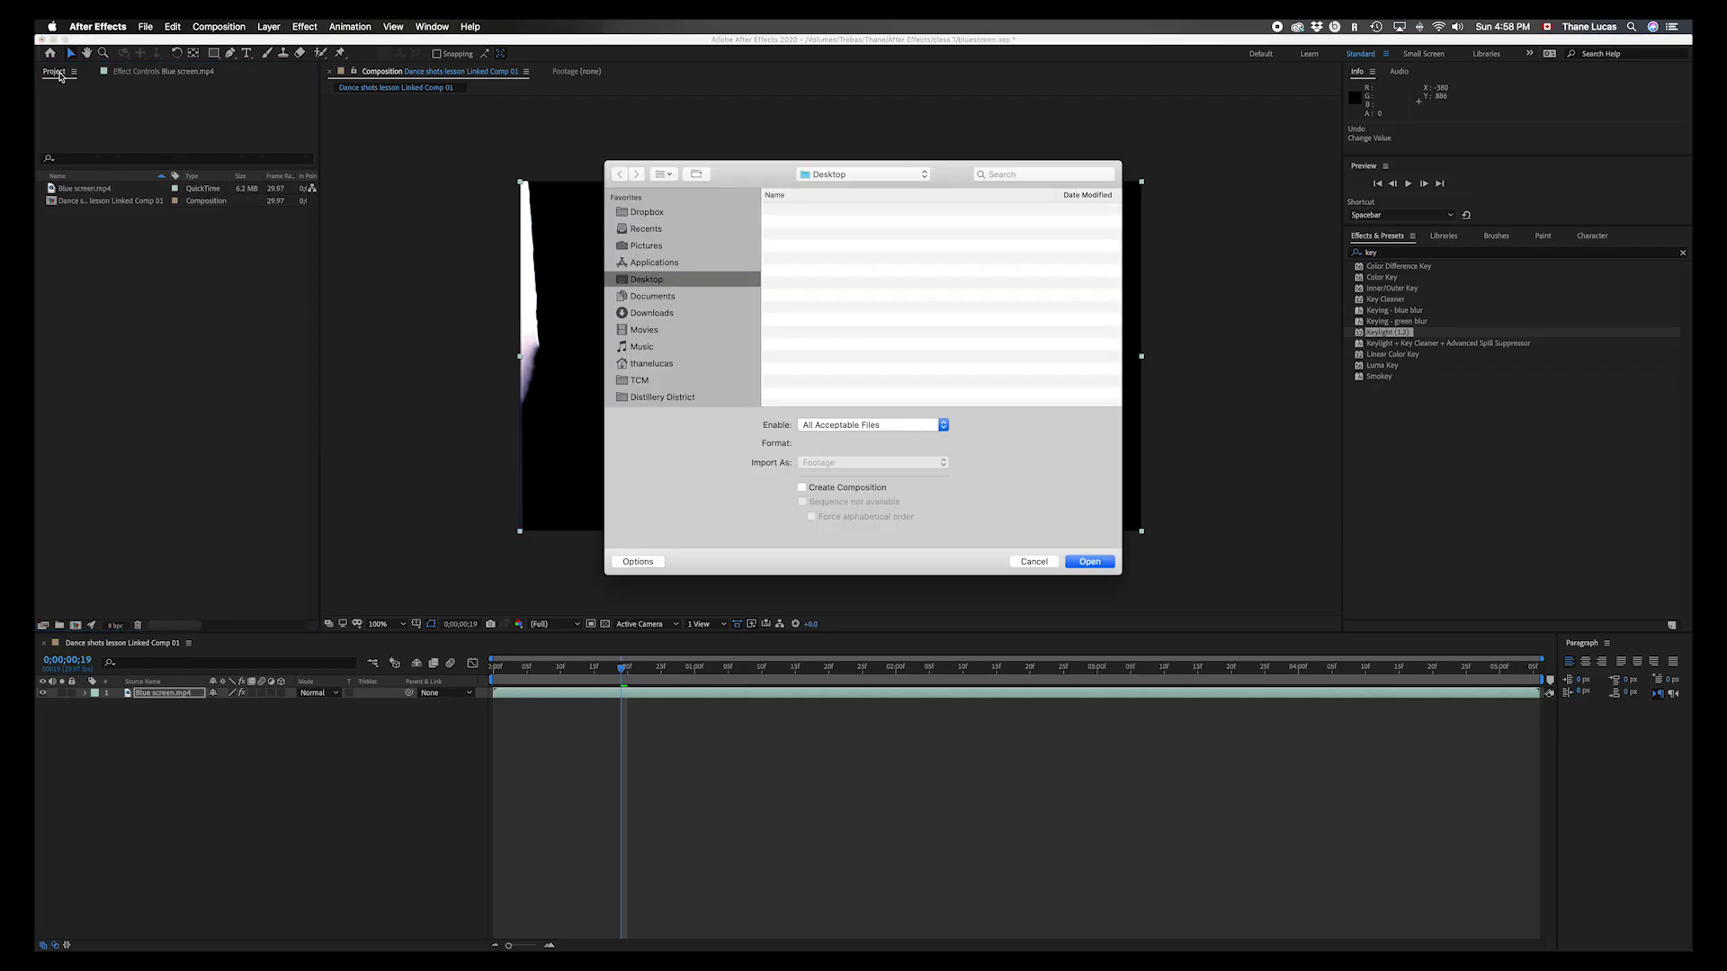
left_click(861, 174)
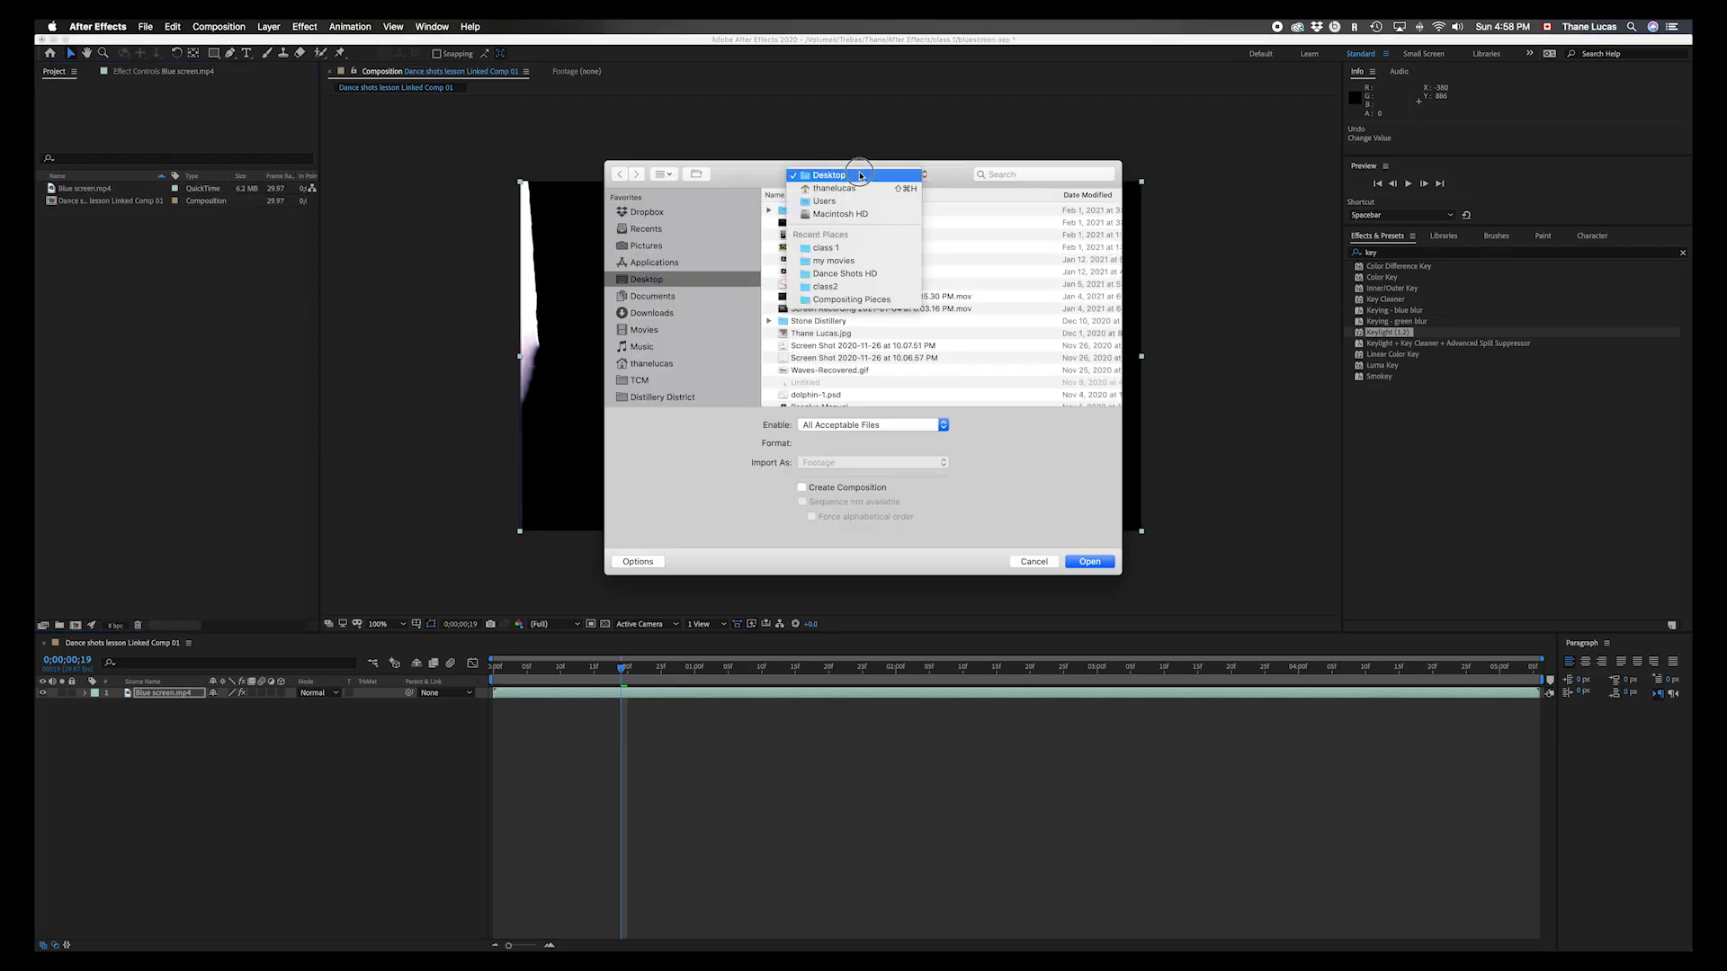
left_click(866, 289)
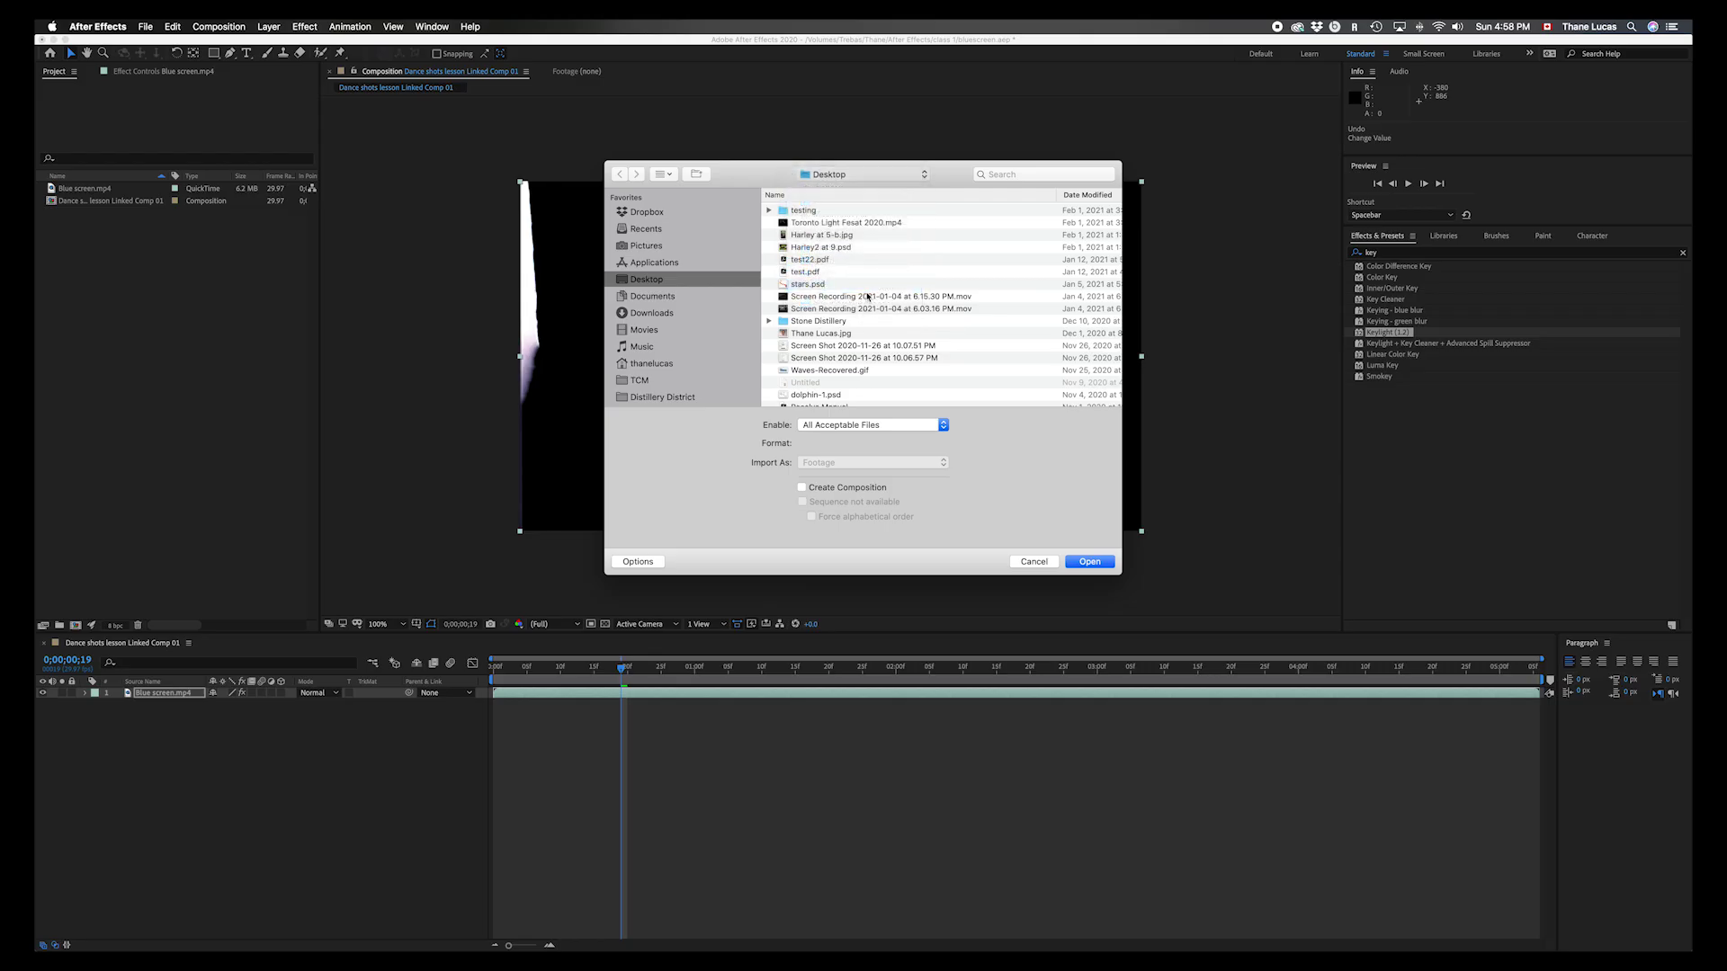
double_click(783, 235)
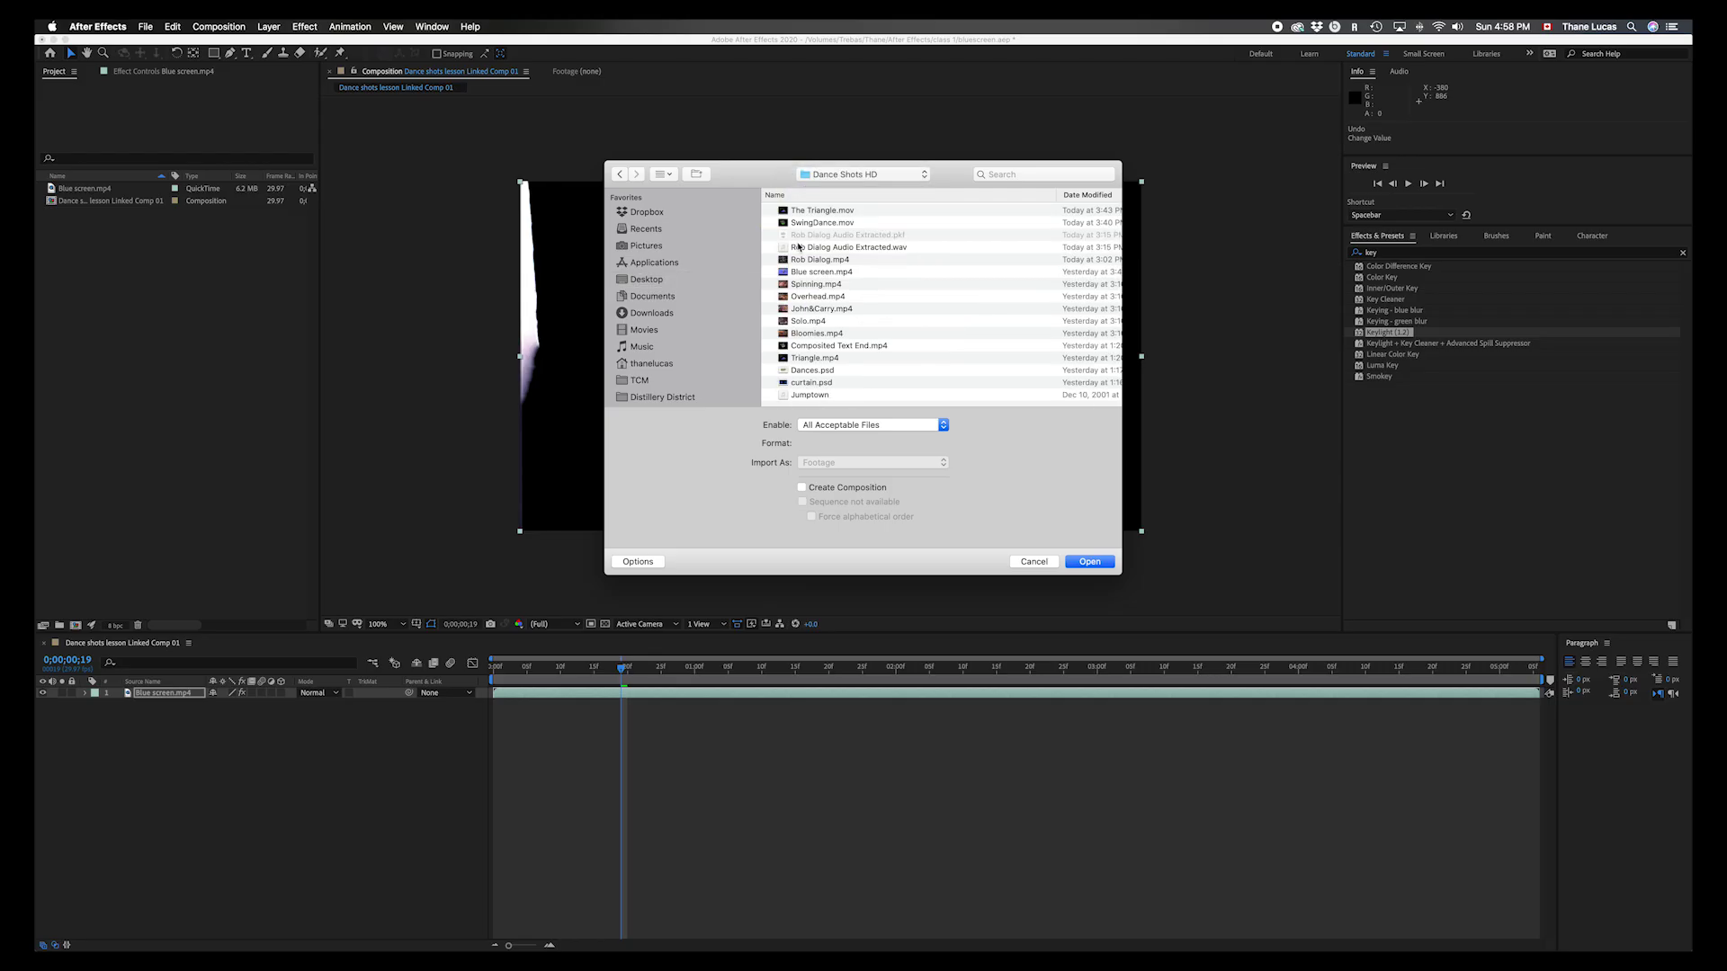
left_click(812, 385)
left_click(1090, 562)
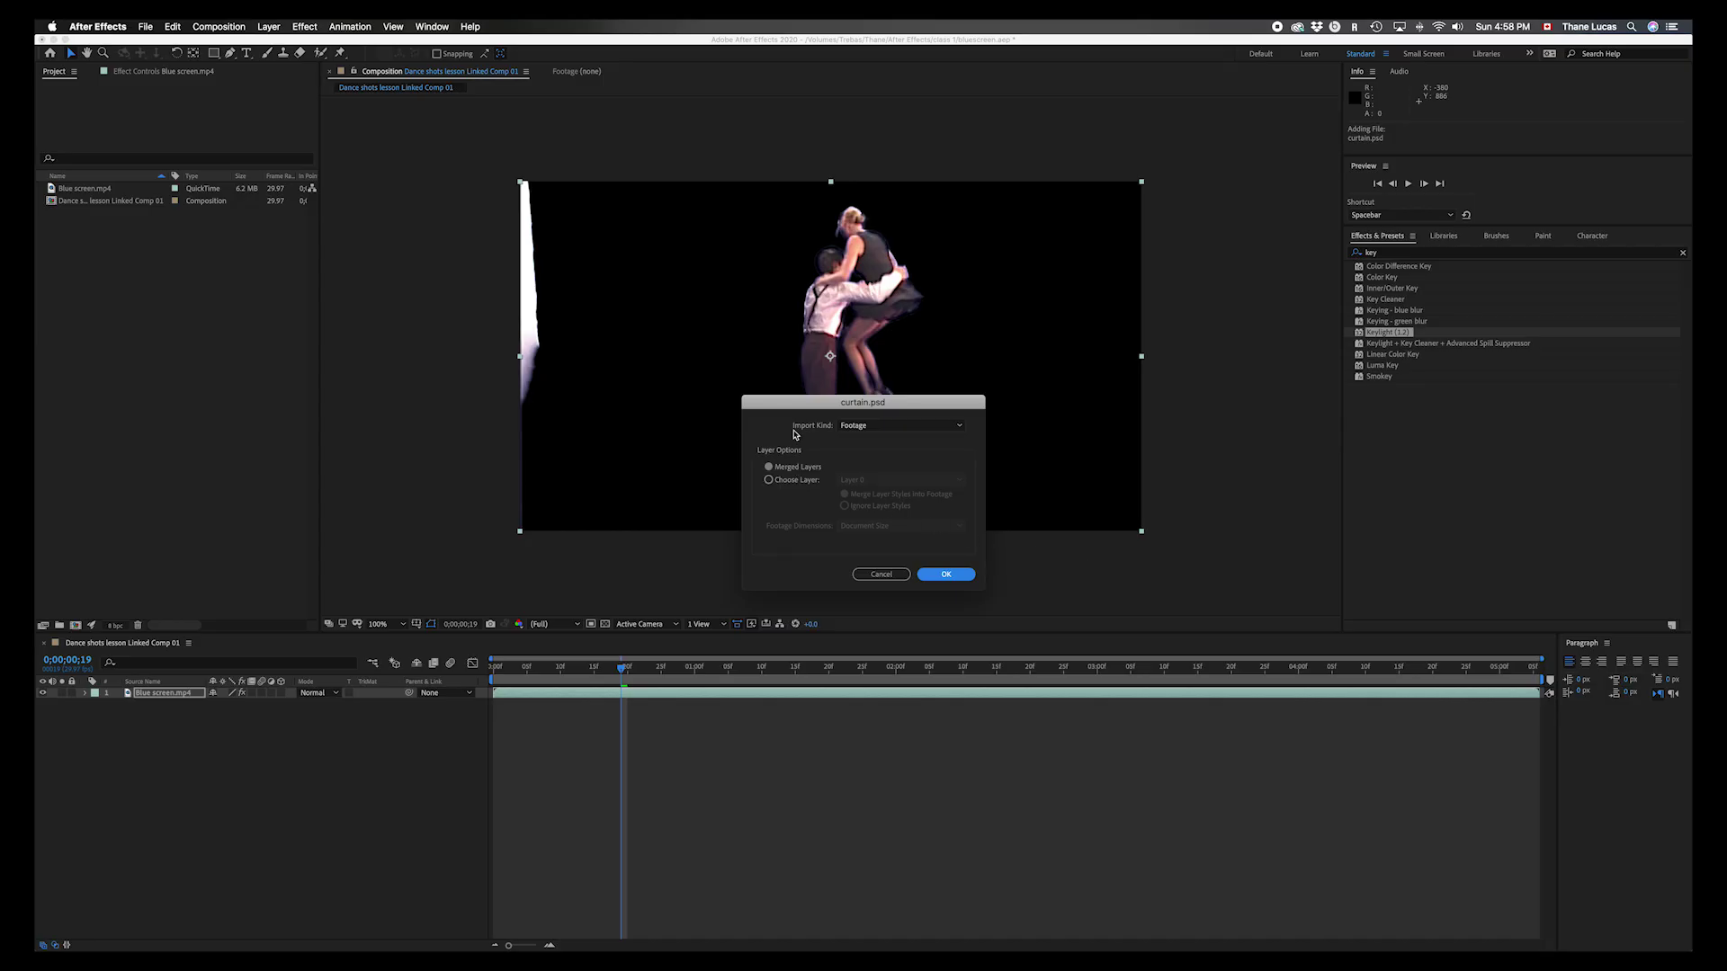
left_click(928, 429)
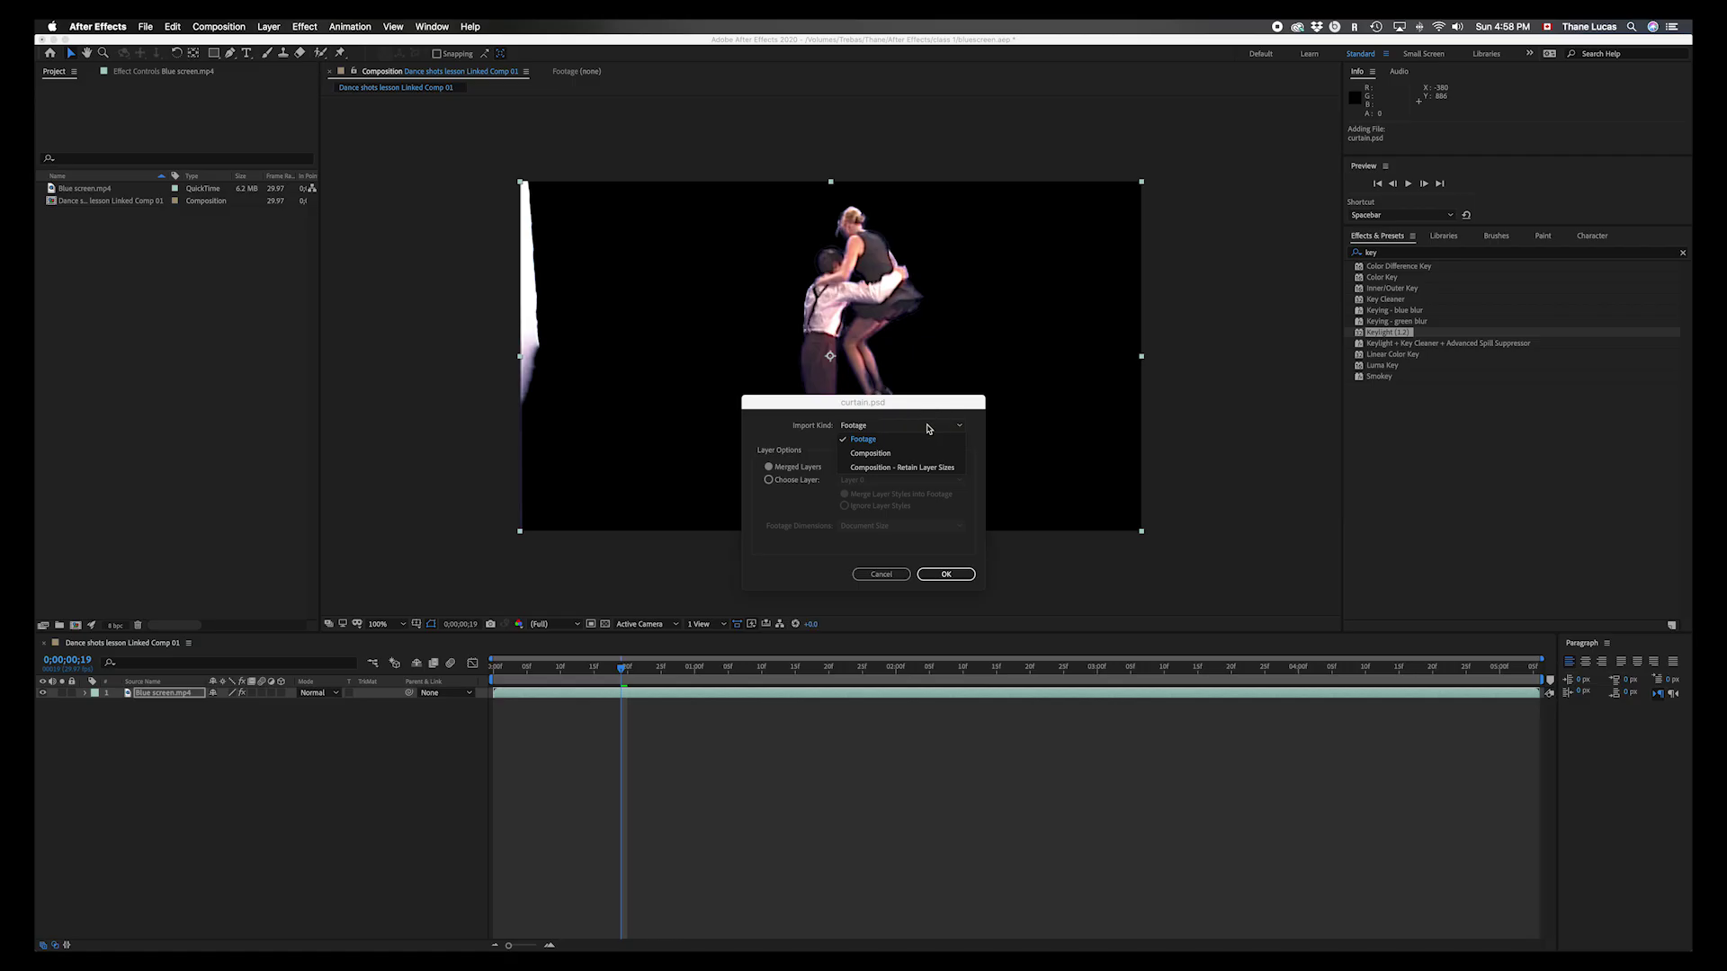
left_click(928, 428)
left_click(946, 576)
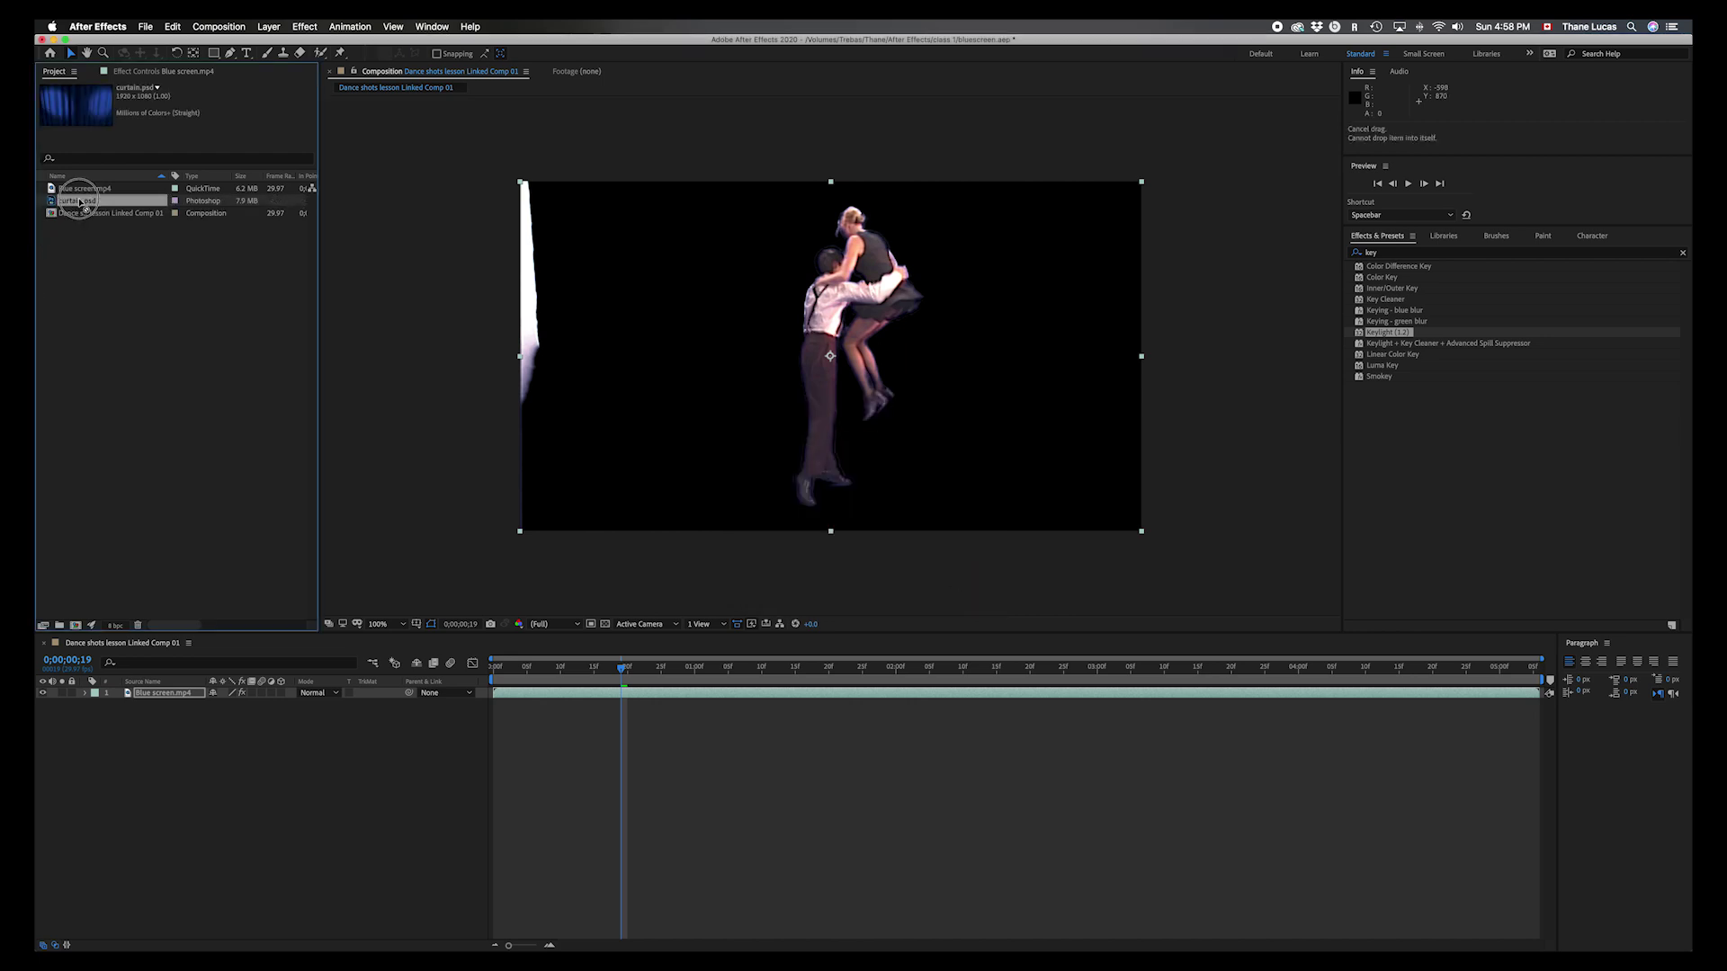
- Place curtain.psd beneath the Blue screen.mp4 layer and scrub to 0;00;01;14 to check the composite
left_click_drag(79, 202, 135, 727)
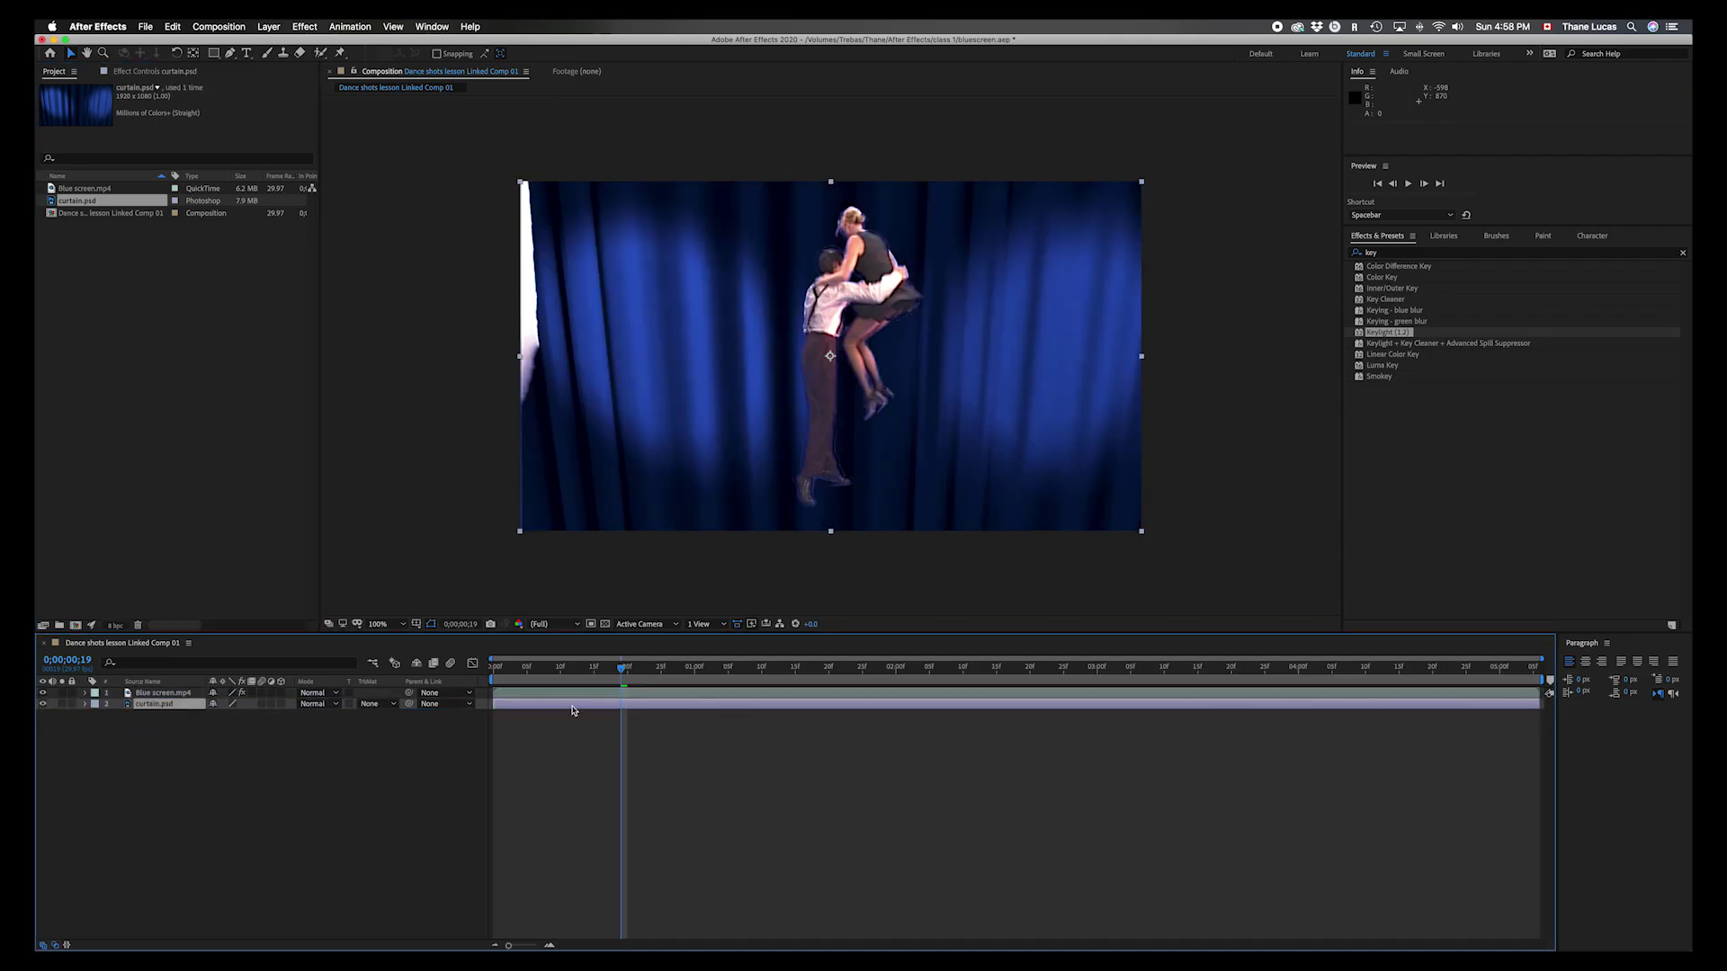
left_click_drag(620, 672, 787, 606)
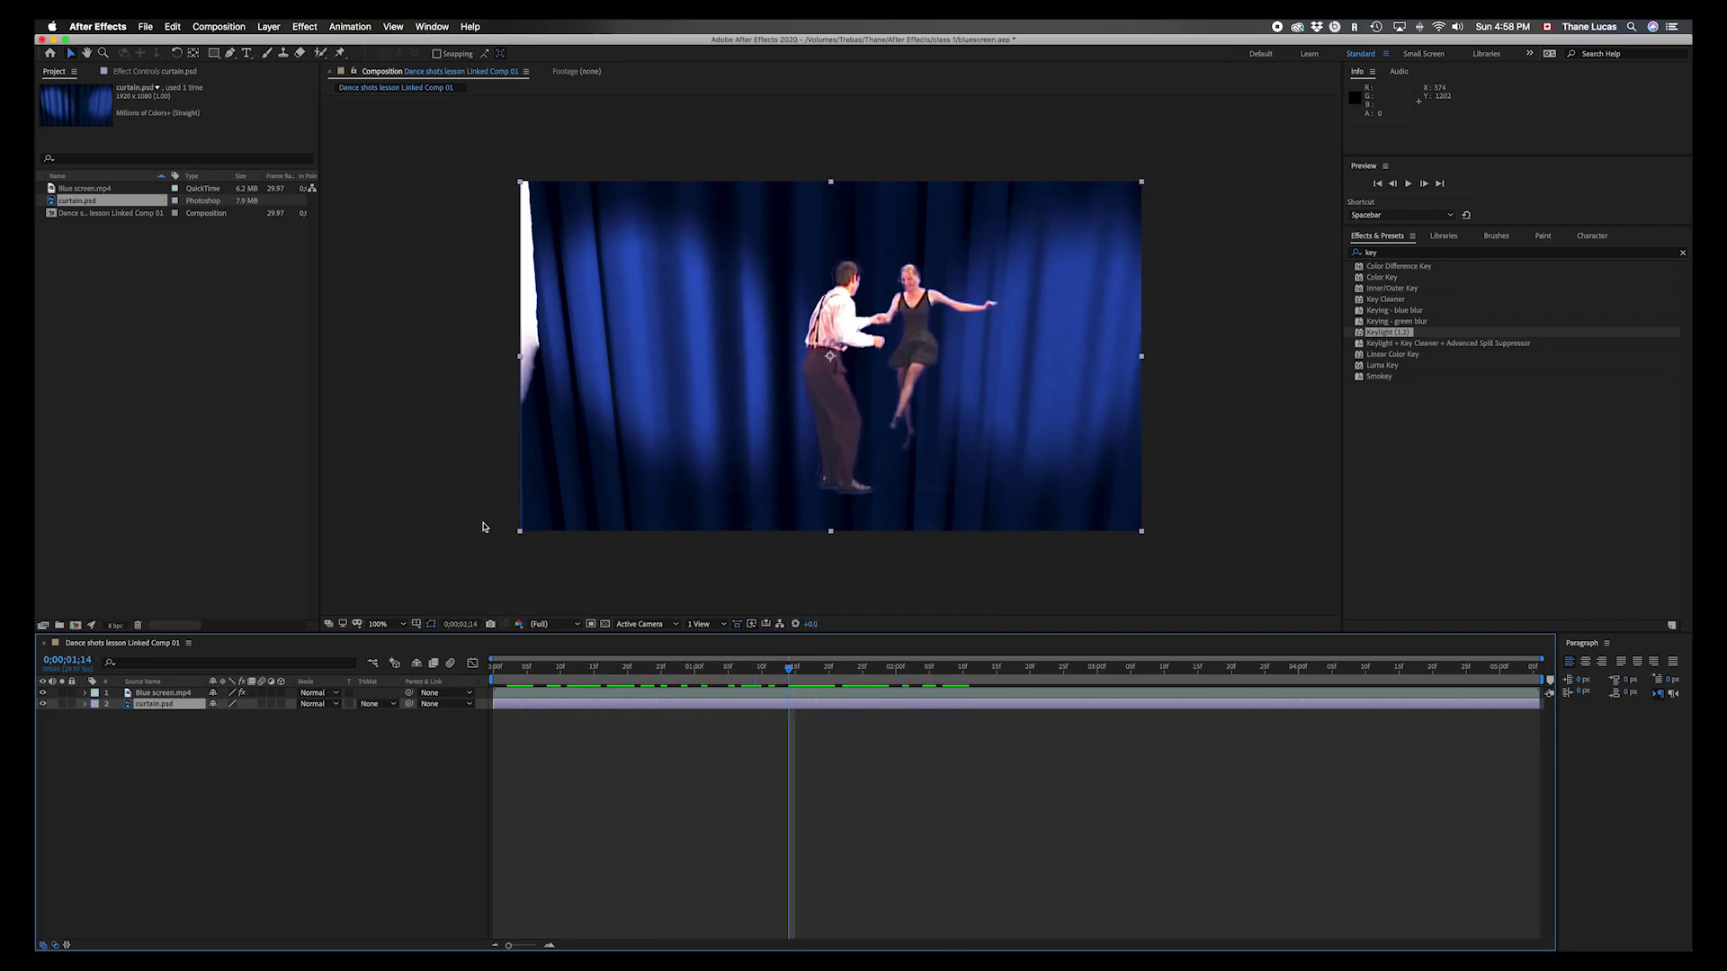
- Select the Blue screen.mp4 layer and show its Keylight settings
left_click(551, 706)
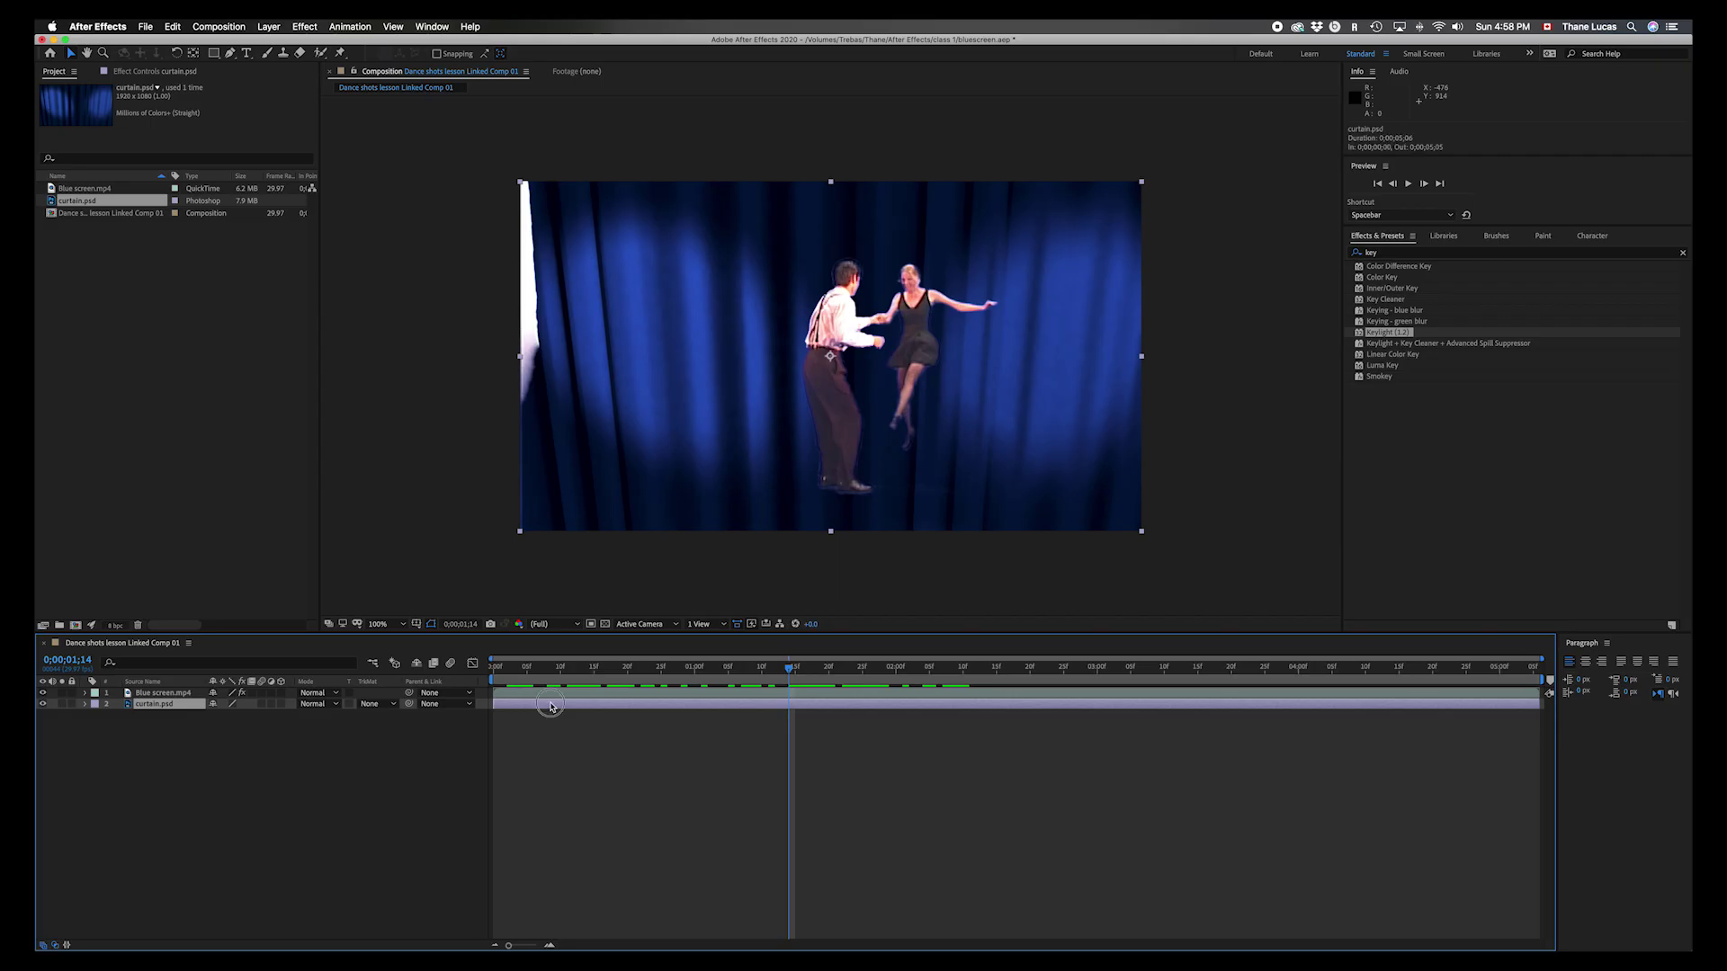
left_click(549, 693)
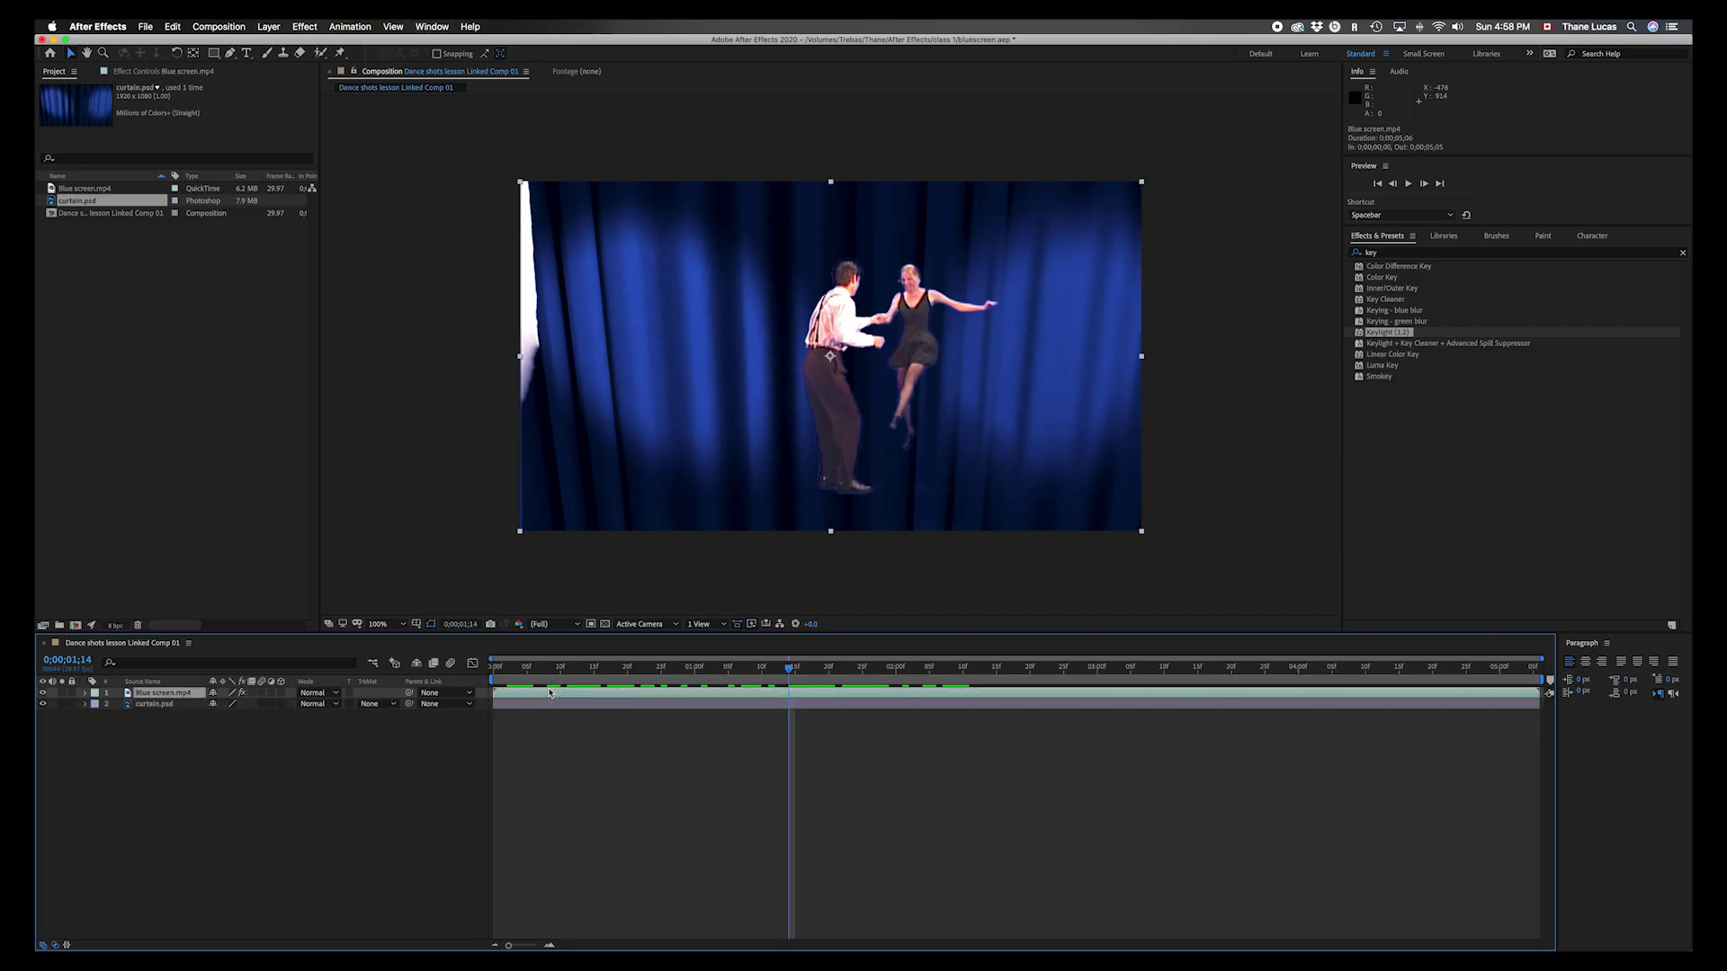
left_click(161, 71)
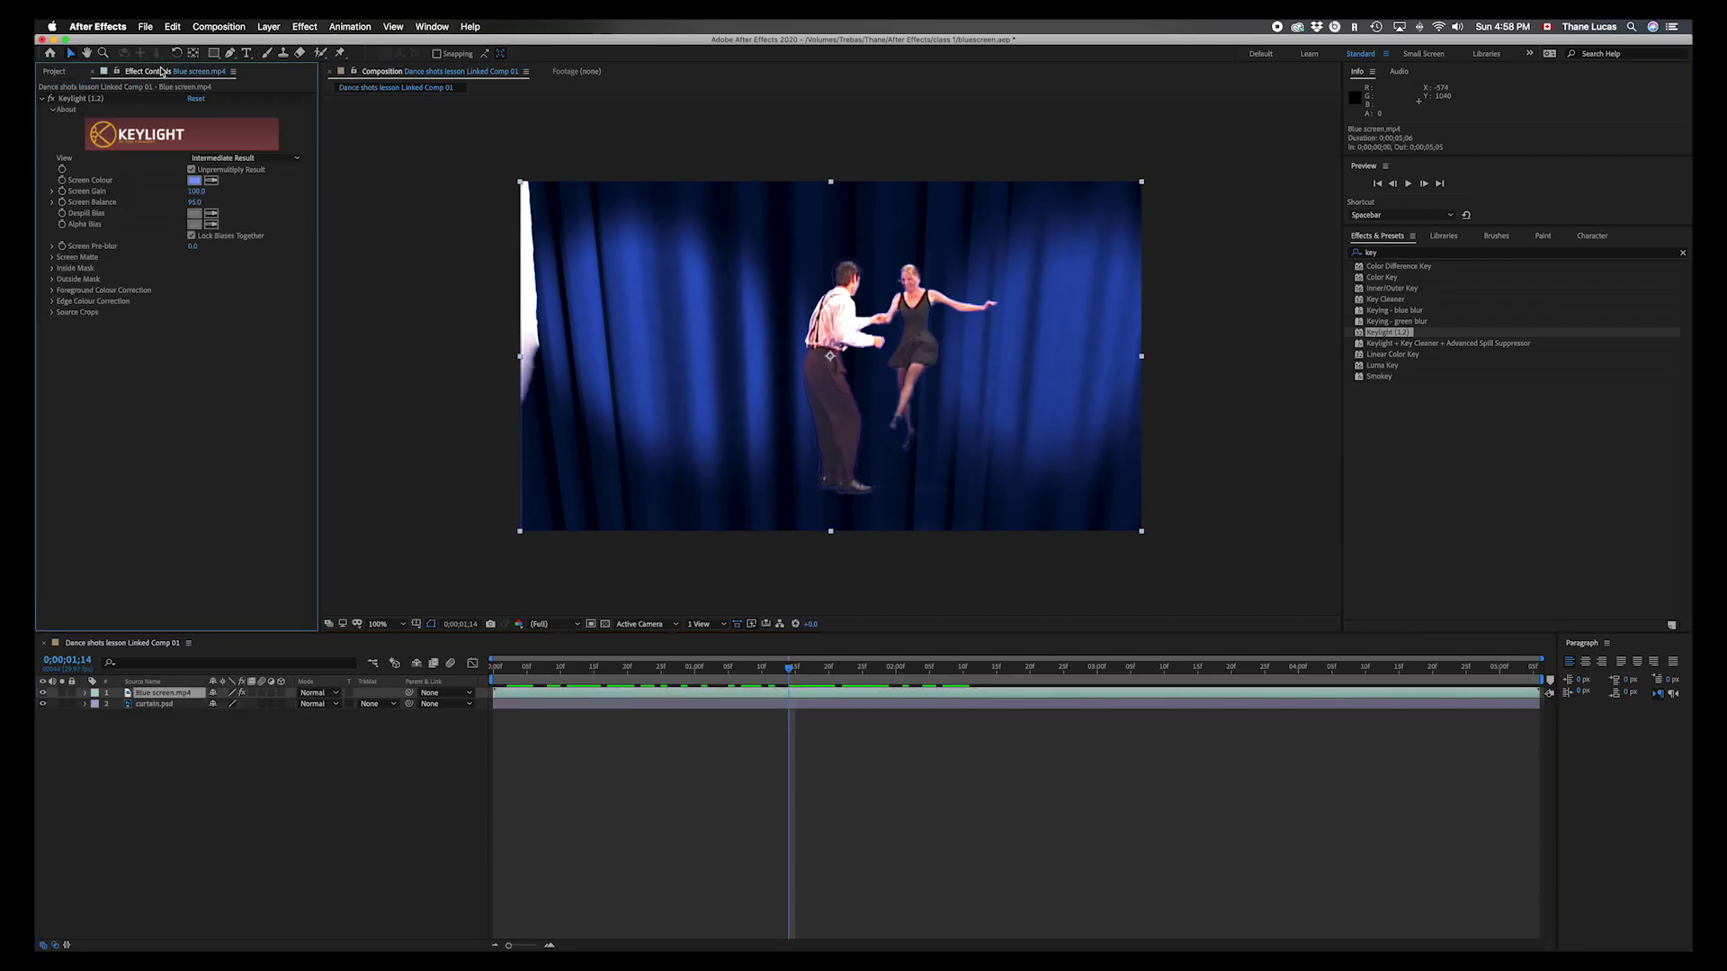
- Play the keyed composite from the beginning of the timeline and stop at 0;00;00;22 to examine the frame's left edge
left_click(51, 258)
key("space")
left_click_drag(807, 665, 691, 664)
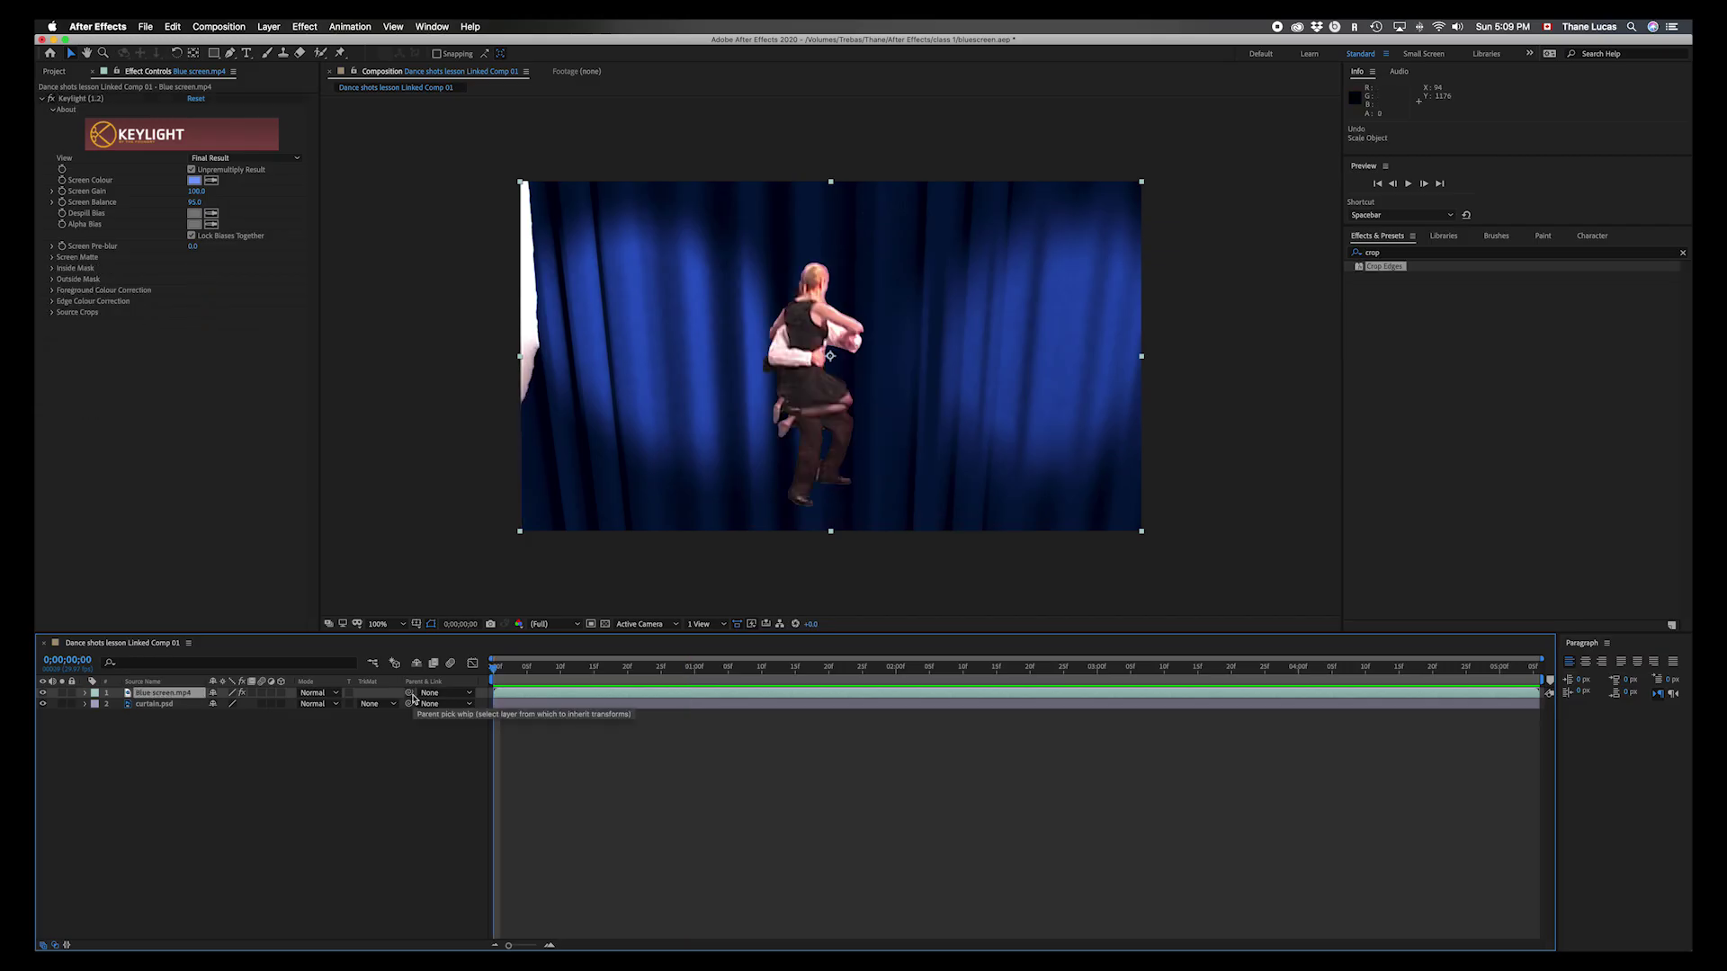
key("space")
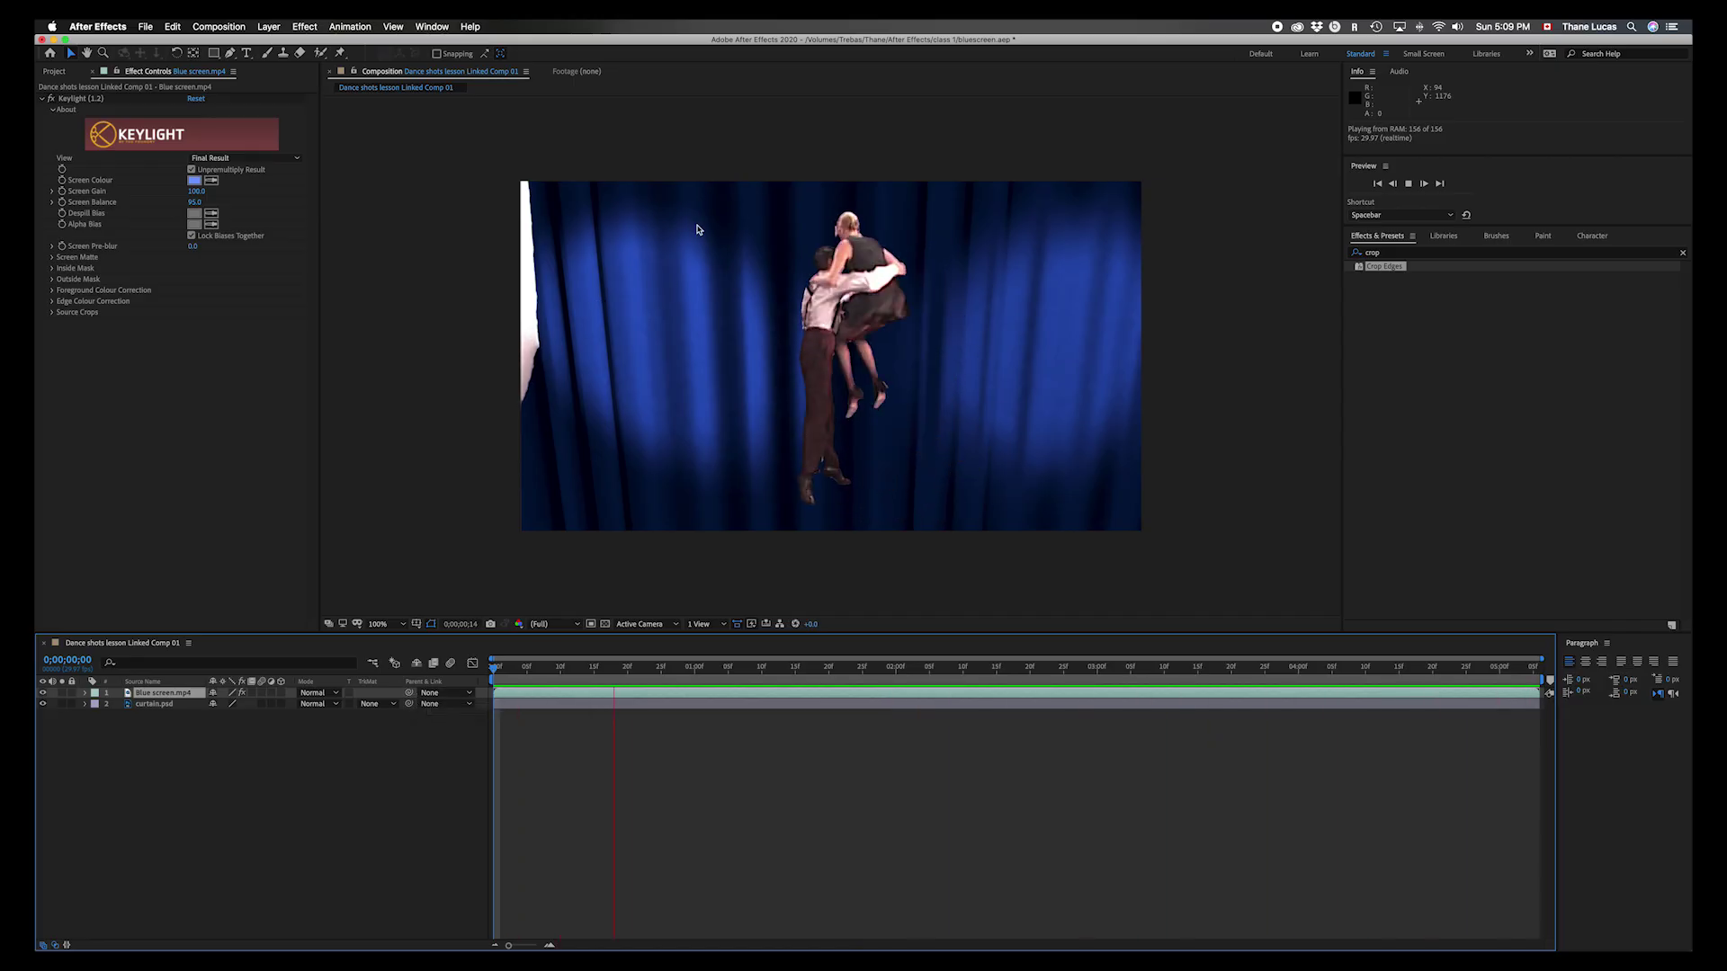
key("space")
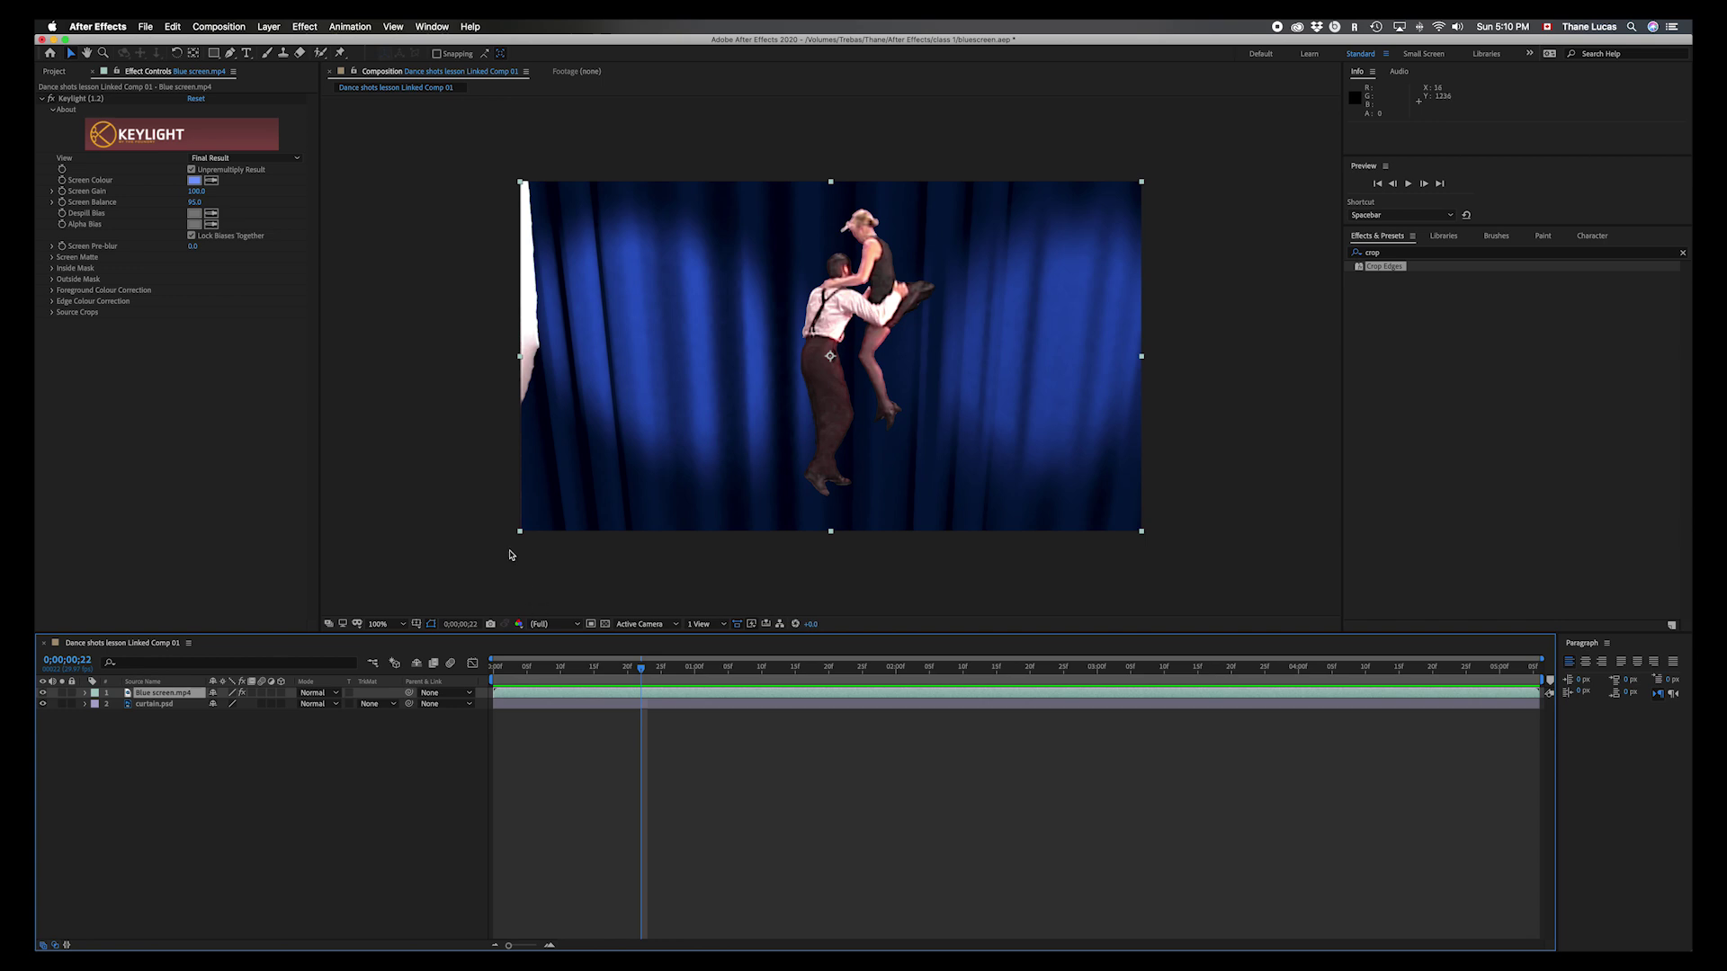
- Draw a rectangular mask around the dancers on the Blue screen.mp4 layer, starting about 200 px in to exclude the white strip
left_click(214, 54)
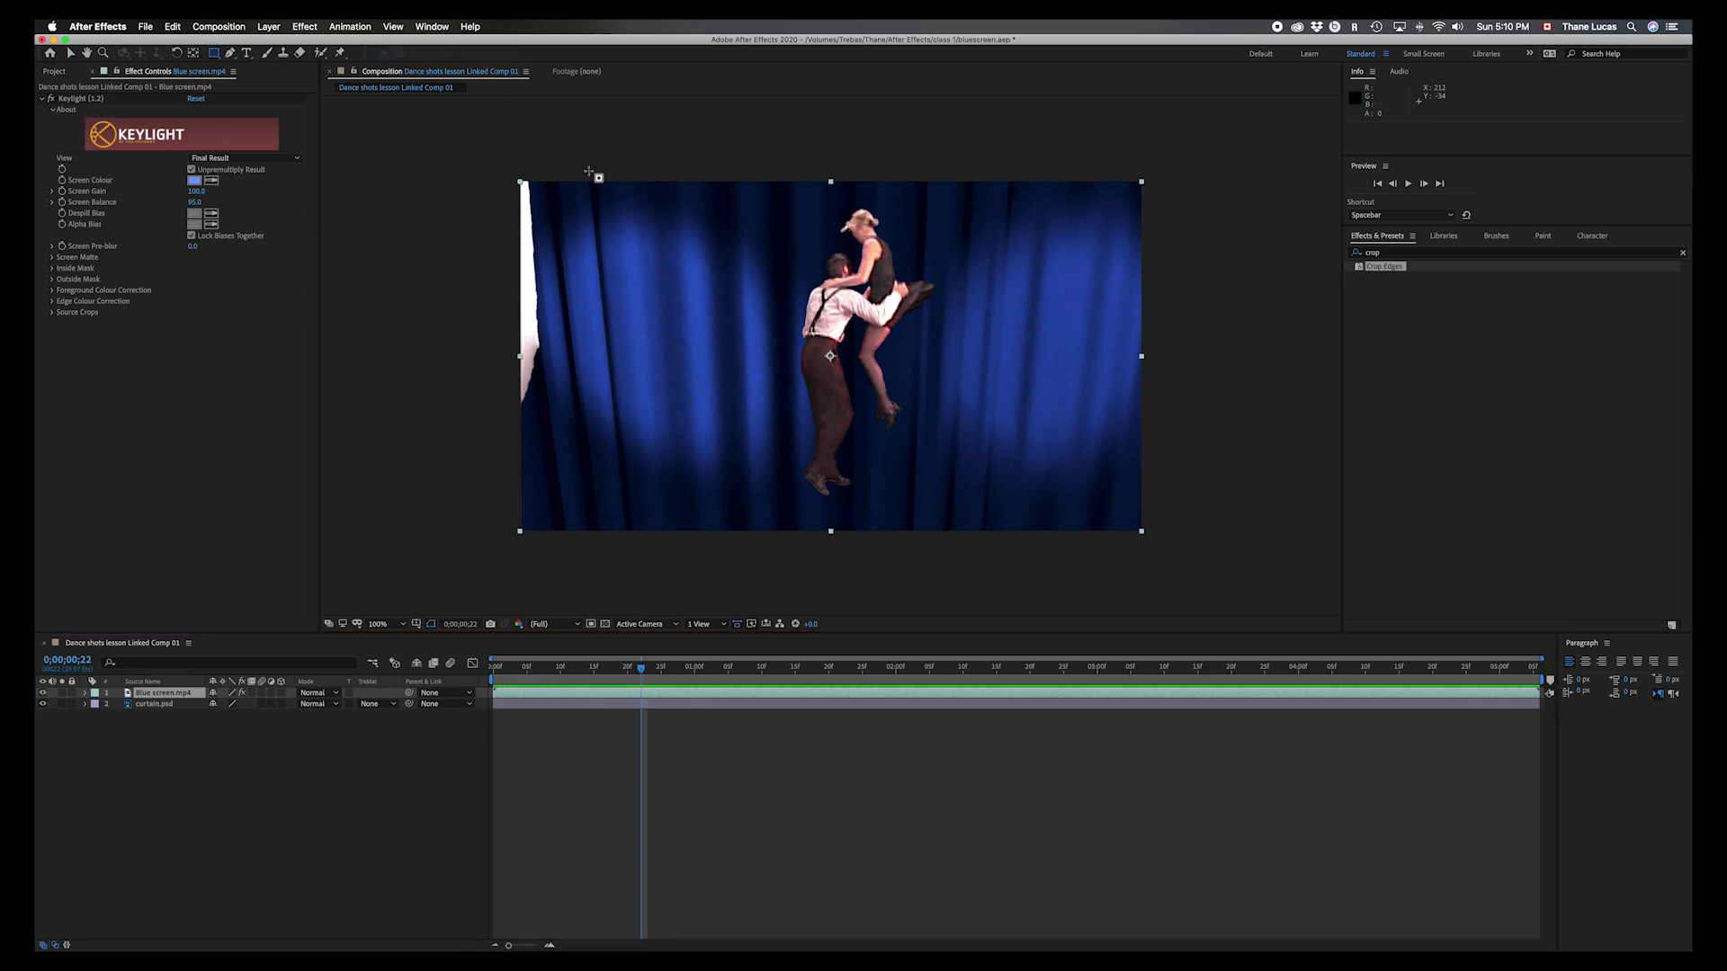
left_click(215, 57)
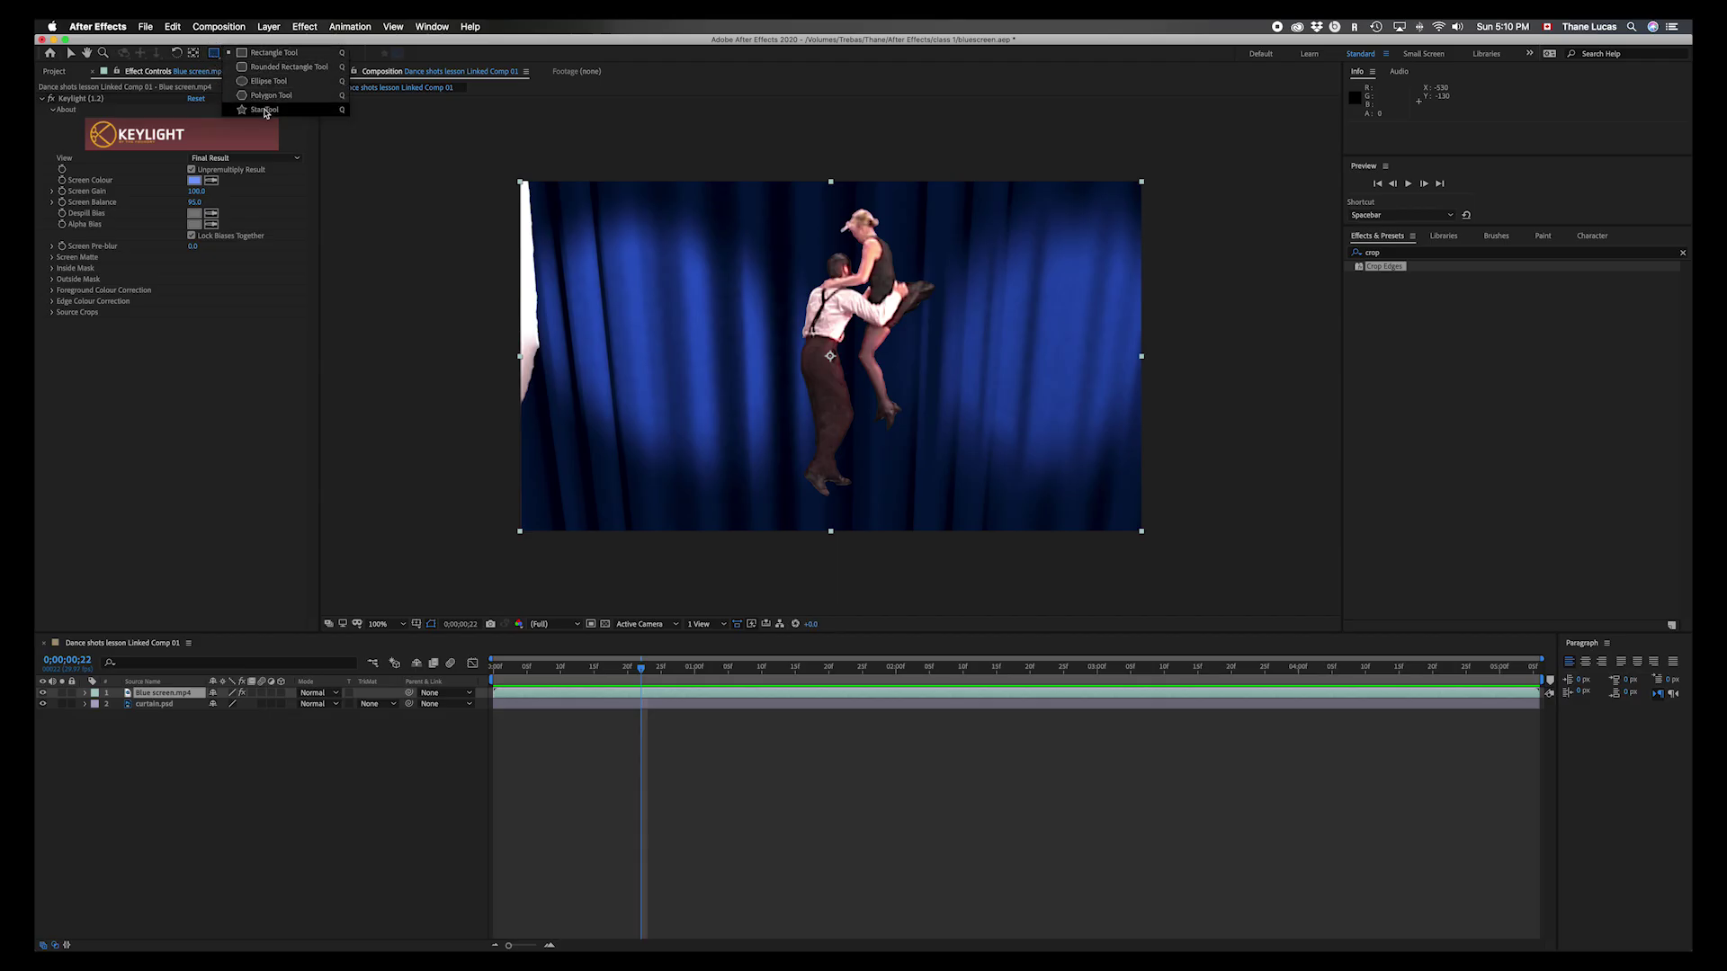
left_click(216, 57)
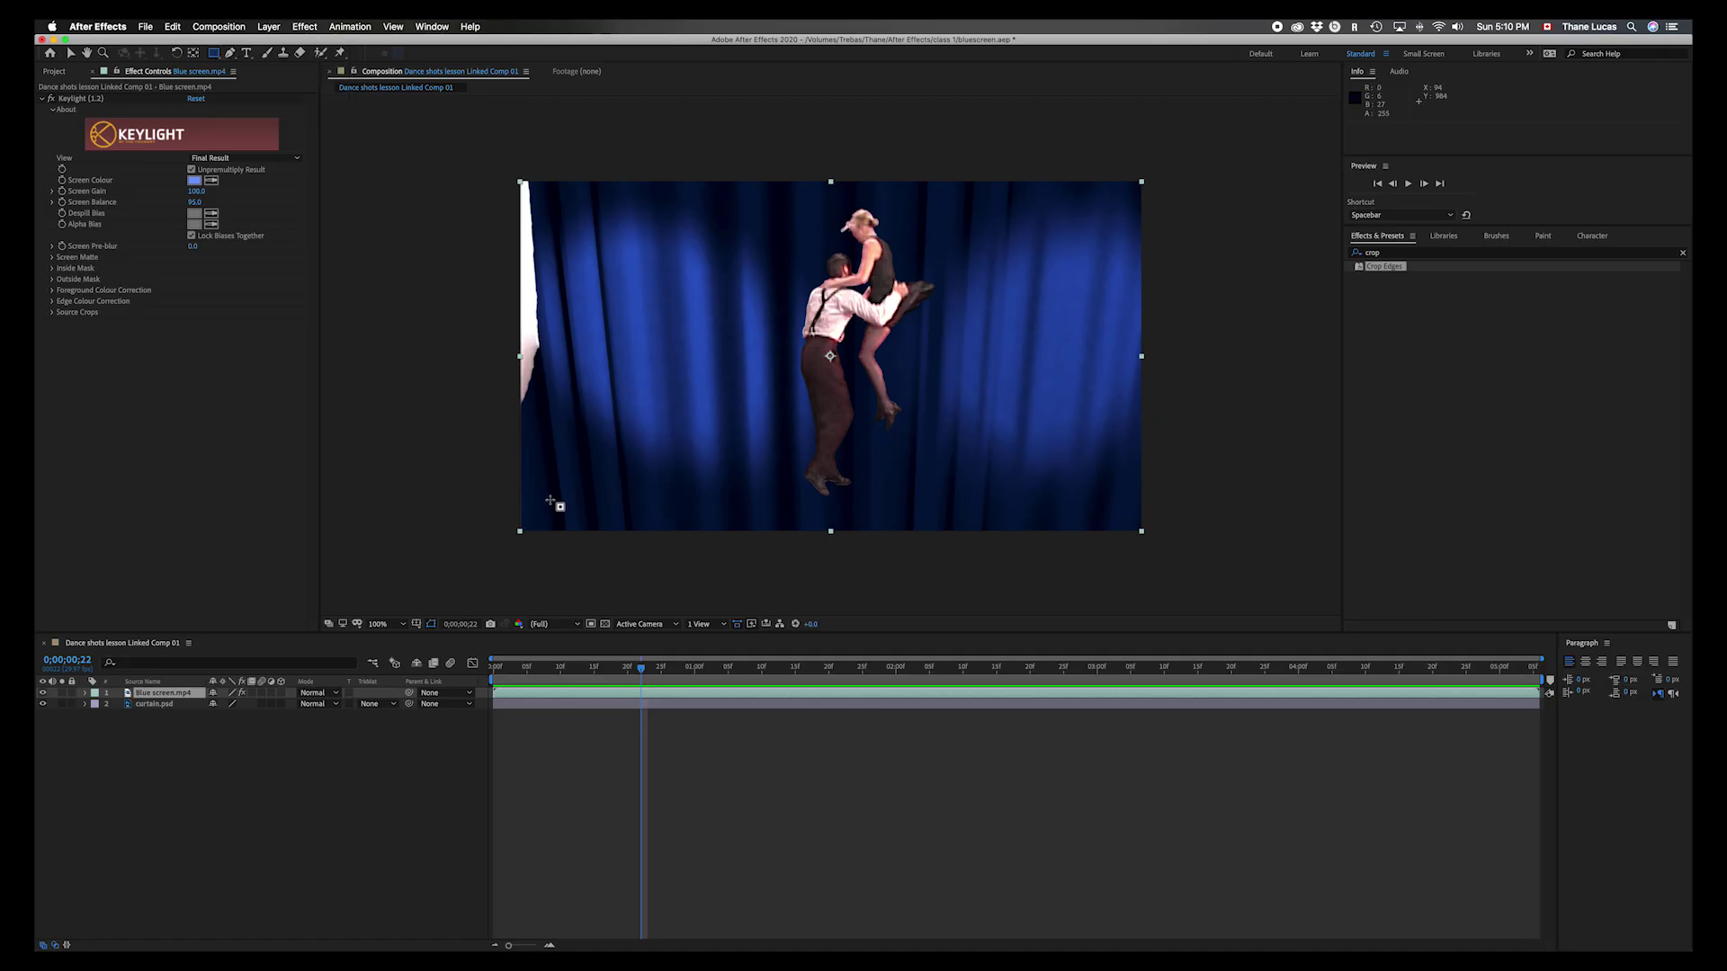
mouse_move(585, 181)
left_mouse_down()
mouse_move(786, 370)
mouse_move(1154, 533)
left_mouse_up()
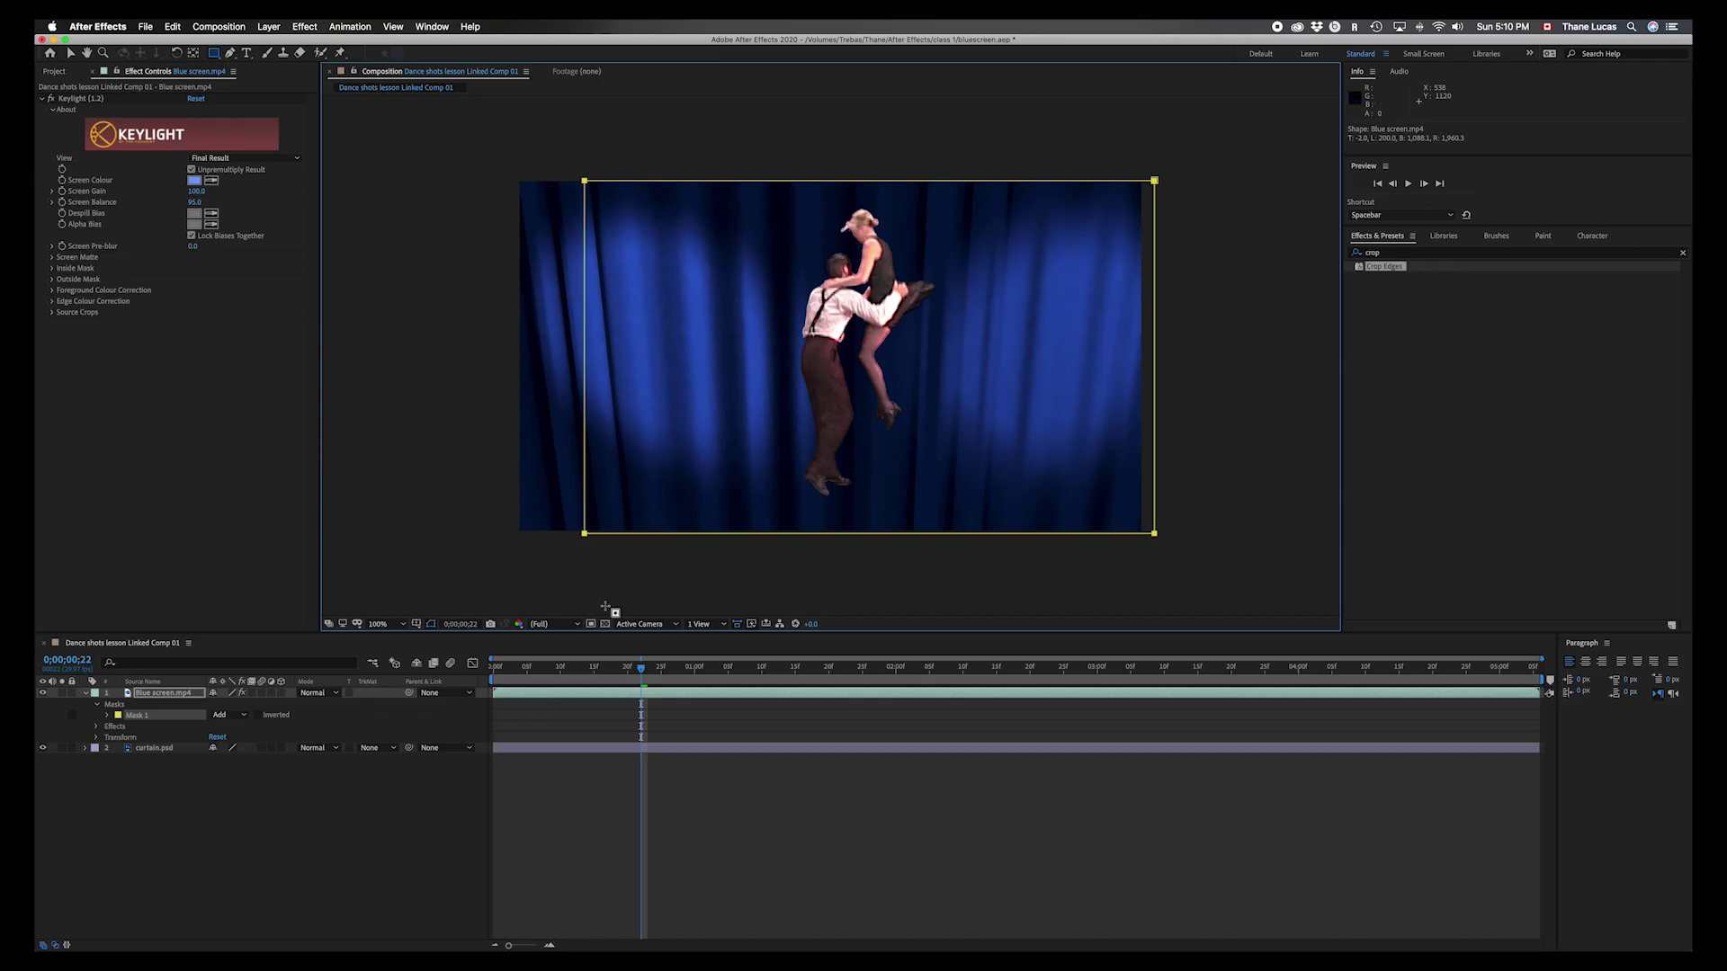
- Deselect the mask, return to 0;00;00;00 and play the masked dancers over the curtain
left_click(622, 726)
left_click_drag(641, 668, 467, 662)
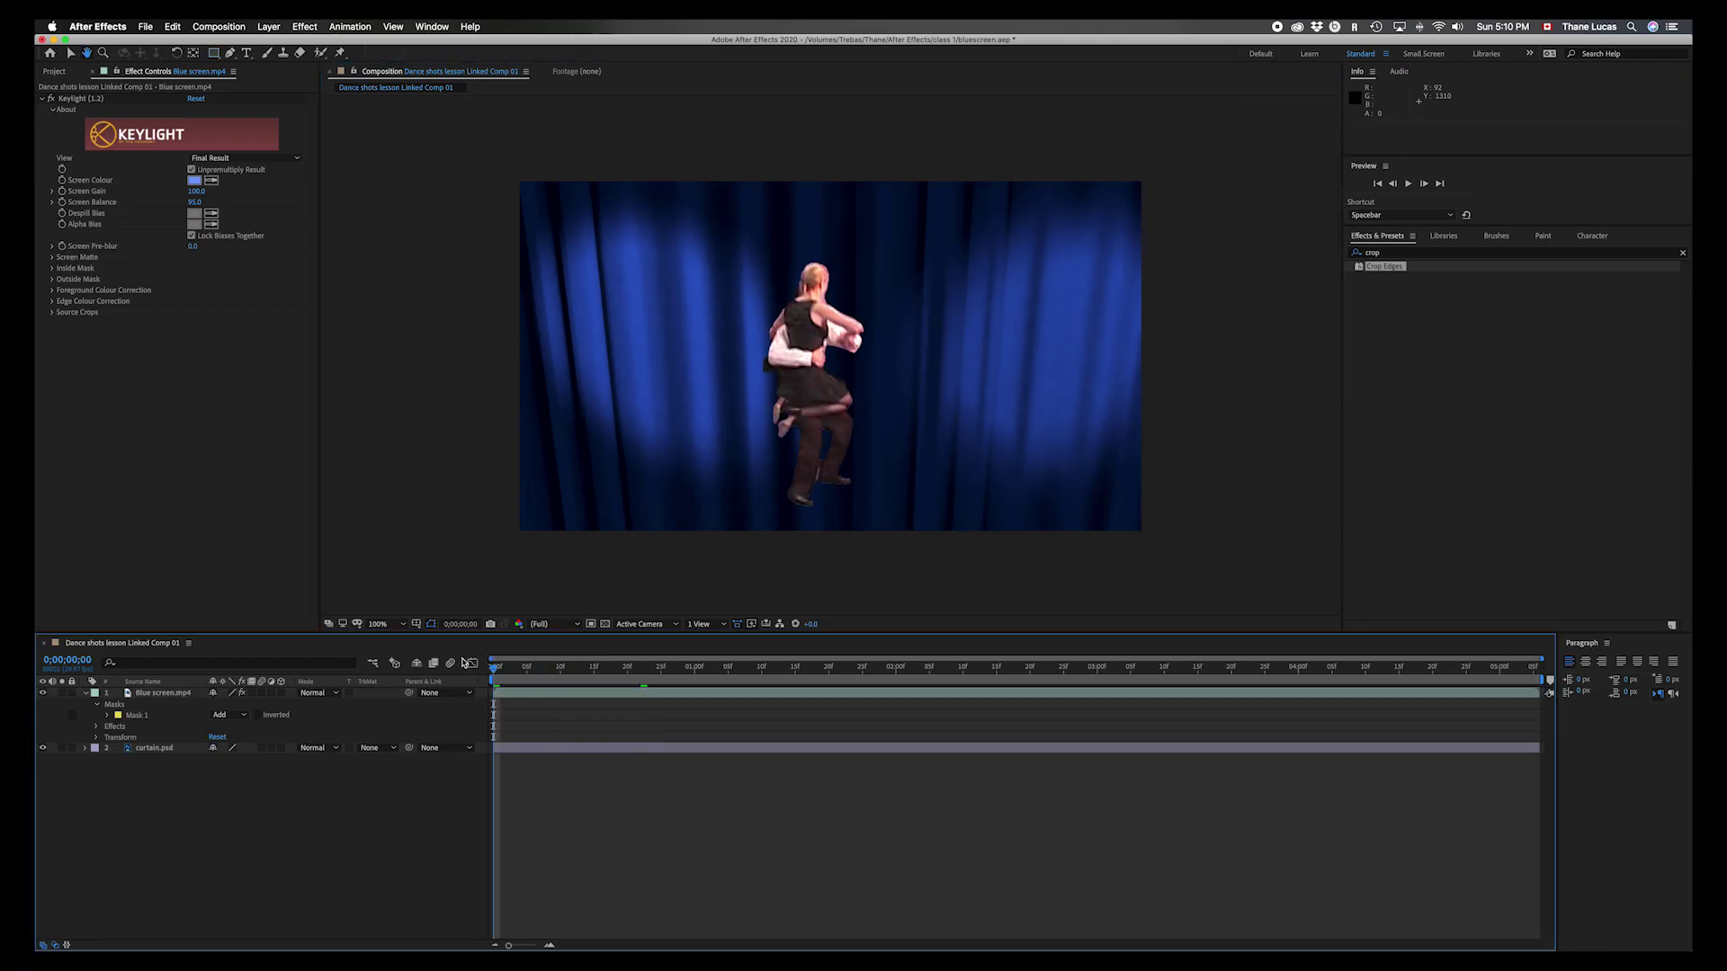
key("space")
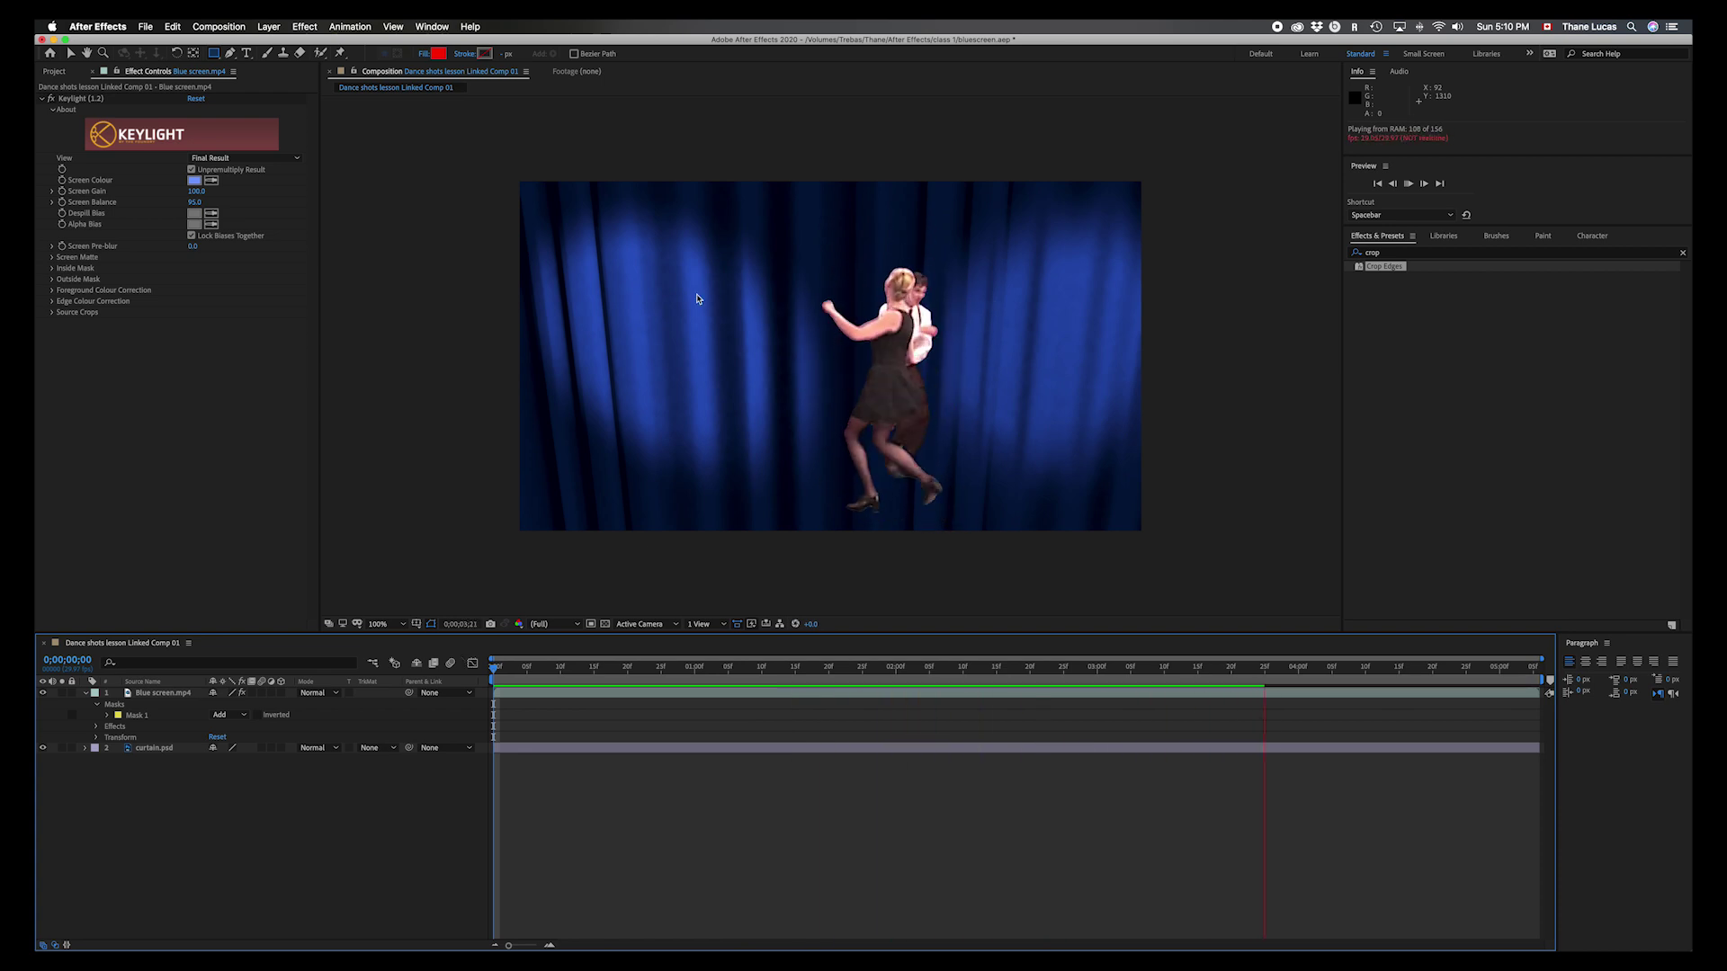
key("space")
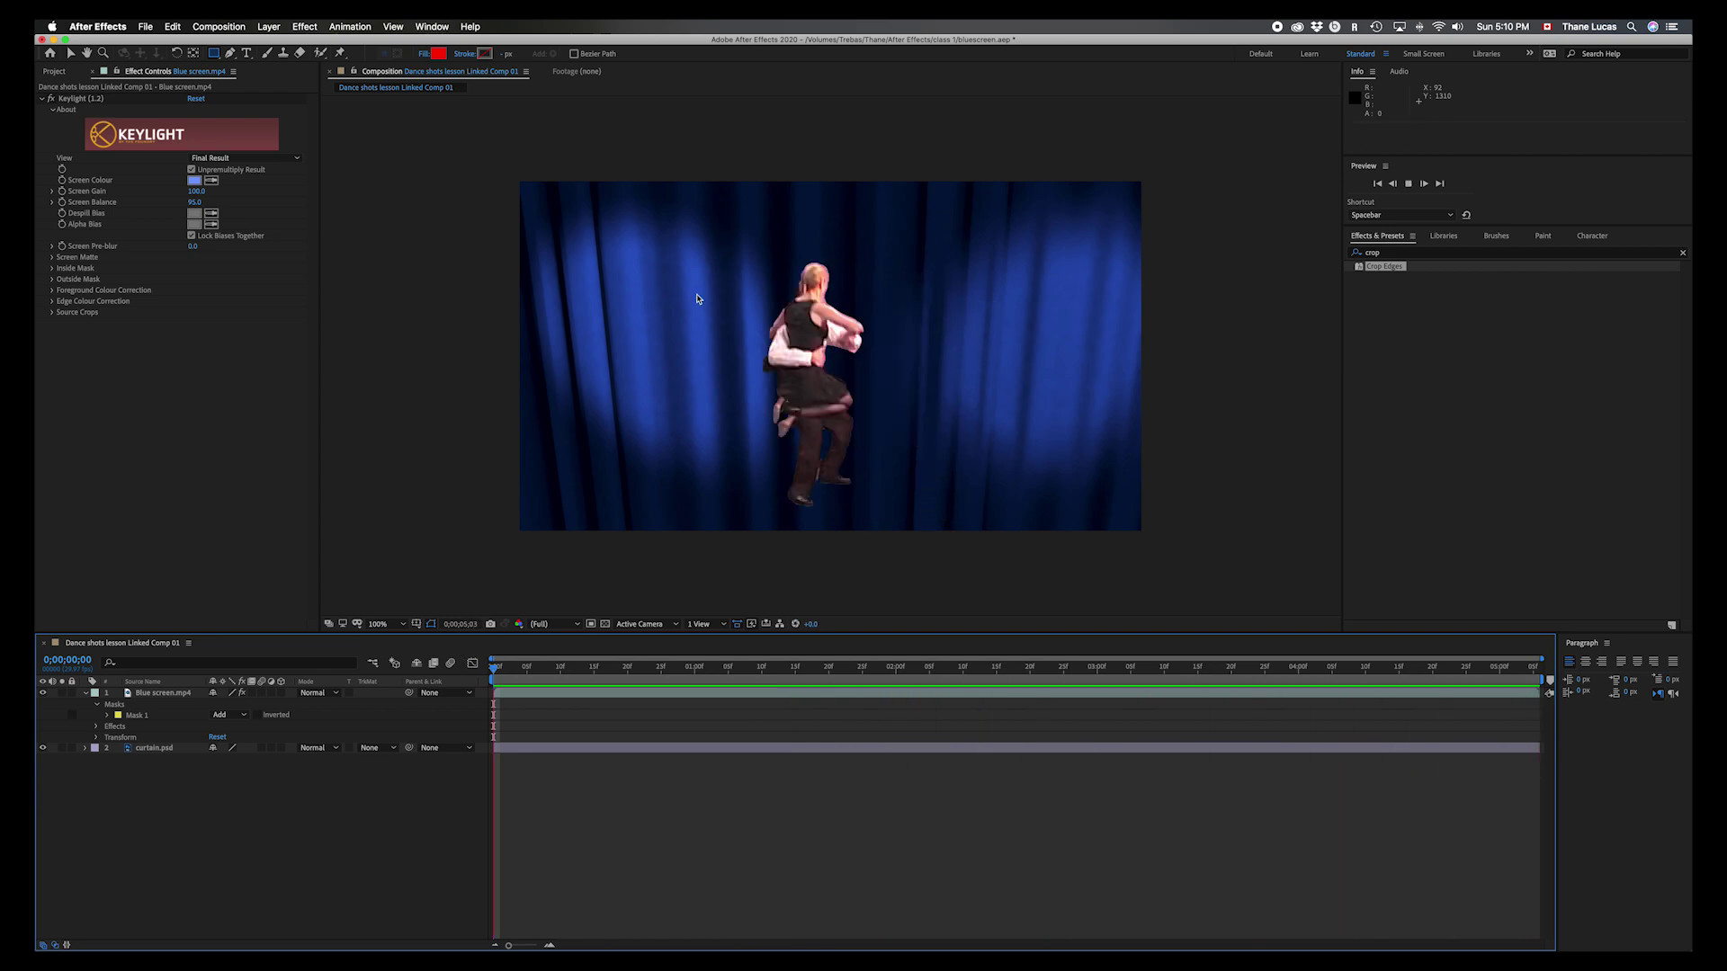
key("space")
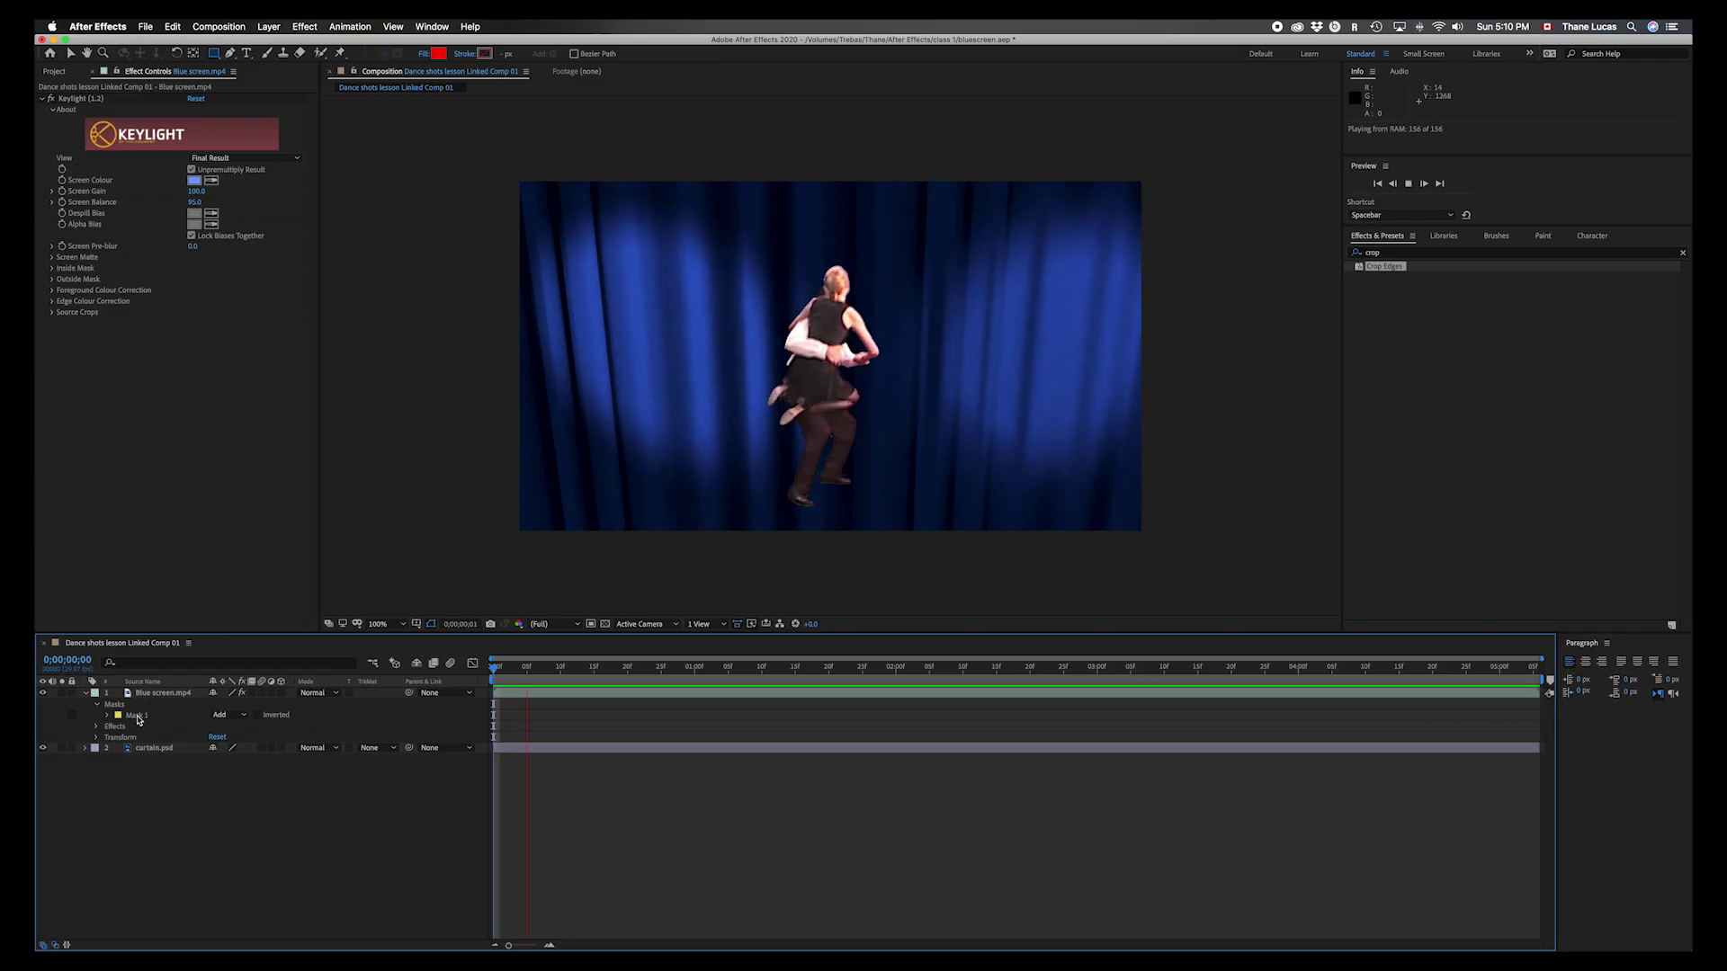
- Stop playback, try Subtract as the mode of the Blue screen.mp4 layer's mask, and restore it to Add
left_click(136, 715)
key("space")
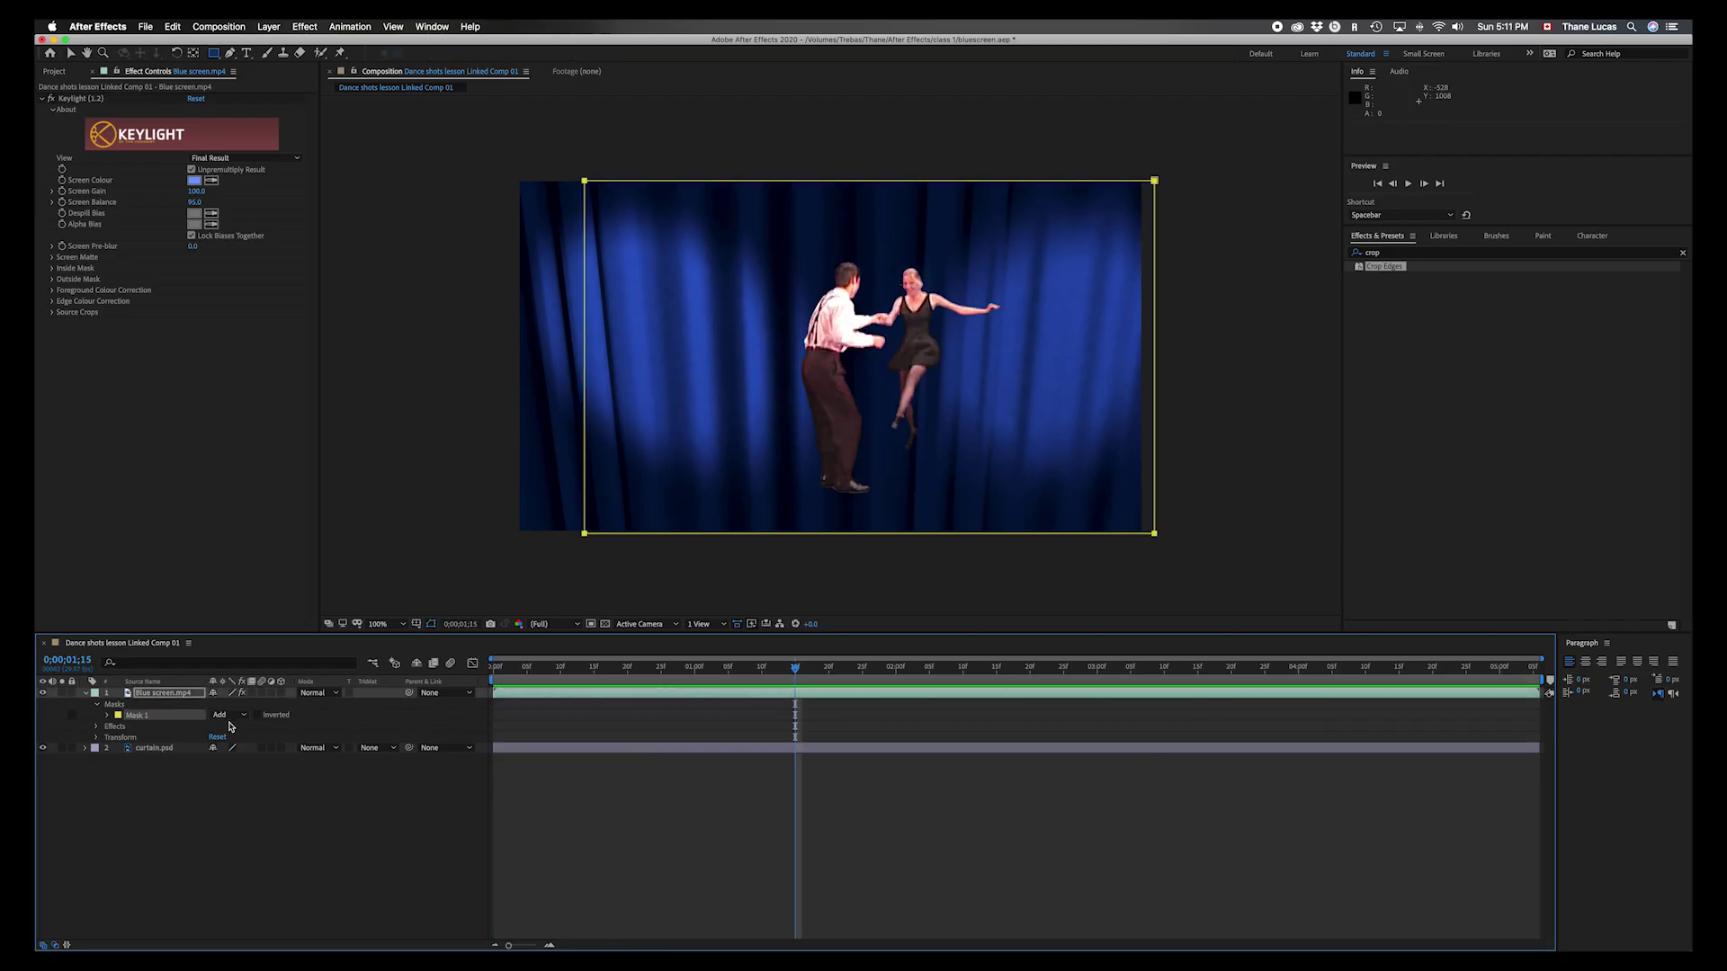
left_click(235, 715)
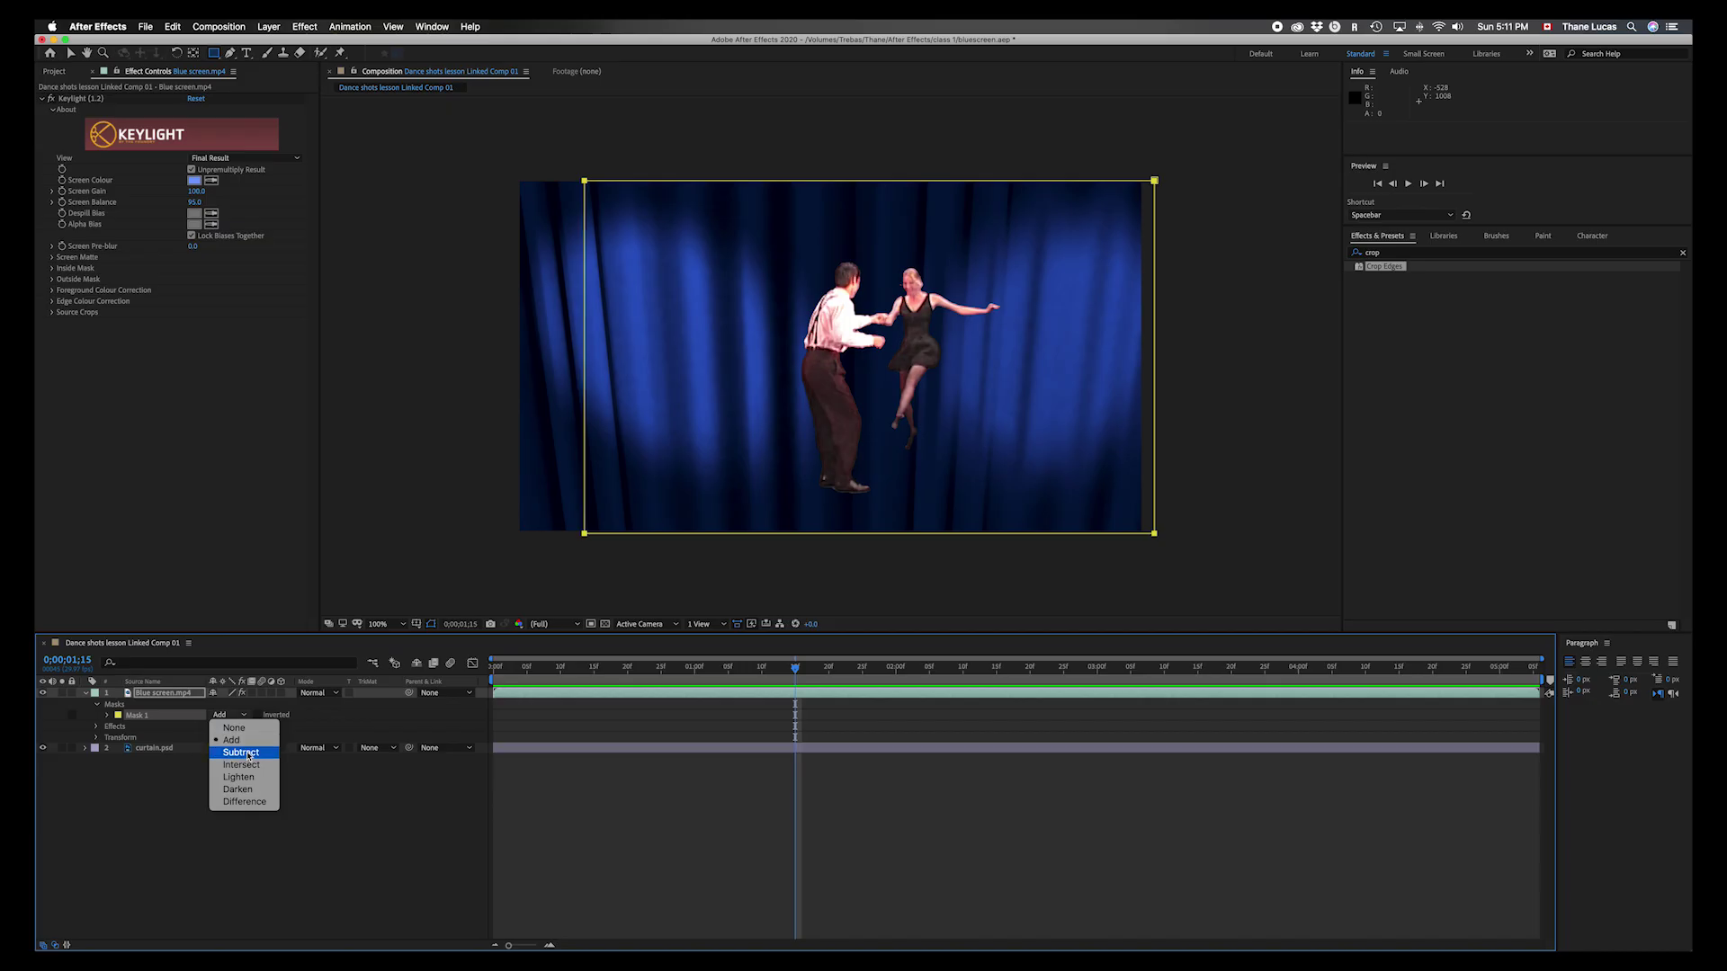
left_click(241, 753)
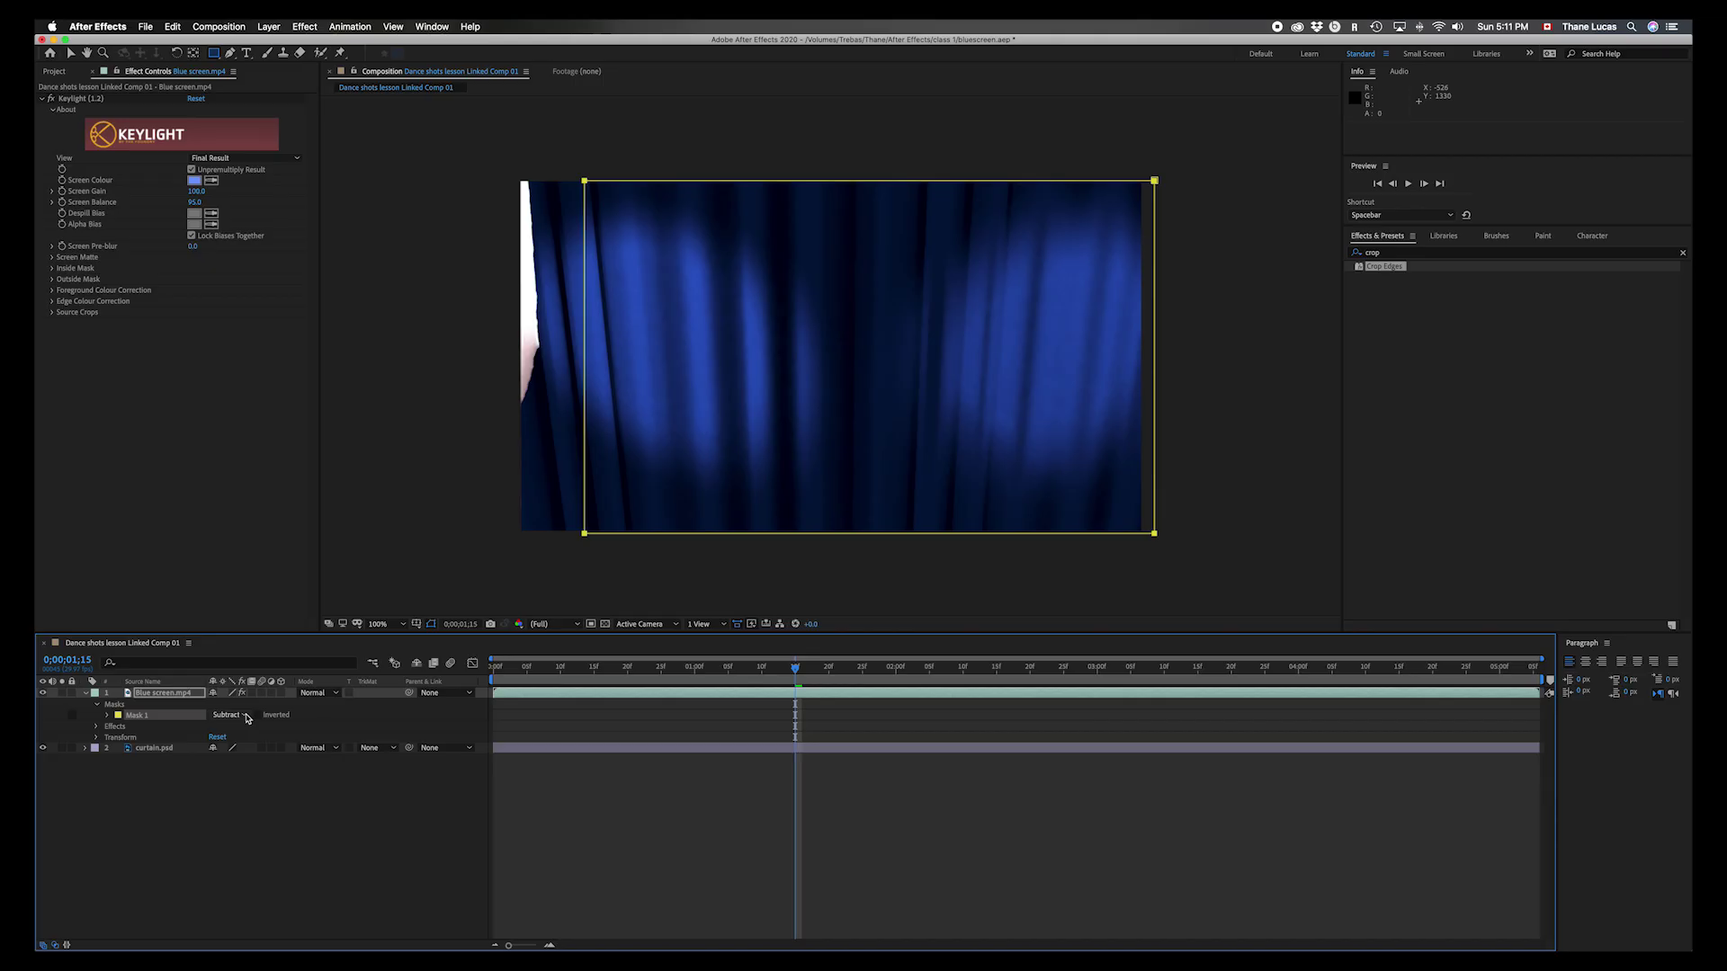
left_click(248, 717)
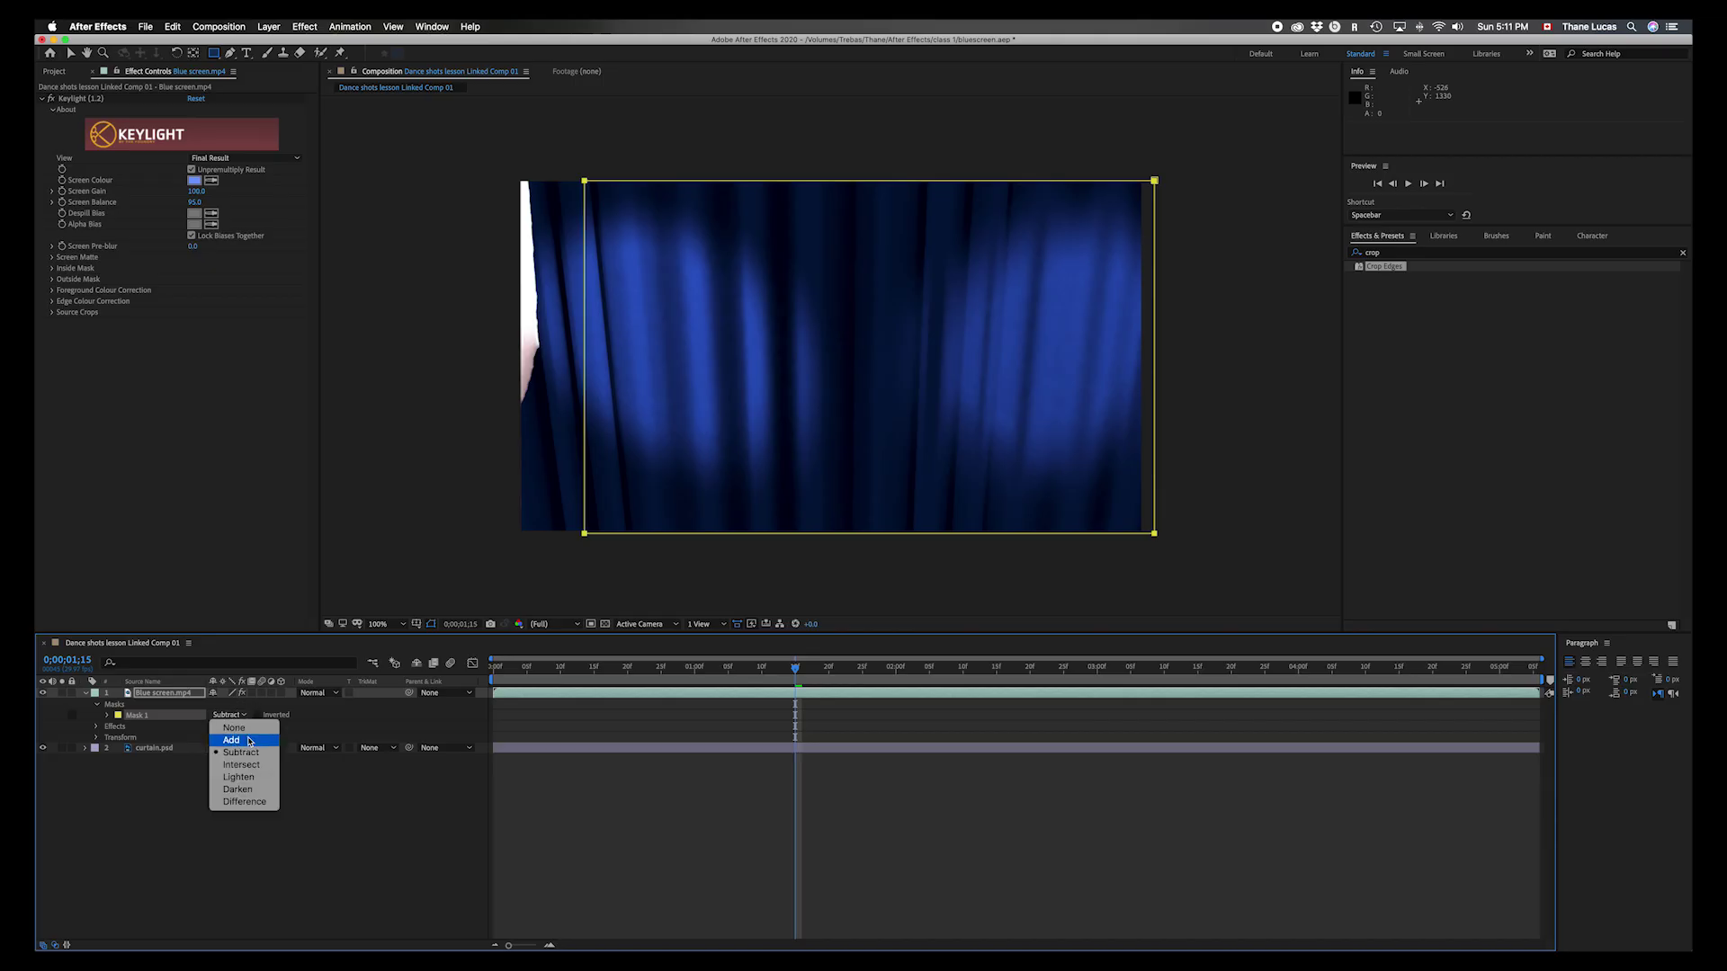
left_click(250, 741)
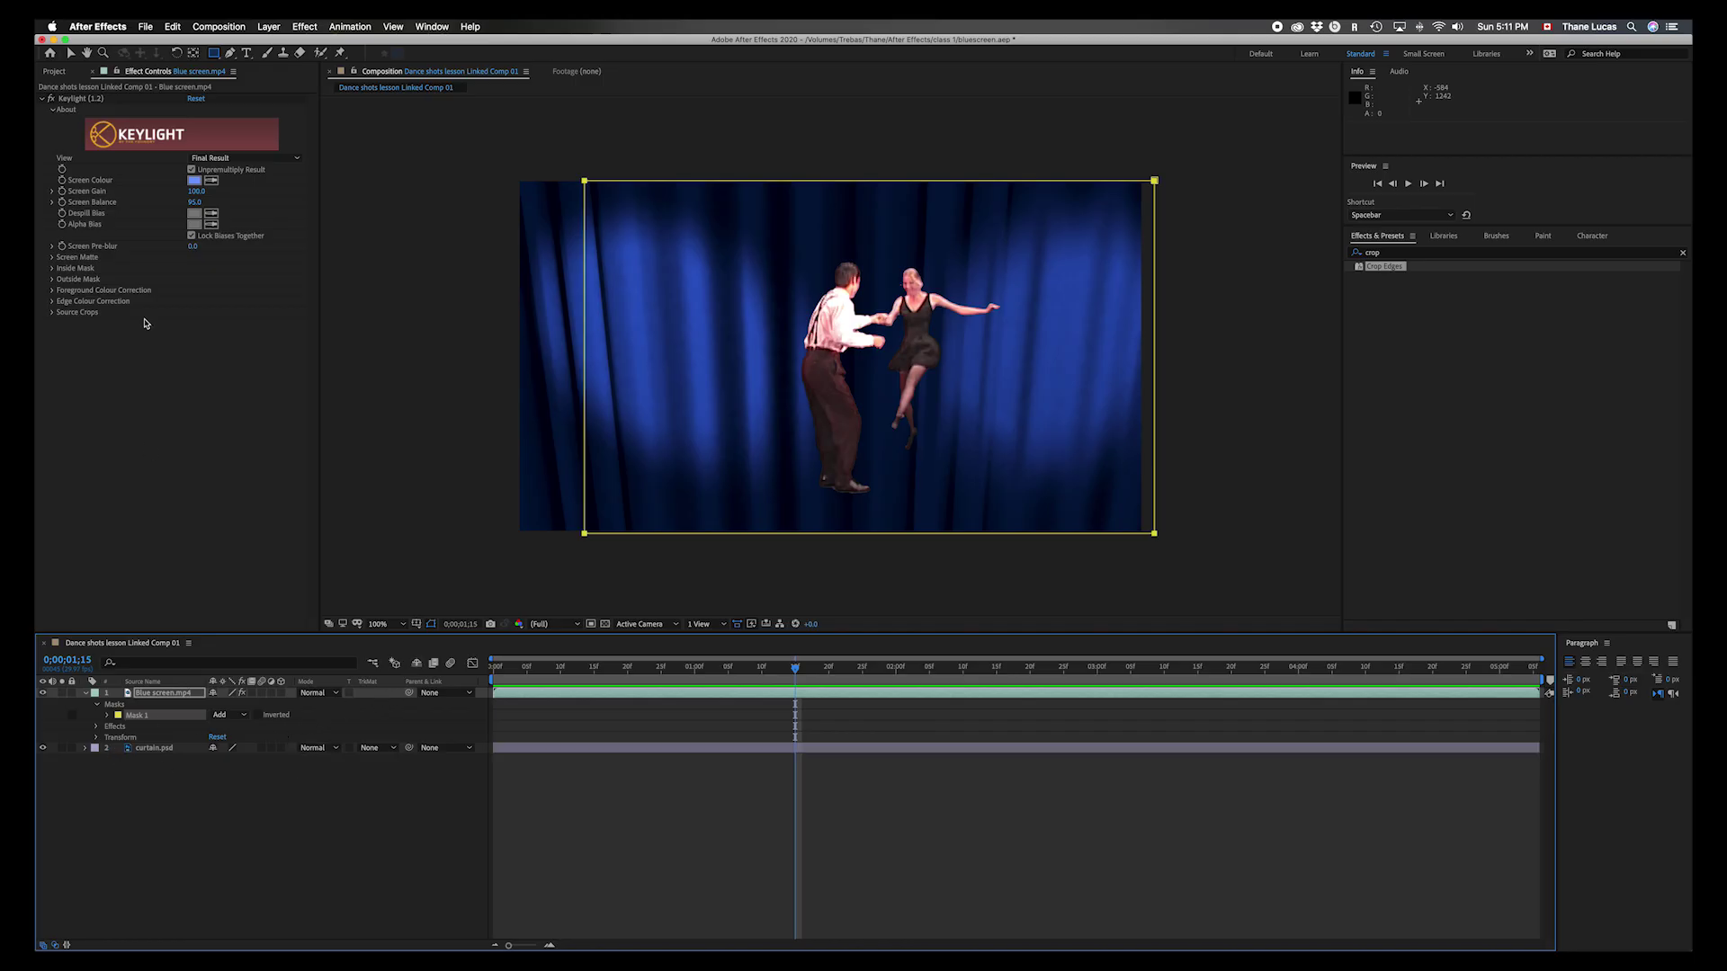
- Switch to the Selection tool and deselect the mask's points, keeping the Blue screen.mp4 layer selected
left_click(71, 53)
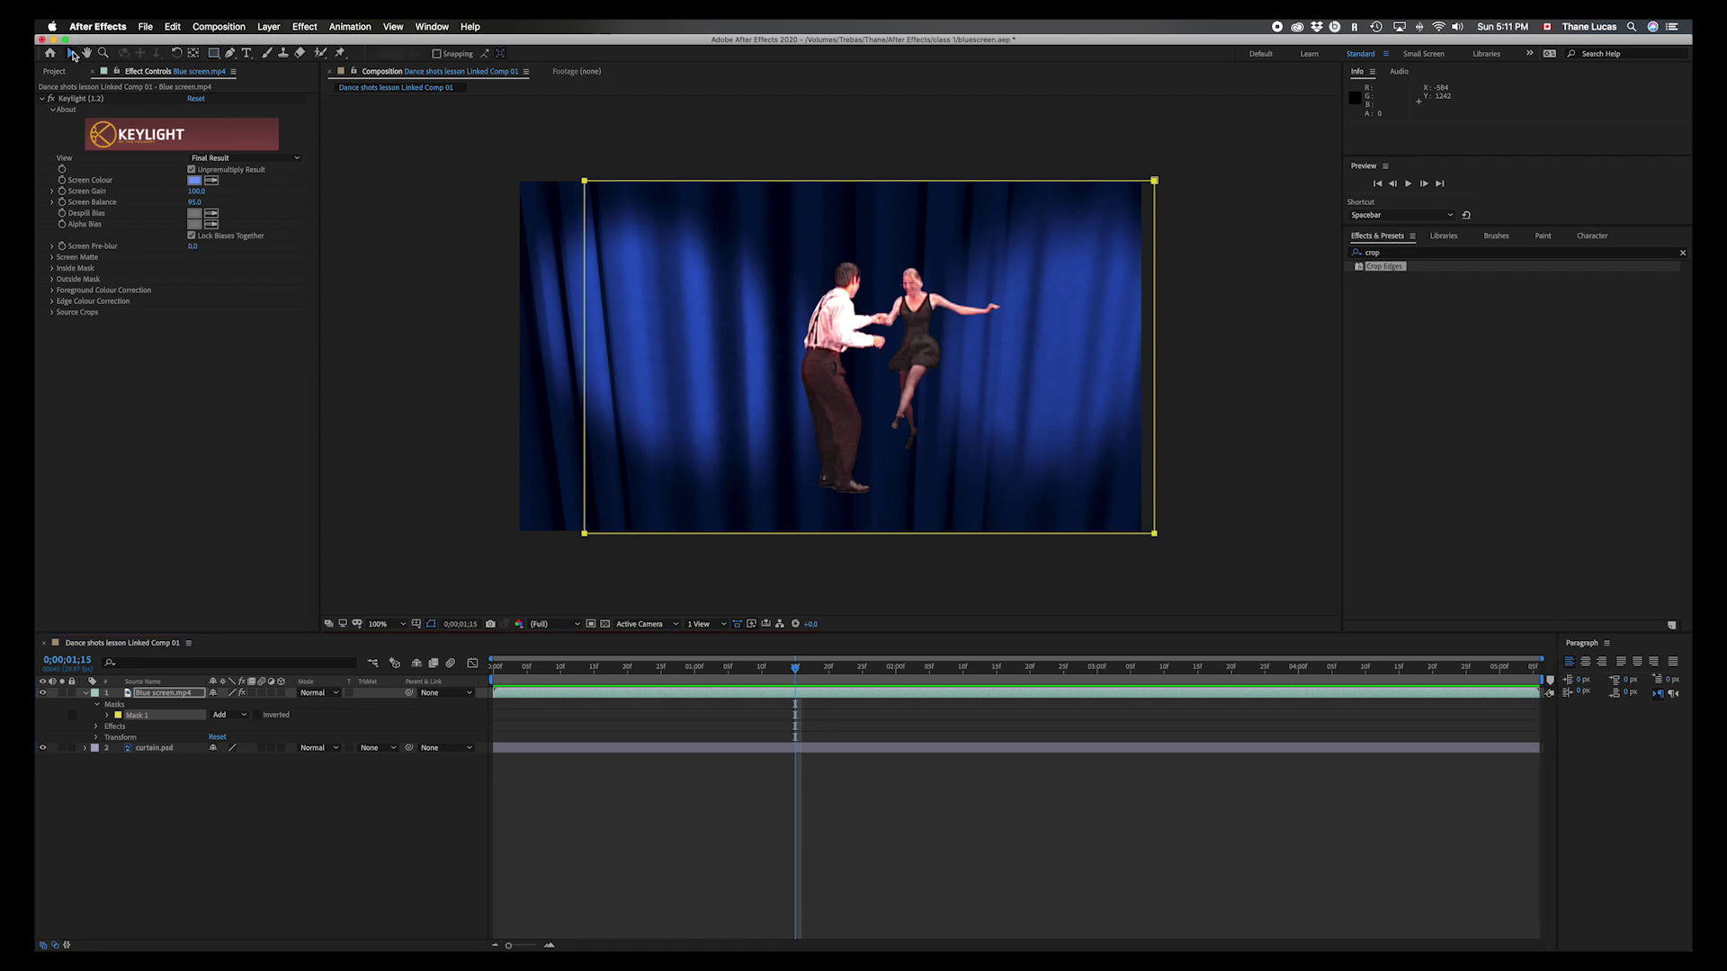
left_click(1165, 196)
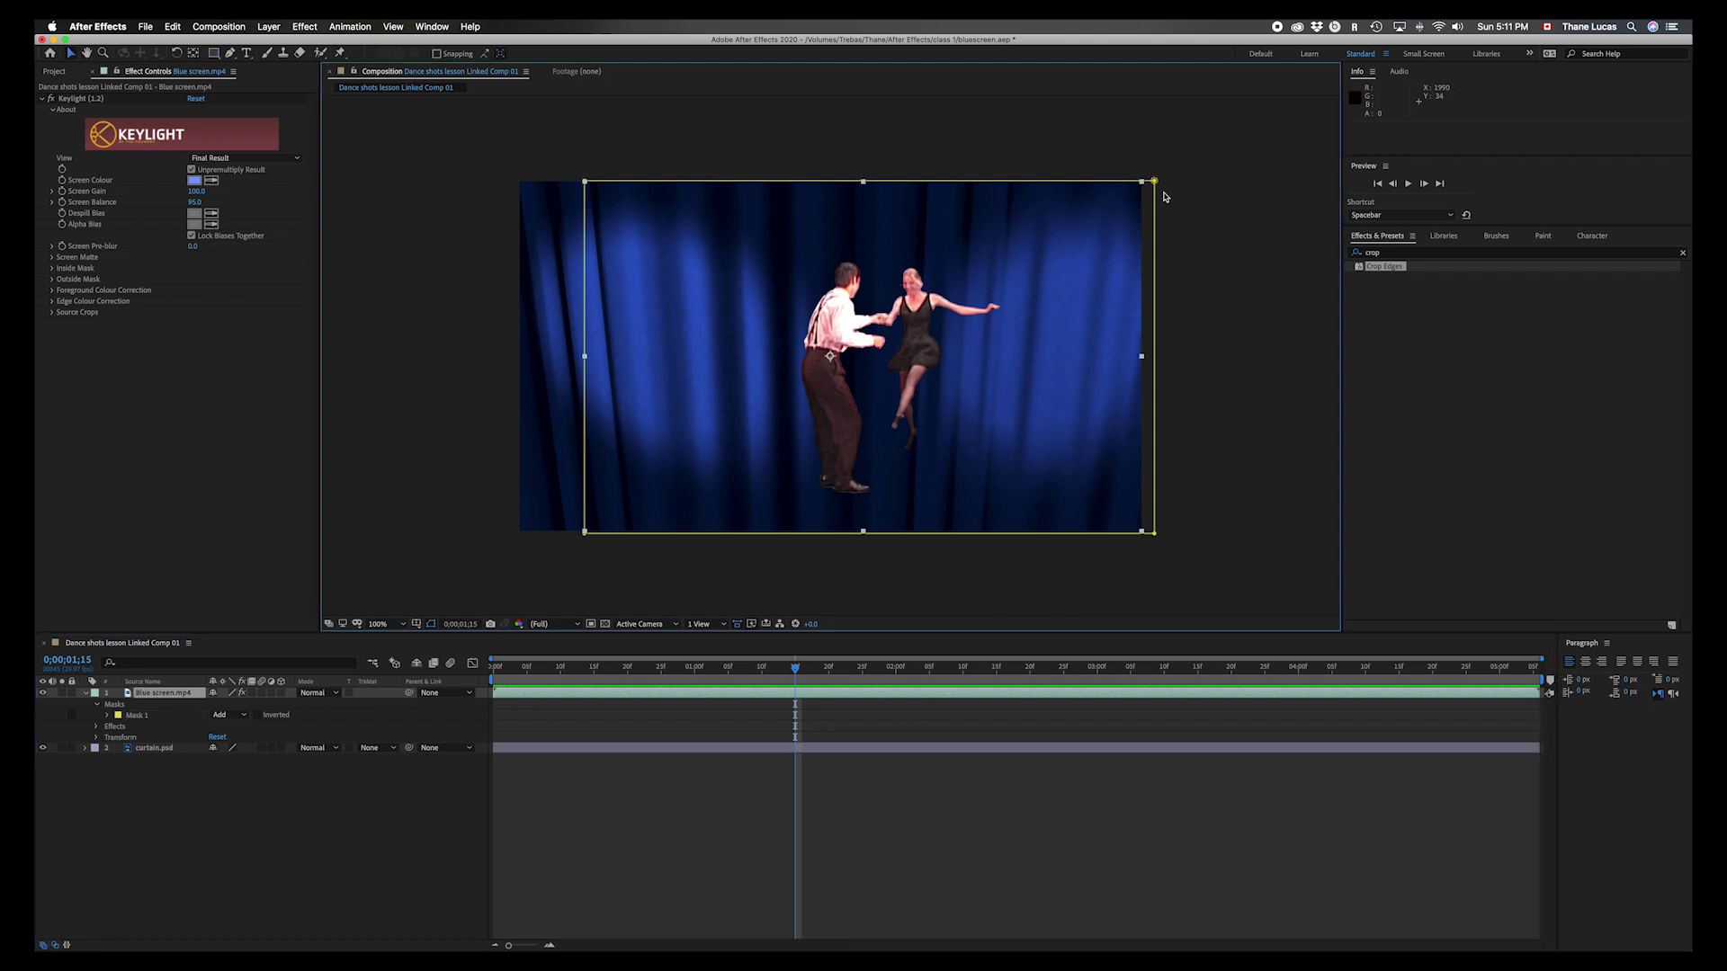
- Move the mask's two outer corner points on the Blue screen.mp4 layer inward to align with the composition's edge
left_click_drag(1155, 182, 1141, 180)
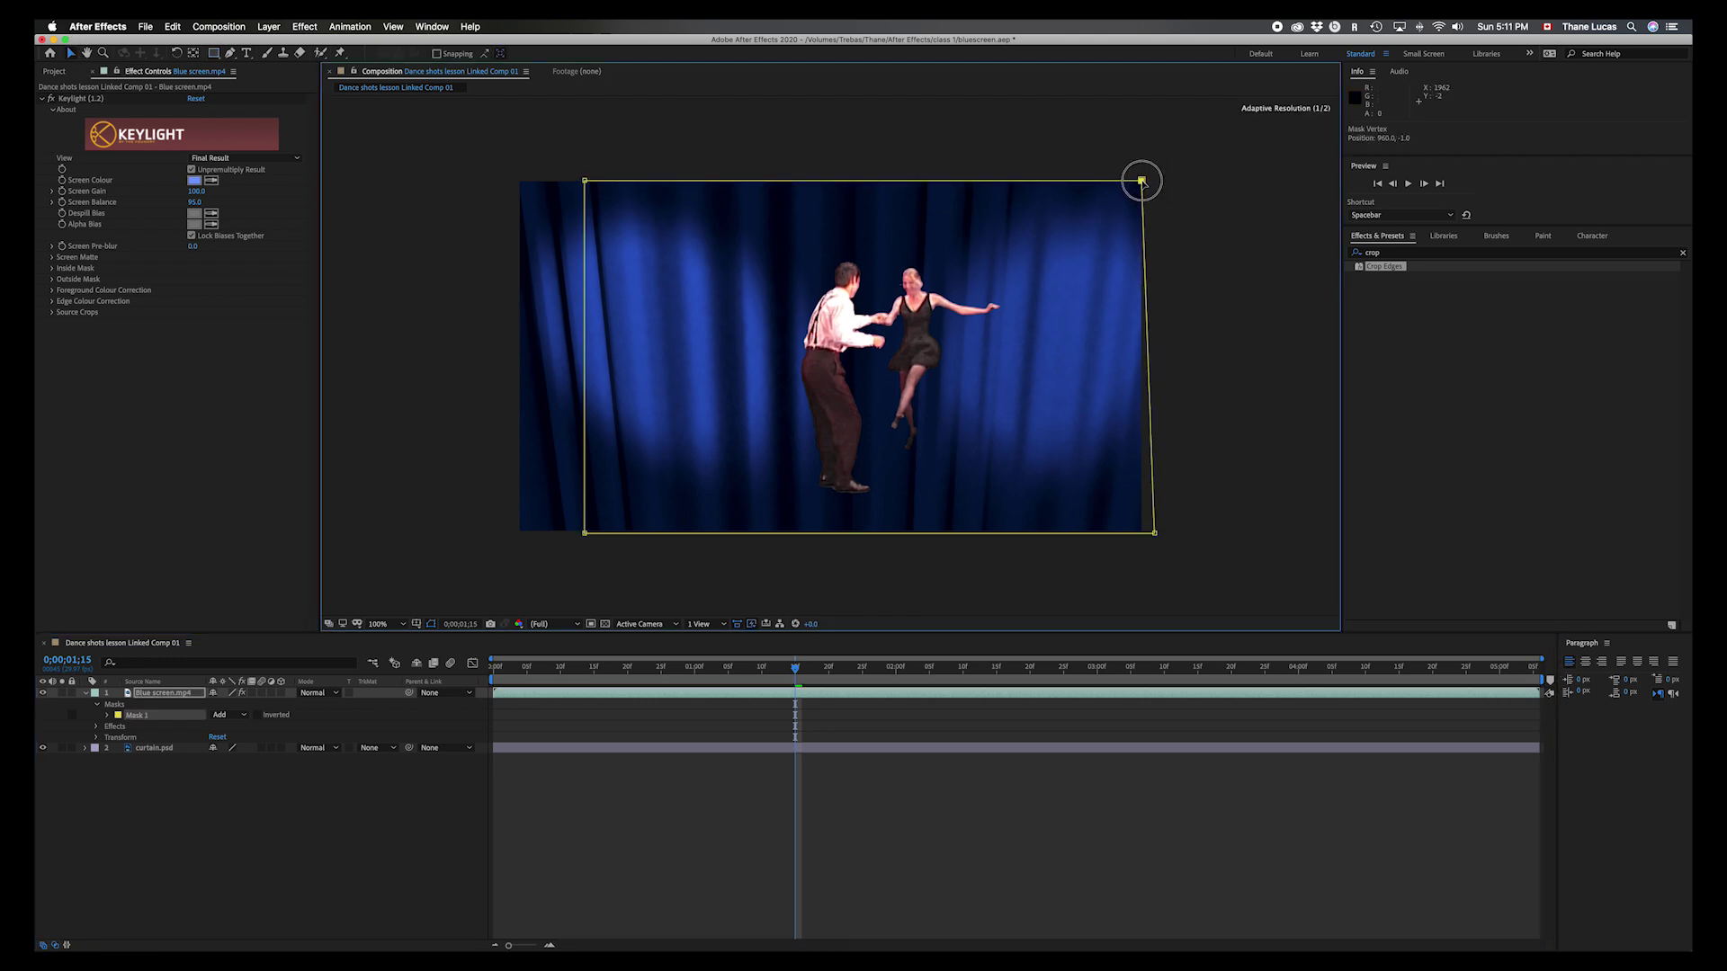
left_click_drag(1154, 533, 1140, 534)
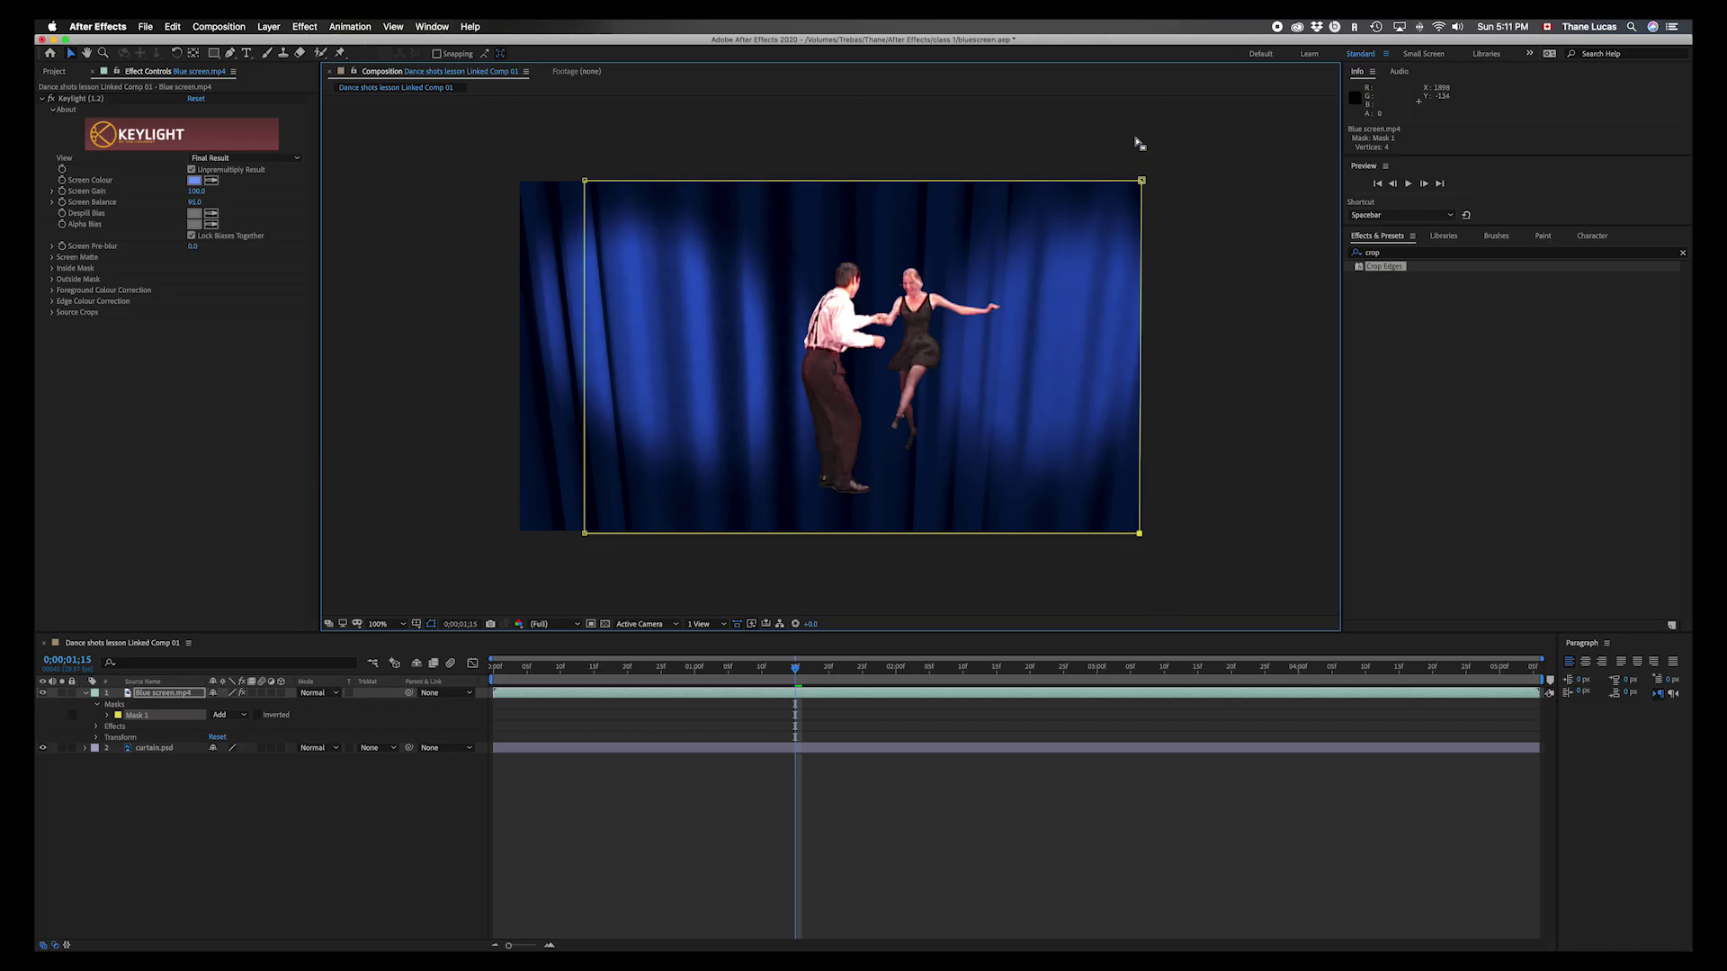
left_click(1201, 477)
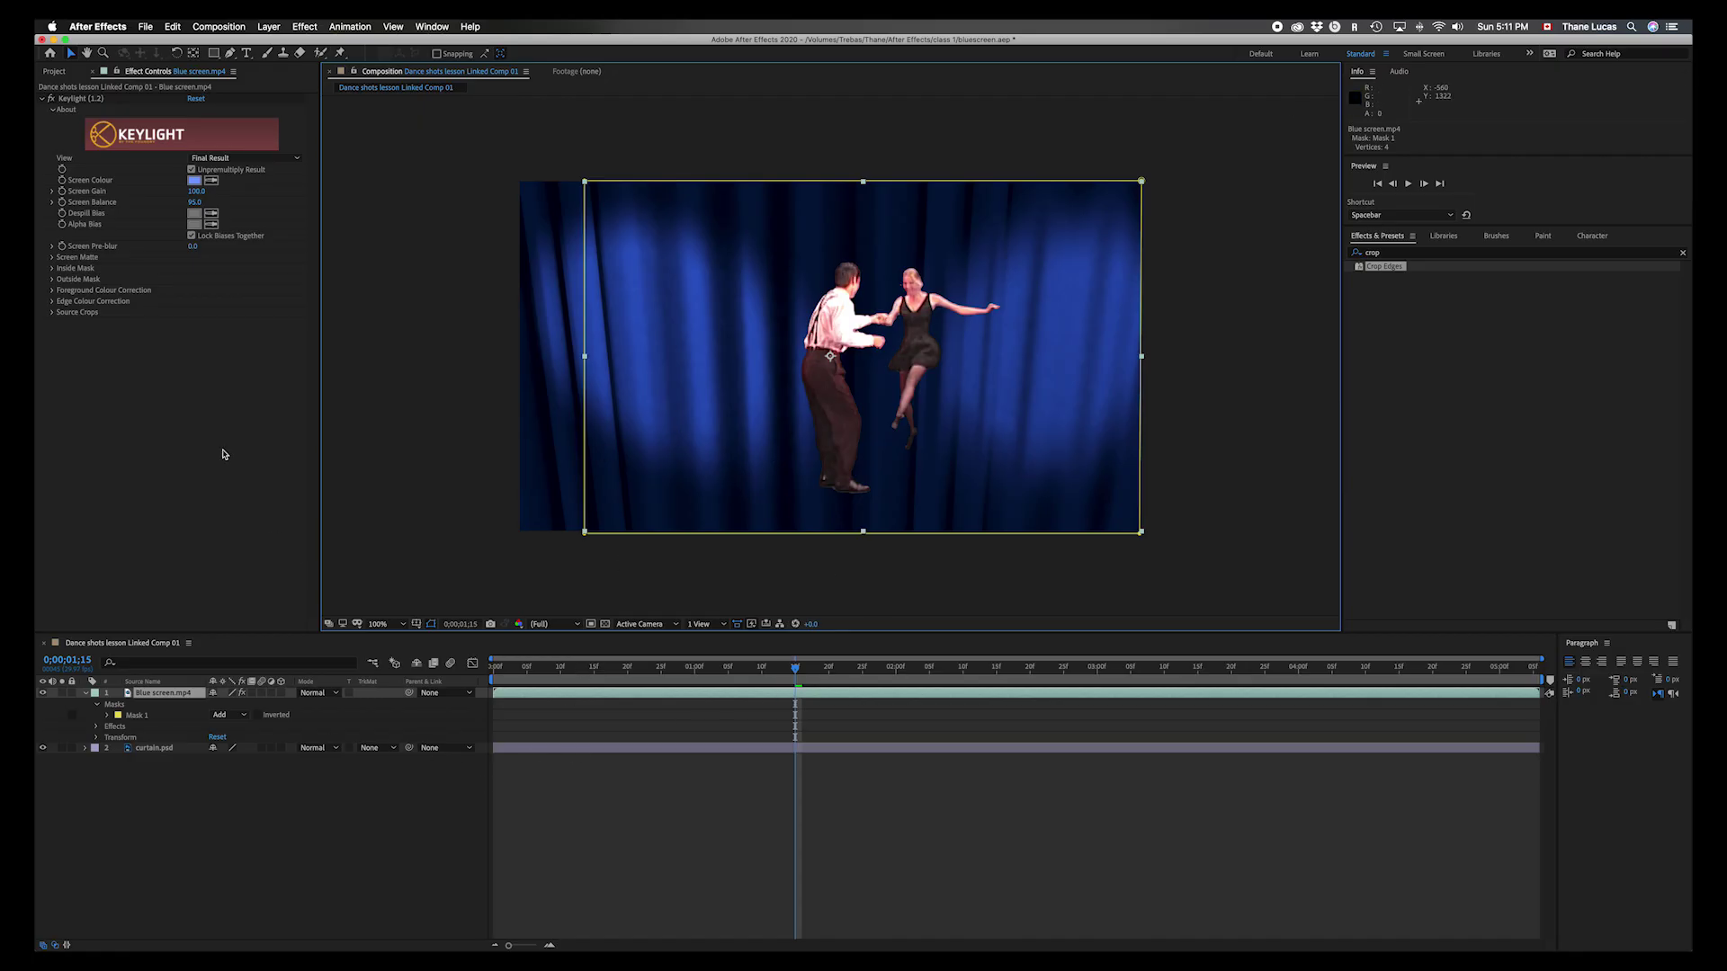
left_click(605, 909)
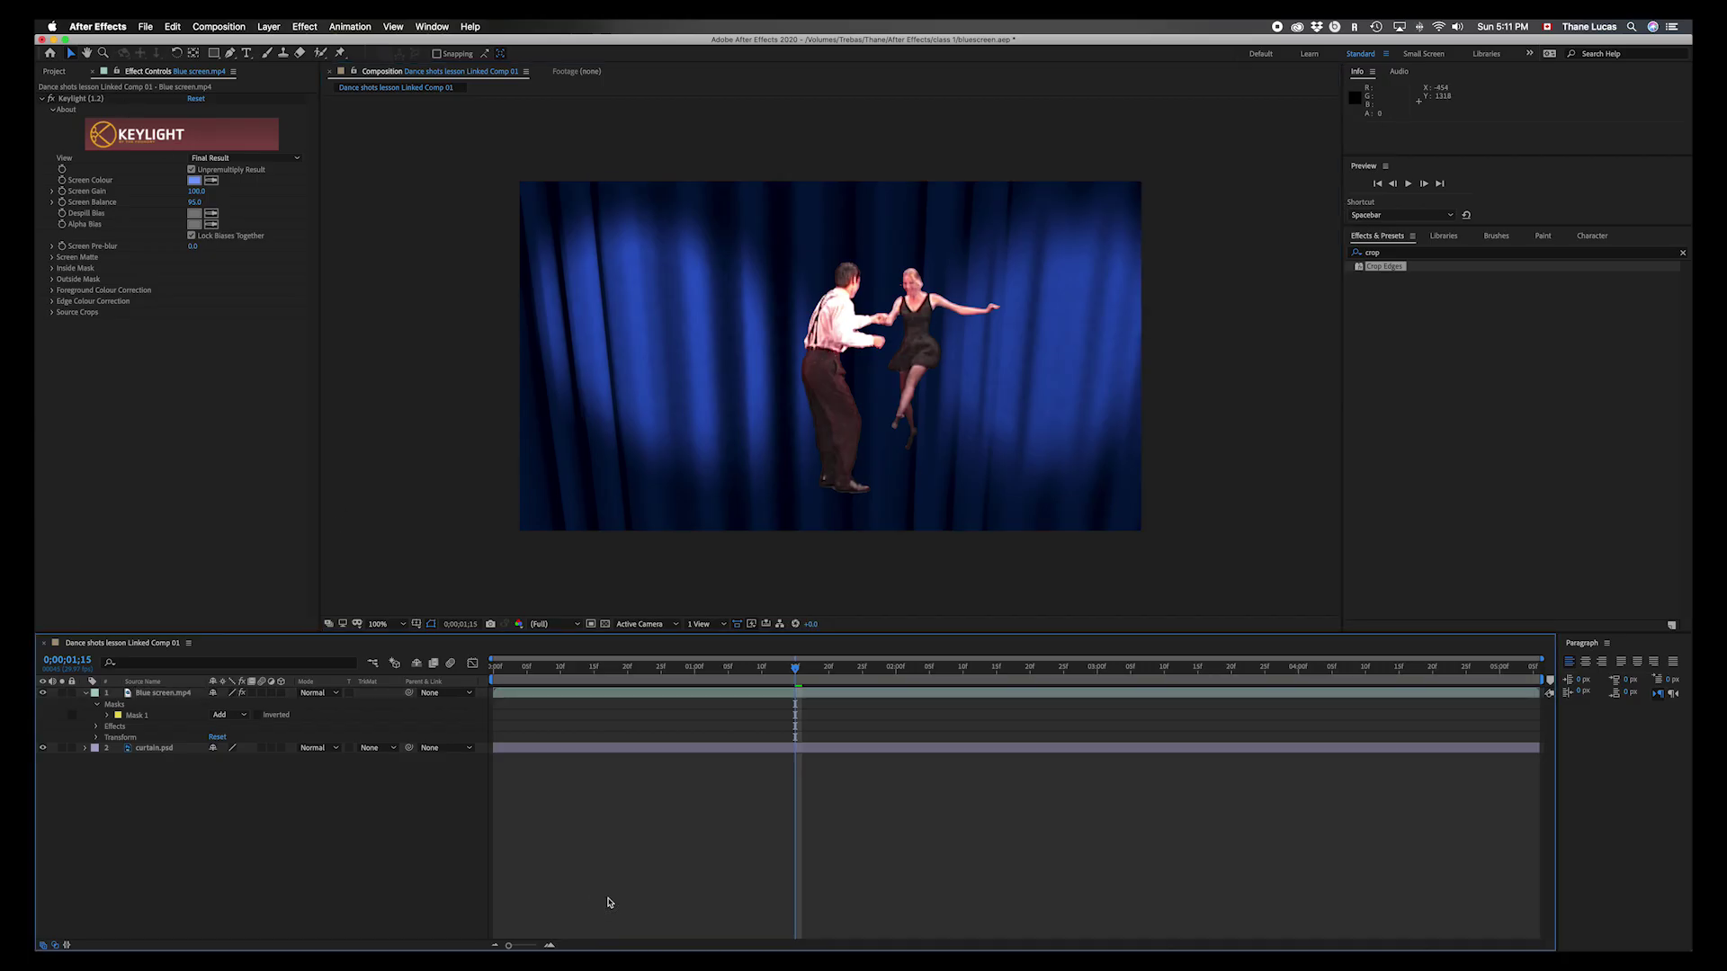
- Delete the curtain.psd layer, save the project and switch to Premiere Pro
left_click(157, 748)
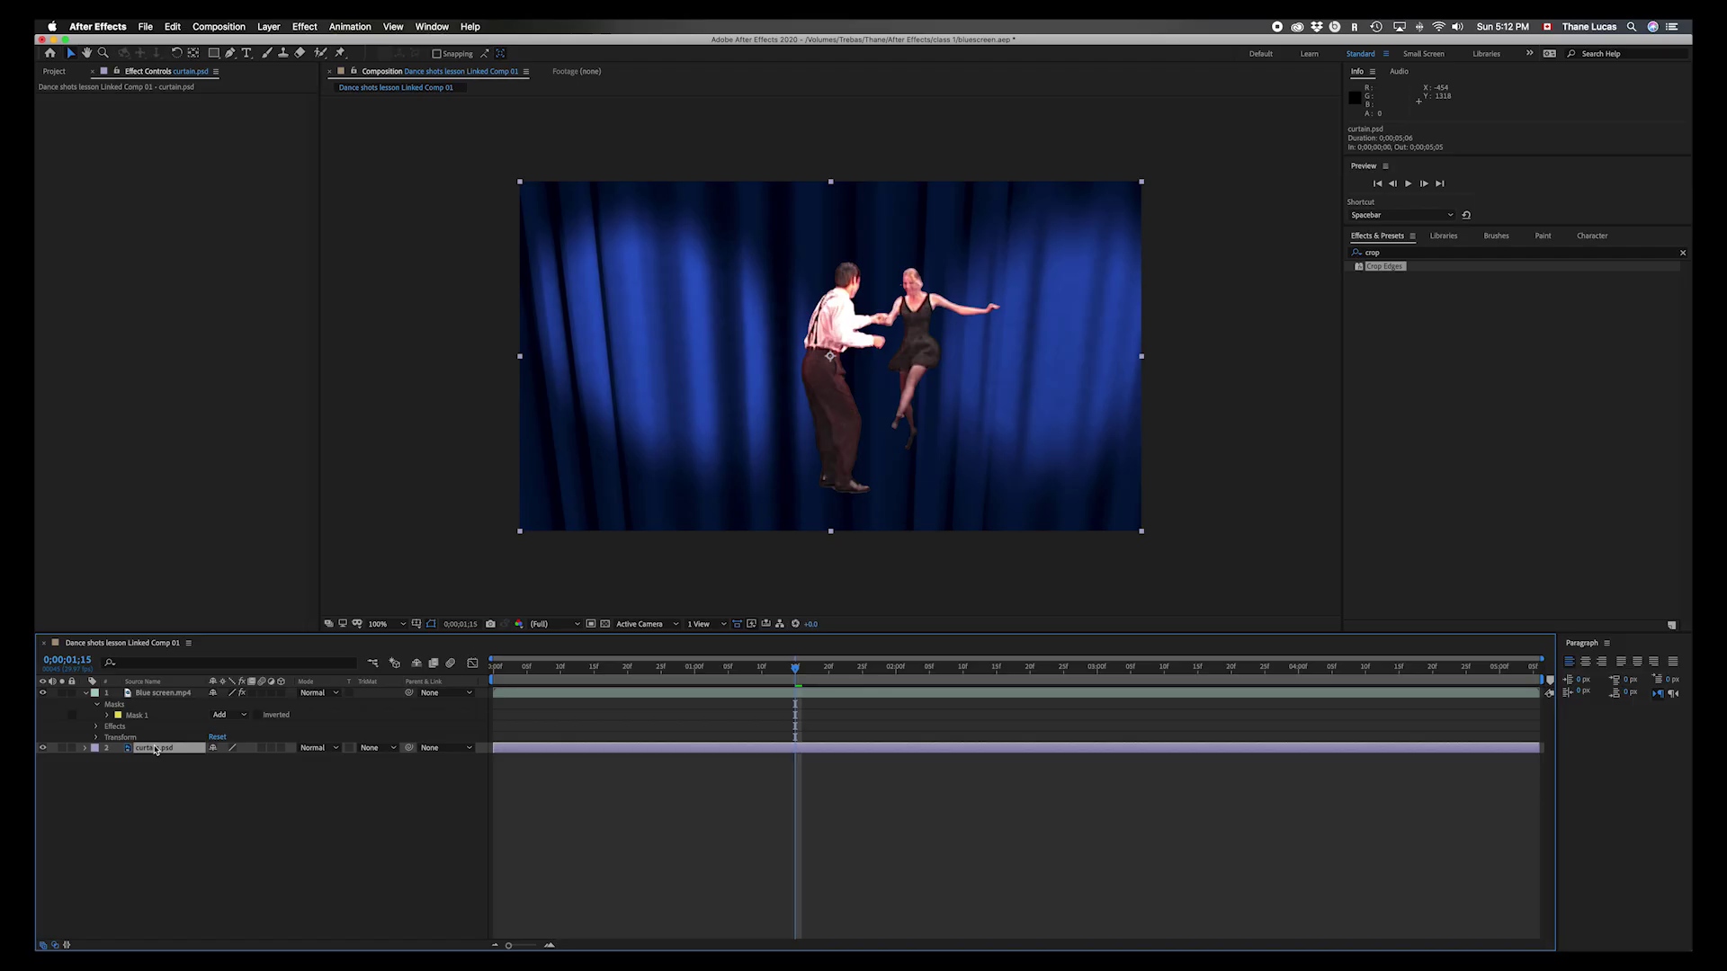
key("Delete")
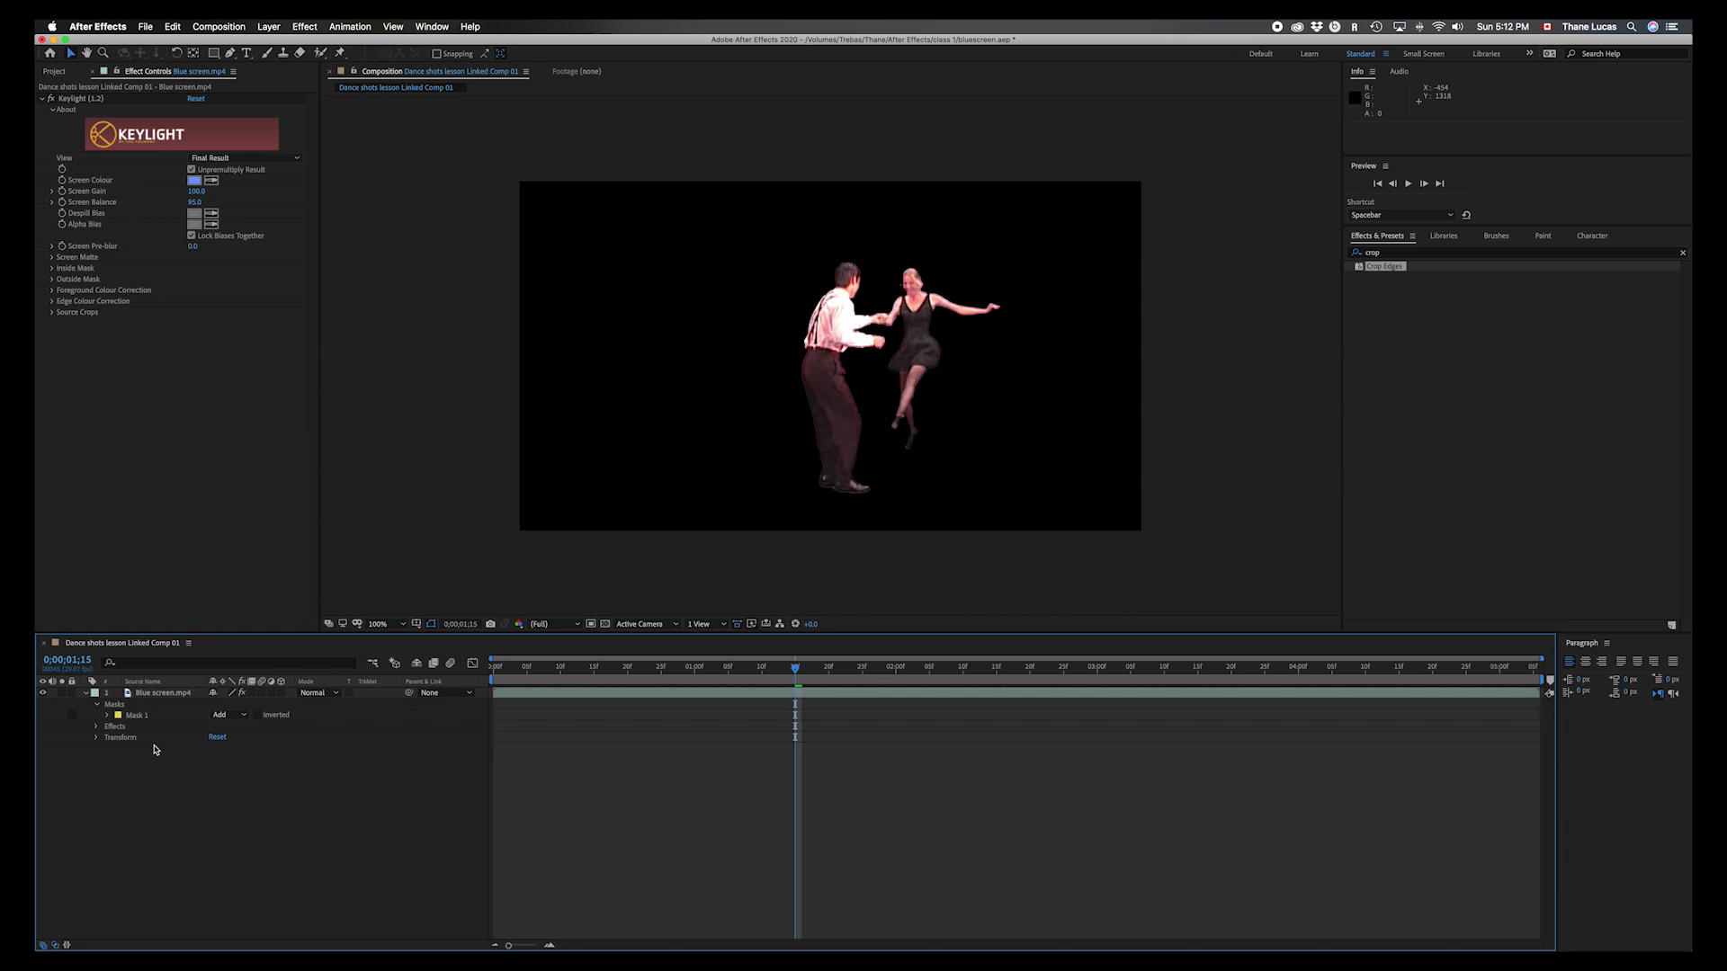
key("super+s")
key("super+Tab")
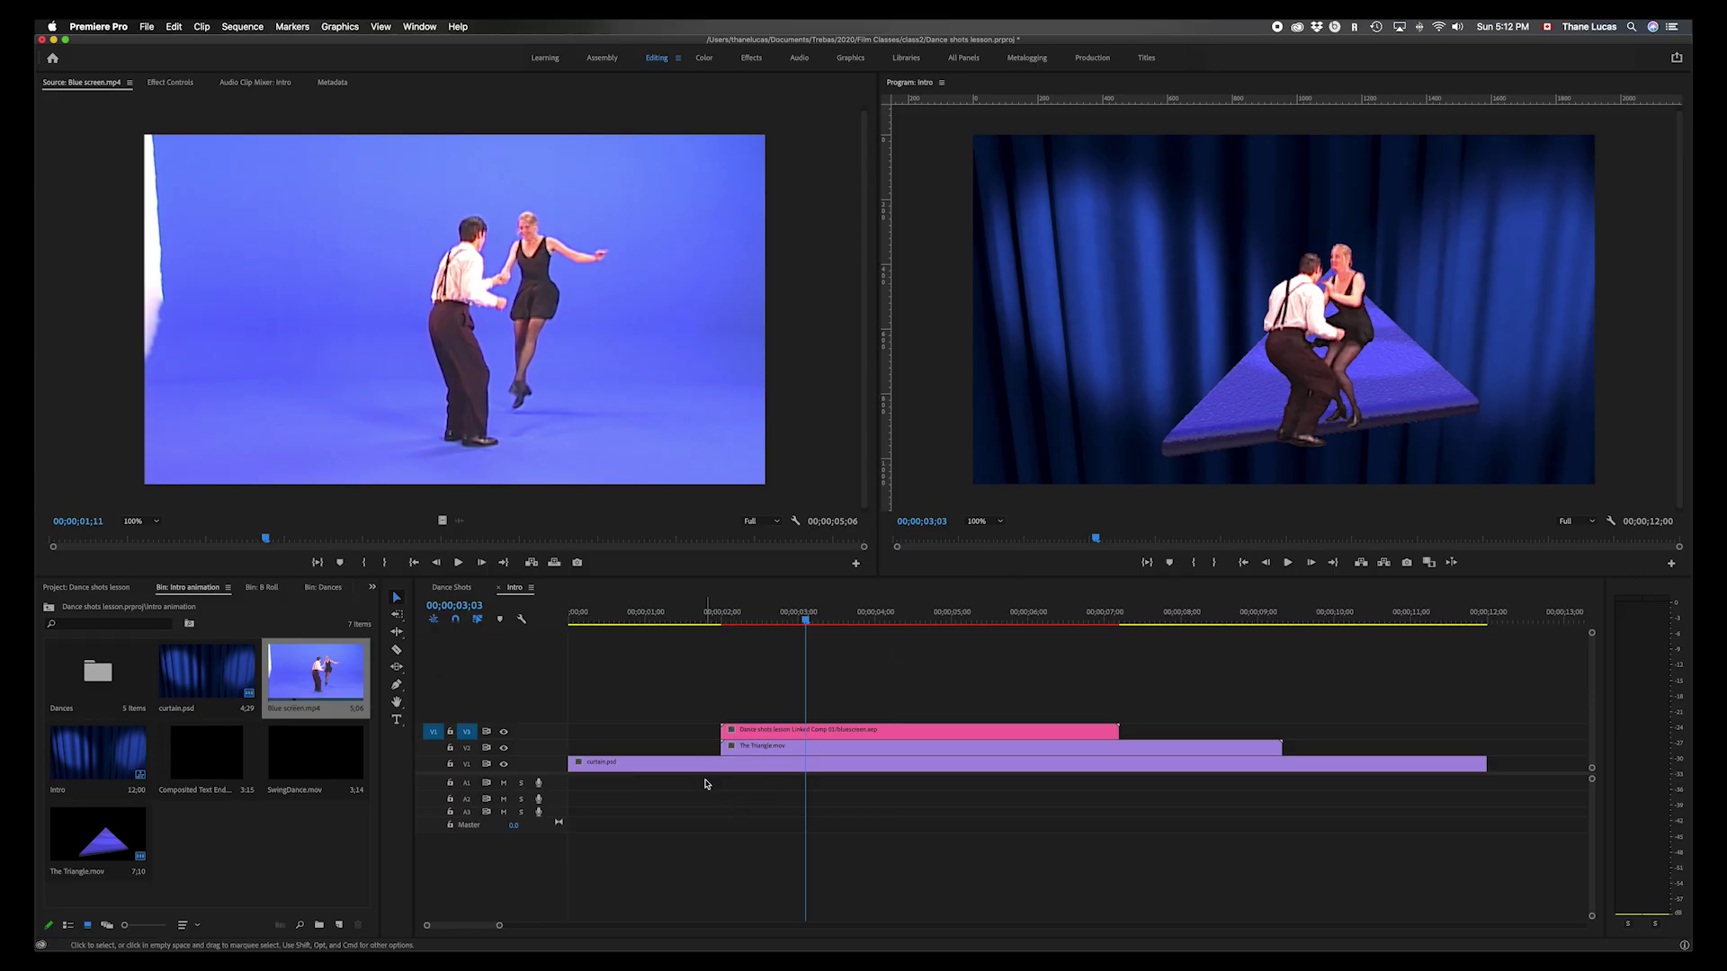
- Play through the Intro sequence to review the keyed dancers over the triangle and curtain
left_click_drag(805, 625, 881, 609)
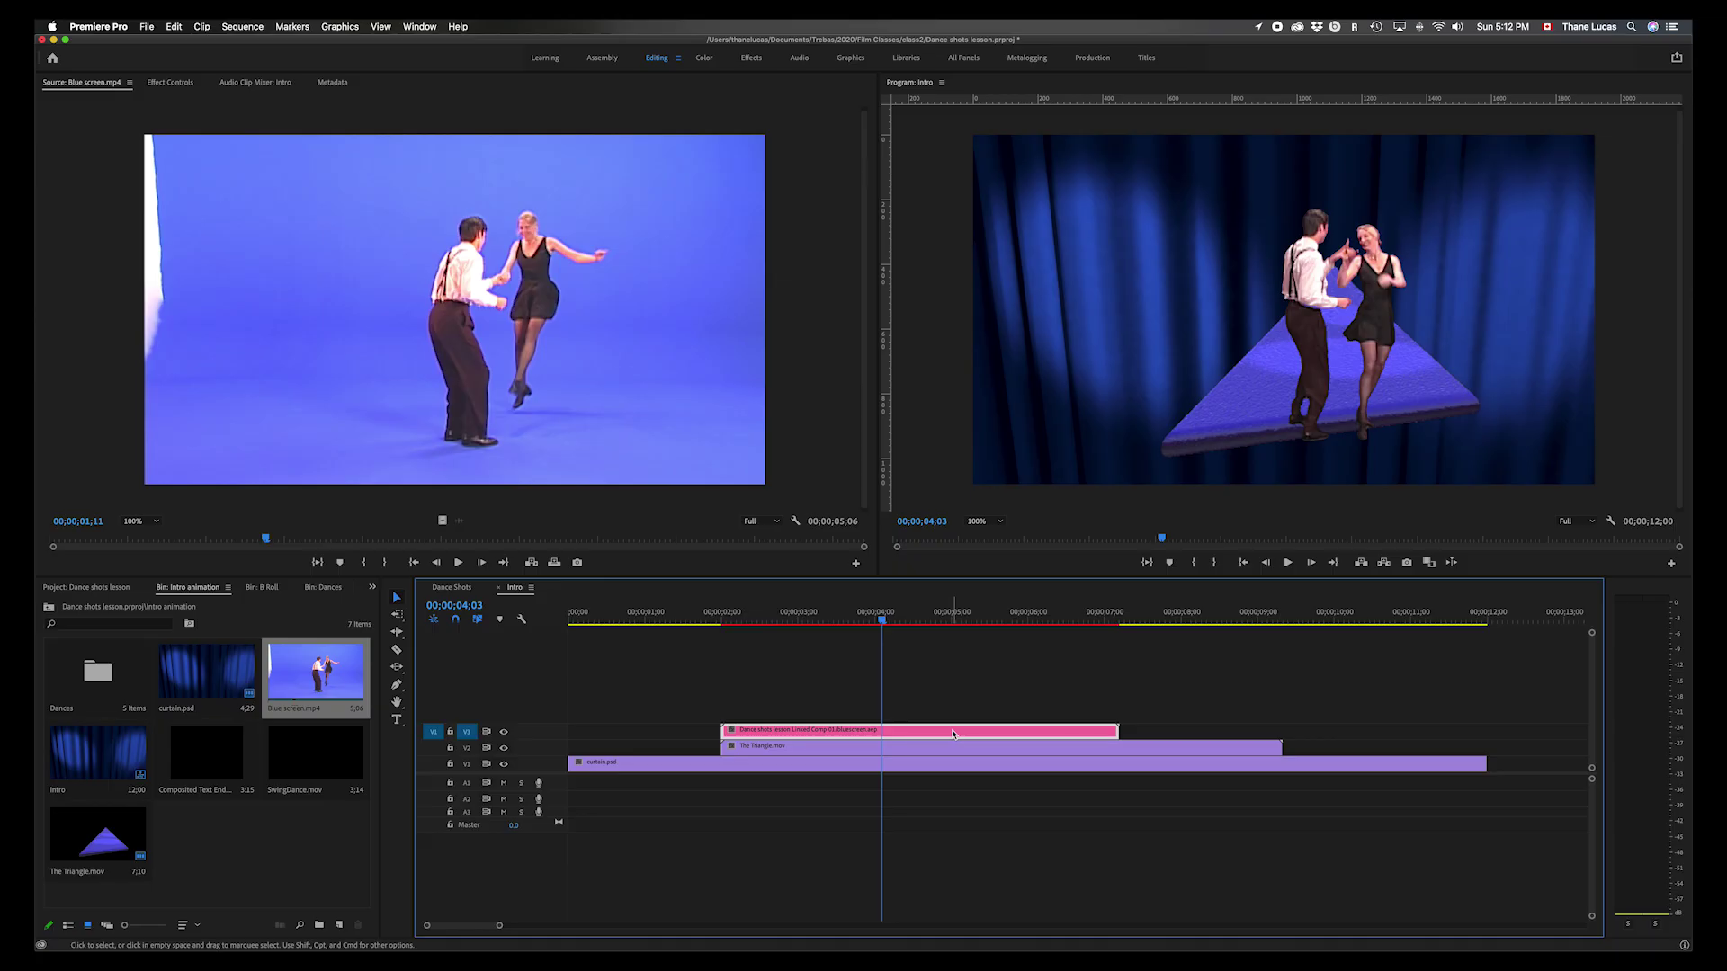
mouse_move(954, 734)
key("space")
key("space")
left_click(695, 614)
key("space")
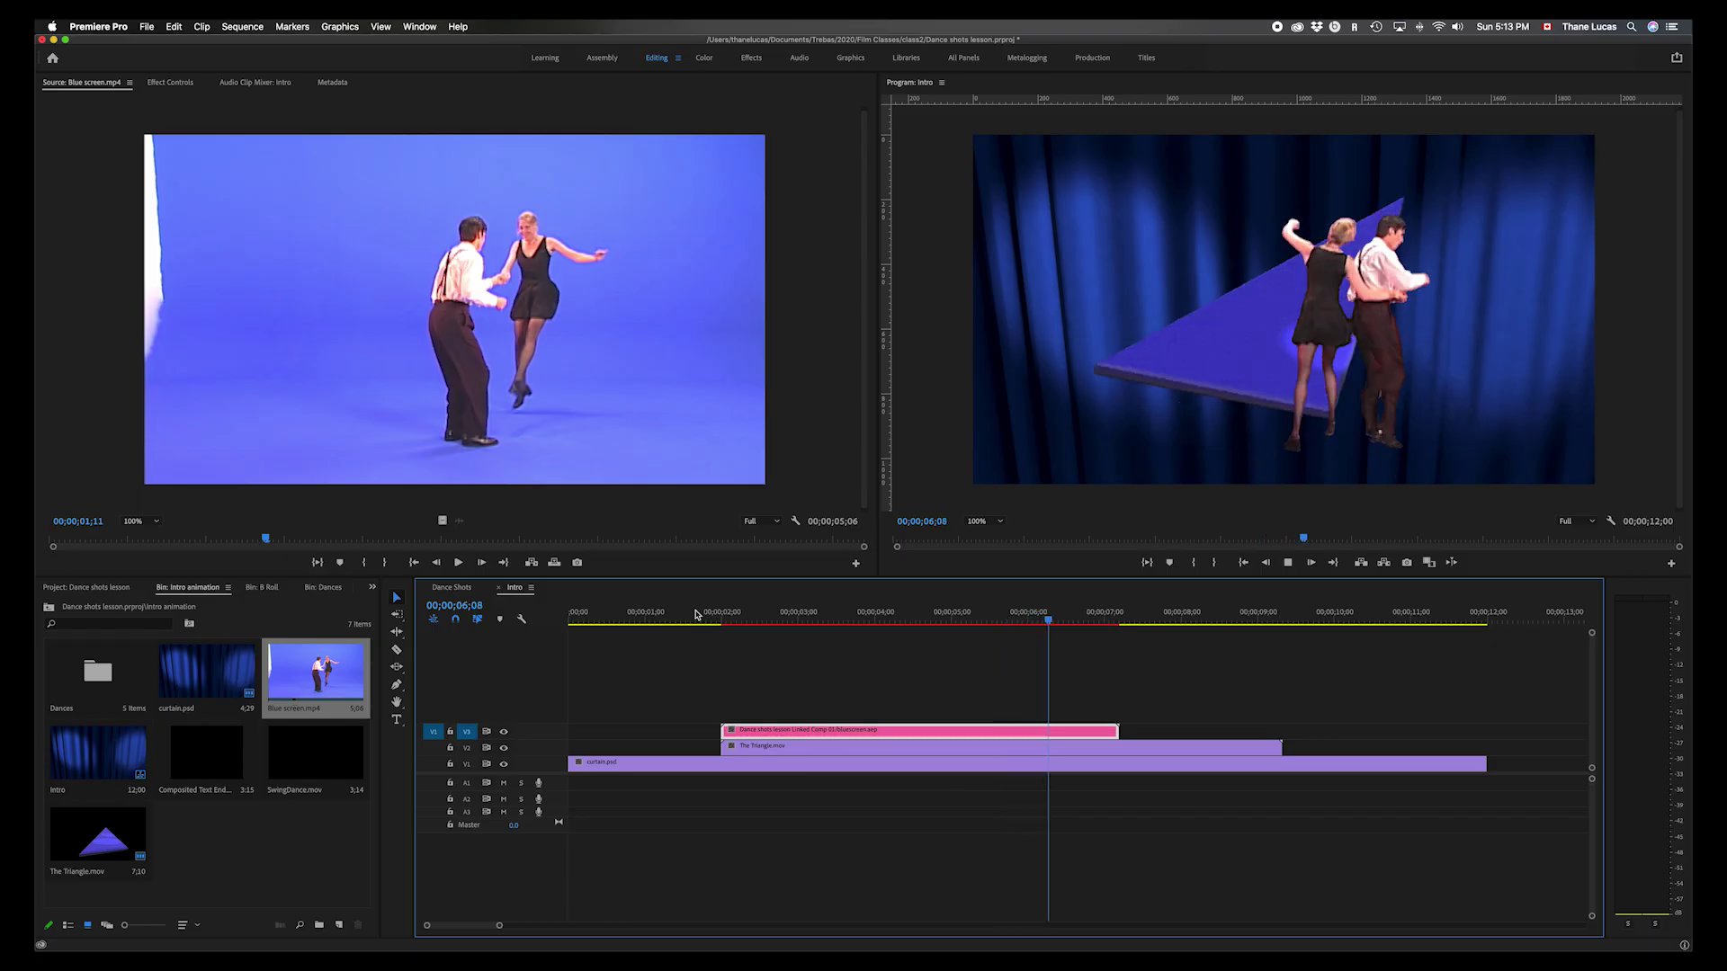
key("space")
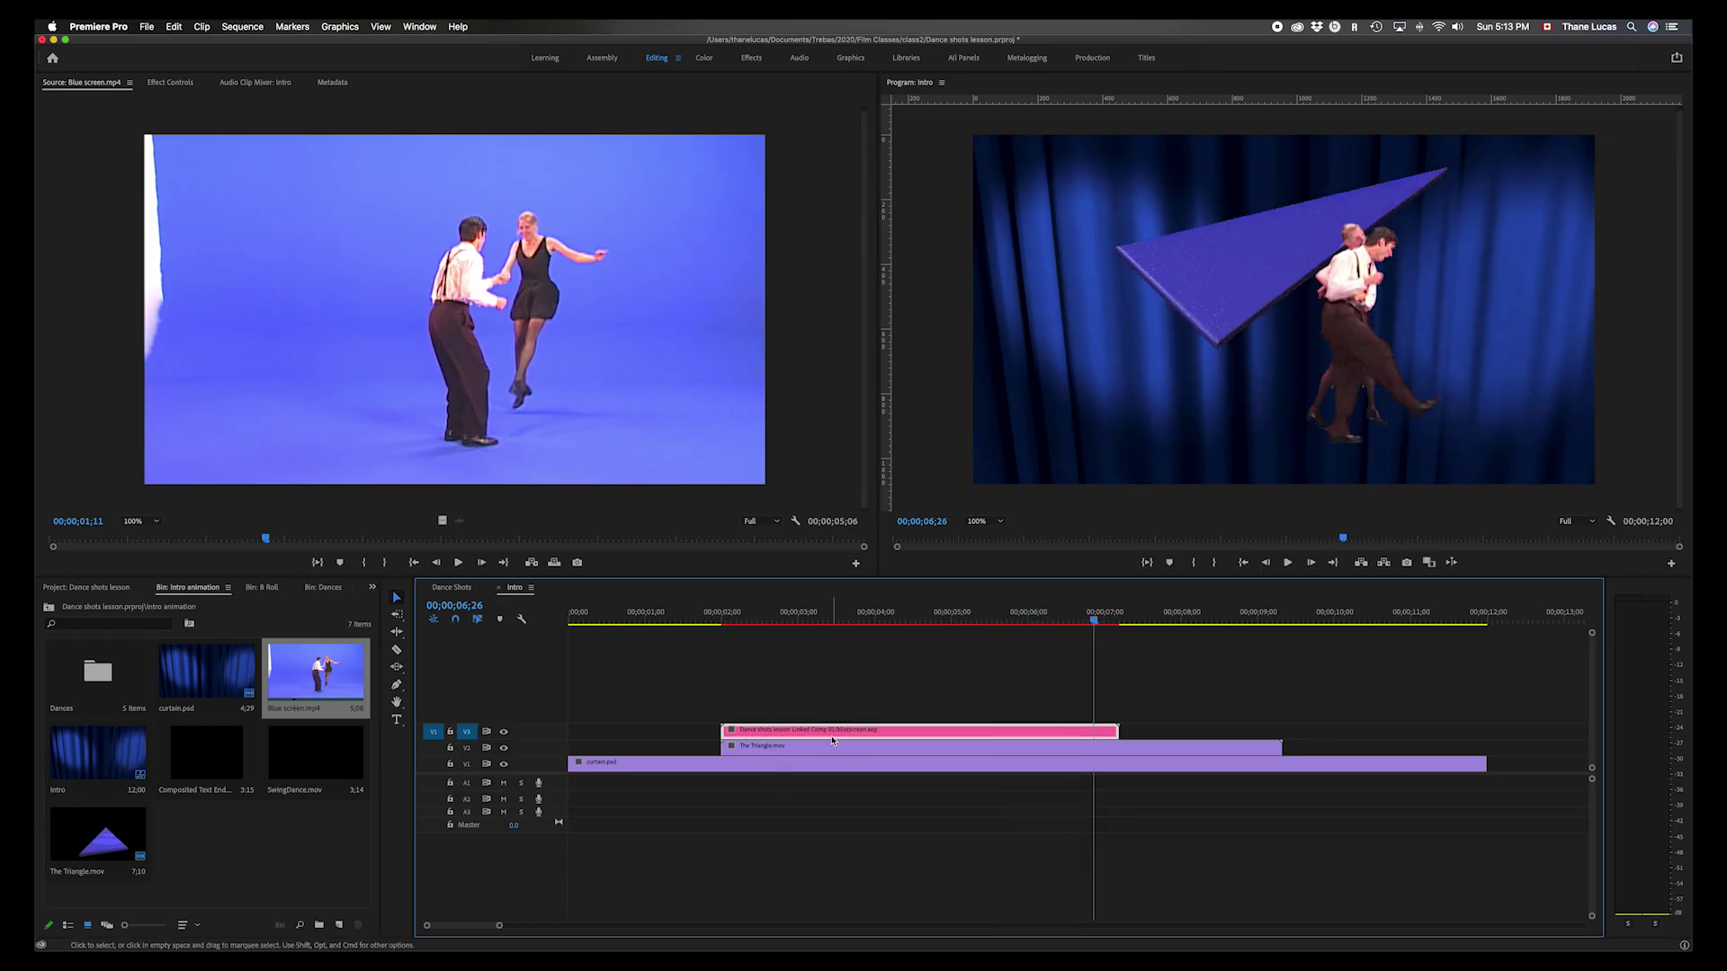
- Mark the linked composition clip's range, render it from In to Out, and clear the In and Out points after playback
left_click_drag(1094, 620, 881, 613)
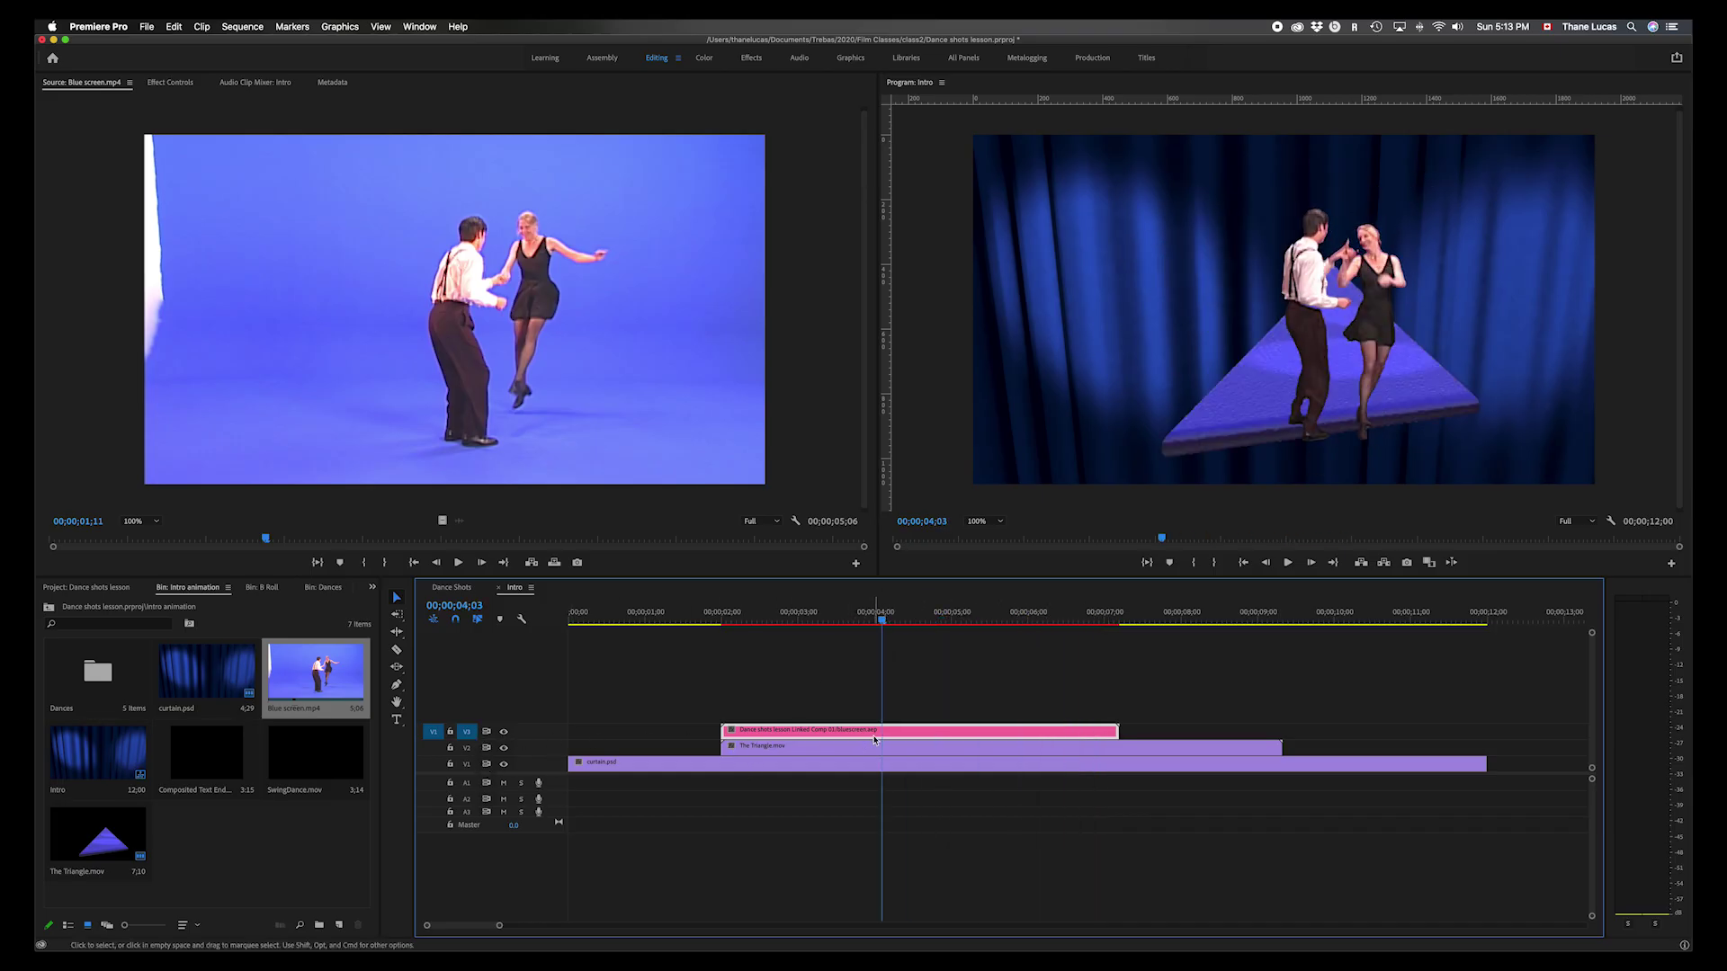
key("x")
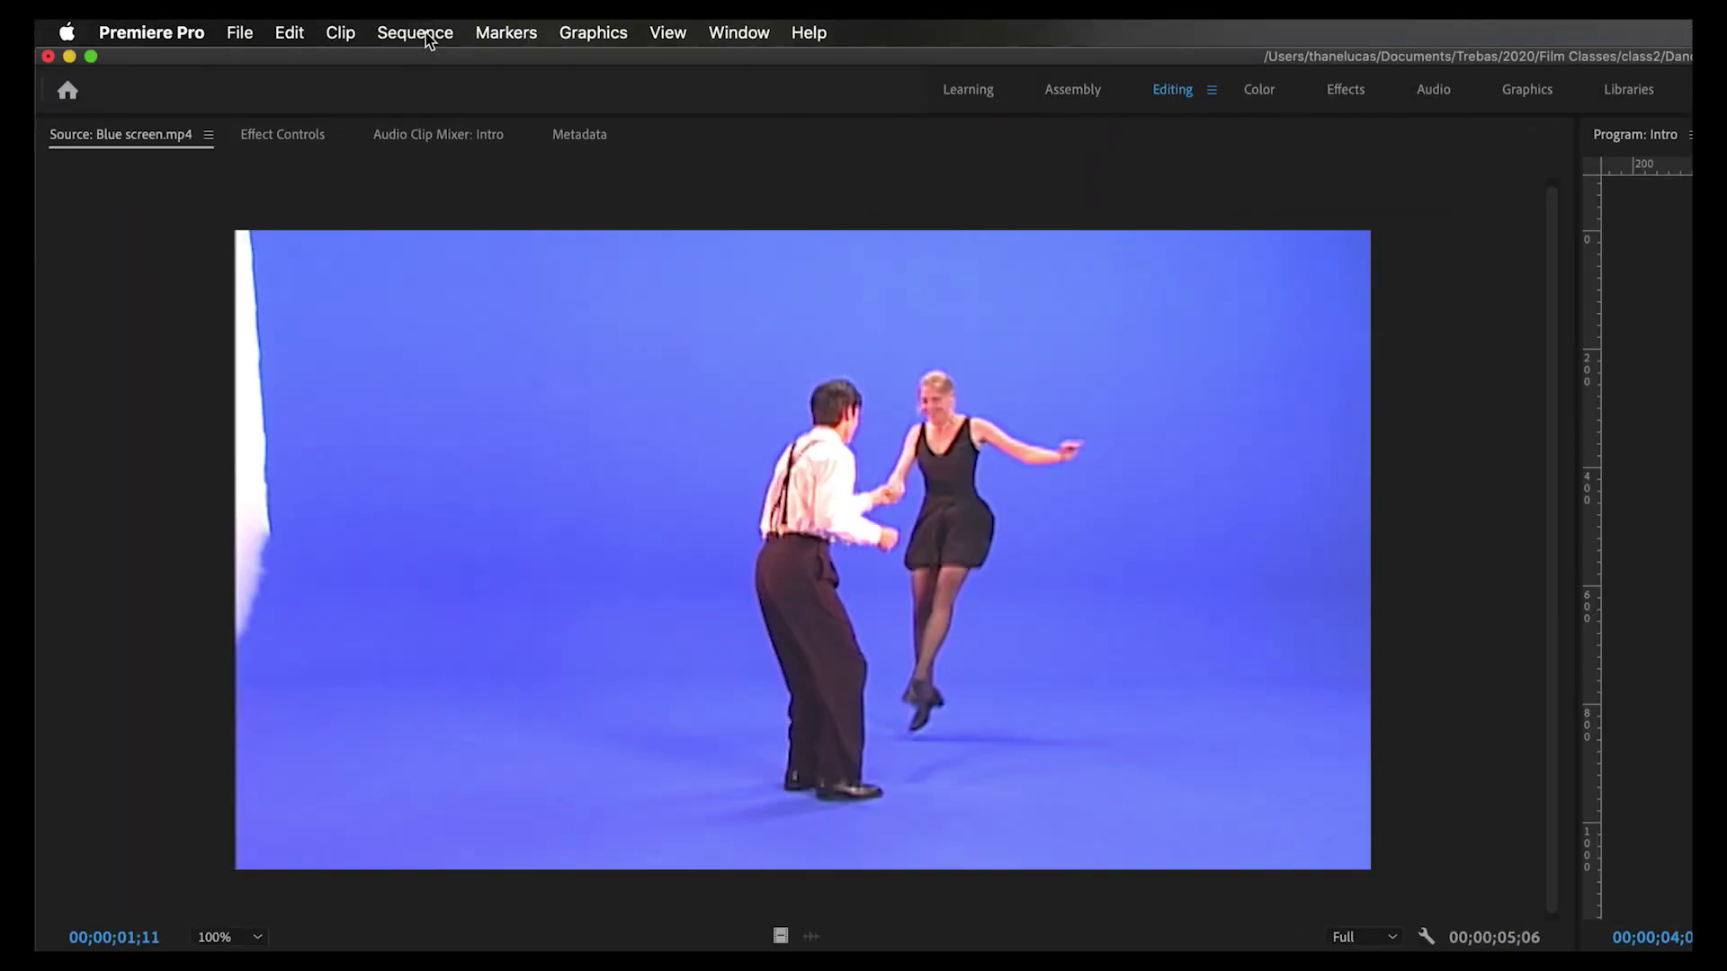
left_click(426, 33)
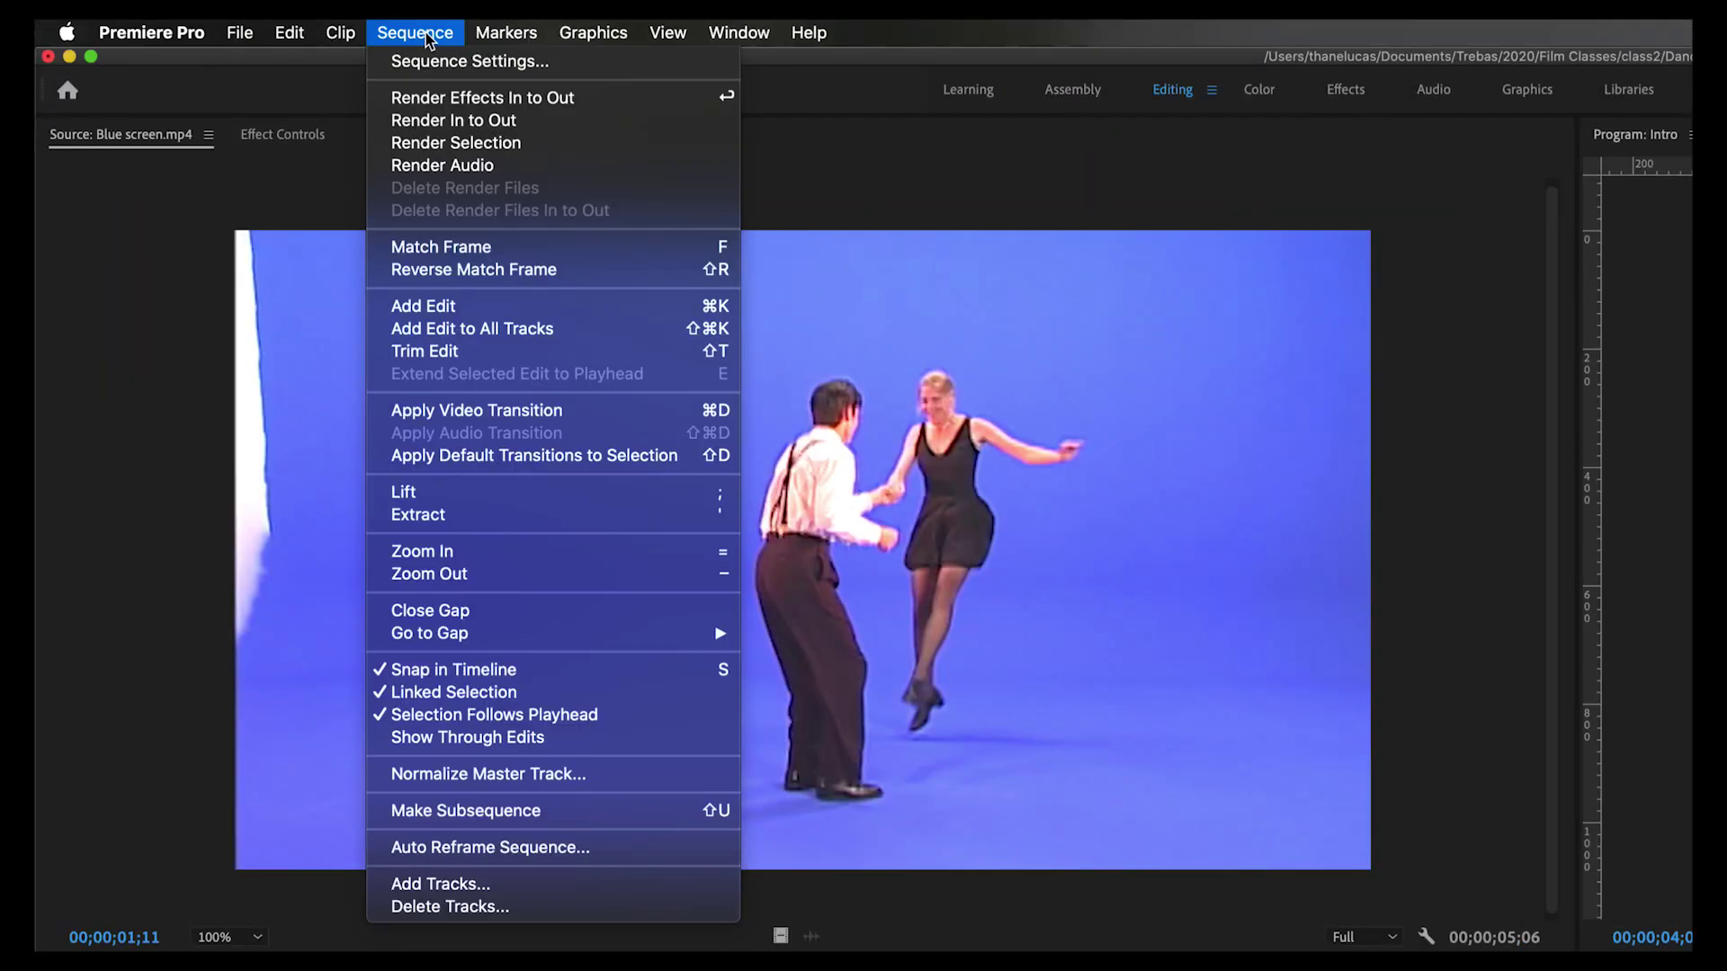
left_click(447, 123)
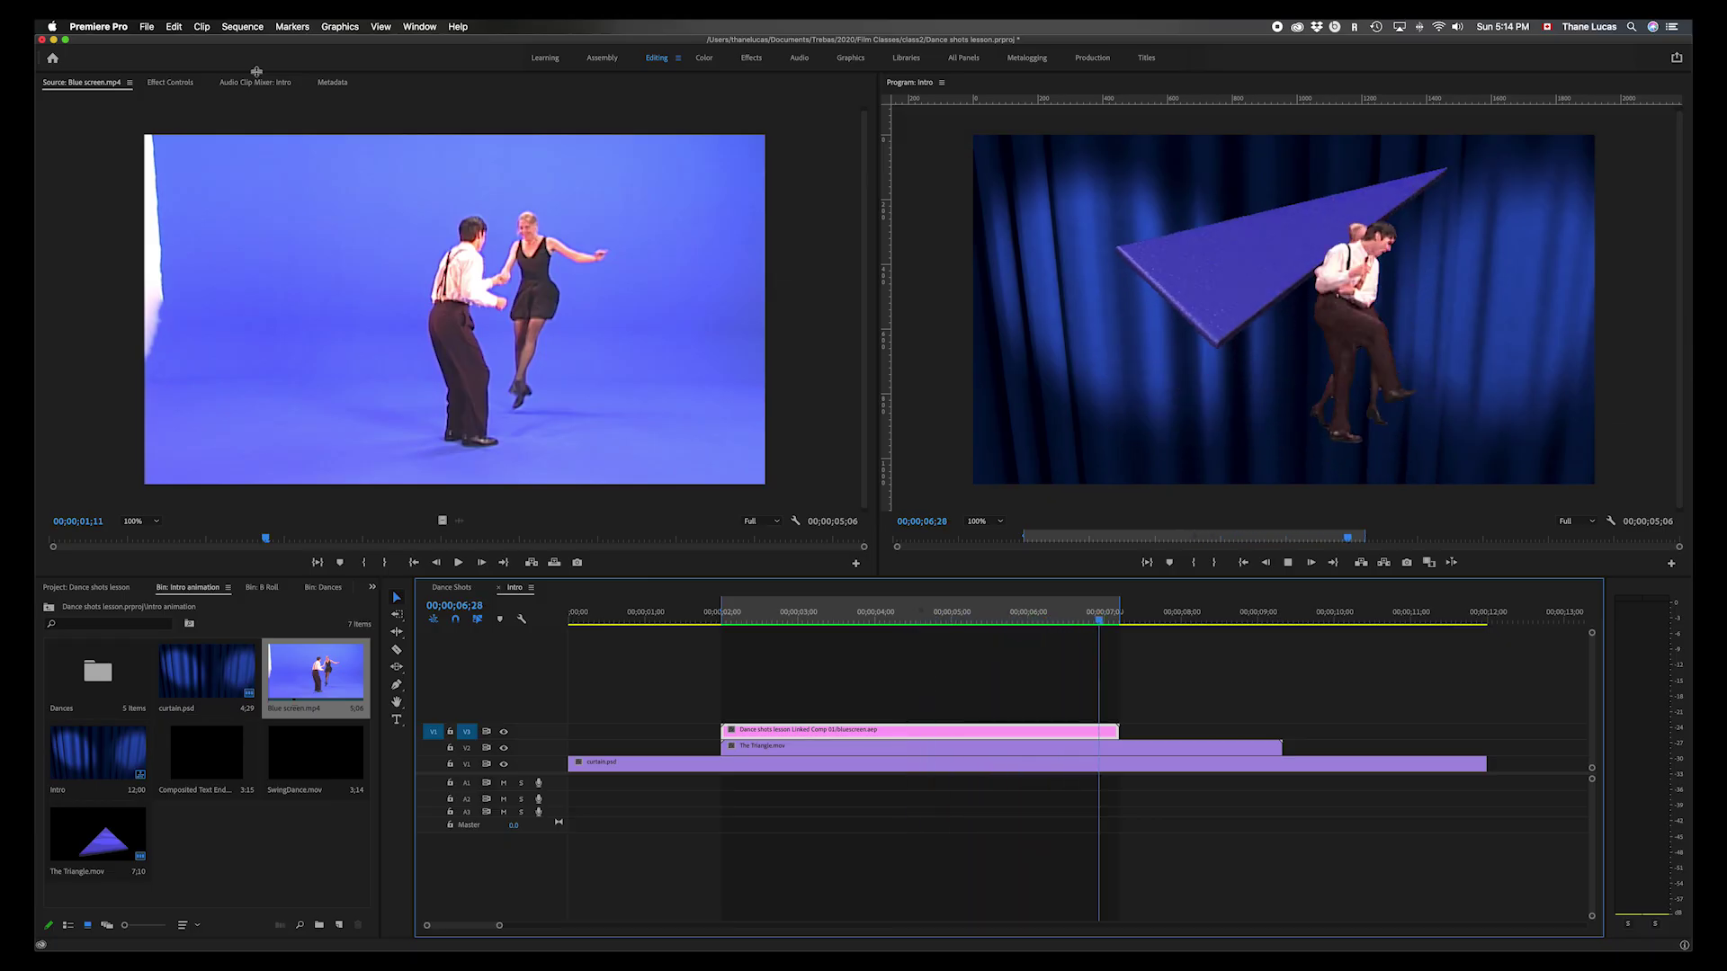
key("space")
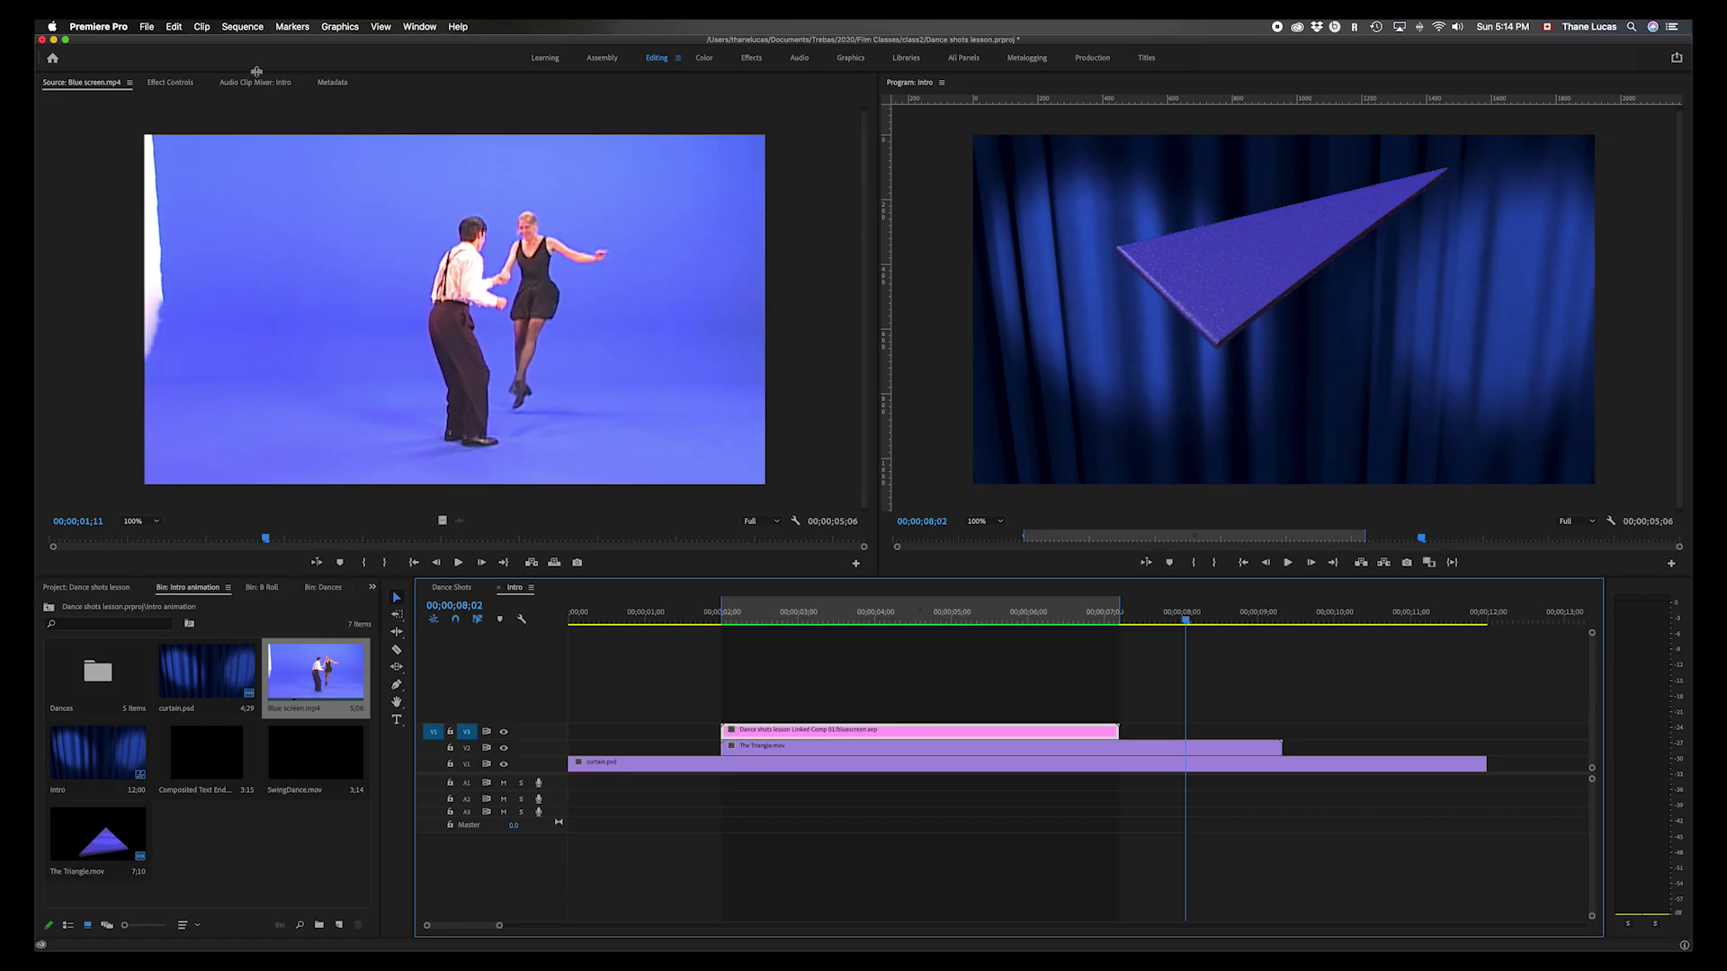
key("alt+x")
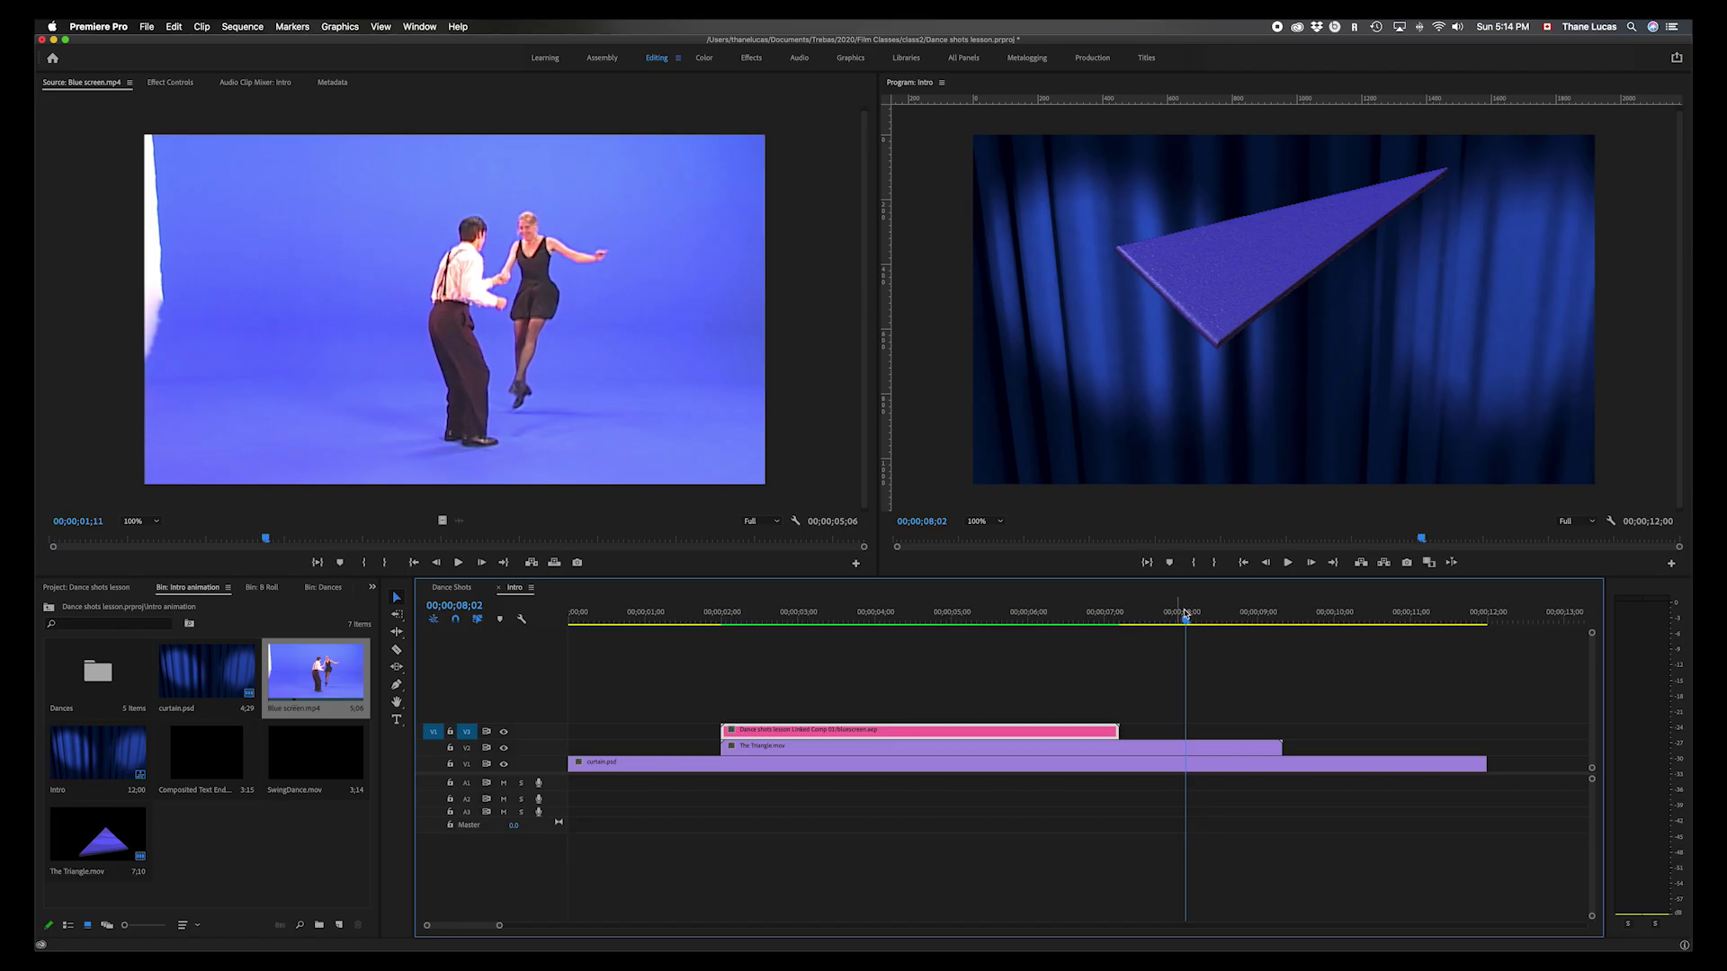
- Scale the linked dancers clip down to about 67% and place it at about 1120, 438 on the triangle
left_click_drag(1188, 624, 751, 633)
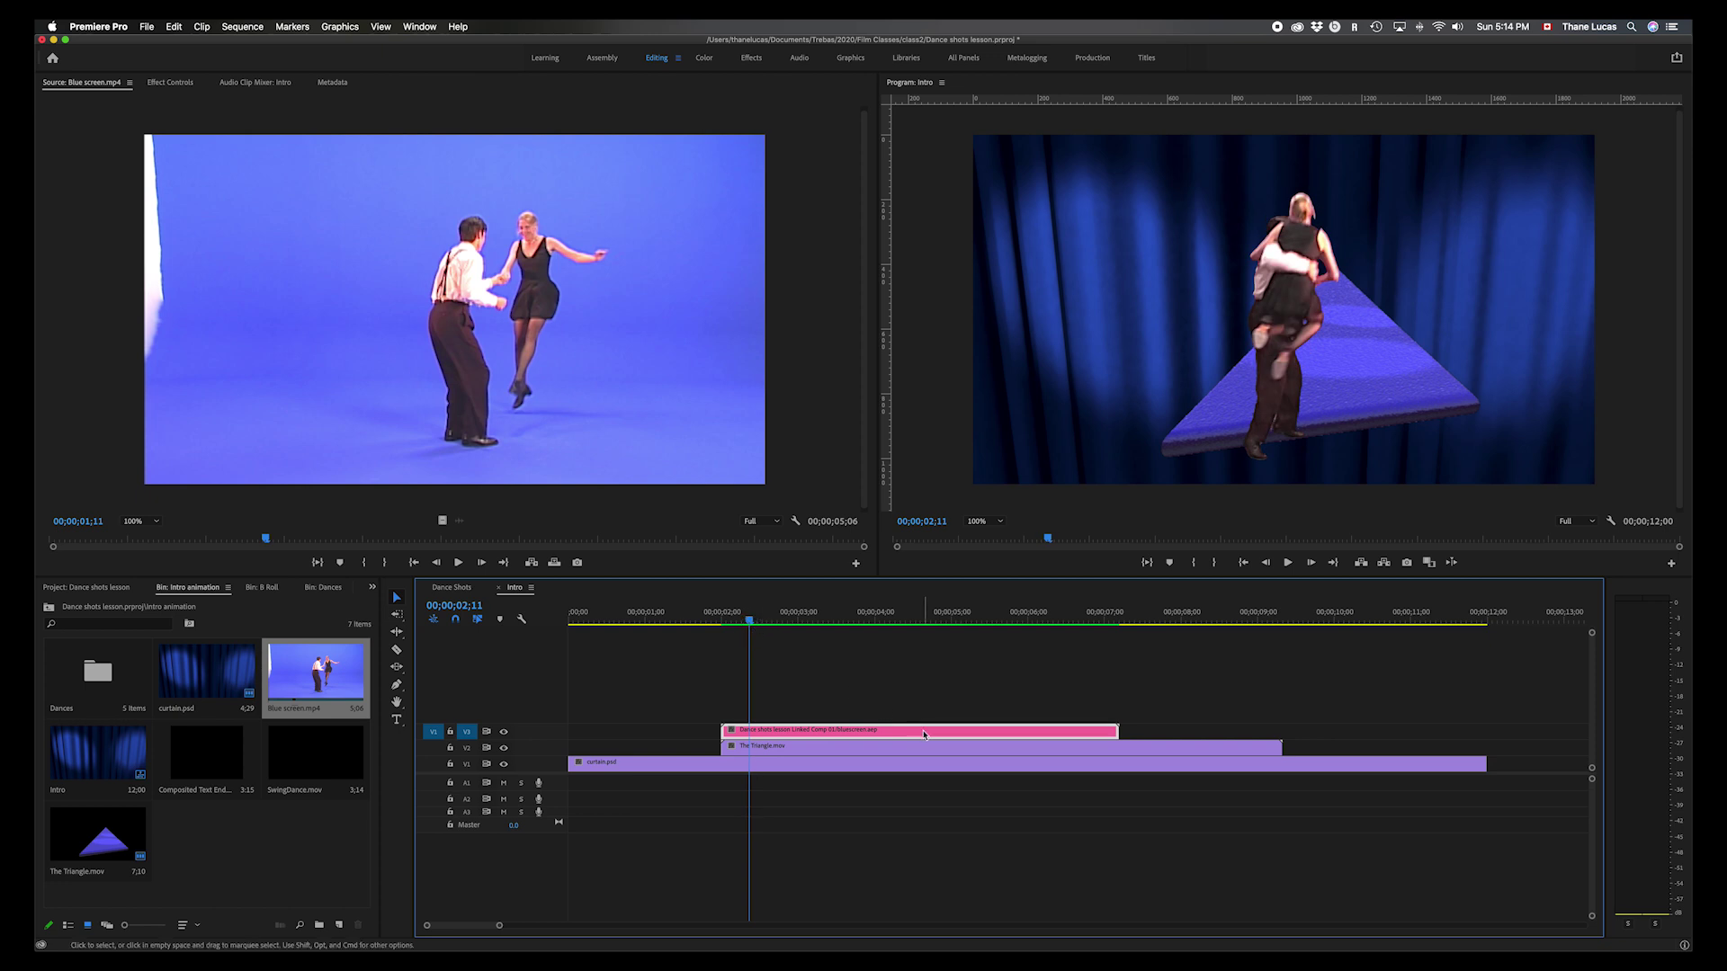
double_click(1284, 312)
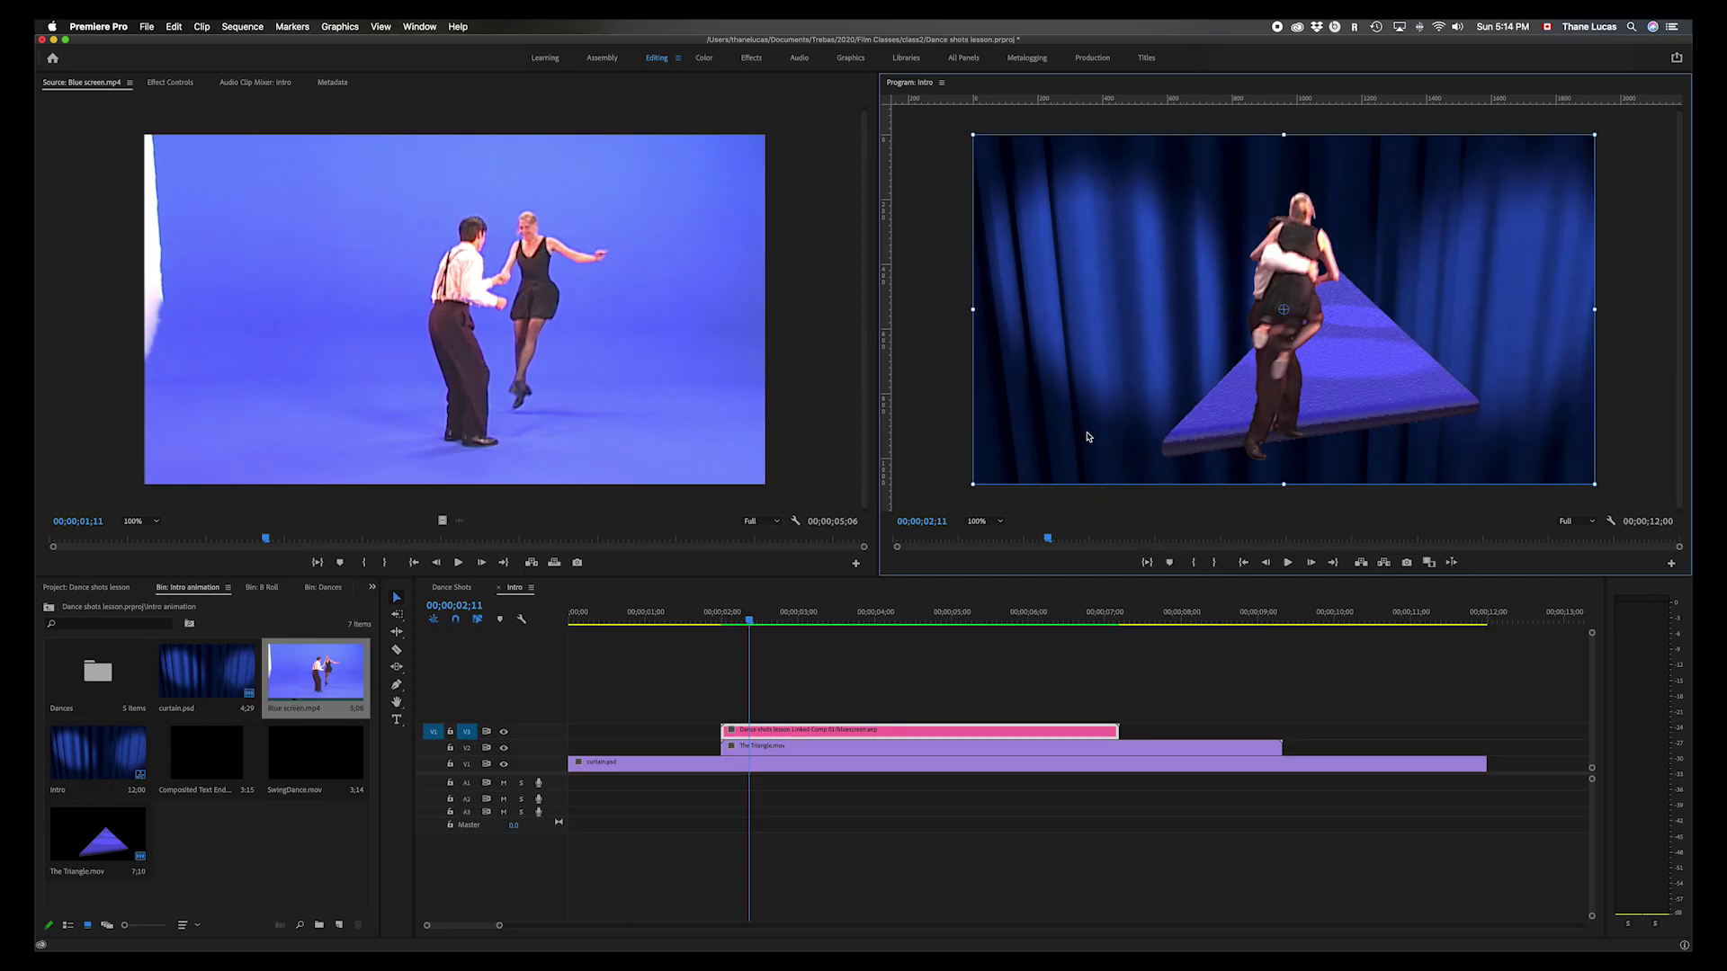
left_click(153, 82)
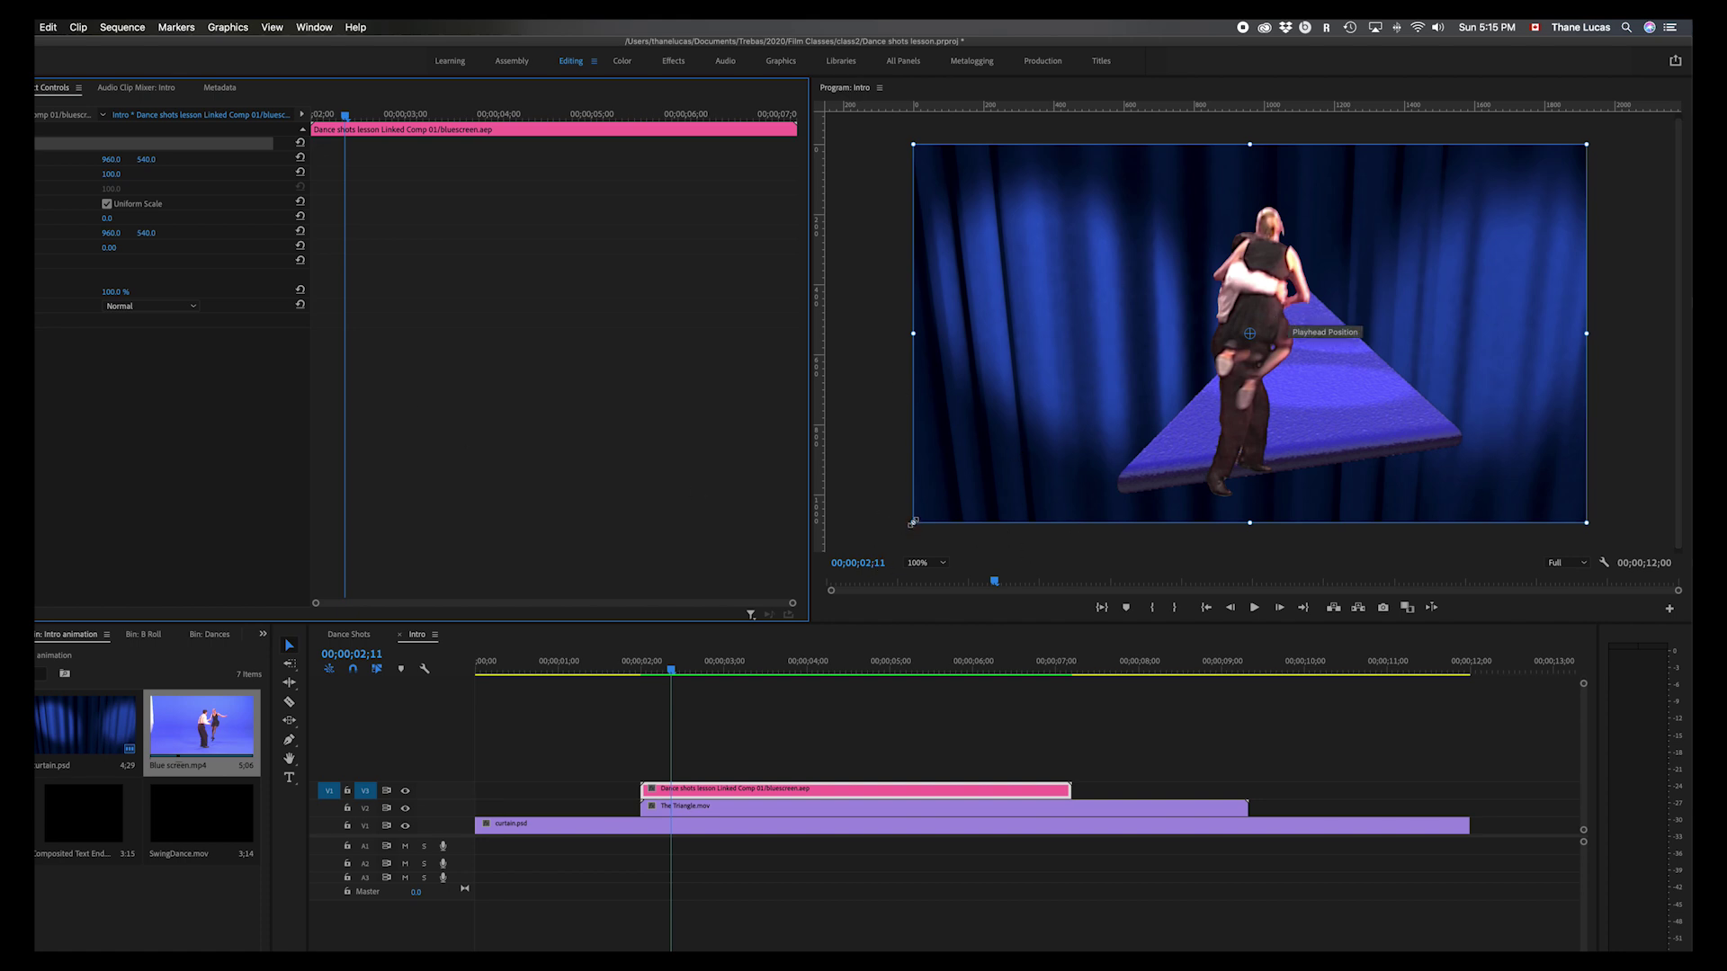
mouse_move(913, 522)
left_mouse_down()
mouse_move(974, 486)
mouse_move(933, 511)
left_mouse_up()
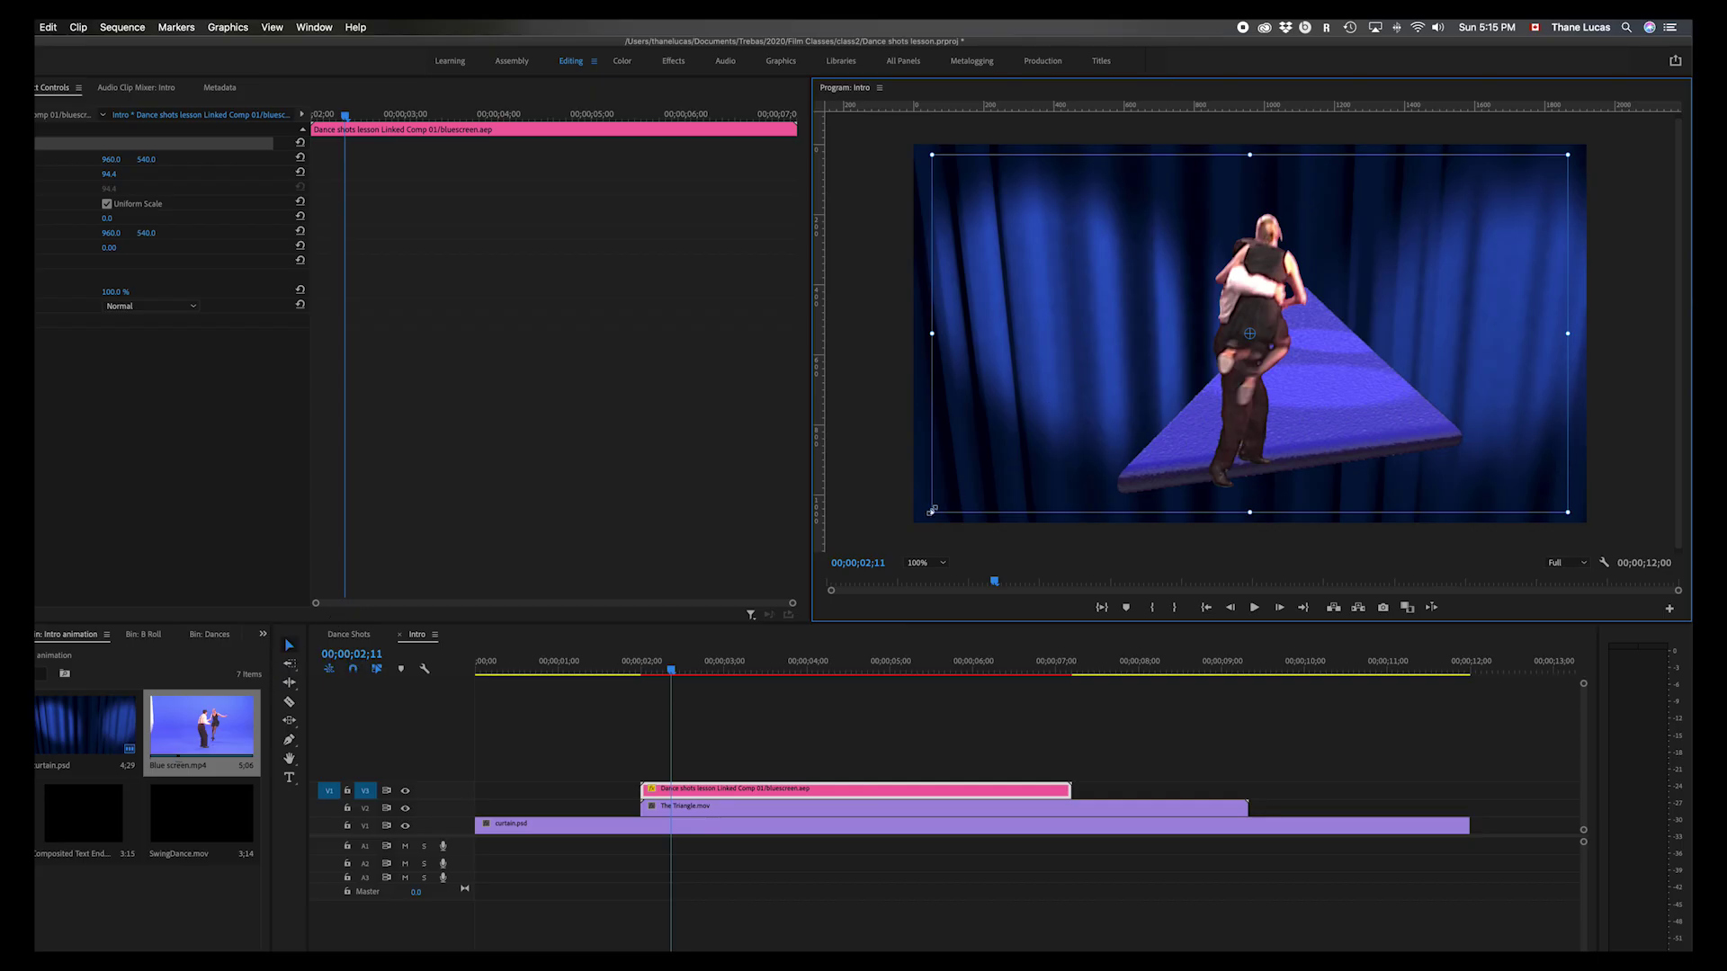
left_click_drag(931, 512, 1029, 463)
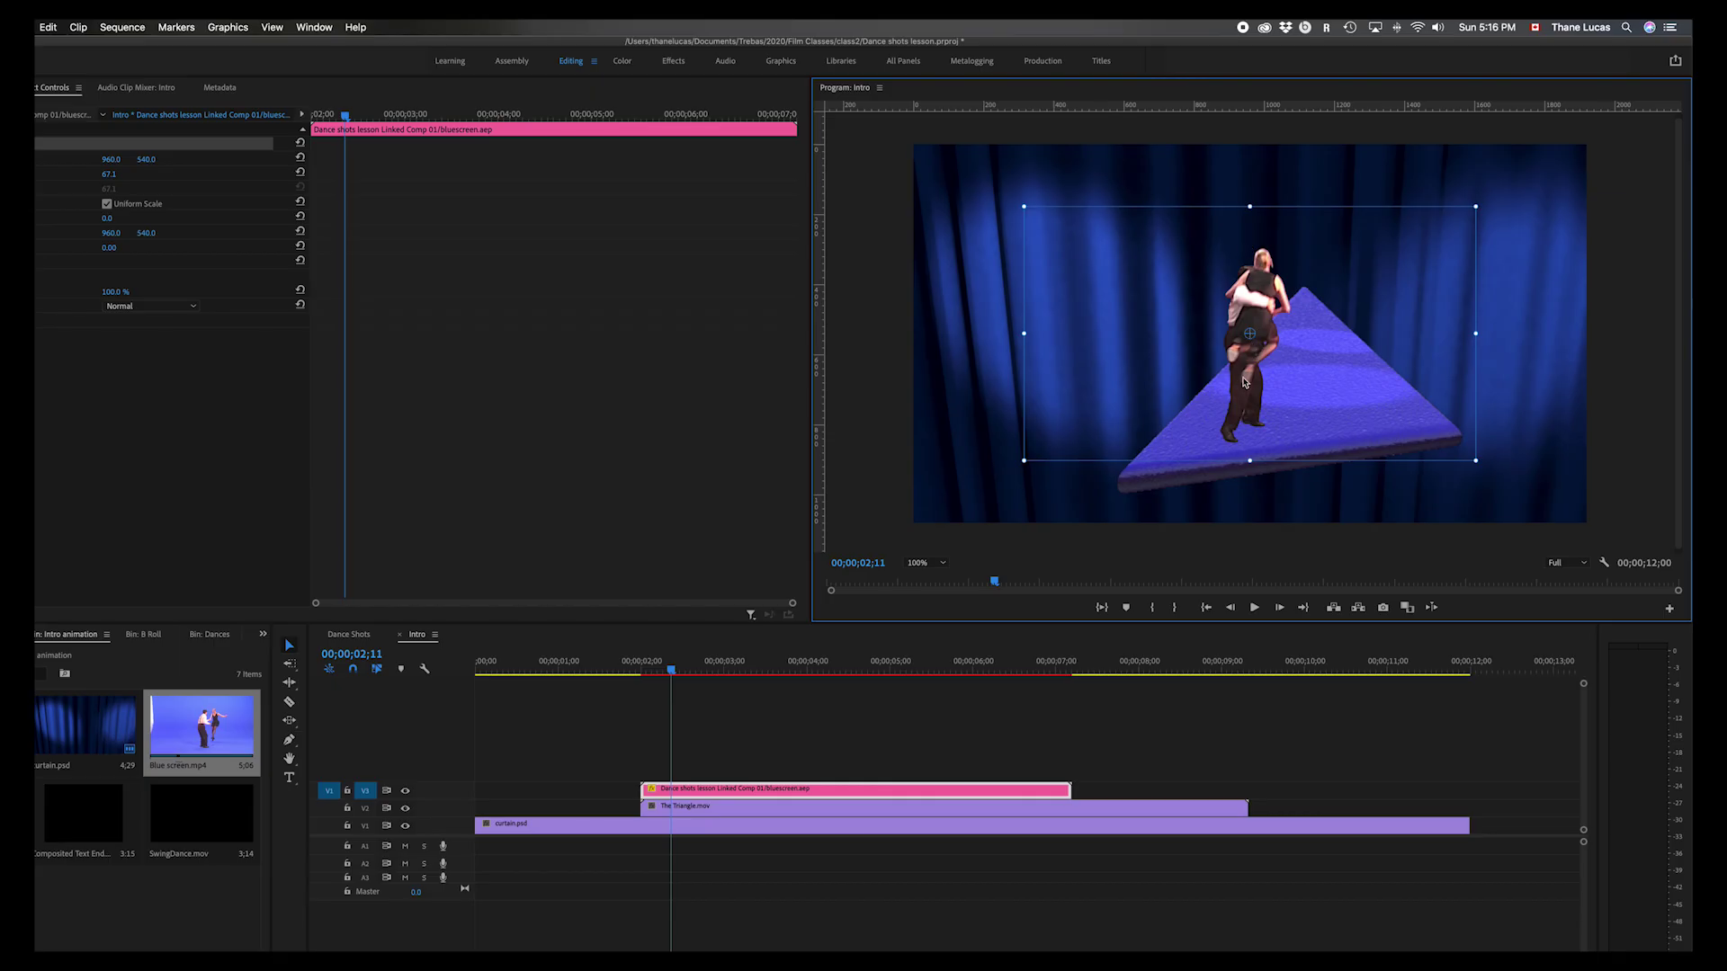
left_click_drag(1244, 382, 1294, 363)
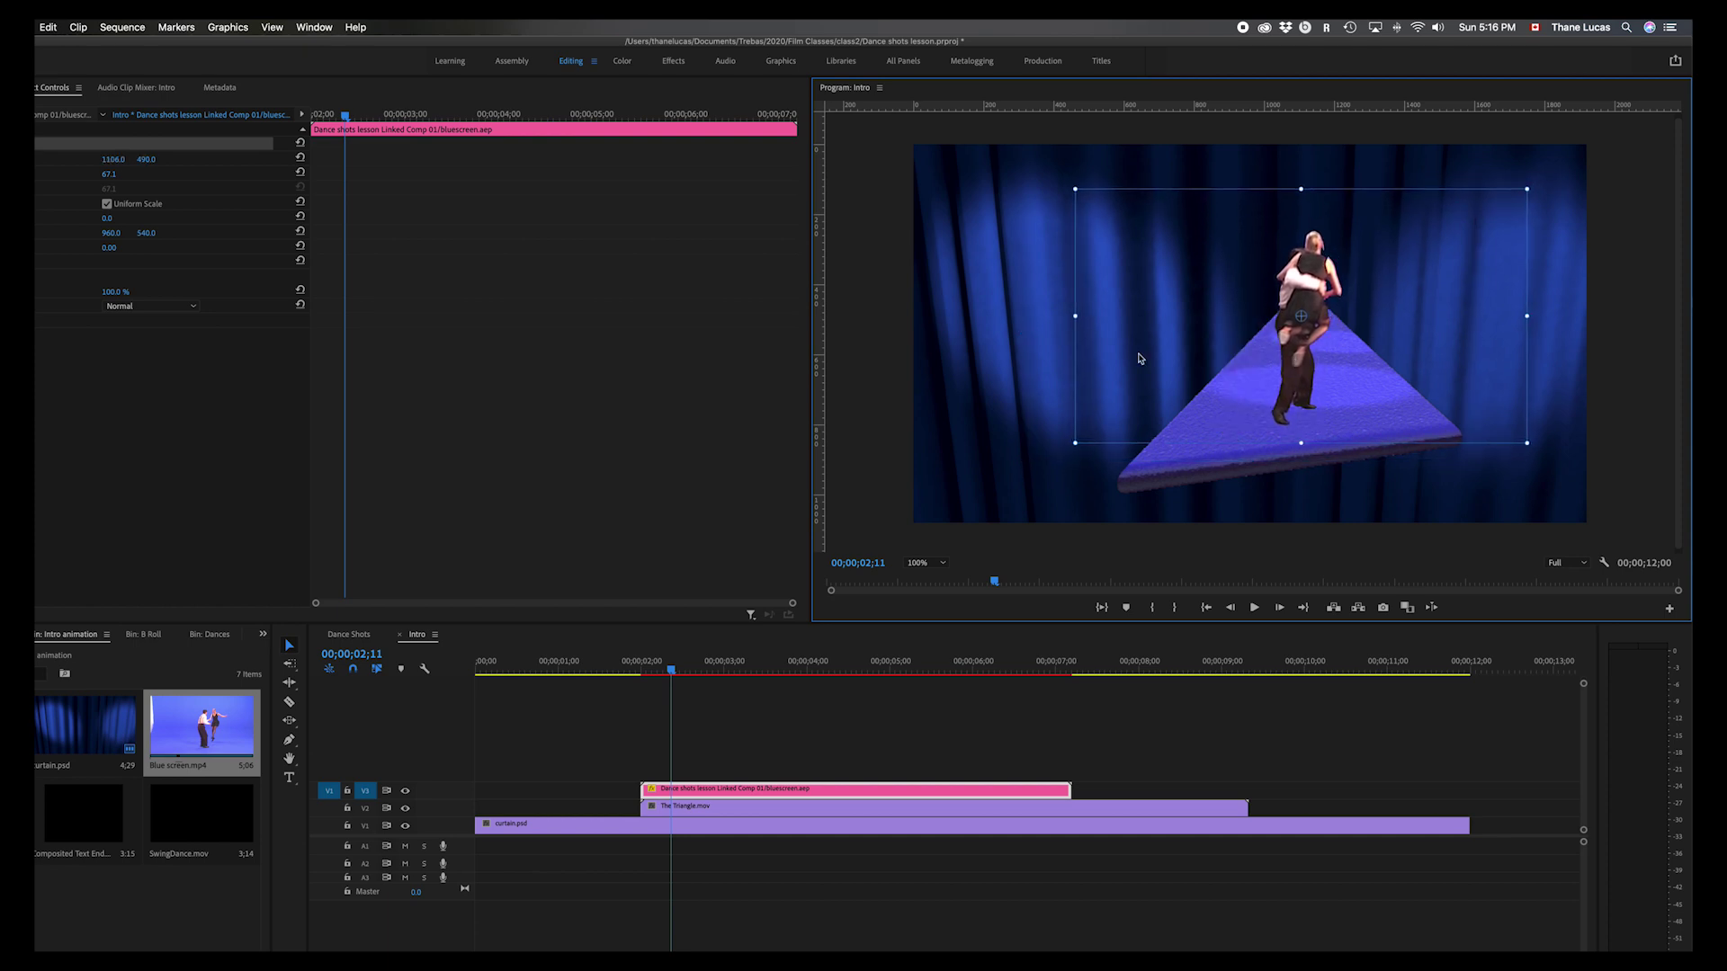
left_click_drag(1303, 358, 1309, 339)
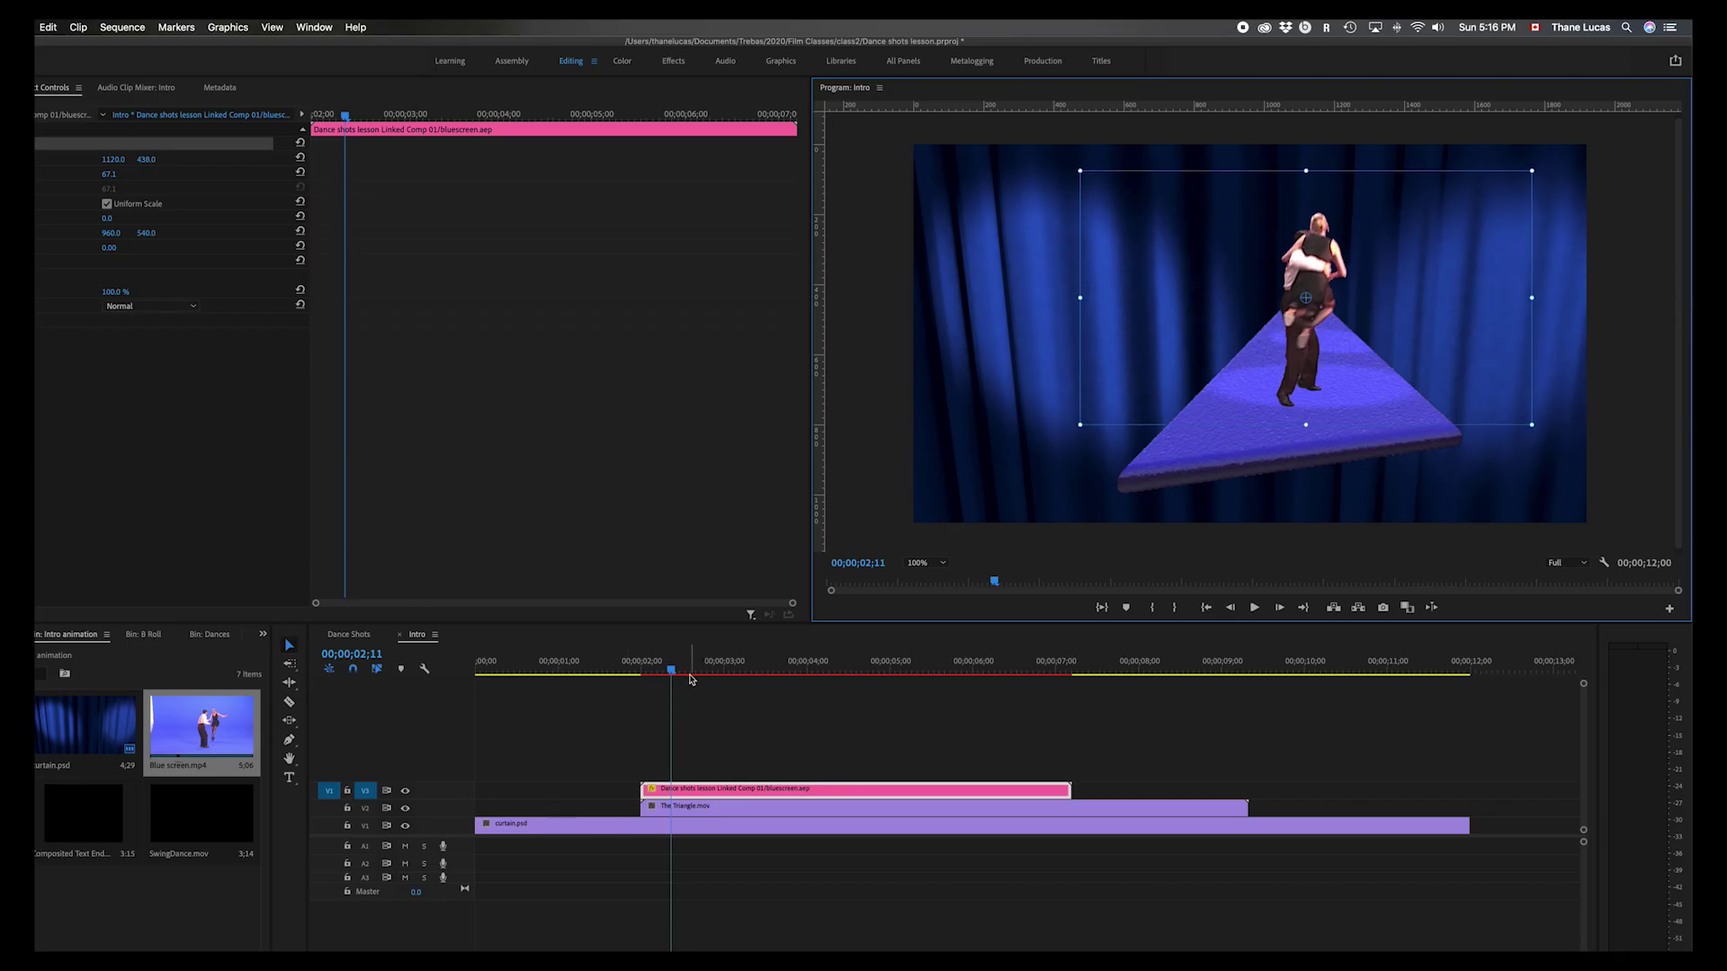
- At 00;00;03;07, enlarge the dancers clip to about 76%, place it at about 994, 422, and check its placement across the clip
left_click_drag(675, 671, 743, 658)
left_click_drag(1322, 371, 1284, 383)
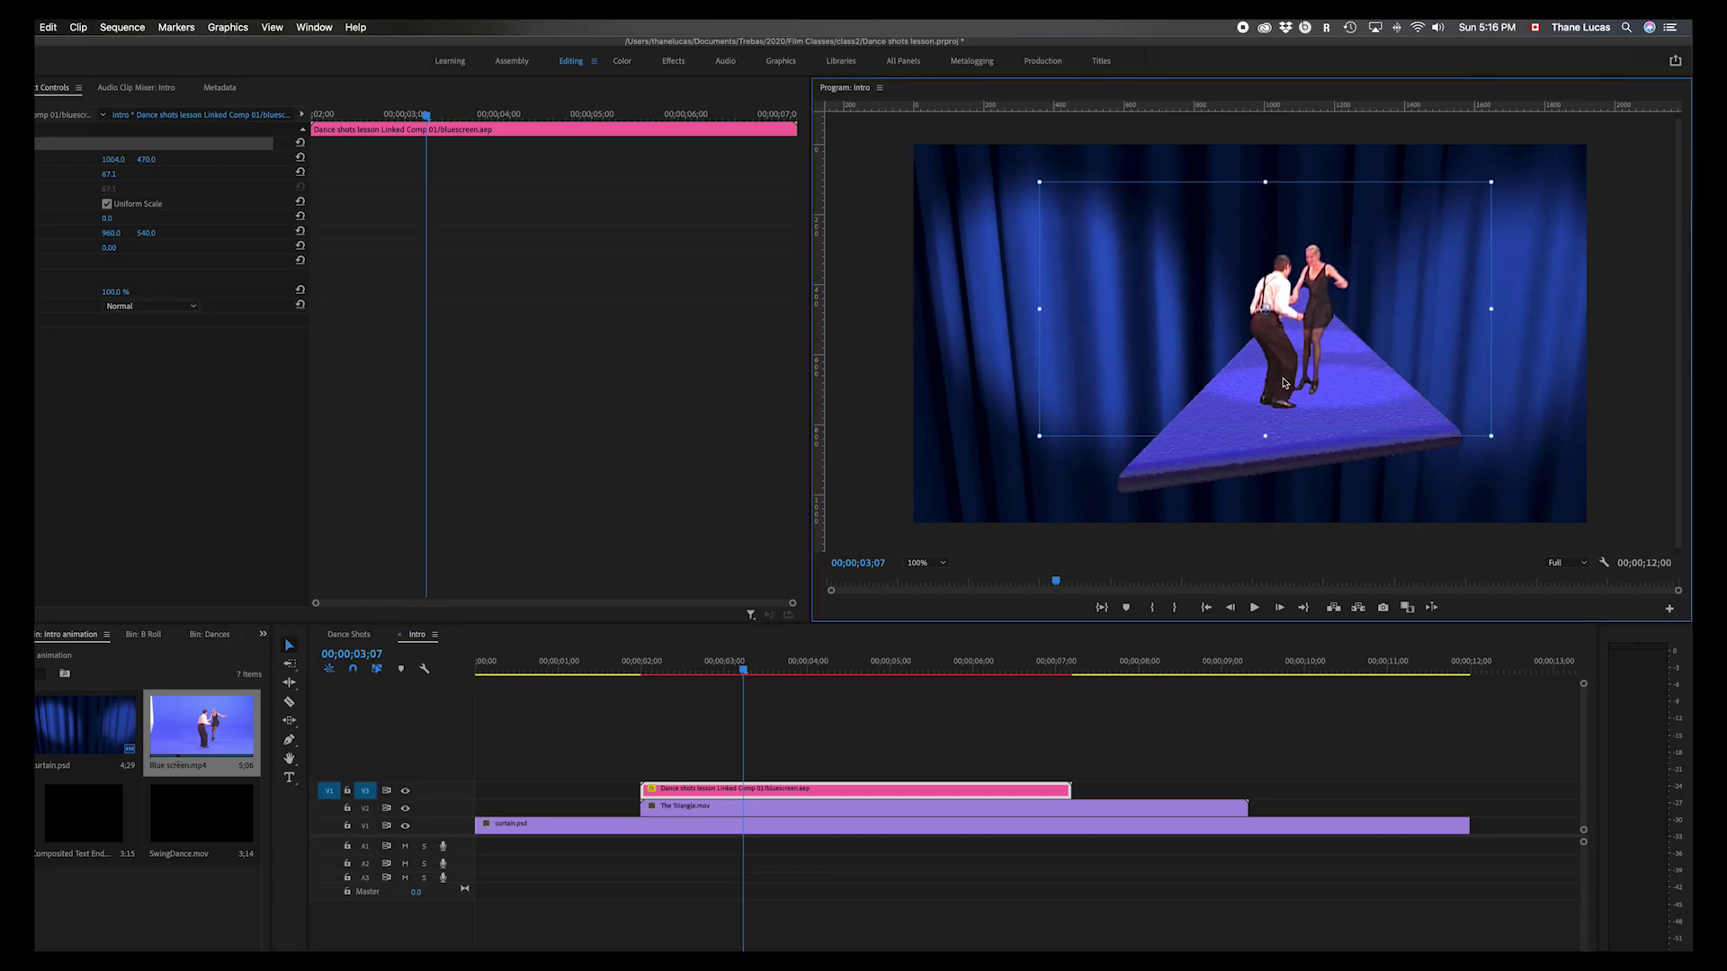
left_click_drag(1040, 436, 1008, 453)
left_click_drag(1275, 355, 1271, 338)
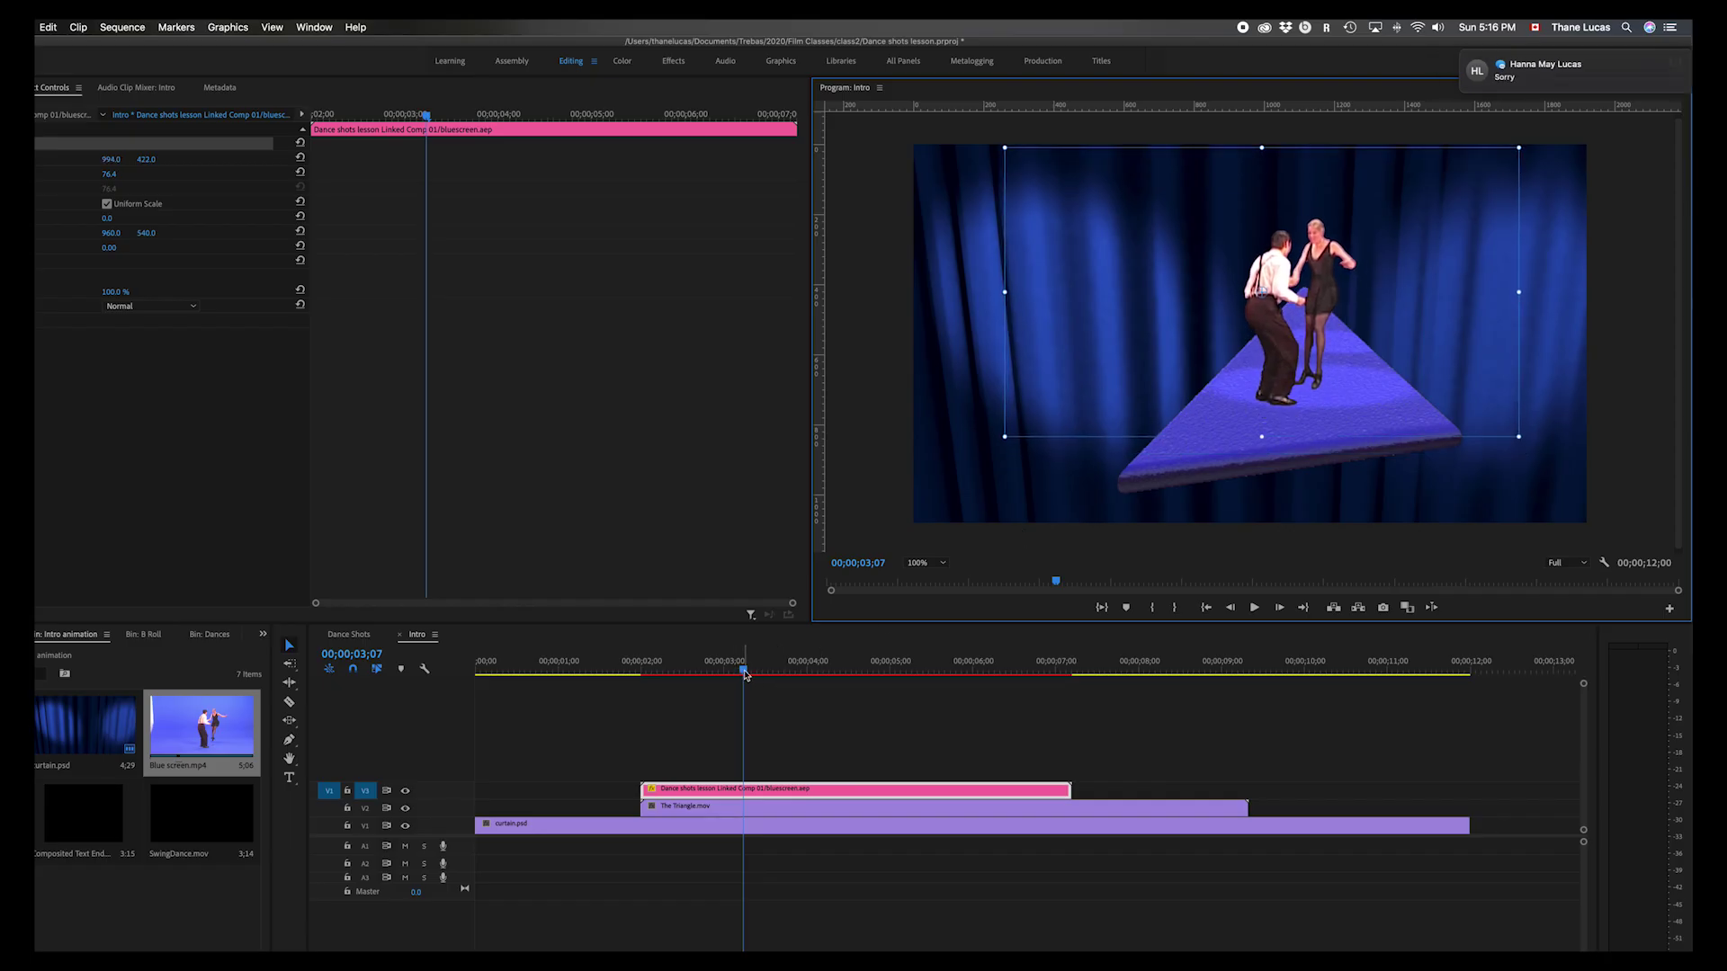
left_click_drag(745, 671, 994, 636)
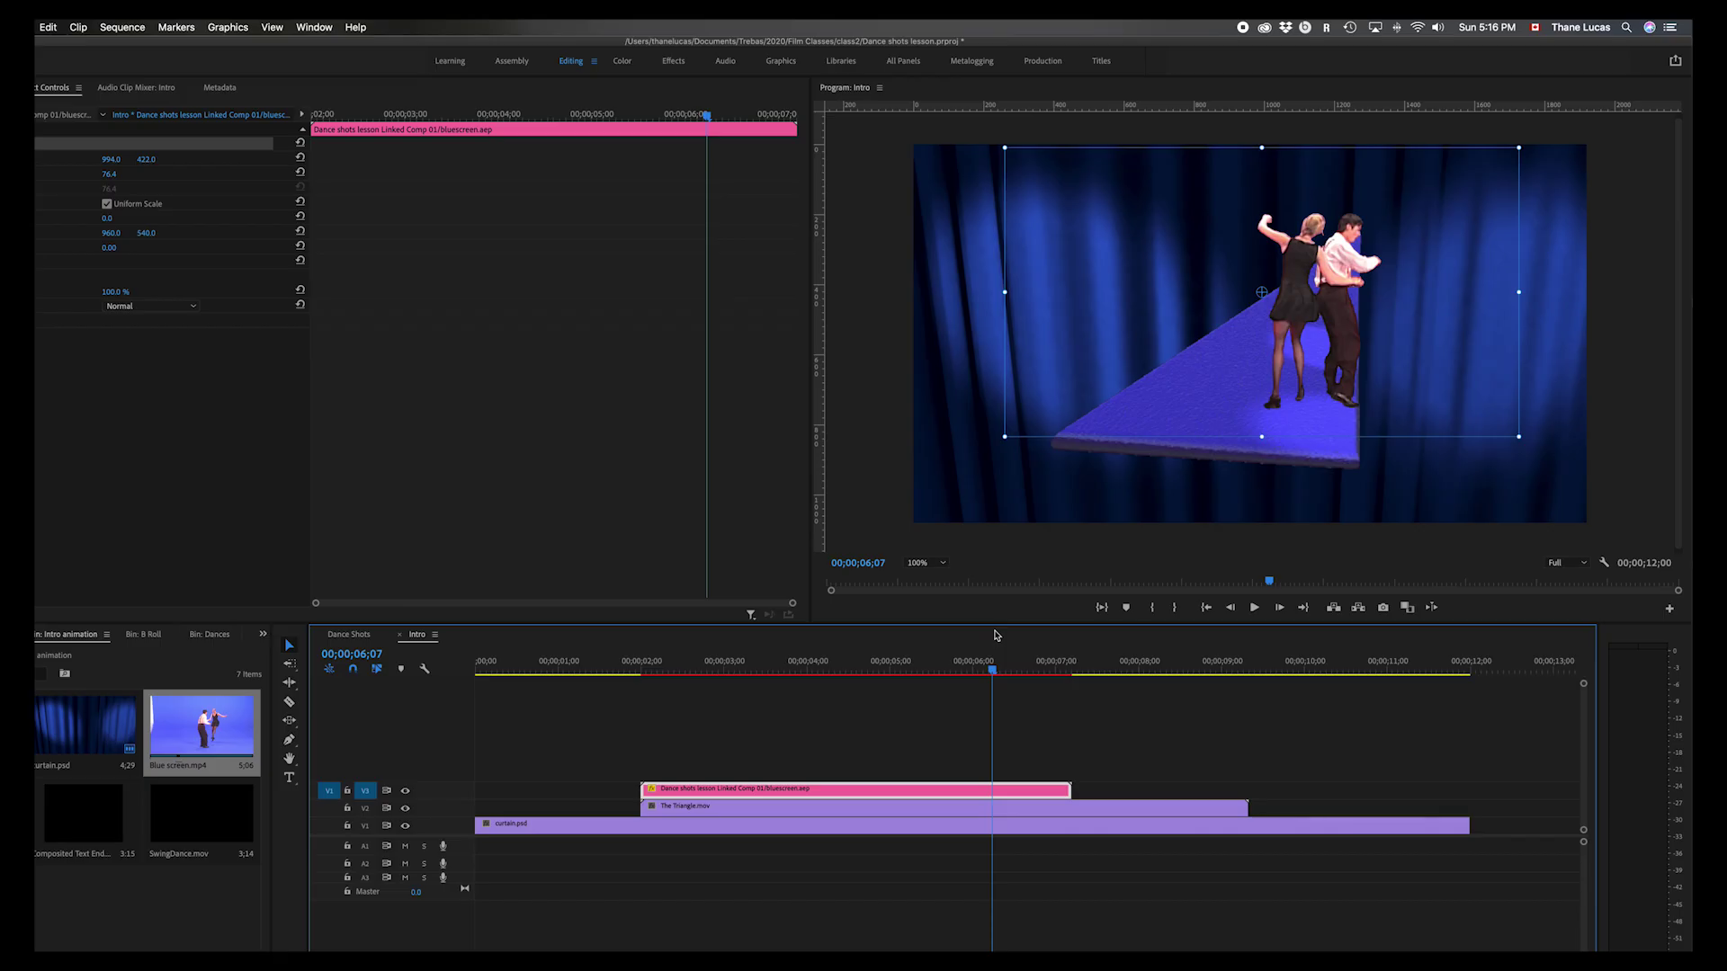
left_click_drag(995, 636, 786, 649)
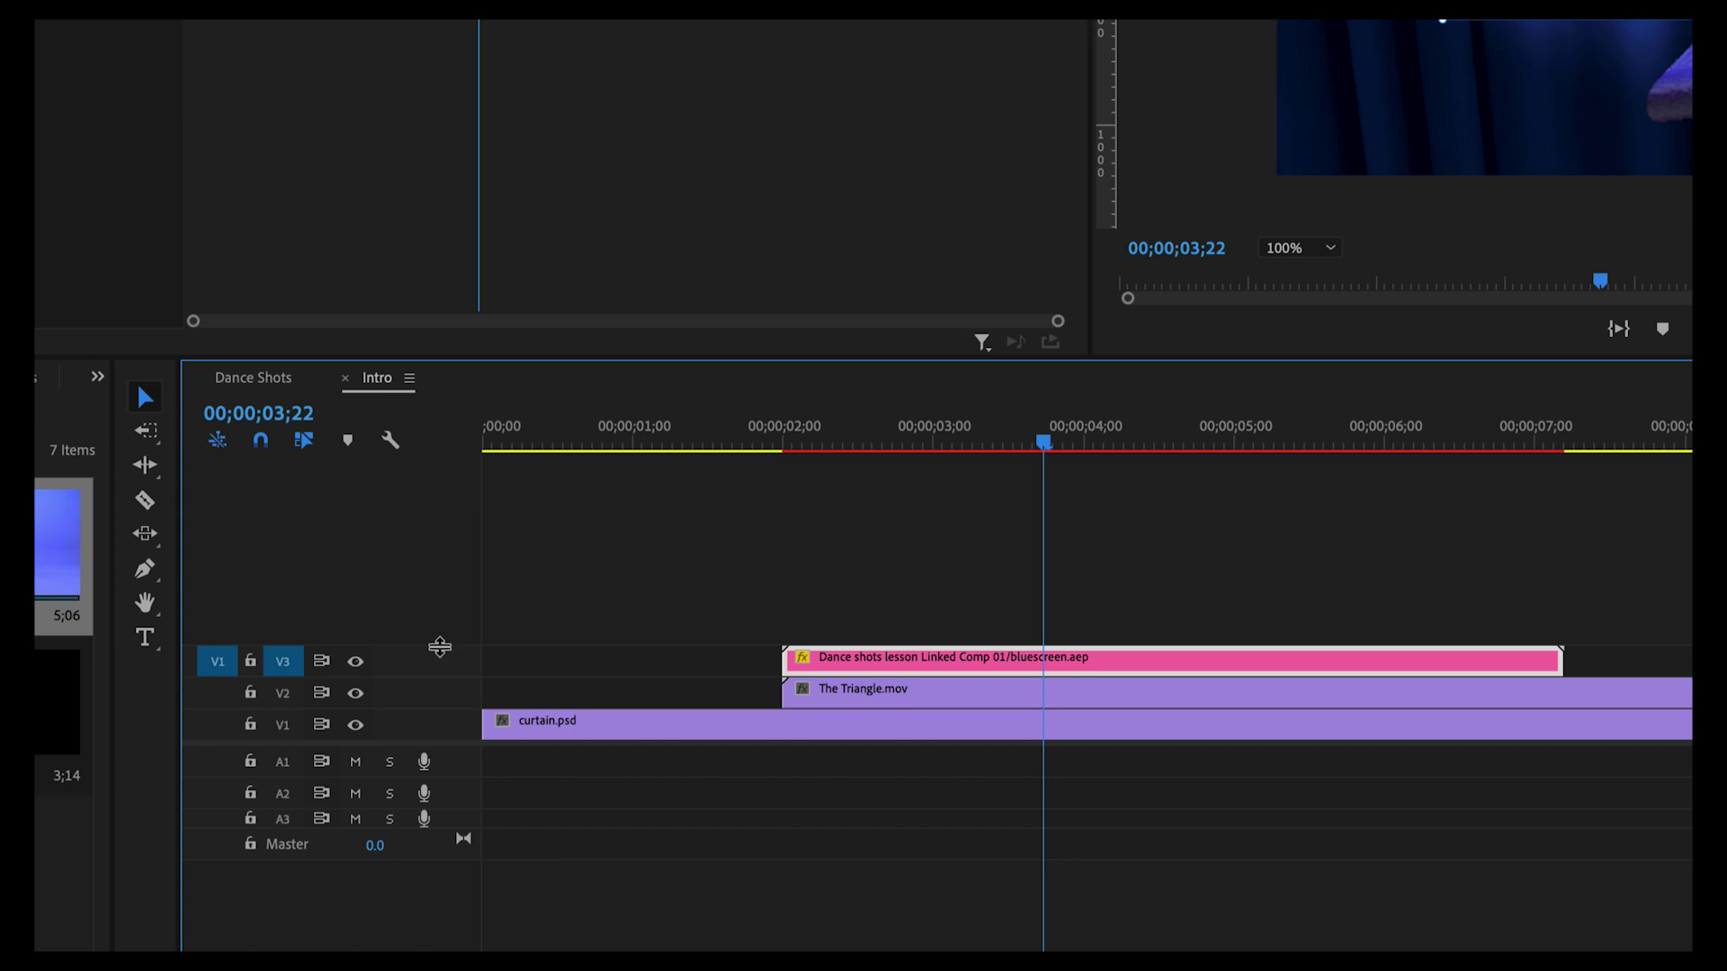
- Increase the height of video track V3 to expose the dancers clip's opacity line
left_click_drag(439, 645, 433, 581)
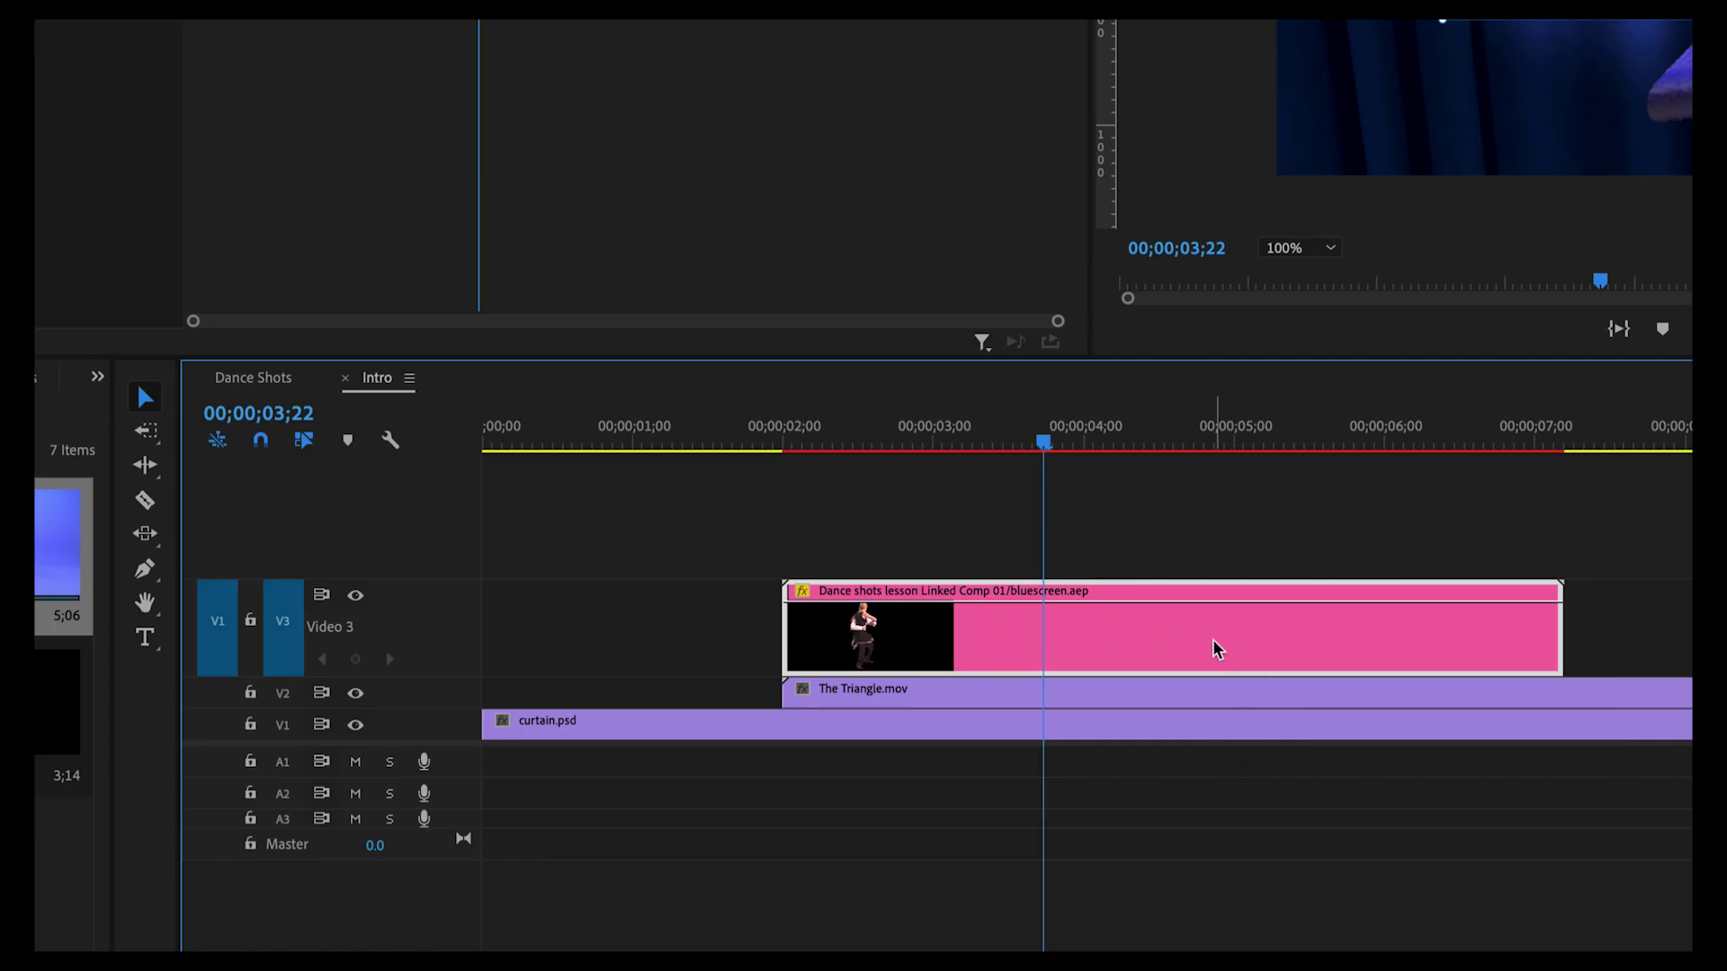
scroll(1380, 659, "down", 5)
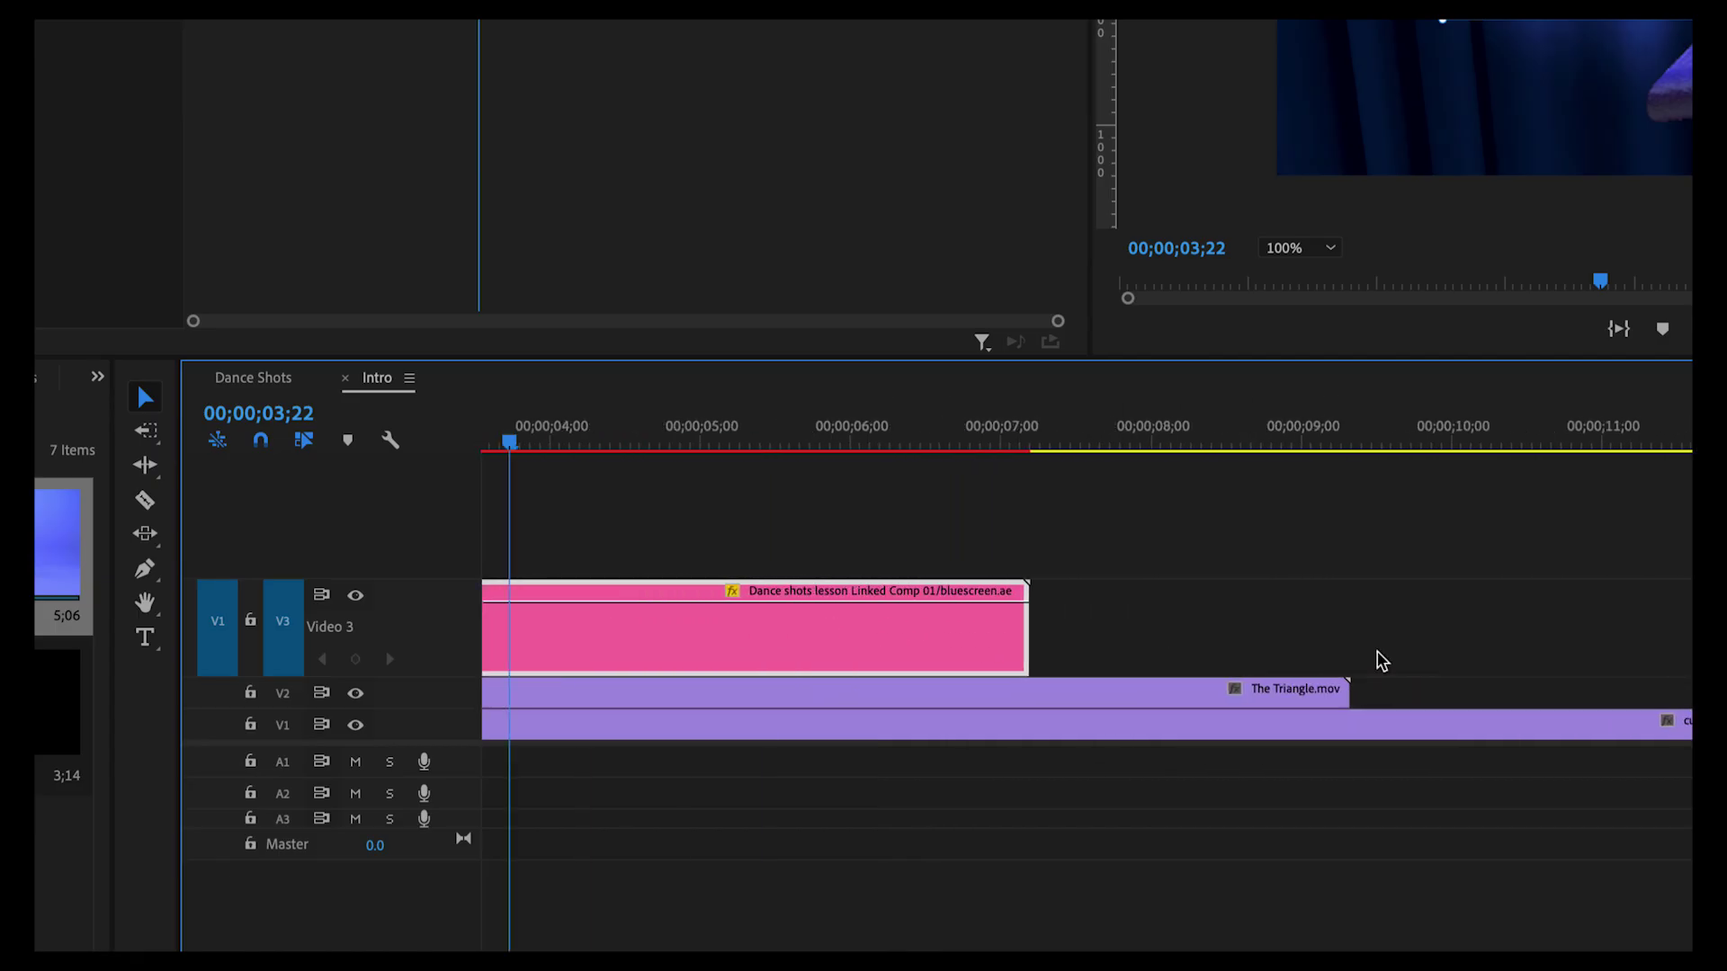
scroll(1379, 663, "up", 3)
scroll(1379, 663, "down", 1)
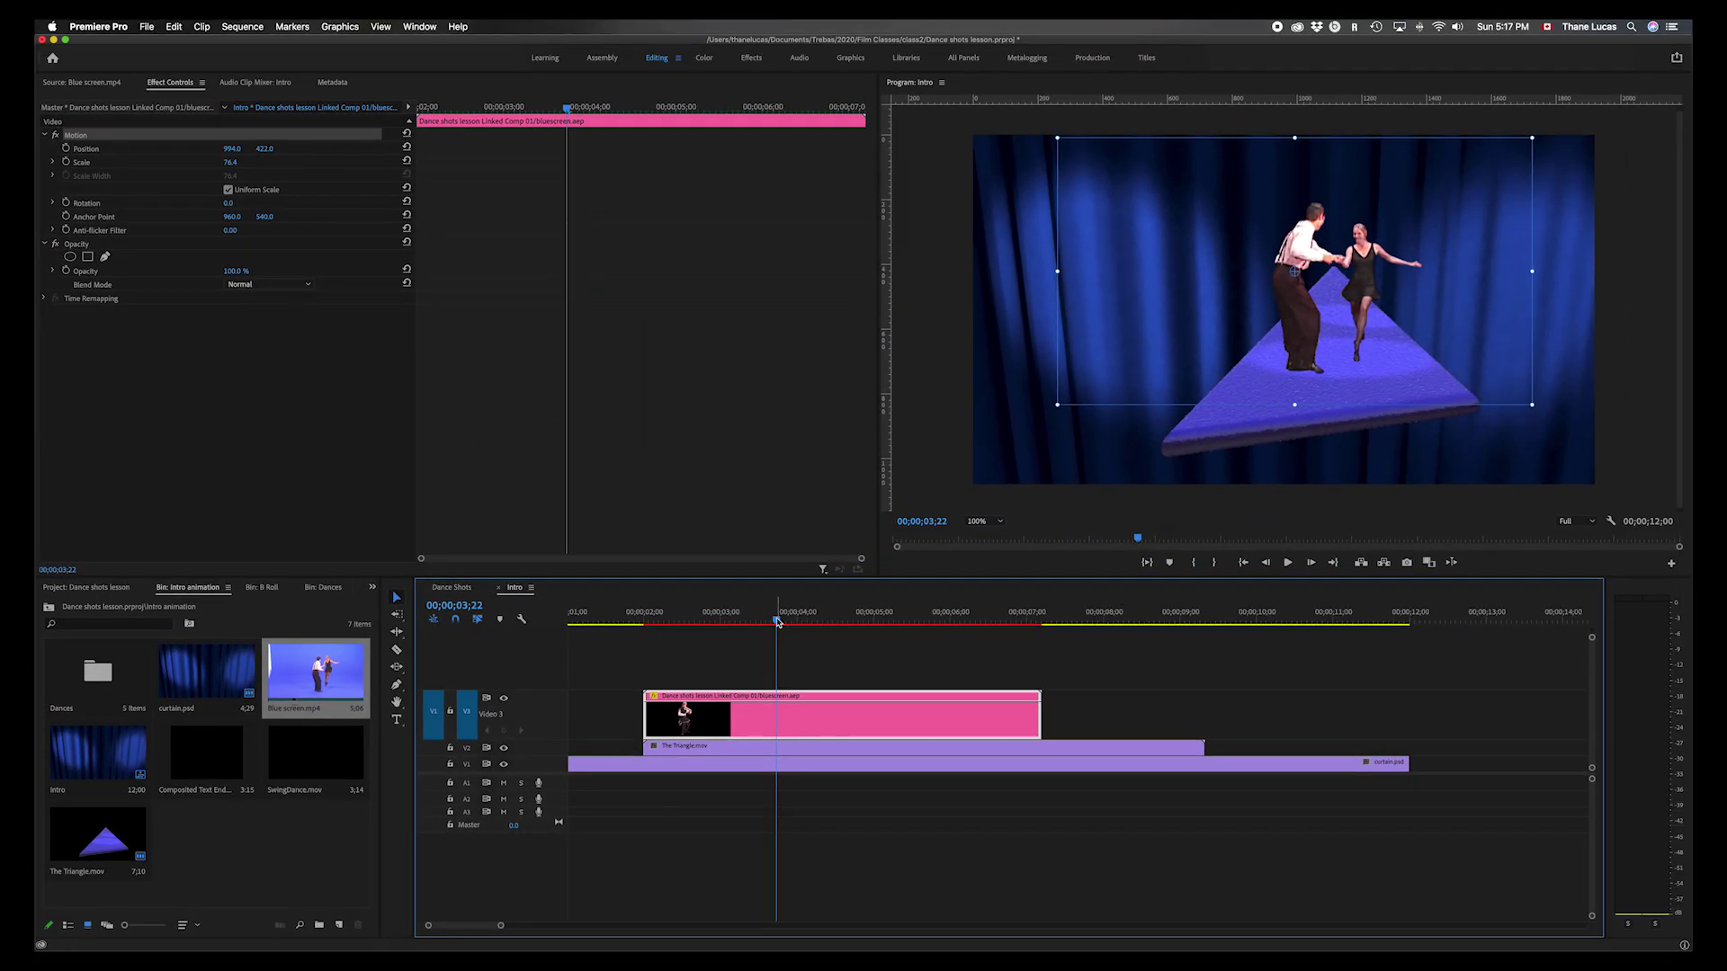
- Fade out the dancers clip with opacity keyframes using the Pen tool, from 100% at 00;00;06;03 to 0 at about 00;00;07;04
left_click_drag(777, 621, 959, 603)
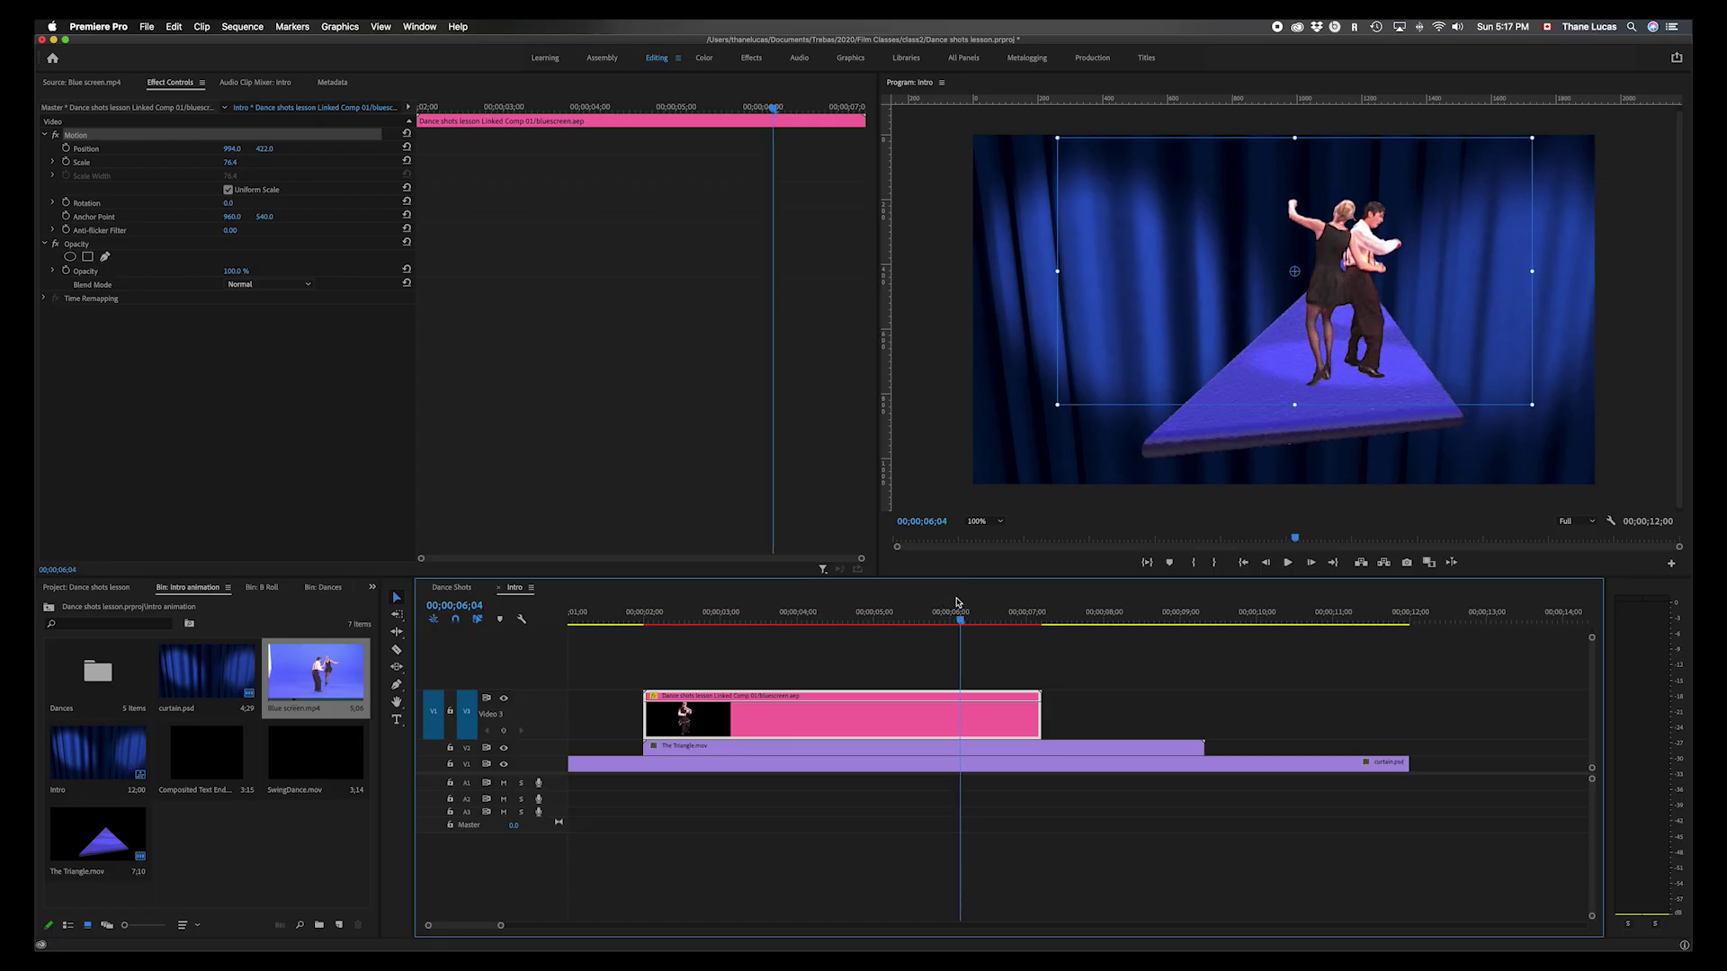
left_click(957, 601)
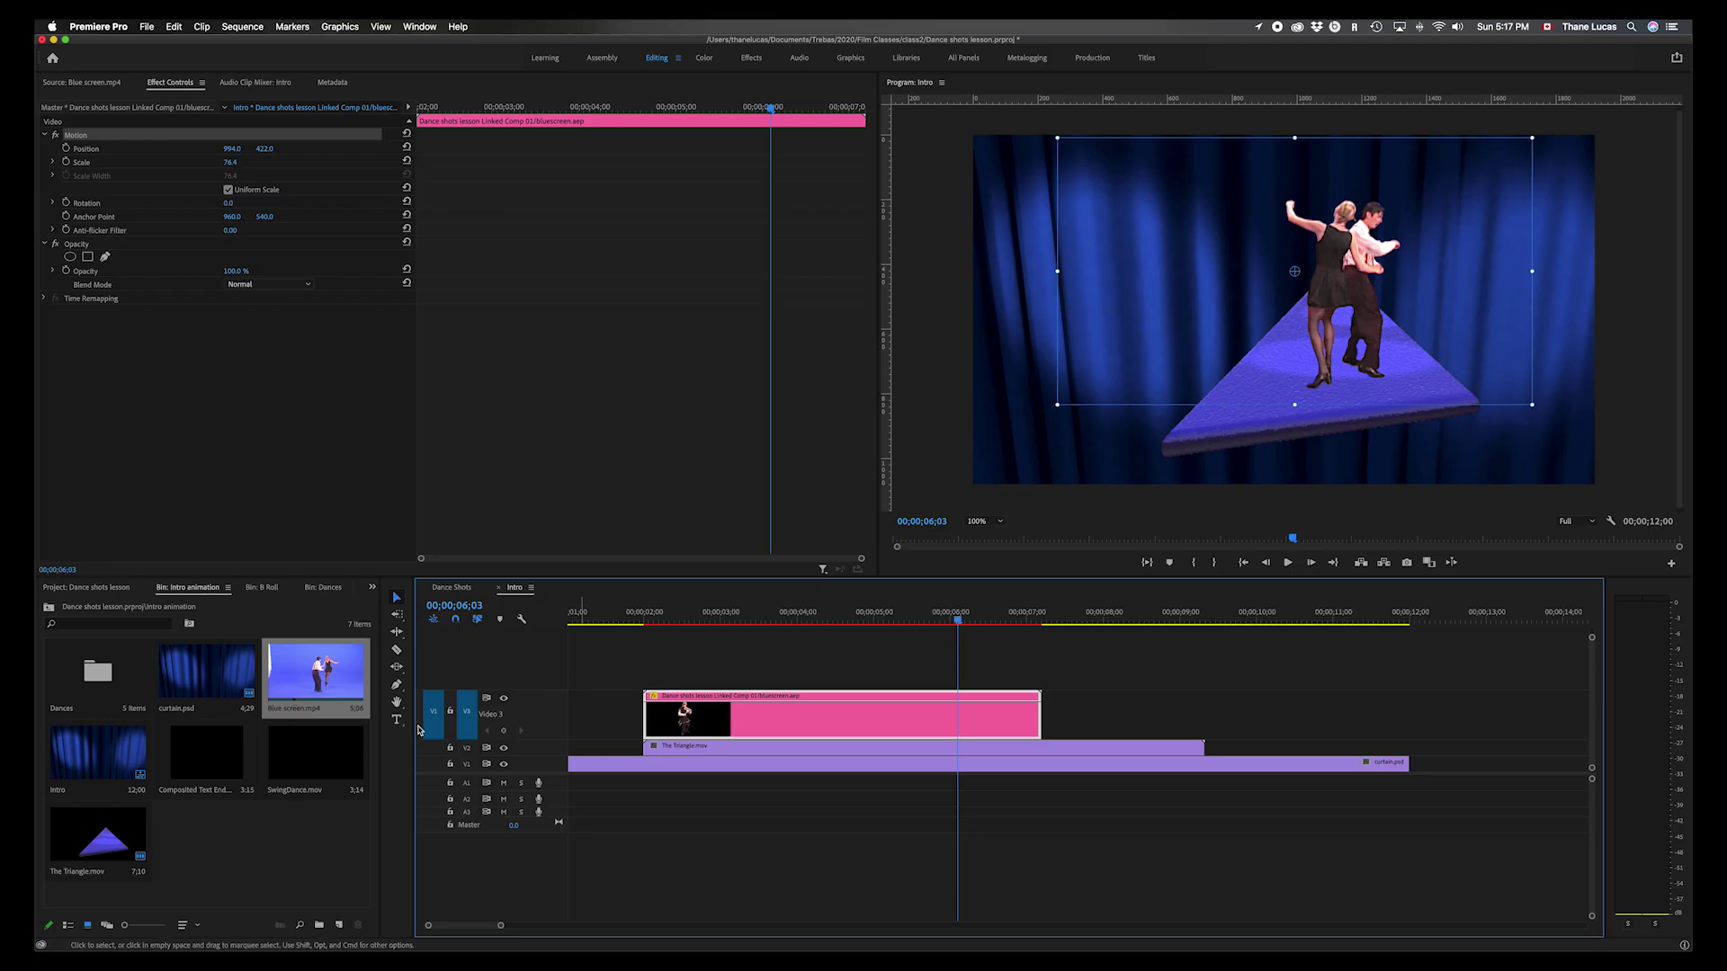
left_click(396, 684)
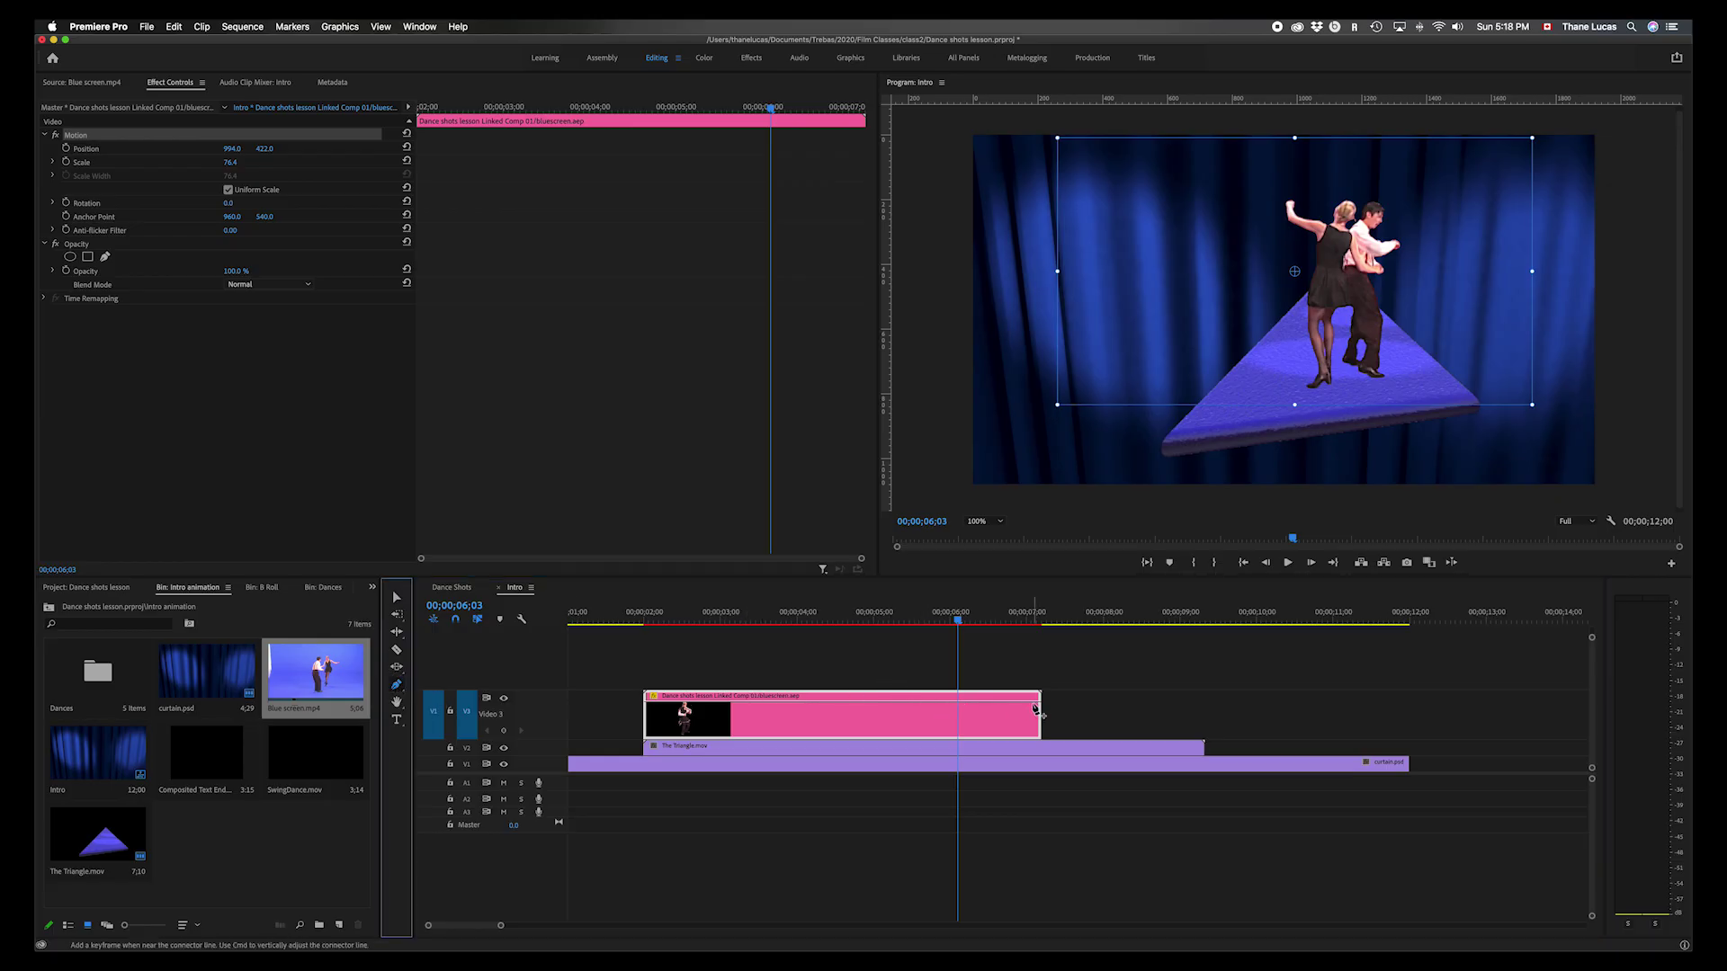
left_click(959, 704)
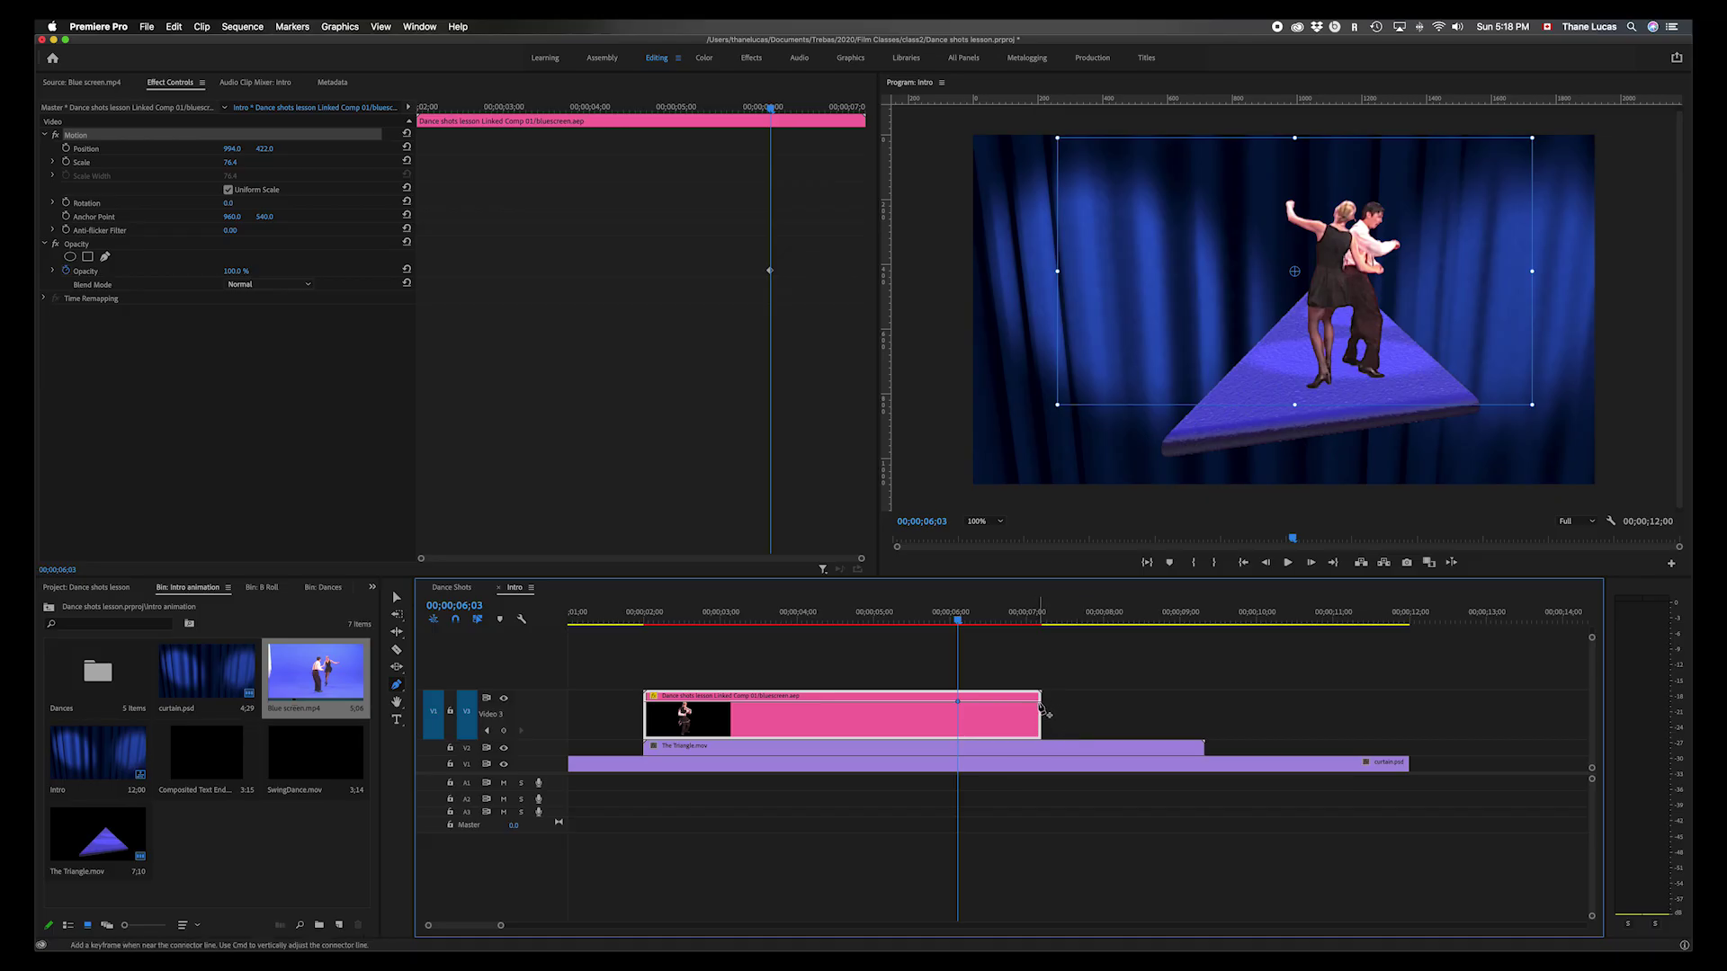
left_click_drag(1040, 702, 1034, 734)
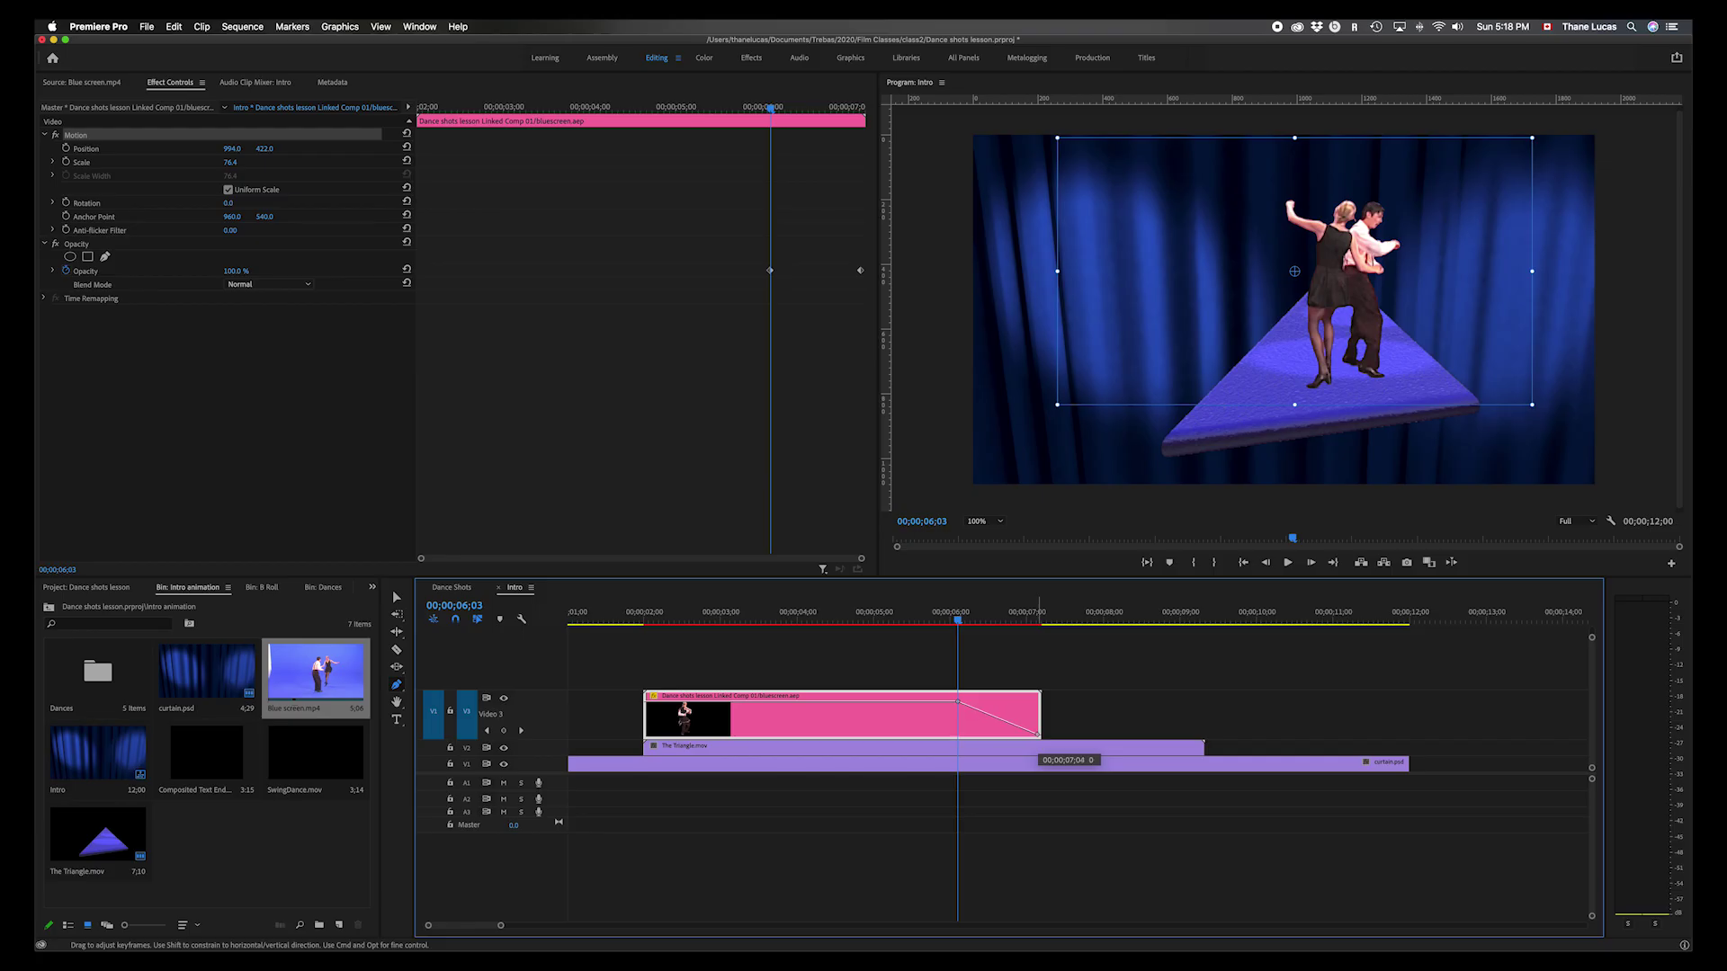
- Play back the dancers clip's fade-out around 00;00;06;00 several times to check it
left_click(959, 623)
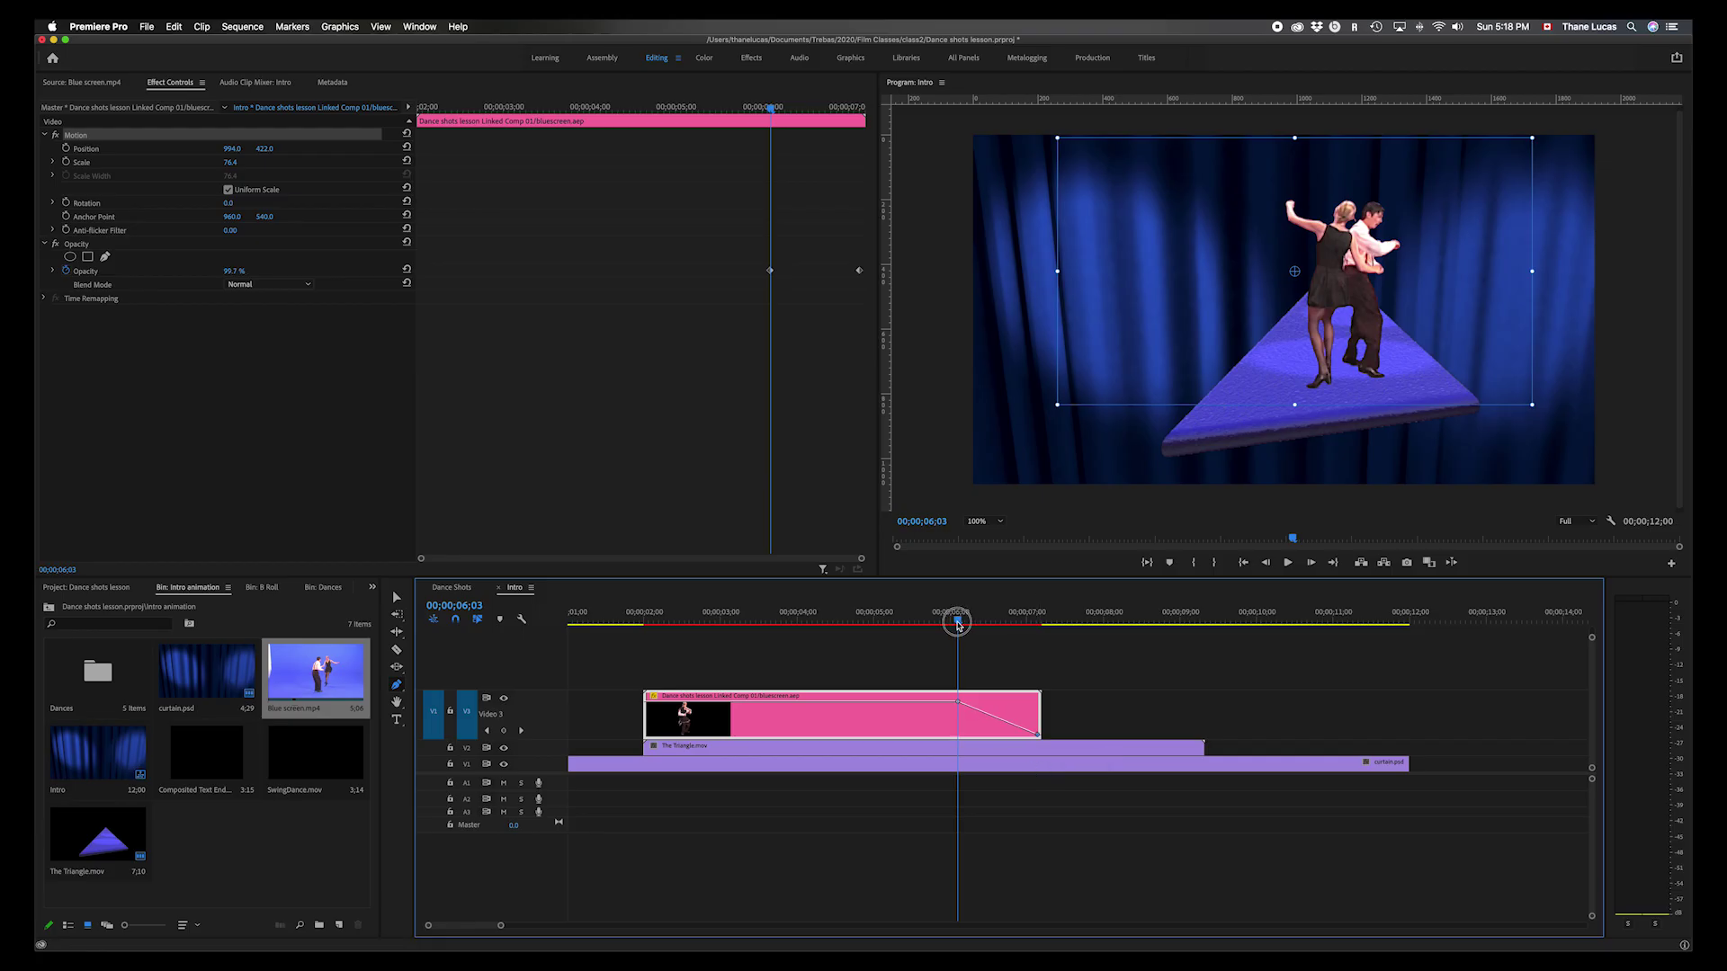
left_click_drag(959, 623, 912, 624)
key("space")
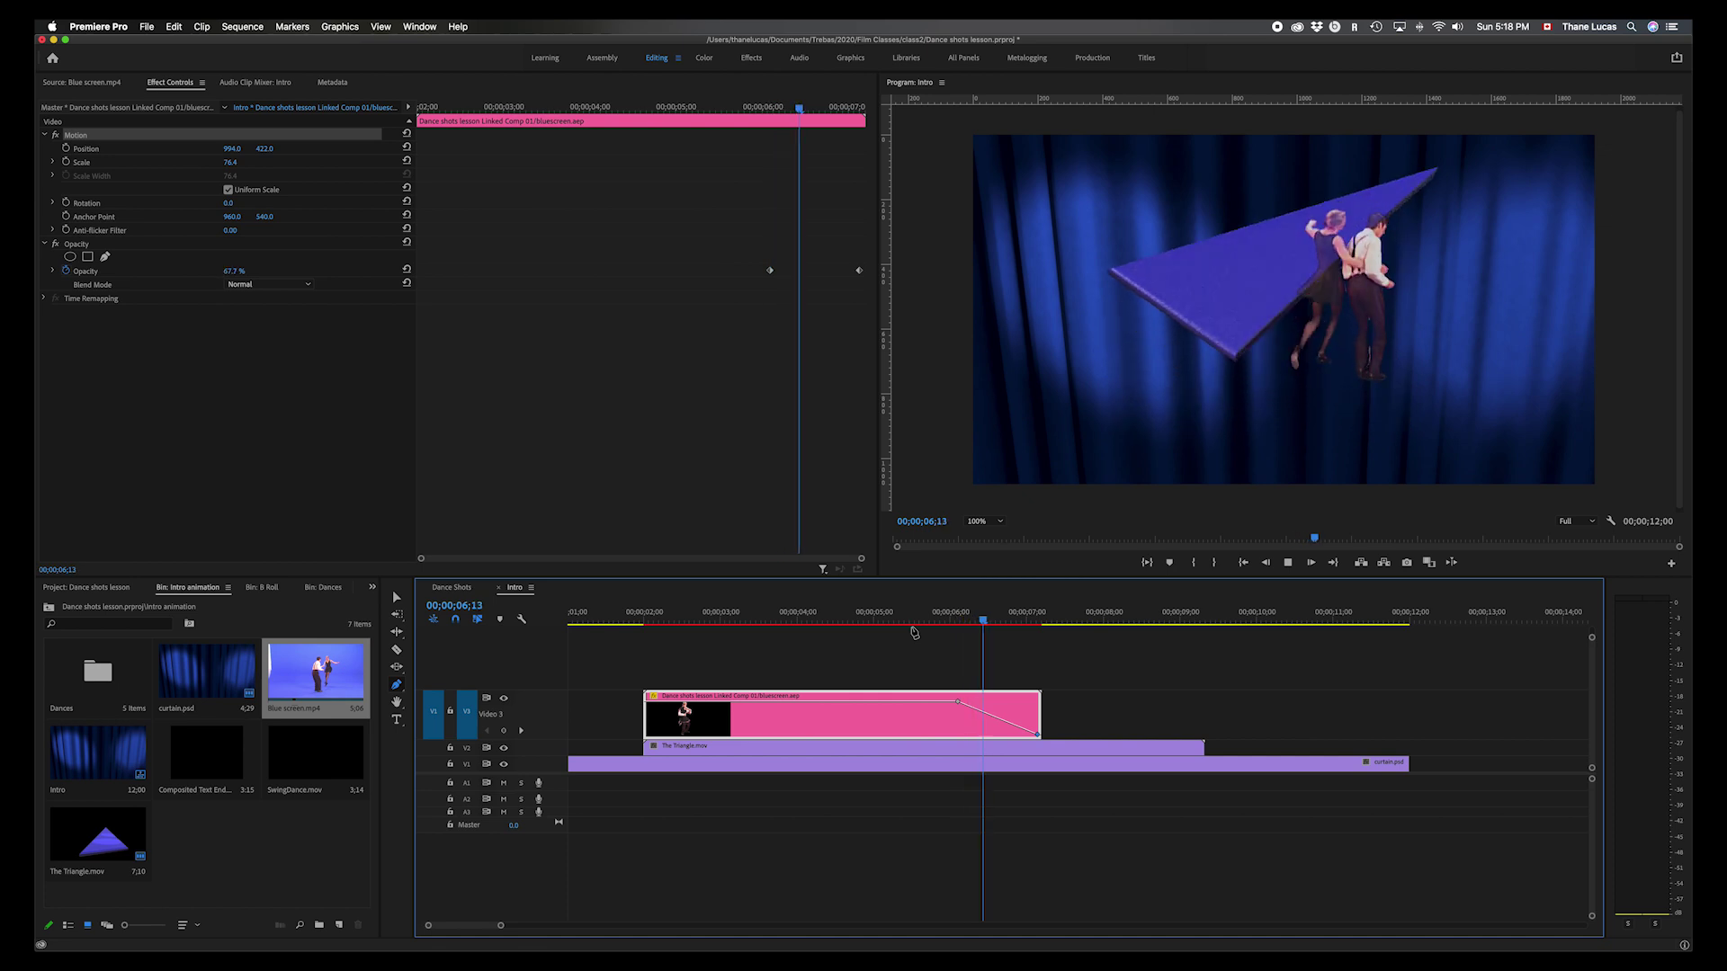
key("space")
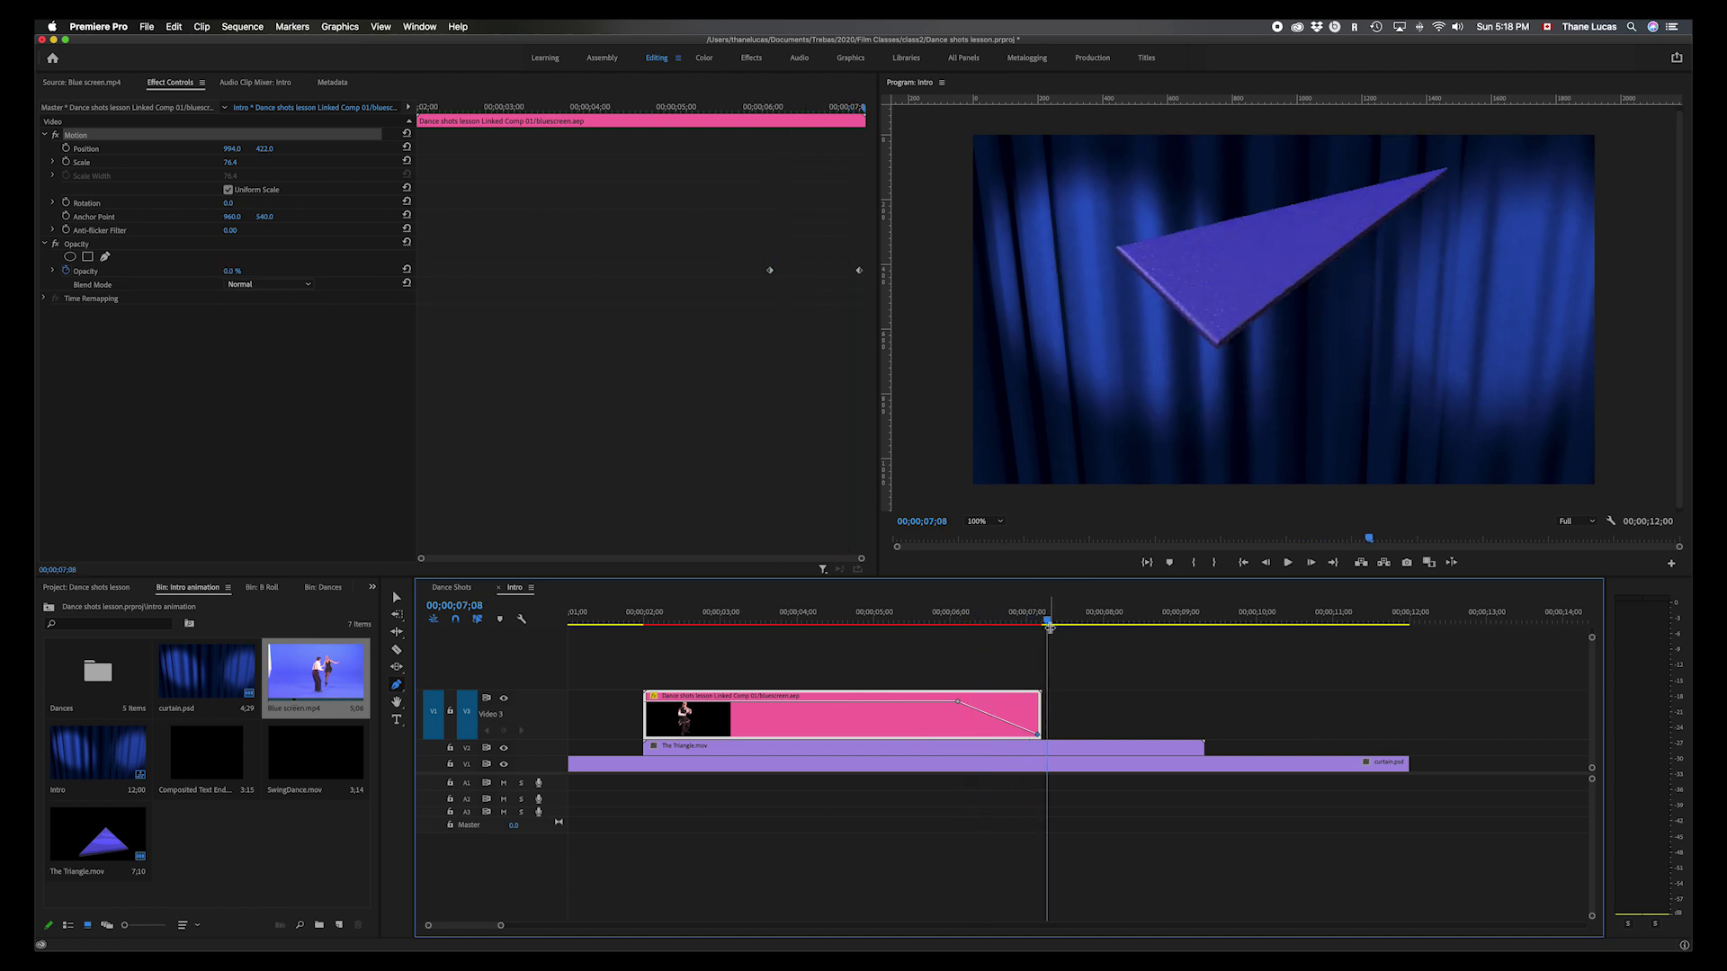
left_click_drag(1047, 625, 918, 624)
key("space")
key("space")
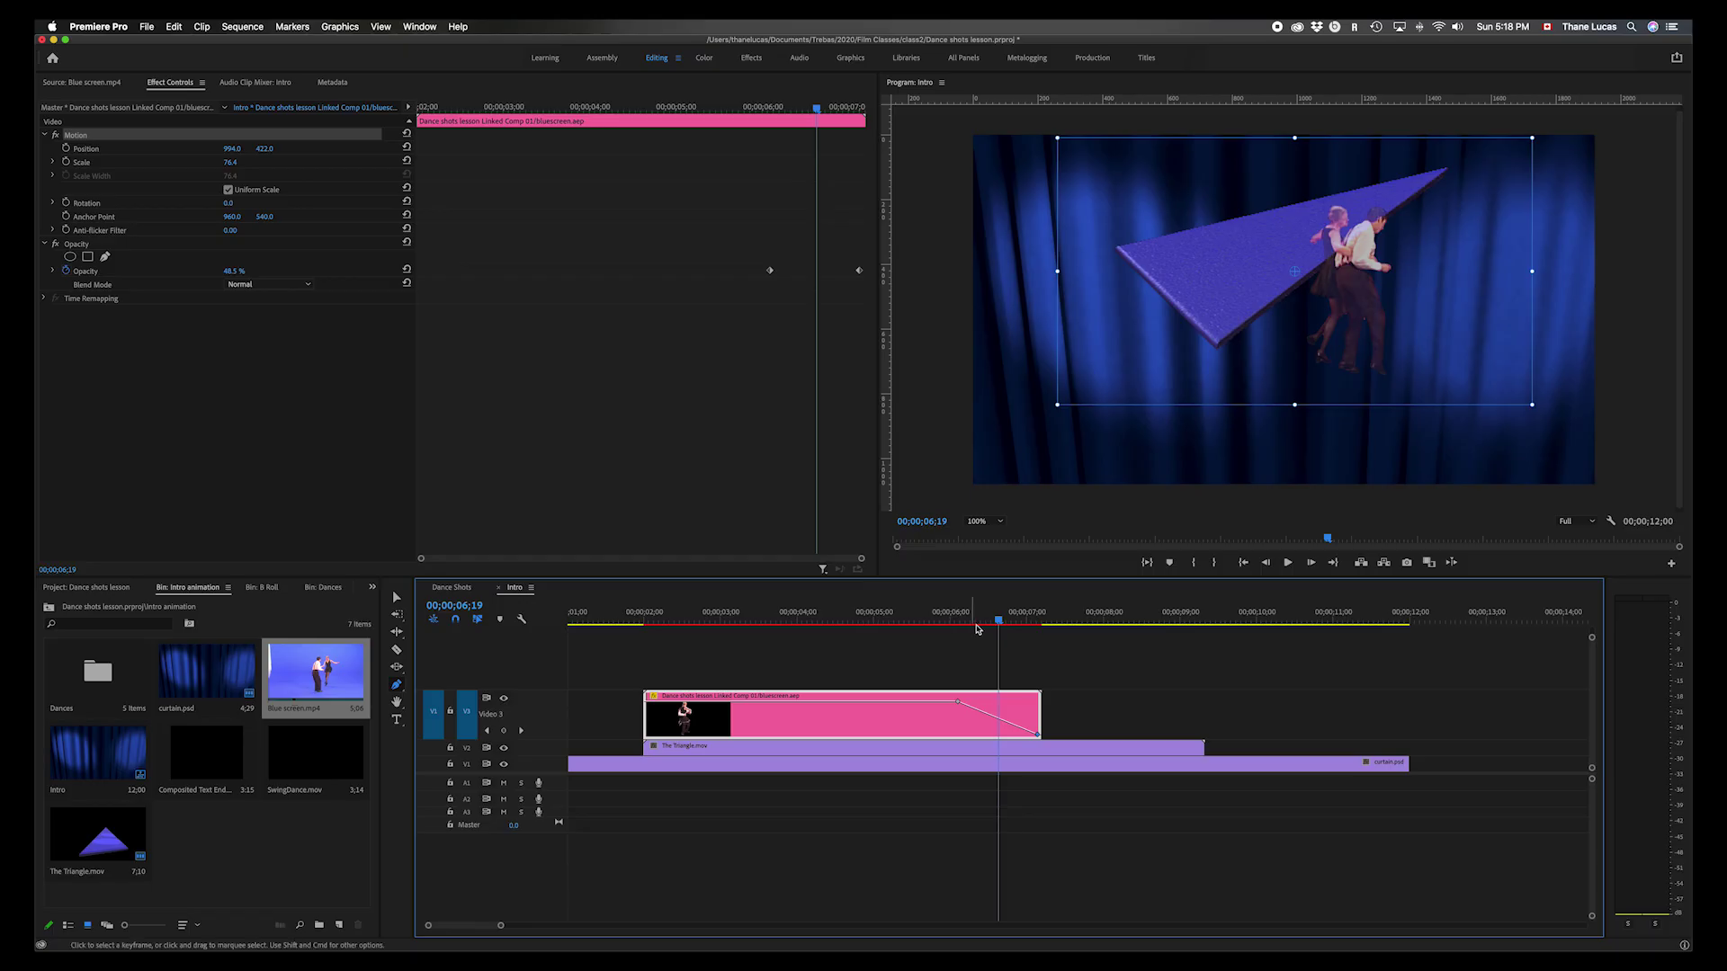
left_click_drag(994, 630, 867, 624)
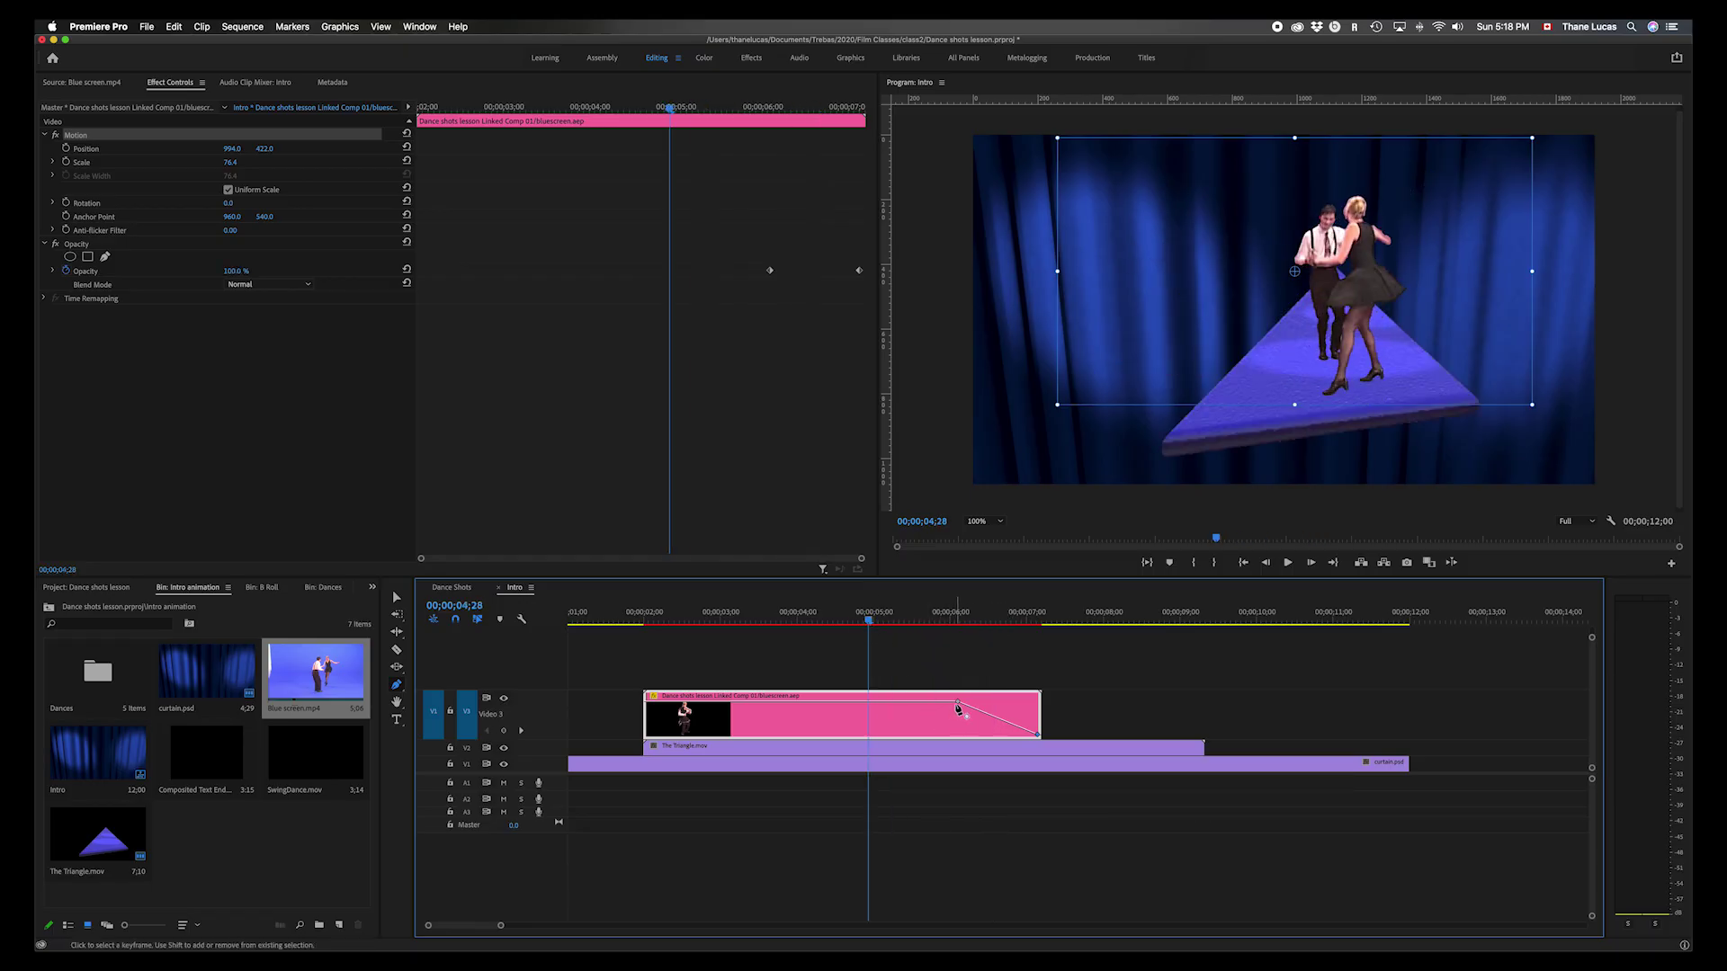
- Set the dancers clip's first fade-out opacity keyframe to Bezier, bend its curve downward for a faster fade, and play it back
right_click(959, 704)
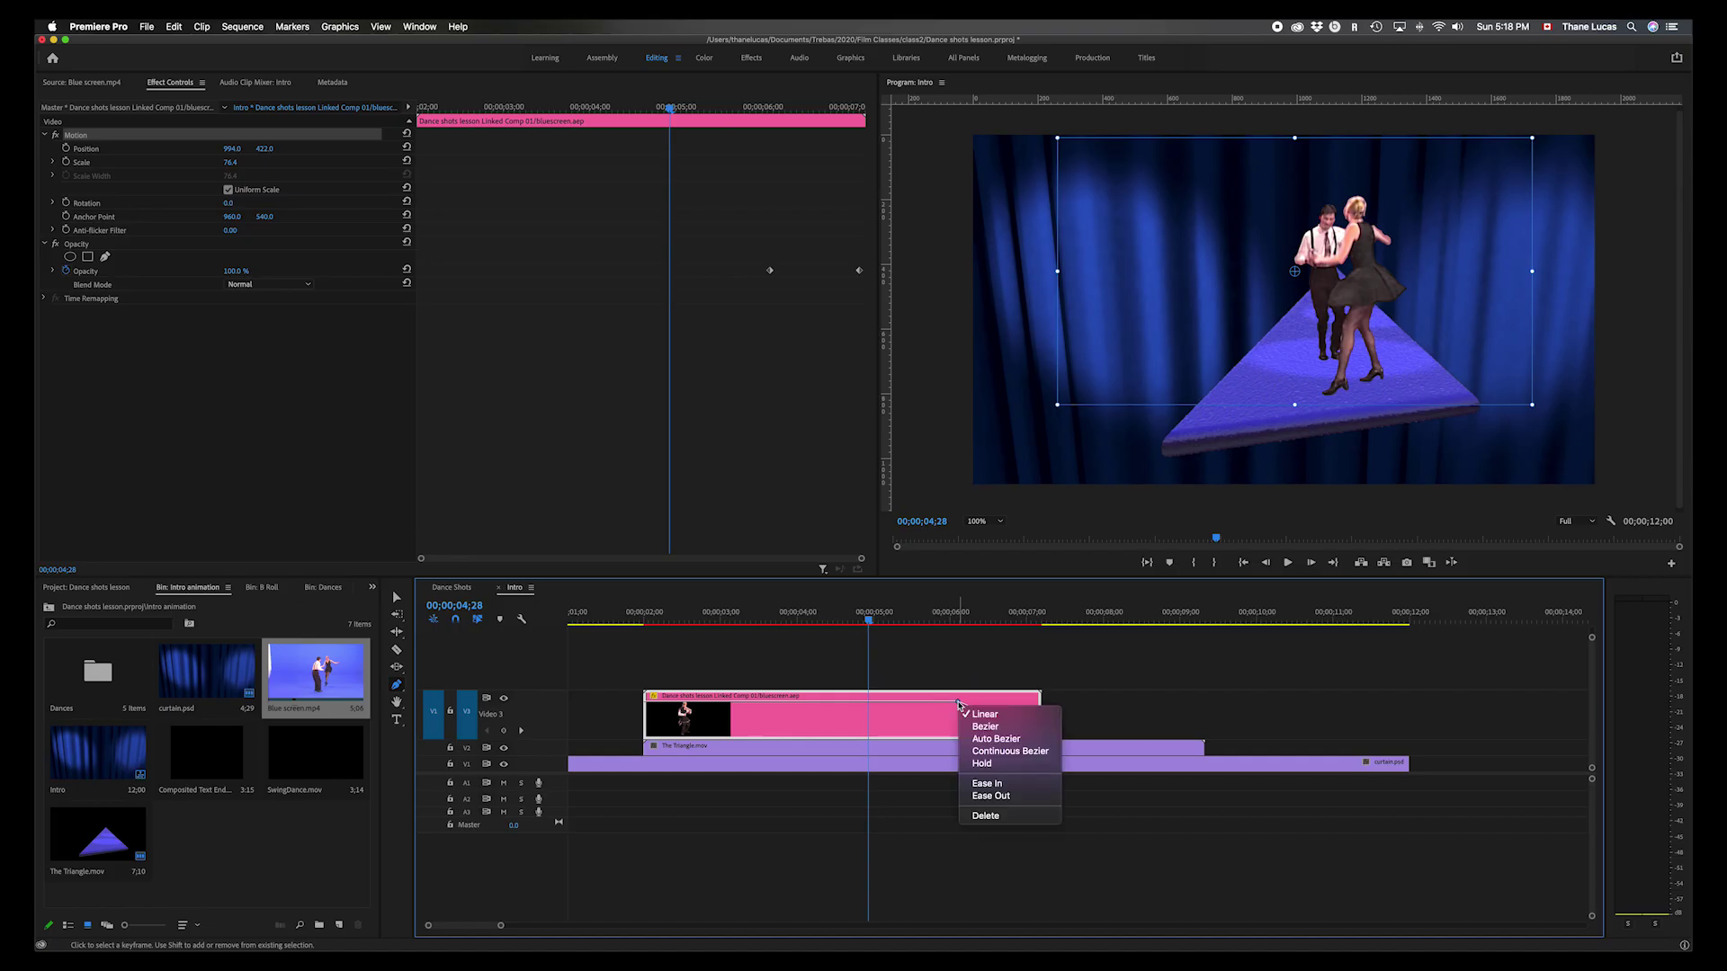
left_click(987, 727)
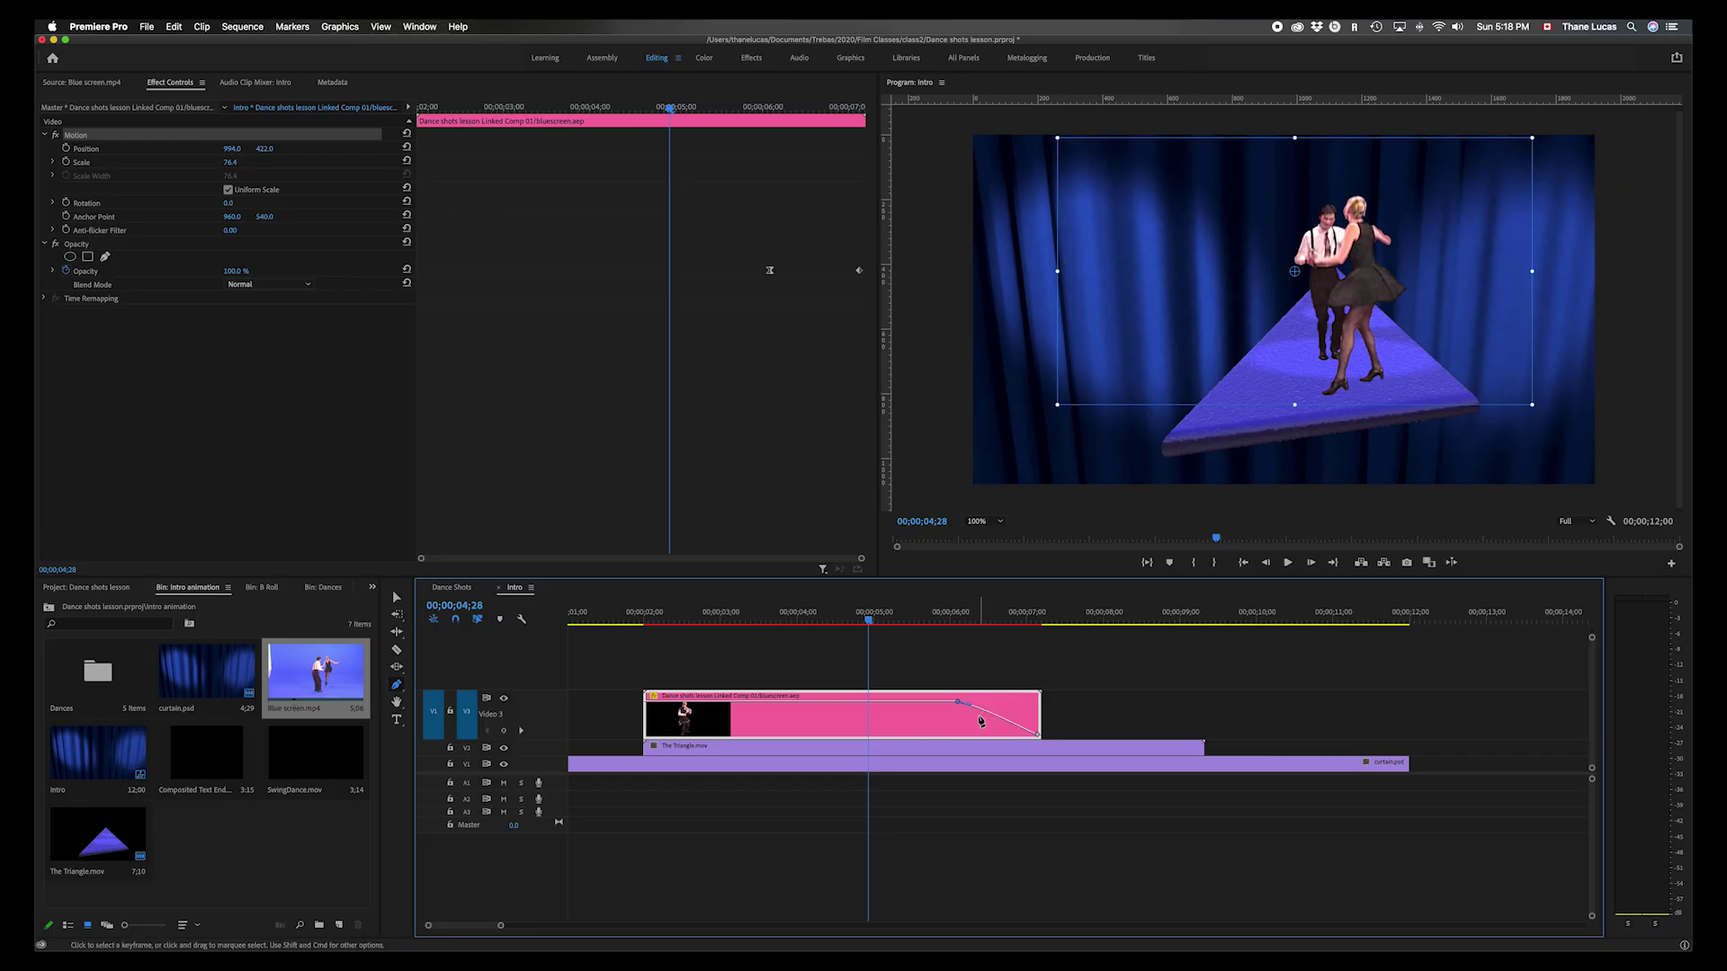
key("v")
mouse_move(970, 708)
left_mouse_down()
mouse_move(998, 720)
mouse_move(963, 735)
mouse_move(977, 734)
left_mouse_up()
key("space")
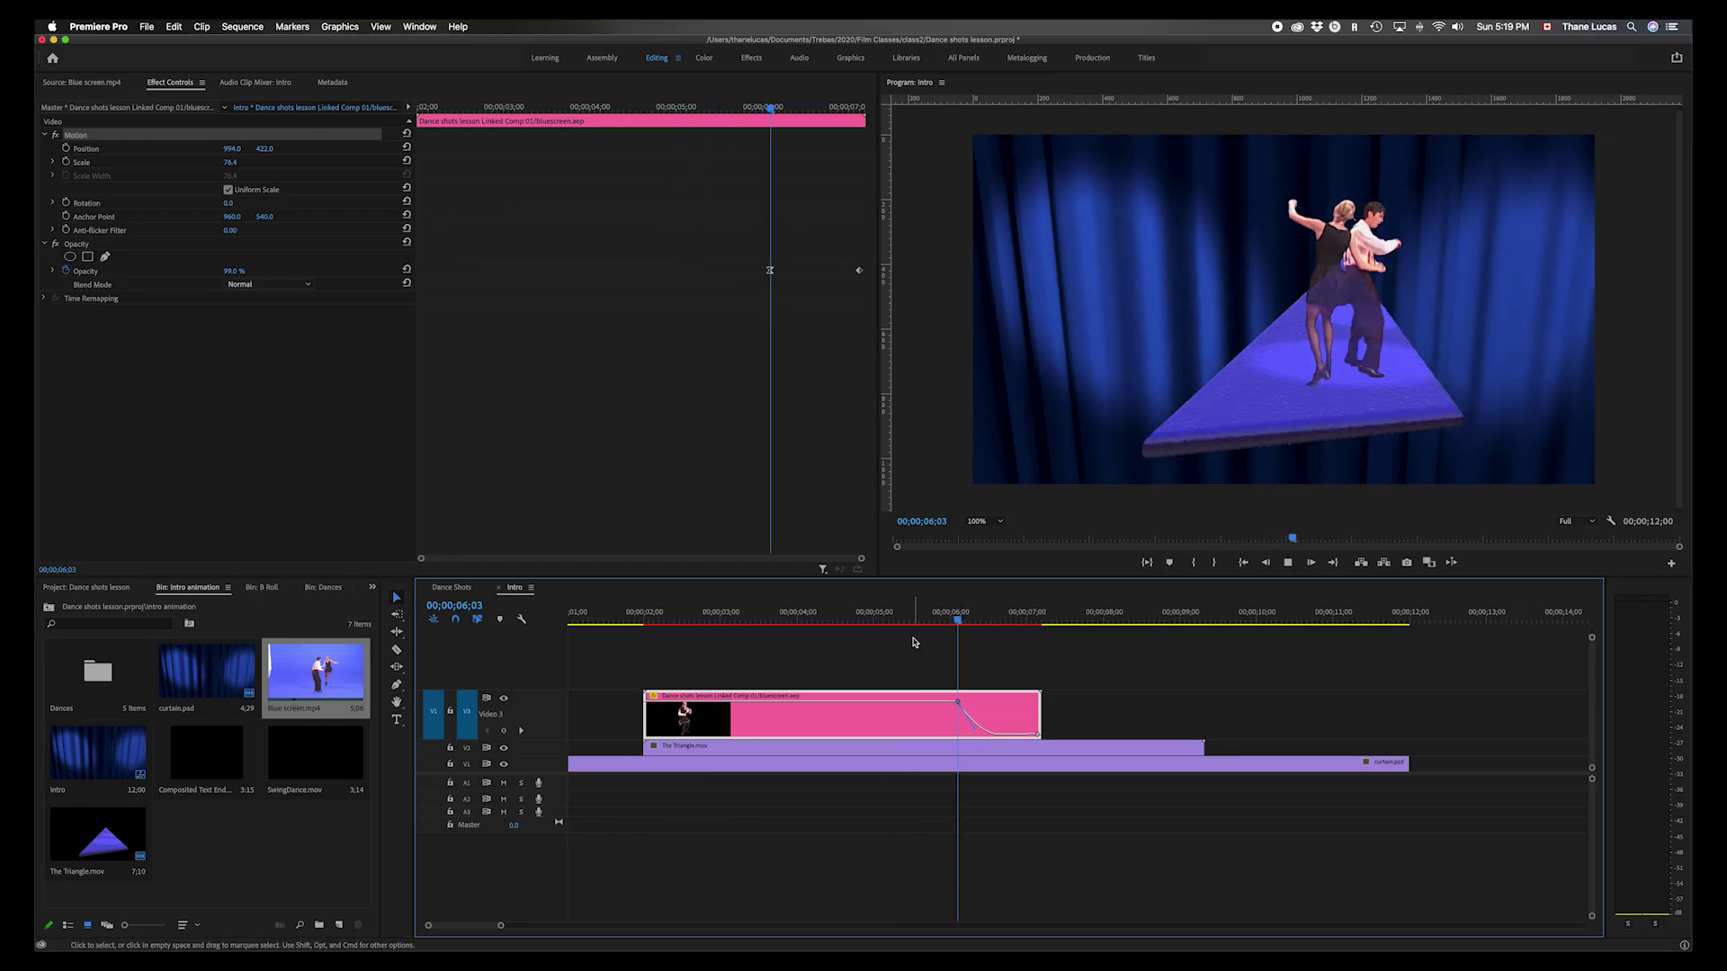
key("space")
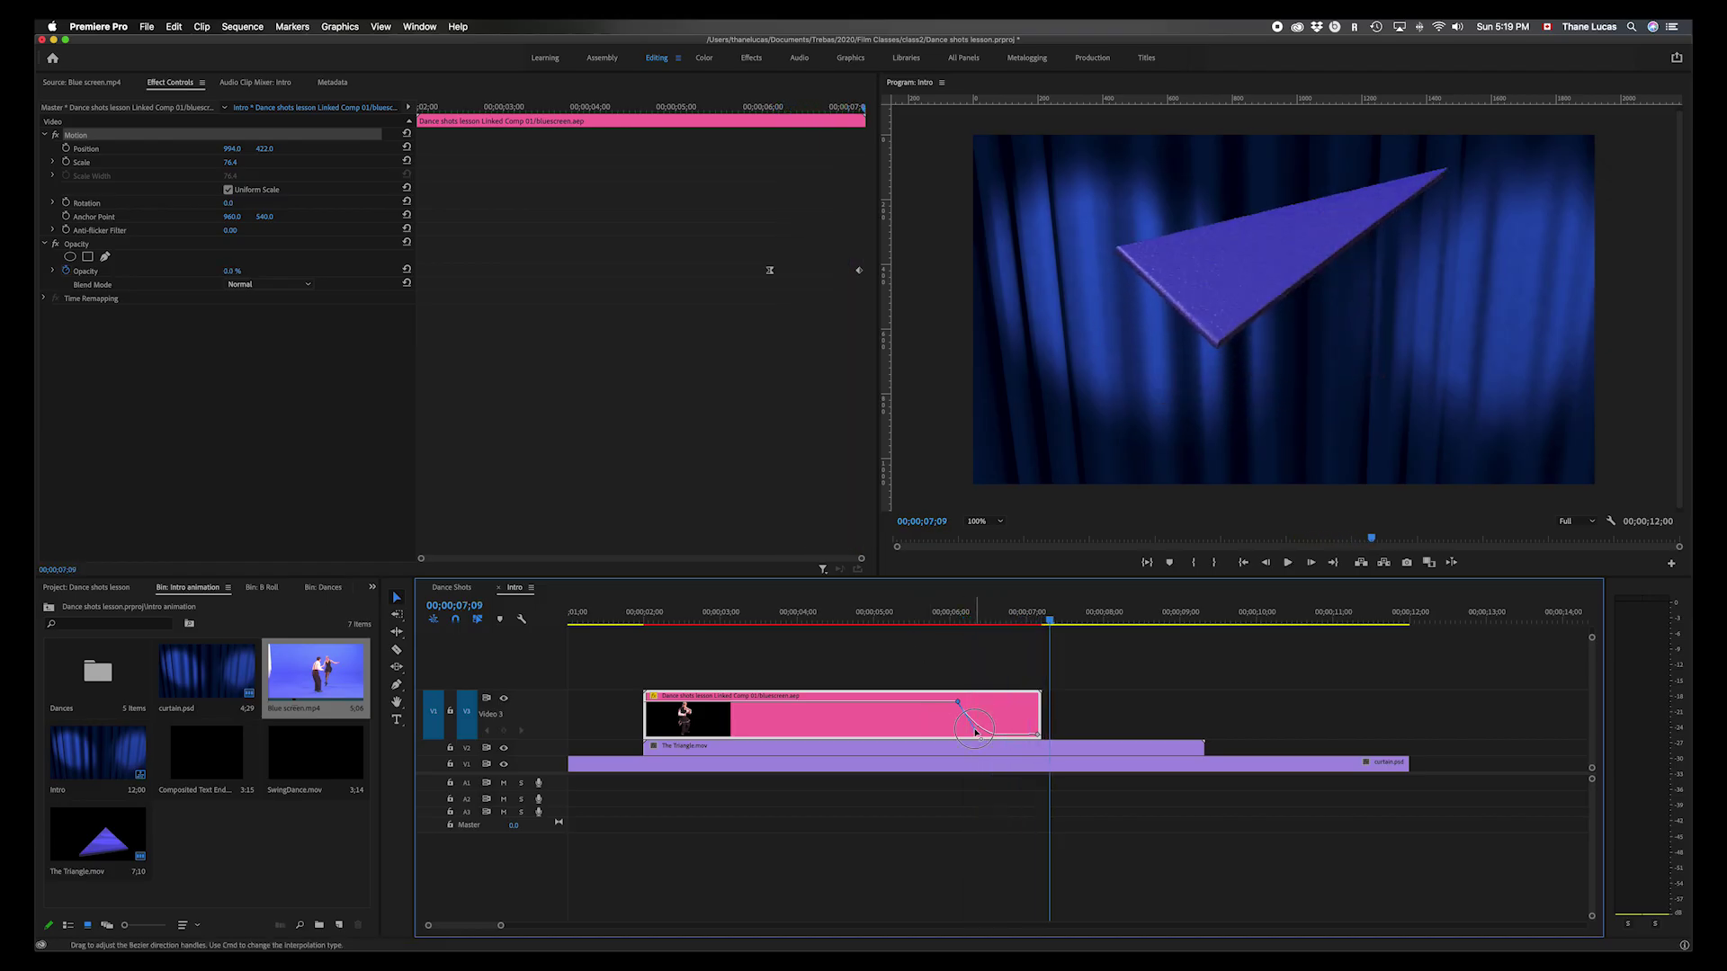
- Steepen the Bezier opacity curve on the dancers clip further and play the clip through to check the fade
left_click_drag(975, 733, 968, 737)
left_click(930, 614)
key("space")
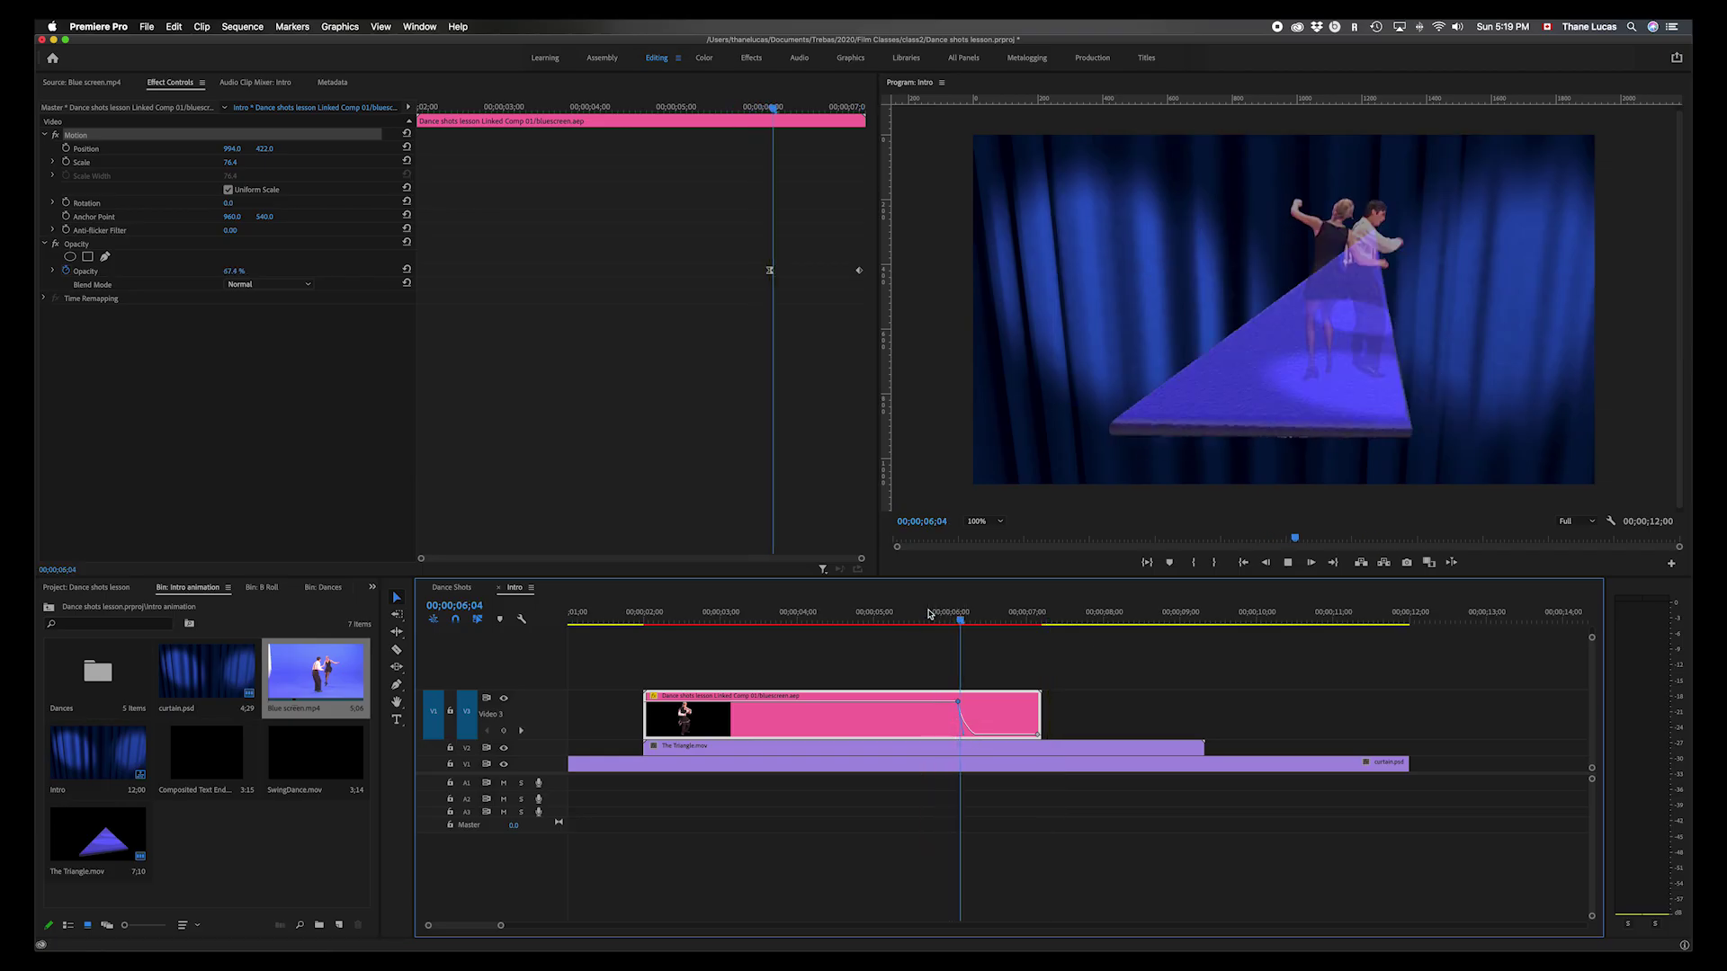
key("space")
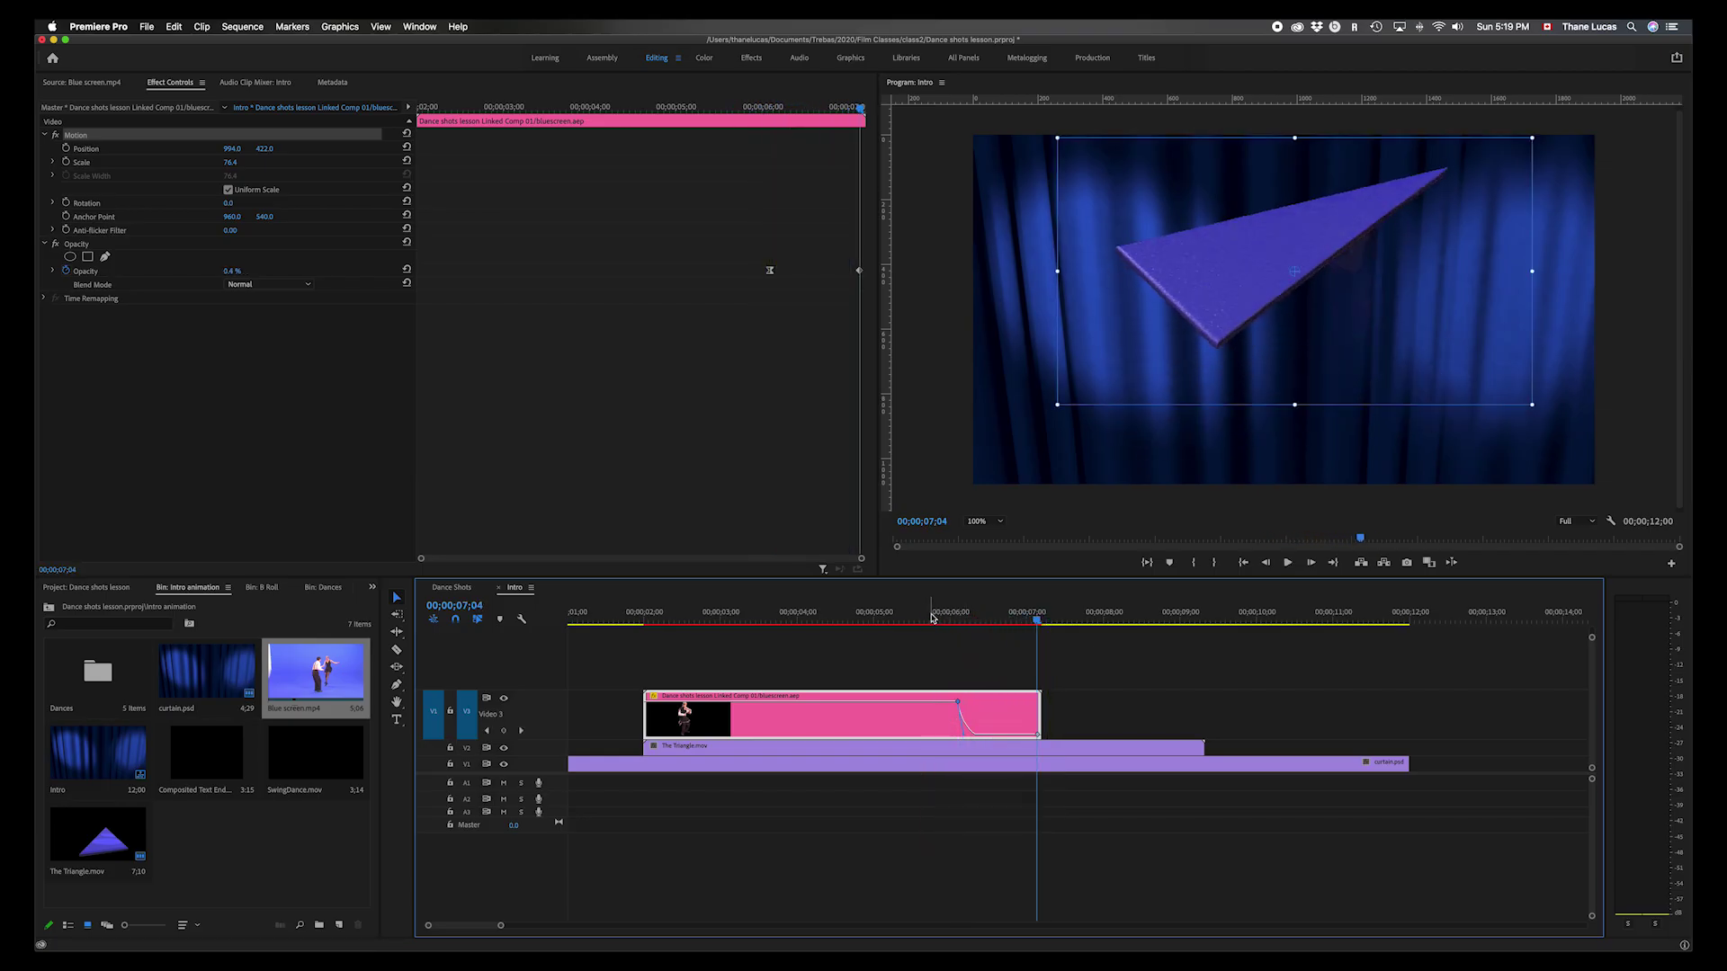
left_click(627, 614)
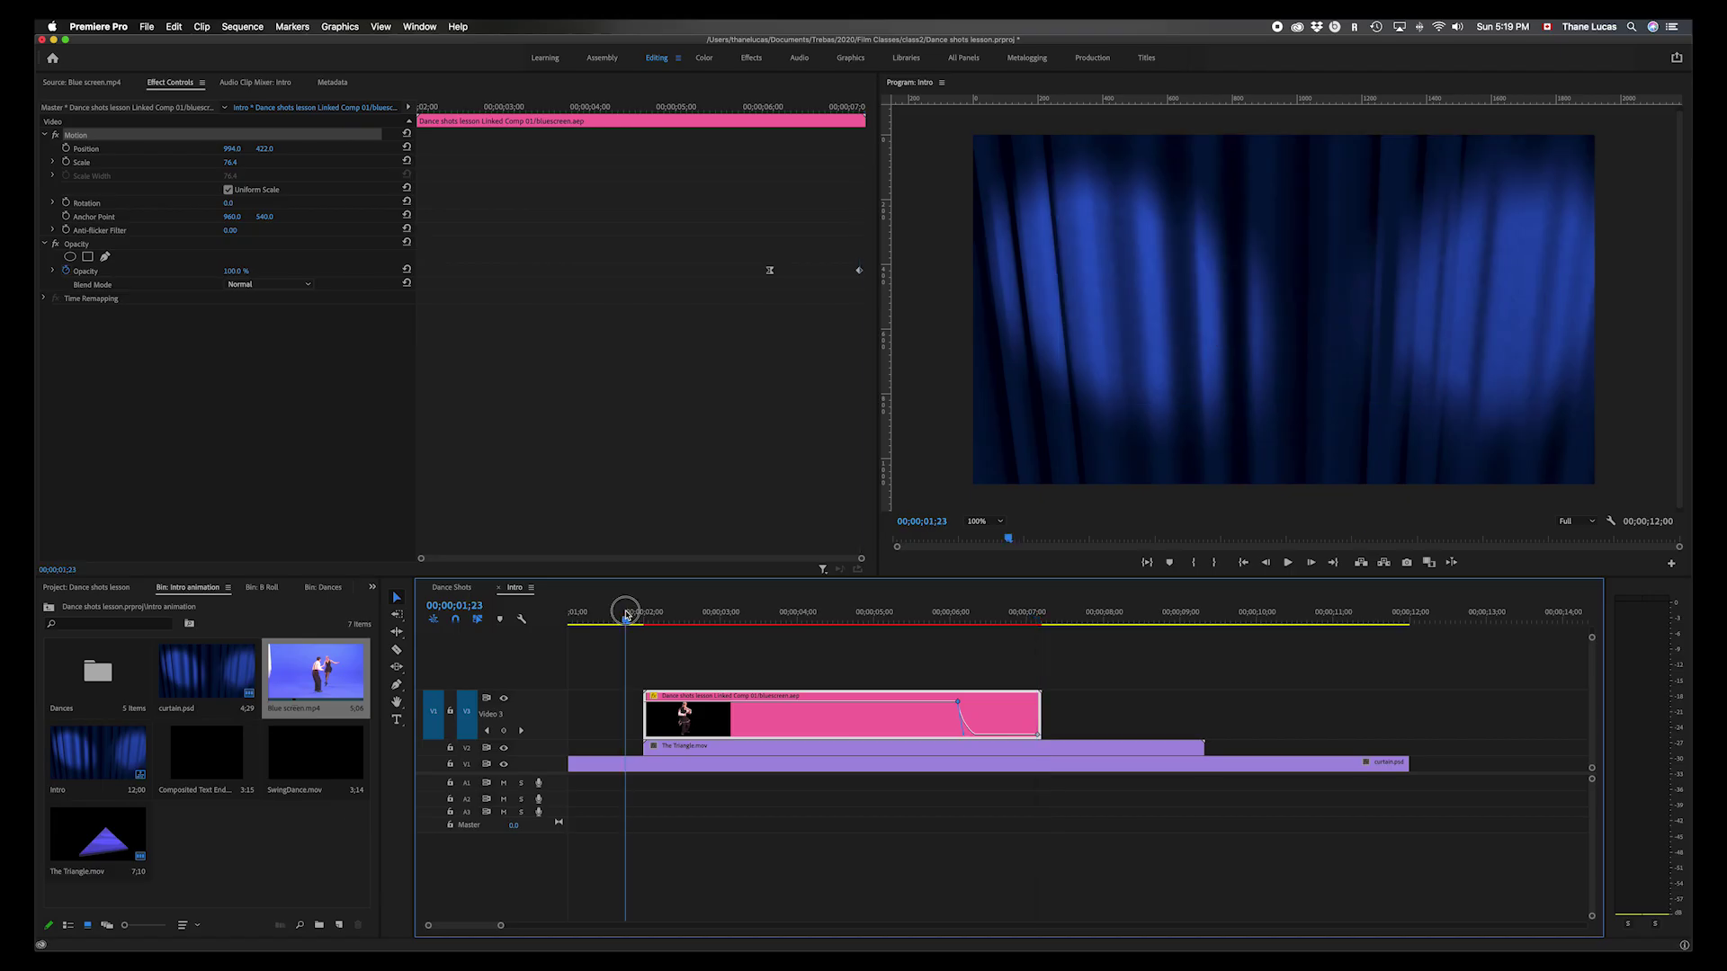
key("space")
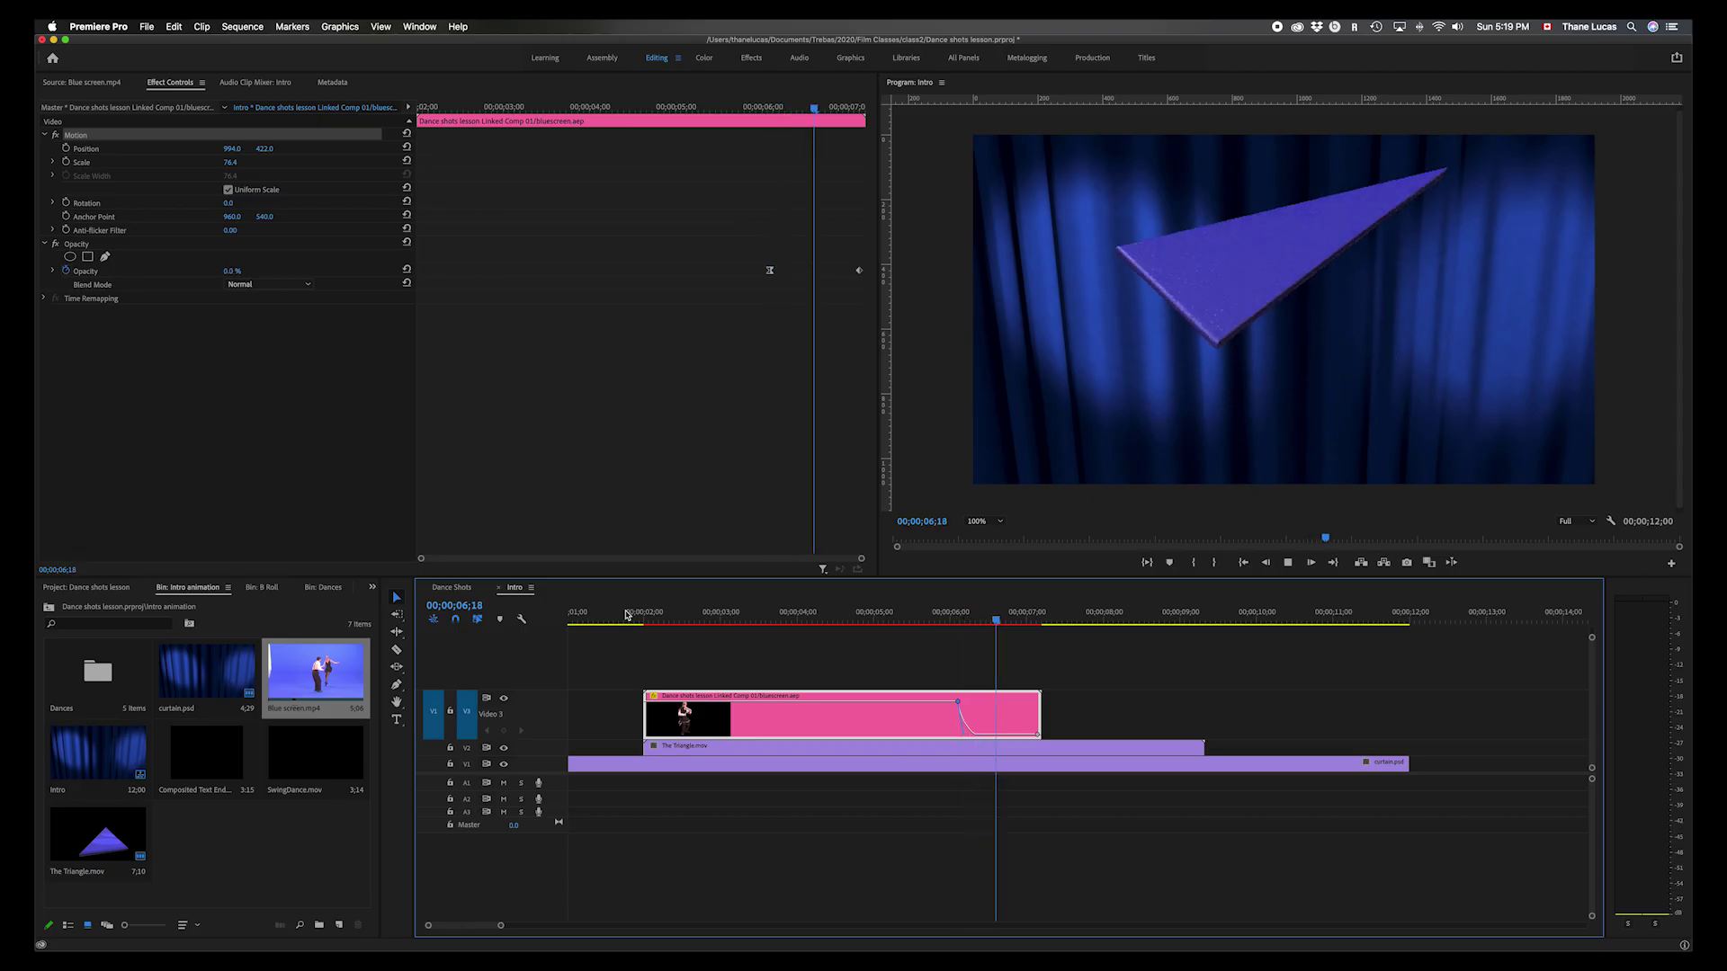
key("space")
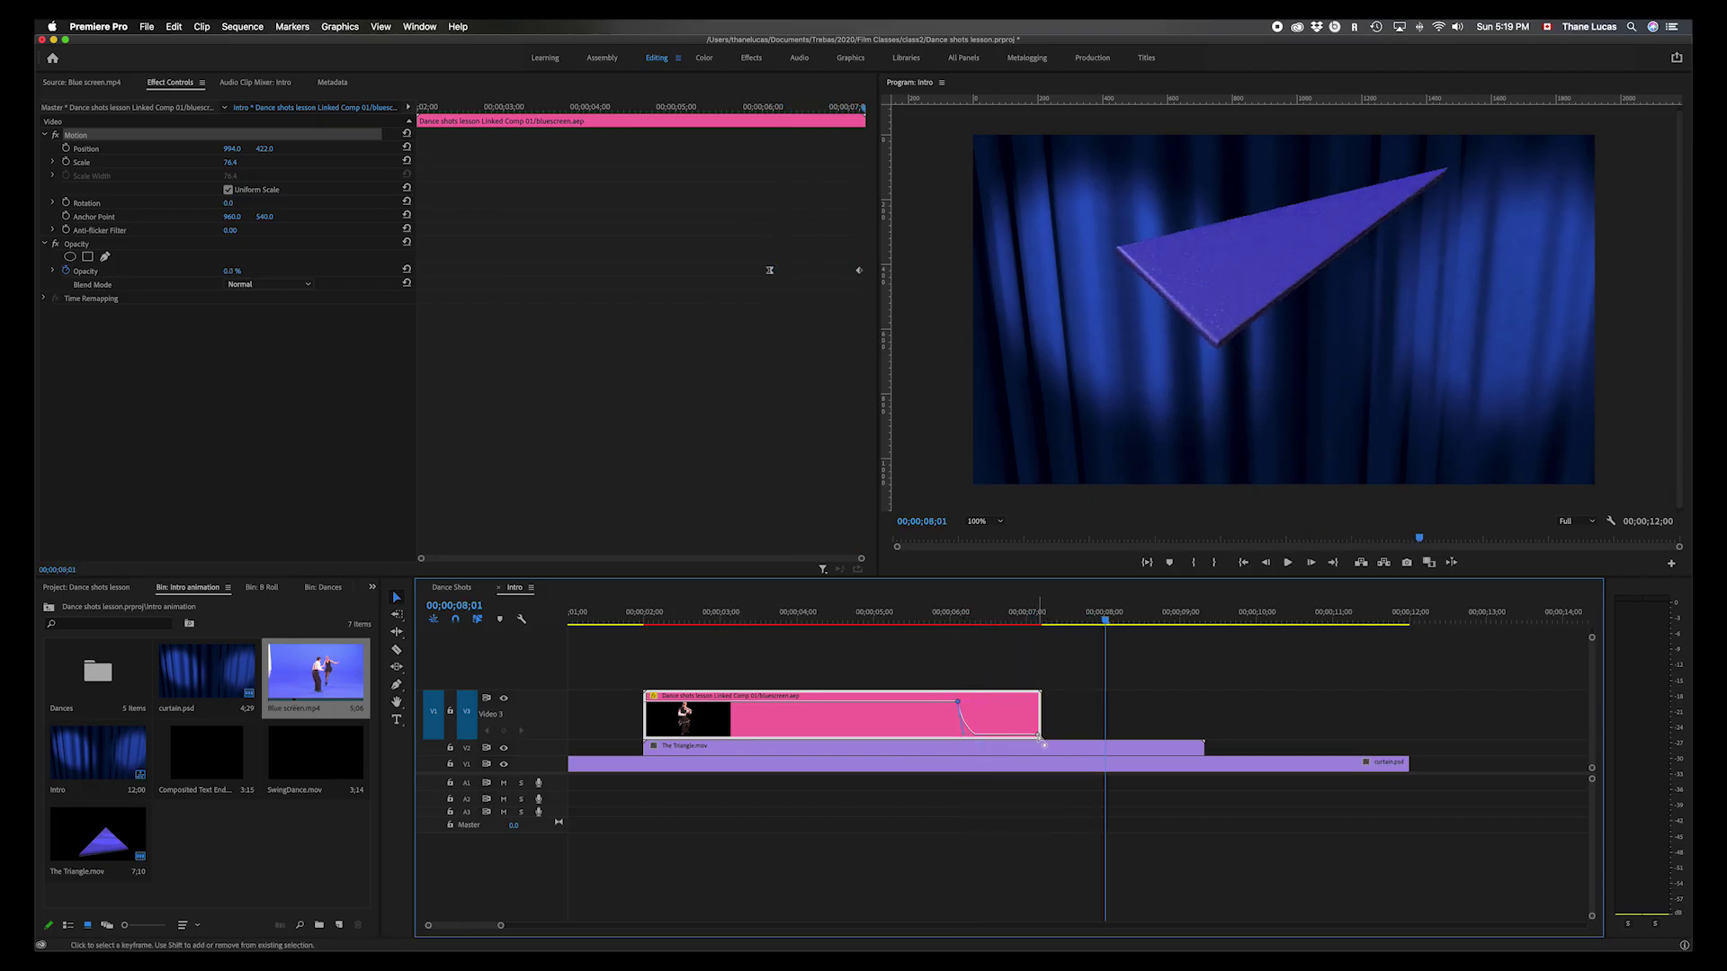
- Trim the end of the dancers clip back to about 00;00;06;15 and play the sequence to check the cut
left_click(1039, 736)
left_click_drag(1036, 717, 984, 720)
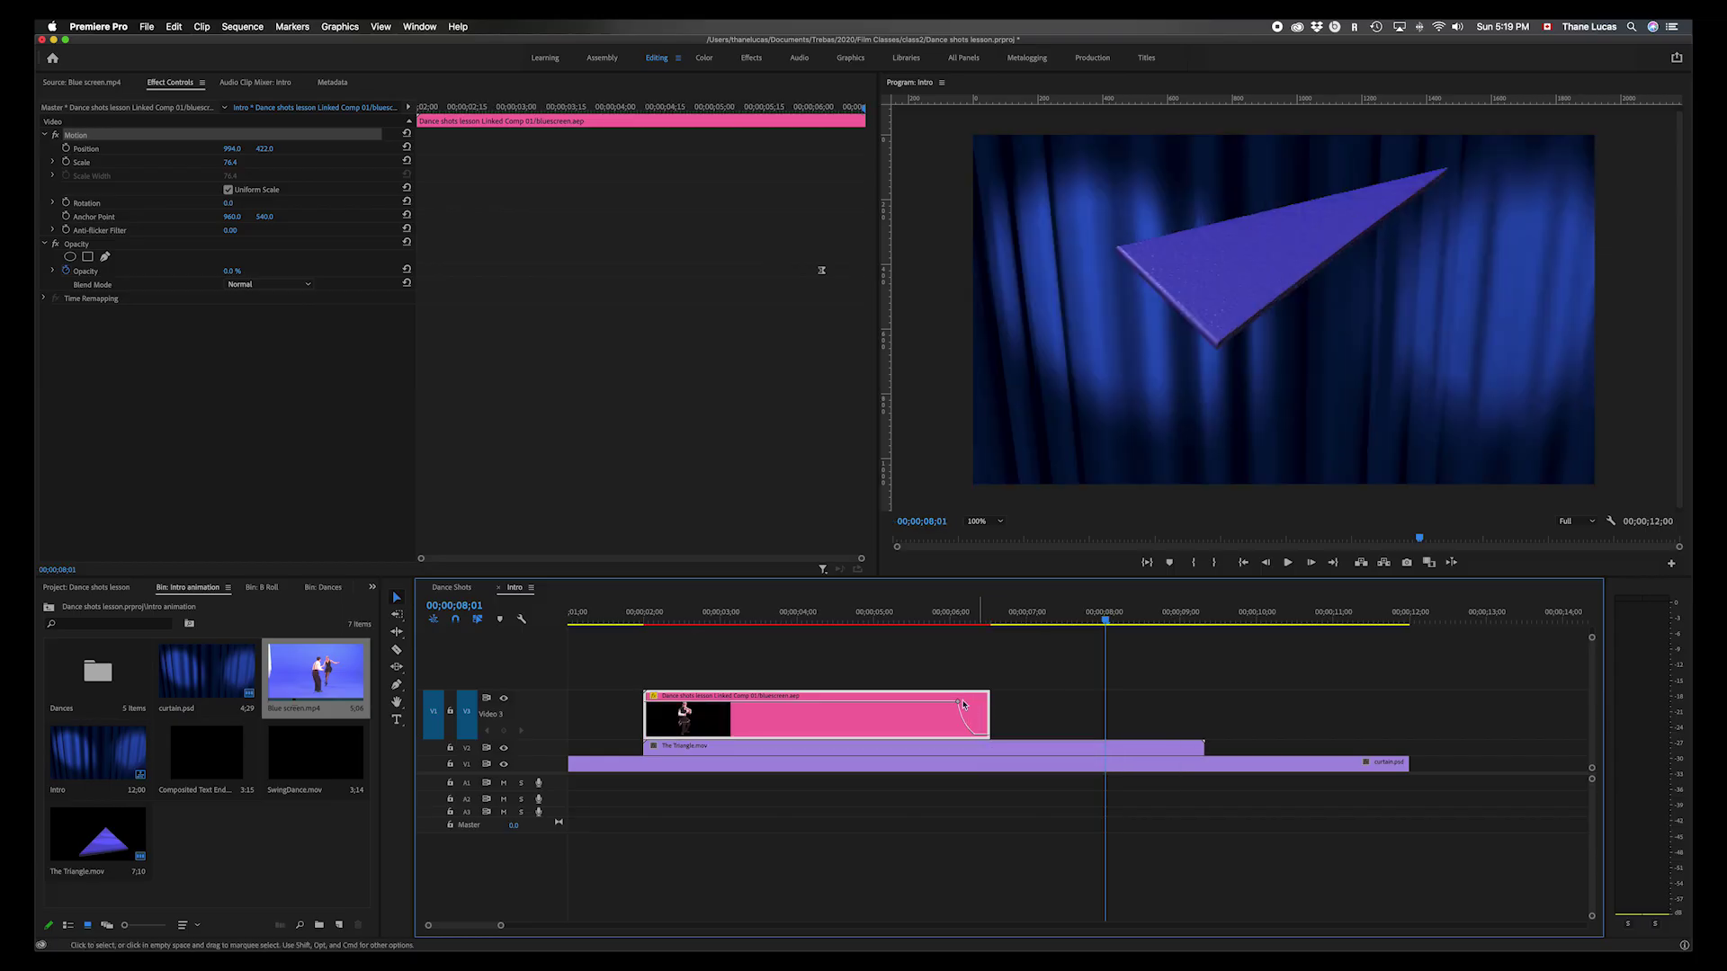
left_click(637, 619)
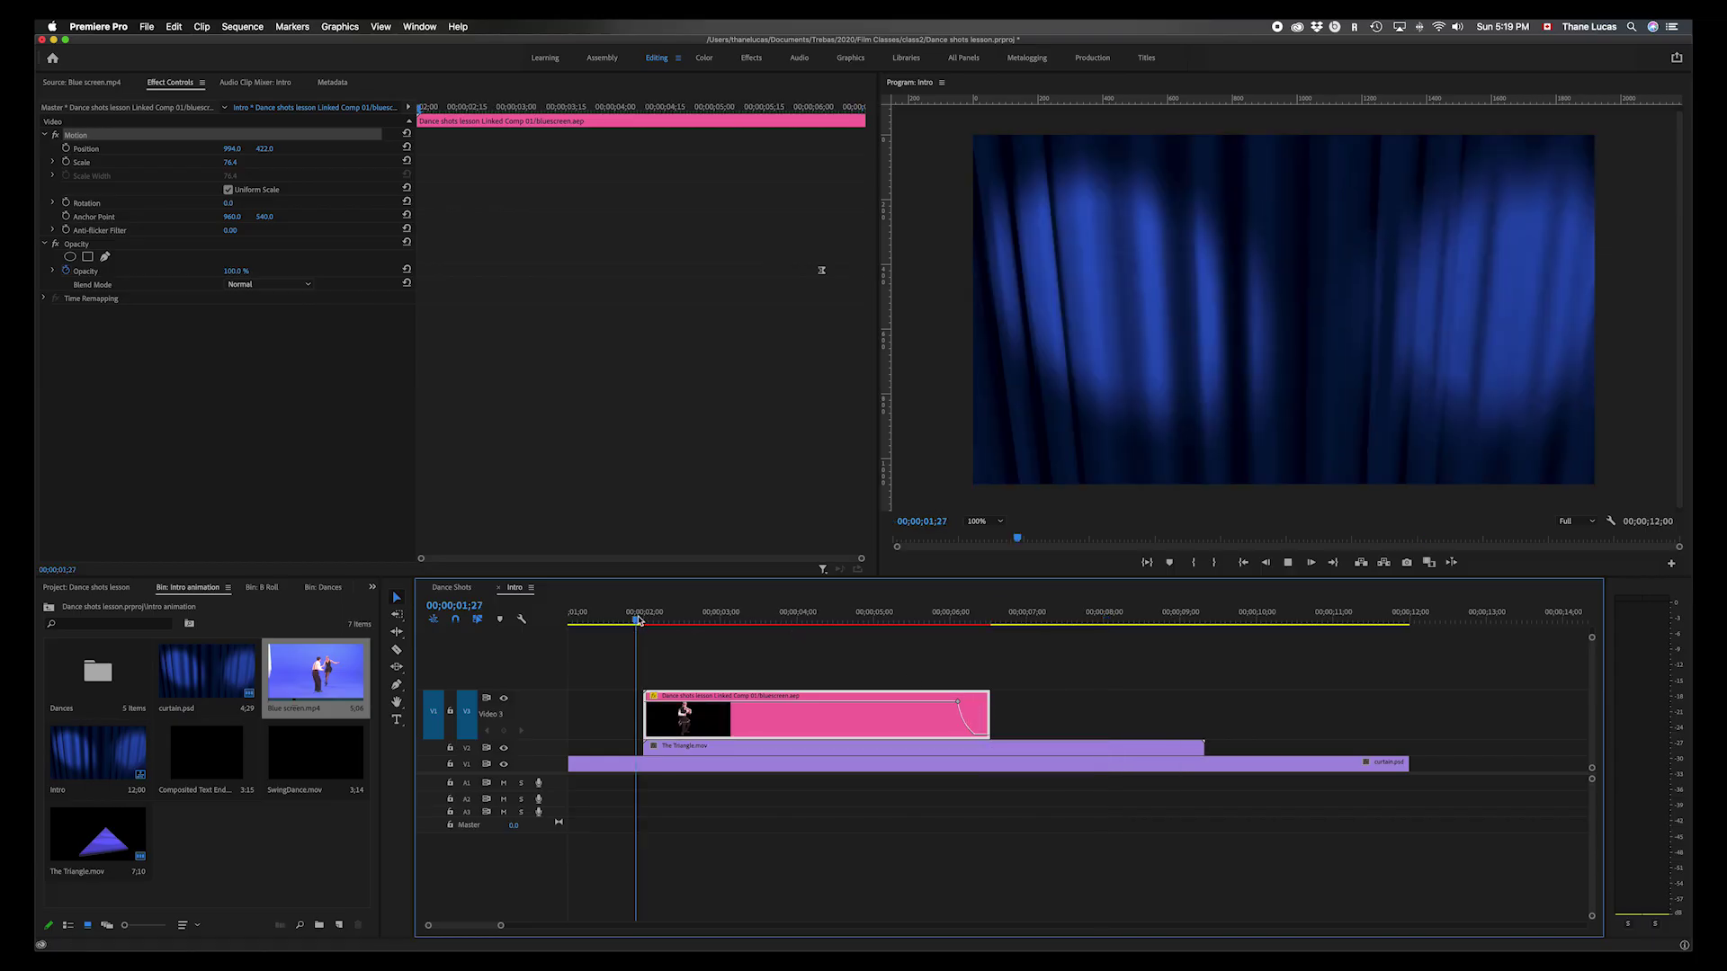
key("space")
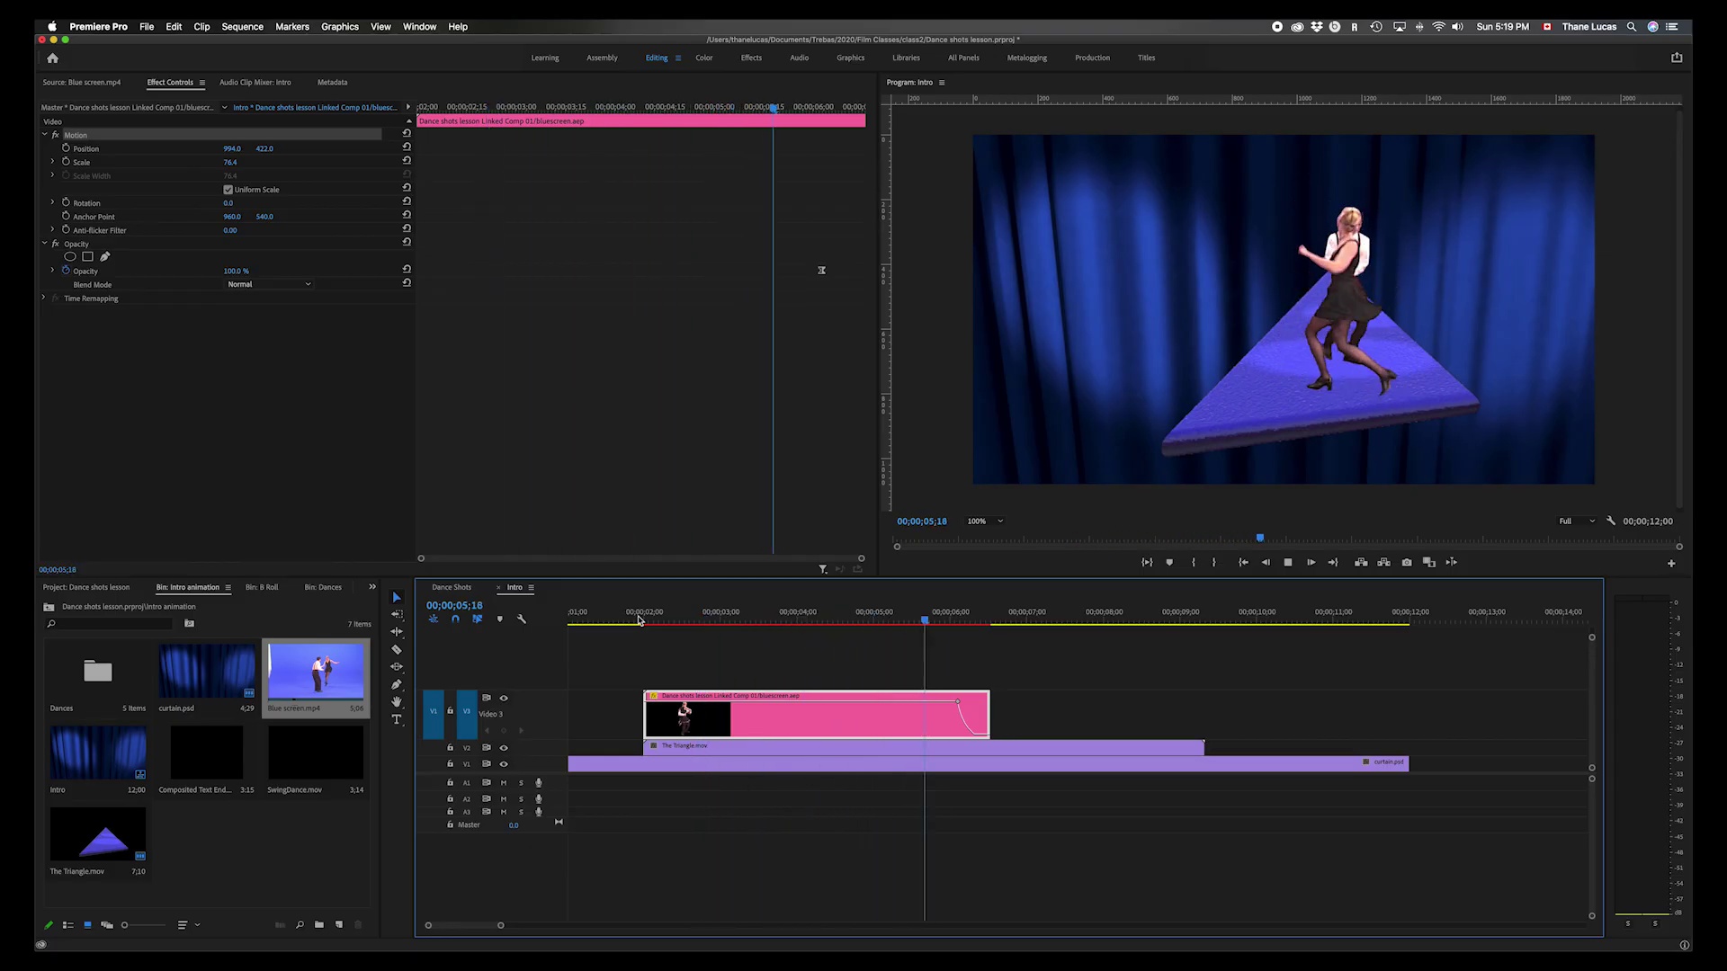
key("space")
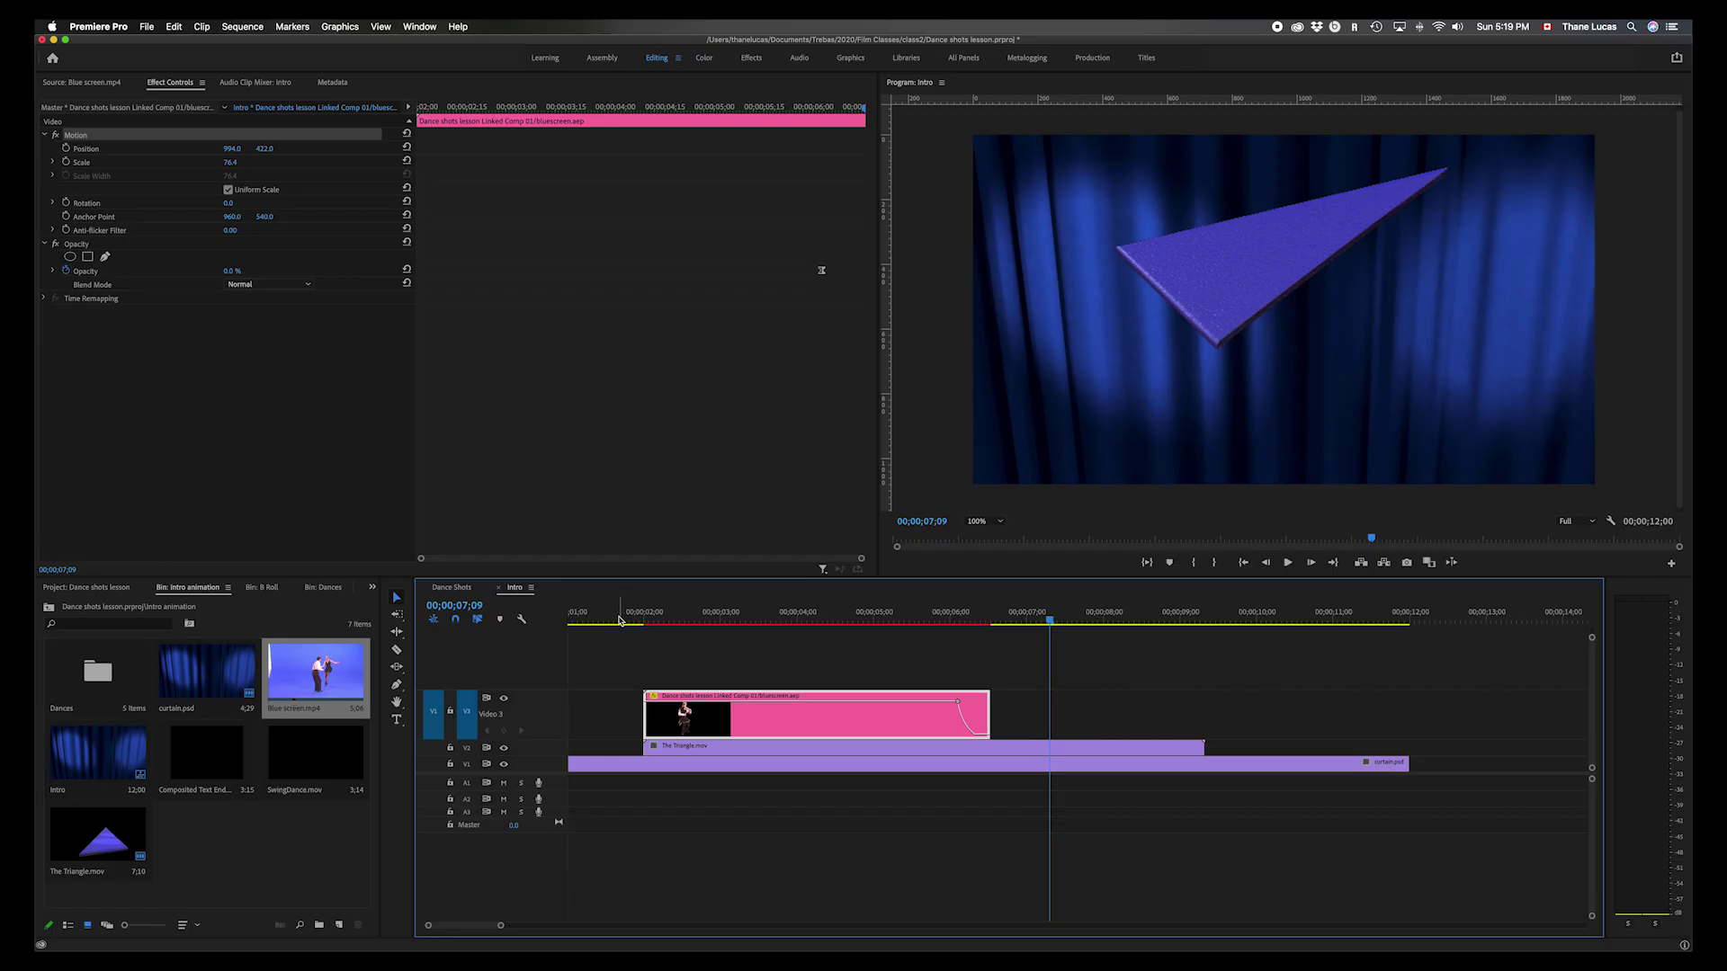
- Play the Intro sequence through to 00;00;11;00 to review the triangle and dancers over the curtain
left_click(612, 619)
key("space")
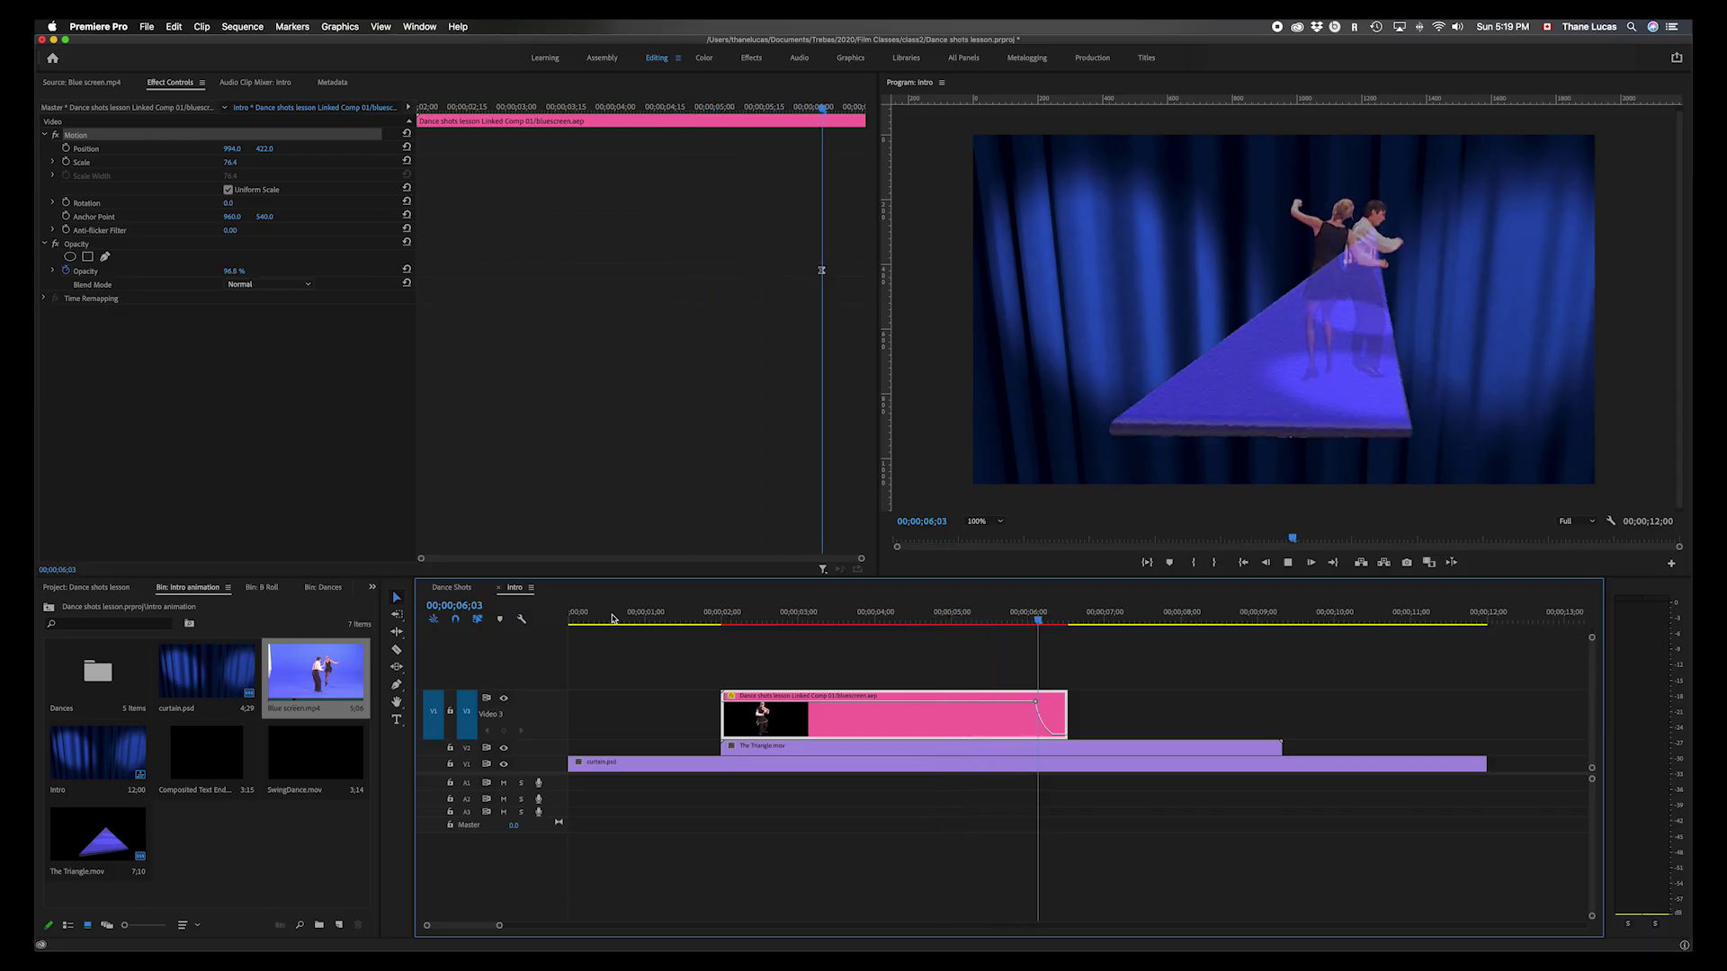
key("space")
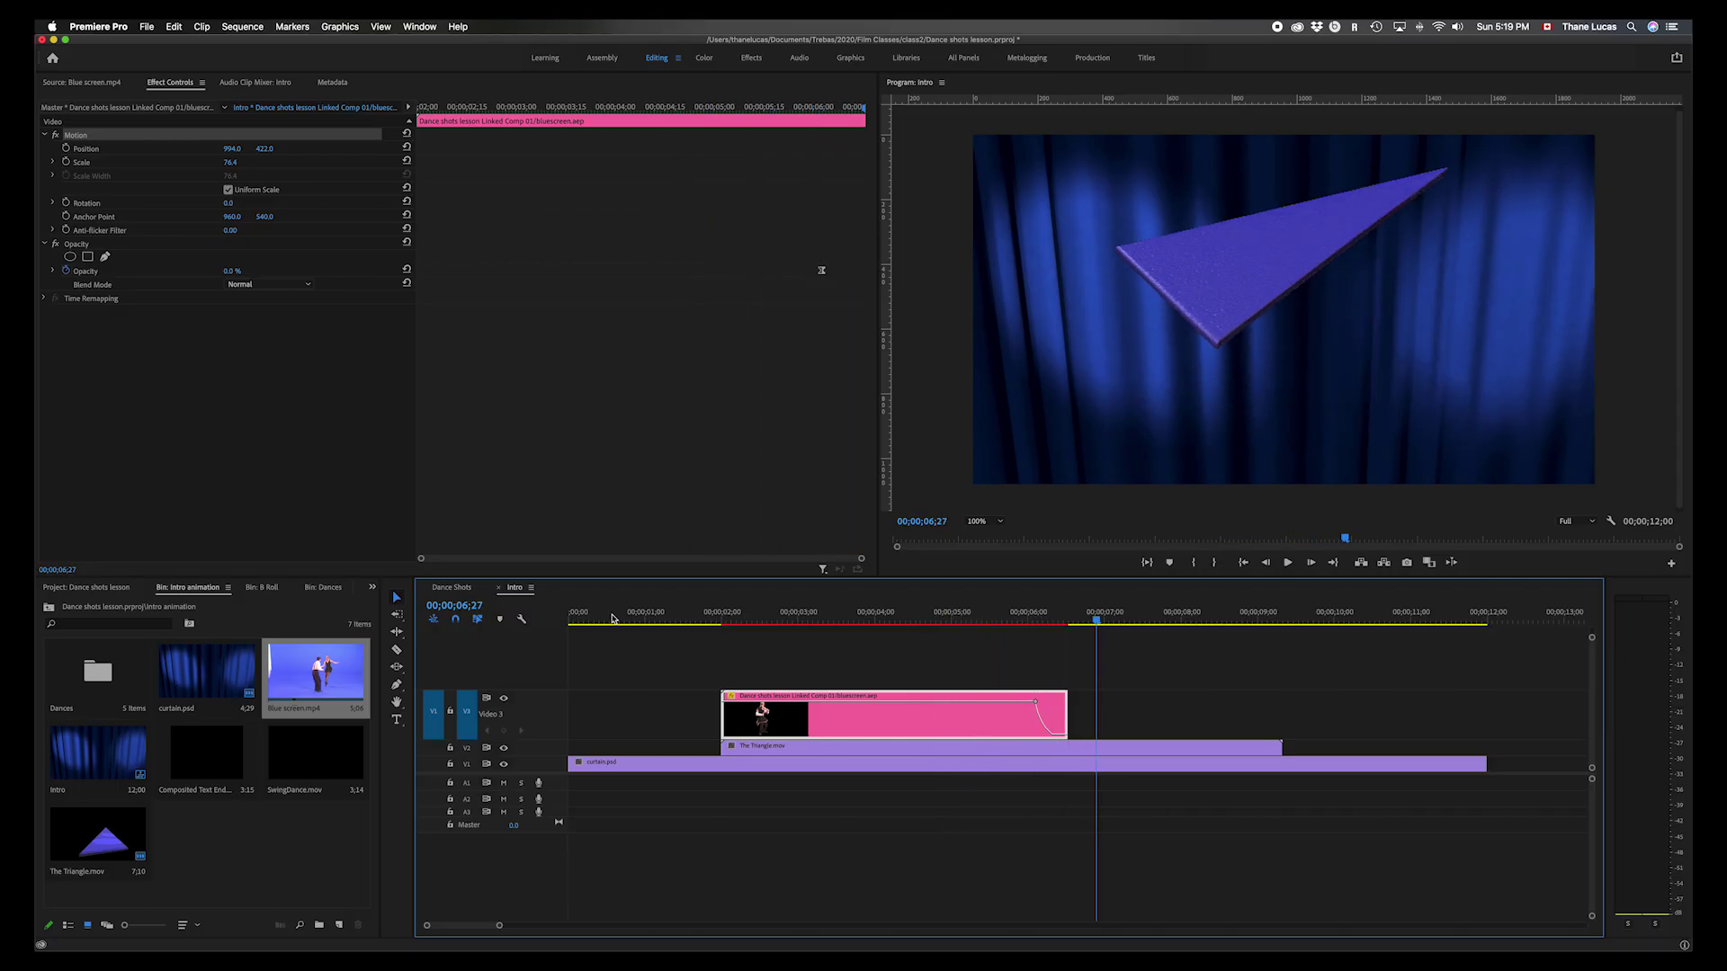
key("space")
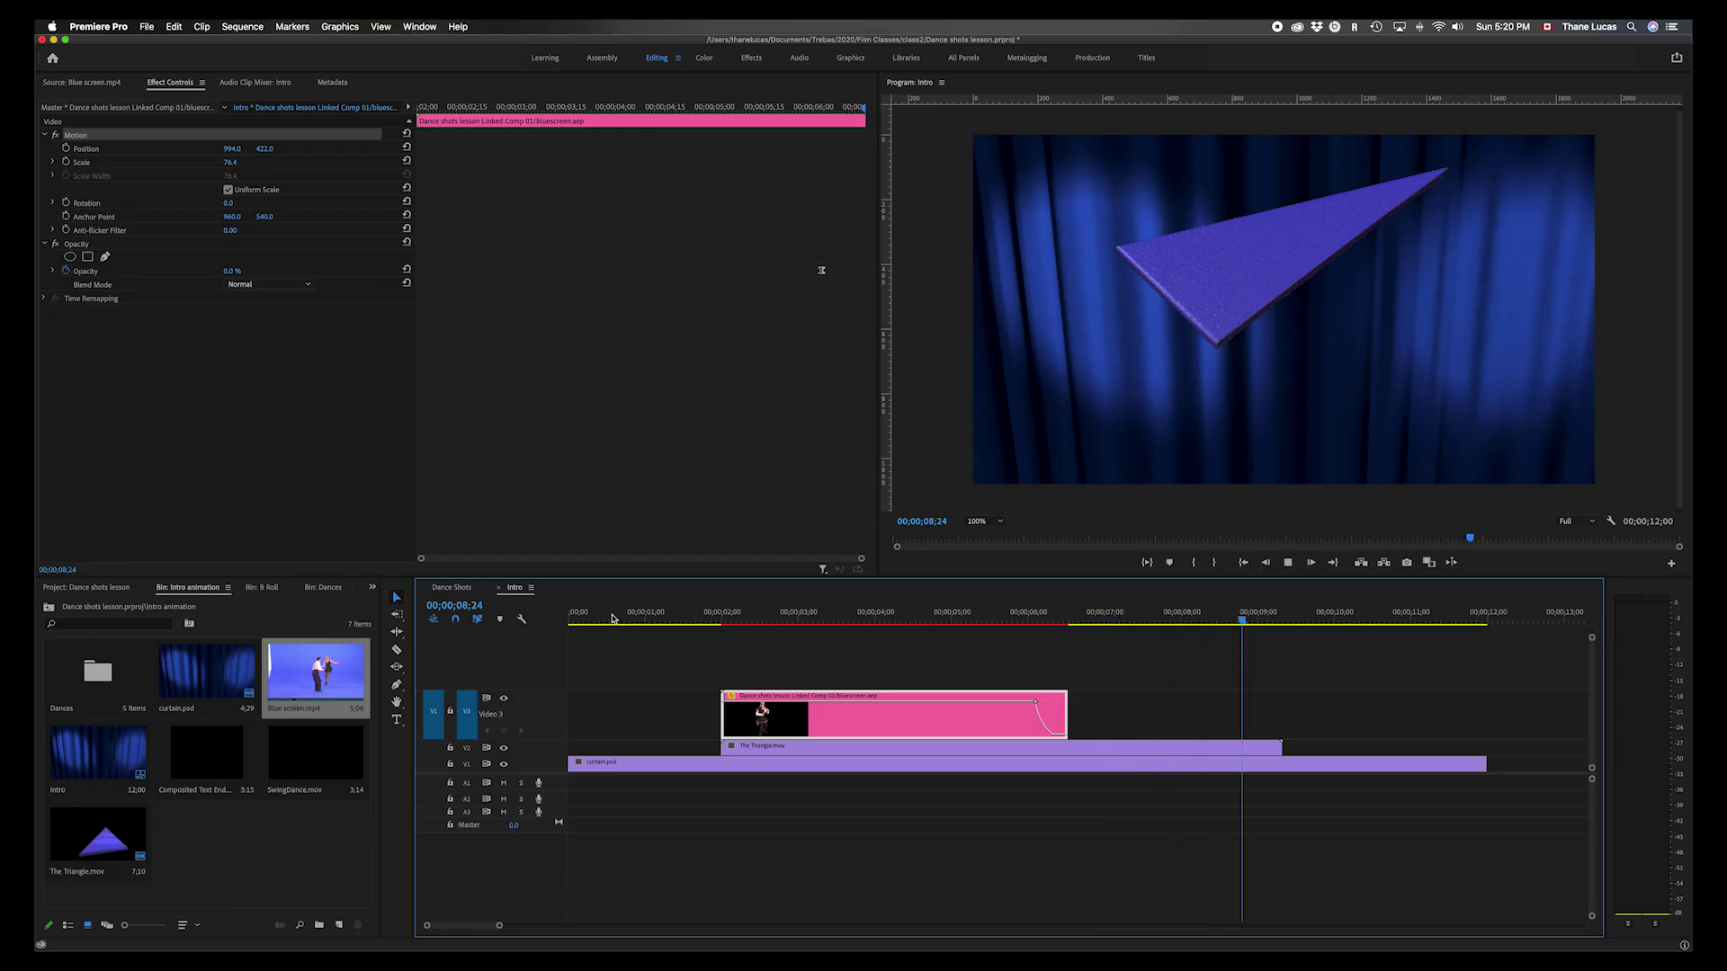
key("space")
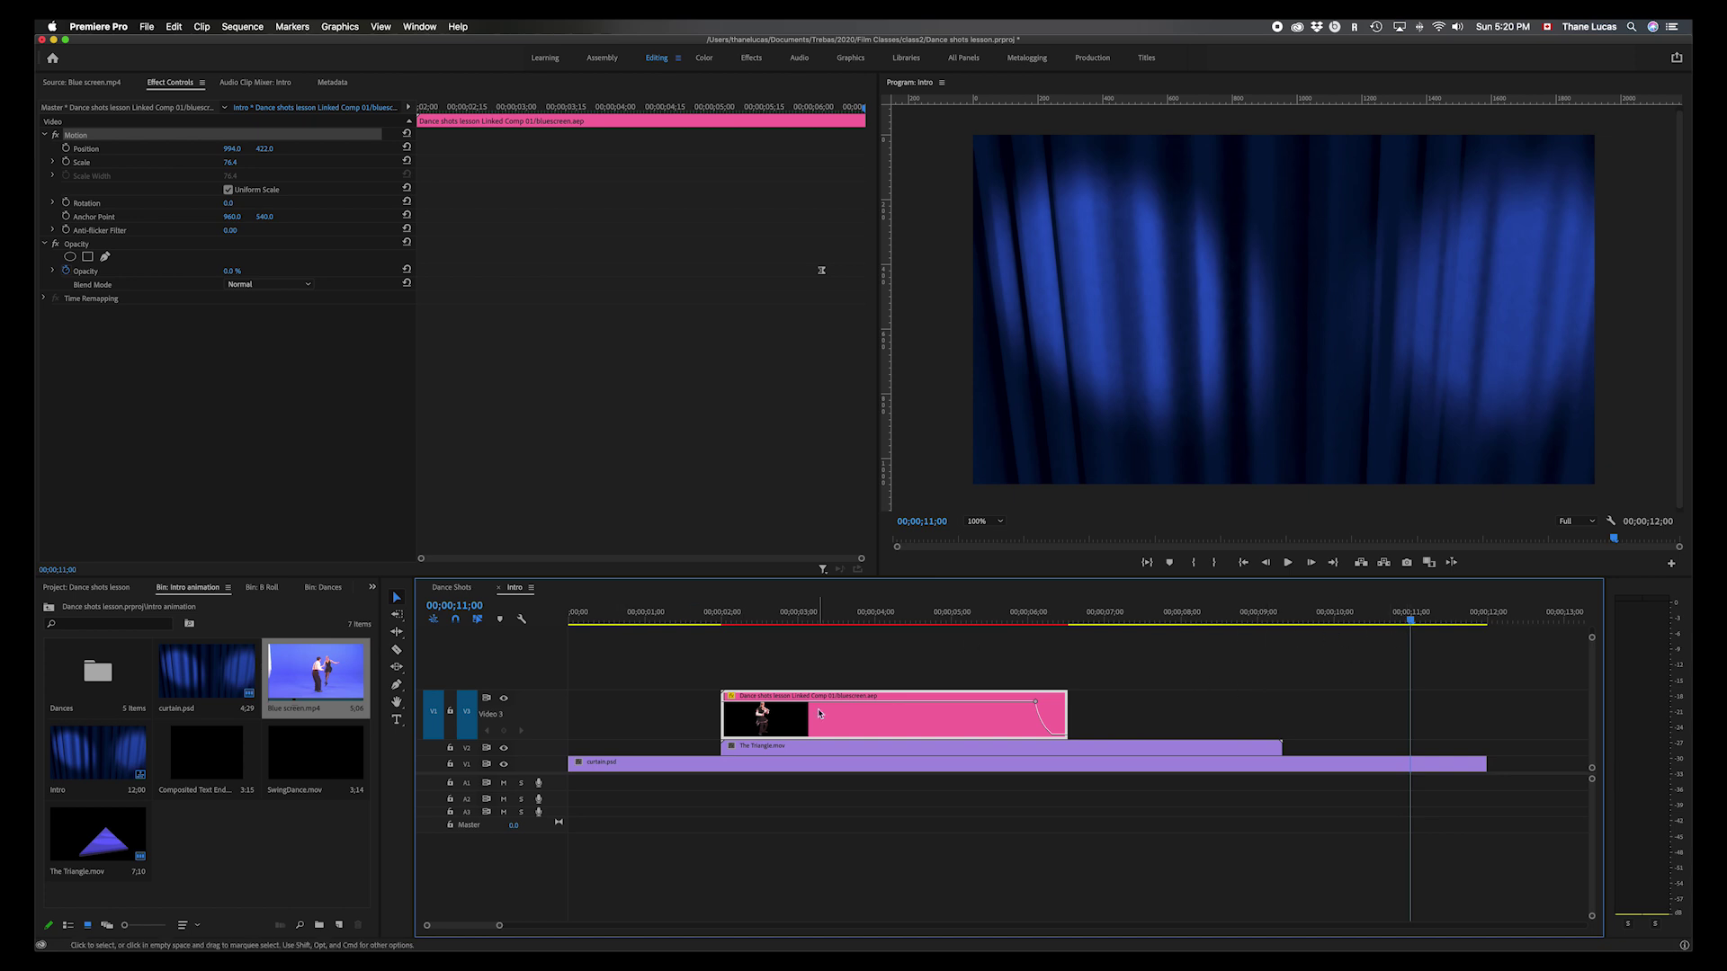
- Open SwingDance.mov from the Intro animation bin in the source monitor and play it through
double_click(297, 754)
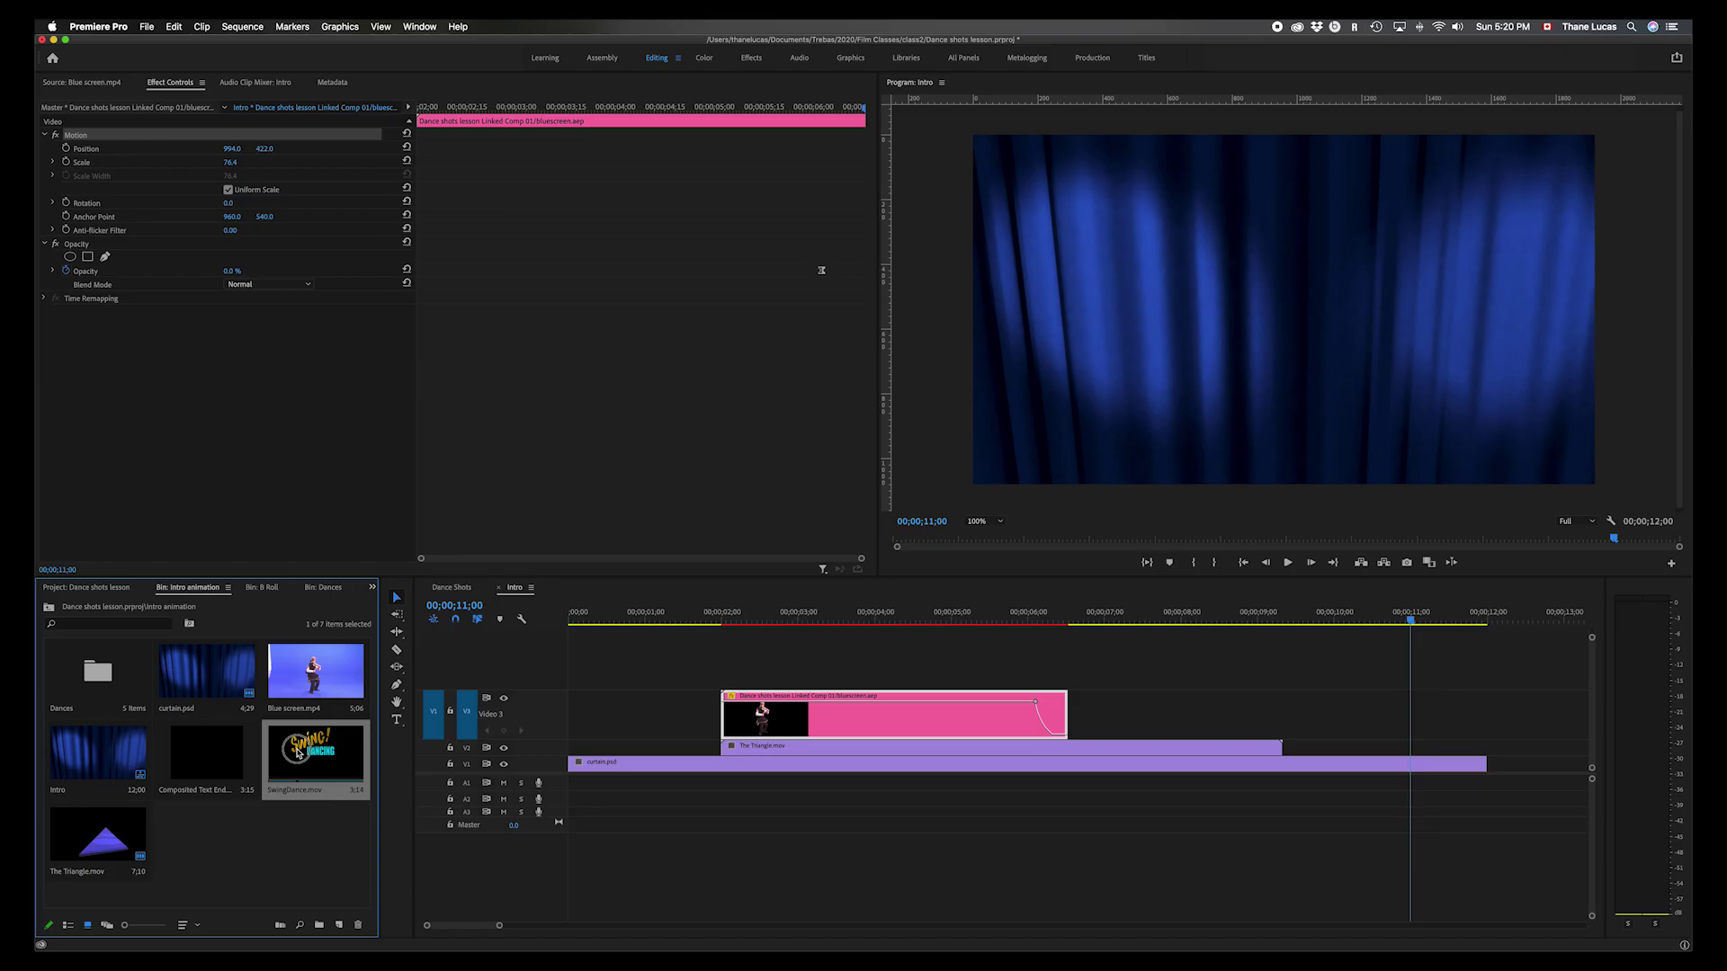
key("space")
key("space")
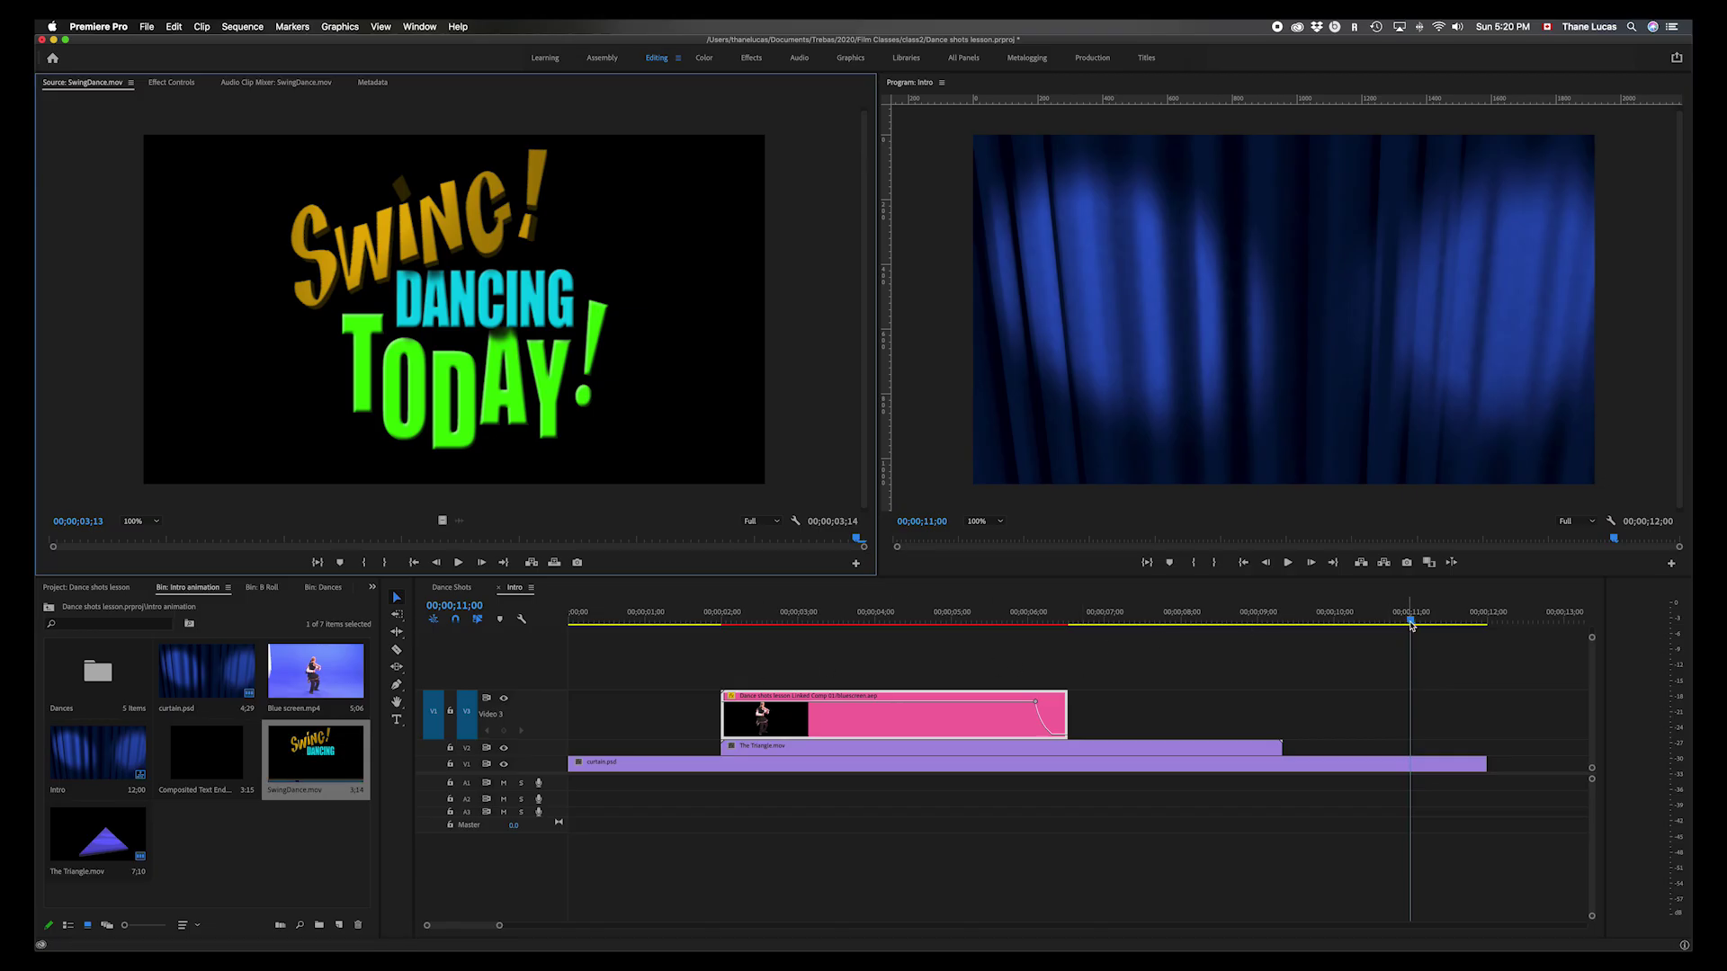
- Place SwingDance.mov on a new track V4 above the dancers clip, starting at about 00;00;05;19, and reduce track V3's height
left_click_drag(1410, 625, 1342, 622)
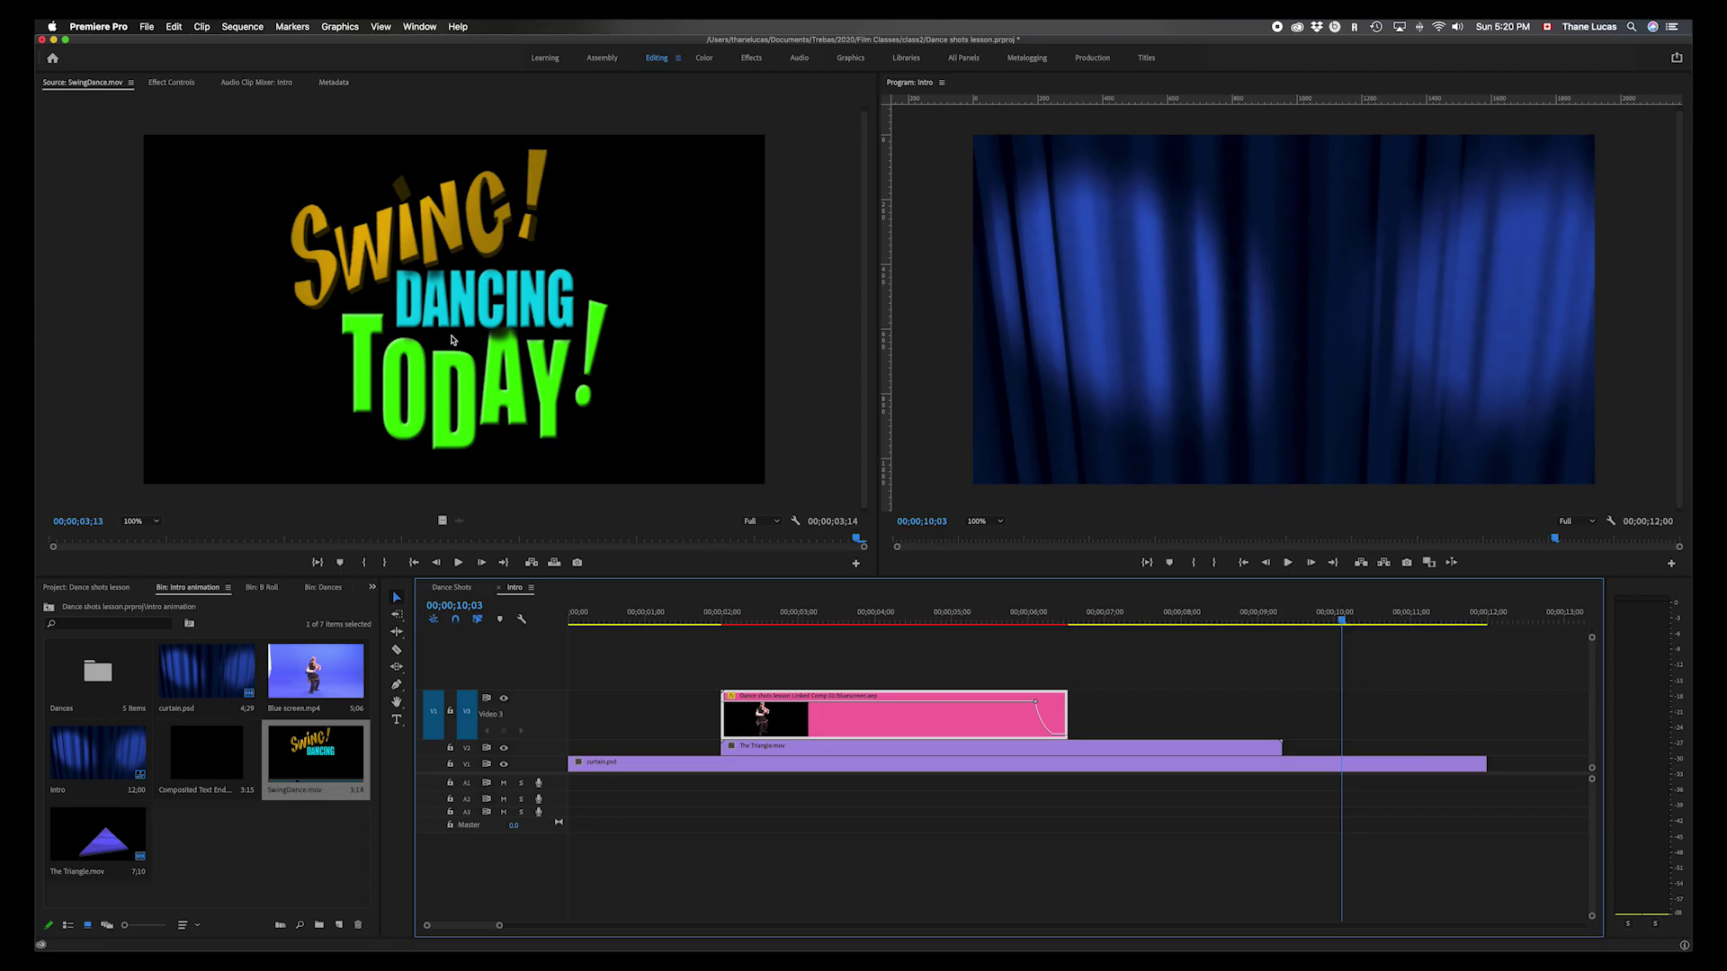
left_click_drag(452, 339, 1000, 675)
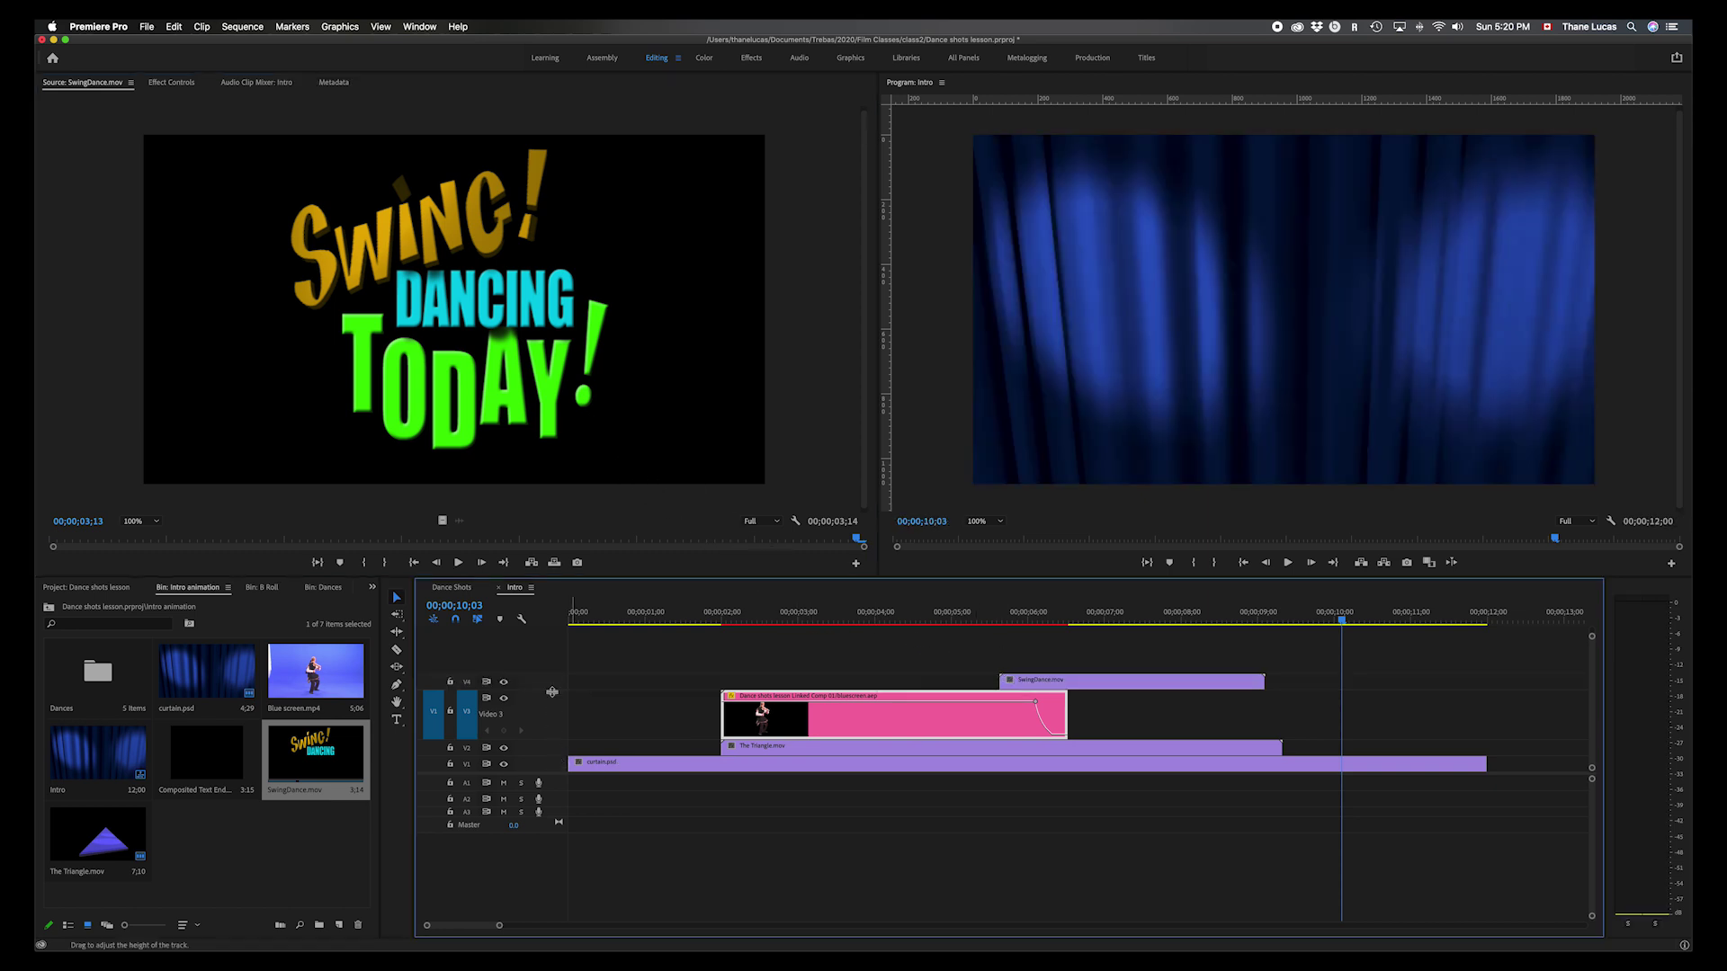
left_click_drag(552, 692, 557, 725)
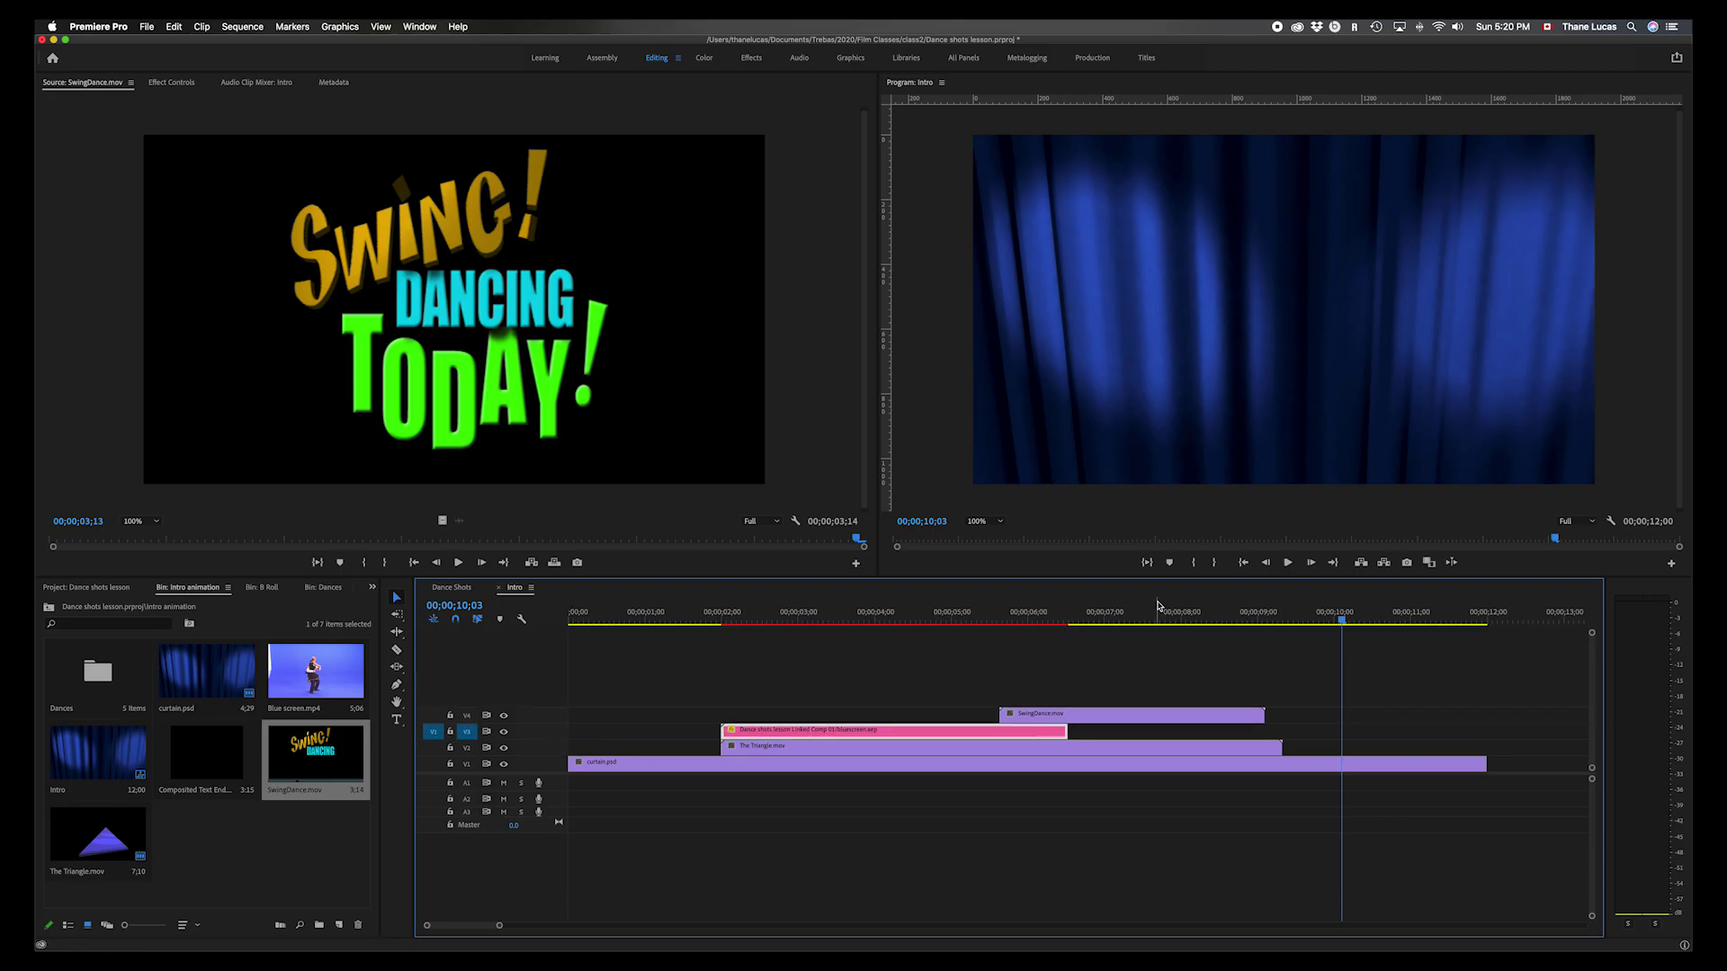
- Play the Intro sequence from the start to check the SwingDance title over the dancers and curtain
left_click_drag(1340, 622, 951, 655)
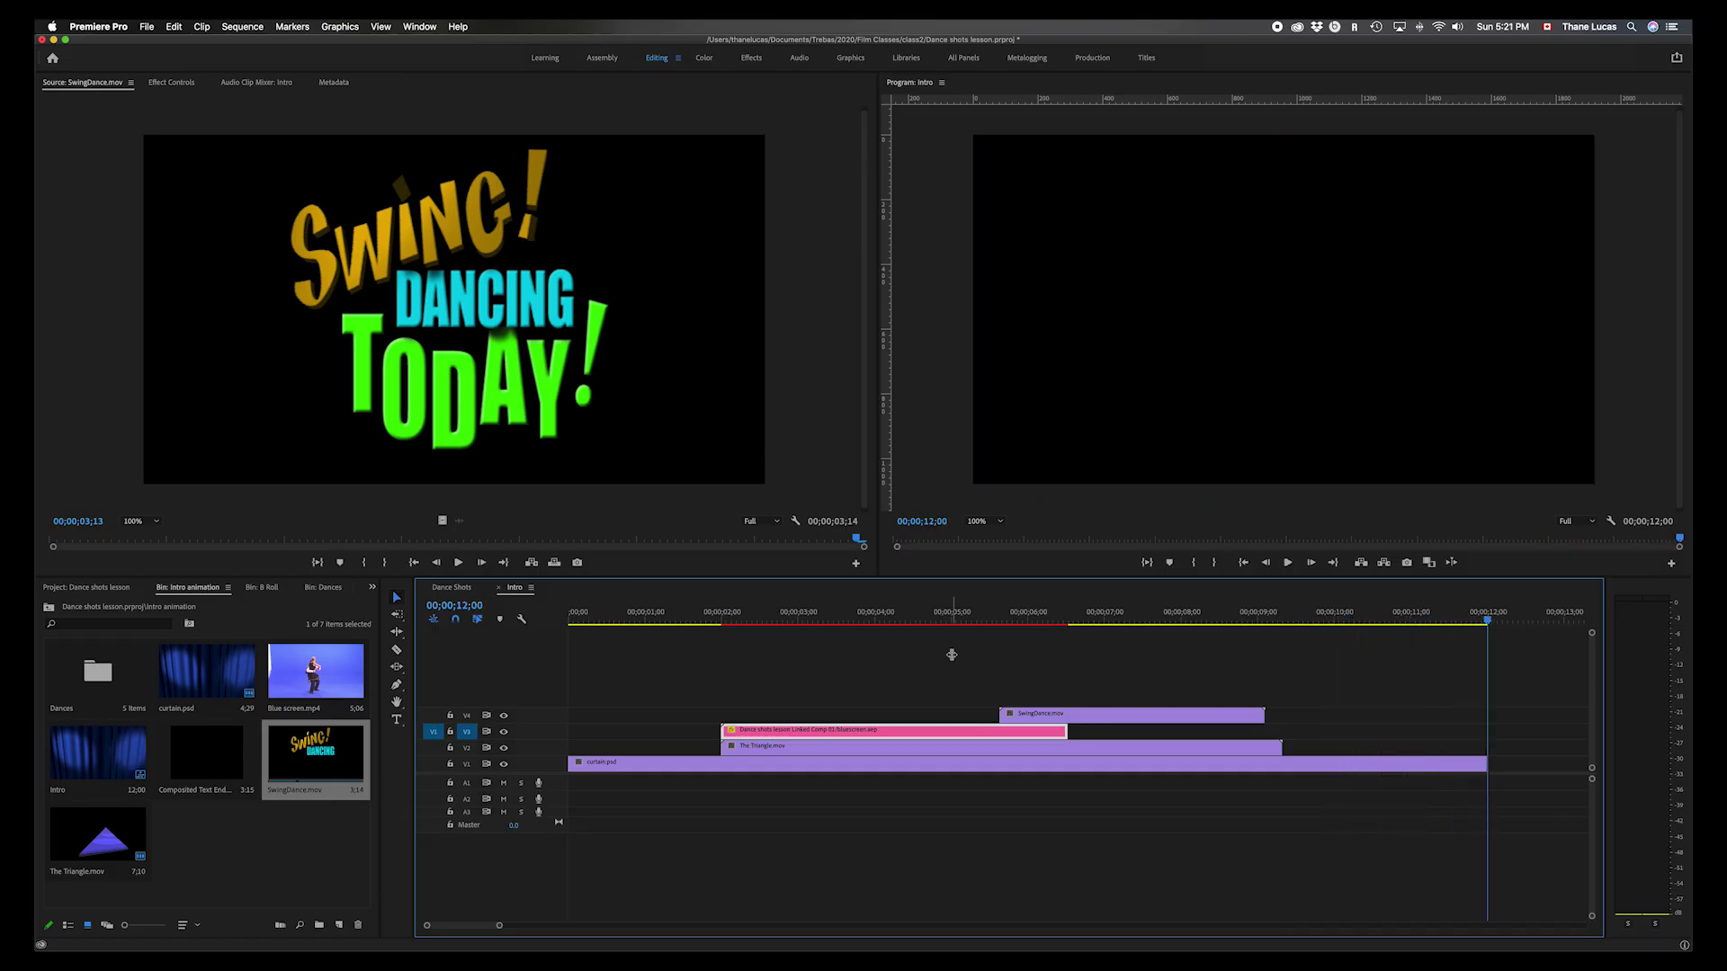
key("space")
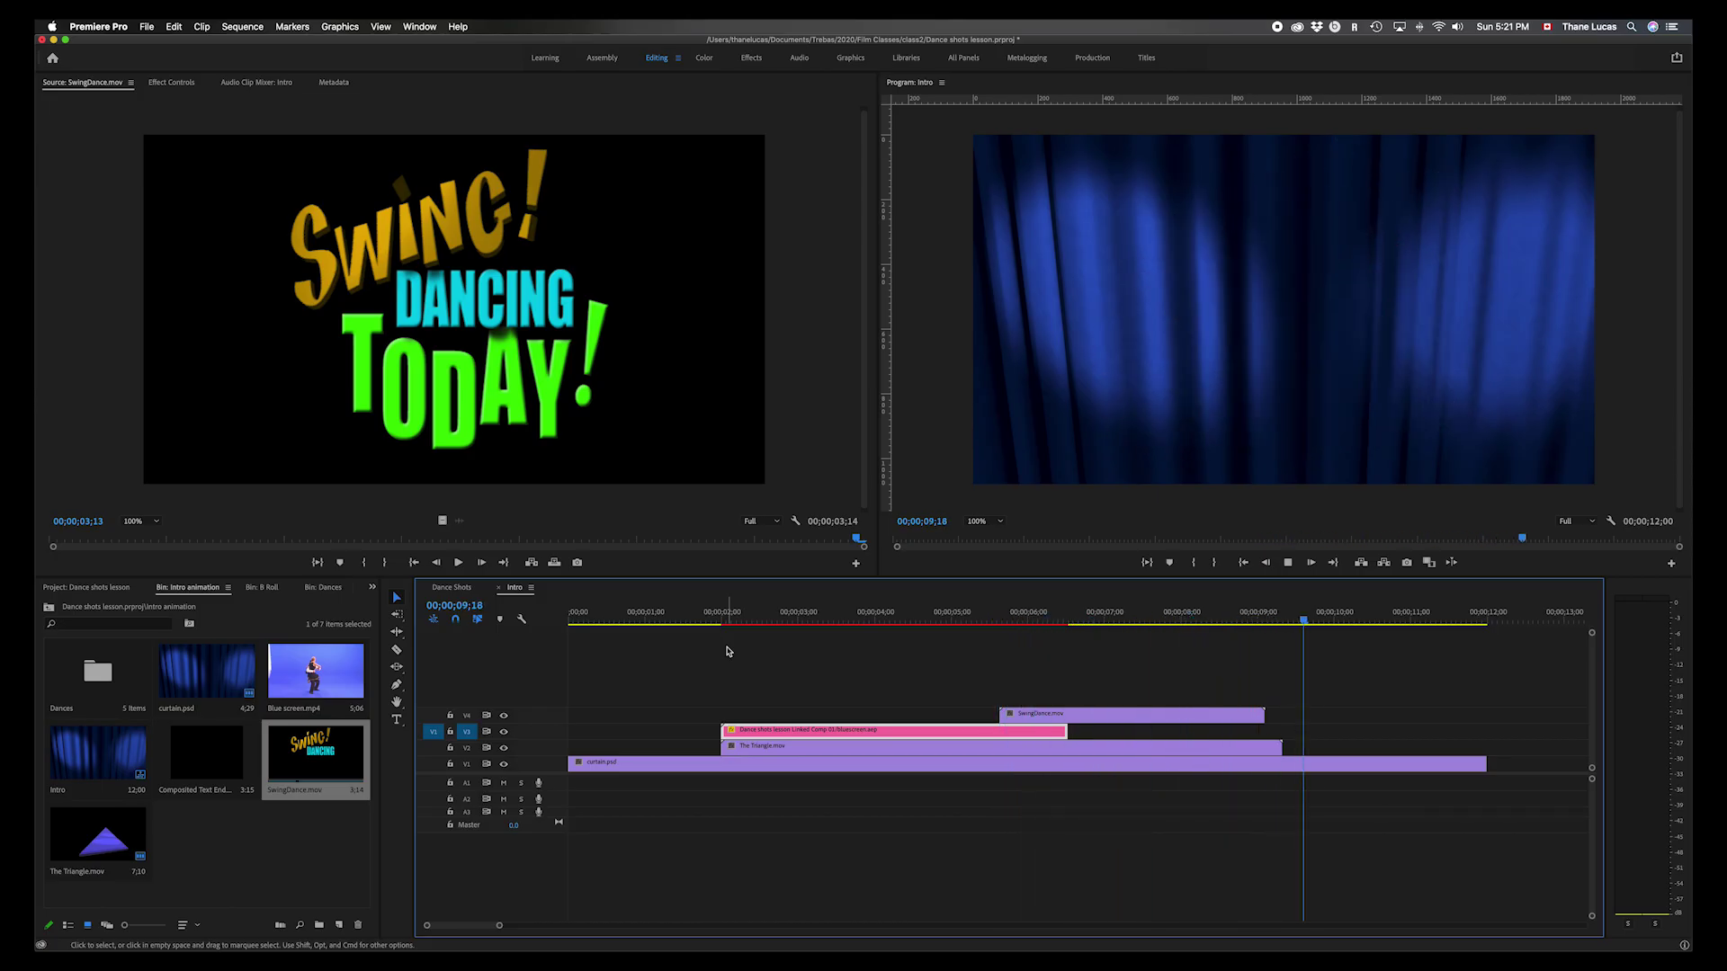
key("space")
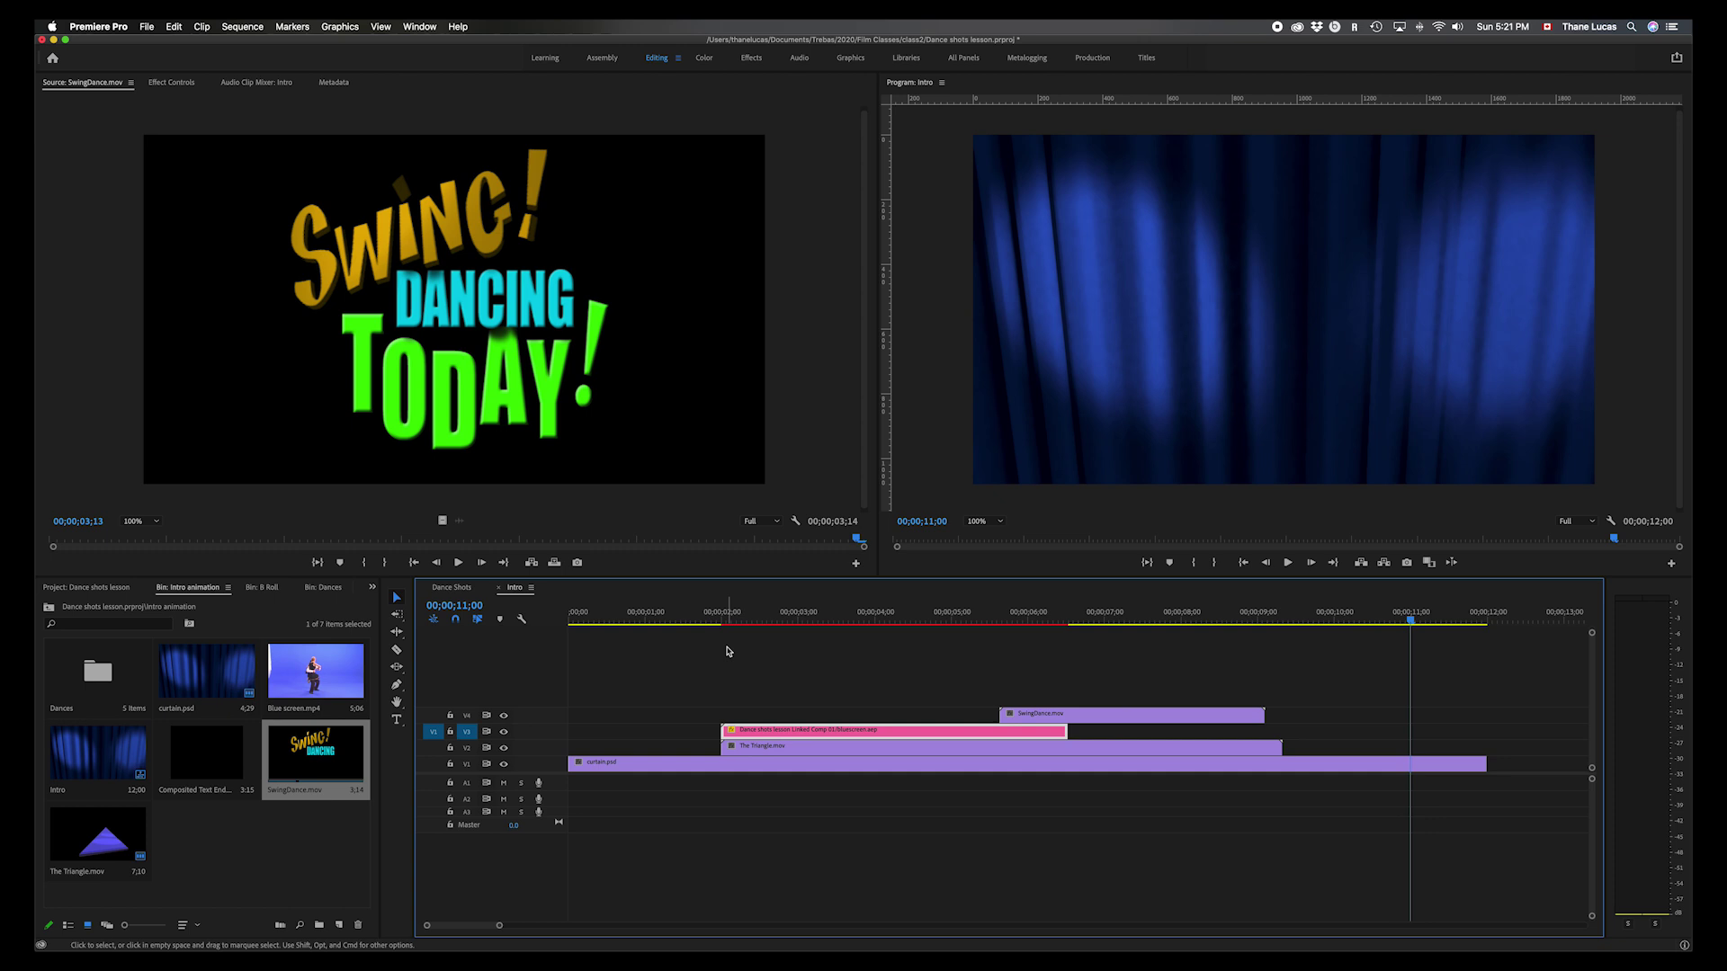
key("Home")
key("space")
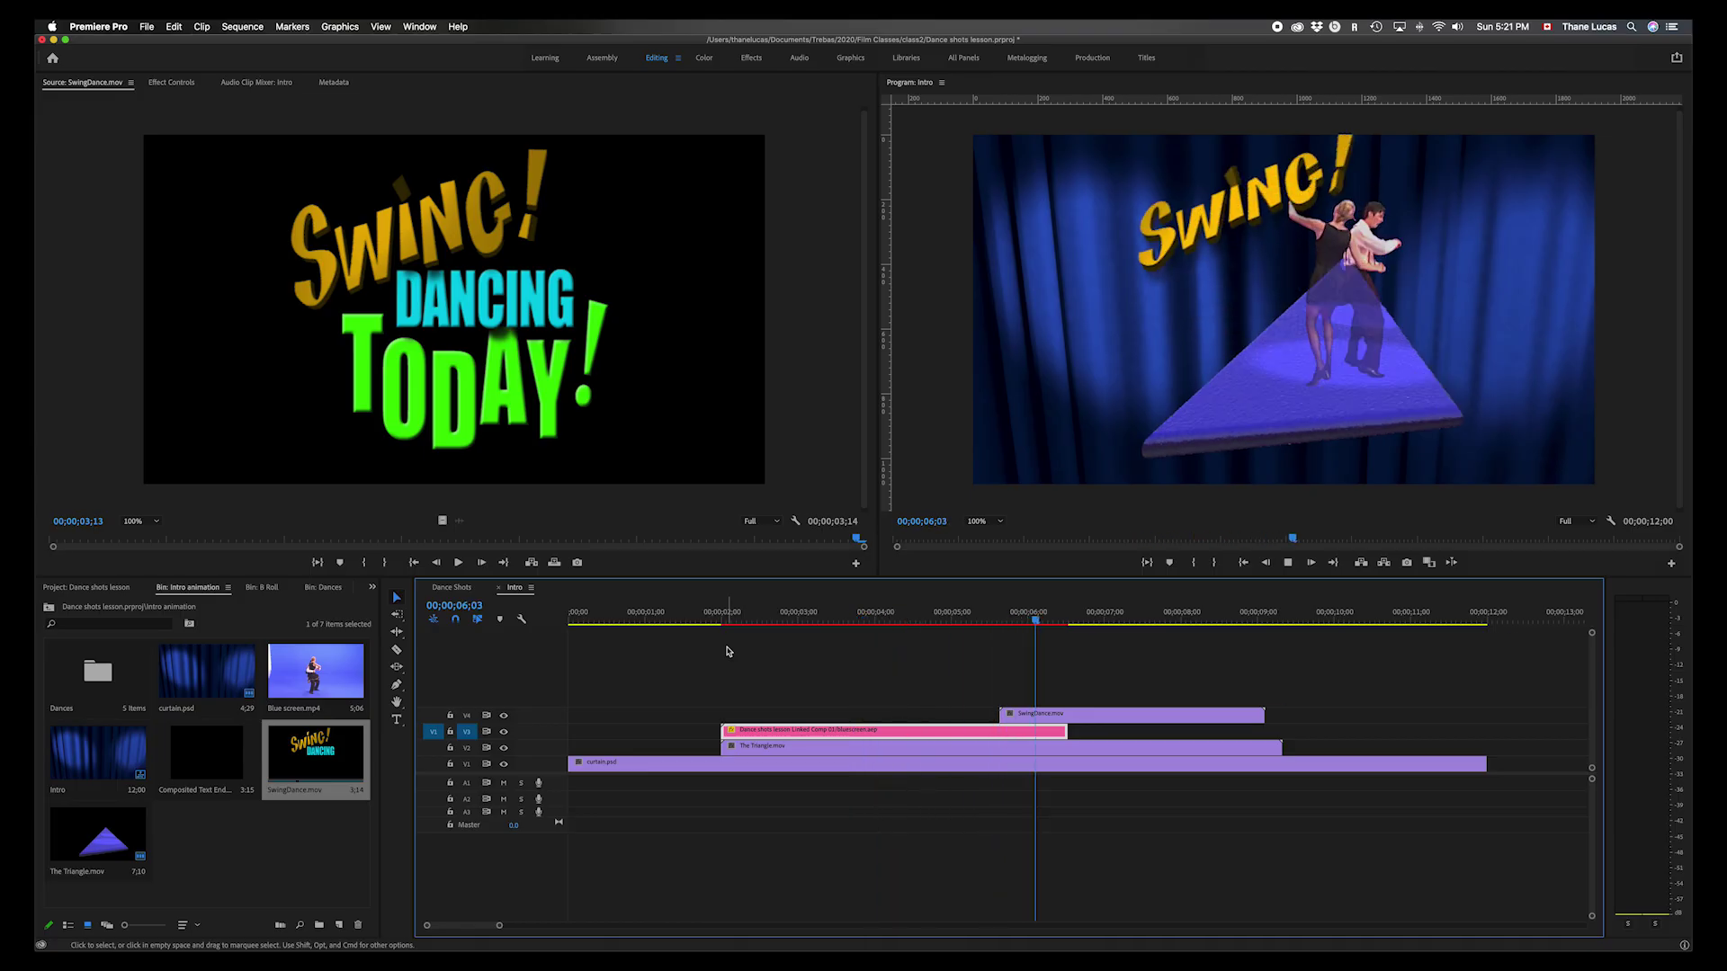
key("space")
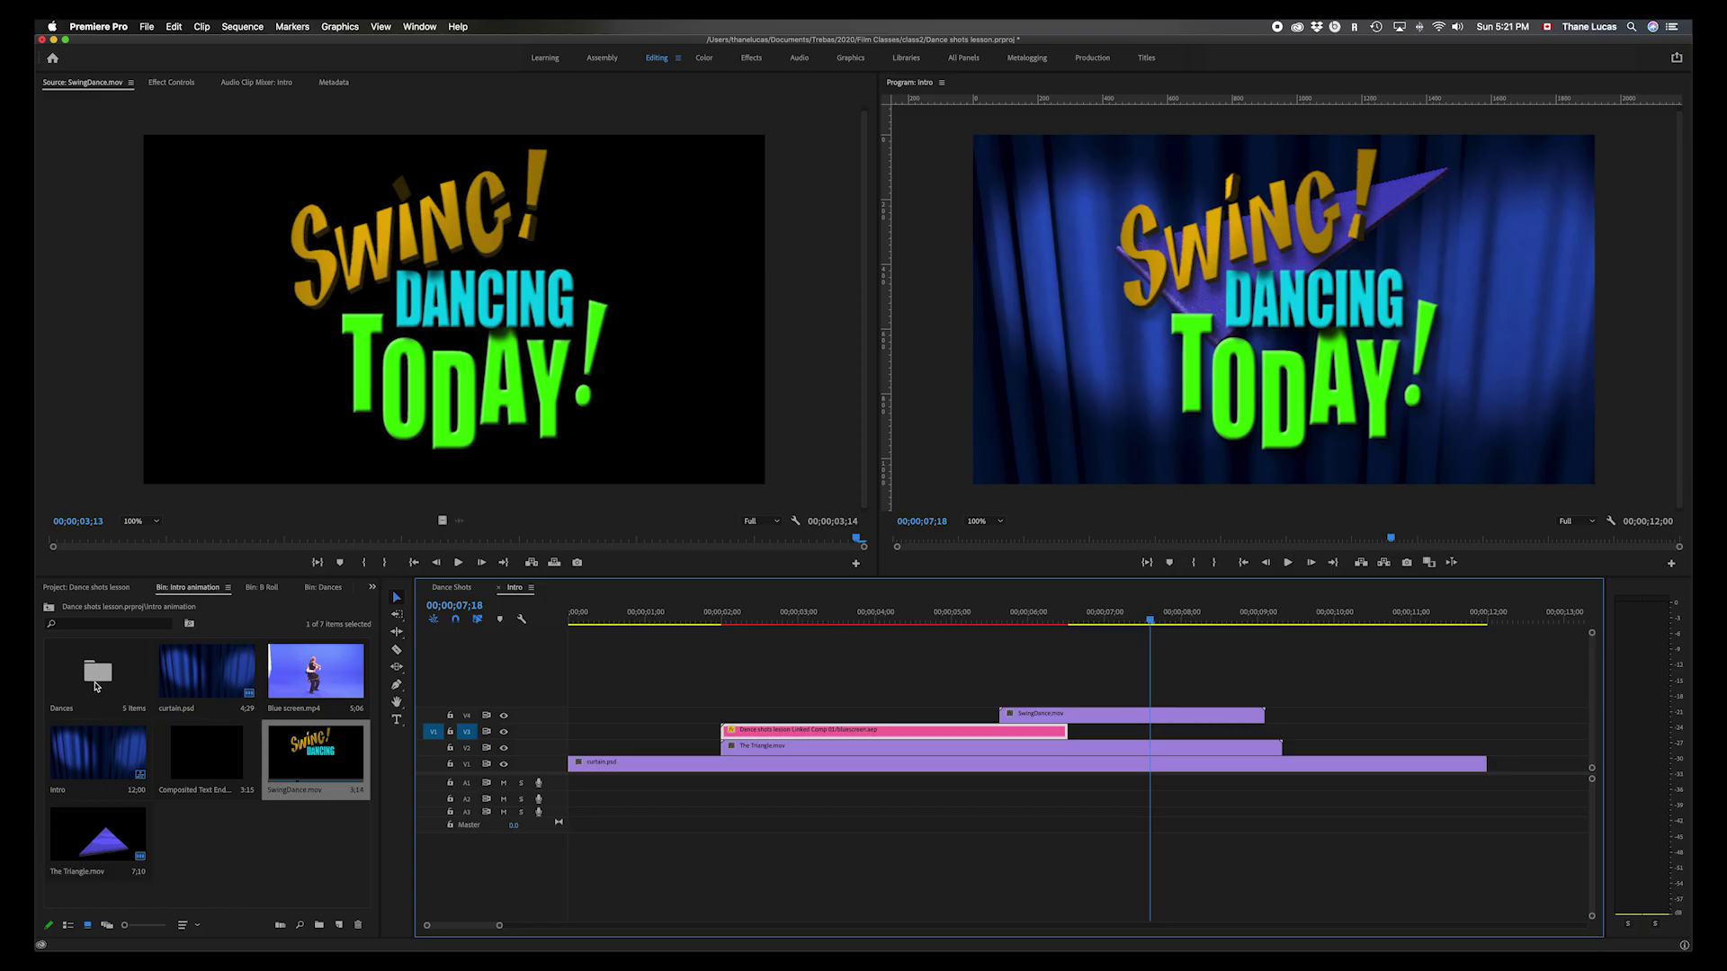
- Open the Dances bin and load its JITTERBUG! title layer into the source monitor
left_click(96, 686)
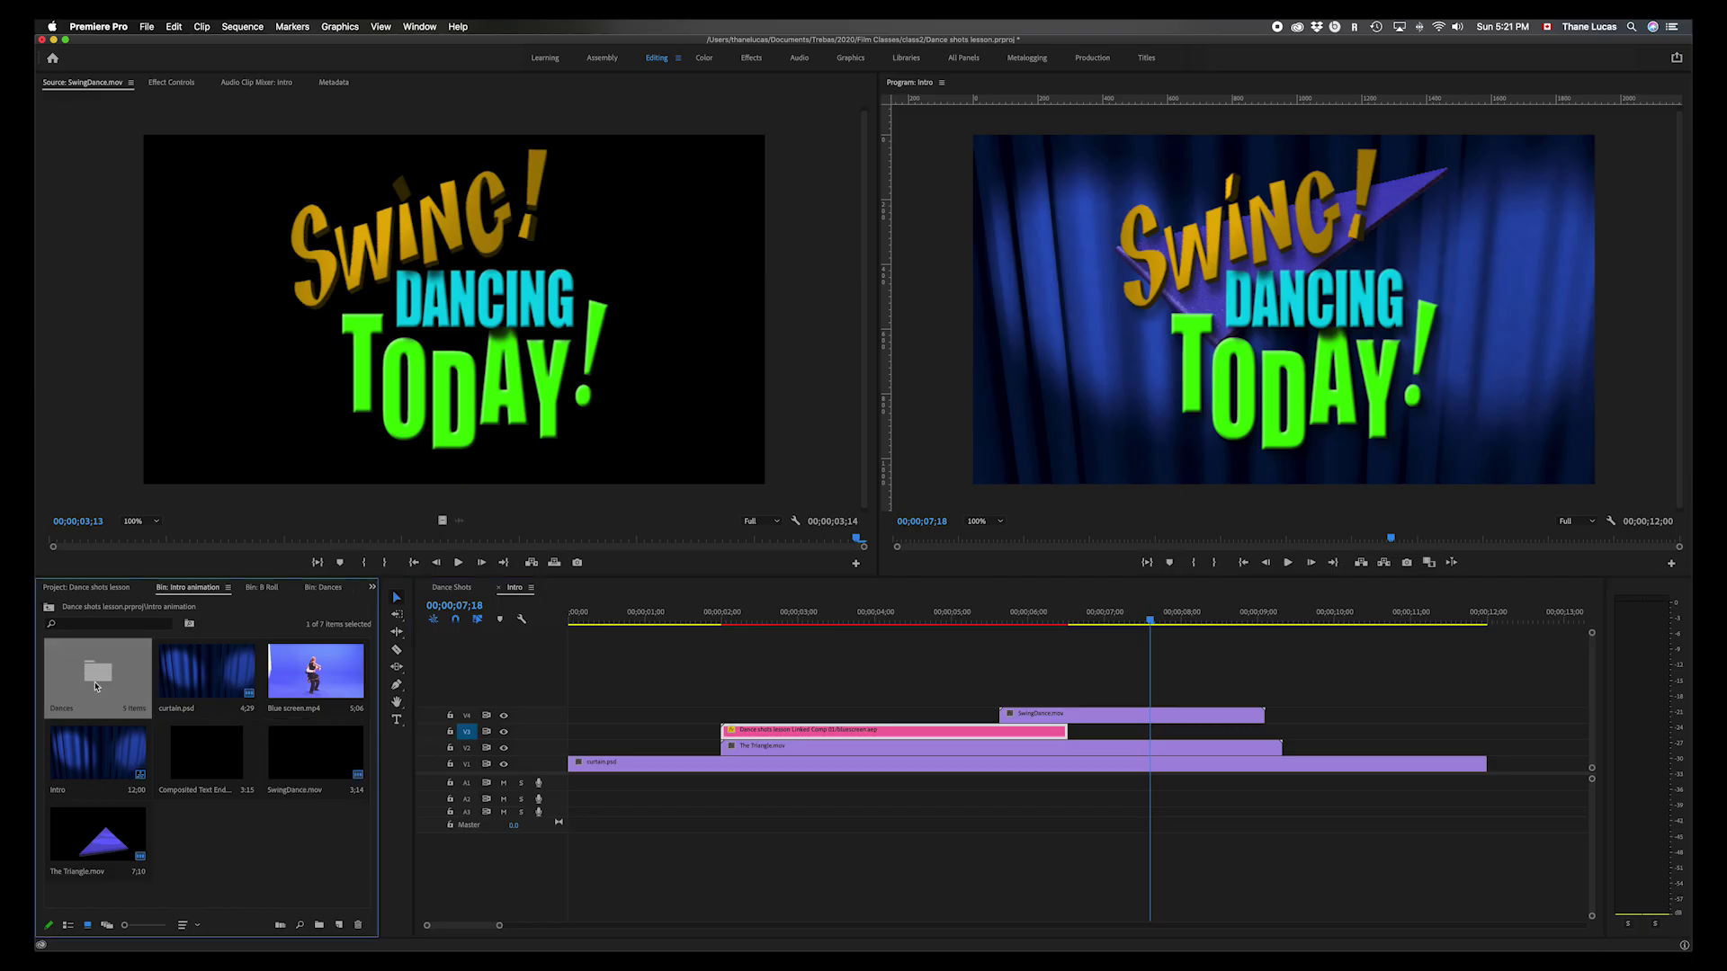
double_click(97, 686)
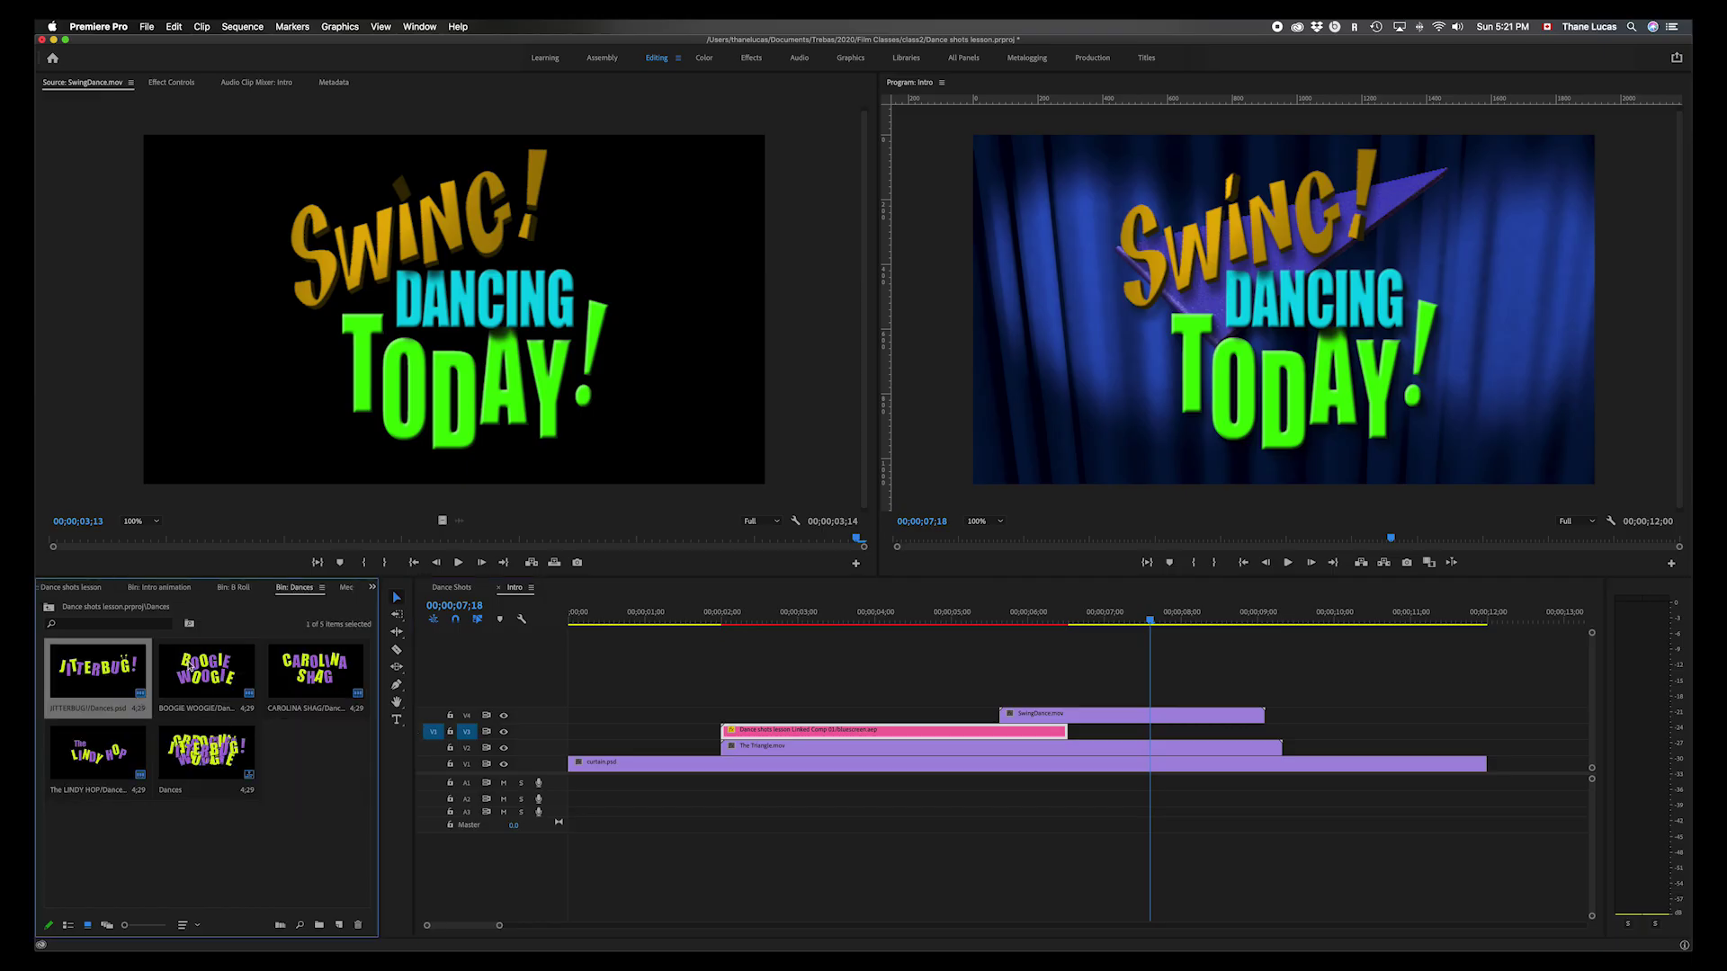
double_click(111, 677)
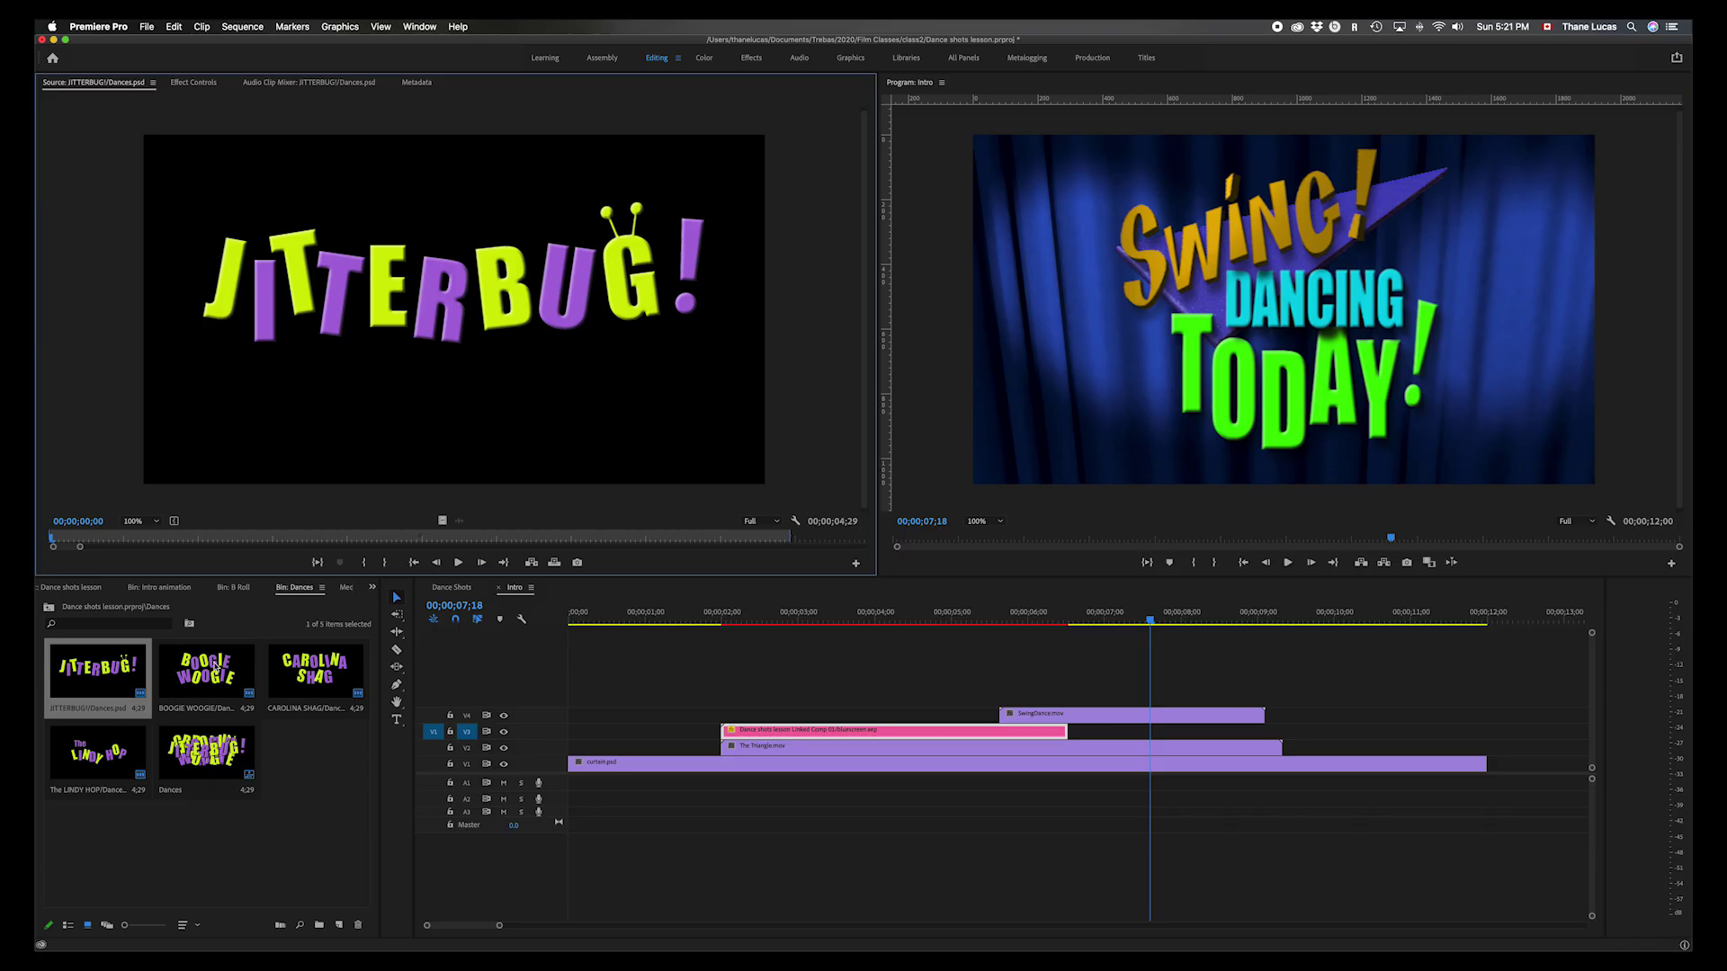
- Preview the BOOGIE WOOGIE, CAROLINA SHAG and The LINDY HOP title layers in the source monitor, and open the Dances sequence
double_click(212, 666)
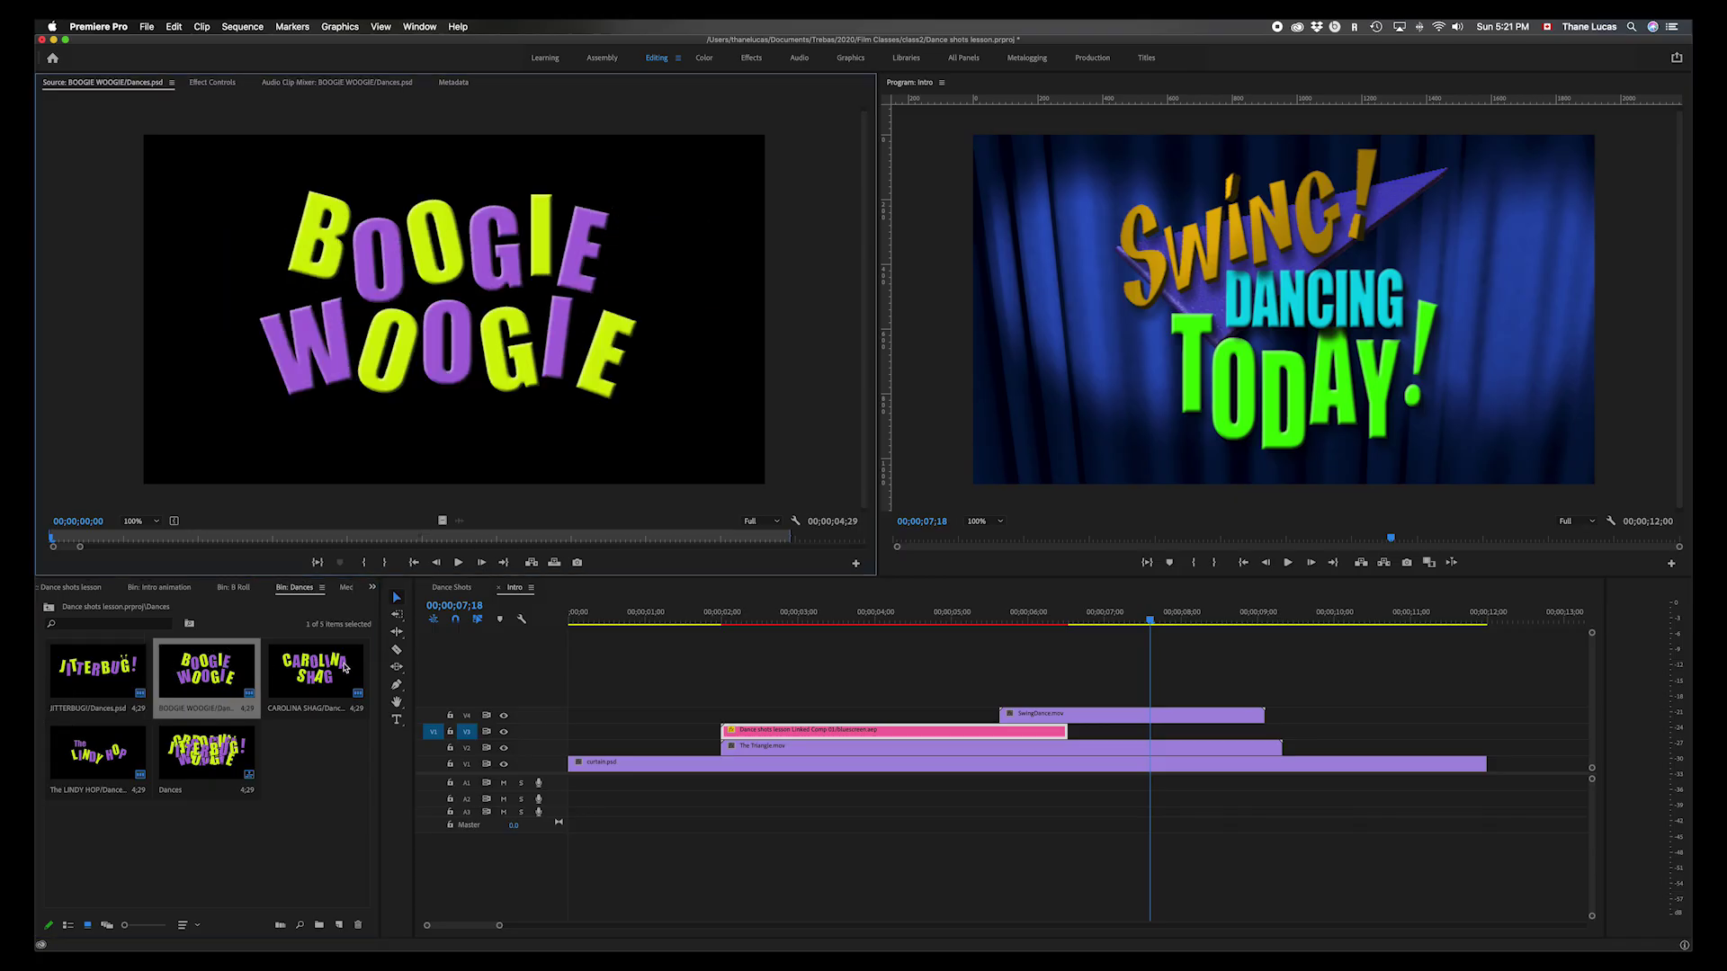
double_click(345, 669)
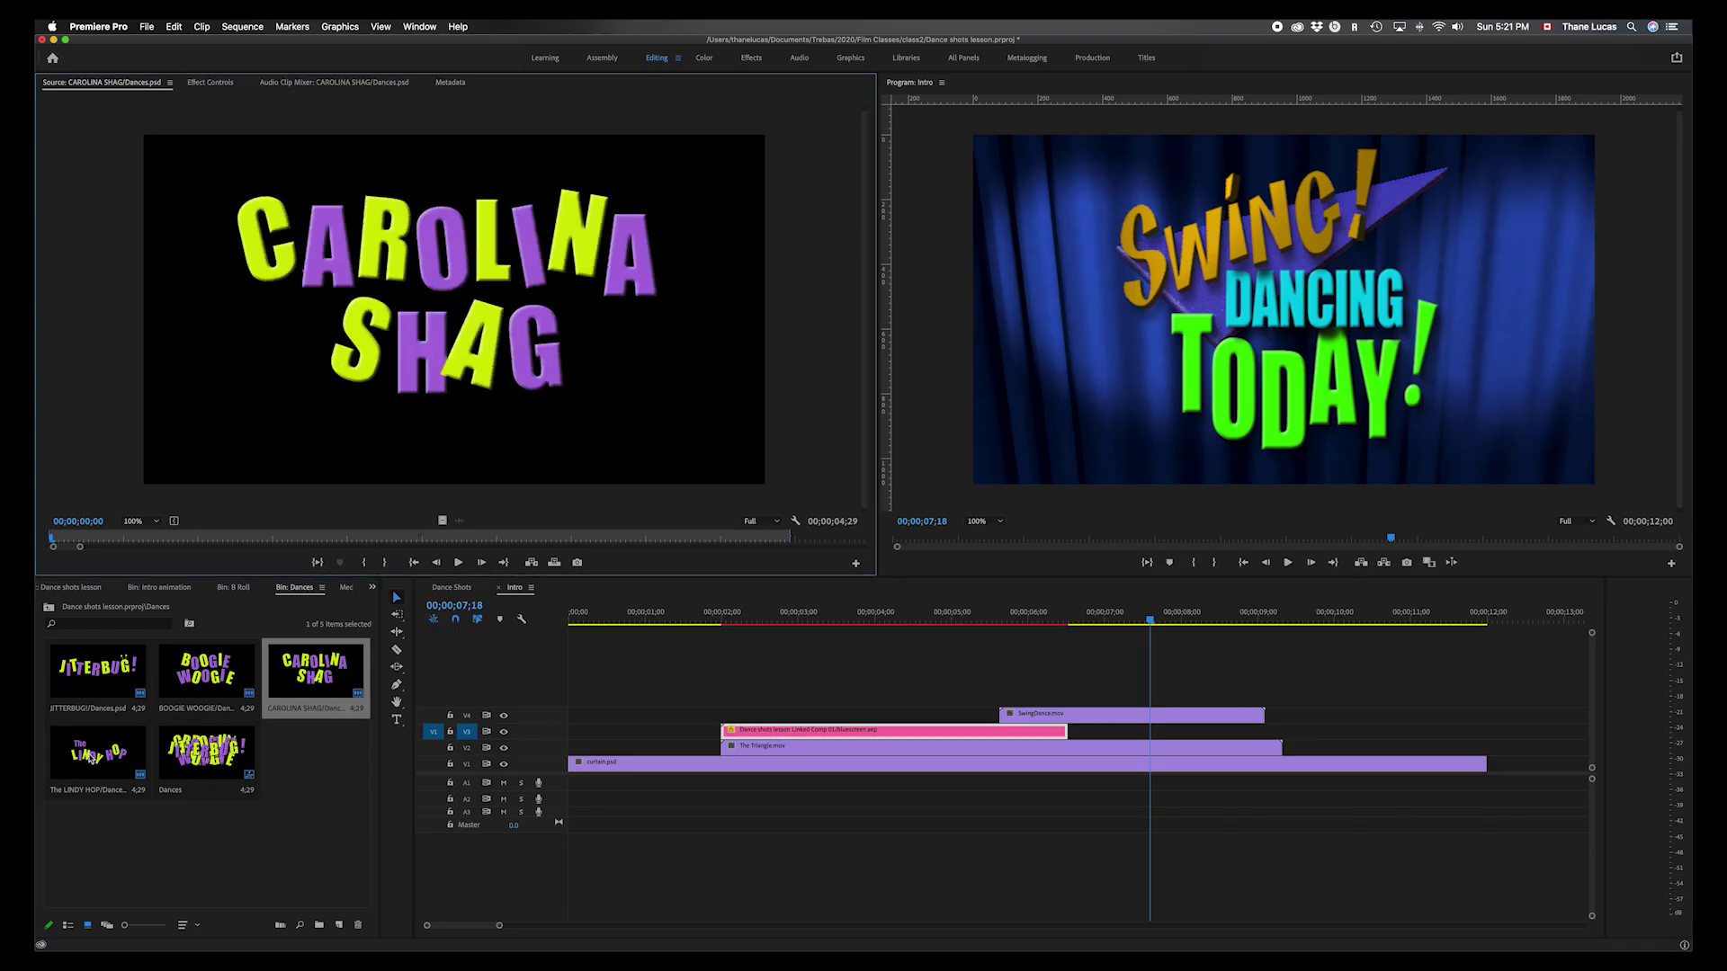
double_click(93, 758)
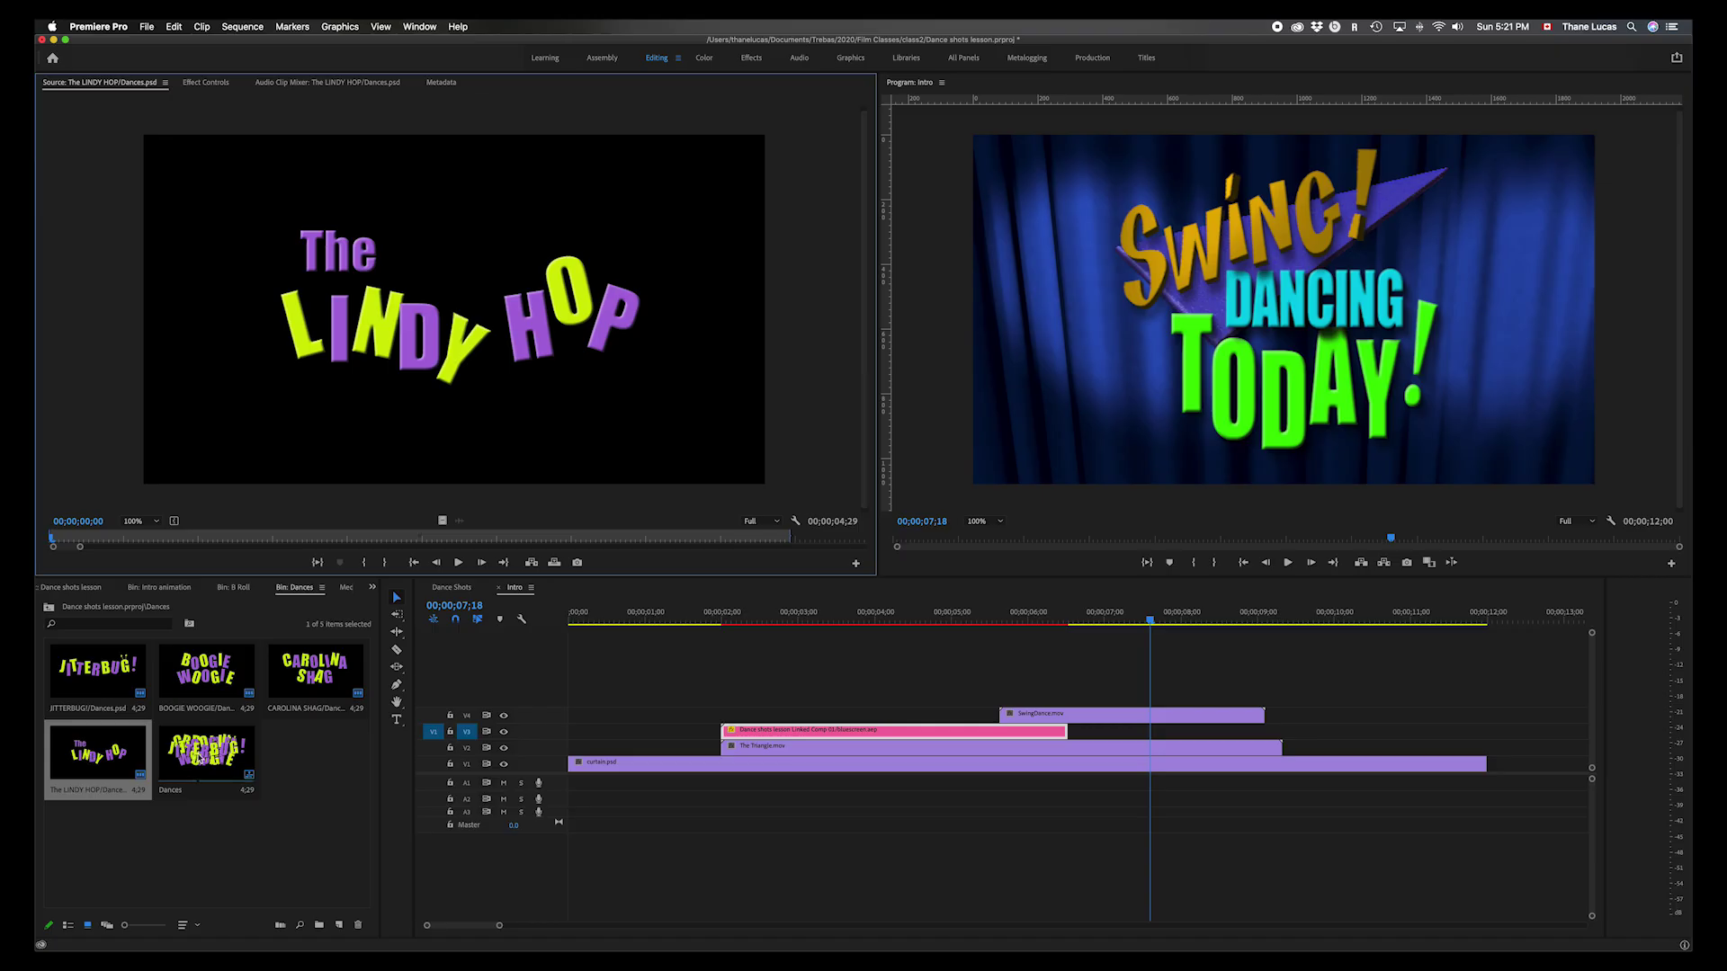
left_click(200, 759)
double_click(199, 758)
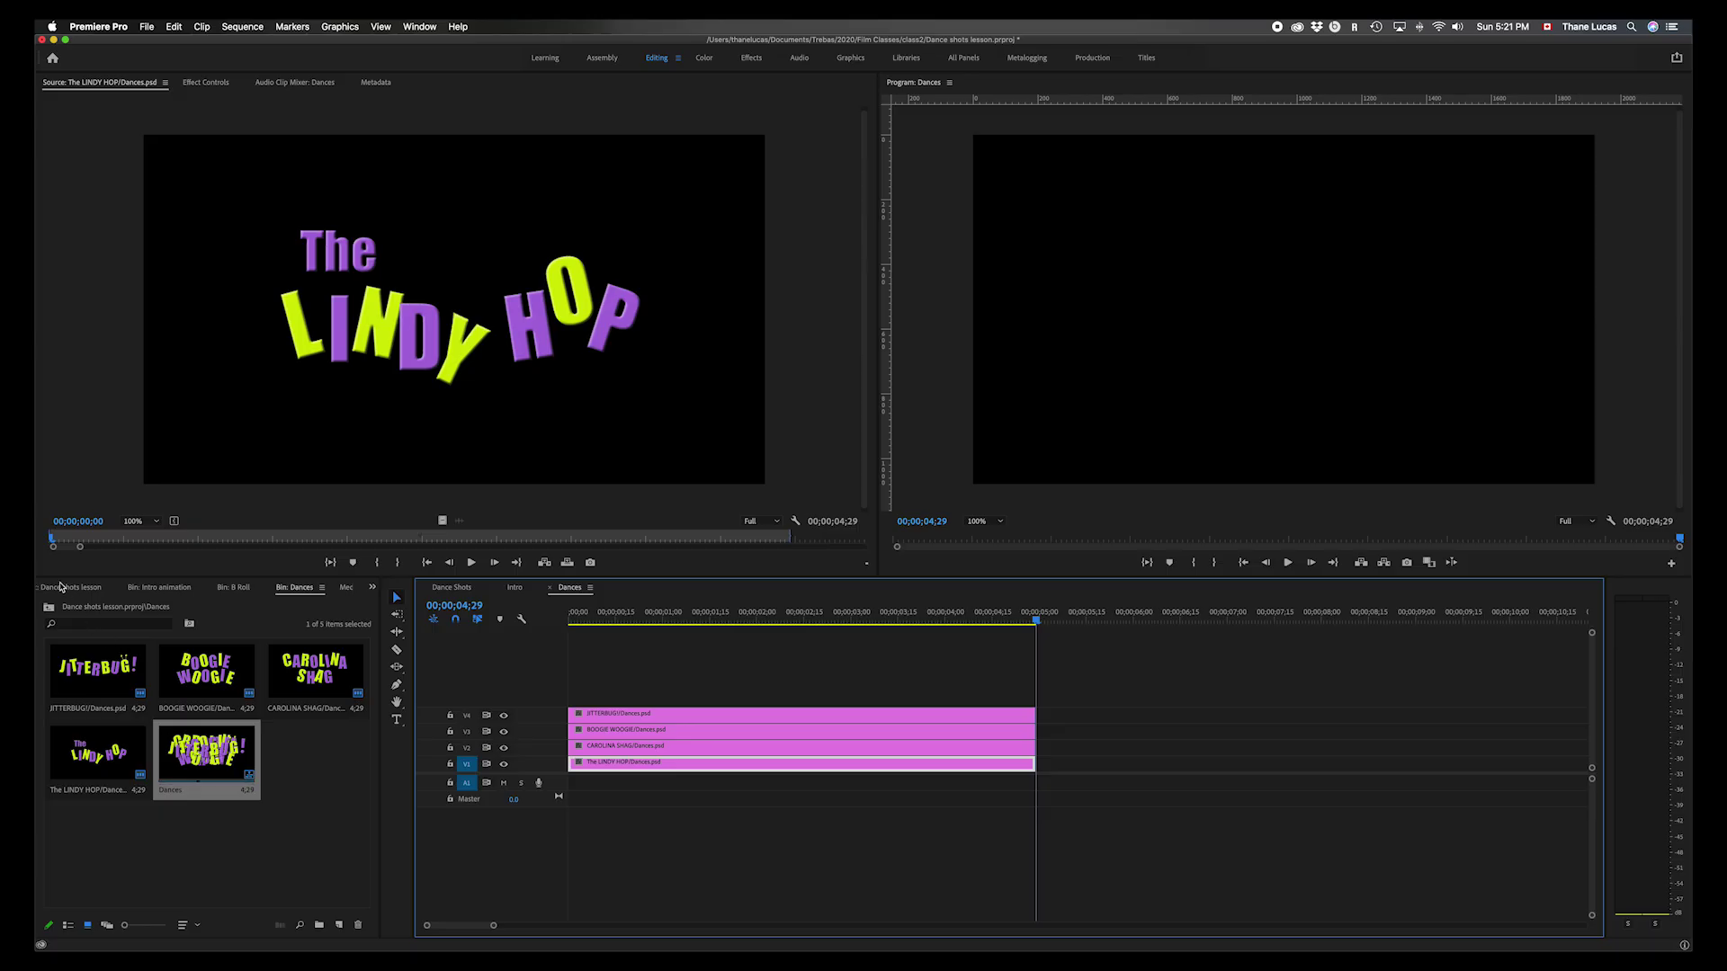
- Reopen the Intro sequence from the Intro animation bin and return its playhead to the start
left_click(50, 608)
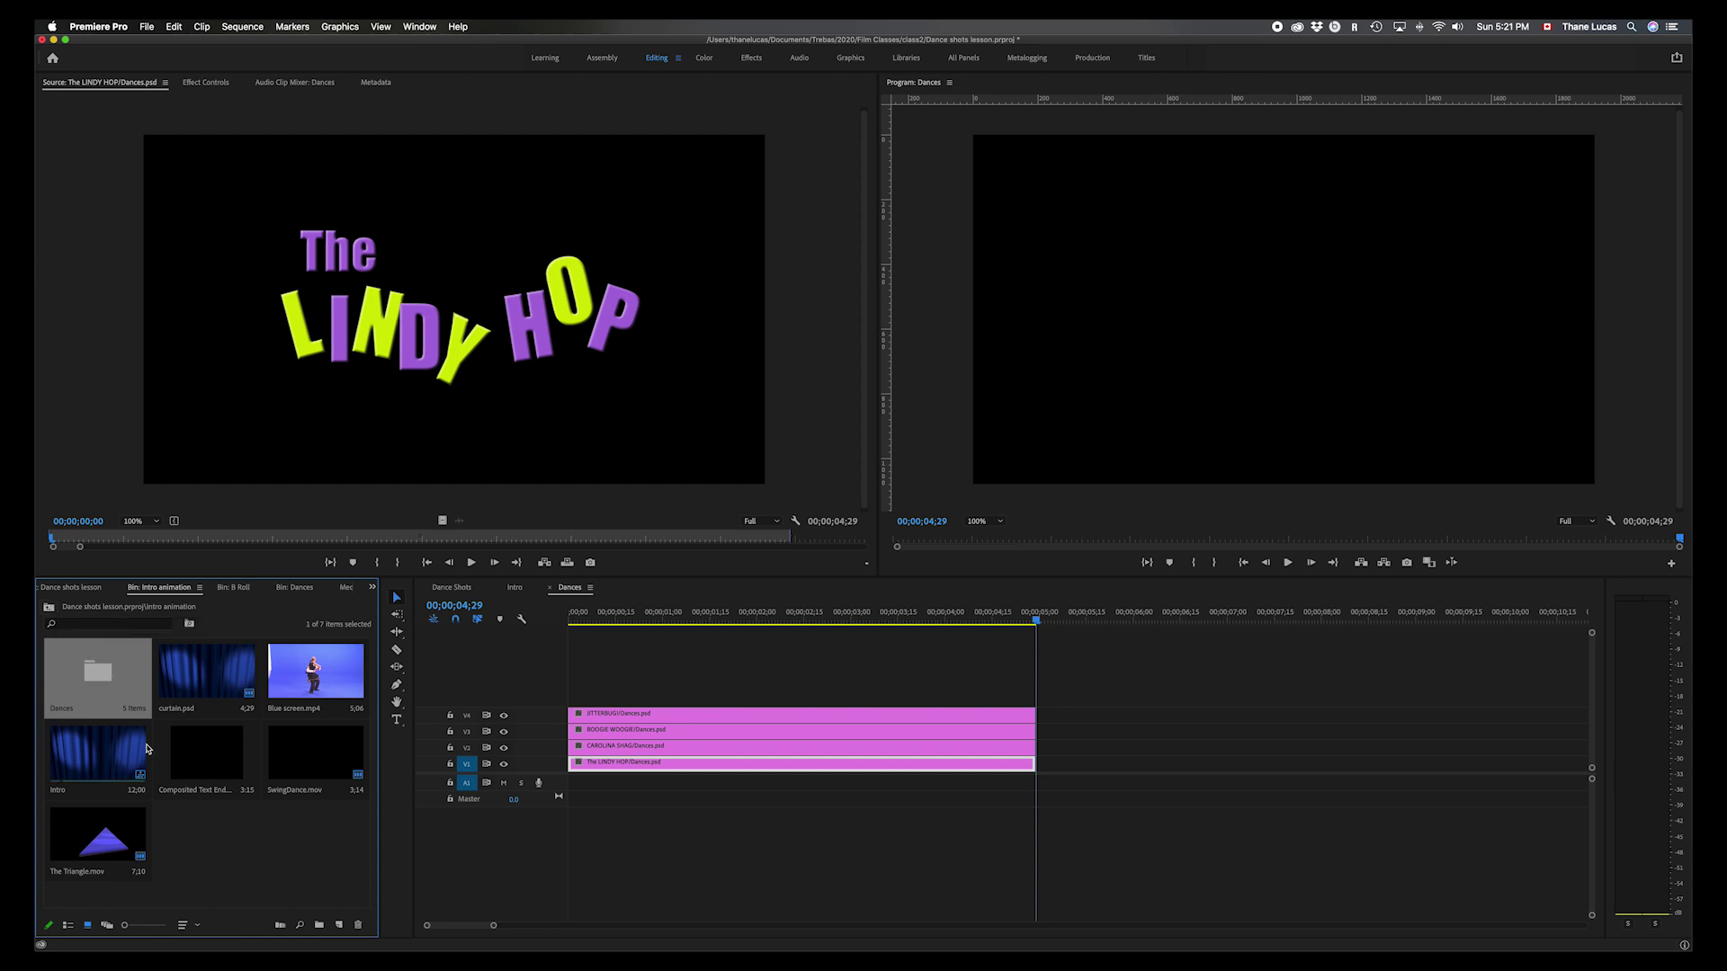
left_click(104, 764)
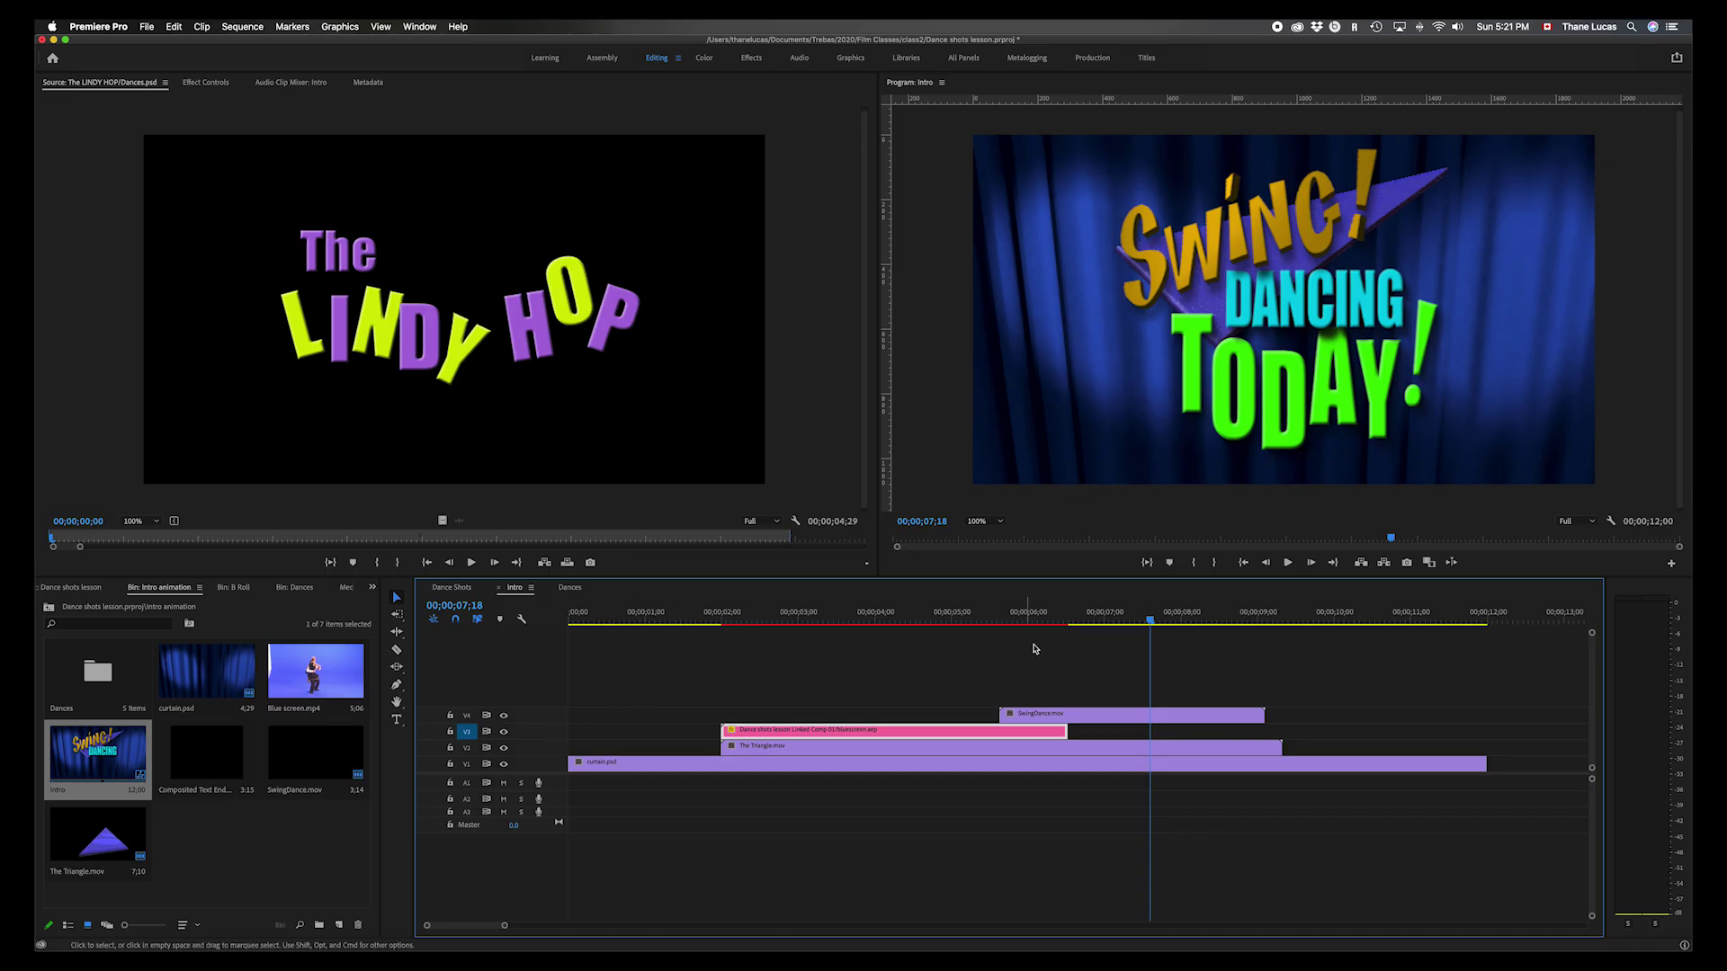
left_click_drag(1150, 621, 526, 619)
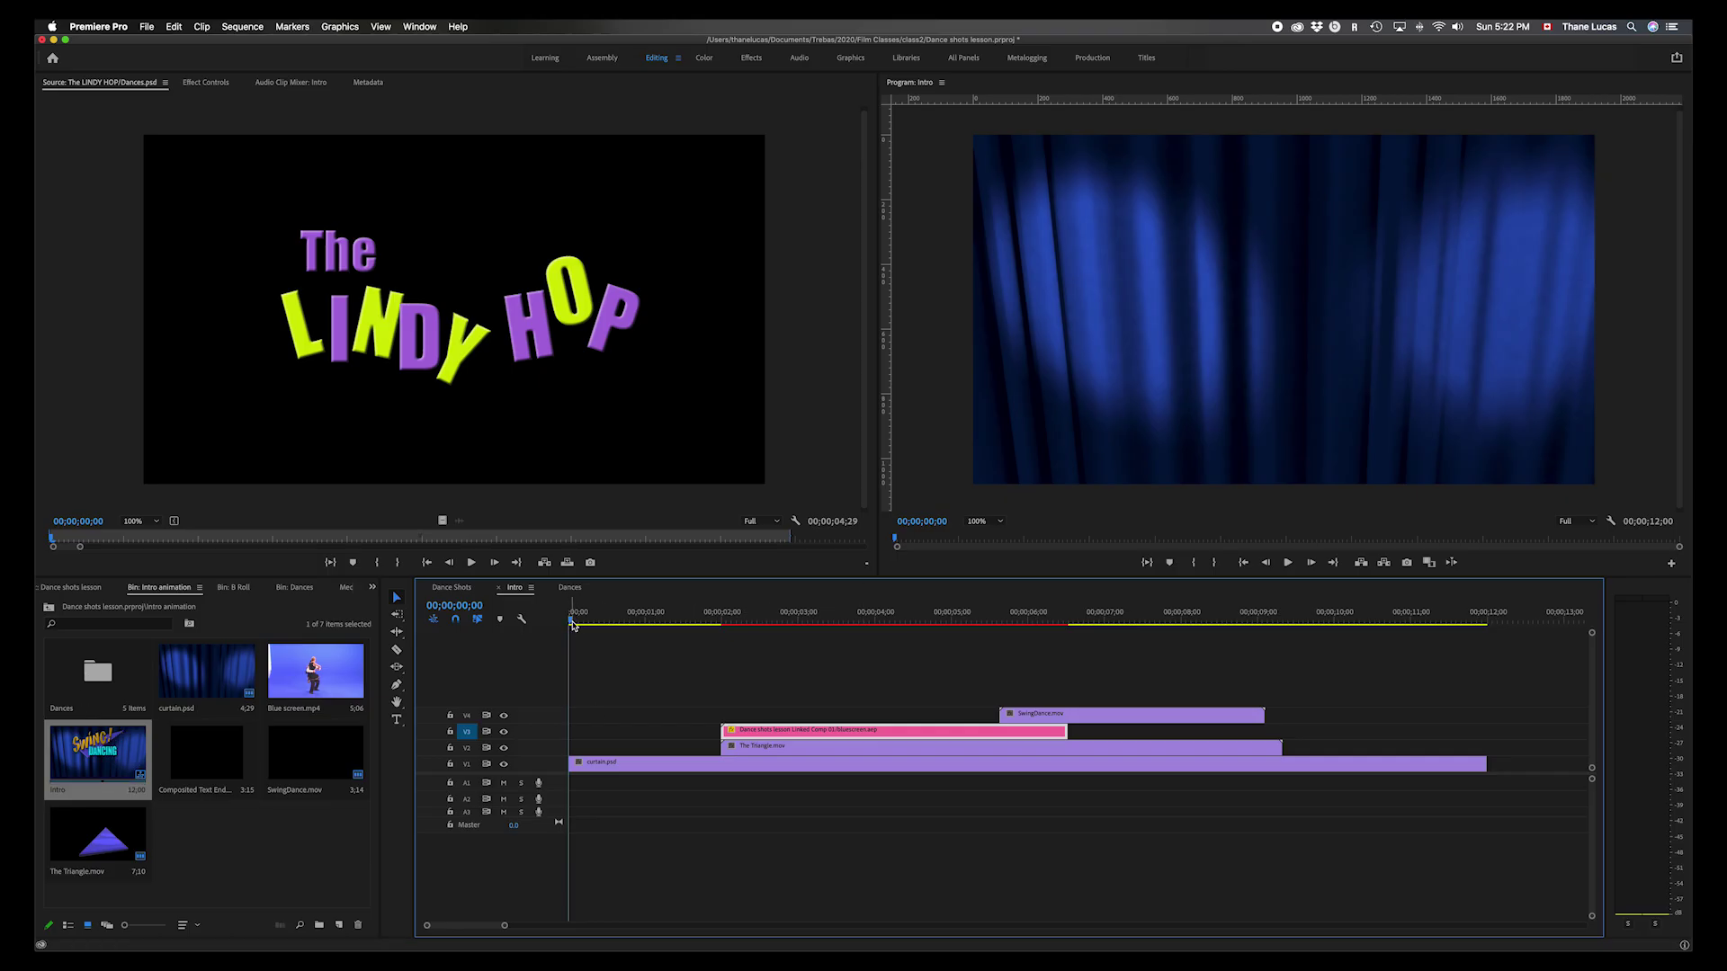
left_click_drag(573, 625, 538, 693)
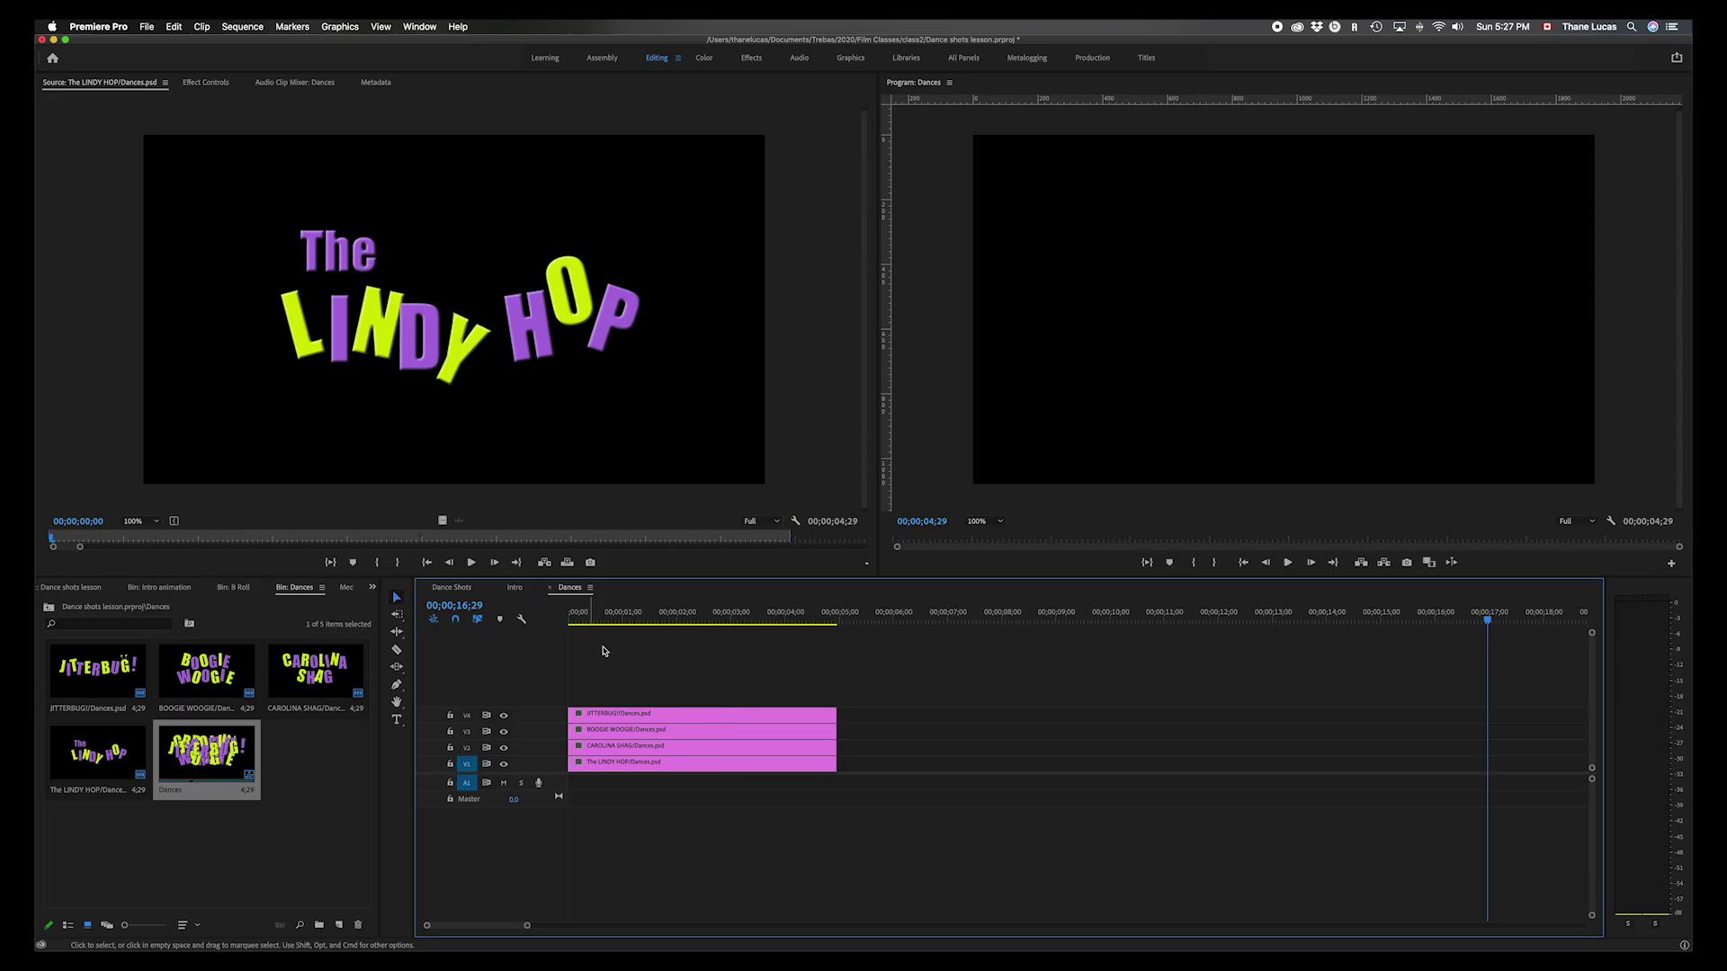
- In the Intro sequence, shift the triangle, dancers and SwingDance clips together to start at 00;00;04;20, aligning the triangle's end with the curtain's end
left_click(515, 589)
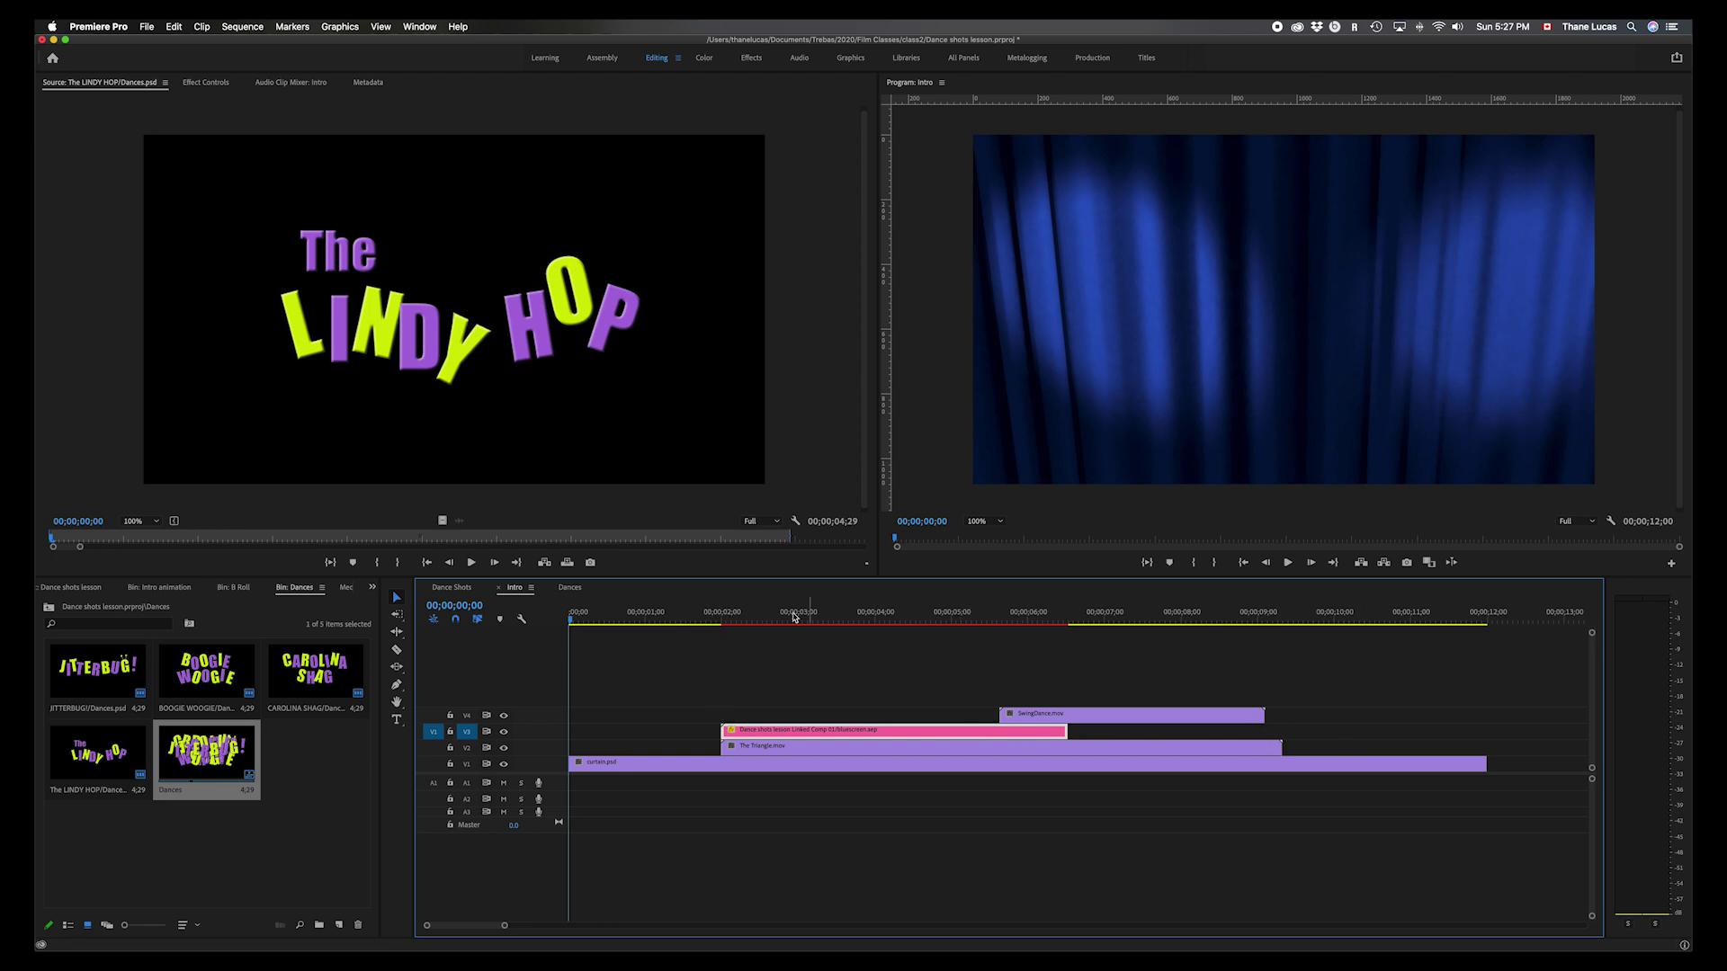
left_click(724, 612)
left_click_drag(724, 612, 1277, 596)
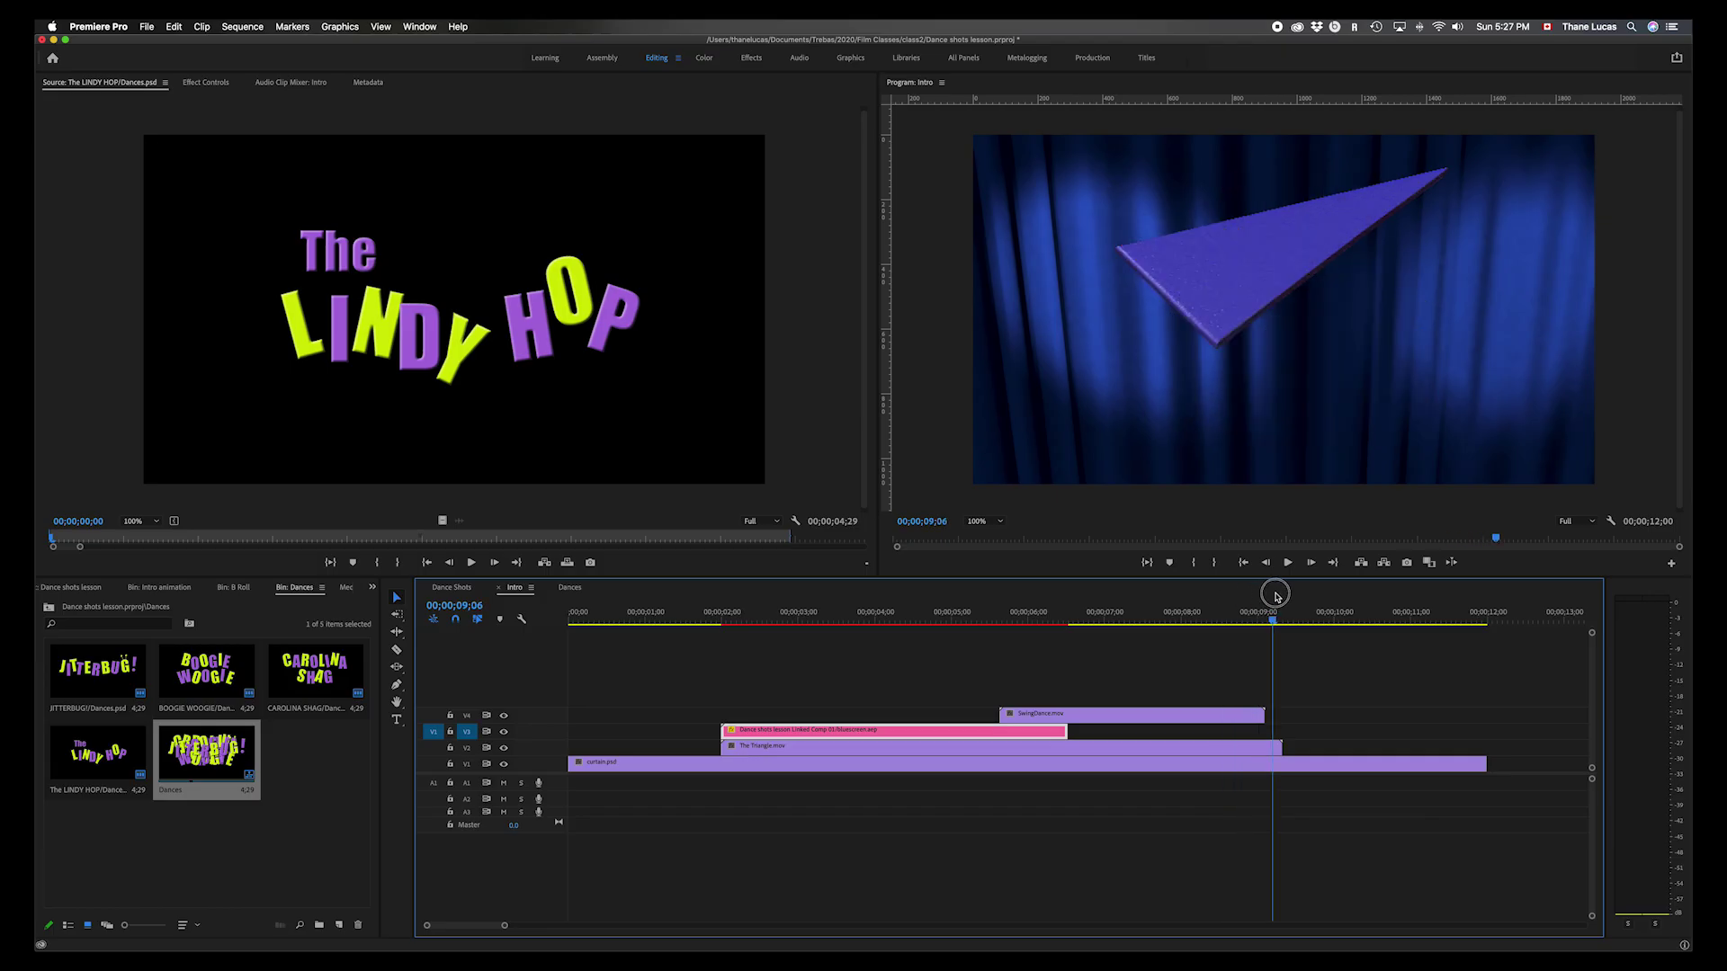
left_click_drag(1277, 596, 1187, 597)
left_click_drag(709, 670, 1295, 749)
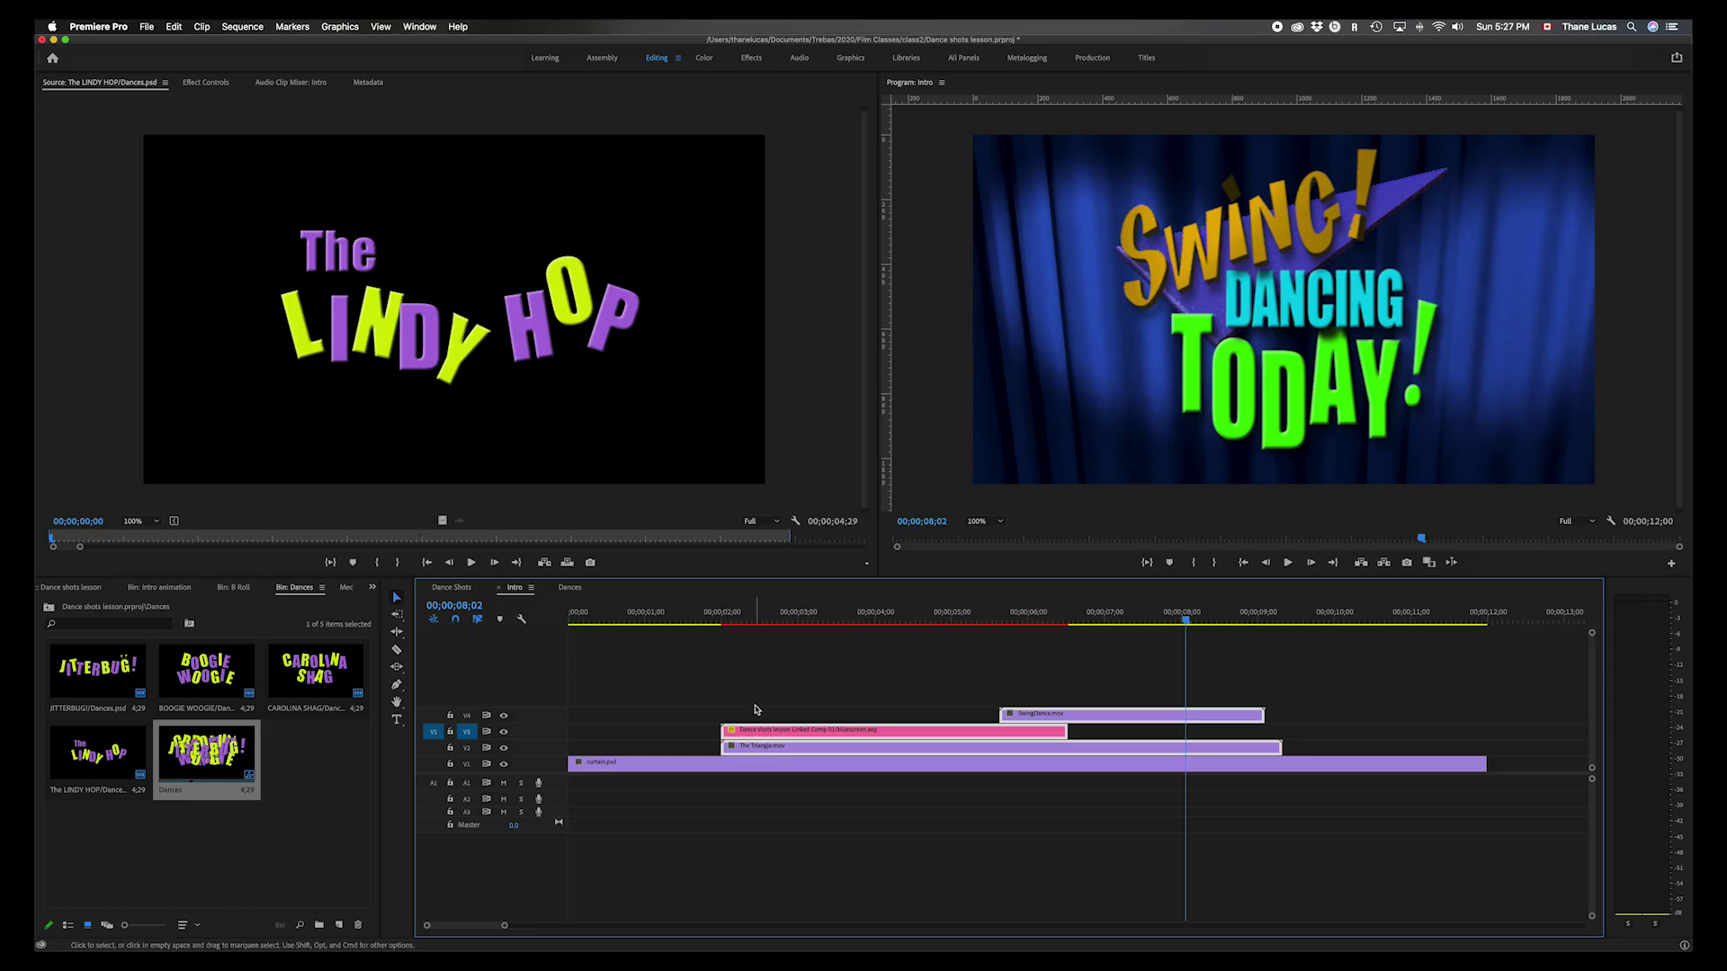
left_click_drag(760, 736, 946, 742)
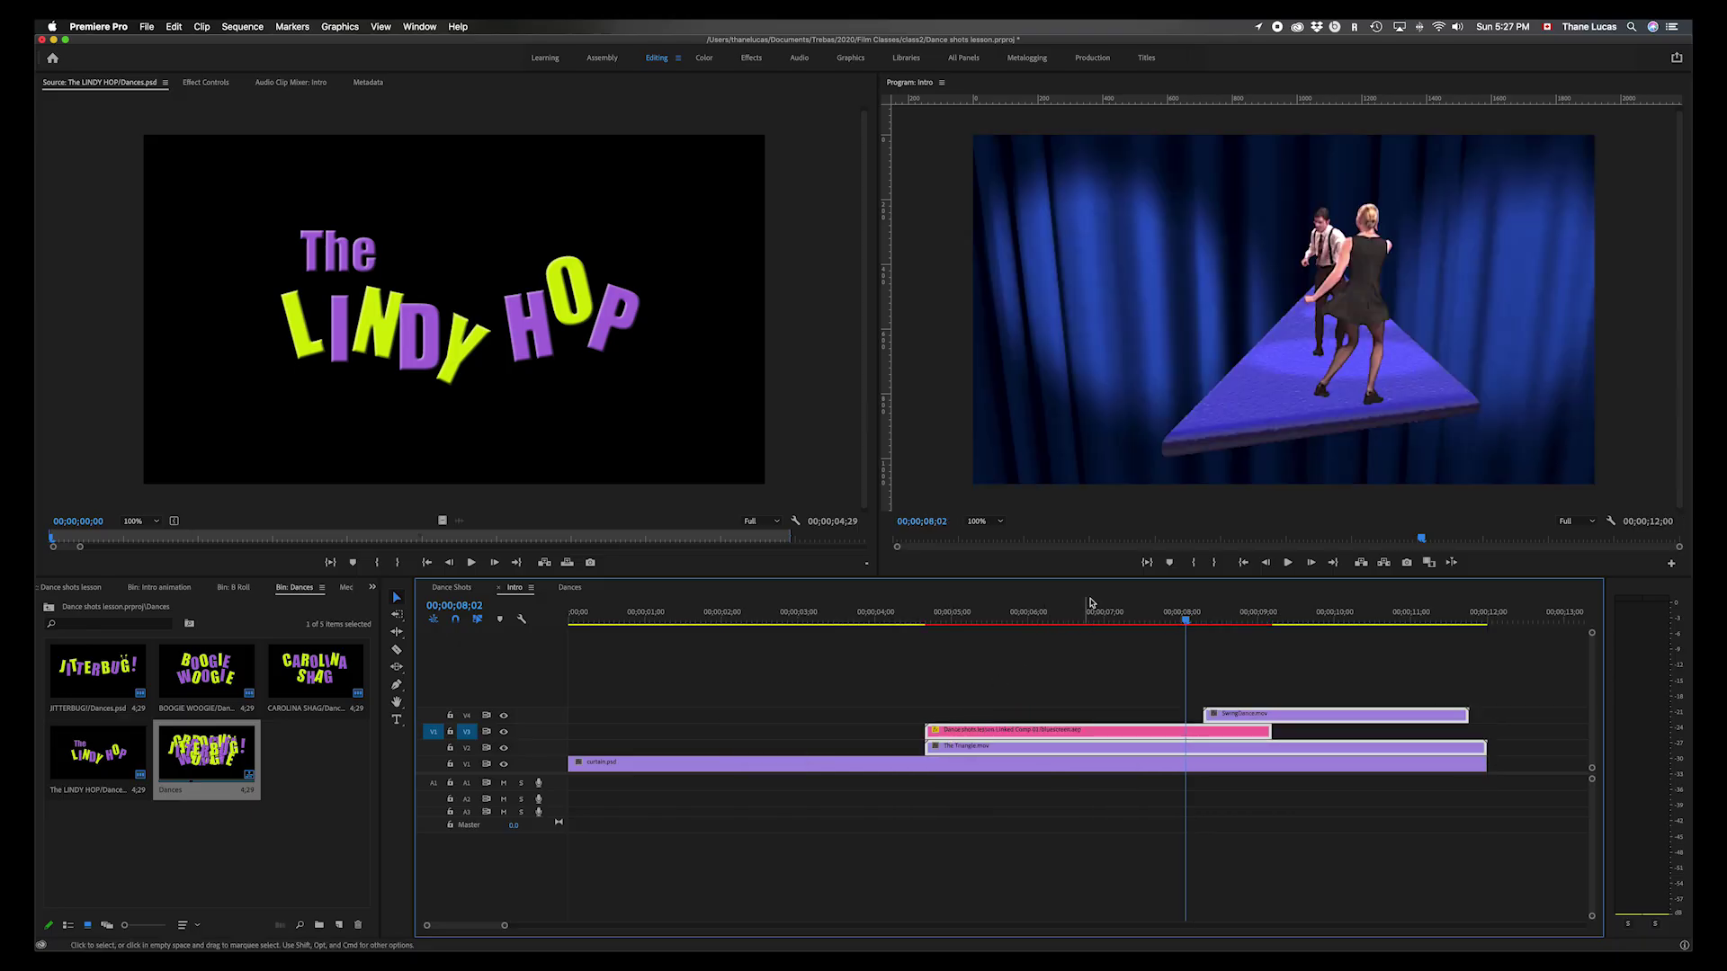
left_click_drag(1185, 624, 926, 624)
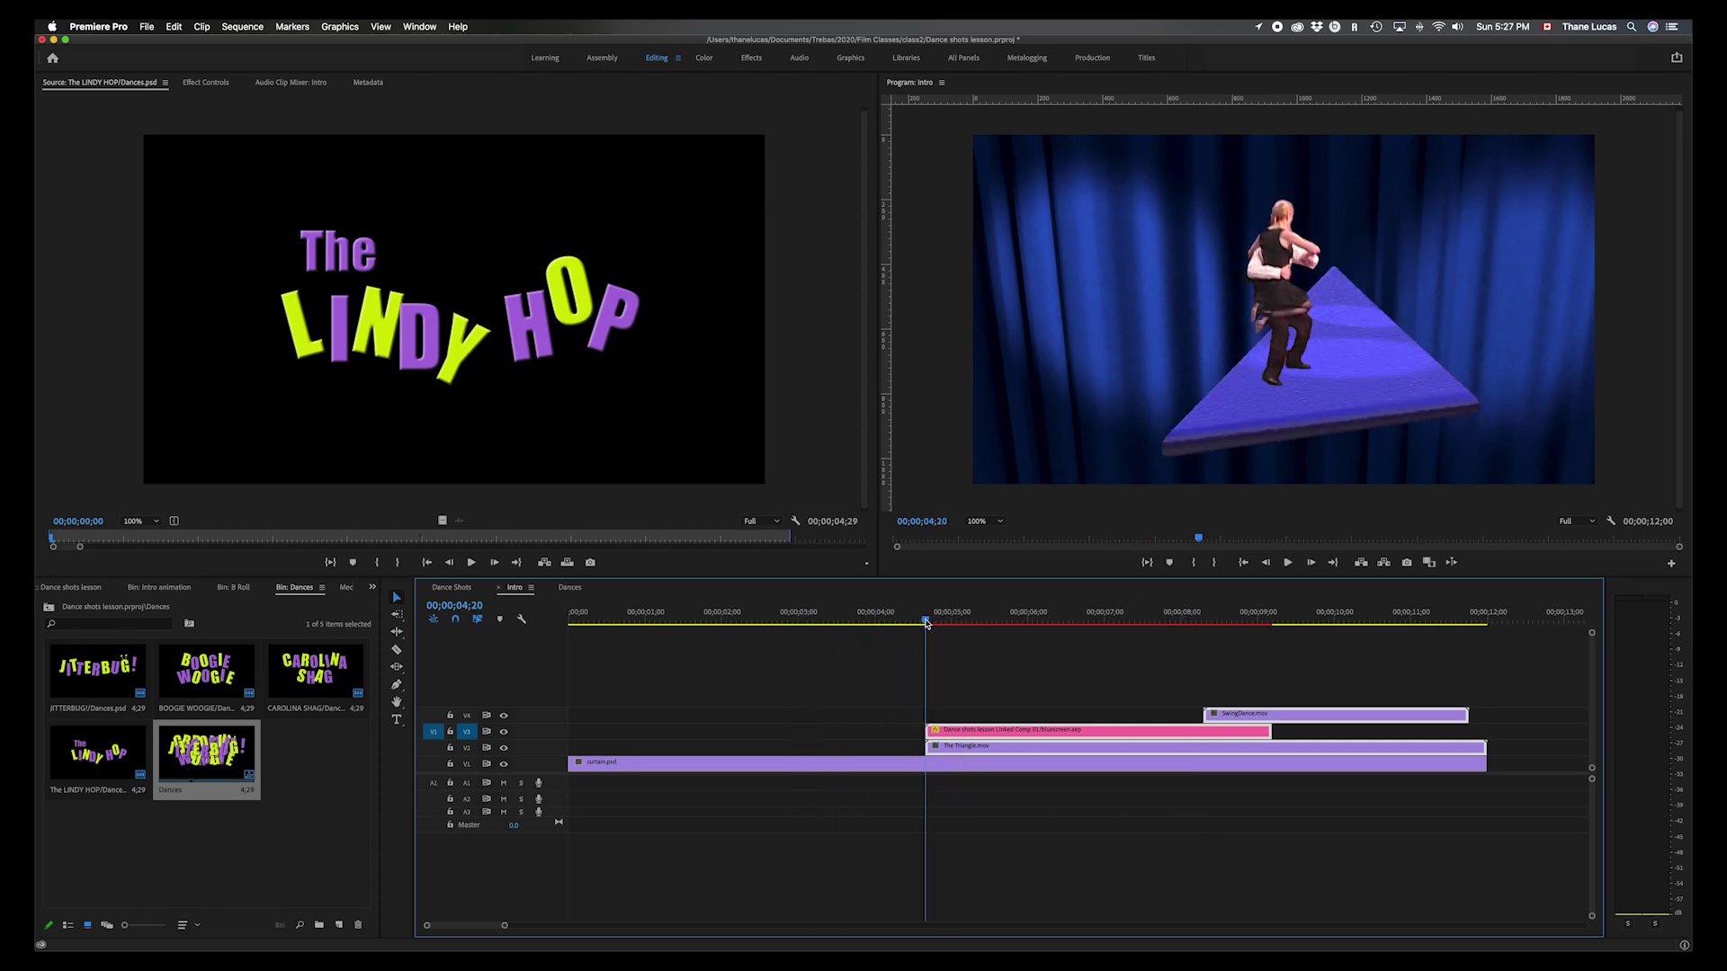
left_click_drag(926, 623, 557, 631)
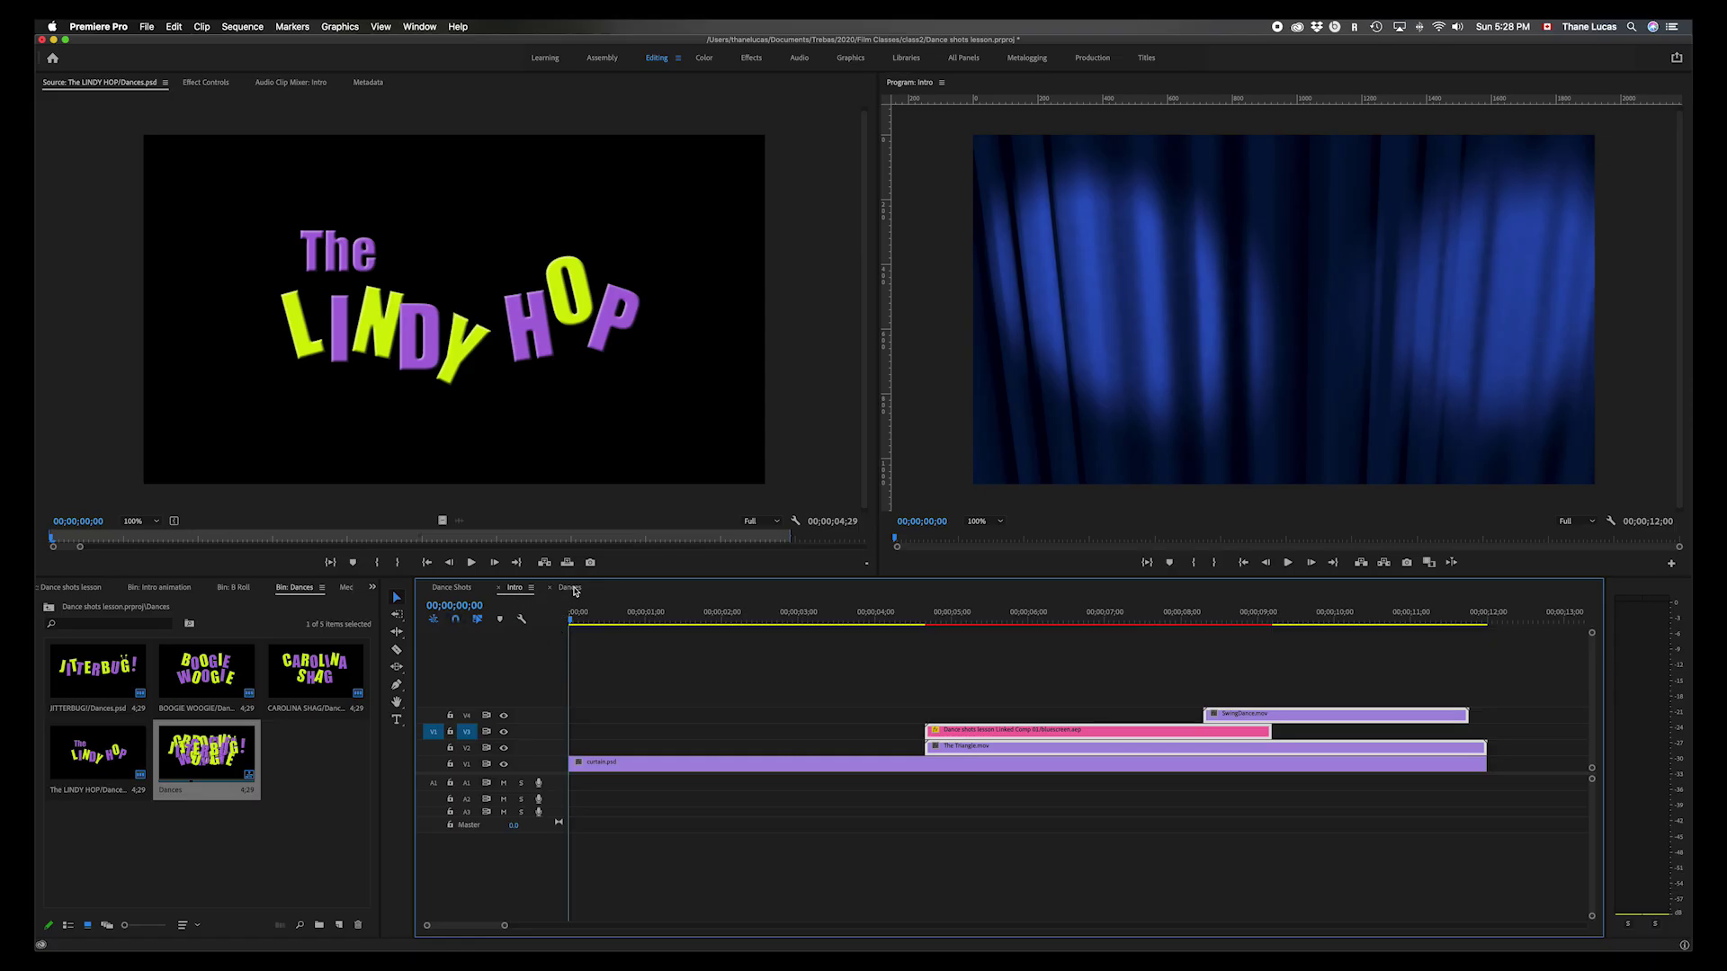
- In the Dances sequence, trim the ends of all four title clips together to a duration of 00;00;02;15
left_click(571, 588)
left_click_drag(720, 668, 927, 878)
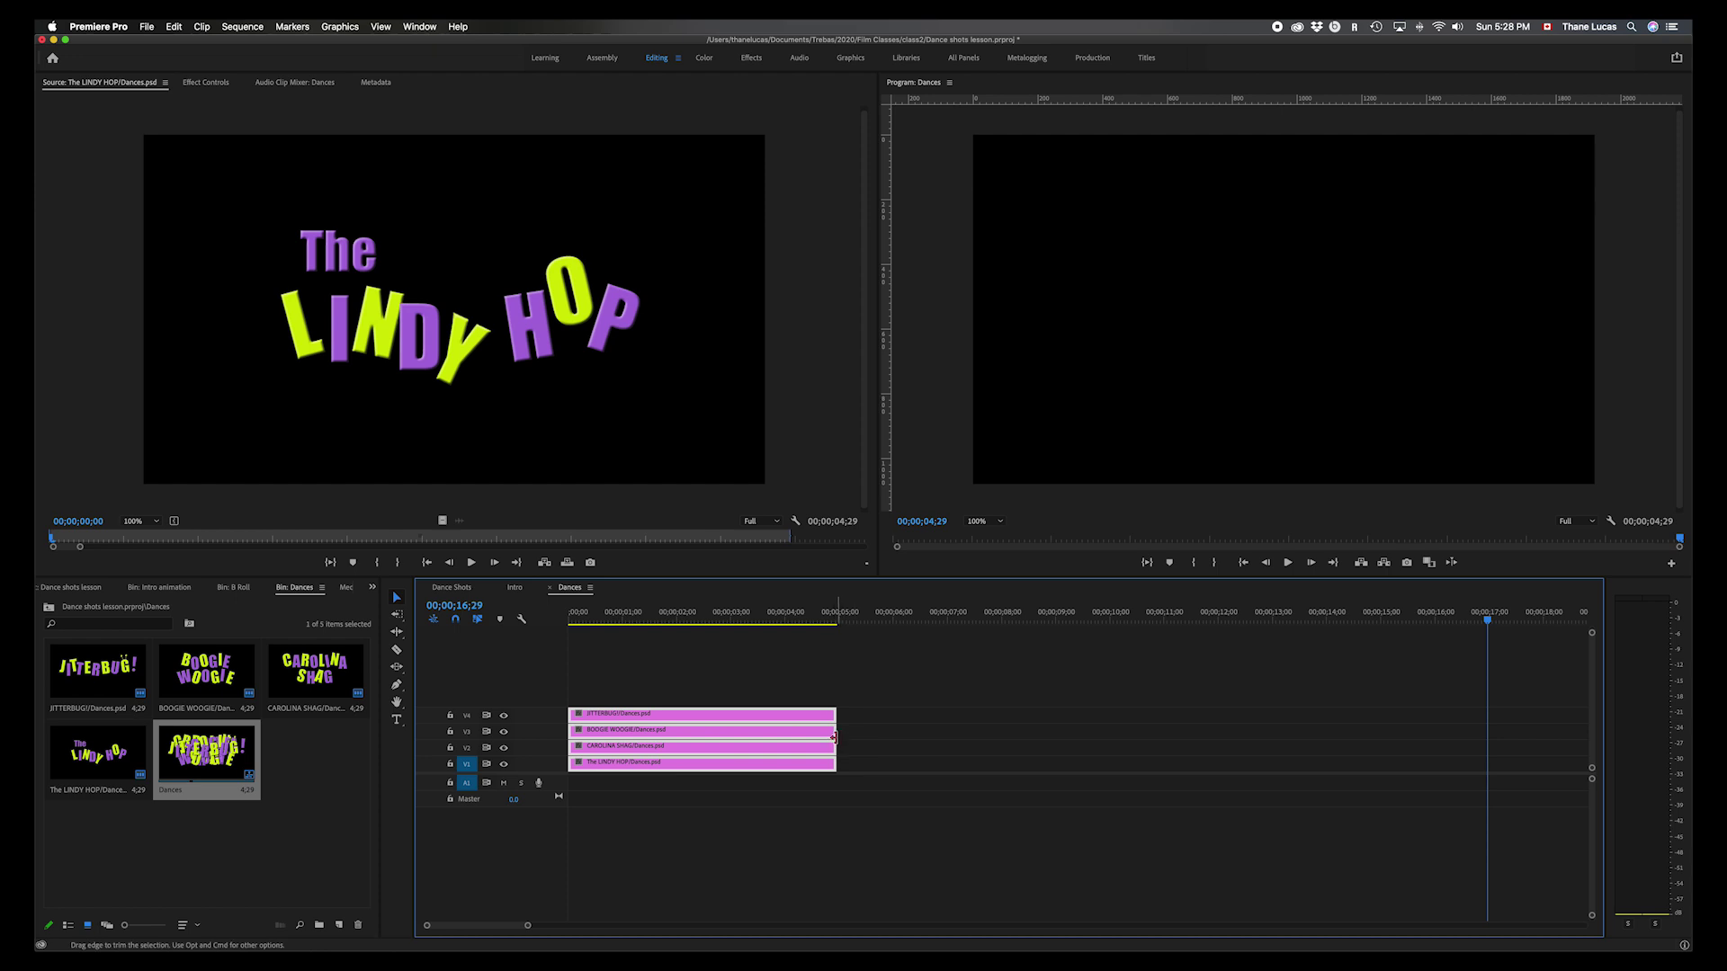
left_click_drag(835, 737, 726, 731)
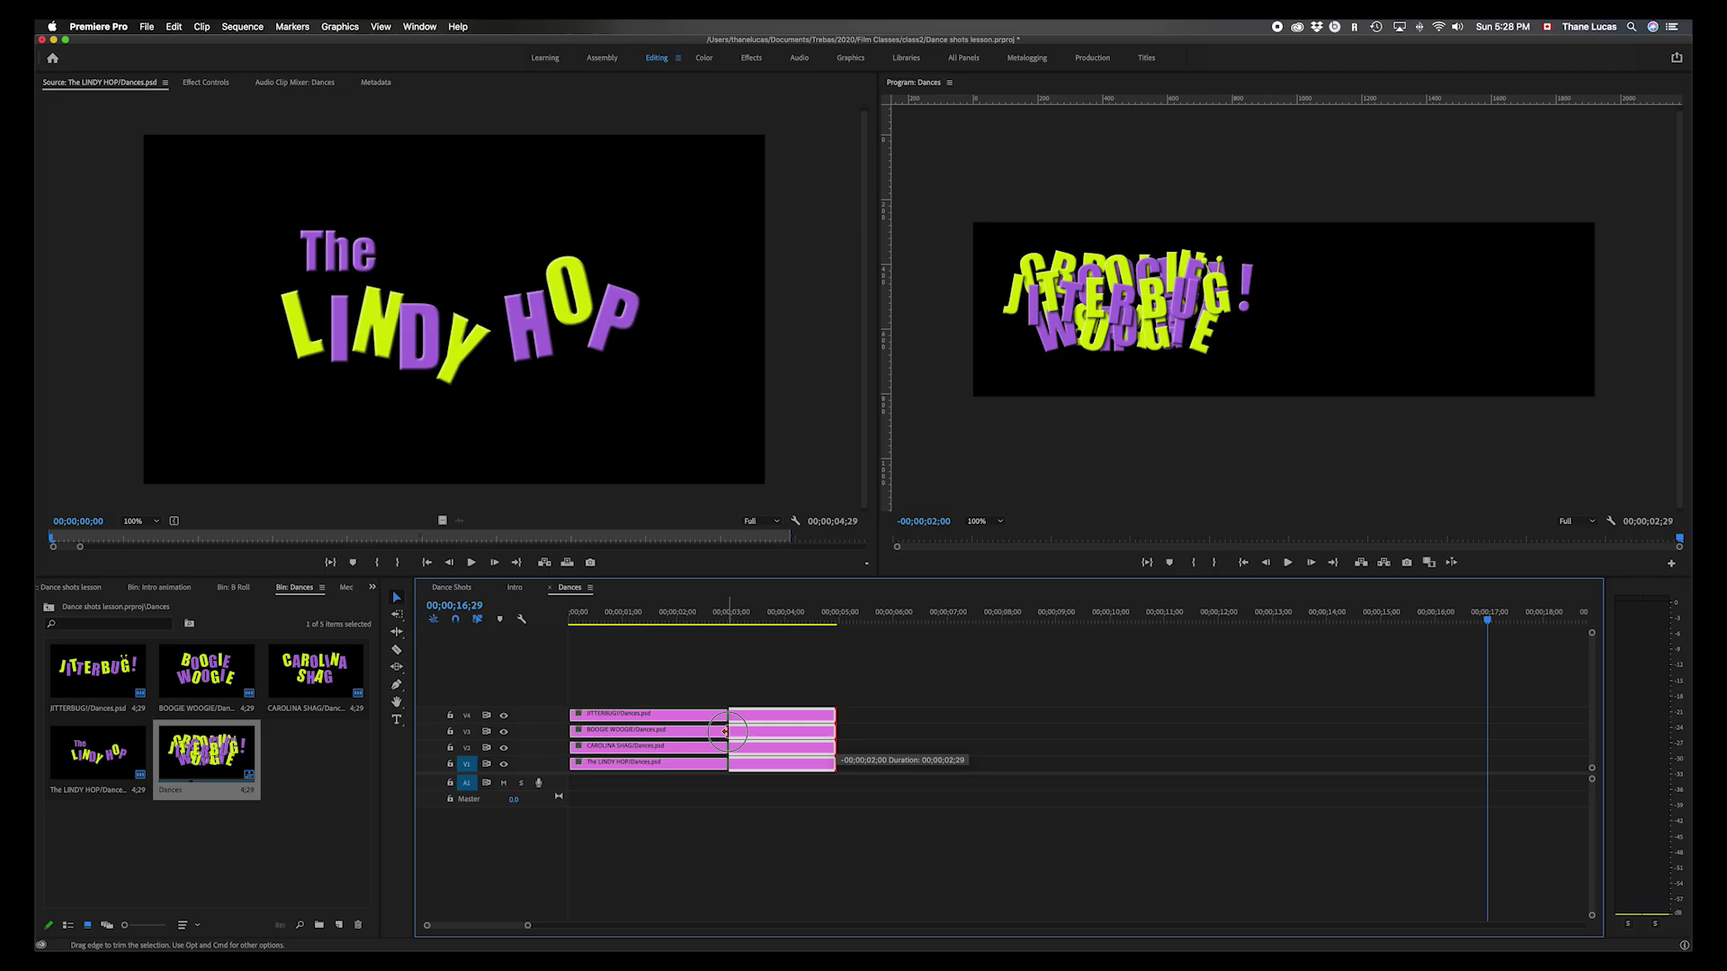
left_click_drag(725, 732, 700, 735)
left_click_drag(699, 735, 700, 735)
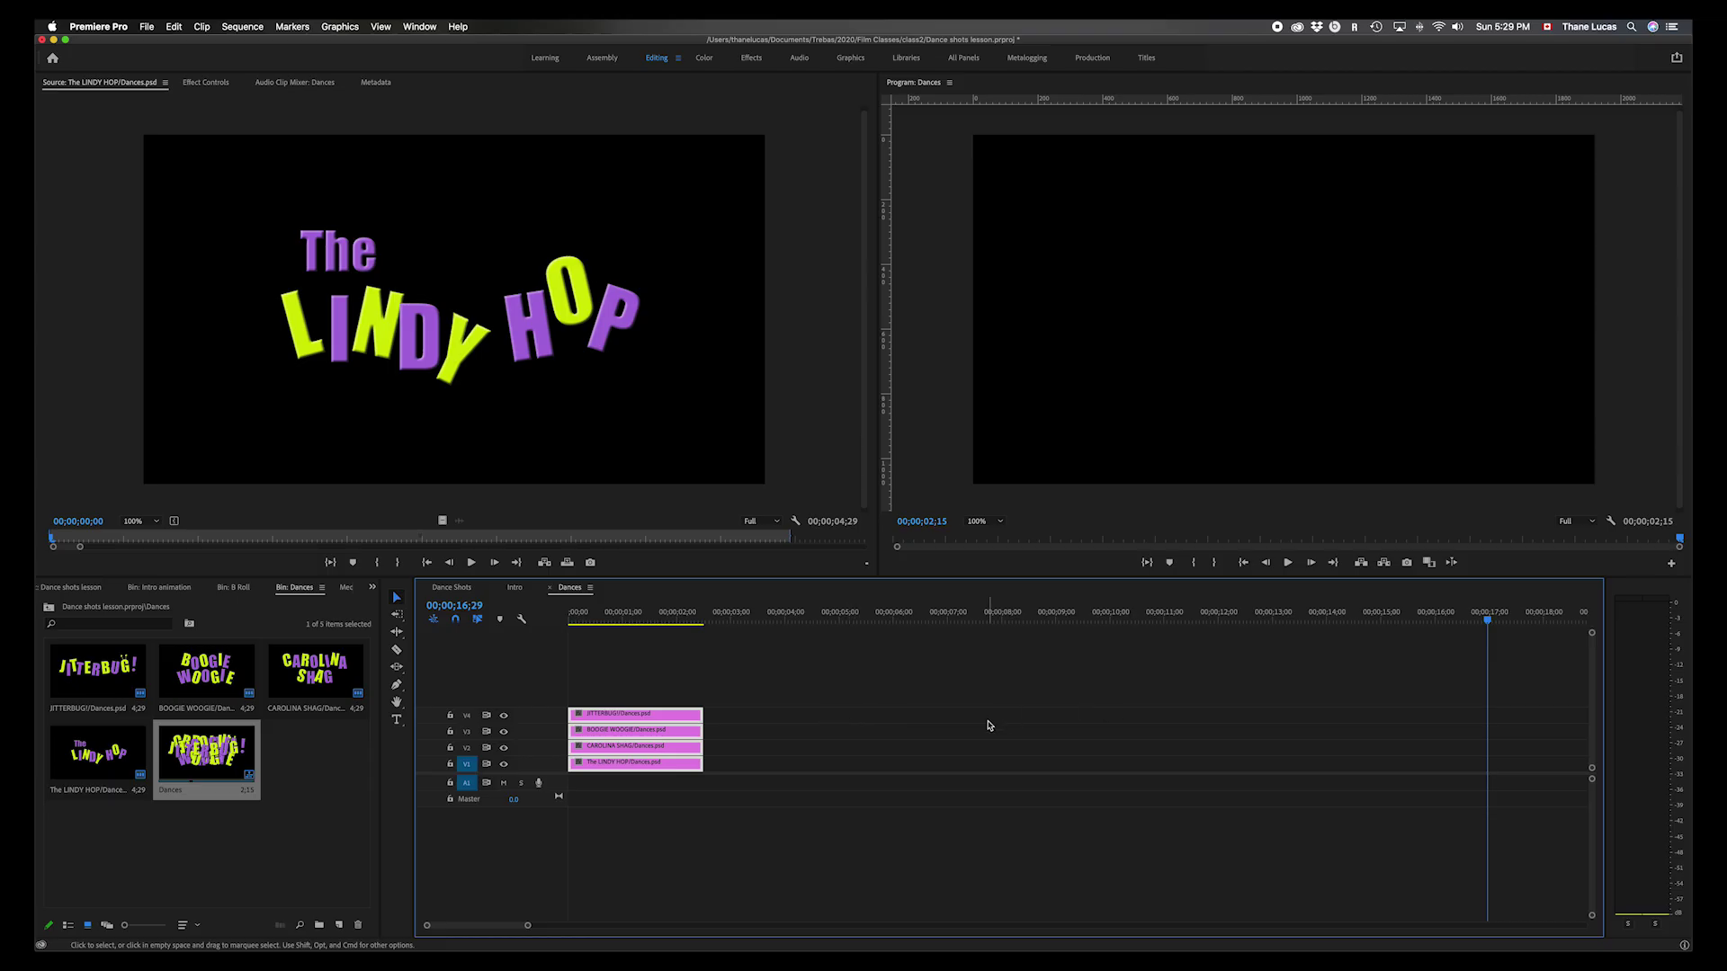
- Stagger the title clips with successive +200 offsets so CAROLINA SHAG, BOOGIE WOOGIE and JITTERBUG! start at 2, 4 and 6 seconds
left_click(630, 767, "shift")
type("+")
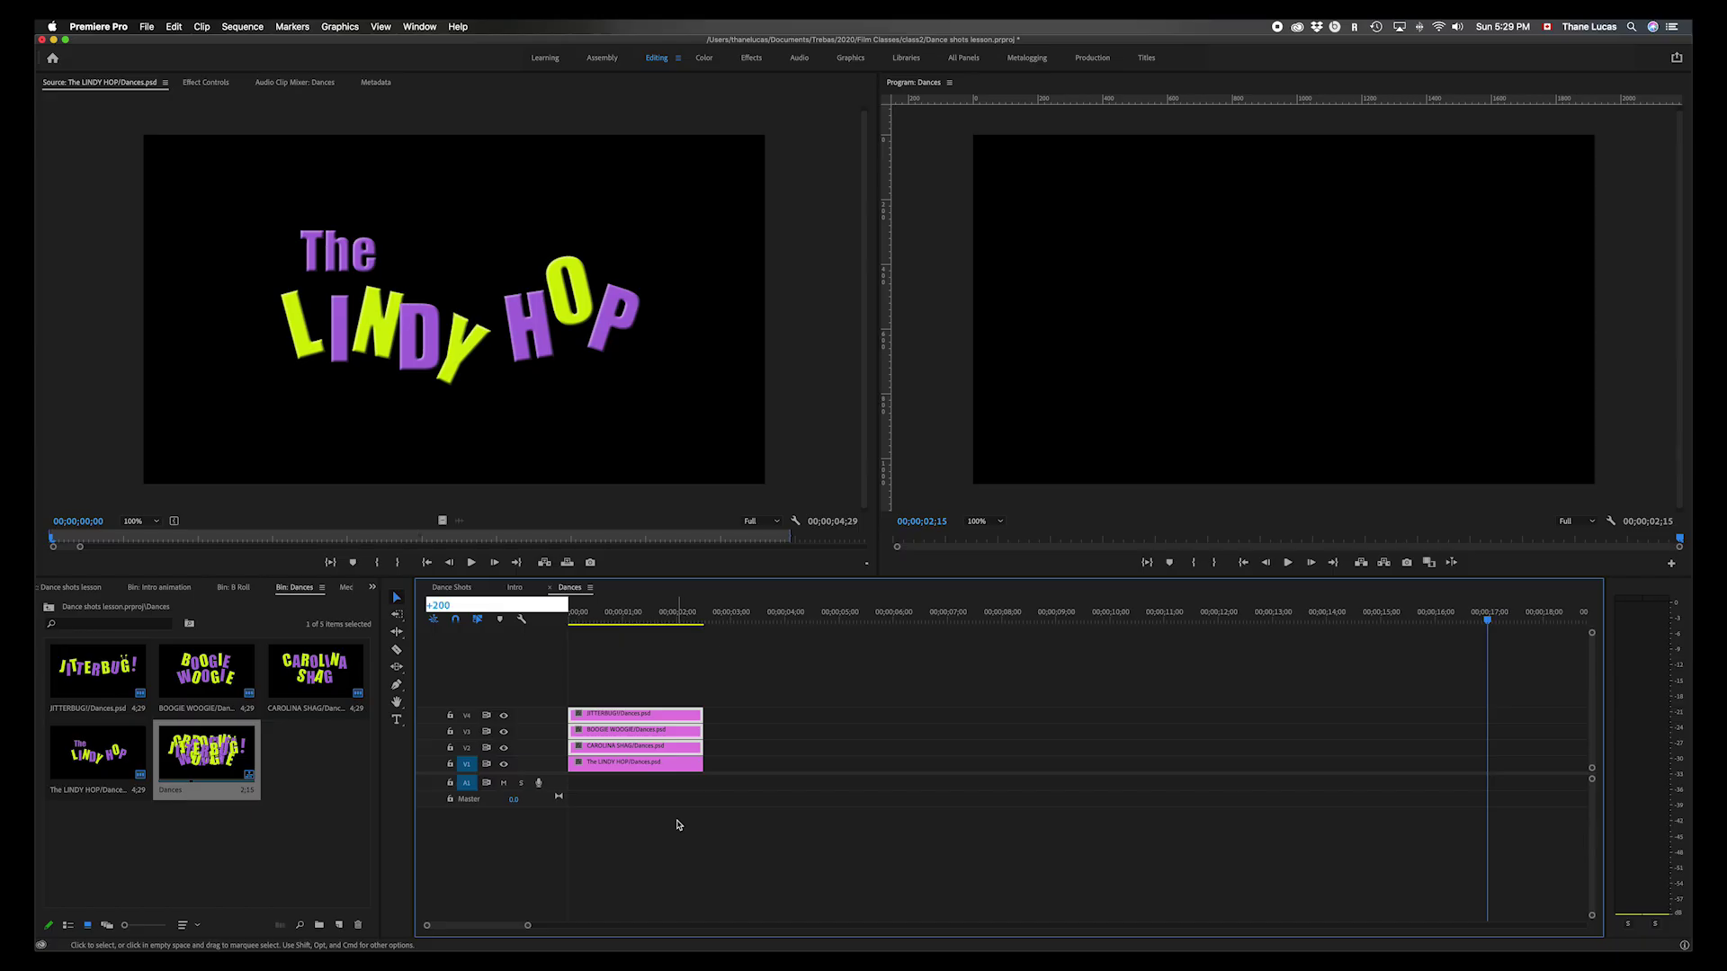
type("200")
key("Return")
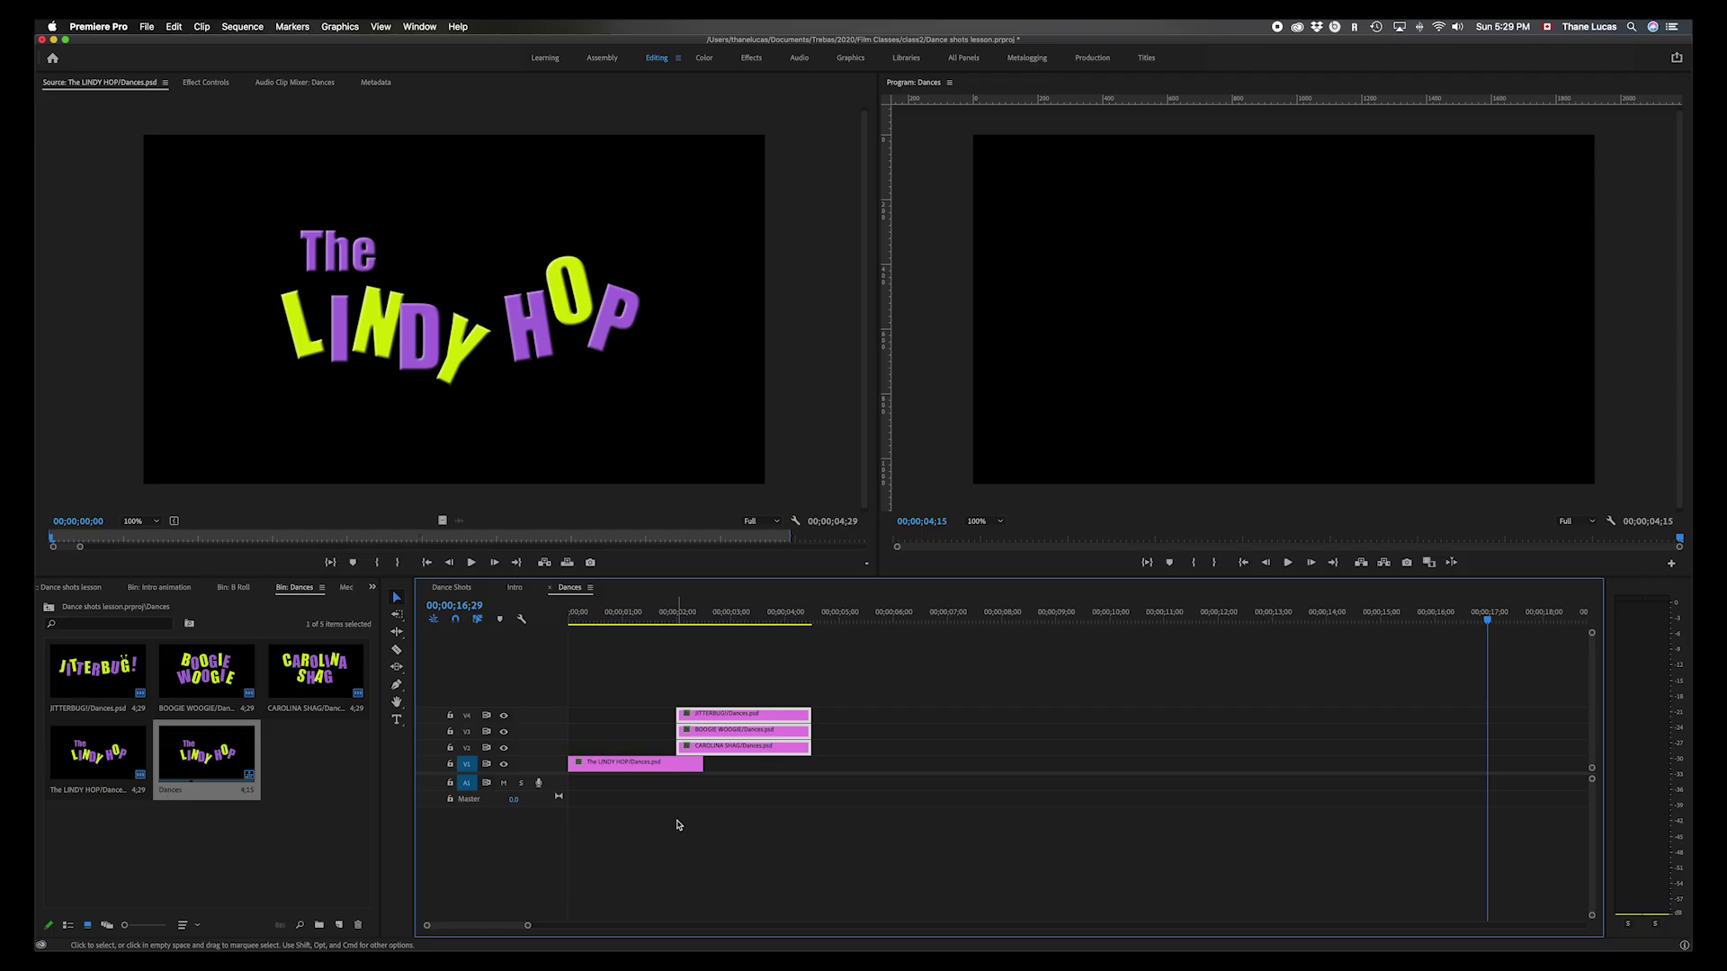
left_click(751, 754, "shift")
type("+200")
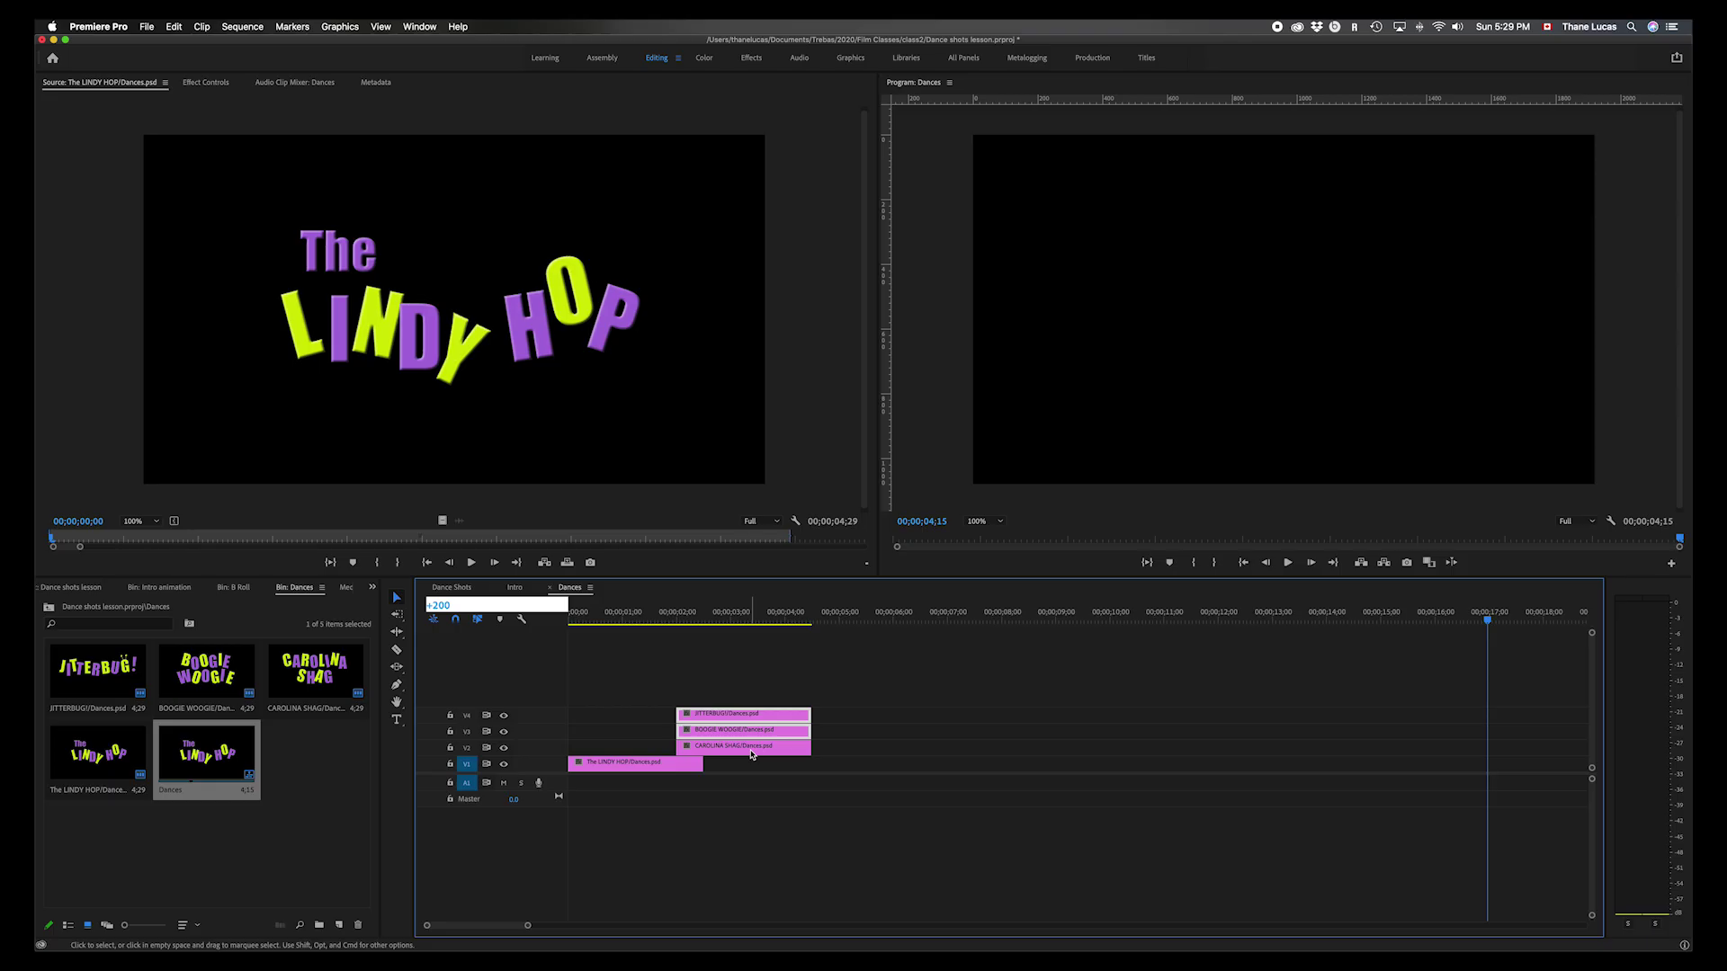
key("Return")
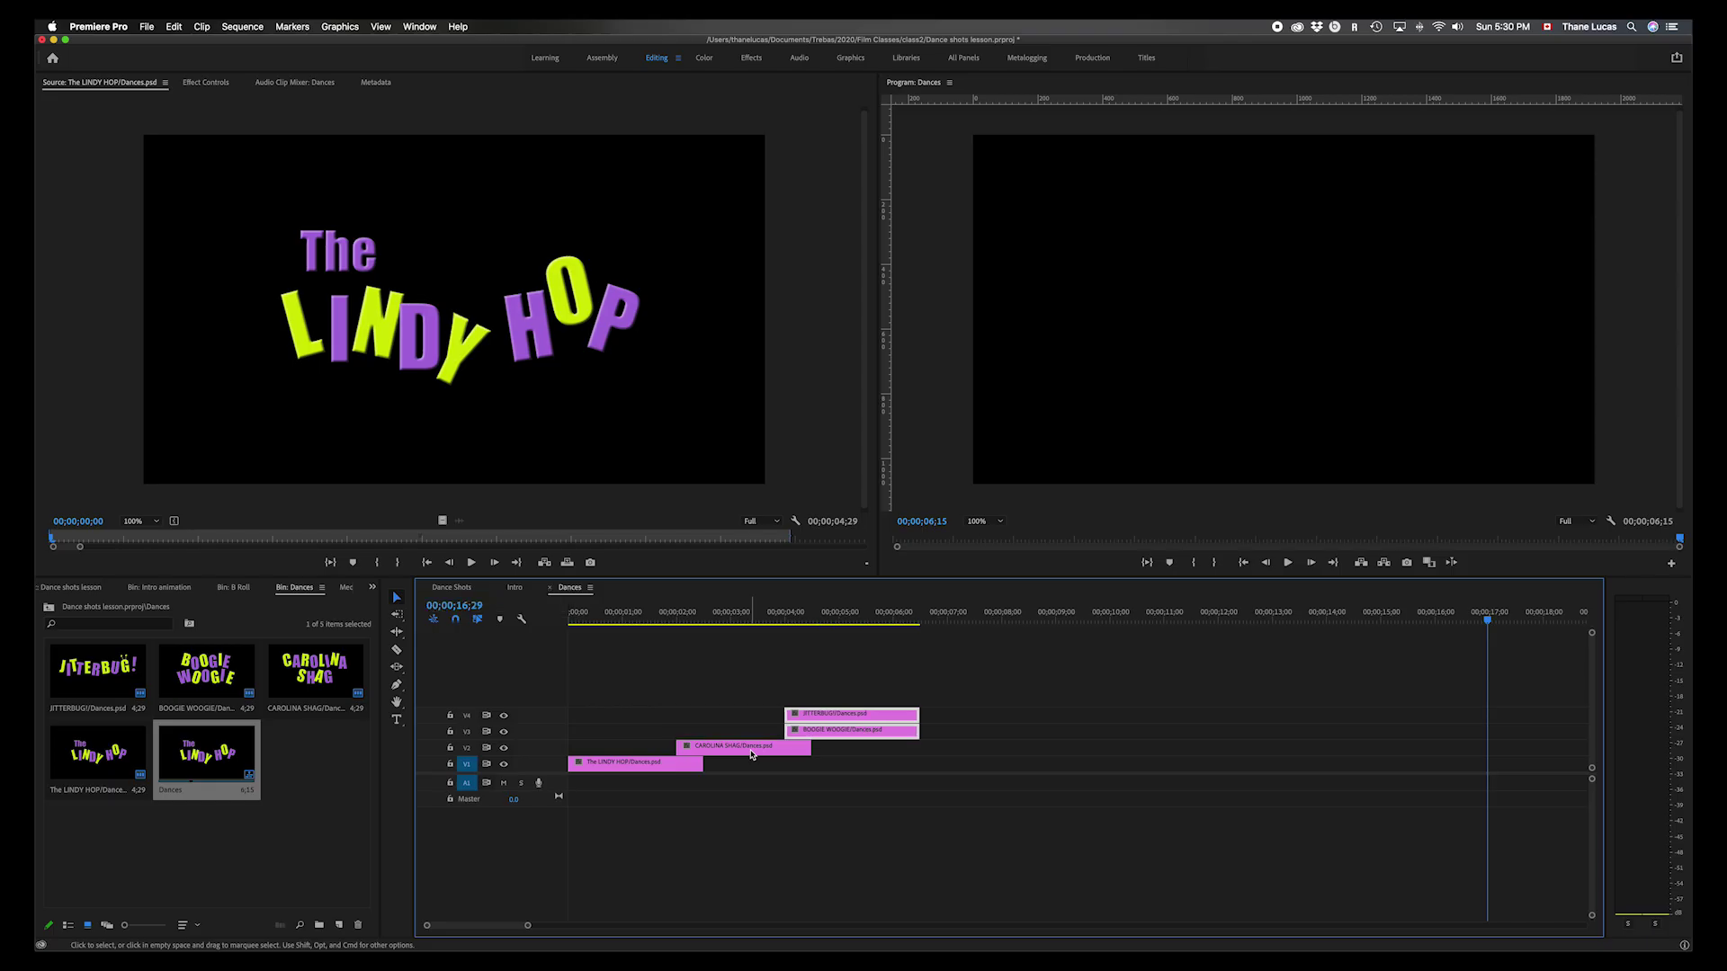
left_click(890, 739, "shift")
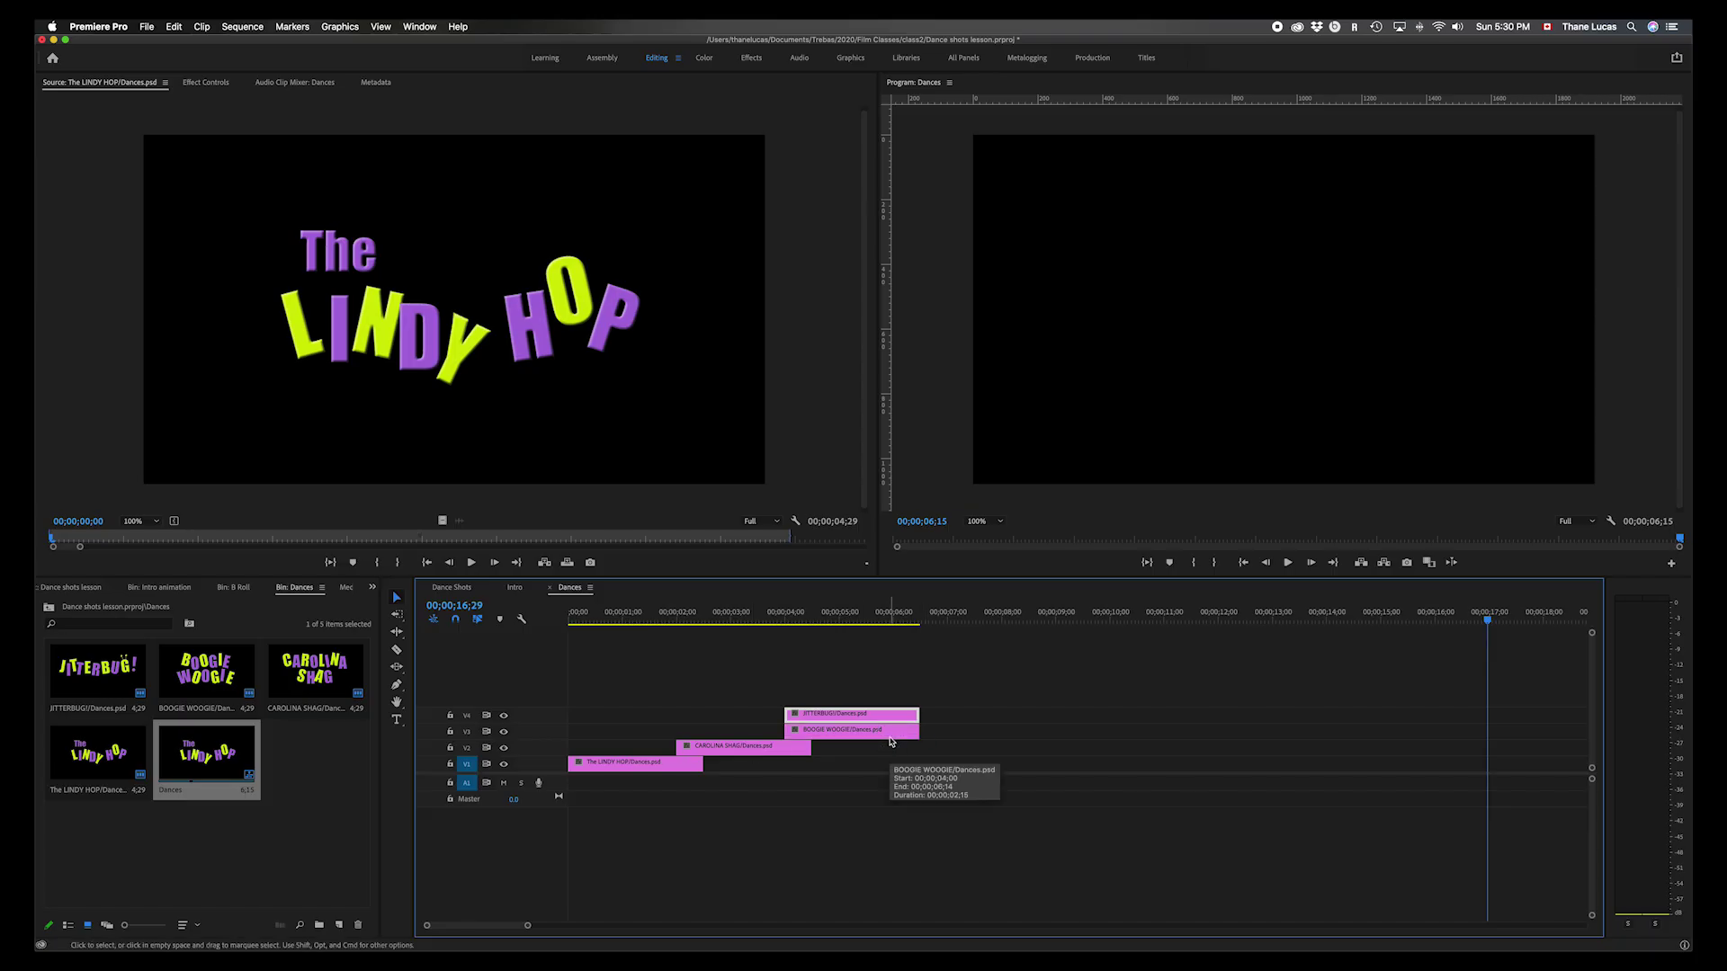
type("+200")
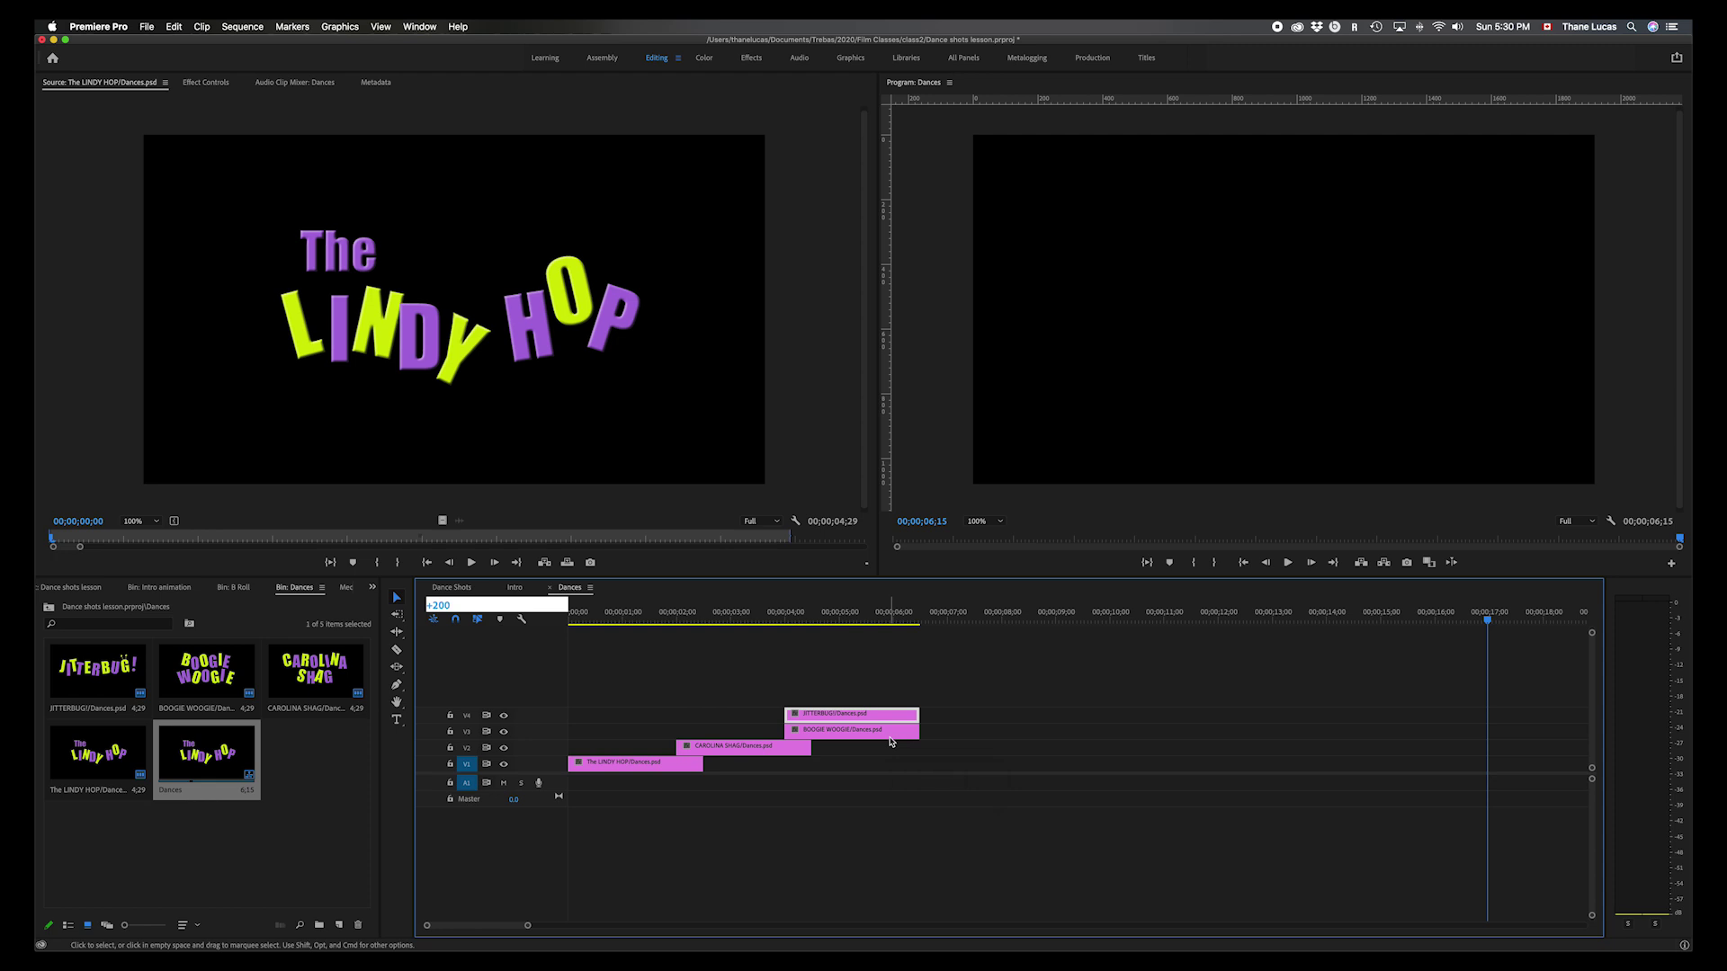
key("Return")
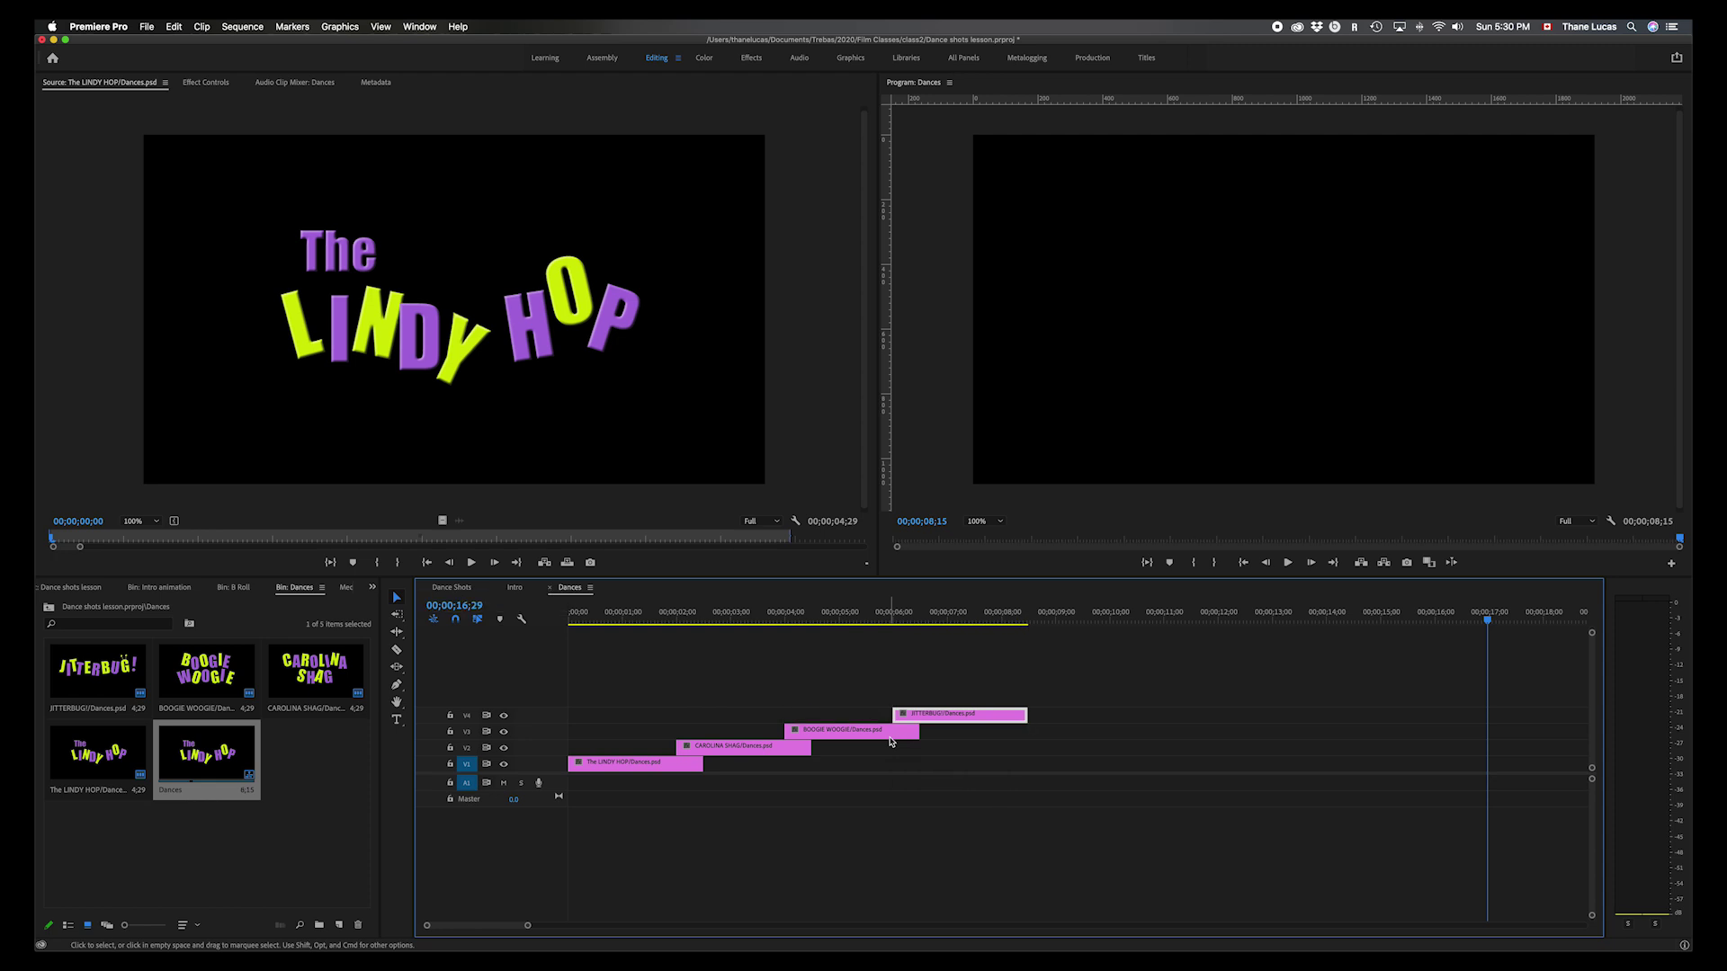
- Set a first Position keyframe on The LINDY HOP clip at 00;00;00;15, keeping the title centred at 960, 540
key("Home")
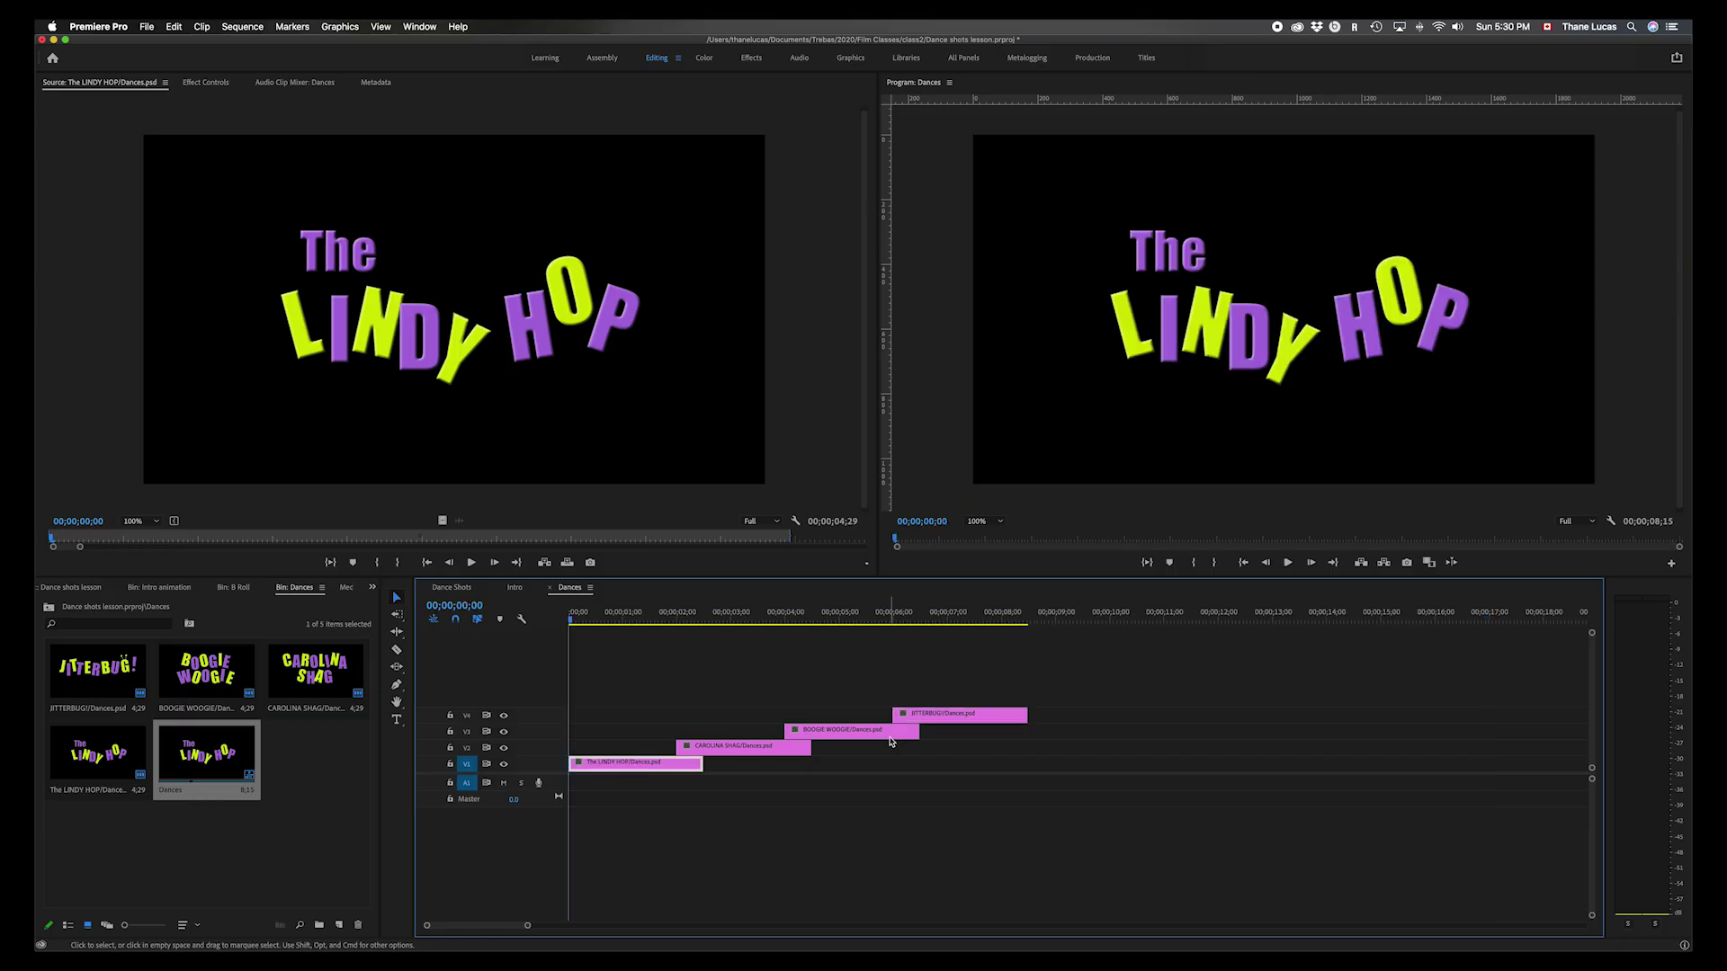
key("=")
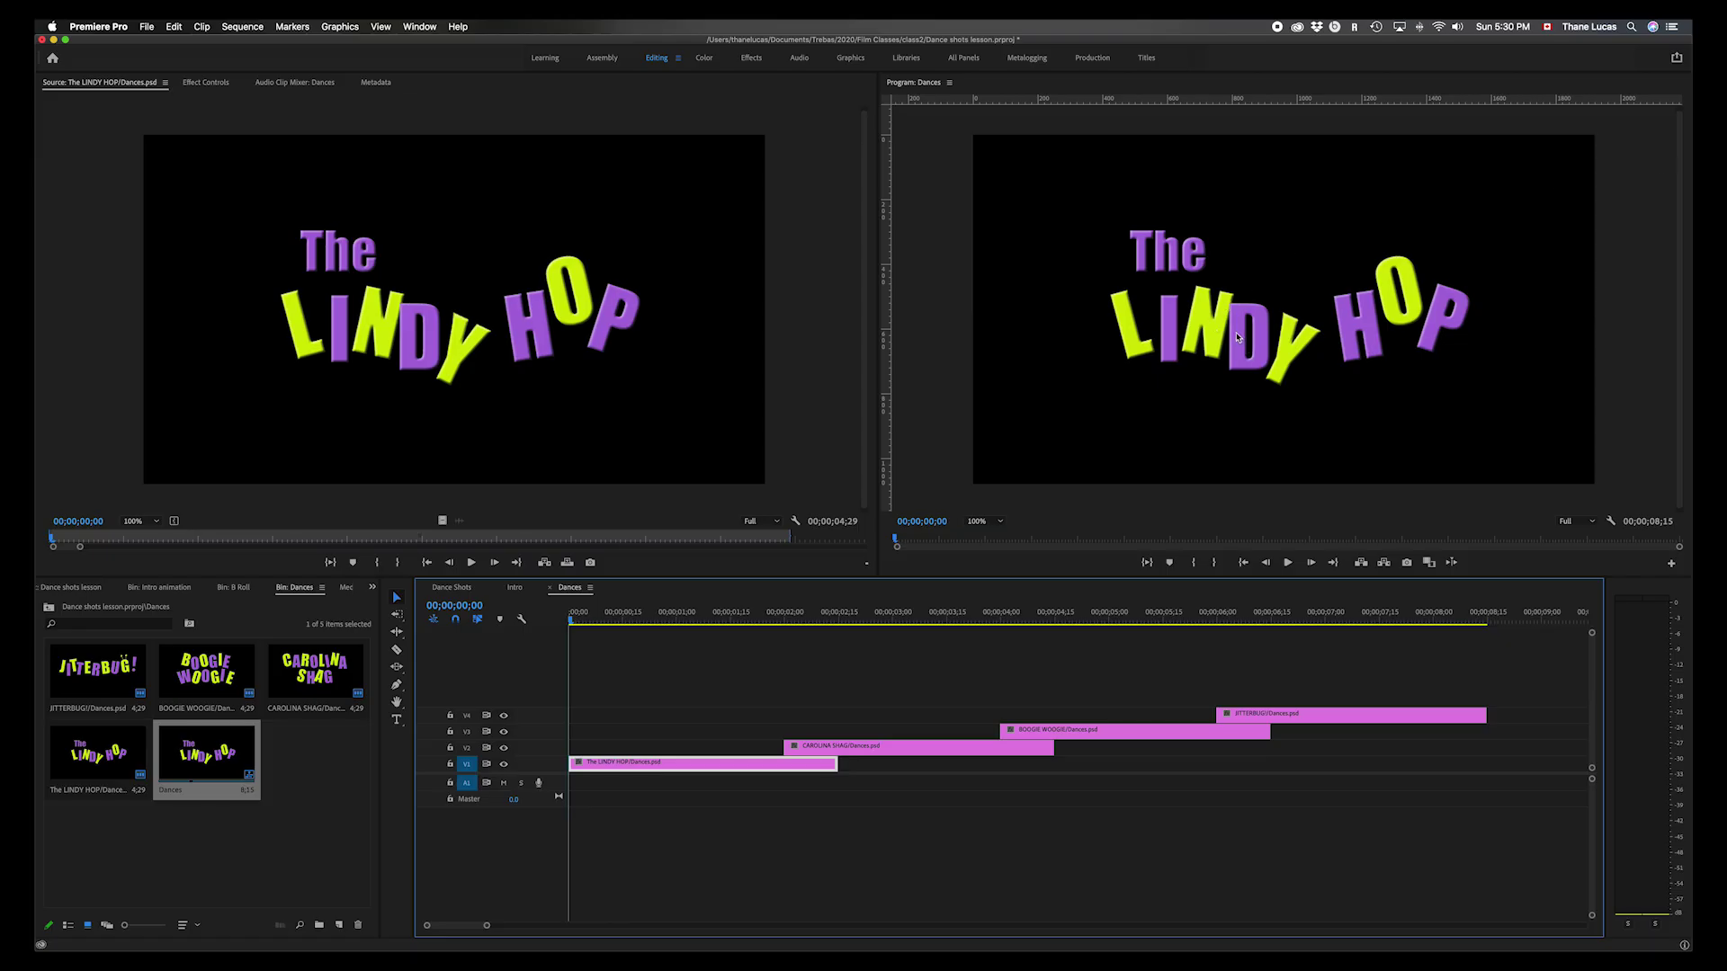
double_click(671, 764)
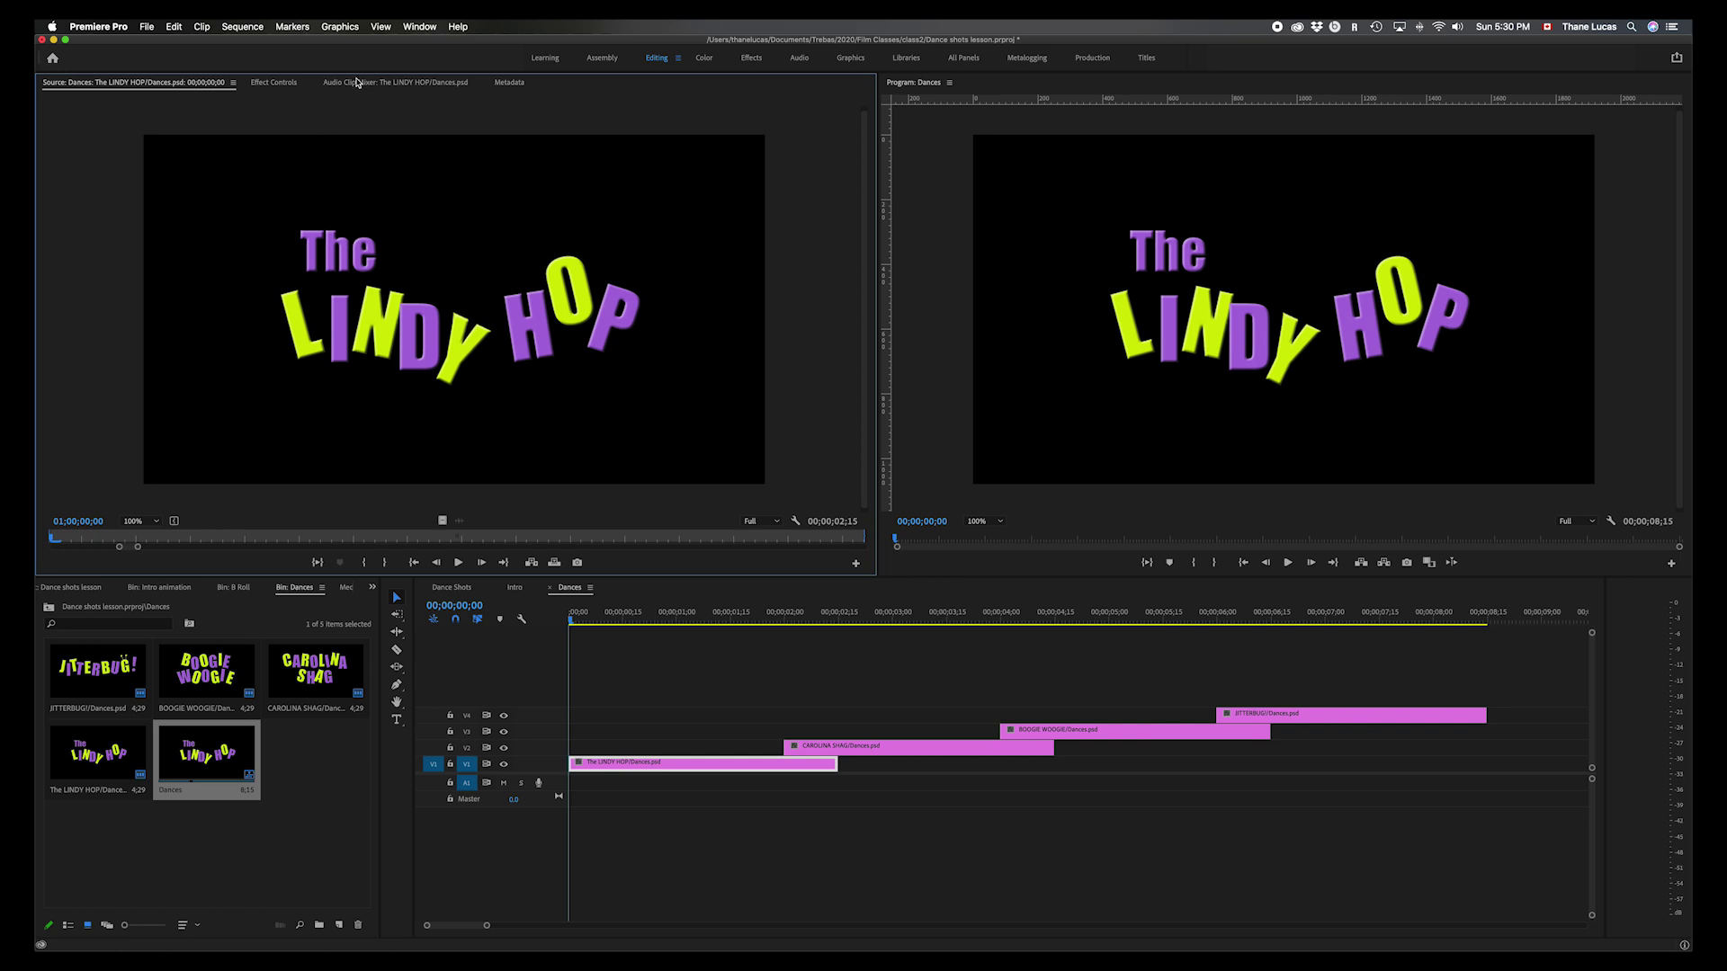
left_click(274, 84)
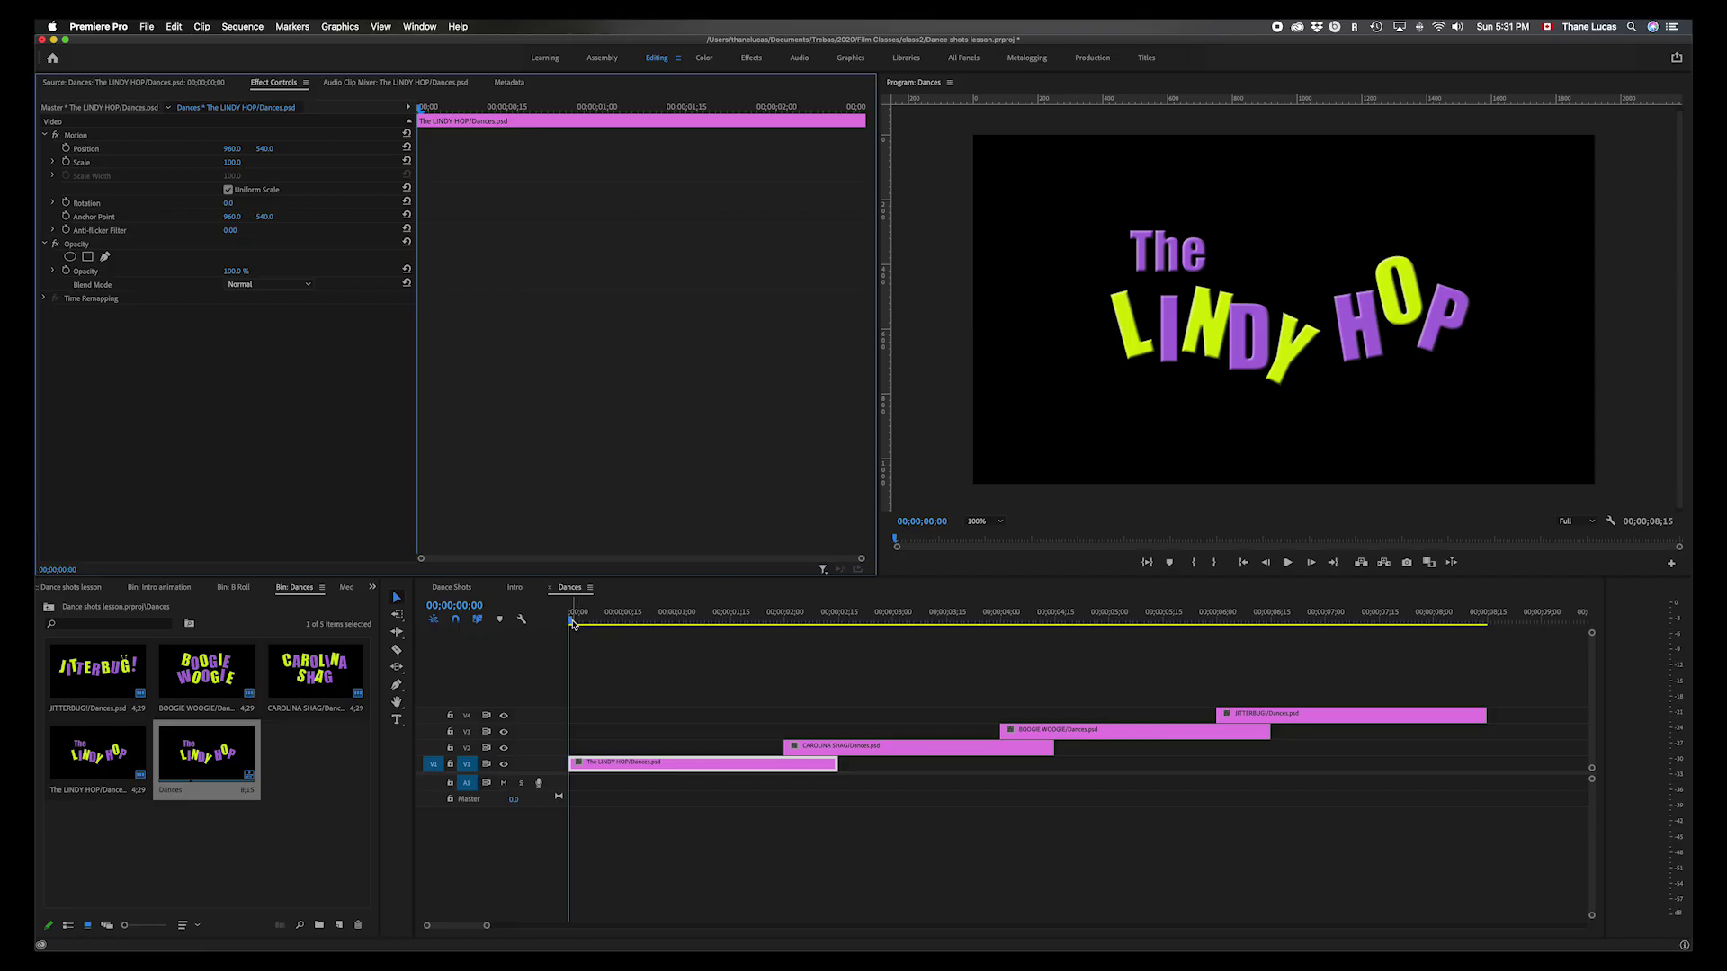
left_click_drag(572, 622, 626, 623)
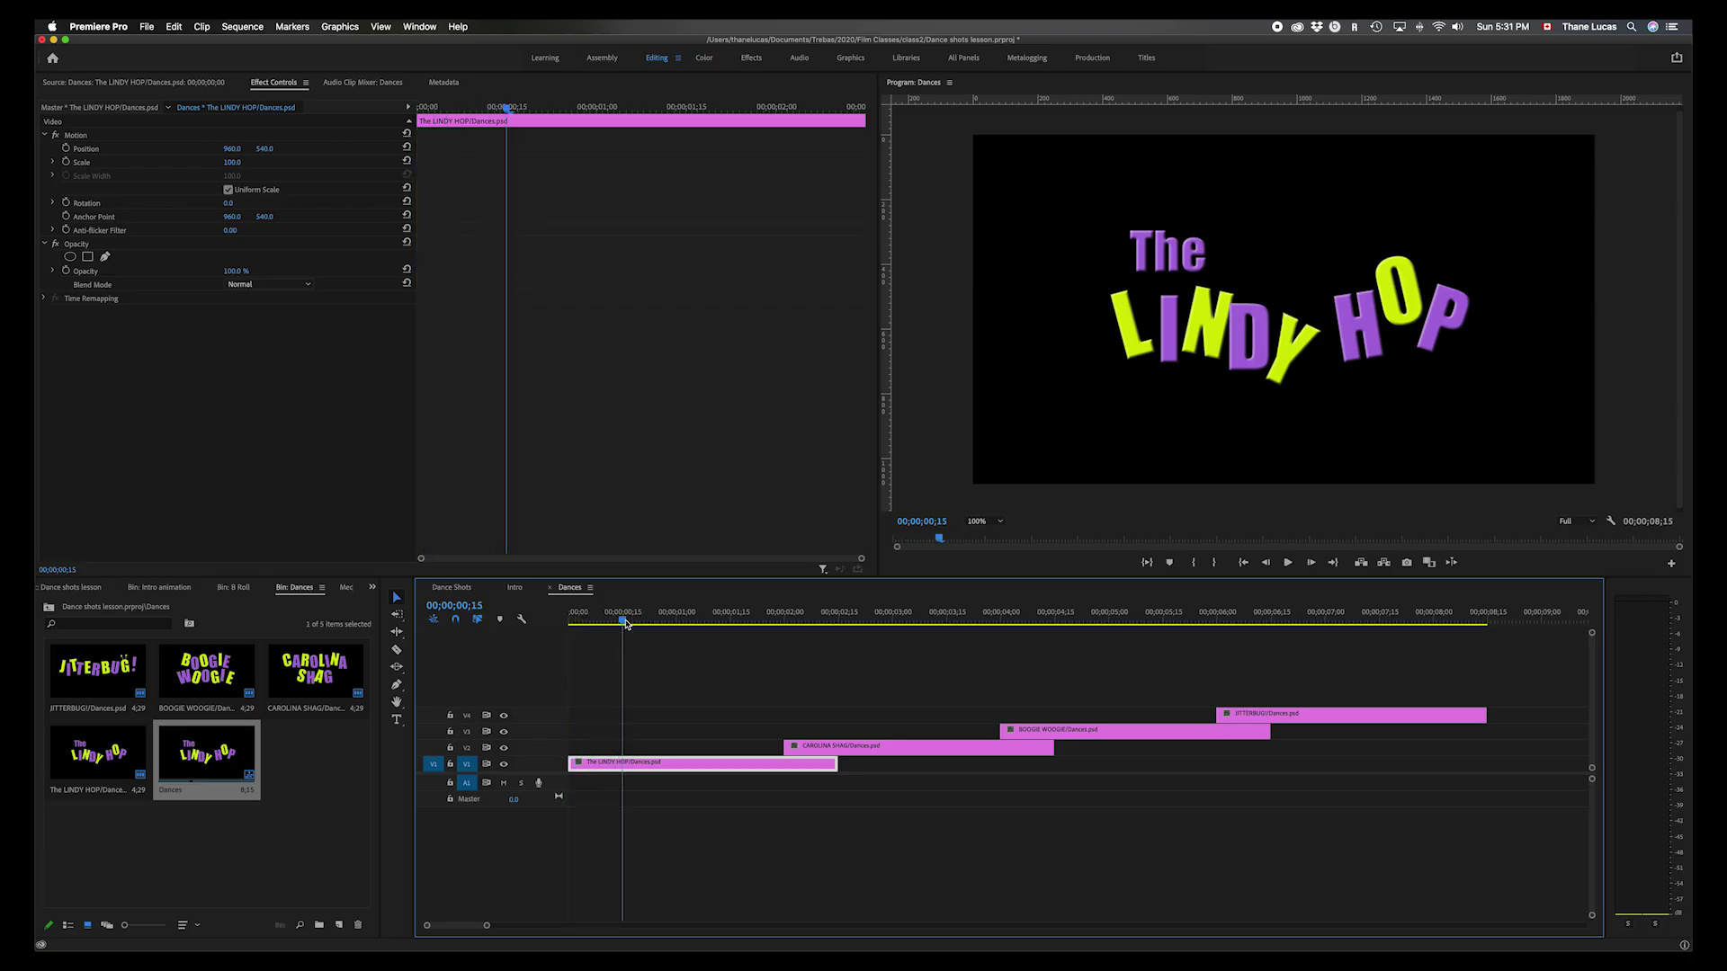
left_click(66, 149)
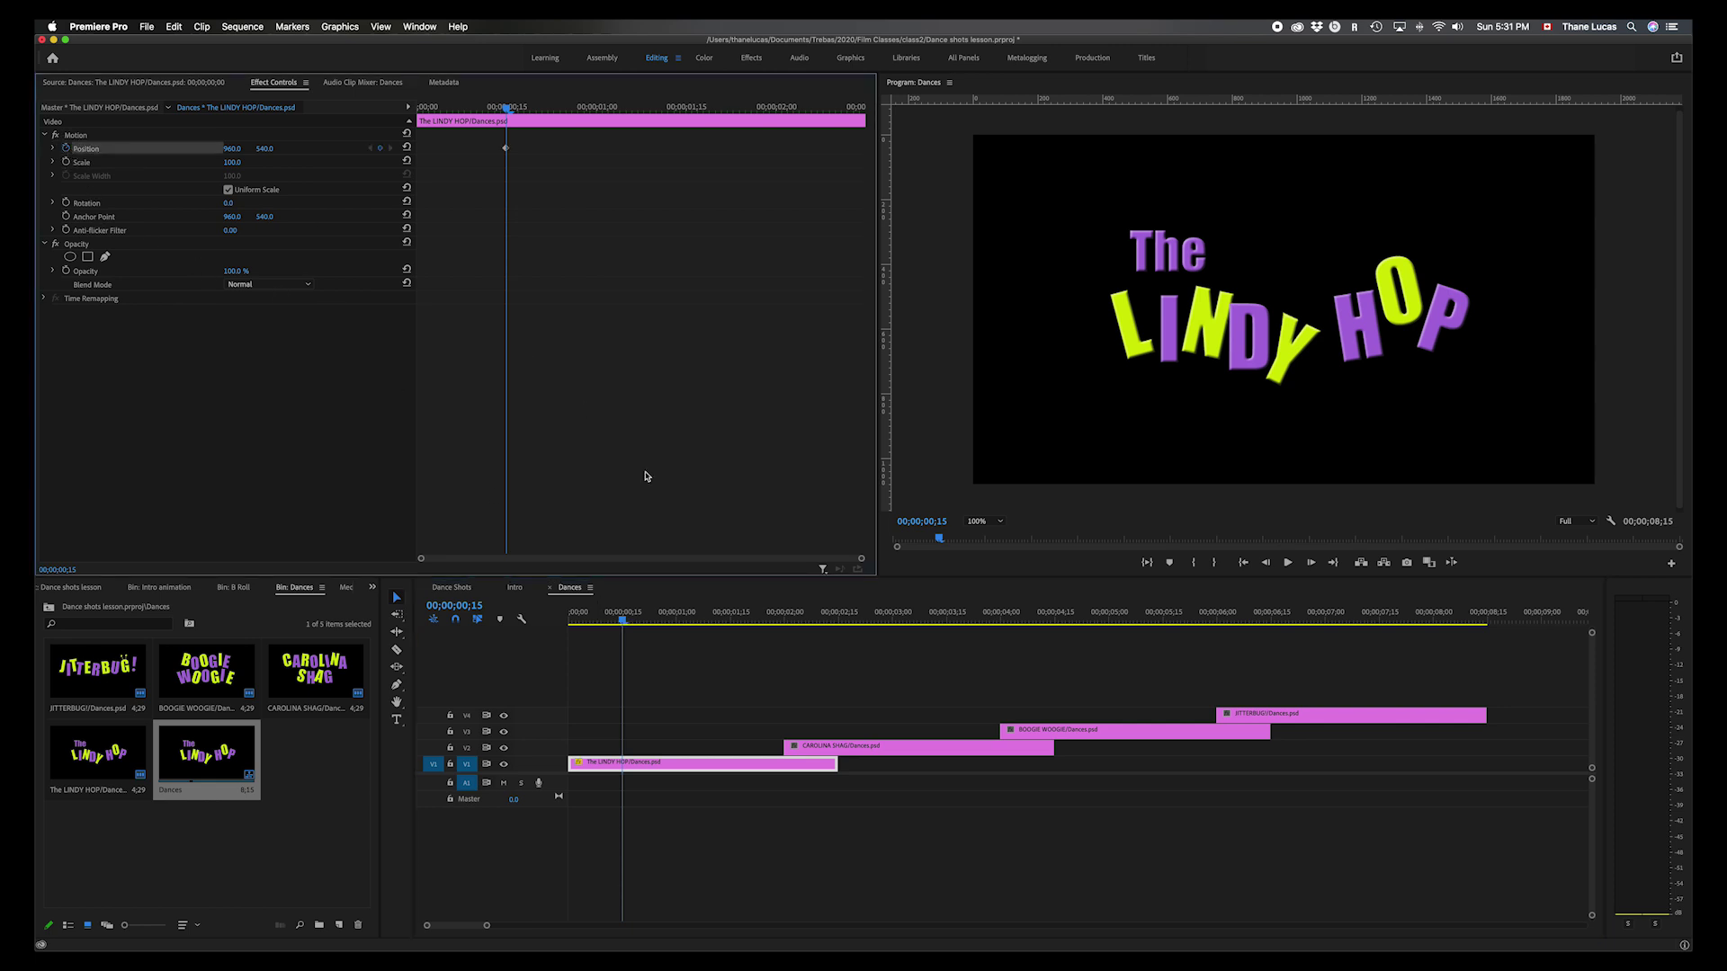
left_click(623, 619)
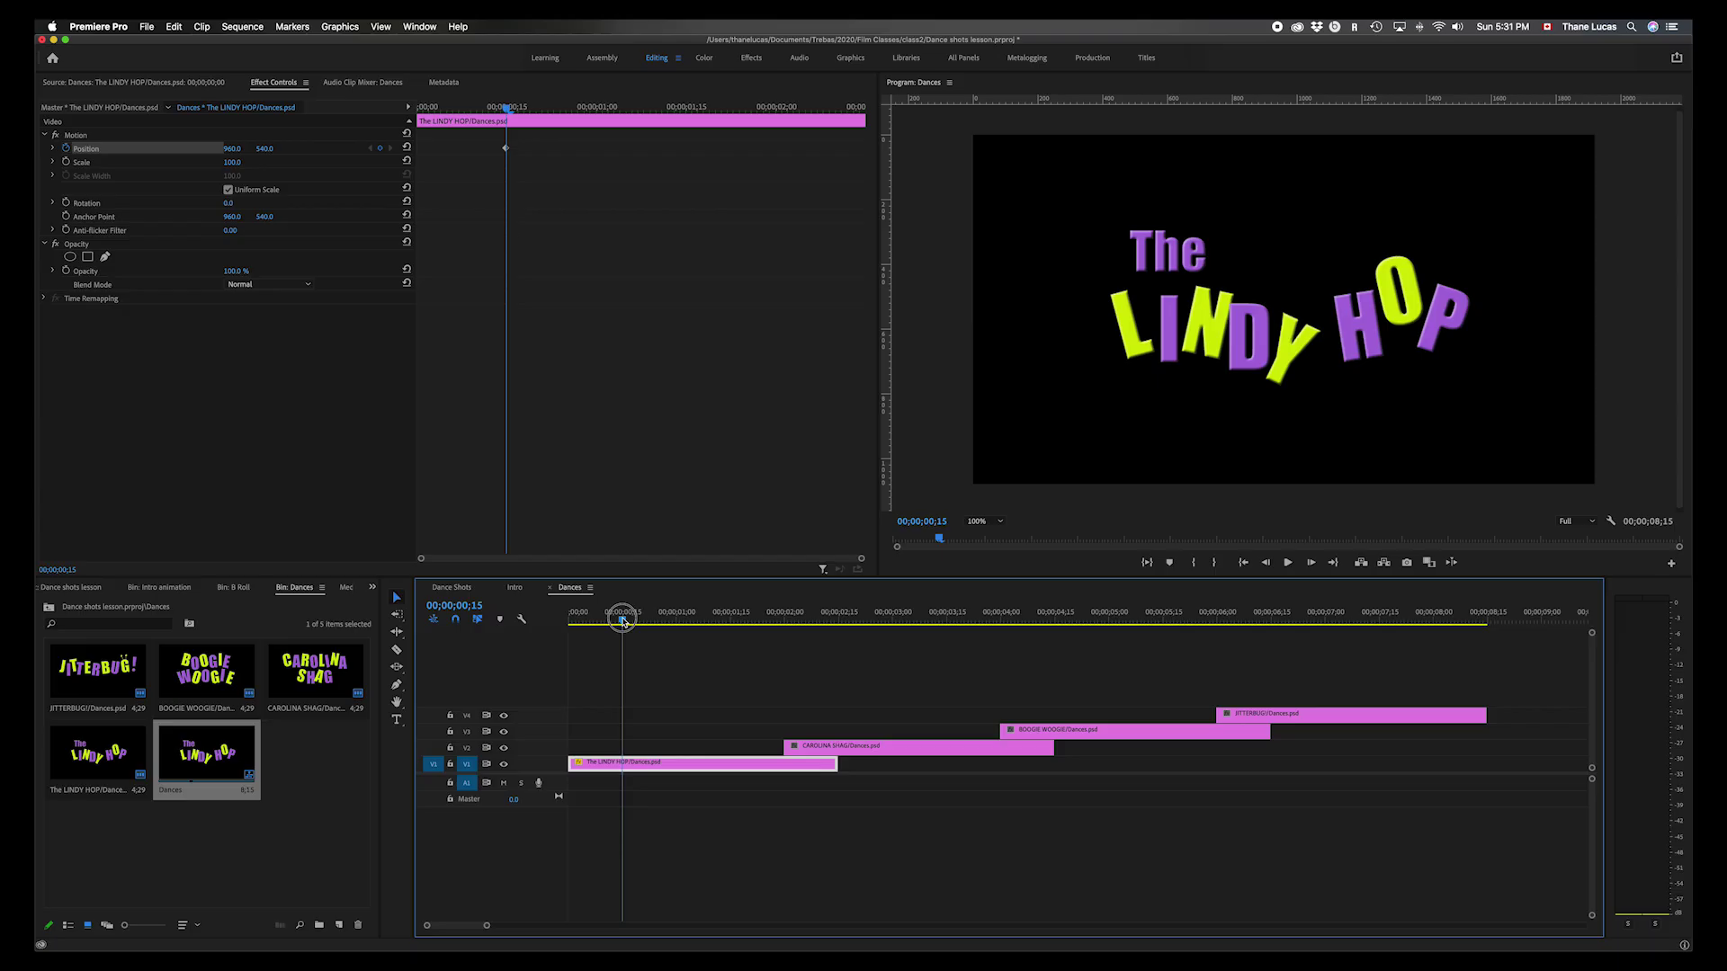
left_click_drag(624, 620, 730, 618)
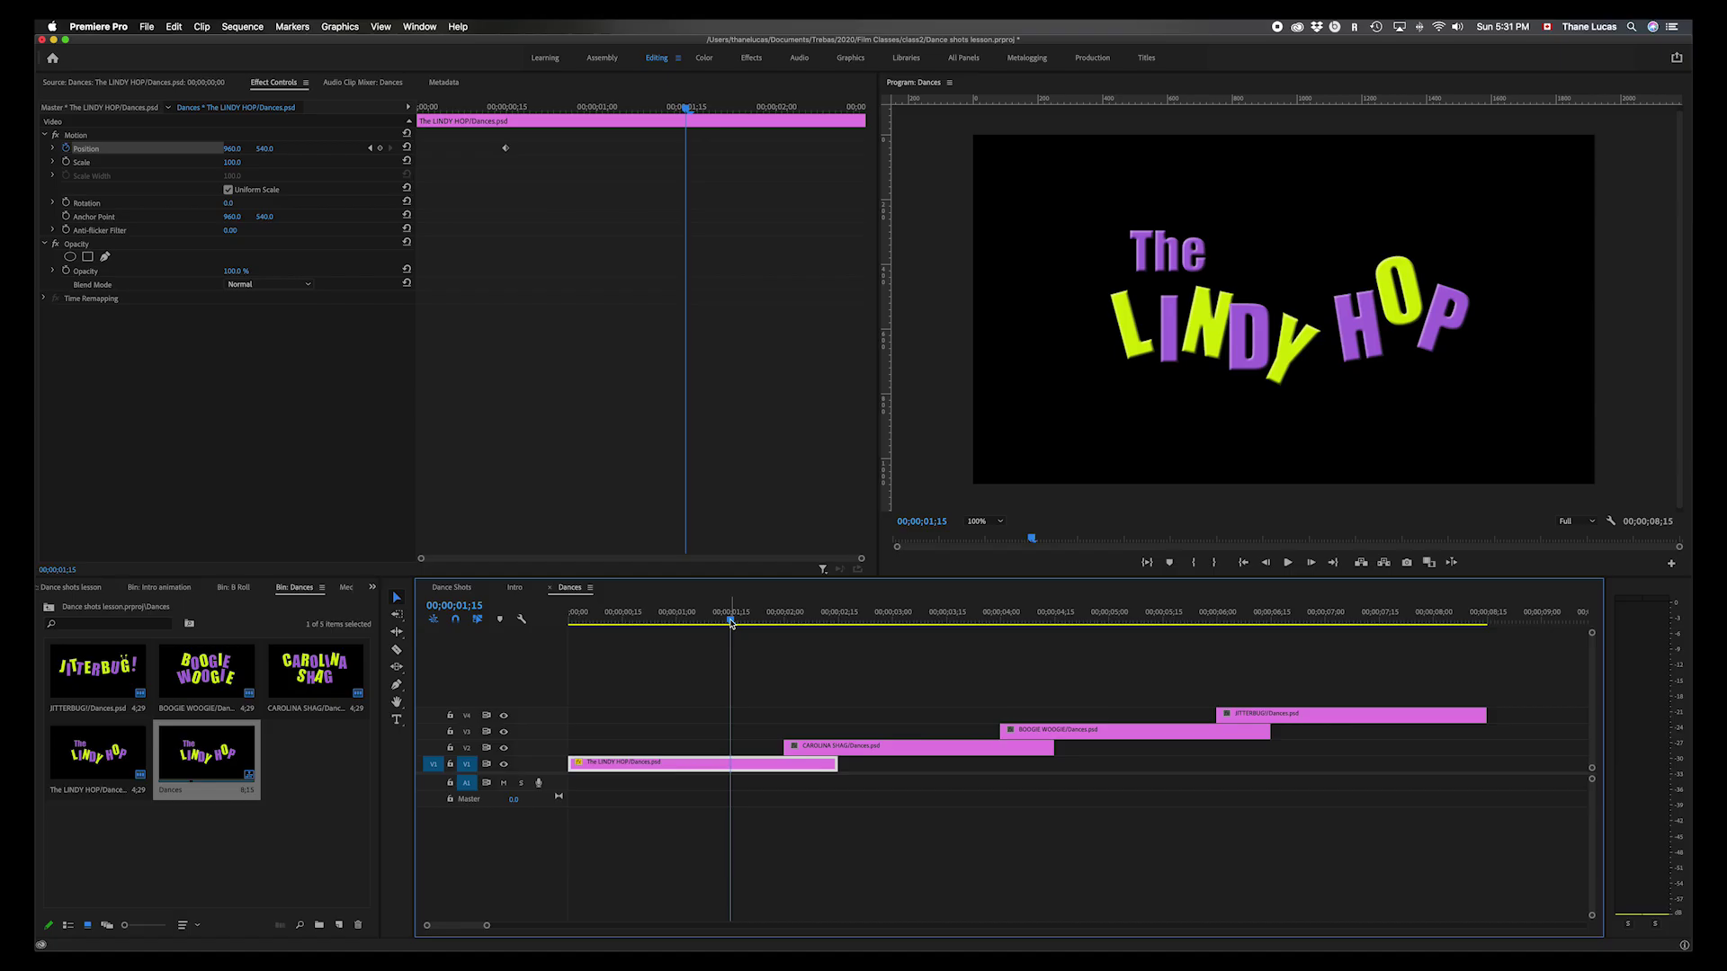
left_click(369, 149)
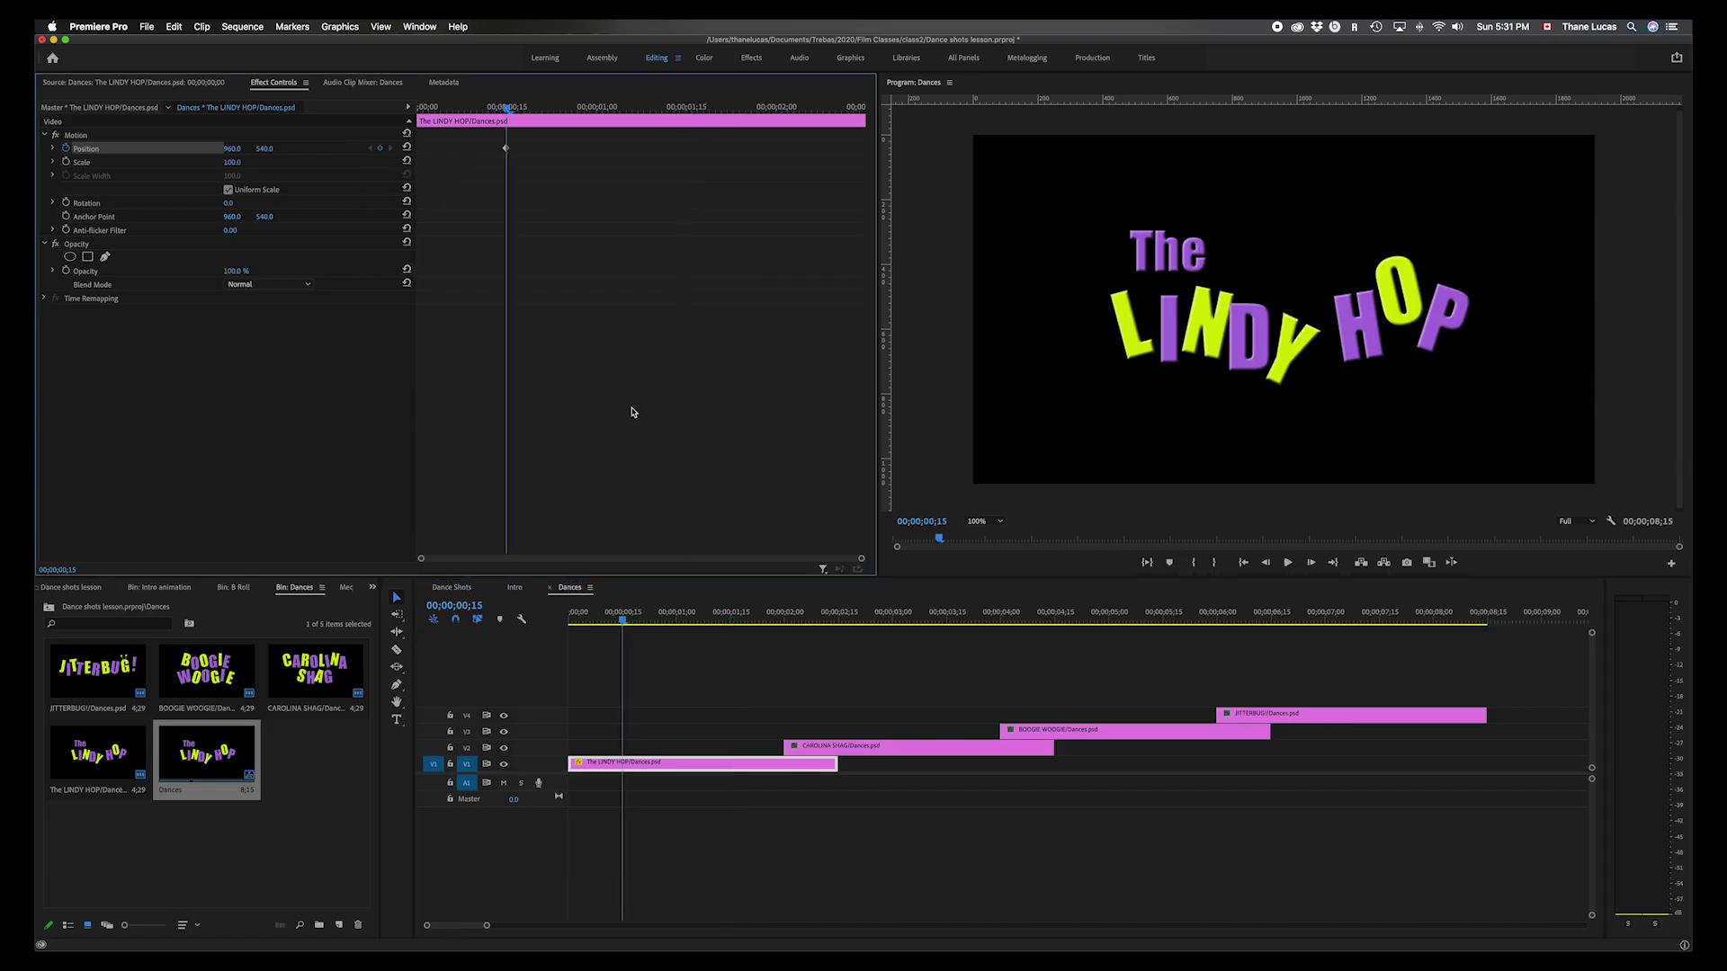
- Offset the playhead by +100 to 00;00;01;15 and add a second Position keyframe there on The LINDY HOP clip
left_click(454, 607)
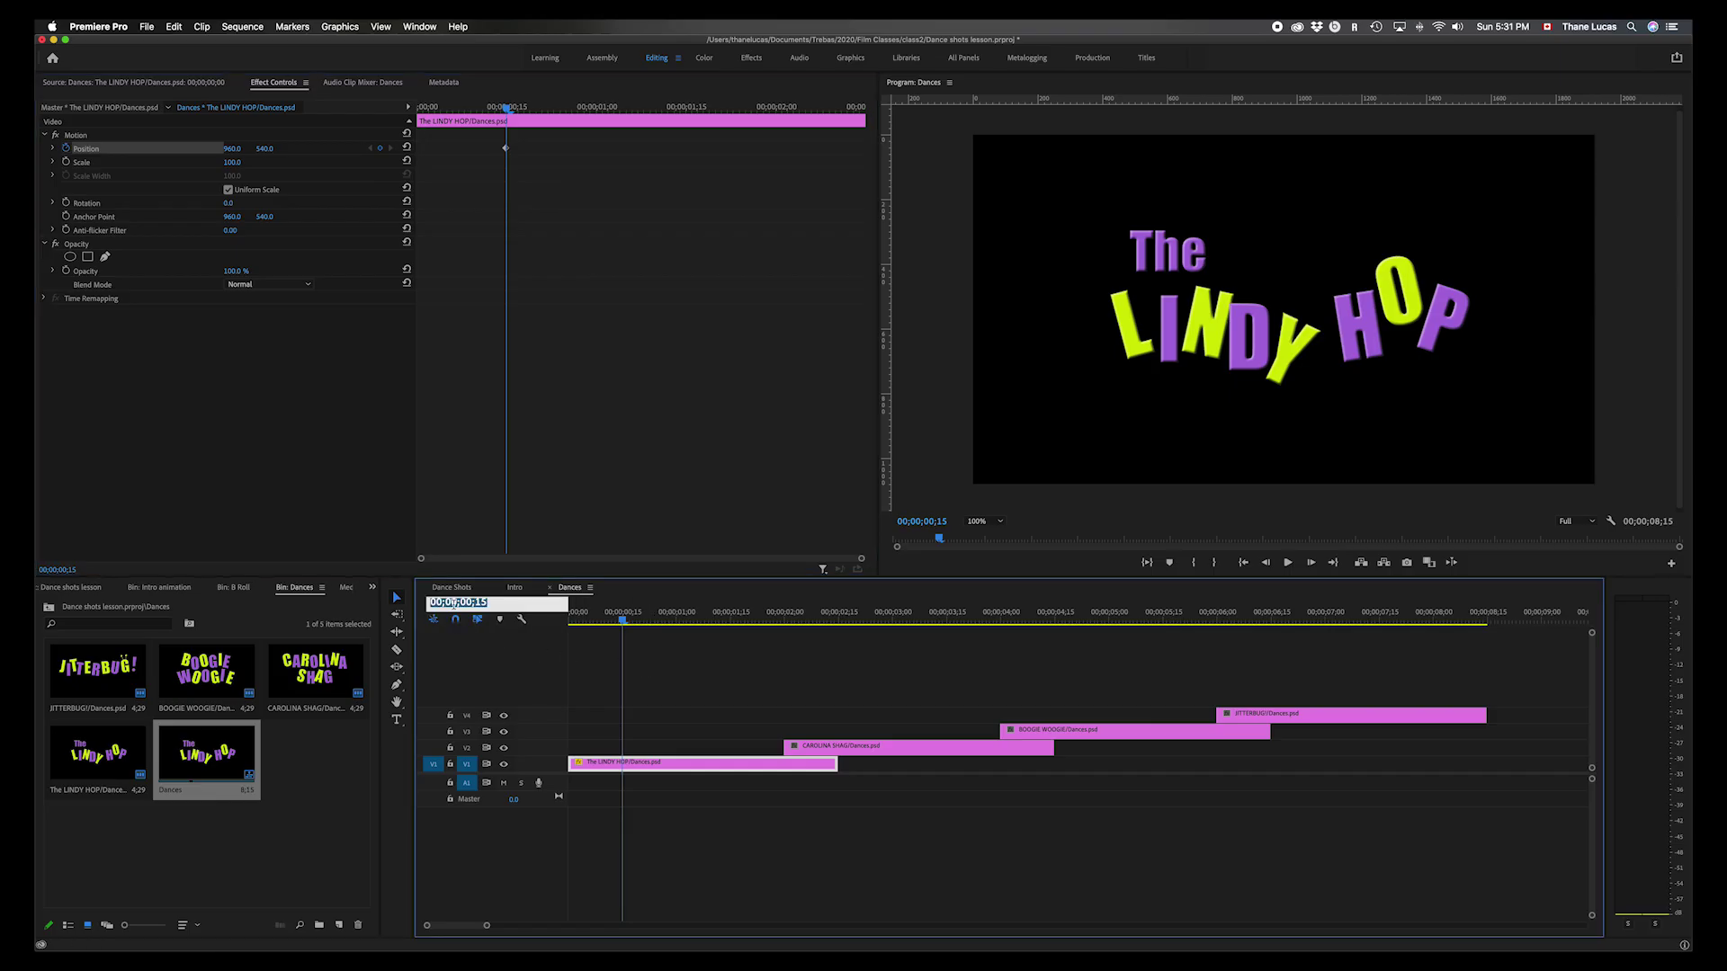
type("+100")
key("Return")
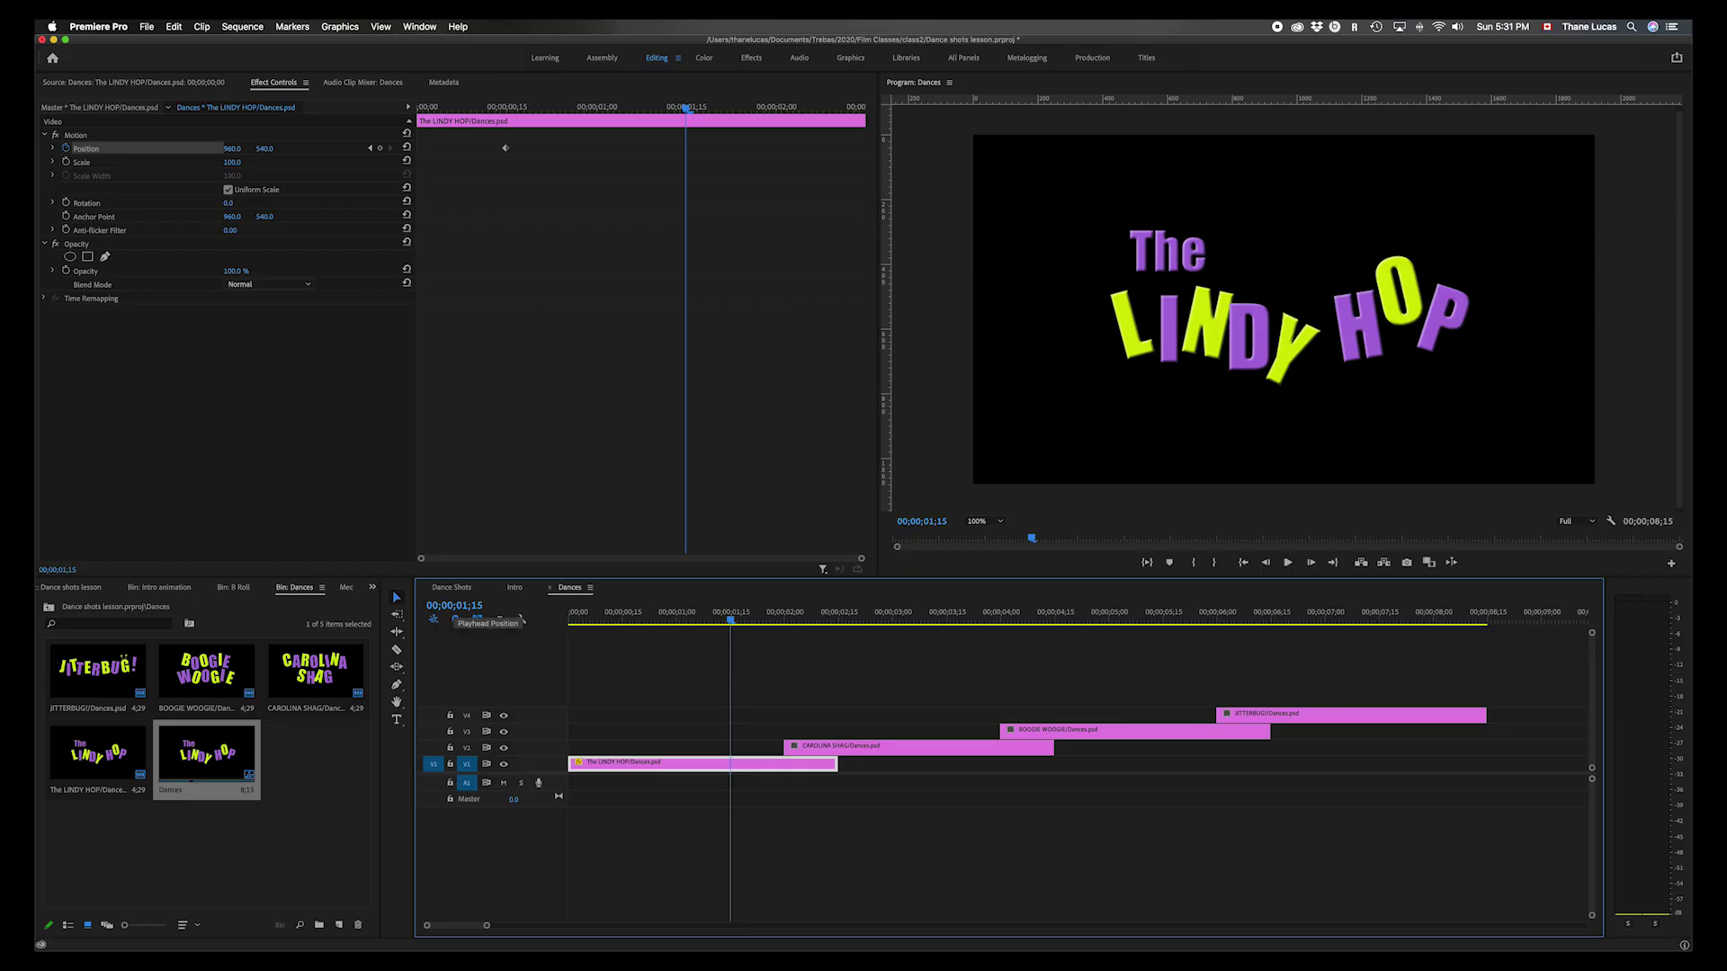
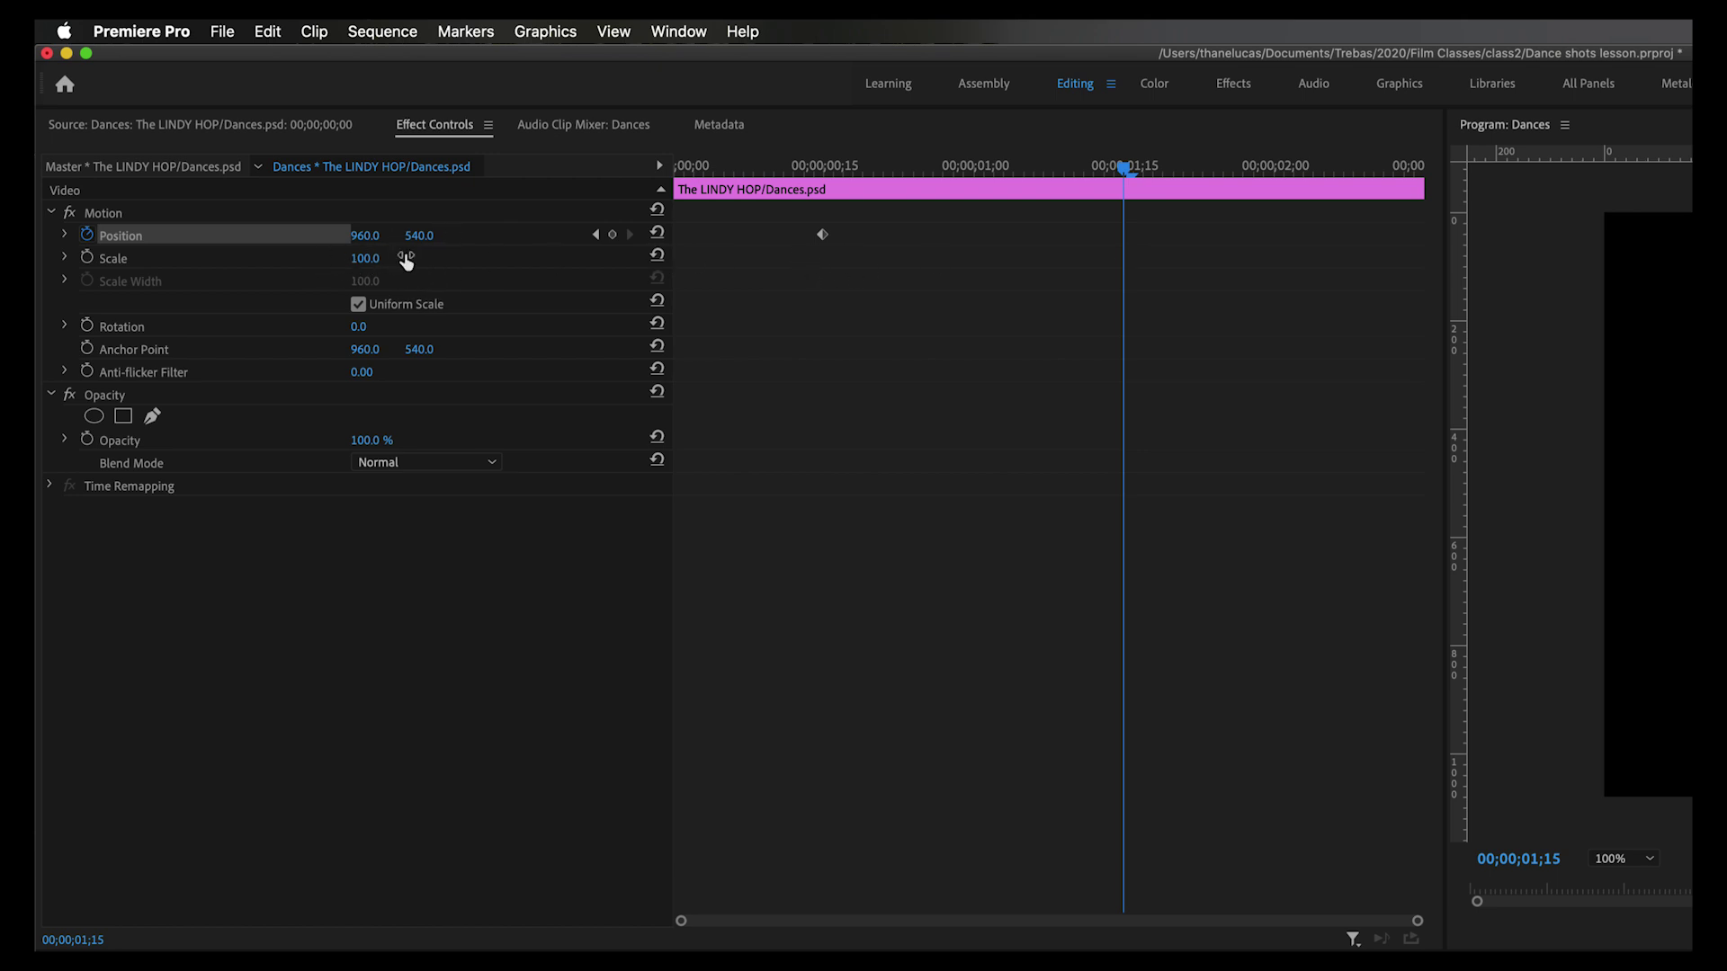
left_click(612, 235)
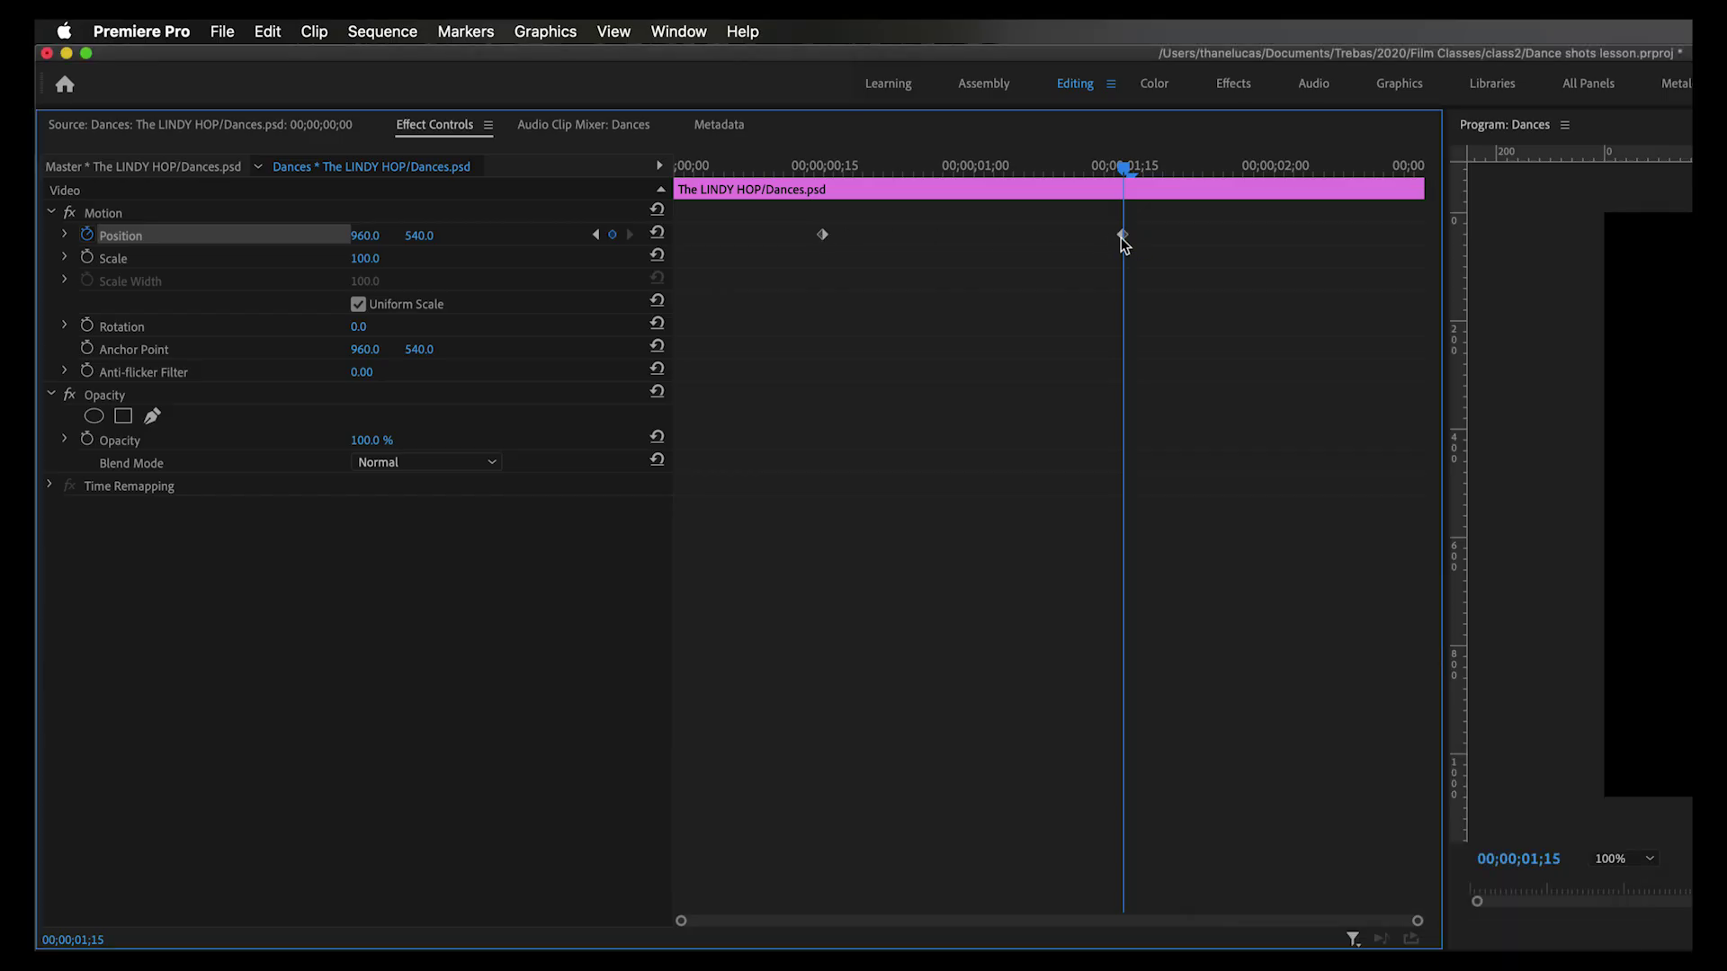
key("End")
key("Home")
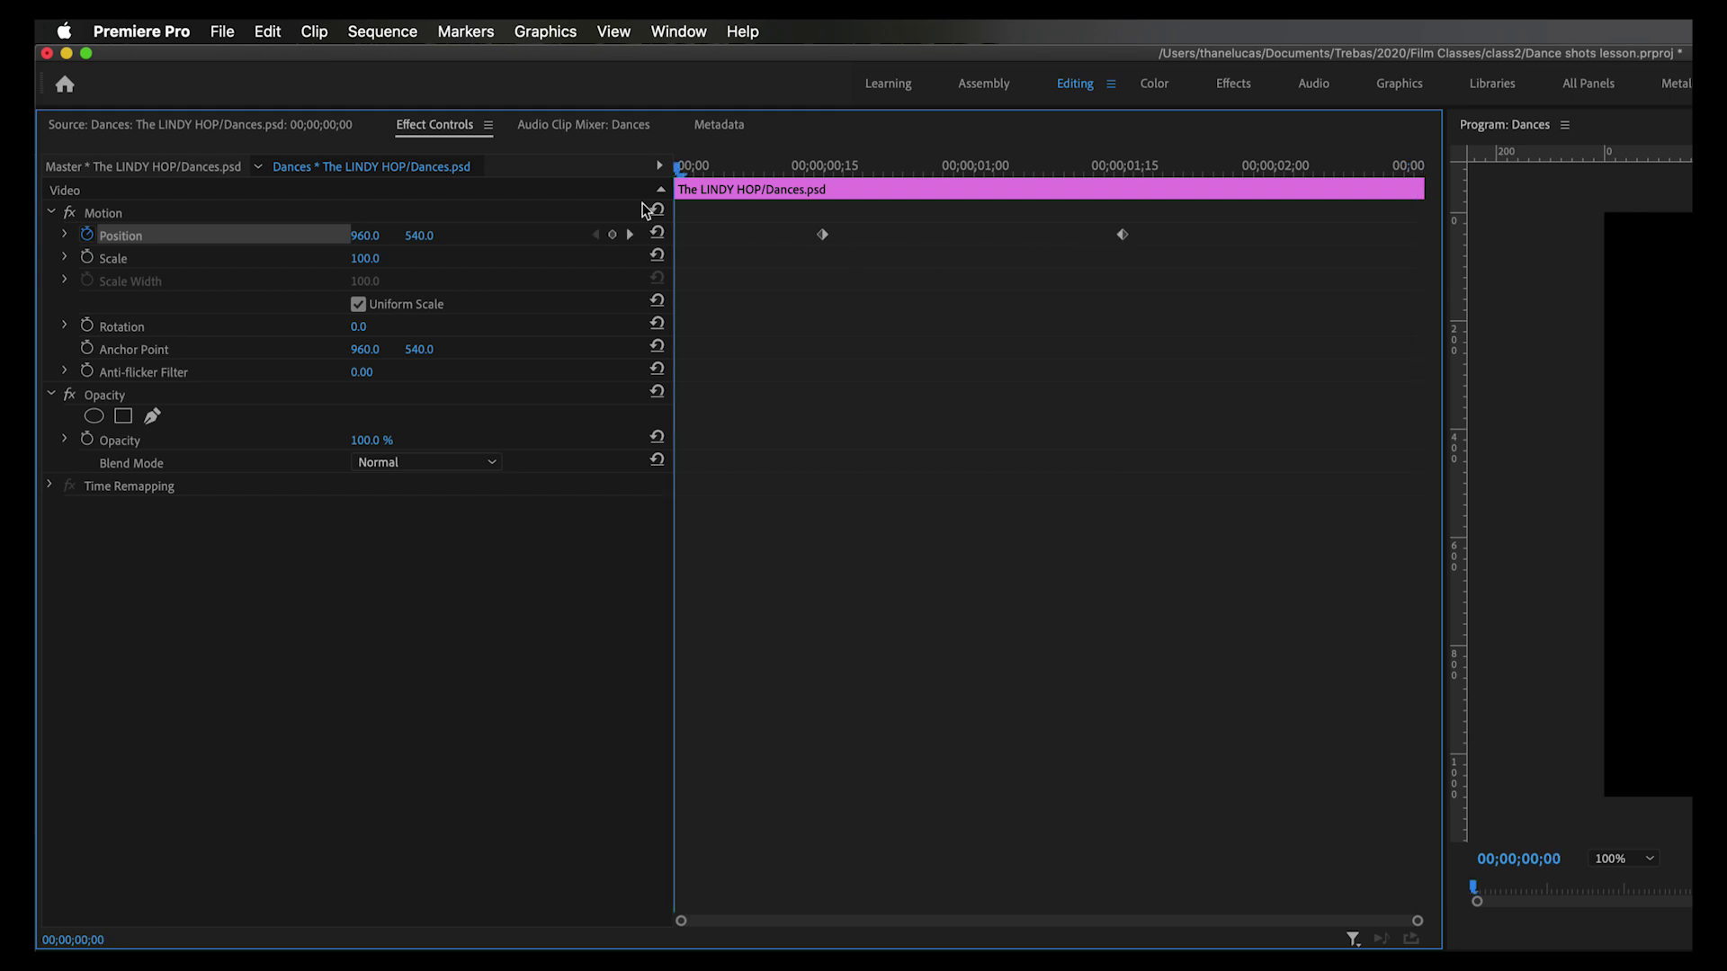
key("End")
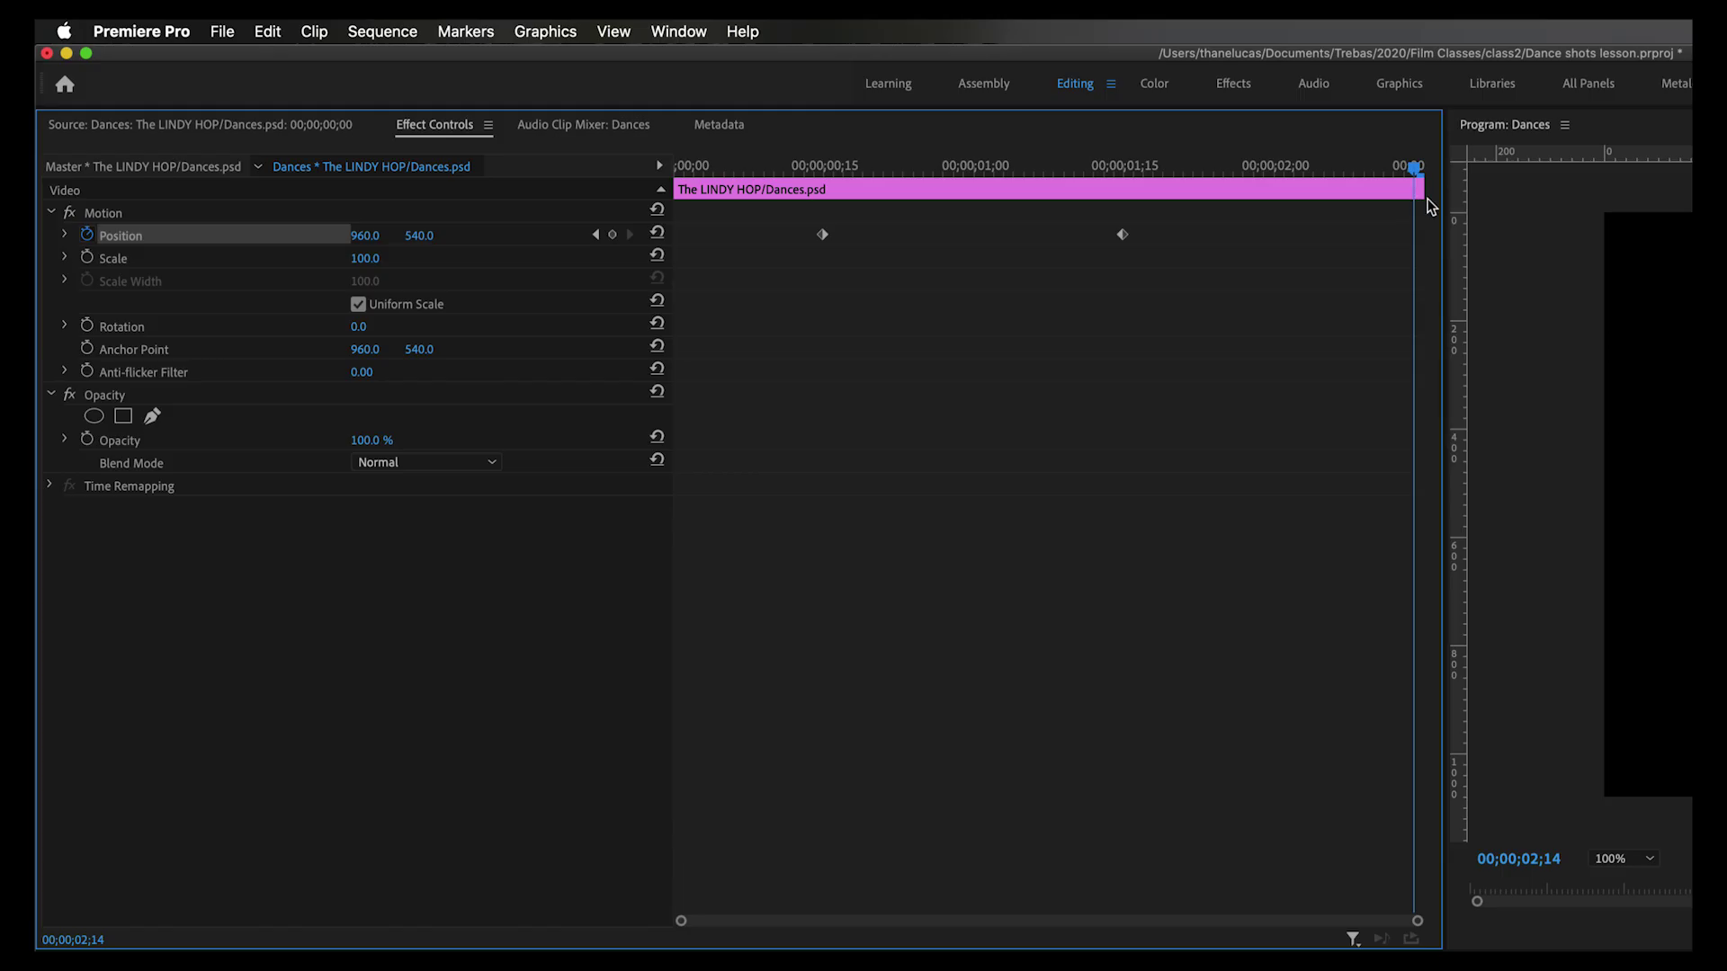
left_click(615, 256)
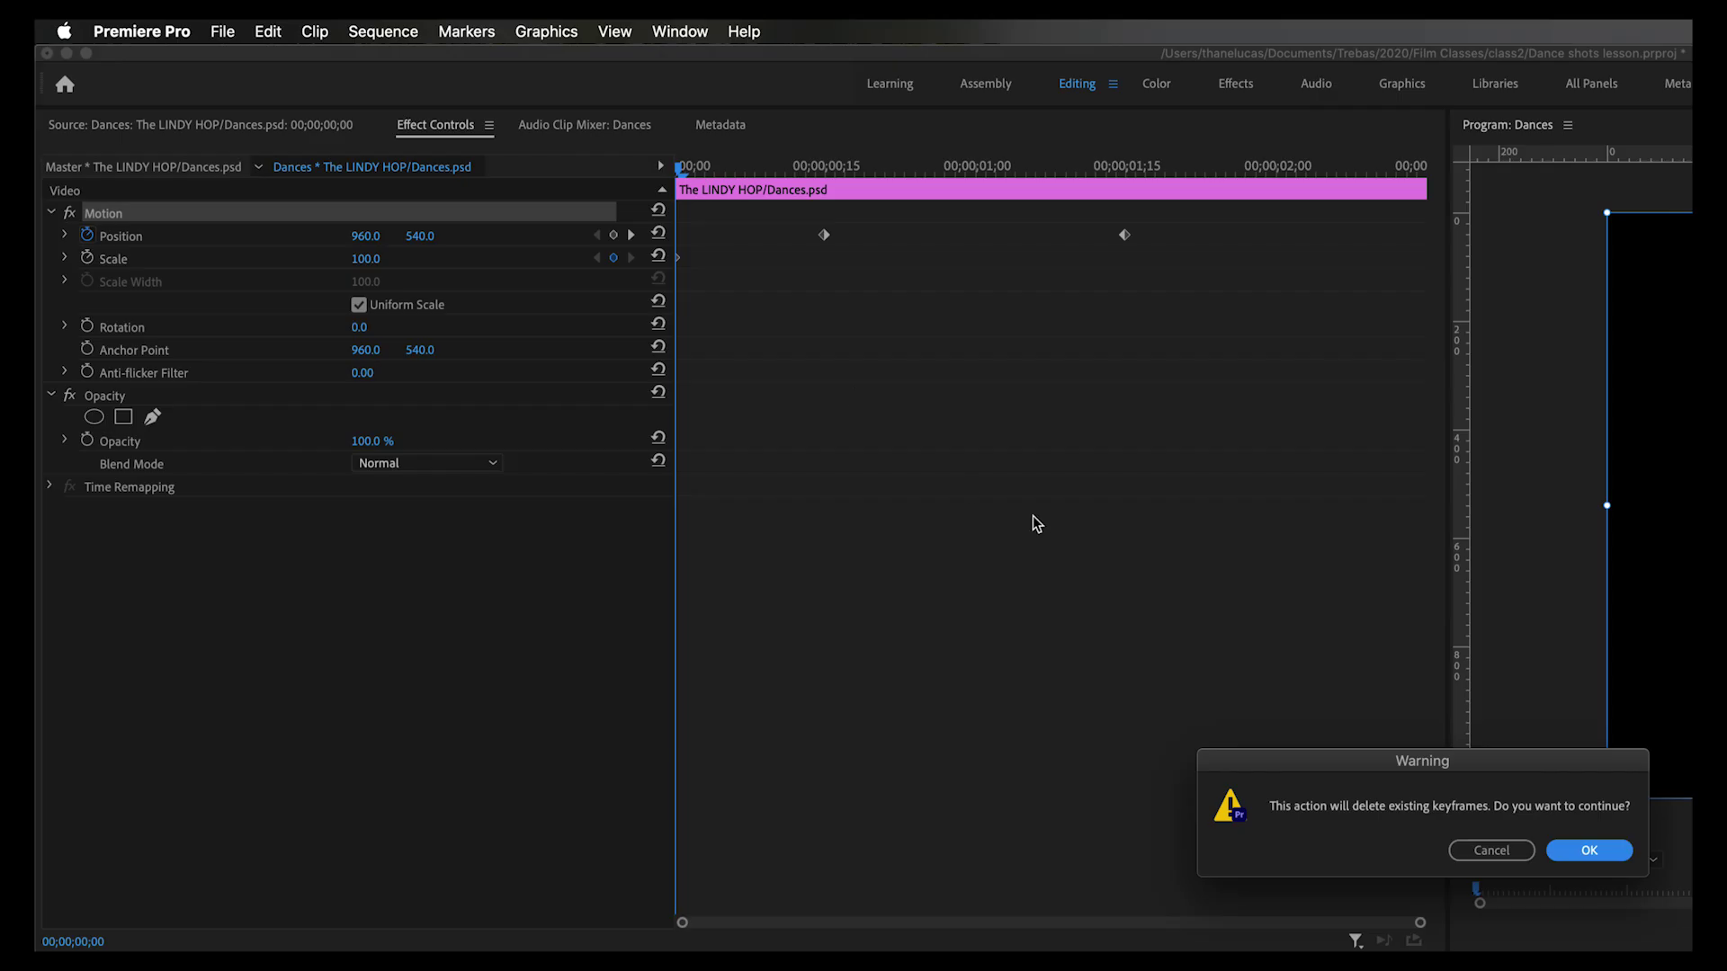
key("Return")
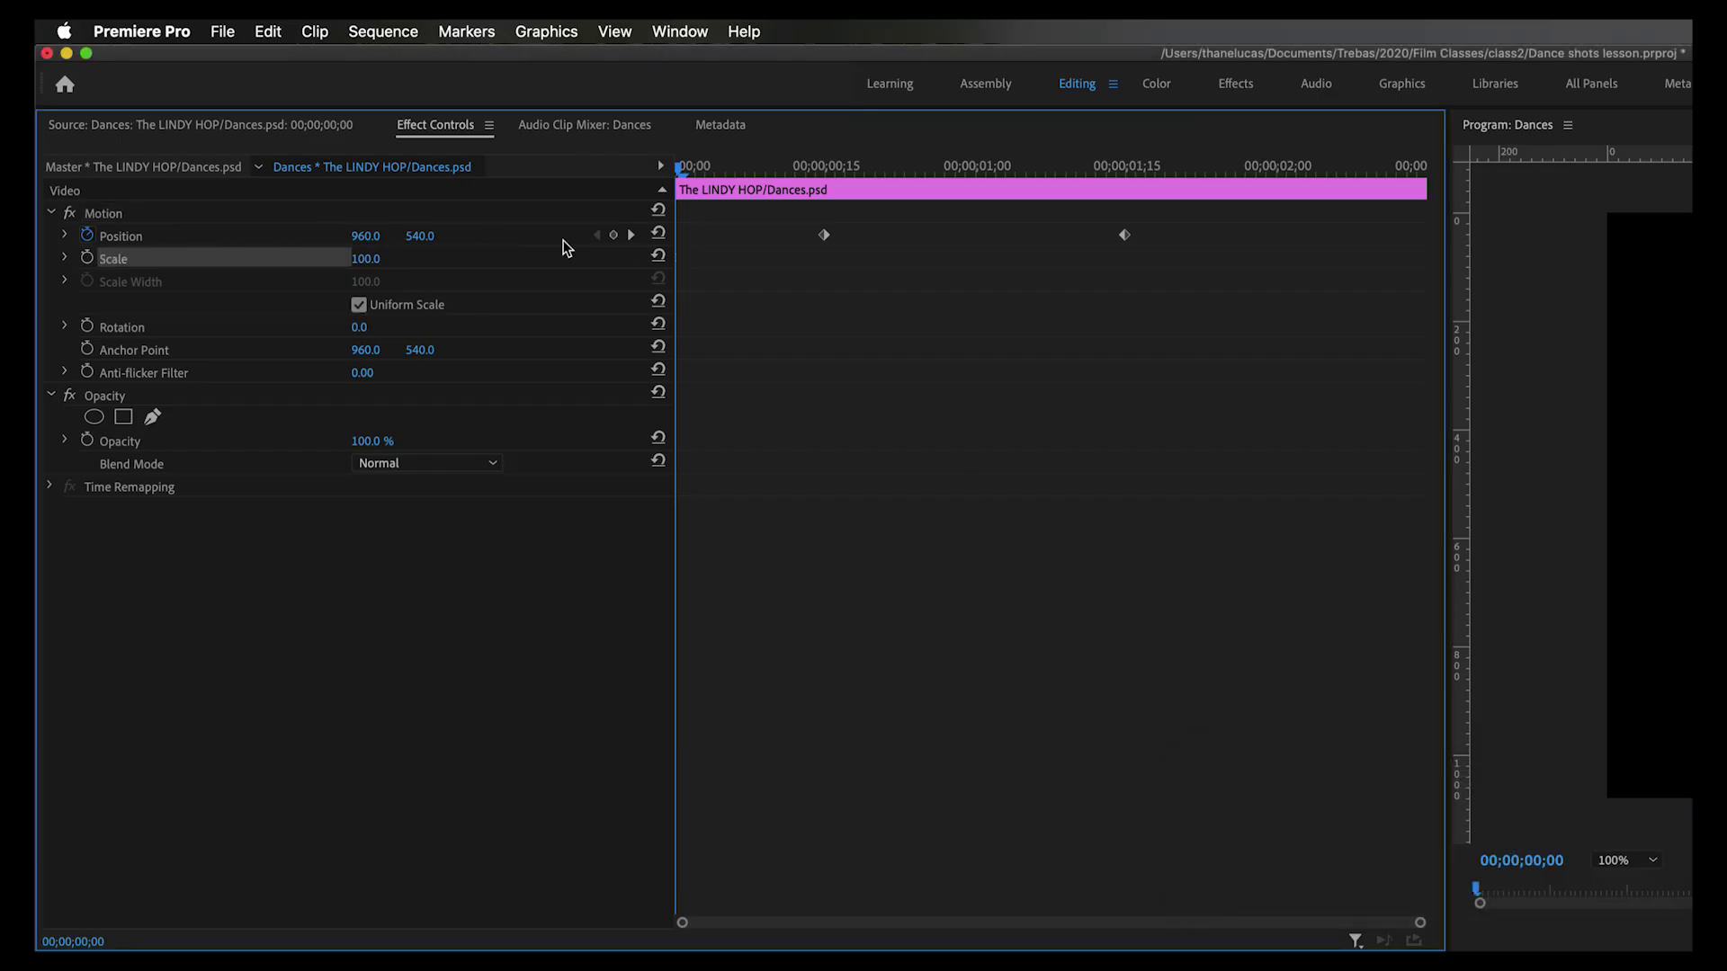
- Jump back and forth between the Position keyframes at 00;00;00;15 and 00;00;01;15 to check how keyframe navigation moves the playhead
left_click(630, 235)
left_click(631, 235)
left_click(596, 236)
left_click(631, 237)
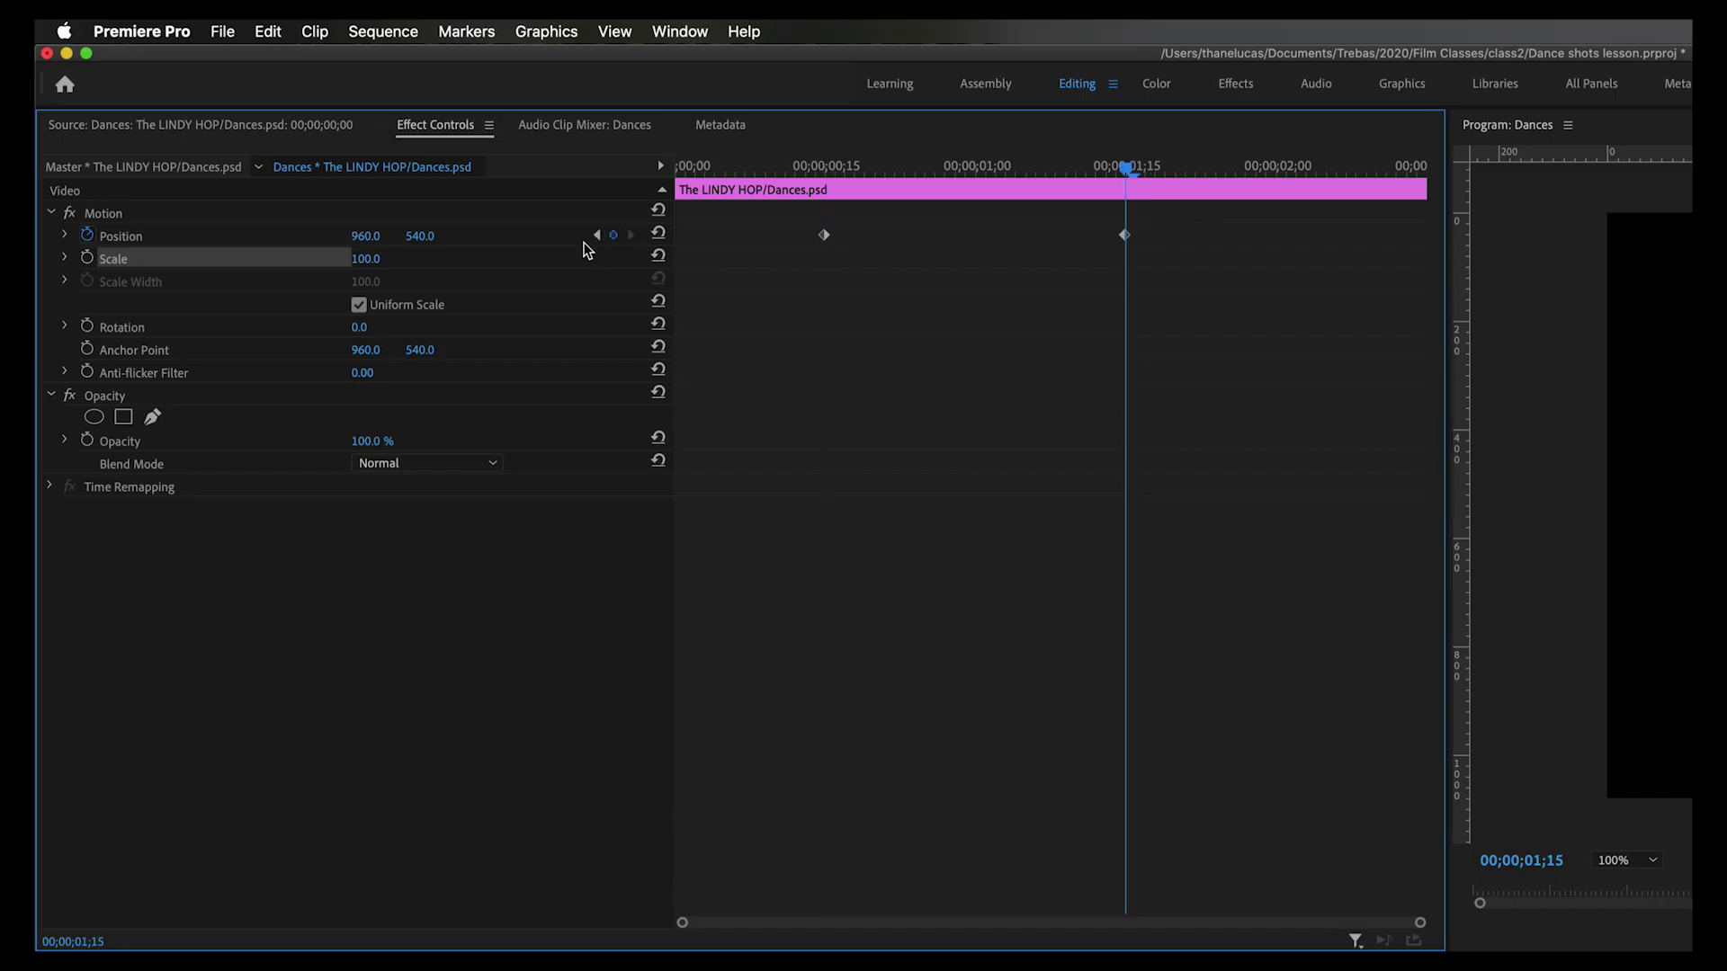
left_click(595, 237)
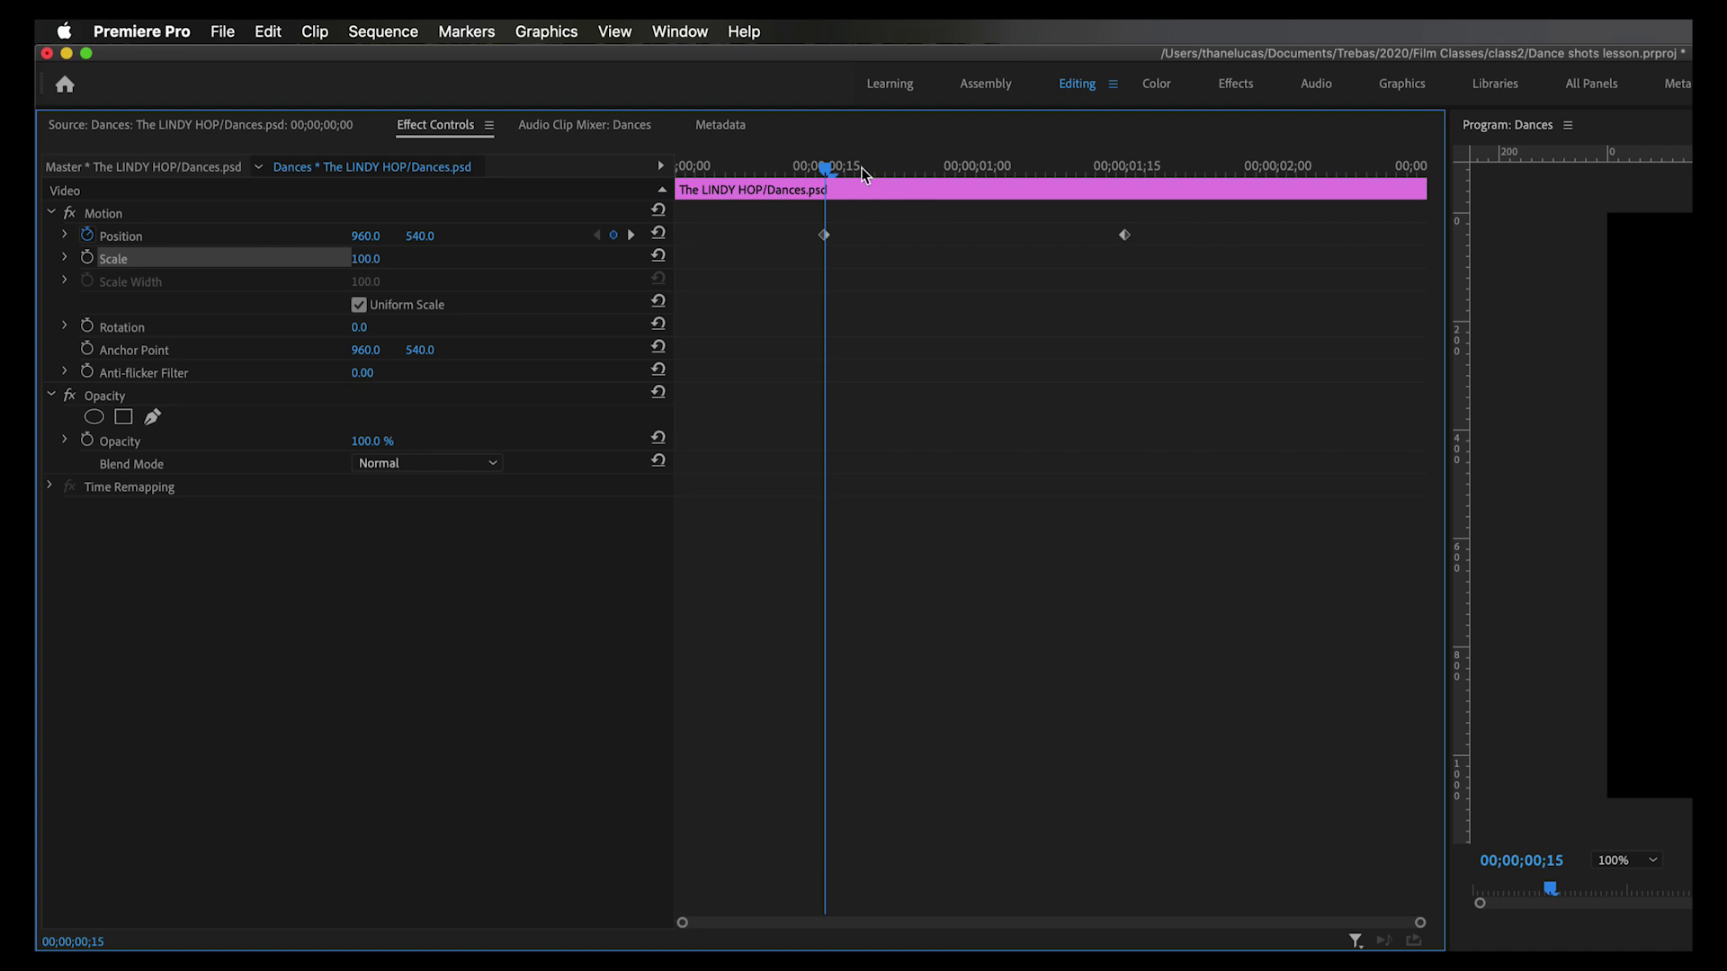
left_click_drag(827, 171, 827, 176)
left_click(630, 235)
left_click(596, 236)
left_click(629, 236)
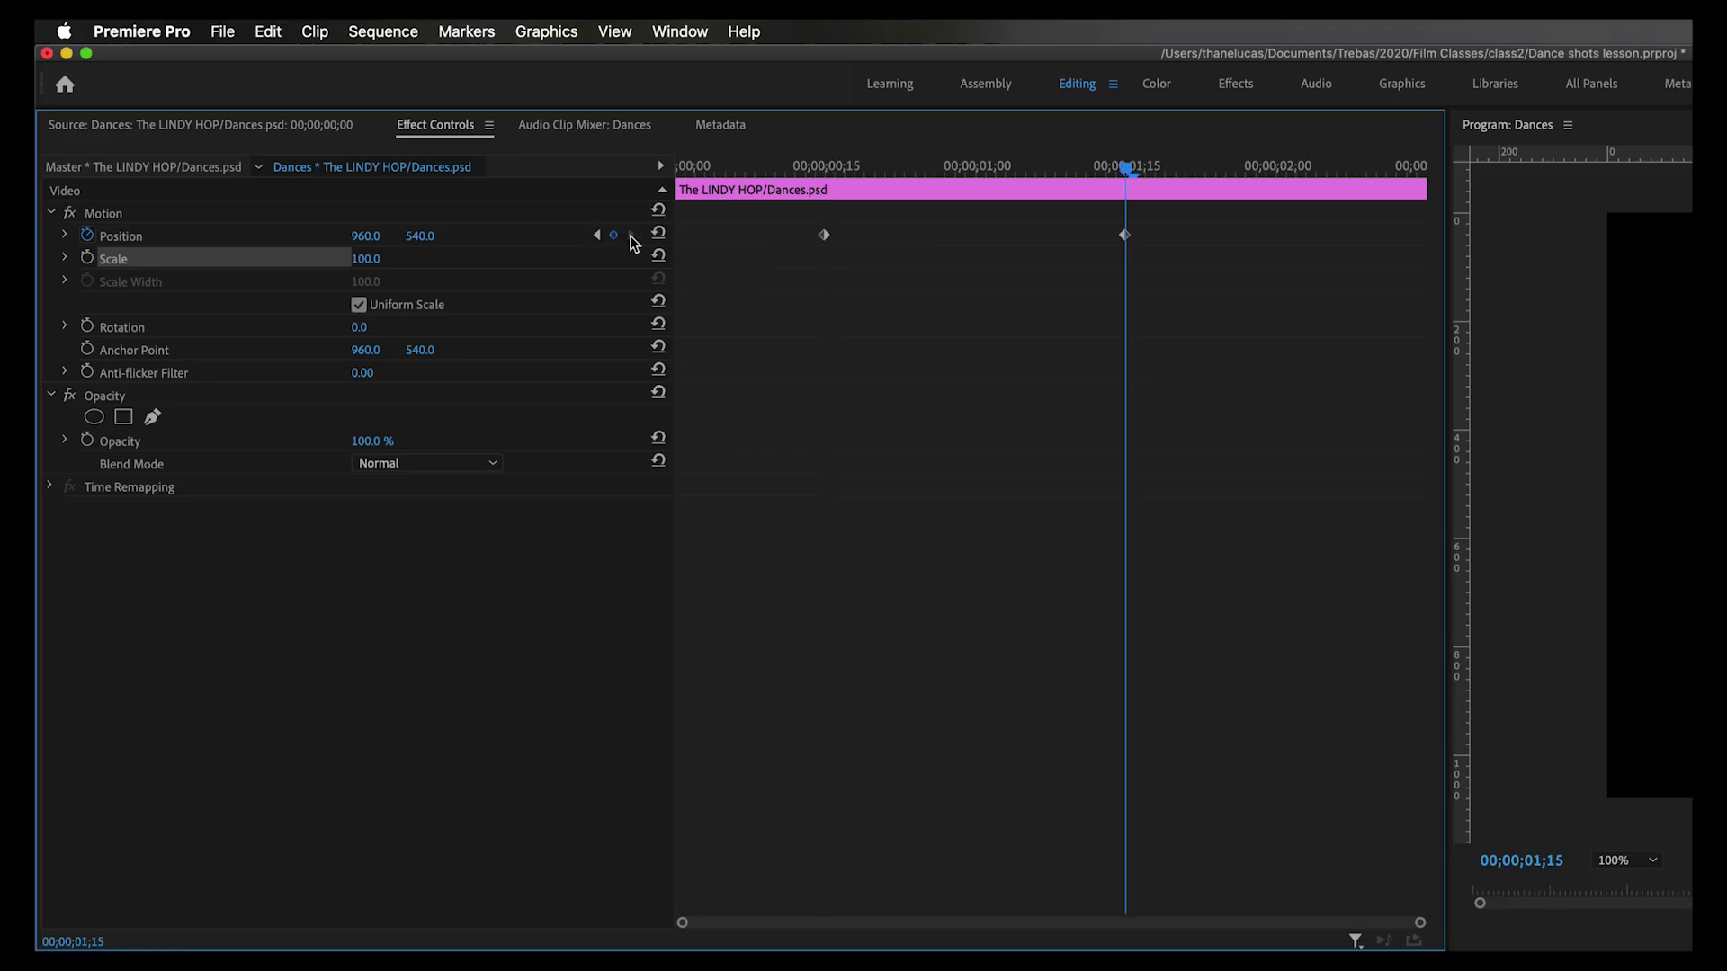
- At the 00;00;00;15 Position keyframe, enable animation for Scale, Rotation and Opacity on The LINDY HOP clip
left_click(597, 237)
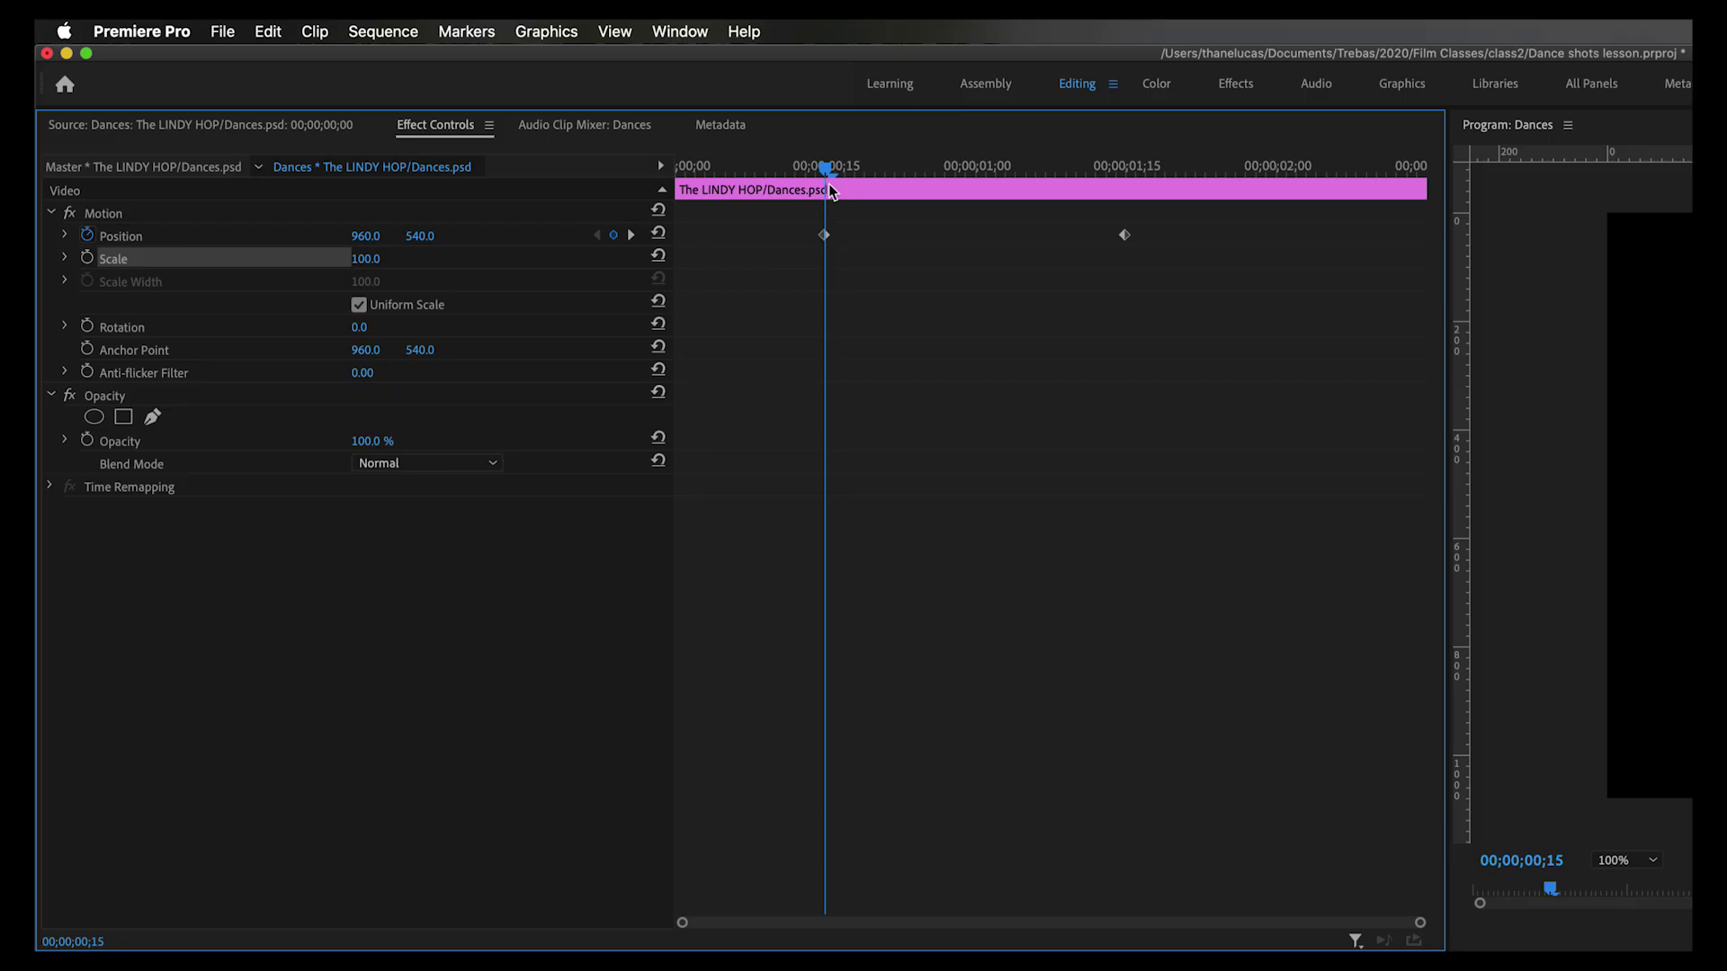
left_click(87, 259)
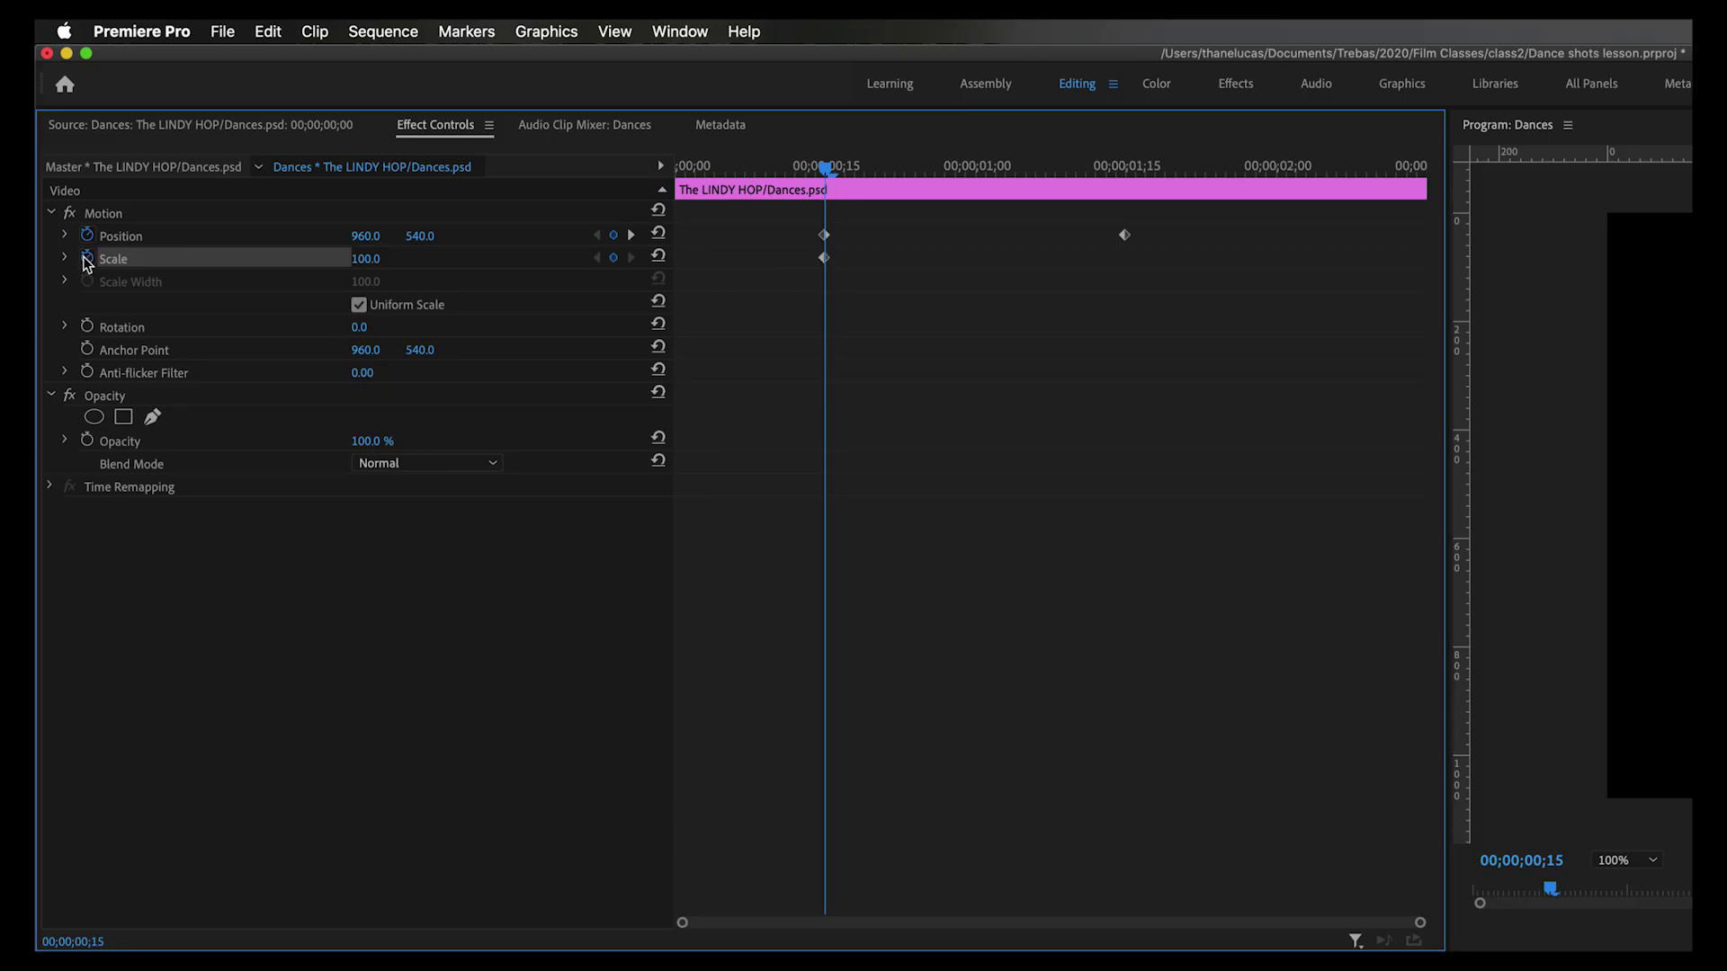
left_click(87, 326)
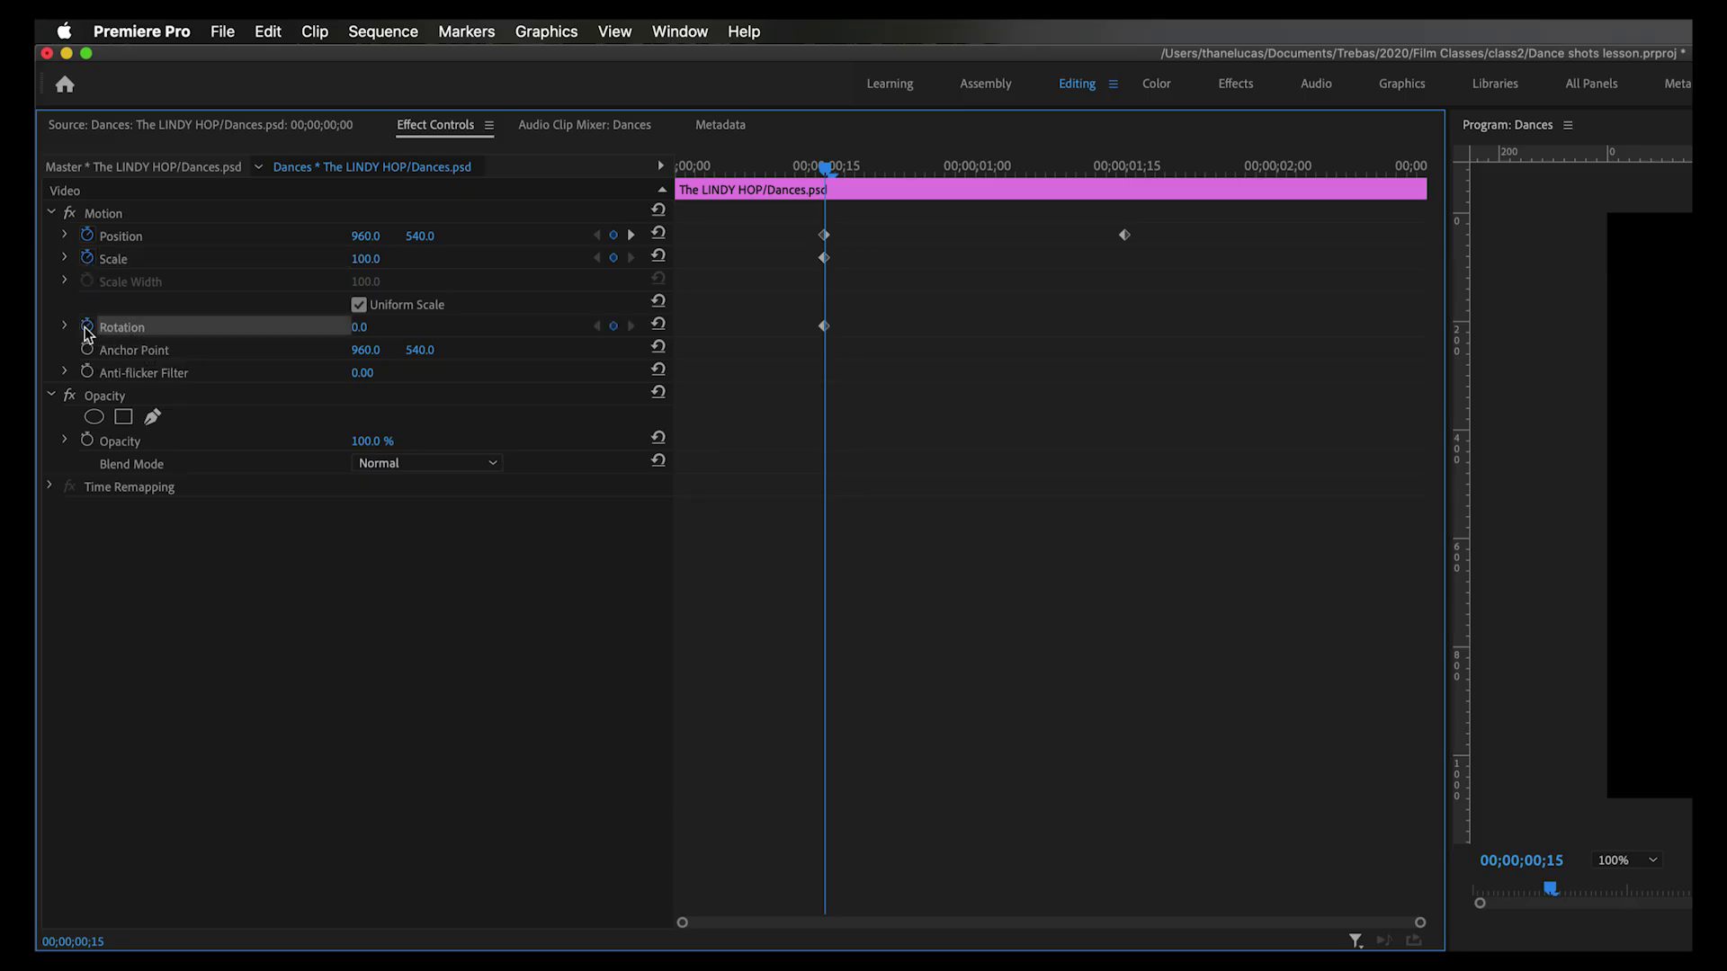
left_click(87, 440)
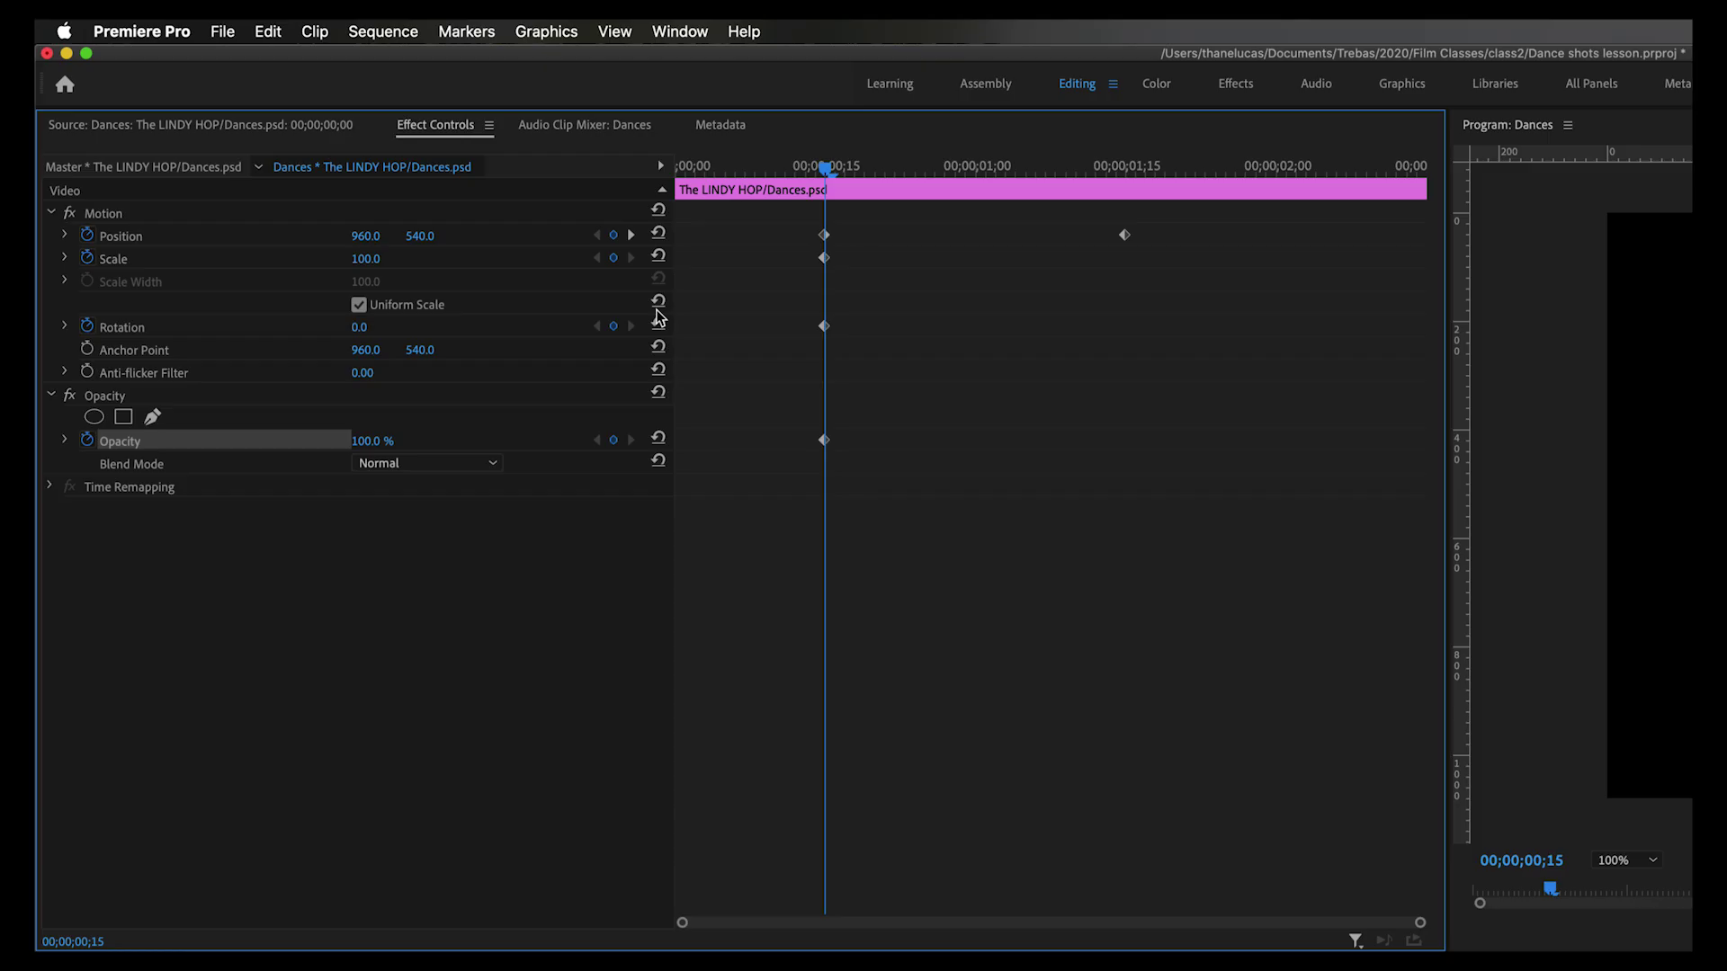
- Add Scale, Rotation and Opacity keyframes at 00;00;01;15 to match the second Position keyframe
left_click(632, 236)
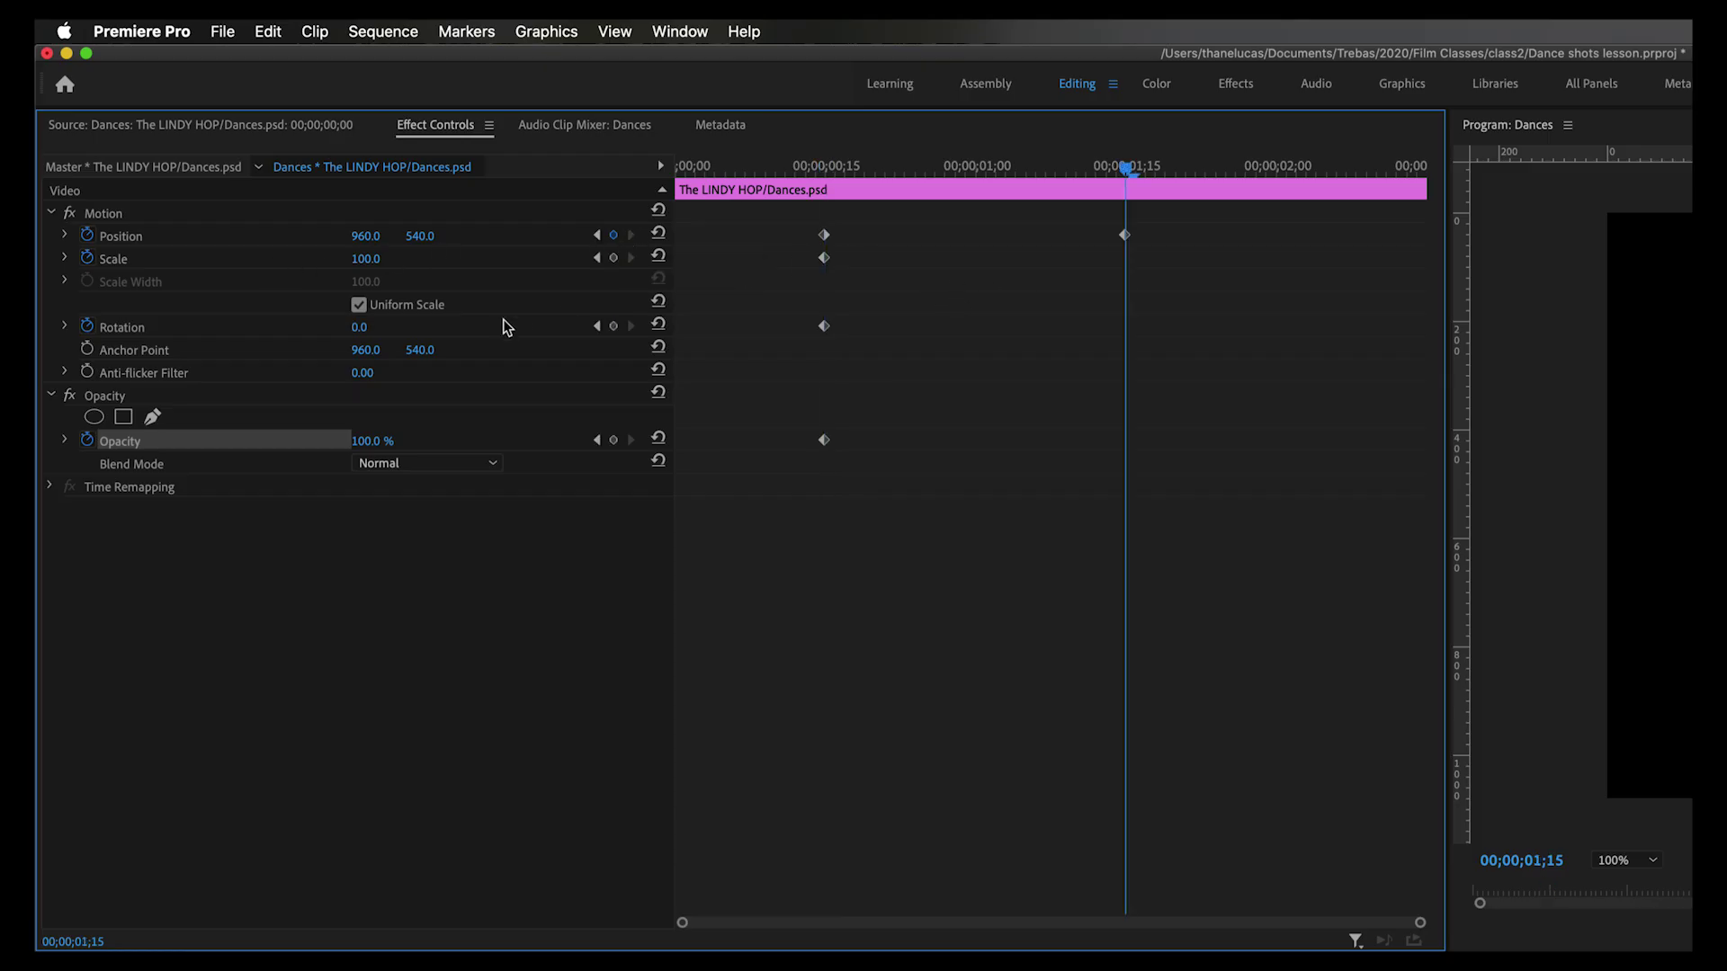
left_click(614, 258)
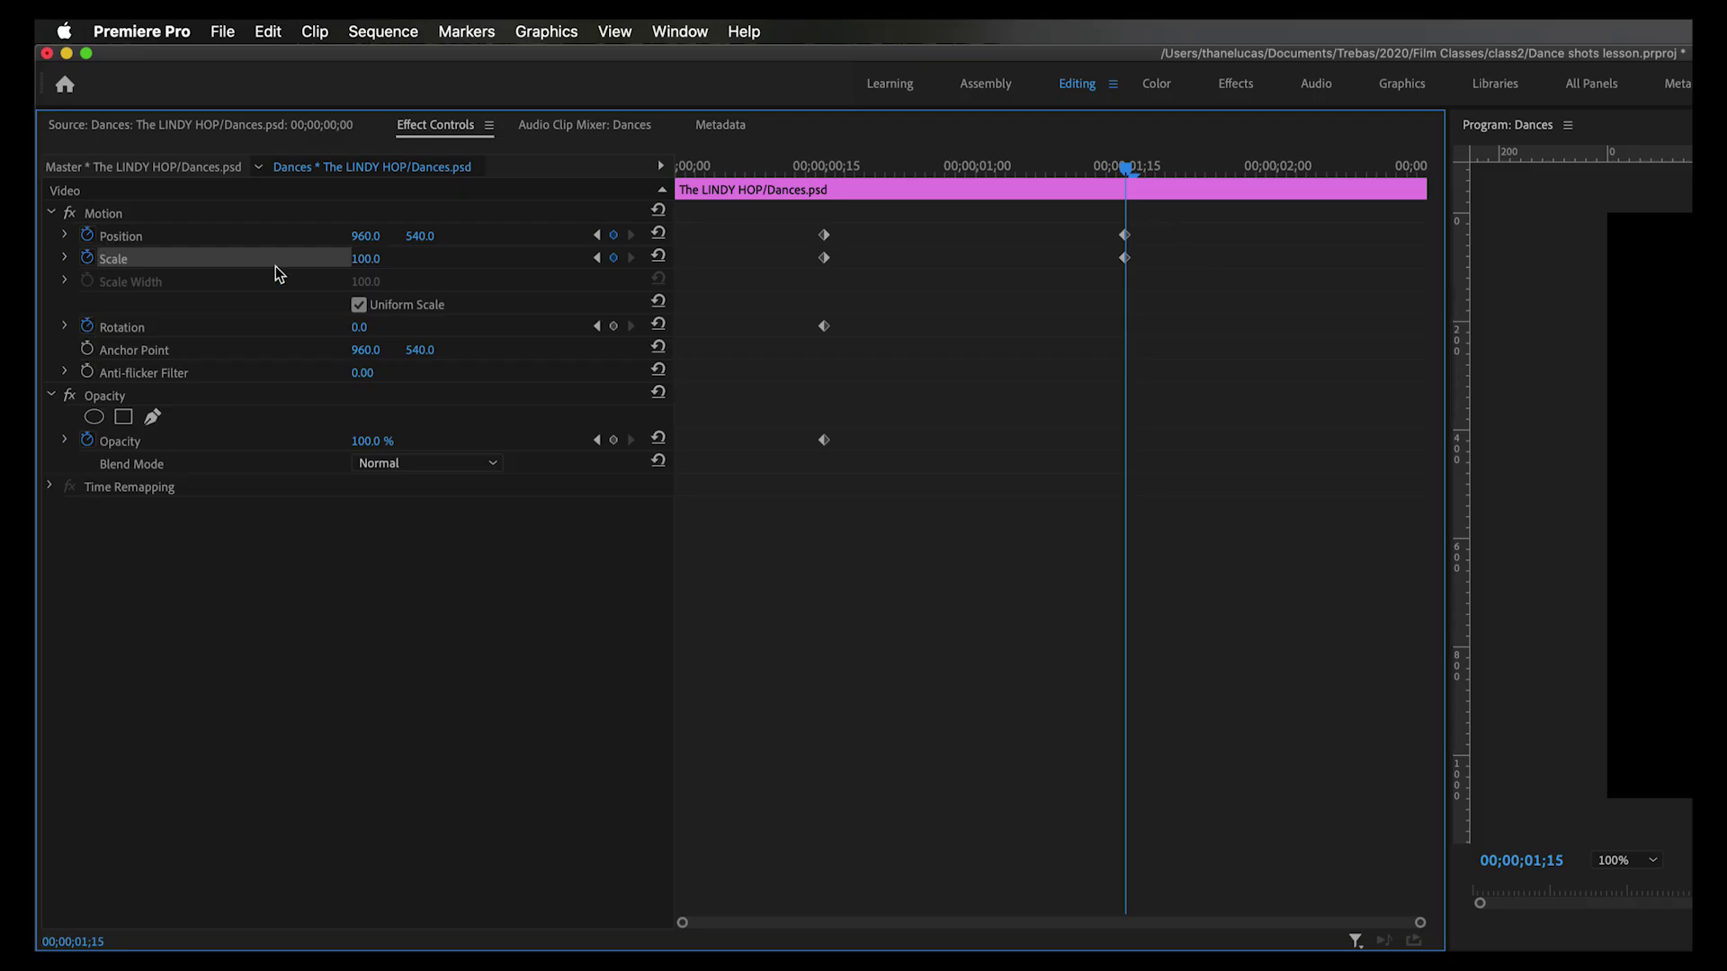
left_click(613, 327)
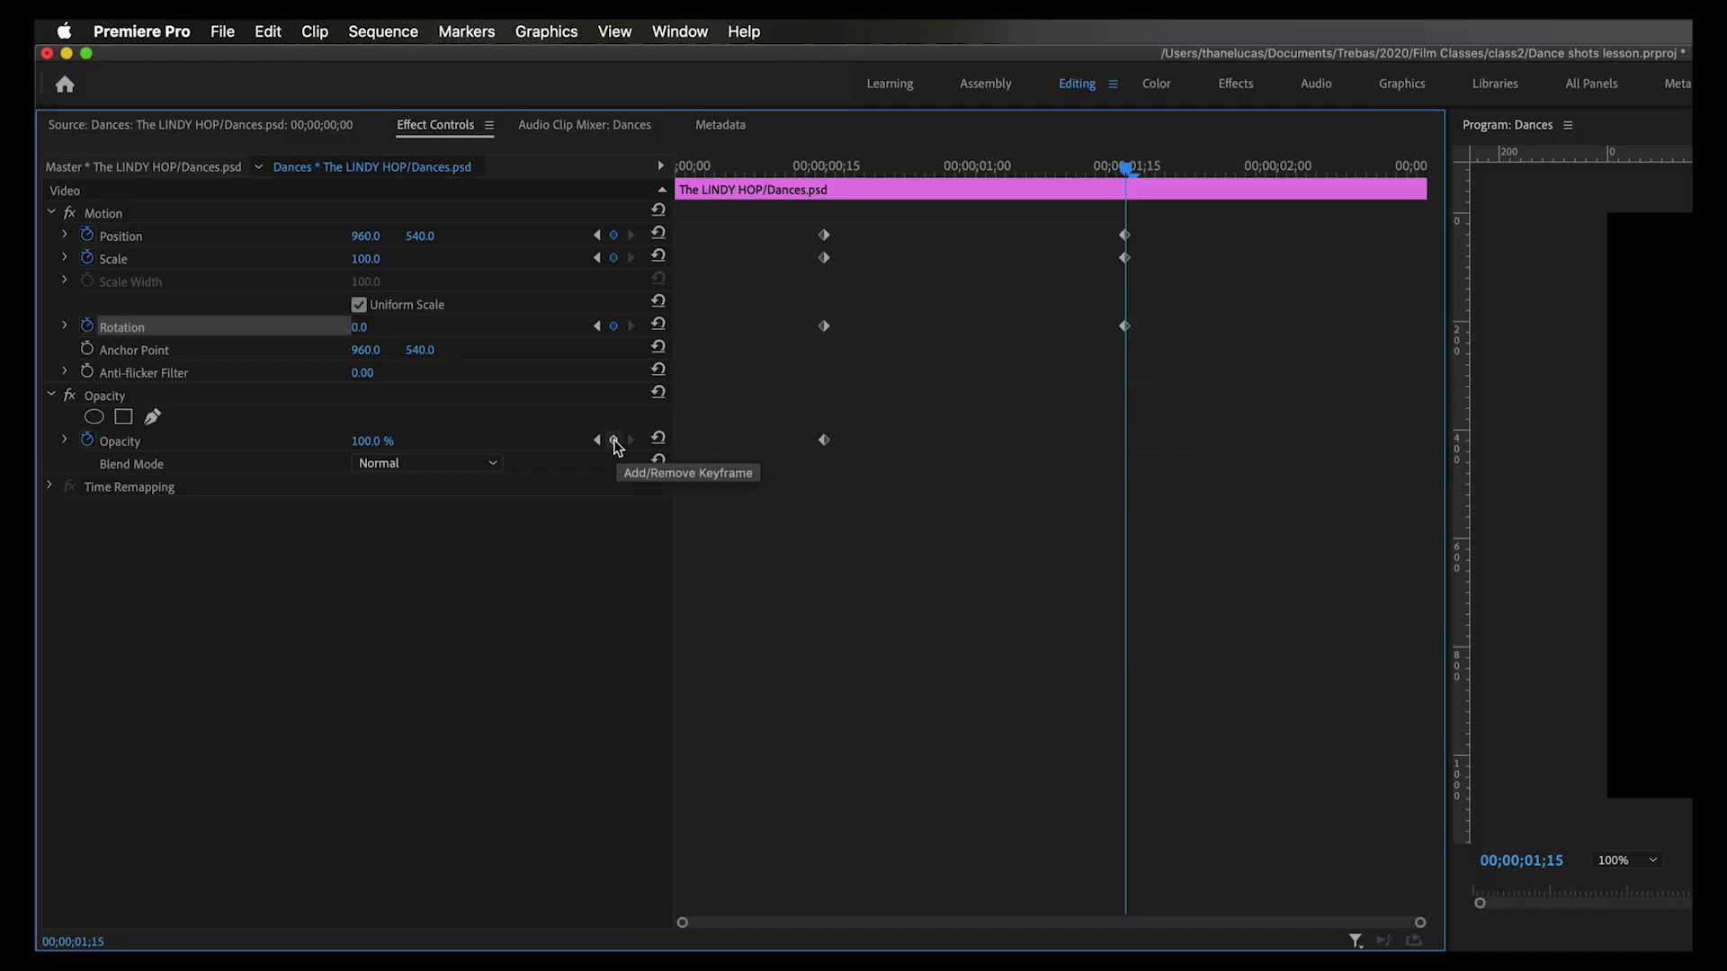
left_click(614, 440)
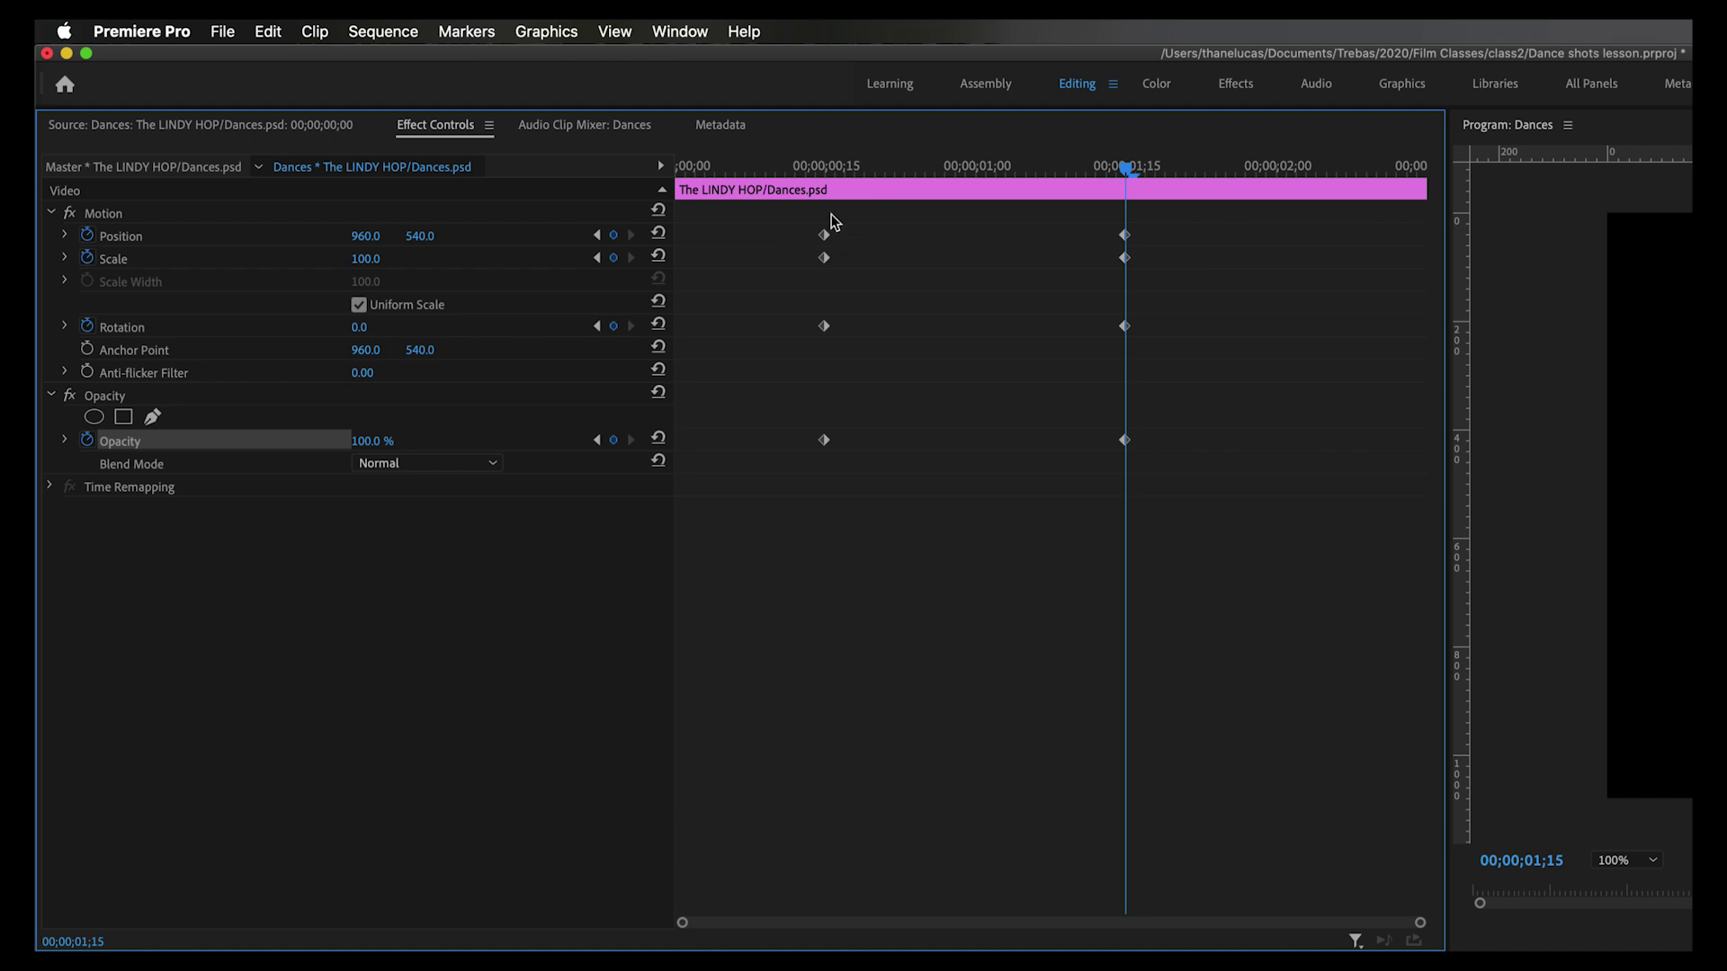
- At 00;00;00;00, shrink the title to about 18.5% and move it outside the frame's upper-left corner, then scrub through the entrance
key("Home")
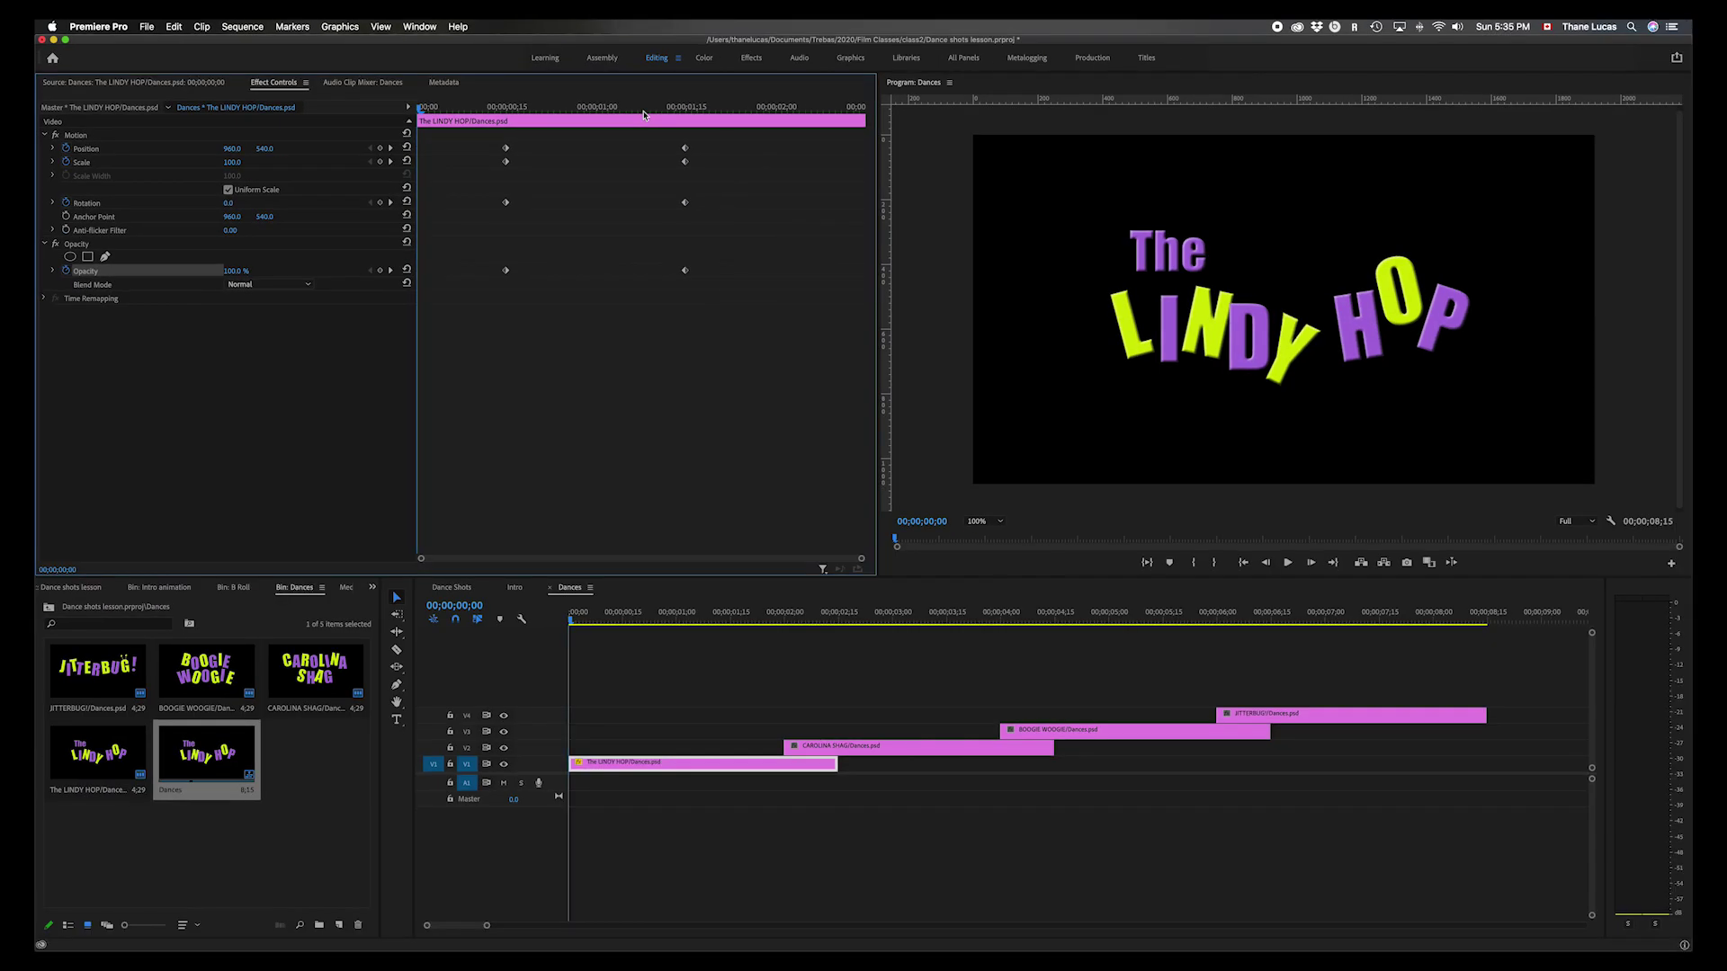
left_click(1197, 334)
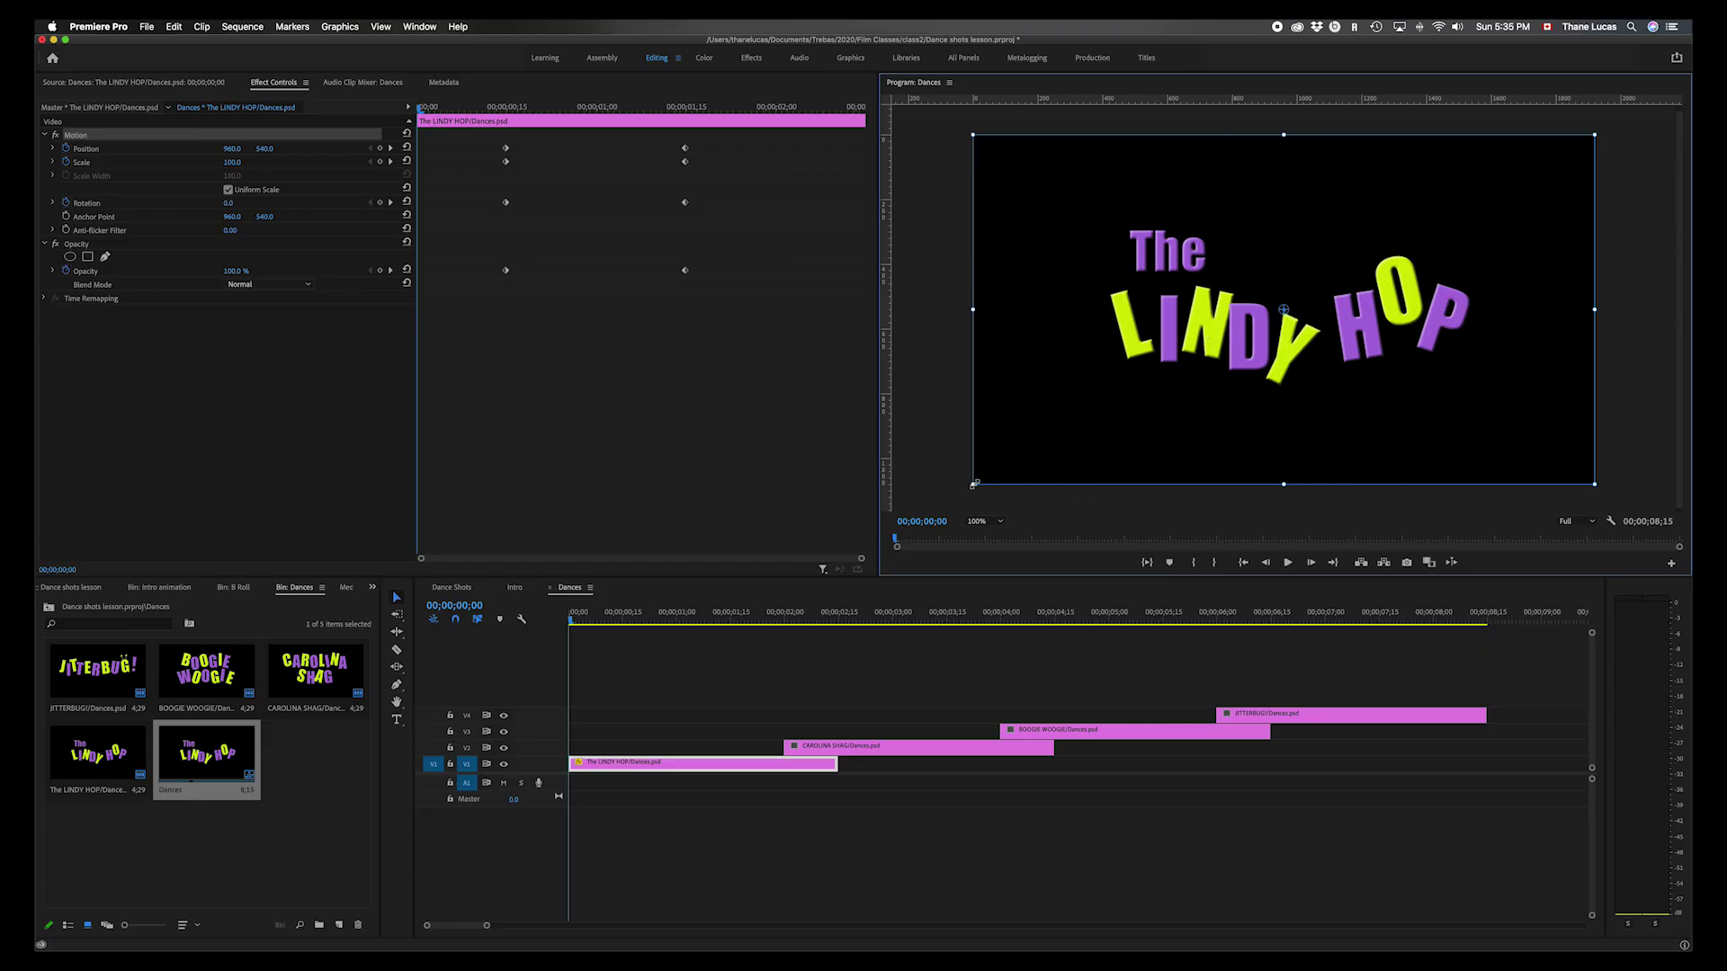
left_click_drag(974, 484, 868, 197)
left_click_drag(985, 219, 952, 201)
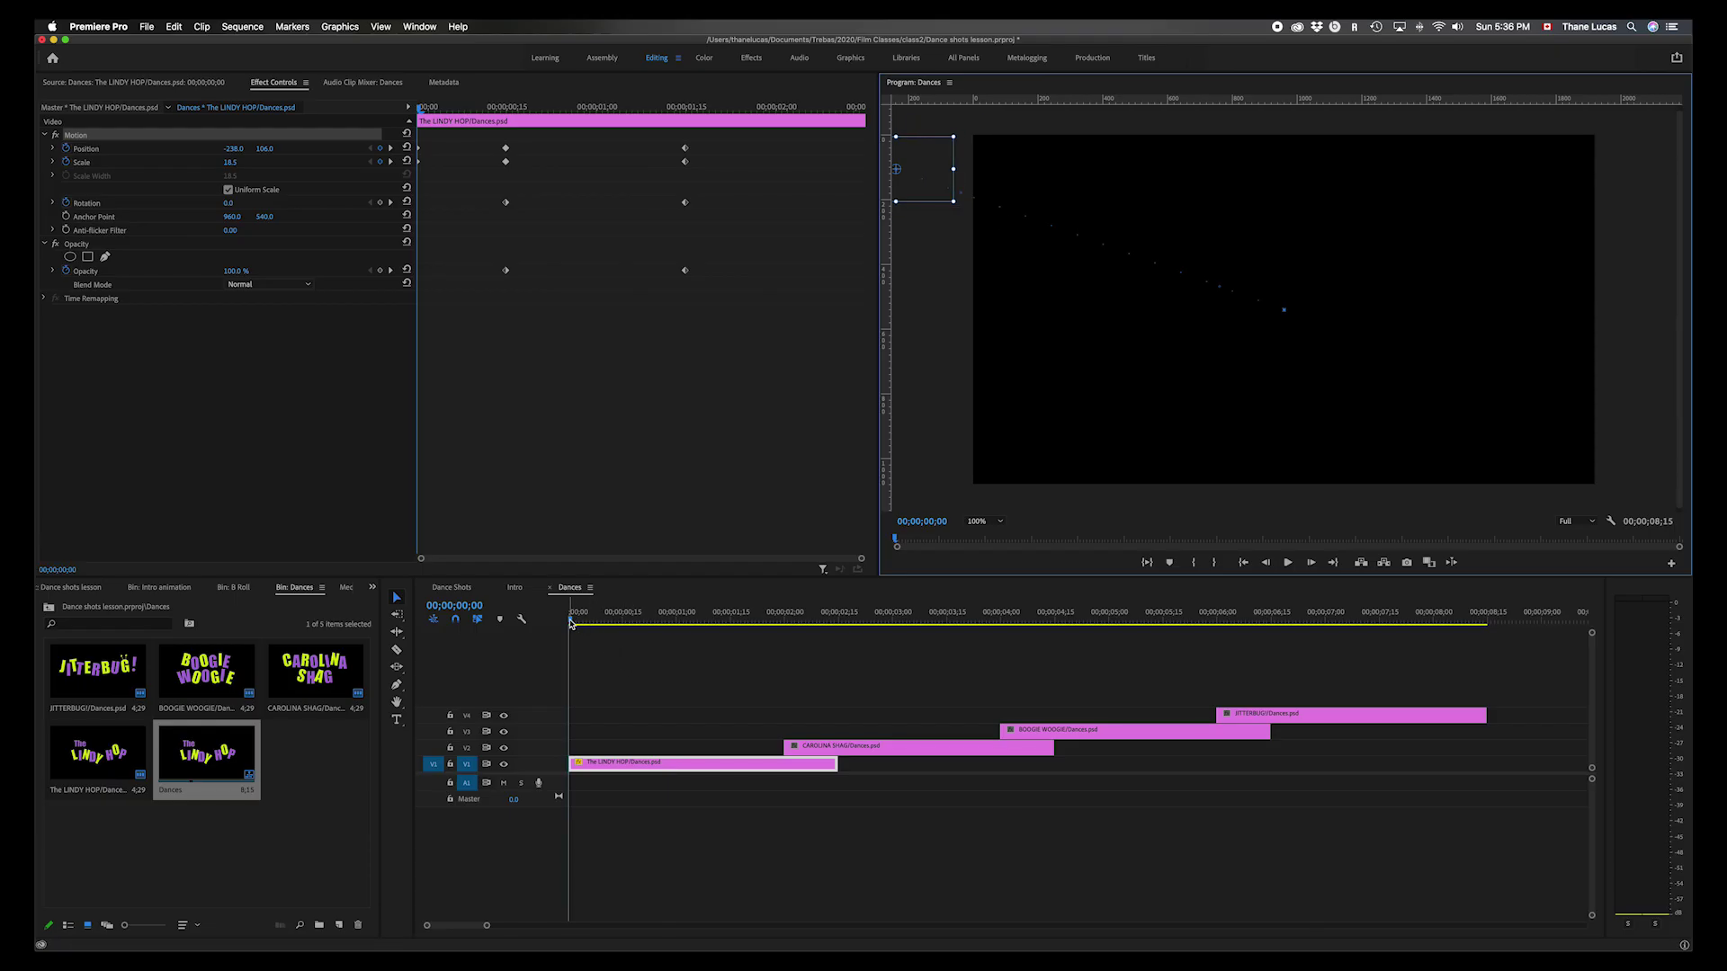
mouse_move(569, 624)
left_mouse_down()
mouse_move(675, 616)
mouse_move(553, 615)
mouse_move(628, 617)
mouse_move(567, 611)
mouse_move(621, 618)
mouse_move(567, 618)
mouse_move(617, 627)
mouse_move(569, 629)
mouse_move(595, 635)
left_mouse_up()
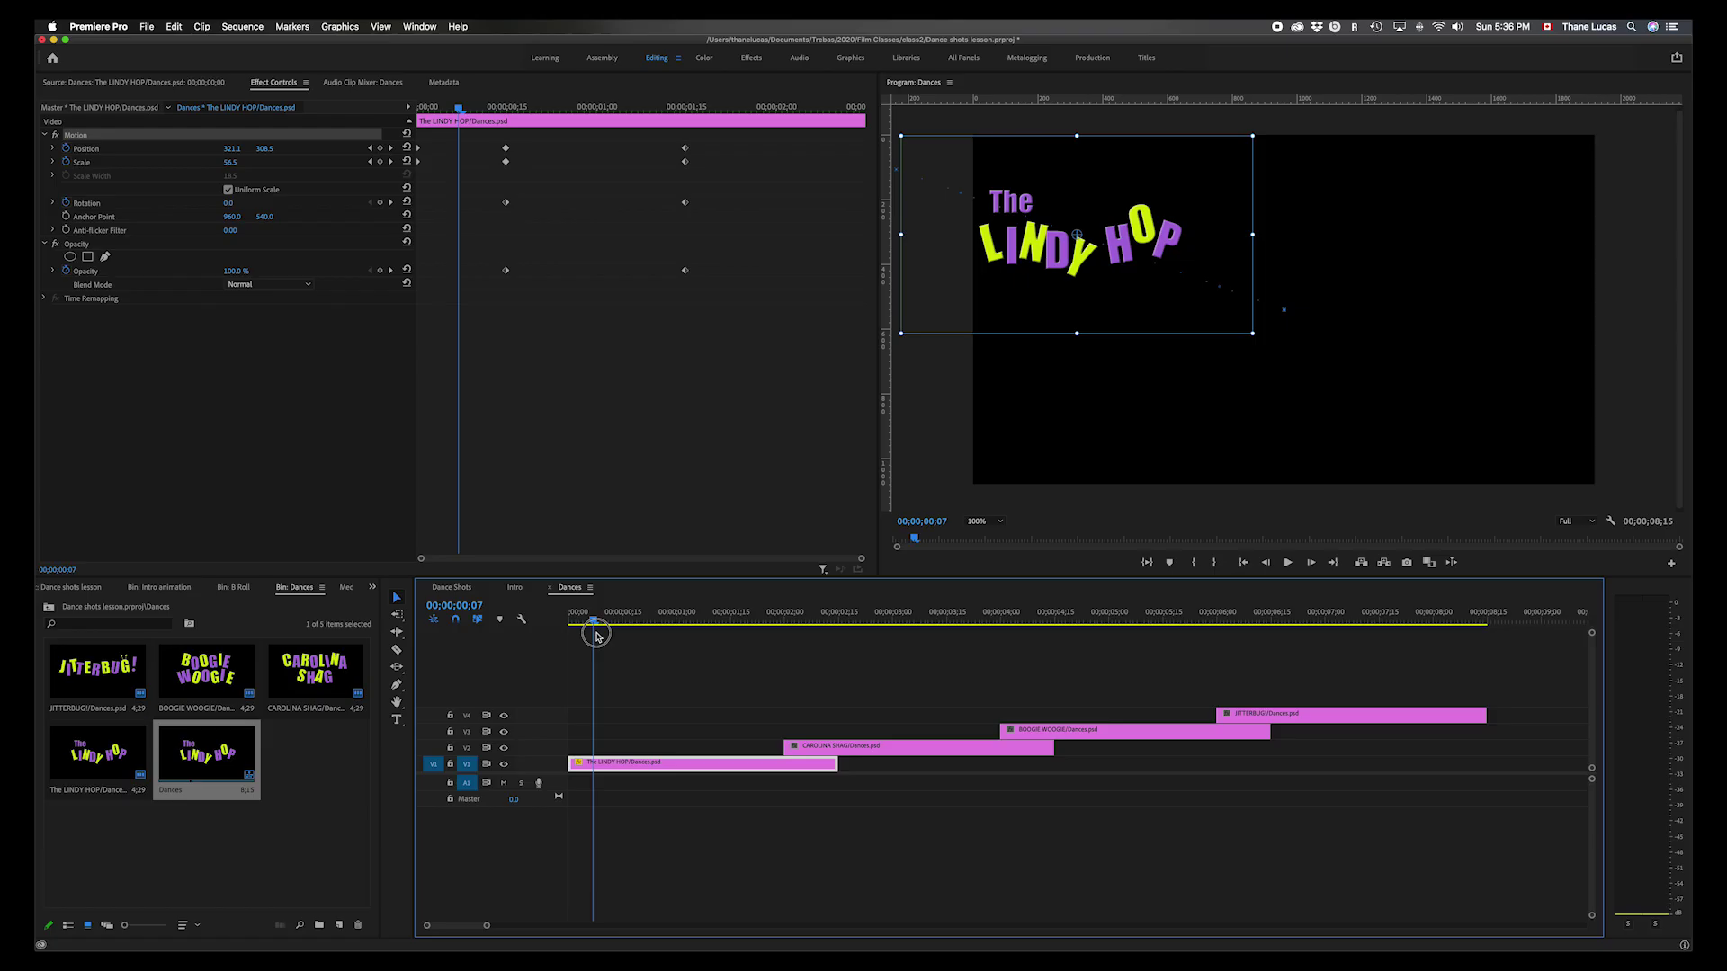
left_click_drag(595, 636, 540, 659)
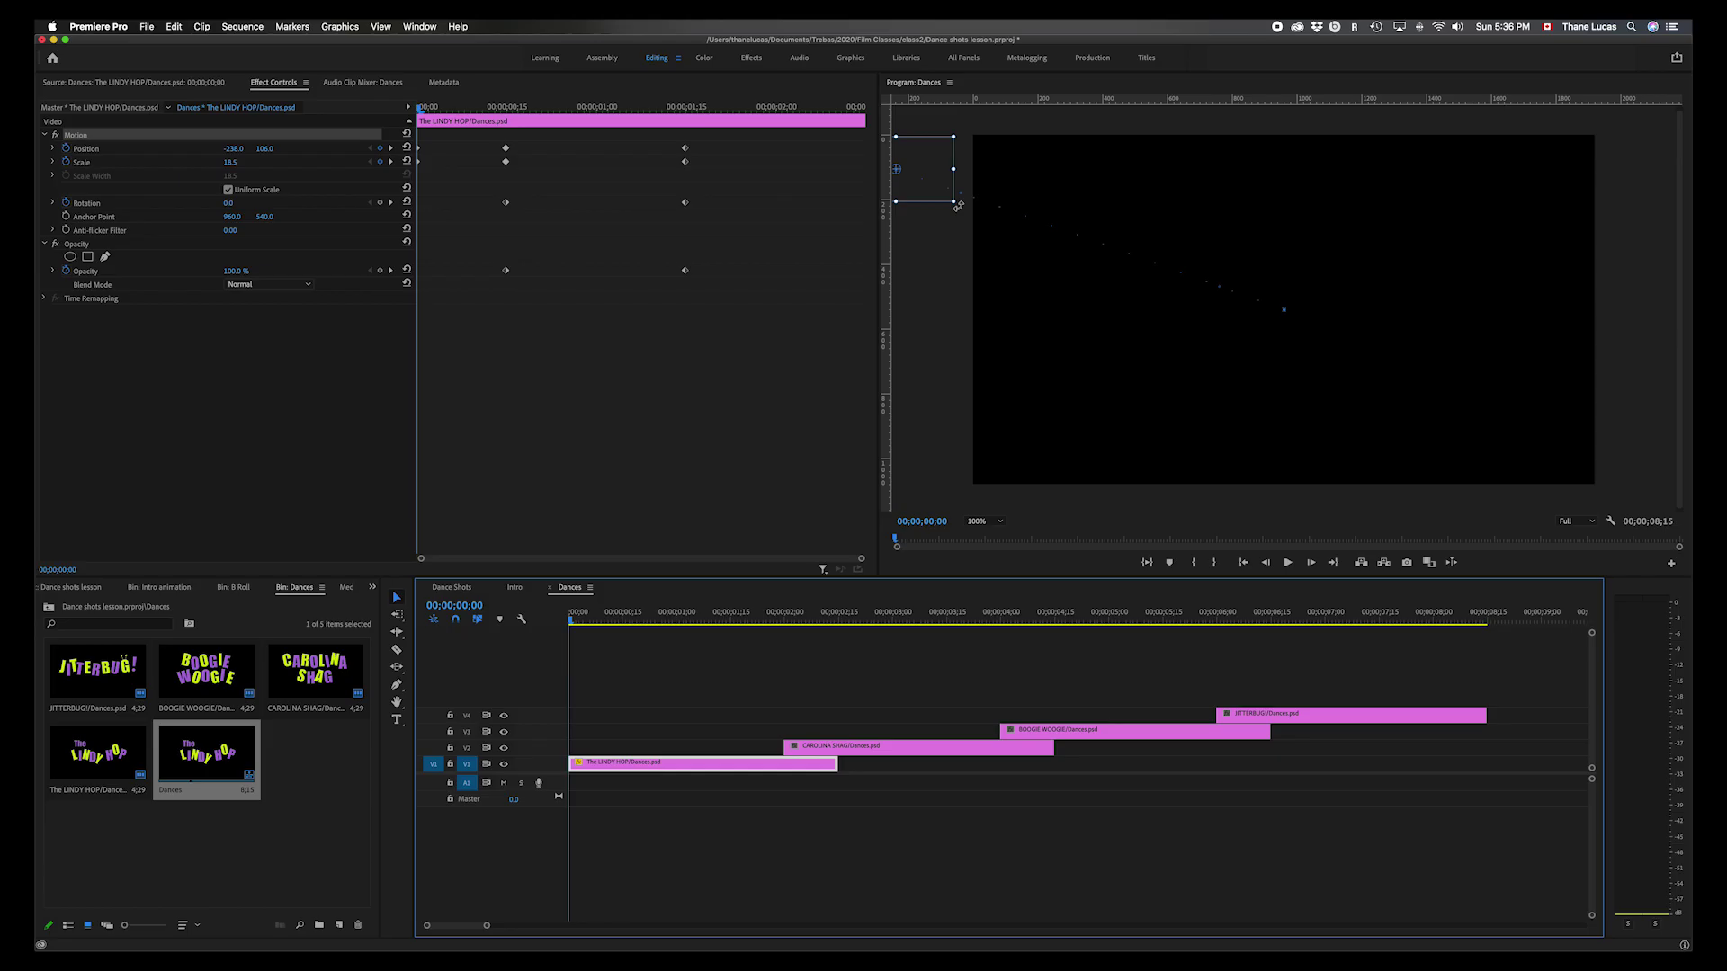
- Rotate the title at 00;00;00;00 to about 3x324.2° so it spins in, and scrub the start of the animation
left_click_drag(958, 206, 1132, 149)
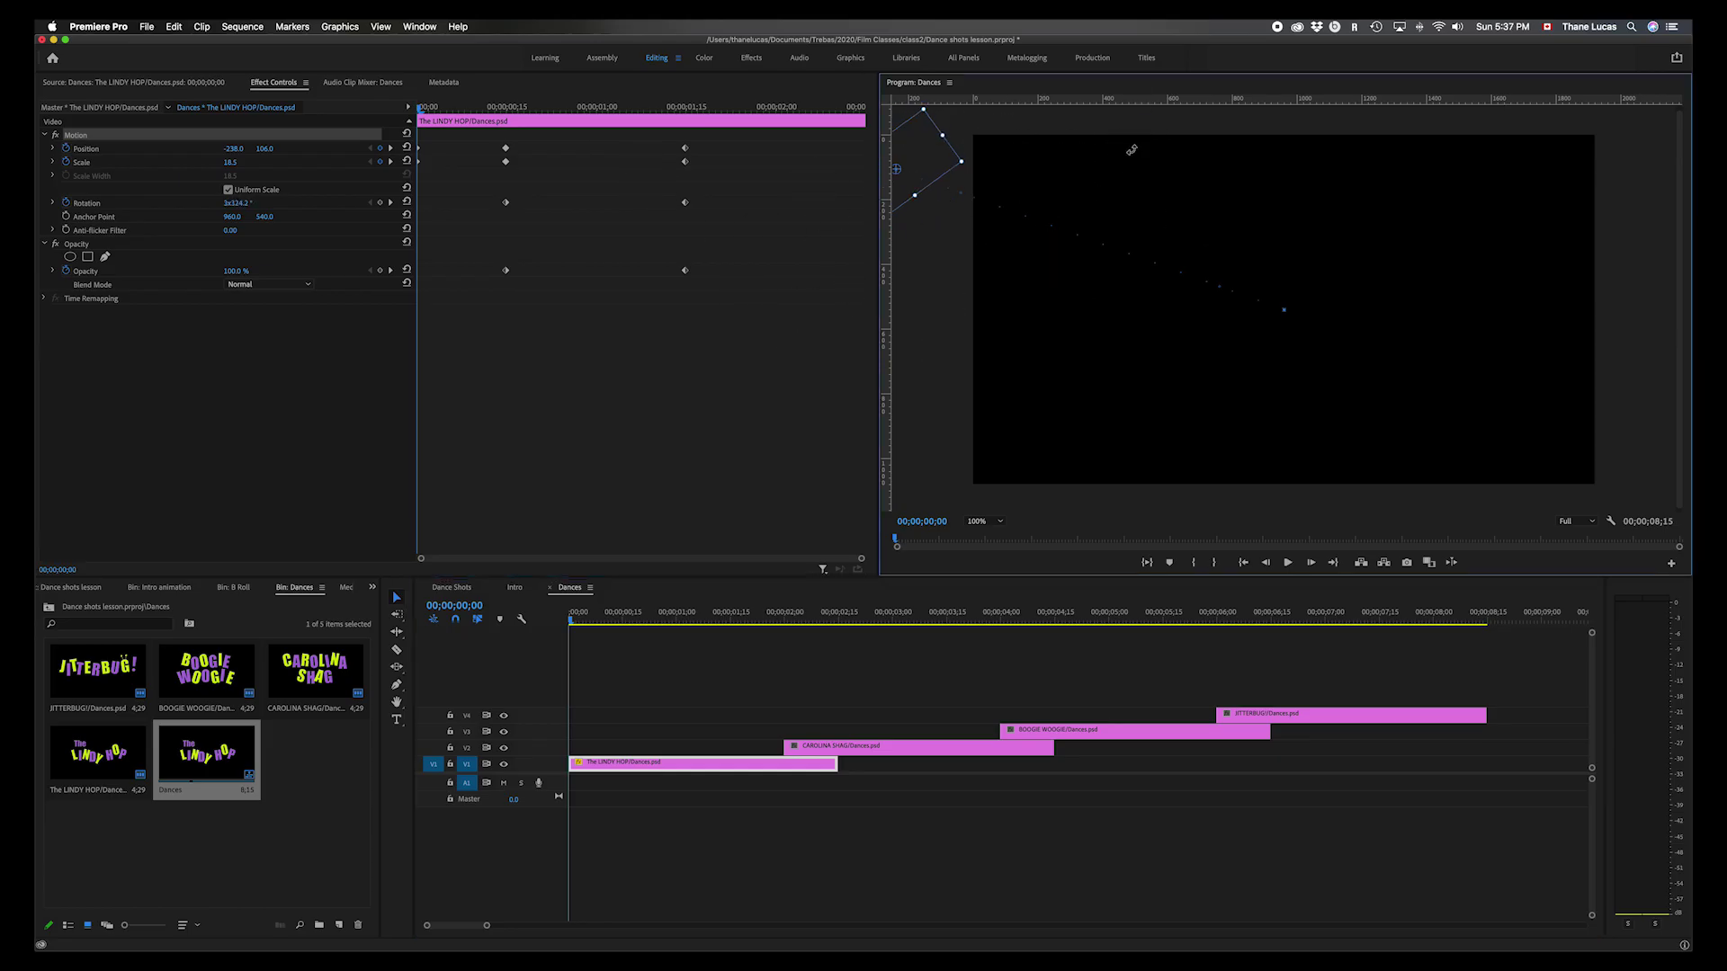
left_click(237, 203)
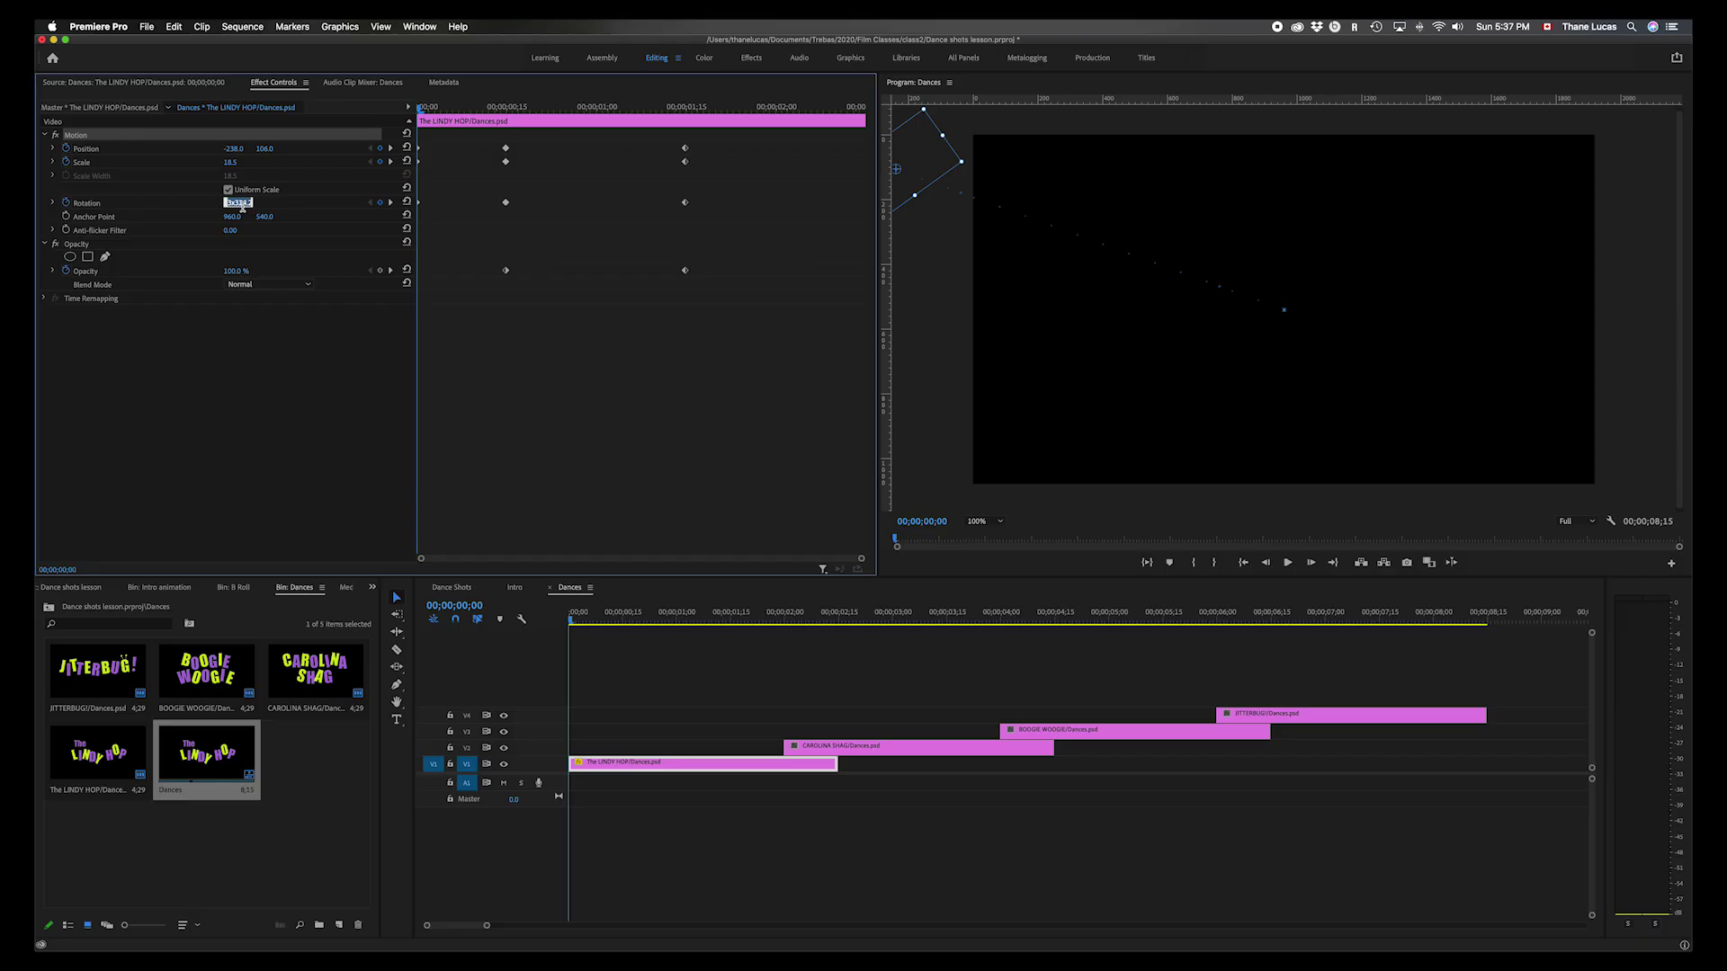
left_click(242, 203)
double_click(243, 203)
left_click(582, 622)
left_click_drag(582, 623, 518, 617)
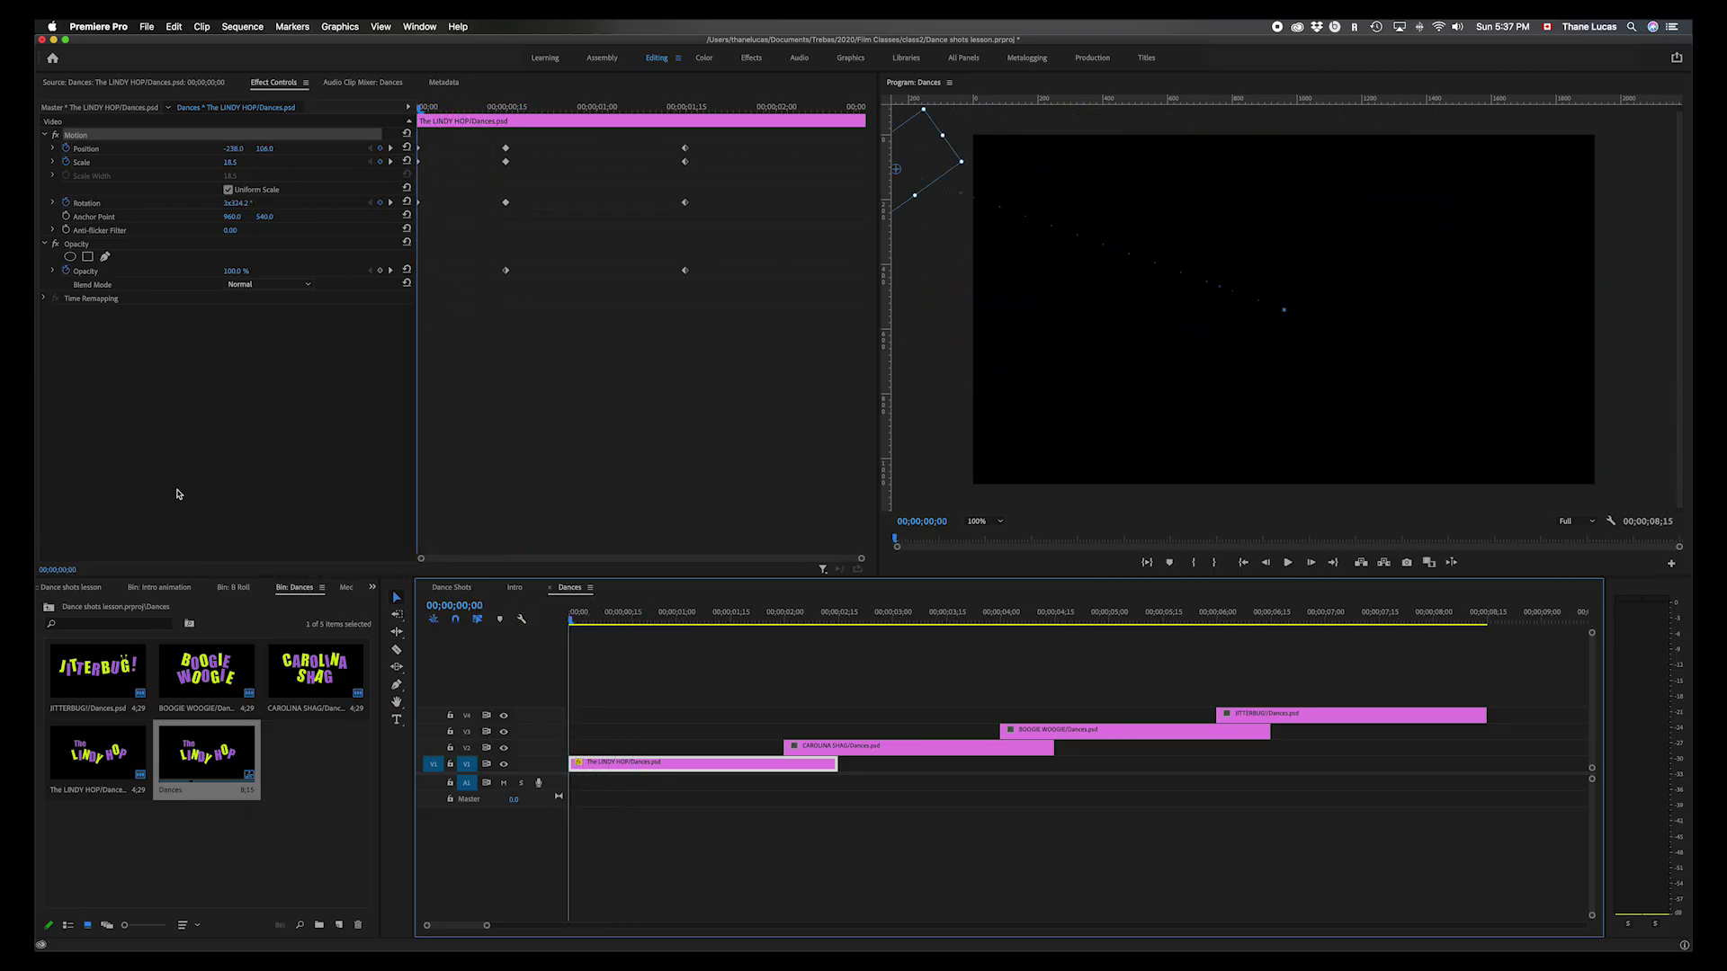
- Set the title's Opacity to 0% at 00;00;00;00 and play back the entrance animation
left_click_drag(237, 272, 158, 273)
key("space")
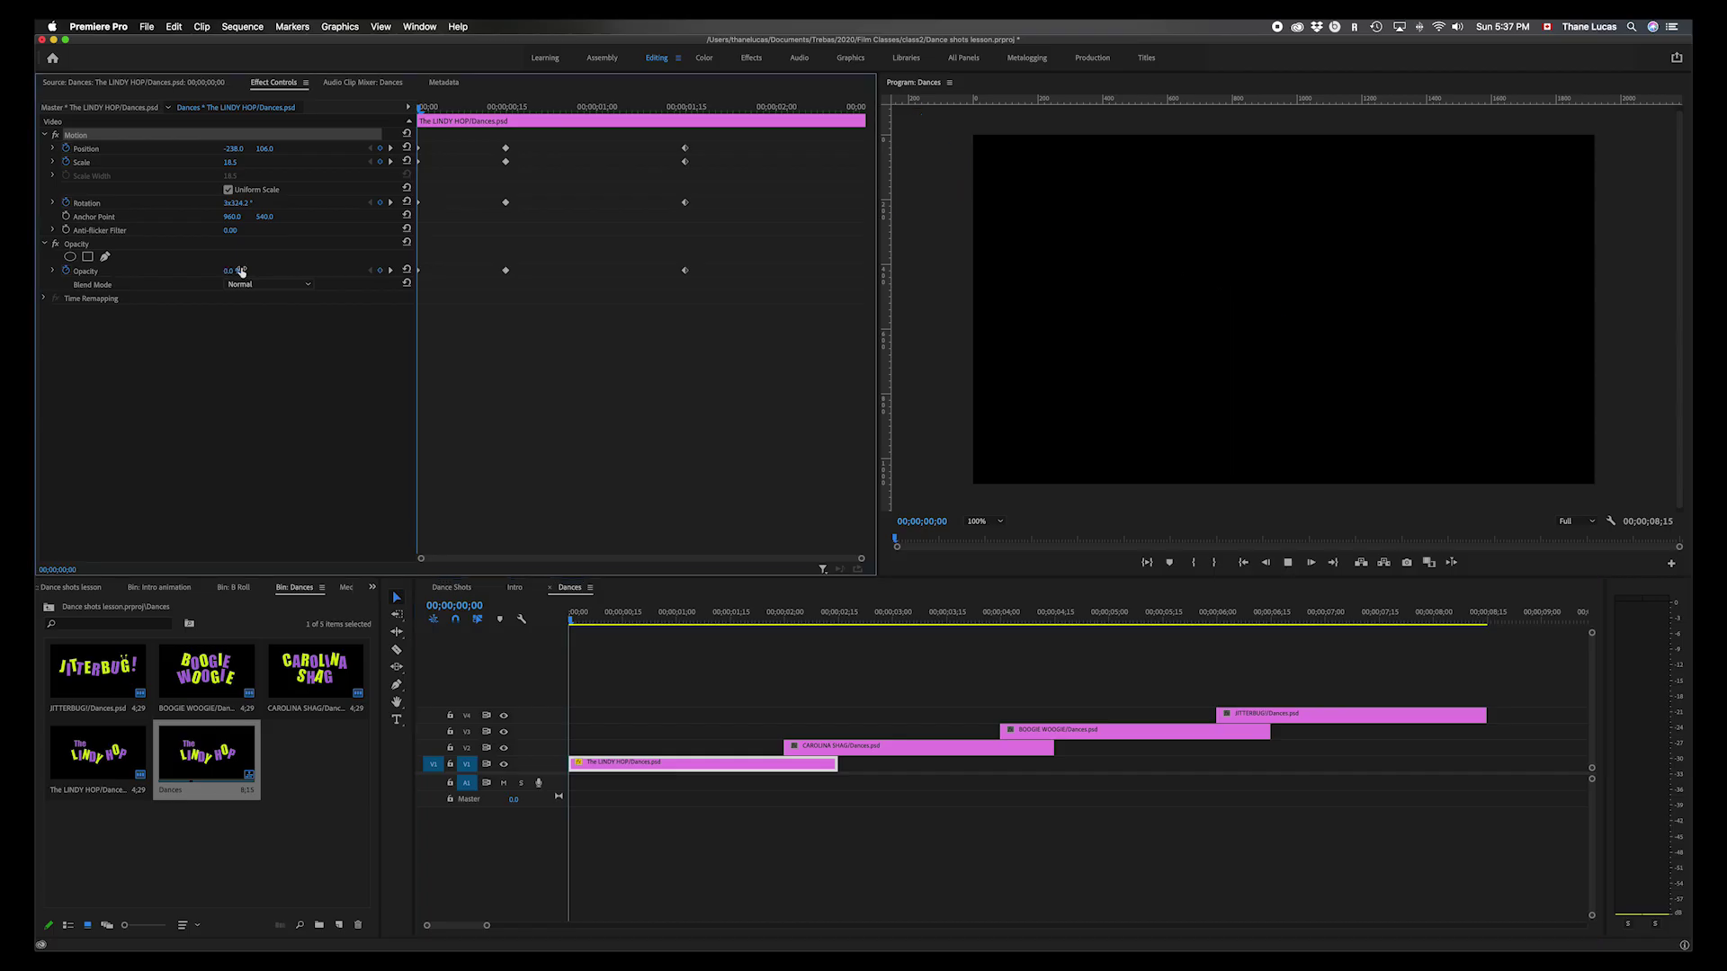
key("space")
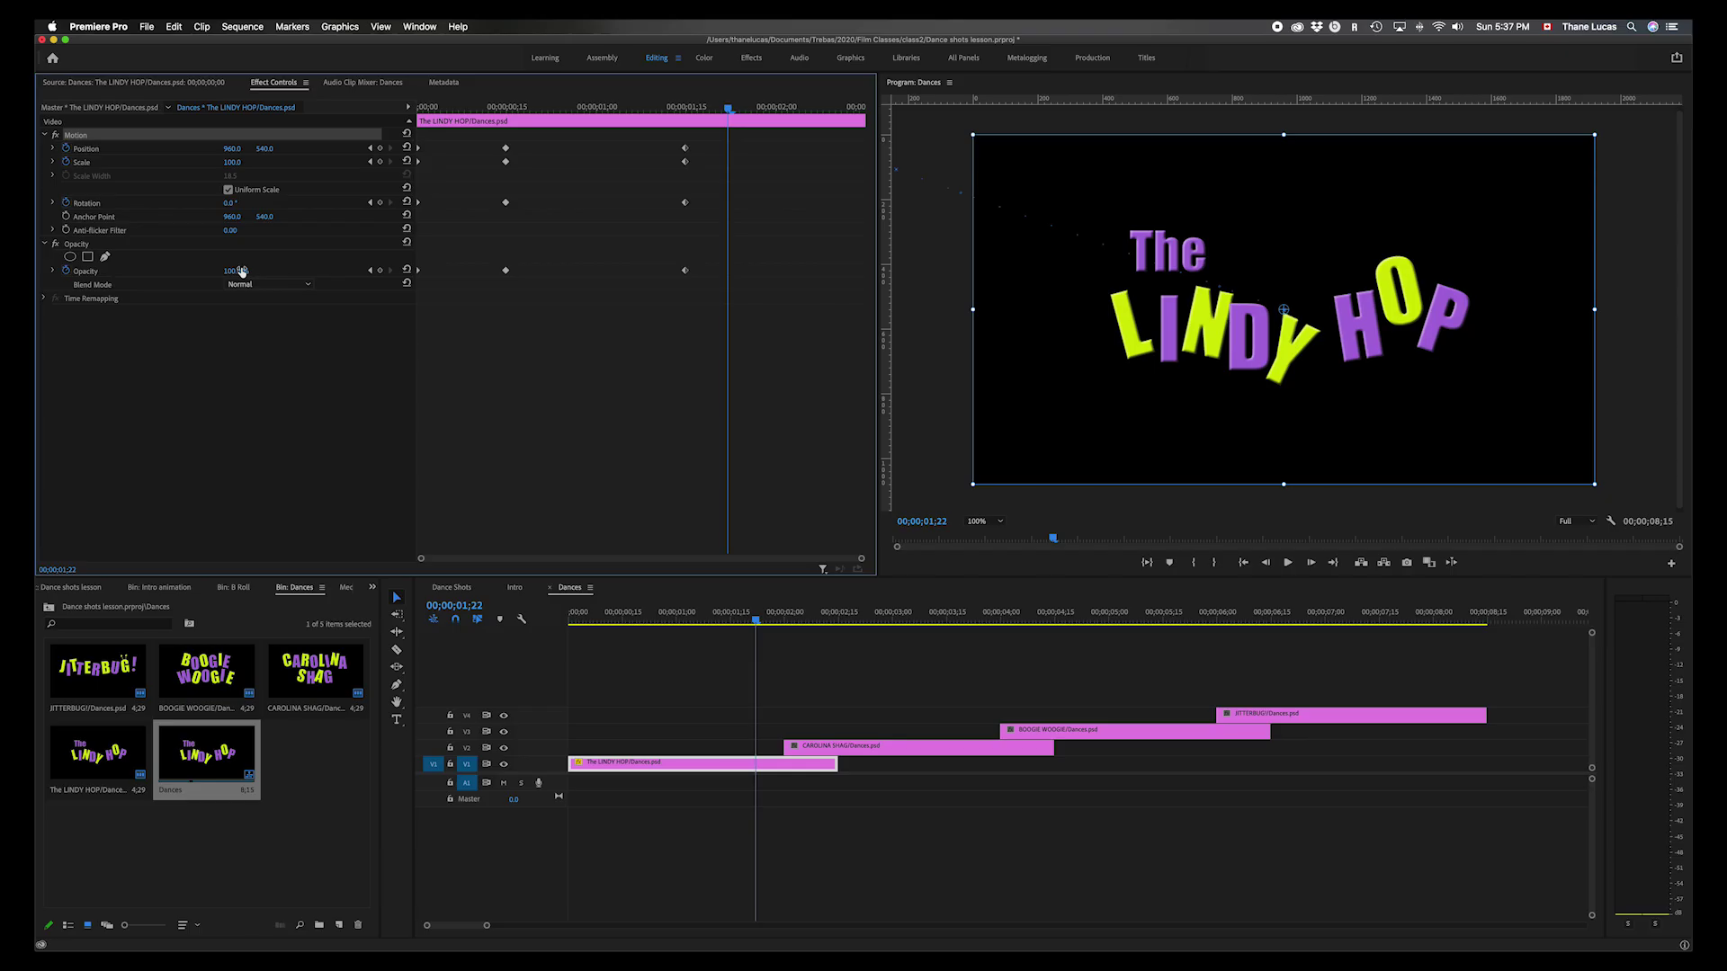
- Hide track V2 and, at 00;00;02;14, shrink the title to about 23% and move it off-frame at upper right, about 2160, 16
key("space")
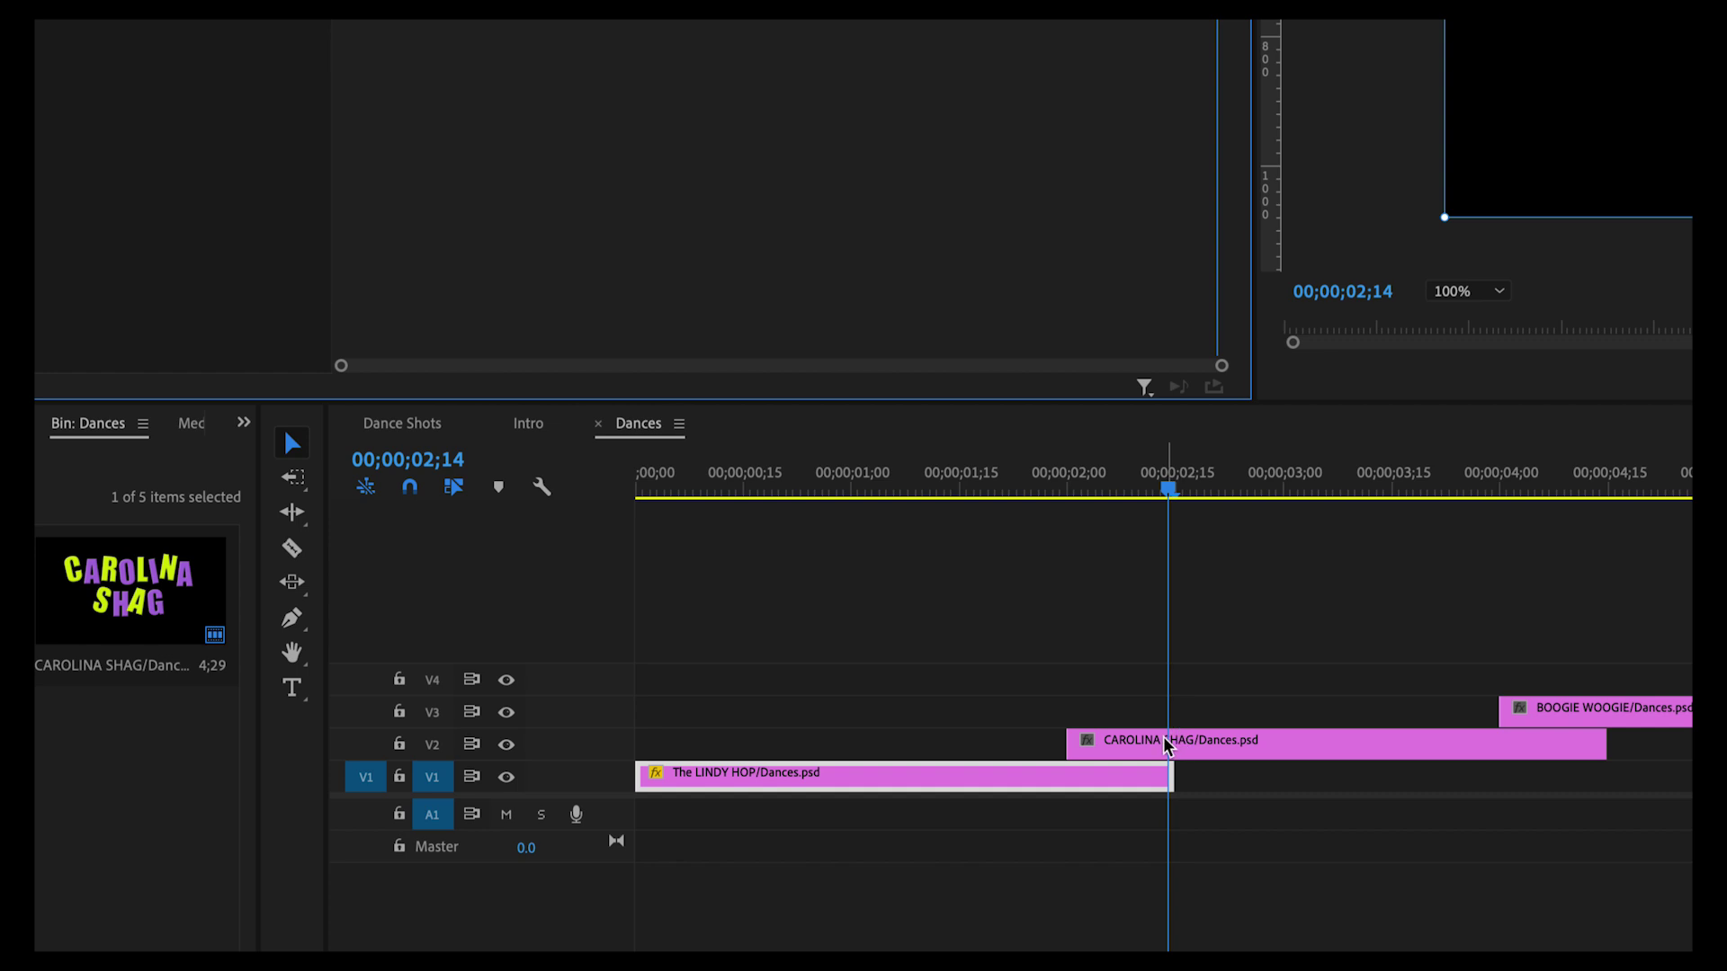
left_click(506, 746)
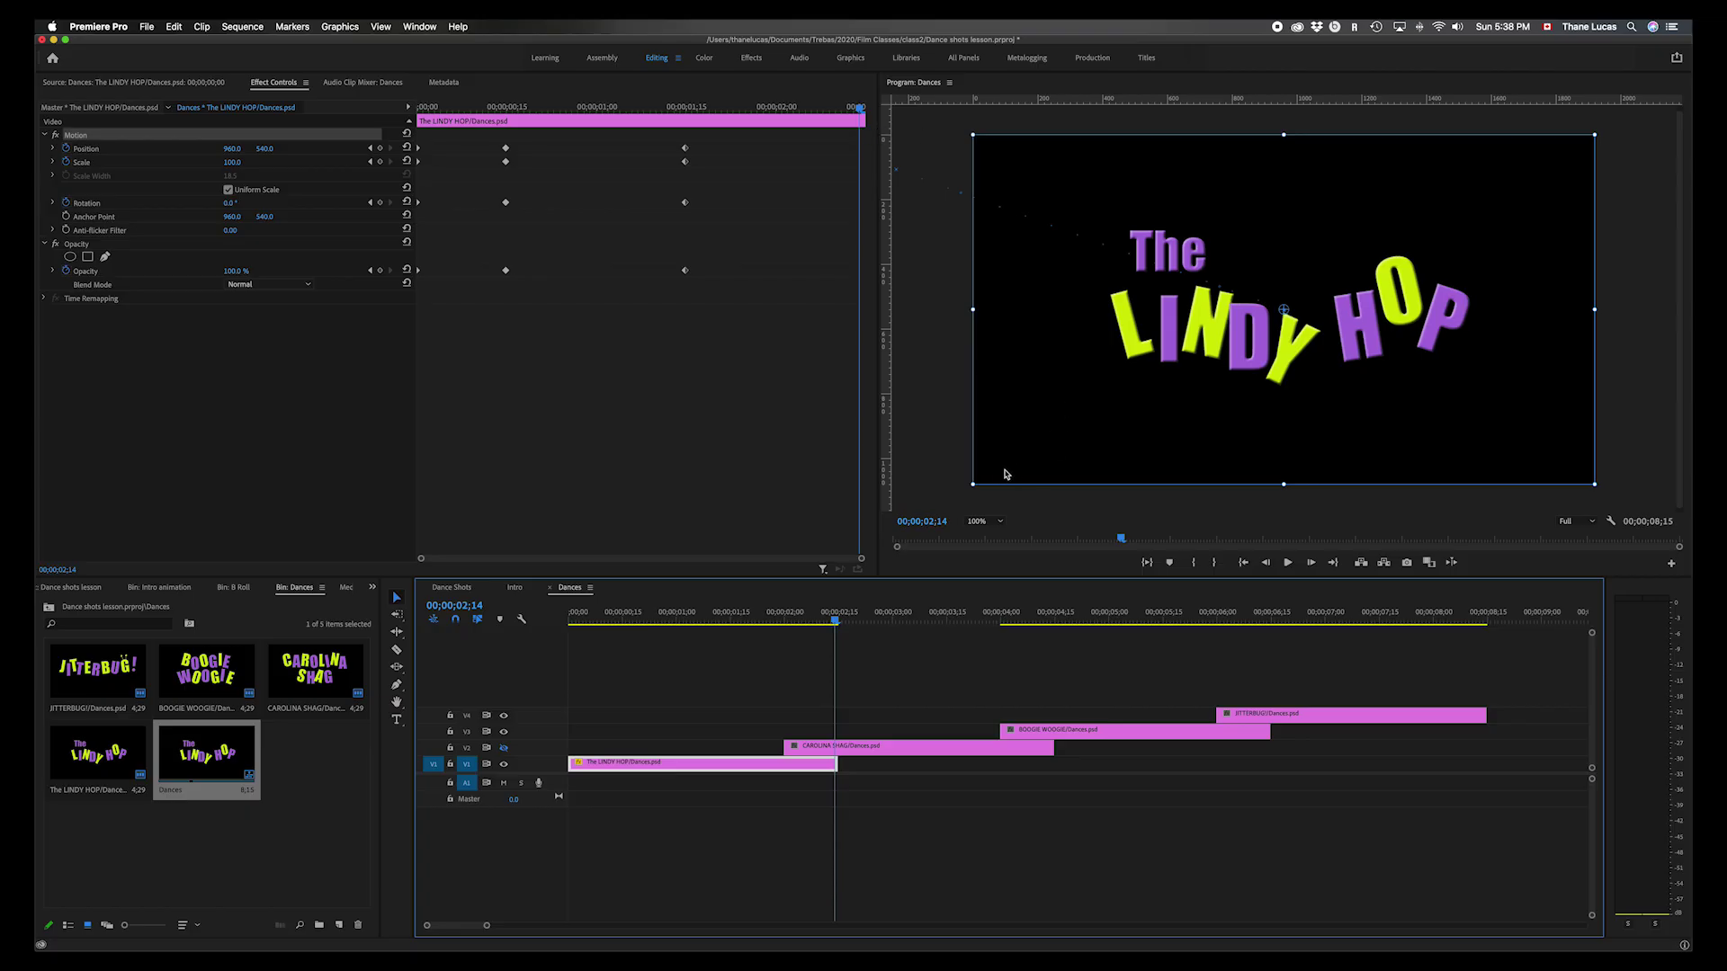
left_click_drag(974, 486, 1660, 164)
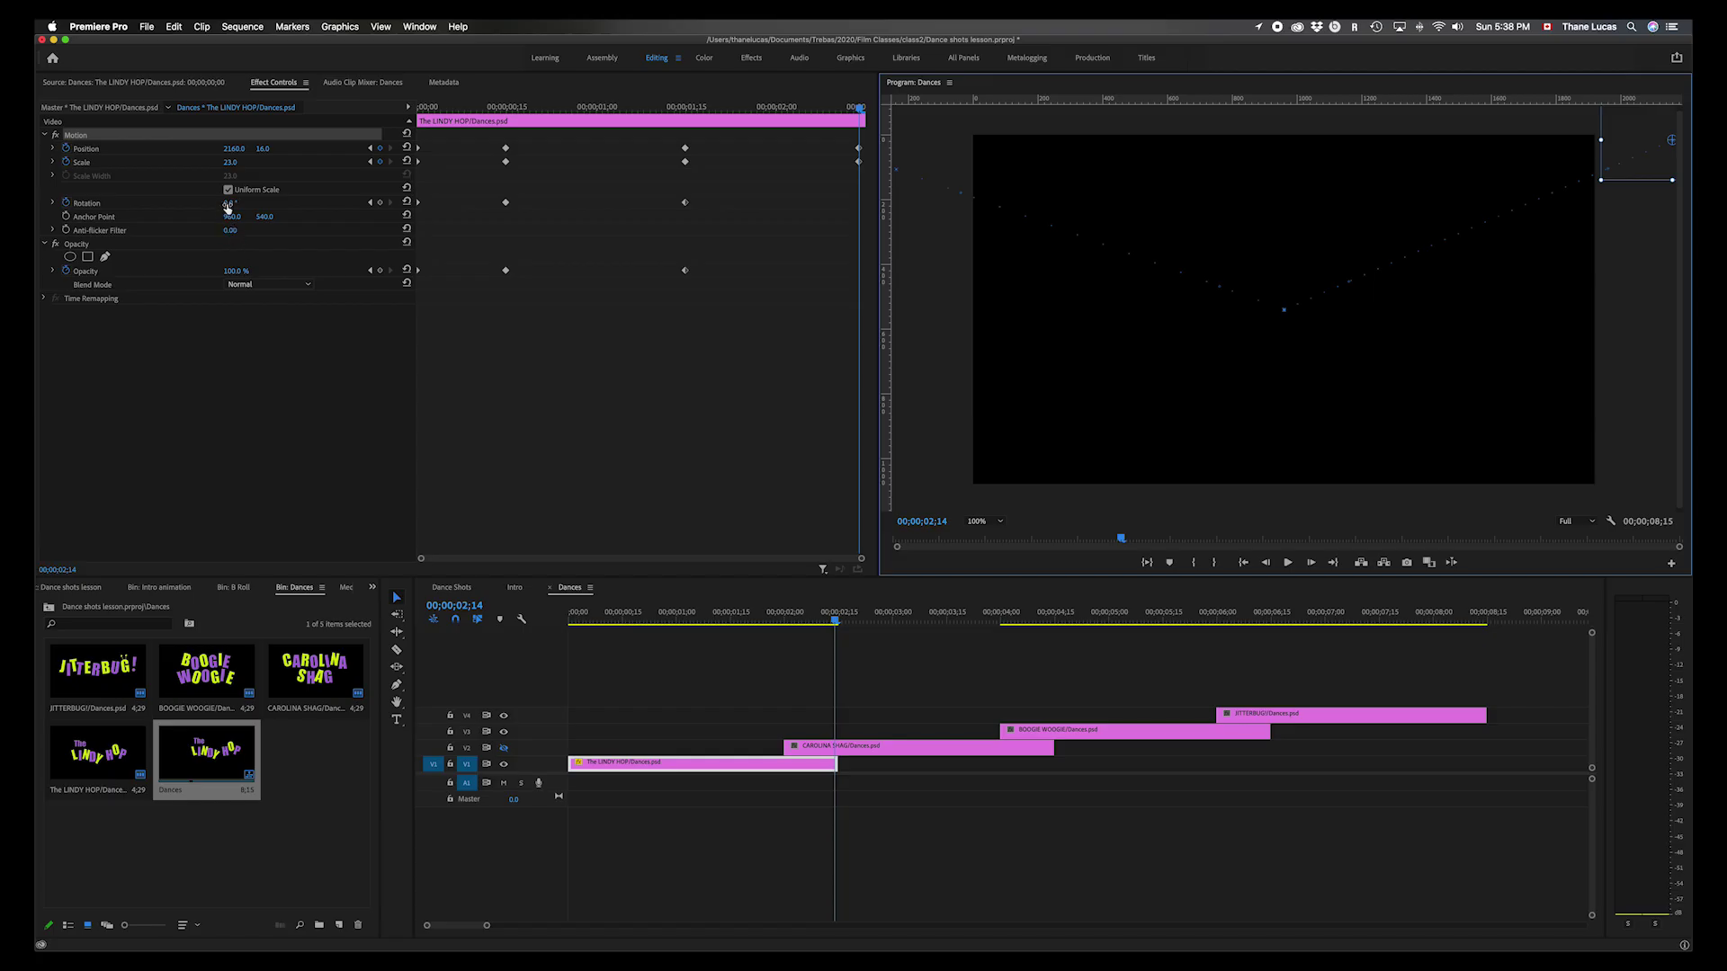
- Rotate the title at 00;00;02;14 to 2x35.0° so it spins out, and scrub back through the exit
left_click_drag(227, 203, 238, 204)
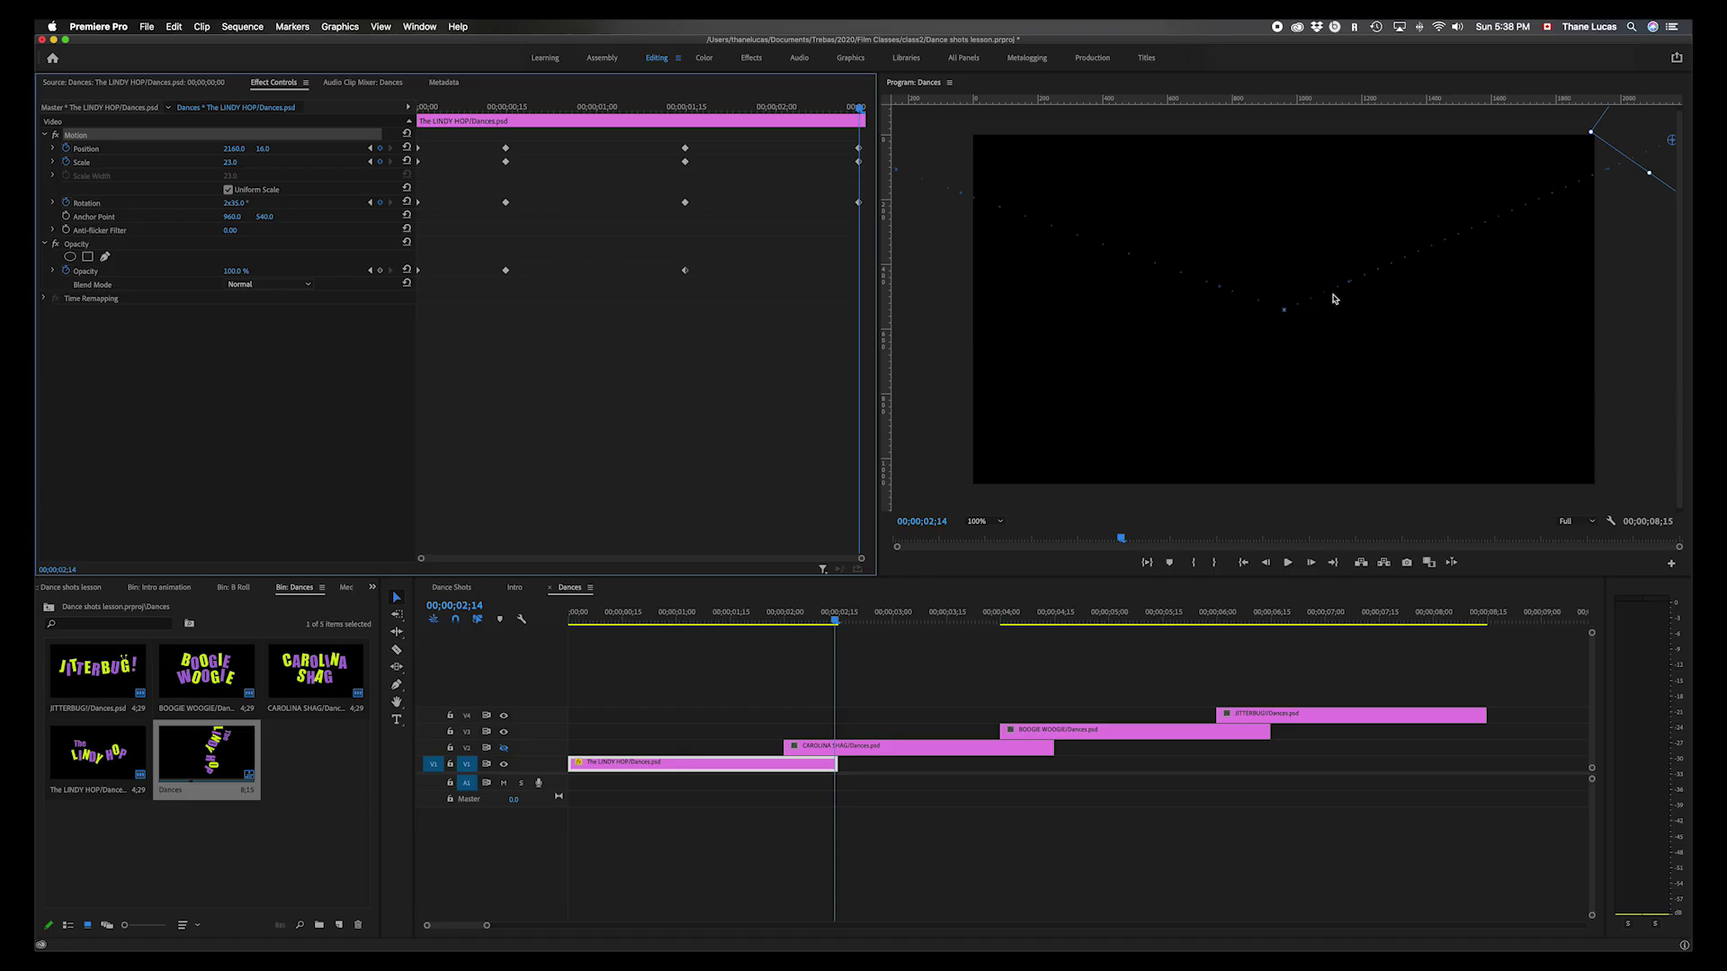
left_click(833, 621)
mouse_move(832, 621)
left_mouse_down()
mouse_move(740, 624)
mouse_move(820, 620)
left_mouse_up()
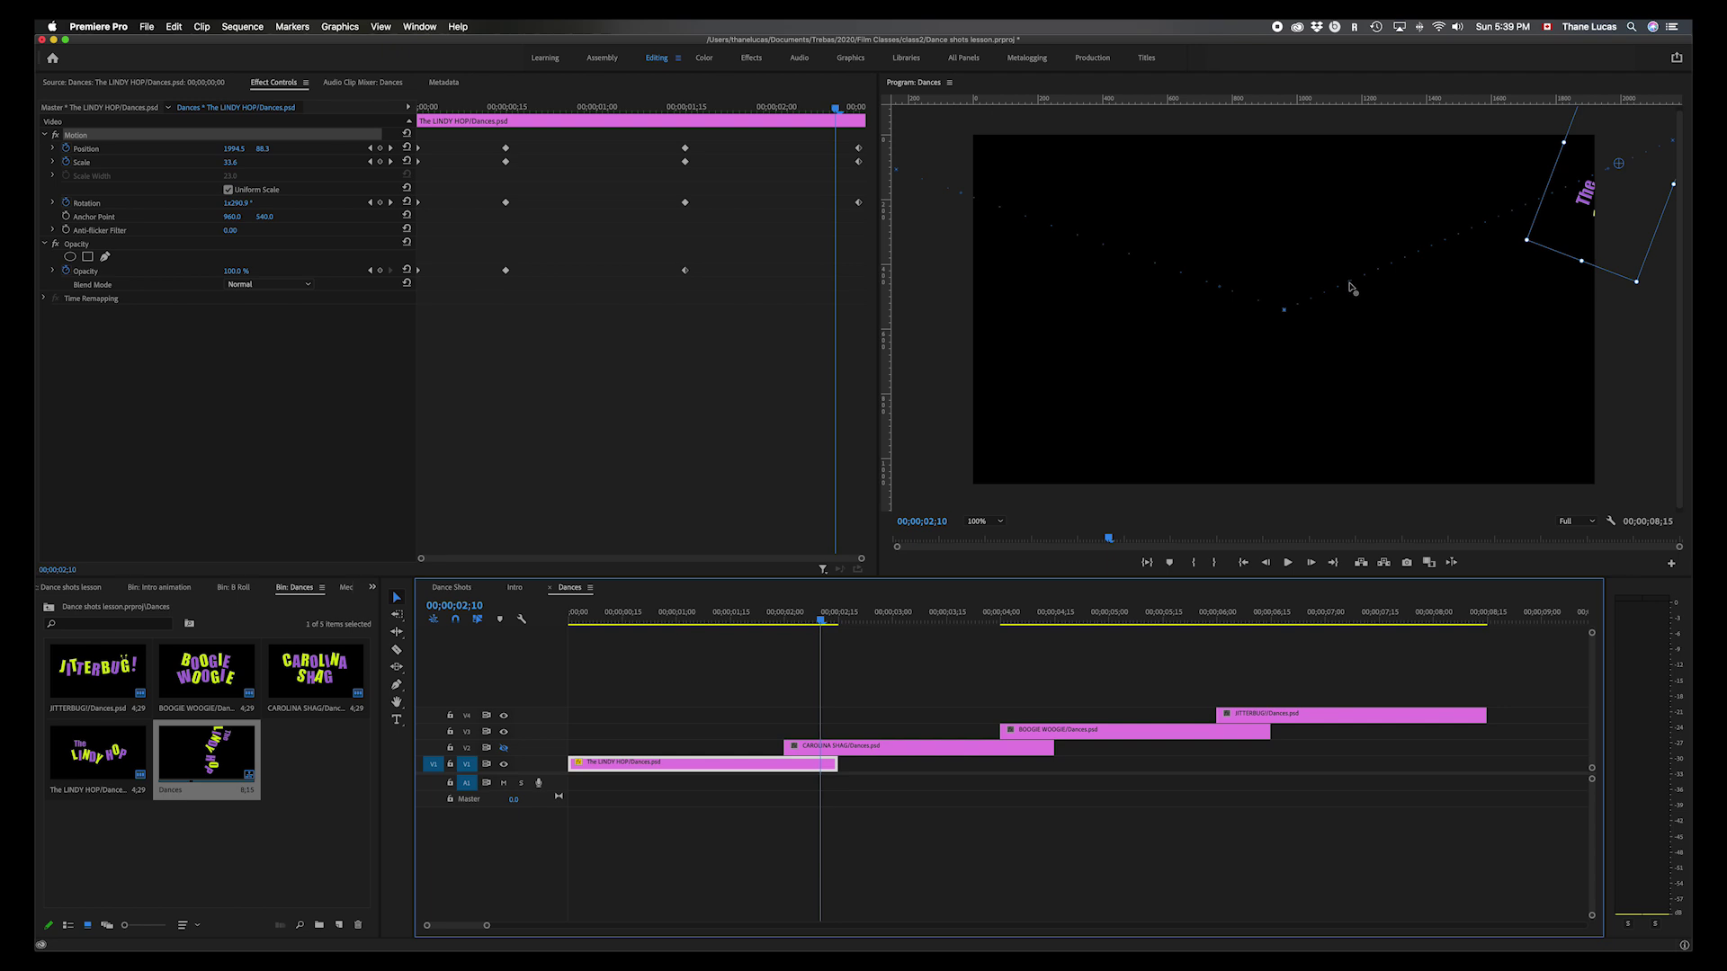
- Curve the title's motion path by pulling out the Bezier handles at its centre and starting points
left_click_drag(1350, 288, 1415, 357)
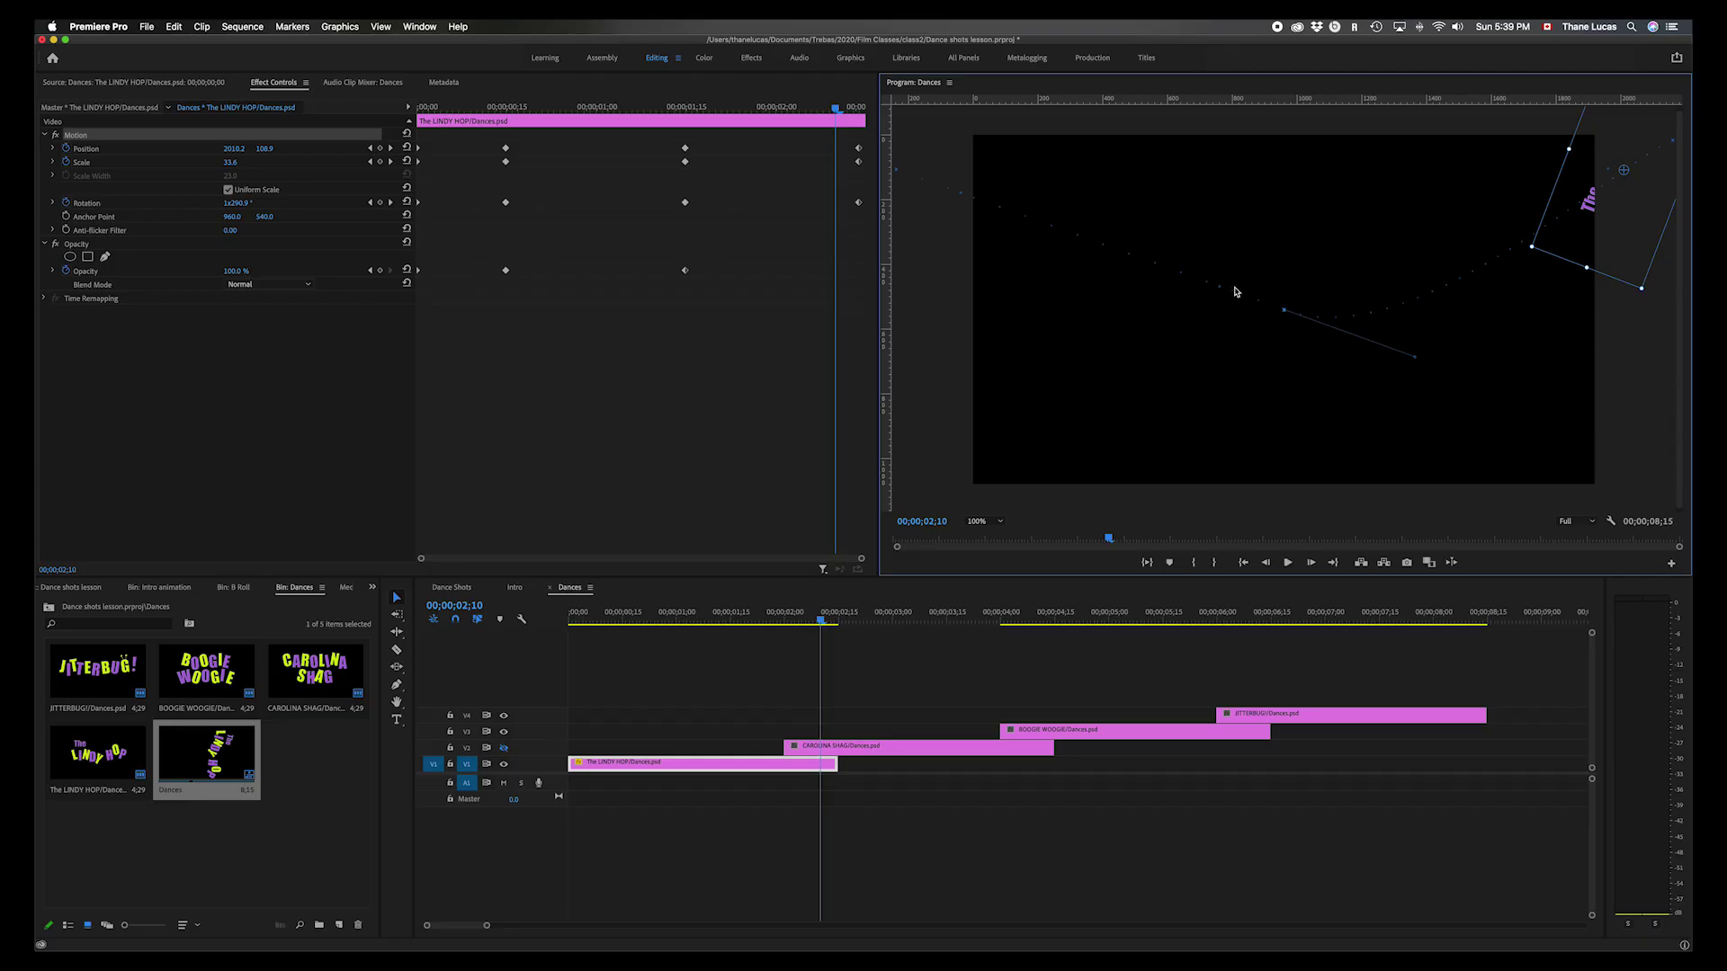
left_click_drag(1220, 291, 1203, 369)
left_click_drag(963, 198, 1104, 173)
- Try to reshape the exit end of the motion path around 00;00;02;10, and play back the animation
left_click_drag(1609, 173, 1573, 183)
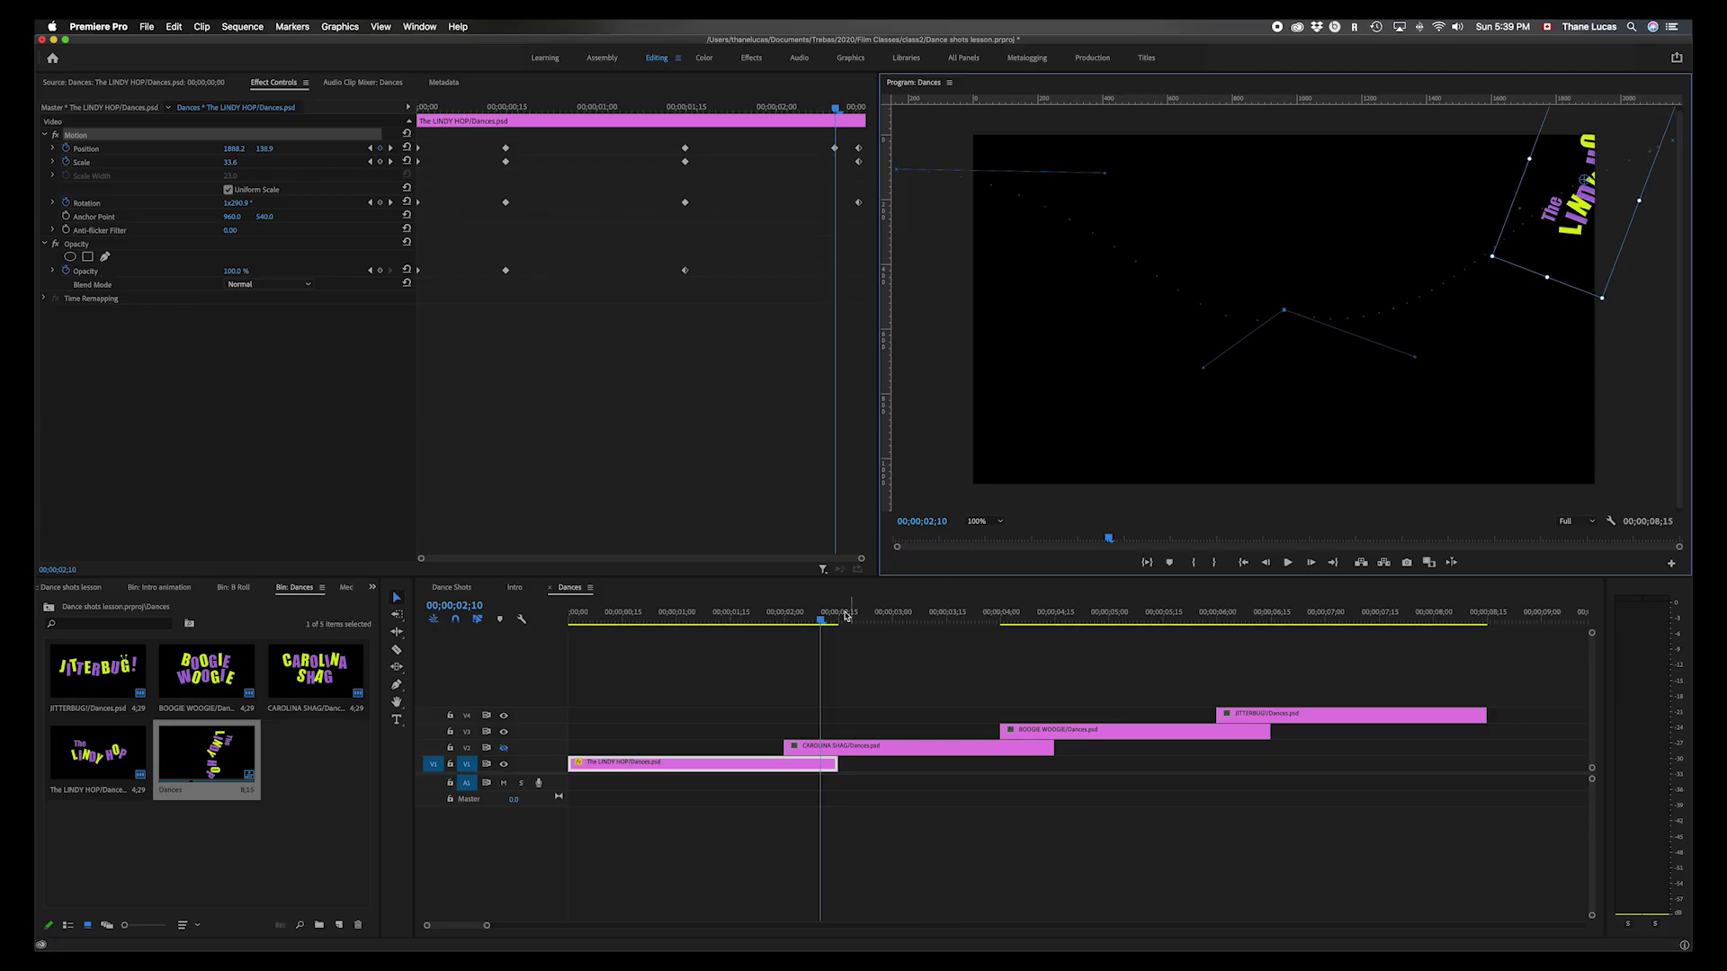
mouse_move(822, 622)
left_mouse_down()
mouse_move(729, 620)
mouse_move(926, 589)
mouse_move(835, 599)
left_mouse_up()
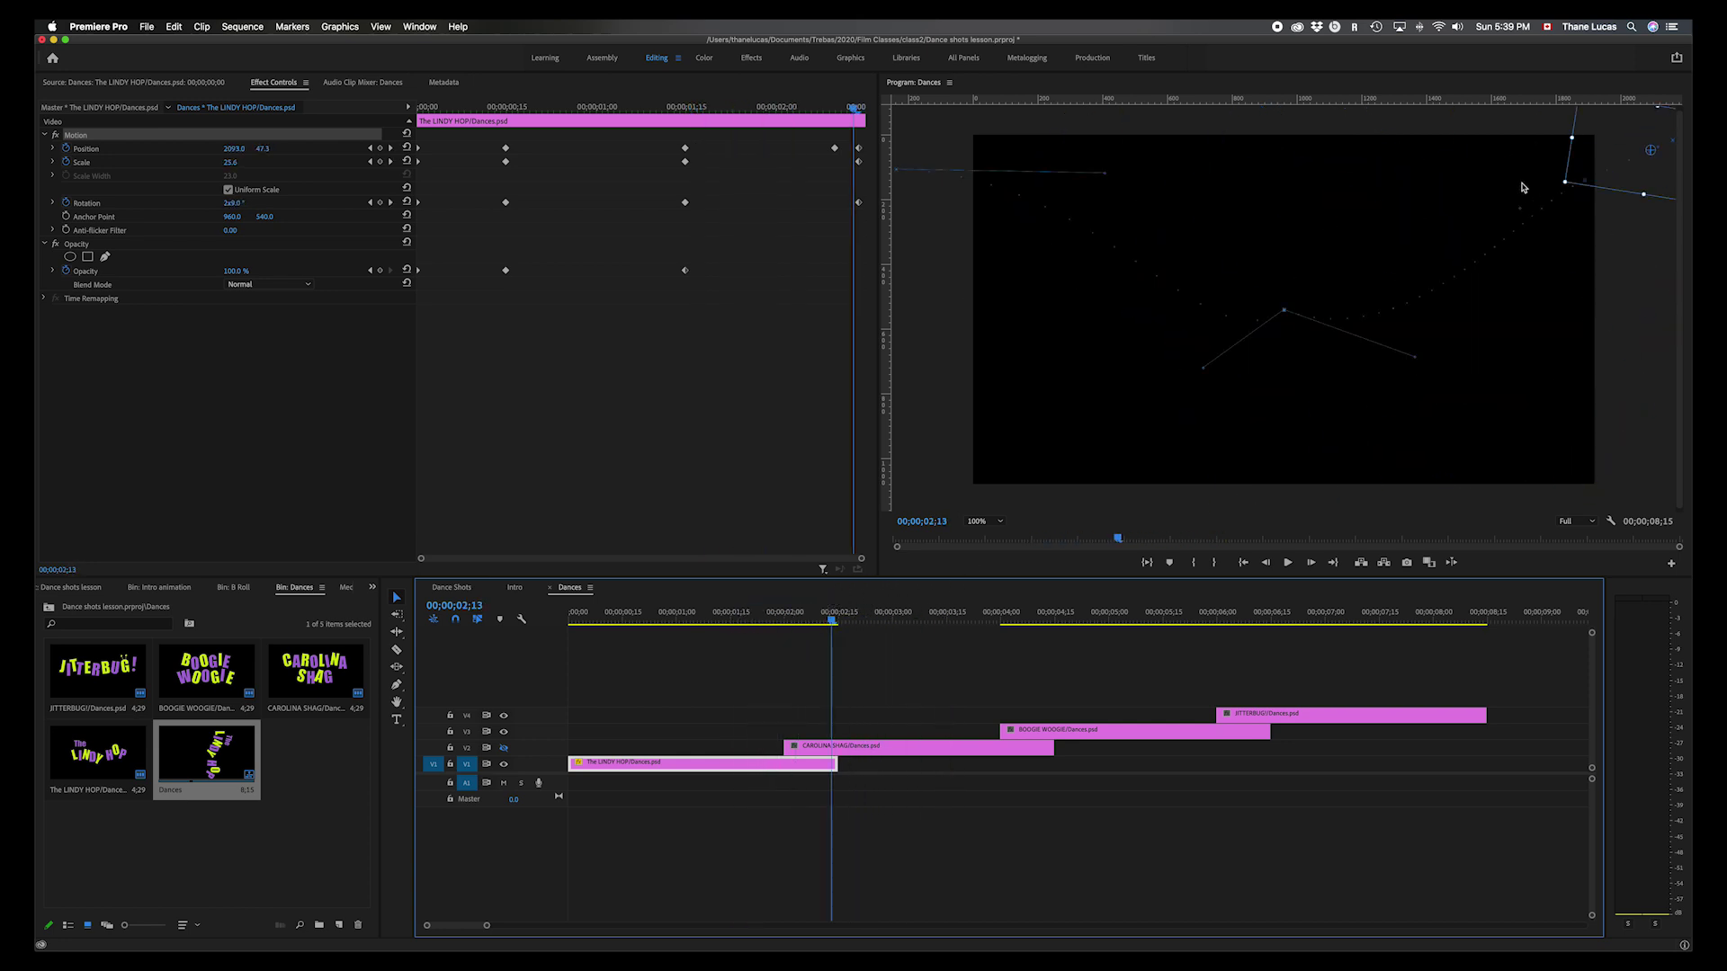
left_click_drag(1522, 213, 1409, 156)
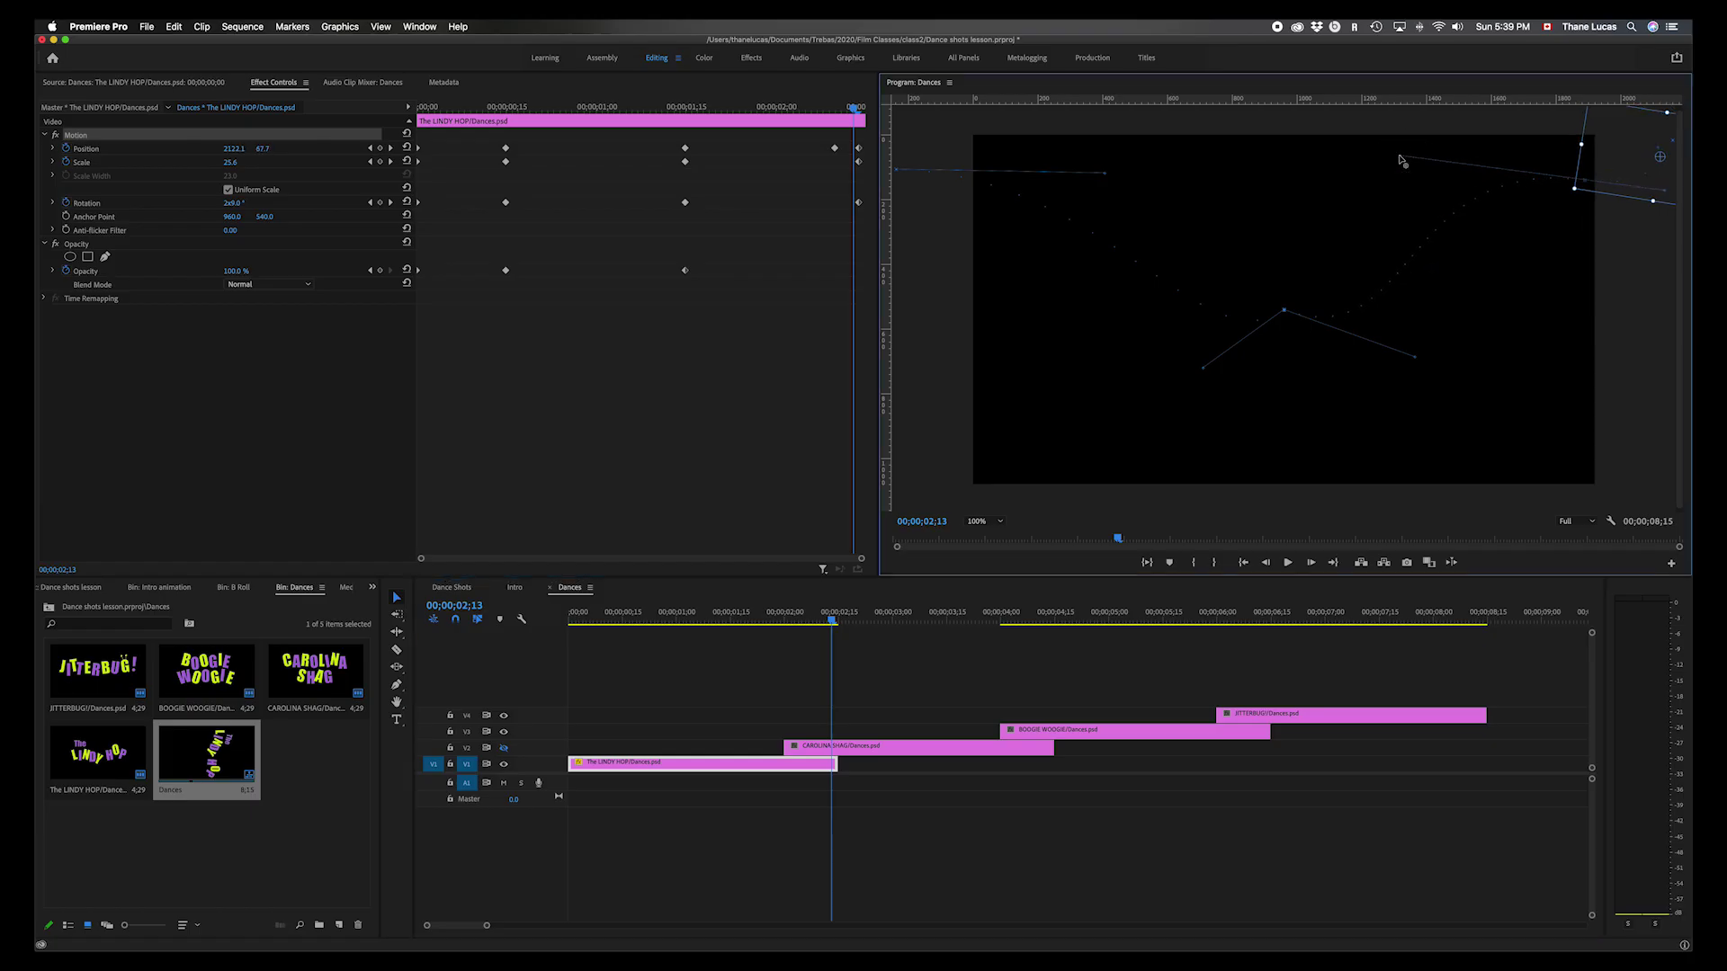
key("Home")
key("space")
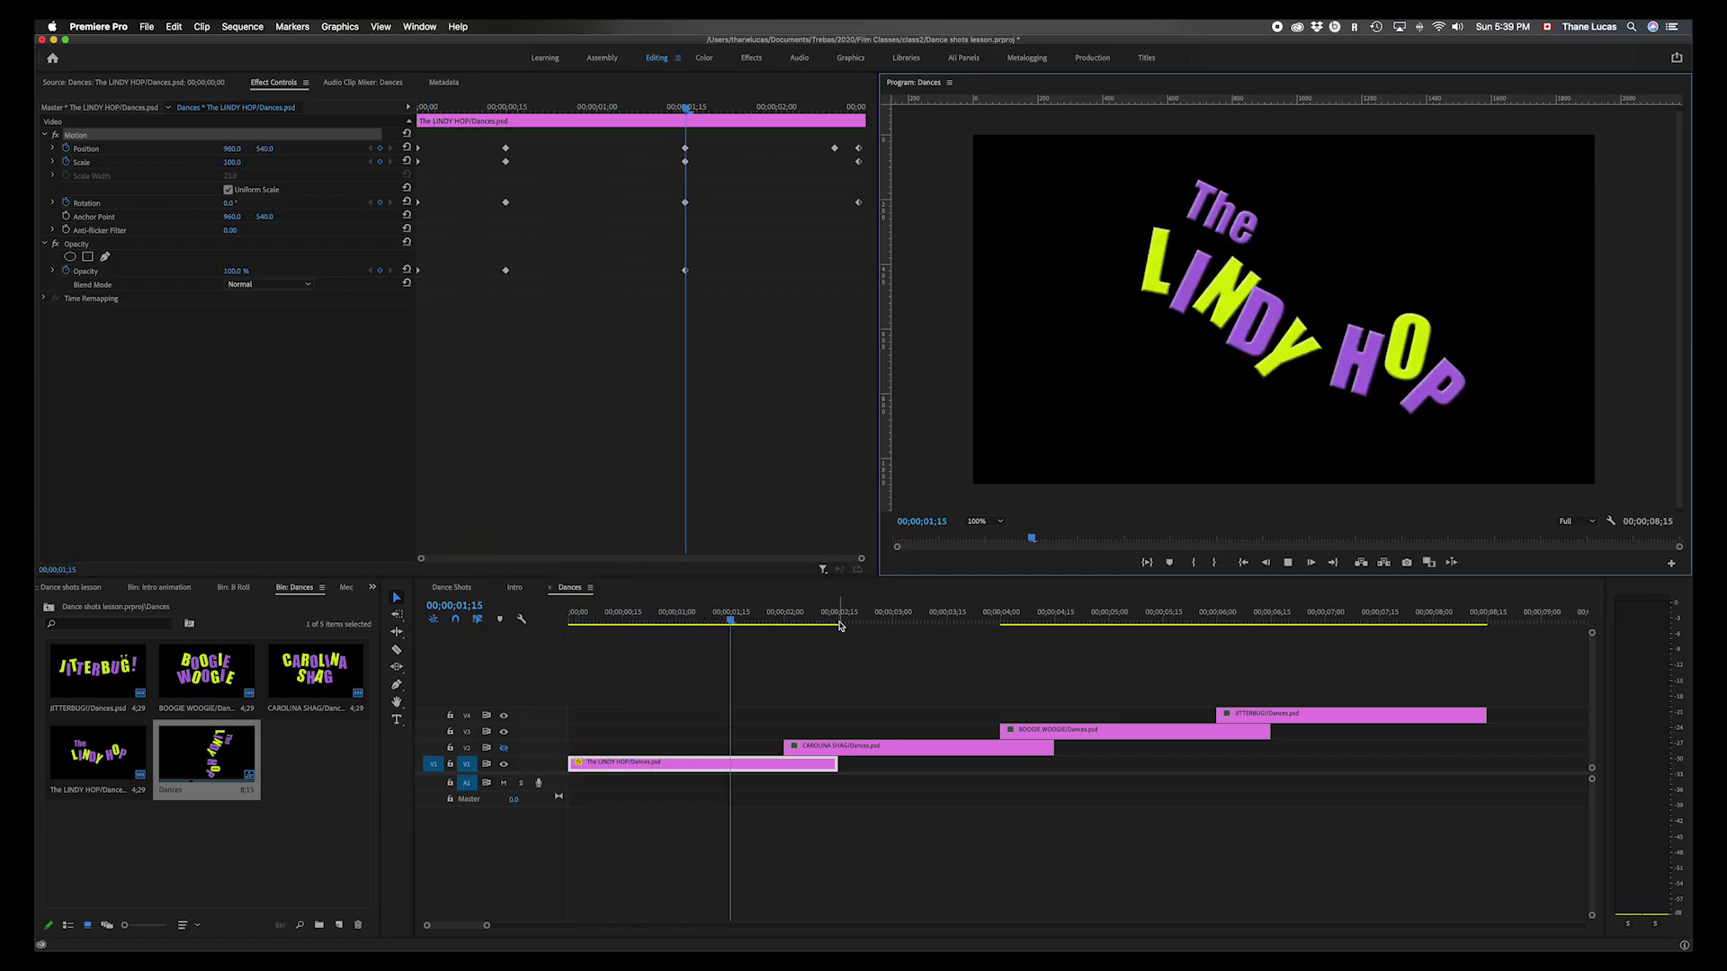
key("space")
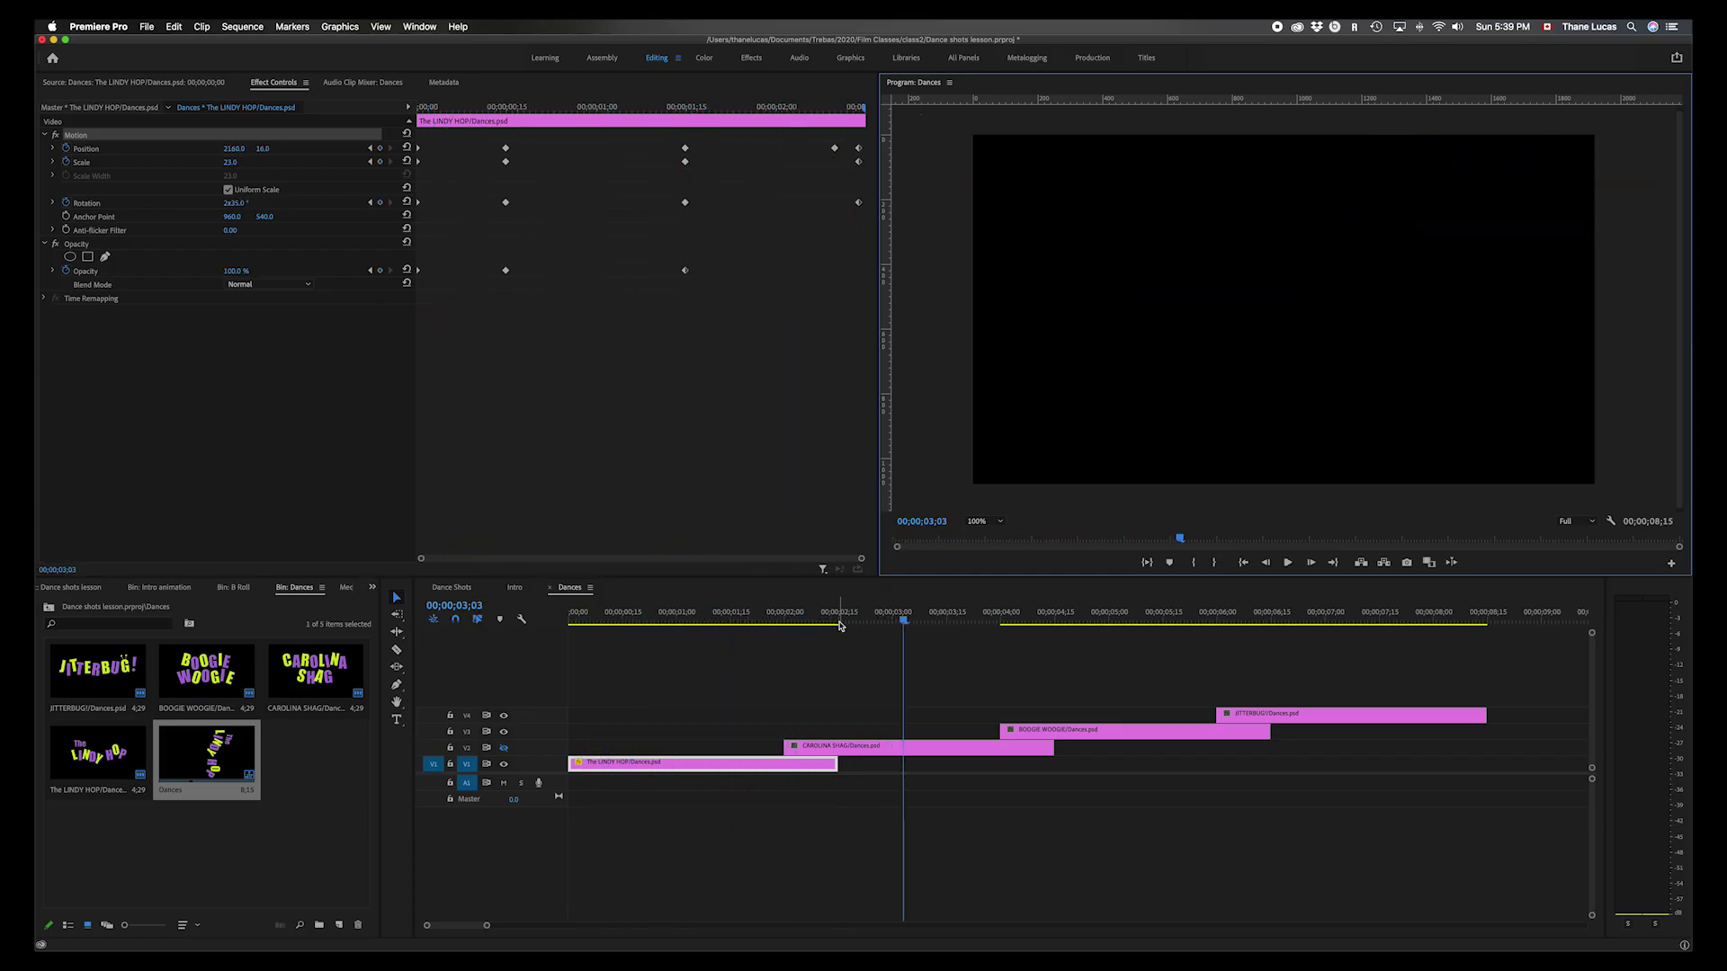
- Delete the extra Position keyframe at 00;00;02;10, just before the title's final keyframe
left_click(372, 149)
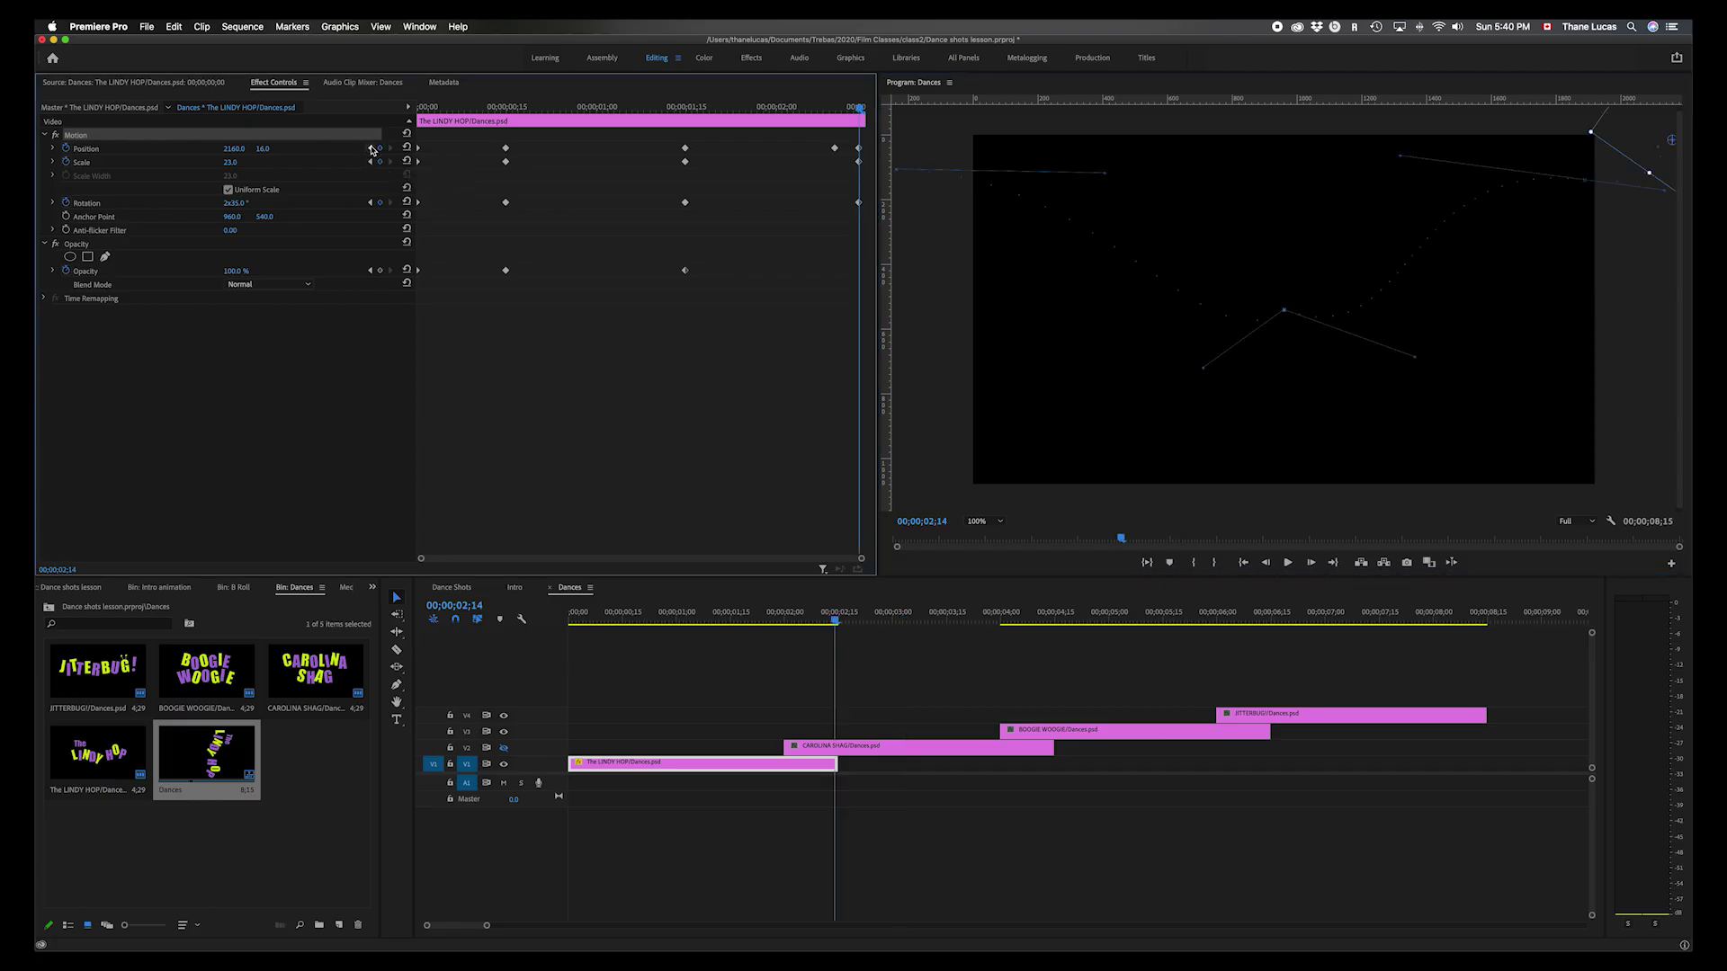
left_click(835, 147)
key("Delete")
- Set the title's Opacity to 0% at 00;00;02;14 and shift the two middle columns of keyframes later together
left_click_drag(234, 272, 200, 272)
left_click_drag(482, 145, 726, 262)
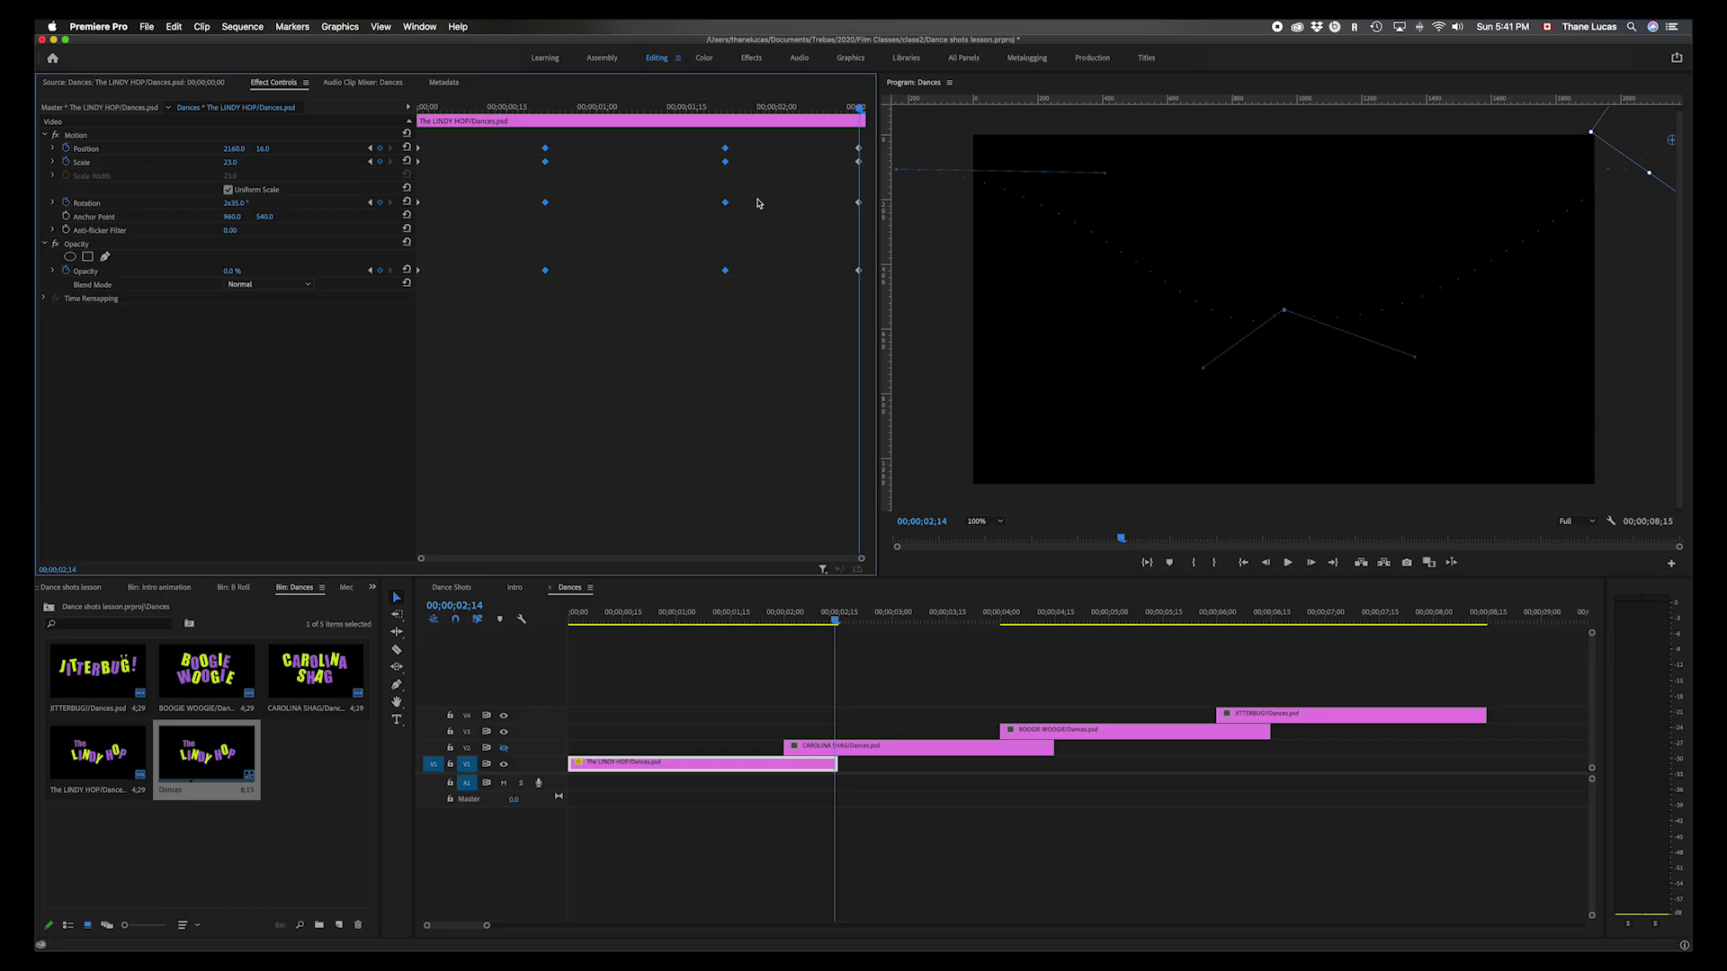
- Select all of the title's Position, Scale, Rotation and Opacity keyframes and apply Ease In temporal interpolation
left_click_drag(443, 451, 528, 151)
left_click_drag(869, 319, 825, 158)
left_click_drag(419, 133, 449, 310)
left_click_drag(866, 299, 399, 288)
right_click(545, 272)
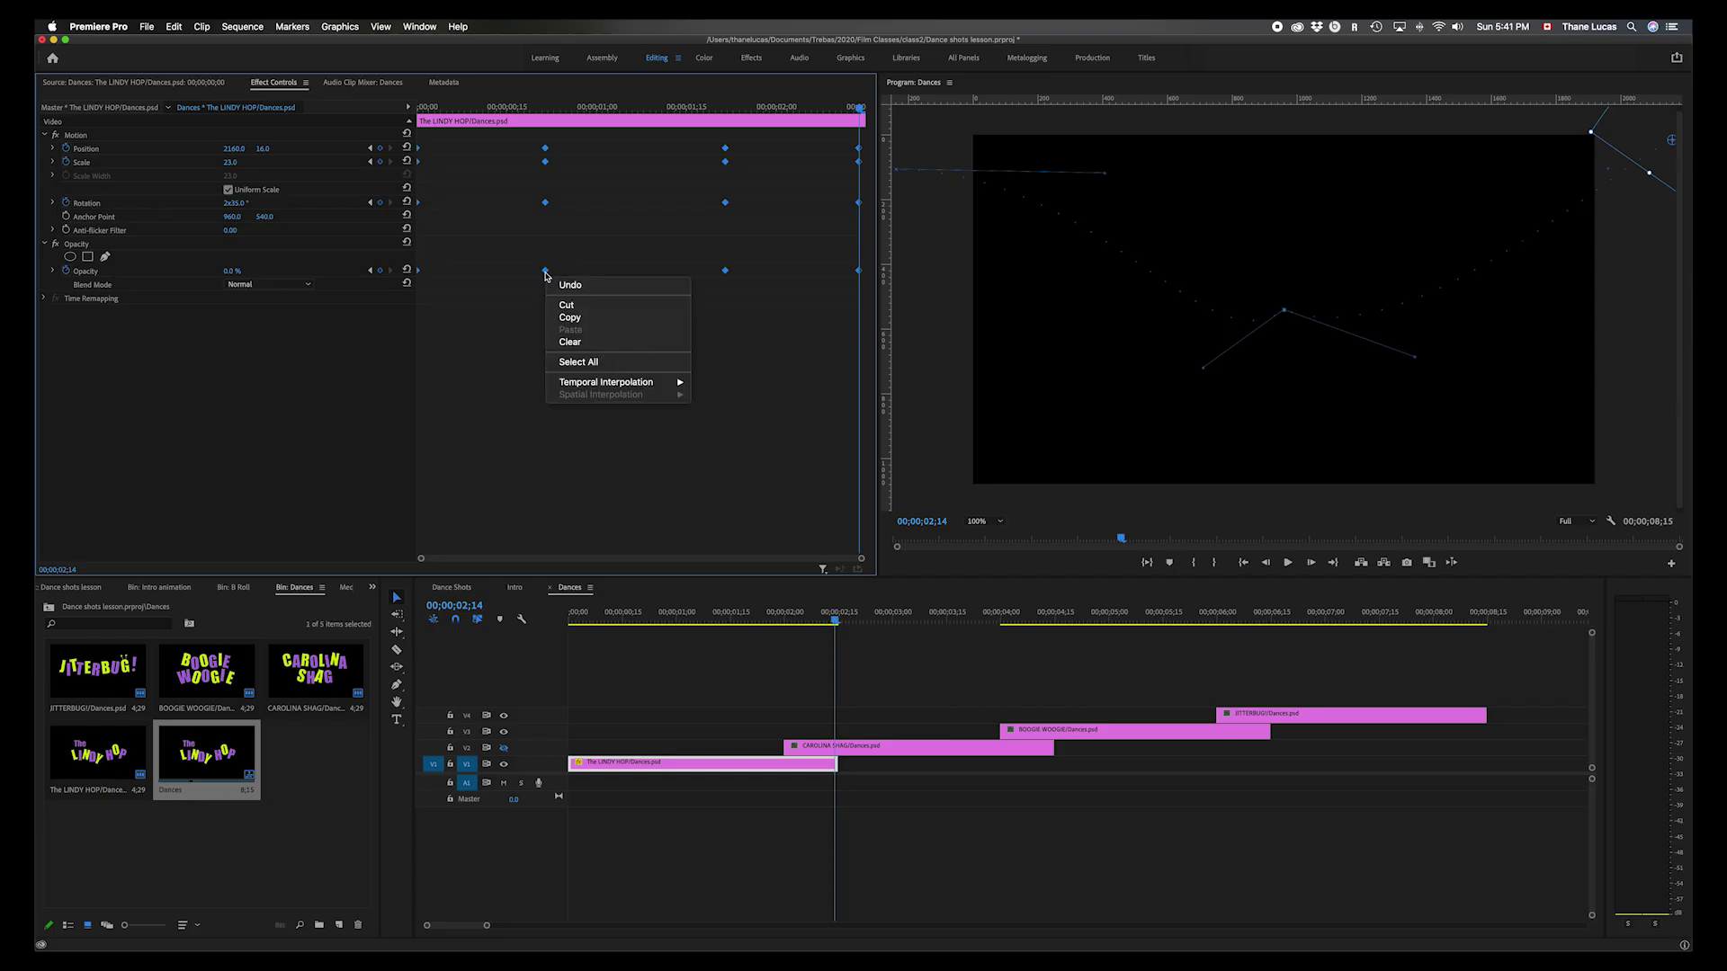
mouse_move(606, 385)
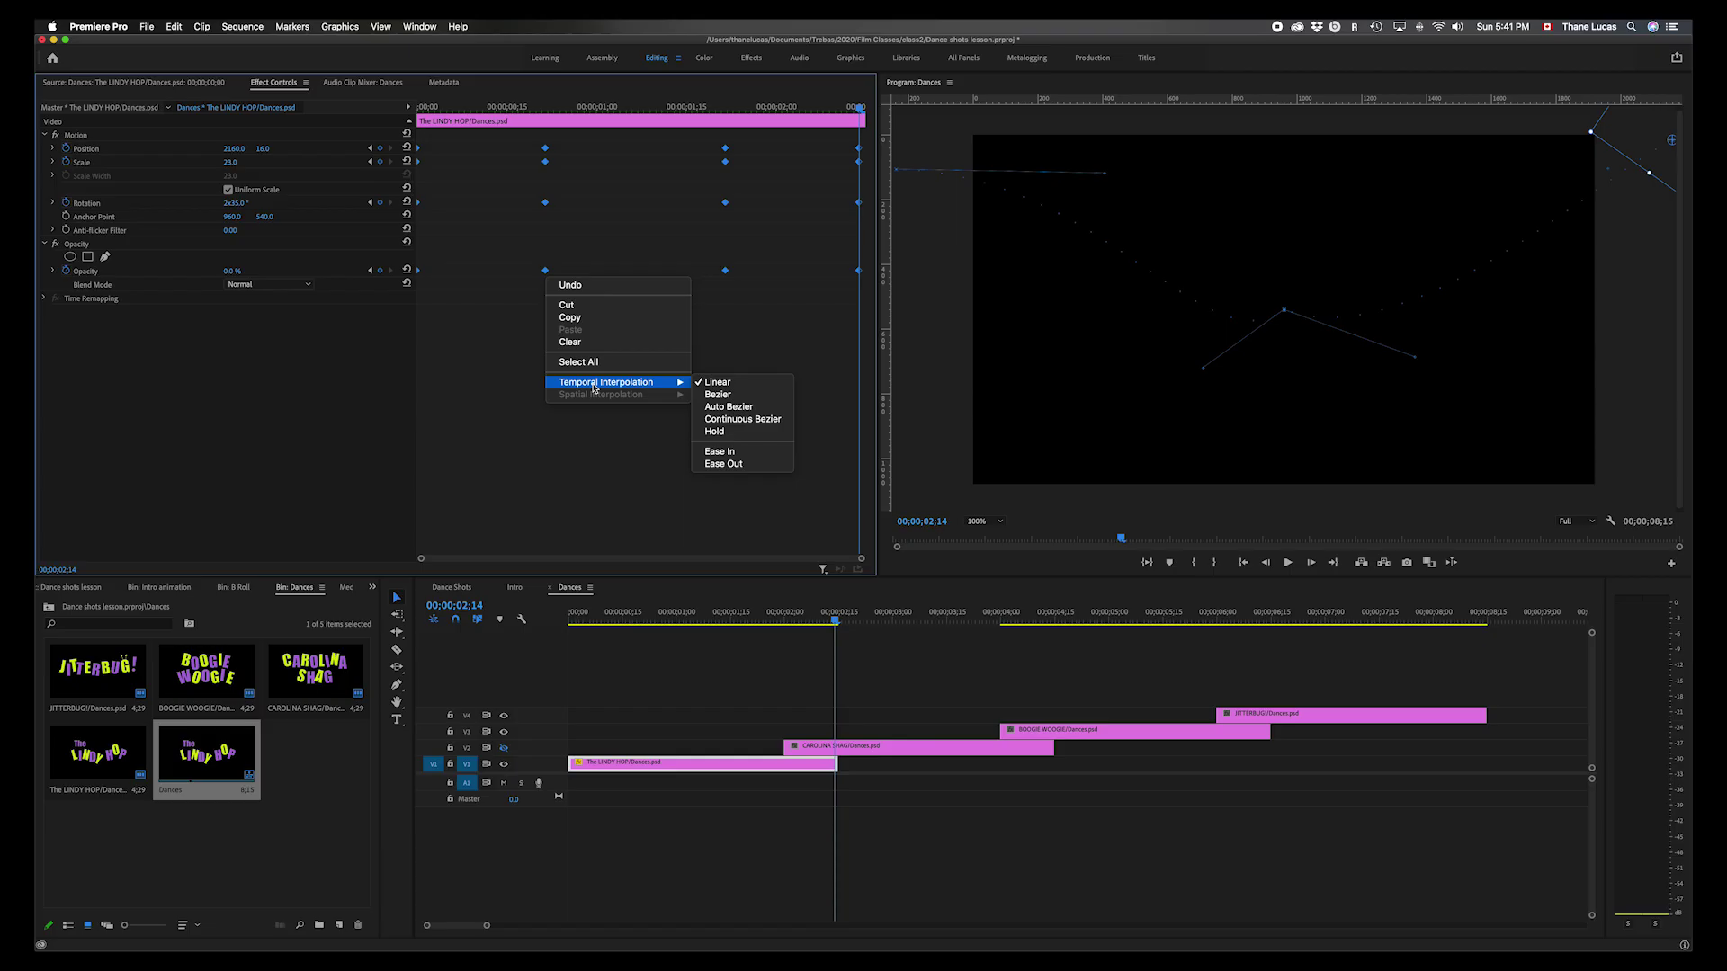
left_click(735, 452)
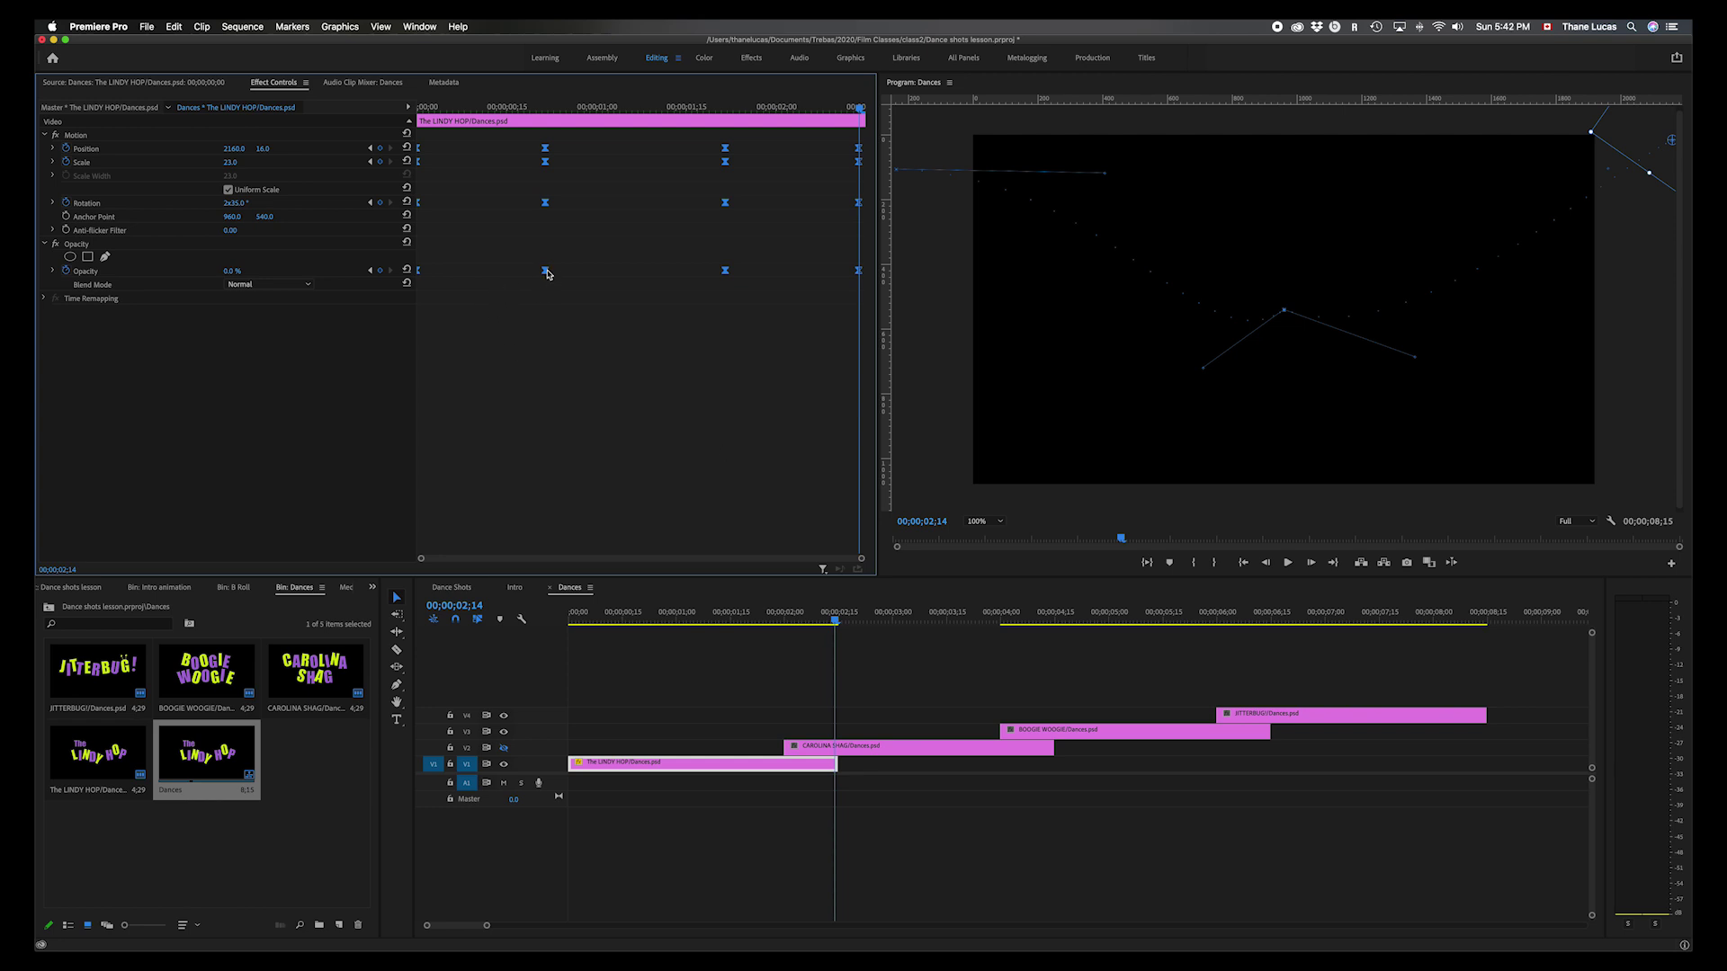
- Play back and scrub the LINDY HOP title repeatedly to examine its eased entrance and exit
key("Home")
key("space")
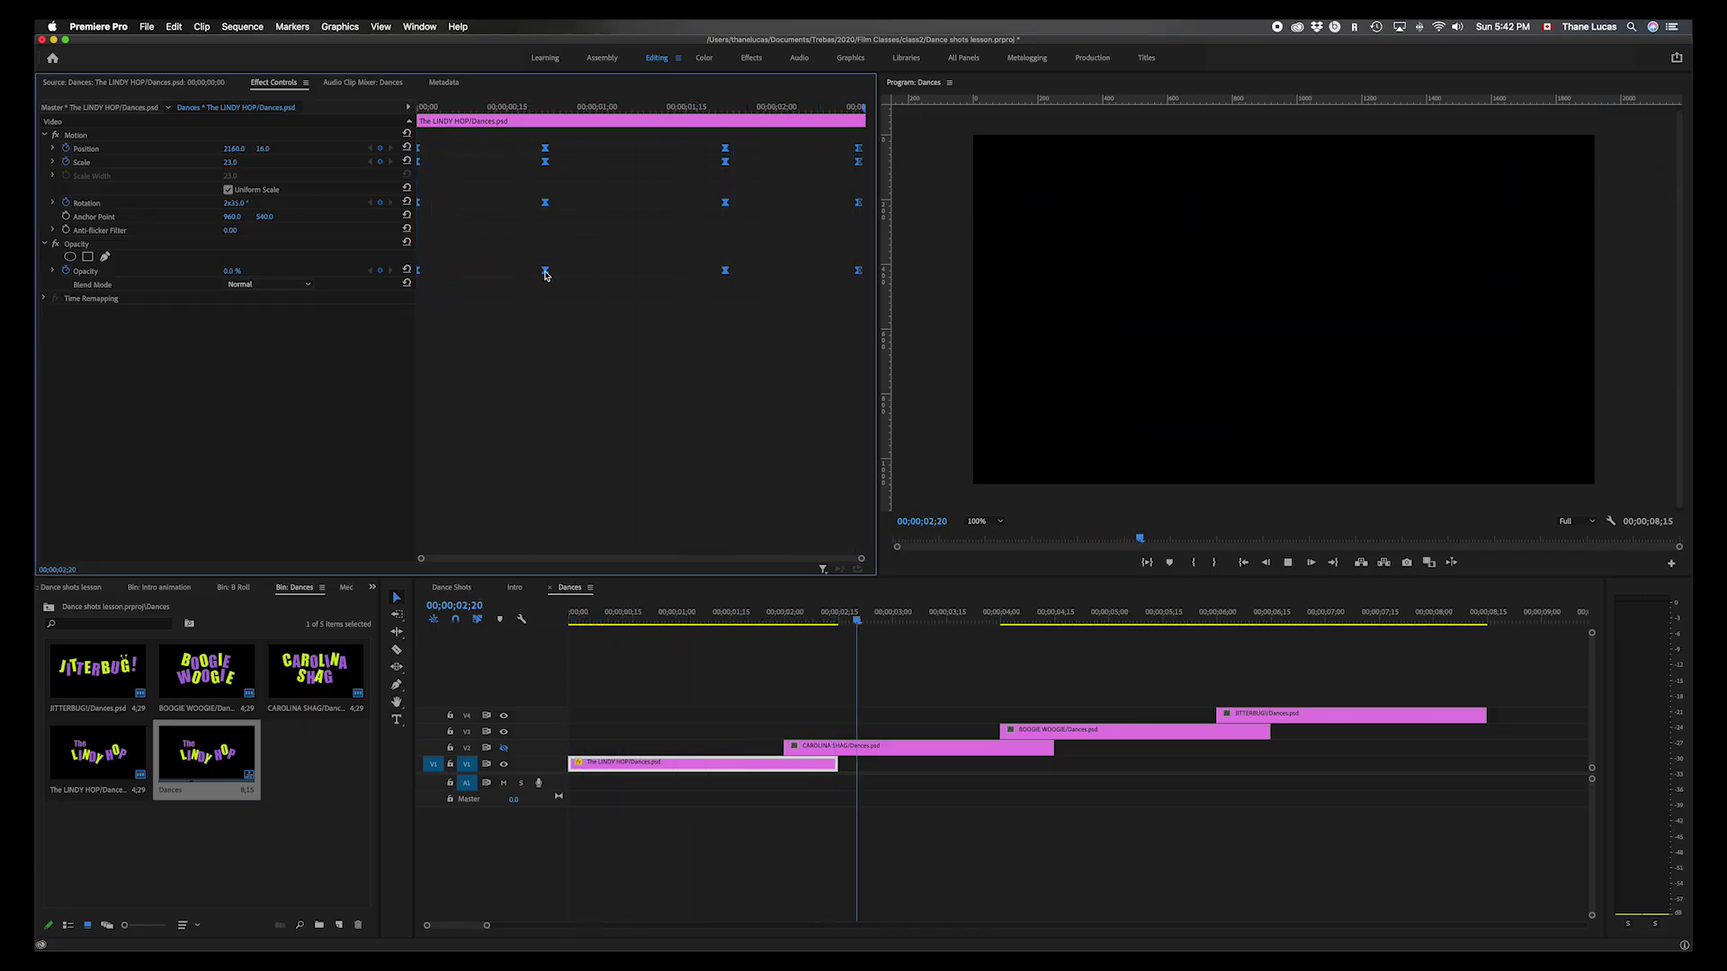
key("Home")
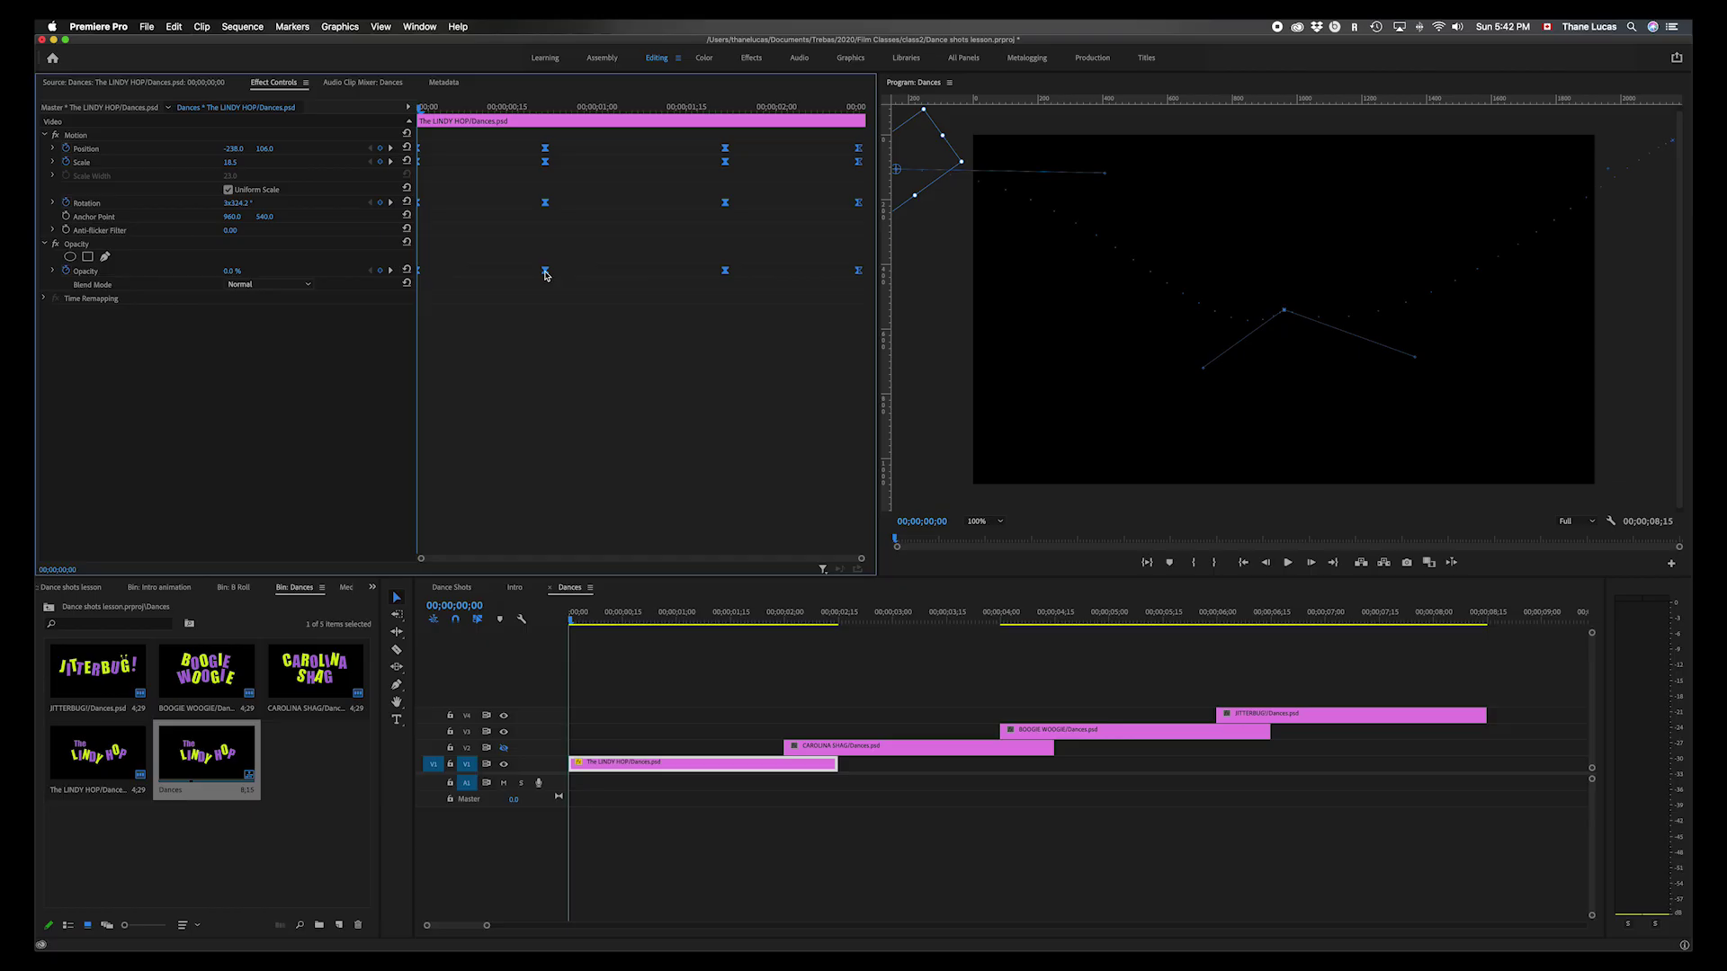
key("space")
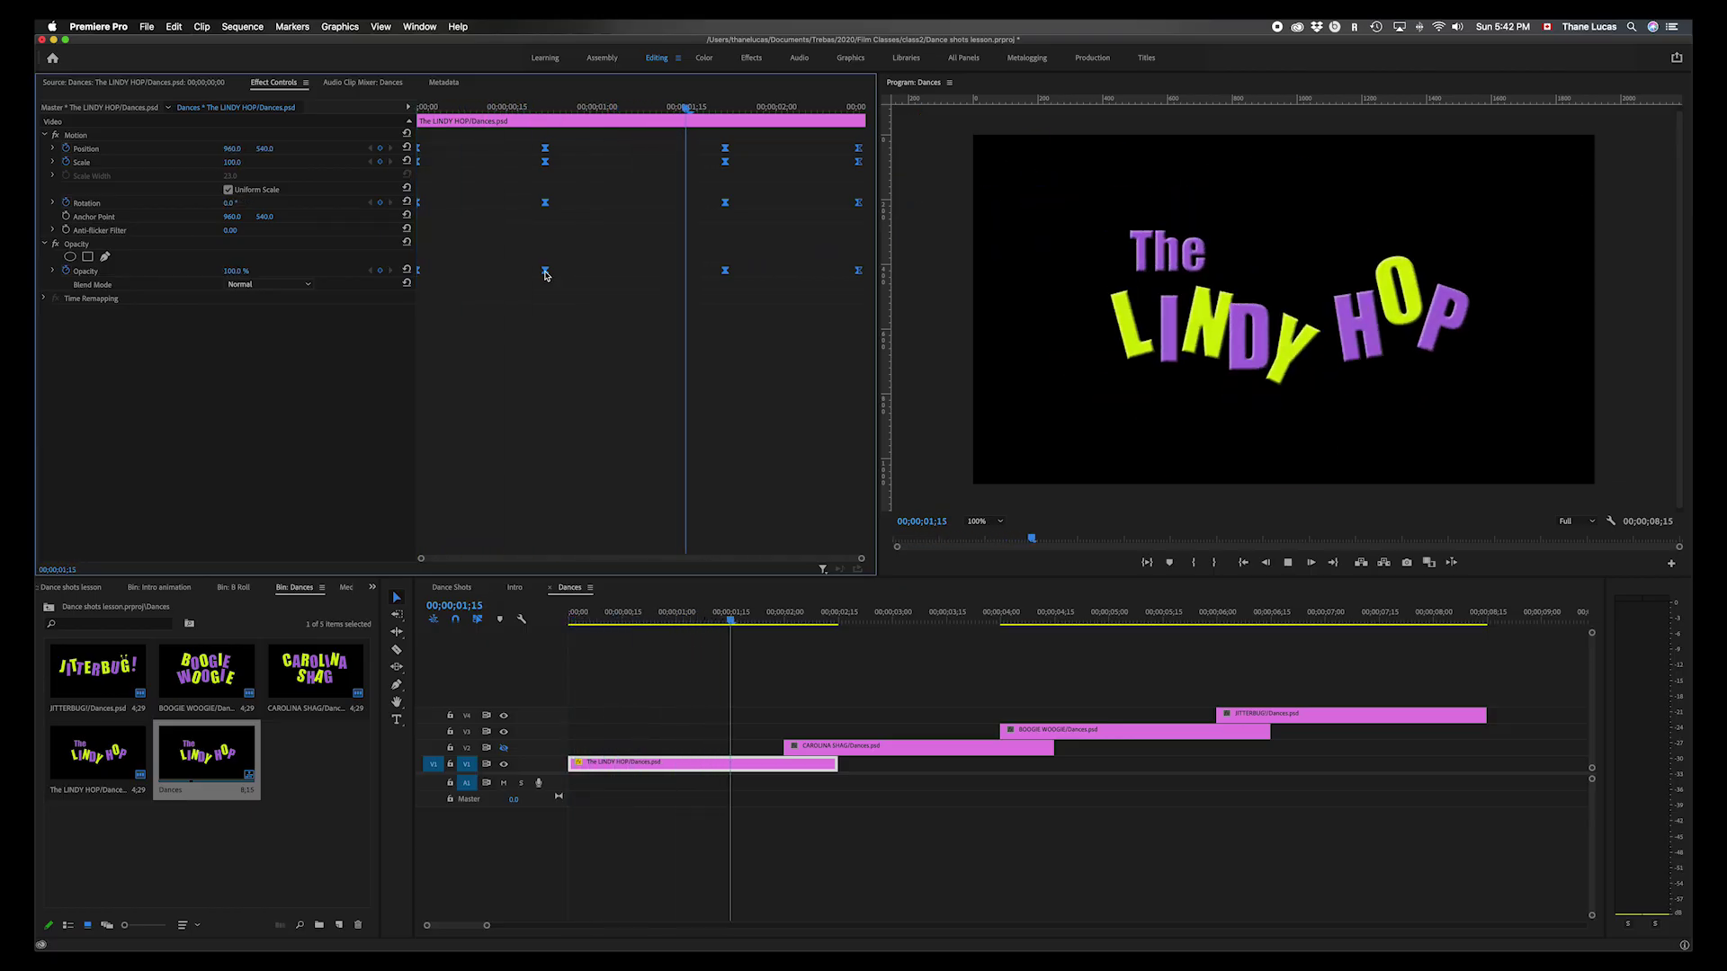
key("space")
key("Home")
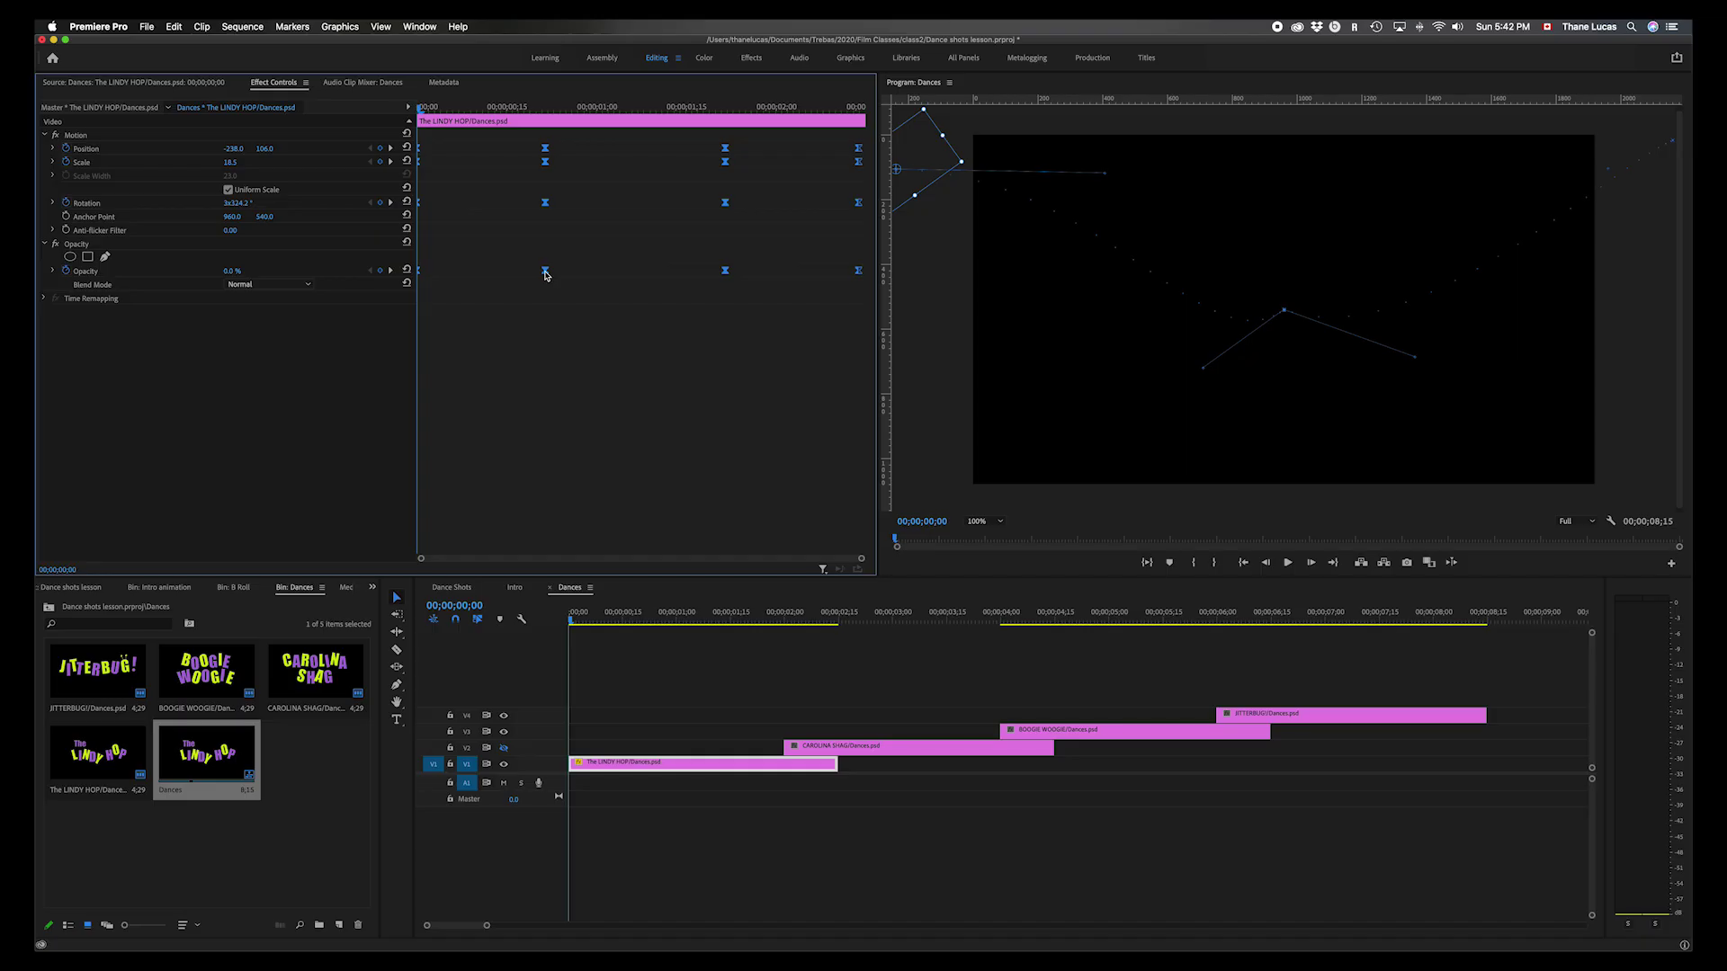
key("space")
key("space")
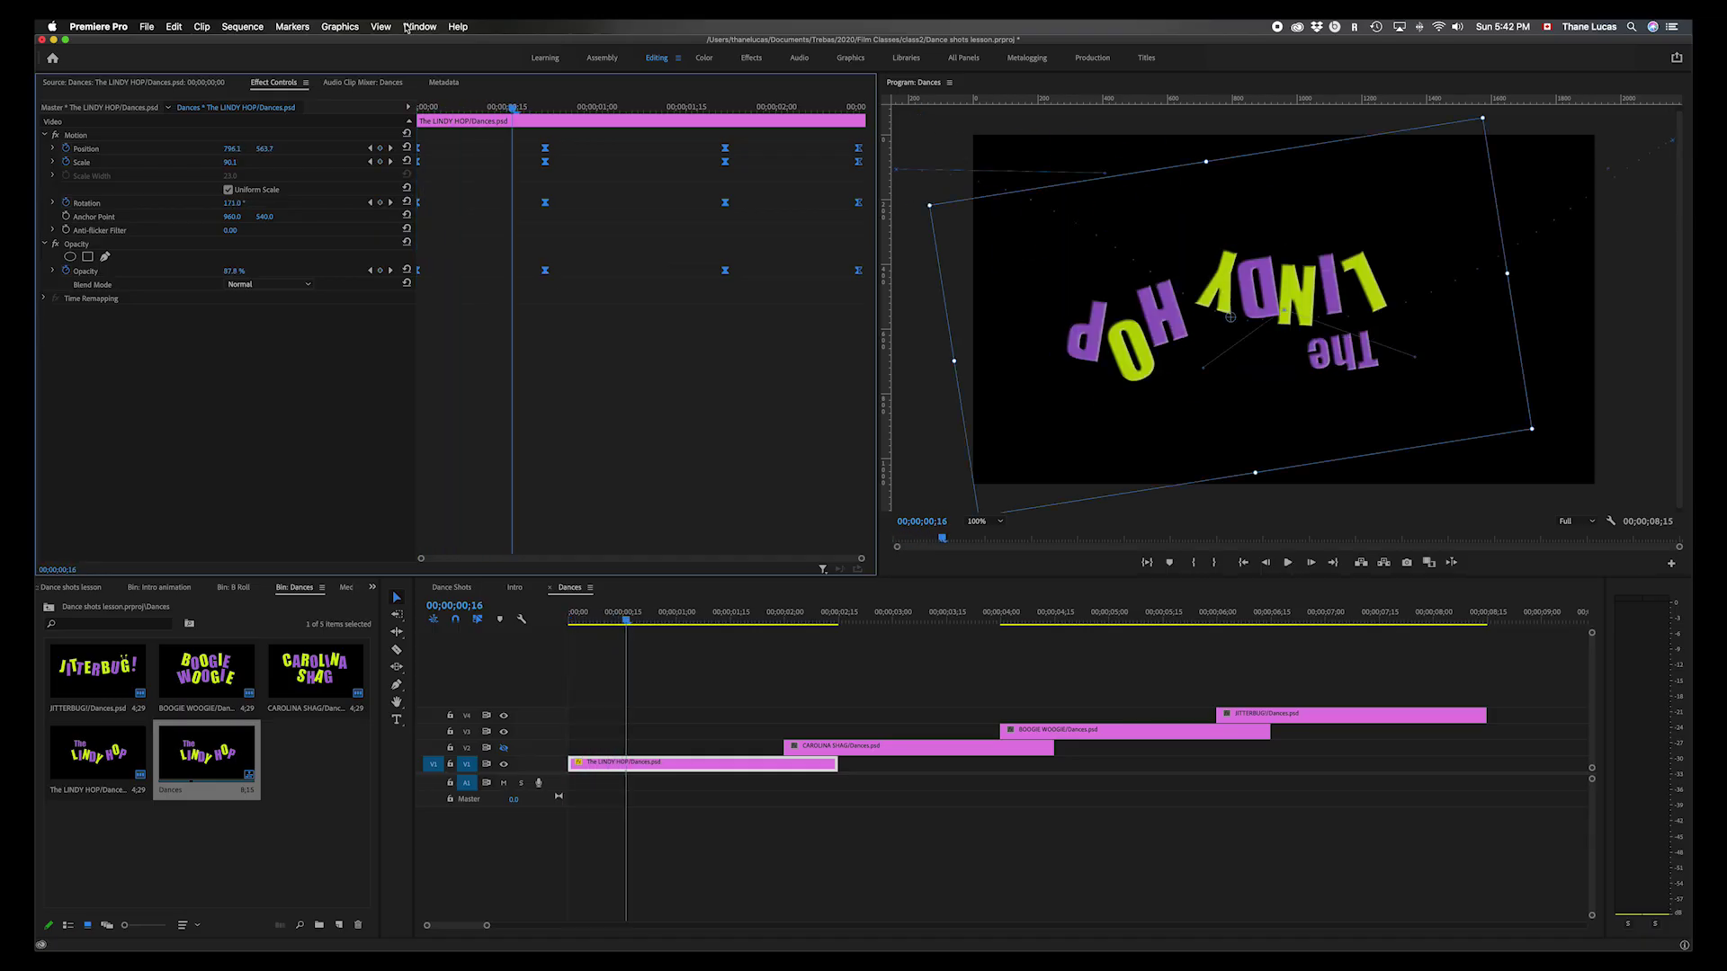
left_click_drag(511, 107, 806, 126)
key("Home")
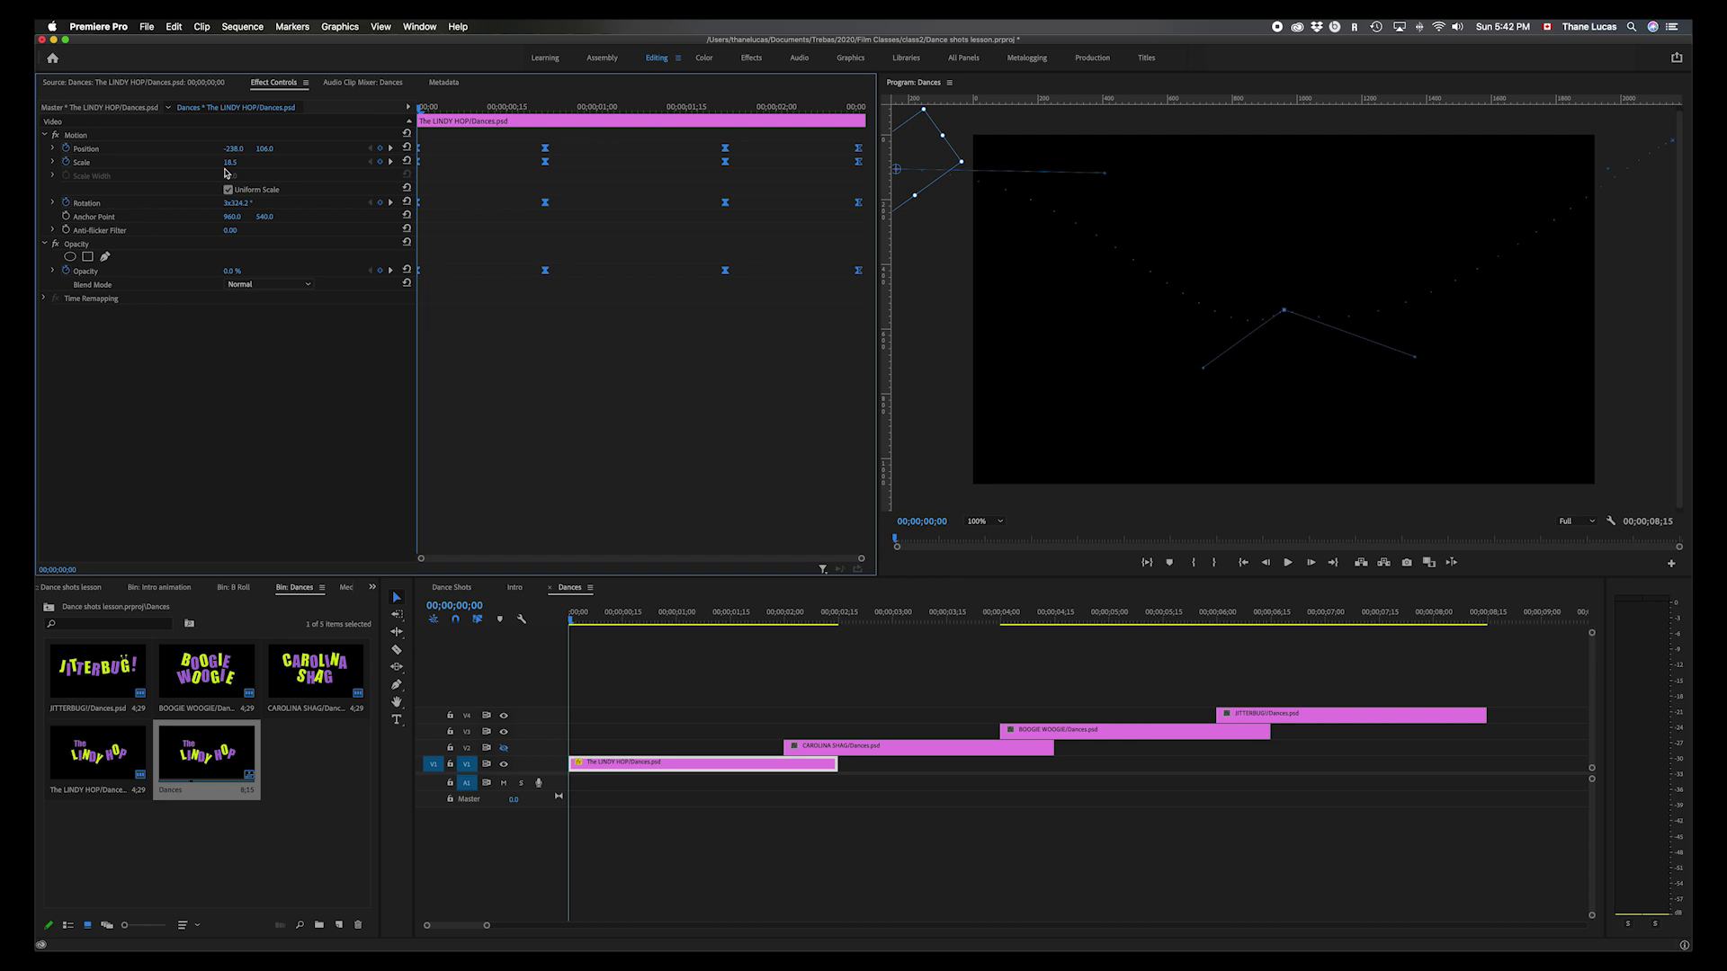
key("space")
key("space")
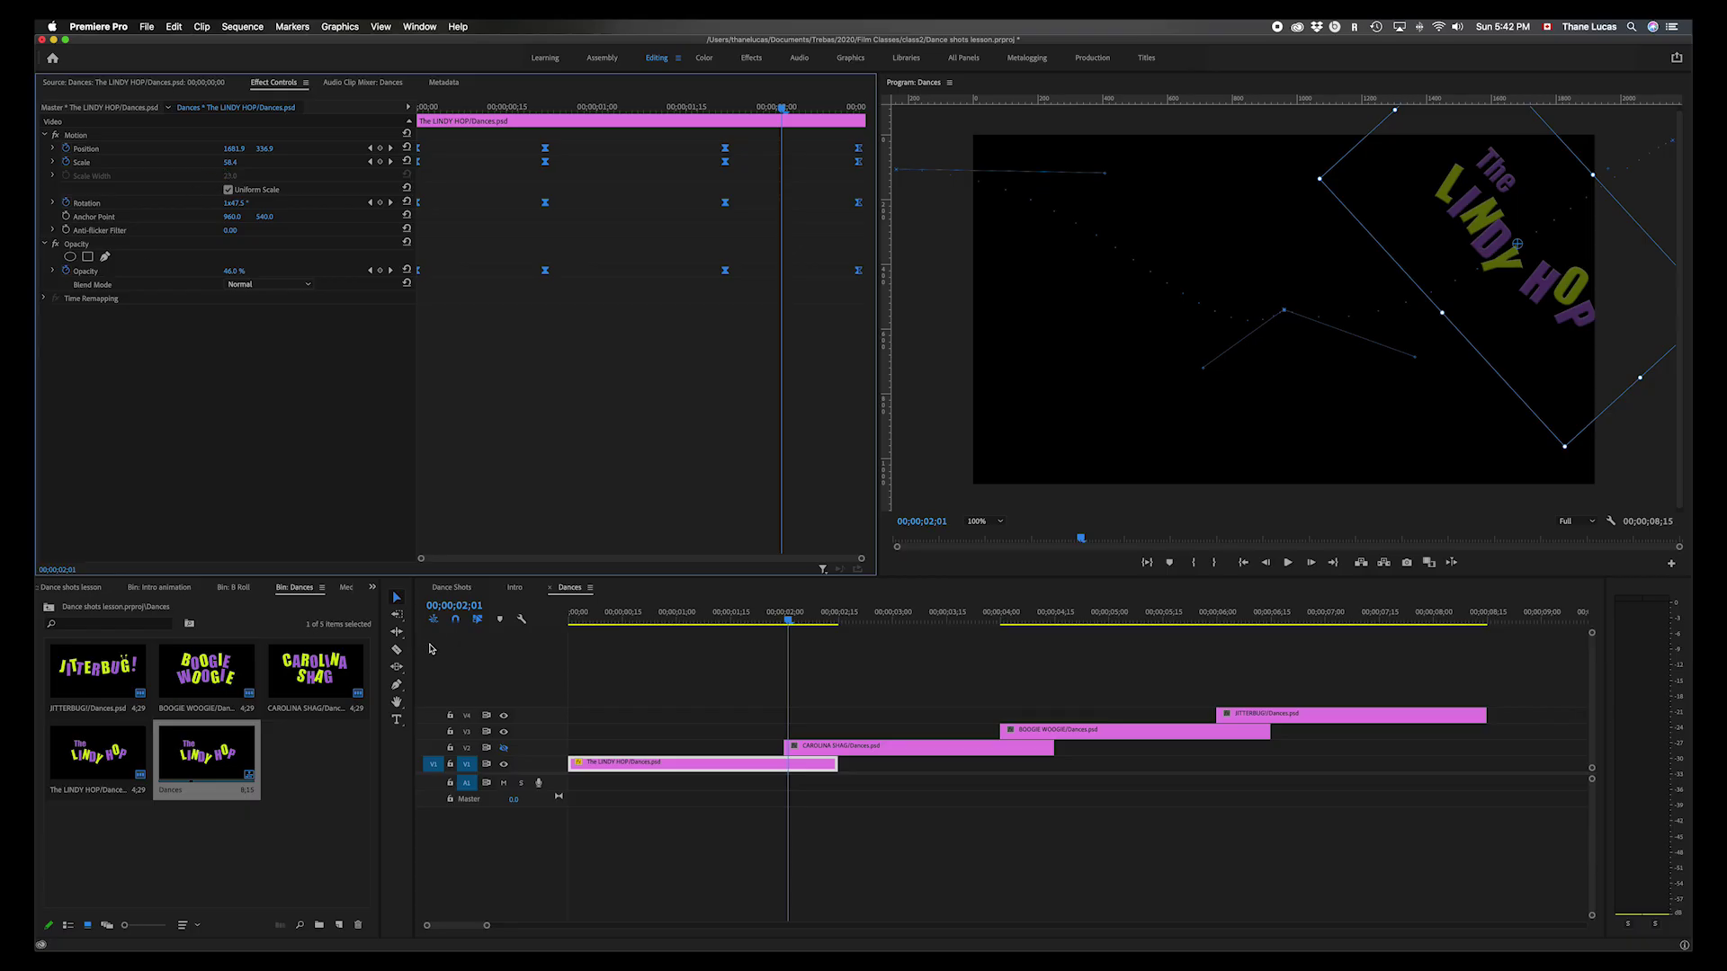
left_click(660, 768)
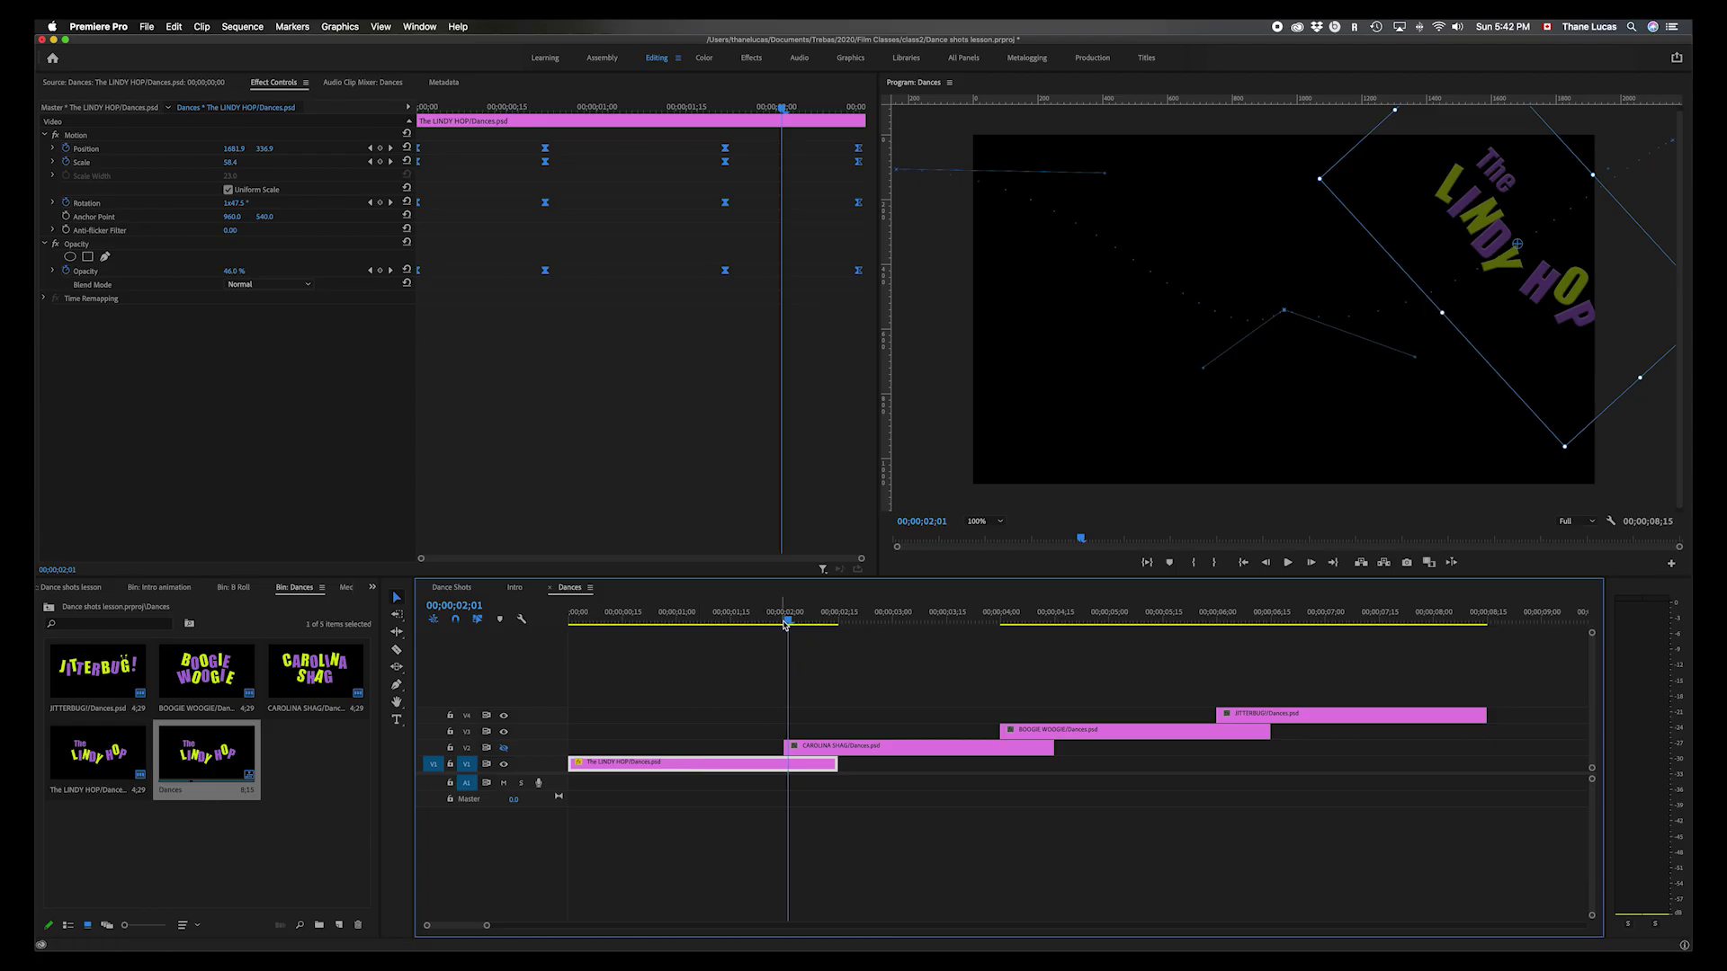
left_click_drag(790, 625, 468, 623)
key("space")
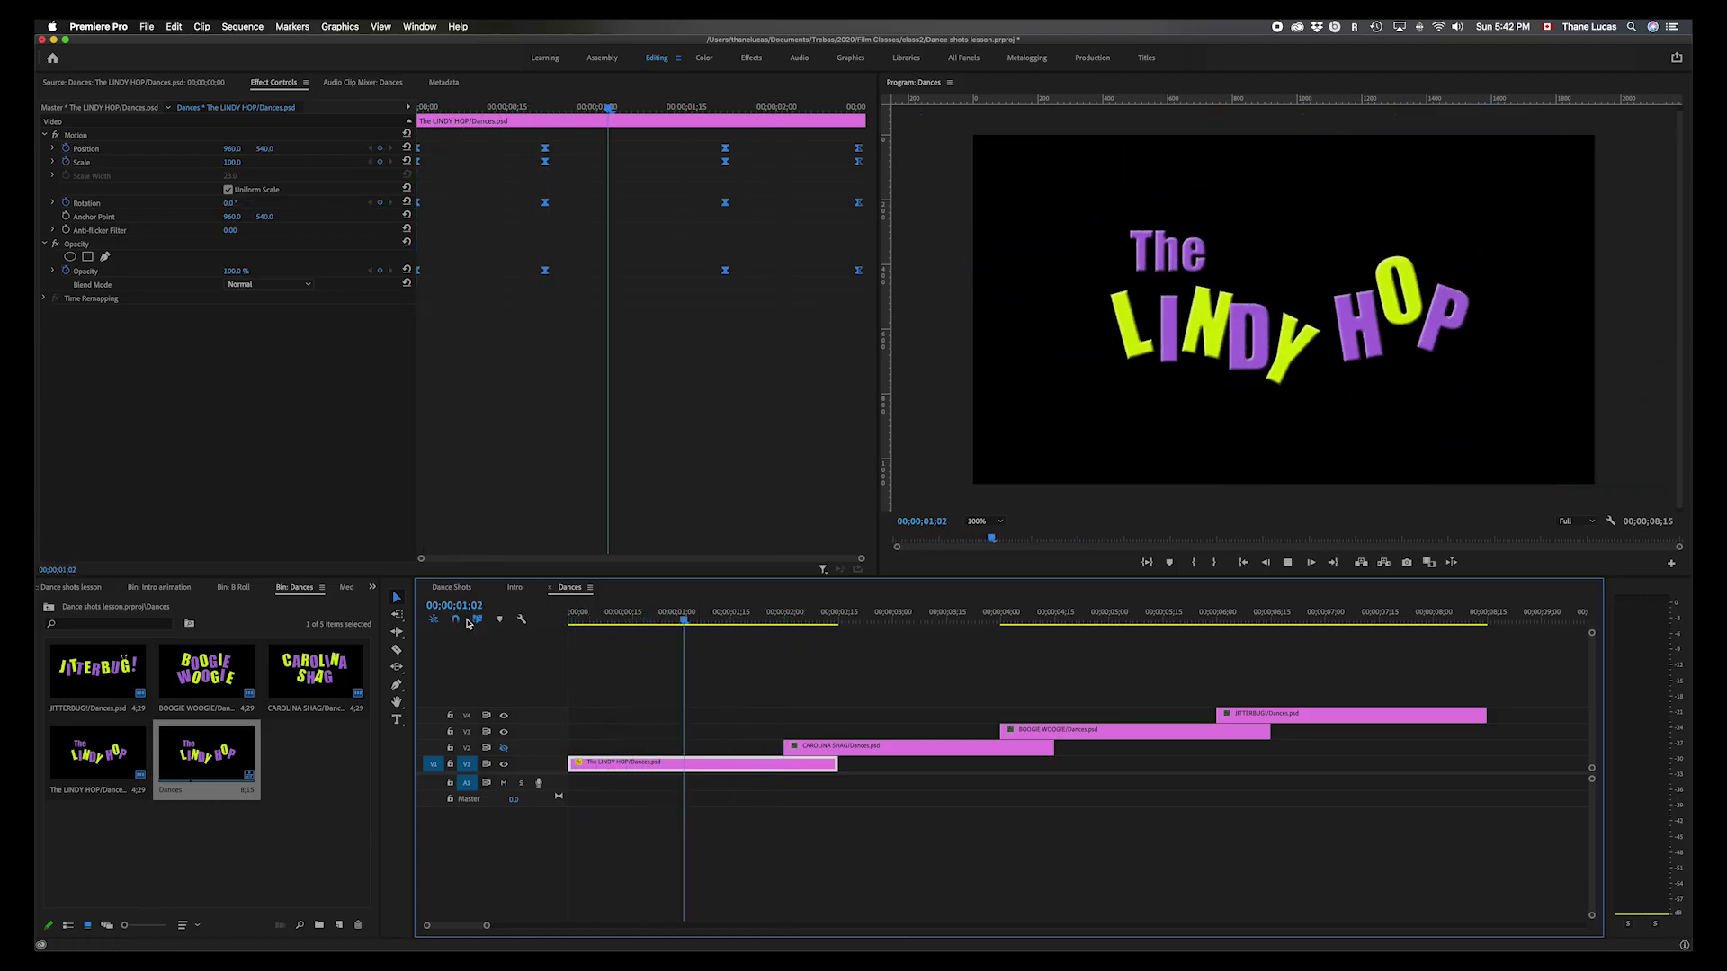
key("space")
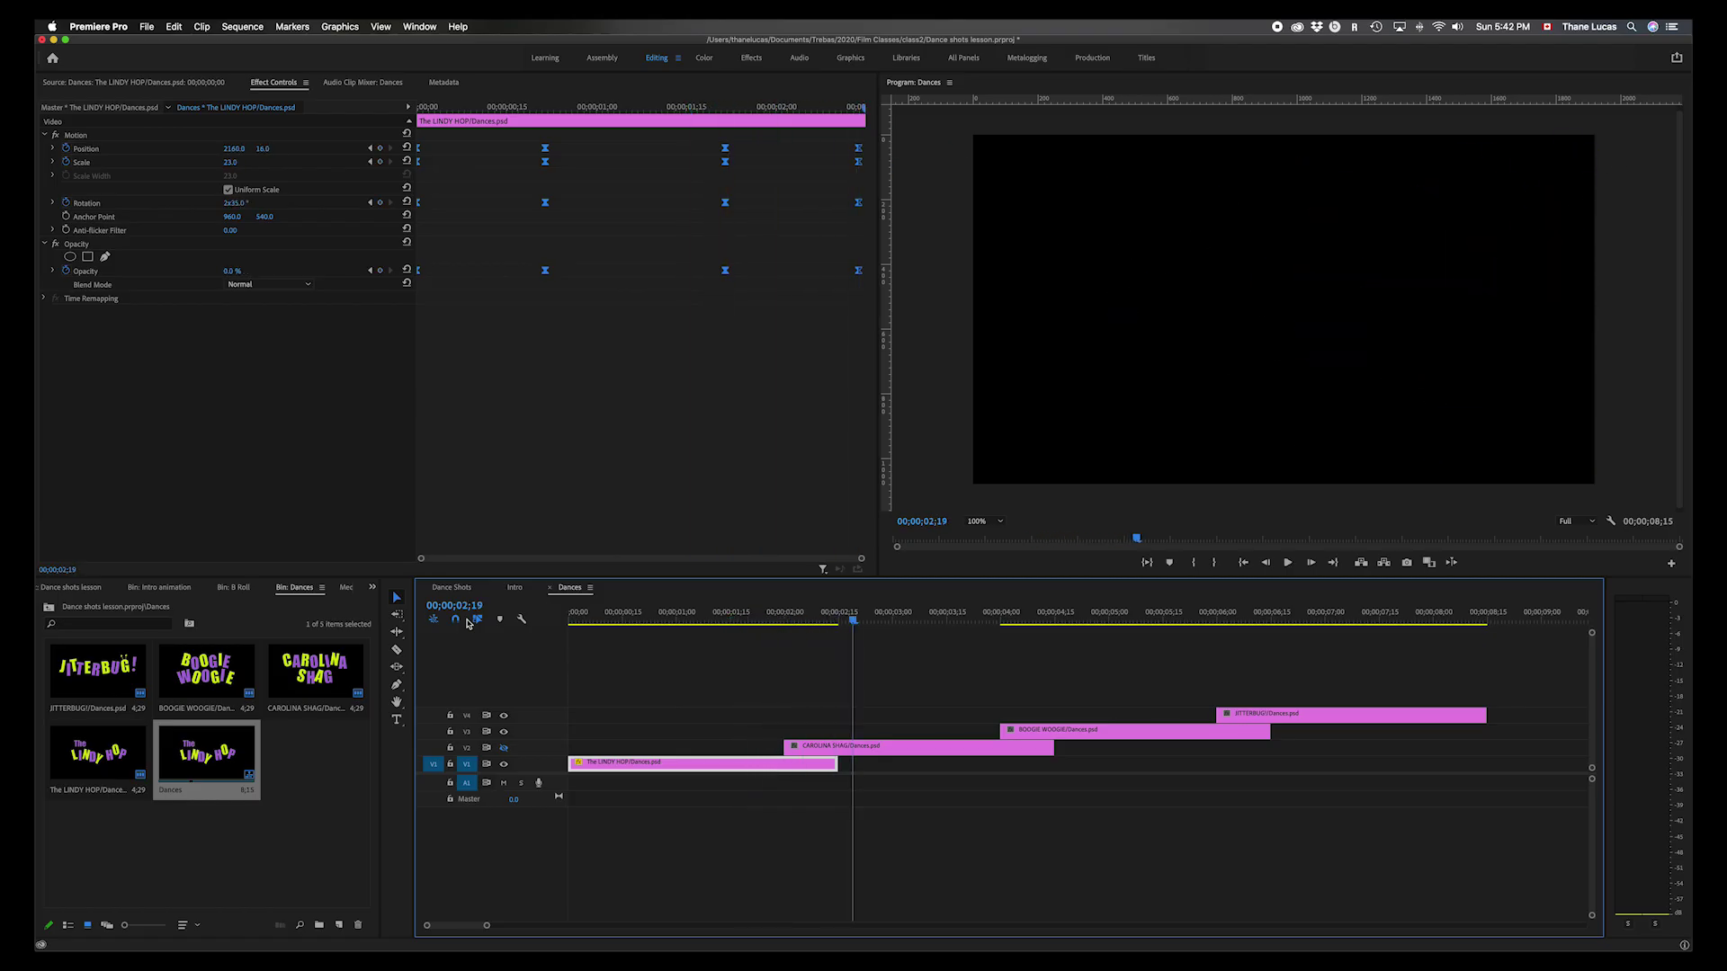
- Show track V2 again and open the effect settings of the CAROLINA SHAG title at its start, 00;00;02;00
left_click(504, 748)
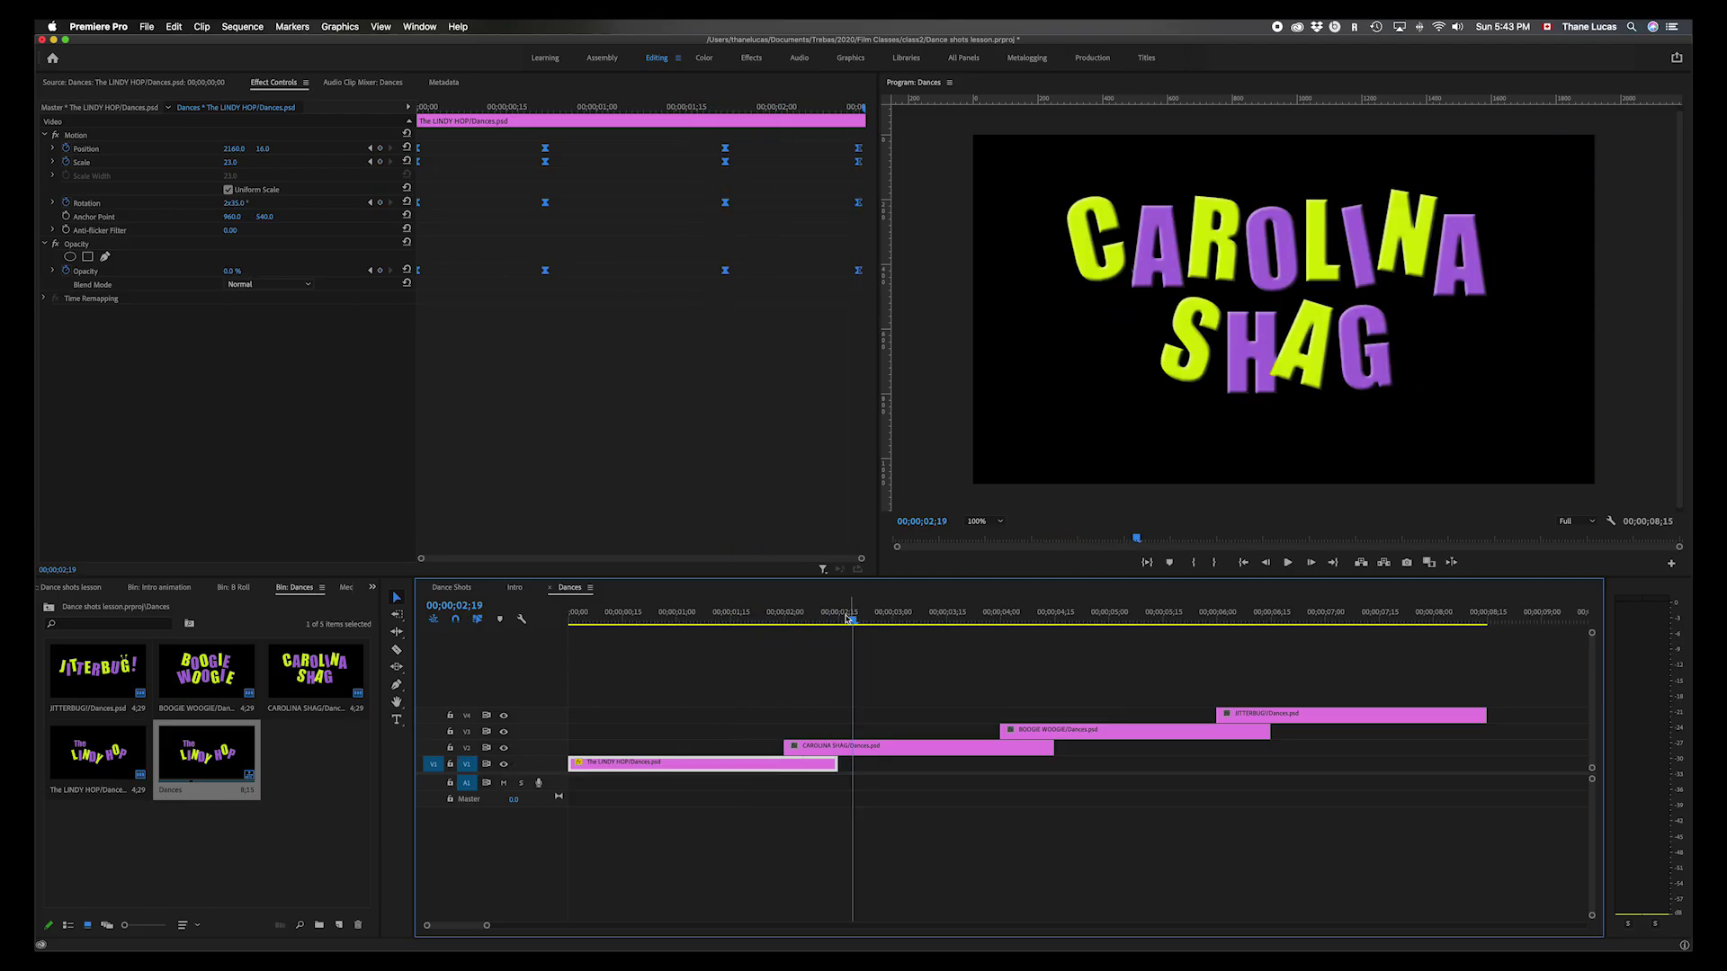
double_click(920, 754)
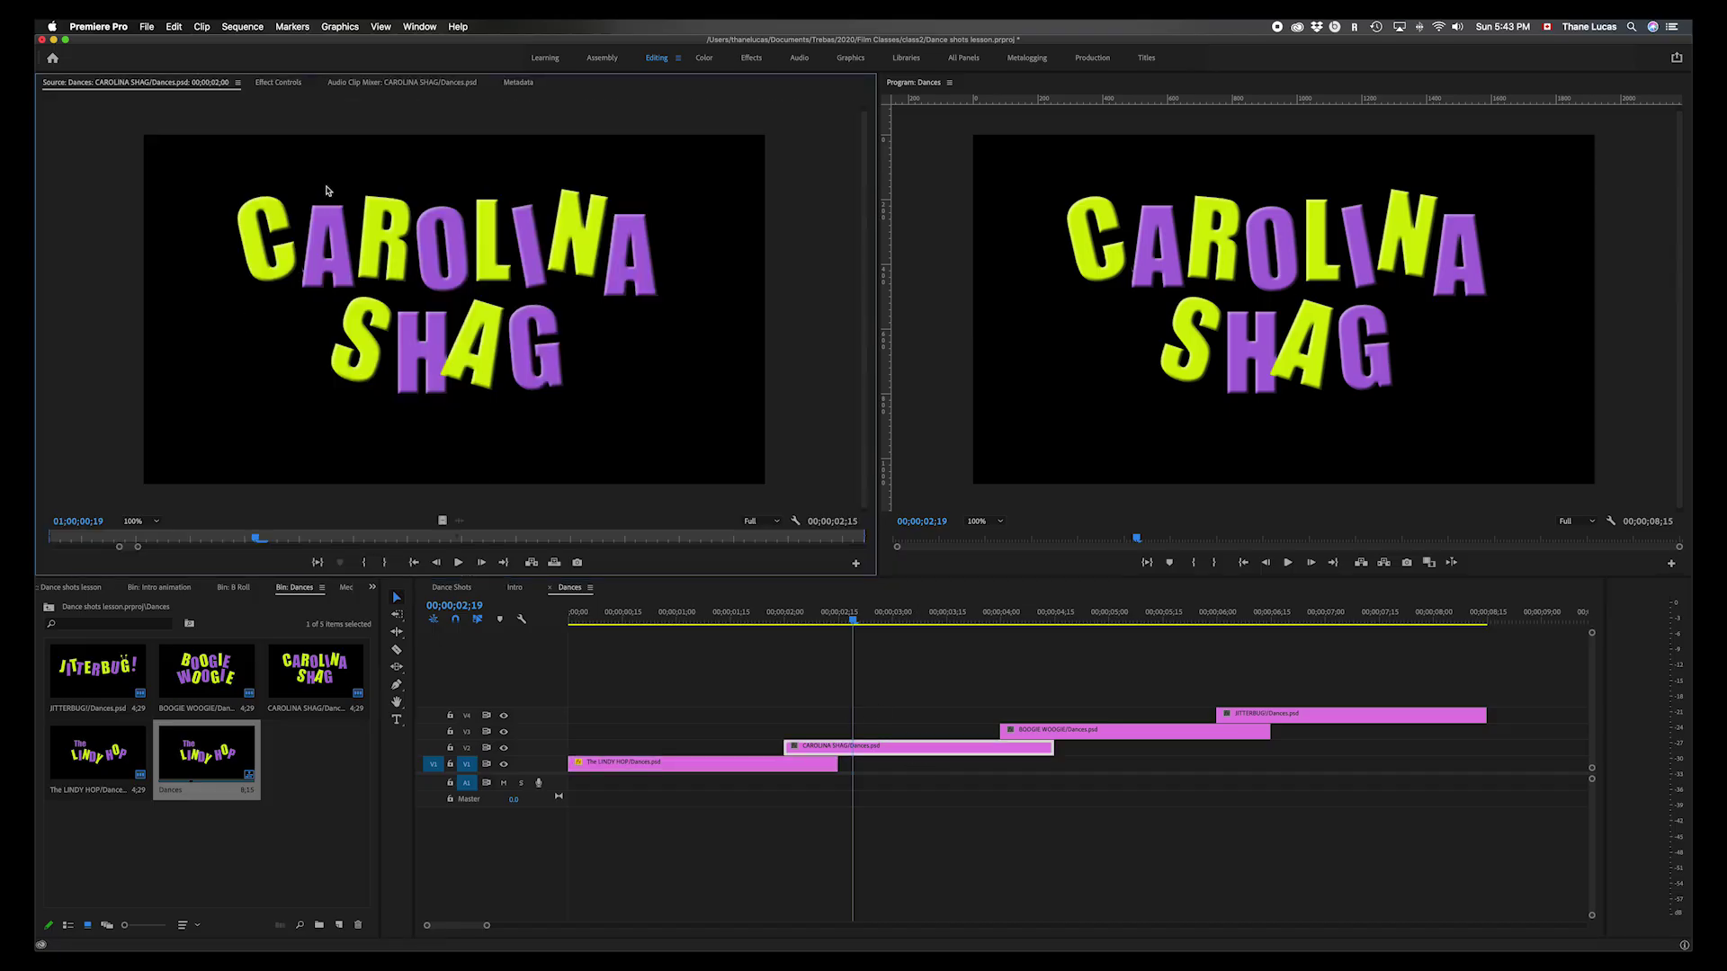
left_click(387, 83)
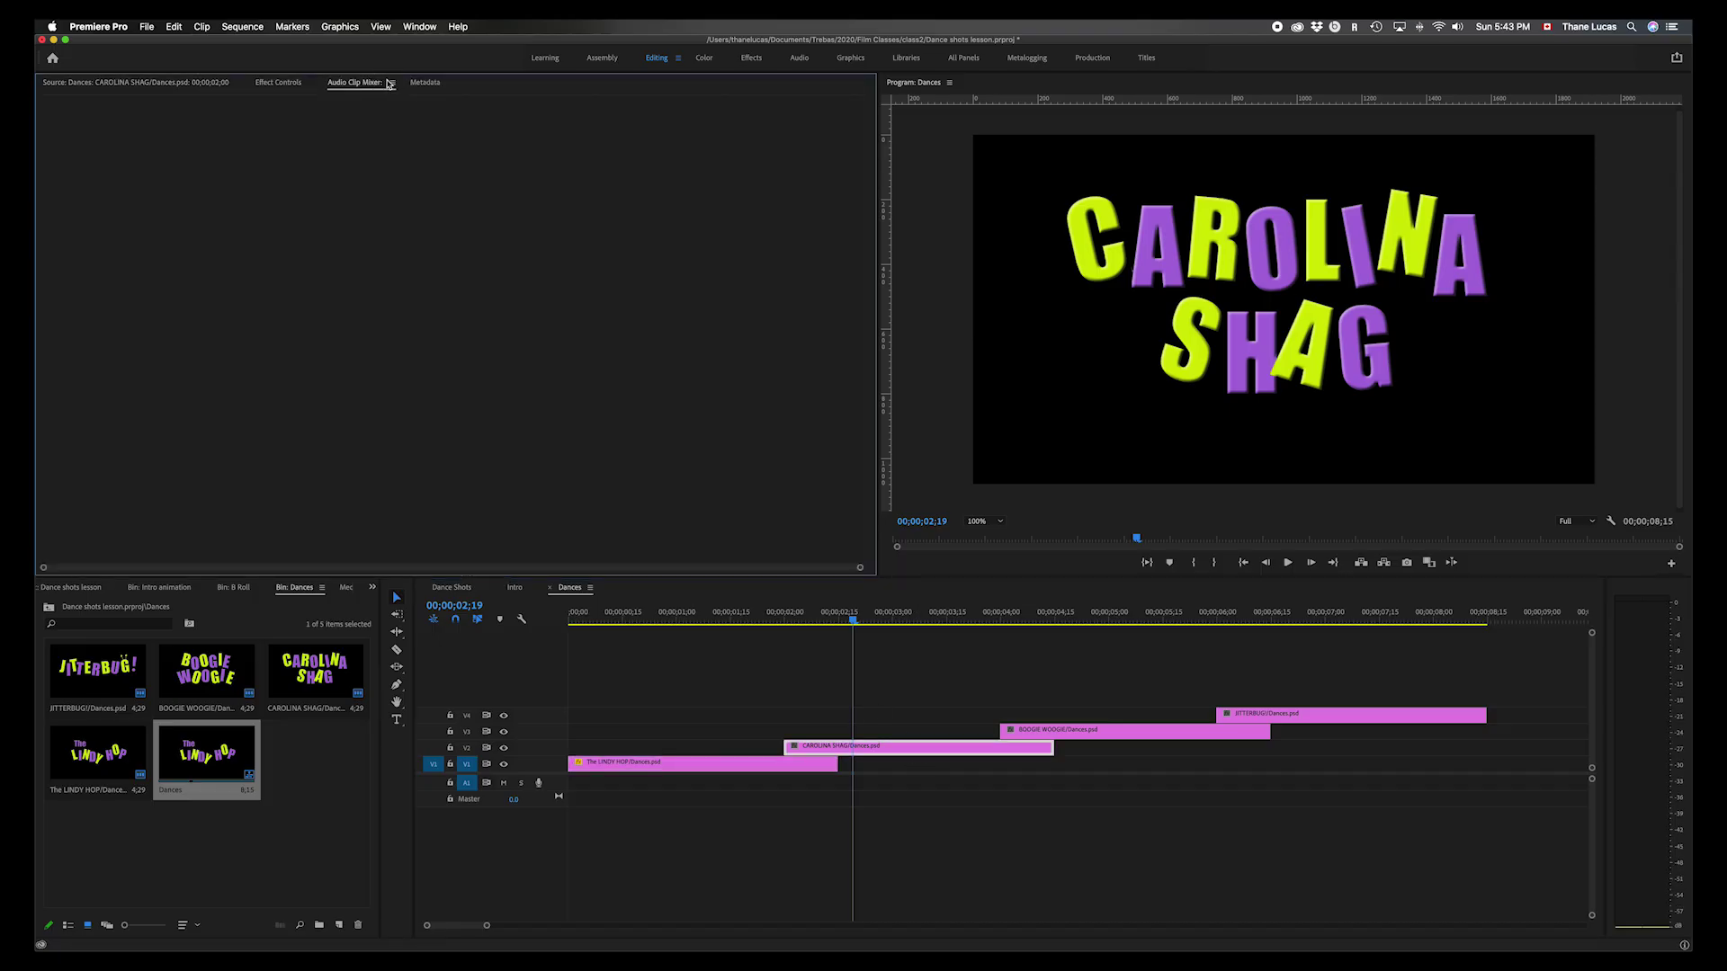
left_click(267, 85)
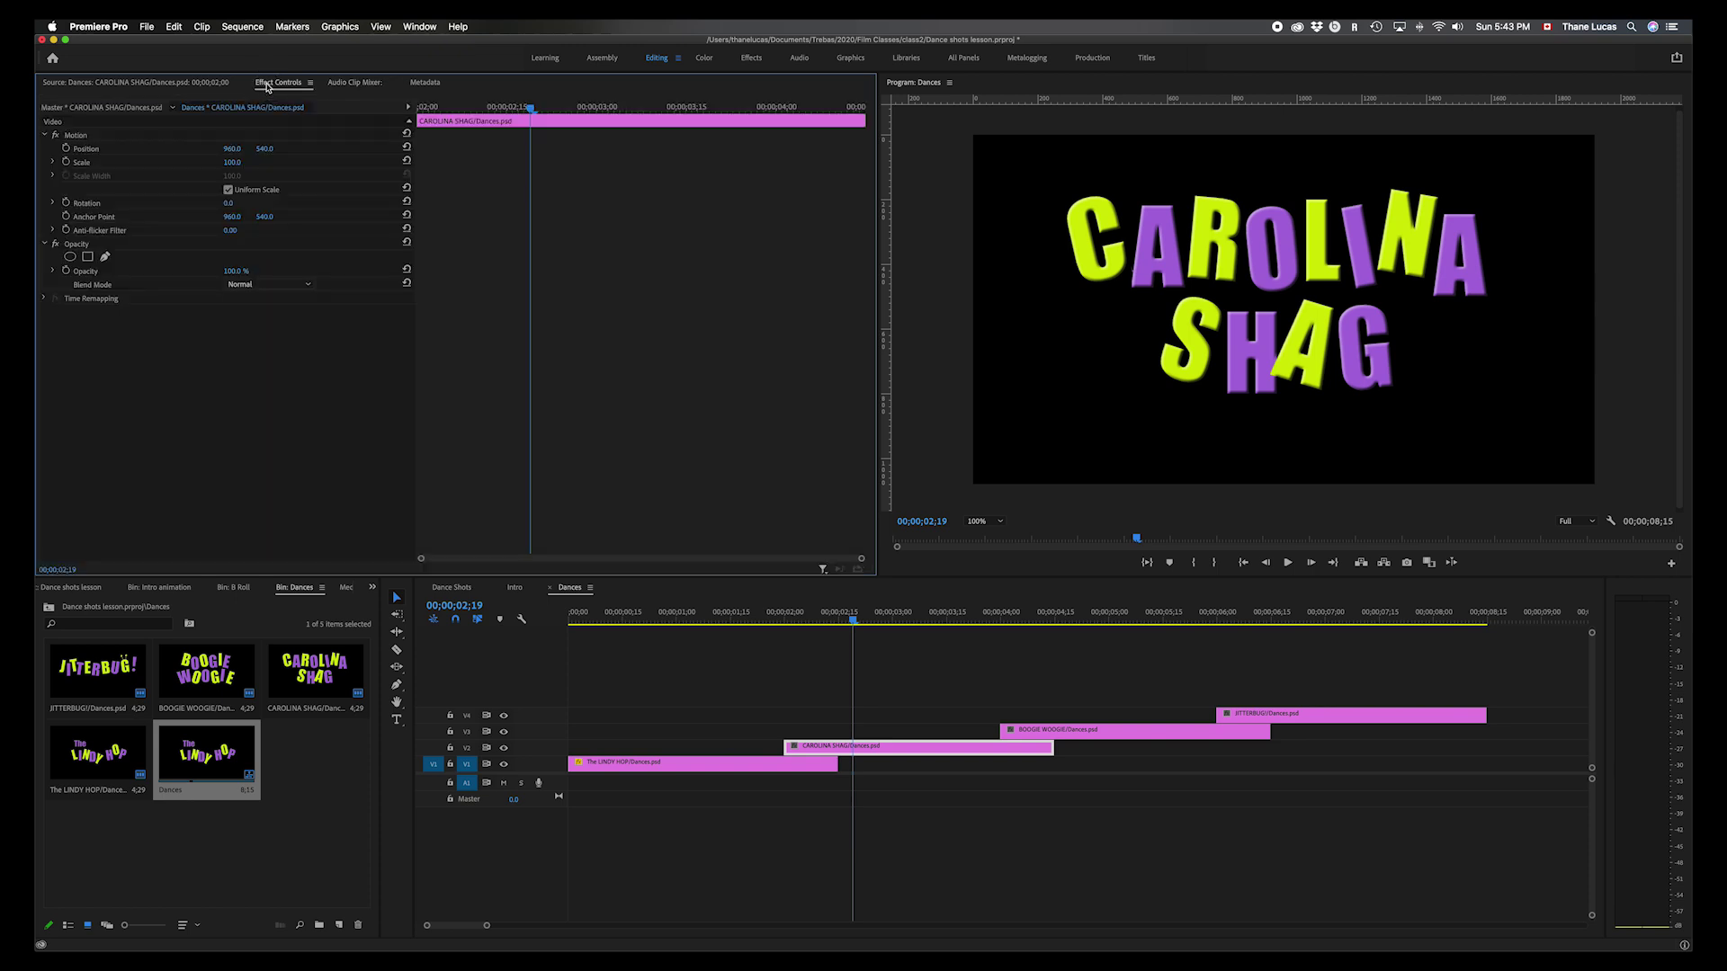
key("Up")
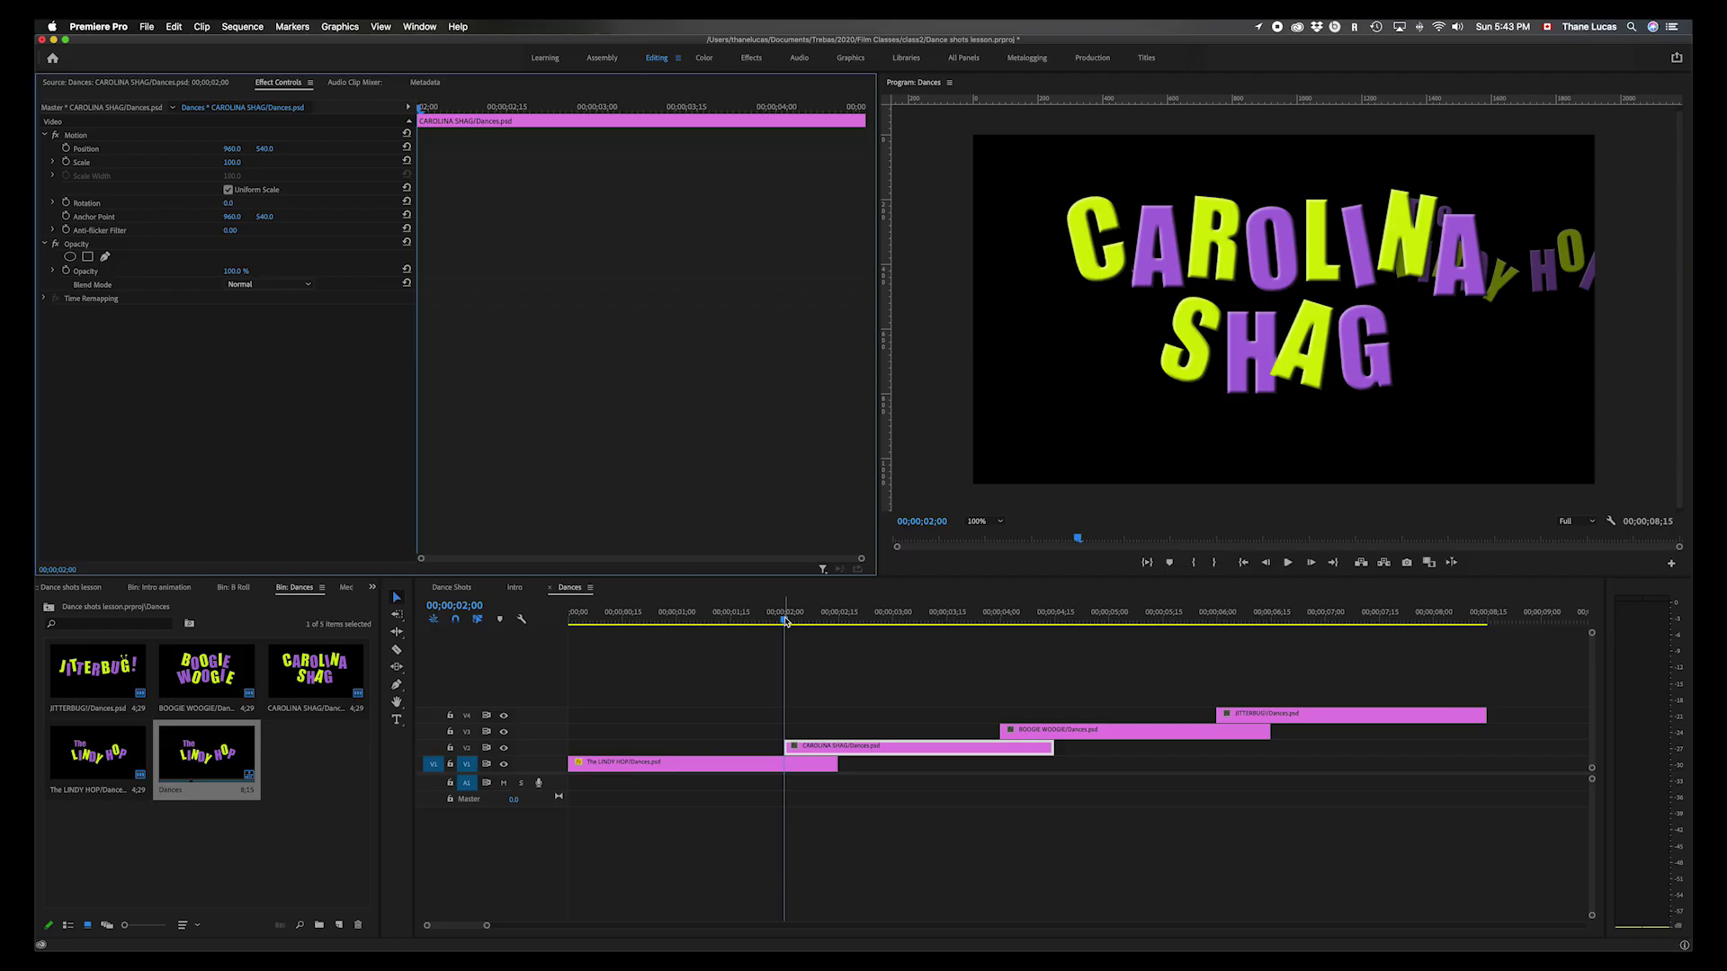
- Add Position, Scale, Rotation and Opacity keyframes to the CAROLINA SHAG title at 00;00;02;20, keeping its current values
left_click_drag(785, 621, 870, 618)
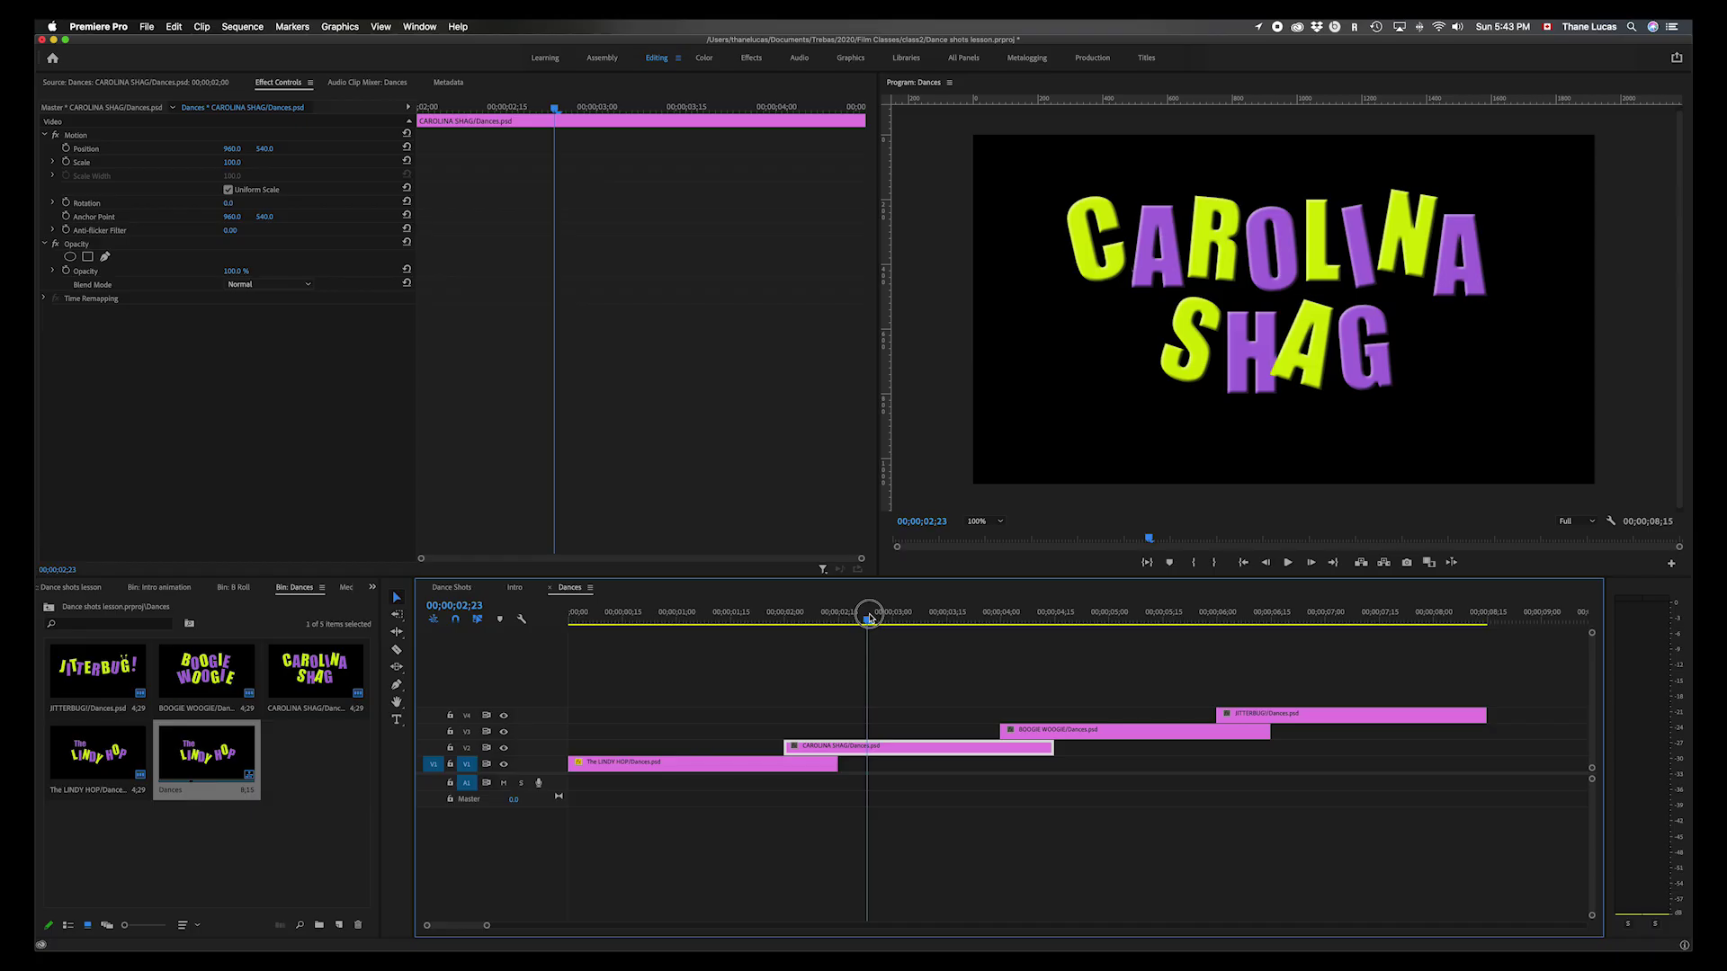
left_click_drag(870, 618, 913, 617)
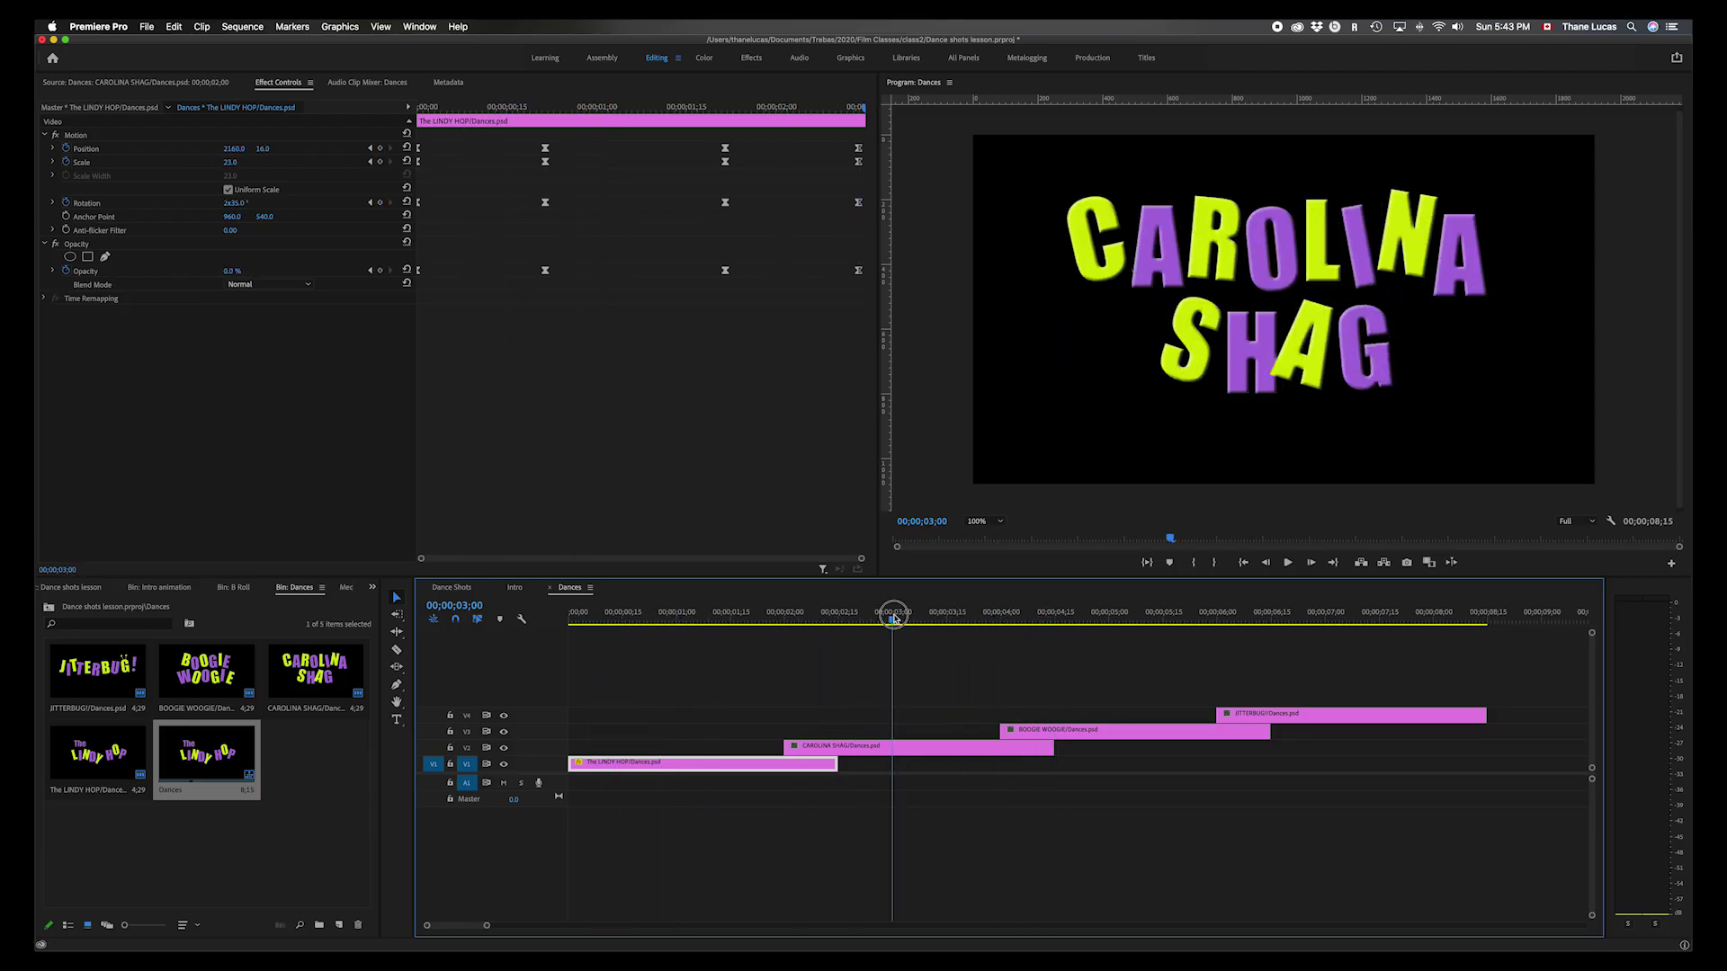
left_click_drag(893, 619, 901, 618)
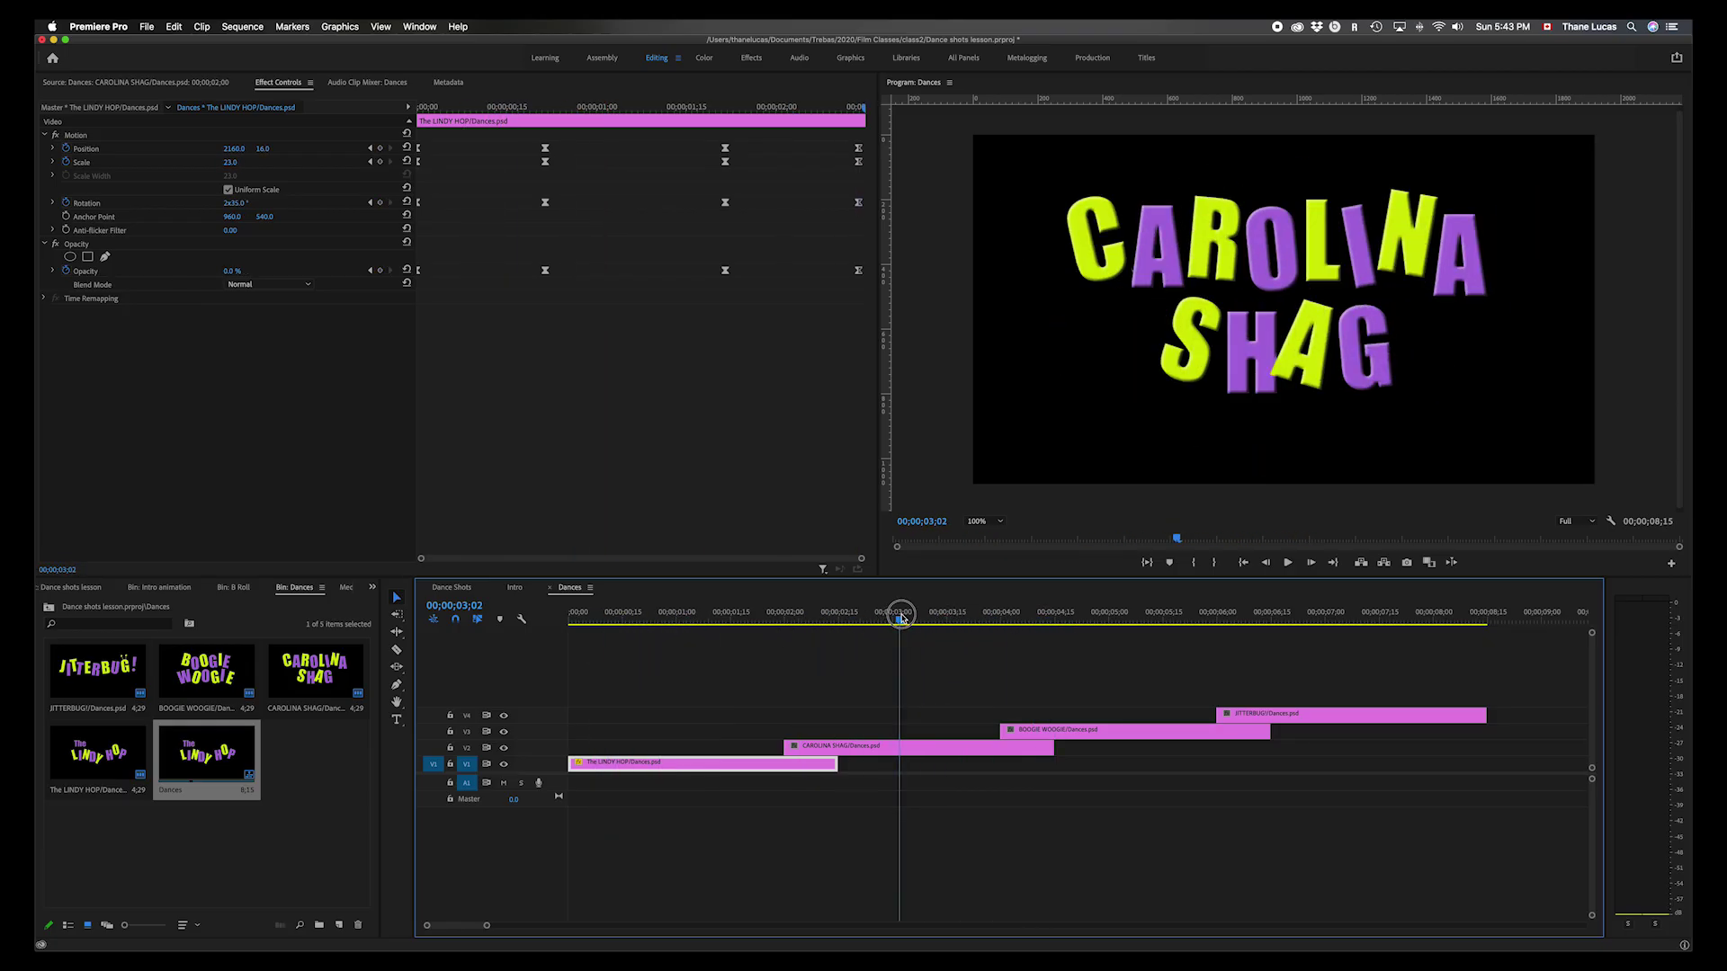
double_click(843, 752)
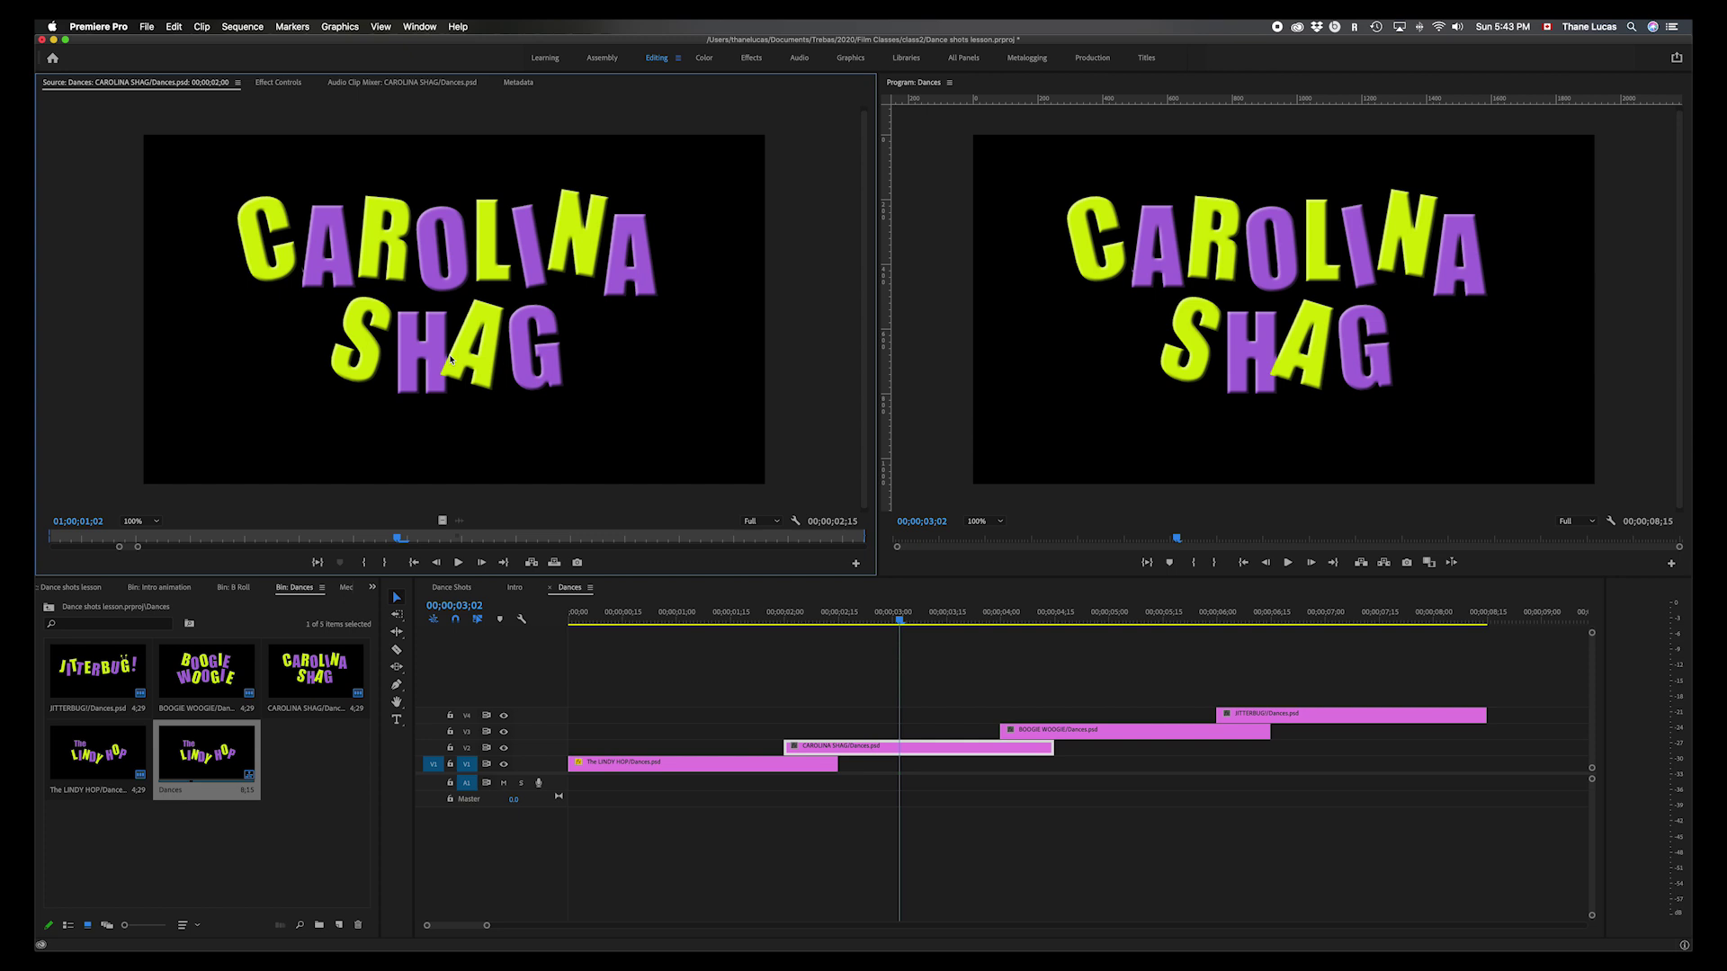
left_click(274, 83)
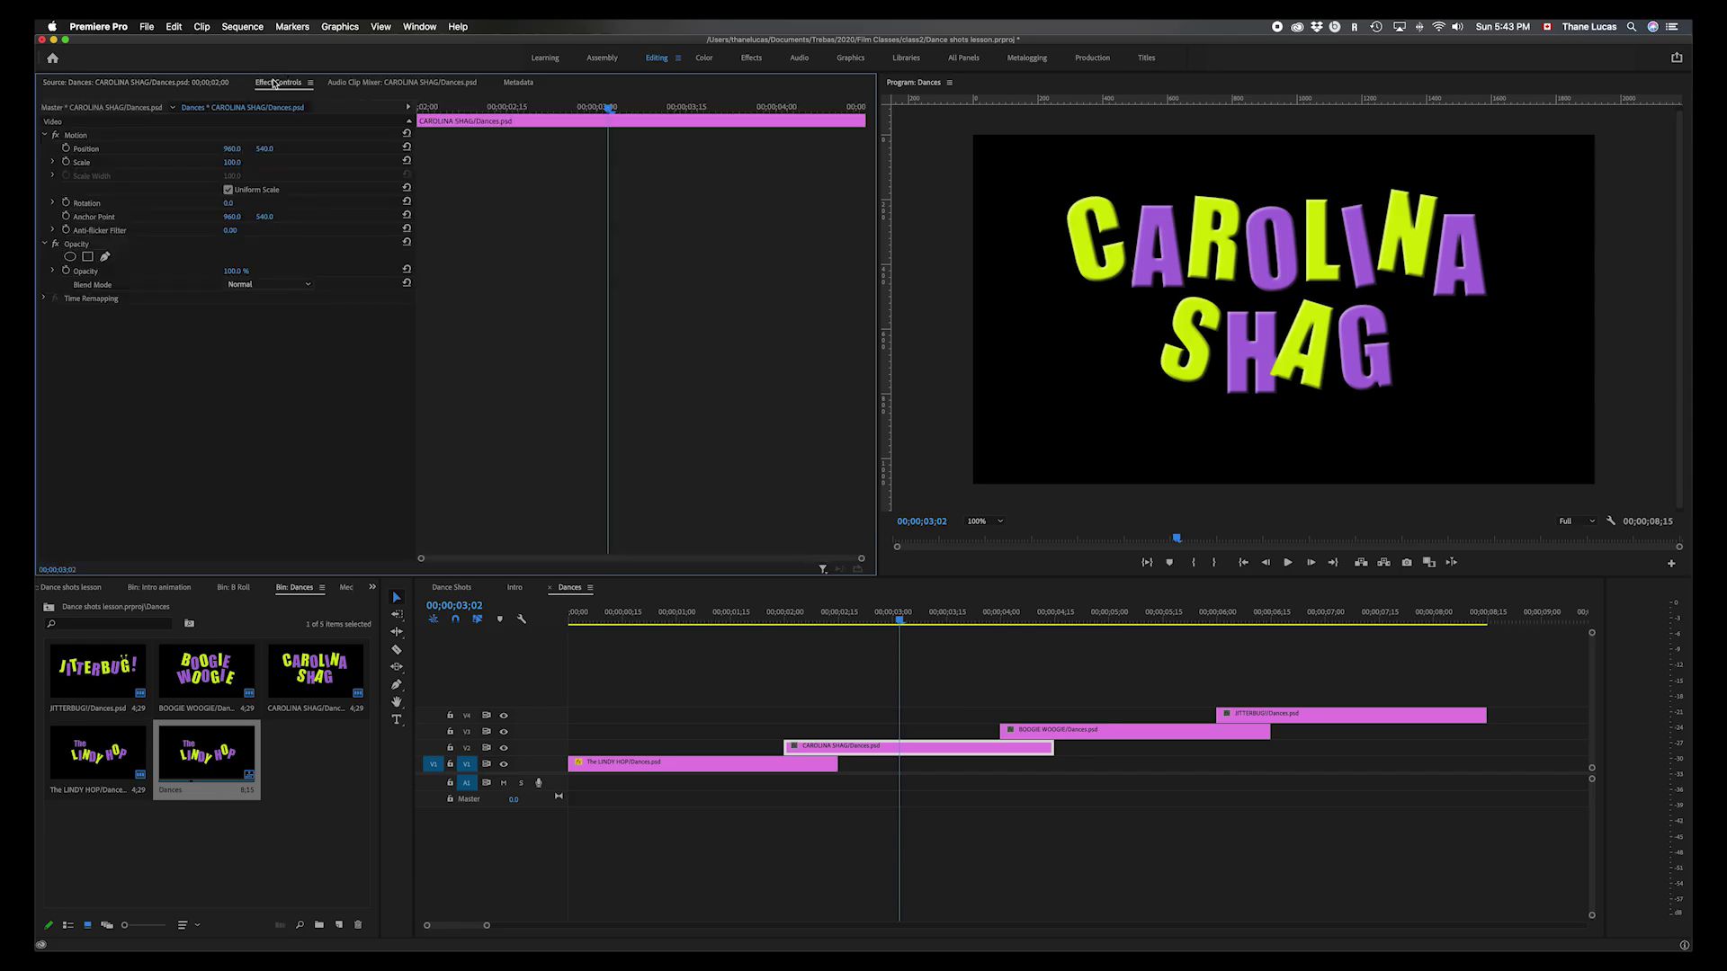
left_click_drag(605, 111, 537, 110)
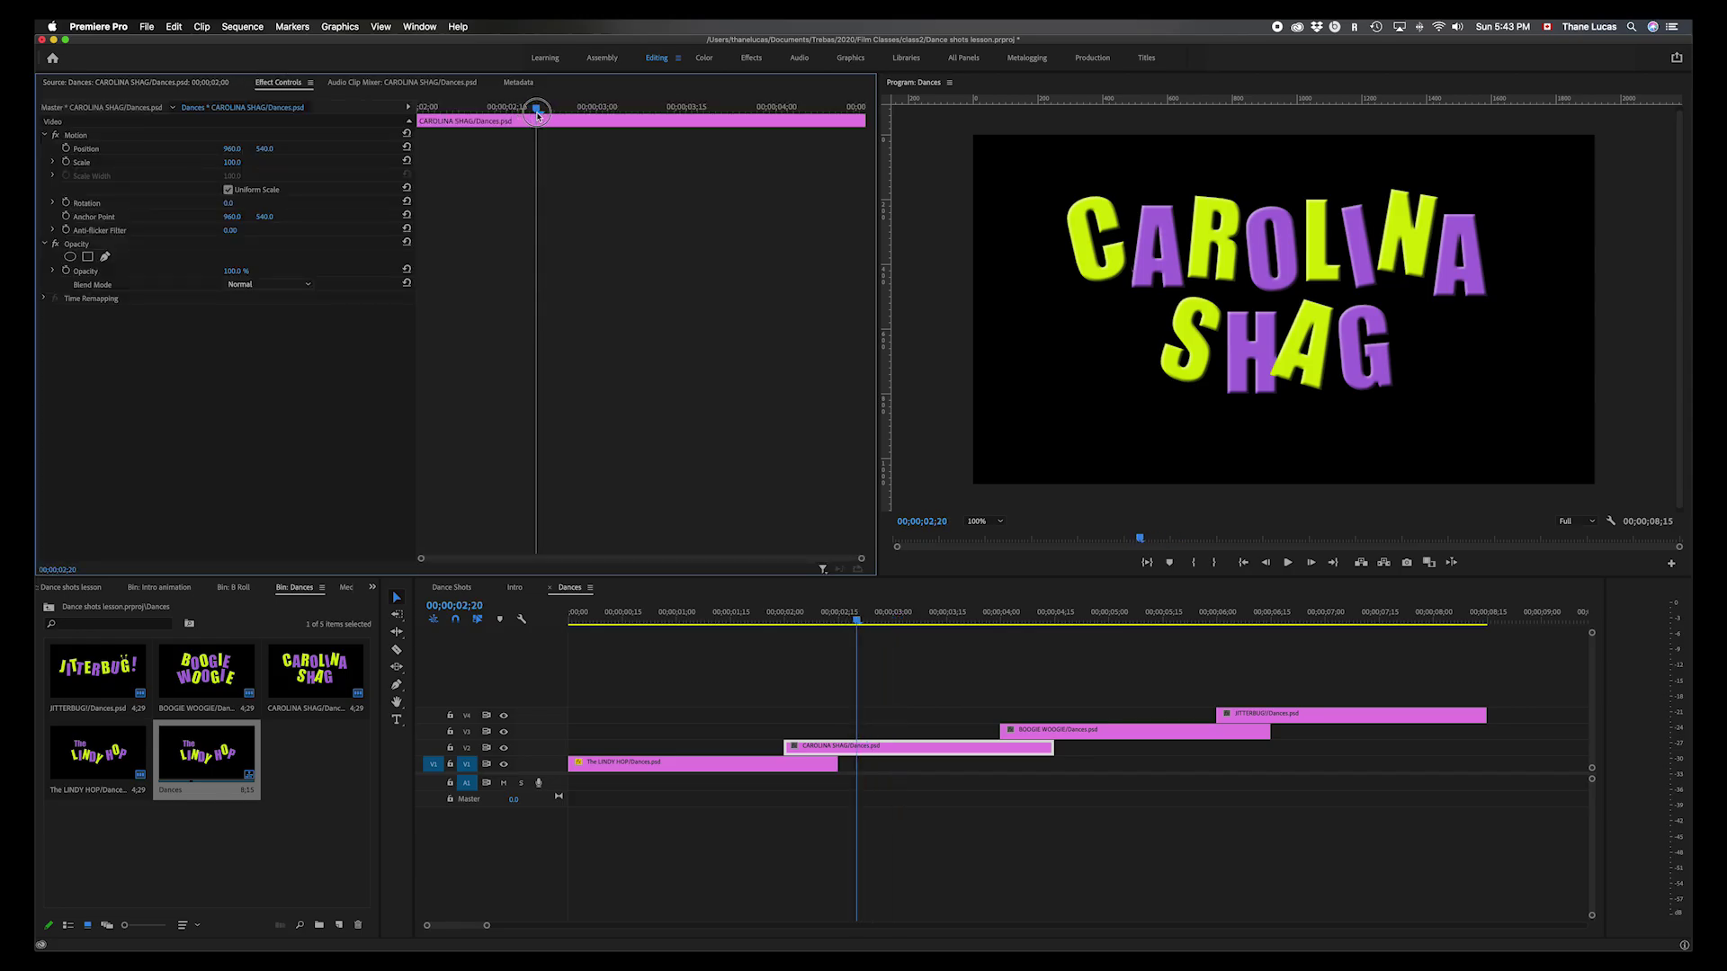
left_click(65, 148)
left_click(65, 163)
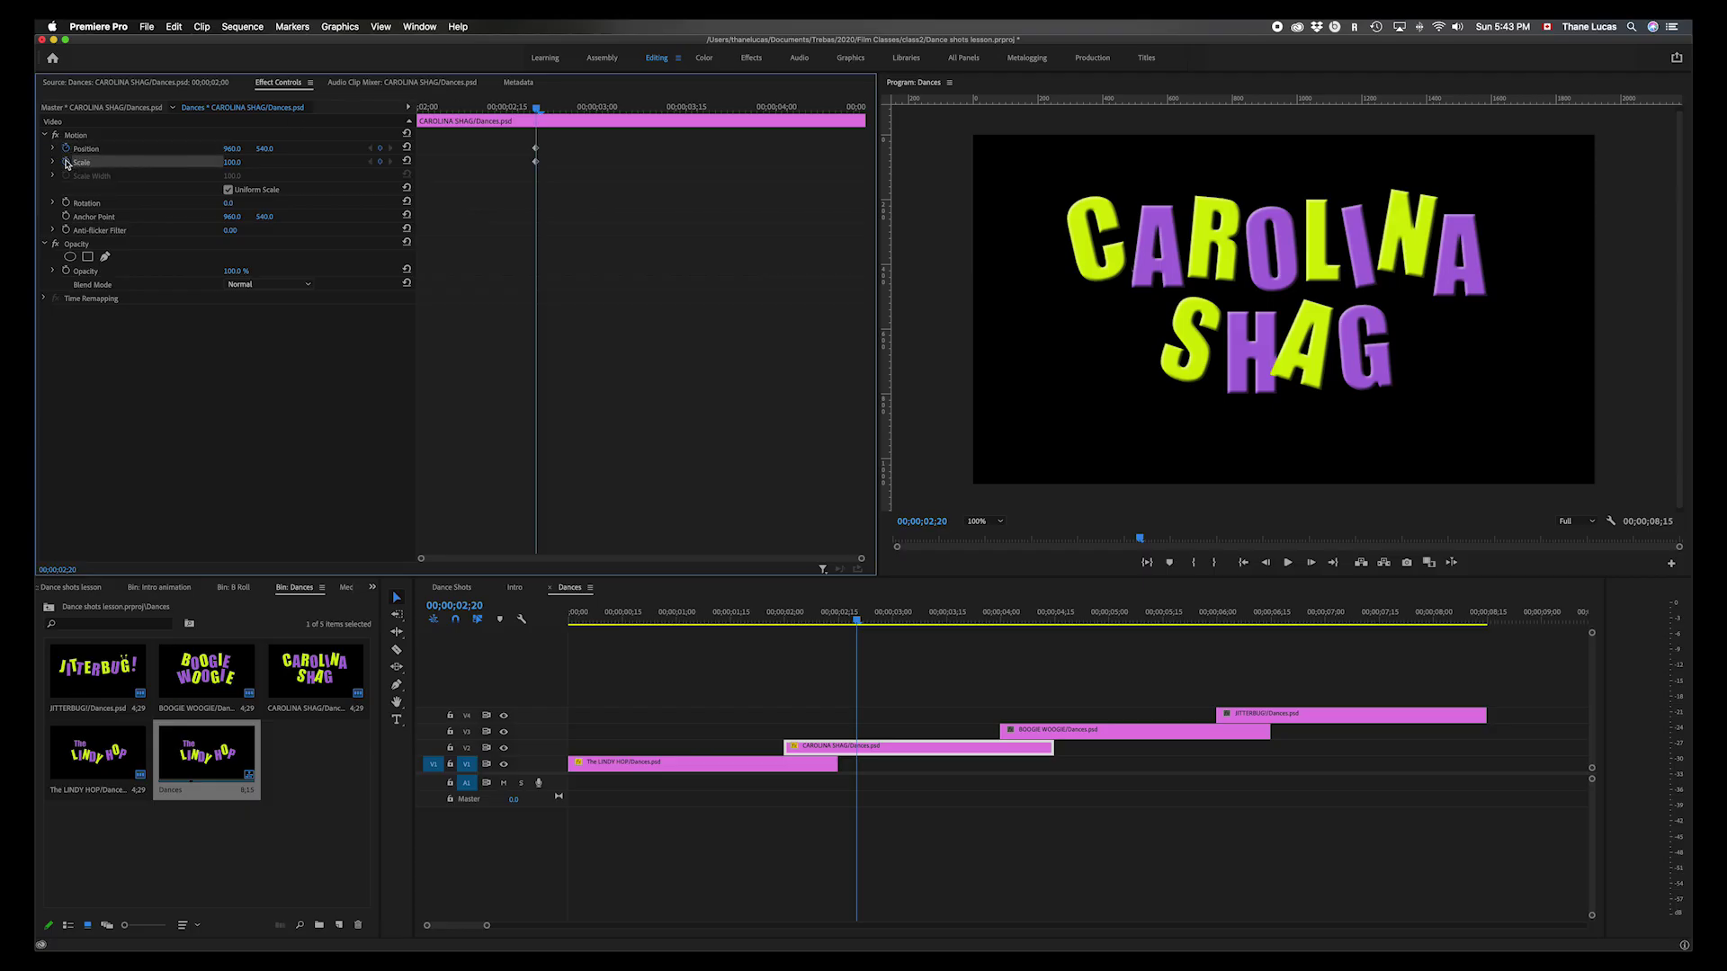
left_click(66, 202)
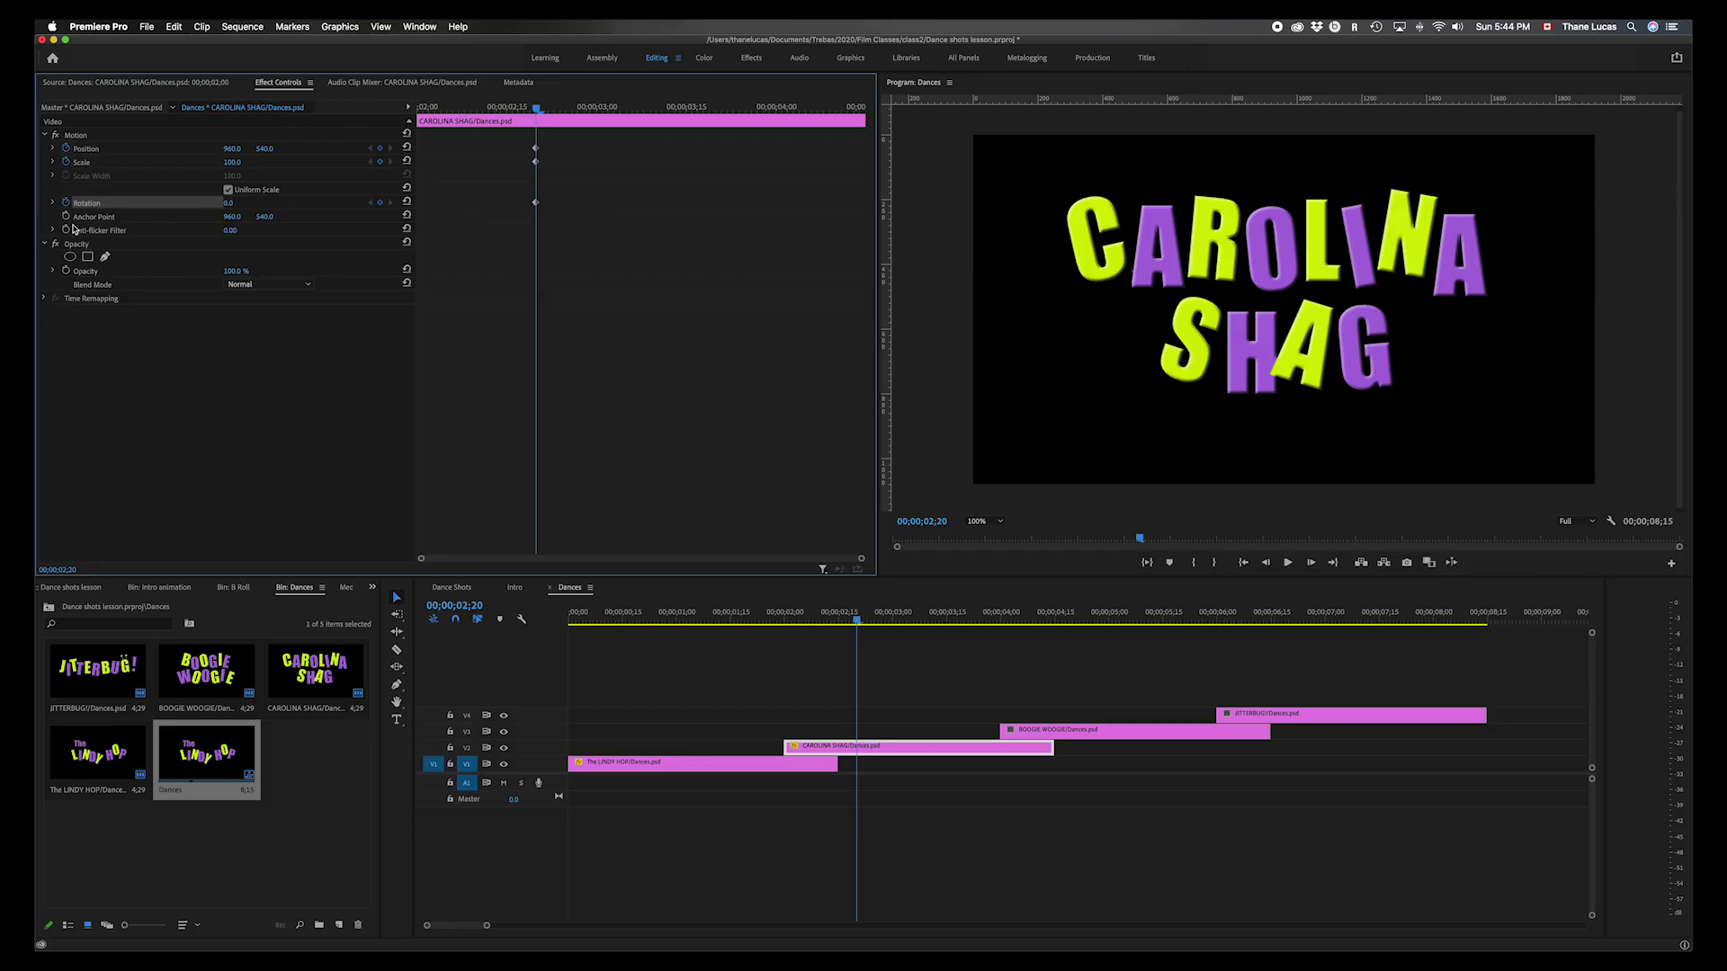
left_click(67, 271)
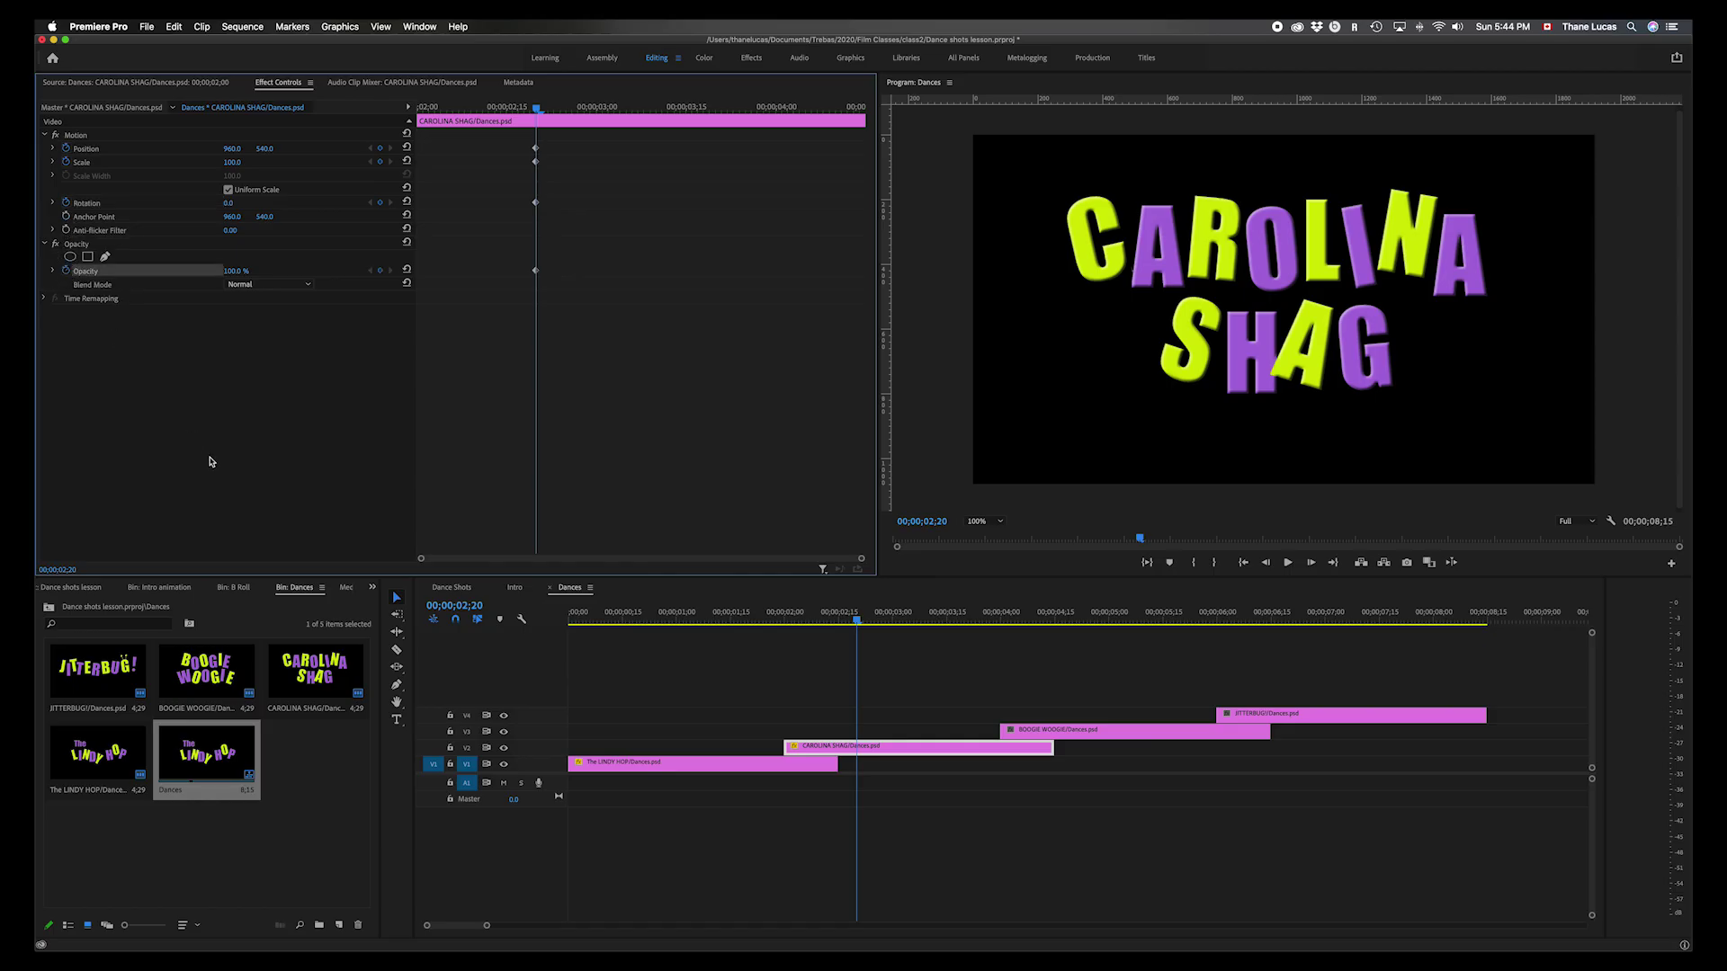
- Duplicate the column of Position, Scale, Rotation and Opacity keyframes further along the CAROLINA SHAG clip, then play it back
left_click(520, 148)
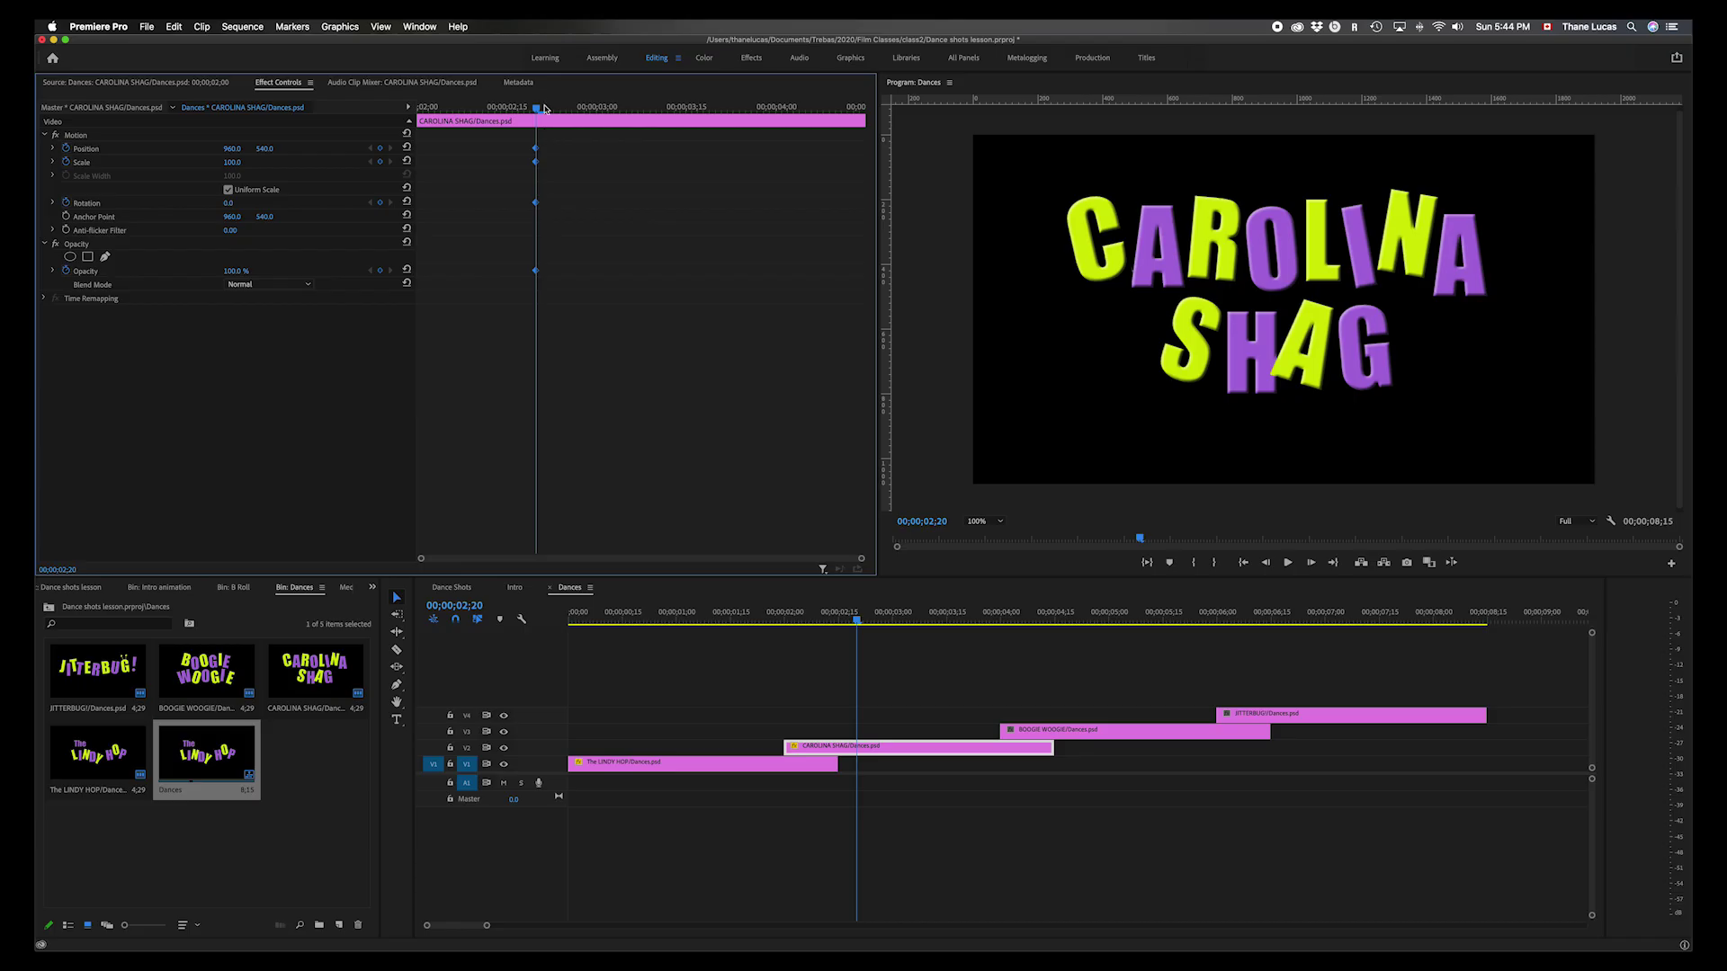
left_click_drag(534, 110, 464, 110)
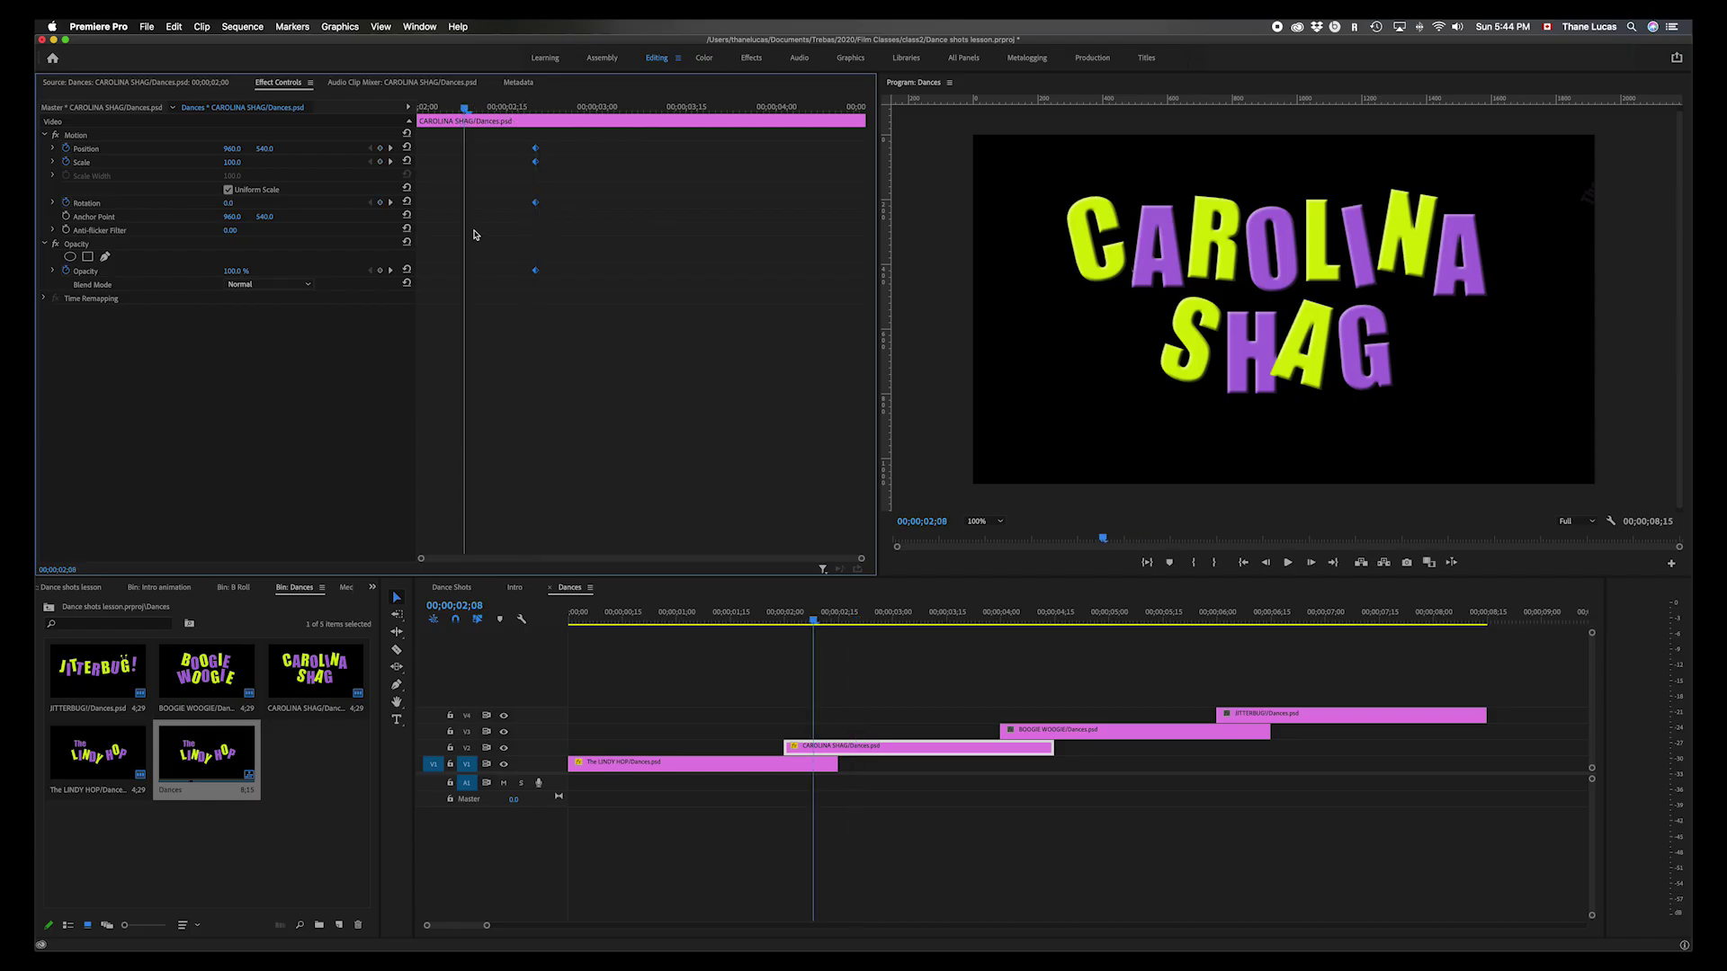
left_click_drag(535, 269, 708, 270)
key("space")
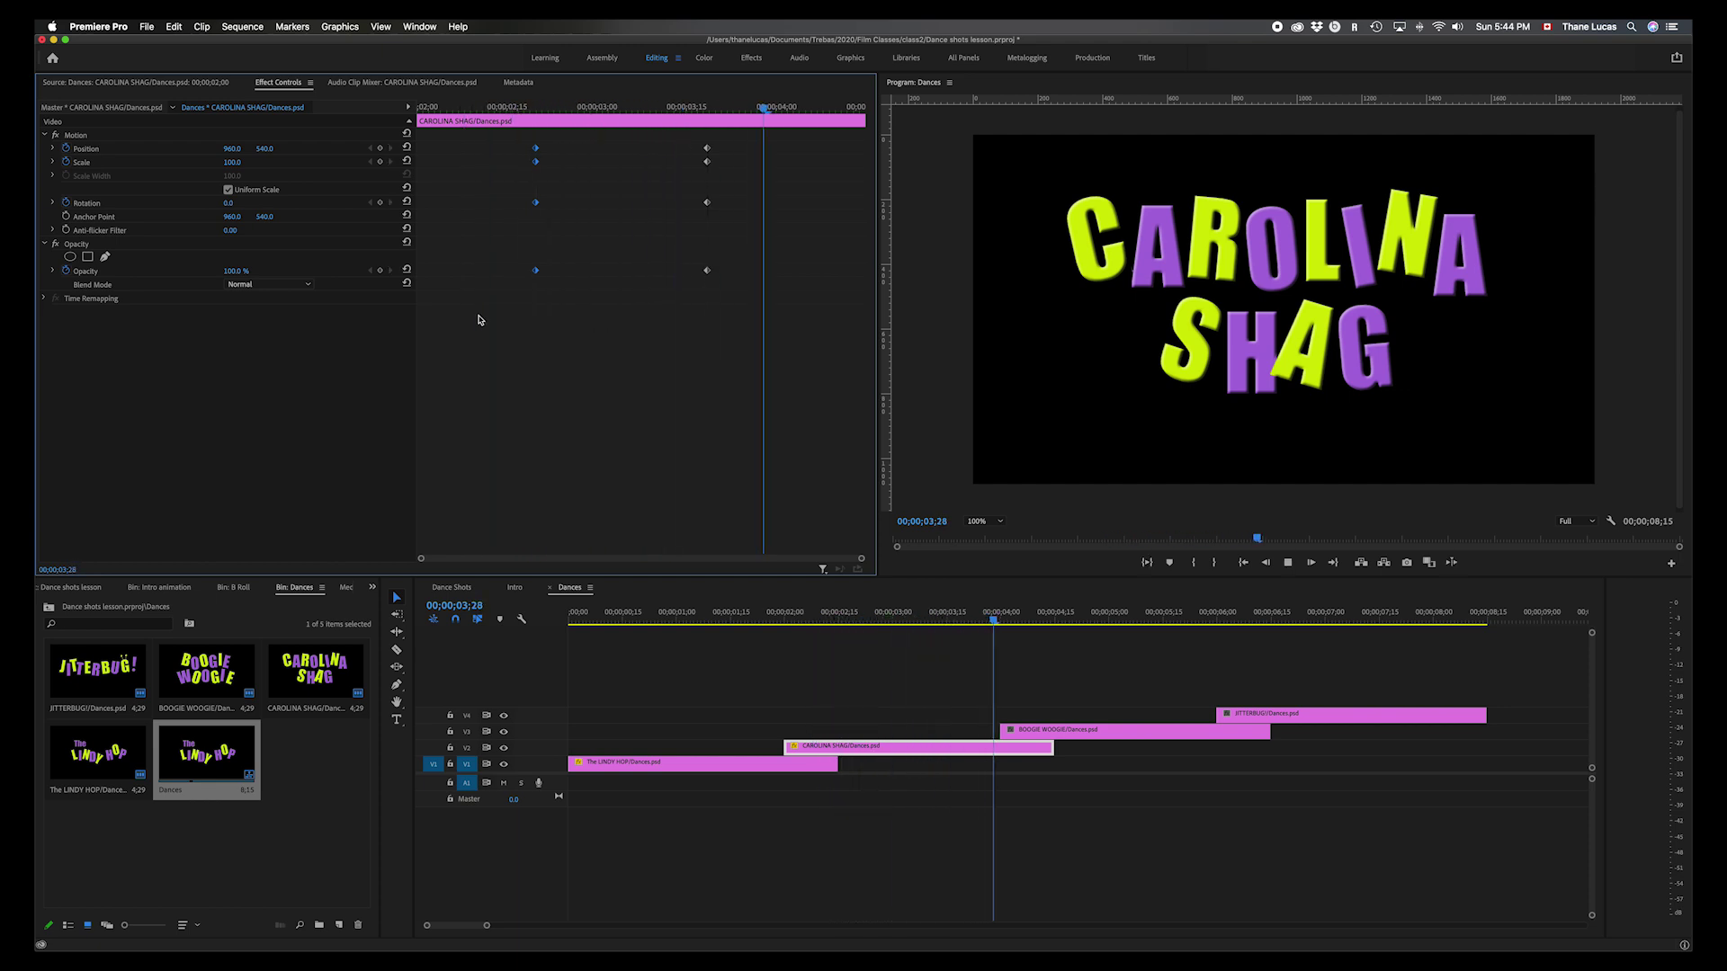
key("space")
- At 00;00;02;00, place the title beyond the frame's lower-left corner, scaled to about 20.4 and spun several turns, with Opacity at 0%
key("Home")
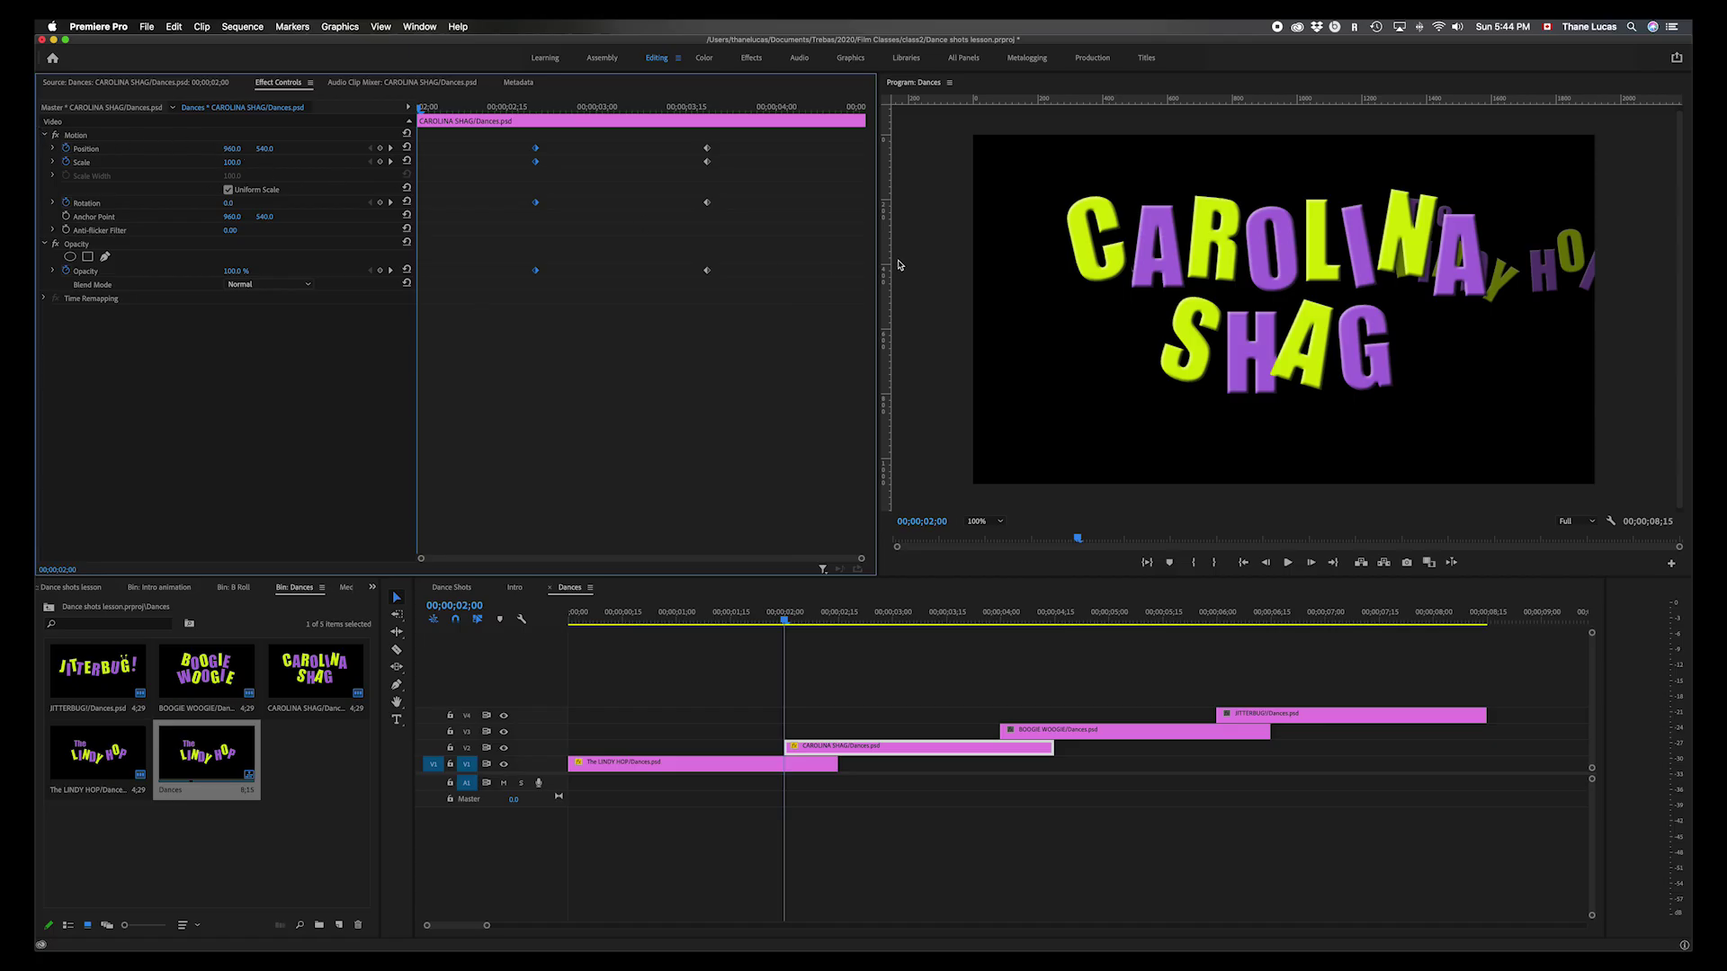
left_click(1253, 359)
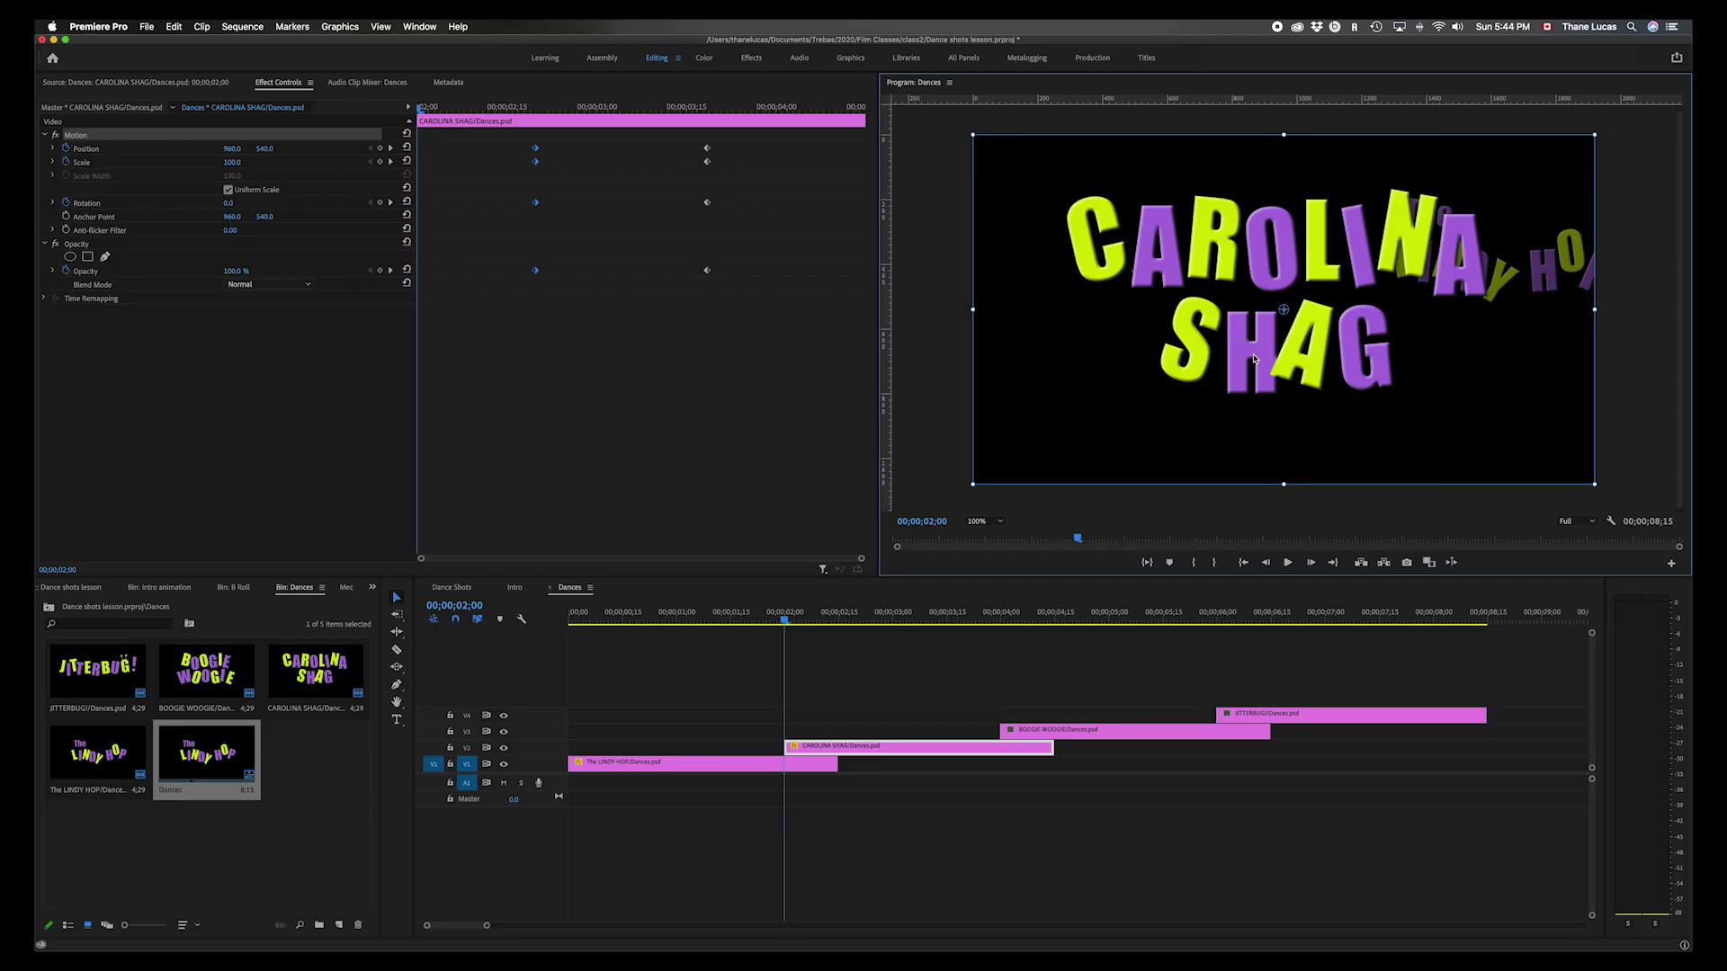
left_click(974, 485)
left_click_drag(973, 484, 869, 487)
left_click_drag(971, 452, 894, 616)
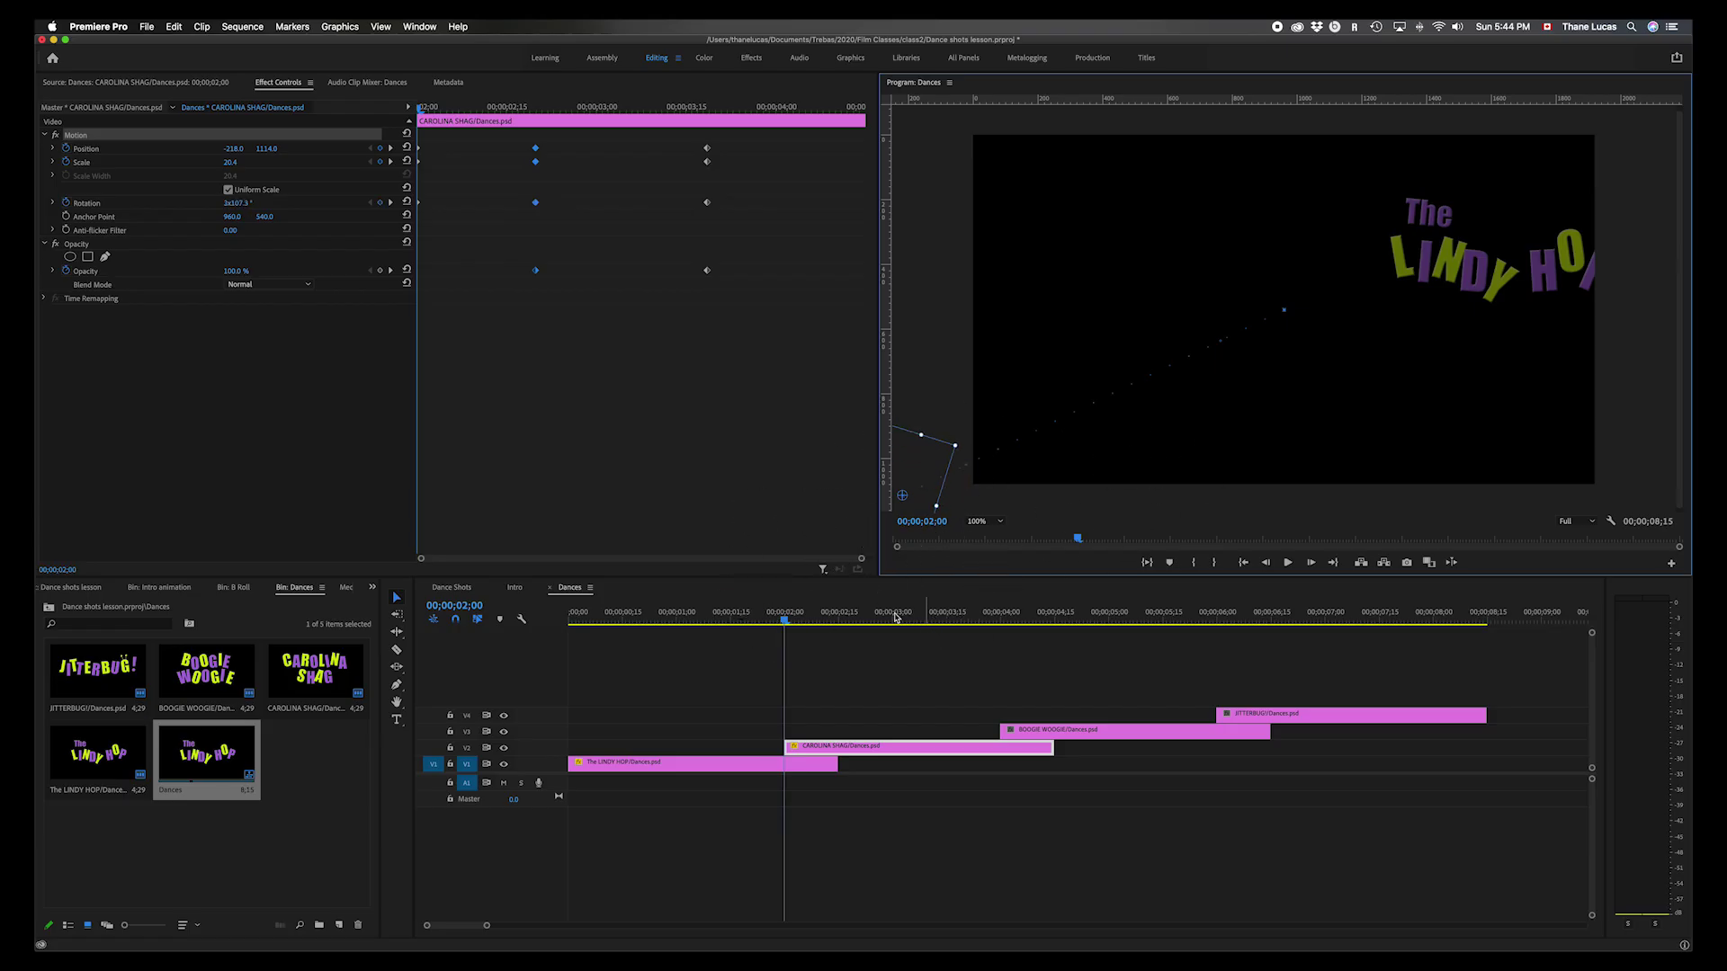
left_click(234, 270)
type("0")
key("Return")
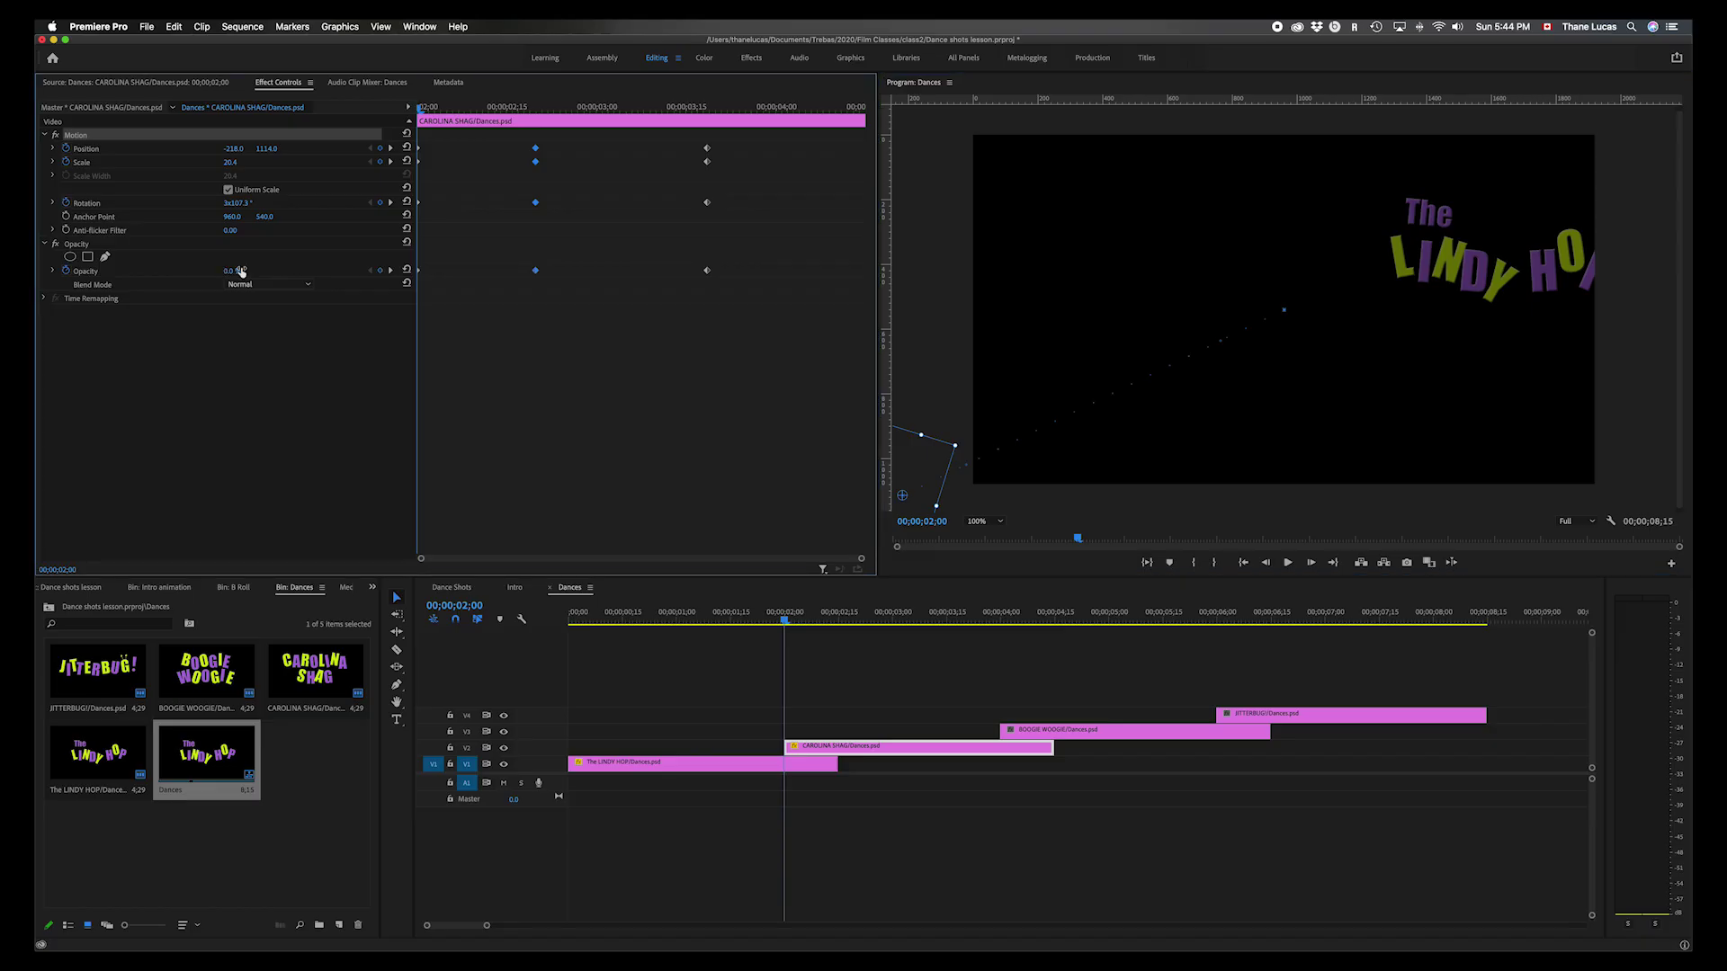
- At 00;00;04;14, hide and lock track V3 and place the CAROLINA SHAG title beyond the frame's lower-right corner, shrunk and spun several turns
key("End")
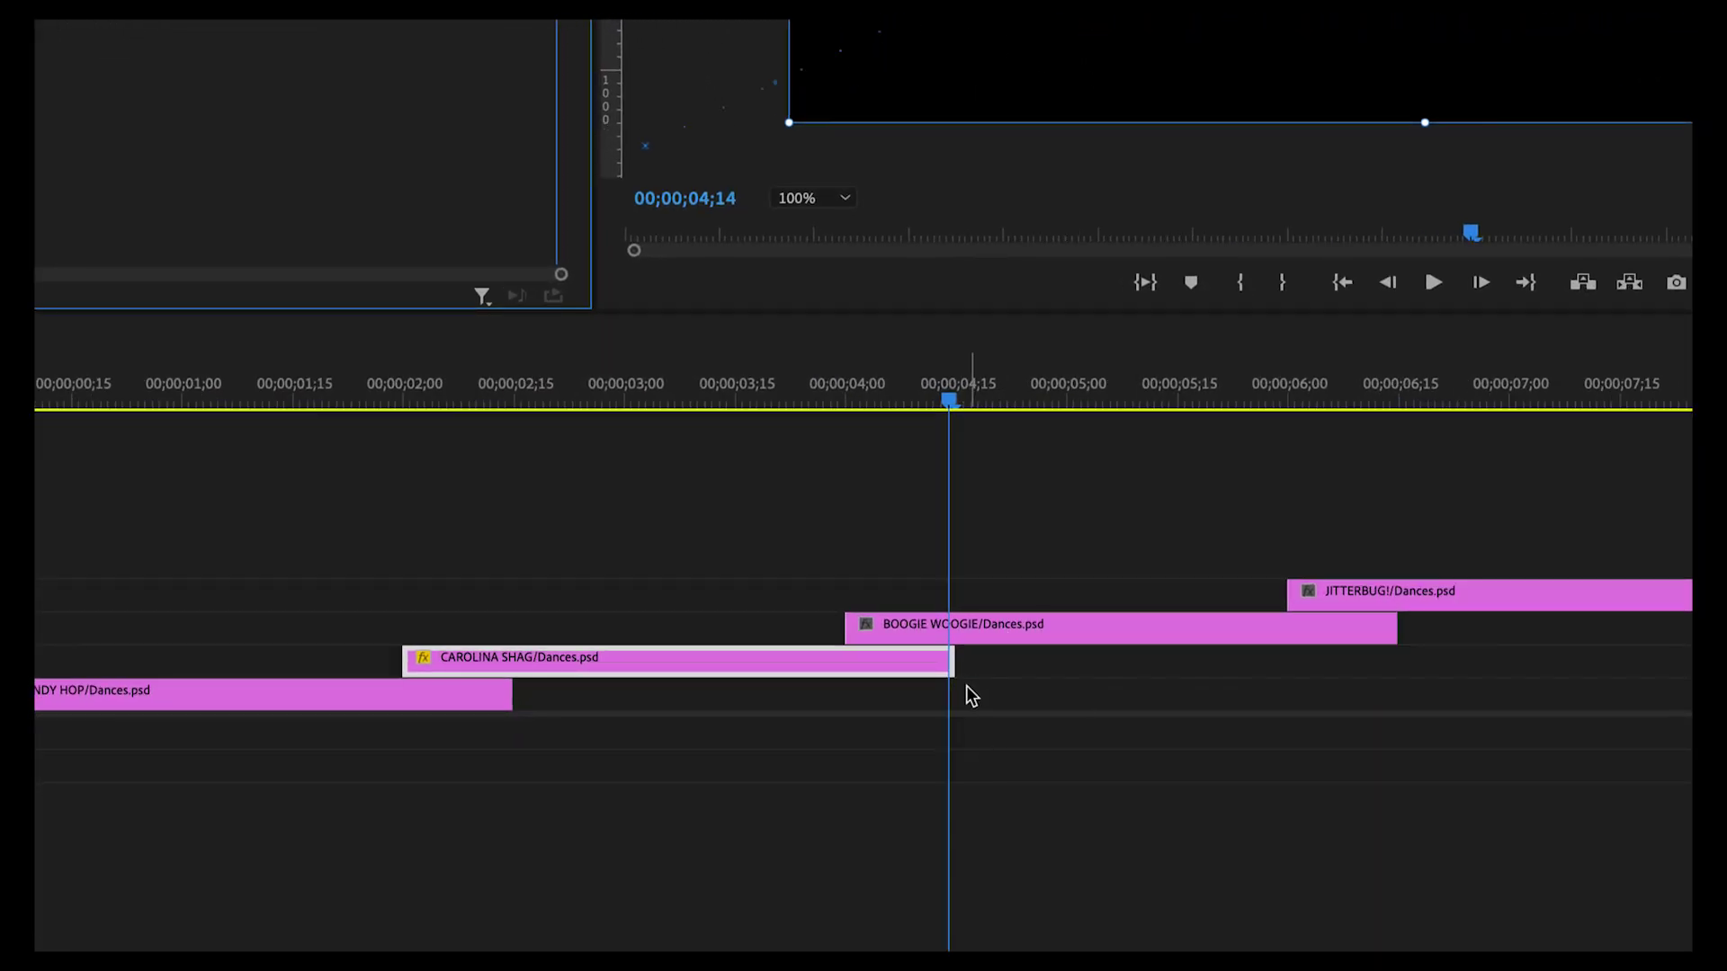
mouse_move(943, 400)
left_mouse_down()
mouse_move(965, 399)
mouse_move(947, 399)
left_mouse_up()
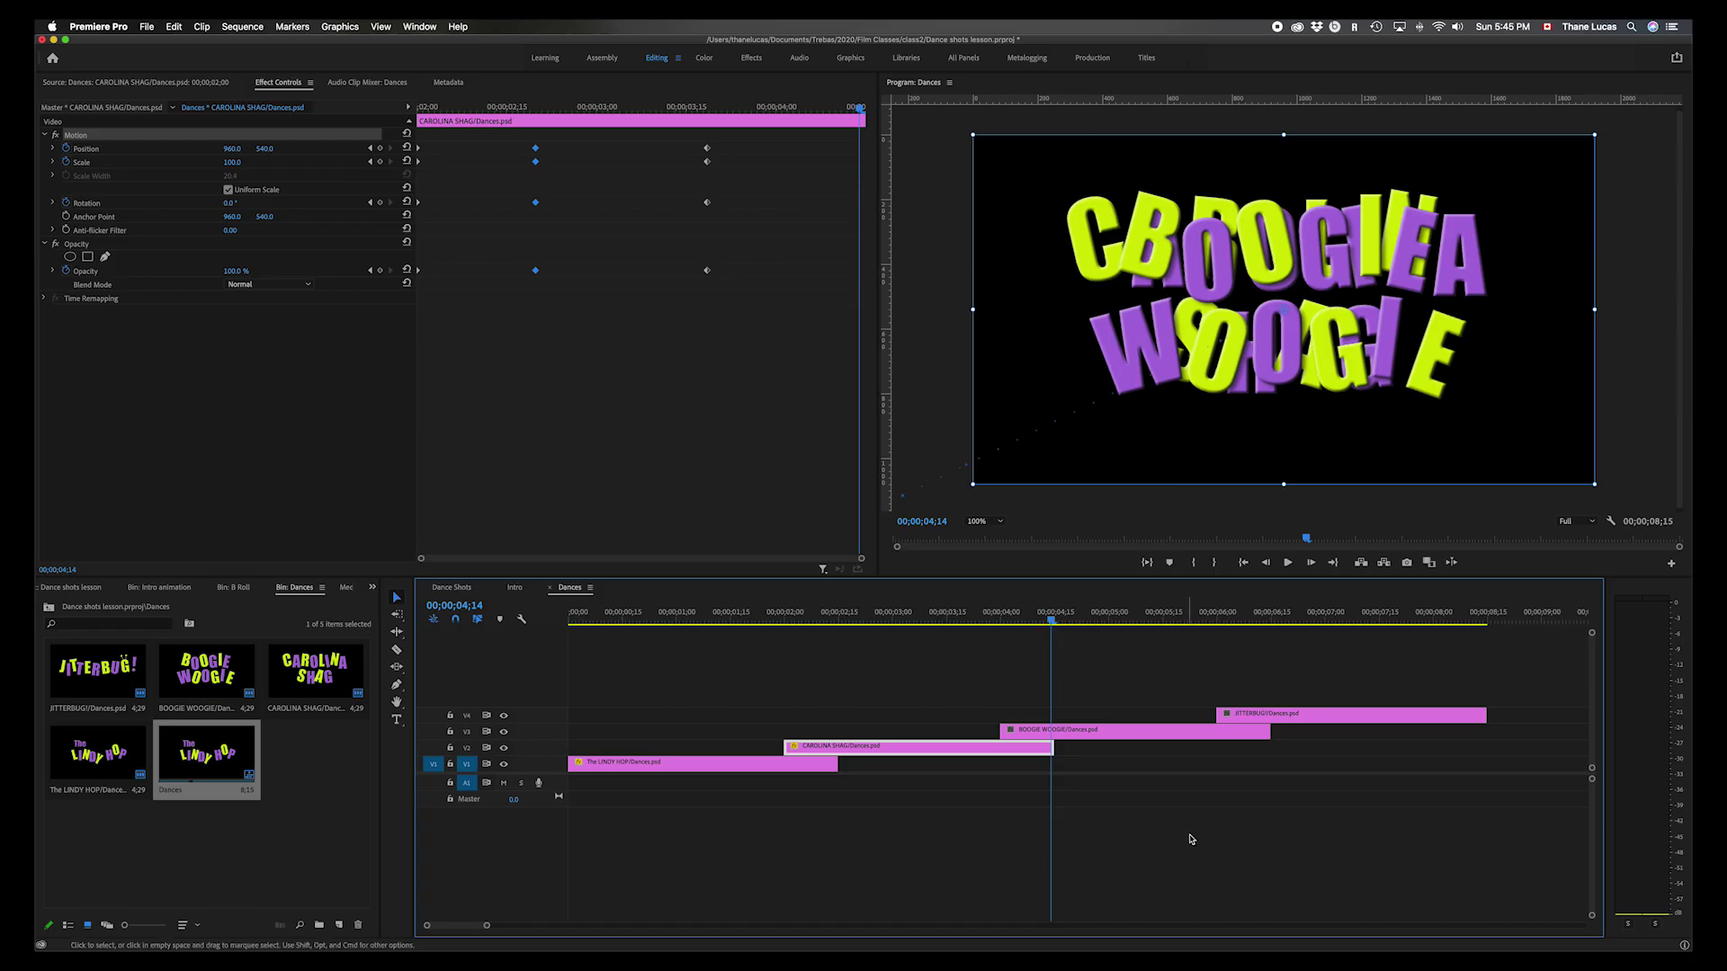
left_click(504, 733)
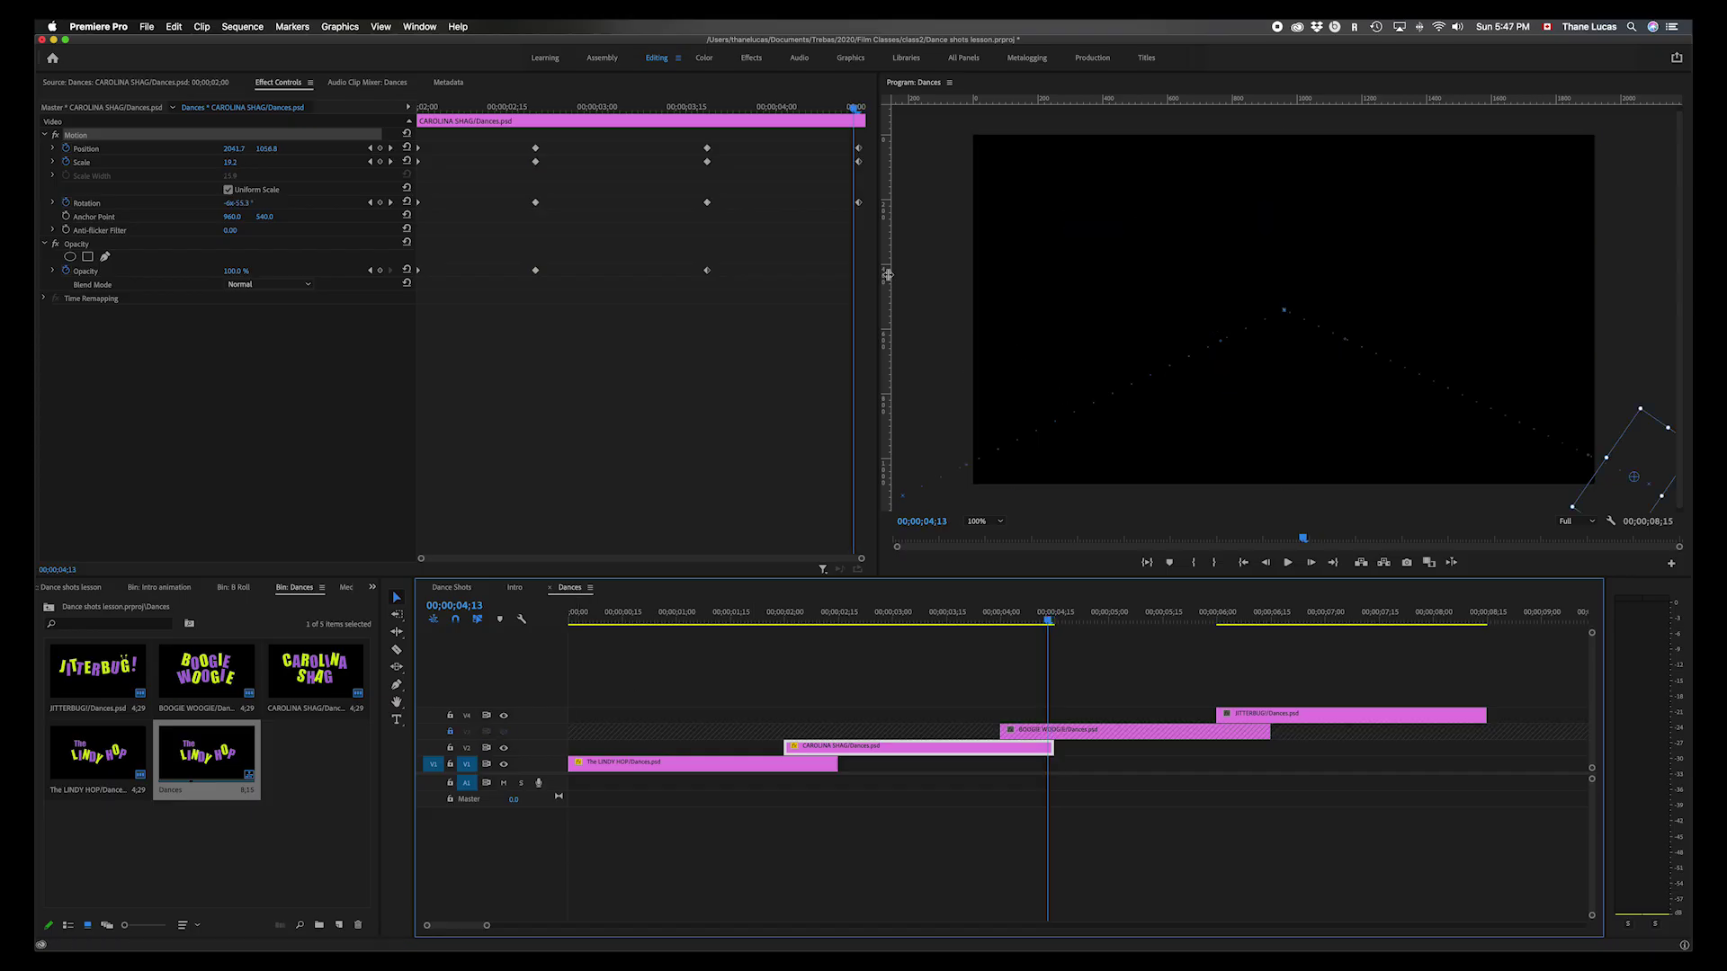
- Return to the CAROLINA SHAG title's final keyframes at 00;00;04;14 and set its Opacity to 0%
left_click(391, 149)
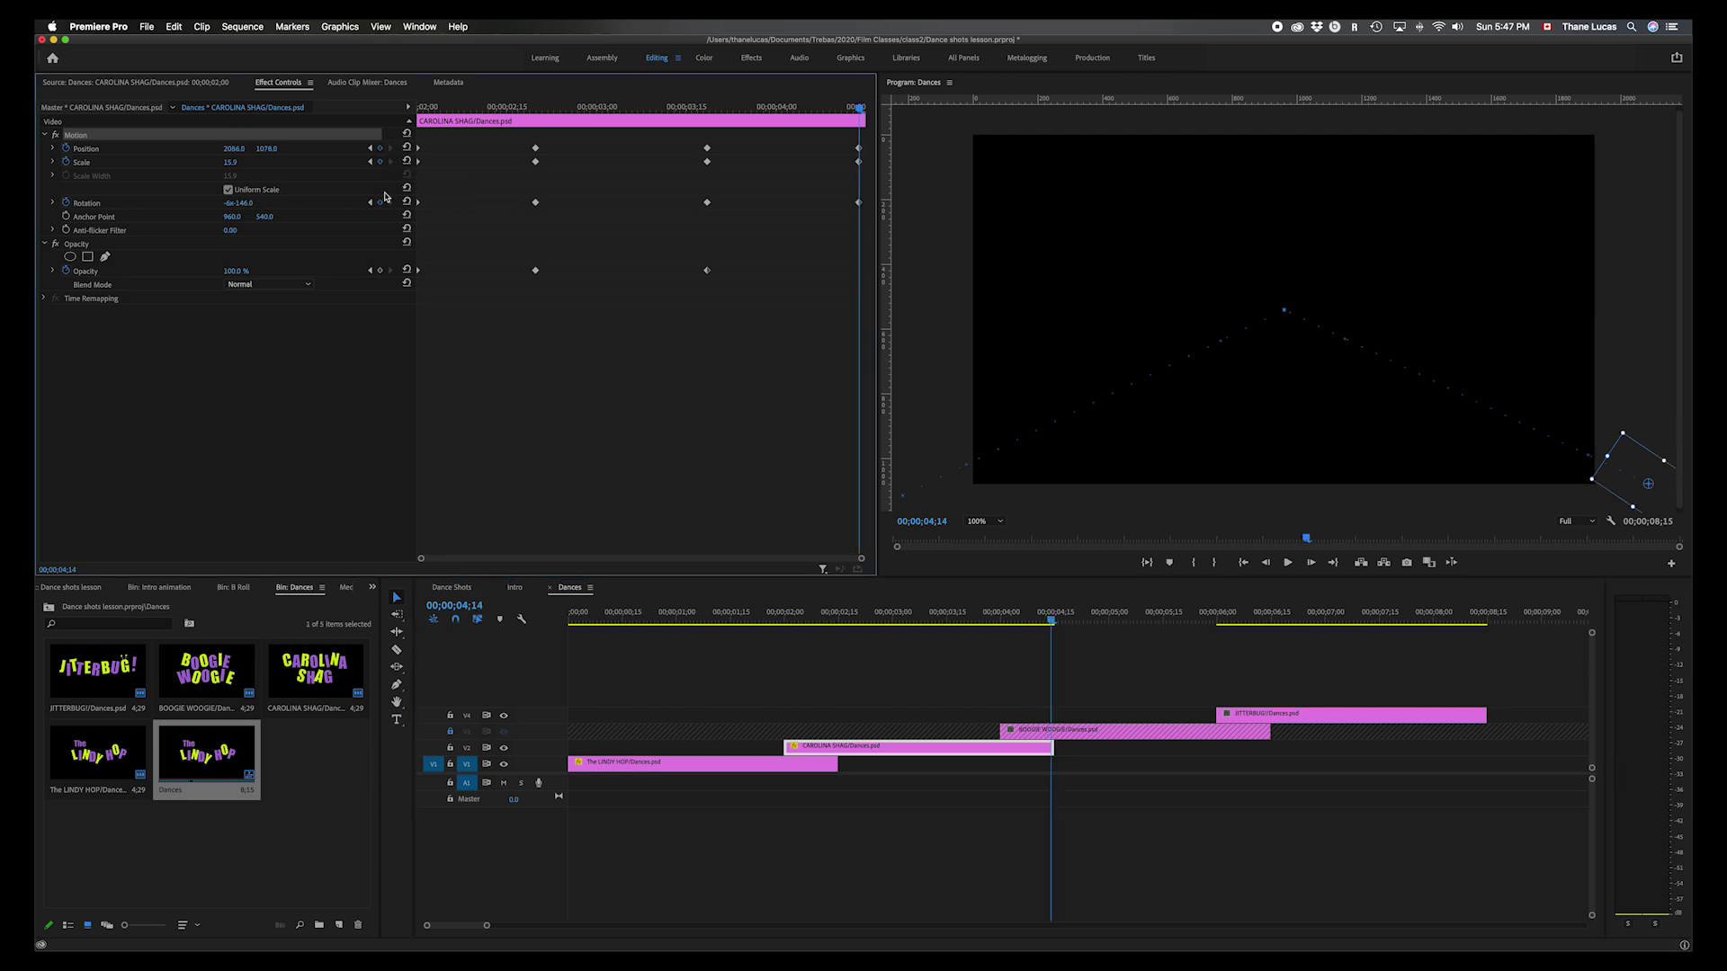
left_click(233, 274)
type("0")
key("Return")
- Bend the title's exit and entrance motion paths into upward arcs, and unlock and show track V3 again
left_click_drag(1588, 460, 1537, 289)
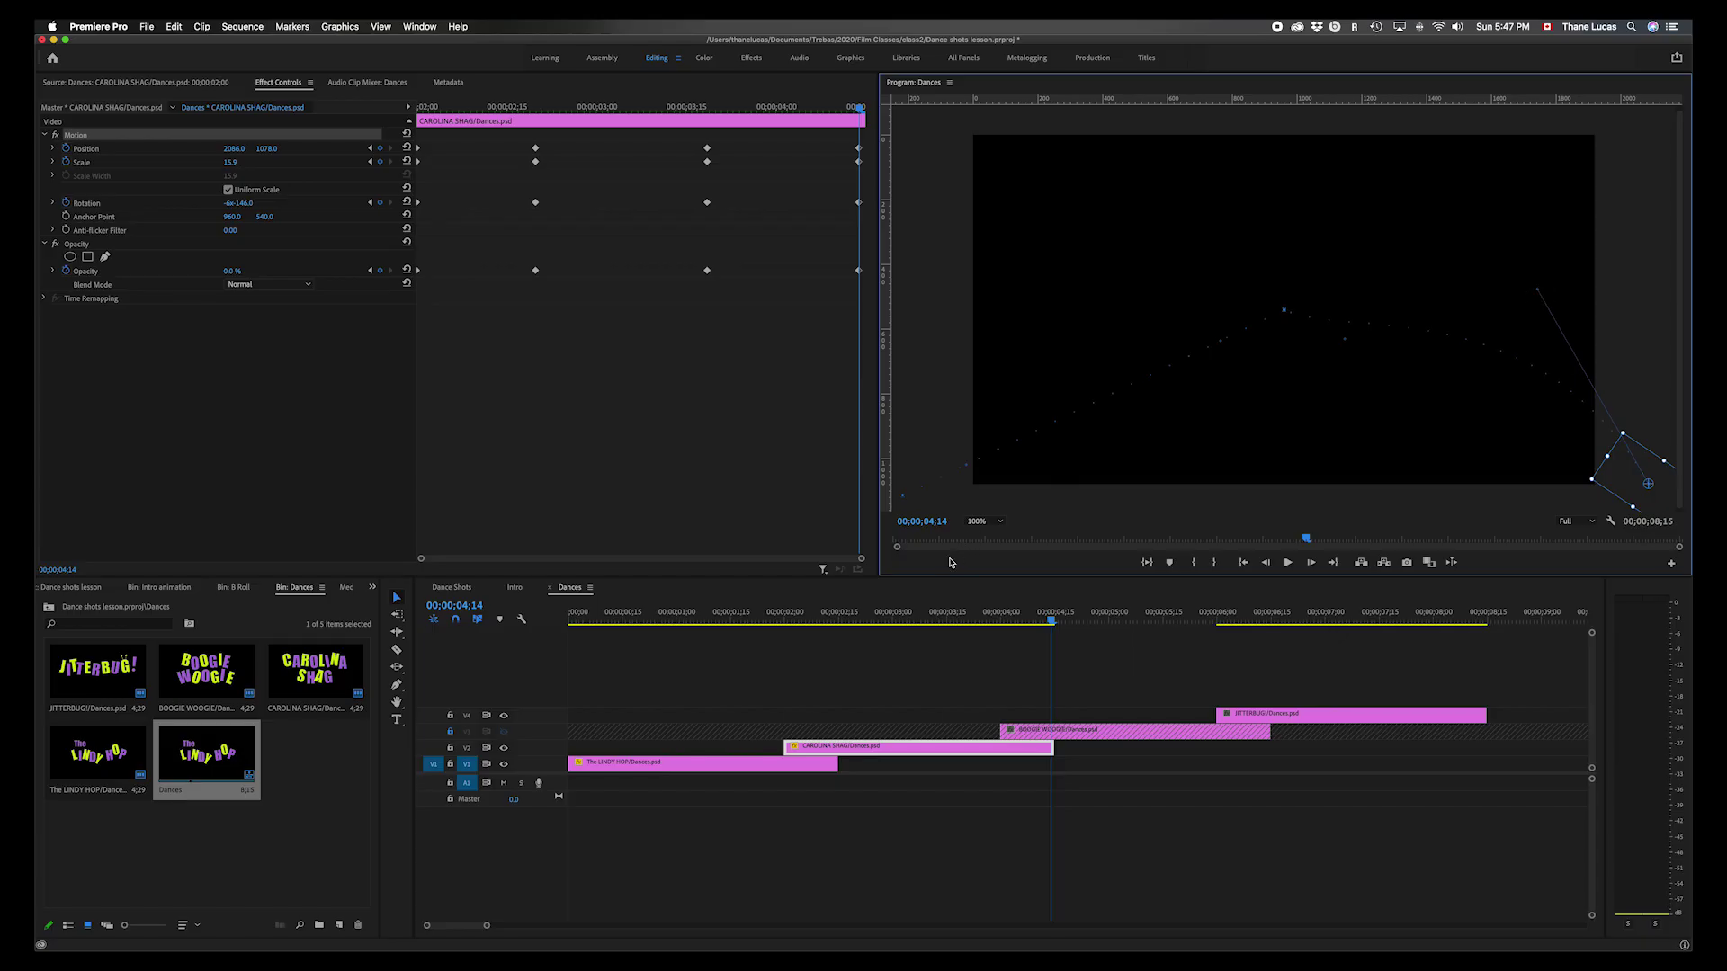
left_click_drag(969, 470, 990, 339)
left_click_drag(1050, 624, 1008, 632)
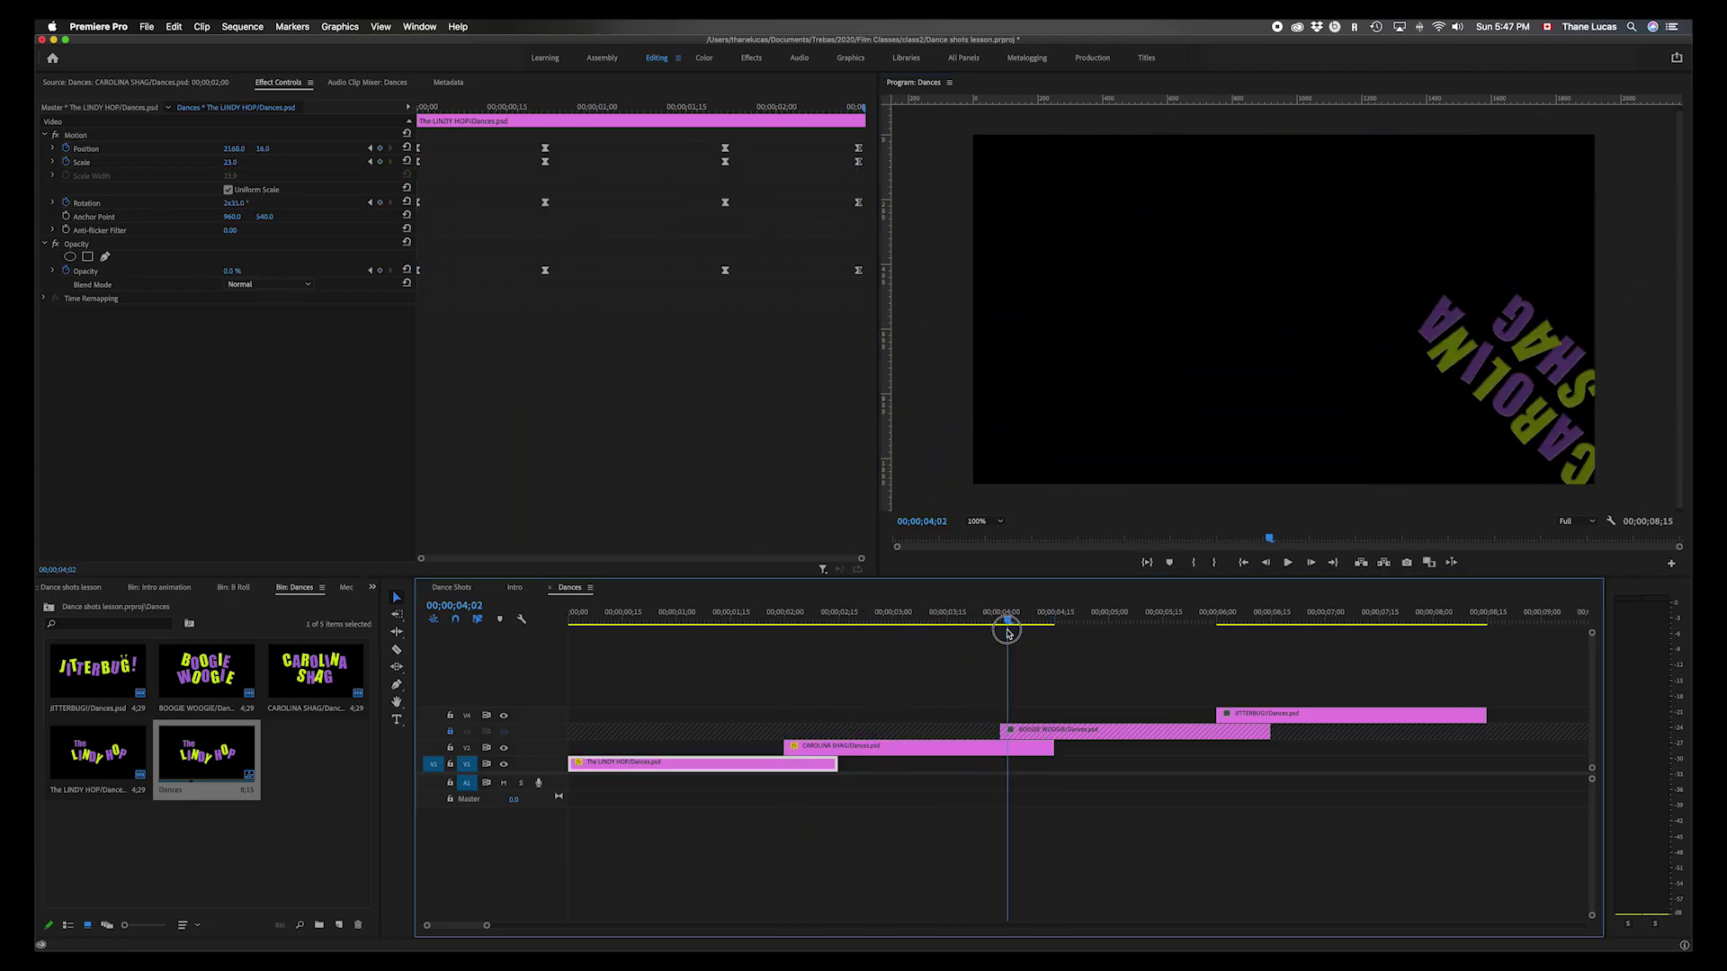
left_click(450, 732)
left_click(505, 733)
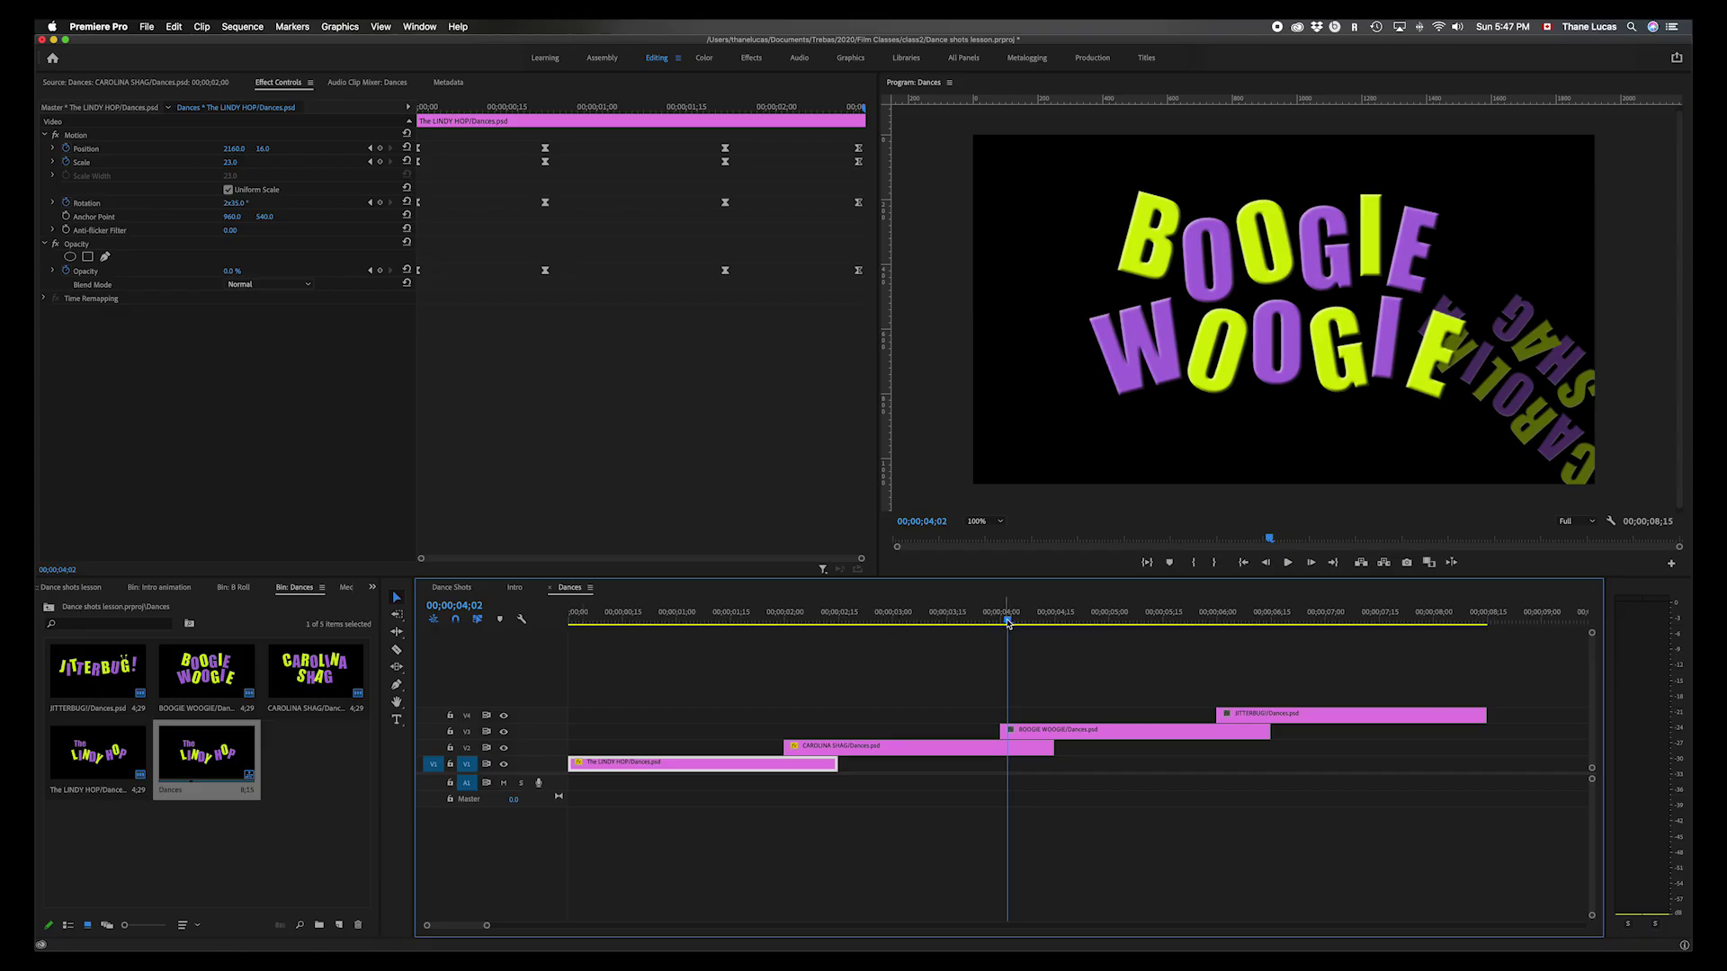
- Paste the LINDY HOP clip's Motion, Opacity and Time Remapping attributes onto the BOOGIE WOOGIE clip with scaled attribute times, and play it back
left_click_drag(1007, 621, 705, 620)
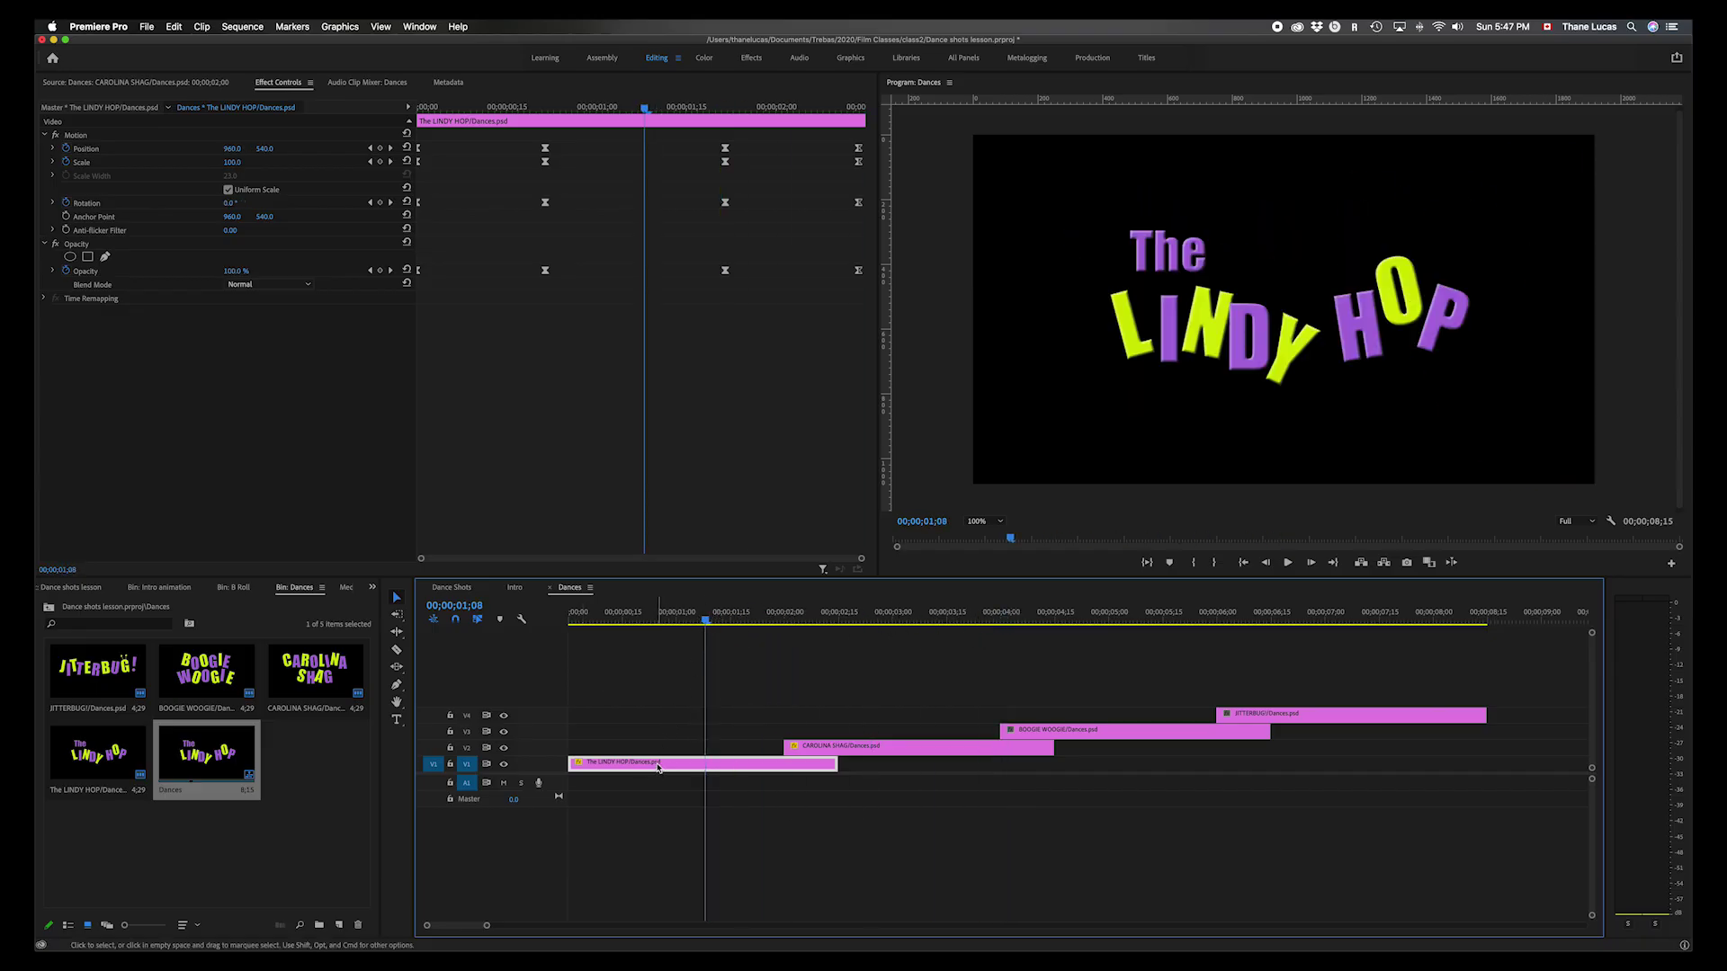
right_click(658, 767)
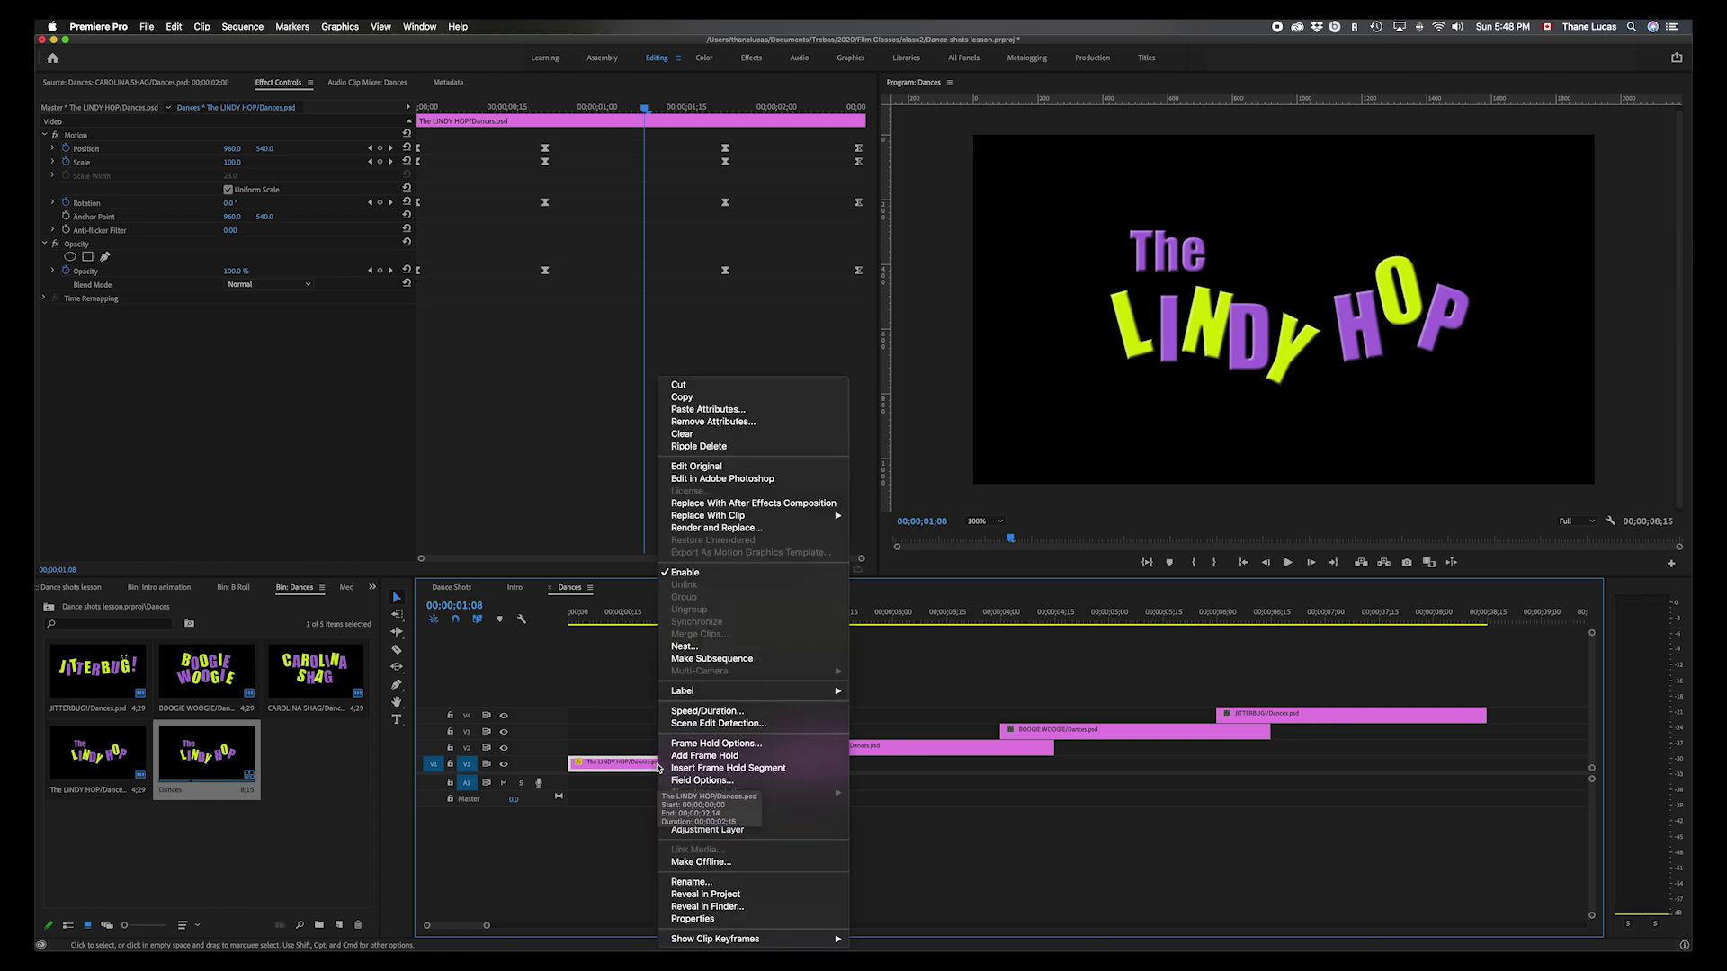
left_click(697, 398)
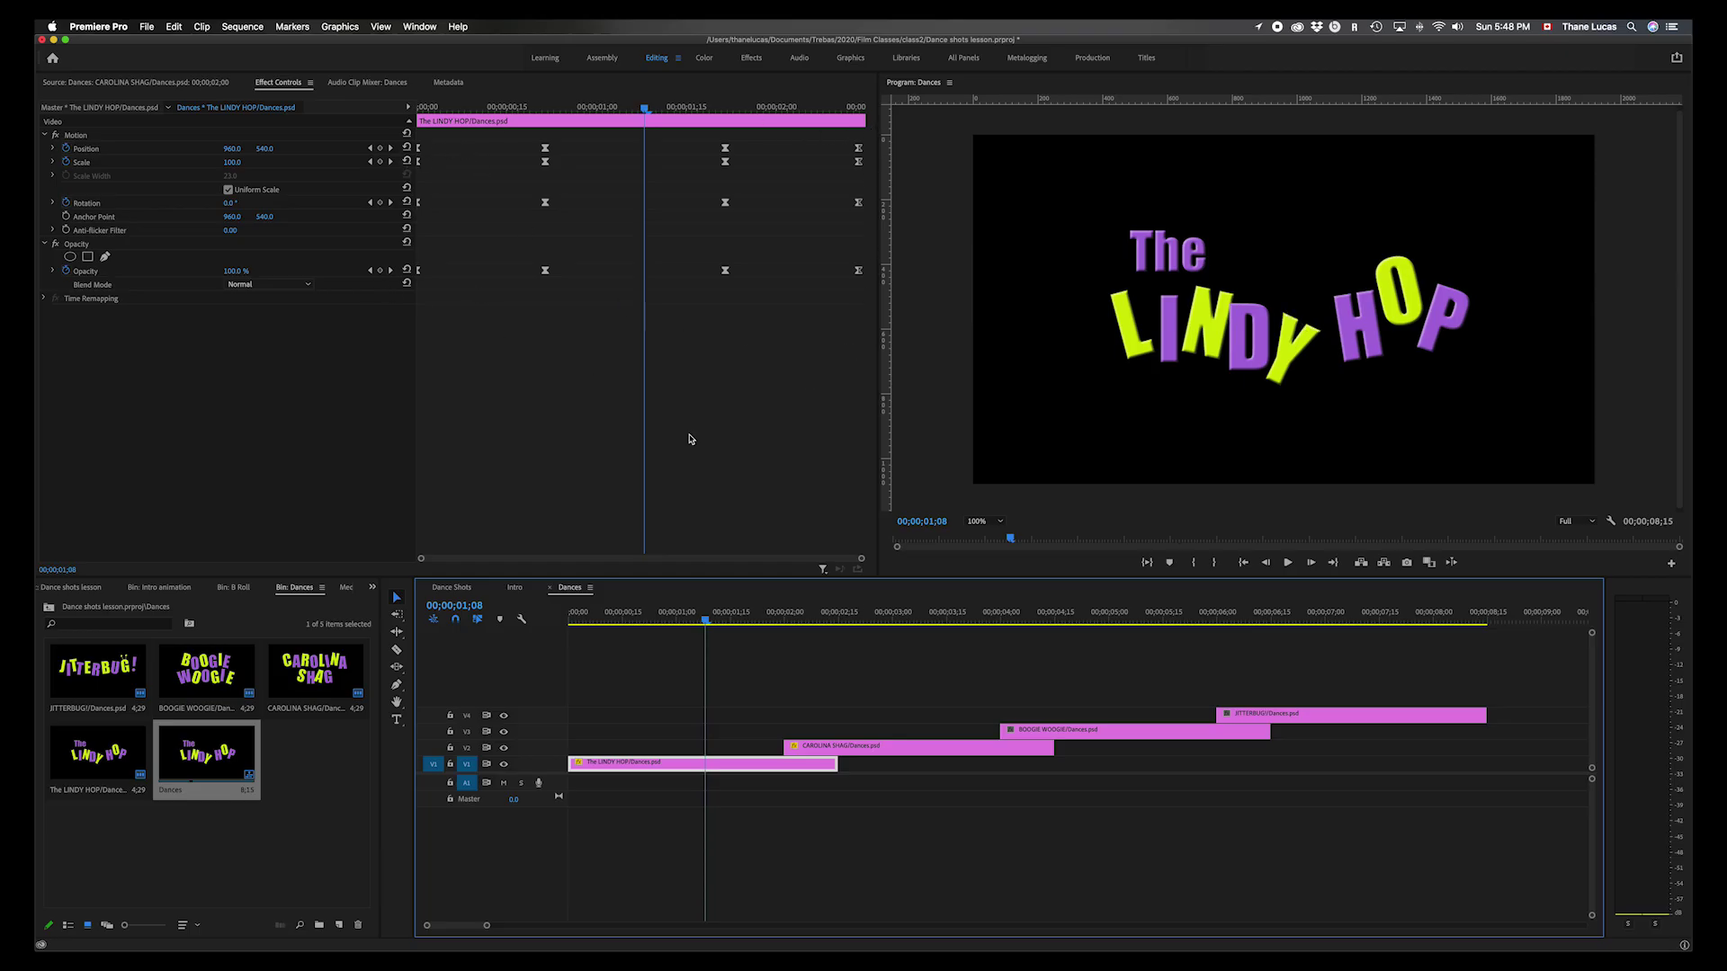
left_click(1128, 737)
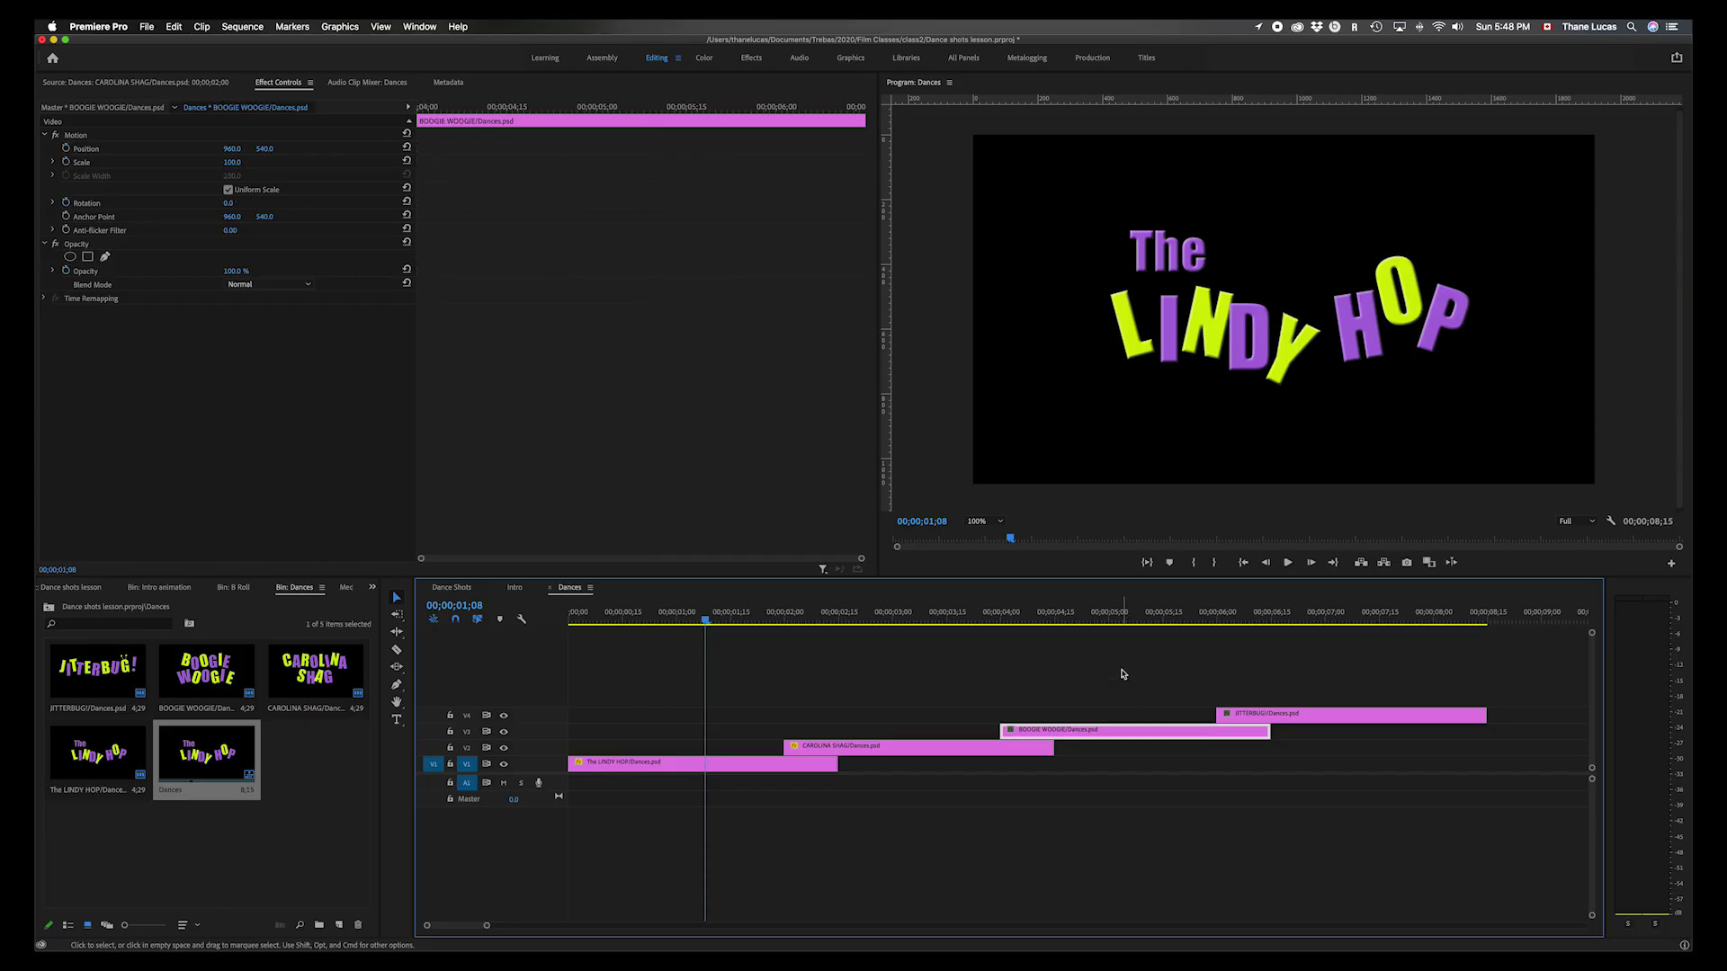
left_click(1121, 618)
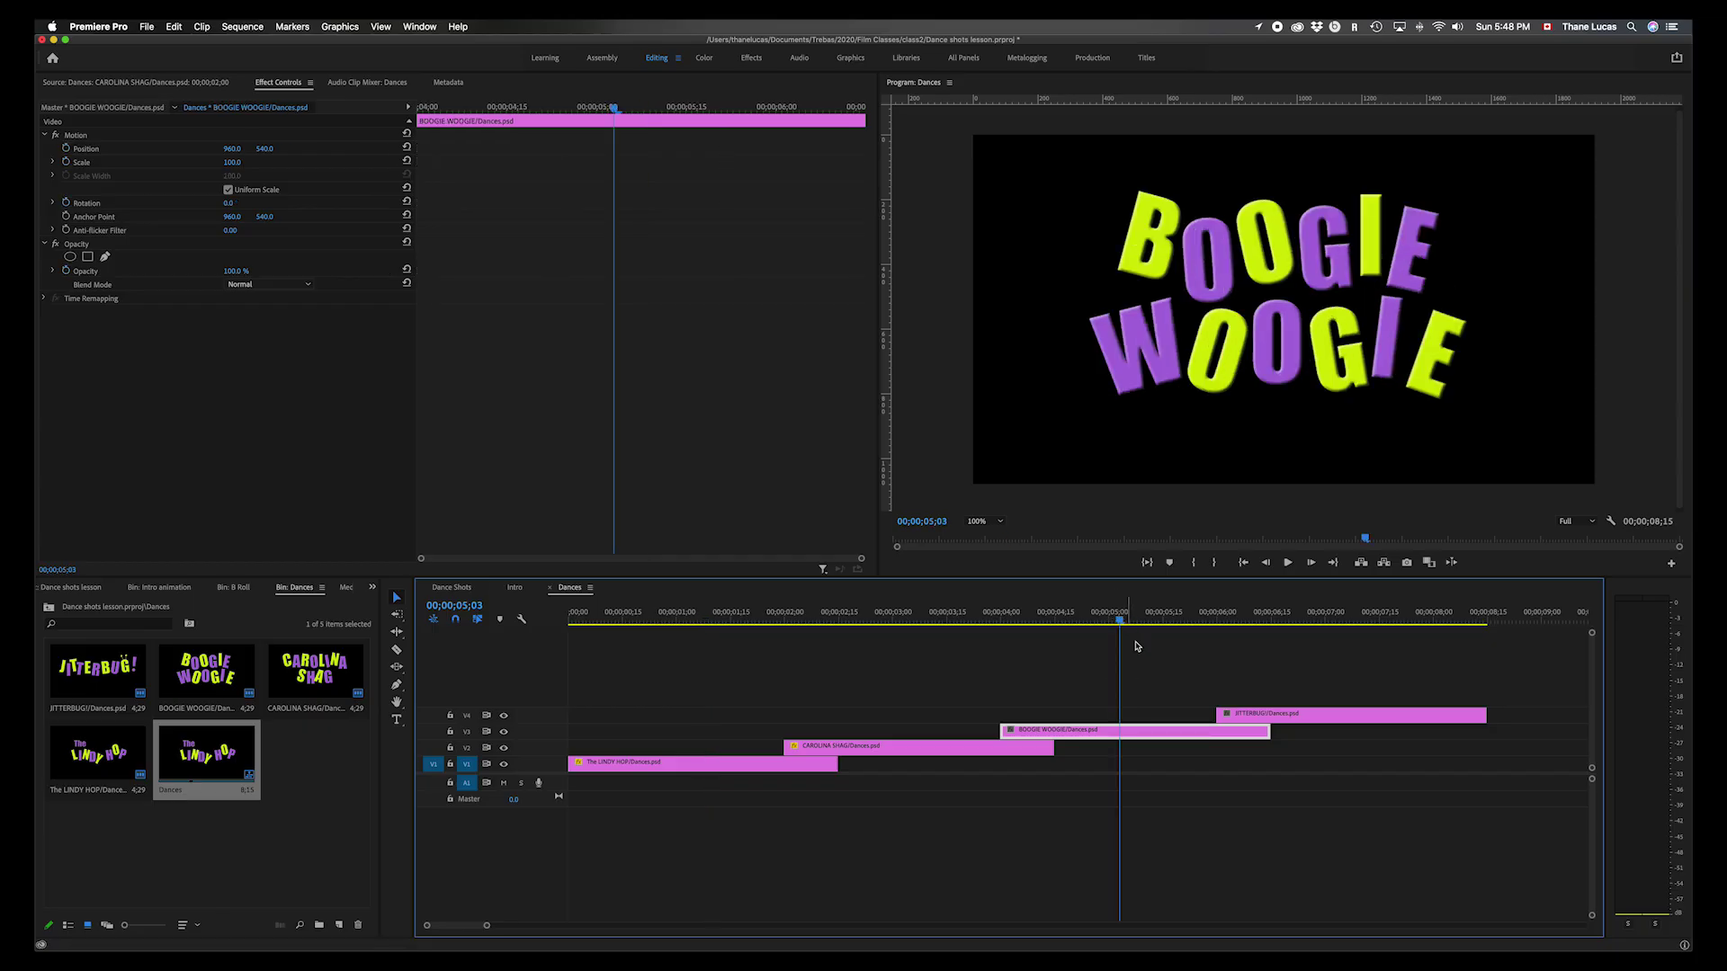
right_click(1137, 734)
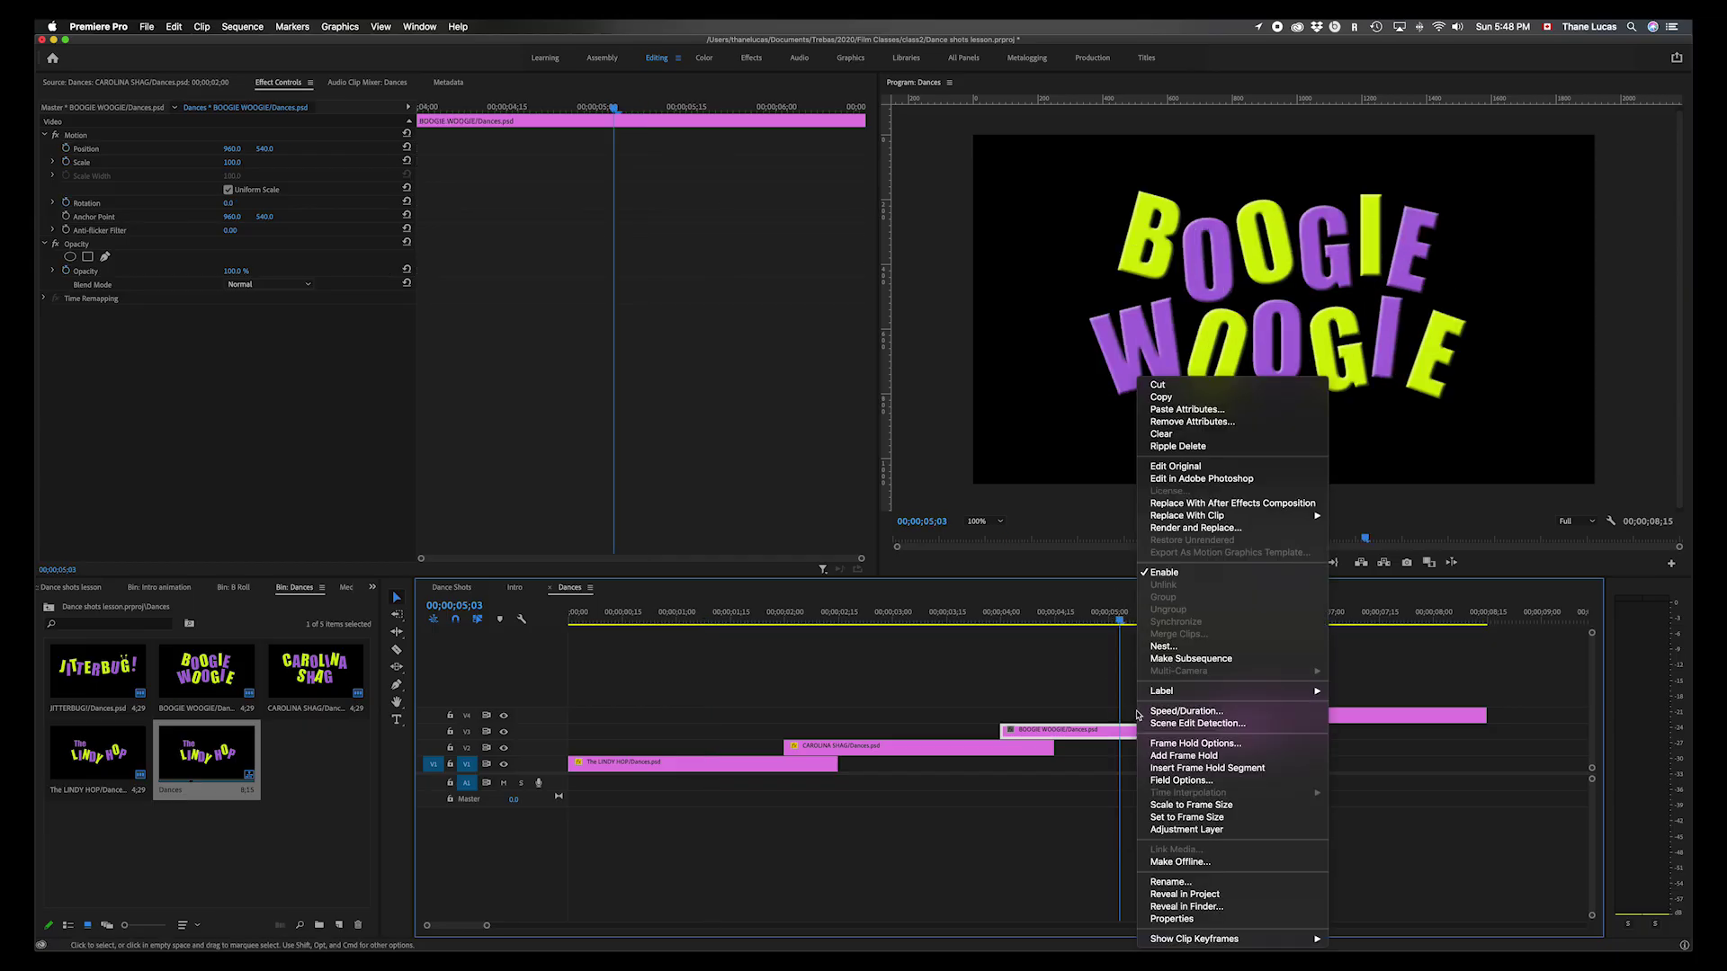
left_click(1156, 412)
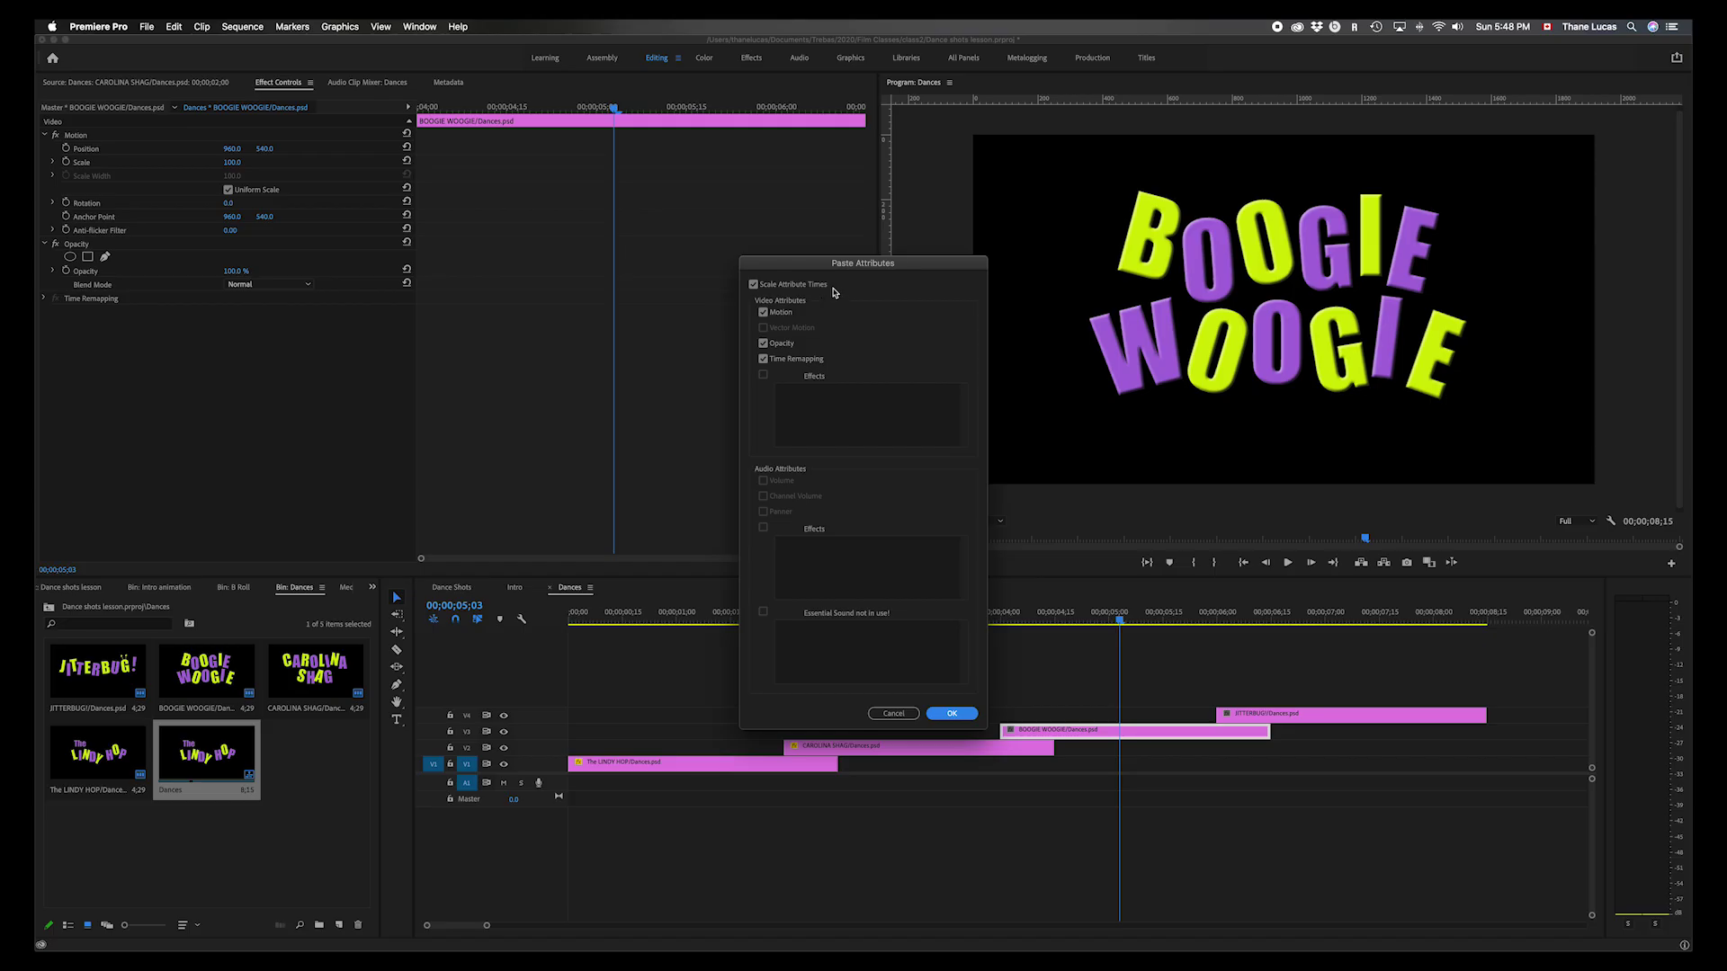
left_click(953, 714)
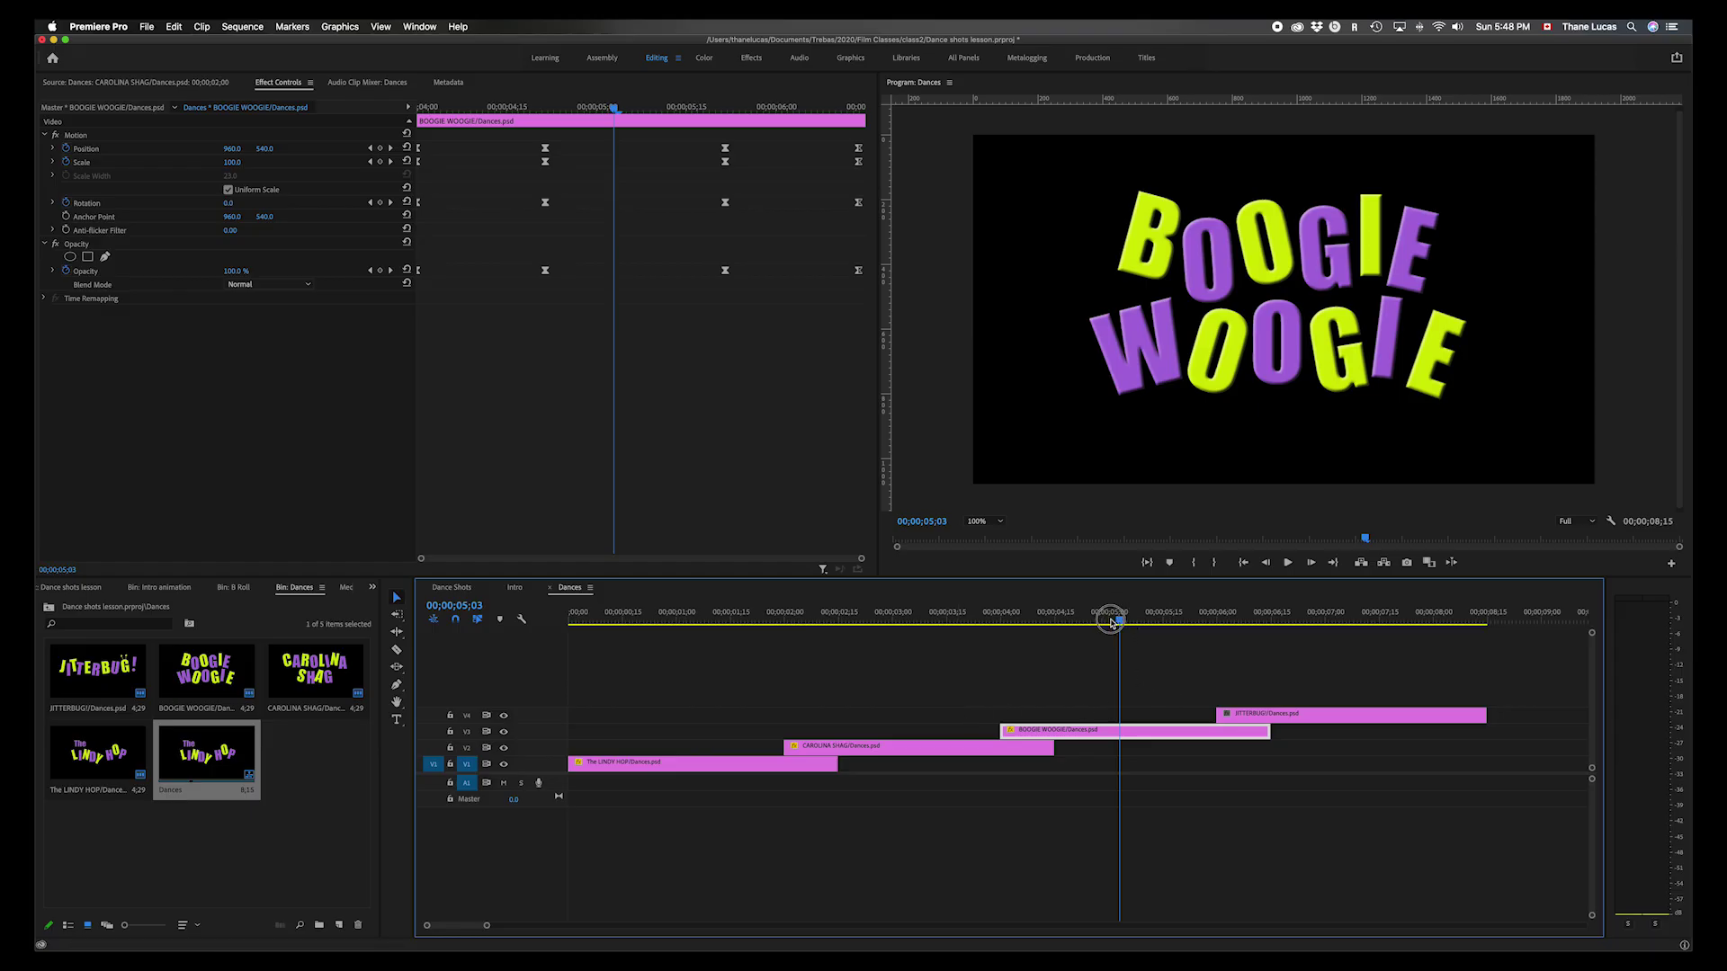
left_click_drag(1120, 621, 984, 629)
key("space")
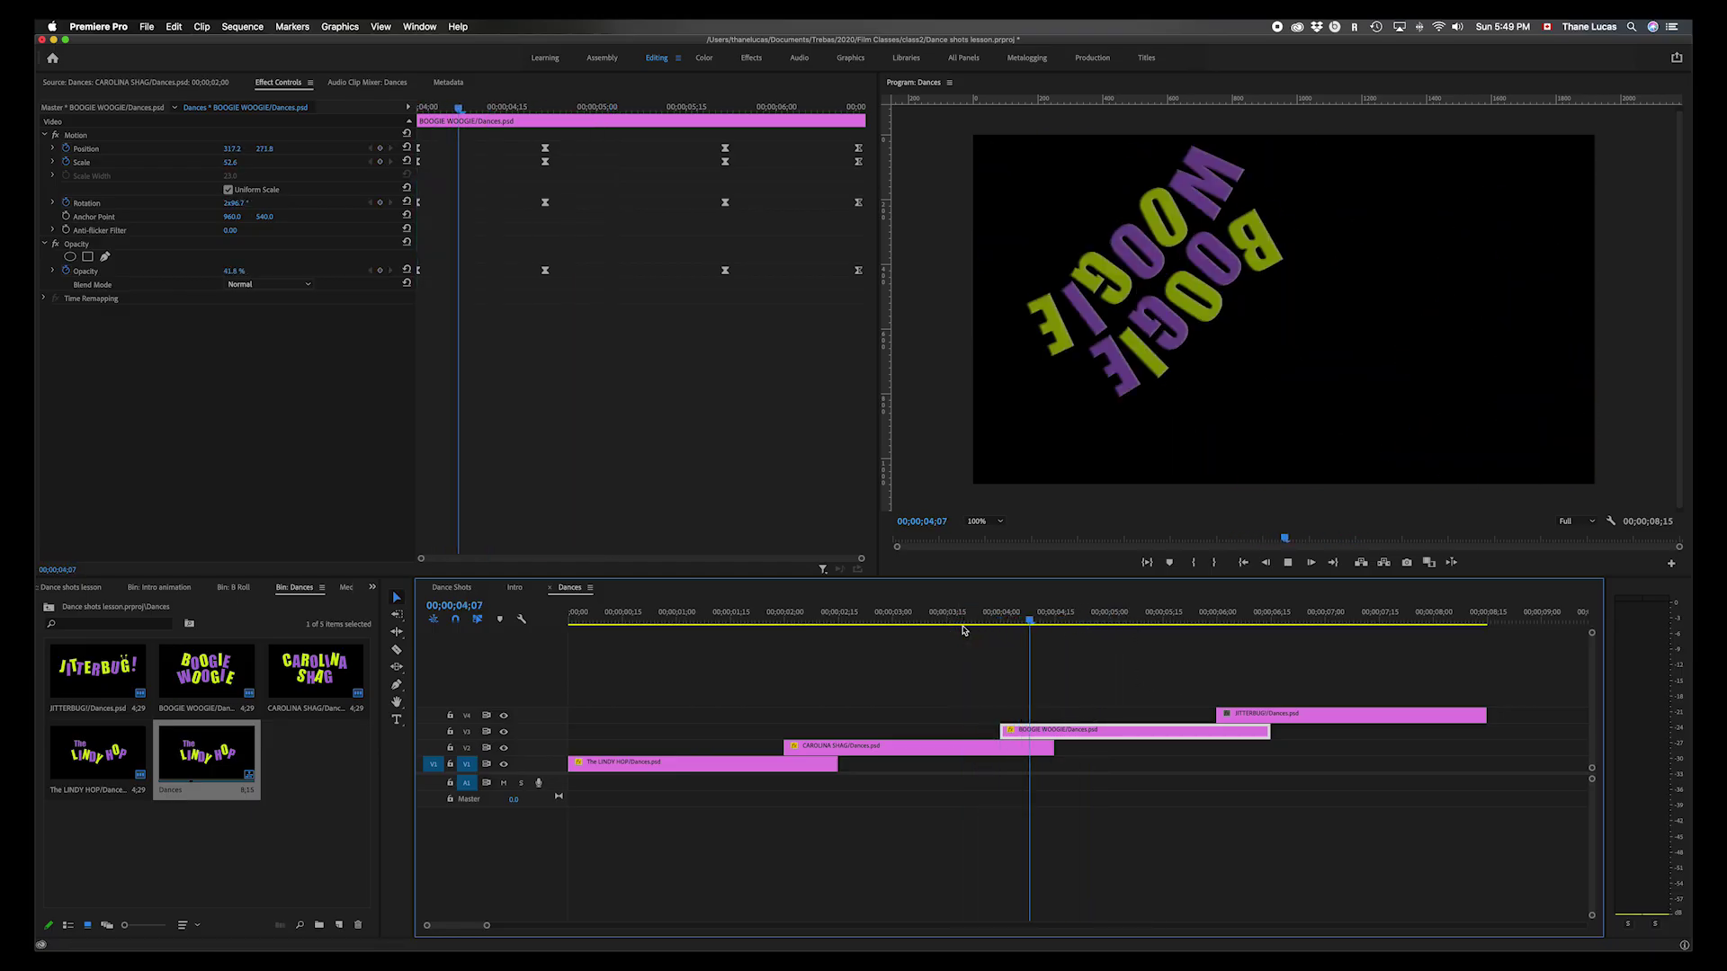
key("space")
- Copy the CAROLINA SHAG clip's Motion, Opacity and Time Remapping attributes onto the JITTERBUG clip with scaled attribute times, and play Dances from the start
left_click(928, 757)
right_click(928, 755)
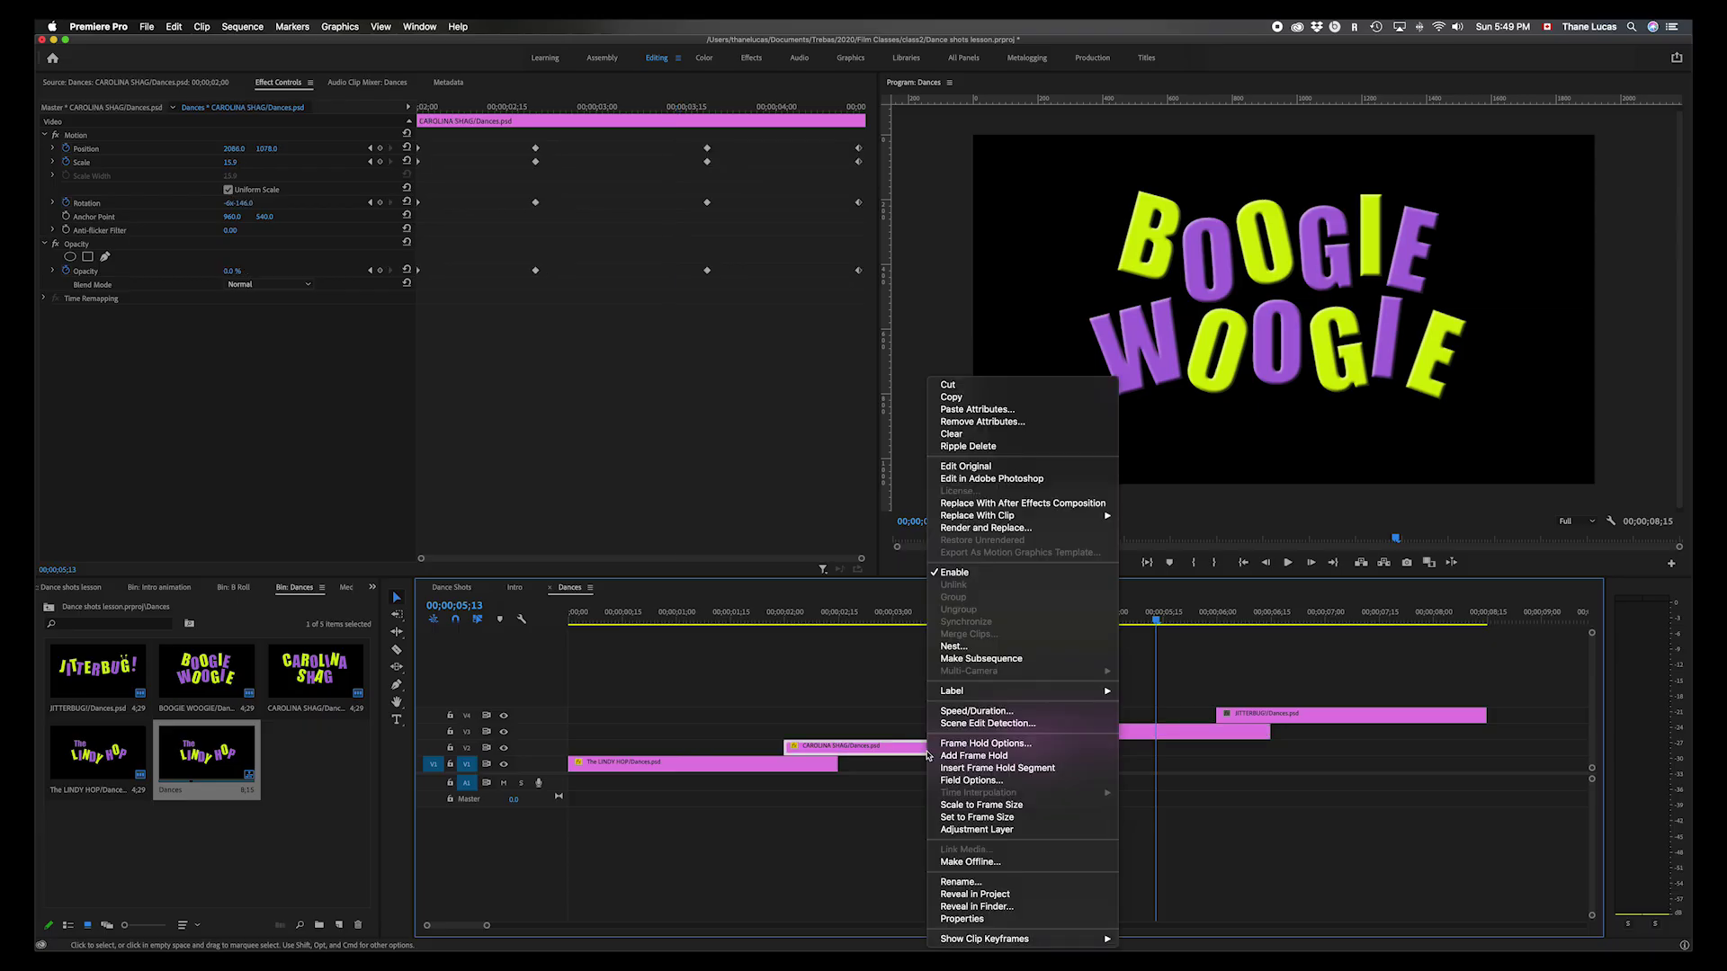
left_click(955, 402)
left_click(1378, 716)
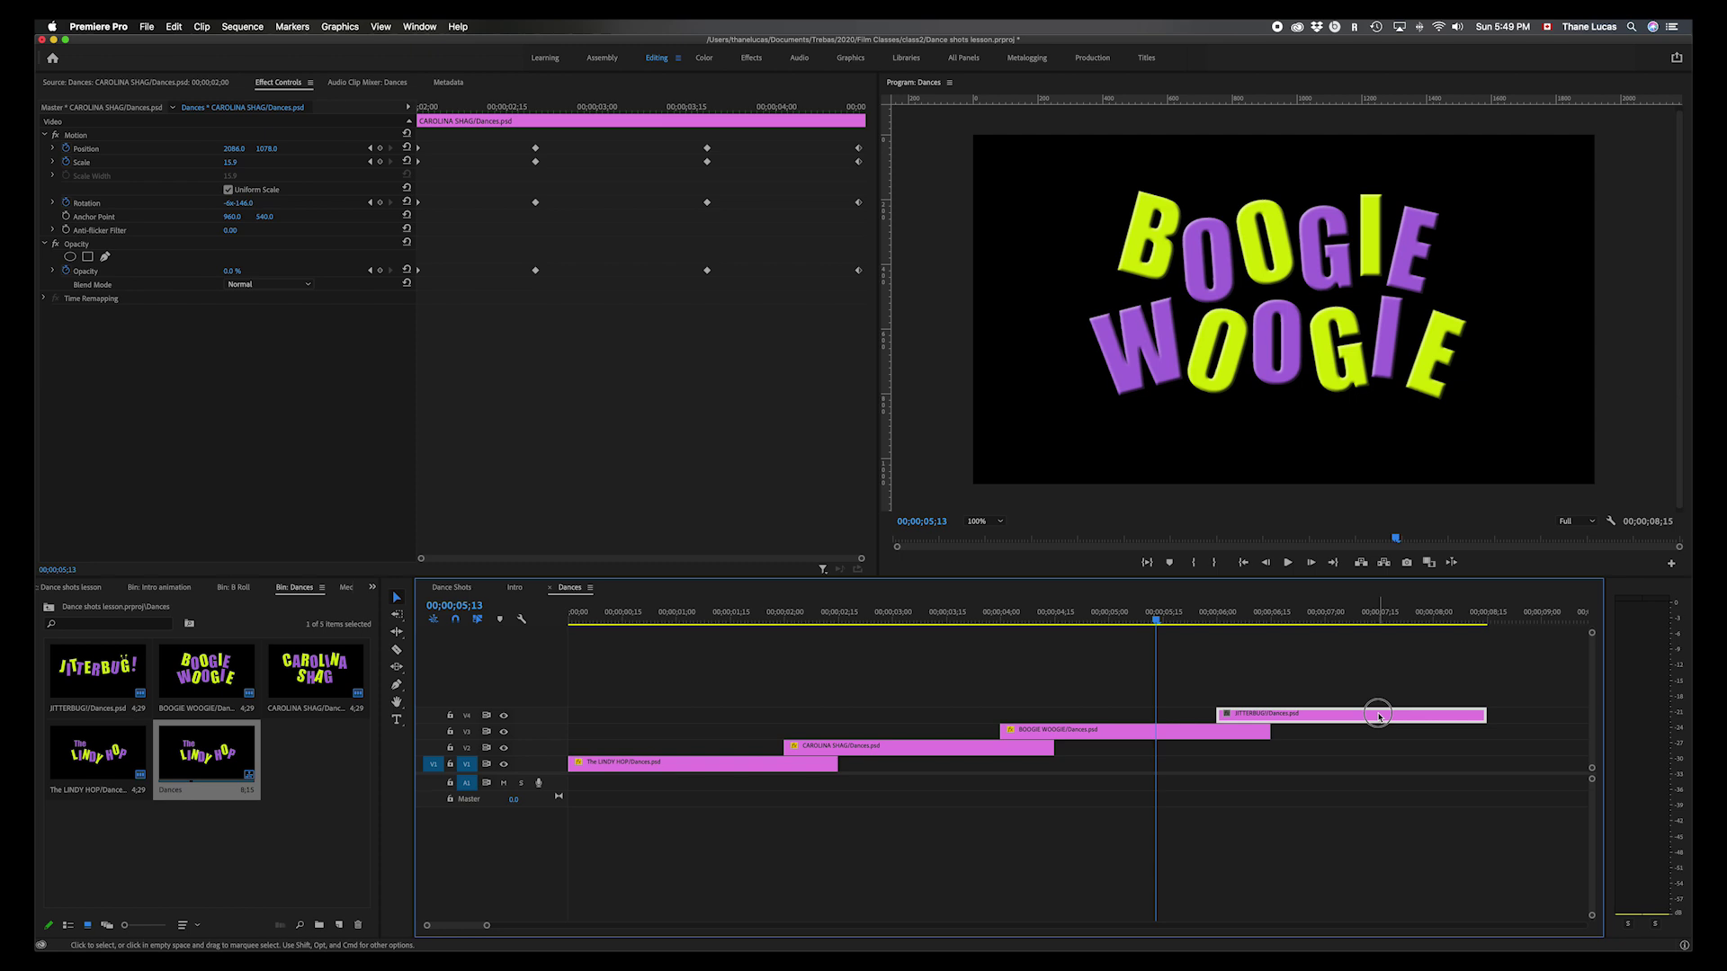
right_click(1380, 717)
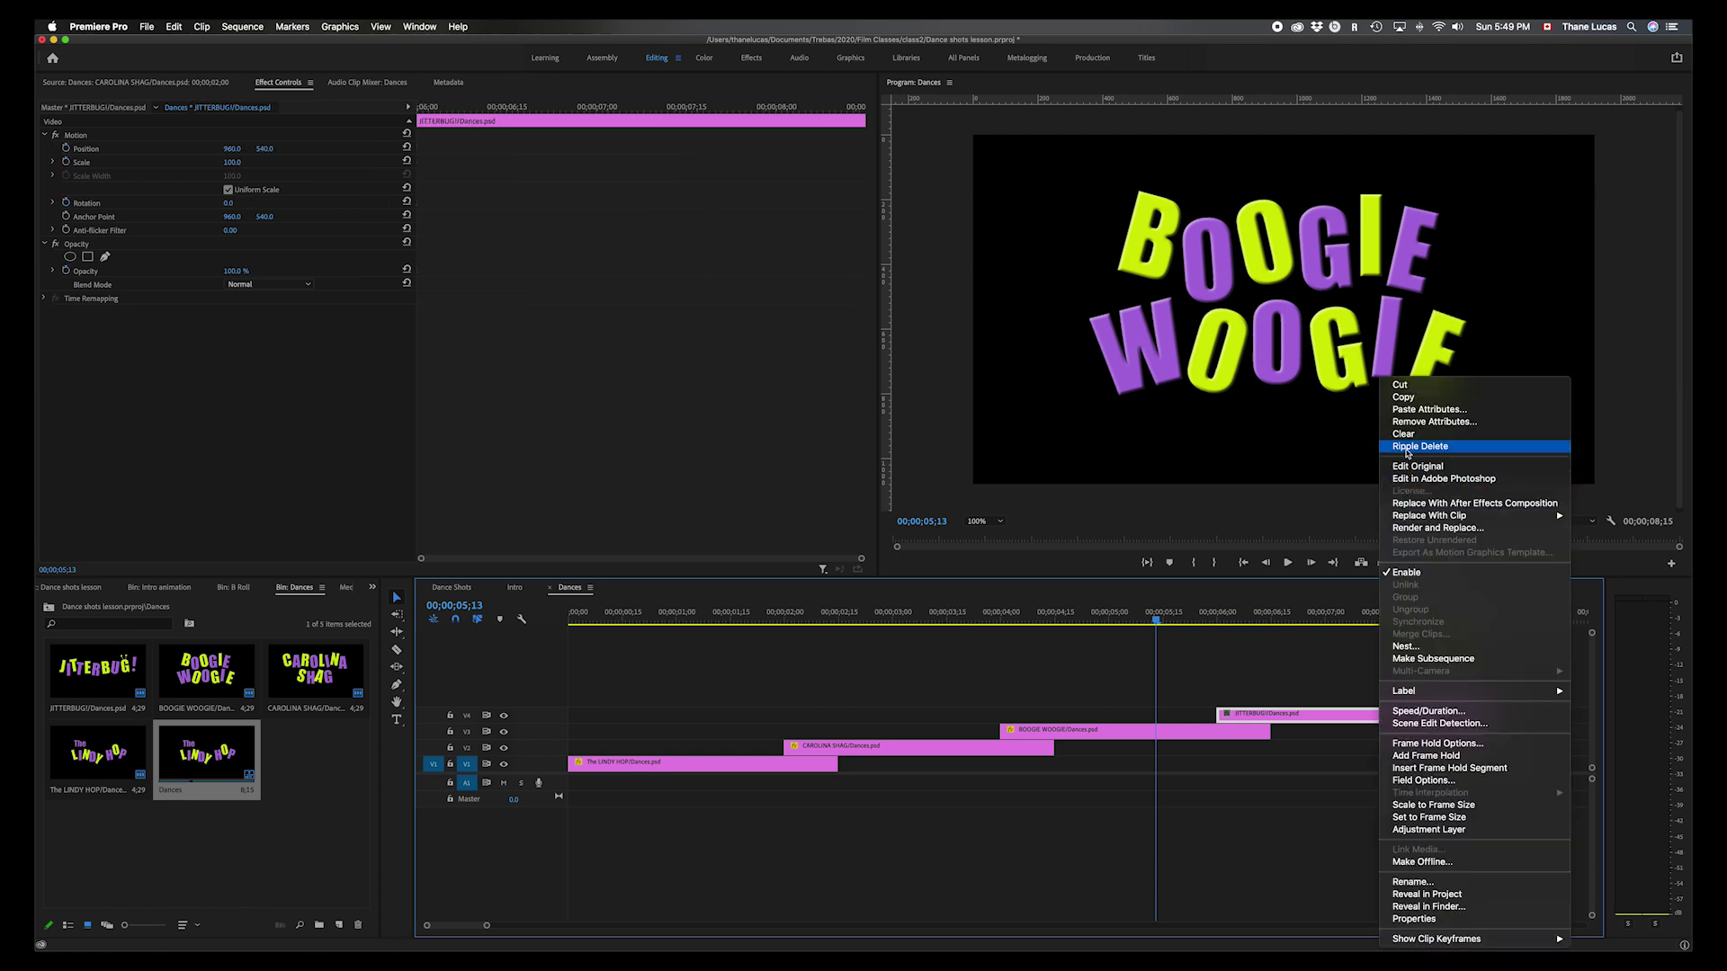
left_click(1404, 411)
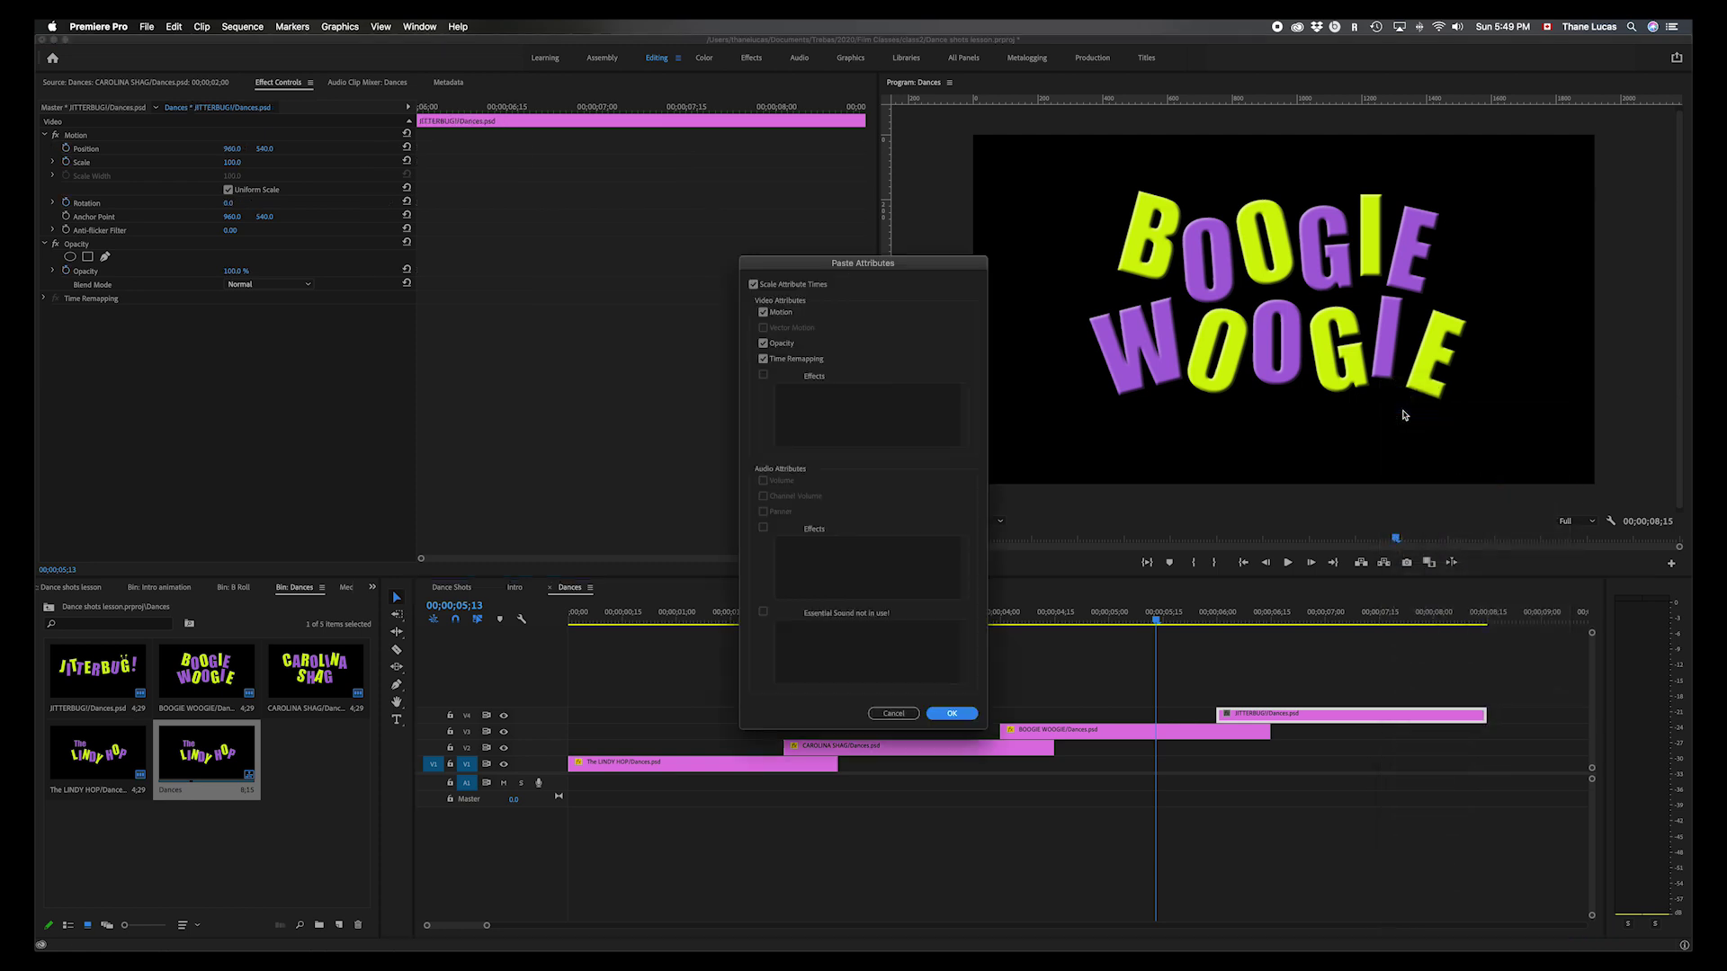
key("Return")
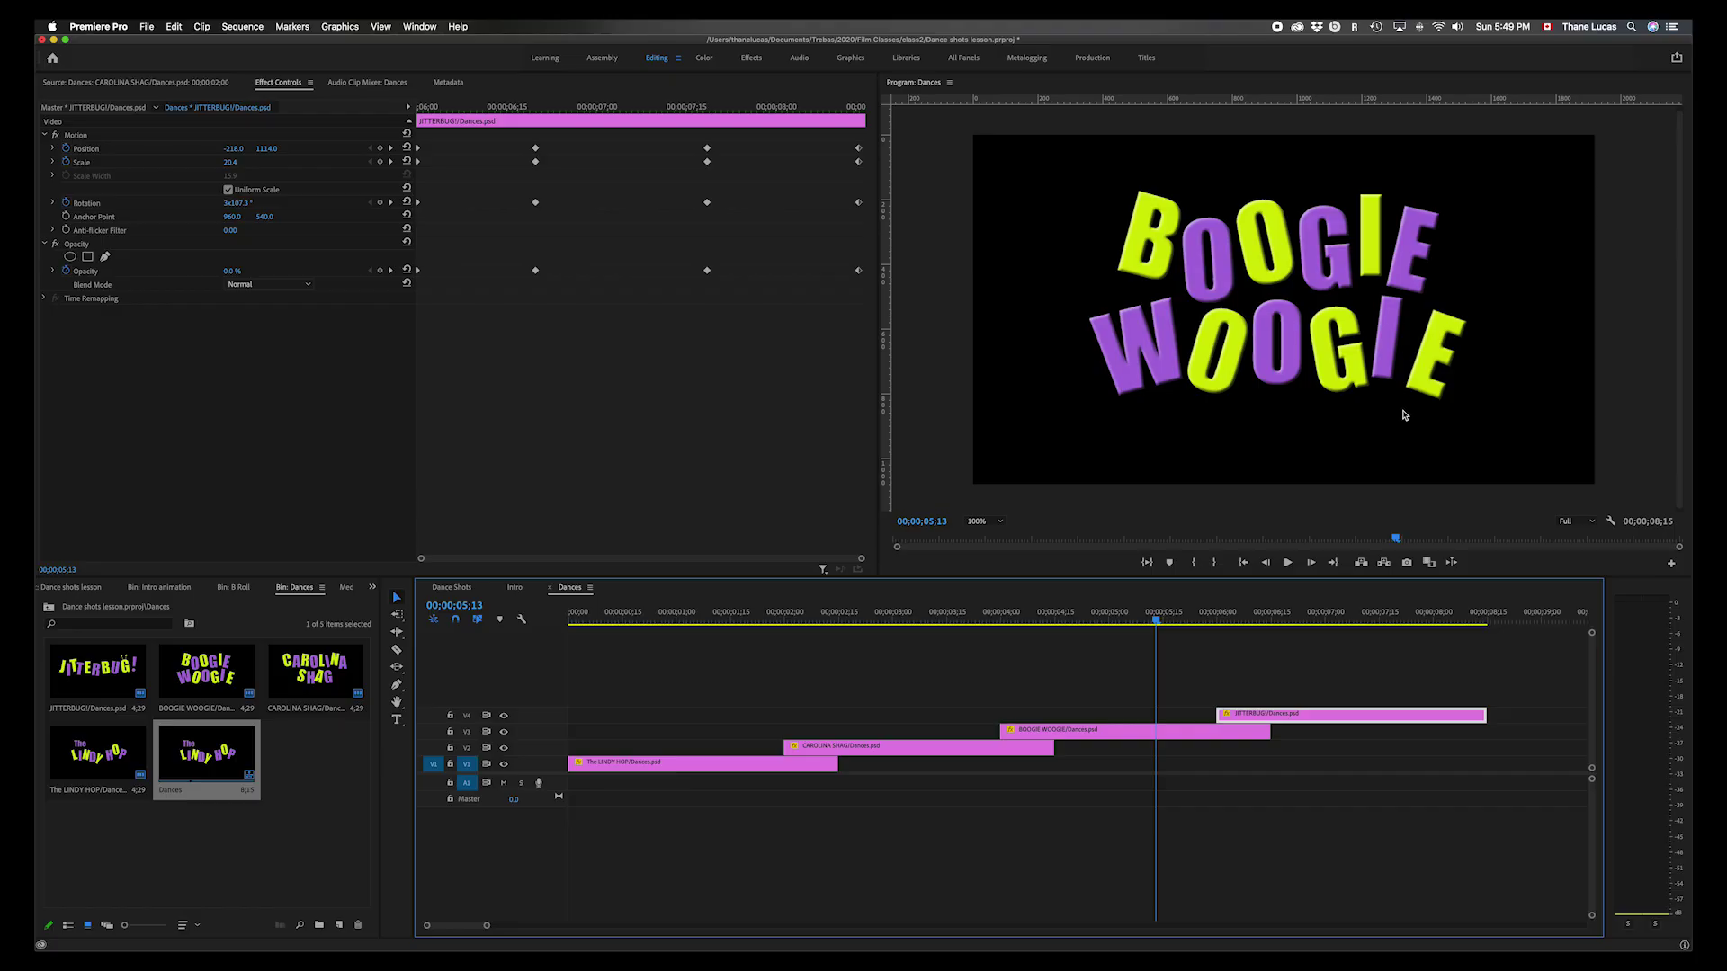
key("Home")
key("space")
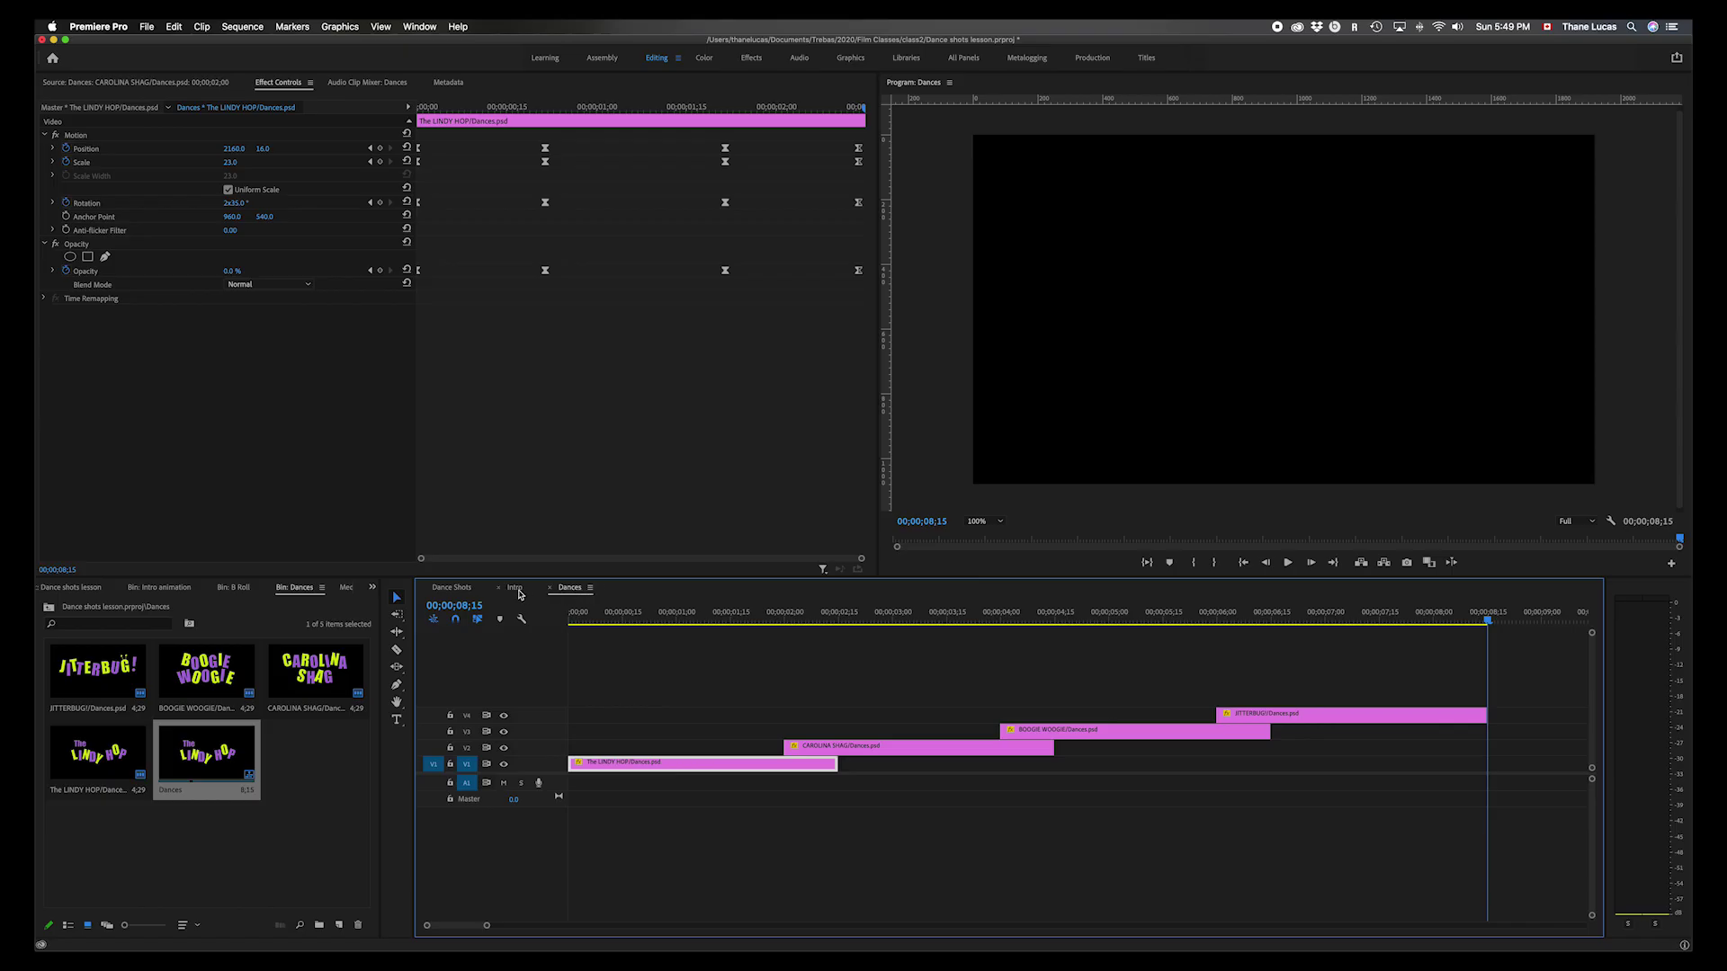
- Place the Dances sequence on a new video track V5 at the start of the Intro sequence and play it back
left_click(514, 589)
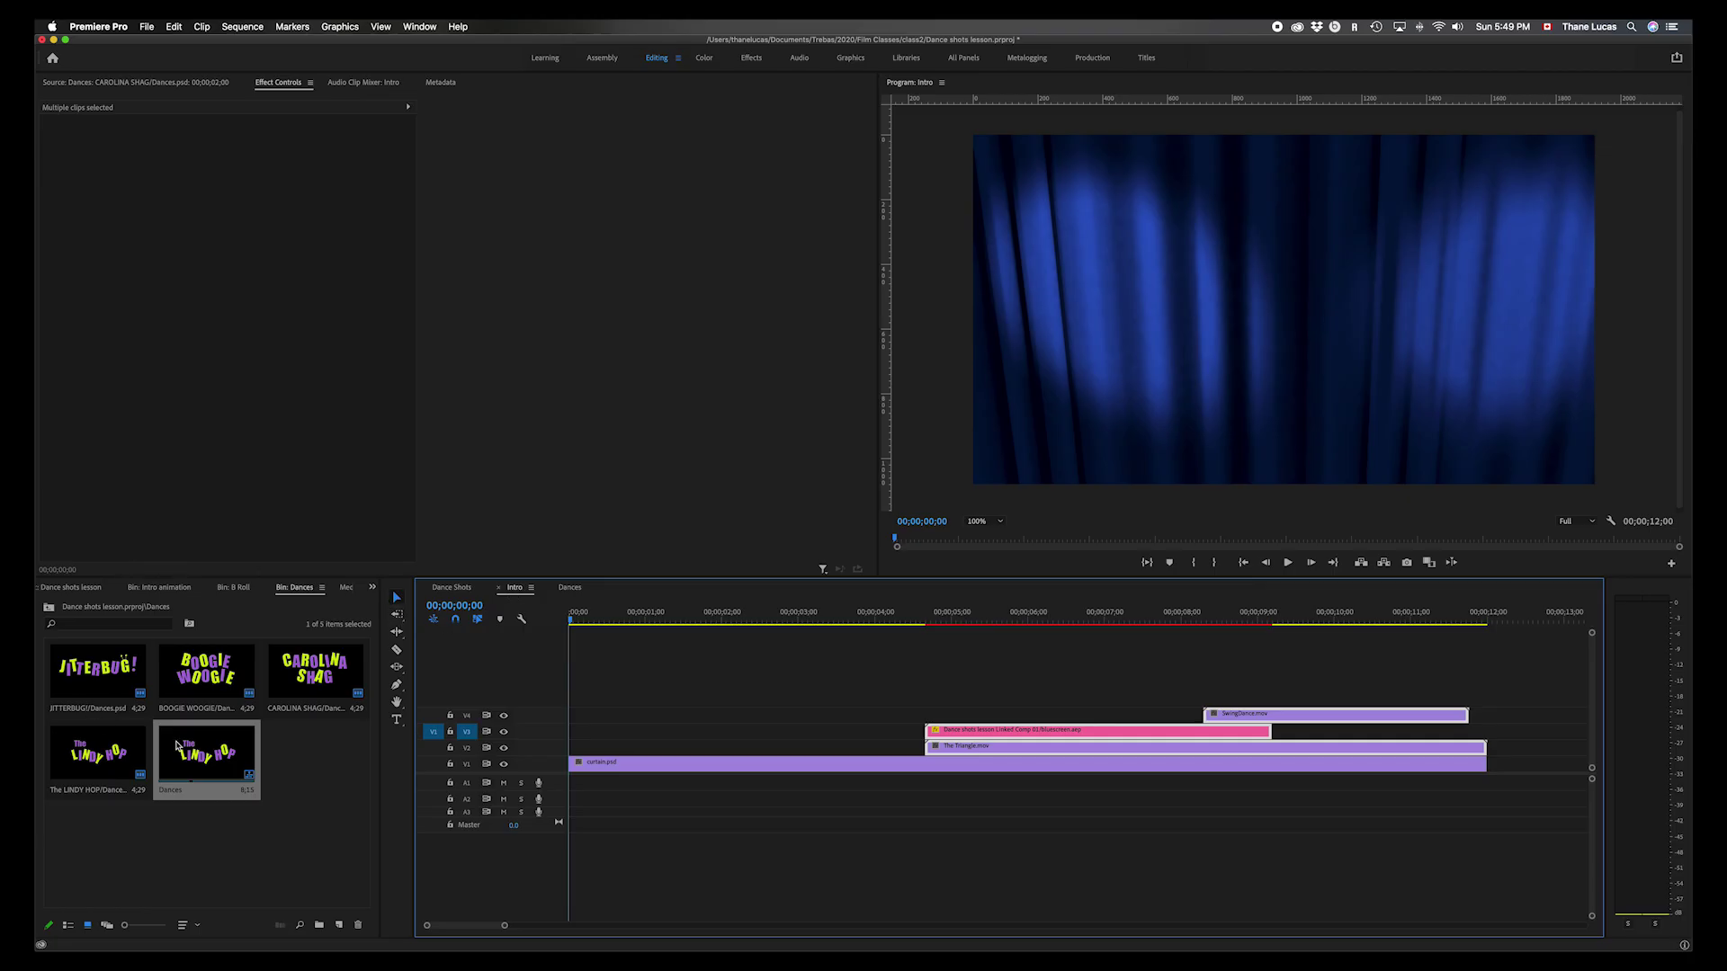
left_click_drag(198, 764, 558, 691)
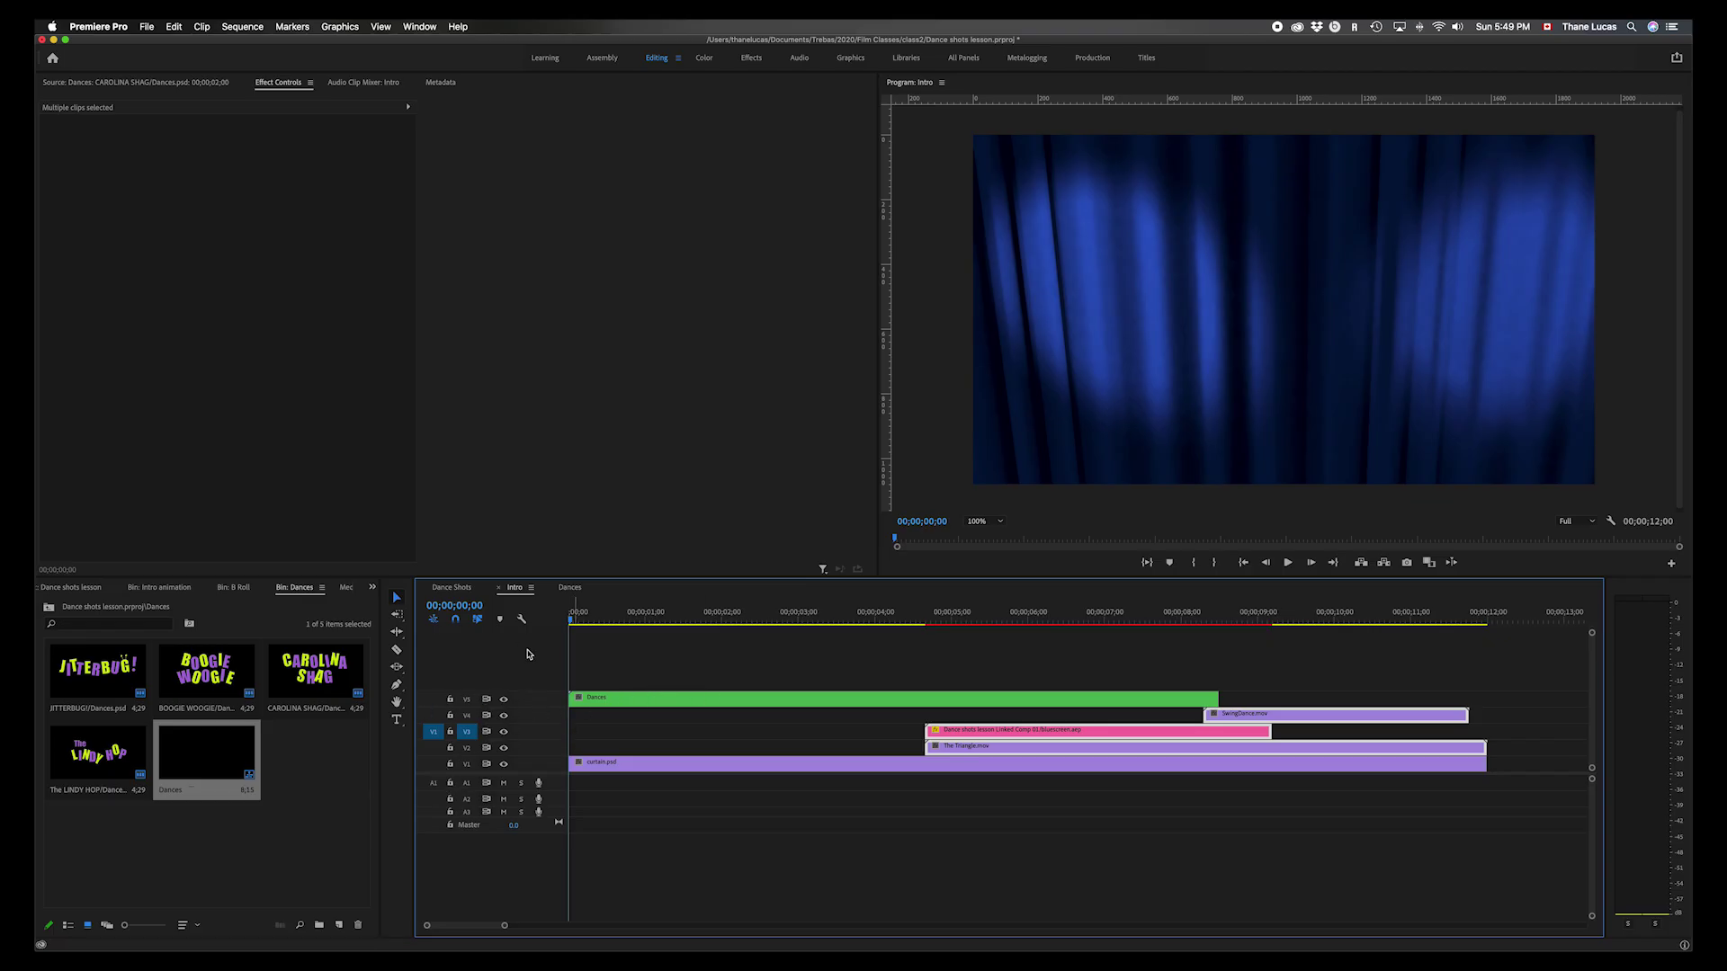
key("space")
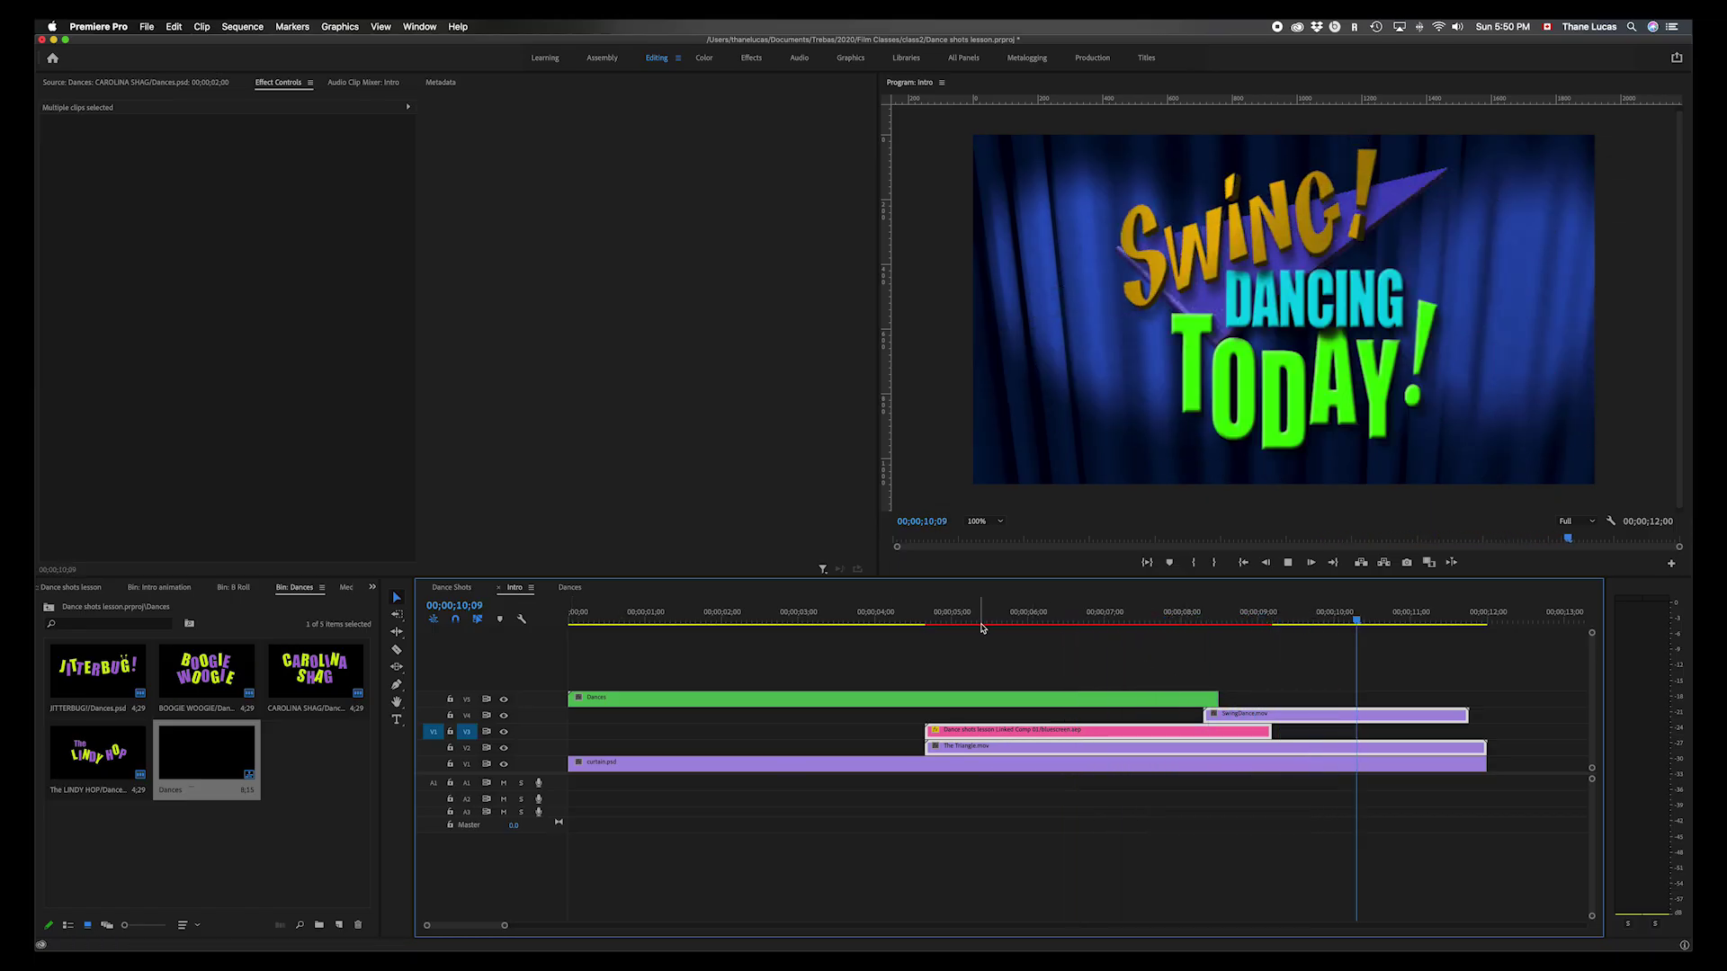
key("space")
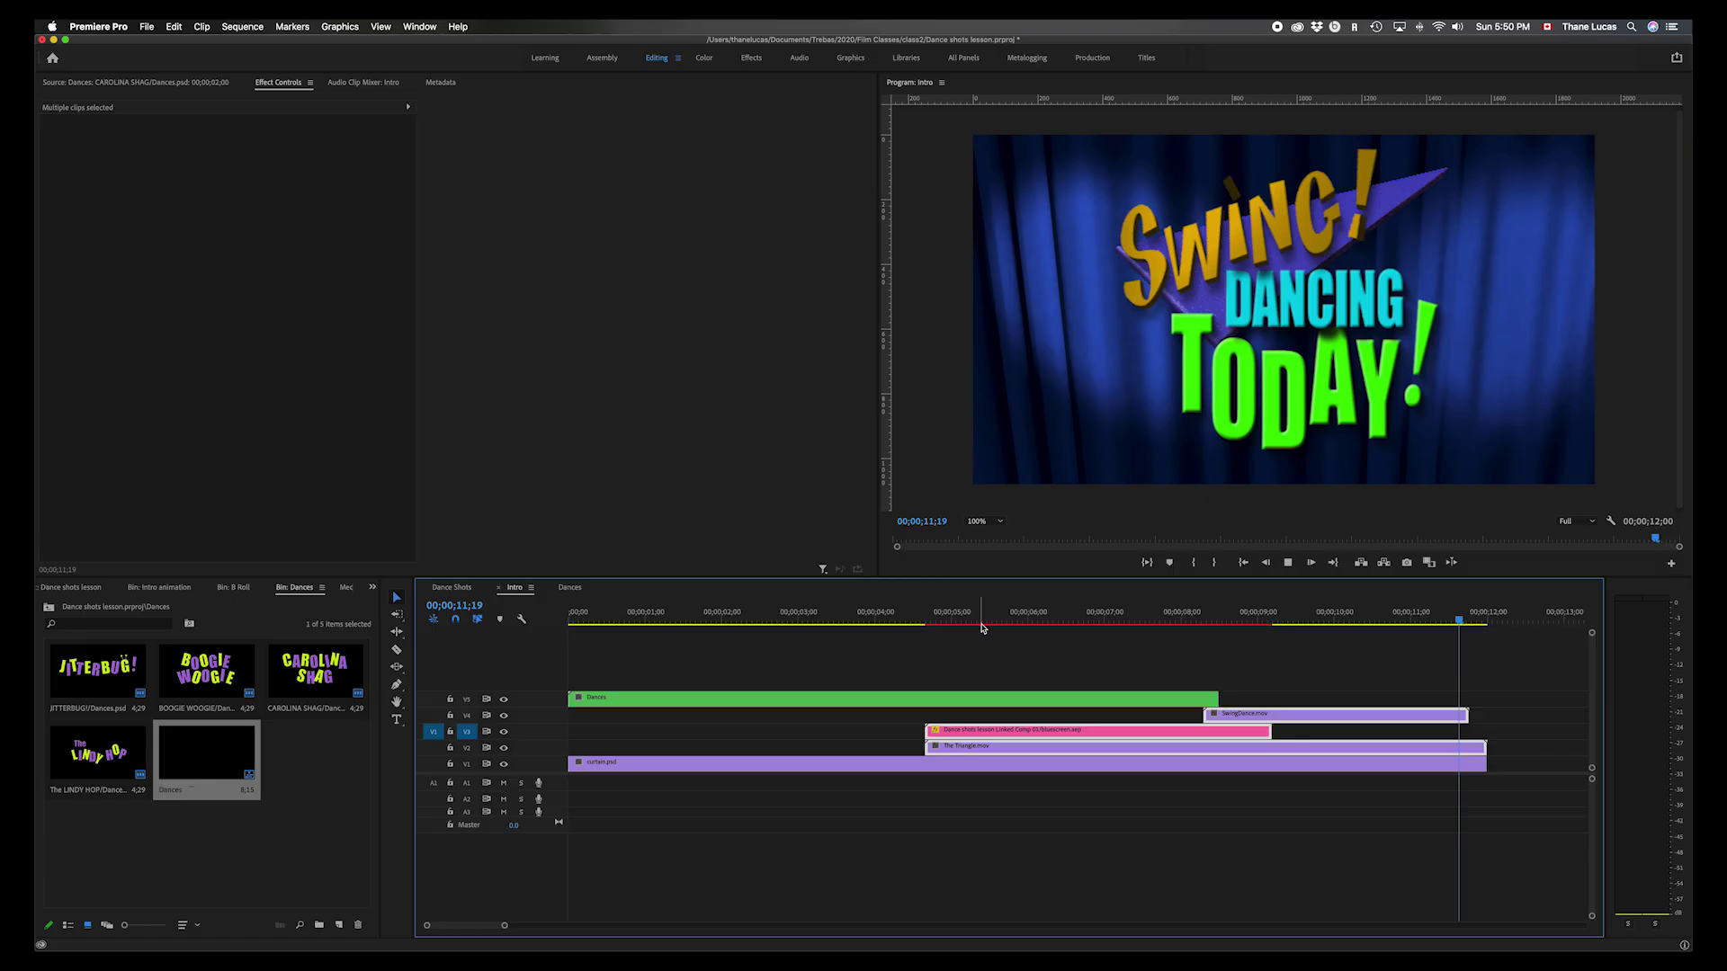
key("space")
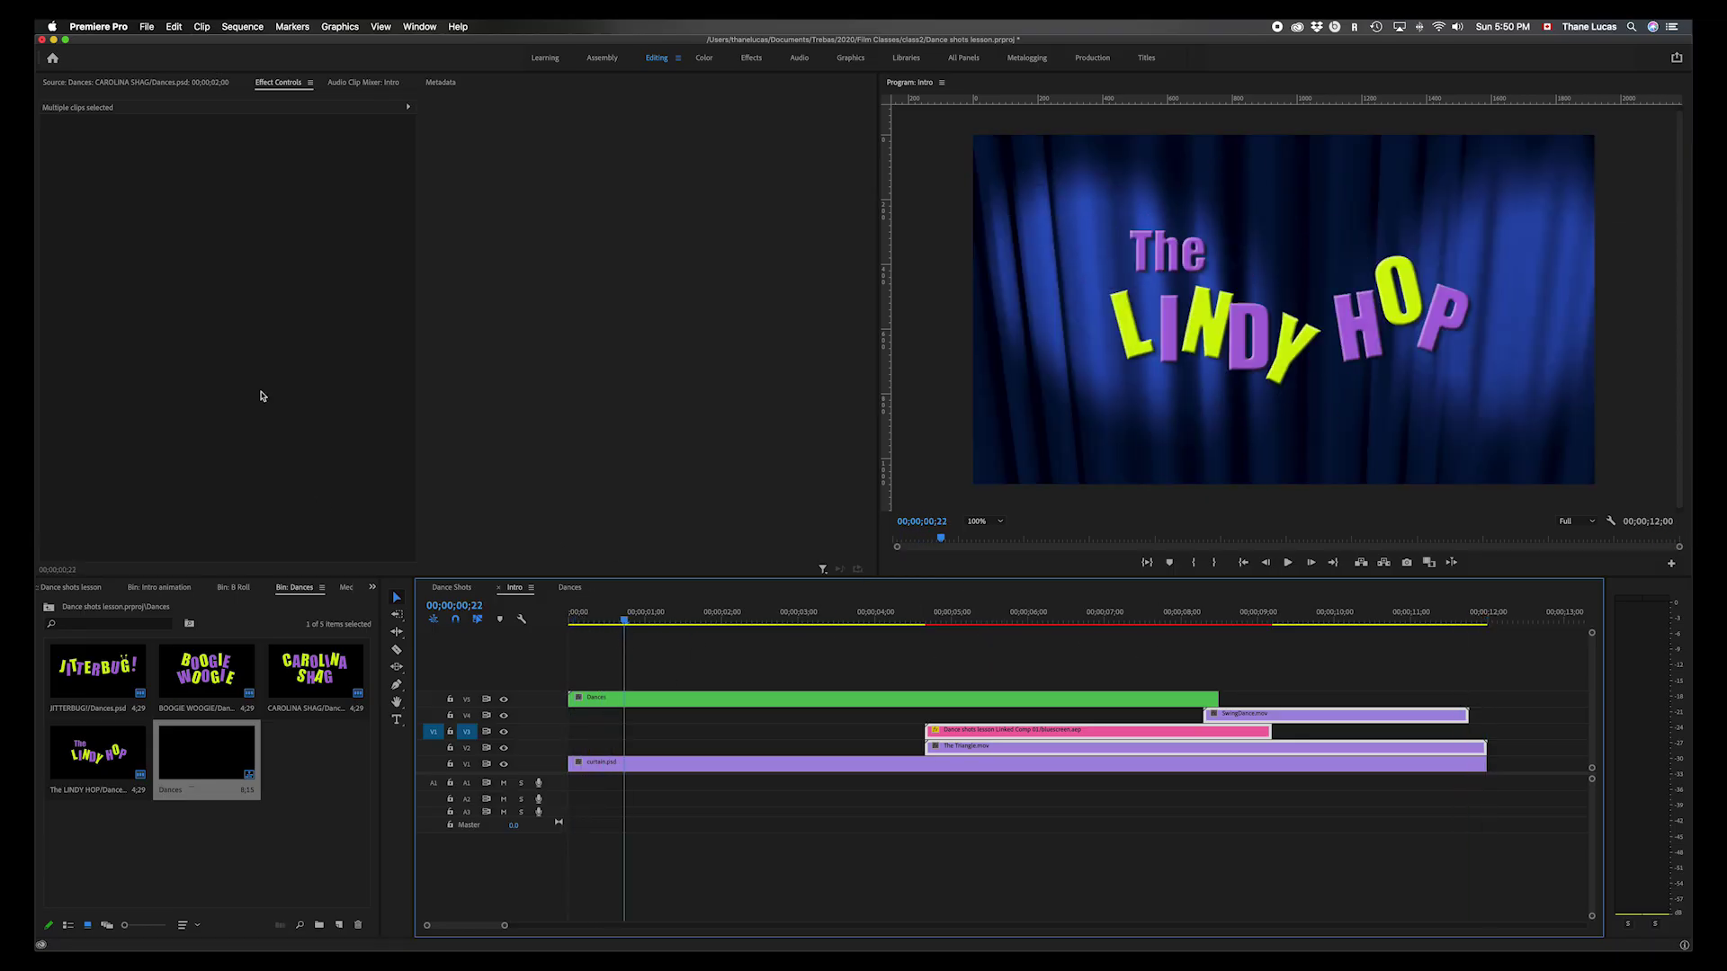
- Deselect all clips in the Intro sequence and render its effects In to Out
left_click(235, 28)
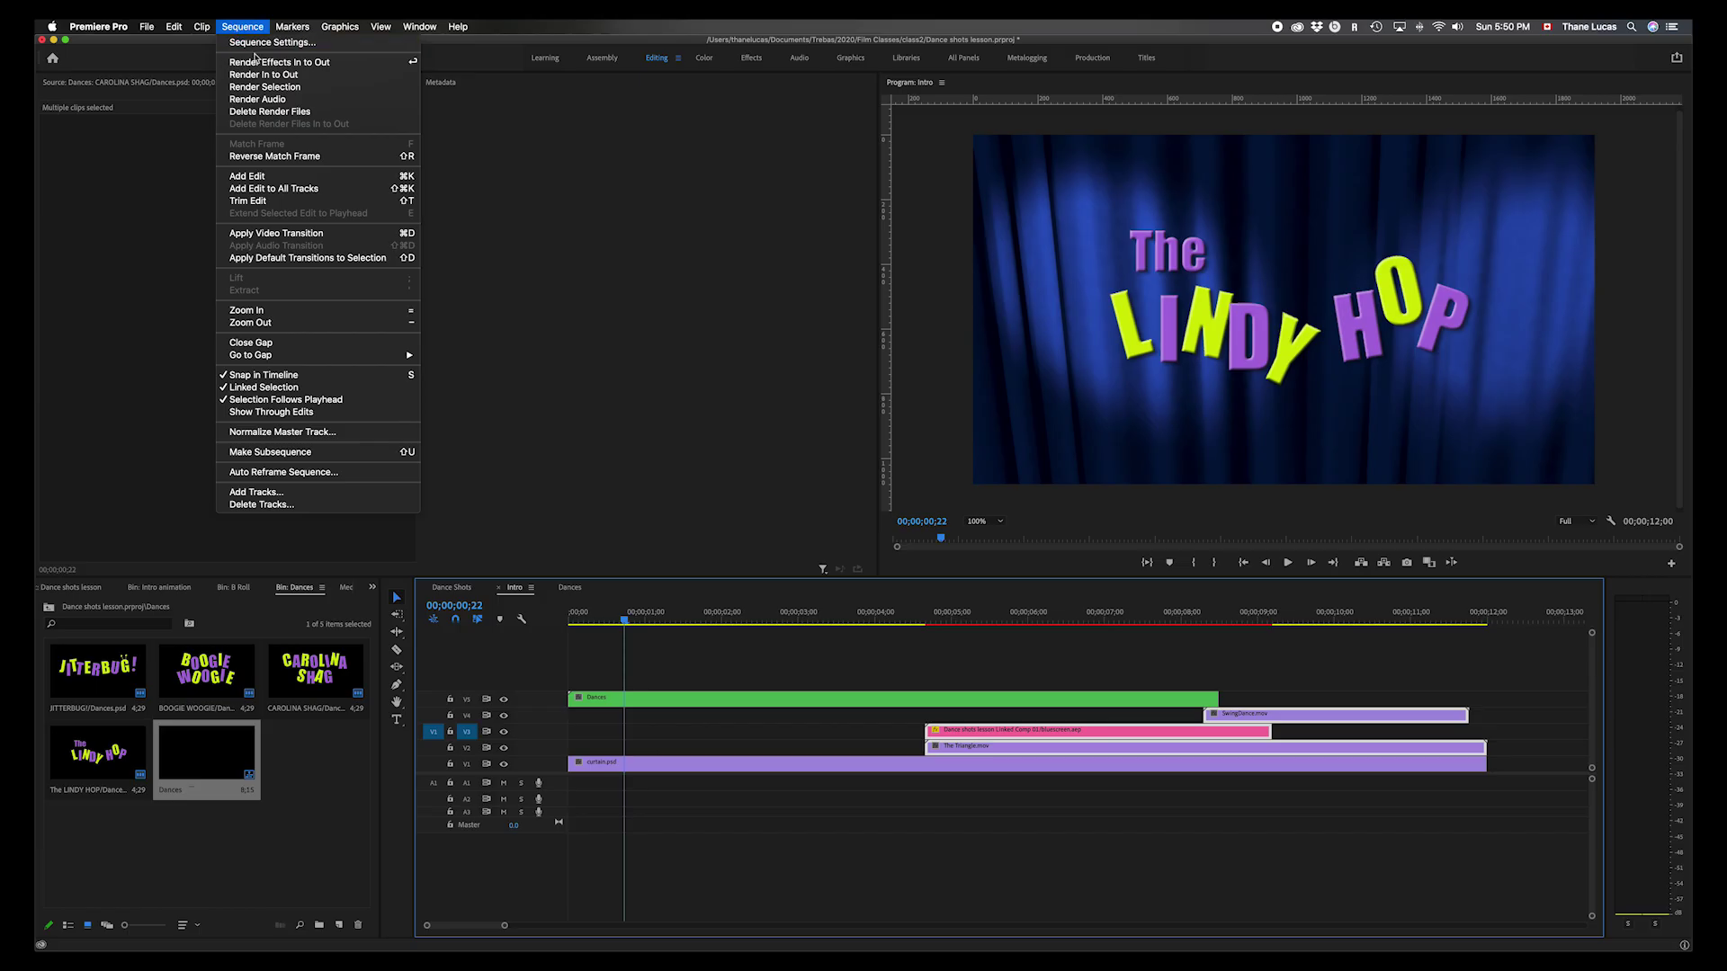
mouse_move(292, 26)
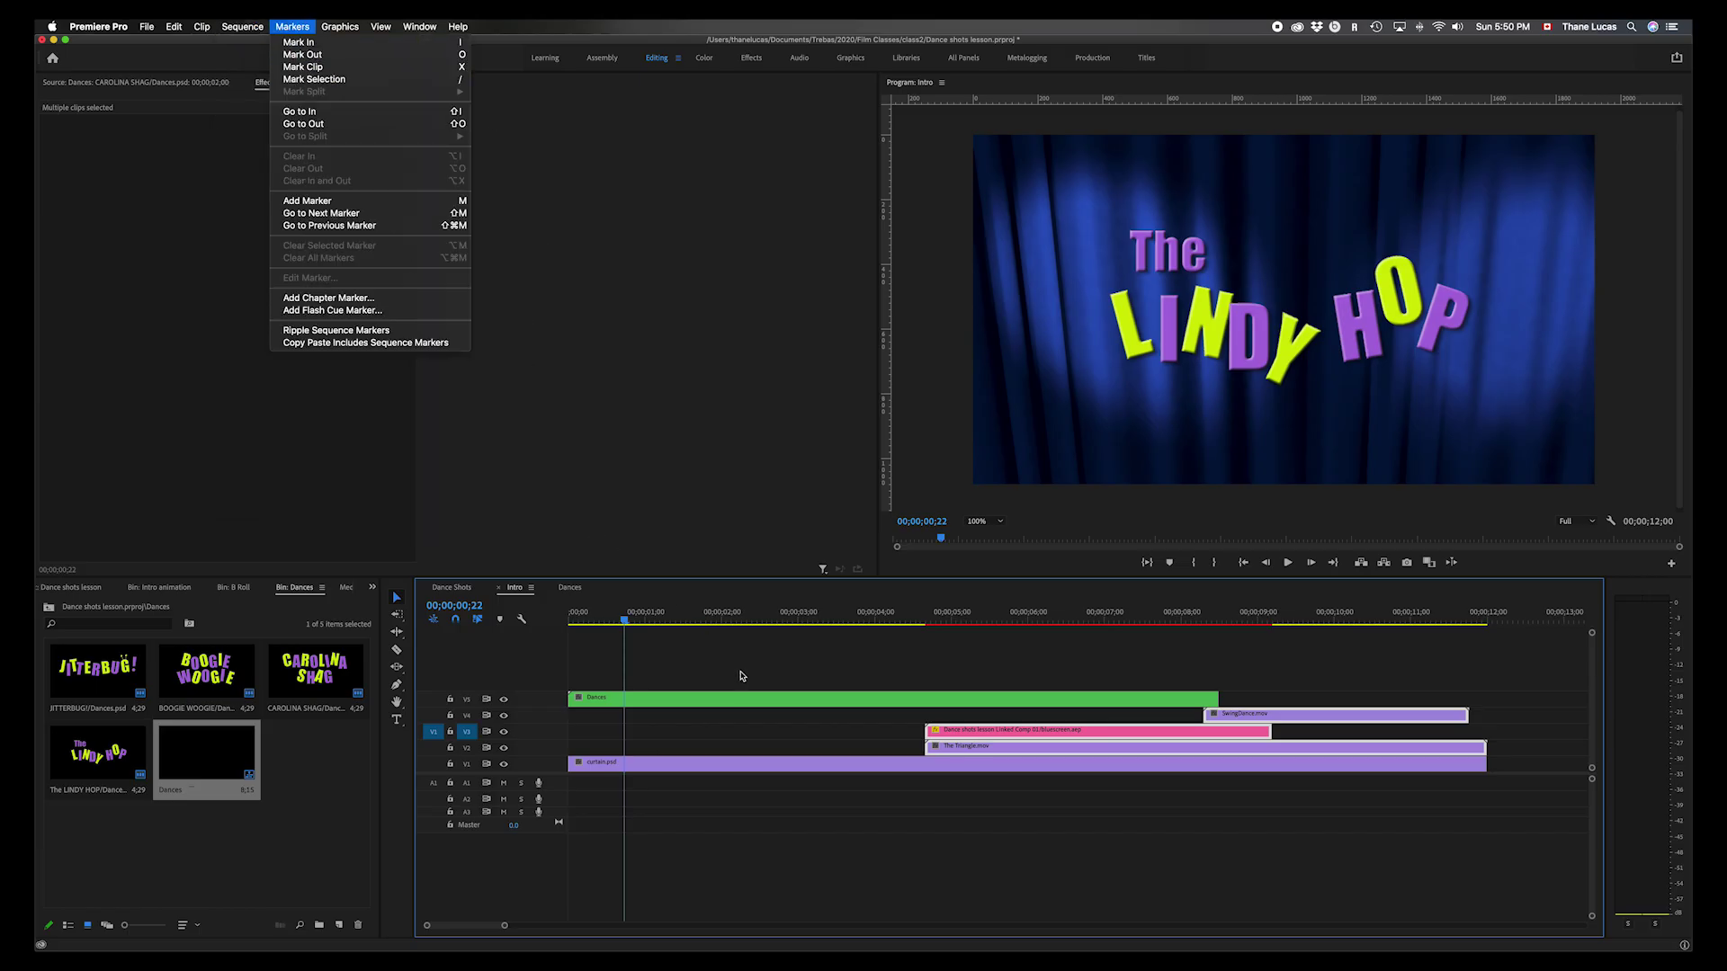
left_click(710, 596)
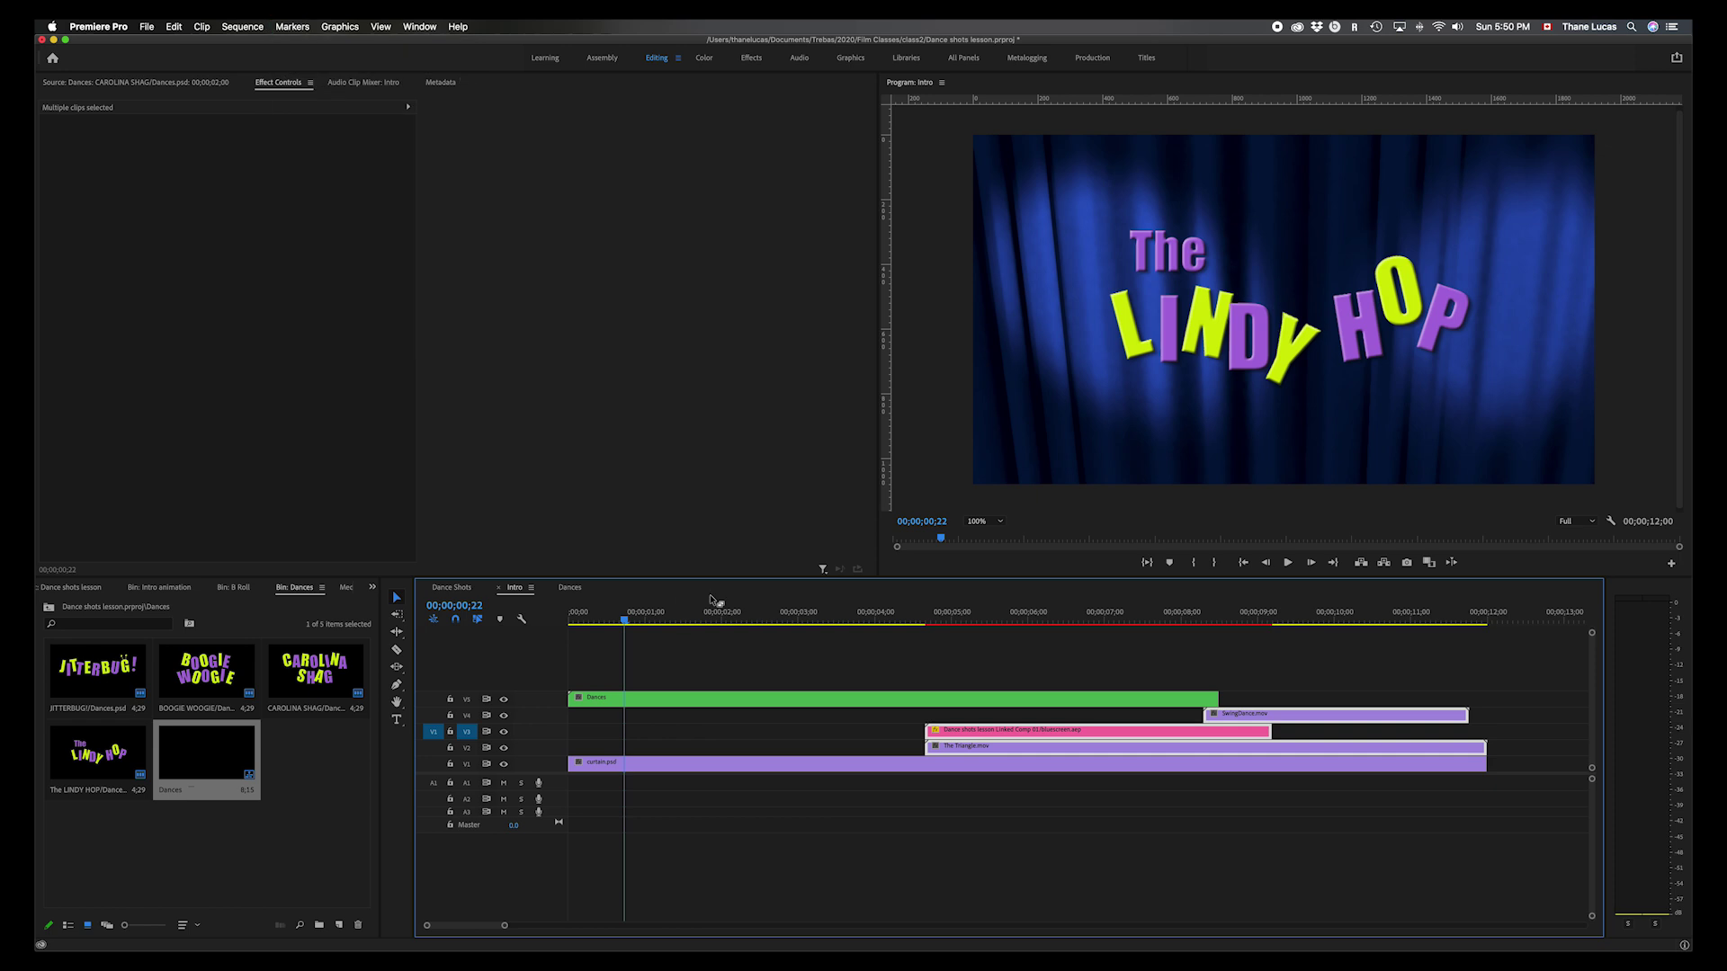
left_click(758, 662)
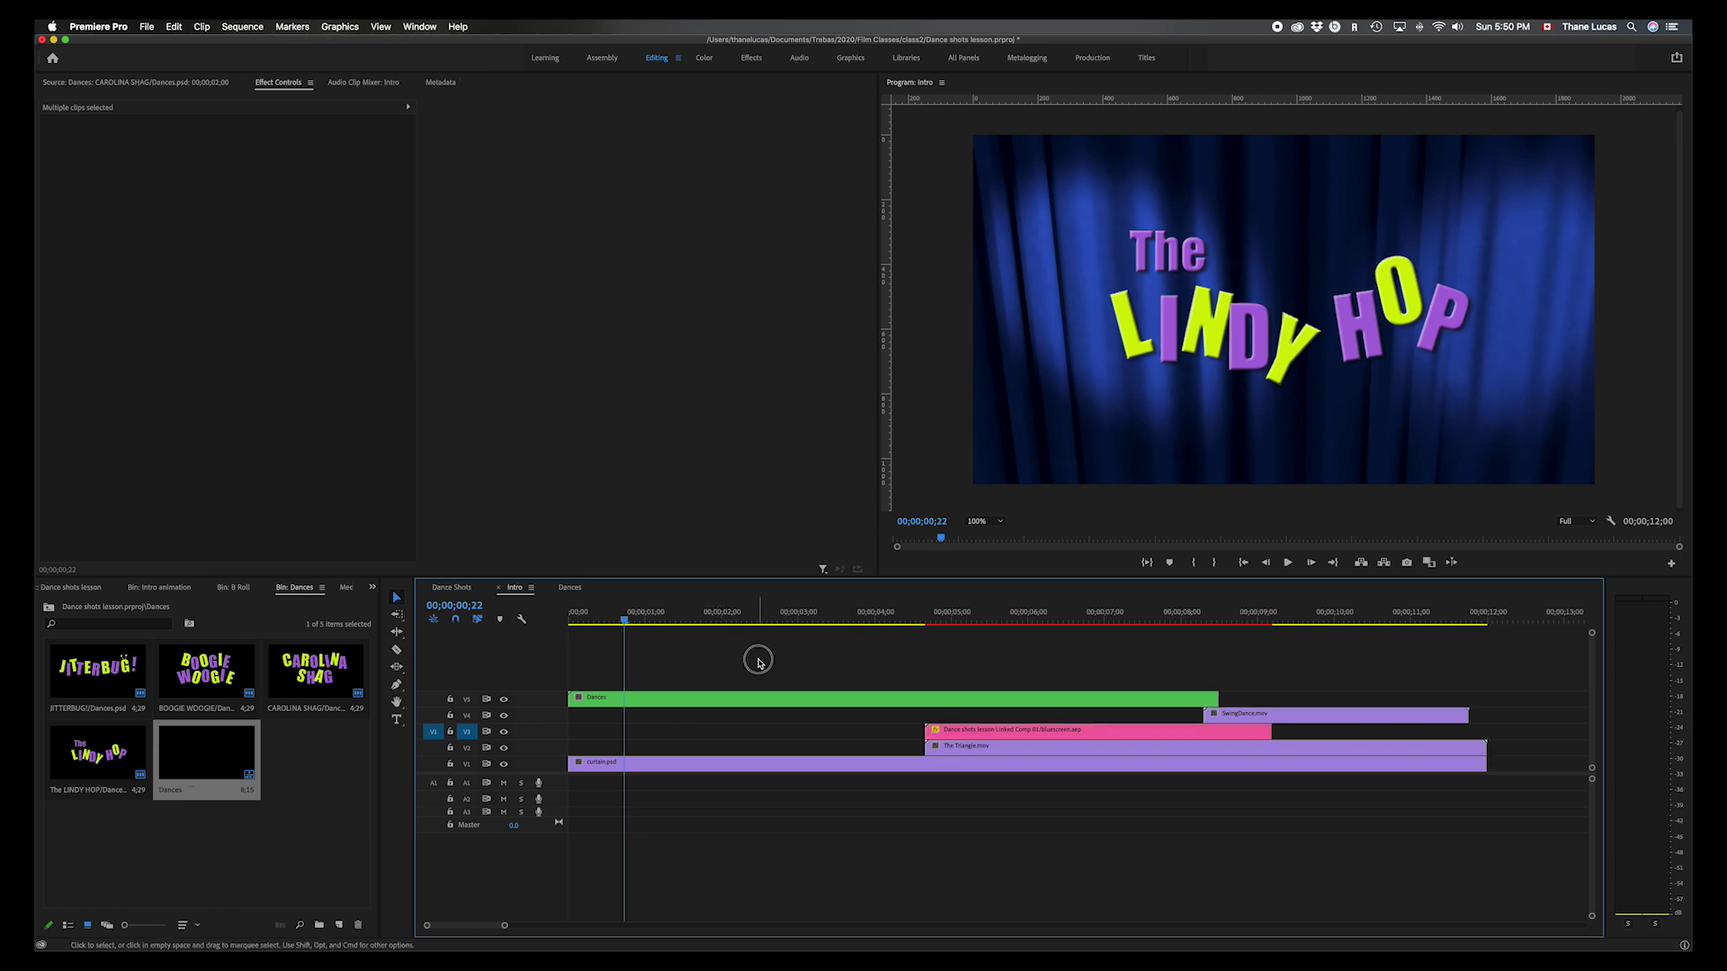
left_click(730, 604)
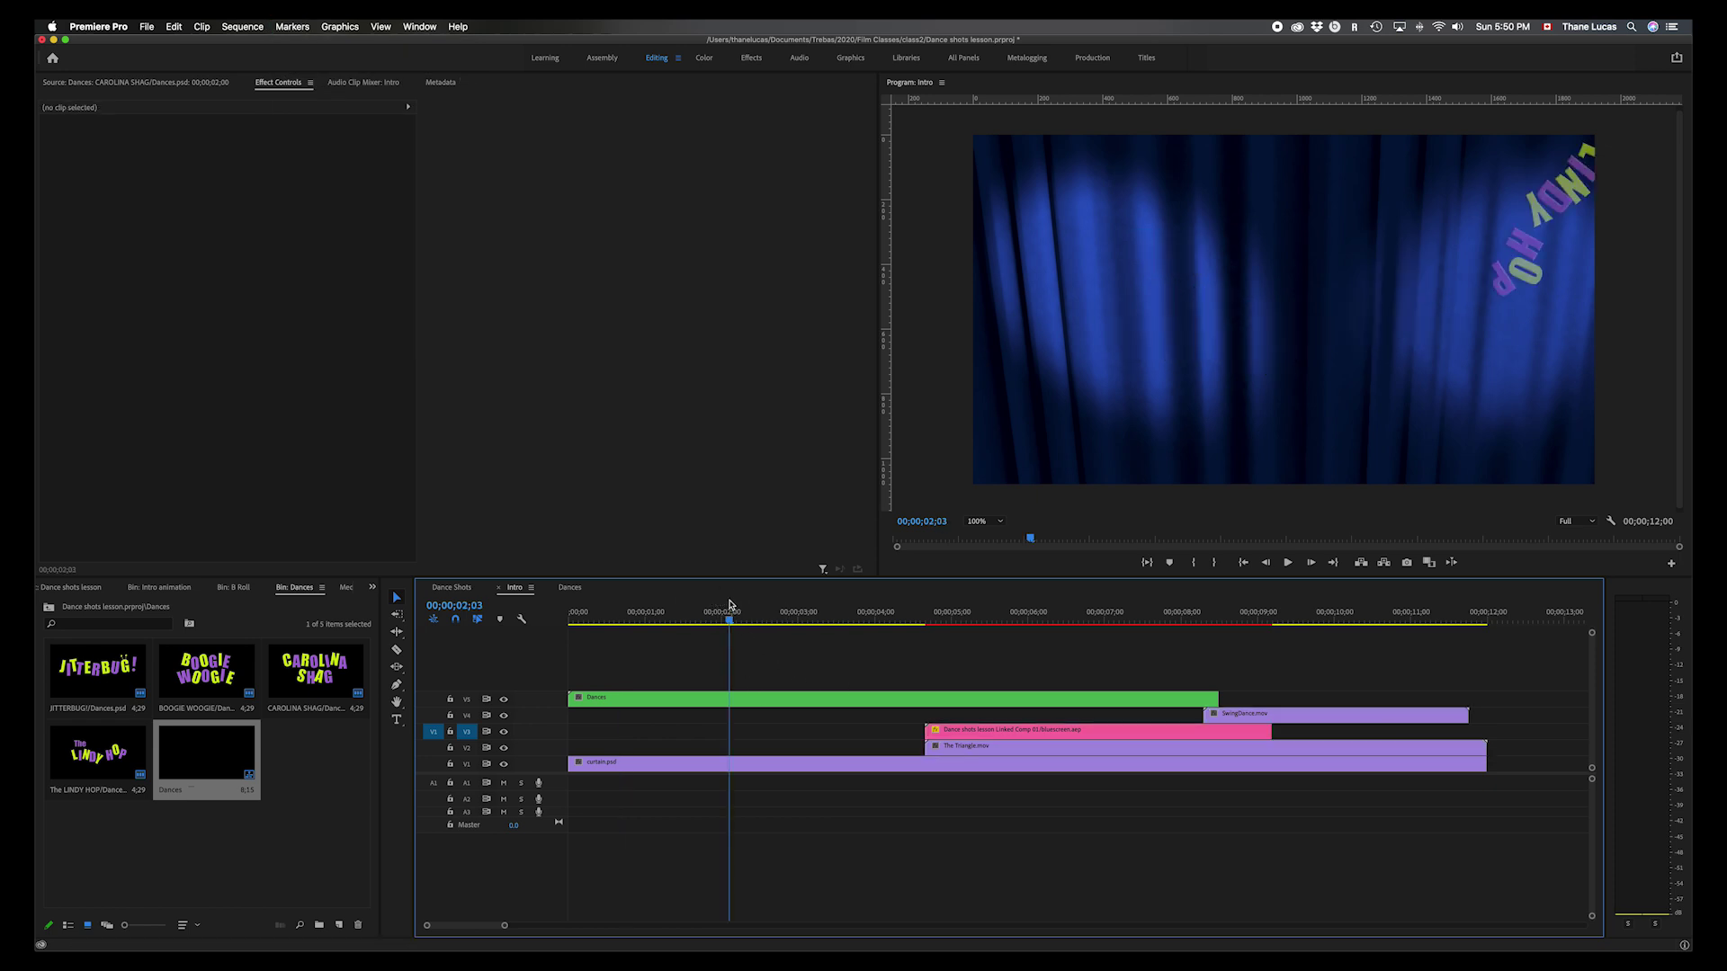
left_click(245, 27)
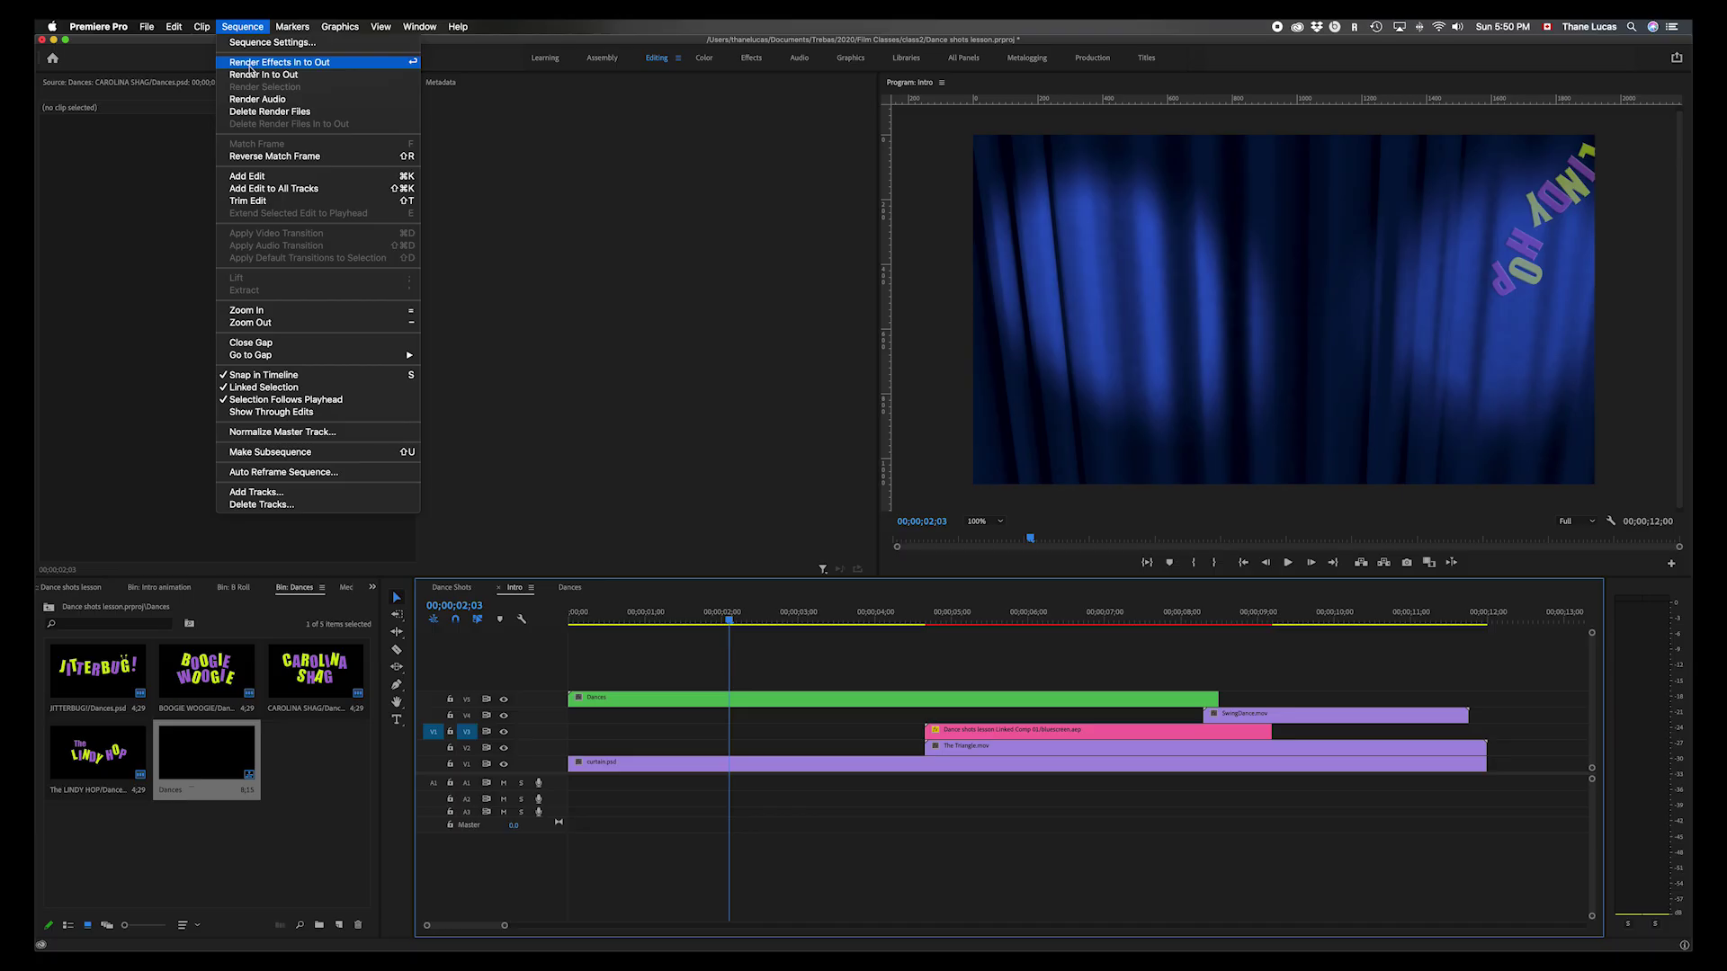
left_click(250, 66)
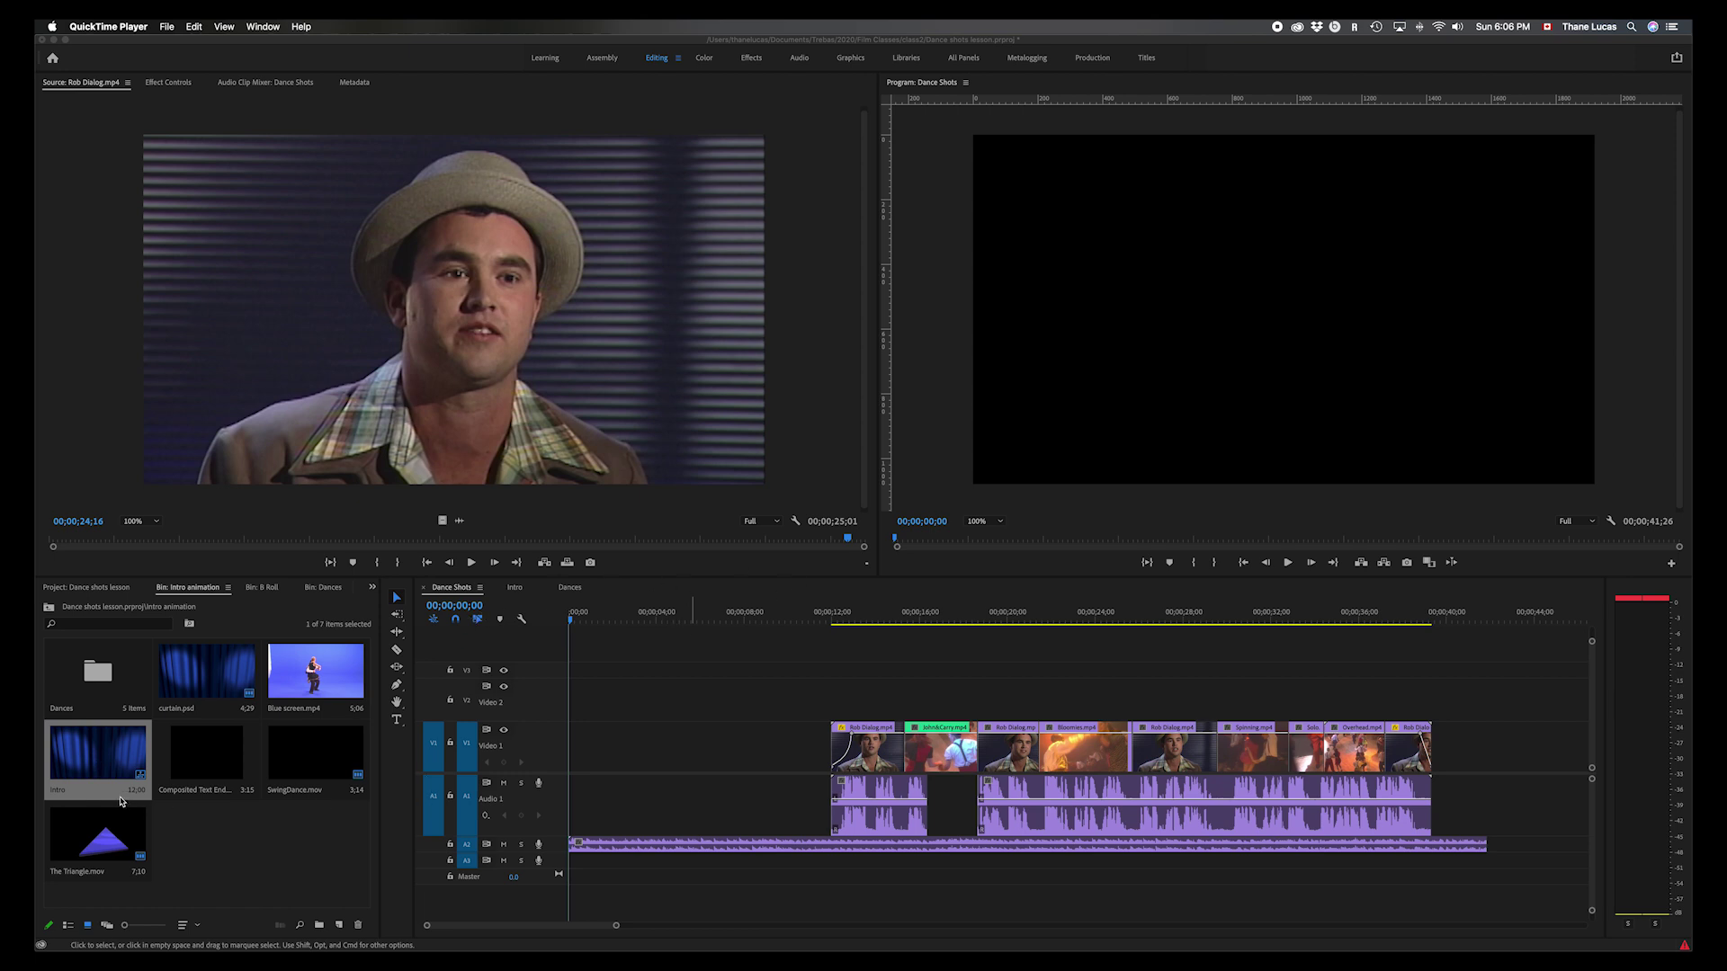
- Review the Intro and Dances sequences, place Intro at the start of Video 1 in Dance Shots, and play the edit
left_click(515, 592)
left_click(514, 588)
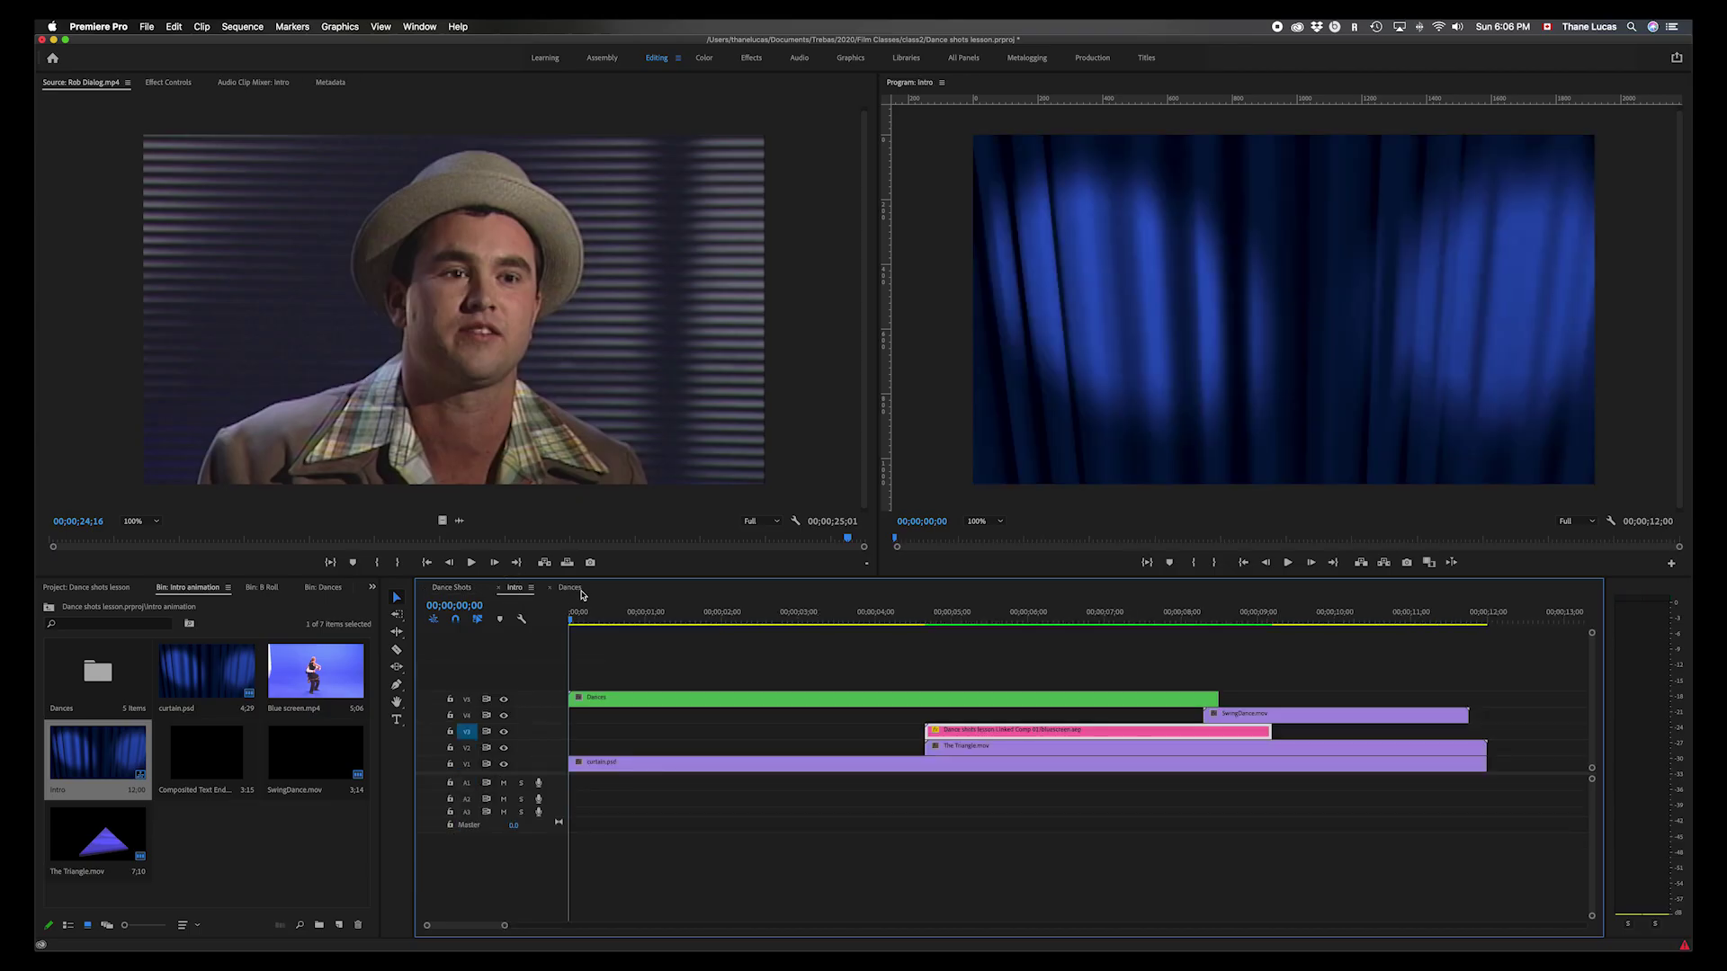
left_click(572, 589)
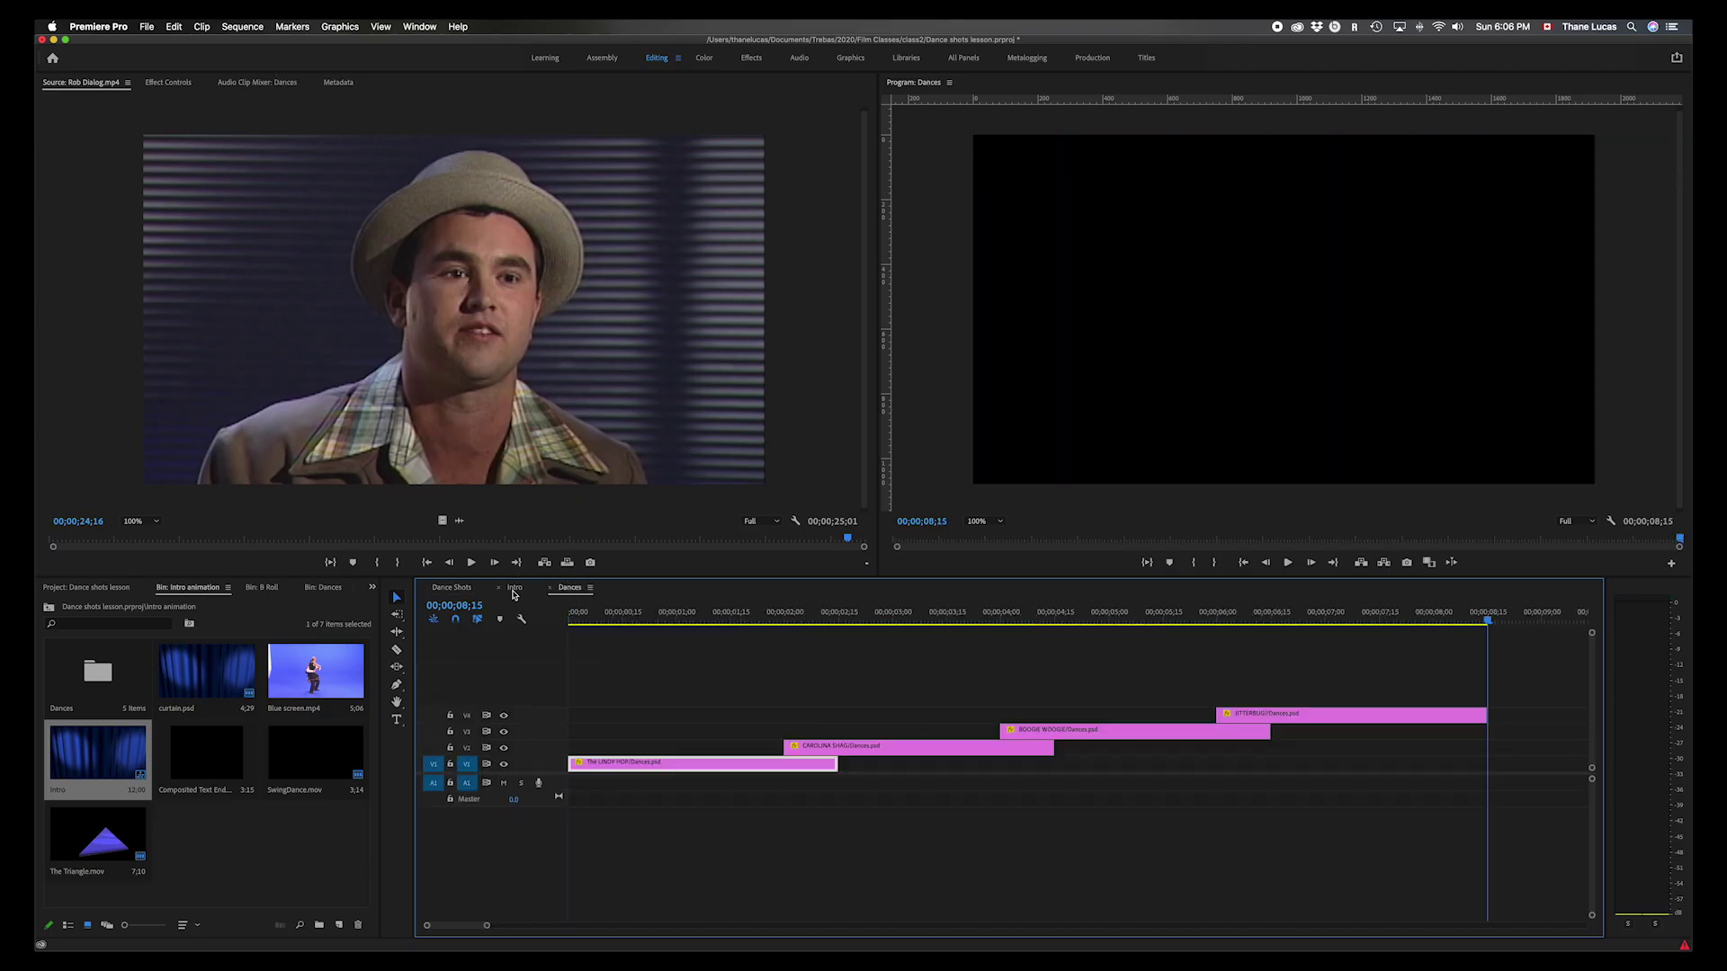
left_click(515, 591)
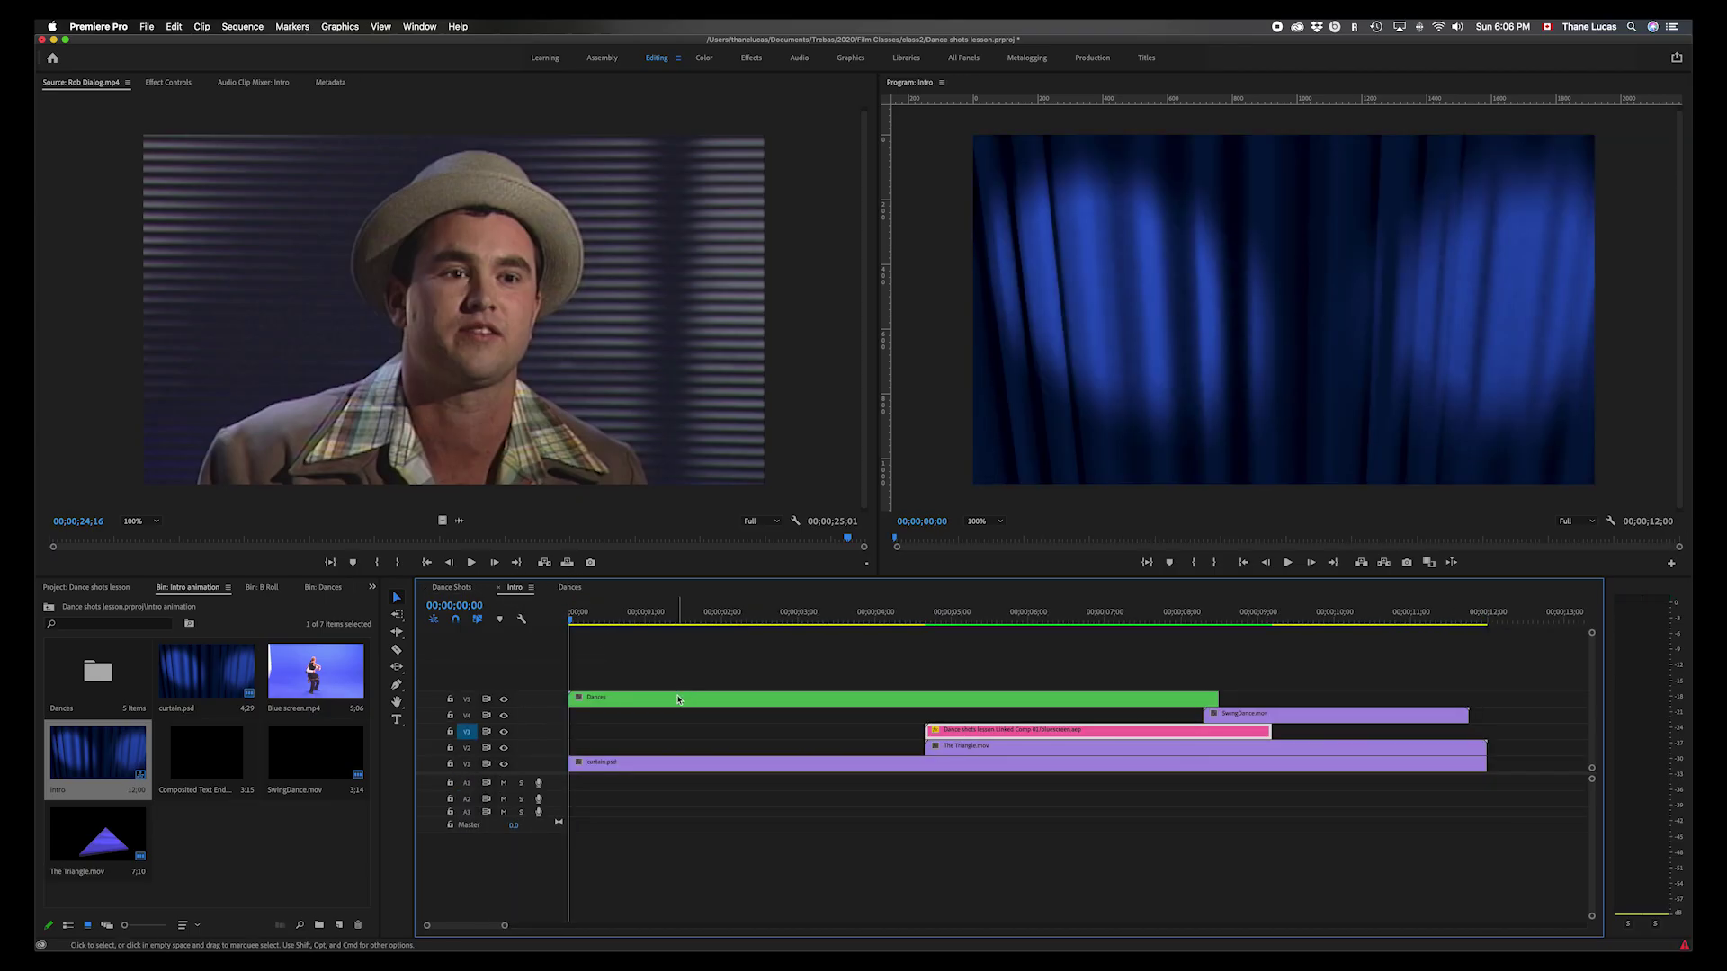
left_click_drag(601, 617, 687, 601)
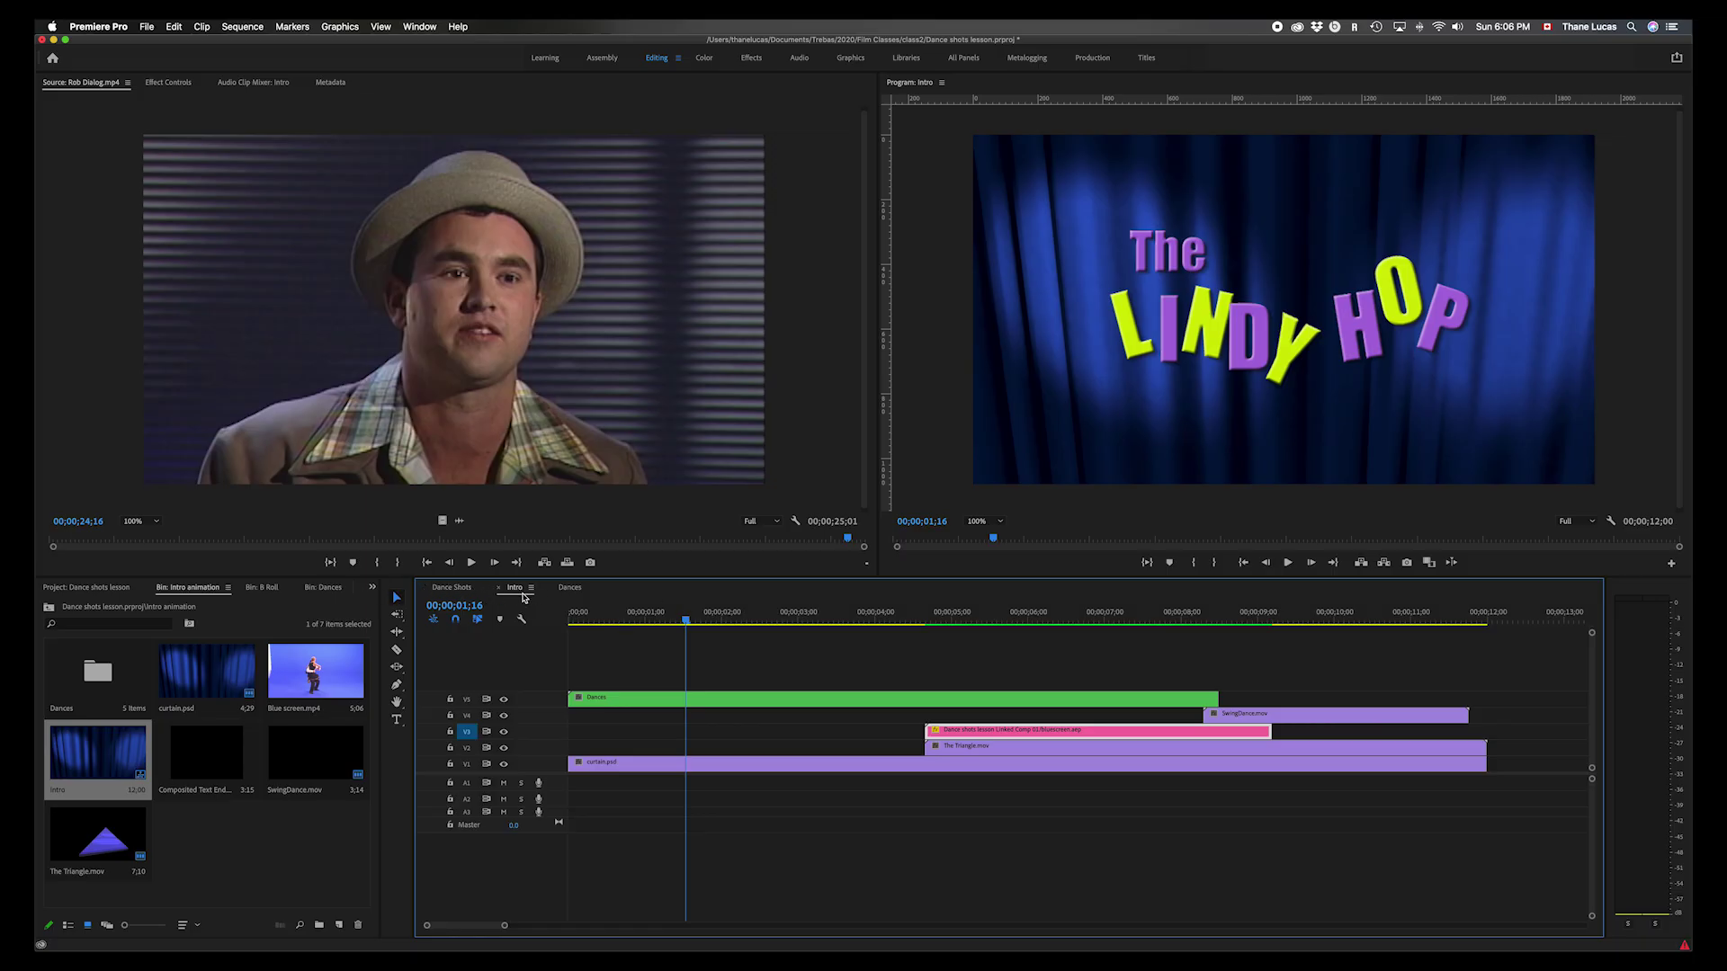
left_click(450, 587)
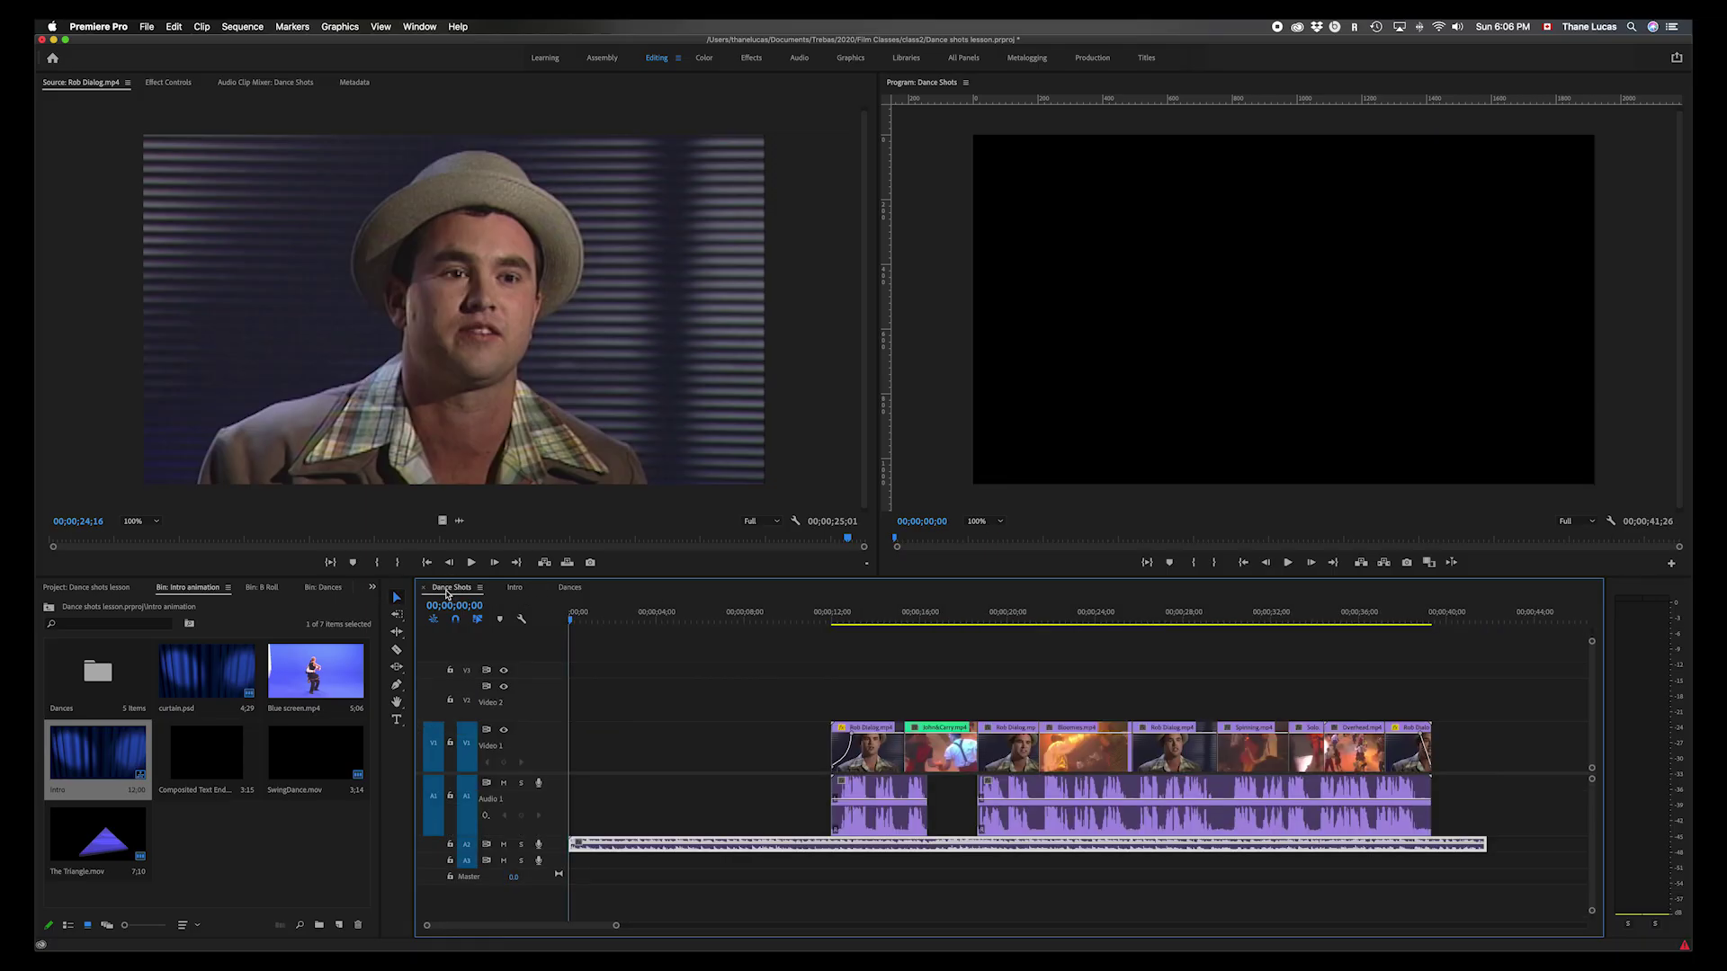
mouse_move(94, 792)
left_click_drag(115, 762, 543, 754)
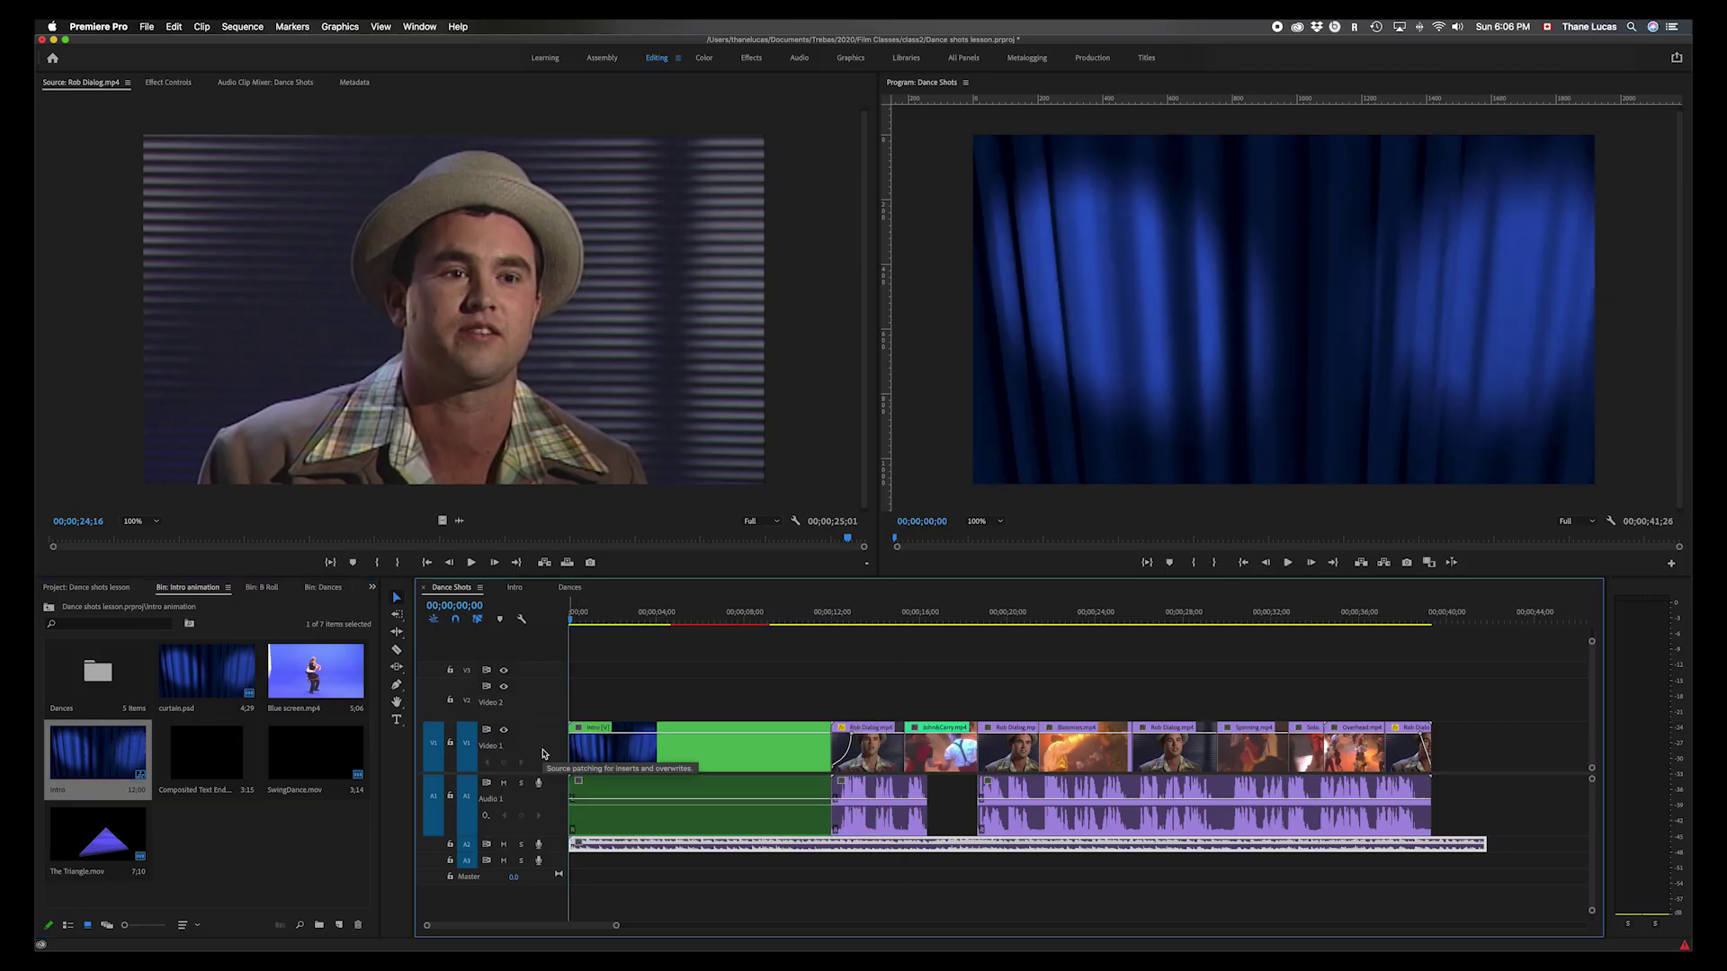
key("space")
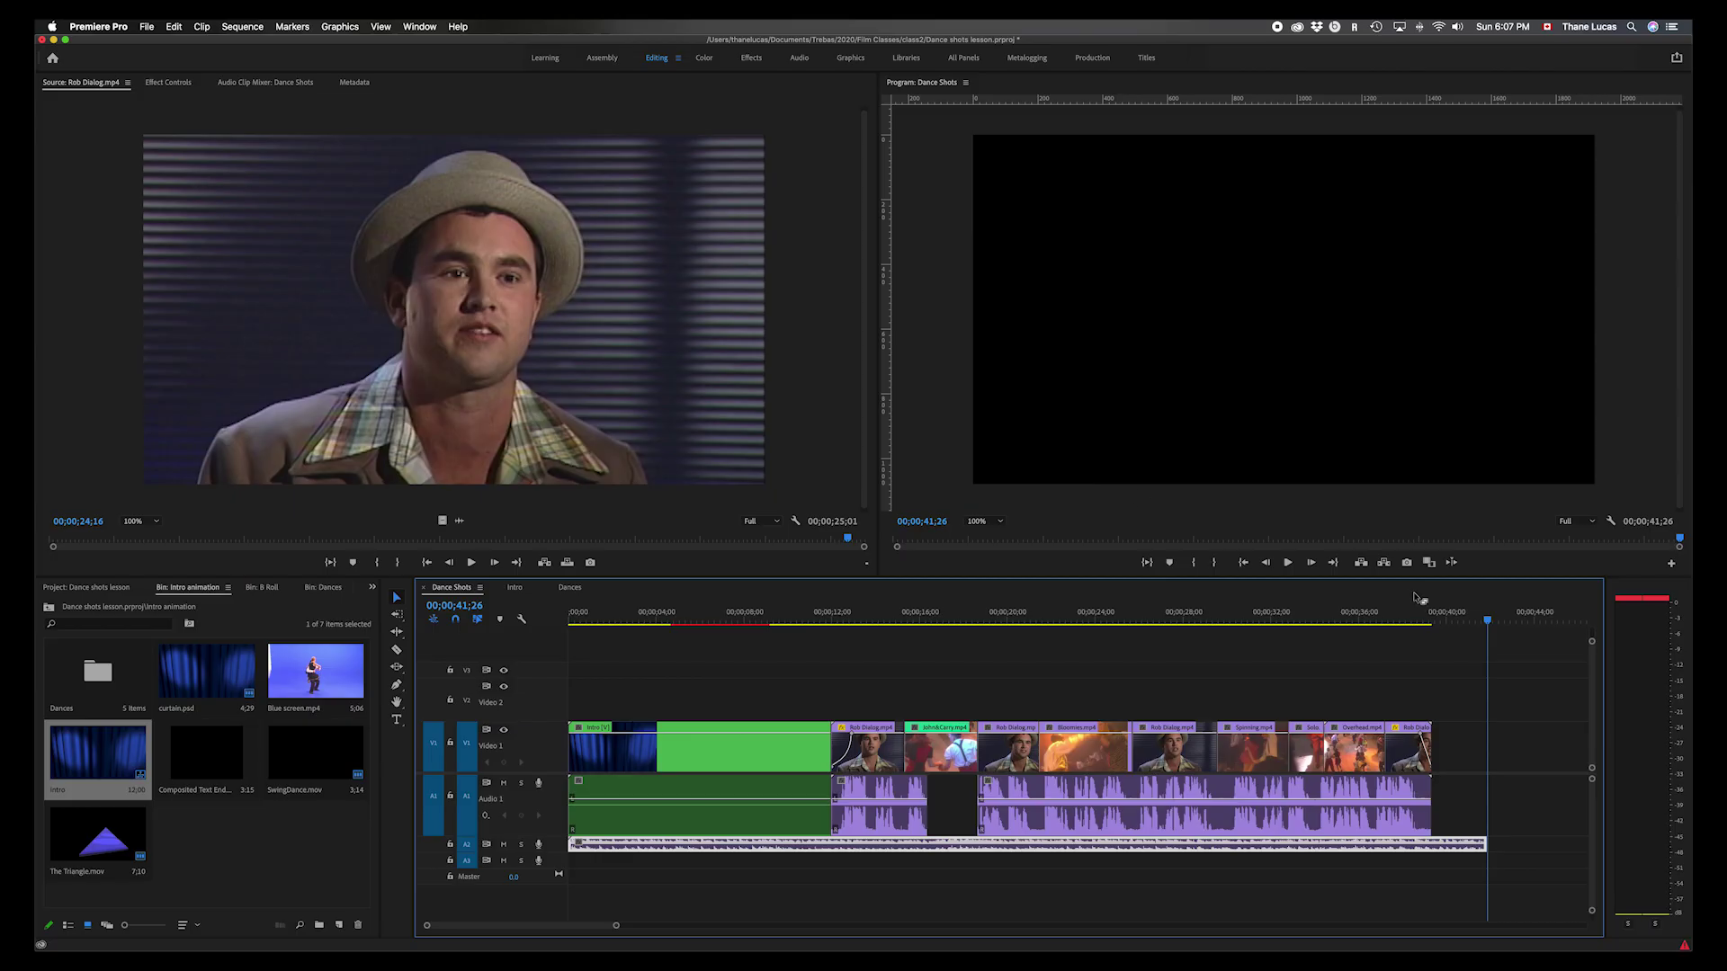
- Check the cut from Intro to Rob Dialog, and fade out Intro with Pen tool opacity keyframes at about 00;00;11;09 and the clip's end
left_click(706, 640)
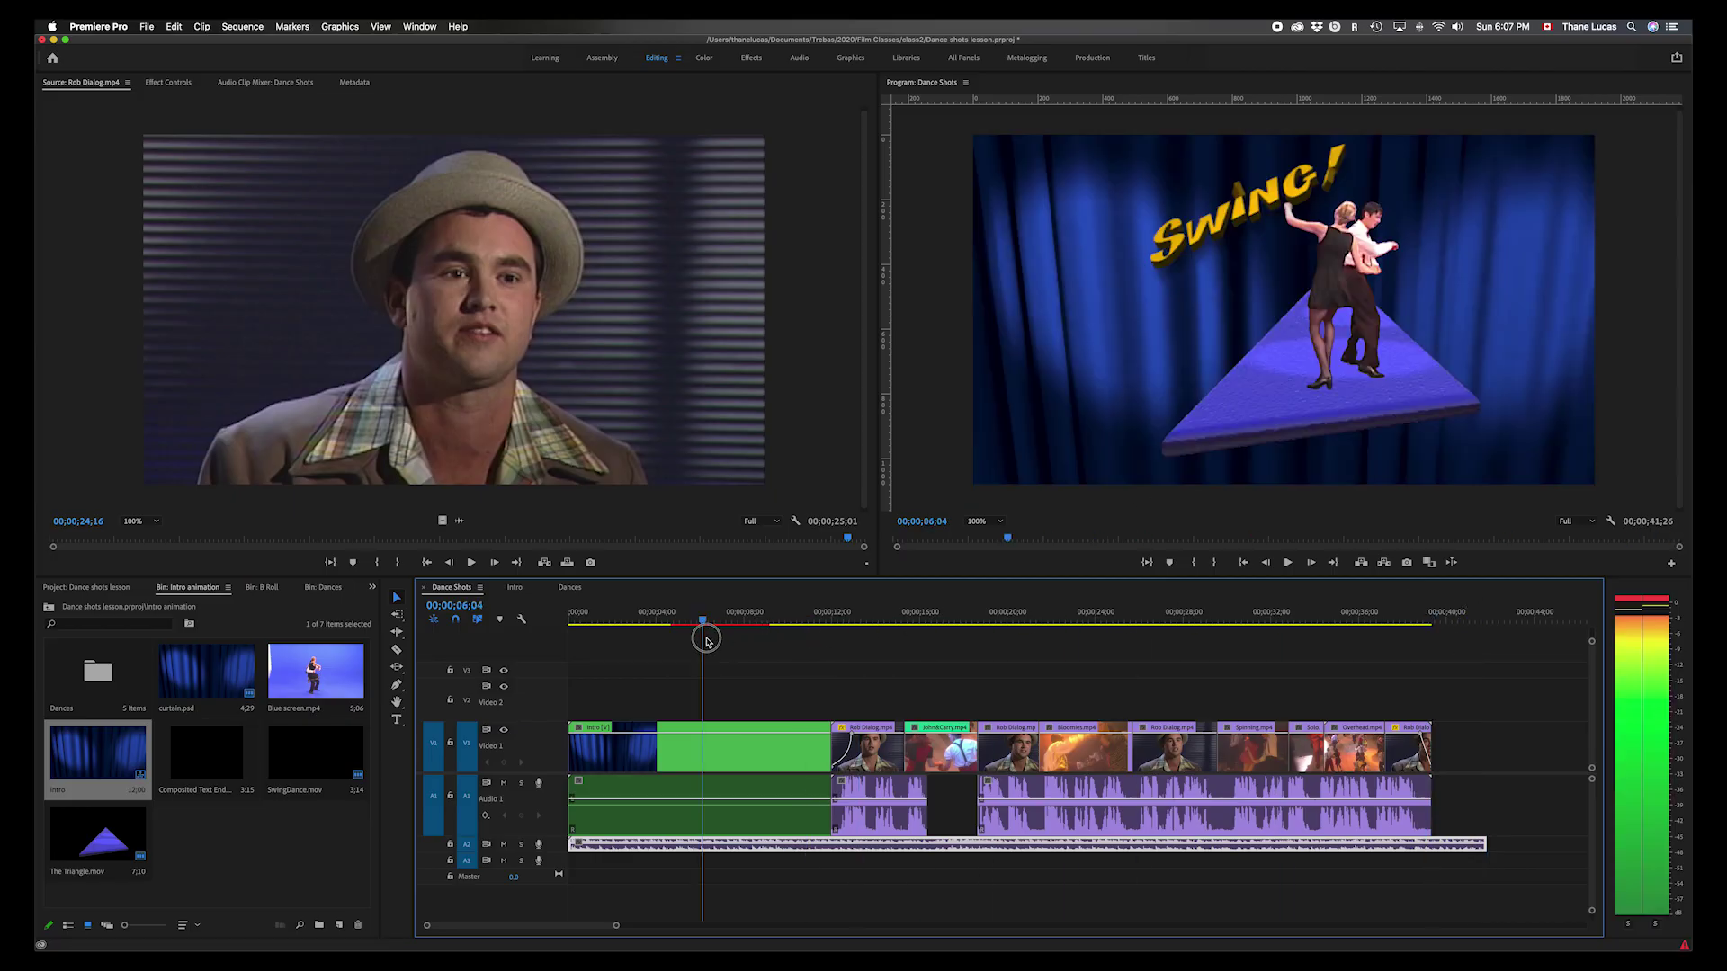
left_click_drag(706, 641, 809, 629)
key("space")
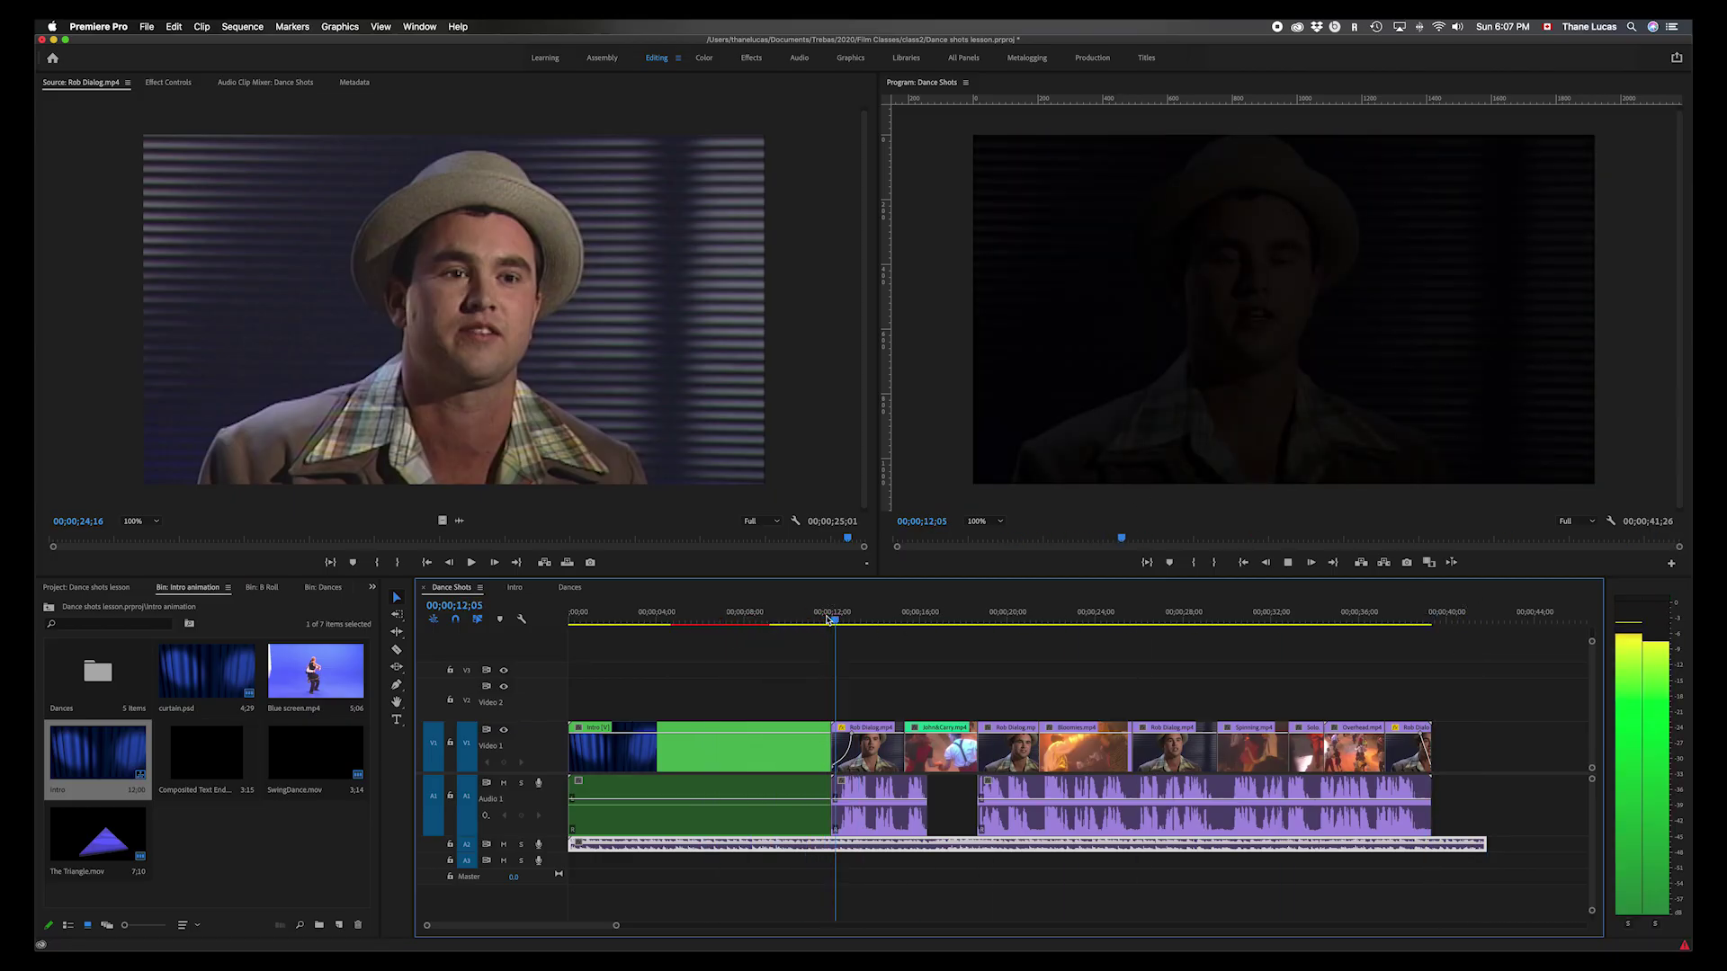
key("space")
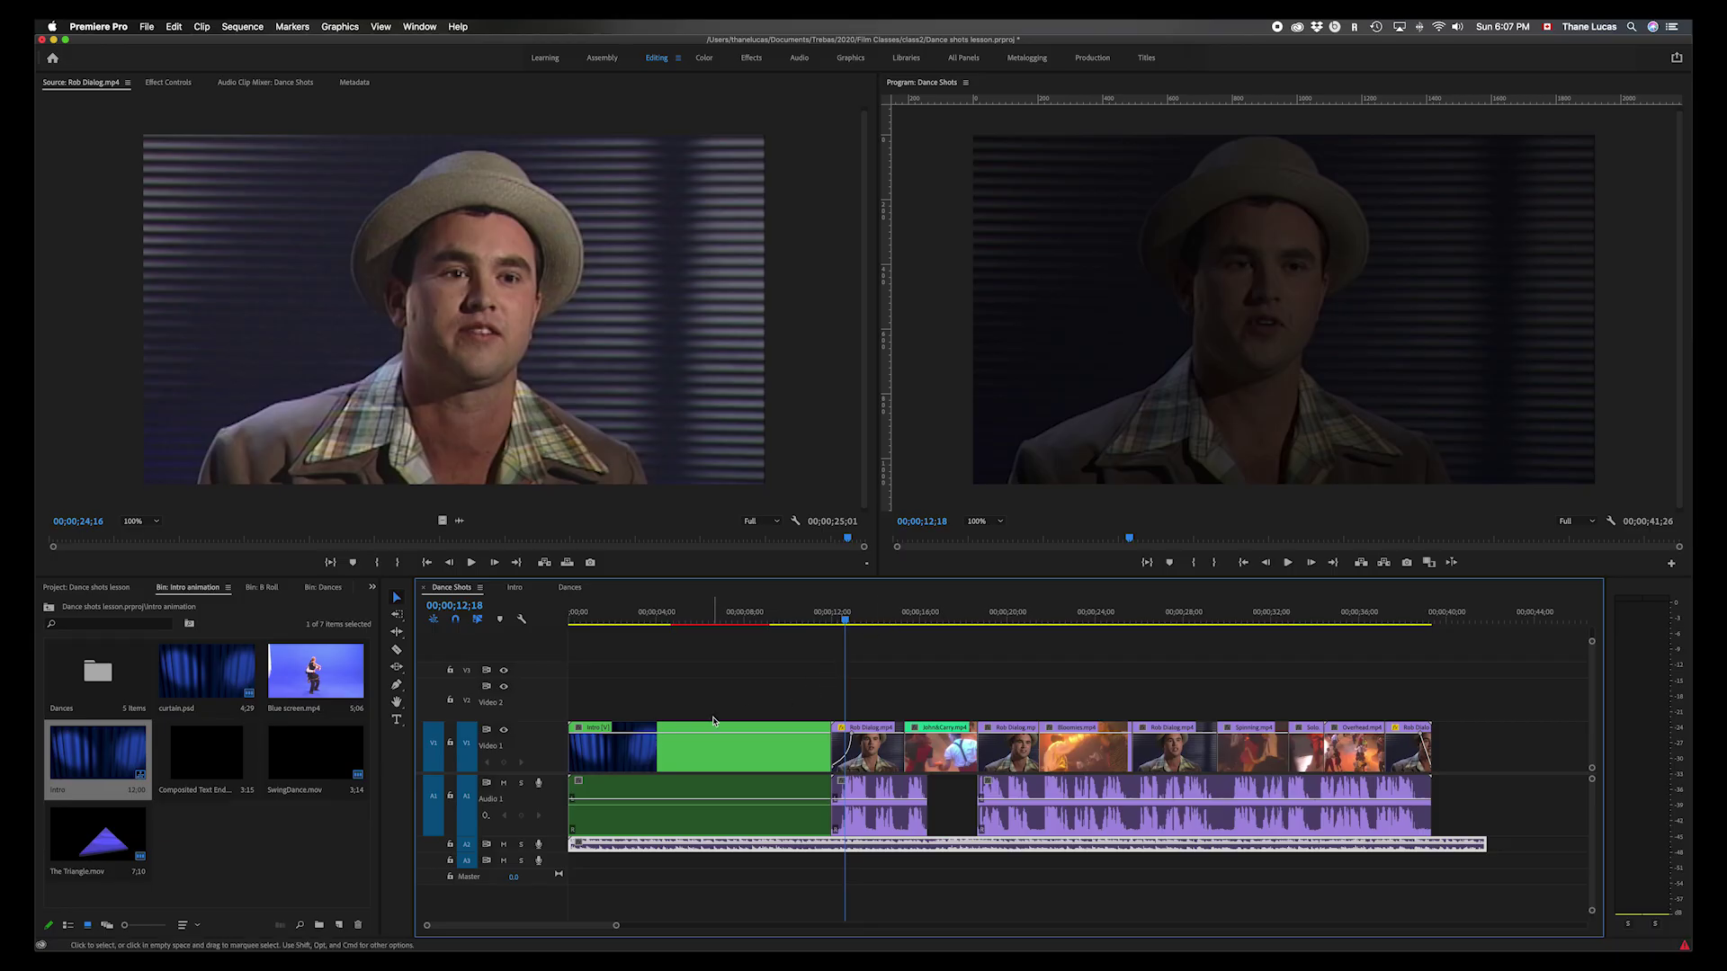
mouse_move(843, 627)
left_mouse_down()
mouse_move(797, 627)
mouse_move(854, 621)
left_mouse_up()
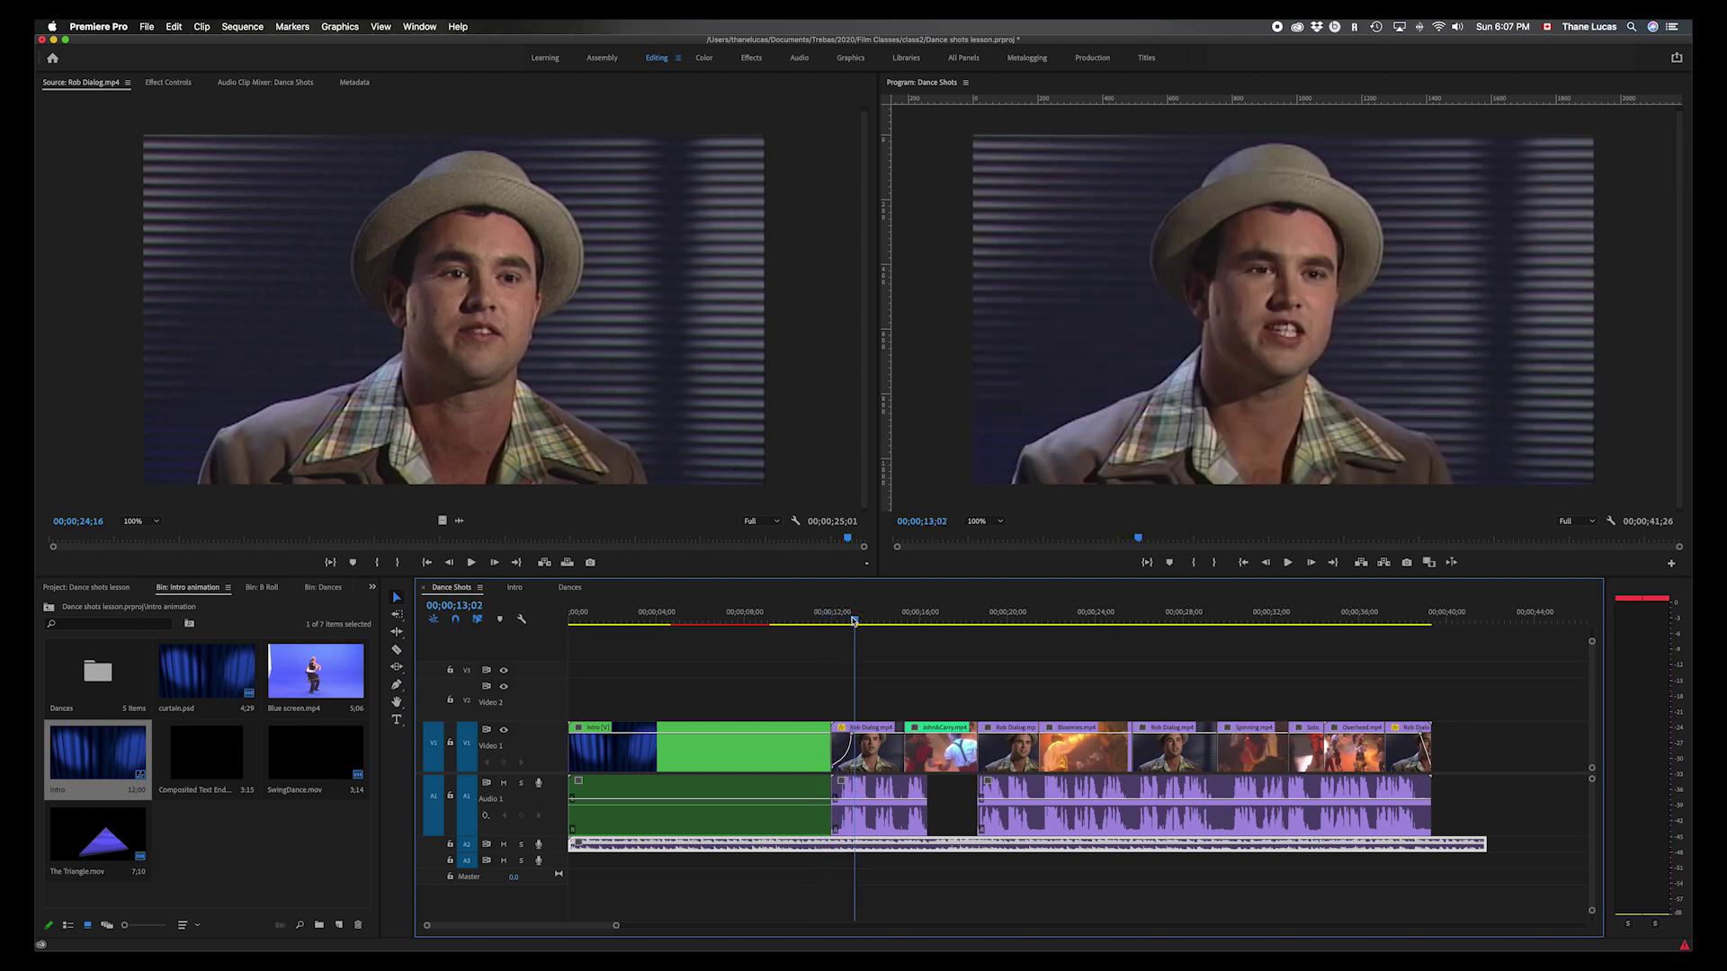
left_click(397, 688)
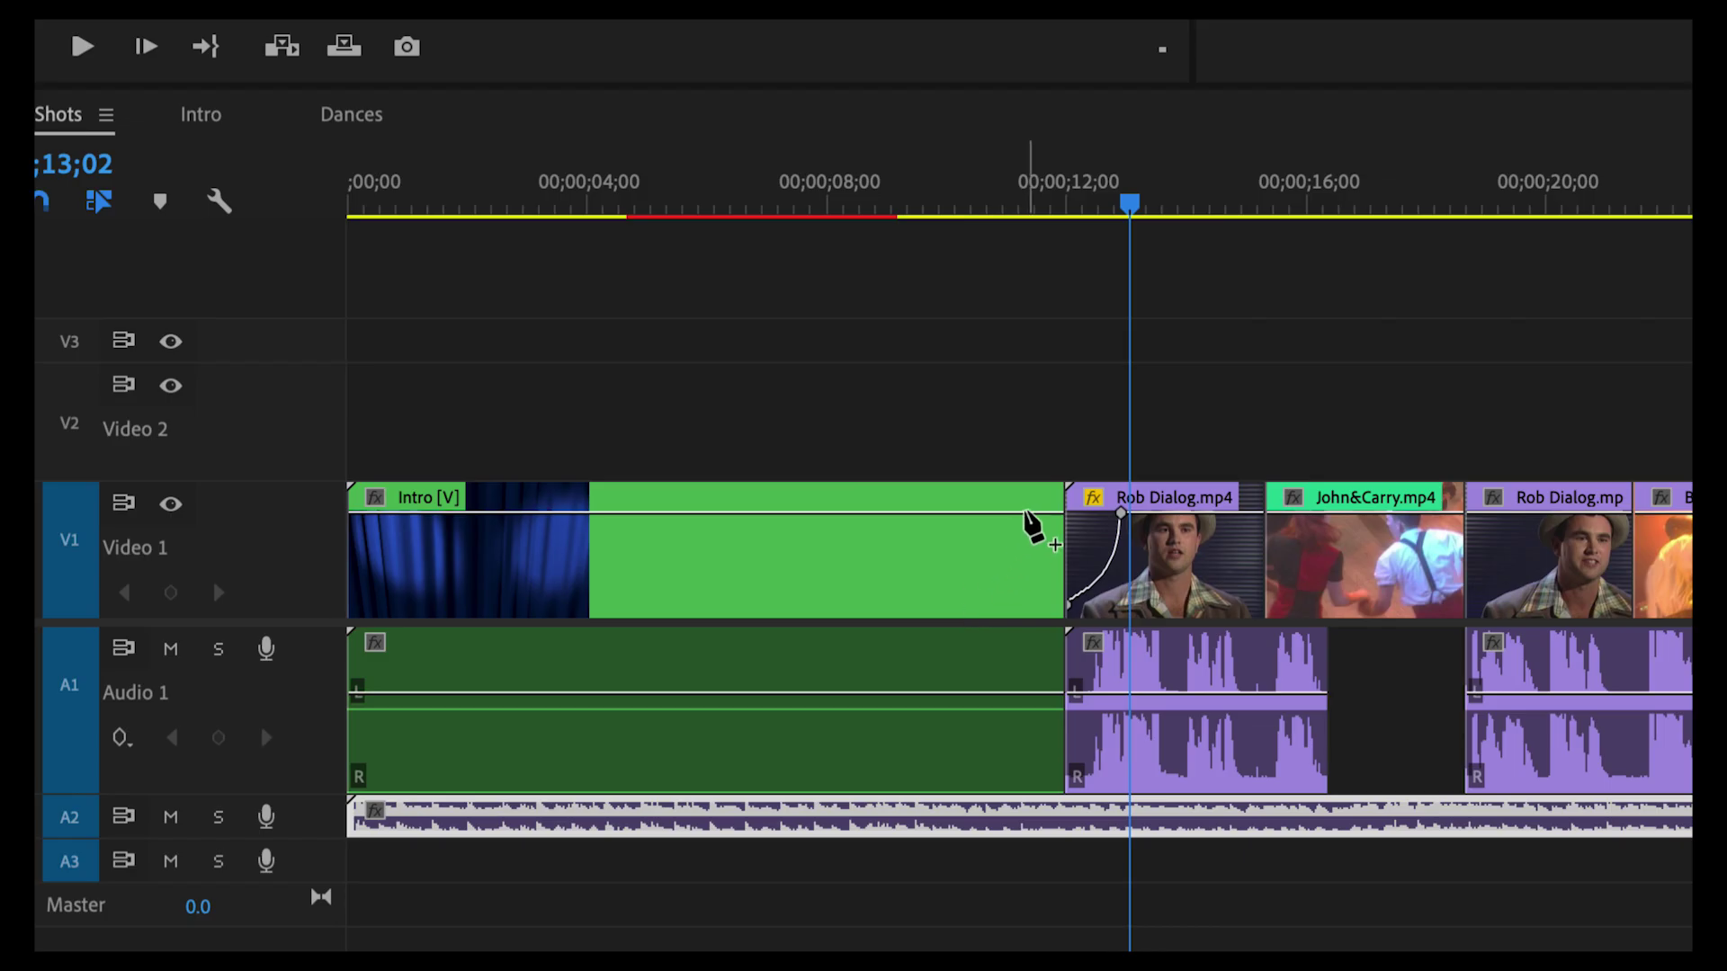
left_click(1025, 512)
left_click(1059, 512)
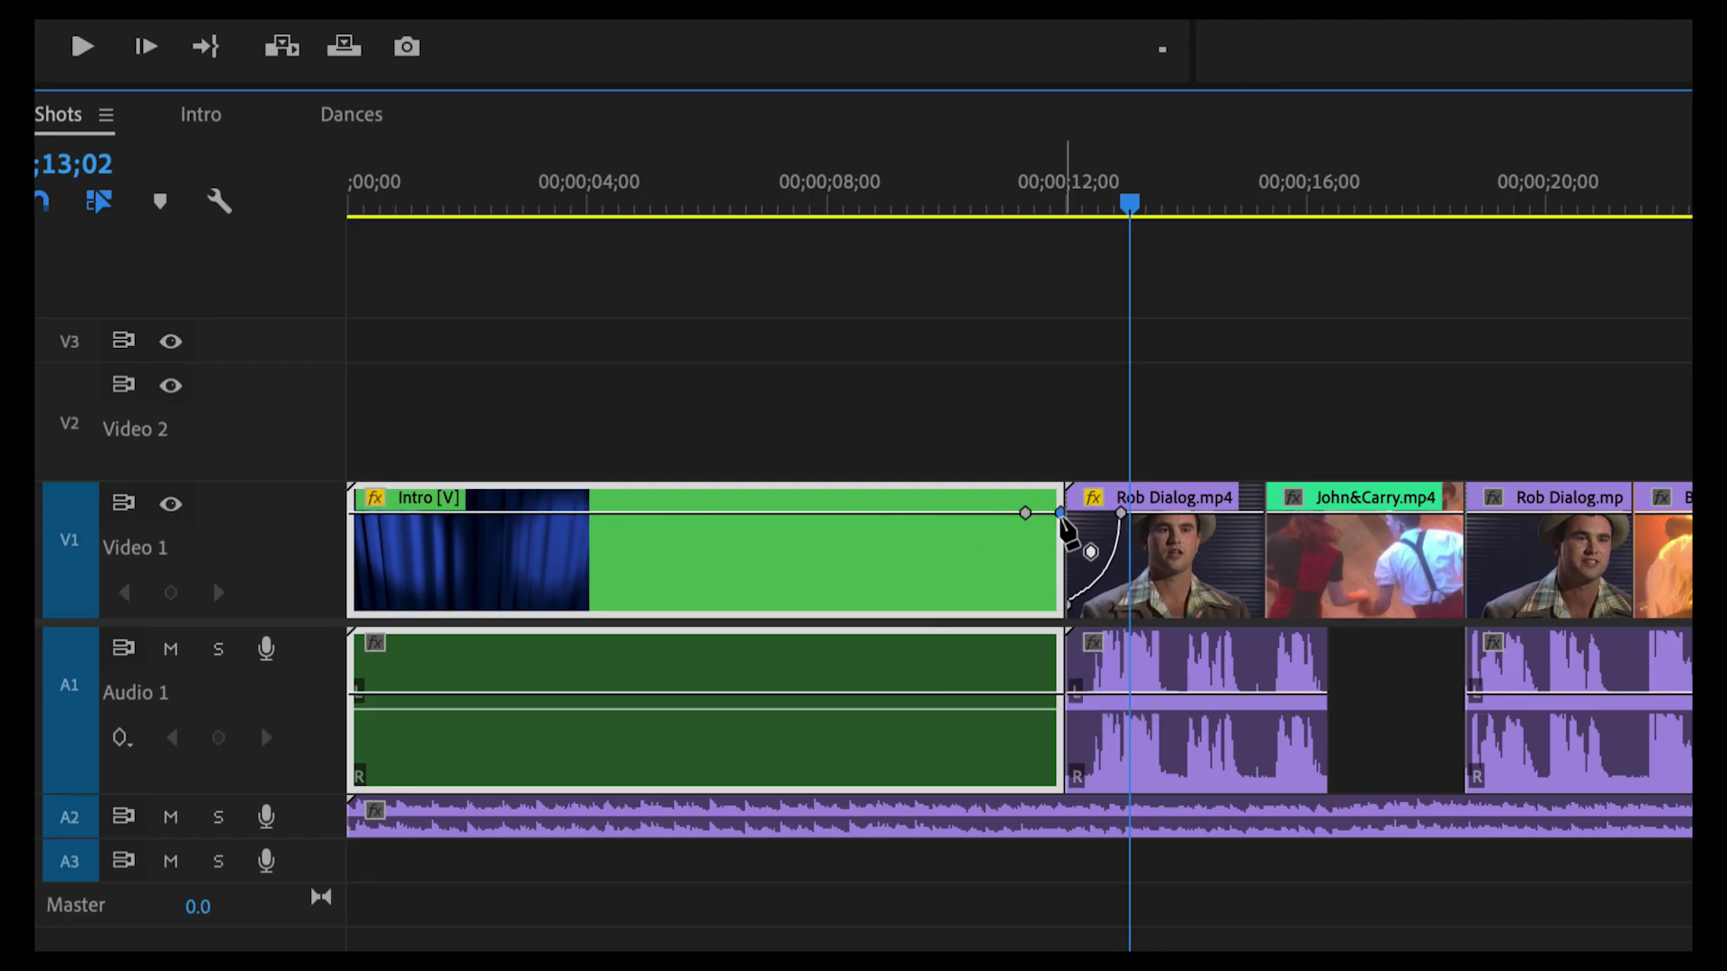
left_click_drag(1059, 512, 1065, 605)
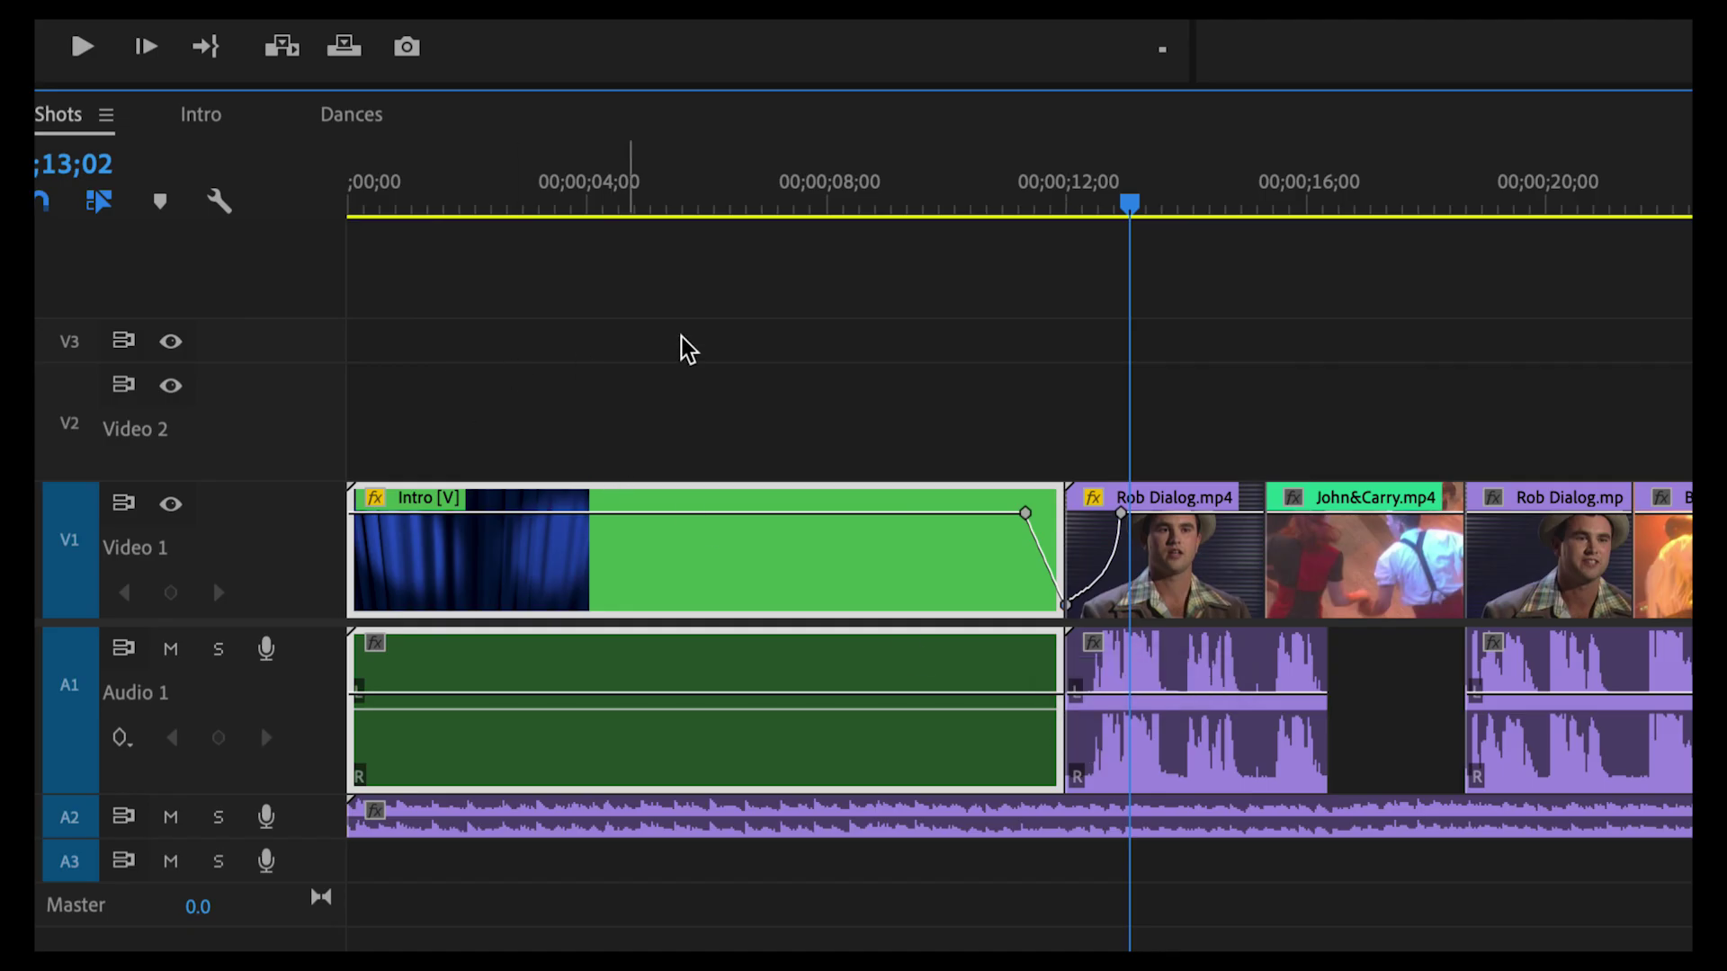
- Set the Intro clip's opacity keyframe at 00;00;11;09 to Bezier interpolation
left_click(1044, 540)
left_click_drag(1027, 513, 1025, 516)
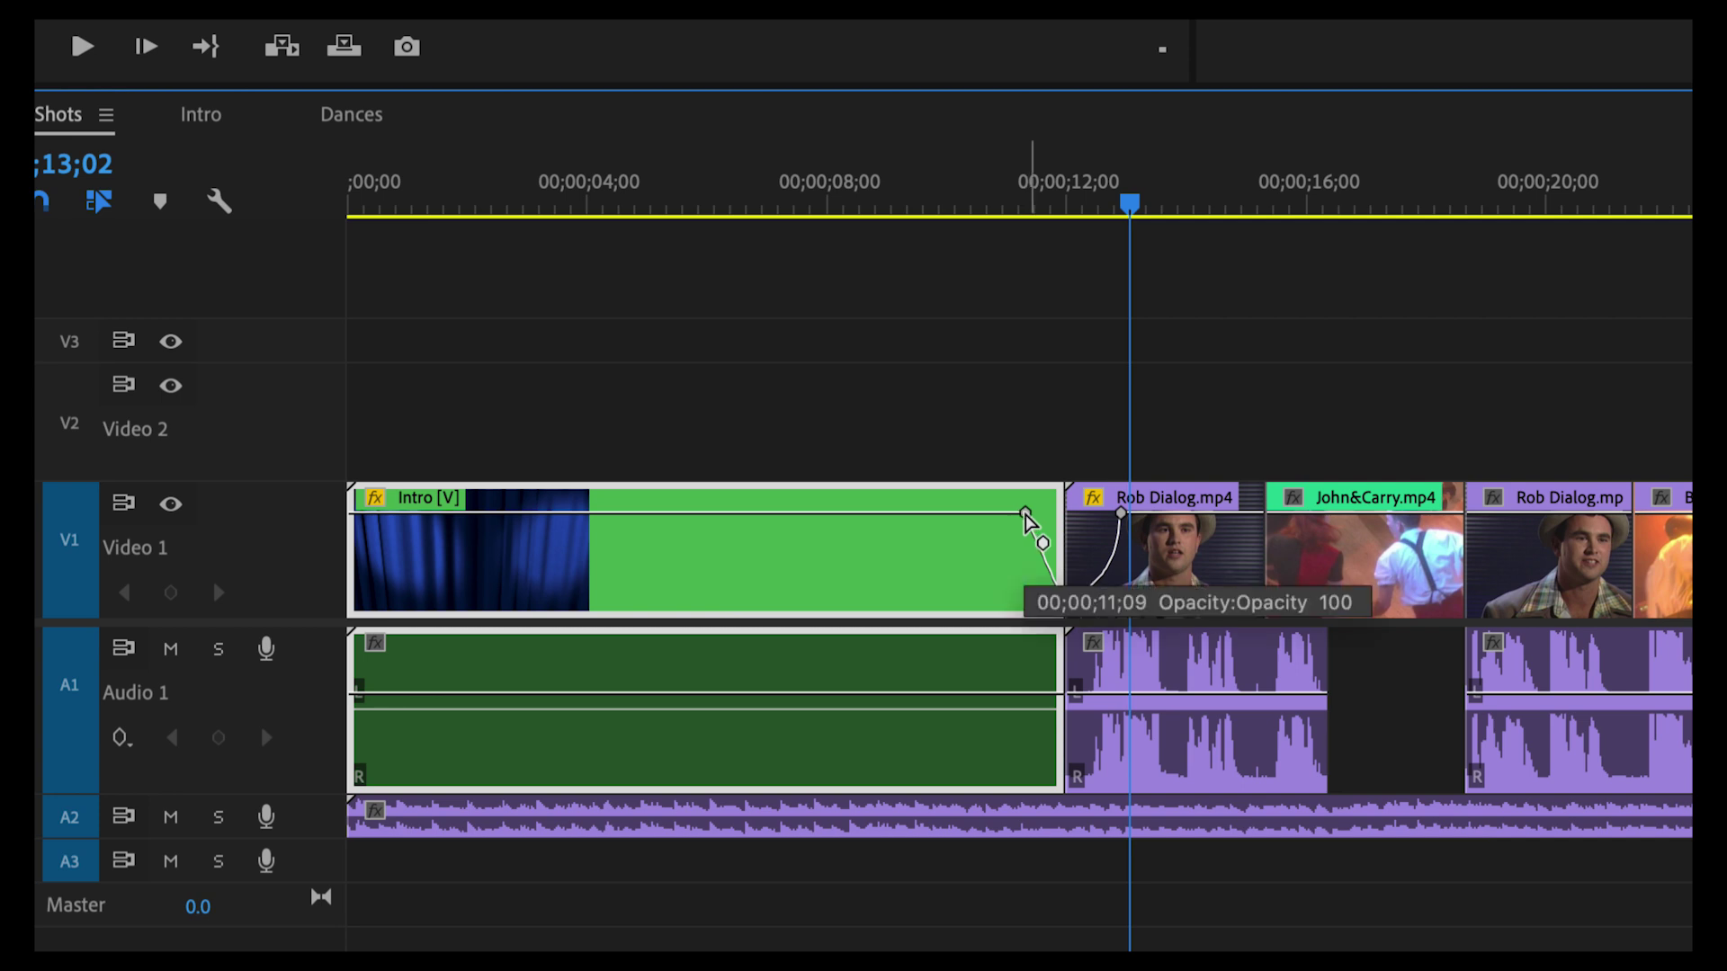
right_click(1026, 516)
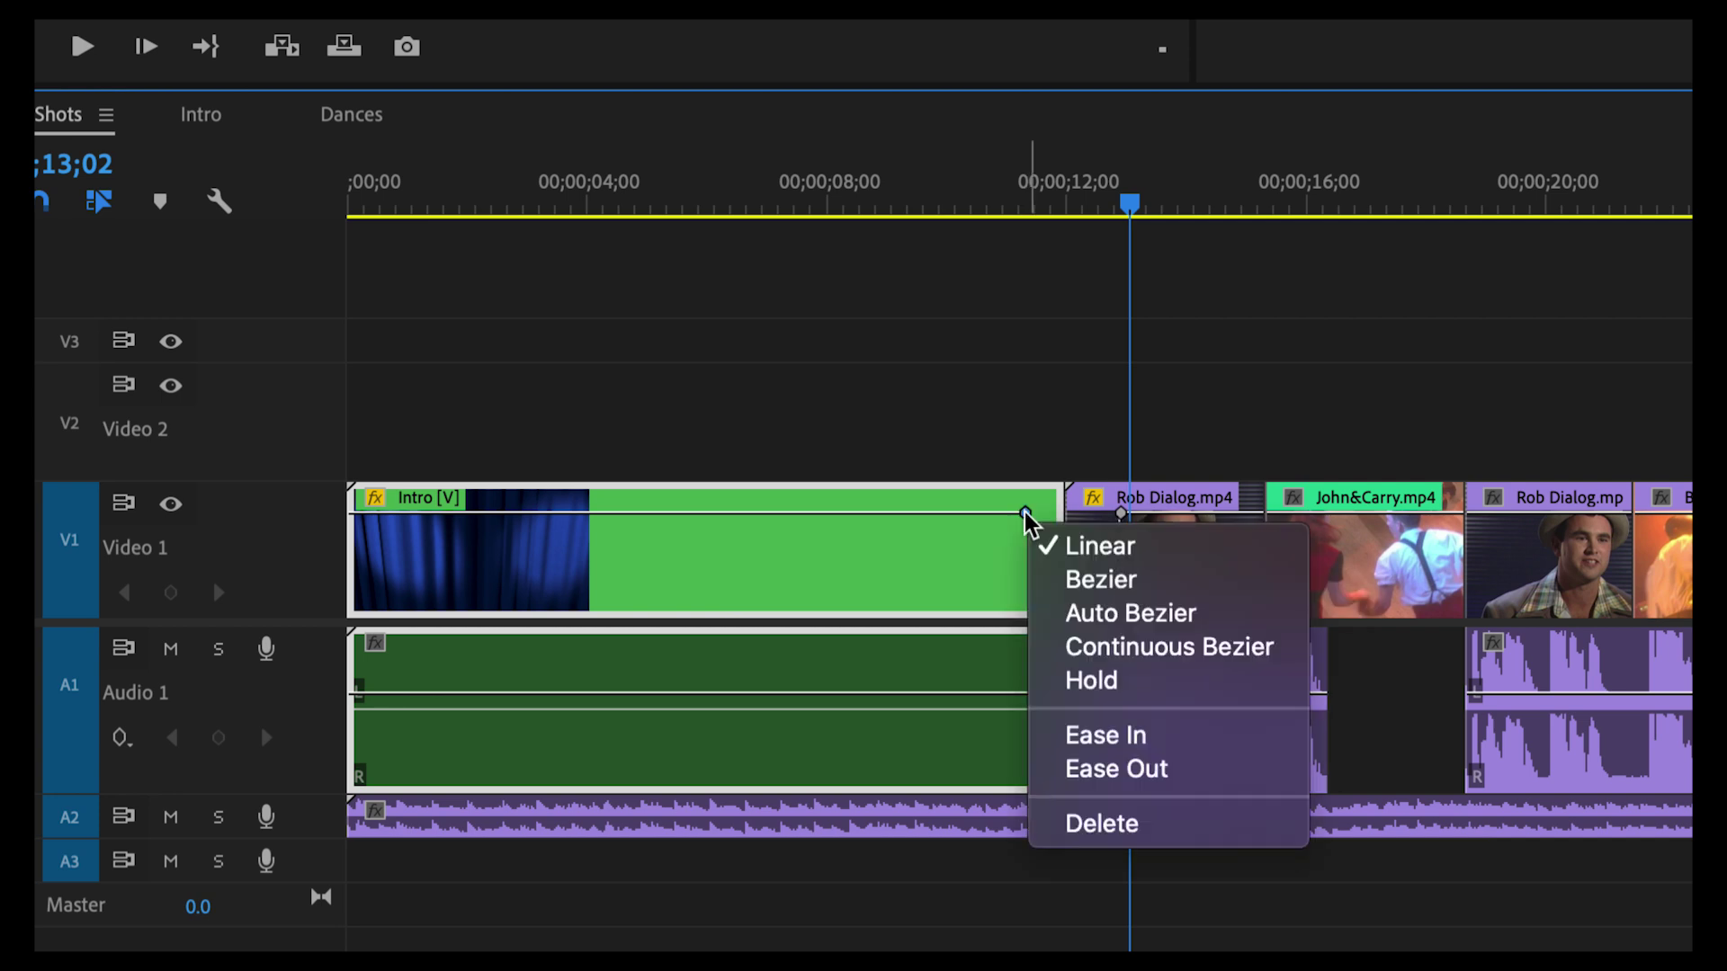
left_click(1090, 580)
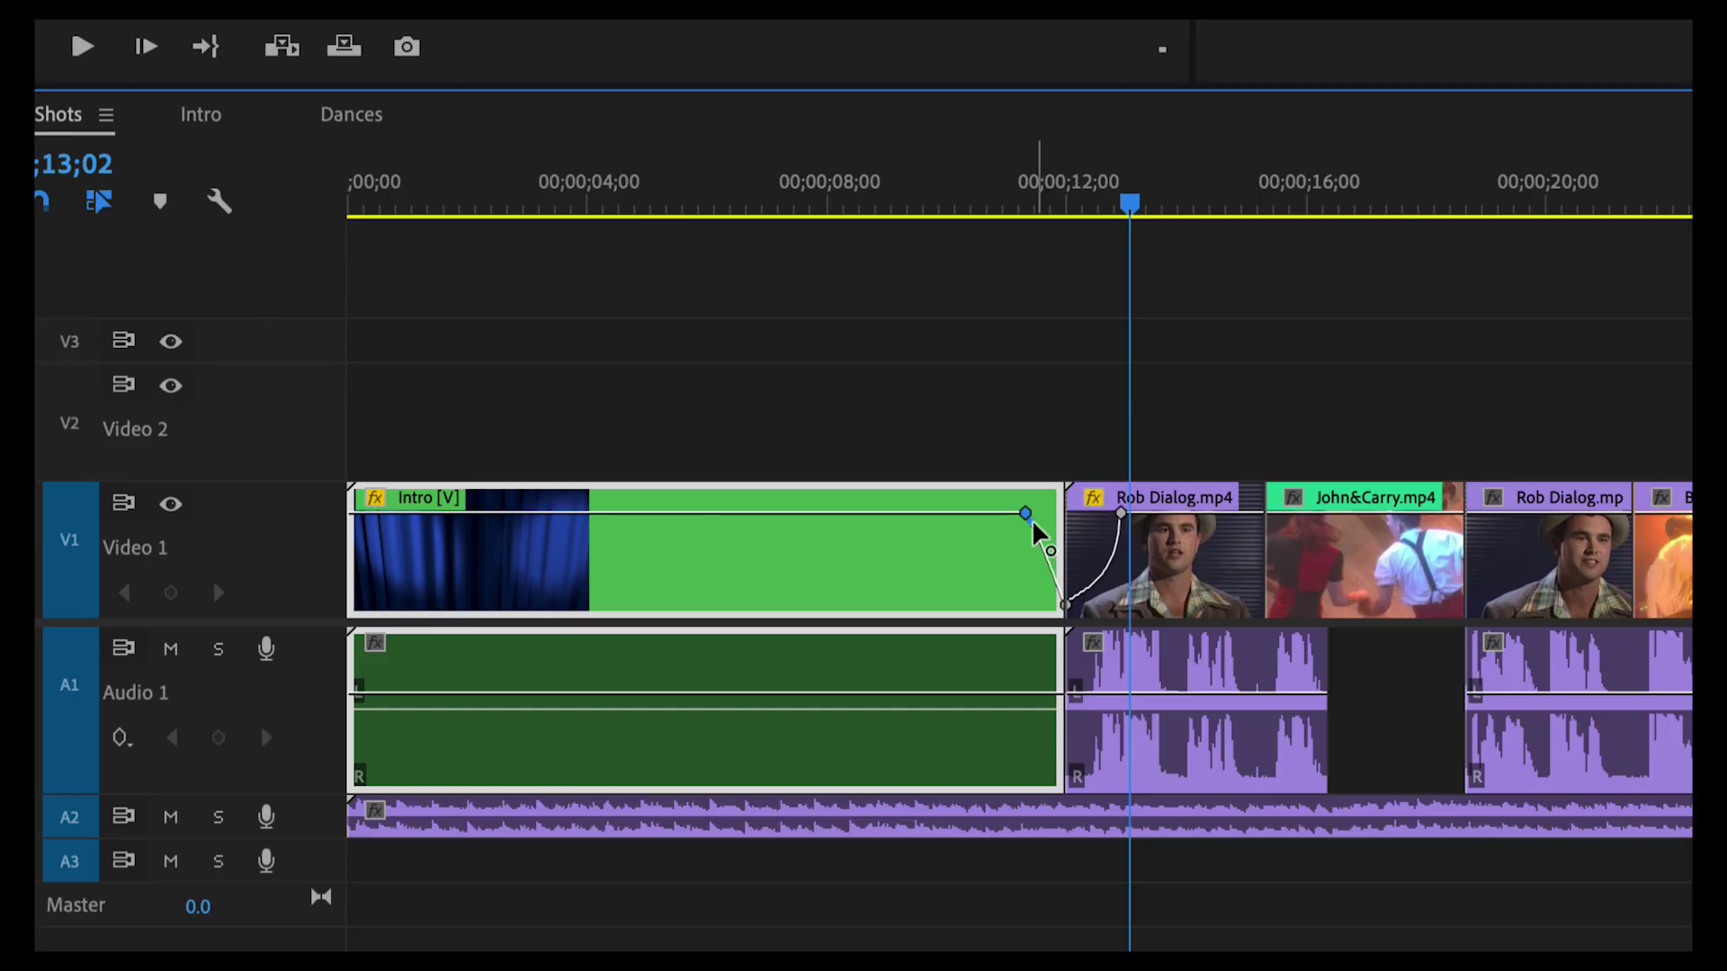
- Pull the Bezier handle of the Intro clip's fade-out keyframe downward to steepen the curve, and play the transition into Rob Dialog
left_click_drag(1031, 521, 1012, 575)
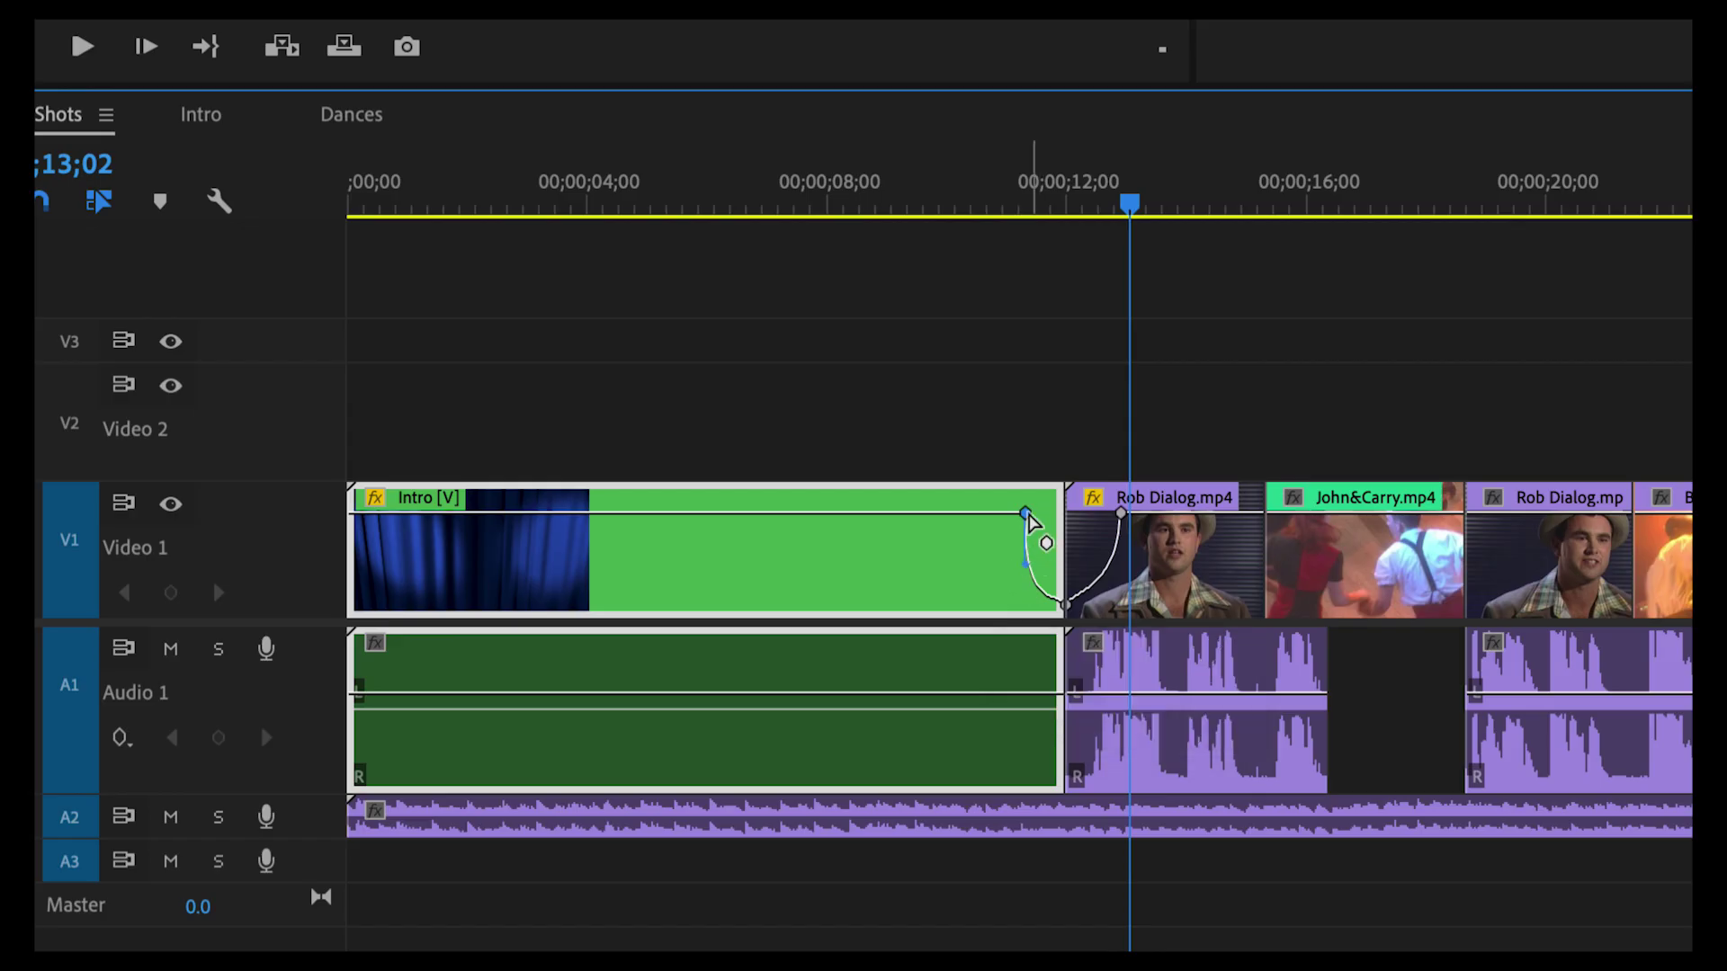
left_click_drag(1025, 514, 1015, 516)
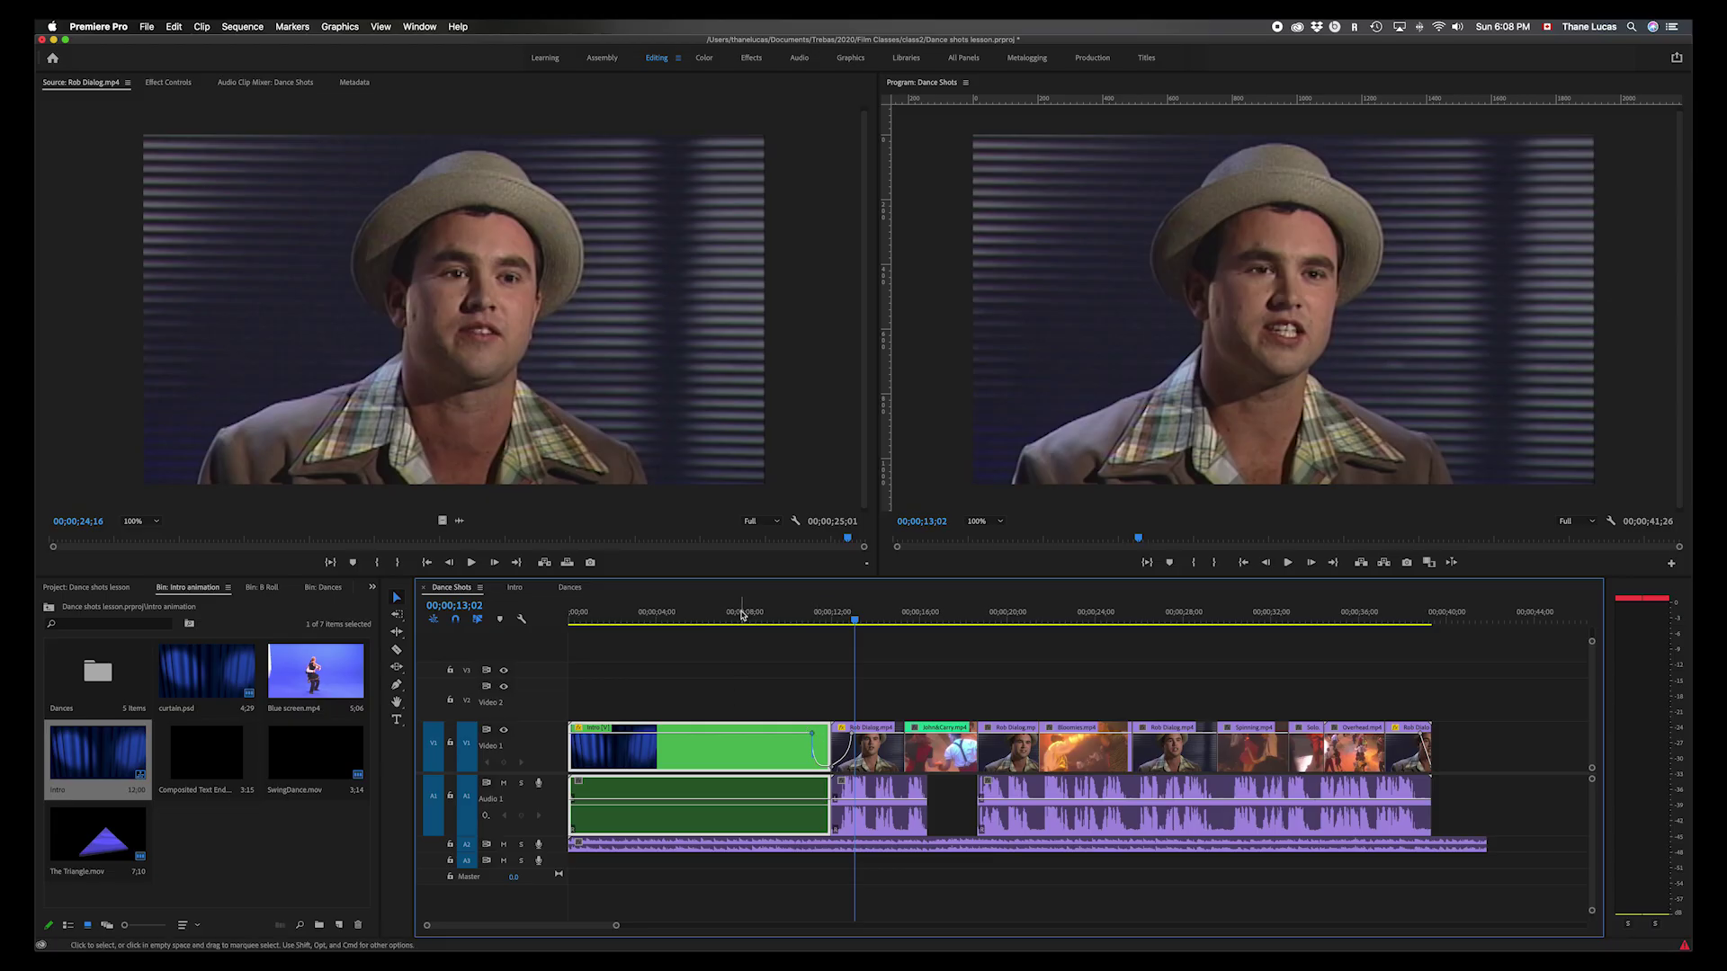
left_click(741, 615)
key("space")
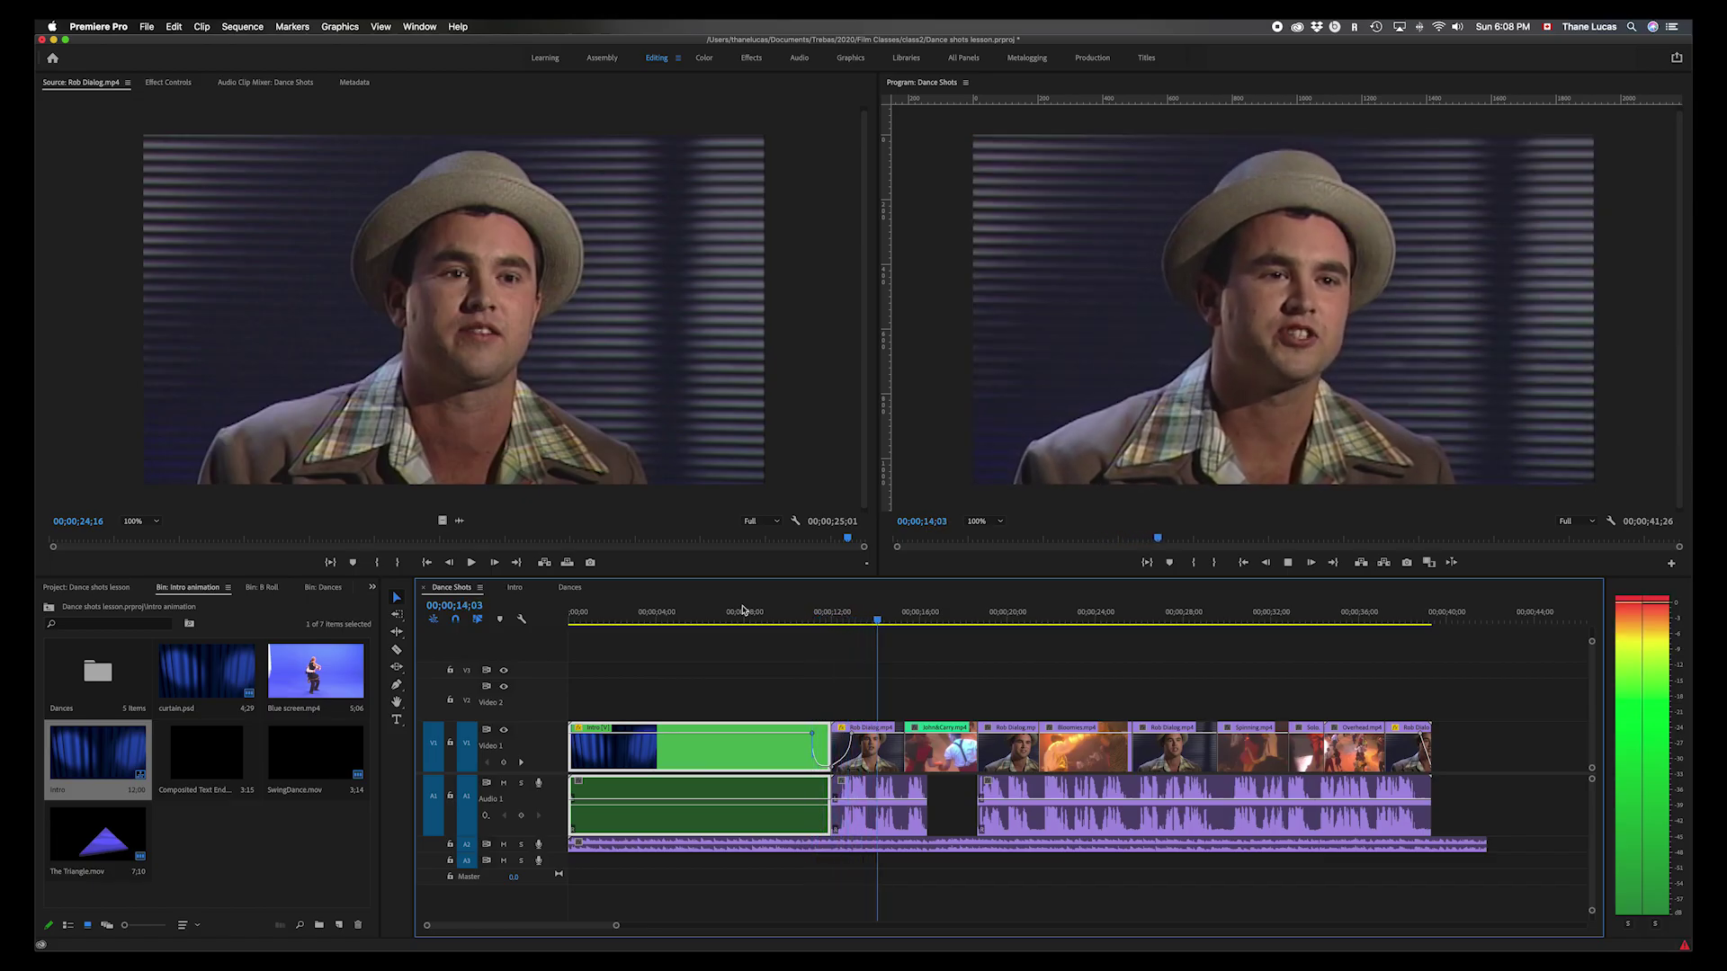
key("space")
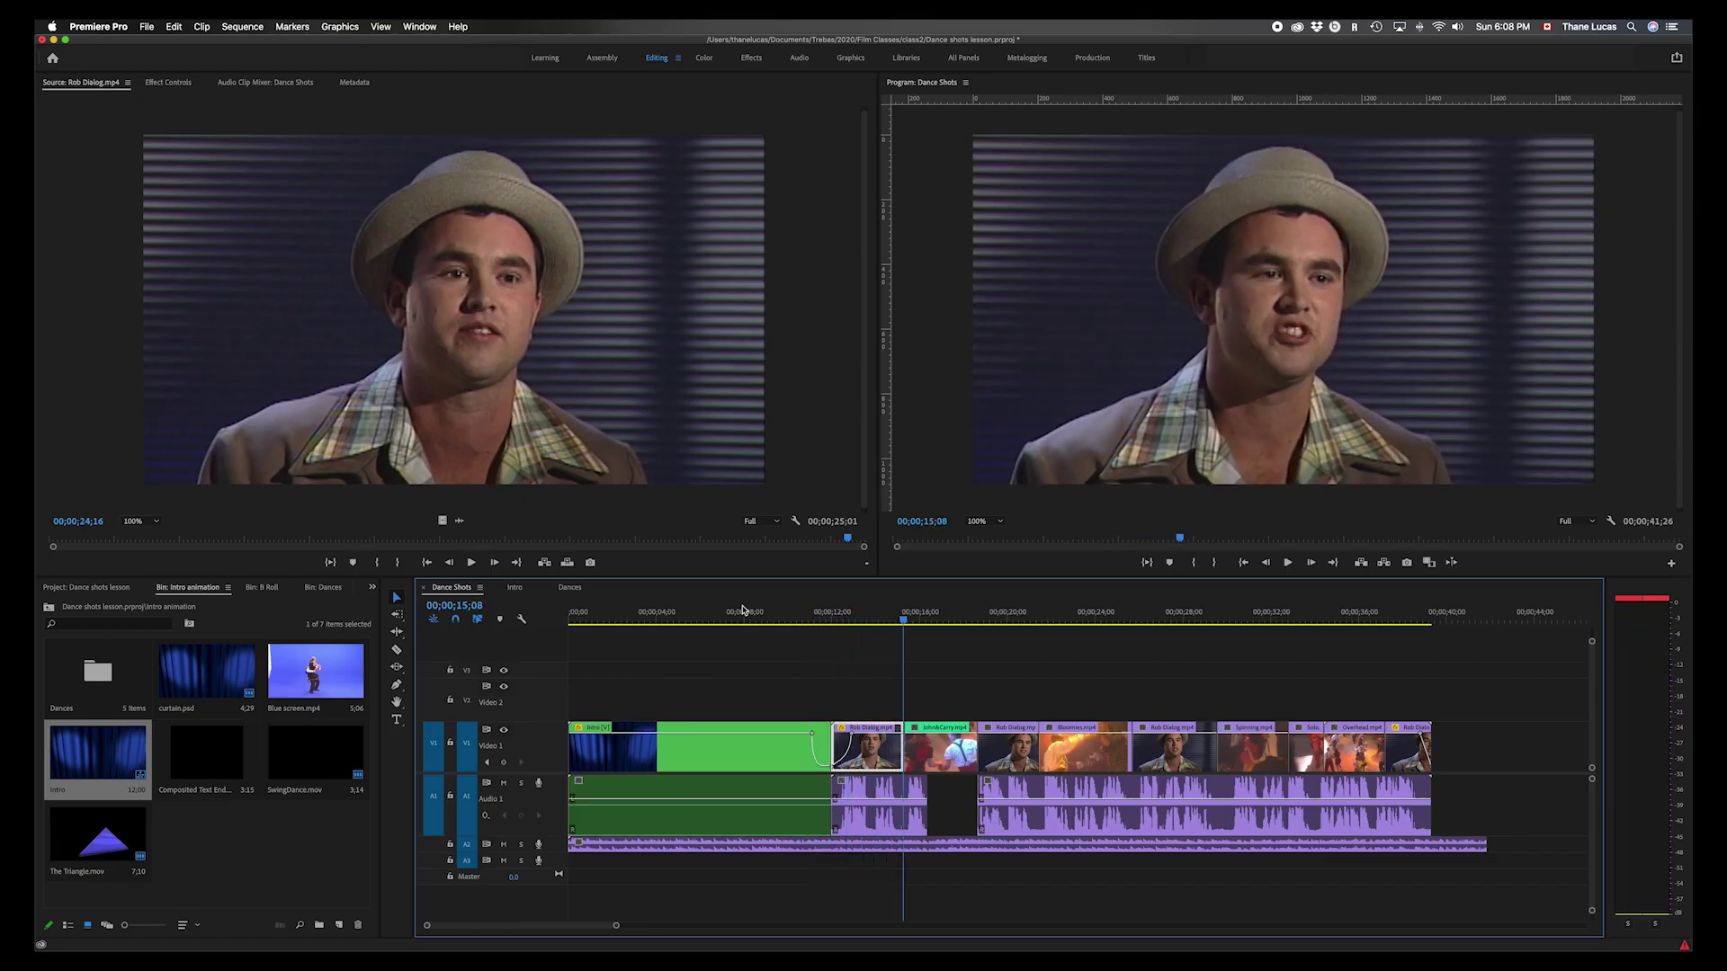
- Readjust the fade-out keyframe's Bezier handle slightly toward the Intro clip's end for a smoother curve, and replay the transition
left_click(812, 734)
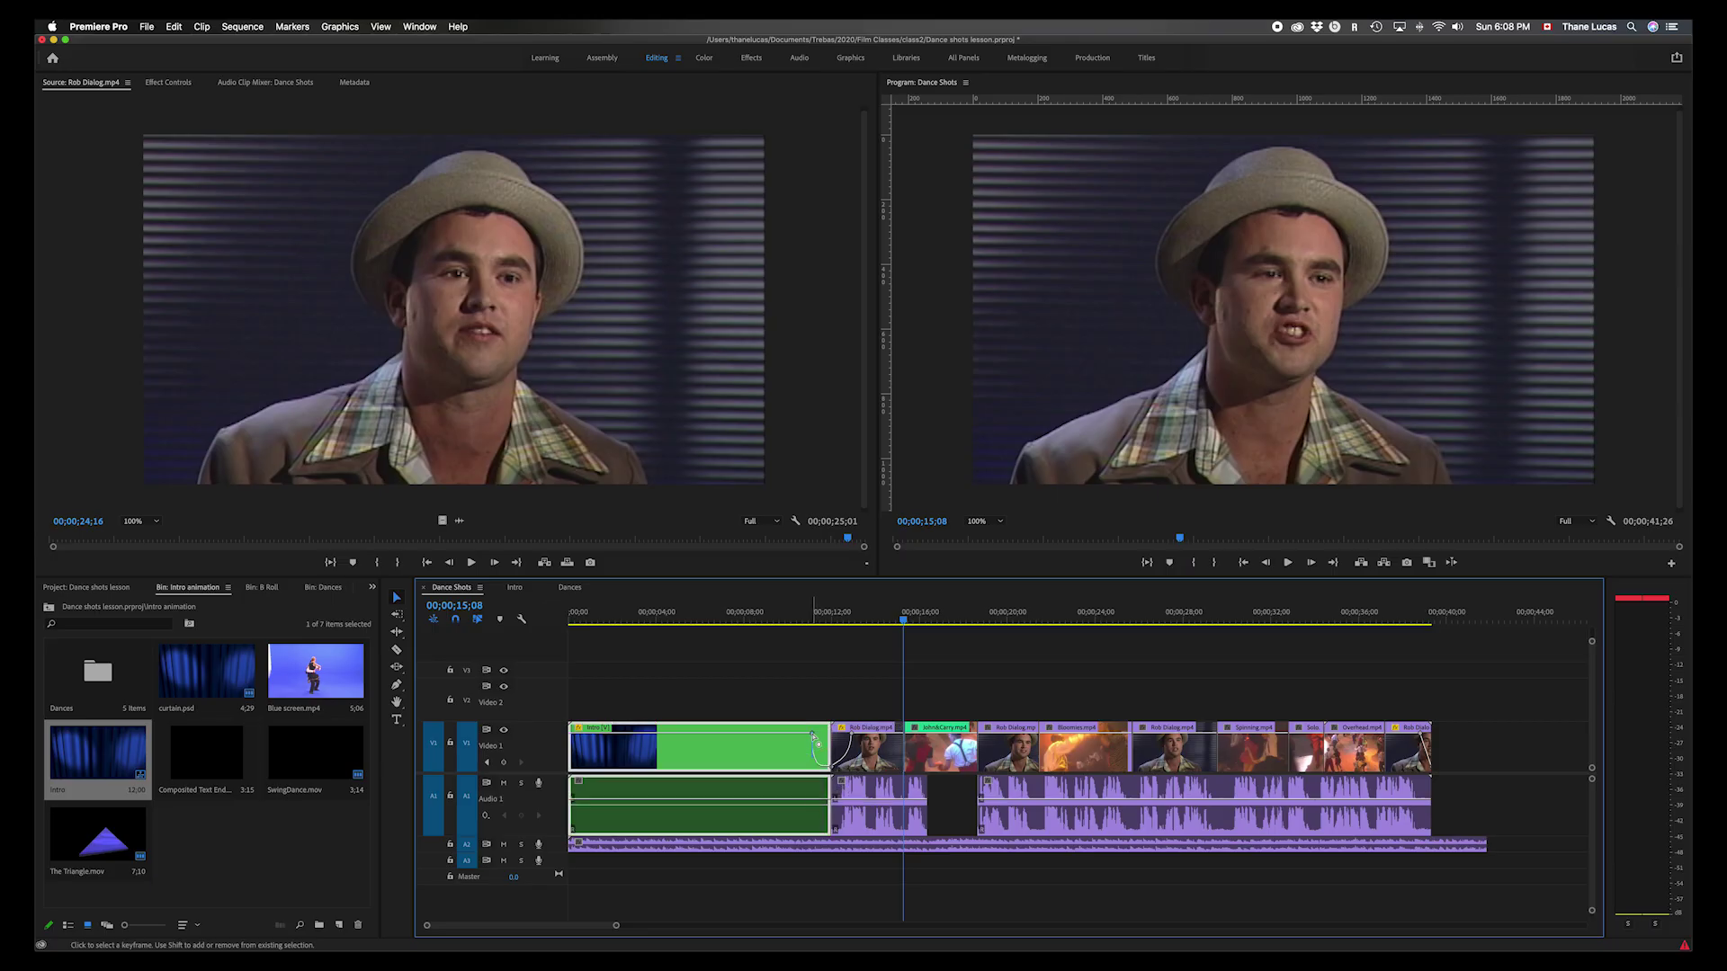
left_click_drag(813, 761, 820, 761)
left_click(787, 606)
key("space")
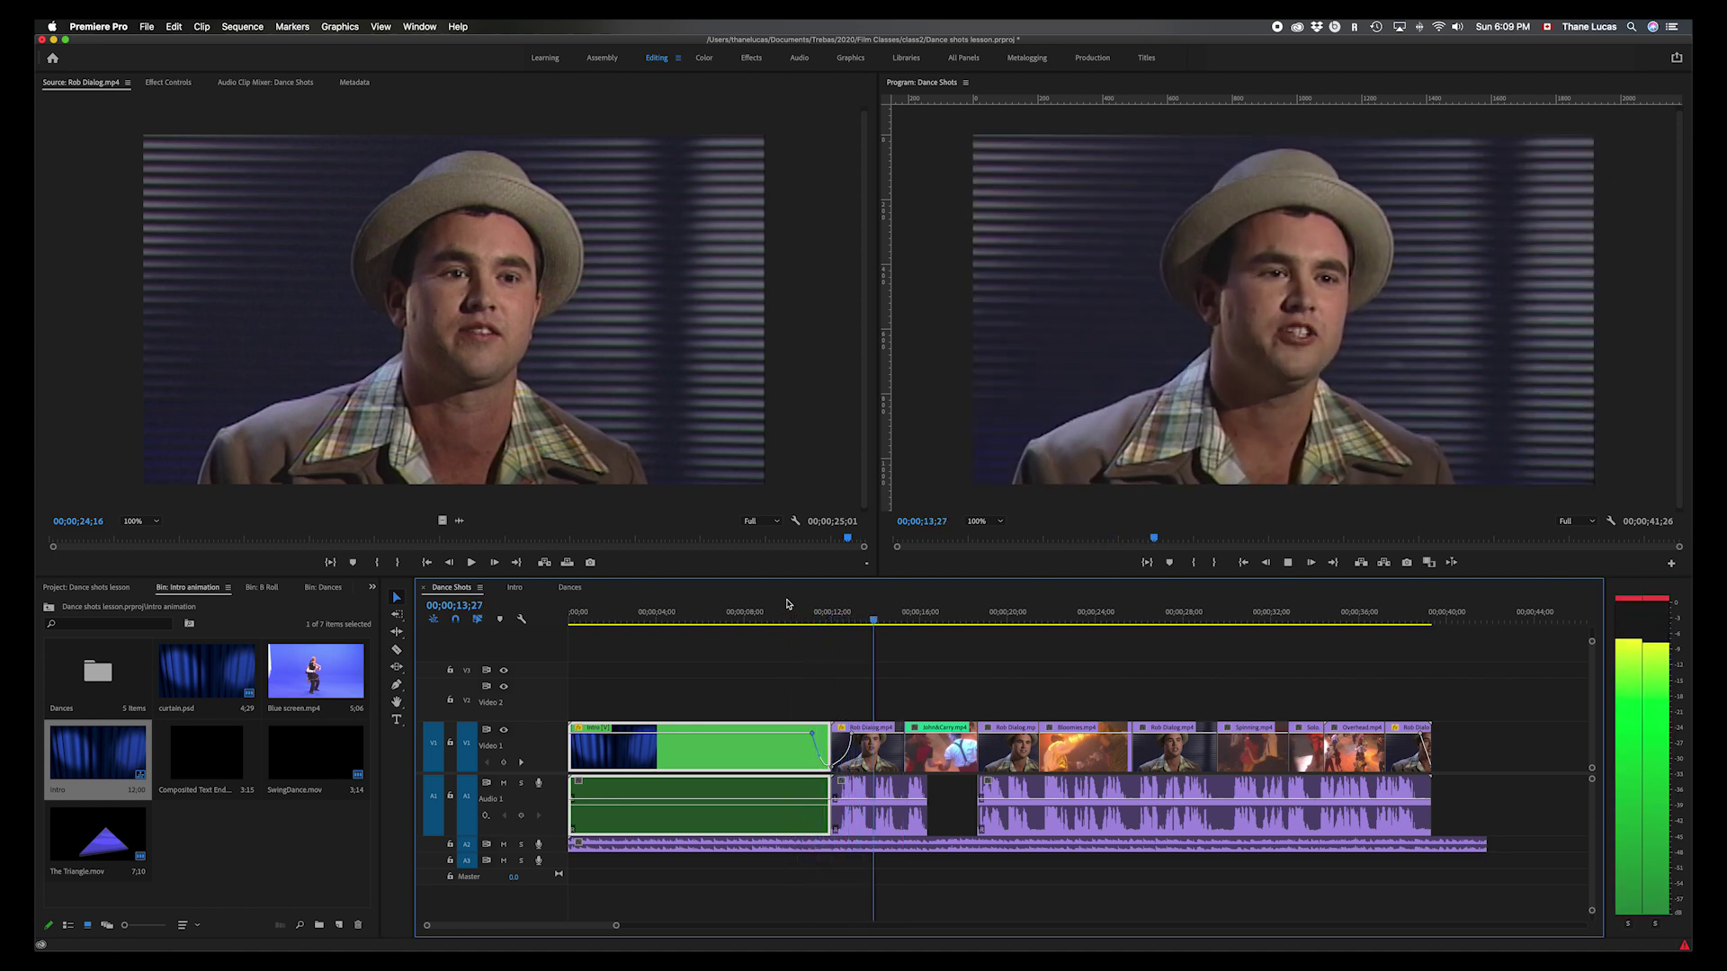
key("space")
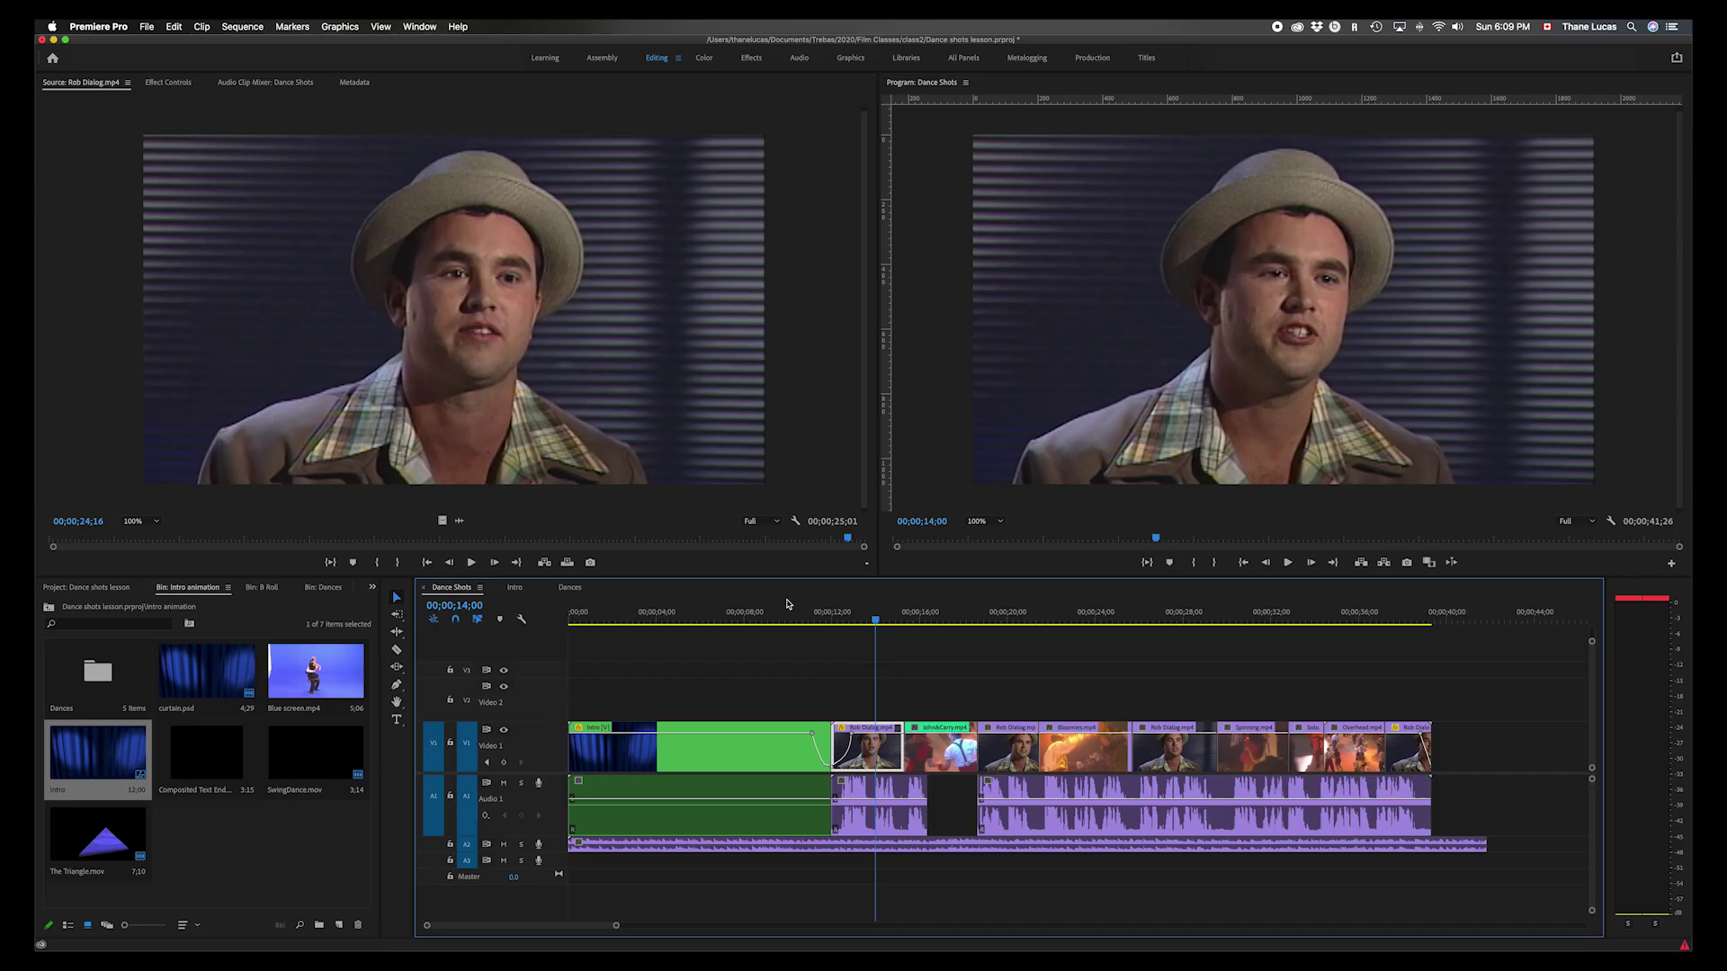
key("space")
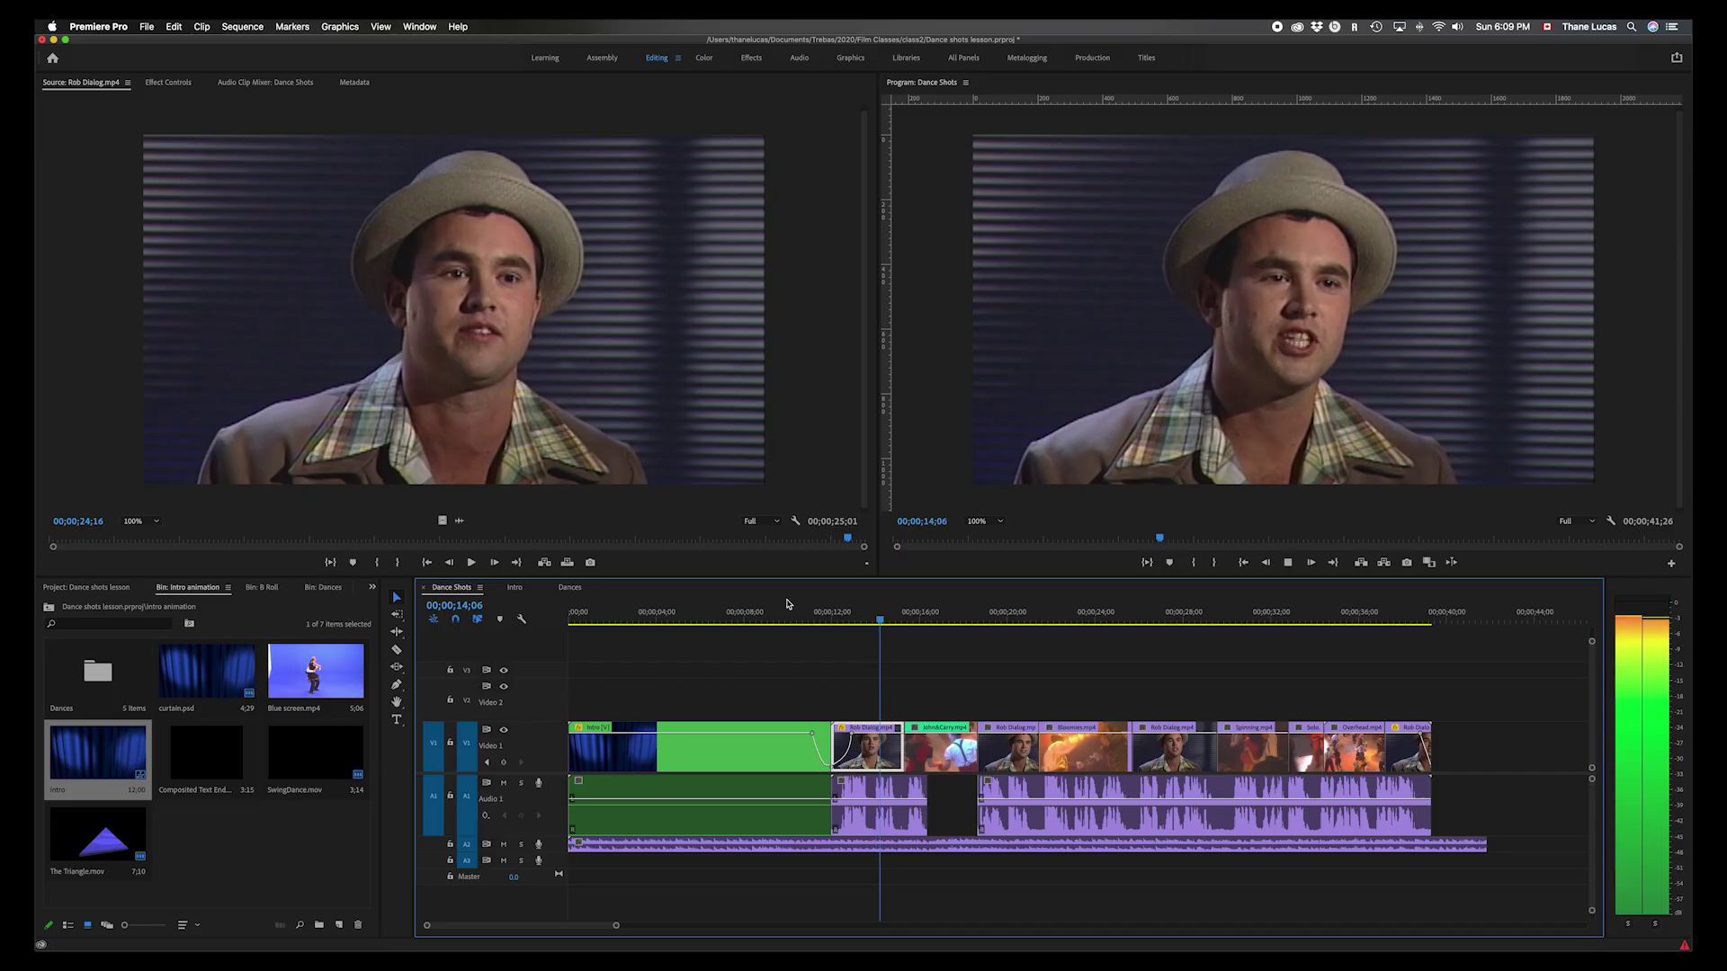
key("space")
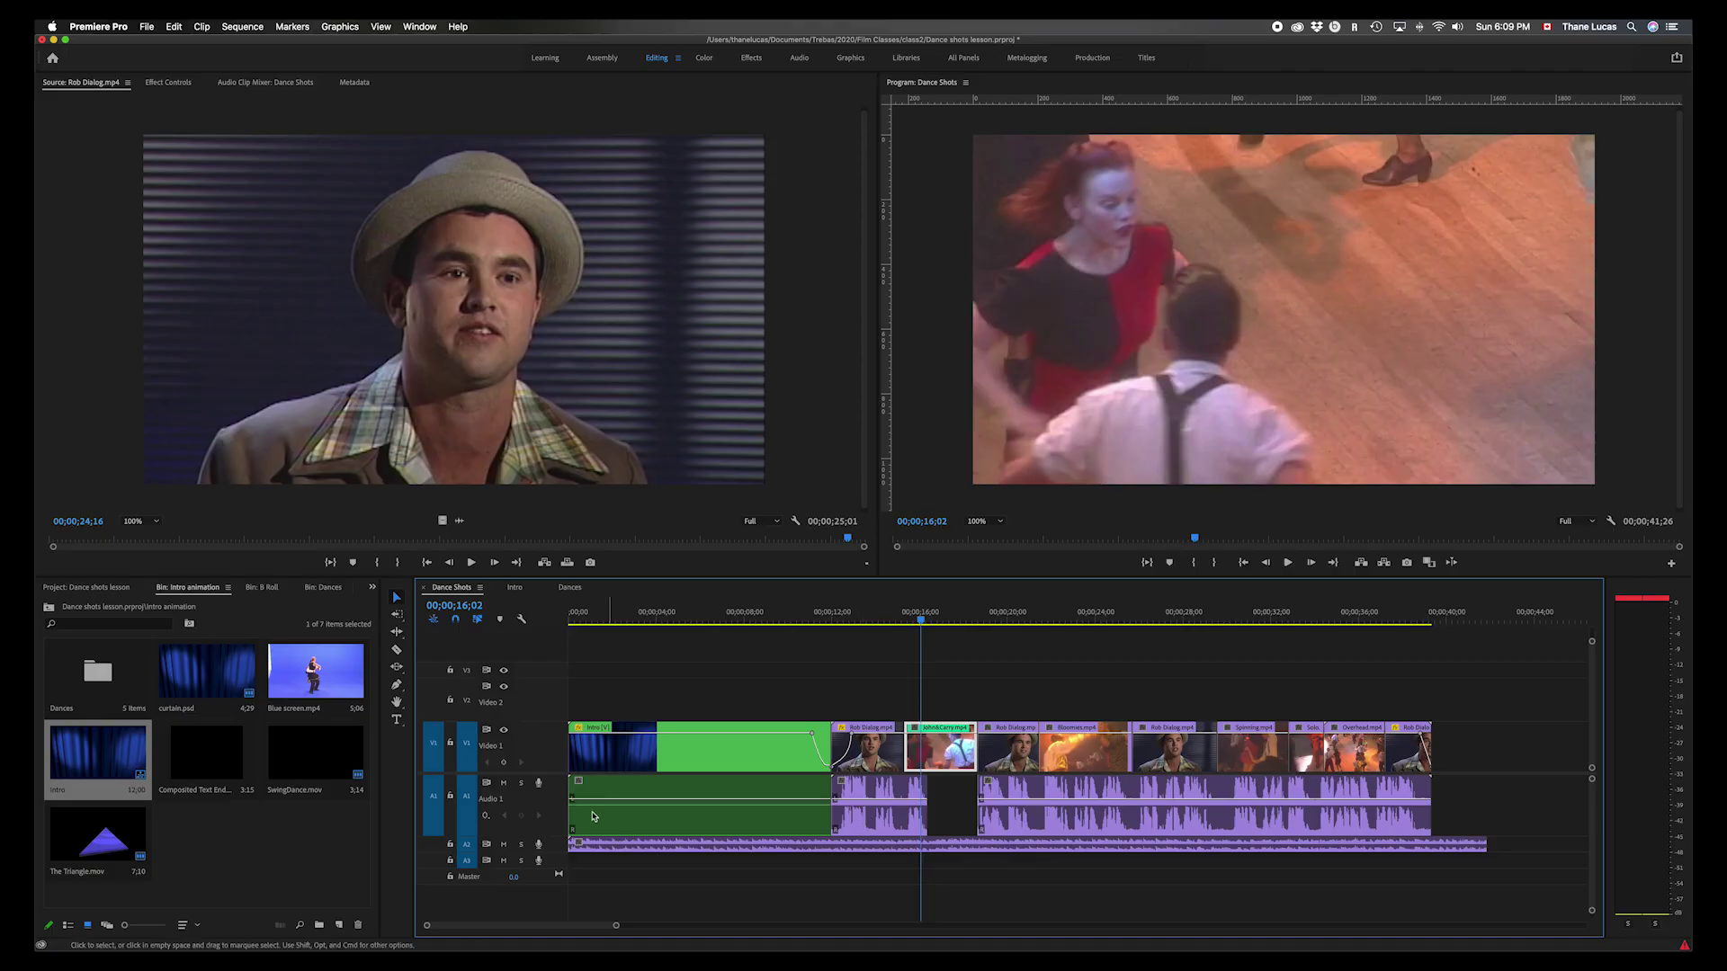
- Collapse the Audio 1 track, expand Audio 2 to show the music waveform, and play the edit to check the audio peaks
left_click(551, 840)
mouse_move(548, 836)
left_mouse_down()
mouse_move(552, 790)
mouse_move(567, 863)
left_mouse_up()
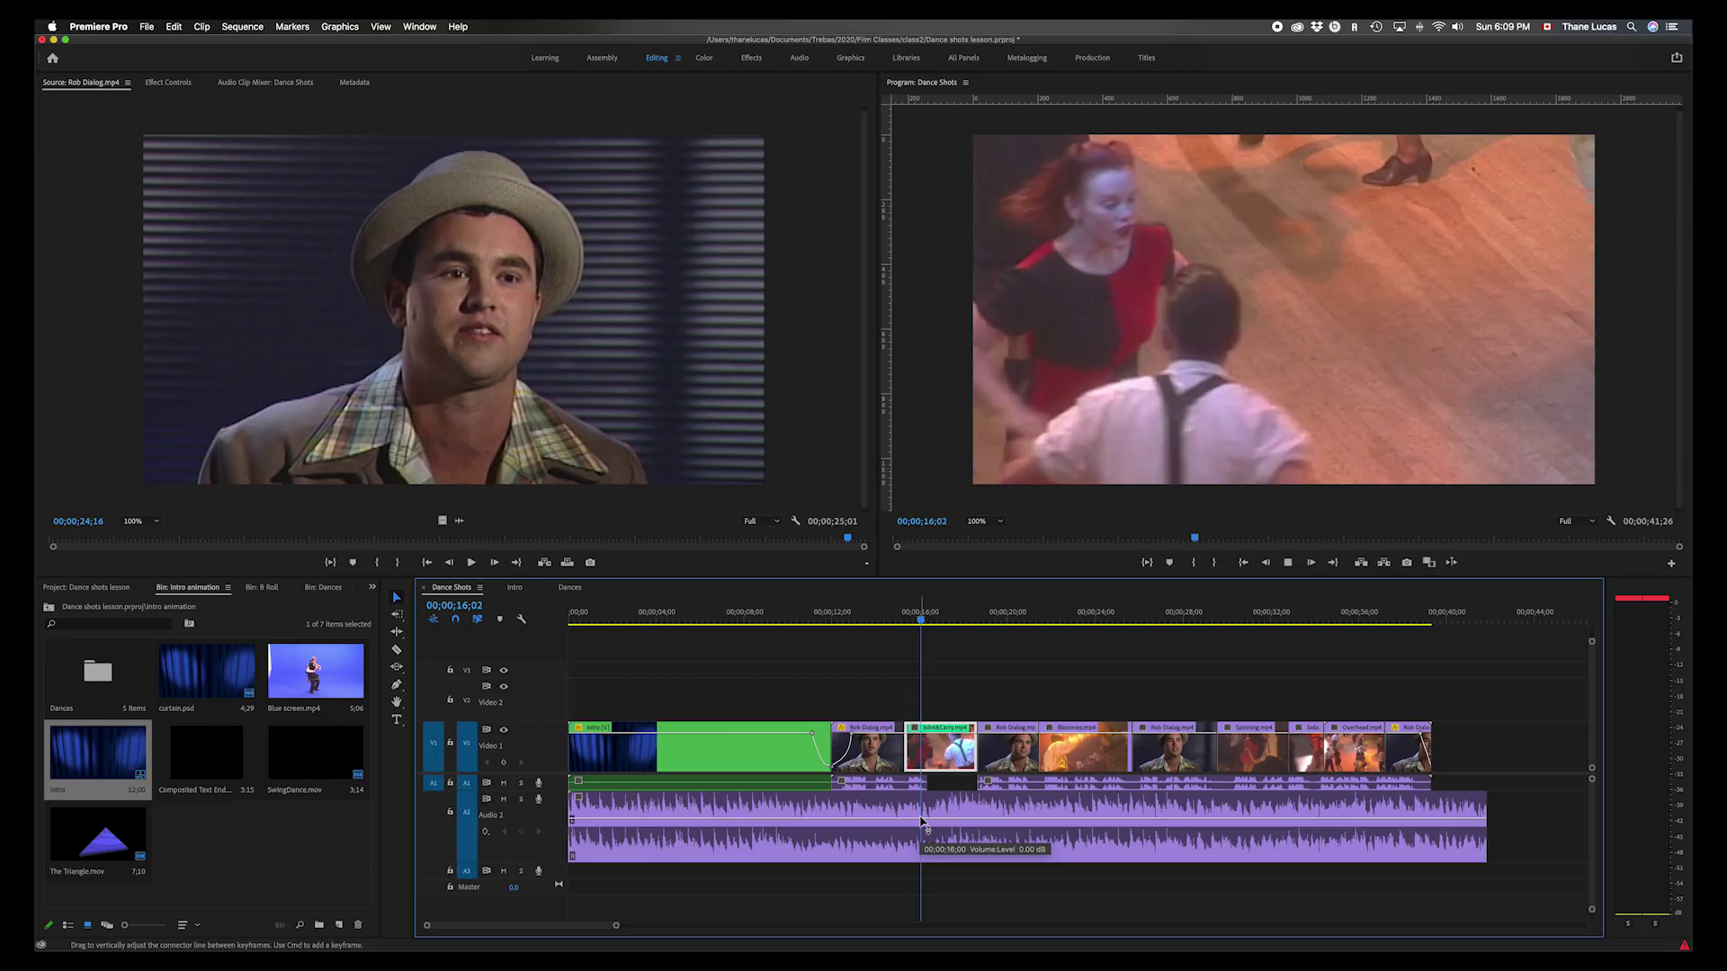
key("space")
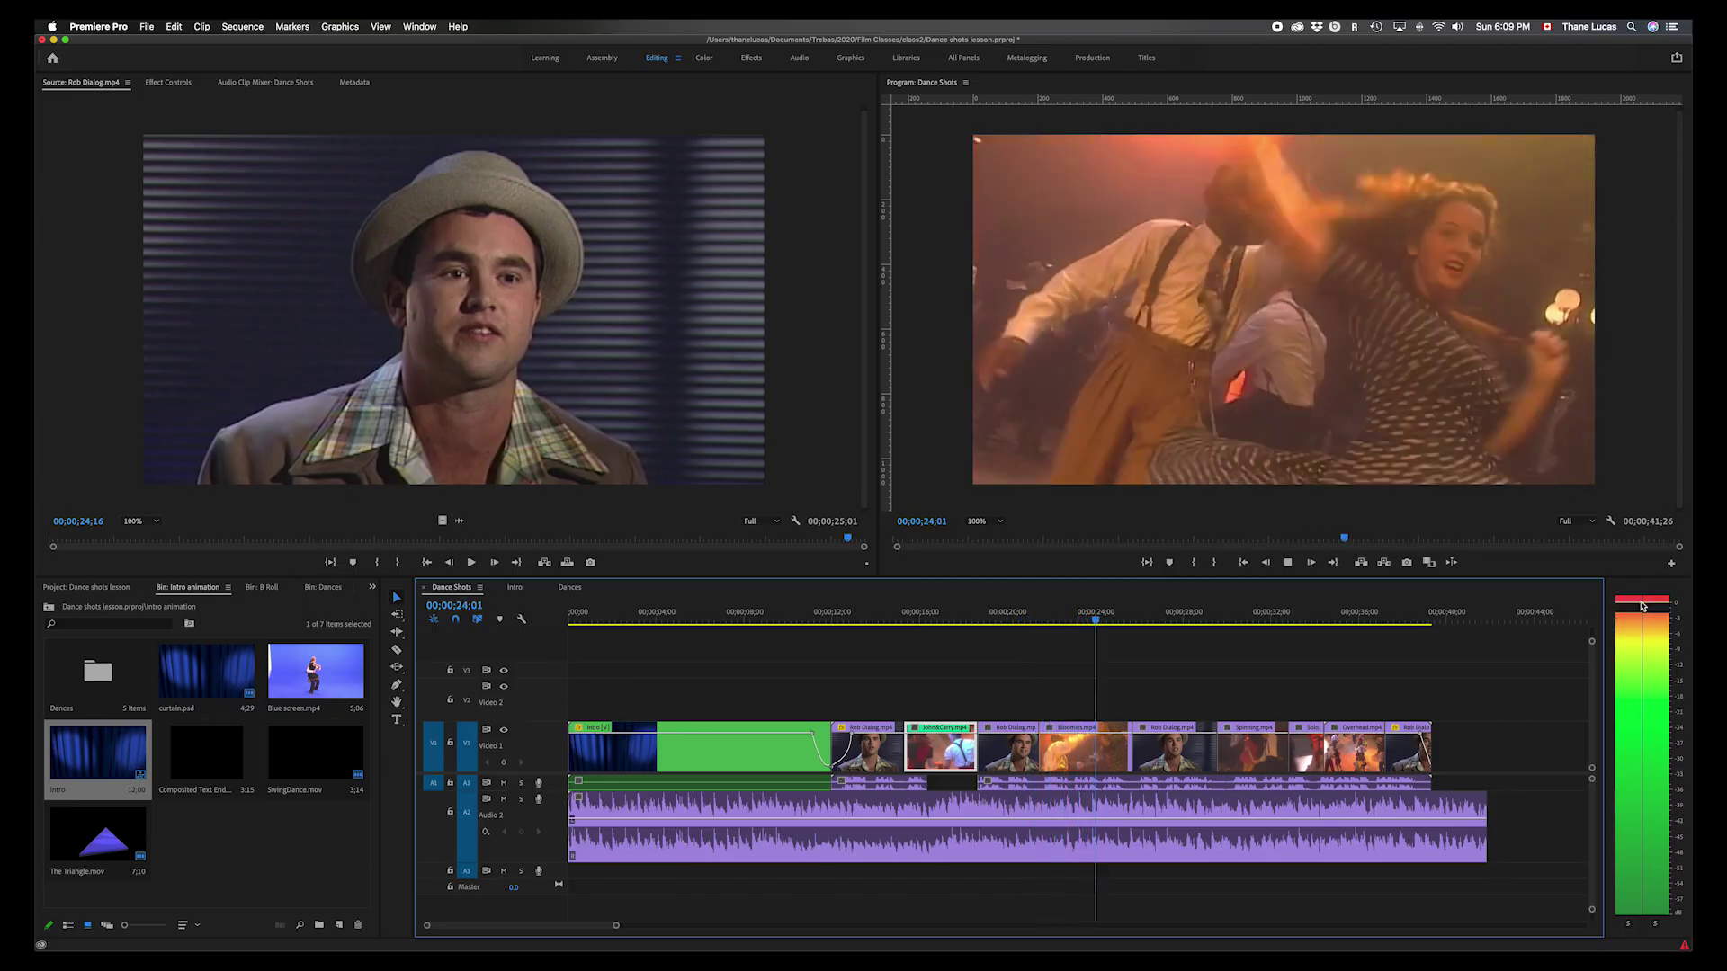
key("space")
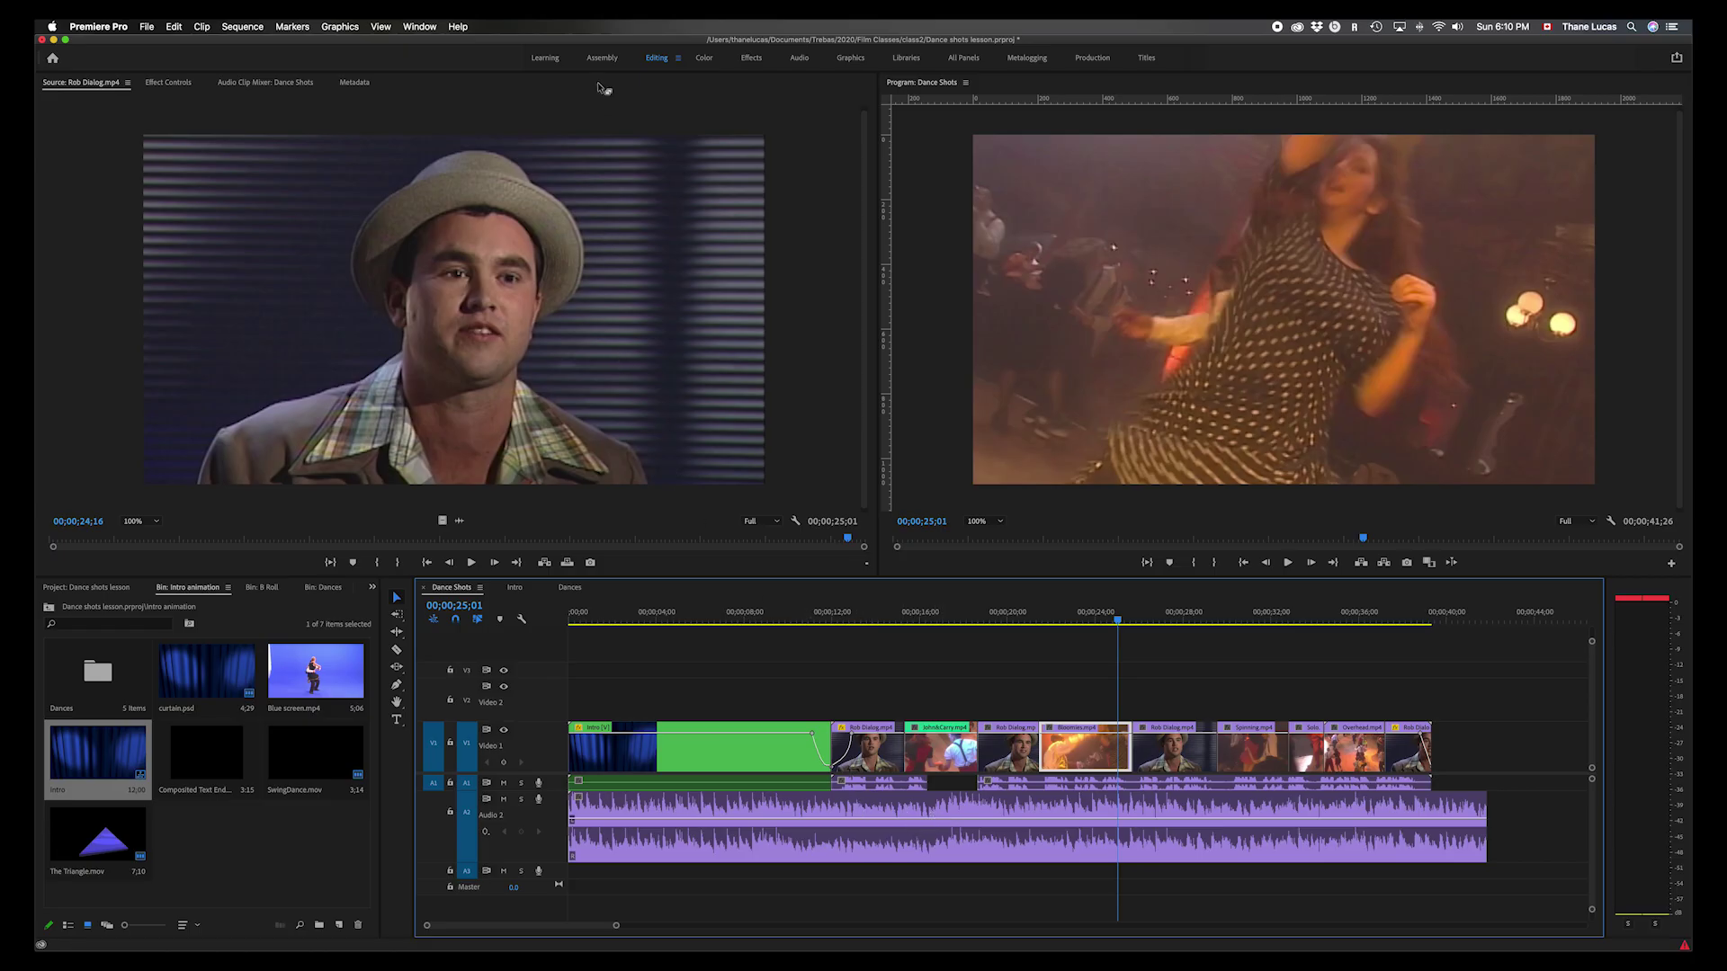
- Switch to the Audio workspace and play from near the end of the Intro clip to check the track mixer meters
left_click(799, 58)
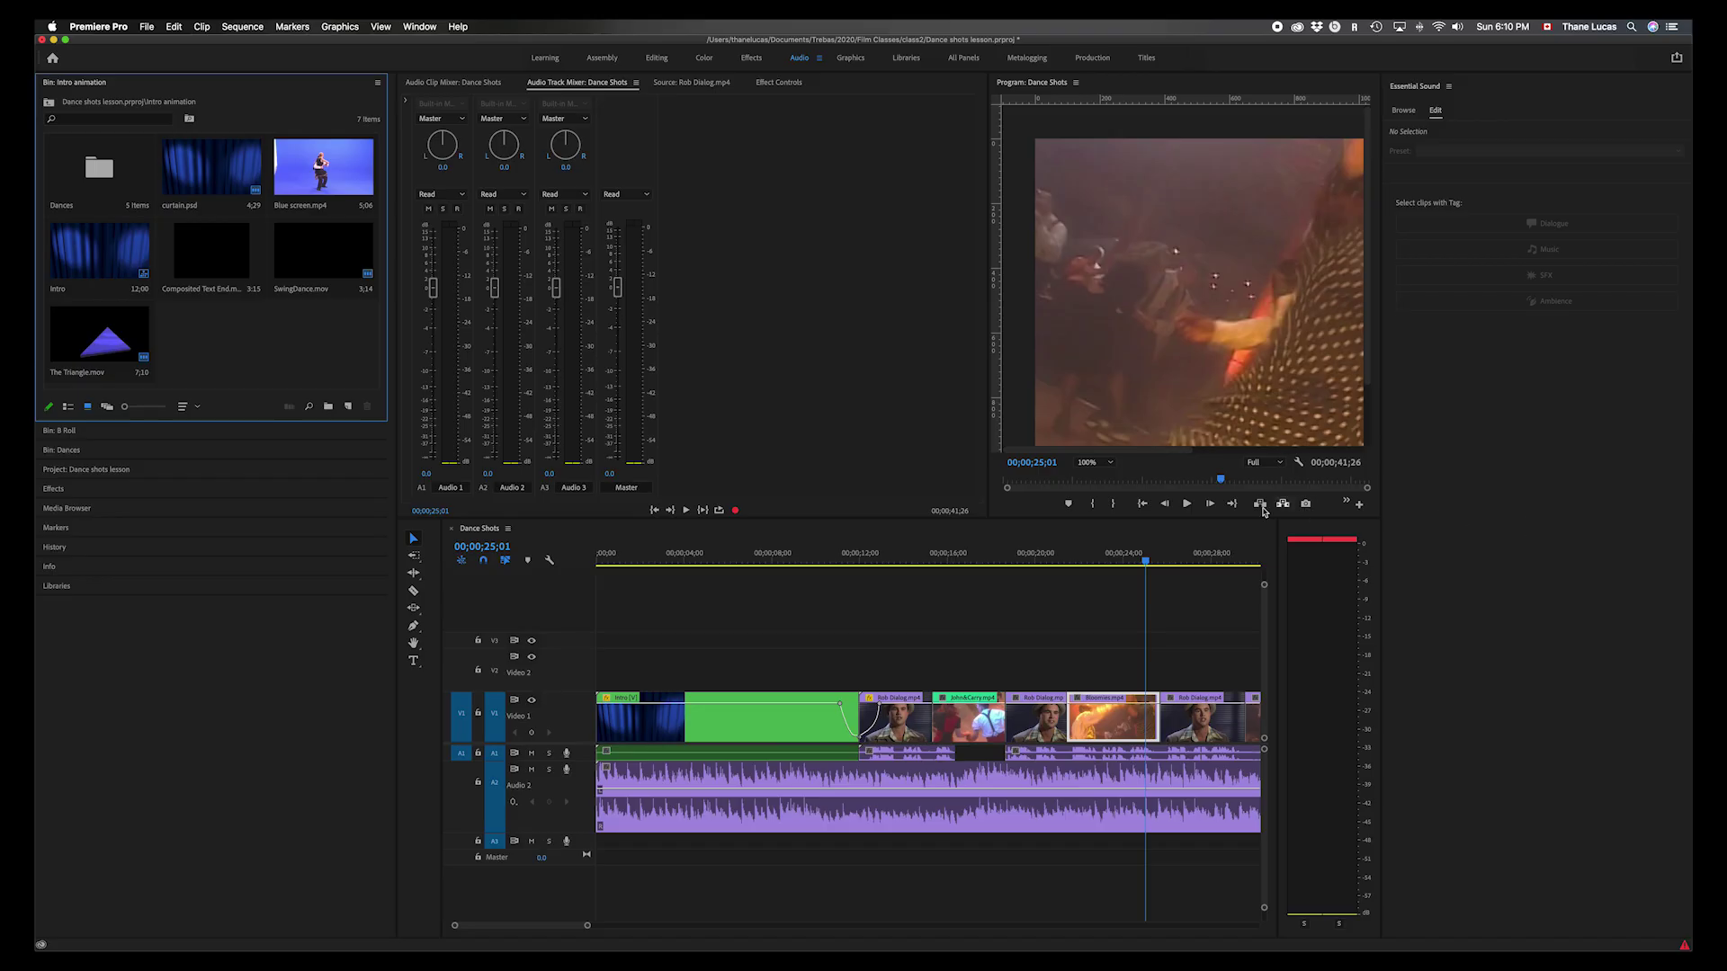
left_click_drag(1147, 567, 836, 567)
key("space")
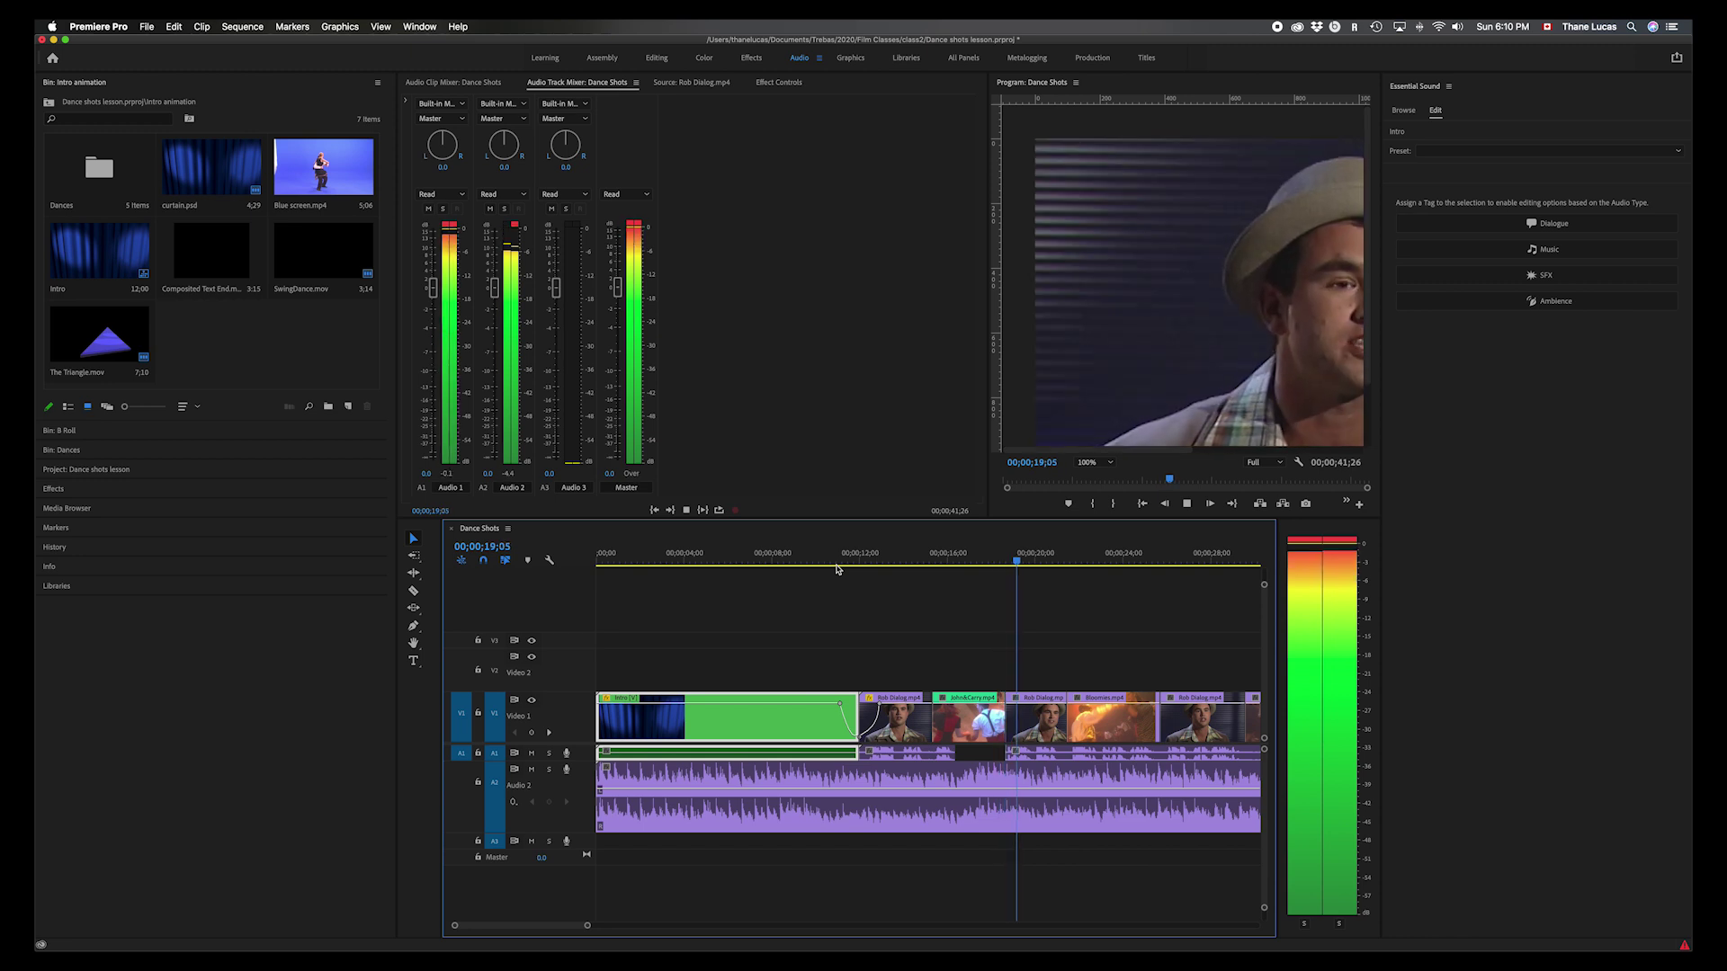
left_click(837, 569)
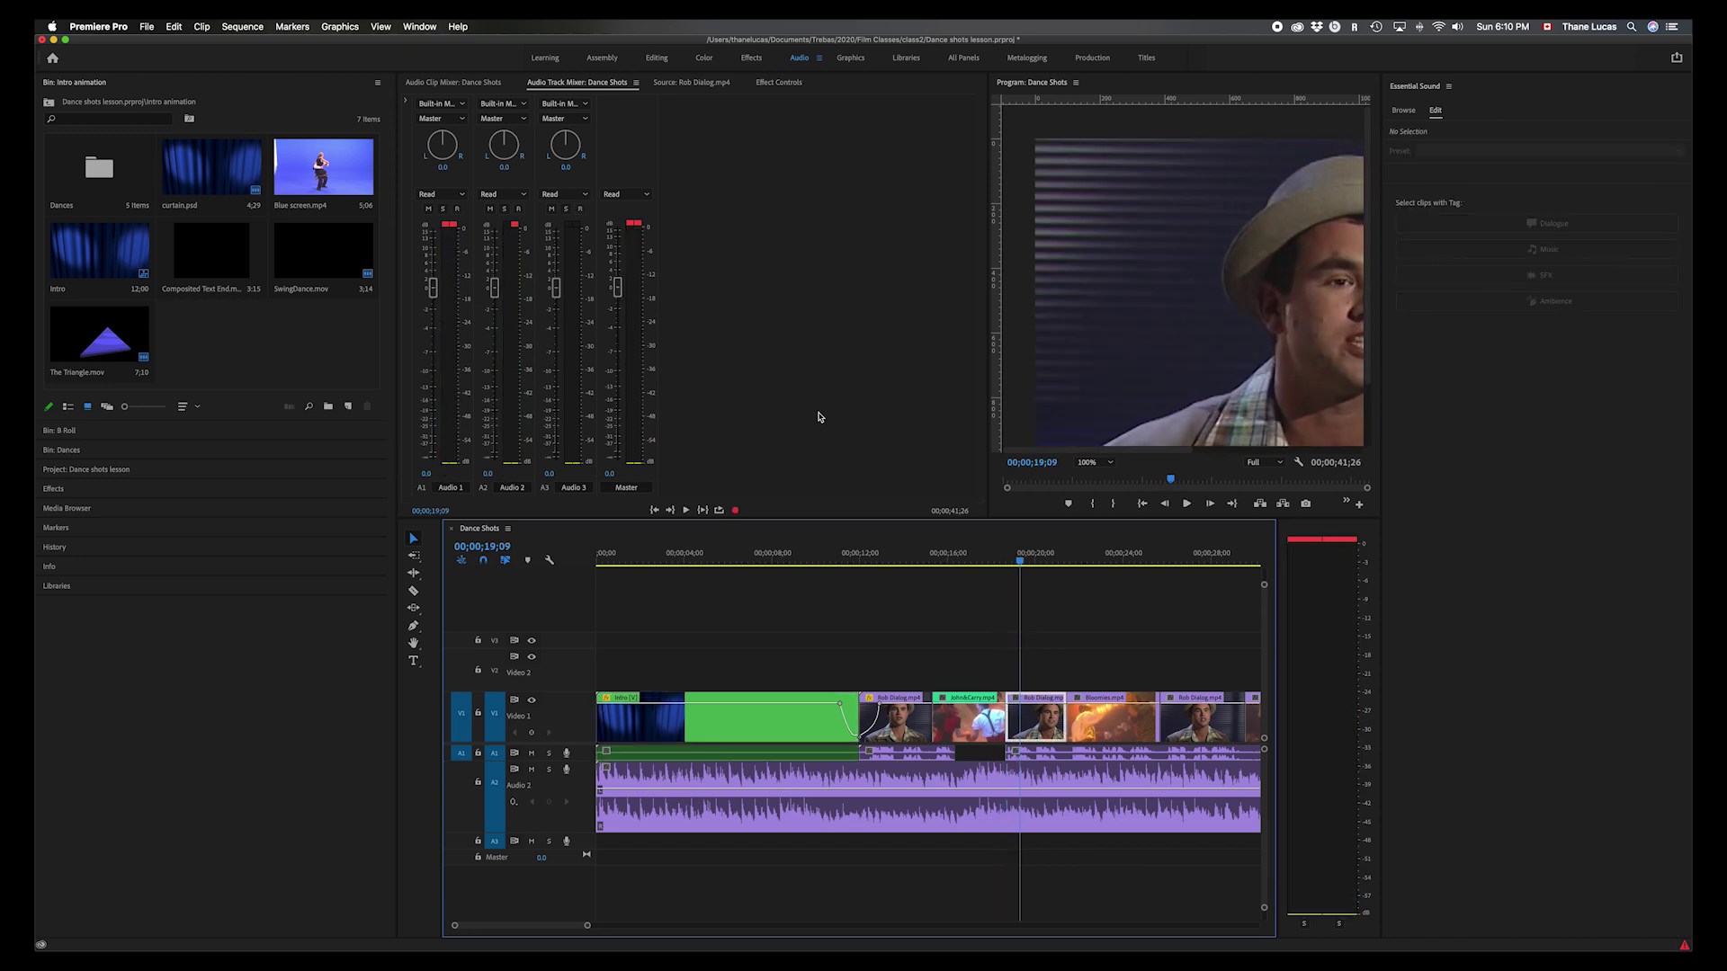
- Lower the Audio 1 track volume to -4.0 dB and play the sequence from the start
left_click_drag(434, 290, 435, 321)
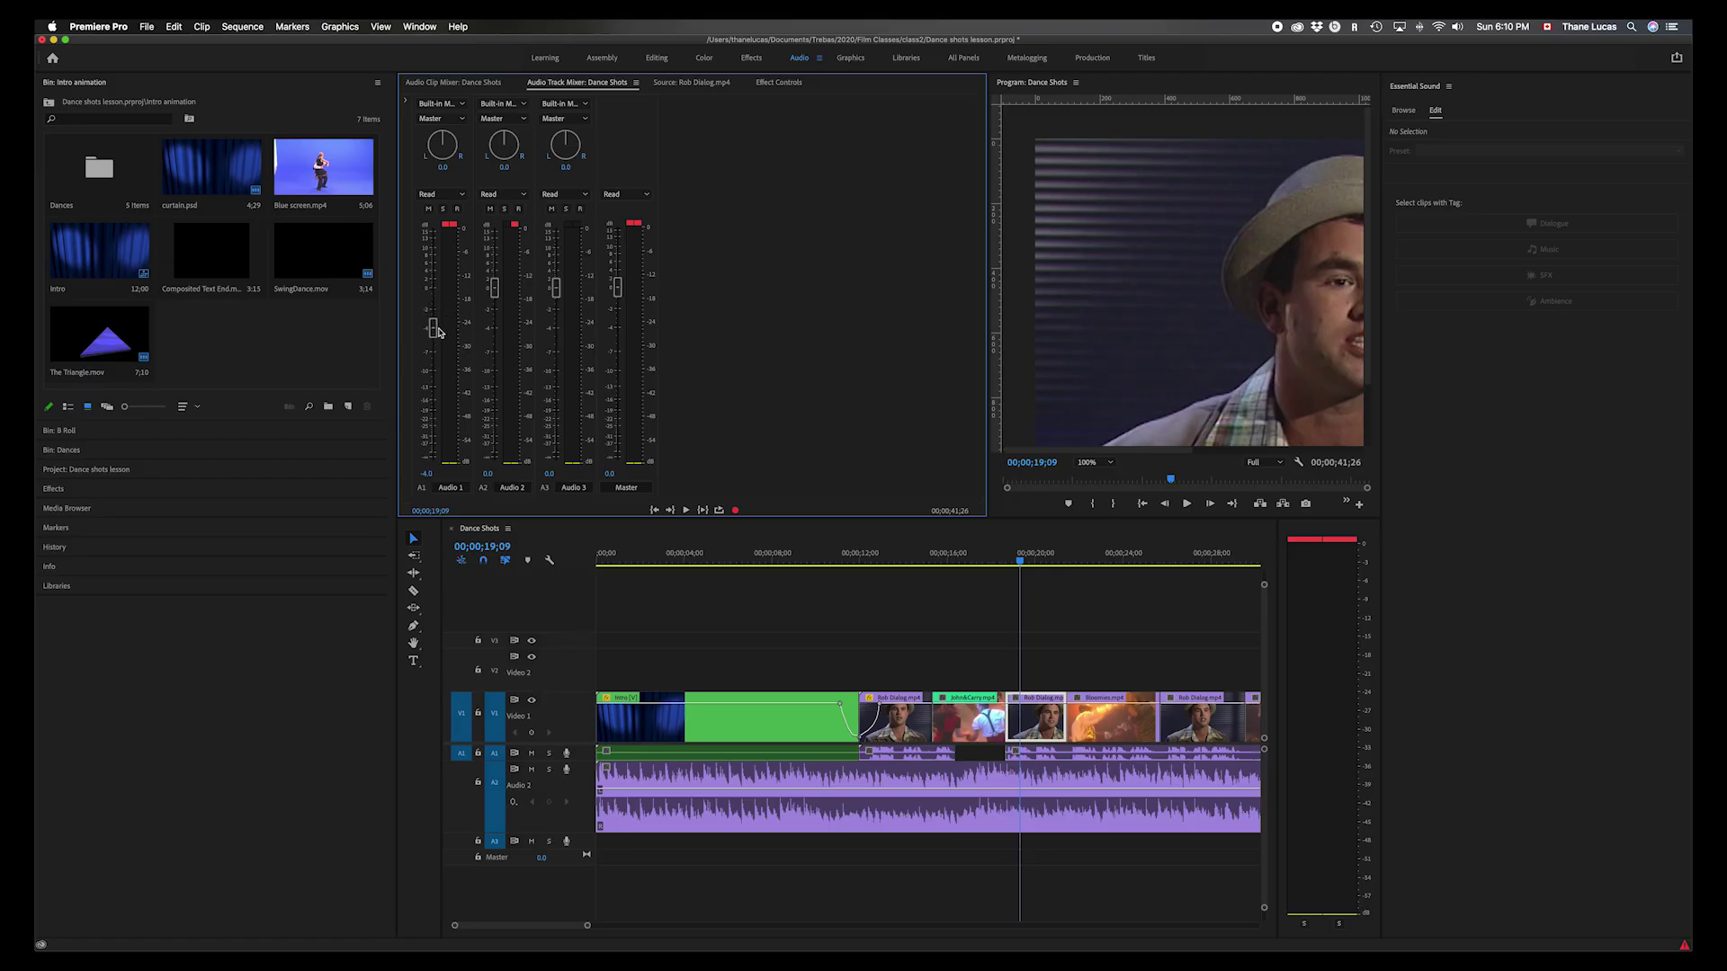
key("Home")
key("space")
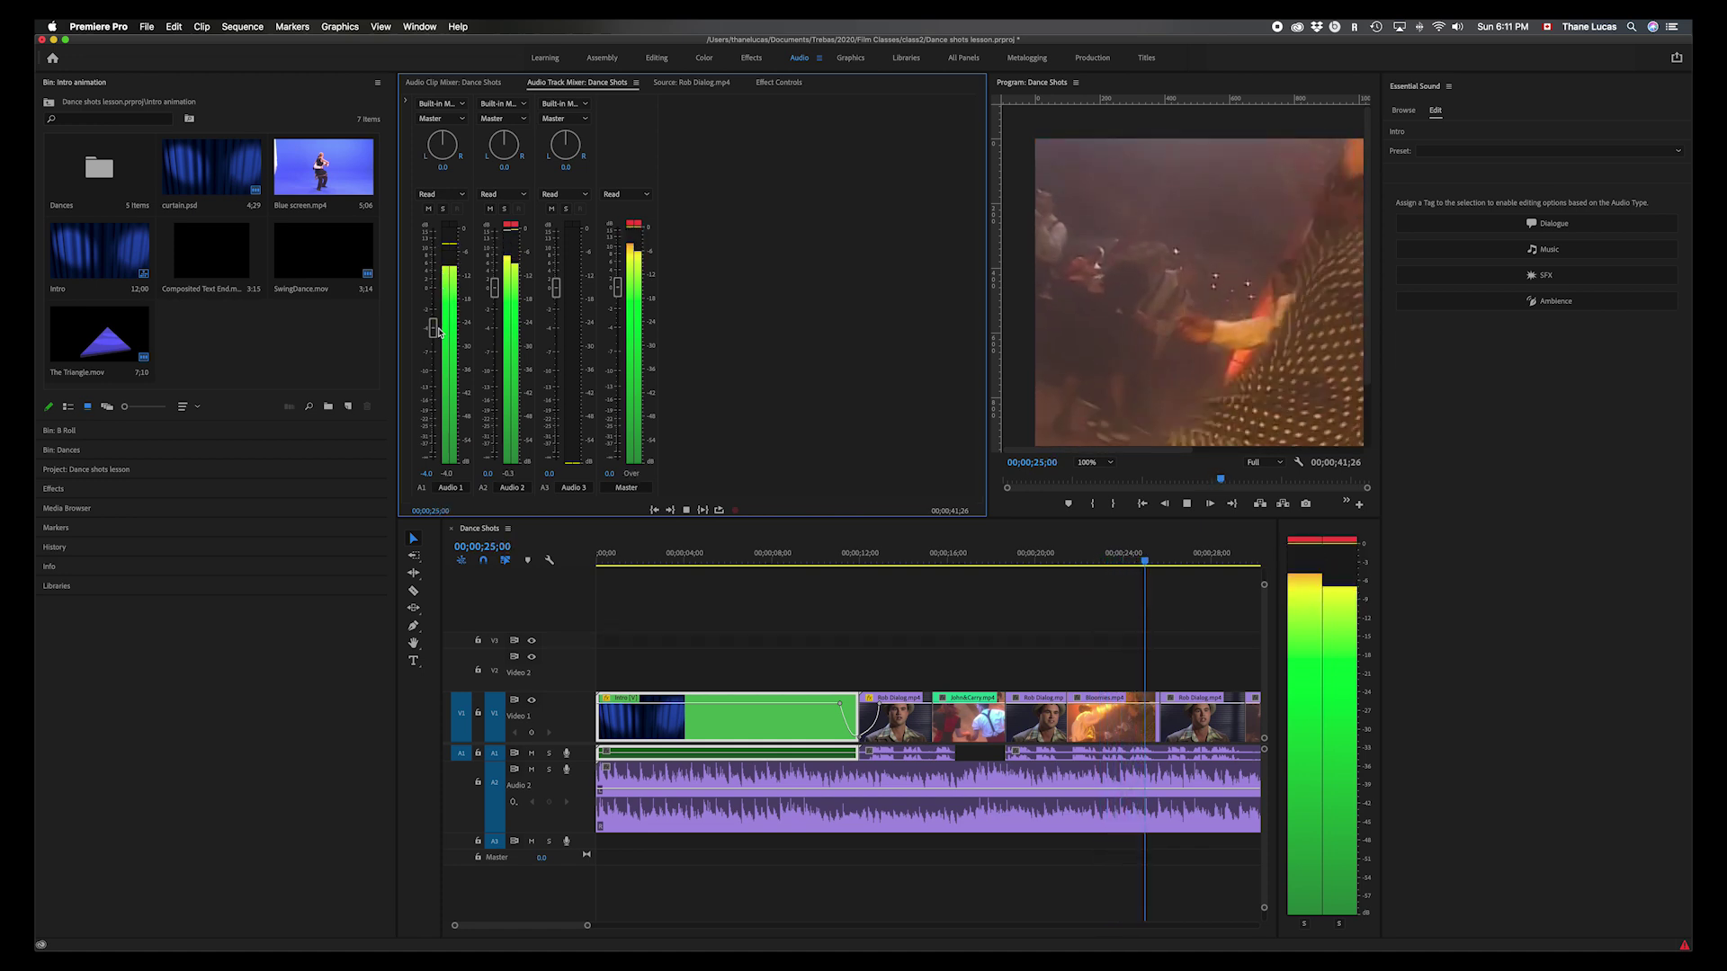
- Lower the Audio 2 track volume to about -2.8 dB and play the sequence from the start to check for clipping
key("space")
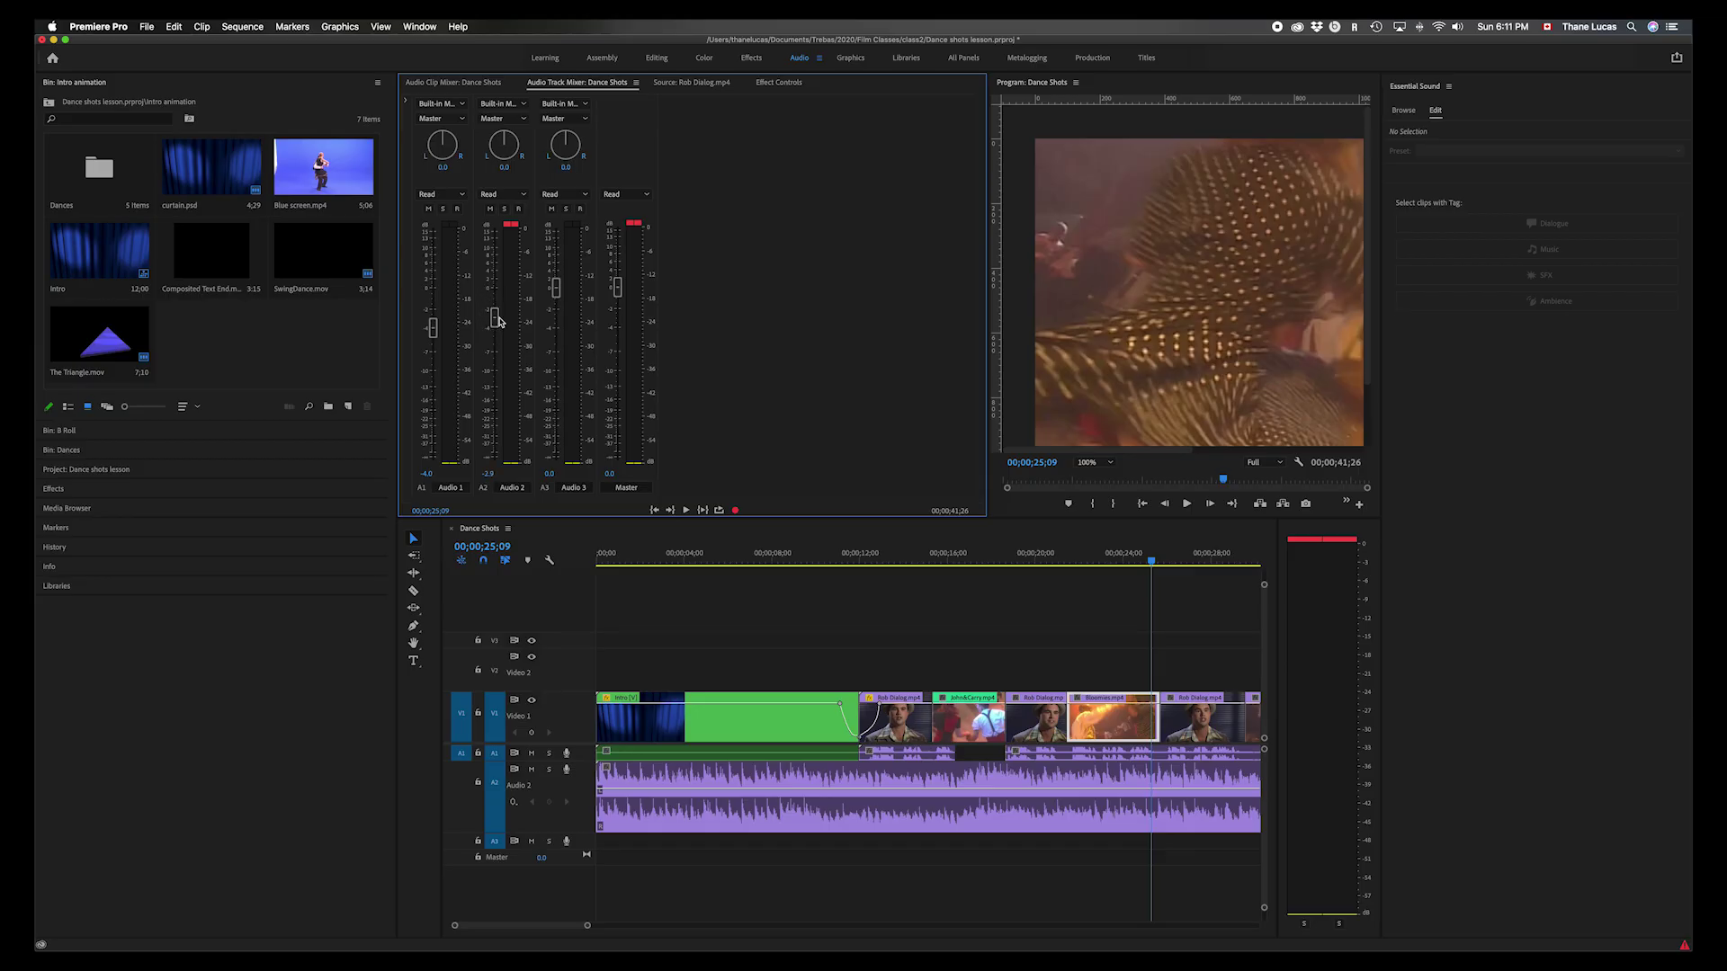
key("Home")
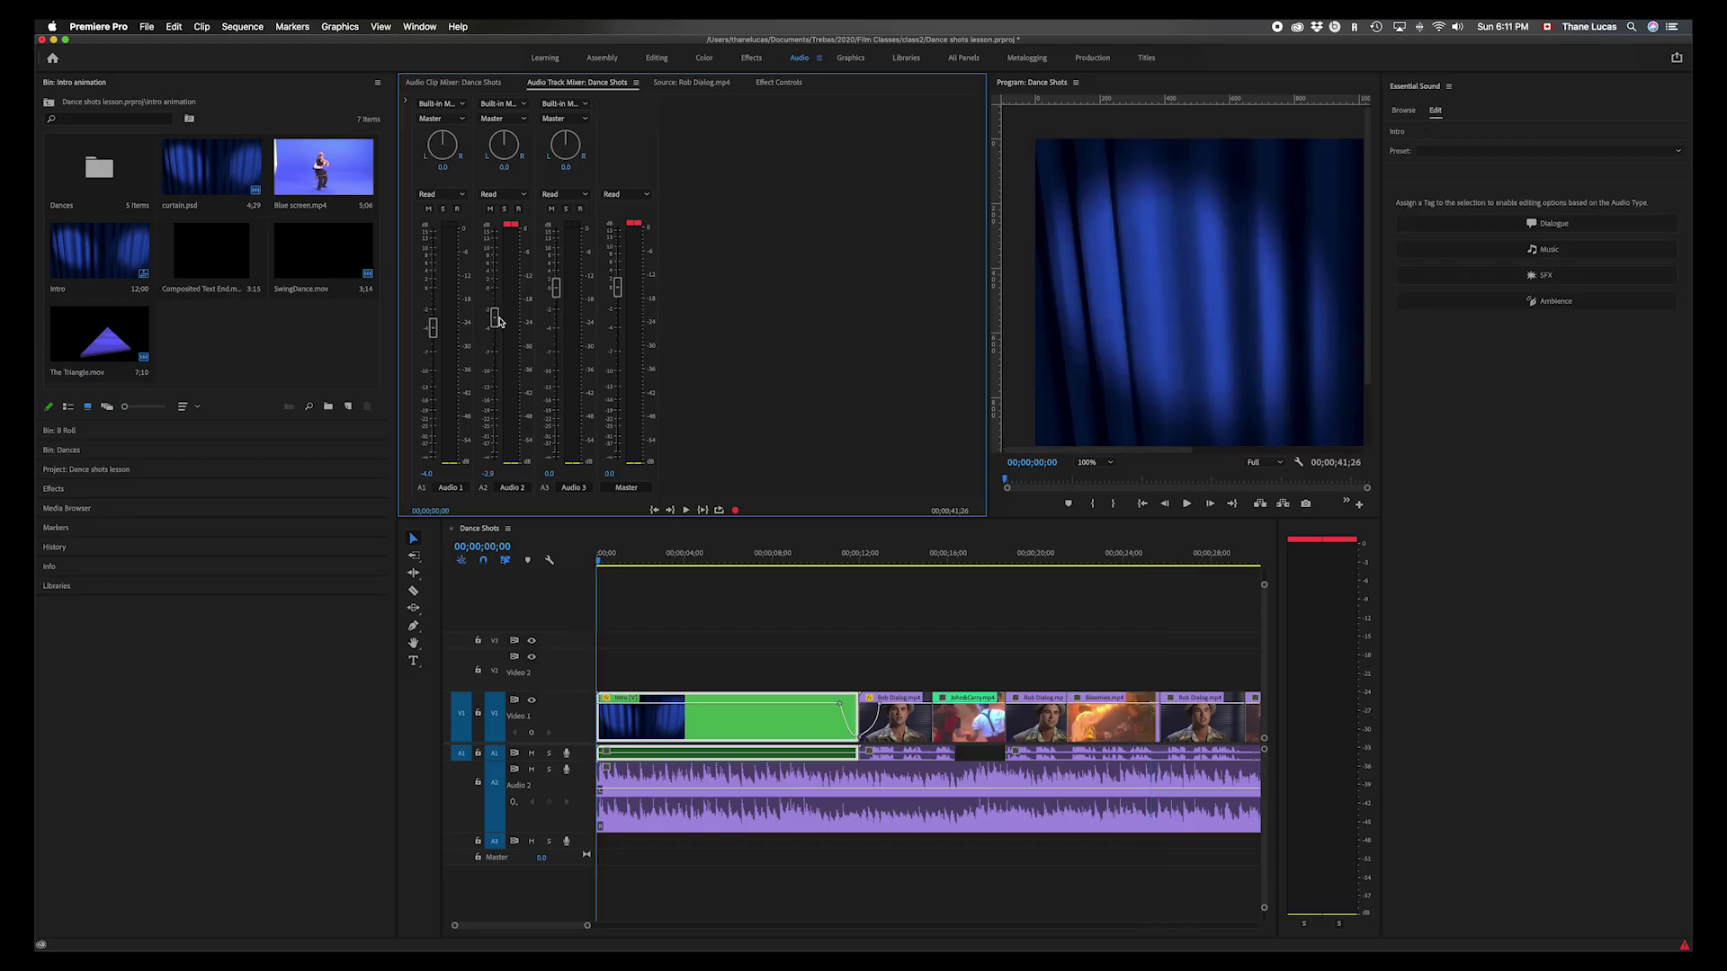
key("space")
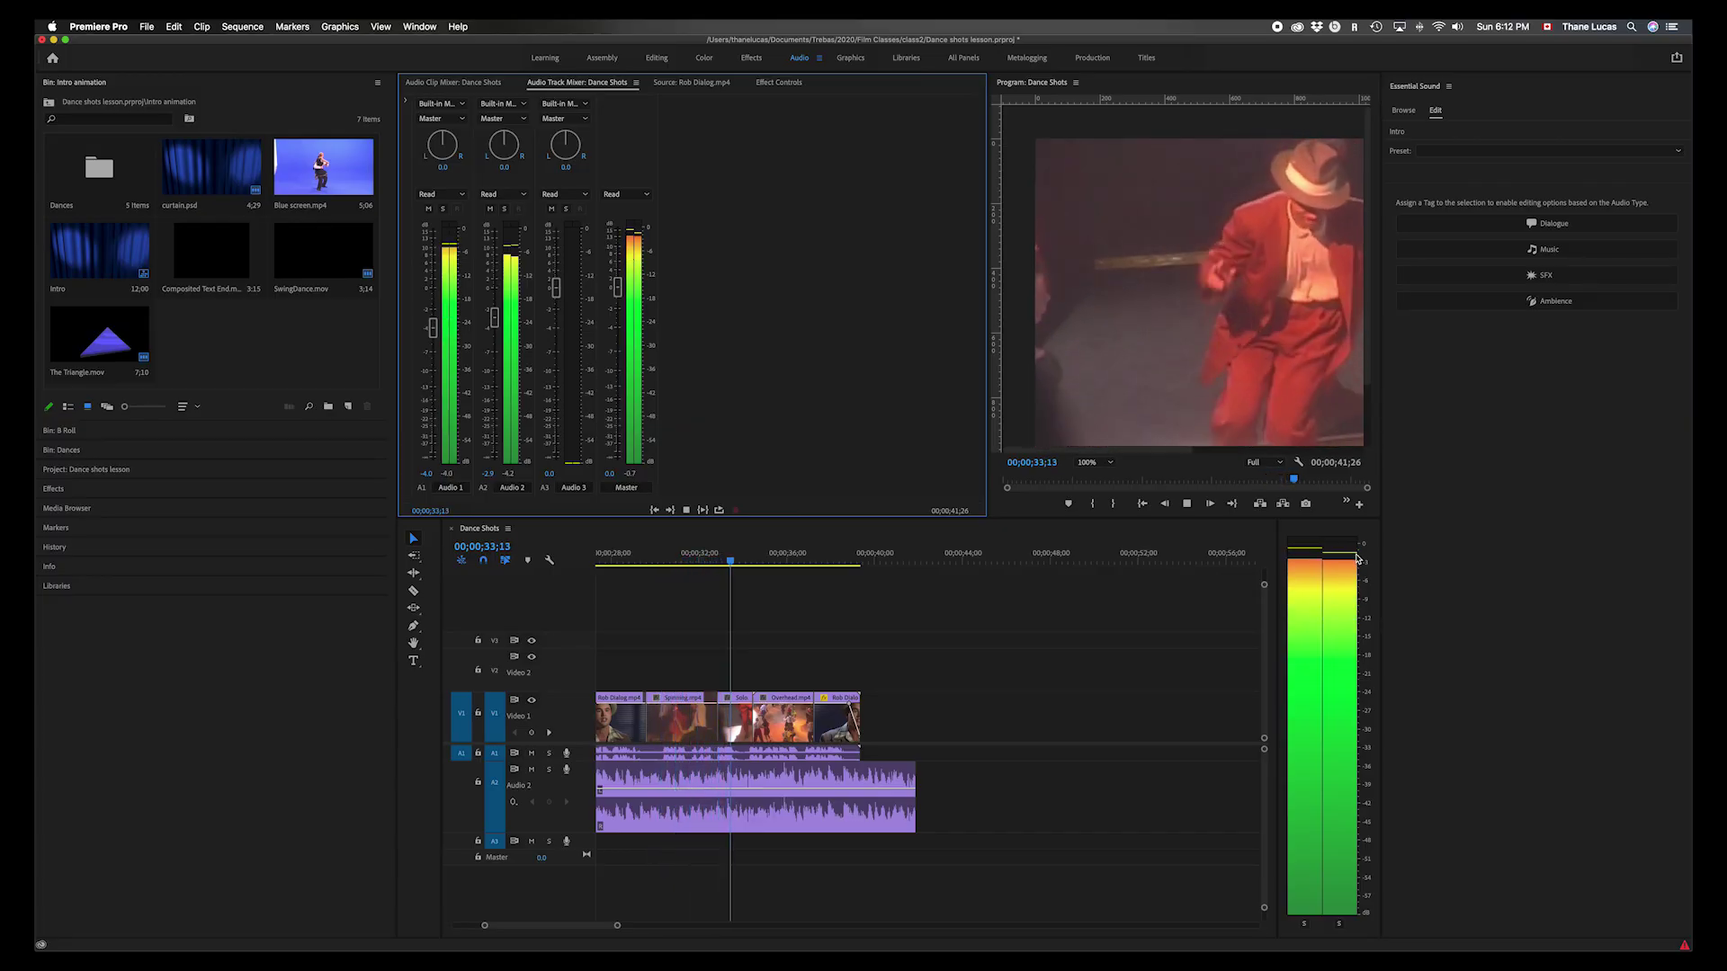
key("space")
key("space")
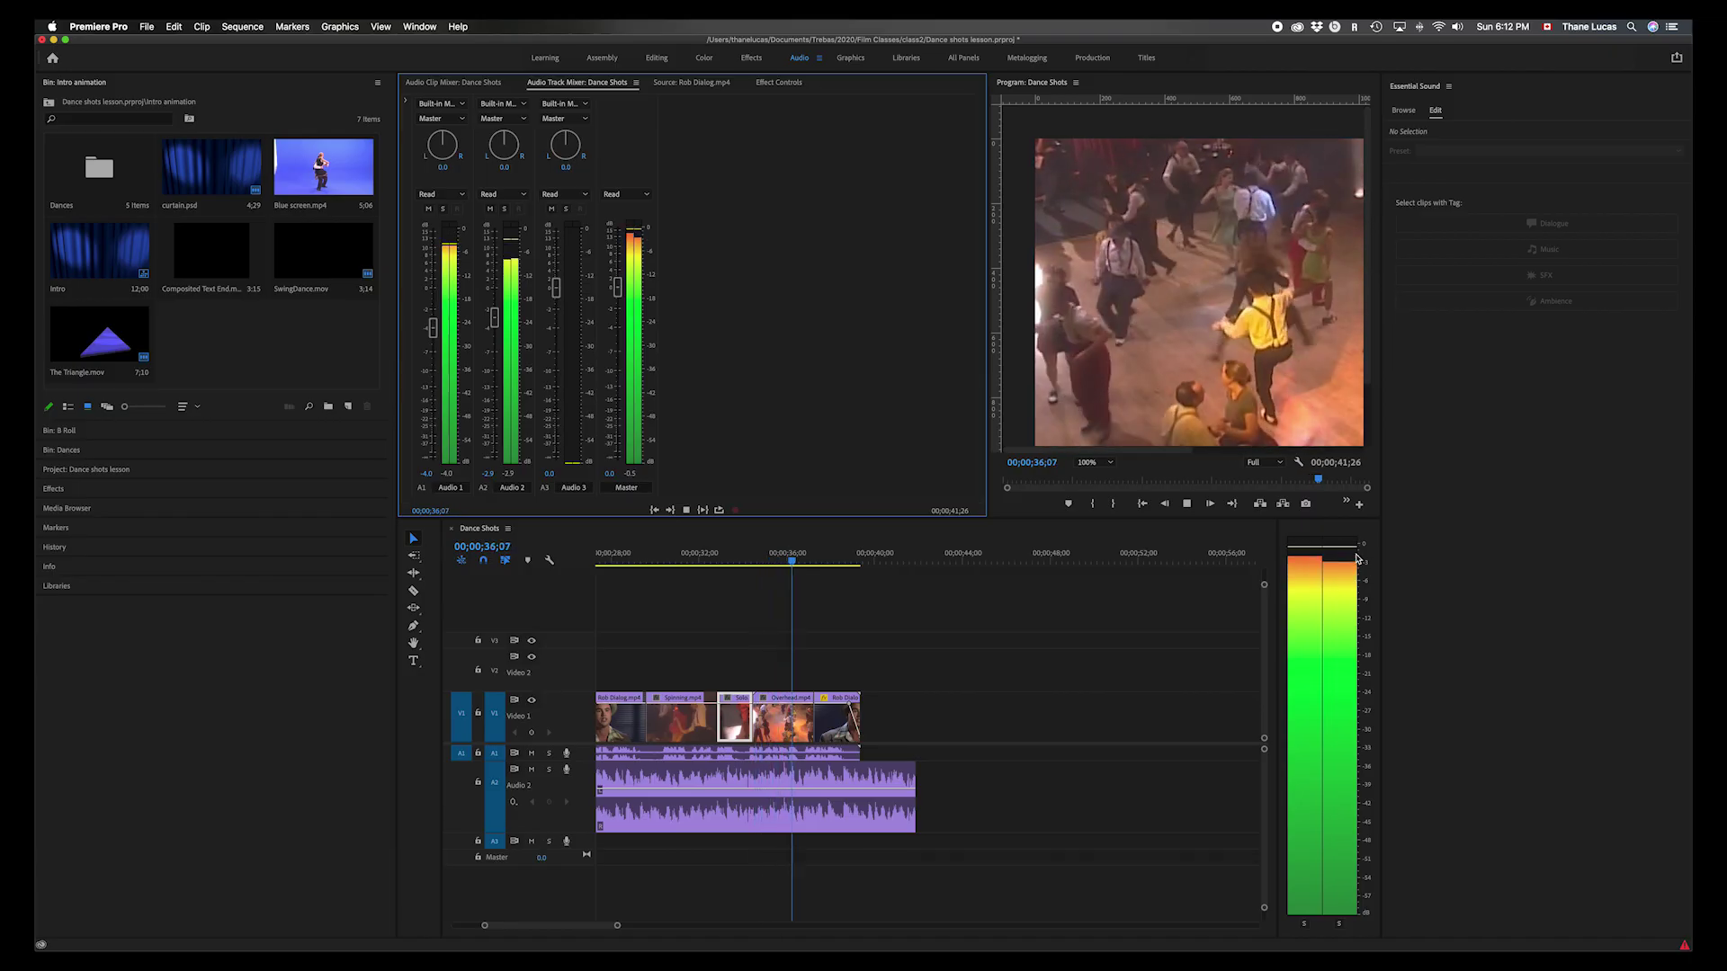
key("space")
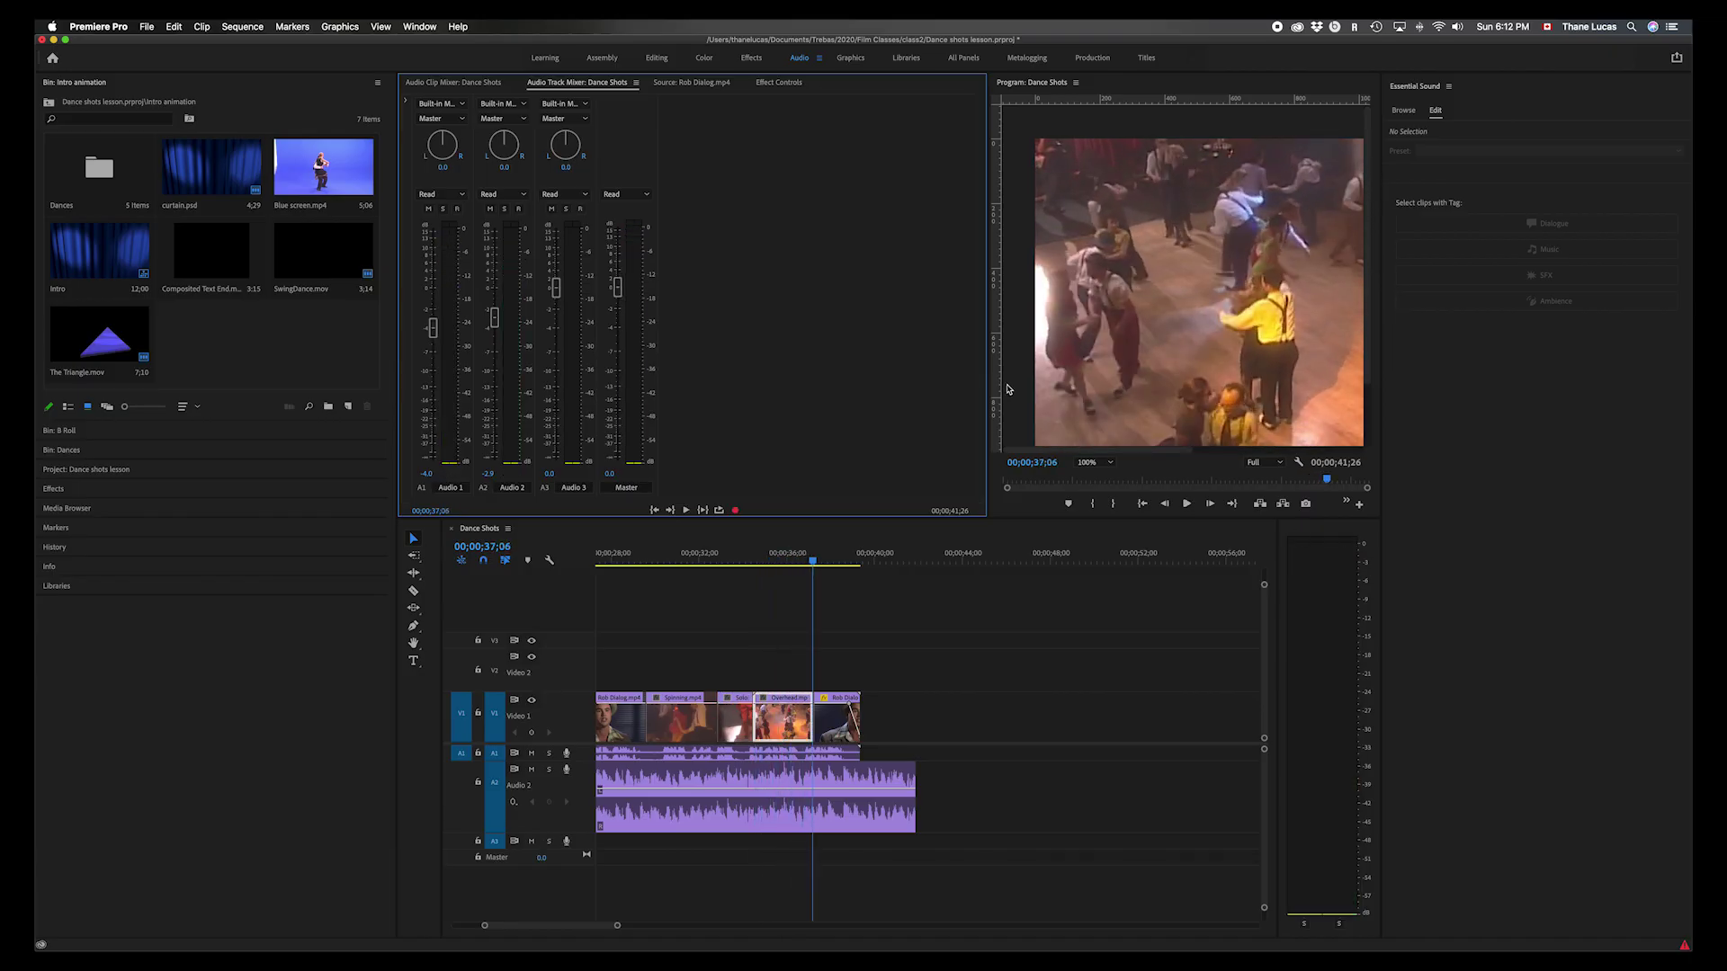
- View the Audio 2 automation modes, and play from the first Rob Dialog clip at 00;00;13;15 to check the mix levels
left_click(508, 196)
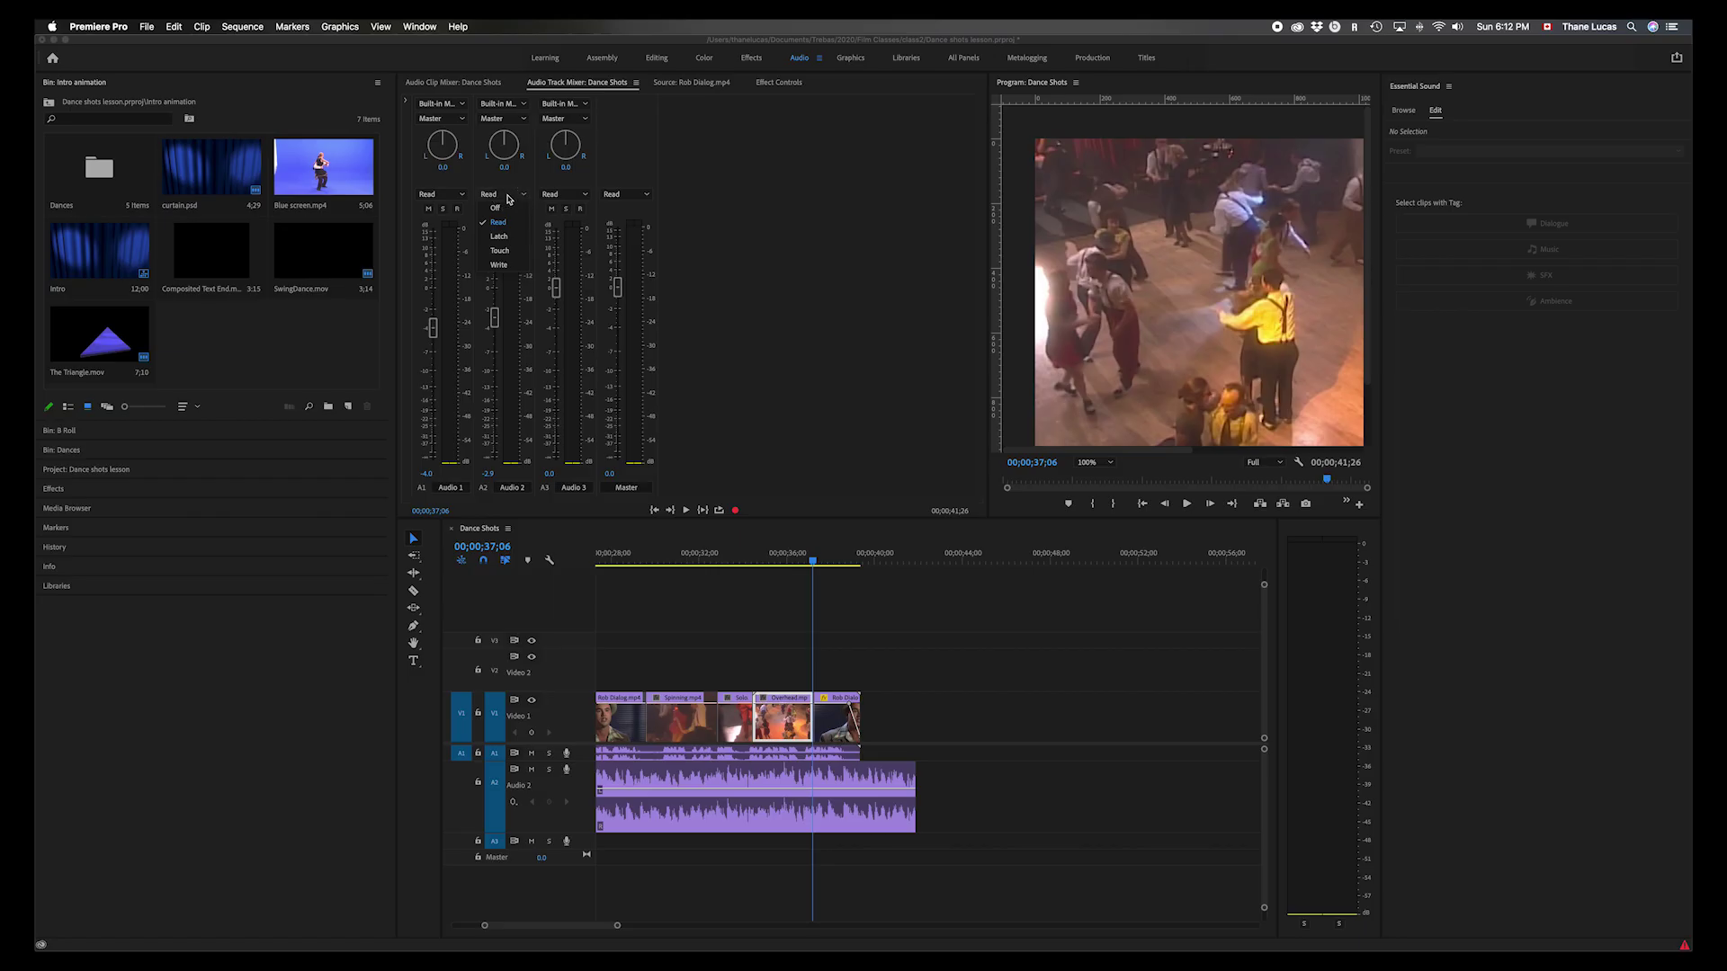
left_click(508, 198)
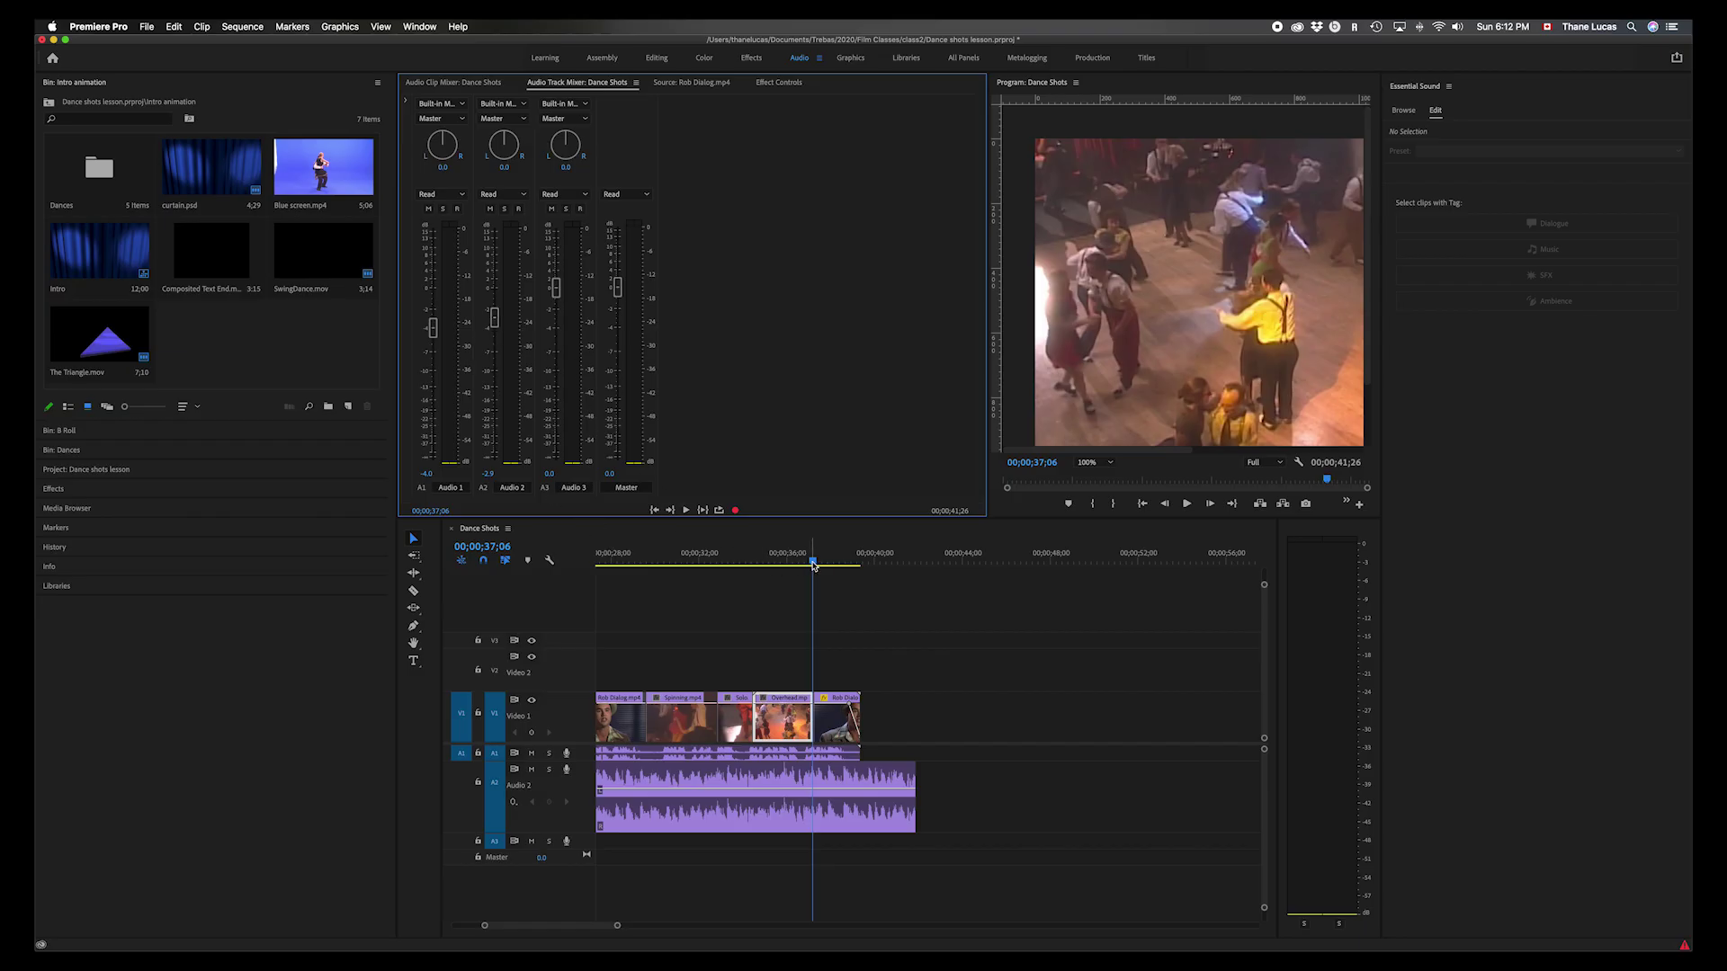
left_click_drag(813, 565, 487, 587)
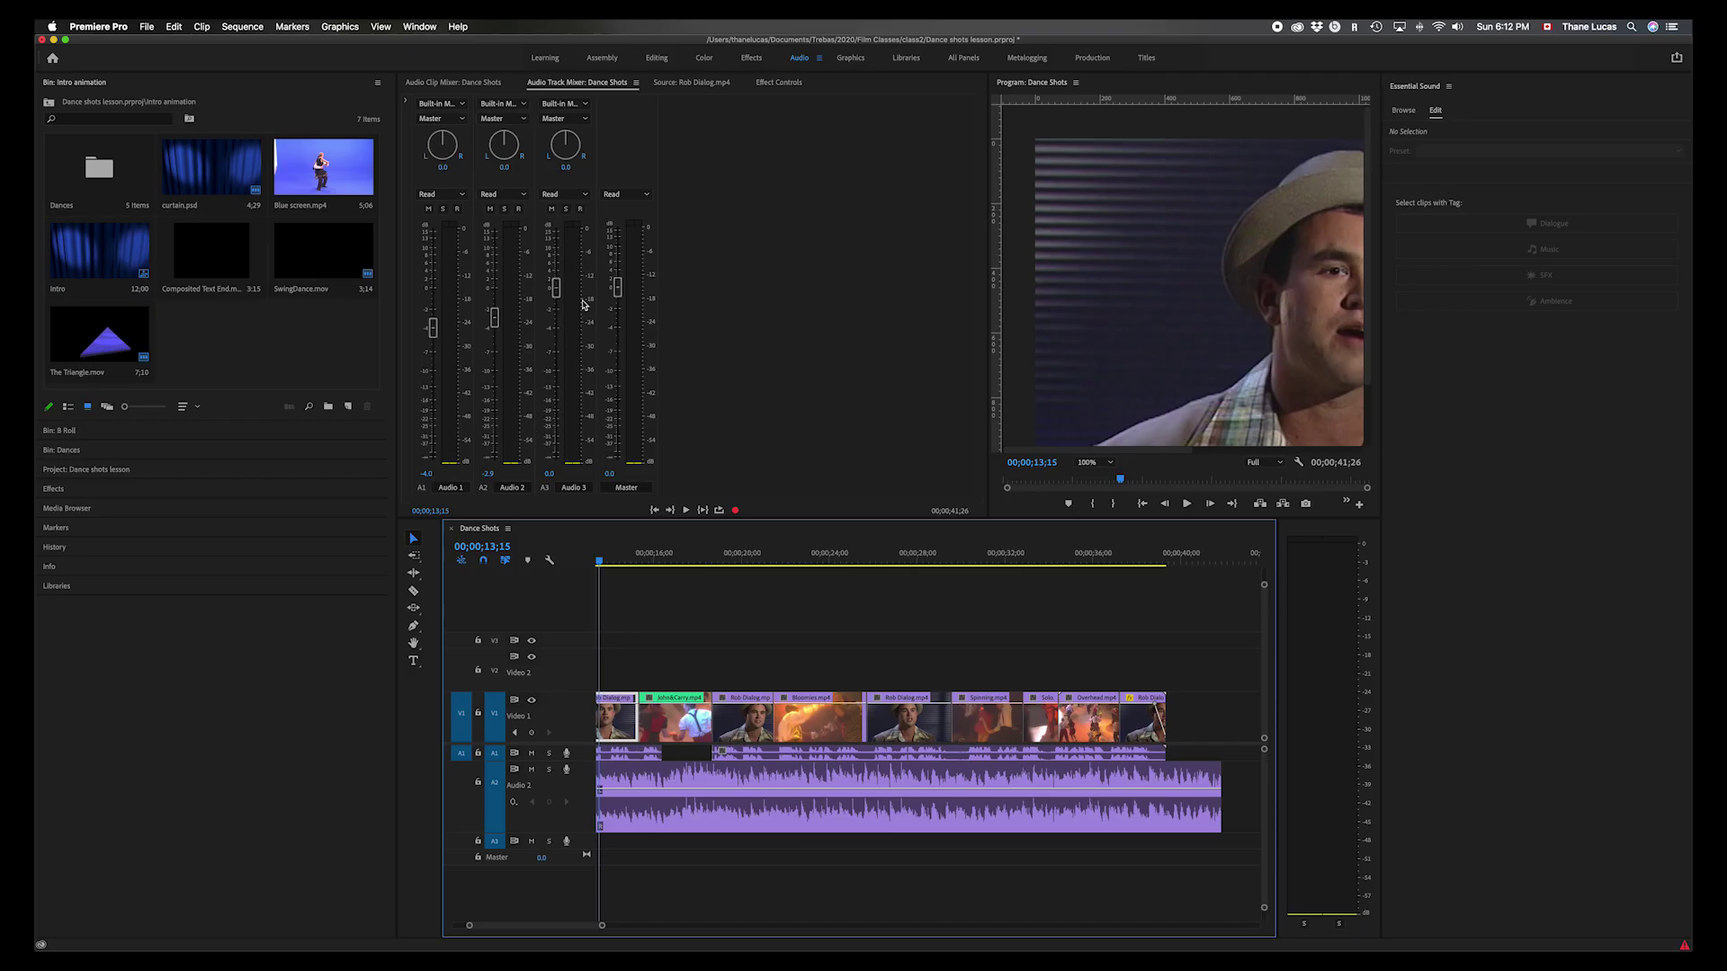
key("space")
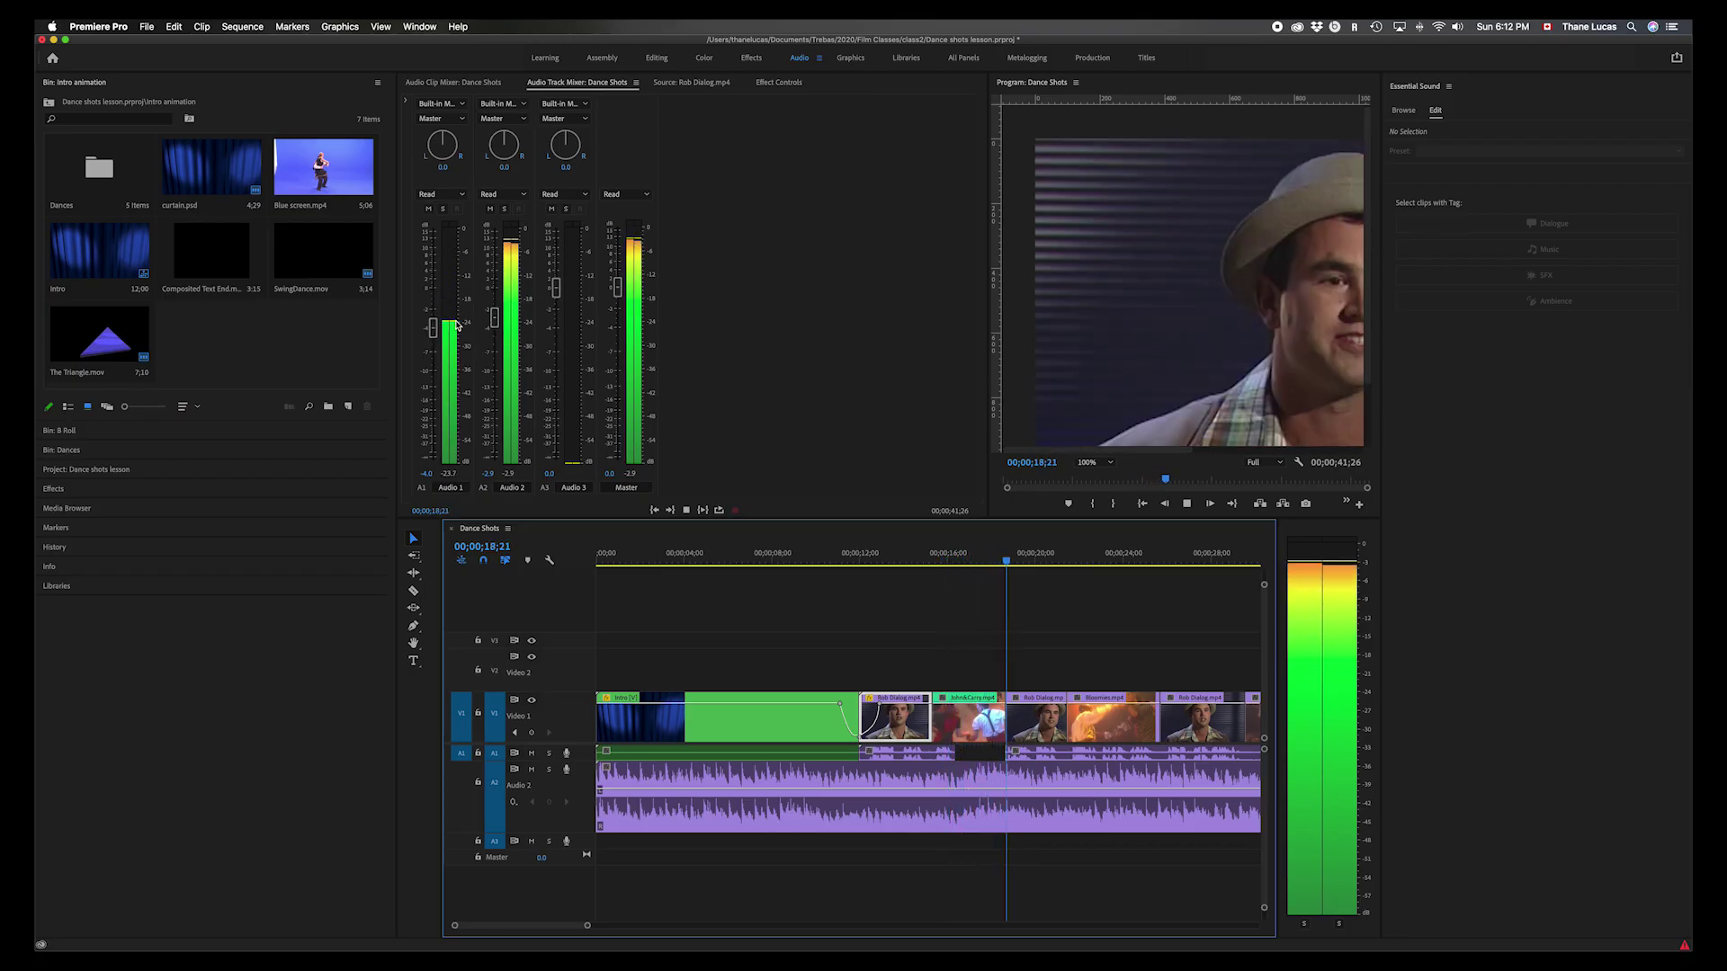
key("space")
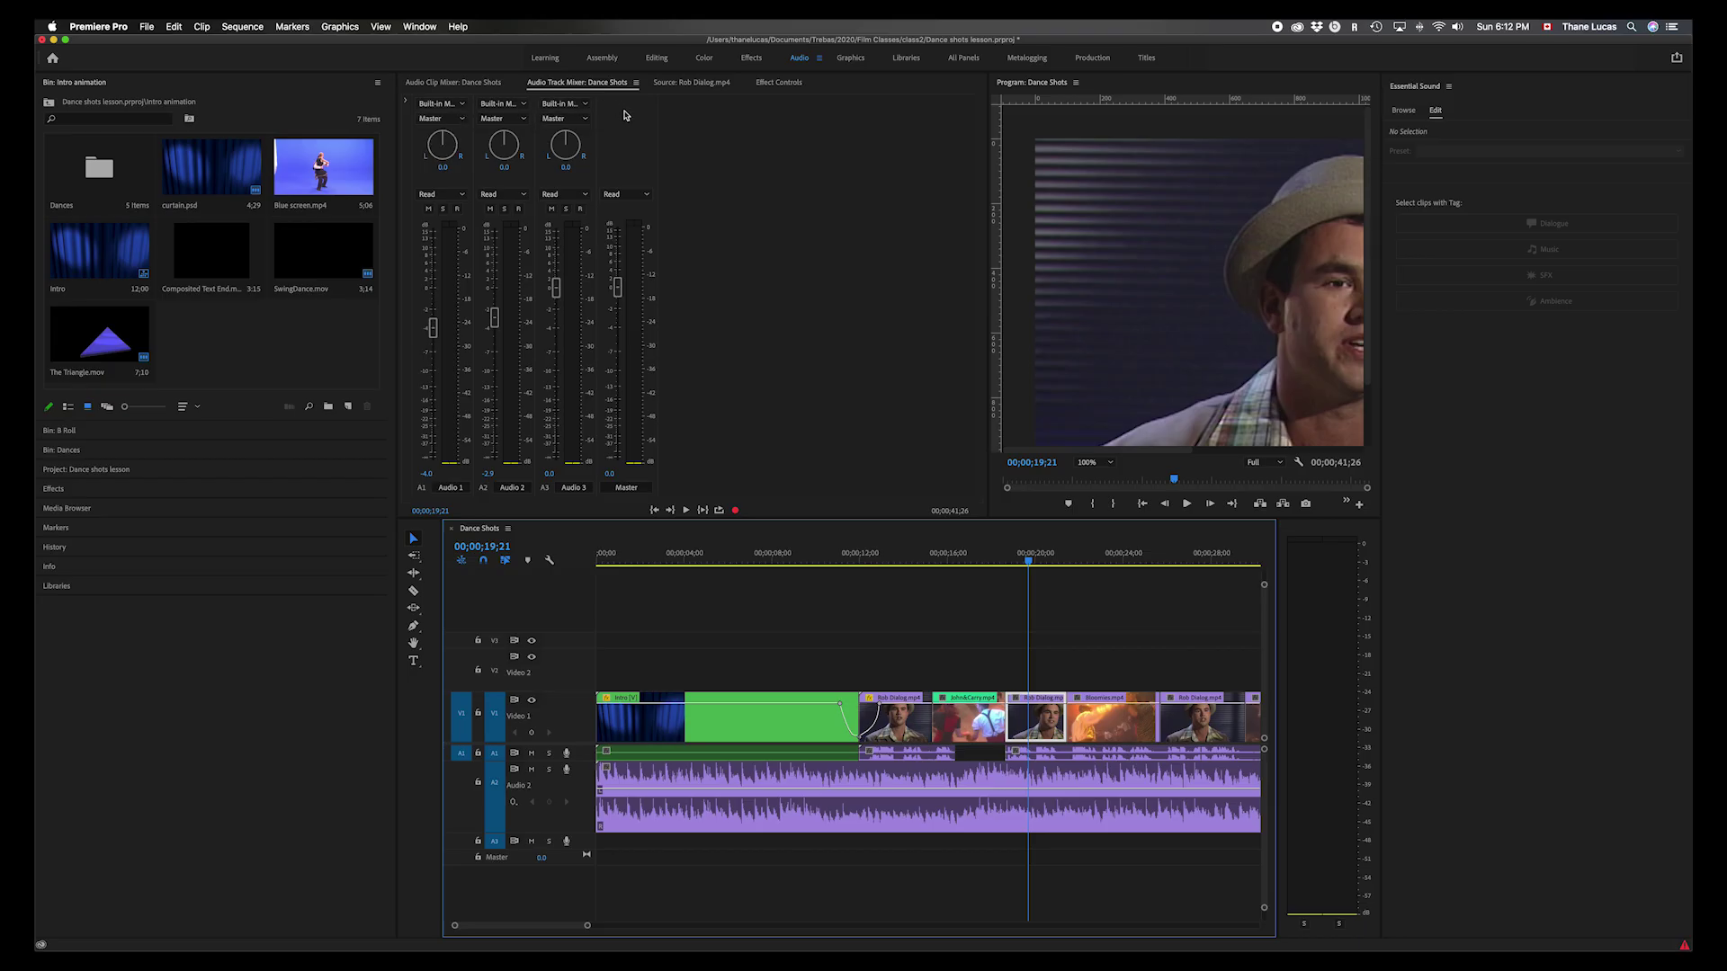
left_click(460, 108)
left_click(462, 107)
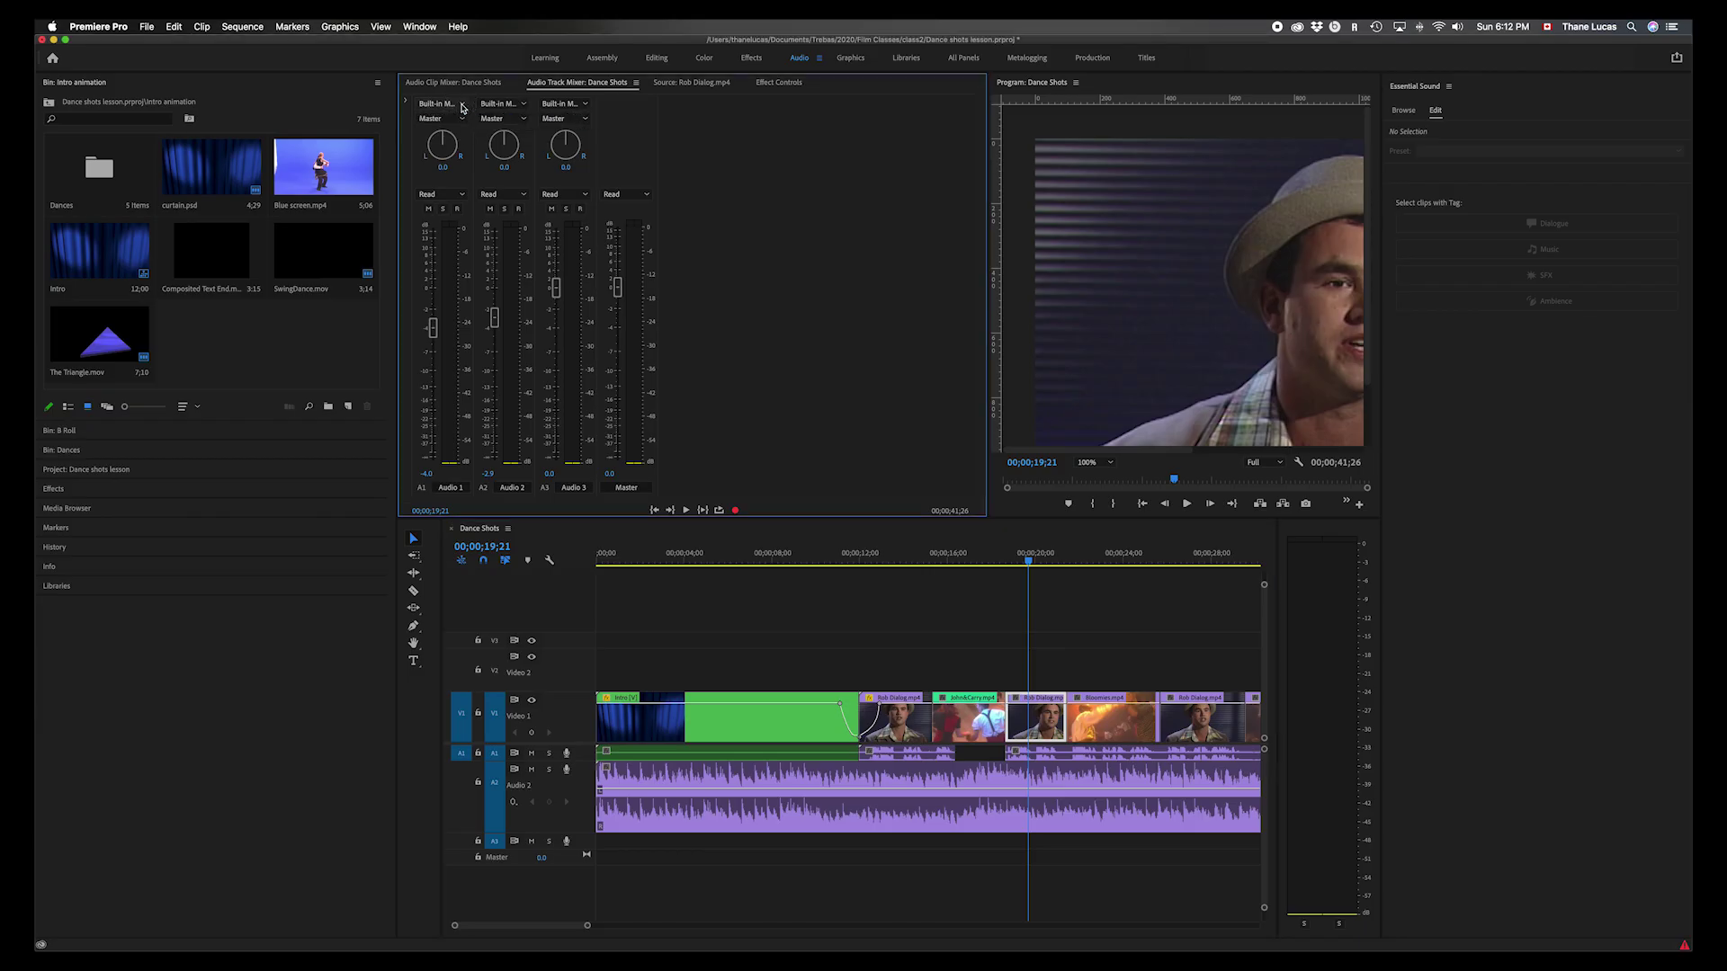
left_click(463, 121)
left_click(462, 121)
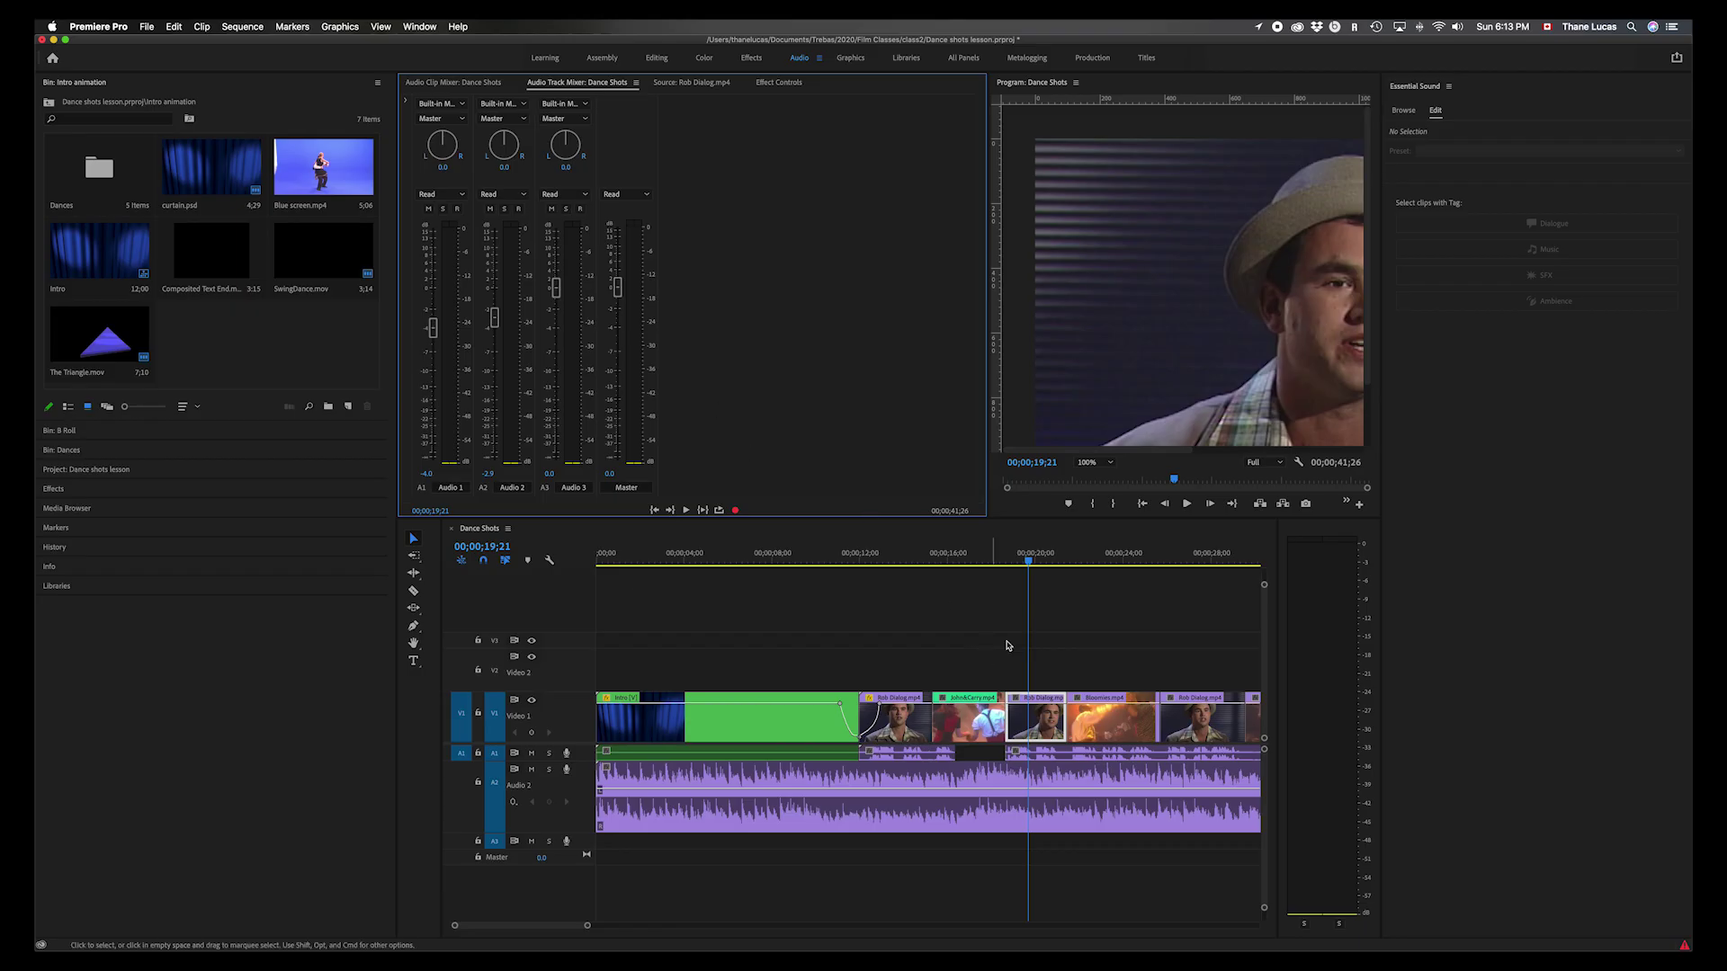
- Play the sequence again from near its beginning, watching the track and master meters
left_click_drag(1028, 562, 579, 597)
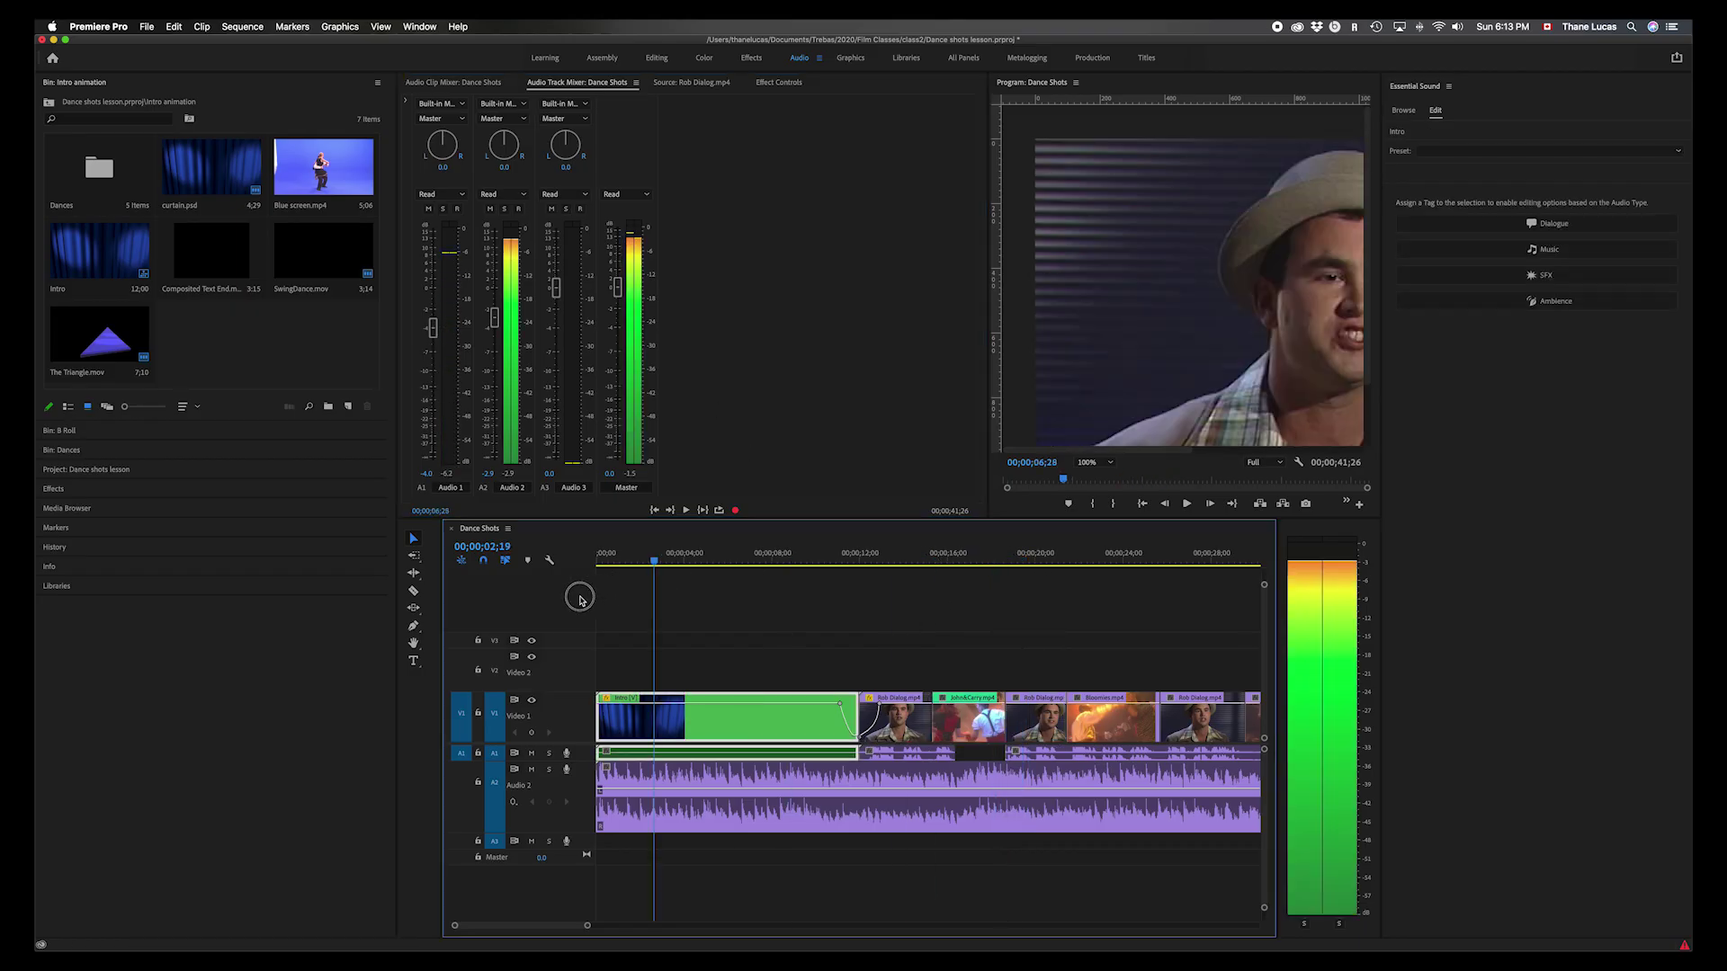
key("space")
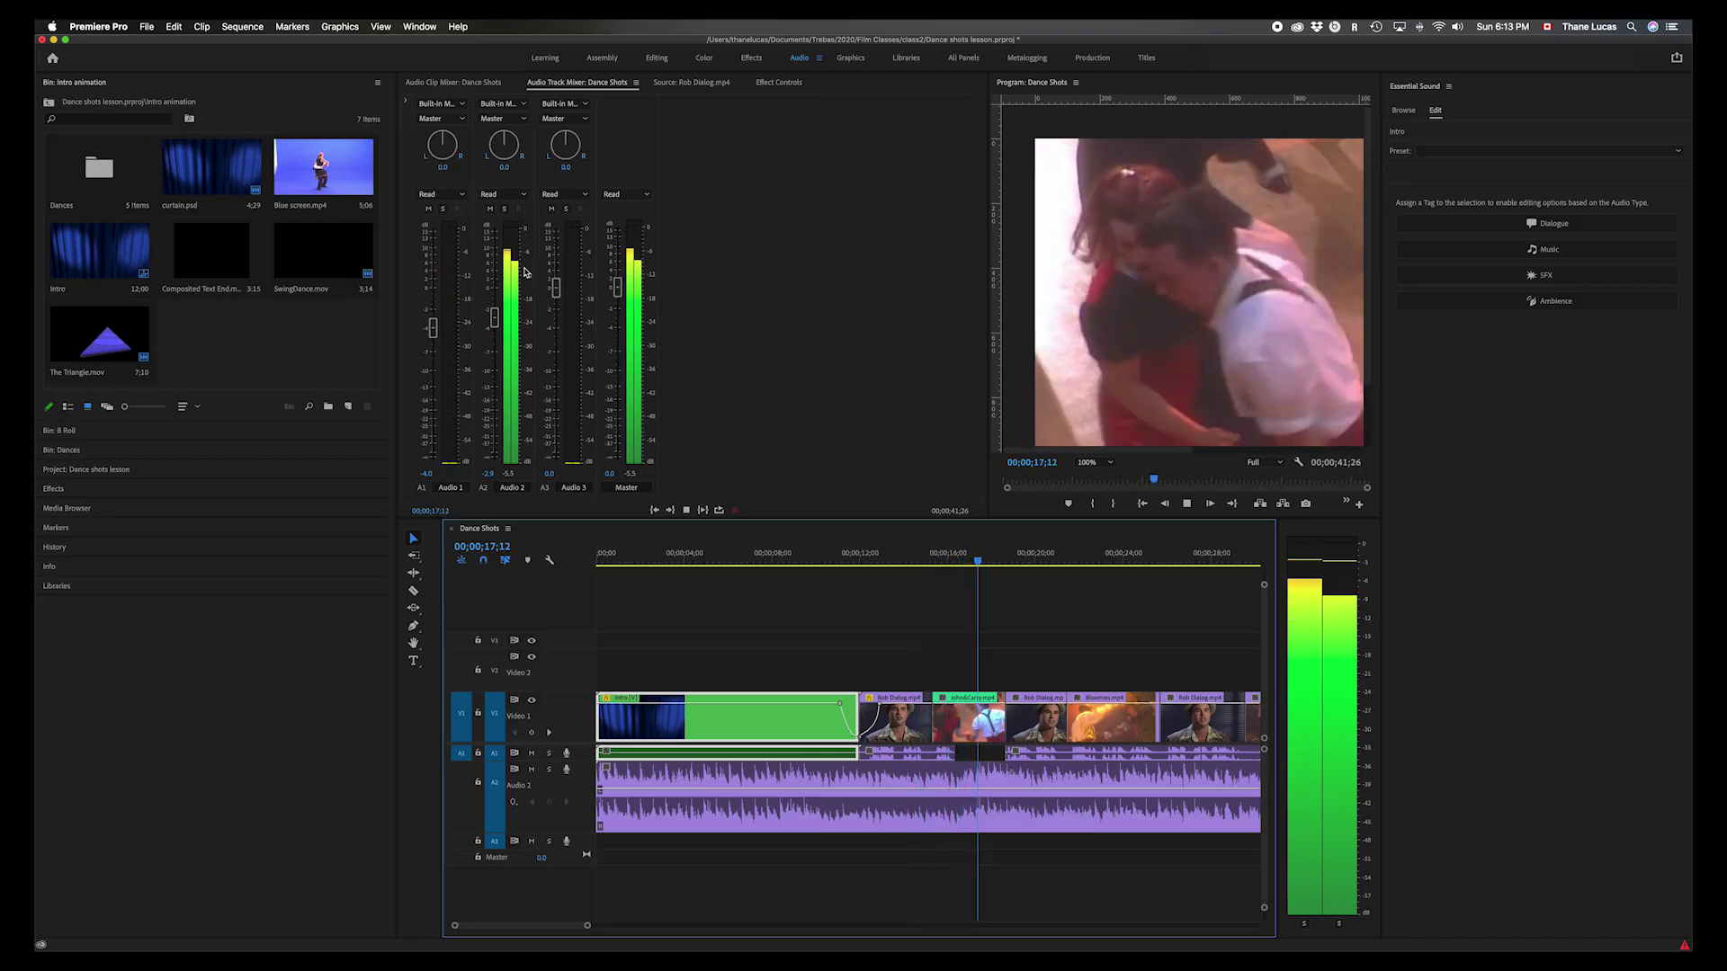
key("space")
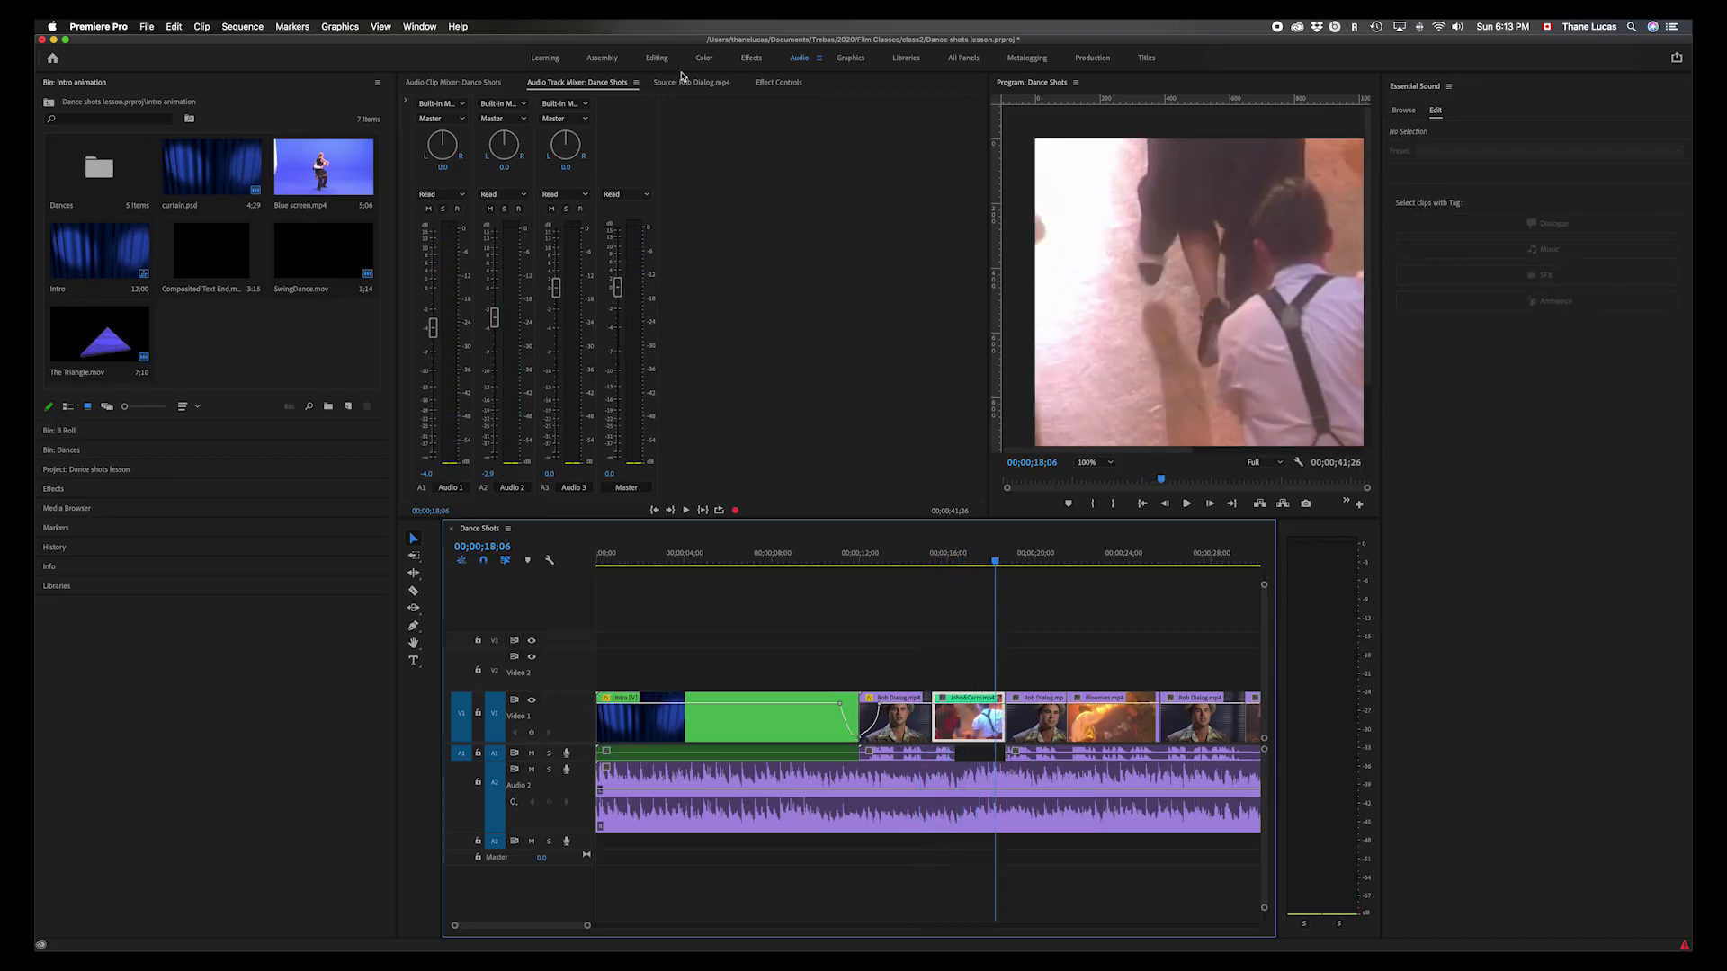
- Return to the Editing workspace and save the project
left_click(658, 59)
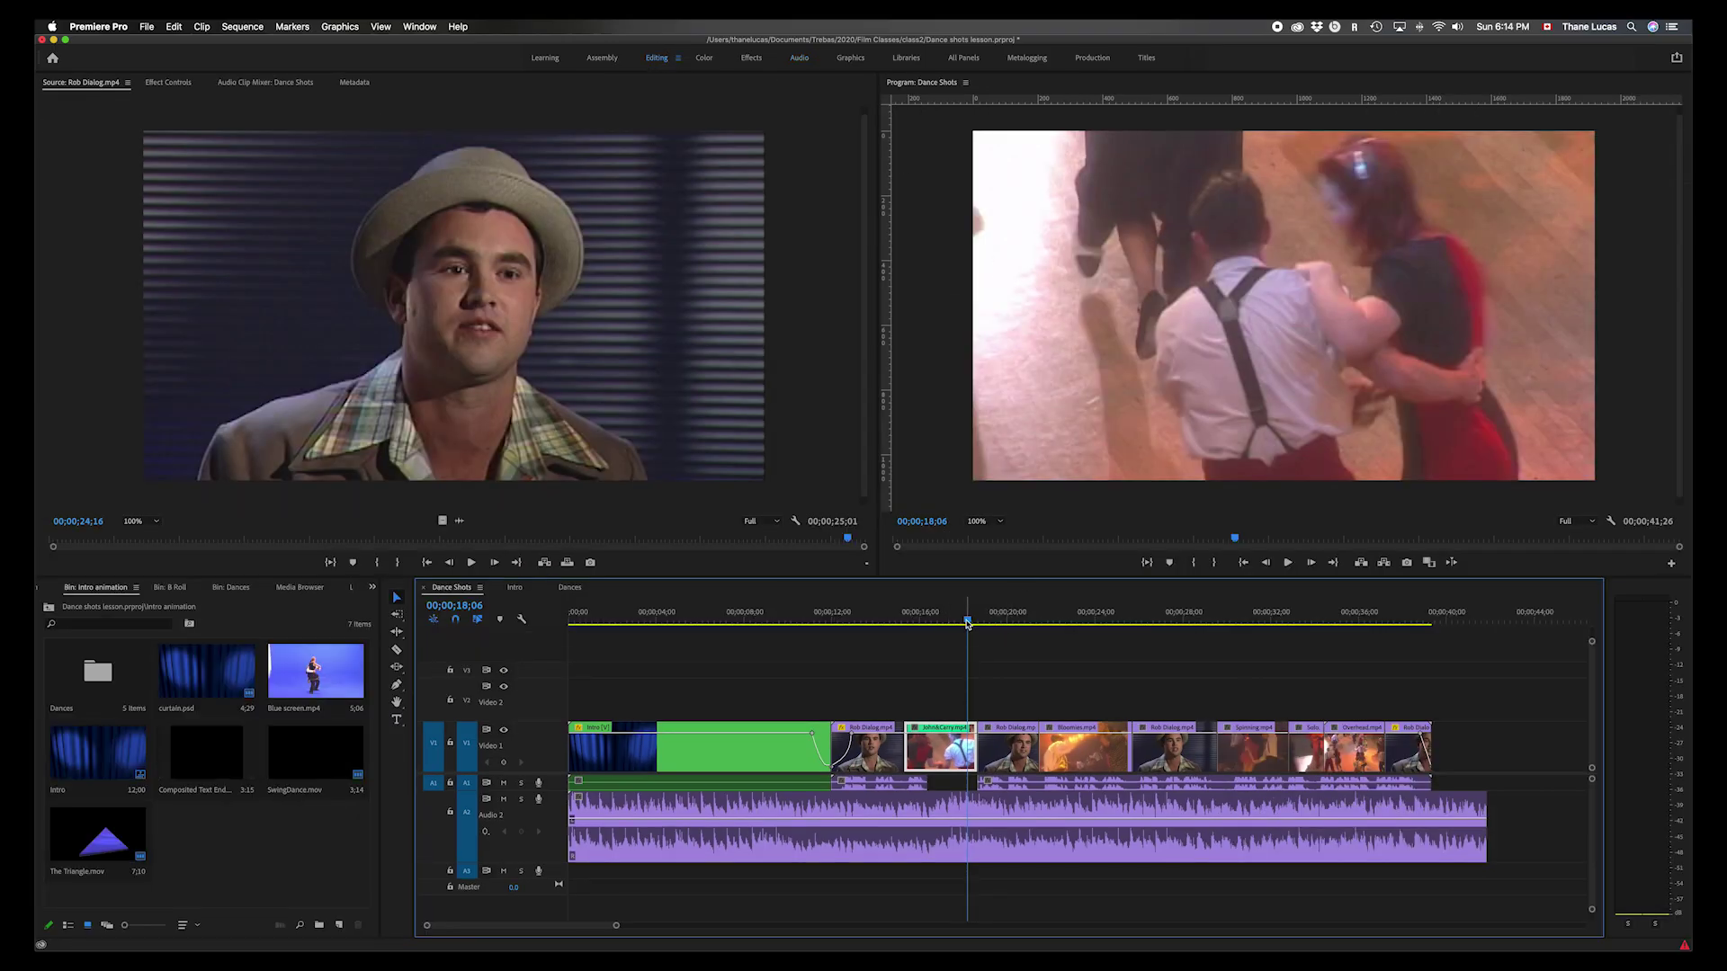
key("super+s")
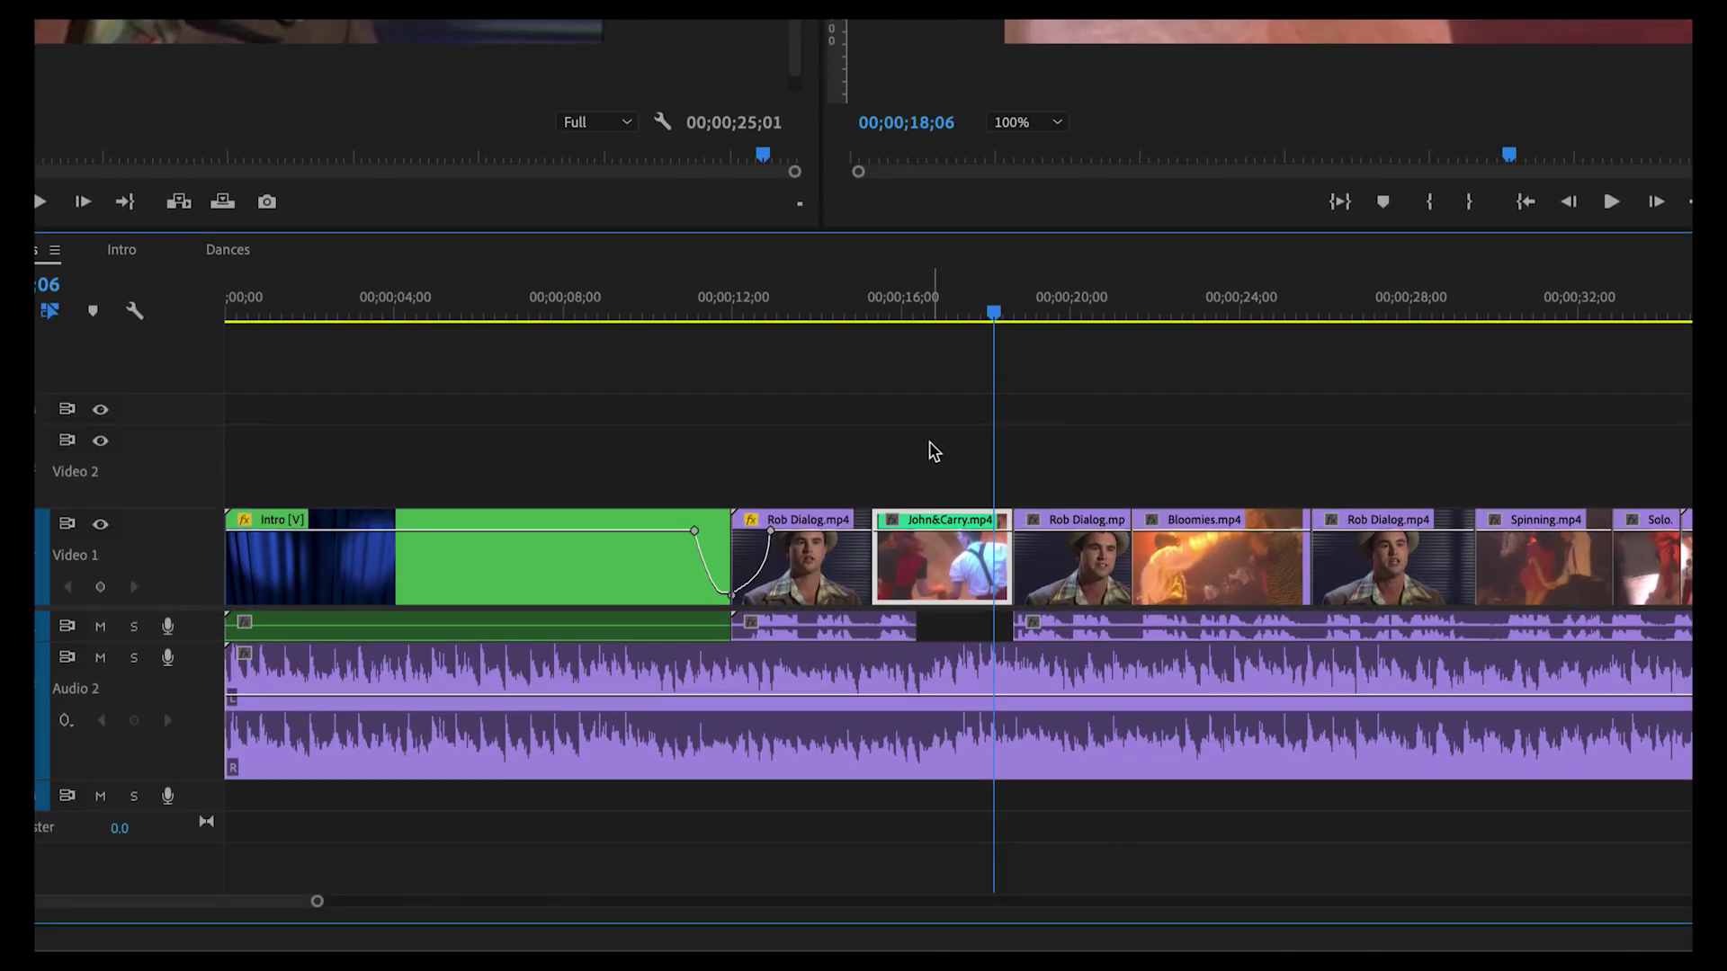
- Add four volume keyframes to the Audio 2 music clip, a pair at each end of the first Rob Dialog clip's audio
left_click_drag(990, 316, 740, 347)
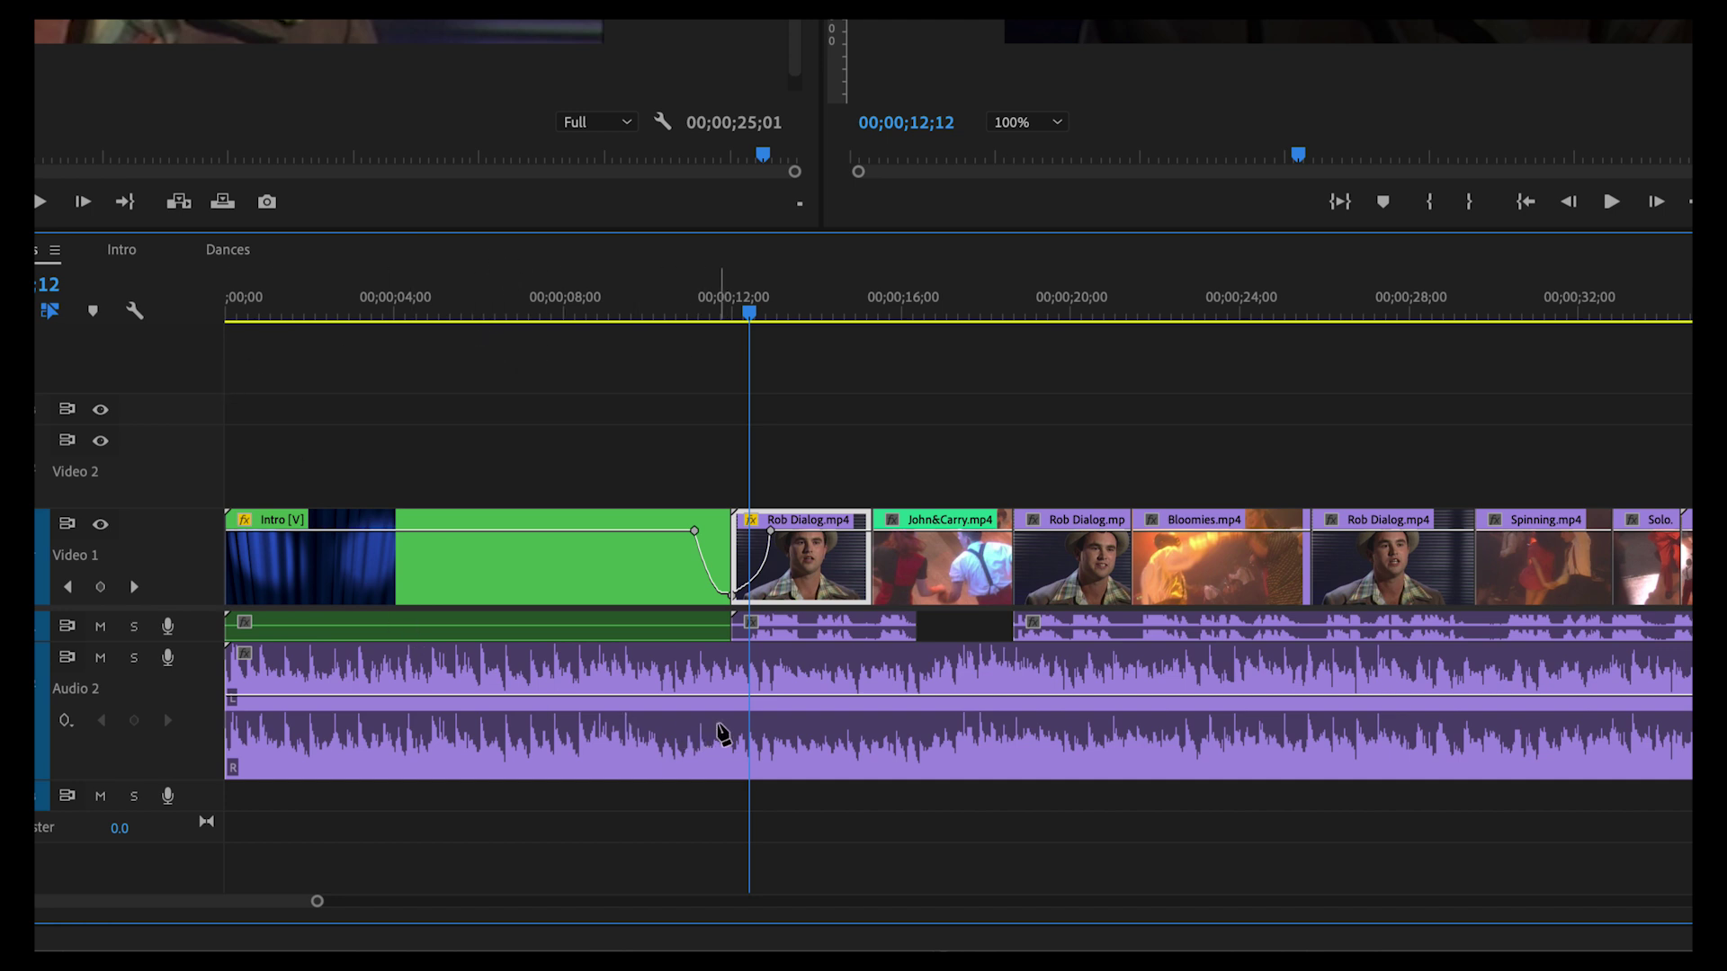
mouse_move(719, 701)
left_click(718, 696)
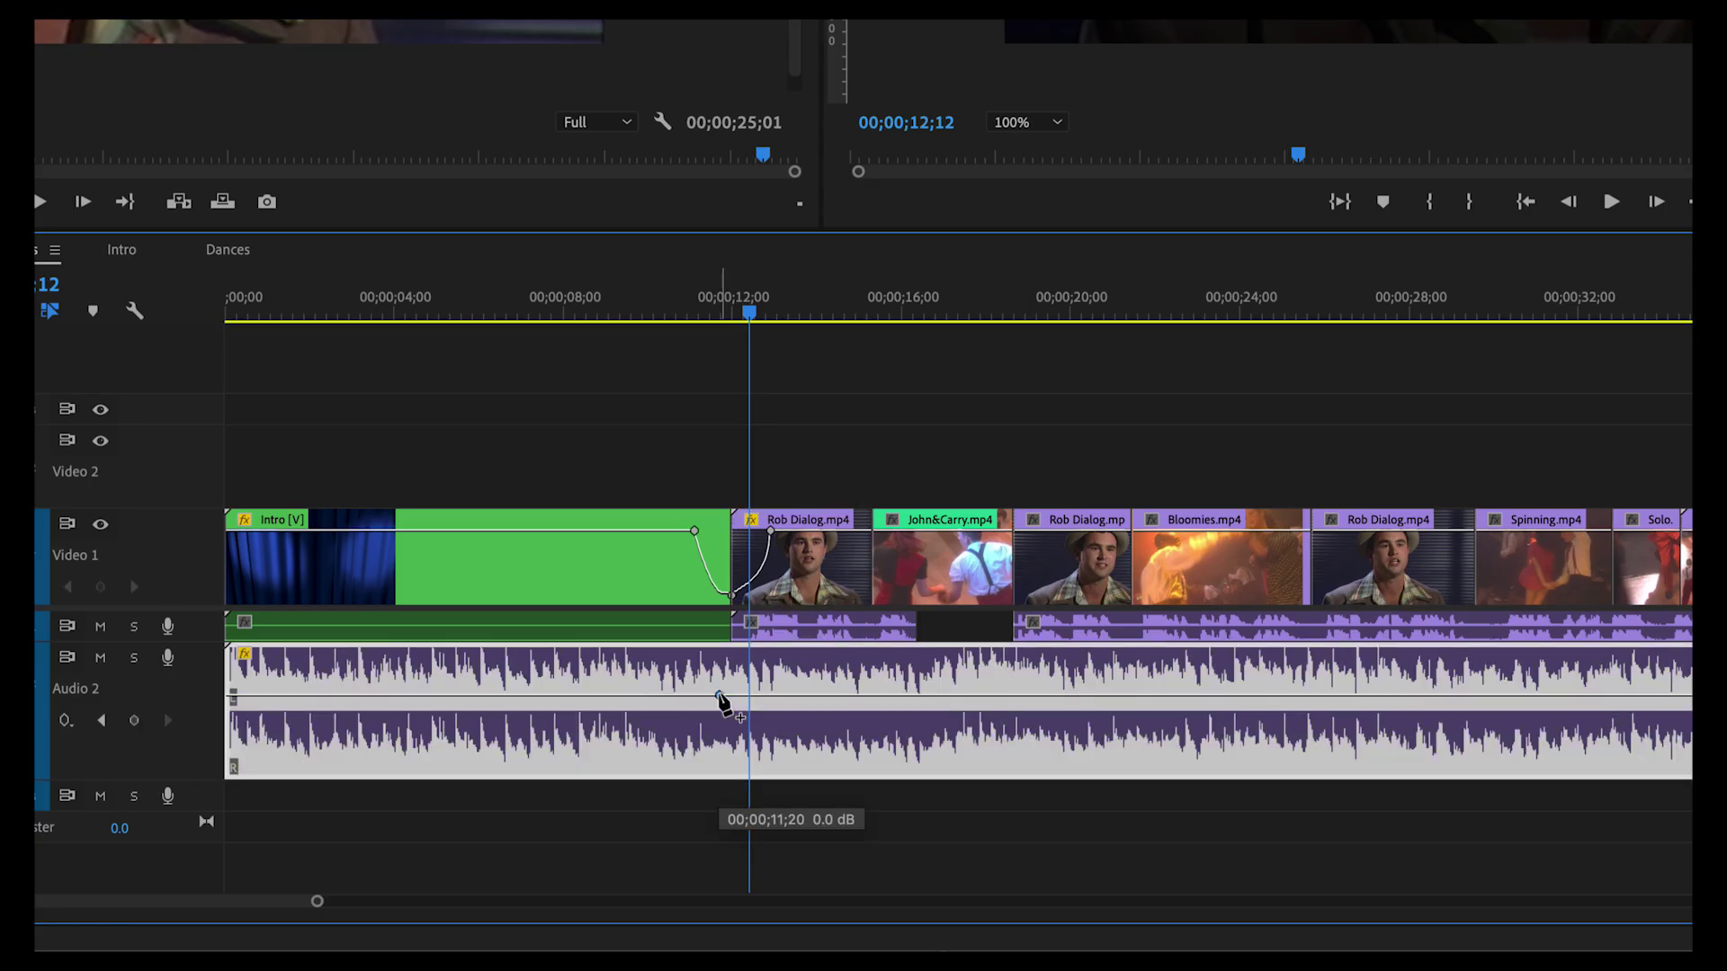
left_click(742, 695)
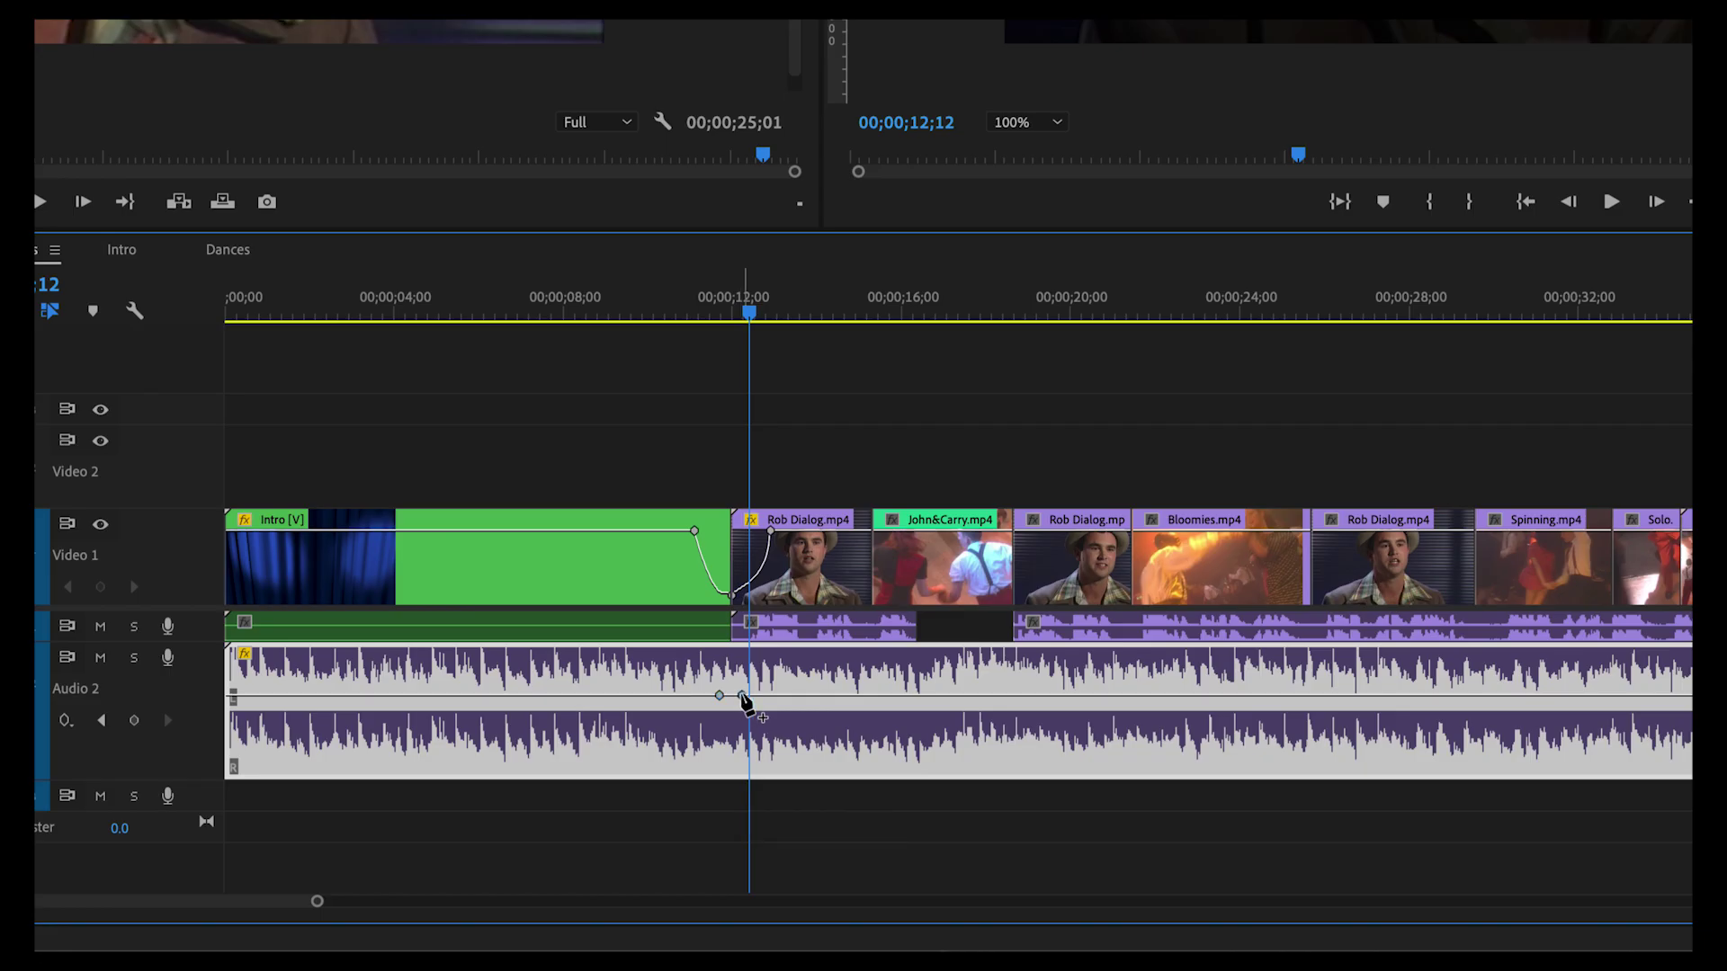
left_click(916, 695)
left_click(942, 695)
left_click(742, 695)
- Lower the music between the two inner keyframes and play through the first dialog passage to check the balance
left_click_drag(843, 697, 845, 791)
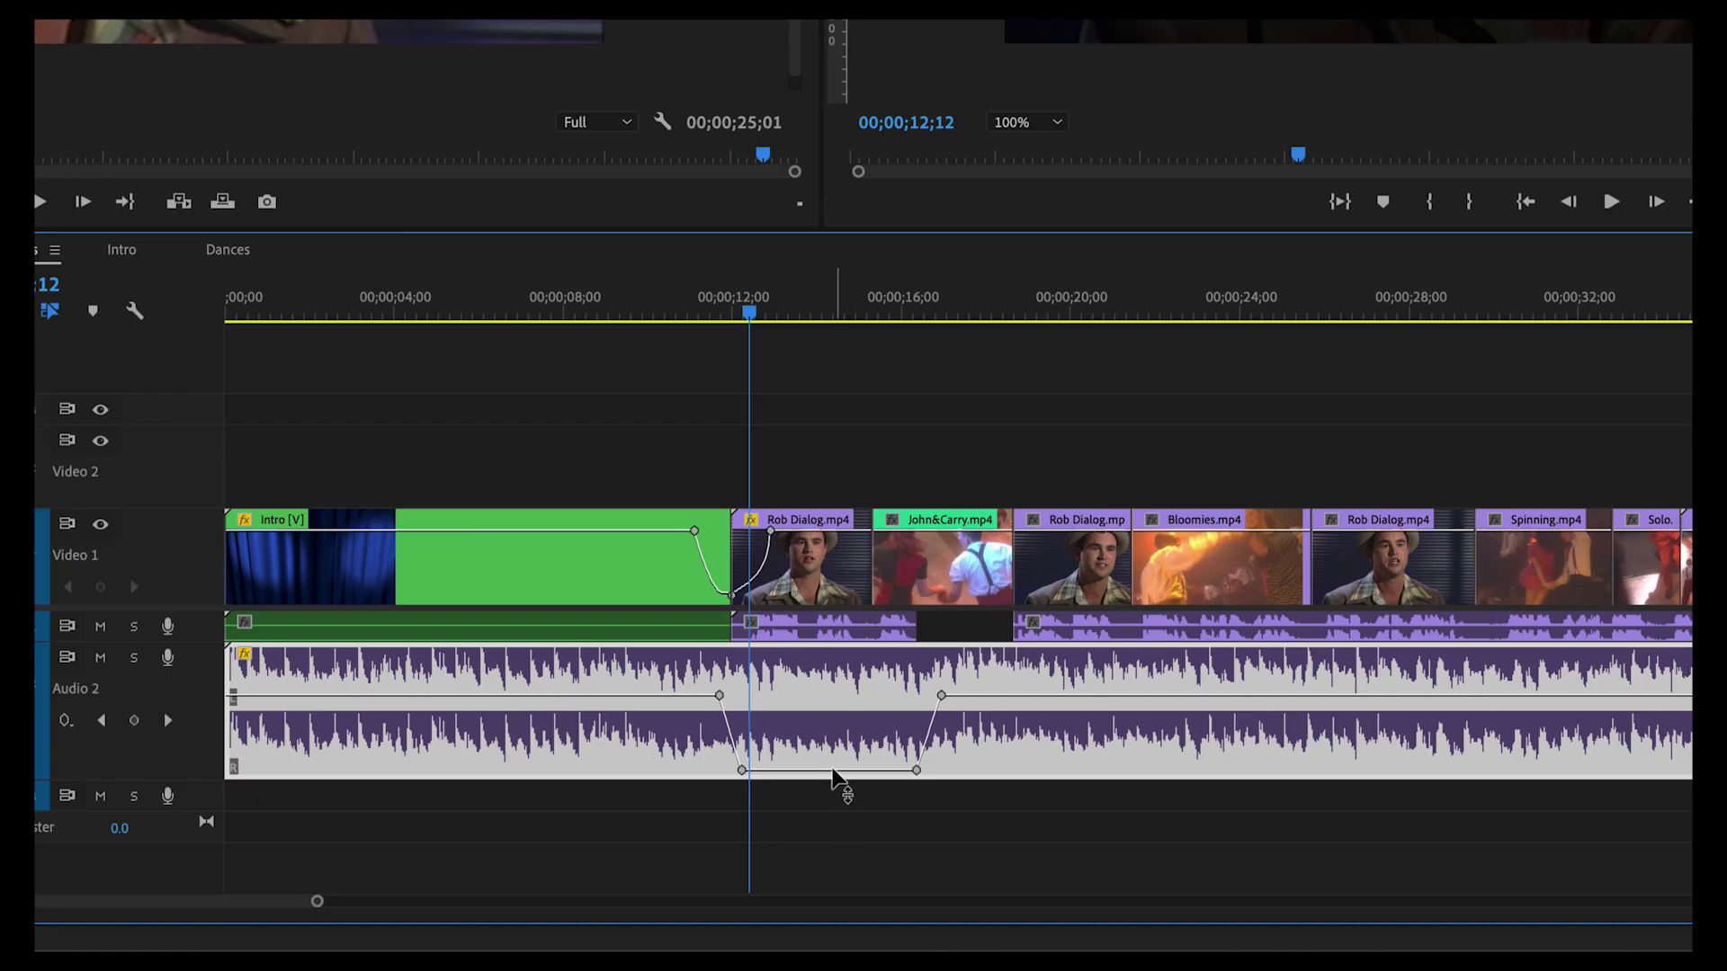
left_click_drag(835, 774, 836, 735)
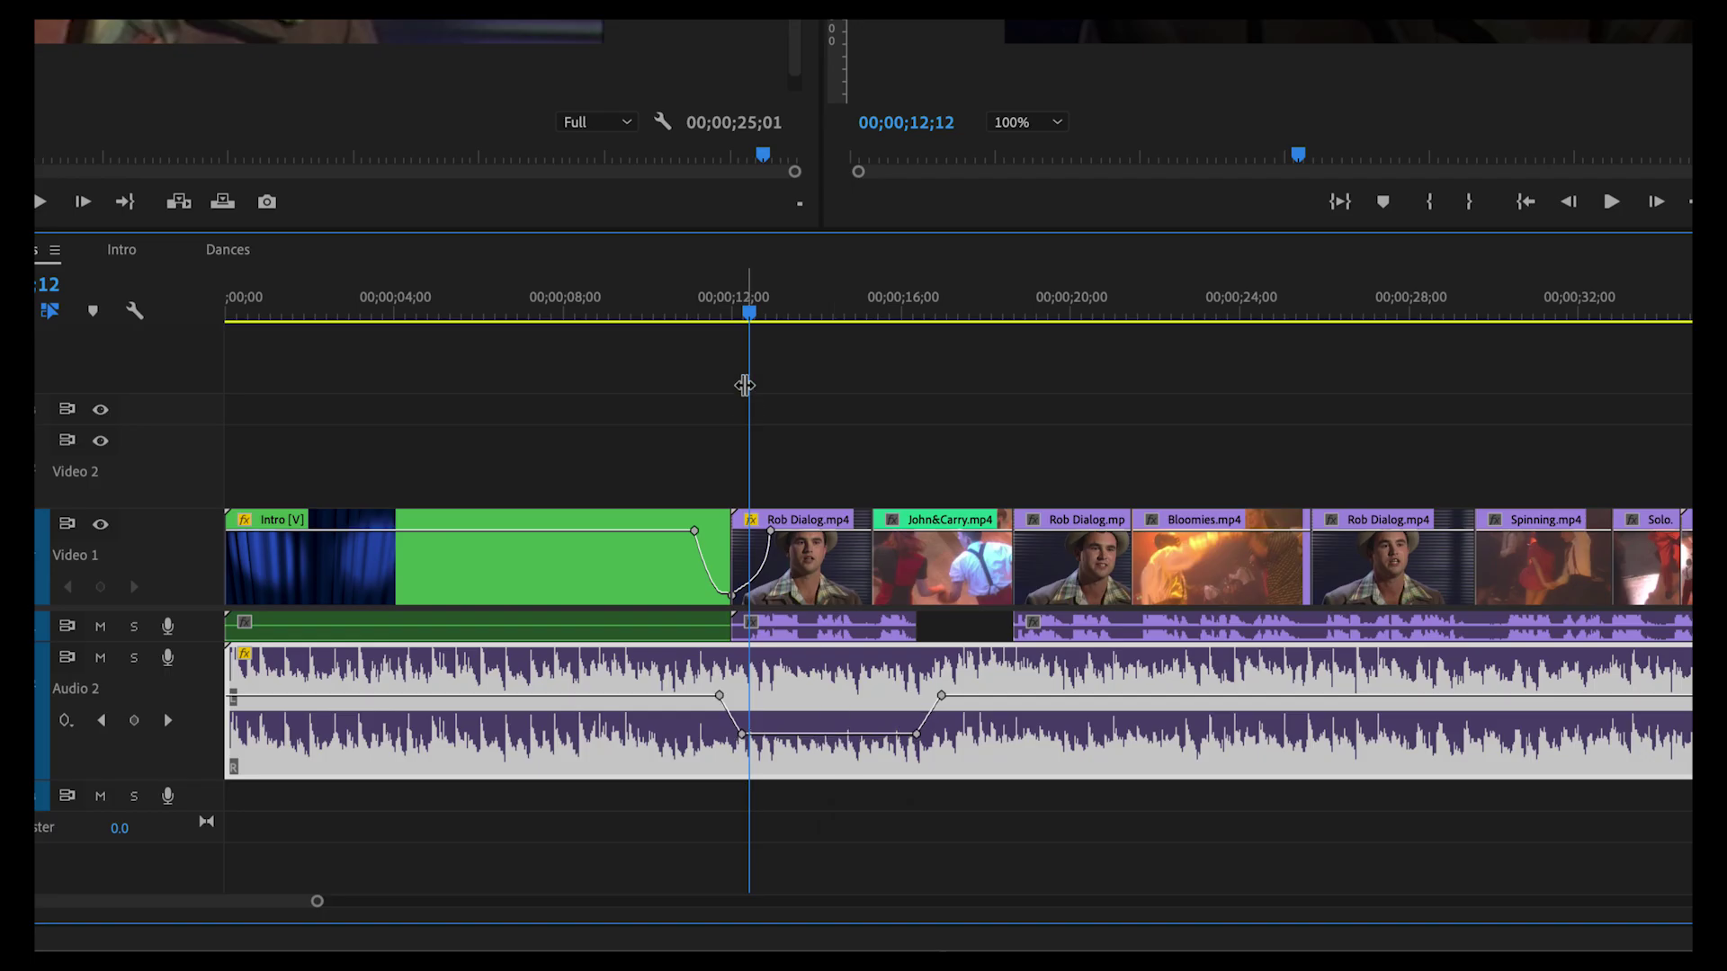
left_click_drag(751, 313, 602, 311)
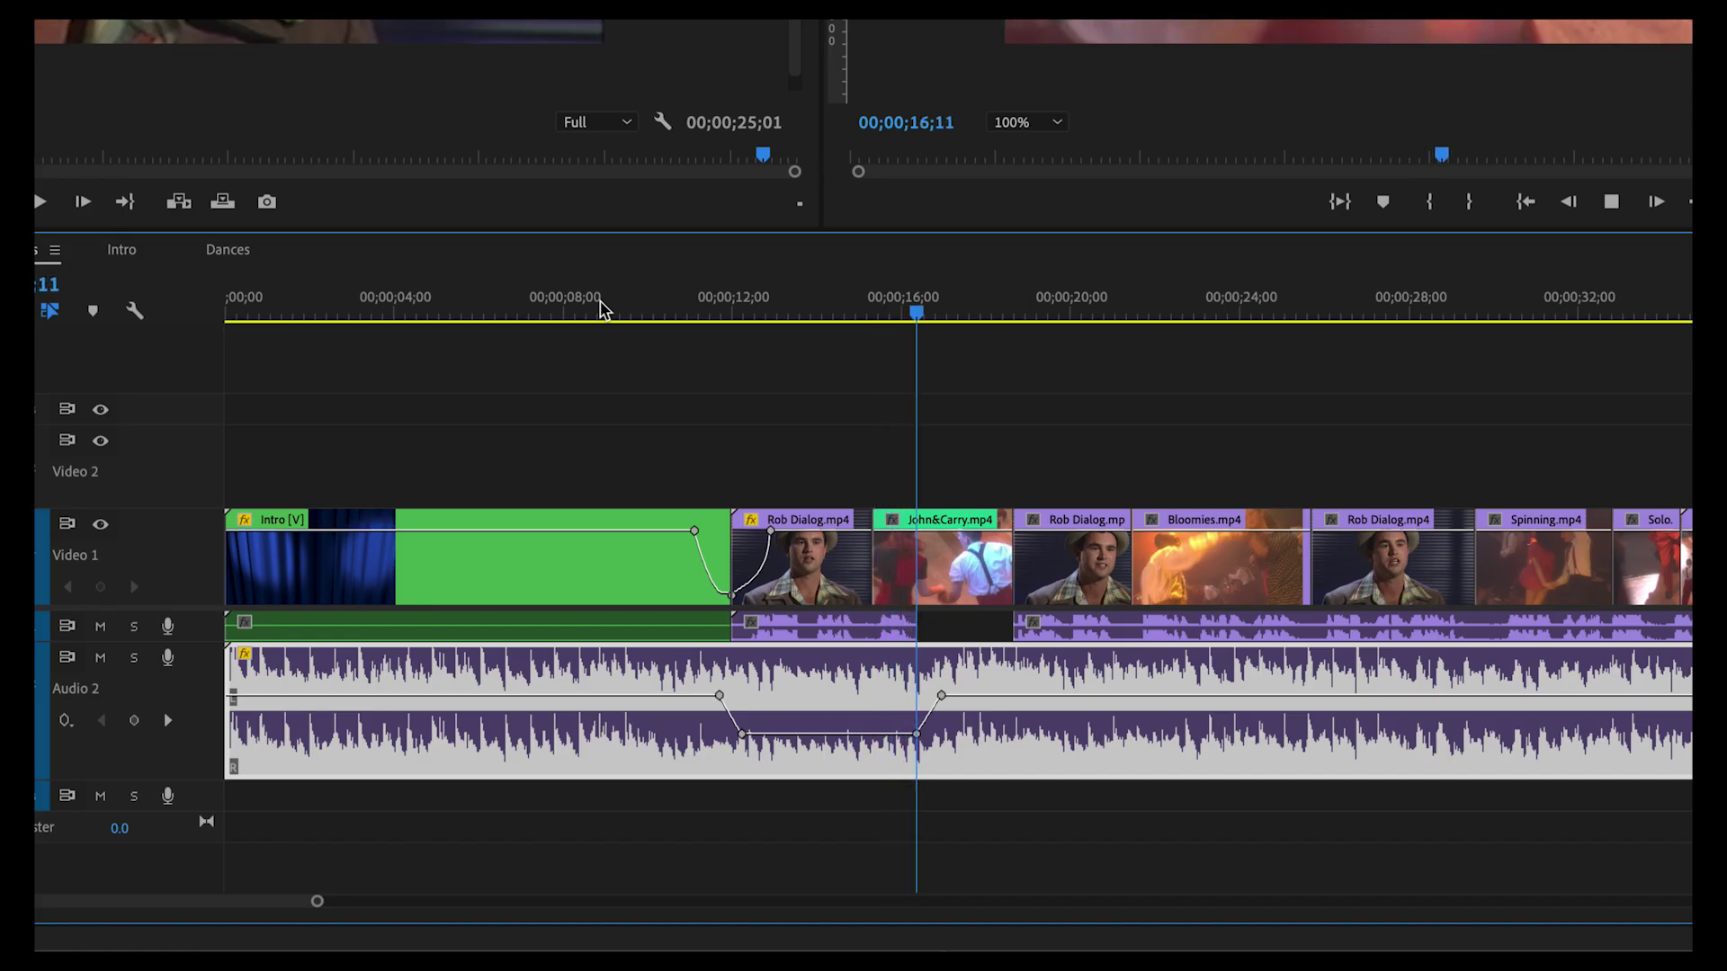
key("space")
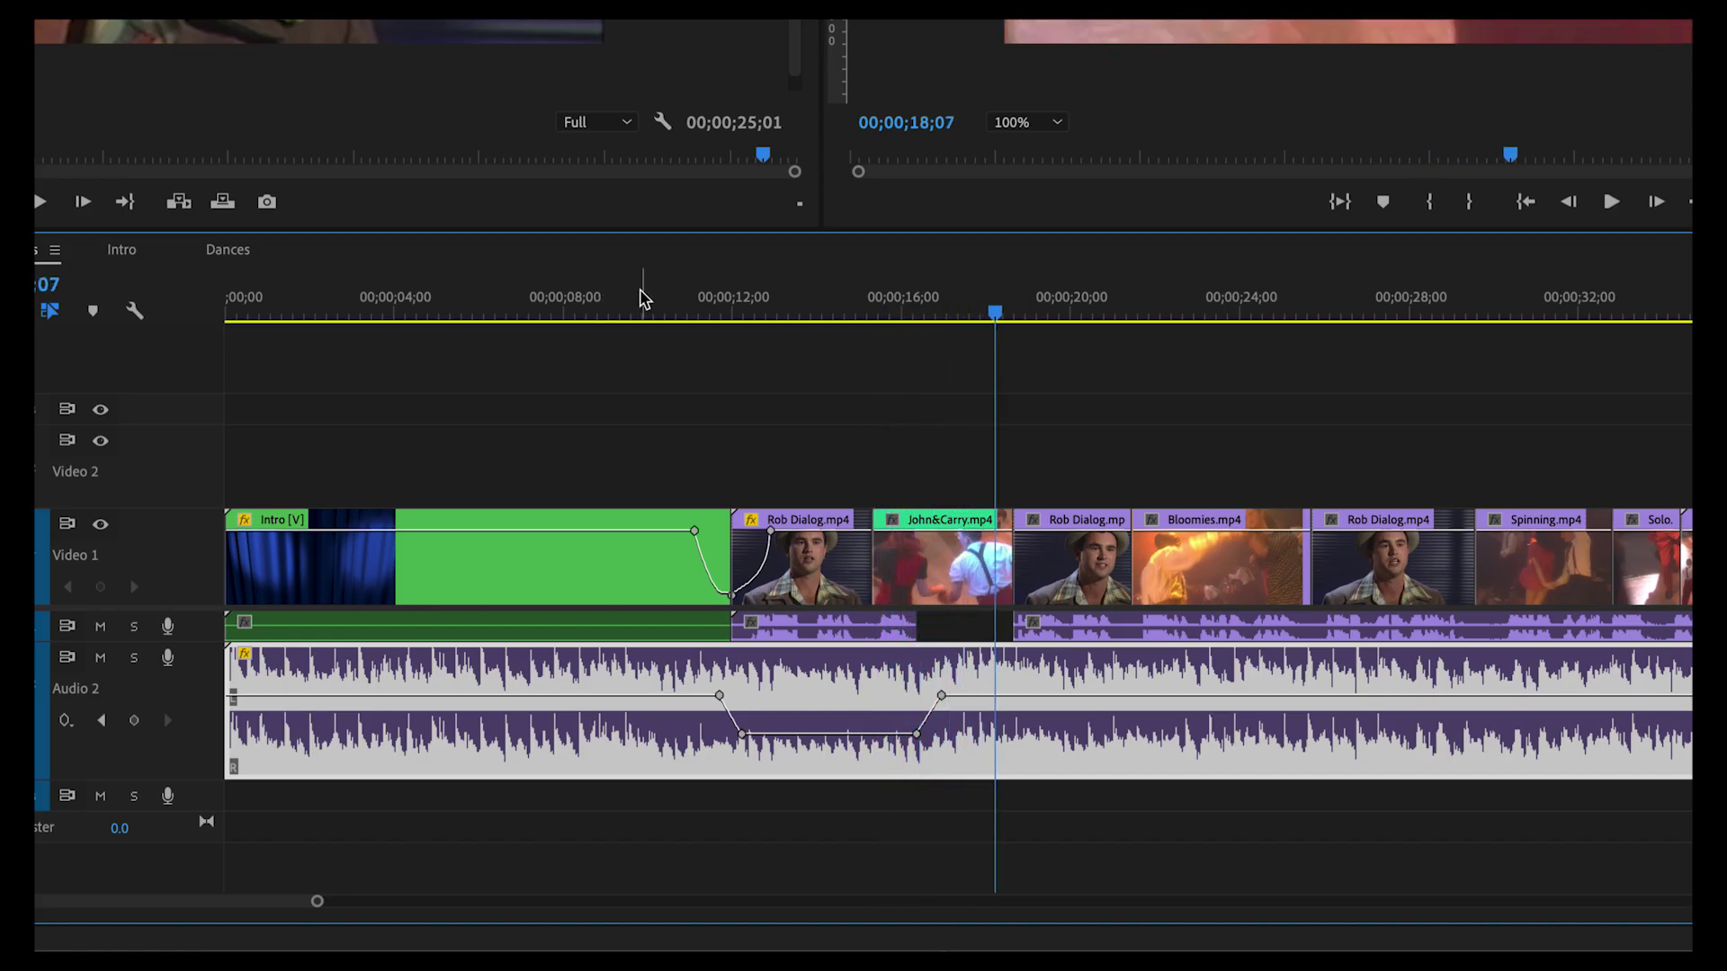
left_click(642, 299)
key("space")
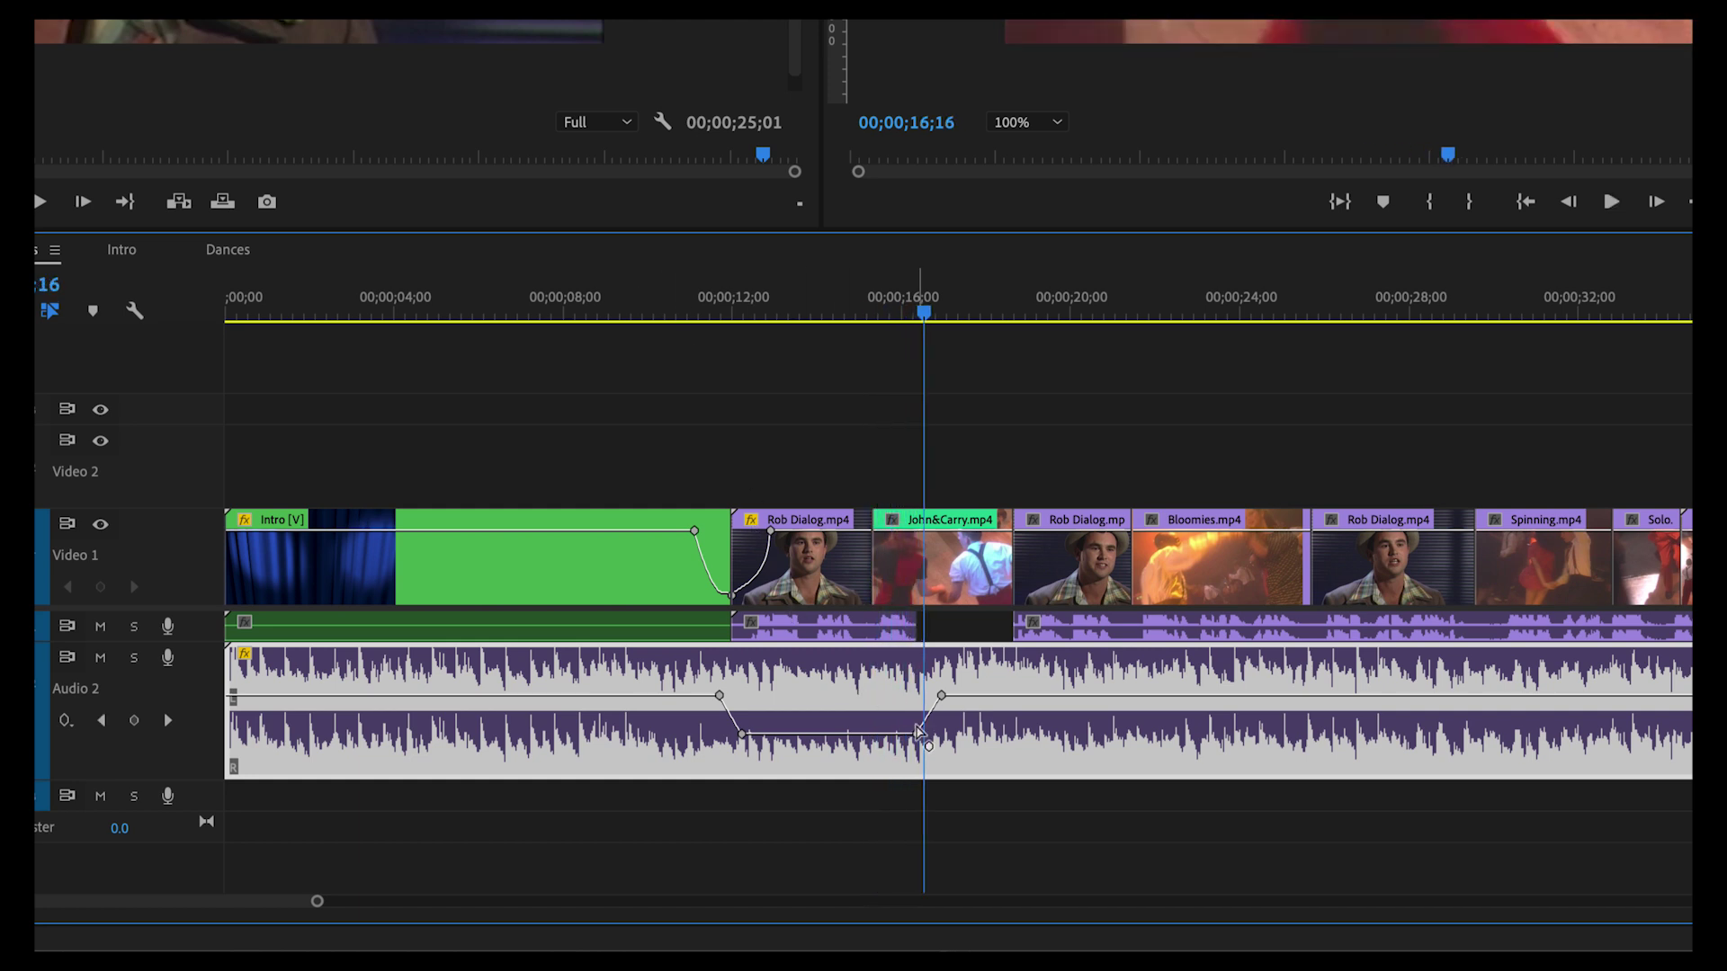
- Shift the closing keyframe pair earlier so the music returns to about 0 dB at 00;00;16;12, and play the passage
left_click_drag(917, 736, 919, 694)
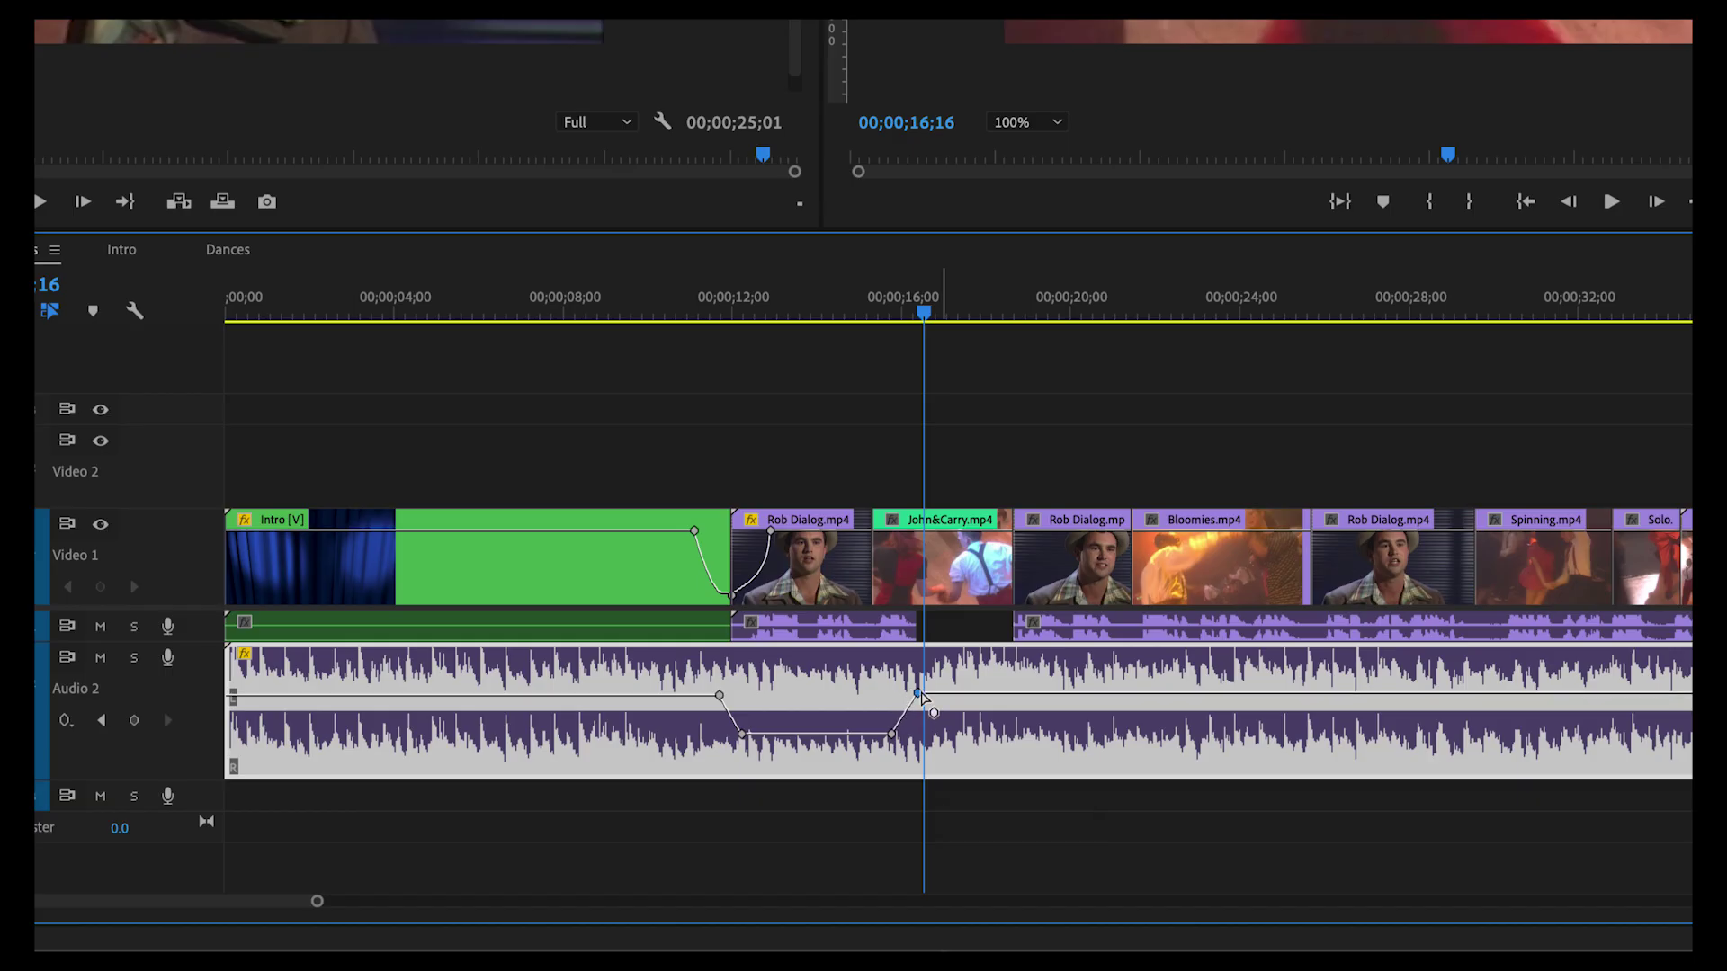
mouse_move(921, 696)
left_click_drag(918, 700, 917, 701)
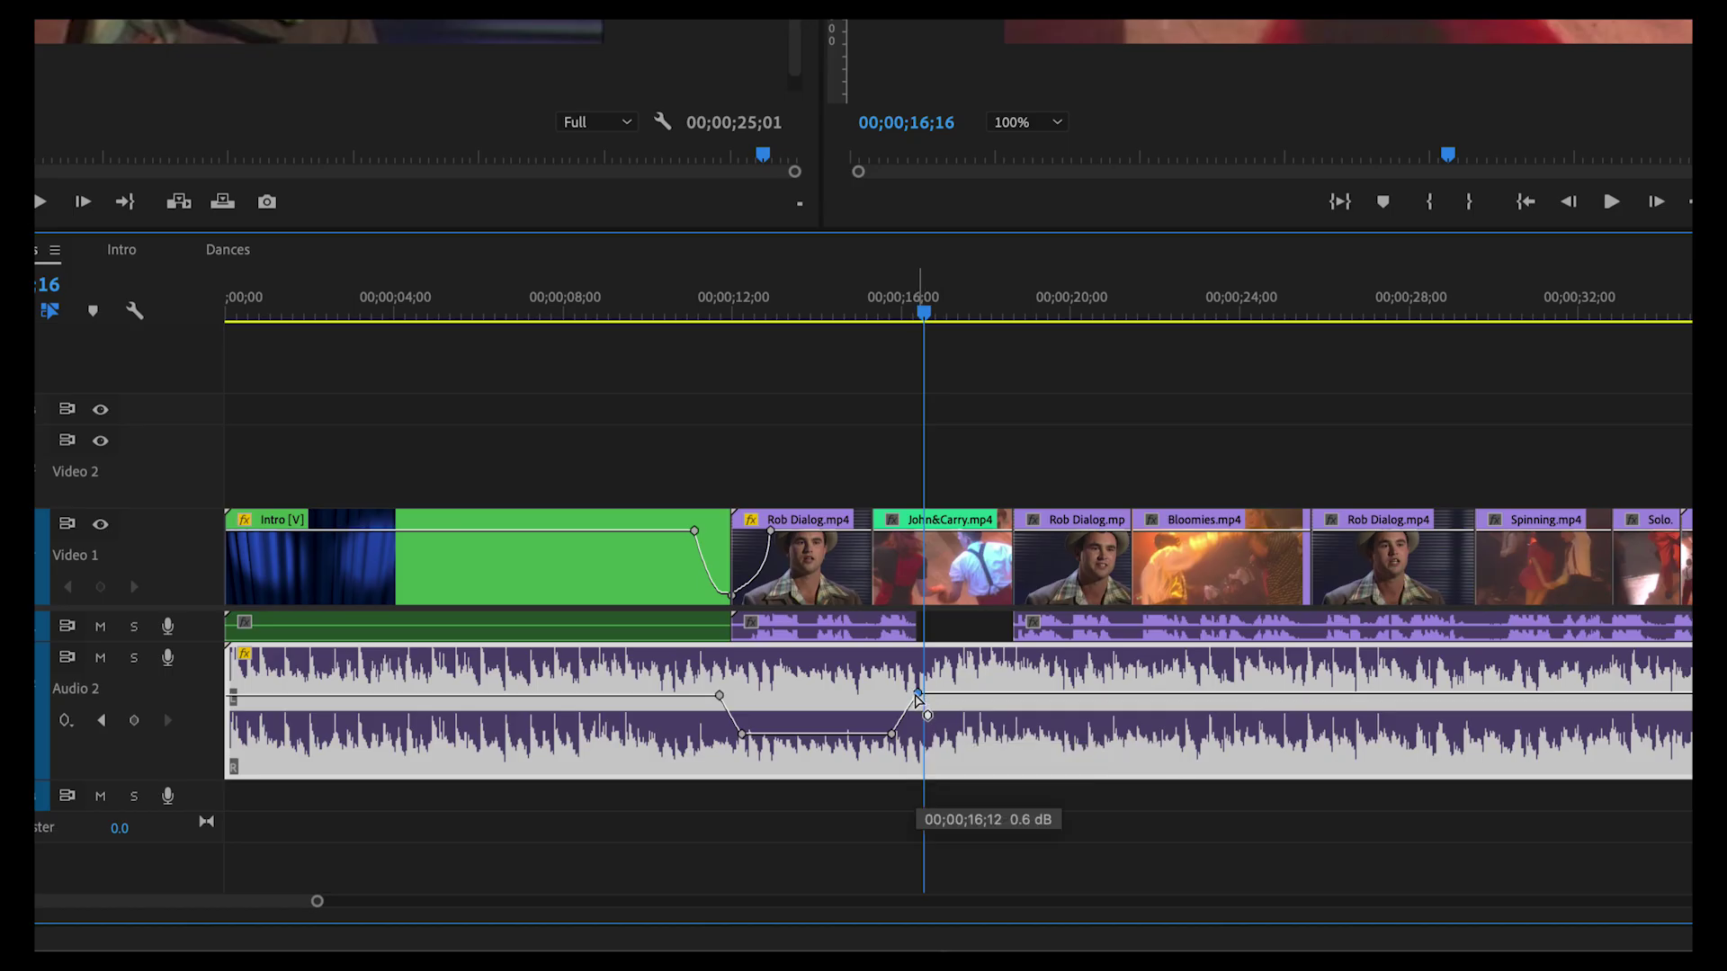
left_click_drag(917, 701, 918, 696)
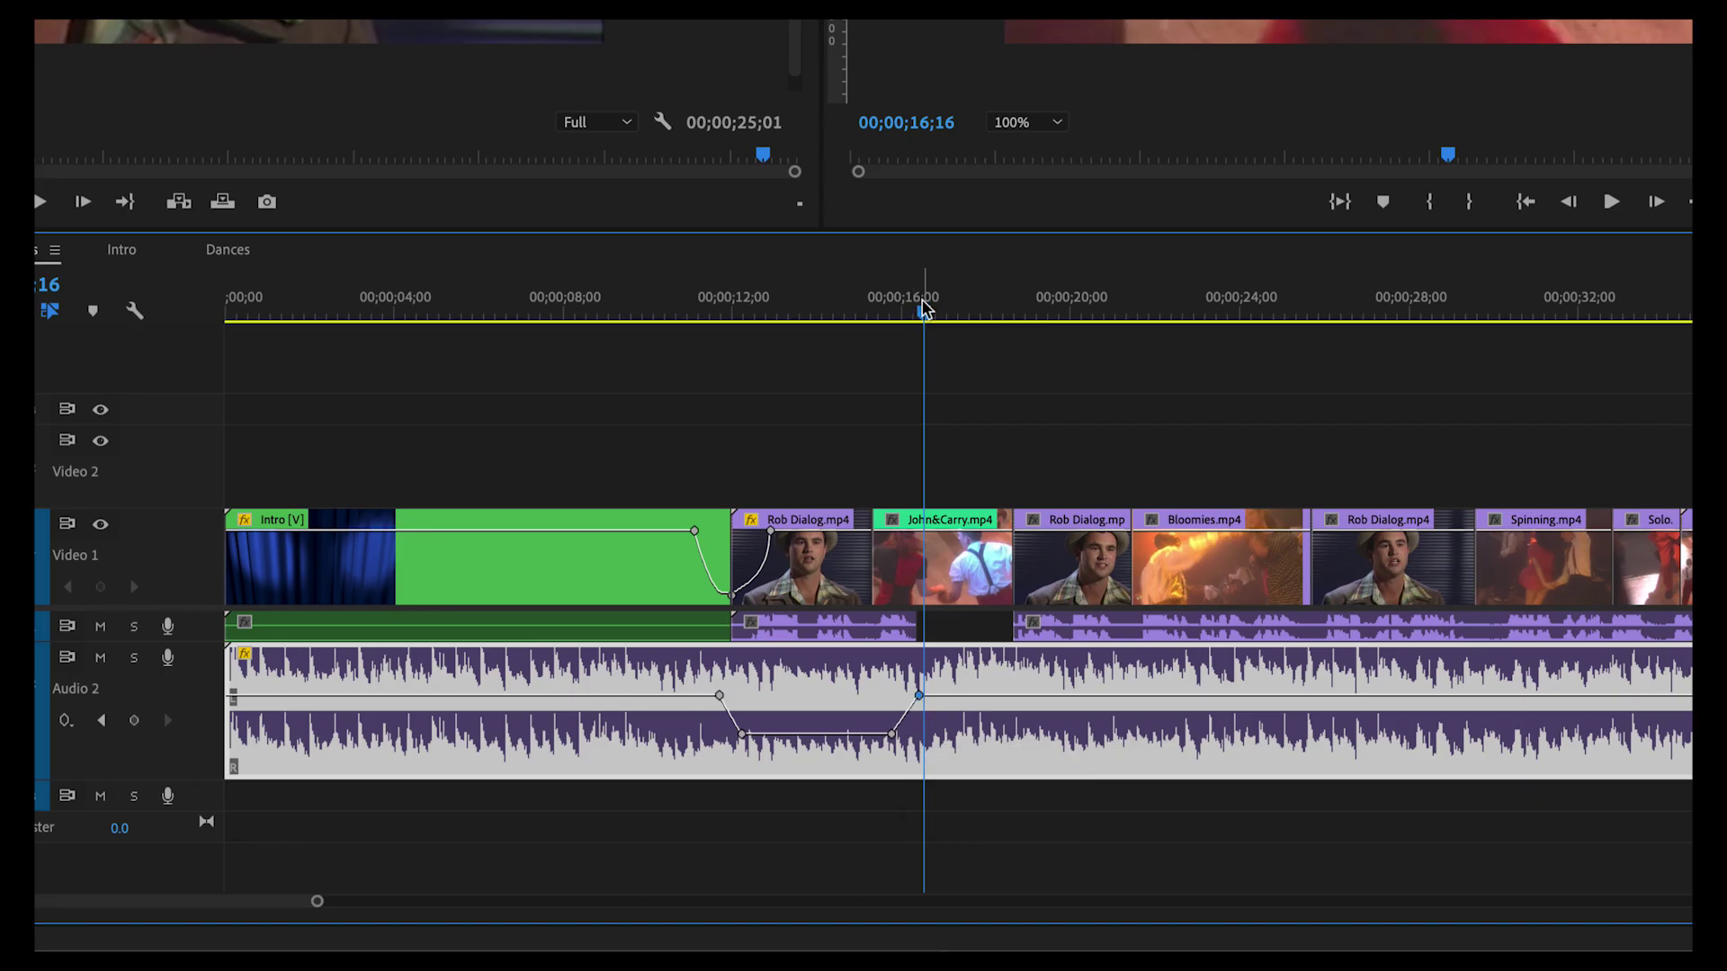
left_click_drag(924, 313, 673, 325)
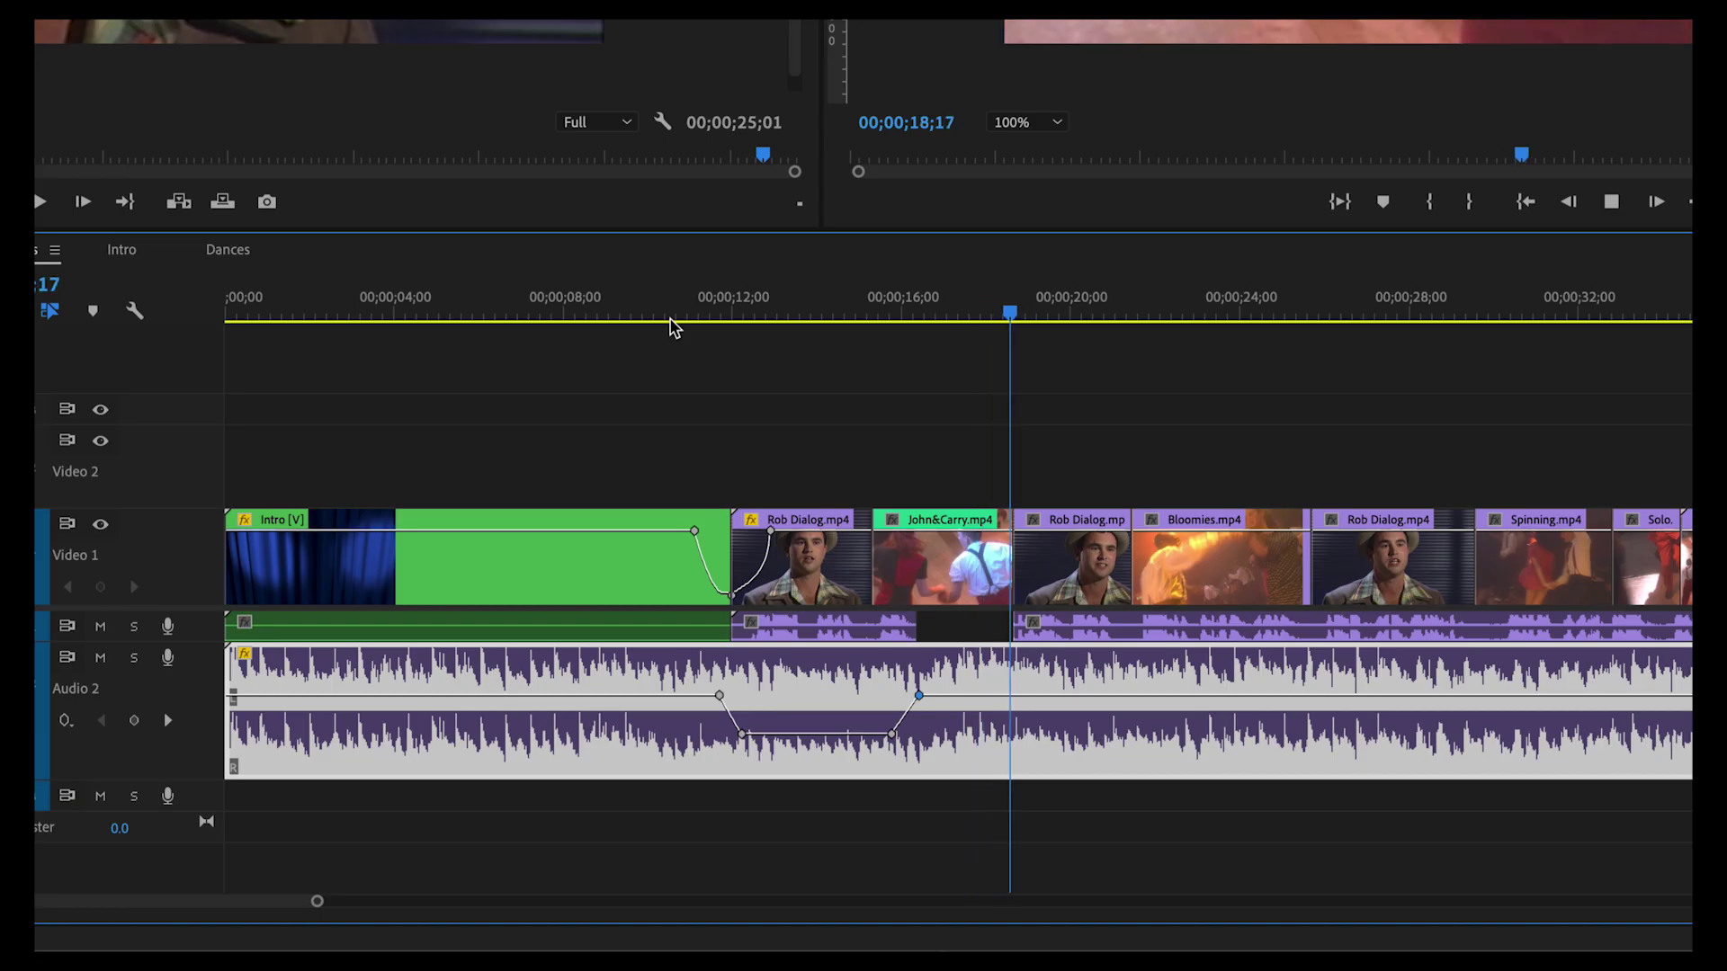
key("space")
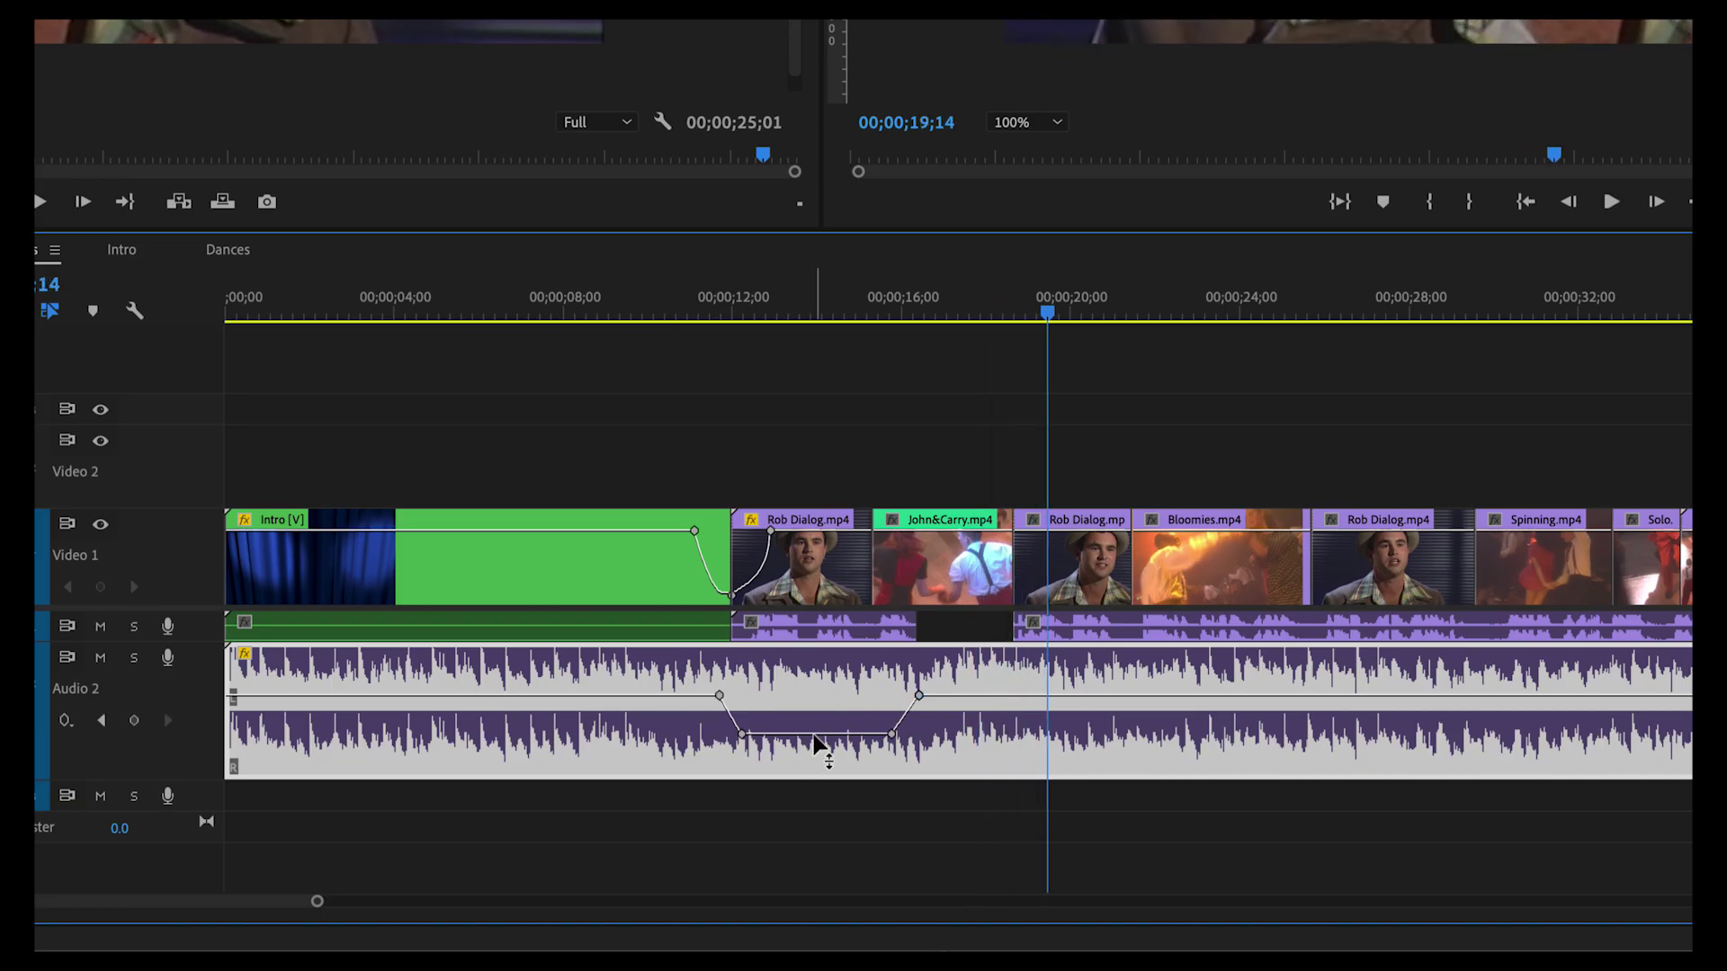
- Raise the ducked music section under the first dialog to about -12 dB and play the passage again
left_click_drag(816, 735, 817, 729)
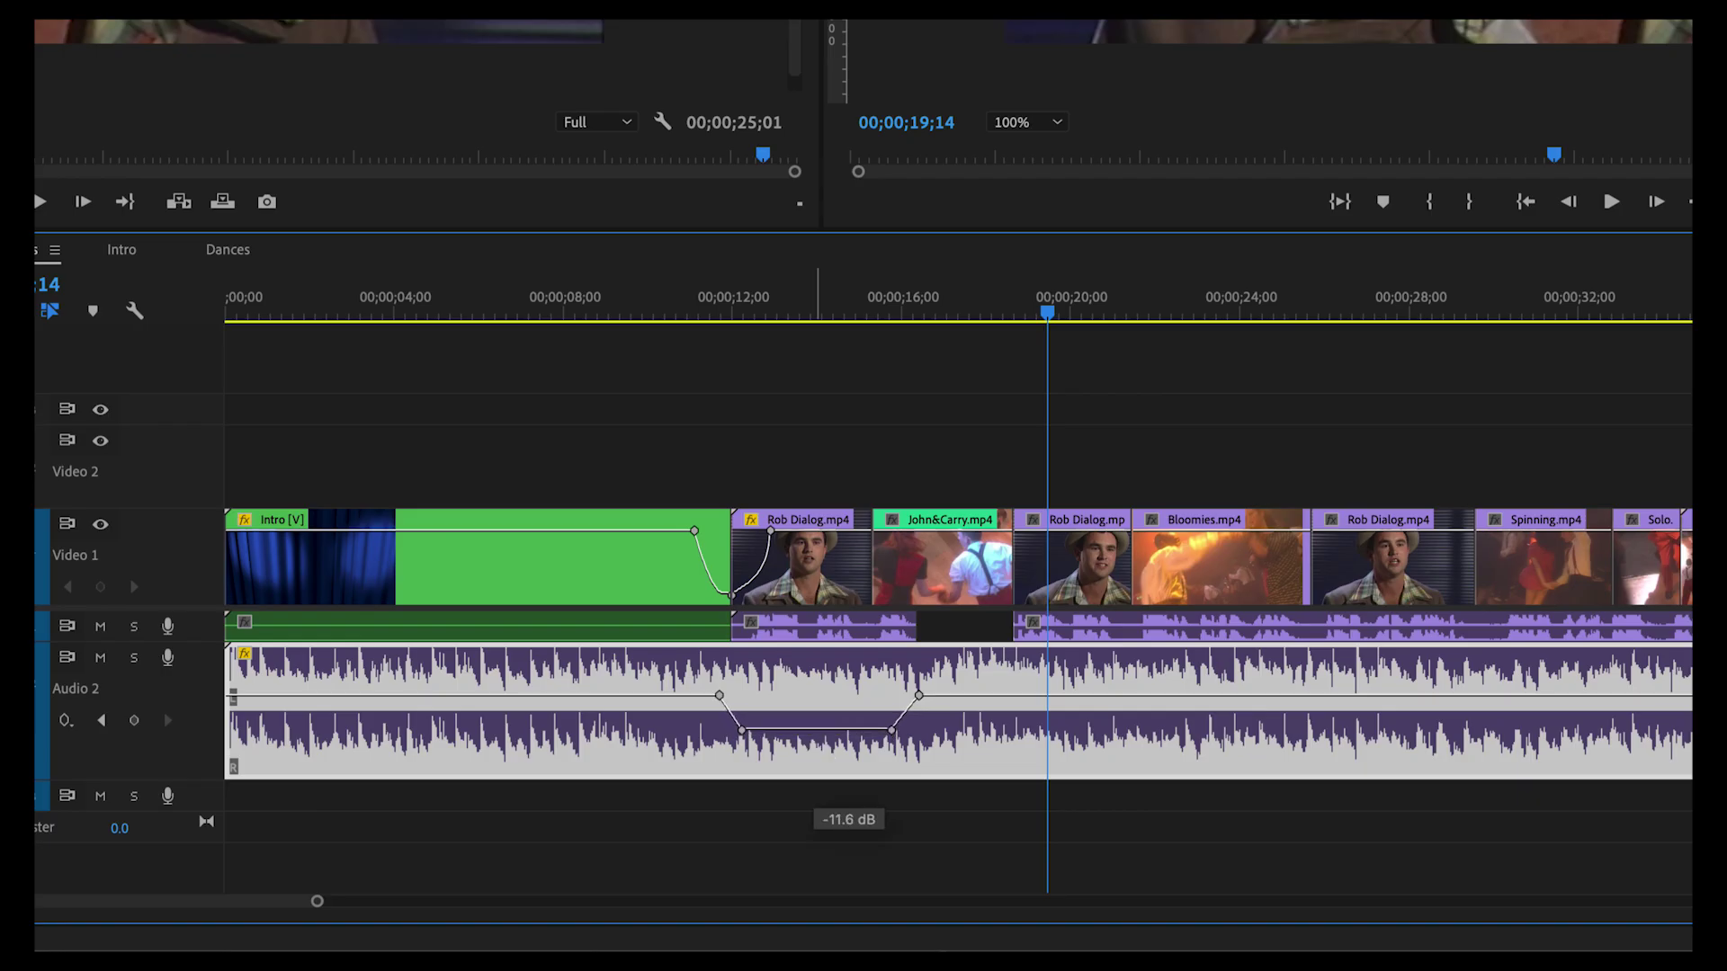
left_click_drag(815, 729, 813, 730)
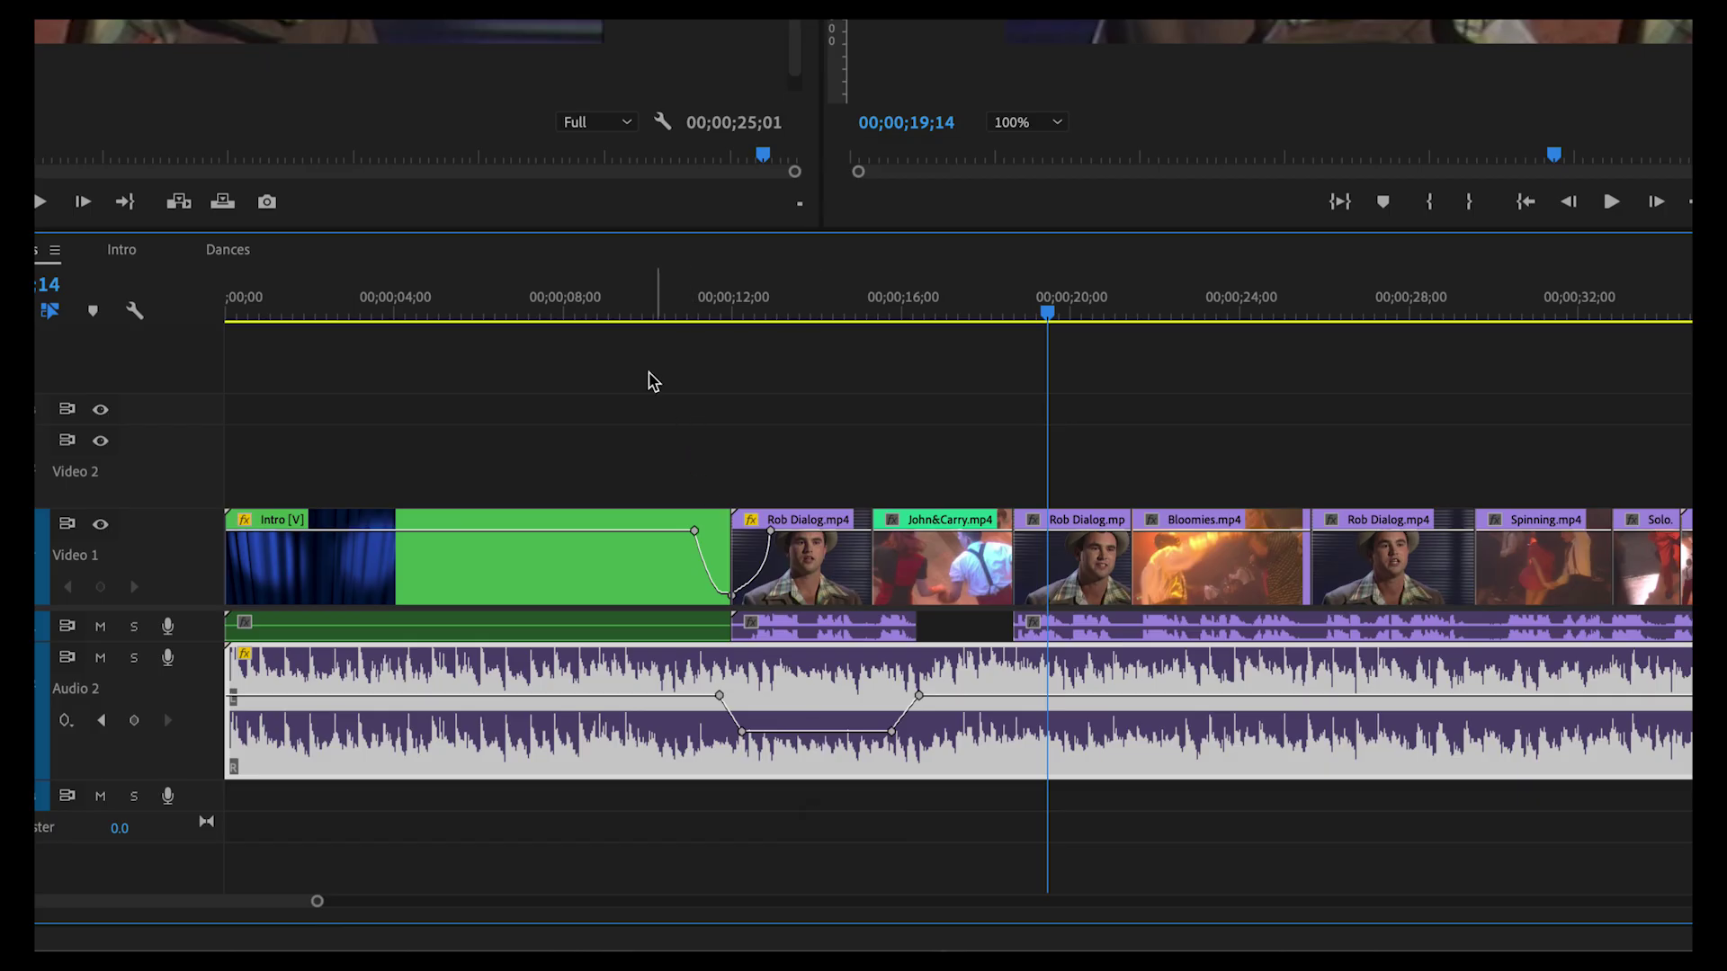
left_click(642, 297)
key("space")
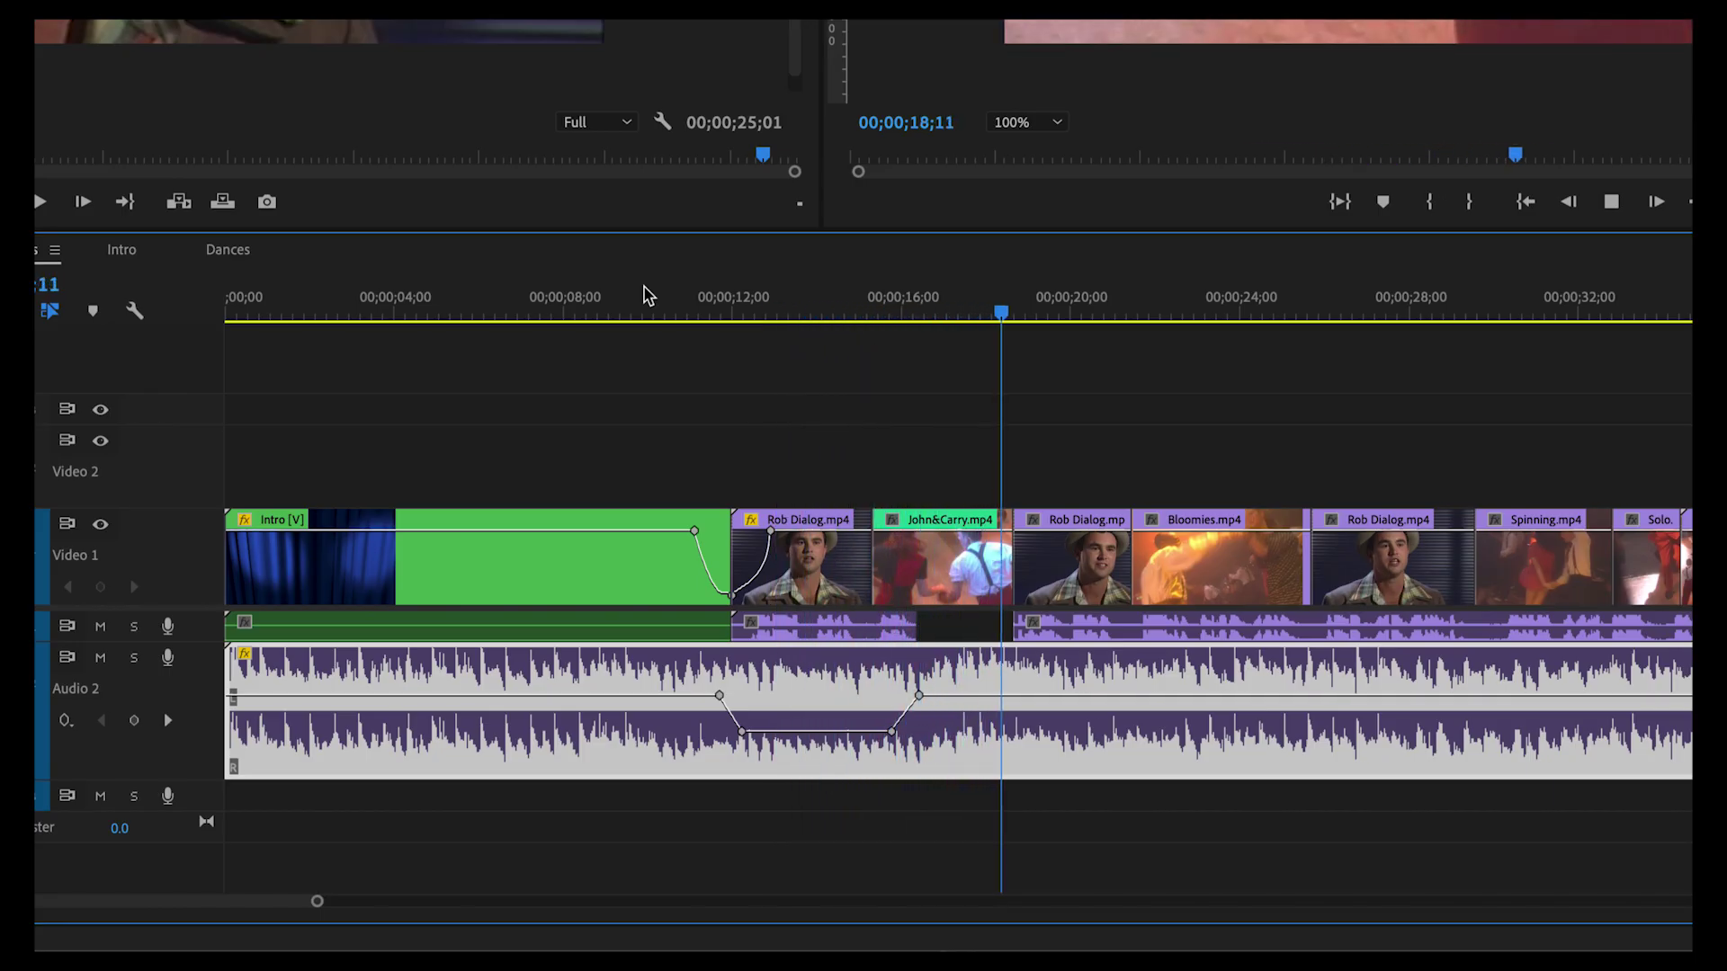
key("space")
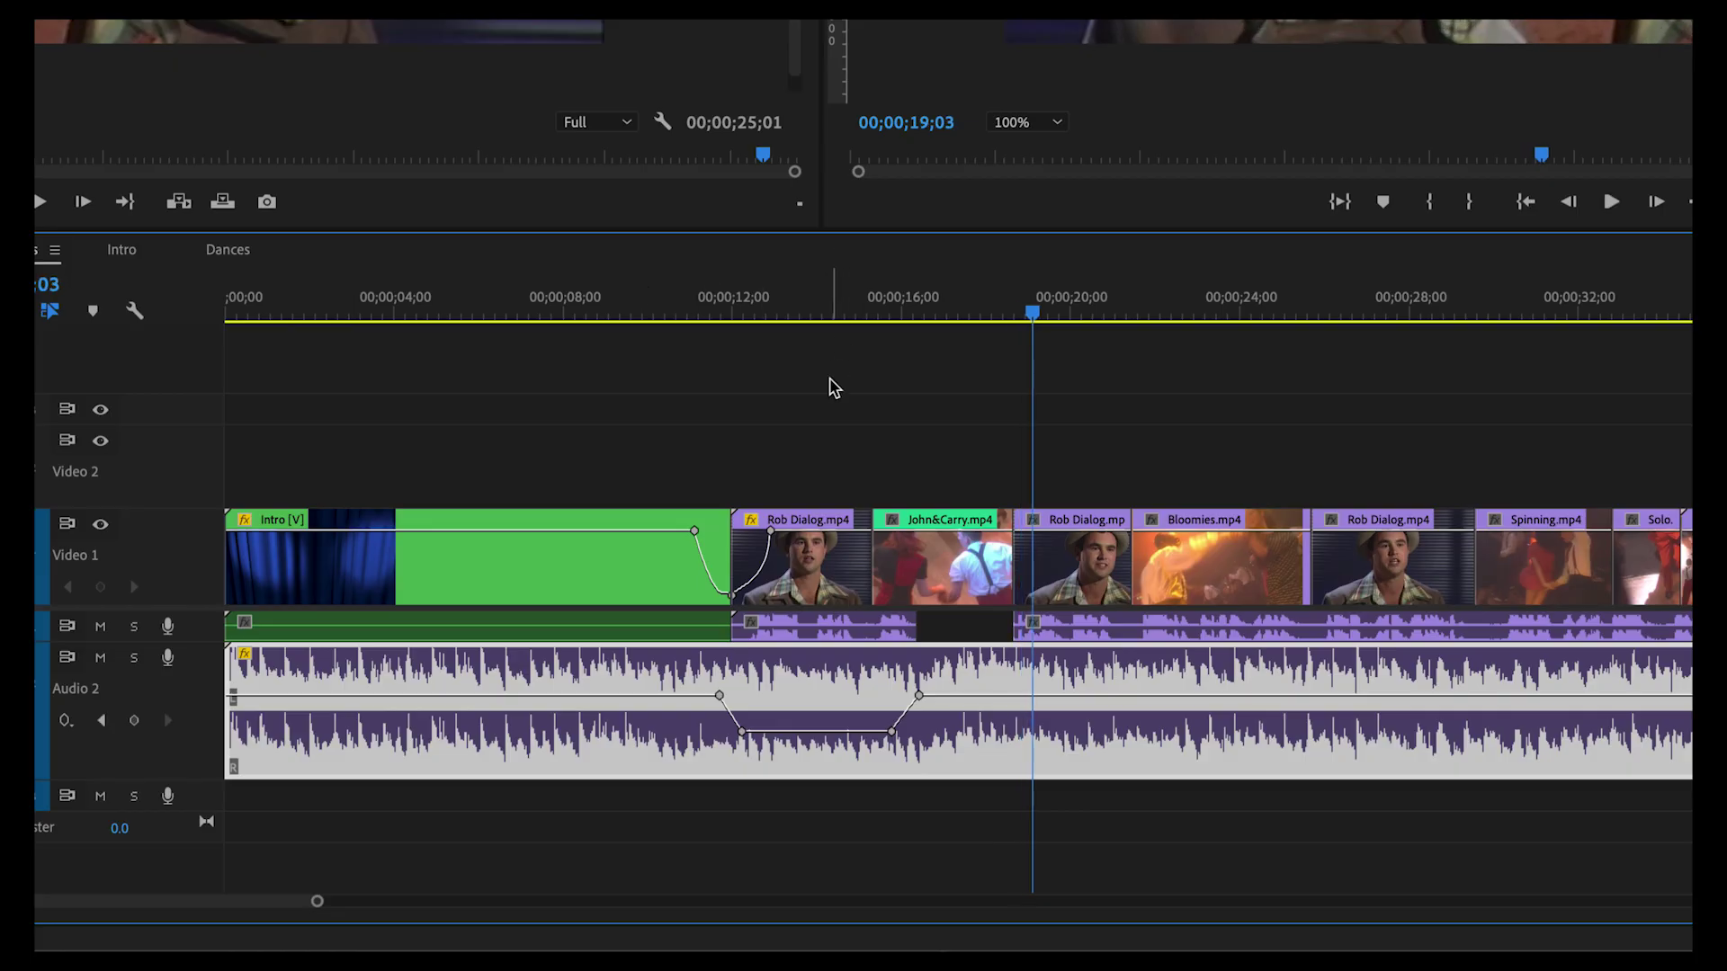
- Add four volume keyframes to the music around the second Rob Dialog clip, from about 00;00;18;10 to 00;00;21;01, playing the passage for timing
scroll(828, 385, "right", 10)
scroll(828, 385, "left", 3)
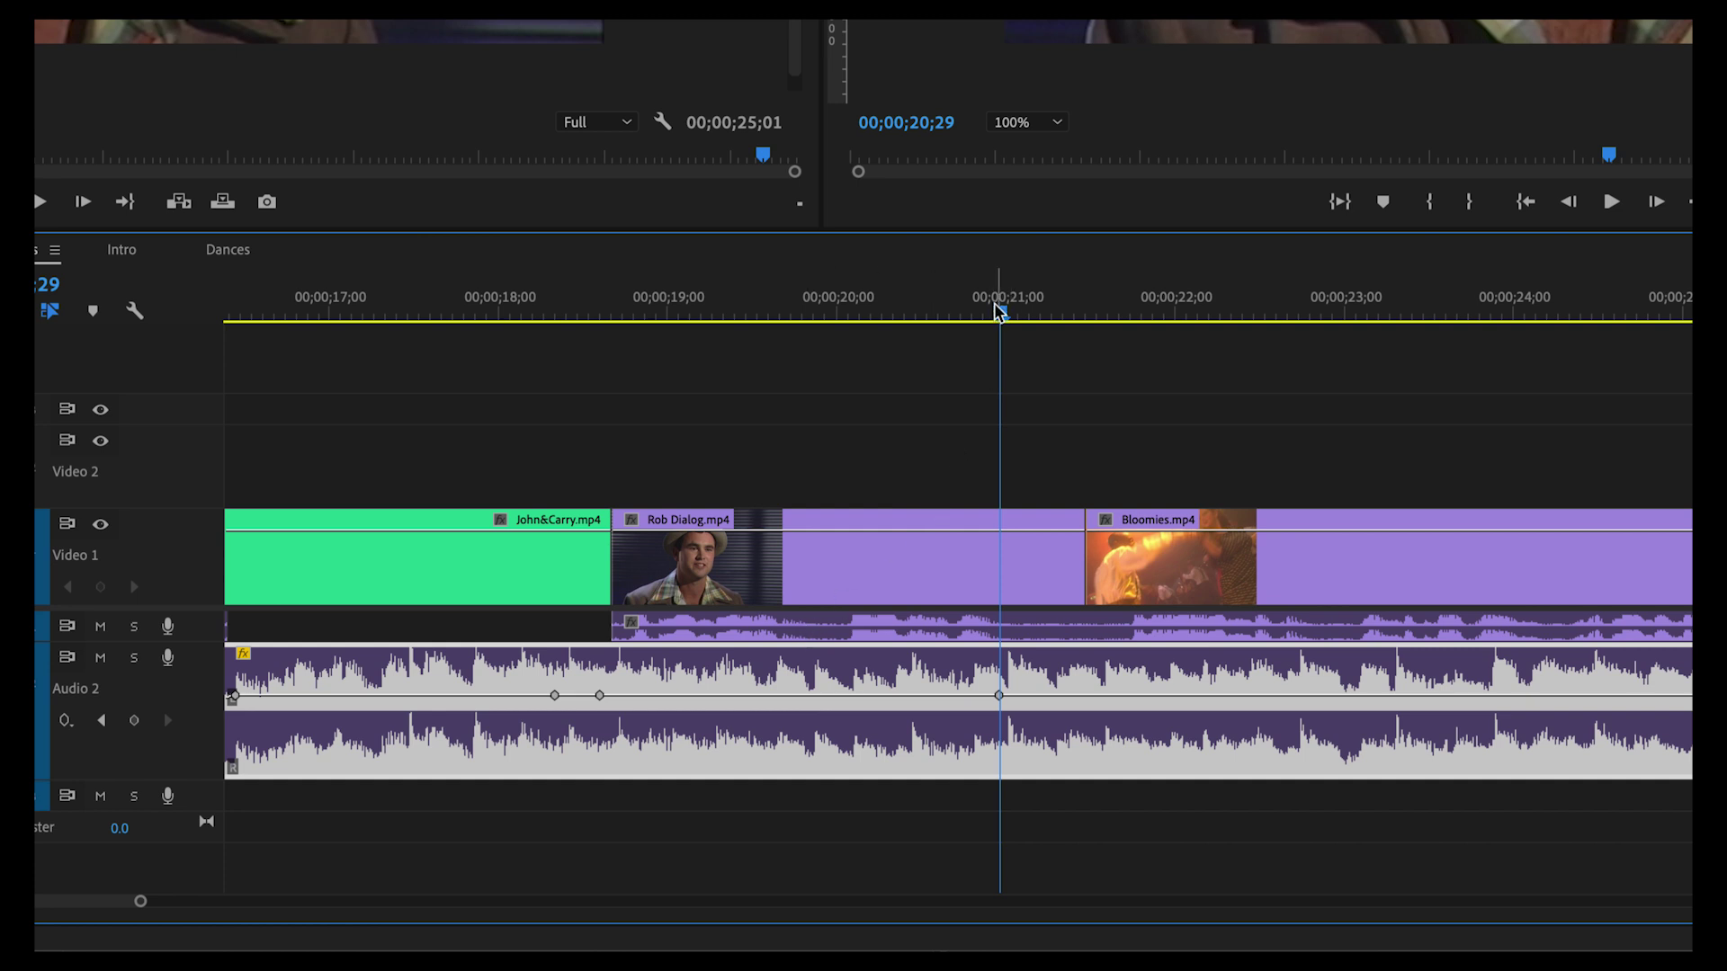
left_click_drag(999, 312, 547, 332)
key("space")
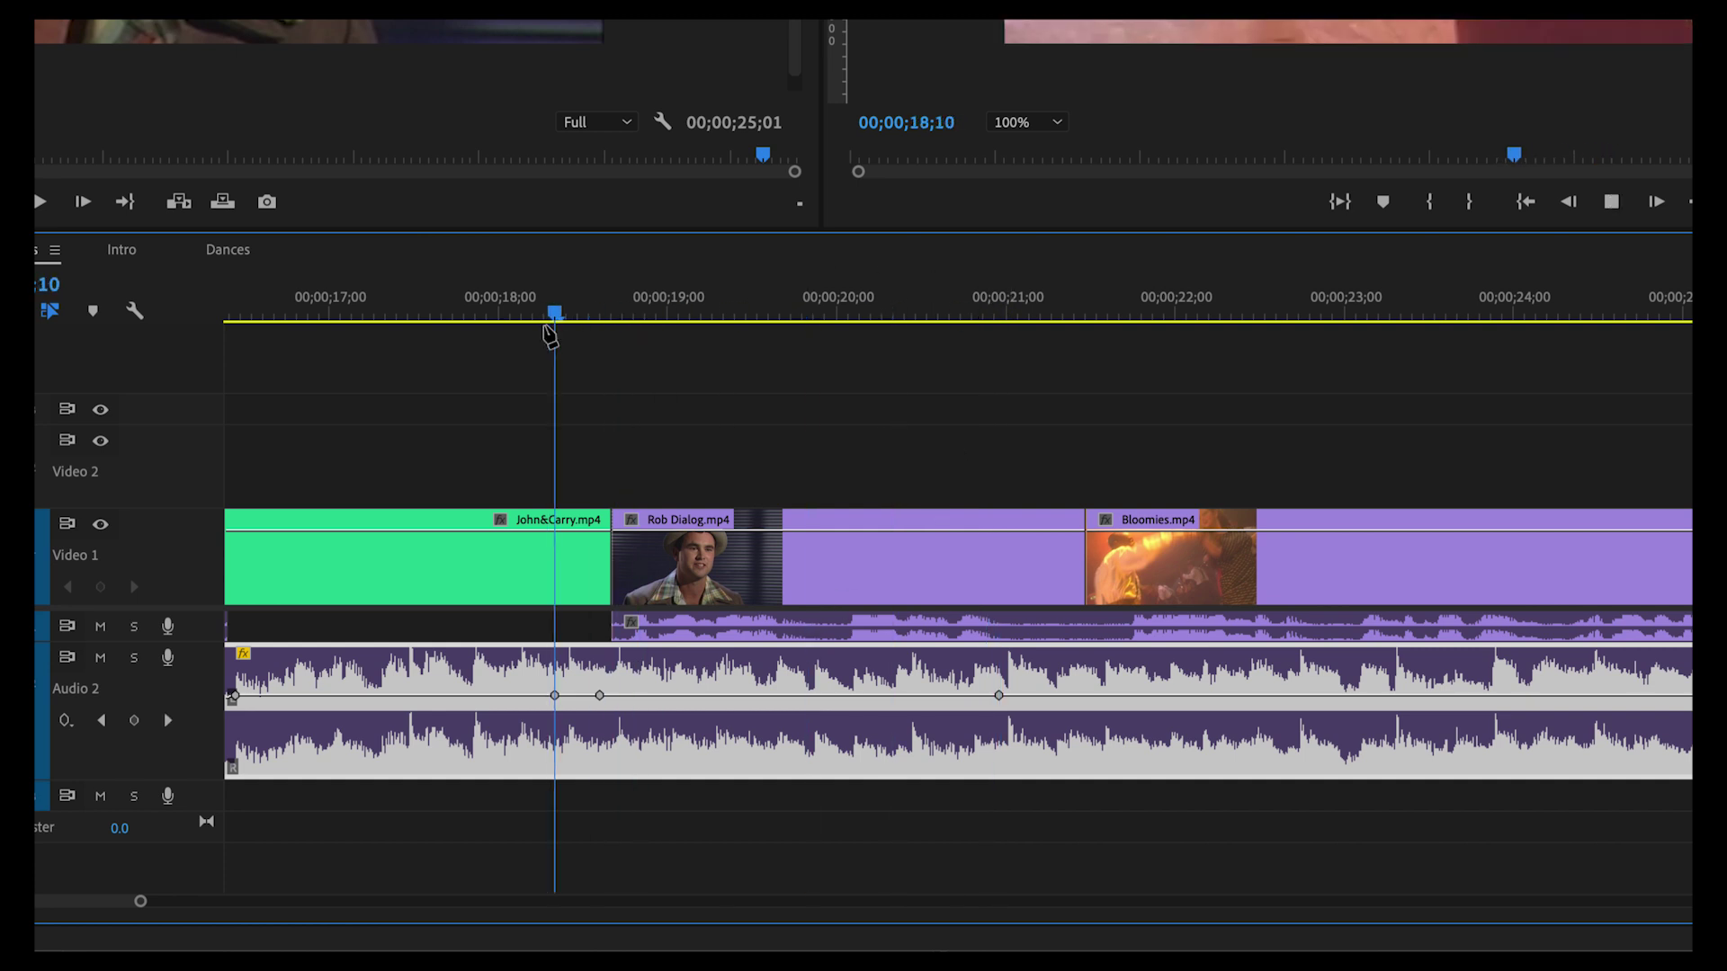
key("space")
left_click_drag(921, 315, 521, 345)
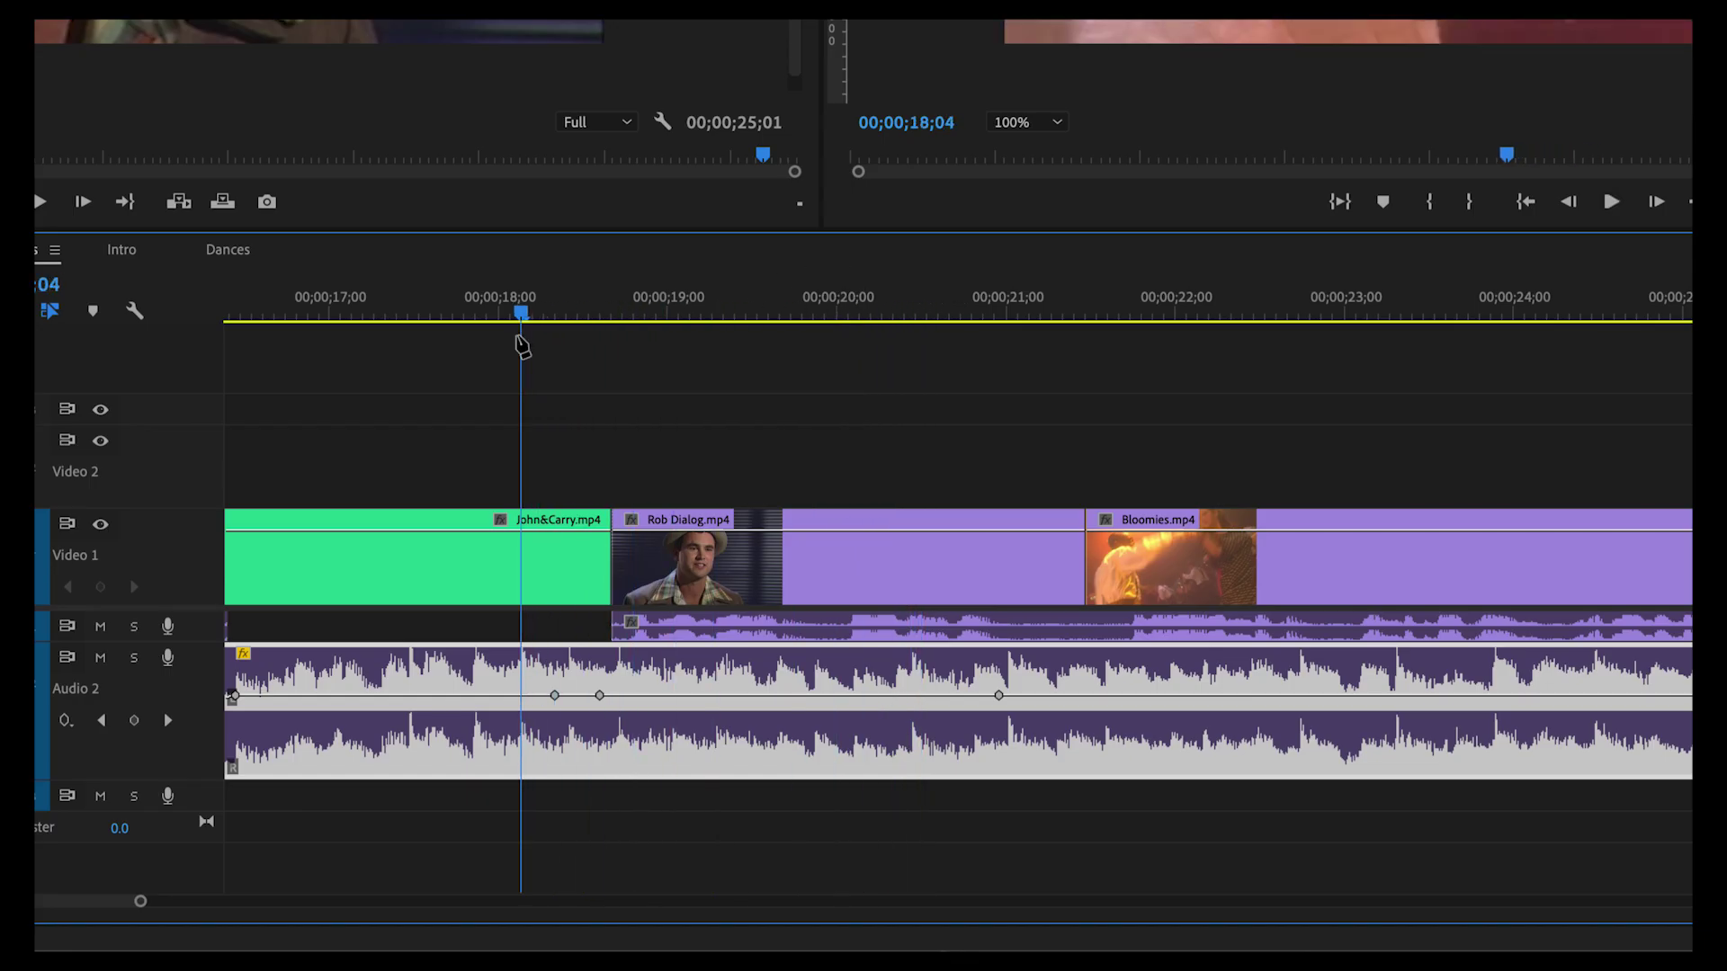
key("space")
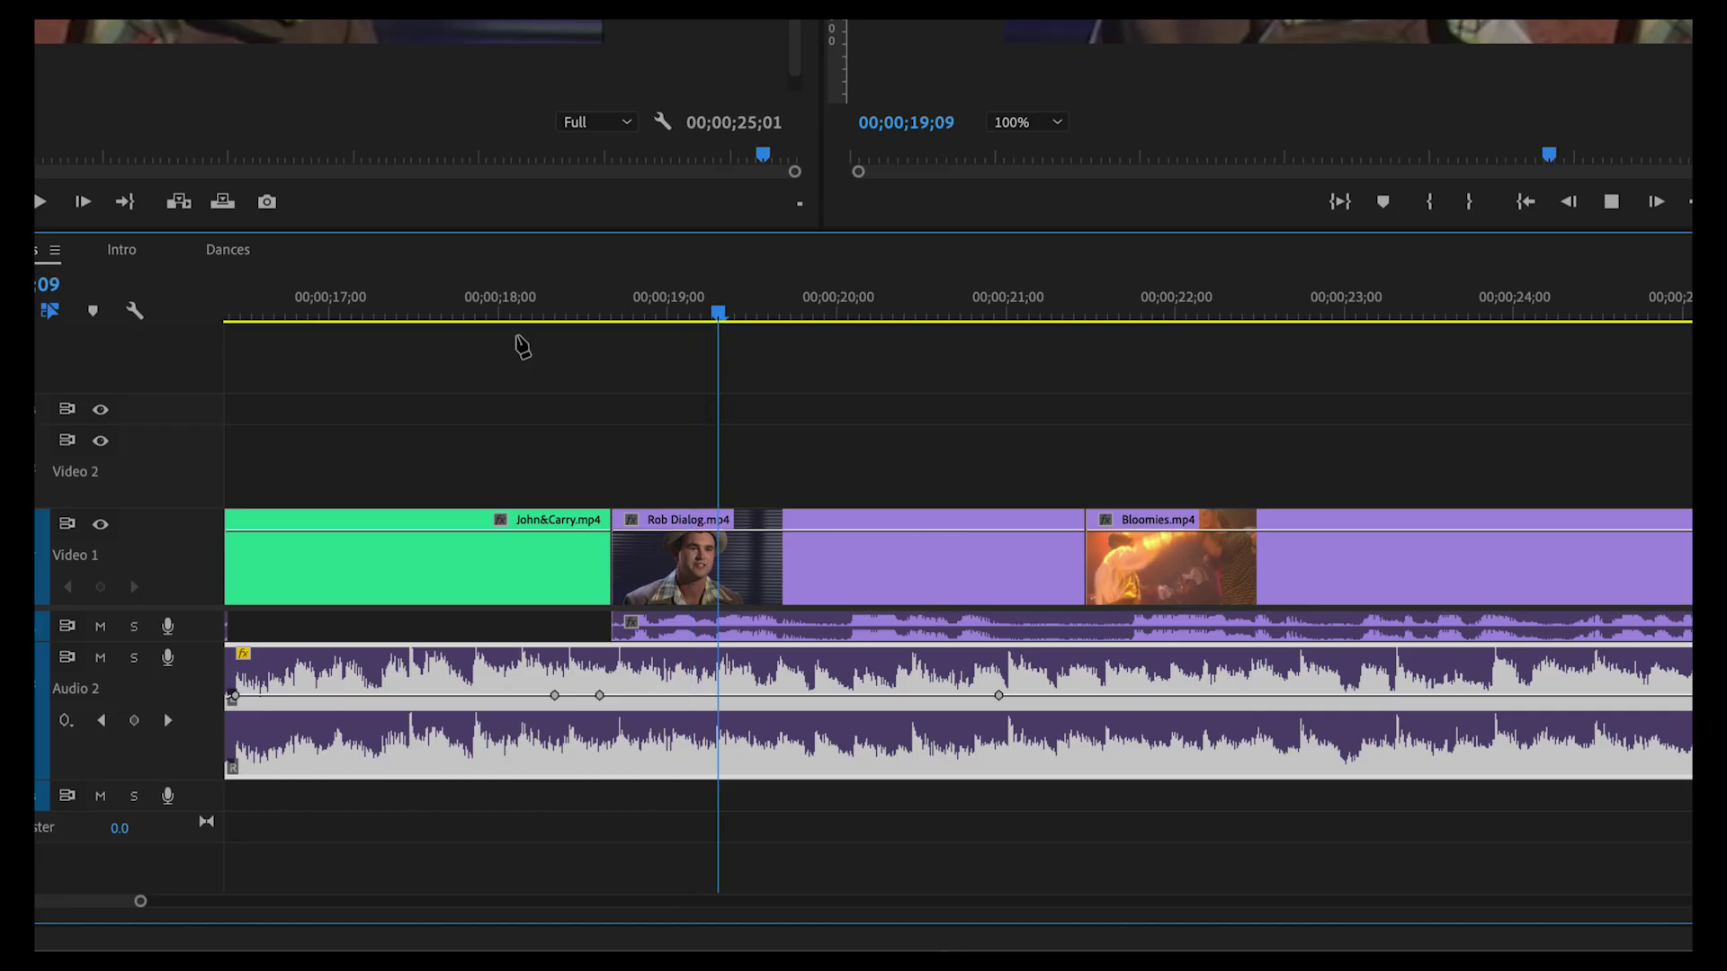
key("space")
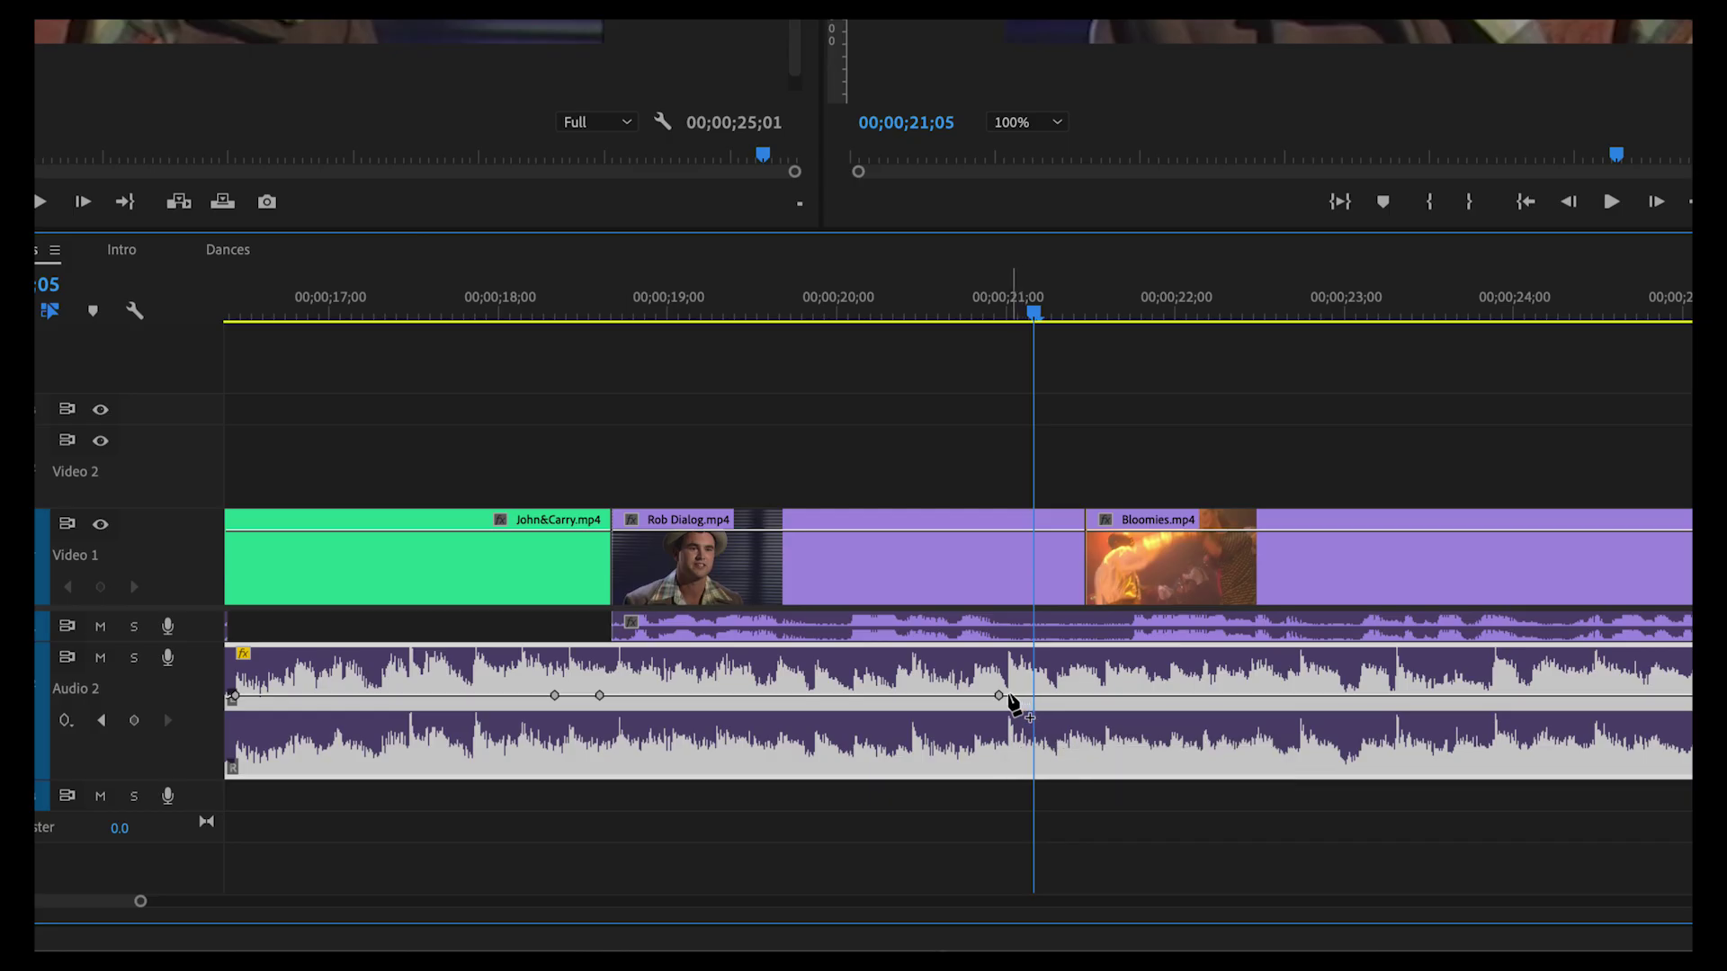
left_click(1009, 695)
- Lower the music between the inner keyframes under the second Rob Dialog clip to about -12.2 dB
left_click_drag(775, 695, 776, 730)
key("ctrl+z")
left_click_drag(781, 704, 781, 701)
left_click_drag(781, 704, 780, 731)
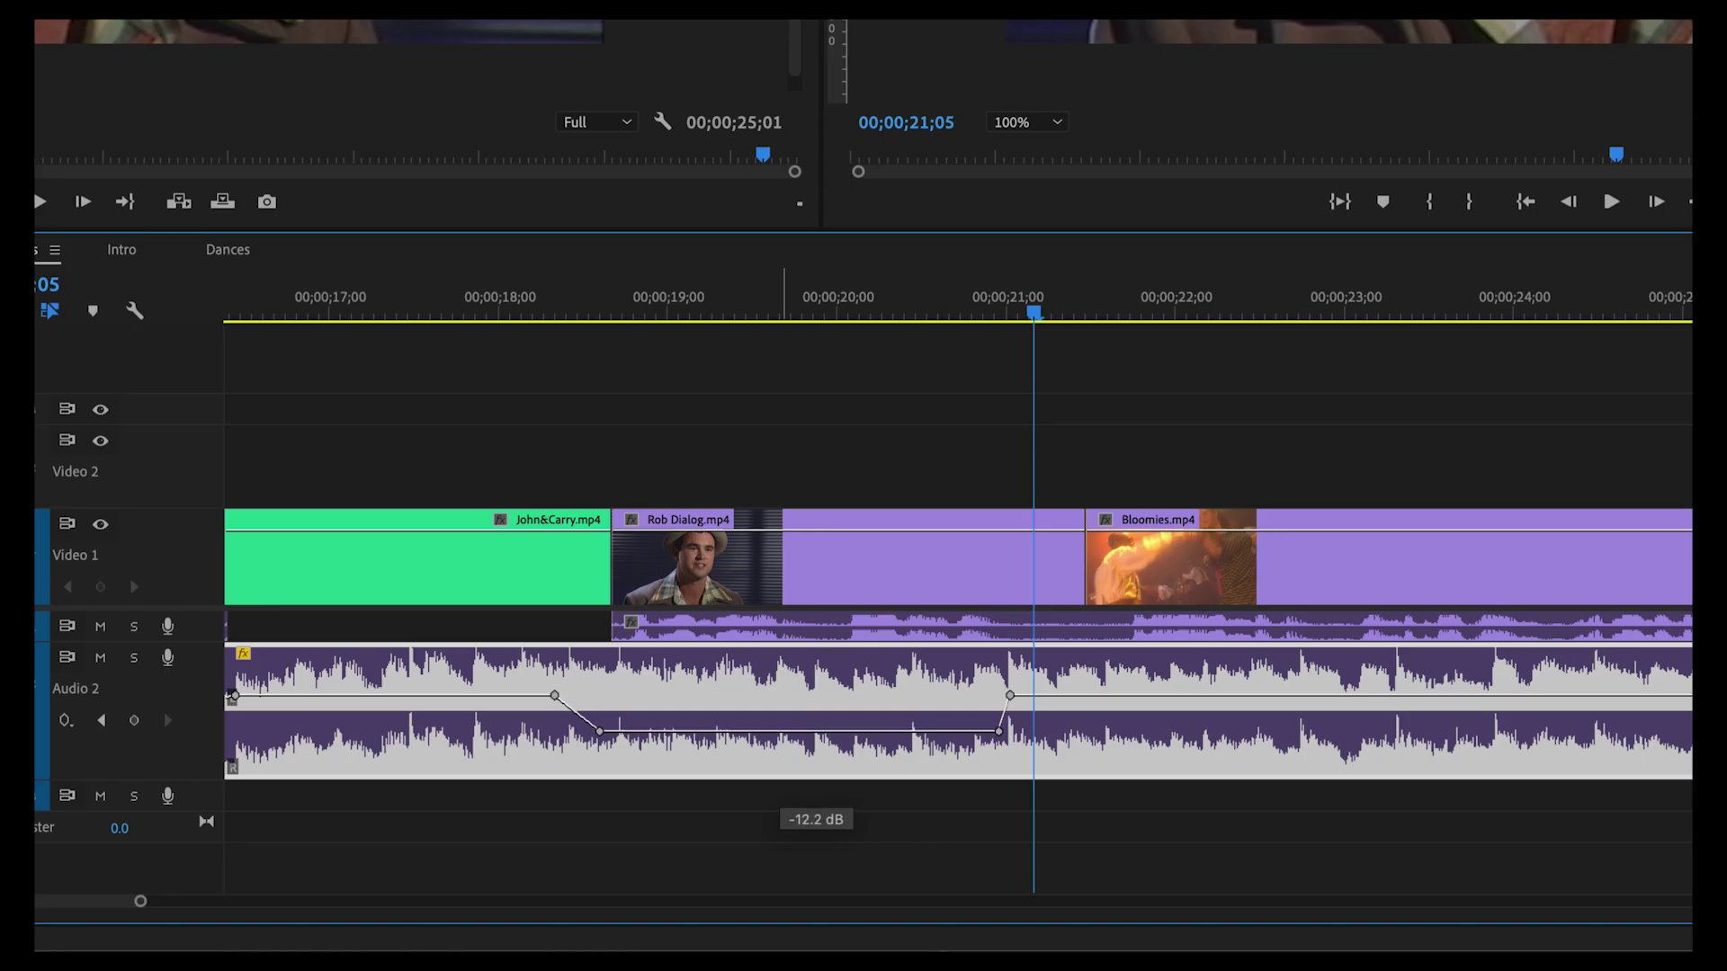
left_click_drag(781, 731, 780, 731)
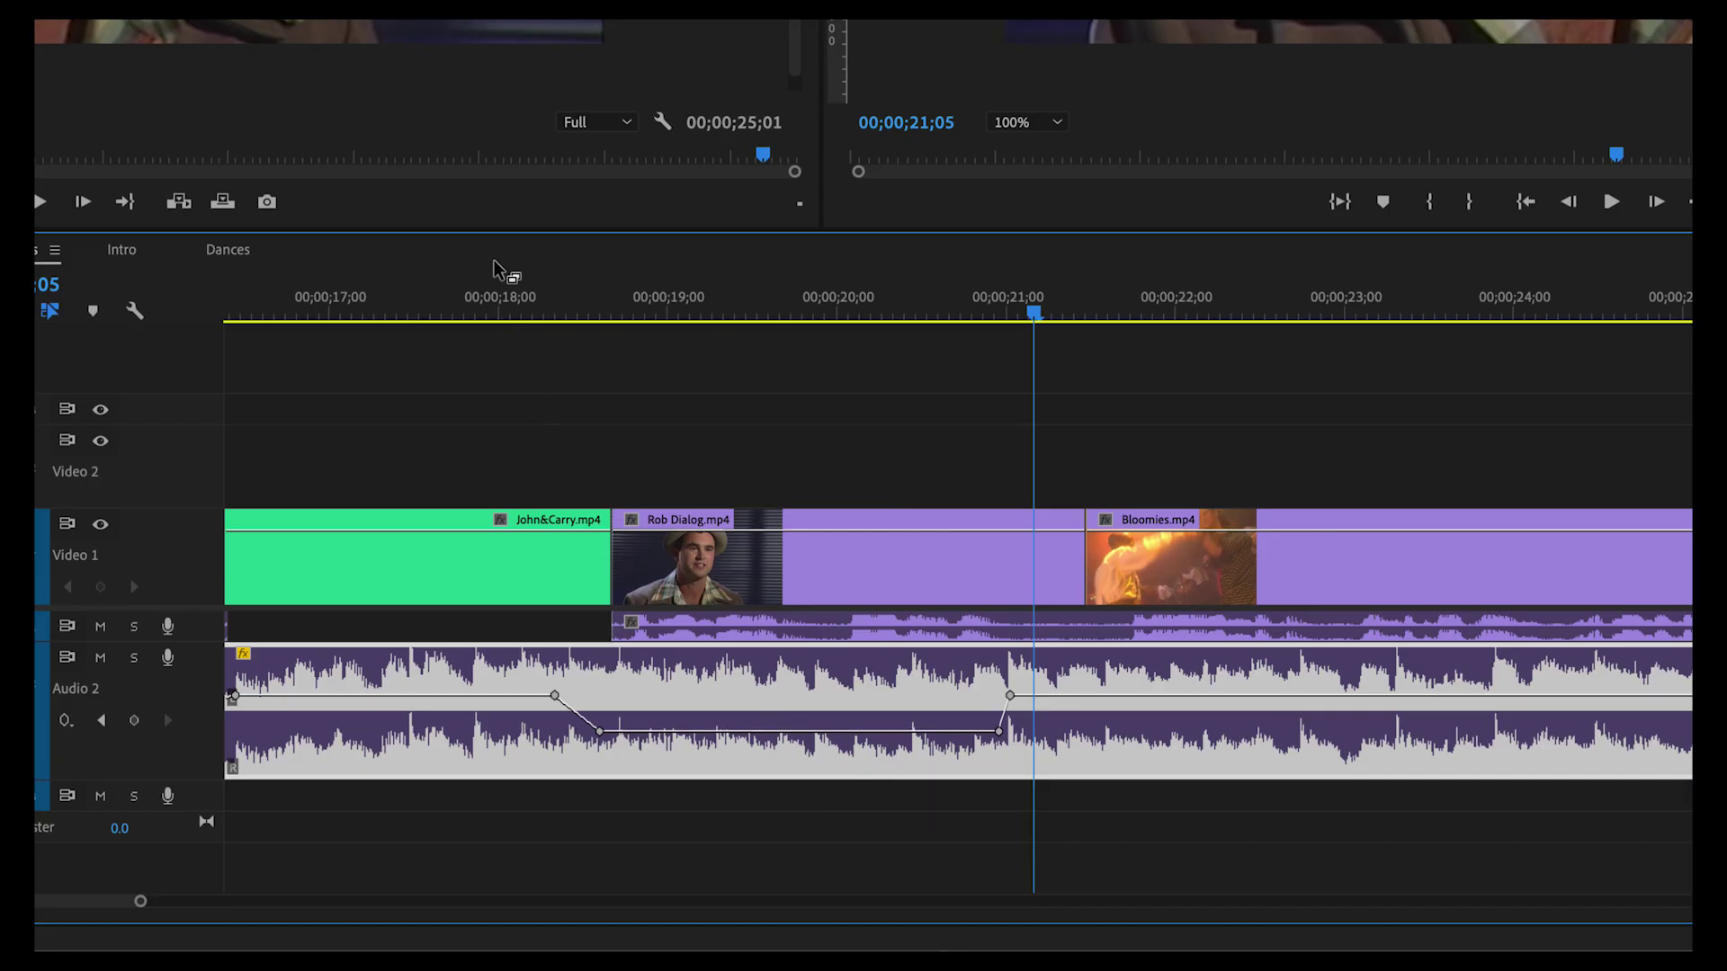
- Play the second dialog passage and move the inner closing music keyframe slightly earlier for a longer ramp up
left_click(492, 308)
key("space")
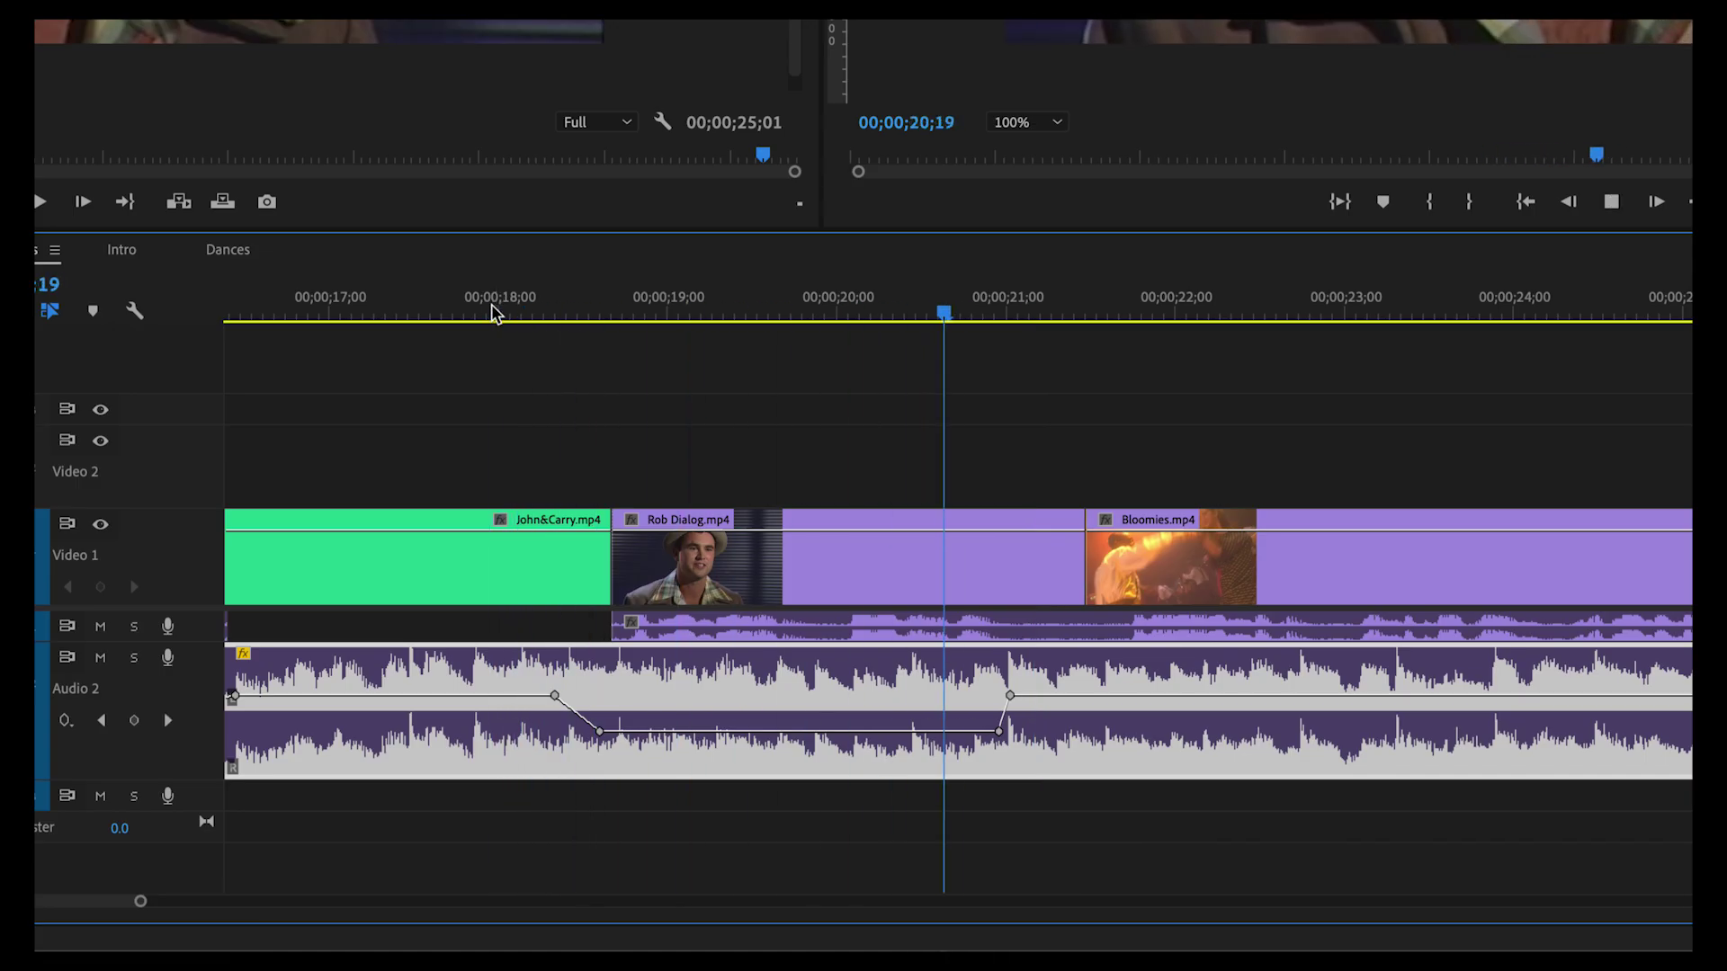
key("space")
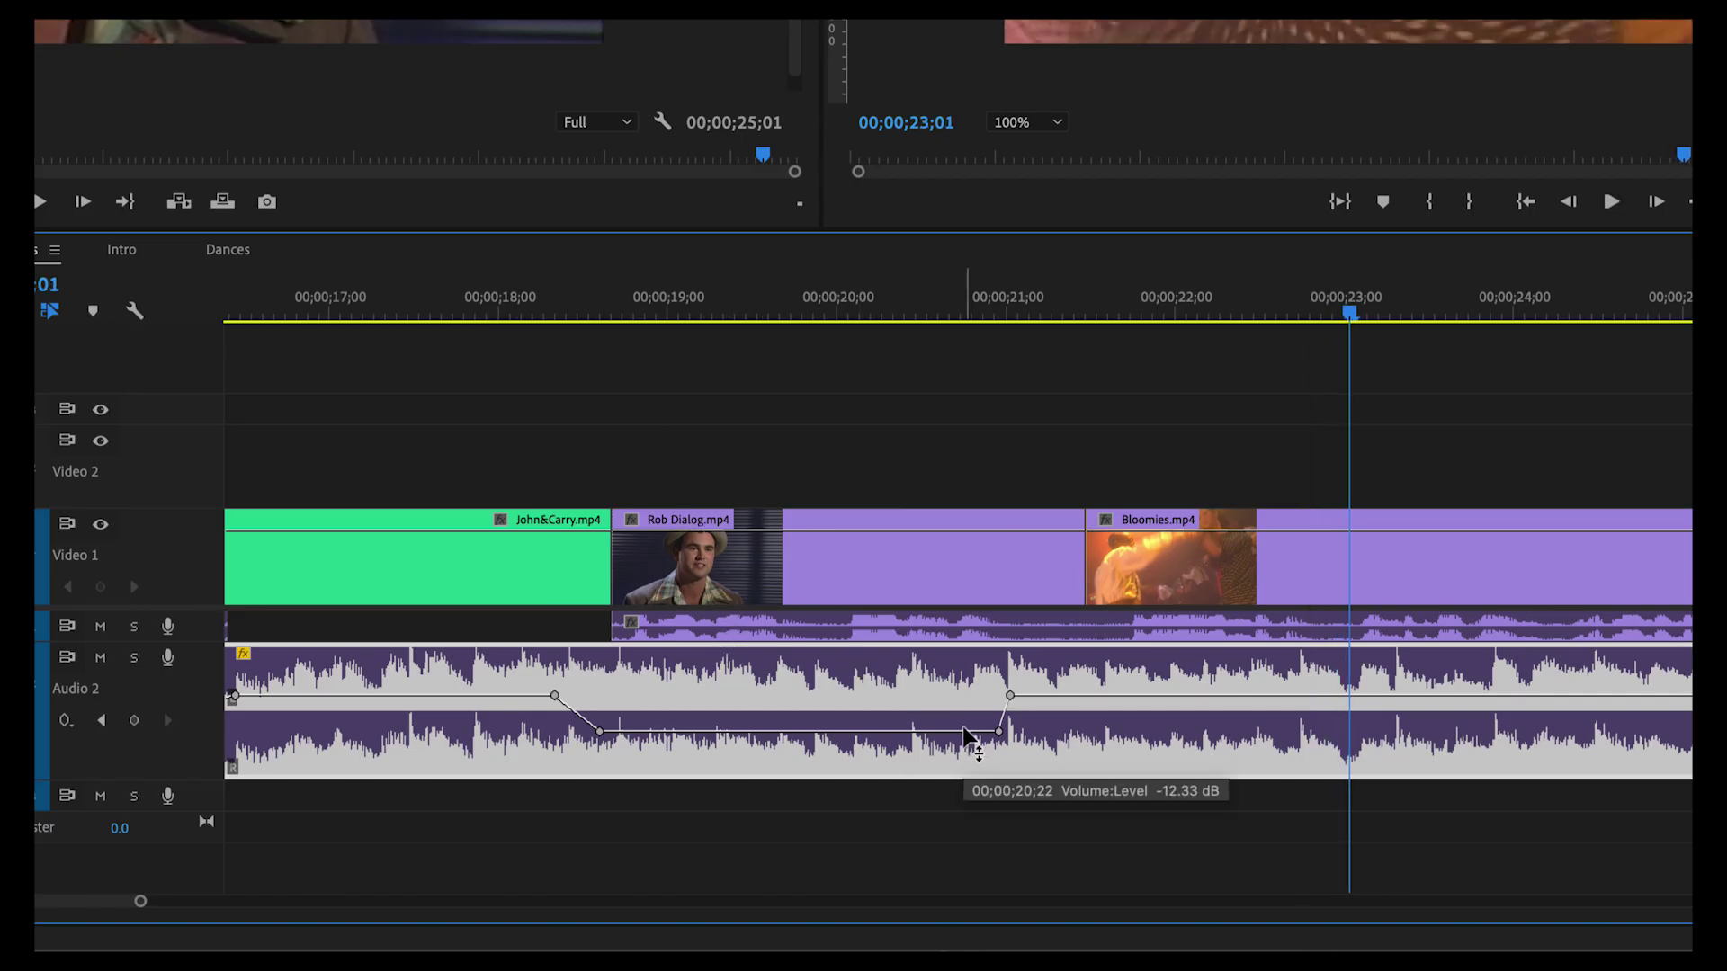
left_click_drag(998, 731, 975, 732)
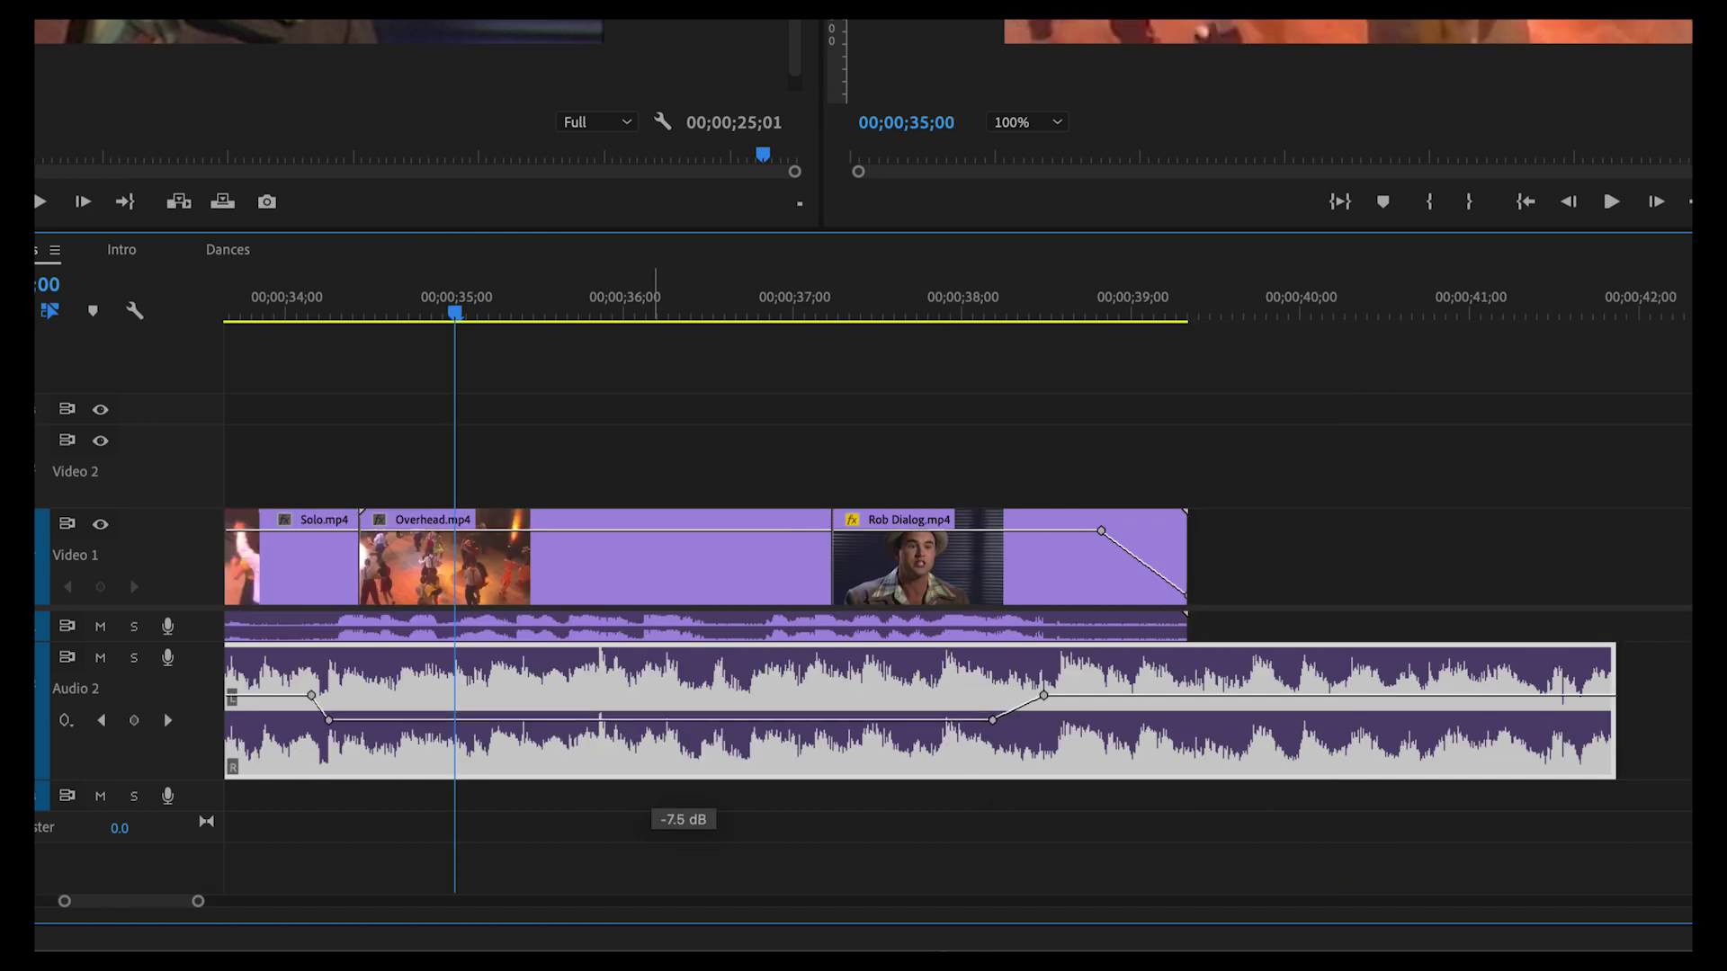
- Lower the music under the Overhead and last Rob Dialog clips to about -12.25 dB, and play the whole sequence from the start
left_click_drag(683, 720, 654, 735)
mouse_move(655, 736)
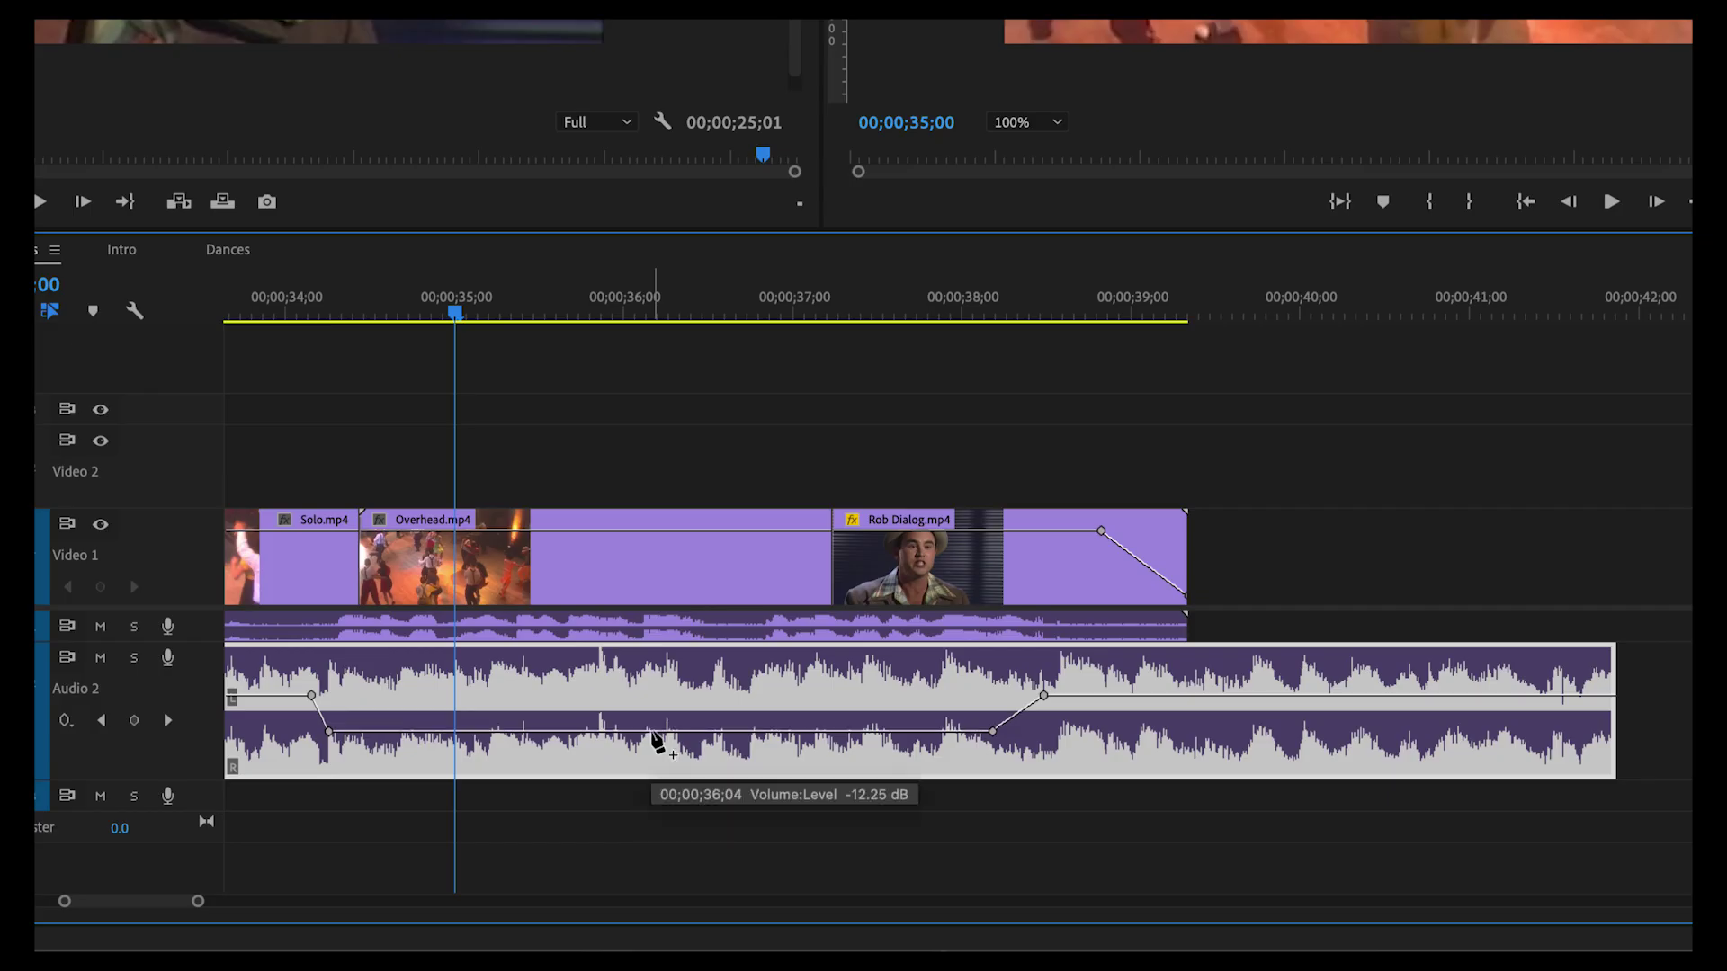
key("backslash")
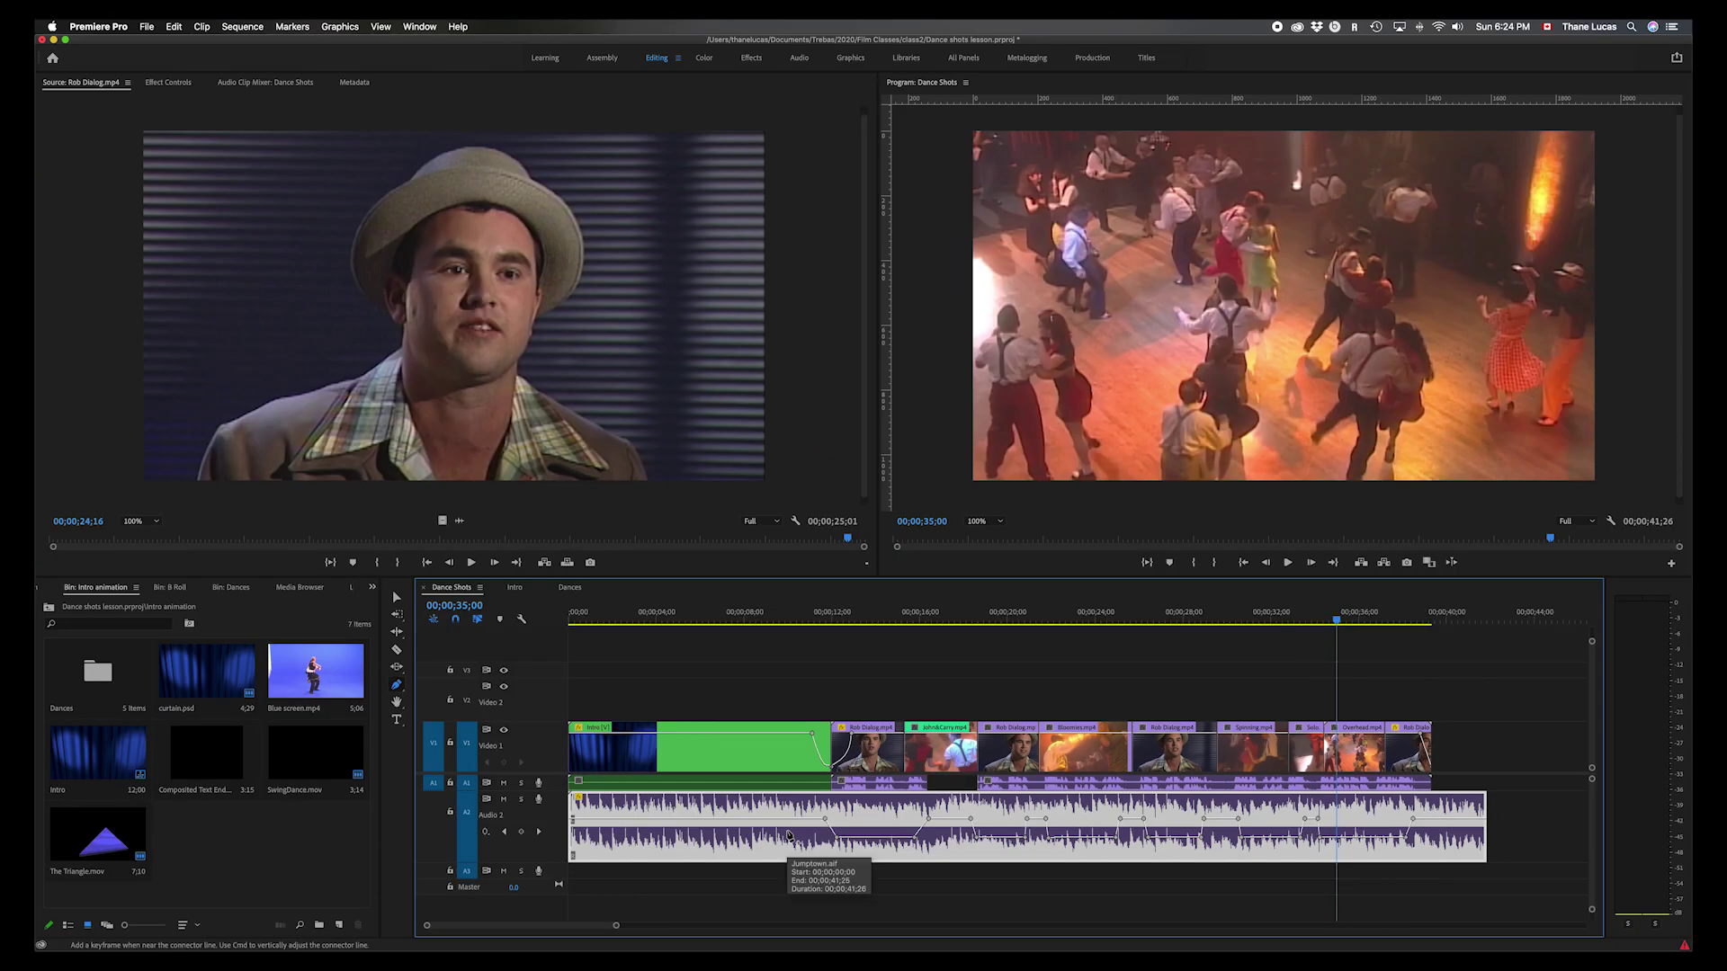
key("Home")
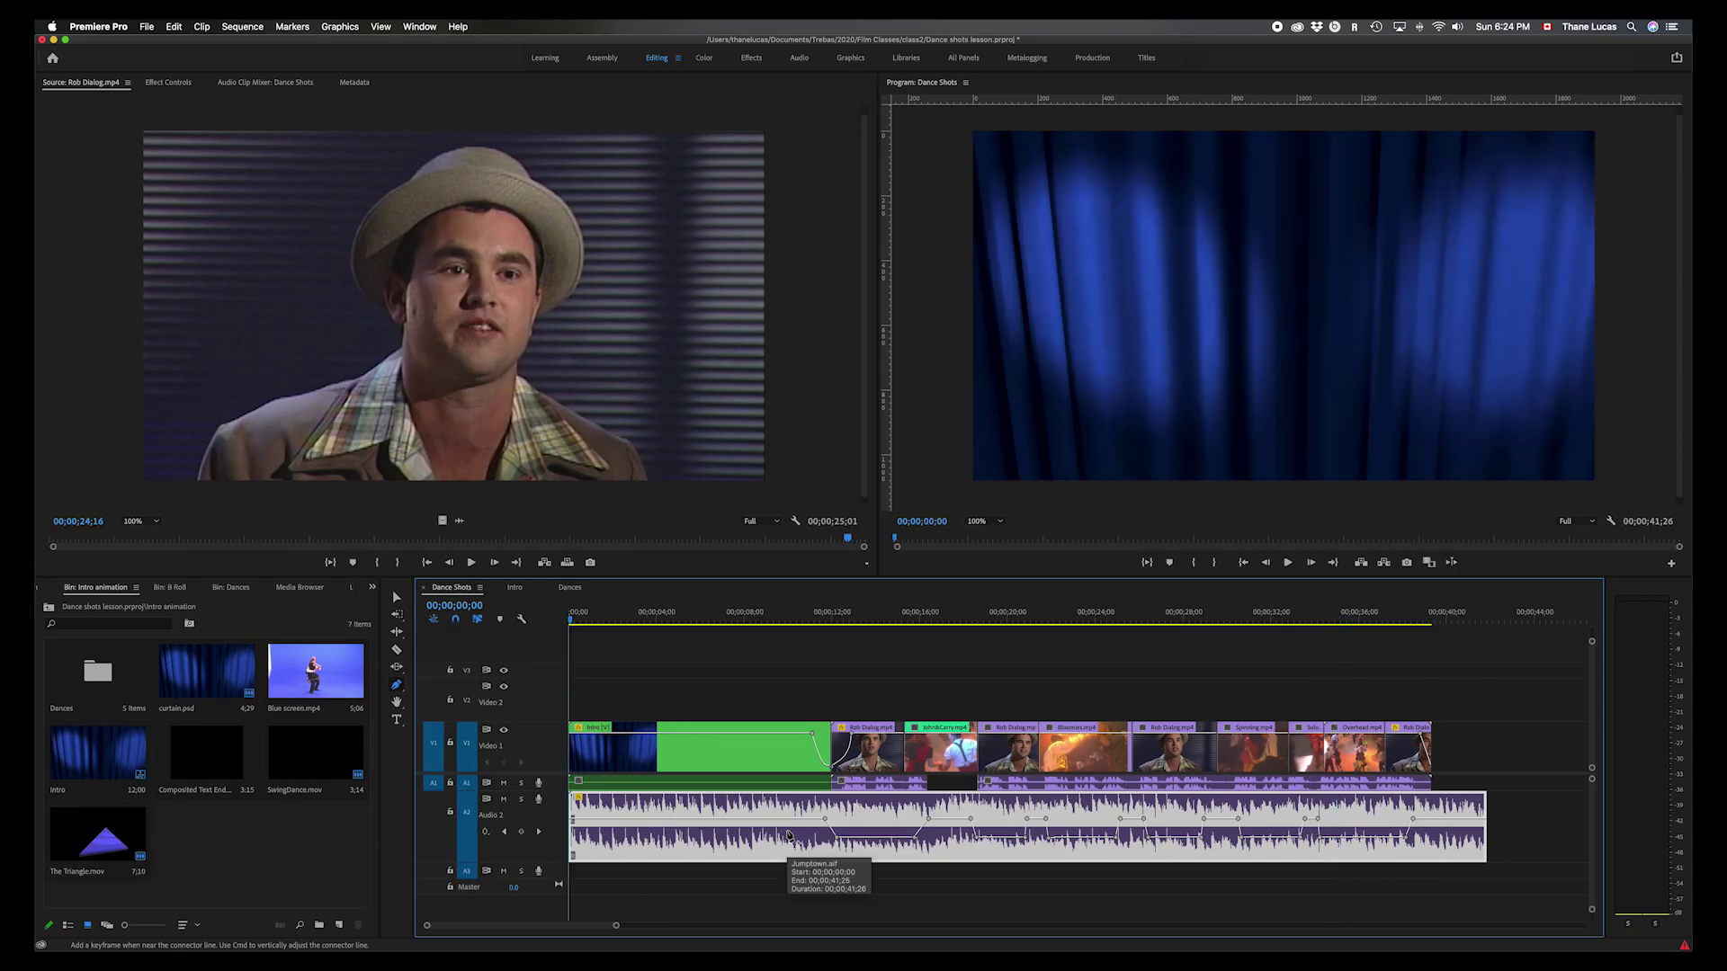
key("space")
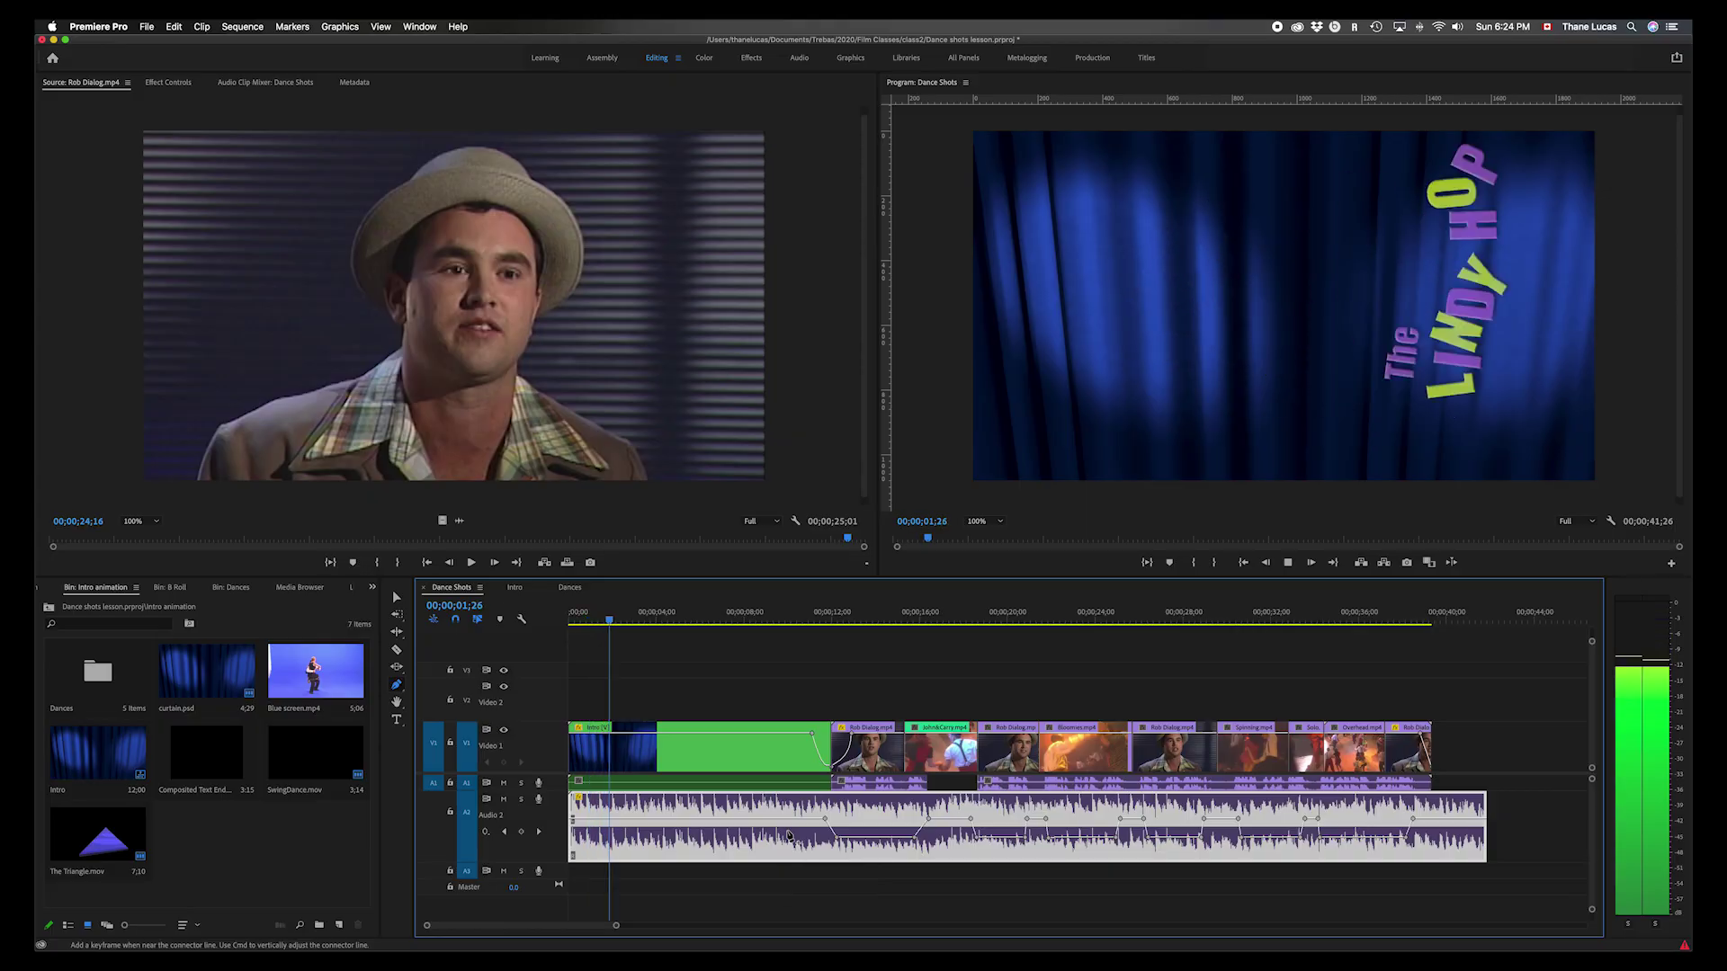
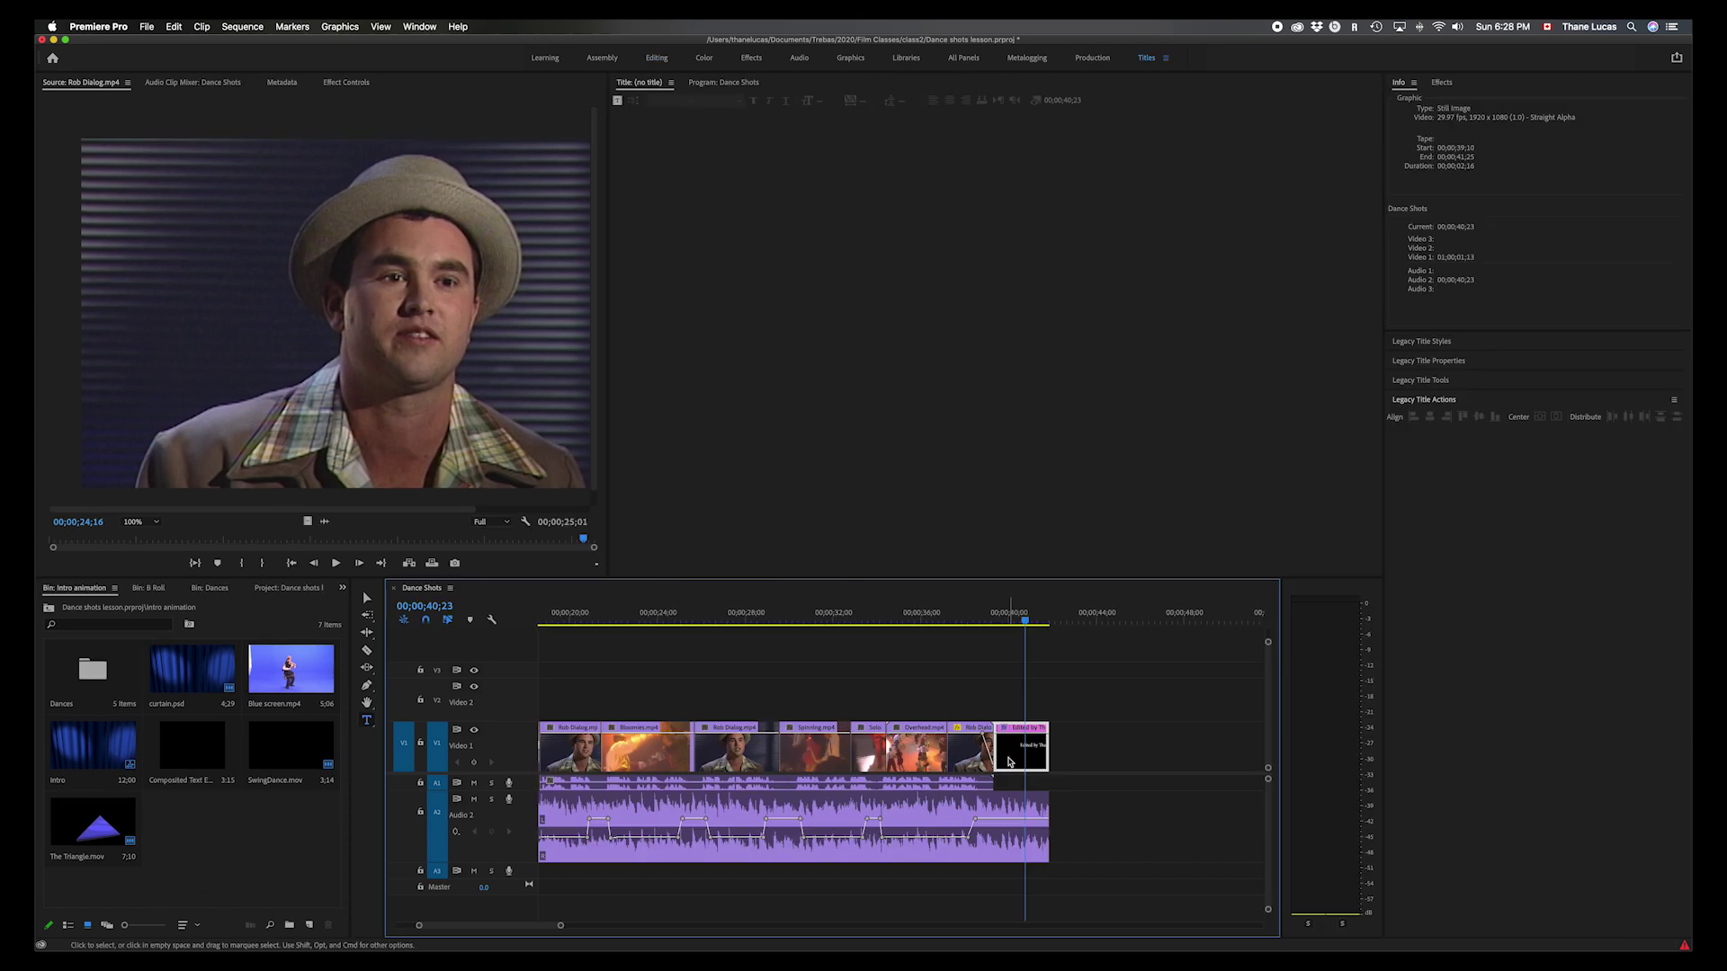
- Delete the old title graphic at the sequence's end and create a new legacy title named credits
key("Delete")
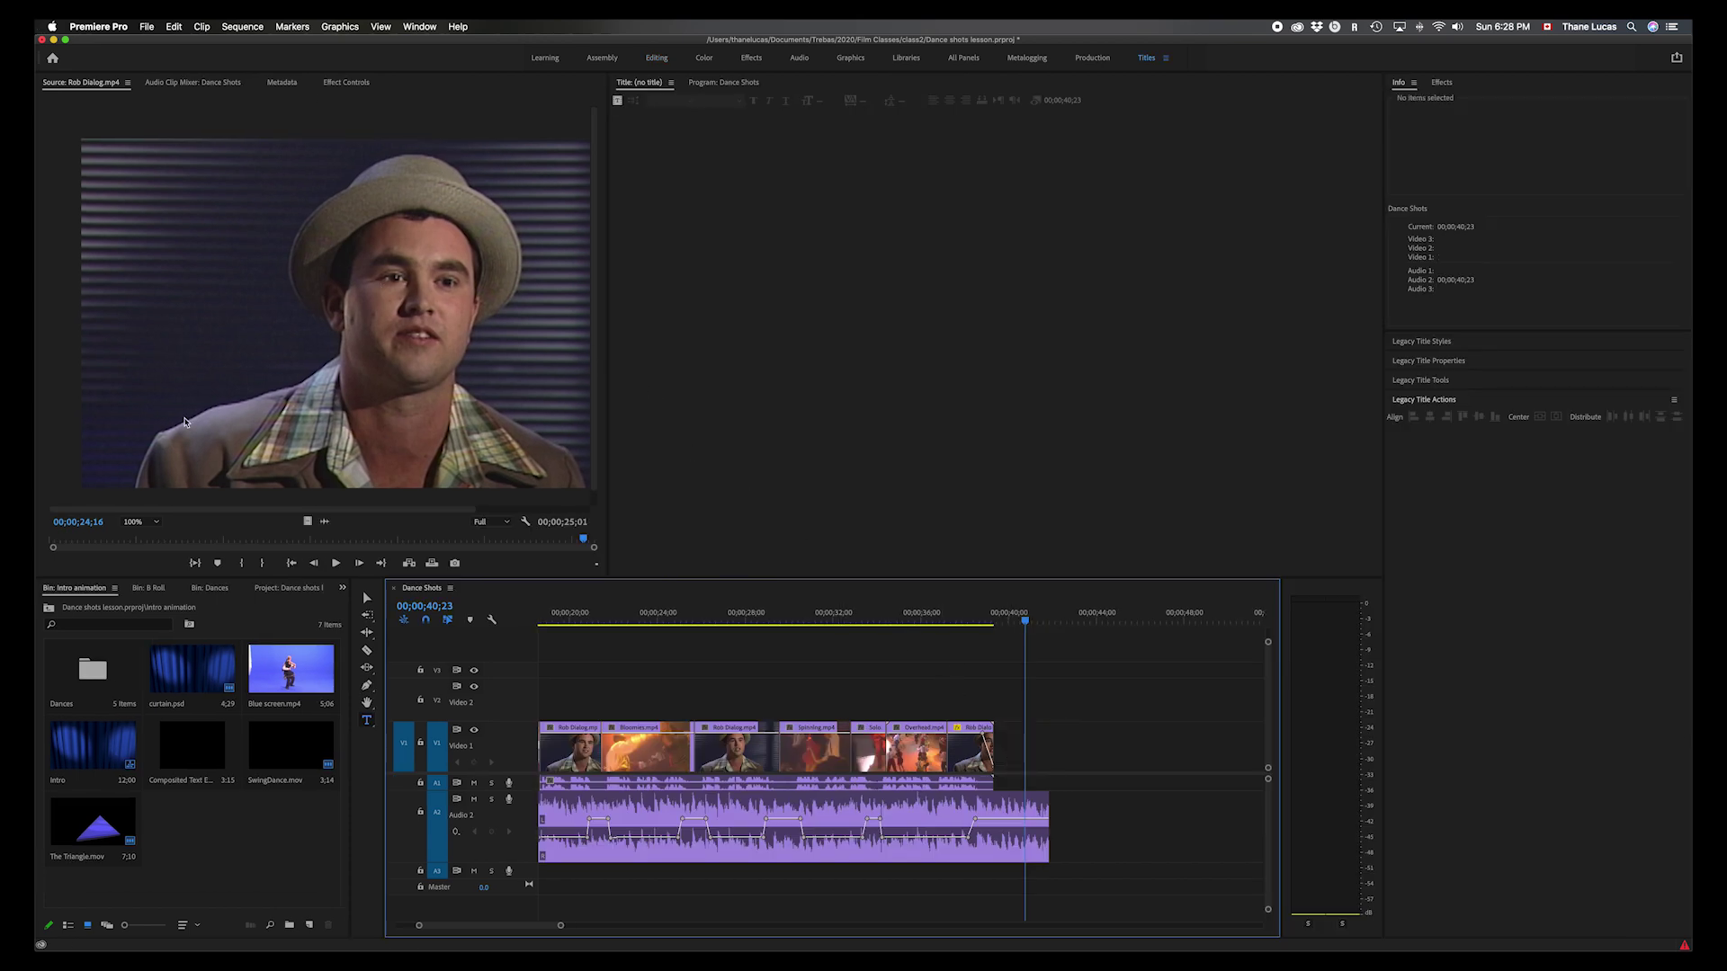
left_click(146, 26)
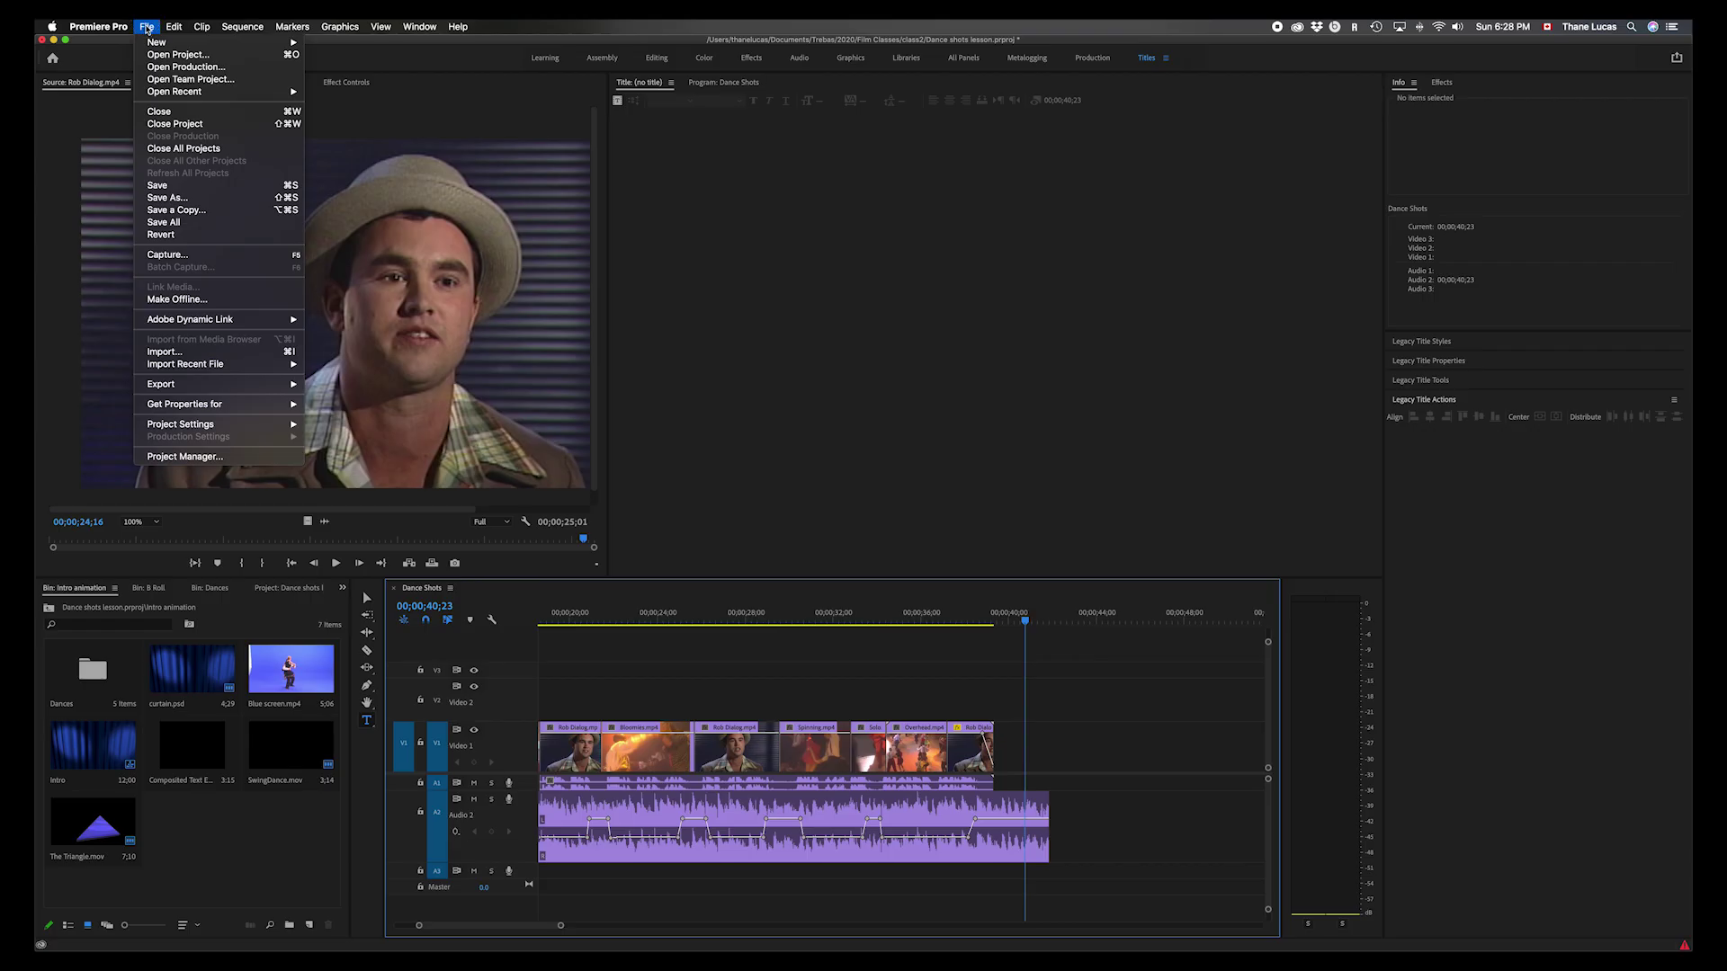
mouse_move(150, 44)
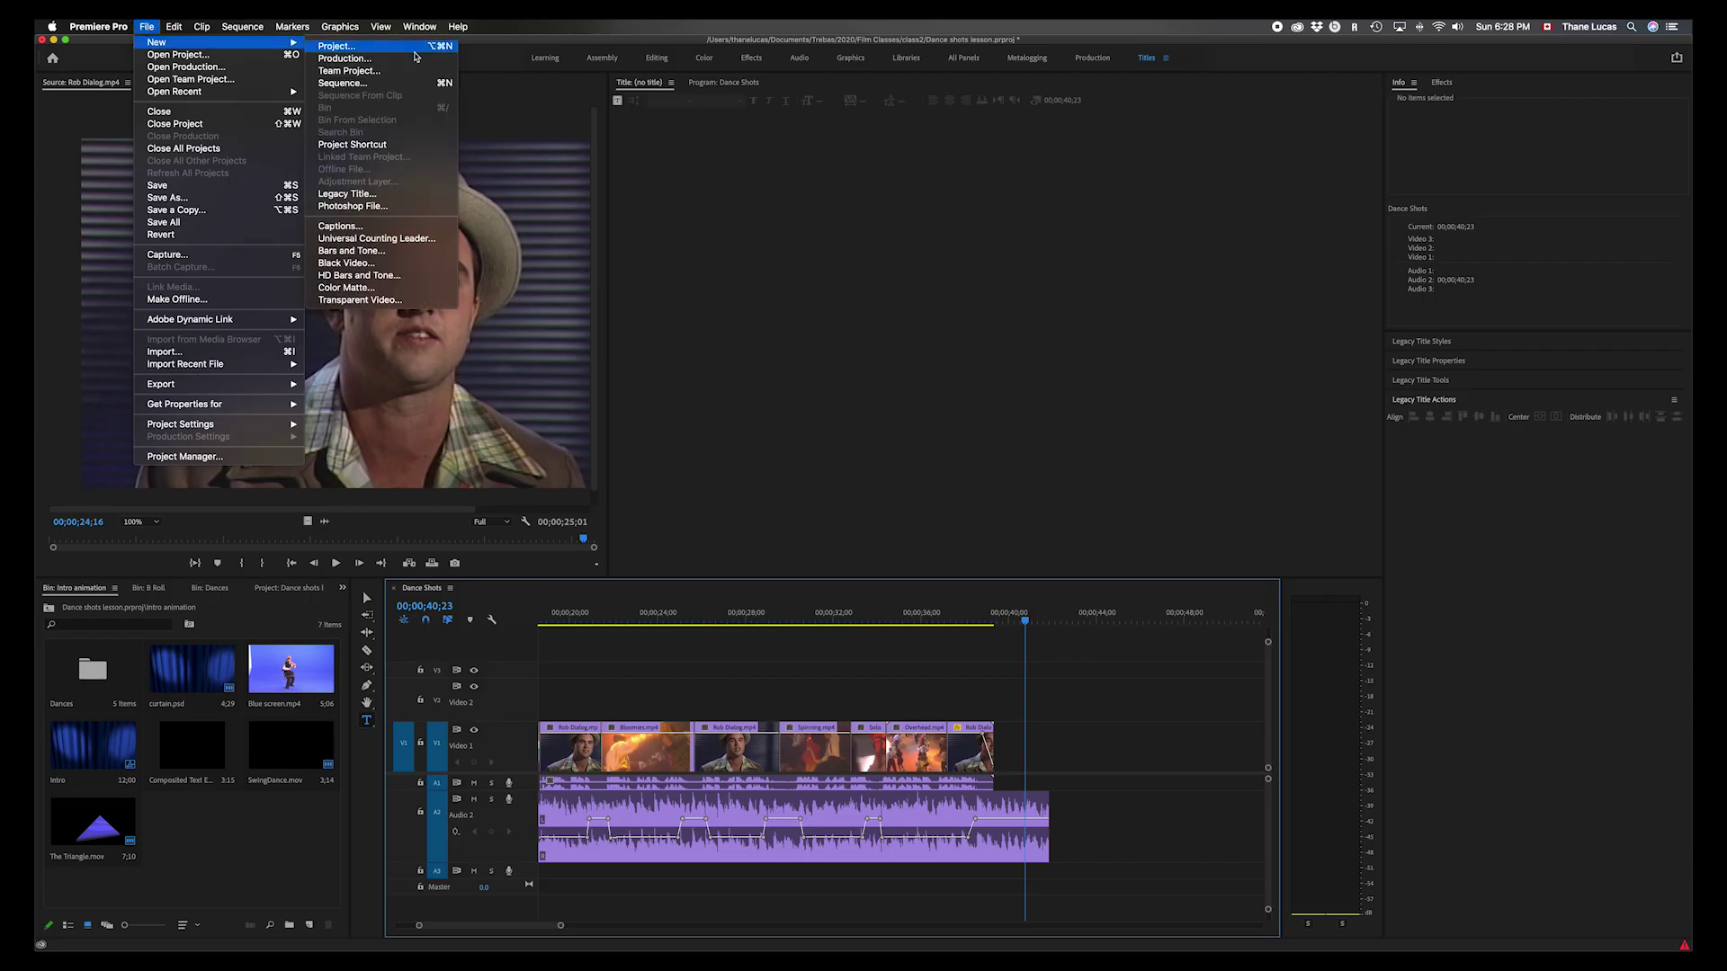
left_click(381, 194)
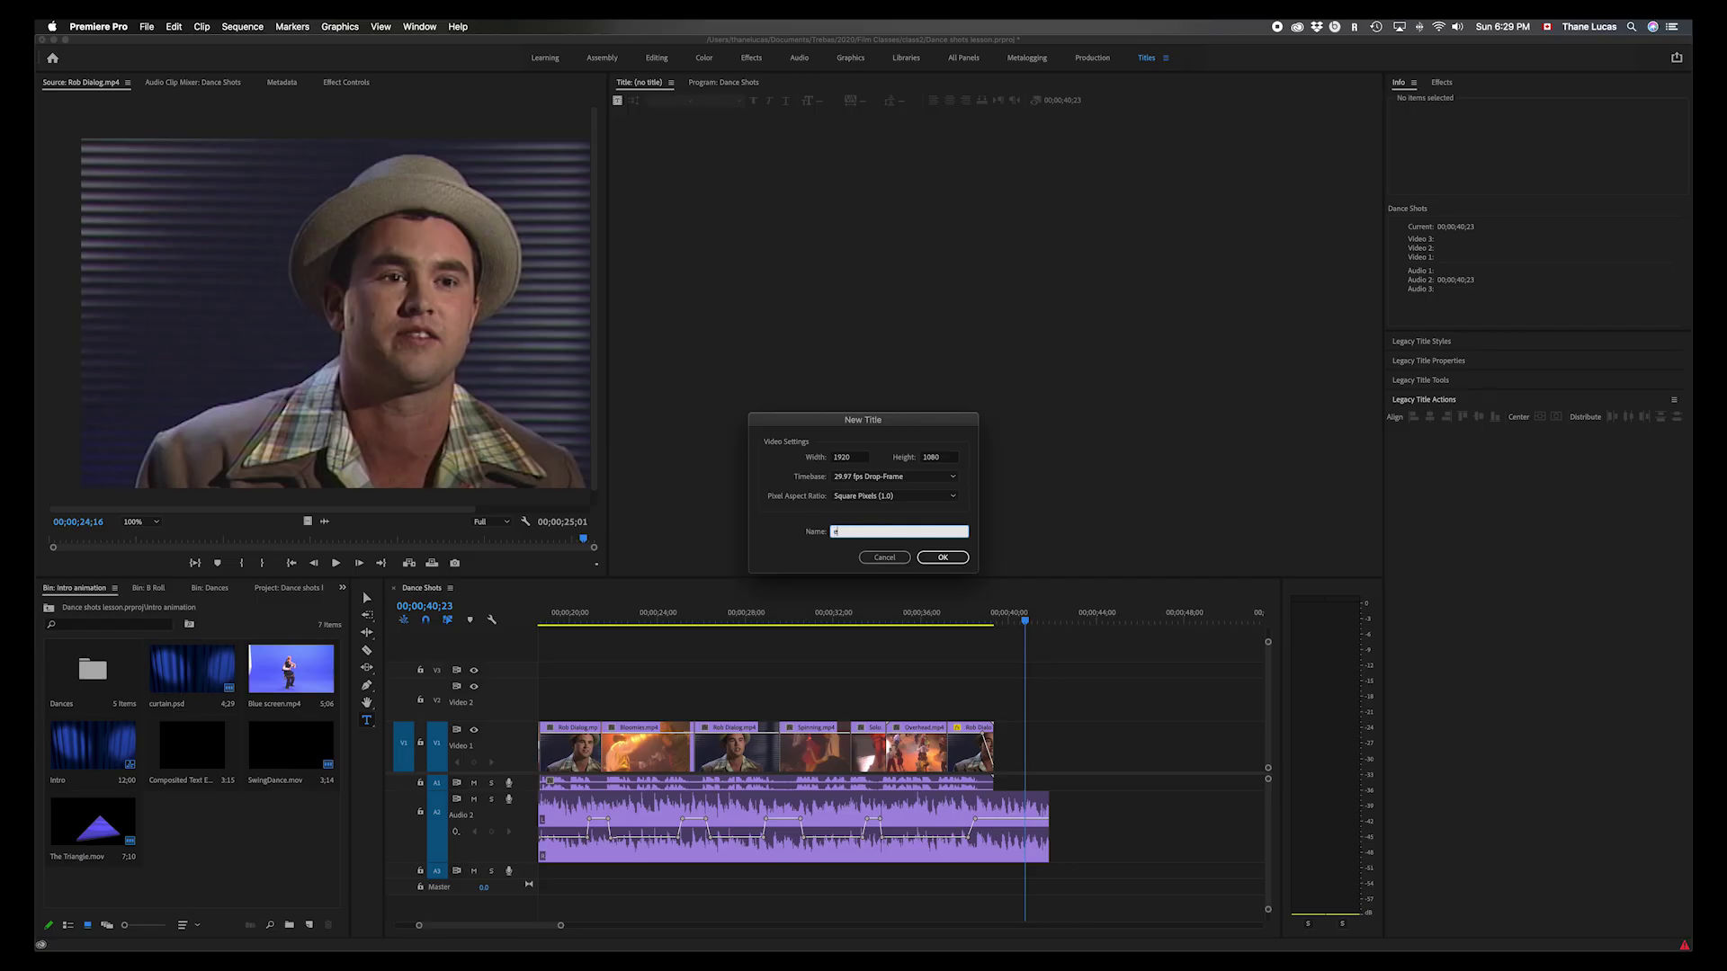
type("credits")
left_click(942, 561)
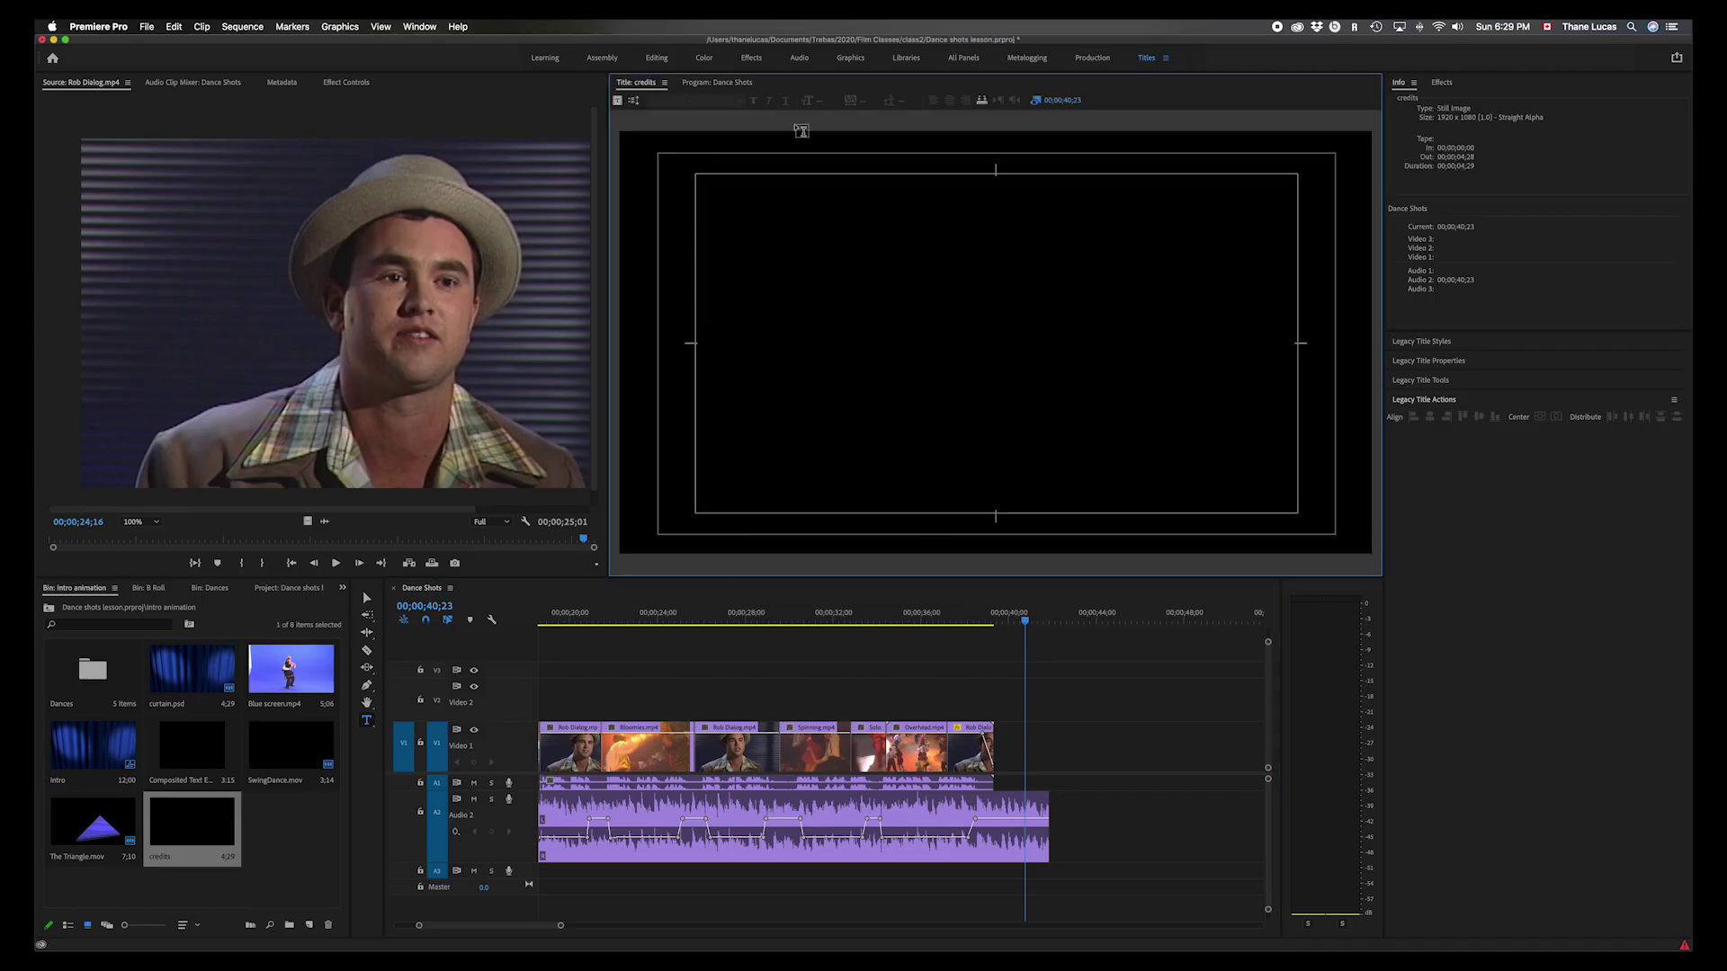
- Add the text "Edited by" followed by the editor's first name near the middle of the credits title
left_click(857, 330)
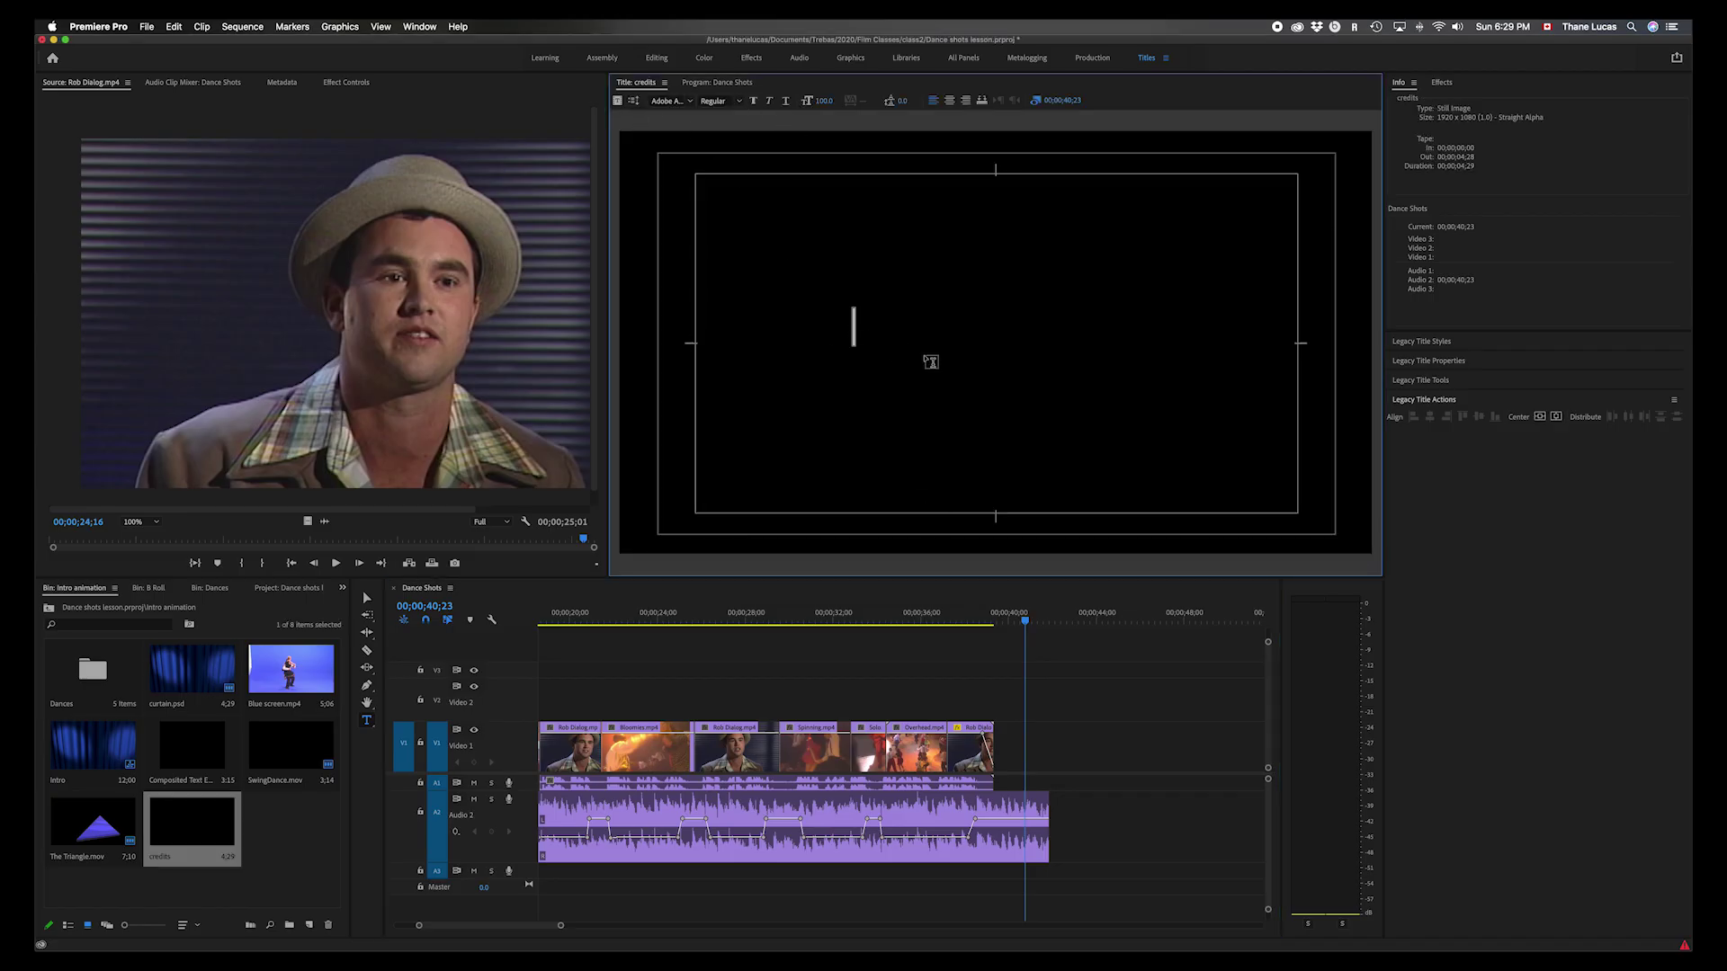
type("Ed")
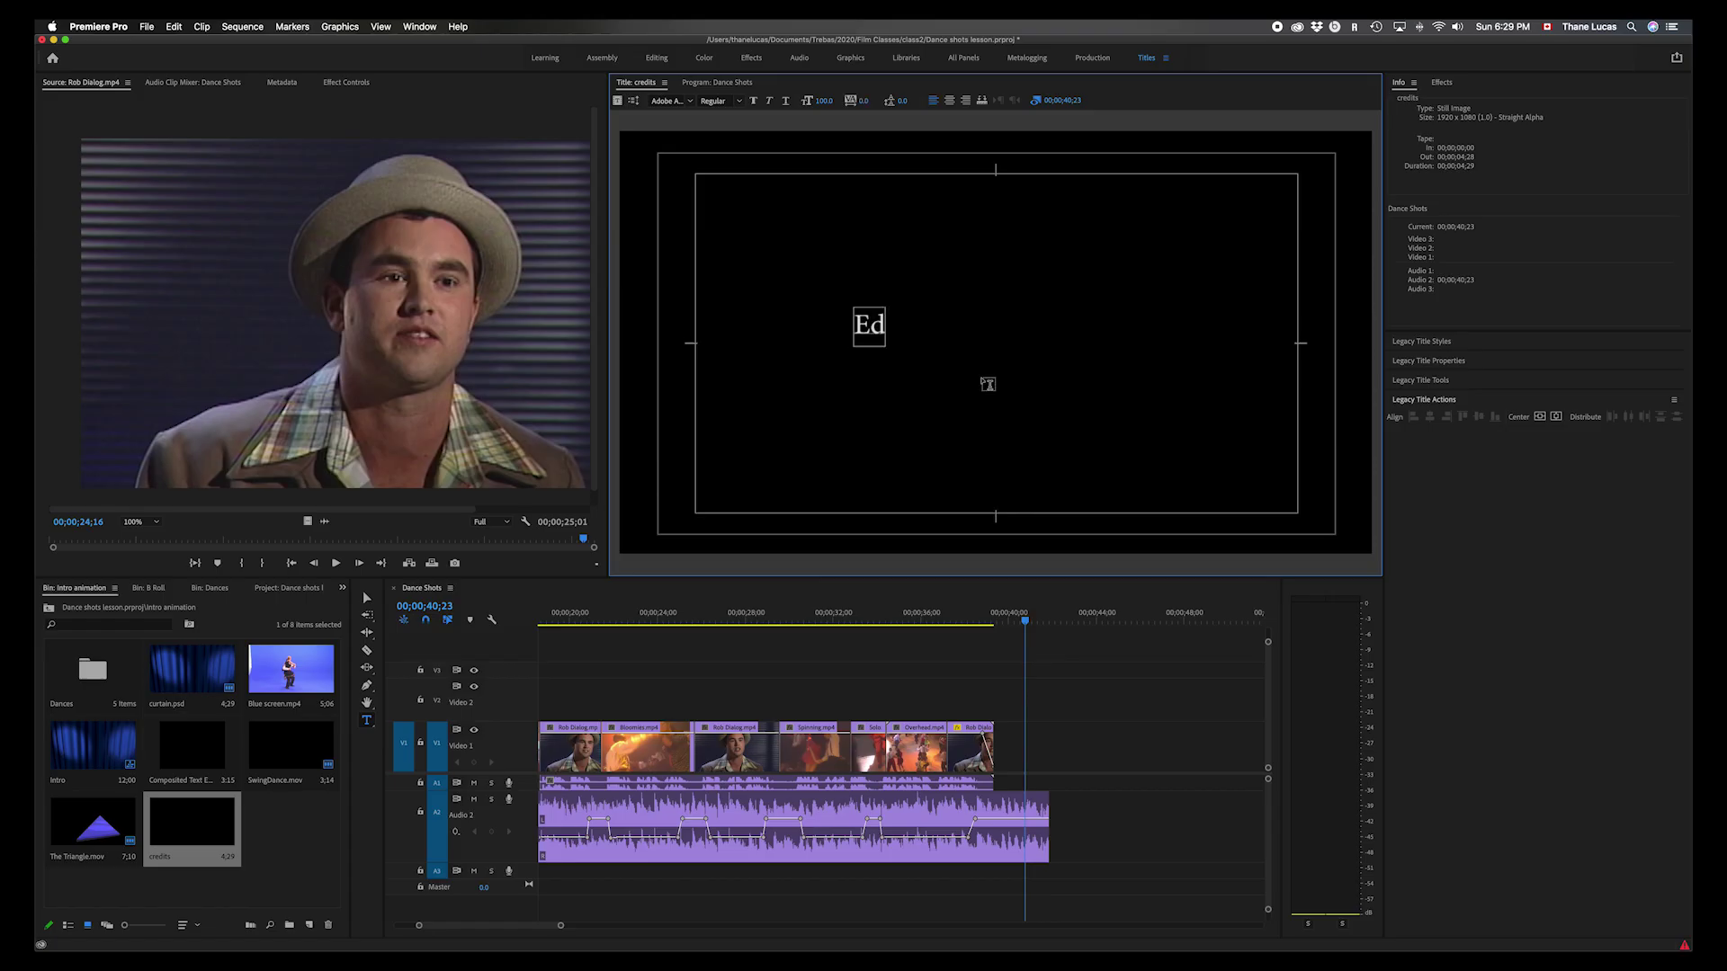
type("ited b")
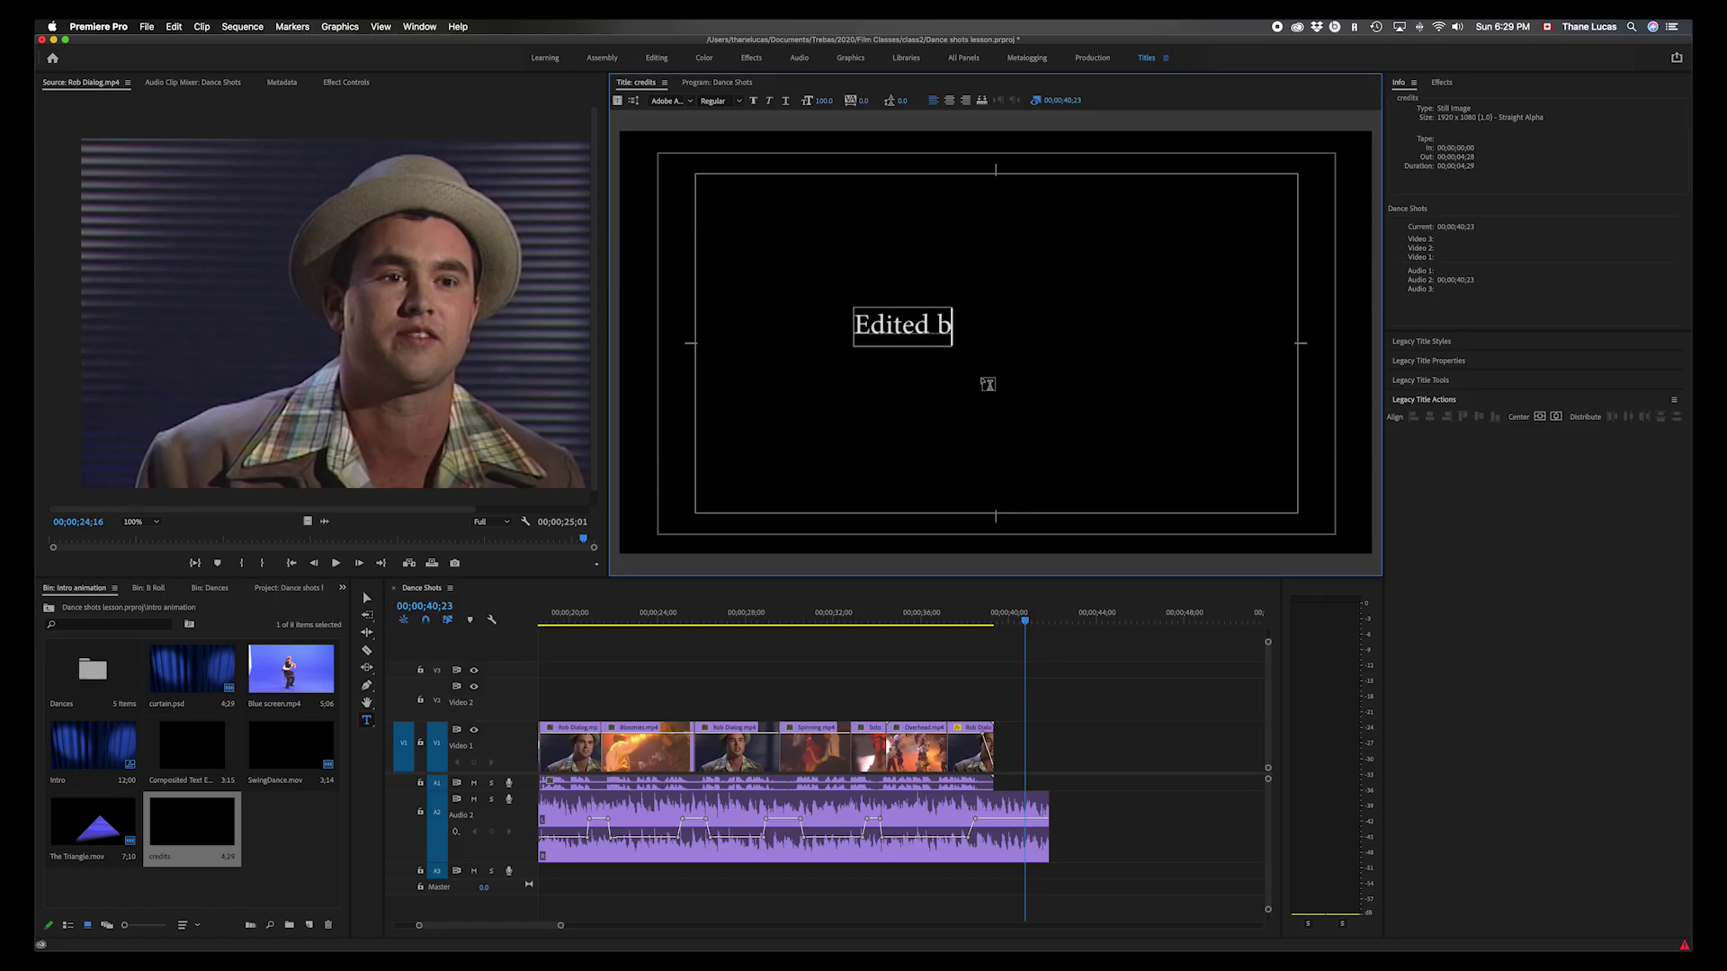
type("y Thane")
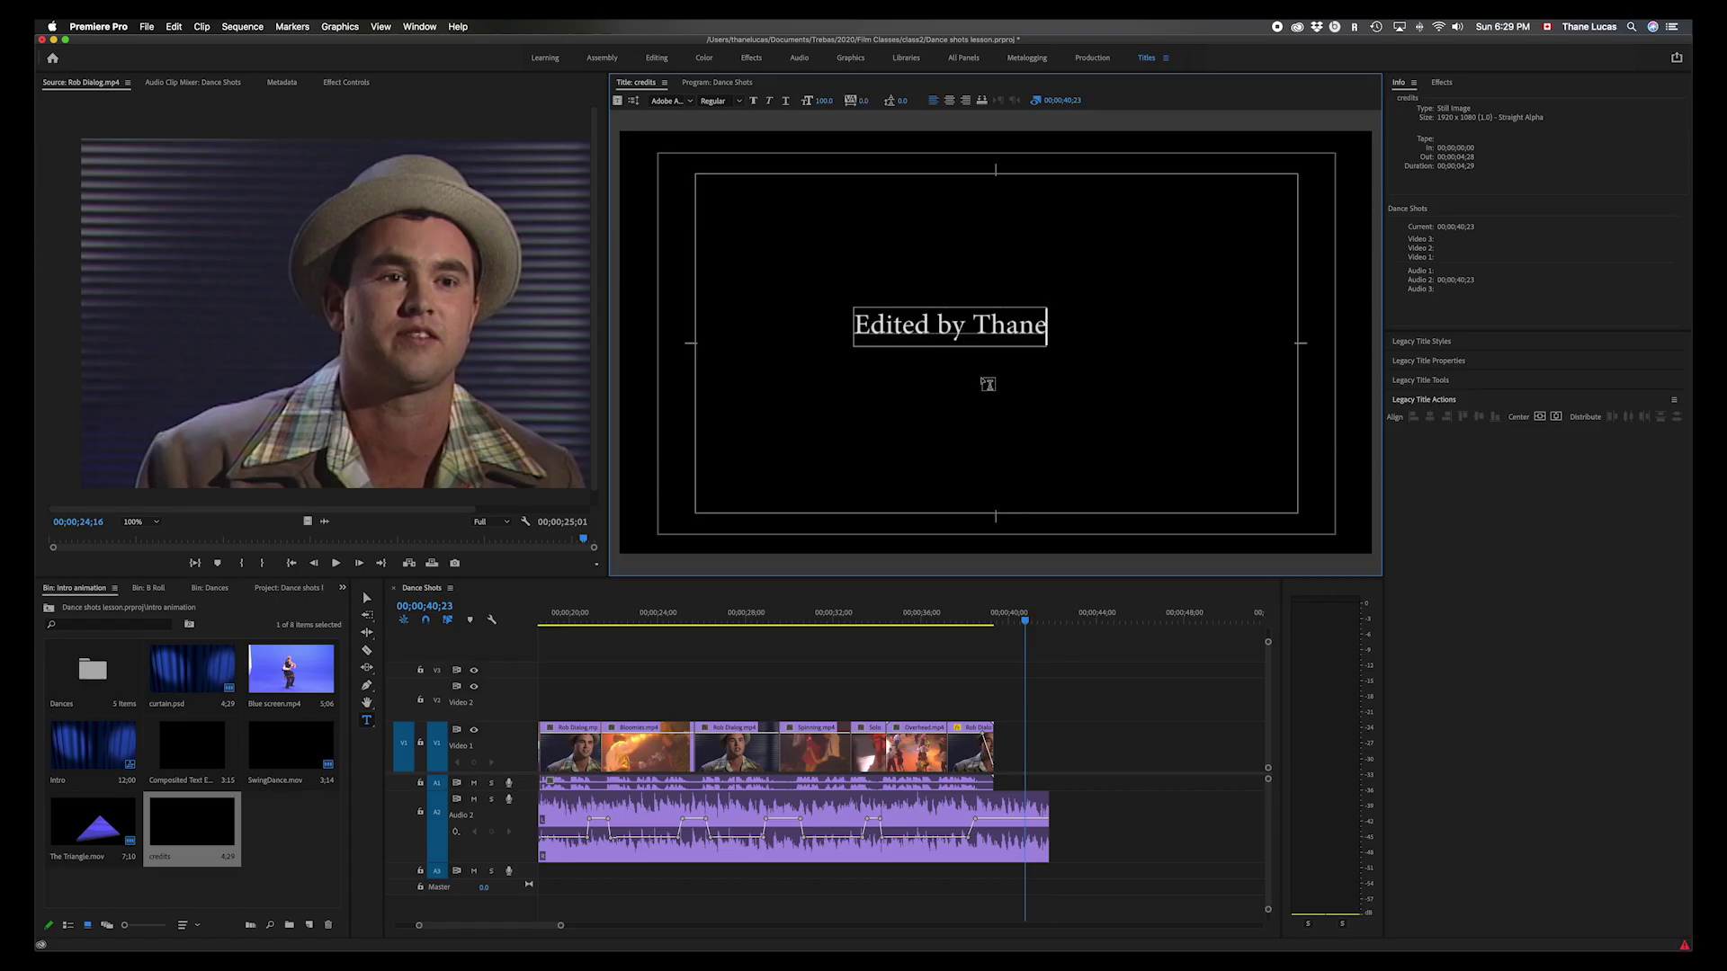
- Center-align the credit text and move it slightly closer to the middle of the frame
left_click(367, 598)
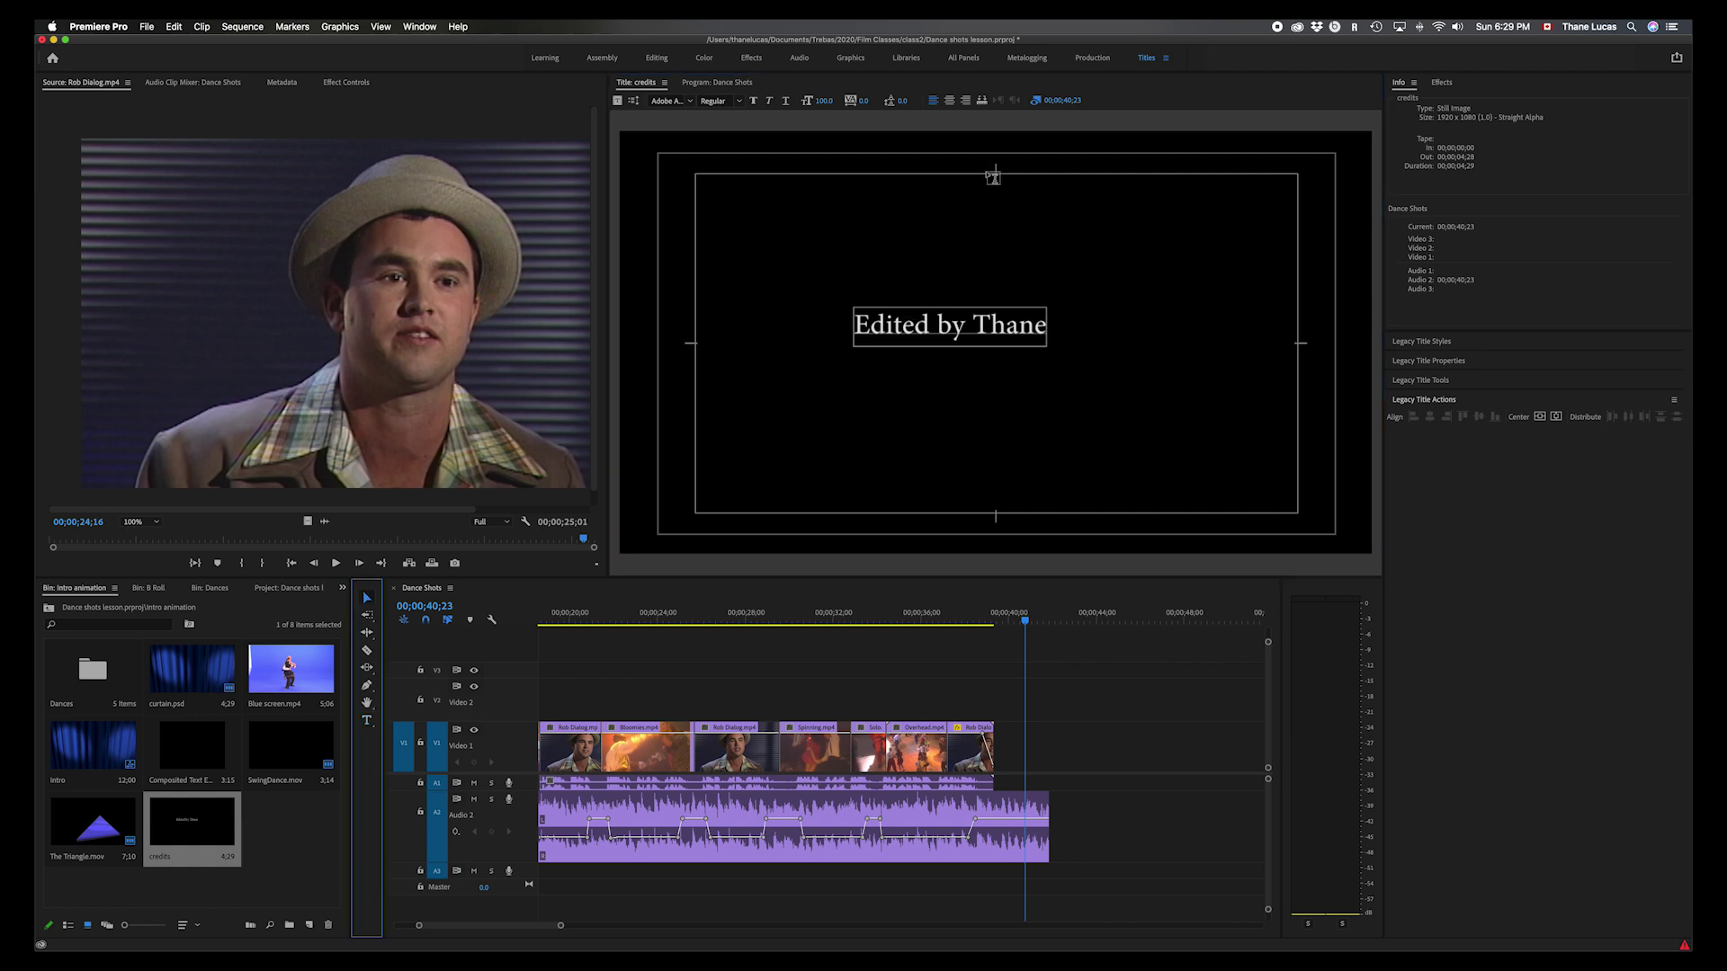
left_click(949, 103)
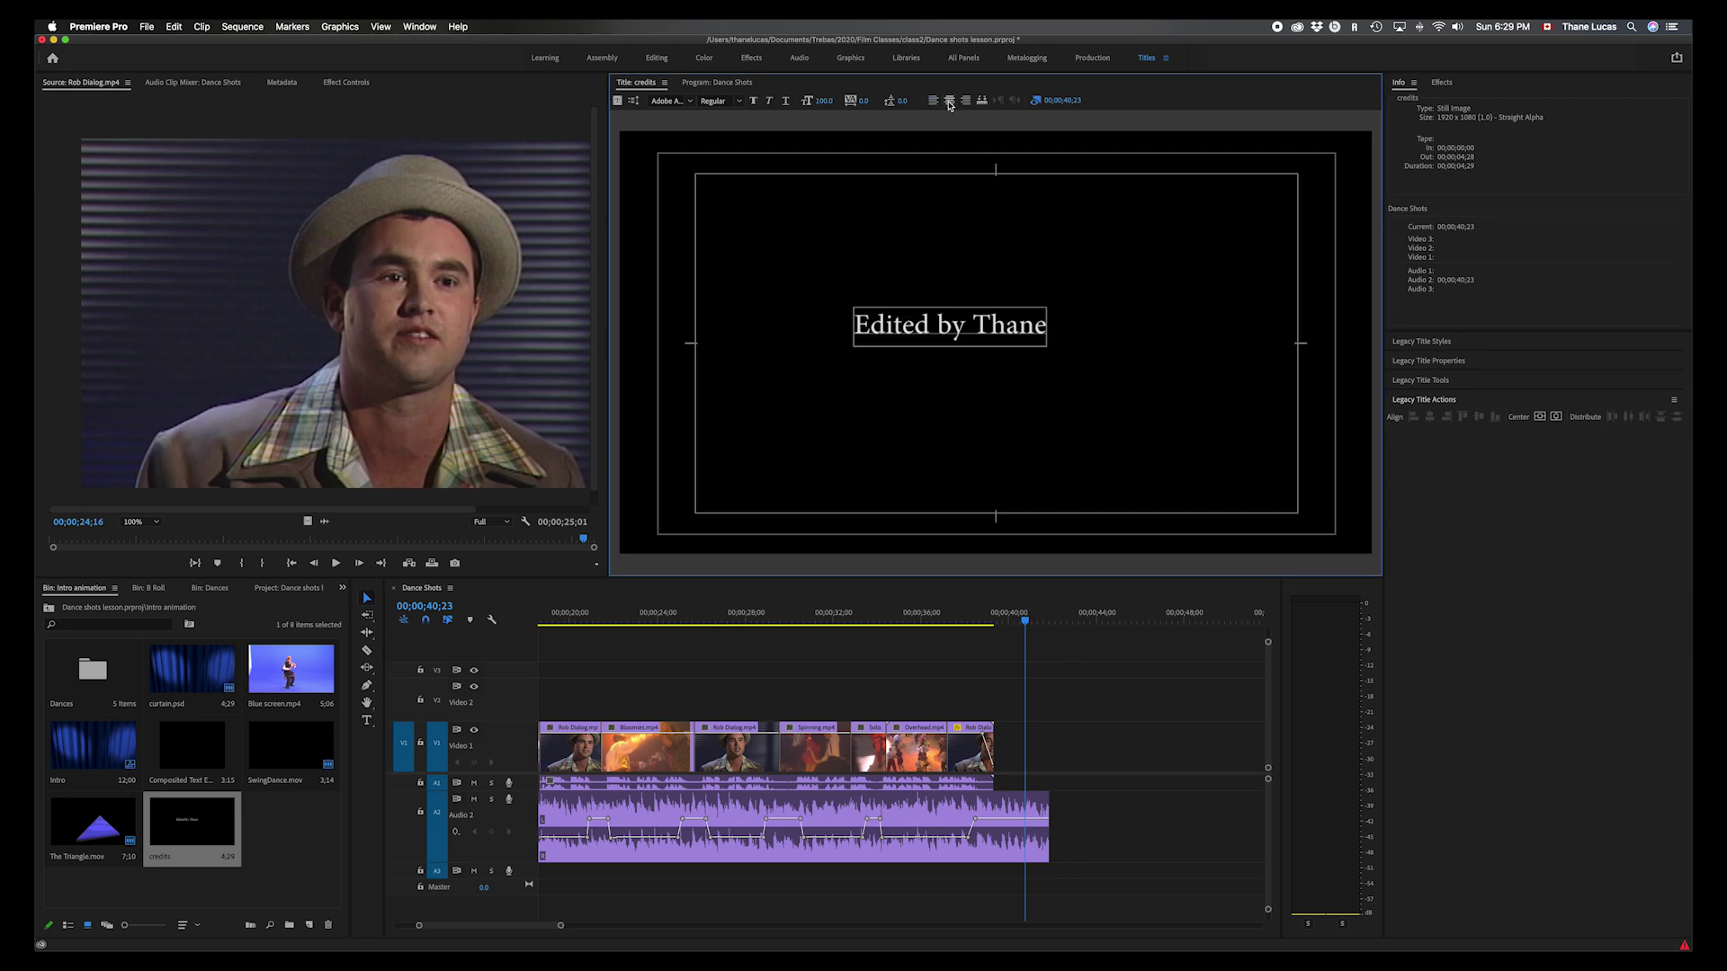
mouse_move(918, 332)
left_mouse_down()
mouse_move(984, 347)
mouse_move(933, 323)
mouse_move(944, 359)
mouse_move(940, 343)
left_mouse_up()
double_click(941, 342)
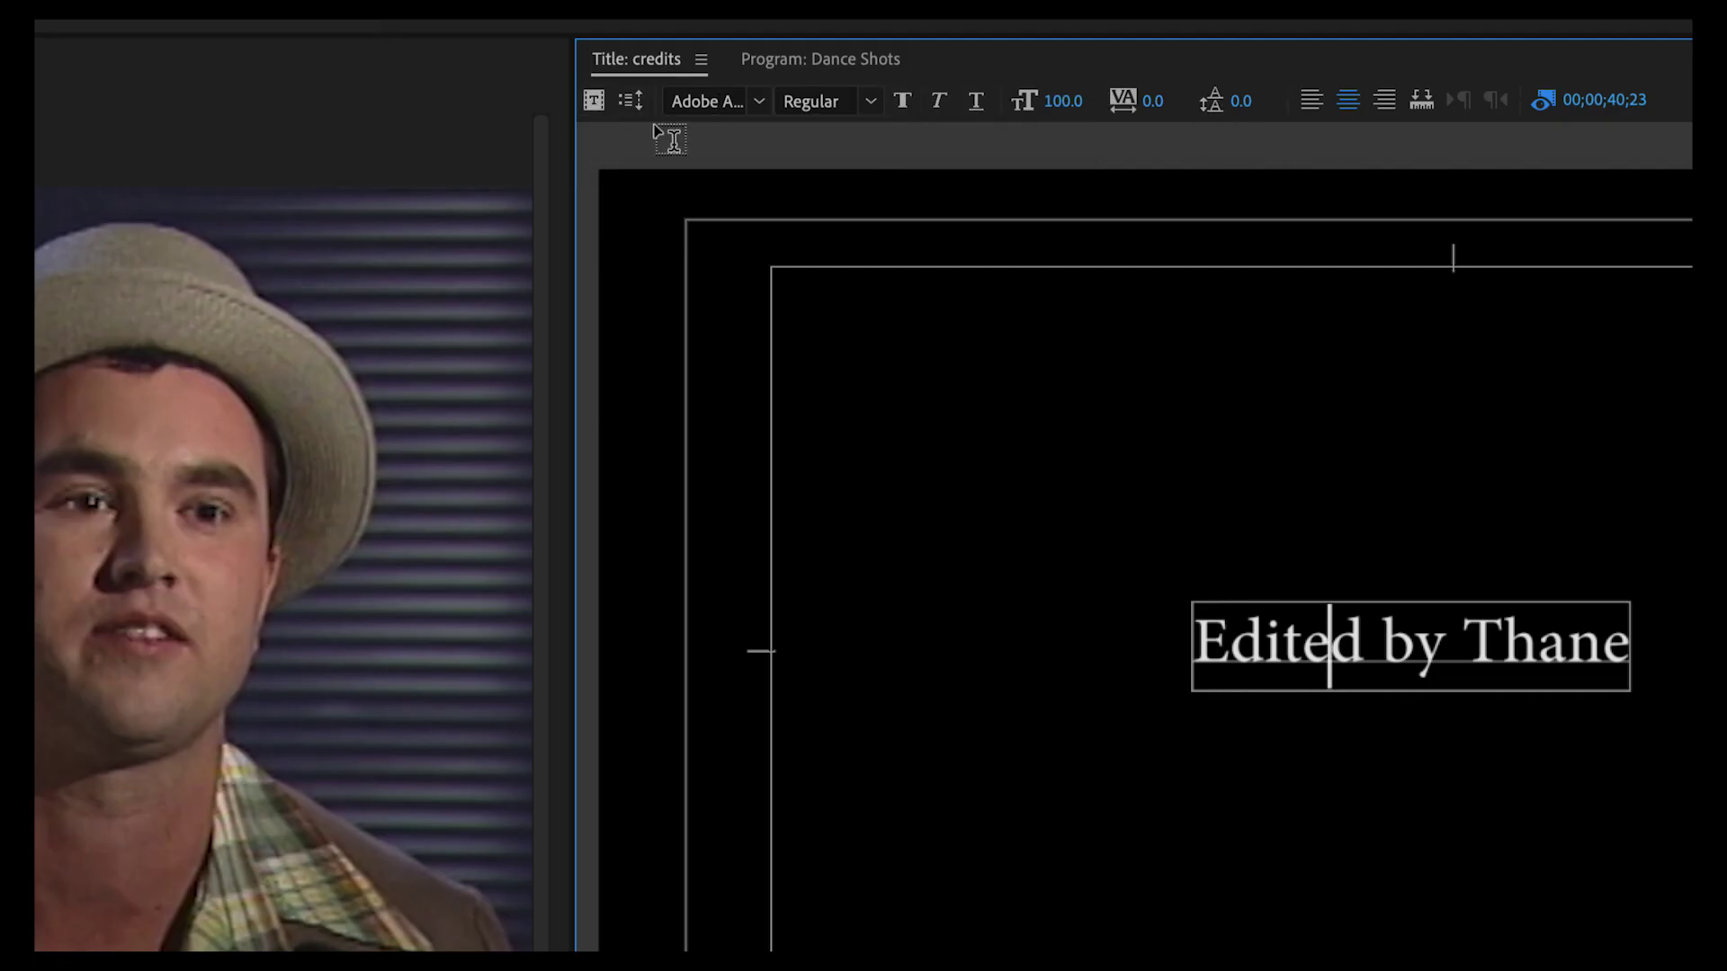
- Set the credits title type to Roll with Start Off Screen and End Off Screen enabled
left_click(630, 102)
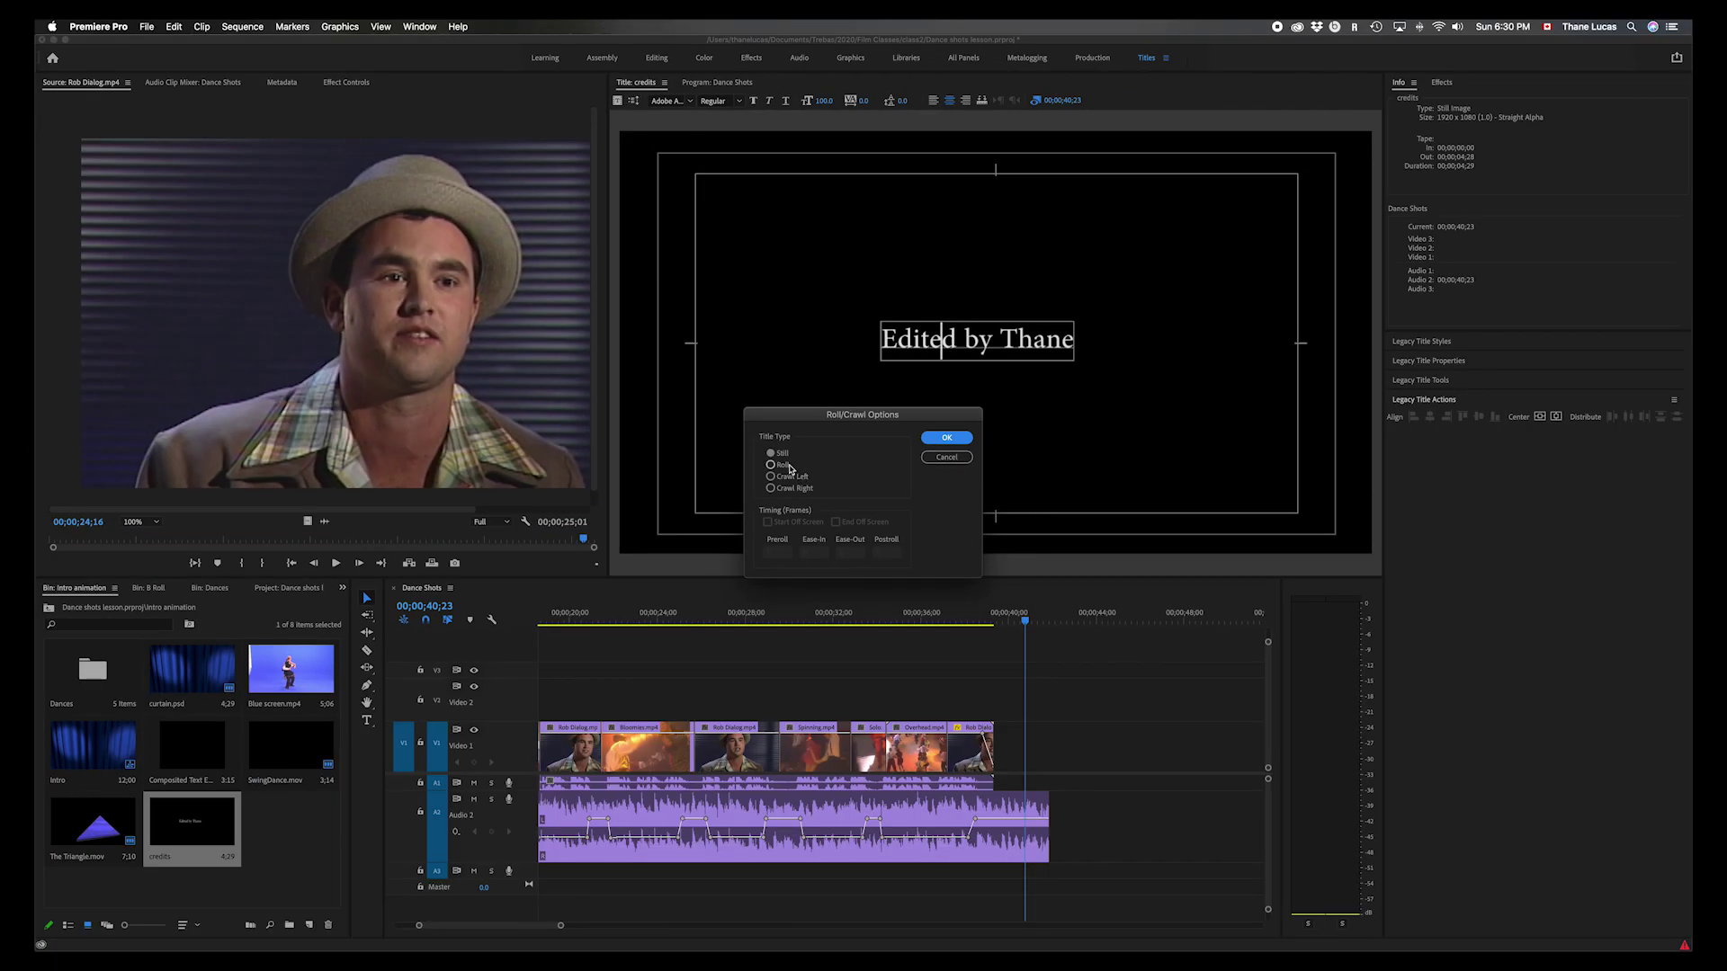
left_click(770, 465)
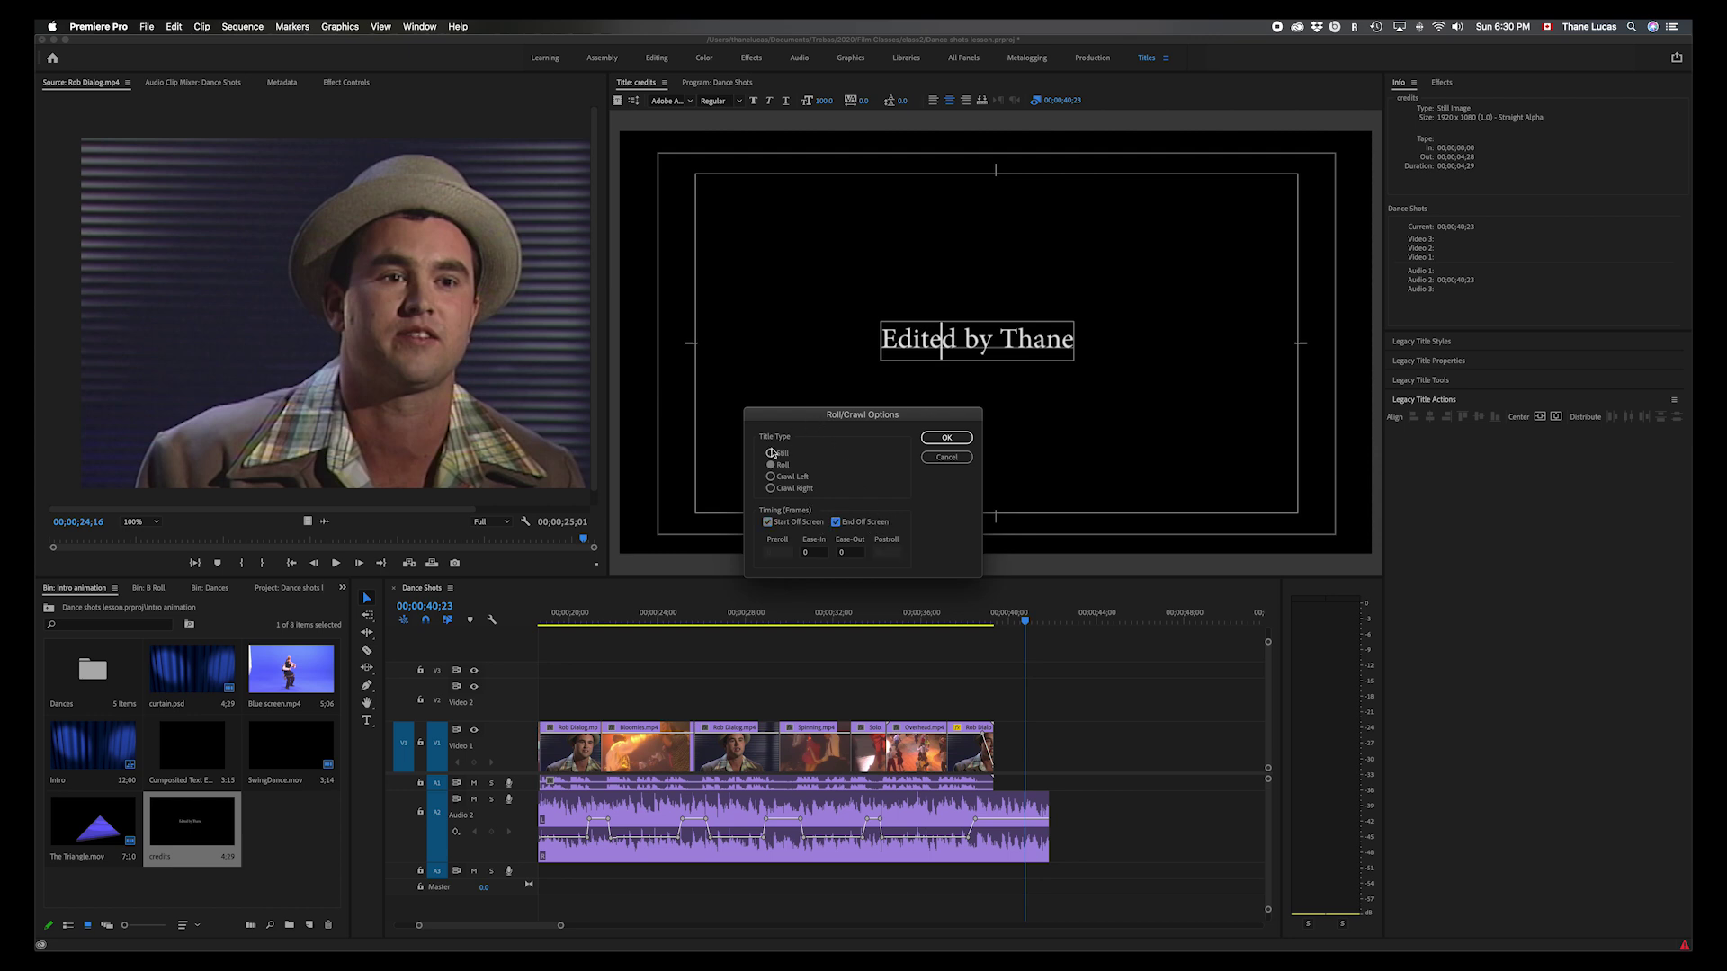
left_click(942, 444)
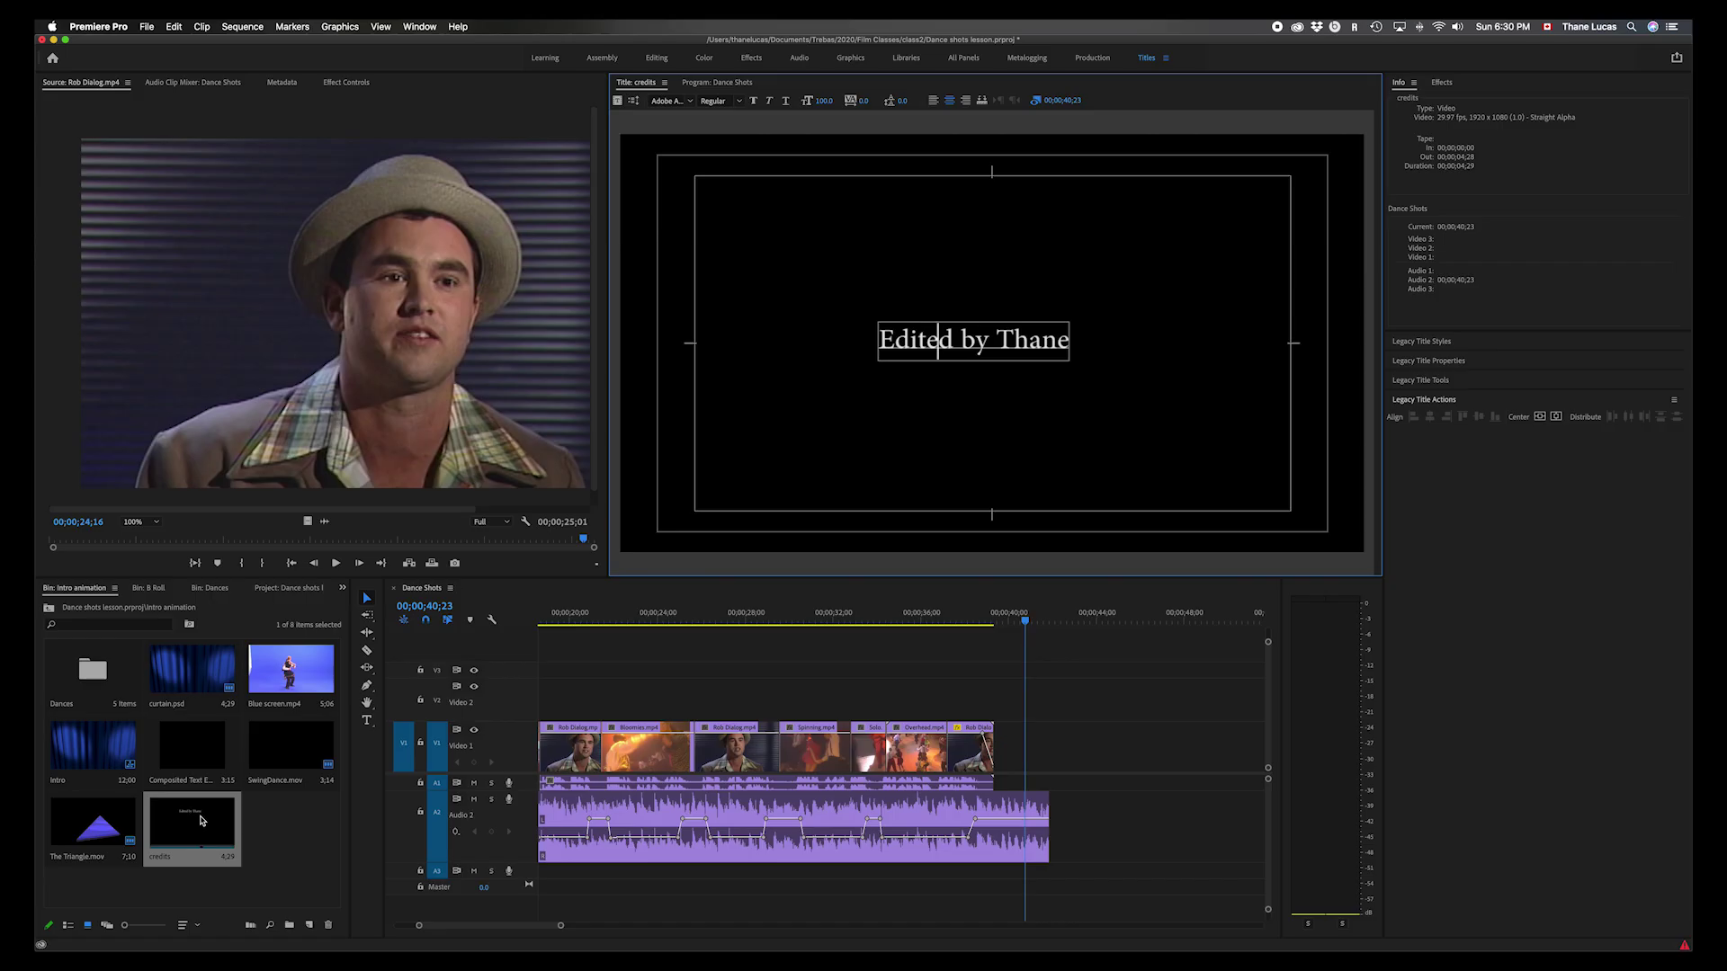
- Place the credits title after the last Rob Dialog clip on Video 1 and trim its end to the music's end
left_click(266, 762)
left_click_drag(202, 820, 998, 756)
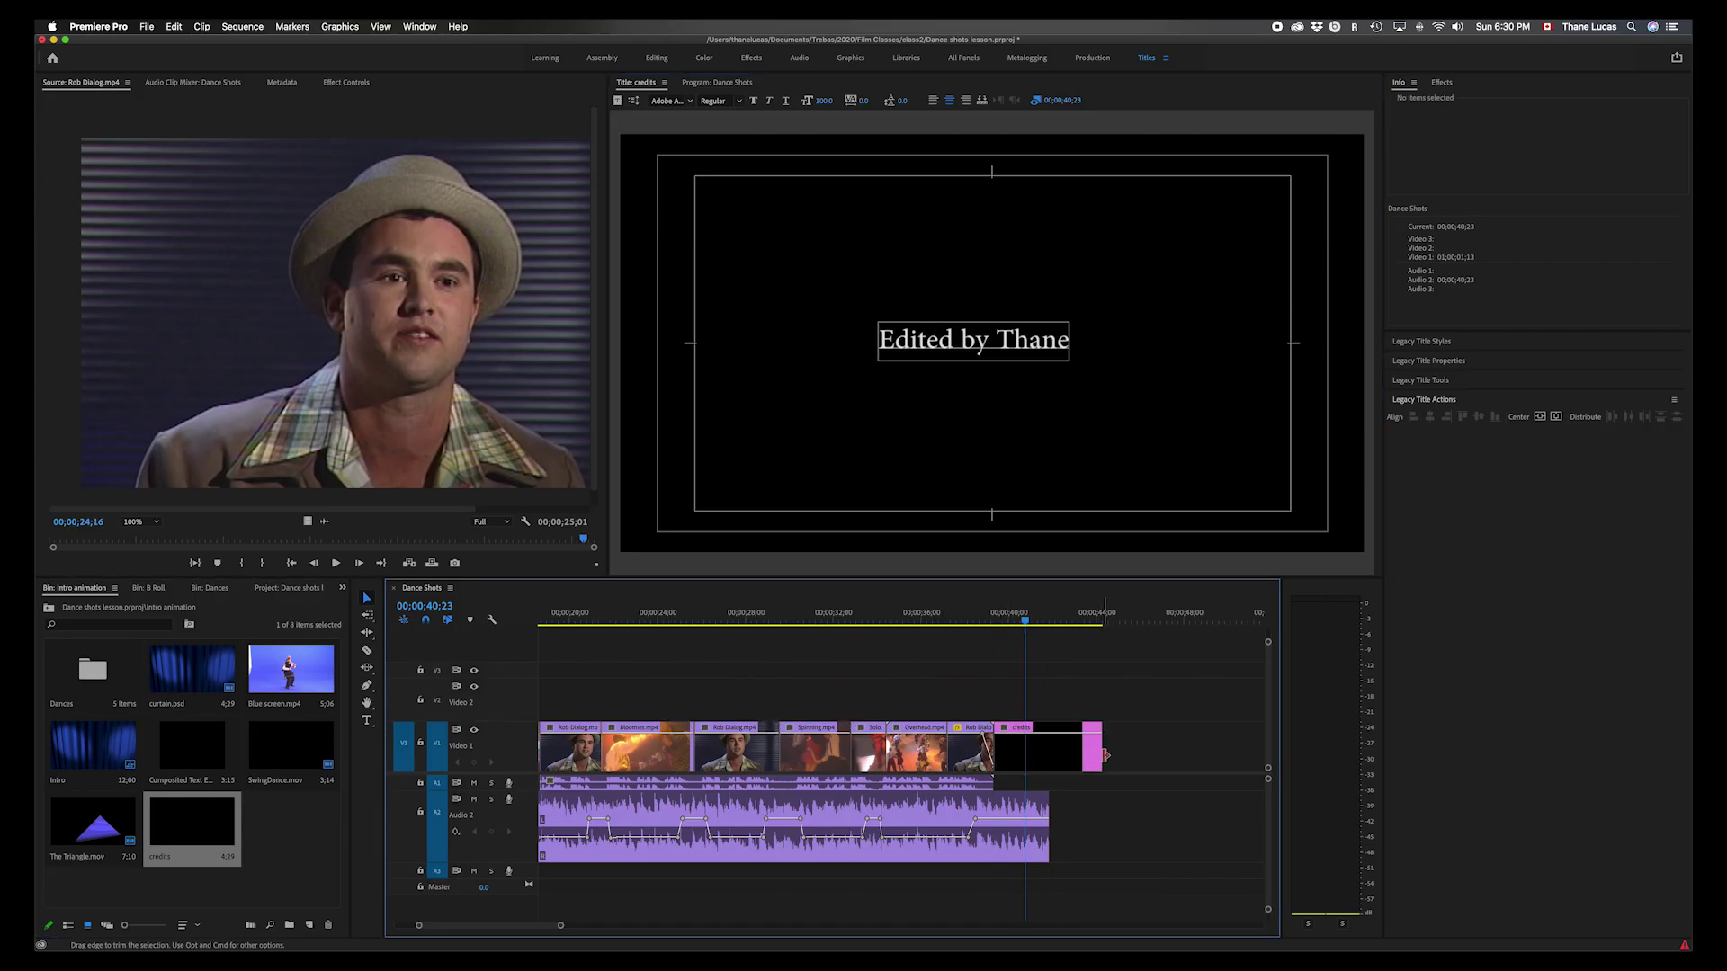
left_click_drag(1105, 755, 1047, 757)
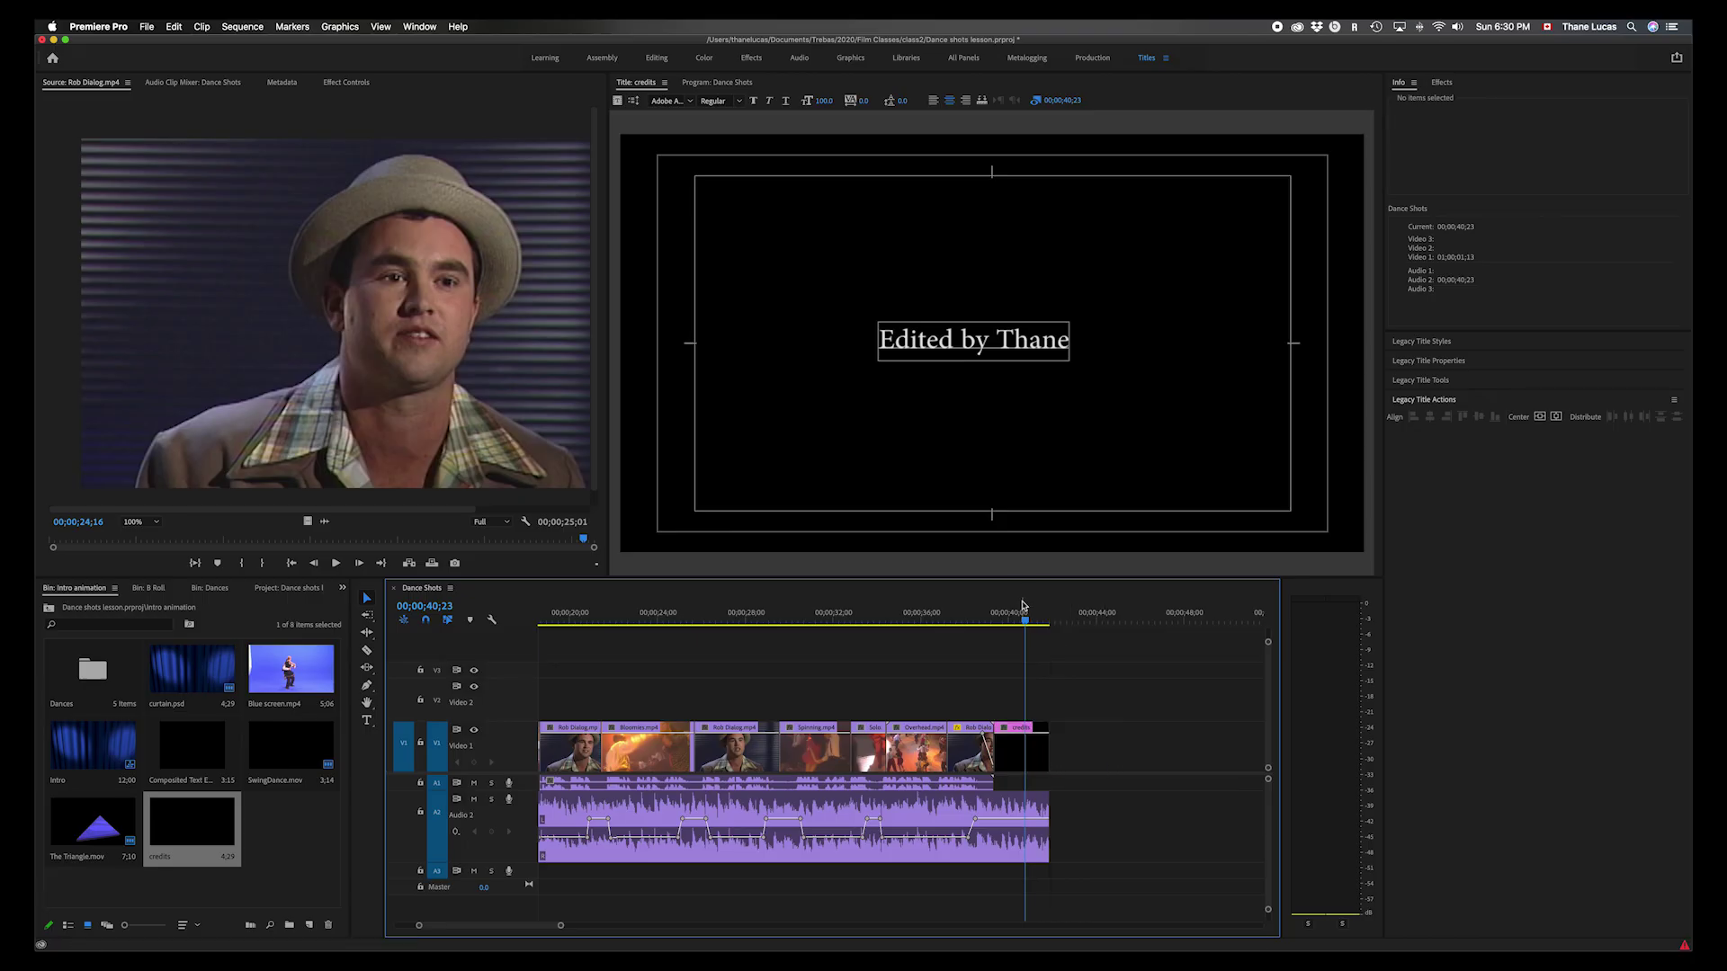
- Play the sequence from about 00;00;31;22 through the rolling credits, and fit the whole sequence in the timeline
left_click_drag(1030, 623, 829, 621)
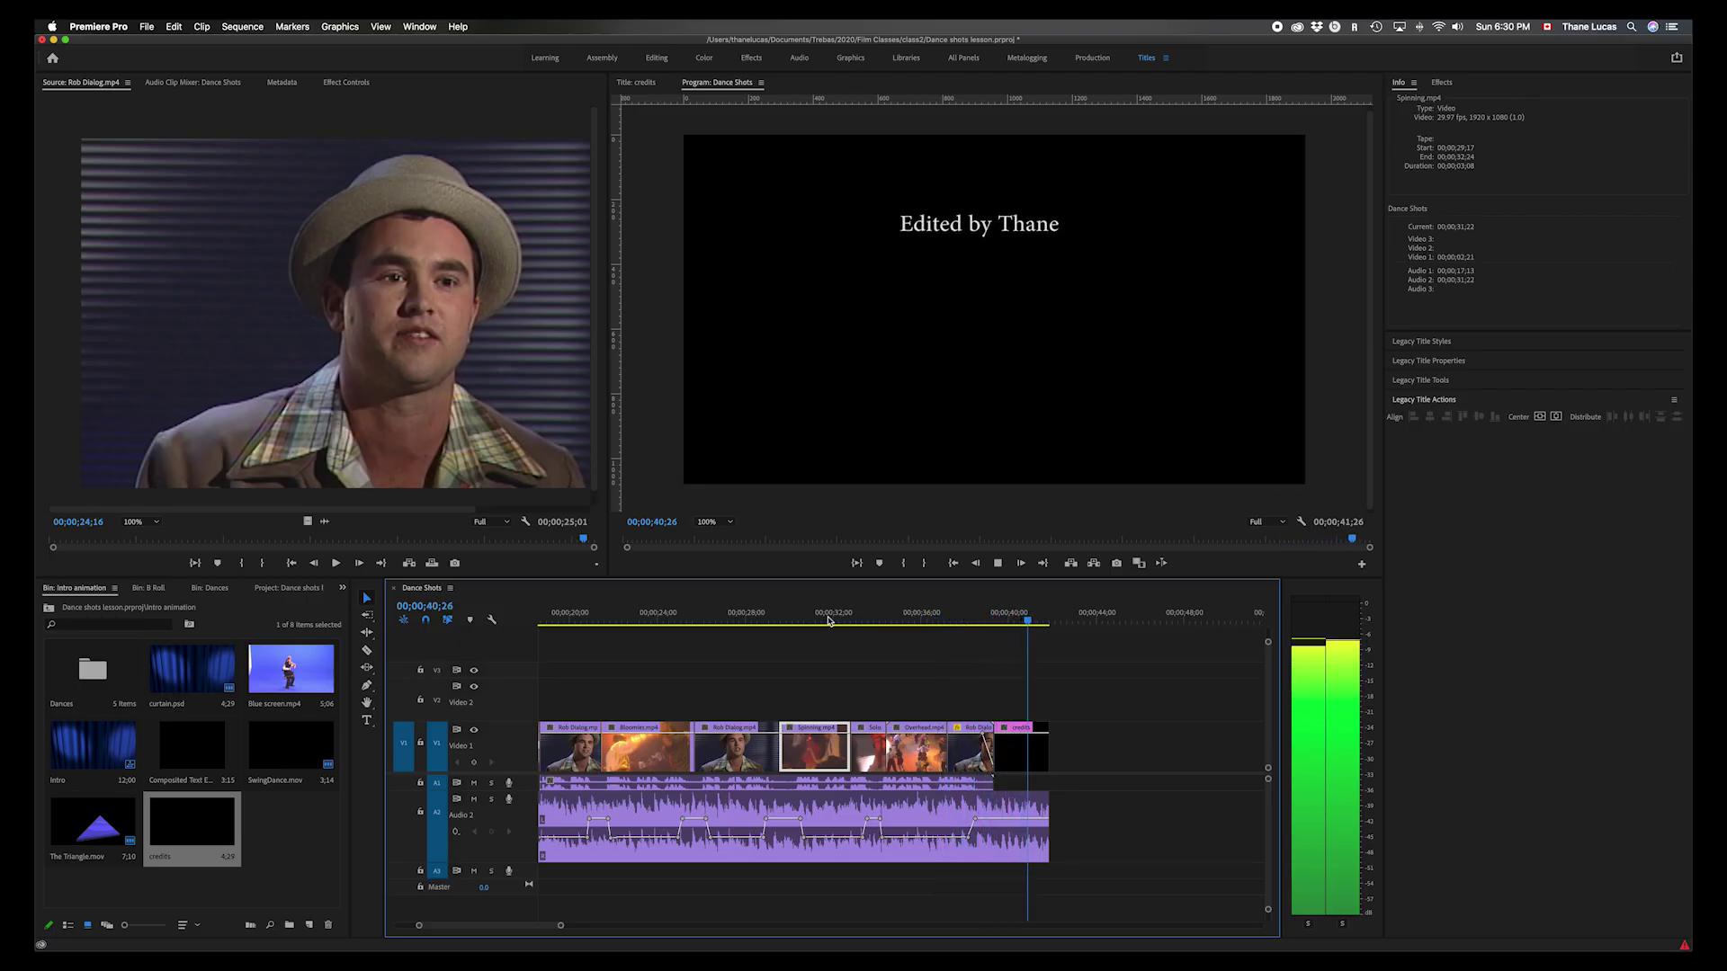
key("space")
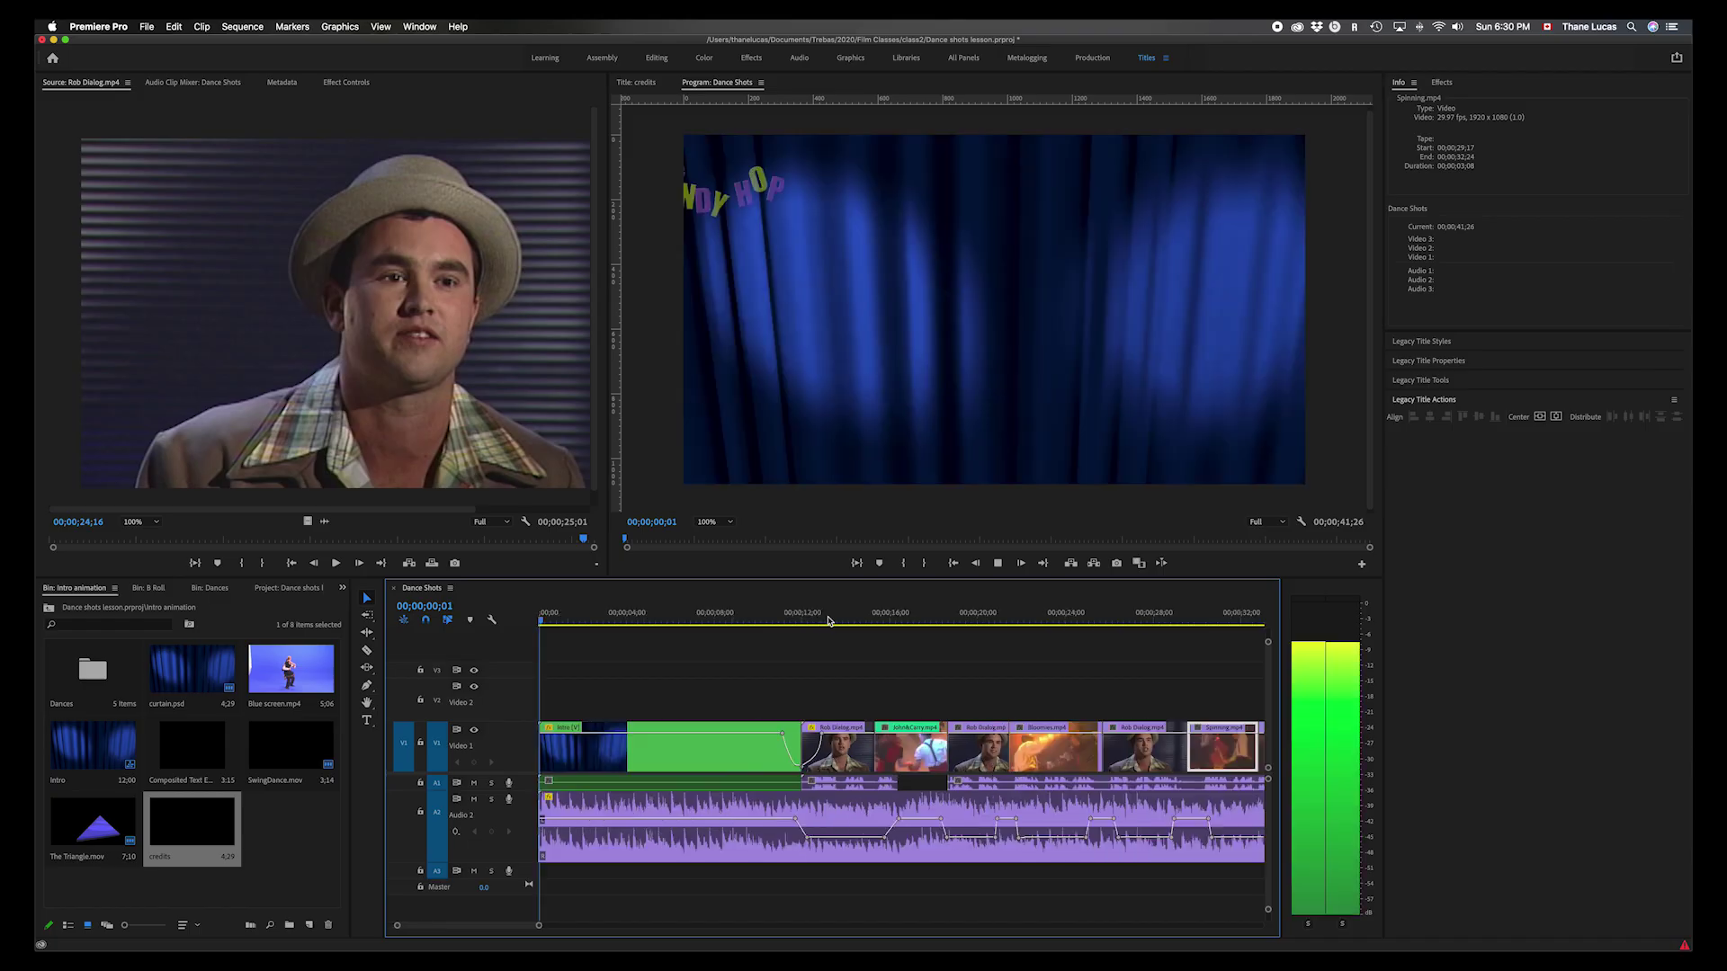
key("space")
key("minus")
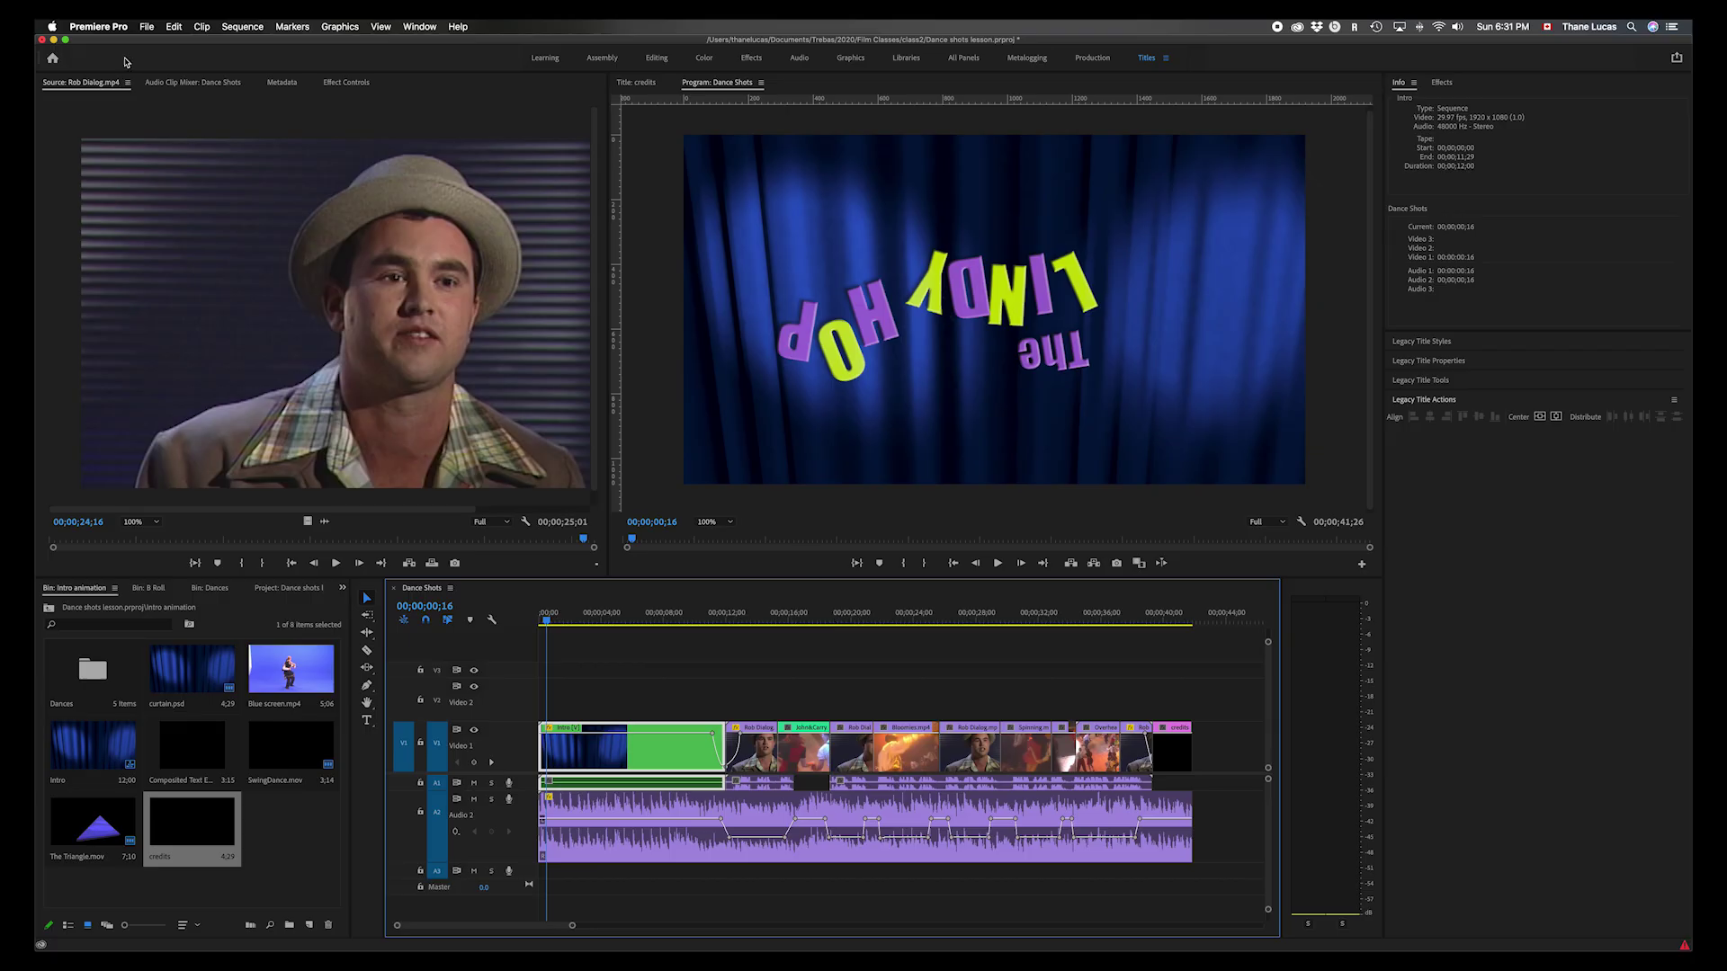
- Switch to the Editing workspace
left_click(420, 27)
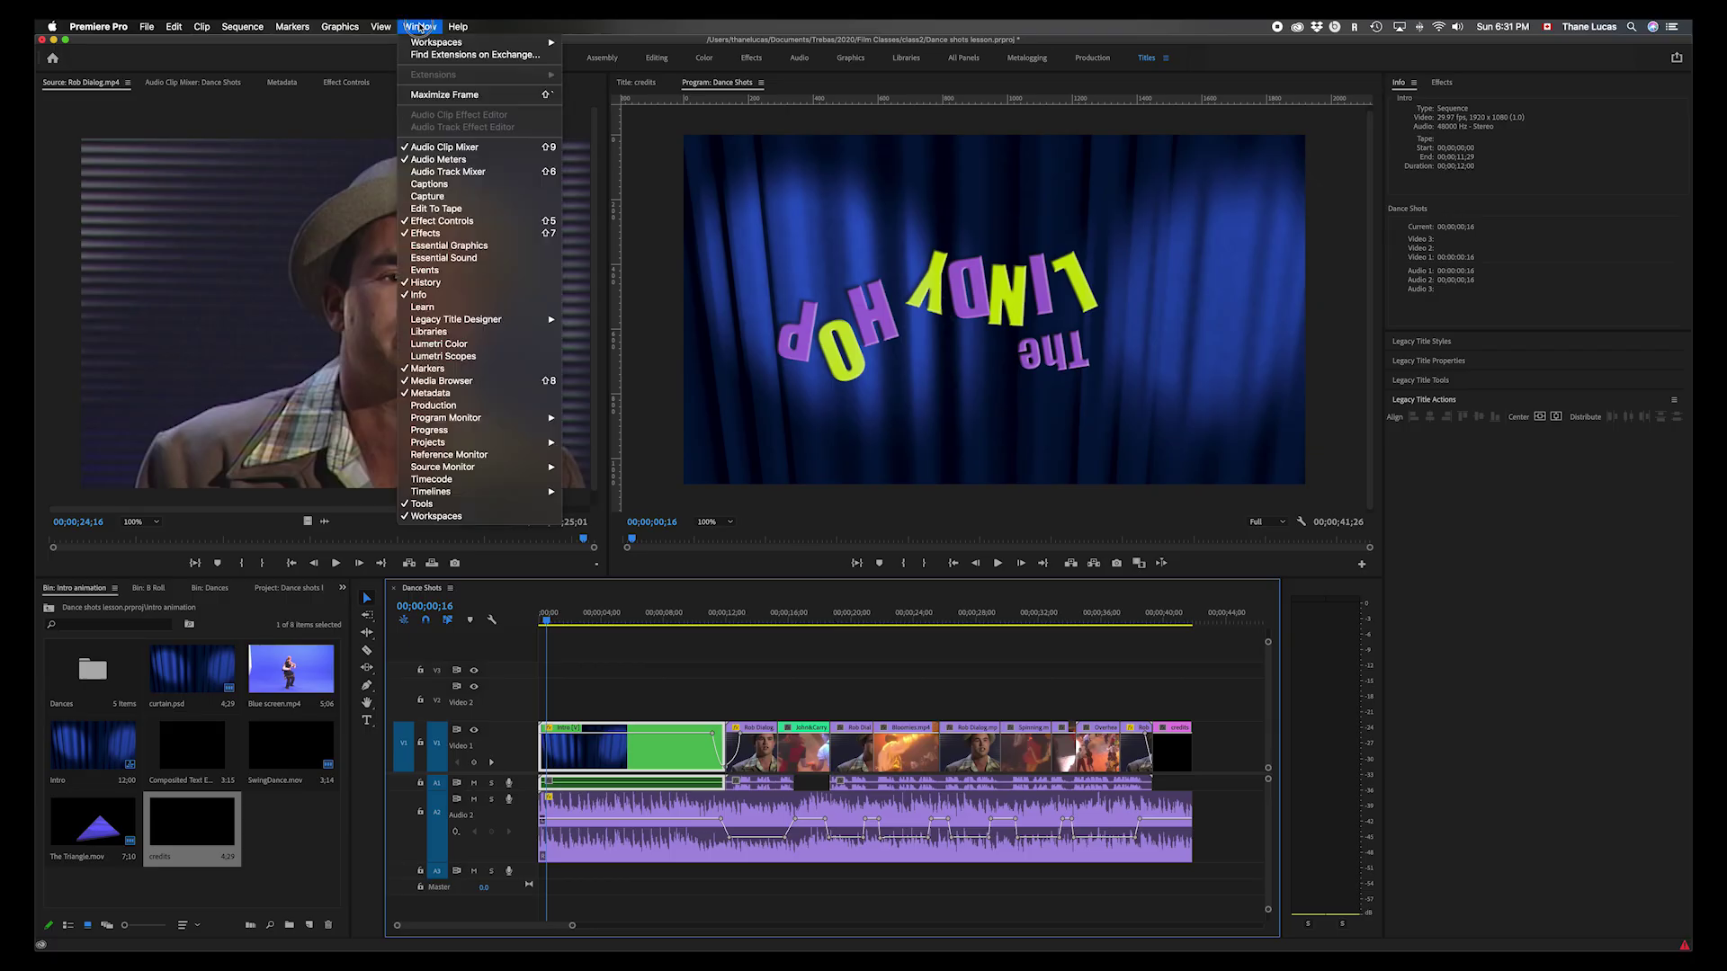
mouse_move(440, 42)
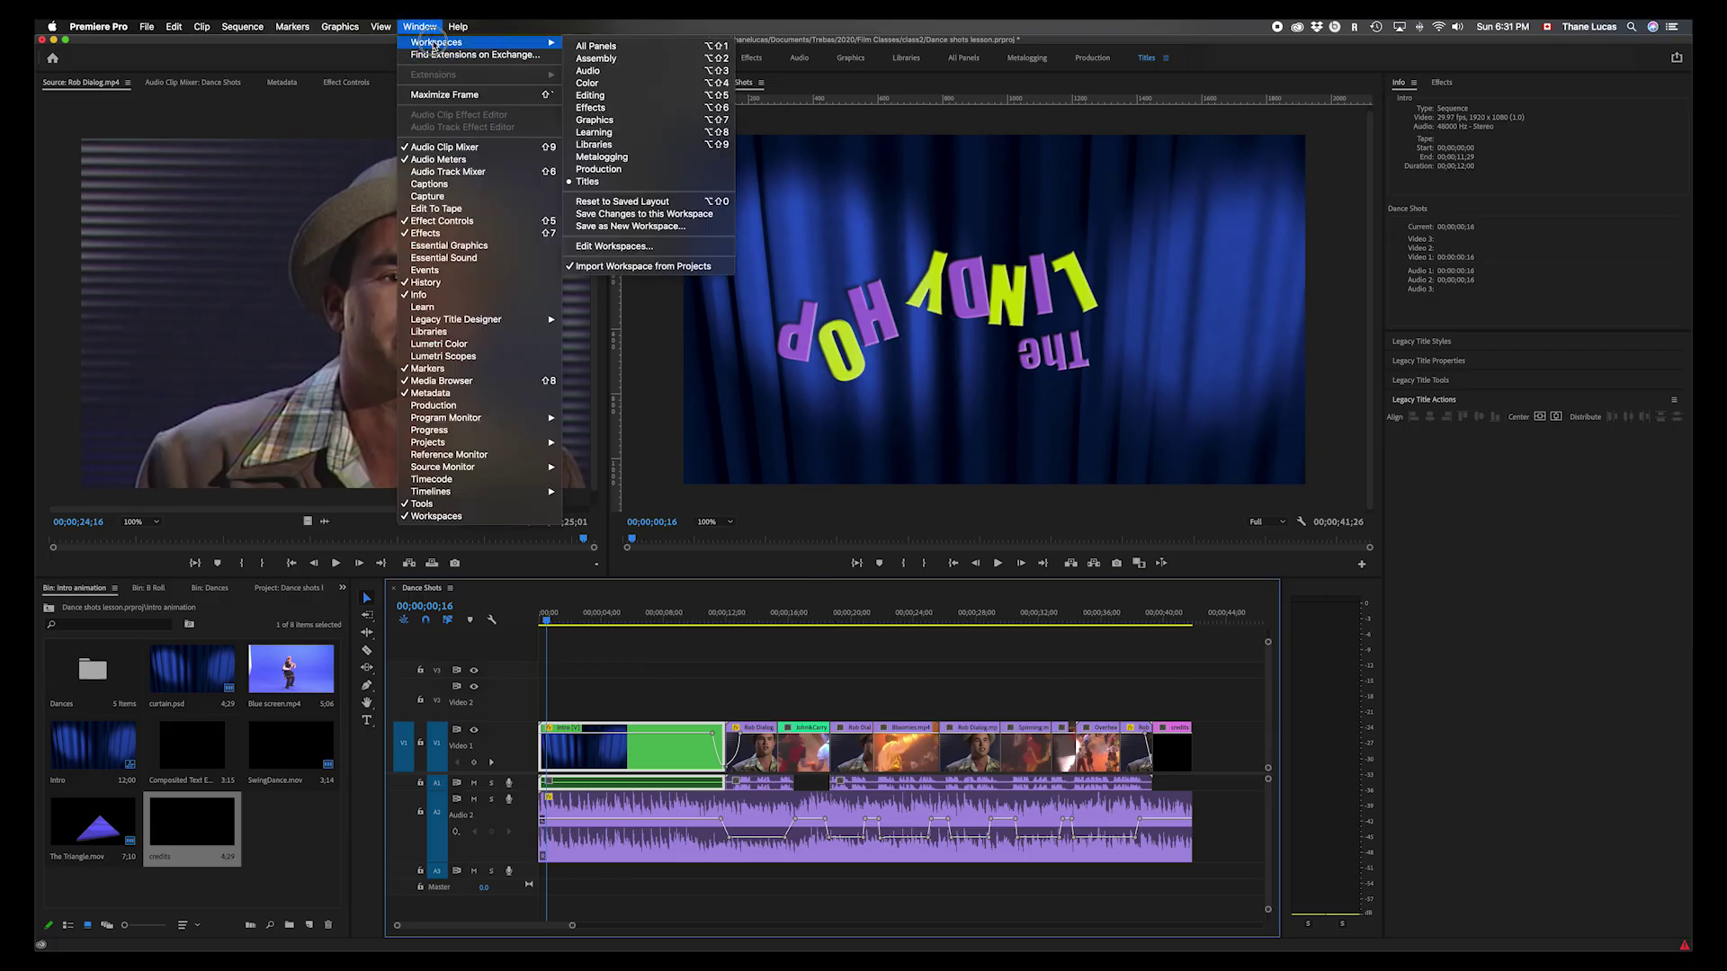
left_click(637, 99)
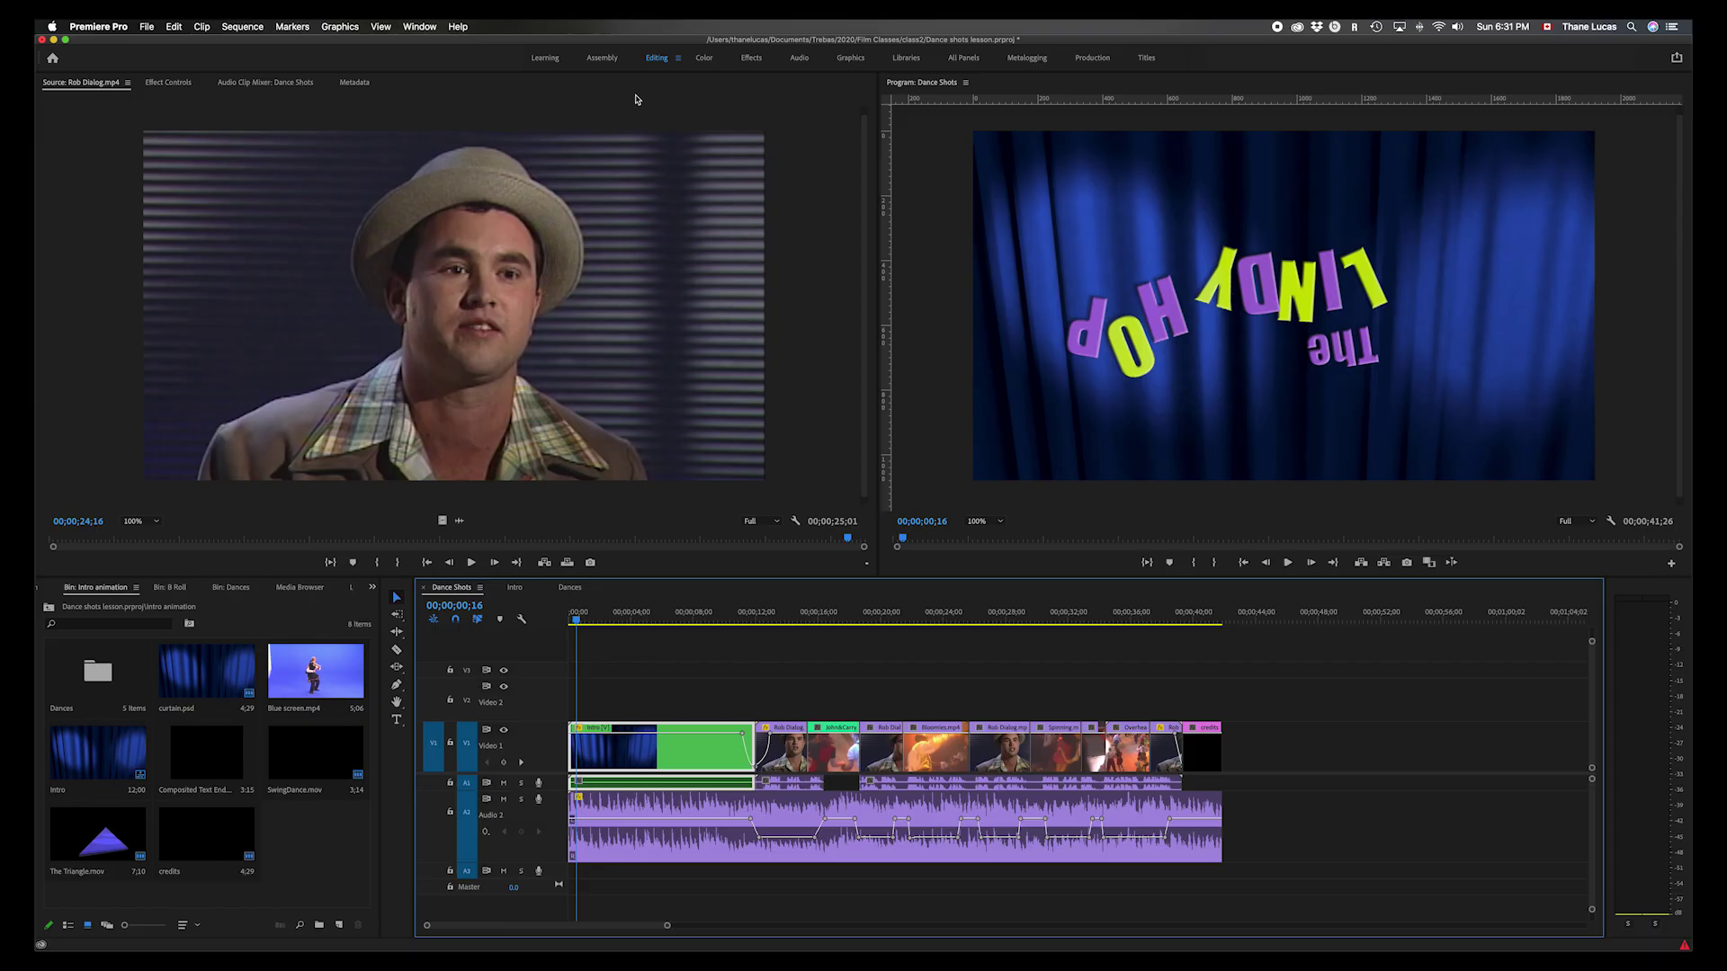
- Play Dance Shots from near the start to about 00;00;24;01, adjusting the playback volume, to check the music under the dialog
key("space")
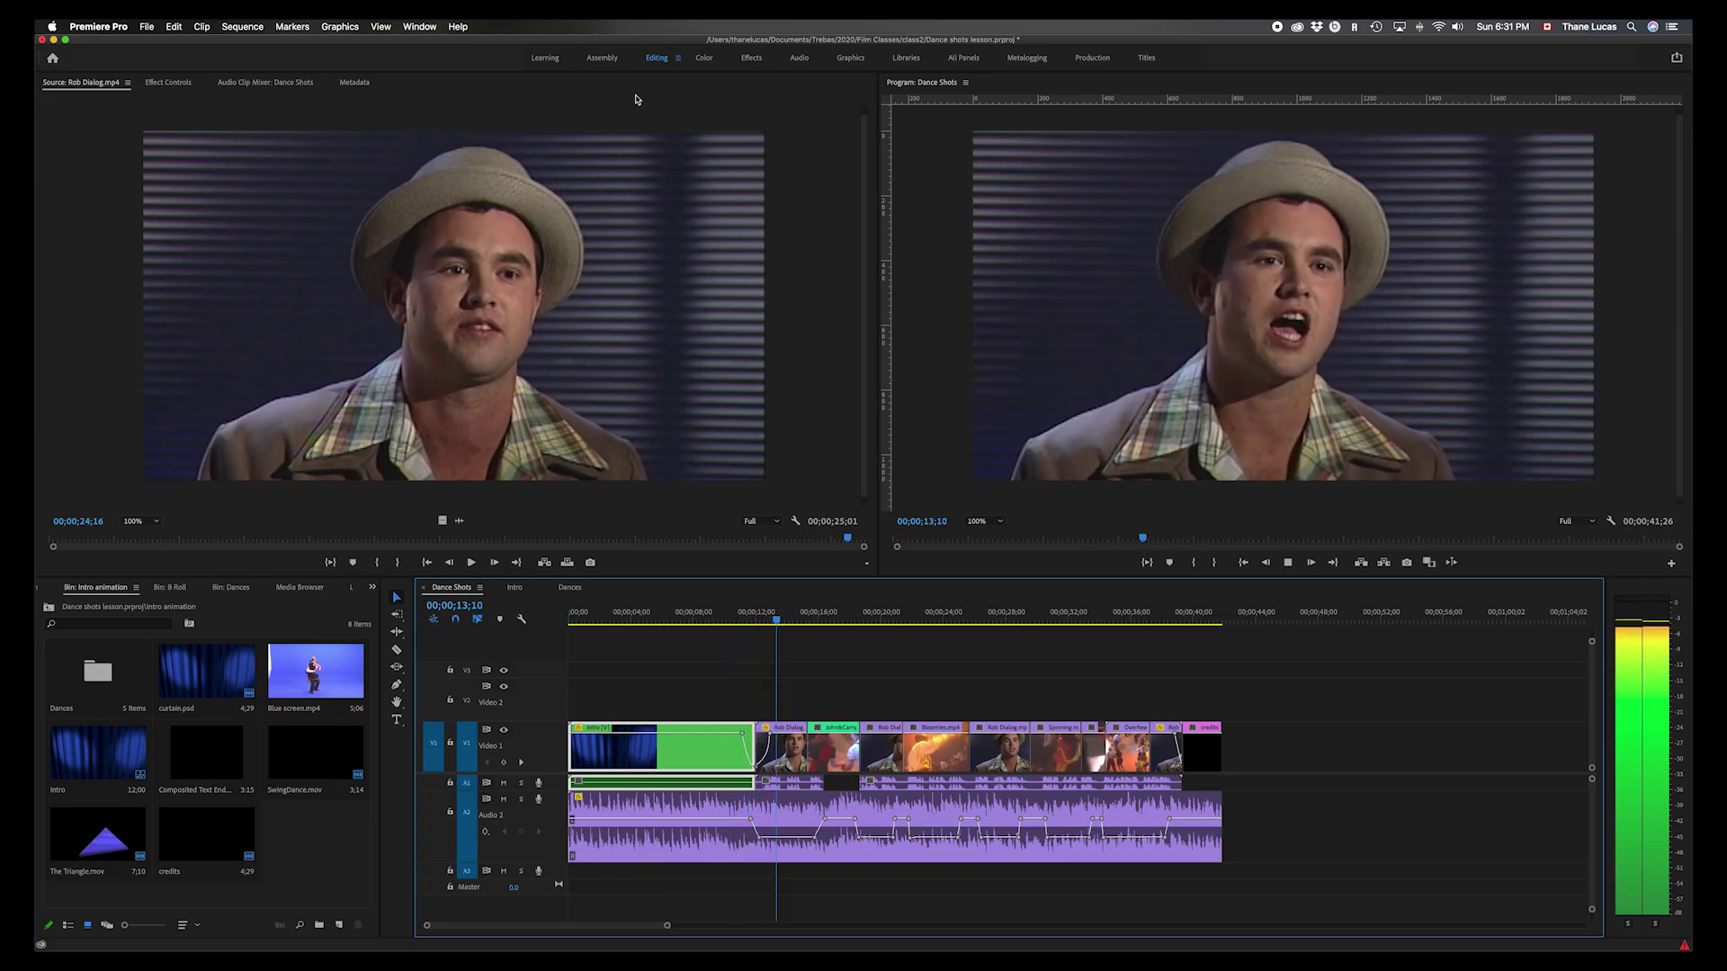
key("XF86AudioRaiseVolume")
key("XF86AudioLowerVolume")
key("XF86AudioLowerVolume")
key("XF86AudioLowerVolume")
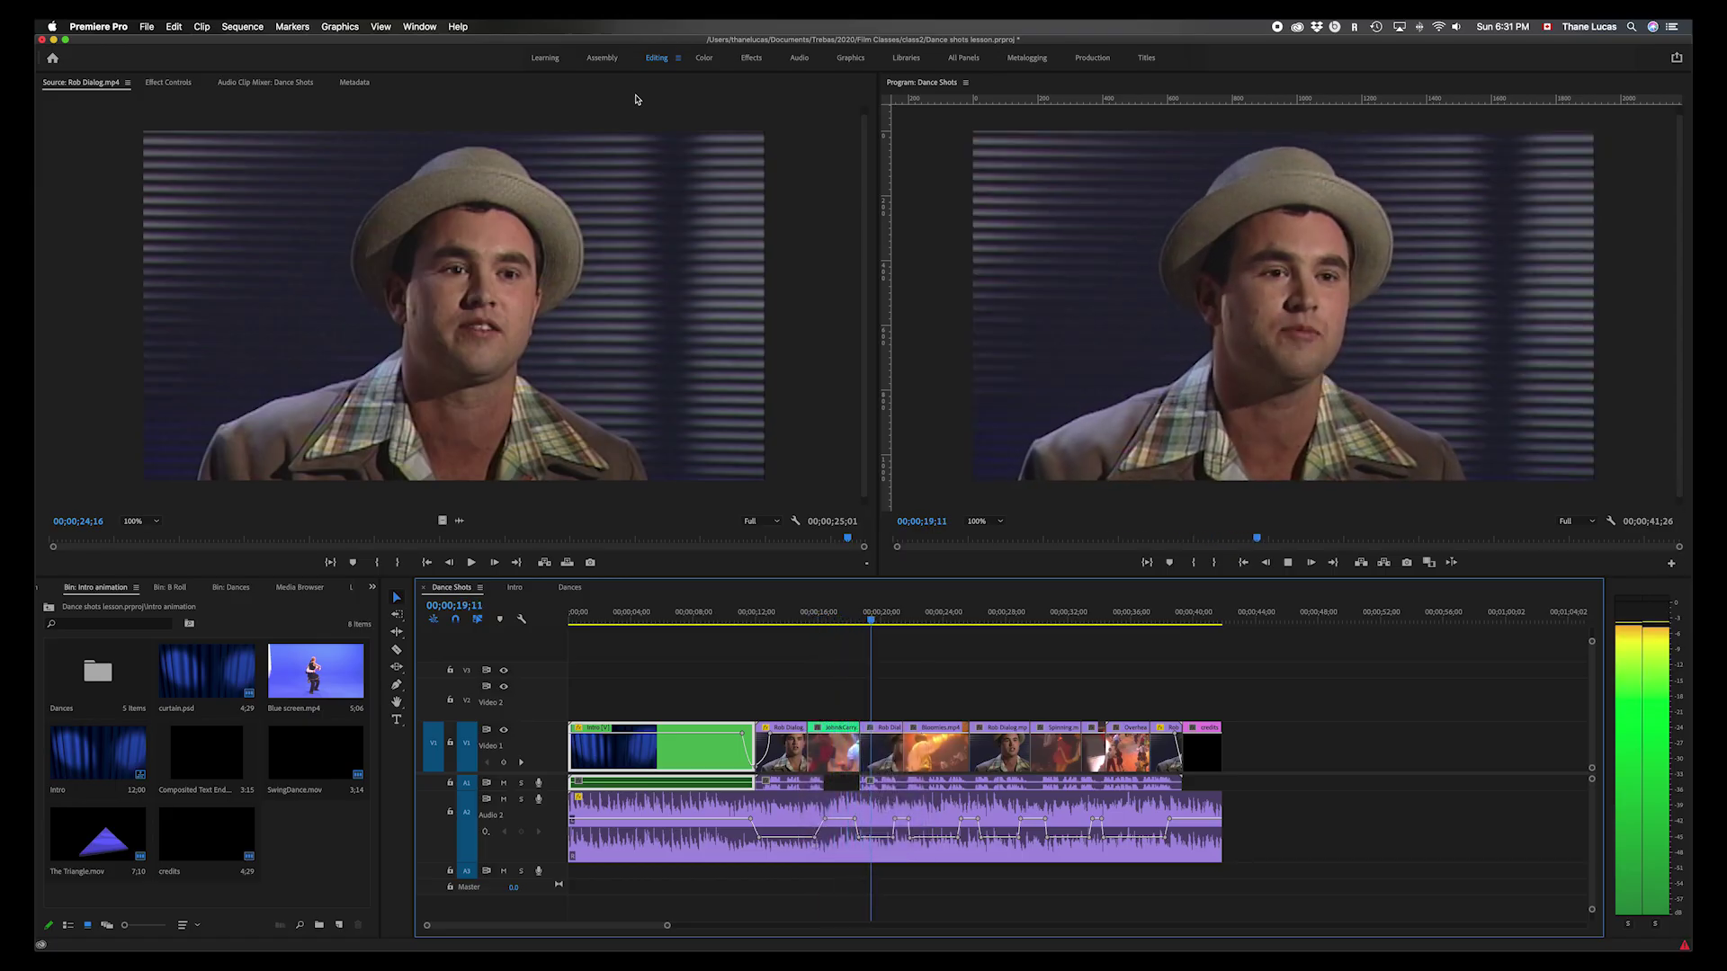
key("space")
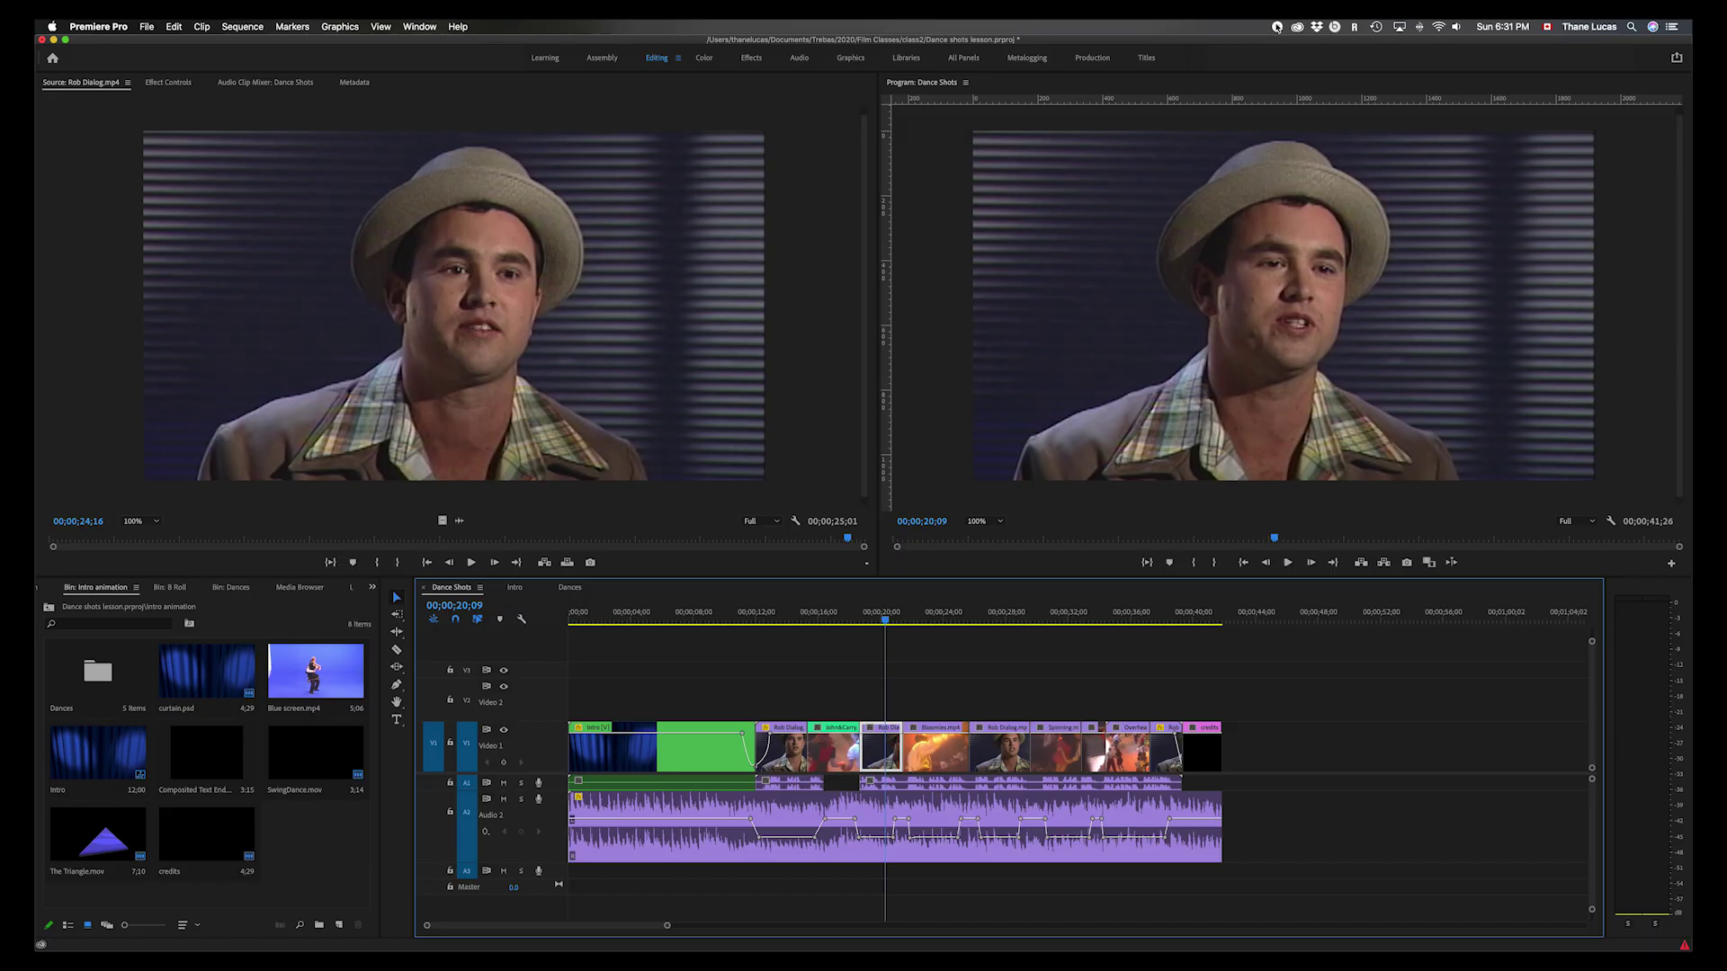
key("space")
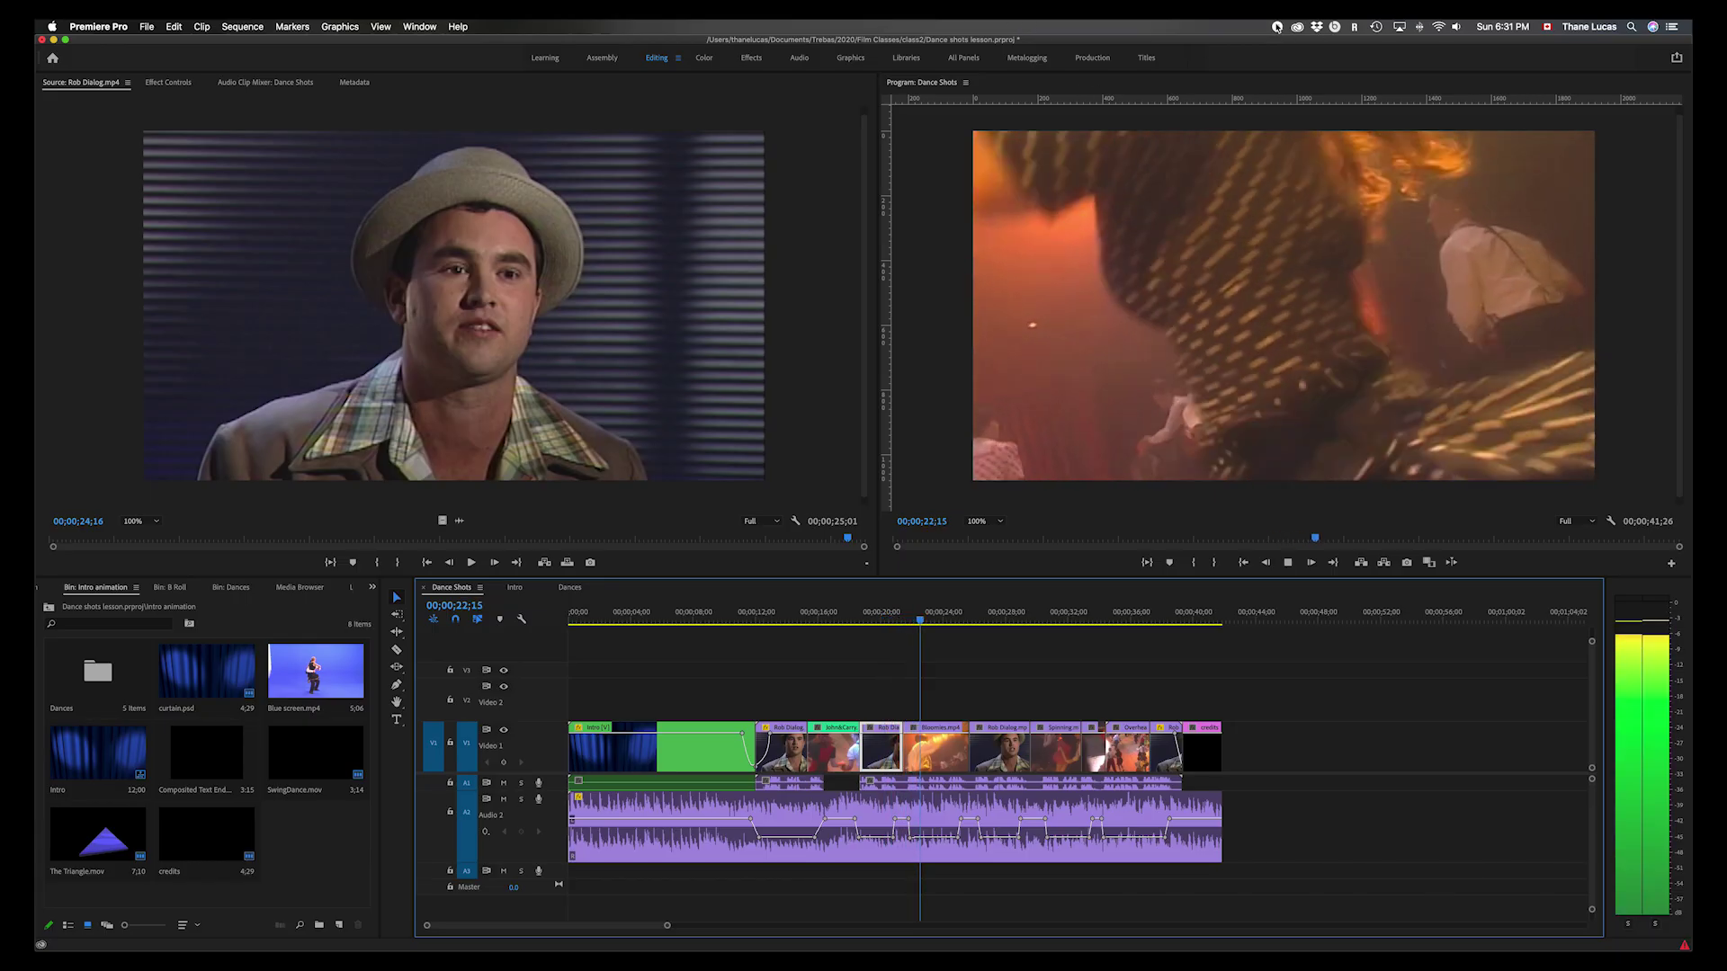
key("space")
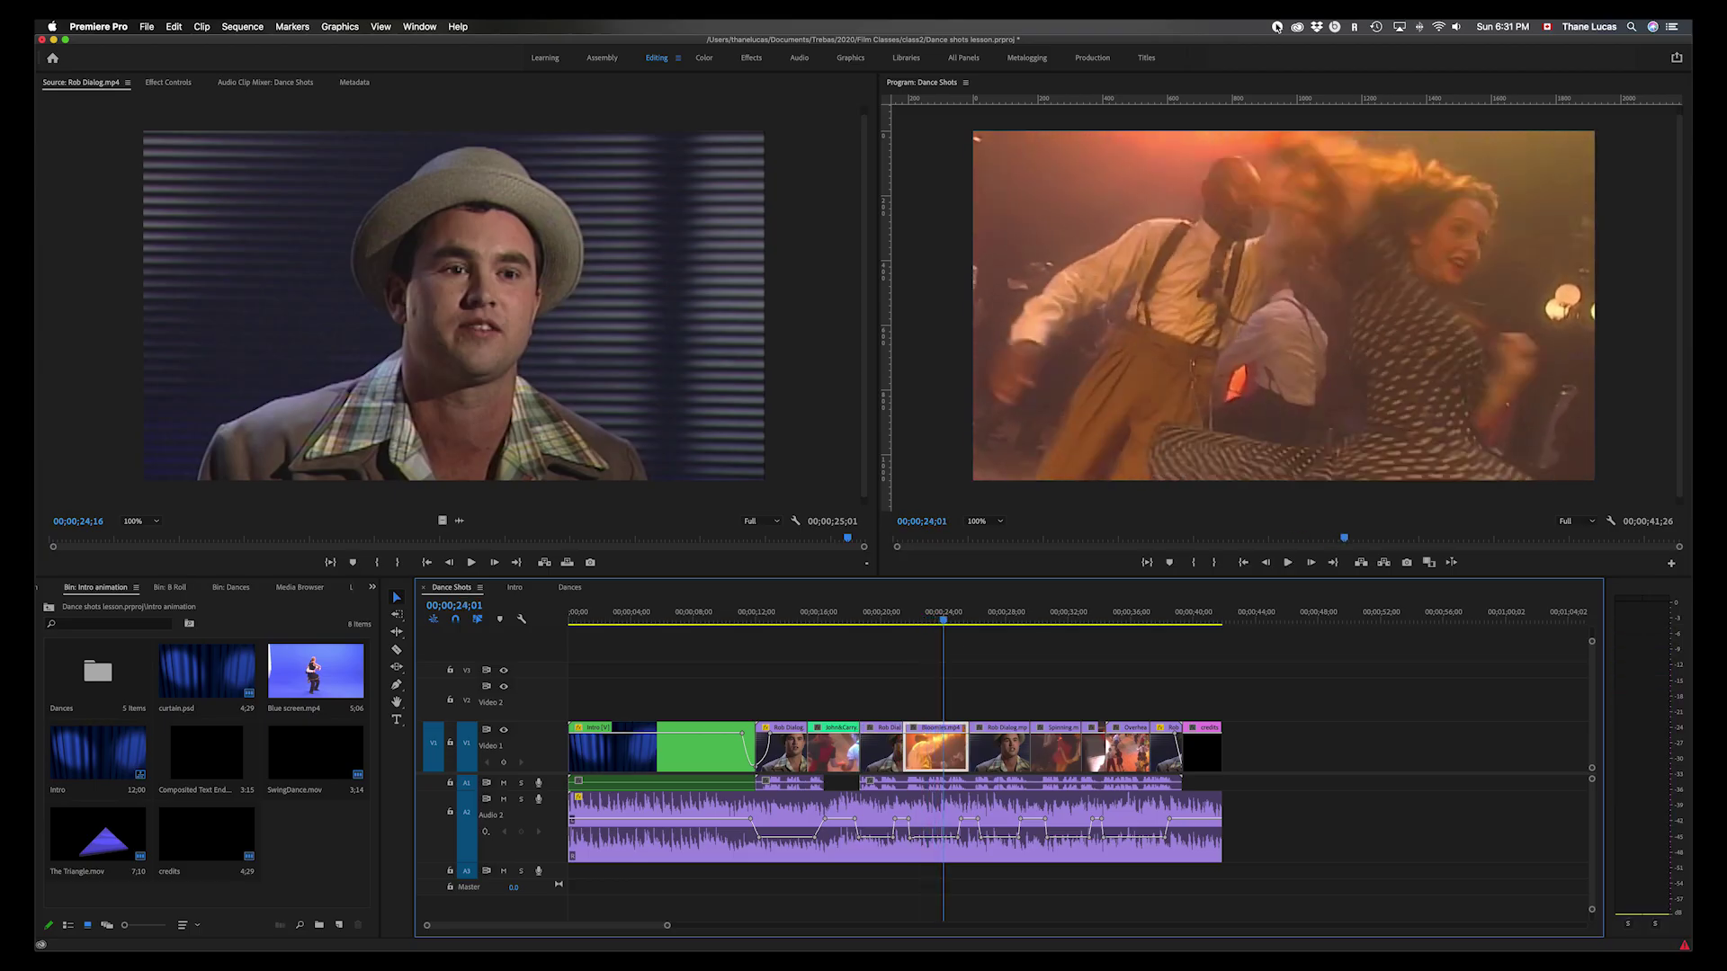